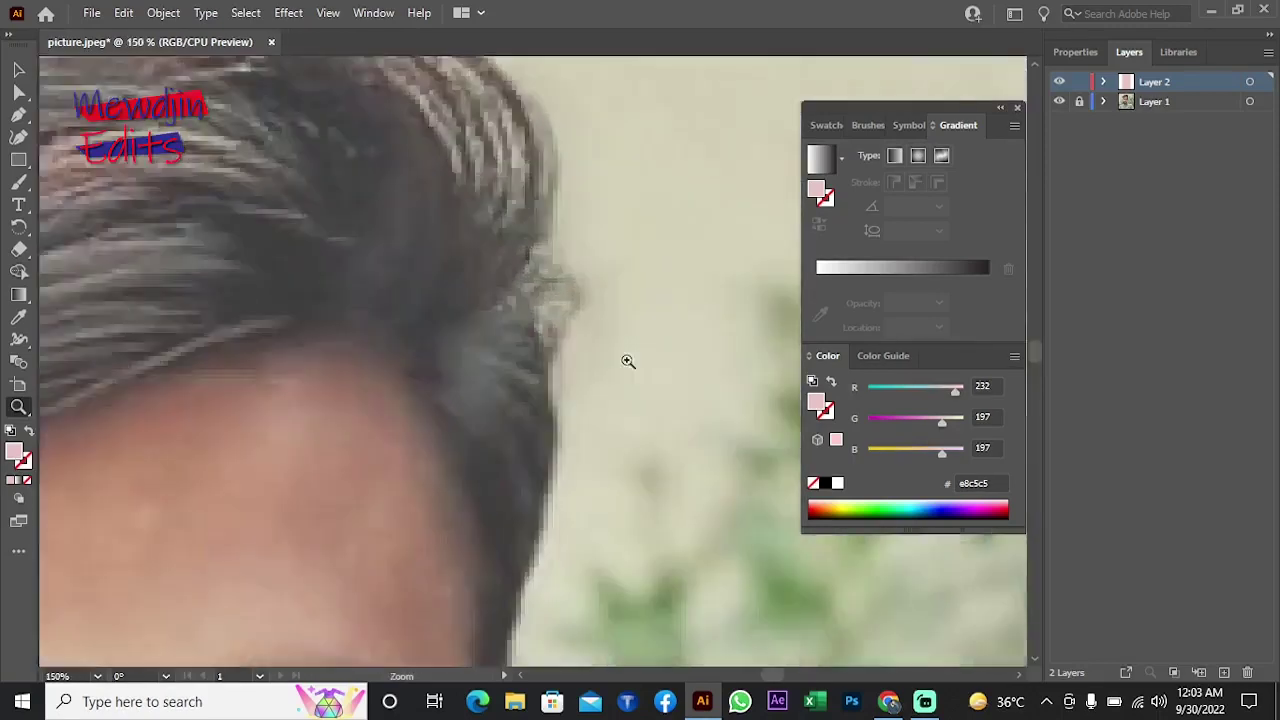
Step: Set a bright green #83ff00 stroke with no fill, zoomed in close beside the ear
{"action": "left_click", "coordinate": [626, 360]}
{"action": "double_click", "coordinate": [817, 404]}
{"action": "left_click", "coordinate": [900, 400]}
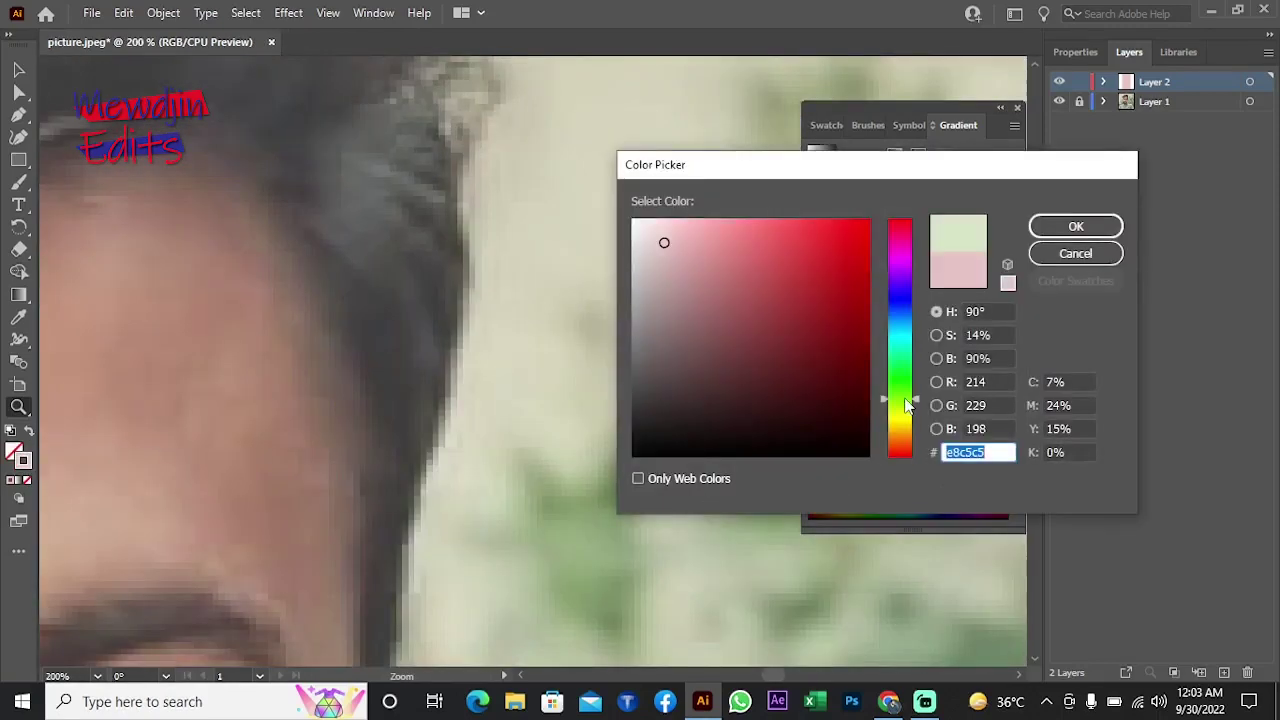
{"action": "left_click", "coordinate": [1050, 226]}
{"action": "scroll", "coordinate": [631, 269], "scroll_direction": "down", "scroll_amount": 3}
{"action": "left_click", "coordinate": [429, 372]}
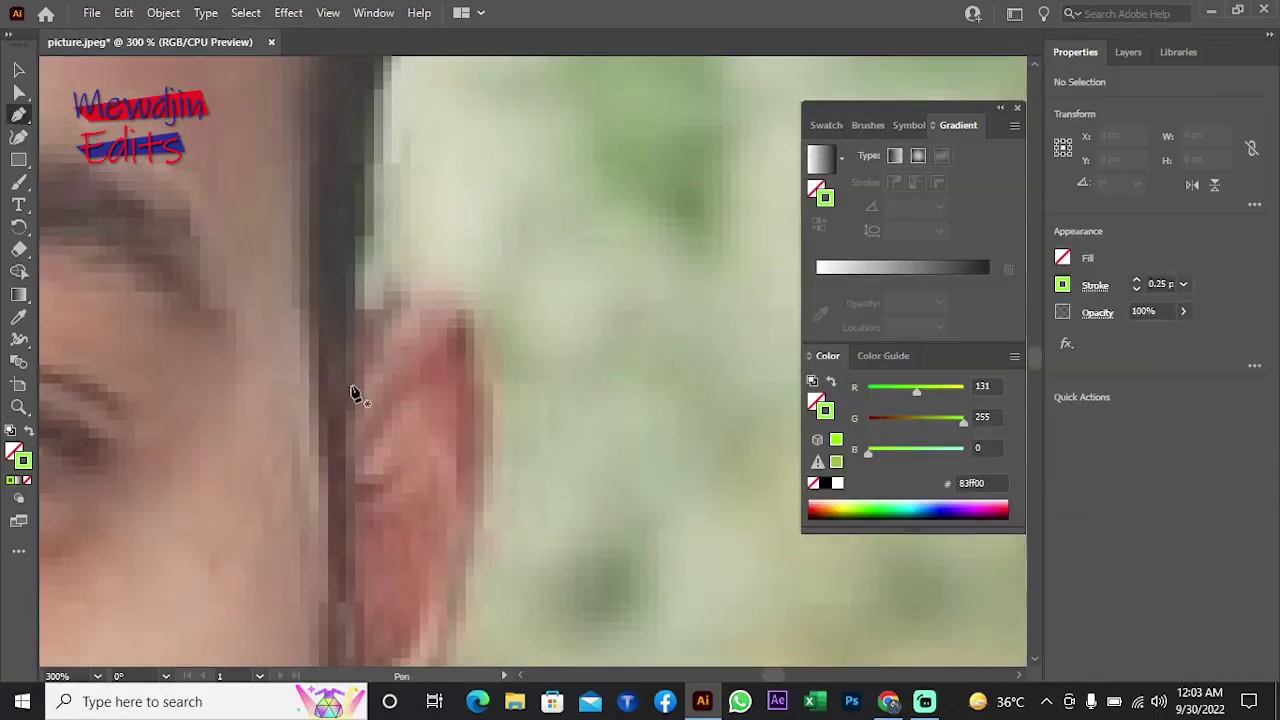
Step: Start the green Pen outline at the hair edge beside the ear
{"action": "left_click", "coordinate": [352, 393]}
{"action": "scroll", "coordinate": [449, 157], "scroll_direction": "up", "scroll_amount": 3}
{"action": "scroll", "coordinate": [431, 220], "scroll_direction": "up", "scroll_amount": 3}
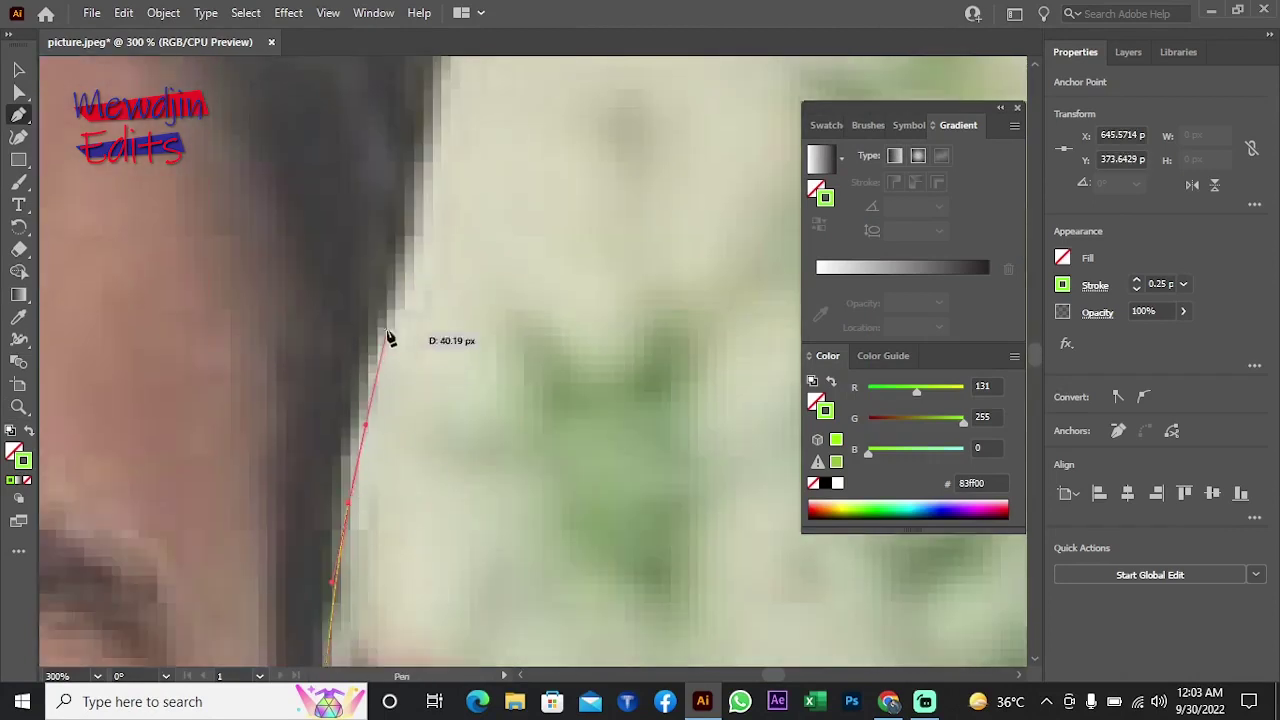
{"action": "left_click_drag", "start_coordinate": [422, 327], "coordinate": [396, 454]}
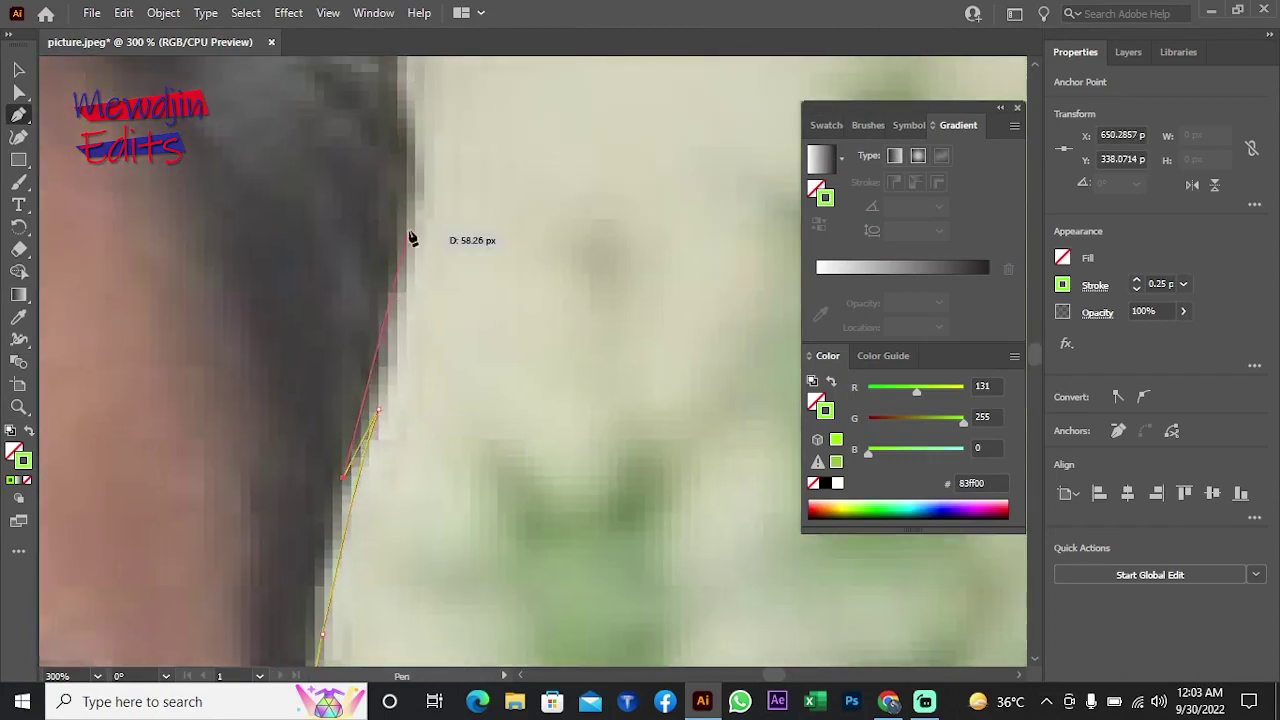
{"action": "scroll", "coordinate": [371, 200], "scroll_direction": "up", "scroll_amount": 3}
{"action": "scroll", "coordinate": [389, 386], "scroll_direction": "up", "scroll_amount": 2}
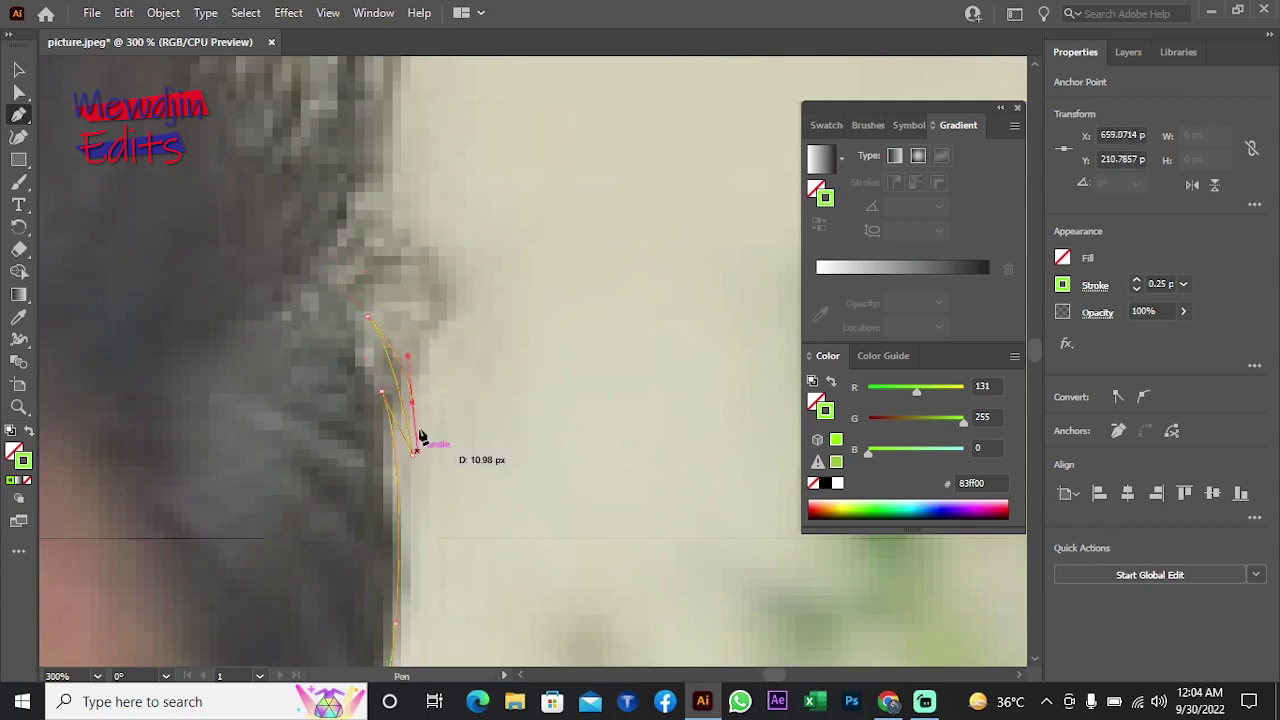
{"action": "scroll", "coordinate": [271, 263], "scroll_direction": "up", "scroll_amount": 3}
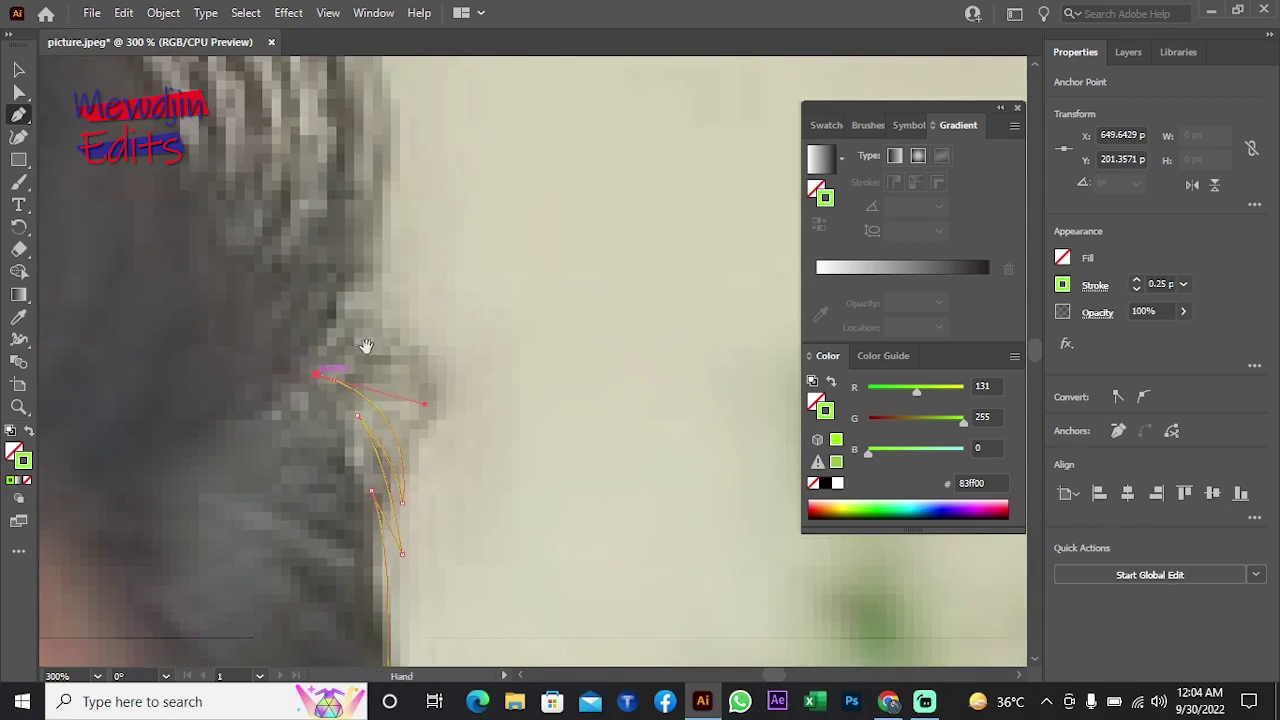
Step: Place curved anchors up along the upper hair edge toward the crown
{"action": "left_click_drag", "start_coordinate": [457, 540], "coordinate": [553, 450]}
{"action": "scroll", "coordinate": [510, 280], "scroll_direction": "up", "scroll_amount": 1}
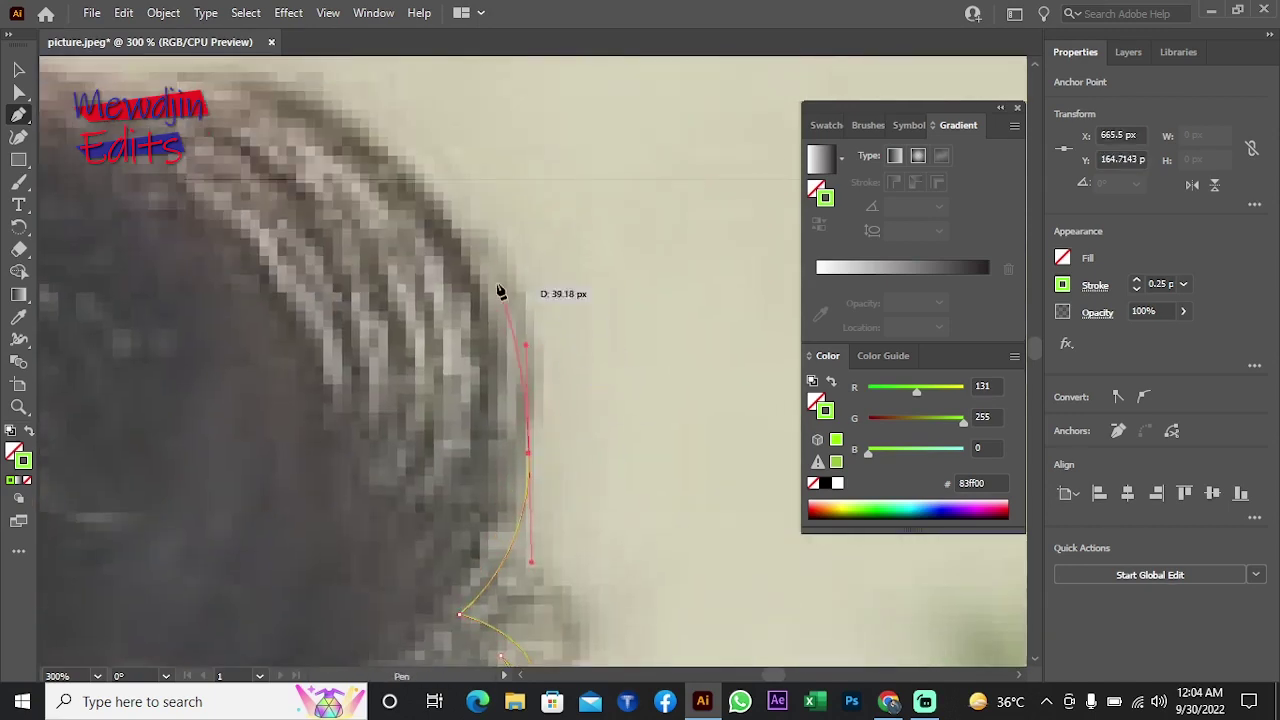
{"action": "scroll", "coordinate": [398, 147], "scroll_direction": "up", "scroll_amount": 1}
{"action": "scroll", "coordinate": [398, 147], "scroll_direction": "left", "scroll_amount": 1}
{"action": "left_click_drag", "start_coordinate": [304, 174], "coordinate": [368, 226]}
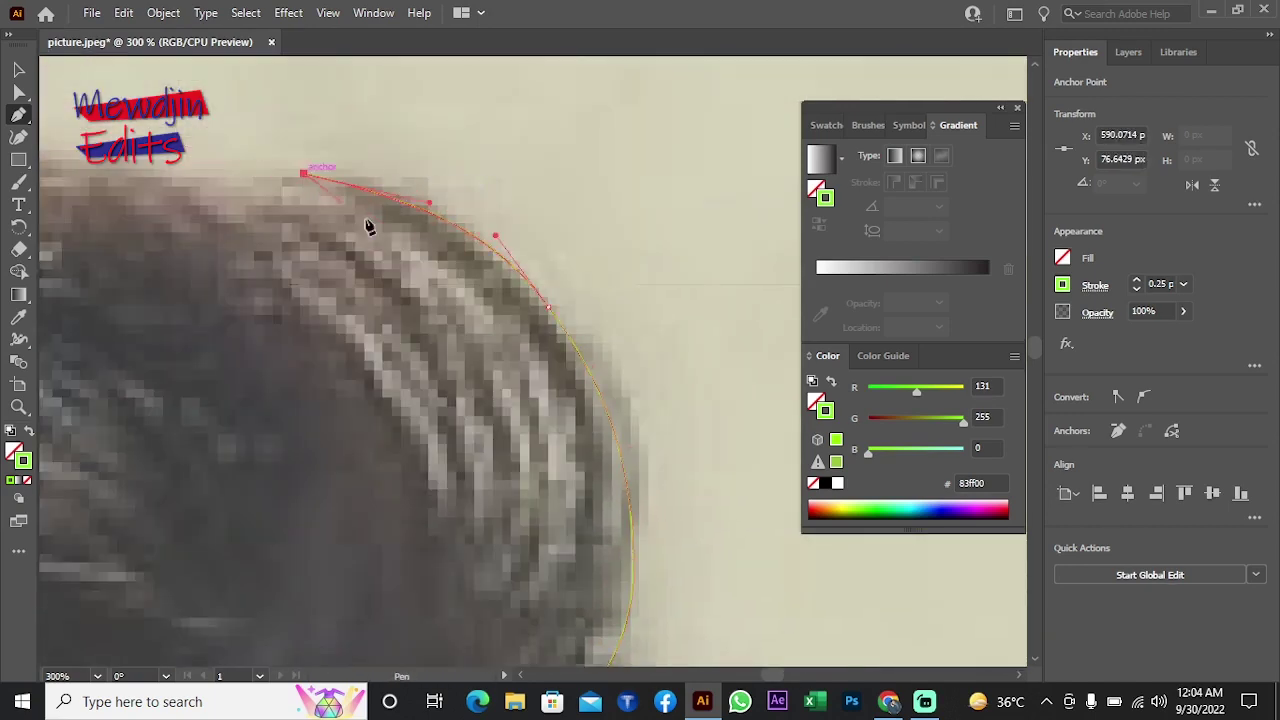
{"action": "scroll", "coordinate": [432, 246], "scroll_direction": "up", "scroll_amount": 1}
{"action": "scroll", "coordinate": [432, 246], "scroll_direction": "left", "scroll_amount": 2}
{"action": "left_click_drag", "start_coordinate": [490, 210], "coordinate": [528, 253]}
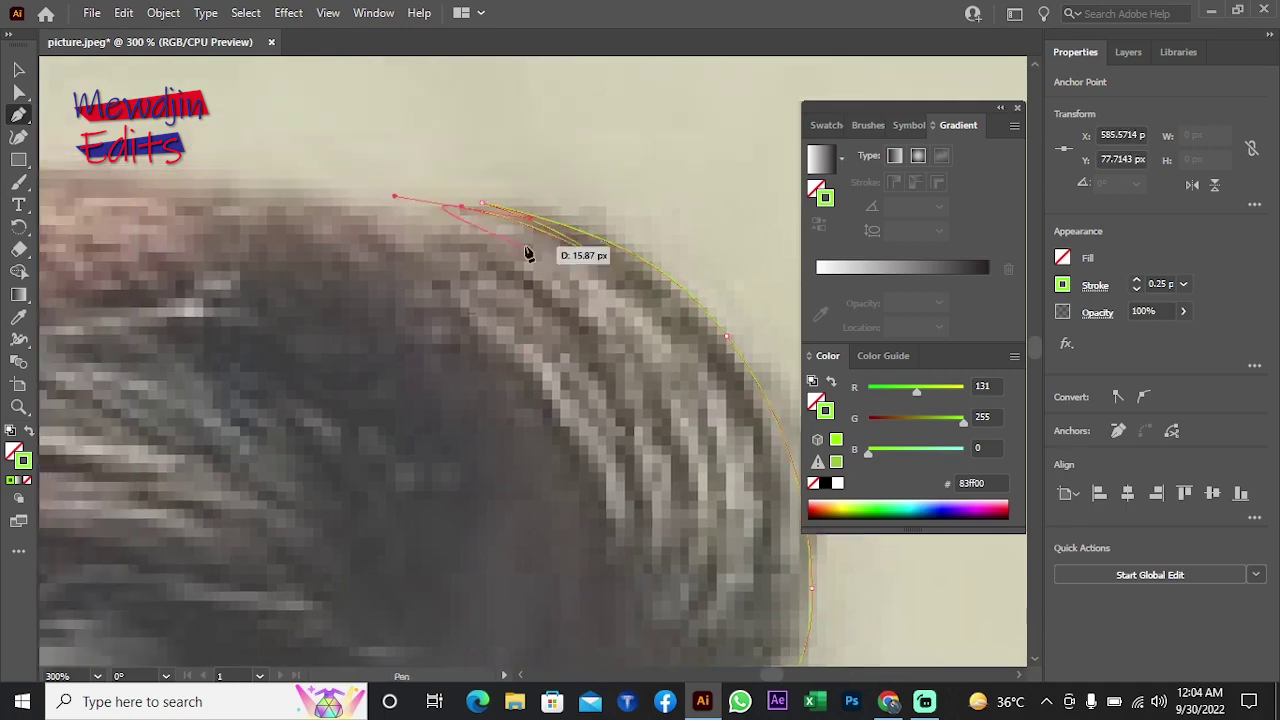
{"action": "mouse_move", "coordinate": [567, 316]}
{"action": "left_mouse_down"}
{"action": "mouse_move", "coordinate": [612, 320]}
{"action": "mouse_move", "coordinate": [670, 350]}
{"action": "left_mouse_up"}
Step: Continue the outline across the top of the head with curved anchors
{"action": "left_click", "coordinate": [516, 224]}
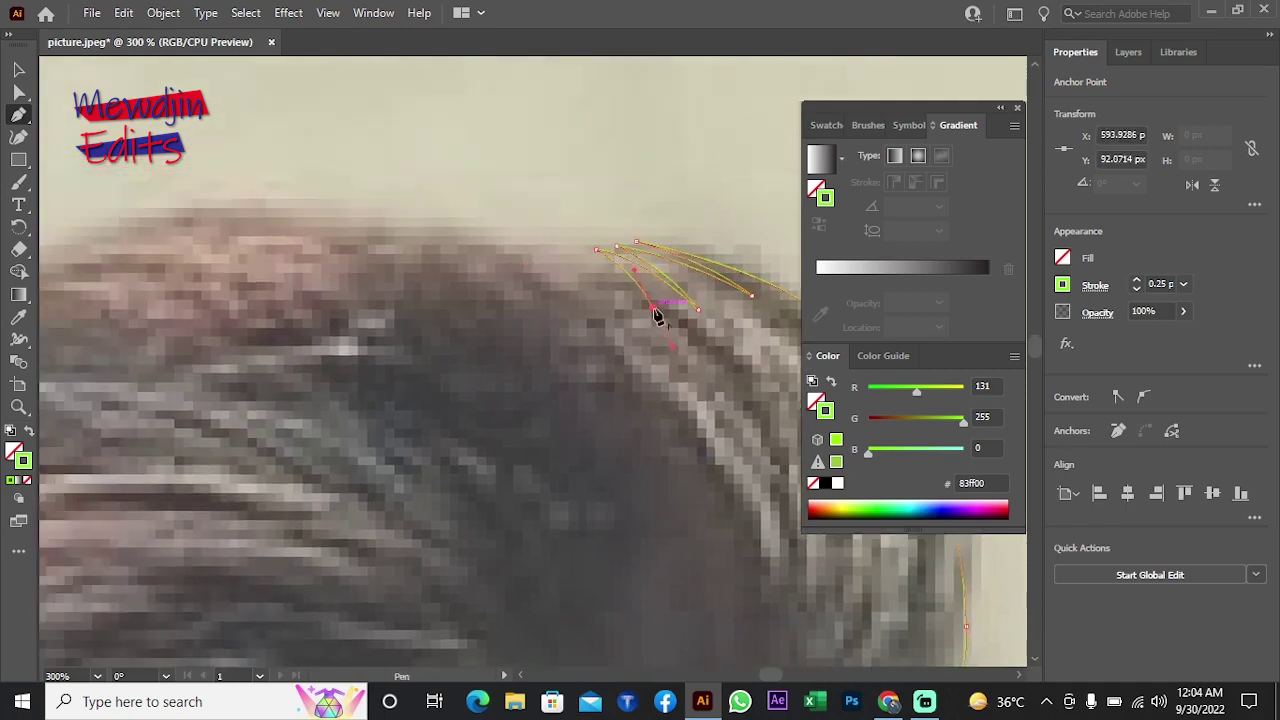
{"action": "left_click", "coordinate": [406, 219]}
{"action": "left_click", "coordinate": [357, 217]}
{"action": "left_click_drag", "start_coordinate": [357, 217], "coordinate": [500, 277]}
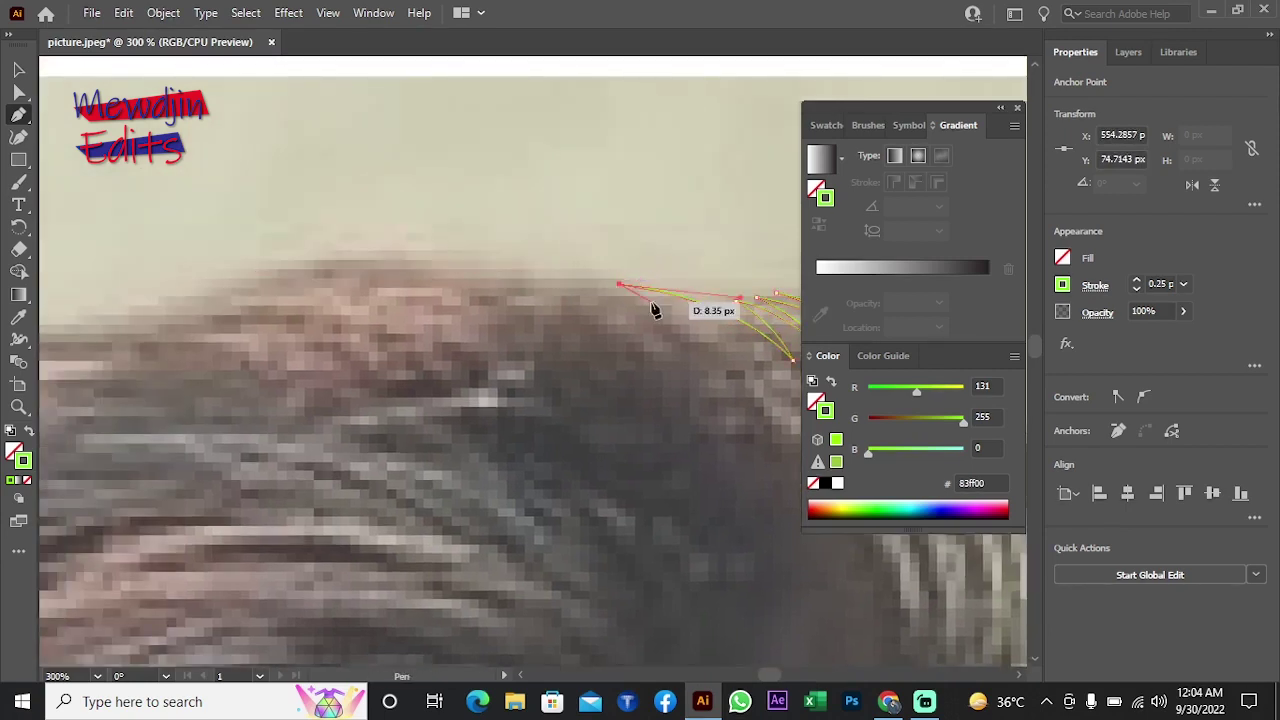
{"action": "mouse_move", "coordinate": [652, 310]}
{"action": "left_mouse_down"}
{"action": "mouse_move", "coordinate": [366, 266]}
{"action": "mouse_move", "coordinate": [406, 314]}
{"action": "mouse_move", "coordinate": [437, 323]}
{"action": "left_mouse_up"}
{"action": "mouse_move", "coordinate": [180, 433]}
{"action": "left_mouse_down"}
{"action": "mouse_move", "coordinate": [62, 522]}
{"action": "mouse_move", "coordinate": [500, 246]}
{"action": "left_mouse_up"}
Step: Trace the outline down the far side of the hair toward the sideburn
{"action": "left_click", "coordinate": [266, 343]}
{"action": "mouse_move", "coordinate": [266, 343]}
{"action": "left_mouse_down"}
{"action": "mouse_move", "coordinate": [134, 500]}
{"action": "mouse_move", "coordinate": [247, 475]}
{"action": "left_mouse_up"}
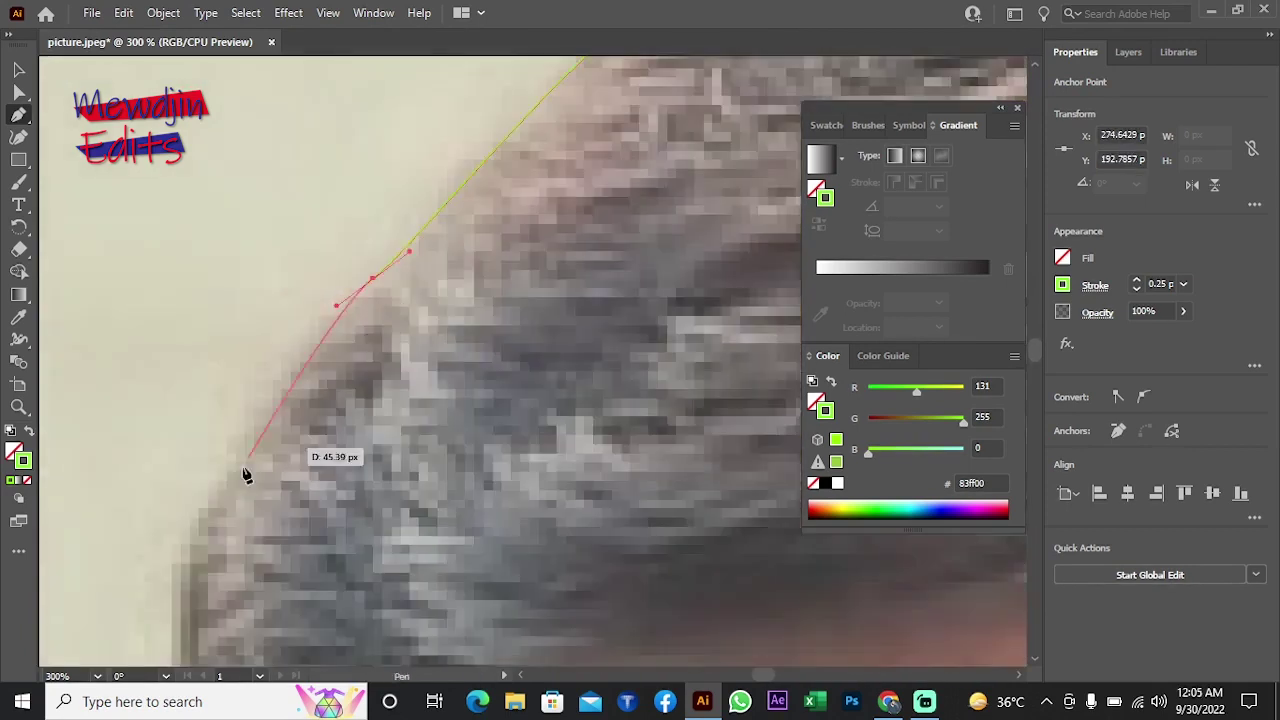
{"action": "left_click_drag", "start_coordinate": [477, 295], "coordinate": [334, 266]}
{"action": "left_click_drag", "start_coordinate": [228, 437], "coordinate": [233, 449]}
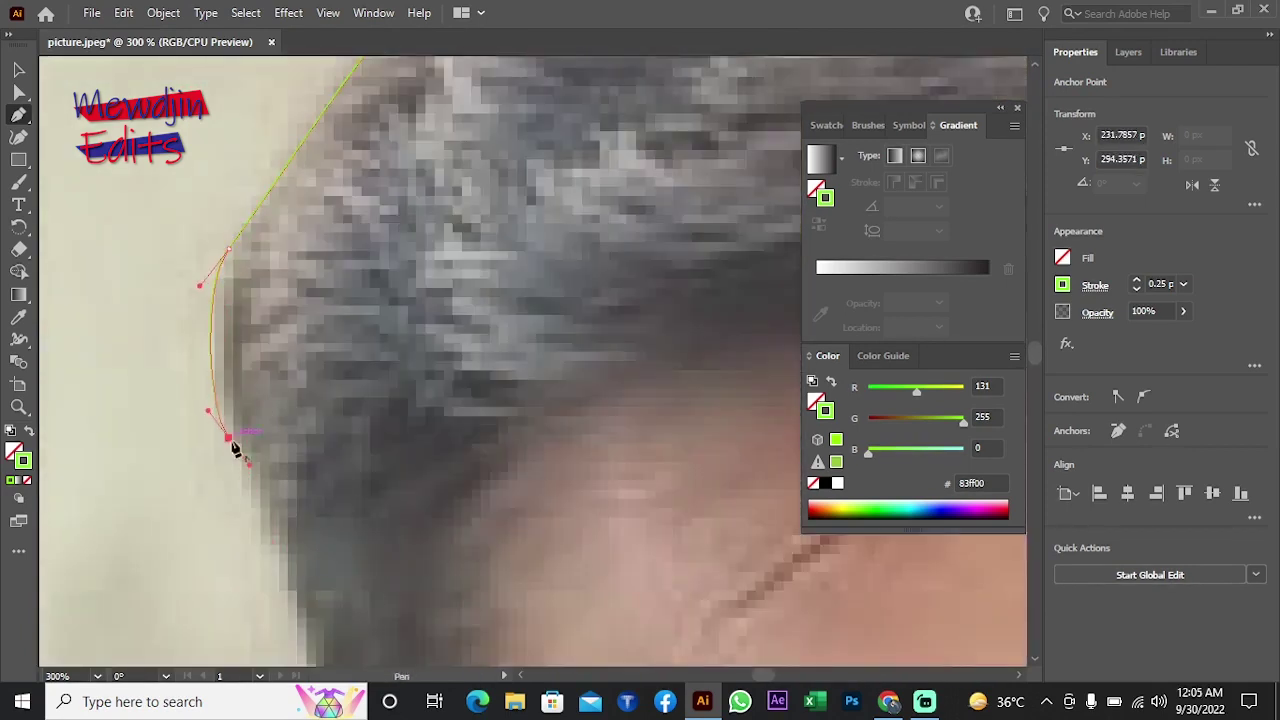
{"action": "left_click_drag", "start_coordinate": [229, 398], "coordinate": [251, 438]}
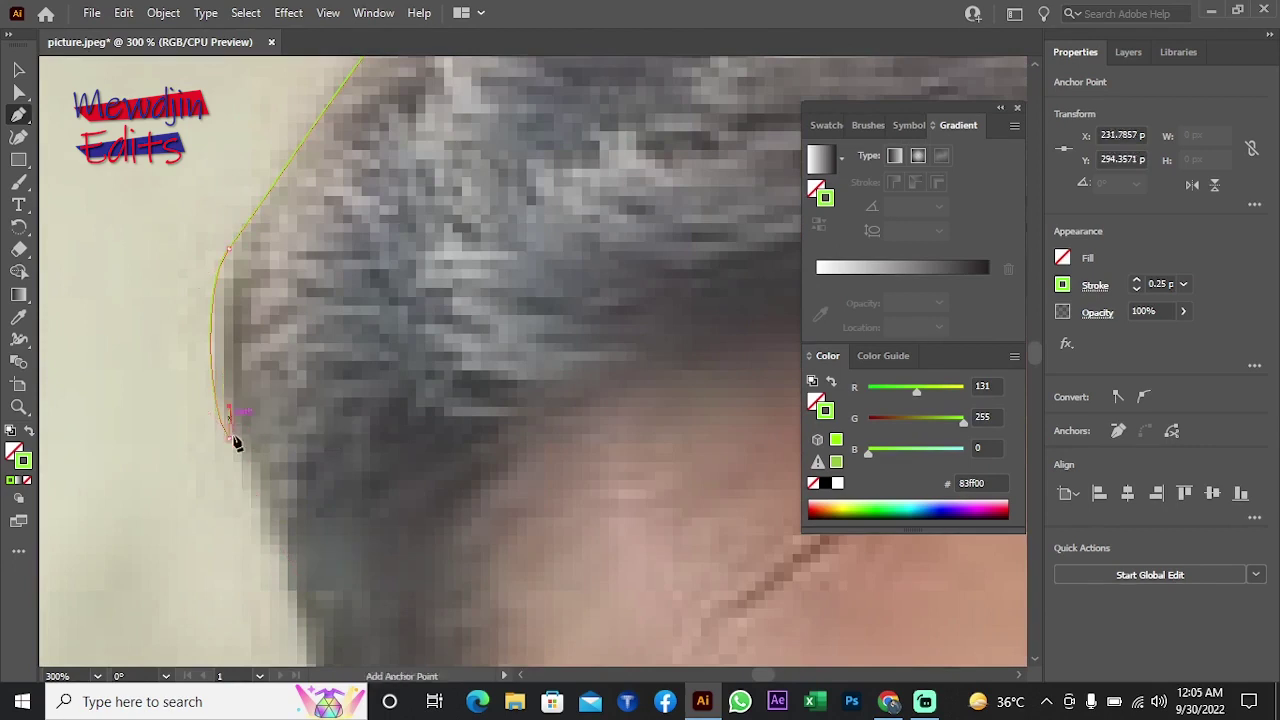
{"action": "left_click", "coordinate": [234, 471]}
{"action": "left_click", "coordinate": [257, 517]}
{"action": "left_click_drag", "start_coordinate": [280, 569], "coordinate": [300, 370]}
{"action": "left_click_drag", "start_coordinate": [310, 386], "coordinate": [266, 286]}
Step: Continue the outline down the hair side toward the ear, adding jagged strand points
{"action": "left_click_drag", "start_coordinate": [286, 352], "coordinate": [283, 360]}
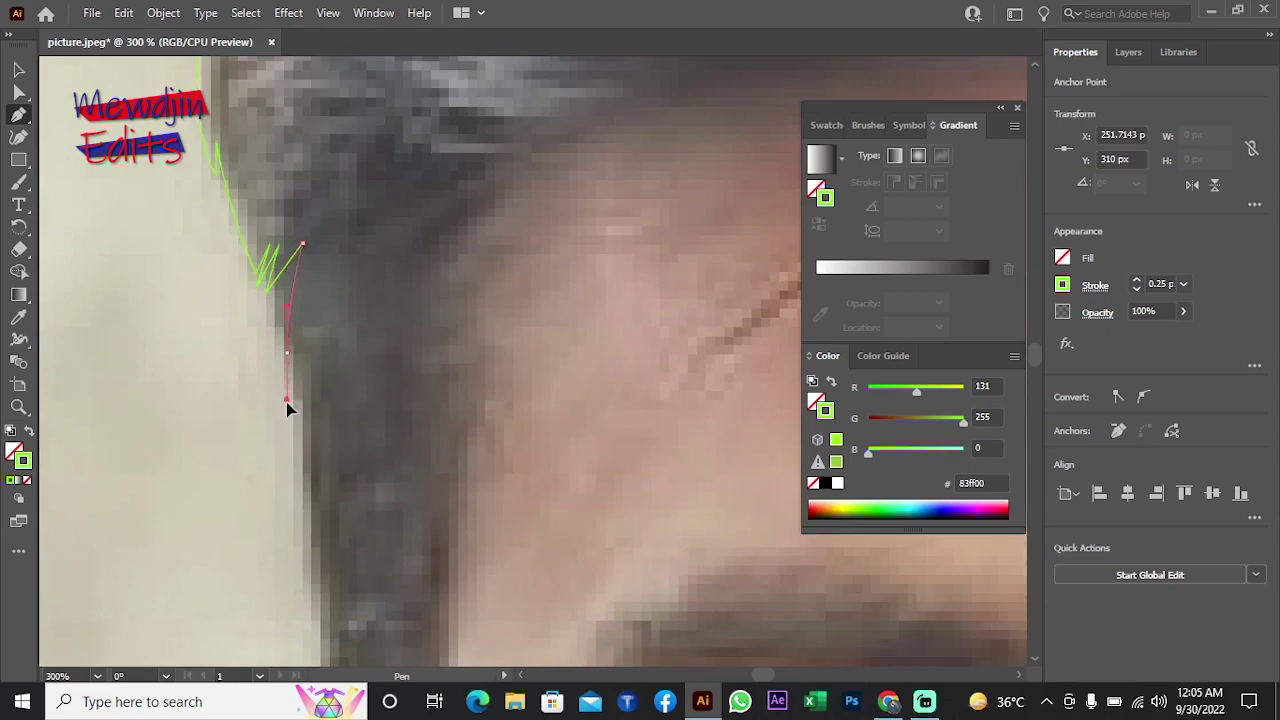
{"action": "left_click_drag", "start_coordinate": [287, 408], "coordinate": [297, 443]}
{"action": "scroll", "coordinate": [297, 443], "scroll_direction": "down", "scroll_amount": 1}
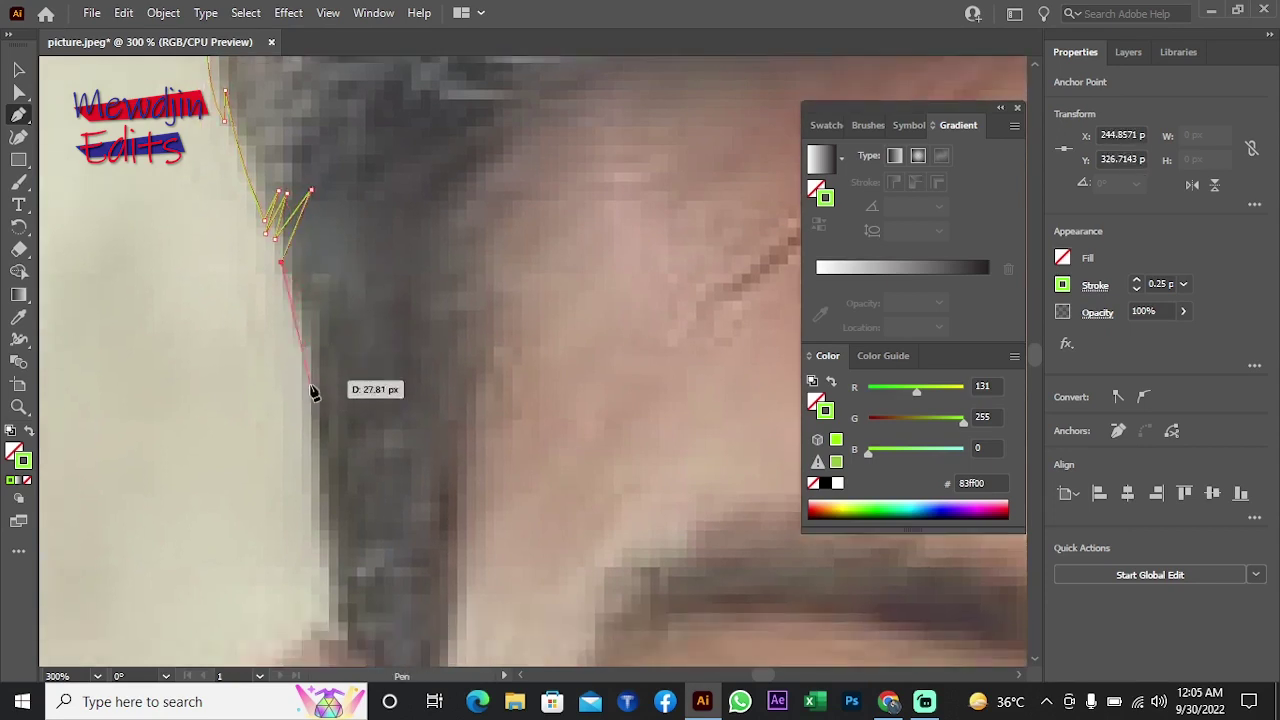
{"action": "scroll", "coordinate": [312, 392], "scroll_direction": "down", "scroll_amount": 1}
{"action": "left_click", "coordinate": [328, 500]}
{"action": "left_click_drag", "start_coordinate": [328, 538], "coordinate": [330, 545]}
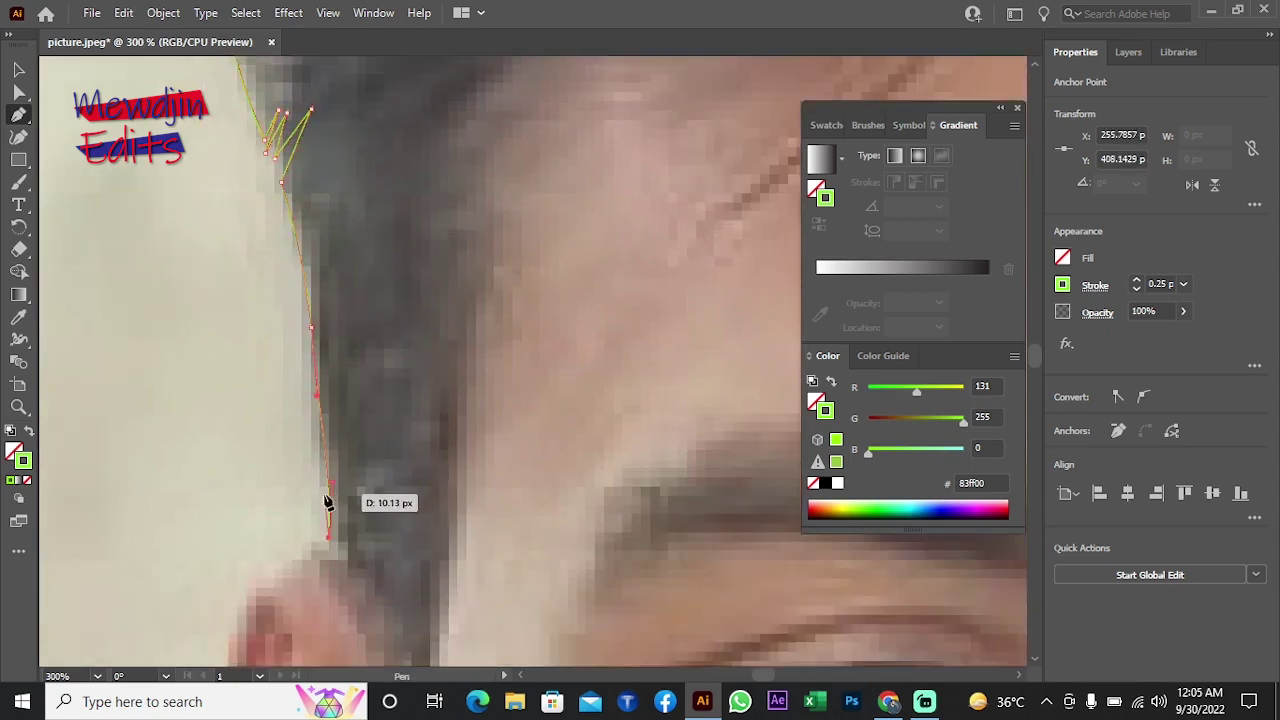
{"action": "left_click_drag", "start_coordinate": [328, 500], "coordinate": [337, 557]}
{"action": "scroll", "coordinate": [329, 571], "scroll_direction": "down", "scroll_amount": 4}
Step: Follow the sideburn edge down past the ear with curved anchors
{"action": "mouse_move", "coordinate": [271, 432]}
{"action": "left_mouse_down"}
{"action": "mouse_move", "coordinate": [302, 438]}
{"action": "mouse_move", "coordinate": [320, 388]}
{"action": "left_mouse_up"}
{"action": "scroll", "coordinate": [320, 388], "scroll_direction": "down", "scroll_amount": 2}
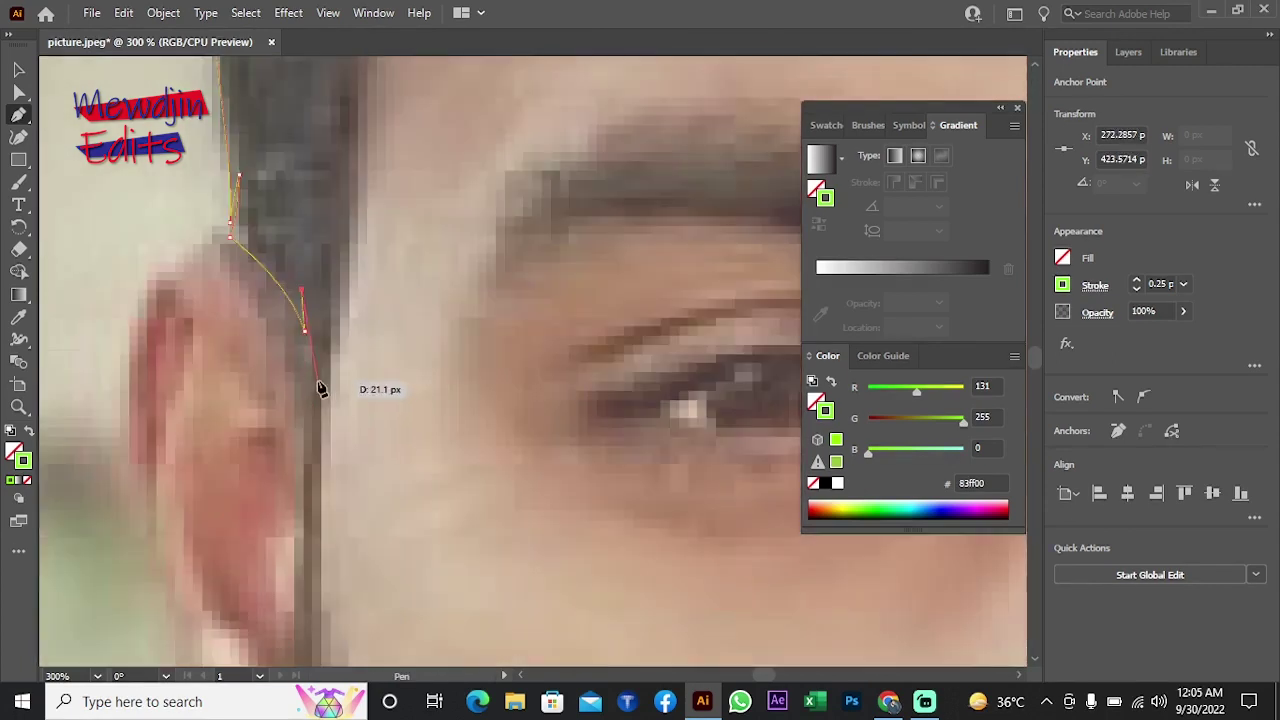
{"action": "scroll", "coordinate": [402, 302], "scroll_direction": "down", "scroll_amount": 2}
{"action": "mouse_move", "coordinate": [318, 468]}
{"action": "left_mouse_down"}
{"action": "mouse_move", "coordinate": [402, 302]}
{"action": "mouse_move", "coordinate": [378, 257]}
{"action": "left_mouse_up"}
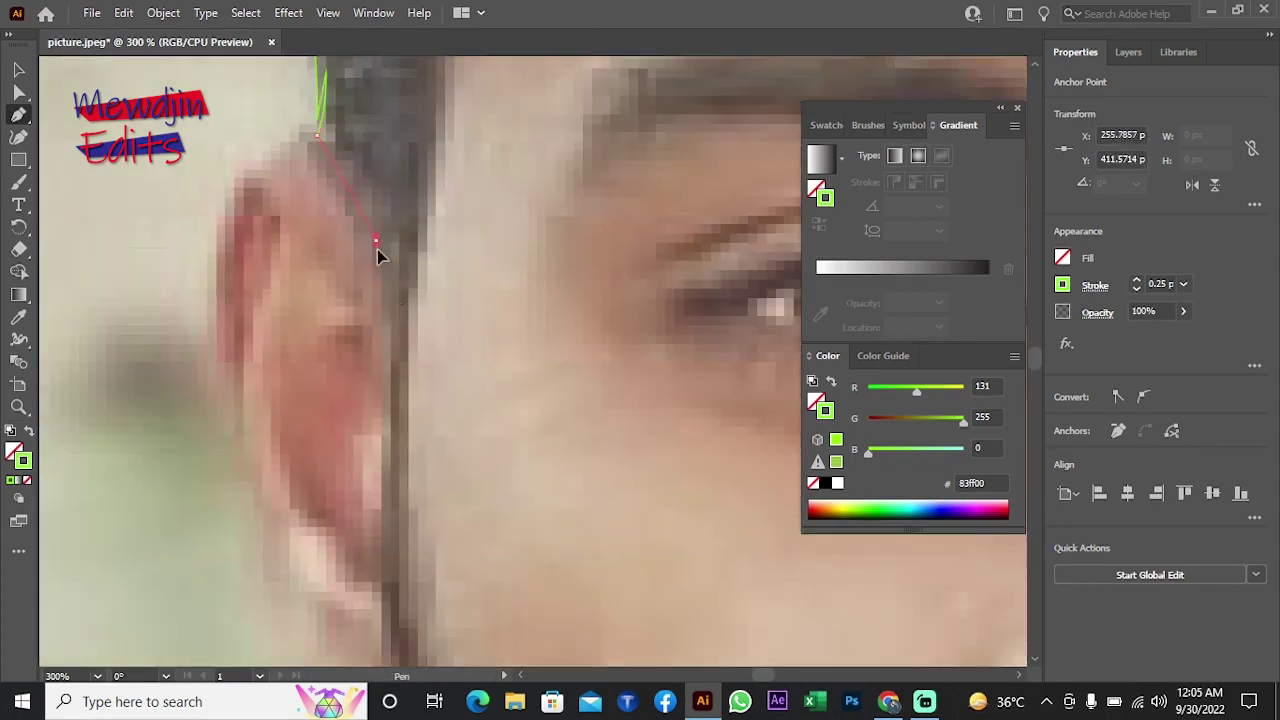
{"action": "left_click_drag", "start_coordinate": [385, 453], "coordinate": [437, 438]}
{"action": "scroll", "coordinate": [385, 400], "scroll_direction": "down", "scroll_amount": 3}
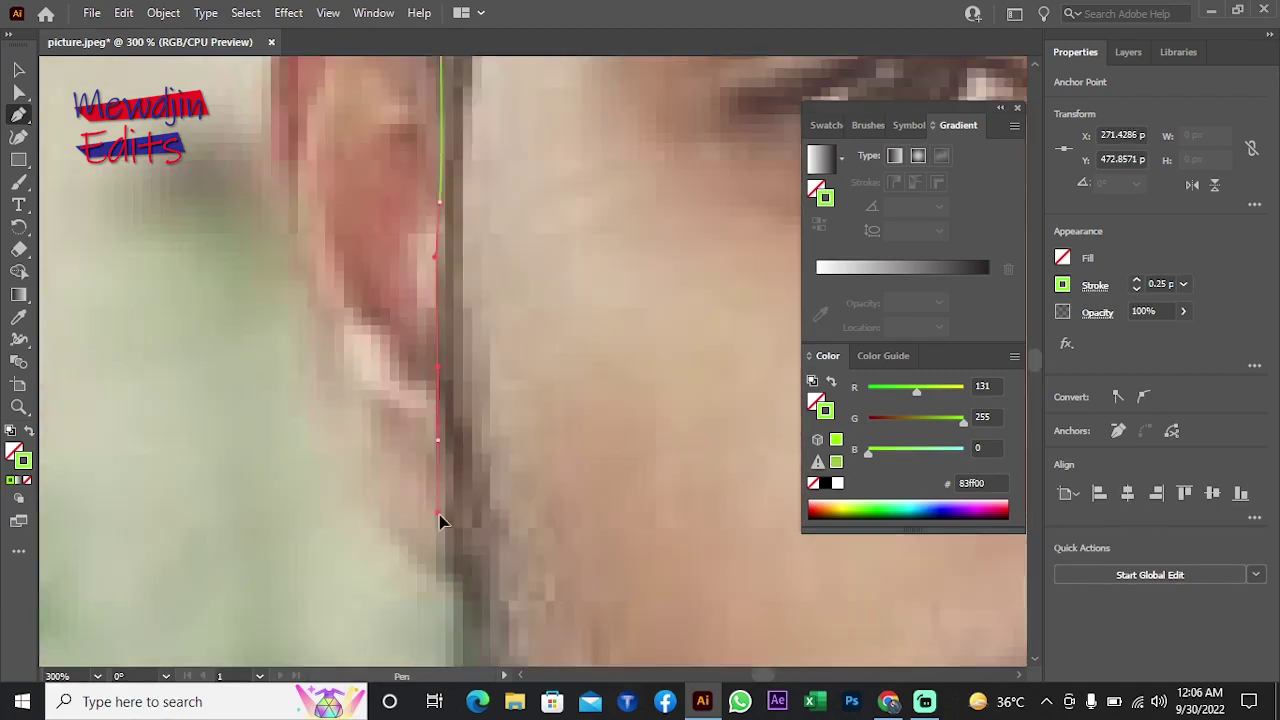
{"action": "scroll", "coordinate": [440, 520], "scroll_direction": "down", "scroll_amount": 2}
{"action": "mouse_move", "coordinate": [440, 520]}
{"action": "left_mouse_down"}
{"action": "mouse_move", "coordinate": [426, 311]}
{"action": "mouse_move", "coordinate": [416, 352]}
{"action": "left_mouse_up"}
{"action": "scroll", "coordinate": [434, 486], "scroll_direction": "down", "scroll_amount": 2}
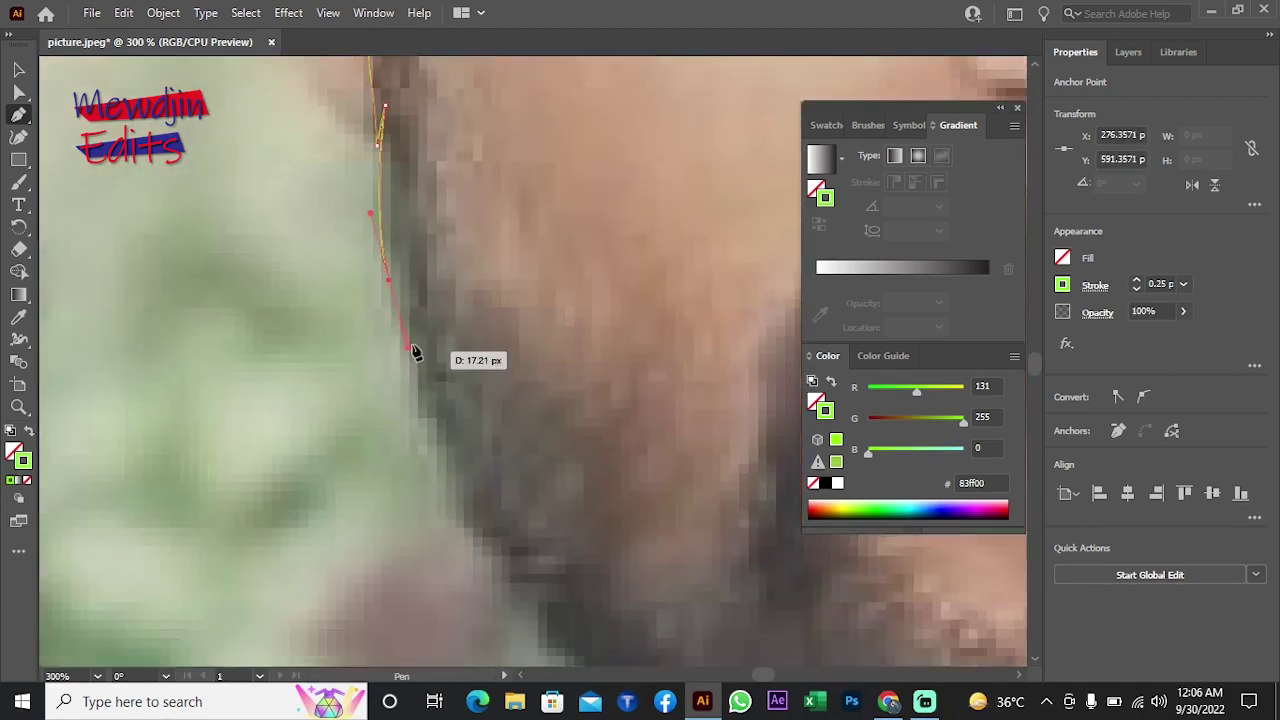
Step: Carry the outline down into the beard, adding spiky strand points
{"action": "left_click_drag", "start_coordinate": [412, 235], "coordinate": [414, 258]}
{"action": "left_click_drag", "start_coordinate": [413, 371], "coordinate": [420, 385]}
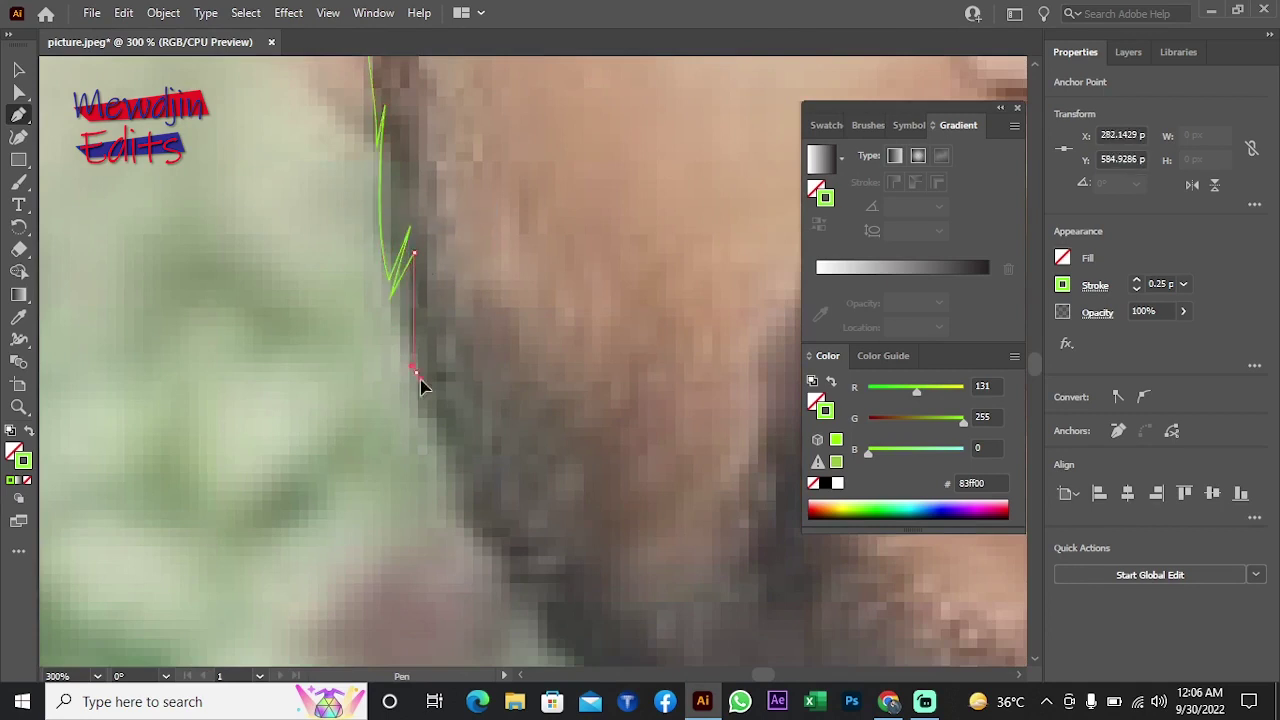
{"action": "scroll", "coordinate": [457, 585], "scroll_direction": "down", "scroll_amount": 2}
{"action": "left_click_drag", "start_coordinate": [378, 426], "coordinate": [457, 374]}
{"action": "left_click_drag", "start_coordinate": [411, 443], "coordinate": [423, 443]}
{"action": "scroll", "coordinate": [423, 443], "scroll_direction": "down", "scroll_amount": 2}
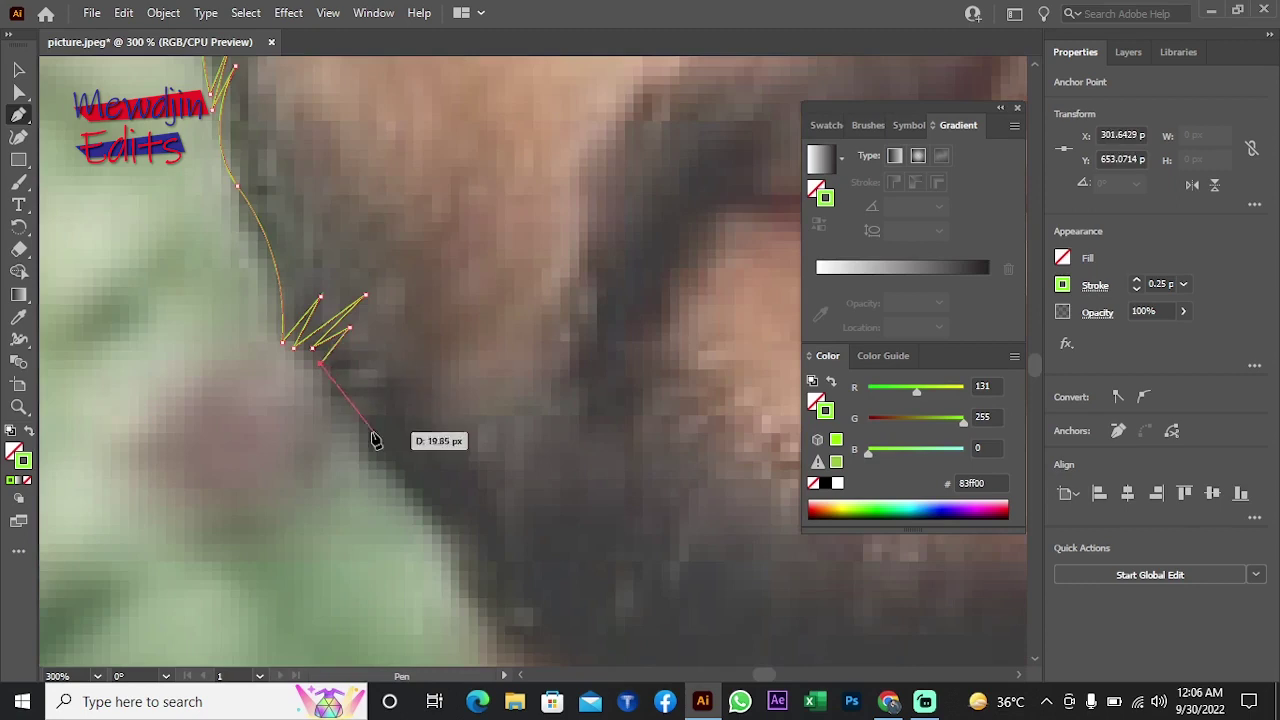
{"action": "mouse_move", "coordinate": [334, 371]}
{"action": "left_mouse_down"}
{"action": "mouse_move", "coordinate": [381, 360]}
{"action": "mouse_move", "coordinate": [329, 371]}
{"action": "left_mouse_up"}
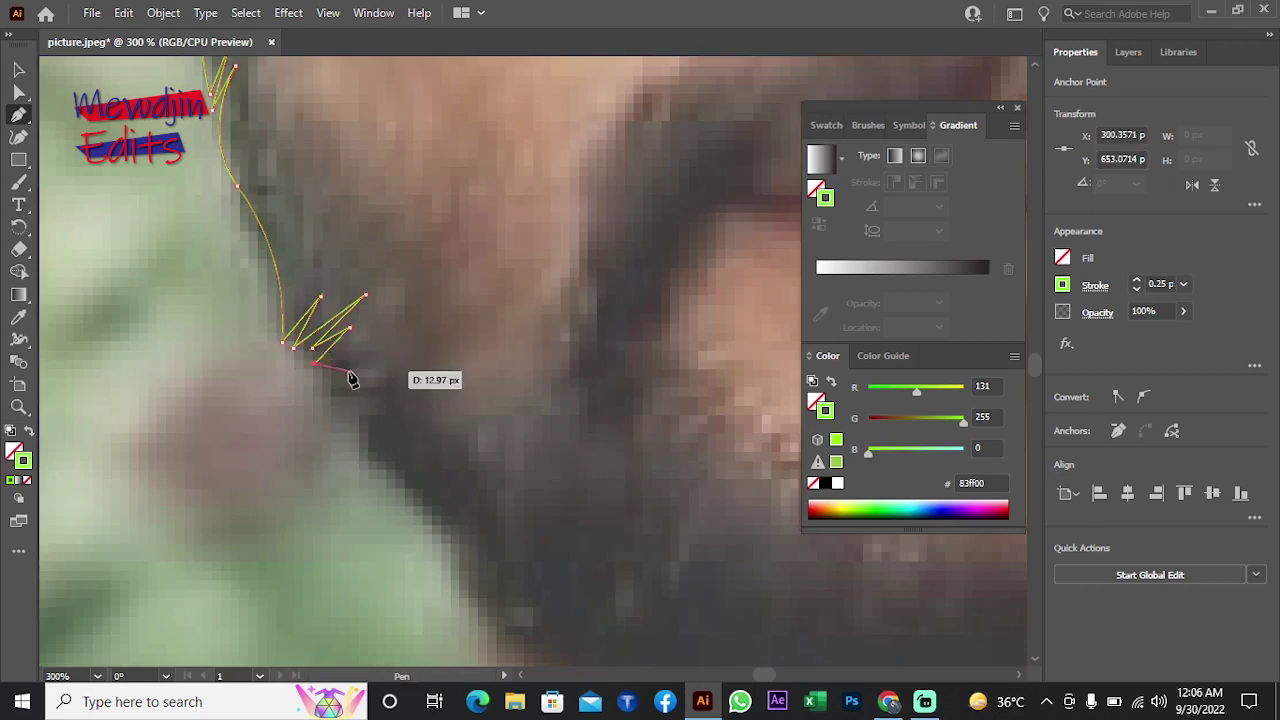
Step: Continue the jagged beard outline downward with more strand spikes
{"action": "left_click", "coordinate": [366, 448]}
{"action": "scroll", "coordinate": [366, 448], "scroll_direction": "down", "scroll_amount": 2}
{"action": "left_click_drag", "start_coordinate": [378, 492], "coordinate": [386, 512]}
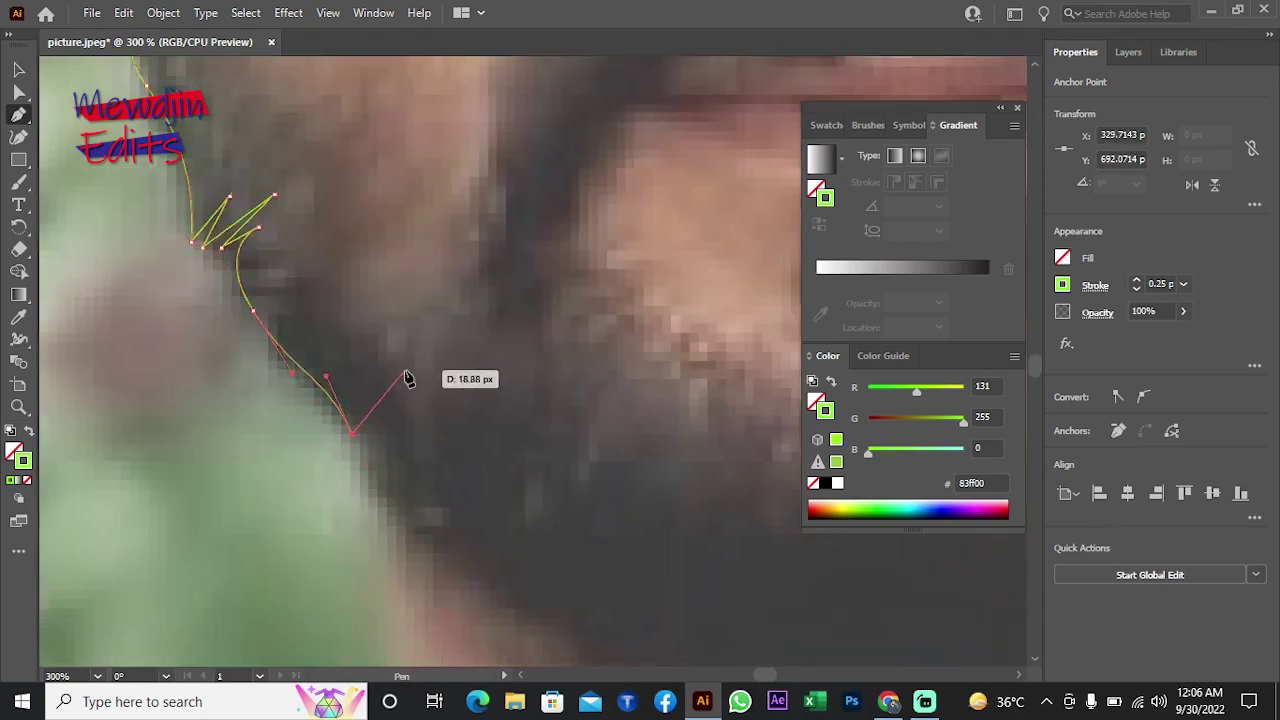
{"action": "left_click", "coordinate": [378, 440]}
{"action": "left_click_drag", "start_coordinate": [355, 448], "coordinate": [425, 369]}
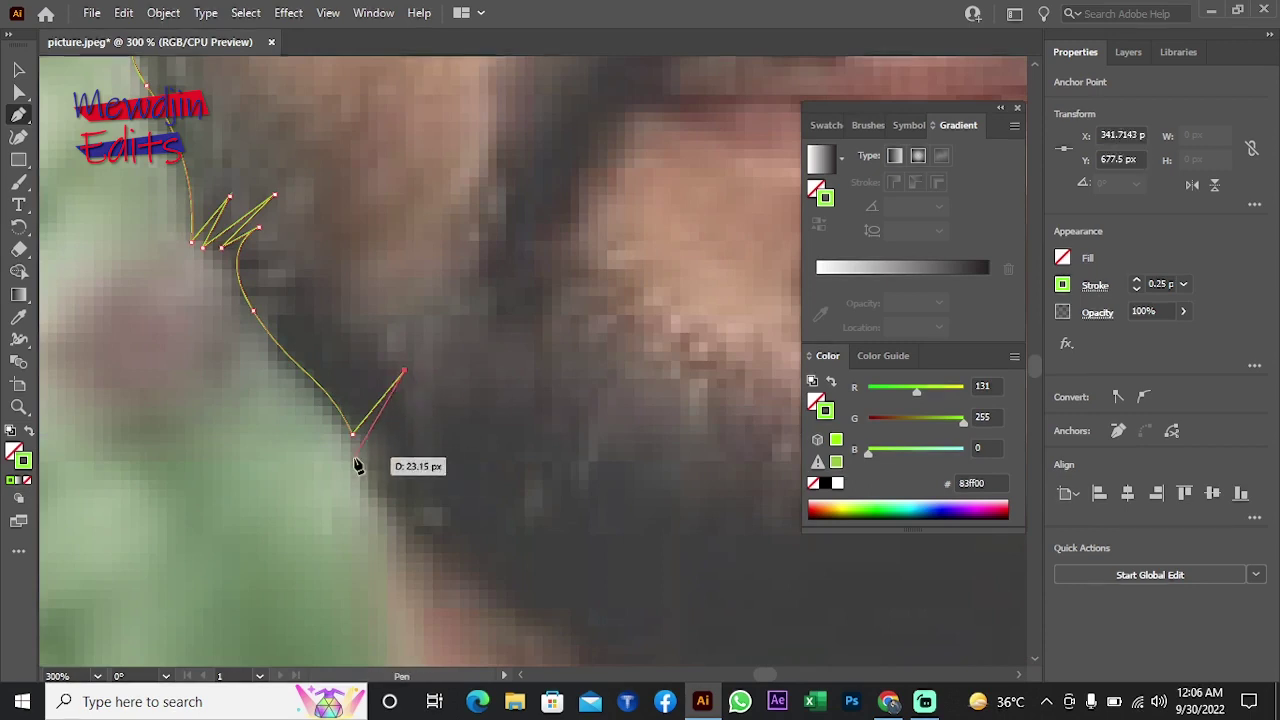
{"action": "left_click_drag", "start_coordinate": [383, 506], "coordinate": [423, 547]}
Step: Extend the outline along the lower beard edge under the jaw
{"action": "scroll", "coordinate": [423, 547], "scroll_direction": "down", "scroll_amount": 3}
{"action": "scroll", "coordinate": [423, 547], "scroll_direction": "right", "scroll_amount": 3}
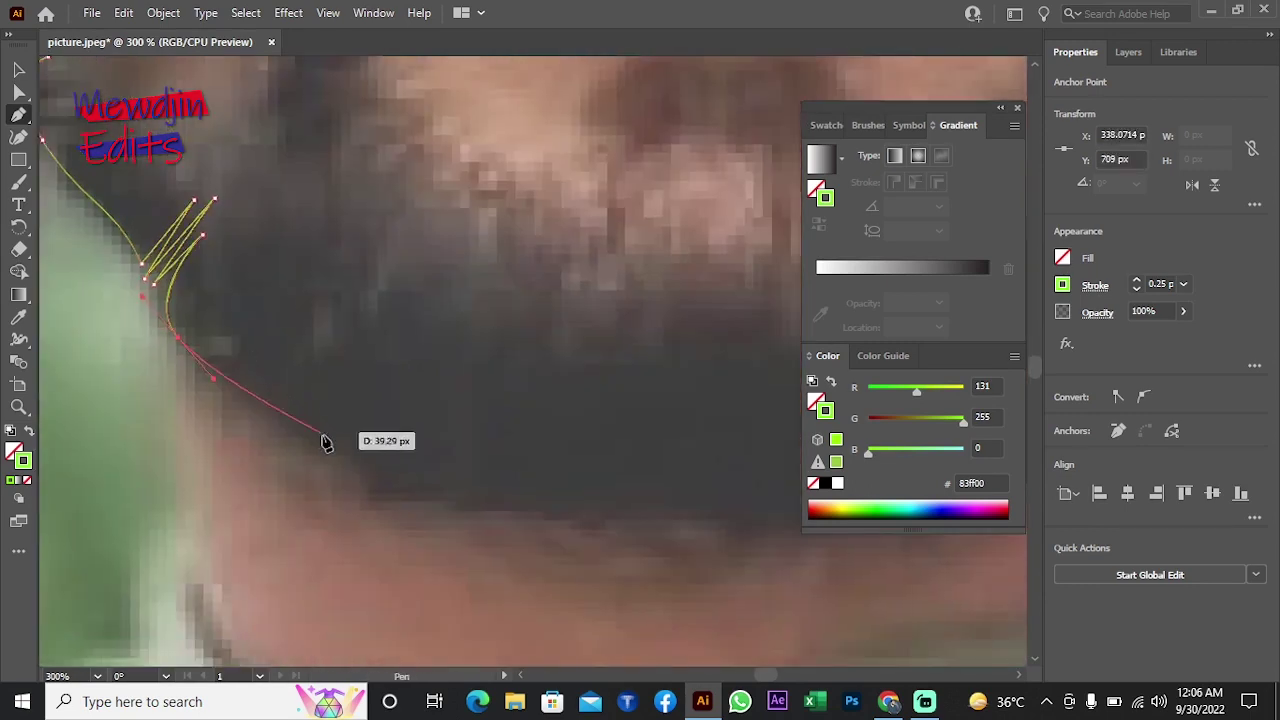
{"action": "mouse_move", "coordinate": [369, 480]}
{"action": "left_mouse_down"}
{"action": "mouse_move", "coordinate": [381, 499]}
{"action": "mouse_move", "coordinate": [393, 446]}
{"action": "left_mouse_up"}
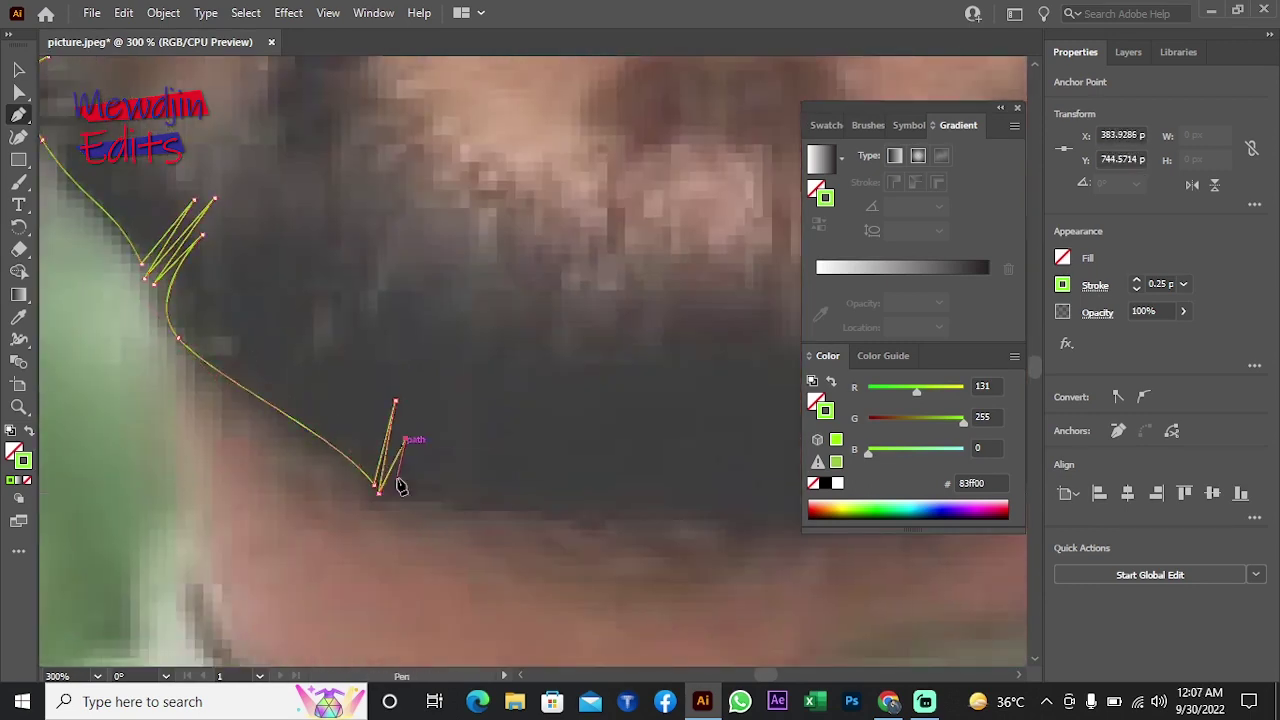
{"action": "left_click", "coordinate": [450, 503]}
{"action": "left_click", "coordinate": [495, 514]}
{"action": "scroll", "coordinate": [491, 514], "scroll_direction": "down", "scroll_amount": 1}
{"action": "scroll", "coordinate": [491, 514], "scroll_direction": "right", "scroll_amount": 3}
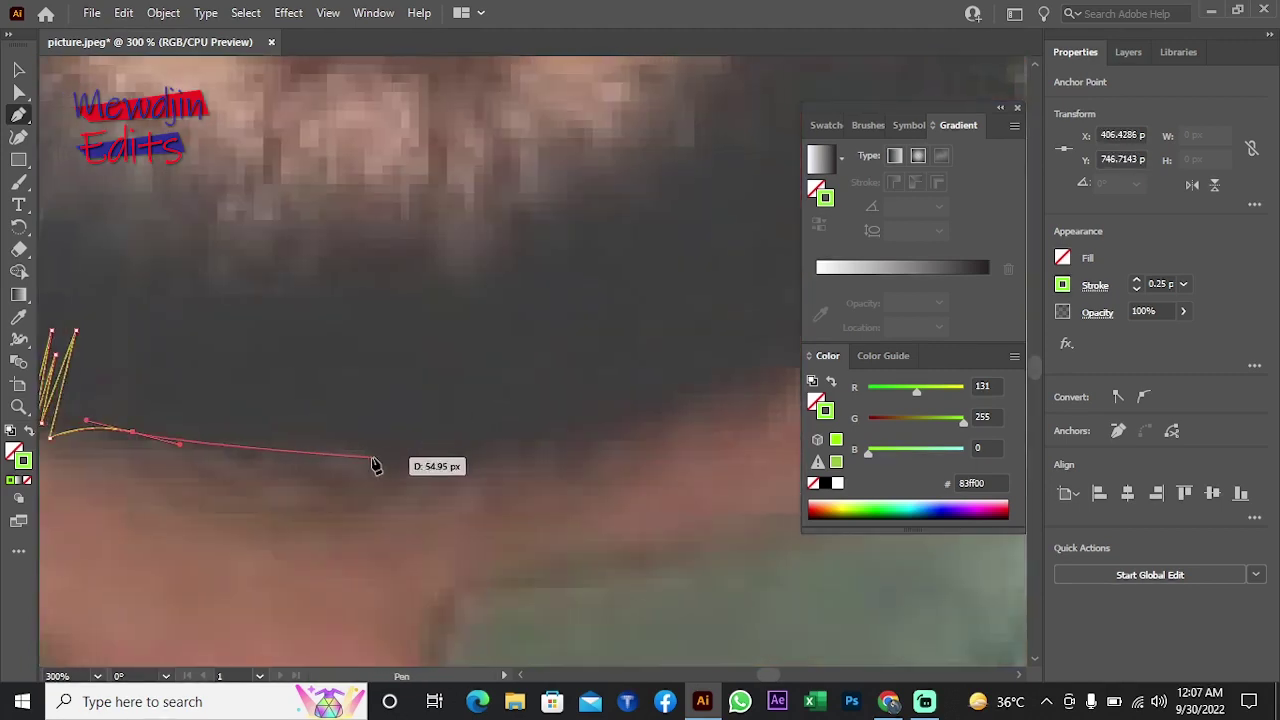
{"action": "scroll", "coordinate": [317, 443], "scroll_direction": "up", "scroll_amount": 1}
{"action": "scroll", "coordinate": [317, 443], "scroll_direction": "left", "scroll_amount": 3}
Step: Add a zigzag of spiky beard strand points to the outline
{"action": "left_click", "coordinate": [486, 462]}
{"action": "left_click", "coordinate": [485, 418]}
{"action": "left_click", "coordinate": [490, 482]}
{"action": "left_click", "coordinate": [496, 423]}
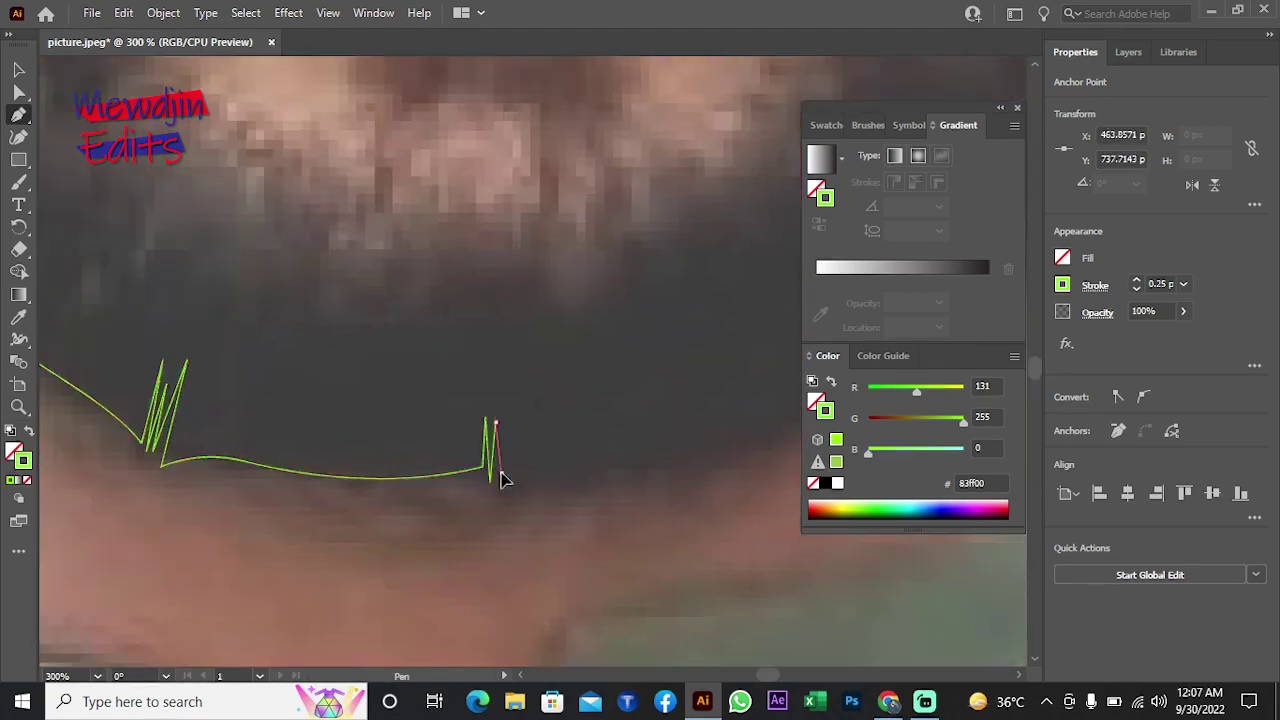
{"action": "left_click", "coordinate": [503, 480]}
{"action": "left_click", "coordinate": [506, 402]}
{"action": "scroll", "coordinate": [440, 460], "scroll_direction": "down", "scroll_amount": 1}
{"action": "scroll", "coordinate": [440, 460], "scroll_direction": "right", "scroll_amount": 5}
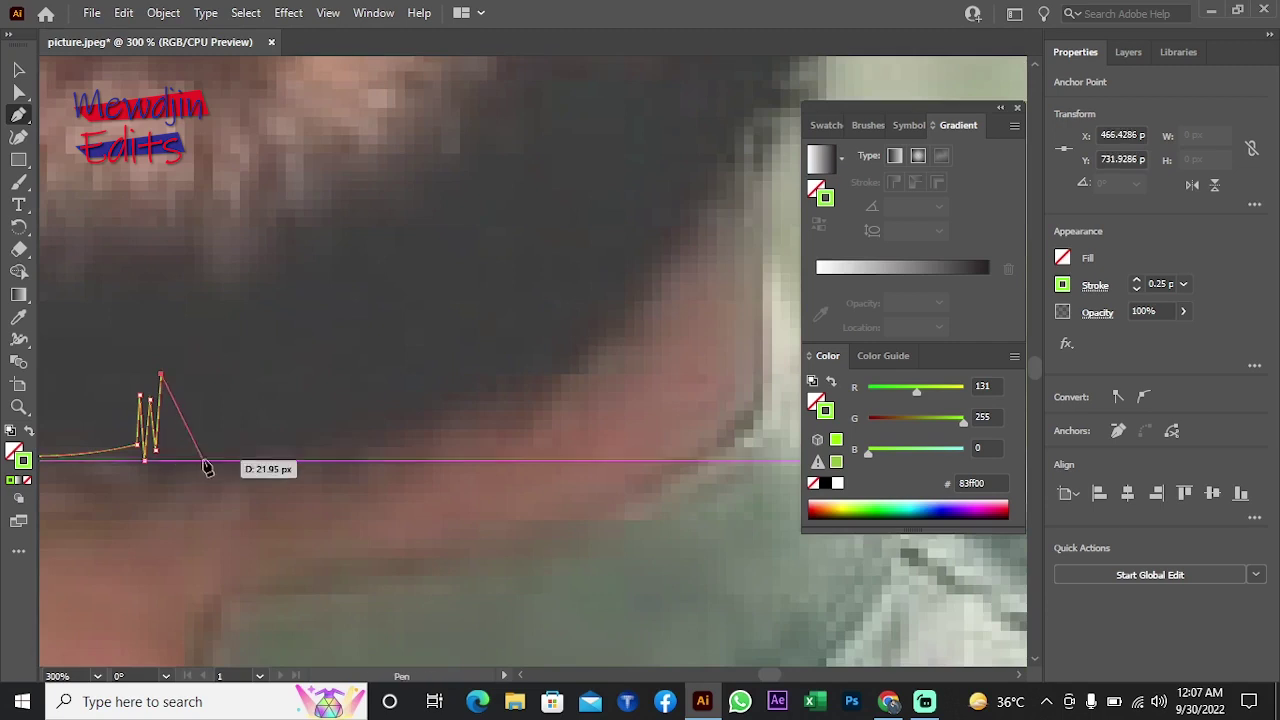
Step: Curve the outline along the beard's underside, the jaw and up the cheek
{"action": "left_click_drag", "start_coordinate": [202, 455], "coordinate": [250, 446]}
{"action": "left_click", "coordinate": [284, 424]}
{"action": "scroll", "coordinate": [317, 423], "scroll_direction": "up", "scroll_amount": 2}
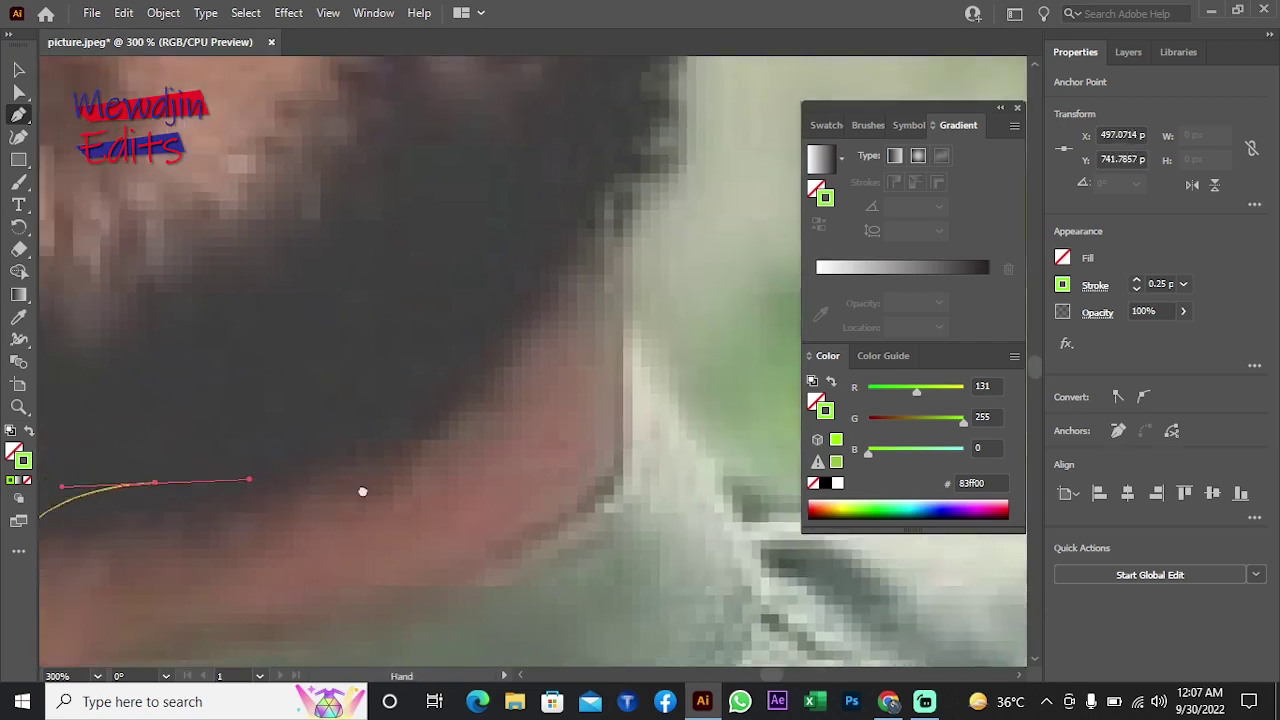
{"action": "left_click", "coordinate": [355, 498]}
{"action": "left_click_drag", "start_coordinate": [431, 477], "coordinate": [511, 445]}
{"action": "scroll", "coordinate": [283, 522], "scroll_direction": "up", "scroll_amount": 1}
{"action": "scroll", "coordinate": [283, 522], "scroll_direction": "right", "scroll_amount": 2}
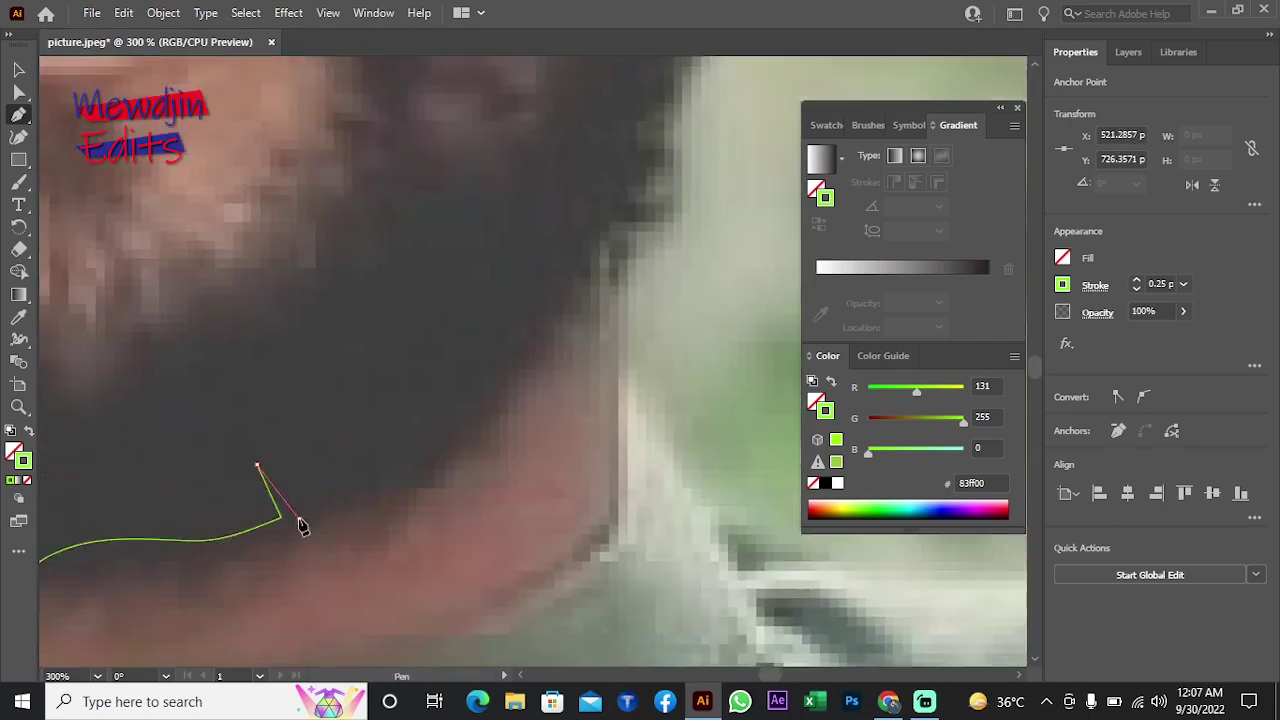
{"action": "left_click_drag", "start_coordinate": [395, 460], "coordinate": [389, 477]}
{"action": "scroll", "coordinate": [330, 490], "scroll_direction": "up", "scroll_amount": 1}
{"action": "mouse_move", "coordinate": [286, 506]}
{"action": "left_mouse_down"}
{"action": "mouse_move", "coordinate": [414, 386]}
{"action": "mouse_move", "coordinate": [466, 371]}
{"action": "mouse_move", "coordinate": [453, 390]}
{"action": "mouse_move", "coordinate": [429, 357]}
{"action": "left_mouse_up"}
Step: Extend the curved outline upward along the side of the face
{"action": "scroll", "coordinate": [400, 440], "scroll_direction": "up", "scroll_amount": 1}
{"action": "scroll", "coordinate": [424, 447], "scroll_direction": "up", "scroll_amount": 1}
{"action": "scroll", "coordinate": [466, 371], "scroll_direction": "up", "scroll_amount": 2}
{"action": "left_click_drag", "start_coordinate": [497, 240], "coordinate": [452, 314]}
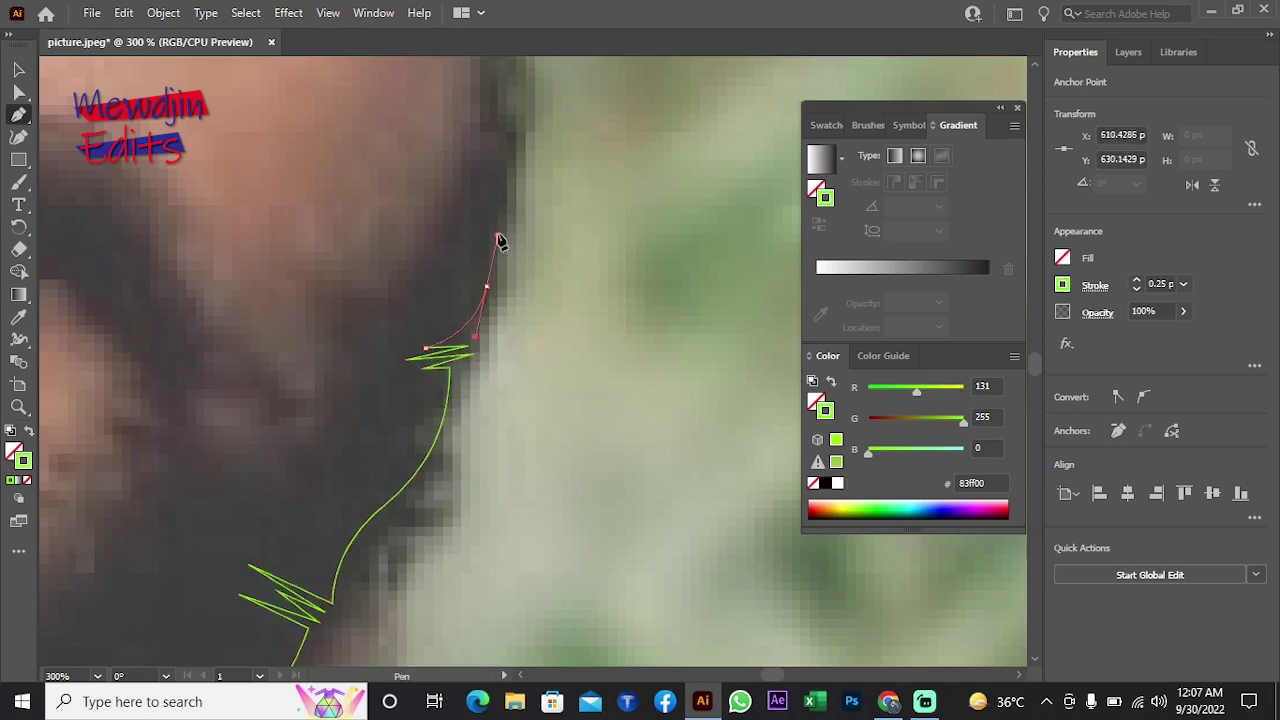
{"action": "scroll", "coordinate": [452, 314], "scroll_direction": "up", "scroll_amount": 2}
{"action": "scroll", "coordinate": [452, 314], "scroll_direction": "right", "scroll_amount": 1}
{"action": "left_click_drag", "start_coordinate": [407, 478], "coordinate": [429, 414]}
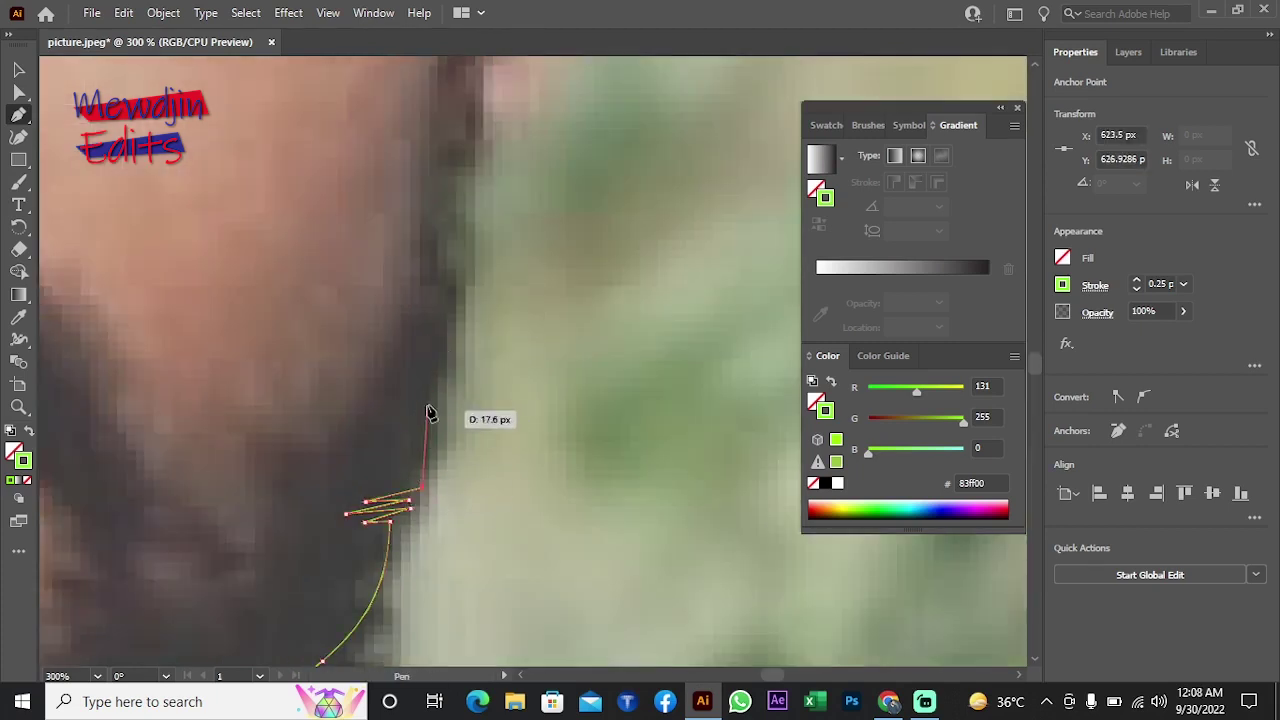
{"action": "scroll", "coordinate": [440, 390], "scroll_direction": "up", "scroll_amount": 1}
Step: Curve the outline up beside the ear to its top
{"action": "left_click_drag", "start_coordinate": [451, 357], "coordinate": [449, 432]}
{"action": "scroll", "coordinate": [449, 432], "scroll_direction": "up", "scroll_amount": 1}
{"action": "left_click_drag", "start_coordinate": [447, 380], "coordinate": [457, 329]}
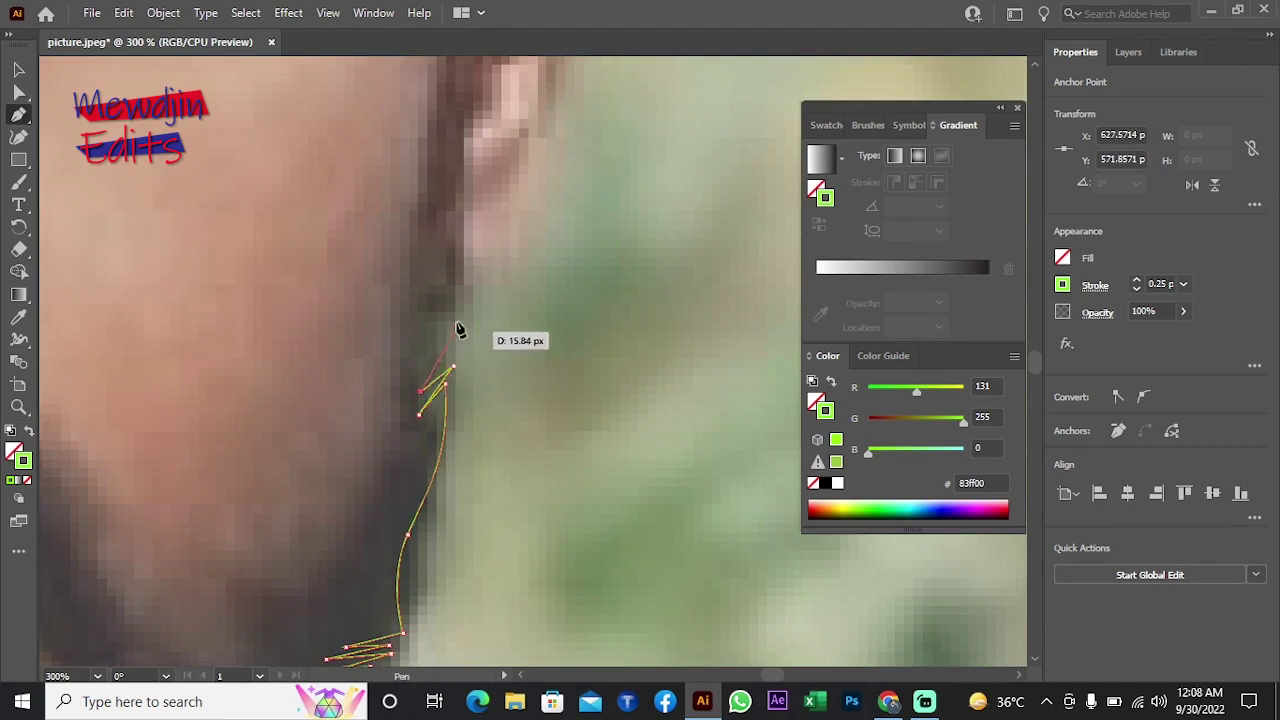
{"action": "scroll", "coordinate": [457, 329], "scroll_direction": "up", "scroll_amount": 2}
{"action": "left_click_drag", "start_coordinate": [438, 440], "coordinate": [437, 404]}
{"action": "scroll", "coordinate": [465, 241], "scroll_direction": "up", "scroll_amount": 2}
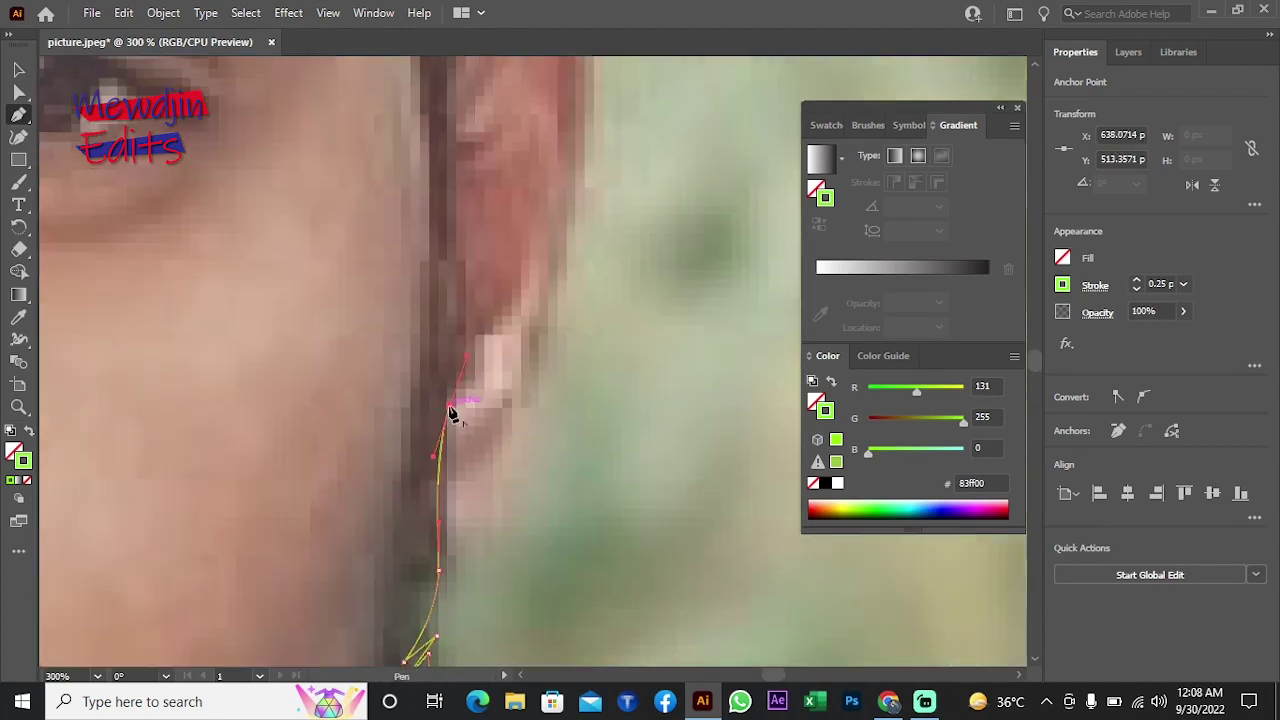
{"action": "scroll", "coordinate": [440, 420], "scroll_direction": "up", "scroll_amount": 2}
{"action": "left_click_drag", "start_coordinate": [454, 349], "coordinate": [449, 343]}
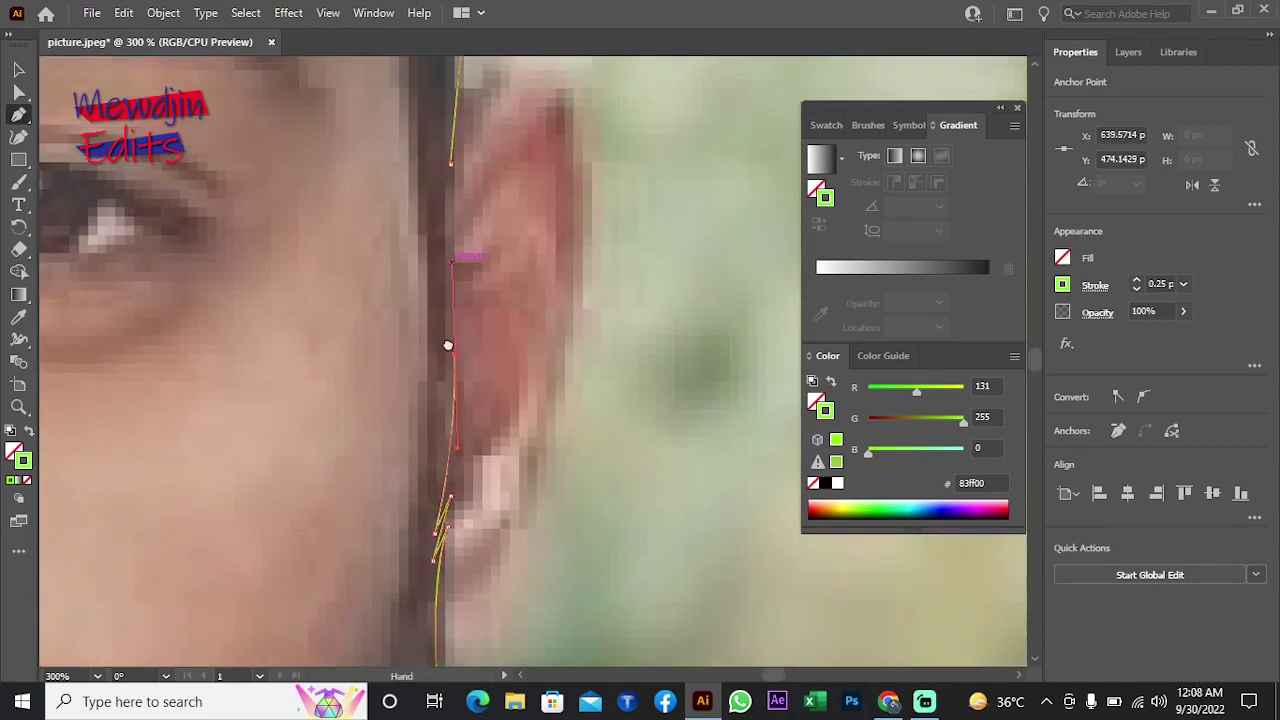
{"action": "scroll", "coordinate": [449, 343], "scroll_direction": "up", "scroll_amount": 2}
Step: Deselect the finished outline, return to the Pen tool, and undo a false-start curve
{"action": "left_click", "coordinate": [325, 420], "text": "ctrl"}
{"action": "scroll", "coordinate": [523, 457], "scroll_direction": "down", "scroll_amount": 4}
{"action": "scroll", "coordinate": [523, 406], "scroll_direction": "down", "scroll_amount": 2}
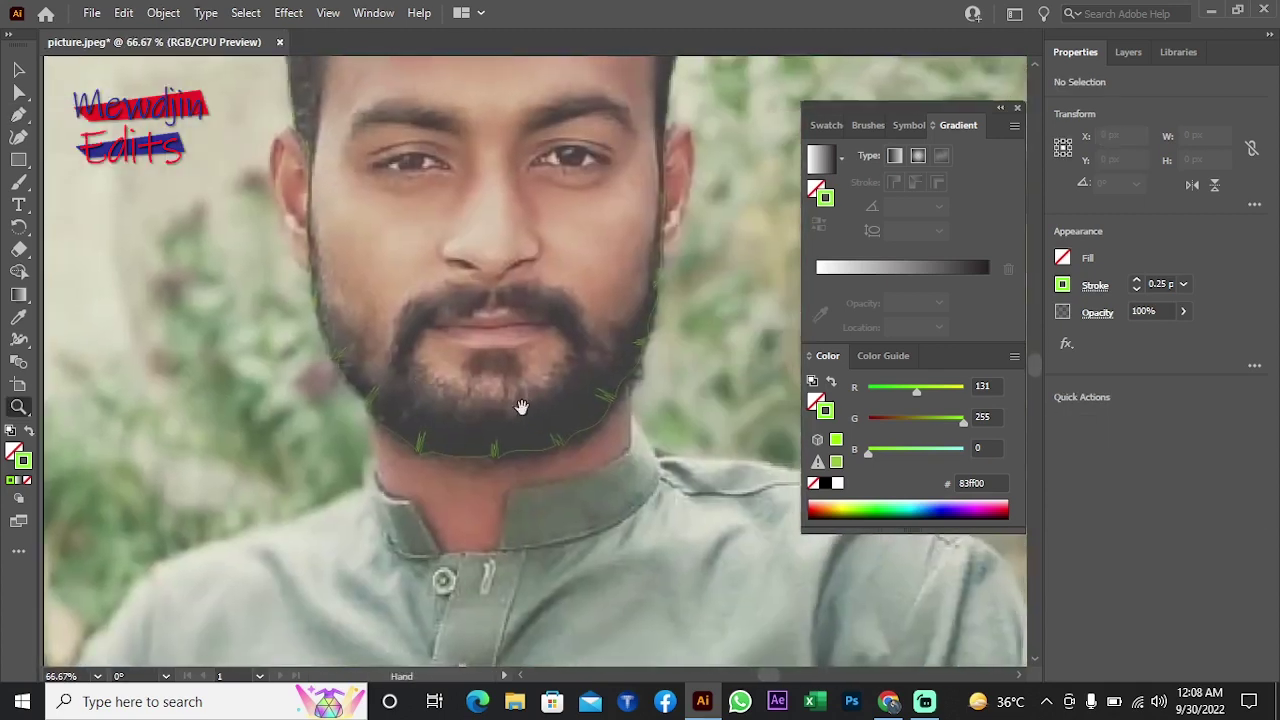
{"action": "scroll", "coordinate": [374, 357], "scroll_direction": "up", "scroll_amount": 2}
{"action": "scroll", "coordinate": [436, 289], "scroll_direction": "up", "scroll_amount": 5}
{"action": "scroll", "coordinate": [436, 289], "scroll_direction": "up", "scroll_amount": 3}
{"action": "key", "text": "p"}
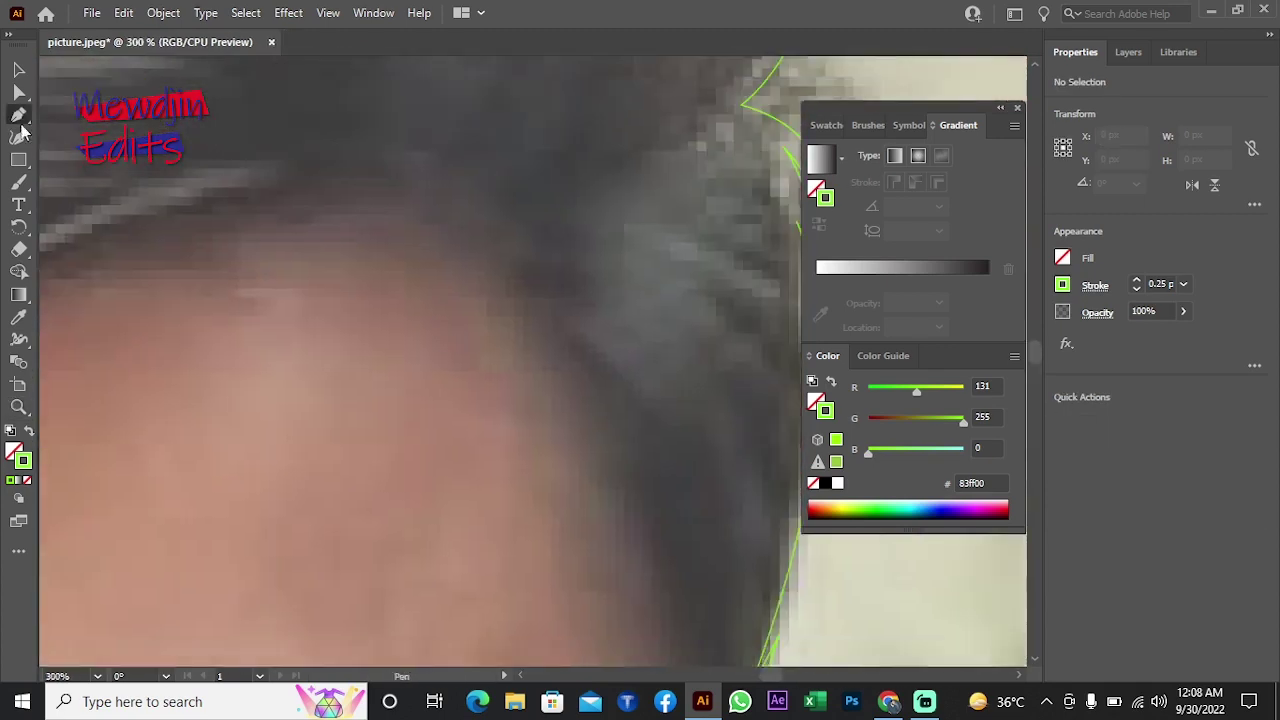
{"action": "scroll", "coordinate": [500, 380], "scroll_direction": "down", "scroll_amount": 2}
{"action": "scroll", "coordinate": [500, 380], "scroll_direction": "up", "scroll_amount": 2}
{"action": "left_click", "coordinate": [420, 374]}
{"action": "left_click_drag", "start_coordinate": [543, 360], "coordinate": [537, 366]}
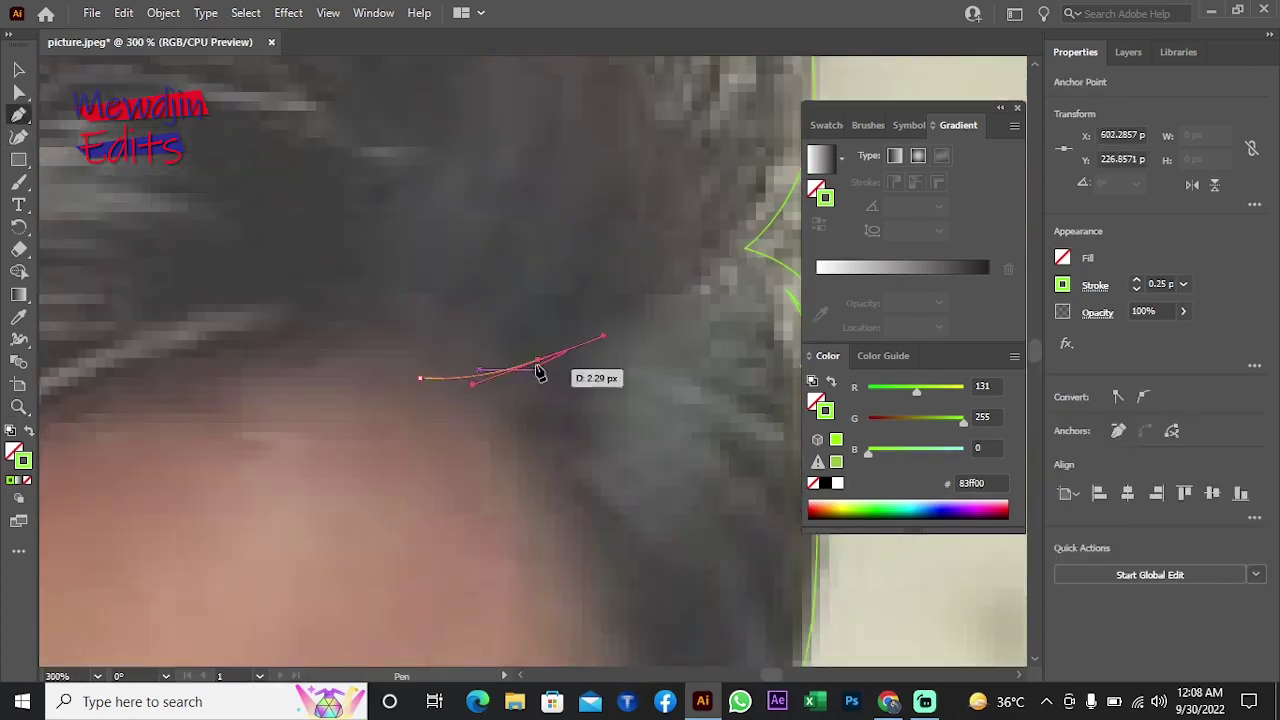
{"action": "key", "text": "ctrl+z"}
{"action": "scroll", "coordinate": [486, 360], "scroll_direction": "up", "scroll_amount": 1}
{"action": "left_click", "coordinate": [18, 114]}
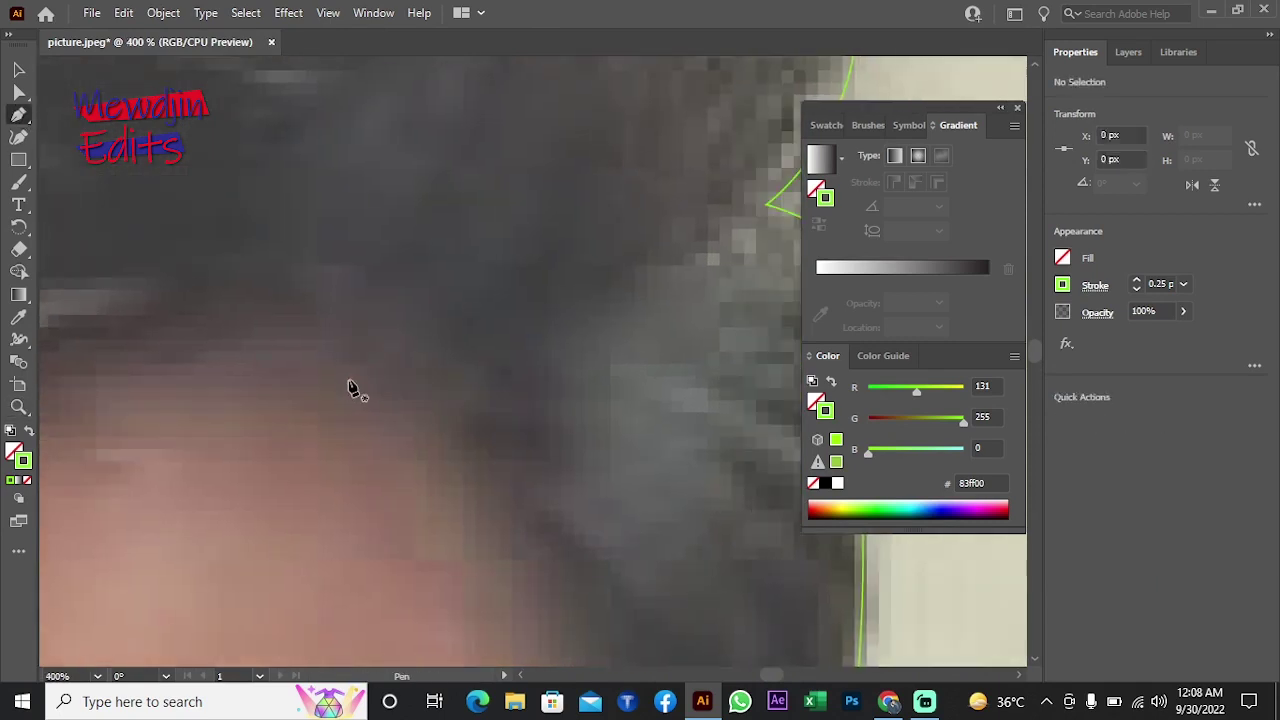
Step: Start a new hair path with zigzag hair-tip anchors along the hairline
{"action": "left_click", "coordinate": [348, 383]}
{"action": "left_click", "coordinate": [425, 345]}
{"action": "left_click", "coordinate": [368, 387]}
{"action": "left_click", "coordinate": [478, 334]}
{"action": "left_click", "coordinate": [396, 404]}
{"action": "left_click", "coordinate": [537, 336]}
{"action": "left_click", "coordinate": [443, 427]}
{"action": "left_click", "coordinate": [508, 399]}
{"action": "left_click", "coordinate": [556, 375]}
{"action": "left_click", "coordinate": [451, 440]}
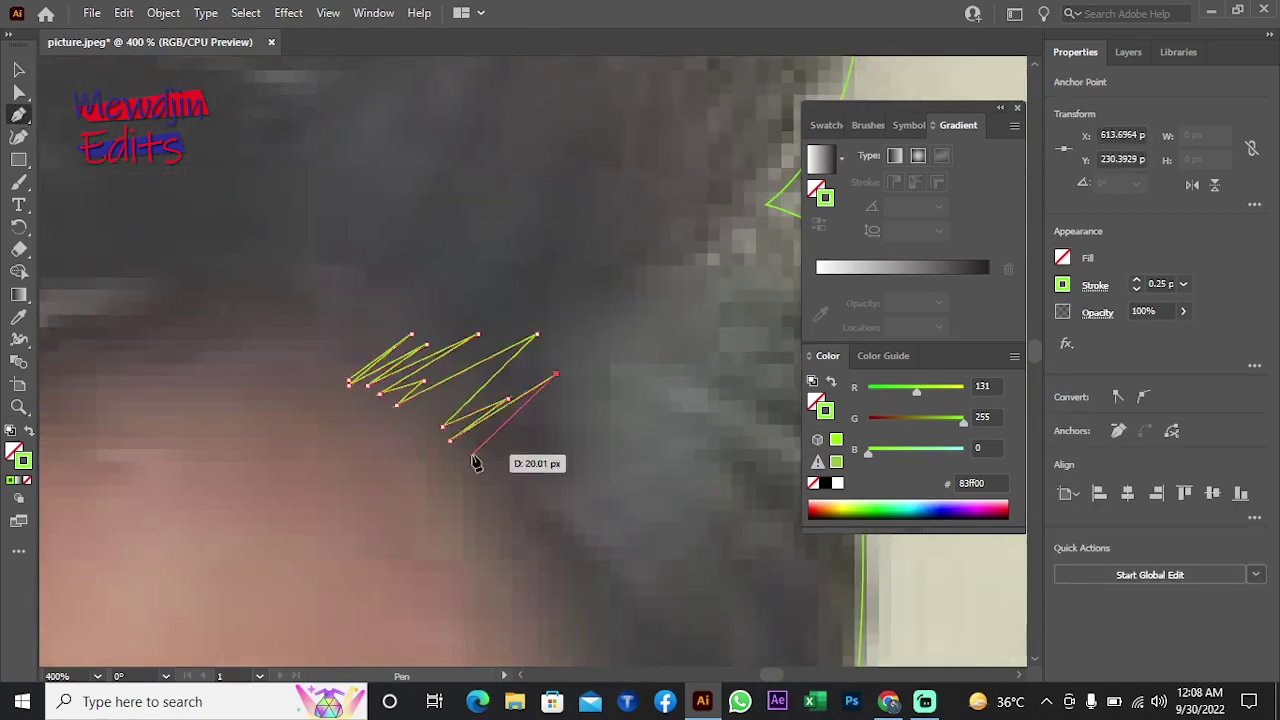
Step: Curve the path down below the tufts and add jagged hair points down the sideburn
{"action": "left_click_drag", "start_coordinate": [495, 359], "coordinate": [546, 380]}
{"action": "left_click_drag", "start_coordinate": [423, 366], "coordinate": [390, 380]}
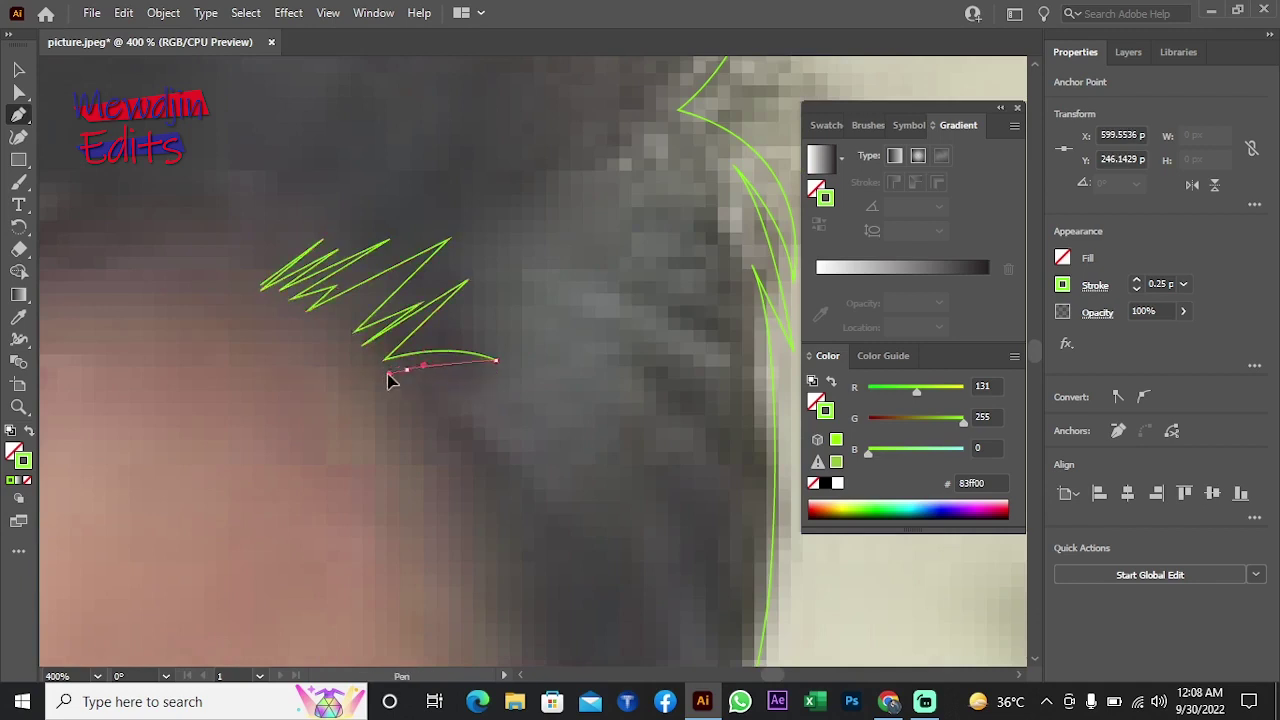
{"action": "left_click_drag", "start_coordinate": [327, 291], "coordinate": [368, 412]}
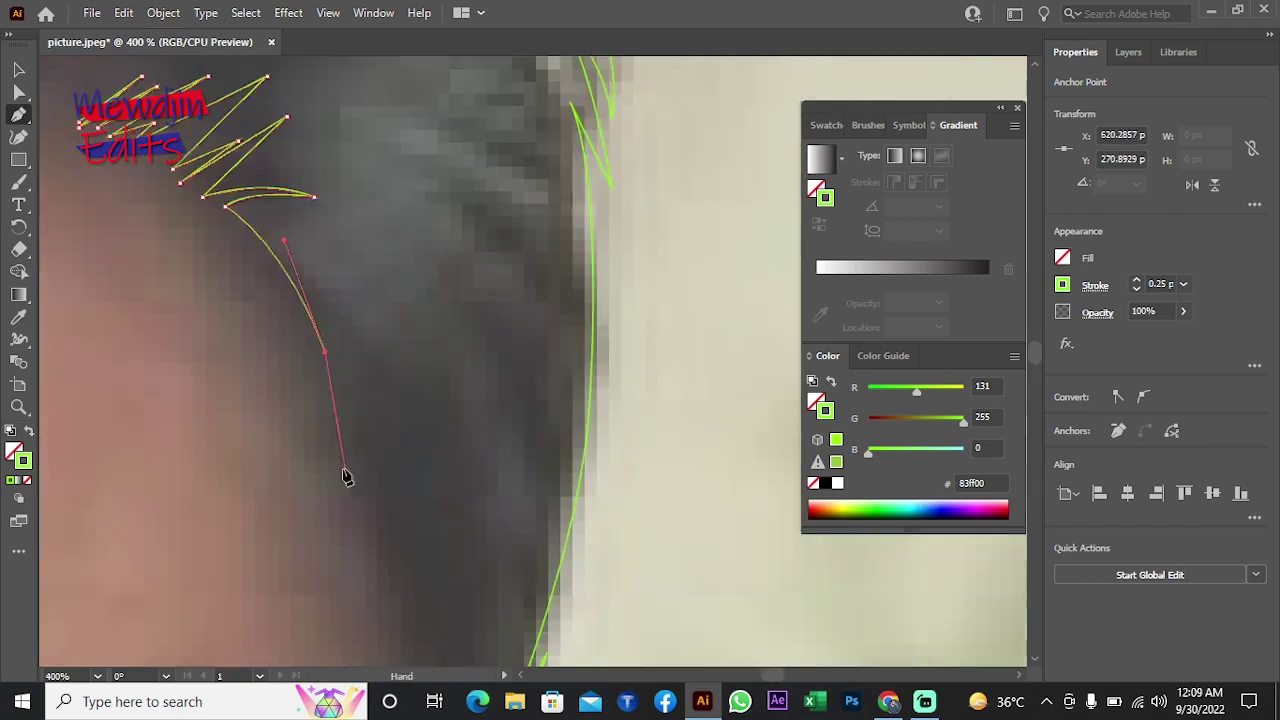
{"action": "left_click", "coordinate": [277, 327]}
{"action": "left_click", "coordinate": [344, 386]}
{"action": "left_click", "coordinate": [346, 413]}
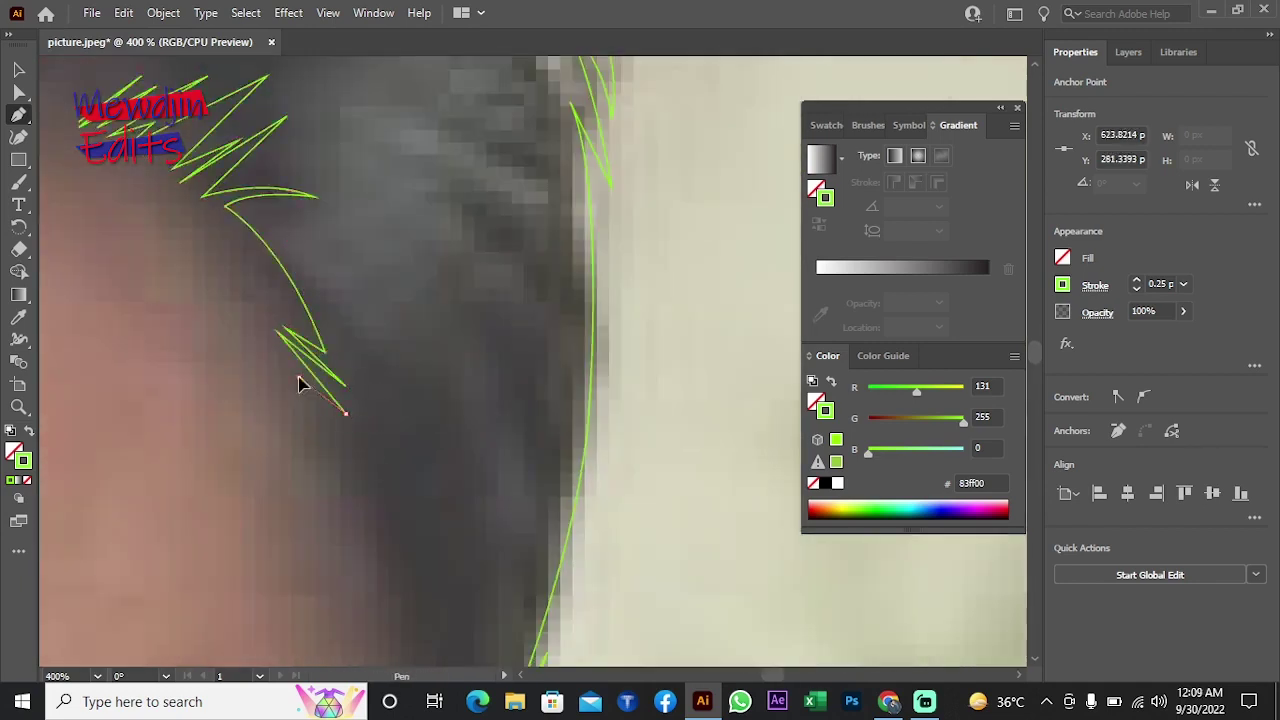
{"action": "left_click", "coordinate": [298, 408]}
{"action": "left_click", "coordinate": [375, 455]}
{"action": "left_click", "coordinate": [290, 438]}
{"action": "left_click", "coordinate": [384, 490]}
{"action": "left_click", "coordinate": [316, 487]}
{"action": "left_click", "coordinate": [379, 525]}
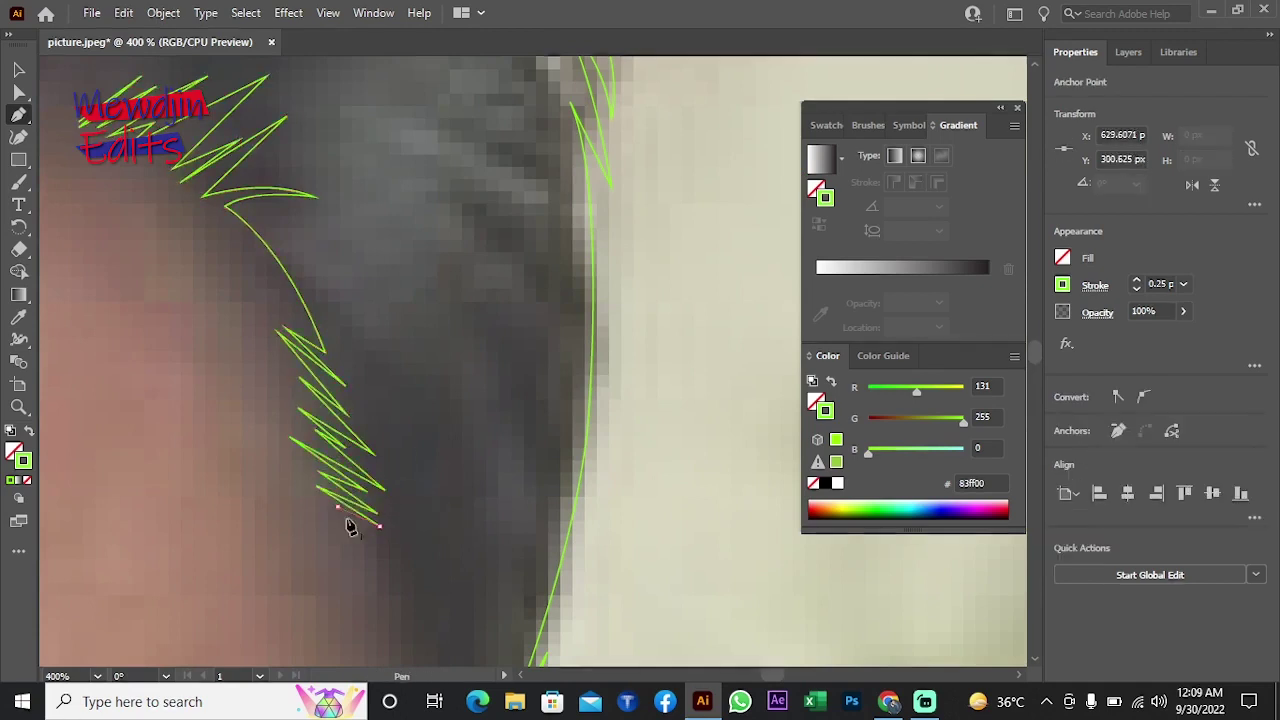
Step: Extend the path beside the ear with curved sideburn points, undoing misplaced ones
{"action": "scroll", "coordinate": [350, 527], "scroll_direction": "down", "scroll_amount": 3}
{"action": "left_click_drag", "start_coordinate": [180, 380], "coordinate": [265, 408]}
{"action": "scroll", "coordinate": [237, 377], "scroll_direction": "down", "scroll_amount": 3}
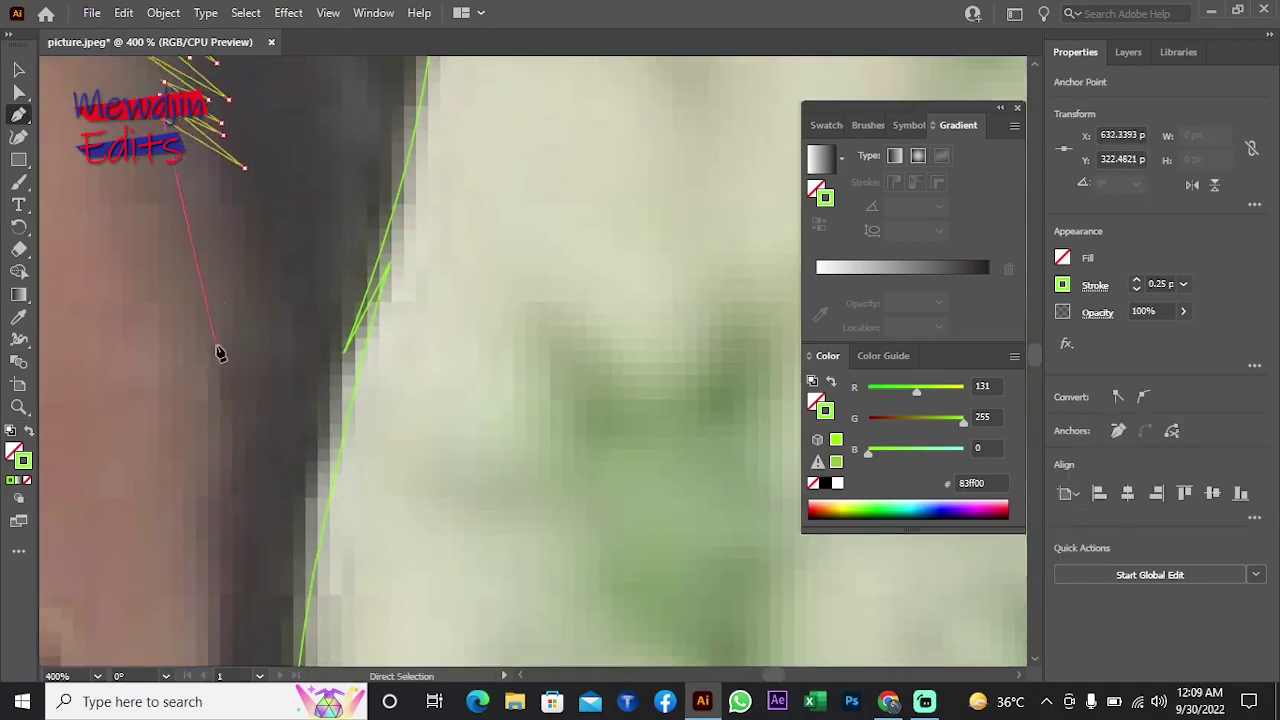
{"action": "left_click_drag", "start_coordinate": [221, 293], "coordinate": [200, 403]}
{"action": "left_click", "coordinate": [207, 399]}
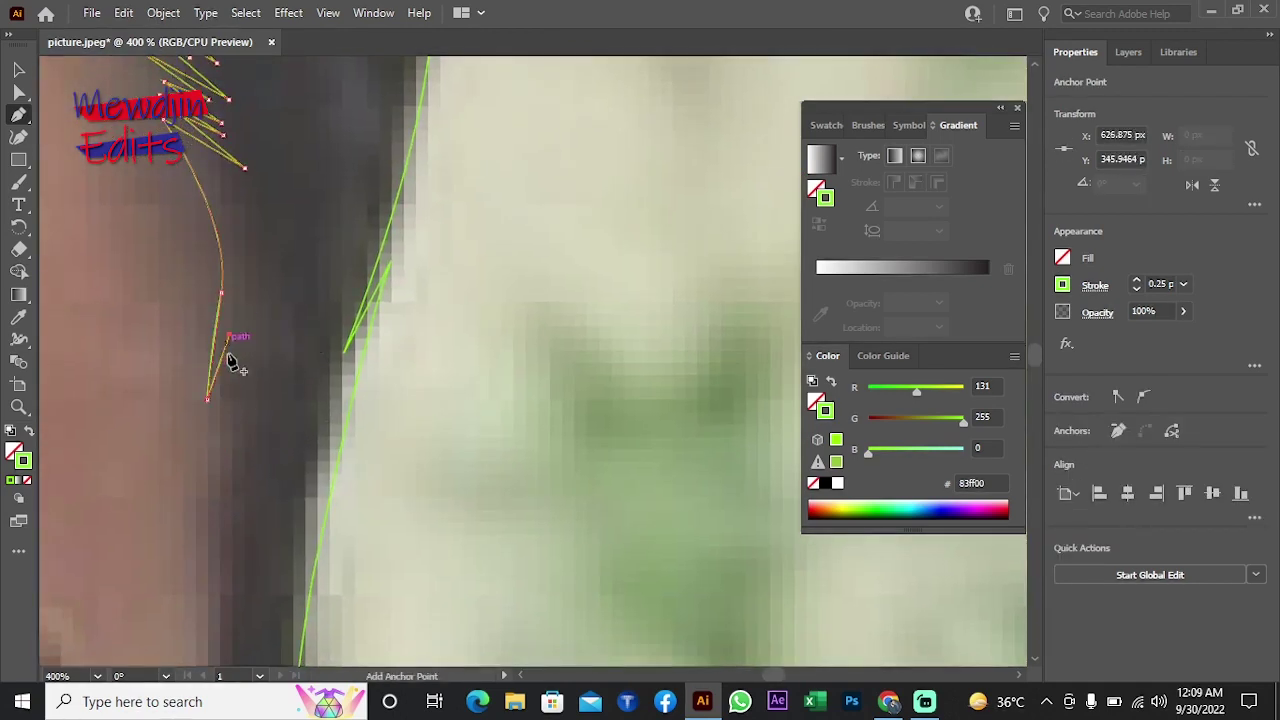
{"action": "scroll", "coordinate": [229, 540], "scroll_direction": "down", "scroll_amount": 3}
{"action": "left_click_drag", "start_coordinate": [231, 484], "coordinate": [235, 613]}
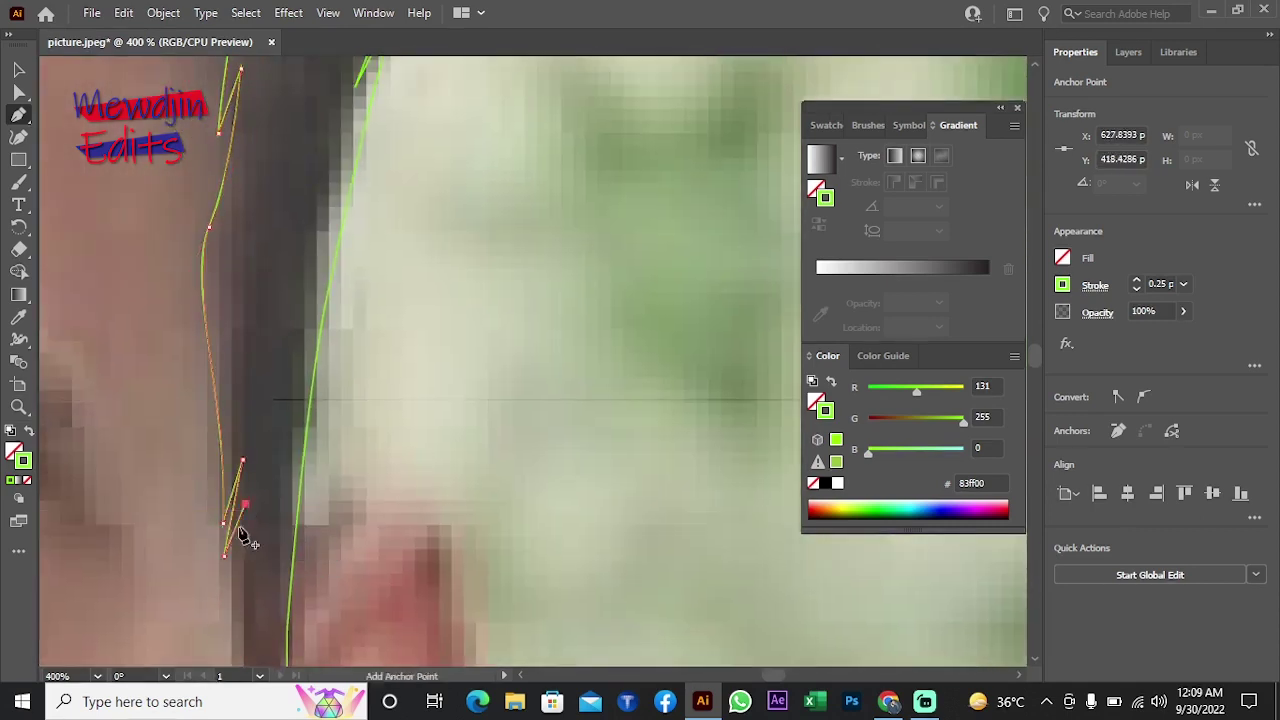
{"action": "left_click_drag", "start_coordinate": [237, 534], "coordinate": [208, 328]}
{"action": "left_click_drag", "start_coordinate": [229, 610], "coordinate": [254, 444]}
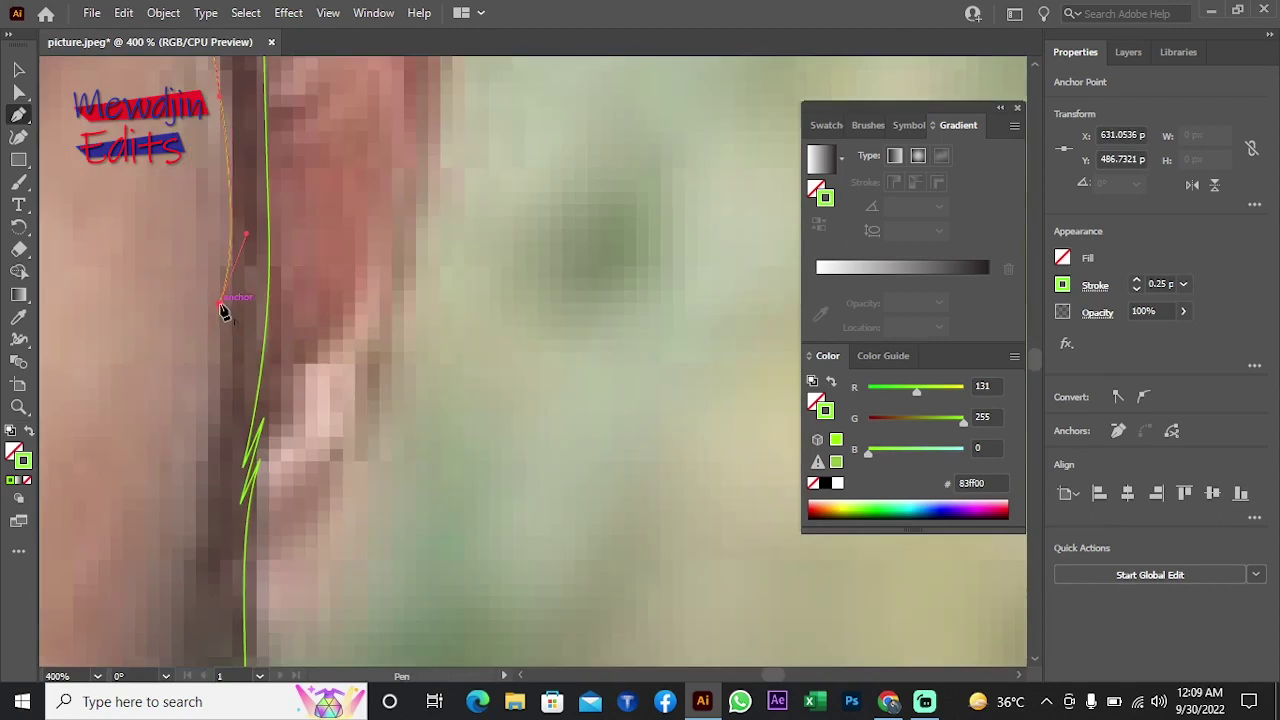
{"action": "left_click_drag", "start_coordinate": [210, 331], "coordinate": [207, 349]}
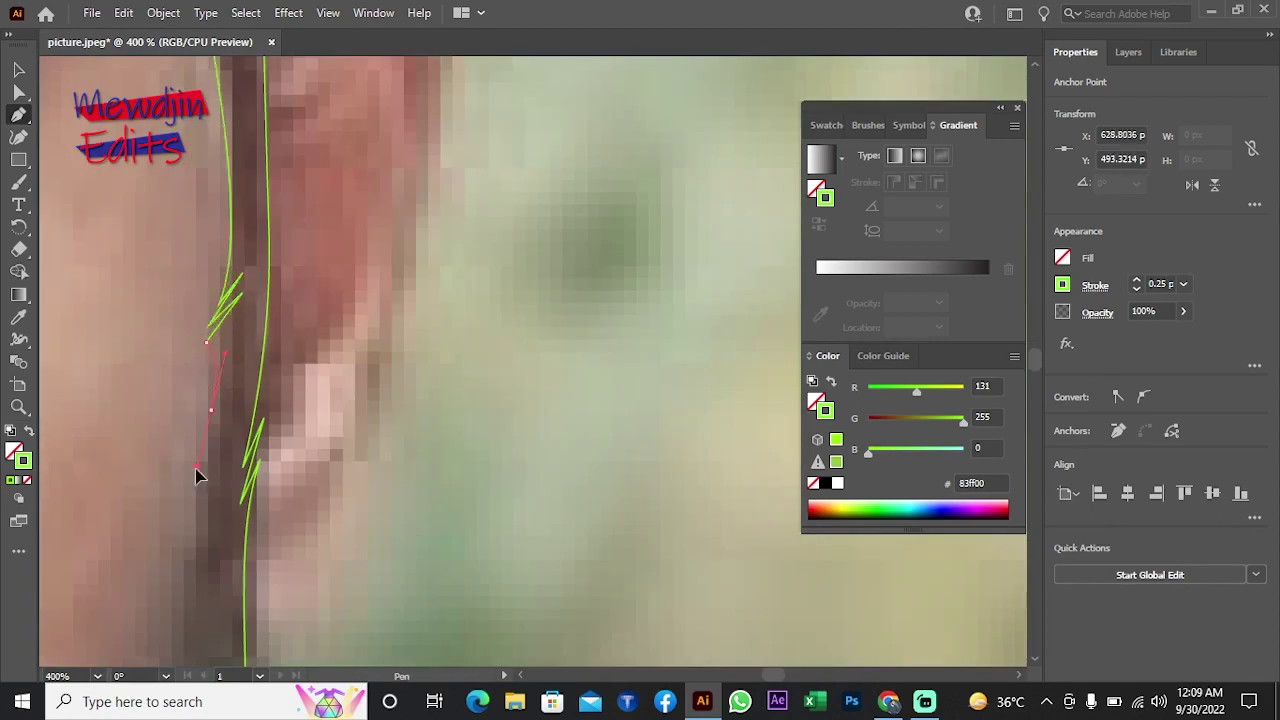
{"action": "left_click_drag", "start_coordinate": [197, 476], "coordinate": [212, 276]}
{"action": "mouse_move", "coordinate": [212, 276]}
{"action": "left_mouse_down"}
{"action": "mouse_move", "coordinate": [207, 360]}
{"action": "mouse_move", "coordinate": [222, 402]}
{"action": "left_mouse_up"}
{"action": "key", "text": "ctrl+z"}
{"action": "key", "text": "ctrl+z"}
{"action": "key", "text": "ctrl+z"}
Step: Add curved points down the cheek and along the beard's upper edge
{"action": "scroll", "coordinate": [202, 415], "scroll_direction": "down", "scroll_amount": 2}
{"action": "scroll", "coordinate": [400, 474], "scroll_direction": "left", "scroll_amount": 3}
{"action": "left_click_drag", "start_coordinate": [440, 405], "coordinate": [437, 409]}
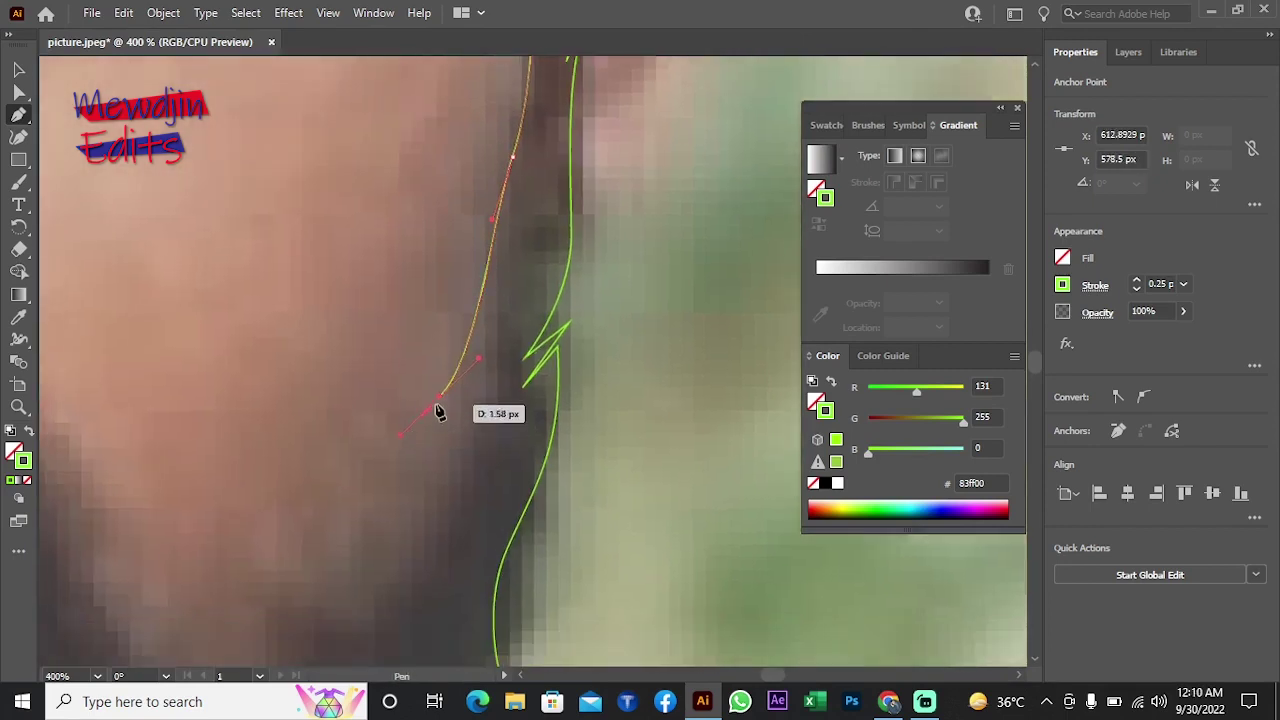
{"action": "left_click", "coordinate": [425, 340]}
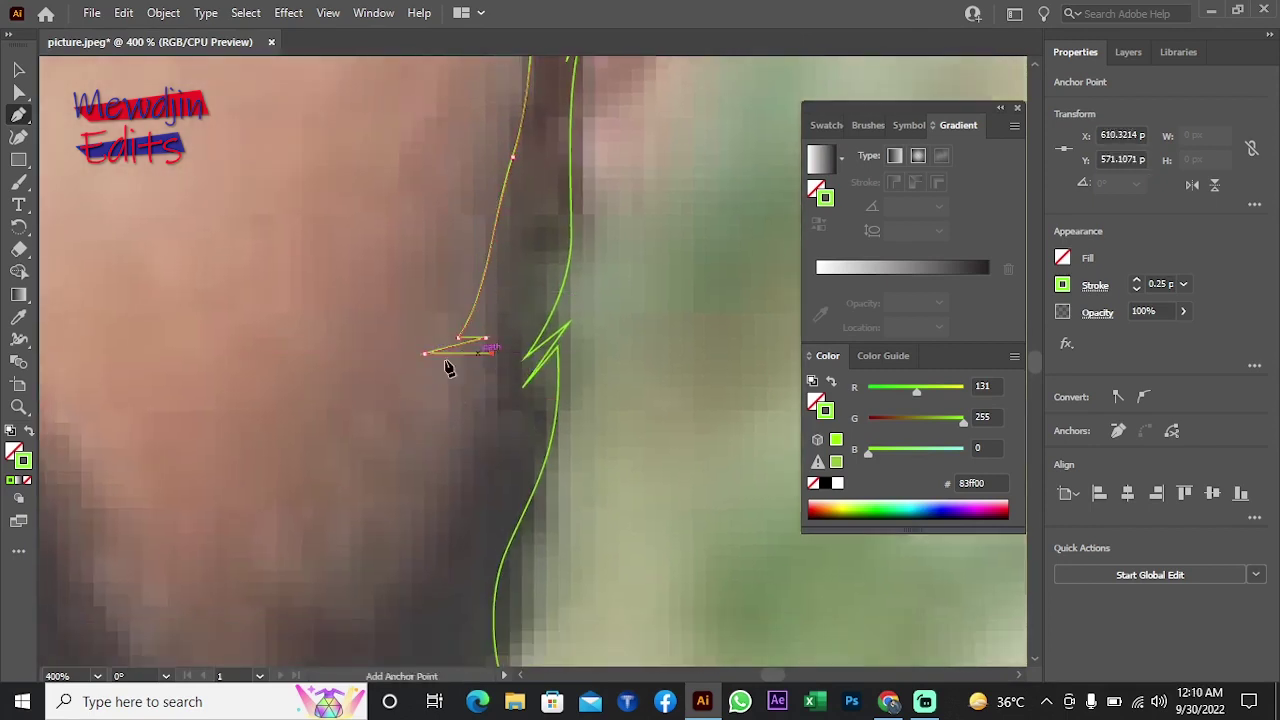
{"action": "left_click_drag", "start_coordinate": [421, 425], "coordinate": [408, 465]}
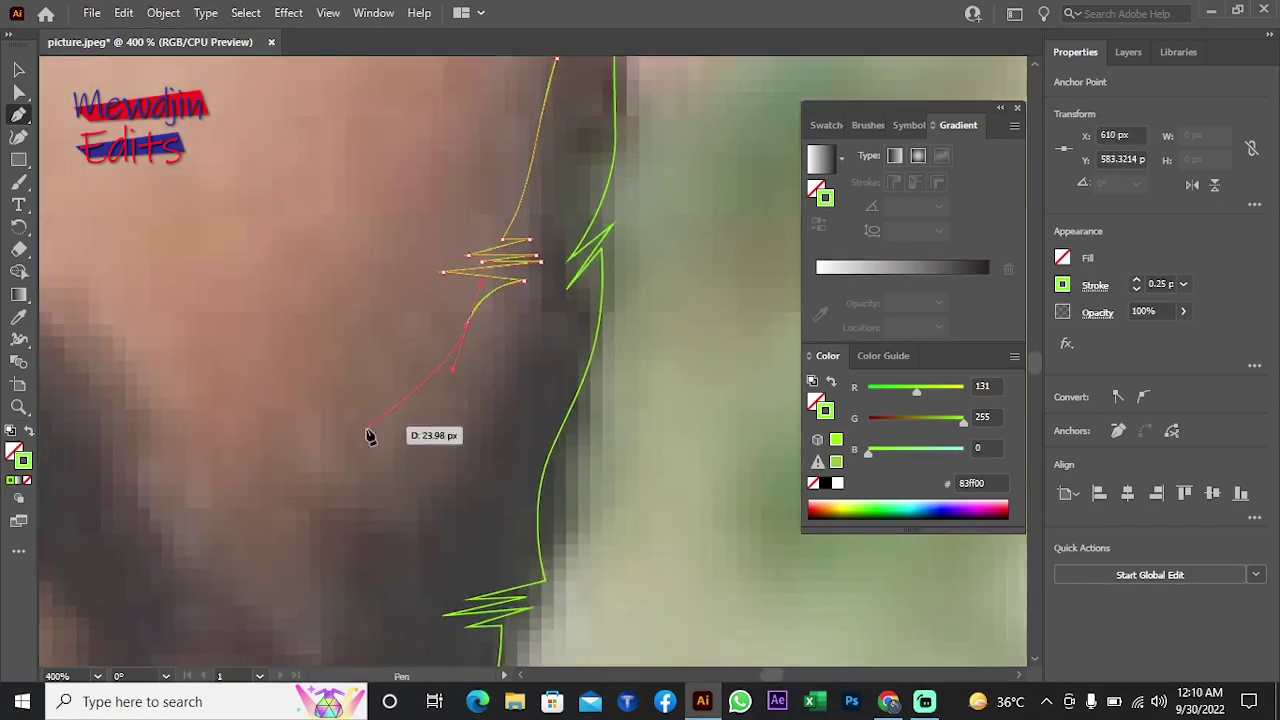
{"action": "scroll", "coordinate": [369, 434], "scroll_direction": "left", "scroll_amount": 5}
{"action": "mouse_move", "coordinate": [535, 465]}
{"action": "left_mouse_down"}
{"action": "mouse_move", "coordinate": [494, 463]}
{"action": "mouse_move", "coordinate": [537, 519]}
{"action": "left_mouse_up"}
{"action": "scroll", "coordinate": [323, 386], "scroll_direction": "down", "scroll_amount": 3}
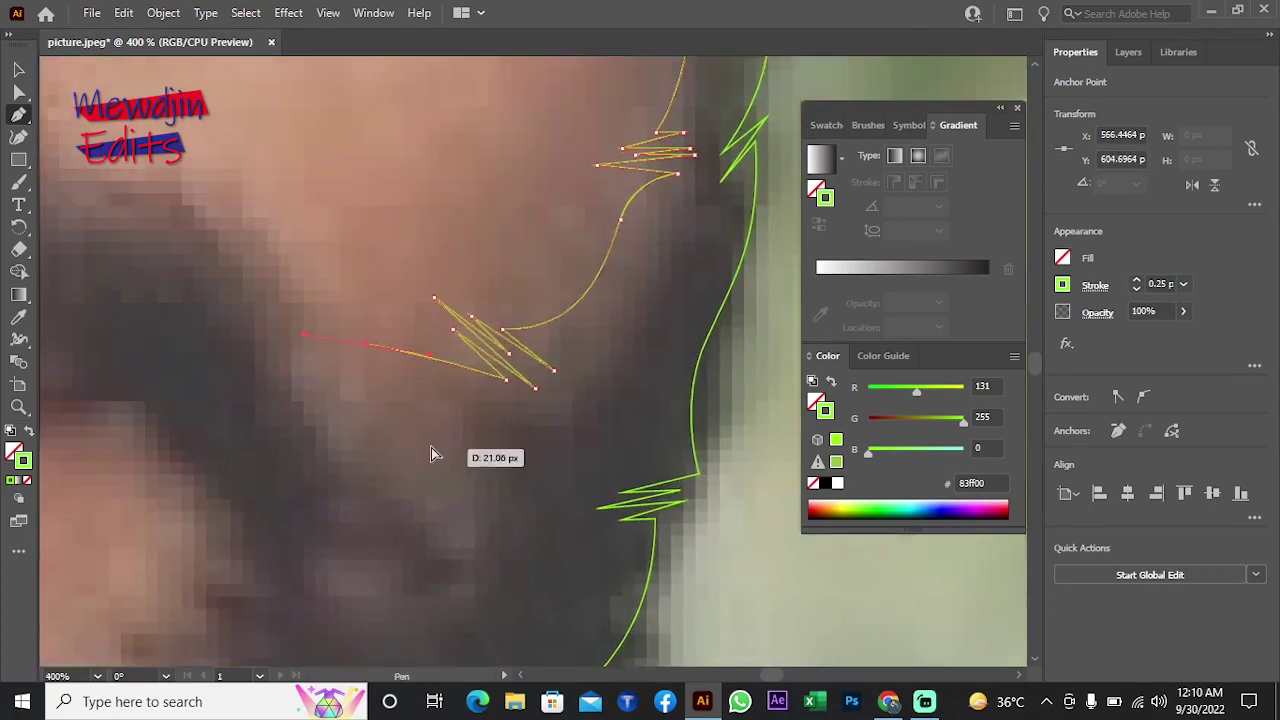
Step: Add zigzag hair tips along the cheek, then a smooth point curving along the beard
{"action": "left_click", "coordinate": [463, 458]}
{"action": "left_click", "coordinate": [434, 393]}
{"action": "left_click", "coordinate": [453, 540]}
{"action": "left_click", "coordinate": [424, 445]}
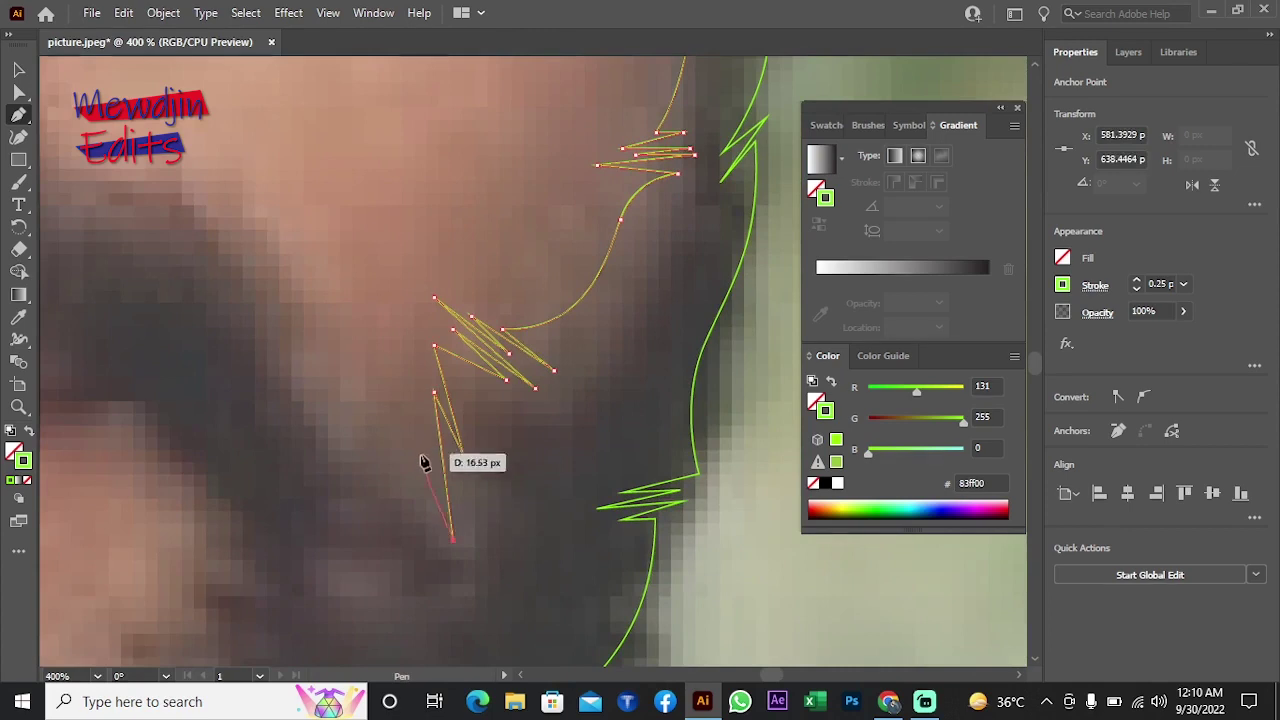
{"action": "left_click", "coordinate": [435, 532]}
{"action": "scroll", "coordinate": [490, 391], "scroll_direction": "left", "scroll_amount": 4}
{"action": "mouse_move", "coordinate": [470, 373]}
{"action": "left_mouse_down"}
{"action": "mouse_move", "coordinate": [450, 302]}
{"action": "mouse_move", "coordinate": [492, 381]}
{"action": "left_mouse_up"}
Step: Curve the path up toward the moustache and add jagged points along its edge
{"action": "scroll", "coordinate": [500, 320], "scroll_direction": "up", "scroll_amount": 3}
{"action": "scroll", "coordinate": [500, 320], "scroll_direction": "left", "scroll_amount": 3}
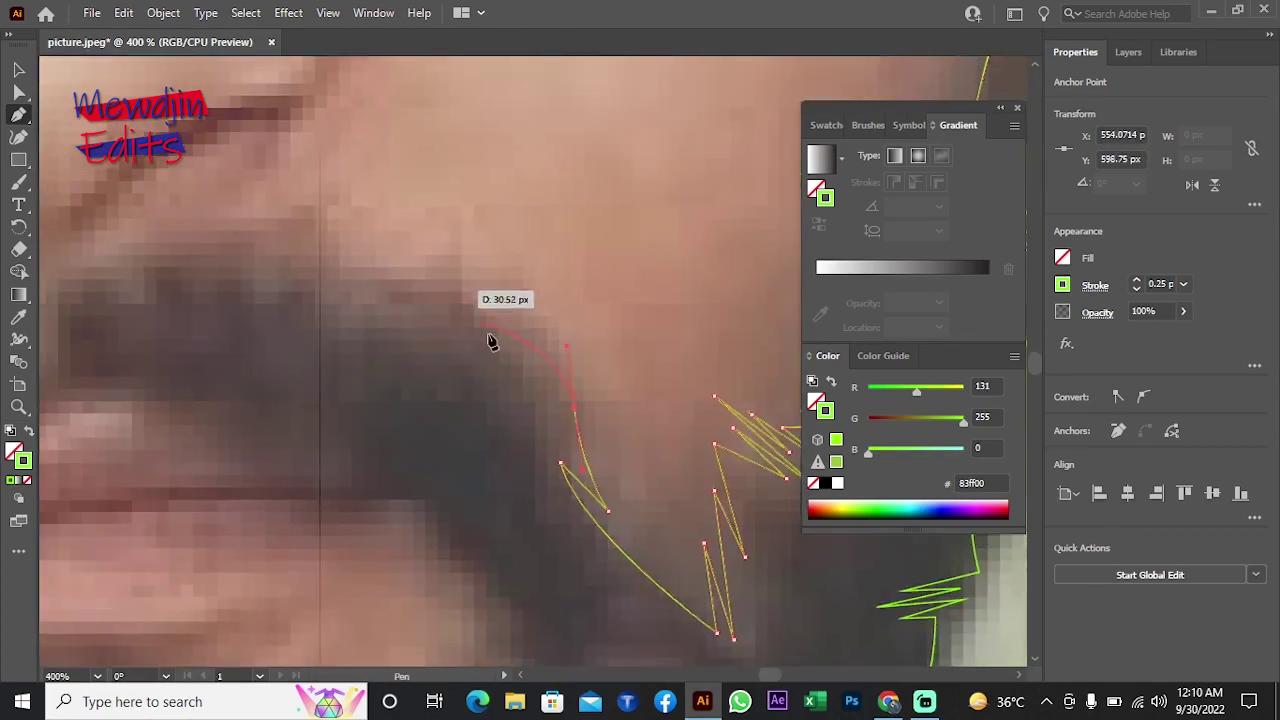
{"action": "scroll", "coordinate": [469, 309], "scroll_direction": "up", "scroll_amount": 3}
{"action": "left_click", "coordinate": [636, 377]}
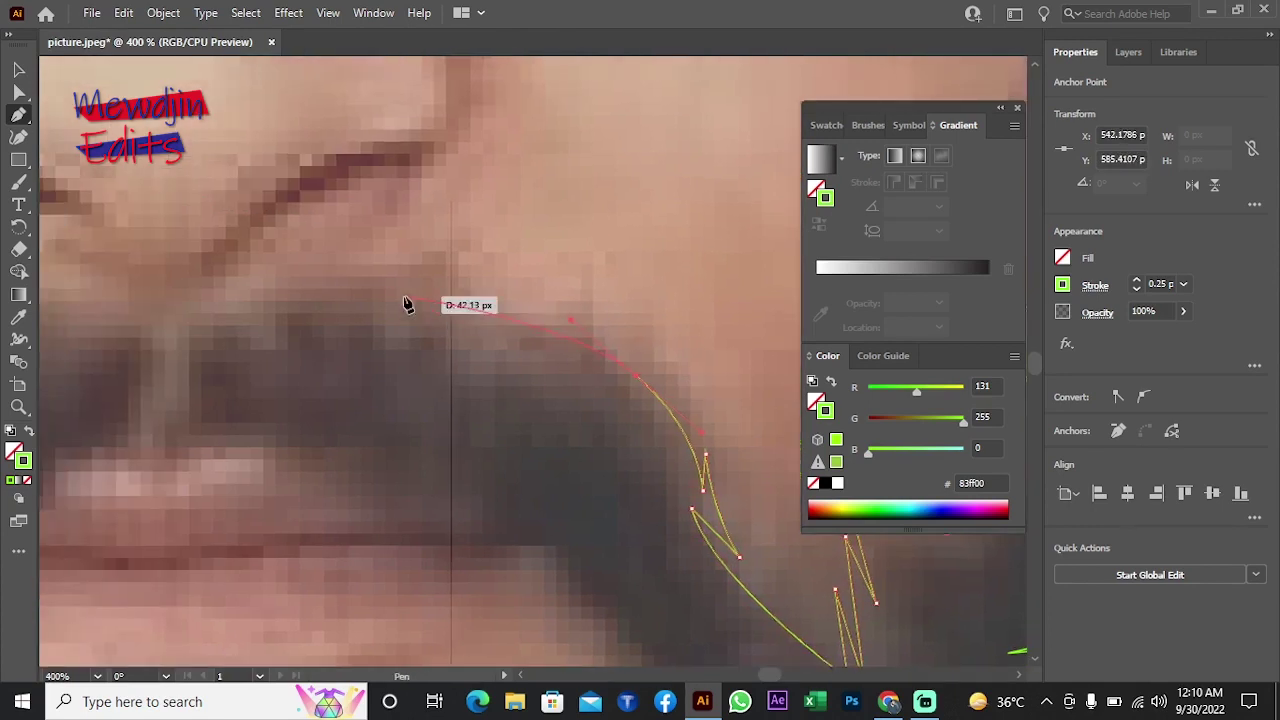
{"action": "mouse_move", "coordinate": [403, 297]}
{"action": "left_mouse_down"}
{"action": "mouse_move", "coordinate": [418, 323]}
{"action": "mouse_move", "coordinate": [389, 316]}
{"action": "left_mouse_up"}
{"action": "mouse_move", "coordinate": [354, 293]}
{"action": "left_mouse_down"}
{"action": "mouse_move", "coordinate": [357, 314]}
{"action": "mouse_move", "coordinate": [328, 321]}
{"action": "left_mouse_up"}
{"action": "mouse_move", "coordinate": [302, 291]}
{"action": "left_mouse_down"}
{"action": "mouse_move", "coordinate": [280, 294]}
{"action": "mouse_move", "coordinate": [306, 321]}
{"action": "left_mouse_up"}
{"action": "left_click_drag", "start_coordinate": [256, 291], "coordinate": [231, 311]}
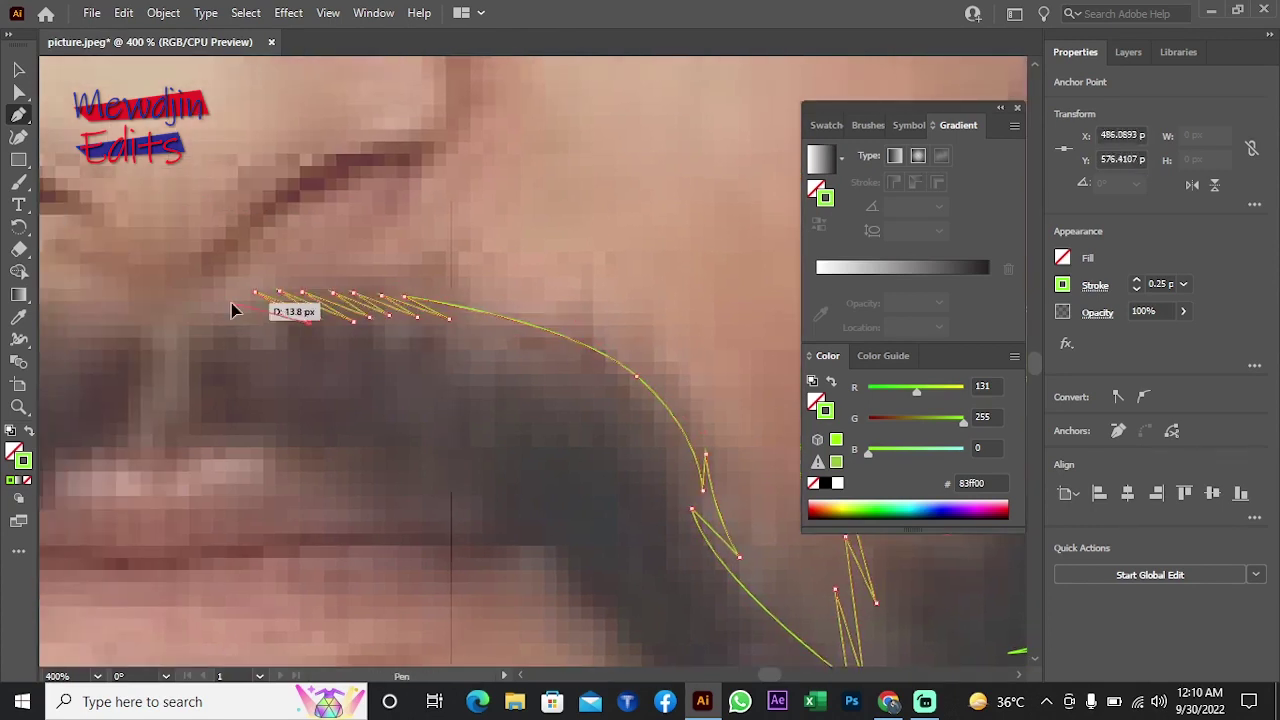
Step: Continue the zigzag across the moustache top, then curve the outline down the cheek
{"action": "scroll", "coordinate": [300, 336], "scroll_direction": "left", "scroll_amount": 3}
{"action": "scroll", "coordinate": [420, 345], "scroll_direction": "left", "scroll_amount": 5}
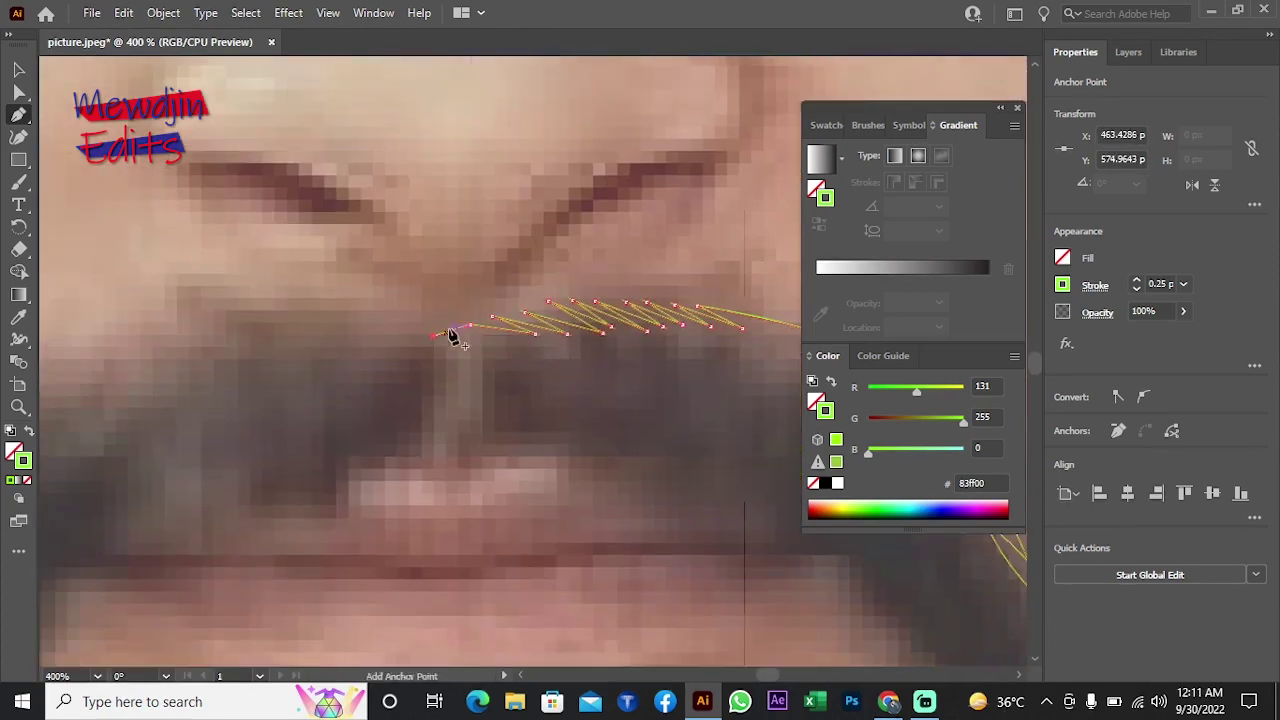
{"action": "mouse_move", "coordinate": [452, 337]}
{"action": "left_mouse_down"}
{"action": "mouse_move", "coordinate": [440, 323]}
{"action": "mouse_move", "coordinate": [323, 323]}
{"action": "left_mouse_up"}
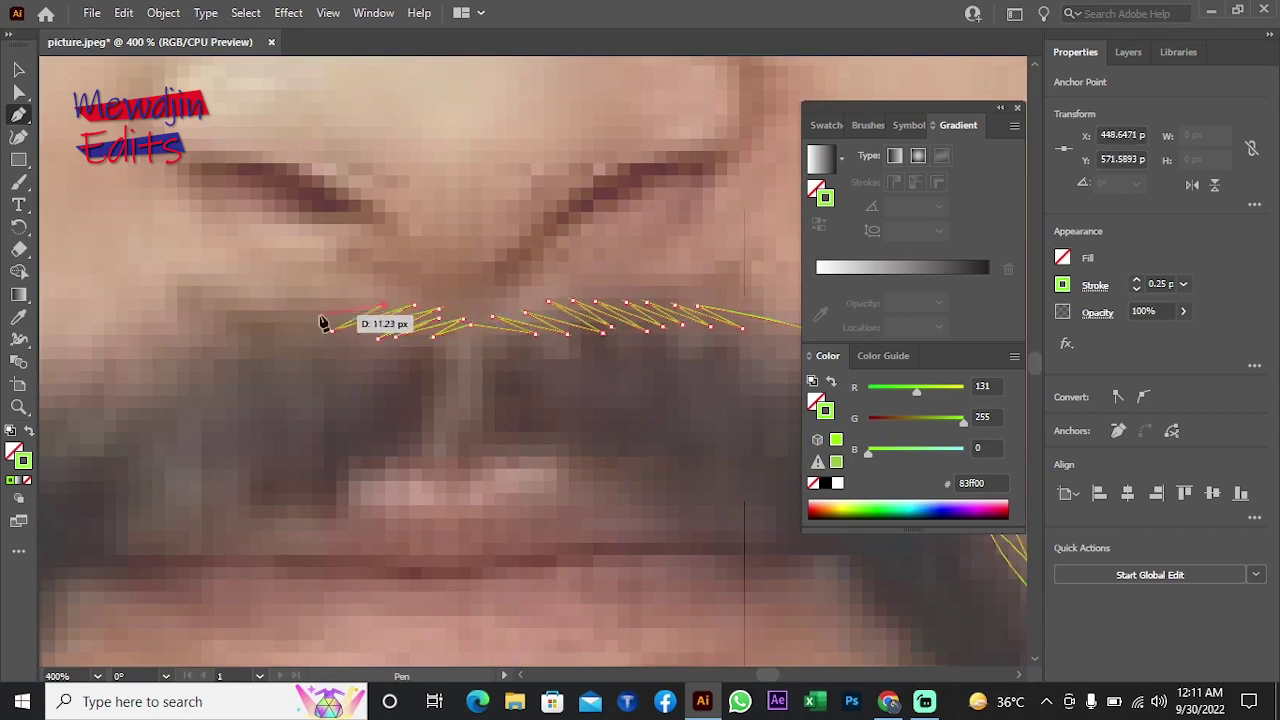
{"action": "scroll", "coordinate": [323, 323], "scroll_direction": "left", "scroll_amount": 3}
{"action": "scroll", "coordinate": [518, 308], "scroll_direction": "left", "scroll_amount": 3}
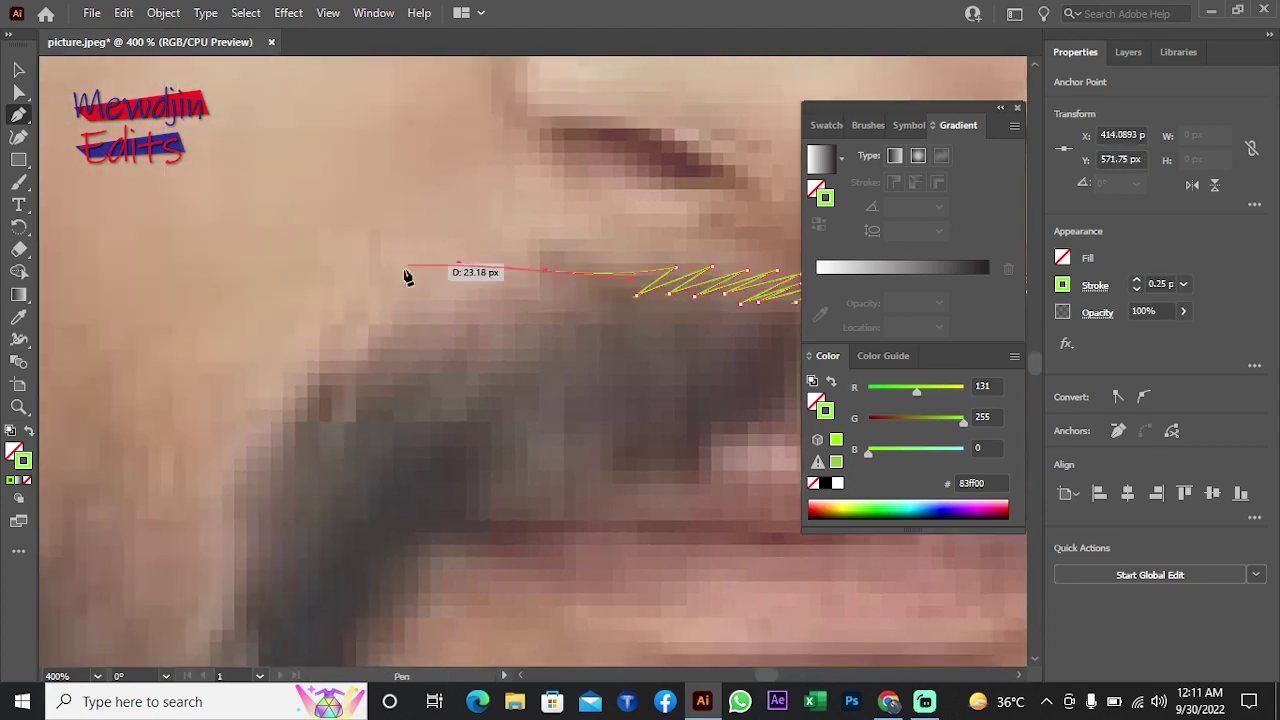
{"action": "left_click_drag", "start_coordinate": [371, 367], "coordinate": [271, 471]}
{"action": "scroll", "coordinate": [343, 463], "scroll_direction": "down", "scroll_amount": 2}
{"action": "left_click_drag", "start_coordinate": [443, 380], "coordinate": [363, 466]}
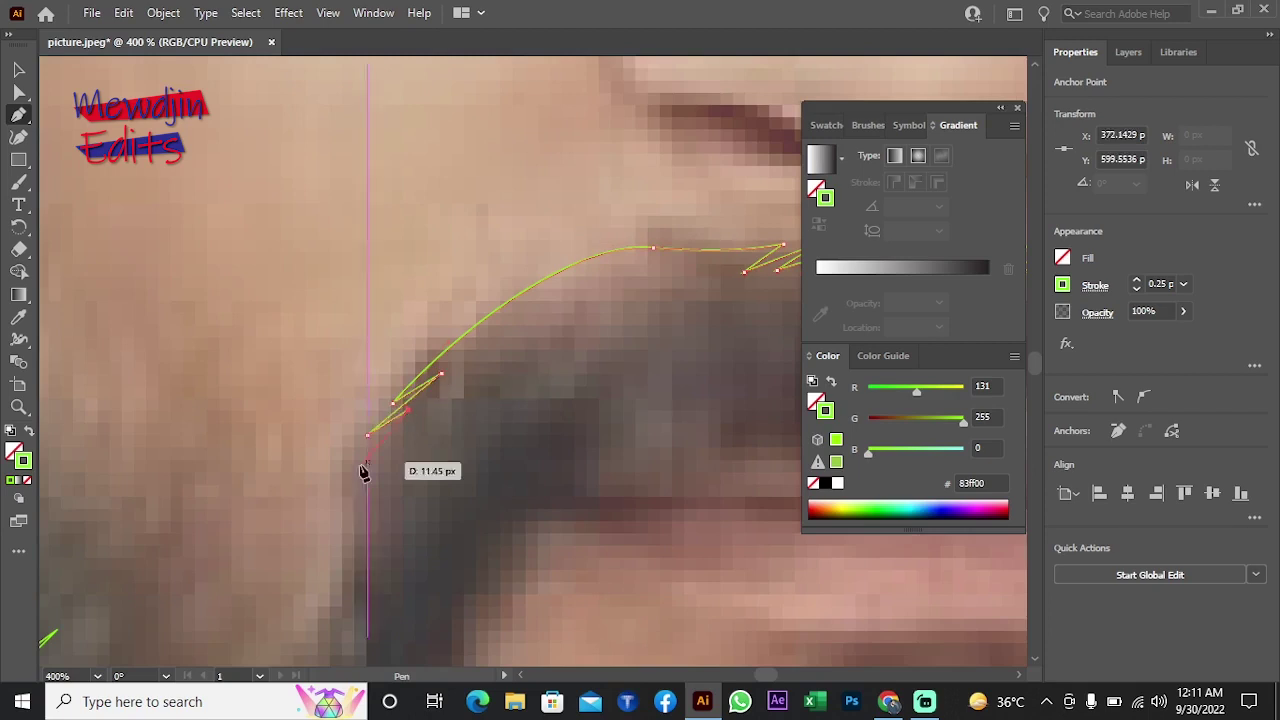
{"action": "scroll", "coordinate": [389, 466], "scroll_direction": "down", "scroll_amount": 2}
{"action": "left_click_drag", "start_coordinate": [362, 288], "coordinate": [408, 270]}
{"action": "left_click", "coordinate": [368, 304]}
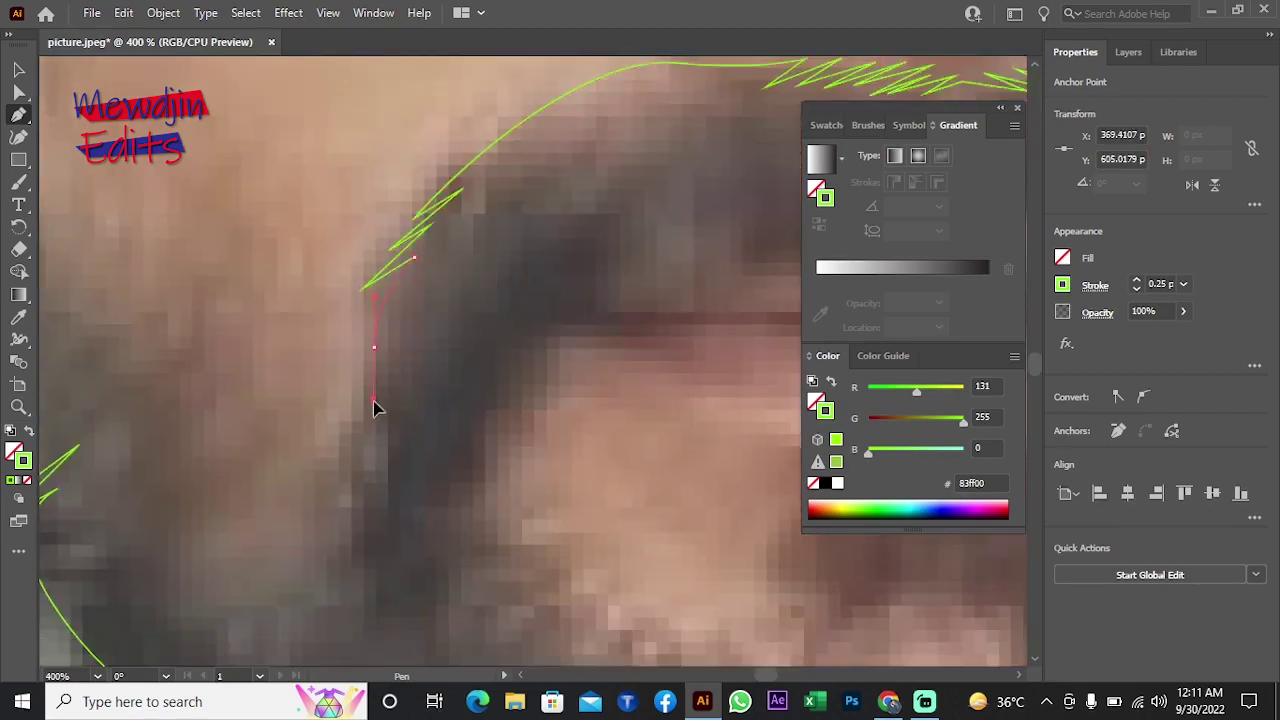
{"action": "mouse_move", "coordinate": [370, 389]}
{"action": "left_mouse_down"}
{"action": "mouse_move", "coordinate": [358, 432]}
{"action": "mouse_move", "coordinate": [532, 452]}
{"action": "mouse_move", "coordinate": [523, 383]}
{"action": "left_mouse_up"}
Step: Place a smooth anchor at the cheek edge and add zigzag beard strands
{"action": "scroll", "coordinate": [542, 432], "scroll_direction": "down", "scroll_amount": 1}
{"action": "left_click_drag", "start_coordinate": [464, 494], "coordinate": [432, 530]}
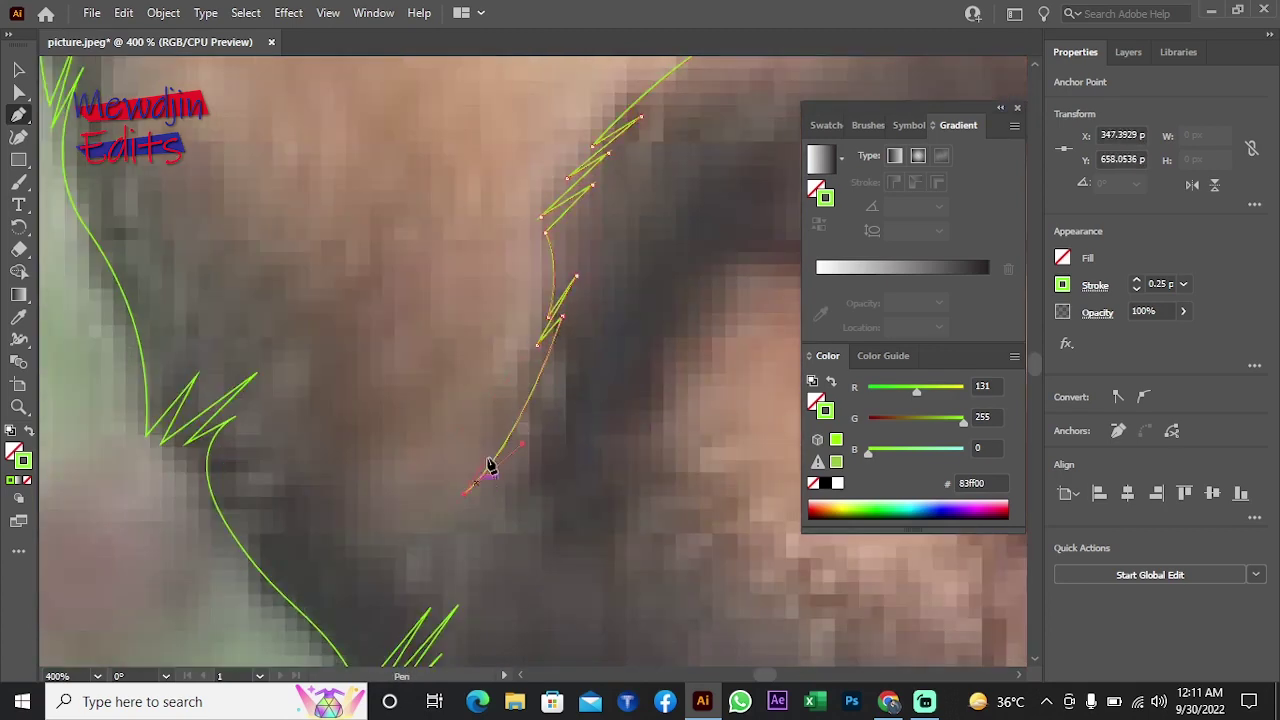
{"action": "left_click", "coordinate": [497, 429]}
{"action": "left_click", "coordinate": [453, 460]}
{"action": "left_click", "coordinate": [497, 397]}
{"action": "left_click", "coordinate": [394, 472]}
{"action": "left_click", "coordinate": [464, 398]}
{"action": "left_click", "coordinate": [487, 342]}
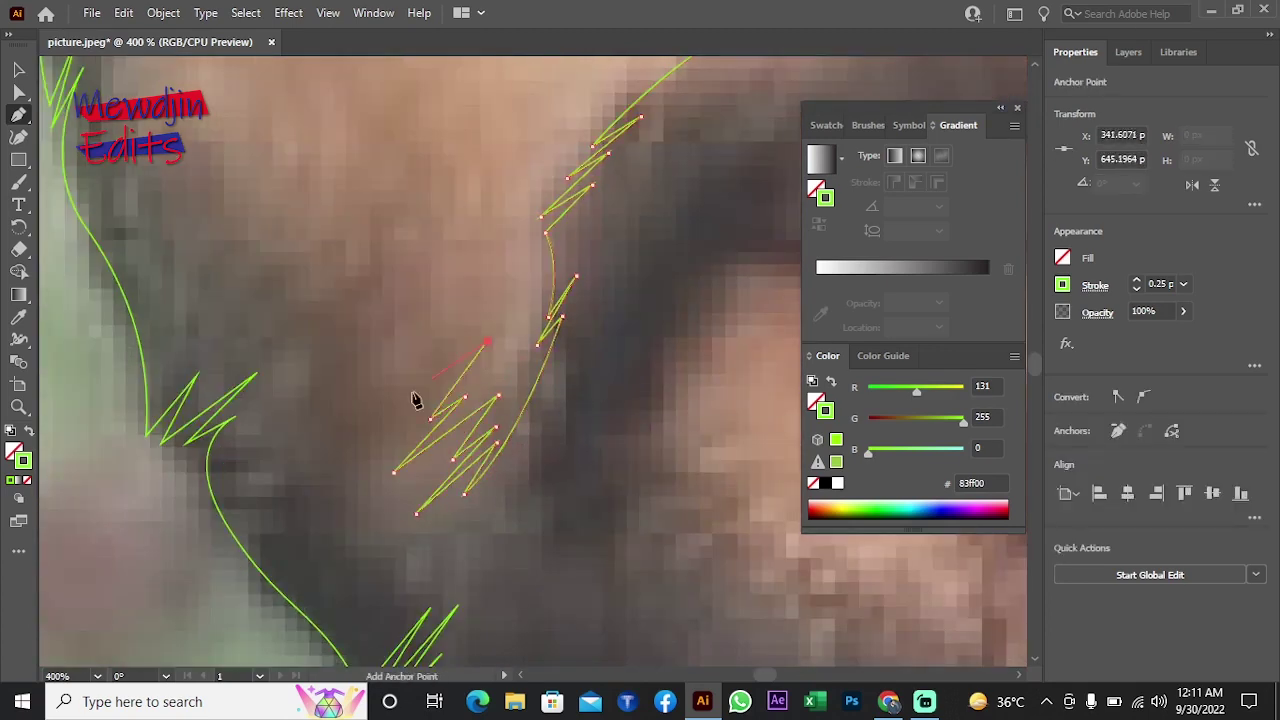
Step: Add more jagged strands along the cheek and bend the outline with a smooth anchor
{"action": "left_click", "coordinate": [406, 349]}
{"action": "left_click", "coordinate": [440, 434]}
{"action": "left_click", "coordinate": [466, 349]}
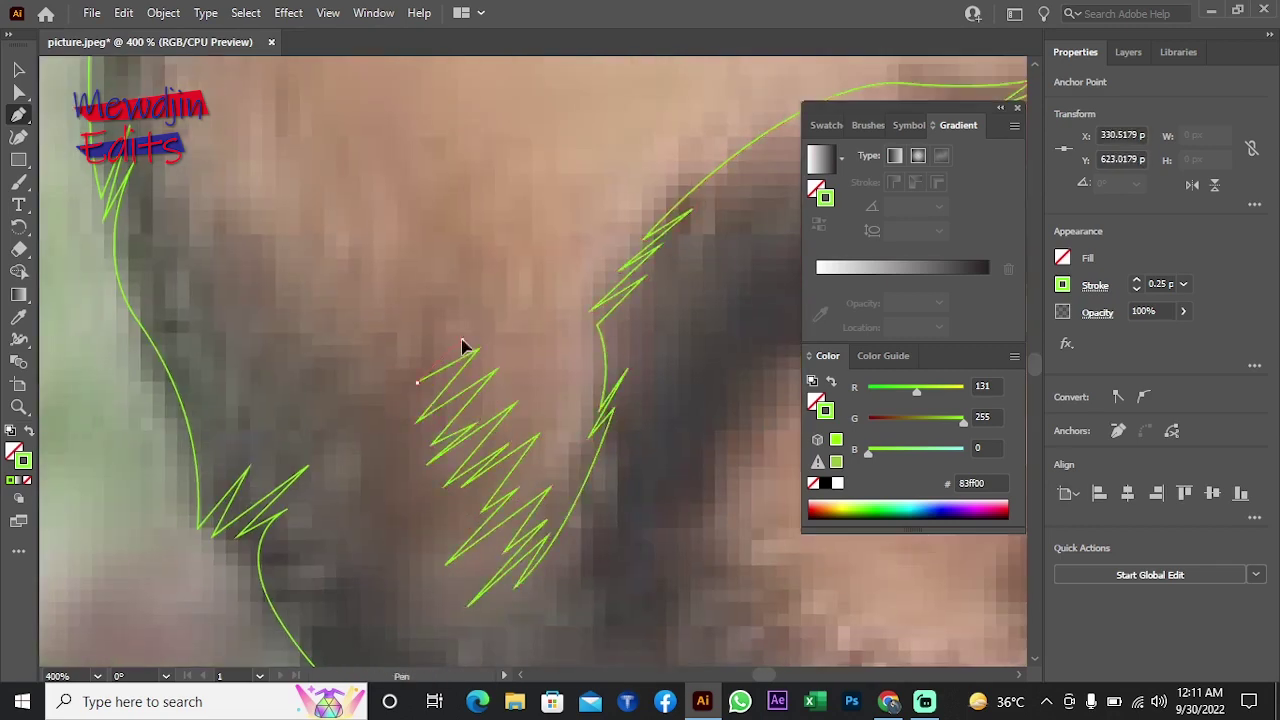
{"action": "left_click", "coordinate": [459, 298]}
{"action": "scroll", "coordinate": [460, 405], "scroll_direction": "up", "scroll_amount": 2}
{"action": "scroll", "coordinate": [460, 405], "scroll_direction": "left", "scroll_amount": 1}
{"action": "mouse_move", "coordinate": [538, 477]}
{"action": "left_mouse_down"}
{"action": "mouse_move", "coordinate": [535, 488]}
{"action": "mouse_move", "coordinate": [471, 434]}
{"action": "left_mouse_up"}
{"action": "scroll", "coordinate": [471, 437], "scroll_direction": "up", "scroll_amount": 3}
Step: Replace a misplaced anchor and curve the outline up the side of the face
{"action": "left_click", "coordinate": [463, 441]}
{"action": "left_click", "coordinate": [464, 340]}
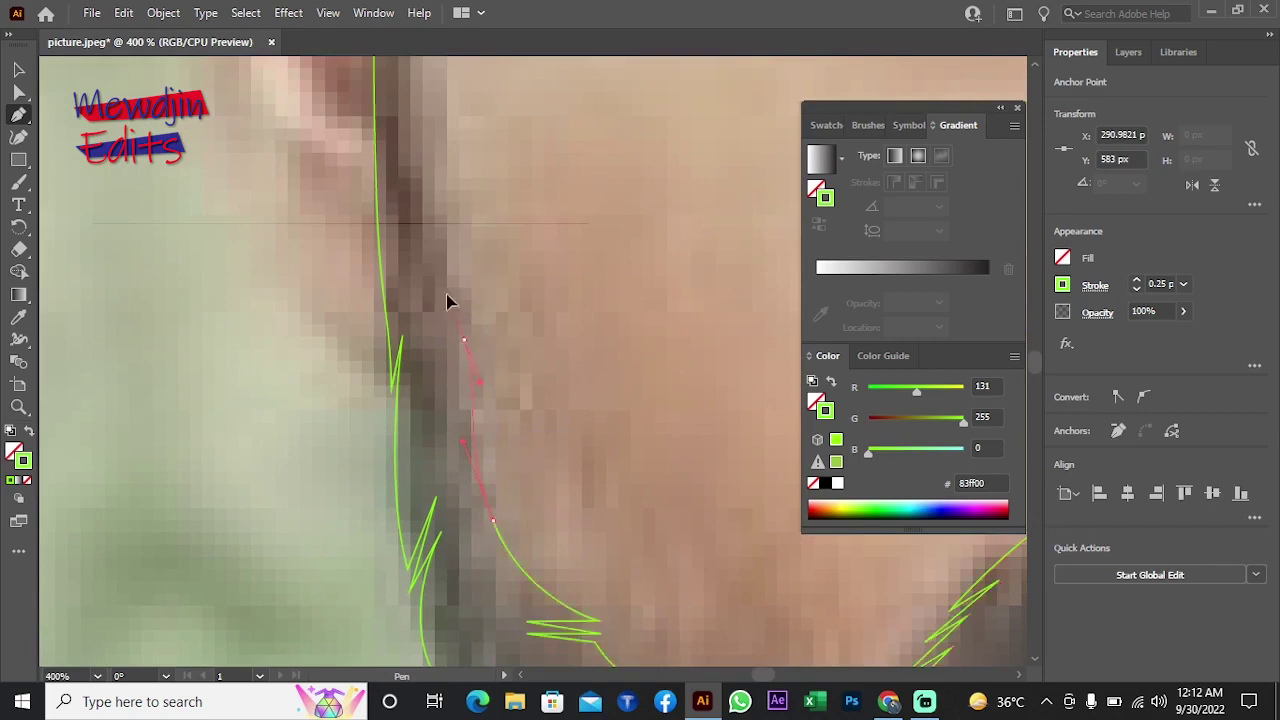
{"action": "key", "text": "ctrl+z"}
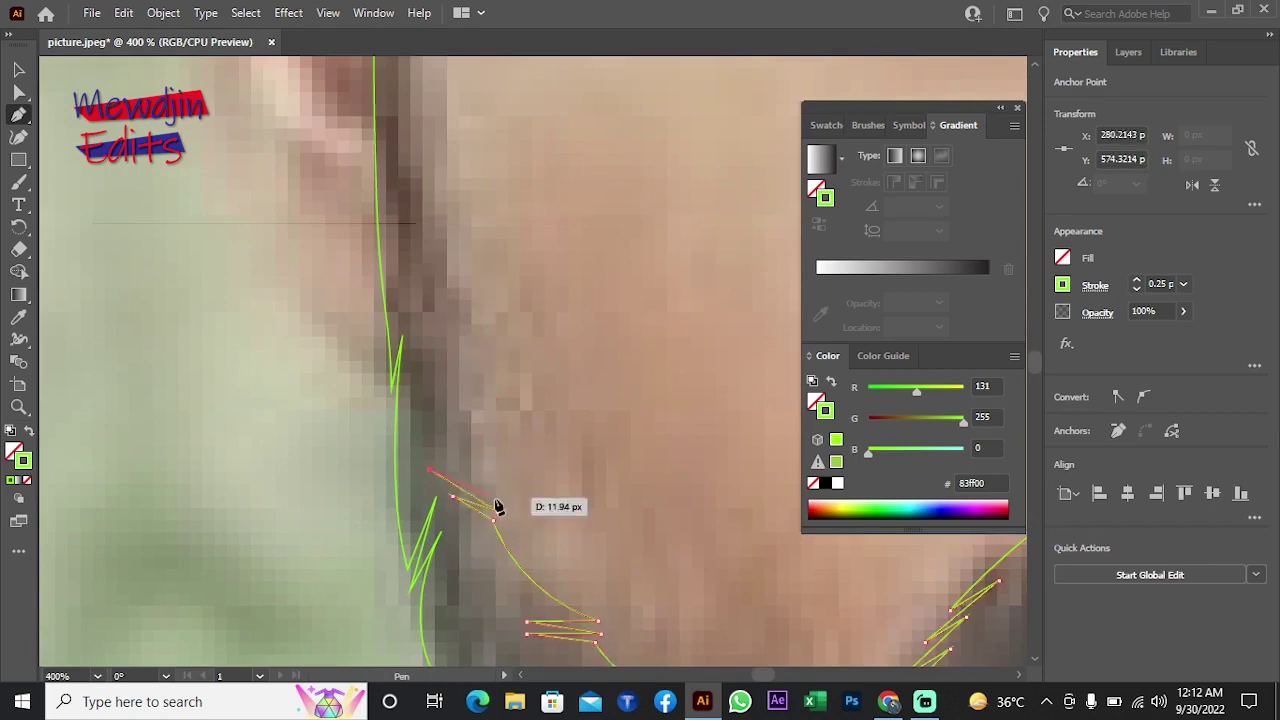
{"action": "left_click_drag", "start_coordinate": [497, 508], "coordinate": [477, 457]}
{"action": "scroll", "coordinate": [460, 209], "scroll_direction": "up", "scroll_amount": 3}
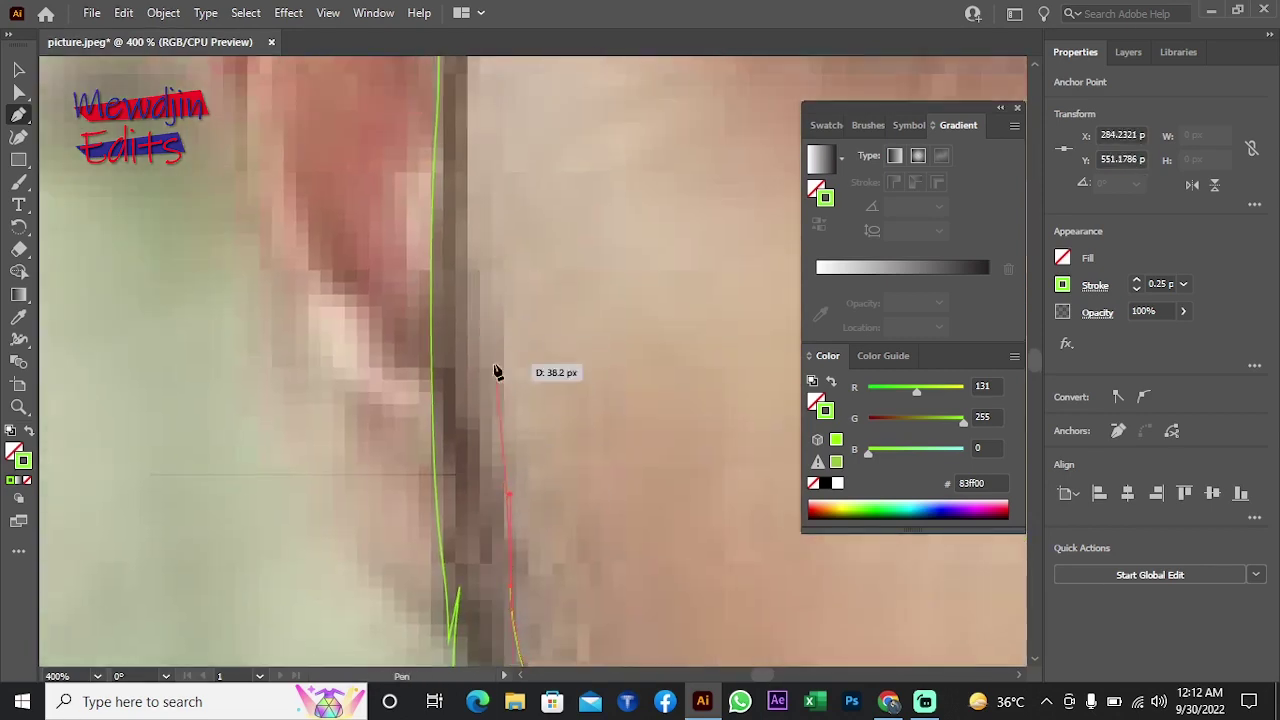
{"action": "left_click_drag", "start_coordinate": [484, 265], "coordinate": [482, 258]}
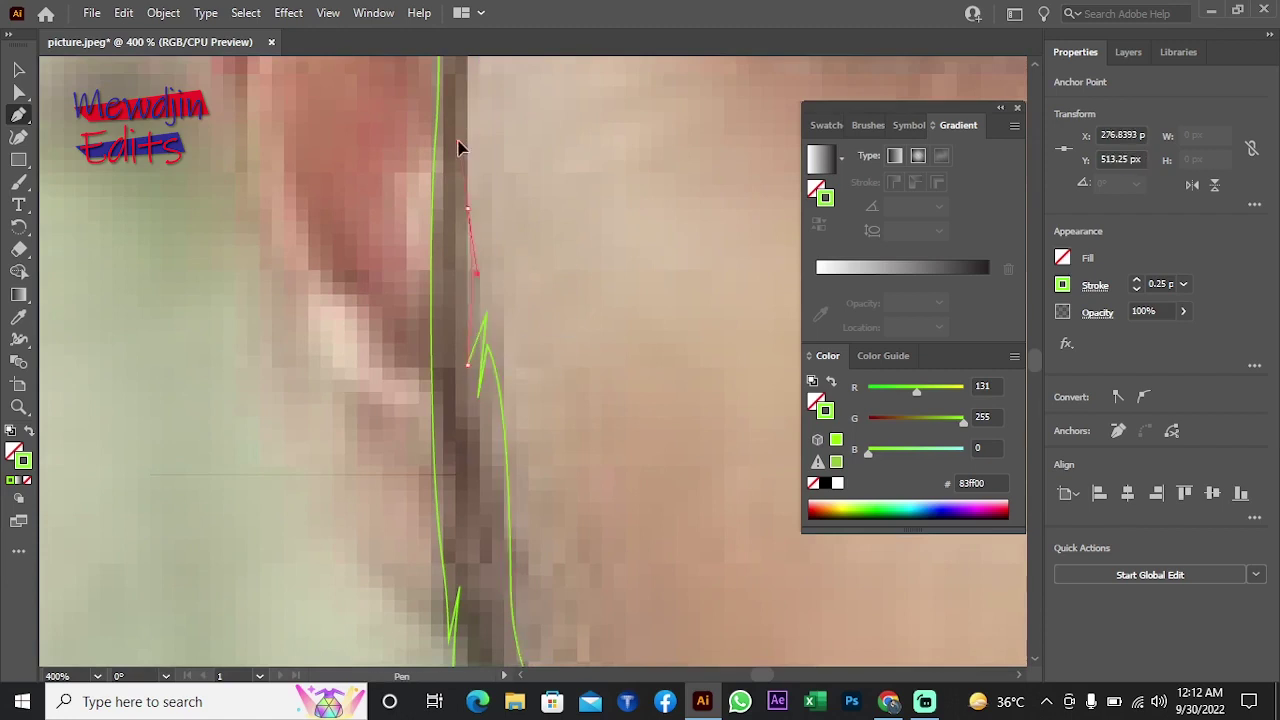
Step: Add smooth anchors beside the ear, curving the outline up toward the sideburn
{"action": "scroll", "coordinate": [469, 404], "scroll_direction": "up", "scroll_amount": 3}
{"action": "scroll", "coordinate": [460, 350], "scroll_direction": "up", "scroll_amount": 1}
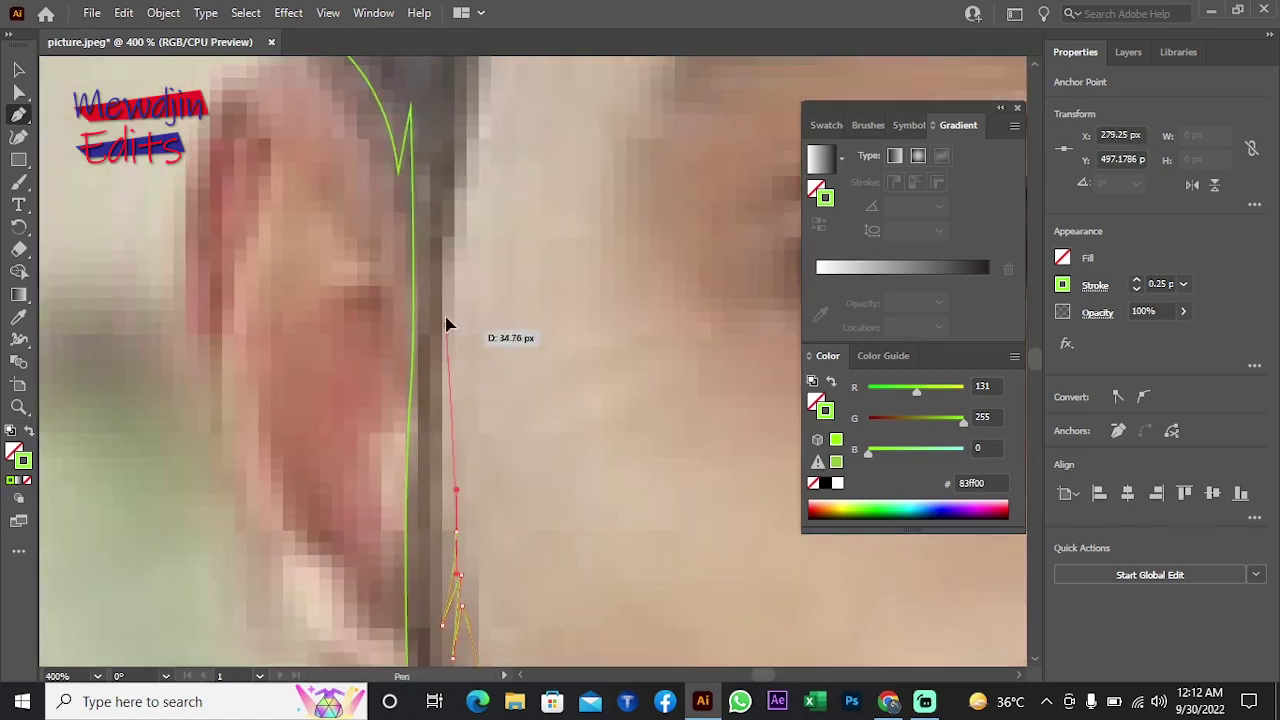
{"action": "scroll", "coordinate": [457, 334], "scroll_direction": "up", "scroll_amount": 1}
{"action": "scroll", "coordinate": [486, 129], "scroll_direction": "up", "scroll_amount": 1}
{"action": "left_click_drag", "start_coordinate": [478, 412], "coordinate": [482, 353]}
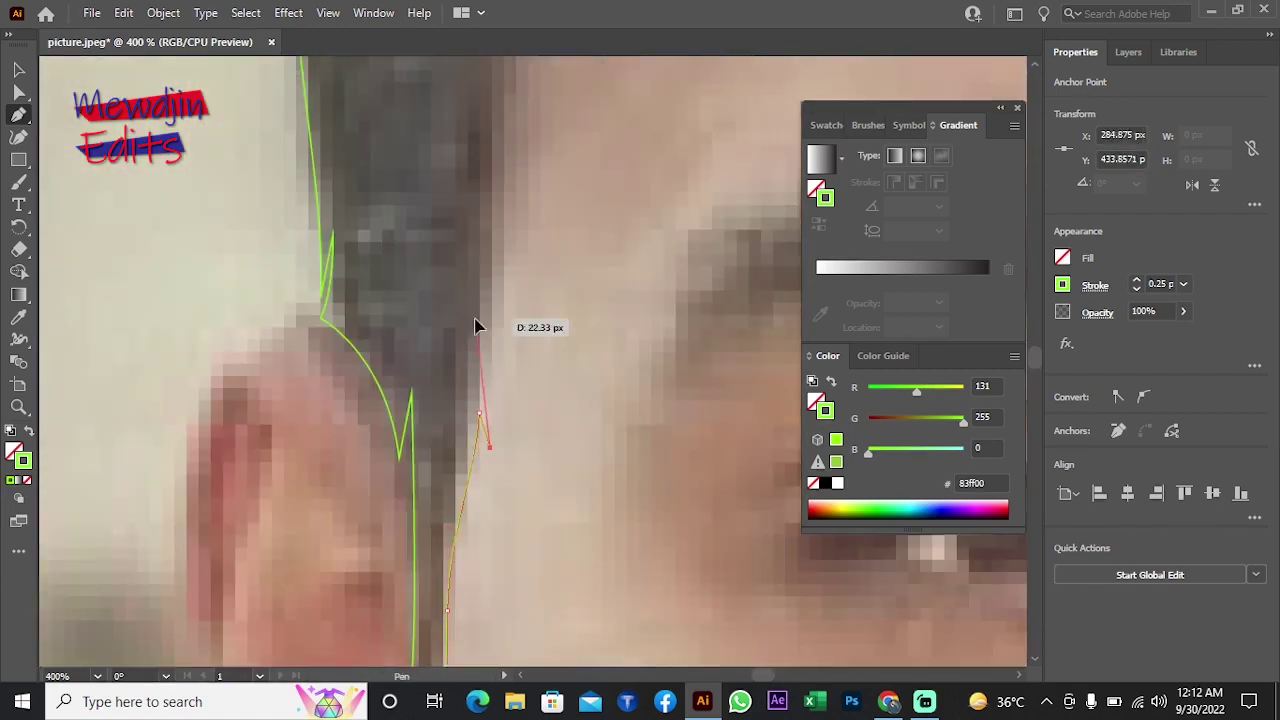
{"action": "left_click_drag", "start_coordinate": [490, 273], "coordinate": [506, 337]}
{"action": "scroll", "coordinate": [508, 290], "scroll_direction": "up", "scroll_amount": 2}
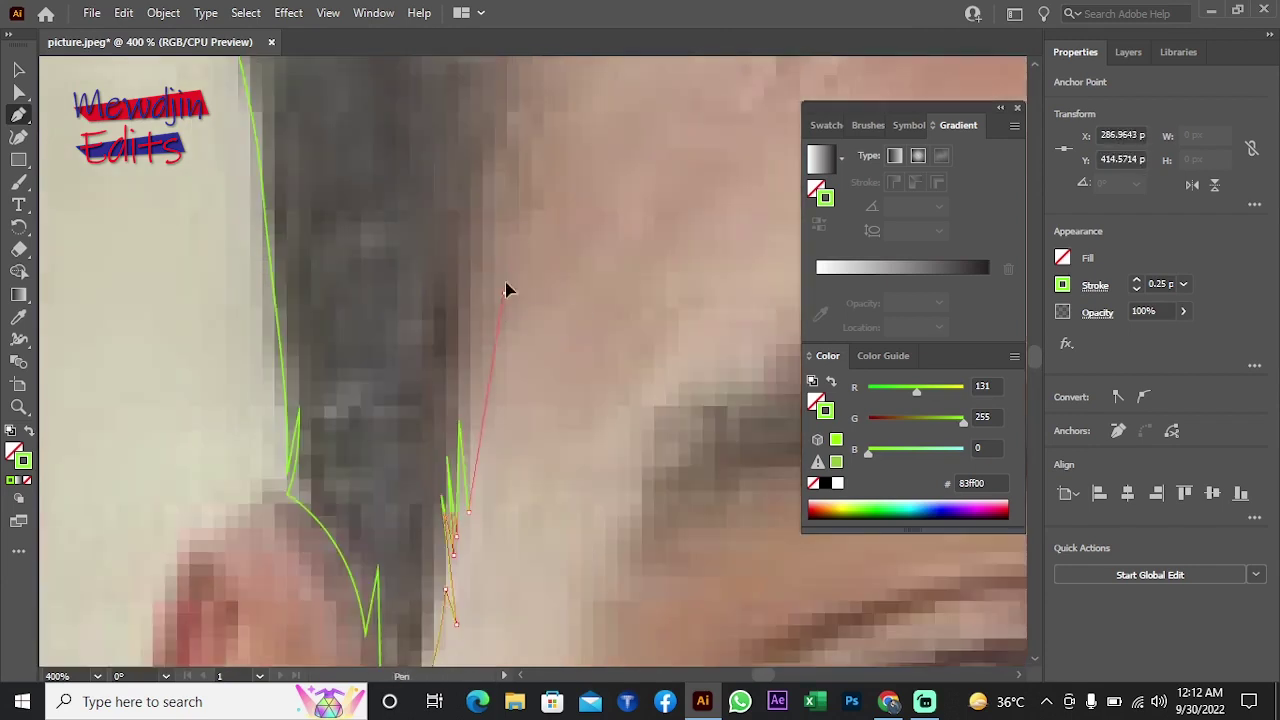
{"action": "scroll", "coordinate": [532, 401], "scroll_direction": "up", "scroll_amount": 2}
Step: Add dense zigzag hair strands climbing the sideburn
{"action": "left_click", "coordinate": [484, 430]}
{"action": "left_click", "coordinate": [536, 340]}
{"action": "left_click", "coordinate": [497, 371]}
{"action": "left_click", "coordinate": [540, 299]}
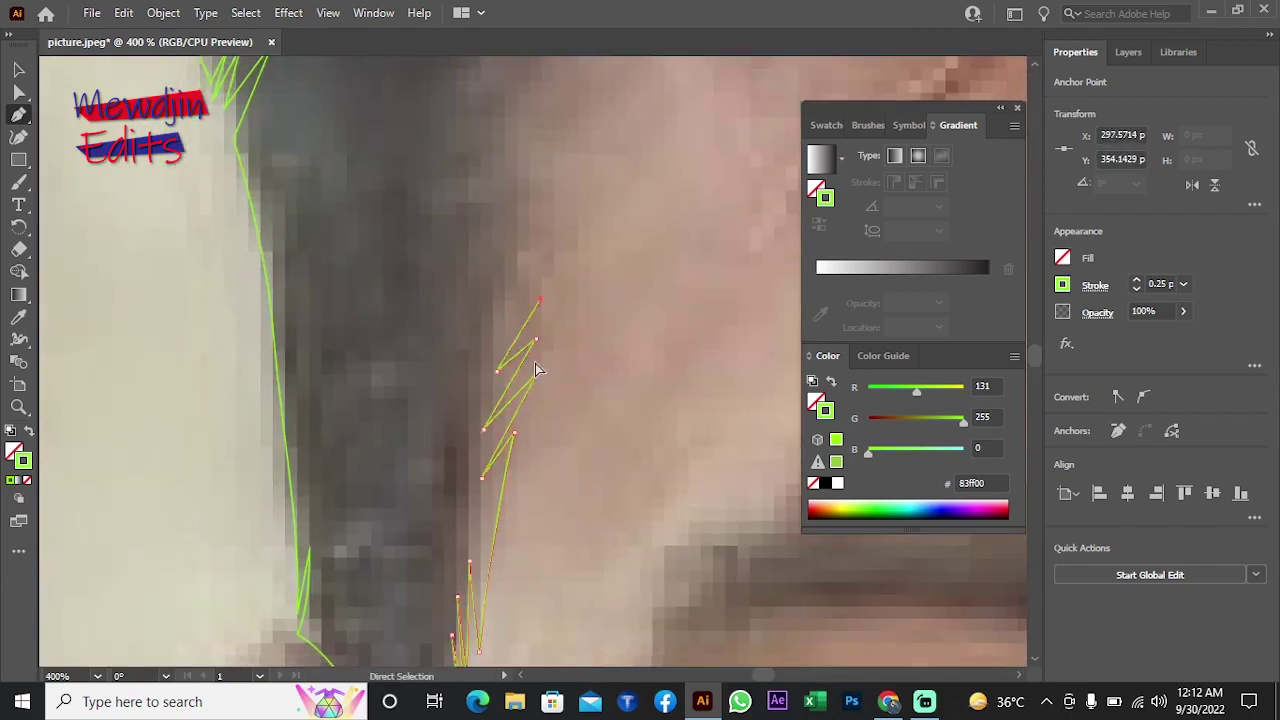
{"action": "left_click", "coordinate": [552, 338]}
{"action": "left_click", "coordinate": [514, 389]}
{"action": "left_click", "coordinate": [549, 316]}
{"action": "left_click", "coordinate": [519, 378]}
{"action": "left_click", "coordinate": [556, 292]}
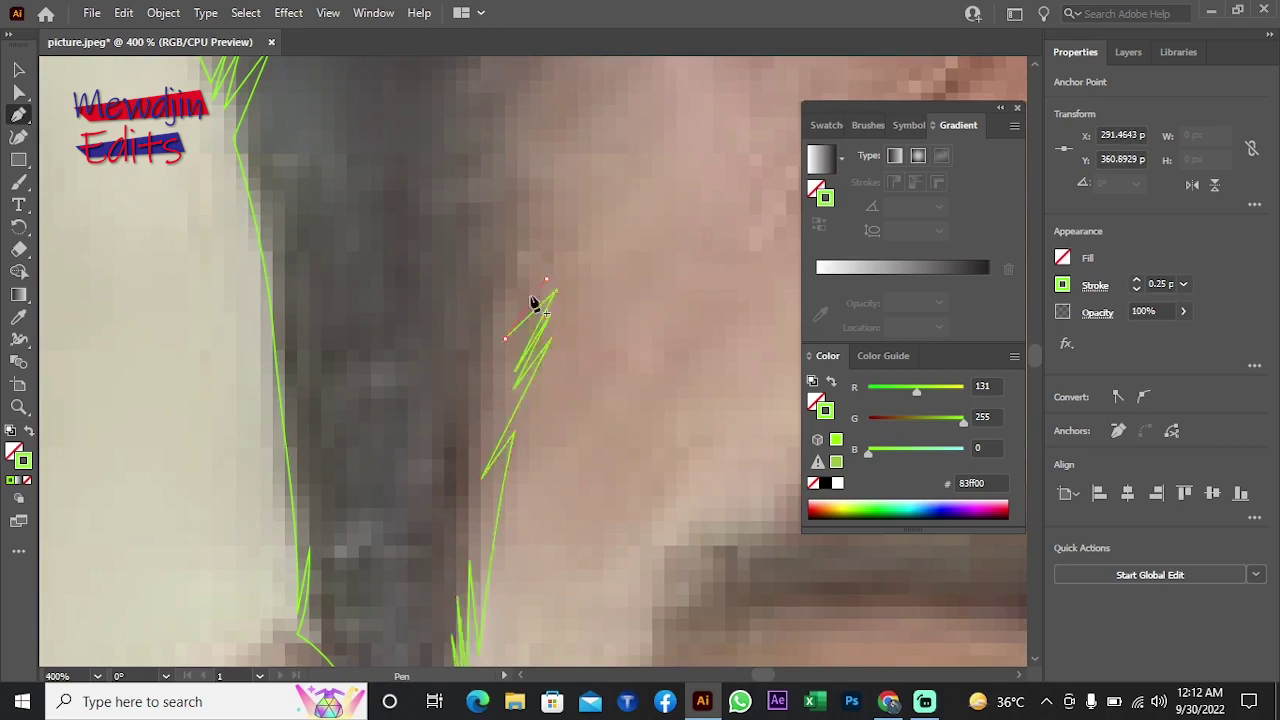
Step: Add a curved strand and more jagged strands up to the hairline, then head toward the hairline
{"action": "mouse_move", "coordinate": [543, 206]}
{"action": "left_mouse_down"}
{"action": "mouse_move", "coordinate": [457, 480]}
{"action": "mouse_move", "coordinate": [437, 464]}
{"action": "left_mouse_up"}
{"action": "left_click", "coordinate": [505, 447]}
{"action": "left_click", "coordinate": [508, 392]}
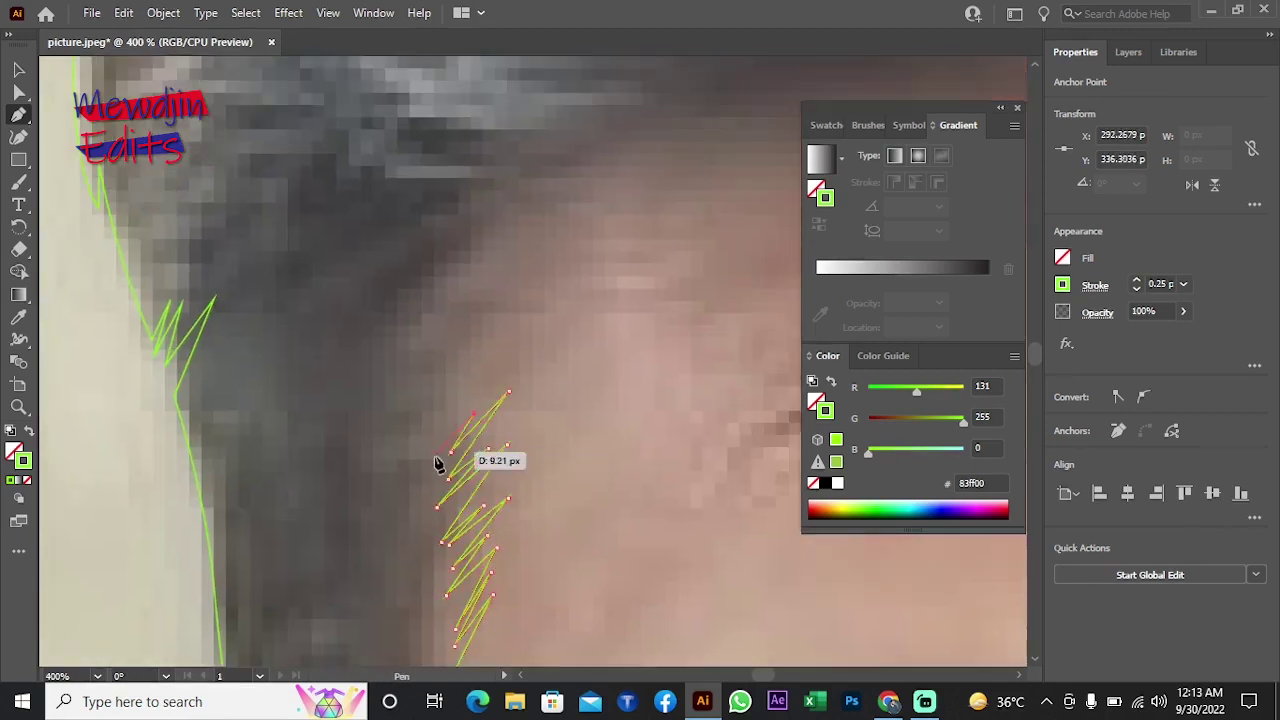
{"action": "left_click", "coordinate": [423, 354]}
{"action": "left_click", "coordinate": [391, 371]}
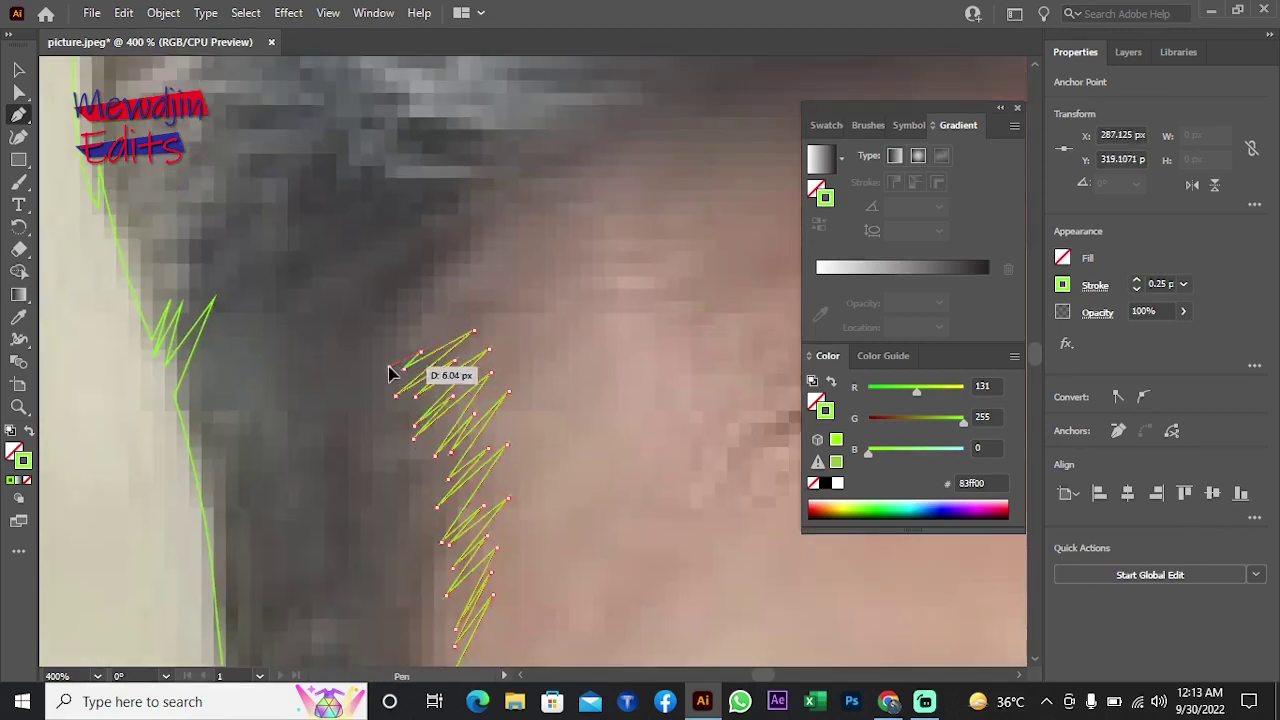
{"action": "left_click", "coordinate": [420, 337]}
{"action": "left_click", "coordinate": [383, 346]}
{"action": "left_click", "coordinate": [469, 281]}
{"action": "left_click", "coordinate": [374, 335]}
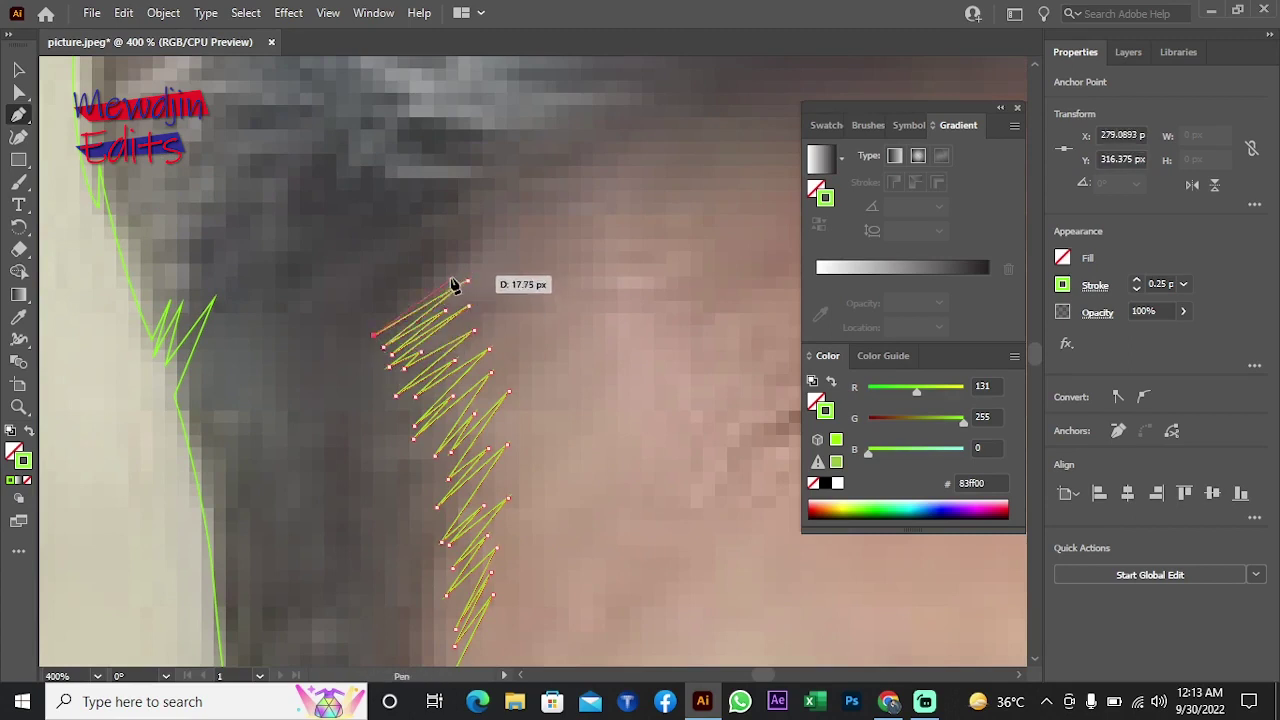
{"action": "left_click", "coordinate": [448, 280]}
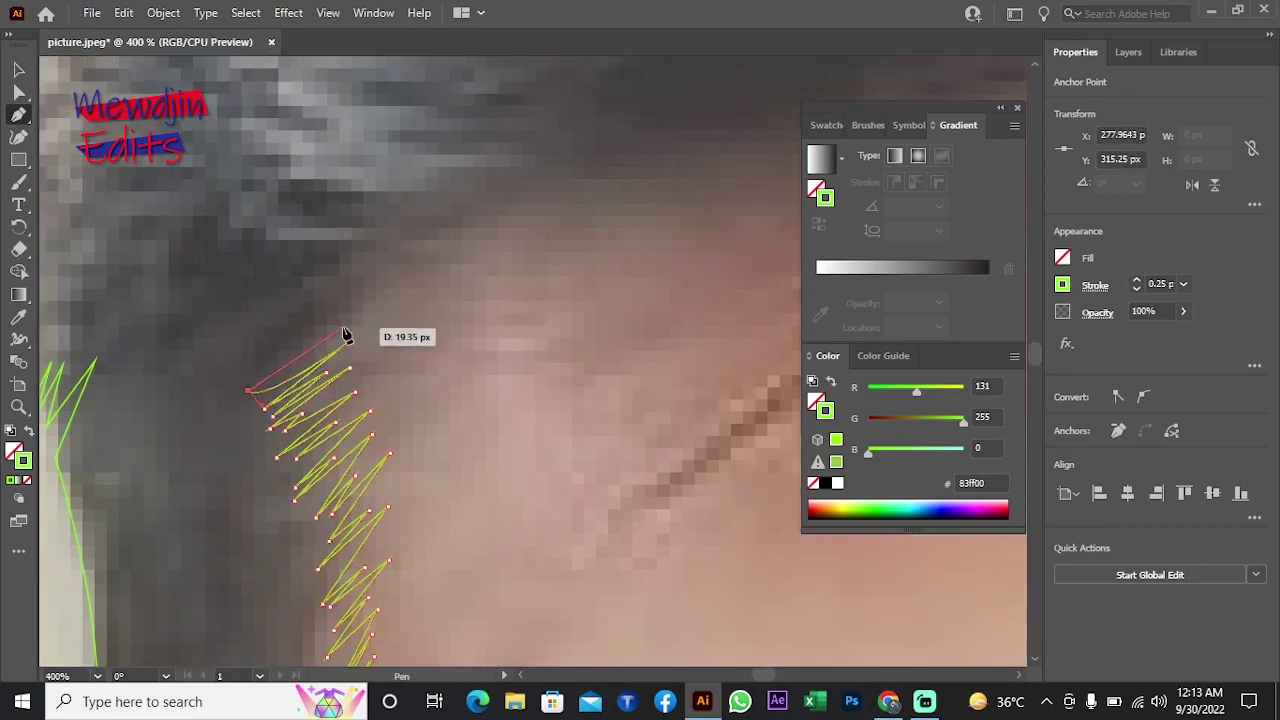
{"action": "left_click", "coordinate": [343, 330]}
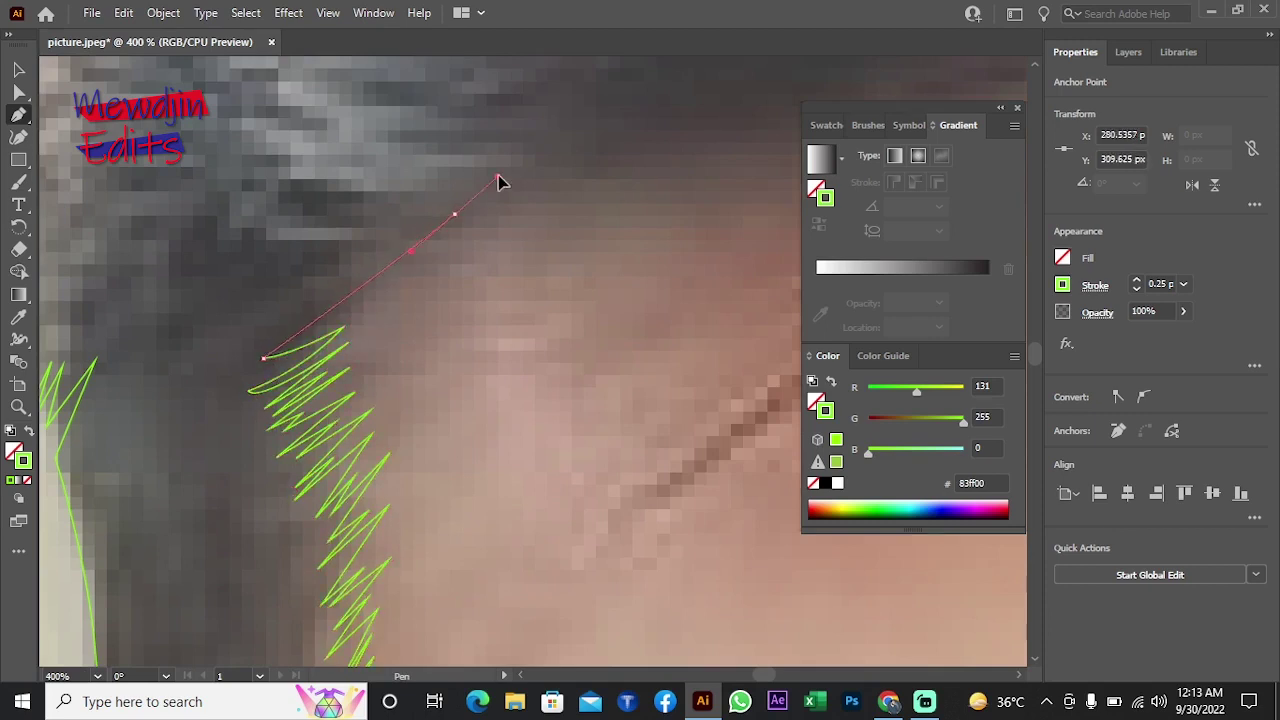
Step: Trace the forehead hairline with smooth curved Pen anchors and the first zigzag points
{"action": "left_click_drag", "start_coordinate": [341, 319], "coordinate": [450, 310]}
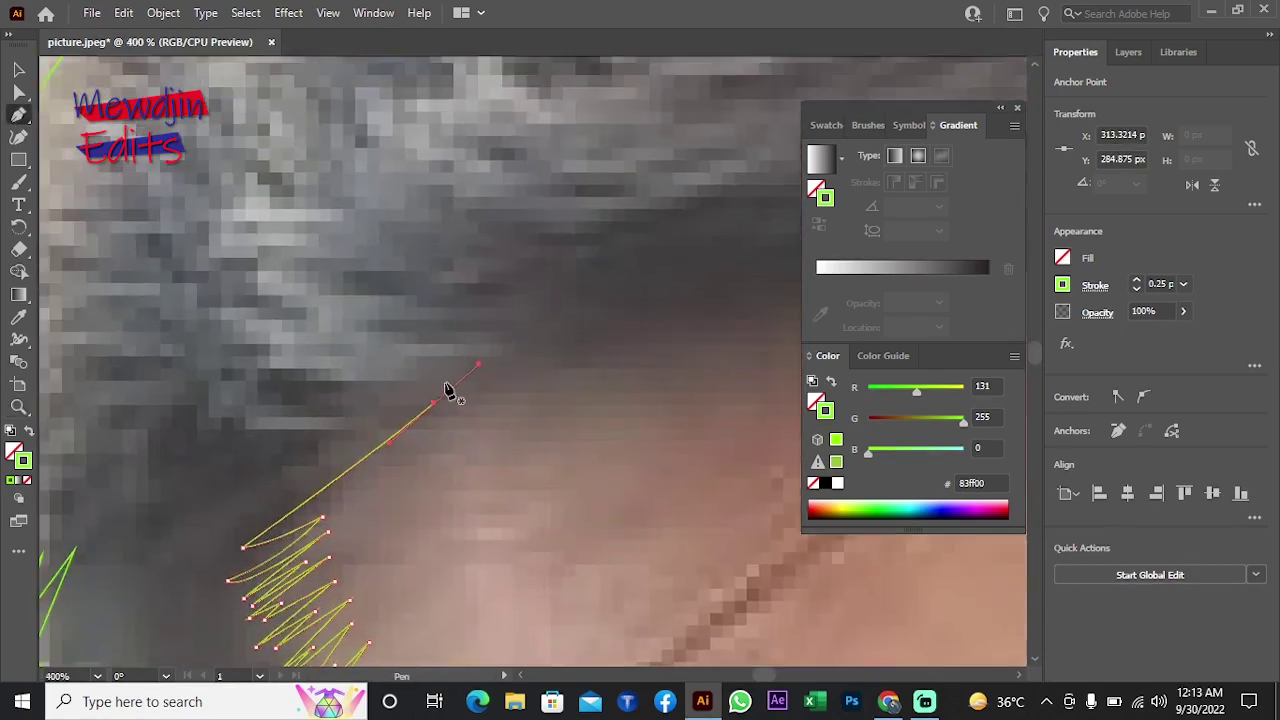
{"action": "mouse_move", "coordinate": [435, 403]}
{"action": "left_mouse_down"}
{"action": "mouse_move", "coordinate": [481, 407]}
{"action": "mouse_move", "coordinate": [491, 366]}
{"action": "mouse_move", "coordinate": [663, 294]}
{"action": "left_mouse_up"}
{"action": "left_click_drag", "start_coordinate": [580, 336], "coordinate": [432, 368]}
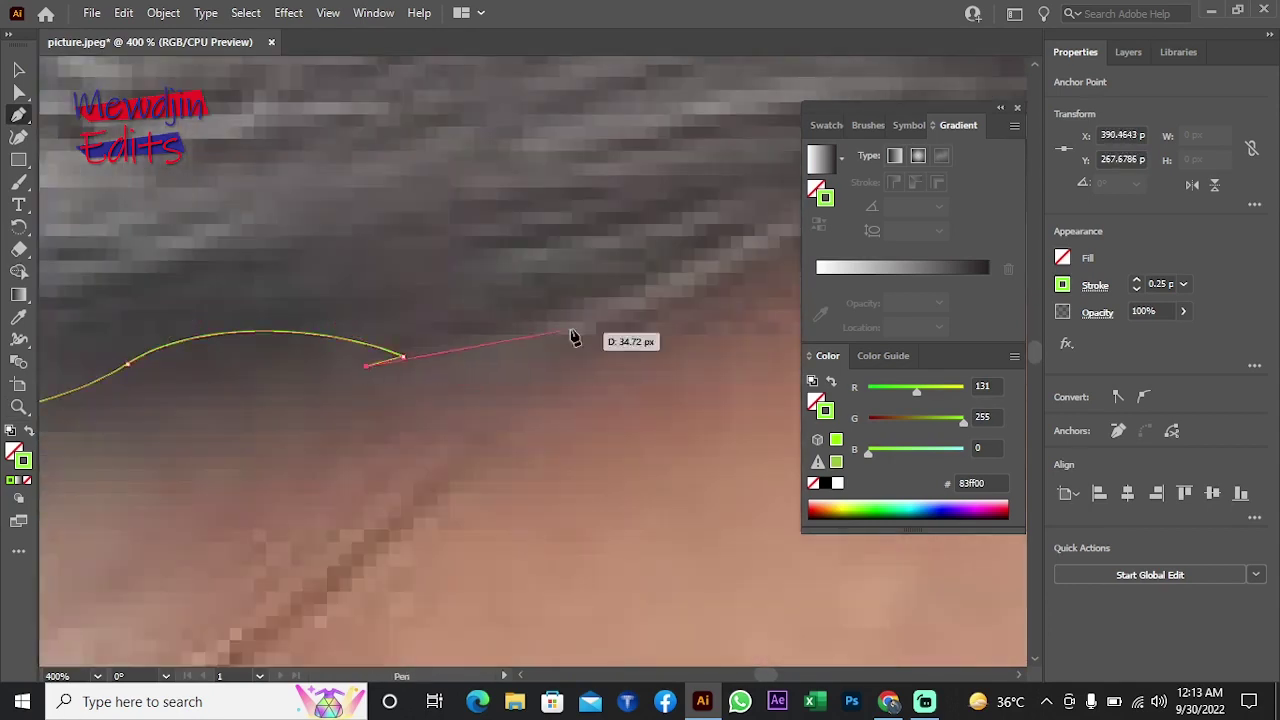
{"action": "left_click_drag", "start_coordinate": [574, 338], "coordinate": [574, 340]}
{"action": "mouse_move", "coordinate": [458, 370]}
{"action": "left_mouse_down"}
{"action": "mouse_move", "coordinate": [391, 340]}
{"action": "mouse_move", "coordinate": [270, 346]}
{"action": "mouse_move", "coordinate": [420, 346]}
{"action": "left_mouse_up"}
{"action": "left_click", "coordinate": [263, 397]}
{"action": "left_click", "coordinate": [343, 352]}
{"action": "left_click_drag", "start_coordinate": [449, 282], "coordinate": [414, 300]}
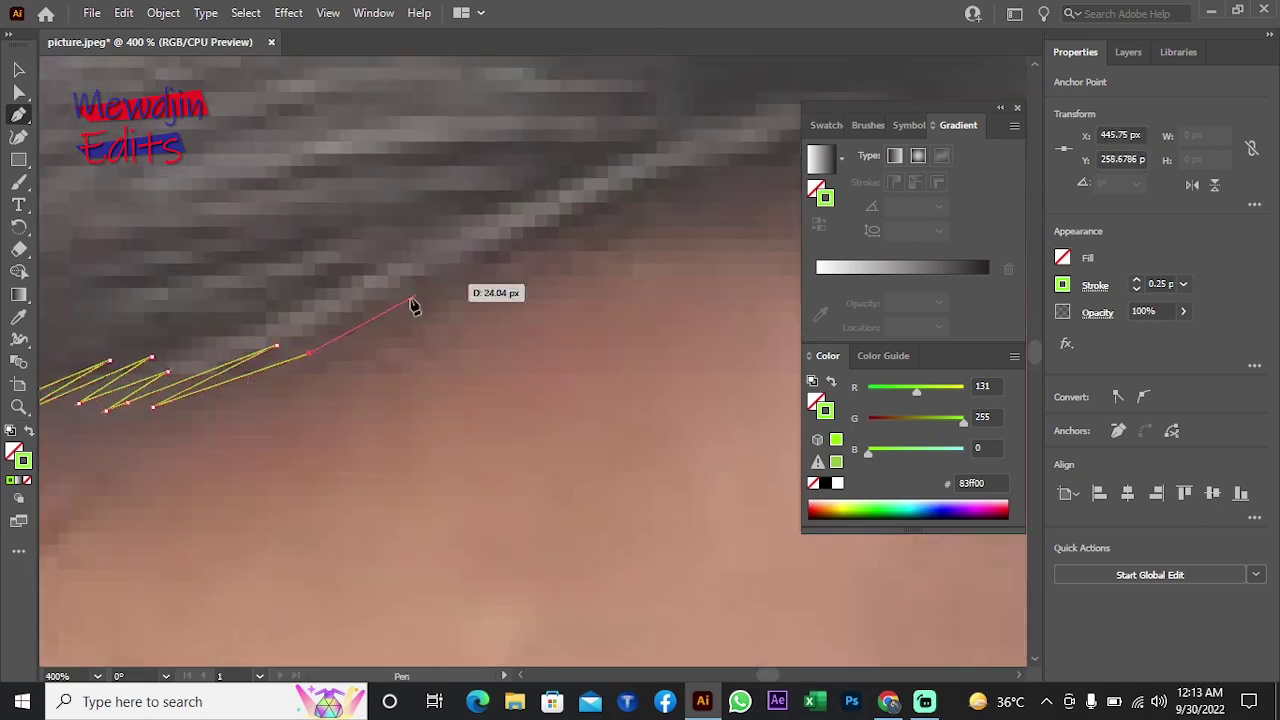
Step: Add jagged hair strands along the rest of the hairline and close the face path
{"action": "scroll", "coordinate": [528, 246], "scroll_direction": "left", "scroll_amount": 5}
{"action": "left_click_drag", "start_coordinate": [578, 330], "coordinate": [460, 370]}
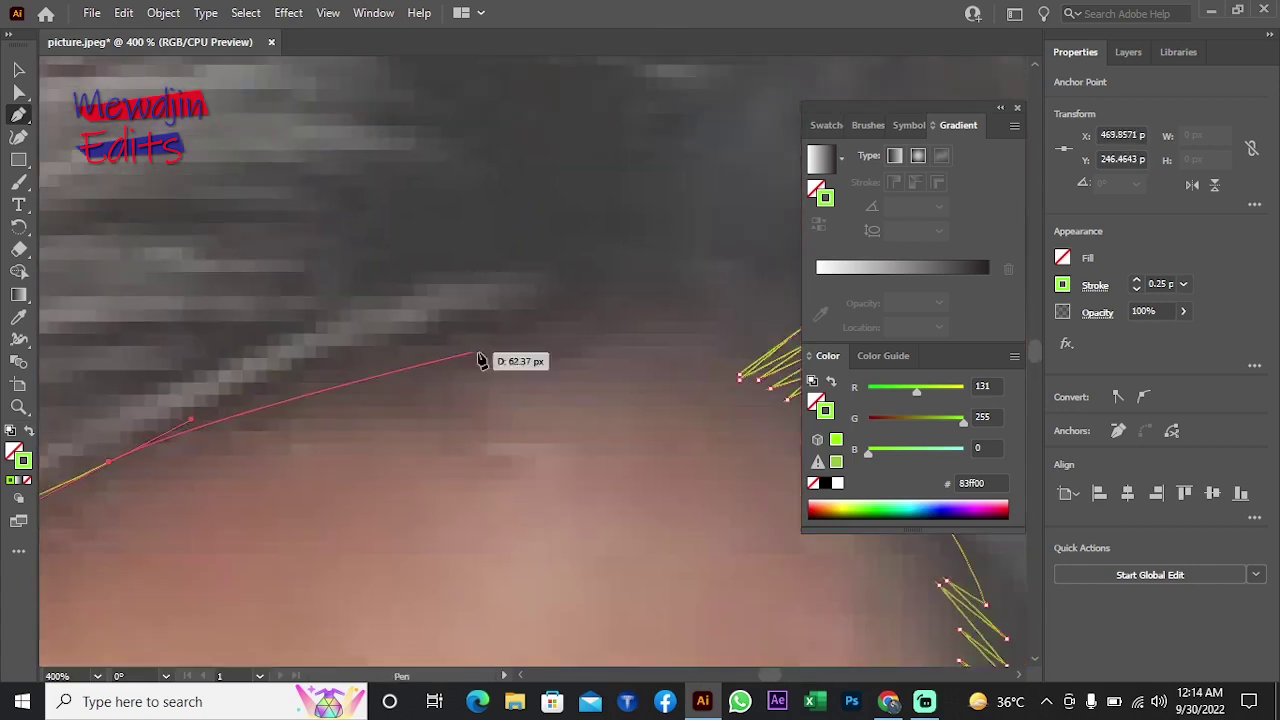
{"action": "left_click", "coordinate": [533, 328]}
{"action": "left_click", "coordinate": [650, 272]}
{"action": "left_click_drag", "start_coordinate": [663, 337], "coordinate": [388, 437]}
{"action": "left_click", "coordinate": [375, 372]}
{"action": "left_click_drag", "start_coordinate": [308, 436], "coordinate": [329, 434]}
{"action": "left_click", "coordinate": [404, 397]}
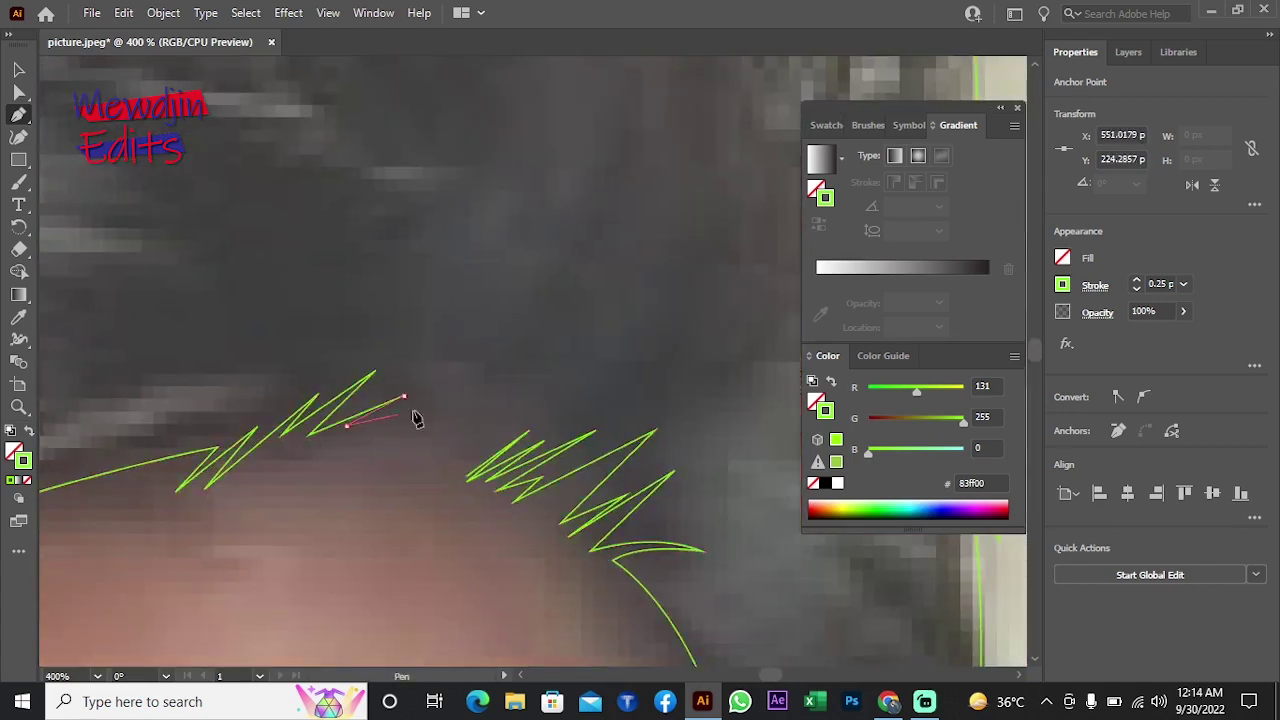
{"action": "left_click", "coordinate": [365, 440]}
{"action": "mouse_move", "coordinate": [458, 423]}
{"action": "left_mouse_down"}
{"action": "mouse_move", "coordinate": [430, 440]}
{"action": "mouse_move", "coordinate": [471, 477]}
{"action": "left_mouse_up"}
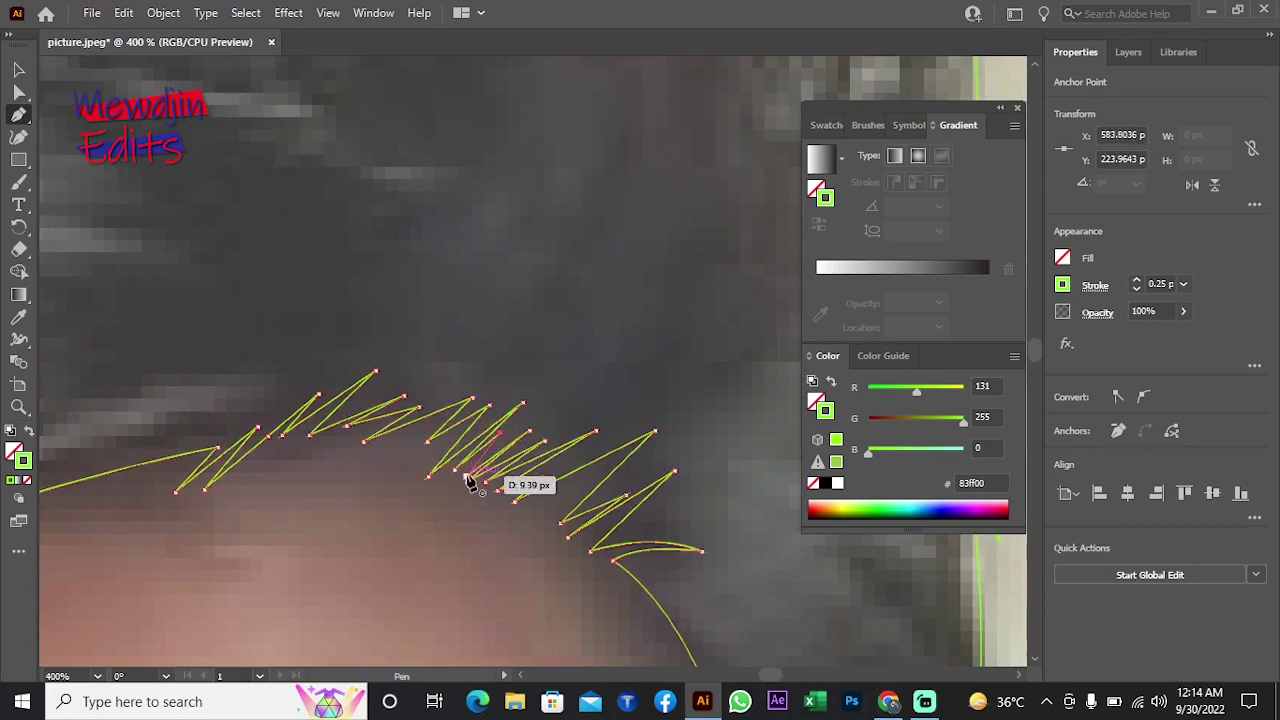
{"action": "key", "text": "shift+x"}
Step: Zoom out, select the green face shape and the beard path, then clear the selection
{"action": "key", "text": "v"}
{"action": "left_click", "coordinate": [484, 362]}
{"action": "key", "text": "z"}
{"action": "left_click", "coordinate": [513, 431], "text": "alt"}
{"action": "left_click", "coordinate": [513, 431], "text": "alt"}
{"action": "left_click", "coordinate": [18, 69]}
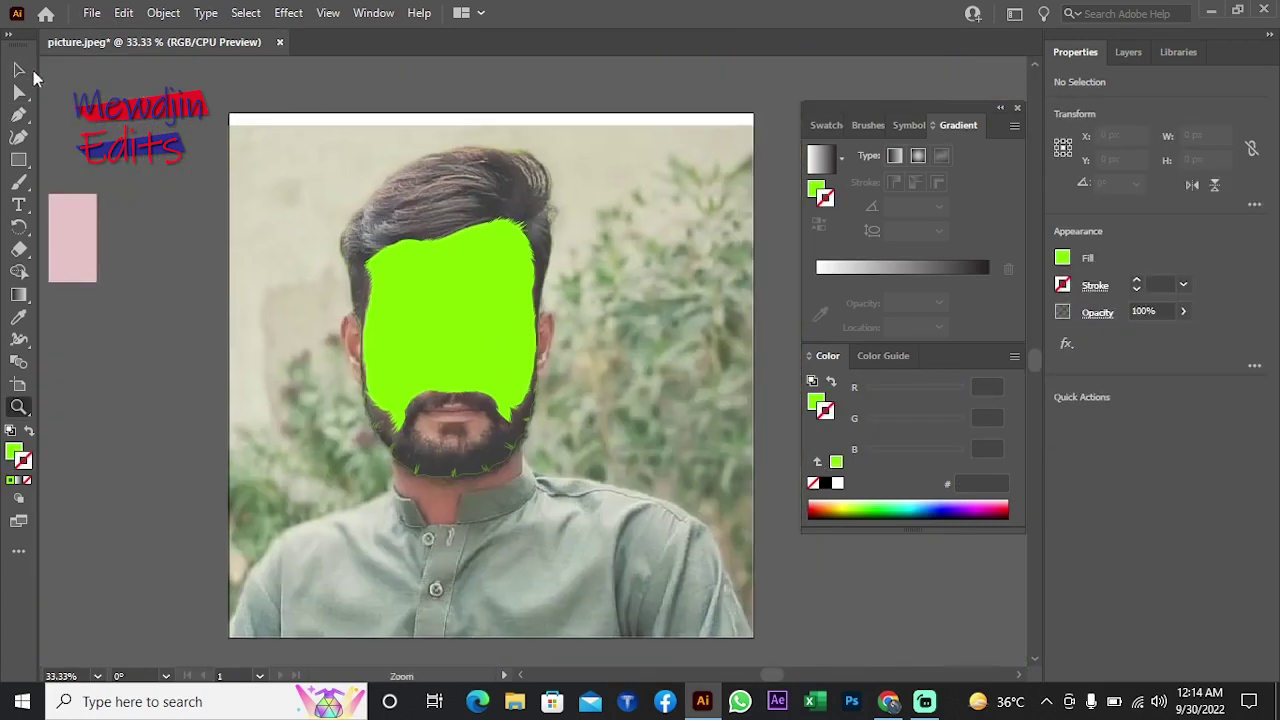
{"action": "left_click", "coordinate": [455, 338]}
{"action": "left_click", "coordinate": [380, 420], "text": "shift"}
{"action": "key", "text": "ctrl+shift+a"}
Step: Inspect the face outline's anchor points and handles with Direct Selection
{"action": "scroll", "coordinate": [597, 306], "scroll_direction": "up", "scroll_amount": 5}
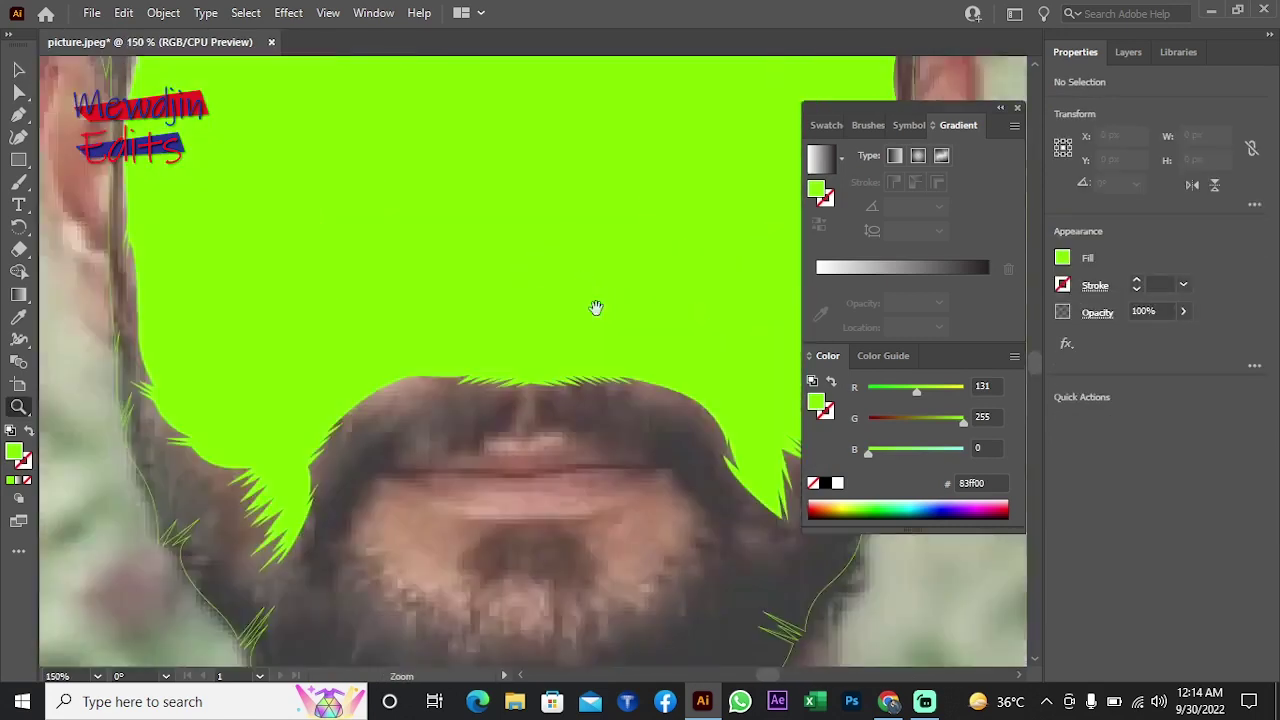
{"action": "scroll", "coordinate": [494, 366], "scroll_direction": "up", "scroll_amount": 2}
{"action": "key", "text": "a"}
{"action": "left_click", "coordinate": [262, 366]}
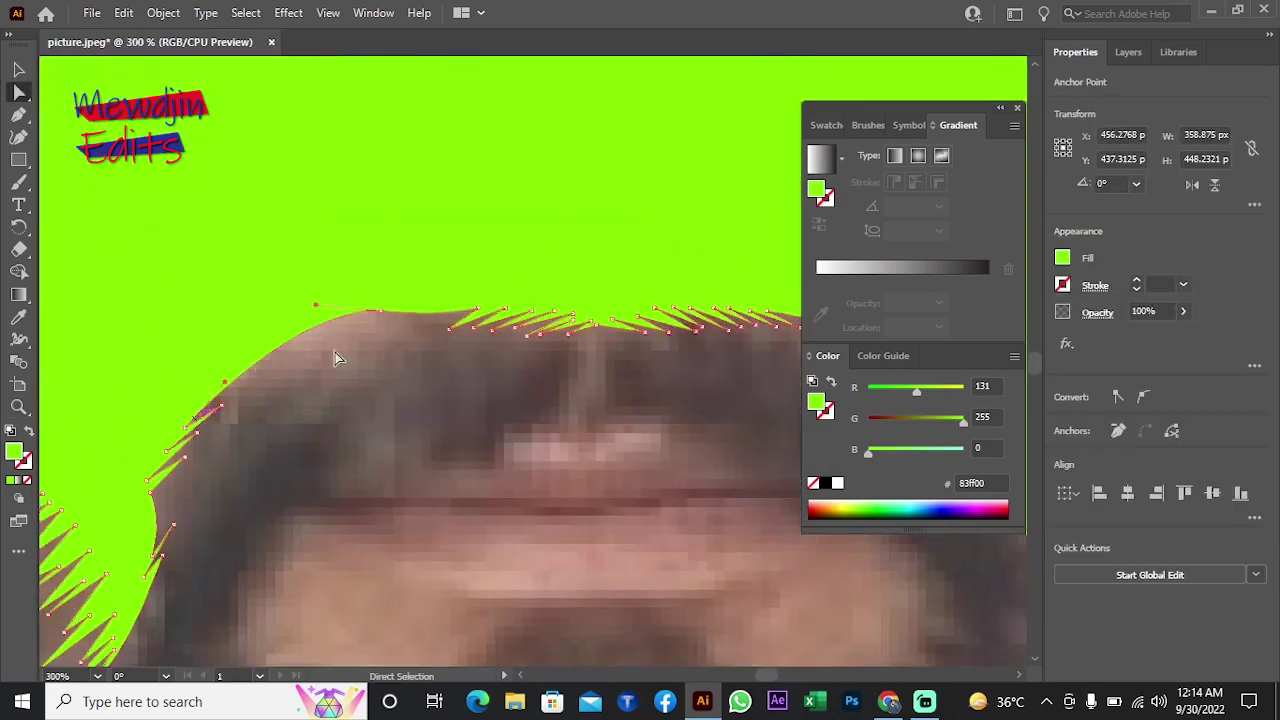
{"action": "key", "text": "ctrl+shift+a"}
{"action": "key", "text": "z"}
{"action": "scroll", "coordinate": [395, 428], "scroll_direction": "down", "scroll_amount": 4}
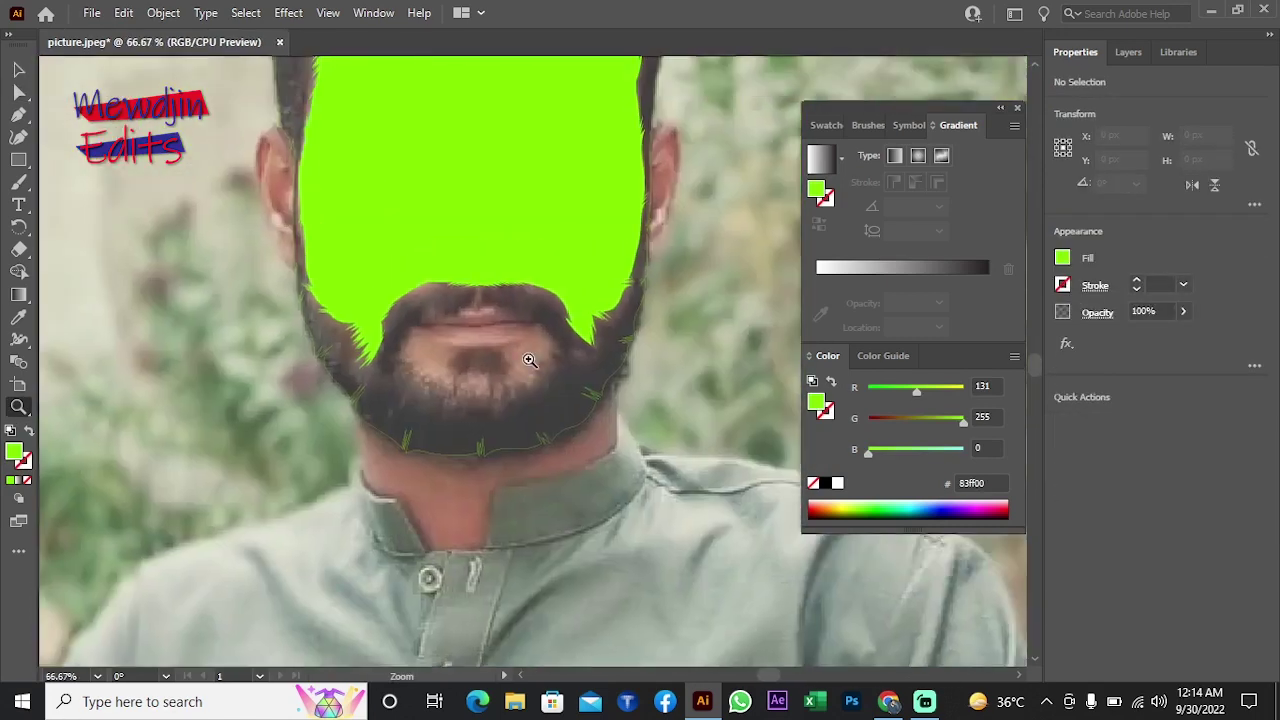
Step: Select the green face shape and swap its fill and stroke
{"action": "left_click", "coordinate": [527, 359], "text": "alt"}
{"action": "key", "text": "v"}
{"action": "scroll", "coordinate": [329, 137], "scroll_direction": "up", "scroll_amount": 3}
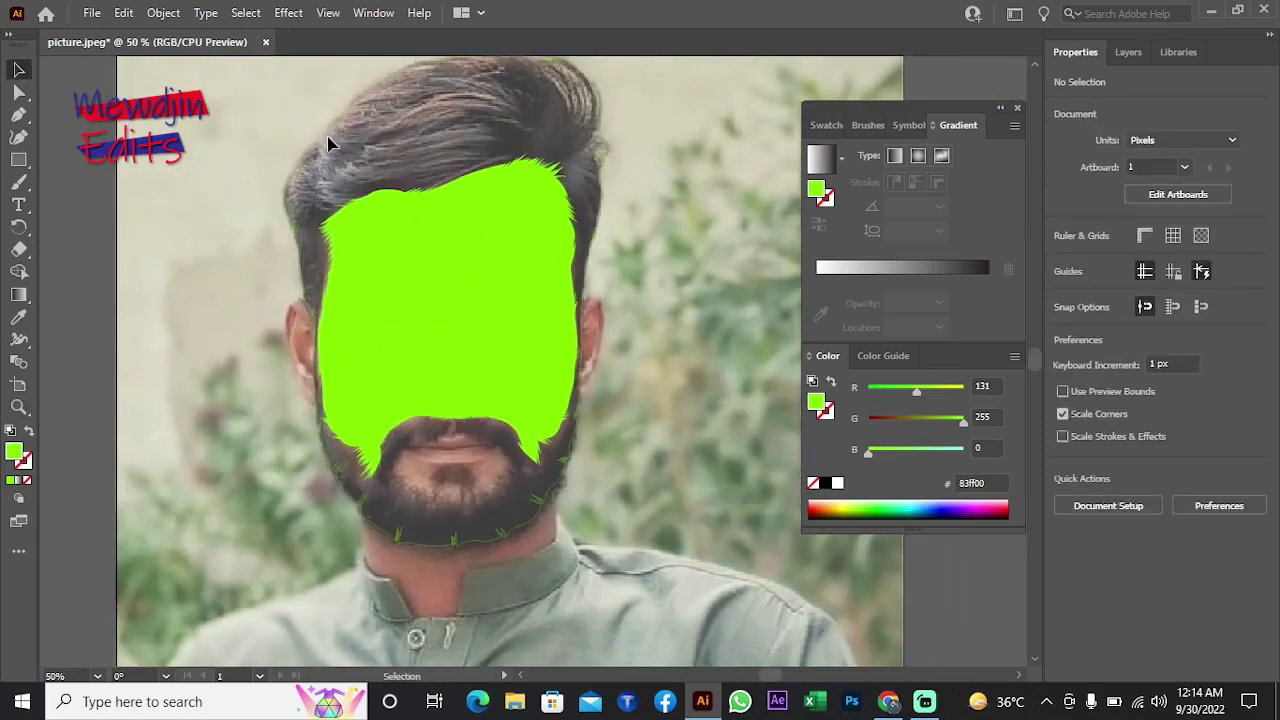
{"action": "left_click", "coordinate": [400, 300]}
{"action": "key", "text": "shift+x"}
{"action": "left_click", "coordinate": [20, 272]}
Step: Combine the hair outline and face into a compound path, checking it by toggling Layer 1 visibility
{"action": "left_click_drag", "start_coordinate": [200, 157], "coordinate": [357, 349]}
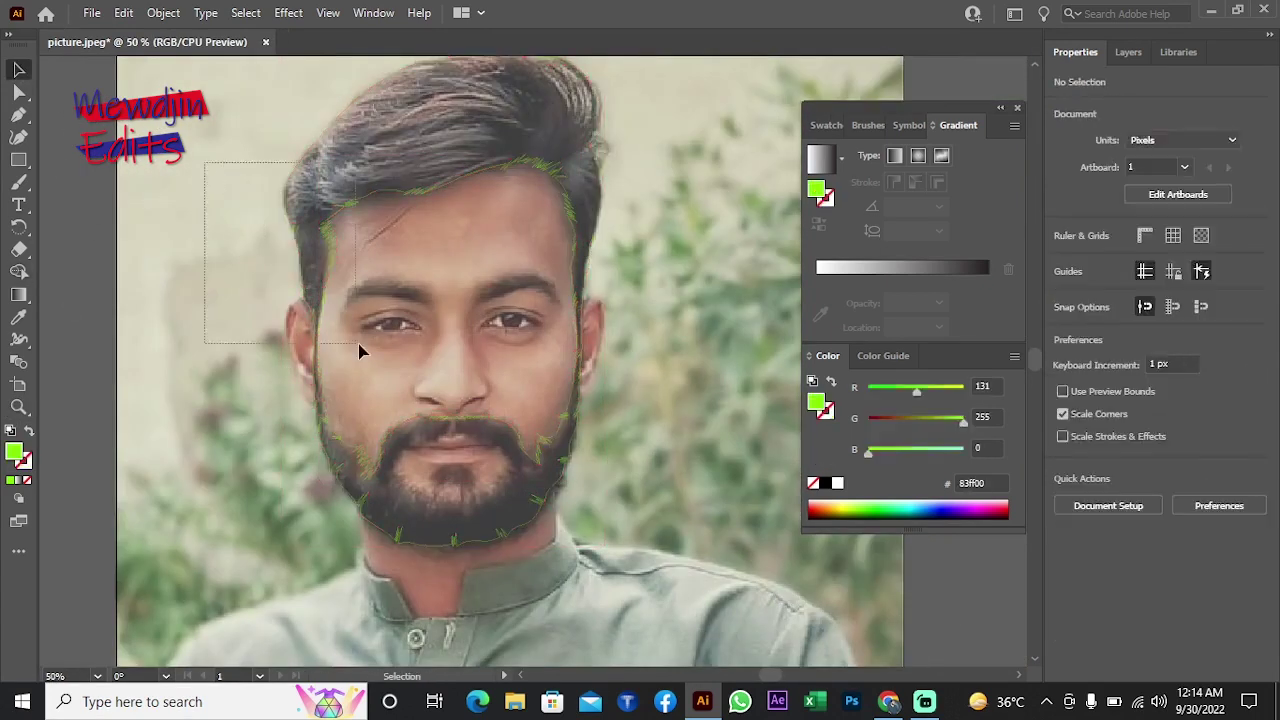
{"action": "key", "text": "v"}
{"action": "scroll", "coordinate": [415, 289], "scroll_direction": "up", "scroll_amount": 2}
{"action": "left_click", "coordinate": [414, 214]}
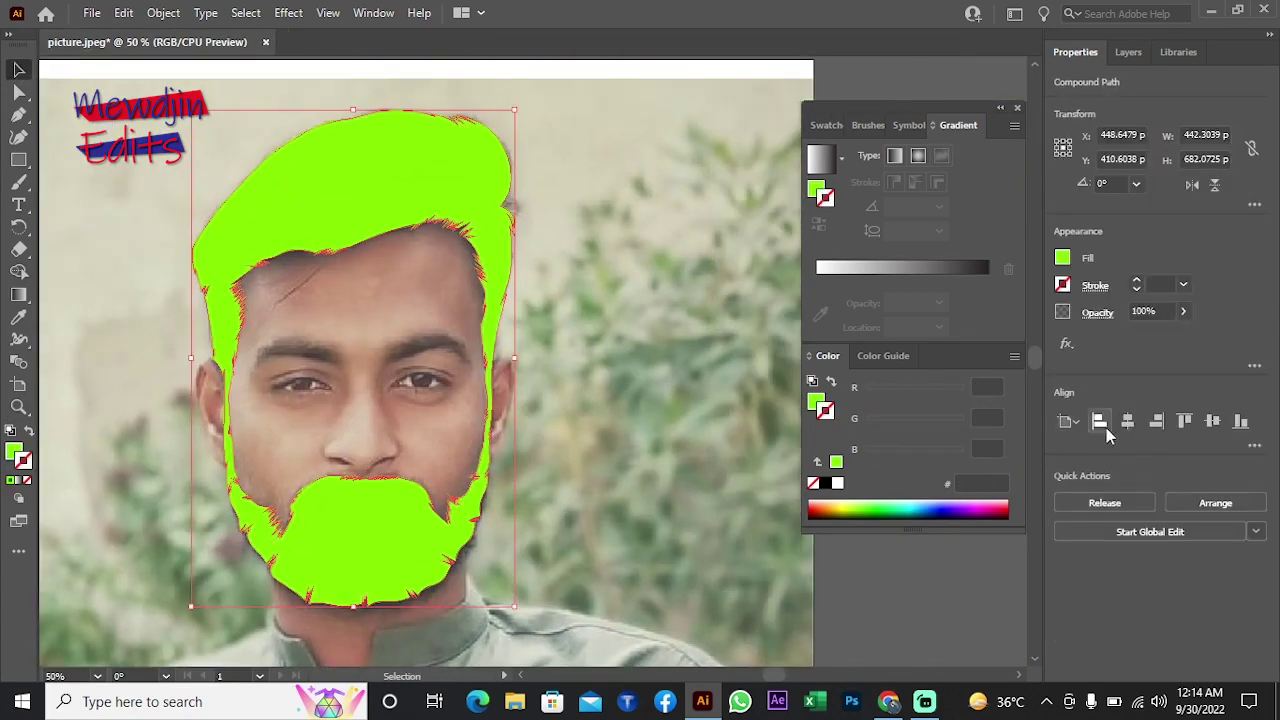
{"action": "left_click", "coordinate": [500, 337]}
{"action": "left_click", "coordinate": [1128, 52]}
{"action": "left_click", "coordinate": [1059, 101]}
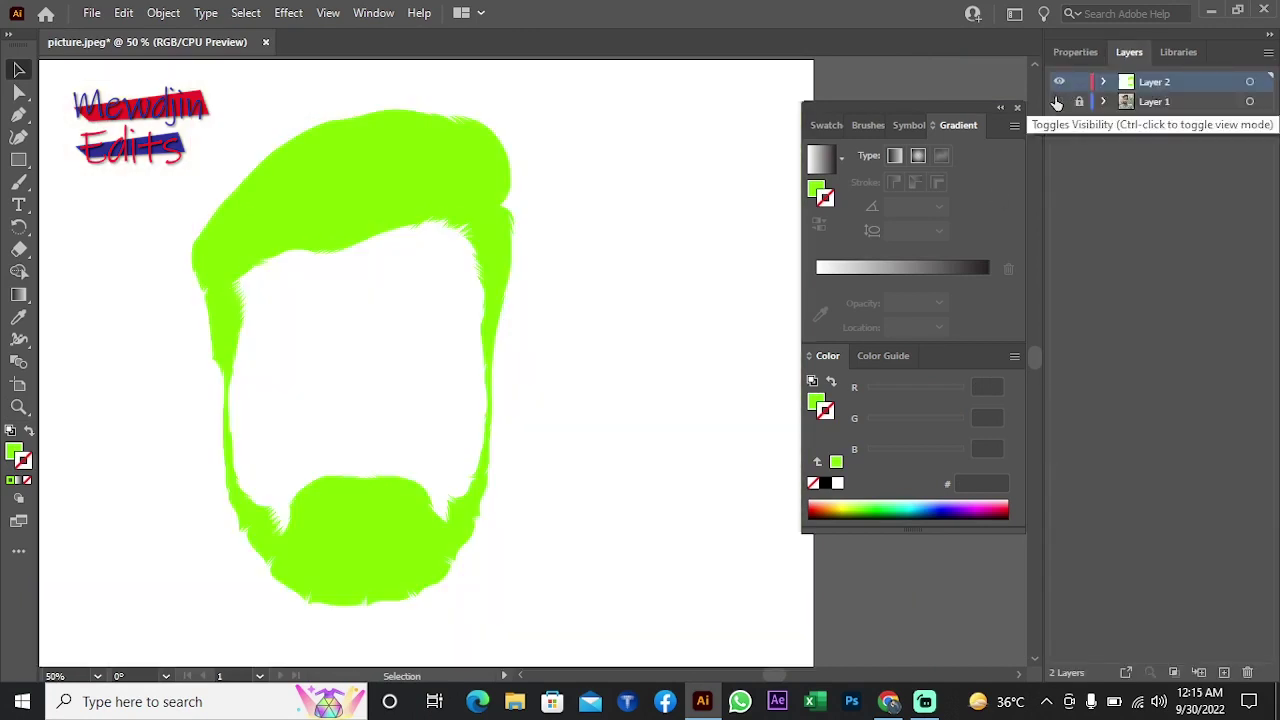
{"action": "left_click", "coordinate": [1059, 101]}
Step: Turn the green hair shape's fill into a green stroke and zoom in on the hairline
{"action": "key", "text": "ctrl+a"}
{"action": "left_click", "coordinate": [586, 380]}
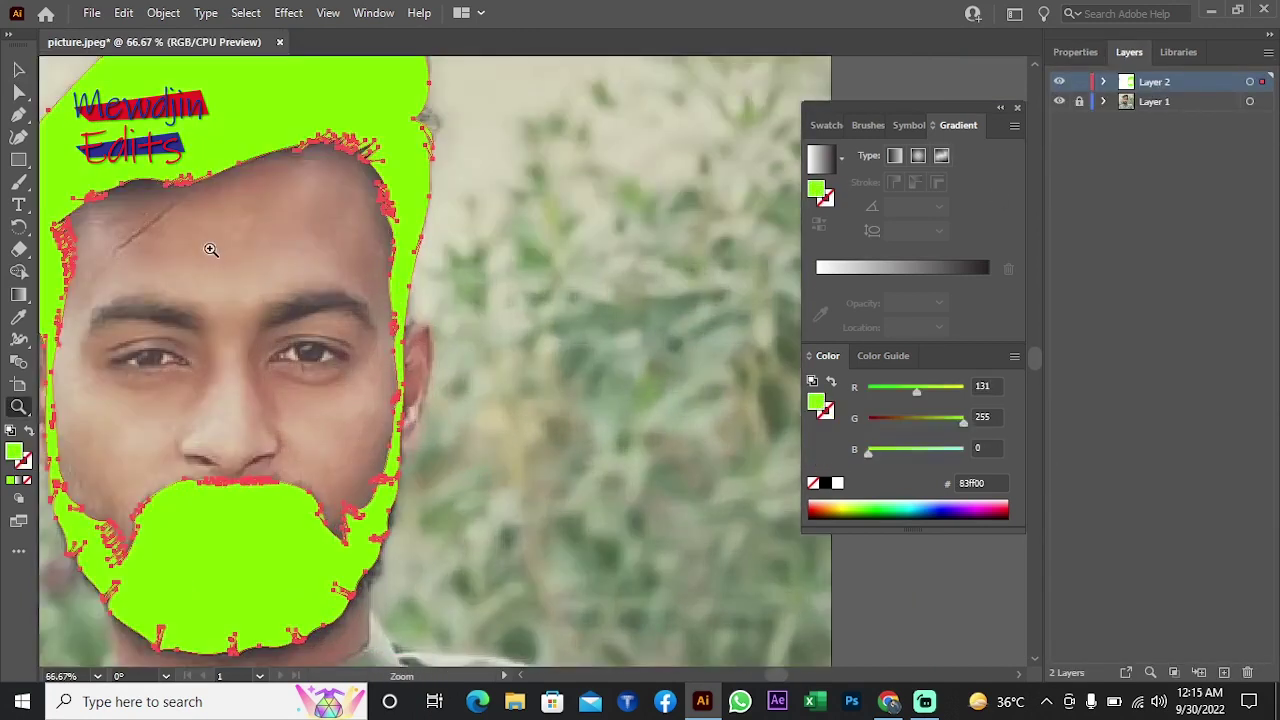
{"action": "key", "text": "shift+x"}
{"action": "left_click", "coordinate": [377, 334]}
{"action": "left_click", "coordinate": [423, 333]}
{"action": "left_click", "coordinate": [423, 333]}
Step: Set a 0.25 pt stroke and start a Pen zigzag along the moustache edge
{"action": "key", "text": "v"}
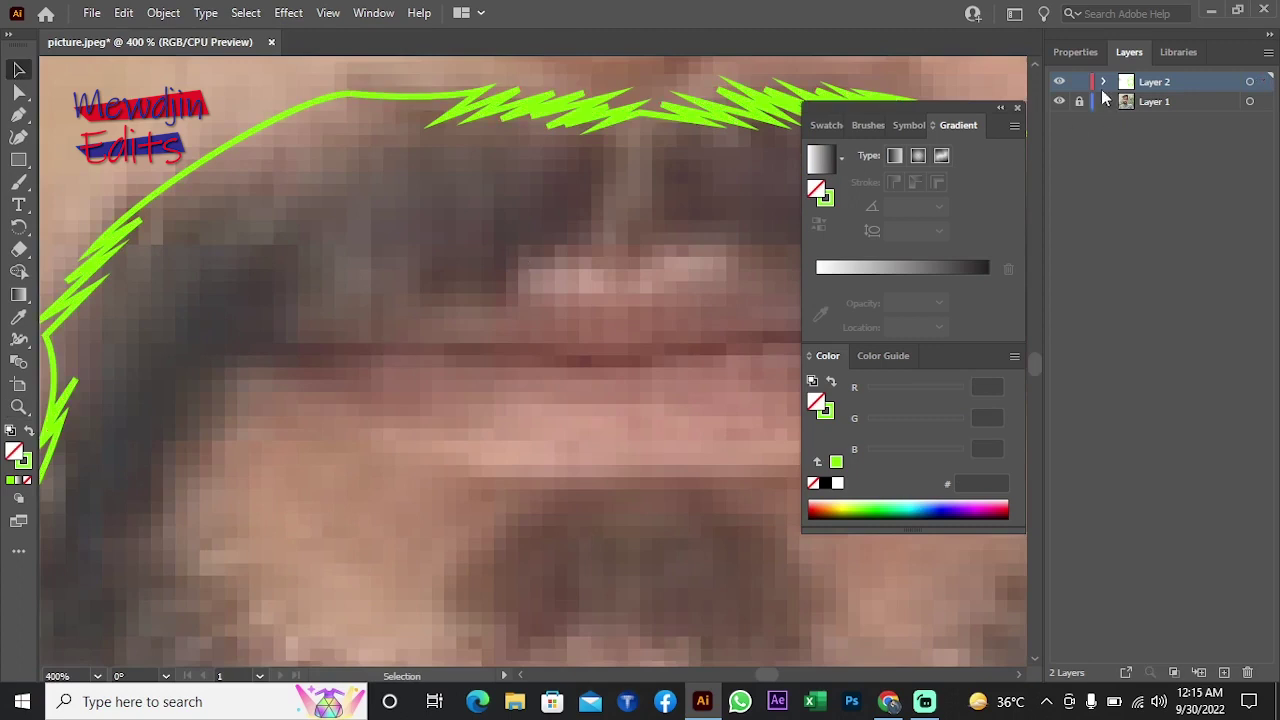
{"action": "left_click", "coordinate": [1075, 52]}
{"action": "key", "text": "p"}
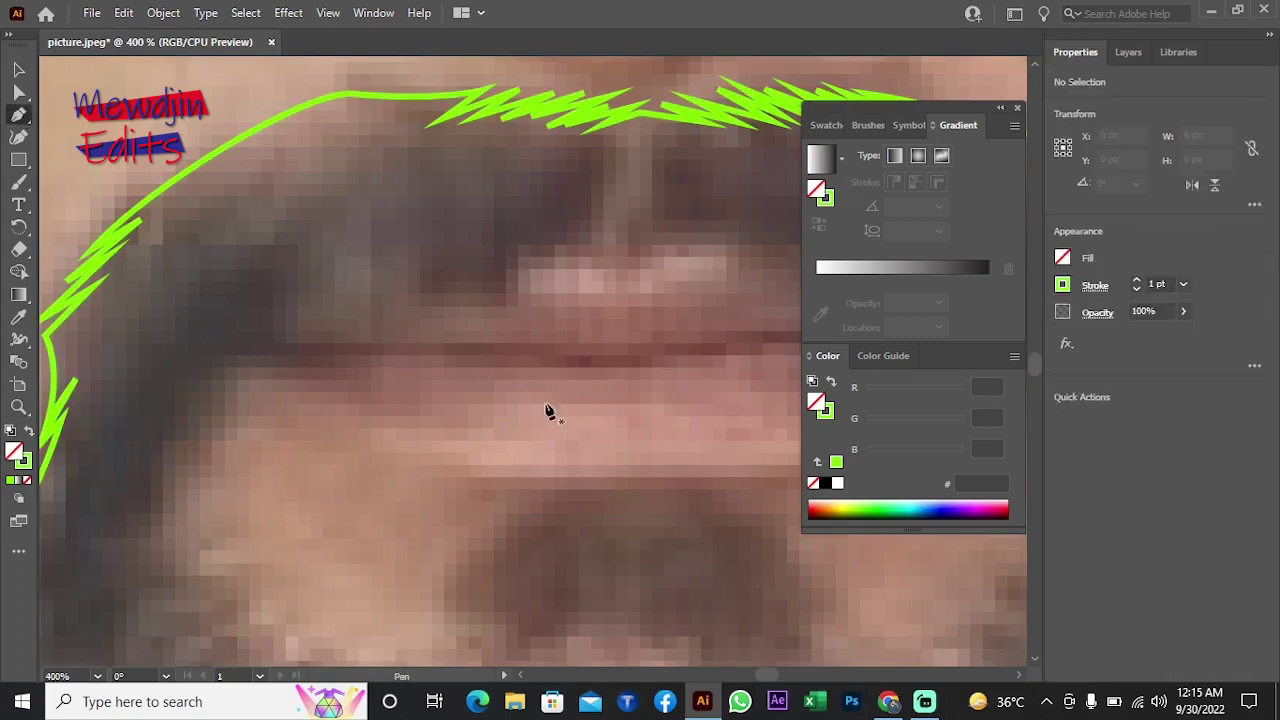
{"action": "left_click", "coordinate": [1136, 288]}
{"action": "left_click_drag", "start_coordinate": [526, 391], "coordinate": [548, 449]}
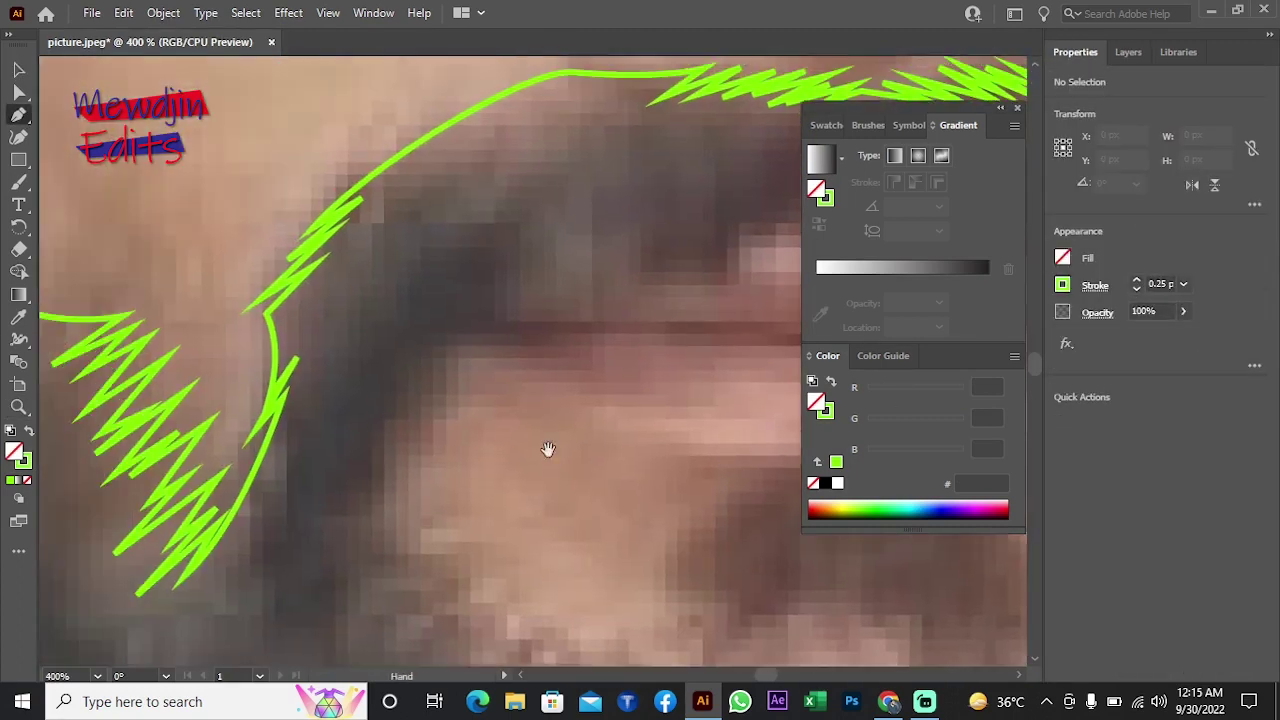
{"action": "left_click", "coordinate": [366, 509]}
{"action": "left_click", "coordinate": [437, 420]}
{"action": "left_click", "coordinate": [374, 472]}
{"action": "left_click", "coordinate": [438, 414]}
{"action": "left_click", "coordinate": [386, 448]}
{"action": "left_click", "coordinate": [440, 408]}
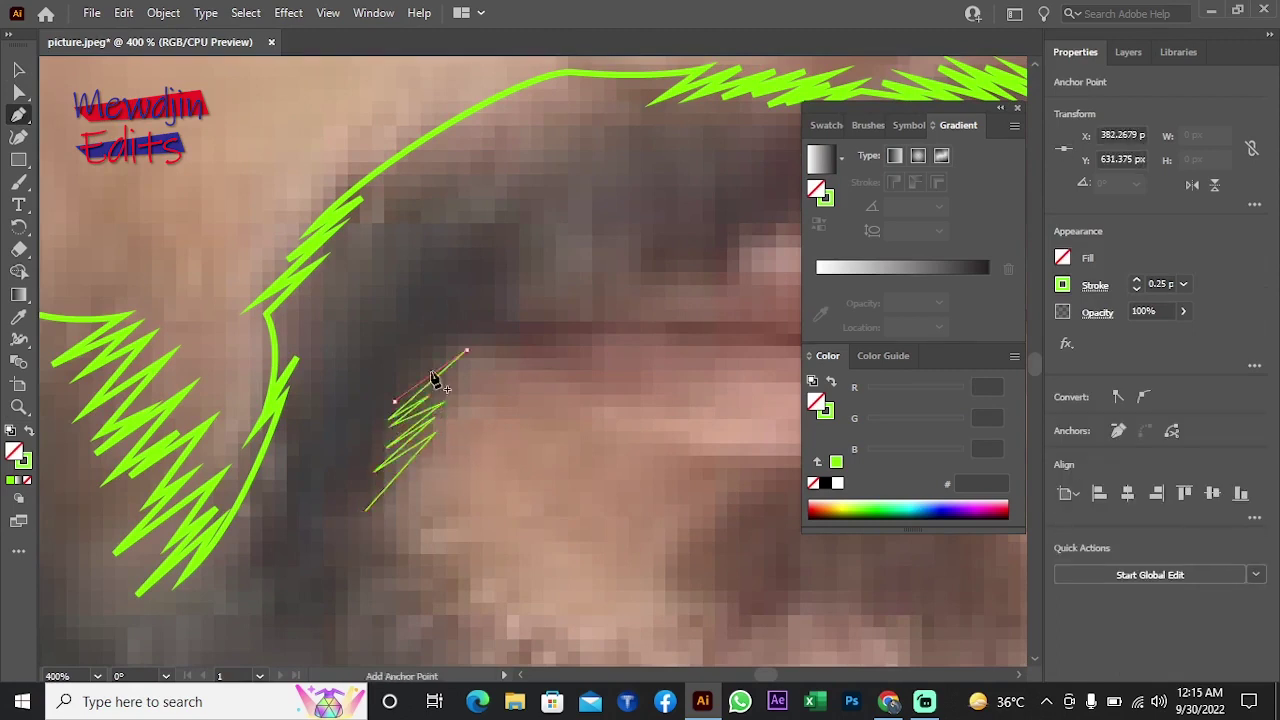
Step: Continue the zigzag along the moustache and rightward along the upper lip
{"action": "scroll", "coordinate": [422, 345], "scroll_direction": "up", "scroll_amount": 2}
{"action": "left_click", "coordinate": [454, 369]}
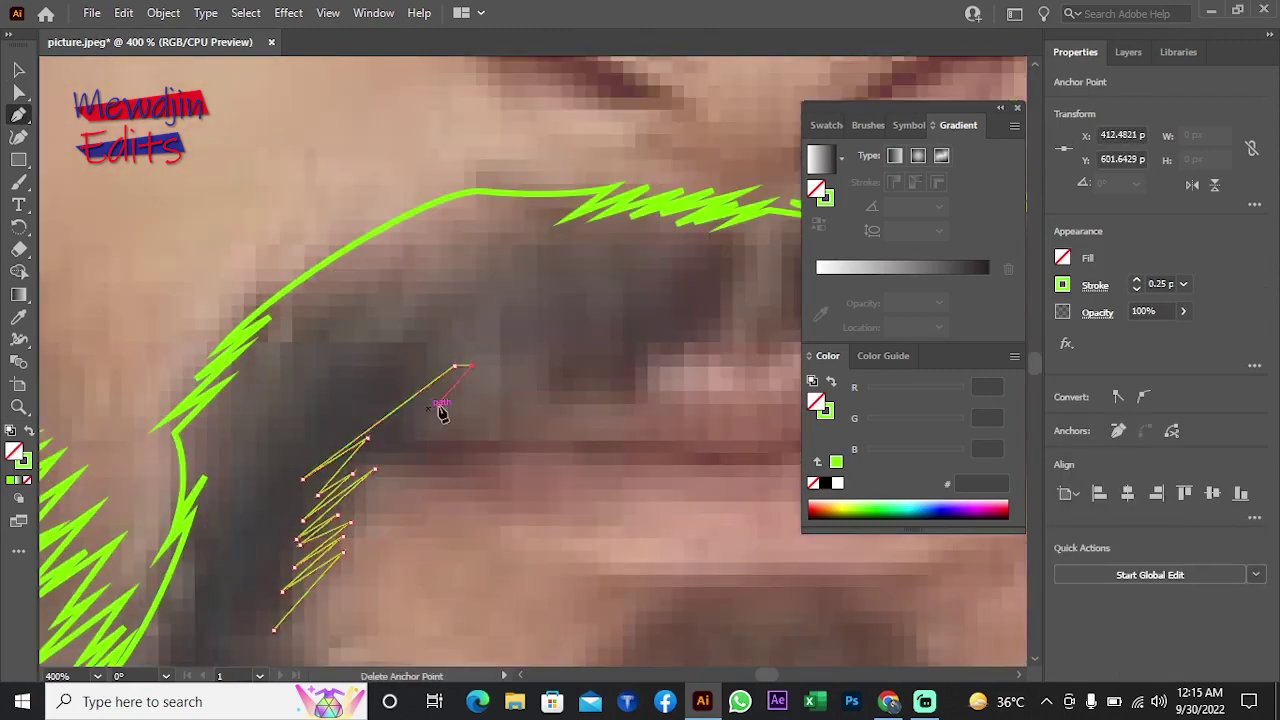
{"action": "left_click", "coordinate": [426, 407]}
{"action": "left_click", "coordinate": [394, 430]}
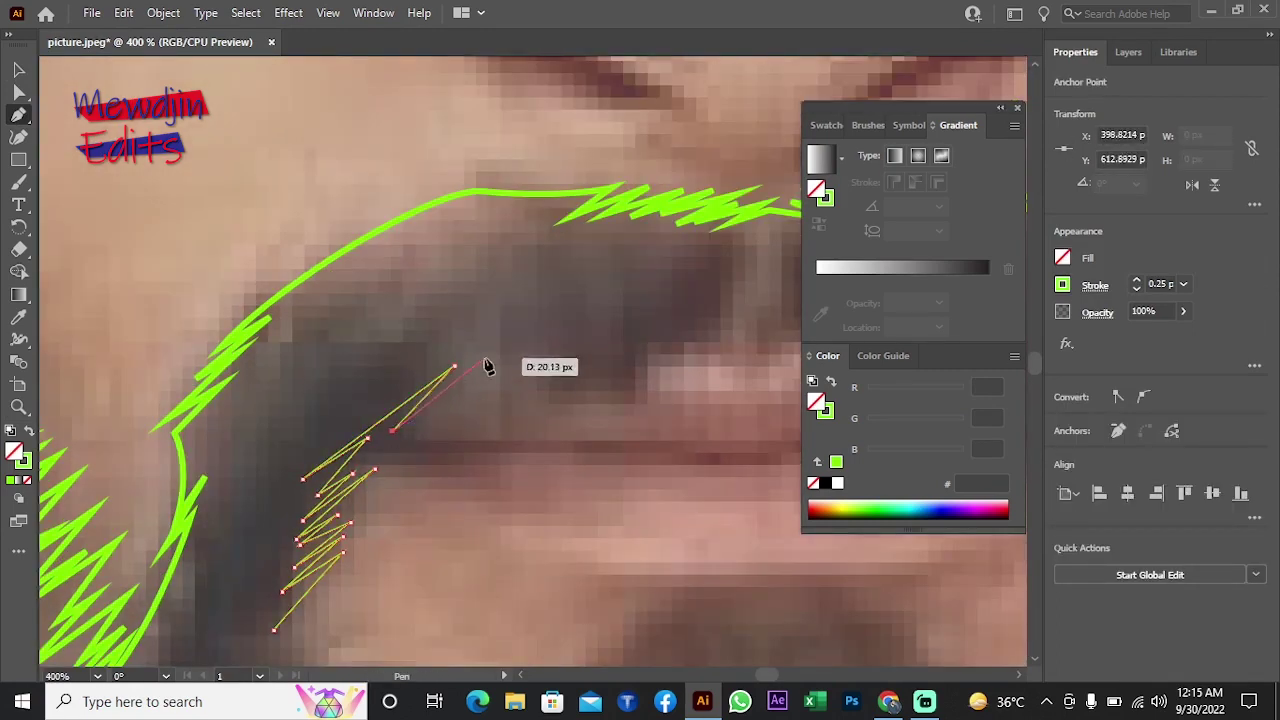
{"action": "left_click", "coordinate": [485, 360]}
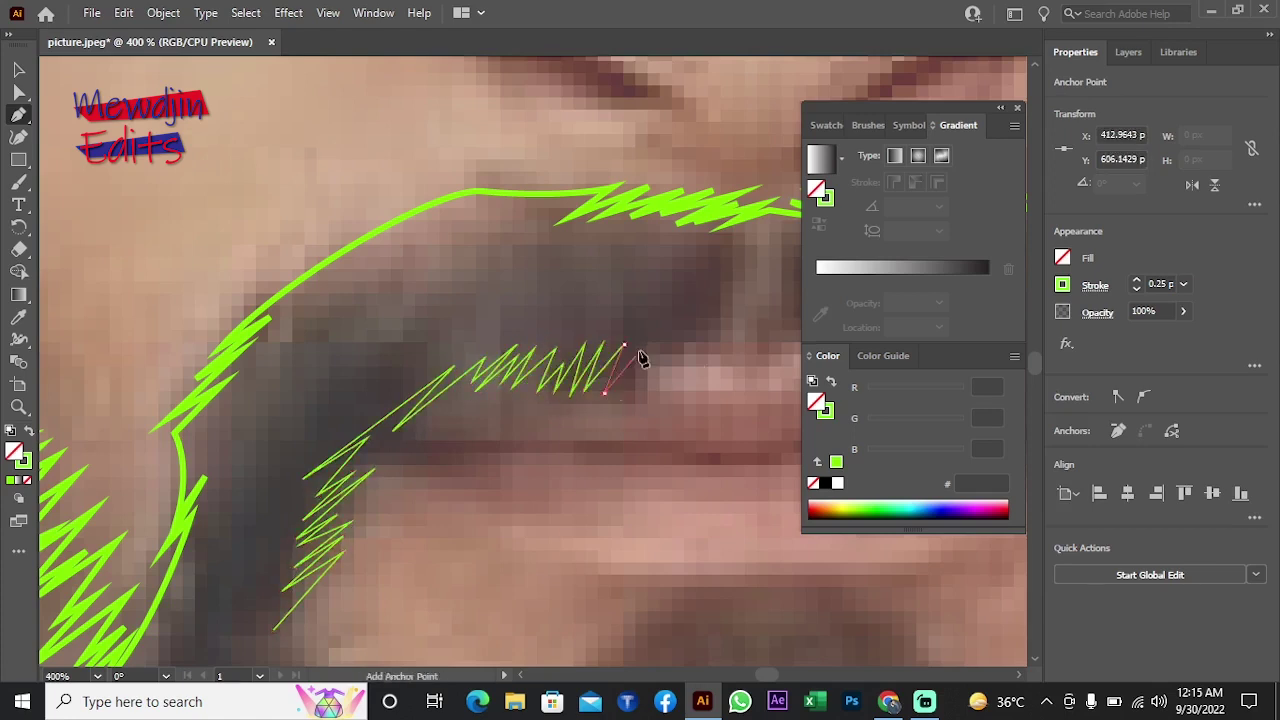
{"action": "left_click_drag", "start_coordinate": [640, 358], "coordinate": [487, 472]}
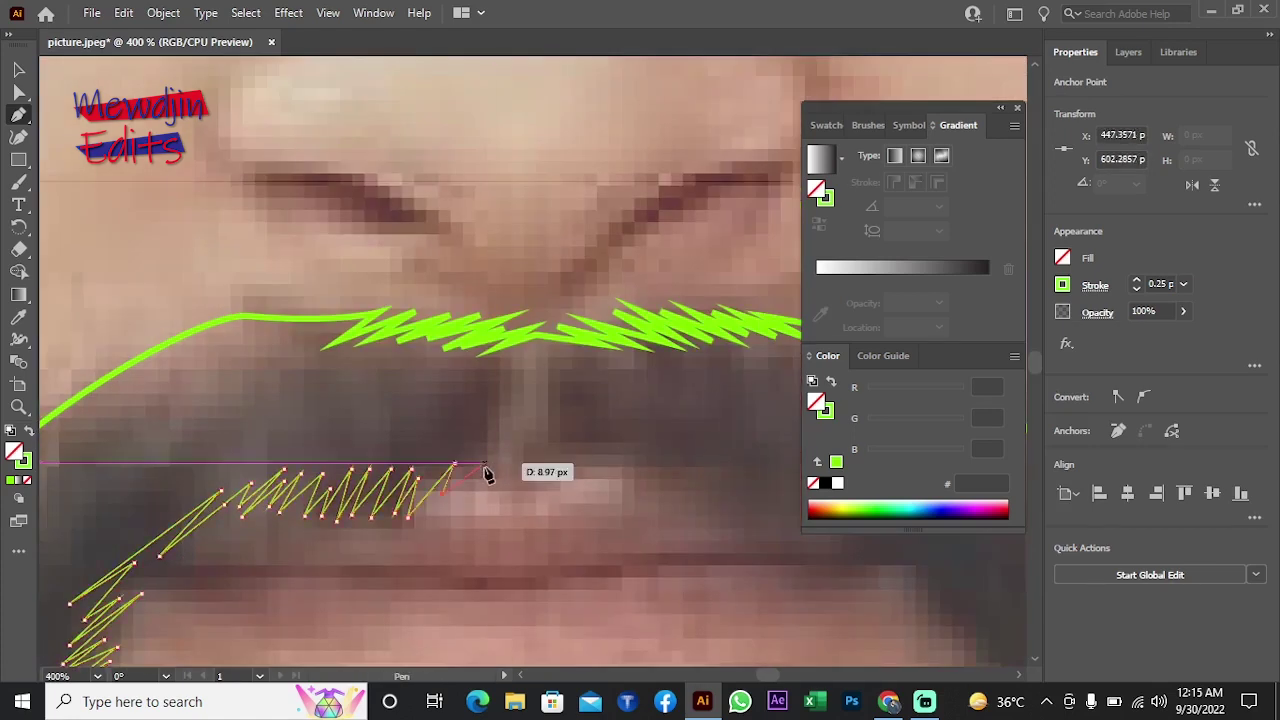
{"action": "left_click", "coordinate": [472, 482]}
{"action": "left_click", "coordinate": [489, 457]}
{"action": "left_click", "coordinate": [528, 455]}
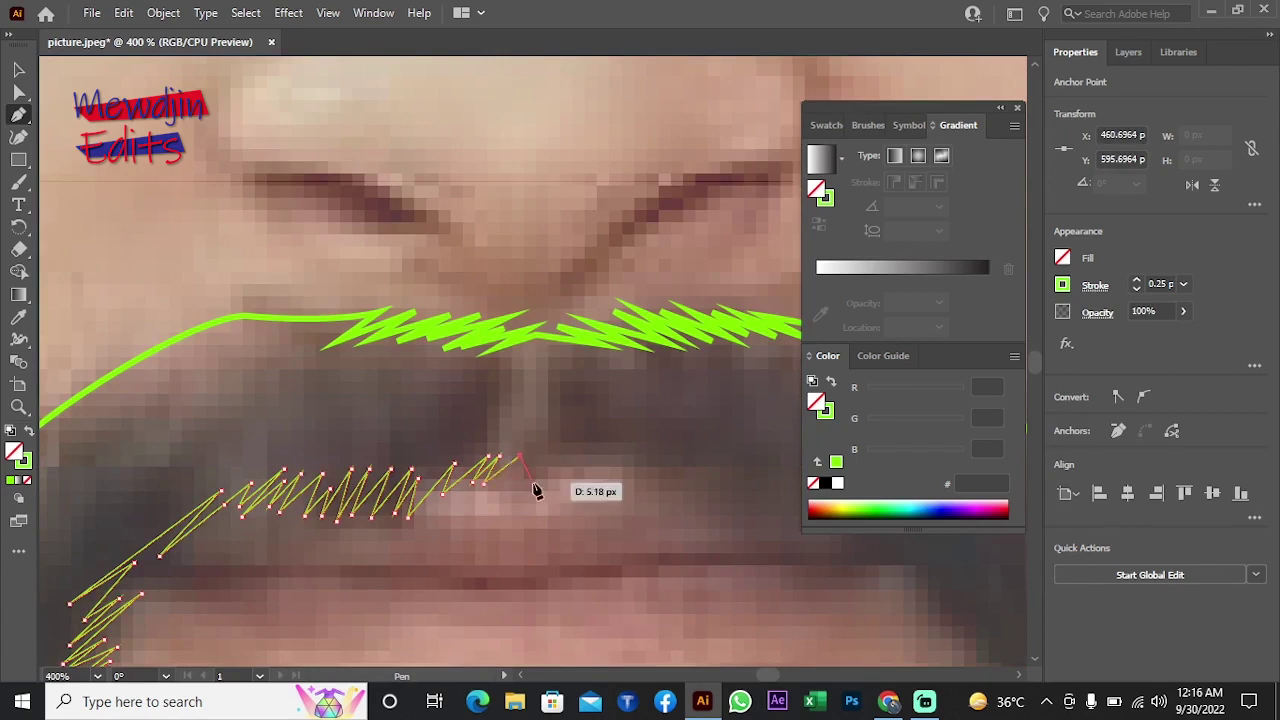
{"action": "left_click", "coordinate": [530, 483]}
{"action": "left_click", "coordinate": [560, 448]}
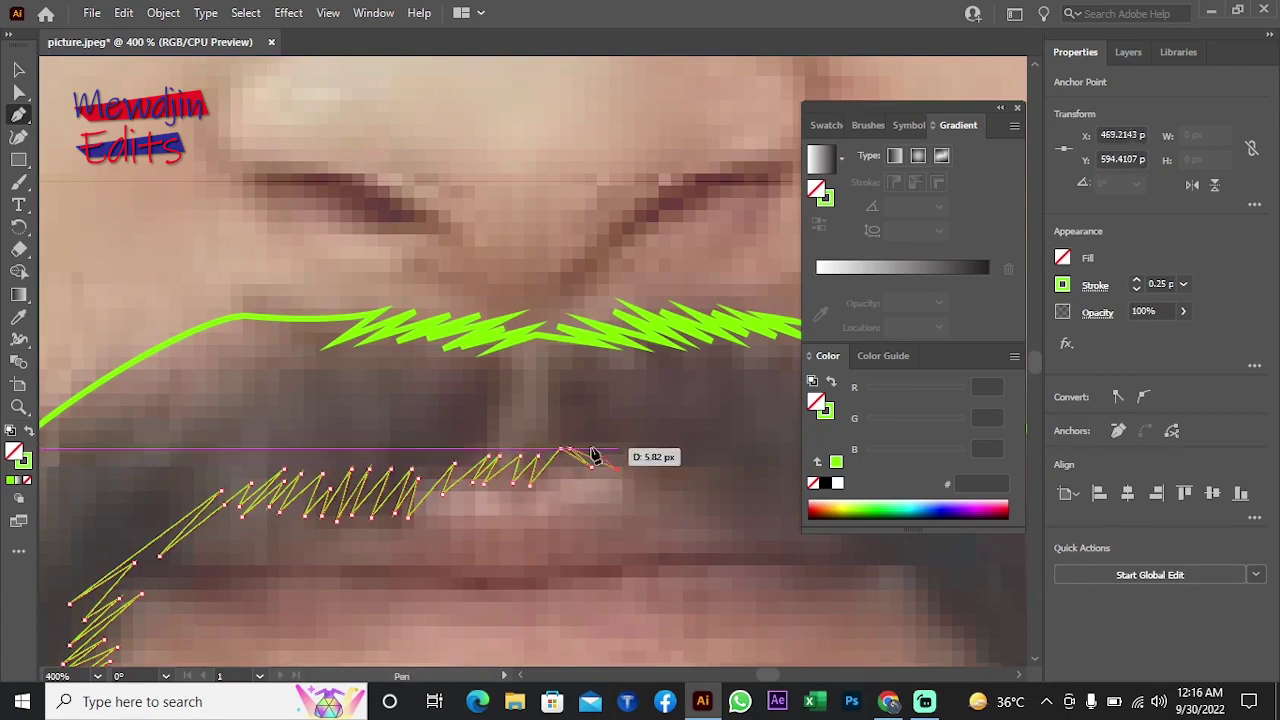
Step: Carry the jagged outline around the mouth corner and down beside the chin
{"action": "left_click_drag", "start_coordinate": [592, 455], "coordinate": [397, 405]}
{"action": "left_click", "coordinate": [482, 421]}
{"action": "left_click", "coordinate": [627, 458]}
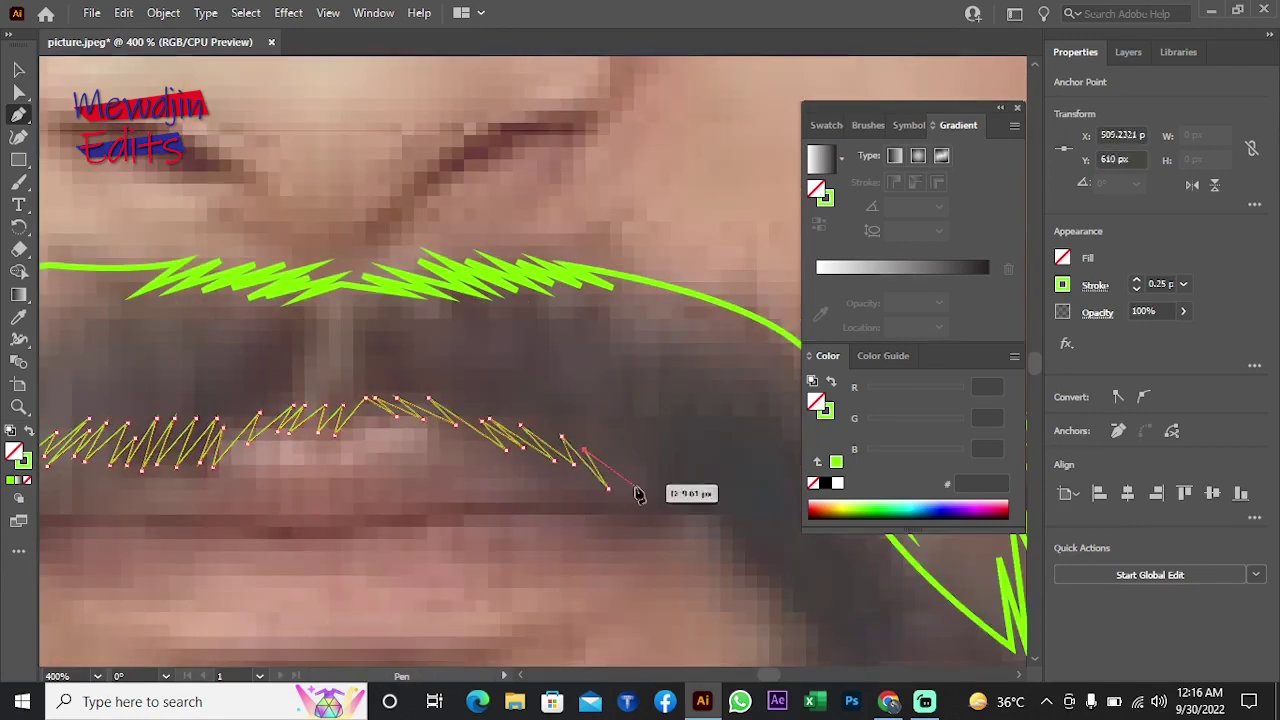
{"action": "left_click_drag", "start_coordinate": [650, 488], "coordinate": [478, 449]}
{"action": "left_click_drag", "start_coordinate": [565, 560], "coordinate": [586, 570]}
{"action": "left_click_drag", "start_coordinate": [601, 610], "coordinate": [455, 470]}
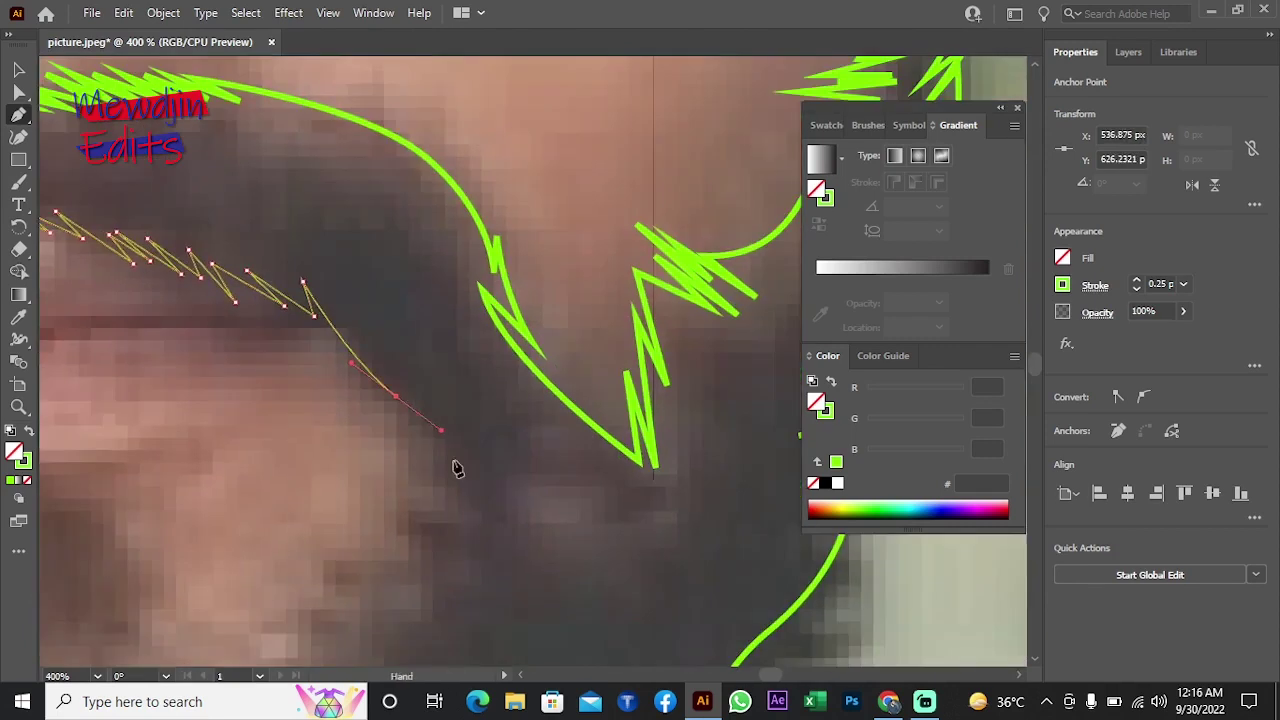
{"action": "left_click", "coordinate": [397, 399]}
{"action": "left_click", "coordinate": [404, 423]}
{"action": "left_click", "coordinate": [434, 476]}
{"action": "left_click", "coordinate": [439, 516]}
{"action": "left_click", "coordinate": [389, 496]}
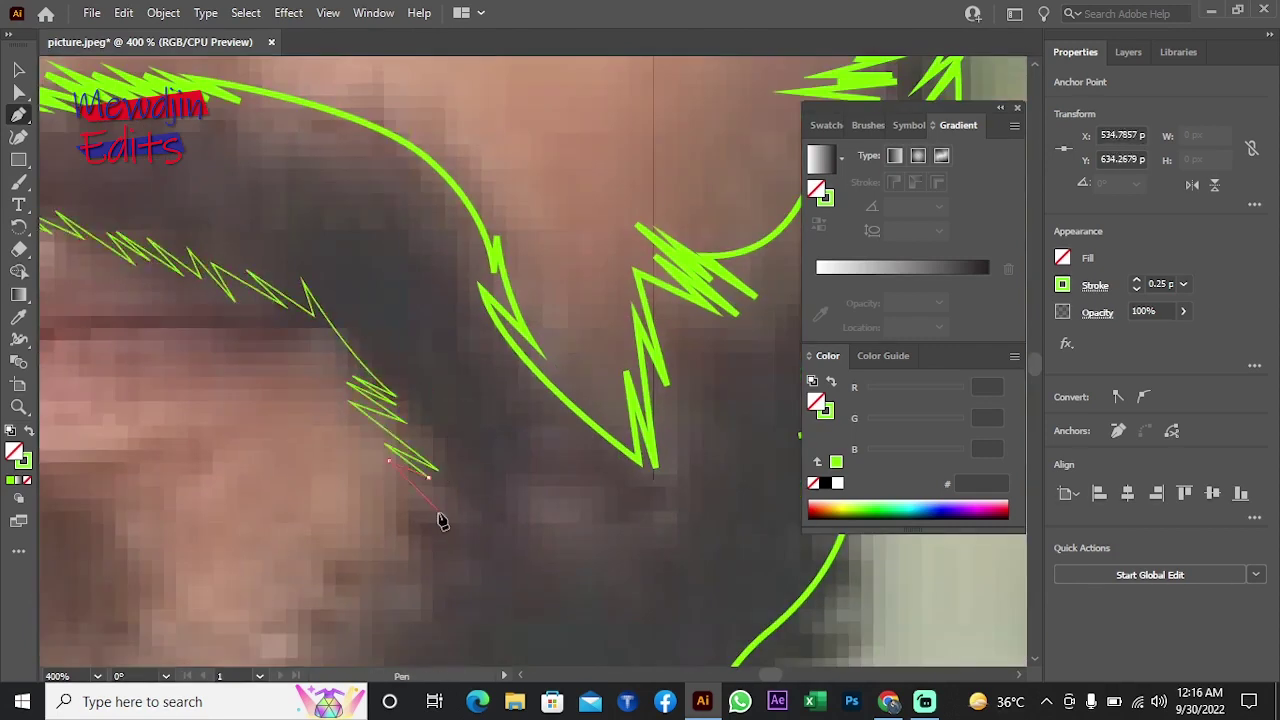
{"action": "left_click_drag", "start_coordinate": [428, 569], "coordinate": [478, 444]}
Step: Extend the zigzag down to the chin edge with a curved point
{"action": "left_click", "coordinate": [443, 470]}
{"action": "left_click", "coordinate": [420, 517]}
{"action": "left_click", "coordinate": [380, 530]}
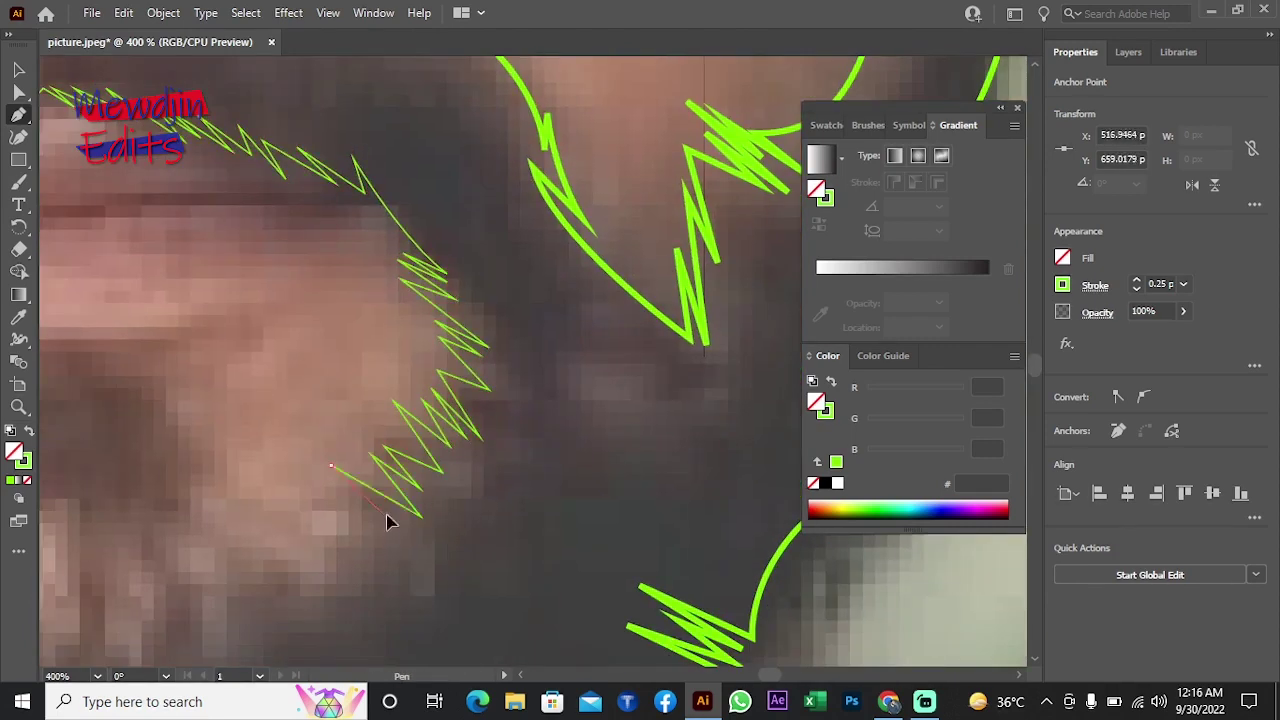
{"action": "left_click", "coordinate": [273, 455]}
{"action": "left_click", "coordinate": [355, 572]}
{"action": "left_click", "coordinate": [290, 497]}
{"action": "mouse_move", "coordinate": [262, 514]}
{"action": "left_mouse_down"}
{"action": "mouse_move", "coordinate": [281, 573]}
{"action": "mouse_move", "coordinate": [438, 425]}
{"action": "mouse_move", "coordinate": [343, 425]}
{"action": "left_mouse_up"}
Step: Curve the outline under the lower lip and add jagged points along the chin patch
{"action": "scroll", "coordinate": [309, 428], "scroll_direction": "left", "scroll_amount": 3}
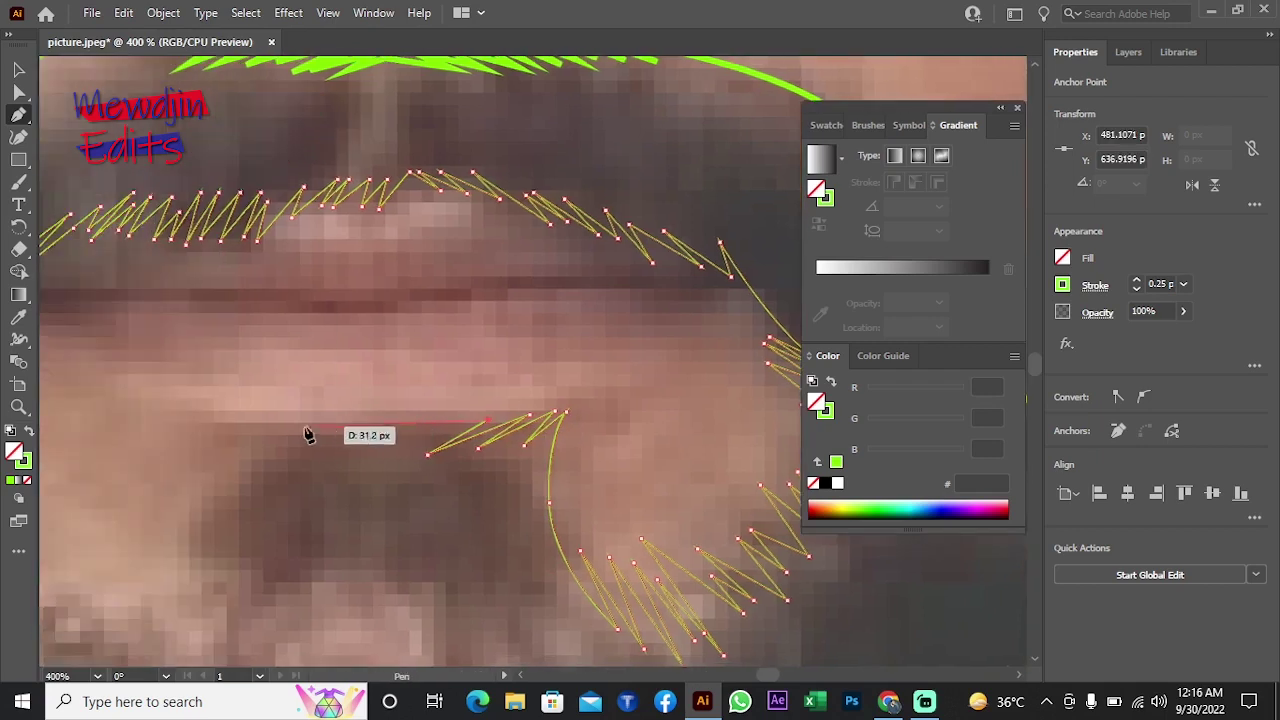
{"action": "scroll", "coordinate": [243, 429], "scroll_direction": "left", "scroll_amount": 3}
{"action": "left_click_drag", "start_coordinate": [365, 465], "coordinate": [373, 478]}
{"action": "left_click", "coordinate": [299, 521]}
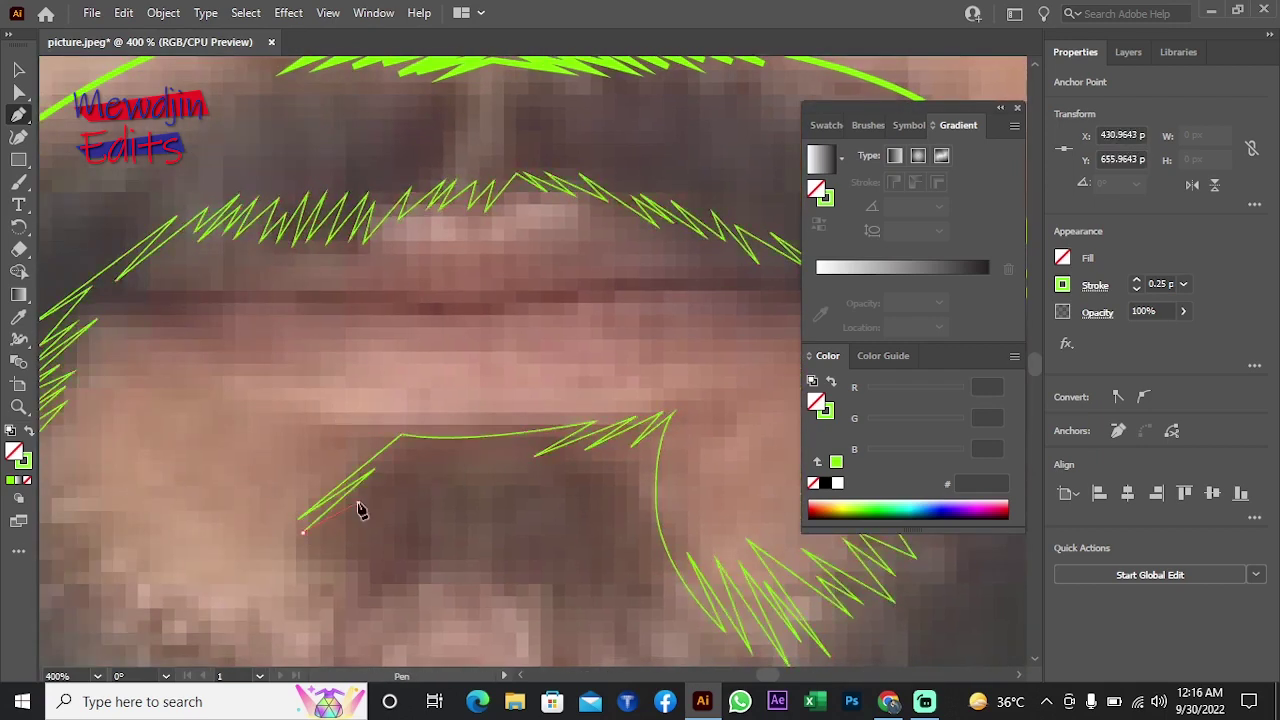
{"action": "left_click", "coordinate": [359, 506]}
{"action": "left_click", "coordinate": [302, 535]}
{"action": "left_click", "coordinate": [365, 521]}
{"action": "left_click", "coordinate": [310, 568]}
{"action": "left_click_drag", "start_coordinate": [379, 553], "coordinate": [352, 450]}
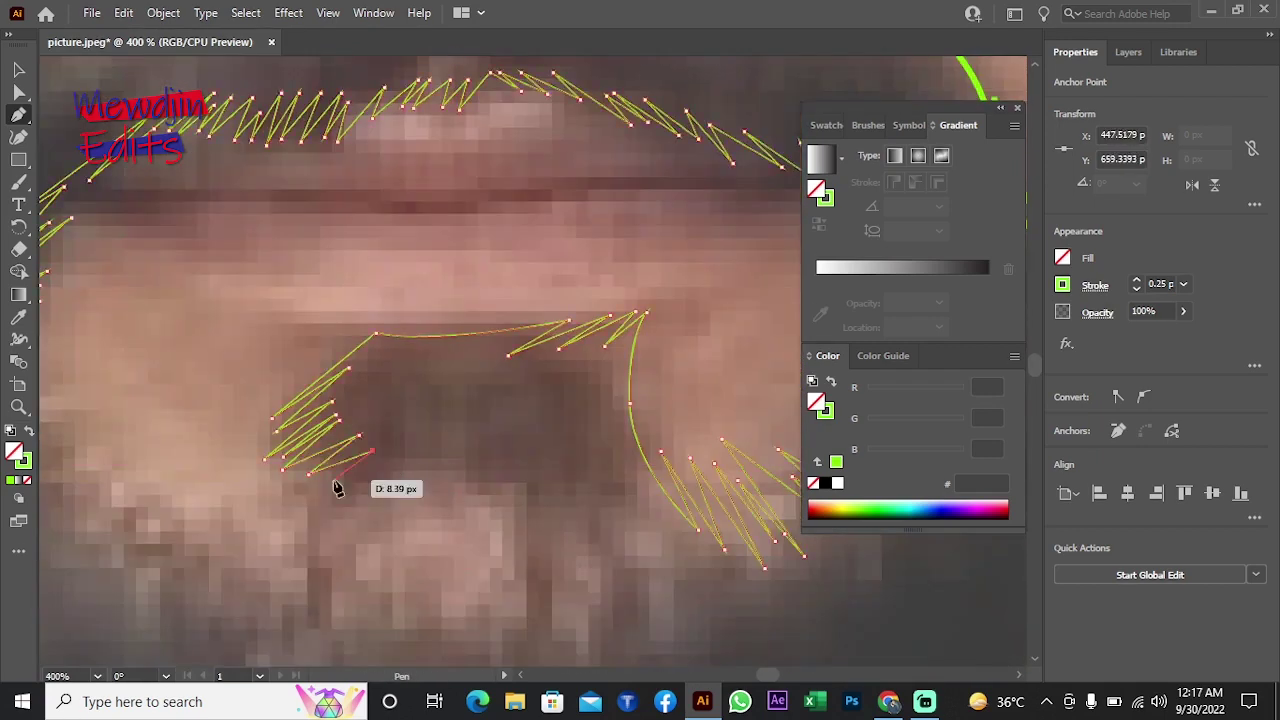
{"action": "left_click", "coordinate": [279, 525]}
{"action": "left_click", "coordinate": [327, 498]}
{"action": "left_click_drag", "start_coordinate": [391, 497], "coordinate": [543, 434]}
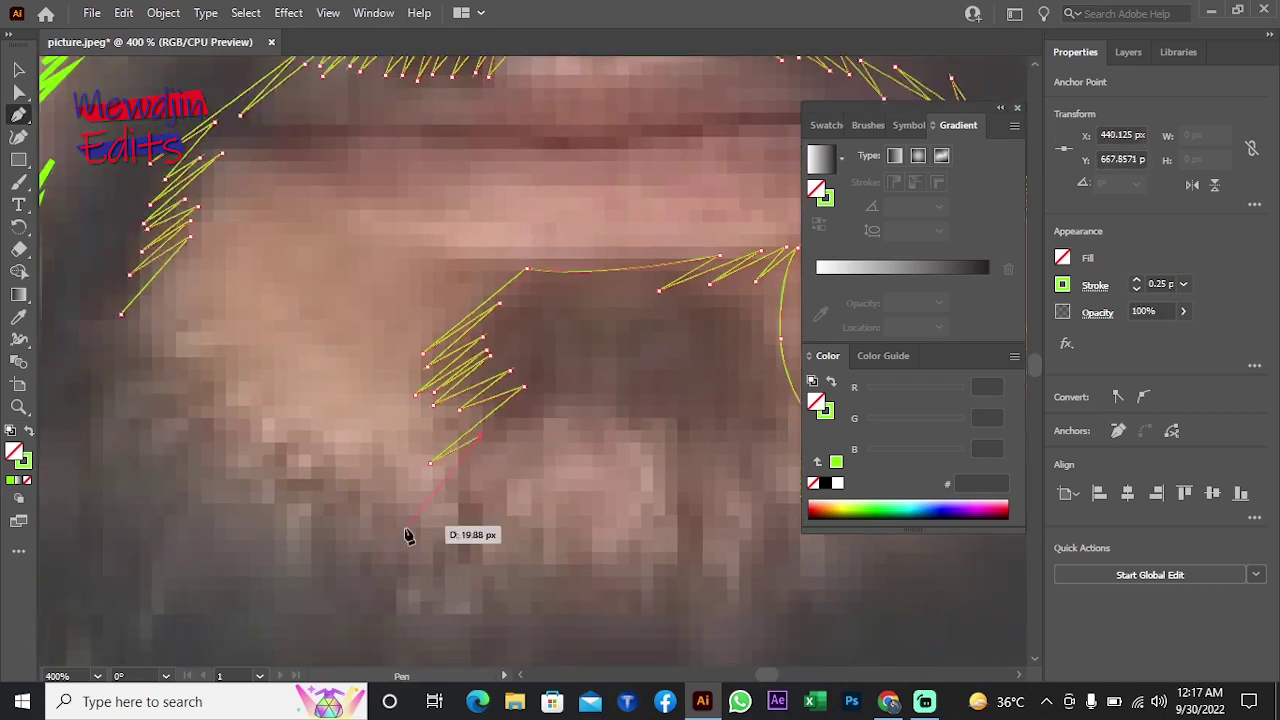
Step: Zigzag leftward across the chin patch and end that jagged path
{"action": "left_click", "coordinate": [426, 509]}
{"action": "left_click", "coordinate": [440, 528]}
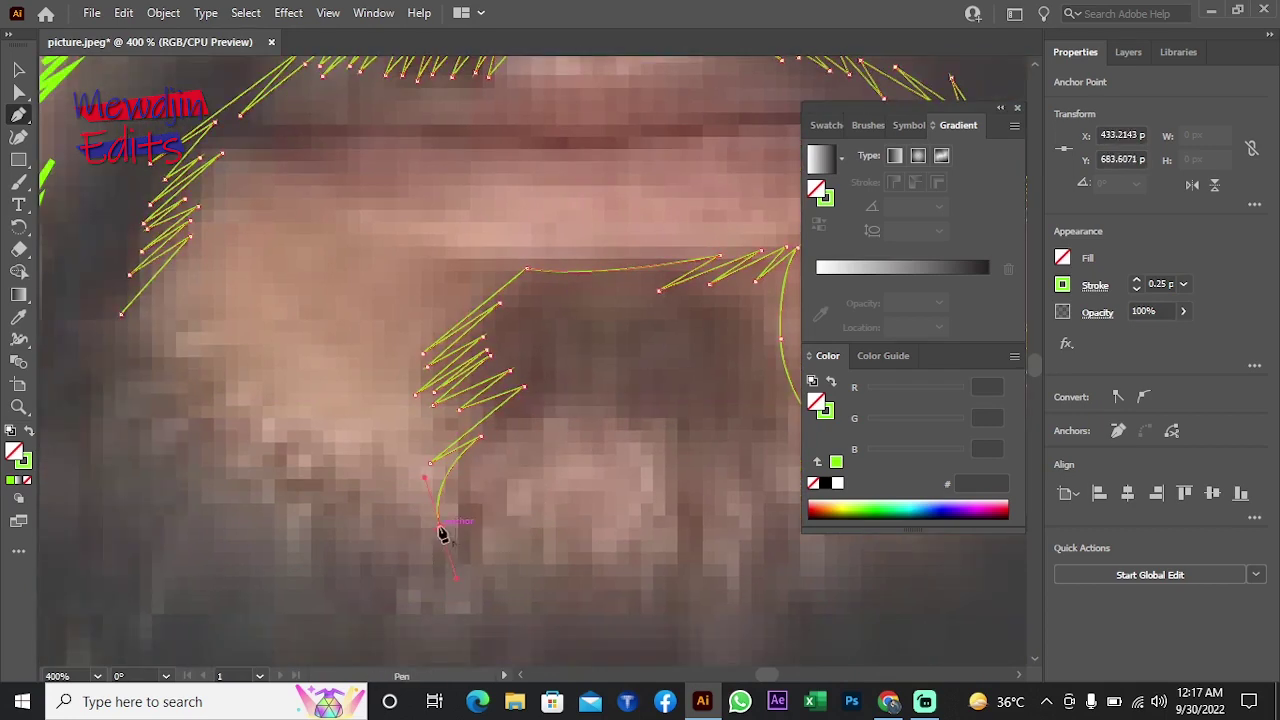
{"action": "left_click", "coordinate": [392, 463]}
{"action": "left_click", "coordinate": [411, 528]}
{"action": "left_click", "coordinate": [373, 437]}
{"action": "left_click", "coordinate": [373, 503]}
{"action": "left_click", "coordinate": [302, 473]}
{"action": "left_click", "coordinate": [343, 412]}
{"action": "left_click", "coordinate": [278, 452]}
{"action": "key", "text": "Escape"}
{"action": "left_click", "coordinate": [255, 440]}
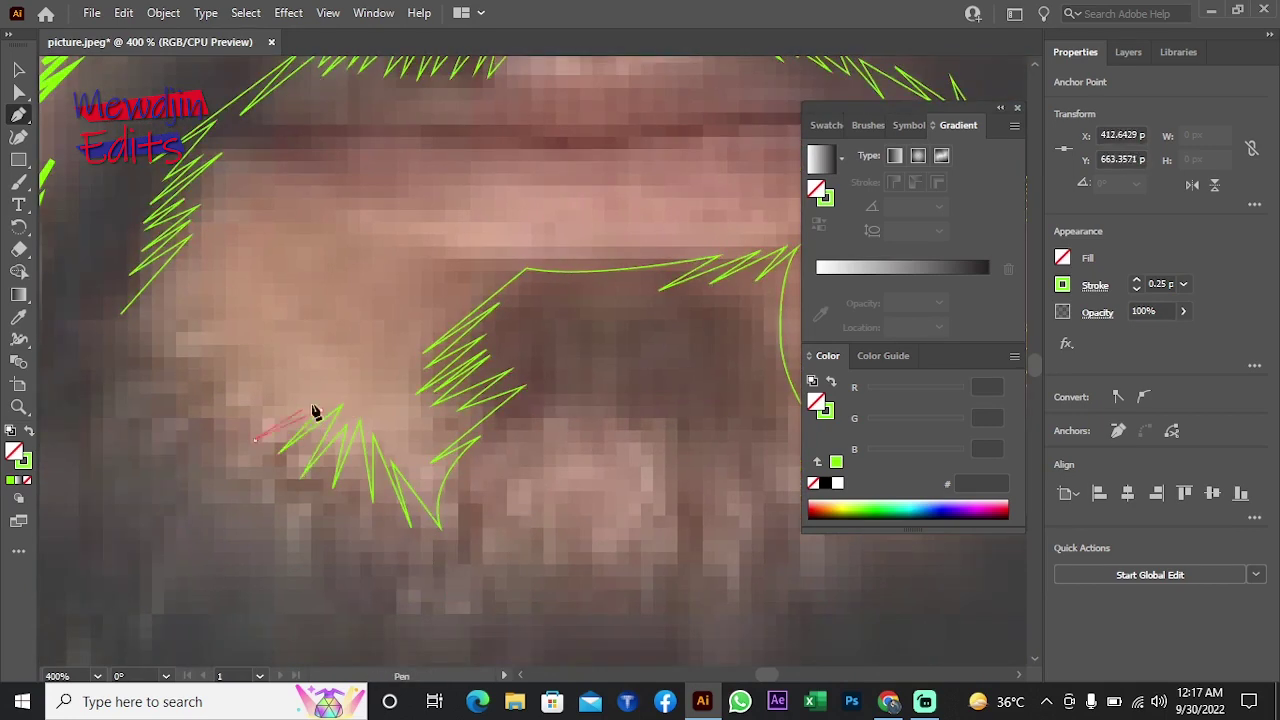
Step: Zigzag up the chin's left side toward the moustache to finish the inner beard outline
{"action": "left_click", "coordinate": [265, 374]}
{"action": "left_click", "coordinate": [205, 399]}
{"action": "left_click", "coordinate": [225, 344]}
{"action": "left_click", "coordinate": [141, 366]}
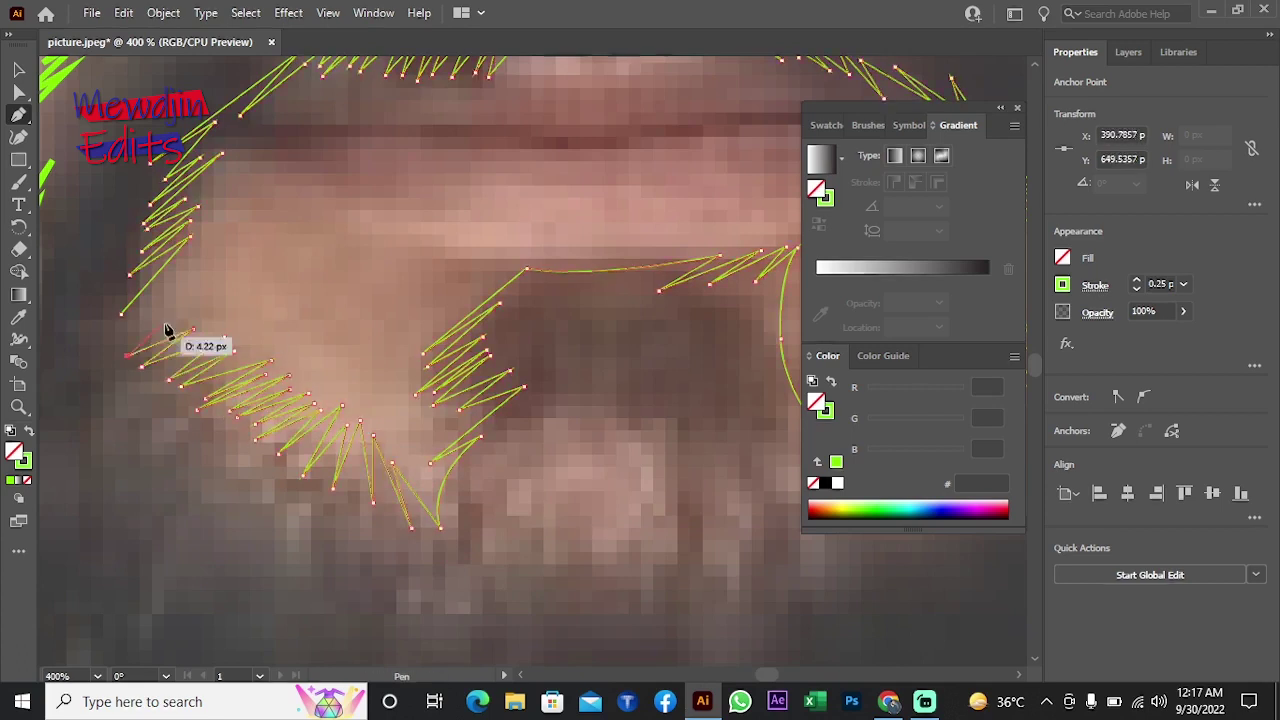
{"action": "left_click", "coordinate": [127, 355]}
{"action": "left_click", "coordinate": [121, 318]}
{"action": "left_click", "coordinate": [453, 350], "text": "alt"}
Step: Combine the beard outlines into one compound shape with the mouth area cut out
{"action": "key", "text": "ctrl+a"}
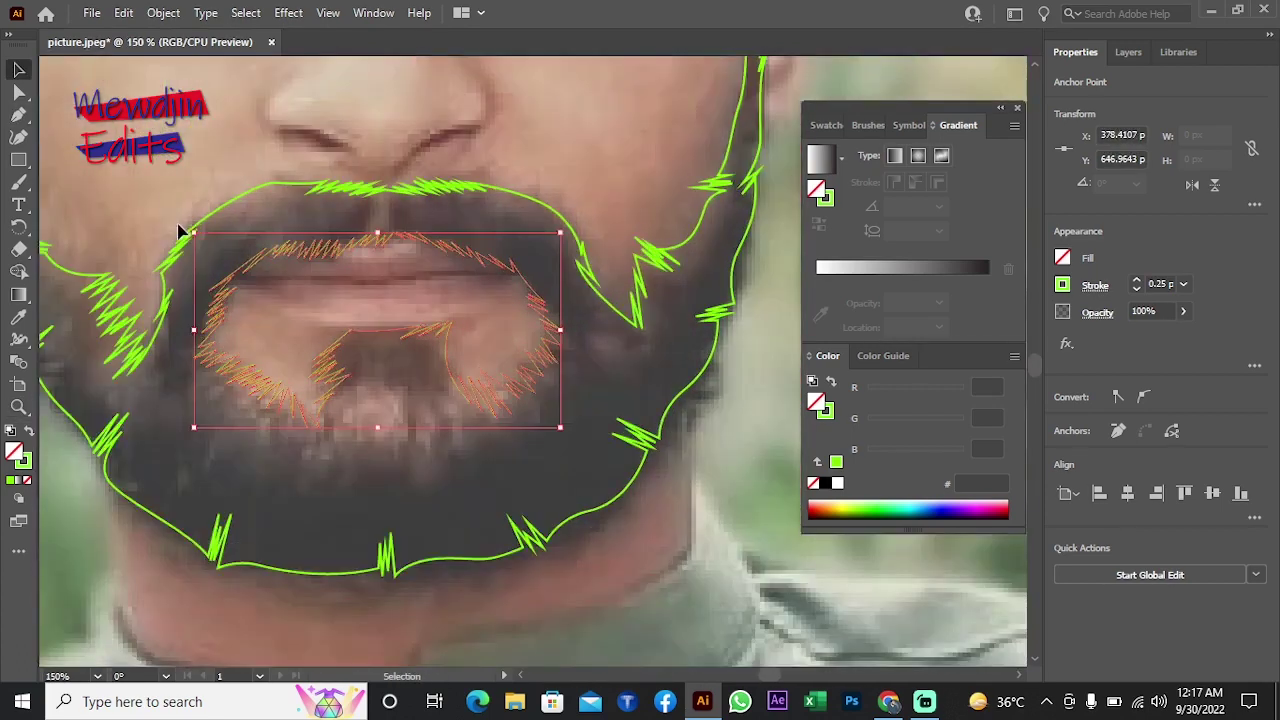
{"action": "key", "text": "shift+m"}
{"action": "key", "text": "ctrl+8"}
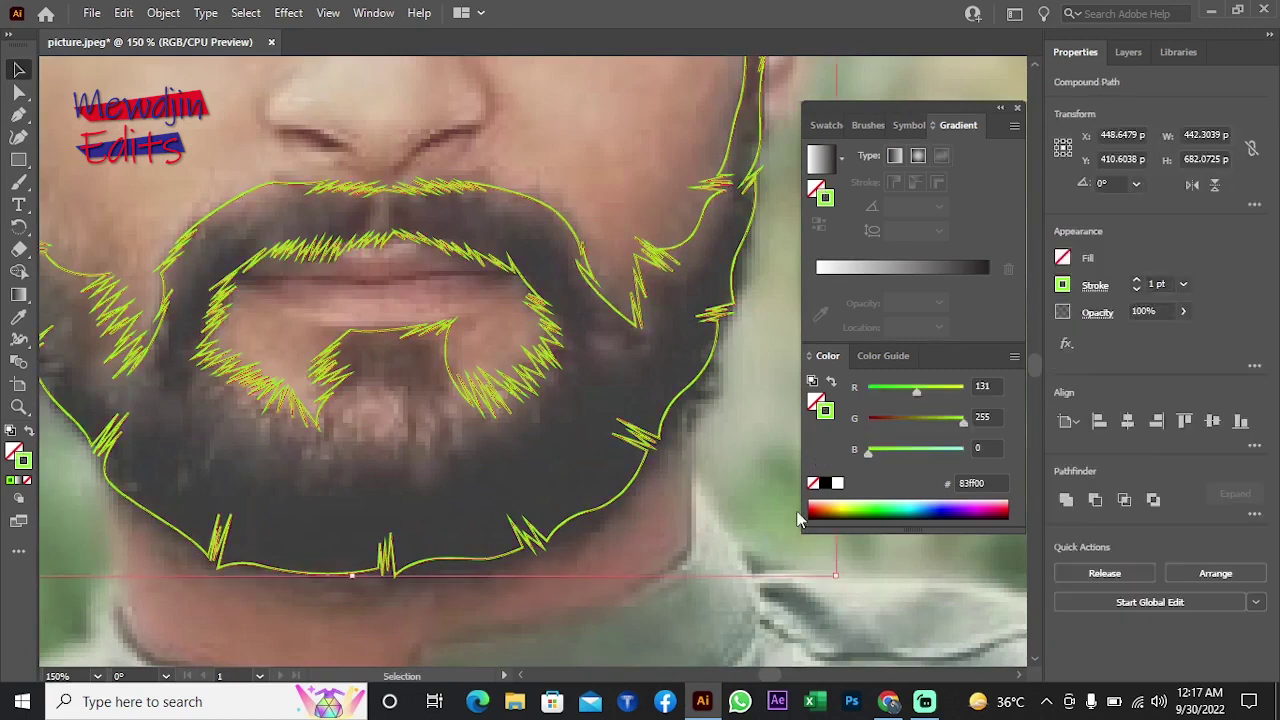
{"action": "key", "text": "shift+x"}
{"action": "key", "text": "ctrl+shift+a"}
{"action": "key", "text": "z"}
{"action": "key", "text": "ctrl+minus"}
{"action": "key", "text": "ctrl+minus"}
{"action": "key", "text": "ctrl+minus"}
Step: Inspect the forehead and hair edge, briefly hiding the photo layer to check the shapes
{"action": "left_click", "coordinate": [527, 363]}
{"action": "left_click", "coordinate": [543, 351]}
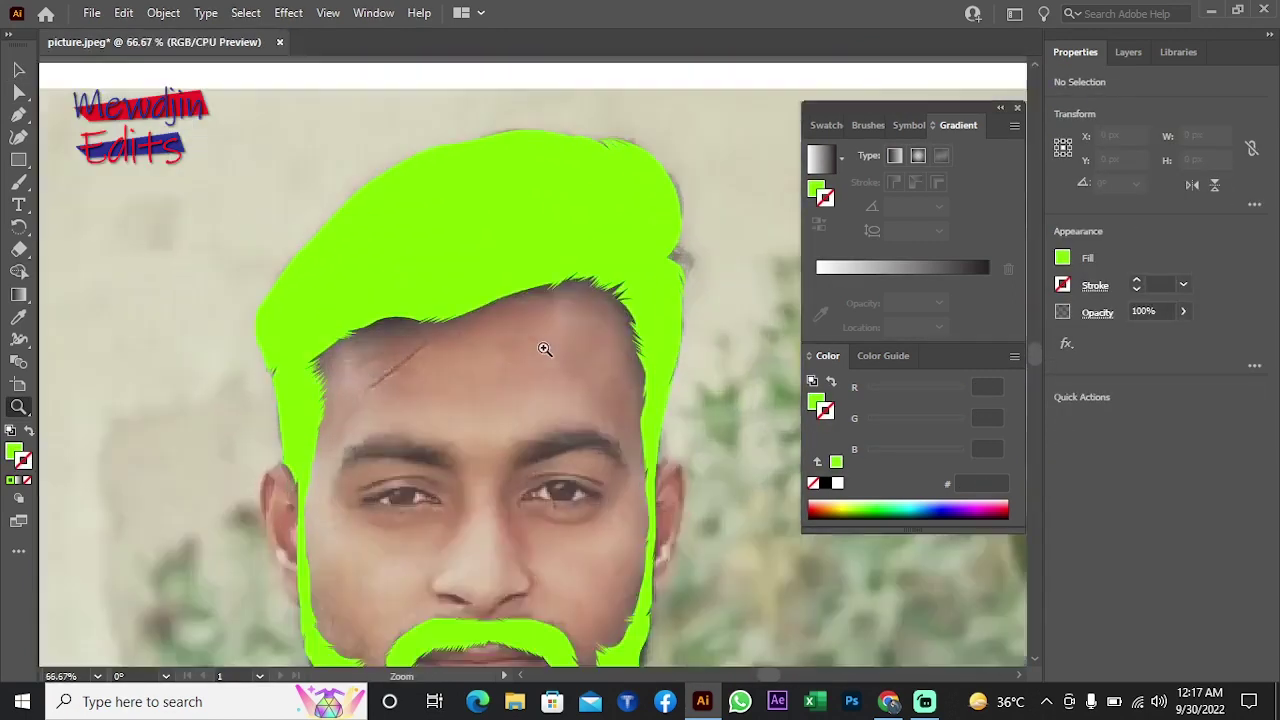
{"action": "left_click", "coordinate": [604, 410]}
{"action": "left_click", "coordinate": [1128, 52]}
{"action": "left_click", "coordinate": [1059, 101]}
{"action": "left_click", "coordinate": [571, 349], "text": "alt"}
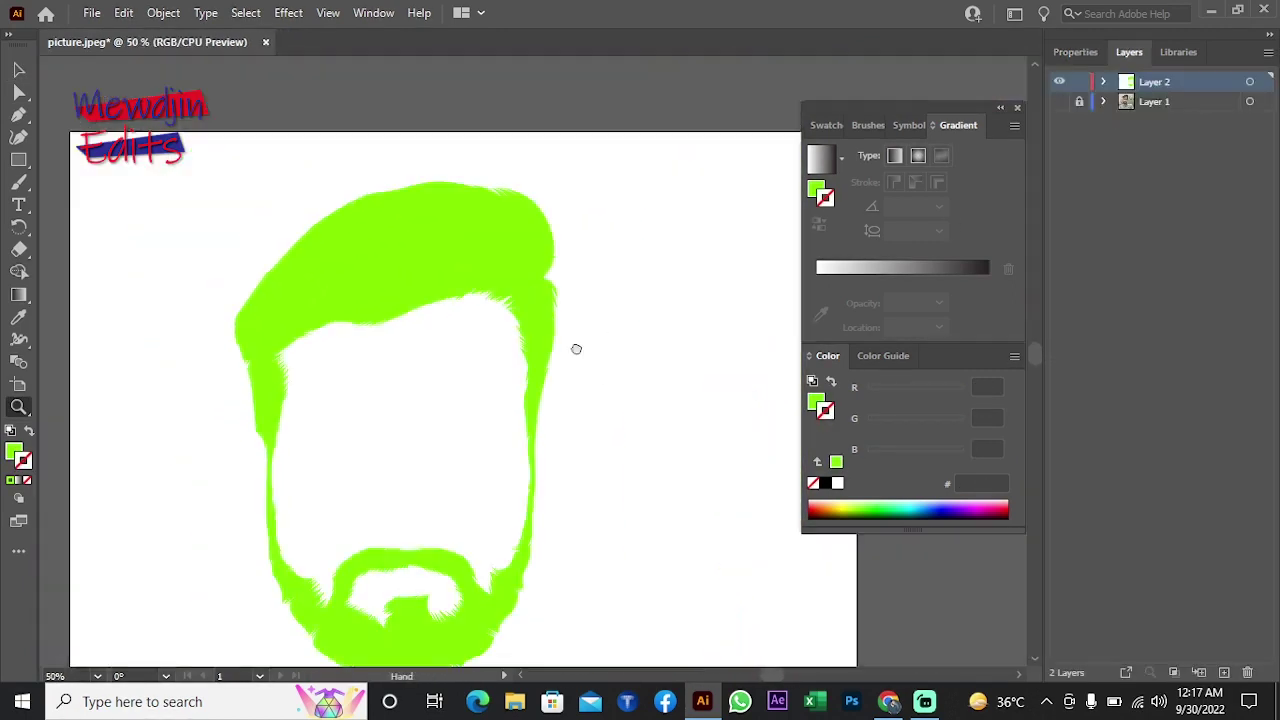
{"action": "left_click", "coordinate": [1059, 101]}
{"action": "left_click", "coordinate": [491, 371]}
{"action": "left_click", "coordinate": [471, 389]}
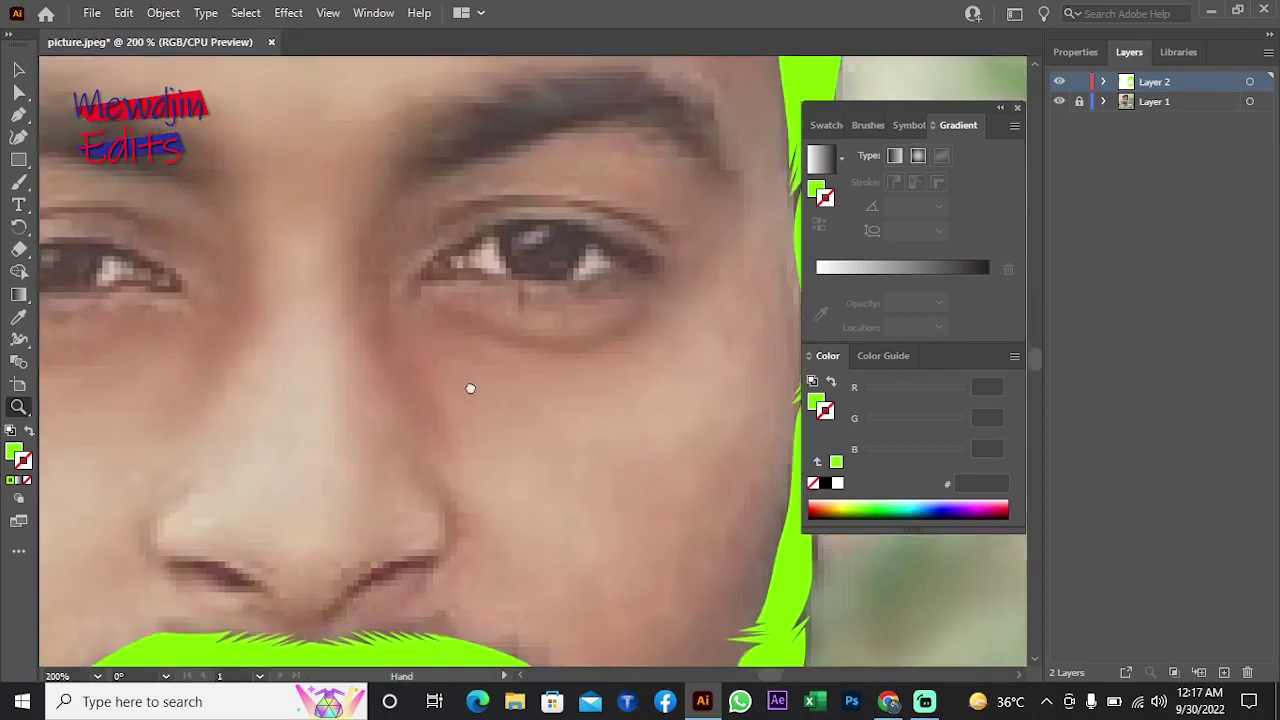
{"action": "left_click", "coordinate": [454, 391]}
Step: Fill the green hair strand beside the ear with black (000000)
{"action": "key", "text": "shift+x"}
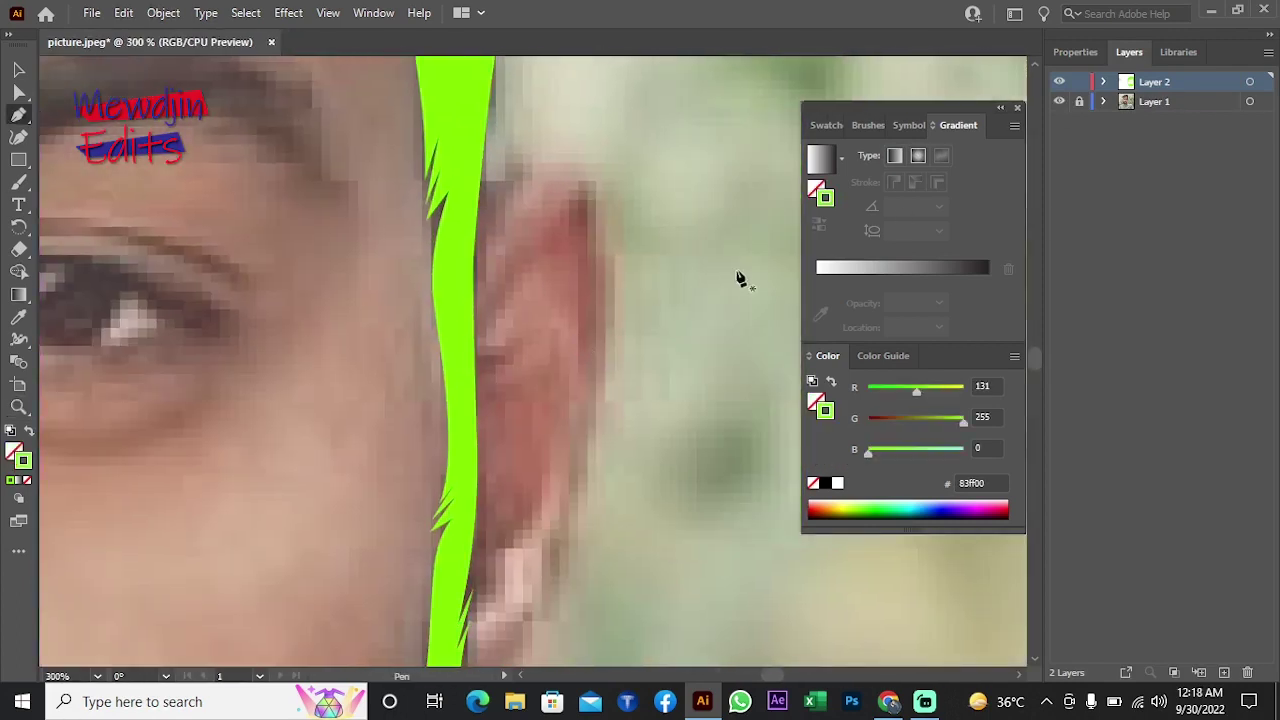
{"action": "left_click", "coordinate": [18, 69]}
{"action": "key", "text": "ctrl+a"}
{"action": "key", "text": "shift+x"}
{"action": "double_click", "coordinate": [14, 452]}
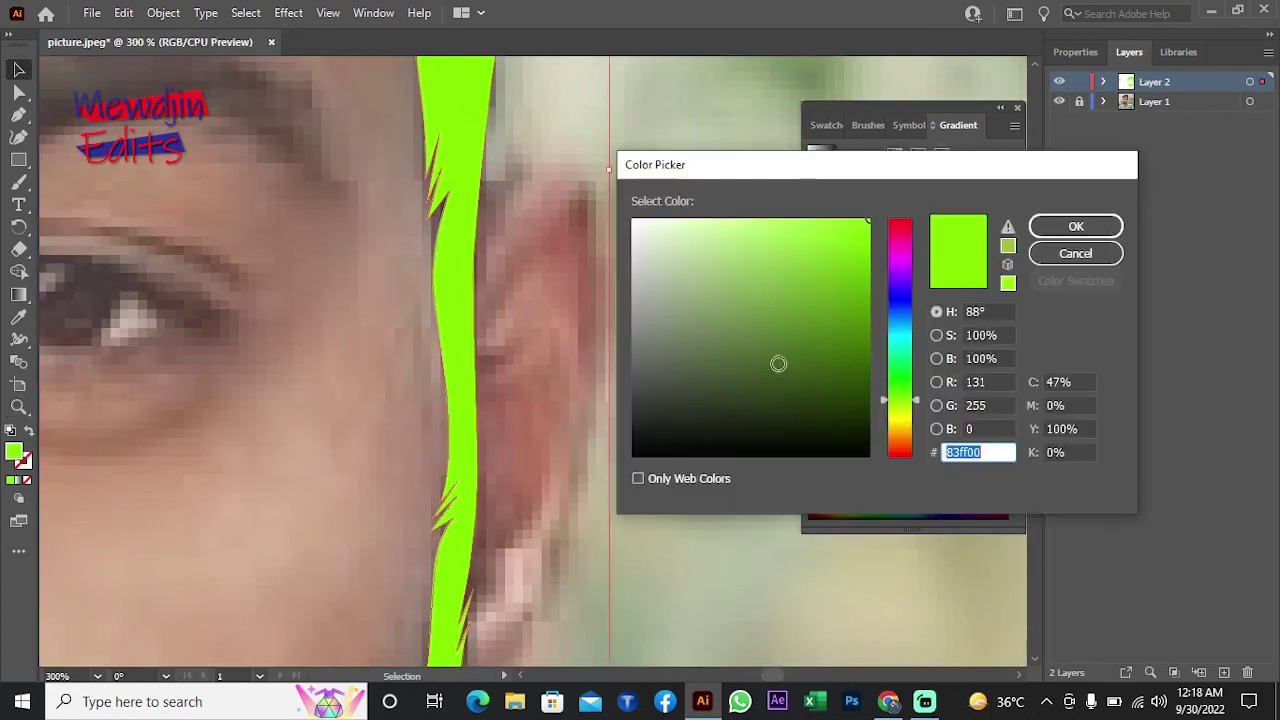
{"action": "left_click", "coordinate": [654, 452]}
{"action": "key", "text": "Return"}
{"action": "left_click", "coordinate": [461, 515]}
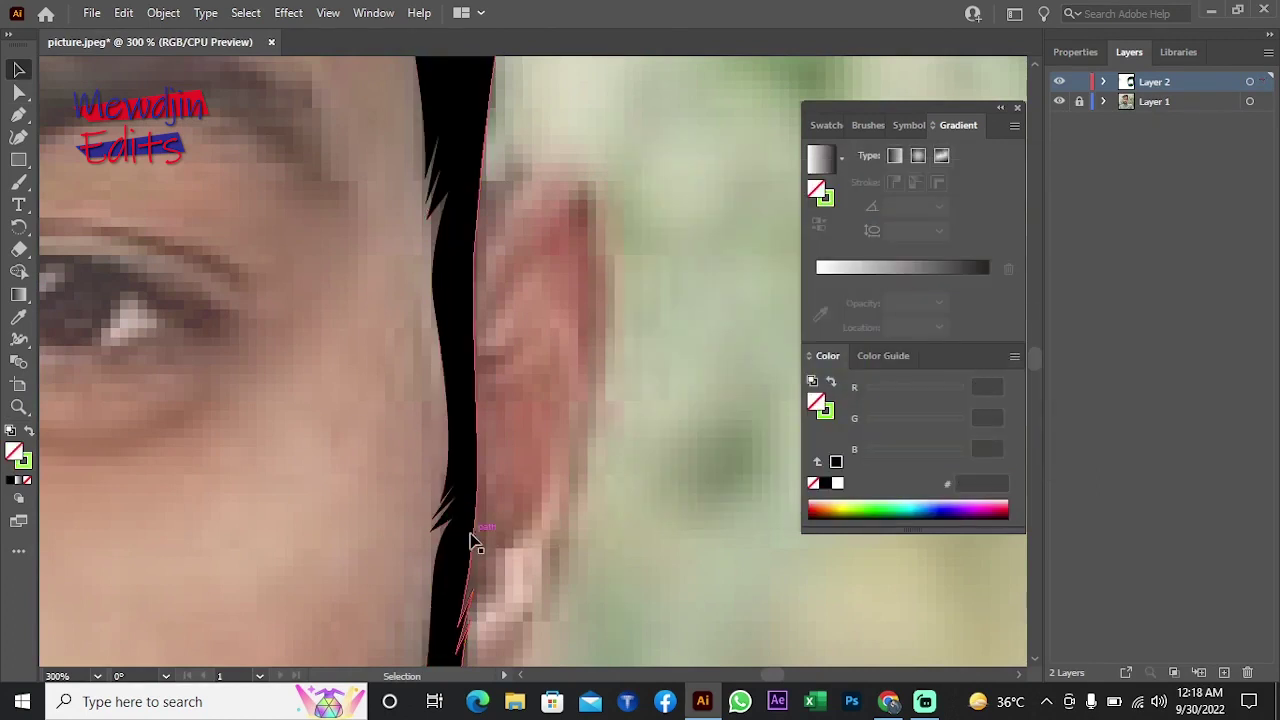
{"action": "key", "text": "ctrl+shift+a"}
{"action": "scroll", "coordinate": [477, 543], "scroll_direction": "up", "scroll_amount": 1}
Step: Trace one ear's outline over the photo, from its top around the earlobe to the hair
{"action": "key", "text": "p"}
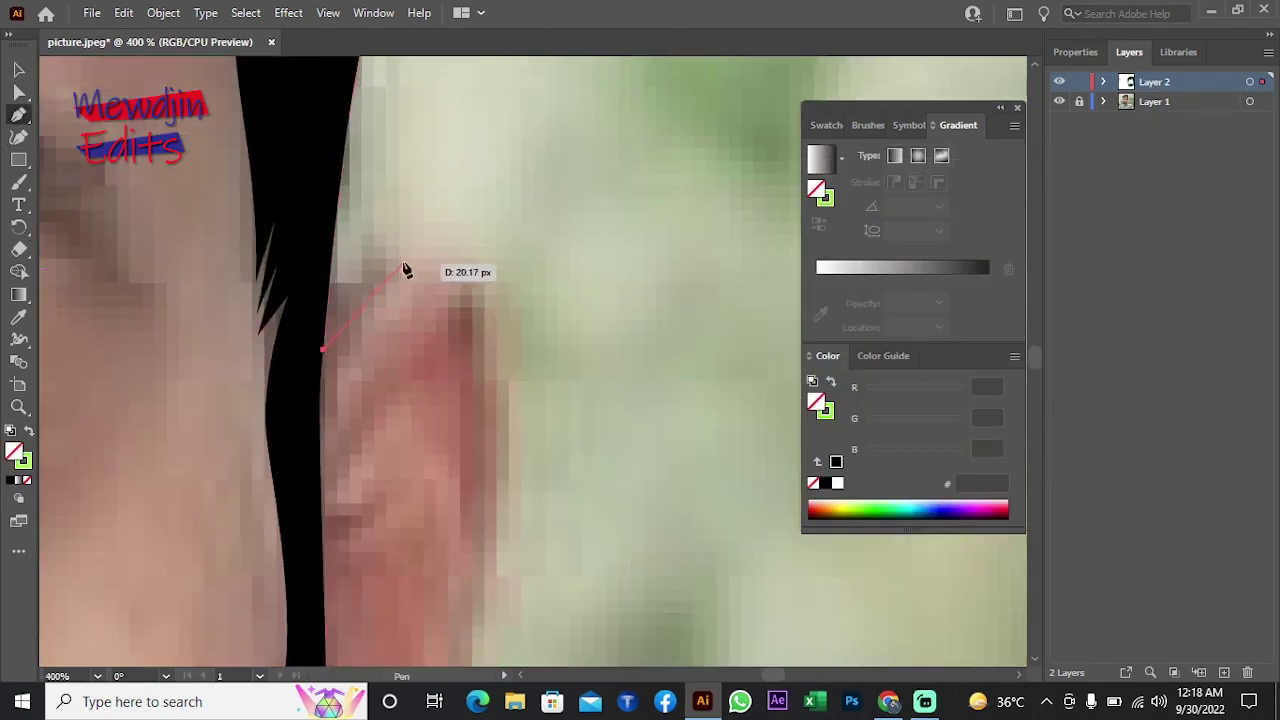
{"action": "left_click", "coordinate": [481, 261]}
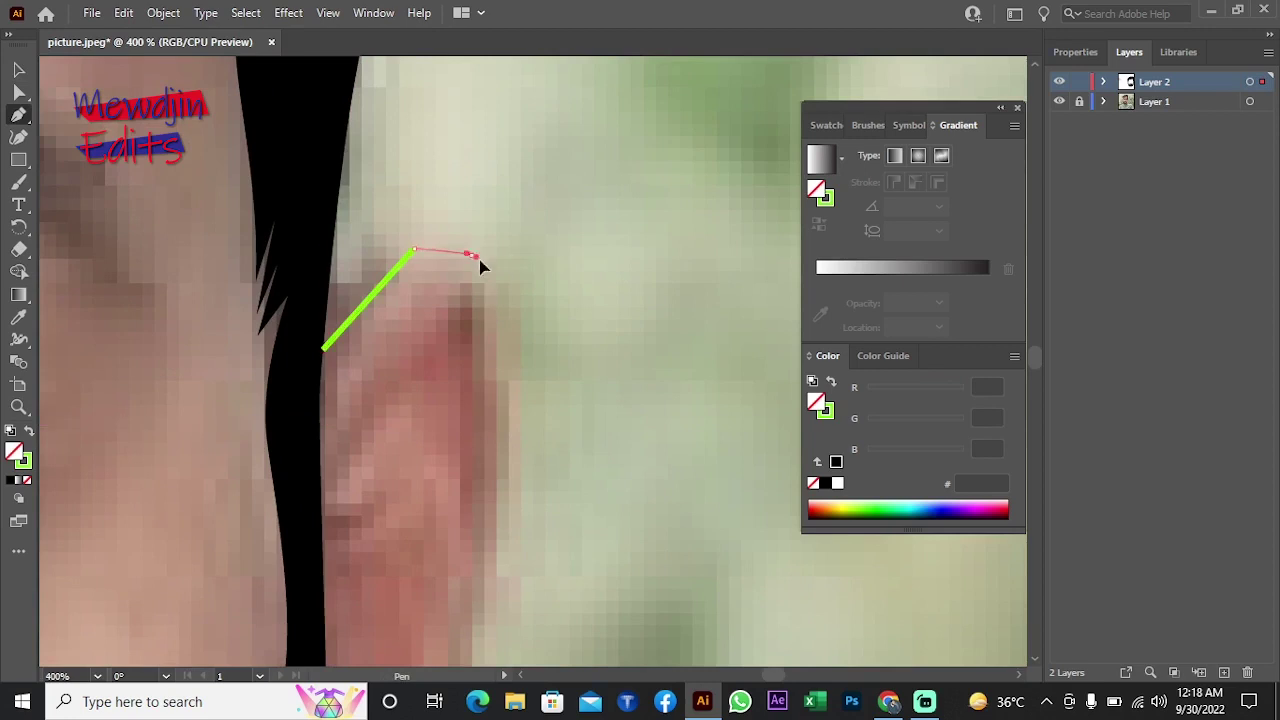
{"action": "left_click_drag", "start_coordinate": [481, 262], "coordinate": [497, 276]}
{"action": "scroll", "coordinate": [510, 543], "scroll_direction": "down", "scroll_amount": 2}
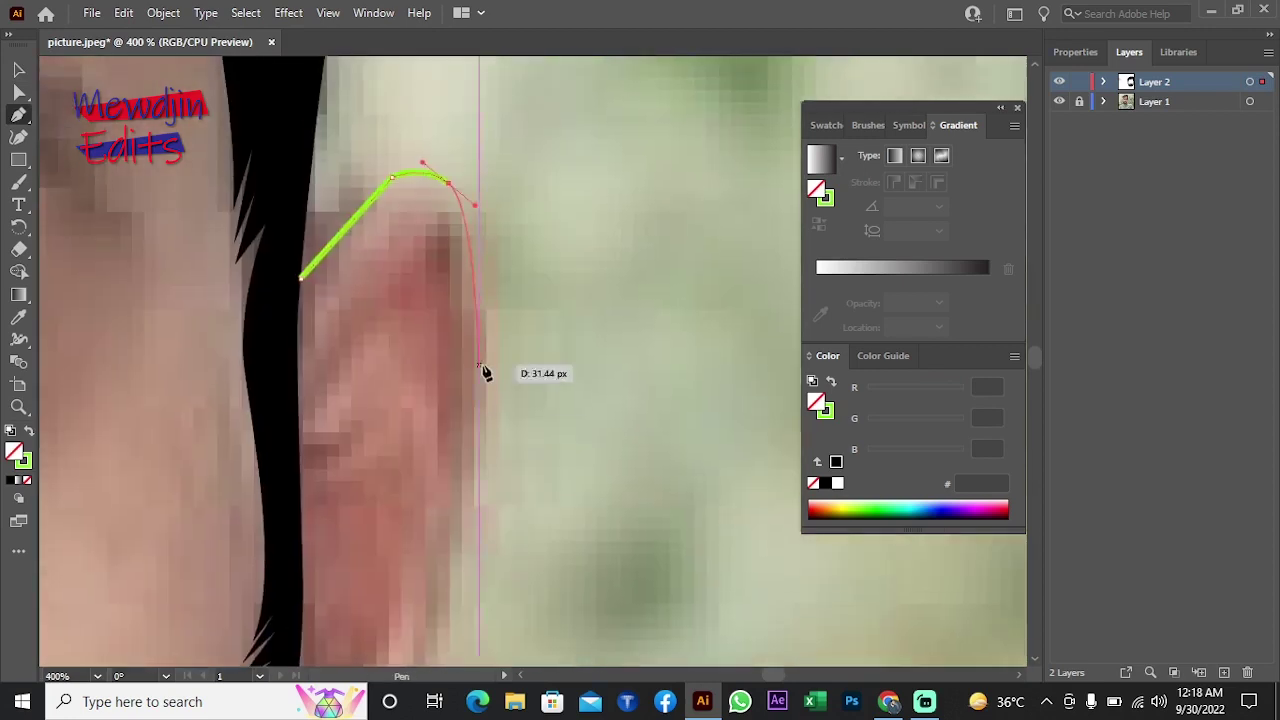
{"action": "left_click_drag", "start_coordinate": [478, 512], "coordinate": [477, 509]}
{"action": "scroll", "coordinate": [477, 509], "scroll_direction": "down", "scroll_amount": 3}
{"action": "left_click_drag", "start_coordinate": [376, 620], "coordinate": [414, 537]}
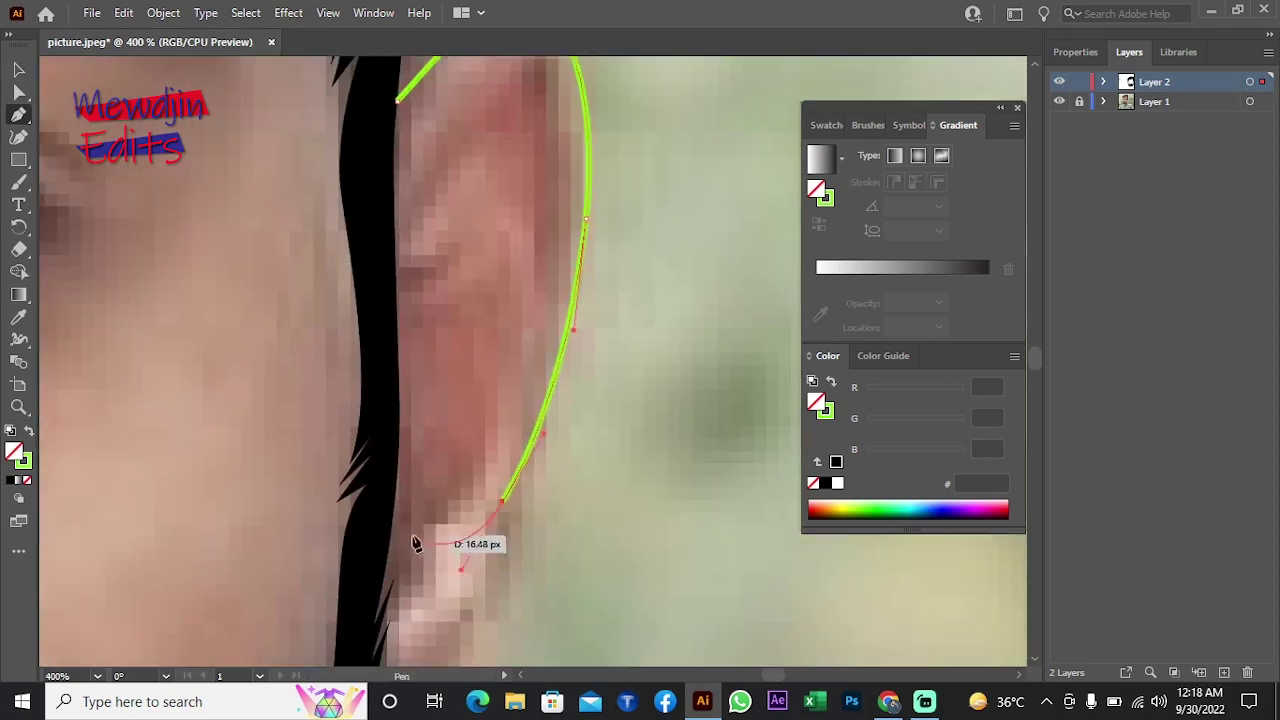
{"action": "mouse_move", "coordinate": [526, 365]}
{"action": "left_mouse_down"}
{"action": "mouse_move", "coordinate": [500, 480]}
{"action": "mouse_move", "coordinate": [515, 453]}
{"action": "left_mouse_up"}
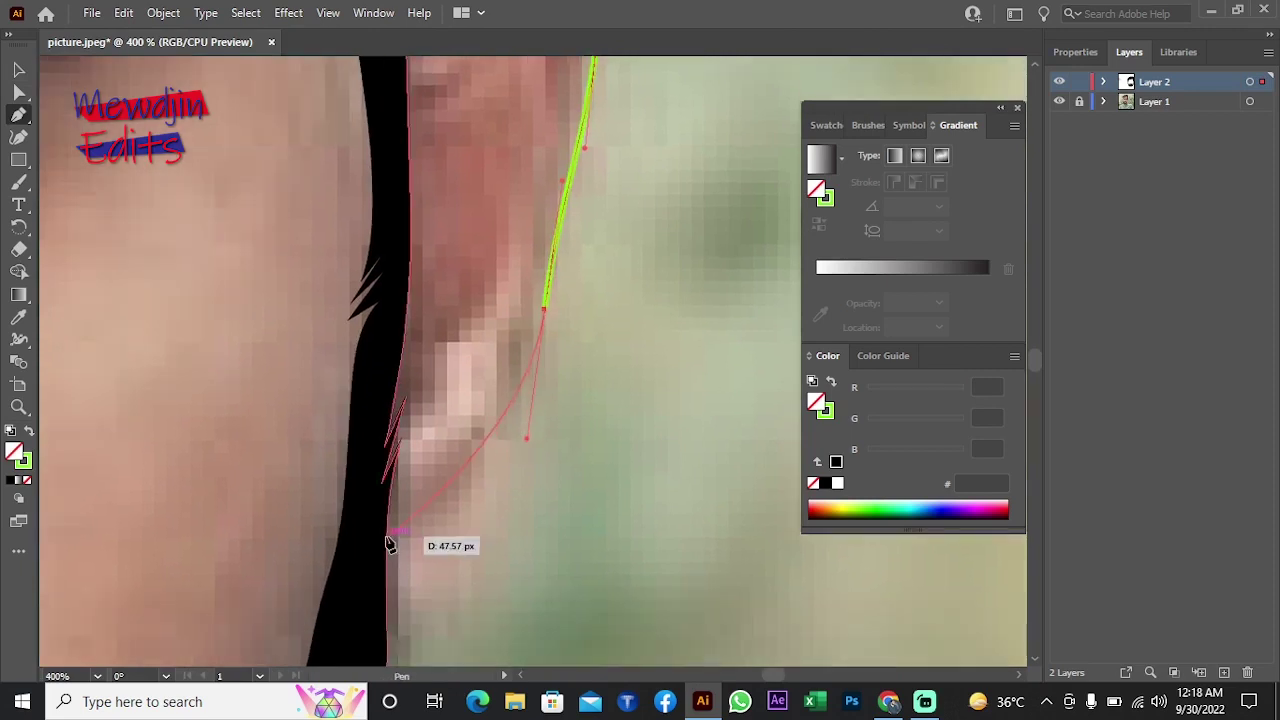
{"action": "left_click_drag", "start_coordinate": [388, 537], "coordinate": [336, 512]}
{"action": "left_click", "coordinate": [19, 317]}
Step: Make the ear outline a black stroke with no fill, checking it with the photo hidden
{"action": "left_click", "coordinate": [388, 413]}
{"action": "key", "text": "shift+x"}
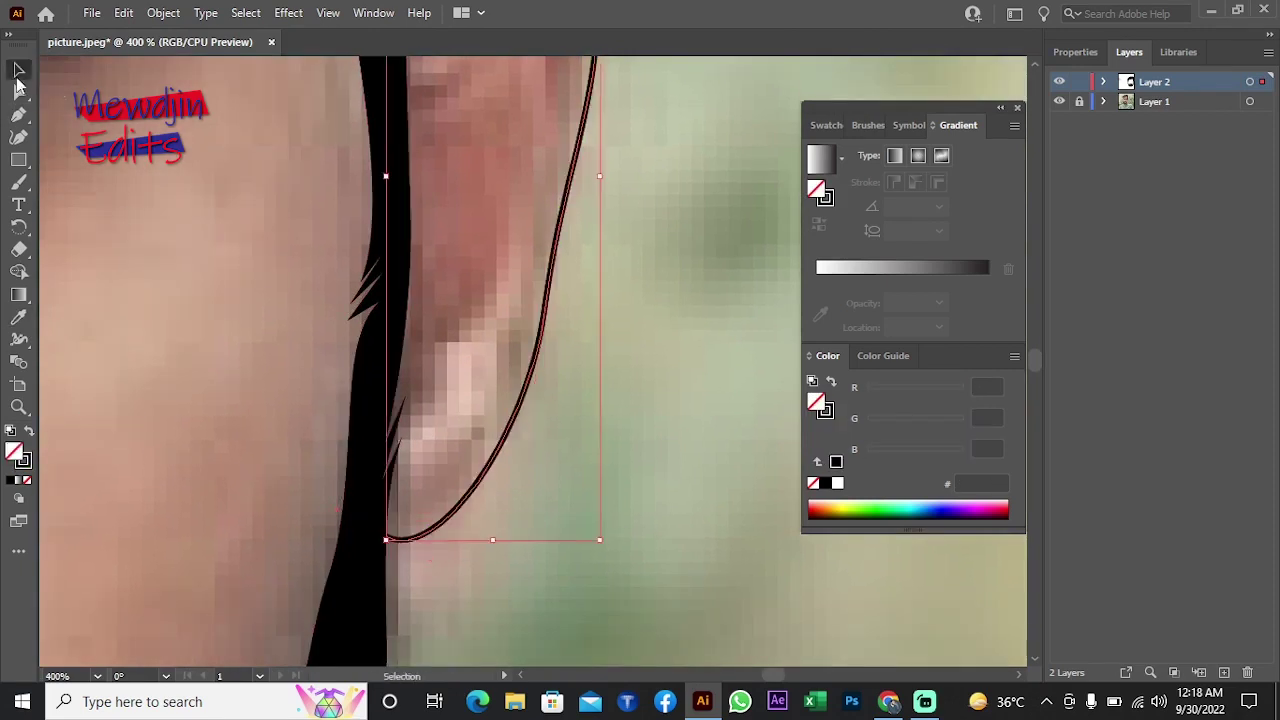
{"action": "scroll", "coordinate": [560, 337], "scroll_direction": "down", "scroll_amount": 3}
{"action": "scroll", "coordinate": [510, 451], "scroll_direction": "up", "scroll_amount": 3}
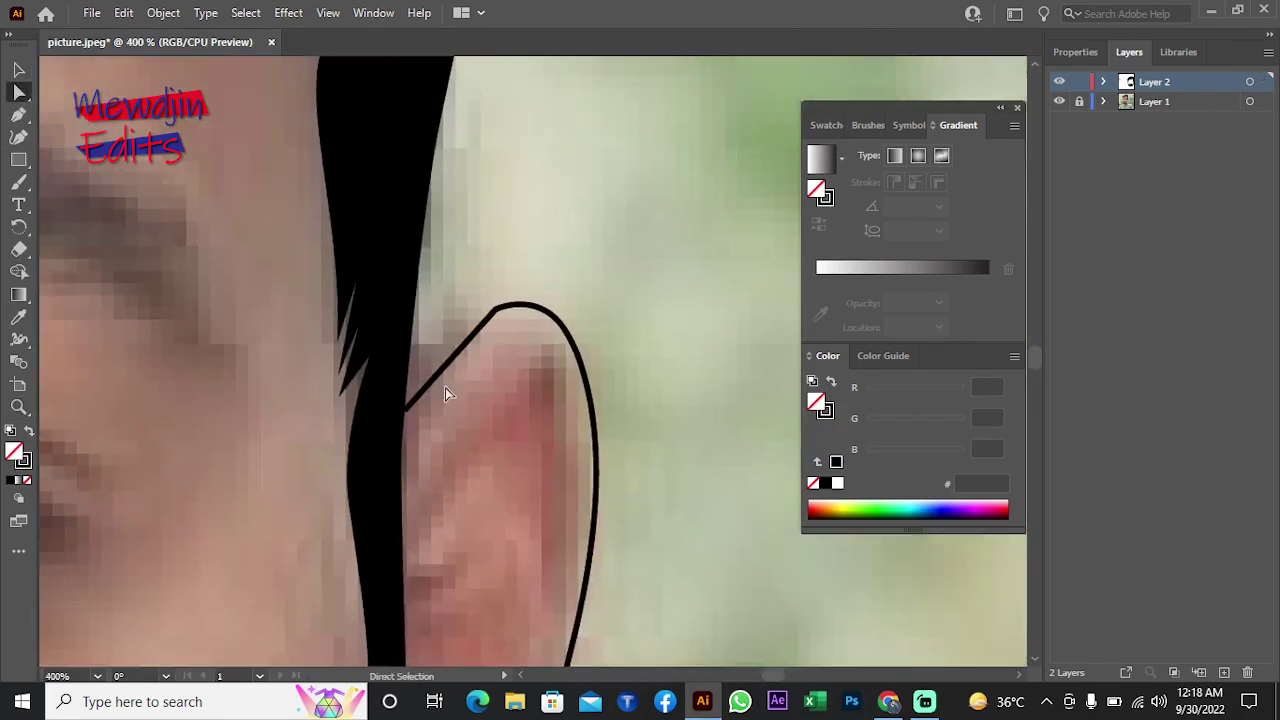
{"action": "scroll", "coordinate": [405, 418], "scroll_direction": "down", "scroll_amount": 3}
{"action": "scroll", "coordinate": [405, 418], "scroll_direction": "down", "scroll_amount": 3}
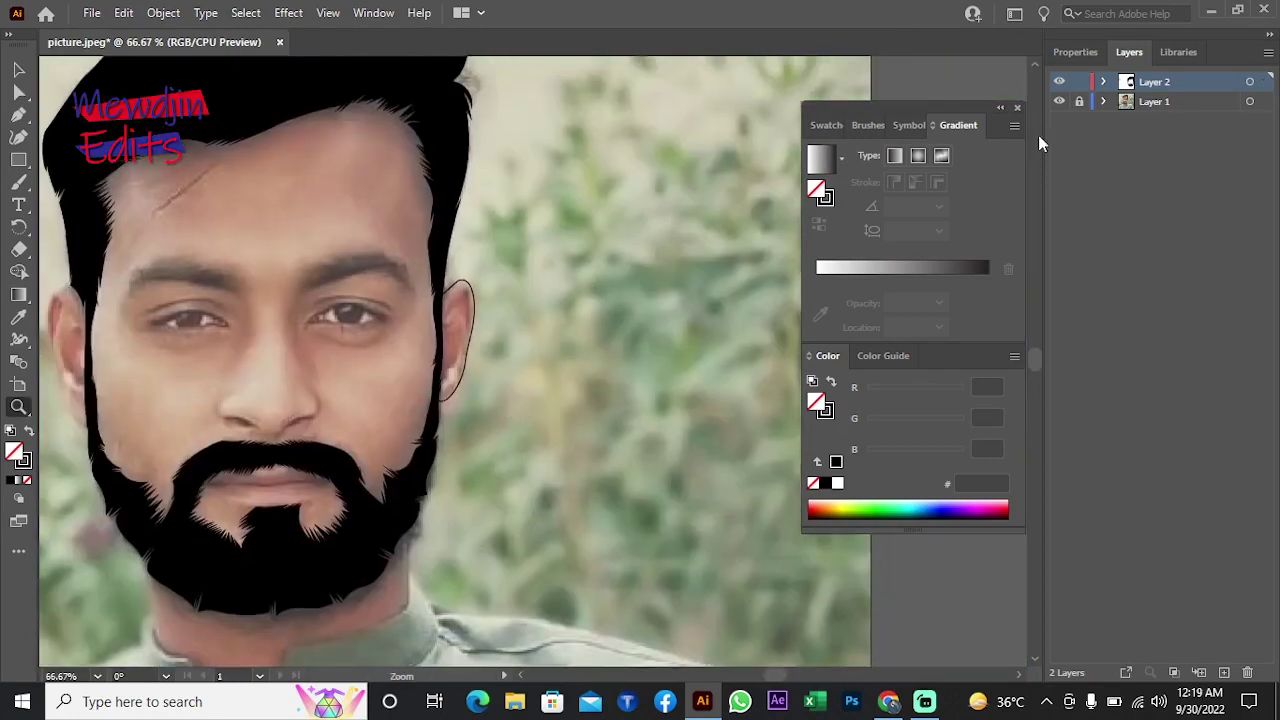
{"action": "left_click", "coordinate": [1059, 101]}
{"action": "left_click", "coordinate": [1059, 101]}
{"action": "scroll", "coordinate": [437, 349], "scroll_direction": "up", "scroll_amount": 2}
{"action": "scroll", "coordinate": [437, 349], "scroll_direction": "up", "scroll_amount": 2}
Step: Adjust the ear outline's start point against the hair edge
{"action": "key", "text": "a"}
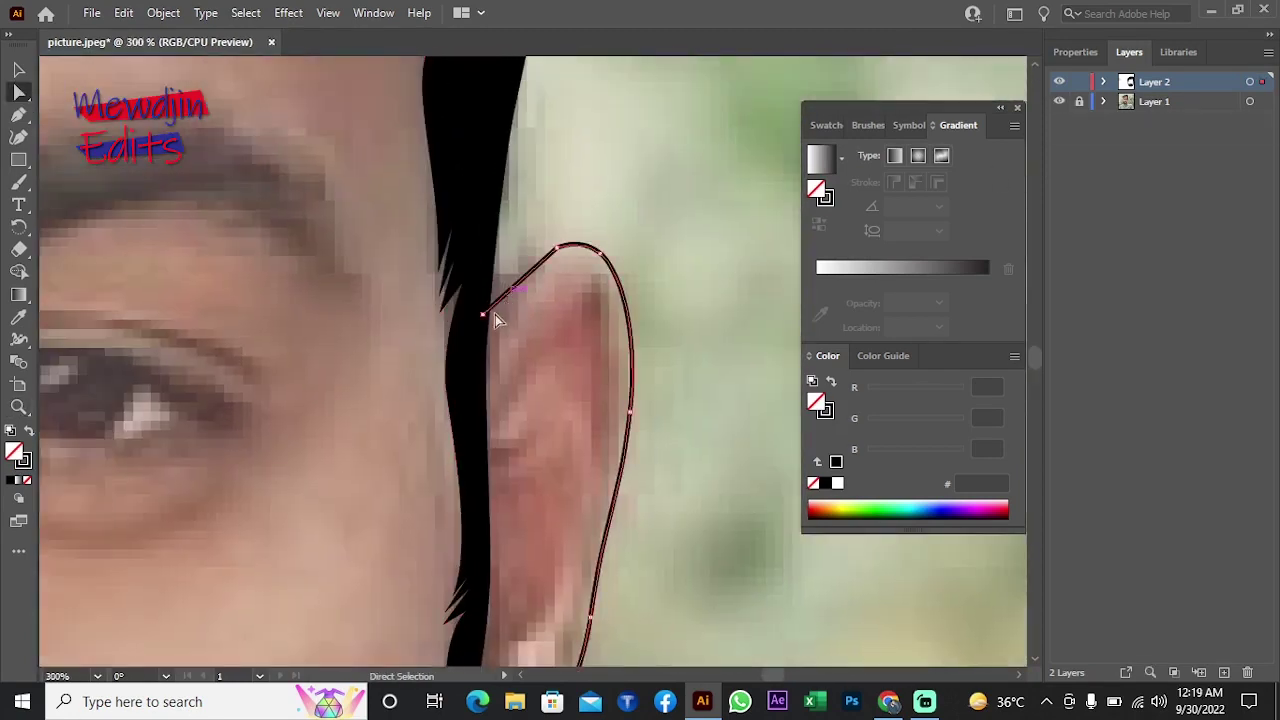
{"action": "left_click_drag", "start_coordinate": [480, 308], "coordinate": [478, 305]}
{"action": "scroll", "coordinate": [478, 305], "scroll_direction": "left", "scroll_amount": 2}
{"action": "scroll", "coordinate": [471, 323], "scroll_direction": "left", "scroll_amount": 5}
{"action": "scroll", "coordinate": [337, 277], "scroll_direction": "left", "scroll_amount": 3}
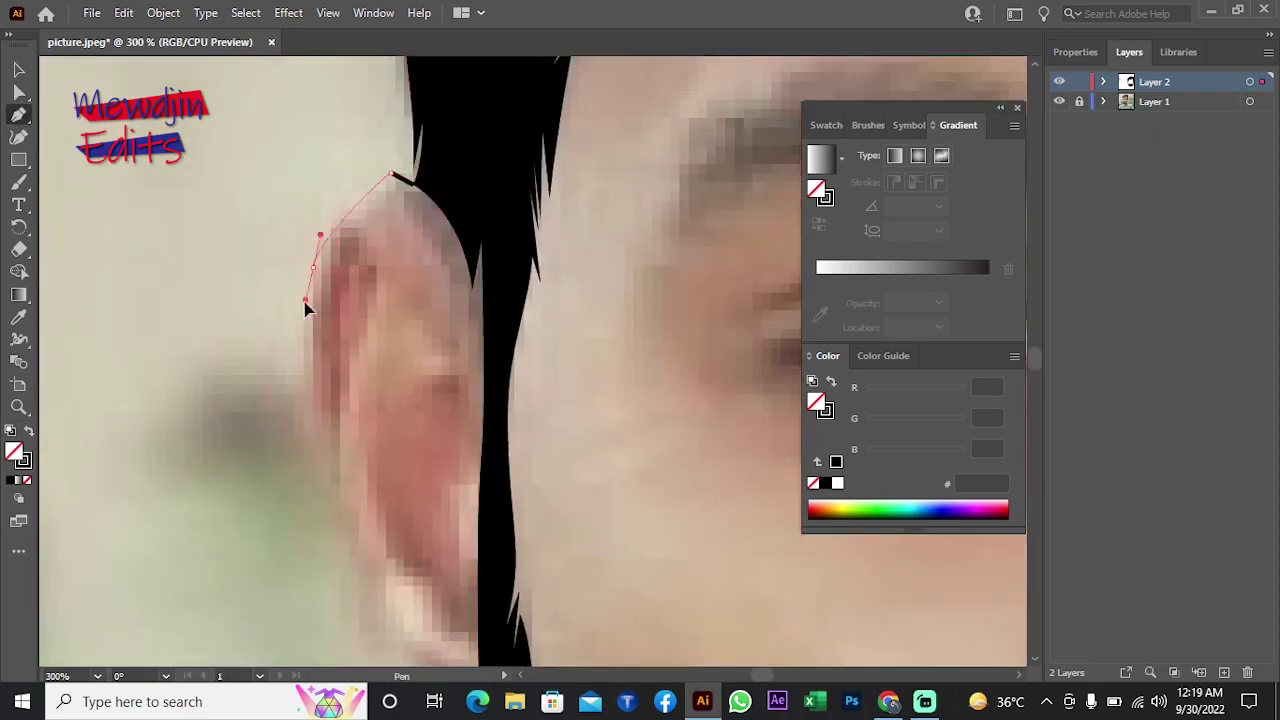
Step: Reshape the other ear's outline and finish it at the hair edge
{"action": "left_click_drag", "start_coordinate": [343, 259], "coordinate": [317, 258]}
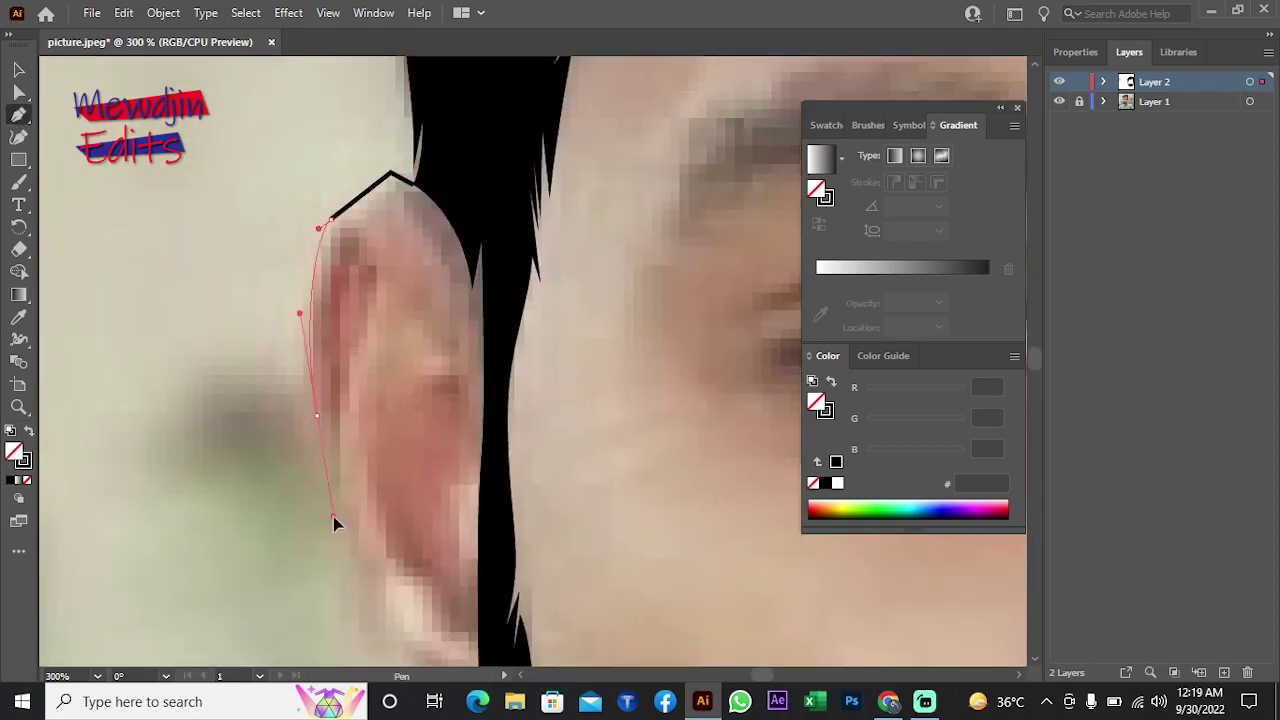
{"action": "scroll", "coordinate": [335, 523], "scroll_direction": "down", "scroll_amount": 2}
{"action": "scroll", "coordinate": [320, 447], "scroll_direction": "right", "scroll_amount": 2}
{"action": "left_click_drag", "start_coordinate": [272, 464], "coordinate": [268, 526]}
{"action": "scroll", "coordinate": [306, 429], "scroll_direction": "down", "scroll_amount": 3}
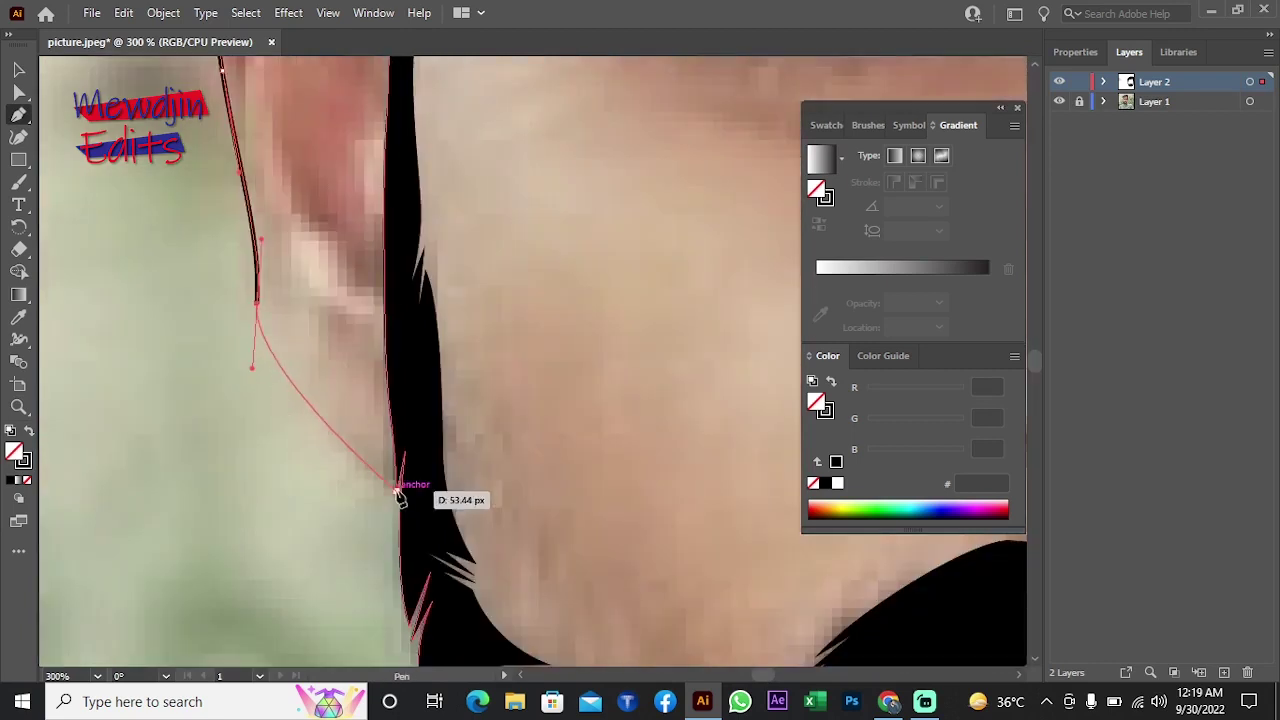
{"action": "left_click", "coordinate": [400, 497]}
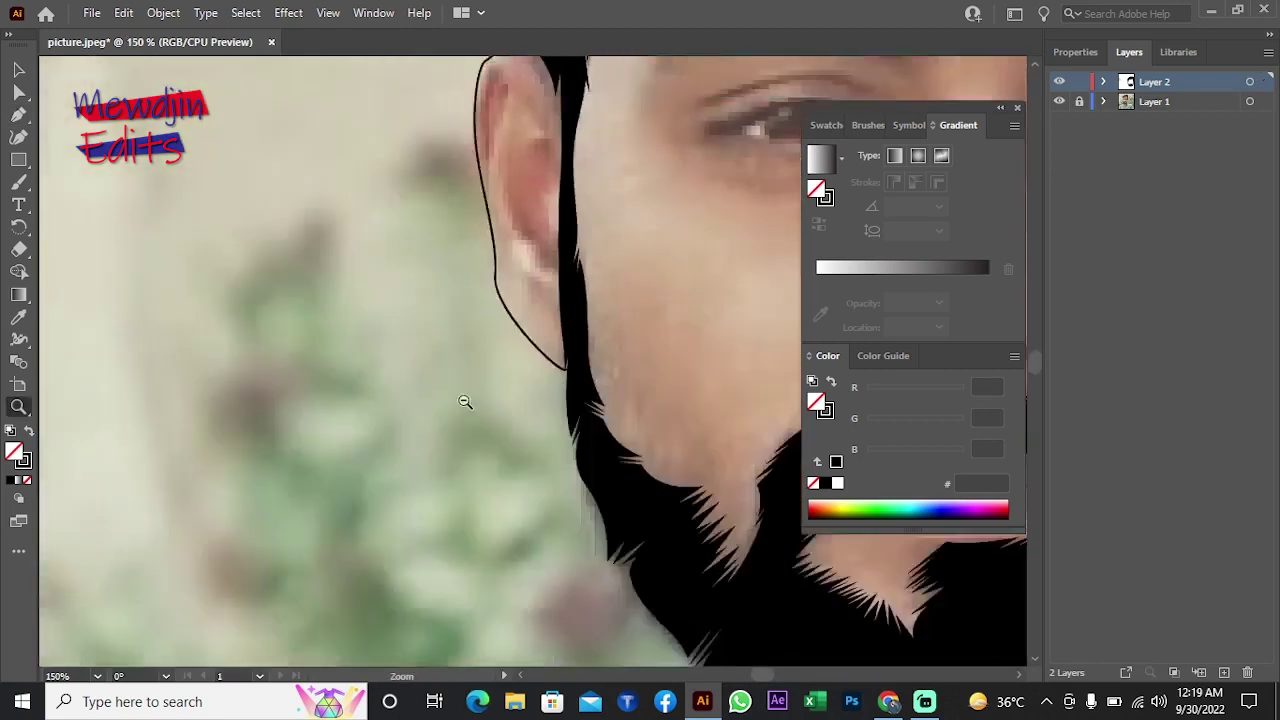
{"action": "key", "text": "ctrl+0"}
{"action": "scroll", "coordinate": [550, 406], "scroll_direction": "up", "scroll_amount": 1}
{"action": "scroll", "coordinate": [534, 371], "scroll_direction": "up", "scroll_amount": 3}
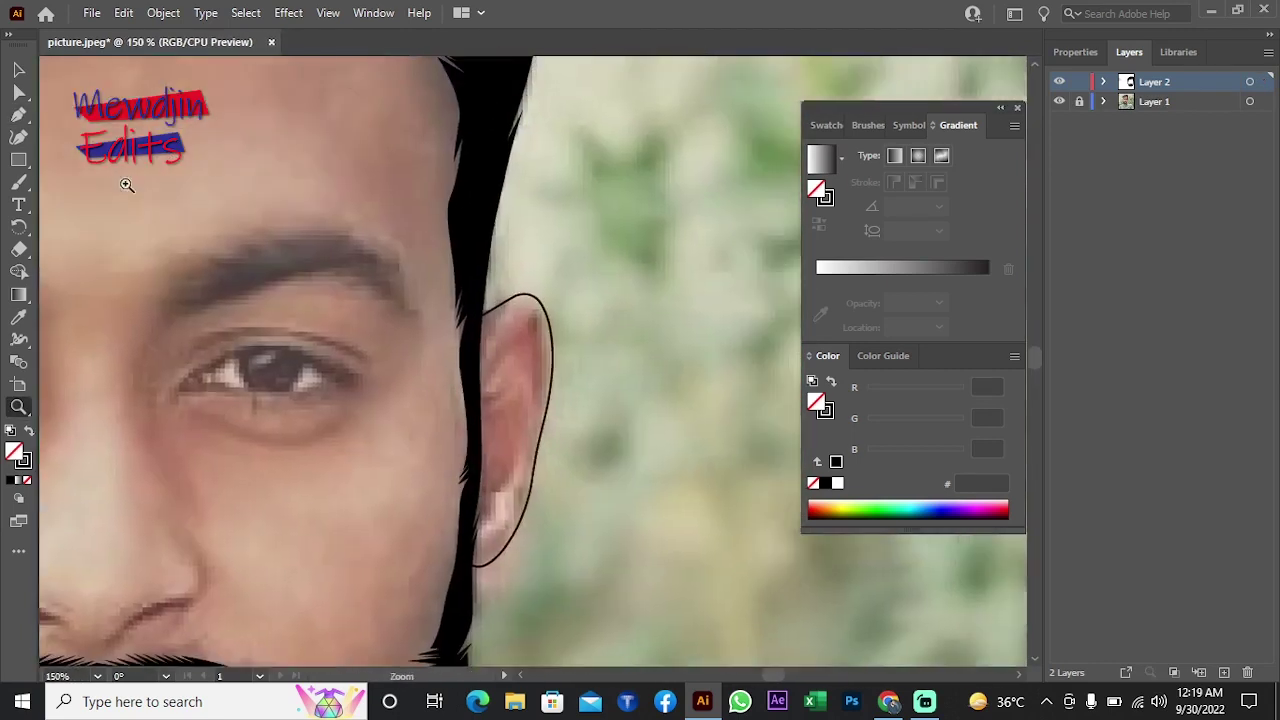
{"action": "left_click", "coordinate": [1075, 52]}
Step: Zoom in on the lips and start the mouth shape at the mouth corner
{"action": "scroll", "coordinate": [414, 409], "scroll_direction": "left", "scroll_amount": 3}
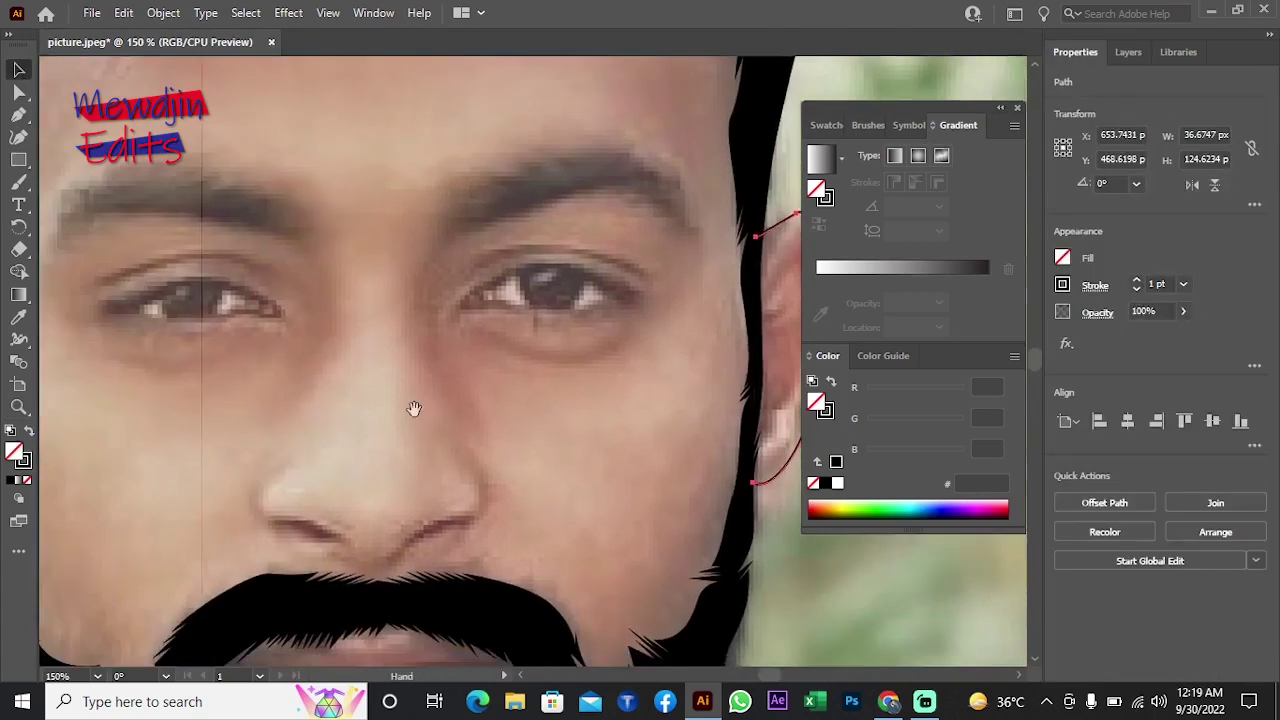
{"action": "left_click", "coordinate": [449, 397]}
{"action": "scroll", "coordinate": [449, 397], "scroll_direction": "down", "scroll_amount": 5}
{"action": "key", "text": "z"}
{"action": "scroll", "coordinate": [582, 281], "scroll_direction": "up", "scroll_amount": 3}
{"action": "scroll", "coordinate": [614, 366], "scroll_direction": "up", "scroll_amount": 1}
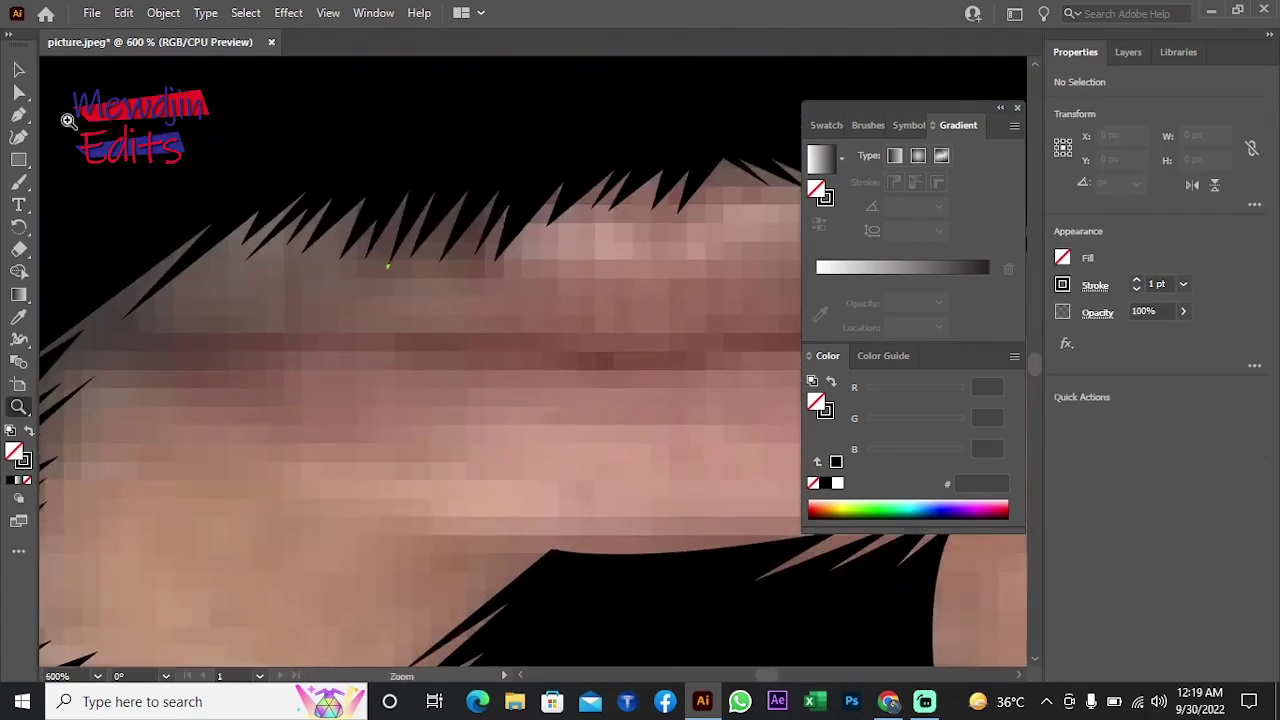
{"action": "left_click", "coordinate": [102, 304]}
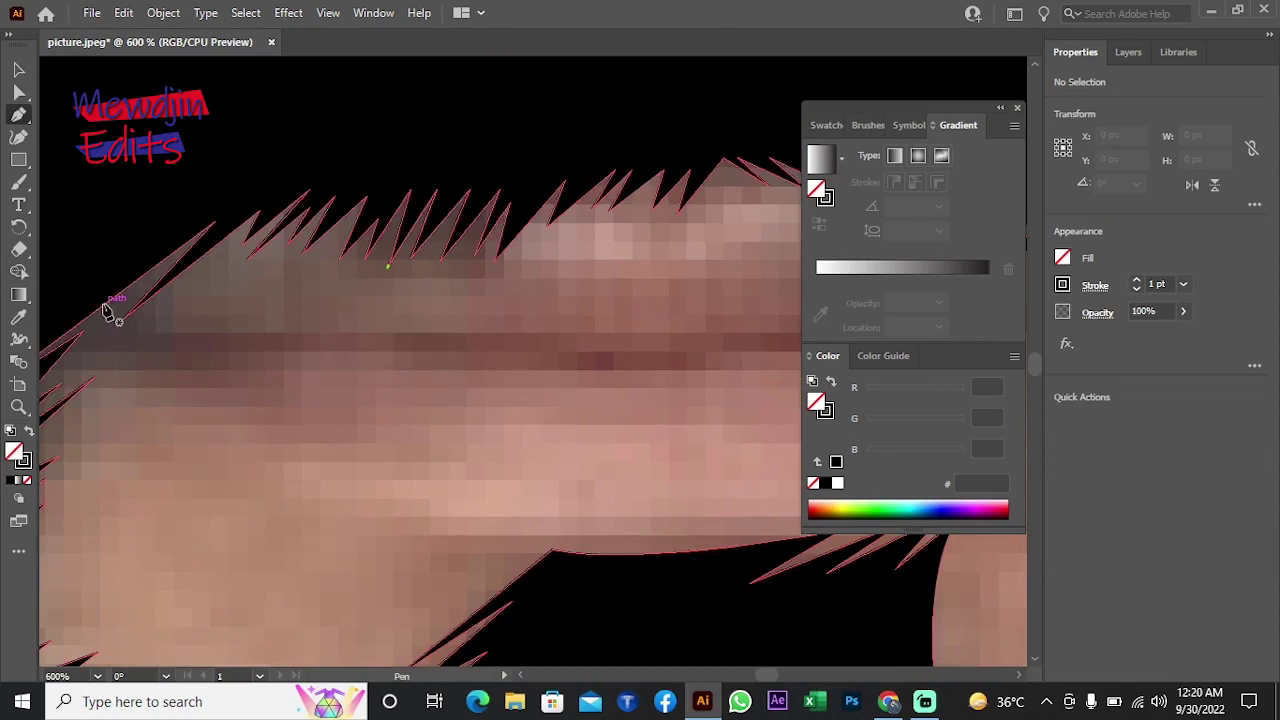
{"action": "key", "text": "ctrl+z"}
{"action": "left_click", "coordinate": [88, 338]}
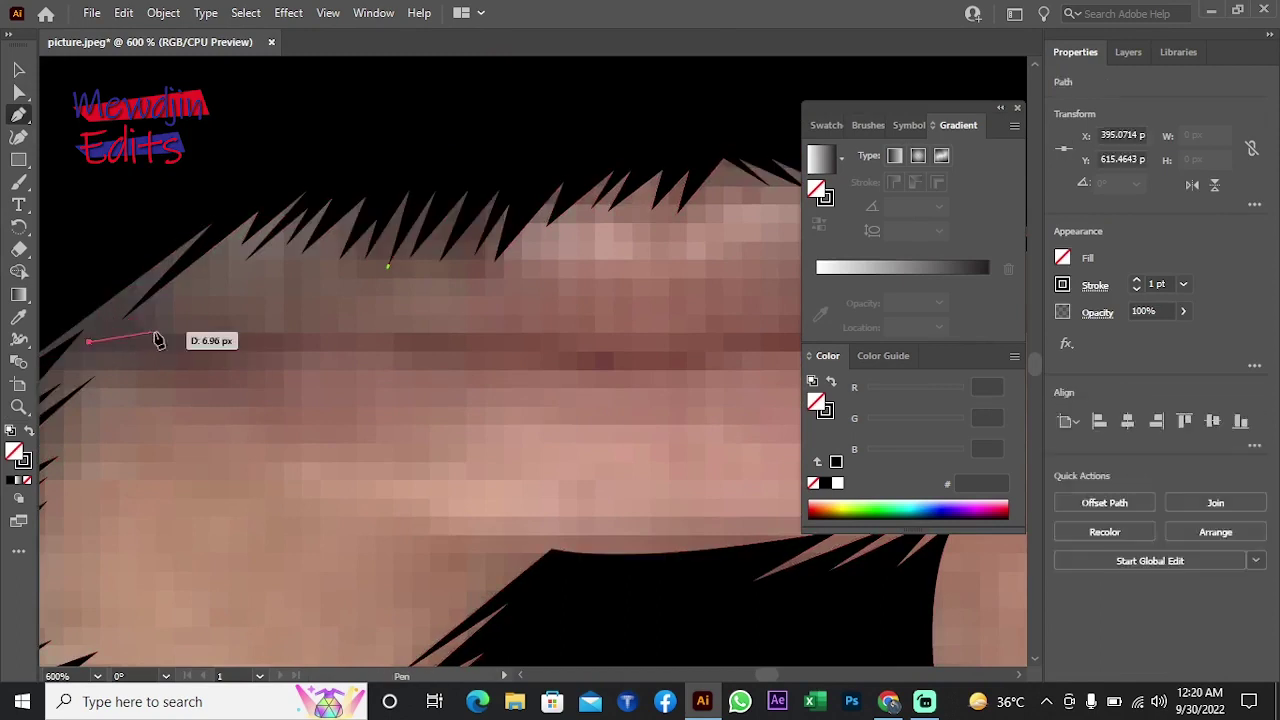
{"action": "scroll", "coordinate": [332, 352], "scroll_direction": "right", "scroll_amount": 2}
{"action": "scroll", "coordinate": [600, 357], "scroll_direction": "right", "scroll_amount": 6}
Step: Trace a thin closed shape along the gap between the lips to the far corner and back
{"action": "left_click_drag", "start_coordinate": [450, 351], "coordinate": [723, 354]}
{"action": "scroll", "coordinate": [723, 354], "scroll_direction": "right", "scroll_amount": 4}
{"action": "left_click_drag", "start_coordinate": [550, 348], "coordinate": [565, 347]}
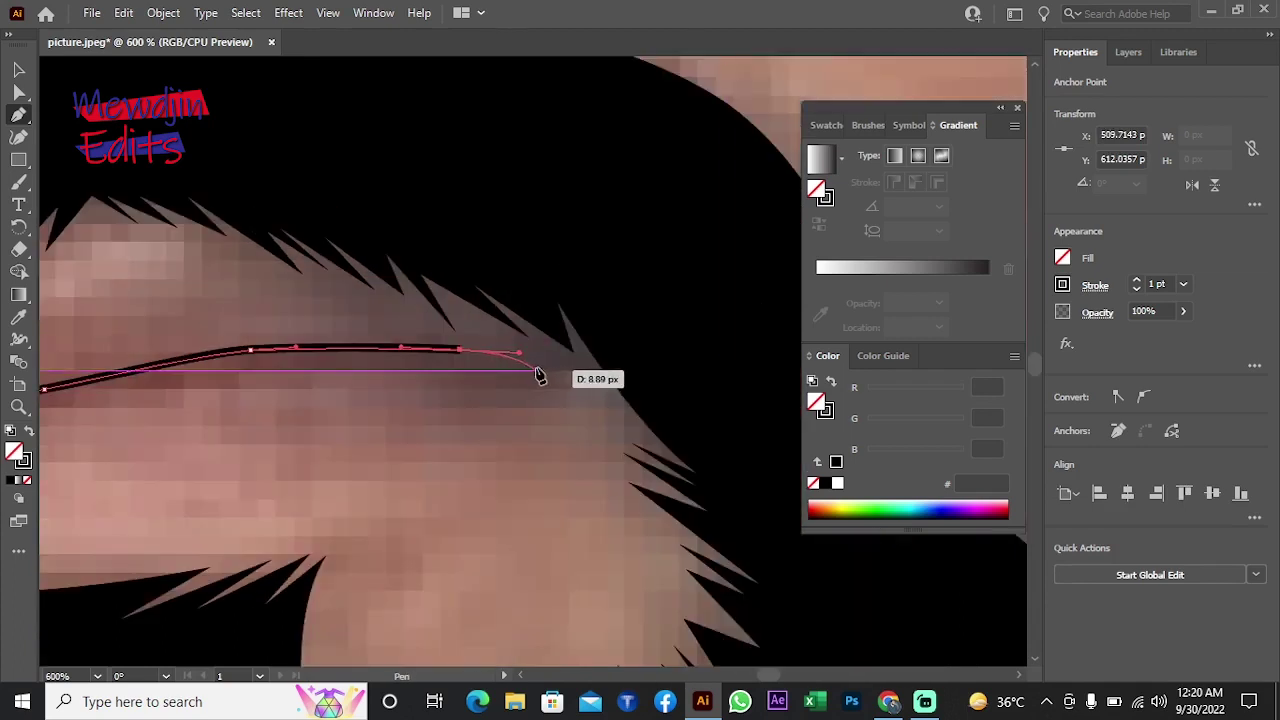
{"action": "scroll", "coordinate": [517, 371], "scroll_direction": "left", "scroll_amount": 4}
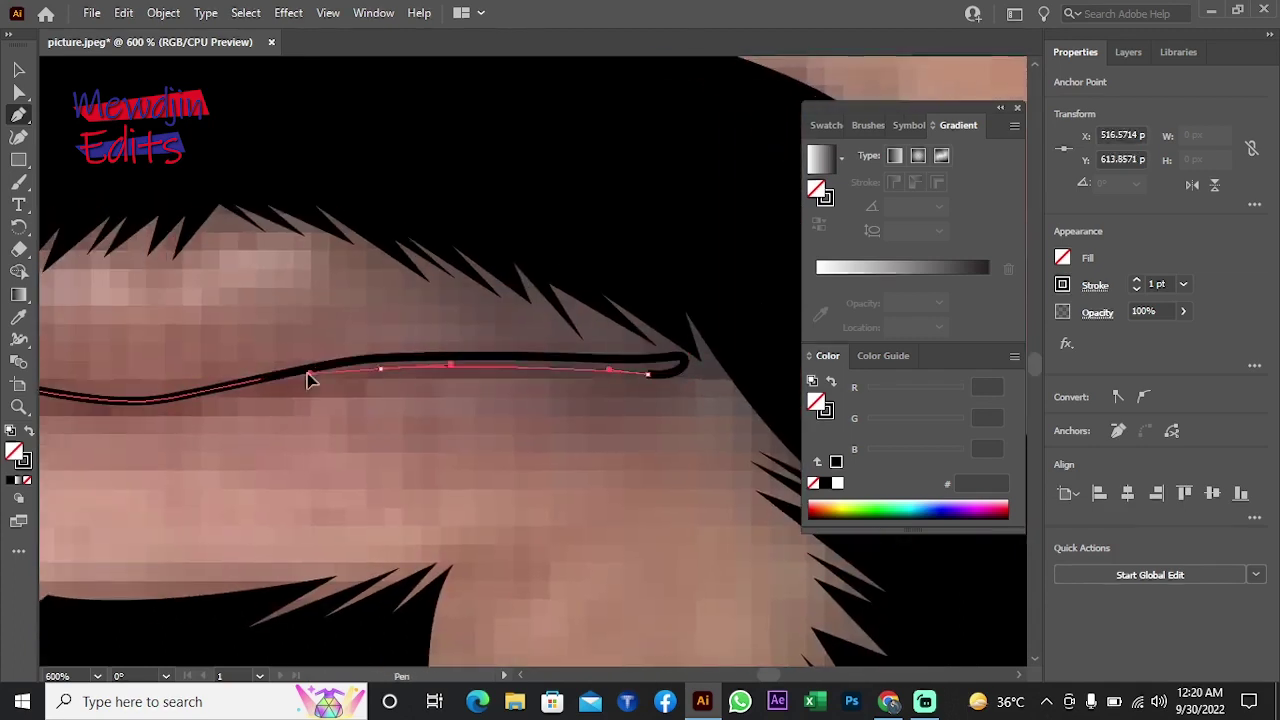
{"action": "left_click_drag", "start_coordinate": [267, 400], "coordinate": [340, 404]}
{"action": "scroll", "coordinate": [250, 422], "scroll_direction": "left", "scroll_amount": 3}
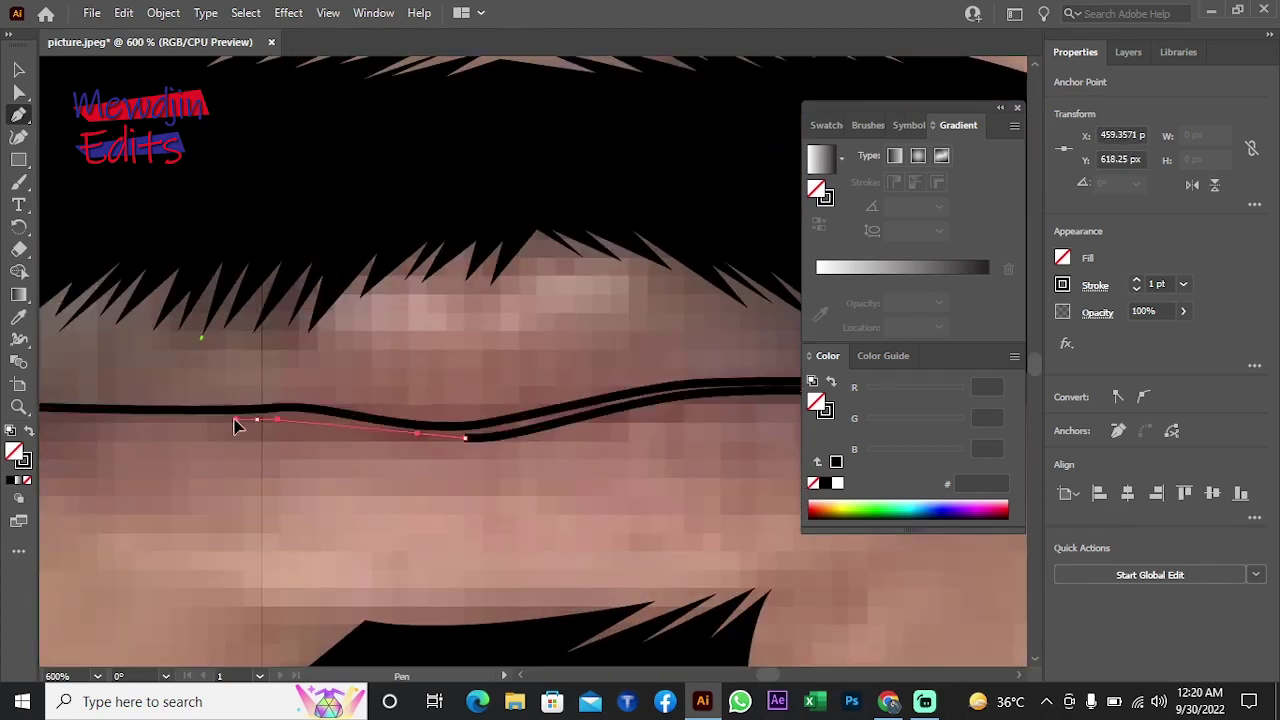
{"action": "mouse_move", "coordinate": [90, 413]}
{"action": "left_mouse_down"}
{"action": "mouse_move", "coordinate": [137, 432]}
{"action": "mouse_move", "coordinate": [305, 433]}
{"action": "left_mouse_up"}
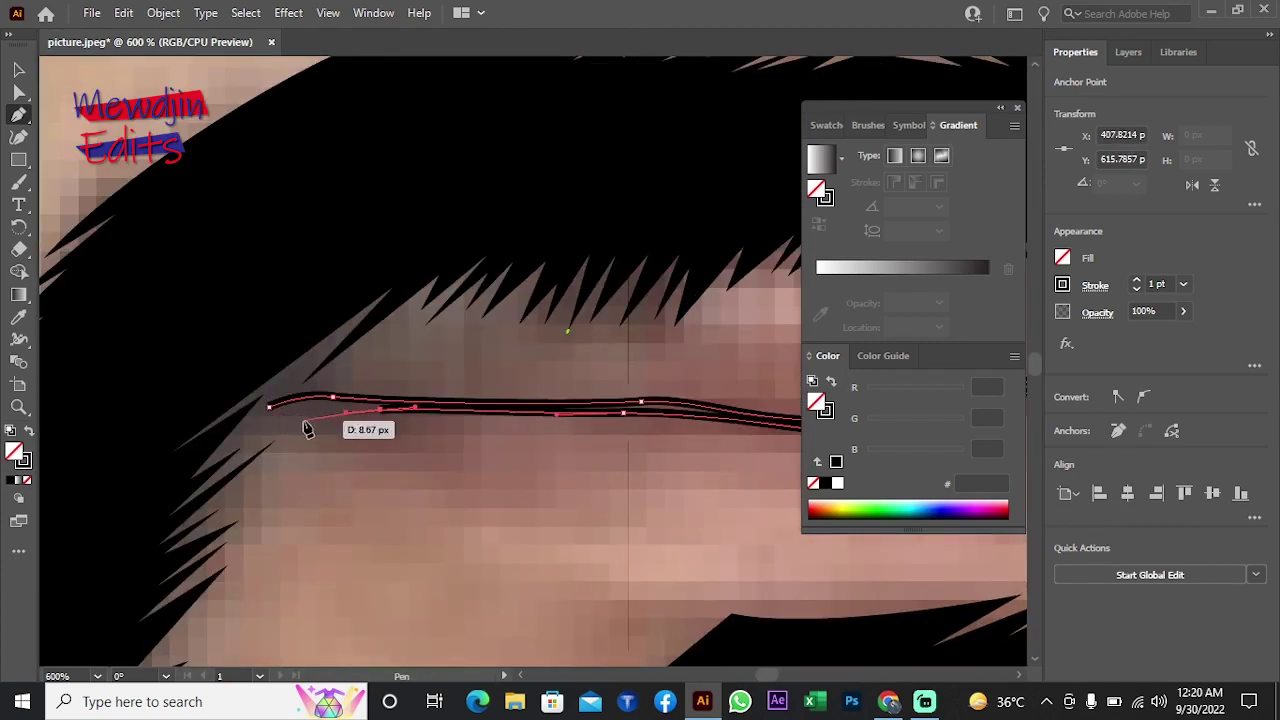
{"action": "left_click", "coordinate": [269, 407]}
Step: Fill the mouth line black and zoom out to check it in the portrait
{"action": "key", "text": "shift+x"}
{"action": "key", "text": "ctrl+shift+a"}
{"action": "key", "text": "ctrl+0"}
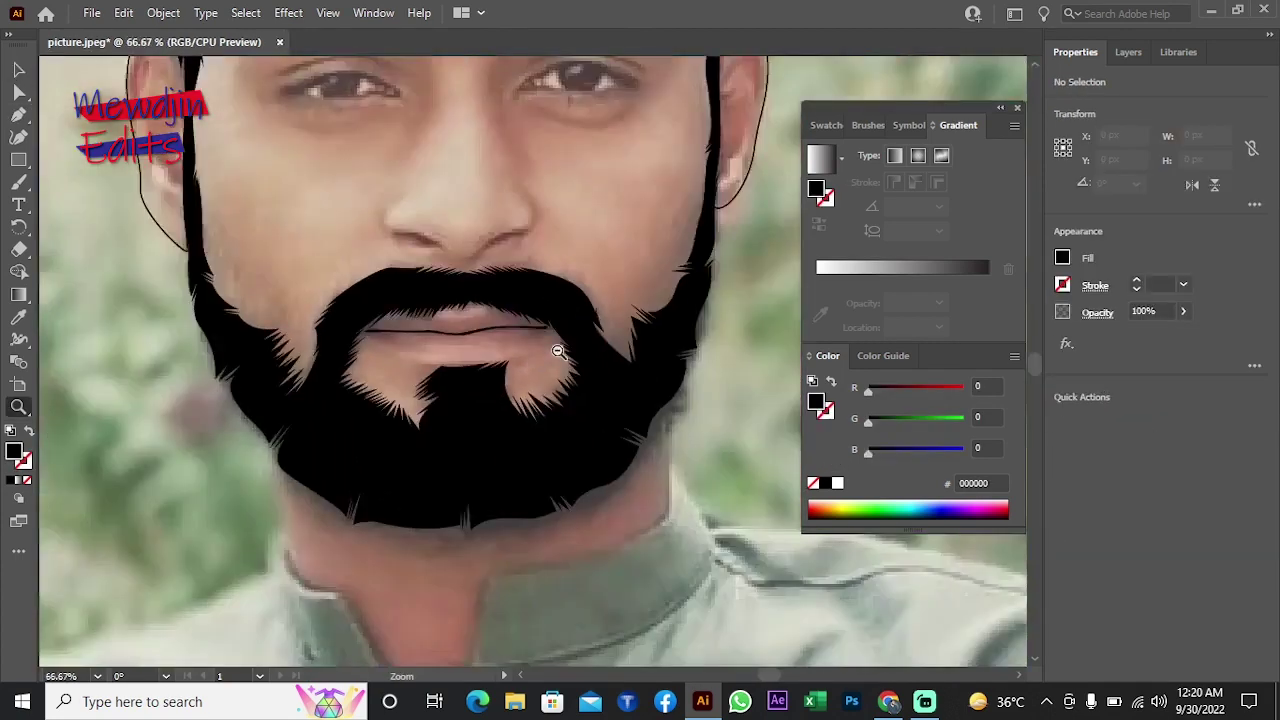
{"action": "left_click", "coordinate": [558, 351], "text": "alt"}
{"action": "left_click", "coordinate": [558, 350], "text": "alt"}
{"action": "left_click", "coordinate": [560, 348], "text": "alt"}
Step: Draw the upper eyelid curve from the eye corner to the far corner, with no fill
{"action": "left_click", "coordinate": [595, 330]}
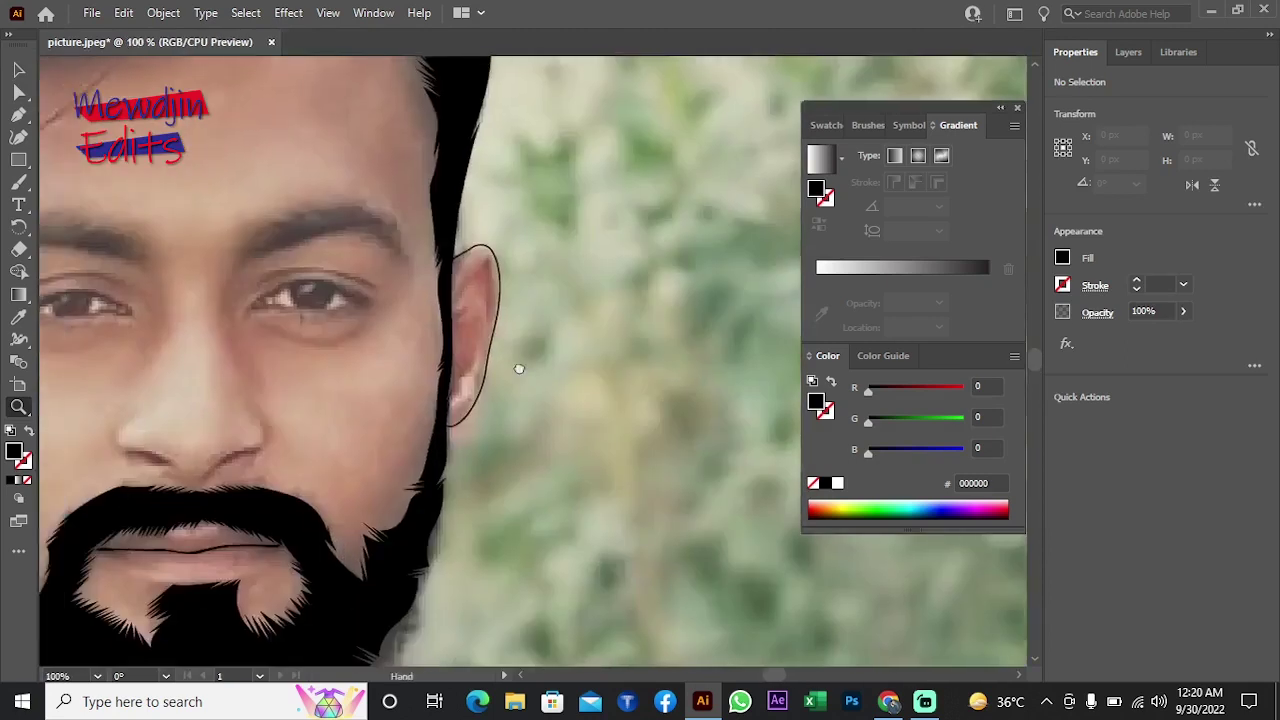
{"action": "left_click", "coordinate": [520, 337]}
{"action": "left_click", "coordinate": [415, 347]}
{"action": "left_click", "coordinate": [135, 438]}
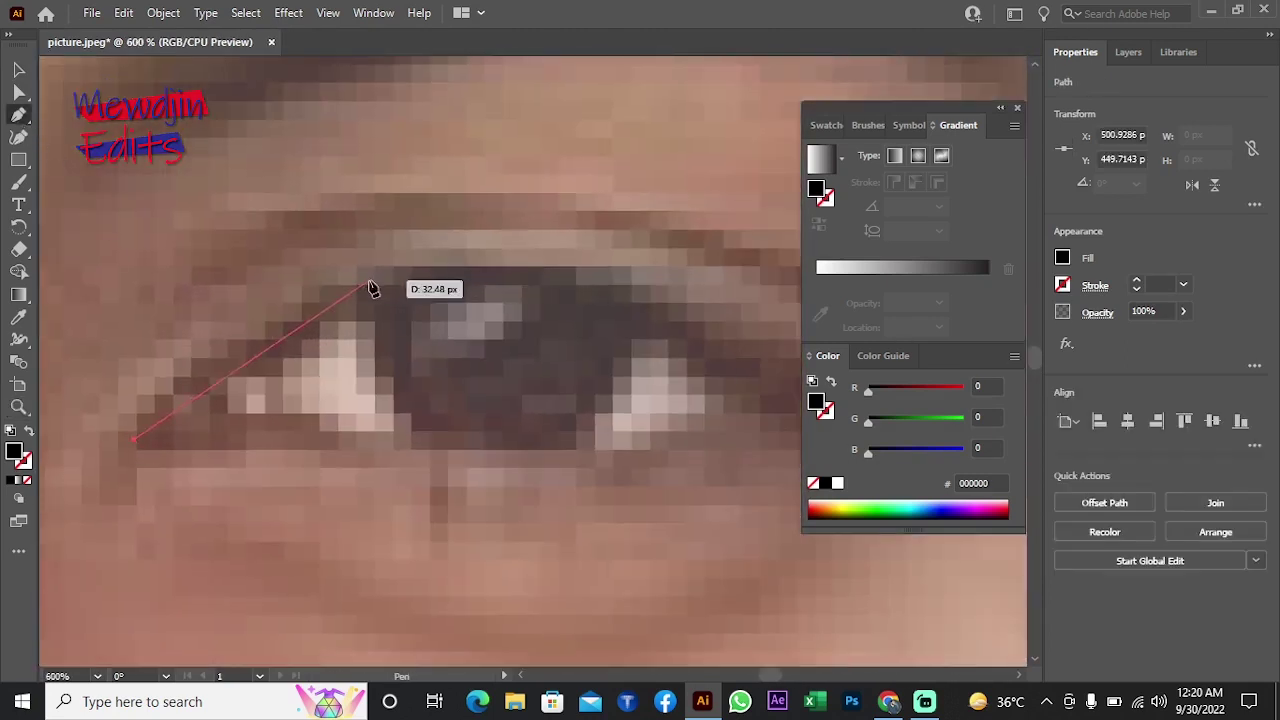
{"action": "mouse_move", "coordinate": [582, 267]}
{"action": "left_mouse_down"}
{"action": "mouse_move", "coordinate": [700, 300]}
{"action": "mouse_move", "coordinate": [627, 319]}
{"action": "left_mouse_up"}
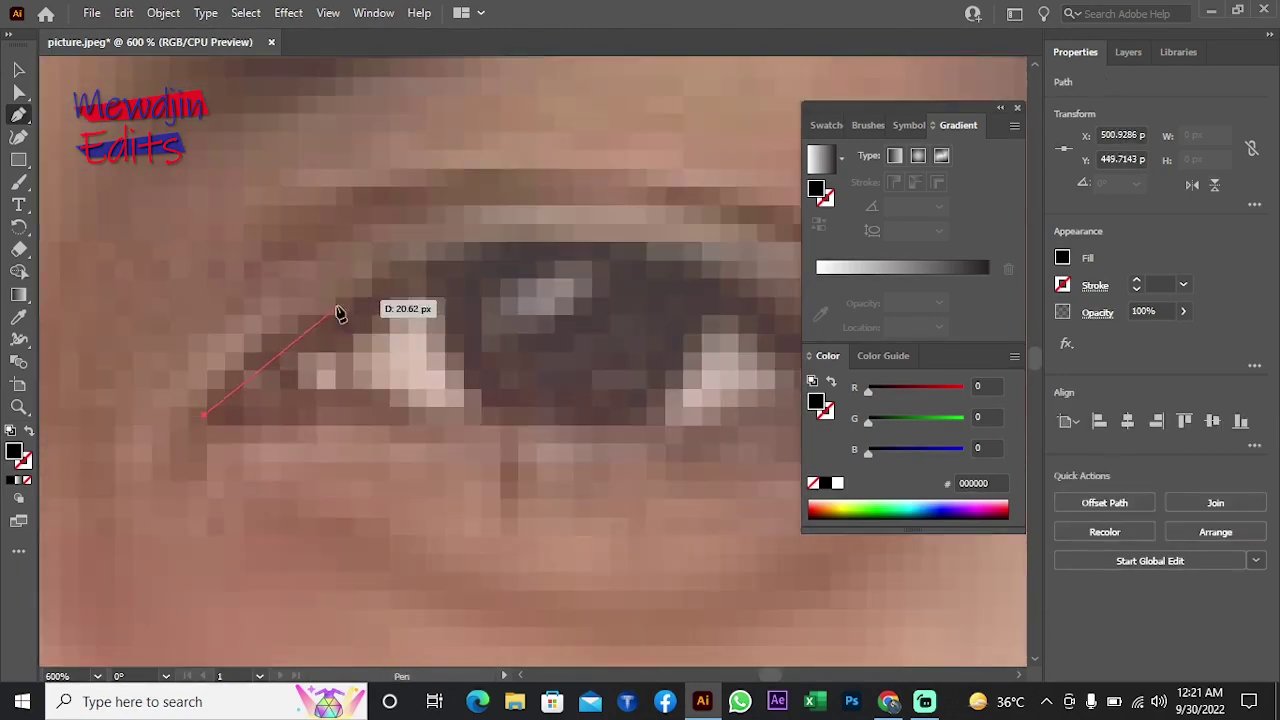
{"action": "left_click", "coordinate": [335, 306]}
{"action": "left_click_drag", "start_coordinate": [553, 233], "coordinate": [581, 222]}
{"action": "scroll", "coordinate": [586, 286], "scroll_direction": "right", "scroll_amount": 2}
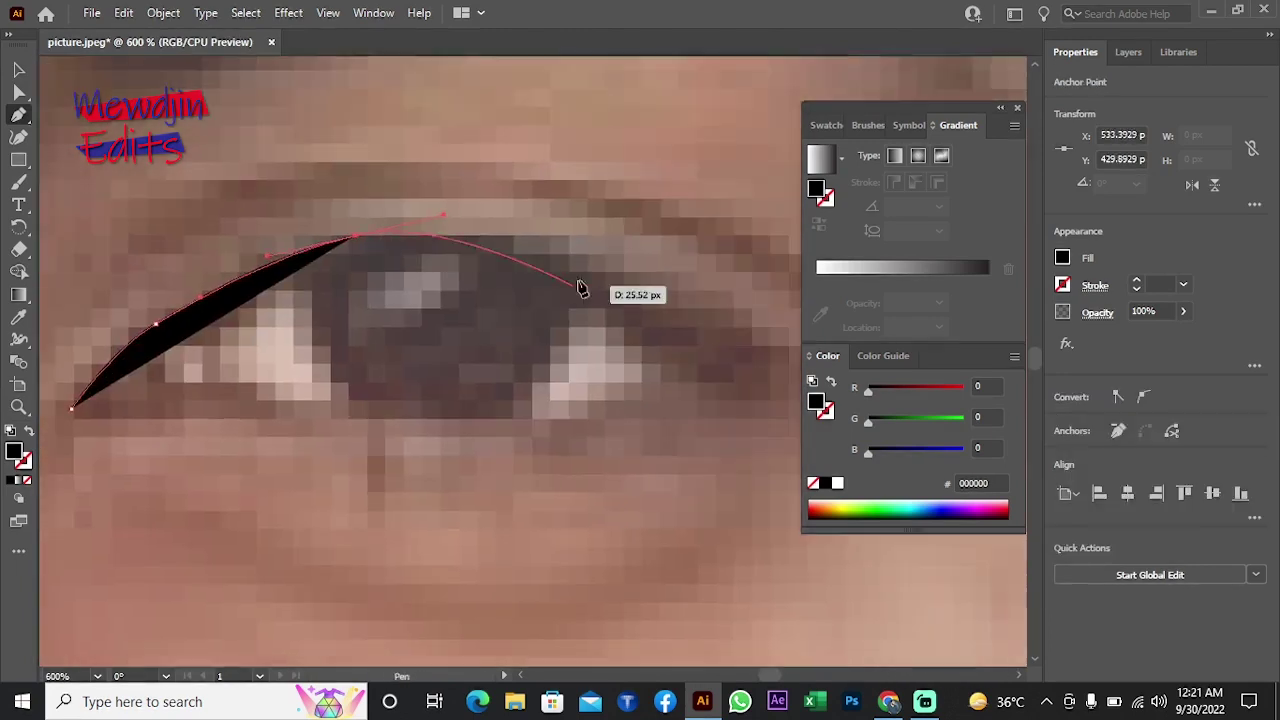
{"action": "scroll", "coordinate": [500, 291], "scroll_direction": "right", "scroll_amount": 3}
{"action": "left_click_drag", "start_coordinate": [487, 316], "coordinate": [597, 433]}
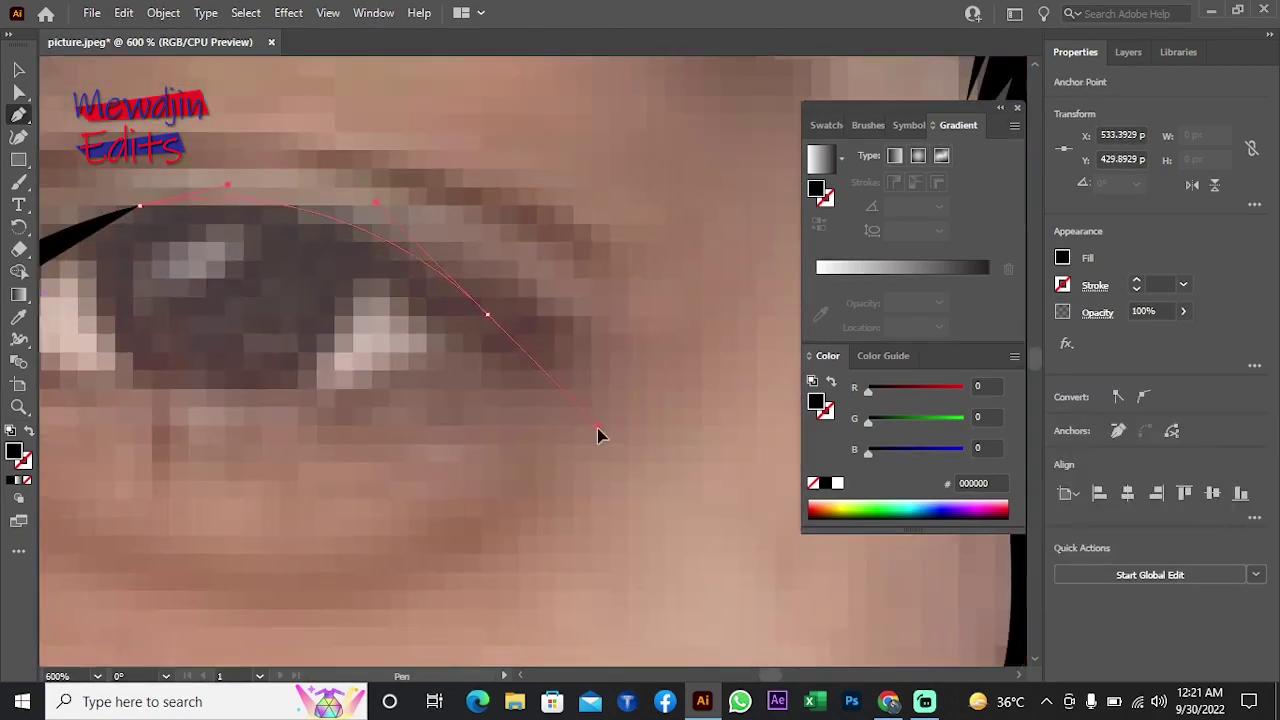
{"action": "key", "text": "slash"}
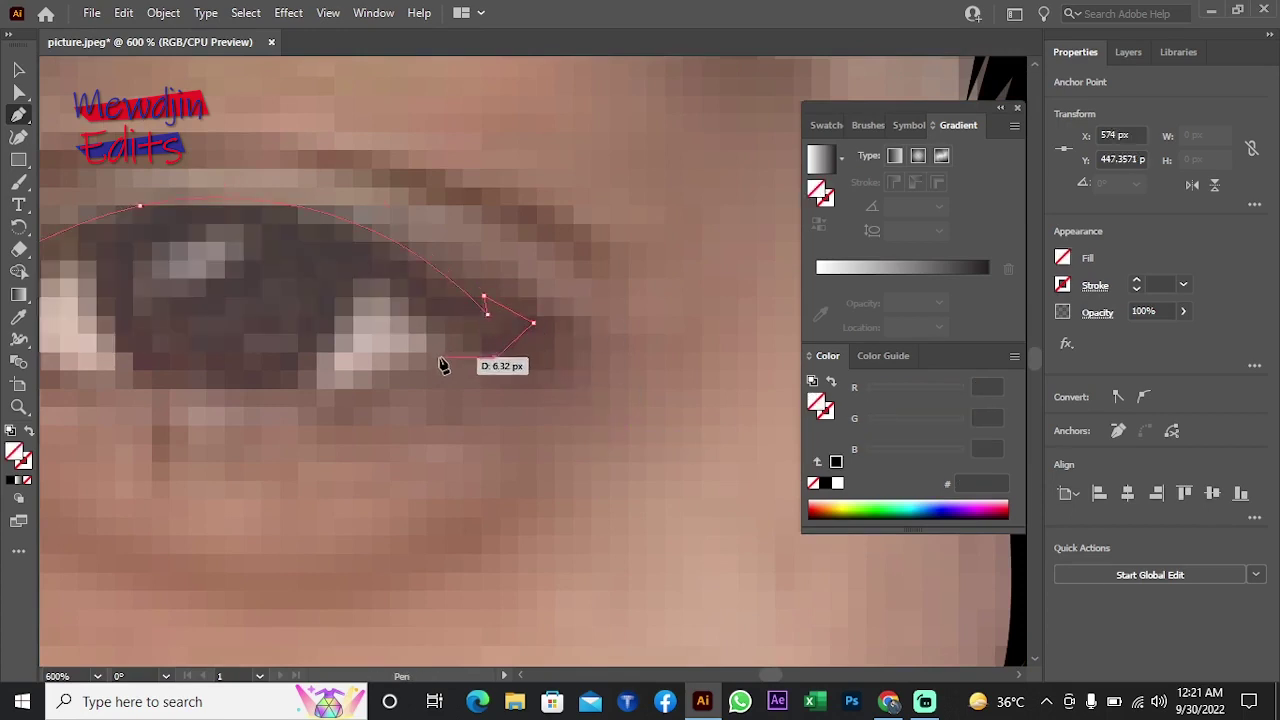
Step: Trace the eye outline along the lower lid, undoing misplaced anchors
{"action": "left_click_drag", "start_coordinate": [437, 372], "coordinate": [577, 362]}
{"action": "mouse_move", "coordinate": [399, 393]}
{"action": "left_mouse_down"}
{"action": "mouse_move", "coordinate": [341, 400]}
{"action": "mouse_move", "coordinate": [363, 408]}
{"action": "left_mouse_up"}
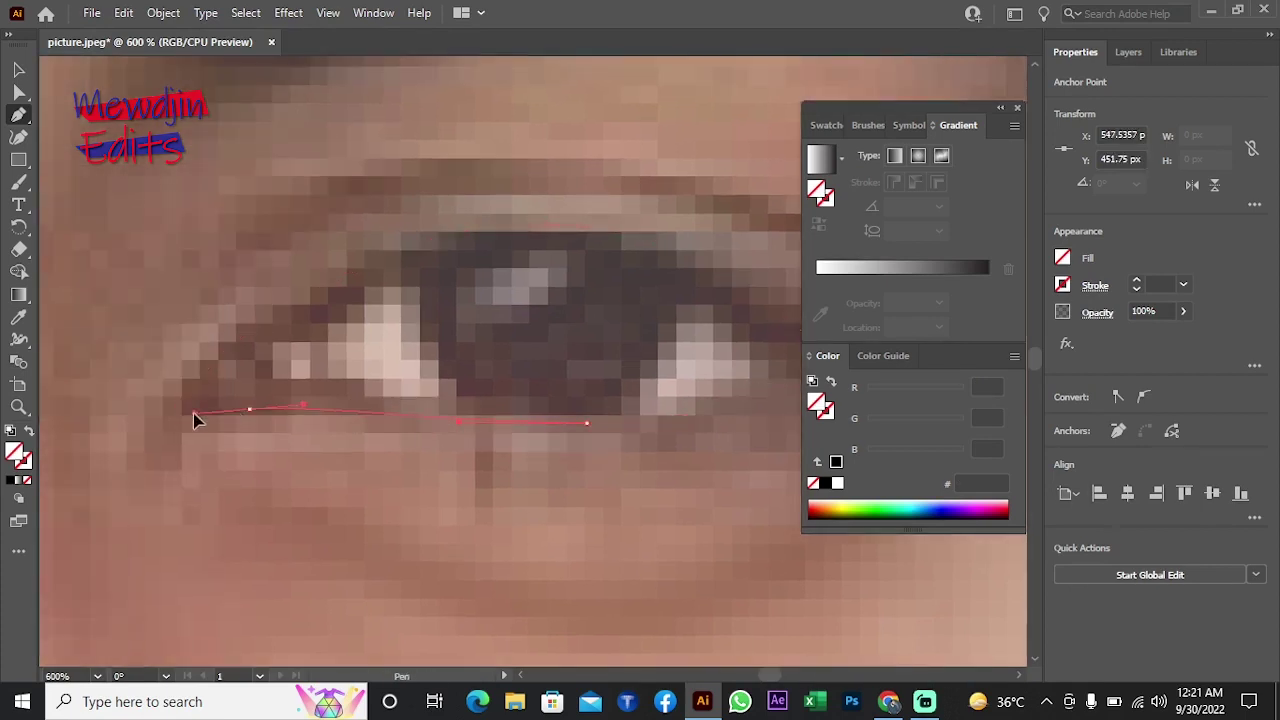
{"action": "left_click_drag", "start_coordinate": [195, 420], "coordinate": [176, 426]}
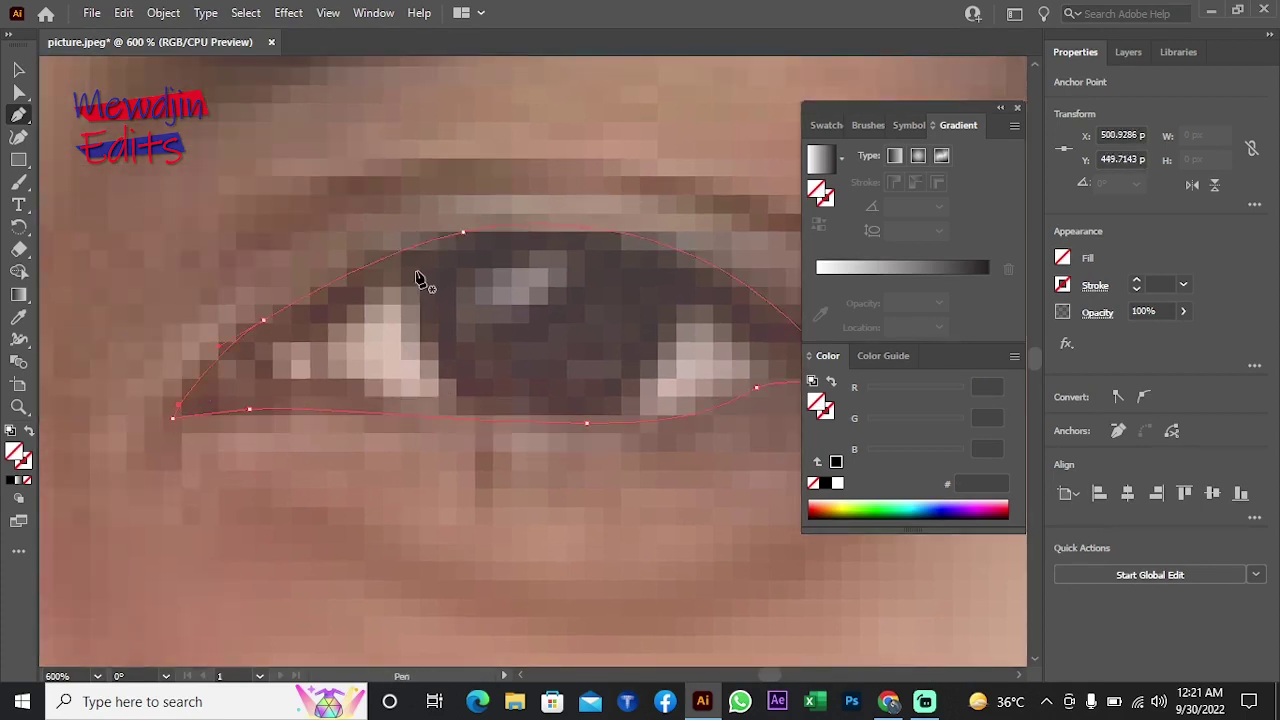
{"action": "left_click", "coordinate": [420, 267]}
{"action": "left_click_drag", "start_coordinate": [266, 355], "coordinate": [465, 410]}
{"action": "left_click_drag", "start_coordinate": [575, 418], "coordinate": [435, 428]}
{"action": "key", "text": "ctrl+z"}
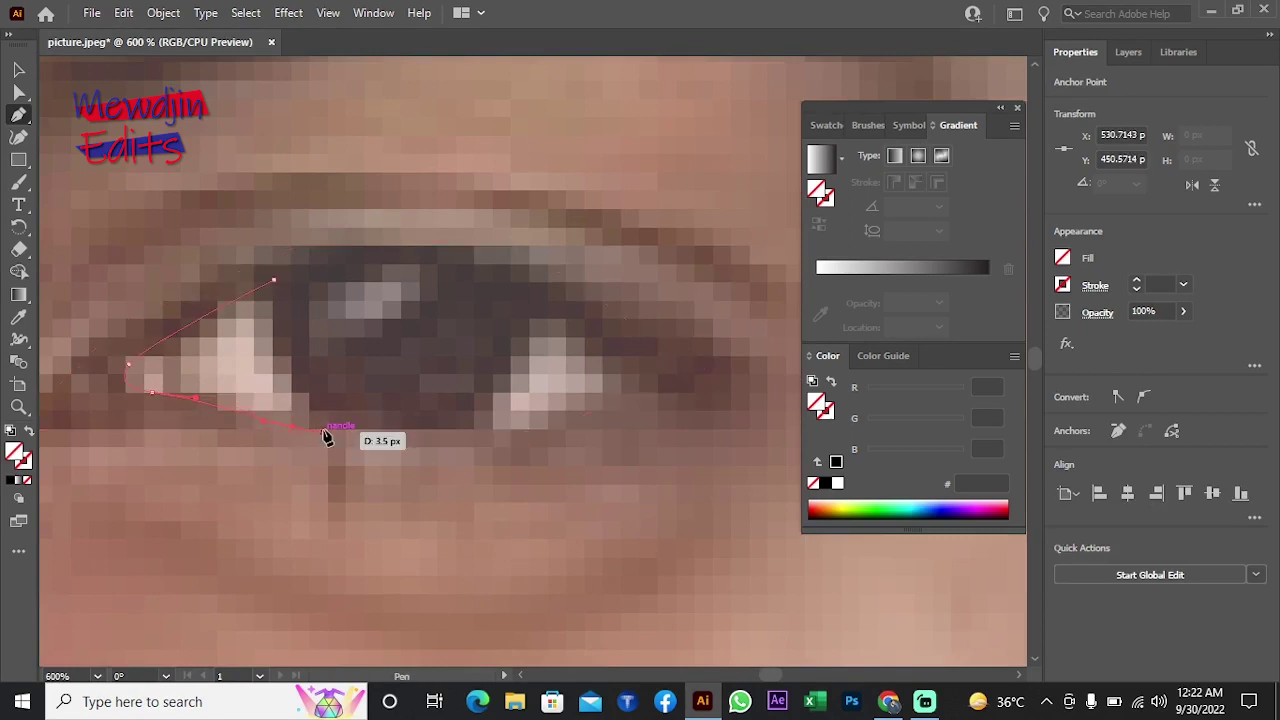
{"action": "left_click_drag", "start_coordinate": [325, 436], "coordinate": [317, 443]}
{"action": "key", "text": "ctrl+z"}
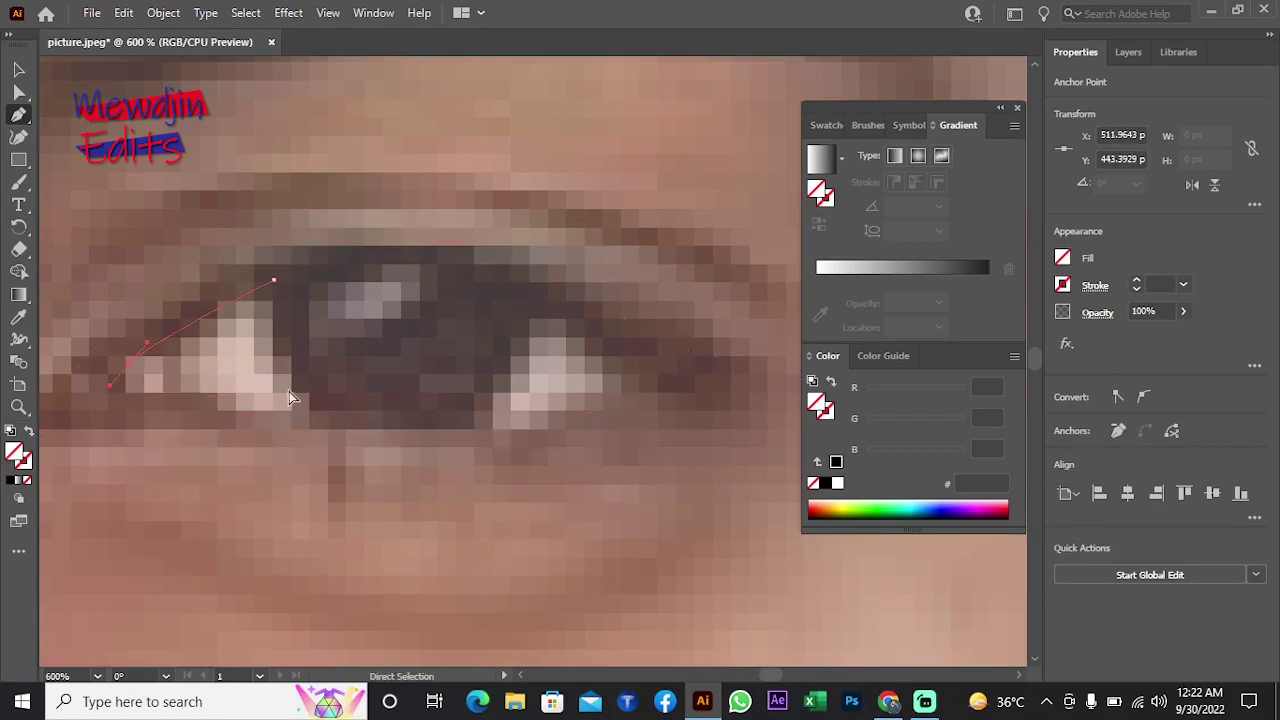
{"action": "left_click_drag", "start_coordinate": [273, 281], "coordinate": [337, 264]}
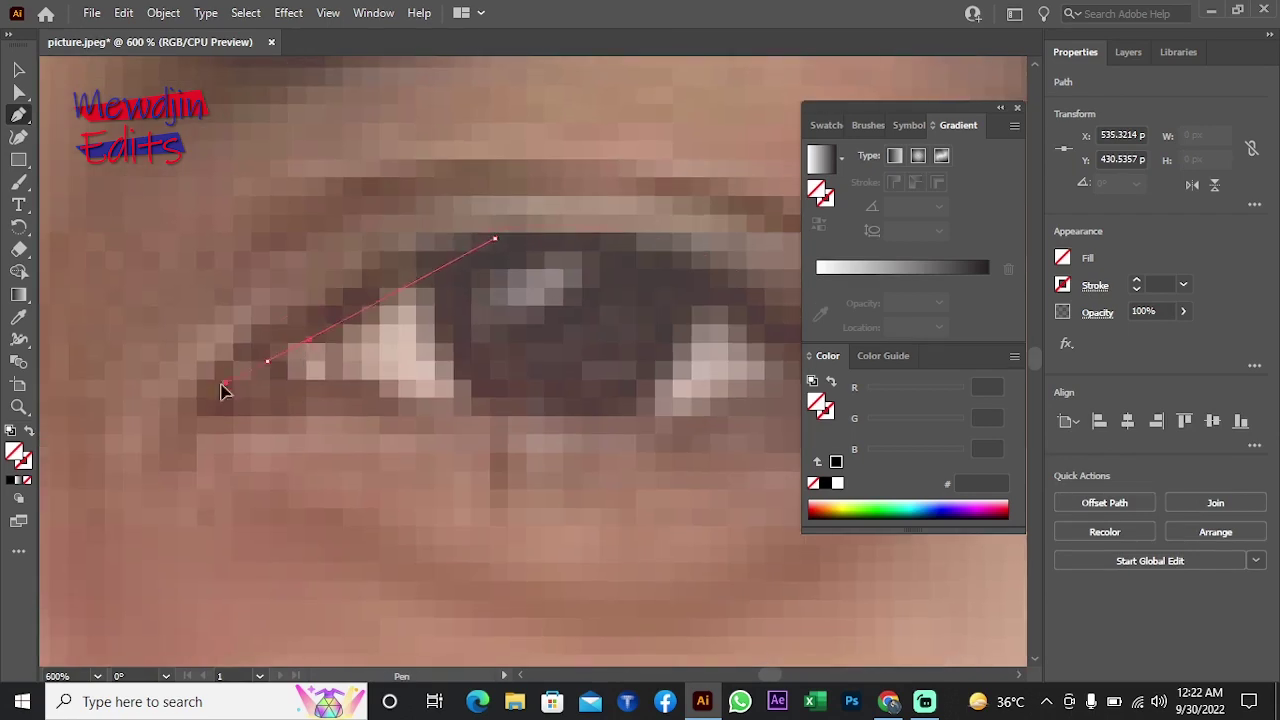
{"action": "key", "text": "ctrl+z"}
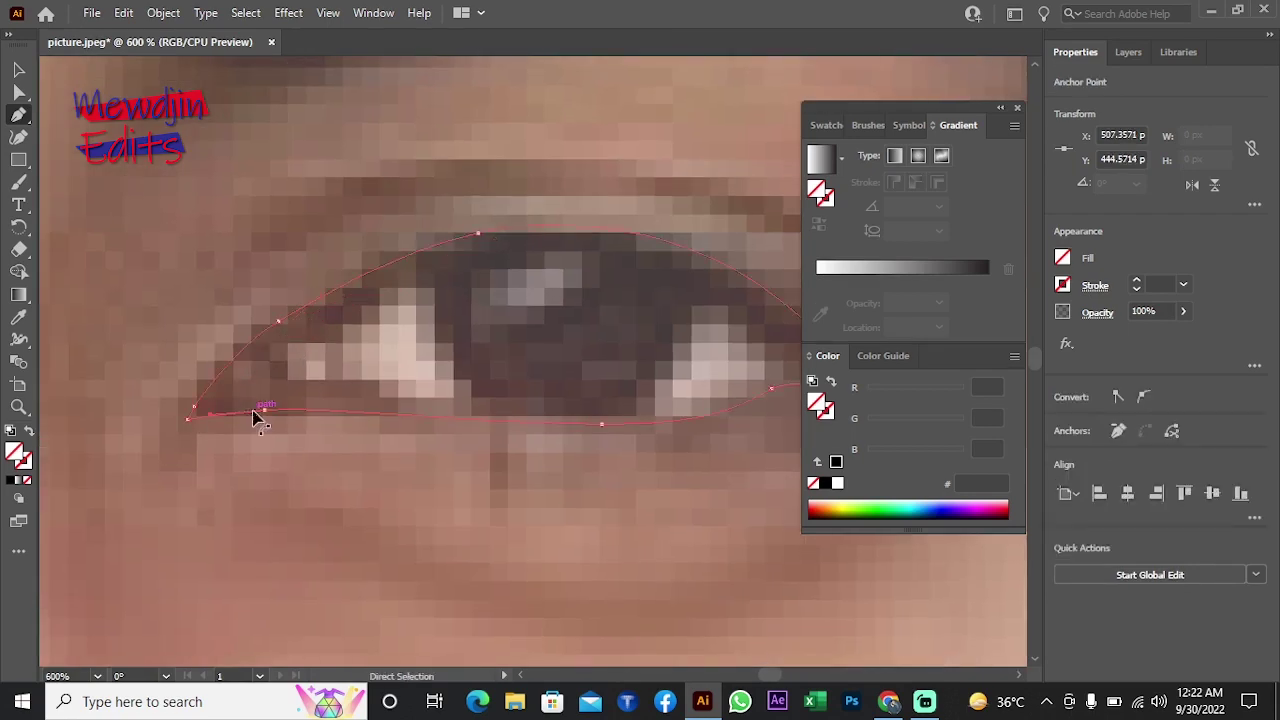
Step: Give the eye outline a thin black stroke with no fill and draw the inner lid path
{"action": "left_click", "coordinate": [257, 418], "text": "ctrl"}
{"action": "left_click", "coordinate": [8, 480]}
{"action": "left_click", "coordinate": [29, 430]}
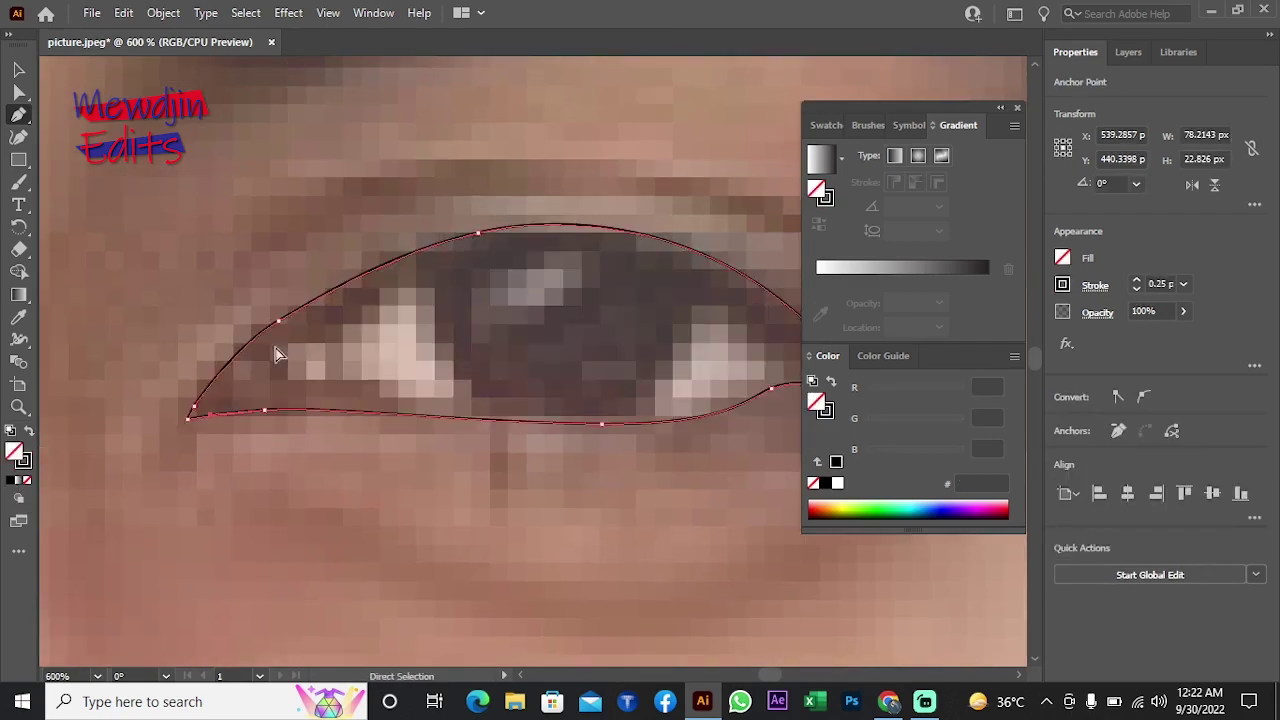
{"action": "left_click_drag", "start_coordinate": [210, 400], "coordinate": [213, 404]}
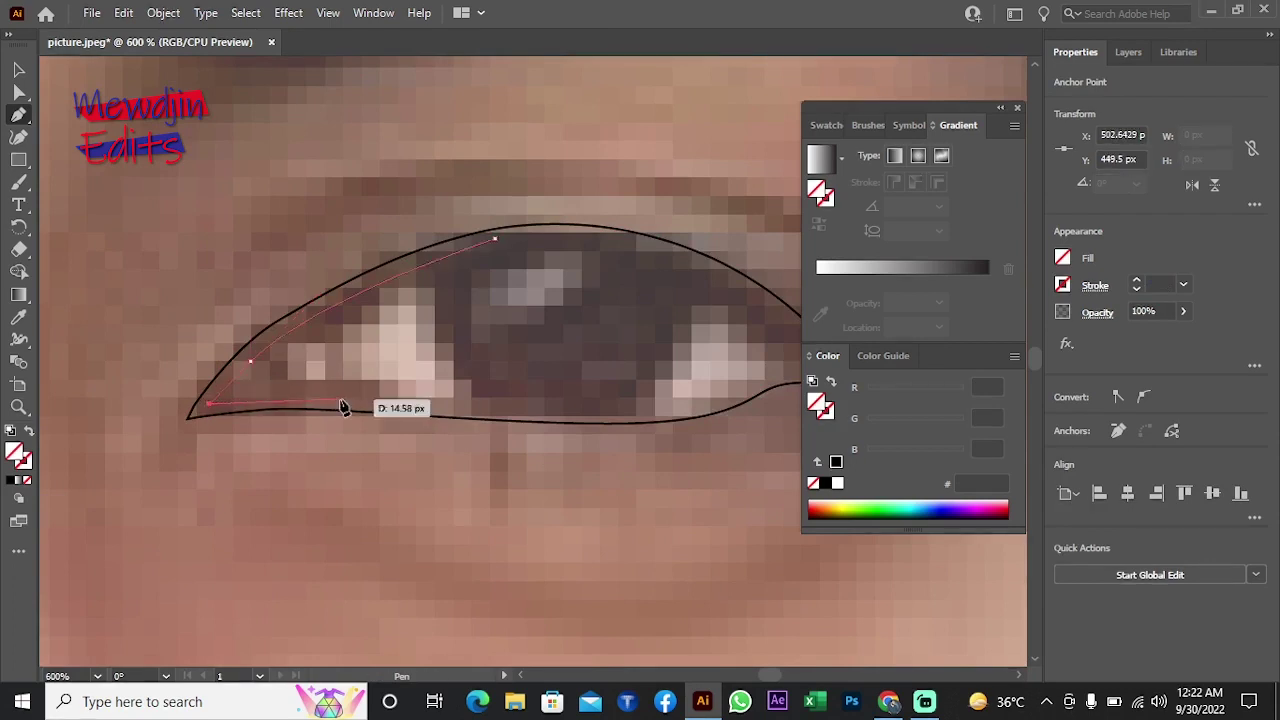
{"action": "left_click_drag", "start_coordinate": [340, 407], "coordinate": [400, 420]}
{"action": "scroll", "coordinate": [400, 420], "scroll_direction": "right", "scroll_amount": 2}
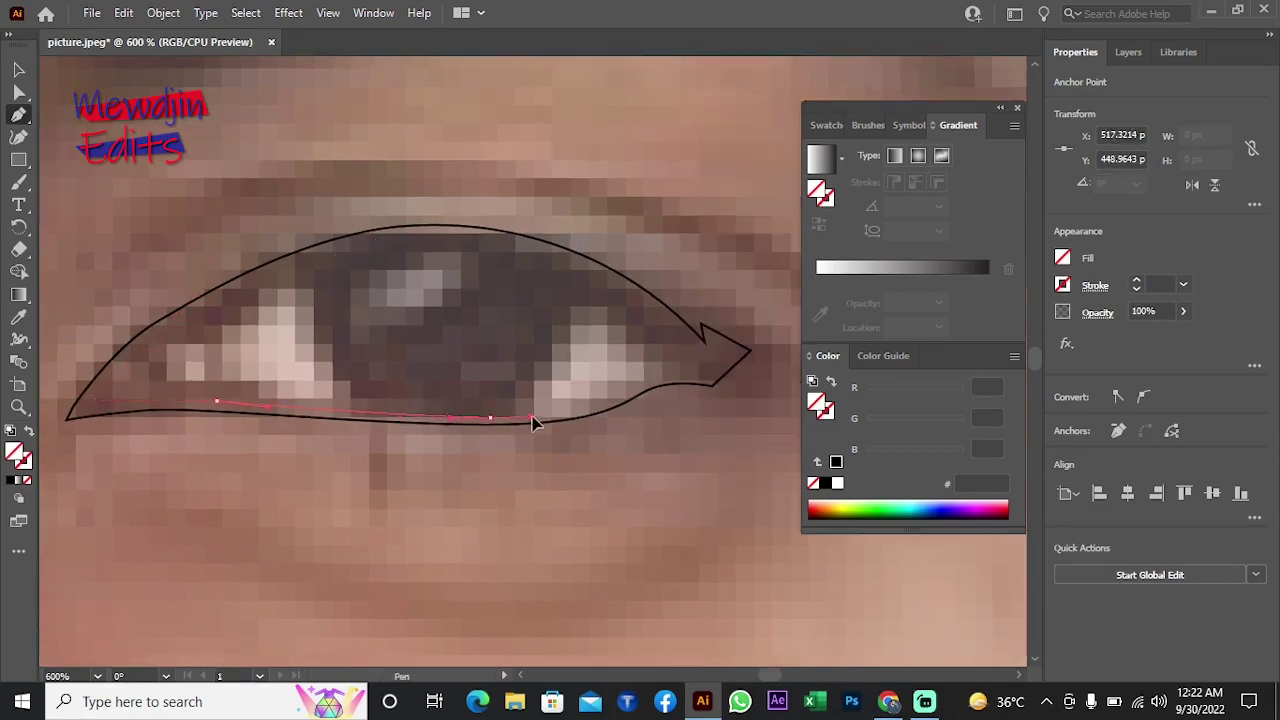
{"action": "left_click_drag", "start_coordinate": [533, 422], "coordinate": [471, 423]}
{"action": "scroll", "coordinate": [471, 423], "scroll_direction": "right", "scroll_amount": 3}
{"action": "mouse_move", "coordinate": [528, 366]}
{"action": "left_mouse_down"}
{"action": "mouse_move", "coordinate": [480, 410]}
{"action": "mouse_move", "coordinate": [449, 360]}
{"action": "left_mouse_up"}
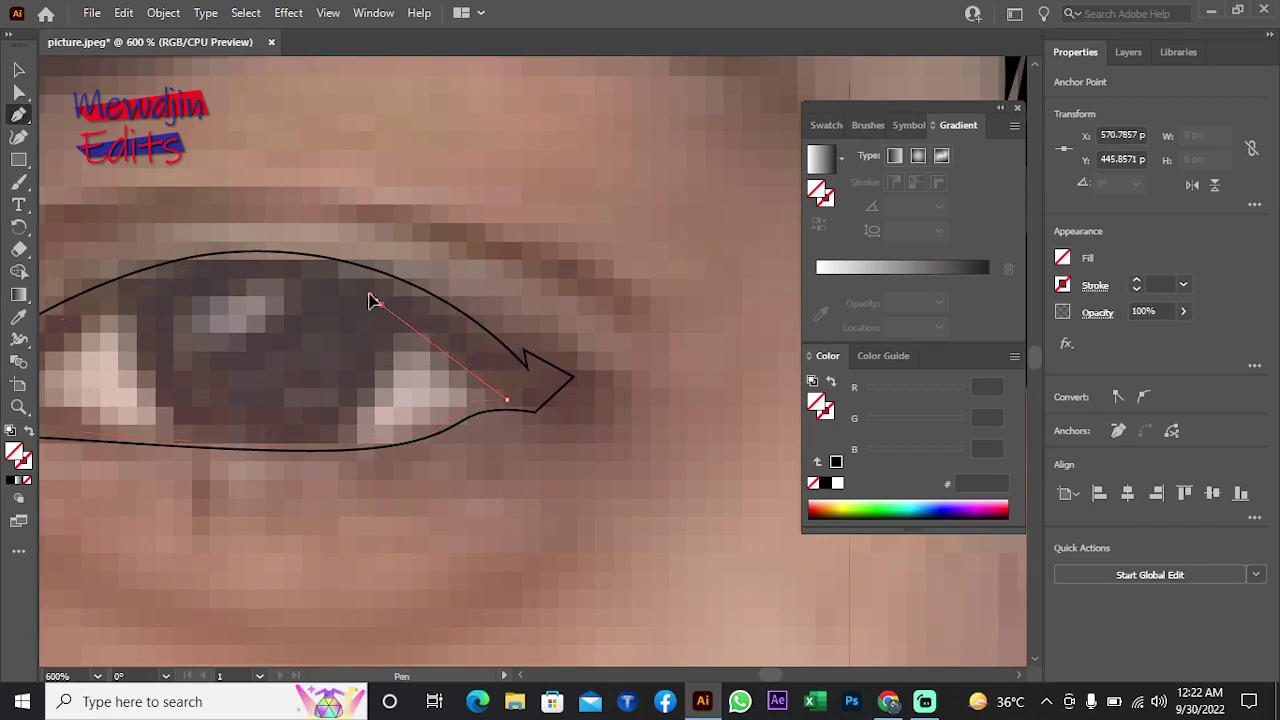
{"action": "left_click_drag", "start_coordinate": [277, 264], "coordinate": [307, 289]}
{"action": "scroll", "coordinate": [307, 289], "scroll_direction": "left", "scroll_amount": 2}
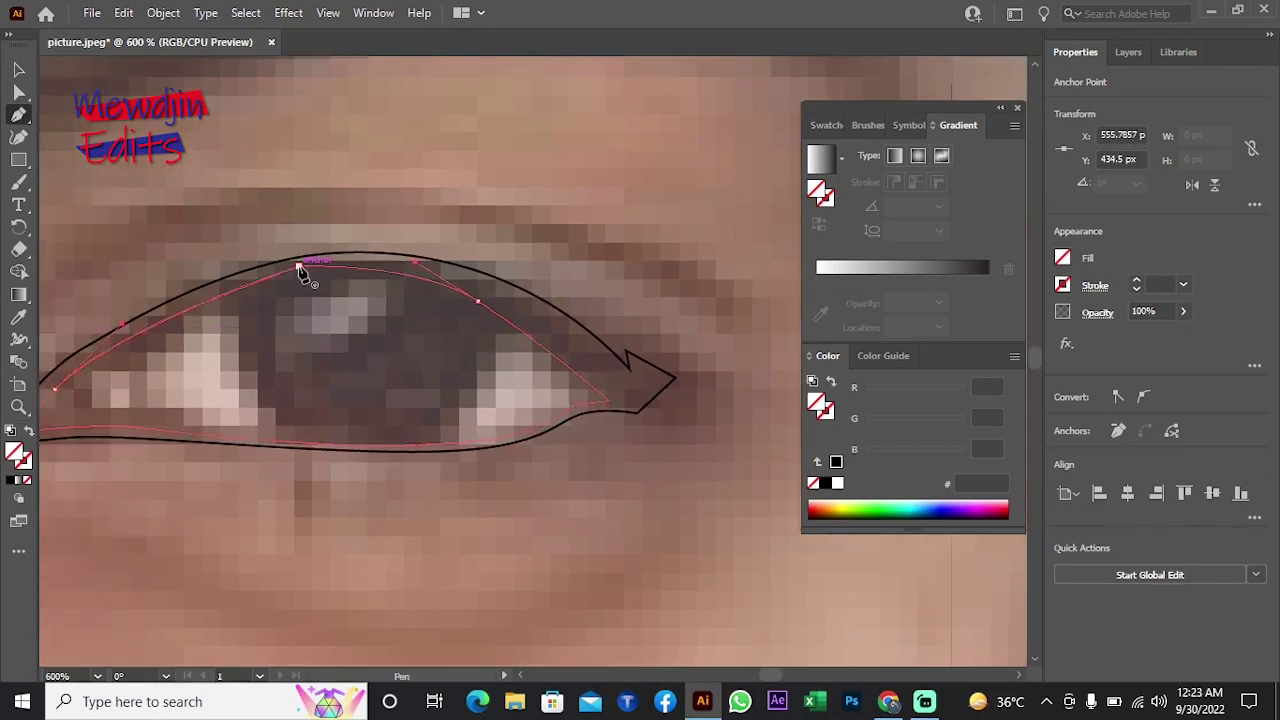
Step: Round the inner path's corners to about 30 px, combine both eye paths, and fill black
{"action": "key", "text": "a"}
{"action": "left_click_drag", "start_coordinate": [306, 316], "coordinate": [350, 485]}
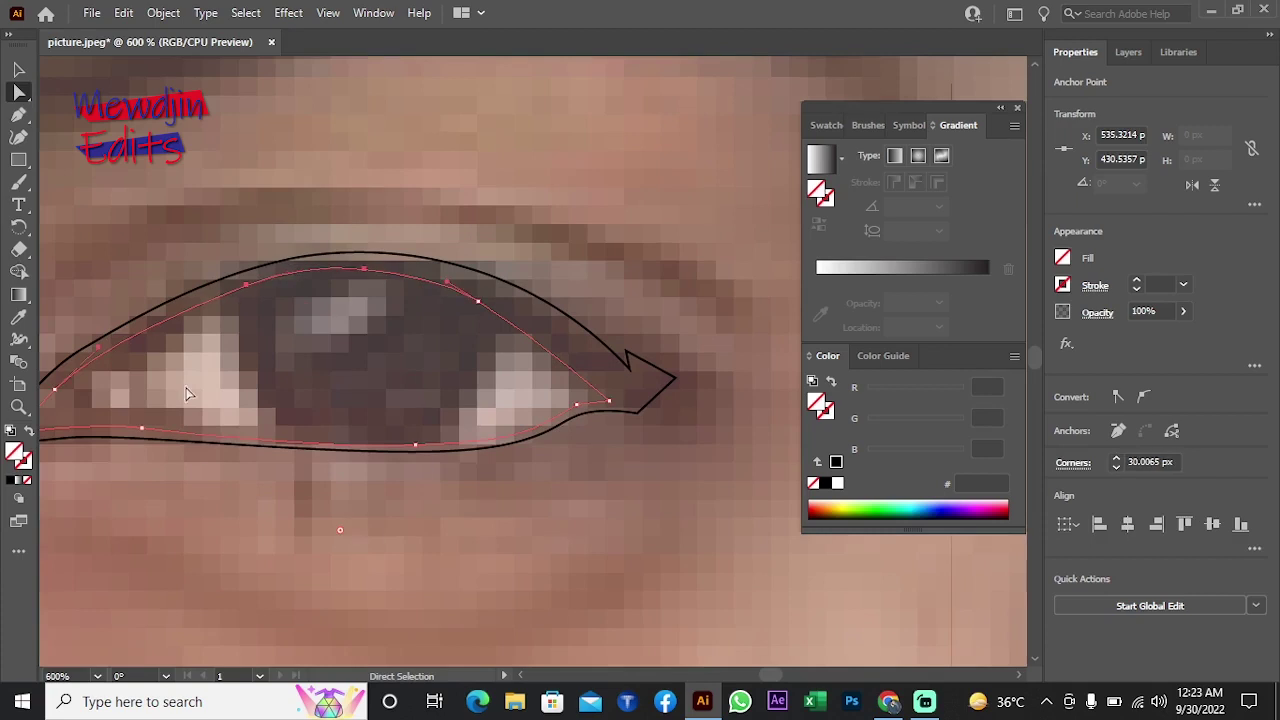
{"action": "key", "text": "v"}
{"action": "left_click_drag", "start_coordinate": [555, 335], "coordinate": [526, 246]}
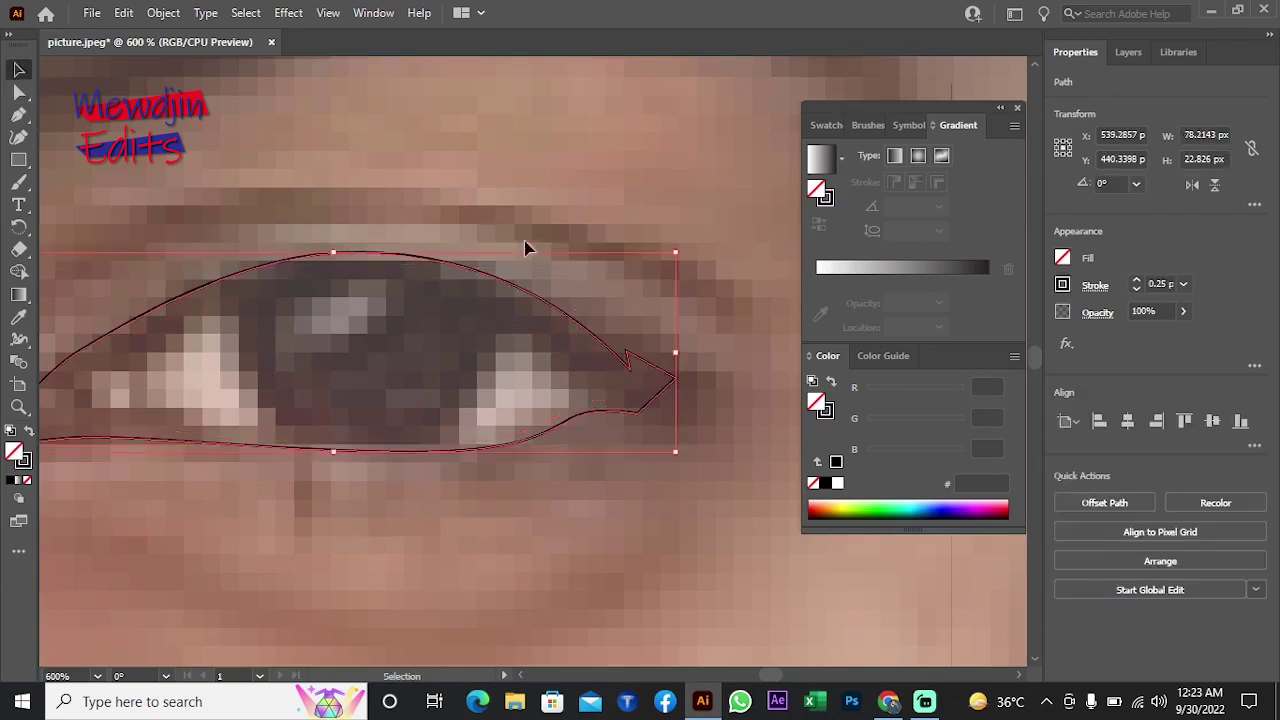
{"action": "key", "text": "shift+m"}
{"action": "left_click", "coordinate": [366, 354], "text": "alt"}
{"action": "key", "text": "v"}
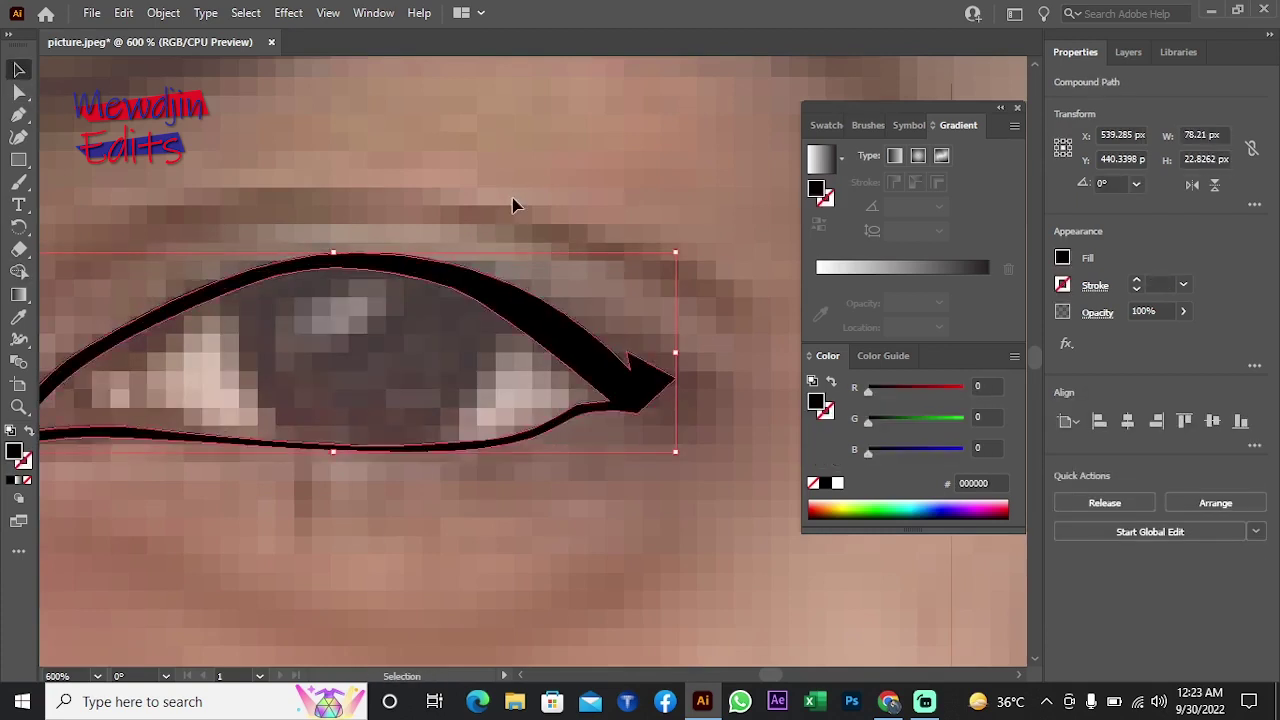
{"action": "key", "text": "ctrl+shift+a"}
{"action": "key", "text": "z"}
{"action": "left_click", "coordinate": [570, 425], "text": "alt"}
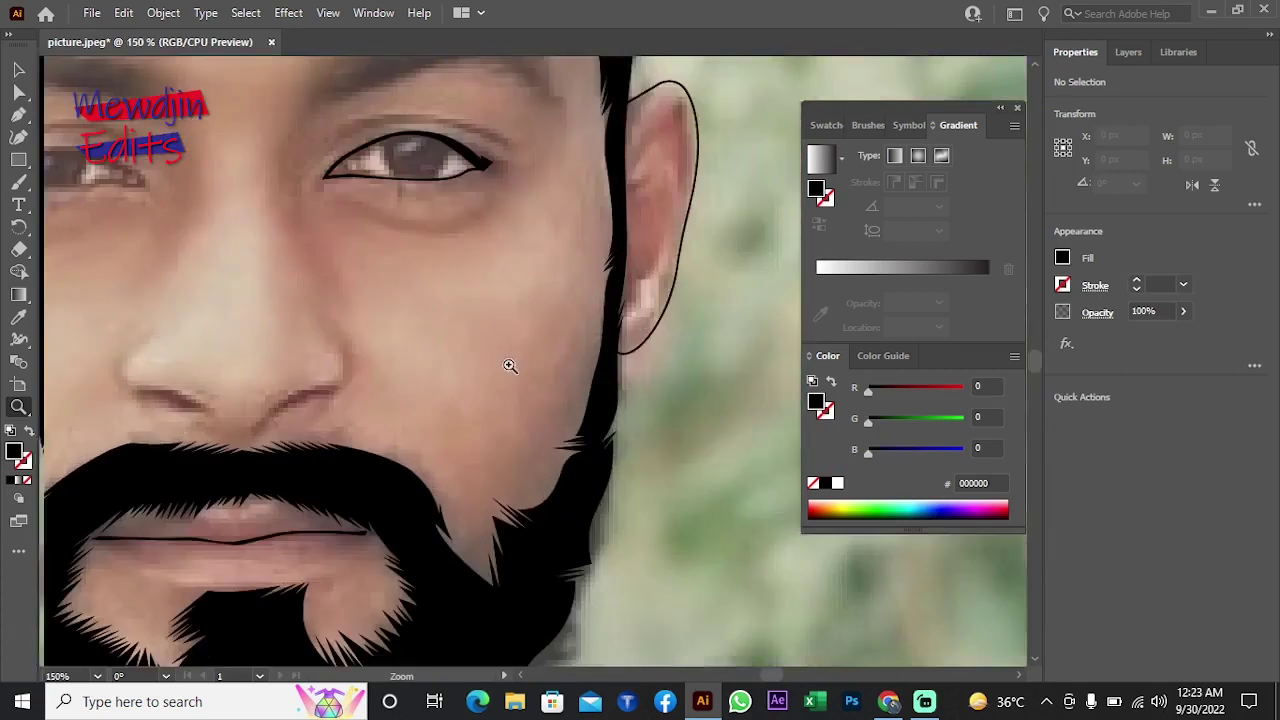
Step: Zoom in closely and draw a small curved shape at the eye's inner corner
{"action": "left_click_drag", "start_coordinate": [509, 363], "coordinate": [494, 370]}
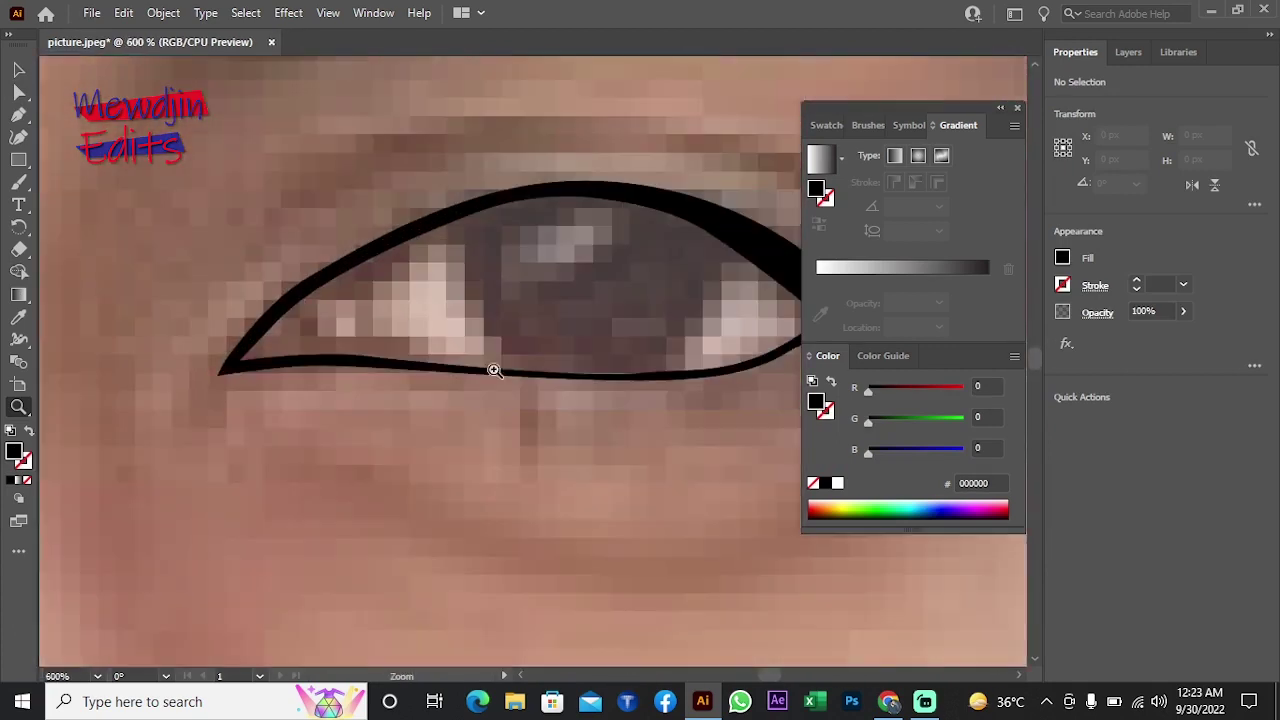
{"action": "left_click", "coordinate": [382, 253]}
{"action": "left_click_drag", "start_coordinate": [414, 374], "coordinate": [394, 400]}
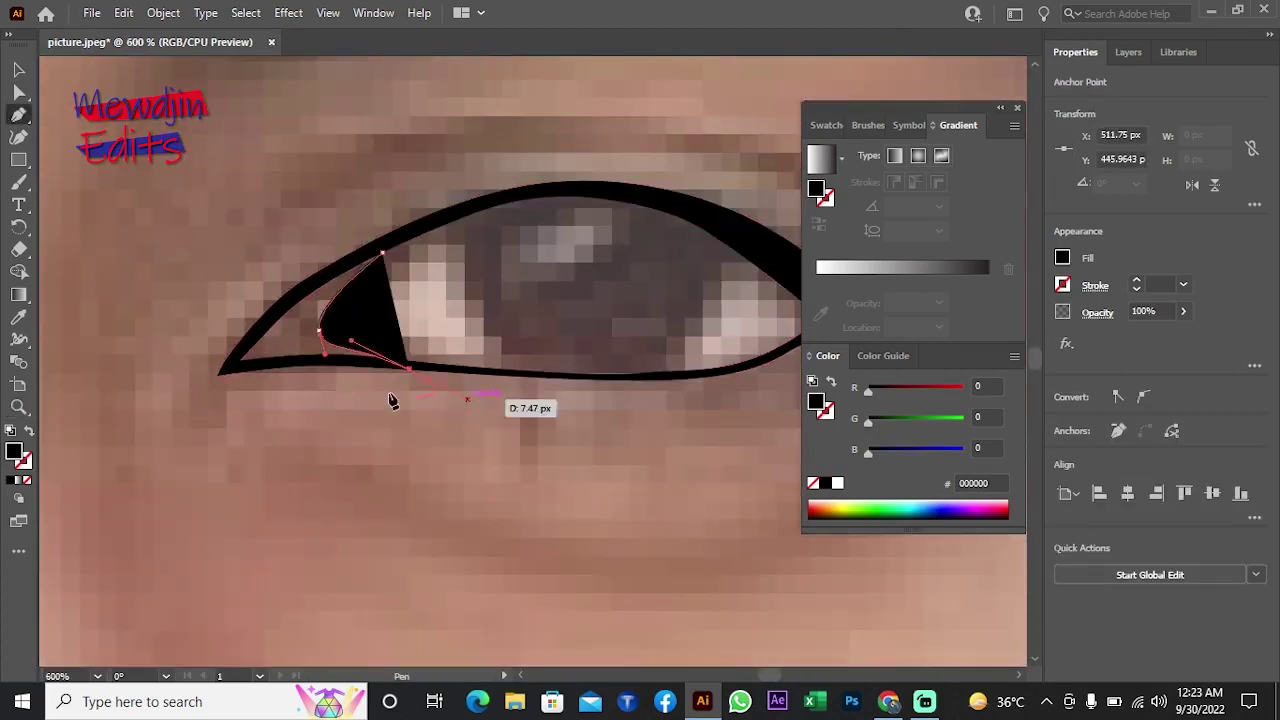
{"action": "key", "text": "z"}
{"action": "left_click", "coordinate": [371, 271]}
{"action": "scroll", "coordinate": [350, 480], "scroll_direction": "down", "scroll_amount": 3}
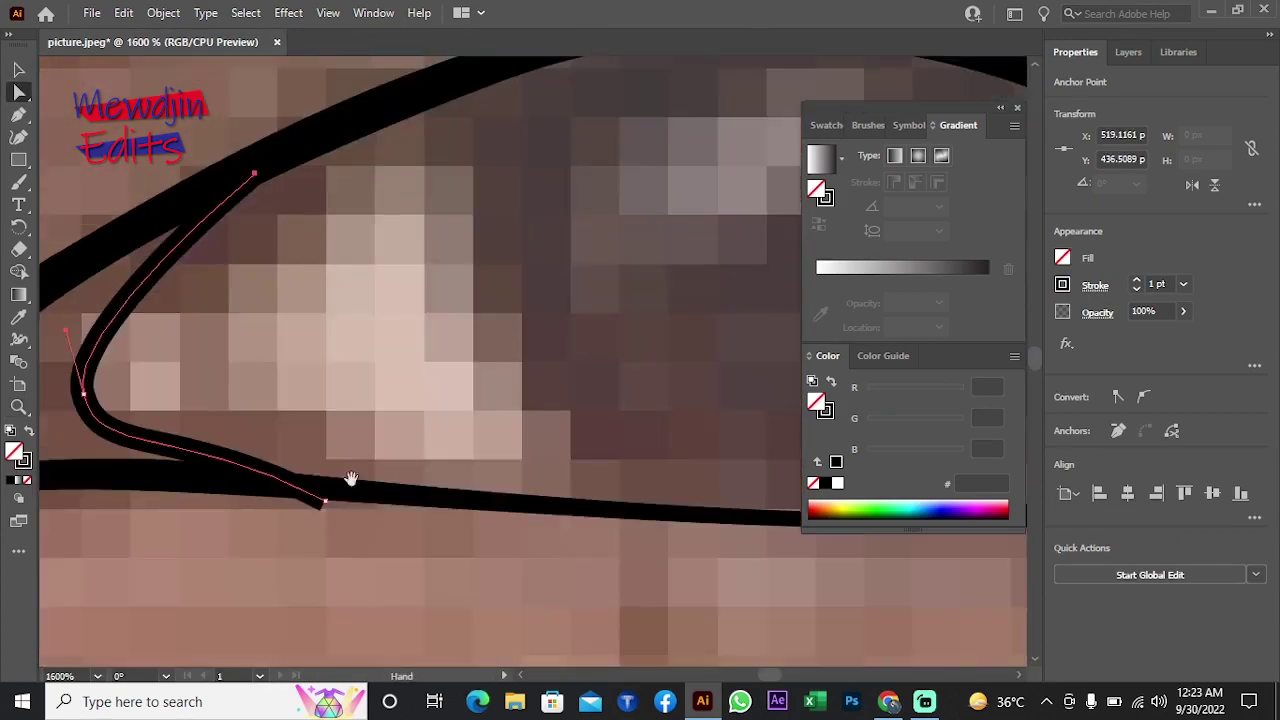
Step: Check the inner-corner path, deselect it, and reframe the view on the eye
{"action": "key", "text": "v"}
{"action": "left_click", "coordinate": [420, 463]}
{"action": "key", "text": "ctrl+minus"}
{"action": "key", "text": "ctrl+minus"}
{"action": "key", "text": "ctrl+minus"}
{"action": "key", "text": "ctrl+plus"}
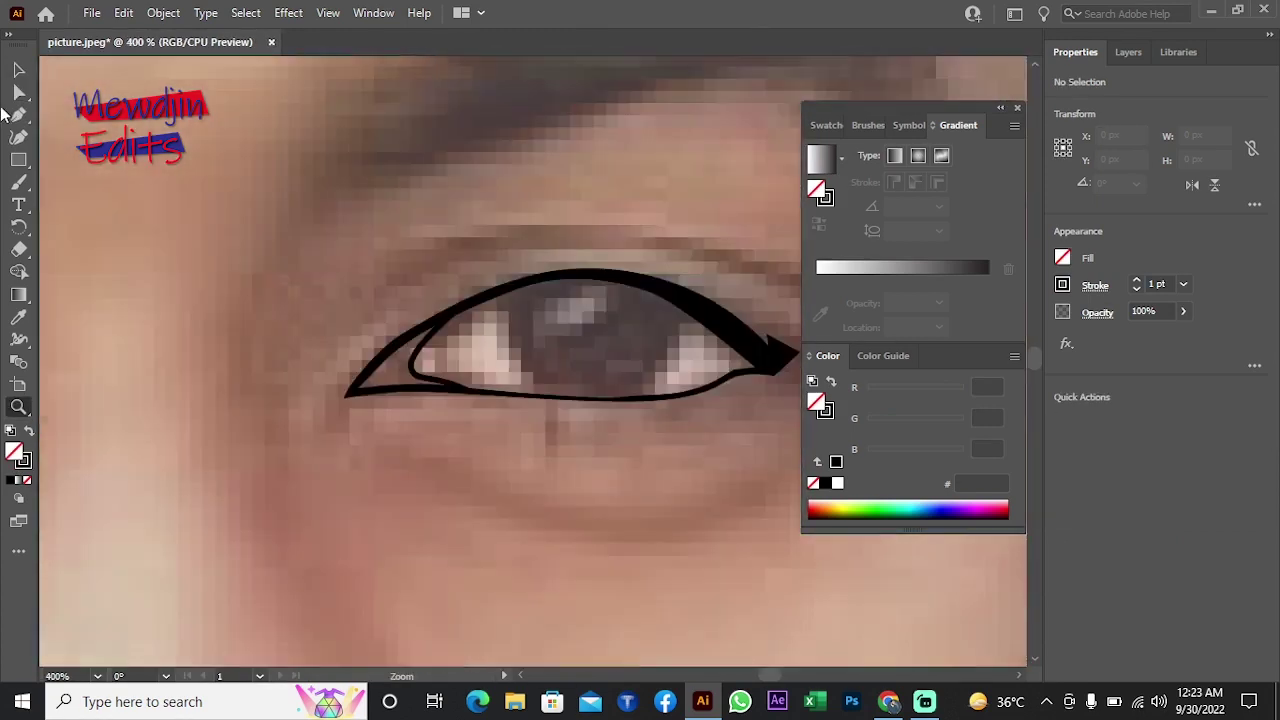
{"action": "left_click", "coordinate": [418, 367]}
{"action": "left_click", "coordinate": [673, 503]}
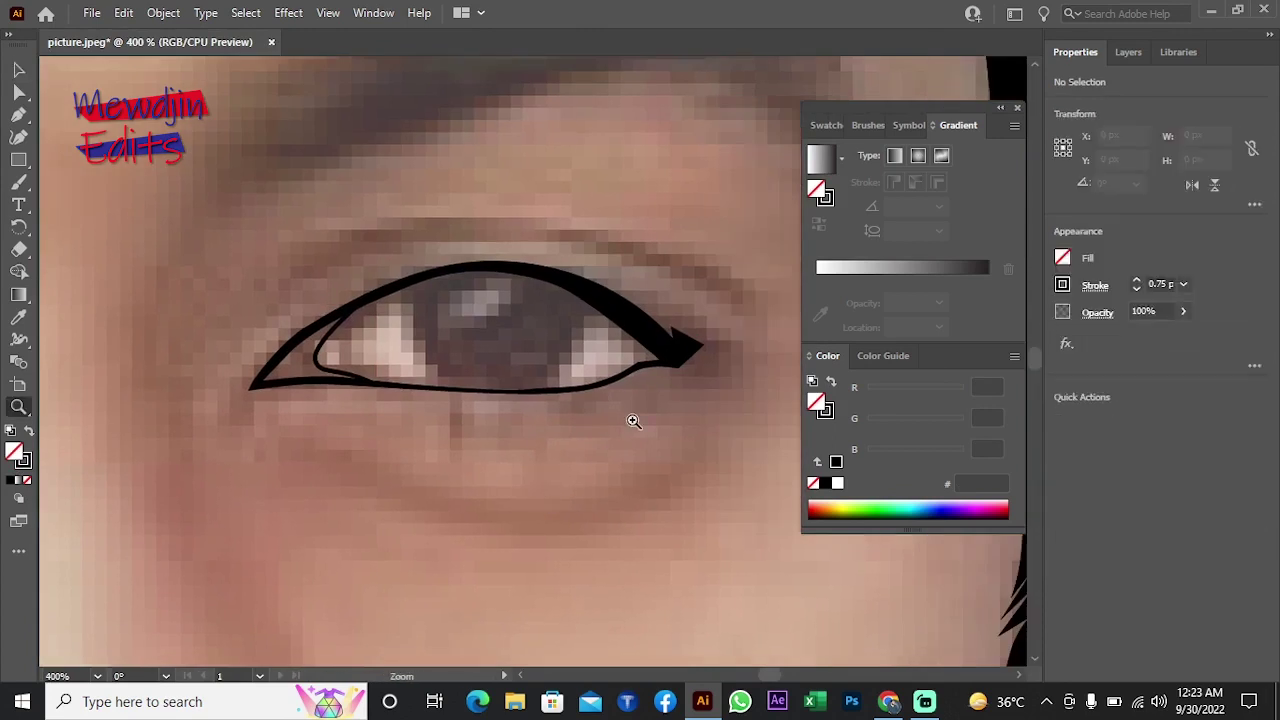
{"action": "key", "text": "z"}
{"action": "left_click", "coordinate": [610, 330]}
Step: Trace a closed iris outline between the upper and lower lids with the Pen tool
{"action": "left_click", "coordinate": [212, 256]}
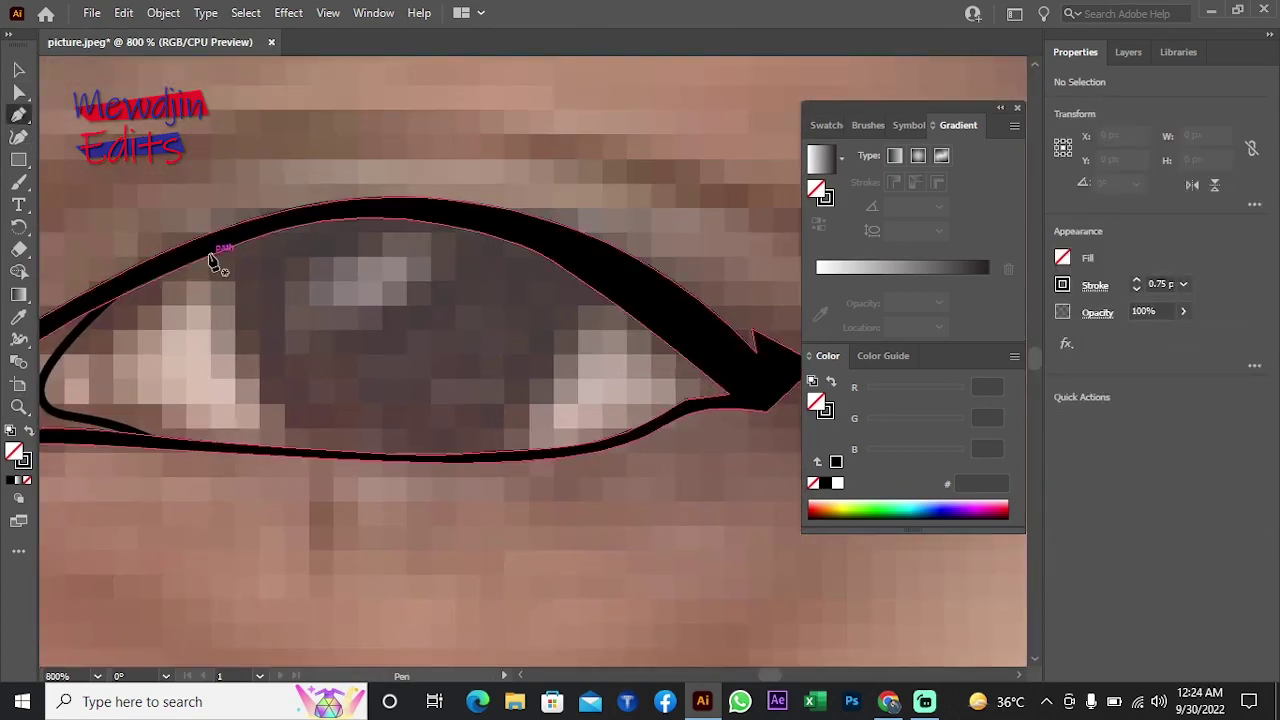
{"action": "left_click_drag", "start_coordinate": [307, 450], "coordinate": [388, 525]}
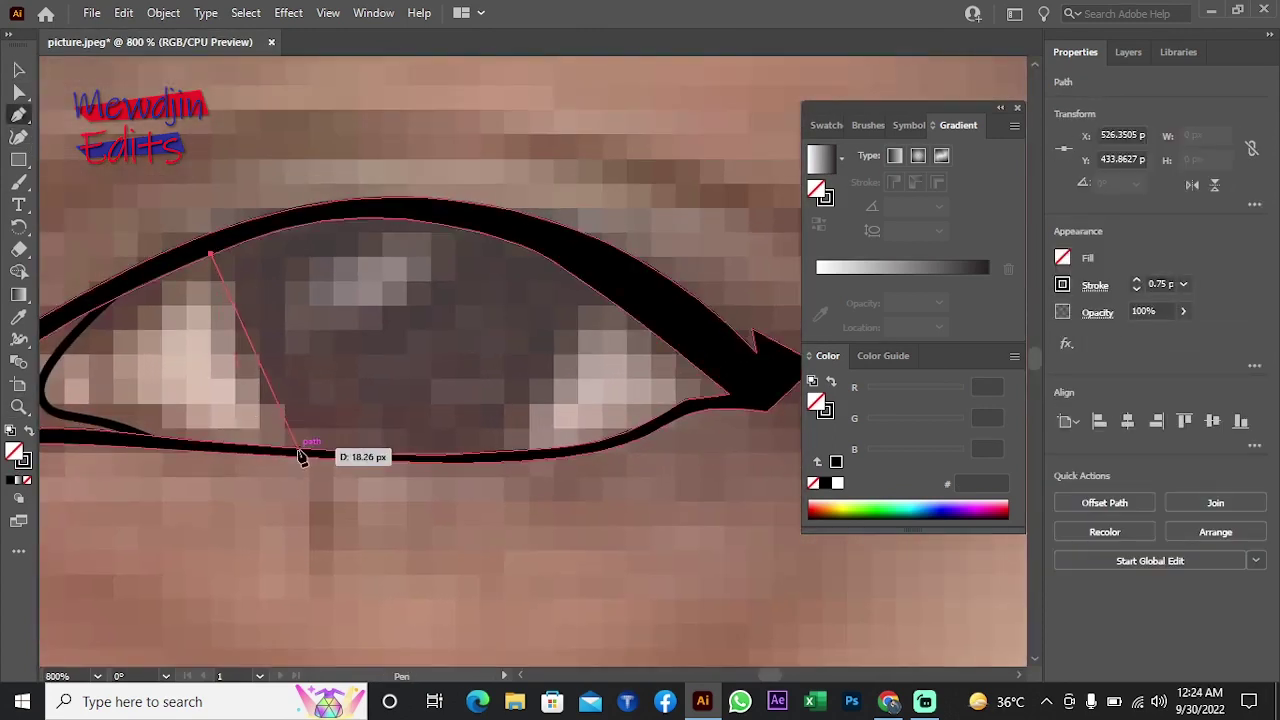
{"action": "mouse_move", "coordinate": [507, 451]}
{"action": "left_mouse_down"}
{"action": "mouse_move", "coordinate": [597, 441]}
{"action": "mouse_move", "coordinate": [609, 297]}
{"action": "left_mouse_up"}
{"action": "left_click", "coordinate": [507, 451]}
{"action": "left_click", "coordinate": [609, 298]}
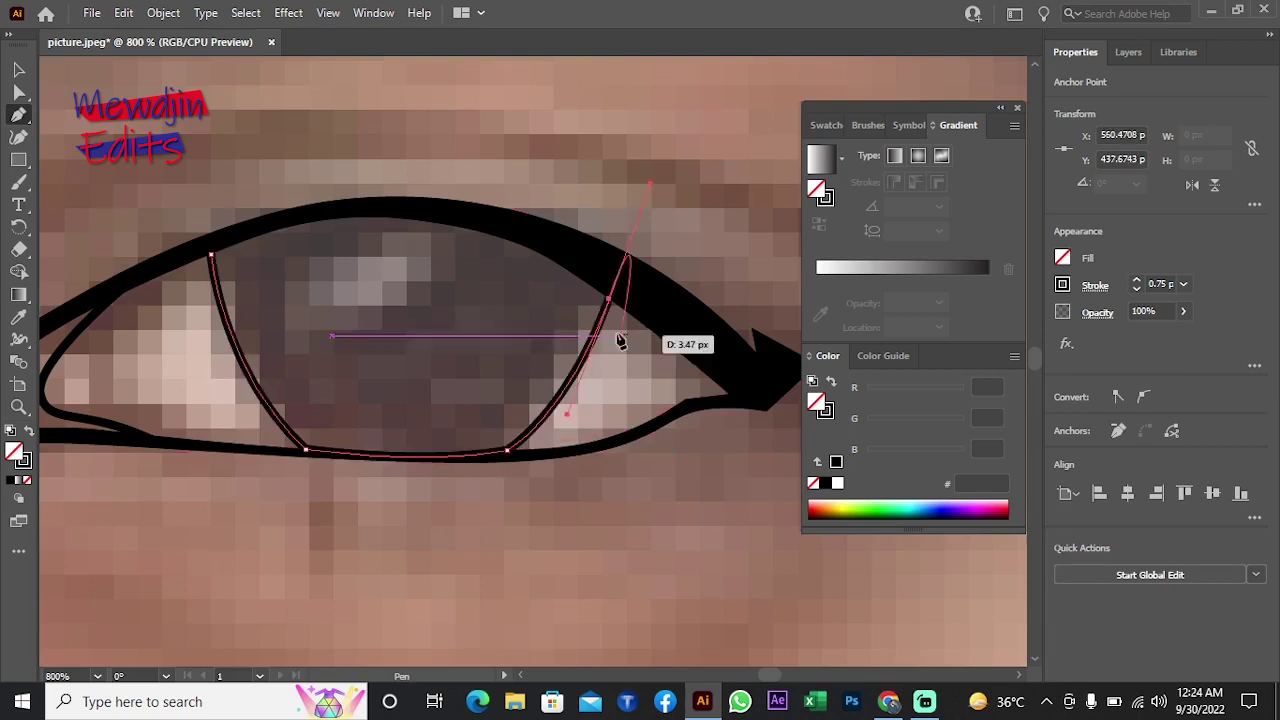
{"action": "left_click", "coordinate": [557, 243]}
{"action": "left_click", "coordinate": [409, 206]}
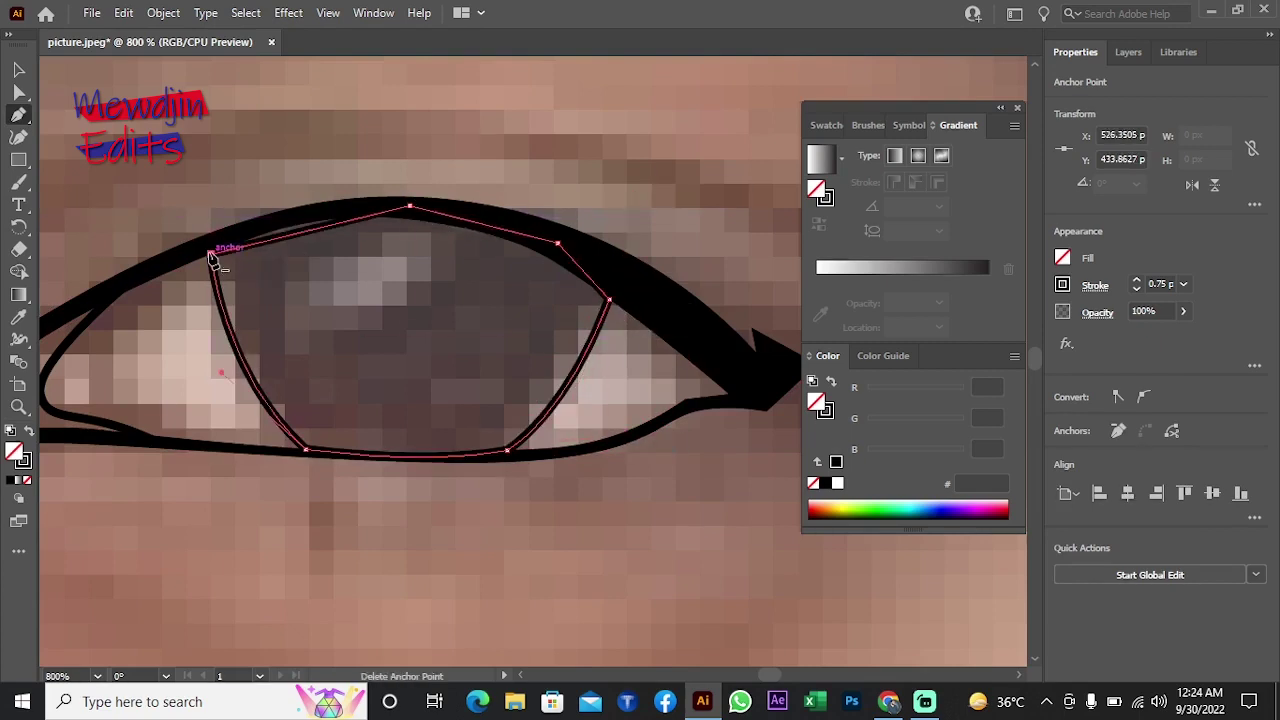
{"action": "mouse_move", "coordinate": [210, 256]}
{"action": "left_mouse_down"}
{"action": "mouse_move", "coordinate": [225, 272]}
{"action": "mouse_move", "coordinate": [200, 257]}
{"action": "left_mouse_up"}
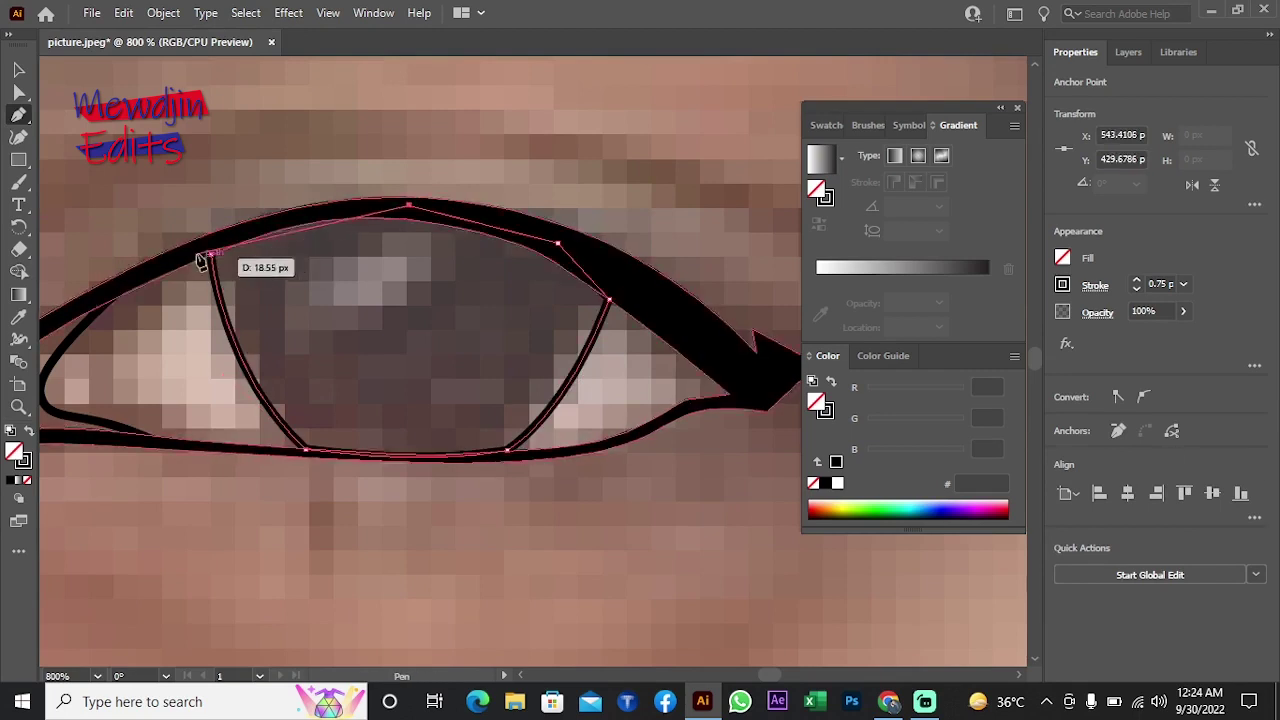
Step: Fill the iris shape solid black and deselect it
{"action": "key", "text": "i"}
{"action": "left_click", "coordinate": [119, 287]}
{"action": "left_click", "coordinate": [121, 283]}
{"action": "key", "text": "v"}
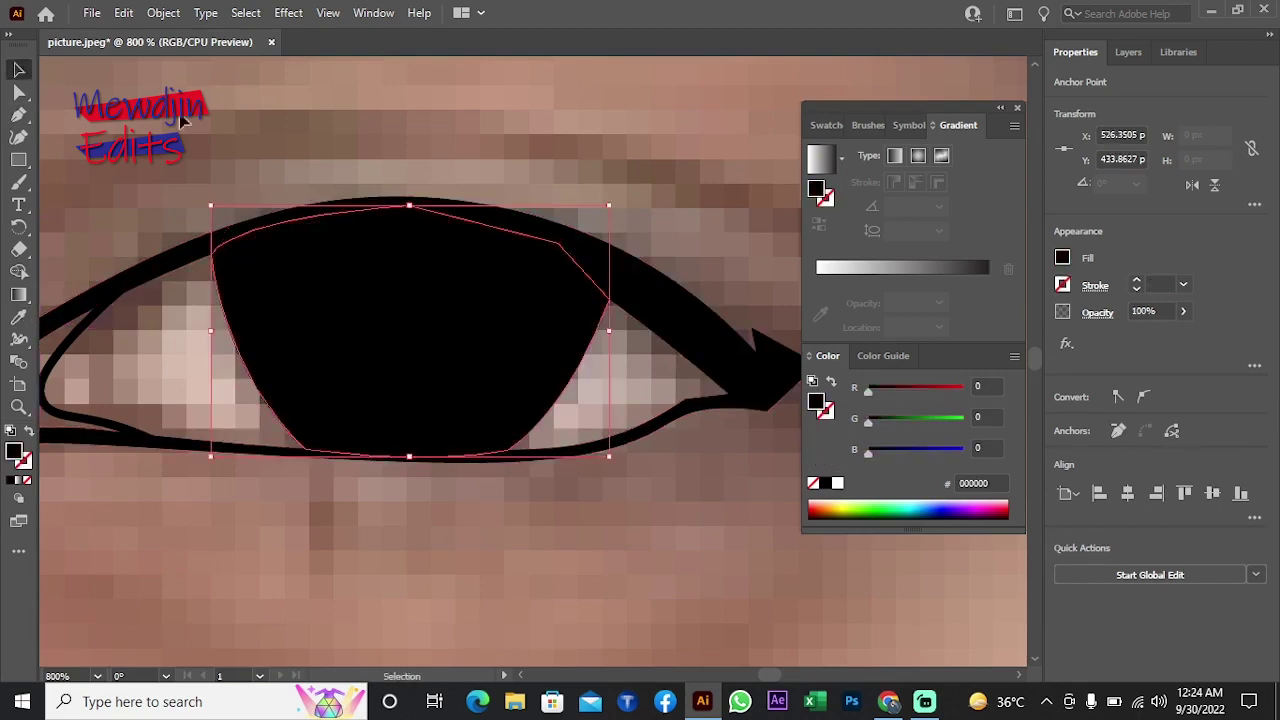
{"action": "left_click", "coordinate": [207, 121]}
Step: Toggle the photo layer off and on to check the artwork, then zoom on the eye
{"action": "key", "text": "ctrl+0"}
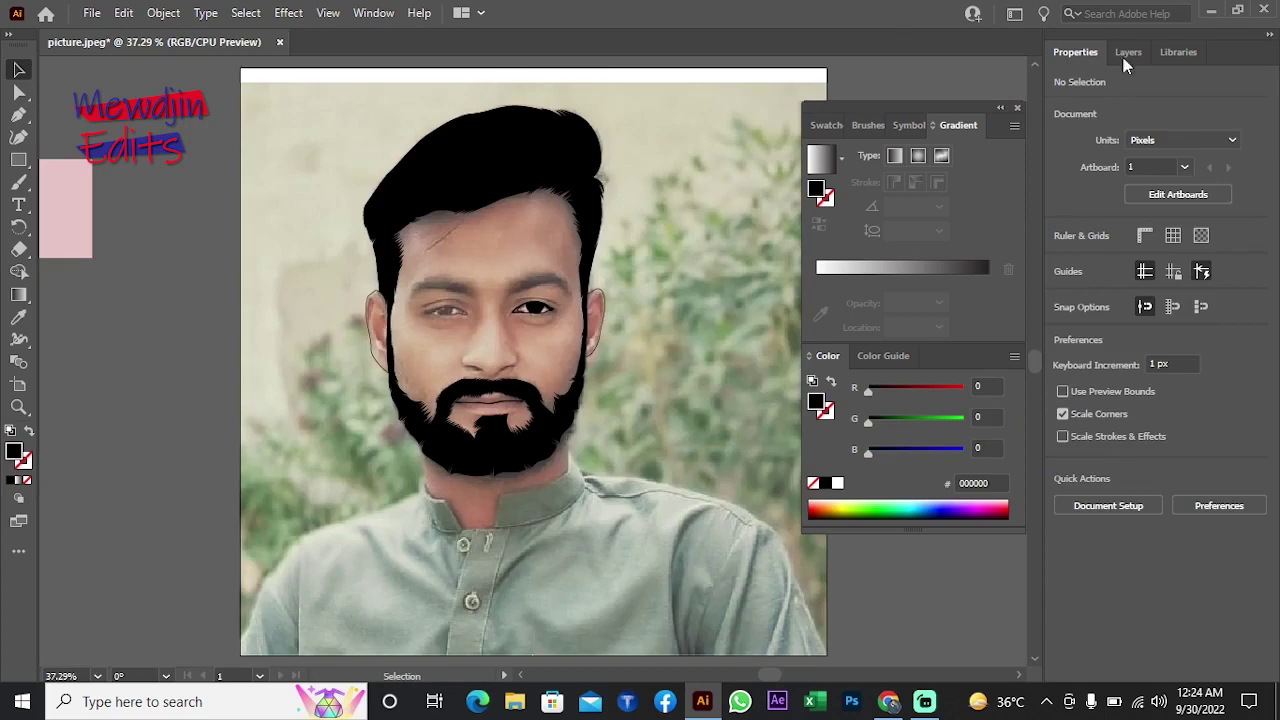
{"action": "left_click", "coordinate": [1128, 52]}
{"action": "left_click", "coordinate": [1059, 101]}
{"action": "left_click", "coordinate": [1059, 101]}
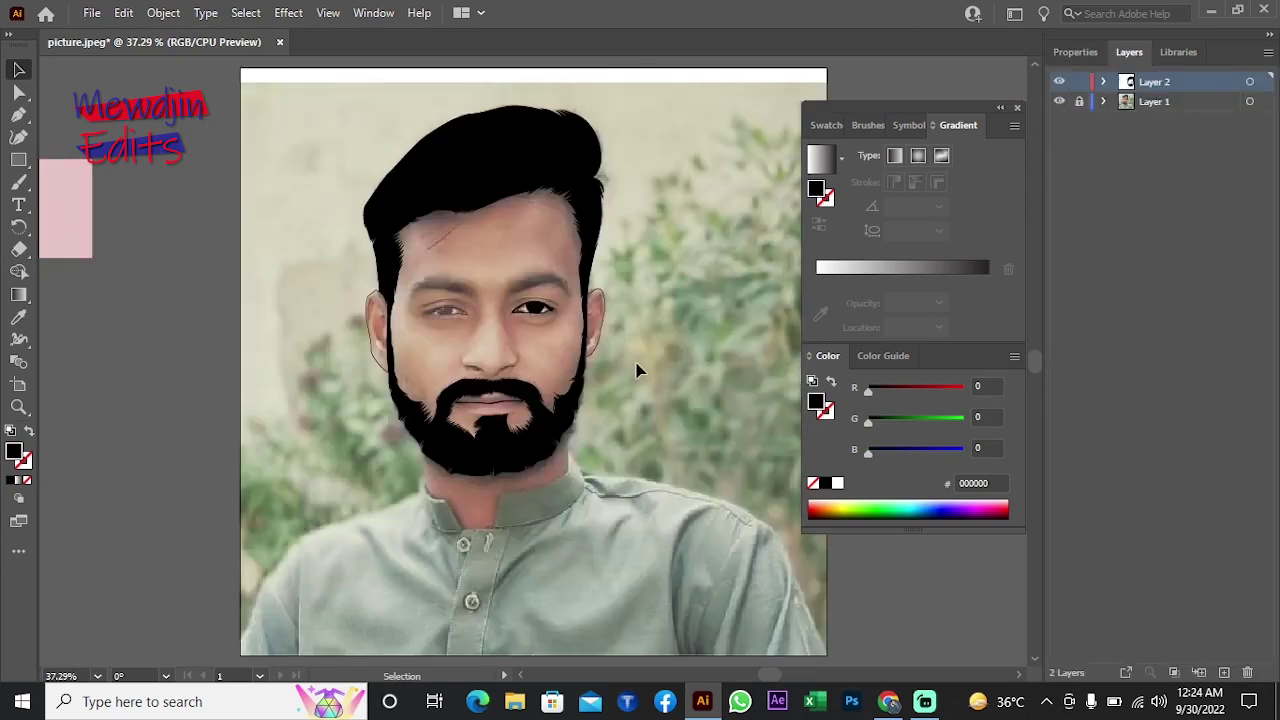
{"action": "key", "text": "z"}
{"action": "left_click_drag", "start_coordinate": [423, 329], "coordinate": [586, 451]}
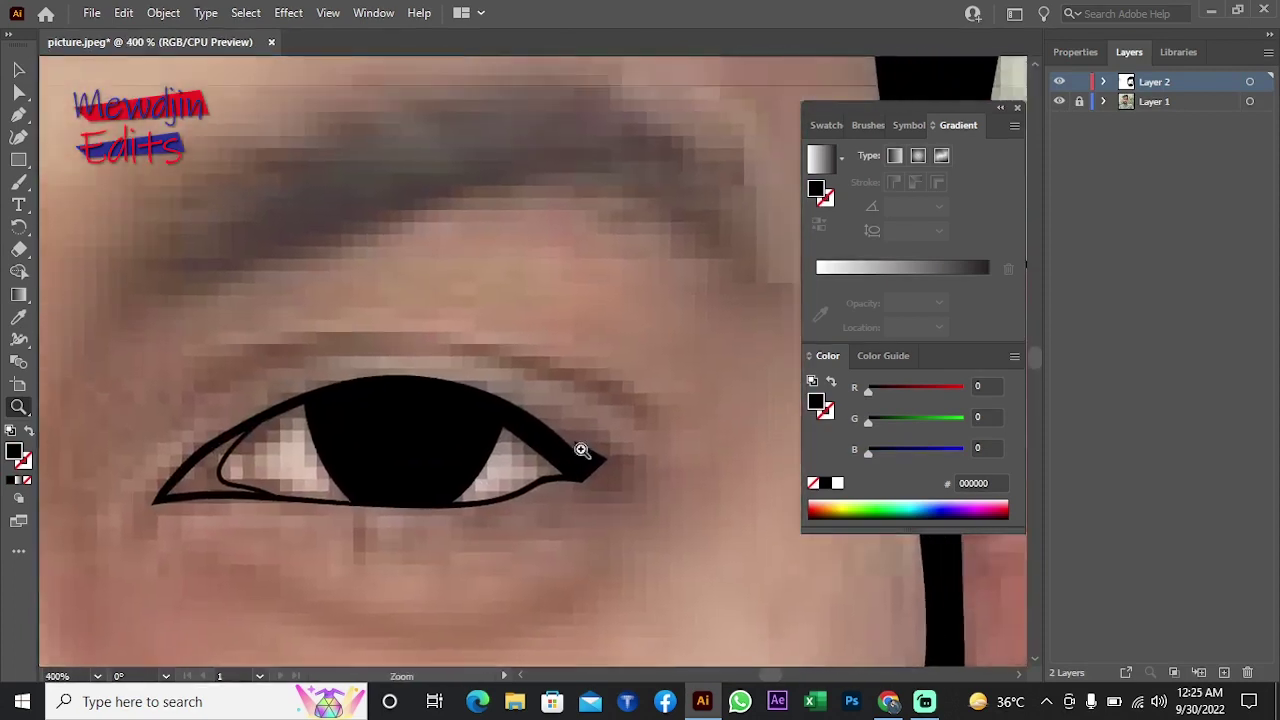
Step: Draw a thin arc-shaped eyelid crease above the eye
{"action": "key", "text": "p"}
{"action": "left_click_drag", "start_coordinate": [364, 302], "coordinate": [585, 310]}
{"action": "mouse_move", "coordinate": [727, 405]}
{"action": "left_mouse_down"}
{"action": "mouse_move", "coordinate": [200, 277]}
{"action": "mouse_move", "coordinate": [51, 400]}
{"action": "left_mouse_up"}
{"action": "left_click", "coordinate": [371, 331], "text": "ctrl"}
Step: Zoom in closely on the screen-left eye
{"action": "key", "text": "z"}
{"action": "key", "text": "ctrl+minus"}
{"action": "key", "text": "ctrl+minus"}
{"action": "key", "text": "ctrl+minus"}
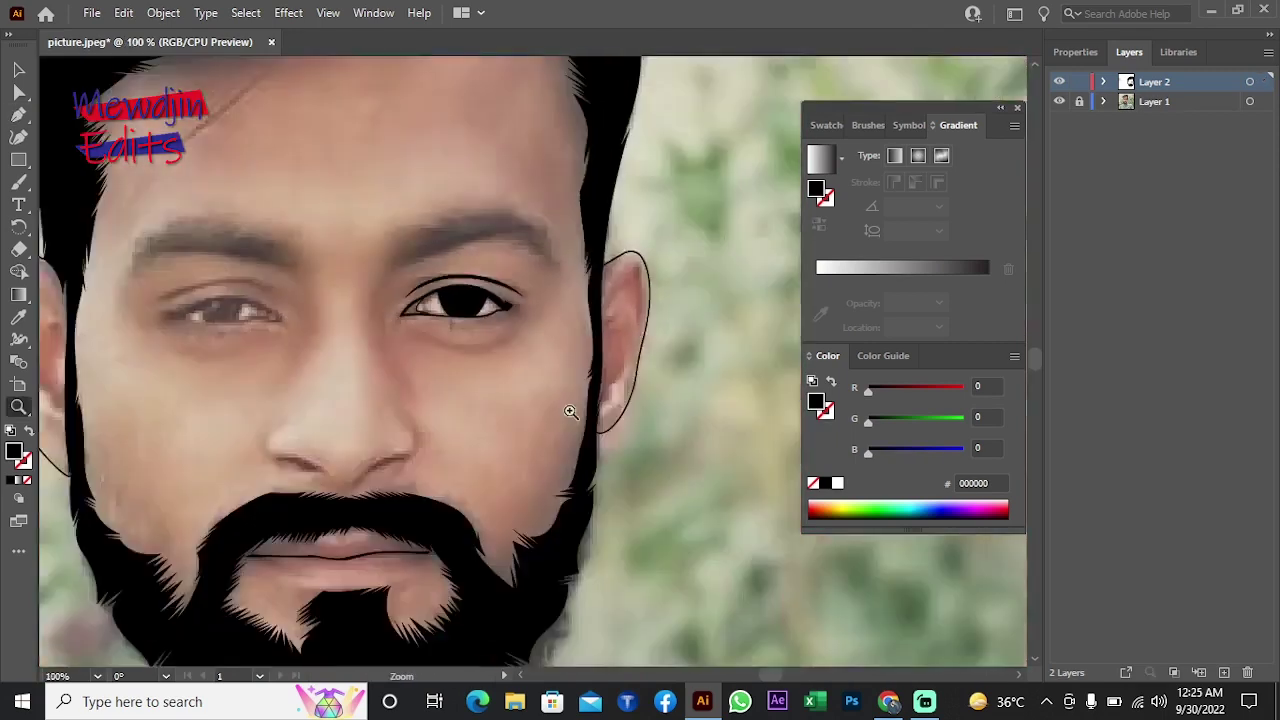
{"action": "left_click", "coordinate": [542, 397]}
{"action": "left_click", "coordinate": [542, 397]}
{"action": "left_click", "coordinate": [611, 343]}
{"action": "left_click", "coordinate": [591, 437]}
{"action": "key", "text": "p"}
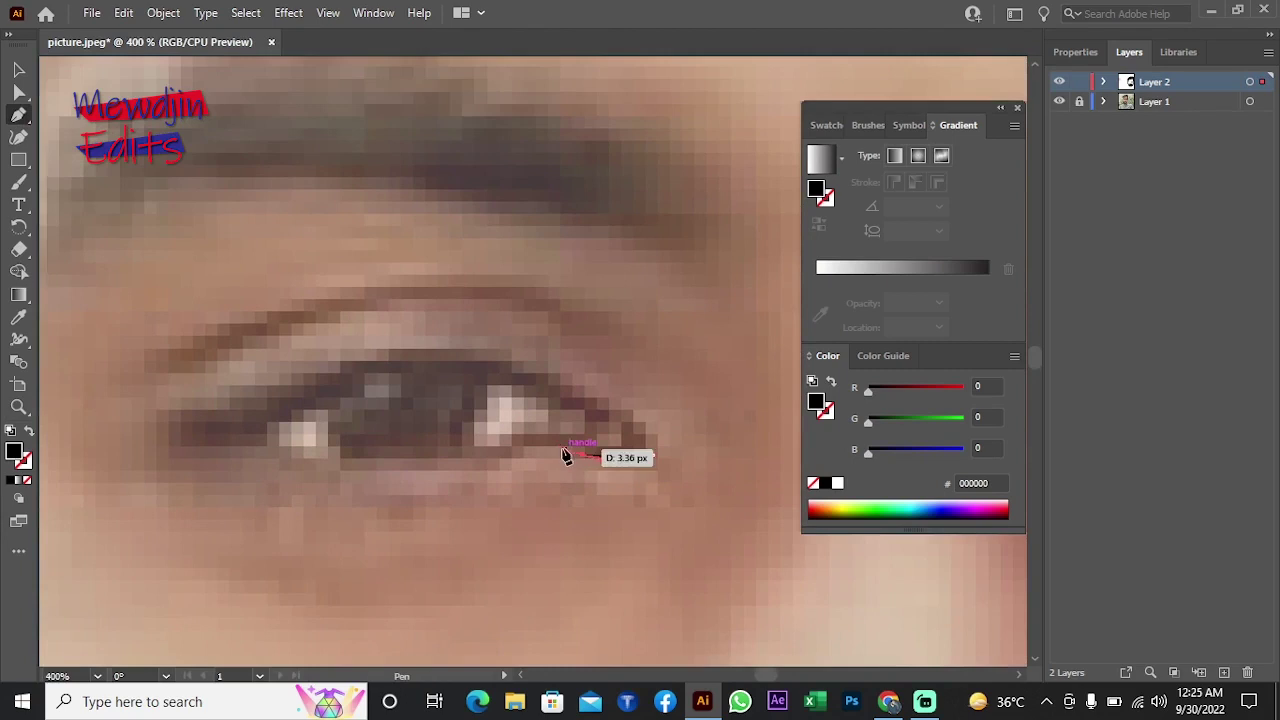
Step: With fill set to None, trace the lower lid outline of the screen-left eye
{"action": "key", "text": "slash"}
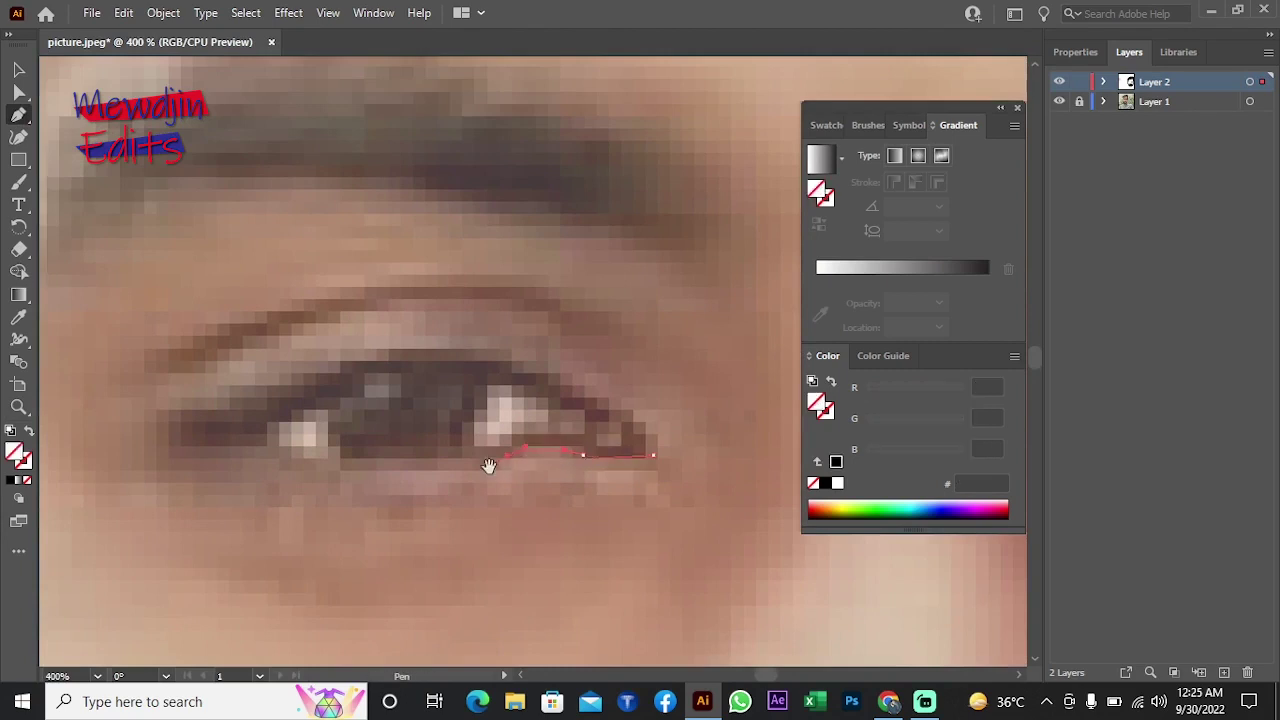
{"action": "left_click_drag", "start_coordinate": [488, 465], "coordinate": [718, 485]}
{"action": "left_click", "coordinate": [585, 492]}
{"action": "left_click", "coordinate": [522, 479]}
{"action": "left_click", "coordinate": [458, 465]}
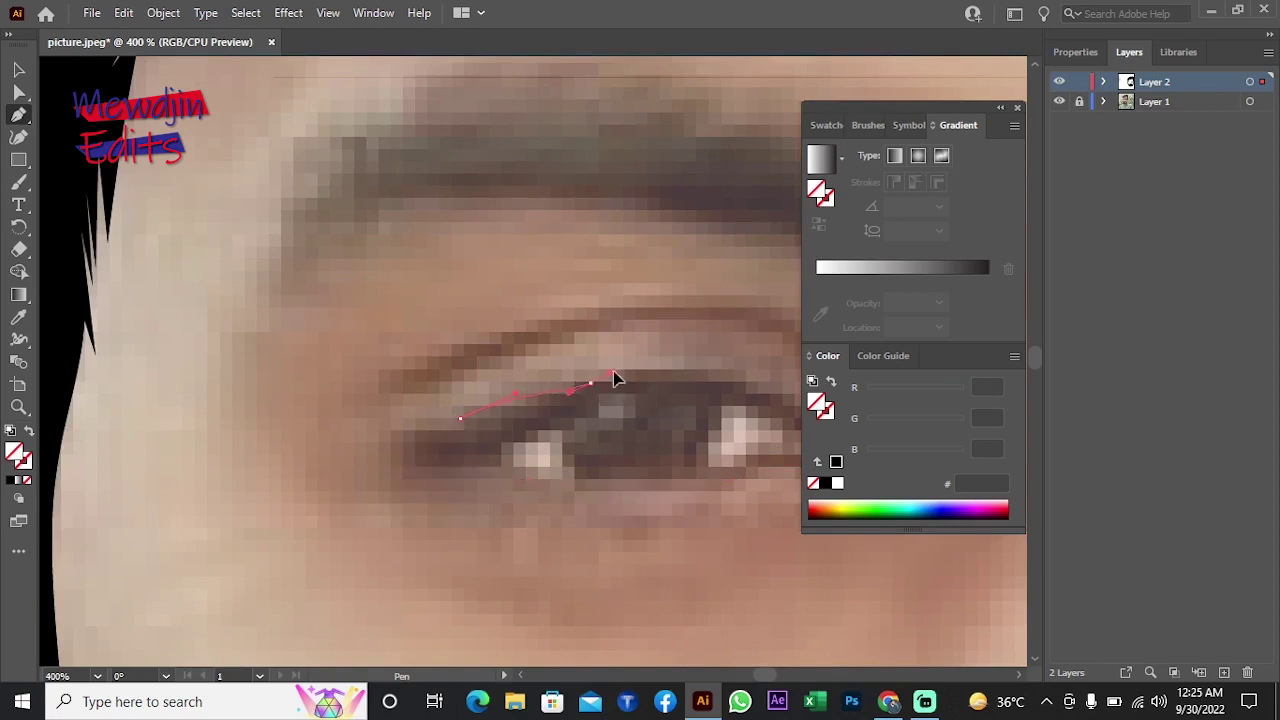
Step: Undo the misplaced lower lid curve and zoom in closer on the eye
{"action": "left_click_drag", "start_coordinate": [615, 379], "coordinate": [476, 403]}
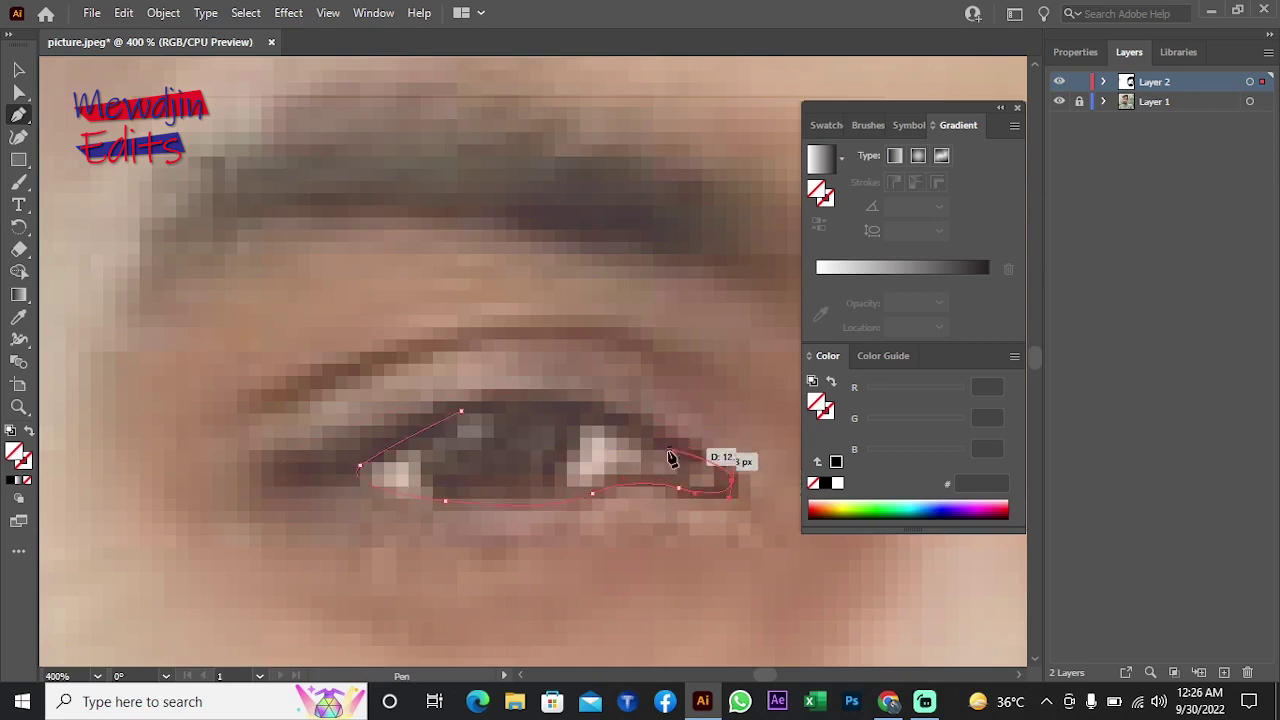
{"action": "key", "text": "ctrl+z"}
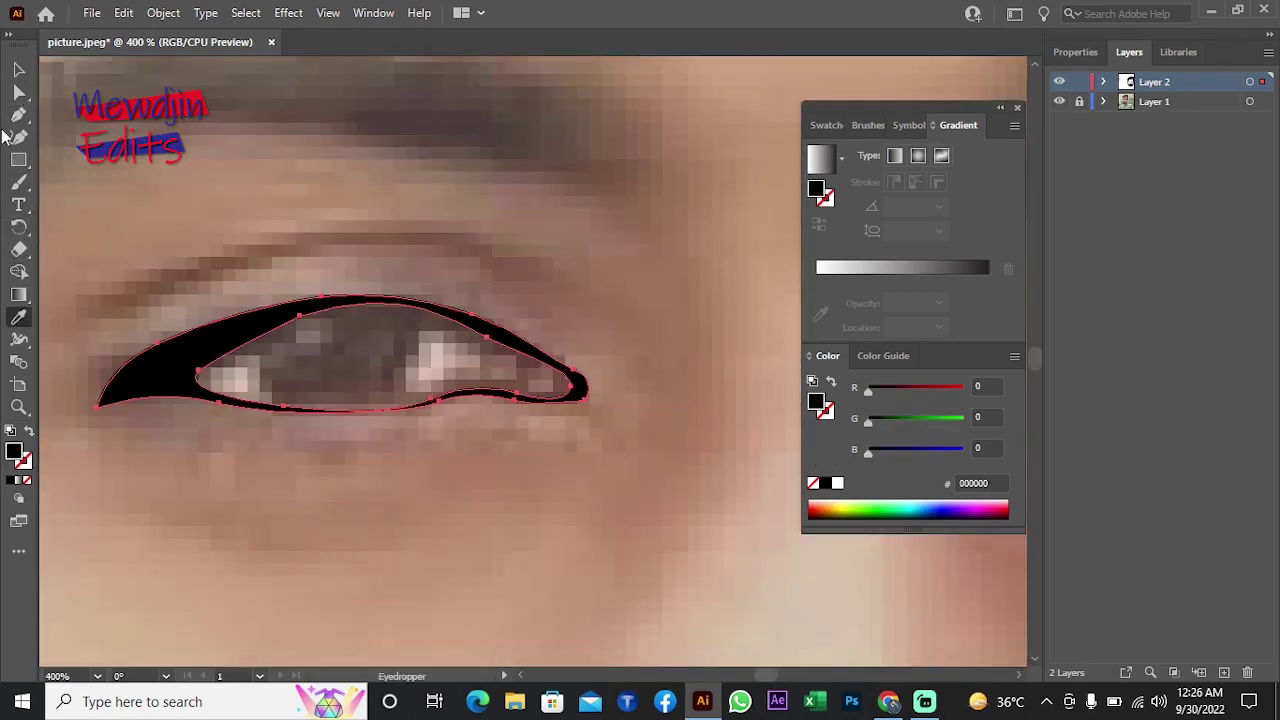
{"action": "key", "text": "p"}
{"action": "left_click", "coordinate": [326, 166], "text": "ctrl"}
{"action": "scroll", "coordinate": [486, 343], "scroll_direction": "up", "scroll_amount": 3}
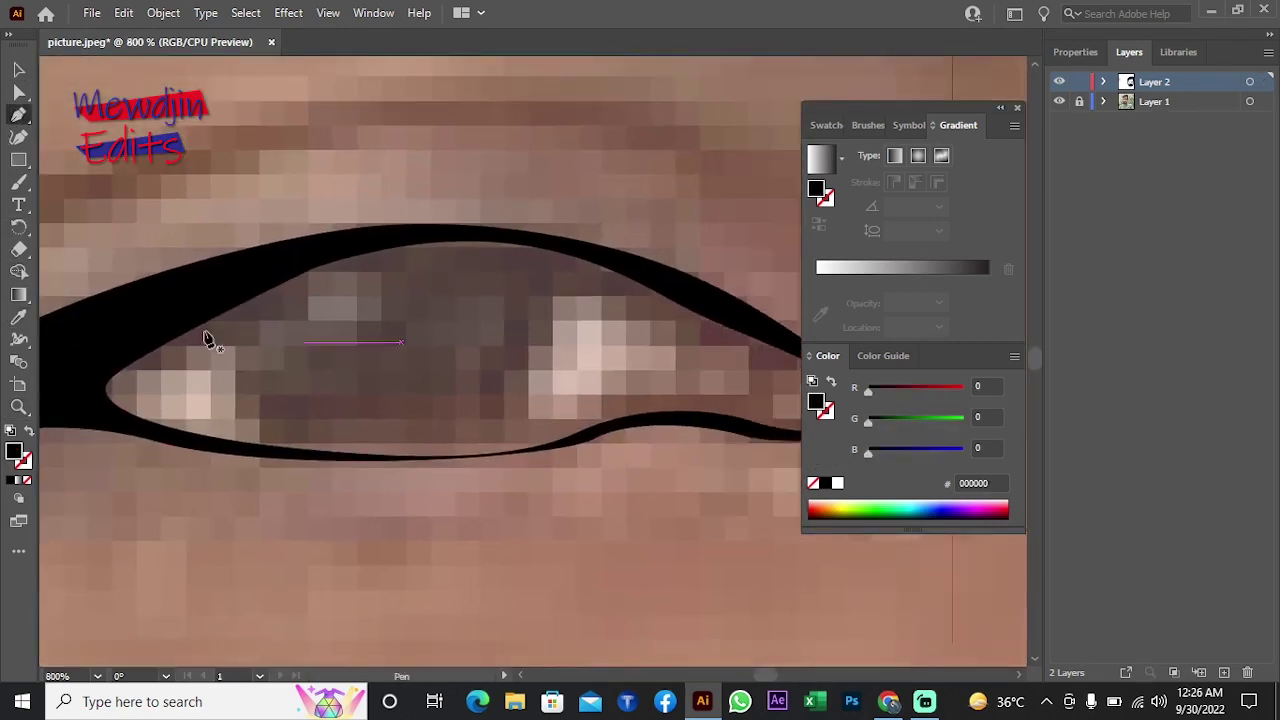
Step: Draw a closed solid black iris shape inside the second eye
{"action": "left_click_drag", "start_coordinate": [205, 324], "coordinate": [243, 418]}
{"action": "mouse_move", "coordinate": [275, 478]}
{"action": "left_mouse_down"}
{"action": "mouse_move", "coordinate": [243, 420]}
{"action": "mouse_move", "coordinate": [288, 462]}
{"action": "left_mouse_up"}
{"action": "mouse_move", "coordinate": [510, 458]}
{"action": "left_mouse_down"}
{"action": "mouse_move", "coordinate": [463, 463]}
{"action": "mouse_move", "coordinate": [597, 437]}
{"action": "mouse_move", "coordinate": [531, 453]}
{"action": "mouse_move", "coordinate": [548, 441]}
{"action": "left_mouse_up"}
{"action": "left_click_drag", "start_coordinate": [566, 256], "coordinate": [566, 223]}
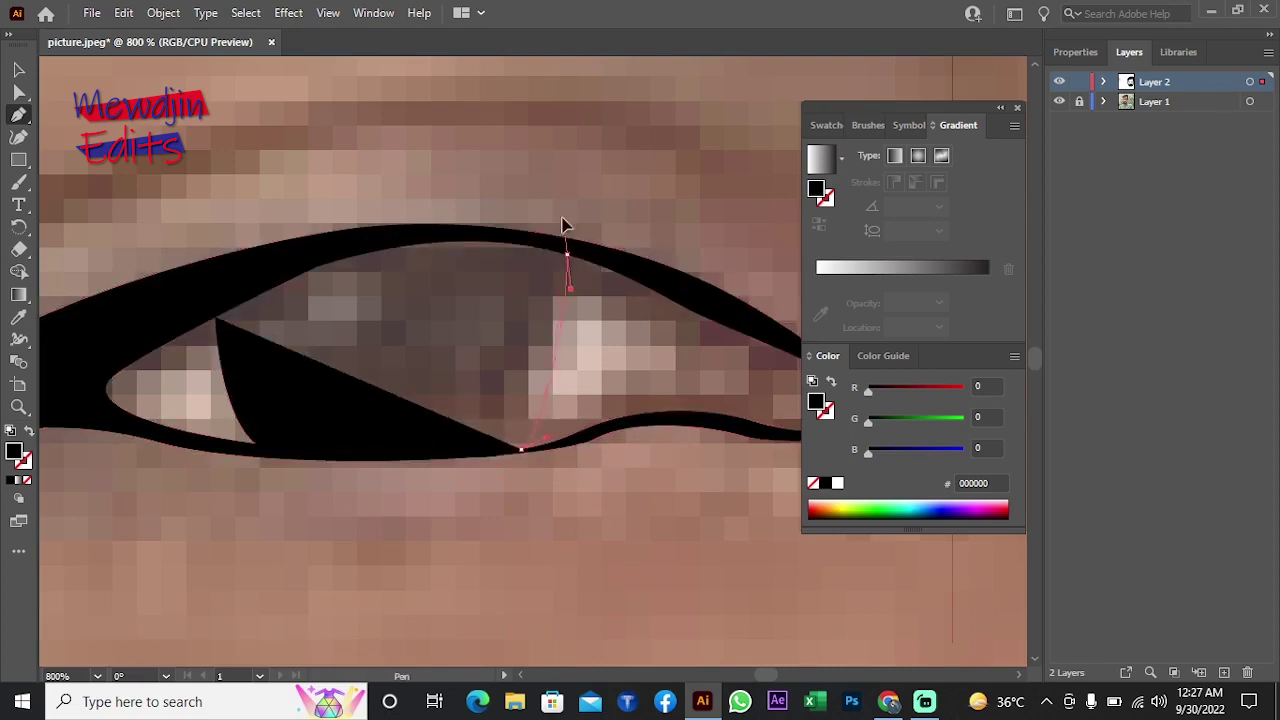
{"action": "mouse_move", "coordinate": [363, 241]}
{"action": "left_mouse_down"}
{"action": "mouse_move", "coordinate": [272, 273]}
{"action": "mouse_move", "coordinate": [220, 318]}
{"action": "left_mouse_up"}
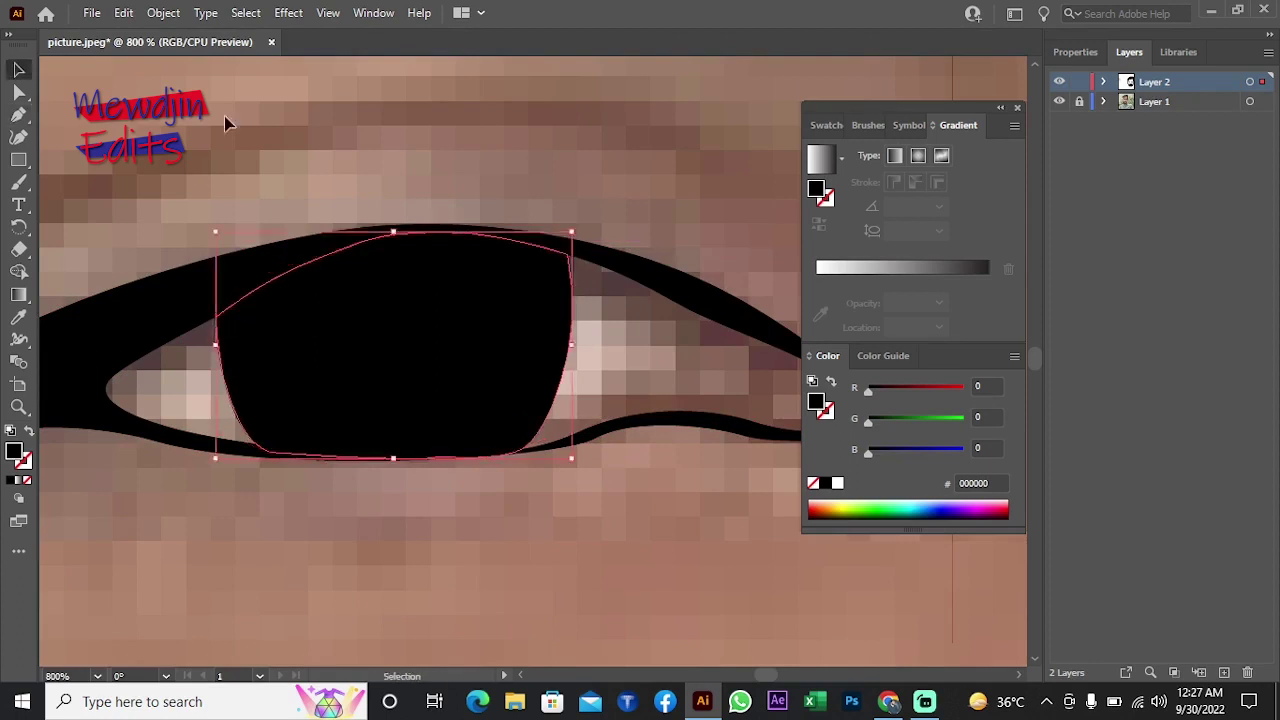
{"action": "scroll", "coordinate": [229, 123], "scroll_direction": "right", "scroll_amount": 5}
Step: Add a curved crease at the outer eye corner and nudge its top point with Direct Selection
{"action": "left_click_drag", "start_coordinate": [376, 400], "coordinate": [306, 449]}
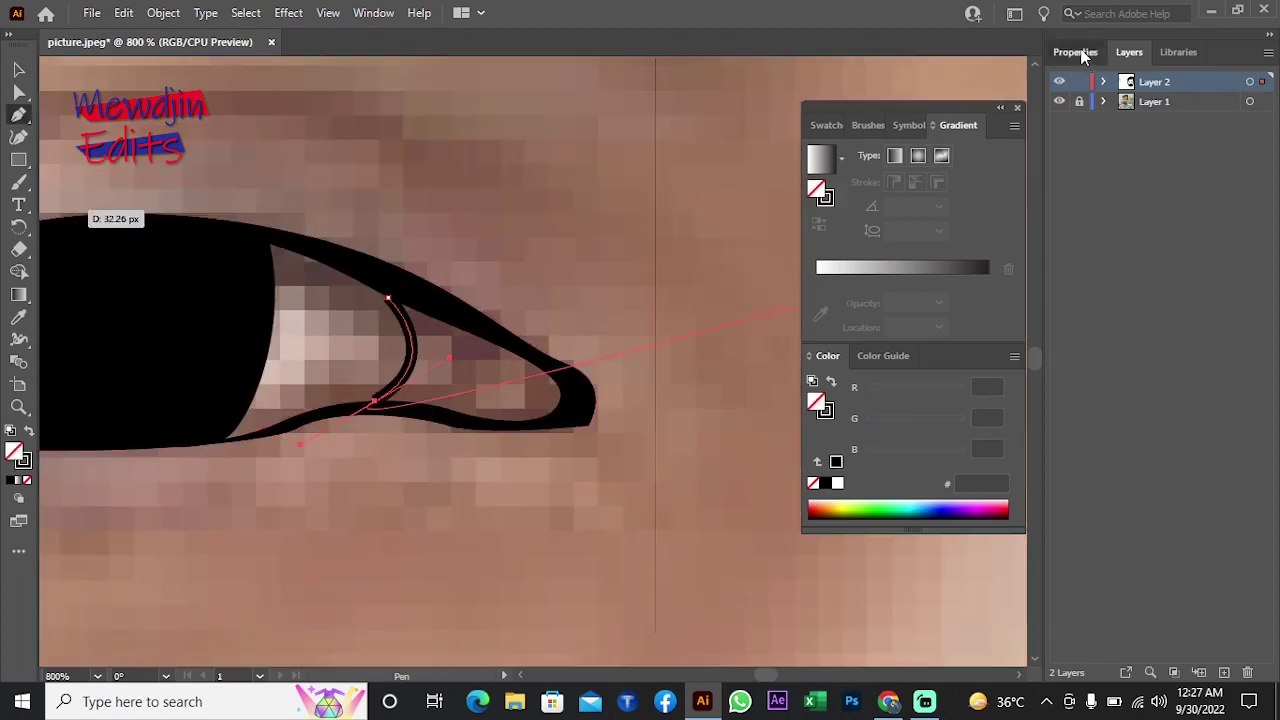
{"action": "key", "text": "ctrl+plus"}
{"action": "key", "text": "ctrl+minus"}
{"action": "key", "text": "a"}
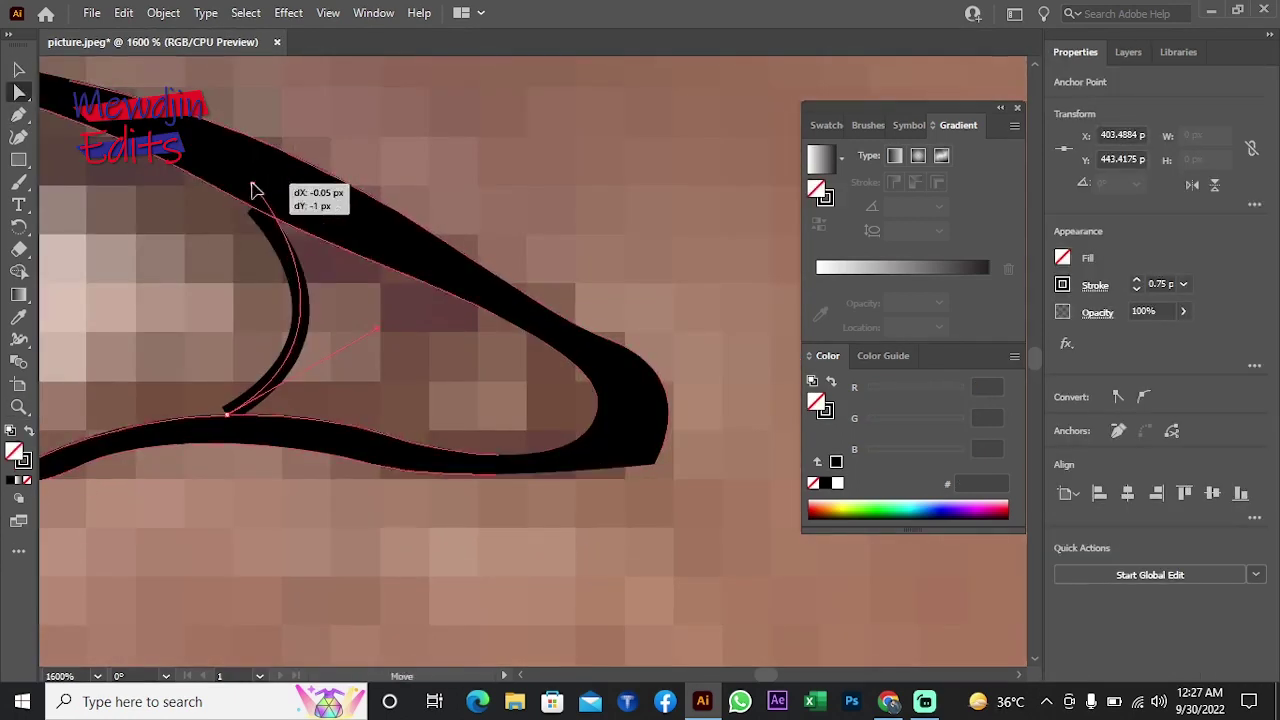
{"action": "left_click_drag", "start_coordinate": [251, 194], "coordinate": [229, 428]}
{"action": "key", "text": "z"}
{"action": "left_click", "coordinate": [579, 336], "text": "alt"}
{"action": "left_click", "coordinate": [579, 336], "text": "alt"}
{"action": "left_click", "coordinate": [586, 335], "text": "alt"}
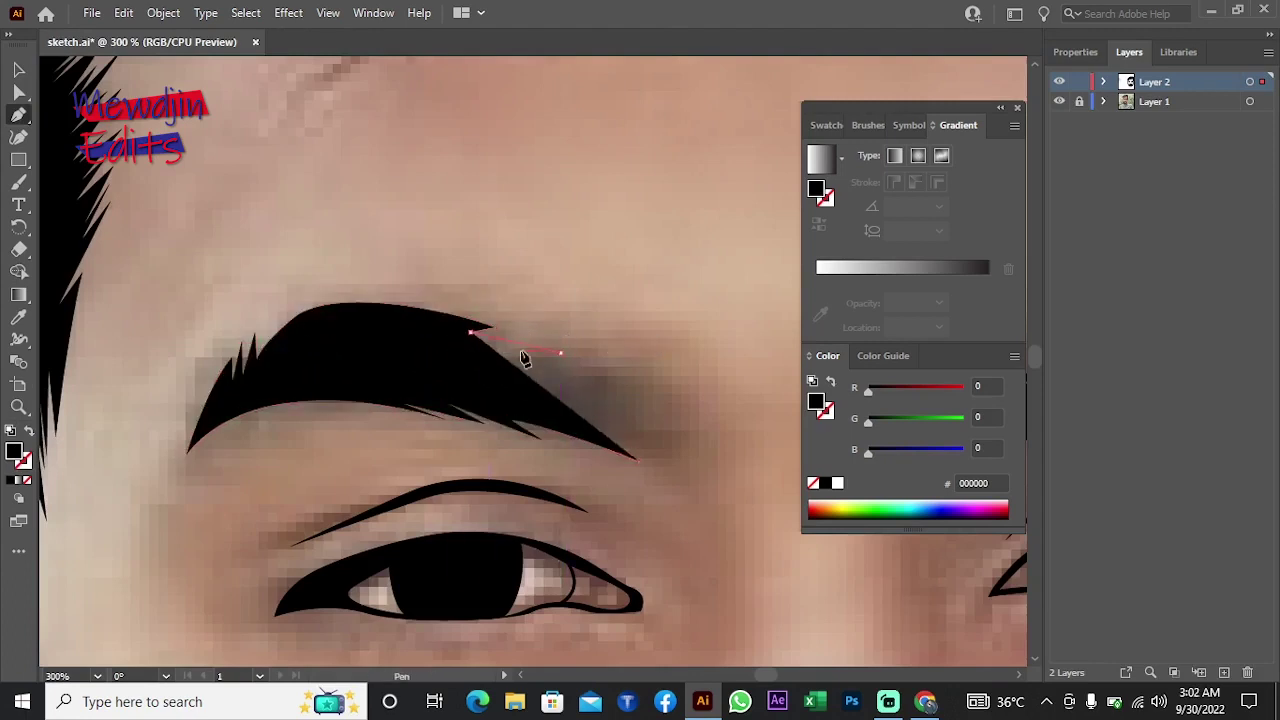
Step: Add five spiky strand points along the eyebrow's top edge
{"action": "left_click", "coordinate": [571, 357]}
{"action": "left_click", "coordinate": [563, 371]}
{"action": "left_click", "coordinate": [640, 429]}
{"action": "left_click", "coordinate": [585, 415]}
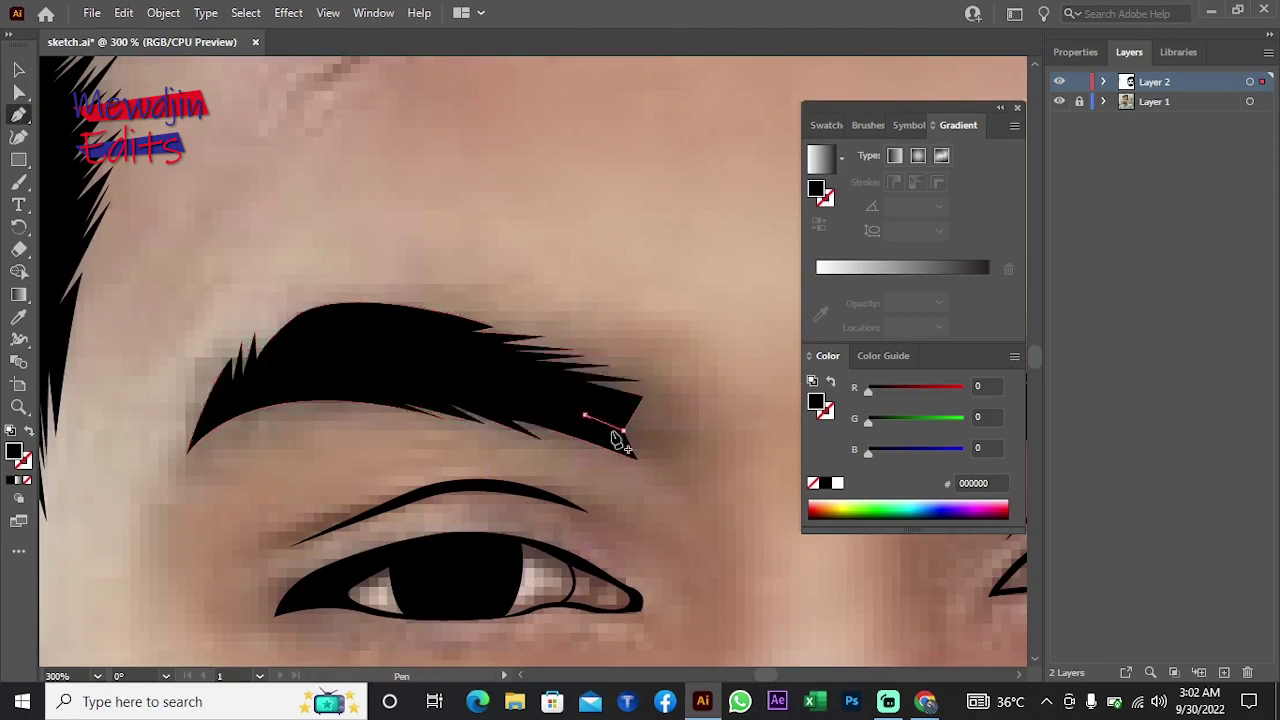
{"action": "left_click", "coordinate": [622, 430]}
Step: Hide the photo layer to check the brow, then show it again and zoom on the tip
{"action": "key", "text": "ctrl+minus"}
{"action": "key", "text": "ctrl+minus"}
{"action": "key", "text": "ctrl+minus"}
{"action": "left_click", "coordinate": [1059, 101]}
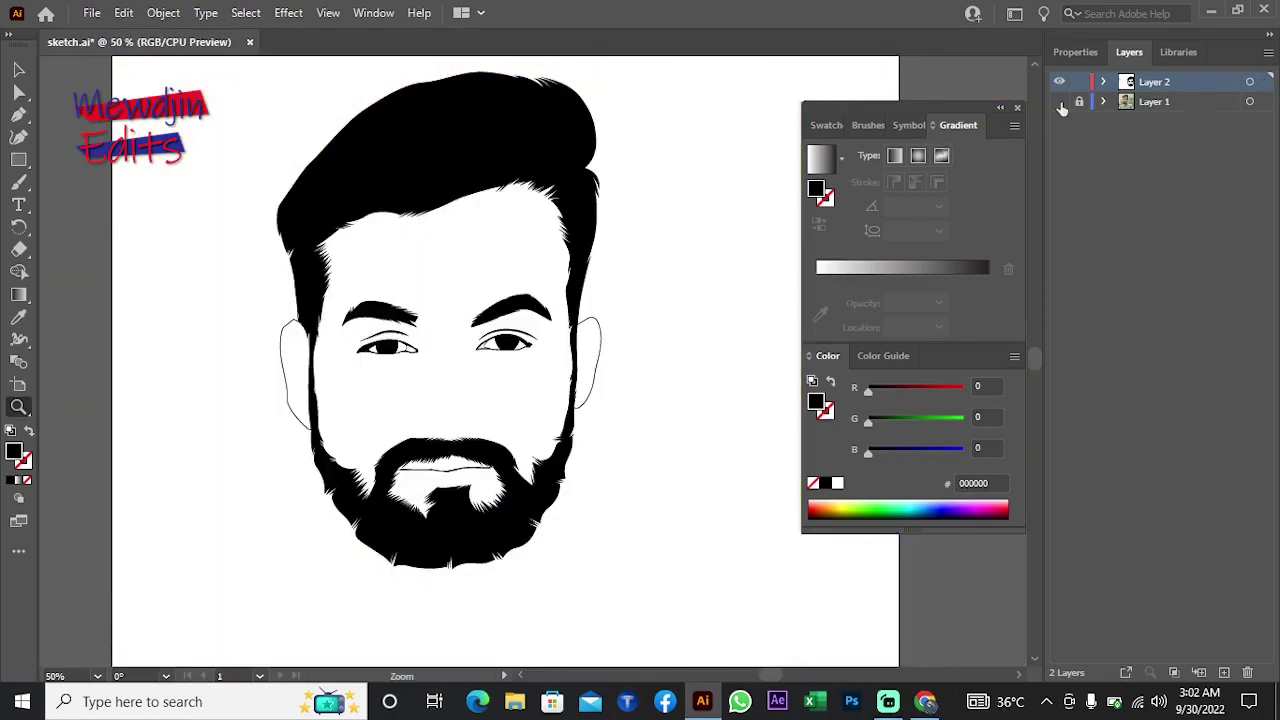
{"action": "scroll", "coordinate": [609, 337], "scroll_direction": "up", "scroll_amount": 5}
{"action": "key", "text": "a"}
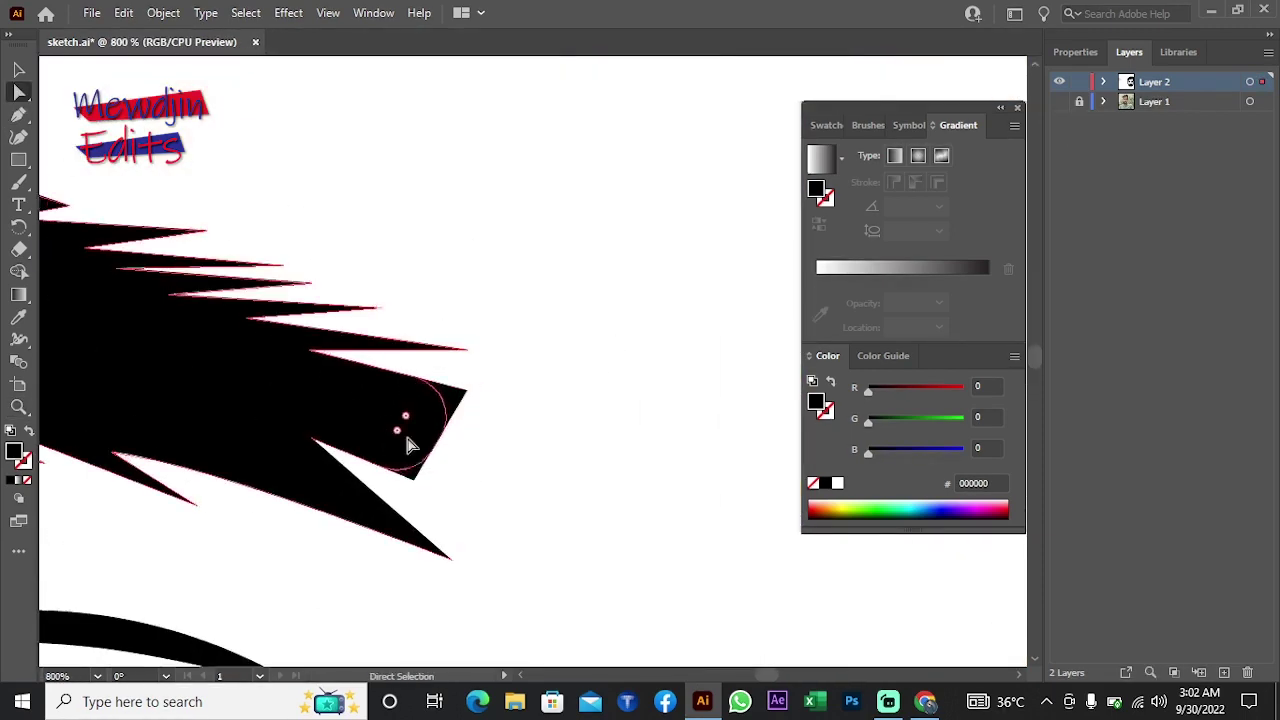
{"action": "key", "text": "ctrl+minus"}
{"action": "key", "text": "ctrl+minus"}
{"action": "key", "text": "ctrl+minus"}
{"action": "key", "text": "z"}
{"action": "left_click", "coordinate": [523, 406]}
{"action": "left_click", "coordinate": [486, 534]}
{"action": "key", "text": "p"}
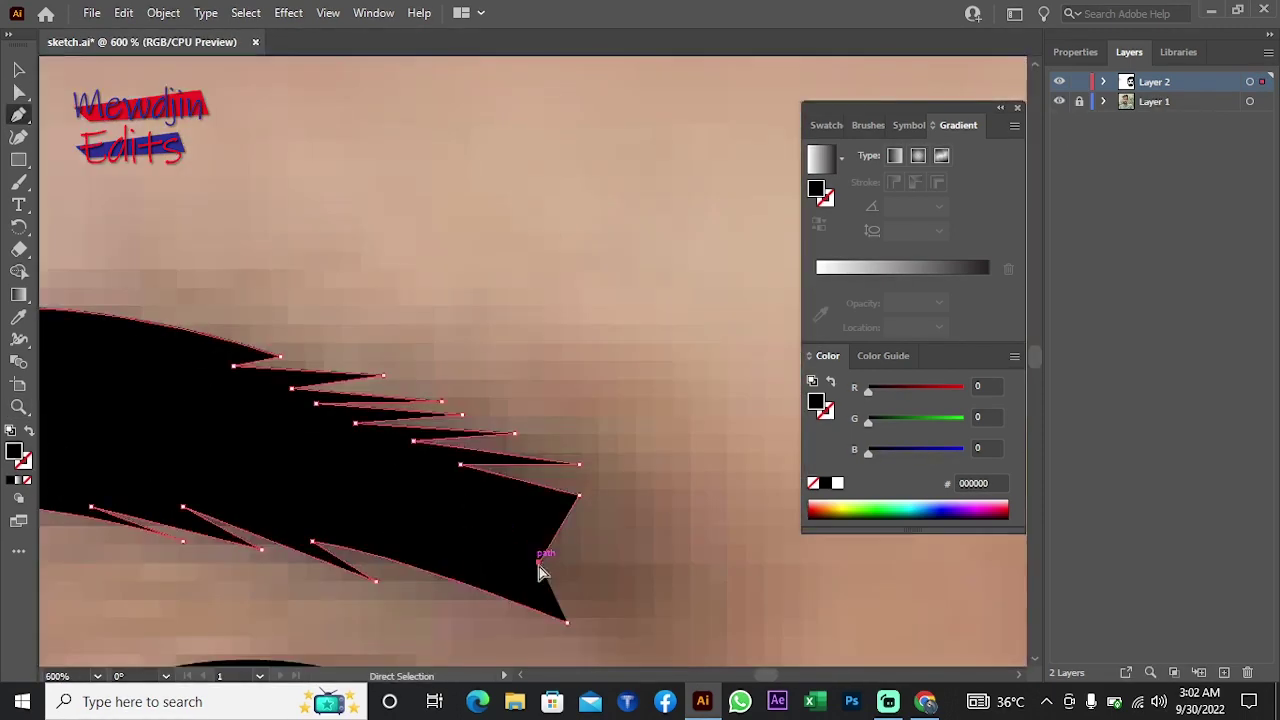
Step: Straighten the brow's lower edge and reshape its outer tip point
{"action": "left_click_drag", "start_coordinate": [538, 570], "coordinate": [565, 630]}
{"action": "left_click_drag", "start_coordinate": [577, 535], "coordinate": [571, 623]}
{"action": "key", "text": "ctrl+minus"}
{"action": "key", "text": "ctrl+minus"}
{"action": "key", "text": "ctrl+minus"}
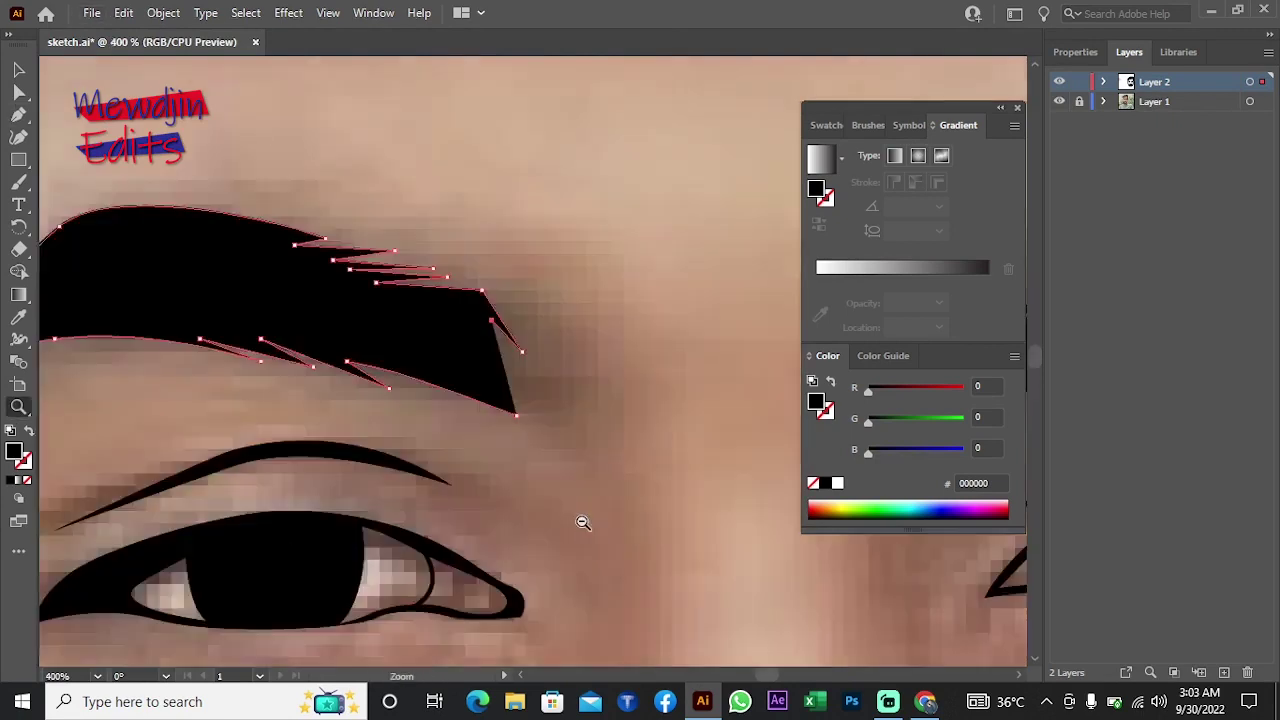
{"action": "key", "text": "ctrl+minus"}
{"action": "key", "text": "ctrl+minus"}
{"action": "key", "text": "ctrl+minus"}
{"action": "key", "text": "z"}
{"action": "left_click", "coordinate": [473, 342]}
{"action": "left_click_drag", "start_coordinate": [473, 342], "coordinate": [634, 236]}
{"action": "key", "text": "p"}
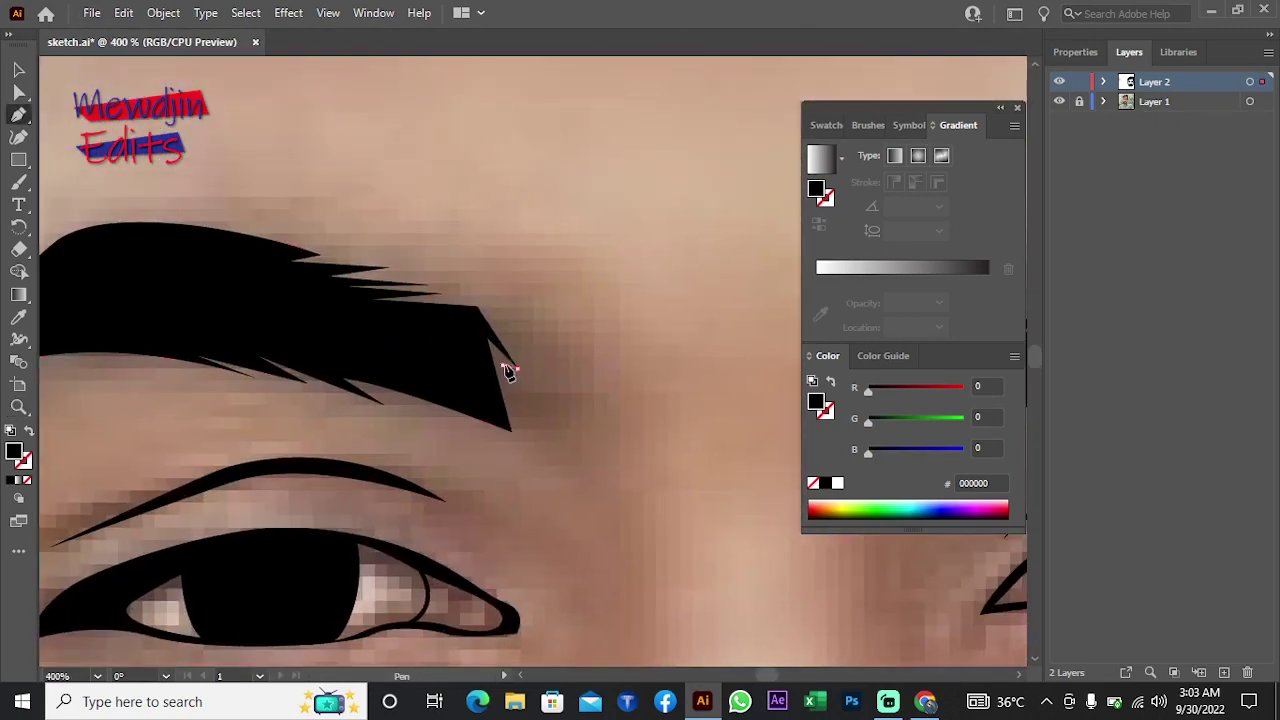
{"action": "left_click_drag", "start_coordinate": [512, 418], "coordinate": [511, 437]}
Step: Draw a curved crease shape beside the nose and fill it black
{"action": "key", "text": "ctrl+0"}
{"action": "key", "text": "z"}
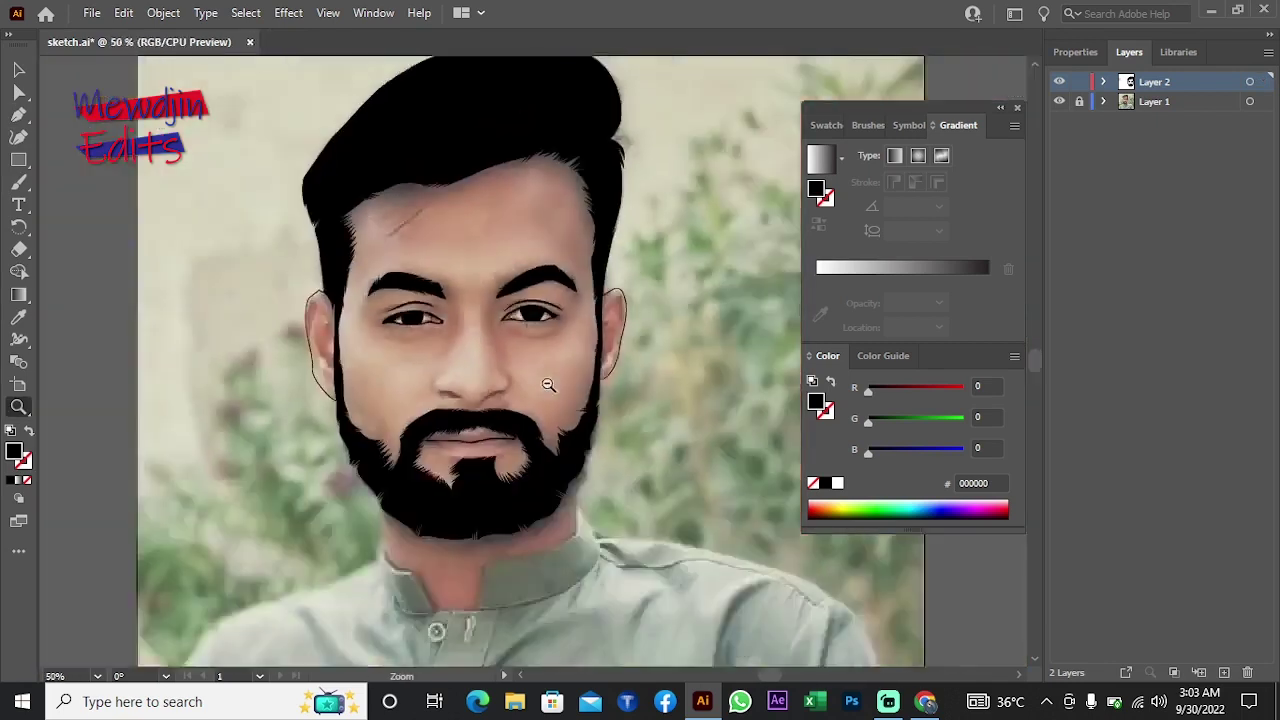
{"action": "left_click_drag", "start_coordinate": [420, 440], "coordinate": [460, 443]}
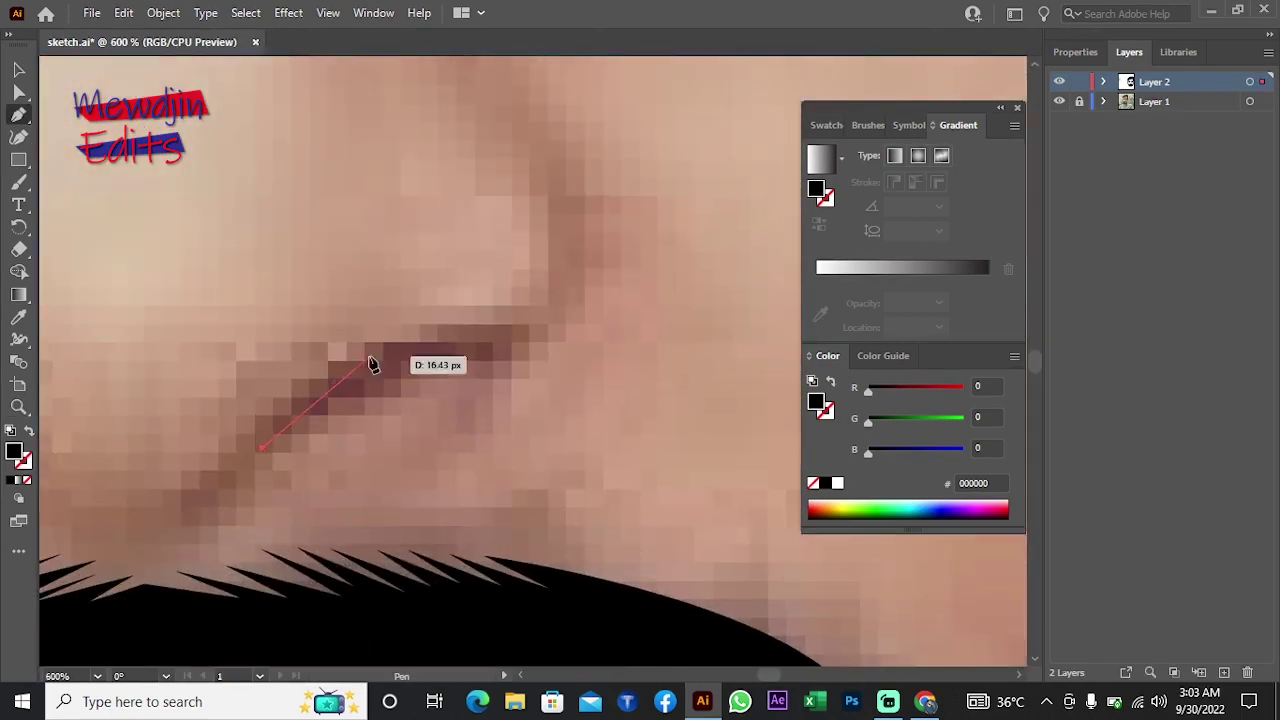
{"action": "left_click_drag", "start_coordinate": [490, 330], "coordinate": [488, 392]}
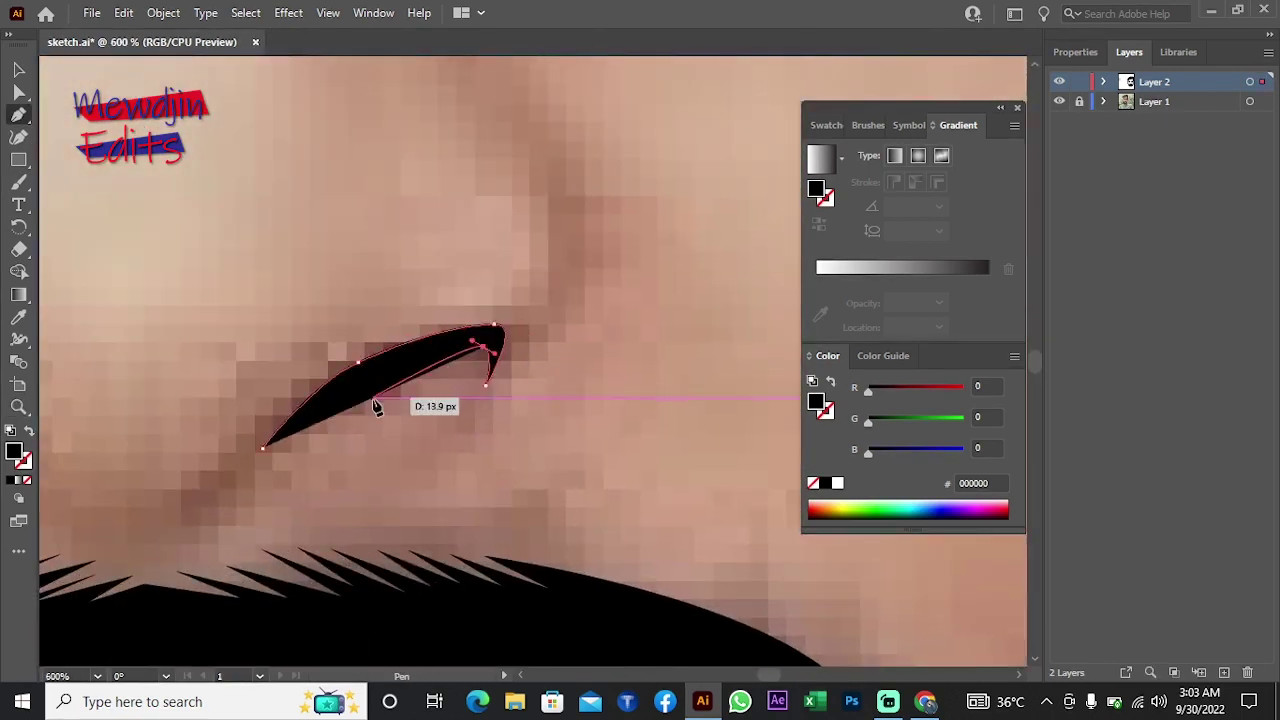
{"action": "key", "text": "slash"}
{"action": "left_click", "coordinate": [90, 590]}
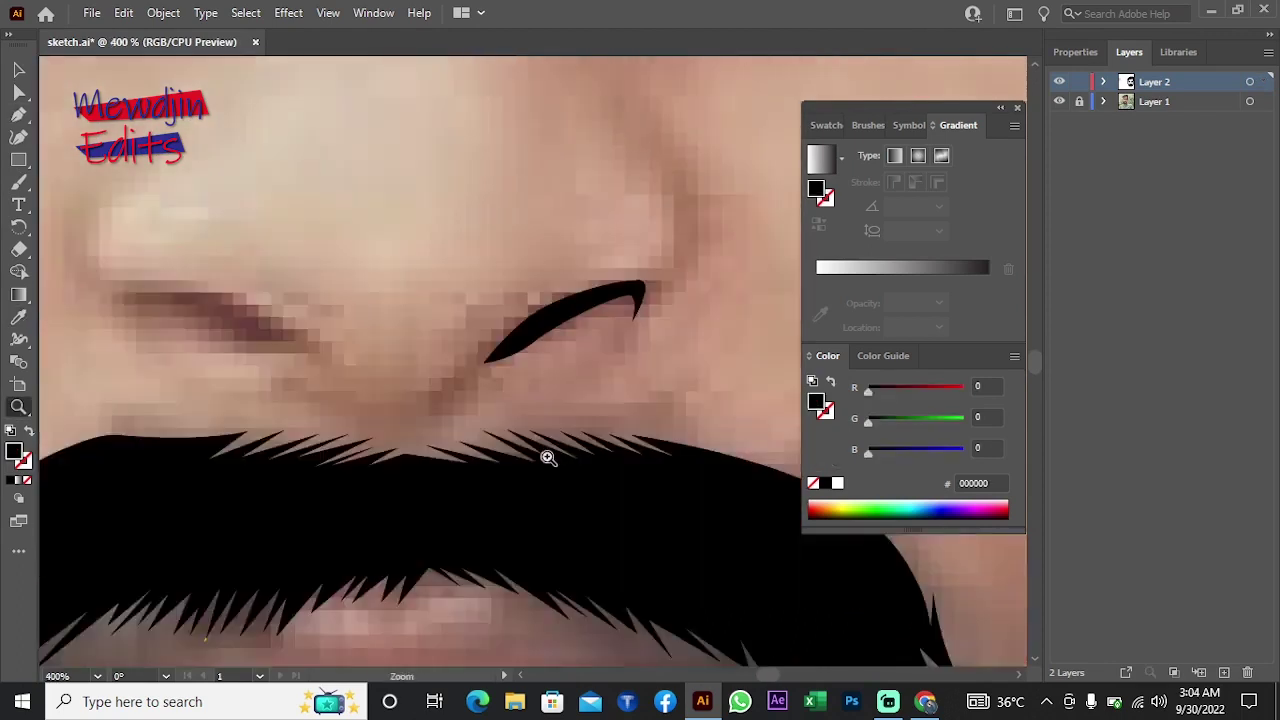
{"action": "scroll", "coordinate": [300, 400], "scroll_direction": "down", "scroll_amount": 5}
{"action": "scroll", "coordinate": [513, 540], "scroll_direction": "up", "scroll_amount": 3}
{"action": "scroll", "coordinate": [513, 540], "scroll_direction": "up", "scroll_amount": 3}
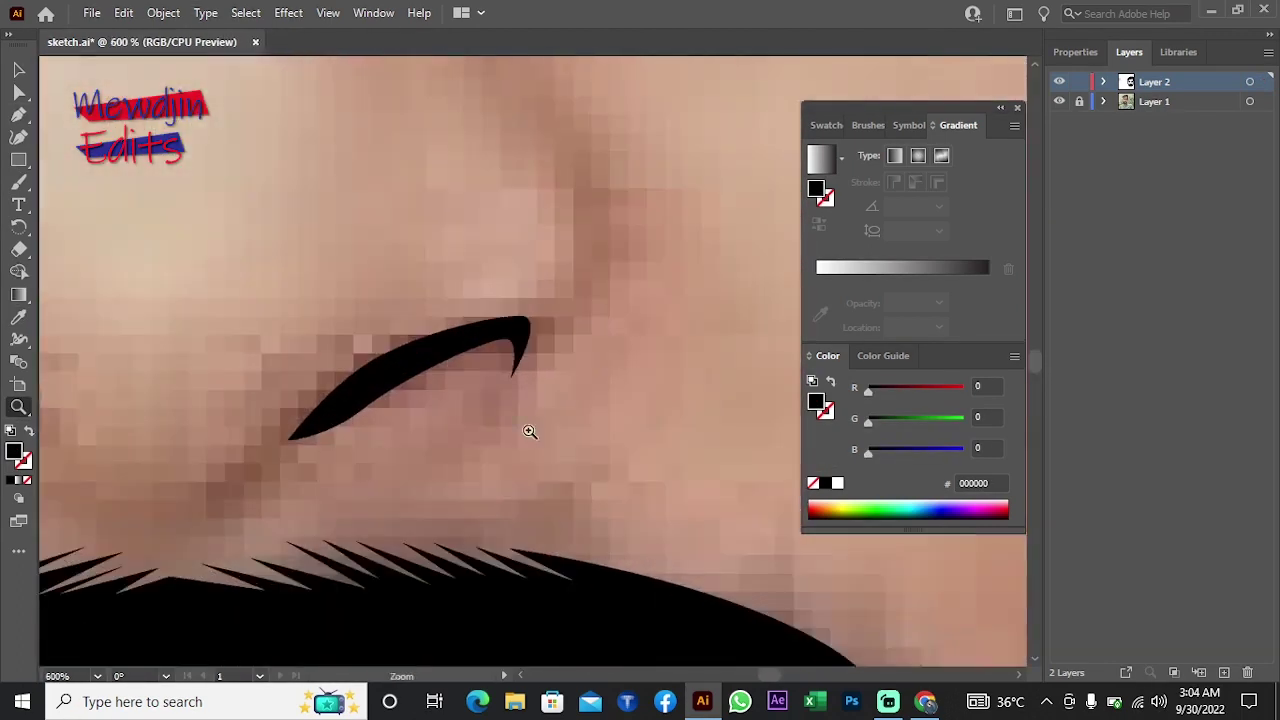
{"action": "scroll", "coordinate": [329, 357], "scroll_direction": "up", "scroll_amount": 2}
Step: Draw another nose crease path, then delete the misplaced shape
{"action": "key", "text": "p"}
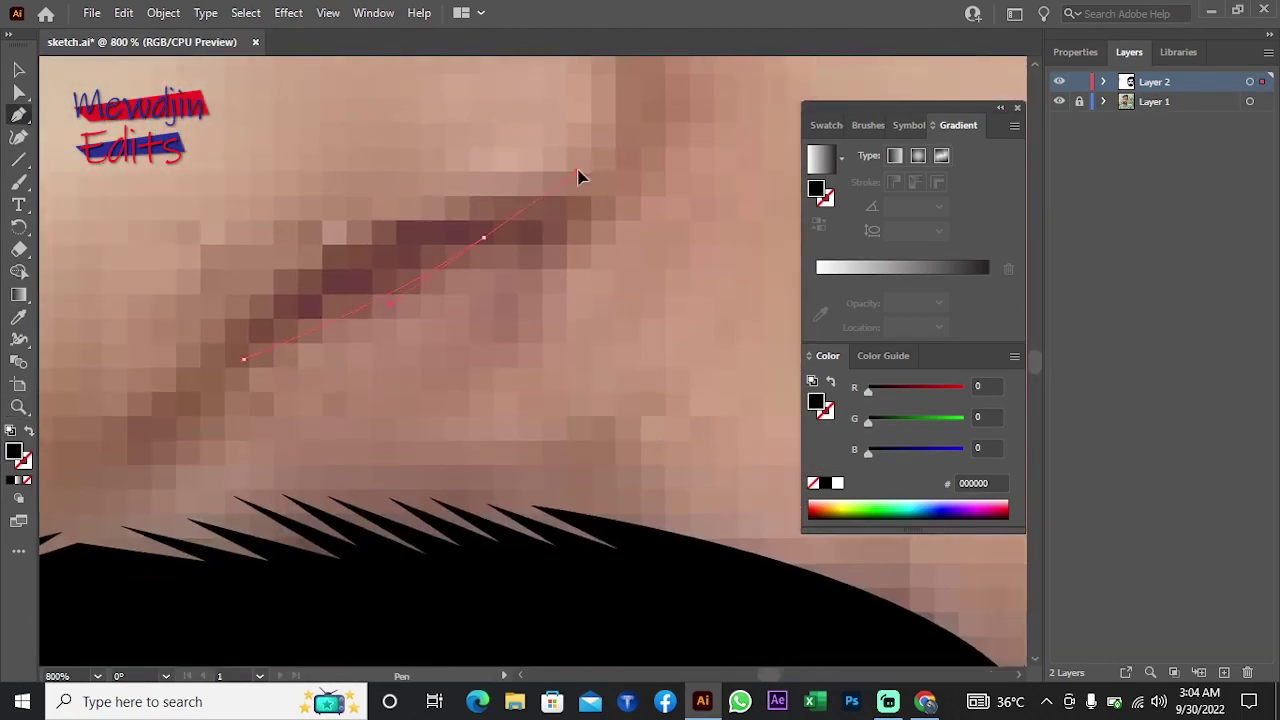
{"action": "left_click", "coordinate": [515, 213]}
{"action": "left_click_drag", "start_coordinate": [380, 285], "coordinate": [387, 237]}
{"action": "left_click", "coordinate": [335, 252]}
{"action": "scroll", "coordinate": [514, 286], "scroll_direction": "down", "scroll_amount": 3}
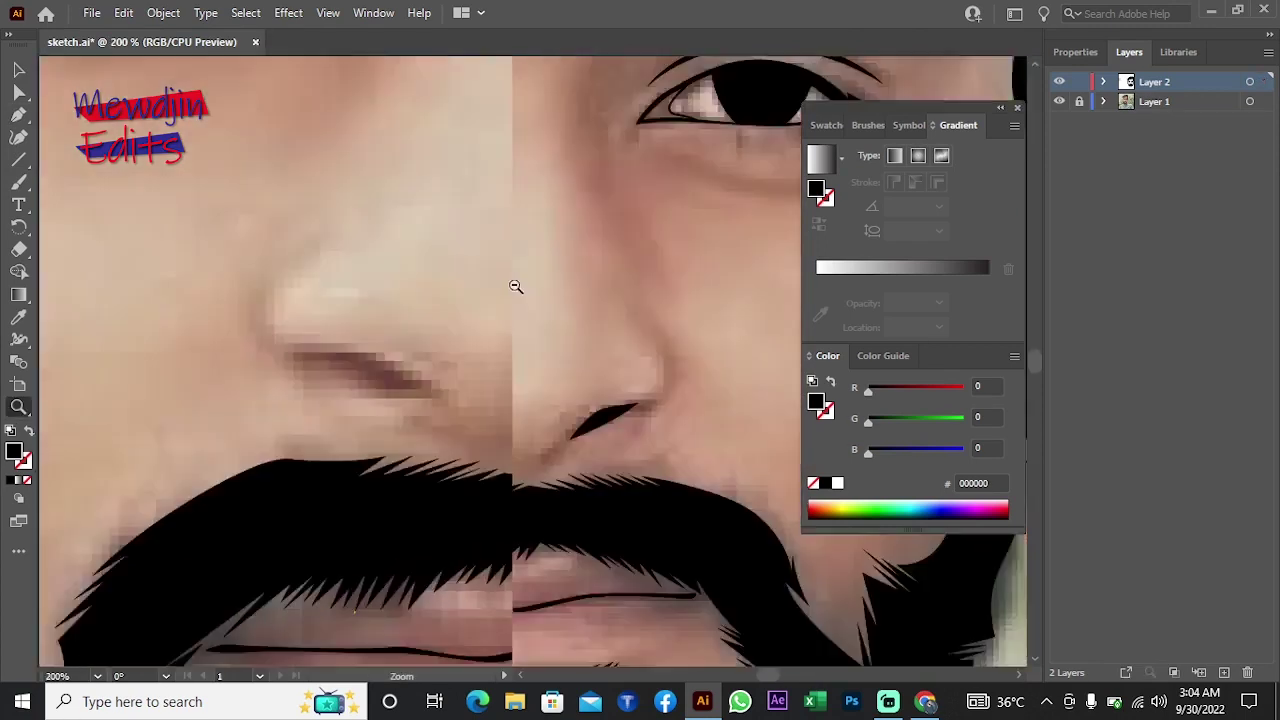
{"action": "scroll", "coordinate": [600, 443], "scroll_direction": "down", "scroll_amount": 3}
{"action": "scroll", "coordinate": [510, 348], "scroll_direction": "up", "scroll_amount": 5}
{"action": "left_click_drag", "start_coordinate": [510, 348], "coordinate": [300, 345]}
{"action": "key", "text": "v"}
{"action": "key", "text": "Delete"}
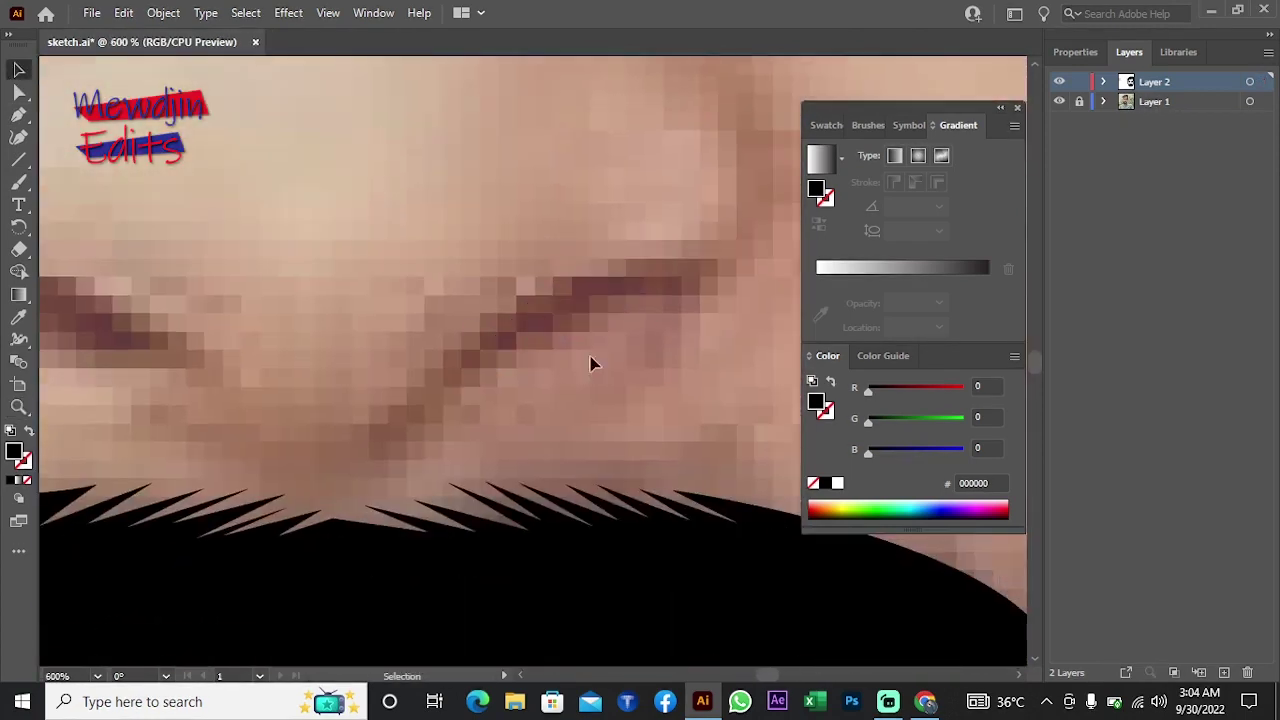
Step: Retrace the left nose crease as a closed shape with a pointed tip
{"action": "scroll", "coordinate": [591, 363], "scroll_direction": "up", "scroll_amount": 1}
{"action": "key", "text": "p"}
{"action": "left_click", "coordinate": [318, 410]}
{"action": "left_click_drag", "start_coordinate": [587, 268], "coordinate": [587, 266]}
{"action": "left_click", "coordinate": [318, 410]}
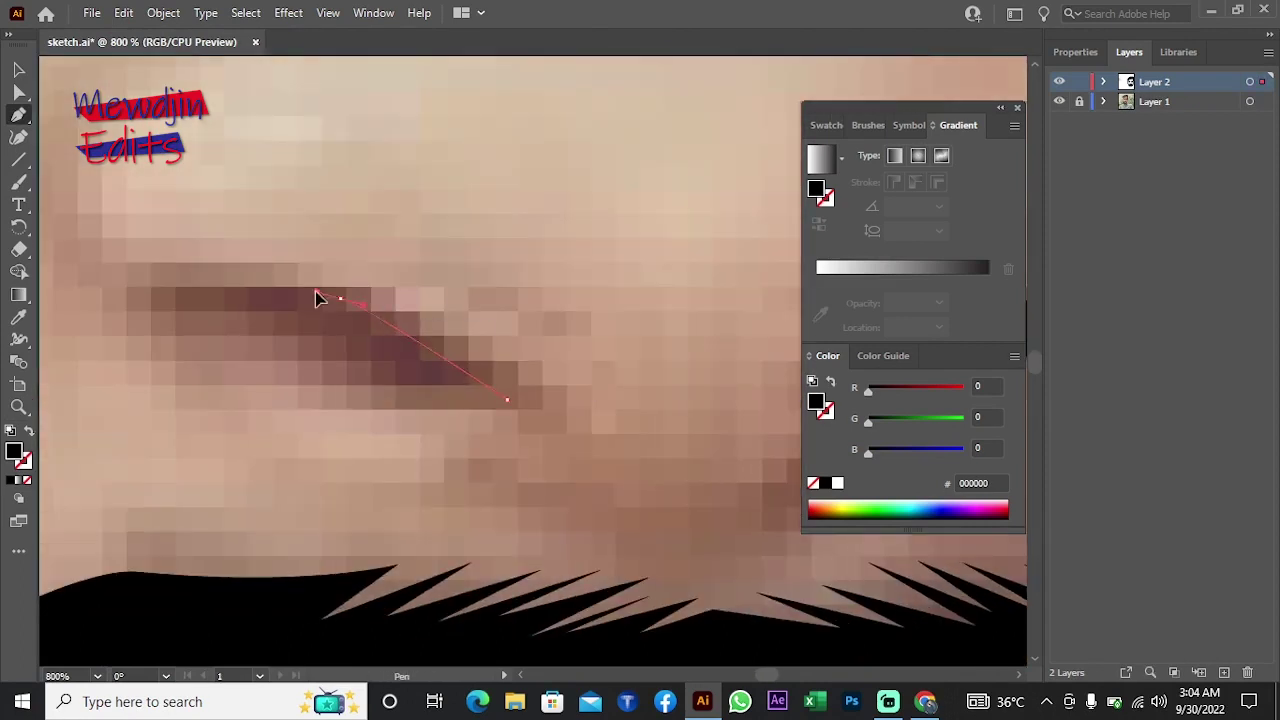
{"action": "left_click", "coordinate": [147, 290]}
{"action": "left_click", "coordinate": [298, 333]}
{"action": "left_click", "coordinate": [331, 357]}
{"action": "left_click_drag", "start_coordinate": [507, 399], "coordinate": [568, 410]}
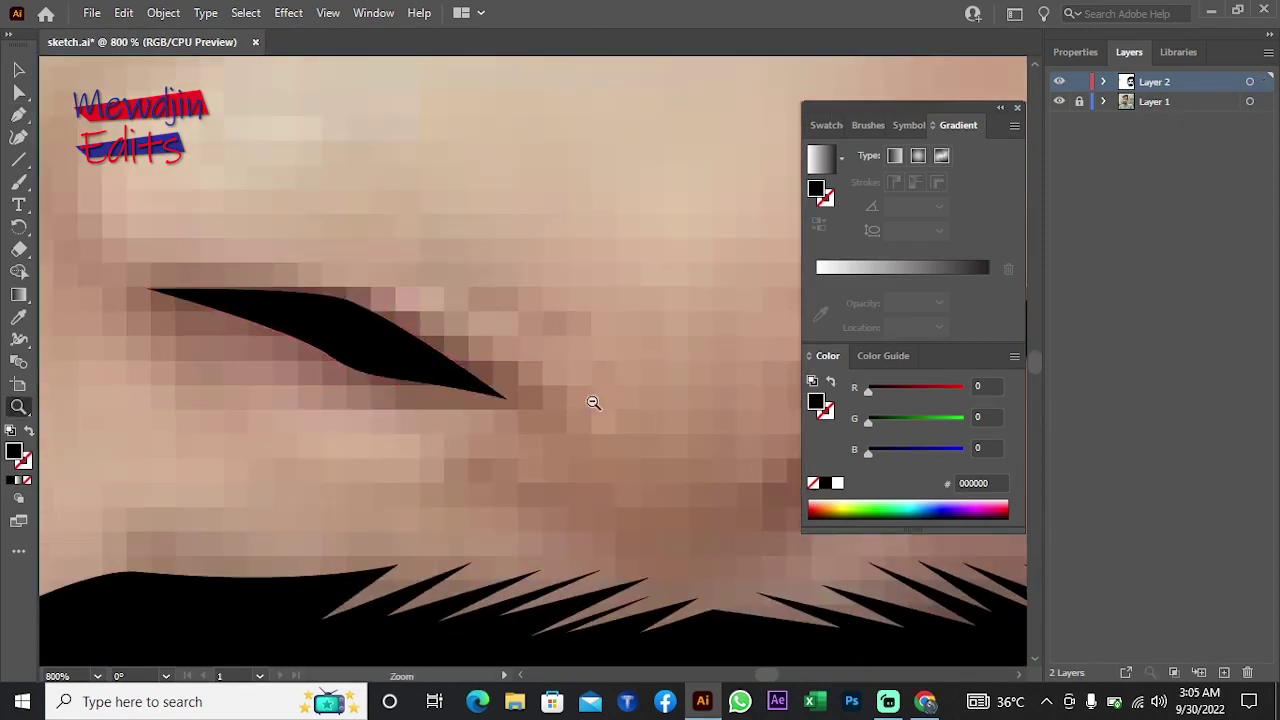
Step: Zoom out to the whole face to check the nose creases
{"action": "key", "text": "ctrl+0"}
{"action": "scroll", "coordinate": [278, 328], "scroll_direction": "up", "scroll_amount": 5}
{"action": "key", "text": "a"}
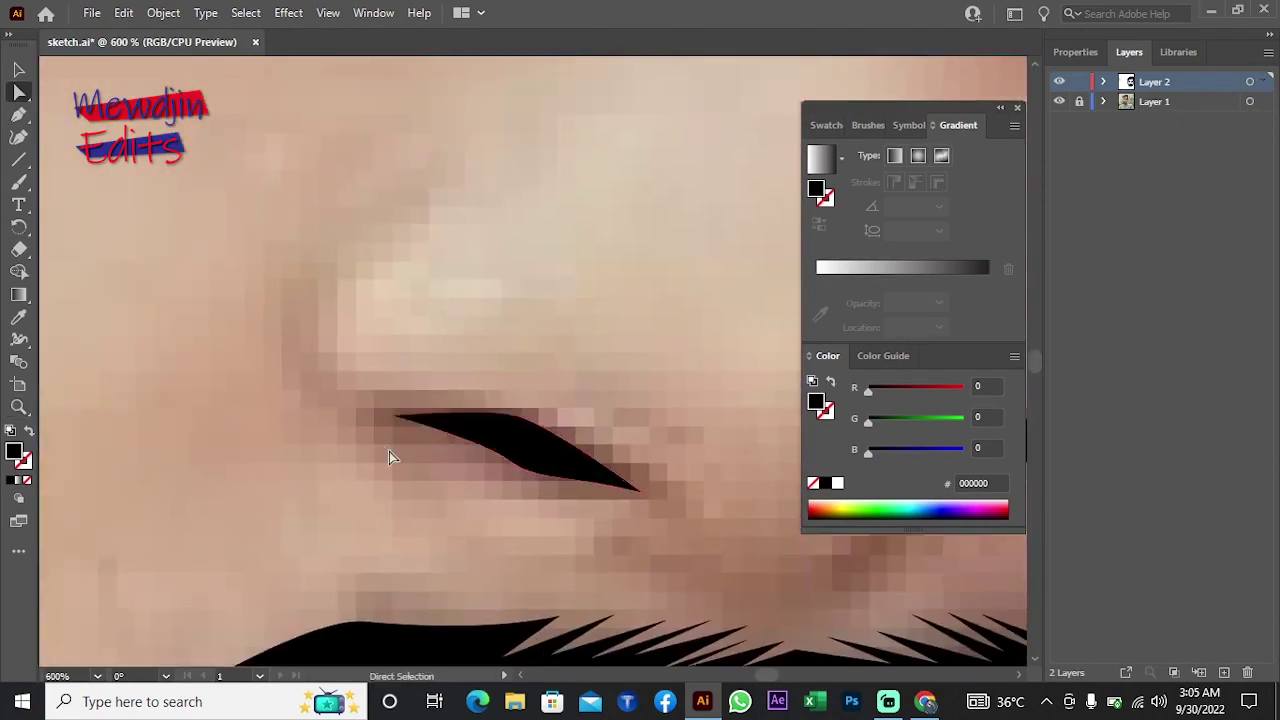
{"action": "key", "text": "ctrl+0"}
{"action": "scroll", "coordinate": [654, 397], "scroll_direction": "up", "scroll_amount": 5}
Step: Start a Pen path for the neck shadow under the beard, curving the neck outline
{"action": "key", "text": "p"}
{"action": "left_click", "coordinate": [367, 342]}
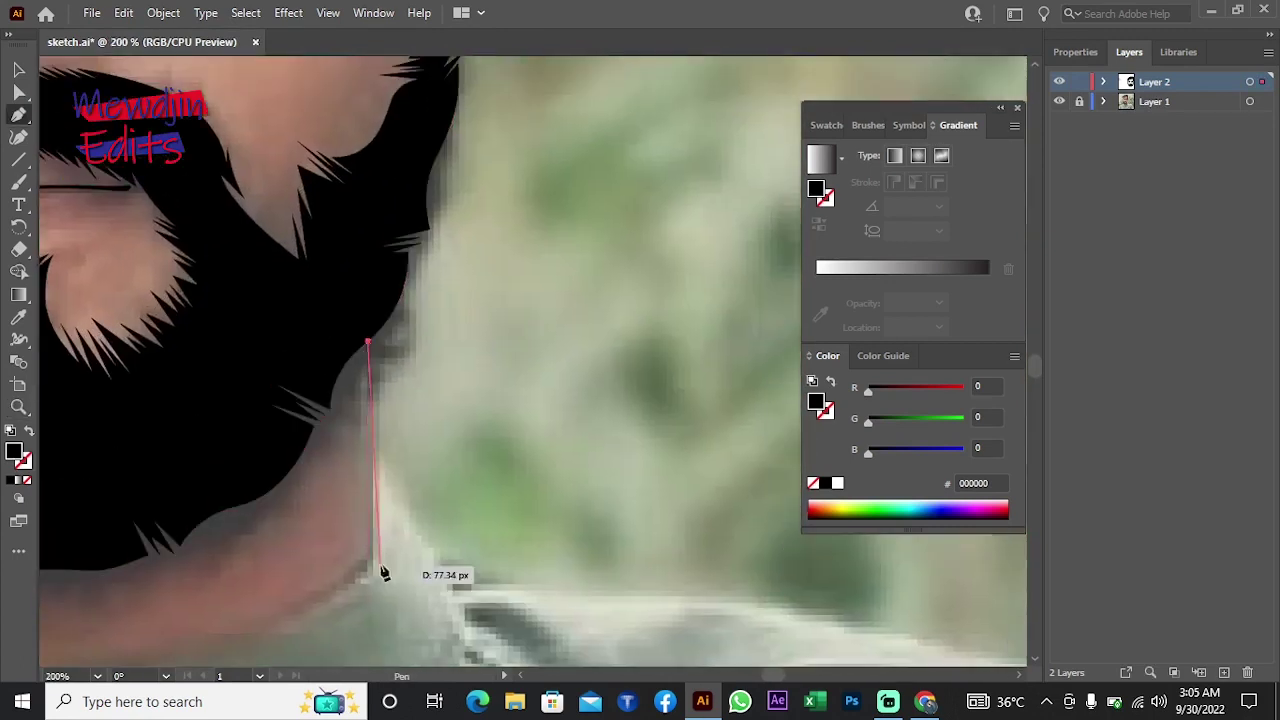
{"action": "left_click", "coordinate": [383, 572]}
{"action": "left_click_drag", "start_coordinate": [383, 572], "coordinate": [437, 434]}
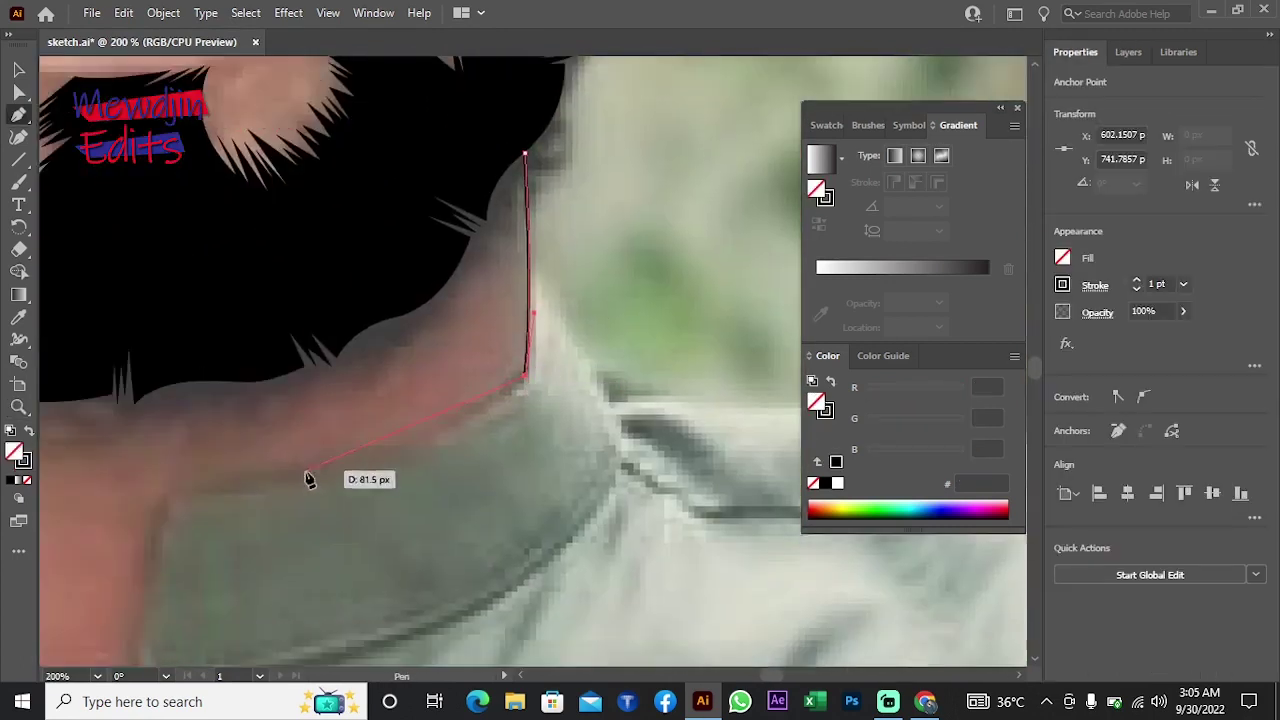
{"action": "left_click", "coordinate": [309, 477]}
{"action": "scroll", "coordinate": [528, 522], "scroll_direction": "left", "scroll_amount": 5}
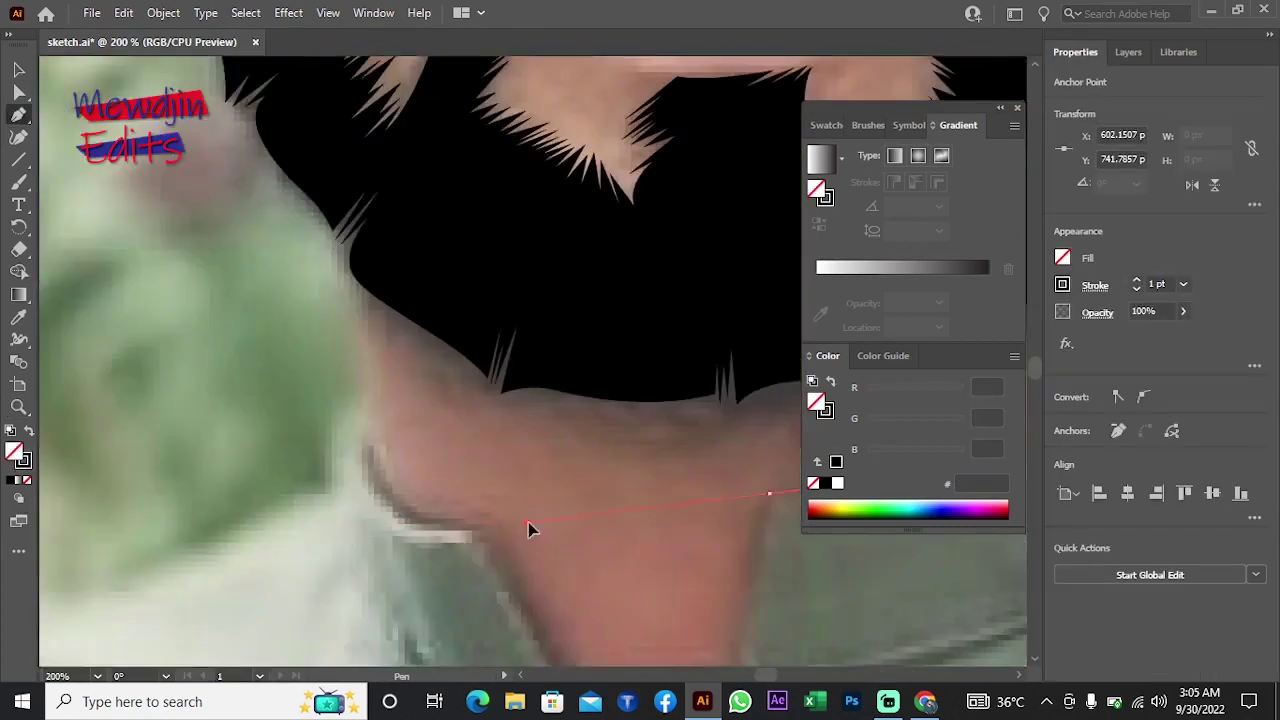
{"action": "scroll", "coordinate": [528, 522], "scroll_direction": "down", "scroll_amount": 3}
{"action": "scroll", "coordinate": [334, 449], "scroll_direction": "down", "scroll_amount": 3}
Step: Continue the neck shadow path along the collar, curve its last segment and close it
{"action": "left_click", "coordinate": [466, 420]}
{"action": "scroll", "coordinate": [466, 420], "scroll_direction": "left", "scroll_amount": 3}
{"action": "left_click", "coordinate": [535, 548]}
{"action": "left_click", "coordinate": [373, 560]}
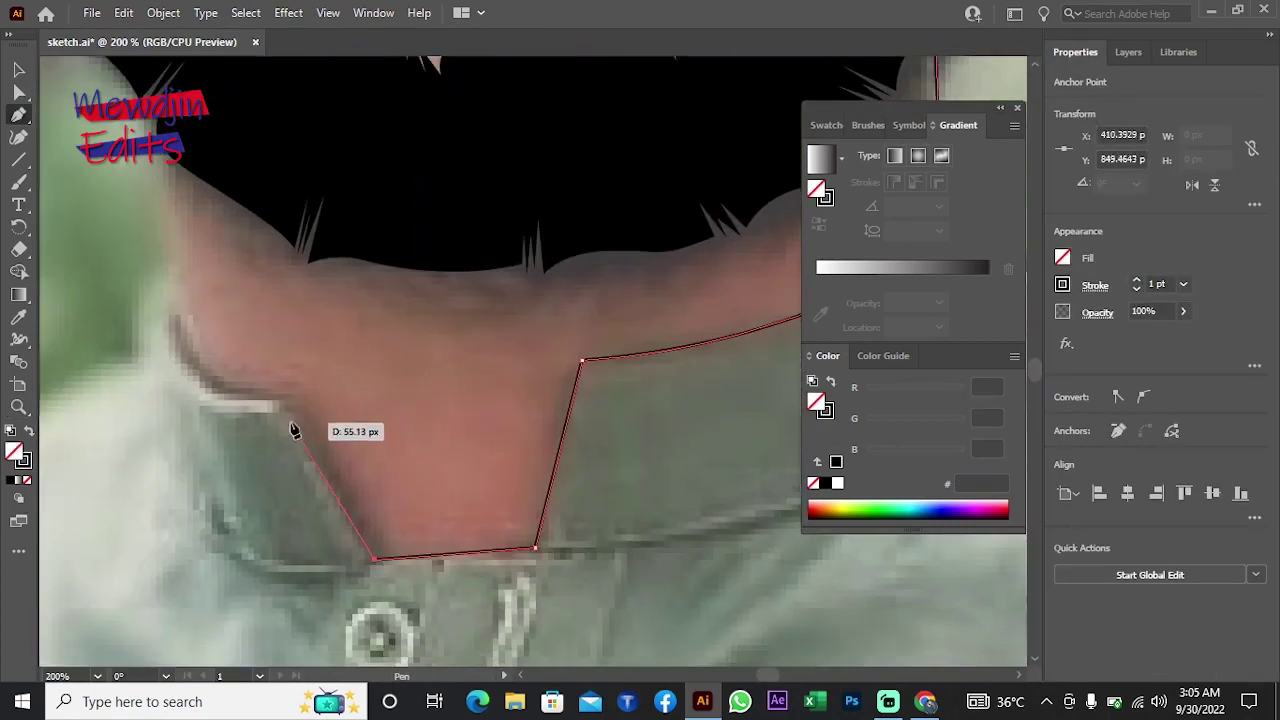
{"action": "left_click", "coordinate": [284, 404]}
{"action": "scroll", "coordinate": [300, 420], "scroll_direction": "up", "scroll_amount": 3}
{"action": "scroll", "coordinate": [300, 420], "scroll_direction": "left", "scroll_amount": 3}
{"action": "left_click_drag", "start_coordinate": [355, 356], "coordinate": [354, 420]}
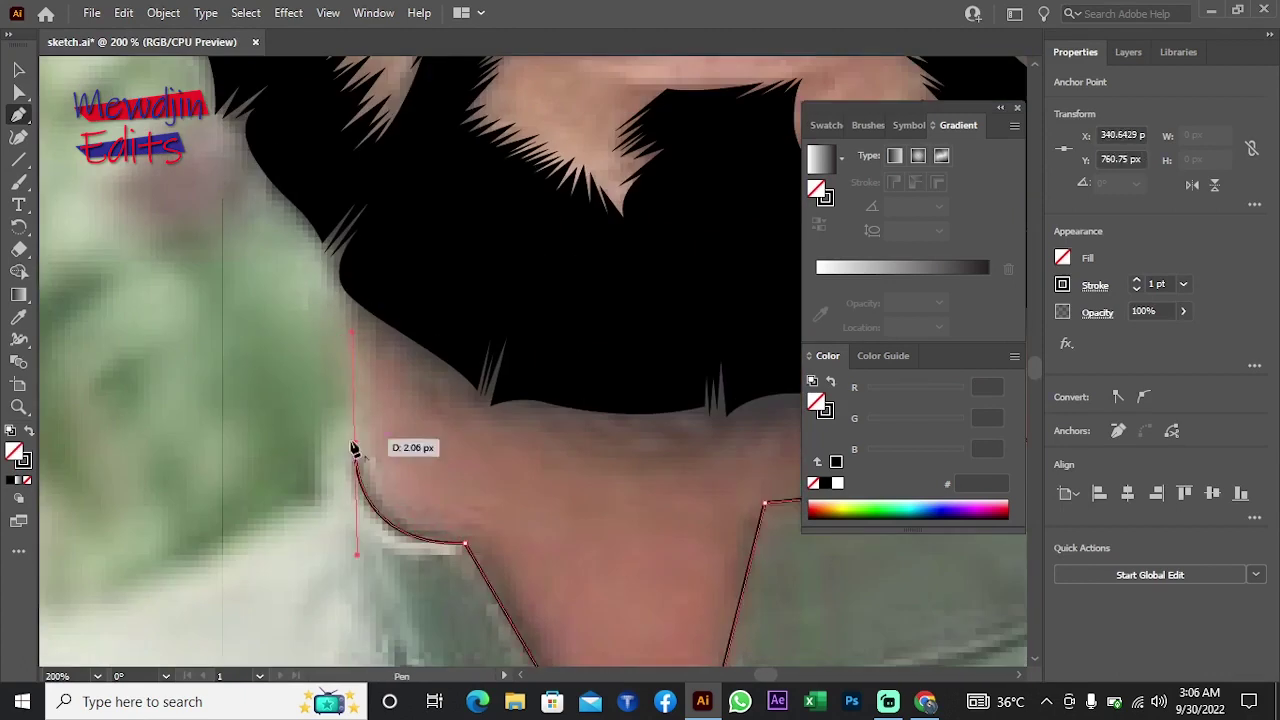
{"action": "left_click", "coordinate": [357, 298]}
Step: Trace a new path down the neck edge and shoulder to the image's bottom-right corner
{"action": "scroll", "coordinate": [462, 496], "scroll_direction": "down", "scroll_amount": 3}
{"action": "left_click", "coordinate": [309, 400]}
{"action": "scroll", "coordinate": [309, 400], "scroll_direction": "left", "scroll_amount": 3}
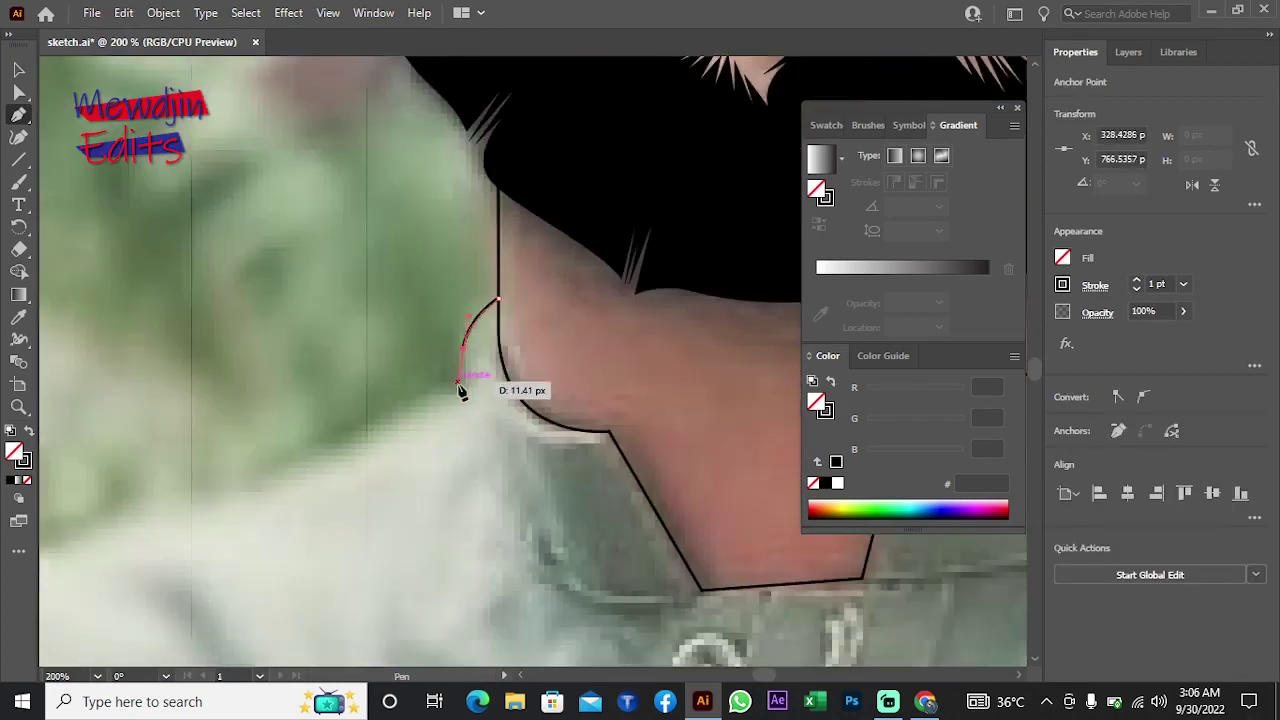
{"action": "left_click", "coordinate": [457, 391]}
{"action": "scroll", "coordinate": [371, 443], "scroll_direction": "left", "scroll_amount": 3}
{"action": "left_click", "coordinate": [371, 443]}
{"action": "left_click", "coordinate": [400, 483]}
{"action": "scroll", "coordinate": [400, 483], "scroll_direction": "down", "scroll_amount": 3}
{"action": "left_click", "coordinate": [271, 486]}
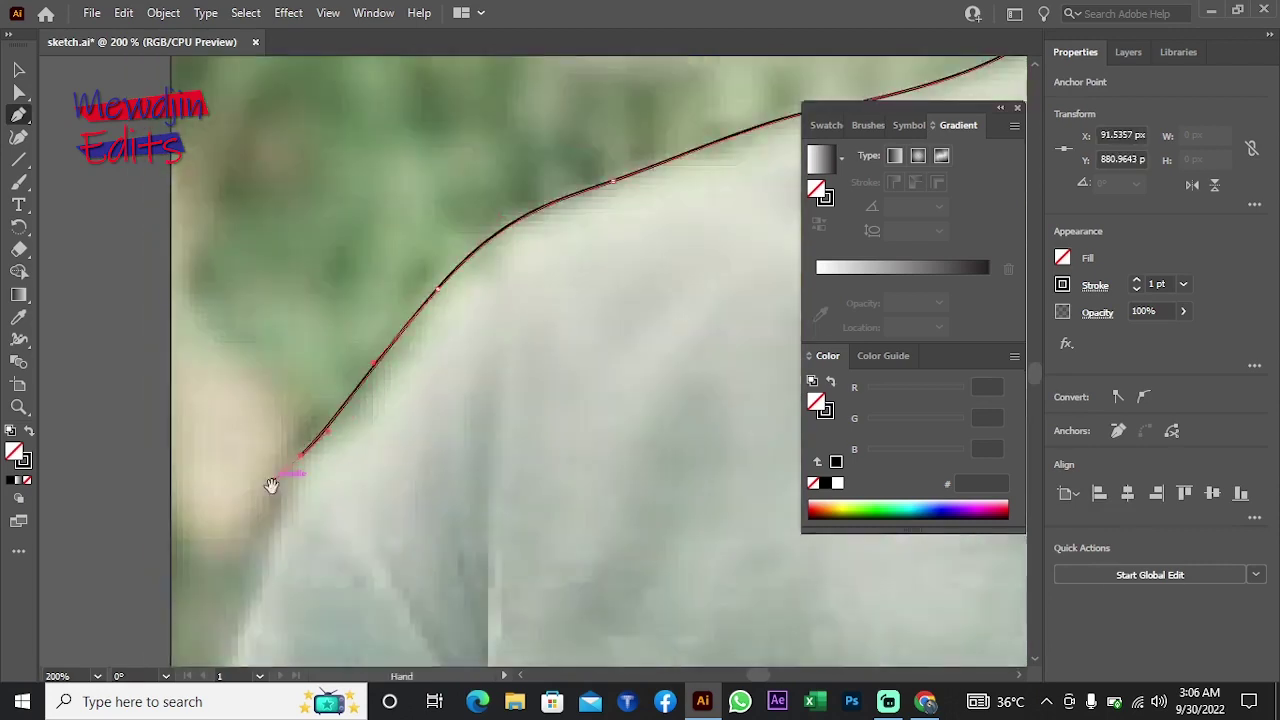
{"action": "scroll", "coordinate": [271, 486], "scroll_direction": "left", "scroll_amount": 3}
{"action": "scroll", "coordinate": [337, 557], "scroll_direction": "down", "scroll_amount": 3}
{"action": "scroll", "coordinate": [502, 488], "scroll_direction": "right", "scroll_amount": 1}
{"action": "scroll", "coordinate": [543, 509], "scroll_direction": "down", "scroll_amount": 3}
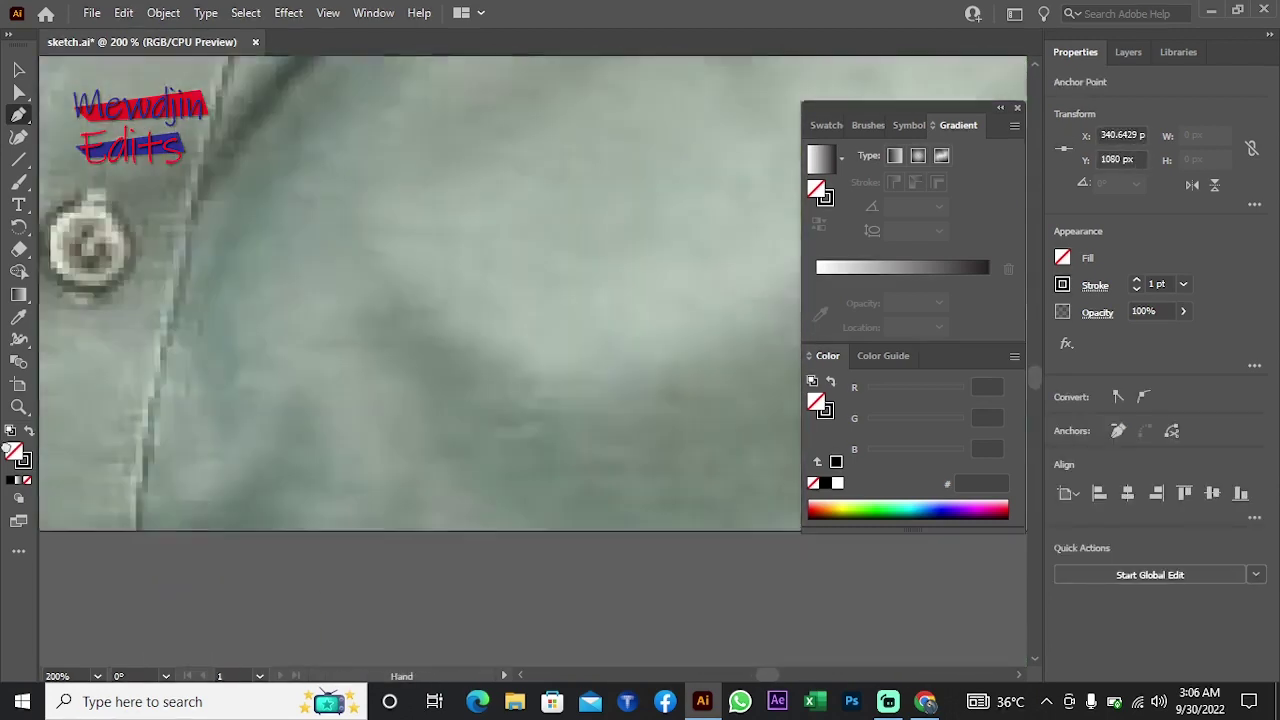
{"action": "scroll", "coordinate": [486, 551], "scroll_direction": "right", "scroll_amount": 3}
{"action": "left_click", "coordinate": [483, 547]}
Step: Bring the path back up the shoulder edge and curve the shoulder-to-neck join
{"action": "left_click", "coordinate": [413, 396]}
{"action": "scroll", "coordinate": [413, 396], "scroll_direction": "left", "scroll_amount": 3}
{"action": "left_click", "coordinate": [403, 434]}
{"action": "scroll", "coordinate": [403, 434], "scroll_direction": "up", "scroll_amount": 3}
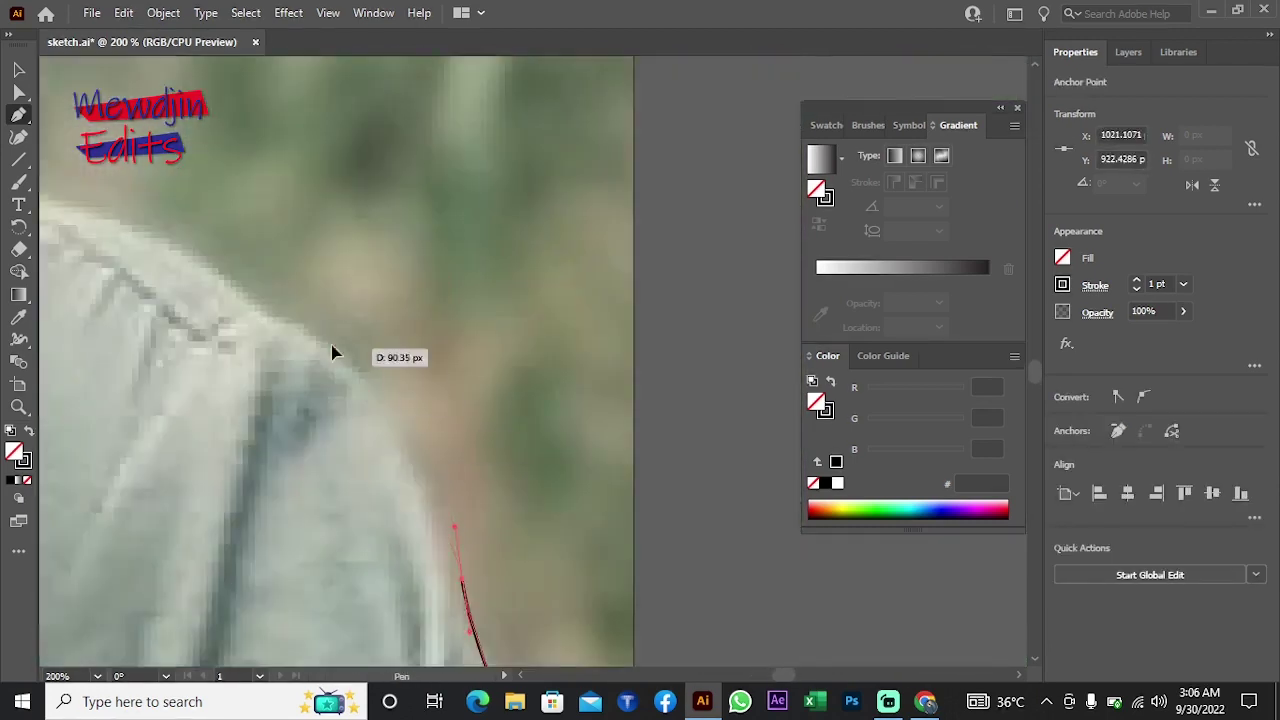
{"action": "left_click", "coordinate": [334, 366]}
{"action": "scroll", "coordinate": [334, 366], "scroll_direction": "right", "scroll_amount": 3}
{"action": "left_click", "coordinate": [390, 386]}
{"action": "scroll", "coordinate": [390, 386], "scroll_direction": "left", "scroll_amount": 3}
{"action": "scroll", "coordinate": [286, 380], "scroll_direction": "up", "scroll_amount": 3}
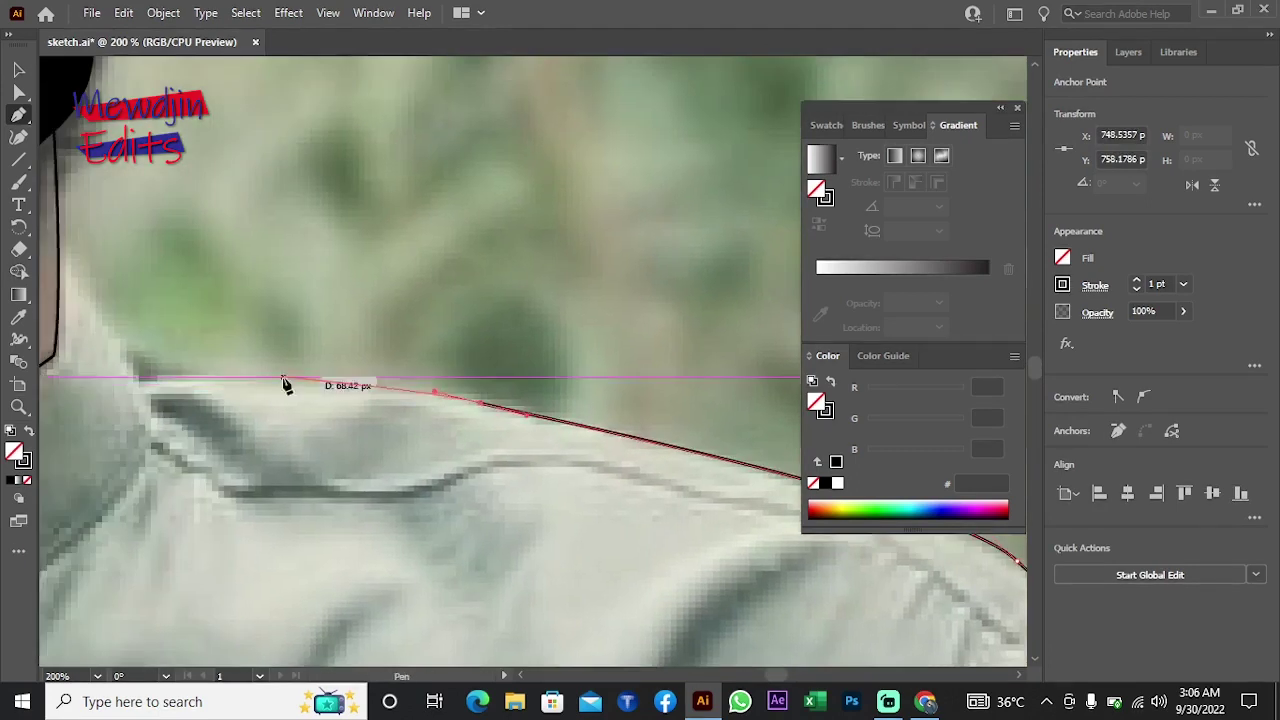
{"action": "scroll", "coordinate": [286, 386], "scroll_direction": "left", "scroll_amount": 3}
{"action": "left_click", "coordinate": [286, 386]}
{"action": "scroll", "coordinate": [286, 386], "scroll_direction": "up", "scroll_amount": 3}
{"action": "left_click_drag", "start_coordinate": [283, 343], "coordinate": [292, 390]}
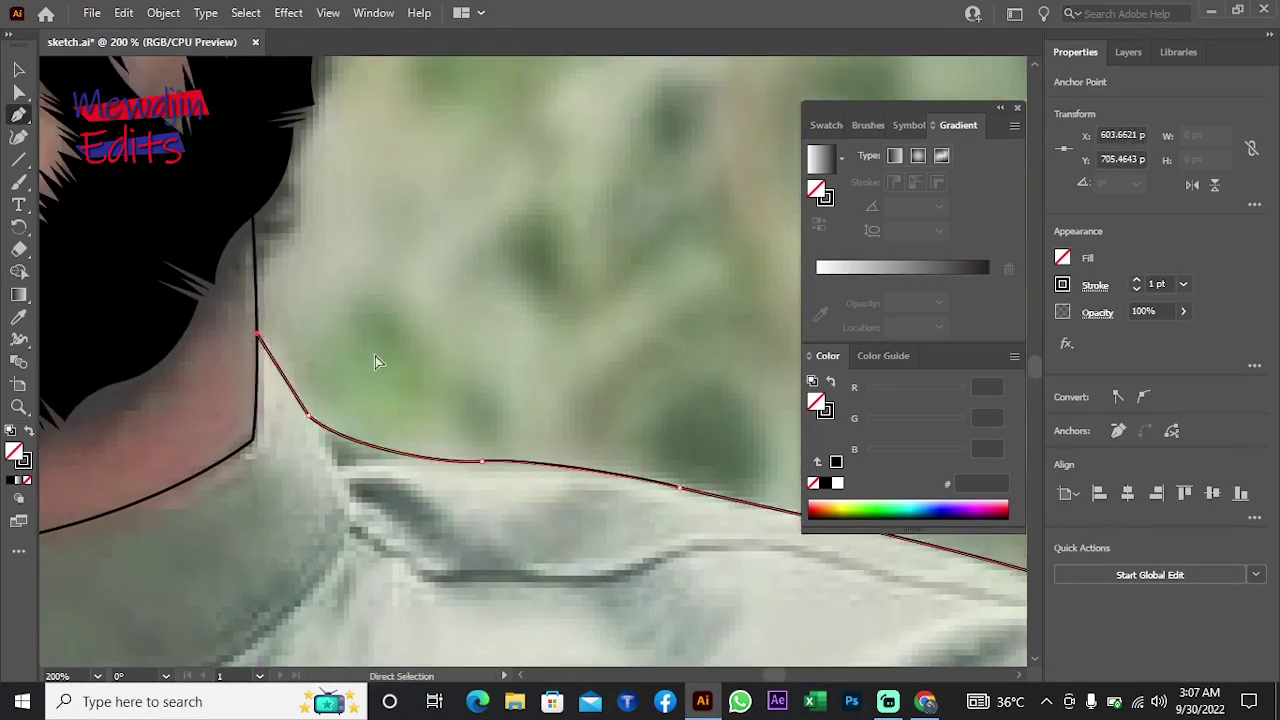
Step: Fit the whole image in view, deselect the shoulder path and zoom in on the eye
{"action": "key", "text": "ctrl+0"}
{"action": "key", "text": "z"}
{"action": "left_click", "coordinate": [508, 394]}
{"action": "left_click", "coordinate": [606, 442]}
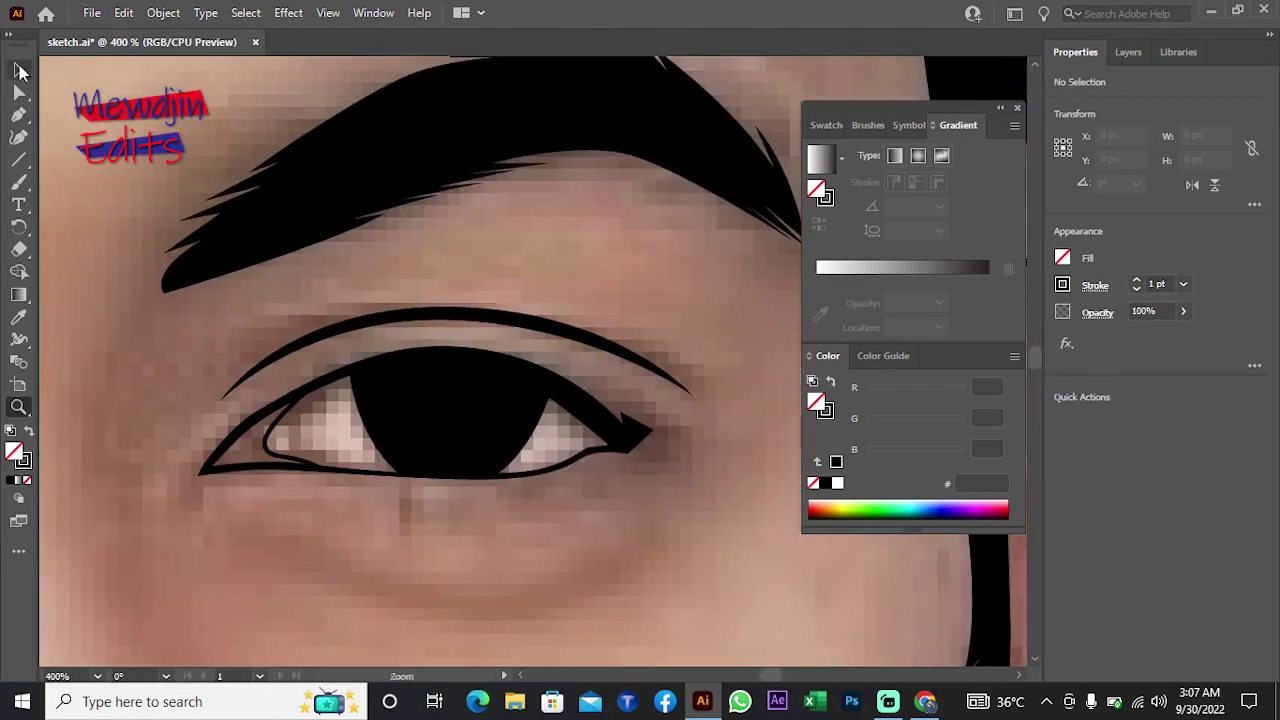
Step: Fill the iris region solid around its highlight with Shape Builder
{"action": "left_click", "coordinate": [20, 70]}
{"action": "key", "text": "ctrl+equal"}
{"action": "key", "text": "ctrl+equal"}
{"action": "left_click", "coordinate": [423, 263], "text": "shift"}
{"action": "key", "text": "shift+m"}
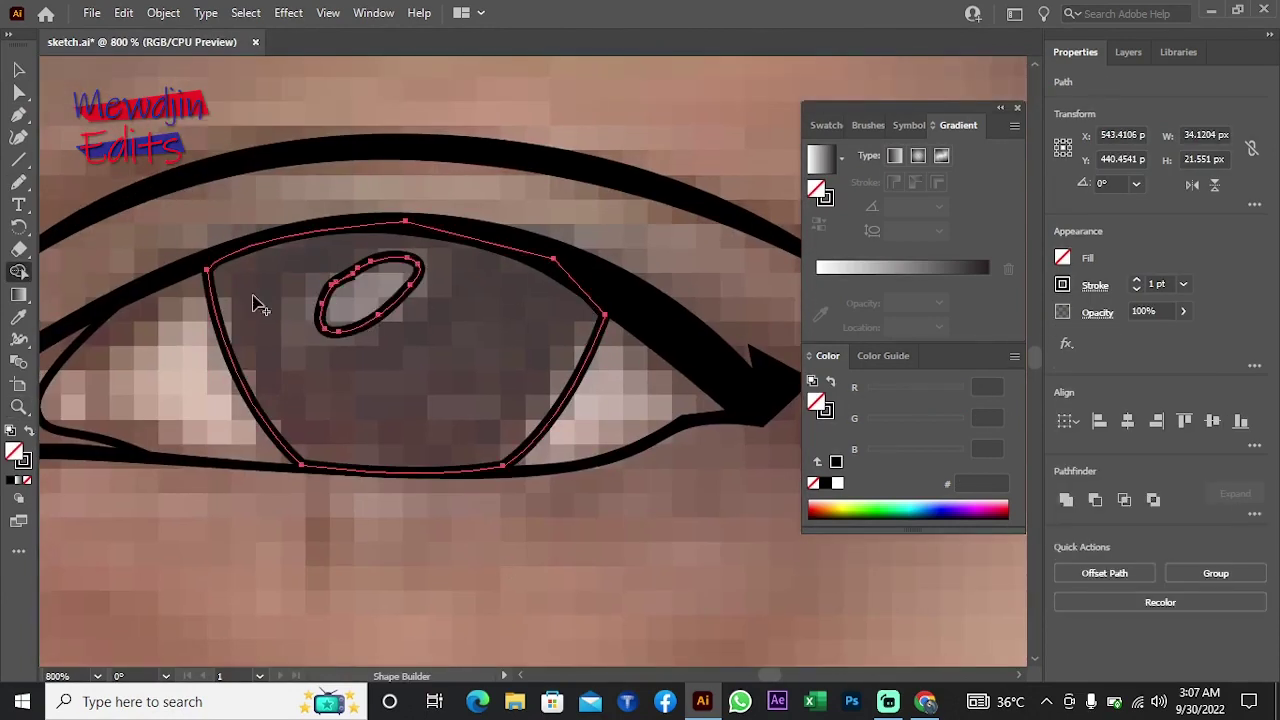
{"action": "left_click", "coordinate": [230, 318]}
{"action": "key", "text": "v"}
{"action": "left_click", "coordinate": [371, 305]}
Step: Draw a small shape in the eye's inner corner and give it a red fill
{"action": "scroll", "coordinate": [166, 464], "scroll_direction": "up", "scroll_amount": 1}
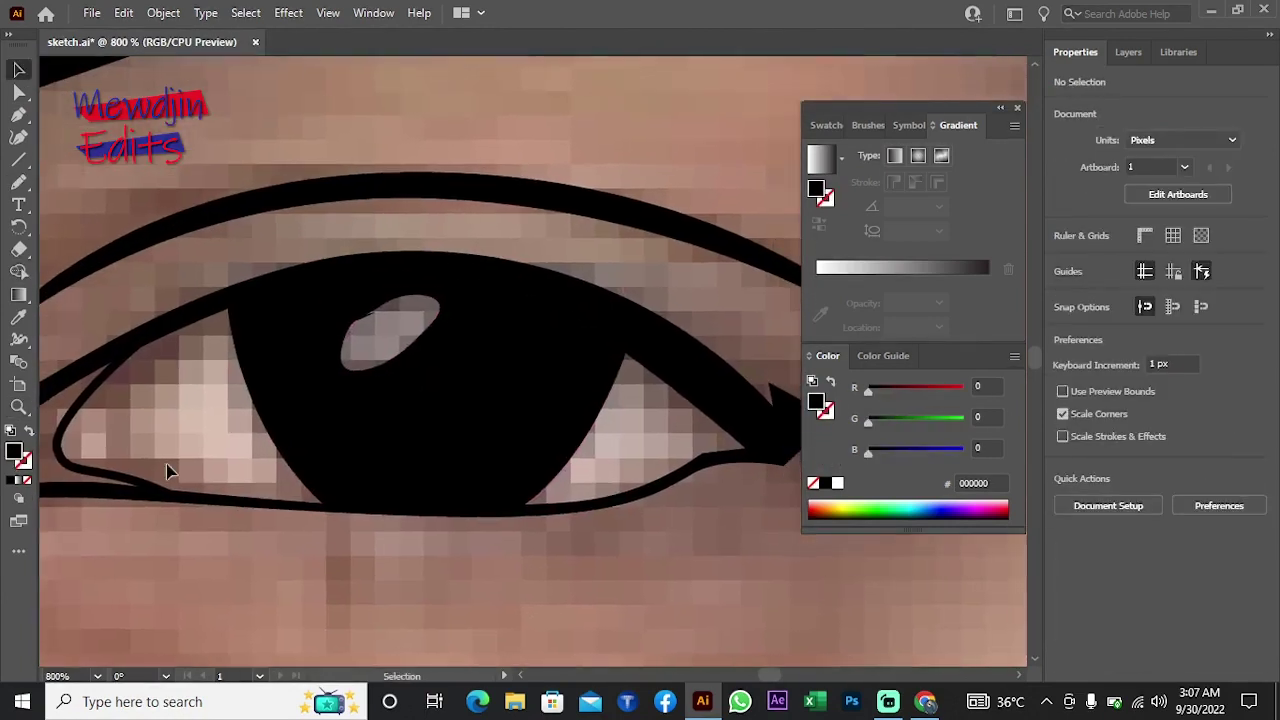
{"action": "key", "text": "p"}
{"action": "scroll", "coordinate": [369, 343], "scroll_direction": "left", "scroll_amount": 2}
{"action": "scroll", "coordinate": [246, 425], "scroll_direction": "left", "scroll_amount": 2}
{"action": "left_click_drag", "start_coordinate": [244, 411], "coordinate": [246, 455]}
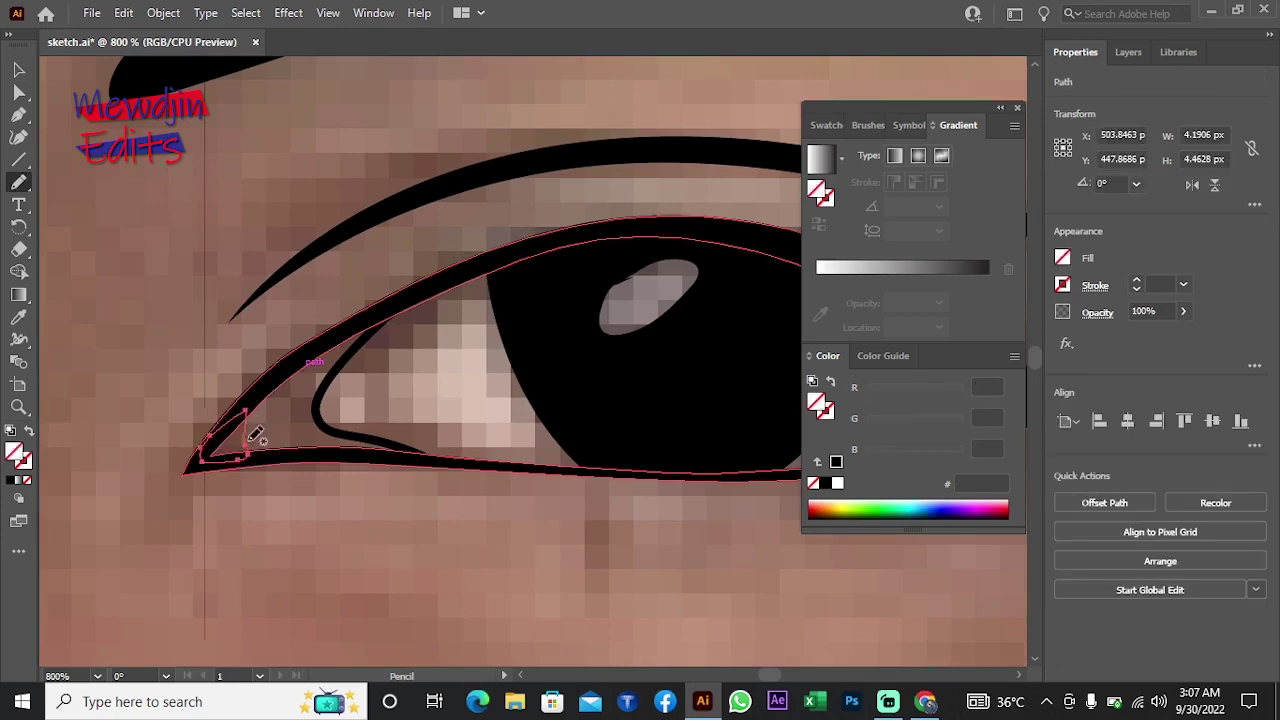
{"action": "key", "text": "i"}
{"action": "left_click", "coordinate": [134, 457]}
{"action": "double_click", "coordinate": [14, 452]}
{"action": "left_click", "coordinate": [1074, 223]}
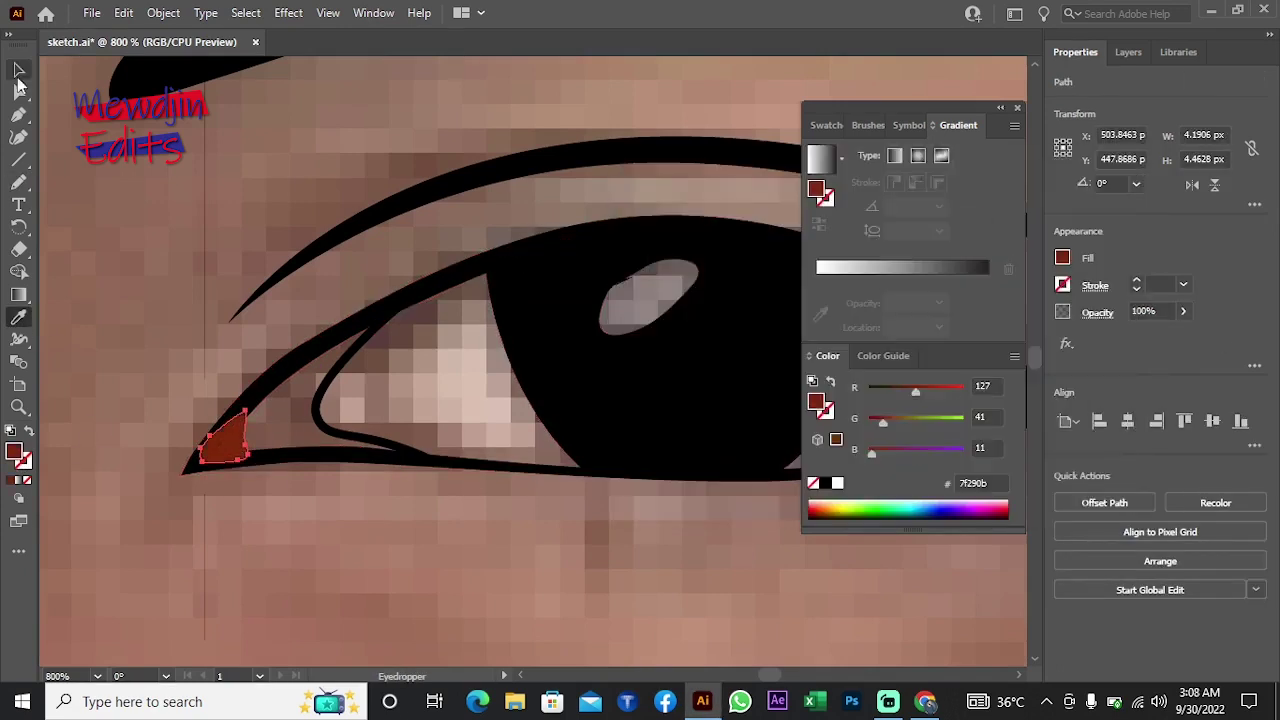
{"action": "double_click", "coordinate": [14, 452]}
{"action": "left_click", "coordinate": [1074, 223]}
{"action": "right_click", "coordinate": [56, 222]}
{"action": "key", "text": "Escape"}
Step: Sketch a red shading shape in the inner corner, refining its fill through a03017 and a82a0c
{"action": "key", "text": "n"}
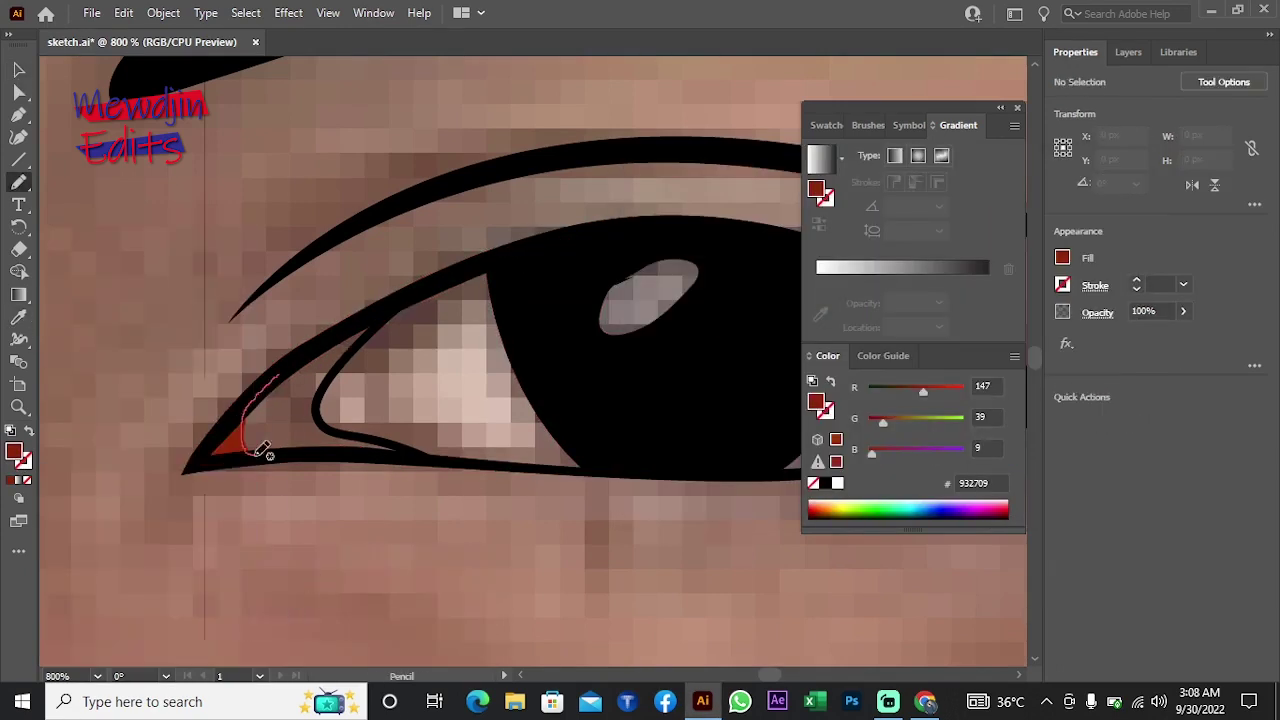
{"action": "left_click_drag", "start_coordinate": [291, 362], "coordinate": [318, 353]}
{"action": "key", "text": "i"}
{"action": "double_click", "coordinate": [14, 452]}
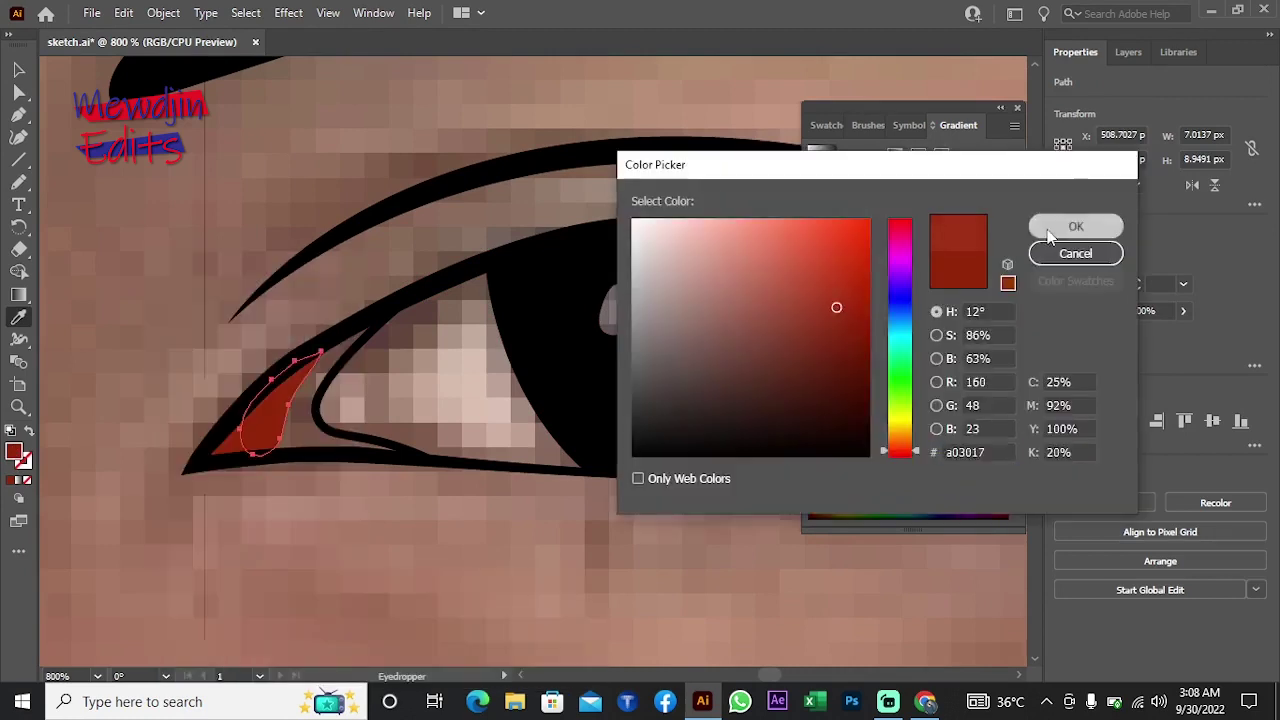
{"action": "left_click", "coordinate": [1074, 223]}
{"action": "double_click", "coordinate": [14, 452]}
{"action": "left_click", "coordinate": [1074, 223]}
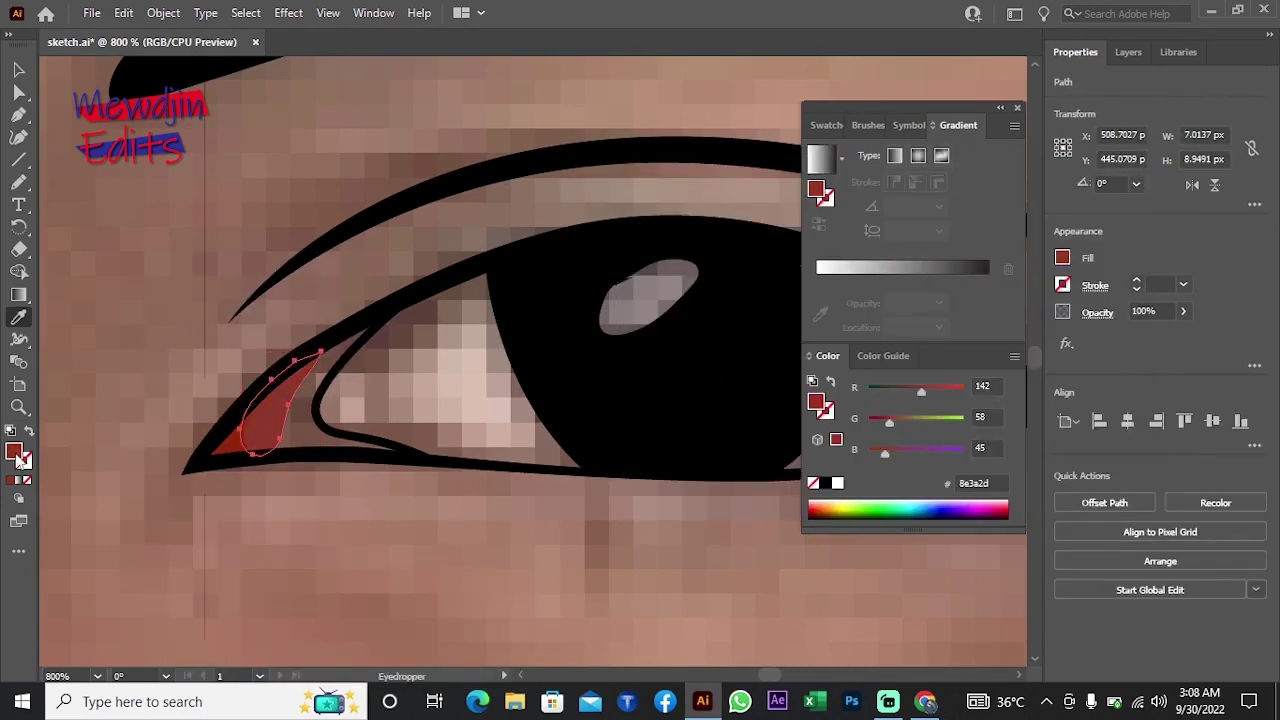
{"action": "double_click", "coordinate": [14, 452]}
{"action": "left_click", "coordinate": [1076, 228]}
{"action": "double_click", "coordinate": [14, 452]}
{"action": "left_click", "coordinate": [1074, 223]}
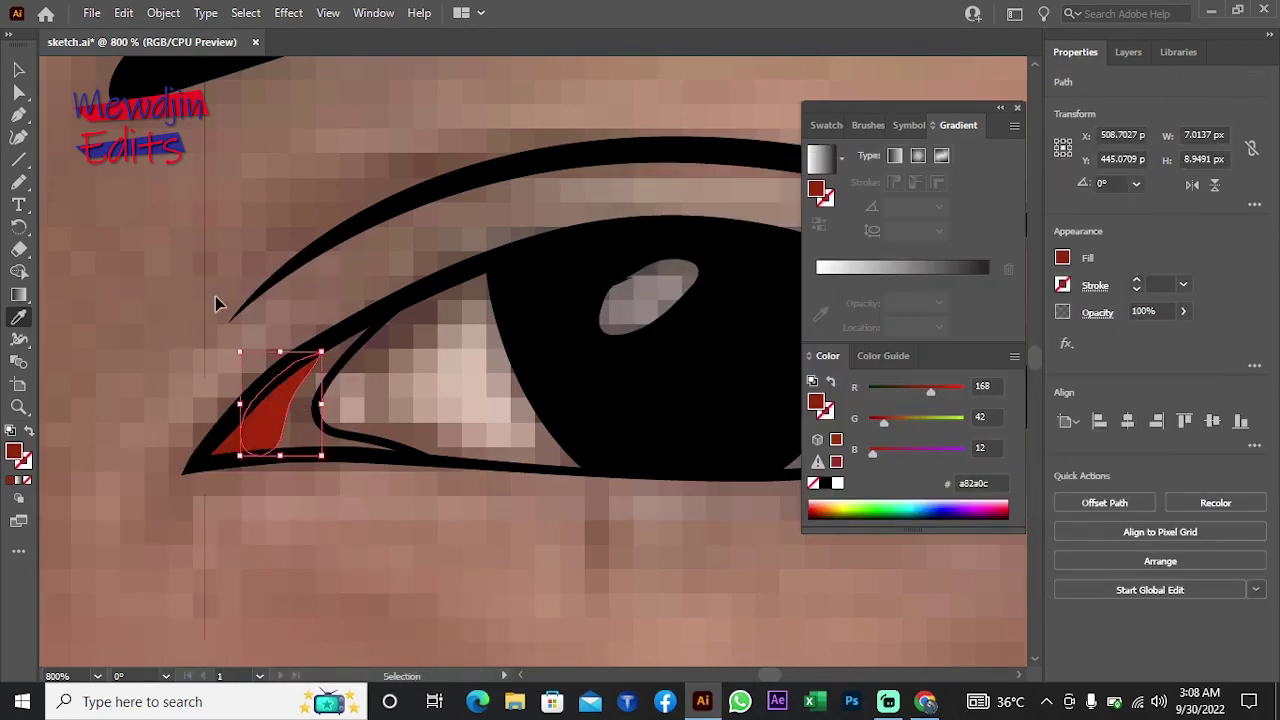
Step: Add another inner-corner red shape filled b73c23 and send it behind the outline
{"action": "key", "text": "n"}
{"action": "left_click_drag", "start_coordinate": [360, 330], "coordinate": [362, 332]}
{"action": "key", "text": "i"}
{"action": "right_click", "coordinate": [196, 440]}
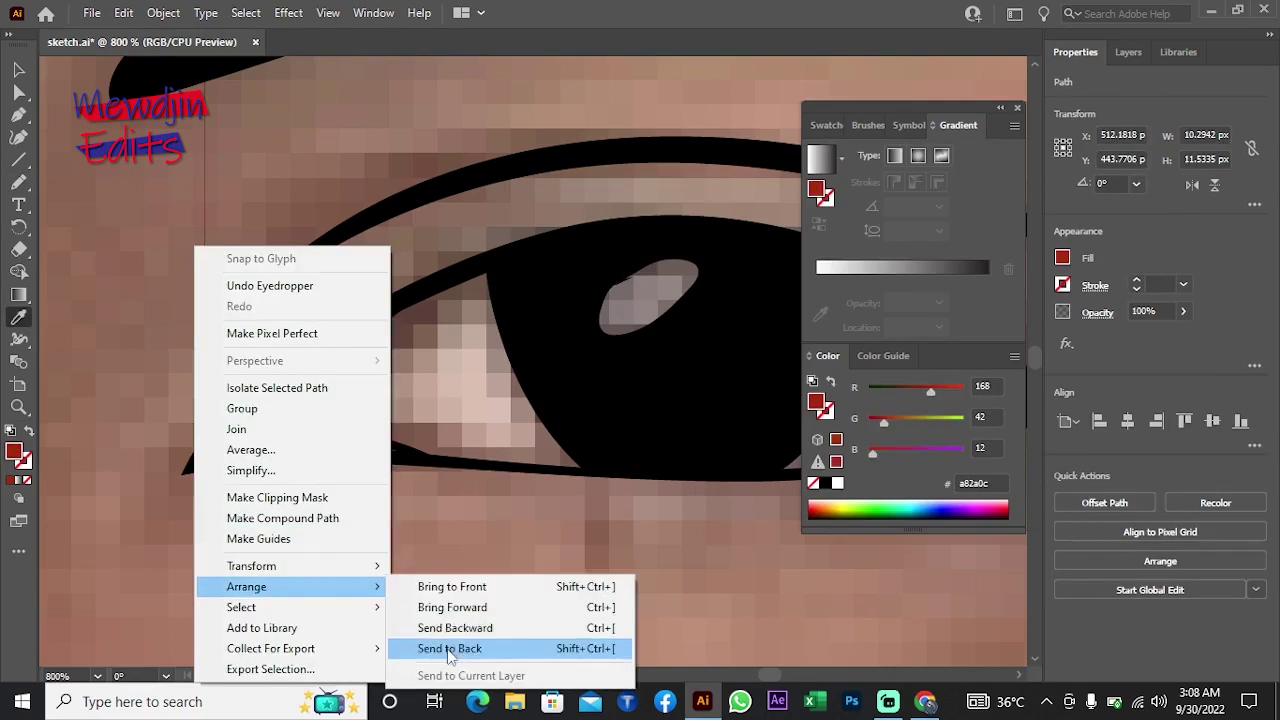
{"action": "left_click", "coordinate": [457, 649]}
{"action": "double_click", "coordinate": [14, 452]}
{"action": "left_click", "coordinate": [1071, 226]}
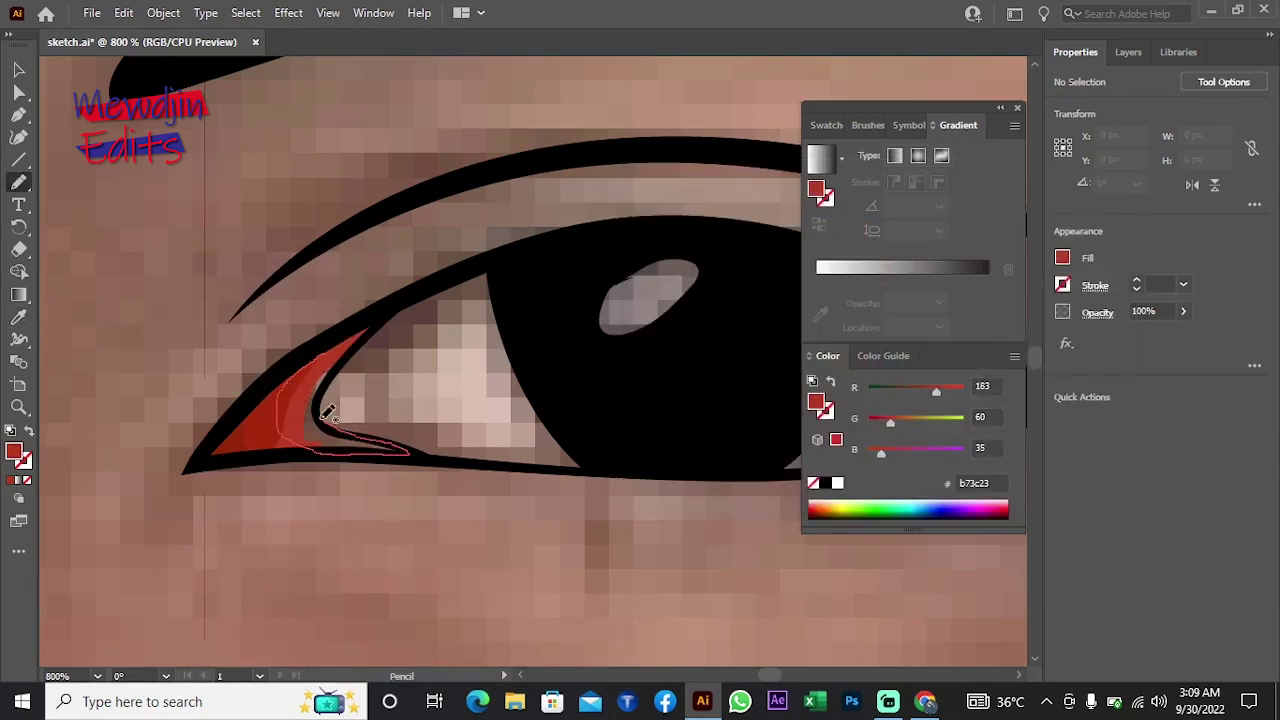
Step: Add a brighter red sliver filled ce422c along the corner, behind the black outline
{"action": "left_click_drag", "start_coordinate": [327, 412], "coordinate": [306, 374]}
{"action": "double_click", "coordinate": [14, 452]}
{"action": "left_click", "coordinate": [1074, 223]}
{"action": "key", "text": "v"}
{"action": "right_click", "coordinate": [300, 400]}
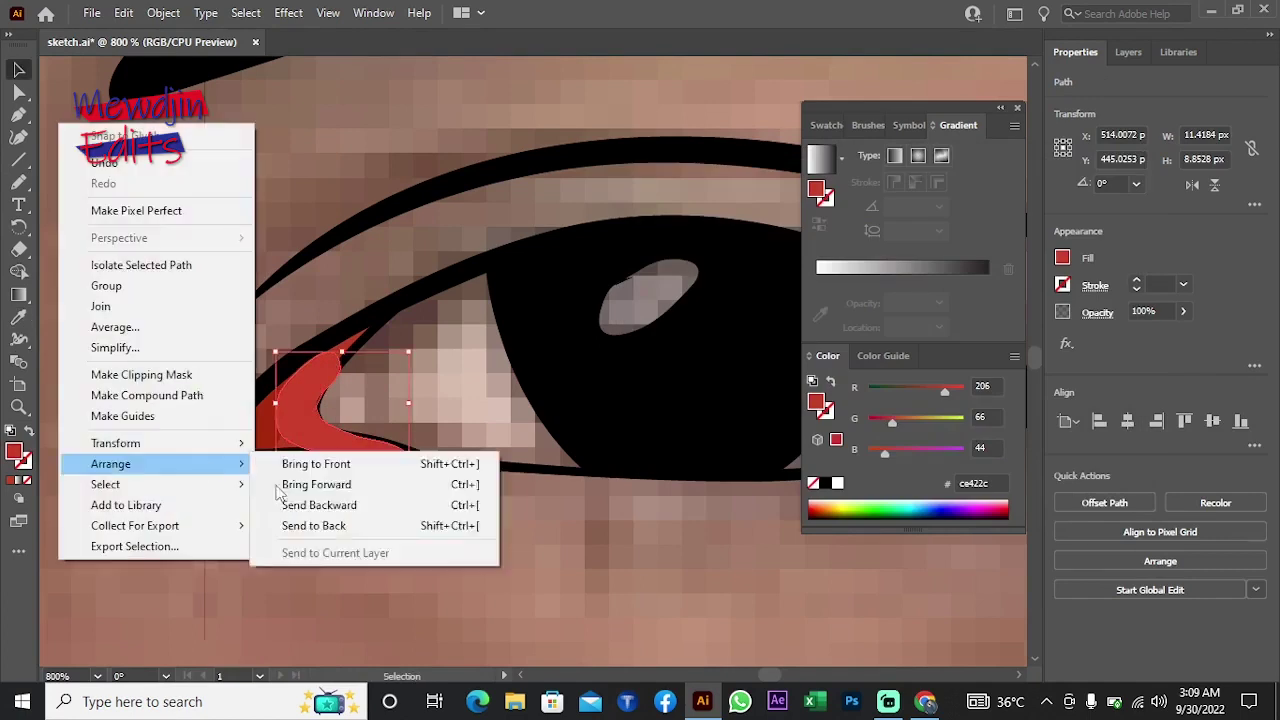
{"action": "left_click", "coordinate": [300, 505]}
{"action": "key", "text": "z"}
{"action": "scroll", "coordinate": [571, 380], "scroll_direction": "down", "scroll_amount": 5}
{"action": "scroll", "coordinate": [495, 466], "scroll_direction": "up", "scroll_amount": 8}
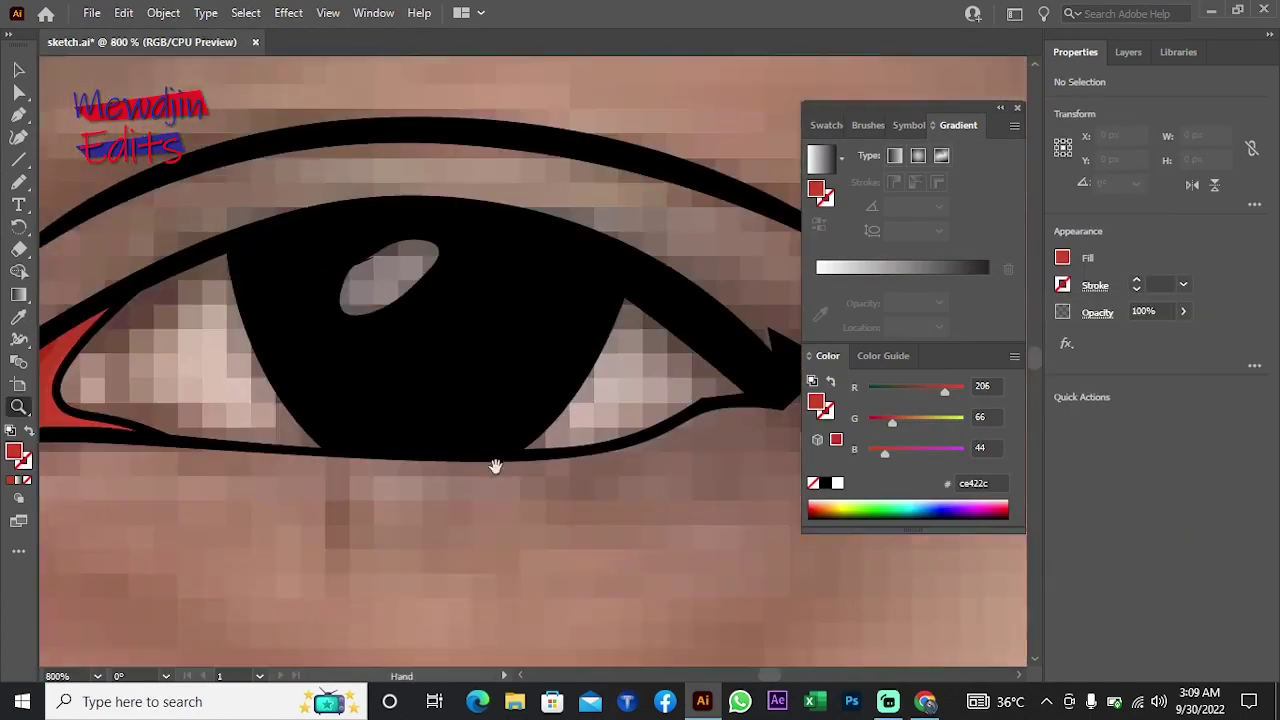
{"action": "scroll", "coordinate": [495, 466], "scroll_direction": "up", "scroll_amount": 2}
Step: Sketch a grey 6d6d6d shading shape in the eye white, placed behind the iris
{"action": "key", "text": "n"}
{"action": "left_click_drag", "start_coordinate": [400, 378], "coordinate": [567, 427]}
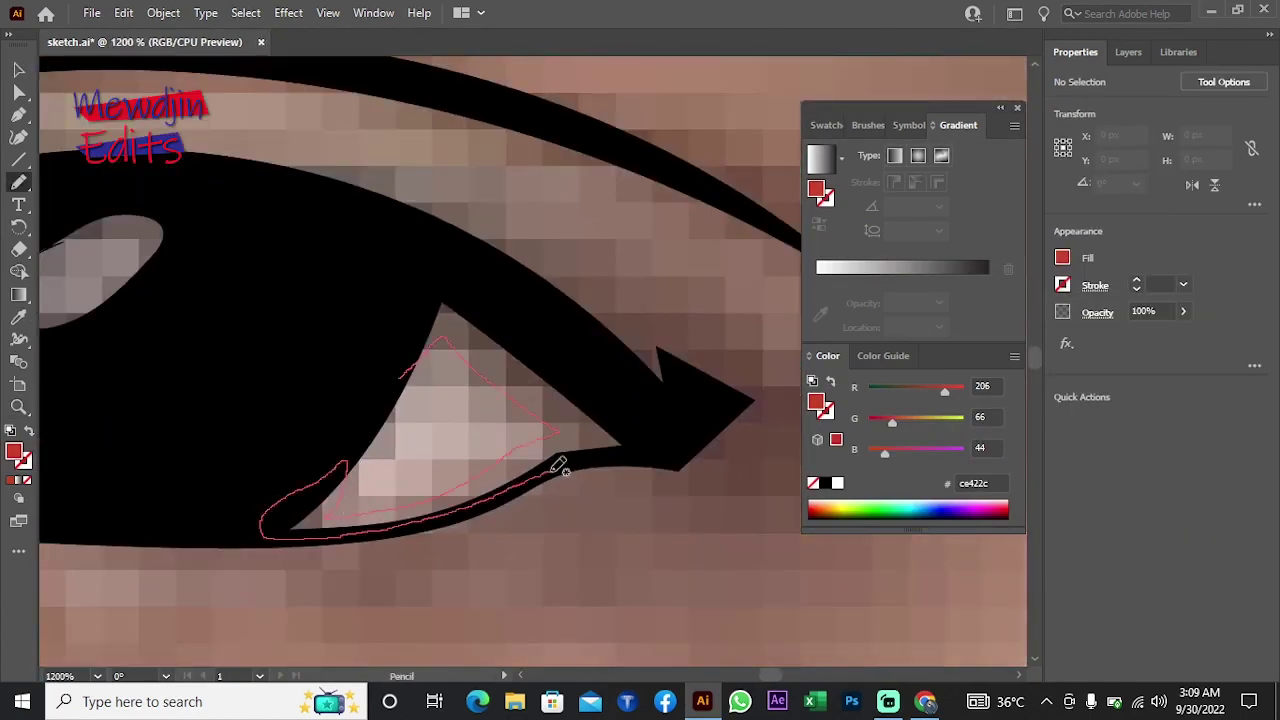
{"action": "left_click", "coordinate": [208, 480]}
{"action": "double_click", "coordinate": [14, 452]}
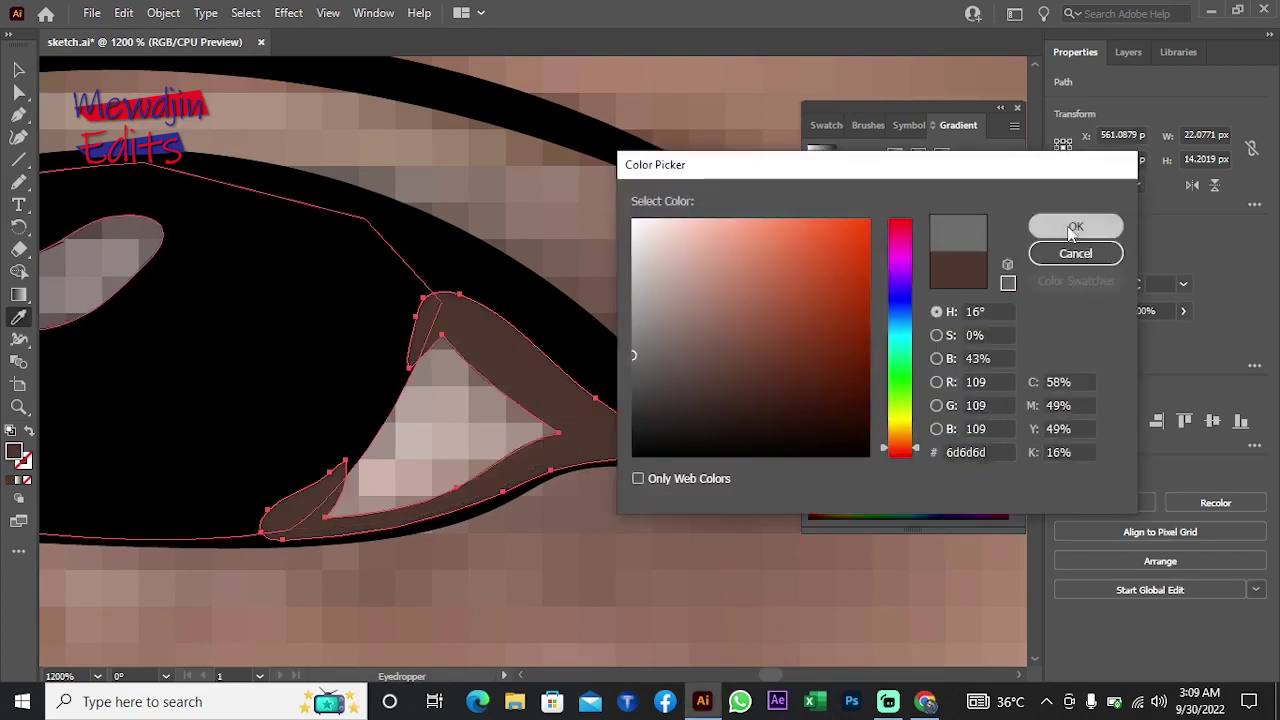
{"action": "left_click", "coordinate": [1071, 223]}
{"action": "key", "text": "i"}
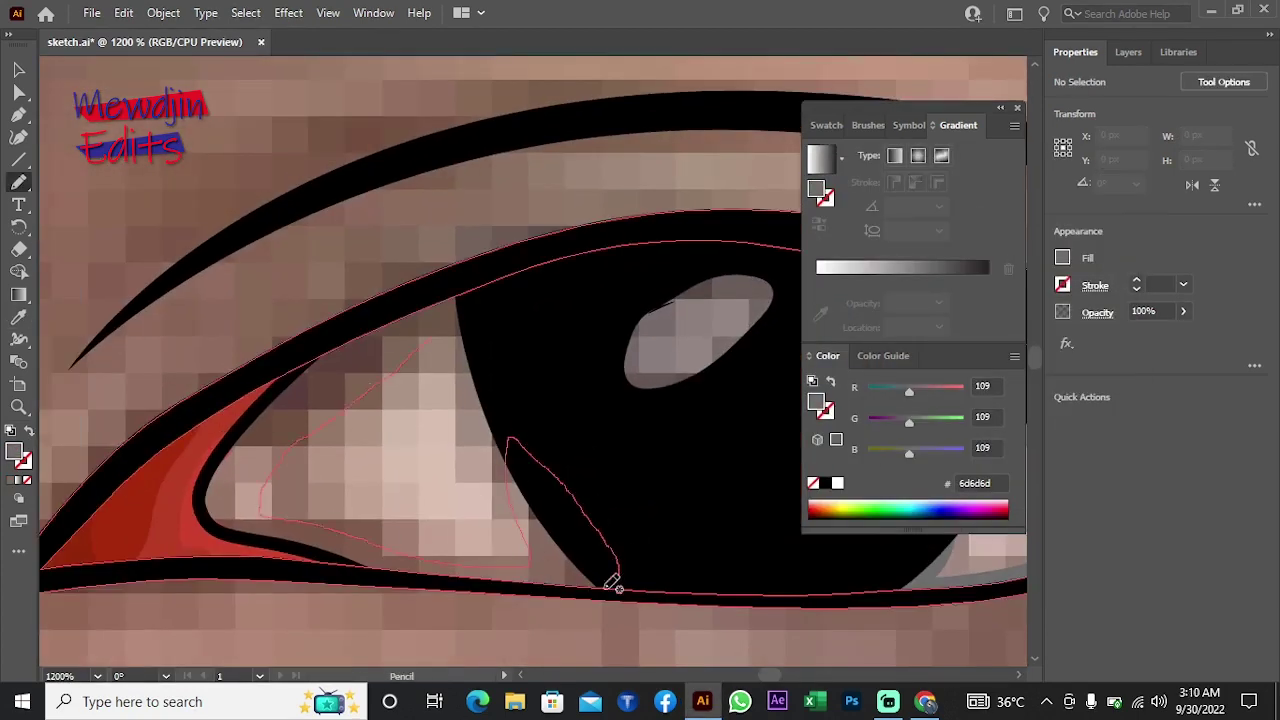
{"action": "right_click", "coordinate": [306, 249]}
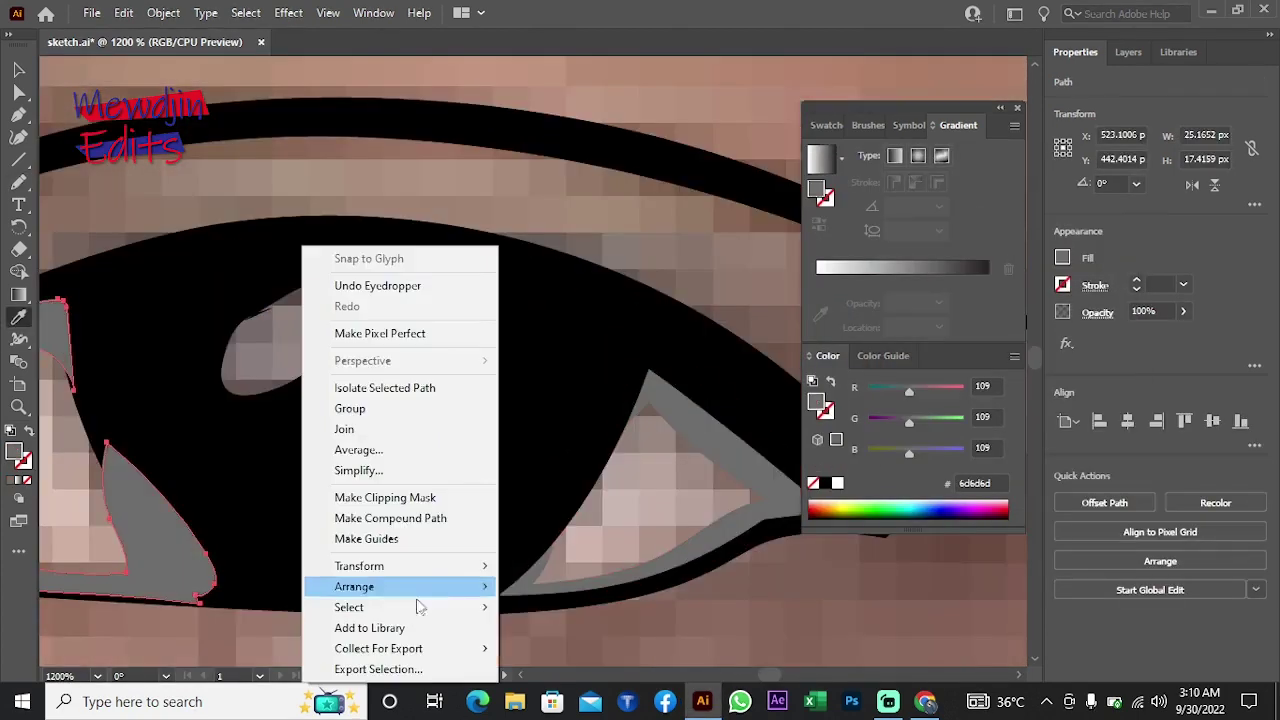
{"action": "left_click", "coordinate": [414, 586]}
Step: Add lower and lighter inner grey shading shapes, each sent behind the iris
{"action": "left_click_drag", "start_coordinate": [430, 375], "coordinate": [455, 556]}
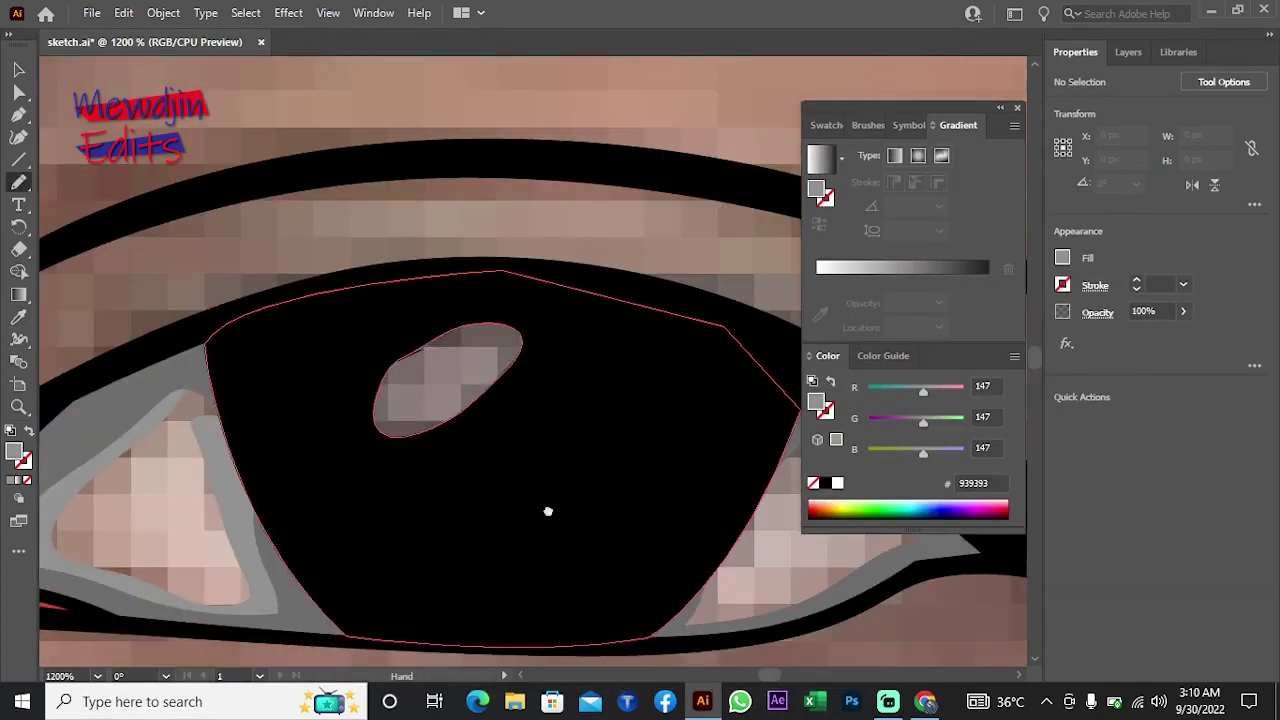
{"action": "left_click_drag", "start_coordinate": [457, 435], "coordinate": [484, 535]}
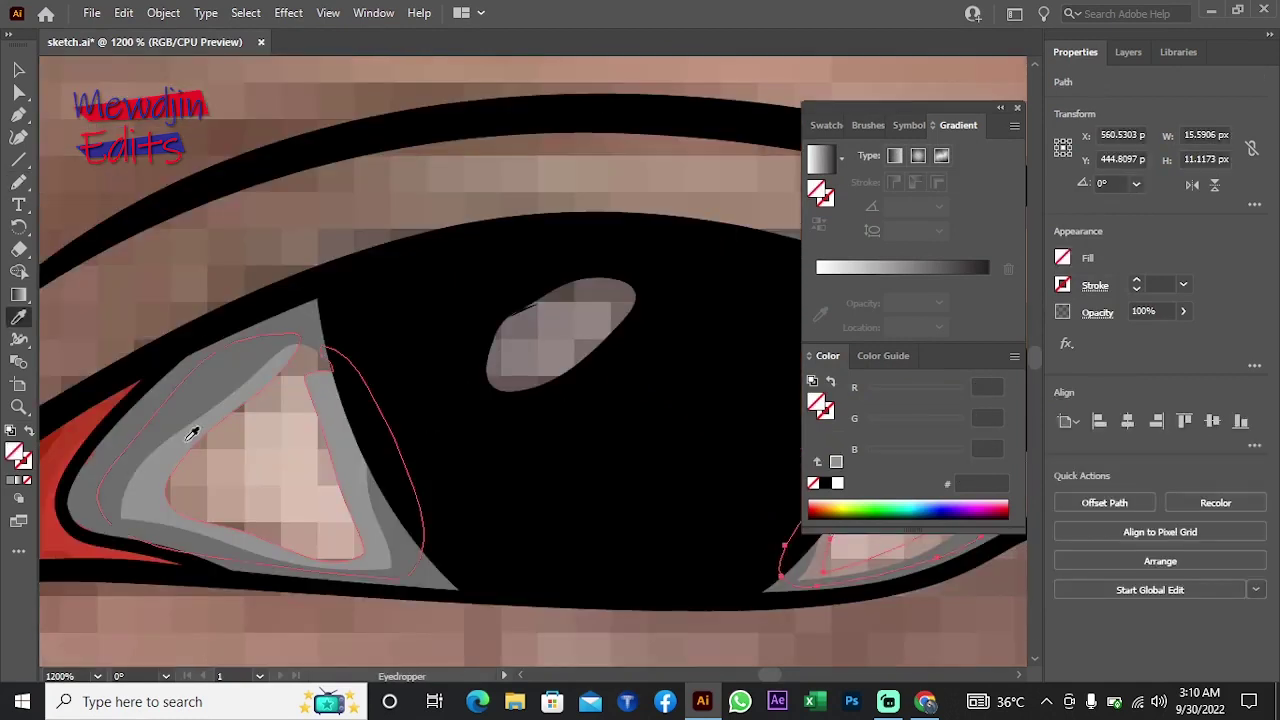
{"action": "right_click", "coordinate": [281, 247]}
{"action": "left_click", "coordinate": [543, 648]}
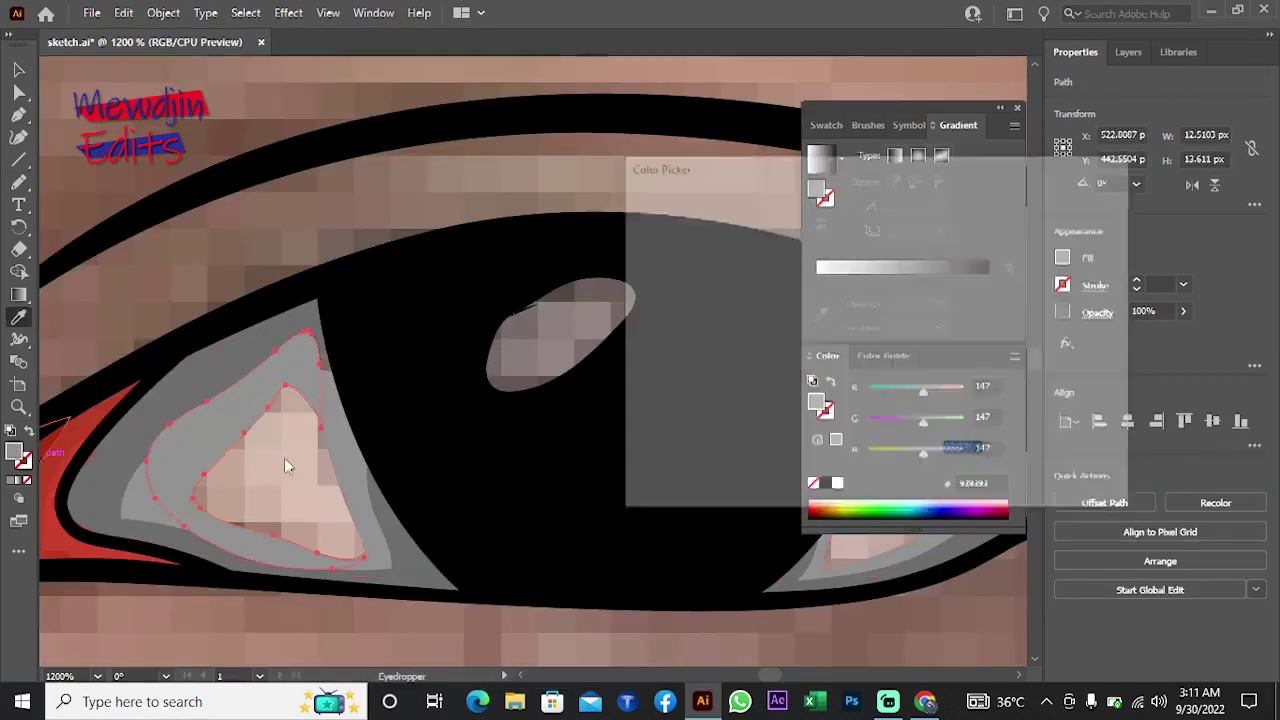
{"action": "key", "text": "n"}
{"action": "scroll", "coordinate": [523, 445], "scroll_direction": "right", "scroll_amount": 5}
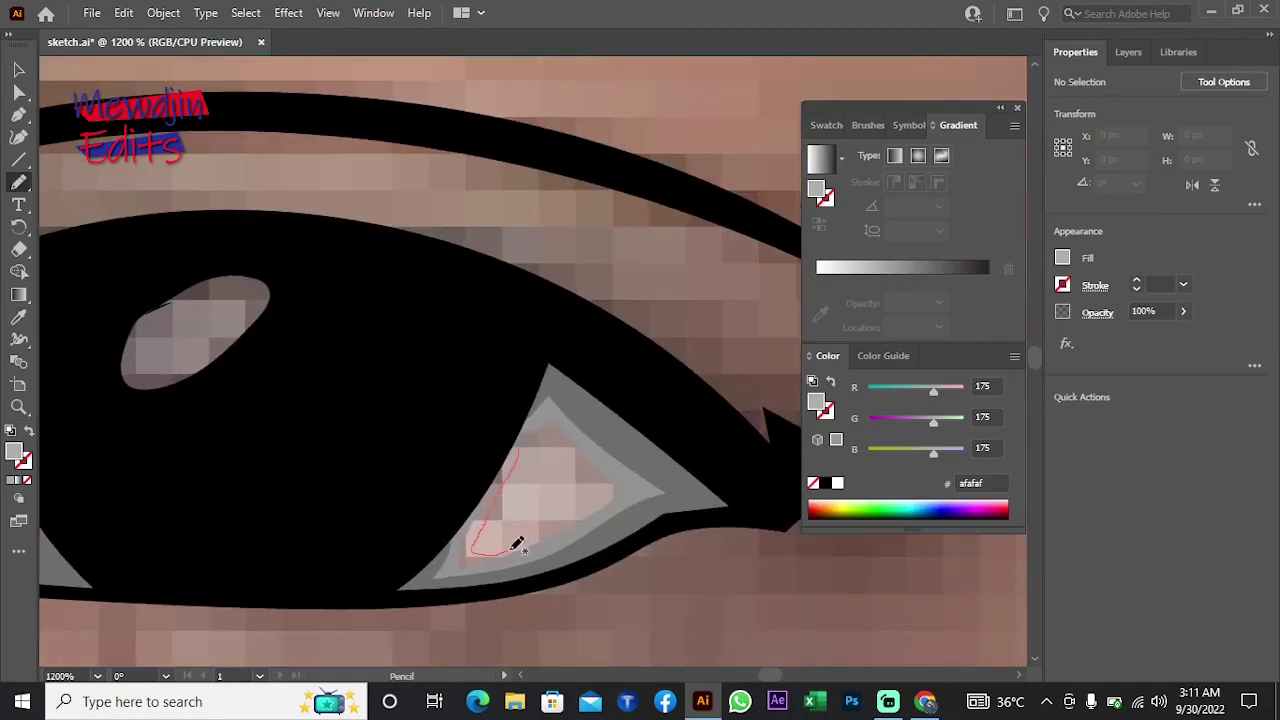
{"action": "right_click", "coordinate": [430, 165]}
{"action": "mouse_move", "coordinate": [468, 587]}
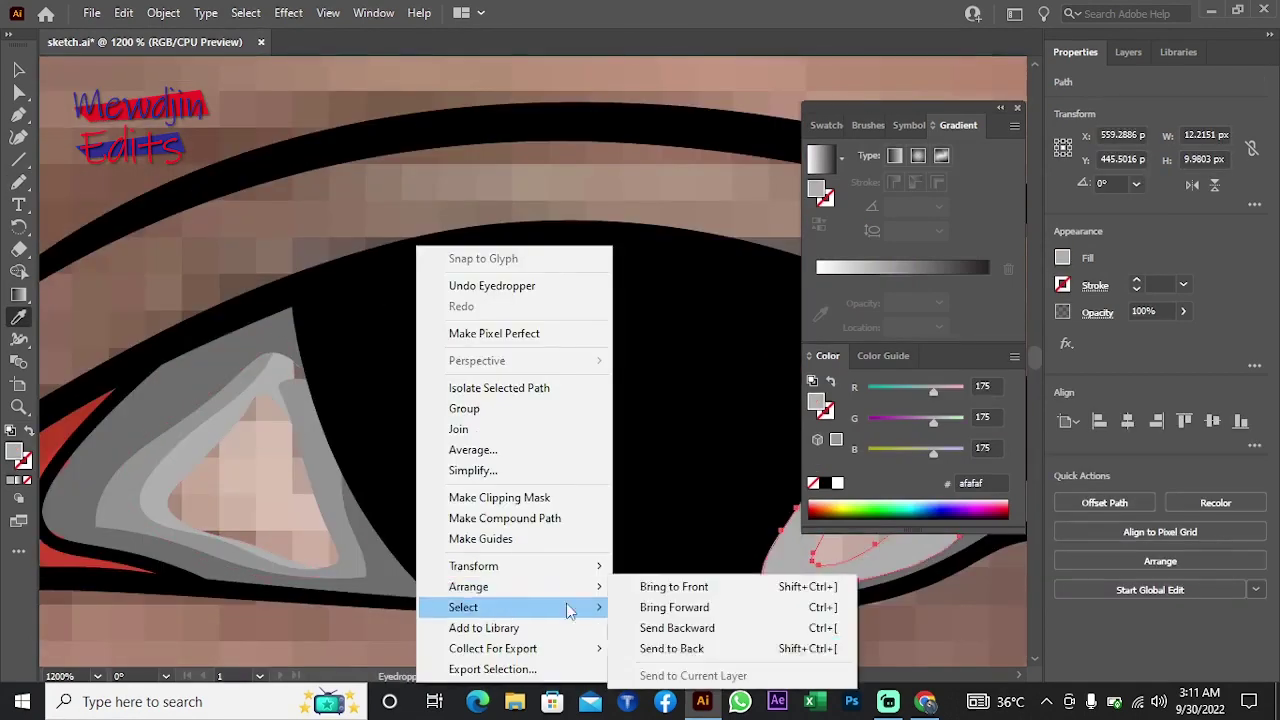
{"action": "left_click", "coordinate": [686, 640]}
Step: Sketch a light grey cccccc highlight shape in the eye white
{"action": "key", "text": "n"}
{"action": "mouse_move", "coordinate": [570, 474]}
{"action": "left_mouse_down"}
{"action": "mouse_move", "coordinate": [600, 462]}
{"action": "mouse_move", "coordinate": [609, 434]}
{"action": "left_mouse_up"}
{"action": "double_click", "coordinate": [15, 452]}
{"action": "left_click", "coordinate": [1071, 223]}
{"action": "right_click", "coordinate": [622, 245]}
{"action": "key", "text": "i"}
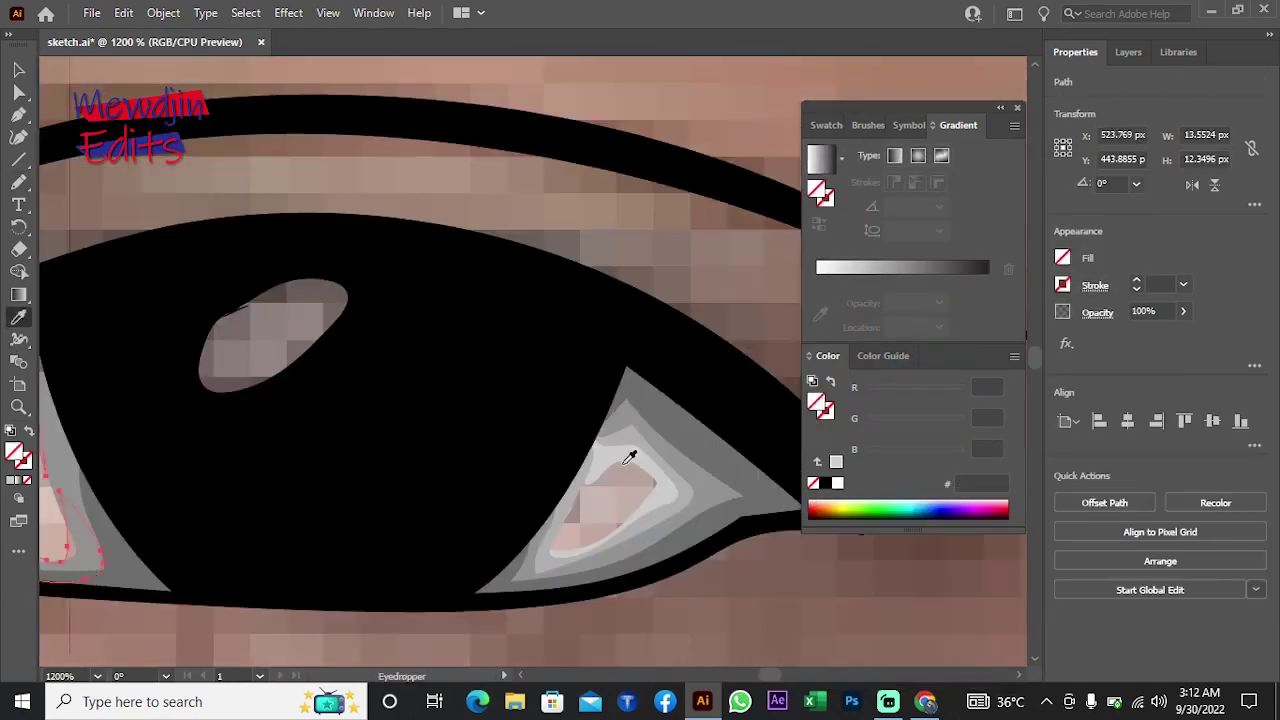
Step: Send the light shape behind the iris and add a near-white shape in the left grey area
{"action": "right_click", "coordinate": [489, 366]}
{"action": "left_click", "coordinate": [635, 417]}
{"action": "left_click_drag", "start_coordinate": [250, 440], "coordinate": [235, 415]}
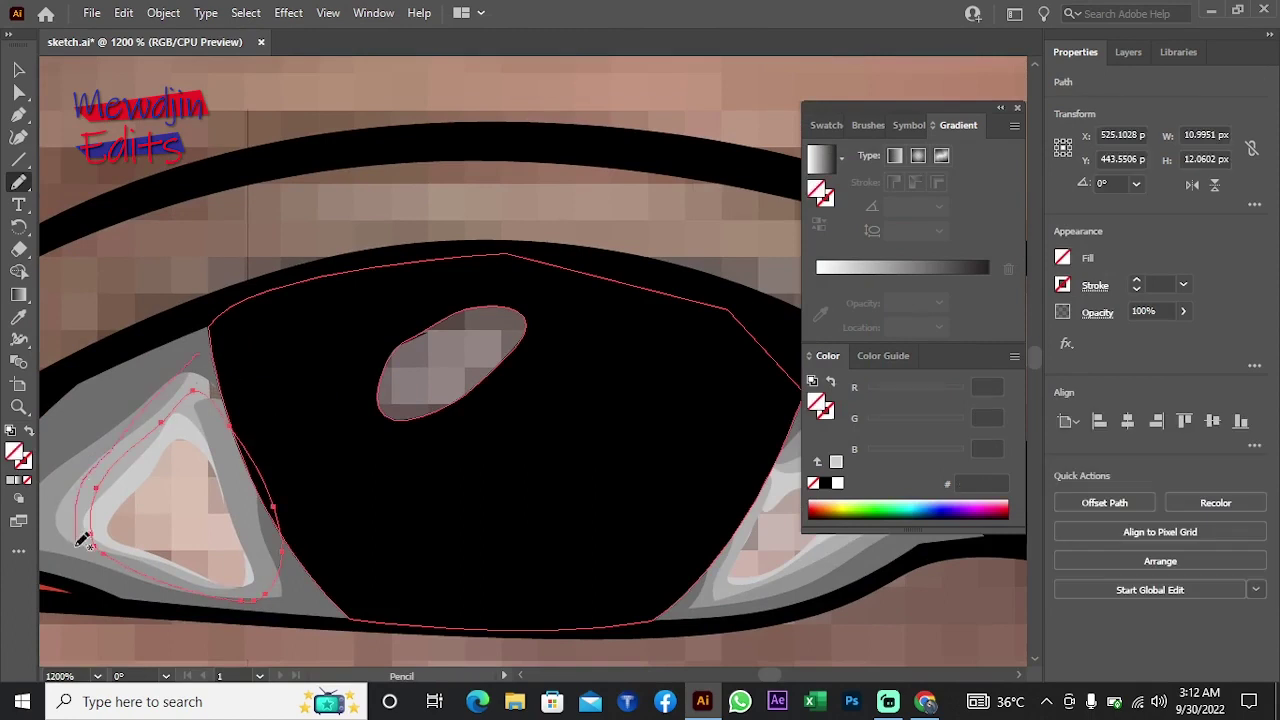
{"action": "key", "text": "i"}
{"action": "left_click", "coordinate": [160, 517]}
{"action": "double_click", "coordinate": [15, 452]}
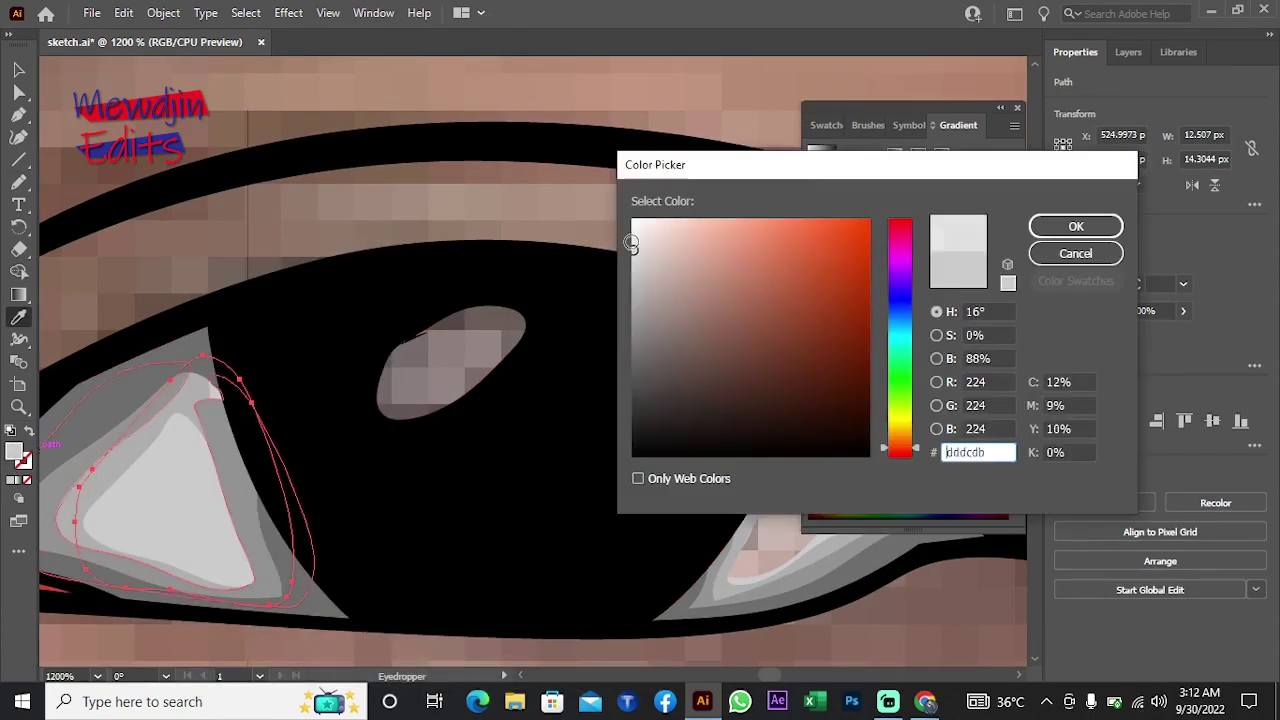
{"action": "left_click", "coordinate": [1074, 223]}
{"action": "mouse_move", "coordinate": [622, 365]}
{"action": "left_mouse_down"}
{"action": "mouse_move", "coordinate": [462, 365]}
{"action": "mouse_move", "coordinate": [674, 475]}
{"action": "left_mouse_up"}
{"action": "key", "text": "a"}
Step: Draw a near-white highlight shape around the pupil's catchlight and send it behind the pupil
{"action": "left_click", "coordinate": [280, 437]}
{"action": "left_click_drag", "start_coordinate": [730, 625], "coordinate": [380, 543]}
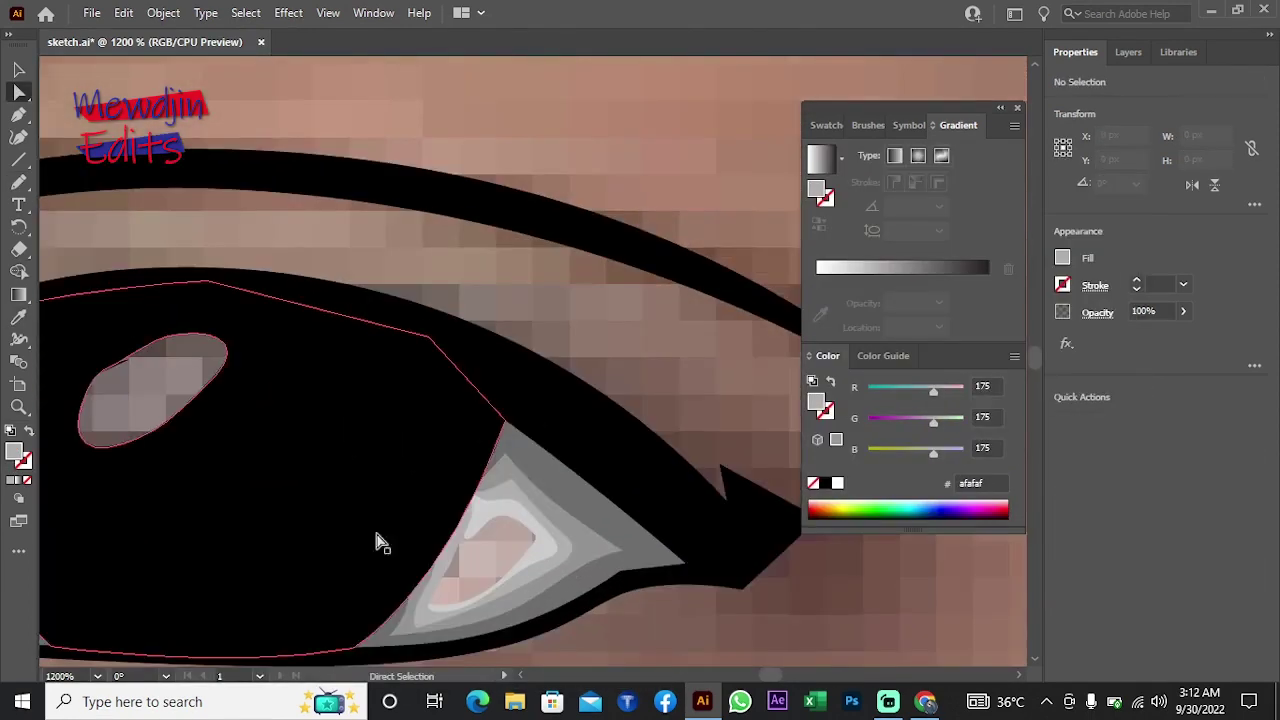
{"action": "scroll", "coordinate": [528, 478], "scroll_direction": "left", "scroll_amount": 5}
{"action": "left_click_drag", "start_coordinate": [445, 382], "coordinate": [505, 418]}
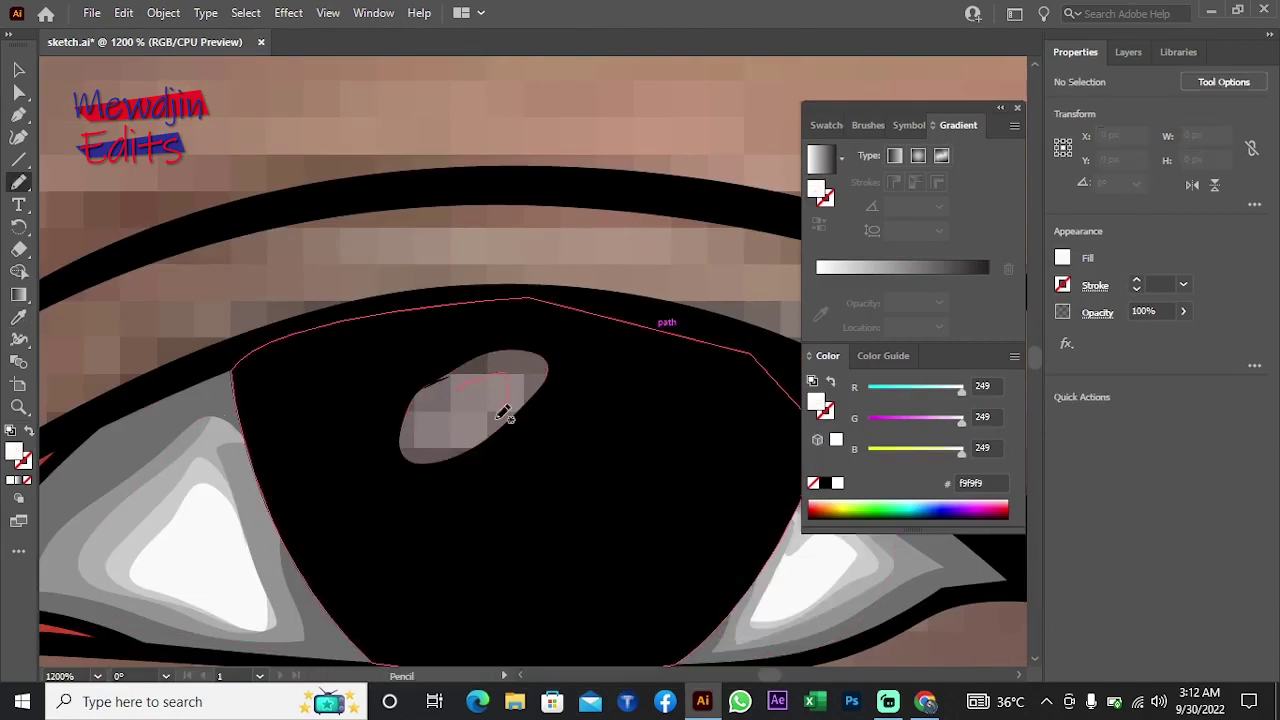
{"action": "right_click", "coordinate": [205, 400]}
{"action": "left_click", "coordinate": [448, 523]}
{"action": "key", "text": "i"}
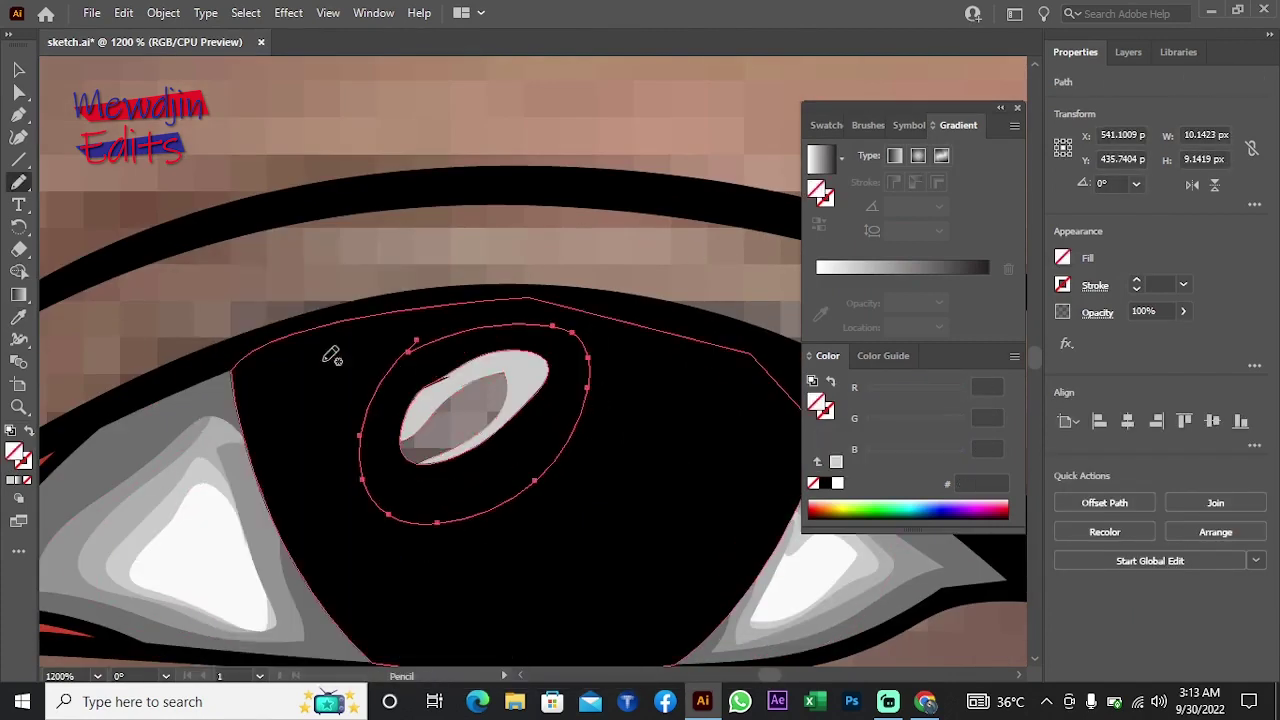
{"action": "right_click", "coordinate": [146, 560]}
{"action": "key", "text": "Escape"}
{"action": "scroll", "coordinate": [543, 374], "scroll_direction": "down", "scroll_amount": 10}
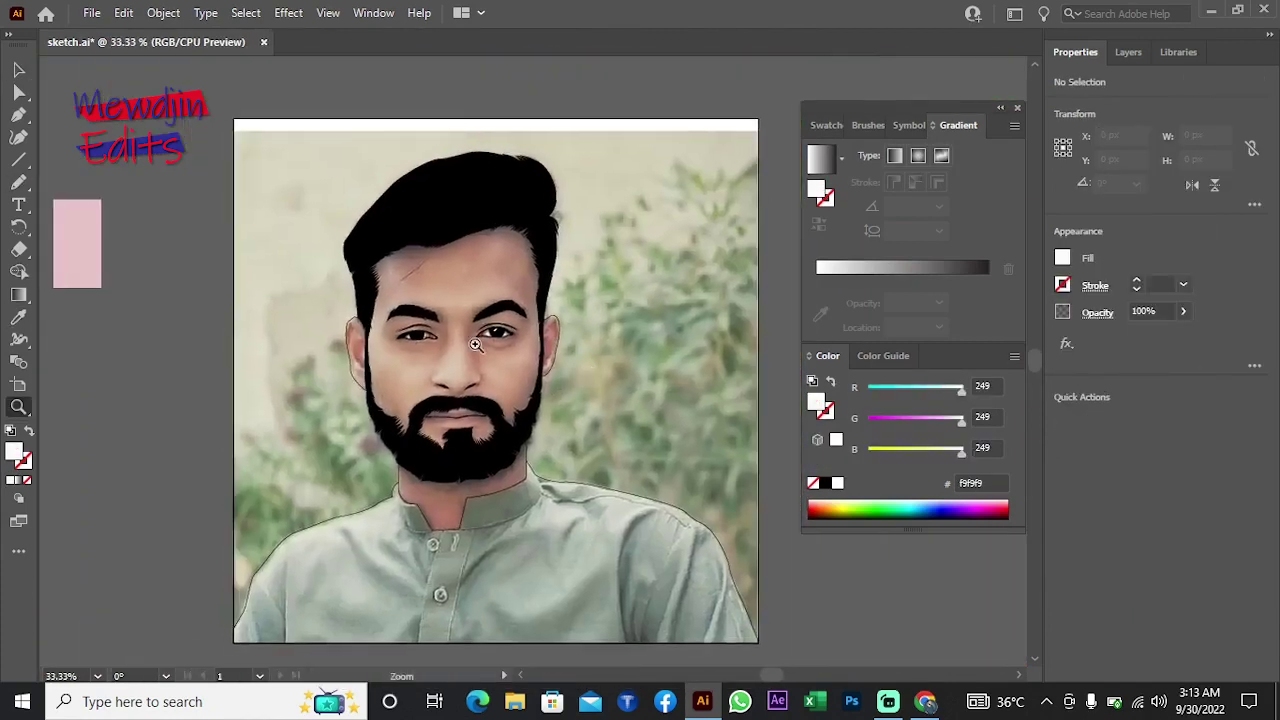
Step: Cut a crescent from two overlapping circles and move it into the lower pupil
{"action": "scroll", "coordinate": [614, 347], "scroll_direction": "up", "scroll_amount": 5}
{"action": "scroll", "coordinate": [614, 347], "scroll_direction": "down", "scroll_amount": 3}
{"action": "scroll", "coordinate": [517, 225], "scroll_direction": "up", "scroll_amount": 3}
{"action": "scroll", "coordinate": [465, 377], "scroll_direction": "up", "scroll_amount": 2}
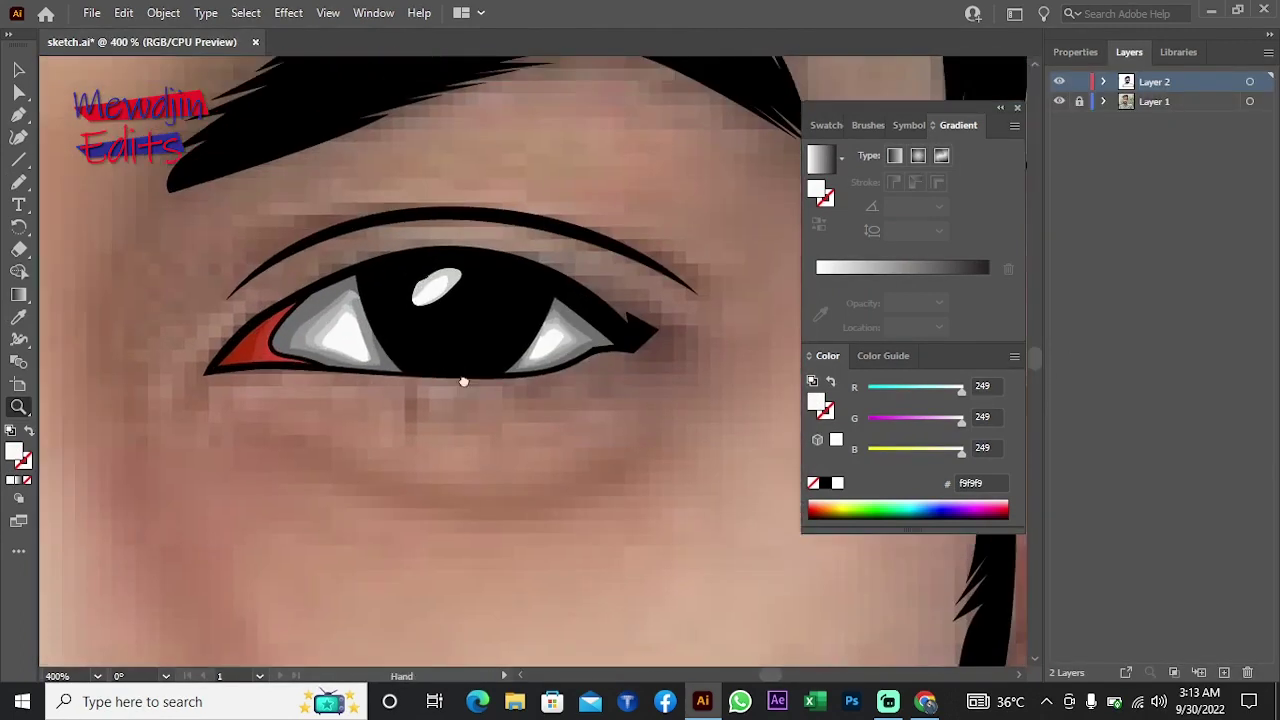
{"action": "key", "text": "l"}
{"action": "left_click_drag", "start_coordinate": [283, 464], "coordinate": [300, 466]}
{"action": "key", "text": "v"}
{"action": "scroll", "coordinate": [300, 466], "scroll_direction": "down", "scroll_amount": 2}
{"action": "left_click_drag", "start_coordinate": [324, 389], "coordinate": [324, 400]}
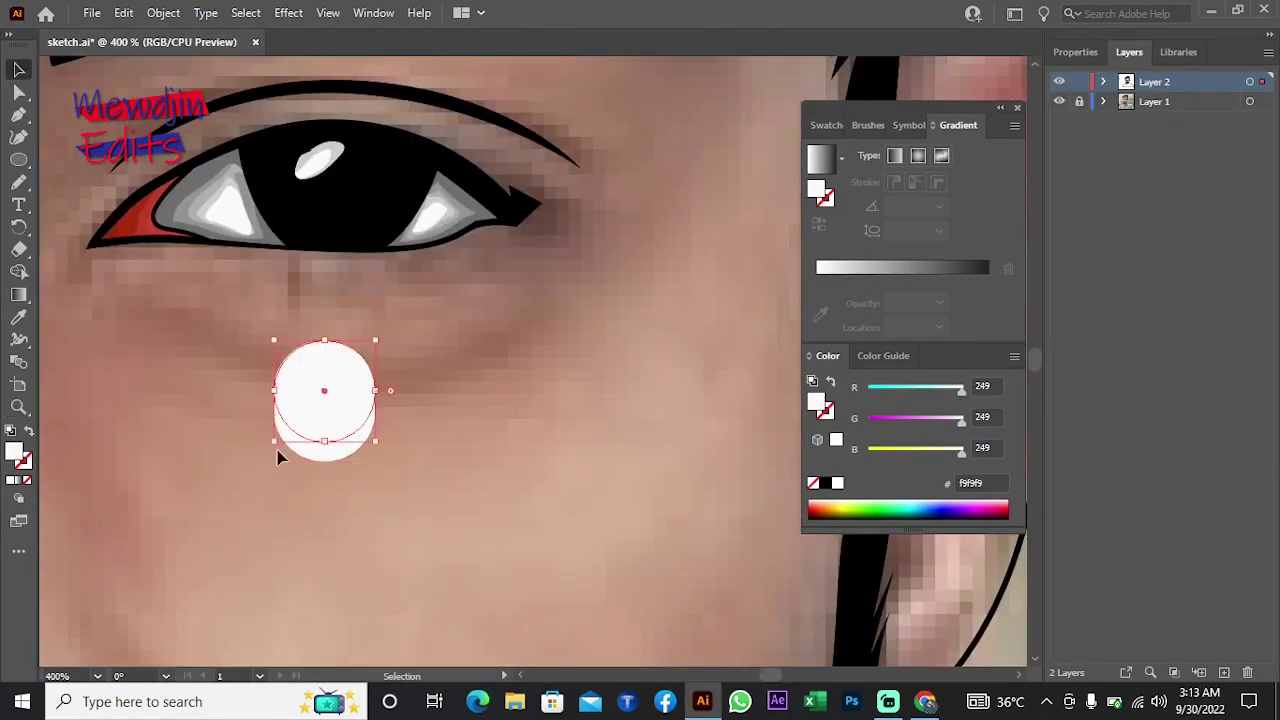
{"action": "left_click", "coordinate": [323, 400], "text": "alt"}
{"action": "key", "text": "v"}
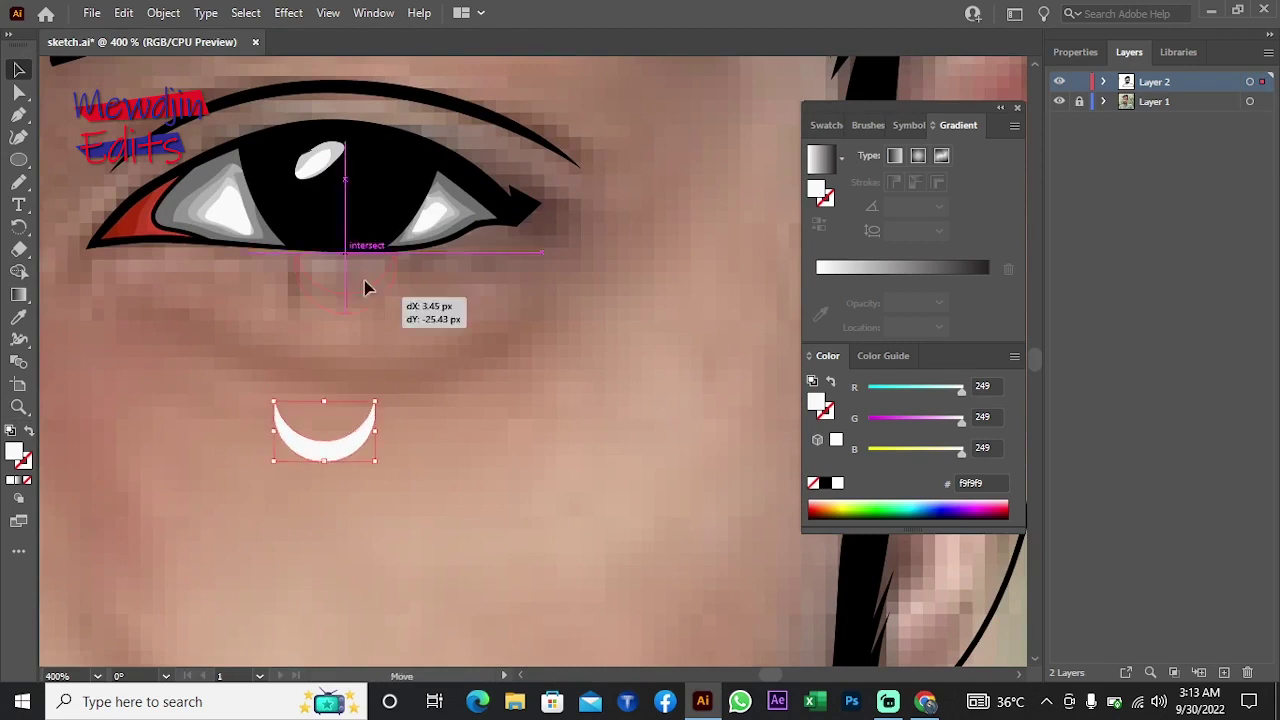
{"action": "left_click_drag", "start_coordinate": [365, 288], "coordinate": [361, 370]}
Step: Fill the crescent with a linear gradient whose left stop is brown 5f3223
{"action": "scroll", "coordinate": [365, 288], "scroll_direction": "up", "scroll_amount": 3}
{"action": "scroll", "coordinate": [258, 360], "scroll_direction": "up", "scroll_amount": 1}
{"action": "scroll", "coordinate": [300, 471], "scroll_direction": "up", "scroll_amount": 2}
{"action": "scroll", "coordinate": [300, 471], "scroll_direction": "left", "scroll_amount": 1}
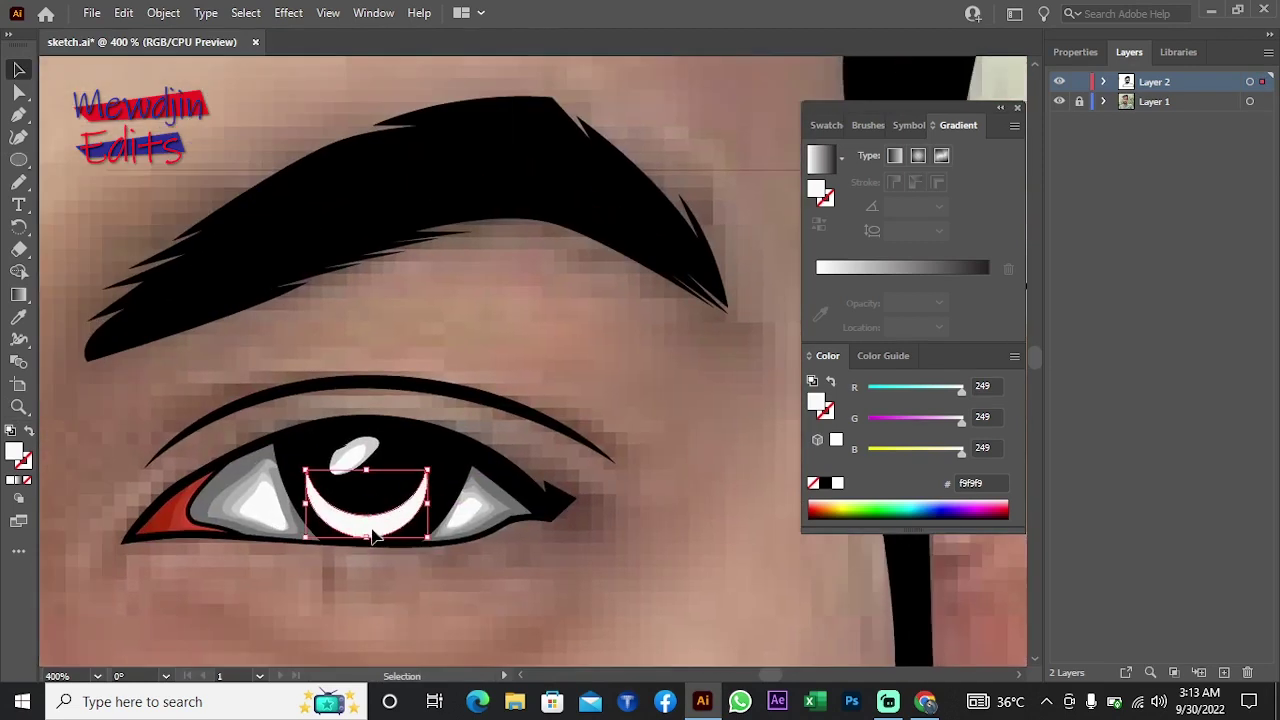
{"action": "key", "text": "i"}
{"action": "left_click", "coordinate": [172, 510]}
{"action": "key", "text": "period"}
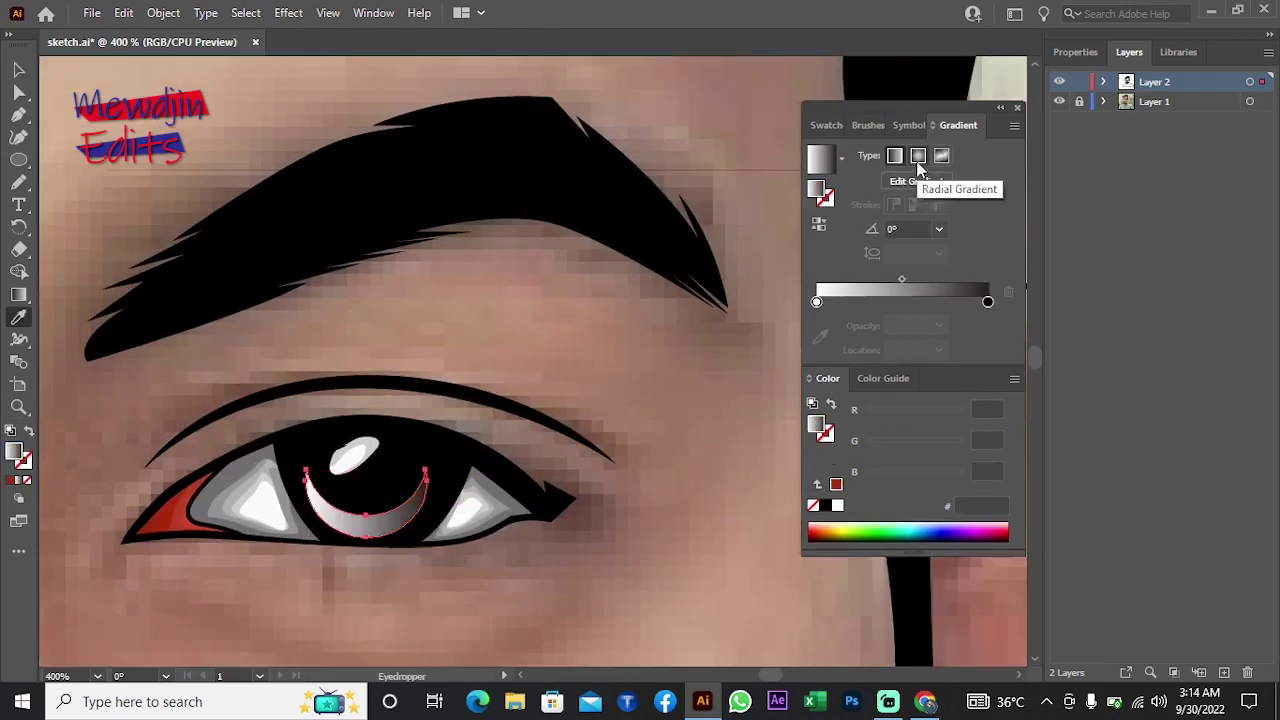
{"action": "left_click_drag", "start_coordinate": [818, 303], "coordinate": [857, 303]}
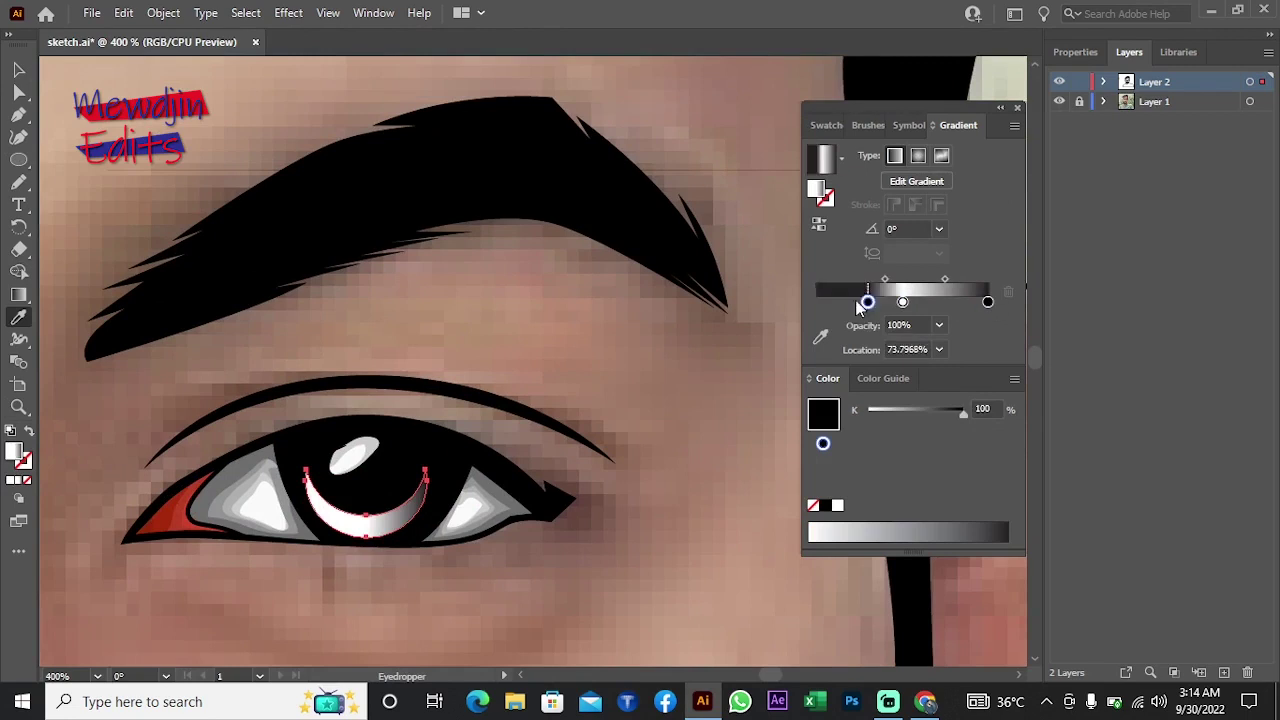
{"action": "left_click", "coordinate": [820, 337]}
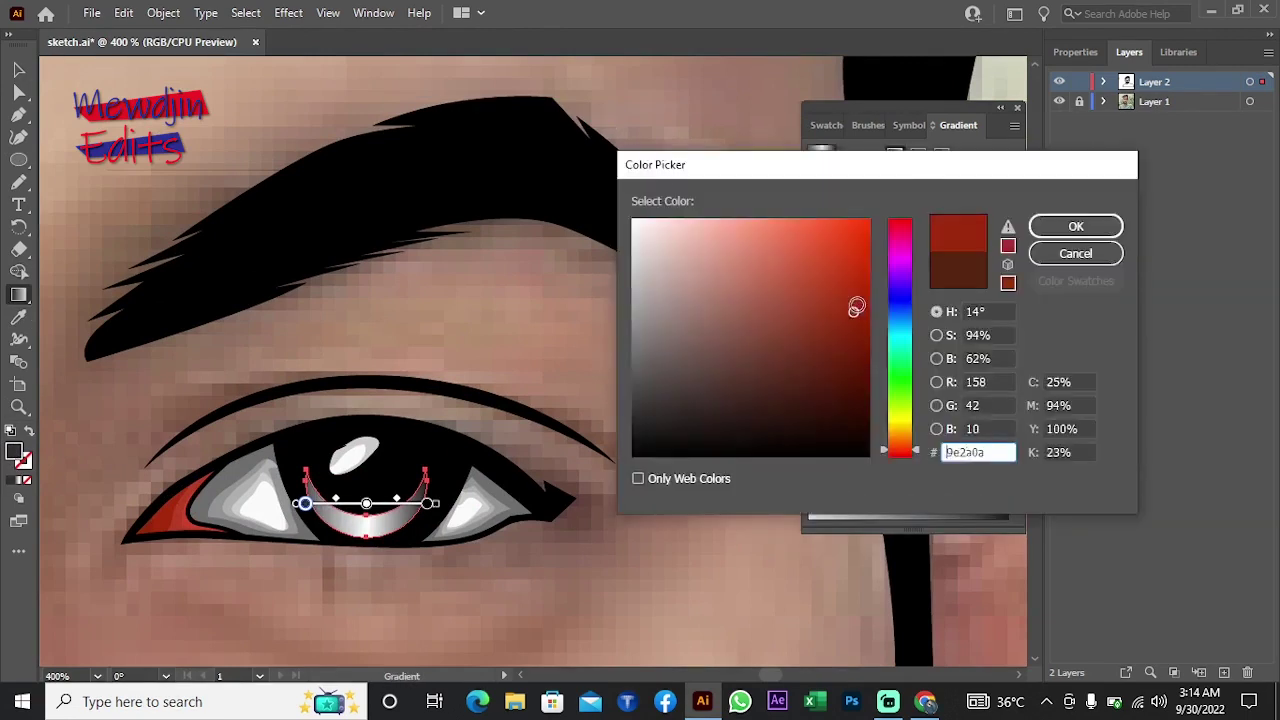
{"action": "left_click", "coordinate": [1070, 236]}
{"action": "left_click", "coordinate": [820, 314]}
{"action": "left_click", "coordinate": [741, 370]}
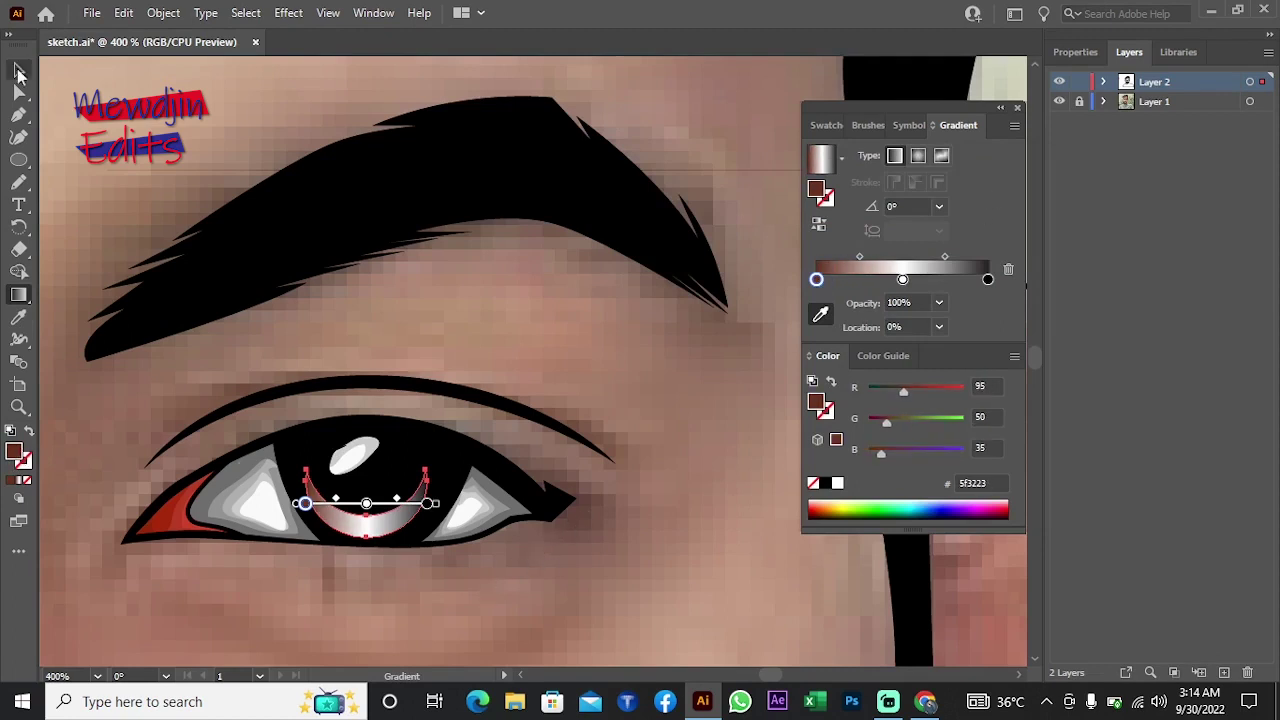
Step: Remove the white middle stop and set both gradient stops to 60% opacity
{"action": "left_click", "coordinate": [18, 72]}
{"action": "left_click", "coordinate": [902, 301]}
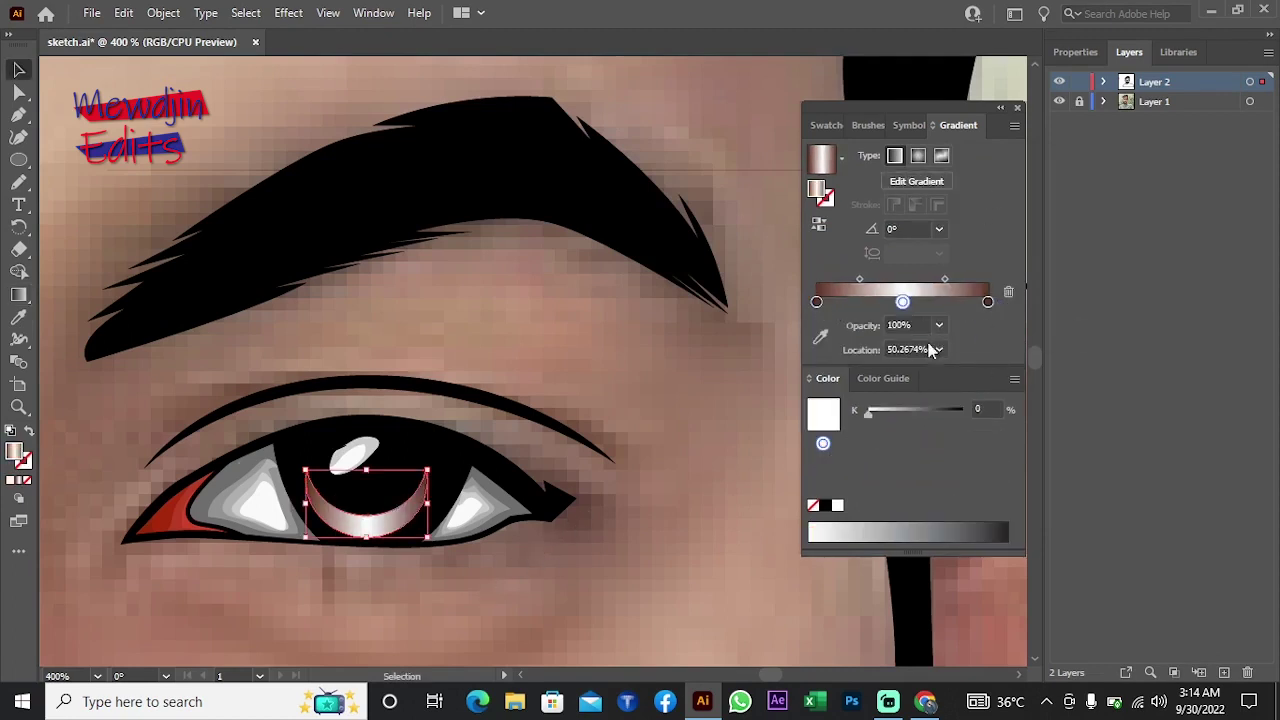
{"action": "left_click", "coordinate": [988, 301]}
{"action": "left_click_drag", "start_coordinate": [988, 301], "coordinate": [931, 301]}
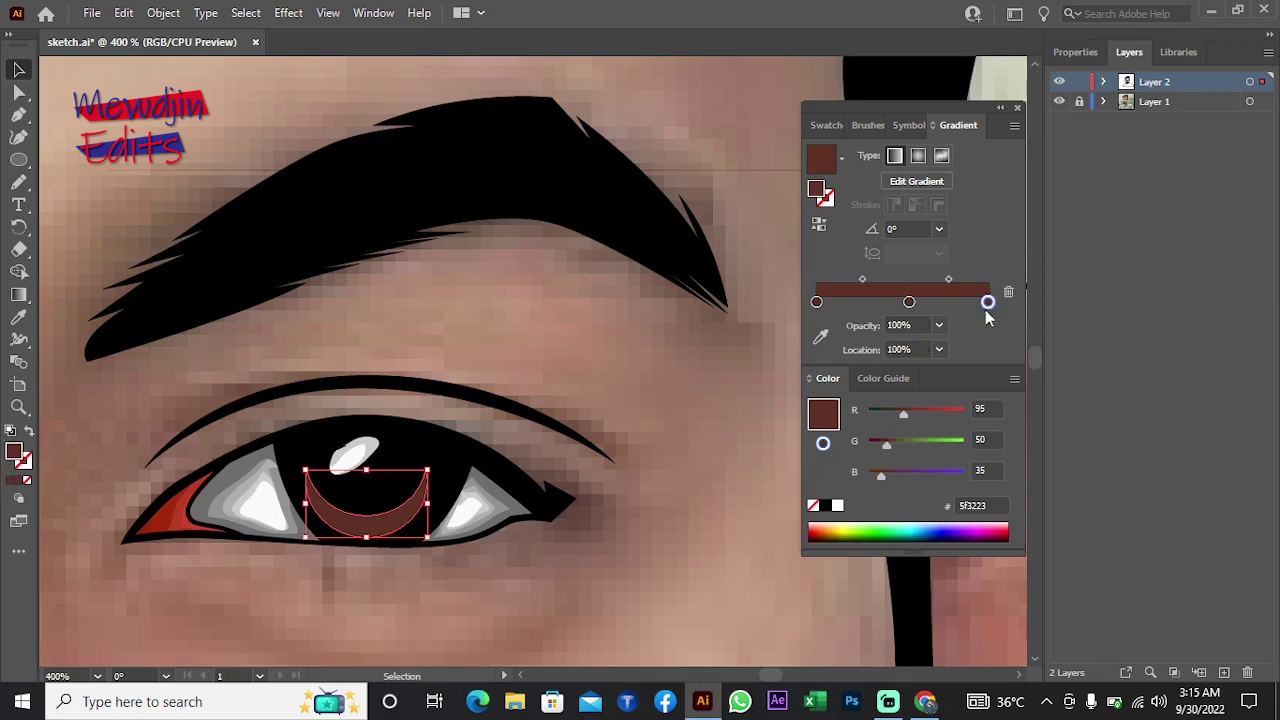
{"action": "left_click", "coordinate": [939, 325]}
{"action": "left_click", "coordinate": [960, 472]}
{"action": "left_click", "coordinate": [816, 301]}
{"action": "left_click", "coordinate": [939, 325]}
{"action": "left_click", "coordinate": [960, 472]}
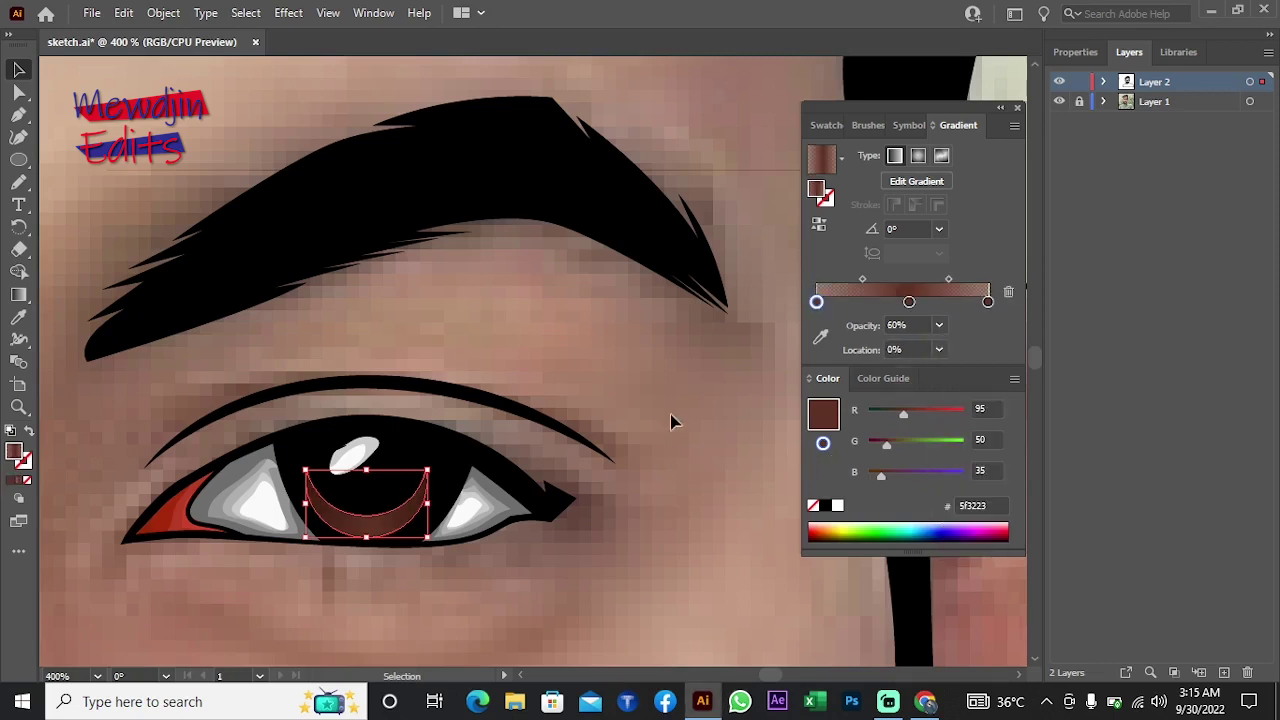
Step: Fill an outer corner shape with red sampled from the other eye, behind the outline
{"action": "scroll", "coordinate": [537, 374], "scroll_direction": "down", "scroll_amount": 5}
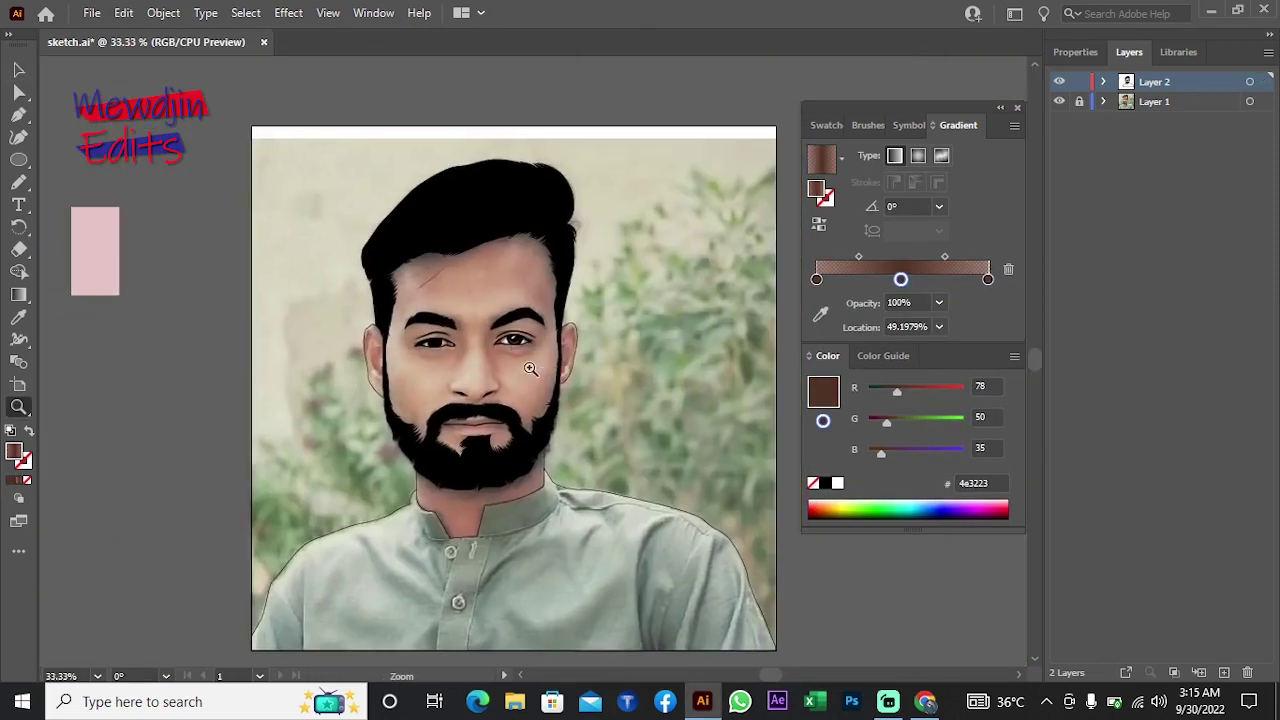
{"action": "scroll", "coordinate": [537, 374], "scroll_direction": "up", "scroll_amount": 5}
{"action": "scroll", "coordinate": [395, 406], "scroll_direction": "up", "scroll_amount": 3}
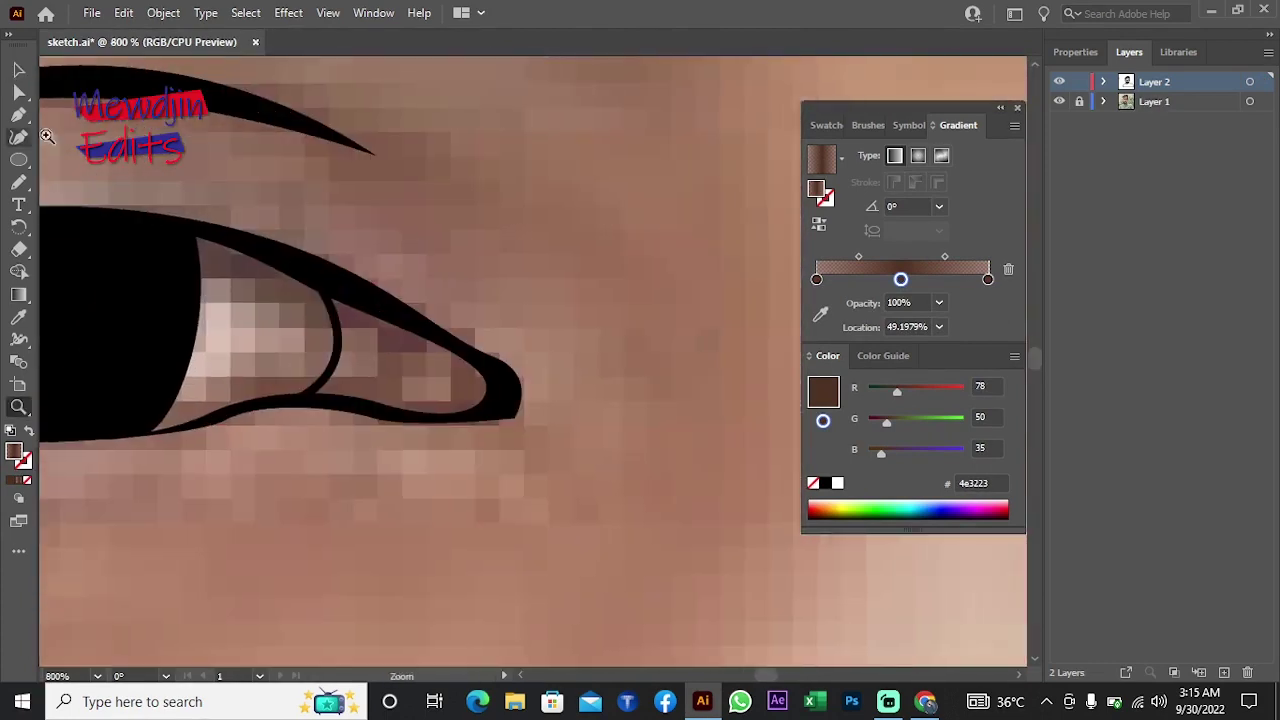
{"action": "key", "text": "i"}
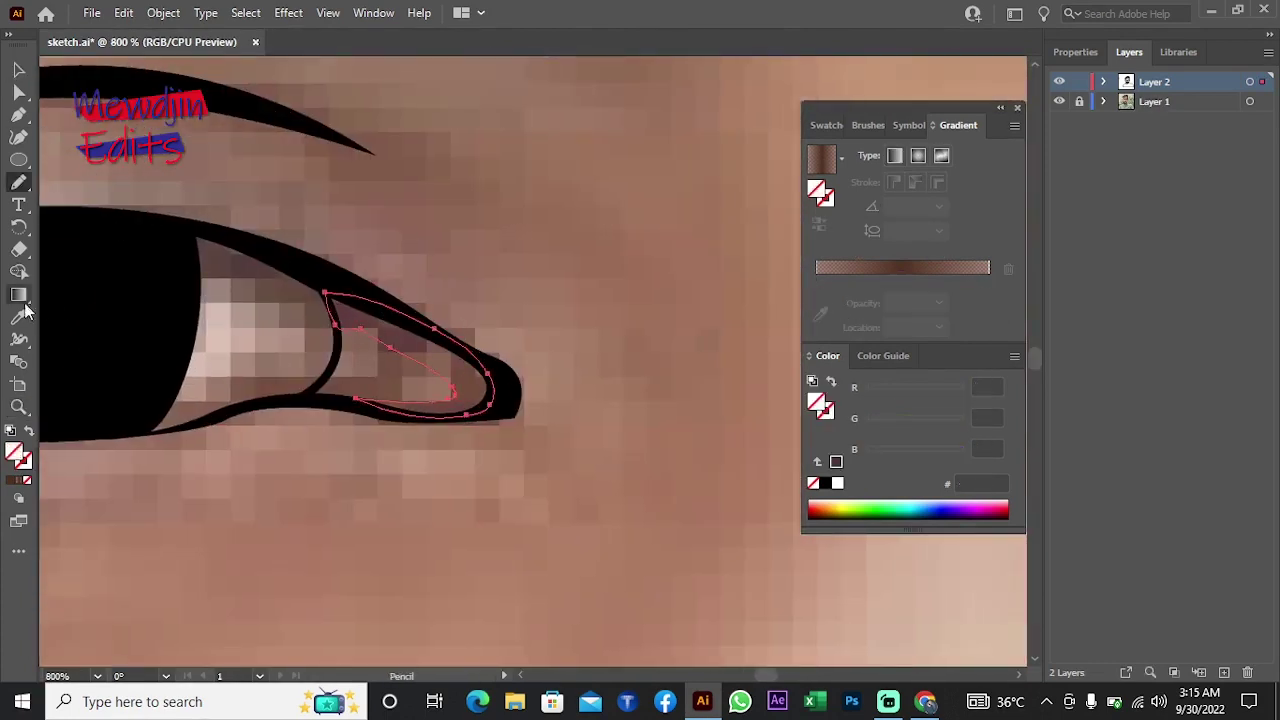
{"action": "left_click", "coordinate": [500, 223]}
{"action": "right_click", "coordinate": [186, 206]}
{"action": "left_click", "coordinate": [437, 606]}
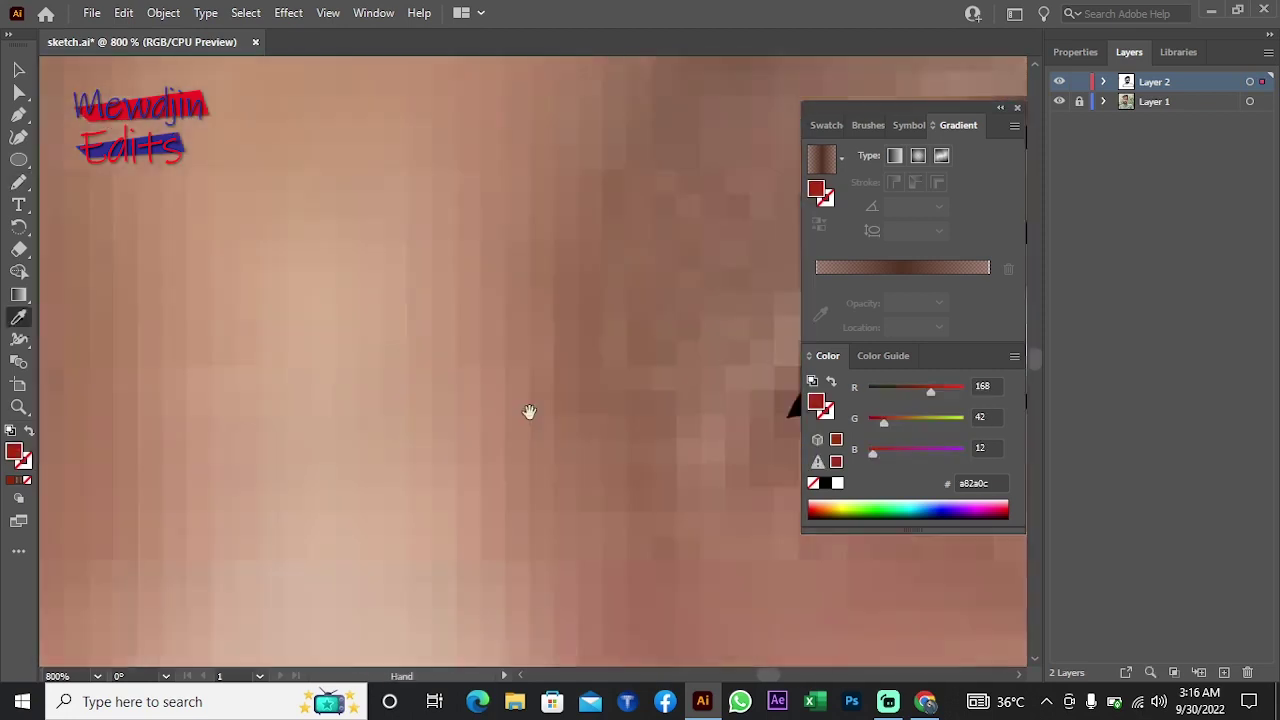
Step: Draw a second red corner shape and send it behind the black outline
{"action": "scroll", "coordinate": [529, 414], "scroll_direction": "left", "scroll_amount": 5}
{"action": "key", "text": "n"}
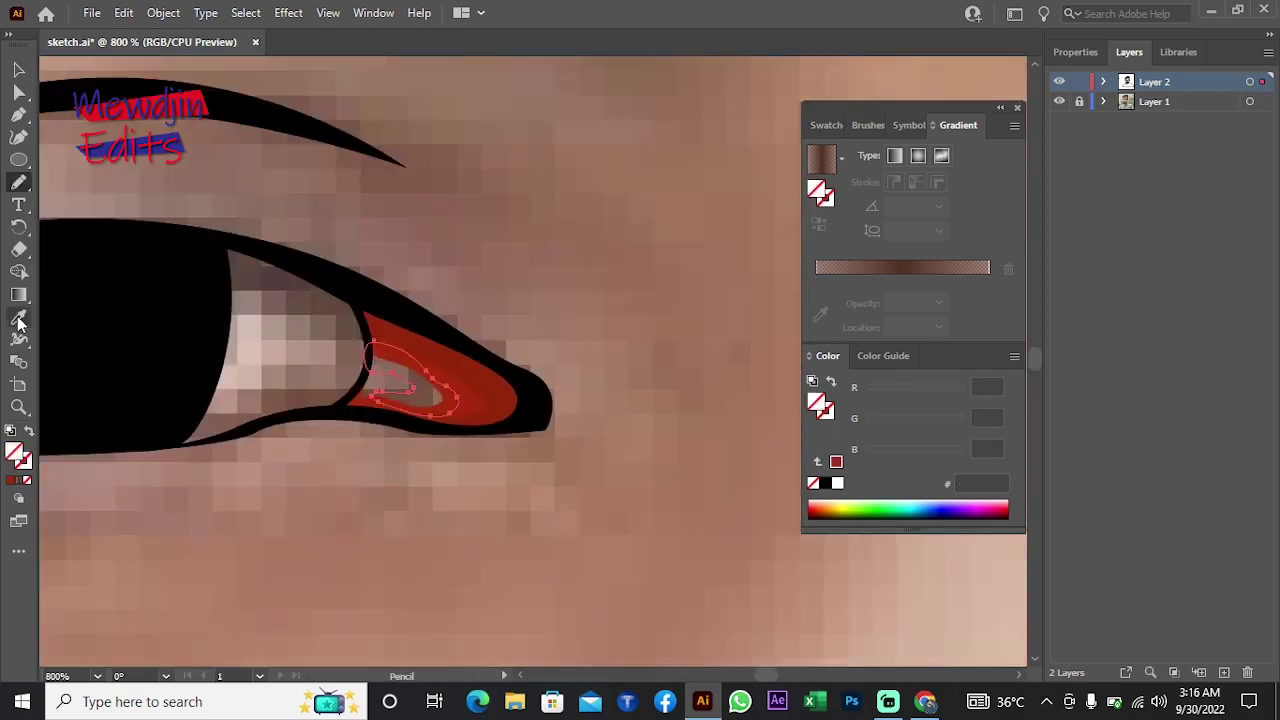
{"action": "left_click", "coordinate": [18, 318]}
{"action": "left_click", "coordinate": [443, 286]}
{"action": "right_click", "coordinate": [557, 243]}
{"action": "left_click", "coordinate": [777, 626]}
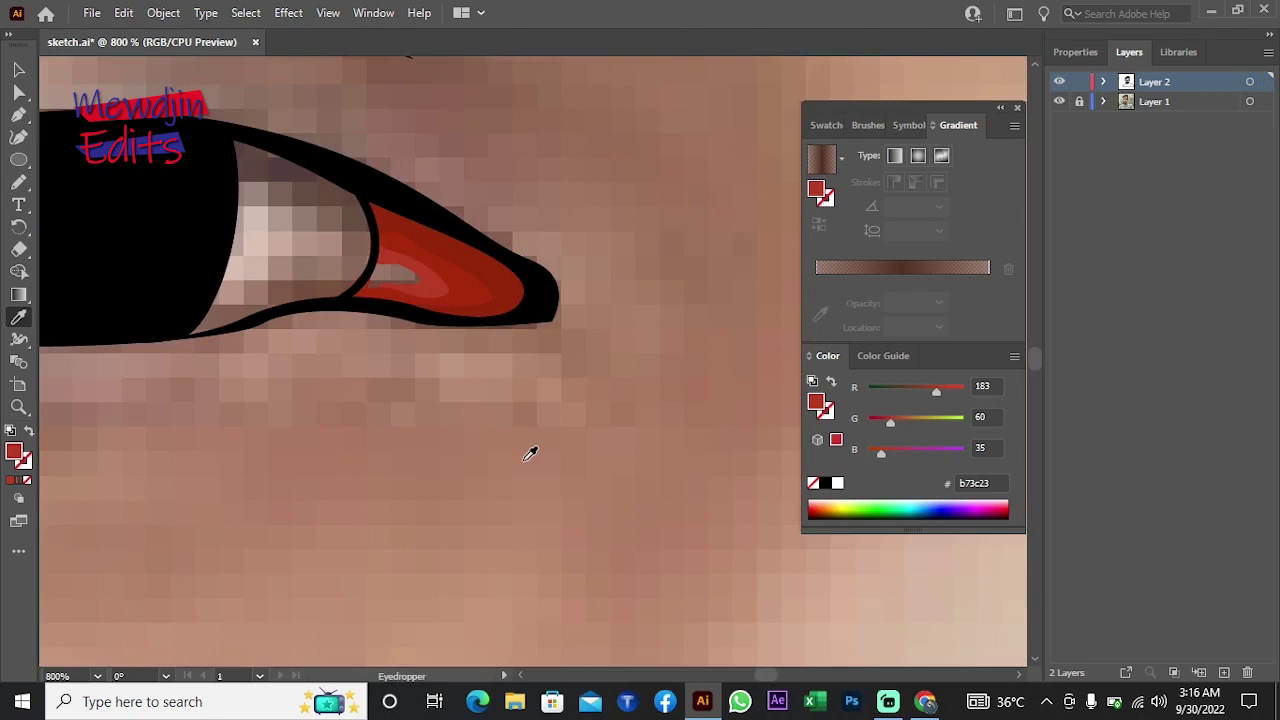
Step: Give the inner corner shape a brighter red sampled from the artwork
{"action": "key", "text": "i"}
{"action": "left_click", "coordinate": [392, 244]}
{"action": "scroll", "coordinate": [614, 297], "scroll_direction": "right", "scroll_amount": 5}
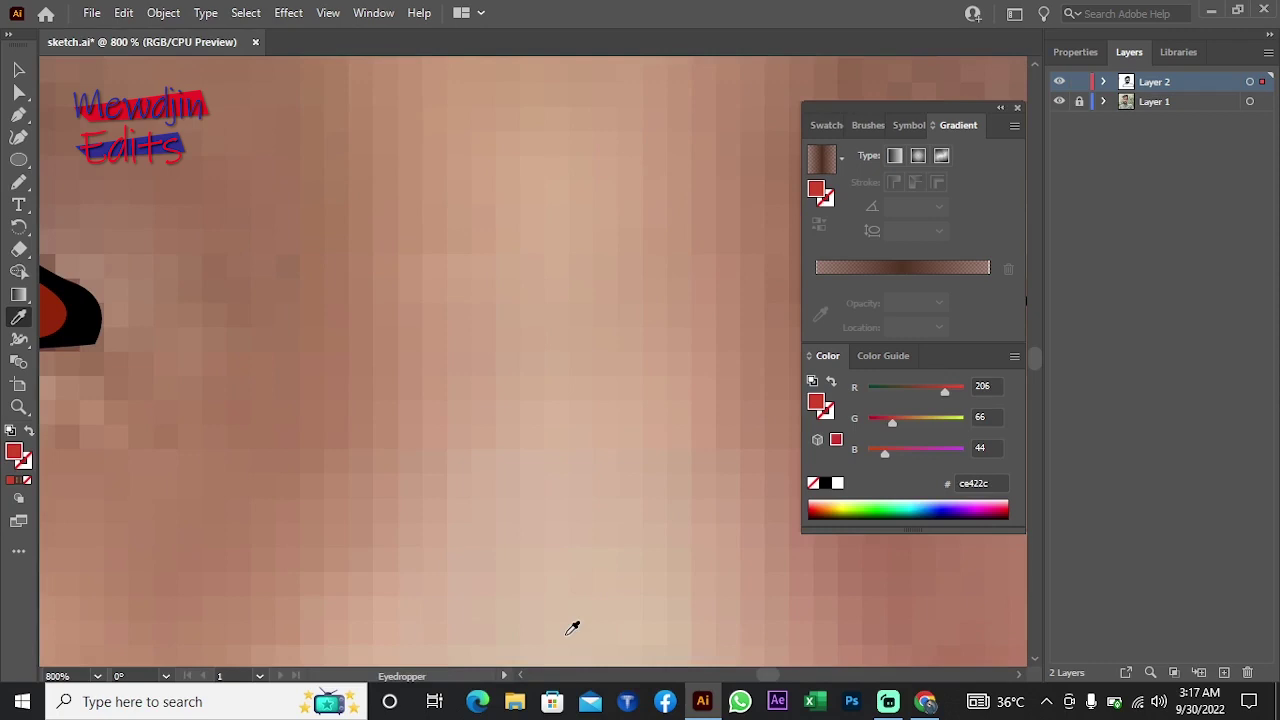
{"action": "scroll", "coordinate": [572, 627], "scroll_direction": "left", "scroll_amount": 5}
{"action": "scroll", "coordinate": [572, 627], "scroll_direction": "up", "scroll_amount": 1}
{"action": "key", "text": "n"}
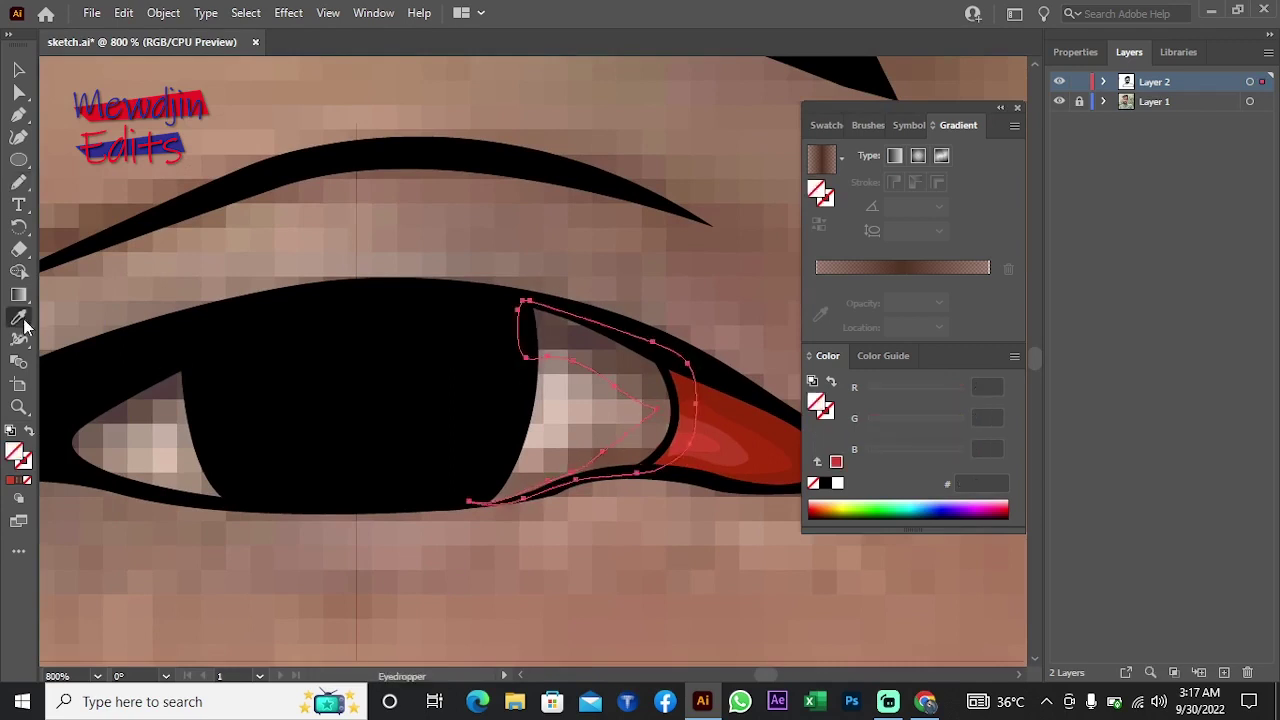
Step: Draw a grey eye-white shape and send it behind the black outline
{"action": "scroll", "coordinate": [554, 409], "scroll_direction": "right", "scroll_amount": 5}
{"action": "key", "text": "n"}
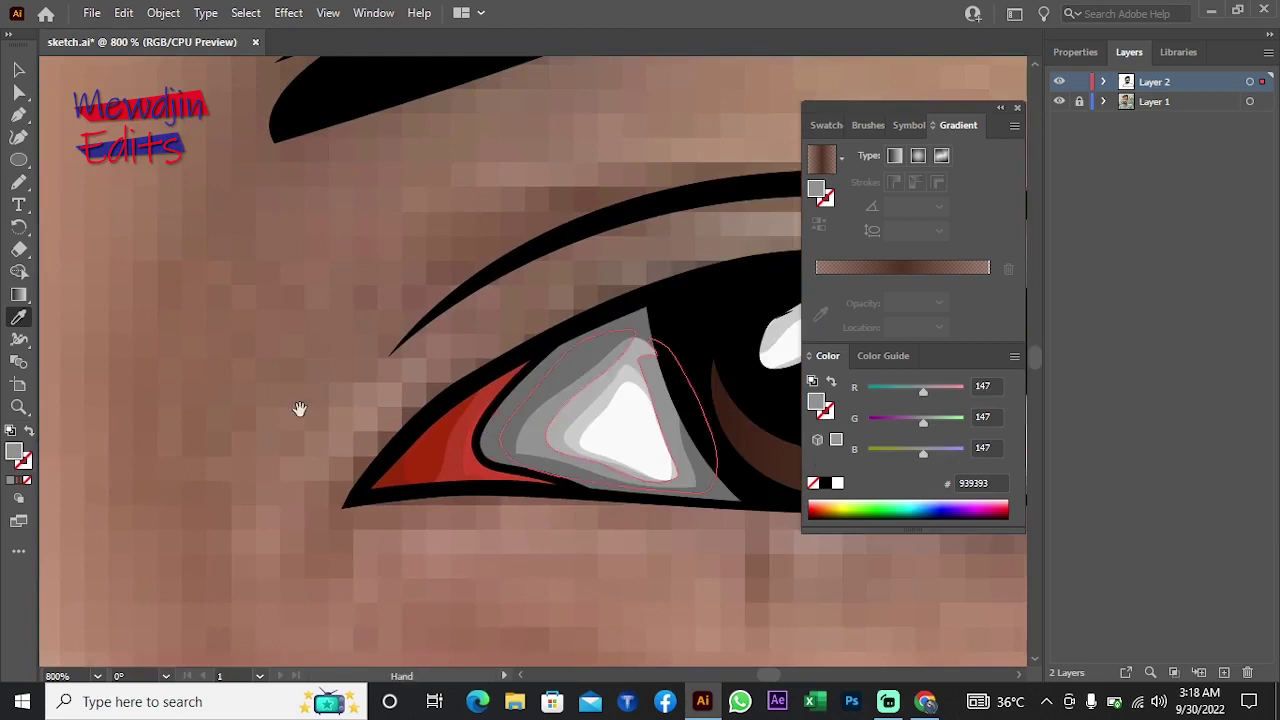
{"action": "right_click", "coordinate": [345, 420]}
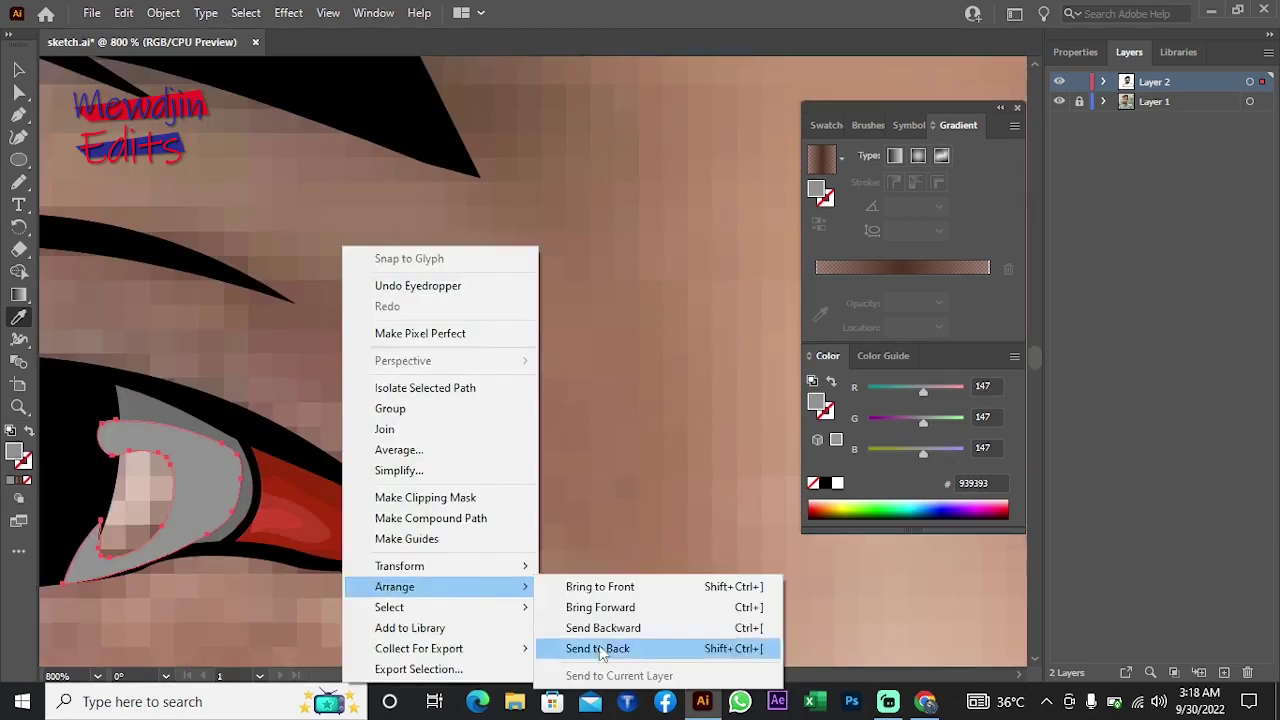
{"action": "left_click", "coordinate": [590, 648]}
Step: Add lighter grey c6c6c6 and white ffffff shading layers to the eye white
{"action": "key", "text": "i"}
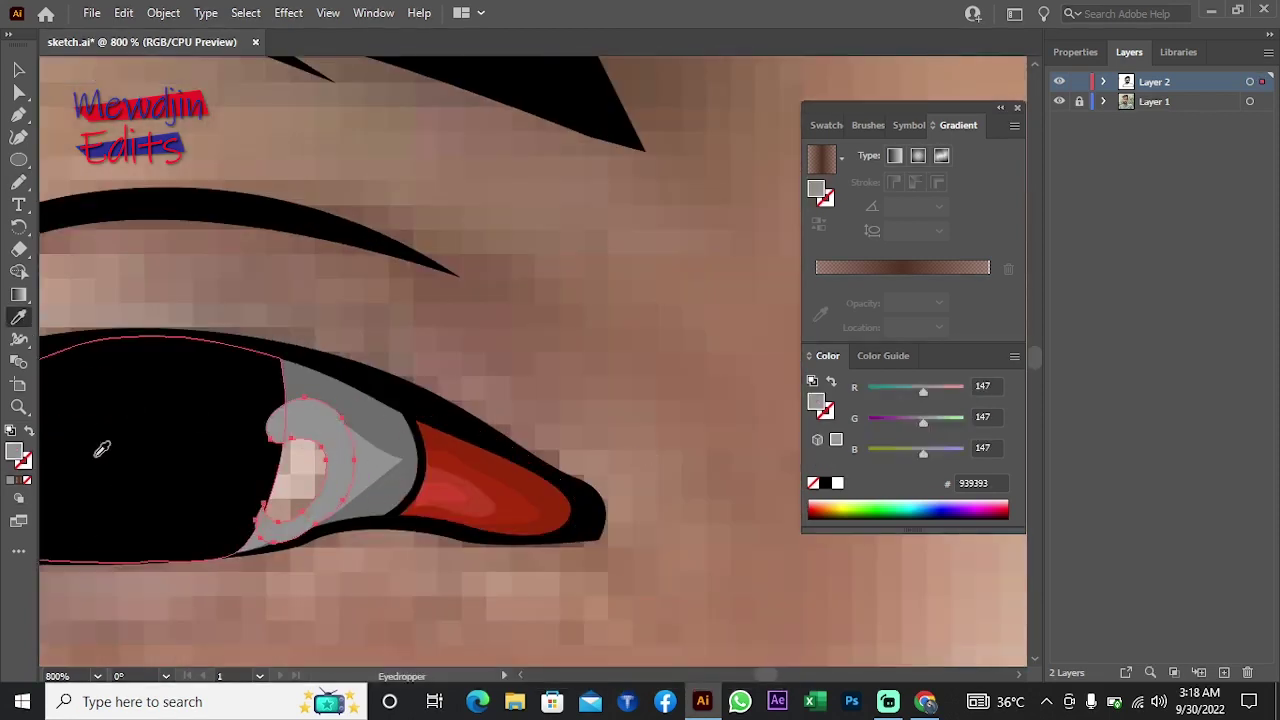
{"action": "double_click", "coordinate": [14, 452]}
{"action": "left_click", "coordinate": [1057, 229]}
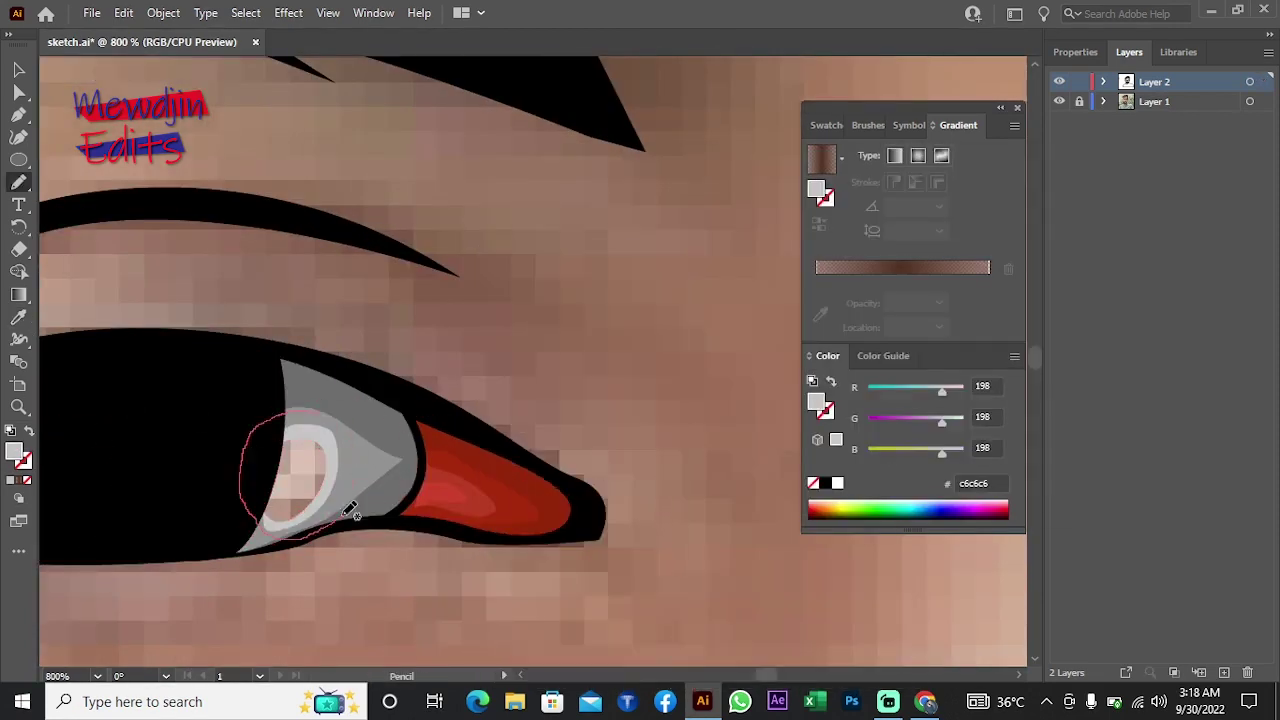
{"action": "double_click", "coordinate": [14, 452]}
{"action": "left_click", "coordinate": [1057, 229]}
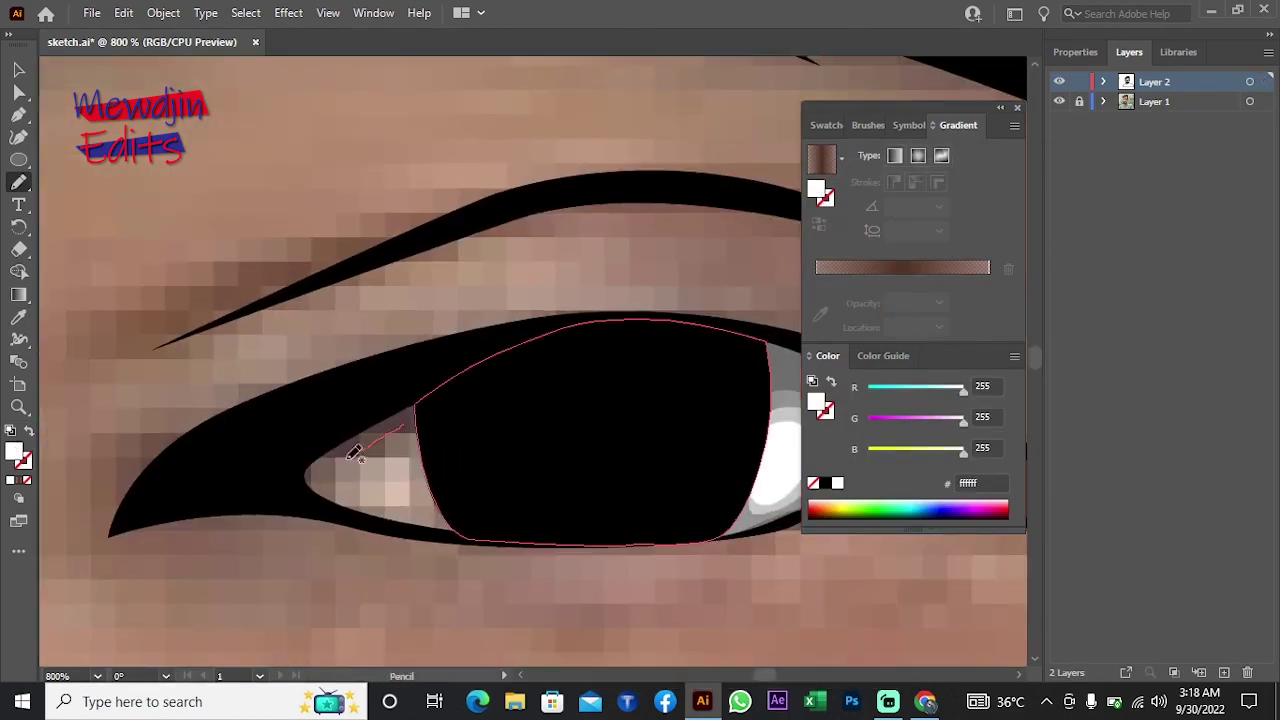
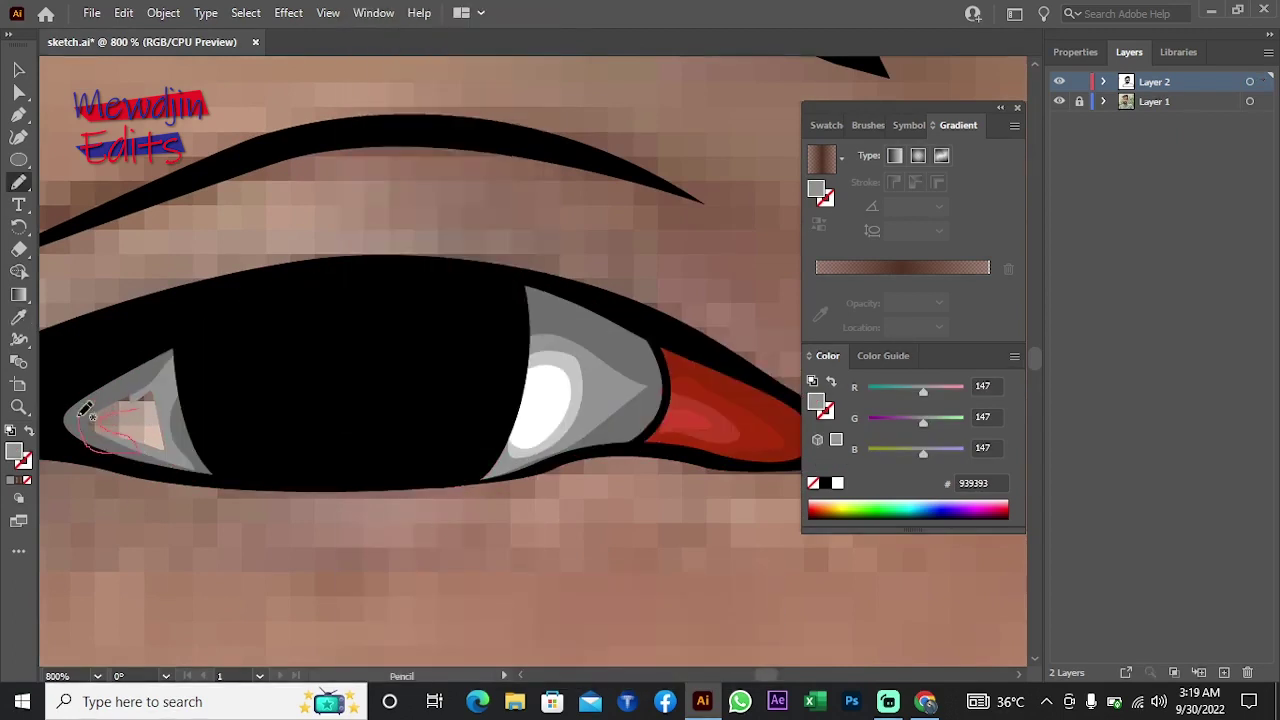
Step: Fill the small eye-corner highlight shape light grey, then change it to white
{"action": "right_click", "coordinate": [242, 440]}
{"action": "left_click", "coordinate": [193, 497]}
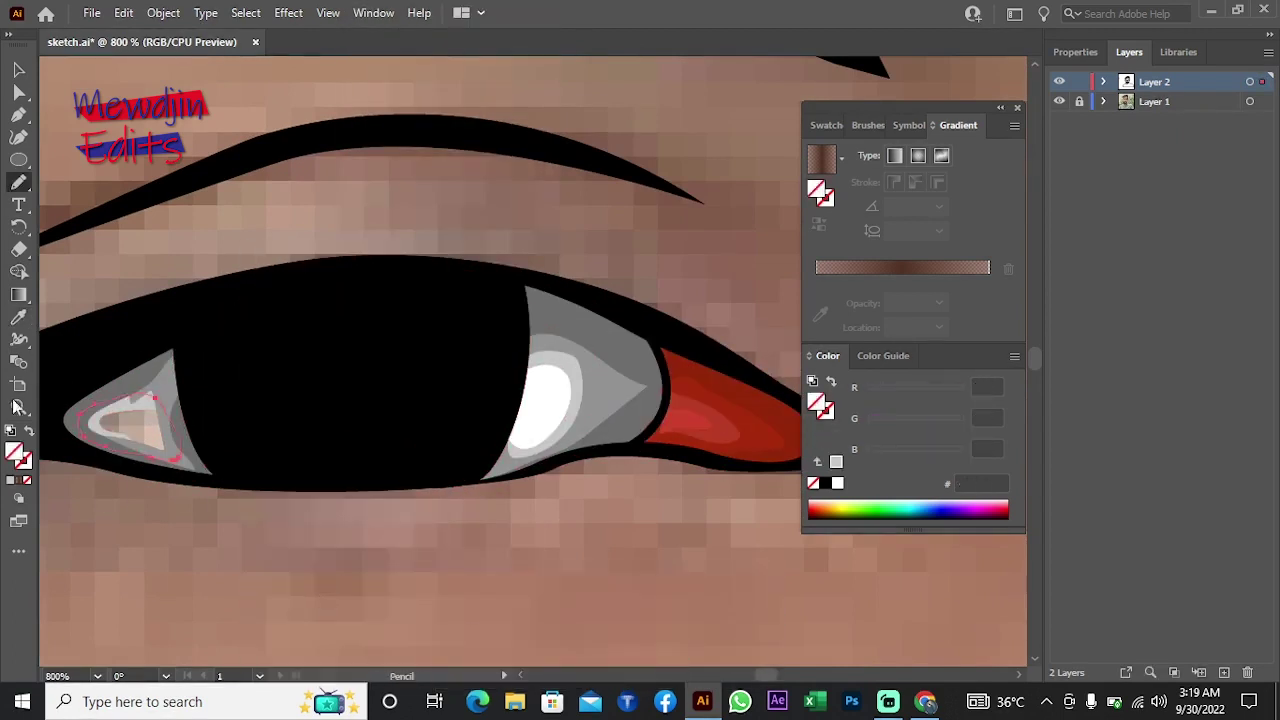
{"action": "right_click", "coordinate": [274, 244]}
{"action": "key", "text": "Escape"}
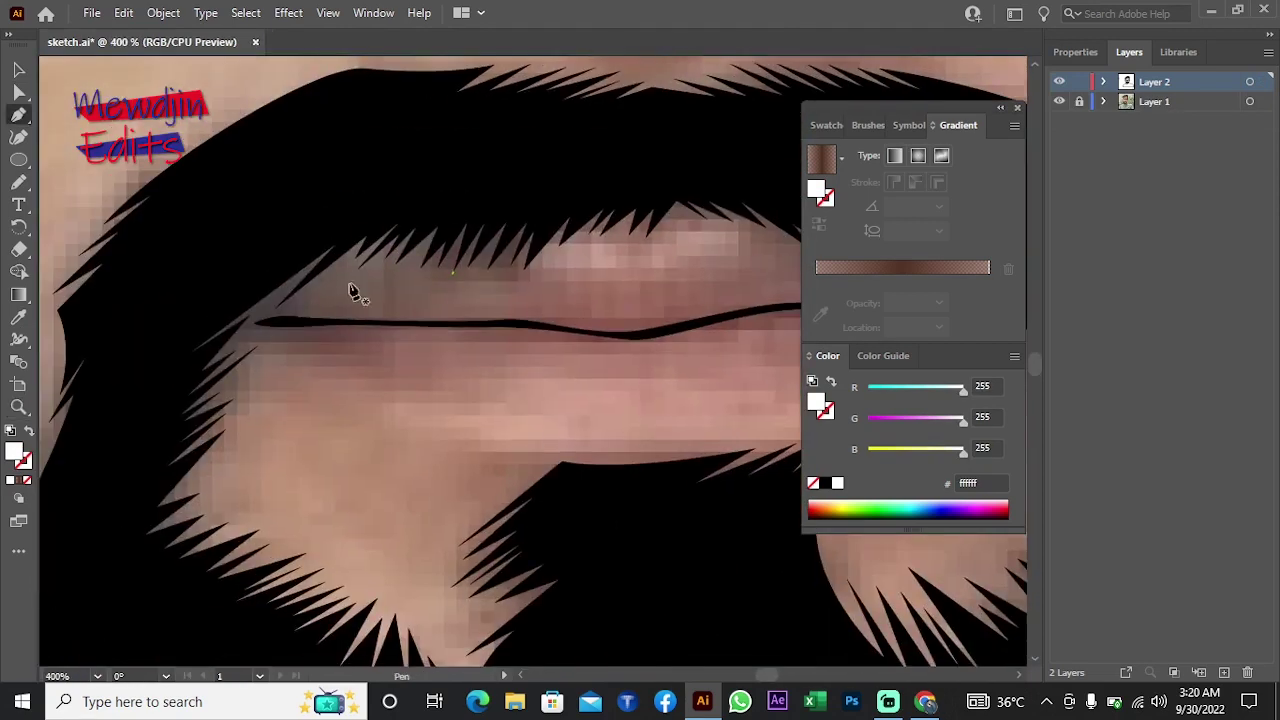
Step: Draw a Pen shape along the upper mustache edge, fill it 63381a, and send it to back
{"action": "left_click", "coordinate": [300, 272]}
{"action": "left_click", "coordinate": [343, 236]}
{"action": "left_click", "coordinate": [469, 201]}
{"action": "left_click_drag", "start_coordinate": [335, 288], "coordinate": [318, 317]}
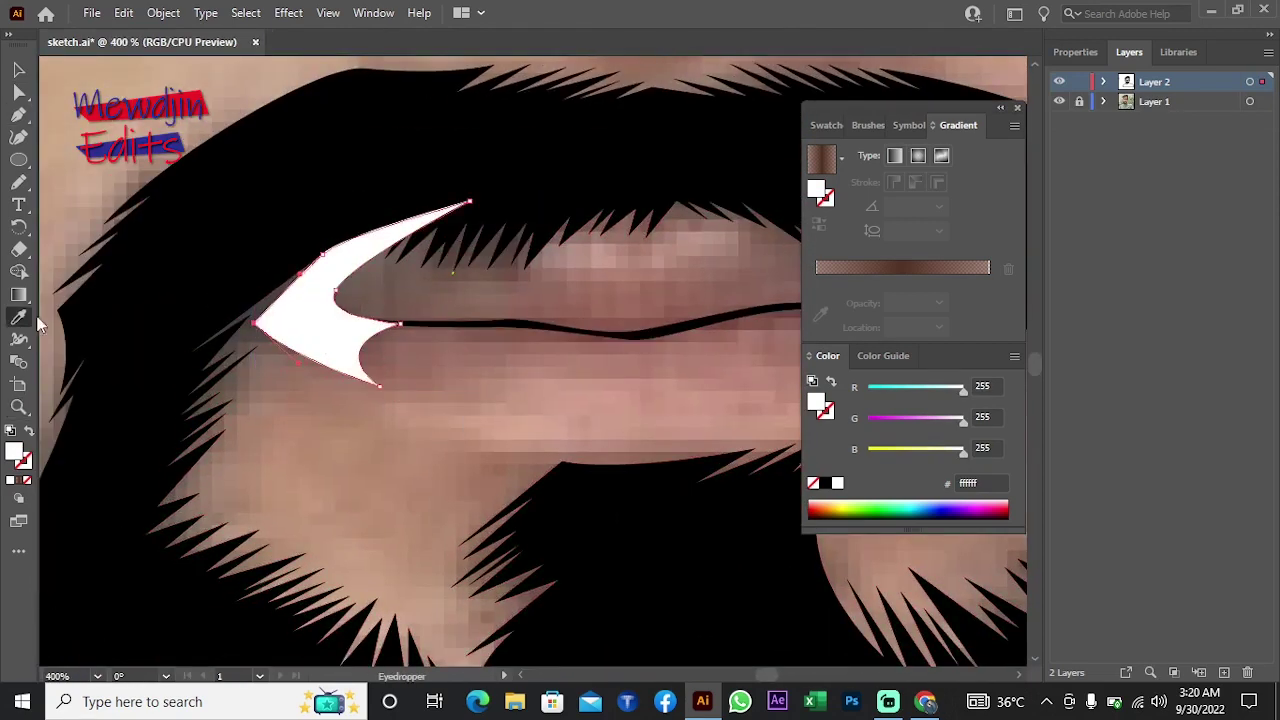
{"action": "left_click", "coordinate": [230, 400]}
{"action": "double_click", "coordinate": [816, 403]}
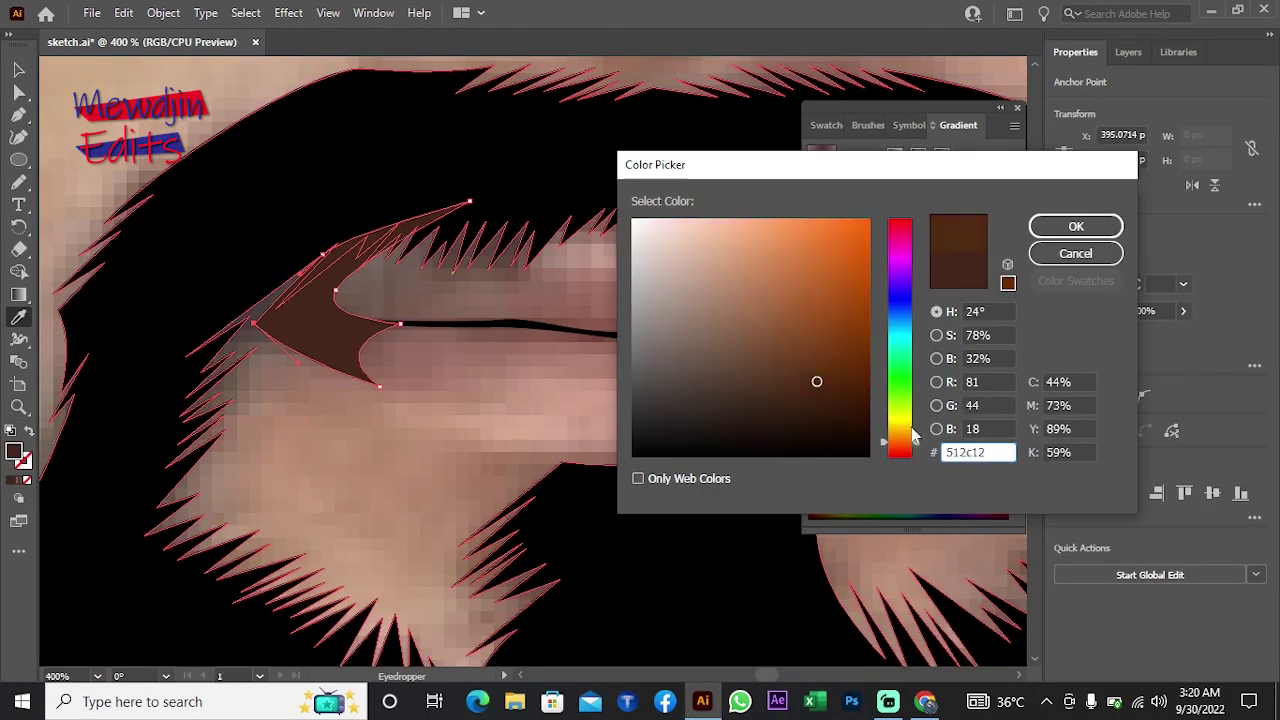
{"action": "left_click", "coordinate": [1075, 226]}
{"action": "right_click", "coordinate": [466, 243]}
{"action": "left_click", "coordinate": [749, 646]}
Step: Draw a freehand Pencil shading shape along the mustache line and send it to back
{"action": "key", "text": "n"}
{"action": "left_click_drag", "start_coordinate": [273, 300], "coordinate": [243, 388]}
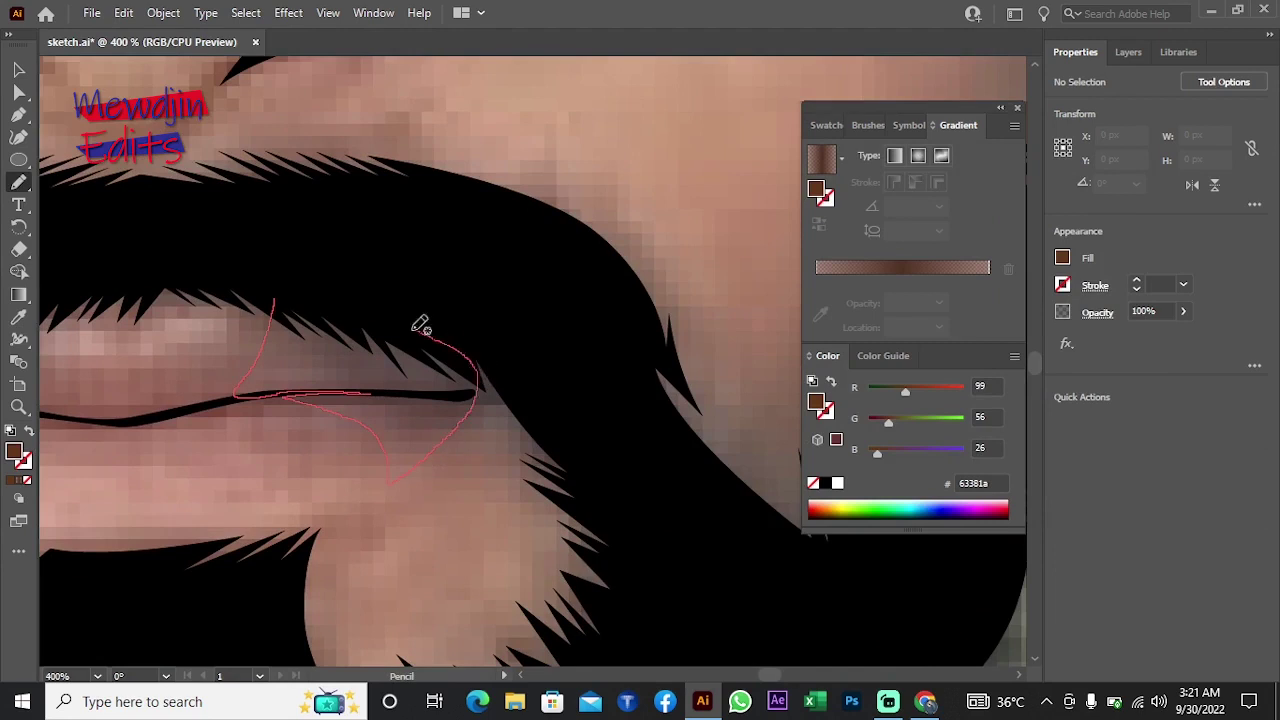
{"action": "left_click_drag", "start_coordinate": [420, 325], "coordinate": [280, 302]}
{"action": "right_click", "coordinate": [395, 245]}
{"action": "left_click", "coordinate": [700, 654]}
{"action": "scroll", "coordinate": [503, 480], "scroll_direction": "up", "scroll_amount": 1}
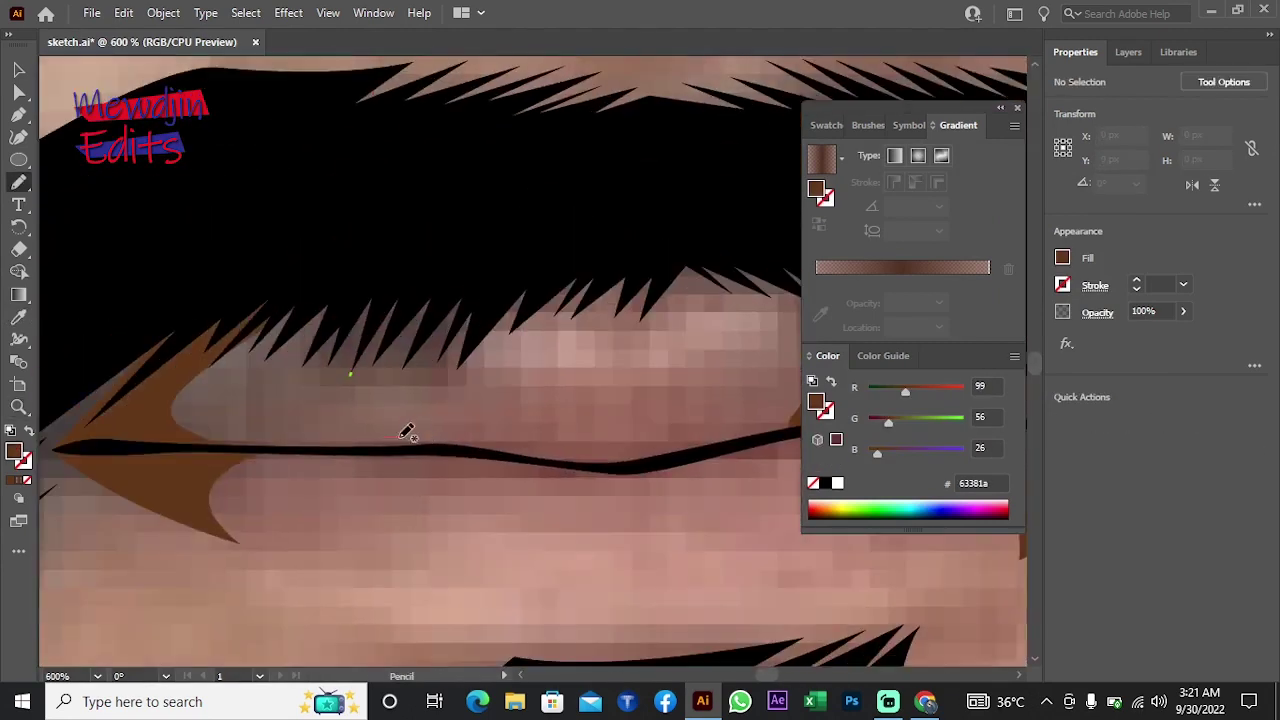
{"action": "left_click_drag", "start_coordinate": [732, 427], "coordinate": [740, 430]}
{"action": "scroll", "coordinate": [740, 430], "scroll_direction": "right", "scroll_amount": 3}
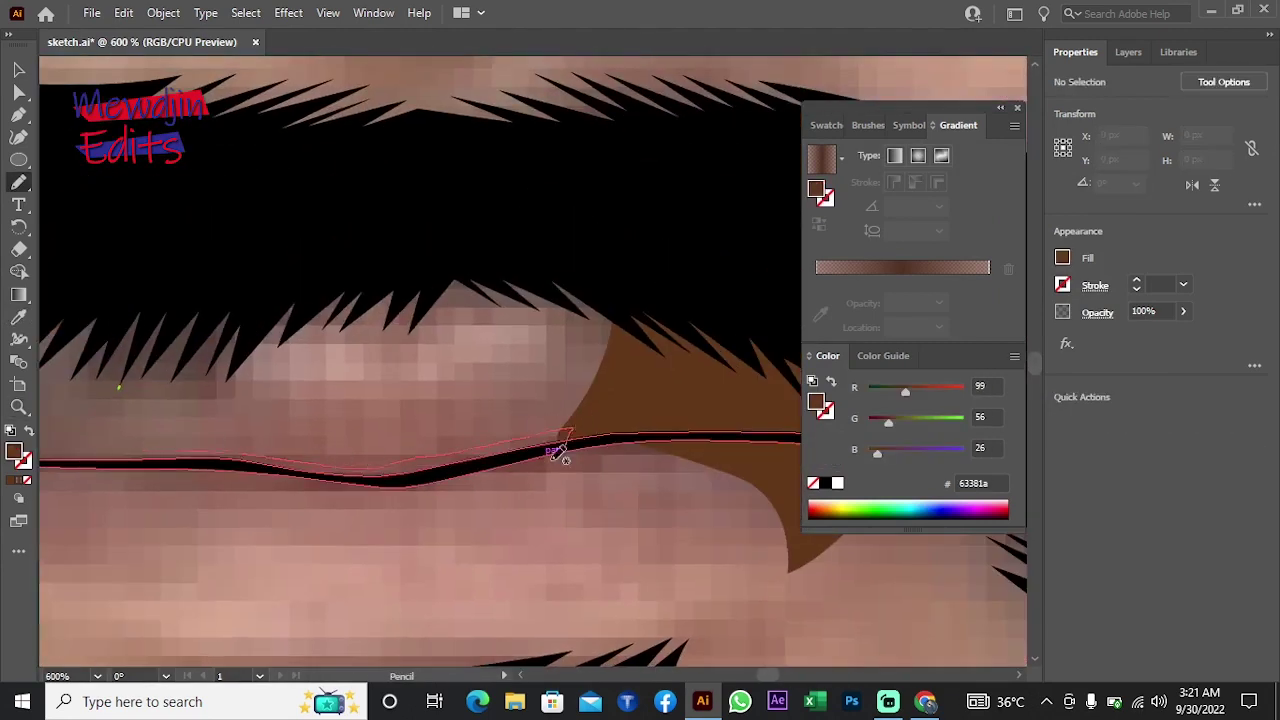
{"action": "right_click", "coordinate": [435, 380]}
Step: Zoom out to see the whole face, then zoom back in on the mustache
{"action": "key", "text": "z"}
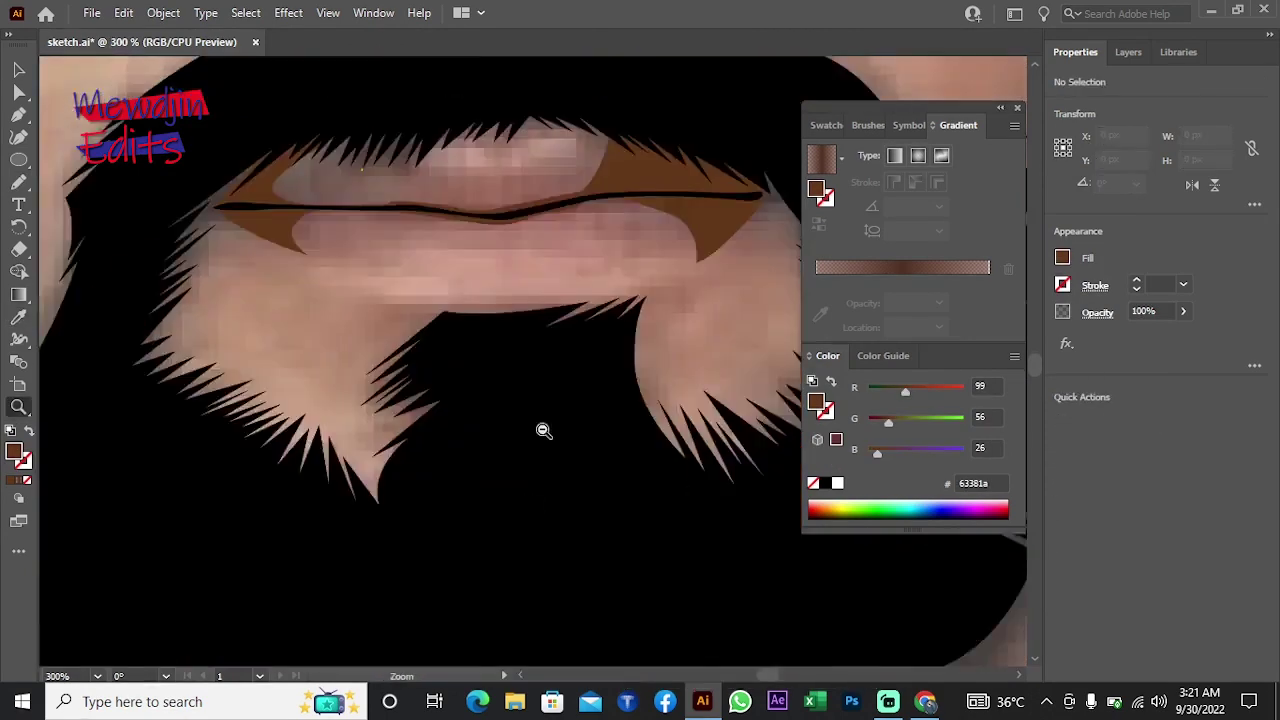
{"action": "left_click", "coordinate": [543, 429], "text": "alt"}
{"action": "left_click", "coordinate": [530, 408]}
{"action": "left_click", "coordinate": [530, 408]}
Step: Trace a closed Pen outline beneath the hair along the mustache line
{"action": "key", "text": "p"}
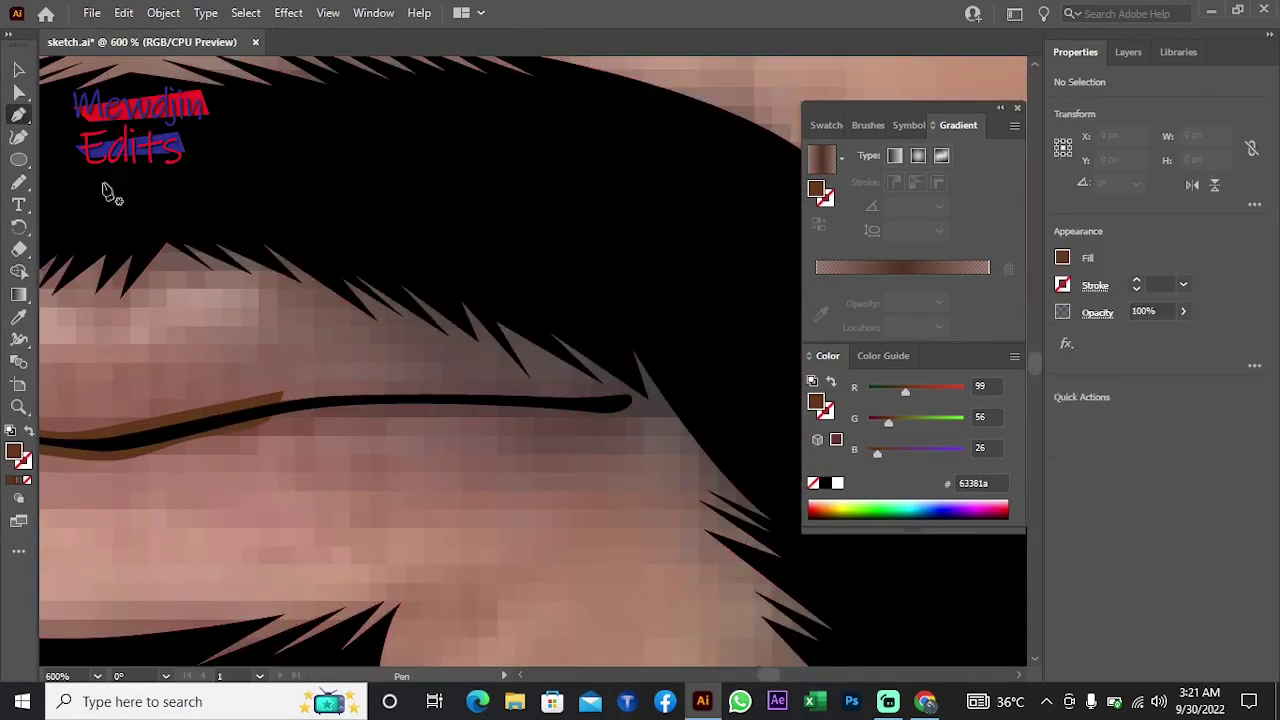
{"action": "left_click", "coordinate": [270, 268]}
{"action": "left_click_drag", "start_coordinate": [455, 365], "coordinate": [460, 375]}
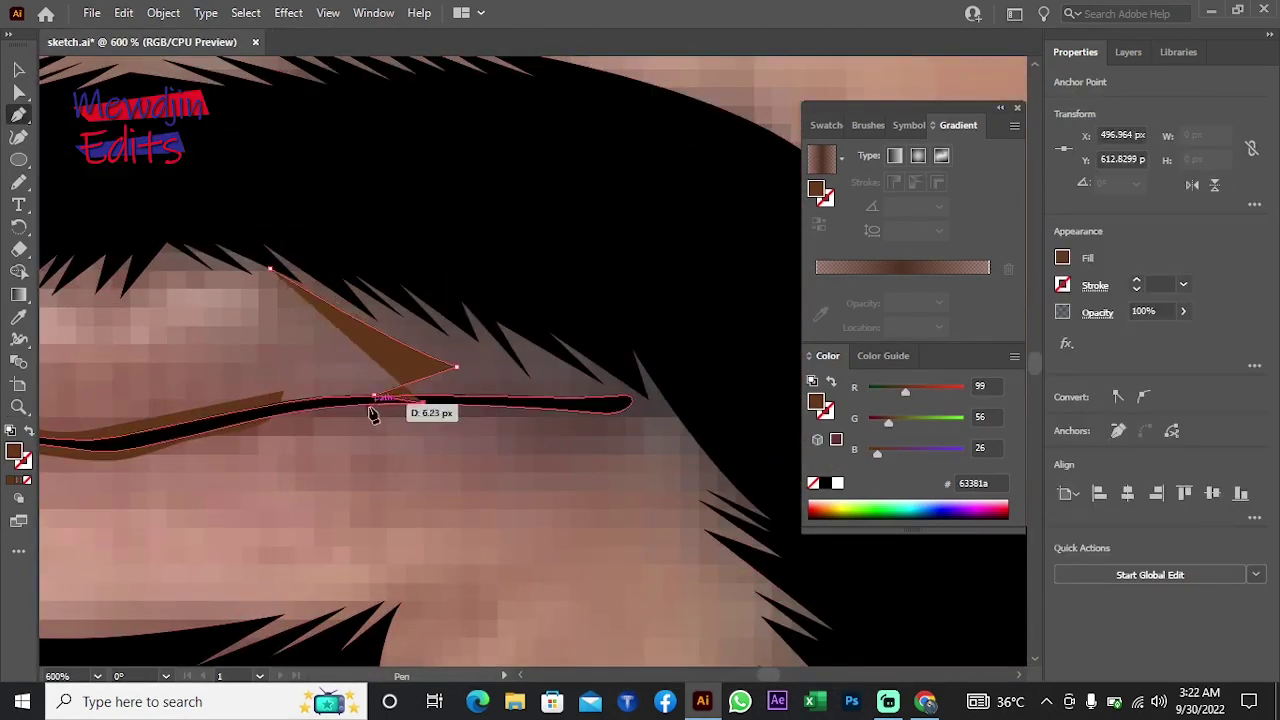
{"action": "left_click_drag", "start_coordinate": [372, 401], "coordinate": [548, 425]}
{"action": "left_click_drag", "start_coordinate": [548, 520], "coordinate": [643, 454]}
{"action": "left_click", "coordinate": [639, 412]}
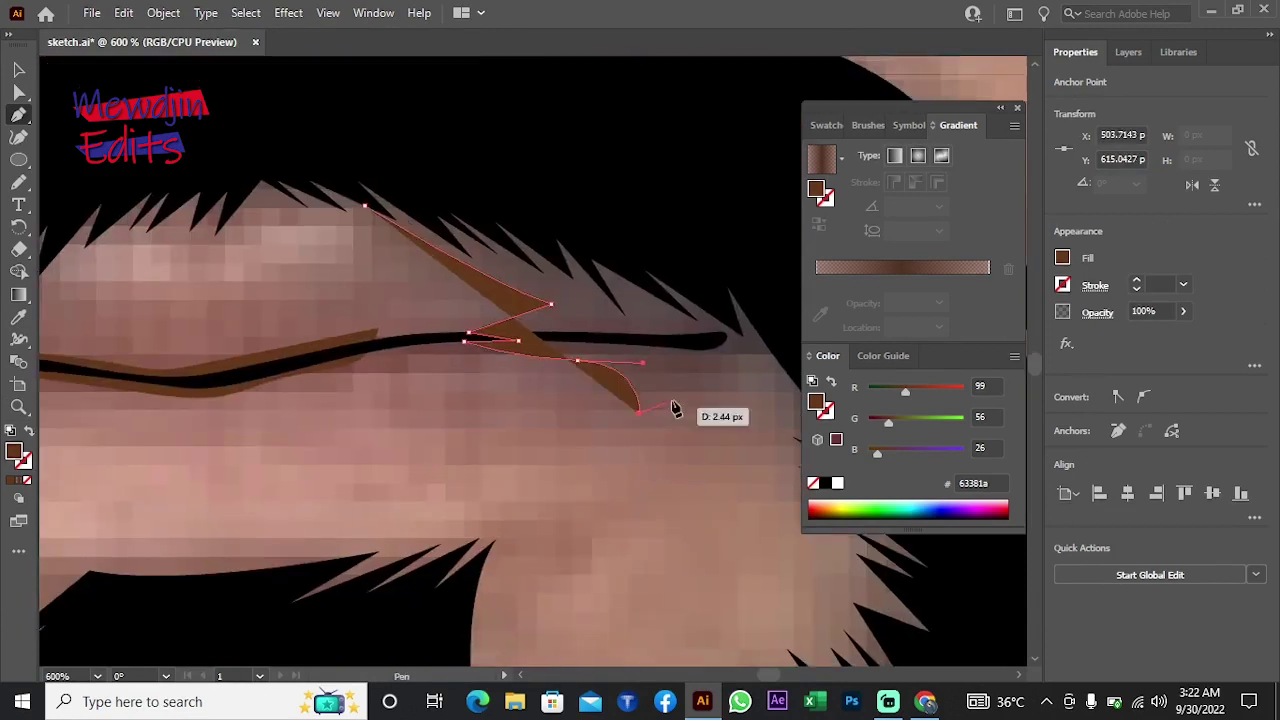
{"action": "left_click_drag", "start_coordinate": [727, 345], "coordinate": [738, 300]}
{"action": "left_click", "coordinate": [657, 244]}
{"action": "left_click", "coordinate": [549, 211]}
{"action": "left_click", "coordinate": [351, 166]}
Step: Trace a second curved shading outline across the upper mustache
{"action": "left_click_drag", "start_coordinate": [520, 553], "coordinate": [374, 434]}
{"action": "left_click_drag", "start_coordinate": [367, 343], "coordinate": [397, 405]}
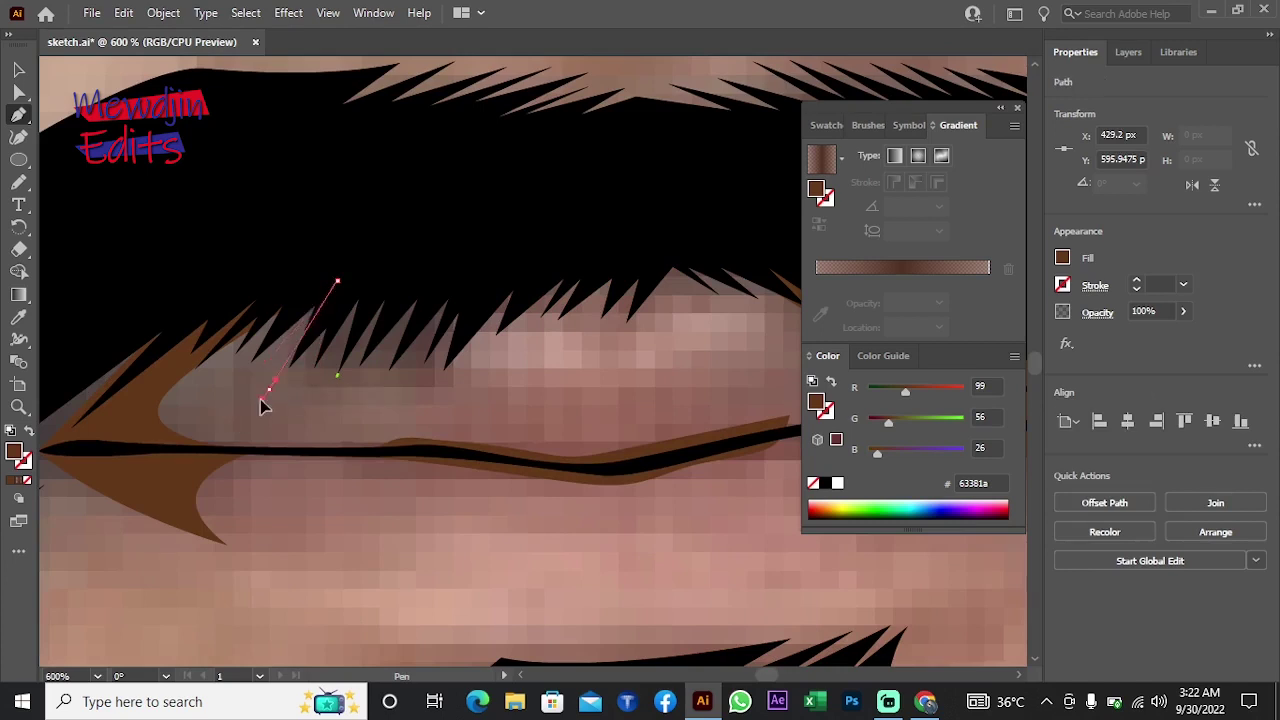
{"action": "left_click", "coordinate": [457, 428]}
{"action": "left_click_drag", "start_coordinate": [200, 500], "coordinate": [680, 450]}
{"action": "left_click_drag", "start_coordinate": [477, 368], "coordinate": [571, 386]}
{"action": "left_click_drag", "start_coordinate": [454, 289], "coordinate": [474, 249]}
{"action": "left_click_drag", "start_coordinate": [610, 365], "coordinate": [610, 287]}
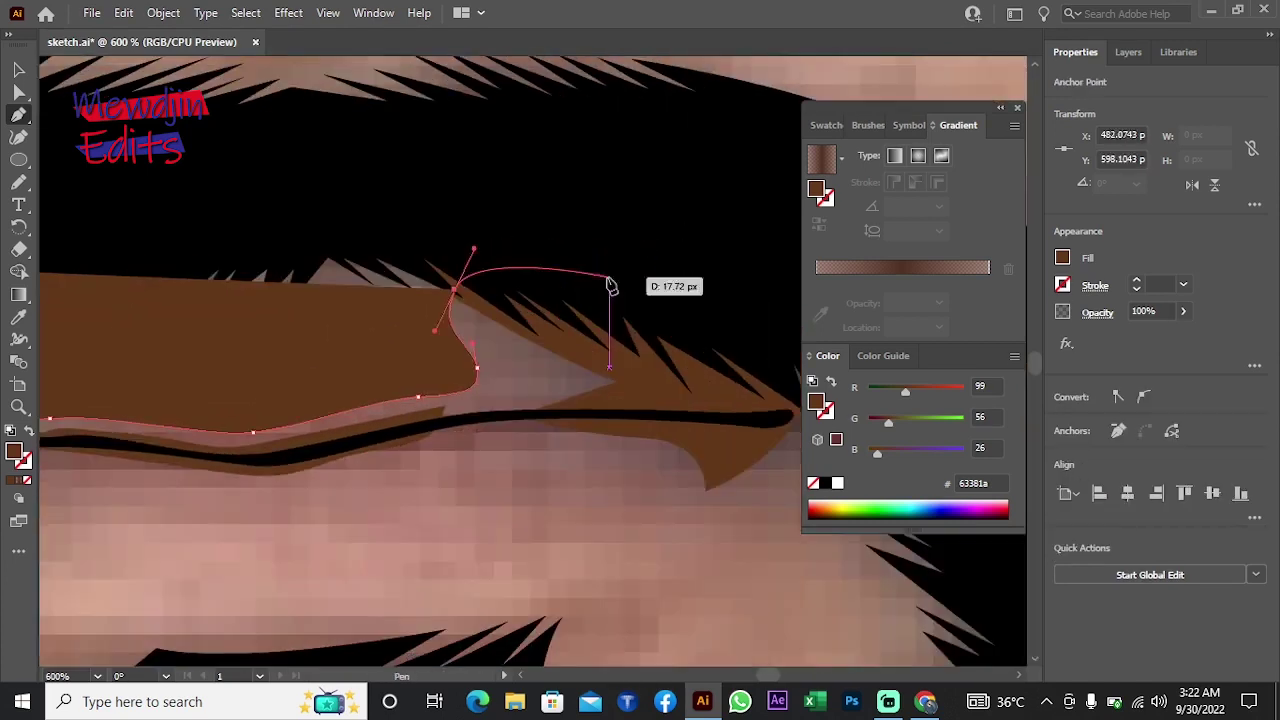
{"action": "left_click", "coordinate": [663, 369]}
{"action": "left_click", "coordinate": [650, 410]}
{"action": "left_click", "coordinate": [725, 466]}
{"action": "left_click", "coordinate": [705, 491]}
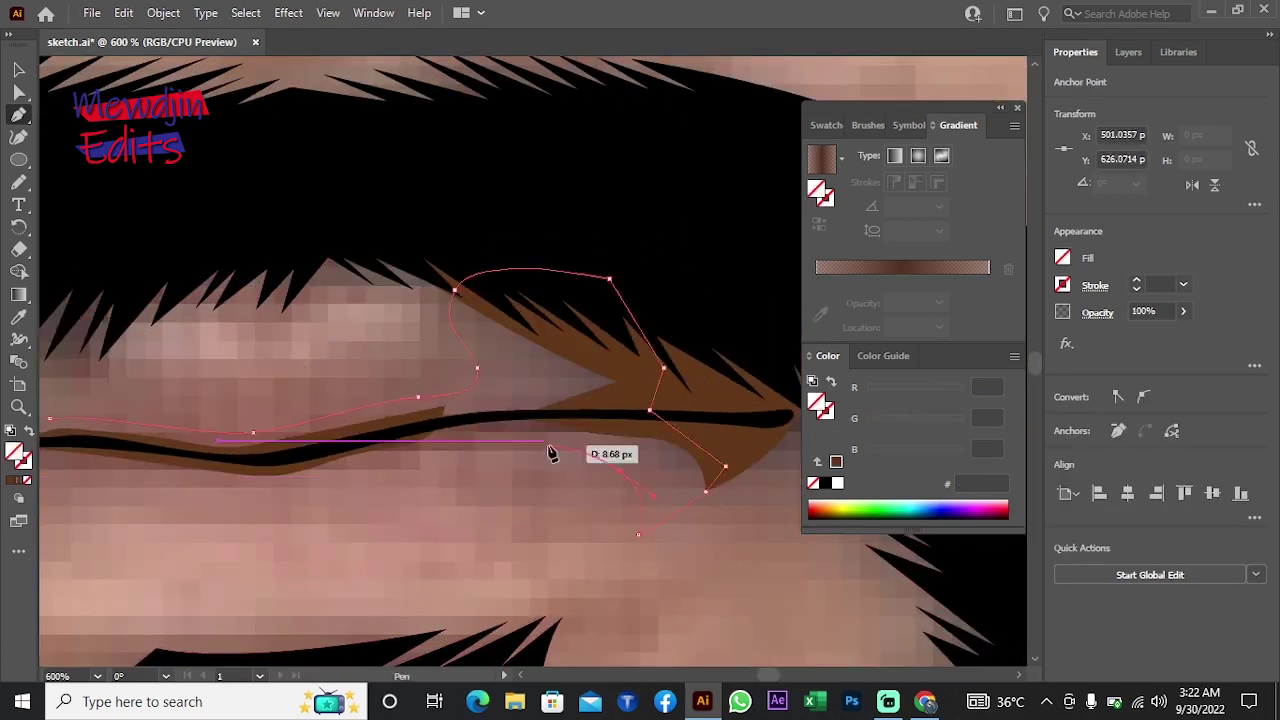
{"action": "left_click_drag", "start_coordinate": [300, 490], "coordinate": [250, 455]}
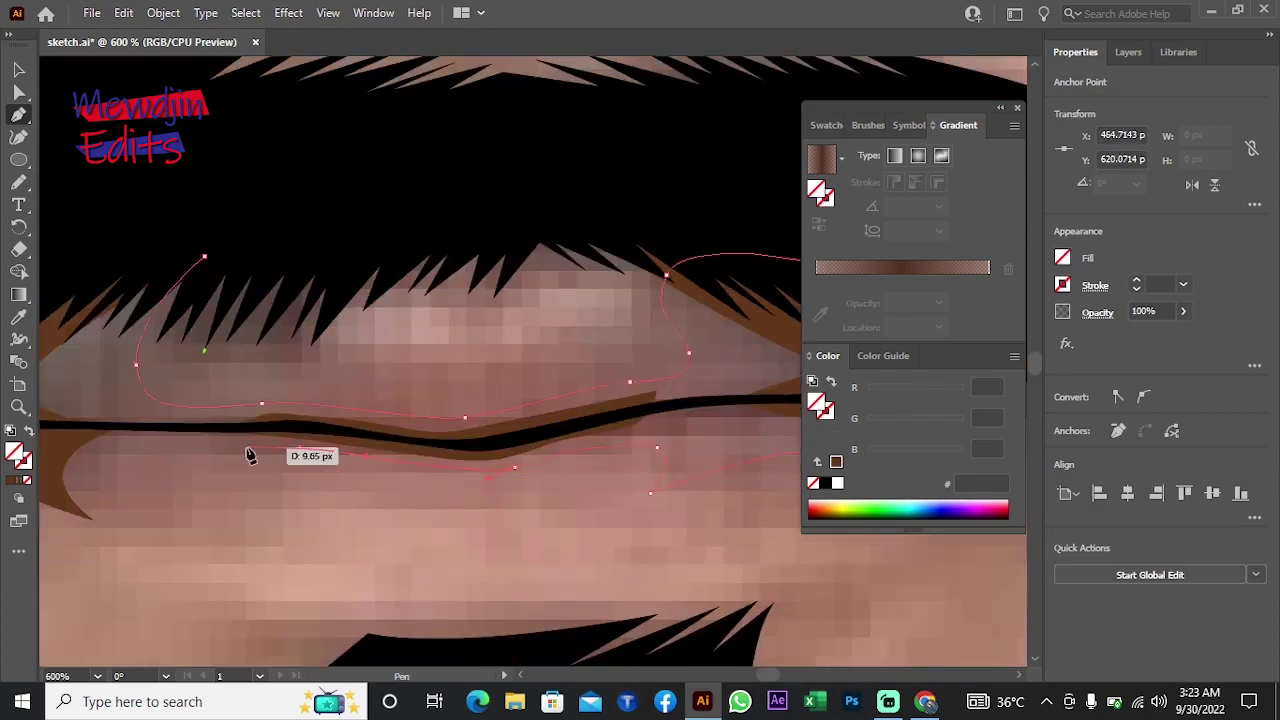
Step: Close the outline, fill it brown 7f4a26, and send it to back
{"action": "left_click_drag", "start_coordinate": [166, 548], "coordinate": [216, 512]}
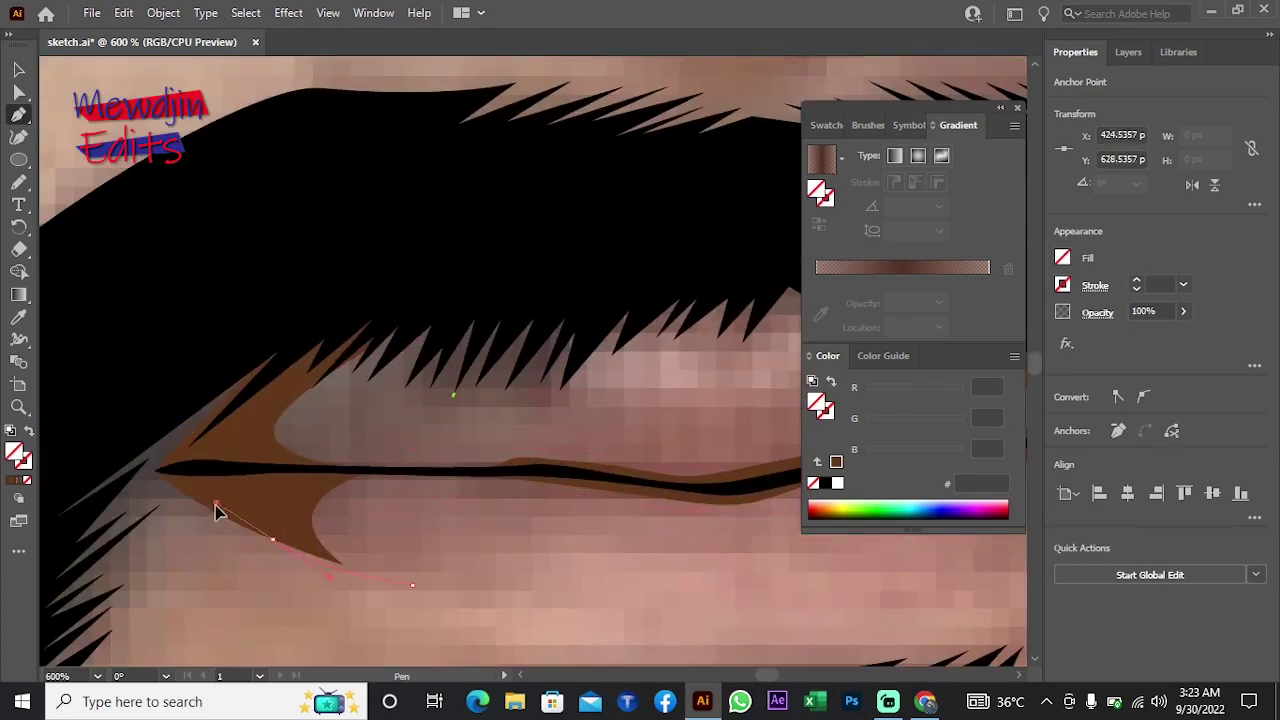
{"action": "left_click", "coordinate": [455, 305]}
{"action": "double_click", "coordinate": [15, 452]}
{"action": "left_click", "coordinate": [1074, 226]}
{"action": "right_click", "coordinate": [486, 143]}
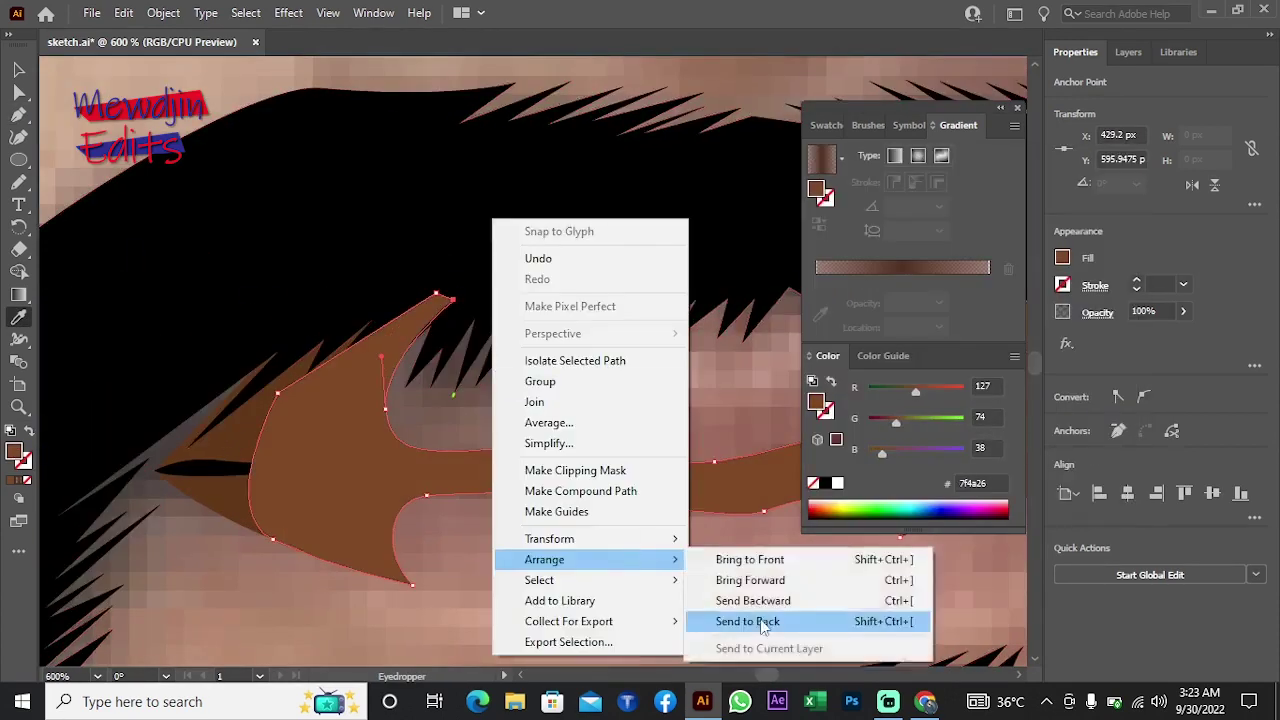
{"action": "left_click", "coordinate": [749, 649]}
{"action": "scroll", "coordinate": [553, 568], "scroll_direction": "down", "scroll_amount": 1}
Step: Draw a shading shape above the mustache line filled with lighter brown 9e5c30
{"action": "left_click", "coordinate": [410, 251]}
{"action": "left_click", "coordinate": [373, 367]}
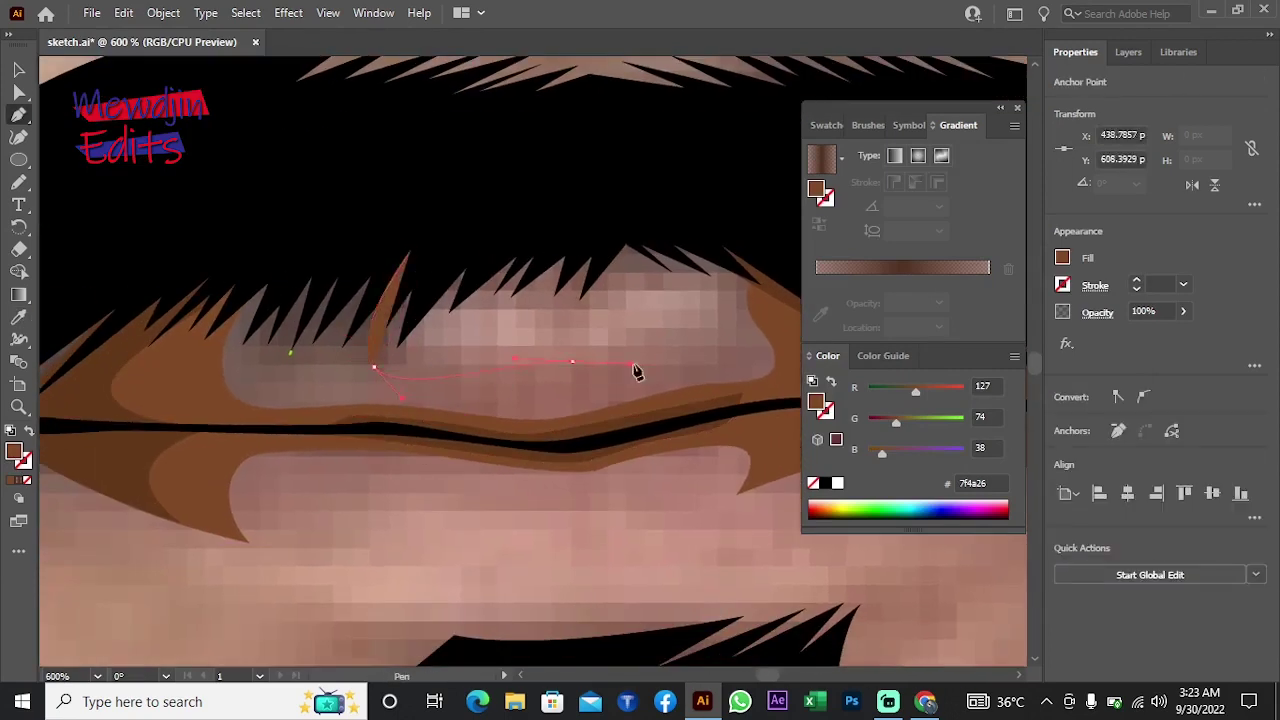
{"action": "left_click", "coordinate": [572, 361]}
{"action": "left_click", "coordinate": [707, 341]}
{"action": "left_click_drag", "start_coordinate": [672, 224], "coordinate": [731, 203]}
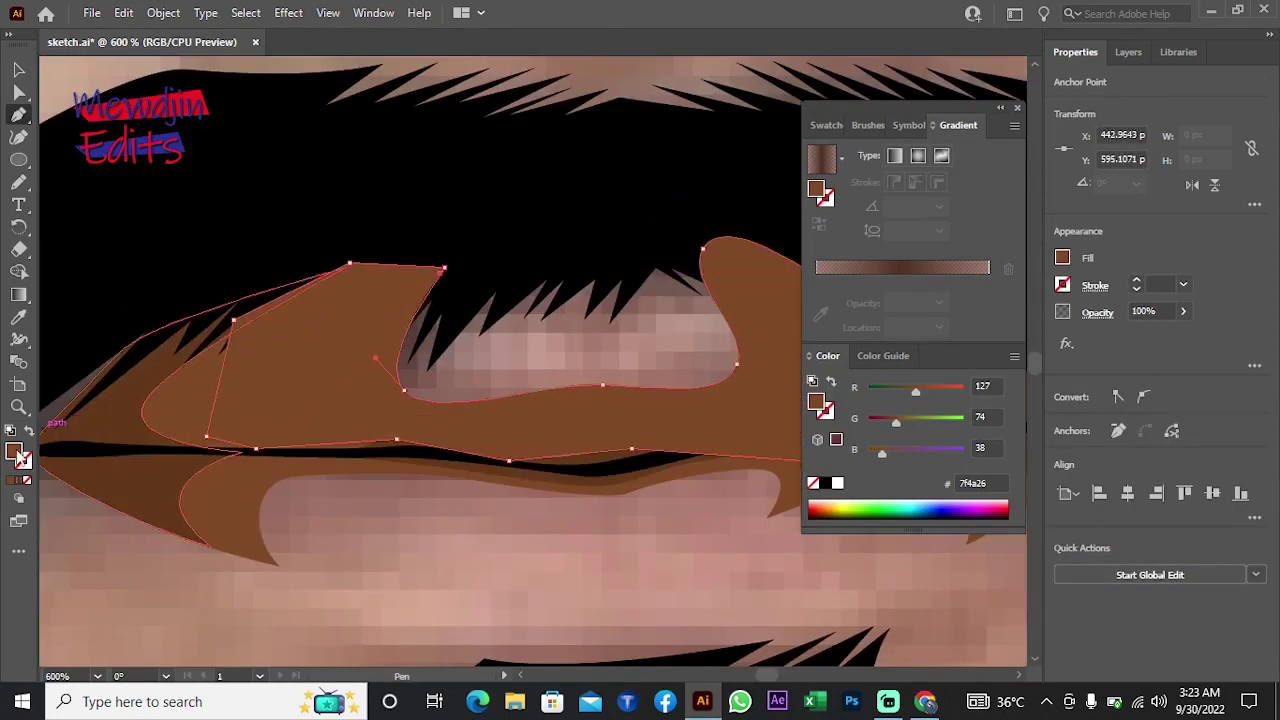
{"action": "double_click", "coordinate": [15, 452]}
{"action": "left_click", "coordinate": [1075, 226]}
Step: Begin a curved shading shape below the mustache line
{"action": "scroll", "coordinate": [514, 506], "scroll_direction": "down", "scroll_amount": 3}
{"action": "left_click", "coordinate": [537, 470]}
{"action": "left_click_drag", "start_coordinate": [445, 528], "coordinate": [491, 484]}
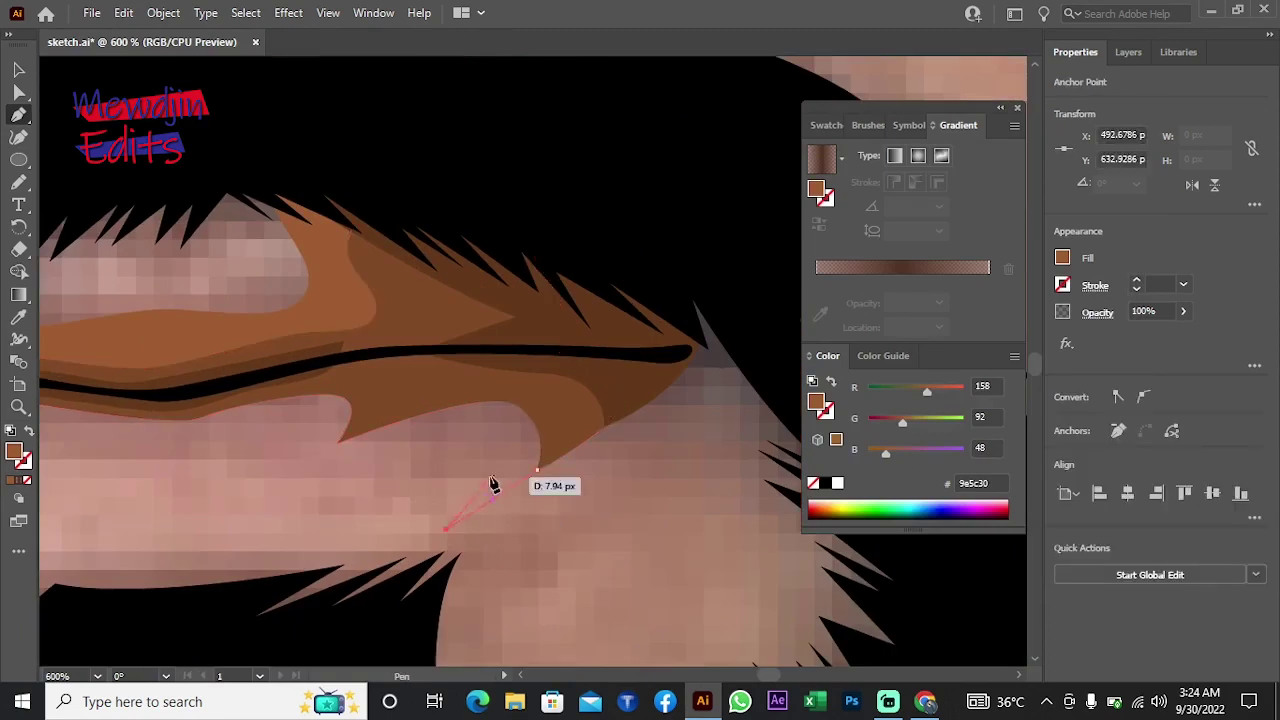
{"action": "left_click_drag", "start_coordinate": [303, 443], "coordinate": [300, 480]}
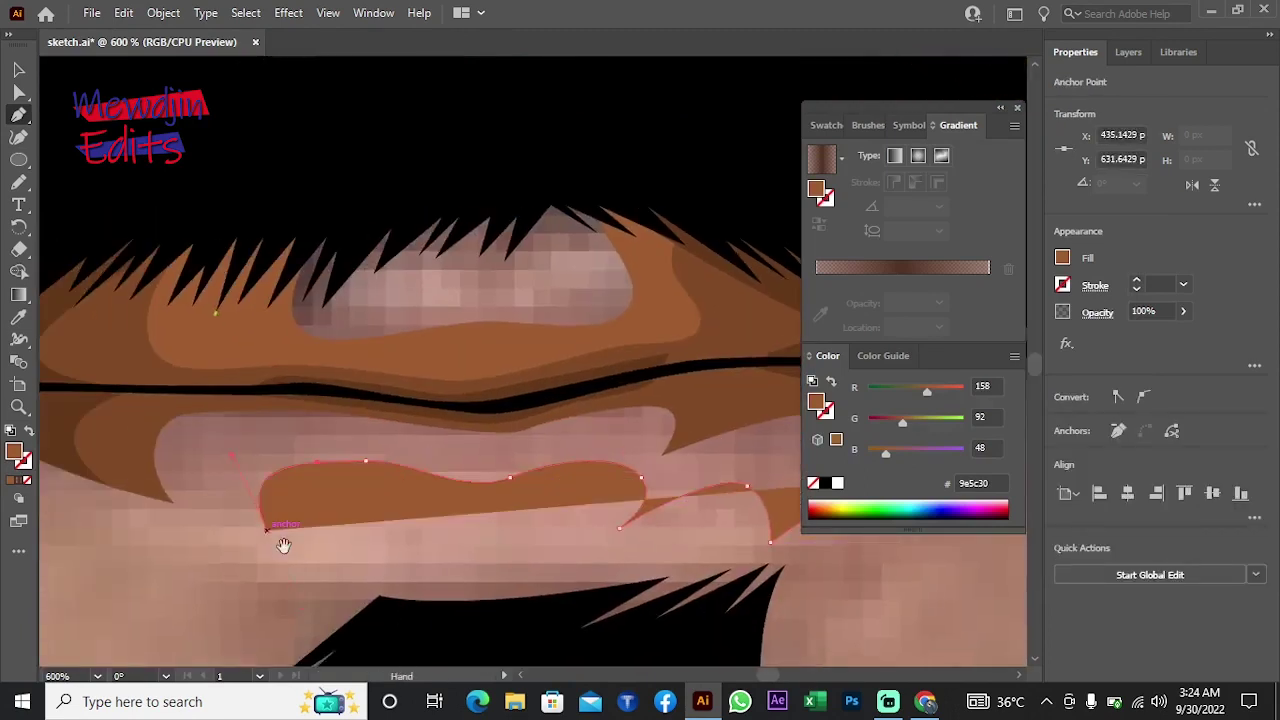
Step: Close the lower shading shape beneath the mustache line
{"action": "left_click", "coordinate": [283, 543]}
{"action": "left_click", "coordinate": [790, 412]}
{"action": "right_click", "coordinate": [439, 518]}
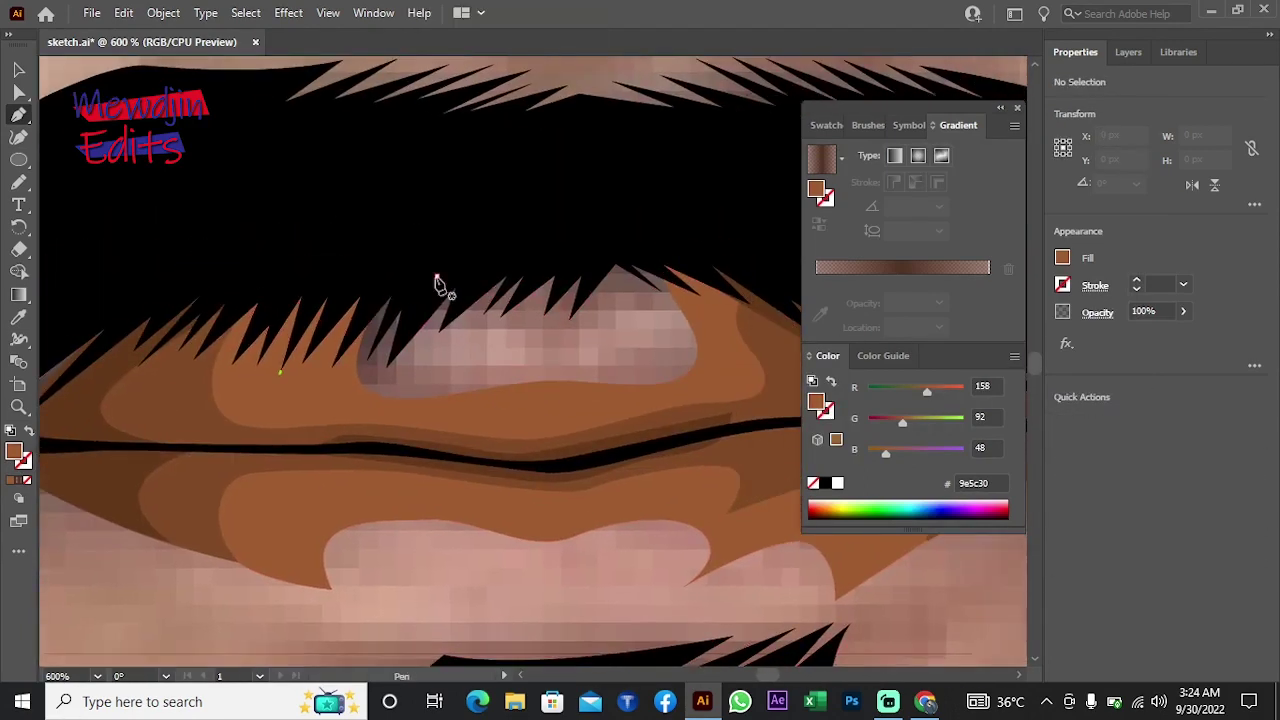
Step: Draw a curved shape above the mustache line, fill it b26938, and send it to back
{"action": "left_click_drag", "start_coordinate": [399, 372], "coordinate": [490, 376]}
{"action": "left_click", "coordinate": [505, 371]}
{"action": "left_click_drag", "start_coordinate": [650, 362], "coordinate": [680, 343]}
{"action": "left_click_drag", "start_coordinate": [652, 285], "coordinate": [650, 248]}
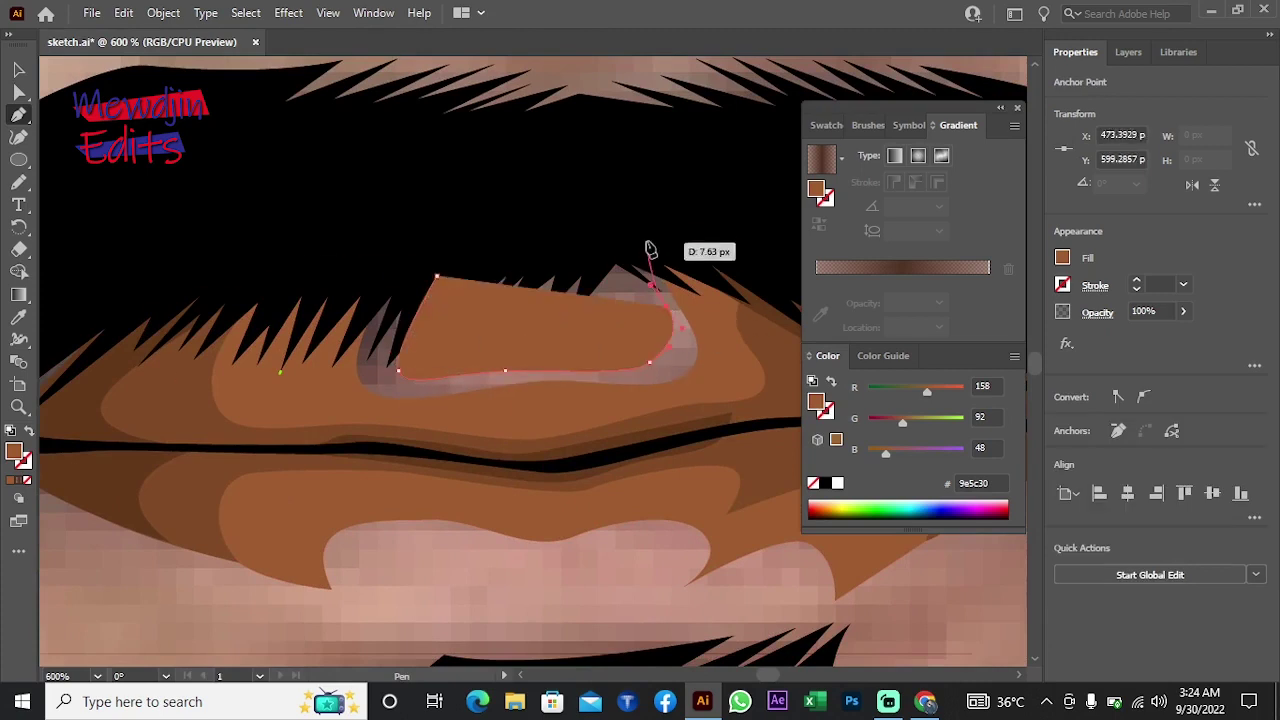
{"action": "left_click", "coordinate": [436, 276]}
{"action": "double_click", "coordinate": [816, 402]}
{"action": "left_click", "coordinate": [1071, 226]}
{"action": "right_click", "coordinate": [571, 251]}
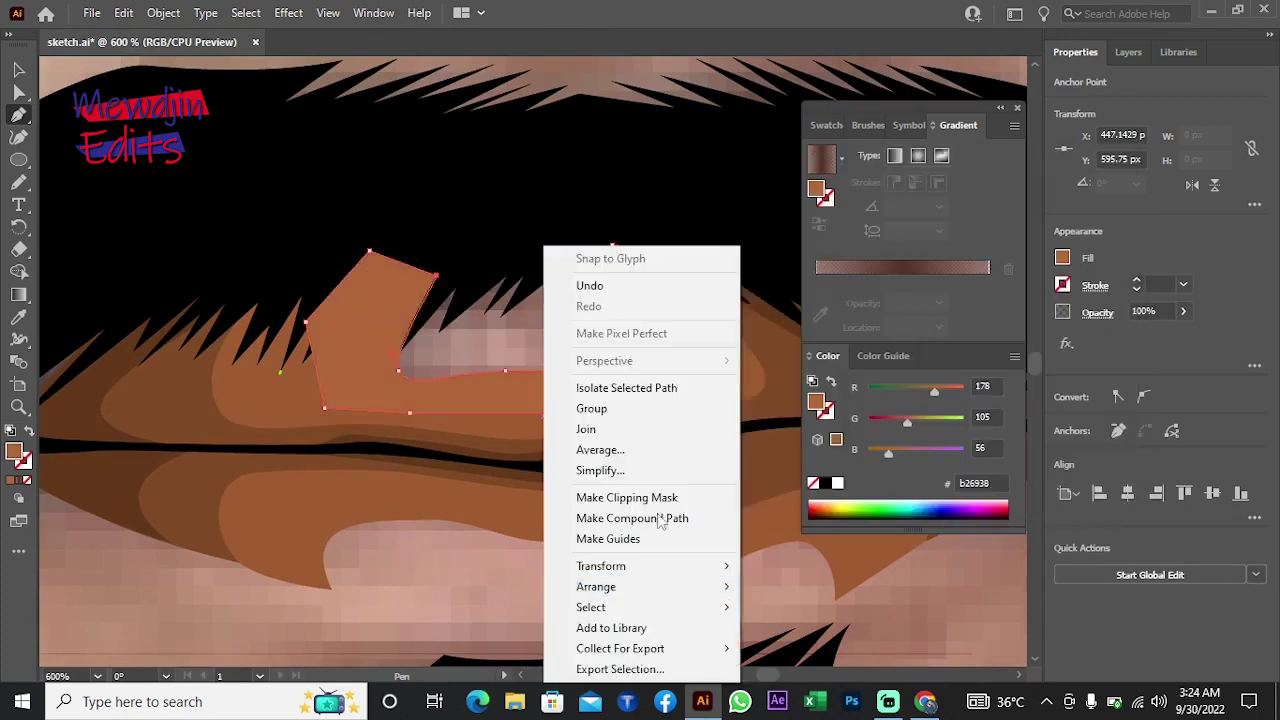
{"action": "left_click", "coordinate": [403, 623]}
Step: Adjust anchors on the b26938 brown shape
{"action": "left_click_drag", "start_coordinate": [403, 623], "coordinate": [310, 600]}
{"action": "left_click", "coordinate": [543, 294], "text": "ctrl"}
{"action": "left_click", "coordinate": [325, 251], "text": "ctrl"}
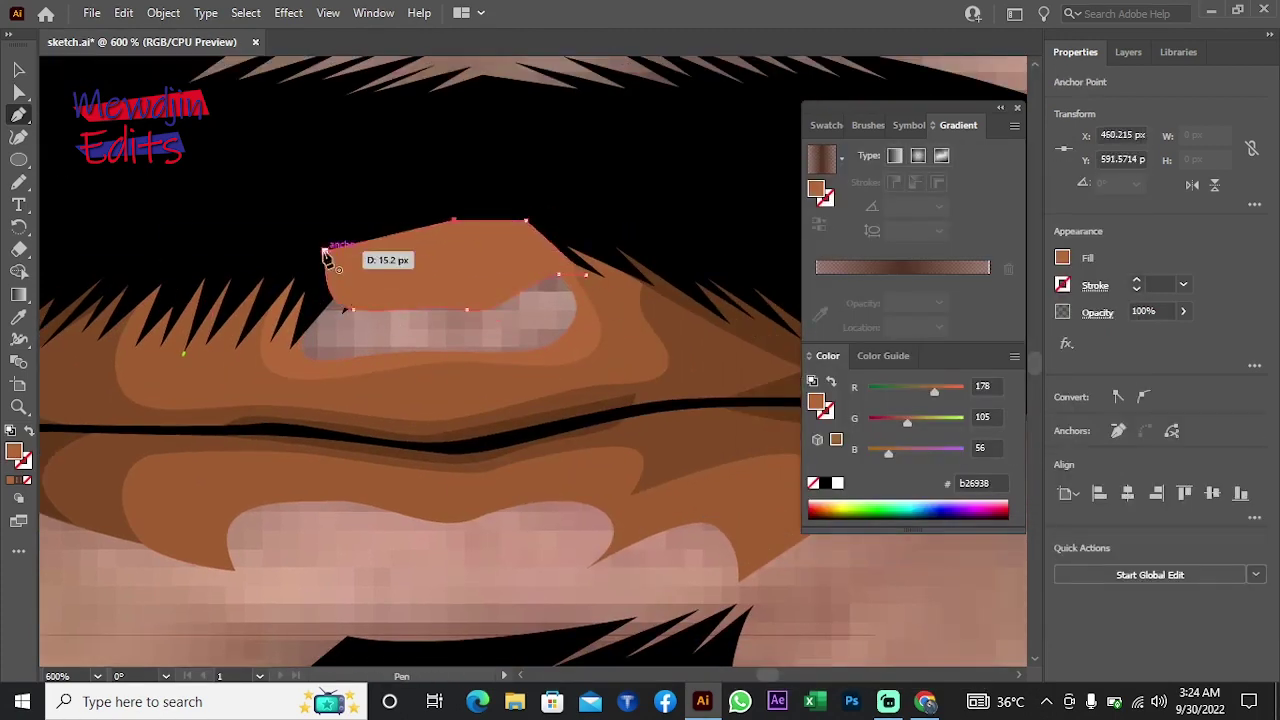
{"action": "scroll", "coordinate": [151, 626], "scroll_direction": "down", "scroll_amount": 3}
Step: Trace a closed lip shading shape along the lower lip and bring it forward one level
{"action": "key", "text": "p"}
{"action": "left_click", "coordinate": [120, 408]}
{"action": "left_click", "coordinate": [332, 374]}
{"action": "left_click", "coordinate": [452, 360]}
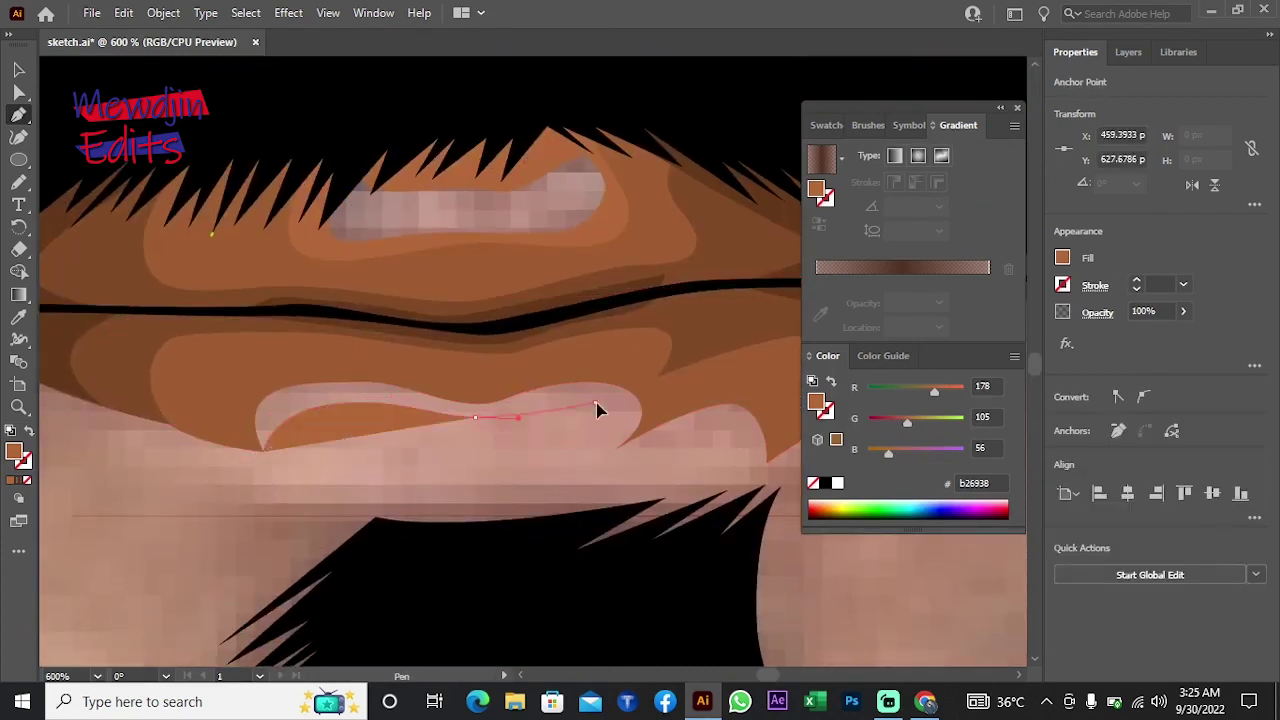
{"action": "left_click", "coordinate": [463, 418]}
{"action": "left_click", "coordinate": [557, 463]}
{"action": "left_click", "coordinate": [648, 405]}
{"action": "left_click", "coordinate": [592, 342]}
{"action": "left_click", "coordinate": [125, 312]}
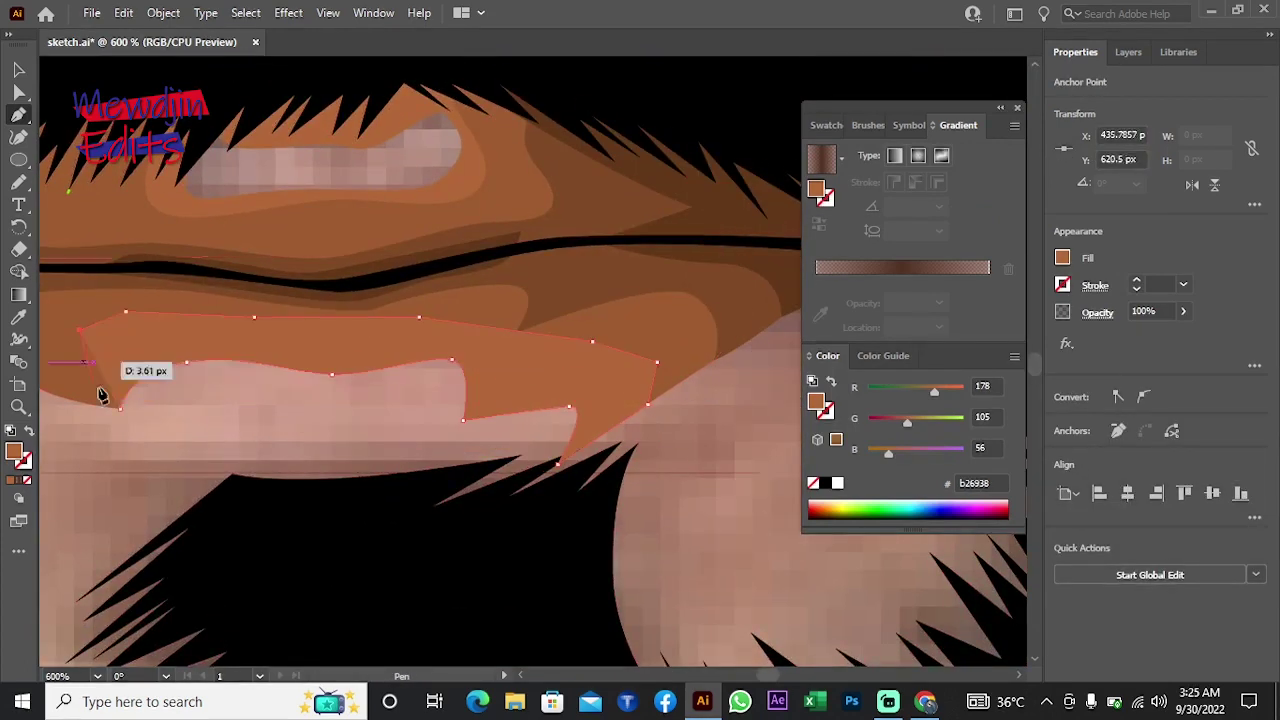
{"action": "left_click", "coordinate": [120, 408]}
{"action": "right_click", "coordinate": [208, 247]}
{"action": "left_click", "coordinate": [441, 626]}
Step: Draw a shape over the upper lip, fill it orange, and send it behind the line art
{"action": "scroll", "coordinate": [266, 480], "scroll_direction": "up", "scroll_amount": 1}
{"action": "left_click", "coordinate": [202, 308]}
{"action": "left_click", "coordinate": [521, 300]}
{"action": "left_click", "coordinate": [443, 173]}
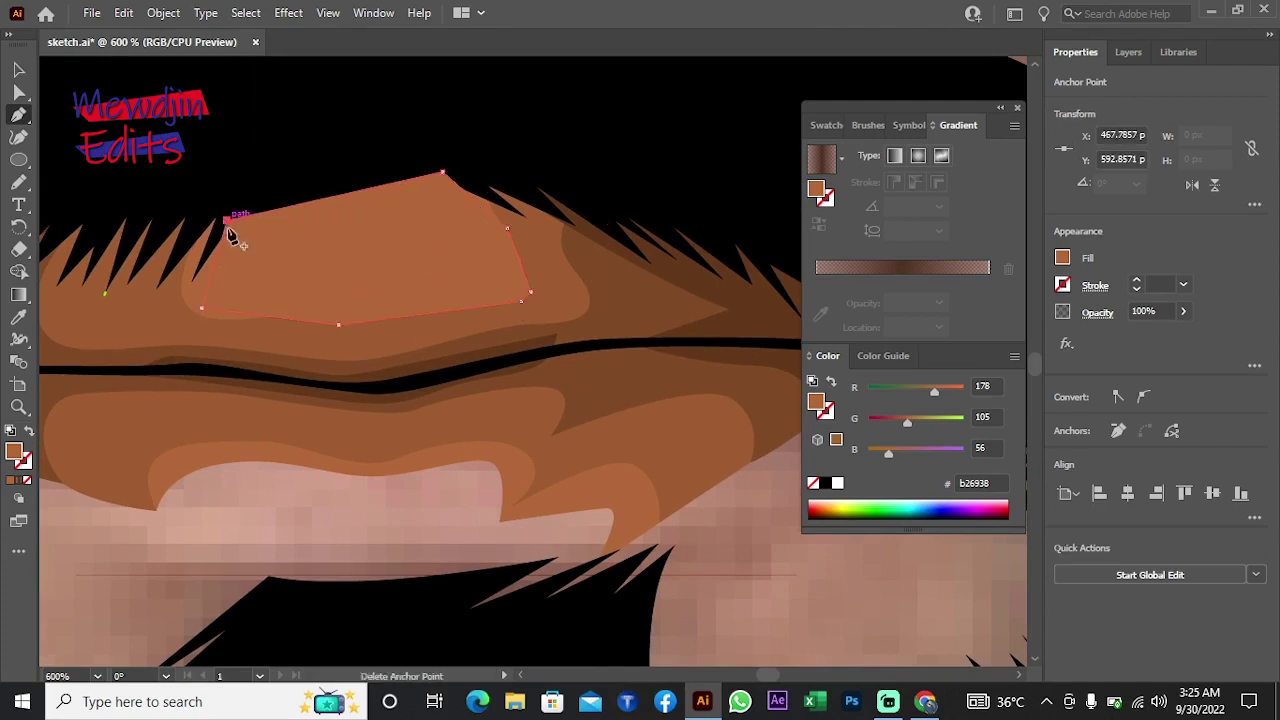
{"action": "double_click", "coordinate": [14, 451]}
{"action": "left_click", "coordinate": [1076, 226]}
{"action": "right_click", "coordinate": [543, 131]}
{"action": "left_click", "coordinate": [700, 480]}
Step: Trace the lower-lip highlight, send it behind the line art, and zoom out to view the portrait
{"action": "scroll", "coordinate": [300, 400], "scroll_direction": "down", "scroll_amount": 2}
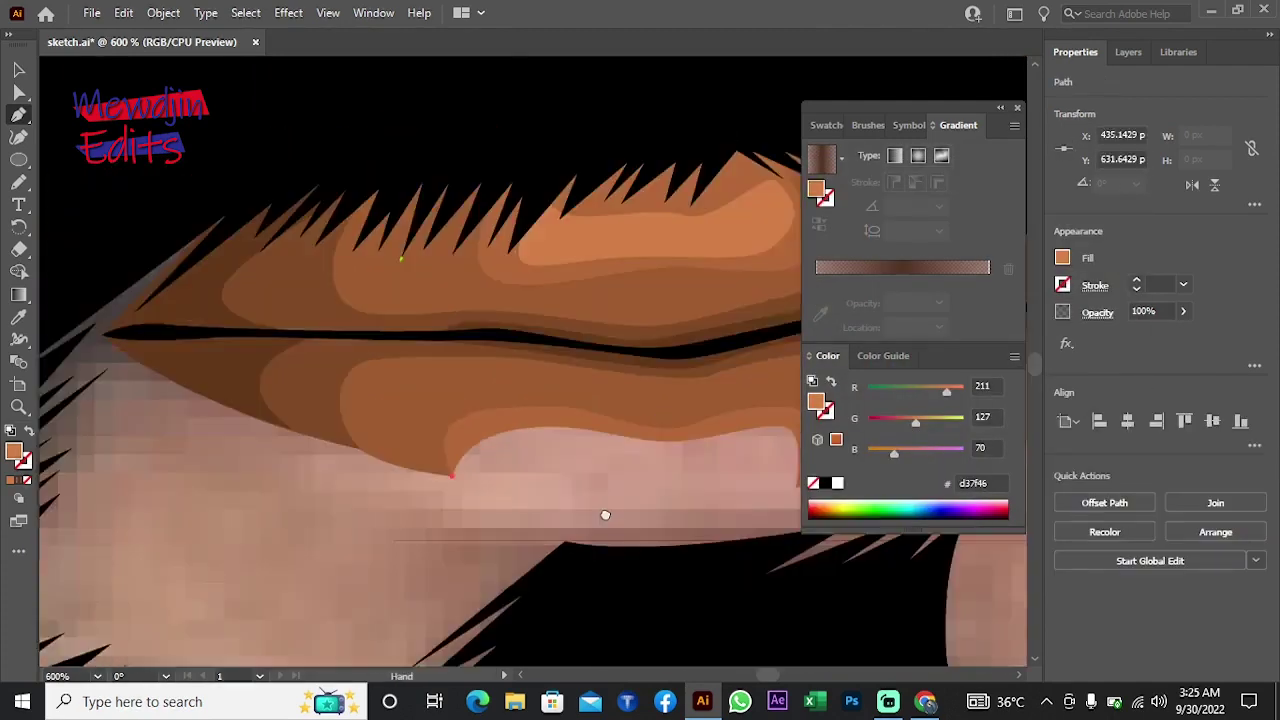
{"action": "left_click", "coordinate": [308, 481]}
{"action": "left_click", "coordinate": [374, 491]}
{"action": "left_click", "coordinate": [177, 445]}
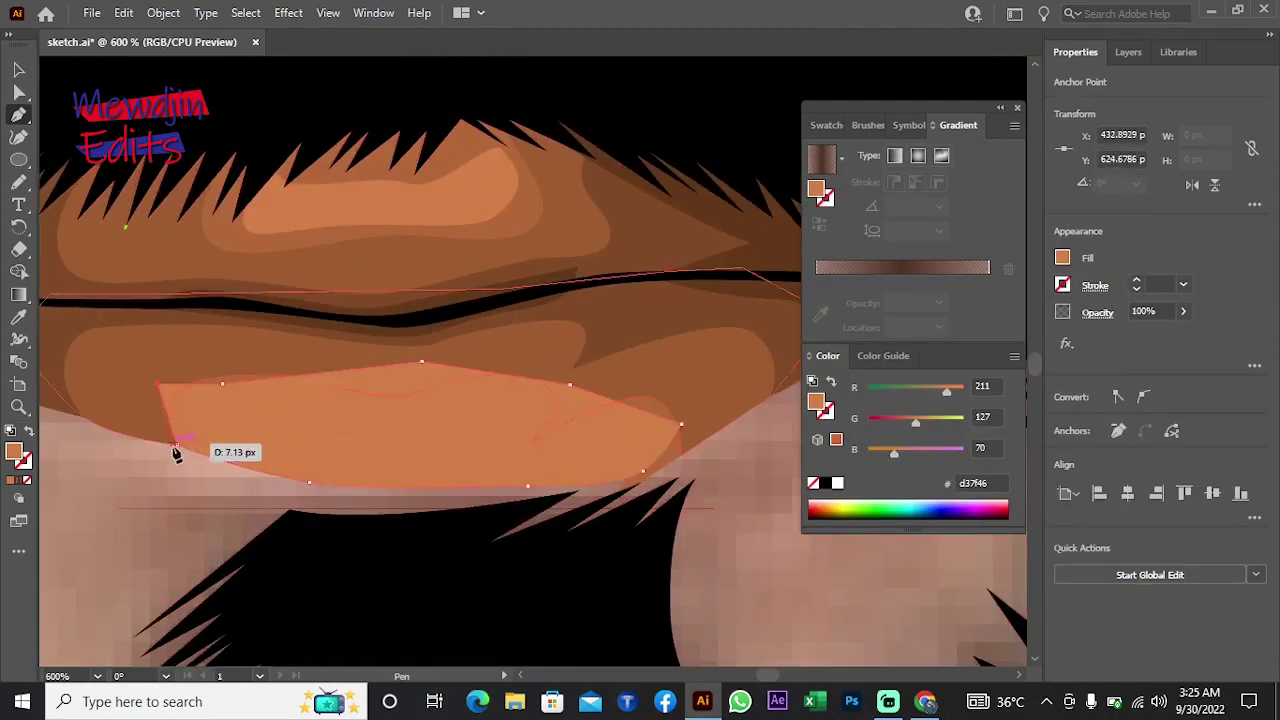
{"action": "right_click", "coordinate": [237, 248]}
{"action": "left_click", "coordinate": [537, 648]}
{"action": "left_click", "coordinate": [547, 356], "text": "alt"}
{"action": "left_click", "coordinate": [547, 356], "text": "alt"}
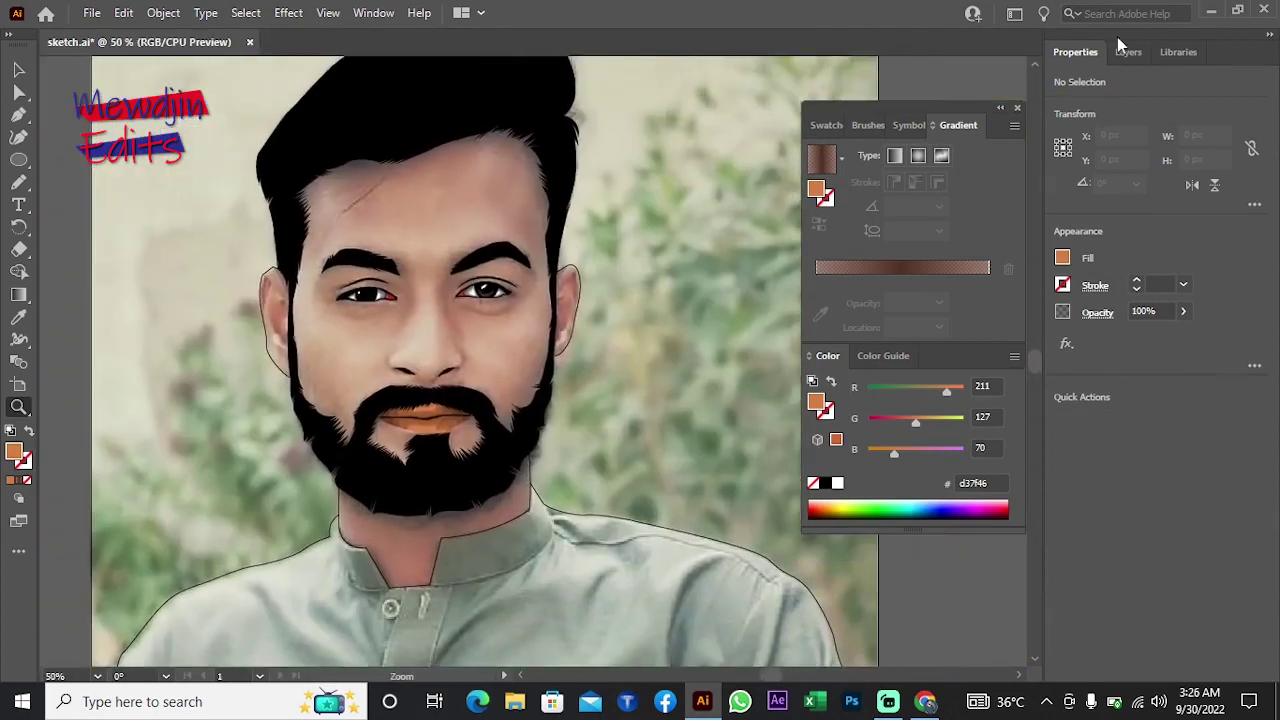
Step: Hide and re-show the photo layer to check the line art
{"action": "left_click", "coordinate": [1129, 51]}
{"action": "left_click", "coordinate": [1059, 101]}
{"action": "left_click", "coordinate": [1059, 101]}
Step: Pen-trace a closed highlight shape around the right eyebrow
{"action": "key", "text": "p"}
{"action": "scroll", "coordinate": [523, 403], "scroll_direction": "up", "scroll_amount": 3}
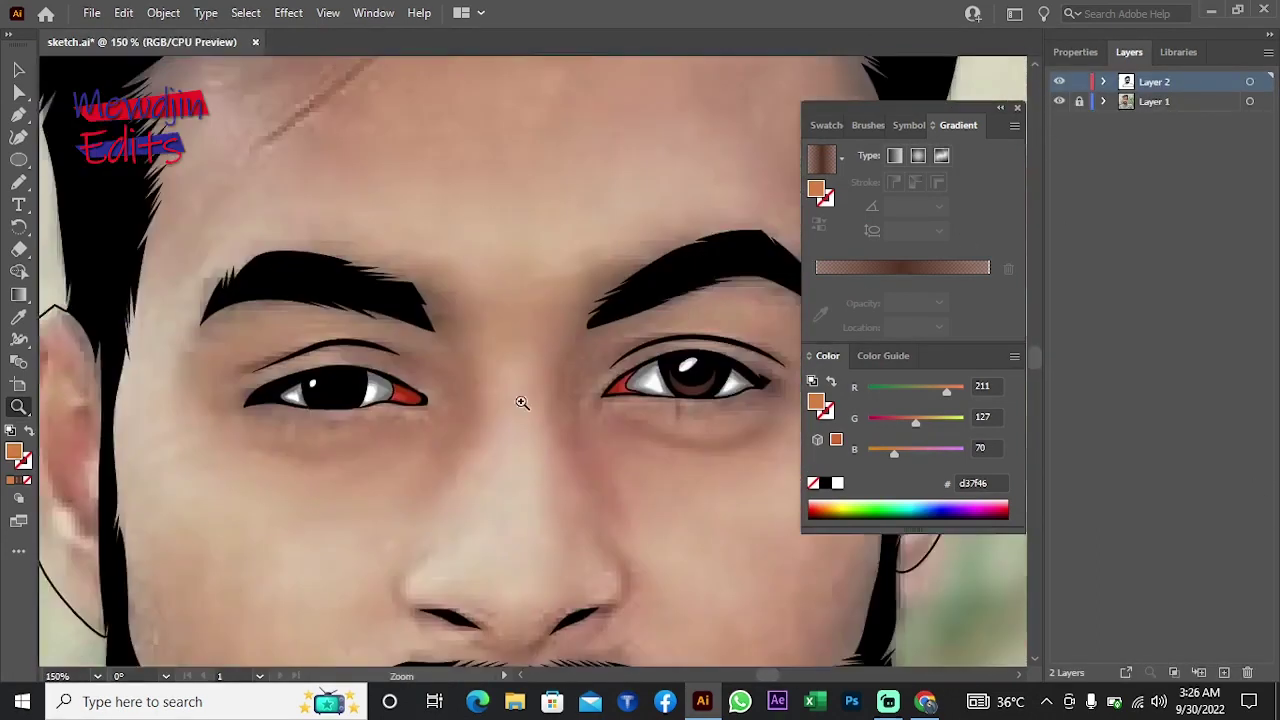
{"action": "scroll", "coordinate": [451, 380], "scroll_direction": "up", "scroll_amount": 2}
{"action": "scroll", "coordinate": [358, 292], "scroll_direction": "up", "scroll_amount": 2}
{"action": "left_click_drag", "start_coordinate": [358, 292], "coordinate": [286, 344]}
{"action": "left_click", "coordinate": [416, 265]}
{"action": "left_click_drag", "start_coordinate": [220, 357], "coordinate": [210, 362]}
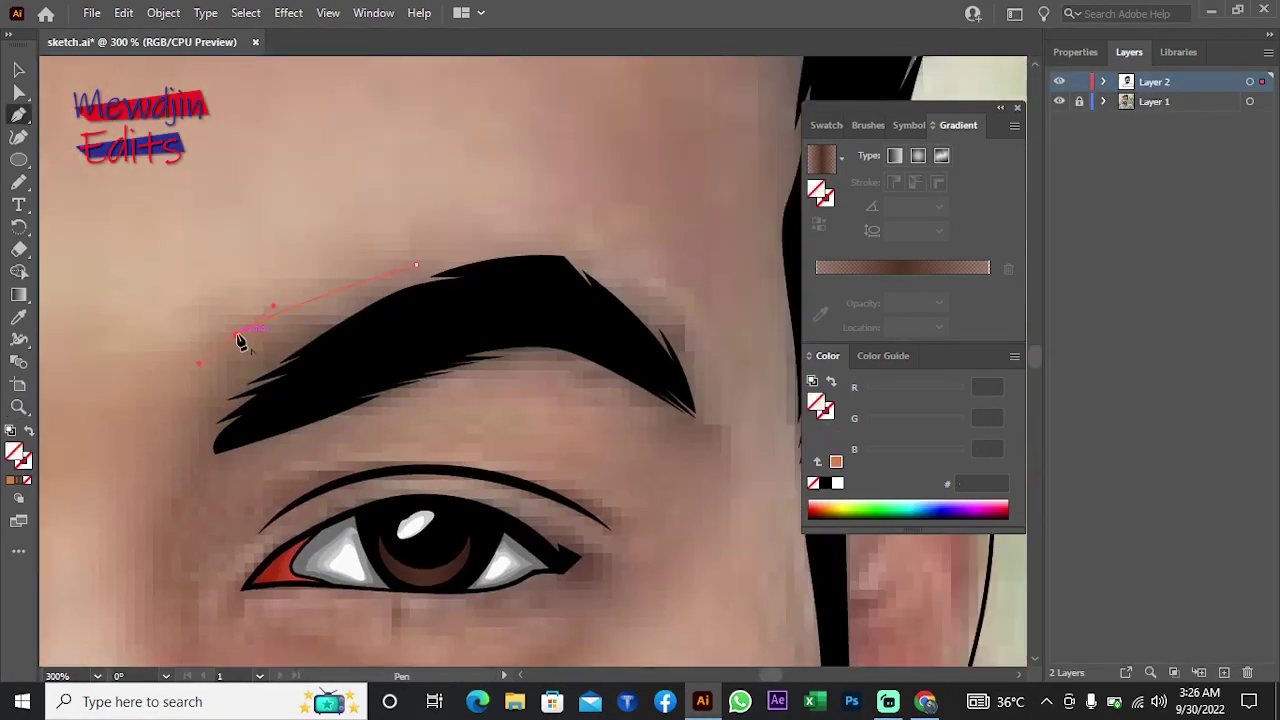
{"action": "scroll", "coordinate": [175, 437], "scroll_direction": "down", "scroll_amount": 2}
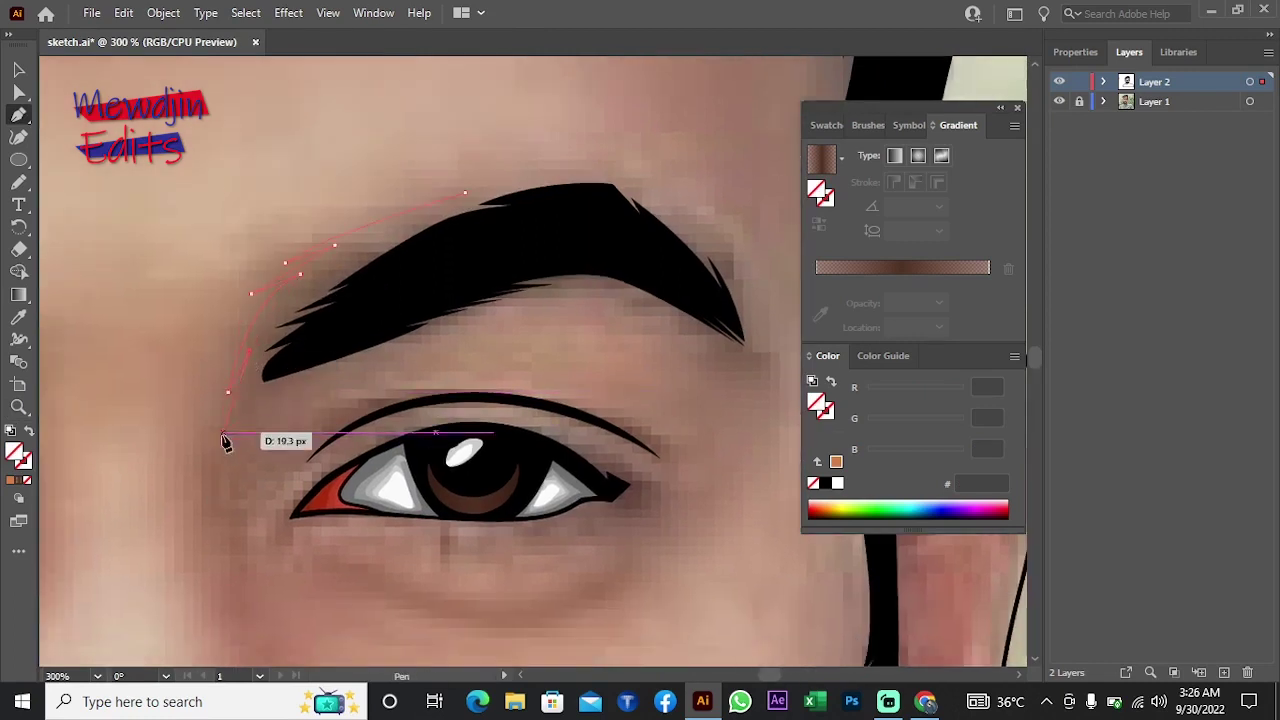
{"action": "left_click_drag", "start_coordinate": [463, 300], "coordinate": [588, 394]}
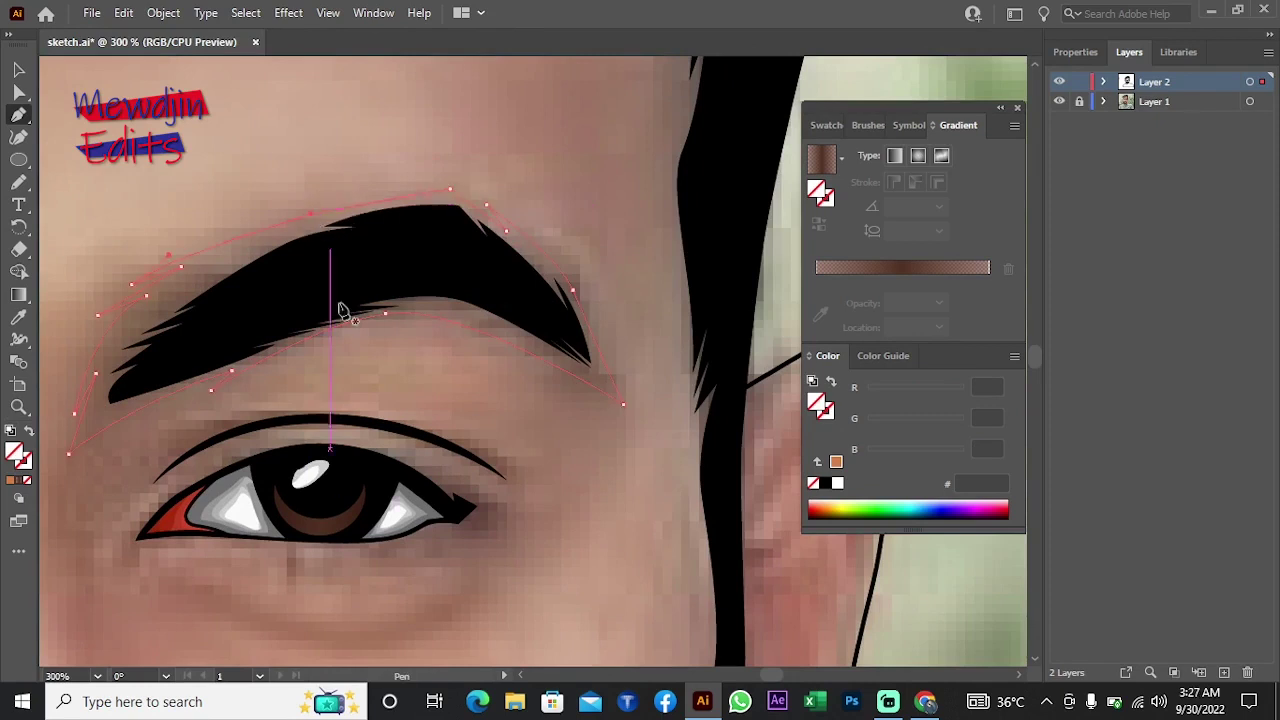
{"action": "scroll", "coordinate": [340, 310], "scroll_direction": "left", "scroll_amount": 3}
{"action": "left_click_drag", "start_coordinate": [569, 196], "coordinate": [563, 200]}
{"action": "left_click_drag", "start_coordinate": [435, 228], "coordinate": [435, 228]}
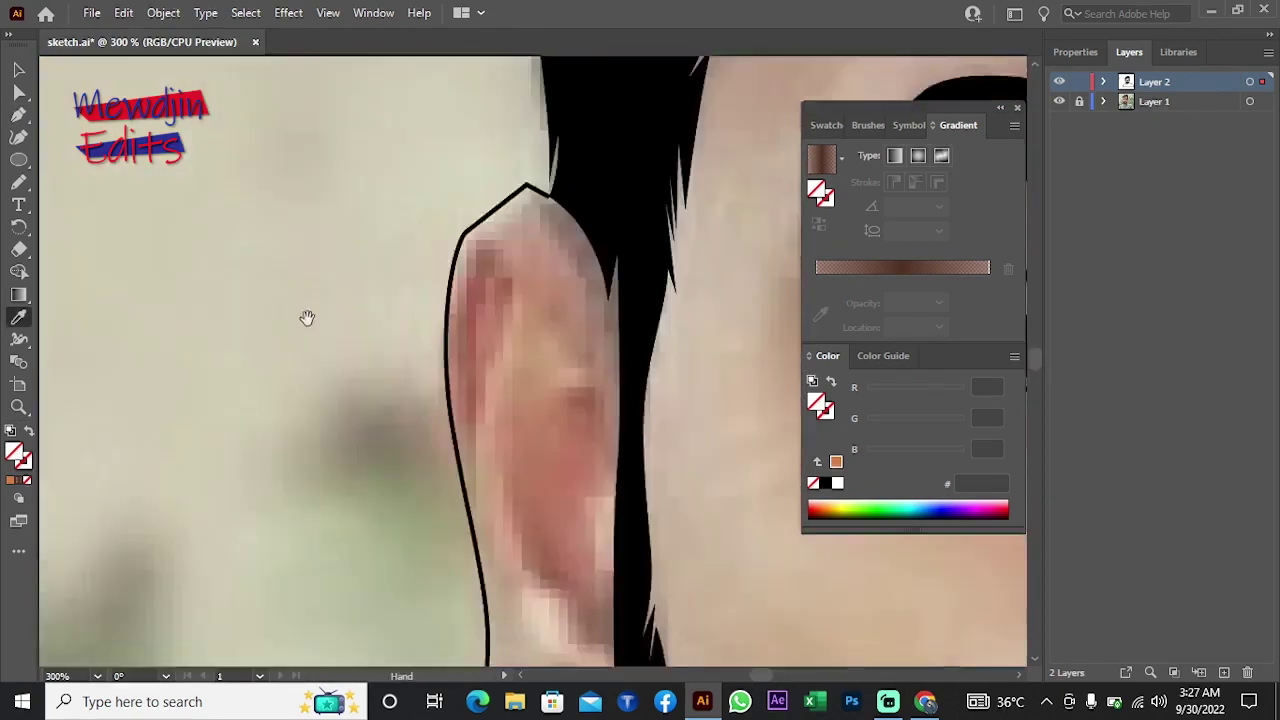
{"action": "scroll", "coordinate": [435, 228], "scroll_direction": "down", "scroll_amount": 10}
Step: Fill the eyebrow shape with a sampled pale pink (efbcab) and send it backward
{"action": "key", "text": "i"}
{"action": "left_click", "coordinate": [211, 266]}
{"action": "double_click", "coordinate": [15, 452]}
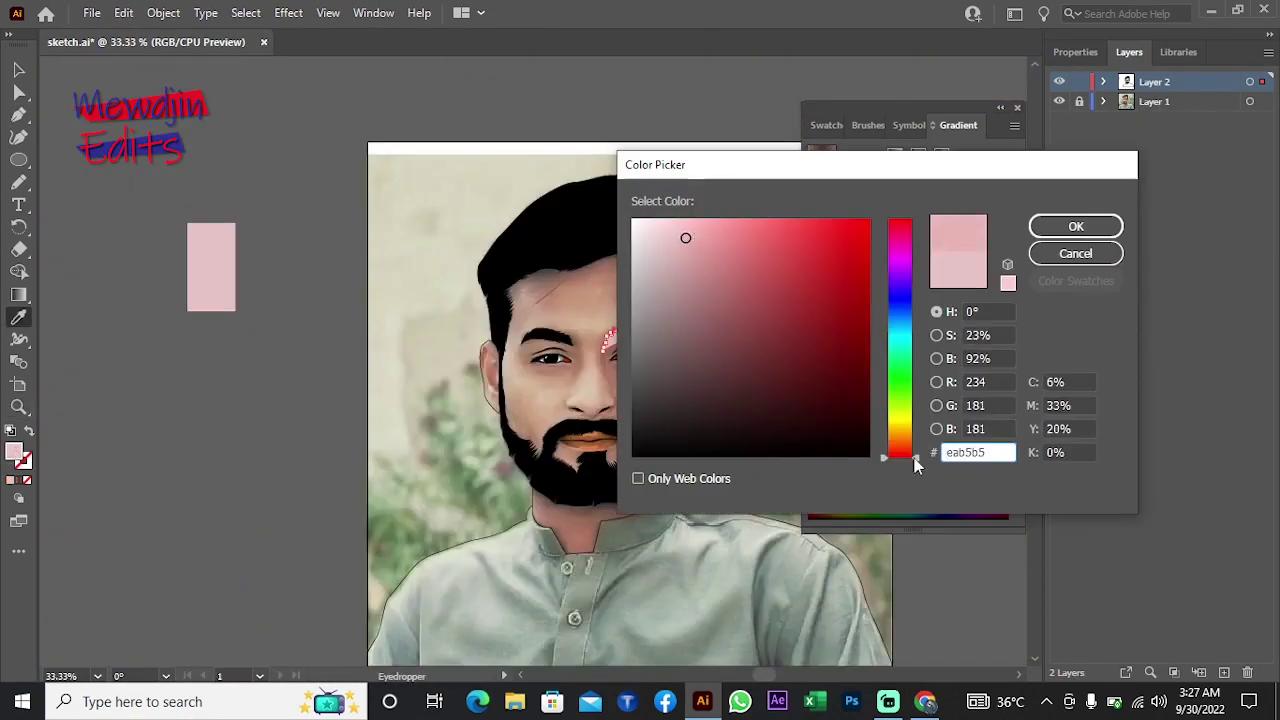
{"action": "left_click_drag", "start_coordinate": [914, 461], "coordinate": [914, 449]}
{"action": "key", "text": "Return"}
{"action": "right_click", "coordinate": [306, 360]}
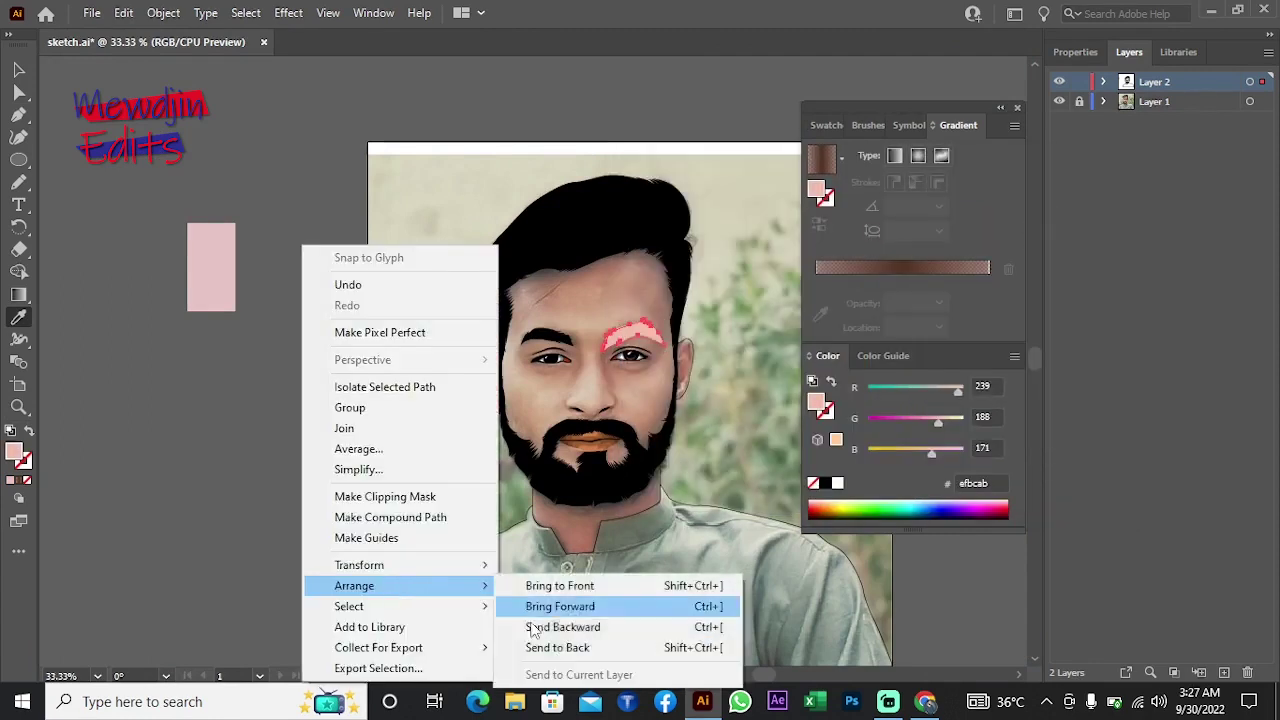
{"action": "left_click", "coordinate": [540, 629]}
Step: Trace a pink highlight along the eyelid crease and send it behind the line art
{"action": "scroll", "coordinate": [566, 338], "scroll_direction": "up", "scroll_amount": 5}
{"action": "scroll", "coordinate": [566, 338], "scroll_direction": "up", "scroll_amount": 2}
{"action": "left_click_drag", "start_coordinate": [416, 356], "coordinate": [280, 343]}
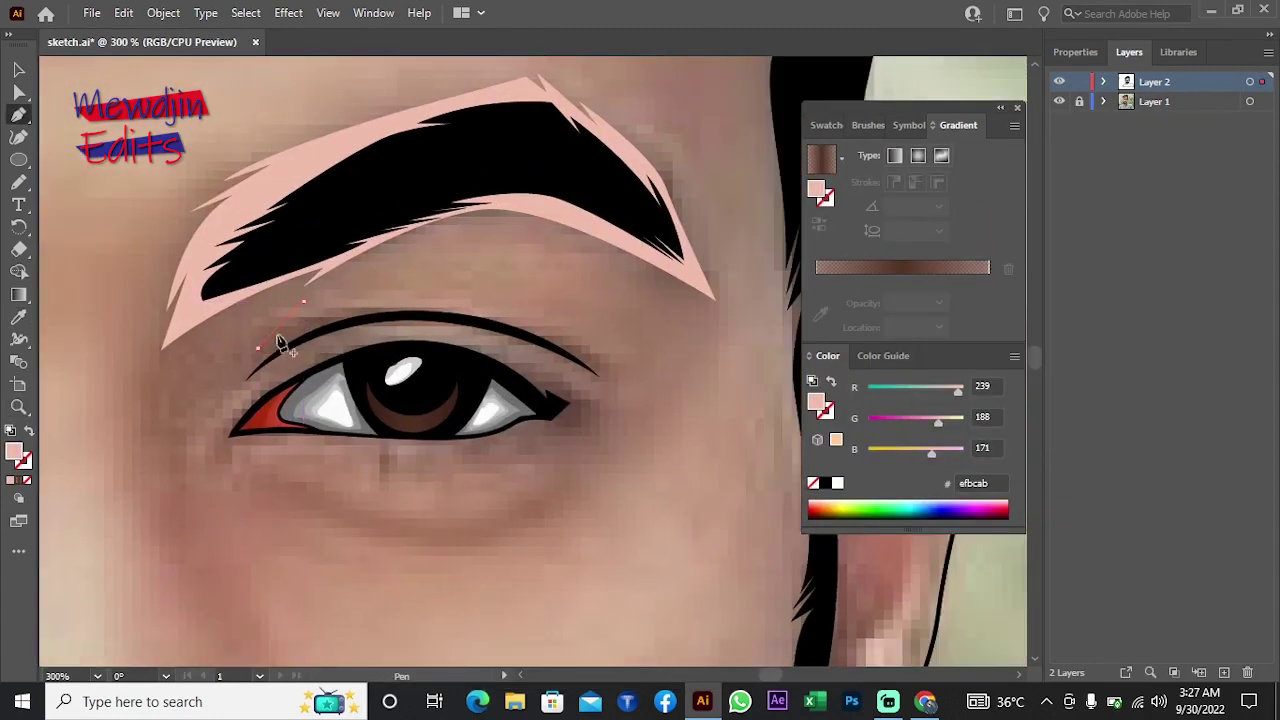
{"action": "left_click", "coordinate": [621, 381]}
{"action": "left_click_drag", "start_coordinate": [407, 355], "coordinate": [410, 335]}
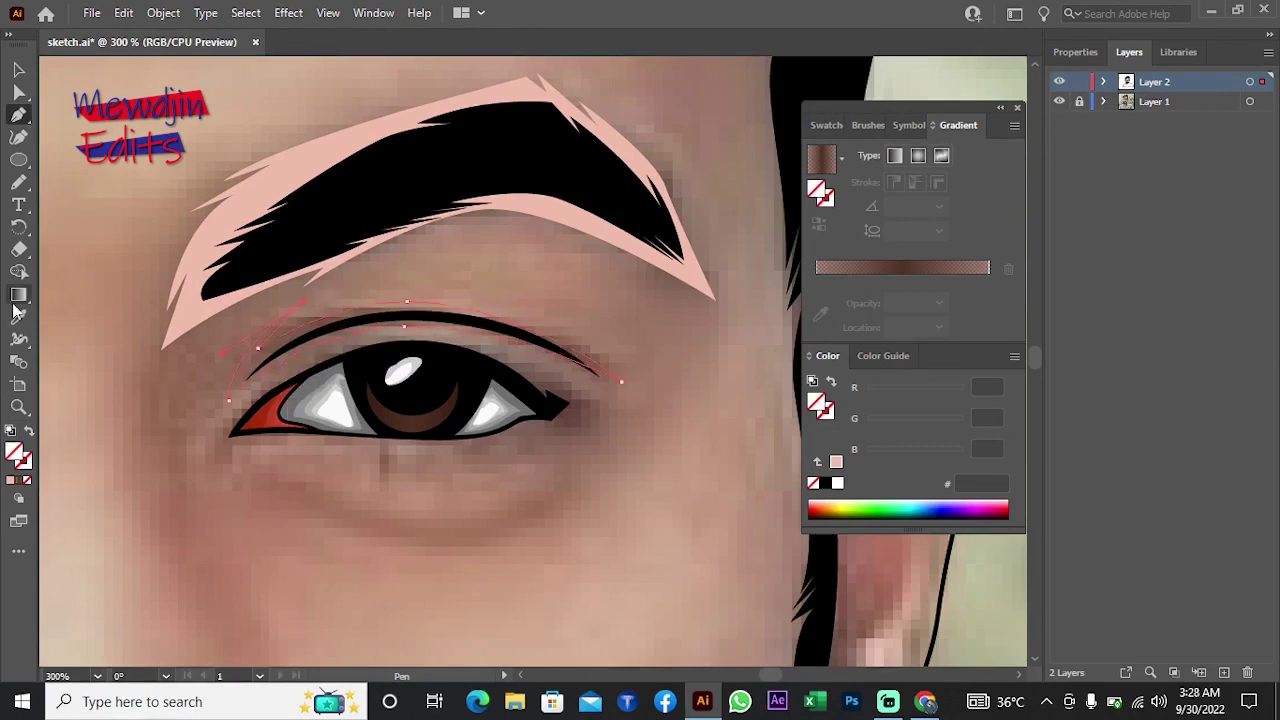
{"action": "left_click", "coordinate": [14, 313]}
{"action": "left_click", "coordinate": [185, 320]}
{"action": "right_click", "coordinate": [140, 165]}
{"action": "left_click", "coordinate": [400, 549]}
{"action": "scroll", "coordinate": [310, 294], "scroll_direction": "up", "scroll_amount": 2}
{"action": "left_click", "coordinate": [18, 114]}
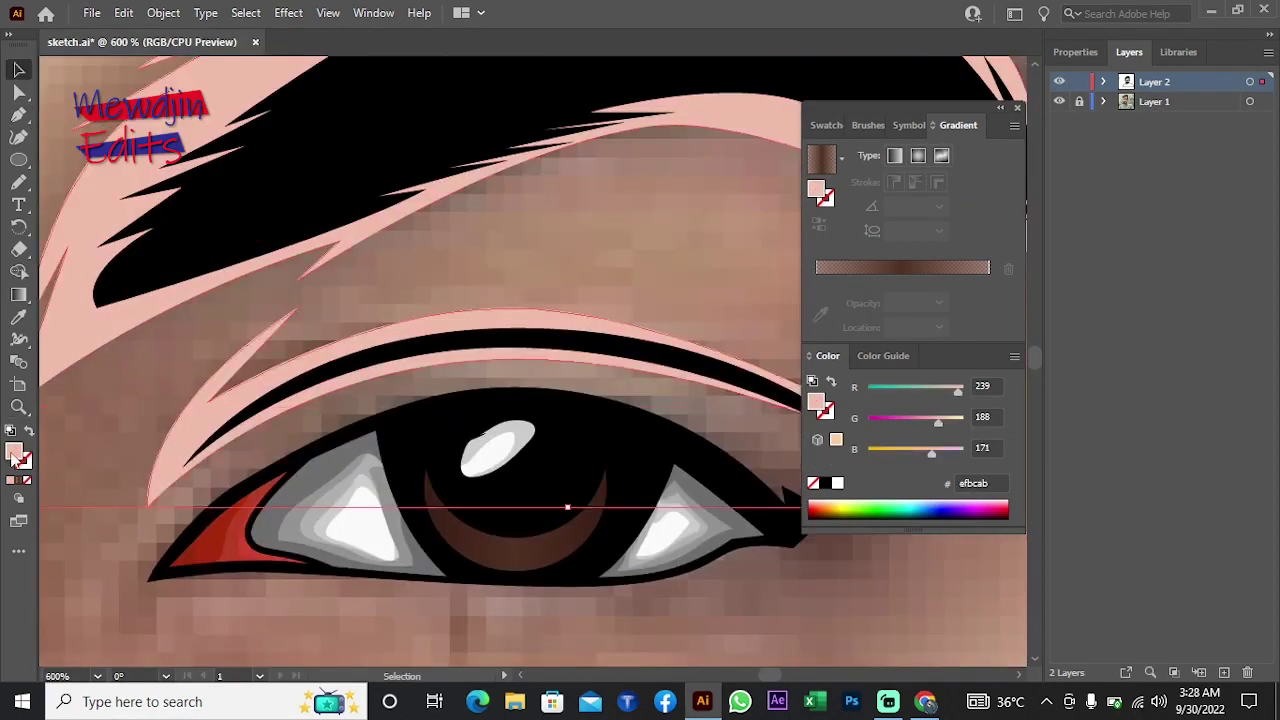
Step: Set the fill to darker pink c6978b and trace a curved path along the eyelid
{"action": "double_click", "coordinate": [14, 455]}
{"action": "left_click", "coordinate": [1071, 223]}
{"action": "key", "text": "p"}
{"action": "left_click", "coordinate": [190, 340]}
{"action": "left_click", "coordinate": [247, 298]}
{"action": "mouse_move", "coordinate": [427, 268]}
{"action": "left_mouse_down"}
{"action": "mouse_move", "coordinate": [475, 270]}
{"action": "mouse_move", "coordinate": [138, 195]}
{"action": "left_mouse_up"}
{"action": "left_click", "coordinate": [470, 328]}
{"action": "mouse_move", "coordinate": [392, 410]}
{"action": "left_mouse_down"}
{"action": "mouse_move", "coordinate": [480, 390]}
{"action": "mouse_move", "coordinate": [451, 380]}
{"action": "left_mouse_up"}
{"action": "left_click_drag", "start_coordinate": [246, 365], "coordinate": [346, 357]}
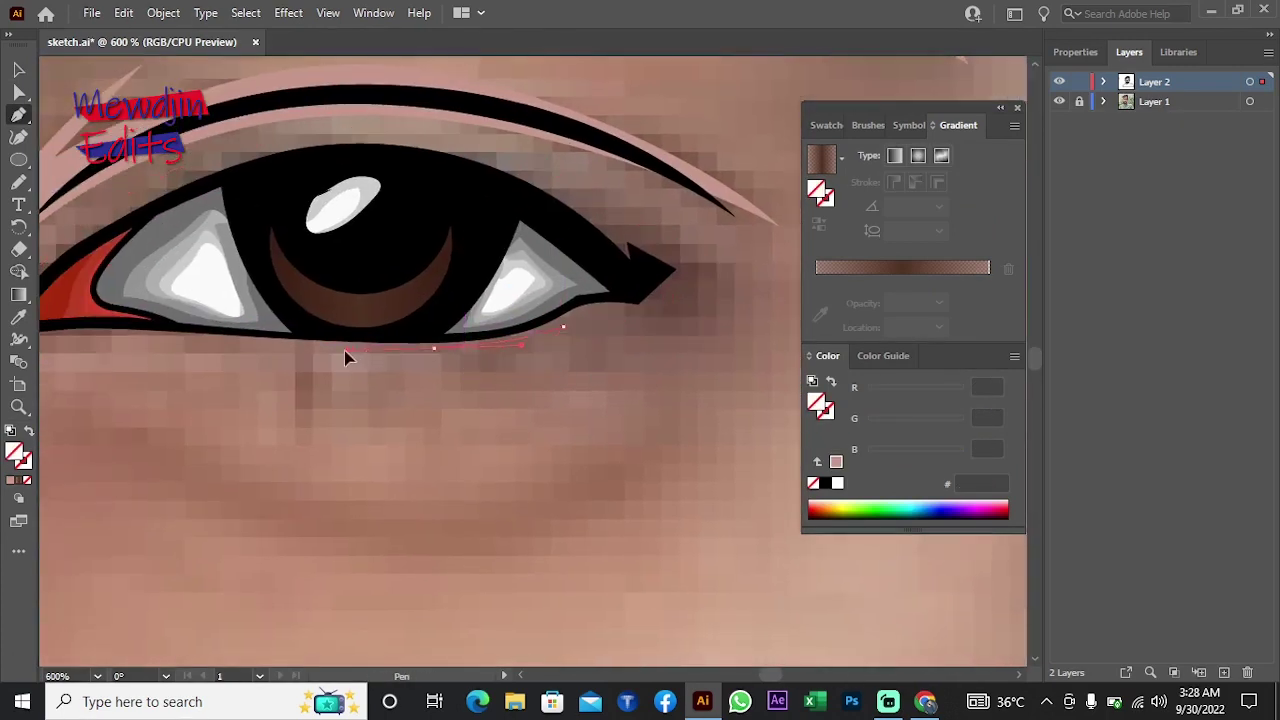
{"action": "left_click_drag", "start_coordinate": [112, 362], "coordinate": [297, 360]}
{"action": "mouse_move", "coordinate": [178, 372]}
{"action": "left_mouse_down"}
{"action": "mouse_move", "coordinate": [270, 368]}
{"action": "mouse_move", "coordinate": [200, 382]}
{"action": "left_mouse_up"}
{"action": "right_click", "coordinate": [208, 205]}
Step: Draw the curved highlight under the eye and zoom in on the right brow
{"action": "left_click_drag", "start_coordinate": [463, 483], "coordinate": [544, 481]}
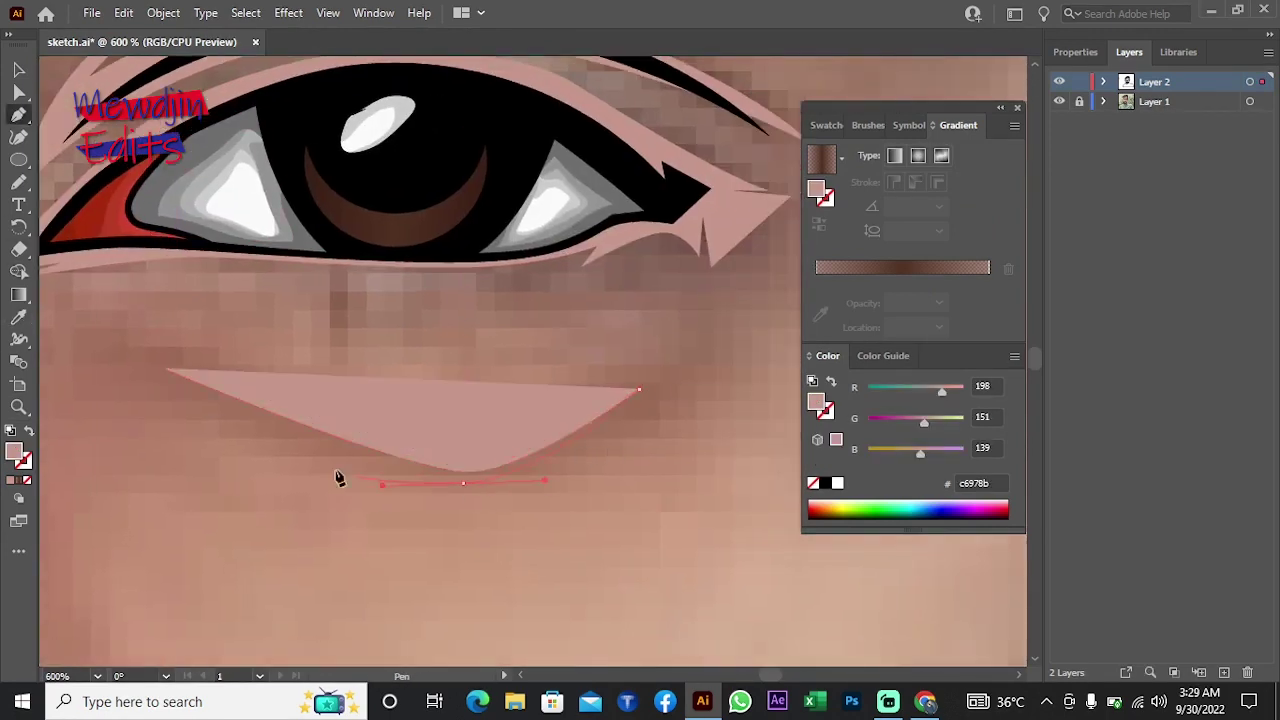
{"action": "scroll", "coordinate": [339, 478], "scroll_direction": "down", "scroll_amount": 5}
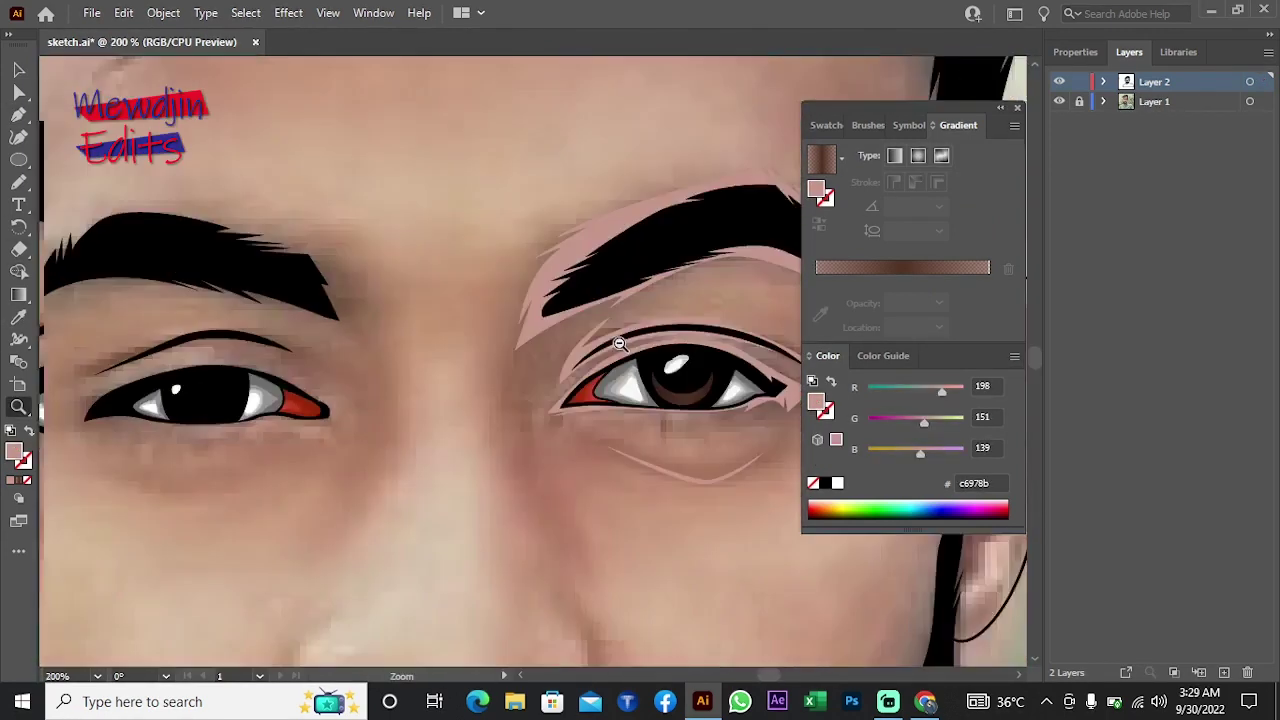
{"action": "left_click", "coordinate": [619, 343]}
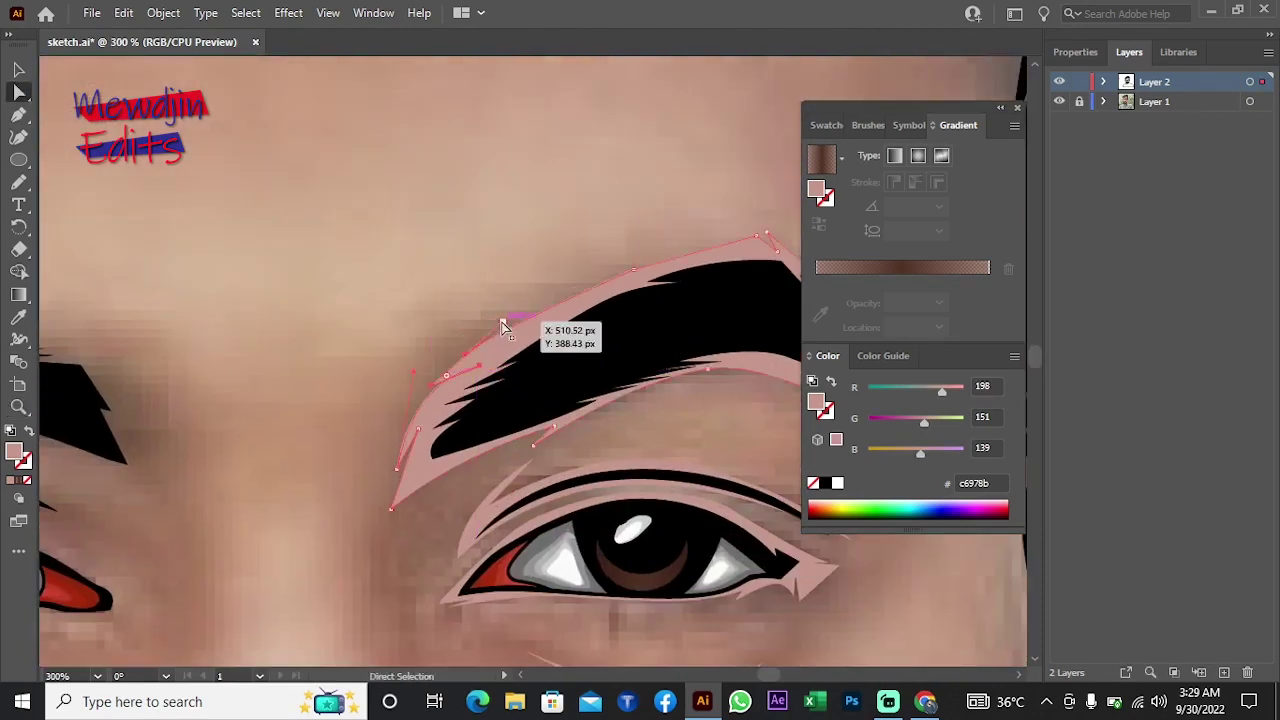
{"action": "scroll", "coordinate": [429, 361], "scroll_direction": "left", "scroll_amount": 10}
Step: Trace a closed highlight under the brow's outer end and send it behind the eyebrow
{"action": "key", "text": "p"}
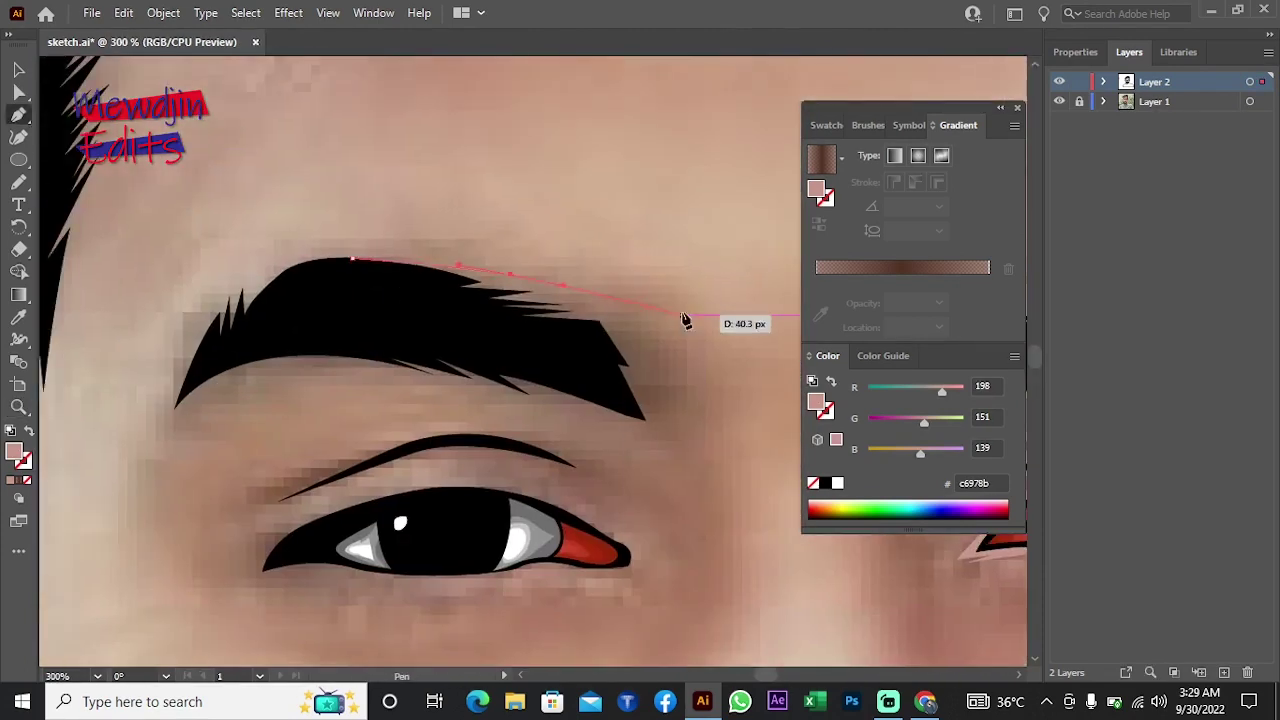
{"action": "scroll", "coordinate": [668, 354], "scroll_direction": "down", "scroll_amount": 1}
{"action": "left_click", "coordinate": [636, 345]}
{"action": "left_click", "coordinate": [504, 350]}
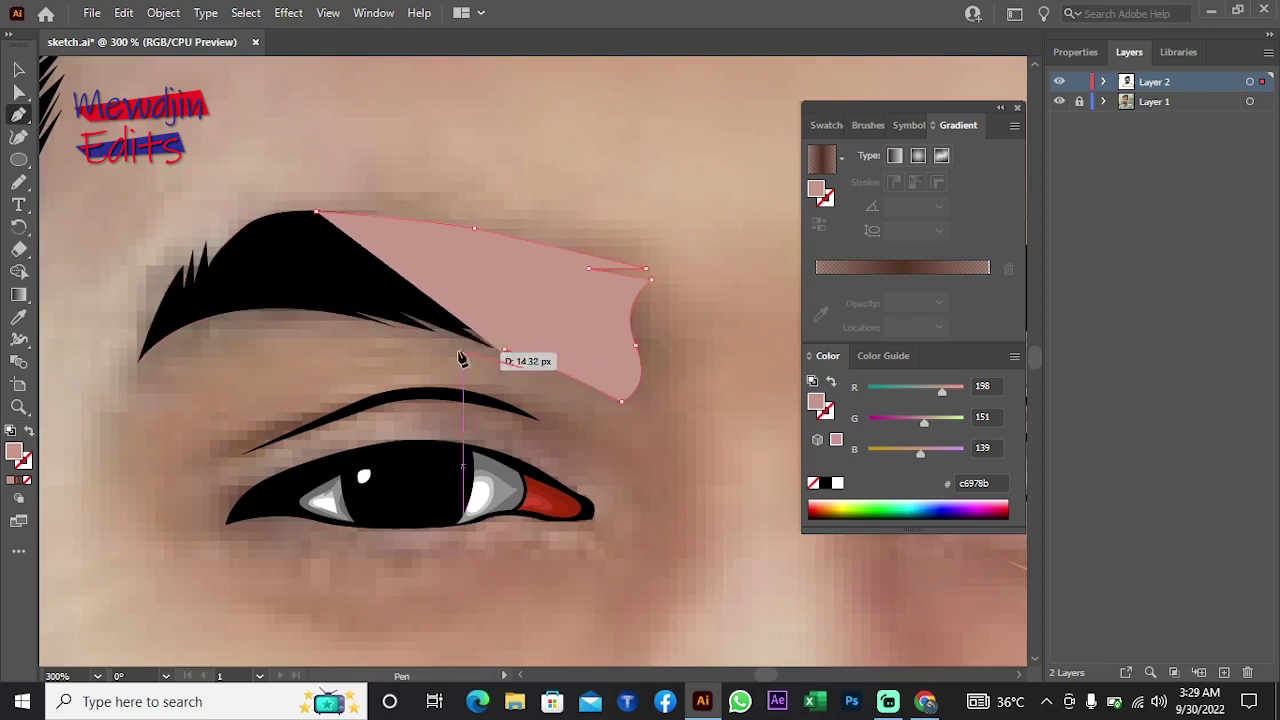
{"action": "left_click_drag", "start_coordinate": [251, 320], "coordinate": [120, 322]}
{"action": "left_click", "coordinate": [138, 378]}
{"action": "left_click", "coordinate": [174, 238]}
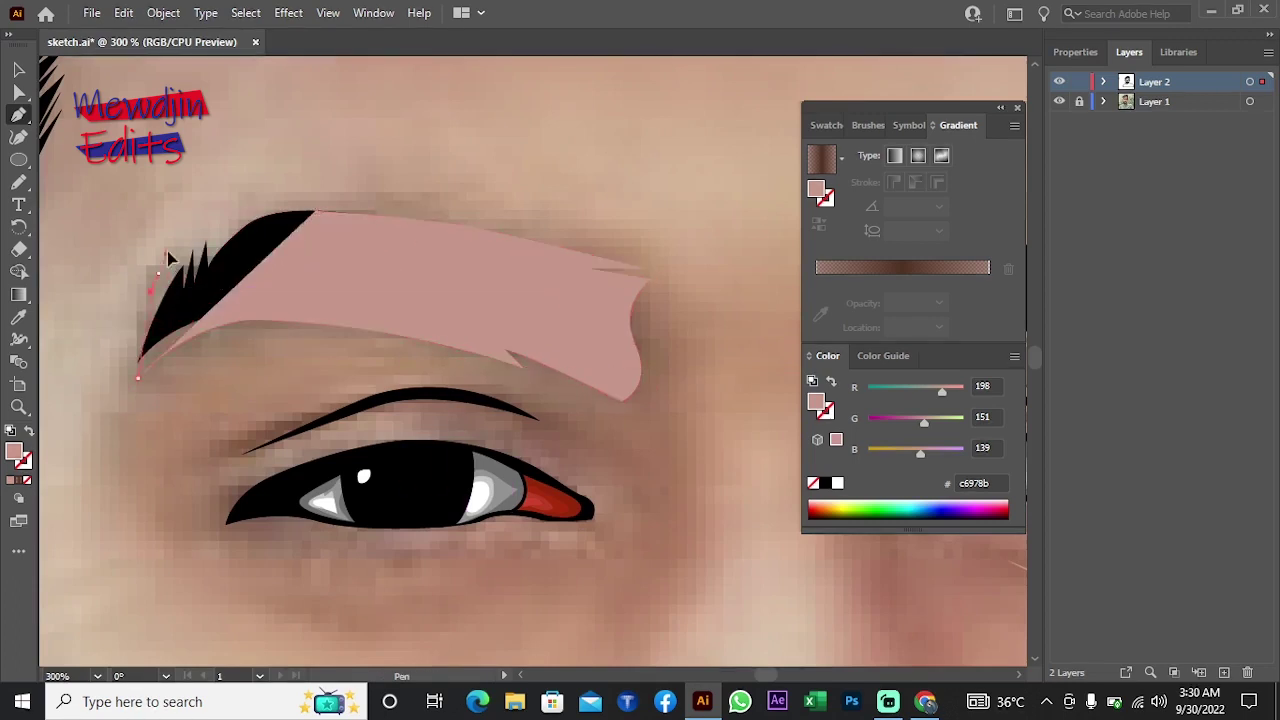
{"action": "left_click_drag", "start_coordinate": [316, 212], "coordinate": [380, 216]}
{"action": "right_click", "coordinate": [383, 190]}
{"action": "left_click", "coordinate": [640, 600]}
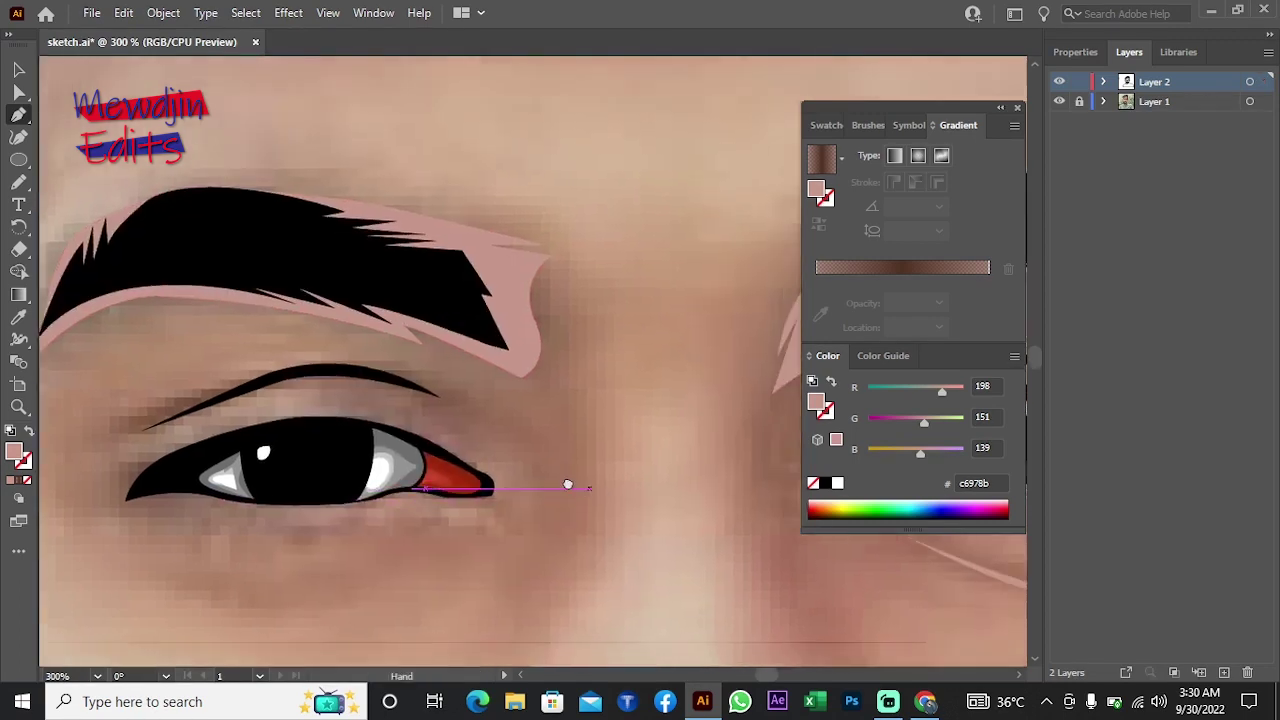
{"action": "left_click", "coordinate": [172, 382]}
Step: Send the crease highlight to the back and close a lower-eyelid highlight shape
{"action": "key", "text": "slash"}
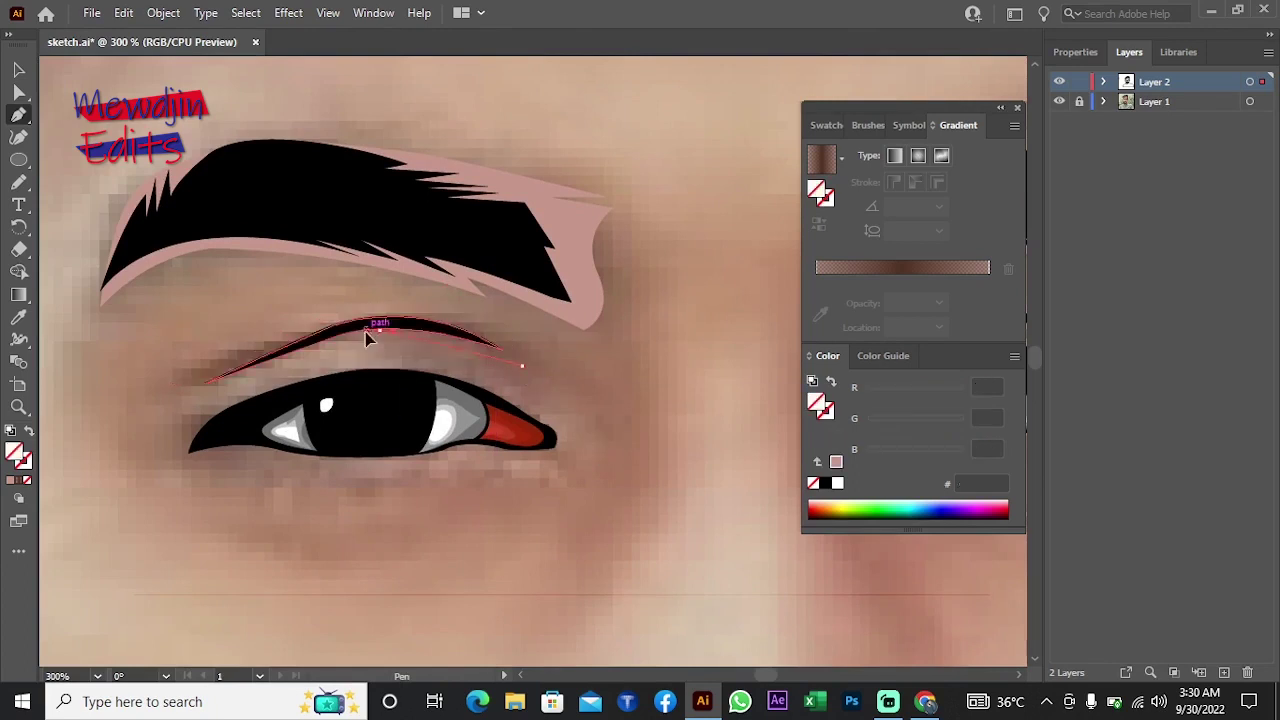
{"action": "right_click", "coordinate": [229, 251]}
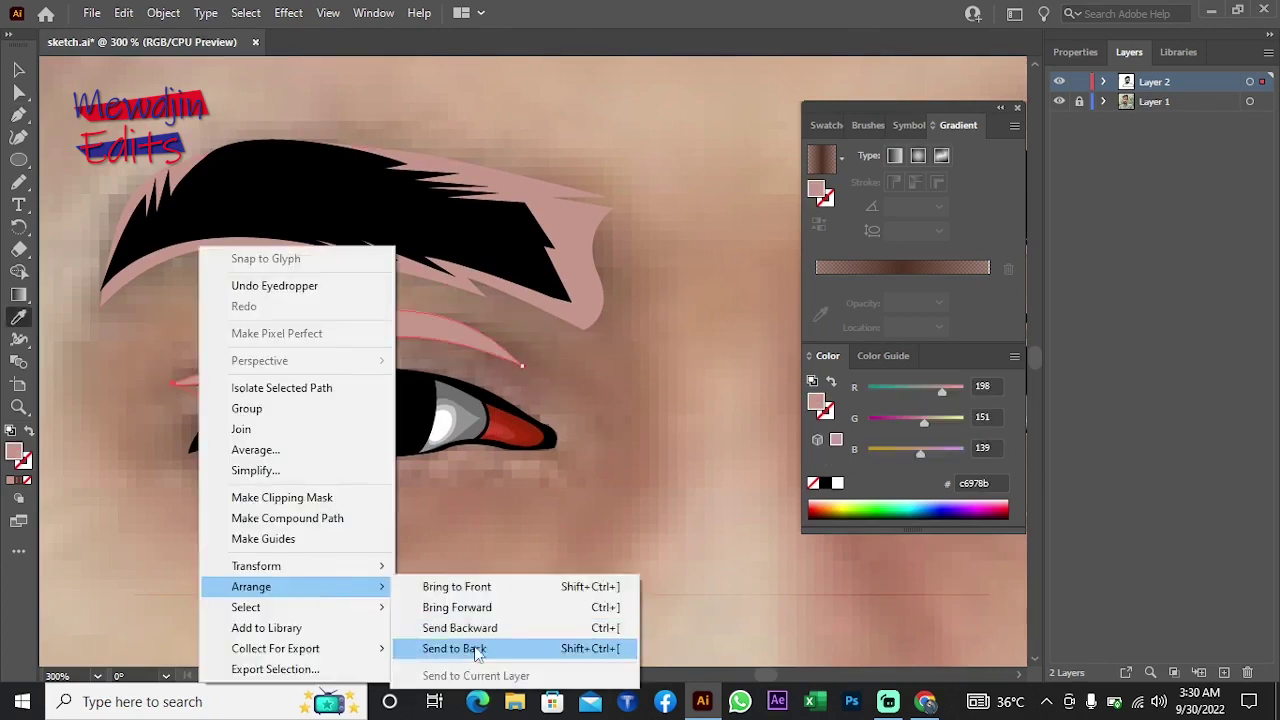
{"action": "left_click", "coordinate": [457, 649]}
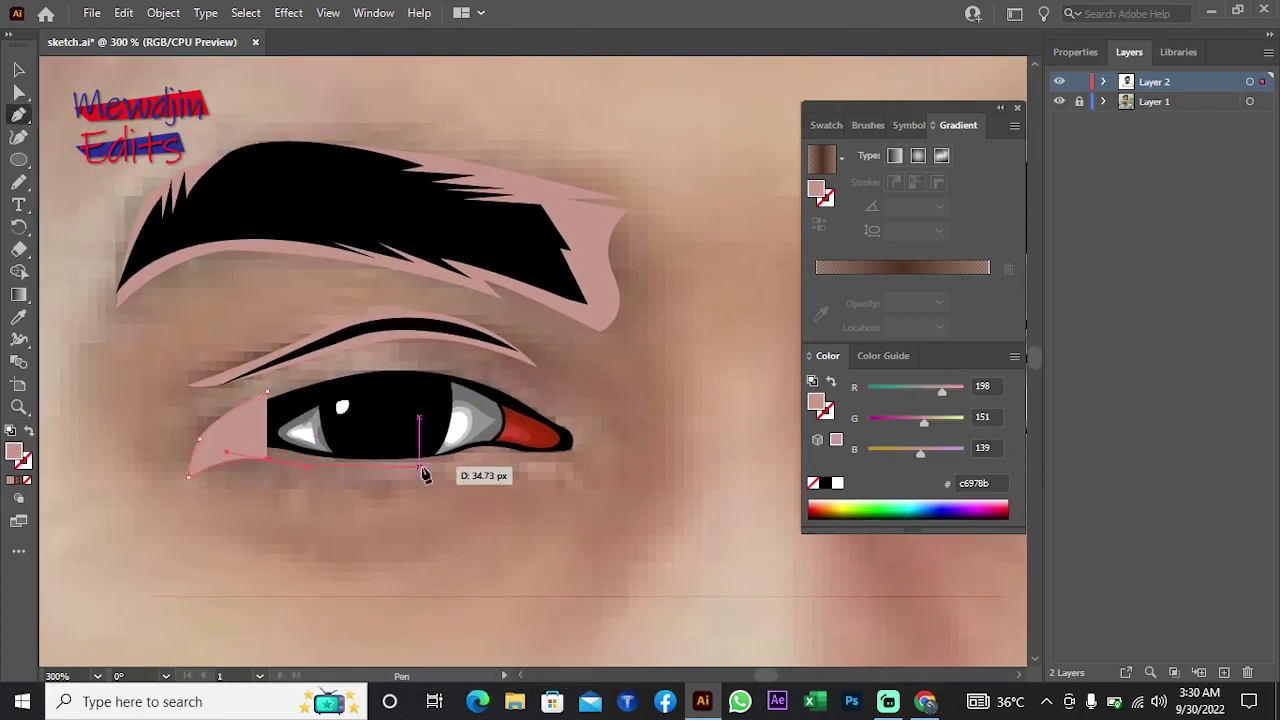
{"action": "left_click_drag", "start_coordinate": [424, 474], "coordinate": [430, 478]}
{"action": "left_click_drag", "start_coordinate": [587, 463], "coordinate": [603, 486]}
{"action": "left_click_drag", "start_coordinate": [498, 393], "coordinate": [505, 395]}
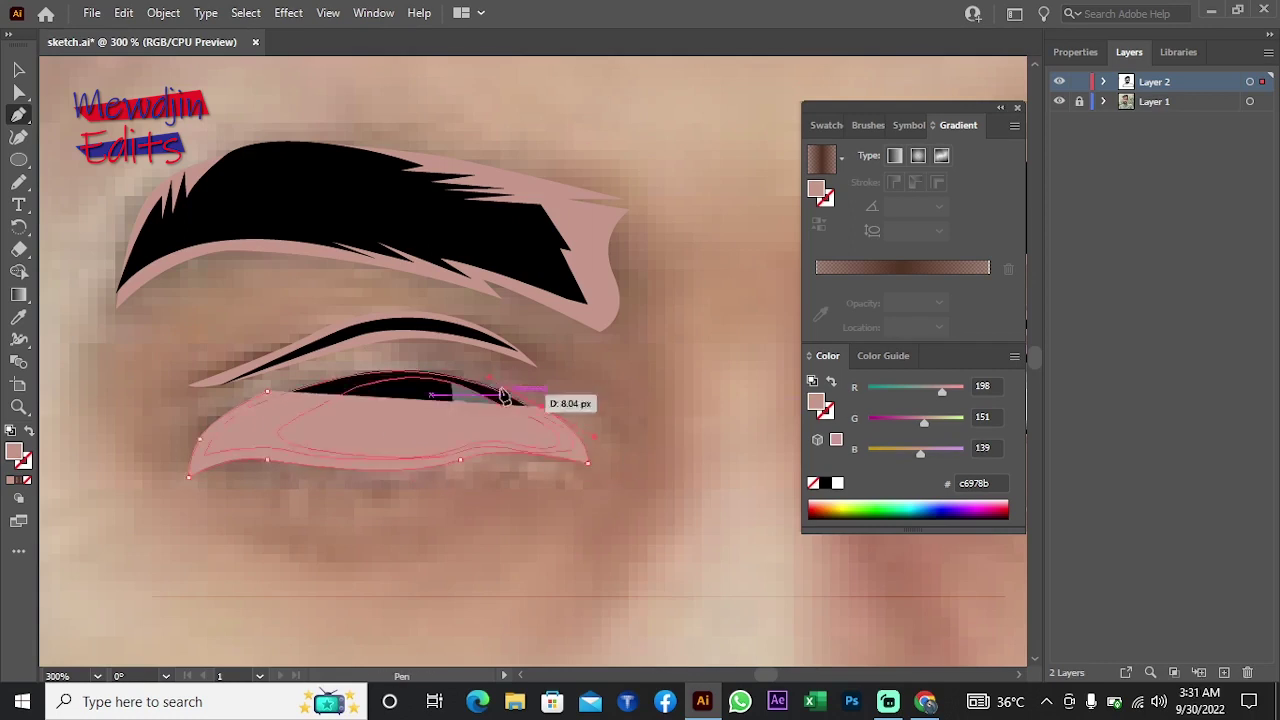
{"action": "right_click", "coordinate": [116, 470]}
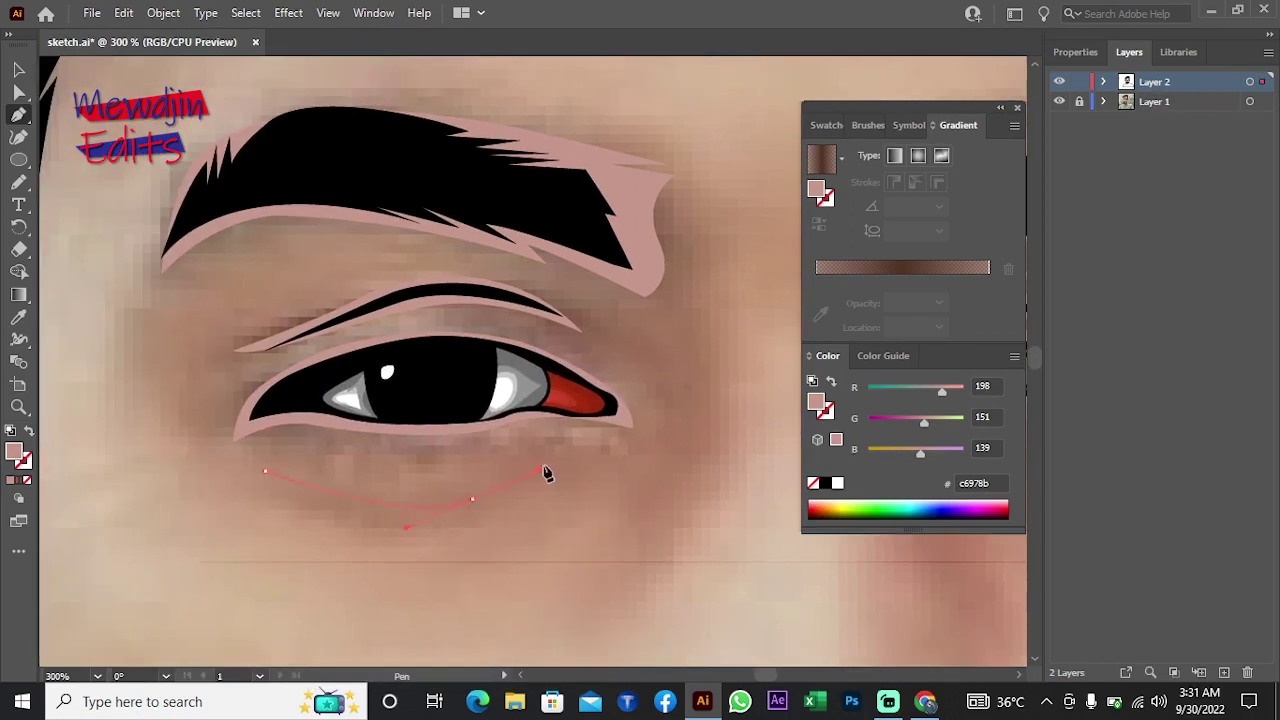
{"action": "left_click", "coordinate": [265, 471]}
Step: Curve a pink highlight path down beside the nostril
{"action": "scroll", "coordinate": [394, 529], "scroll_direction": "right", "scroll_amount": 5}
{"action": "scroll", "coordinate": [343, 391], "scroll_direction": "down", "scroll_amount": 3}
{"action": "scroll", "coordinate": [381, 208], "scroll_direction": "up", "scroll_amount": 2}
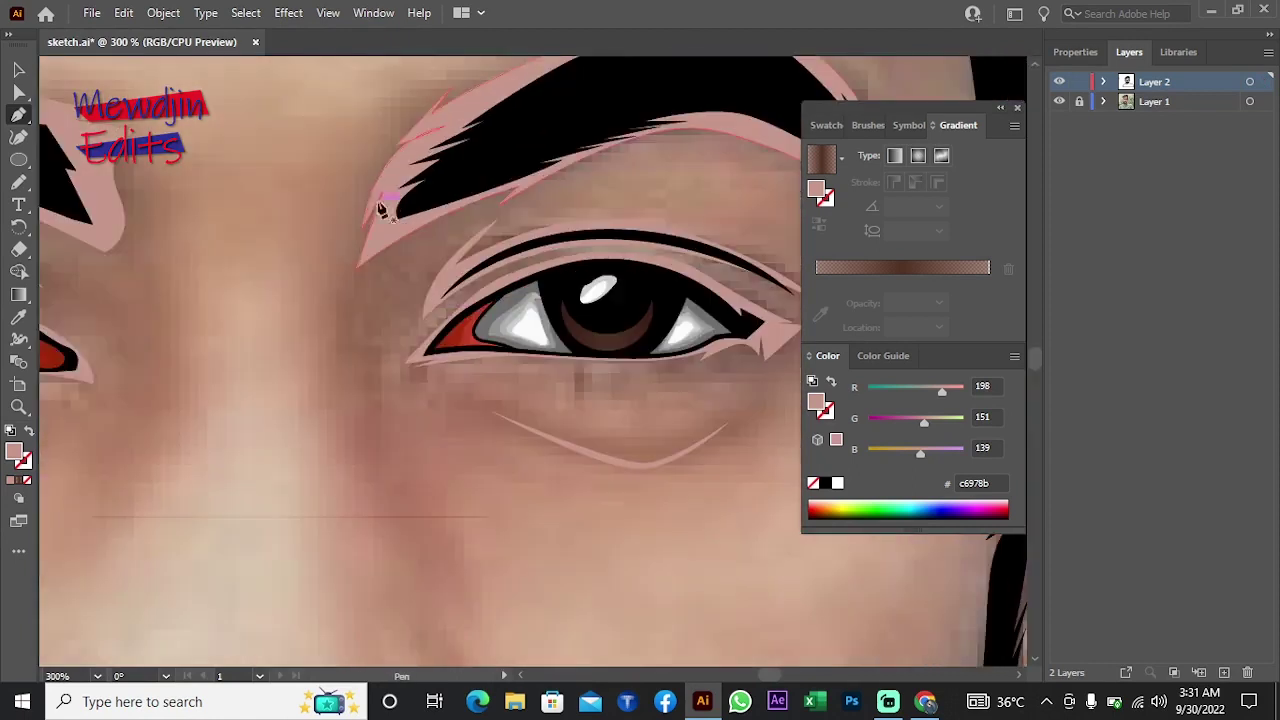
{"action": "scroll", "coordinate": [462, 373], "scroll_direction": "down", "scroll_amount": 4}
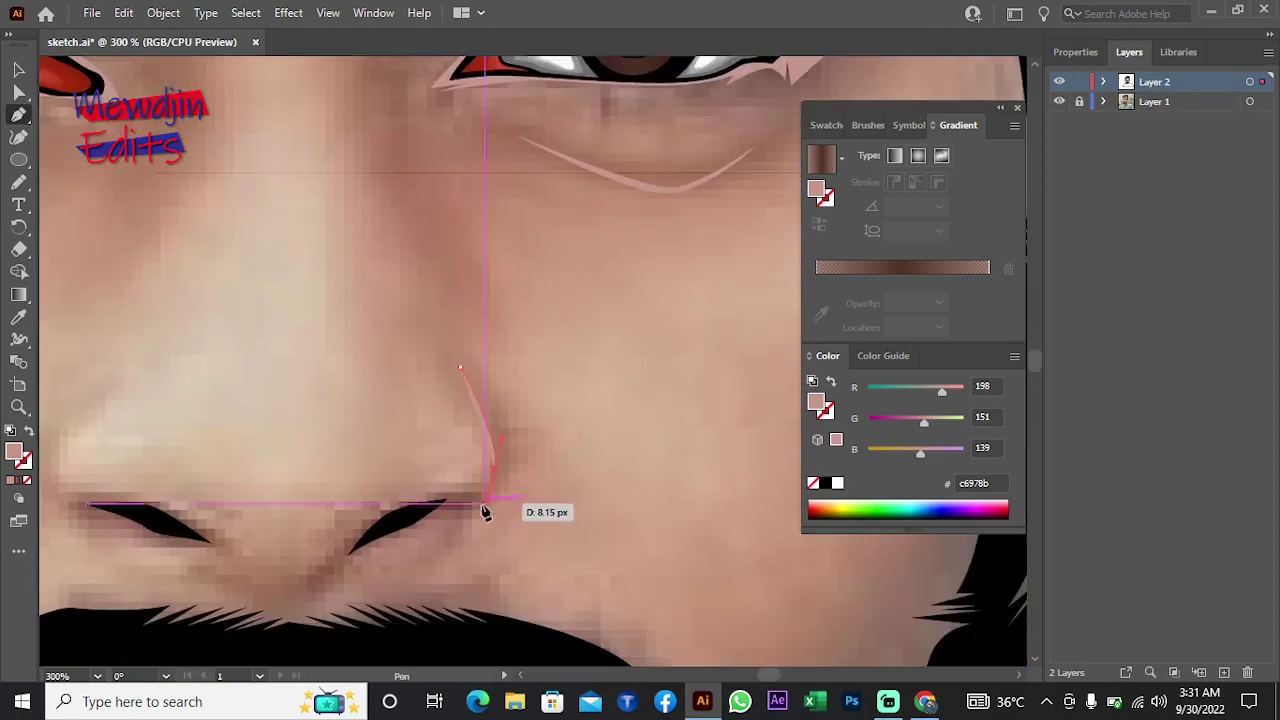
{"action": "left_click_drag", "start_coordinate": [414, 494], "coordinate": [408, 522]}
{"action": "left_click_drag", "start_coordinate": [311, 574], "coordinate": [336, 549]}
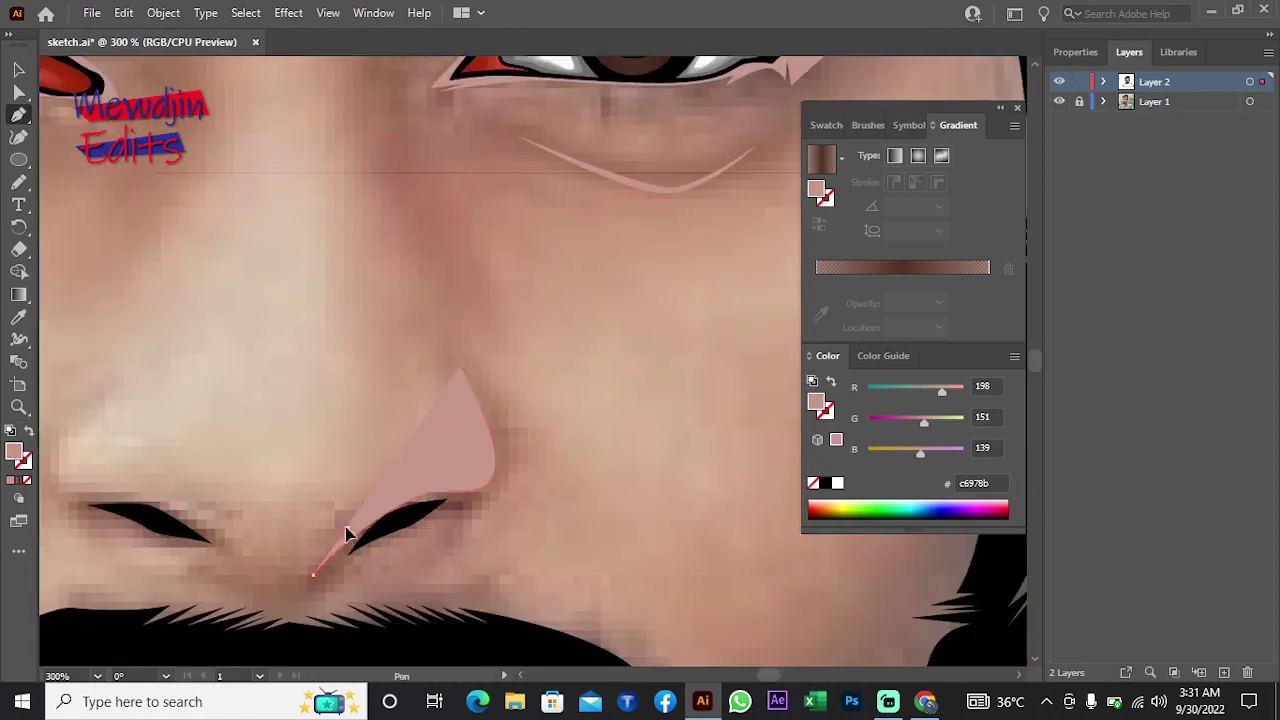
{"action": "key", "text": "ctrl+z"}
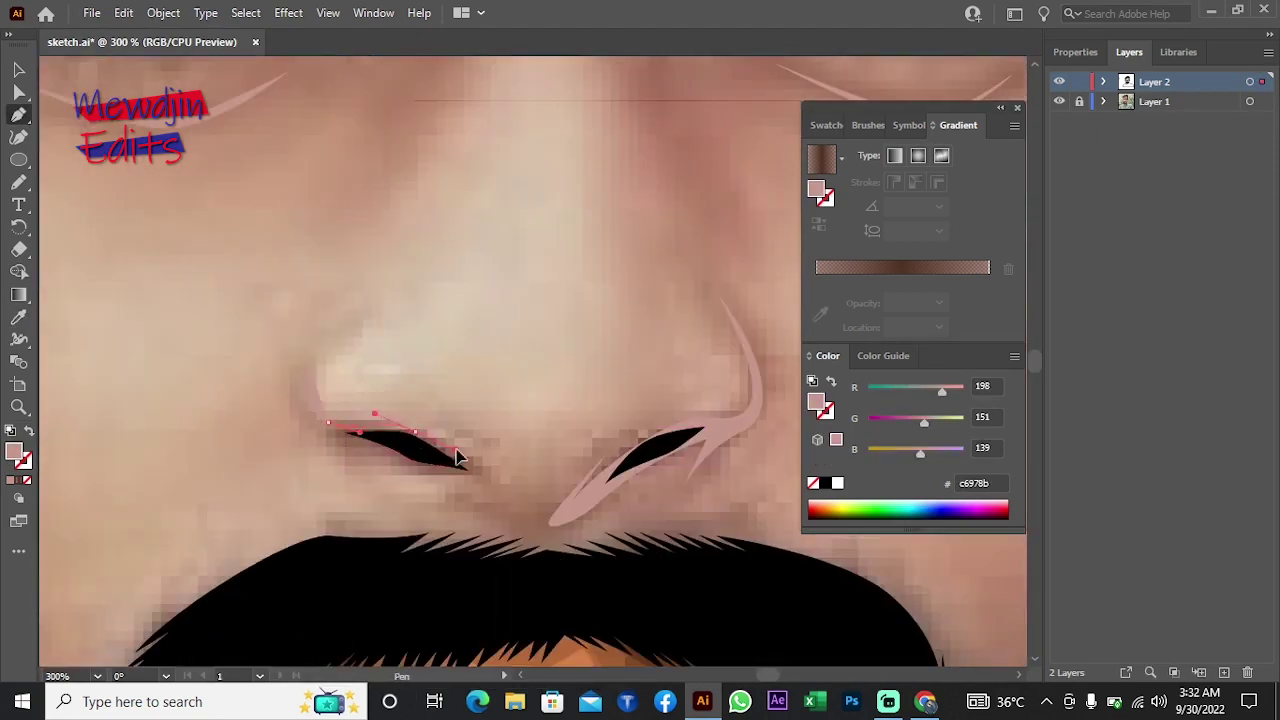
{"action": "left_click_drag", "start_coordinate": [407, 478], "coordinate": [398, 474]}
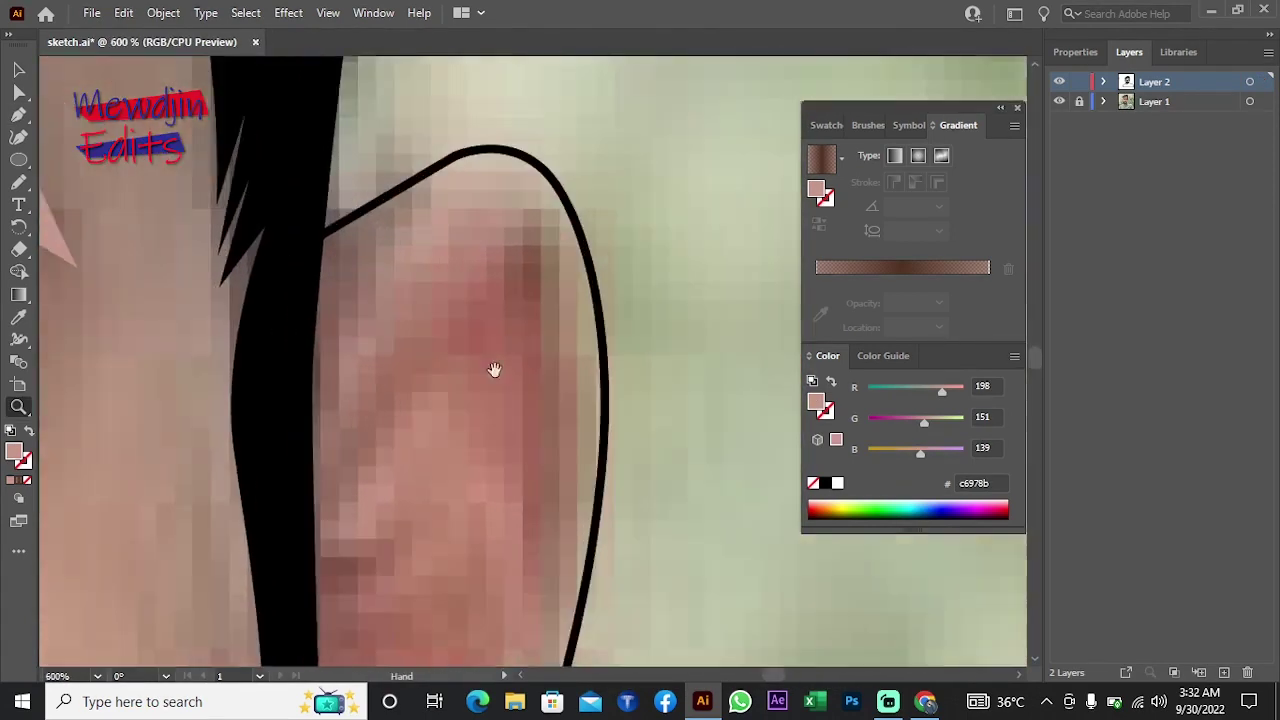
Step: Outline a highlight shape on the ear and fill it with sampled pink
{"action": "left_click_drag", "start_coordinate": [494, 370], "coordinate": [324, 290]}
{"action": "left_click", "coordinate": [330, 183]}
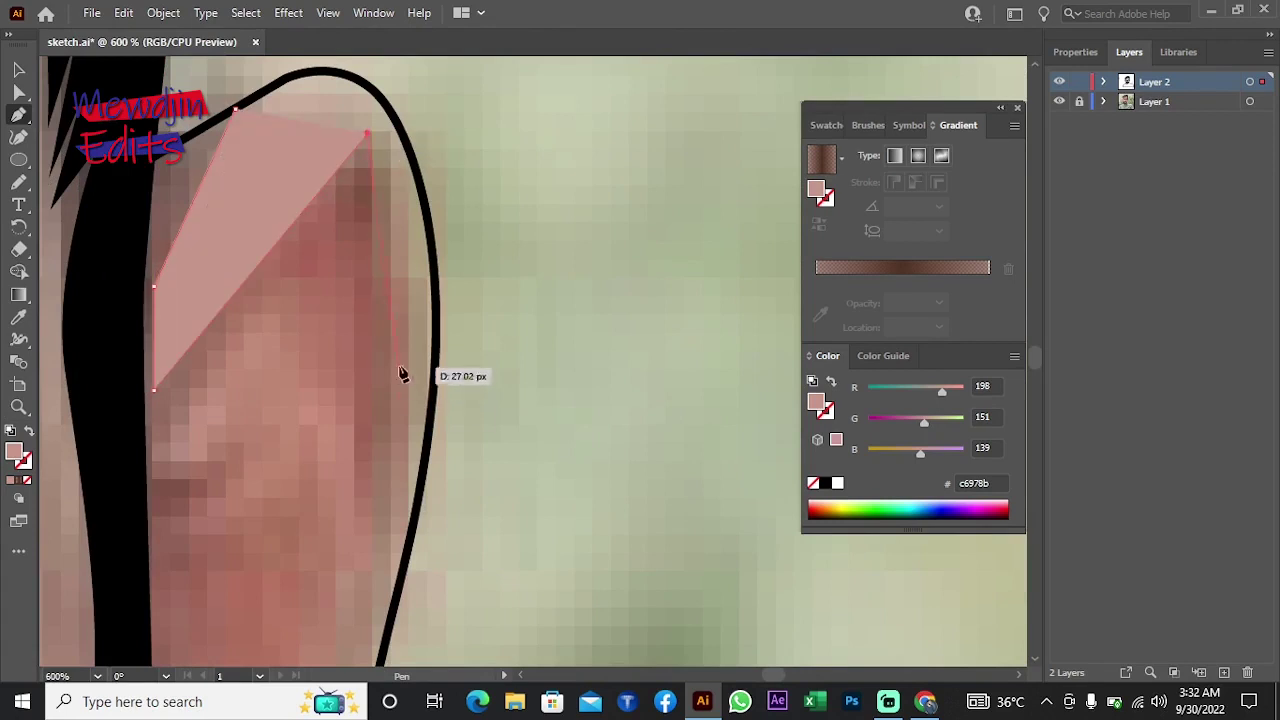
{"action": "left_click", "coordinate": [386, 534]}
{"action": "key", "text": "ctrl+z"}
{"action": "left_click", "coordinate": [243, 380]}
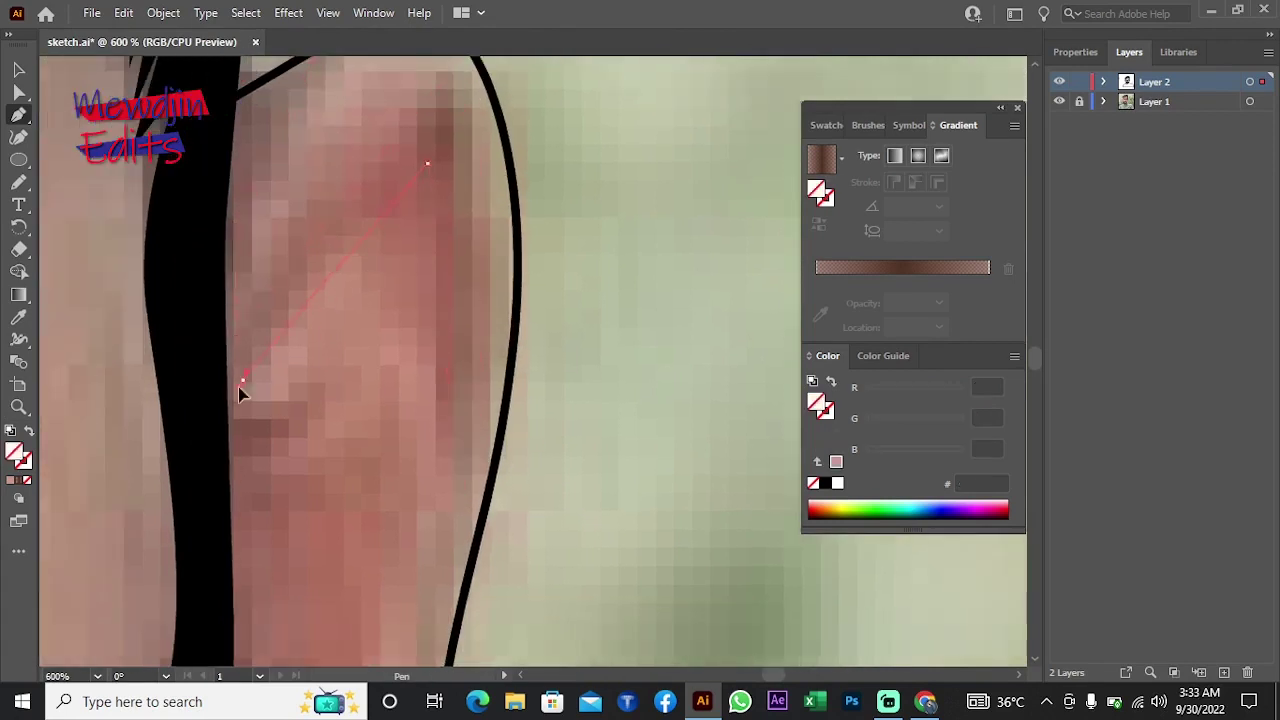
{"action": "scroll", "coordinate": [293, 492], "scroll_direction": "down", "scroll_amount": 5}
{"action": "left_click", "coordinate": [287, 430]}
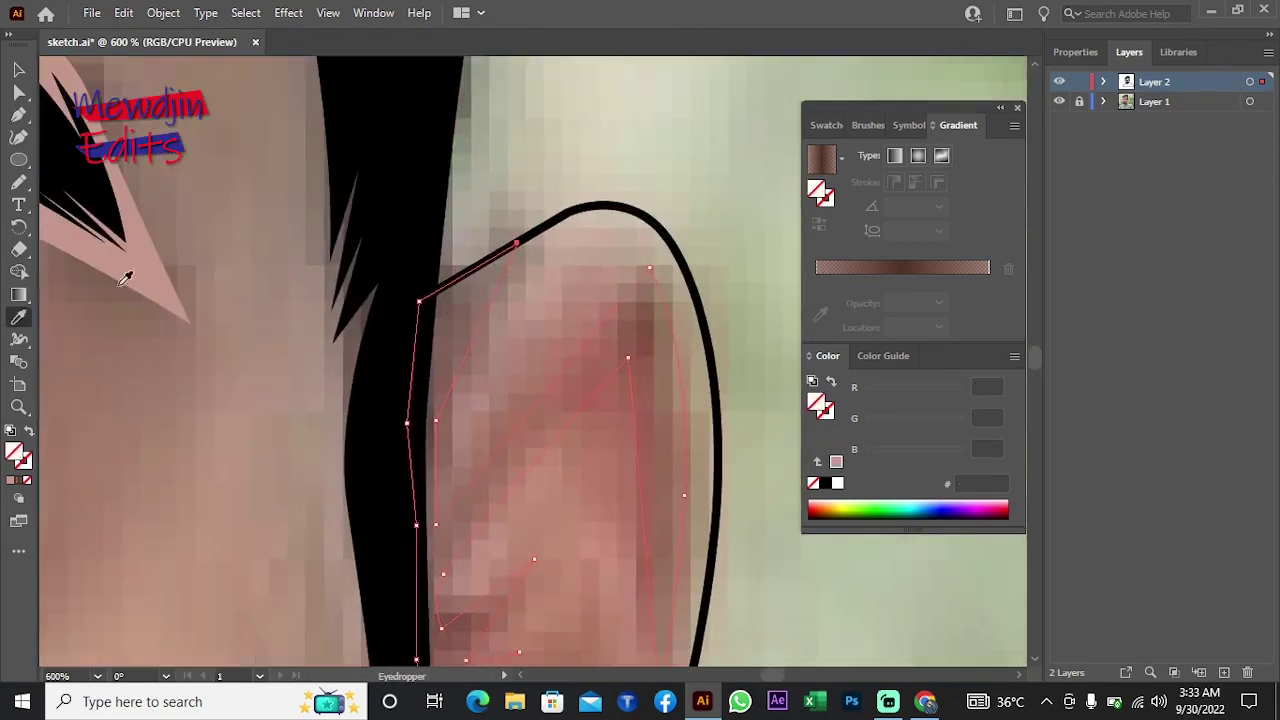
{"action": "key", "text": "i"}
{"action": "left_click", "coordinate": [257, 543]}
Step: Start a second ear highlight path with anchors around the inner ear
{"action": "key", "text": "p"}
{"action": "scroll", "coordinate": [150, 338], "scroll_direction": "right", "scroll_amount": 2}
{"action": "left_click", "coordinate": [309, 212]}
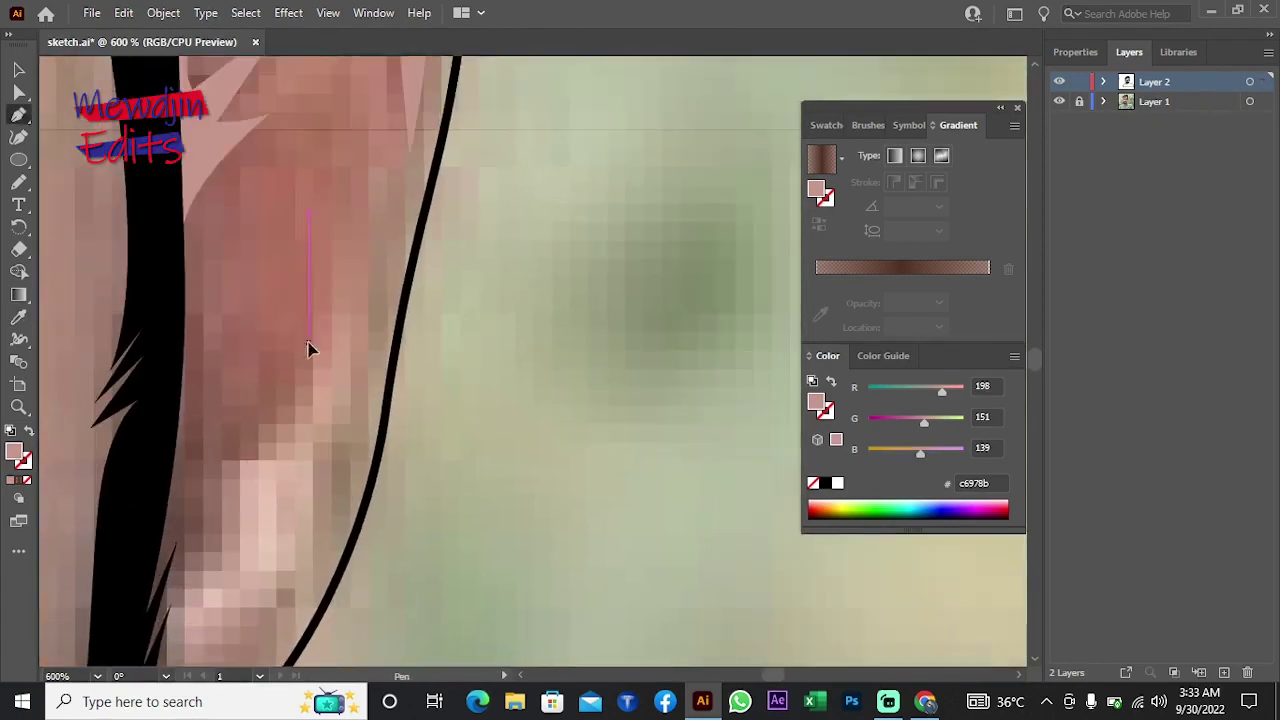
{"action": "left_click", "coordinate": [204, 583]}
{"action": "scroll", "coordinate": [206, 557], "scroll_direction": "down", "scroll_amount": 3}
{"action": "left_click", "coordinate": [300, 457]}
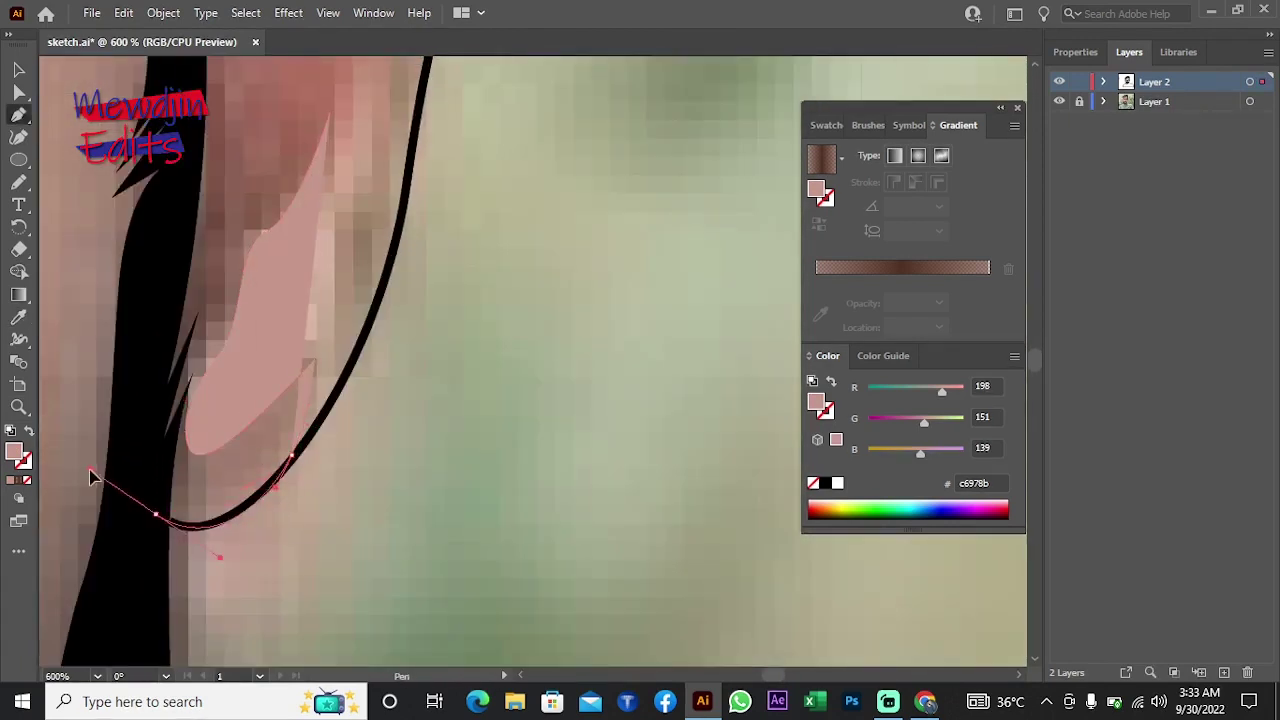
{"action": "left_click", "coordinate": [94, 477]}
{"action": "scroll", "coordinate": [137, 539], "scroll_direction": "up", "scroll_amount": 3}
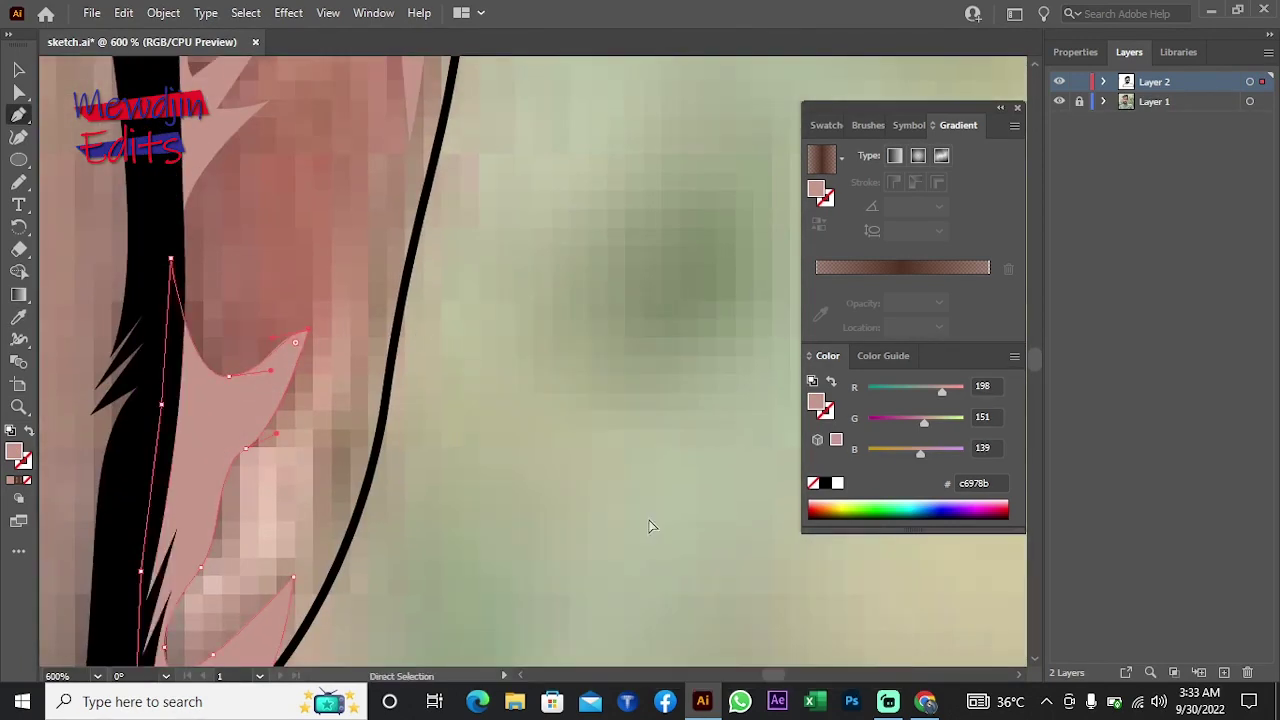
{"action": "scroll", "coordinate": [555, 443], "scroll_direction": "down", "scroll_amount": 7}
{"action": "scroll", "coordinate": [340, 310], "scroll_direction": "up", "scroll_amount": 7}
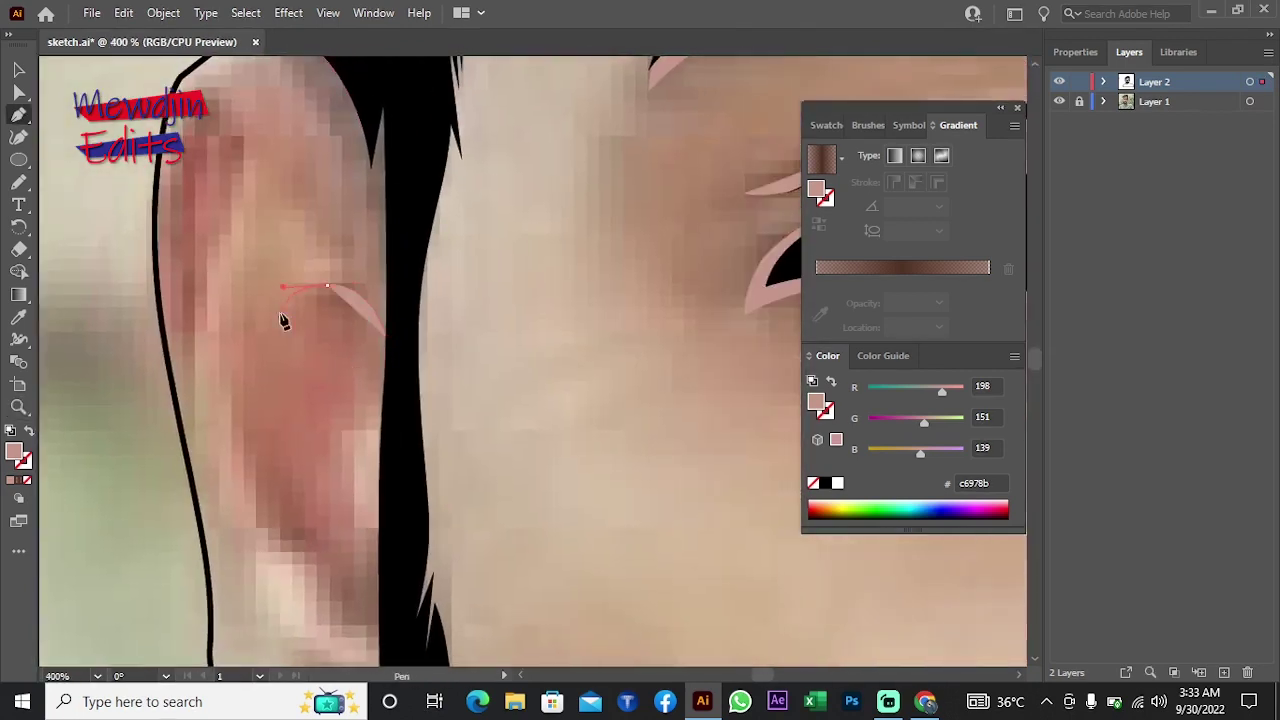
Step: Curve and close the ear highlight outline, filling it with sampled pink
{"action": "left_click_drag", "start_coordinate": [245, 400], "coordinate": [314, 580]}
{"action": "left_click_drag", "start_coordinate": [330, 520], "coordinate": [386, 651]}
{"action": "scroll", "coordinate": [386, 651], "scroll_direction": "down", "scroll_amount": 3}
{"action": "left_click", "coordinate": [340, 537]}
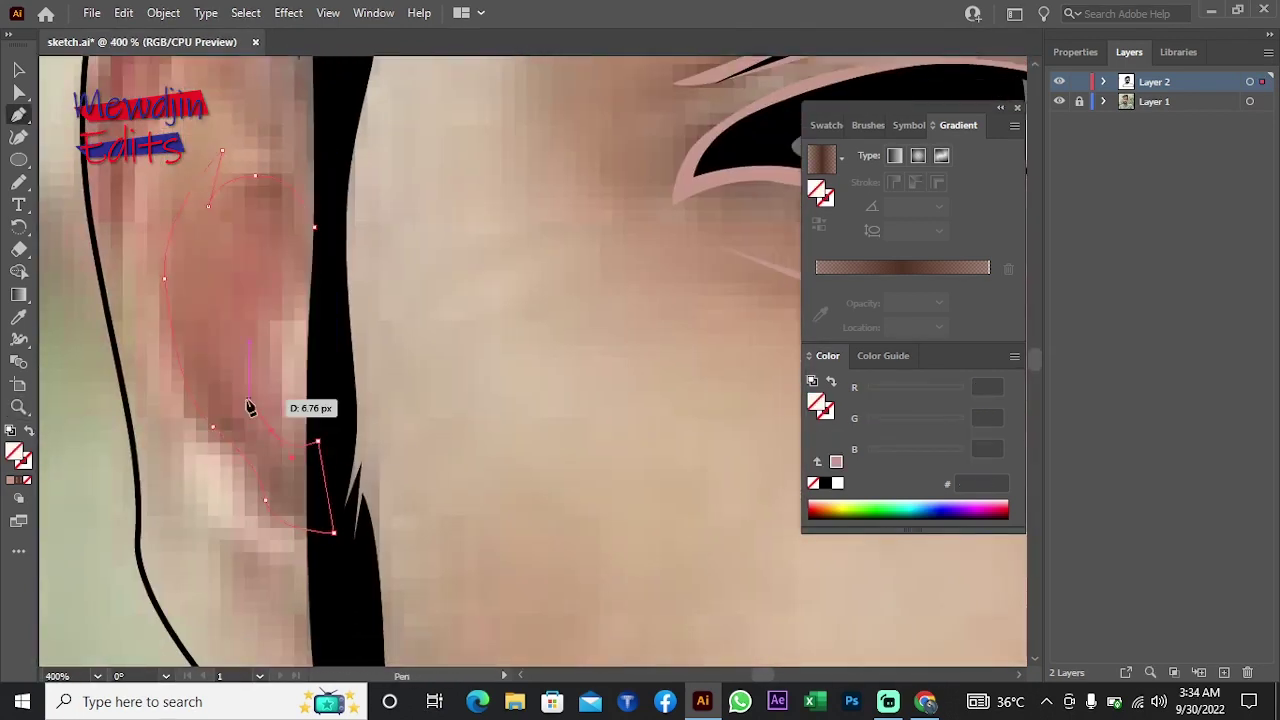
{"action": "left_click_drag", "start_coordinate": [250, 407], "coordinate": [286, 394]}
{"action": "left_click_drag", "start_coordinate": [280, 325], "coordinate": [277, 379]}
{"action": "left_click", "coordinate": [314, 230]}
{"action": "right_click", "coordinate": [414, 180]}
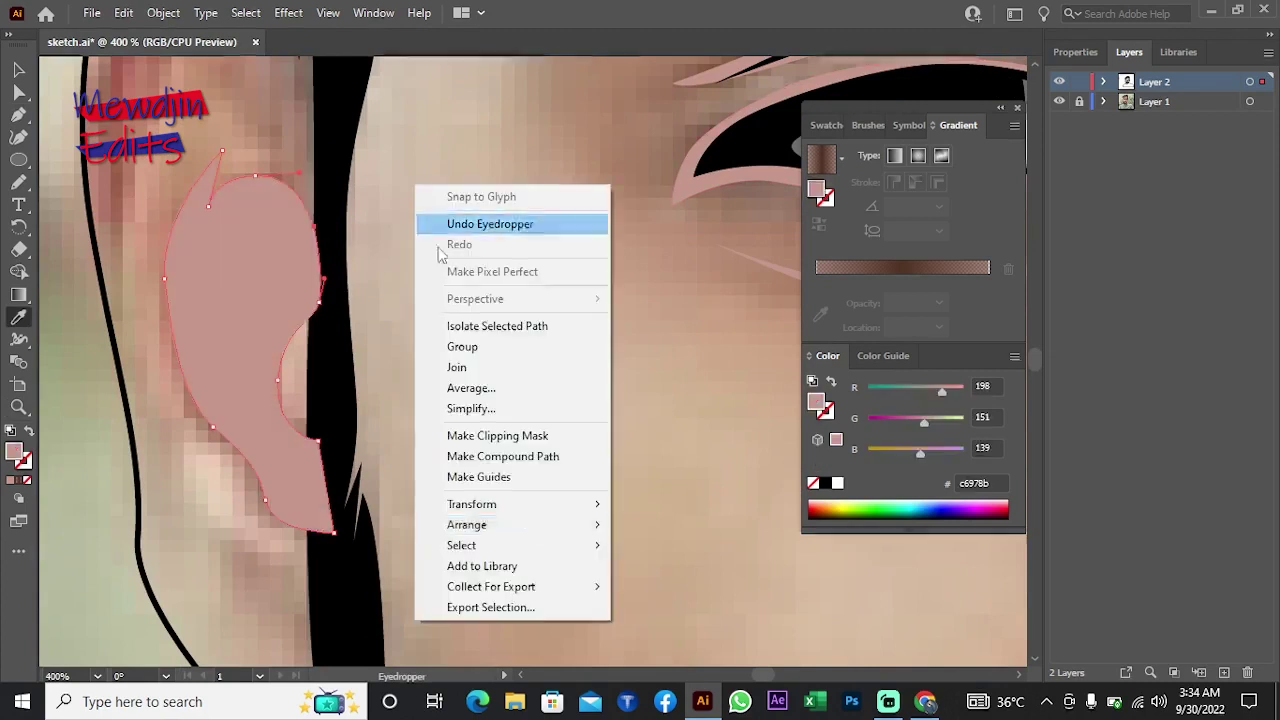
{"action": "key", "text": "Escape"}
{"action": "scroll", "coordinate": [551, 568], "scroll_direction": "up", "scroll_amount": 3}
{"action": "key", "text": "v"}
Step: Trace the curved upper ear highlight and send it behind the black hair
{"action": "key", "text": "p"}
{"action": "left_click", "coordinate": [324, 358]}
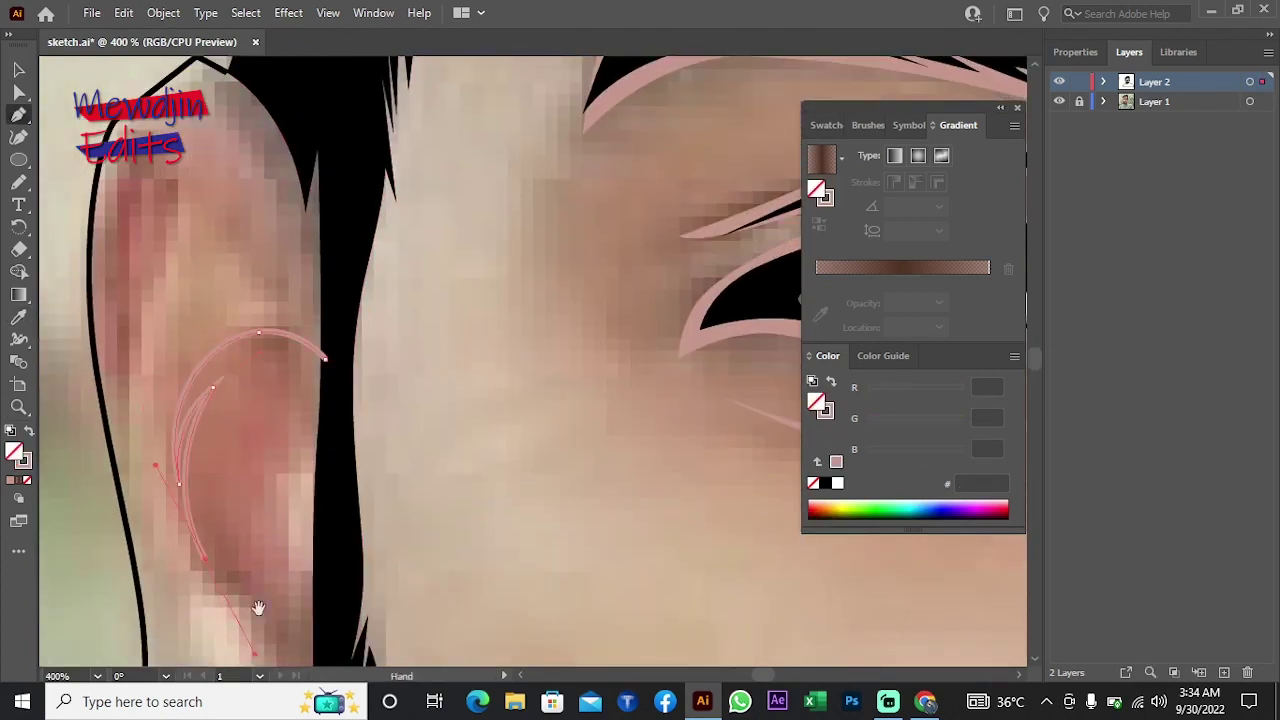
{"action": "left_click_drag", "start_coordinate": [181, 500], "coordinate": [172, 422]}
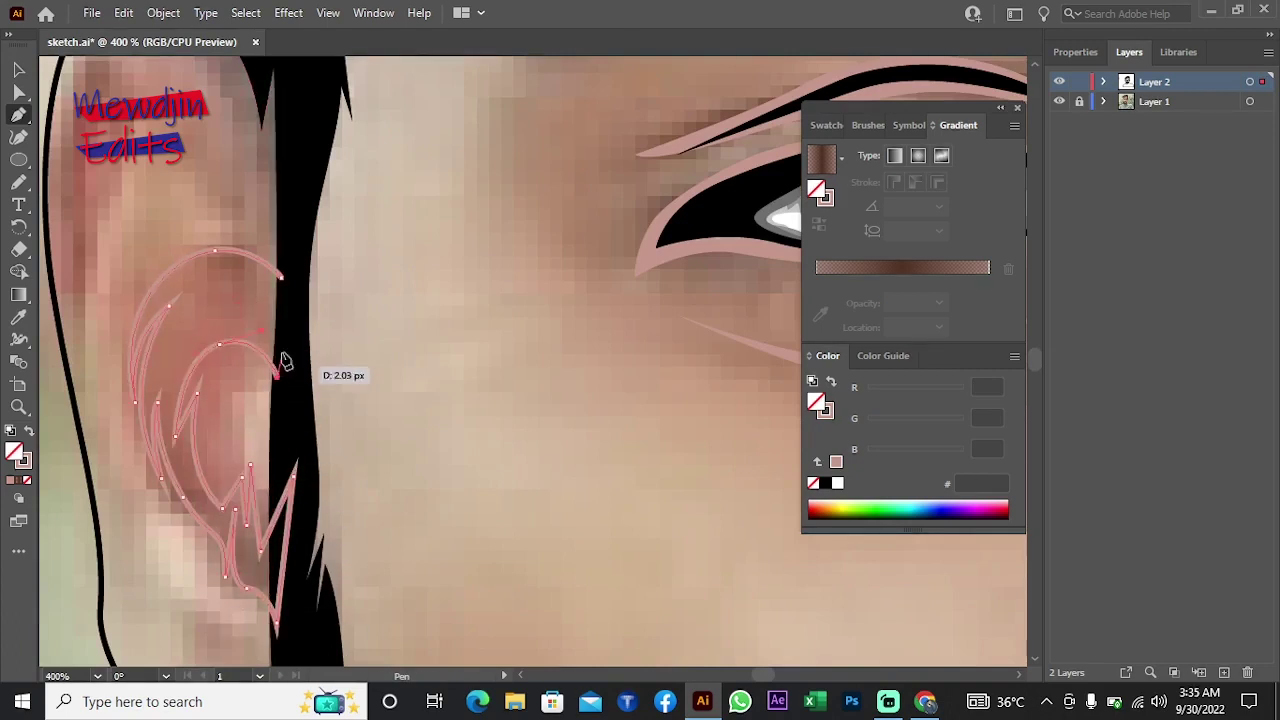
{"action": "right_click", "coordinate": [373, 326]}
{"action": "left_click", "coordinate": [411, 417]}
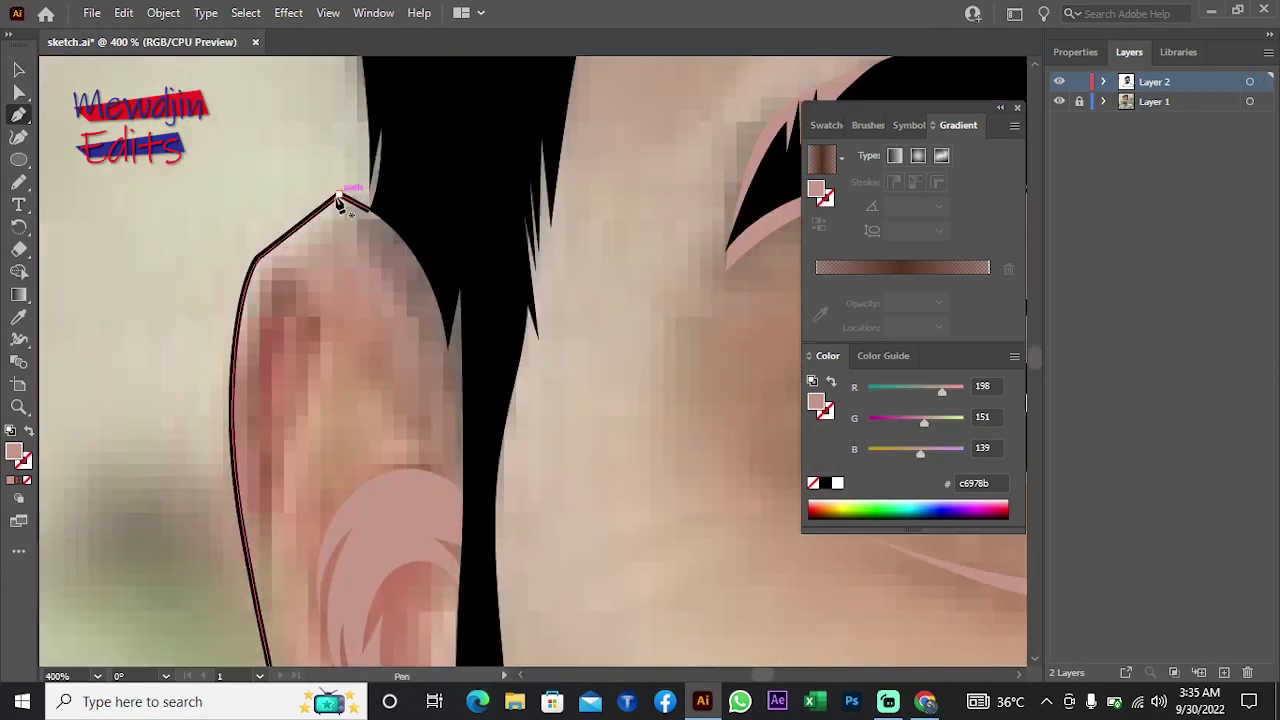
{"action": "left_click_drag", "start_coordinate": [437, 445], "coordinate": [440, 440]}
{"action": "right_click", "coordinate": [263, 157]}
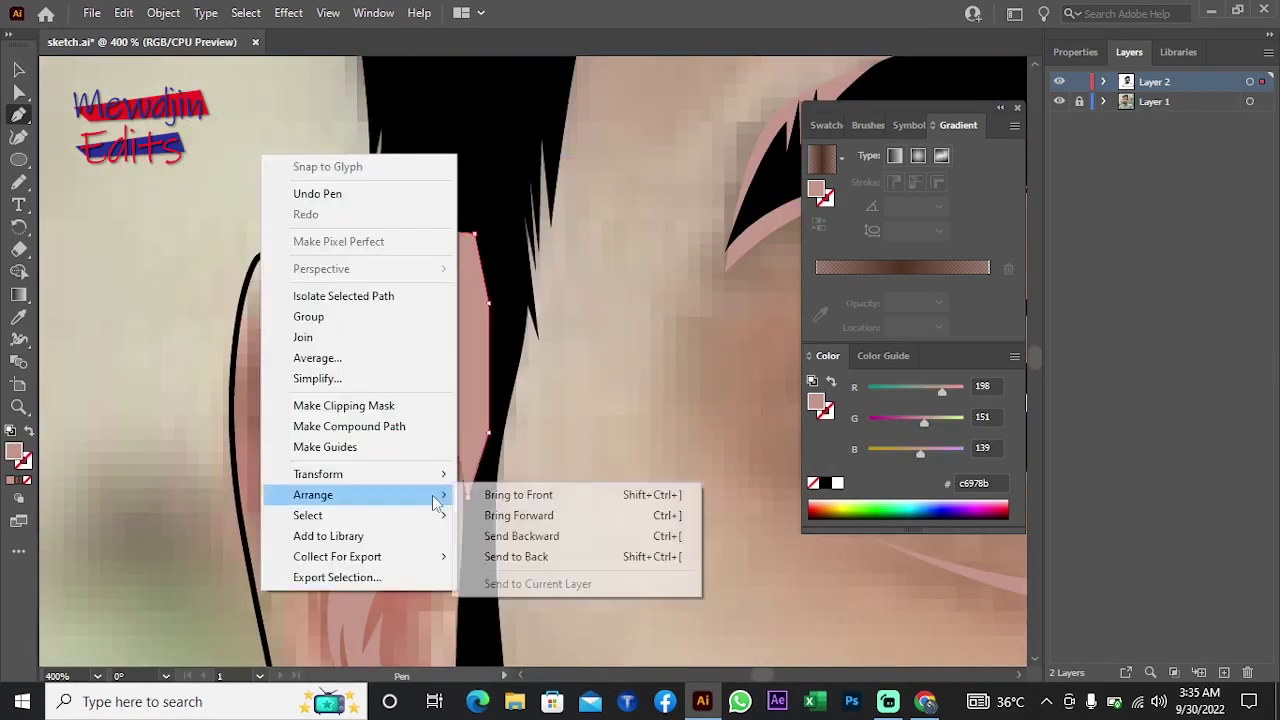
{"action": "left_click", "coordinate": [520, 554]}
Step: Add a highlight down the ear's outer edge, closing it at its start
{"action": "left_click", "coordinate": [281, 520]}
{"action": "left_click", "coordinate": [245, 443]}
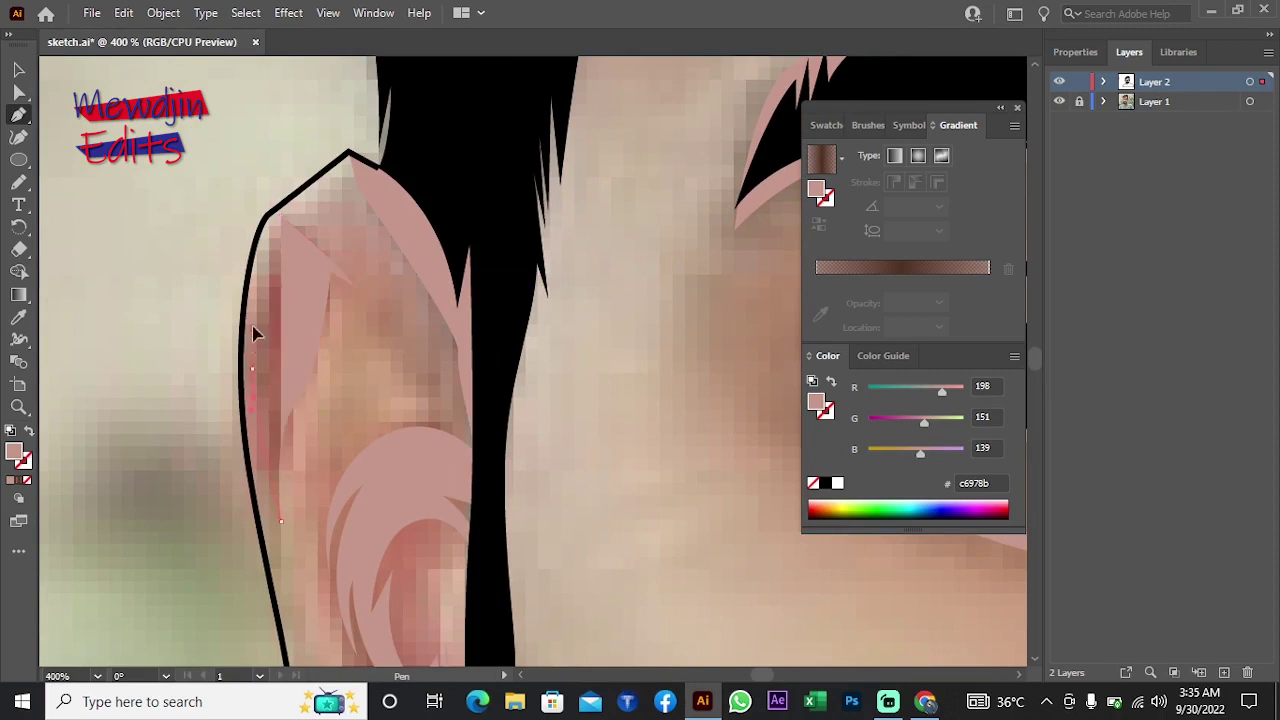
{"action": "left_click", "coordinate": [257, 292]}
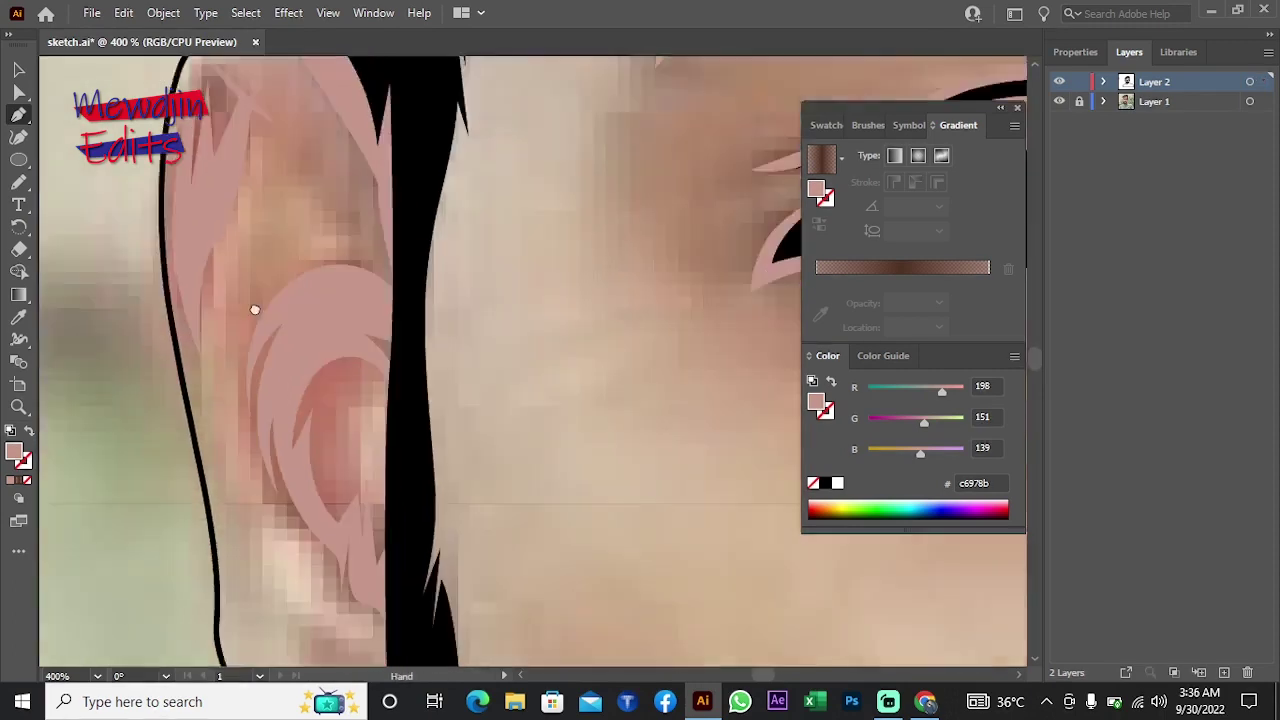
{"action": "scroll", "coordinate": [420, 390], "scroll_direction": "down", "scroll_amount": 5}
Step: Pen-draw a pink c6978b shape along the forehead hairline and temple, and send it behind the hair
{"action": "scroll", "coordinate": [451, 346], "scroll_direction": "up", "scroll_amount": 3}
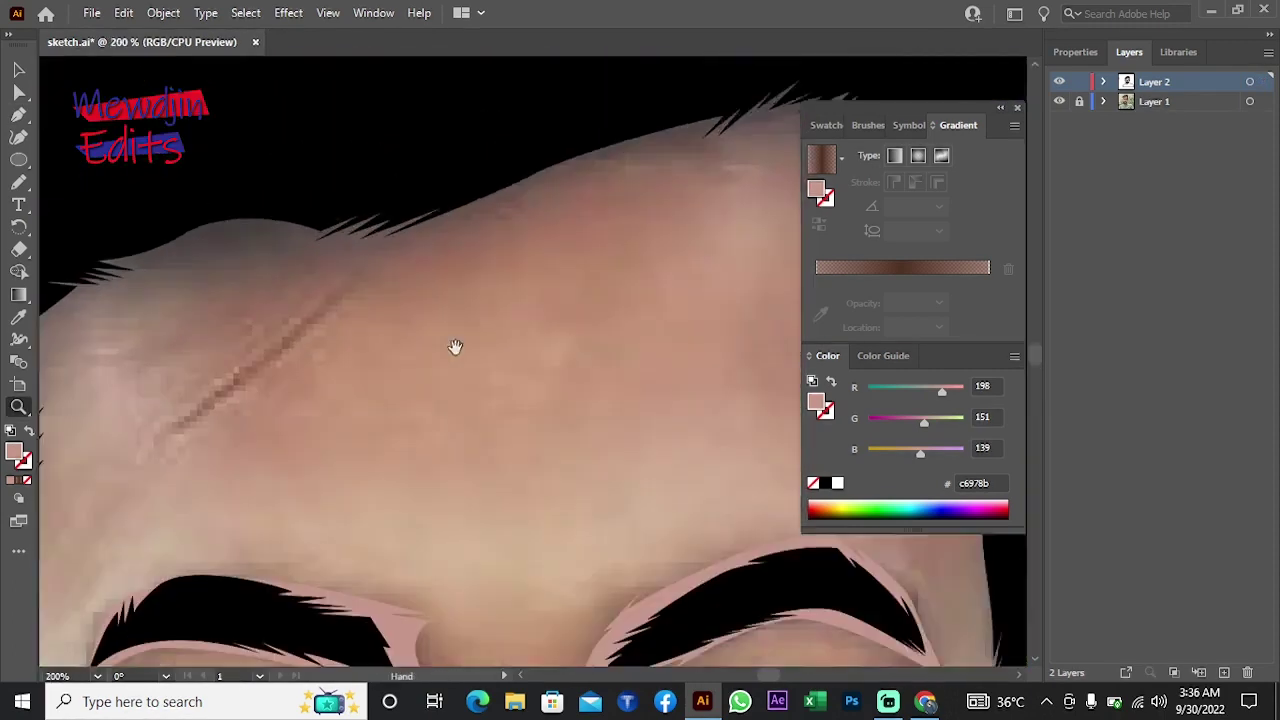
{"action": "key", "text": "p"}
{"action": "left_click", "coordinate": [465, 274]}
{"action": "left_click", "coordinate": [674, 182]}
{"action": "scroll", "coordinate": [730, 165], "scroll_direction": "down", "scroll_amount": 3}
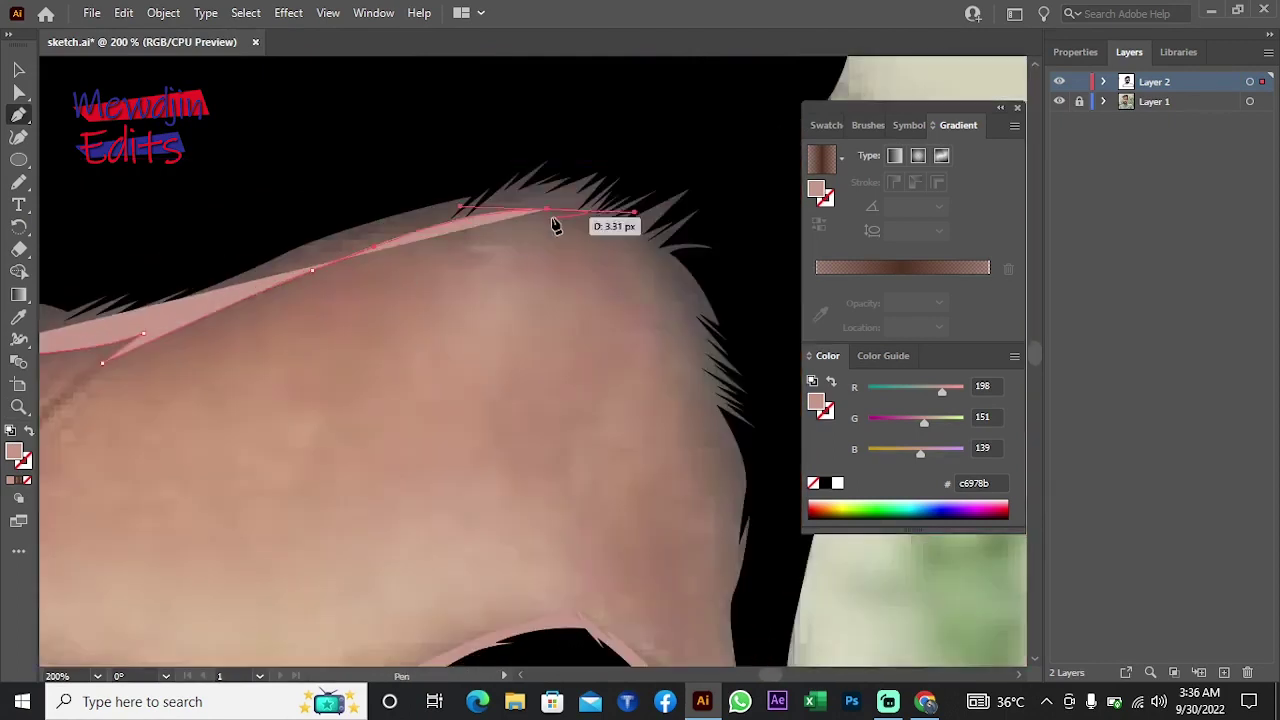
{"action": "scroll", "coordinate": [551, 337], "scroll_direction": "down", "scroll_amount": 3}
{"action": "scroll", "coordinate": [523, 363], "scroll_direction": "down", "scroll_amount": 2}
{"action": "left_click", "coordinate": [496, 370]}
{"action": "left_click", "coordinate": [515, 508]}
{"action": "left_click", "coordinate": [537, 394]}
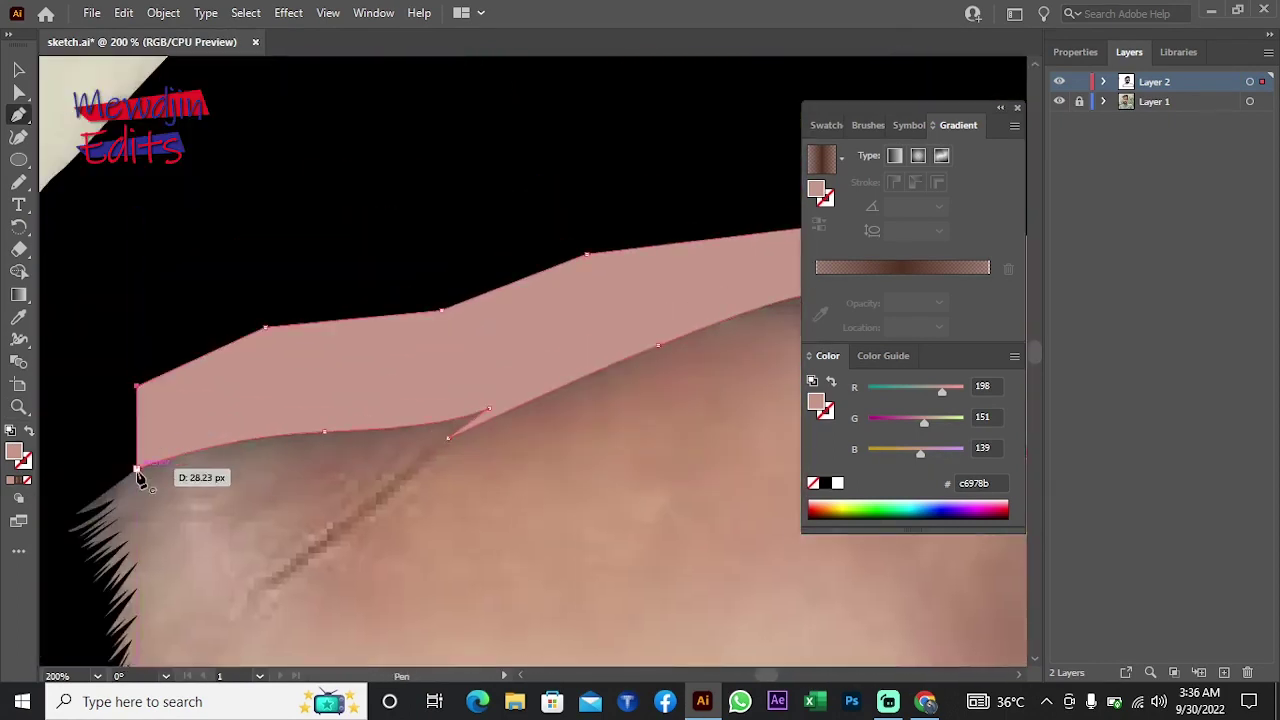
{"action": "left_click", "coordinate": [137, 466]}
Step: Drag a hairline anchor of the pink highlight outward to reshape its edge
{"action": "scroll", "coordinate": [474, 609], "scroll_direction": "down", "scroll_amount": 3}
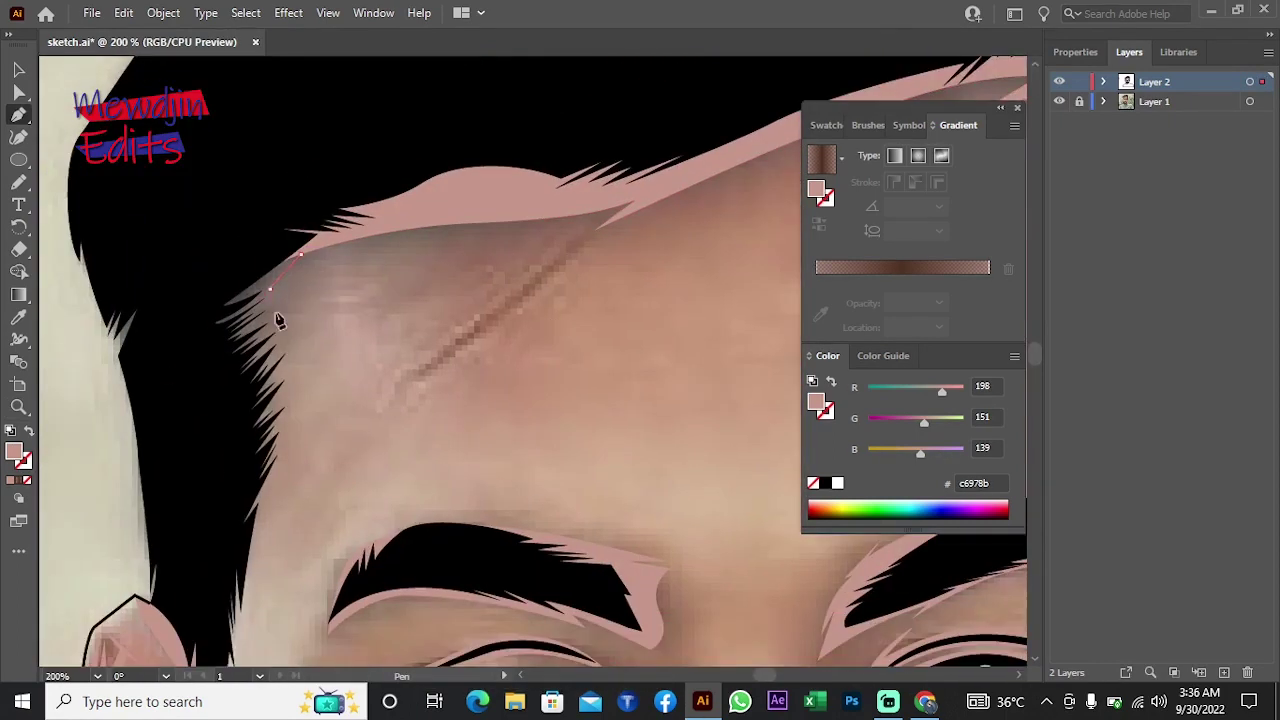
{"action": "scroll", "coordinate": [405, 393], "scroll_direction": "down", "scroll_amount": 1}
{"action": "key", "text": "ctrl+0"}
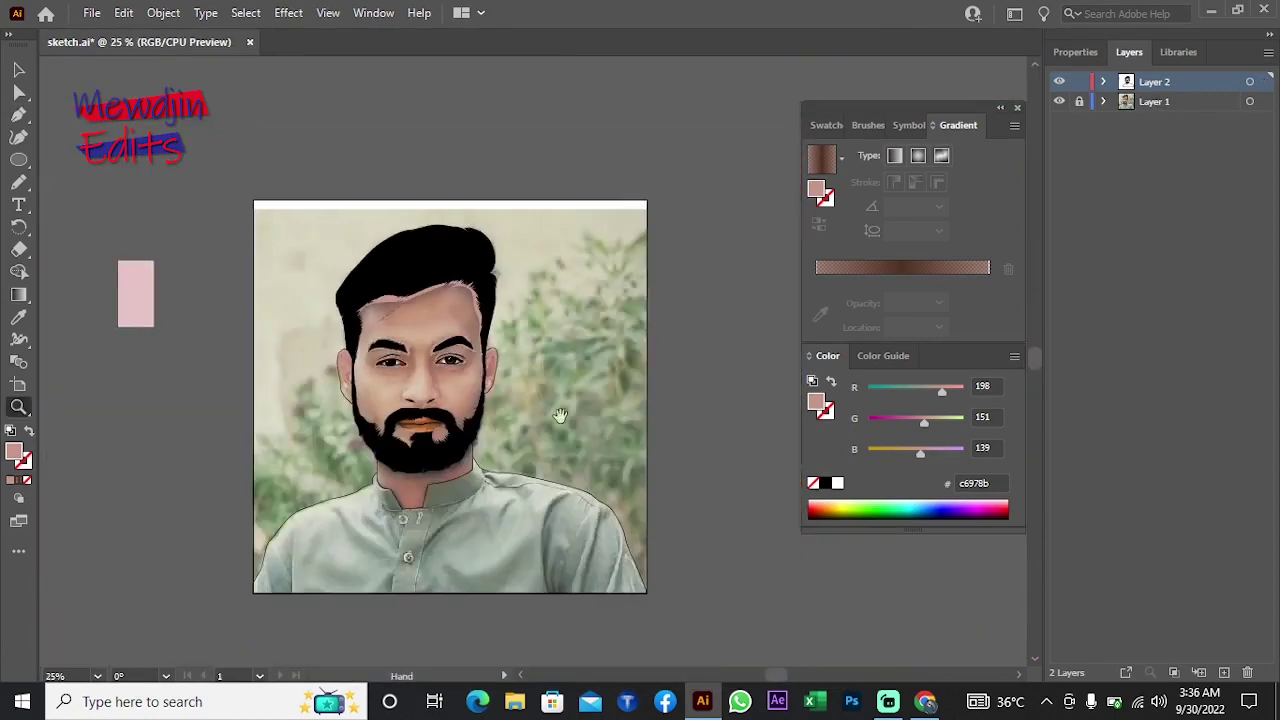
{"action": "scroll", "coordinate": [571, 377], "scroll_direction": "up", "scroll_amount": 3}
{"action": "key", "text": "a"}
{"action": "left_click_drag", "start_coordinate": [400, 349], "coordinate": [286, 349]}
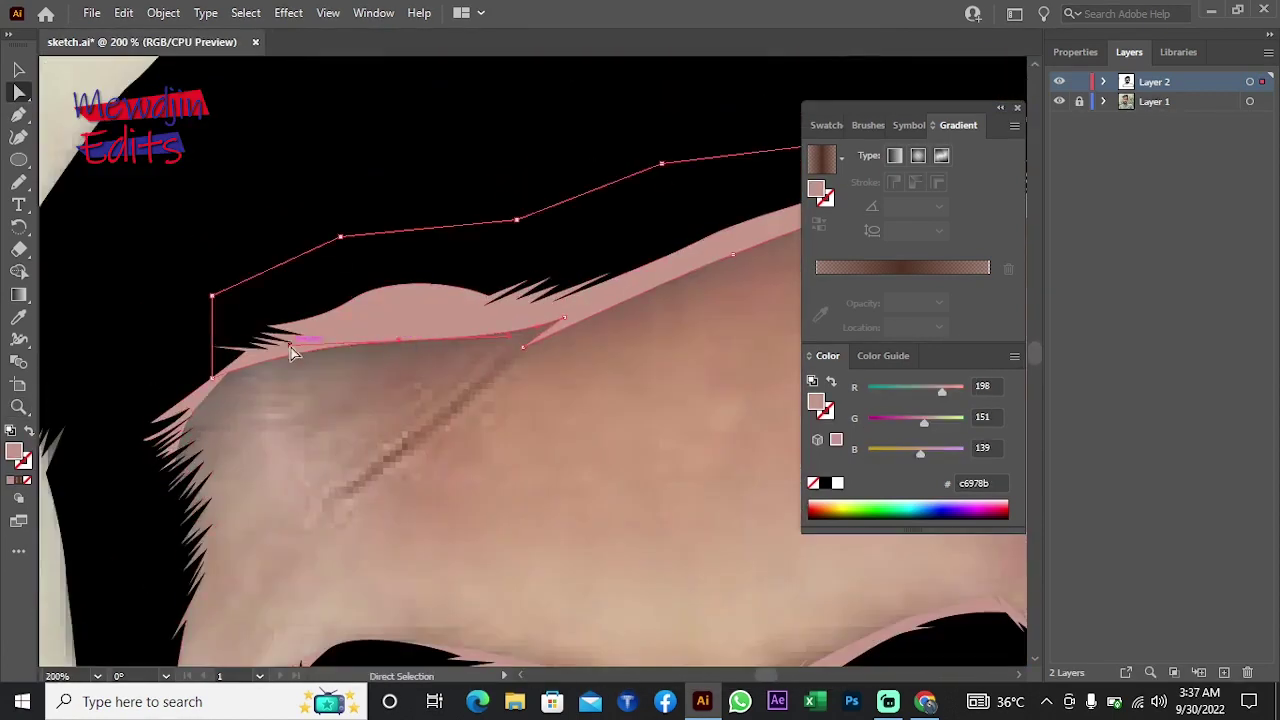
Step: Refit the view and drag another anchor to refine the highlight's hairline edge
{"action": "key", "text": "ctrl+0"}
{"action": "key", "text": "z"}
{"action": "left_click", "coordinate": [583, 349]}
{"action": "scroll", "coordinate": [417, 343], "scroll_direction": "up", "scroll_amount": 5}
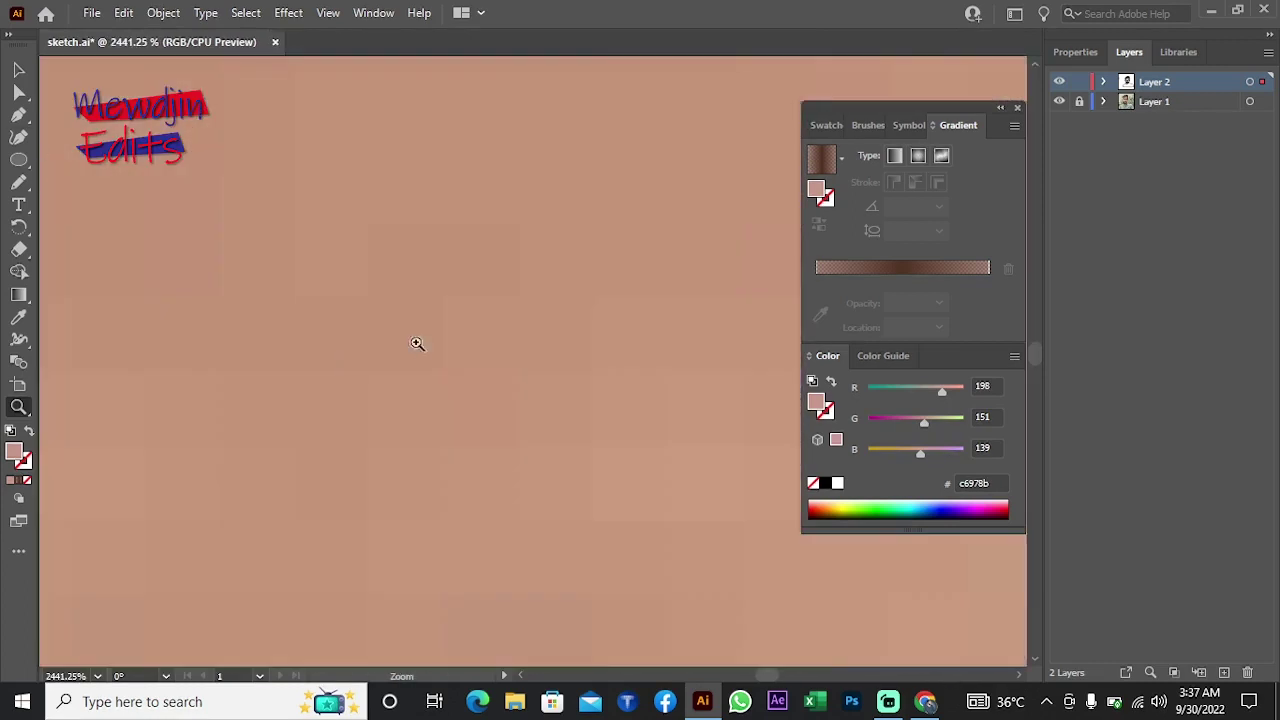
{"action": "key", "text": "ctrl+o"}
{"action": "key", "text": "Escape"}
{"action": "key", "text": "ctrl+0"}
{"action": "scroll", "coordinate": [480, 285], "scroll_direction": "up", "scroll_amount": 3}
{"action": "key", "text": "a"}
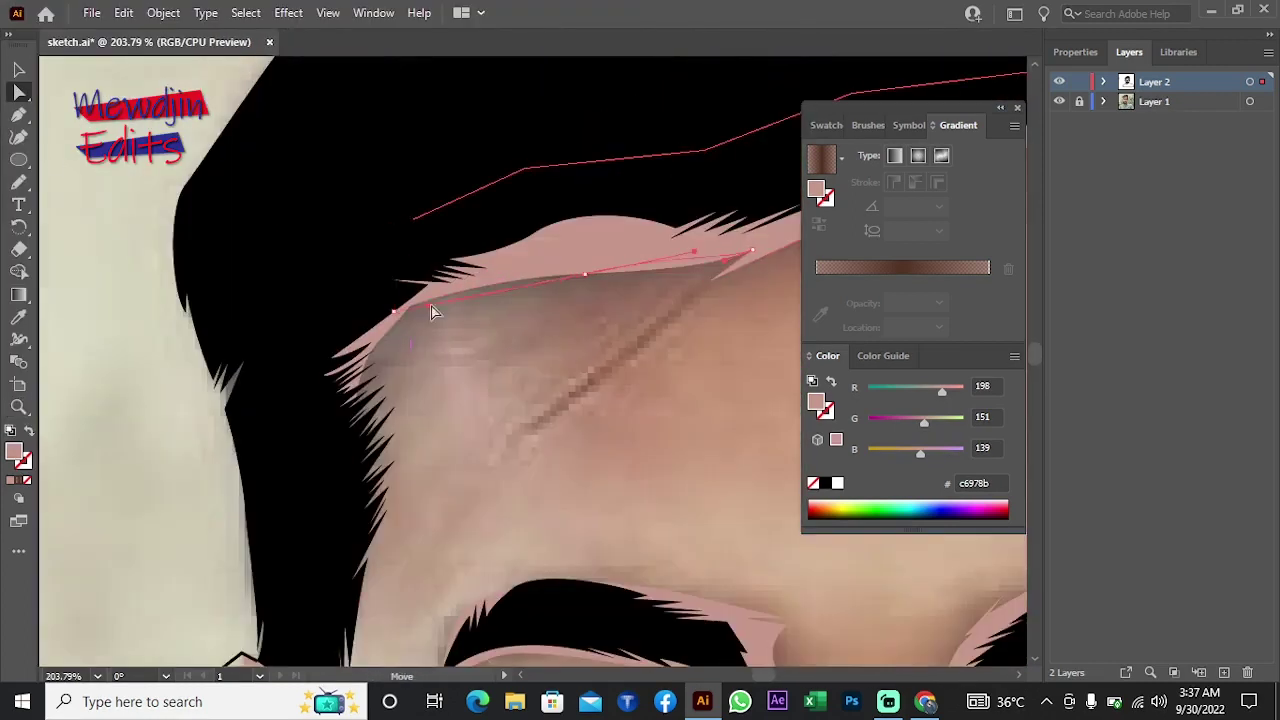
{"action": "left_click_drag", "start_coordinate": [432, 312], "coordinate": [440, 355]}
{"action": "key", "text": "ctrl+0"}
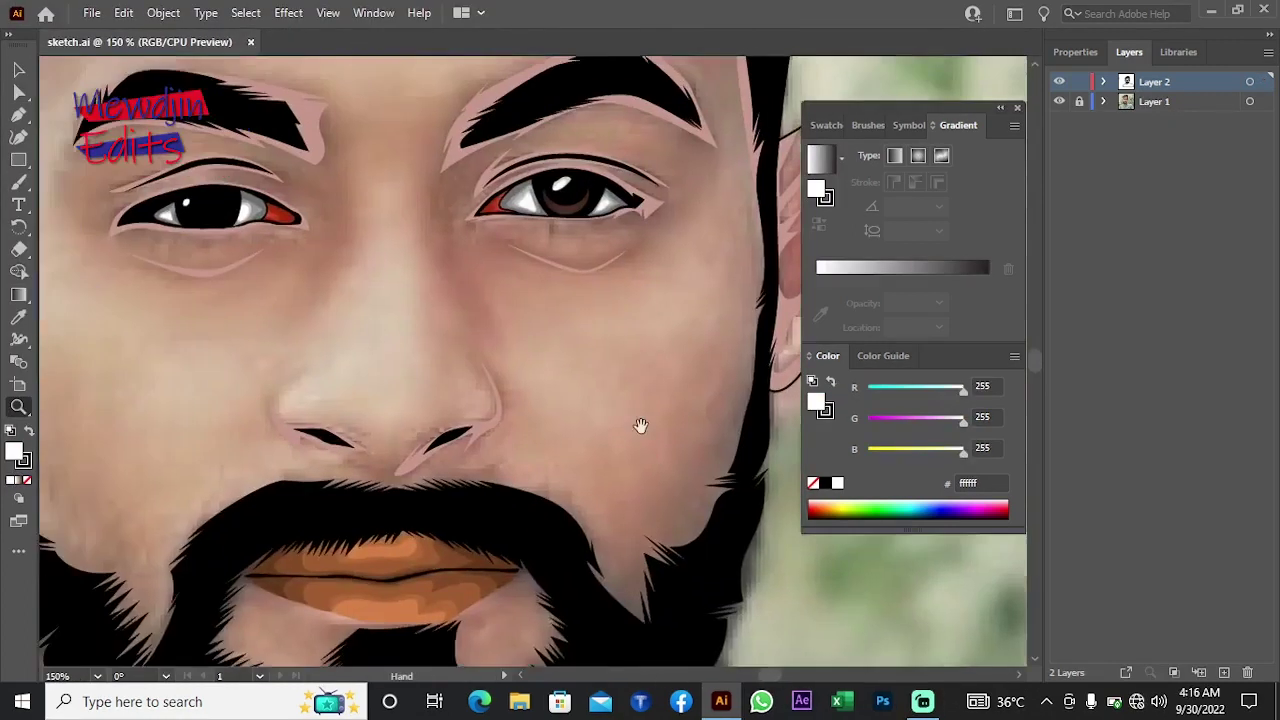
Step: Trace a highlight shape along the left jaw and beard edge, and fill it with sampled tan skin colour
{"action": "scroll", "coordinate": [641, 426], "scroll_direction": "down", "scroll_amount": 3}
{"action": "key", "text": "ctrl+equal"}
{"action": "left_click", "coordinate": [329, 362]}
{"action": "left_click_drag", "start_coordinate": [371, 497], "coordinate": [386, 527]}
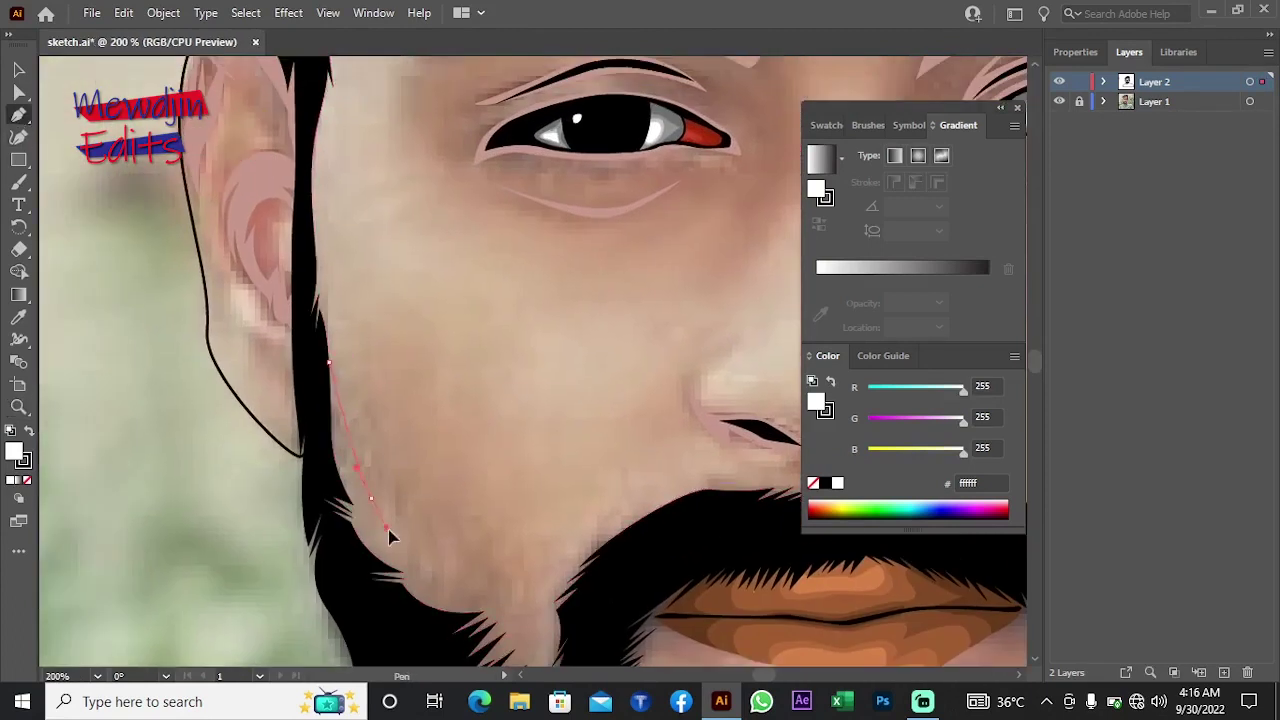
{"action": "left_click_drag", "start_coordinate": [487, 601], "coordinate": [367, 449]}
{"action": "left_click", "coordinate": [410, 495]}
{"action": "left_click", "coordinate": [540, 355]}
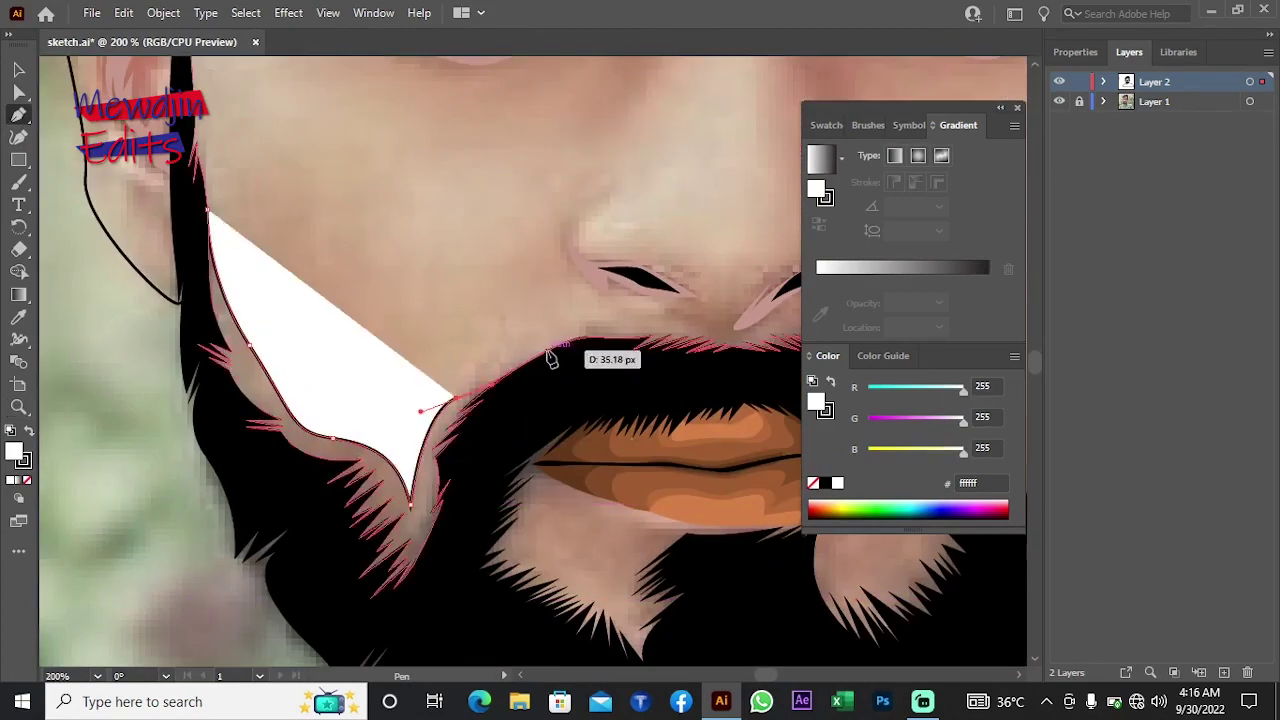
{"action": "left_click", "coordinate": [465, 530]}
{"action": "left_click", "coordinate": [456, 571]}
{"action": "left_click", "coordinate": [411, 618]}
{"action": "left_click", "coordinate": [346, 598]}
{"action": "left_click", "coordinate": [286, 483]}
{"action": "left_click", "coordinate": [190, 338]}
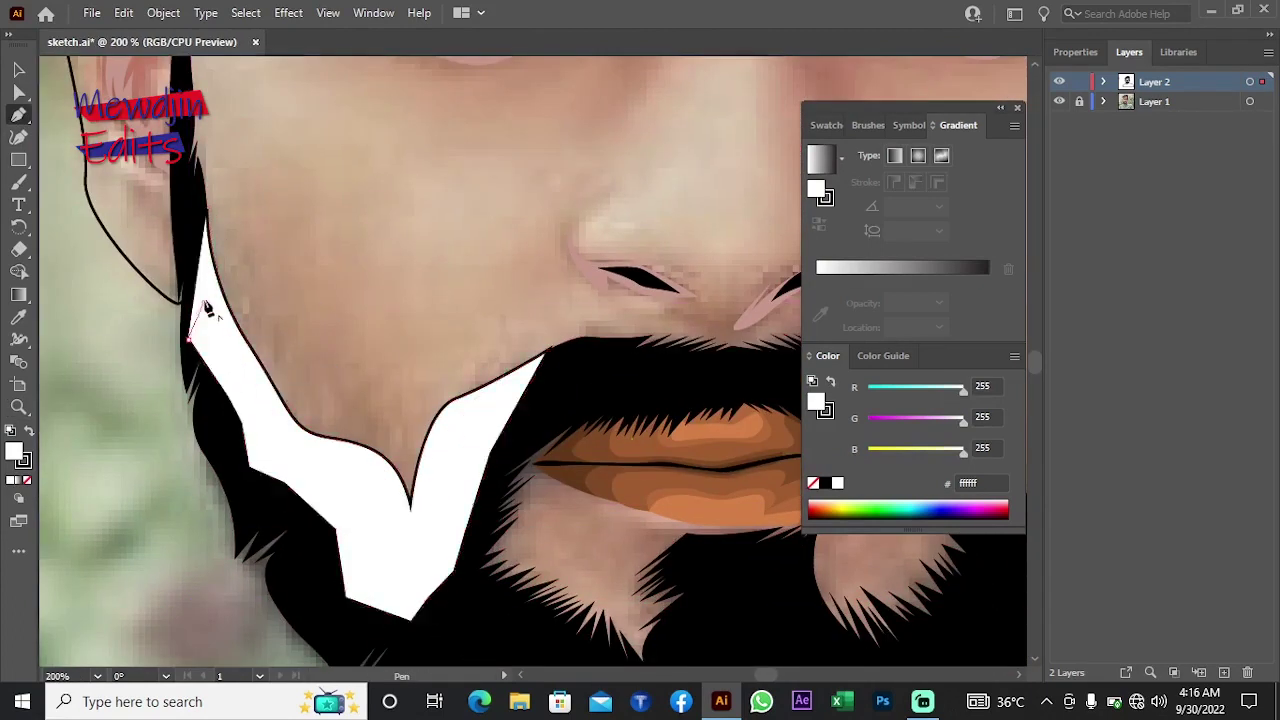
{"action": "left_click", "coordinate": [210, 210]}
{"action": "left_click", "coordinate": [208, 213]}
{"action": "key", "text": "i"}
{"action": "left_click", "coordinate": [443, 351]}
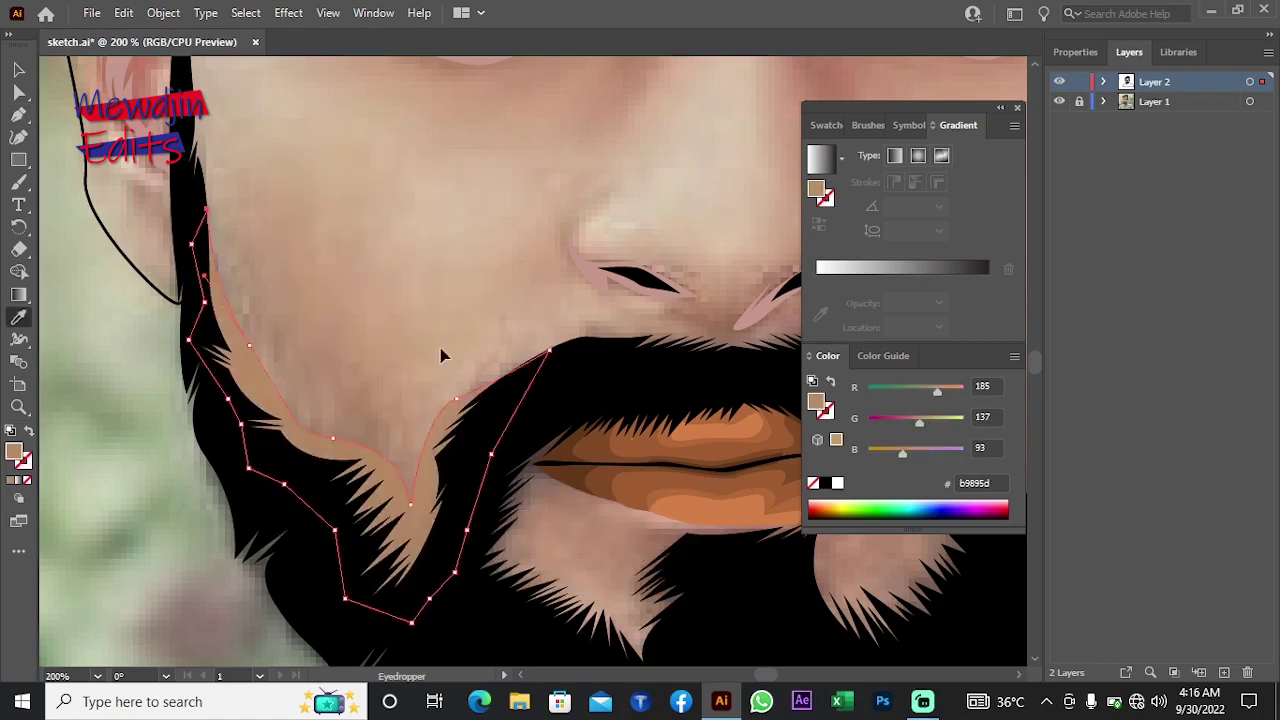
Step: Select the small path near the ear, then clear the selection
{"action": "key", "text": "v"}
{"action": "left_click", "coordinate": [407, 263]}
{"action": "scroll", "coordinate": [400, 300], "scroll_direction": "up", "scroll_amount": 3}
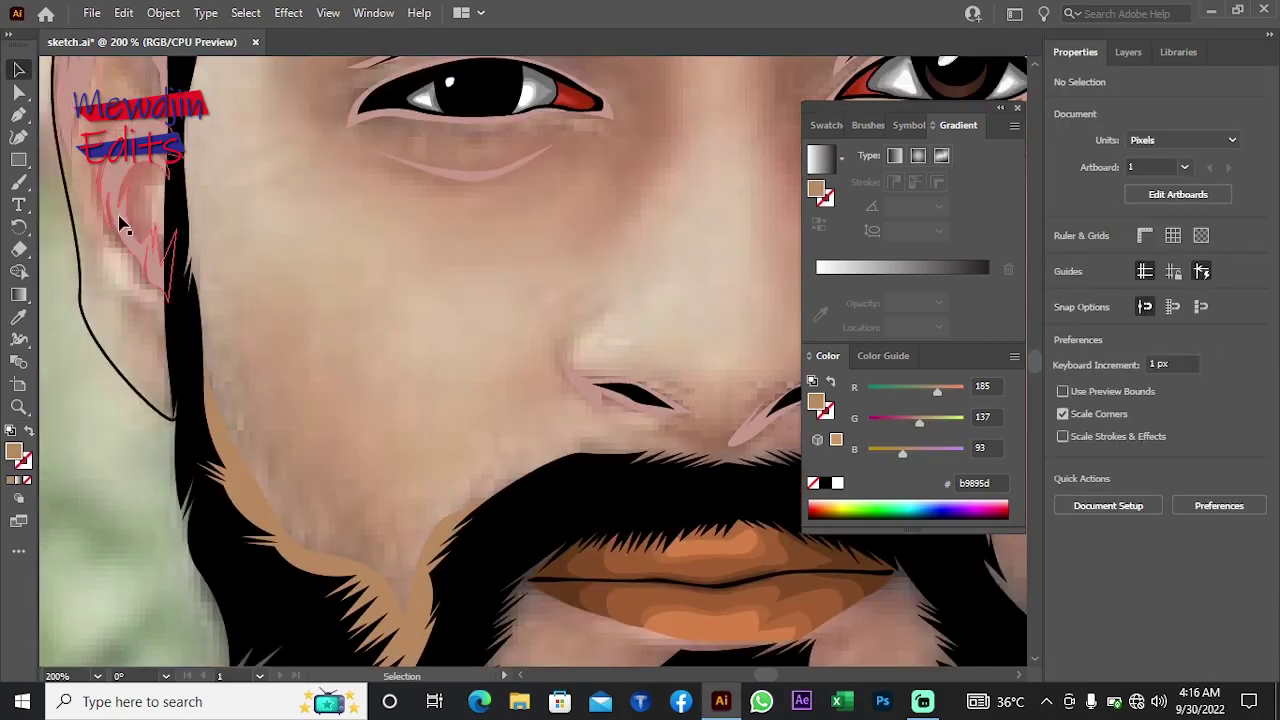
{"action": "left_click", "coordinate": [178, 250]}
{"action": "left_click", "coordinate": [245, 12]}
{"action": "key", "text": "Escape"}
Step: Draw a tan b9895d shape along the left beard edge and send it behind the beard
{"action": "key", "text": "p"}
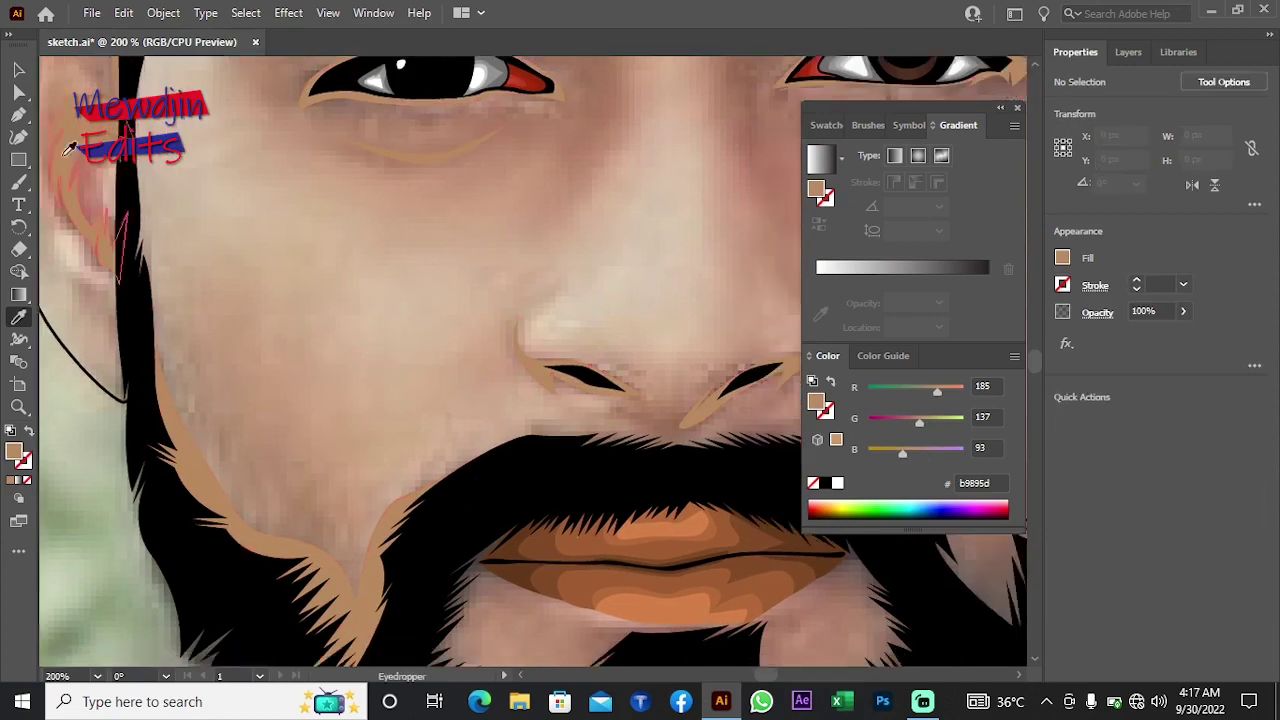
{"action": "scroll", "coordinate": [352, 362], "scroll_direction": "down", "scroll_amount": 3}
{"action": "left_click", "coordinate": [370, 355]}
{"action": "left_click", "coordinate": [300, 415]}
{"action": "left_click", "coordinate": [300, 340]}
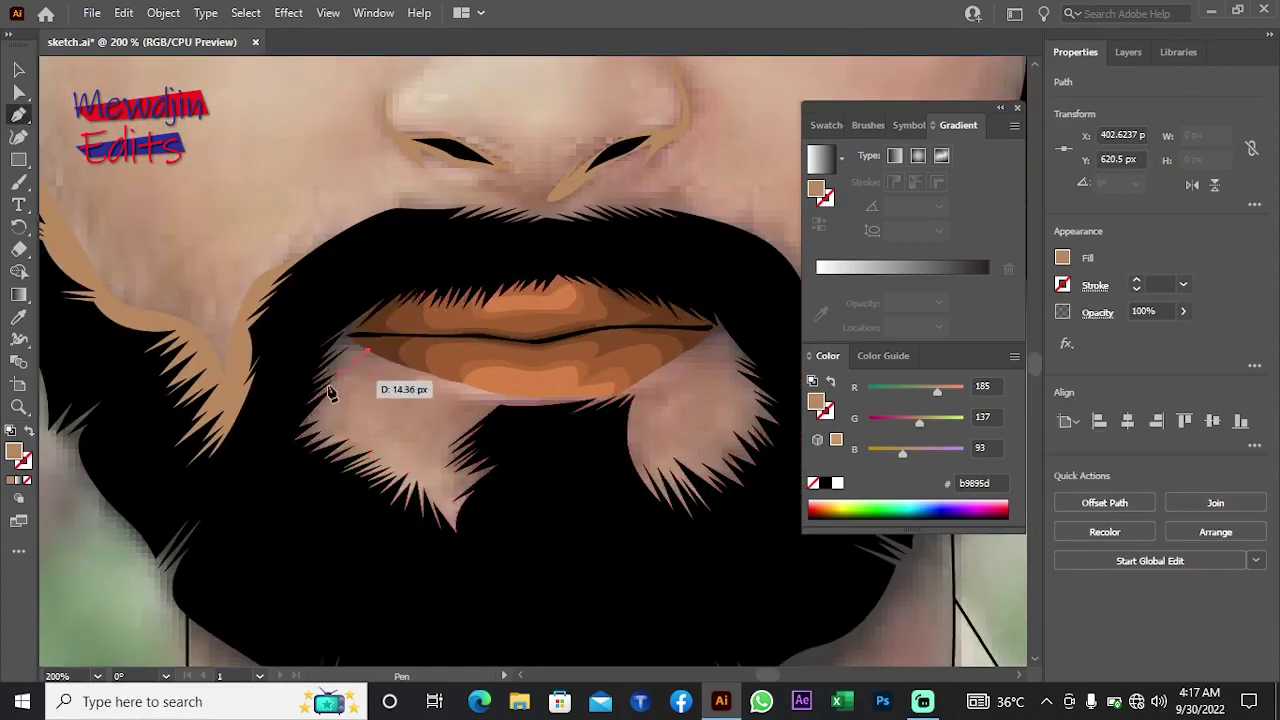
{"action": "left_click", "coordinate": [358, 288]}
{"action": "right_click", "coordinate": [180, 238]}
{"action": "left_click", "coordinate": [410, 607]}
Step: Draw a tan shape around the chin patch below the lip and send it behind the beard
{"action": "scroll", "coordinate": [315, 330], "scroll_direction": "down", "scroll_amount": 1}
{"action": "scroll", "coordinate": [315, 330], "scroll_direction": "right", "scroll_amount": 5}
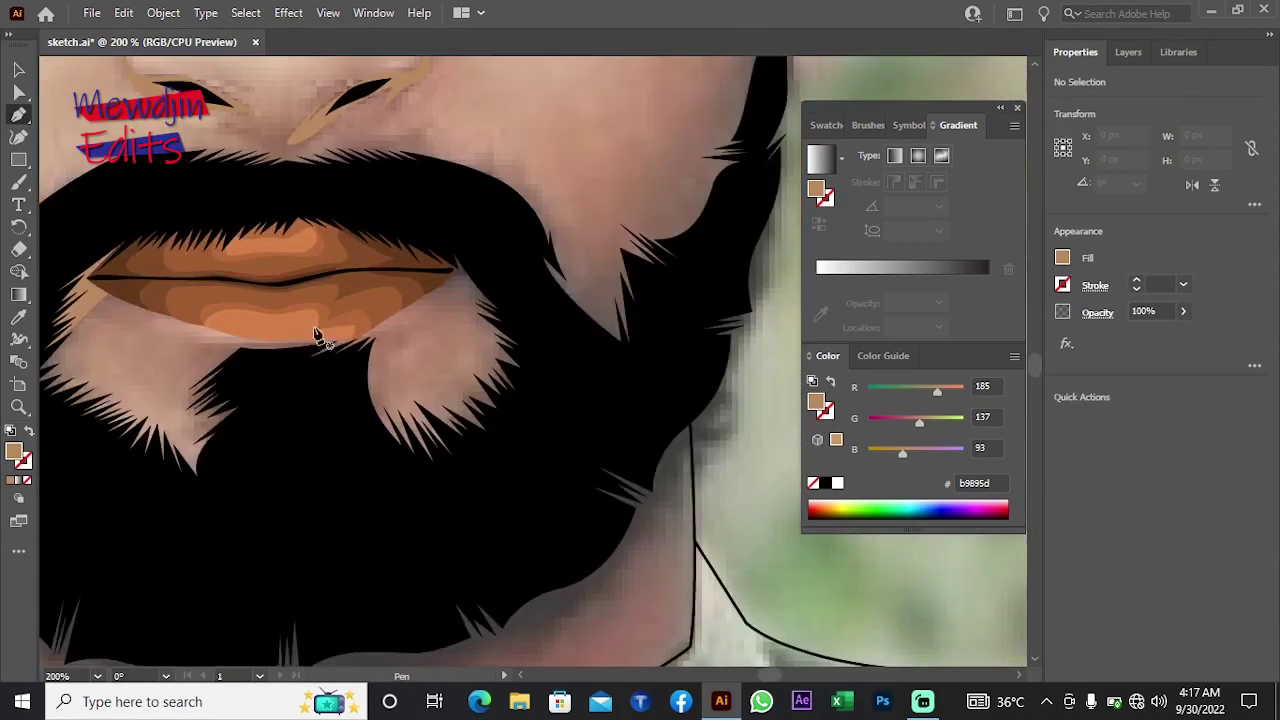
{"action": "left_click", "coordinate": [424, 296]}
{"action": "left_click", "coordinate": [482, 360]}
{"action": "left_click", "coordinate": [467, 397]}
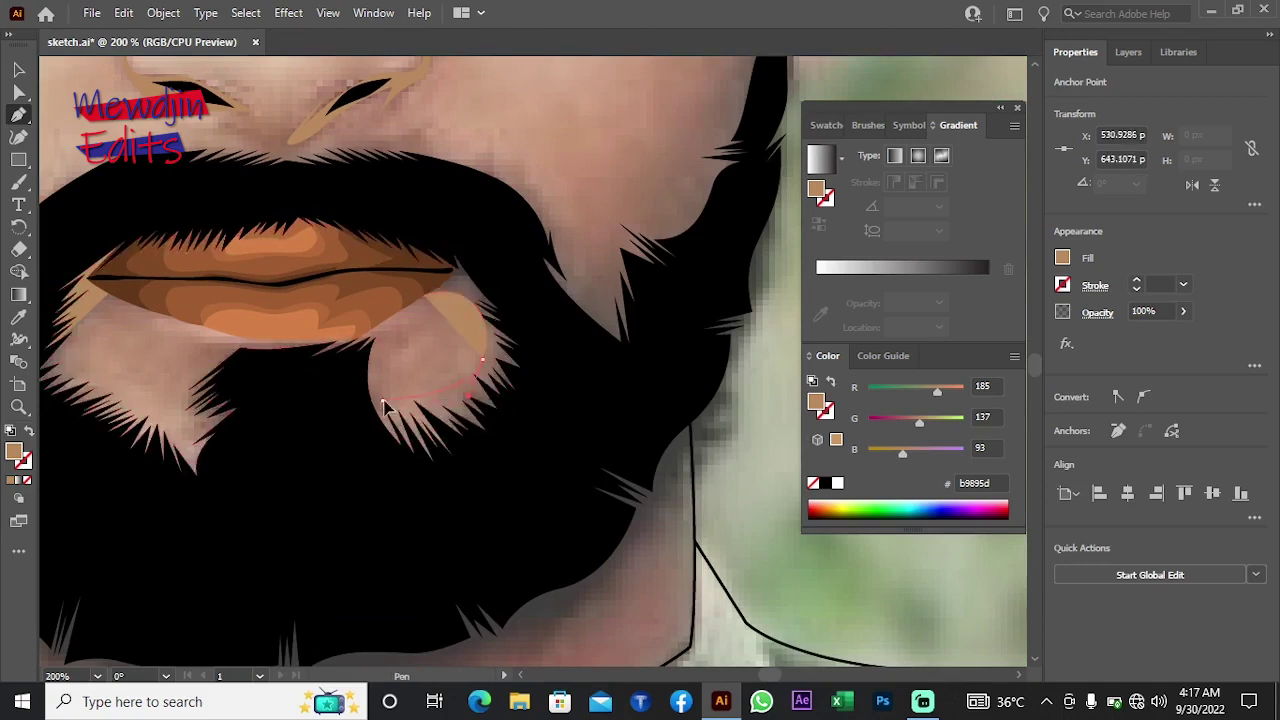
{"action": "left_click", "coordinate": [337, 471]}
{"action": "left_click", "coordinate": [514, 277]}
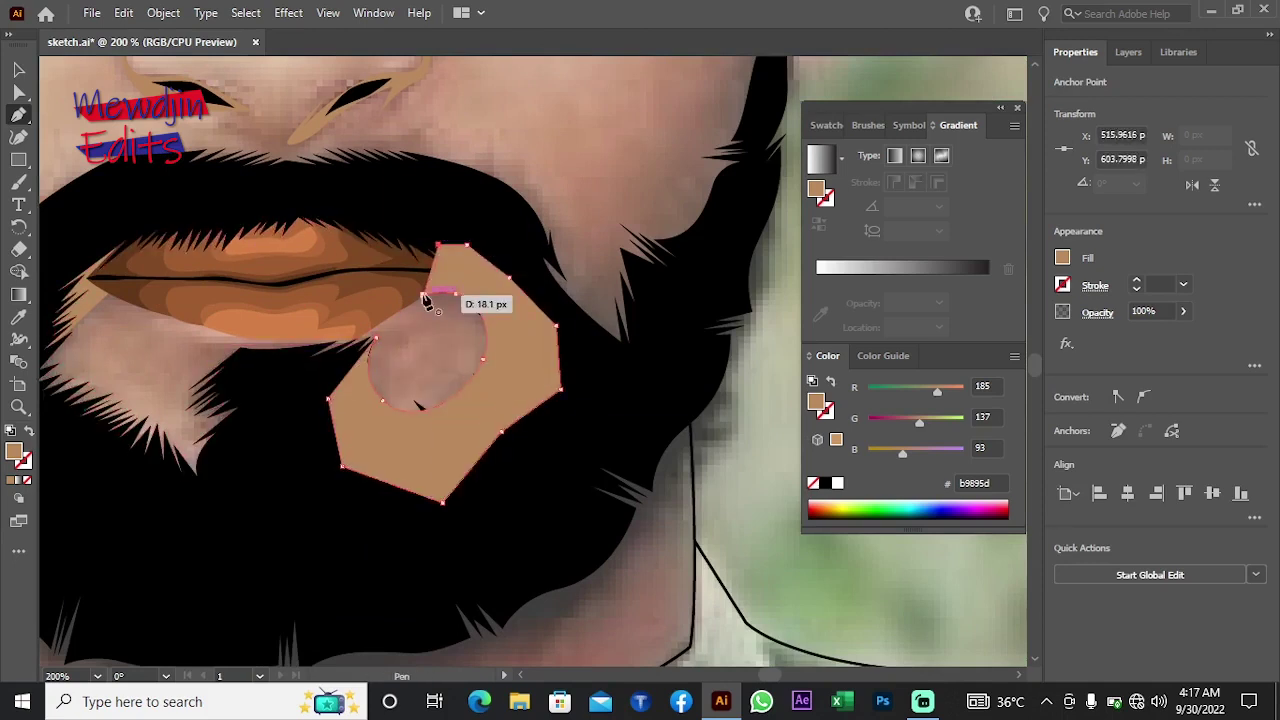
{"action": "right_click", "coordinate": [310, 290]}
{"action": "left_click", "coordinate": [560, 649]}
Step: Start a tan neck highlight along the beard underside with curved points along the neck
{"action": "scroll", "coordinate": [600, 580], "scroll_direction": "right", "scroll_amount": 3}
{"action": "scroll", "coordinate": [437, 549], "scroll_direction": "right", "scroll_amount": 2}
{"action": "left_click_drag", "start_coordinate": [506, 398], "coordinate": [490, 416]}
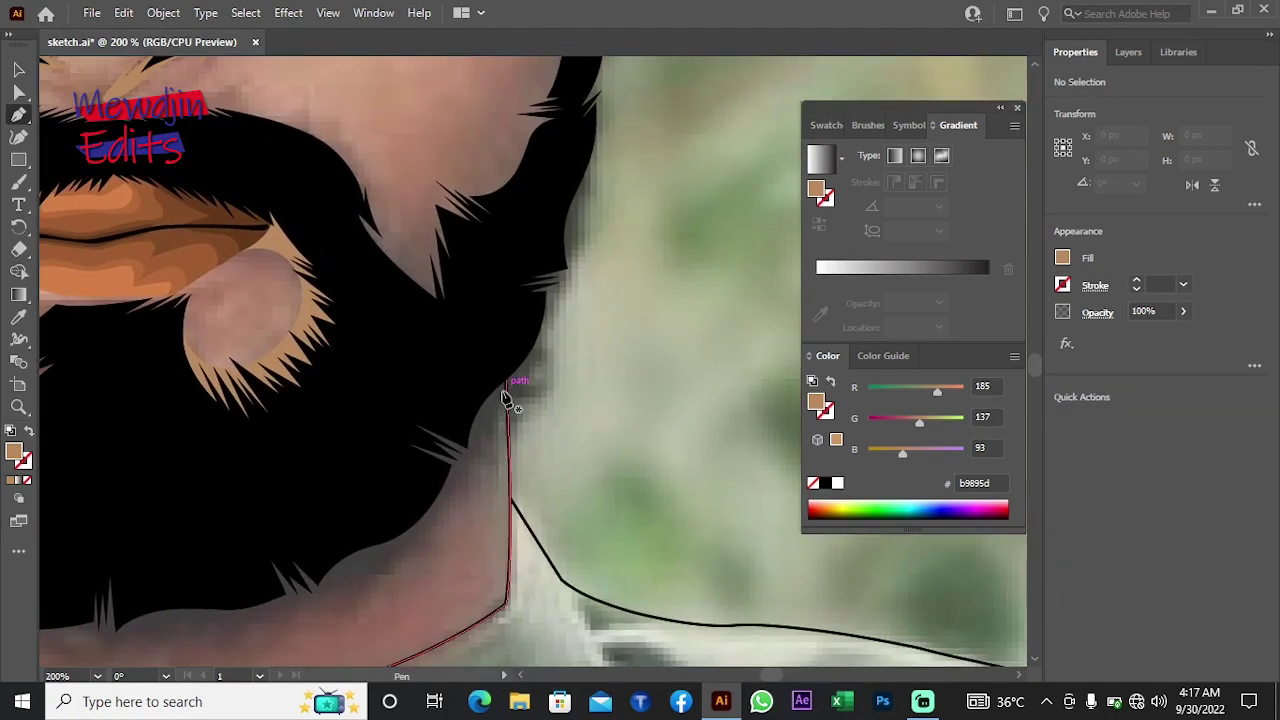
{"action": "left_click", "coordinate": [483, 460]}
{"action": "scroll", "coordinate": [500, 570], "scroll_direction": "down", "scroll_amount": 1}
{"action": "left_click", "coordinate": [515, 490]}
{"action": "left_click", "coordinate": [342, 570]}
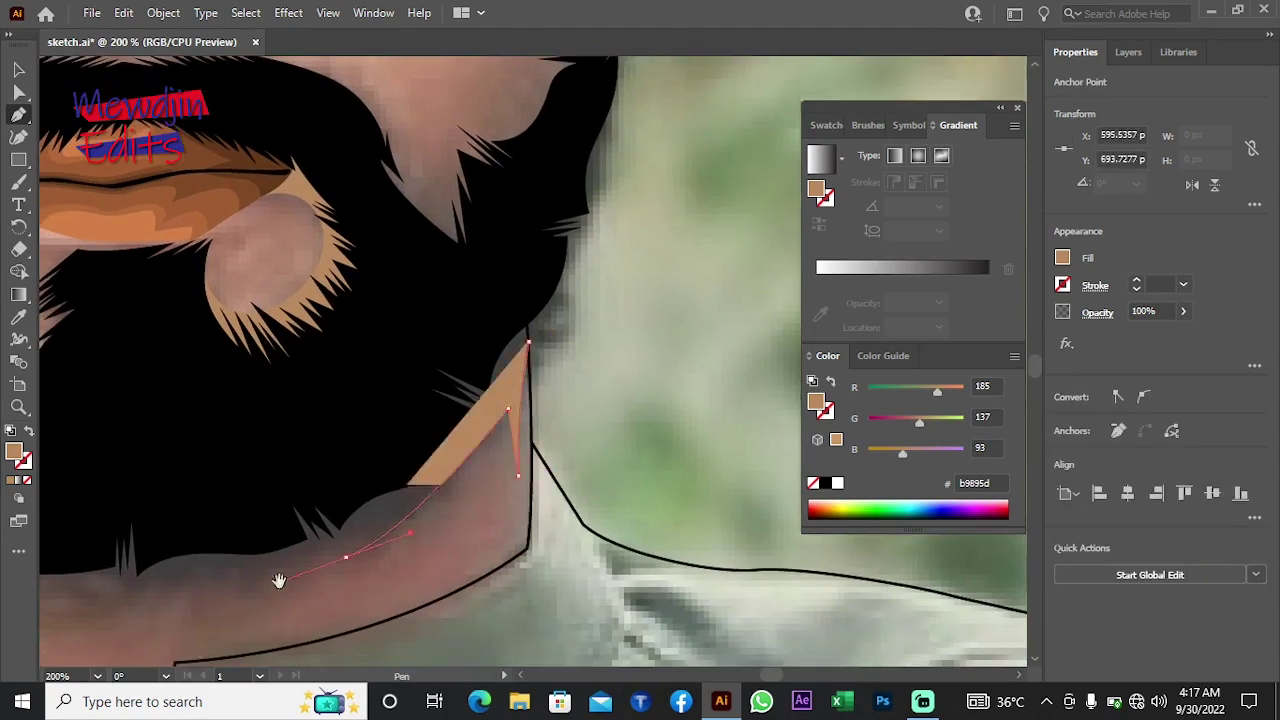
{"action": "scroll", "coordinate": [280, 580], "scroll_direction": "down", "scroll_amount": 2}
{"action": "scroll", "coordinate": [280, 580], "scroll_direction": "left", "scroll_amount": 5}
{"action": "scroll", "coordinate": [390, 530], "scroll_direction": "left", "scroll_amount": 3}
{"action": "left_click_drag", "start_coordinate": [432, 512], "coordinate": [351, 532]}
{"action": "scroll", "coordinate": [351, 534], "scroll_direction": "left", "scroll_amount": 3}
{"action": "left_click_drag", "start_coordinate": [425, 445], "coordinate": [360, 447]}
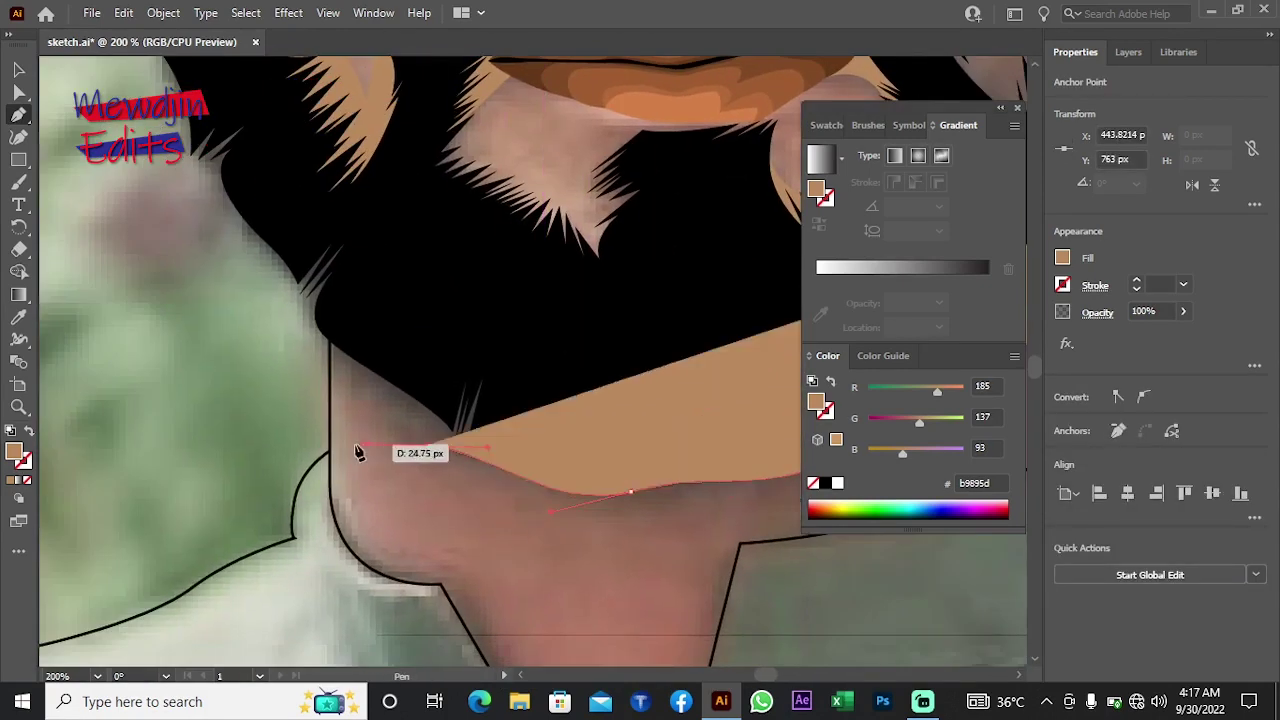
Step: Extend the neck highlight up the left and right neck edges back to the beard
{"action": "left_click", "coordinate": [343, 414]}
{"action": "left_click", "coordinate": [343, 360]}
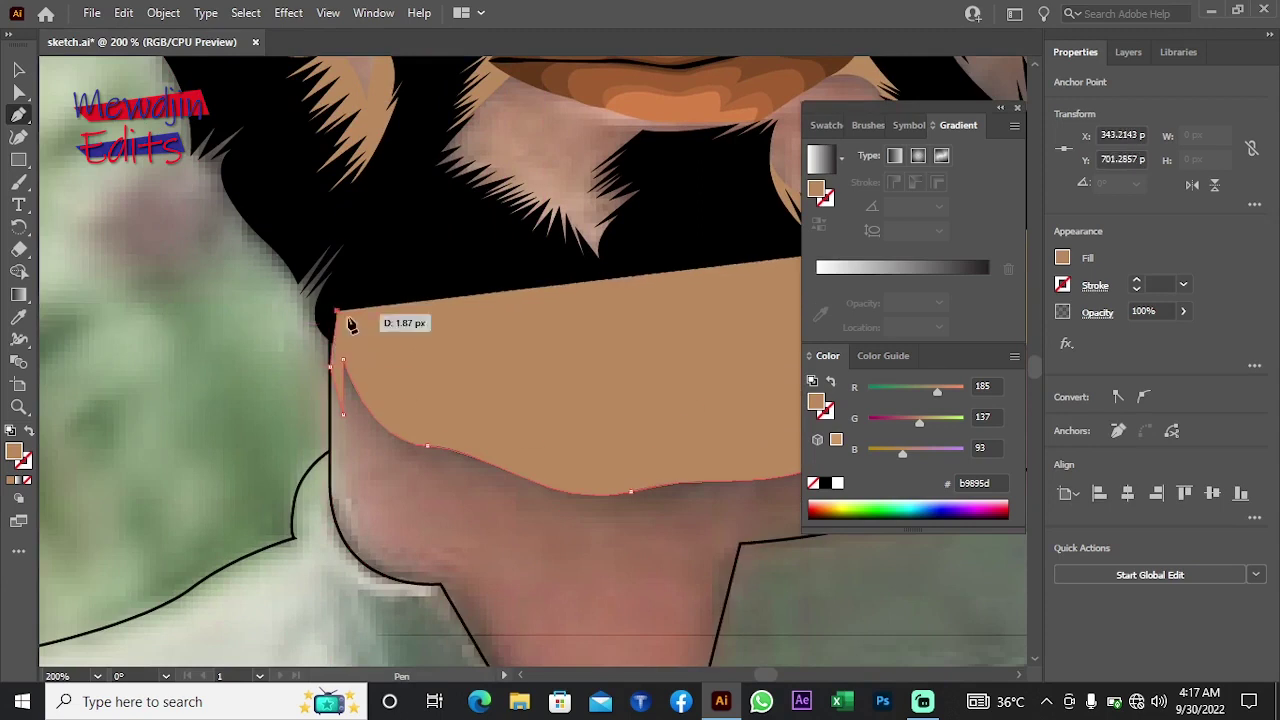
{"action": "left_click", "coordinate": [333, 303]}
{"action": "left_click_drag", "start_coordinate": [498, 312], "coordinate": [466, 357]}
{"action": "left_click", "coordinate": [462, 316]}
{"action": "right_click", "coordinate": [543, 244]}
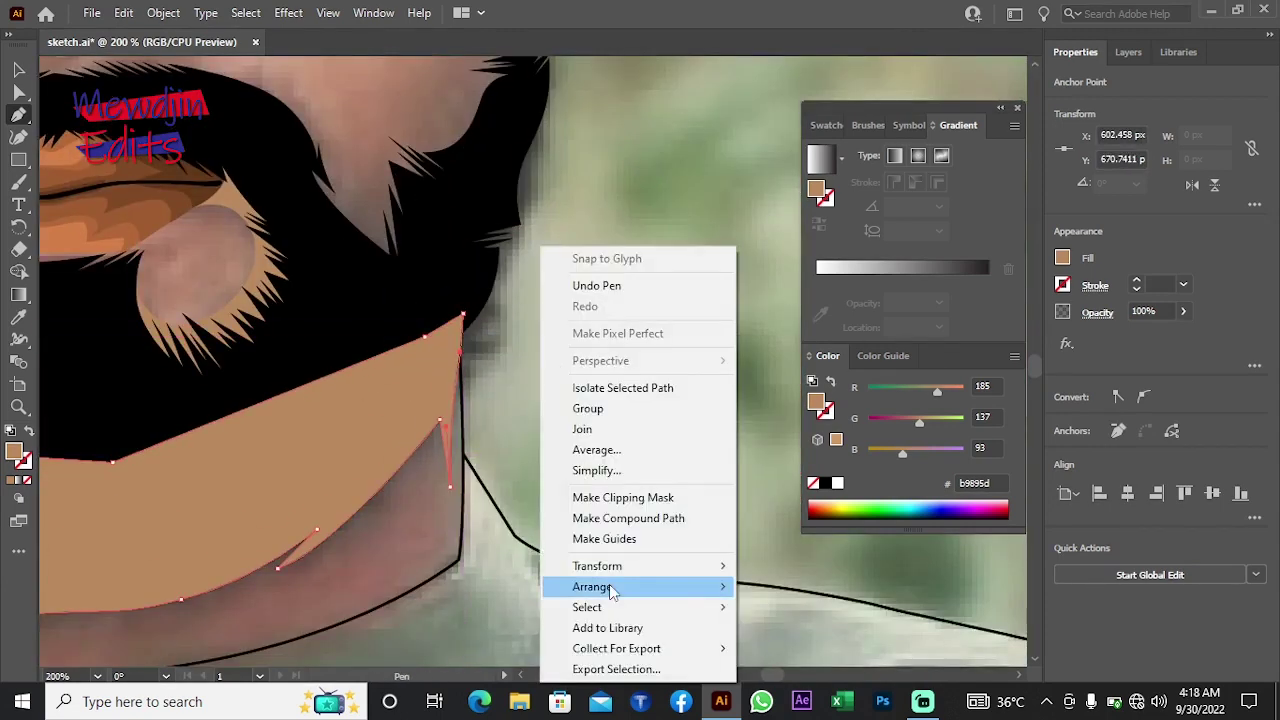
{"action": "key", "text": "Escape"}
{"action": "left_click", "coordinate": [590, 437], "text": "ctrl"}
Step: Continue the neck path along the shoulder line to the bottom of the neck and close it
{"action": "scroll", "coordinate": [451, 491], "scroll_direction": "down", "scroll_amount": 5}
{"action": "scroll", "coordinate": [471, 491], "scroll_direction": "down", "scroll_amount": 3}
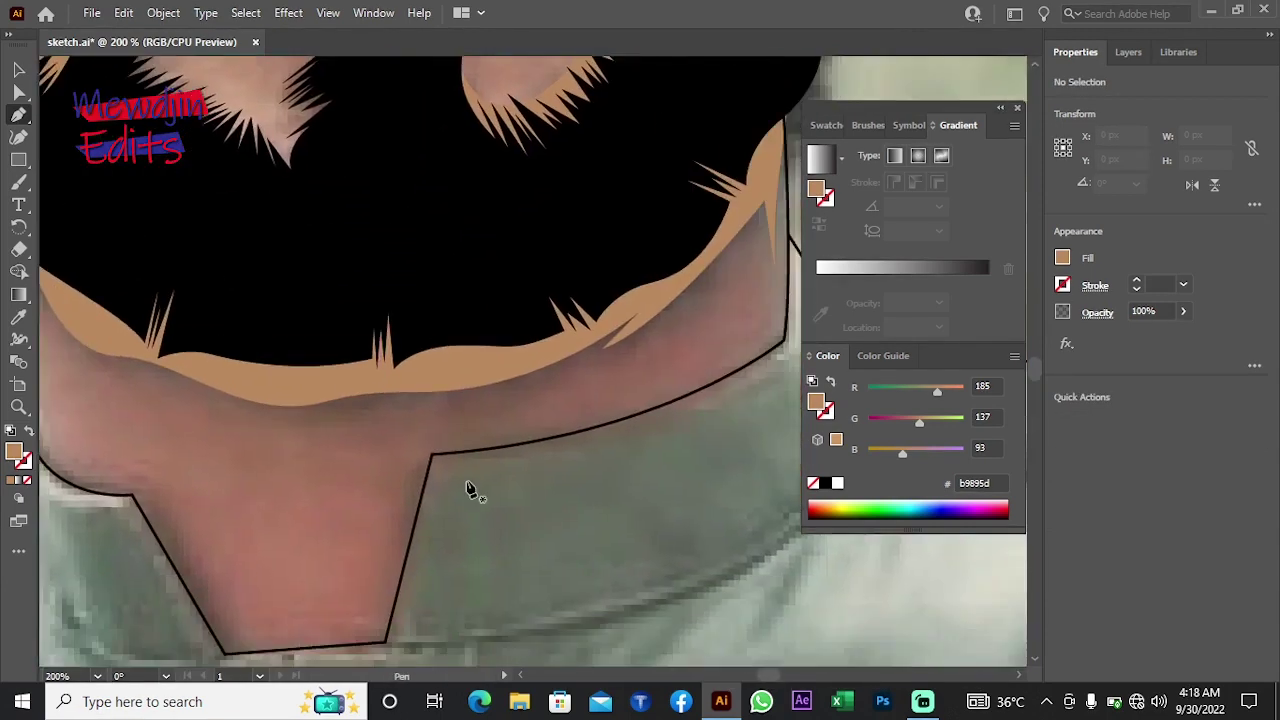
{"action": "left_click", "coordinate": [698, 343]}
{"action": "scroll", "coordinate": [551, 409], "scroll_direction": "left", "scroll_amount": 5}
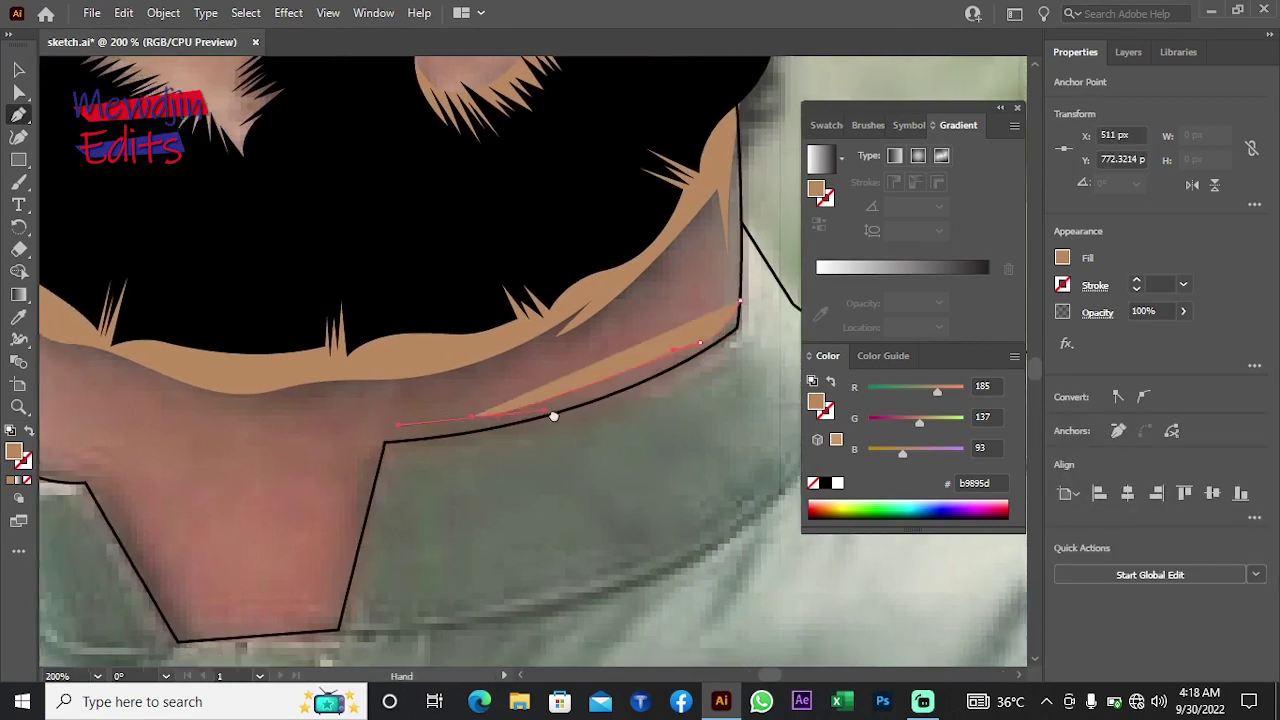
{"action": "left_click", "coordinate": [472, 432]}
{"action": "scroll", "coordinate": [470, 490], "scroll_direction": "down", "scroll_amount": 3}
{"action": "left_click", "coordinate": [428, 543]}
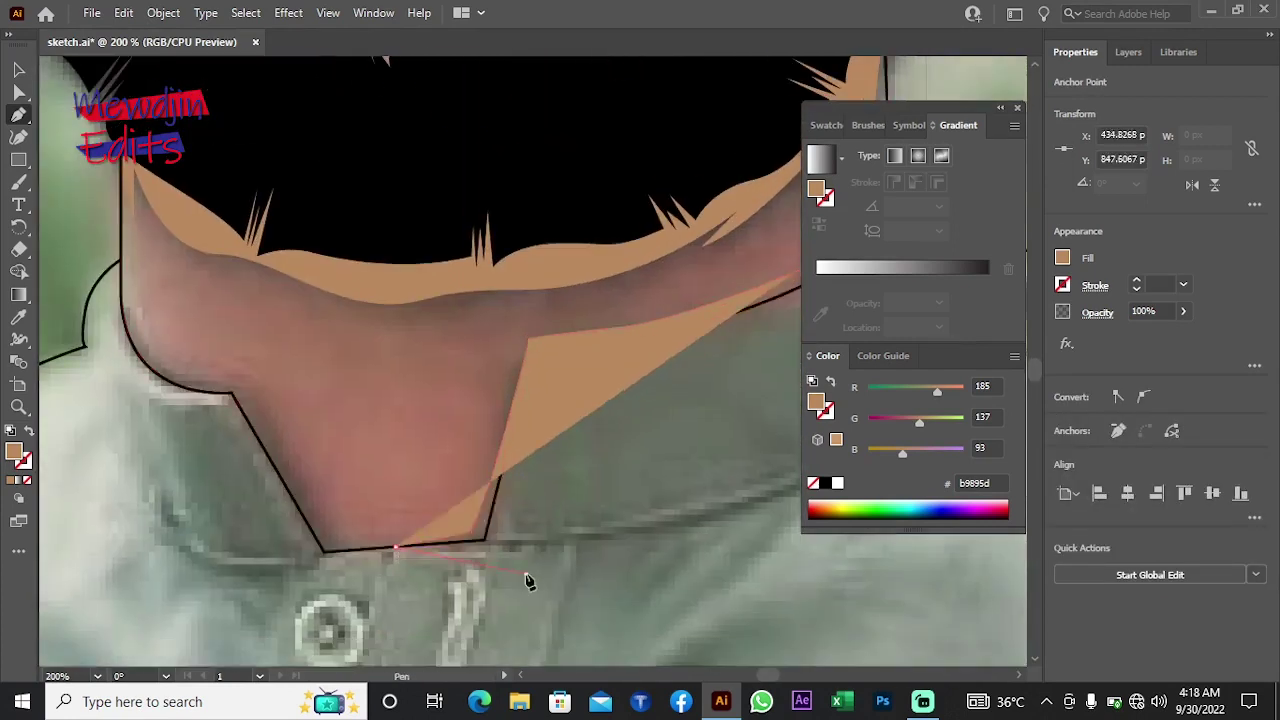
{"action": "scroll", "coordinate": [528, 580], "scroll_direction": "down", "scroll_amount": 3}
{"action": "left_click", "coordinate": [628, 223]}
Step: Restack the new neck shape so it sits behind the beard but above the photo
{"action": "key", "text": "ctrl+shift+bracketleft"}
{"action": "key", "text": "v"}
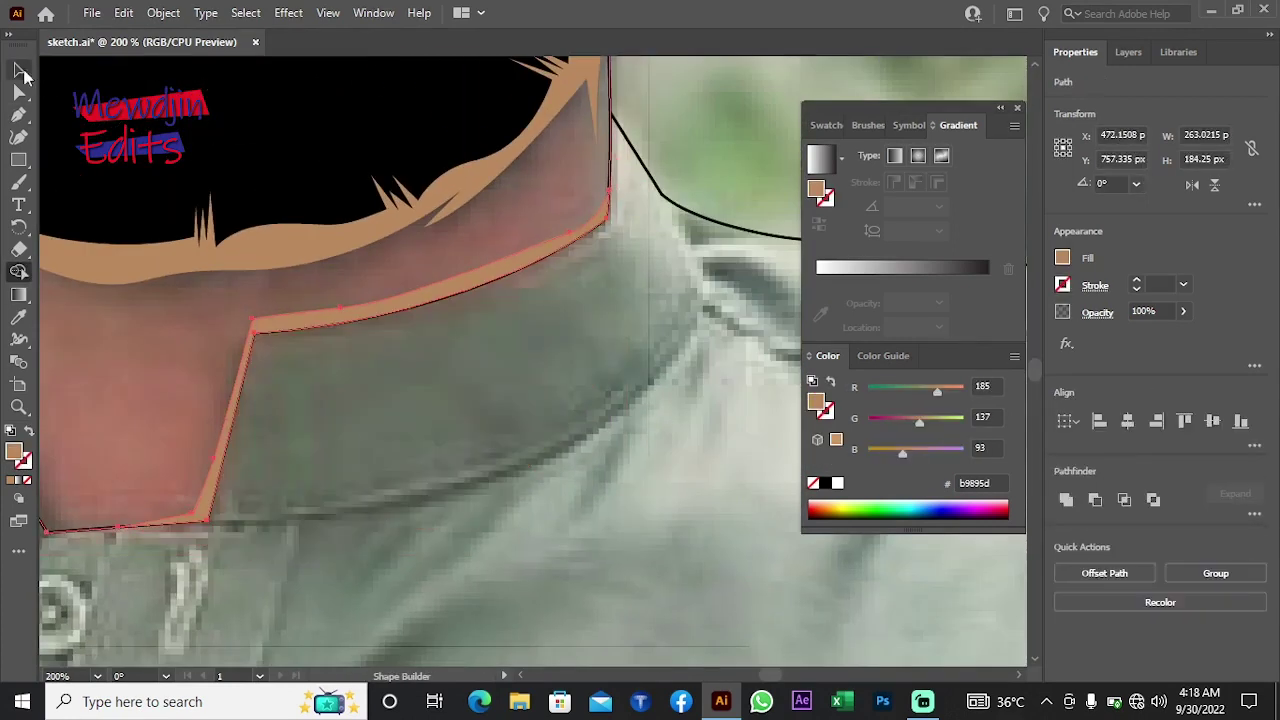
{"action": "key", "text": "ctrl+shift+a"}
{"action": "scroll", "coordinate": [510, 312], "scroll_direction": "left", "scroll_amount": 3}
{"action": "right_click", "coordinate": [320, 248]}
{"action": "left_click", "coordinate": [503, 586]}
{"action": "scroll", "coordinate": [400, 350], "scroll_direction": "up", "scroll_amount": 3}
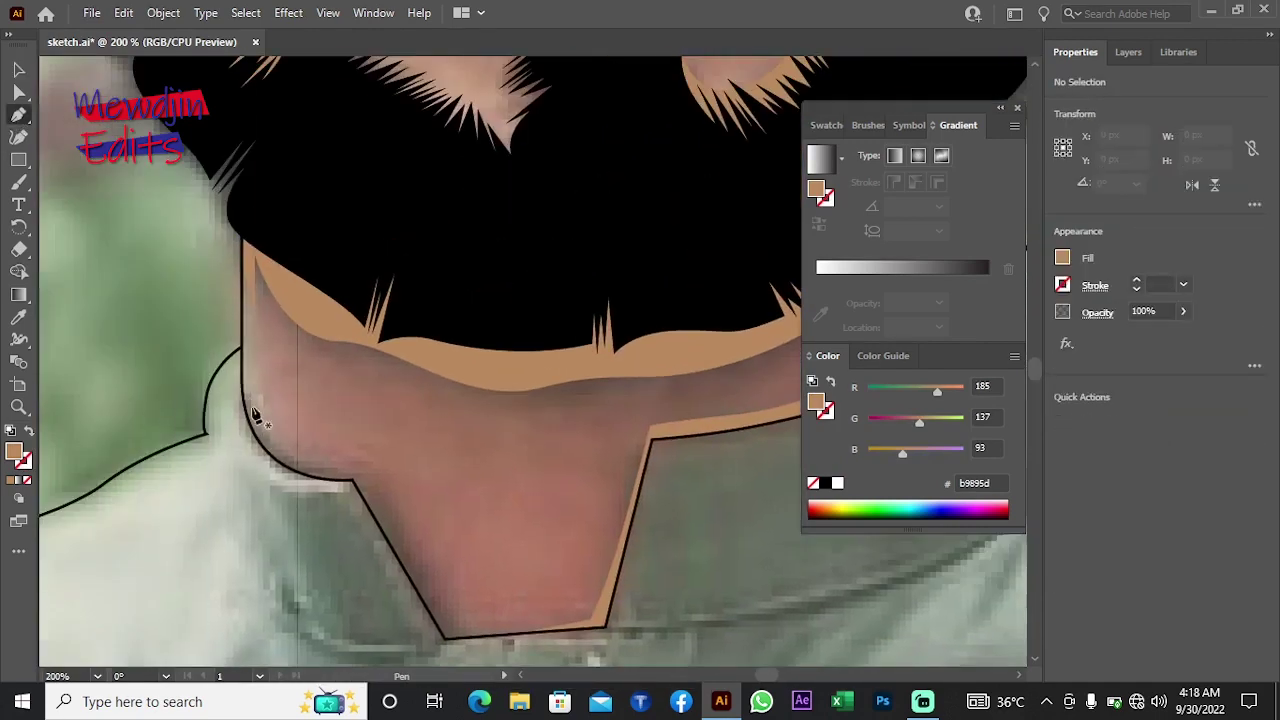
Step: Draw a tan highlight down the left neck side to the collar and send it to the back
{"action": "key", "text": "p"}
{"action": "left_click", "coordinate": [242, 390]}
{"action": "left_click", "coordinate": [342, 467]}
{"action": "left_click_drag", "start_coordinate": [395, 470], "coordinate": [372, 472]}
{"action": "left_click", "coordinate": [472, 636]}
{"action": "left_click", "coordinate": [512, 634]}
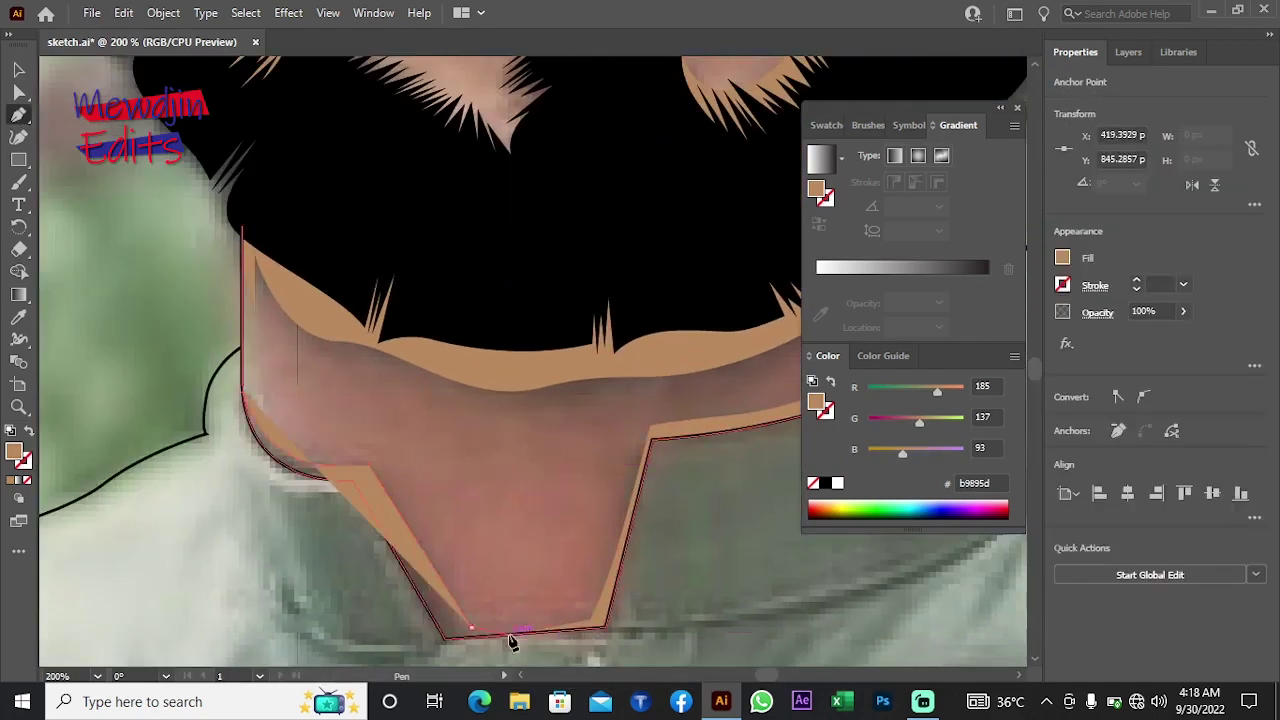
{"action": "left_click", "coordinate": [605, 628]}
{"action": "left_click", "coordinate": [652, 438]}
{"action": "left_click", "coordinate": [242, 390]}
{"action": "left_click", "coordinate": [20, 69]}
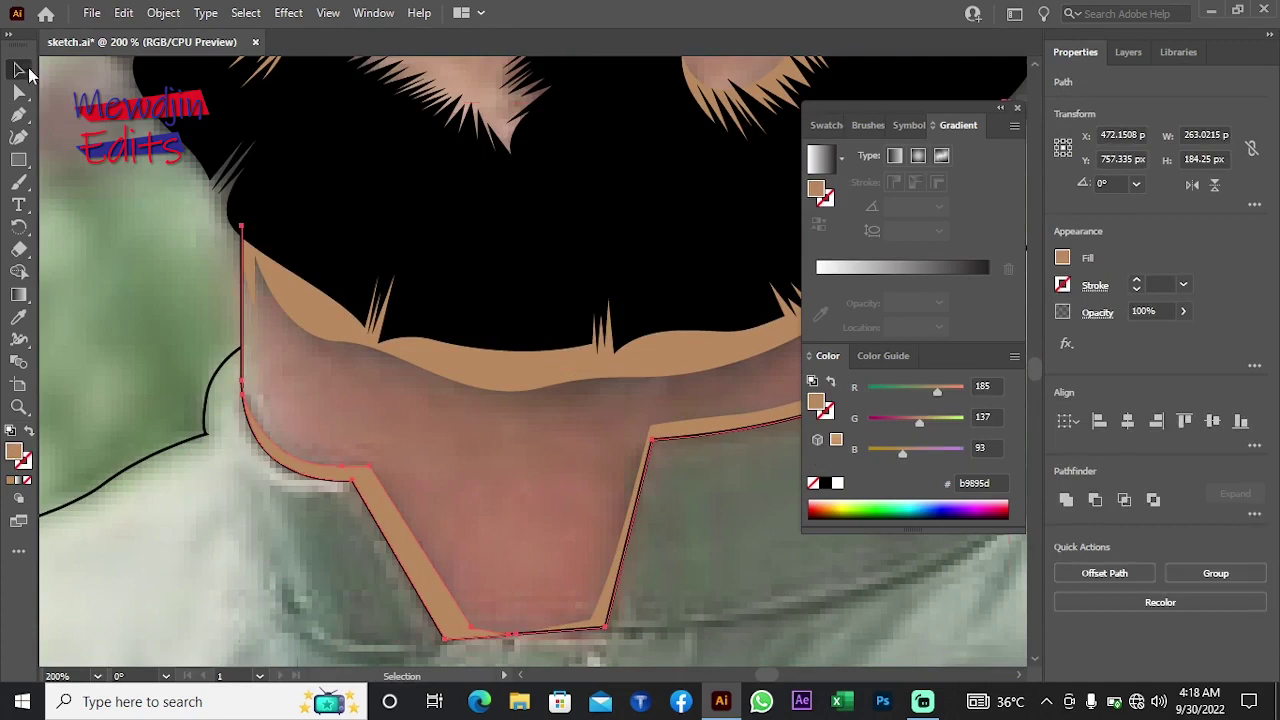
{"action": "right_click", "coordinate": [130, 275]}
{"action": "left_click", "coordinate": [420, 649]}
{"action": "key", "text": "ctrl+0"}
{"action": "scroll", "coordinate": [469, 557], "scroll_direction": "up", "scroll_amount": 2}
Step: Pen-trace a no-fill highlight path around the right eyebrow, eye corner and under-eye
{"action": "scroll", "coordinate": [469, 557], "scroll_direction": "up", "scroll_amount": 3}
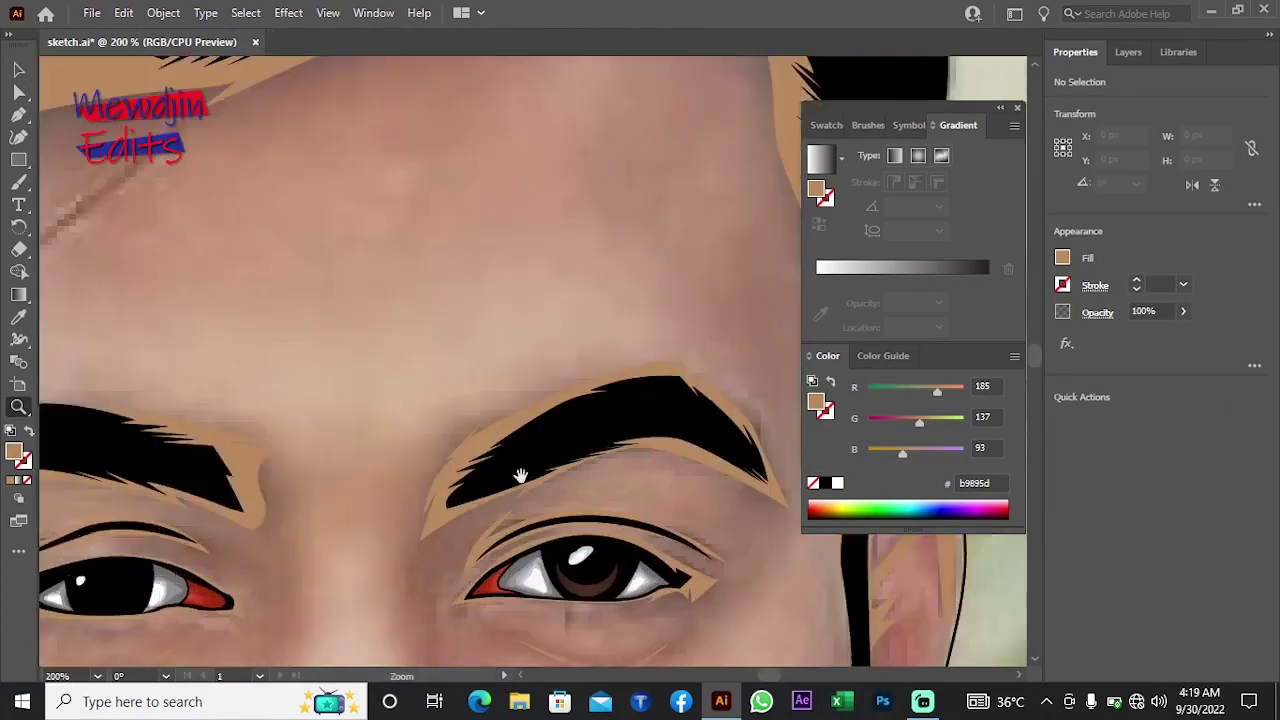
{"action": "scroll", "coordinate": [520, 477], "scroll_direction": "up", "scroll_amount": 2}
{"action": "key", "text": "p"}
{"action": "left_click_drag", "start_coordinate": [383, 300], "coordinate": [237, 388]}
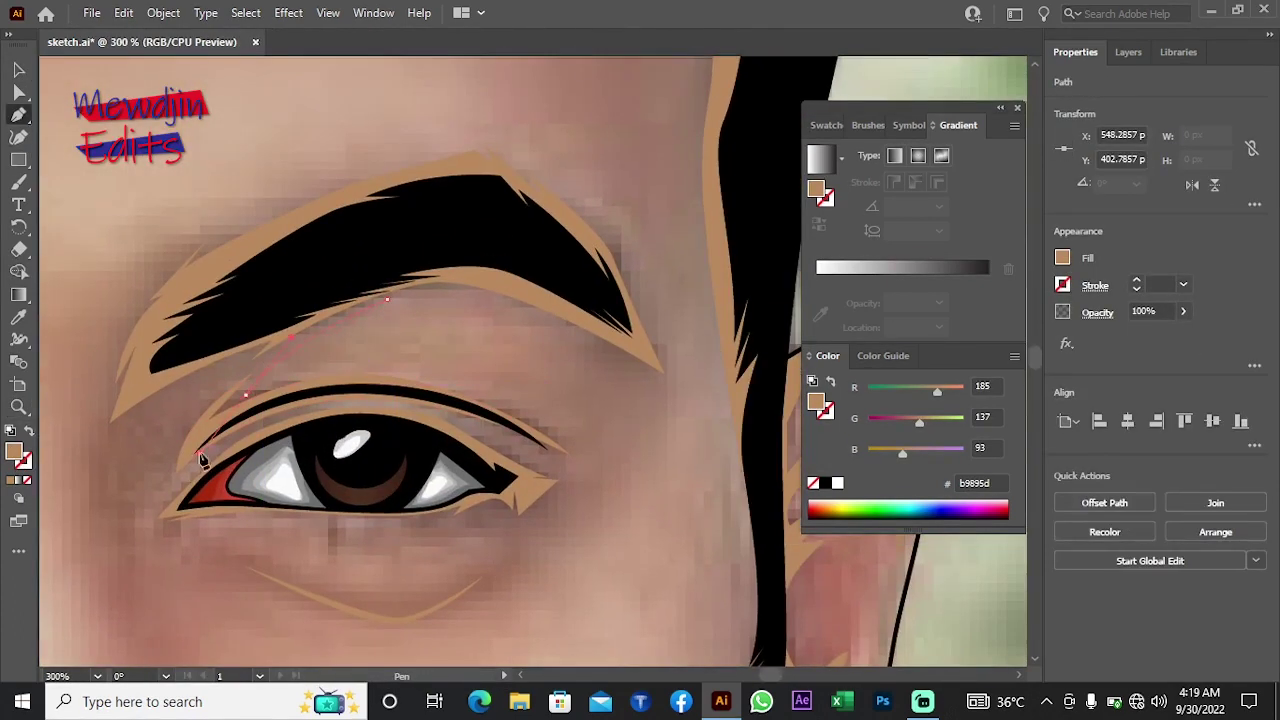
{"action": "left_click_drag", "start_coordinate": [323, 416], "coordinate": [328, 364]}
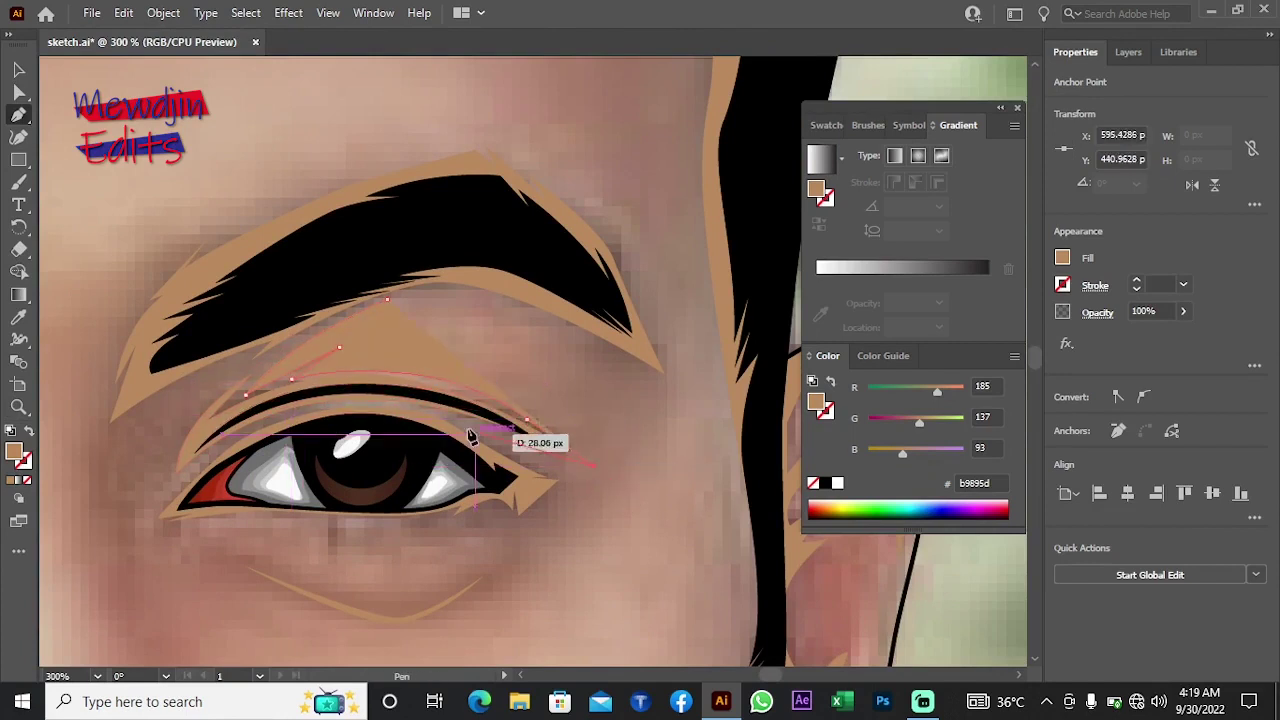
{"action": "left_click_drag", "start_coordinate": [557, 486], "coordinate": [573, 492]}
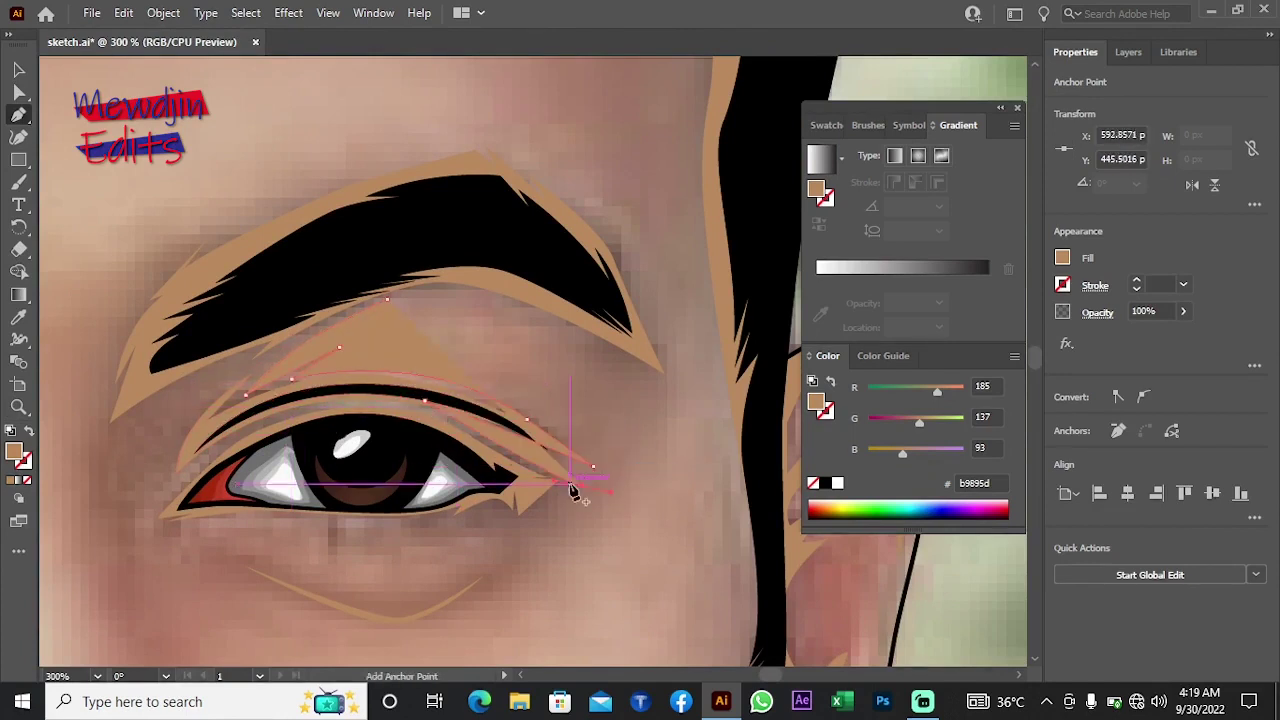
{"action": "left_click_drag", "start_coordinate": [507, 540], "coordinate": [520, 543]}
{"action": "scroll", "coordinate": [520, 543], "scroll_direction": "down", "scroll_amount": 2}
{"action": "left_click", "coordinate": [512, 541]}
{"action": "left_click_drag", "start_coordinate": [340, 549], "coordinate": [245, 505]}
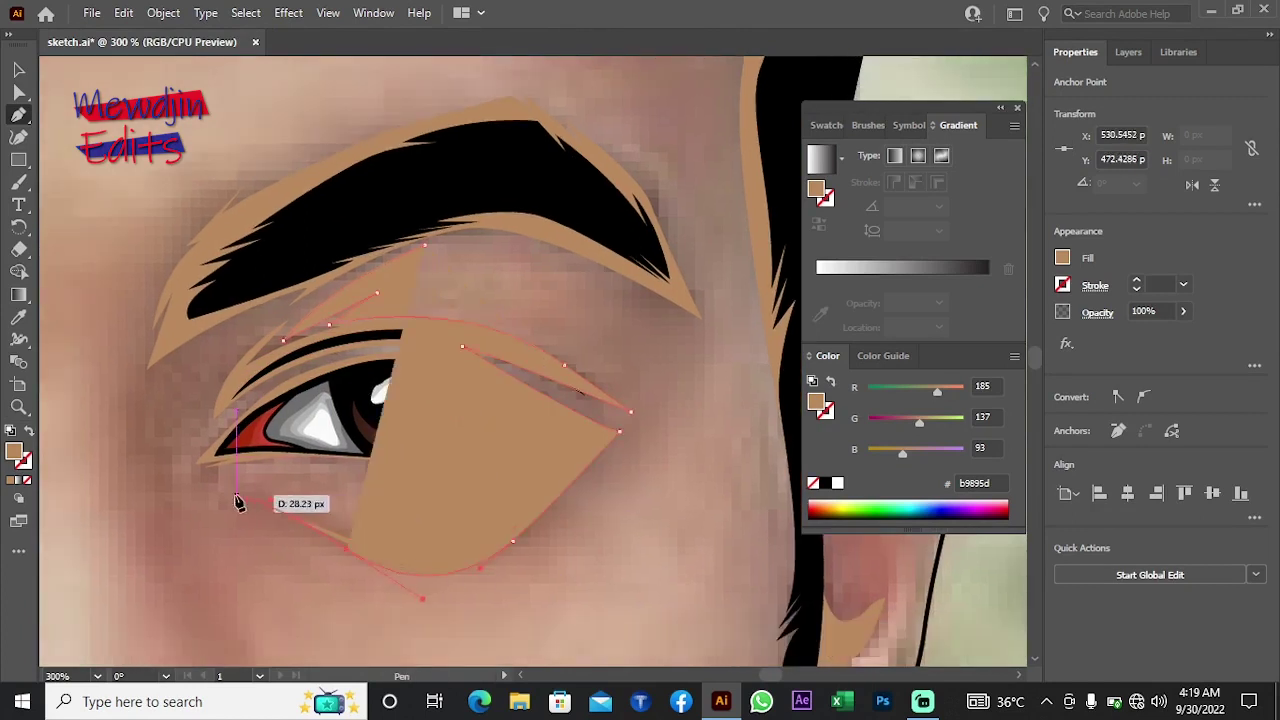
{"action": "key", "text": "/"}
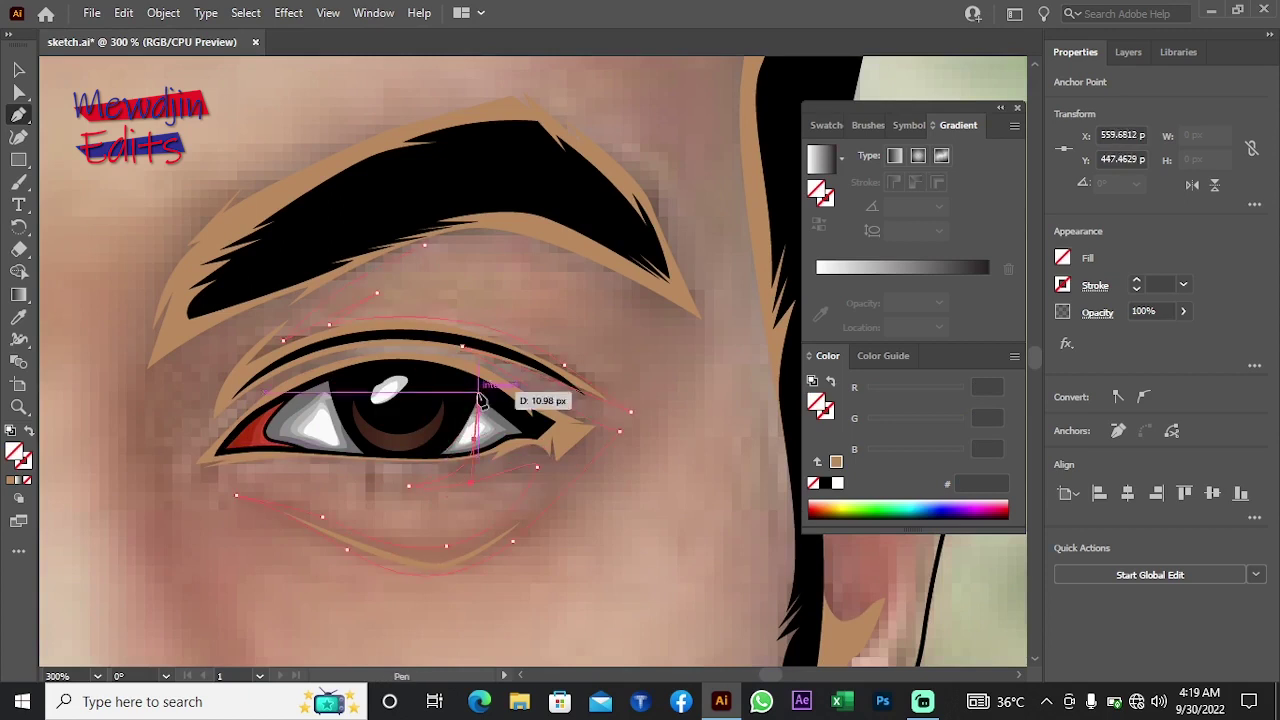
{"action": "mouse_move", "coordinate": [480, 400]}
{"action": "left_mouse_down"}
{"action": "mouse_move", "coordinate": [236, 449]}
{"action": "mouse_move", "coordinate": [392, 378]}
{"action": "mouse_move", "coordinate": [368, 365]}
{"action": "left_mouse_up"}
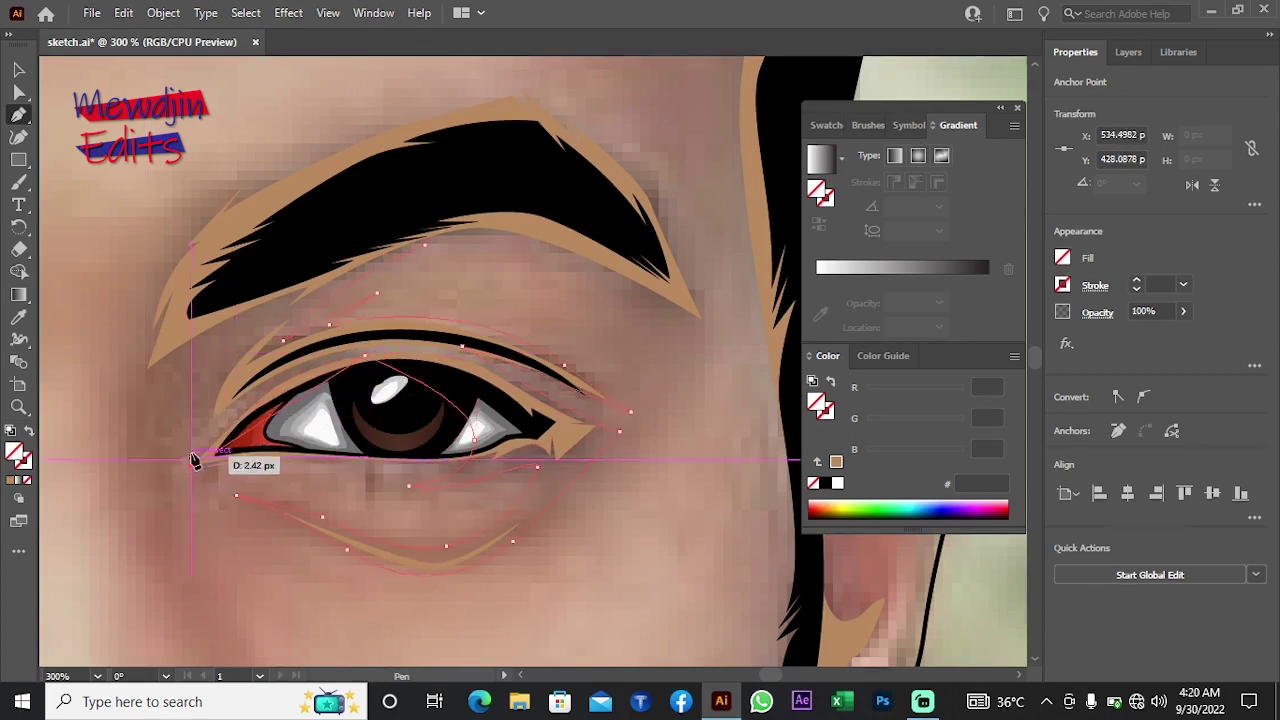
Step: Extend the highlight from the eye corner down the cheek, then pan back to the eyebrow
{"action": "left_click_drag", "start_coordinate": [181, 490], "coordinate": [200, 457]}
{"action": "left_click", "coordinate": [210, 437]}
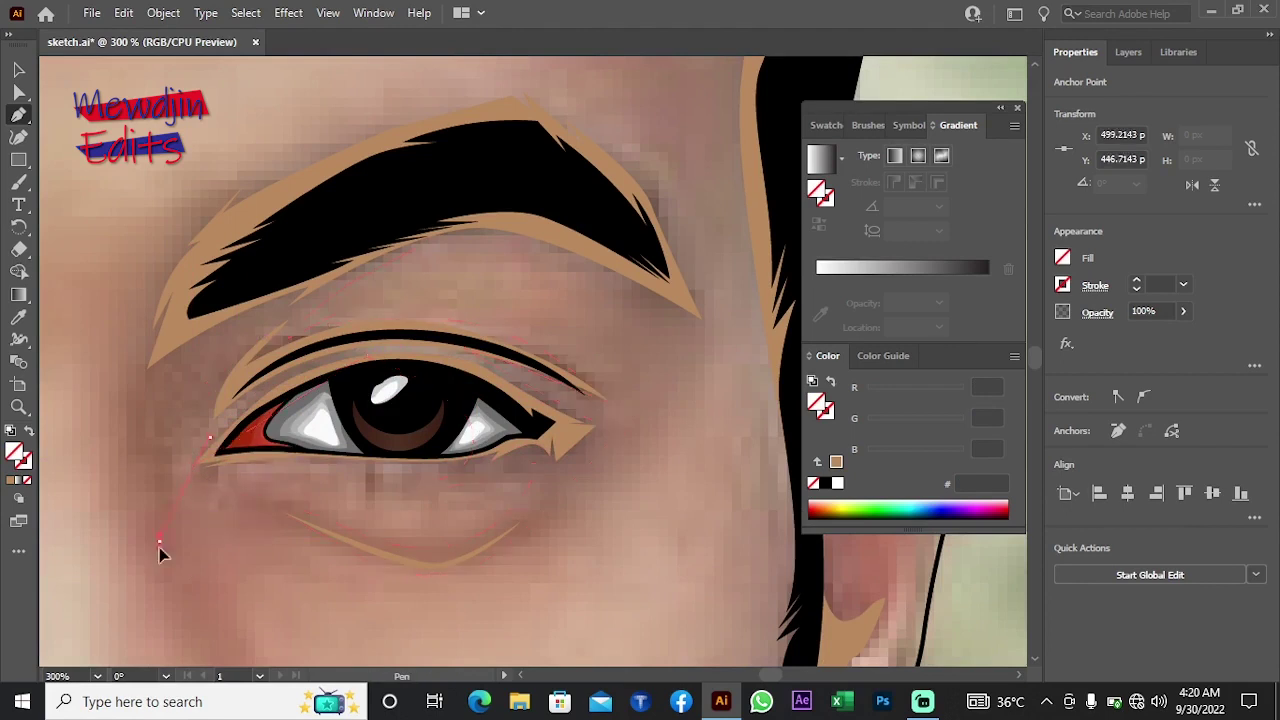
{"action": "left_click_drag", "start_coordinate": [202, 585], "coordinate": [133, 440]}
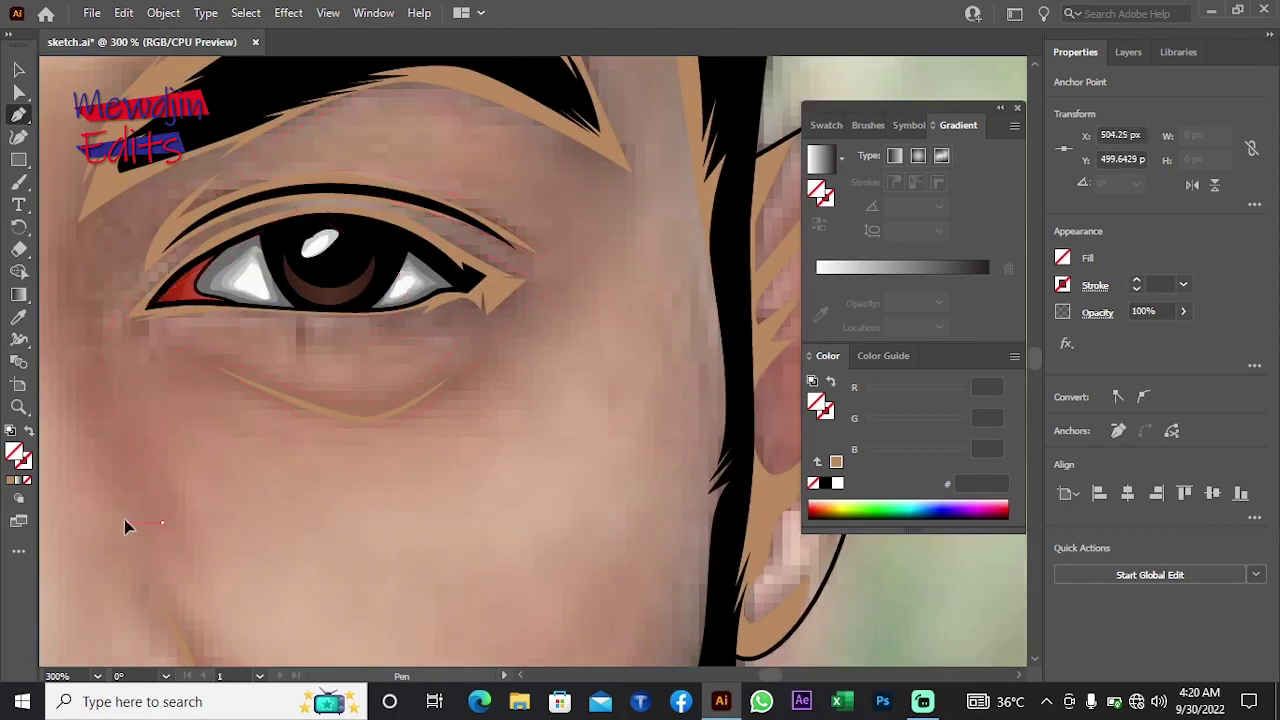
{"action": "mouse_move", "coordinate": [124, 527]}
{"action": "left_mouse_down"}
{"action": "mouse_move", "coordinate": [189, 647]}
{"action": "mouse_move", "coordinate": [175, 572]}
{"action": "left_mouse_up"}
{"action": "scroll", "coordinate": [163, 503], "scroll_direction": "down", "scroll_amount": 2}
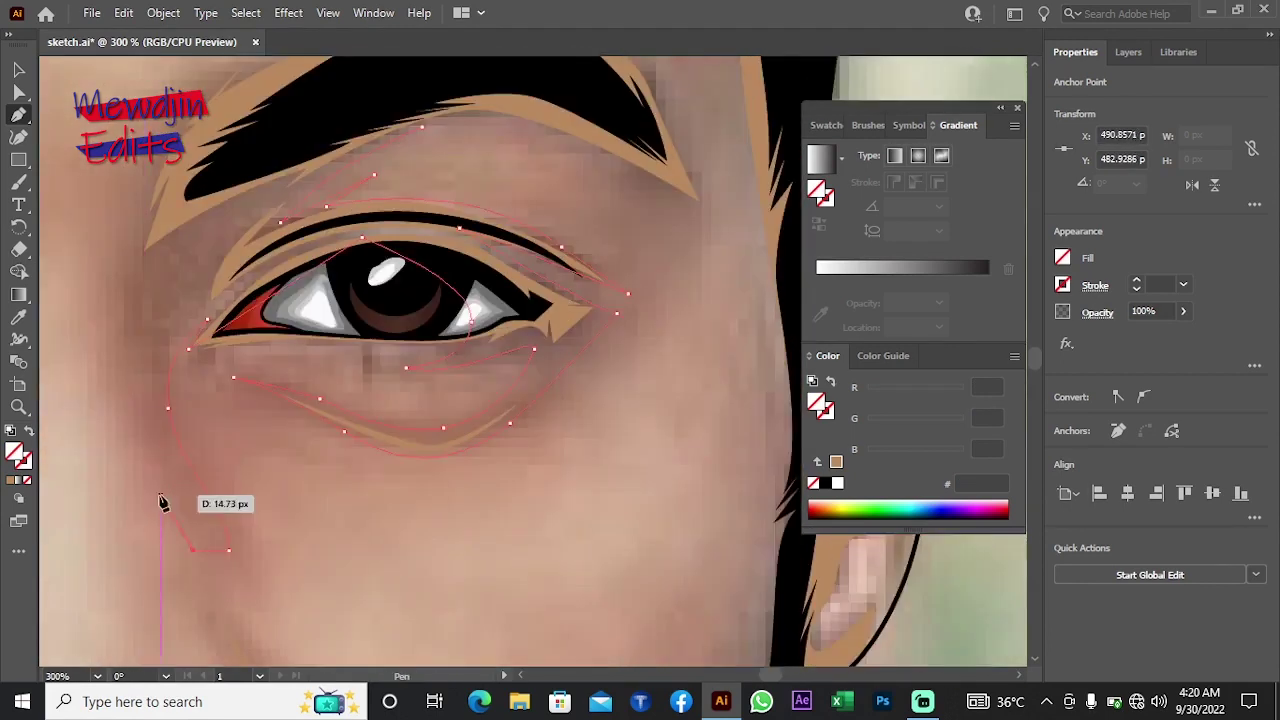
{"action": "scroll", "coordinate": [145, 490], "scroll_direction": "up", "scroll_amount": 5}
{"action": "scroll", "coordinate": [369, 437], "scroll_direction": "left", "scroll_amount": 5}
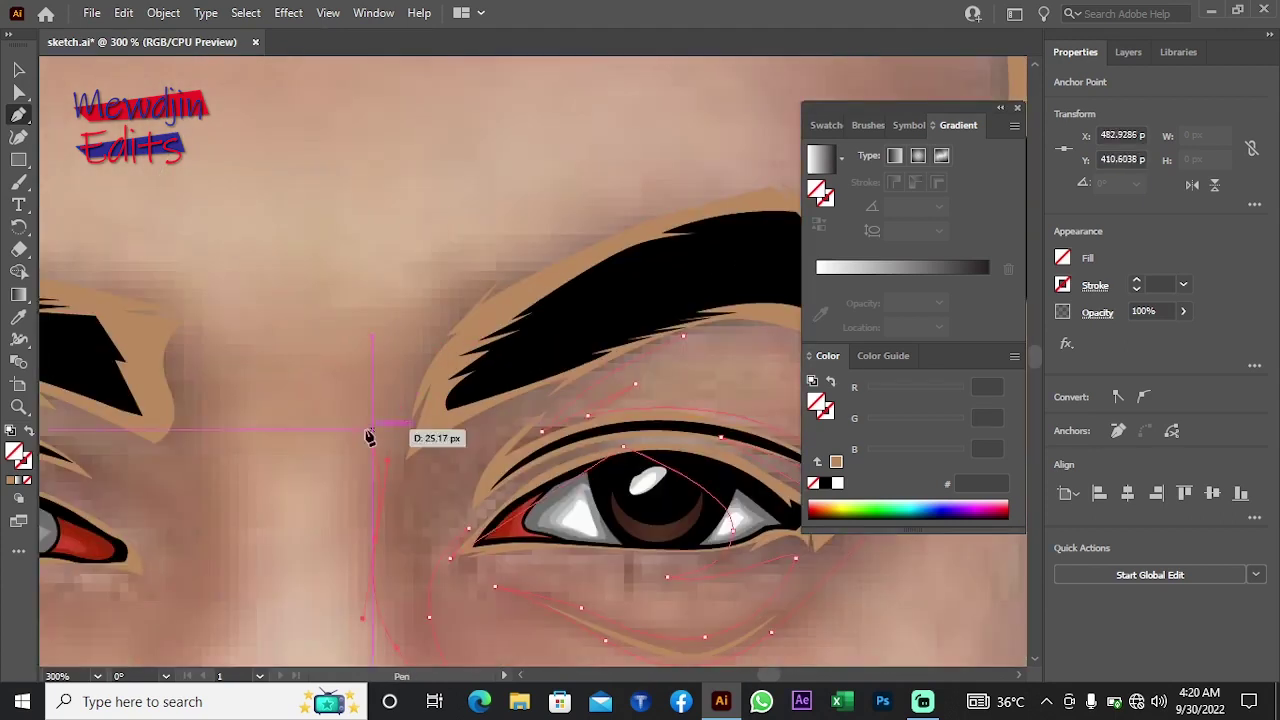
{"action": "left_click_drag", "start_coordinate": [557, 244], "coordinate": [303, 282]}
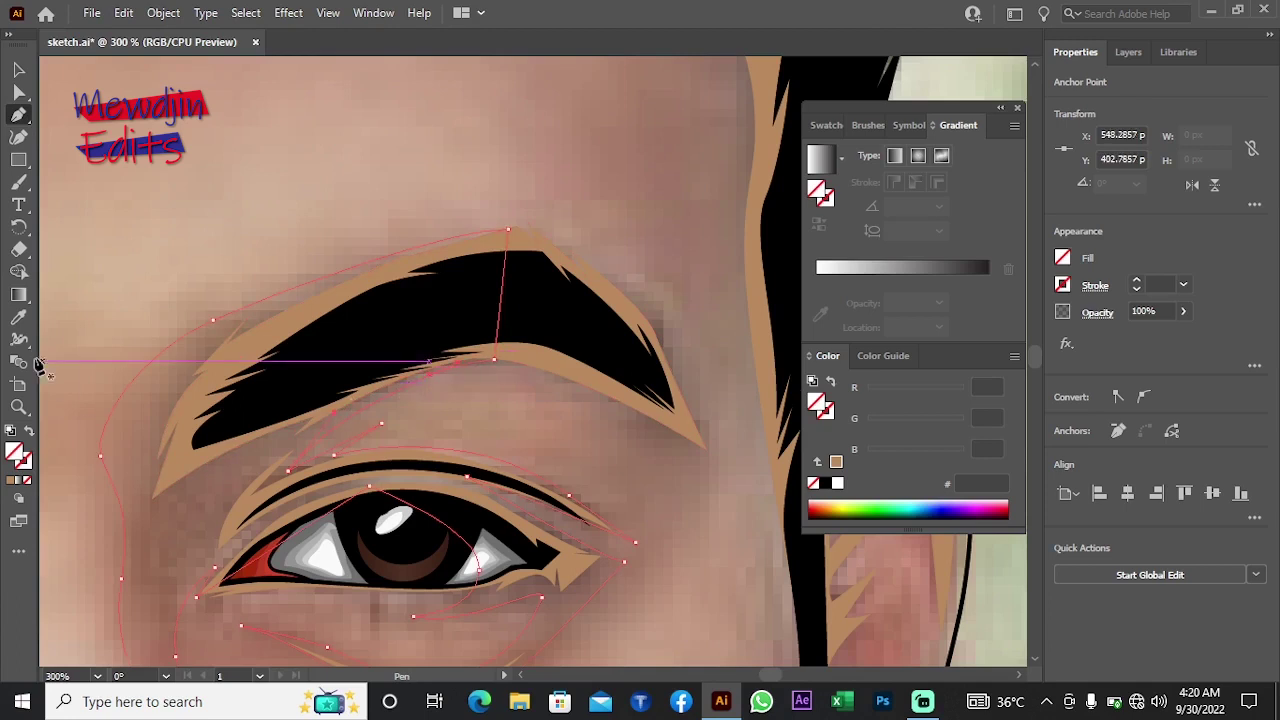
Step: Fill the traced shape with tan c68f61 sampled by the Eyedropper
{"action": "key", "text": "i"}
{"action": "left_click", "coordinate": [151, 434]}
{"action": "double_click", "coordinate": [14, 452]}
{"action": "key", "text": "Return"}
Step: Send the tan shape backward behind the eyebrow and zoom out to the whole face
{"action": "right_click", "coordinate": [300, 176]}
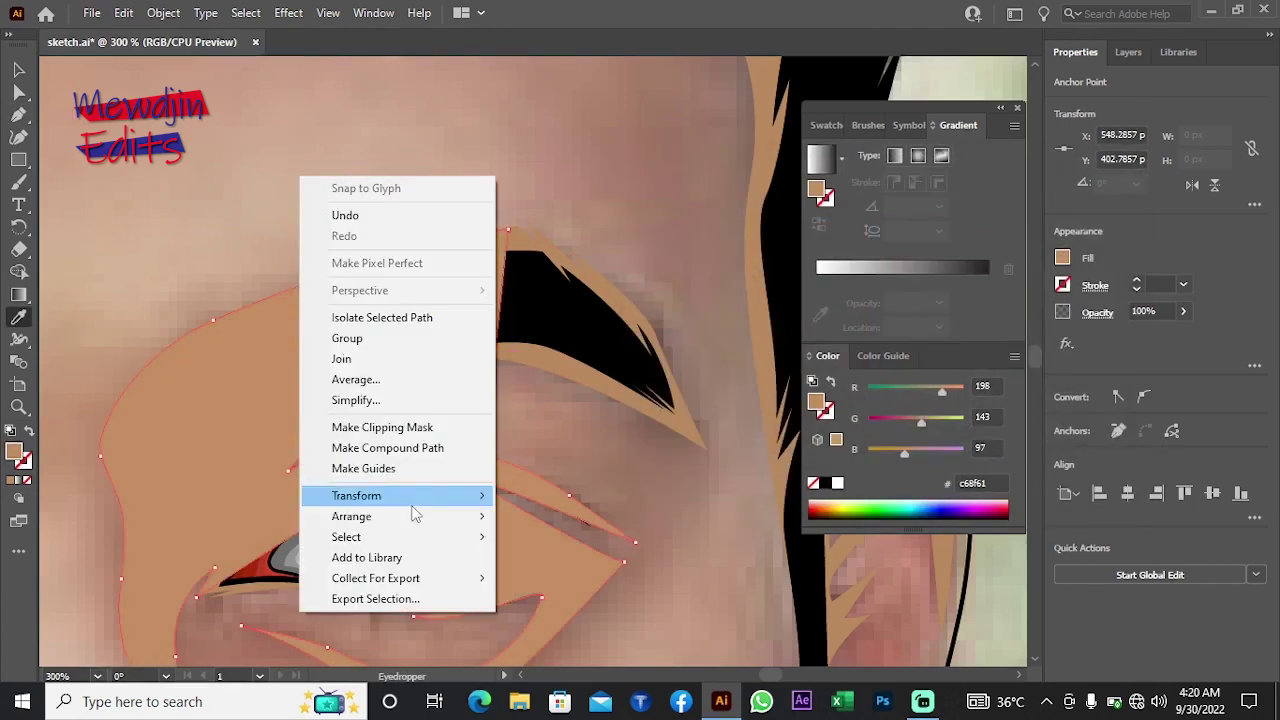
{"action": "left_click", "coordinate": [663, 534]}
{"action": "mouse_move", "coordinate": [663, 534]}
{"action": "left_mouse_down"}
{"action": "mouse_move", "coordinate": [480, 129]}
{"action": "mouse_move", "coordinate": [463, 510]}
{"action": "mouse_move", "coordinate": [400, 463]}
{"action": "mouse_move", "coordinate": [417, 443]}
{"action": "mouse_move", "coordinate": [405, 412]}
{"action": "mouse_move", "coordinate": [463, 435]}
{"action": "left_mouse_up"}
{"action": "key", "text": "a"}
{"action": "key", "text": "z"}
{"action": "key", "text": "ctrl+0"}
Step: Trace a highlight shape around the nose tip and nostrils and send it behind them
{"action": "left_click", "coordinate": [560, 400]}
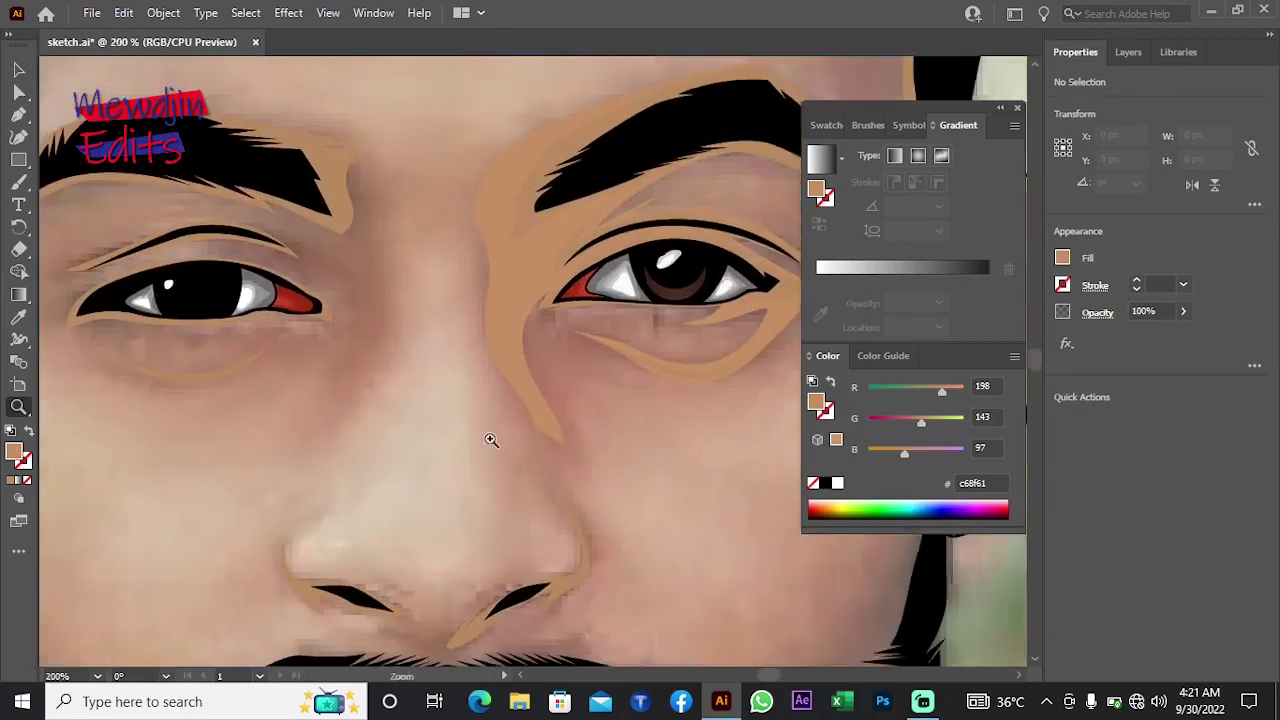
{"action": "left_click", "coordinate": [206, 325]}
{"action": "left_click_drag", "start_coordinate": [463, 416], "coordinate": [491, 486]}
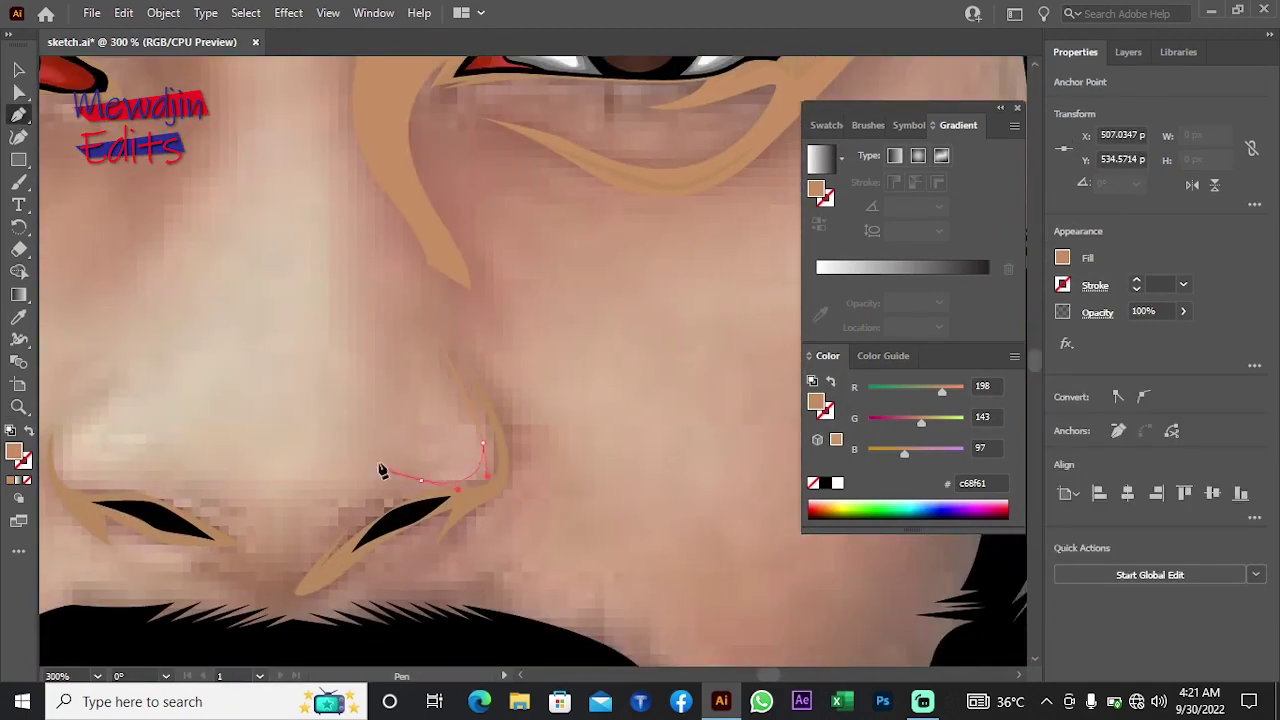
{"action": "left_click", "coordinate": [421, 481]}
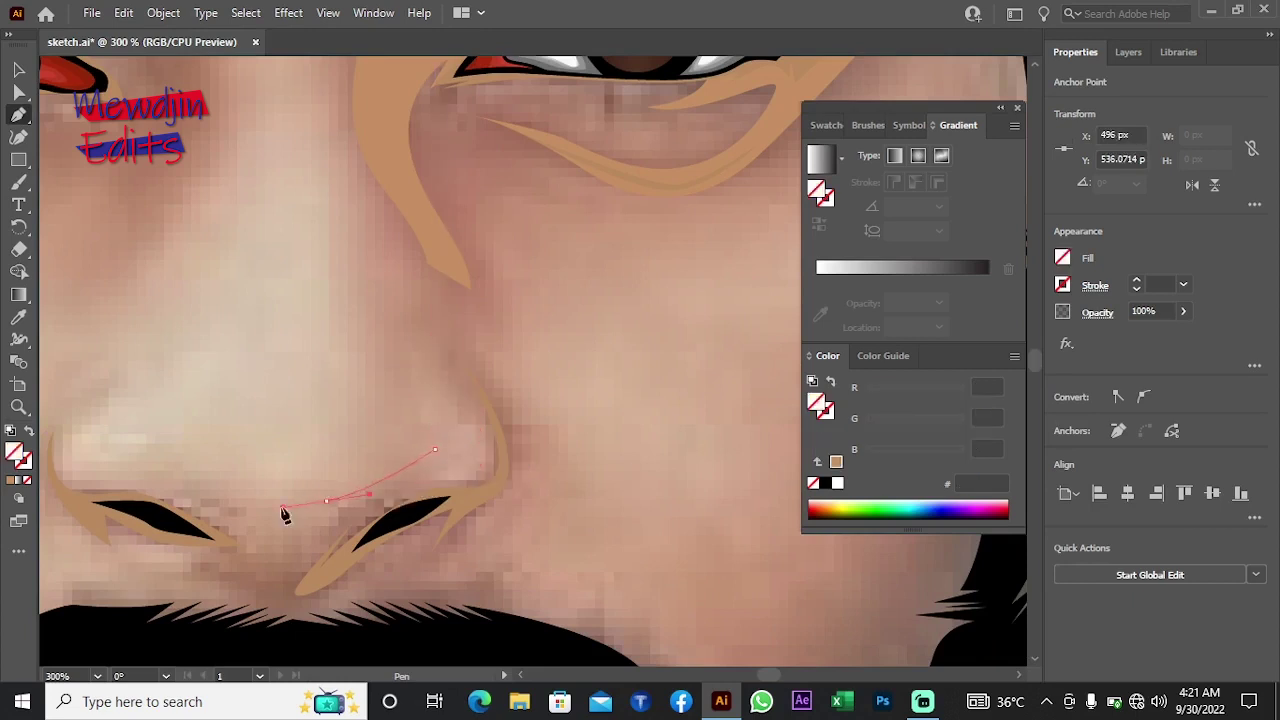
{"action": "left_click_drag", "start_coordinate": [369, 528], "coordinate": [370, 515]}
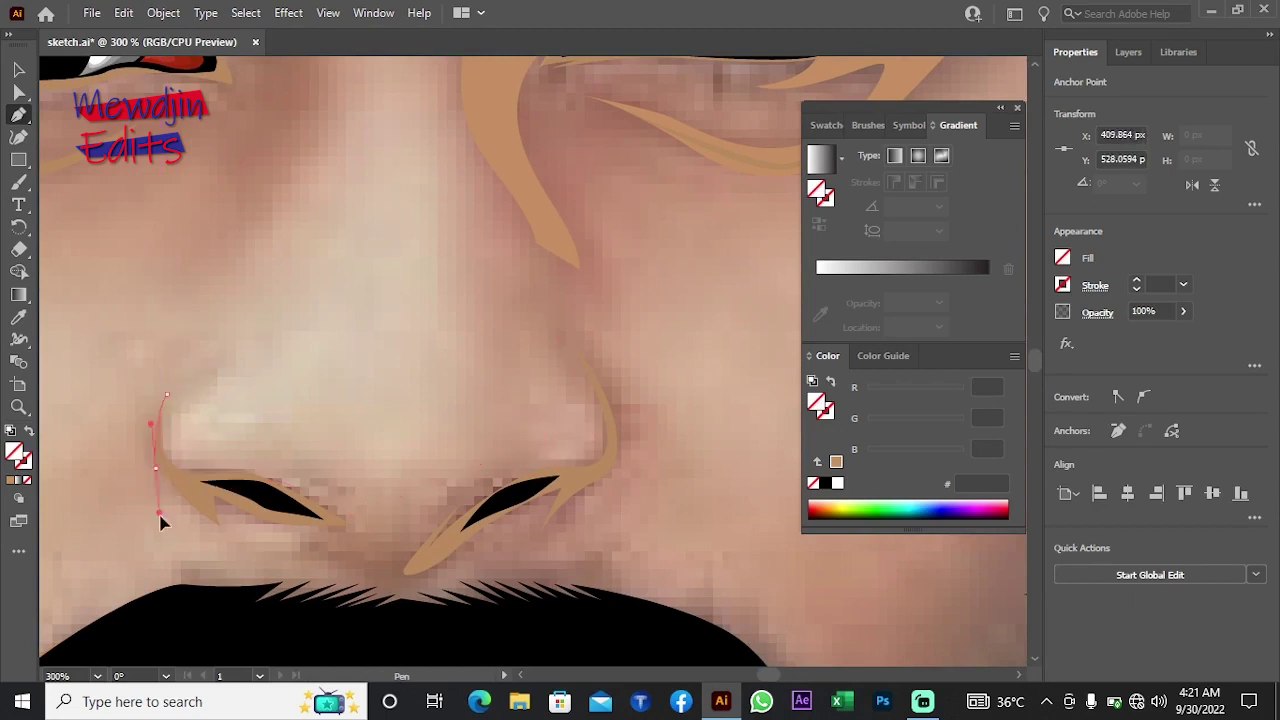
{"action": "left_click_drag", "start_coordinate": [160, 520], "coordinate": [163, 505]}
{"action": "left_click_drag", "start_coordinate": [90, 437], "coordinate": [90, 450]}
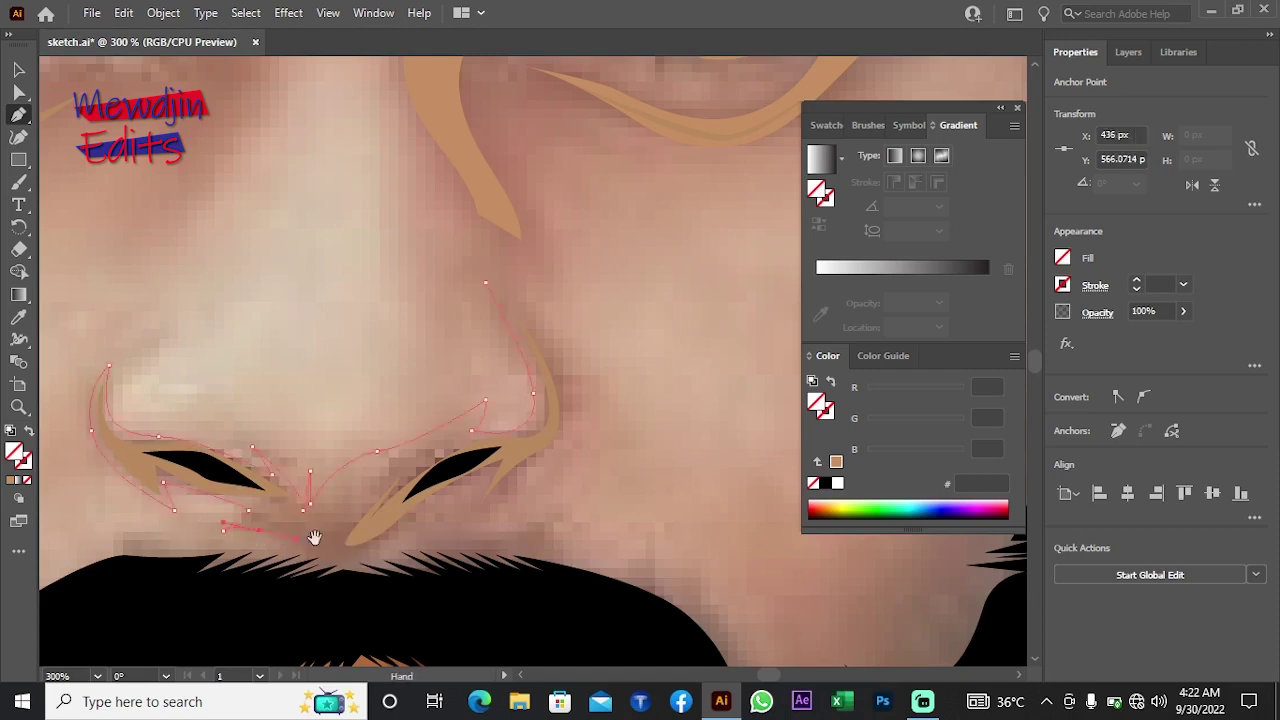
{"action": "left_click_drag", "start_coordinate": [381, 559], "coordinate": [330, 541]}
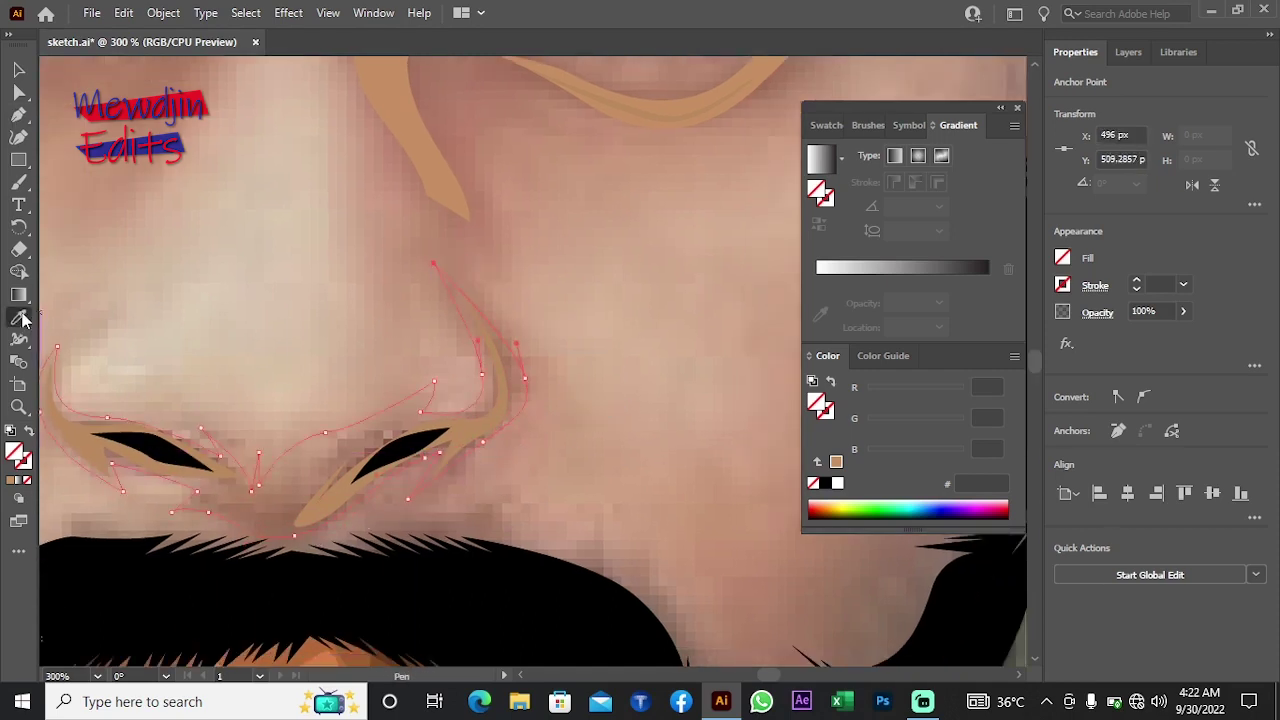
{"action": "right_click", "coordinate": [194, 209]}
{"action": "left_click", "coordinate": [503, 560]}
Step: Select all shapes with the same tan fill and recolour them to cc926a
{"action": "key", "text": "v"}
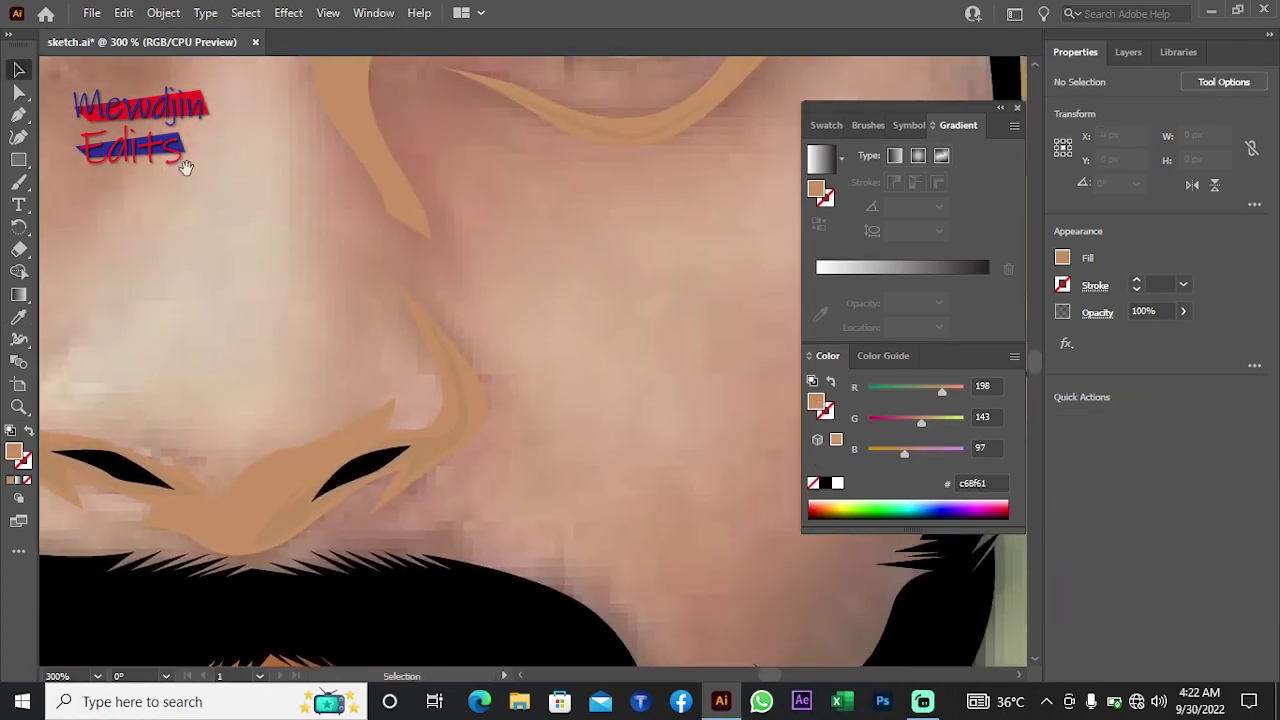
{"action": "left_click", "coordinate": [245, 12]}
{"action": "left_click", "coordinate": [614, 274]}
{"action": "double_click", "coordinate": [14, 452]}
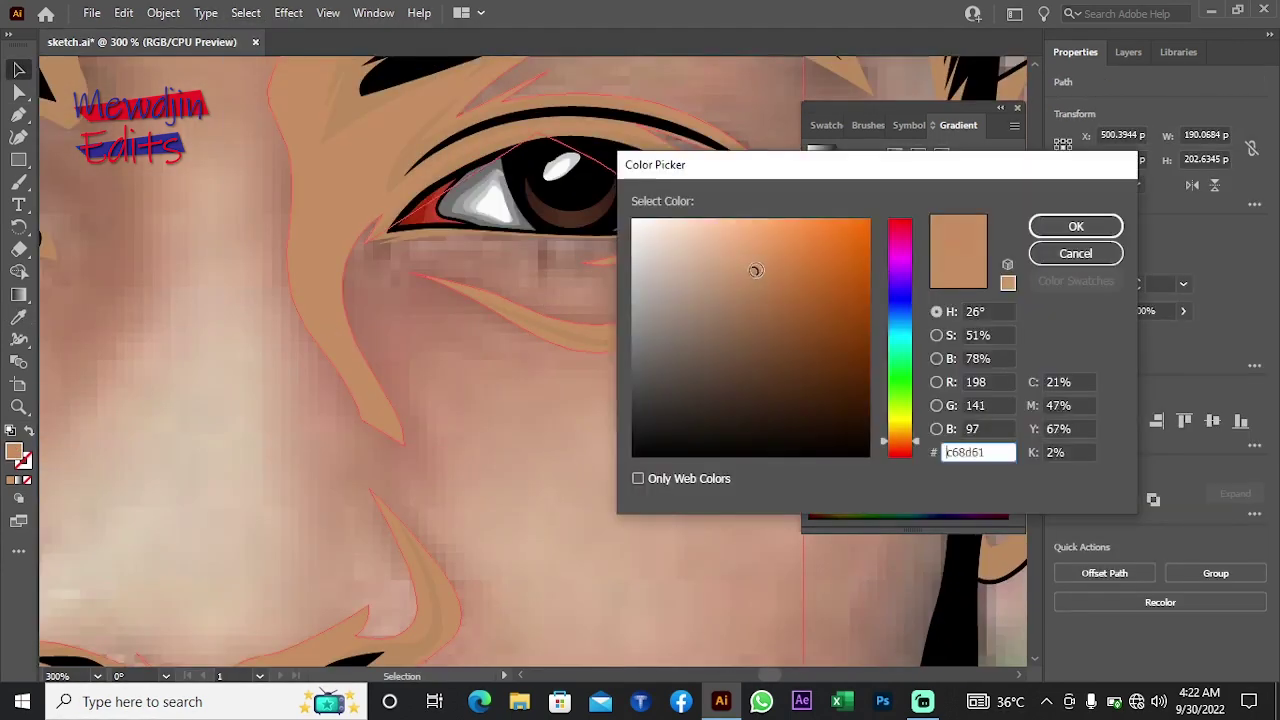
{"action": "left_click", "coordinate": [1075, 227]}
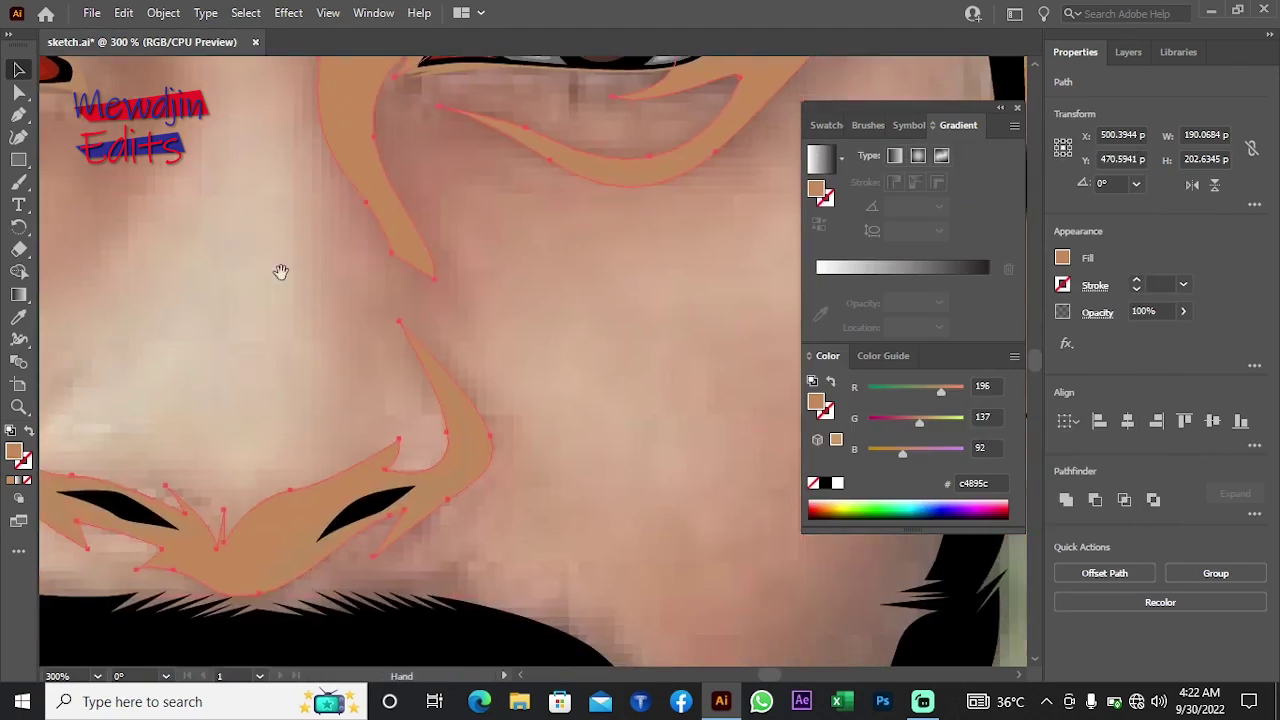
{"action": "double_click", "coordinate": [14, 452]}
{"action": "type", "text": "ce9772"}
{"action": "key", "text": "Return"}
{"action": "double_click", "coordinate": [15, 452]}
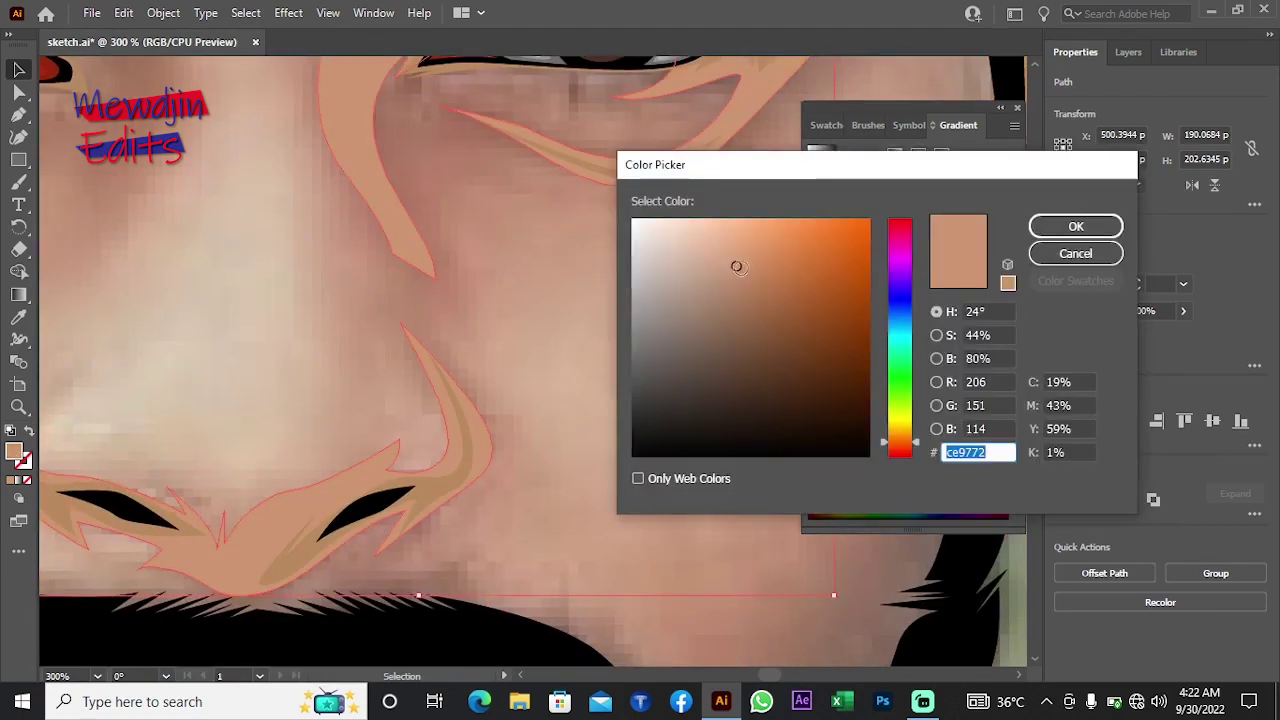
{"action": "key", "text": "Return"}
{"action": "key", "text": "ctrl+shift+a"}
{"action": "scroll", "coordinate": [295, 271], "scroll_direction": "down", "scroll_amount": 5}
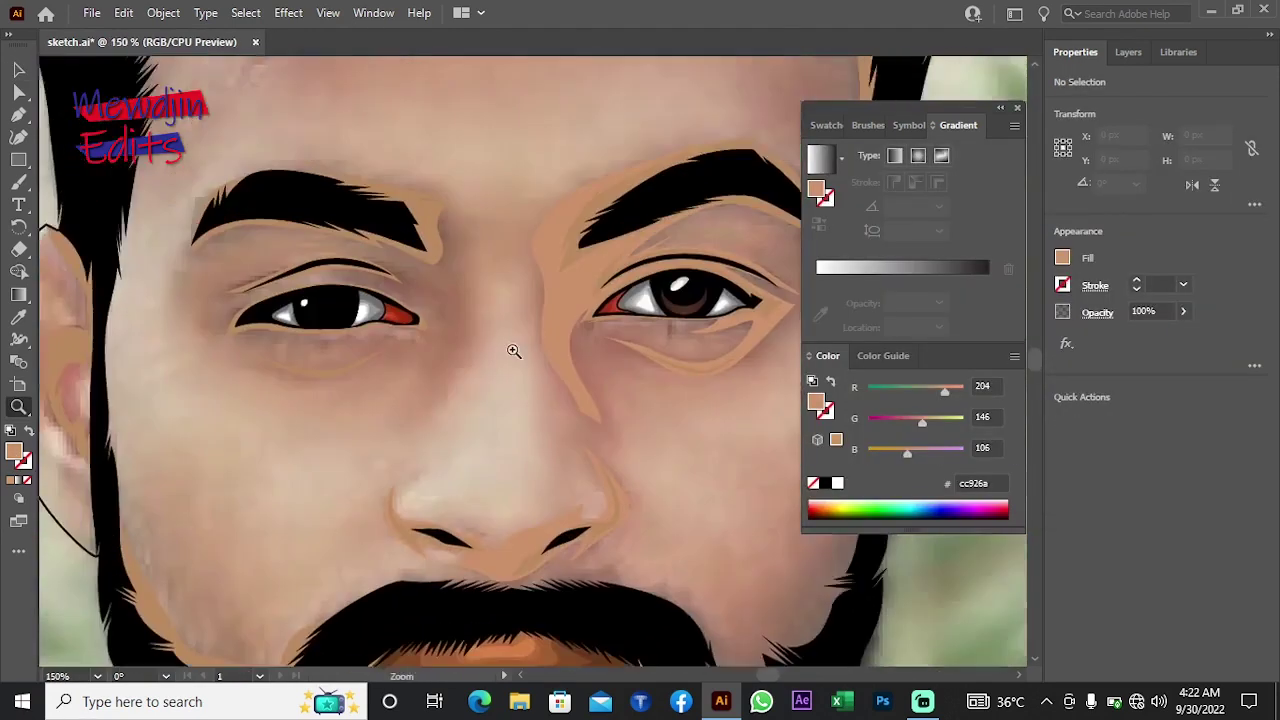
Step: Pen-trace a no-fill highlight from the brow down beside the eye and along the lower eyelid
{"action": "scroll", "coordinate": [514, 351], "scroll_direction": "up", "scroll_amount": 5}
{"action": "key", "text": "p"}
{"action": "left_click_drag", "start_coordinate": [40, 127], "coordinate": [212, 291]}
{"action": "left_click_drag", "start_coordinate": [636, 322], "coordinate": [631, 380]}
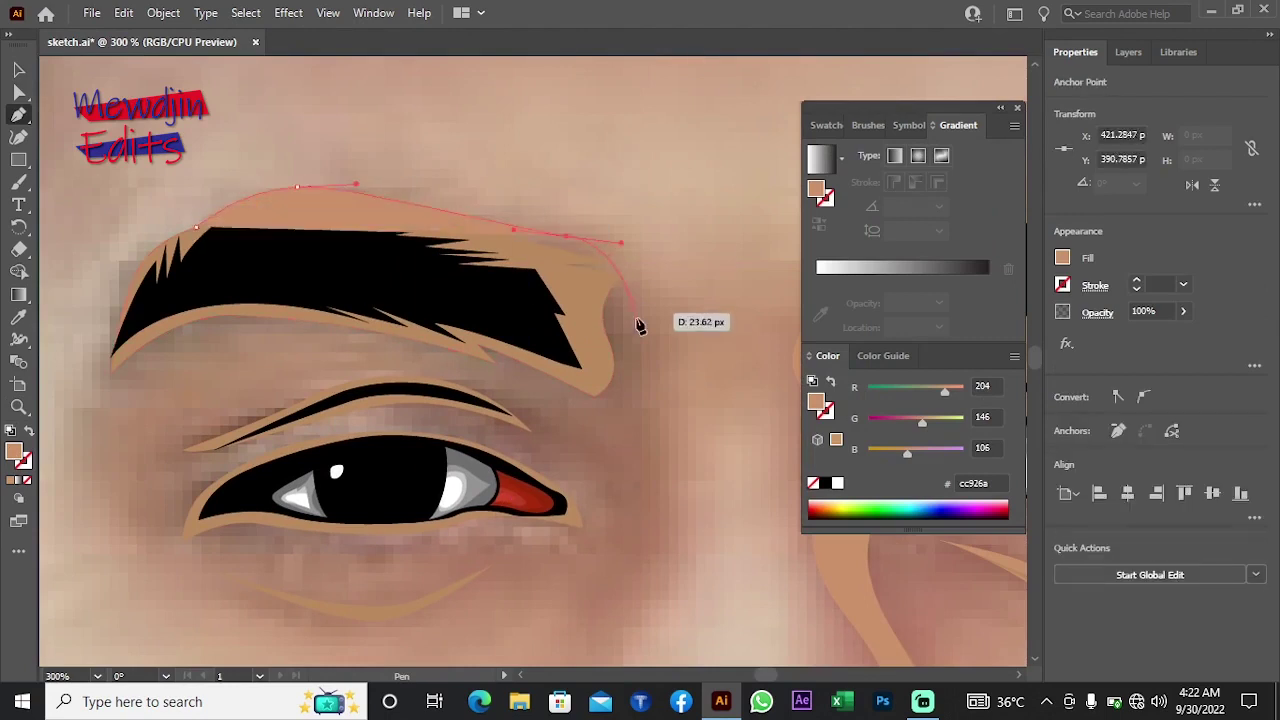
{"action": "left_click_drag", "start_coordinate": [659, 491], "coordinate": [664, 549]}
{"action": "scroll", "coordinate": [664, 549], "scroll_direction": "down", "scroll_amount": 3}
{"action": "scroll", "coordinate": [664, 549], "scroll_direction": "right", "scroll_amount": 1}
{"action": "left_click_drag", "start_coordinate": [516, 543], "coordinate": [516, 527]}
{"action": "key", "text": "/"}
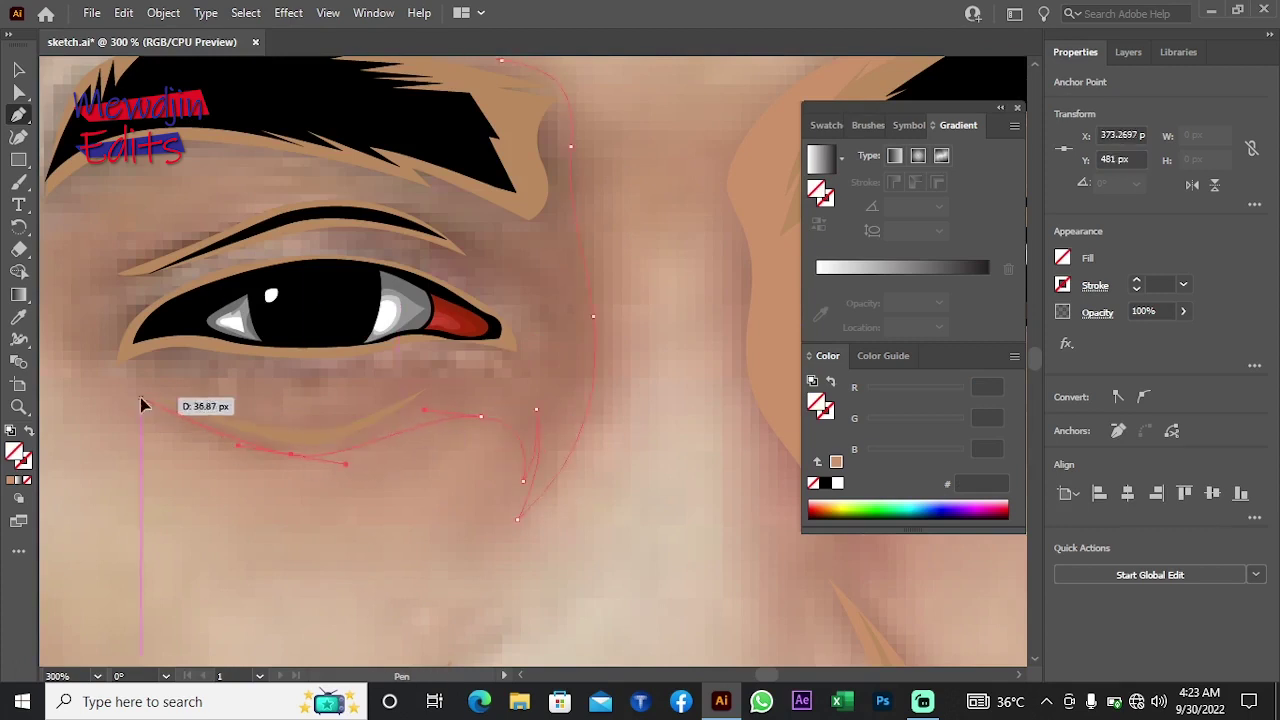
{"action": "left_click_drag", "start_coordinate": [372, 414], "coordinate": [315, 388]}
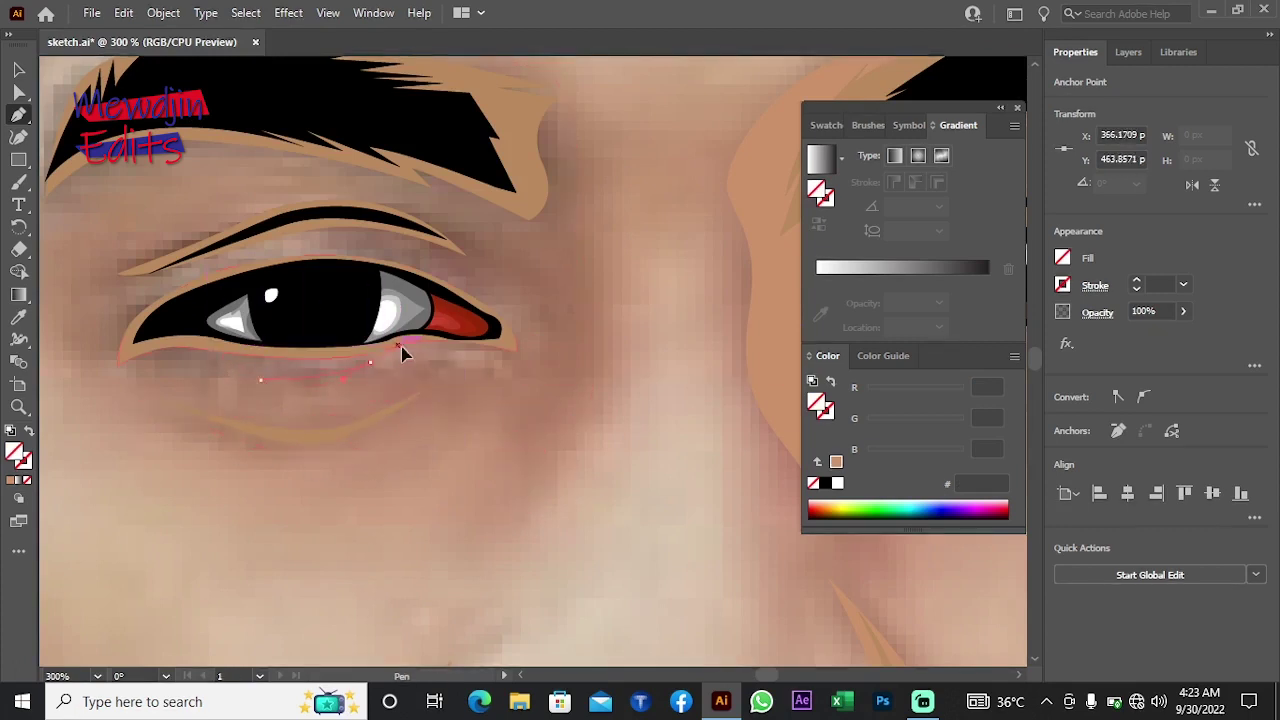
{"action": "left_click_drag", "start_coordinate": [497, 366], "coordinate": [530, 378]}
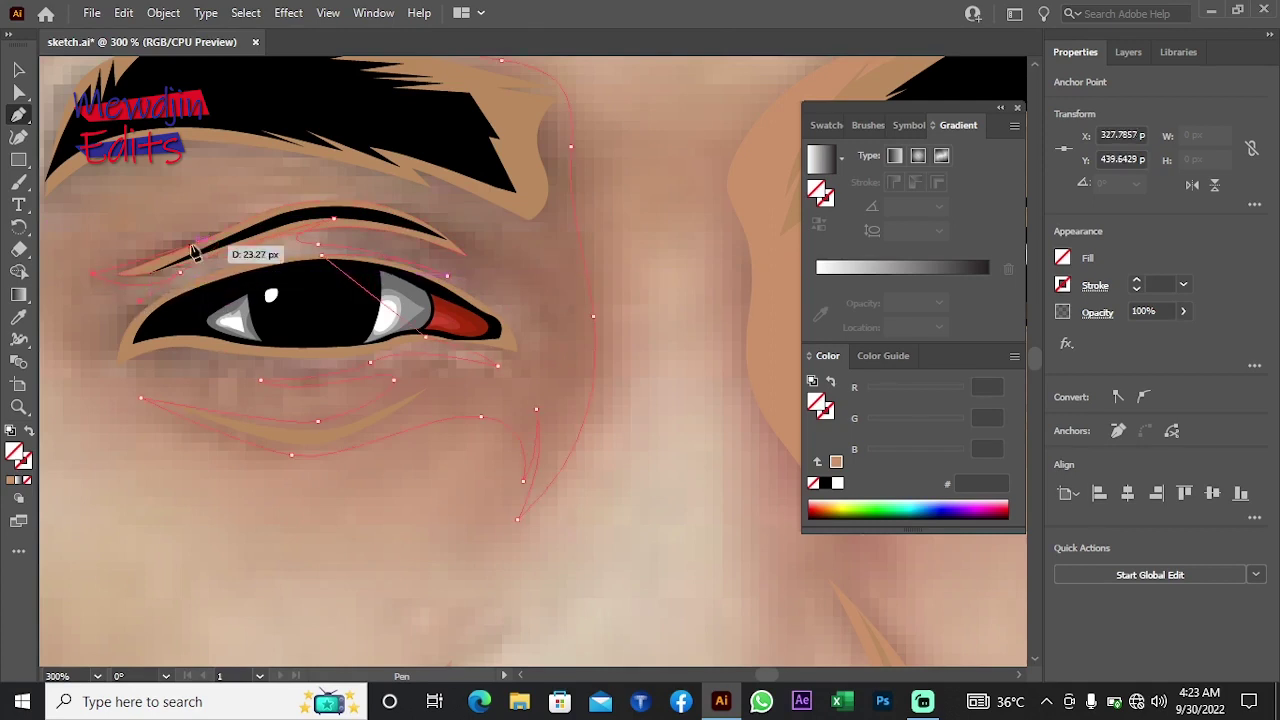
Step: Fill the new highlight tan and send it behind the eye and eyebrow
{"action": "scroll", "coordinate": [313, 207], "scroll_direction": "right", "scroll_amount": 2}
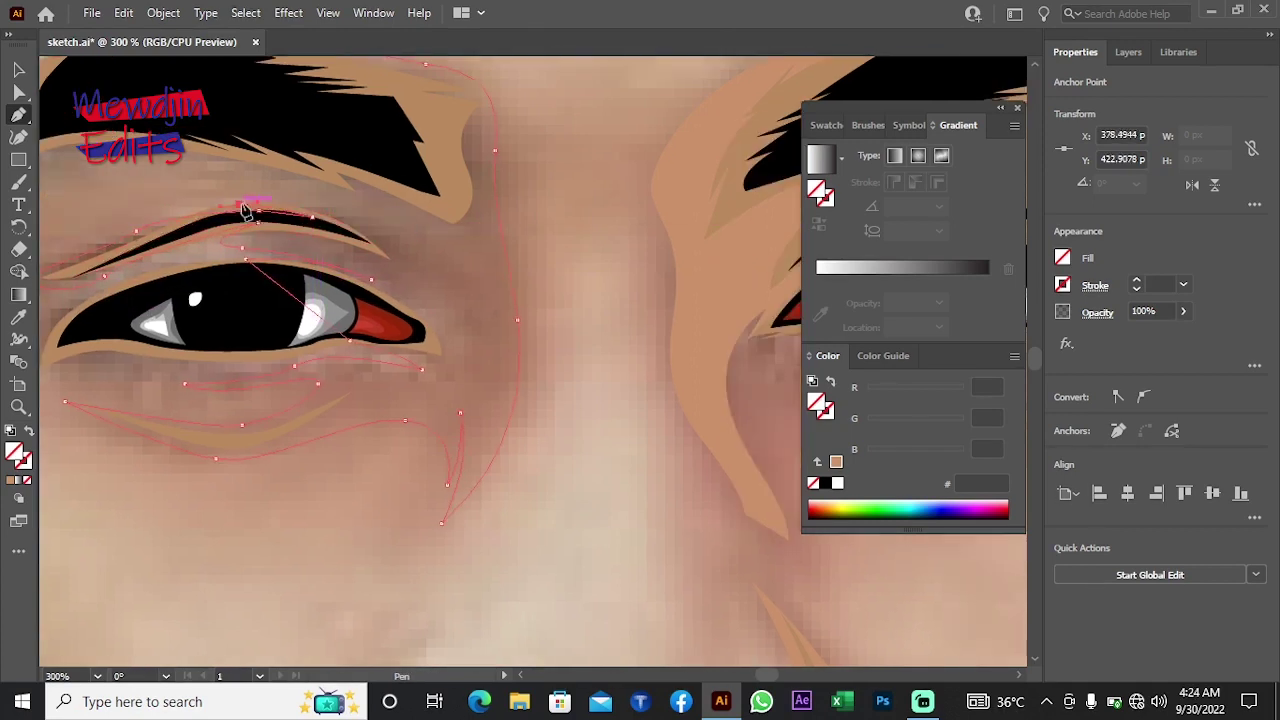
{"action": "scroll", "coordinate": [335, 210], "scroll_direction": "left", "scroll_amount": 4}
{"action": "scroll", "coordinate": [210, 195], "scroll_direction": "up", "scroll_amount": 1}
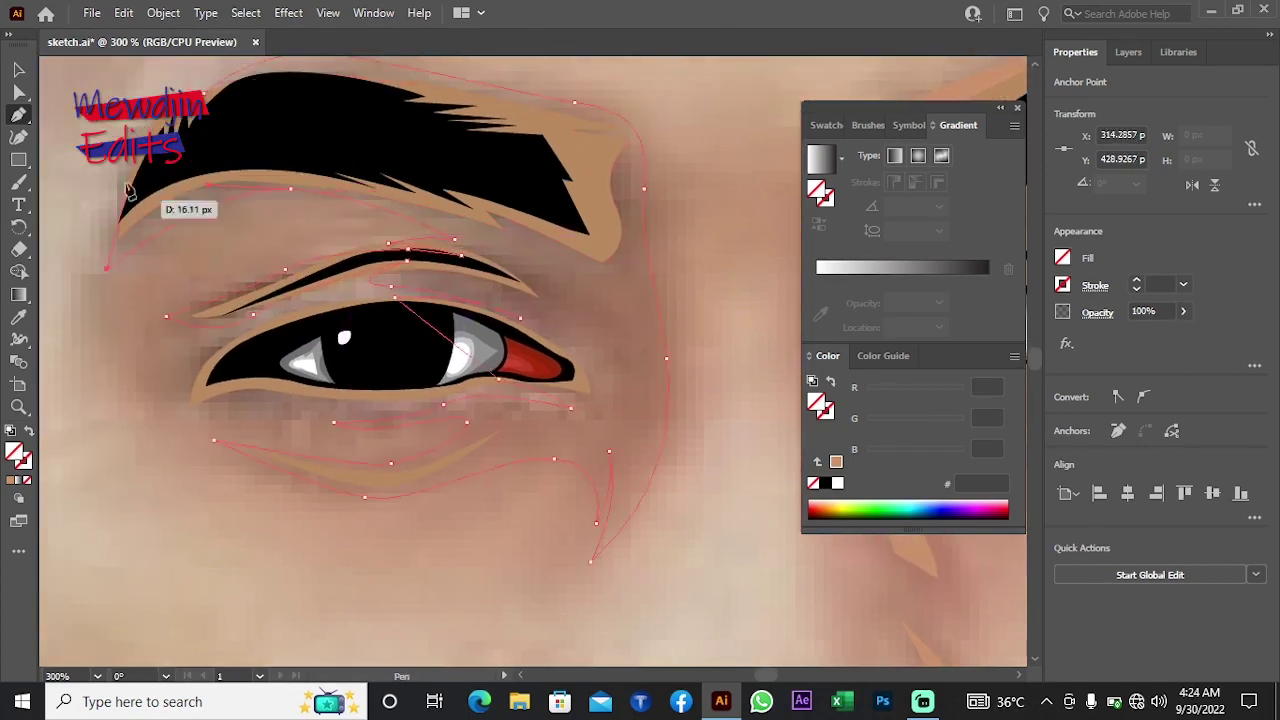
{"action": "left_click_drag", "start_coordinate": [128, 190], "coordinate": [84, 232]}
{"action": "key", "text": "ctrl+minus"}
{"action": "right_click", "coordinate": [329, 251]}
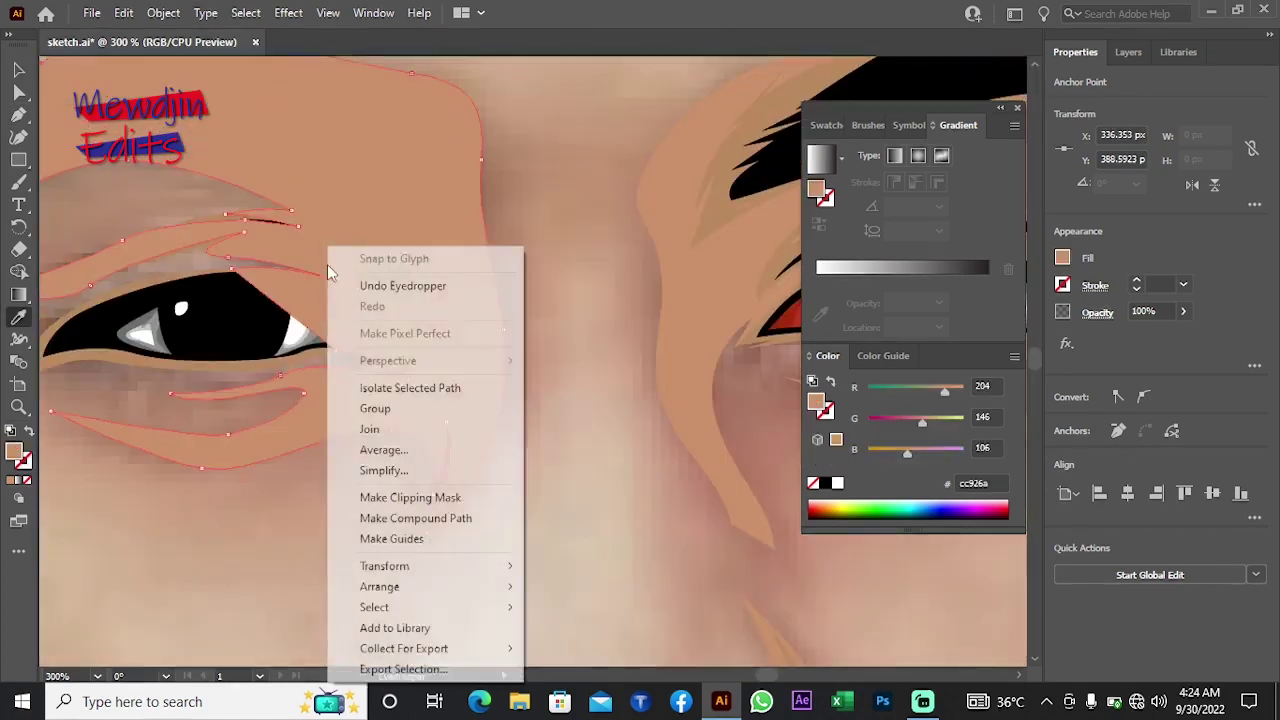
{"action": "left_click", "coordinate": [524, 408], "text": "alt"}
{"action": "scroll", "coordinate": [508, 408], "scroll_direction": "right", "scroll_amount": 5}
{"action": "key", "text": "ctrl+plus"}
{"action": "key", "text": "ctrl+plus"}
{"action": "key", "text": "ctrl+plus"}
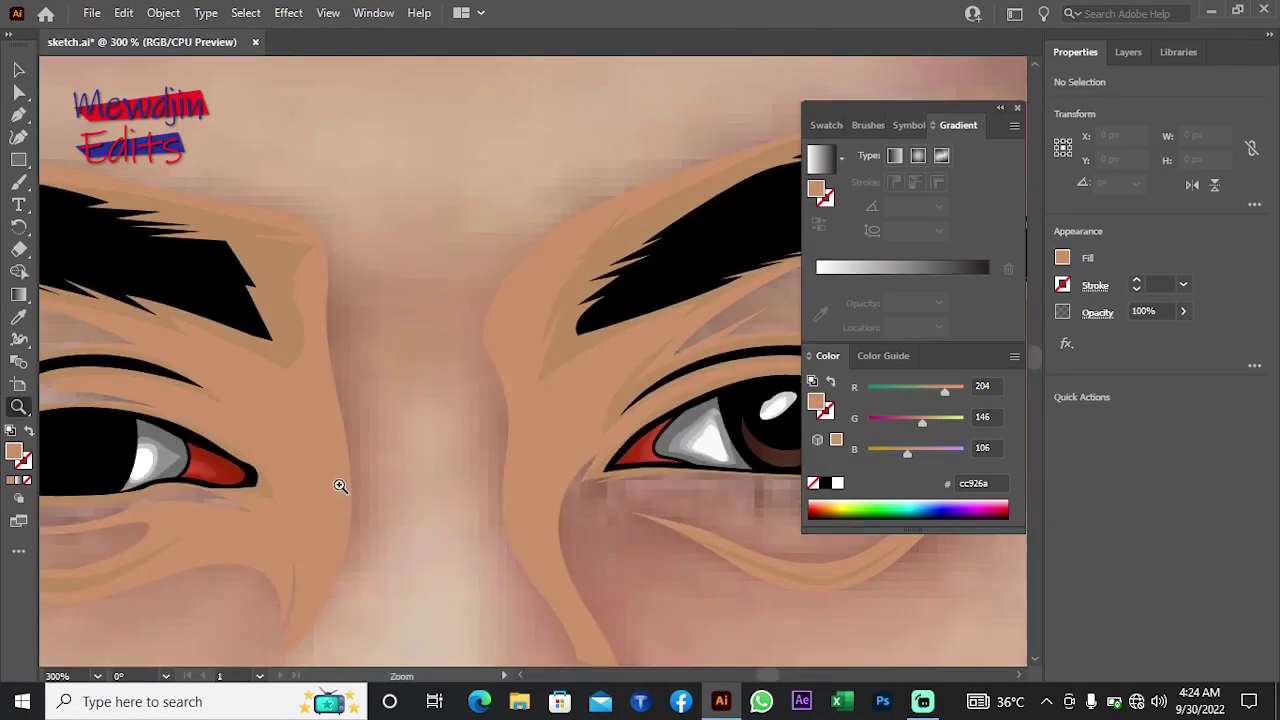
Step: Close the highlight path beside the nose, deselect it, and zoom in under the right eye
{"action": "key", "text": "p"}
{"action": "scroll", "coordinate": [350, 470], "scroll_direction": "down", "scroll_amount": 3}
{"action": "scroll", "coordinate": [450, 440], "scroll_direction": "down", "scroll_amount": 2}
{"action": "left_click", "coordinate": [531, 425]}
{"action": "key", "text": "ctrl+minus"}
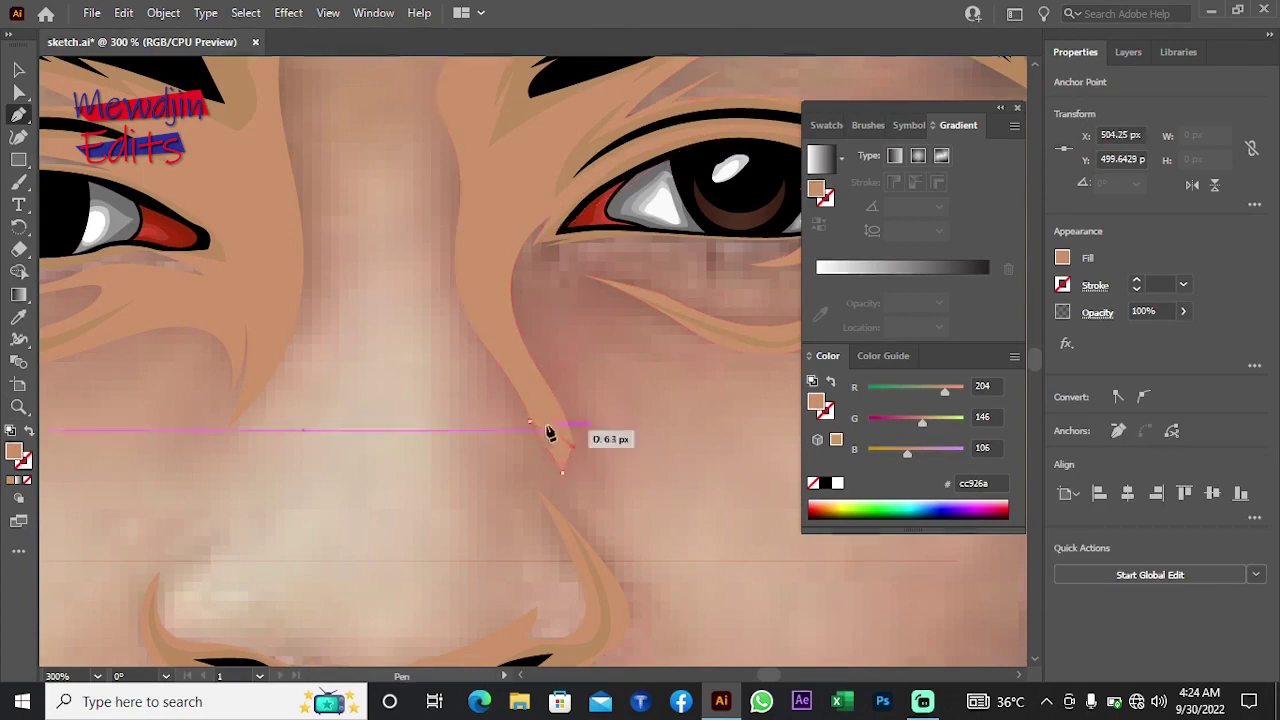
{"action": "key", "text": "ctrl+shift+a"}
{"action": "key", "text": "z"}
{"action": "left_click", "coordinate": [518, 380], "text": "alt"}
{"action": "key", "text": "ctrl+plus"}
{"action": "key", "text": "ctrl+plus"}
{"action": "key", "text": "ctrl+plus"}
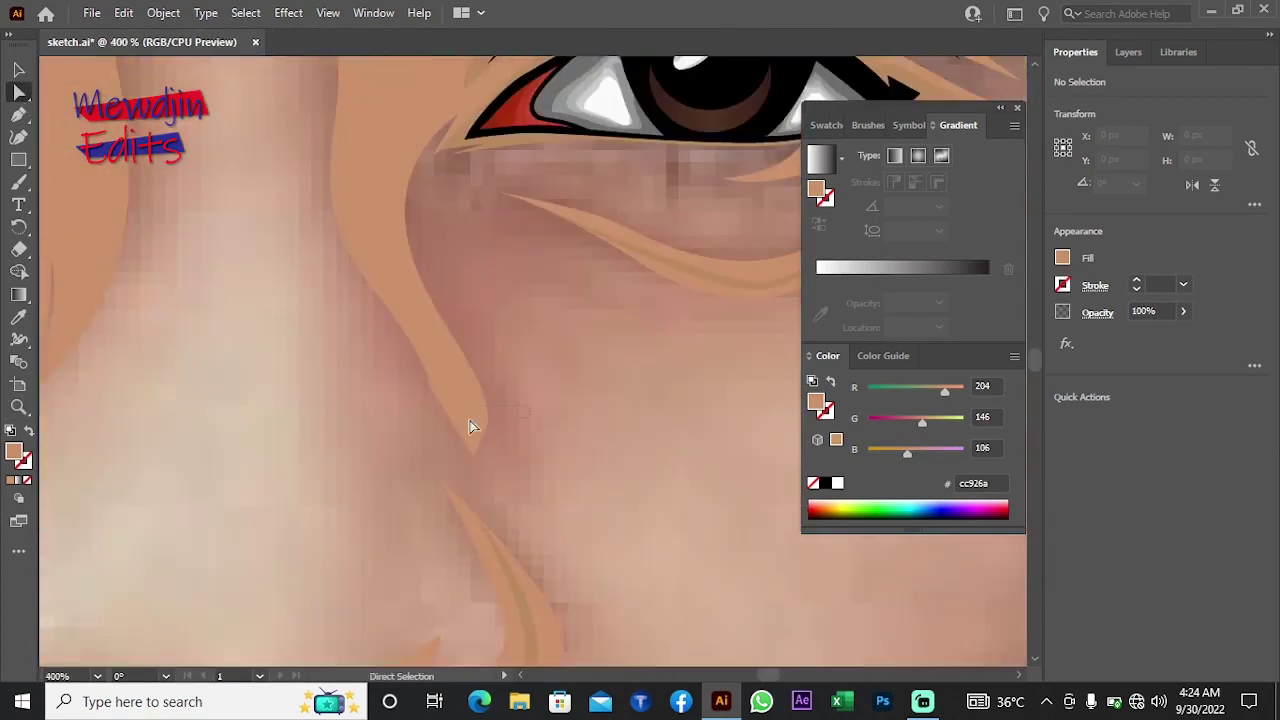
Step: Continue the under-eye highlight path with anchors up the cheek toward the outer eye
{"action": "left_click", "coordinate": [421, 465]}
{"action": "left_click", "coordinate": [18, 114]}
{"action": "left_click", "coordinate": [430, 331]}
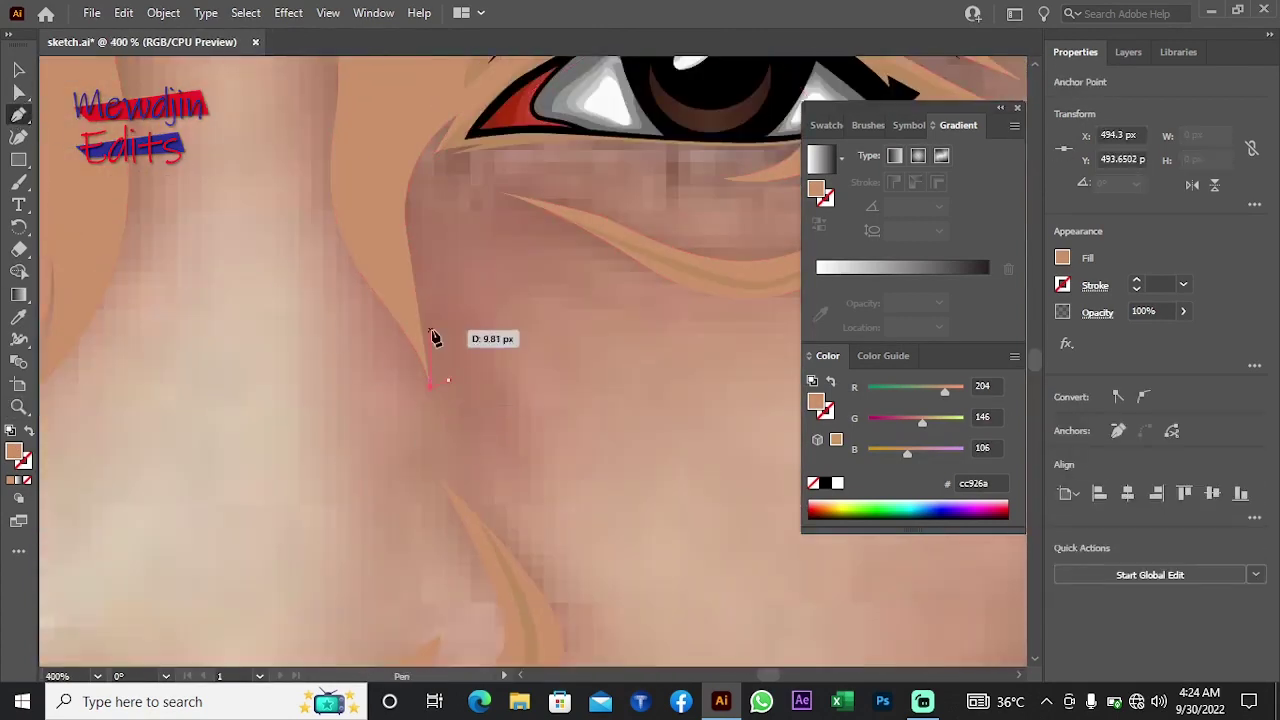
{"action": "left_click", "coordinate": [531, 527]}
{"action": "left_click", "coordinate": [511, 400]}
{"action": "left_click", "coordinate": [498, 428]}
{"action": "left_click", "coordinate": [492, 412]}
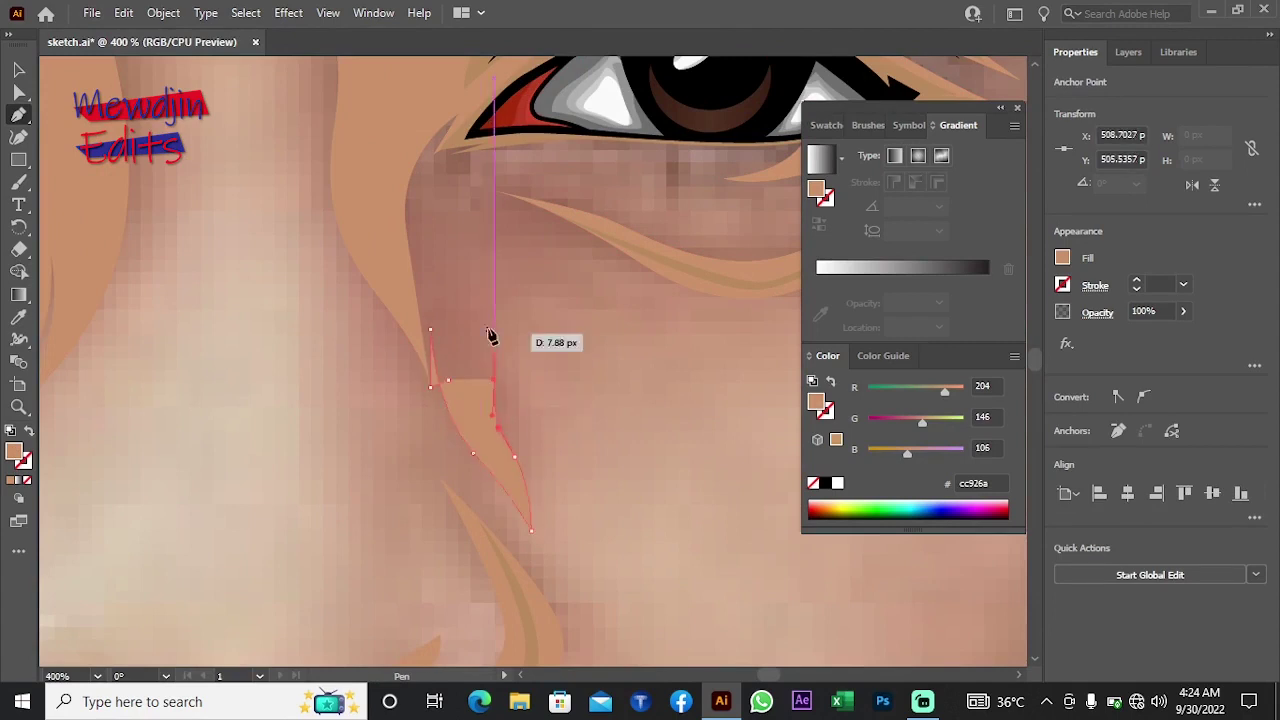
{"action": "left_click", "coordinate": [440, 228]}
{"action": "left_click", "coordinate": [578, 251]}
{"action": "left_click", "coordinate": [688, 288]}
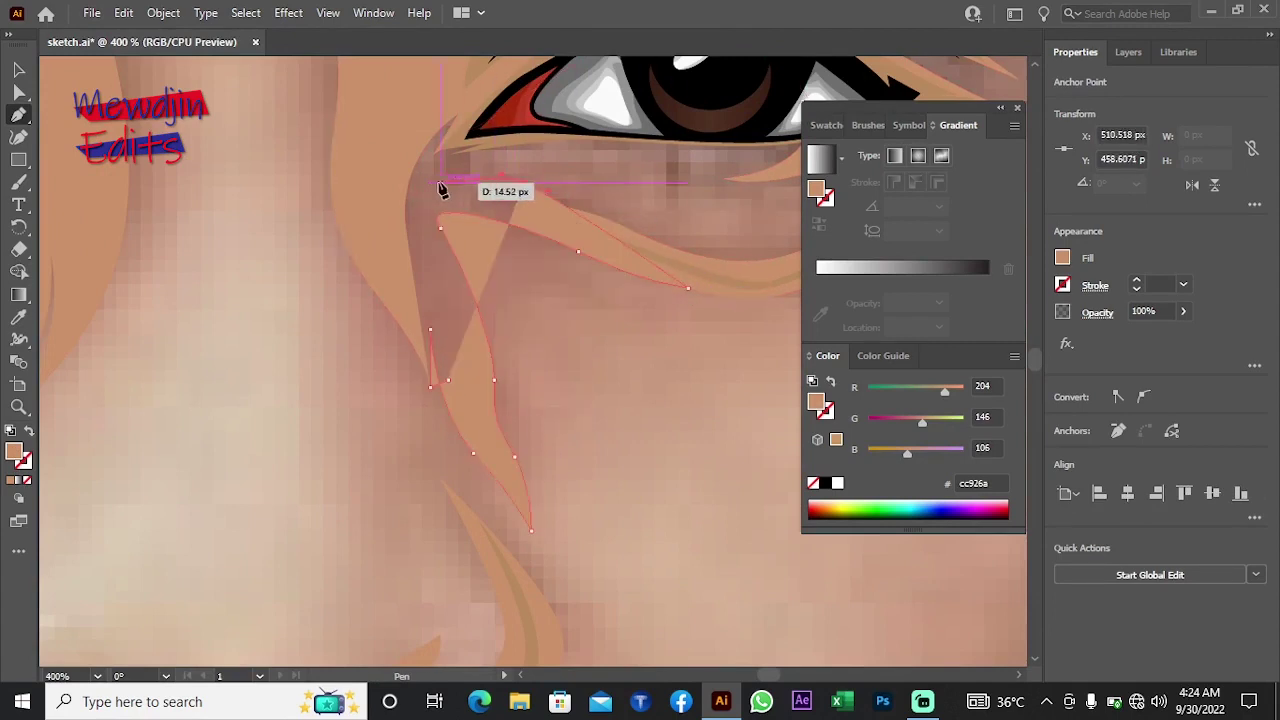
Step: Outline the highlight around the eye corner and back down the cheek, undoing misplaced anchors
{"action": "left_click", "coordinate": [525, 183]}
{"action": "left_click", "coordinate": [422, 183]}
{"action": "left_click", "coordinate": [440, 150]}
{"action": "left_click", "coordinate": [473, 112]}
{"action": "left_click", "coordinate": [431, 107]}
{"action": "left_click", "coordinate": [383, 240]}
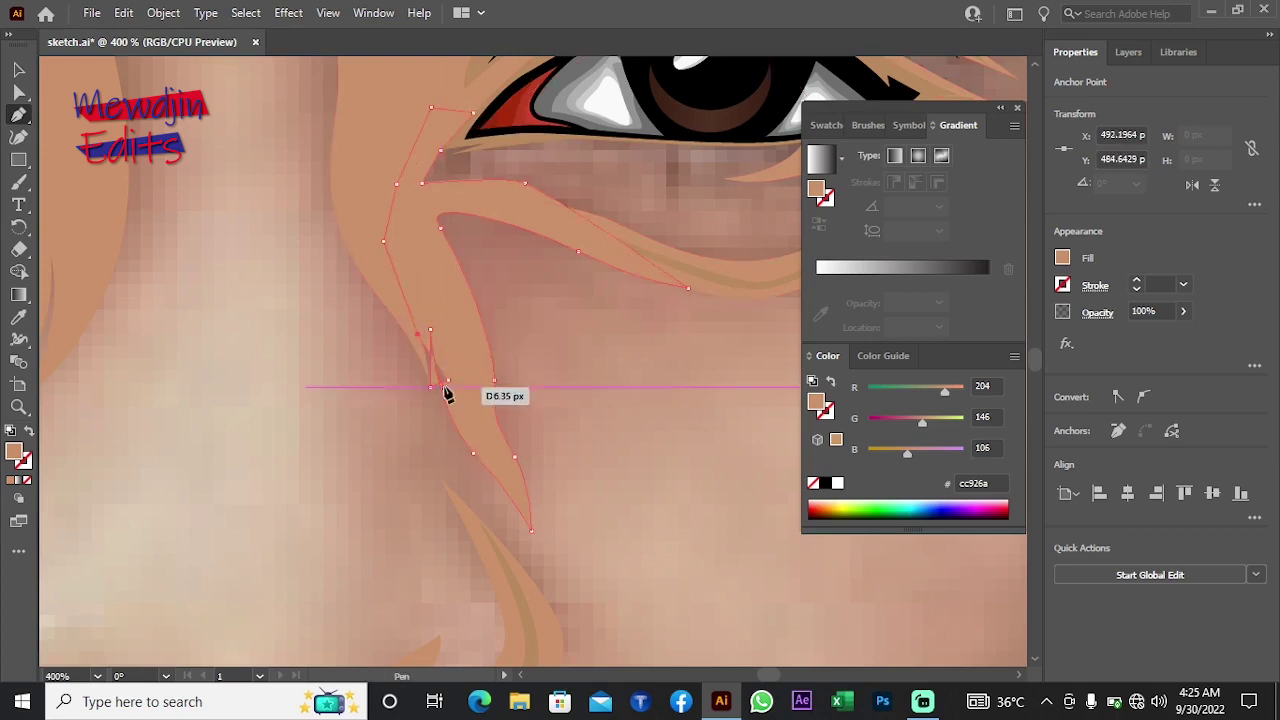
{"action": "left_click", "coordinate": [400, 315]}
{"action": "left_click", "coordinate": [412, 245]}
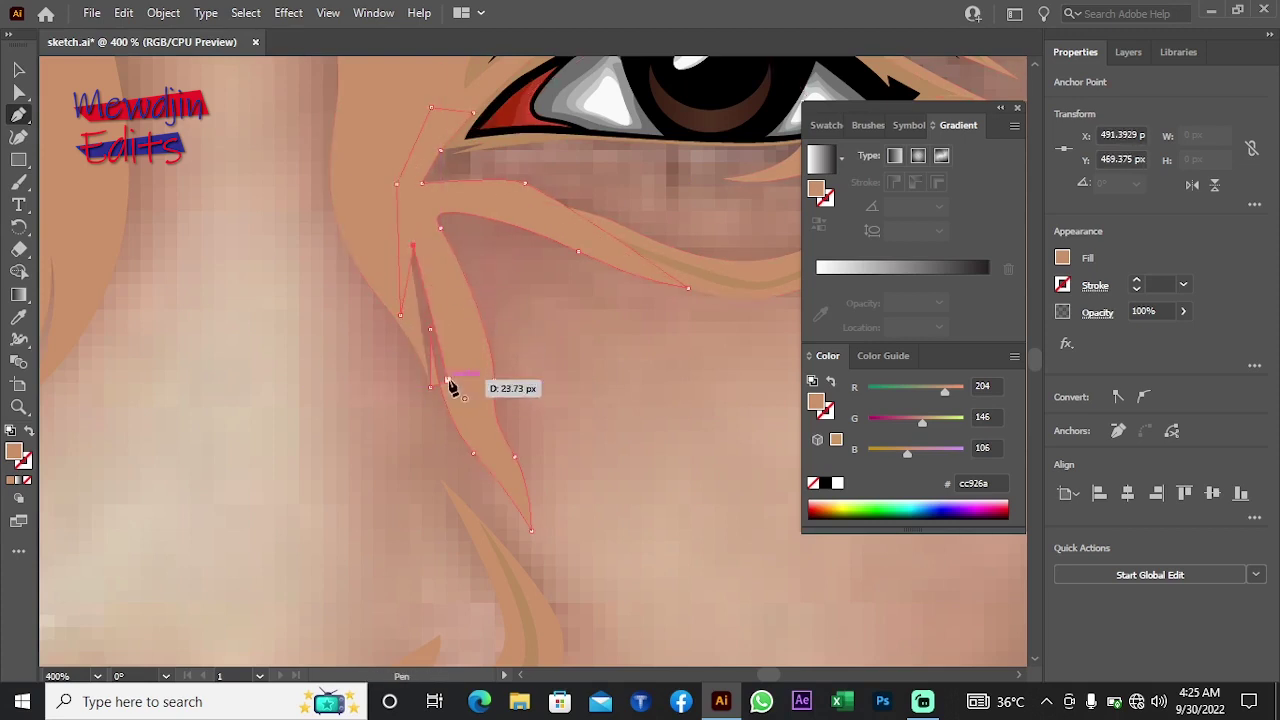
{"action": "key", "text": "ctrl+z"}
{"action": "key", "text": "ctrl+z"}
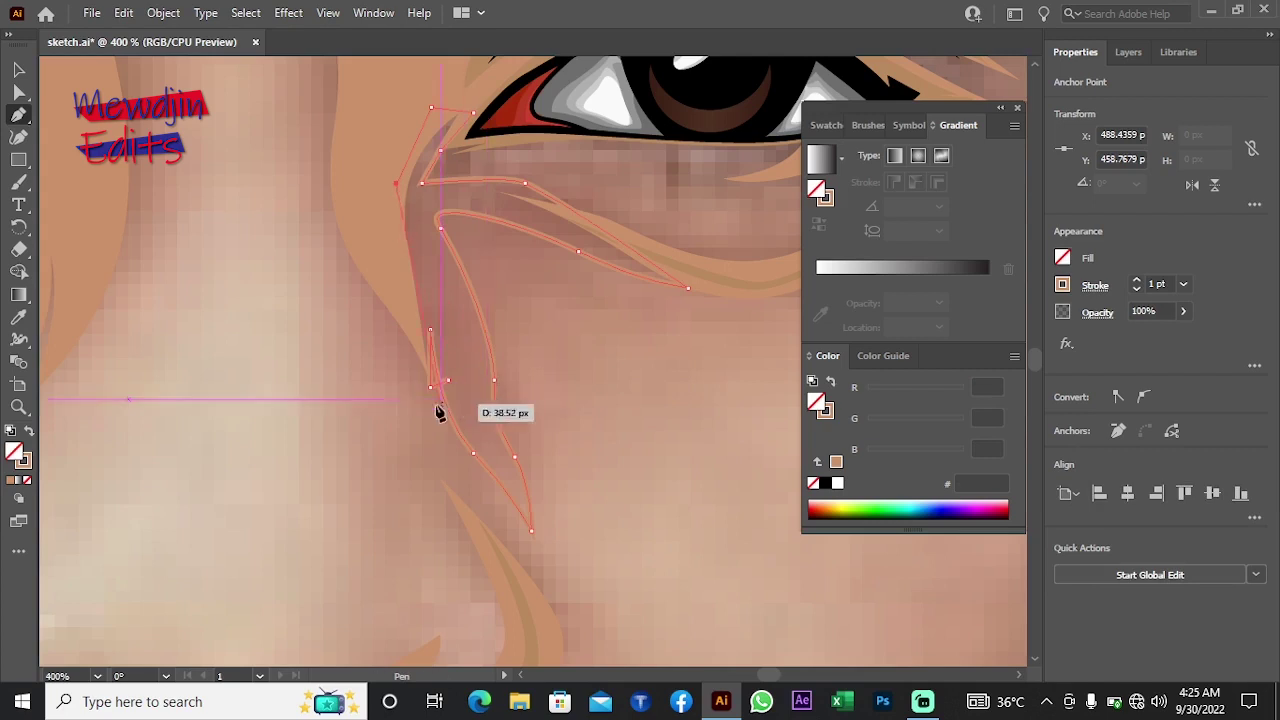
{"action": "left_click", "coordinate": [437, 383], "text": "ctrl"}
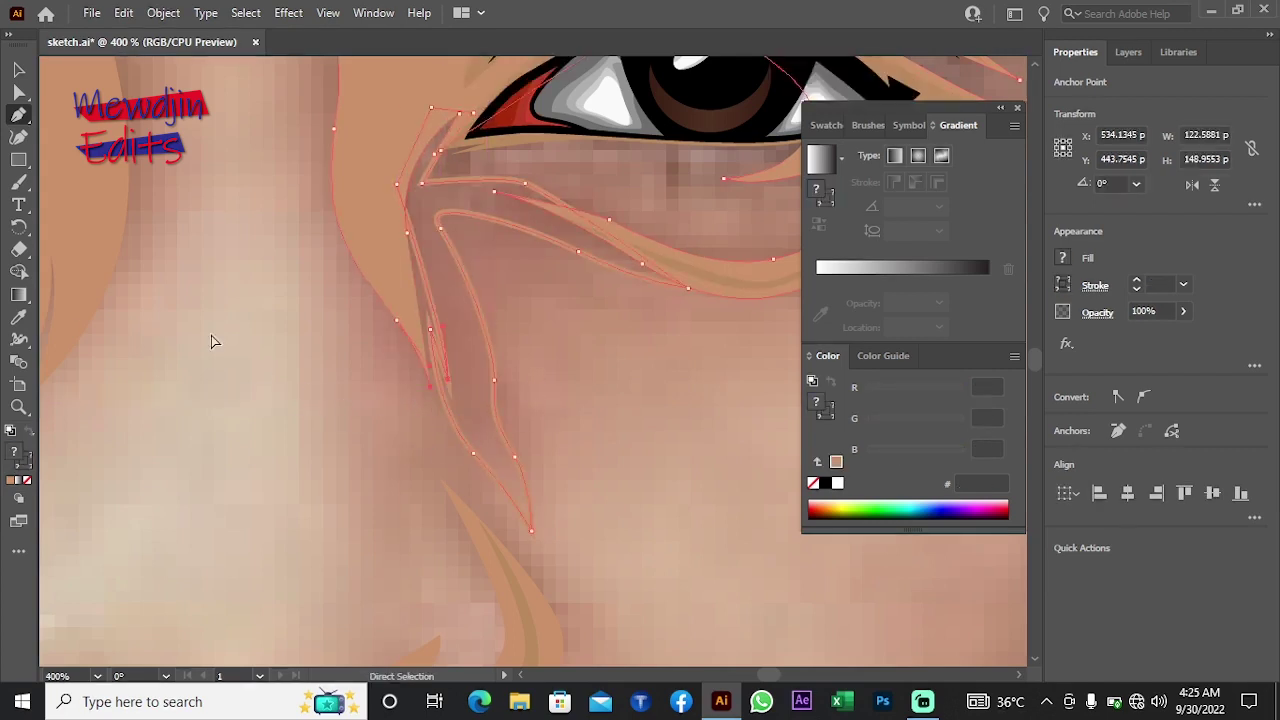
{"action": "left_click", "coordinate": [523, 360], "text": "ctrl"}
Step: Zoom in on the mouth and draw a tan highlight shape above the moustache
{"action": "key", "text": "ctrl+1"}
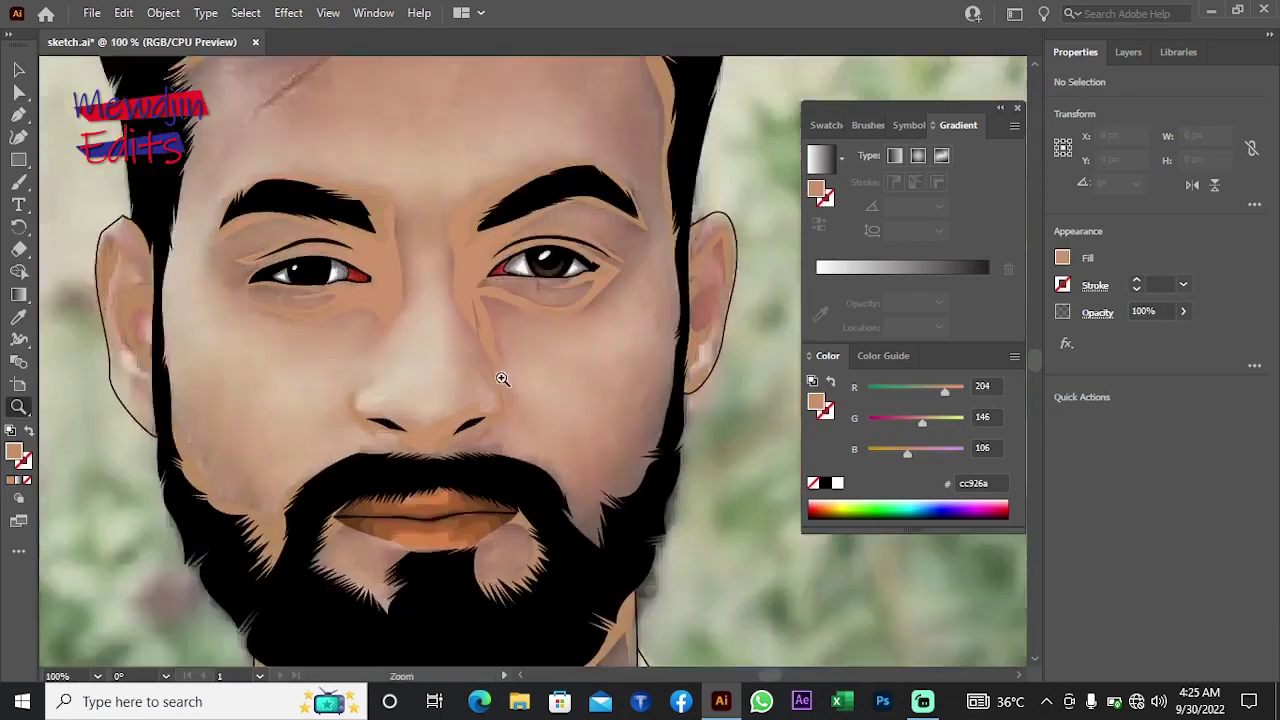
{"action": "left_click", "coordinate": [502, 379]}
{"action": "left_click", "coordinate": [429, 346]}
{"action": "left_click", "coordinate": [546, 326]}
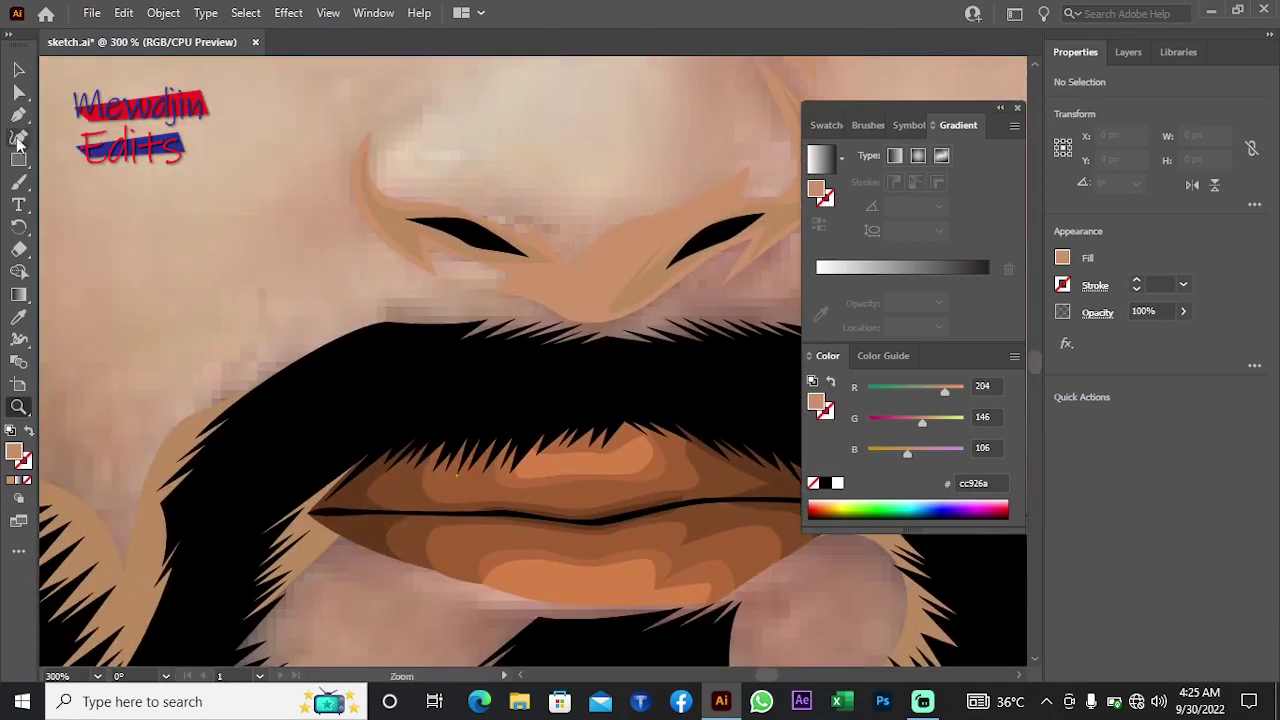
{"action": "left_click", "coordinate": [18, 114]}
{"action": "left_click_drag", "start_coordinate": [363, 285], "coordinate": [363, 430]}
{"action": "left_click_drag", "start_coordinate": [350, 320], "coordinate": [305, 285]}
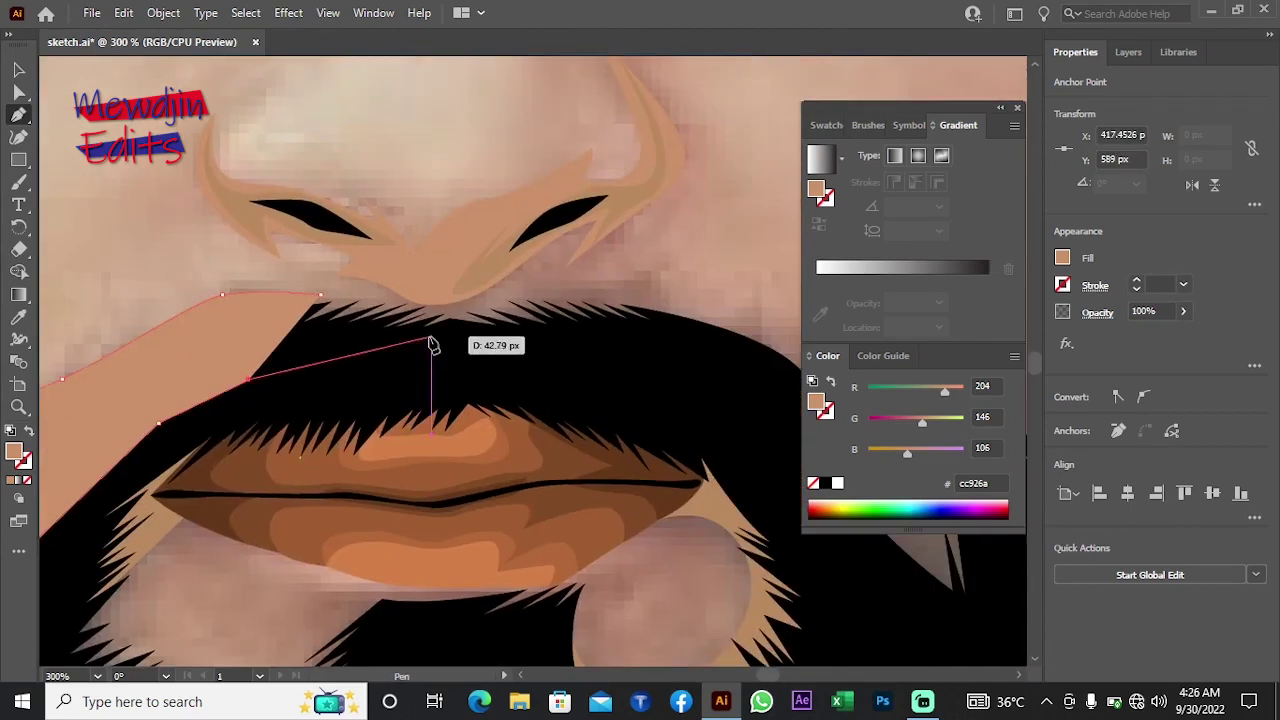
{"action": "left_click_drag", "start_coordinate": [462, 319], "coordinate": [453, 325]}
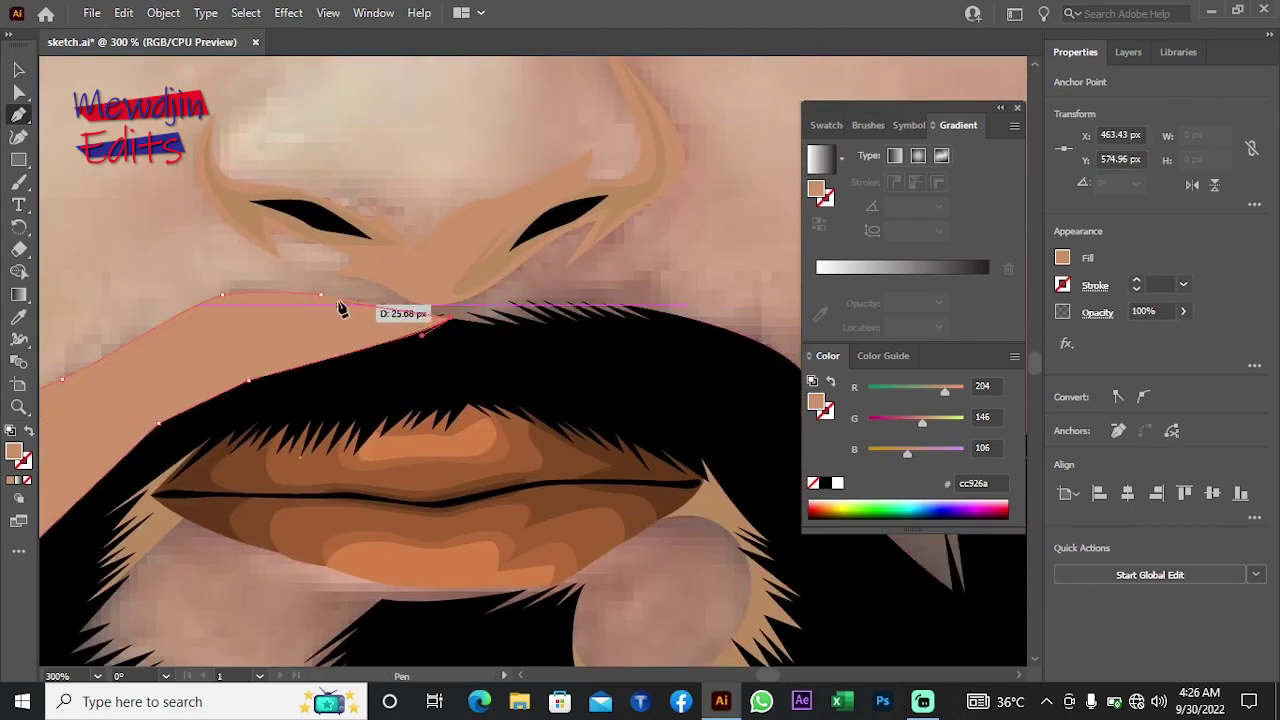
{"action": "right_click", "coordinate": [105, 245]}
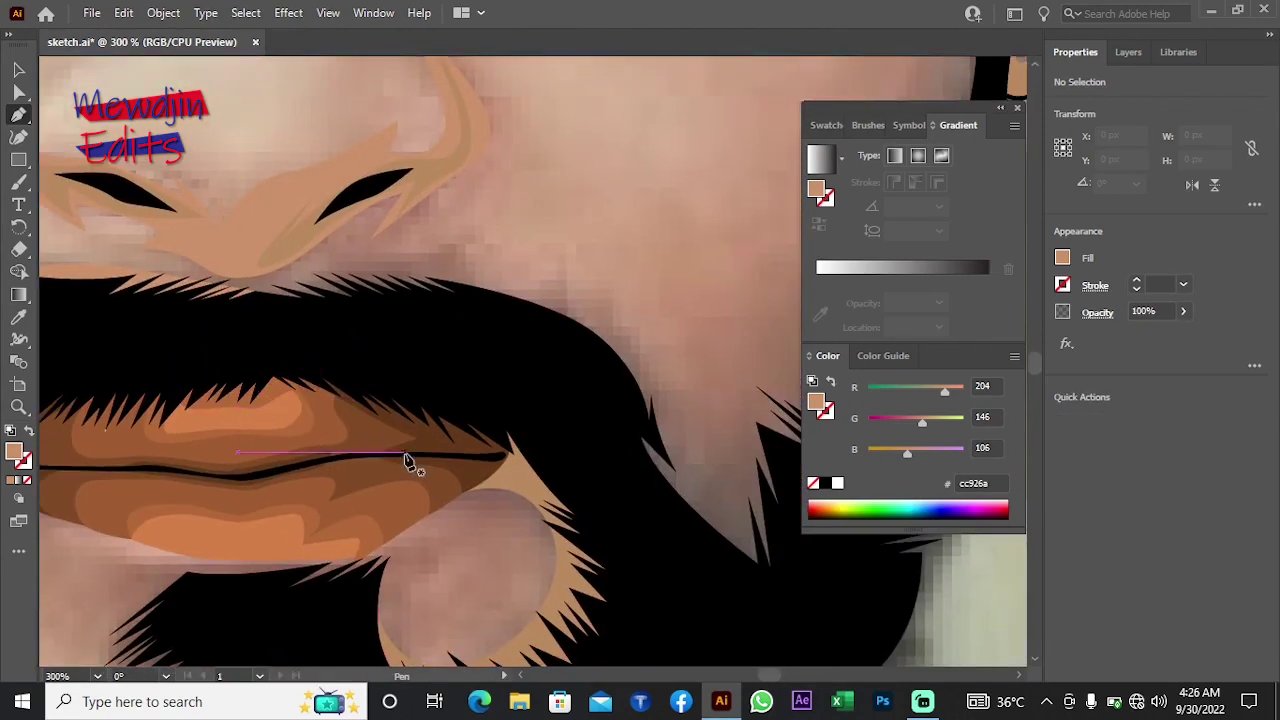
Step: Draw a closed tan highlight shape around the chin patch below the lips
{"action": "scroll", "coordinate": [405, 460], "scroll_direction": "down", "scroll_amount": 3}
{"action": "left_click", "coordinate": [406, 421]}
{"action": "left_click", "coordinate": [488, 376]}
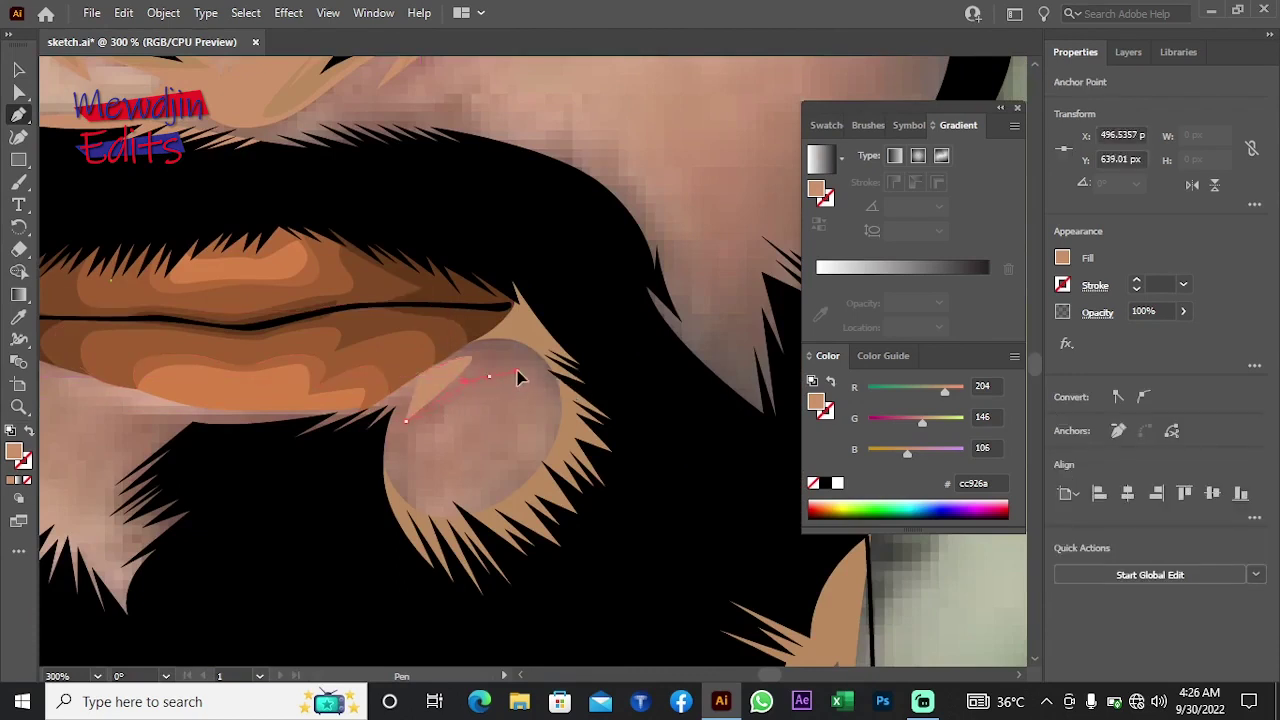
{"action": "left_click", "coordinate": [420, 493]}
{"action": "left_click_drag", "start_coordinate": [530, 467], "coordinate": [615, 405]}
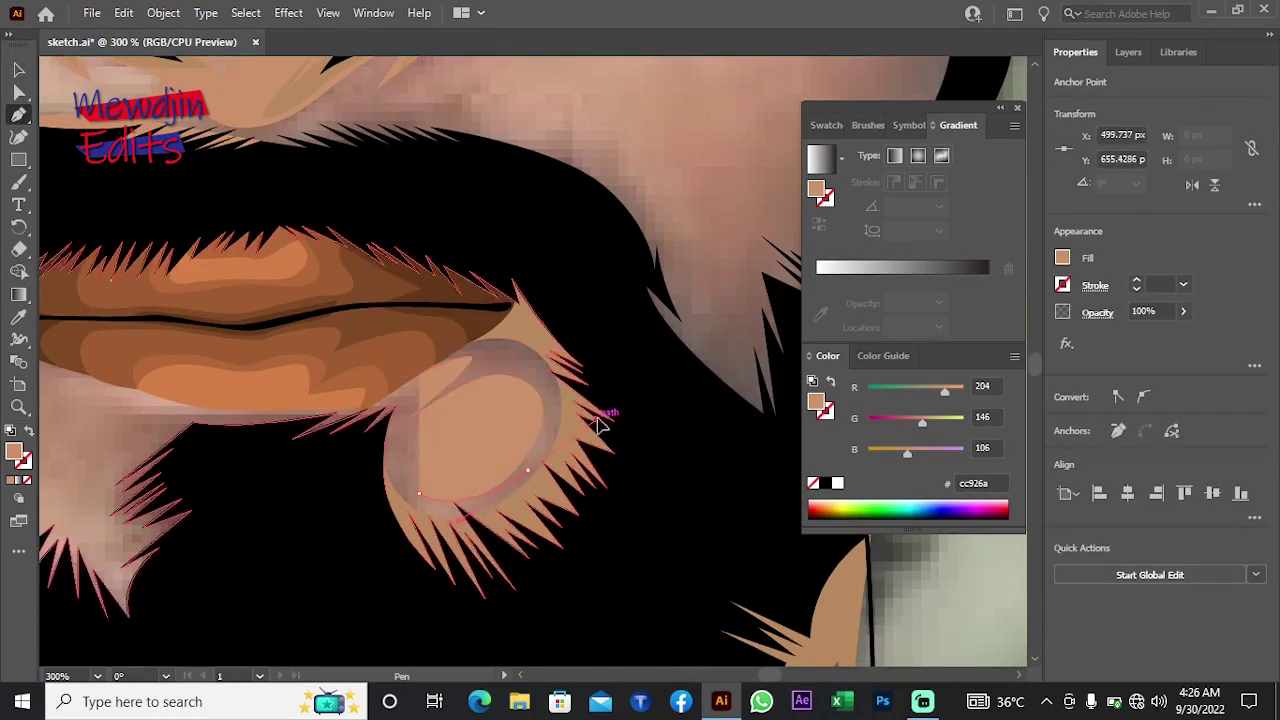
{"action": "left_click_drag", "start_coordinate": [533, 331], "coordinate": [586, 351]}
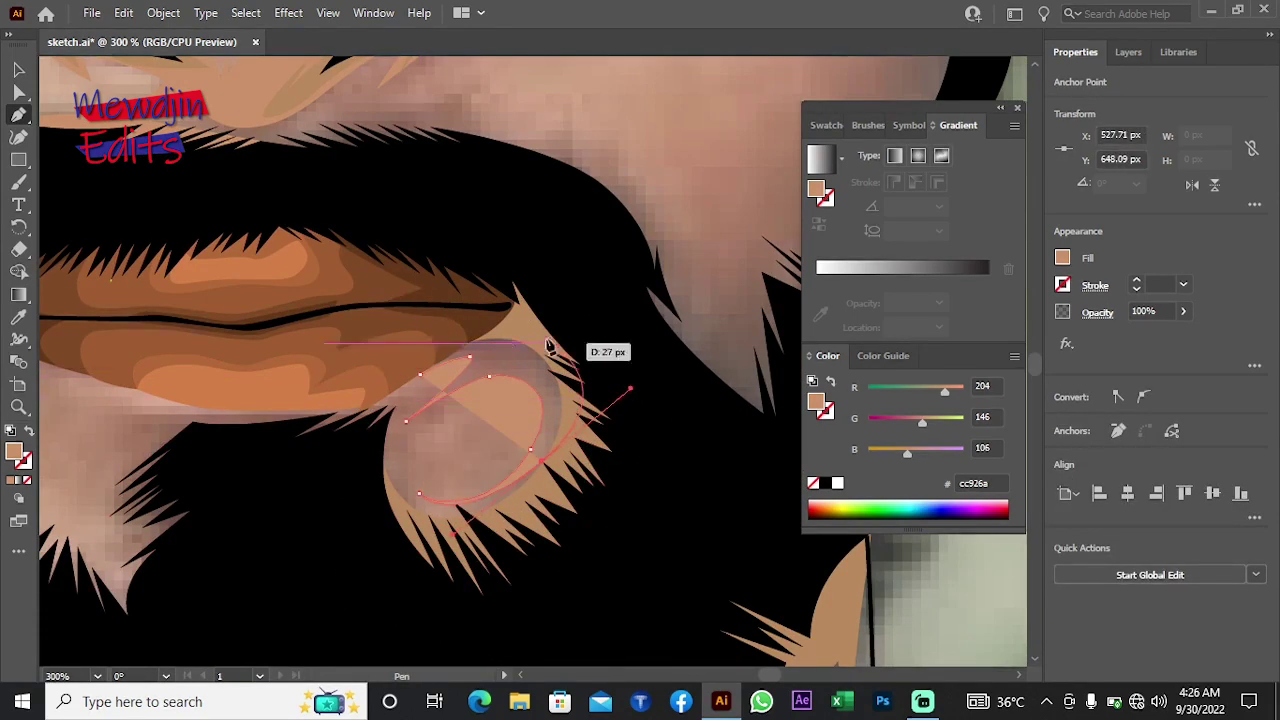
{"action": "left_click_drag", "start_coordinate": [420, 375], "coordinate": [422, 383]}
{"action": "right_click", "coordinate": [566, 400]}
{"action": "key", "text": "ctrl+shift+a"}
Step: Add a tan highlight on the left of the chin along the lower lip, sent behind the beard
{"action": "scroll", "coordinate": [614, 523], "scroll_direction": "left", "scroll_amount": 10}
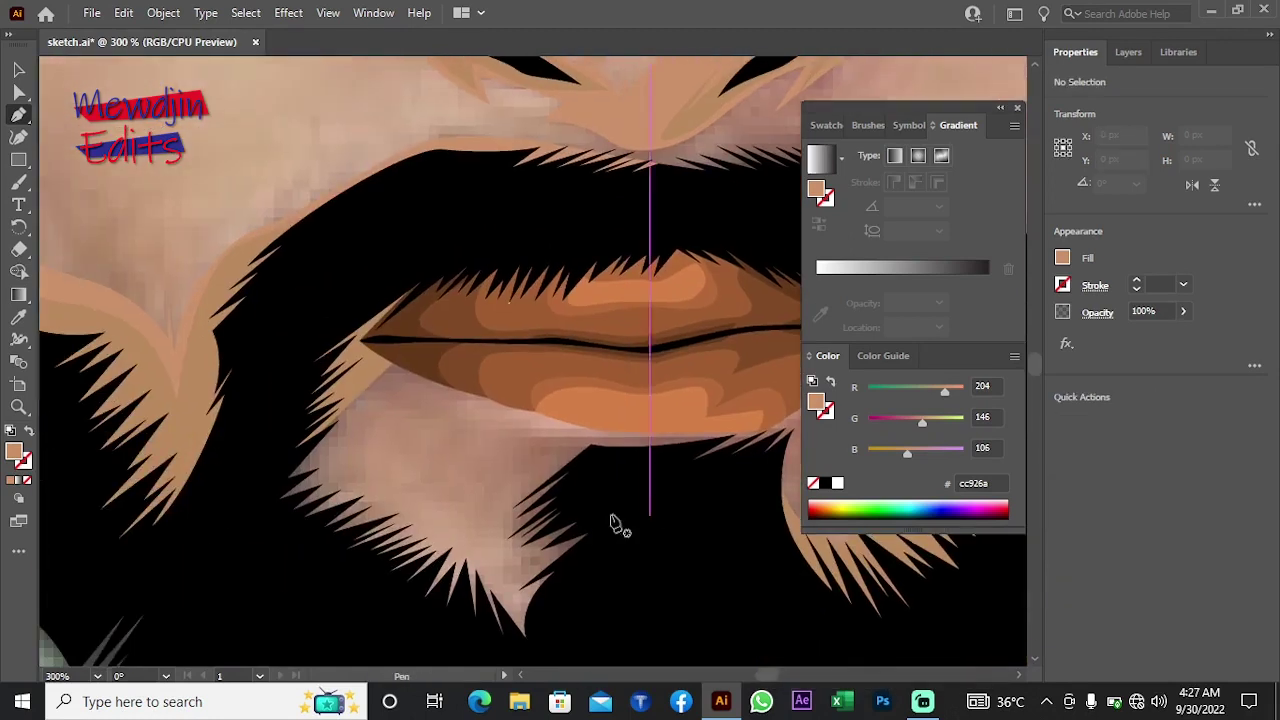
{"action": "left_click", "coordinate": [398, 513]}
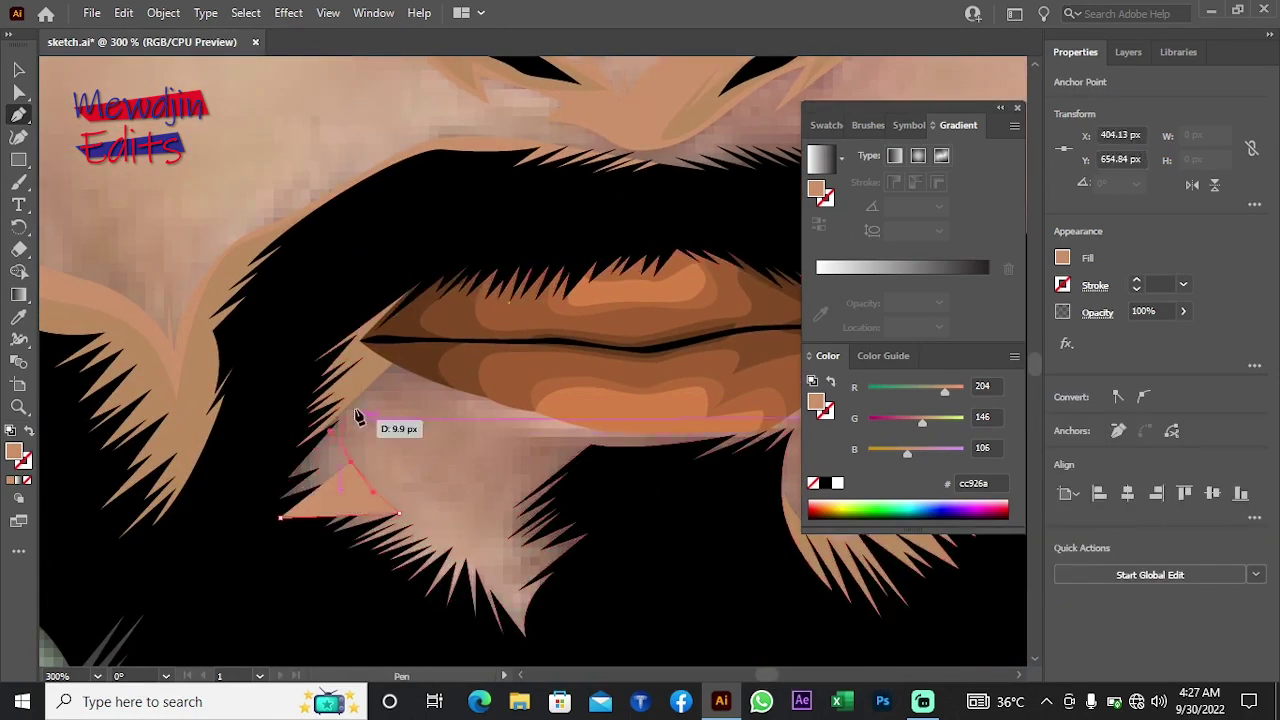
{"action": "left_click", "coordinate": [413, 405]}
{"action": "left_click", "coordinate": [440, 352]}
{"action": "left_click", "coordinate": [360, 340]}
{"action": "left_click", "coordinate": [300, 388]}
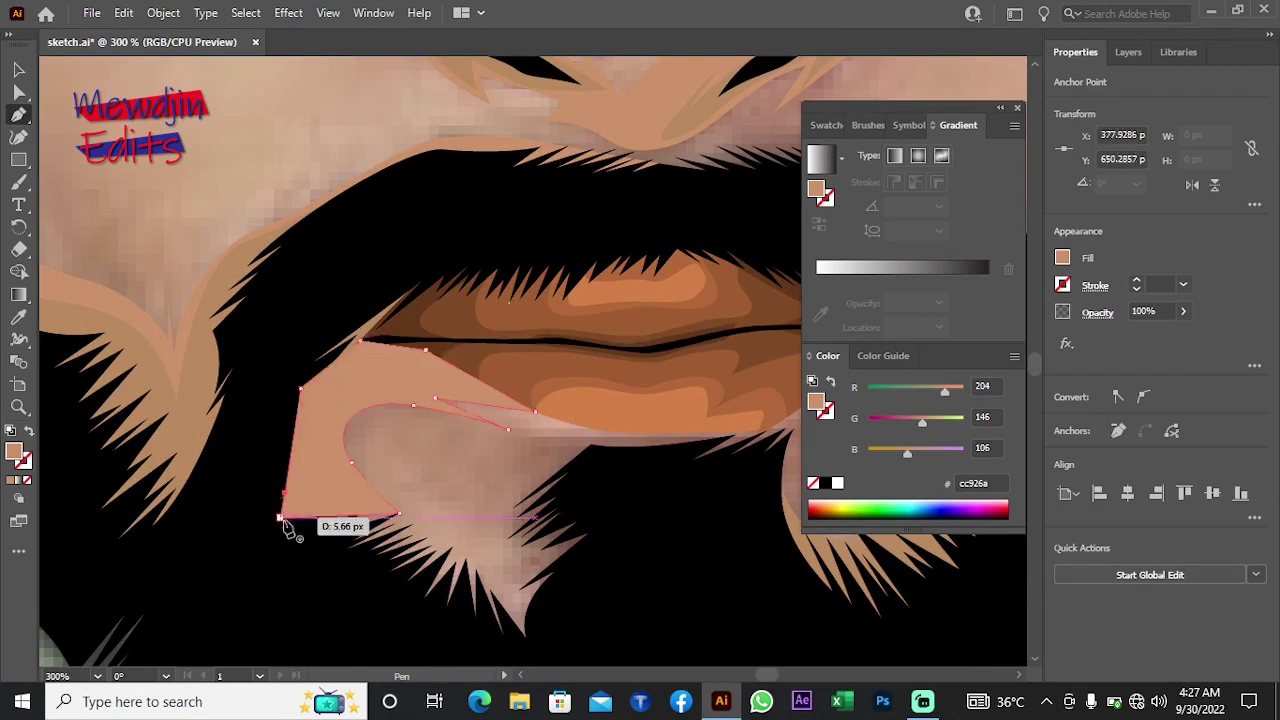
{"action": "left_click", "coordinate": [280, 517]}
{"action": "right_click", "coordinate": [441, 458]}
{"action": "left_click", "coordinate": [690, 423]}
Step: Add a tan highlight below the lower lip and send it behind the beard
{"action": "scroll", "coordinate": [480, 460], "scroll_direction": "down", "scroll_amount": 2}
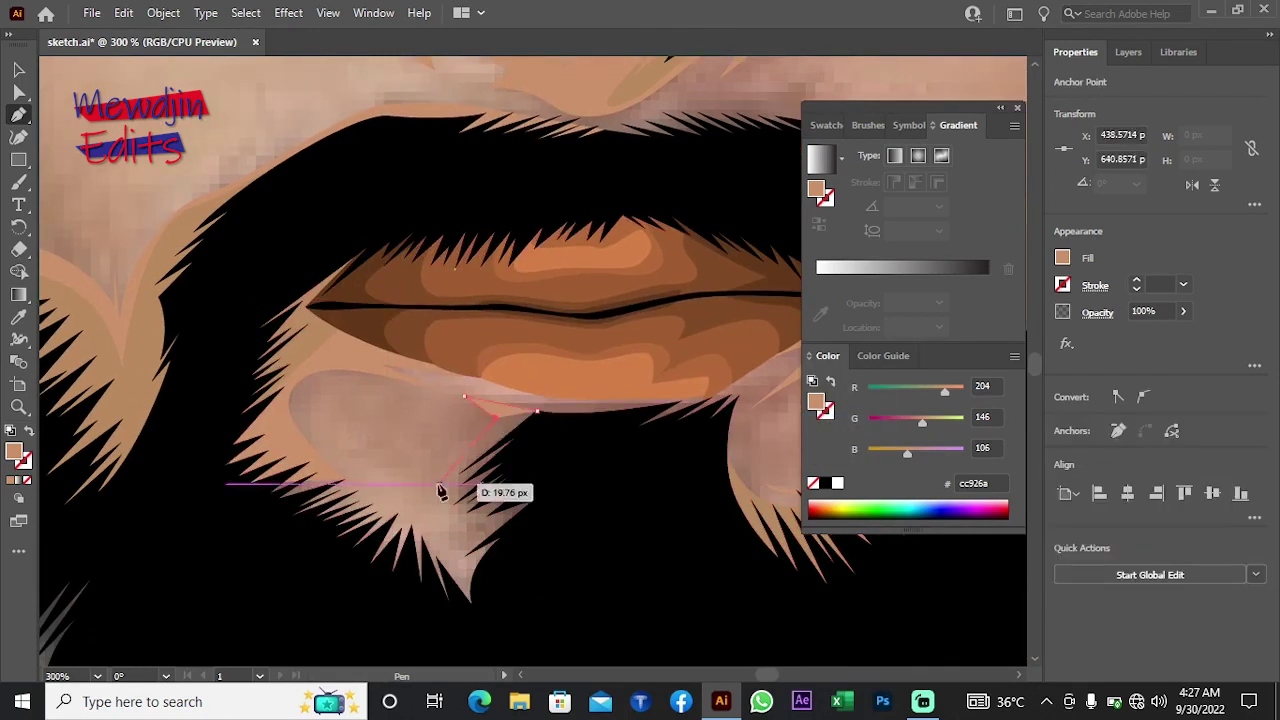
{"action": "left_click", "coordinate": [429, 517]}
{"action": "left_click", "coordinate": [457, 604]}
{"action": "left_click", "coordinate": [503, 445]}
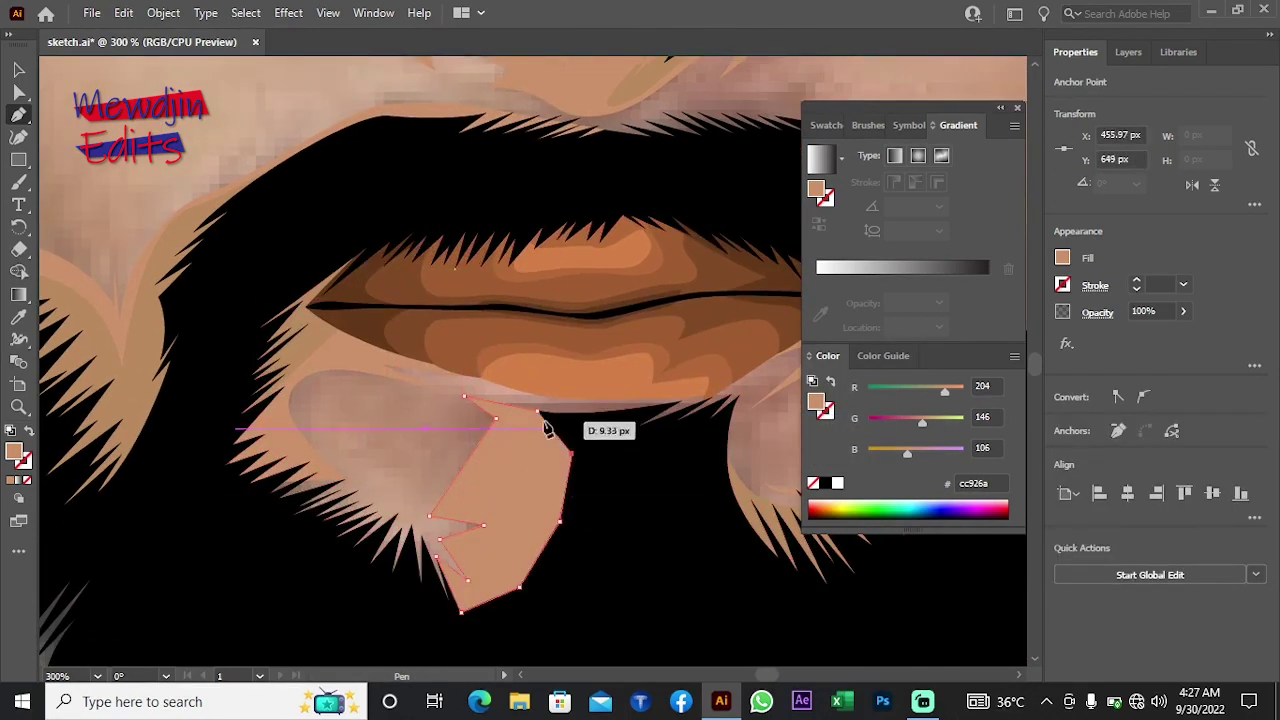
{"action": "right_click", "coordinate": [398, 422]}
{"action": "left_click", "coordinate": [620, 645]}
Step: Trace a tan highlight along the neck under the beard, curving it along the jawline
{"action": "scroll", "coordinate": [500, 400], "scroll_direction": "down", "scroll_amount": 5}
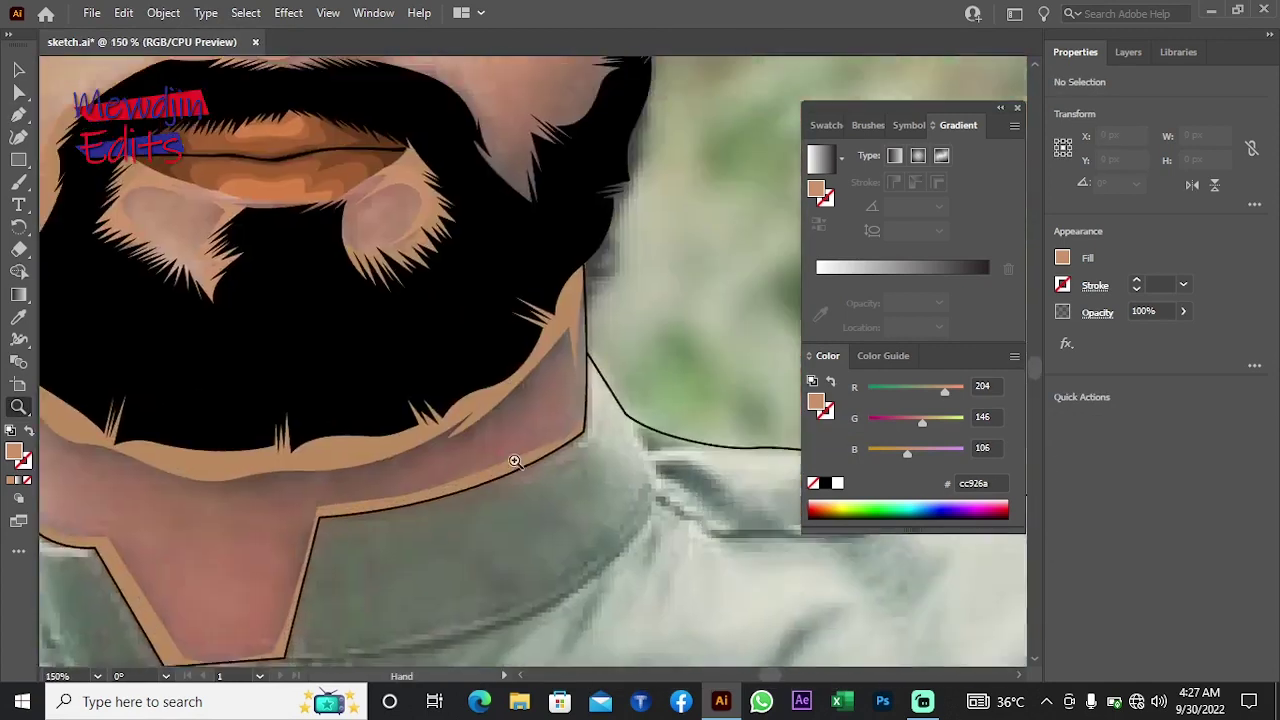
{"action": "left_click", "coordinate": [125, 218], "text": "alt"}
{"action": "key", "text": "p"}
{"action": "scroll", "coordinate": [430, 390], "scroll_direction": "down", "scroll_amount": 1}
{"action": "left_click", "coordinate": [427, 385]}
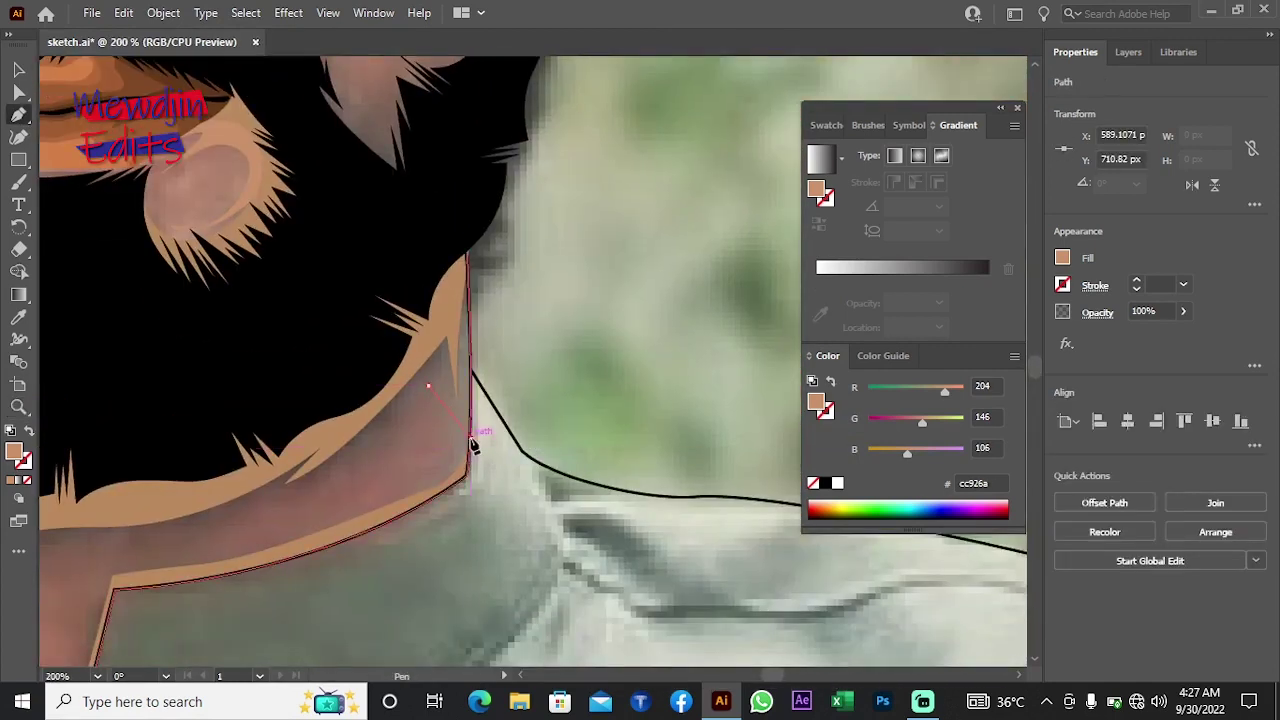
{"action": "left_click", "coordinate": [471, 438]}
{"action": "left_click", "coordinate": [290, 380]}
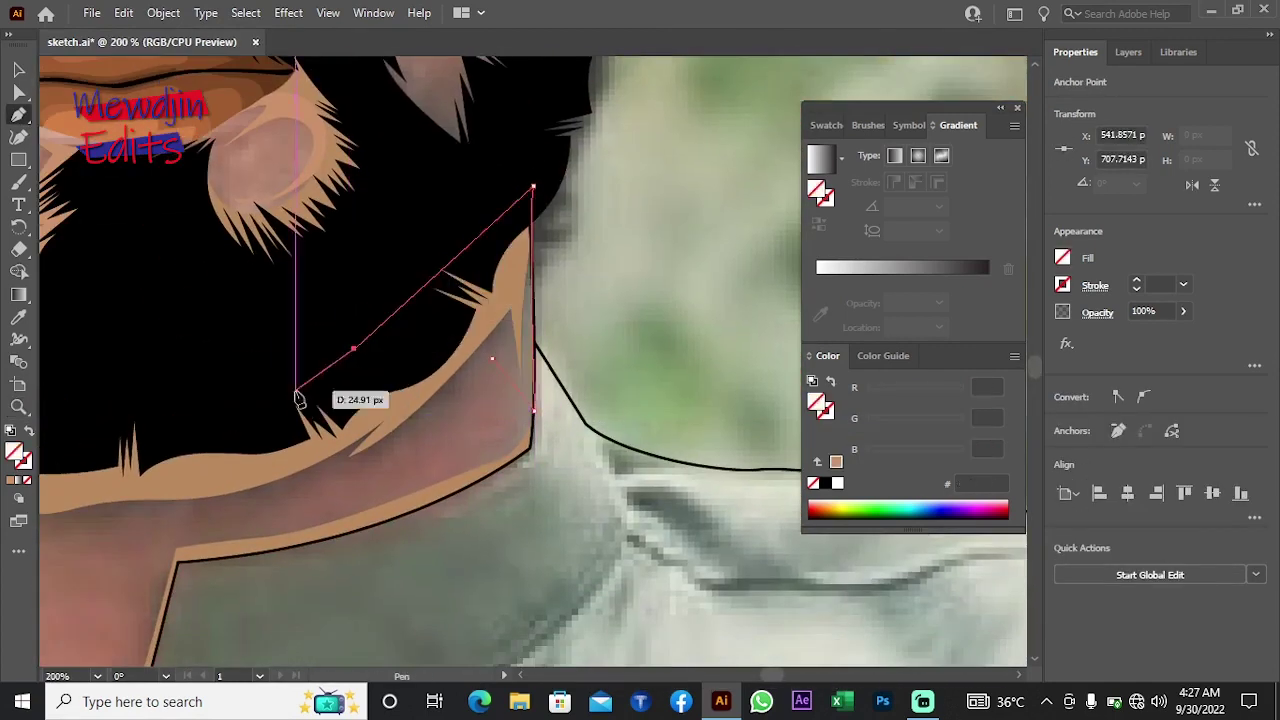
{"action": "scroll", "coordinate": [300, 390], "scroll_direction": "left", "scroll_amount": 5}
{"action": "scroll", "coordinate": [300, 390], "scroll_direction": "down", "scroll_amount": 3}
{"action": "left_click", "coordinate": [414, 320]}
{"action": "left_click", "coordinate": [188, 369]}
{"action": "left_click", "coordinate": [298, 414]}
{"action": "left_click_drag", "start_coordinate": [506, 390], "coordinate": [537, 391]}
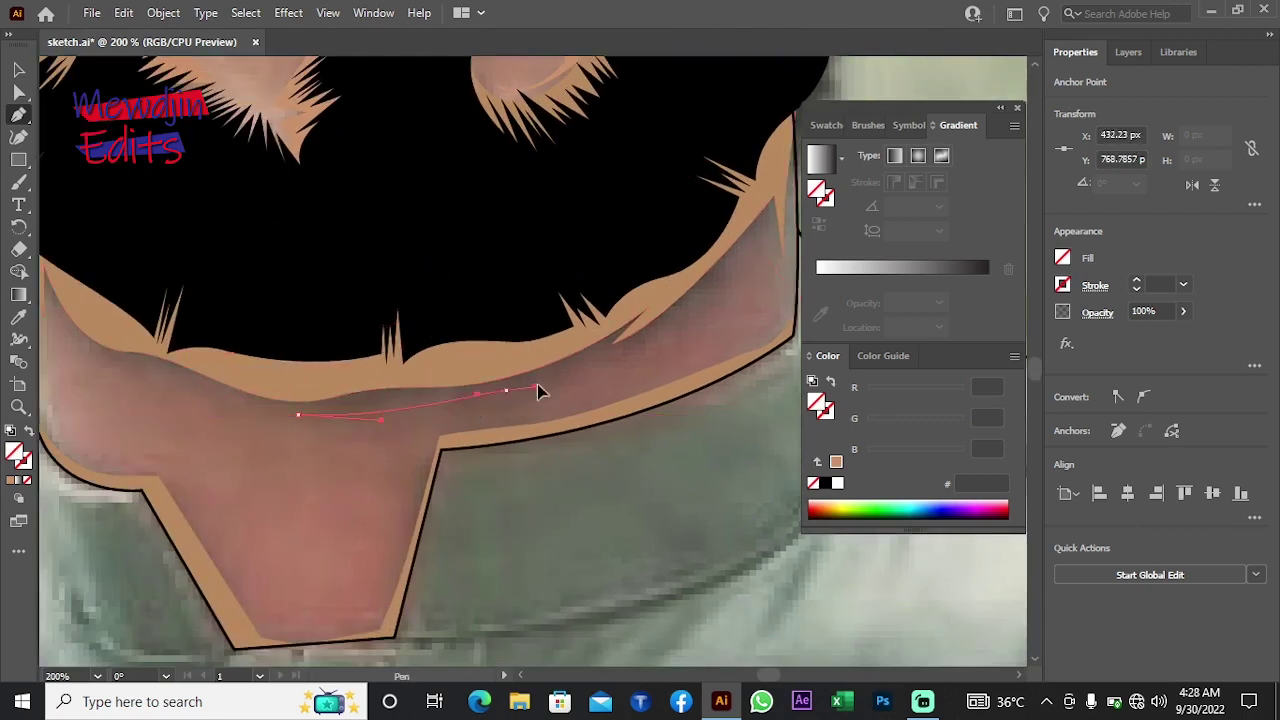
{"action": "left_click_drag", "start_coordinate": [450, 413], "coordinate": [468, 420]}
Step: Finish the neck highlight with a zigzag shading edge and close the shape
{"action": "scroll", "coordinate": [633, 378], "scroll_direction": "up", "scroll_amount": 3}
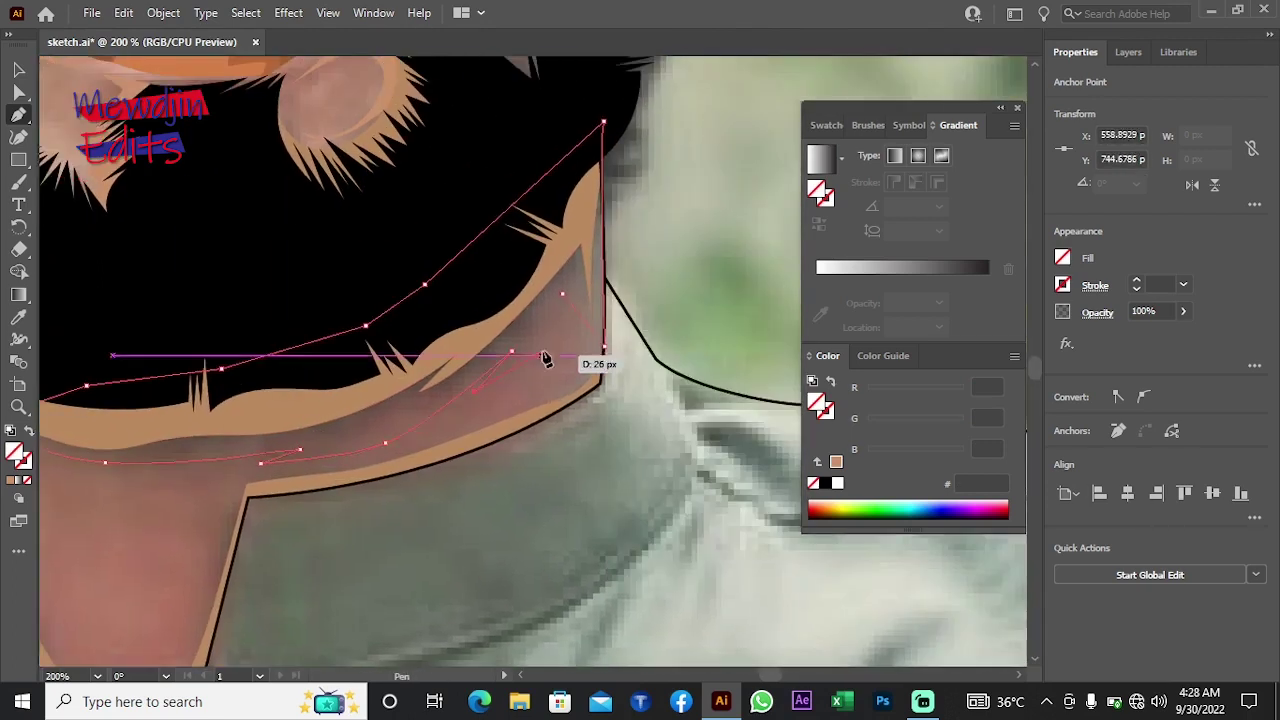
{"action": "left_click", "coordinate": [551, 441]}
{"action": "left_click", "coordinate": [629, 378]}
{"action": "left_click", "coordinate": [591, 437]}
{"action": "left_click", "coordinate": [663, 386]}
{"action": "left_click", "coordinate": [640, 343]}
{"action": "right_click", "coordinate": [386, 157]}
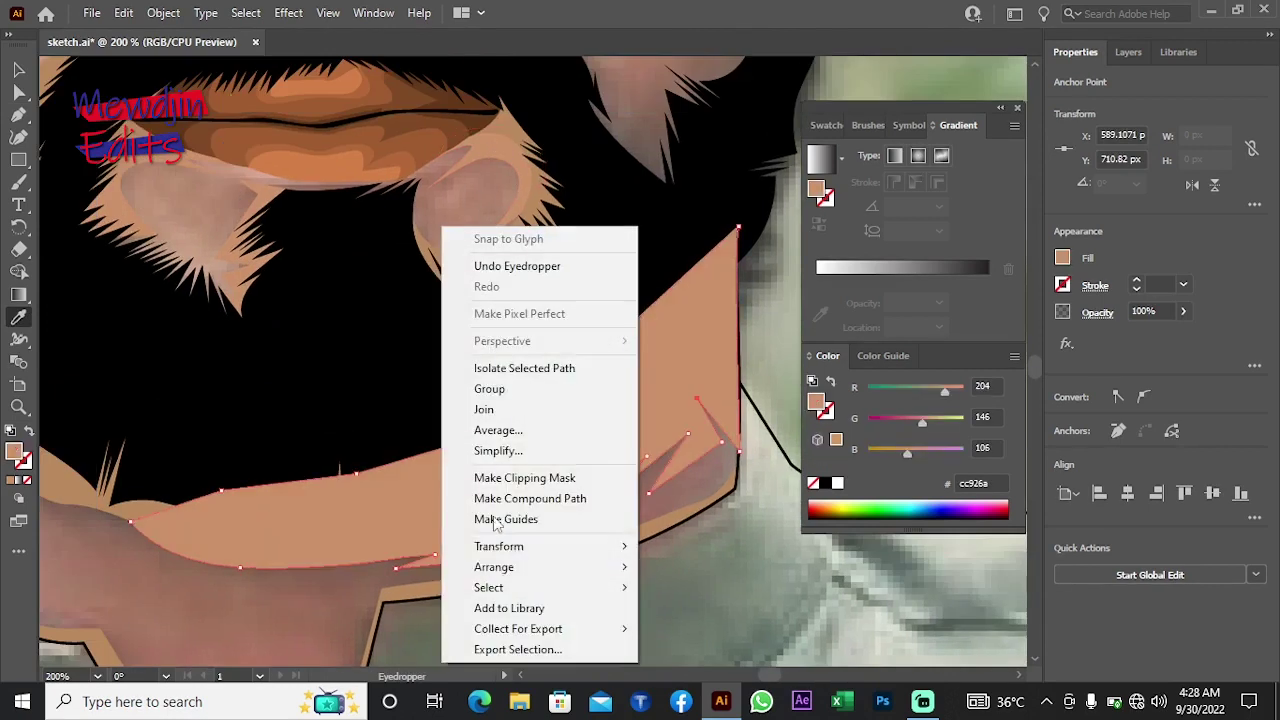
{"action": "key", "text": "Escape"}
Step: Draw a curved highlight on the left side of the neck and send it behind the beard
{"action": "key", "text": "p"}
{"action": "mouse_move", "coordinate": [383, 343]}
{"action": "left_mouse_down"}
{"action": "mouse_move", "coordinate": [540, 422]}
{"action": "mouse_move", "coordinate": [580, 457]}
{"action": "left_mouse_up"}
{"action": "left_click_drag", "start_coordinate": [542, 417], "coordinate": [549, 423]}
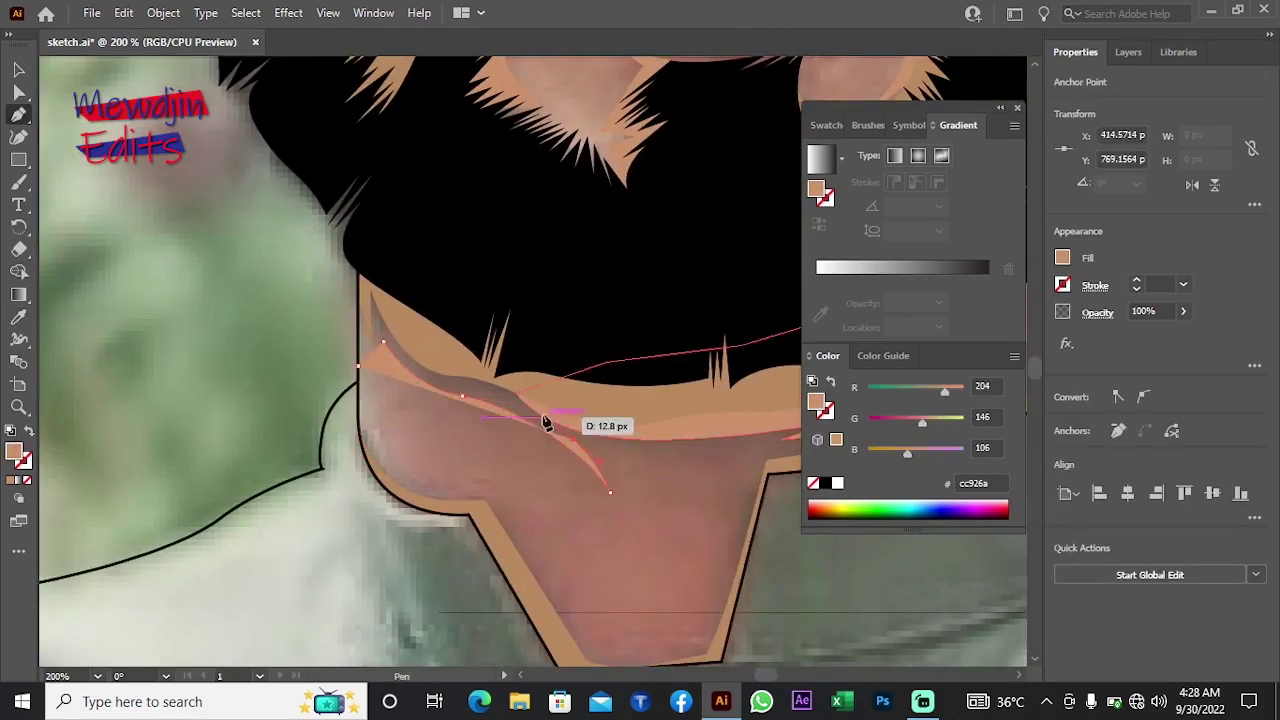
{"action": "left_click_drag", "start_coordinate": [466, 394], "coordinate": [422, 362]}
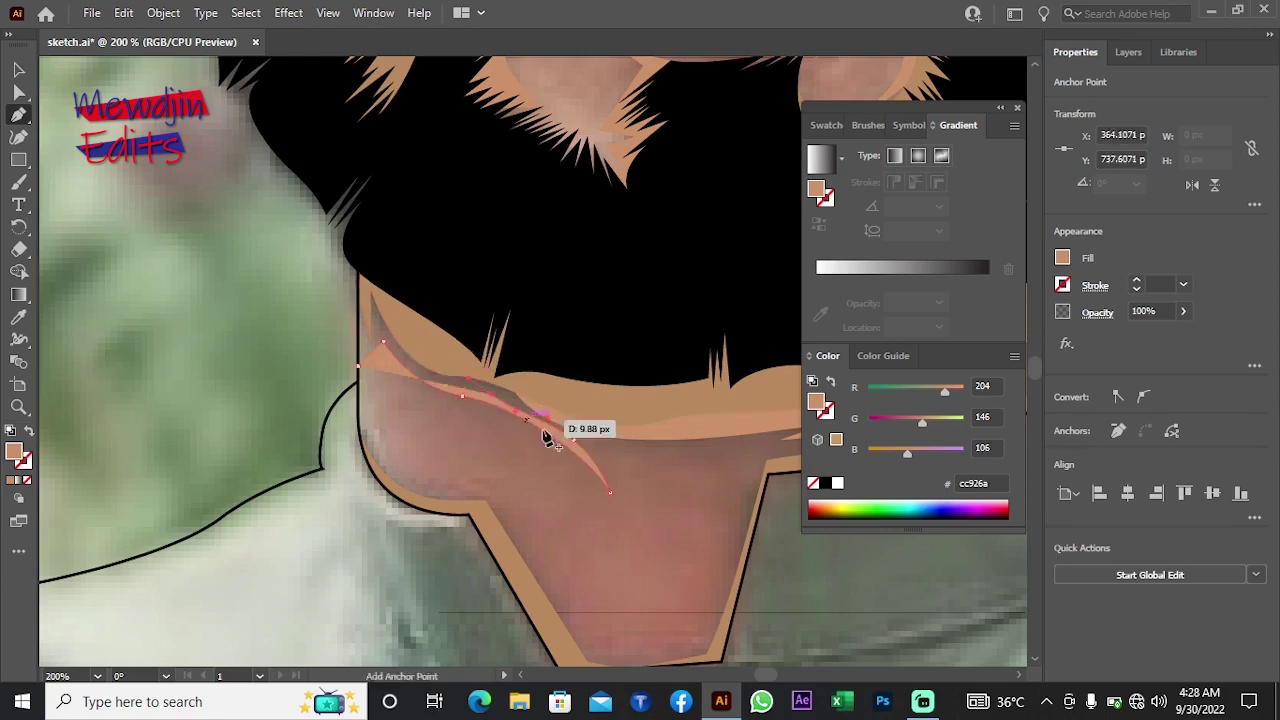
{"action": "left_click_drag", "start_coordinate": [545, 437], "coordinate": [549, 394]}
{"action": "left_click", "coordinate": [360, 285]}
{"action": "right_click", "coordinate": [458, 300]}
{"action": "left_click", "coordinate": [329, 429]}
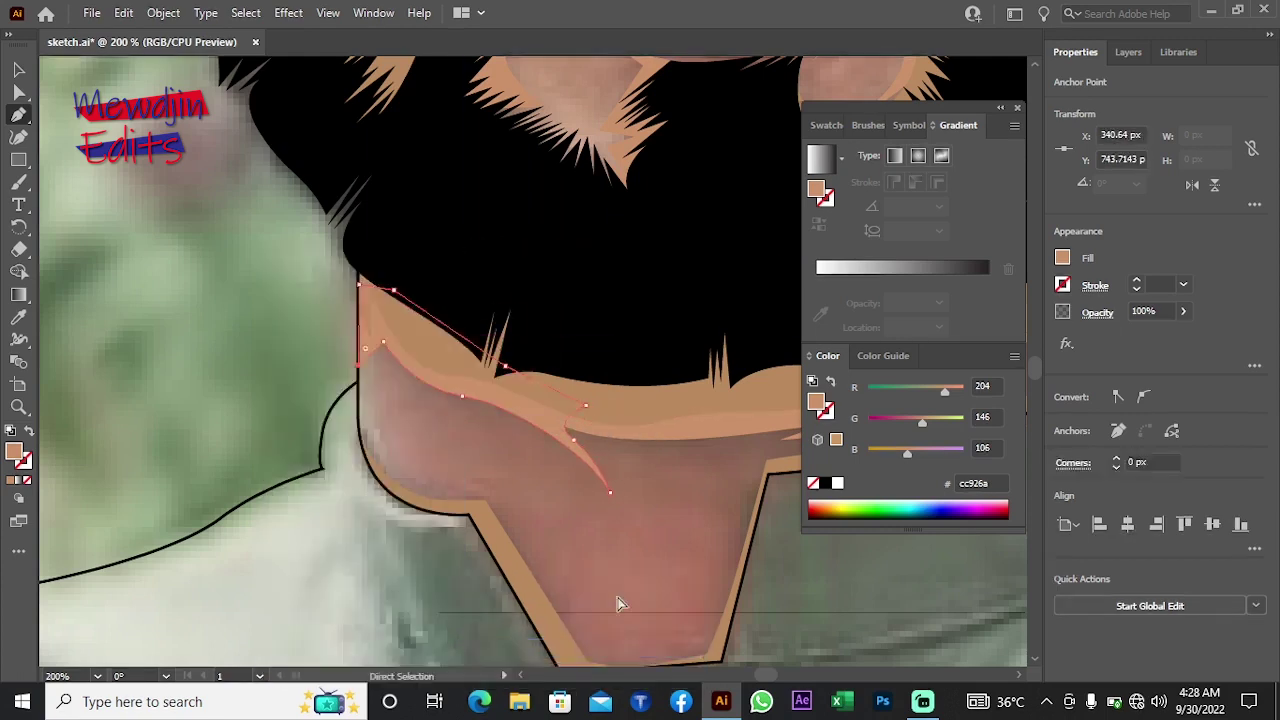
Step: Trace a curved tan highlight down the collar edge and close it at its start point
{"action": "left_click_drag", "start_coordinate": [617, 603], "coordinate": [387, 483]}
{"action": "left_click", "coordinate": [128, 300]}
{"action": "left_click_drag", "start_coordinate": [239, 362], "coordinate": [305, 362]}
{"action": "mouse_move", "coordinate": [378, 523]}
{"action": "left_mouse_down"}
{"action": "mouse_move", "coordinate": [460, 520]}
{"action": "mouse_move", "coordinate": [468, 504]}
{"action": "left_mouse_up"}
{"action": "left_click", "coordinate": [537, 343]}
{"action": "left_click_drag", "start_coordinate": [597, 326], "coordinate": [312, 421]}
{"action": "mouse_move", "coordinate": [360, 420]}
{"action": "left_mouse_down"}
{"action": "mouse_move", "coordinate": [397, 422]}
{"action": "mouse_move", "coordinate": [384, 483]}
{"action": "mouse_move", "coordinate": [337, 480]}
{"action": "left_mouse_up"}
{"action": "left_click", "coordinate": [303, 472]}
{"action": "left_click_drag", "start_coordinate": [270, 408], "coordinate": [211, 425]}
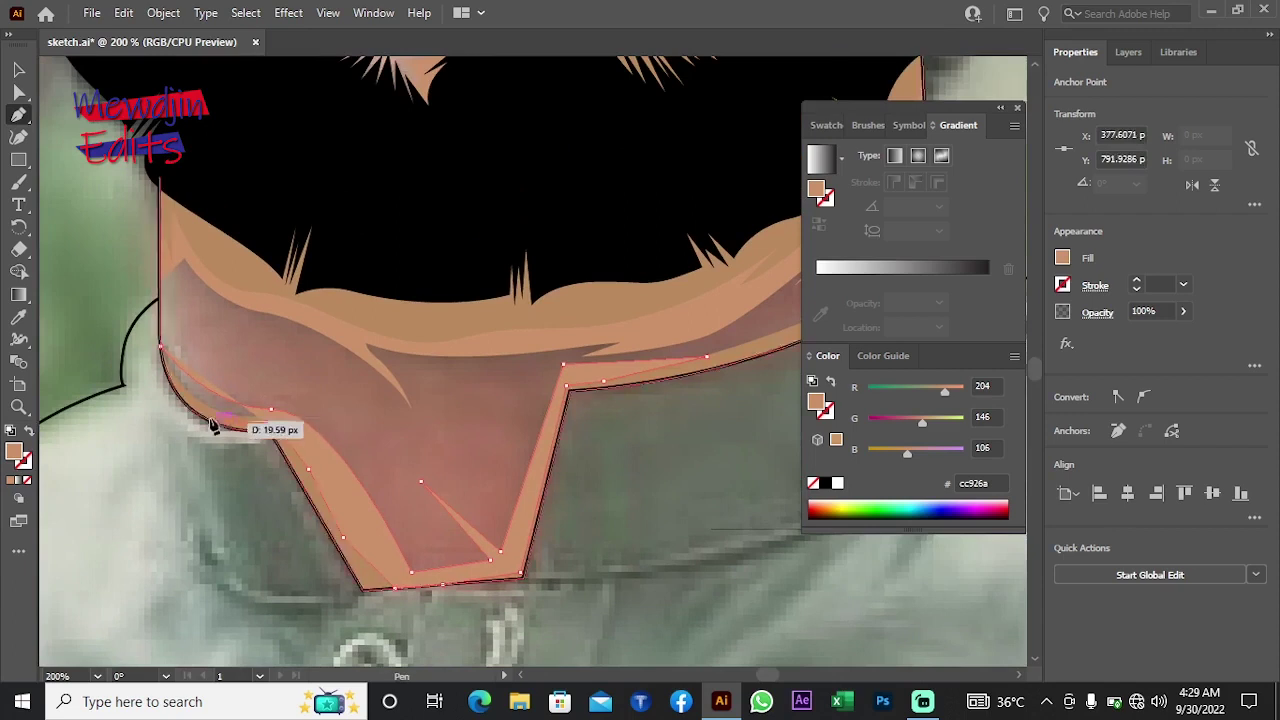
{"action": "left_click_drag", "start_coordinate": [160, 348], "coordinate": [166, 355]}
{"action": "right_click", "coordinate": [160, 318]}
{"action": "left_click", "coordinate": [237, 560]}
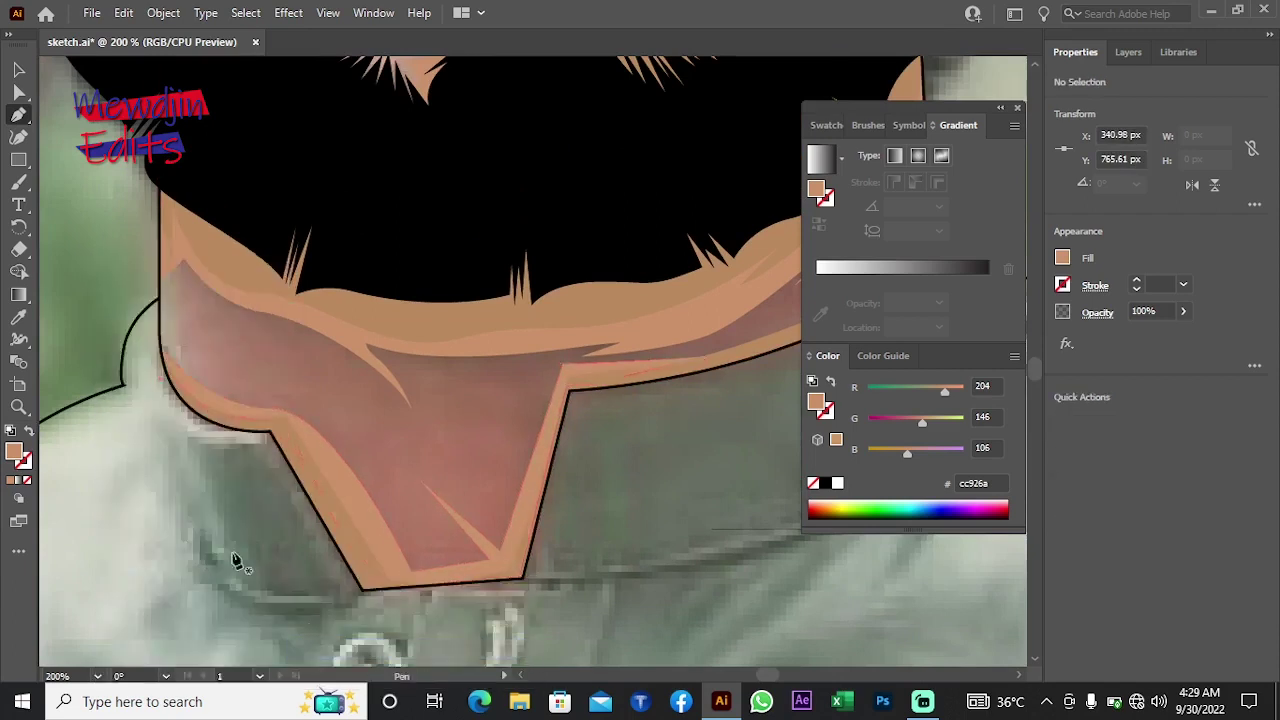
Step: Zoom in on the ear and draw a small three-point highlight inside it
{"action": "key", "text": "z"}
{"action": "left_click", "coordinate": [495, 347]}
{"action": "left_click", "coordinate": [495, 347]}
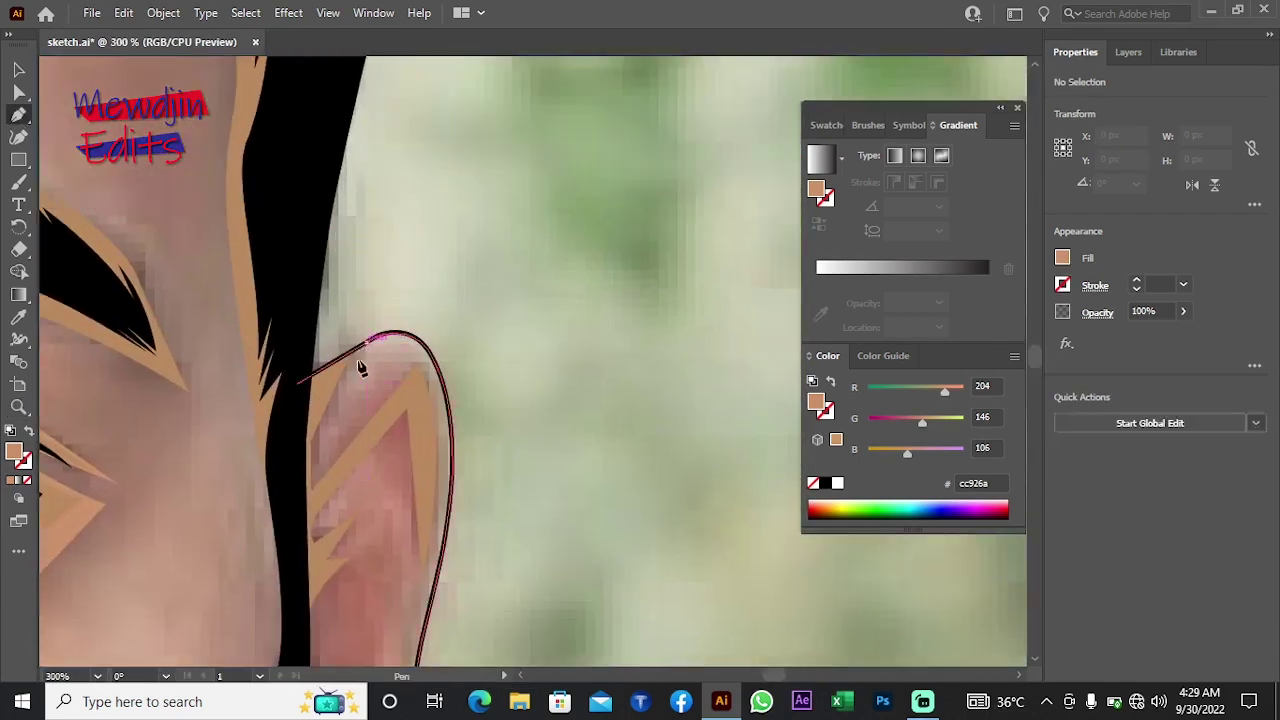
{"action": "left_click", "coordinate": [318, 443]}
{"action": "left_click", "coordinate": [421, 560]}
{"action": "left_click", "coordinate": [387, 443]}
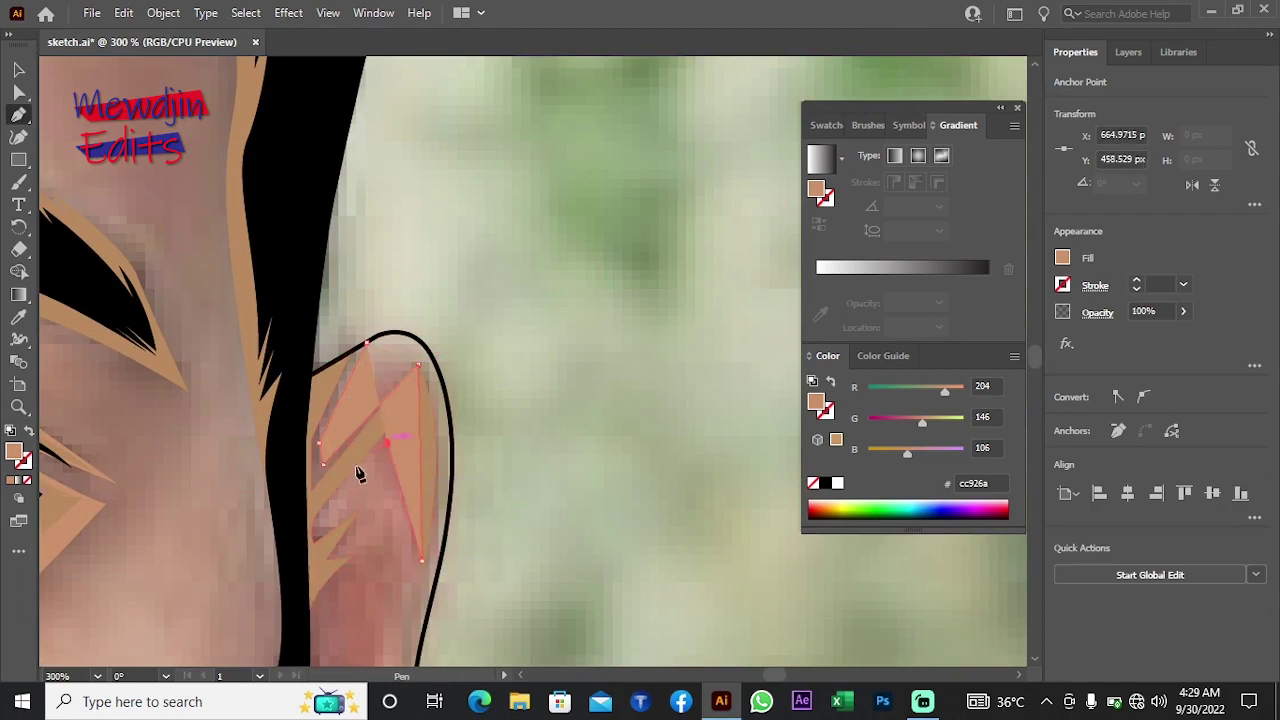
{"action": "right_click", "coordinate": [497, 244]}
Step: Trace a curved highlight down the ear to the earlobe and send it behind the outline
{"action": "left_click", "coordinate": [634, 508]}
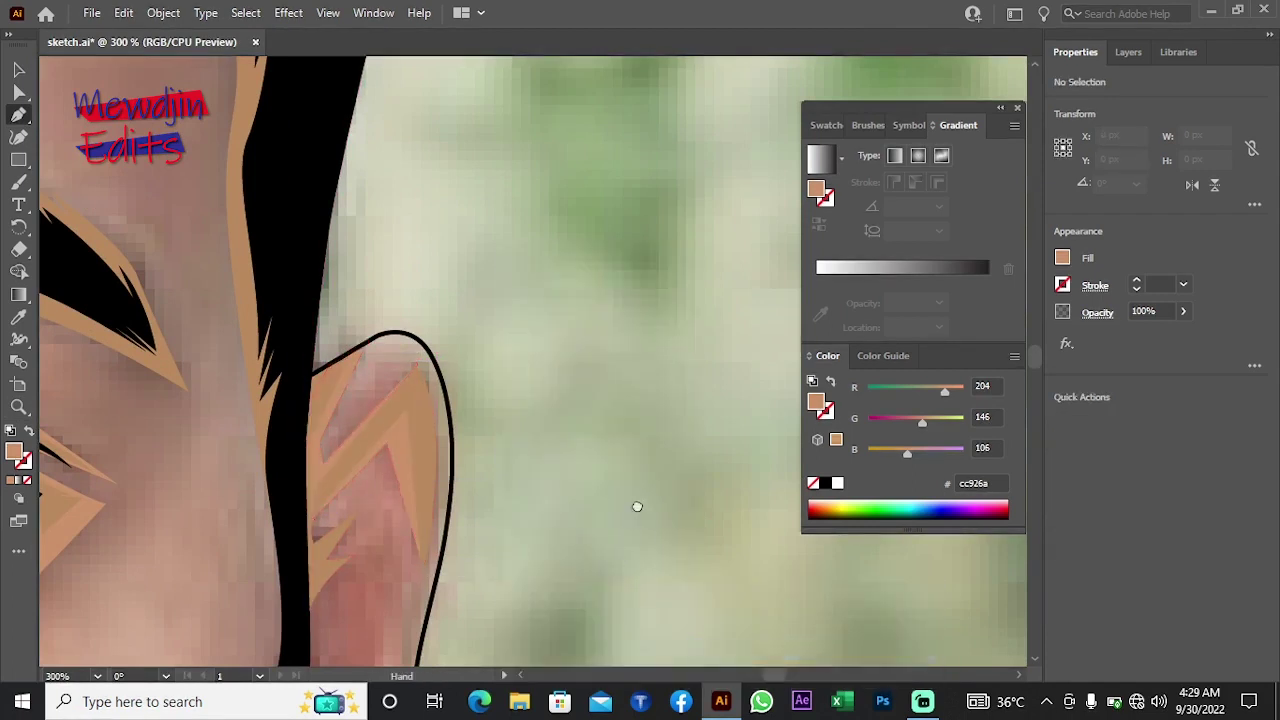
{"action": "scroll", "coordinate": [600, 450], "scroll_direction": "down", "scroll_amount": 3}
{"action": "left_click", "coordinate": [311, 358]}
{"action": "left_click_drag", "start_coordinate": [368, 322], "coordinate": [336, 435]}
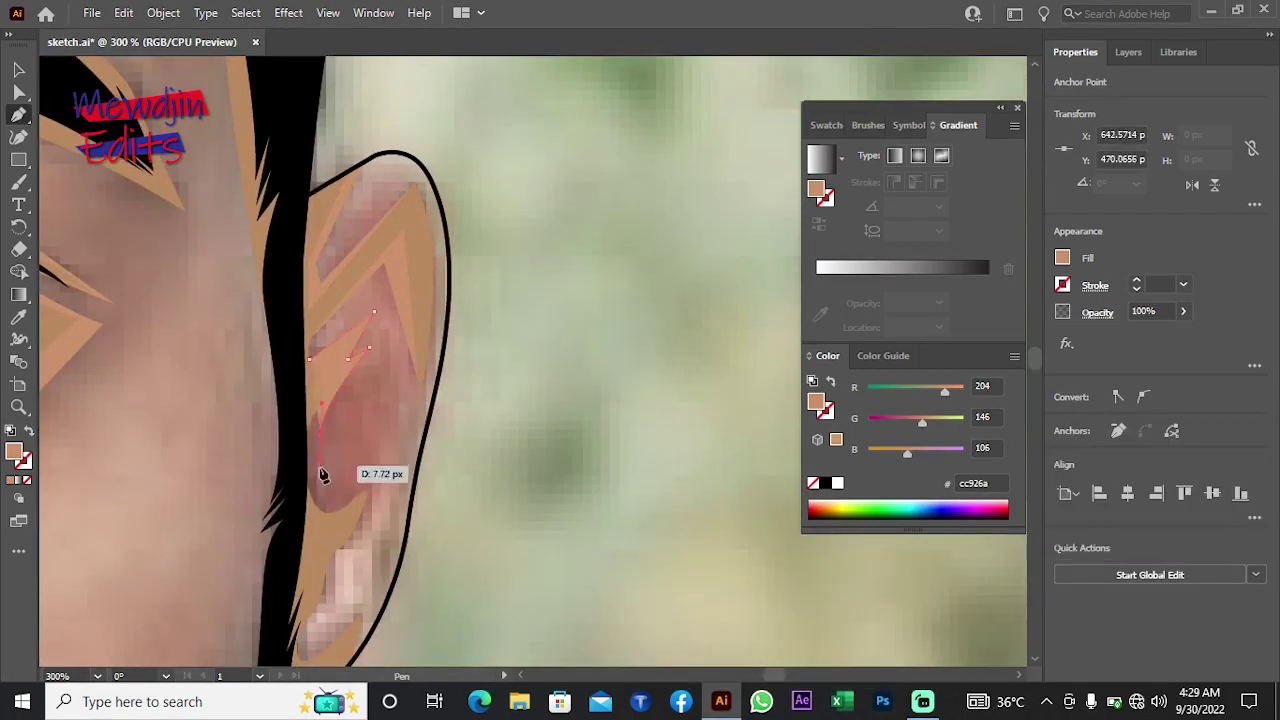
{"action": "scroll", "coordinate": [378, 486], "scroll_direction": "down", "scroll_amount": 3}
{"action": "left_click_drag", "start_coordinate": [397, 486], "coordinate": [347, 495]}
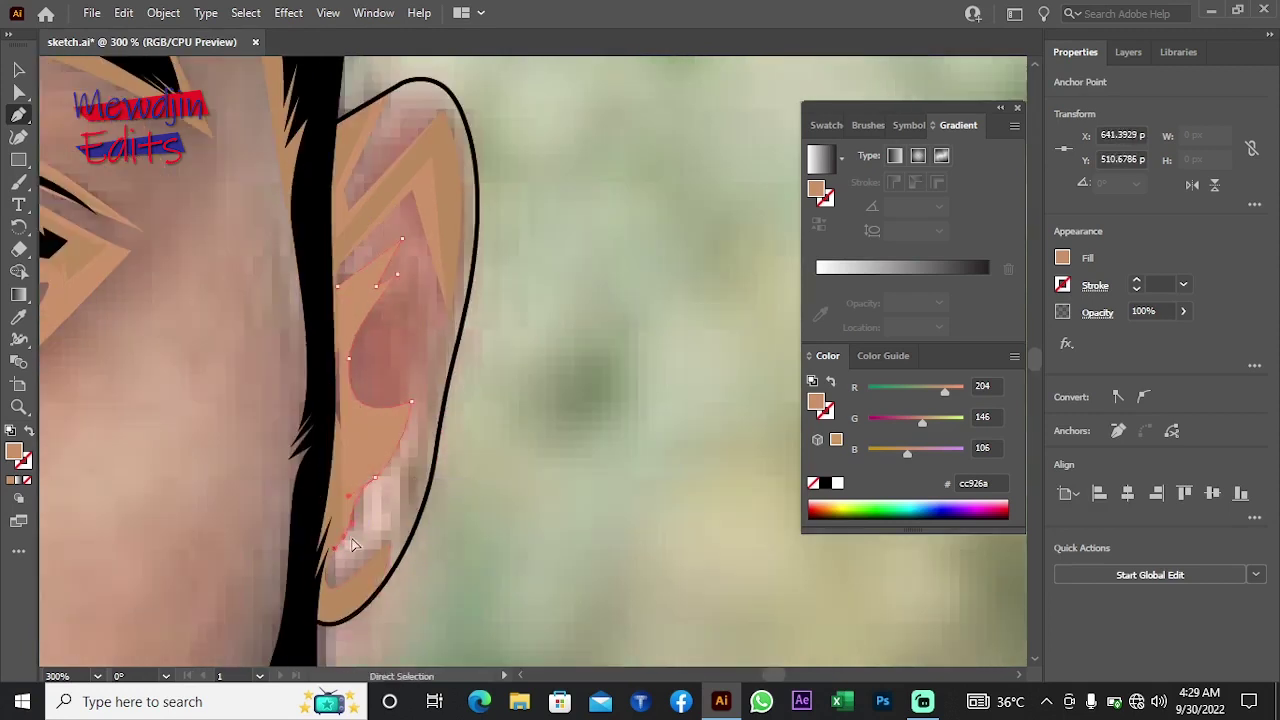
{"action": "left_click", "coordinate": [345, 565]}
{"action": "left_click", "coordinate": [376, 577]}
{"action": "left_click", "coordinate": [354, 598]}
{"action": "left_click", "coordinate": [322, 601]}
{"action": "left_click", "coordinate": [312, 538]}
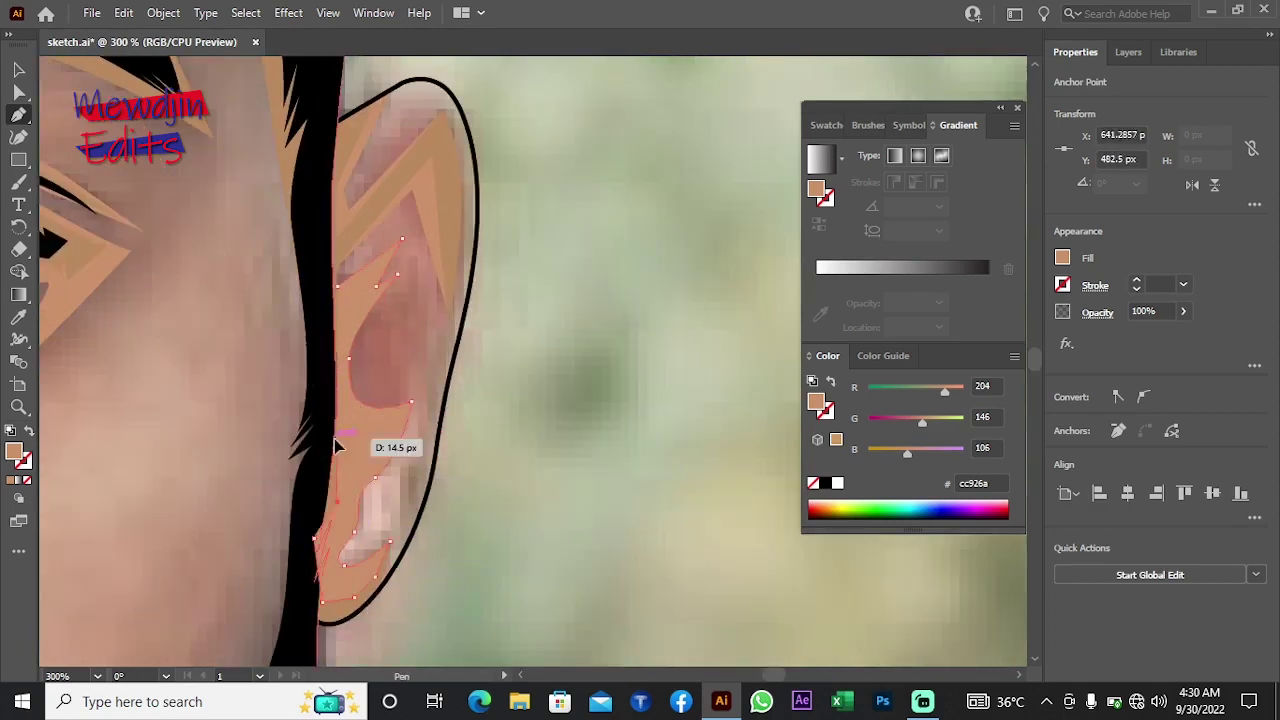
{"action": "right_click", "coordinate": [543, 248]}
{"action": "left_click", "coordinate": [597, 509]}
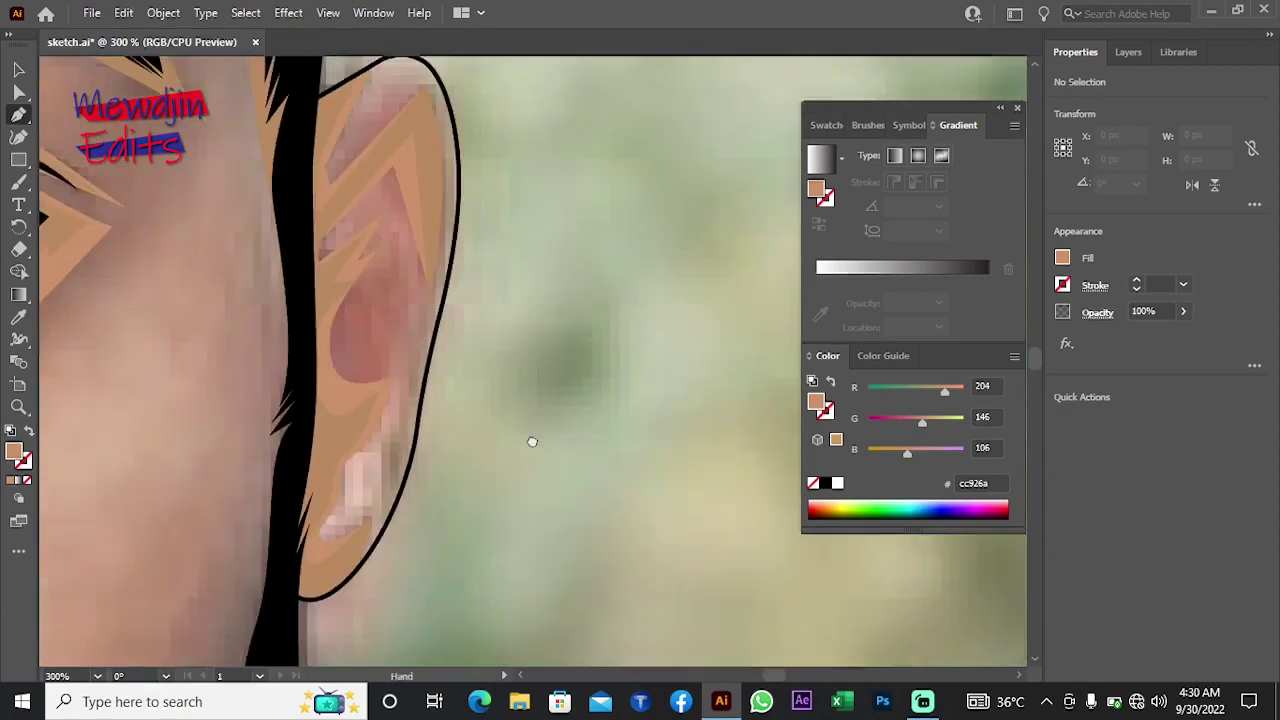
Step: Draw a highlight in the upper part of the other ear and send it behind the outline
{"action": "mouse_move", "coordinate": [531, 440]}
{"action": "left_mouse_down"}
{"action": "mouse_move", "coordinate": [449, 449]}
{"action": "mouse_move", "coordinate": [380, 486]}
{"action": "mouse_move", "coordinate": [563, 446]}
{"action": "left_mouse_up"}
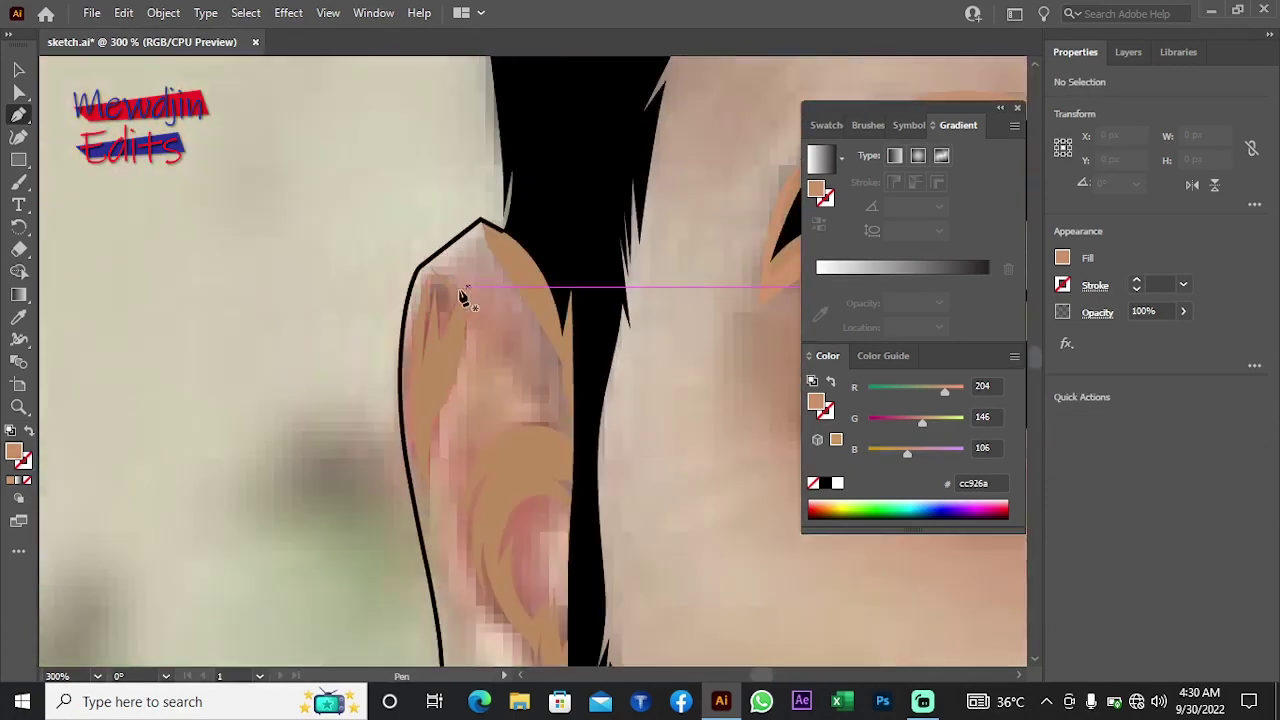
{"action": "left_click", "coordinate": [515, 305]}
{"action": "left_click", "coordinate": [544, 350]}
{"action": "left_click", "coordinate": [521, 426]}
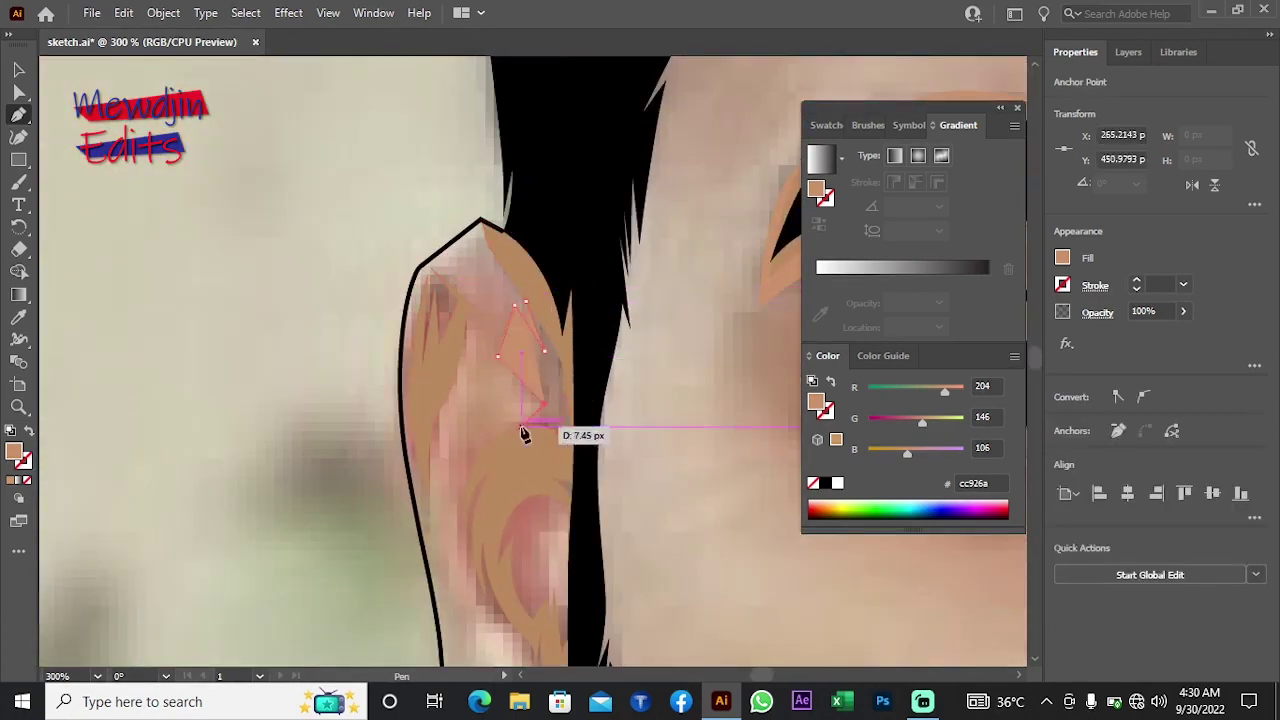
{"action": "left_click", "coordinate": [587, 441]}
{"action": "left_click", "coordinate": [571, 311]}
{"action": "right_click", "coordinate": [487, 249]}
{"action": "left_click", "coordinate": [418, 543]}
Step: Trace the inner ear highlight from bottom to top and send it behind the ear outline
{"action": "scroll", "coordinate": [253, 499], "scroll_direction": "right", "scroll_amount": 5}
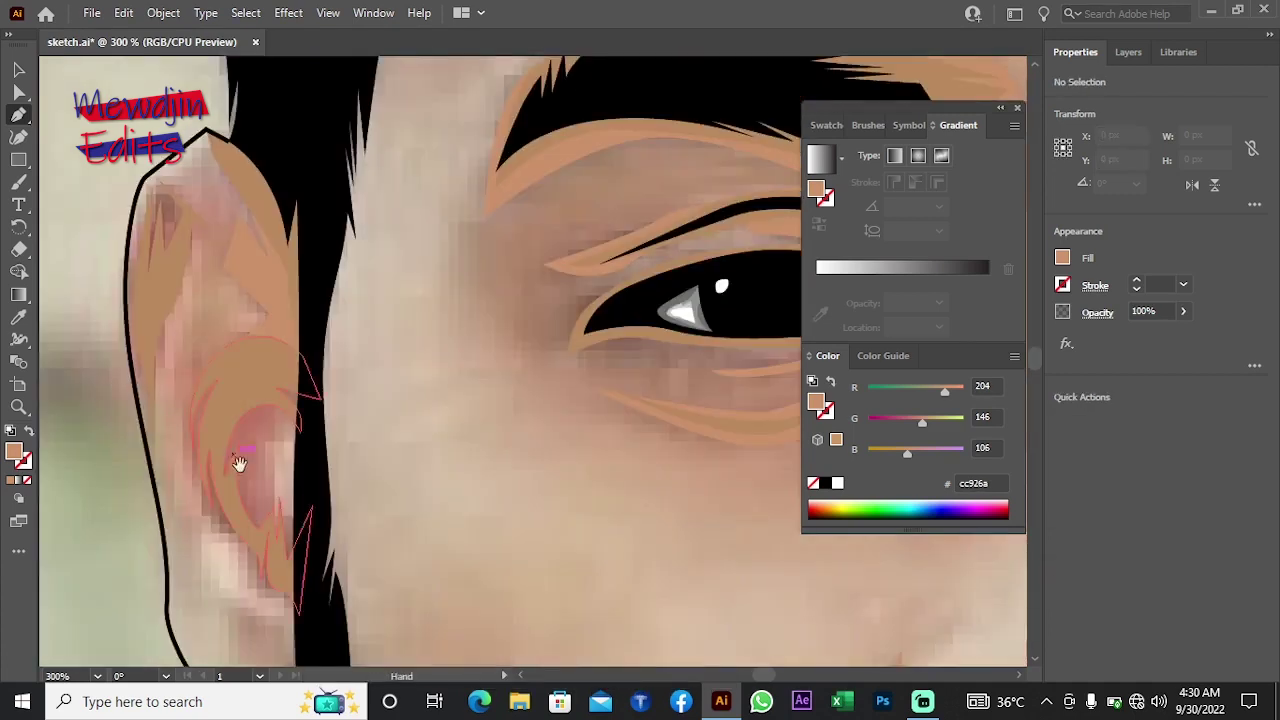
{"action": "scroll", "coordinate": [243, 457], "scroll_direction": "down", "scroll_amount": 1}
{"action": "left_click_drag", "start_coordinate": [268, 443], "coordinate": [268, 460]}
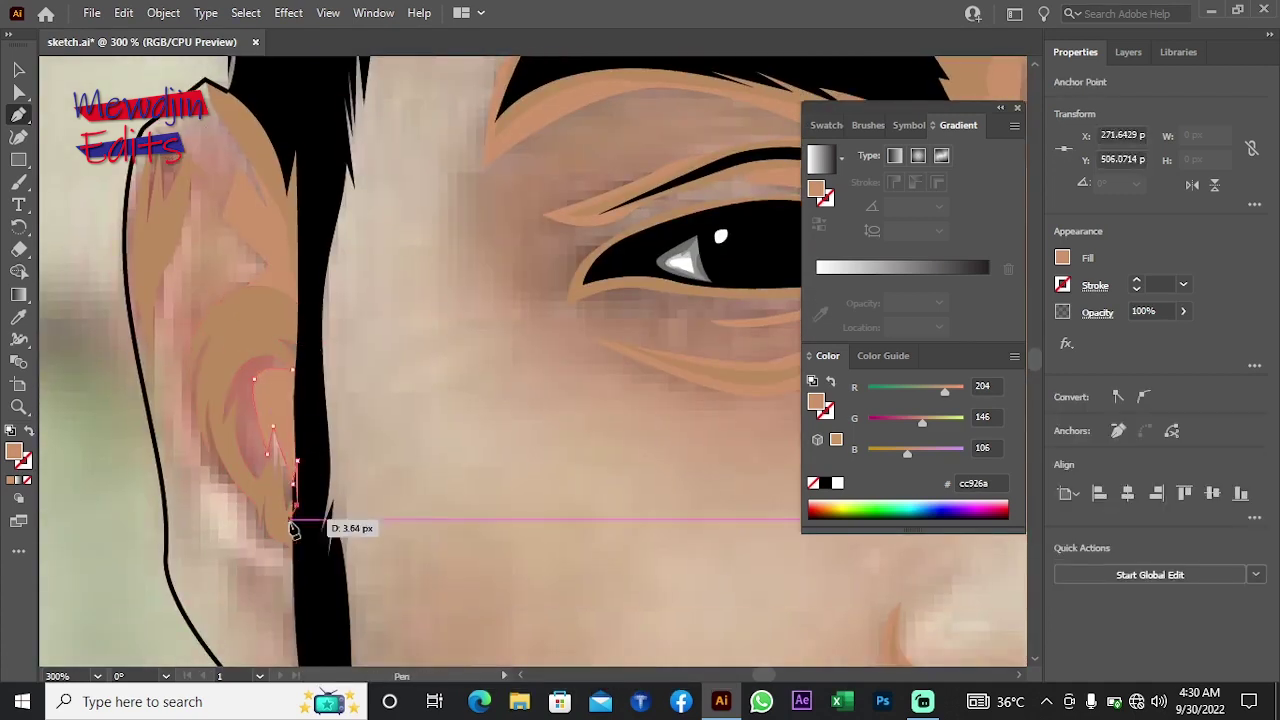
{"action": "left_click", "coordinate": [293, 565]}
{"action": "left_click", "coordinate": [254, 537]}
{"action": "left_click", "coordinate": [217, 465]}
{"action": "left_click", "coordinate": [184, 367]}
{"action": "left_click", "coordinate": [174, 281]}
{"action": "left_click", "coordinate": [237, 266]}
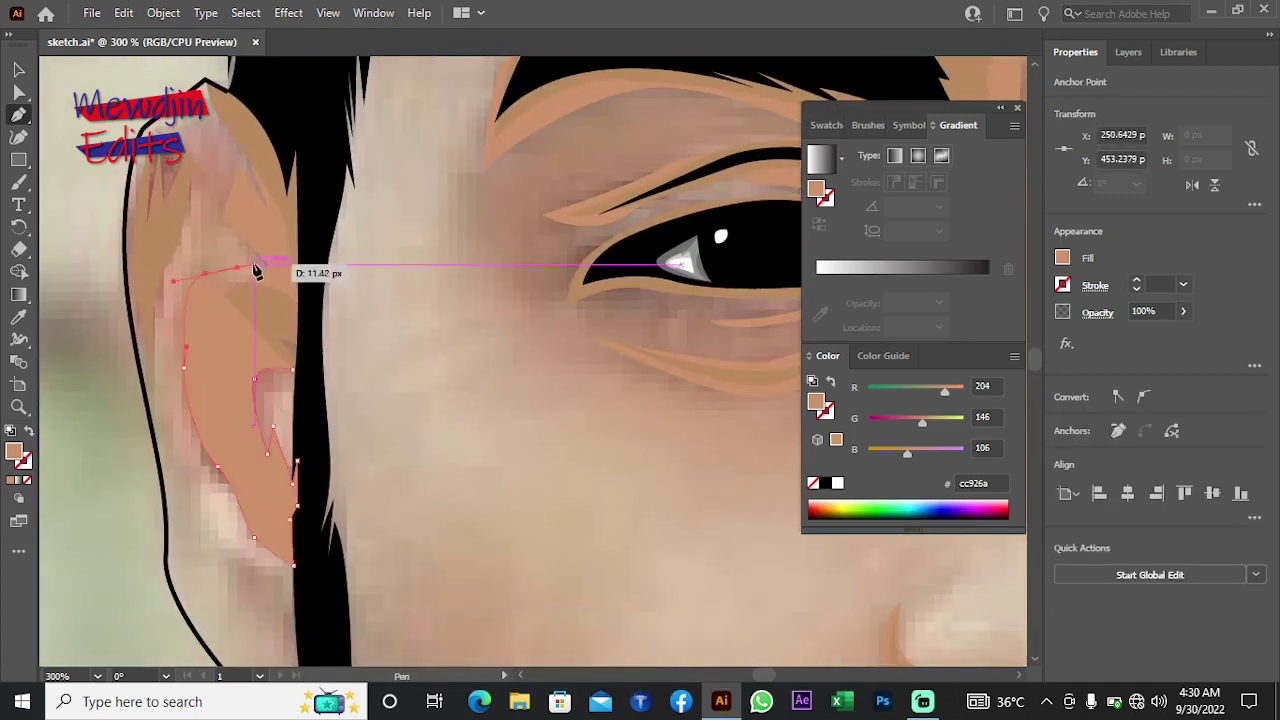
{"action": "left_click", "coordinate": [256, 270]}
{"action": "right_click", "coordinate": [380, 244]}
{"action": "left_click", "coordinate": [608, 651]}
Step: Add a curved earlobe highlight and send it to the back
{"action": "mouse_move", "coordinate": [452, 537]}
{"action": "left_mouse_down"}
{"action": "mouse_move", "coordinate": [462, 357]}
{"action": "mouse_move", "coordinate": [487, 464]}
{"action": "left_mouse_up"}
{"action": "left_click_drag", "start_coordinate": [317, 457], "coordinate": [322, 466]}
{"action": "left_click_drag", "start_coordinate": [351, 547], "coordinate": [283, 485]}
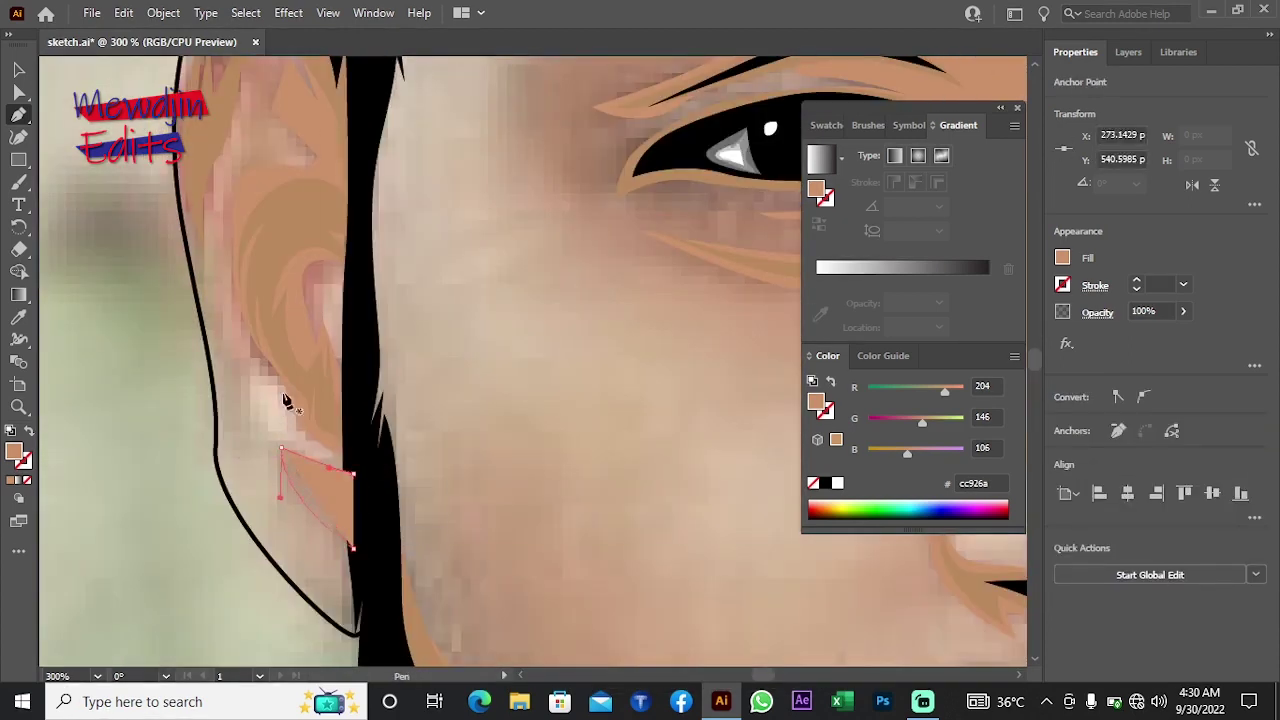
{"action": "right_click", "coordinate": [458, 246]}
{"action": "left_click", "coordinate": [700, 651]}
Step: Draw a curved highlight along the ear edge near the tip and send it to the back
{"action": "scroll", "coordinate": [489, 443], "scroll_direction": "up", "scroll_amount": 3}
{"action": "scroll", "coordinate": [318, 345], "scroll_direction": "up", "scroll_amount": 2}
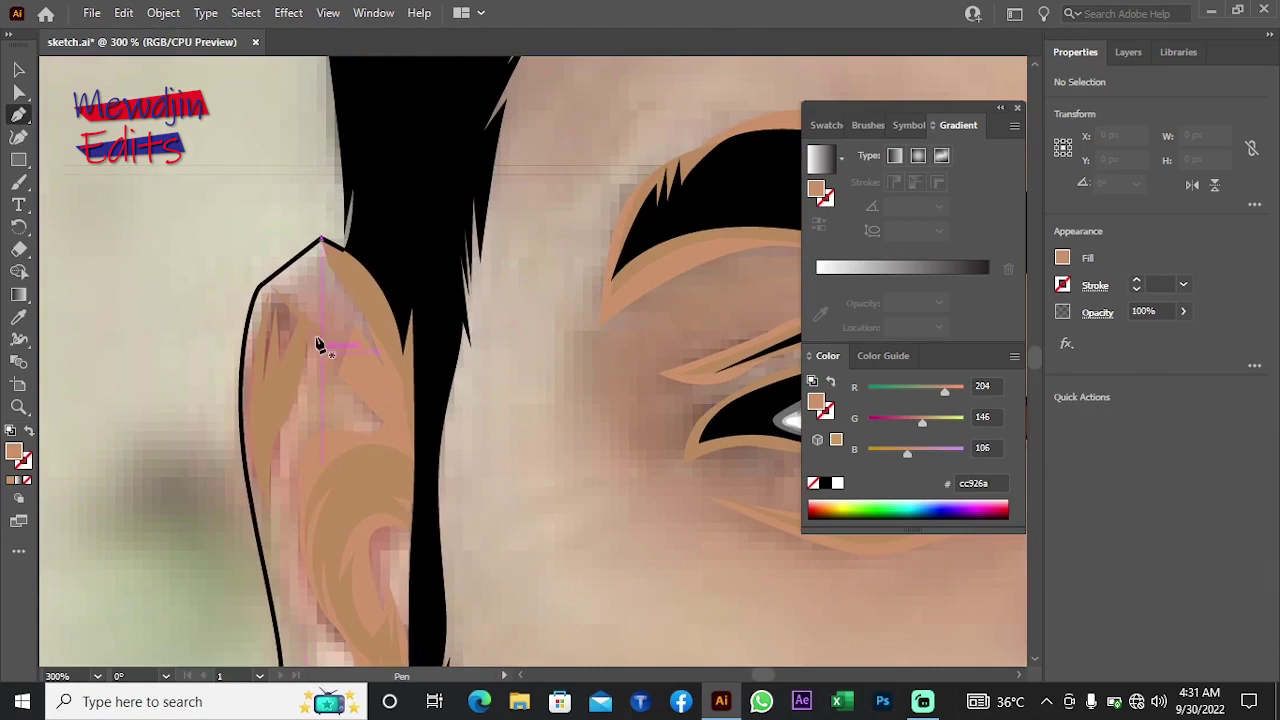
{"action": "left_click", "coordinate": [320, 244]}
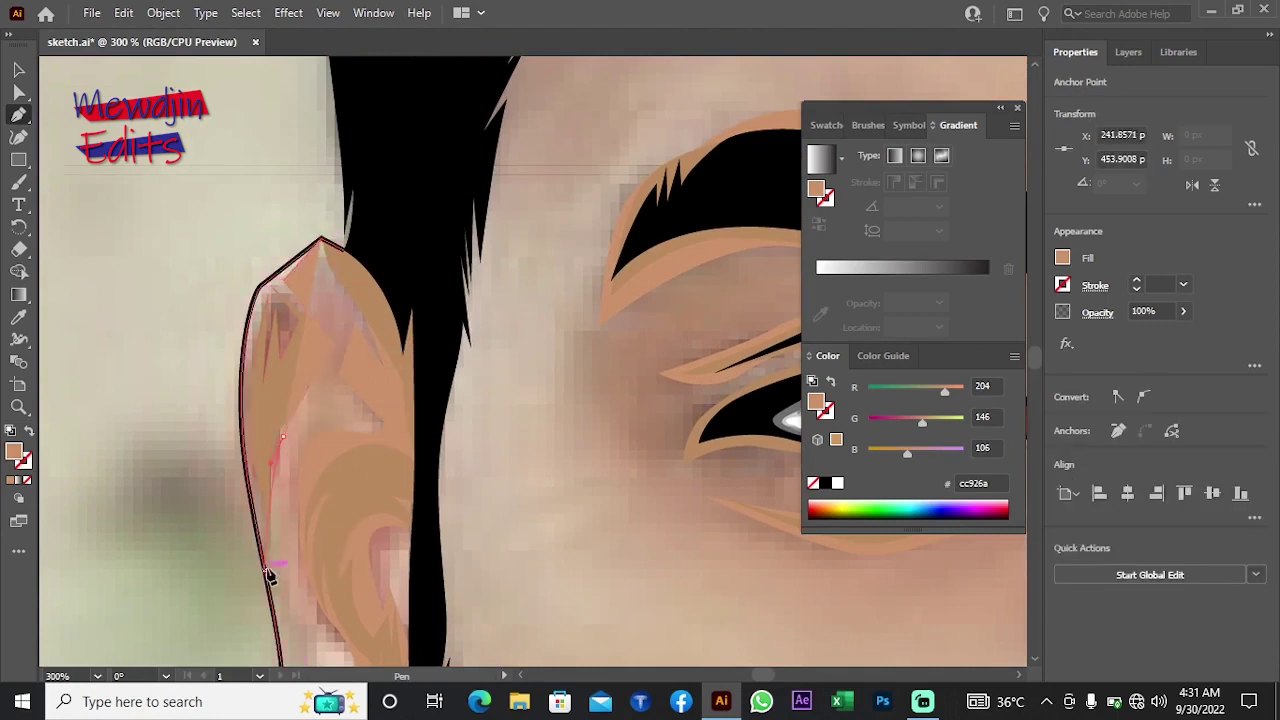
{"action": "left_click_drag", "start_coordinate": [262, 410], "coordinate": [251, 376]}
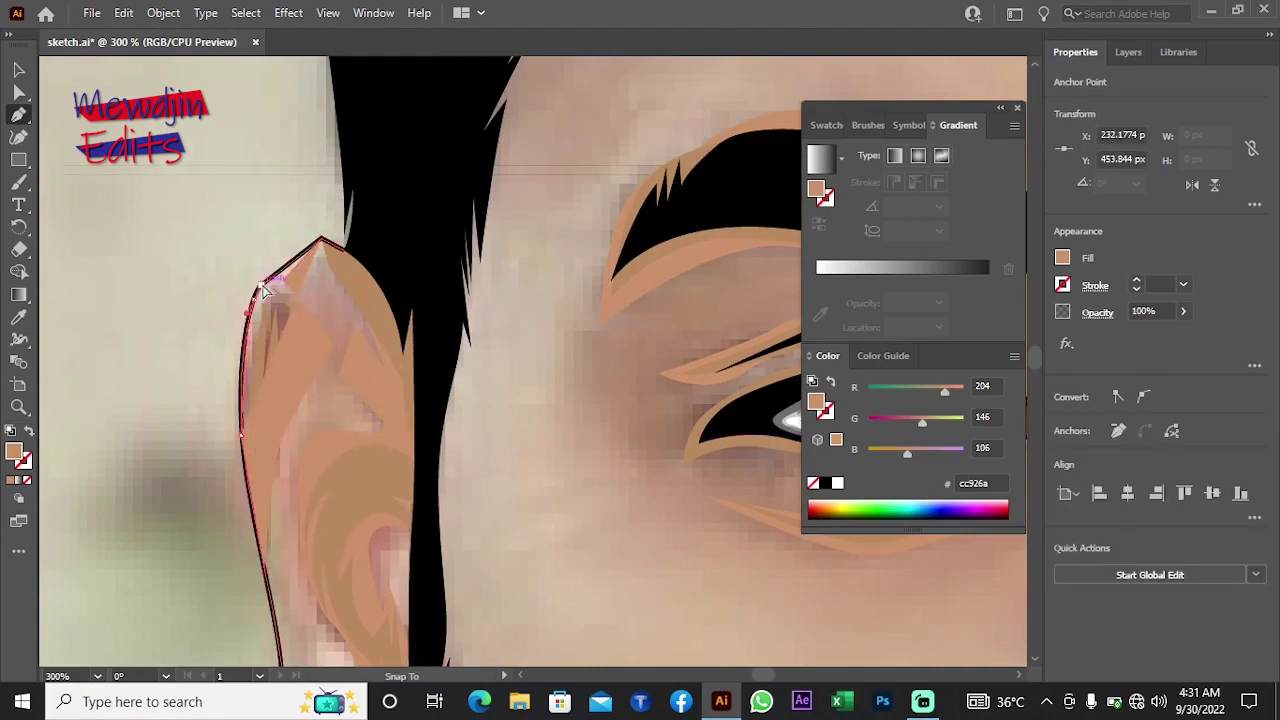
{"action": "left_click_drag", "start_coordinate": [262, 289], "coordinate": [283, 281]}
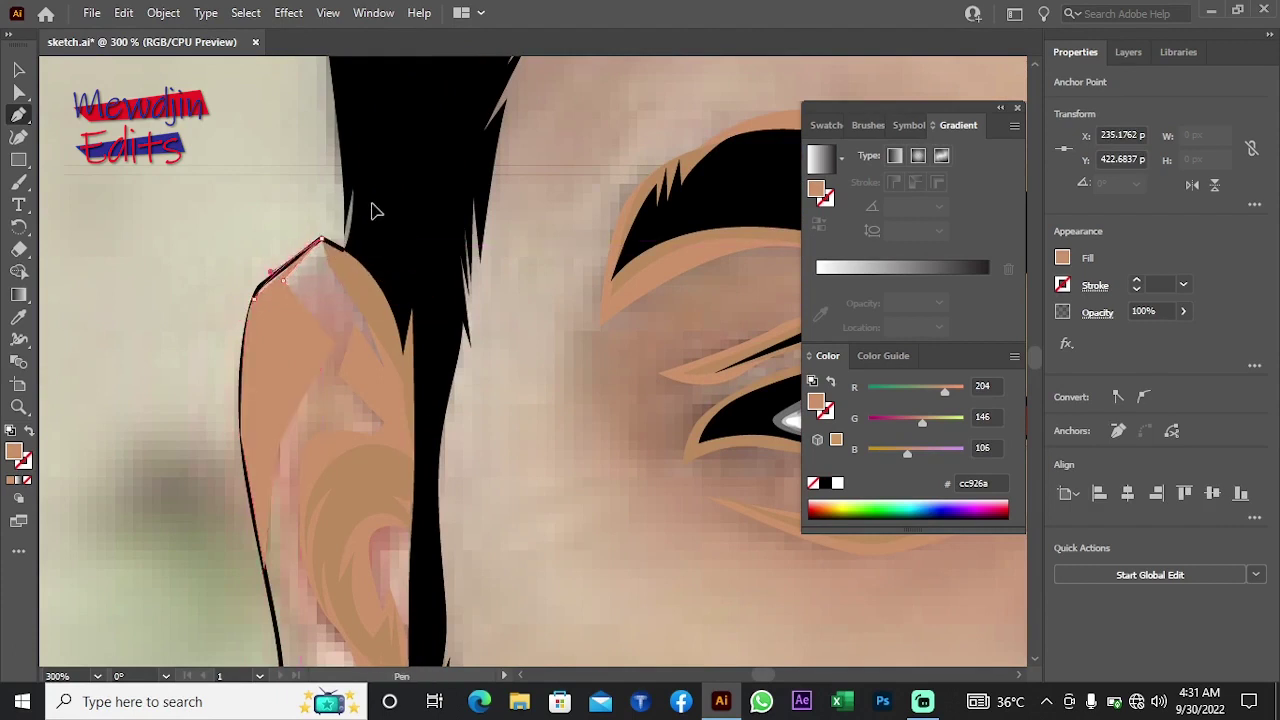
{"action": "right_click", "coordinate": [222, 300]}
{"action": "left_click", "coordinate": [186, 509]}
Step: Start another curved highlight shape beside the ear, then deselect it
{"action": "left_click_drag", "start_coordinate": [186, 509], "coordinate": [180, 357]}
{"action": "mouse_move", "coordinate": [240, 120]}
{"action": "left_mouse_down"}
{"action": "mouse_move", "coordinate": [300, 183]}
{"action": "mouse_move", "coordinate": [280, 150]}
{"action": "left_mouse_up"}
{"action": "right_click", "coordinate": [327, 131]}
{"action": "mouse_move", "coordinate": [178, 492]}
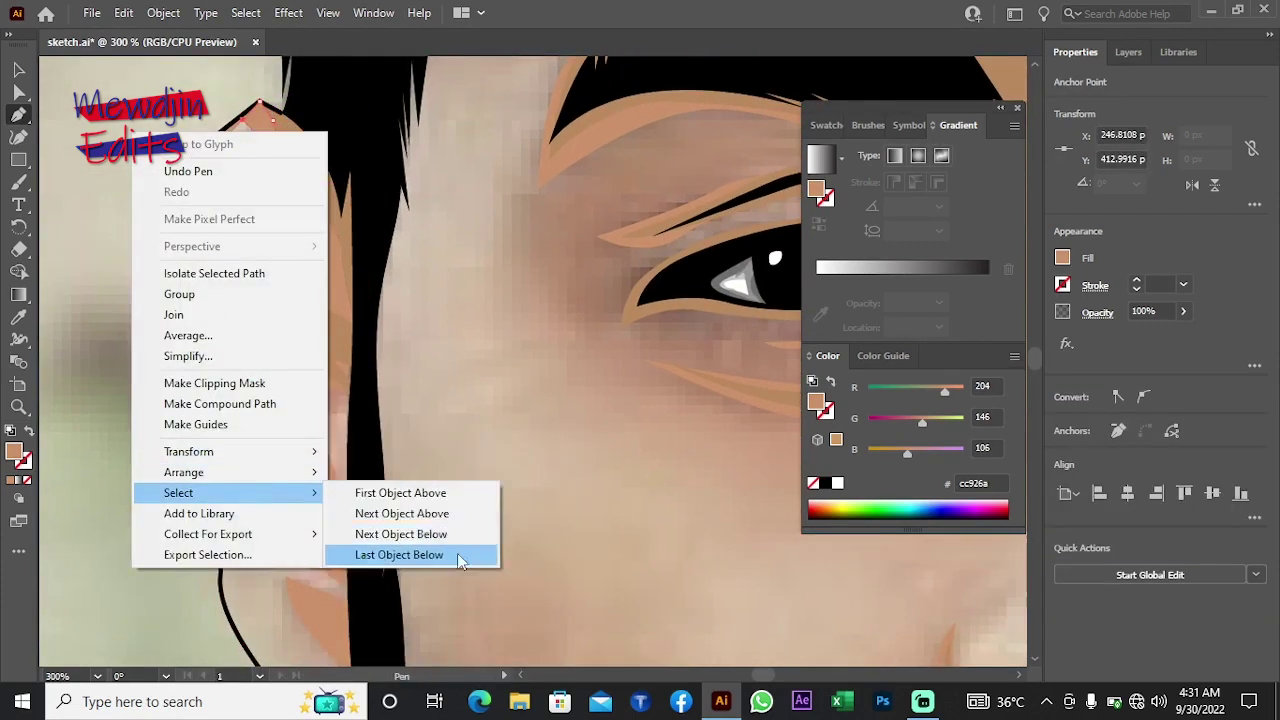
{"action": "key", "text": "Escape"}
Step: Start a Pen-traced highlight along the temple
{"action": "scroll", "coordinate": [463, 434], "scroll_direction": "down", "scroll_amount": 3}
{"action": "scroll", "coordinate": [475, 240], "scroll_direction": "up", "scroll_amount": 2}
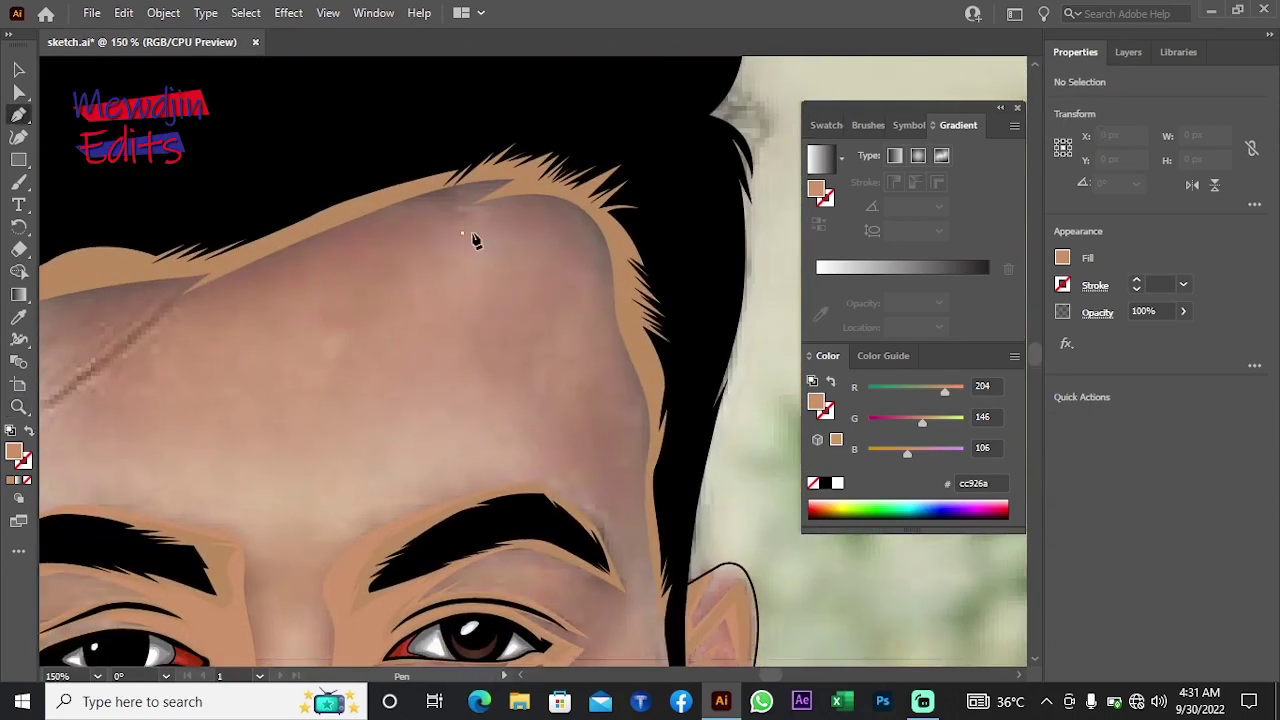
{"action": "scroll", "coordinate": [475, 240], "scroll_direction": "down", "scroll_amount": 5}
{"action": "left_click", "coordinate": [534, 303]}
{"action": "left_click", "coordinate": [587, 358]}
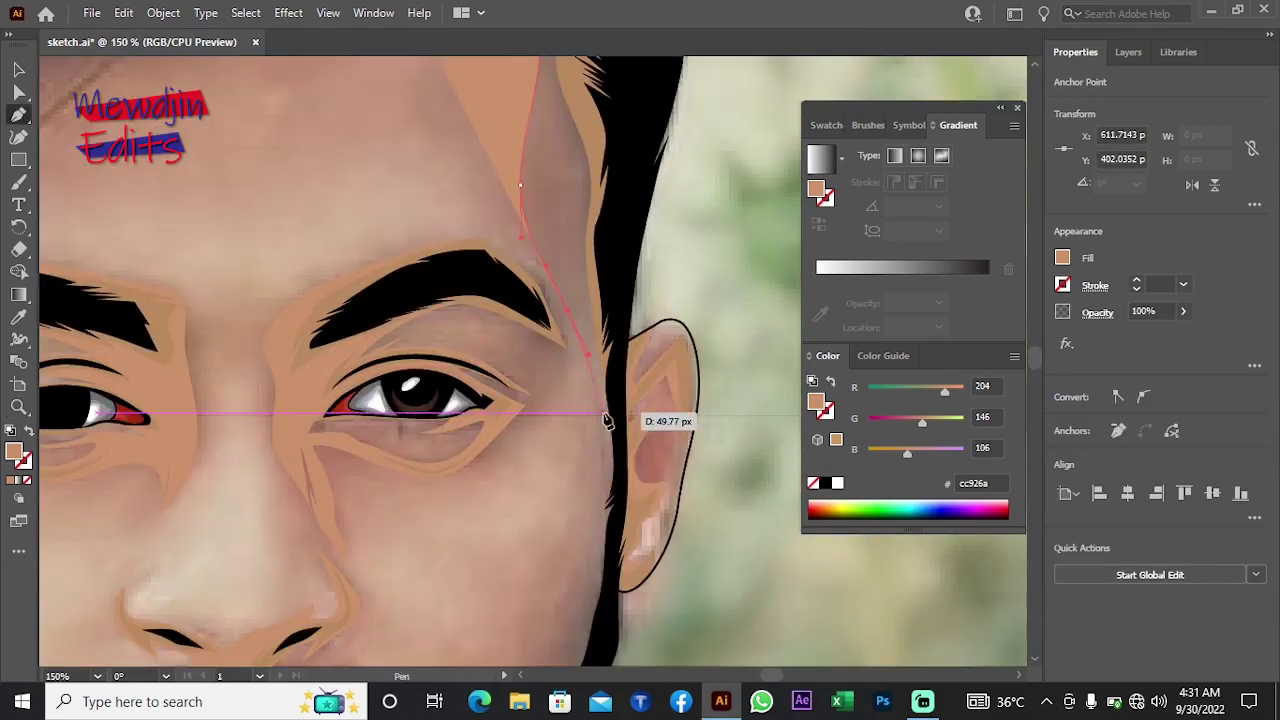
Step: Continue the highlight along the forehead hairline and temple with curved edges, then deselect it
{"action": "scroll", "coordinate": [614, 243], "scroll_direction": "up", "scroll_amount": 3}
{"action": "left_click", "coordinate": [592, 132]}
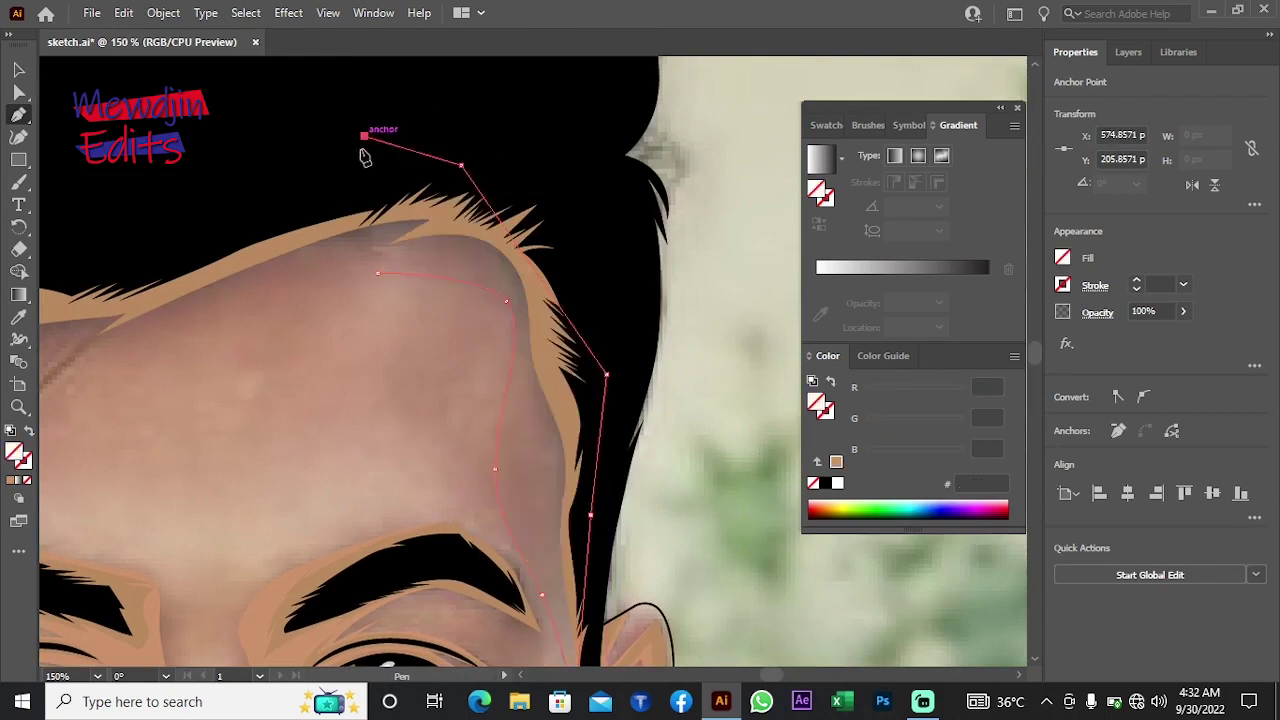
{"action": "left_click", "coordinate": [258, 194]}
{"action": "left_click_drag", "start_coordinate": [288, 205], "coordinate": [334, 182]}
{"action": "left_click", "coordinate": [191, 289]}
{"action": "left_click", "coordinate": [253, 422]}
{"action": "mouse_move", "coordinate": [305, 328]}
{"action": "left_mouse_down"}
{"action": "mouse_move", "coordinate": [332, 290]}
{"action": "mouse_move", "coordinate": [397, 250]}
{"action": "mouse_move", "coordinate": [426, 257]}
{"action": "left_mouse_up"}
{"action": "scroll", "coordinate": [400, 295], "scroll_direction": "right", "scroll_amount": 5}
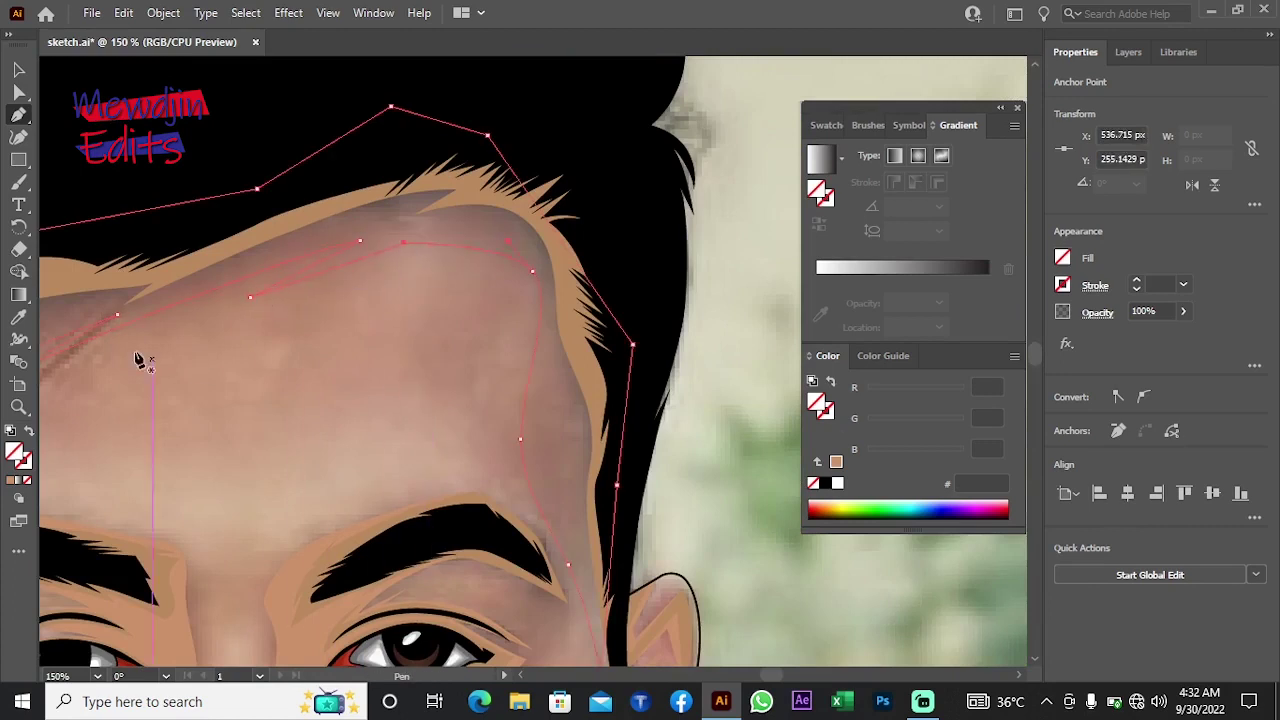
{"action": "scroll", "coordinate": [387, 353], "scroll_direction": "down", "scroll_amount": 3}
{"action": "right_click", "coordinate": [232, 234]}
{"action": "key", "text": "Escape"}
{"action": "scroll", "coordinate": [500, 400], "scroll_direction": "down", "scroll_amount": 5}
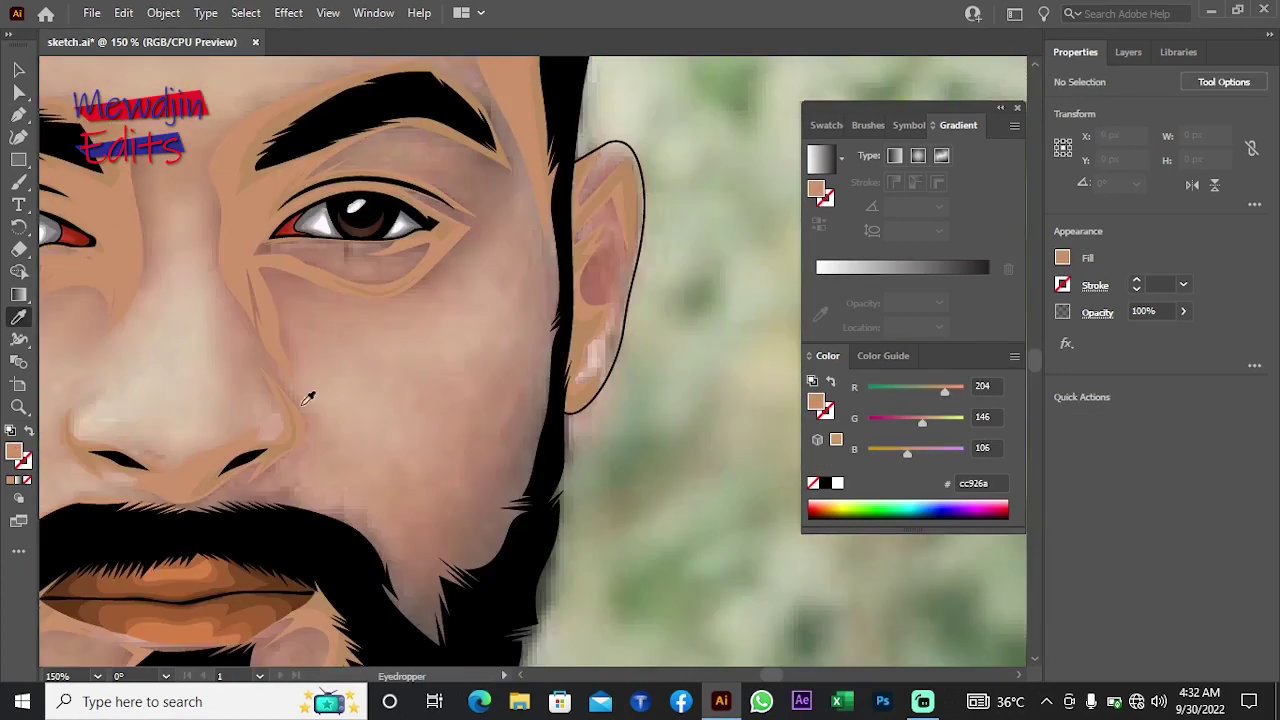
Step: Trace a closed cheek highlight shape along the beard edge up toward the ear
{"action": "key", "text": "p"}
{"action": "left_click_drag", "start_coordinate": [626, 292], "coordinate": [451, 312]}
{"action": "left_click", "coordinate": [434, 398]}
{"action": "left_click", "coordinate": [519, 517]}
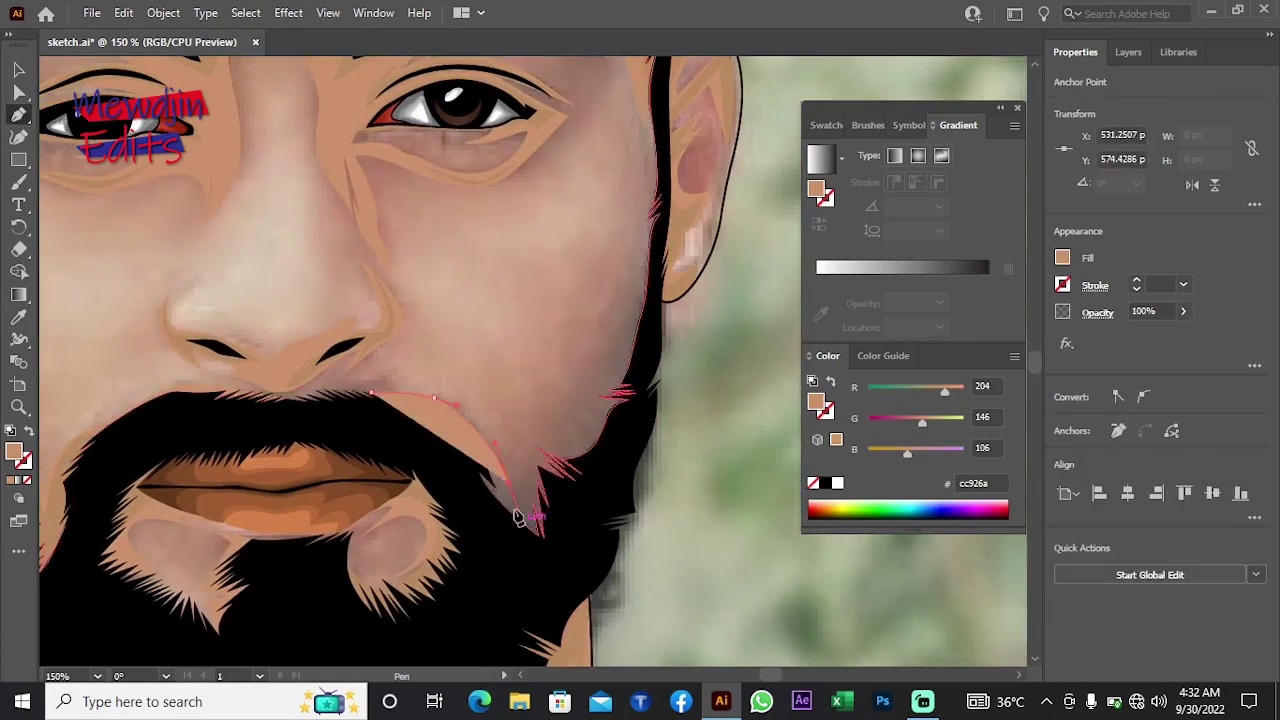
{"action": "left_click", "coordinate": [528, 422]}
{"action": "left_click", "coordinate": [613, 339]}
{"action": "left_click", "coordinate": [652, 230]}
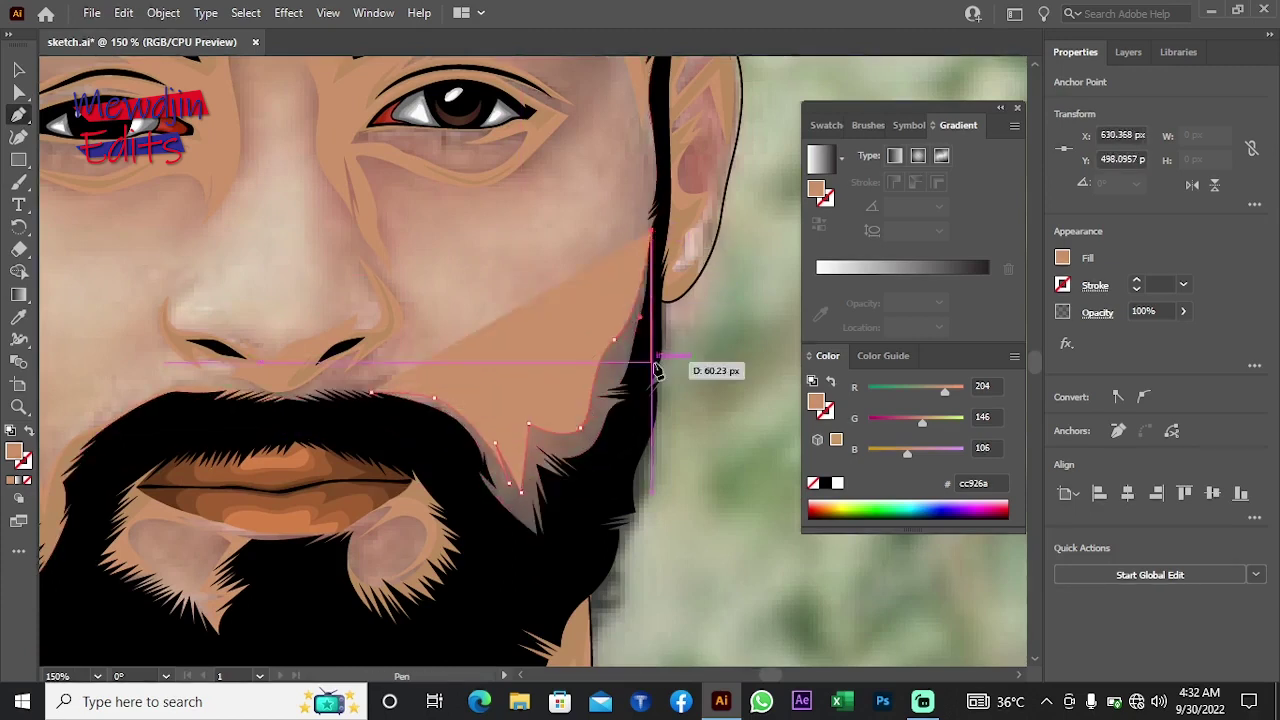
{"action": "left_click", "coordinate": [637, 410]}
{"action": "left_click", "coordinate": [593, 499]}
{"action": "left_click", "coordinate": [572, 547]}
{"action": "left_click", "coordinate": [371, 393]}
Step: Fill the cheek highlight with the sampled tan cc926a skin colour
{"action": "left_click", "coordinate": [18, 316]}
{"action": "left_click", "coordinate": [277, 263]}
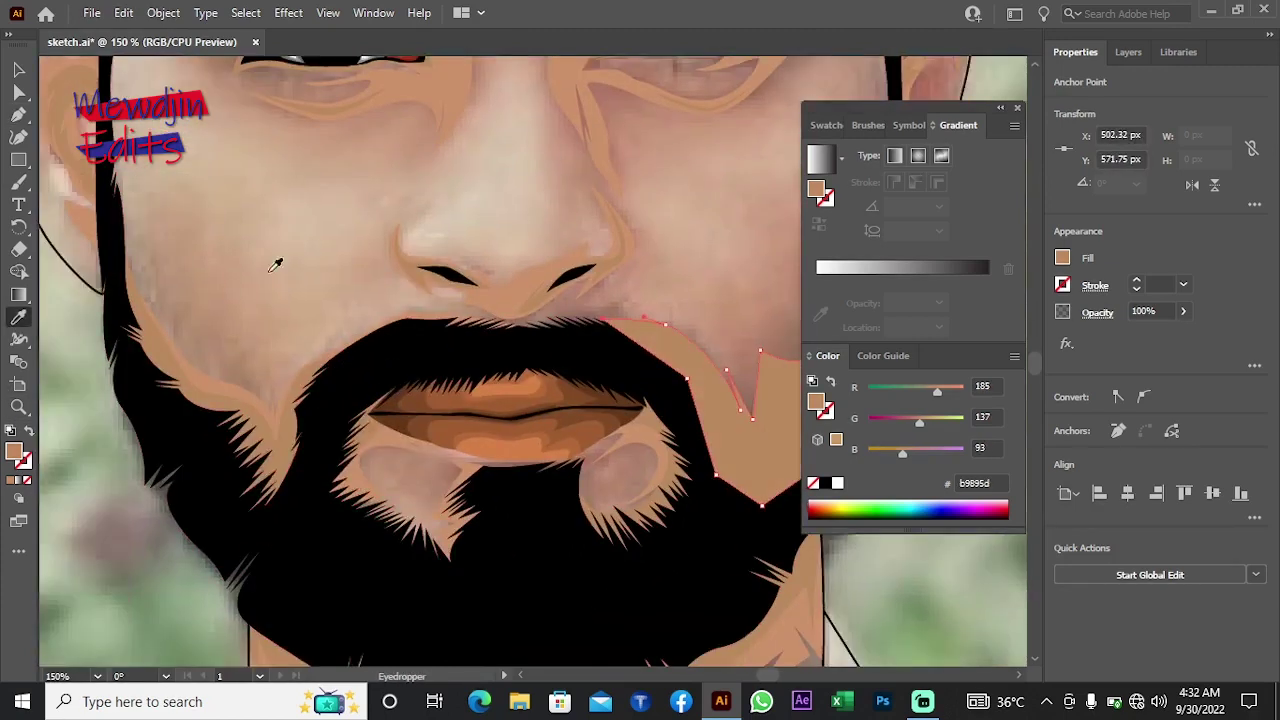
{"action": "right_click", "coordinate": [266, 243]}
{"action": "key", "text": "Escape"}
Step: Start a jaw highlight tracing down the cheek and along the chin and beard edge
{"action": "key", "text": "p"}
{"action": "left_click", "coordinate": [498, 302]}
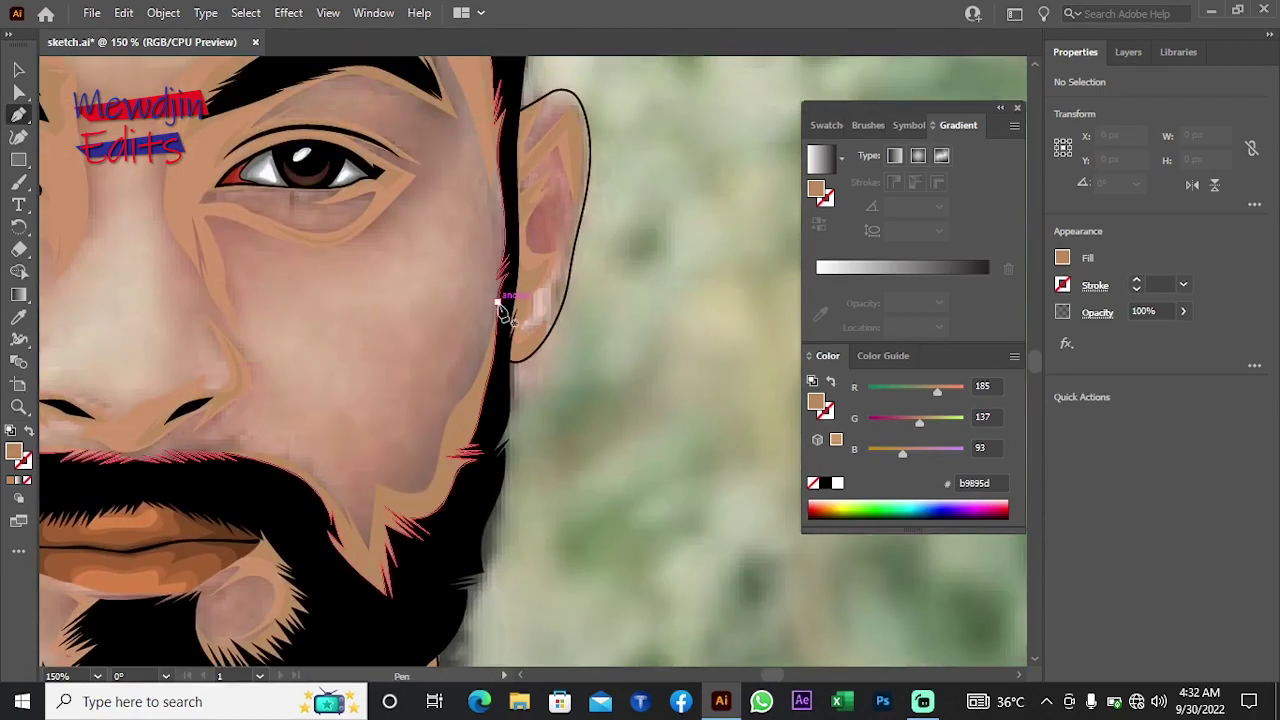
{"action": "left_click", "coordinate": [457, 343]}
{"action": "left_click", "coordinate": [437, 400]}
{"action": "left_click", "coordinate": [395, 465]}
{"action": "left_click", "coordinate": [363, 522]}
{"action": "left_click", "coordinate": [310, 518]}
{"action": "left_click", "coordinate": [289, 452]}
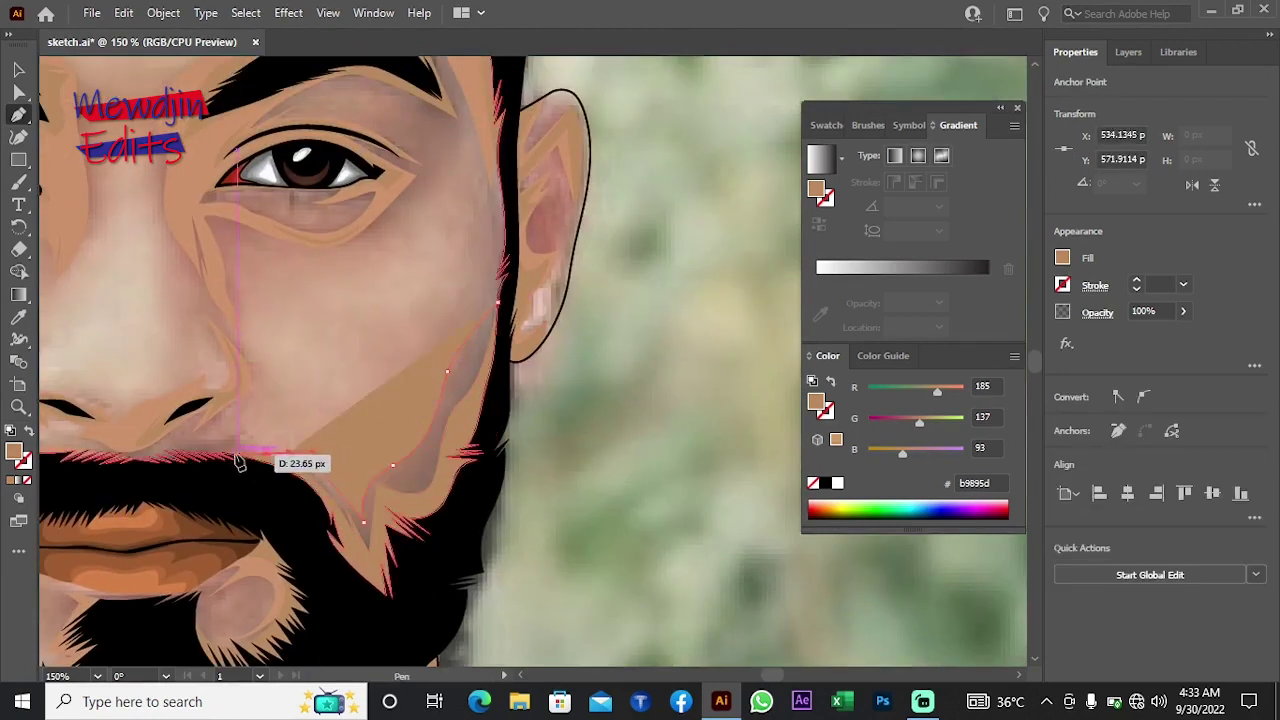
Step: Close the jaw highlight up toward the ear and send it behind the beard
{"action": "left_click", "coordinate": [233, 455]}
{"action": "left_click", "coordinate": [386, 576]}
{"action": "left_click", "coordinate": [431, 547]}
{"action": "left_click", "coordinate": [458, 494]}
{"action": "left_click", "coordinate": [490, 437]}
{"action": "left_click", "coordinate": [506, 372]}
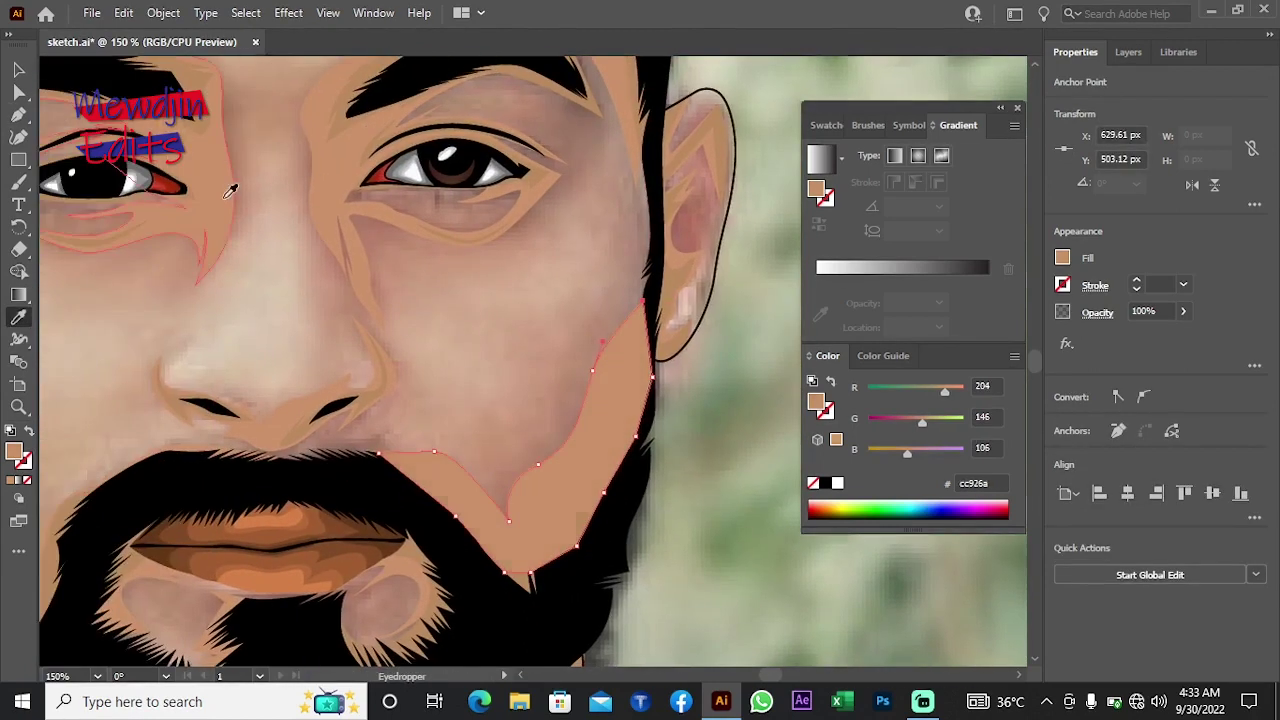
{"action": "right_click", "coordinate": [222, 188]}
{"action": "left_click", "coordinate": [471, 600]}
{"action": "key", "text": "i"}
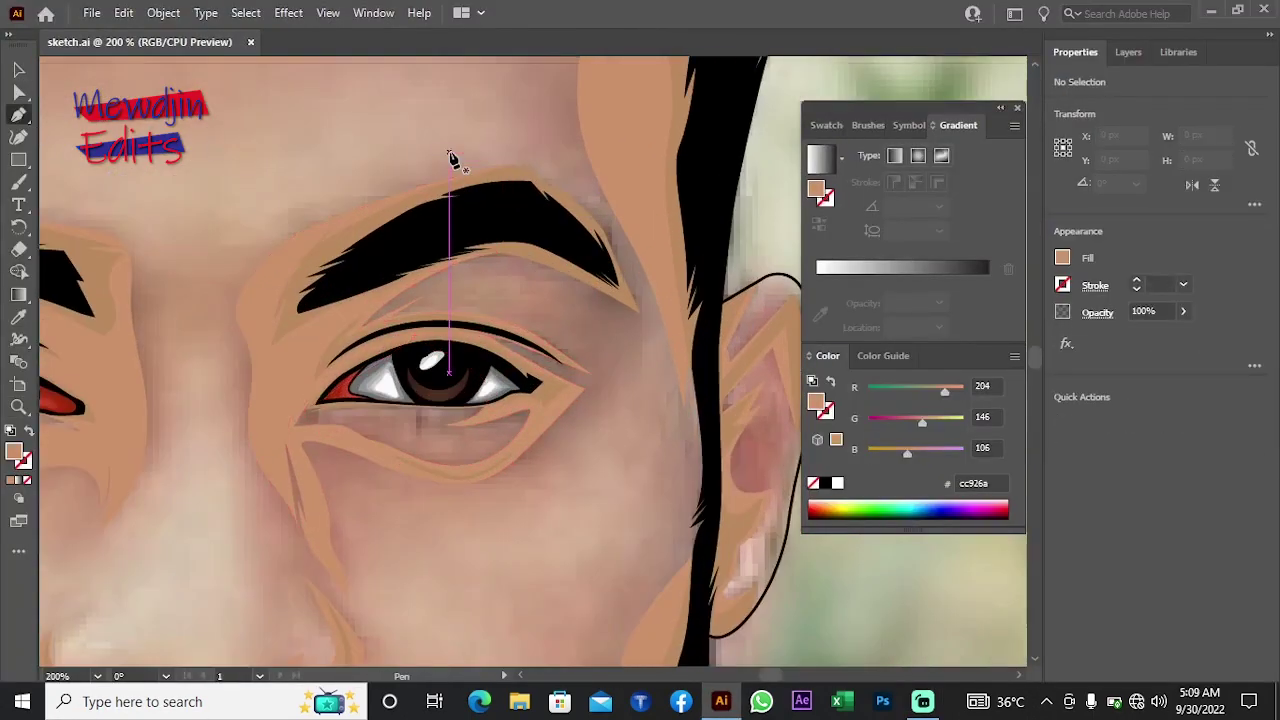
Step: Start the large highlight above the eyebrow, curving down the brow edge
{"action": "left_click", "coordinate": [450, 160]}
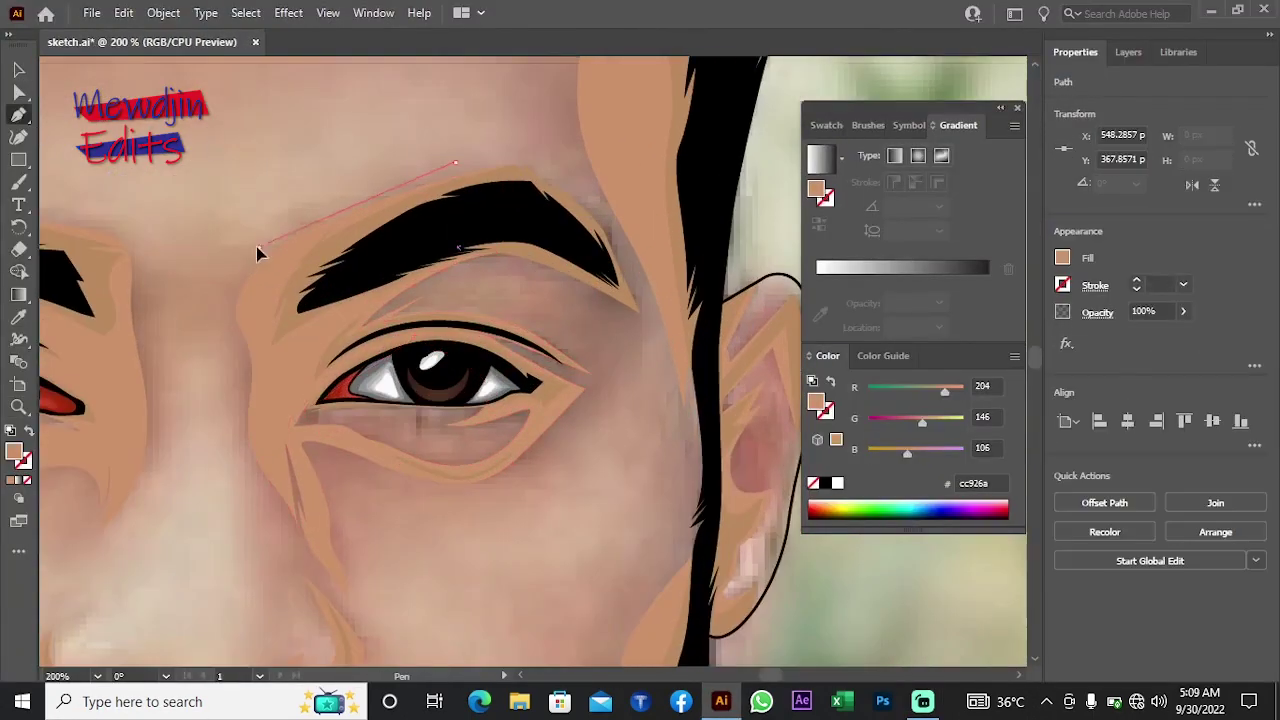
{"action": "left_click_drag", "start_coordinate": [257, 249], "coordinate": [297, 318]}
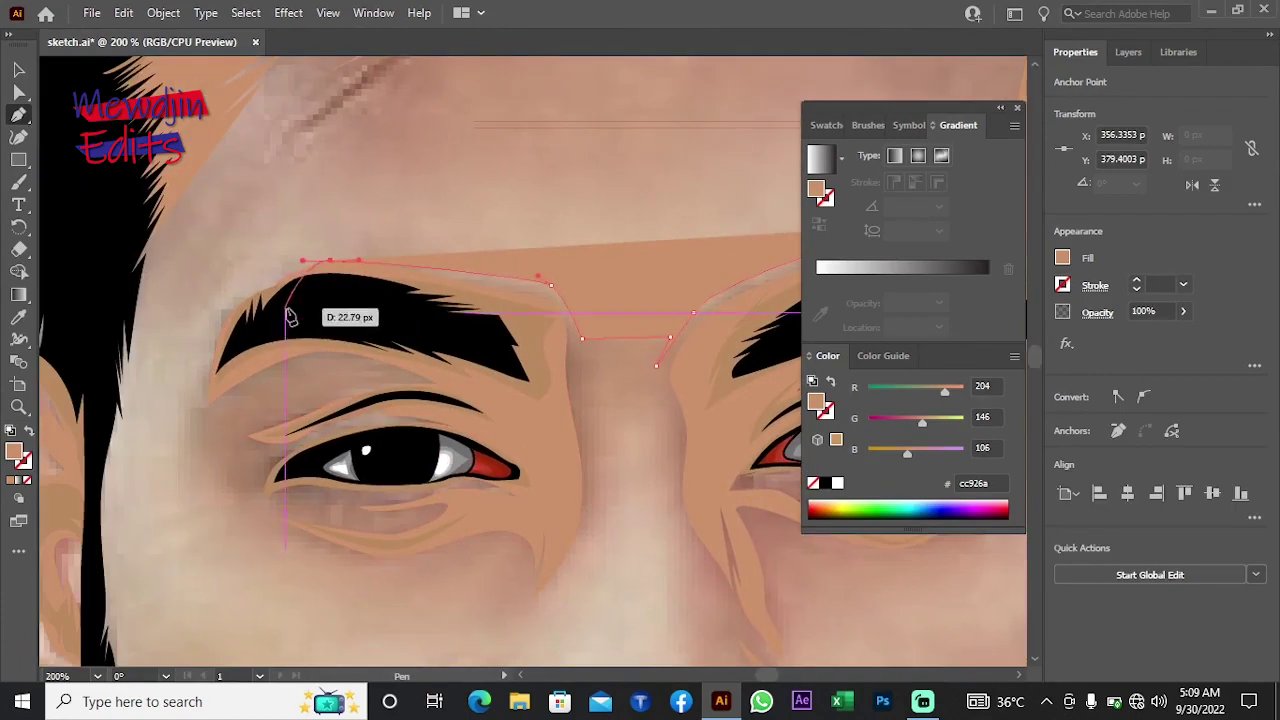
{"action": "left_click", "coordinate": [220, 335]}
{"action": "left_click", "coordinate": [199, 385]}
{"action": "left_click", "coordinate": [196, 421]}
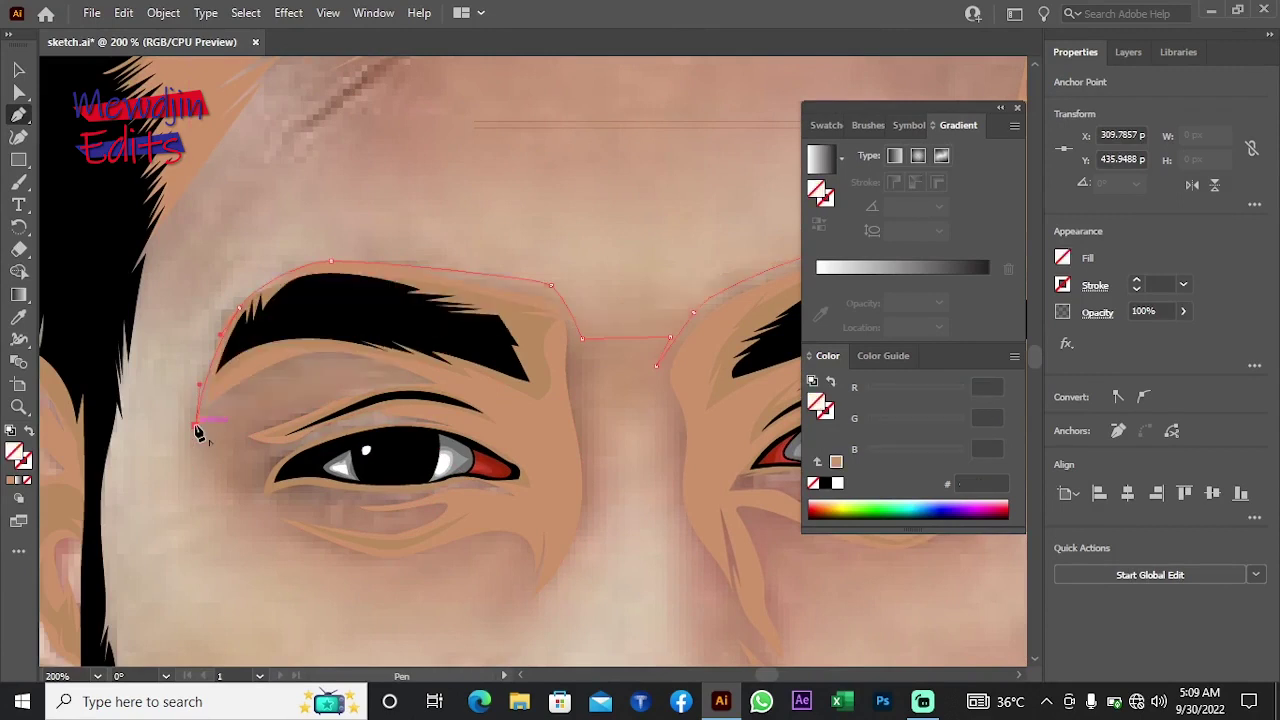
{"action": "left_click_drag", "start_coordinate": [208, 456], "coordinate": [181, 381]}
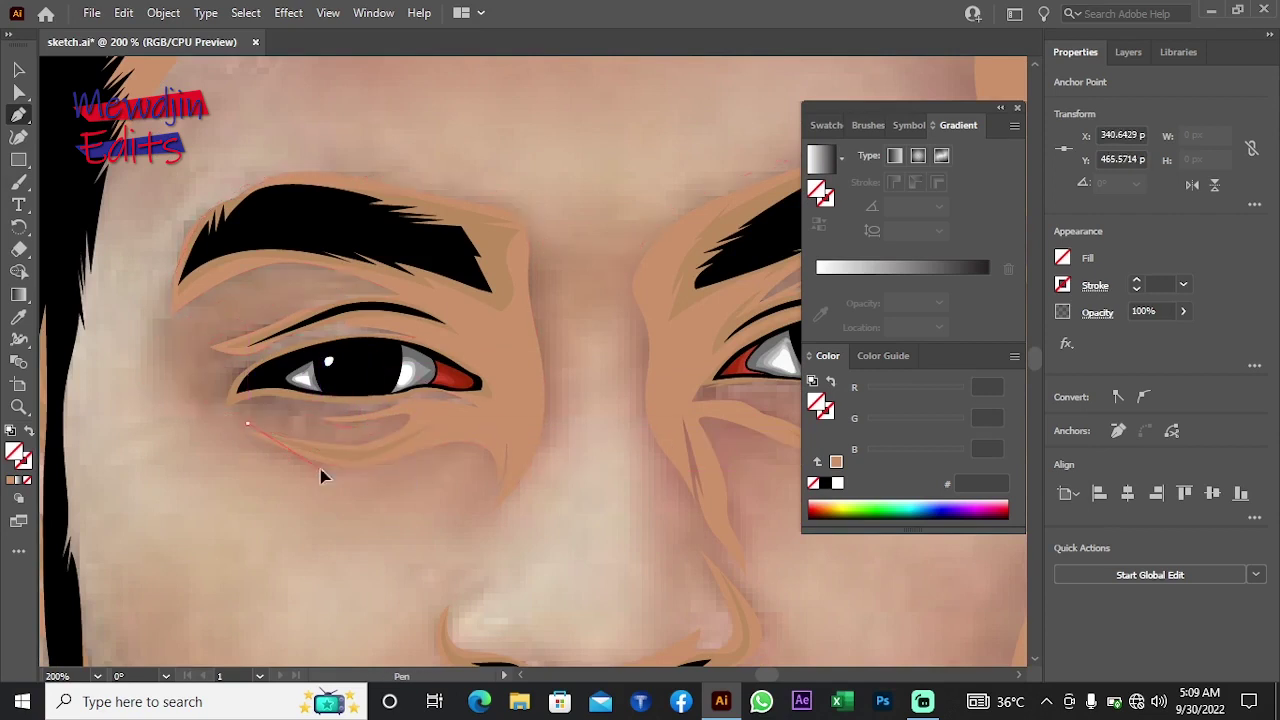
Step: Trace the outline under the eye, down the side of the nose and around the nostril
{"action": "left_click", "coordinate": [496, 472]}
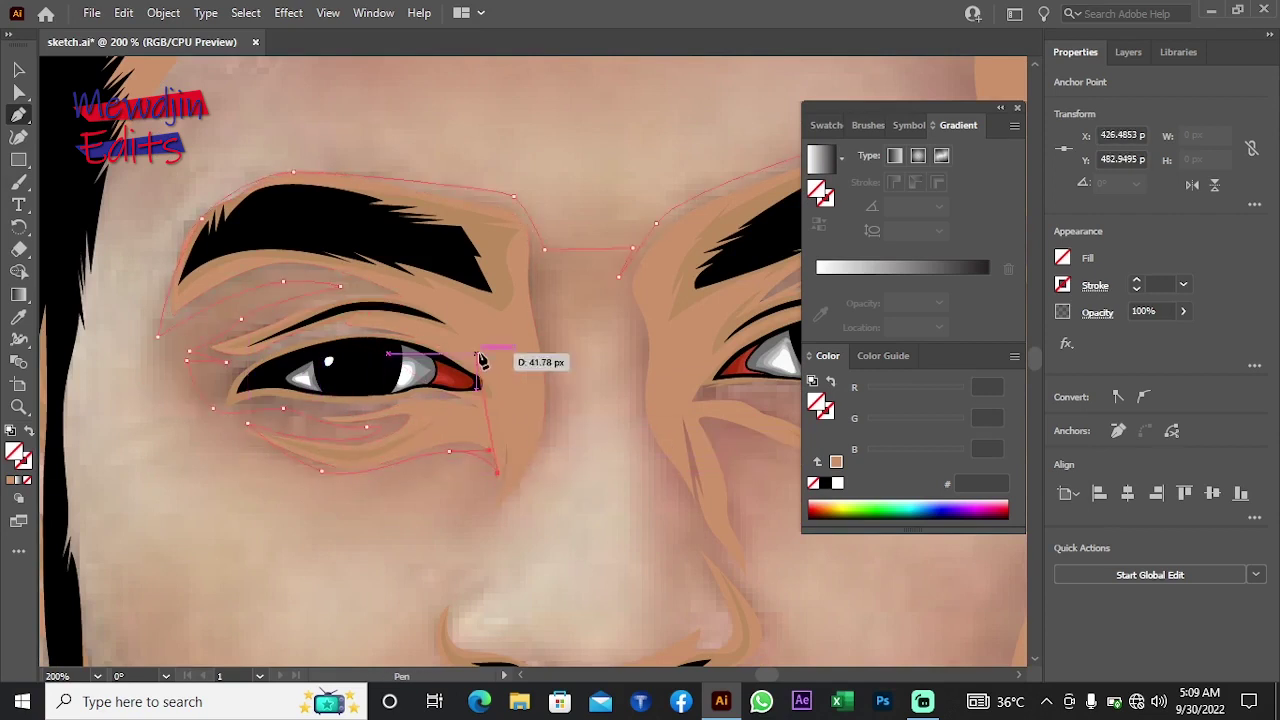
{"action": "mouse_move", "coordinate": [533, 397]}
{"action": "left_mouse_down"}
{"action": "mouse_move", "coordinate": [545, 432]}
{"action": "mouse_move", "coordinate": [560, 383]}
{"action": "left_mouse_up"}
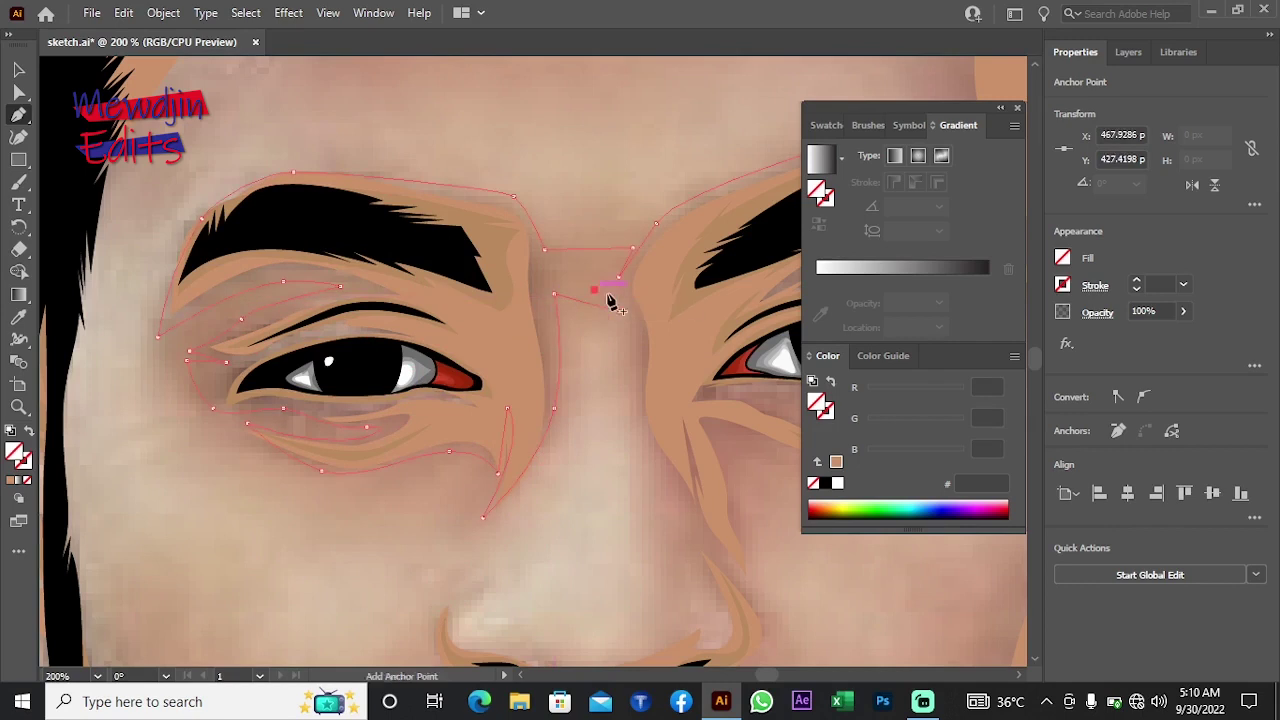
{"action": "left_click_drag", "start_coordinate": [637, 401], "coordinate": [613, 363]}
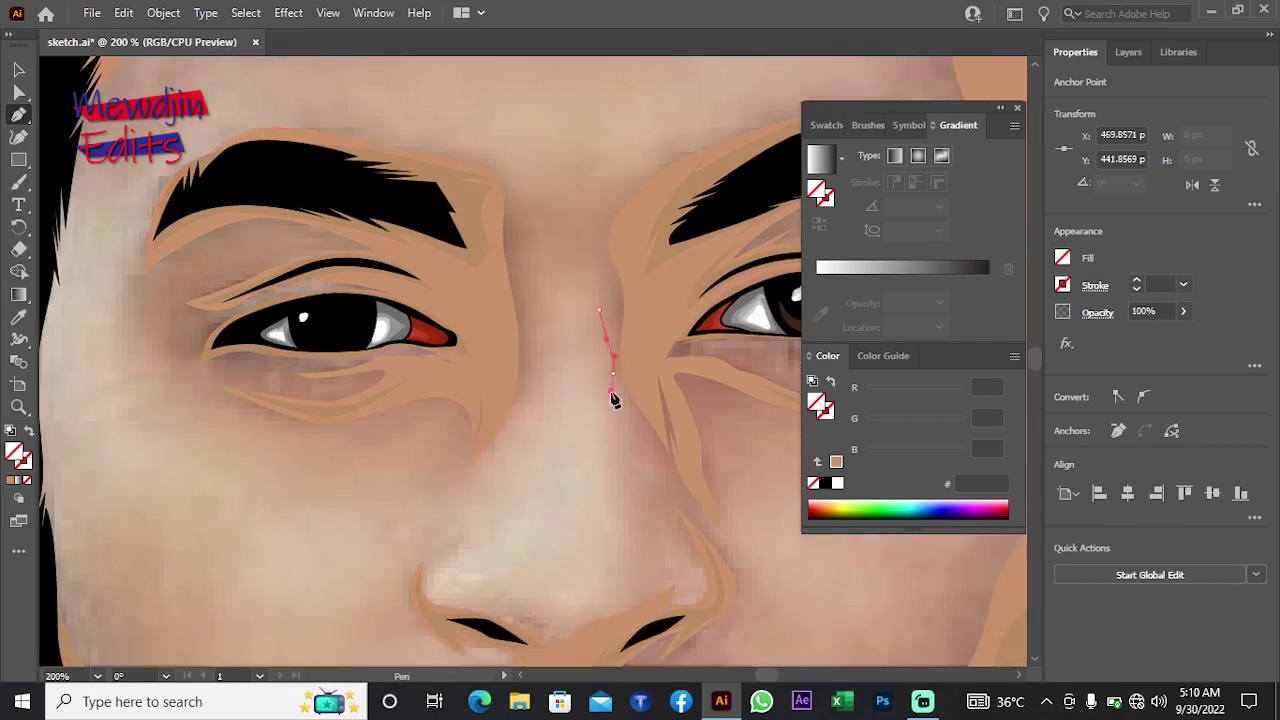
{"action": "left_click_drag", "start_coordinate": [608, 420], "coordinate": [523, 355]}
{"action": "left_click", "coordinate": [568, 437]}
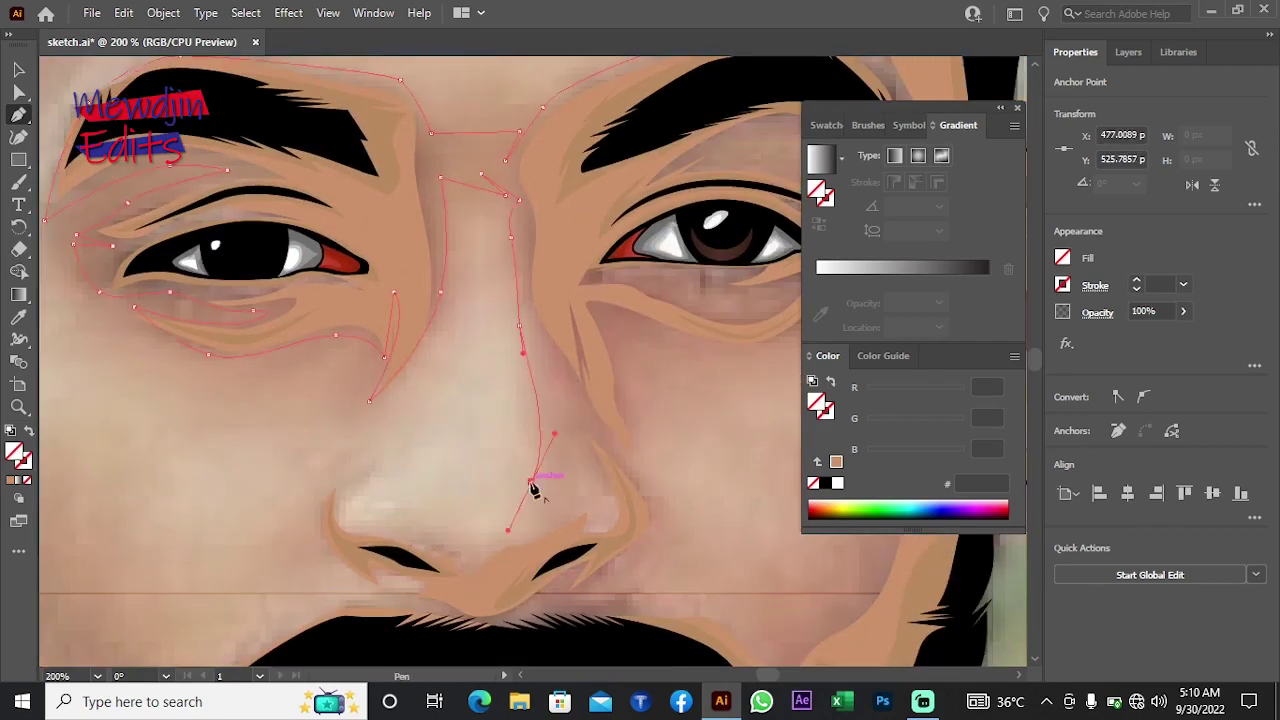
{"action": "left_click_drag", "start_coordinate": [543, 498], "coordinate": [513, 553]}
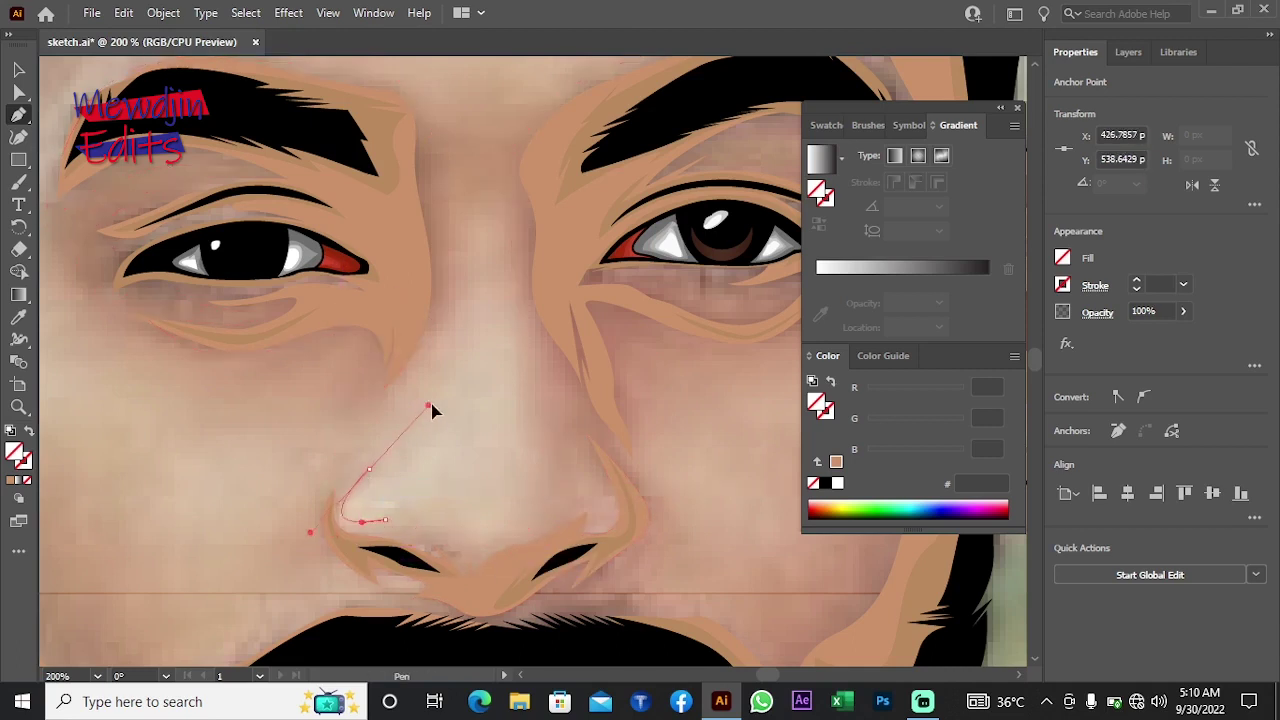
{"action": "left_click_drag", "start_coordinate": [340, 503], "coordinate": [334, 446]}
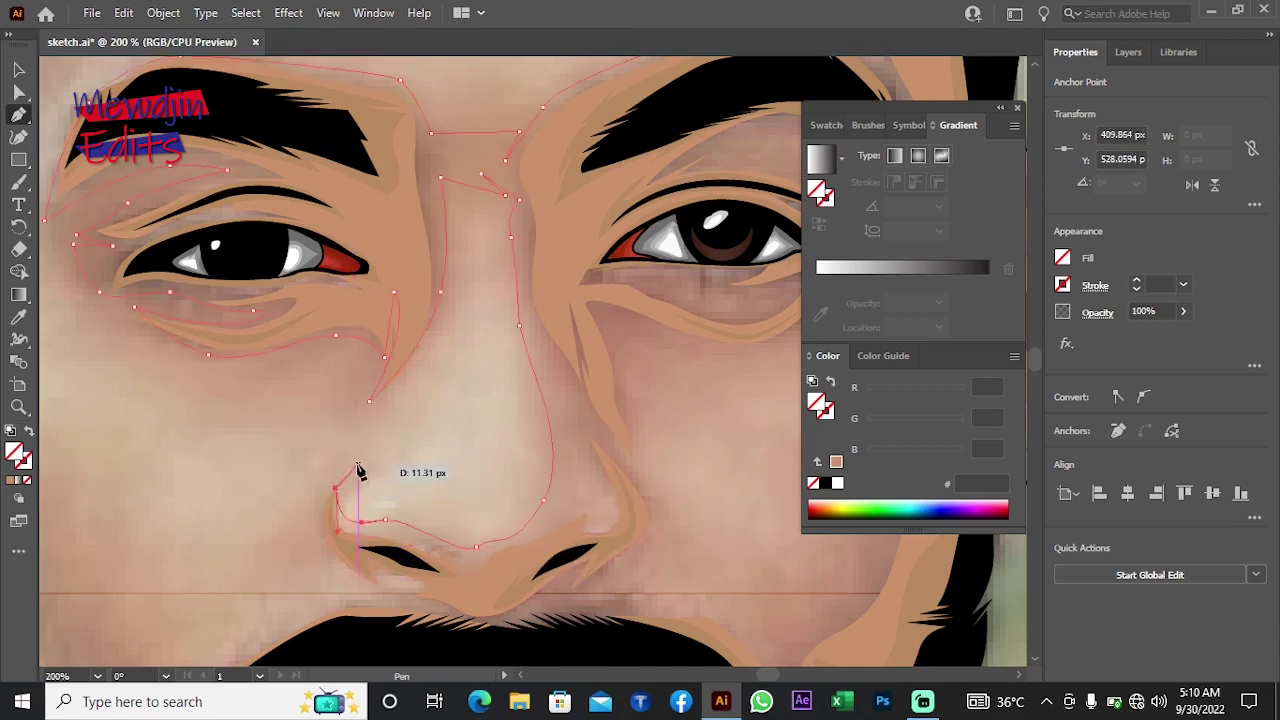
{"action": "mouse_move", "coordinate": [334, 490]}
{"action": "left_mouse_down"}
{"action": "mouse_move", "coordinate": [336, 588]}
{"action": "mouse_move", "coordinate": [449, 492]}
{"action": "mouse_move", "coordinate": [476, 490]}
{"action": "mouse_move", "coordinate": [343, 418]}
{"action": "left_mouse_up"}
Step: Extend the outline up beside the nose, along the cheek and above the eye
{"action": "scroll", "coordinate": [528, 508], "scroll_direction": "right", "scroll_amount": 5}
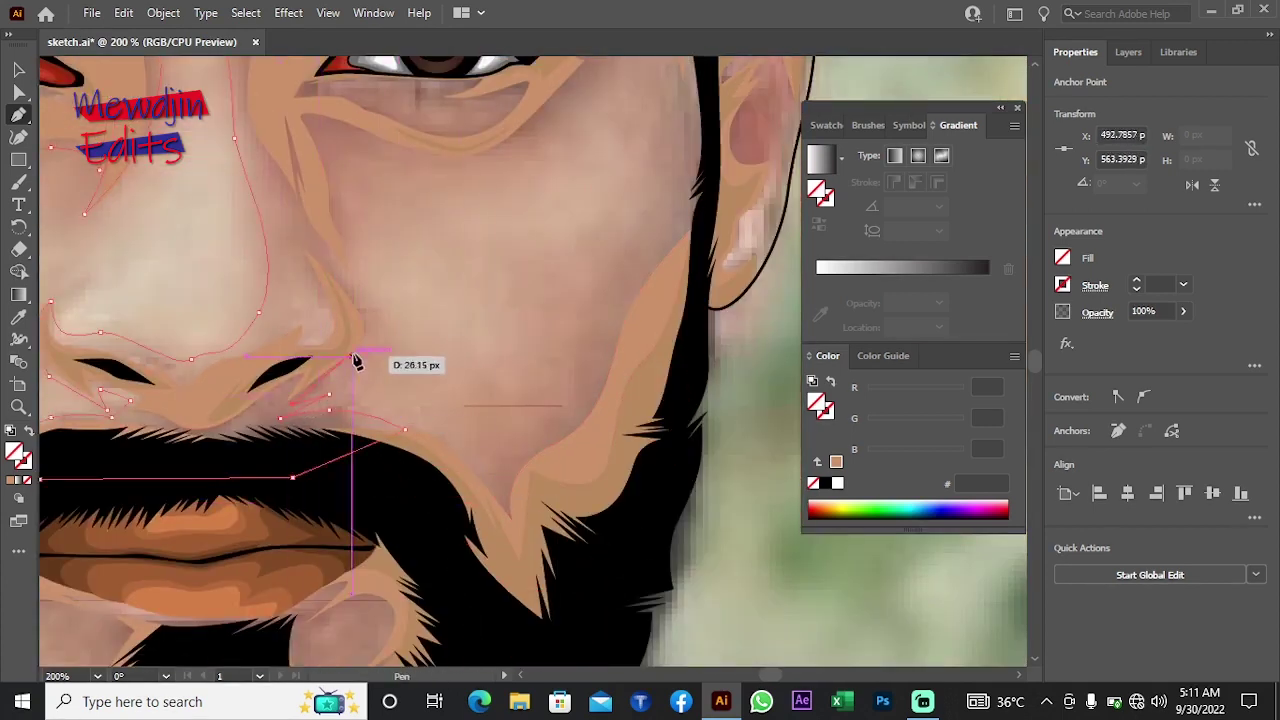
{"action": "left_click_drag", "start_coordinate": [383, 287], "coordinate": [357, 270]}
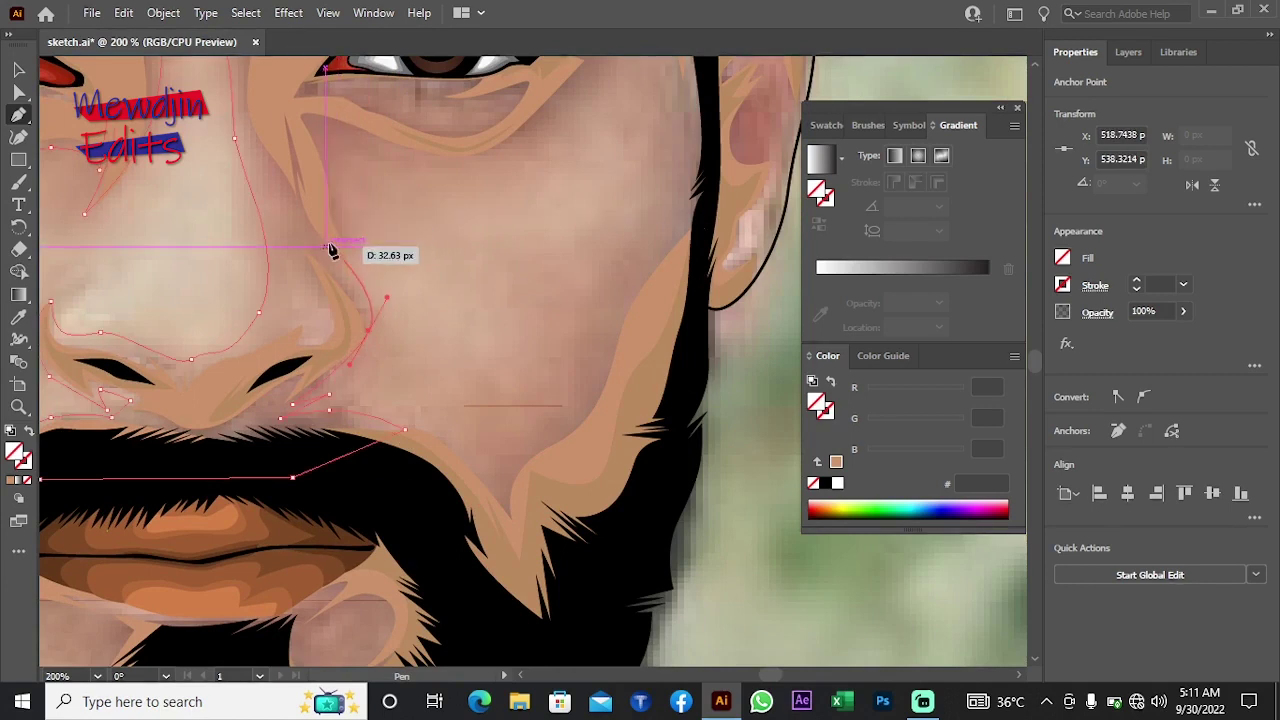
{"action": "scroll", "coordinate": [340, 160], "scroll_direction": "up", "scroll_amount": 3}
{"action": "mouse_move", "coordinate": [337, 320]}
{"action": "left_mouse_down"}
{"action": "mouse_move", "coordinate": [341, 264]}
{"action": "mouse_move", "coordinate": [425, 250]}
{"action": "left_mouse_up"}
{"action": "scroll", "coordinate": [415, 290], "scroll_direction": "right", "scroll_amount": 5}
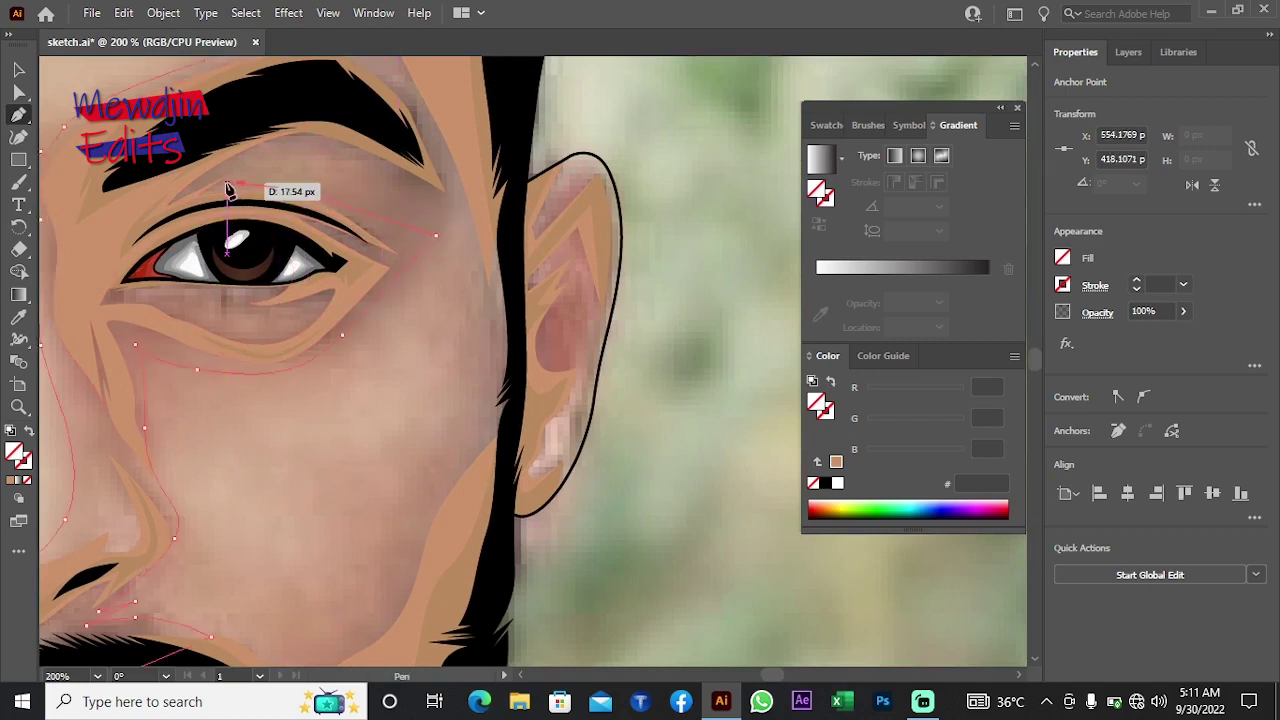
{"action": "left_click_drag", "start_coordinate": [293, 144], "coordinate": [322, 148]}
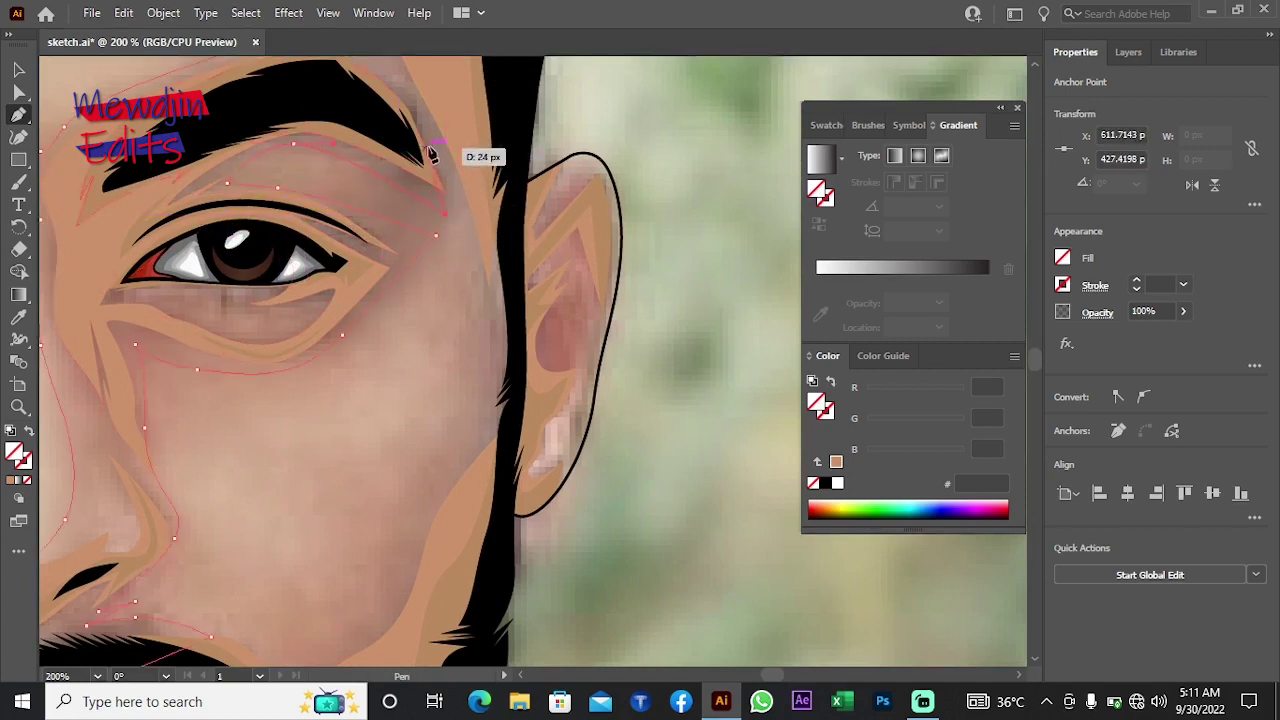
{"action": "left_click_drag", "start_coordinate": [452, 228], "coordinate": [455, 226]}
{"action": "left_click_drag", "start_coordinate": [425, 147], "coordinate": [420, 125]}
Step: Finish the highlight along the brow, lower eyelid and eyebrow
{"action": "scroll", "coordinate": [420, 125], "scroll_direction": "down", "scroll_amount": 2}
{"action": "scroll", "coordinate": [420, 125], "scroll_direction": "left", "scroll_amount": 4}
{"action": "left_click_drag", "start_coordinate": [273, 126], "coordinate": [212, 255]}
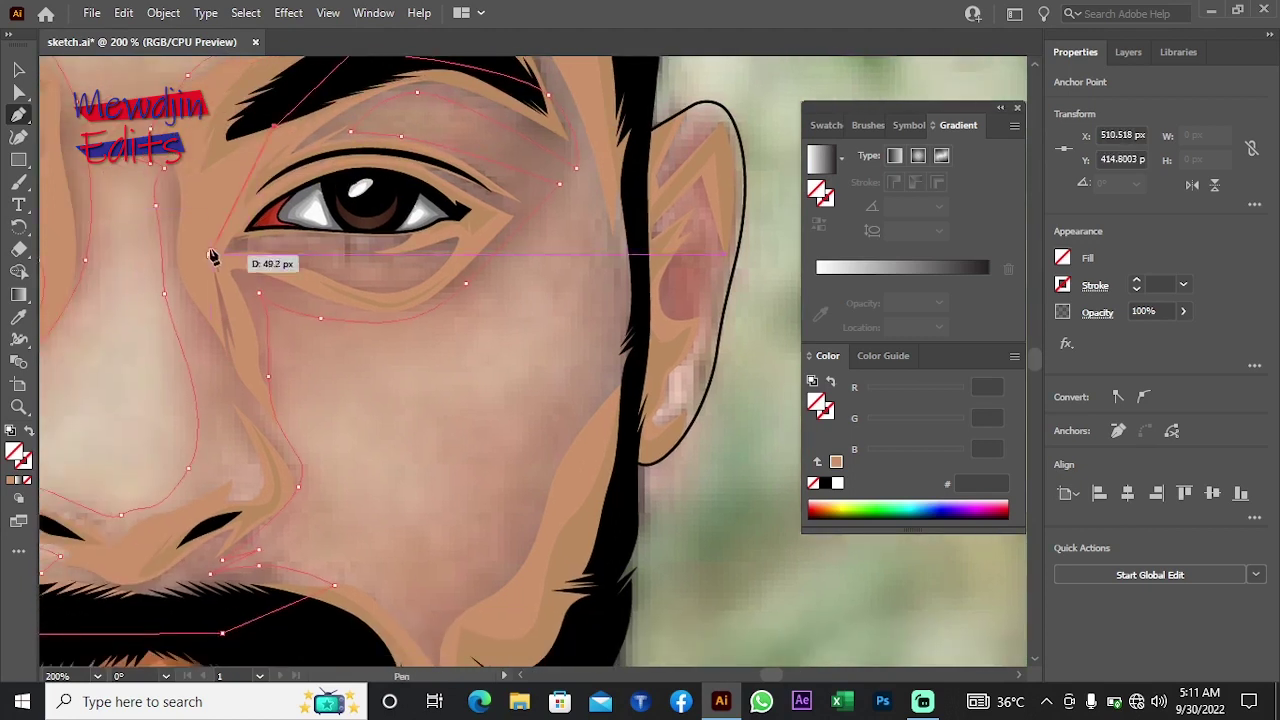
{"action": "mouse_move", "coordinate": [431, 254]}
{"action": "left_mouse_down"}
{"action": "mouse_move", "coordinate": [380, 283]}
{"action": "mouse_move", "coordinate": [271, 257]}
{"action": "mouse_move", "coordinate": [210, 282]}
{"action": "left_mouse_up"}
{"action": "scroll", "coordinate": [277, 303], "scroll_direction": "up", "scroll_amount": 3}
{"action": "scroll", "coordinate": [263, 366], "scroll_direction": "up", "scroll_amount": 2}
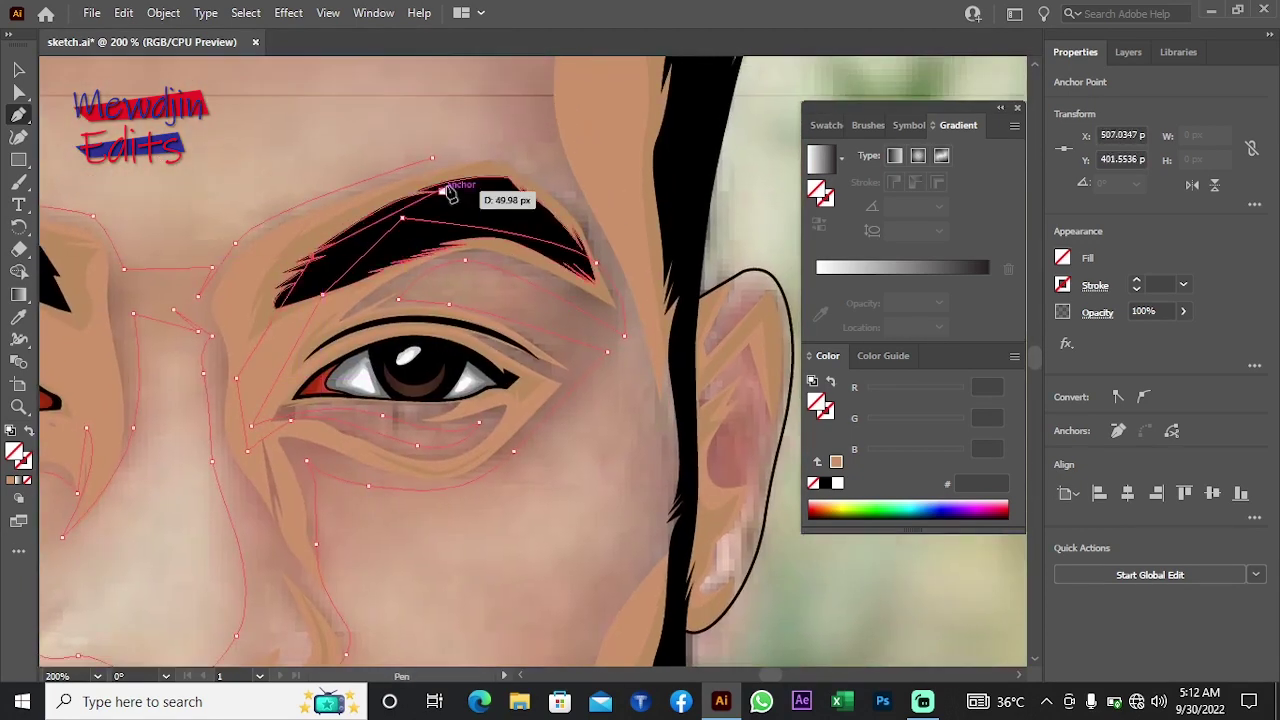
{"action": "left_click_drag", "start_coordinate": [457, 191], "coordinate": [435, 162]}
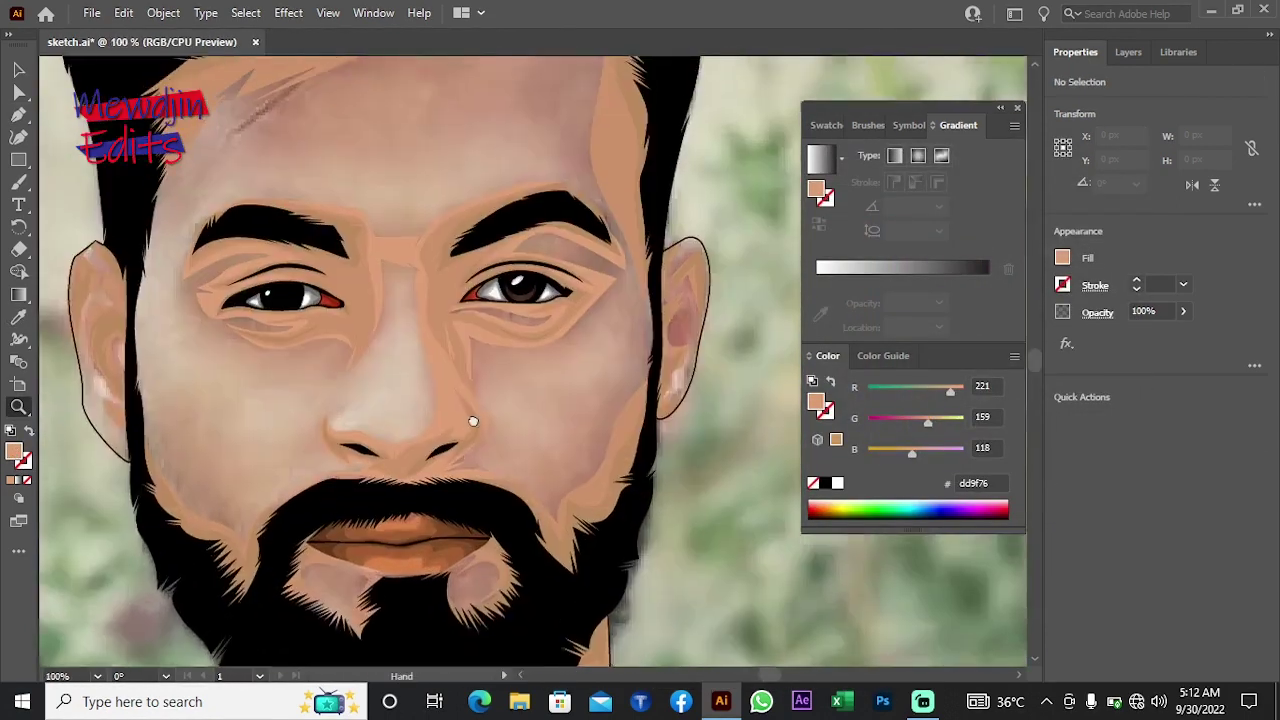
Step: Start a cheek highlight below the eye with the Pen tool
{"action": "left_click_drag", "start_coordinate": [473, 421], "coordinate": [534, 491]}
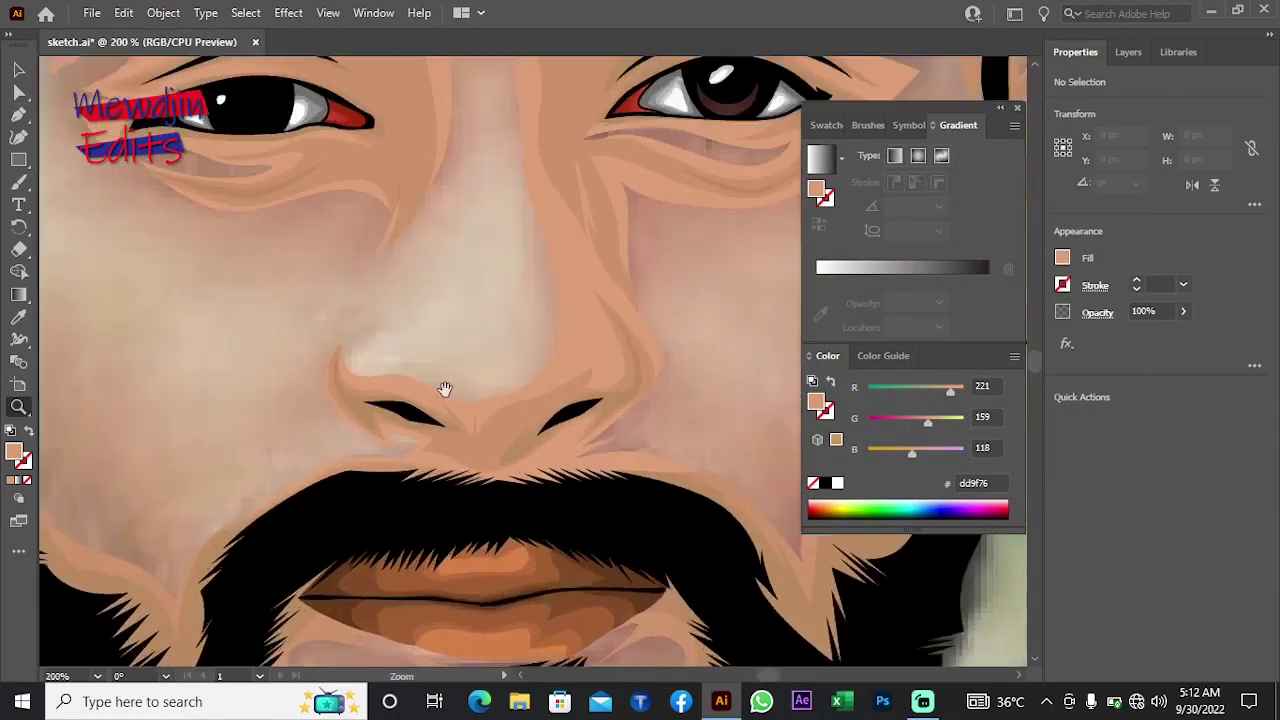
{"action": "key", "text": "p"}
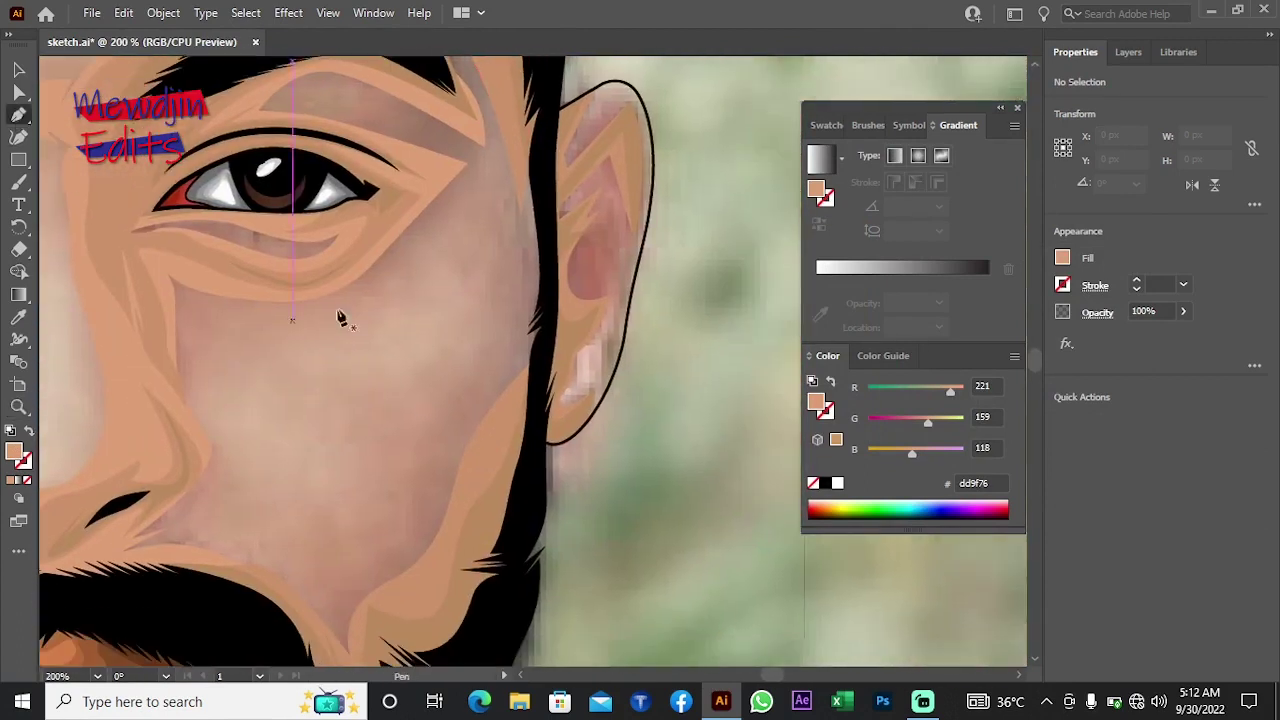
{"action": "left_click", "coordinate": [521, 216]}
{"action": "left_click", "coordinate": [477, 297]}
{"action": "left_click", "coordinate": [505, 268]}
{"action": "scroll", "coordinate": [470, 365], "scroll_direction": "down", "scroll_amount": 3}
{"action": "left_click", "coordinate": [474, 318]}
{"action": "left_click", "coordinate": [451, 340]}
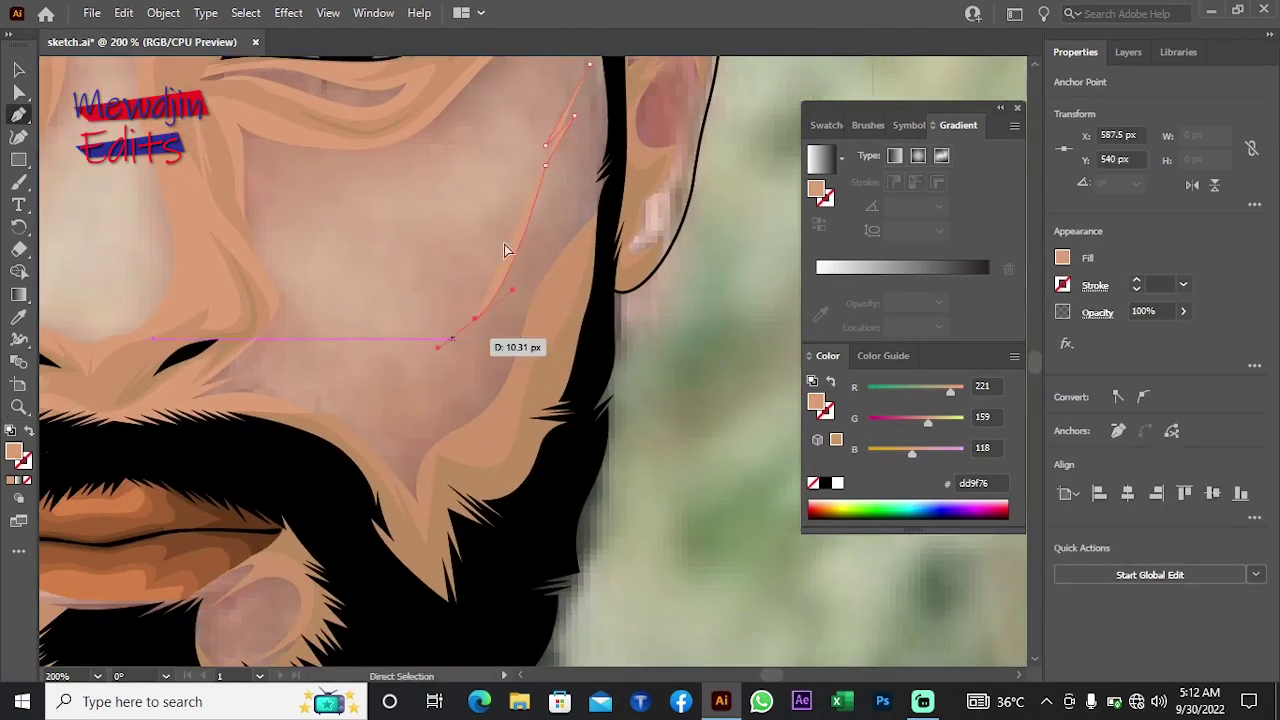
Step: Trace the highlight around the chin and back up the jaw, then deselect it
{"action": "left_click", "coordinate": [476, 378]}
{"action": "scroll", "coordinate": [450, 370], "scroll_direction": "down", "scroll_amount": 3}
{"action": "left_click", "coordinate": [449, 443]}
{"action": "scroll", "coordinate": [449, 443], "scroll_direction": "up", "scroll_amount": 5}
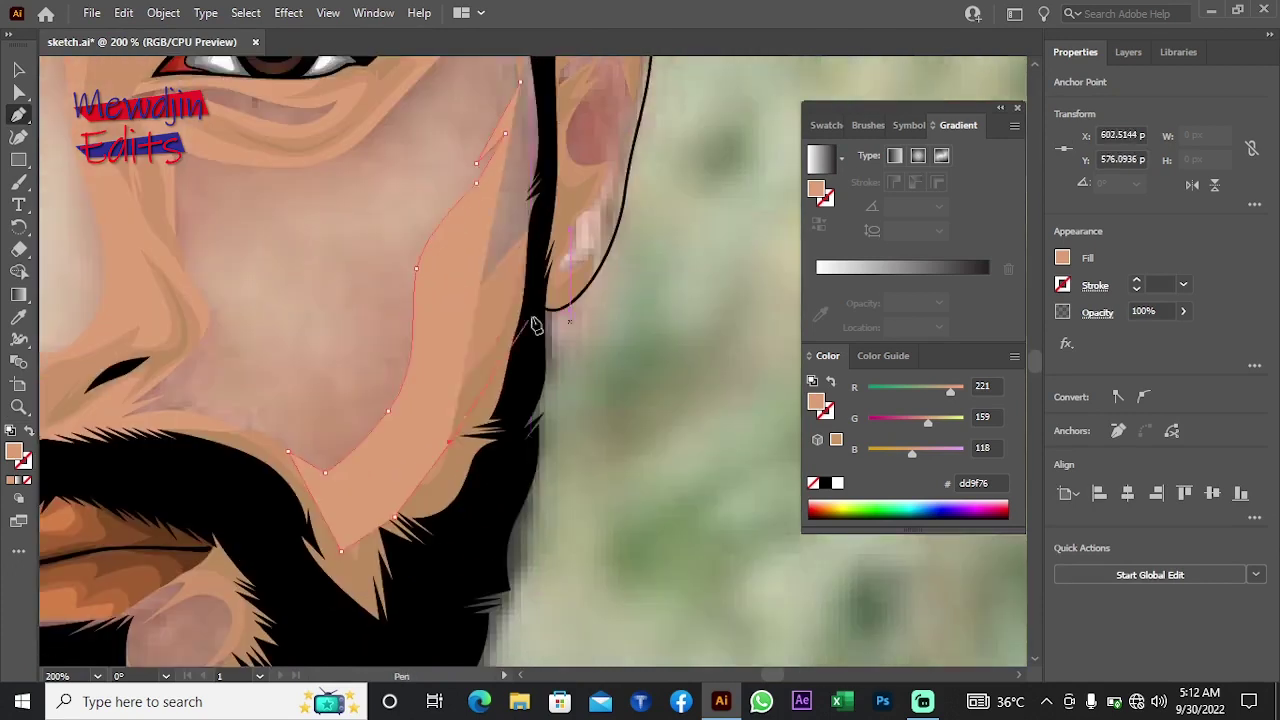
{"action": "left_click", "coordinate": [484, 390]}
{"action": "left_click", "coordinate": [502, 279]}
{"action": "right_click", "coordinate": [470, 258]}
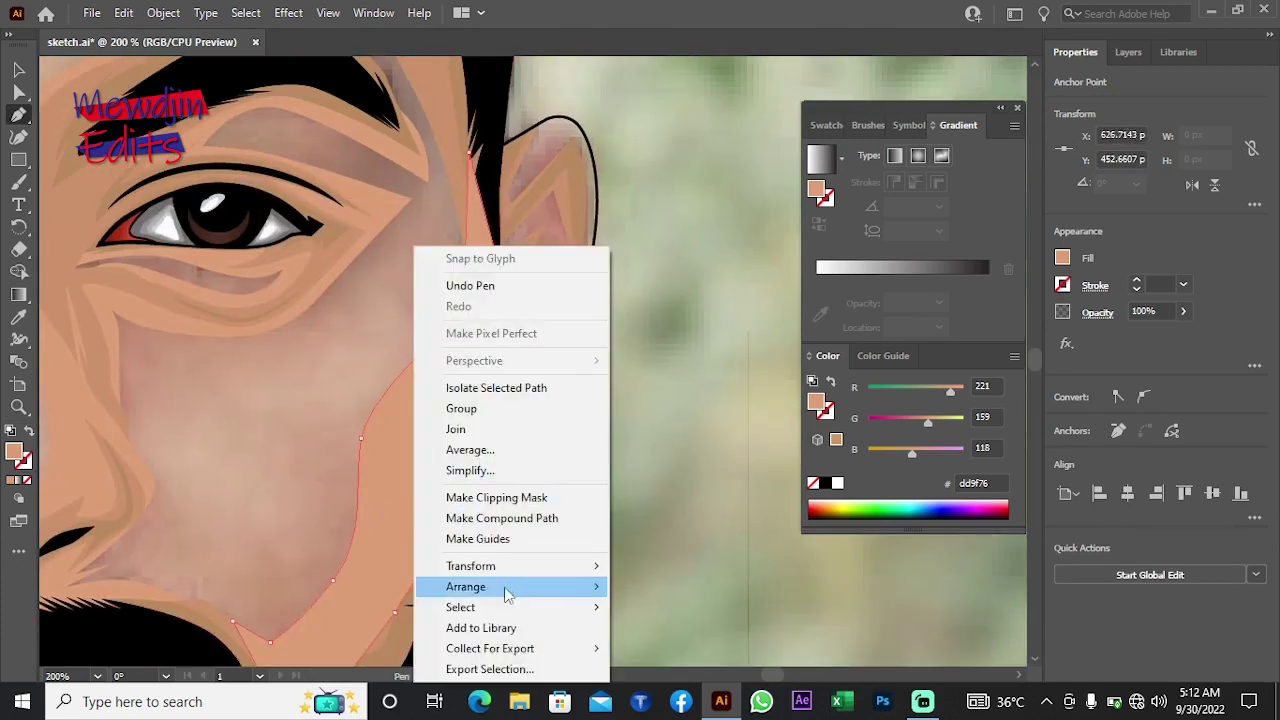
{"action": "key", "text": "Escape"}
{"action": "scroll", "coordinate": [433, 362], "scroll_direction": "up", "scroll_amount": 2}
Step: Add highlights at the ear's top and inside the ear, each sent to back
{"action": "left_click", "coordinate": [417, 257]}
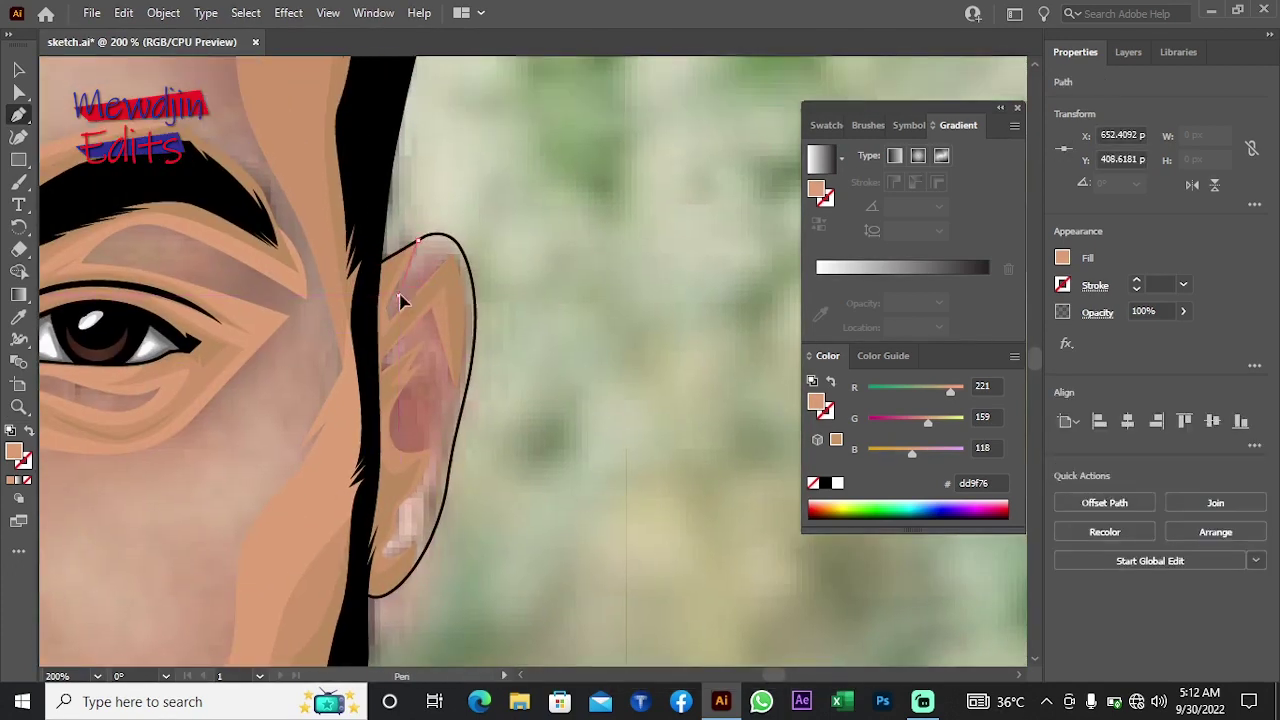
{"action": "left_click_drag", "start_coordinate": [449, 255], "coordinate": [456, 262]}
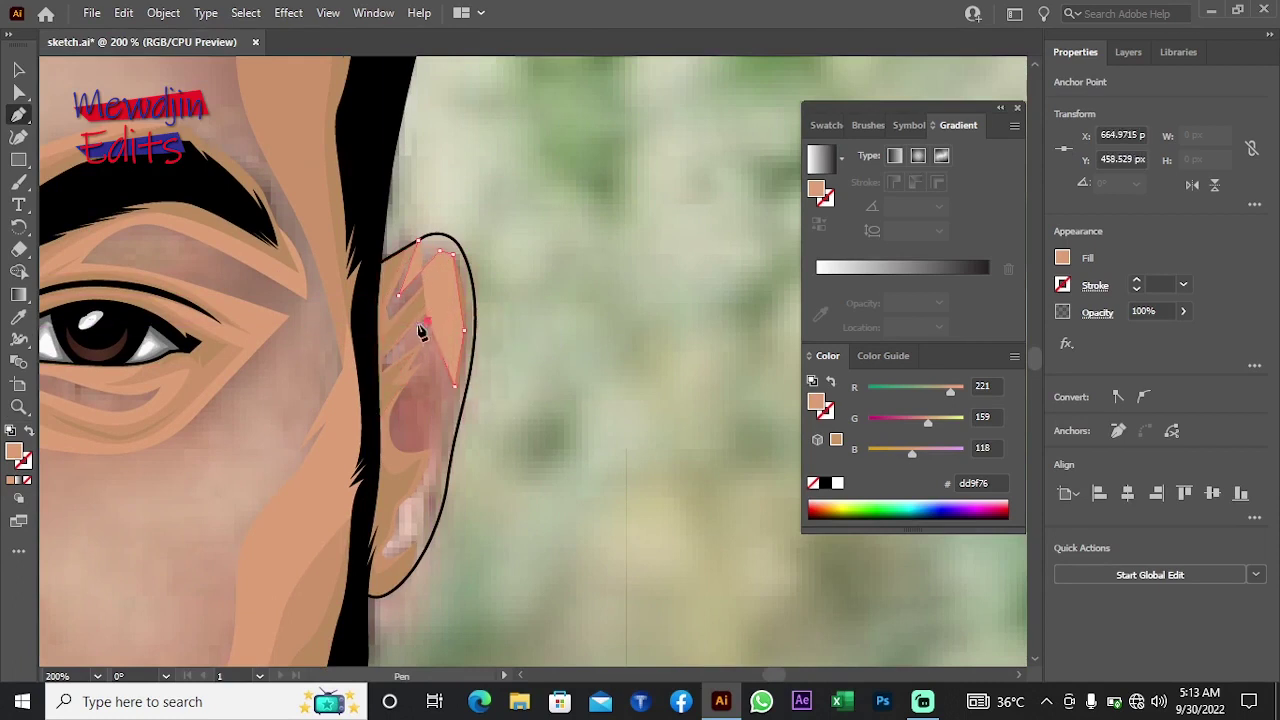
{"action": "right_click", "coordinate": [500, 229]}
{"action": "left_click", "coordinate": [730, 625]}
{"action": "scroll", "coordinate": [545, 485], "scroll_direction": "down", "scroll_amount": 1}
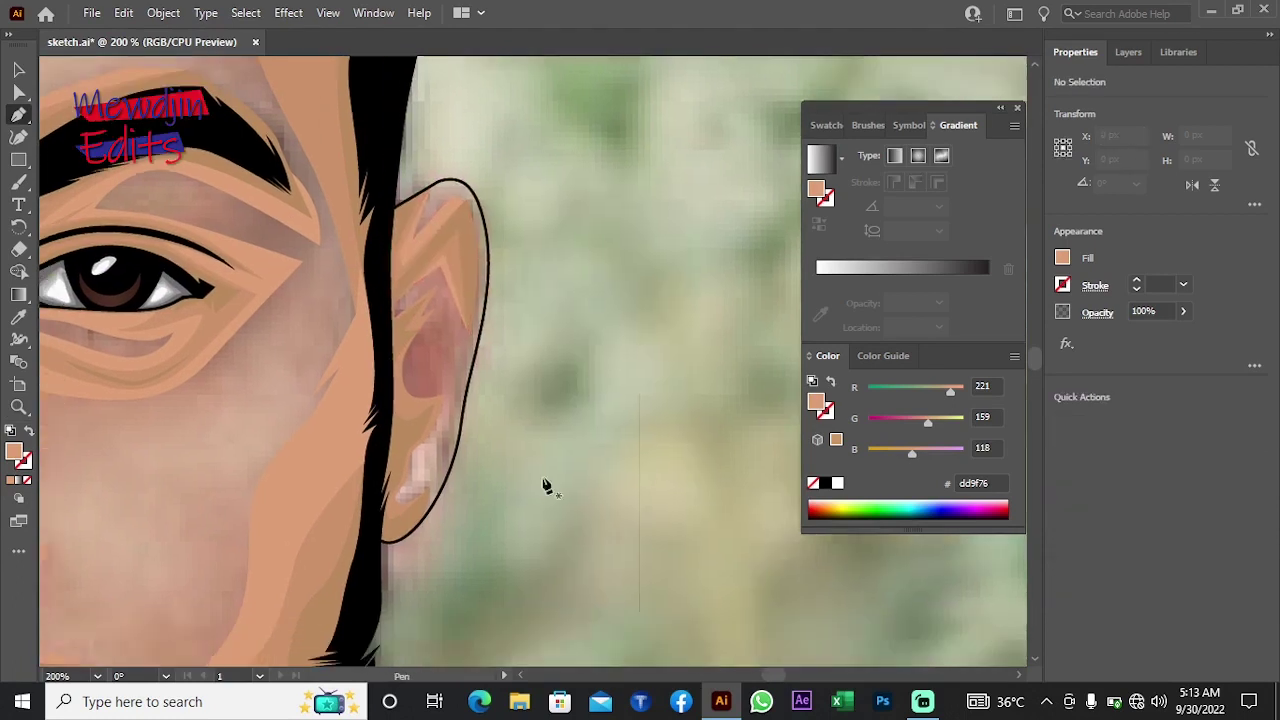
{"action": "left_click_drag", "start_coordinate": [434, 310], "coordinate": [447, 396]}
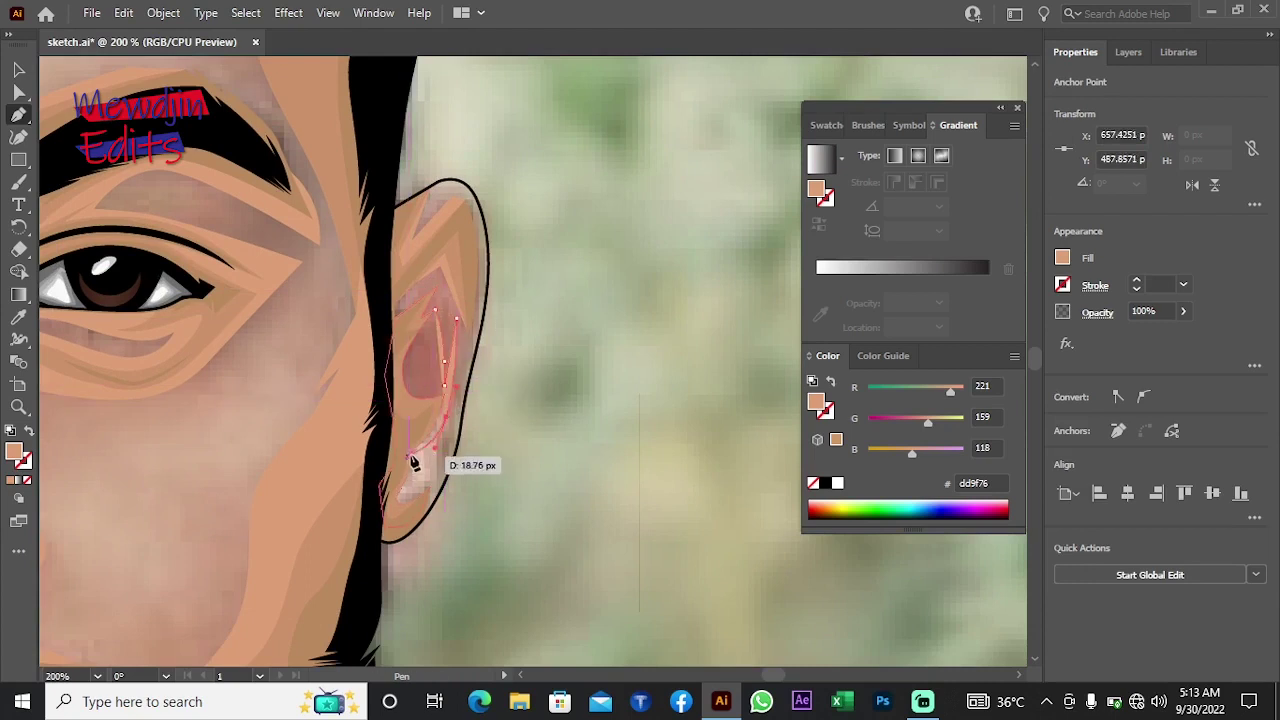
{"action": "right_click", "coordinate": [530, 312]}
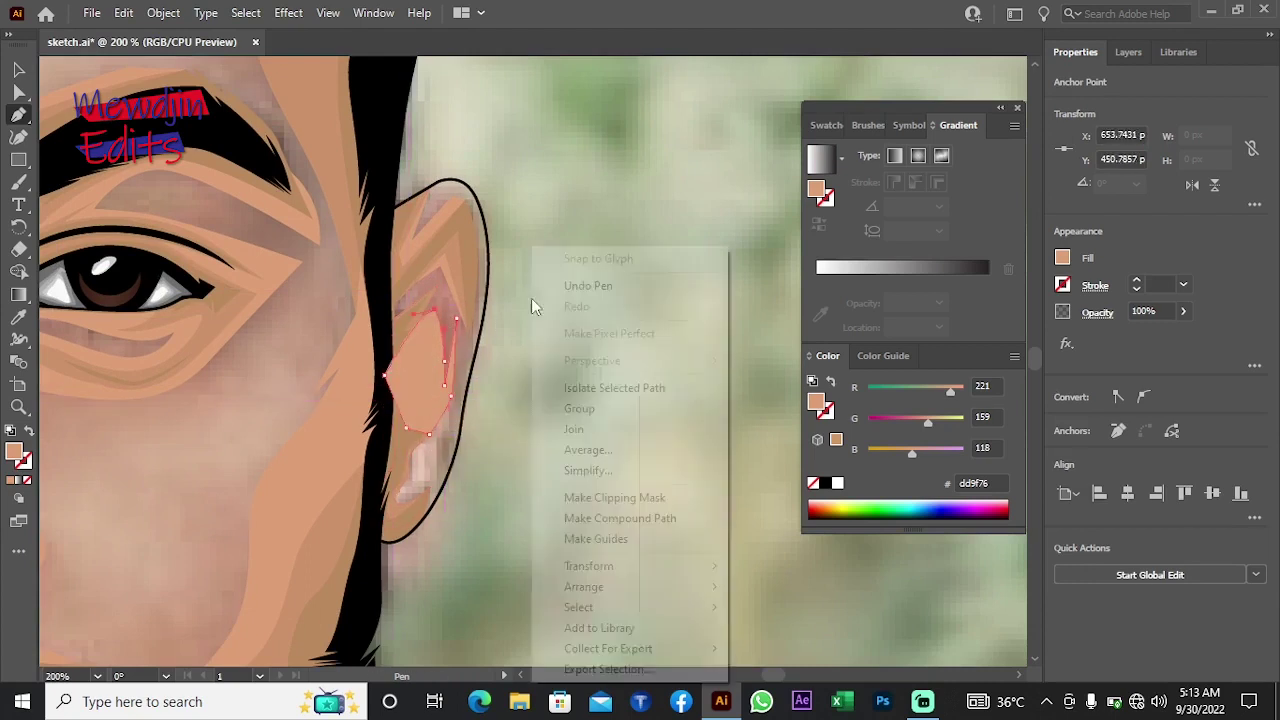
{"action": "left_click", "coordinate": [771, 646]}
Step: Begin a curved highlight along the ear's outer rim
{"action": "scroll", "coordinate": [528, 449], "scroll_direction": "down", "scroll_amount": 2}
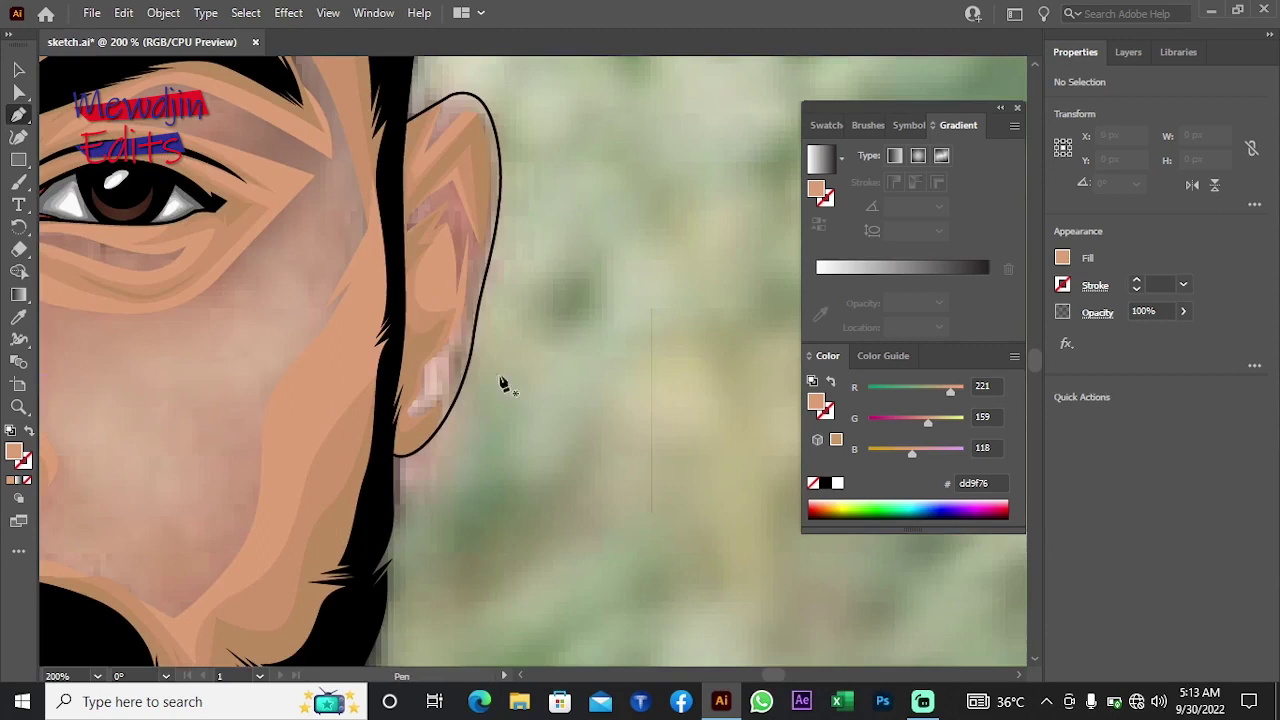
{"action": "left_click", "coordinate": [462, 314]}
{"action": "left_click_drag", "start_coordinate": [431, 372], "coordinate": [432, 381]}
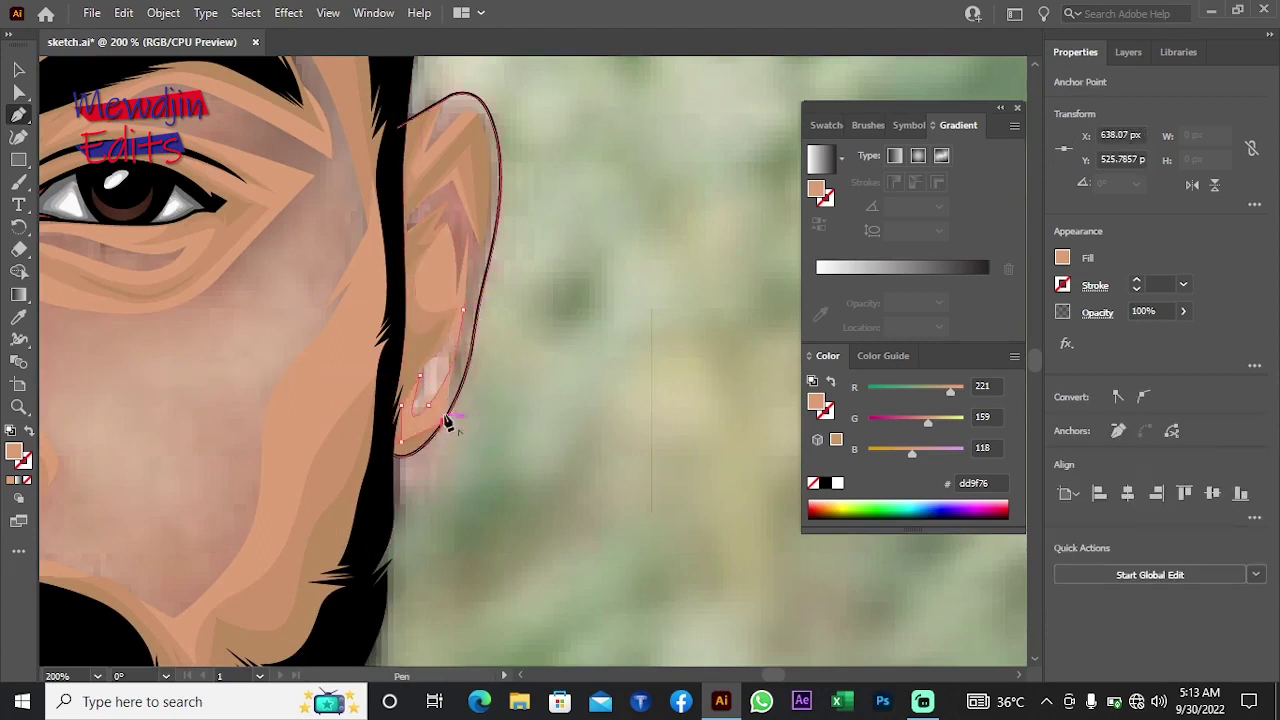
Step: Send the ear outline behind the face
{"action": "right_click", "coordinate": [476, 246]}
{"action": "left_click", "coordinate": [771, 651]}
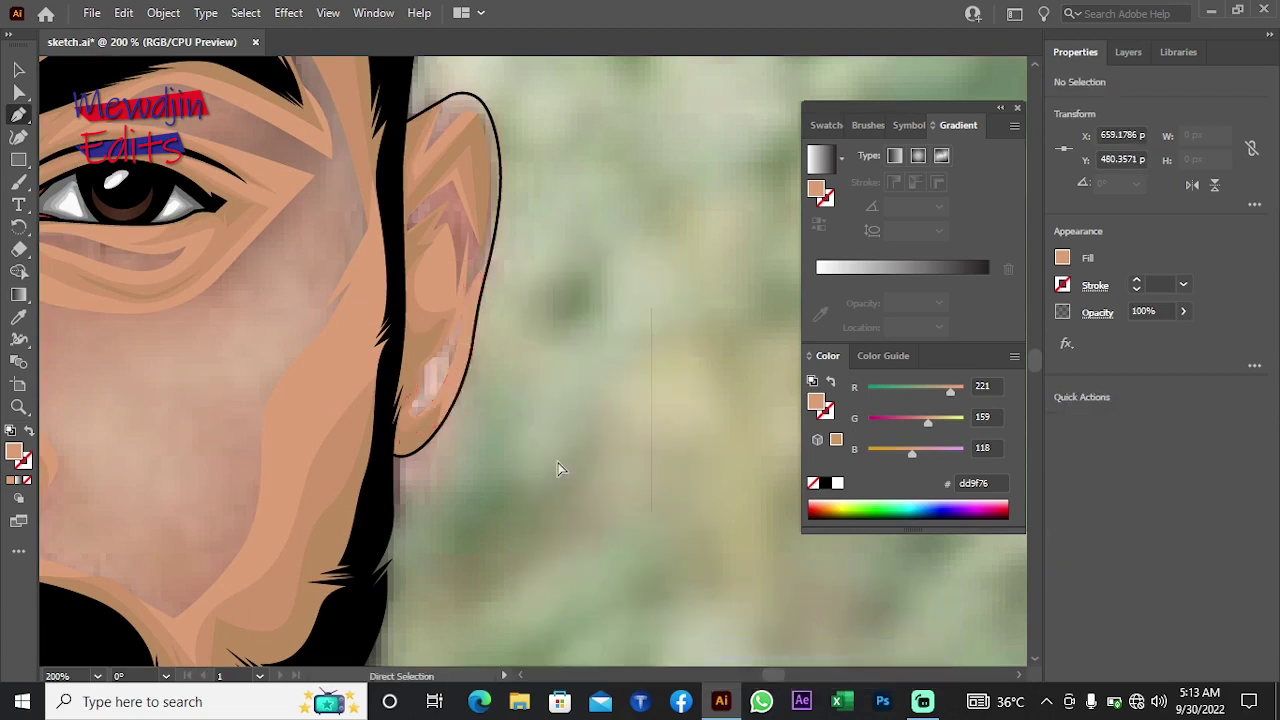
{"action": "scroll", "coordinate": [620, 450], "scroll_direction": "left", "scroll_amount": 5}
{"action": "scroll", "coordinate": [550, 350], "scroll_direction": "left", "scroll_amount": 5}
Step: Trace a curved shading piece along the outer ear edge
{"action": "left_click", "coordinate": [399, 211]}
{"action": "left_click_drag", "start_coordinate": [394, 285], "coordinate": [394, 293]}
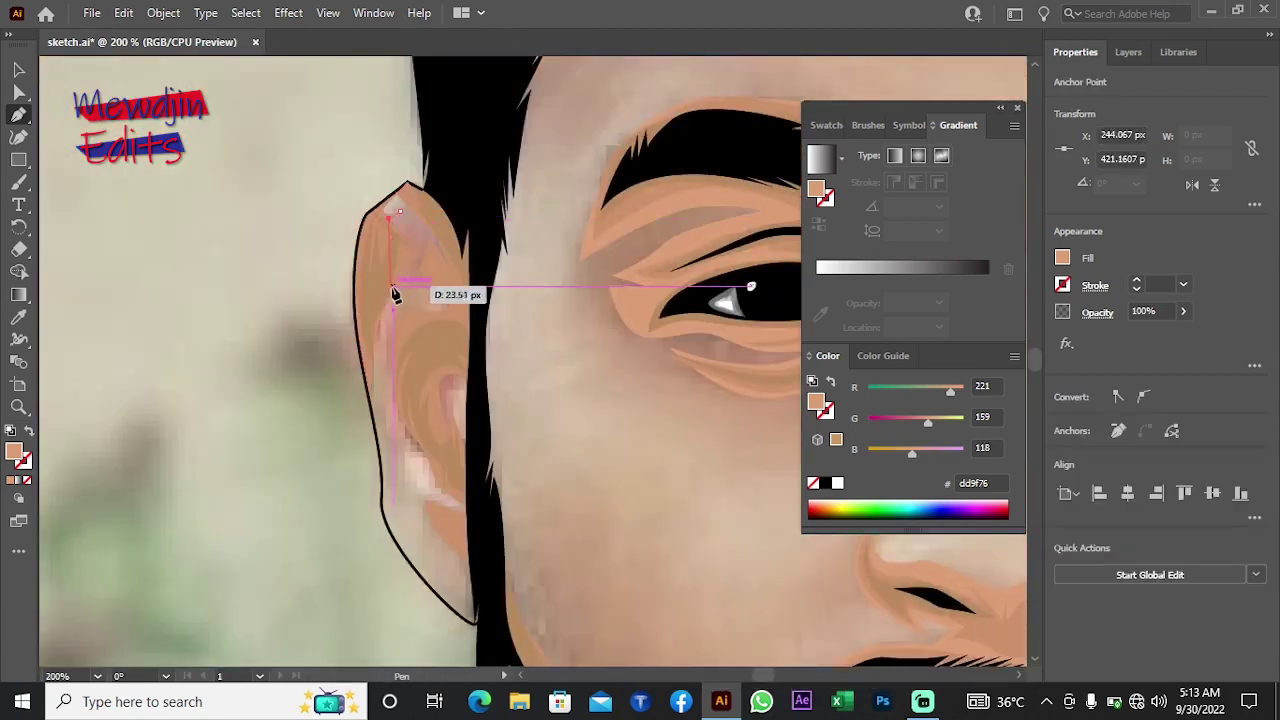
{"action": "left_click", "coordinate": [399, 283]}
{"action": "left_click", "coordinate": [385, 383]}
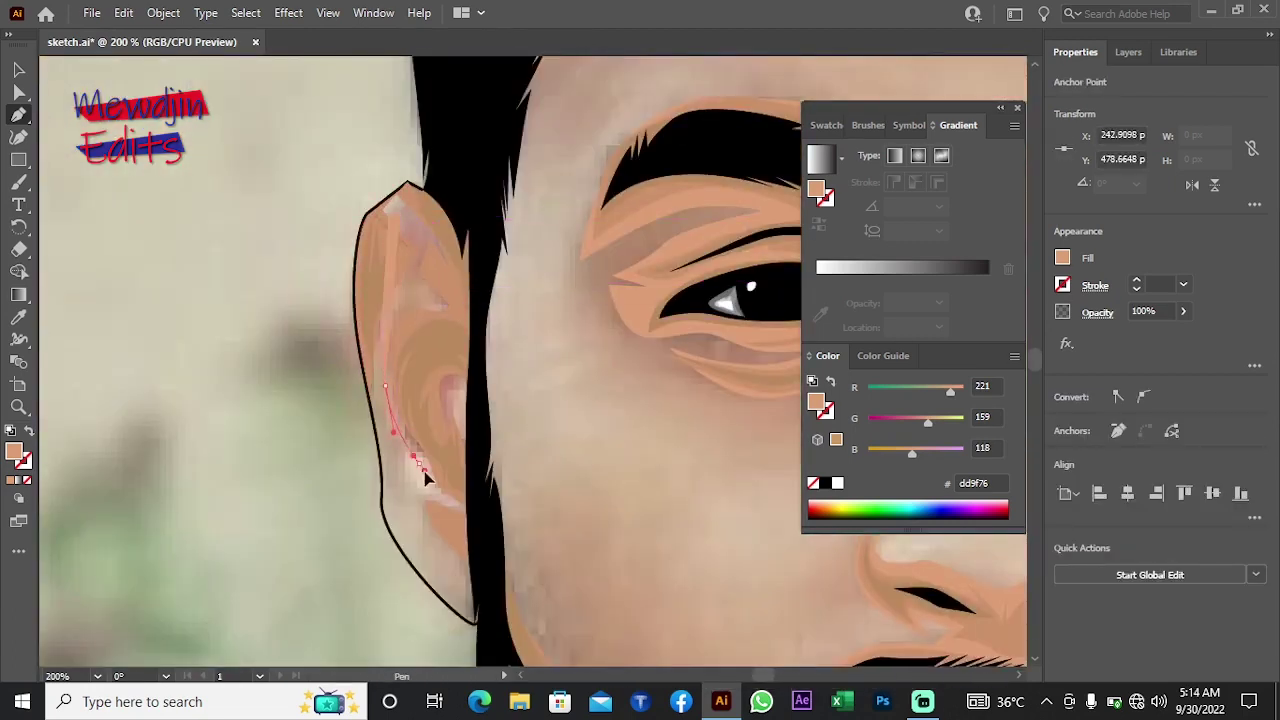
{"action": "left_click_drag", "start_coordinate": [425, 478], "coordinate": [471, 509]}
Step: Draw an inner ear shape up to the ear tip and fill it with skin tone dd9f76
{"action": "left_click", "coordinate": [455, 403]}
{"action": "left_click", "coordinate": [470, 385]}
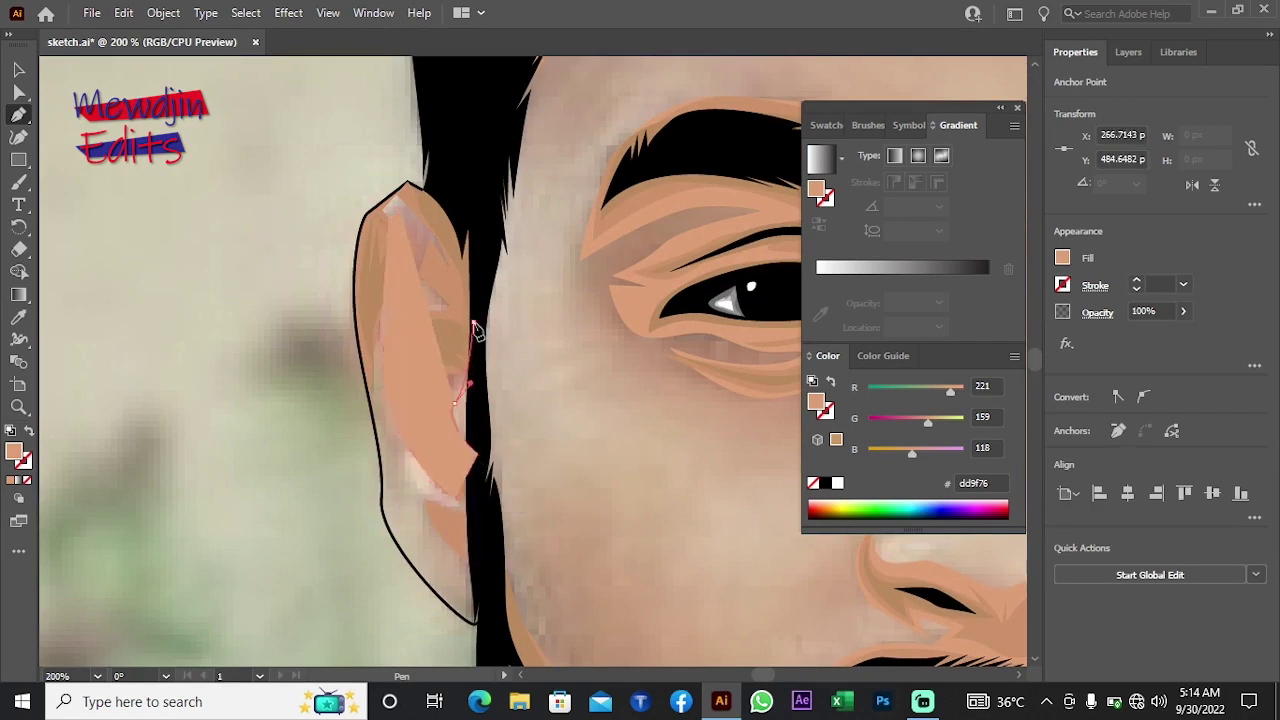
{"action": "left_click", "coordinate": [474, 324]}
{"action": "left_click_drag", "start_coordinate": [408, 189], "coordinate": [415, 198]}
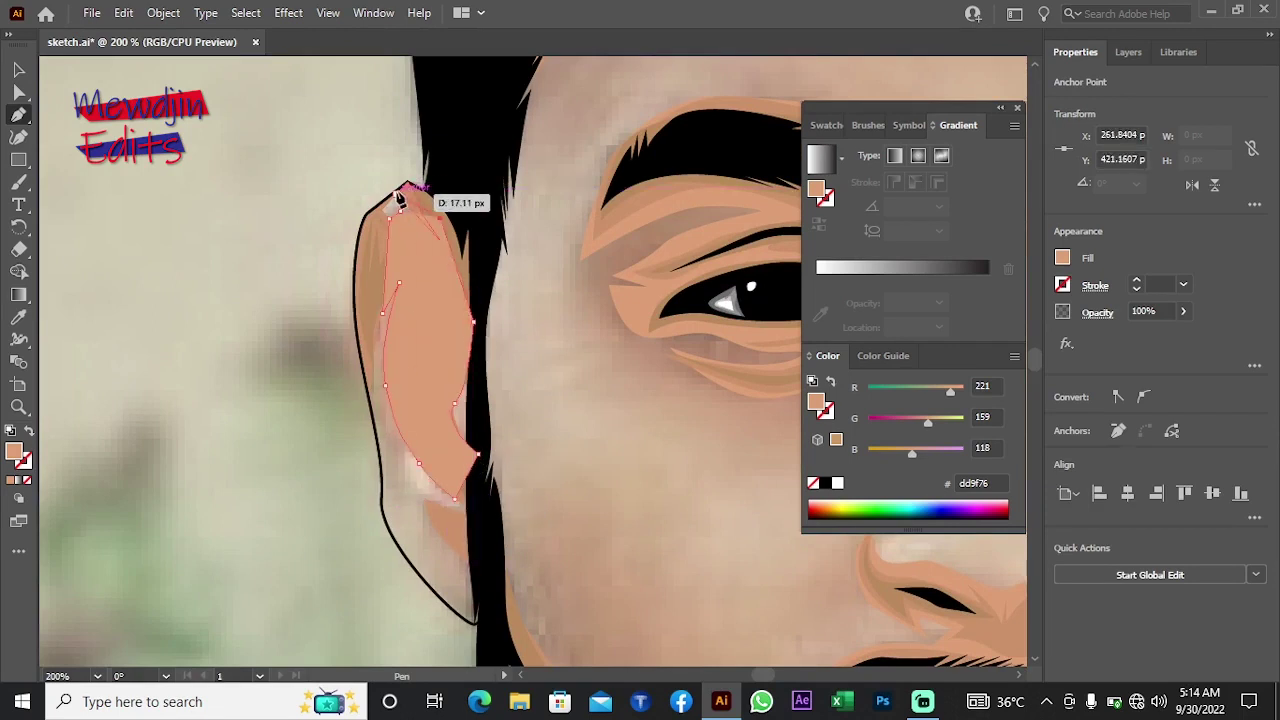
{"action": "key", "text": "period"}
{"action": "key", "text": "slash"}
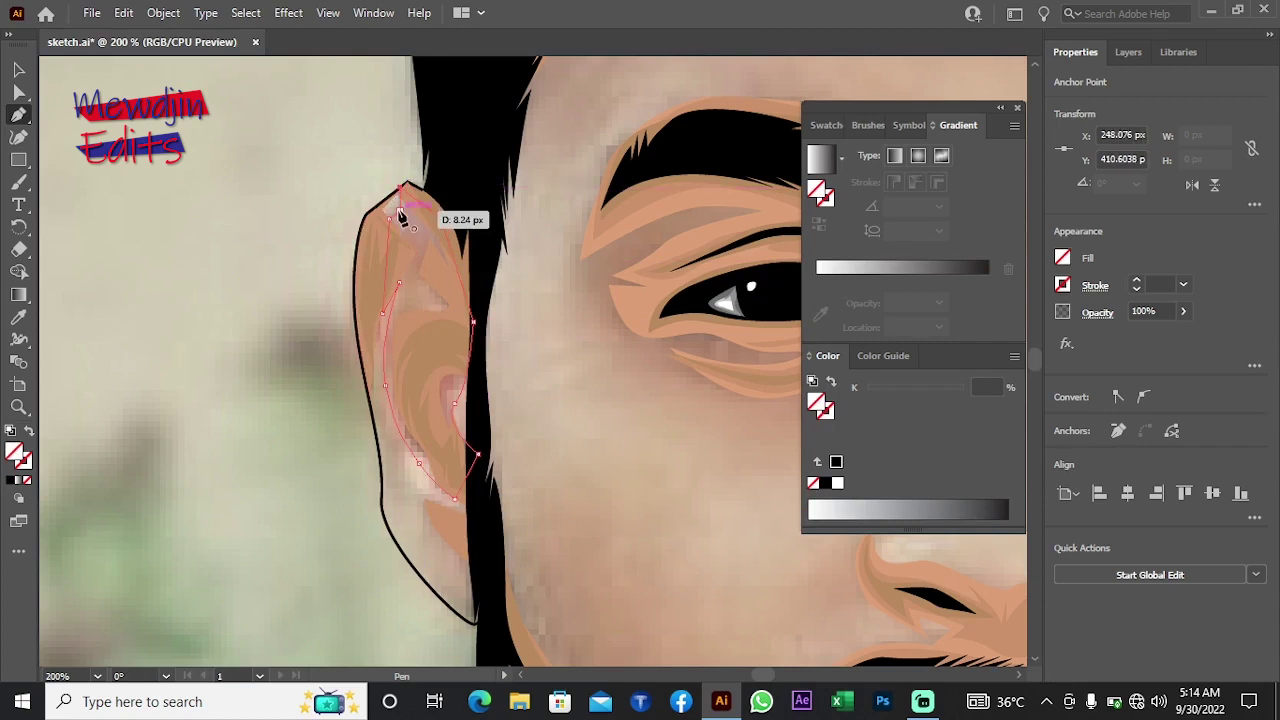
{"action": "left_click", "coordinate": [684, 210]}
{"action": "right_click", "coordinate": [214, 198]}
{"action": "key", "text": "Escape"}
Step: Trace a skin shading shape along the jaw edge
{"action": "key", "text": "ctrl+shift+a"}
{"action": "key", "text": "p"}
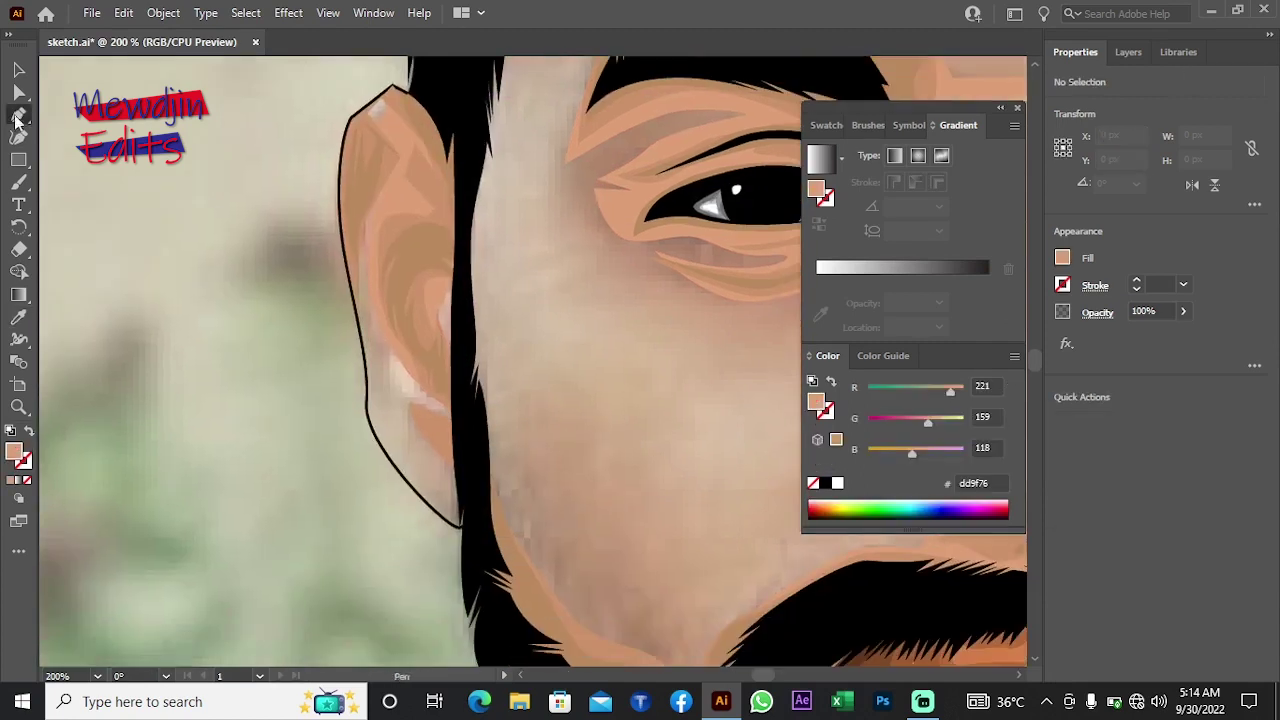
{"action": "scroll", "coordinate": [335, 357], "scroll_direction": "down", "scroll_amount": 3}
{"action": "left_click", "coordinate": [335, 357]}
{"action": "left_click", "coordinate": [388, 385]}
{"action": "left_click", "coordinate": [414, 396]}
{"action": "left_click", "coordinate": [414, 498]}
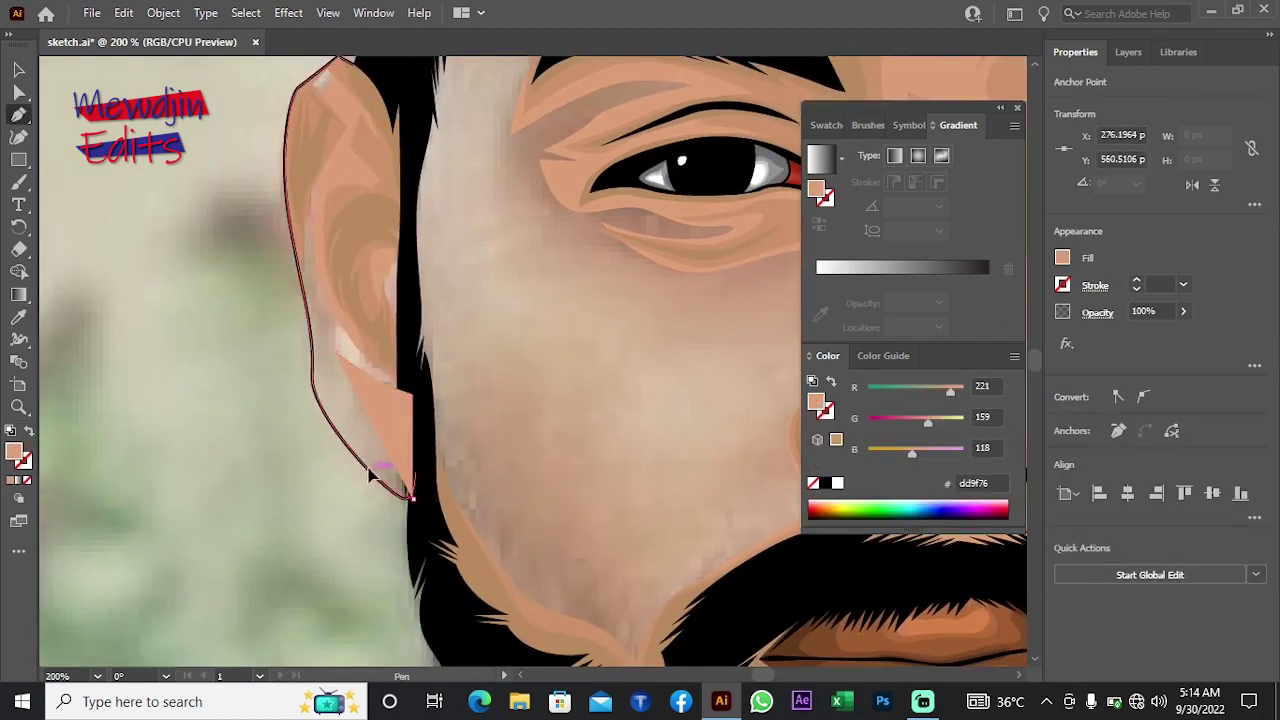
{"action": "left_click_drag", "start_coordinate": [371, 471], "coordinate": [392, 465]}
{"action": "right_click", "coordinate": [236, 520]}
{"action": "key", "text": "Escape"}
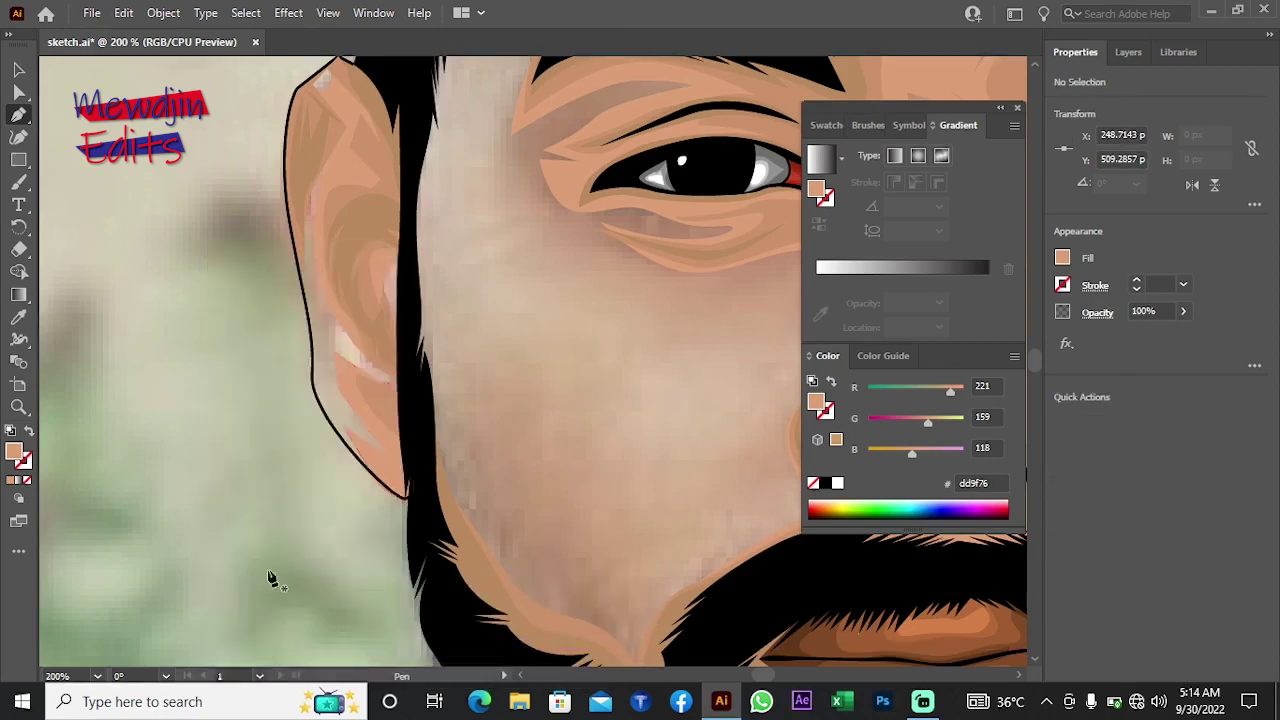
{"action": "scroll", "coordinate": [271, 580], "scroll_direction": "down", "scroll_amount": 3}
Step: Finish the skin shape around the lower beard and jaw line, behind the beard
{"action": "scroll", "coordinate": [346, 531], "scroll_direction": "up", "scroll_amount": 2}
{"action": "left_click_drag", "start_coordinate": [367, 495], "coordinate": [420, 525]}
{"action": "left_click_drag", "start_coordinate": [485, 587], "coordinate": [482, 602]}
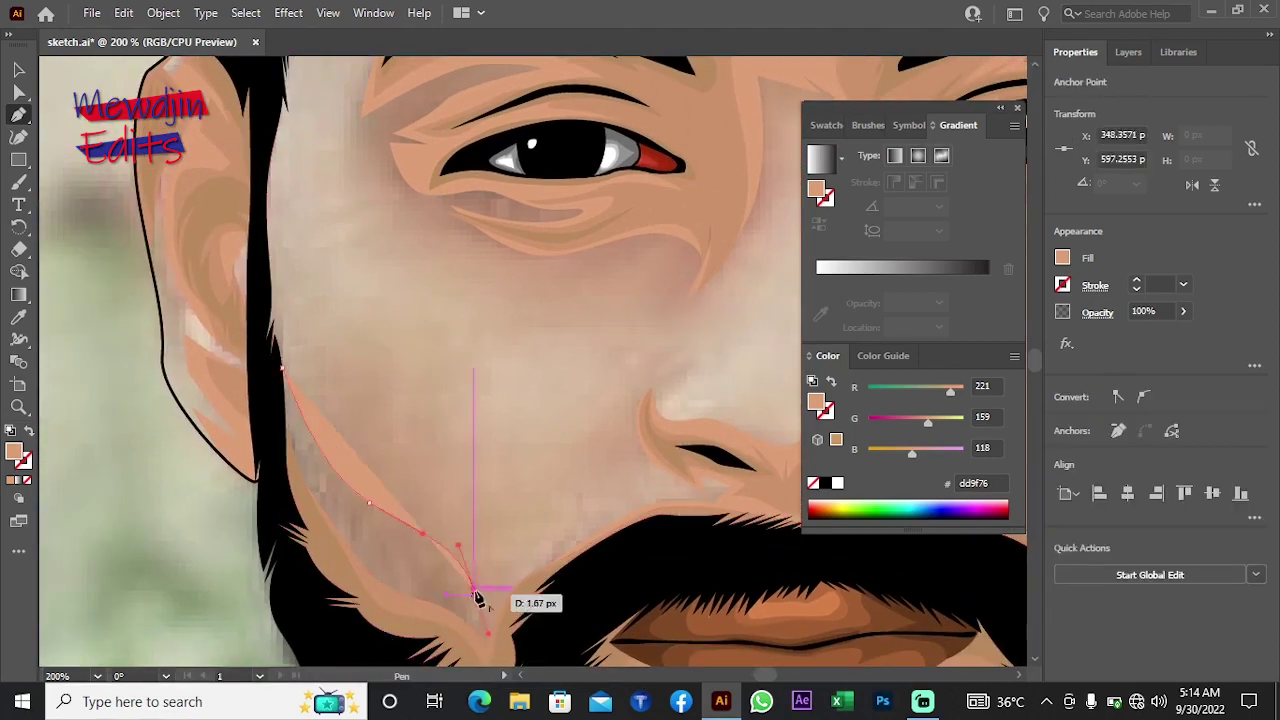
{"action": "scroll", "coordinate": [488, 620], "scroll_direction": "down", "scroll_amount": 2}
{"action": "left_click_drag", "start_coordinate": [534, 470], "coordinate": [571, 480]}
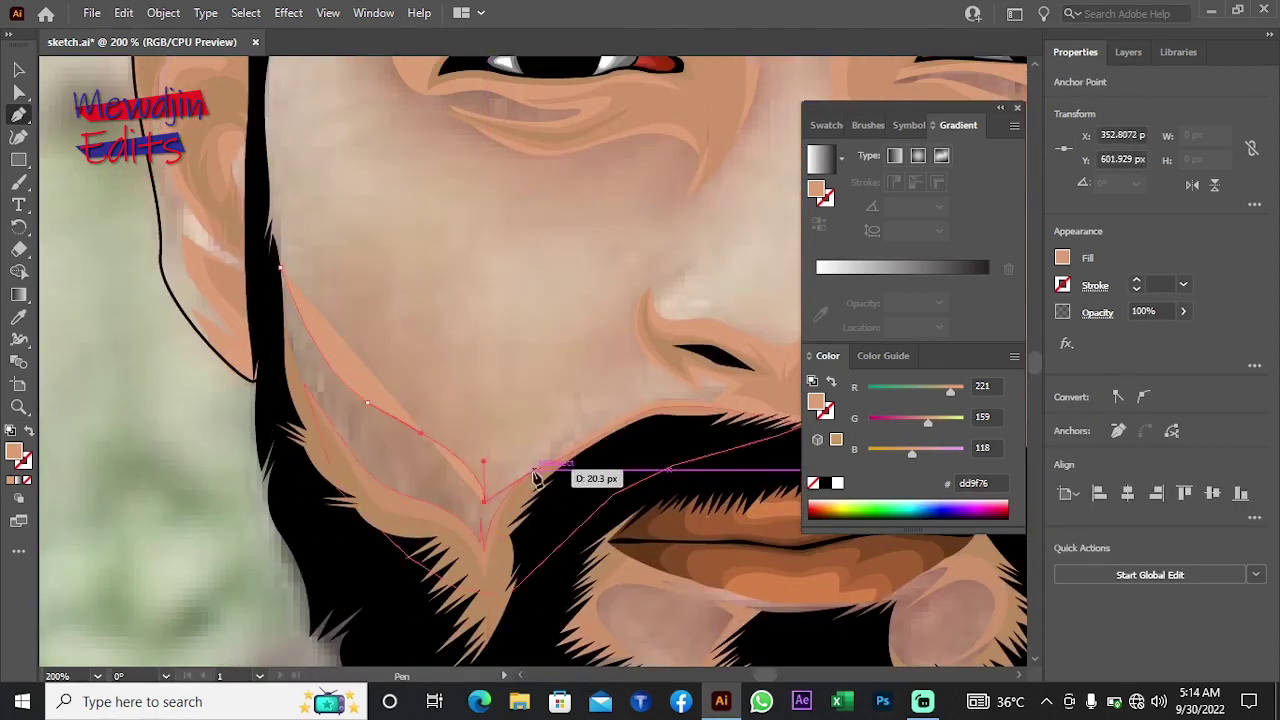
{"action": "left_click_drag", "start_coordinate": [484, 597], "coordinate": [503, 594]}
{"action": "left_click", "coordinate": [331, 503]}
{"action": "left_click_drag", "start_coordinate": [286, 371], "coordinate": [275, 318]}
{"action": "right_click", "coordinate": [374, 400]}
{"action": "left_click", "coordinate": [640, 600]}
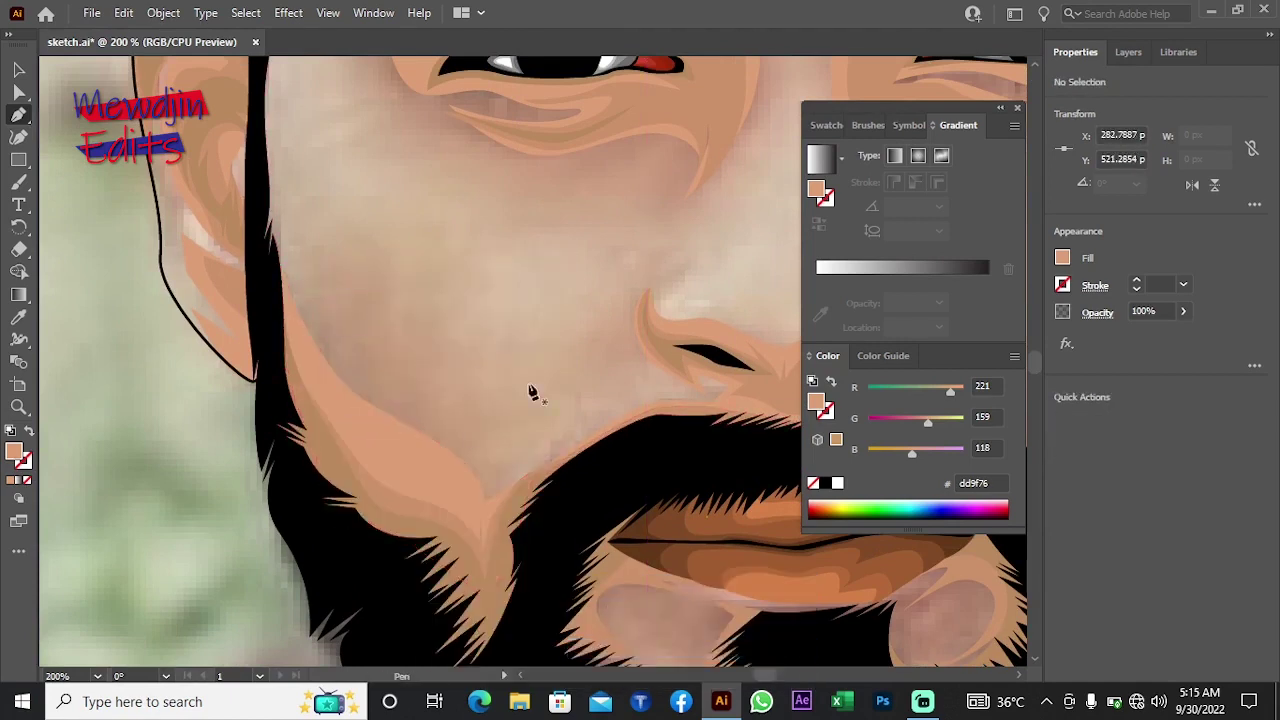
Step: Outline a closed patch over the chin beard
{"action": "scroll", "coordinate": [450, 420], "scroll_direction": "down", "scroll_amount": 5}
{"action": "scroll", "coordinate": [300, 420], "scroll_direction": "down", "scroll_amount": 2}
{"action": "left_click", "coordinate": [246, 395]}
{"action": "left_click_drag", "start_coordinate": [280, 412], "coordinate": [278, 462]}
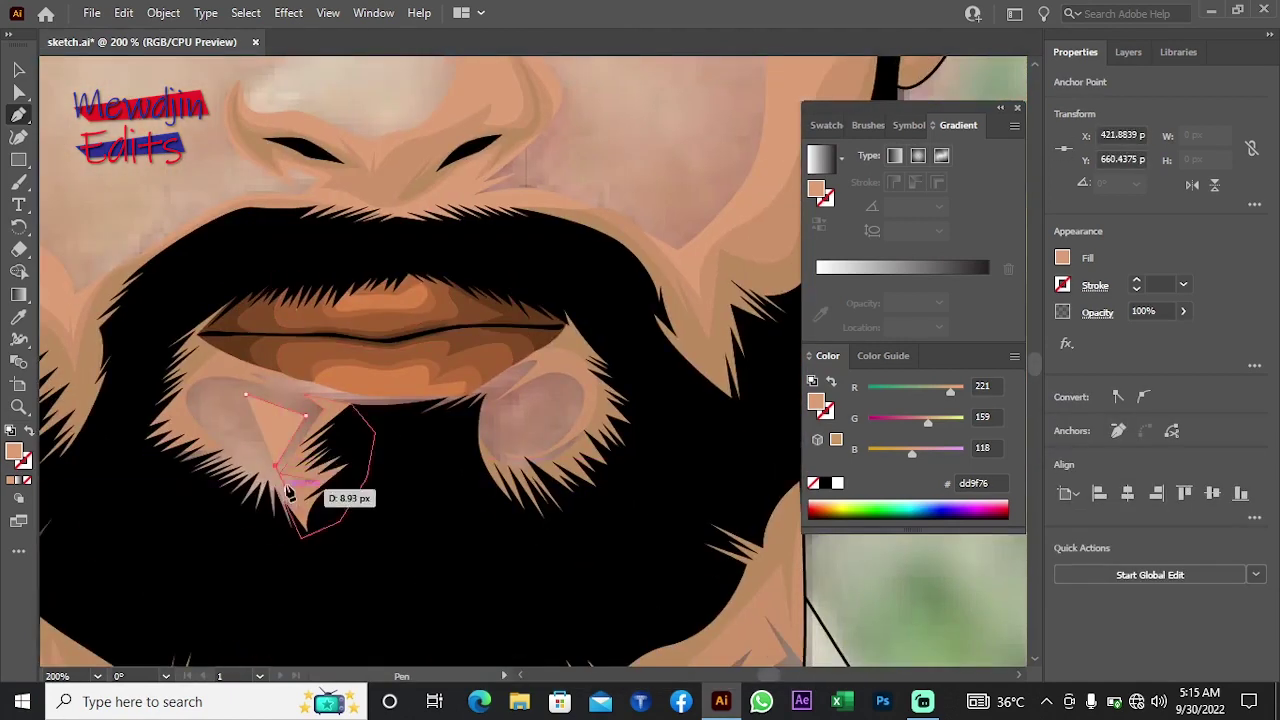
{"action": "left_click", "coordinate": [280, 545]}
{"action": "left_click", "coordinate": [338, 538]}
{"action": "left_click", "coordinate": [372, 390]}
{"action": "left_click", "coordinate": [202, 352]}
{"action": "left_click", "coordinate": [156, 404]}
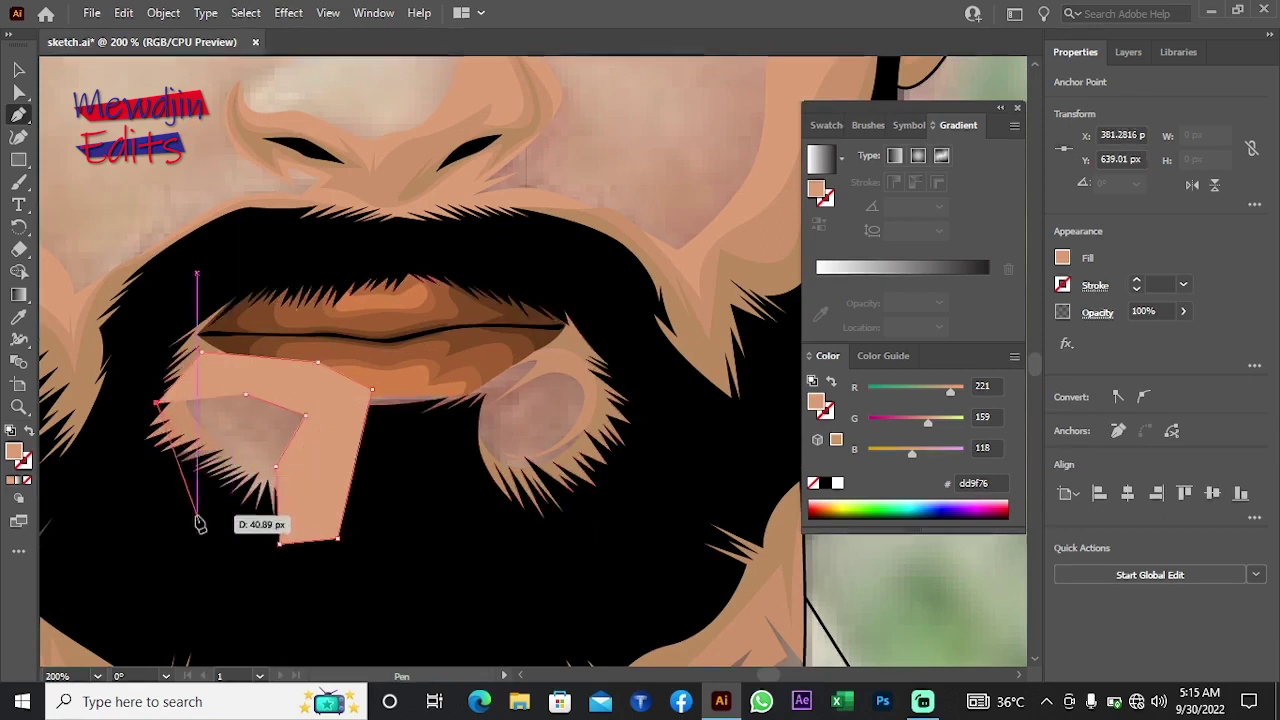
{"action": "mouse_move", "coordinate": [264, 461]}
{"action": "left_mouse_down"}
{"action": "mouse_move", "coordinate": [240, 467]}
{"action": "mouse_move", "coordinate": [294, 491]}
{"action": "left_mouse_up"}
{"action": "left_click", "coordinate": [289, 534]}
Step: Fill the chin patch with the skin colour and send it behind the beard
{"action": "key", "text": "period"}
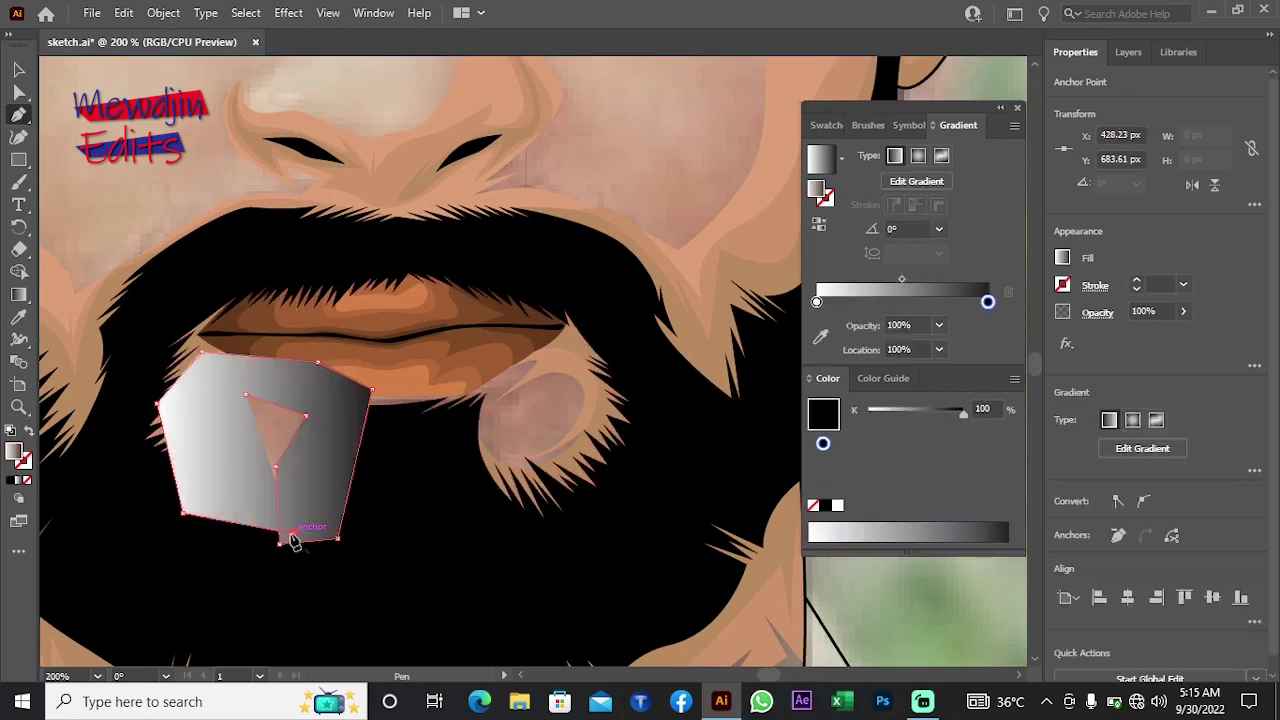
{"action": "key", "text": "slash"}
{"action": "left_click_drag", "start_coordinate": [284, 441], "coordinate": [253, 453]}
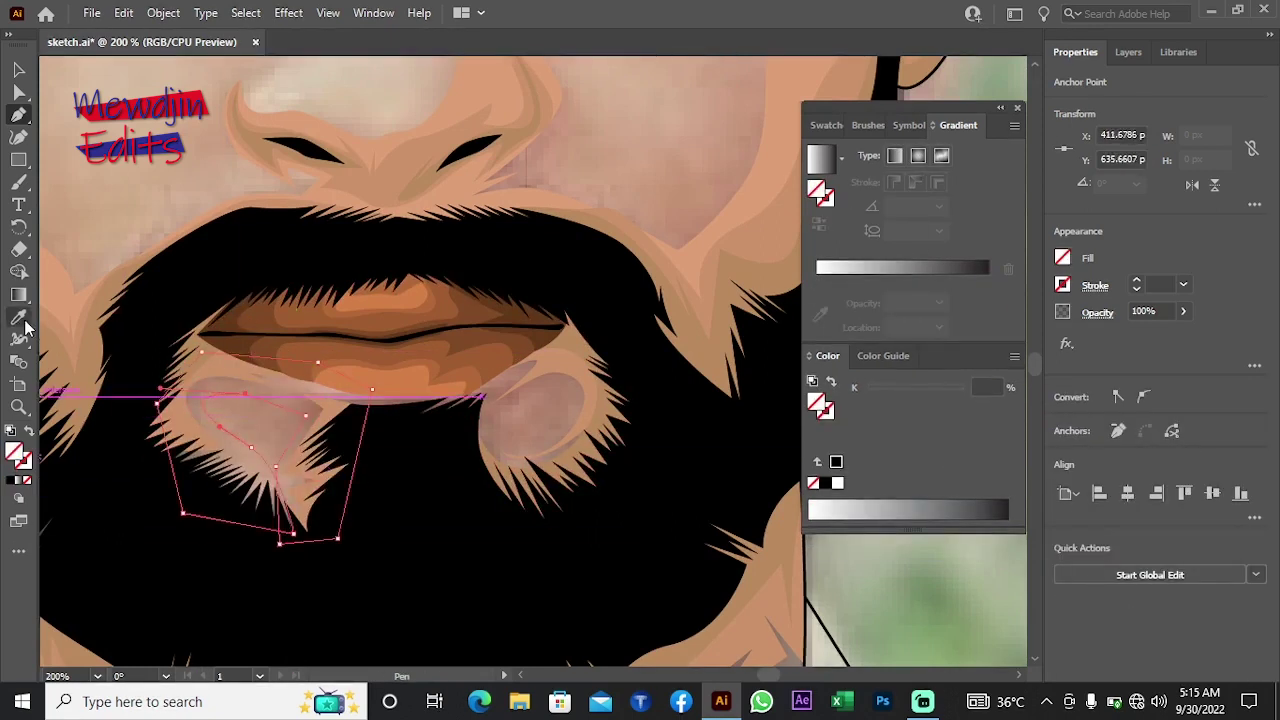
{"action": "left_click", "coordinate": [18, 317]}
{"action": "left_click", "coordinate": [120, 330]}
{"action": "right_click", "coordinate": [114, 400]}
{"action": "left_click", "coordinate": [237, 577]}
Step: Sketch a skin-coloured loop beneath the lower lip, placed behind the beard
{"action": "left_click_drag", "start_coordinate": [370, 430], "coordinate": [213, 365]}
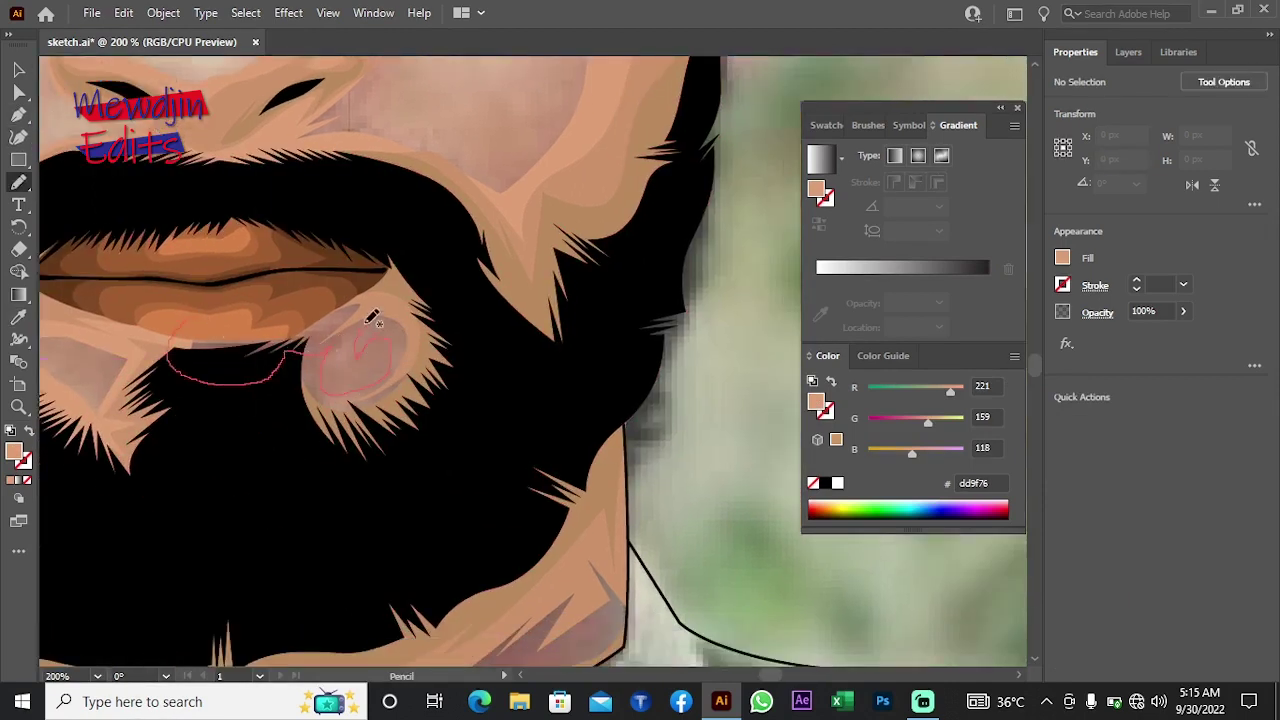
{"action": "left_click_drag", "start_coordinate": [222, 300], "coordinate": [200, 292]}
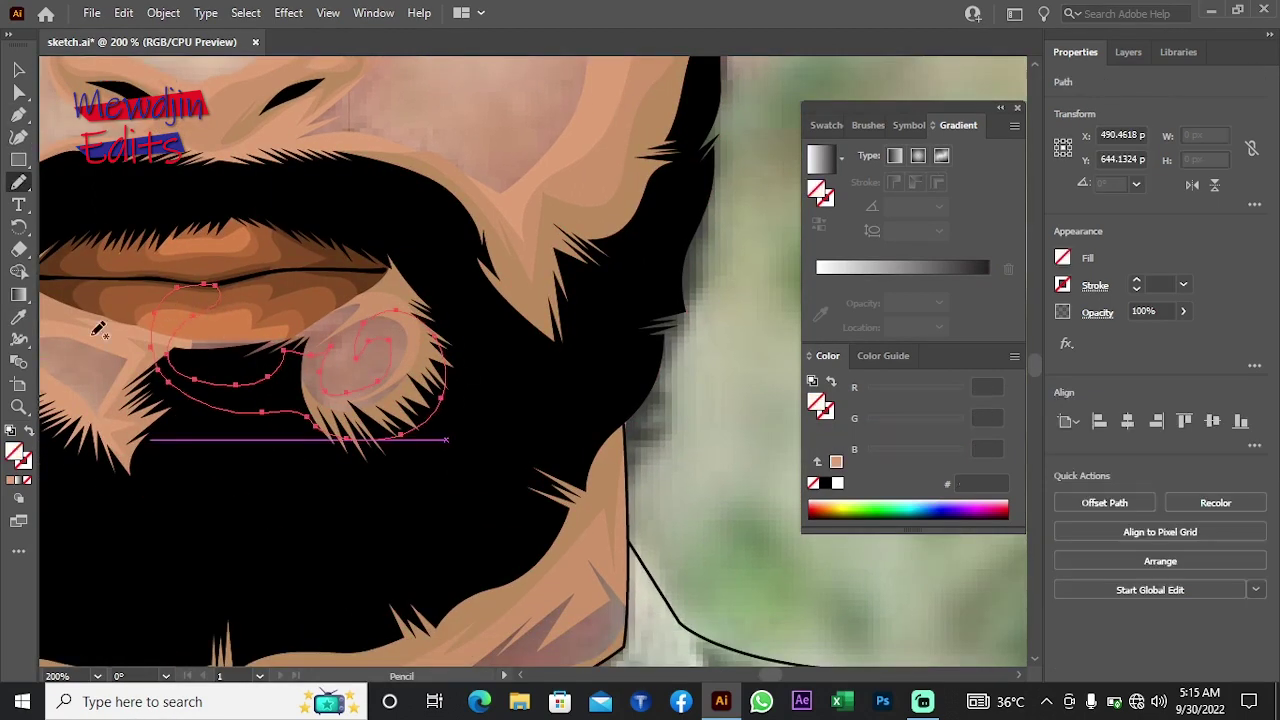
{"action": "key", "text": "i"}
{"action": "left_click", "coordinate": [143, 250]}
{"action": "right_click", "coordinate": [143, 248]}
{"action": "left_click", "coordinate": [460, 583]}
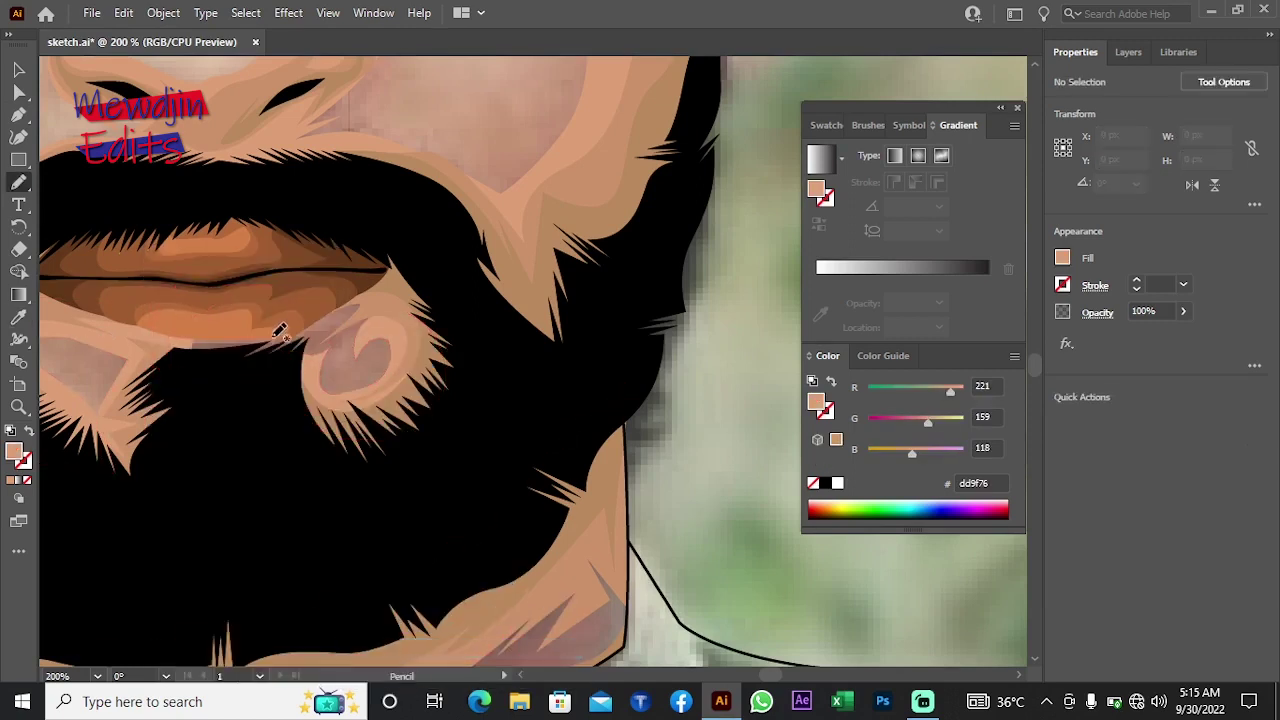
{"action": "left_click_drag", "start_coordinate": [186, 352], "coordinate": [190, 345]}
{"action": "right_click", "coordinate": [190, 340]}
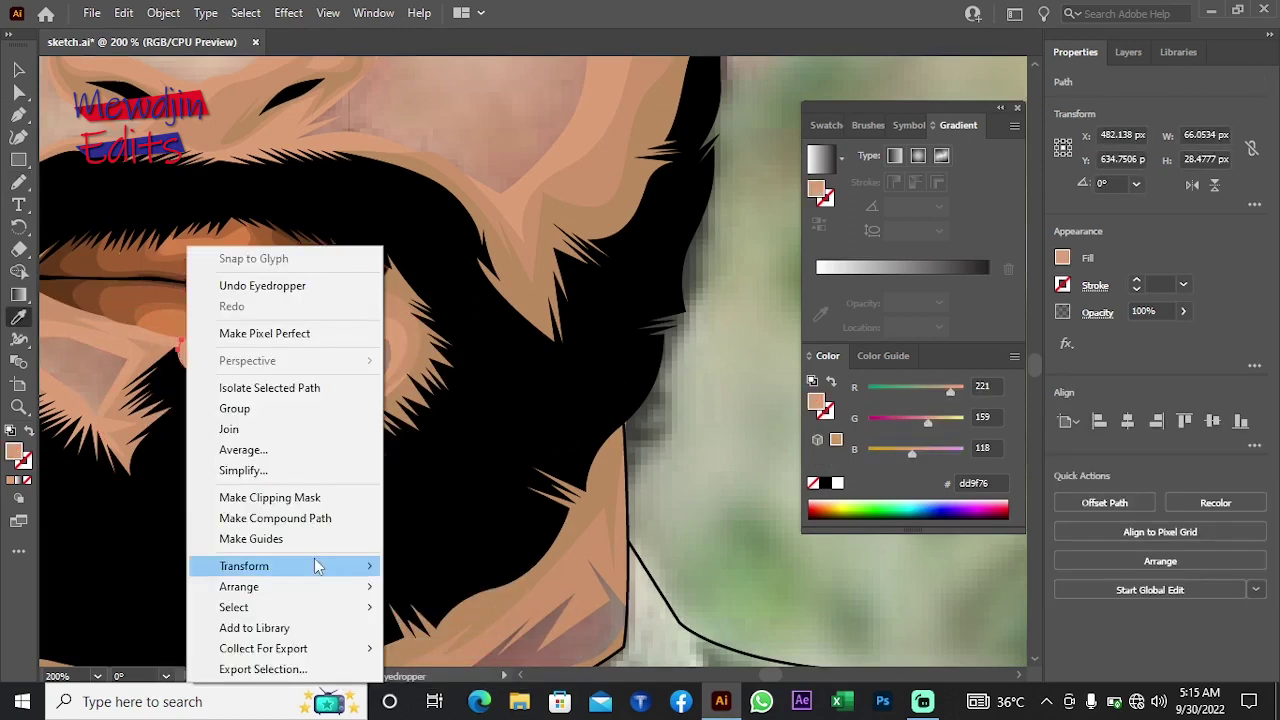
{"action": "left_click", "coordinate": [460, 620]}
{"action": "key", "text": "z"}
{"action": "left_click", "coordinate": [532, 393], "text": "alt"}
{"action": "left_click_drag", "start_coordinate": [532, 393], "coordinate": [476, 432]}
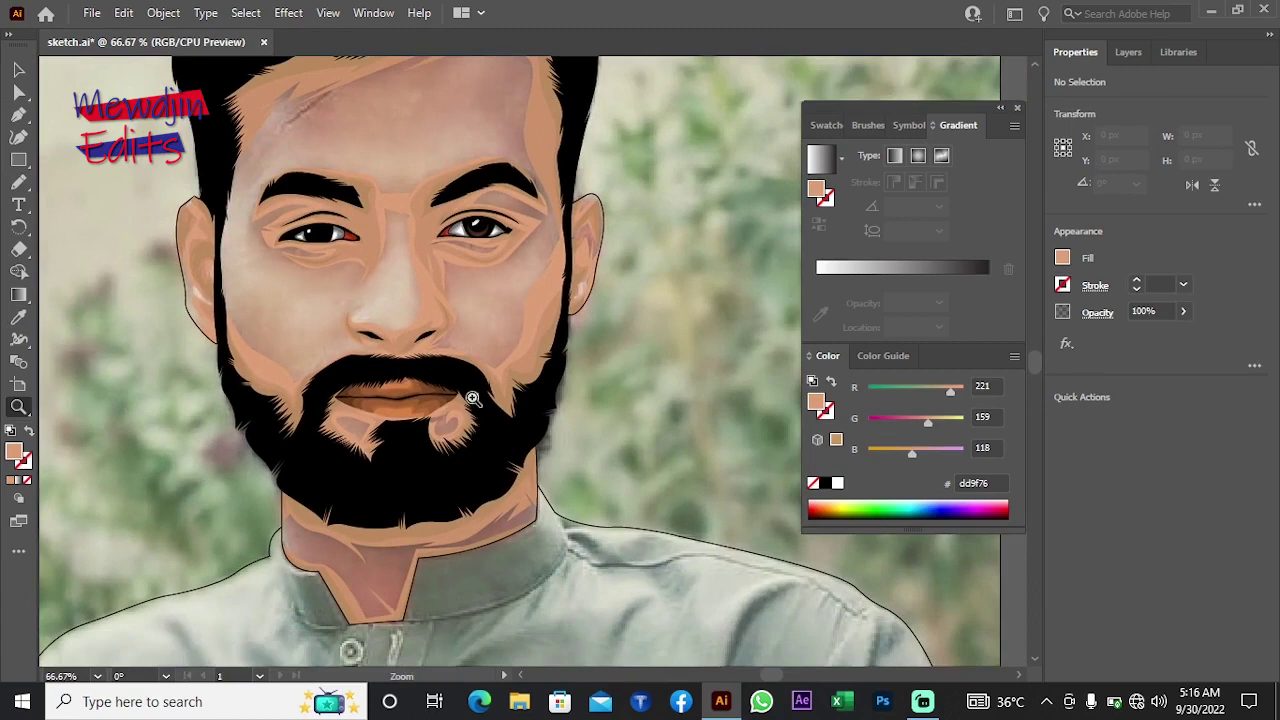
Step: Trace a shading path along the collar edge below the beard
{"action": "left_click", "coordinate": [470, 393]}
{"action": "key", "text": "p"}
{"action": "left_click", "coordinate": [278, 222]}
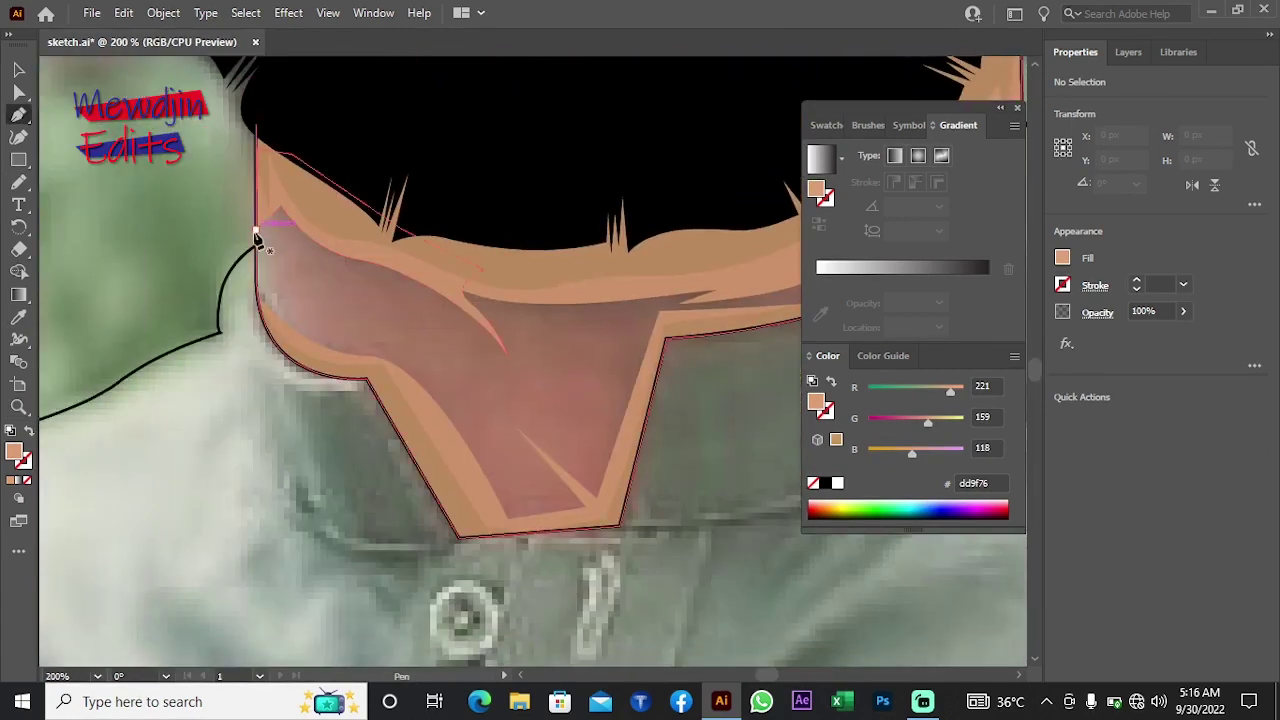
{"action": "left_click", "coordinate": [338, 285]}
{"action": "left_click", "coordinate": [390, 290]}
{"action": "left_click", "coordinate": [443, 297]}
{"action": "left_click", "coordinate": [507, 315]}
{"action": "left_click", "coordinate": [525, 395]}
{"action": "left_click", "coordinate": [635, 327]}
{"action": "left_click_drag", "start_coordinate": [654, 323], "coordinate": [474, 410]}
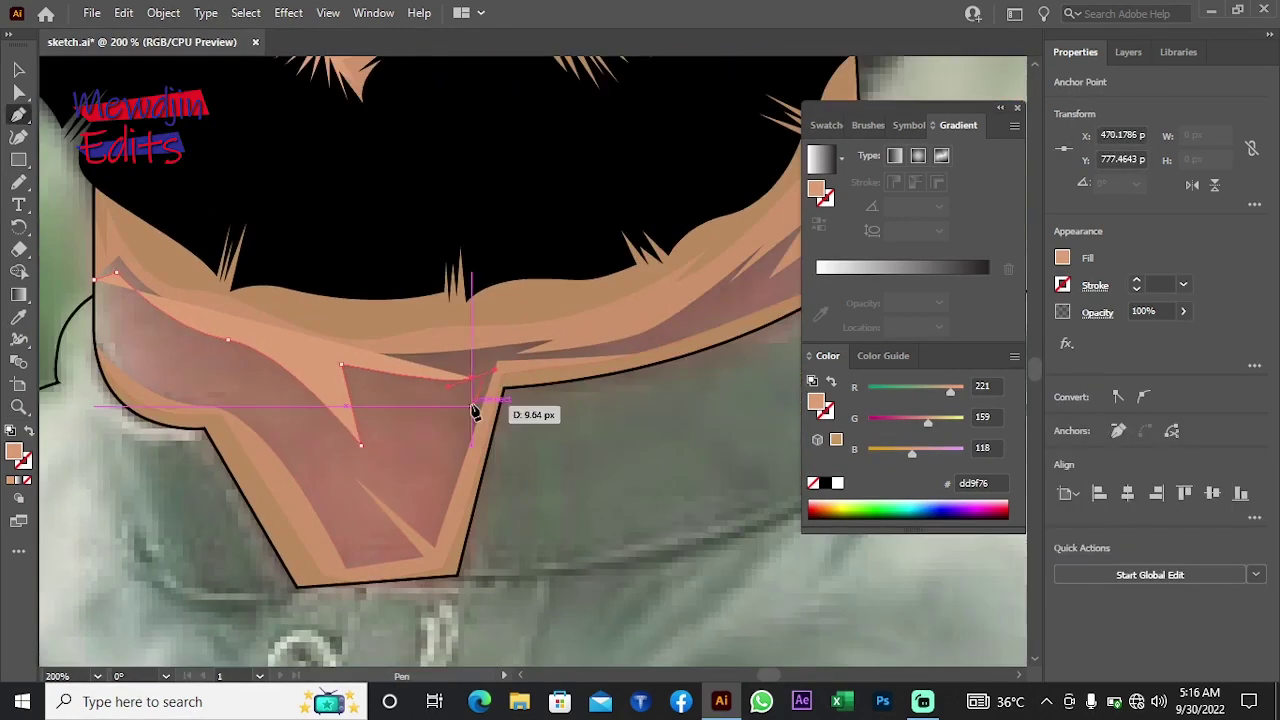
Step: Close the neck shading shape across the neck
{"action": "left_click", "coordinate": [530, 343]}
{"action": "left_click", "coordinate": [408, 330]}
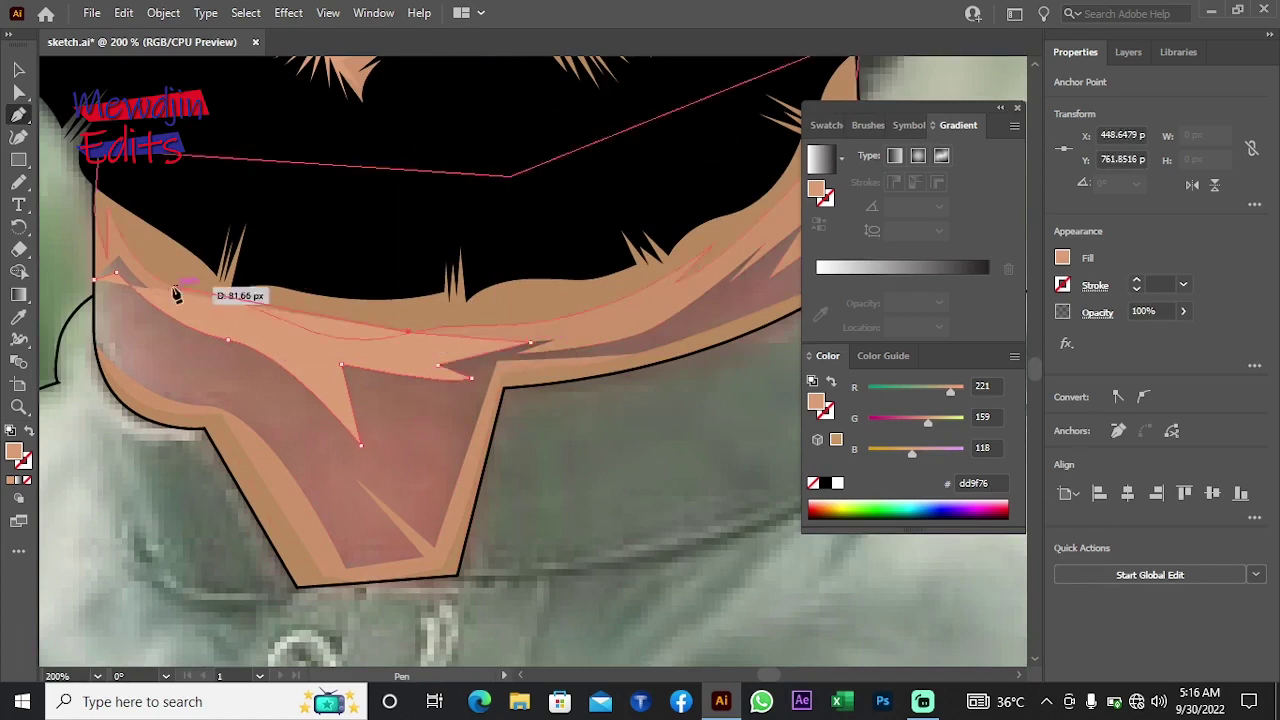
{"action": "left_click", "coordinate": [116, 272]}
{"action": "right_click", "coordinate": [70, 250]}
{"action": "key", "text": "Escape"}
{"action": "scroll", "coordinate": [234, 480], "scroll_direction": "down", "scroll_amount": 3}
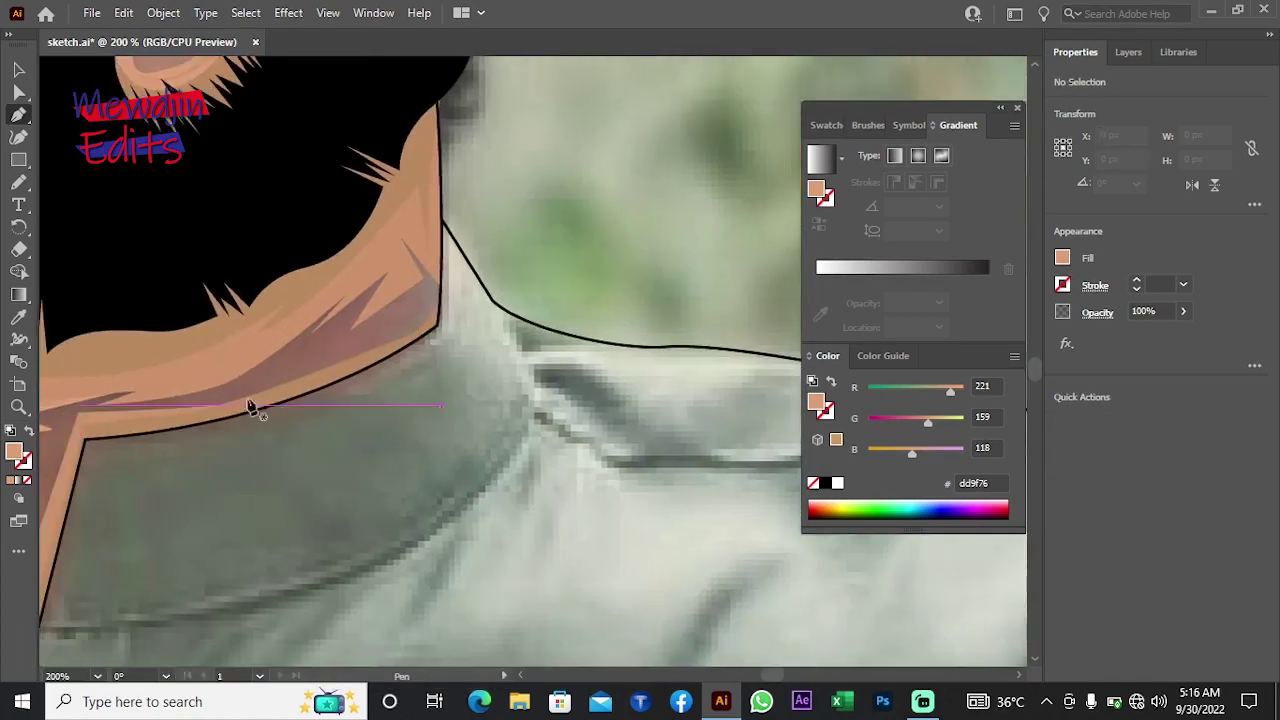
Step: Draw a triangular neck shadow piece and send it to the back
{"action": "left_click", "coordinate": [226, 383]}
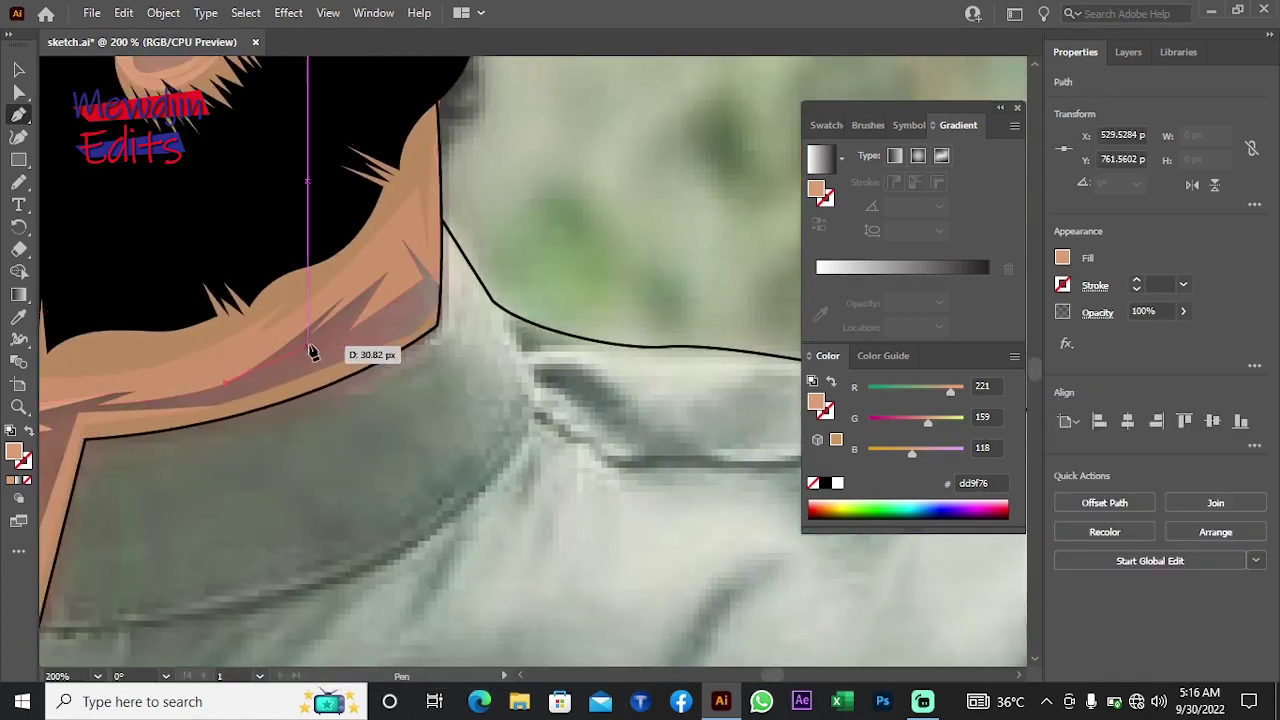
{"action": "left_click", "coordinate": [428, 290]}
{"action": "left_click", "coordinate": [399, 220]}
{"action": "left_click", "coordinate": [226, 383]}
{"action": "right_click", "coordinate": [220, 248]}
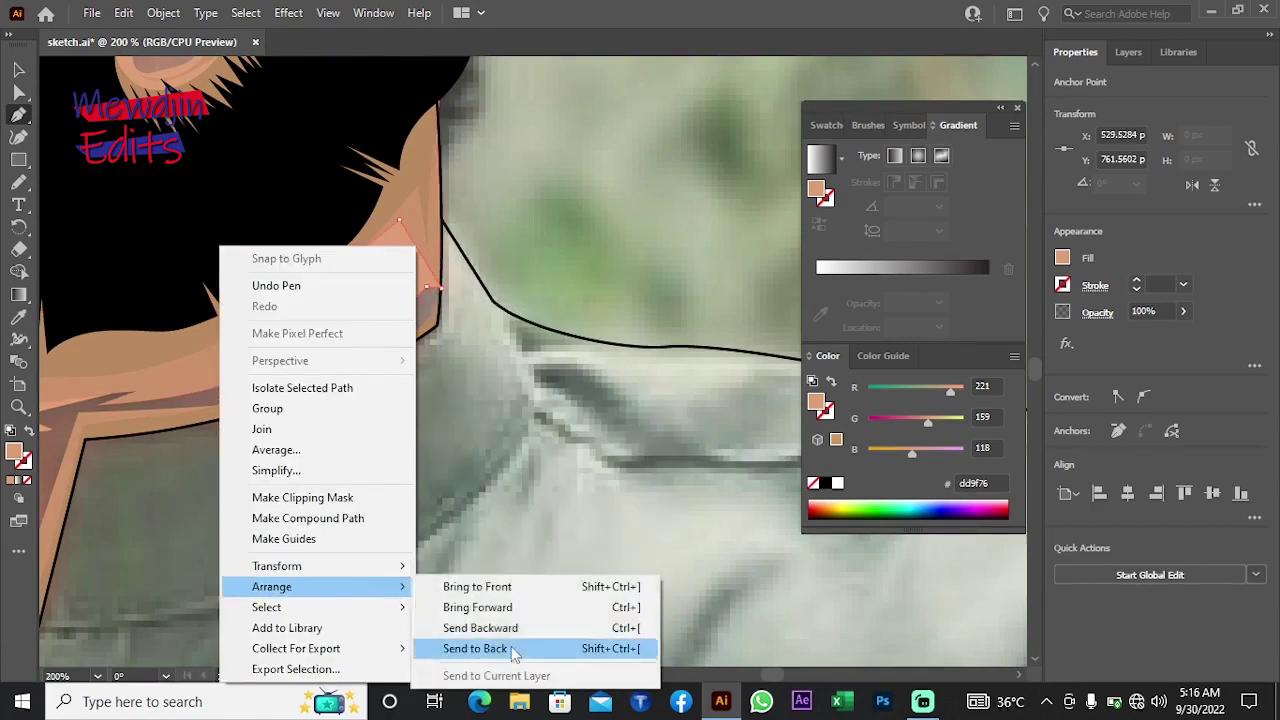
{"action": "left_click", "coordinate": [514, 649]}
{"action": "scroll", "coordinate": [577, 523], "scroll_direction": "down", "scroll_amount": 5}
Step: Draw a curved shape inside the collar opening and send it to the back
{"action": "left_click", "coordinate": [186, 323]}
{"action": "left_click_drag", "start_coordinate": [308, 397], "coordinate": [369, 408]}
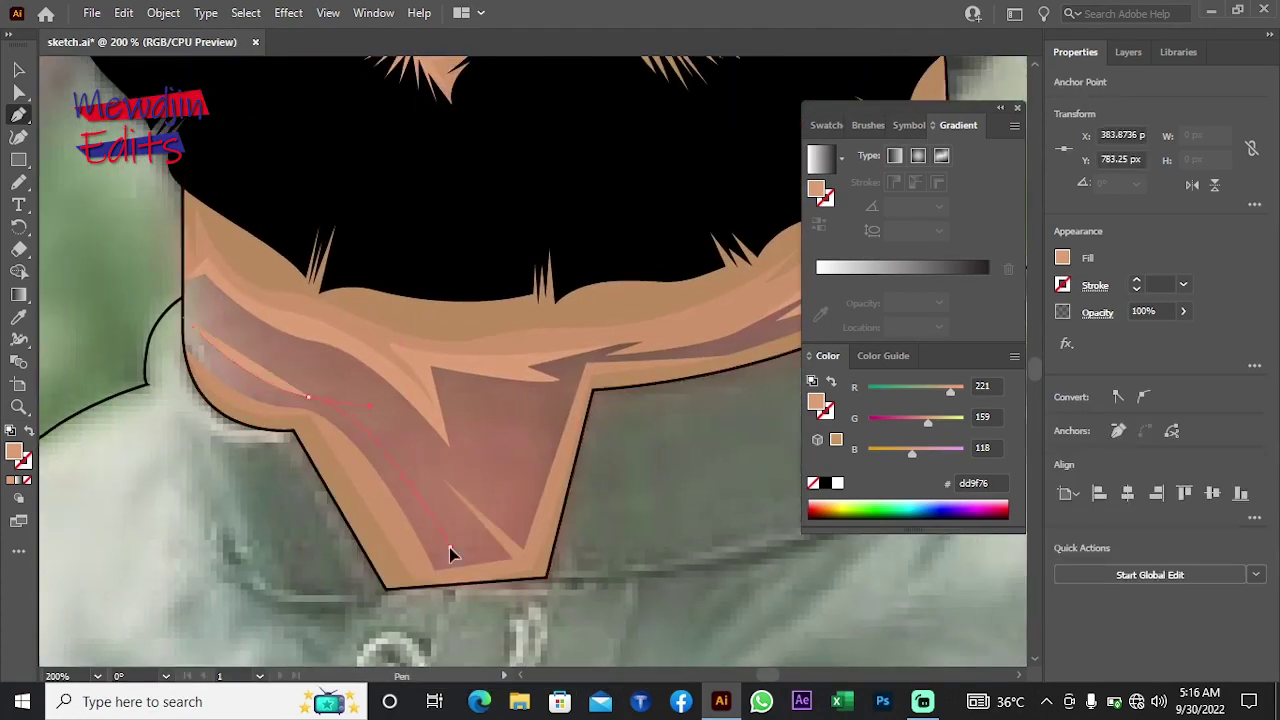
{"action": "left_click_drag", "start_coordinate": [478, 566], "coordinate": [432, 575]}
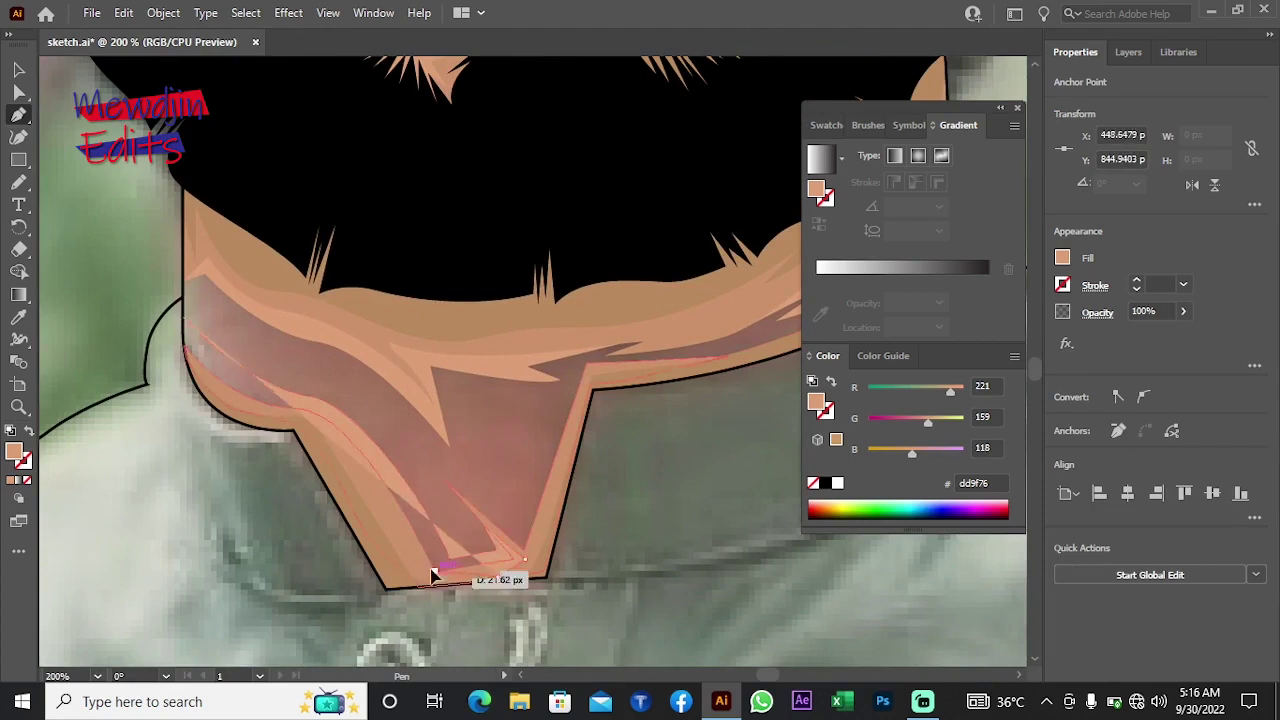
{"action": "left_click", "coordinate": [188, 321]}
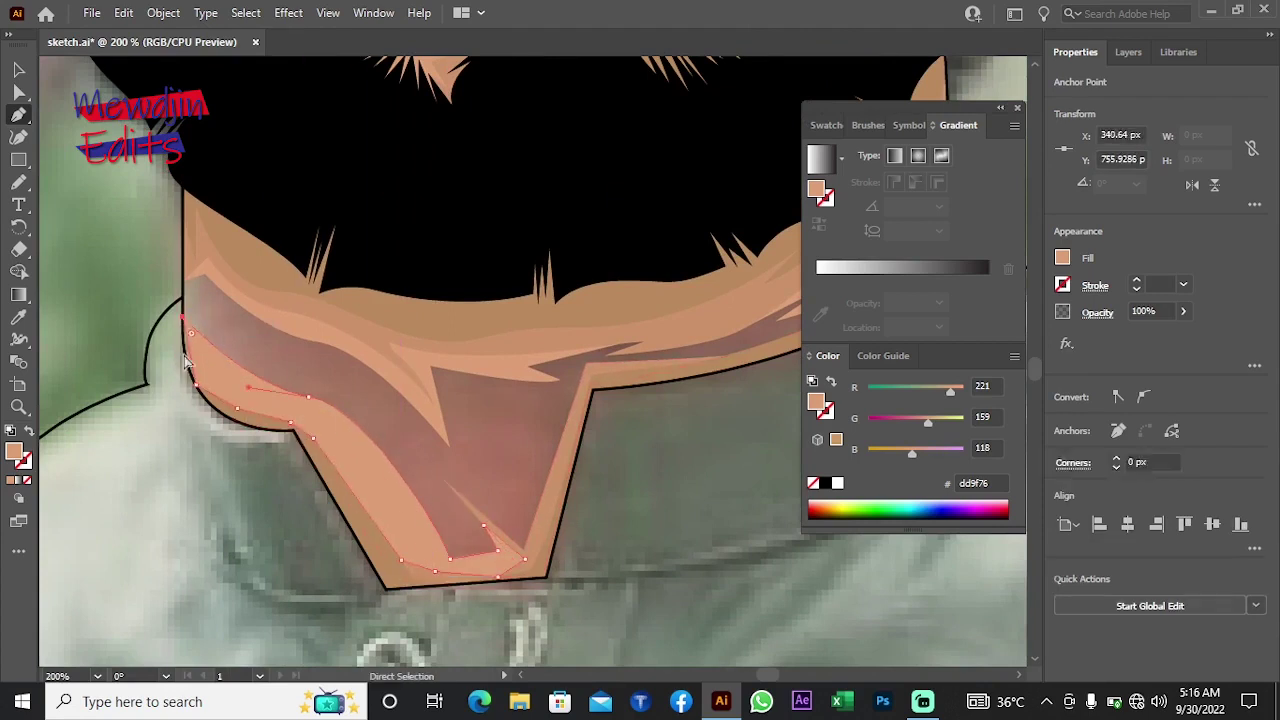
{"action": "right_click", "coordinate": [188, 330]}
{"action": "left_click", "coordinate": [329, 608]}
Step: Add a second three-point neck patch behind the other artwork
{"action": "mouse_move", "coordinate": [461, 506]}
{"action": "left_mouse_down"}
{"action": "mouse_move", "coordinate": [294, 516]}
{"action": "mouse_move", "coordinate": [269, 556]}
{"action": "left_mouse_up"}
{"action": "left_click", "coordinate": [255, 531]}
{"action": "left_click", "coordinate": [327, 577]}
{"action": "left_click", "coordinate": [396, 414]}
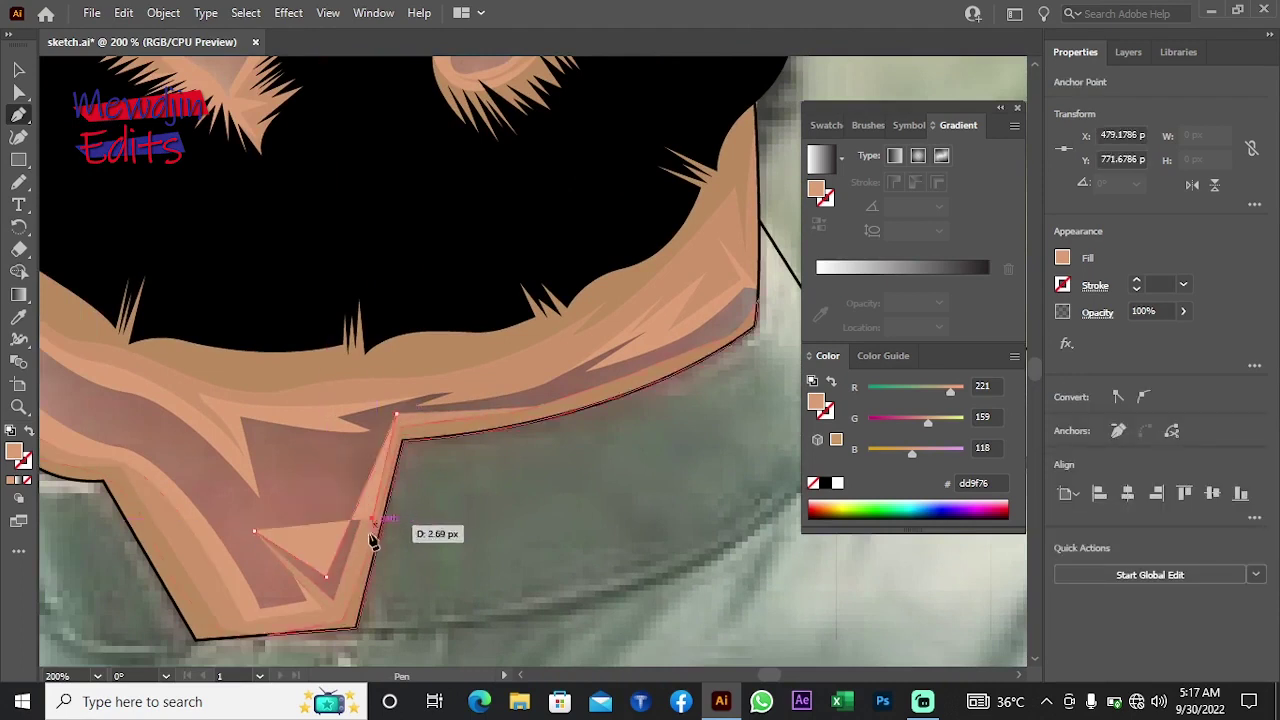
{"action": "left_click", "coordinate": [255, 531]}
{"action": "right_click", "coordinate": [316, 500]}
{"action": "left_click", "coordinate": [560, 400]}
{"action": "key", "text": "ctrl+minus"}
{"action": "key", "text": "ctrl+minus"}
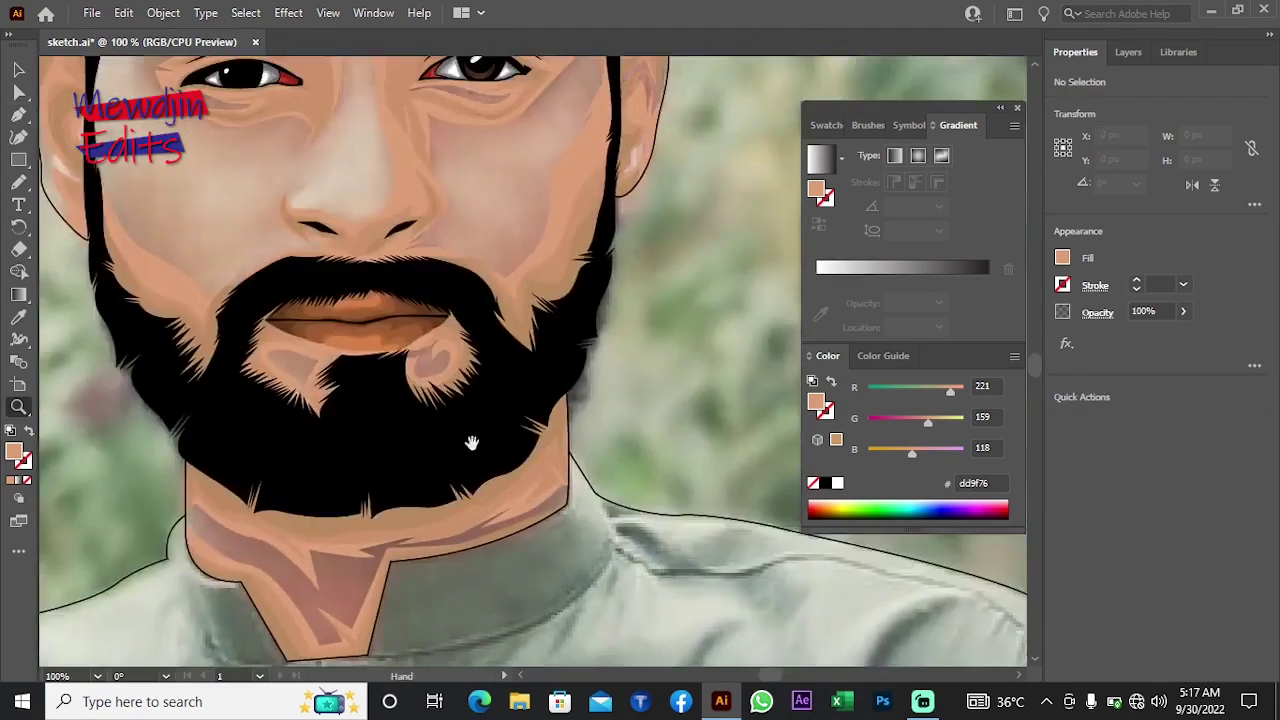
{"action": "key", "text": "ctrl+plus"}
{"action": "left_click_drag", "start_coordinate": [472, 443], "coordinate": [470, 600]}
Step: Pen-draw a highlight patch outline from the eyebrow down around the eye
{"action": "key", "text": "p"}
{"action": "left_click", "coordinate": [433, 374]}
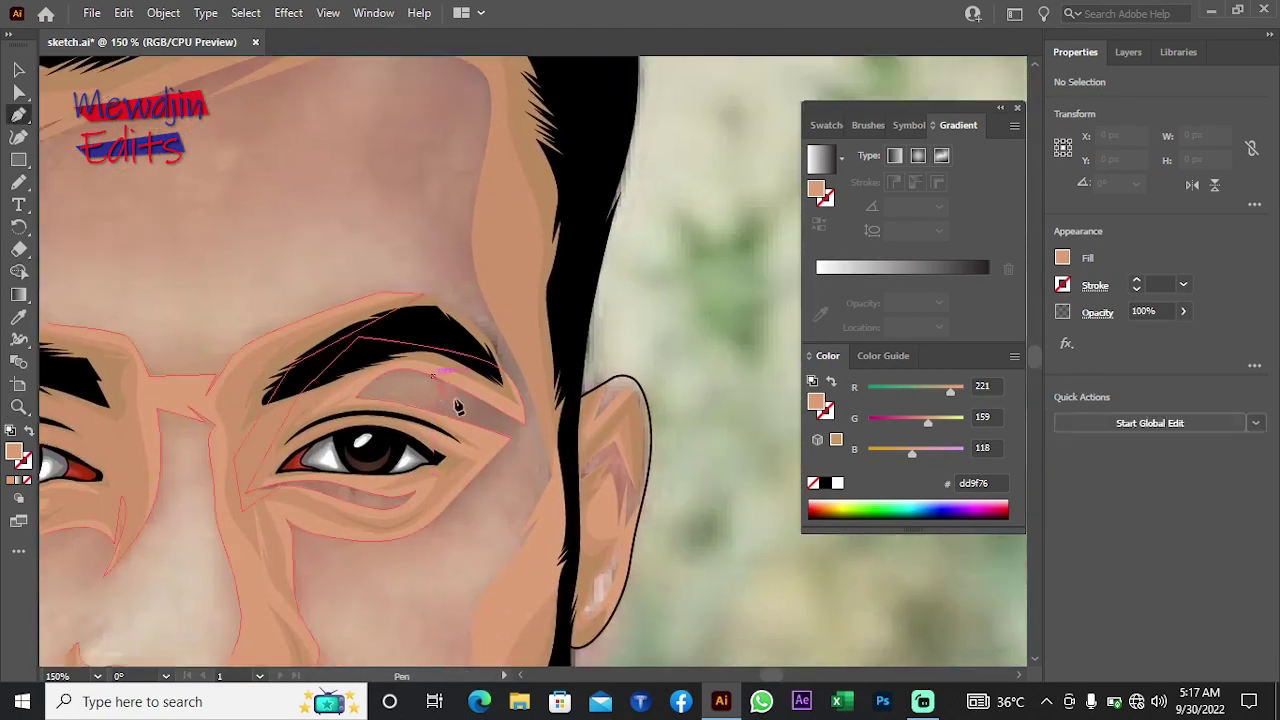
{"action": "left_click", "coordinate": [479, 408]}
{"action": "left_click_drag", "start_coordinate": [404, 404], "coordinate": [426, 512]}
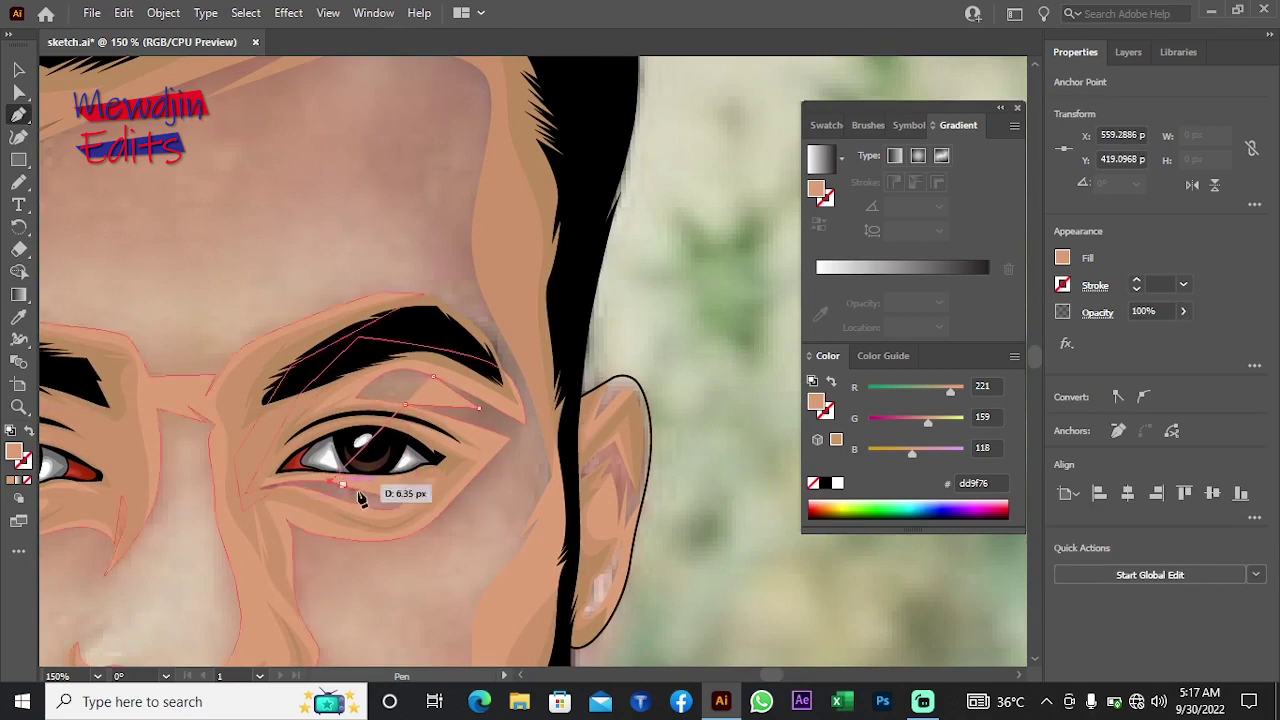
{"action": "left_click_drag", "start_coordinate": [328, 490], "coordinate": [378, 502]}
{"action": "left_click_drag", "start_coordinate": [295, 608], "coordinate": [290, 650]}
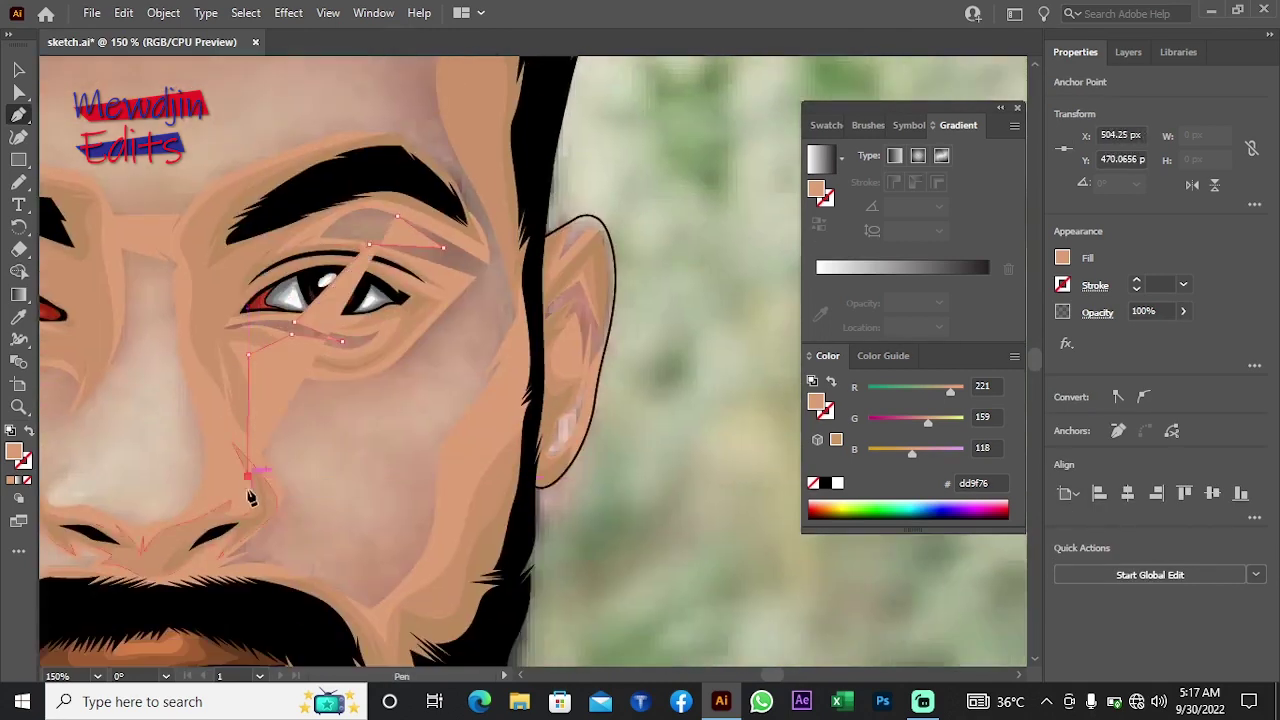
{"action": "left_click_drag", "start_coordinate": [276, 482], "coordinate": [280, 492]}
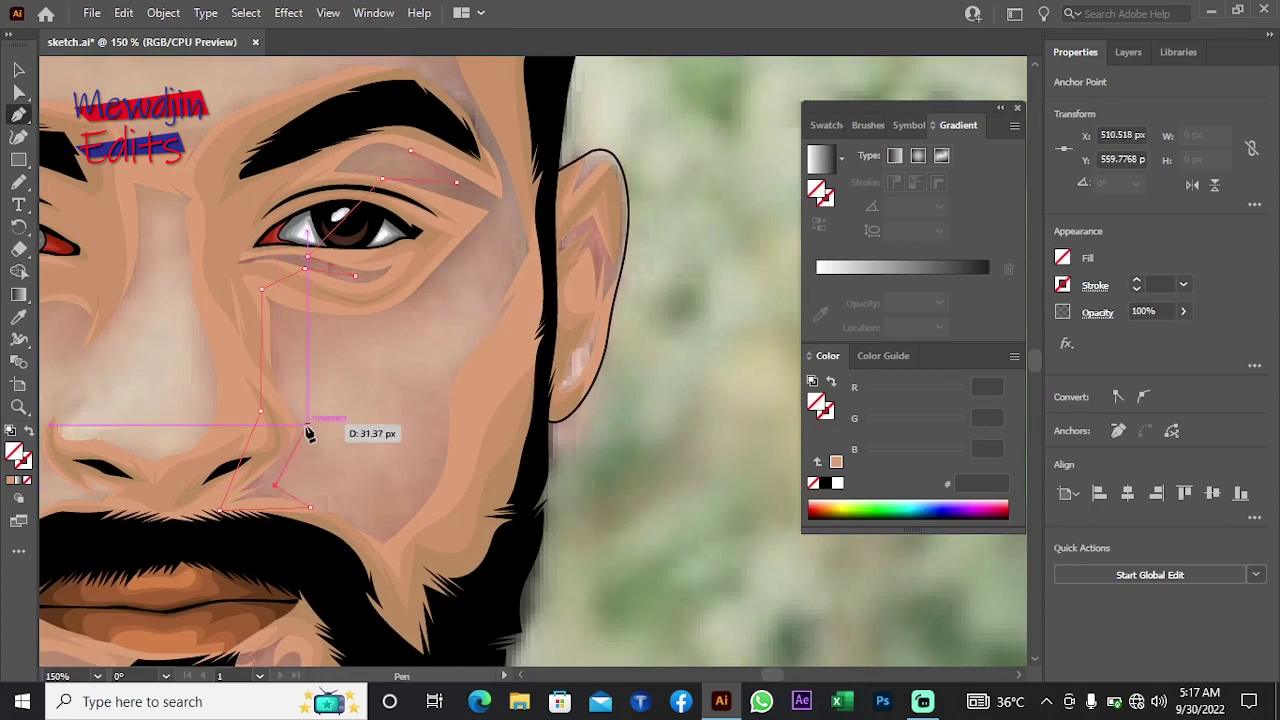
{"action": "left_click", "coordinate": [281, 321]}
{"action": "scroll", "coordinate": [300, 340], "scroll_direction": "up", "scroll_amount": 3}
{"action": "scroll", "coordinate": [390, 360], "scroll_direction": "right", "scroll_amount": 2}
Step: Draw a patch beside the eye, fill it with skin colour eaa988, and send it to back
{"action": "left_click", "coordinate": [215, 427]}
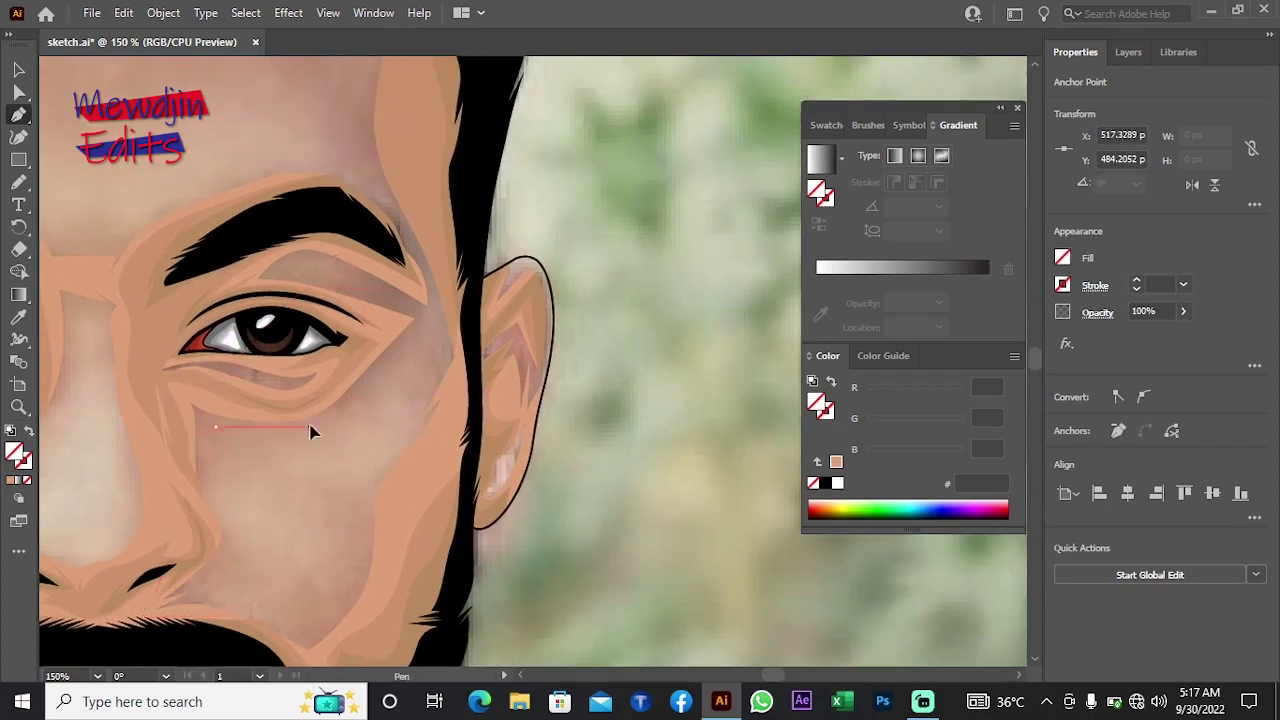
{"action": "scroll", "coordinate": [446, 307], "scroll_direction": "up", "scroll_amount": 3}
{"action": "scroll", "coordinate": [446, 307], "scroll_direction": "right", "scroll_amount": 2}
{"action": "left_click_drag", "start_coordinate": [405, 368], "coordinate": [390, 340]}
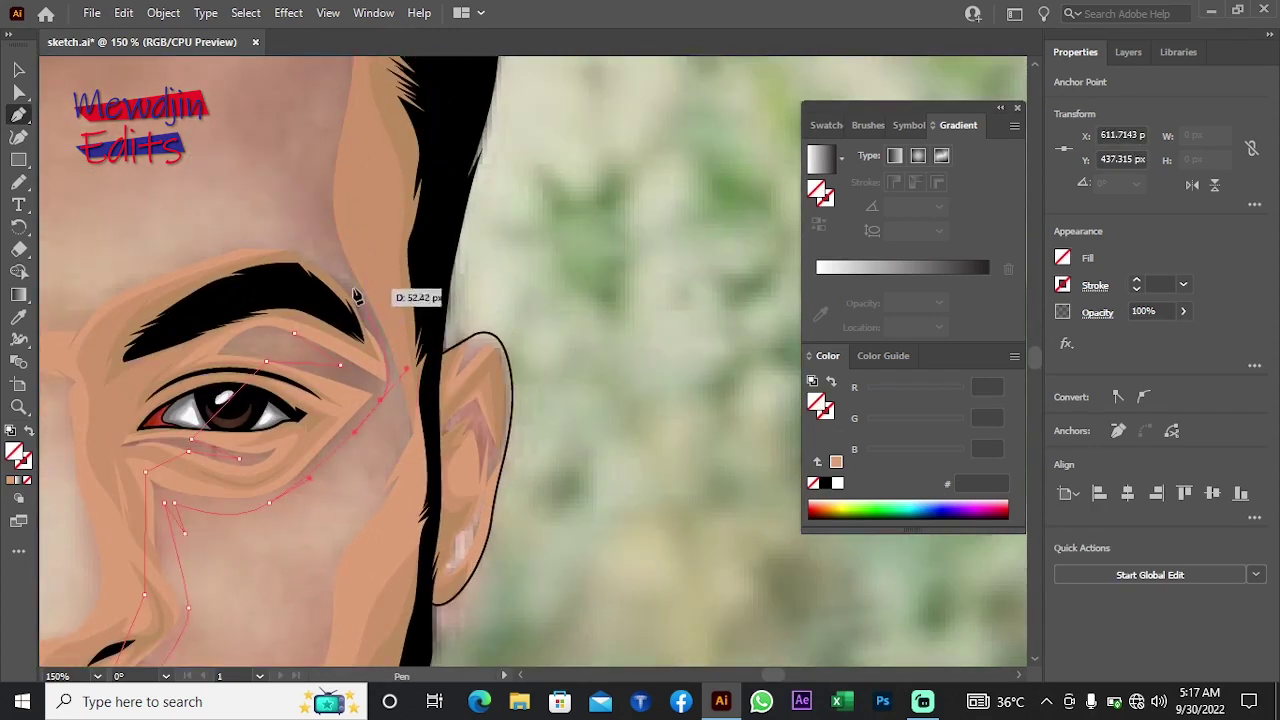
{"action": "left_click_drag", "start_coordinate": [151, 282], "coordinate": [295, 320]}
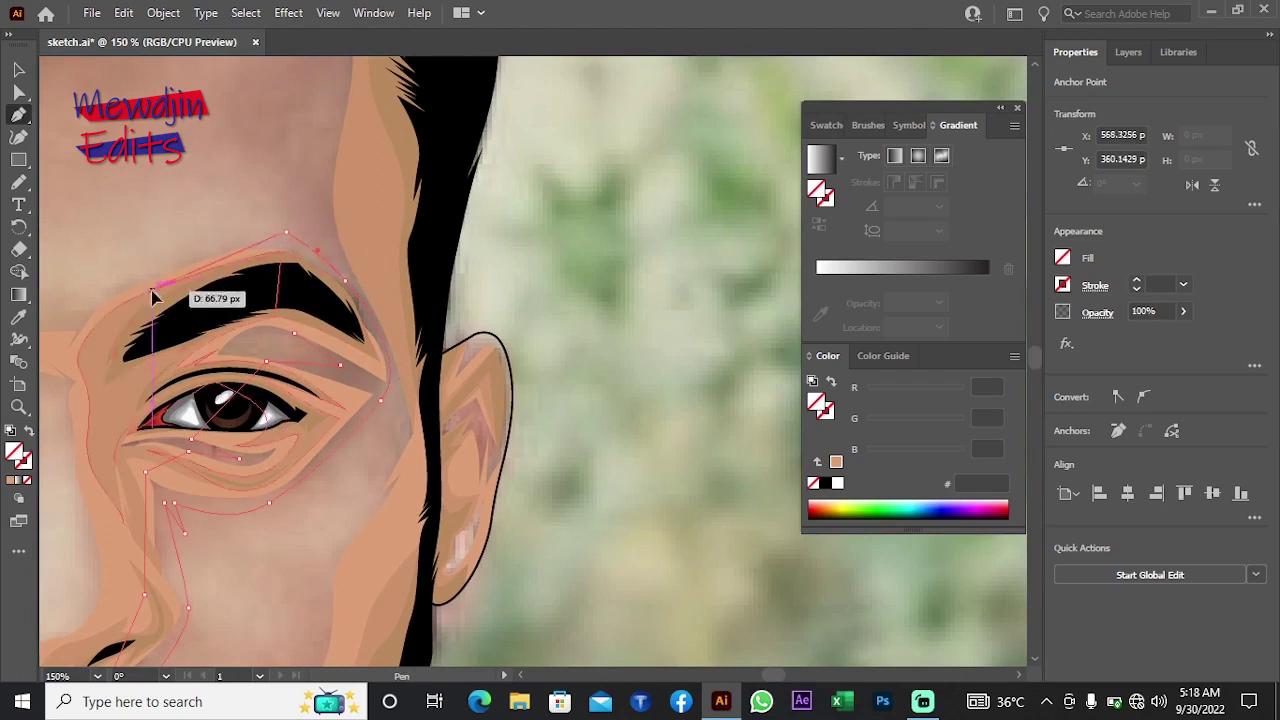
{"action": "left_click_drag", "start_coordinate": [246, 513], "coordinate": [396, 423]}
{"action": "left_click", "coordinate": [396, 423]}
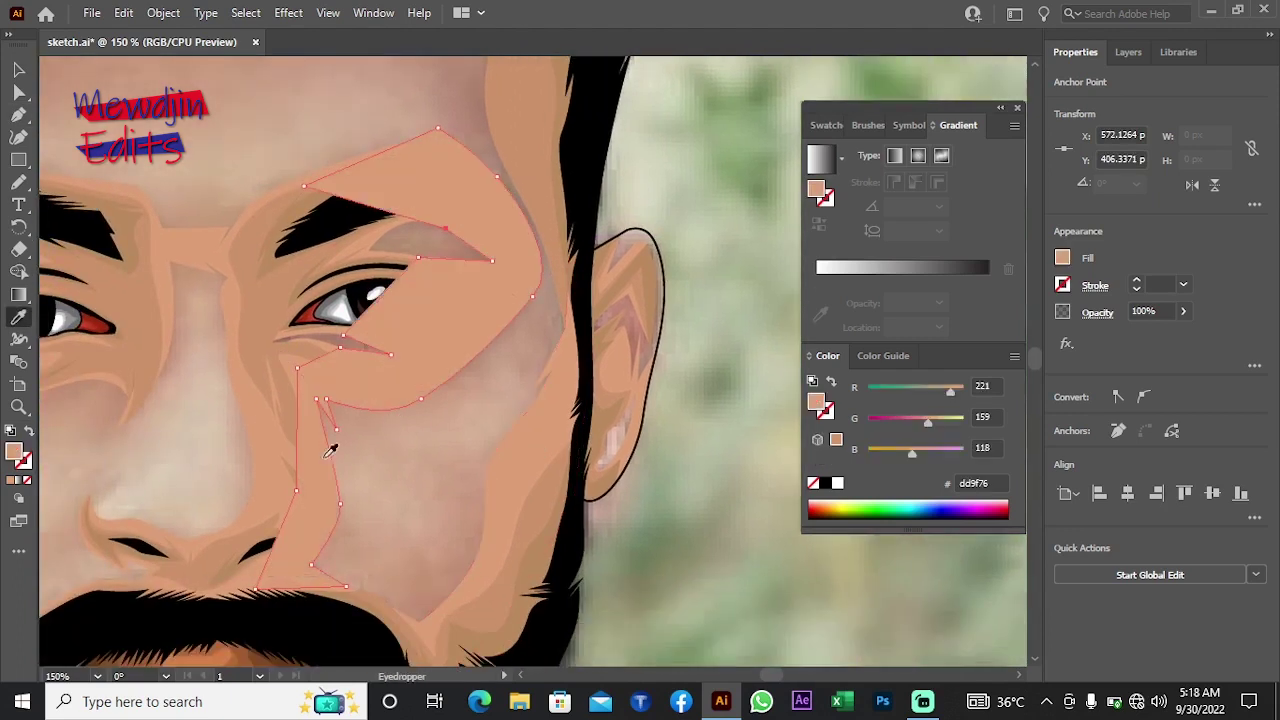
{"action": "double_click", "coordinate": [14, 452]}
{"action": "key", "text": "Return"}
{"action": "right_click", "coordinate": [340, 140]}
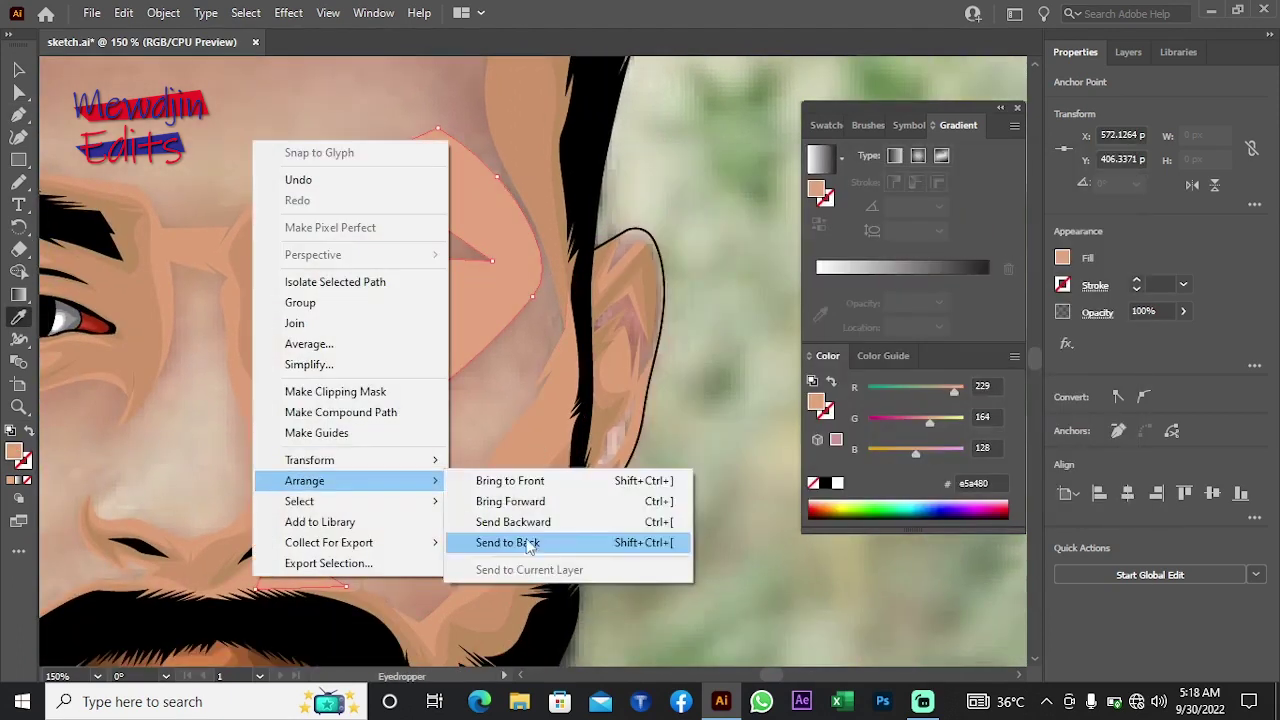
{"action": "left_click", "coordinate": [529, 537]}
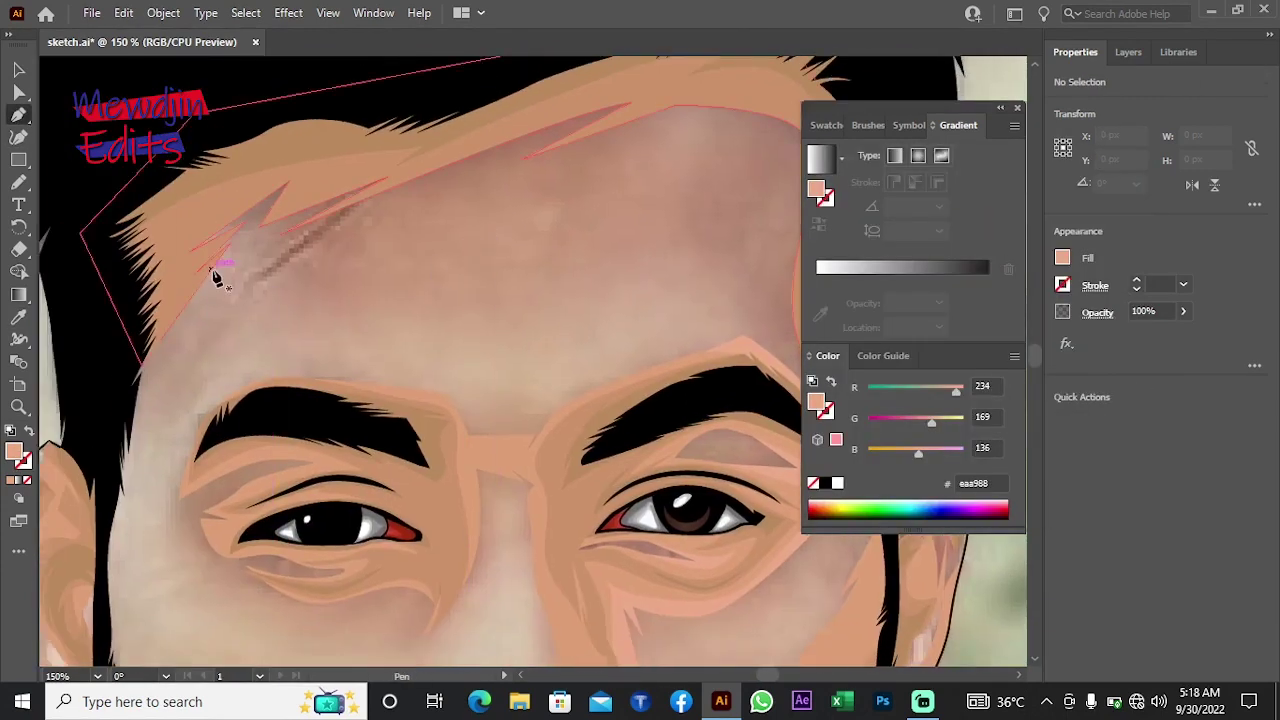
Step: Trace a forehead highlight patch along the spiky hairline
{"action": "left_click", "coordinate": [211, 268]}
{"action": "left_click_drag", "start_coordinate": [245, 266], "coordinate": [266, 239]}
{"action": "left_click", "coordinate": [507, 177]}
{"action": "scroll", "coordinate": [507, 177], "scroll_direction": "right", "scroll_amount": 5}
{"action": "left_click", "coordinate": [414, 135]}
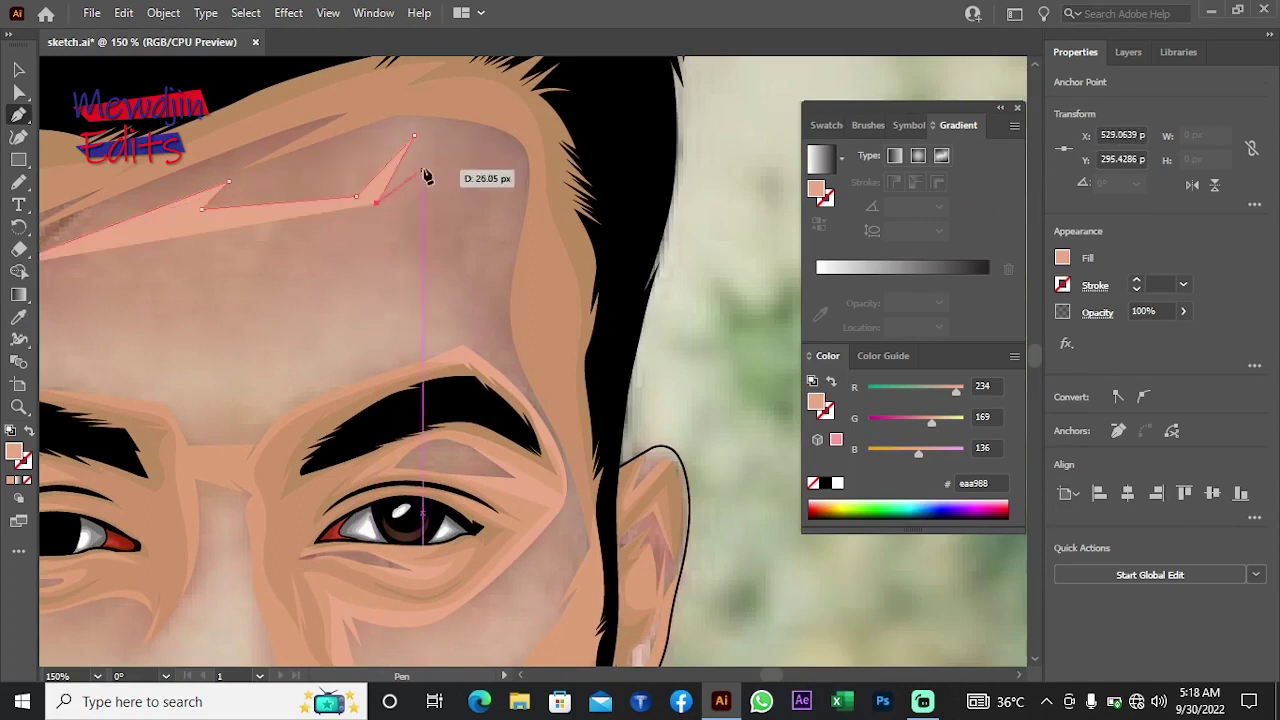
{"action": "left_click", "coordinate": [440, 135]}
{"action": "left_click", "coordinate": [394, 210]}
{"action": "left_click", "coordinate": [455, 312]}
{"action": "scroll", "coordinate": [410, 260], "scroll_direction": "down", "scroll_amount": 5}
Step: Finish the forehead patch along the eyebrow and send it to the back
{"action": "left_click", "coordinate": [388, 232]}
{"action": "left_click_drag", "start_coordinate": [329, 274], "coordinate": [463, 292]}
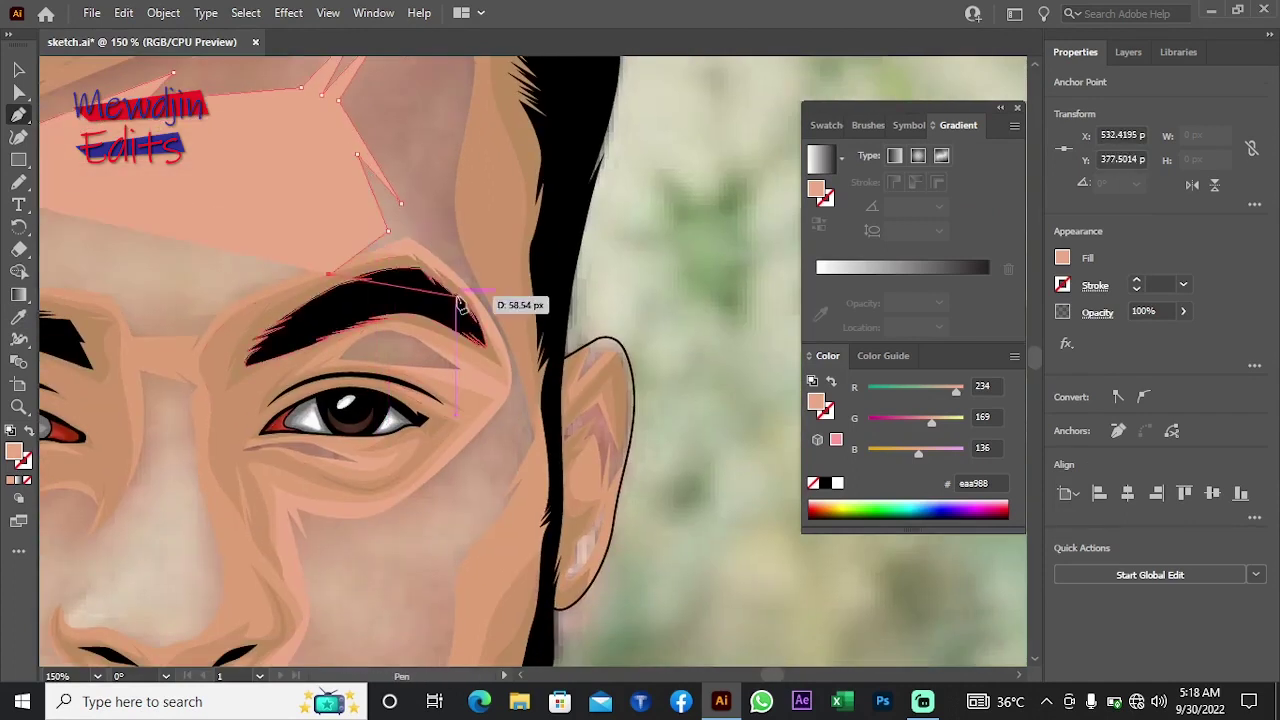
{"action": "scroll", "coordinate": [517, 369], "scroll_direction": "up", "scroll_amount": 3}
{"action": "scroll", "coordinate": [428, 134], "scroll_direction": "left", "scroll_amount": 5}
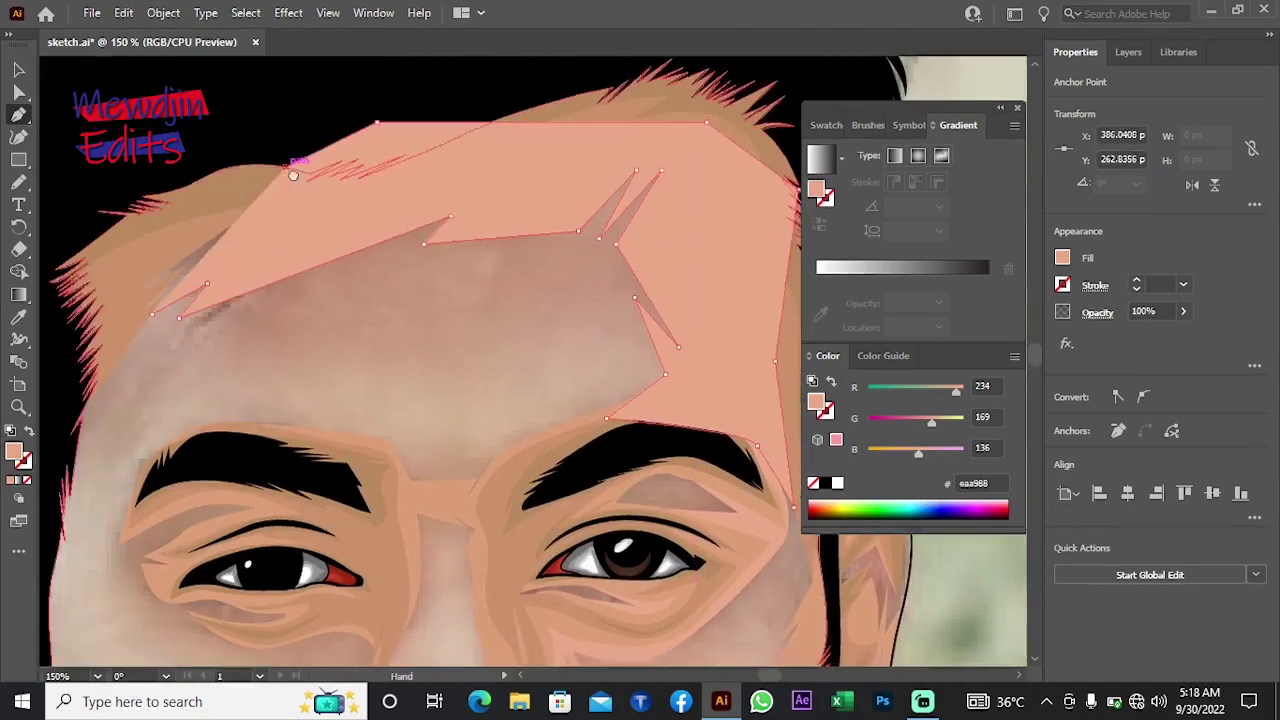
{"action": "scroll", "coordinate": [398, 397], "scroll_direction": "down", "scroll_amount": 5}
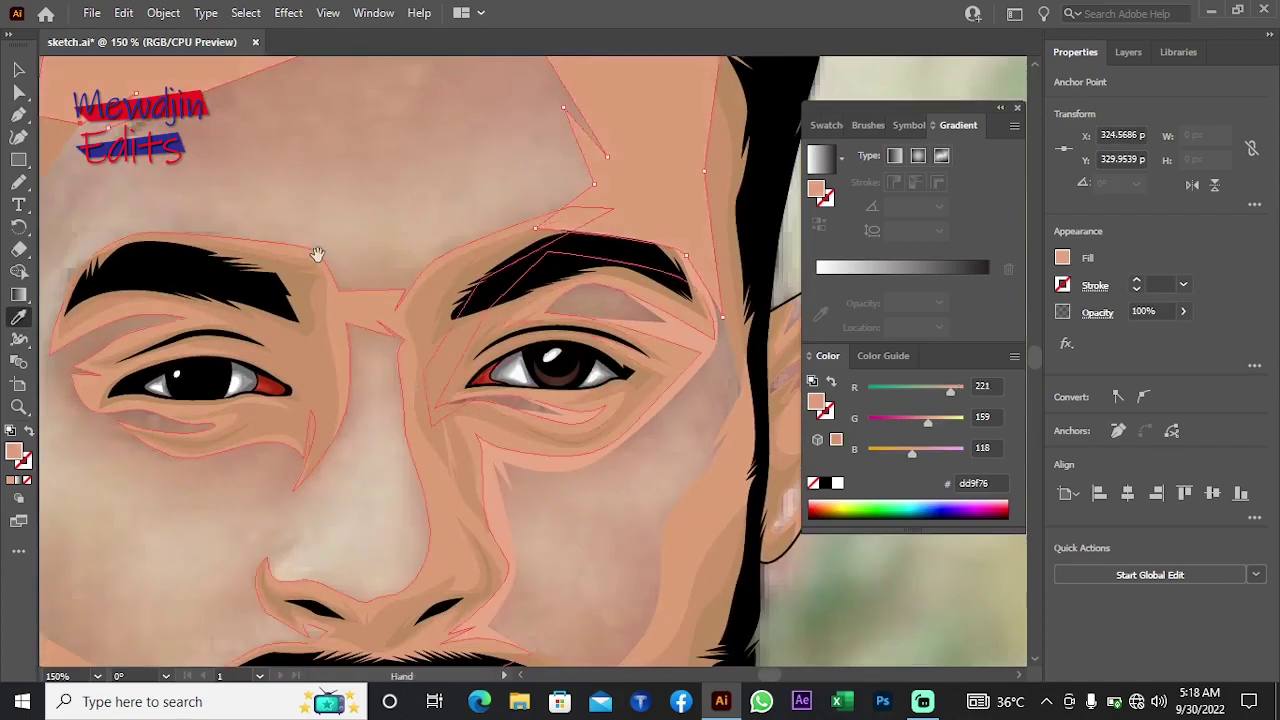
{"action": "right_click", "coordinate": [420, 229]}
{"action": "left_click", "coordinate": [437, 387]}
{"action": "scroll", "coordinate": [137, 286], "scroll_direction": "down", "scroll_amount": 5}
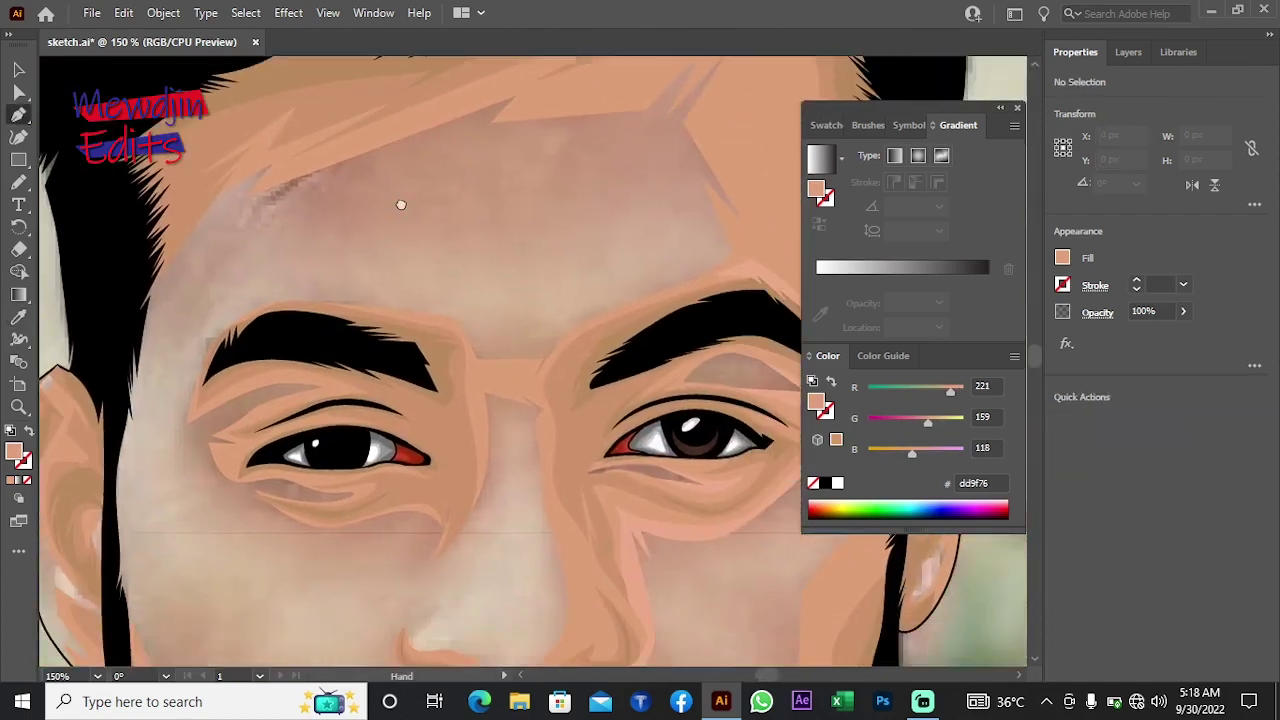
Step: Start a between-brows highlight patch spanning both eyebrows
{"action": "key", "text": "p"}
{"action": "left_click_drag", "start_coordinate": [392, 211], "coordinate": [440, 200]}
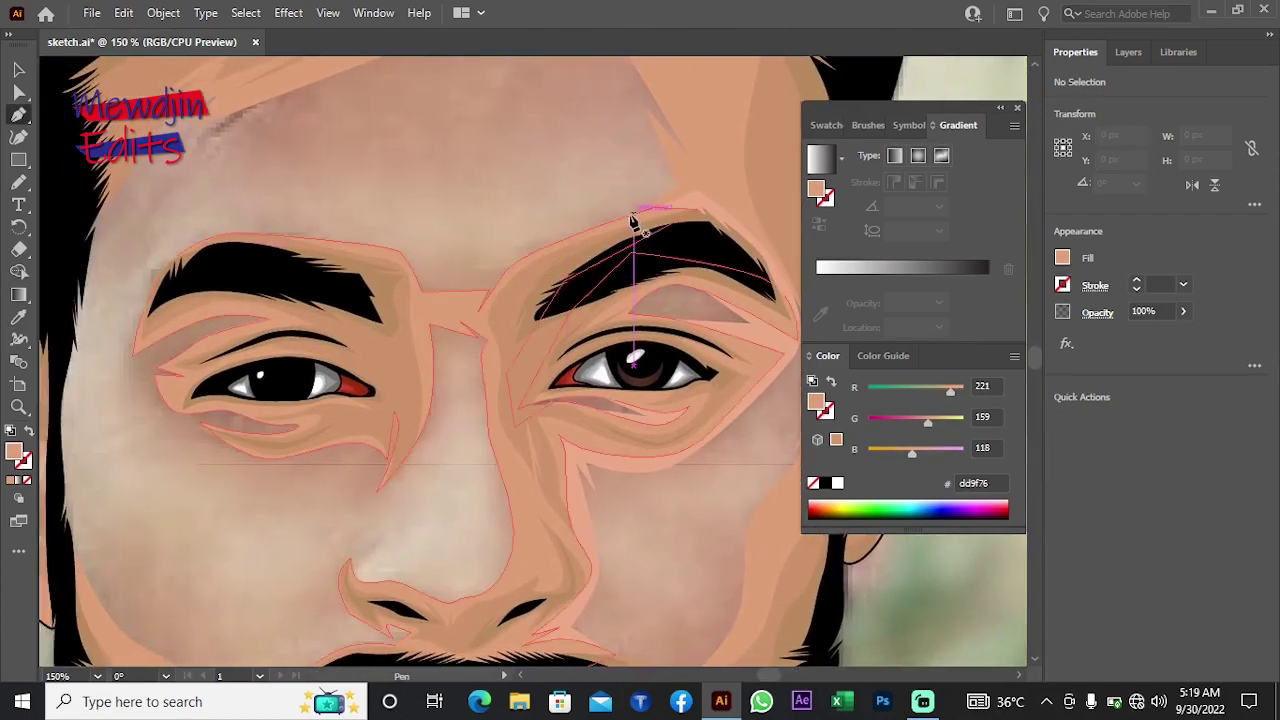
{"action": "scroll", "coordinate": [514, 329], "scroll_direction": "up", "scroll_amount": 3}
{"action": "left_click", "coordinate": [491, 398]}
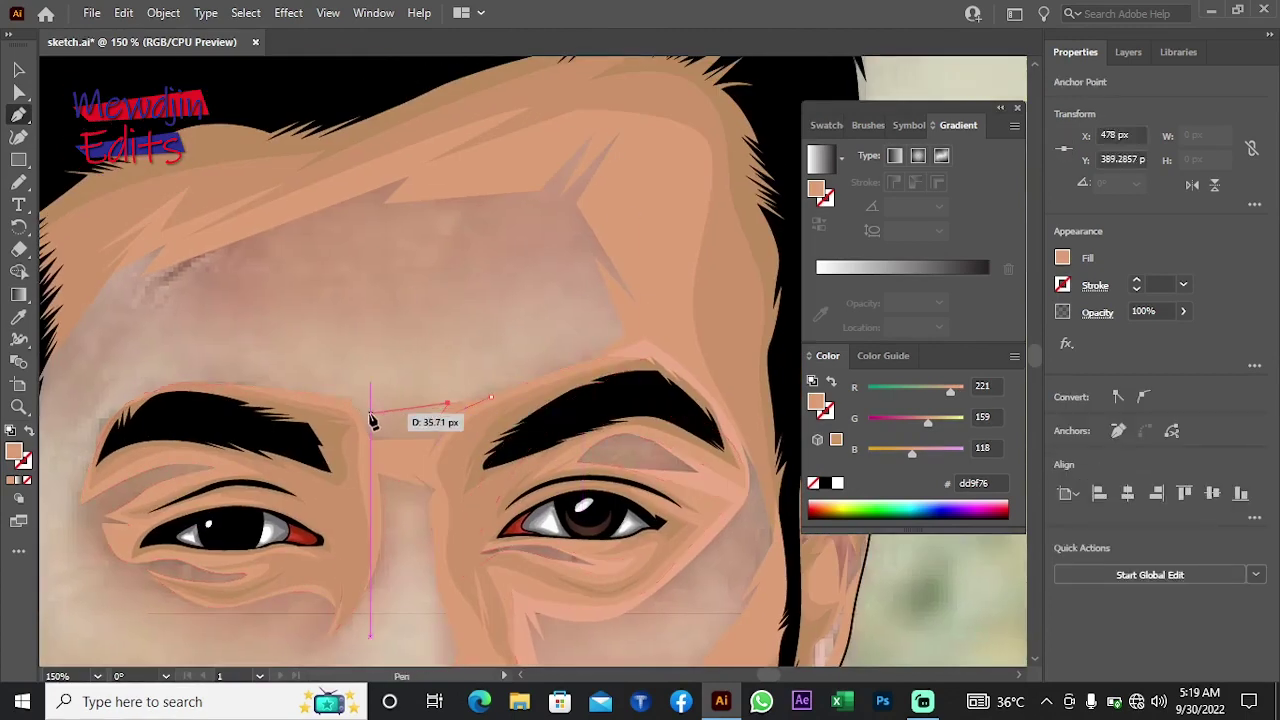
{"action": "scroll", "coordinate": [380, 390], "scroll_direction": "left", "scroll_amount": 2}
{"action": "left_click", "coordinate": [409, 389]}
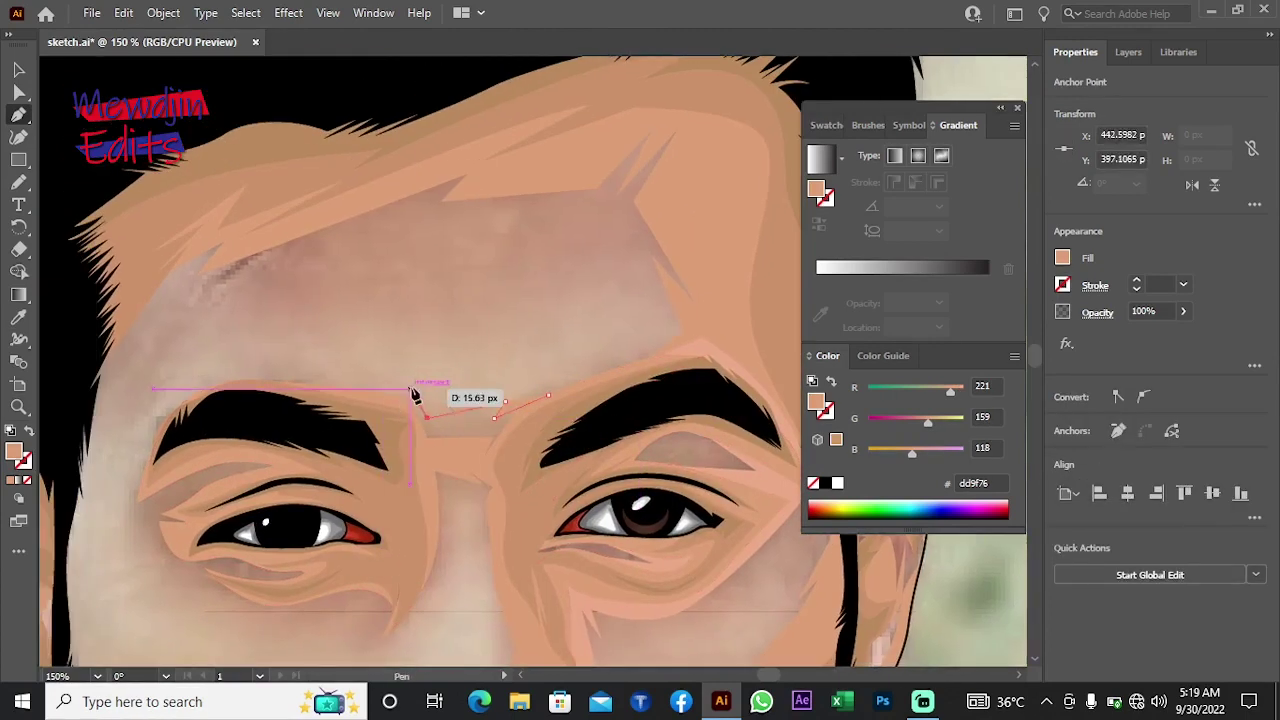
{"action": "left_click", "coordinate": [245, 381]}
{"action": "left_click", "coordinate": [370, 437]}
{"action": "scroll", "coordinate": [424, 464], "scroll_direction": "down", "scroll_amount": 5}
Step: Close the between-brows patch beside the nose, fill it with skin colour, and send it back
{"action": "left_click", "coordinate": [397, 492]}
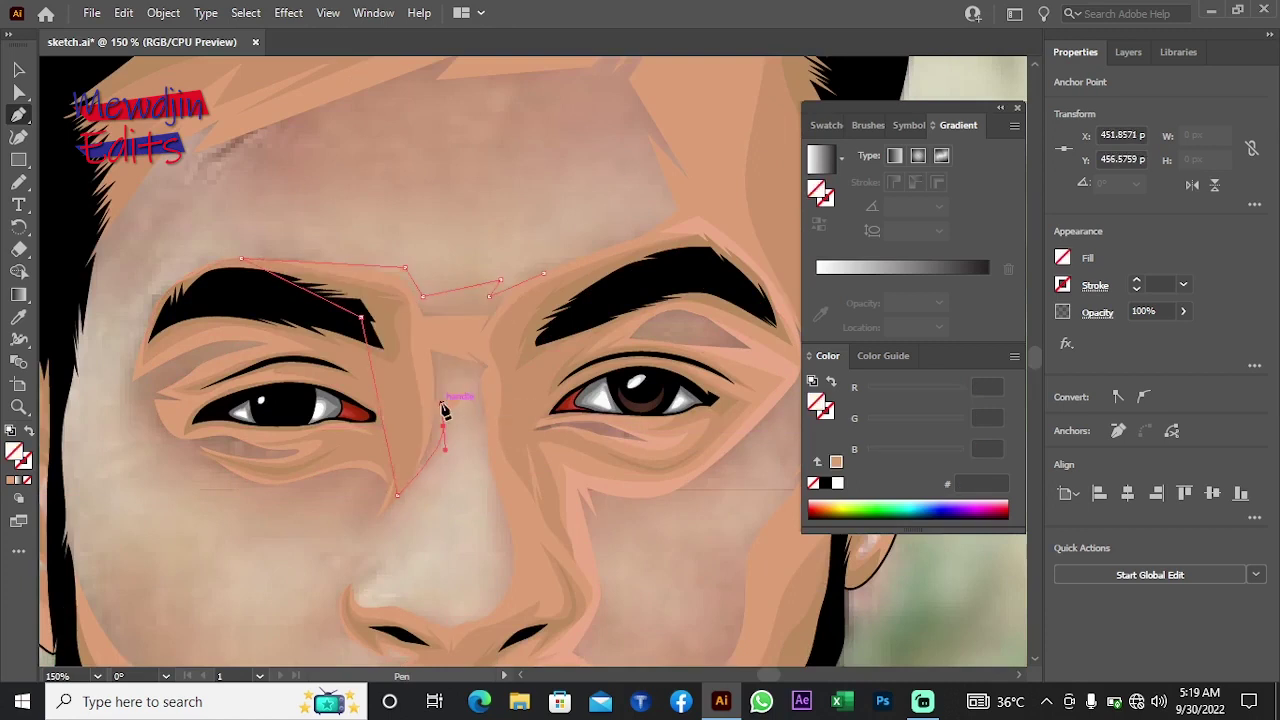
{"action": "left_click", "coordinate": [443, 420]}
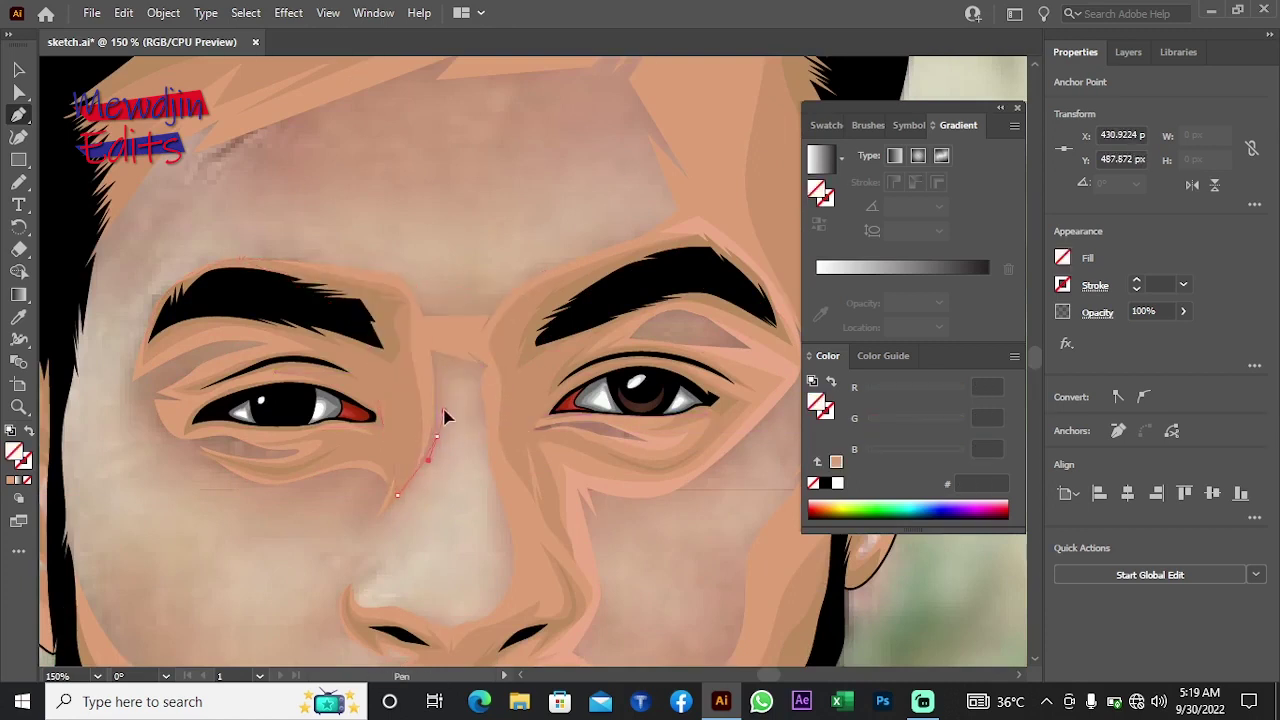
{"action": "left_click", "coordinate": [453, 371]}
{"action": "left_click", "coordinate": [488, 392]}
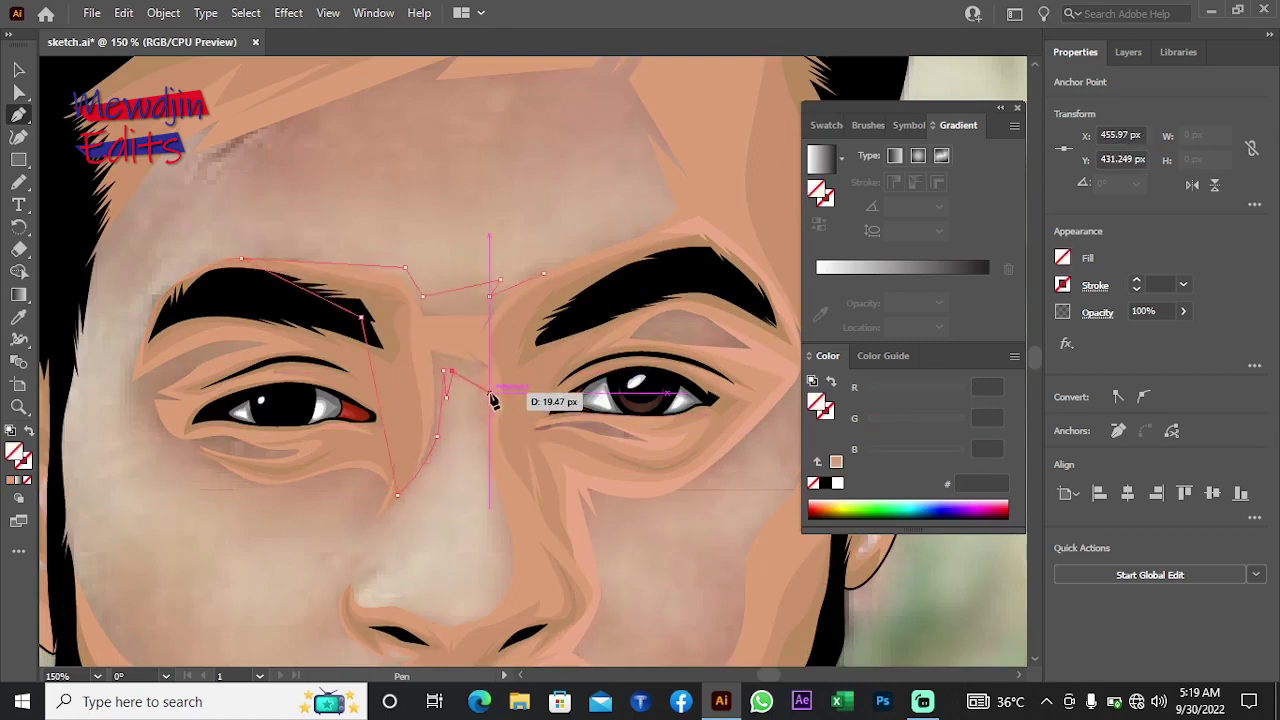
{"action": "left_click", "coordinate": [502, 347]}
{"action": "left_click", "coordinate": [542, 272]}
{"action": "left_click", "coordinate": [18, 316]}
{"action": "left_click", "coordinate": [348, 246]}
{"action": "right_click", "coordinate": [322, 275]}
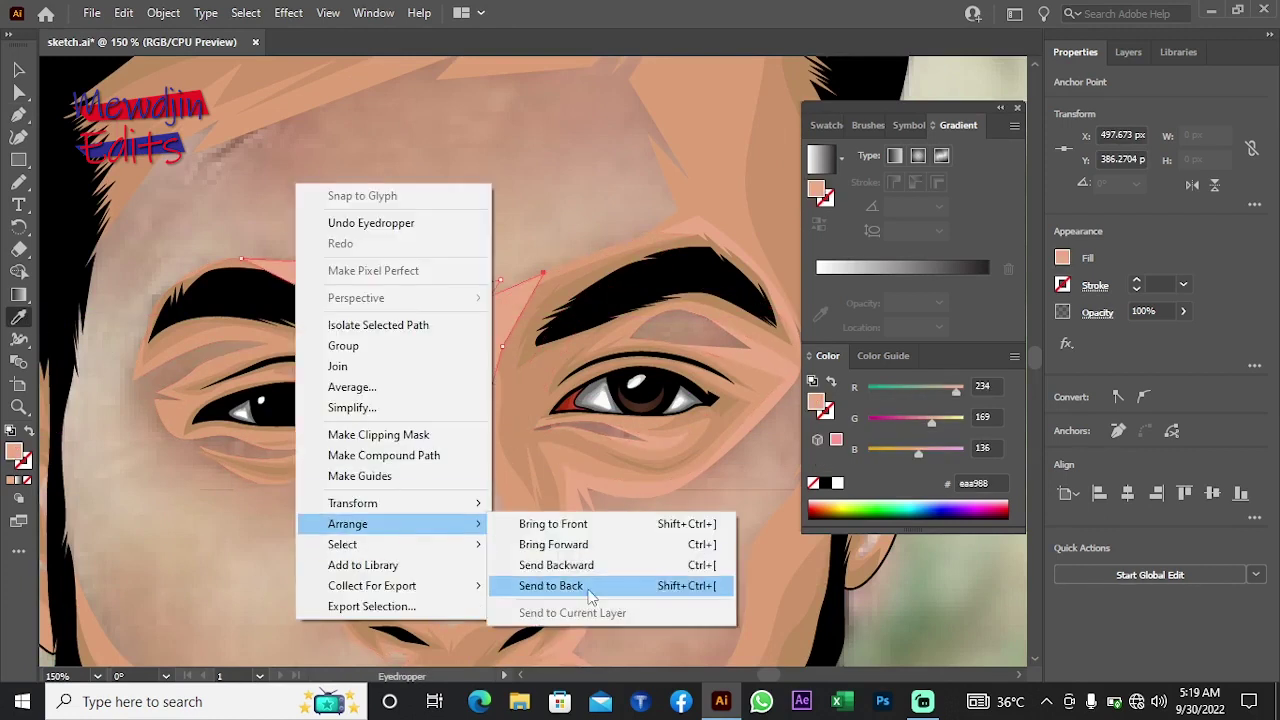
{"action": "left_click", "coordinate": [571, 584]}
Step: Draw a highlight patch around the left eye socket and send it behind the eye
{"action": "left_click_drag", "start_coordinate": [509, 389], "coordinate": [343, 375]}
{"action": "left_click", "coordinate": [398, 447]}
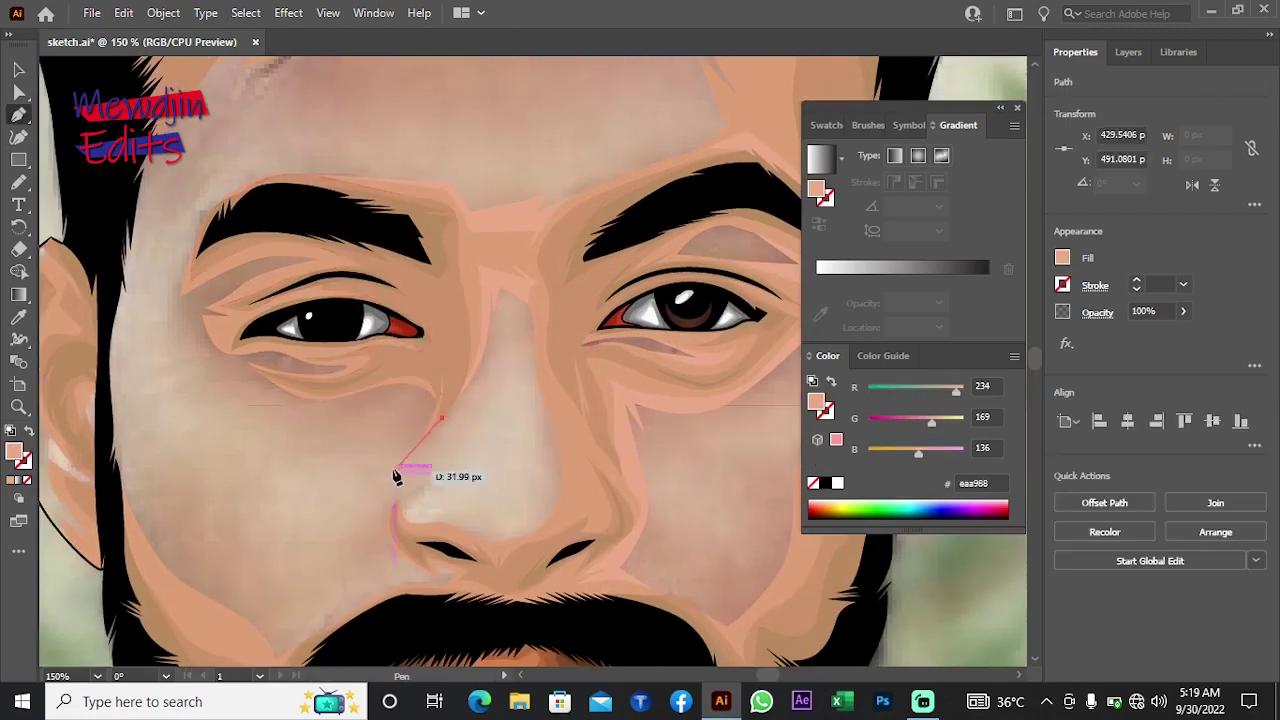
{"action": "left_click", "coordinate": [253, 348]}
{"action": "mouse_move", "coordinate": [218, 352]}
{"action": "left_mouse_down"}
{"action": "mouse_move", "coordinate": [183, 311]}
{"action": "mouse_move", "coordinate": [200, 283]}
{"action": "left_mouse_up"}
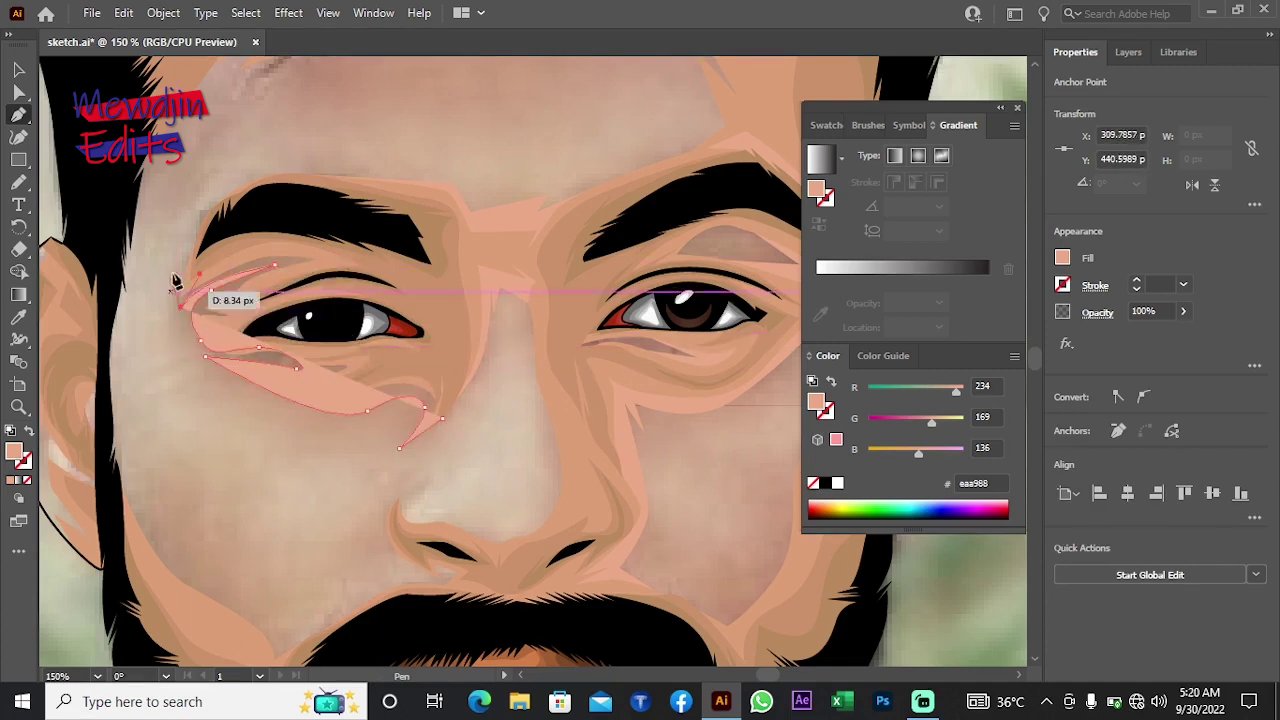
{"action": "left_click_drag", "start_coordinate": [193, 232], "coordinate": [240, 190]}
{"action": "left_click", "coordinate": [425, 242]}
{"action": "left_click", "coordinate": [451, 314]}
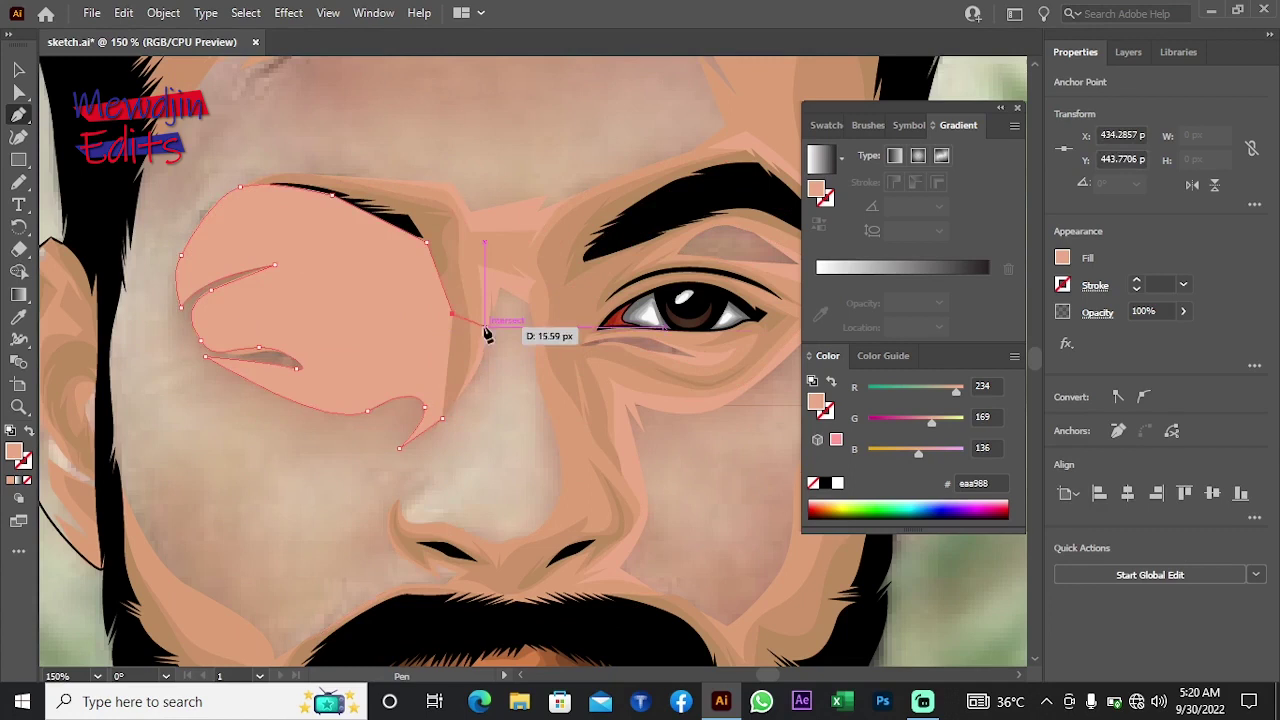
{"action": "right_click", "coordinate": [445, 425]}
{"action": "left_click", "coordinate": [720, 615]}
Step: Draw a skin shape beside the nose toward the beard and send it to back
{"action": "scroll", "coordinate": [320, 450], "scroll_direction": "down", "scroll_amount": 3}
{"action": "scroll", "coordinate": [320, 450], "scroll_direction": "right", "scroll_amount": 2}
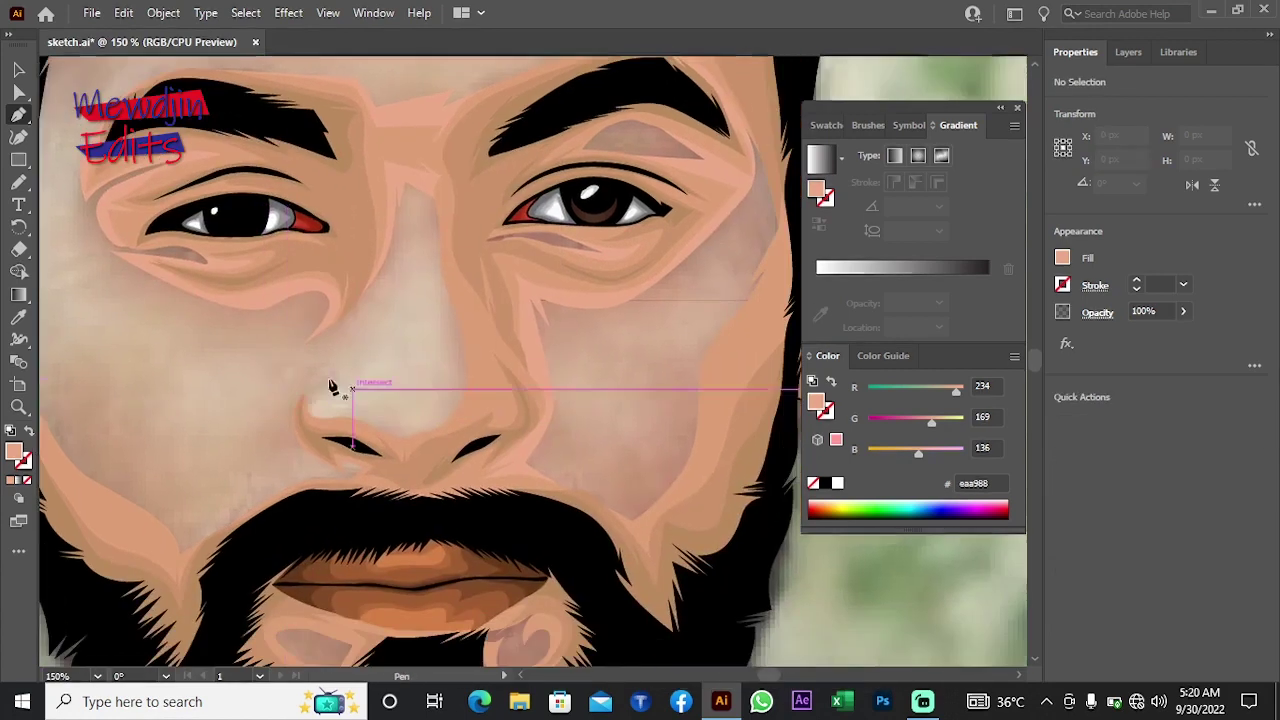
{"action": "scroll", "coordinate": [400, 390], "scroll_direction": "down", "scroll_amount": 1}
{"action": "left_click", "coordinate": [321, 328]}
{"action": "left_click_drag", "start_coordinate": [302, 363], "coordinate": [349, 377]}
{"action": "left_click", "coordinate": [368, 437]}
{"action": "mouse_move", "coordinate": [287, 448]}
{"action": "left_mouse_down"}
{"action": "mouse_move", "coordinate": [287, 462]}
{"action": "mouse_move", "coordinate": [287, 448]}
{"action": "left_mouse_up"}
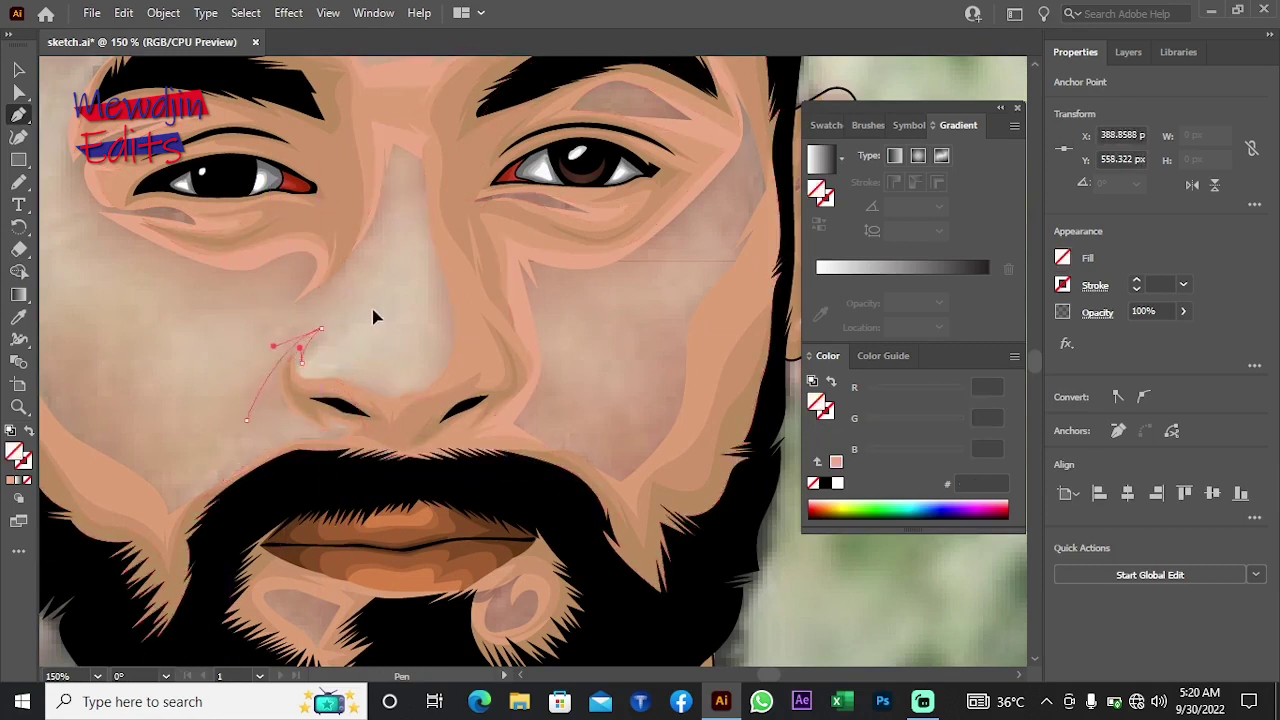
{"action": "left_click_drag", "start_coordinate": [287, 342], "coordinate": [292, 349]}
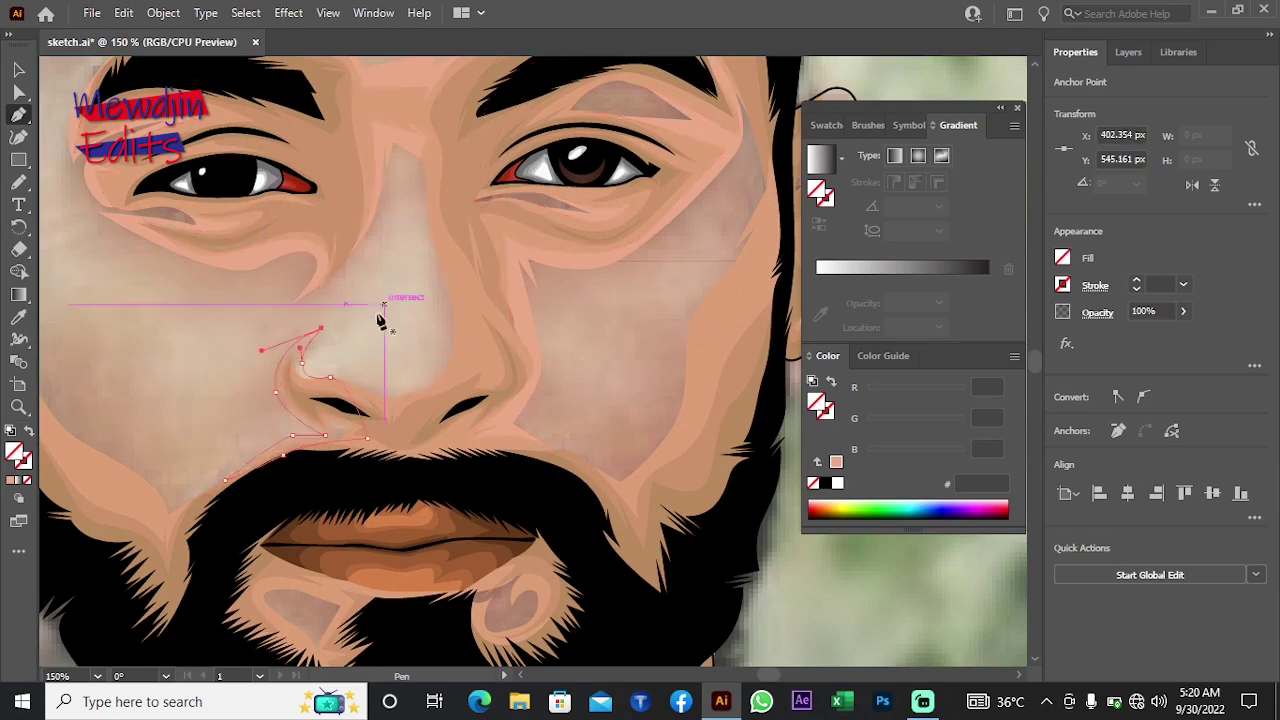
{"action": "left_click", "coordinate": [290, 247]}
{"action": "right_click", "coordinate": [186, 247]}
{"action": "left_click", "coordinate": [420, 582]}
{"action": "key", "text": "ctrl+shift+a"}
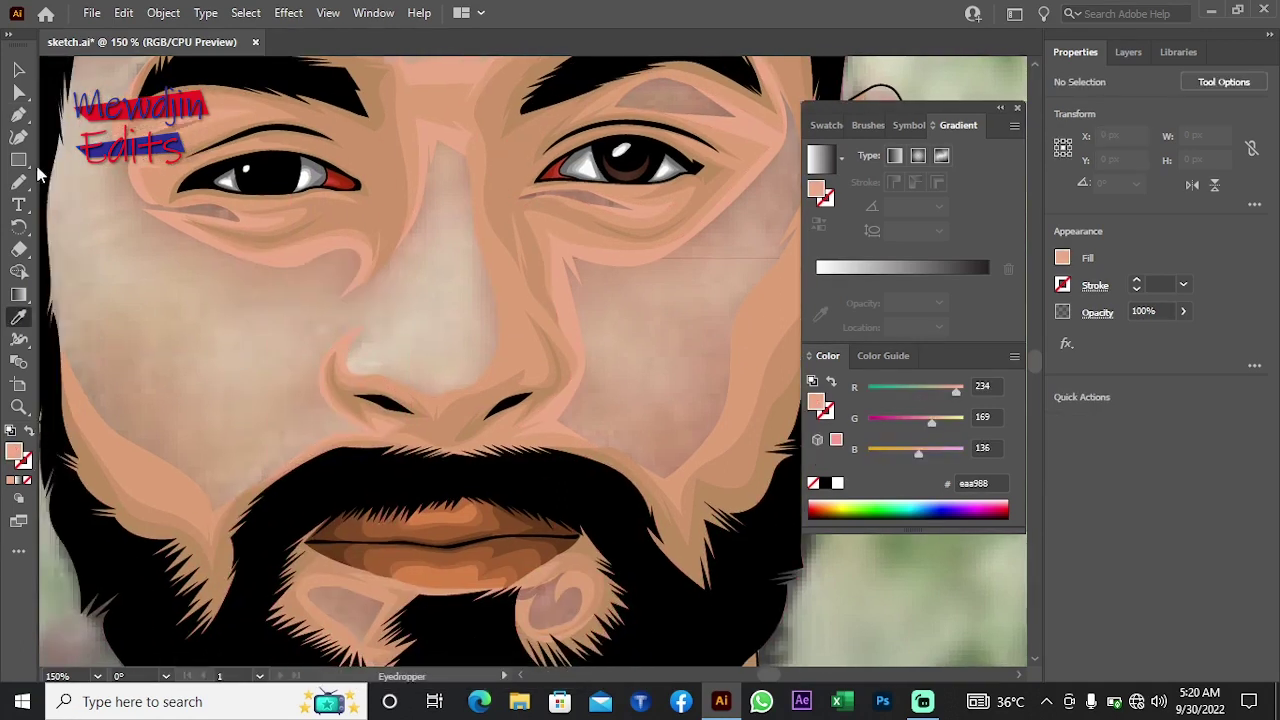
Step: Draw a skin highlight down the nose bridge and send it behind the artwork
{"action": "key", "text": "p"}
{"action": "mouse_move", "coordinate": [198, 353]}
{"action": "left_mouse_down"}
{"action": "mouse_move", "coordinate": [218, 347]}
{"action": "mouse_move", "coordinate": [198, 361]}
{"action": "left_mouse_up"}
{"action": "left_click", "coordinate": [411, 160]}
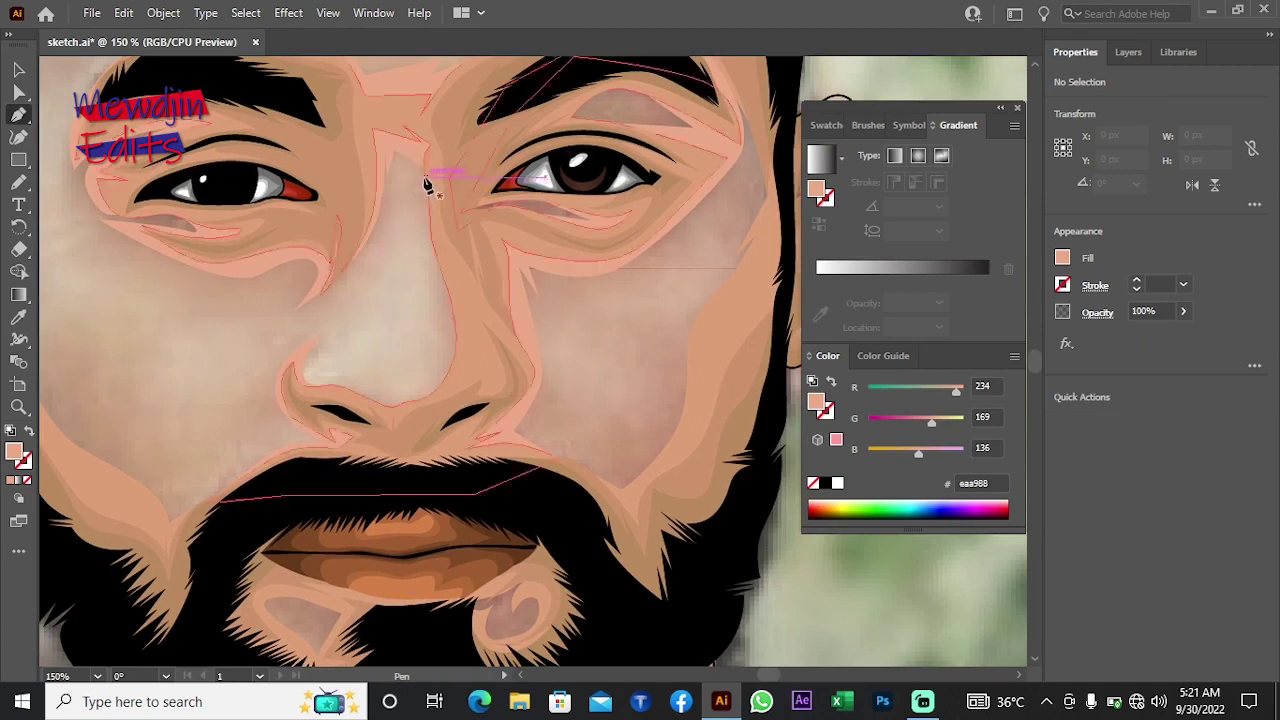
{"action": "left_click_drag", "start_coordinate": [417, 196], "coordinate": [423, 200]}
{"action": "left_click_drag", "start_coordinate": [435, 302], "coordinate": [440, 317]}
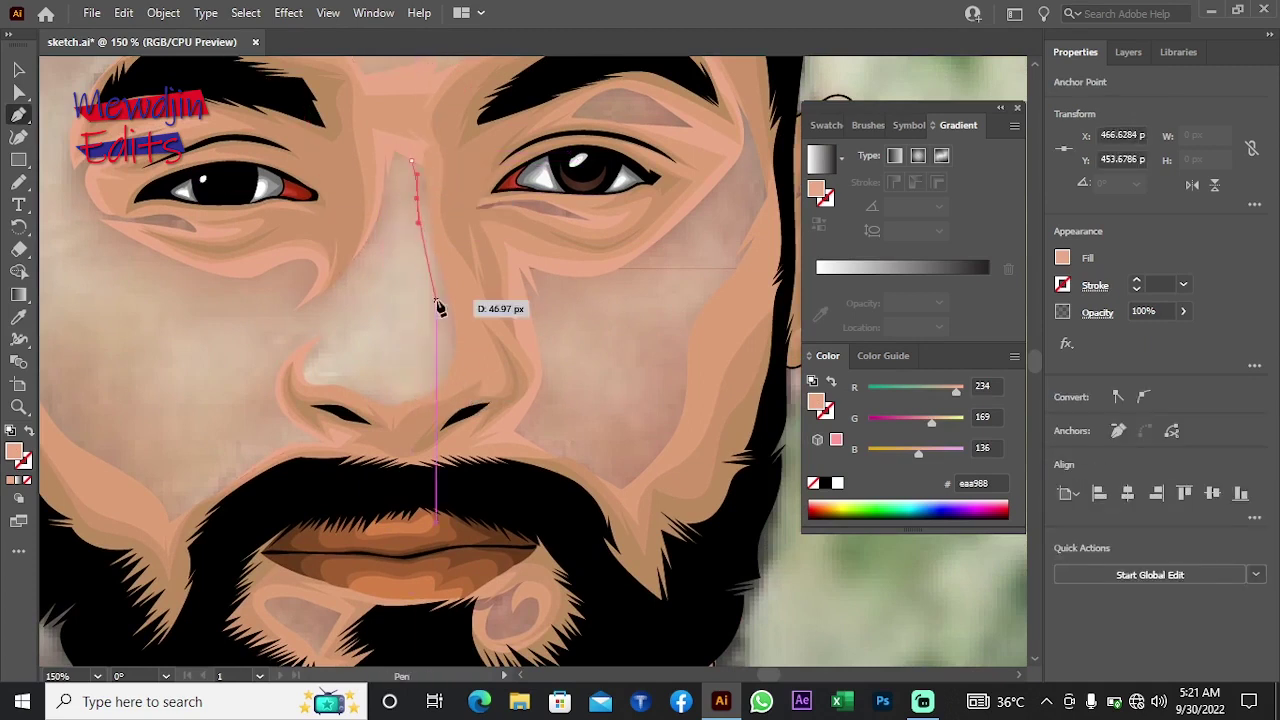
{"action": "left_click_drag", "start_coordinate": [411, 160], "coordinate": [429, 157]}
{"action": "right_click", "coordinate": [414, 158]}
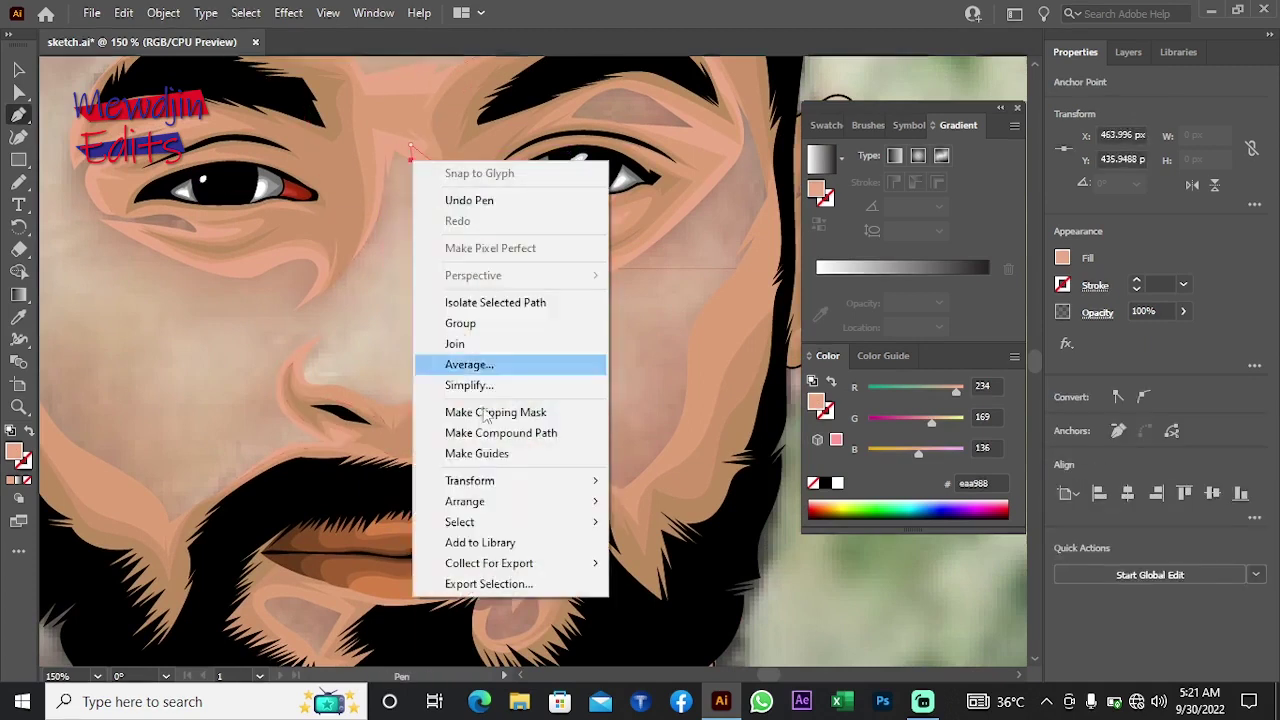
{"action": "left_click", "coordinate": [650, 643]}
{"action": "key", "text": "ctrl+shift+a"}
Step: Add a left-cheek highlight along the beard, send it to back, and begin the left ear shape
{"action": "mouse_move", "coordinate": [190, 432]}
{"action": "left_mouse_down"}
{"action": "mouse_move", "coordinate": [240, 437]}
{"action": "mouse_move", "coordinate": [466, 337]}
{"action": "mouse_move", "coordinate": [234, 337]}
{"action": "mouse_move", "coordinate": [214, 263]}
{"action": "left_mouse_up"}
{"action": "left_click", "coordinate": [215, 263]}
{"action": "left_click_drag", "start_coordinate": [285, 395], "coordinate": [316, 416]}
{"action": "left_click", "coordinate": [349, 440]}
{"action": "left_click", "coordinate": [389, 489]}
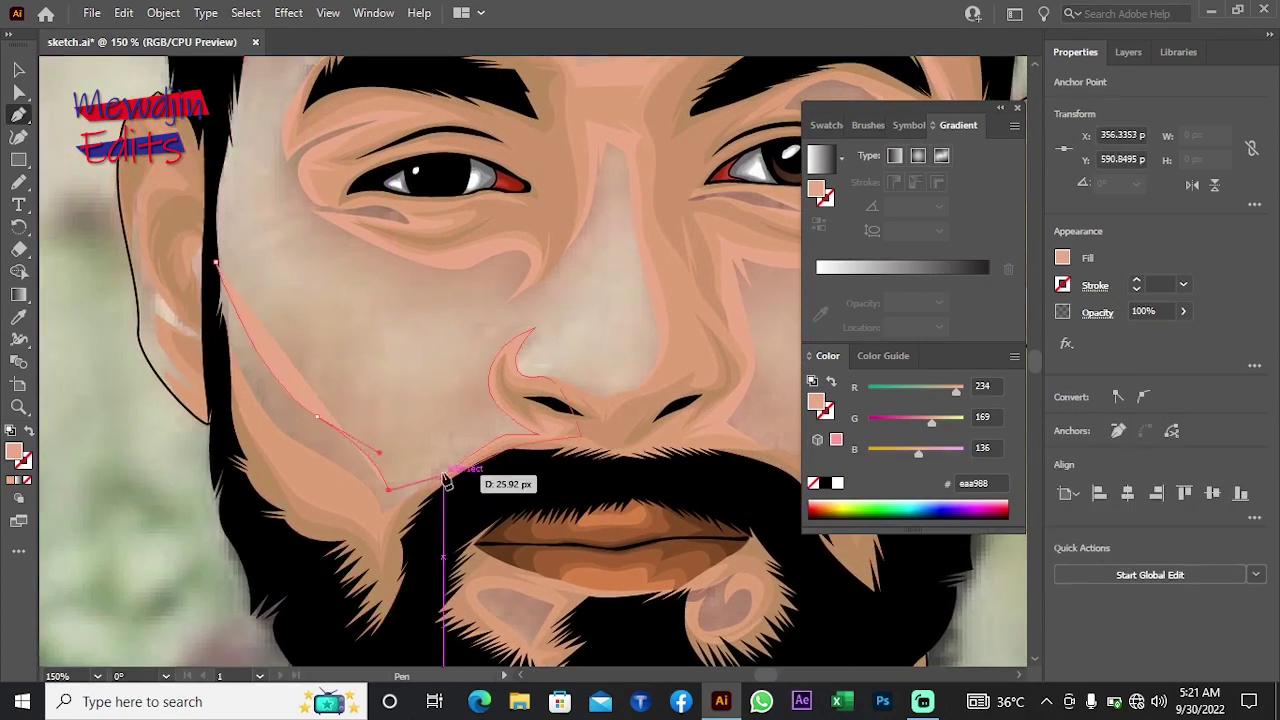
{"action": "left_click", "coordinate": [452, 475]}
{"action": "left_click", "coordinate": [394, 525]}
{"action": "left_click", "coordinate": [362, 547]}
{"action": "left_click", "coordinate": [288, 484]}
{"action": "left_click", "coordinate": [232, 422]}
{"action": "left_click", "coordinate": [215, 263]}
{"action": "right_click", "coordinate": [228, 212]}
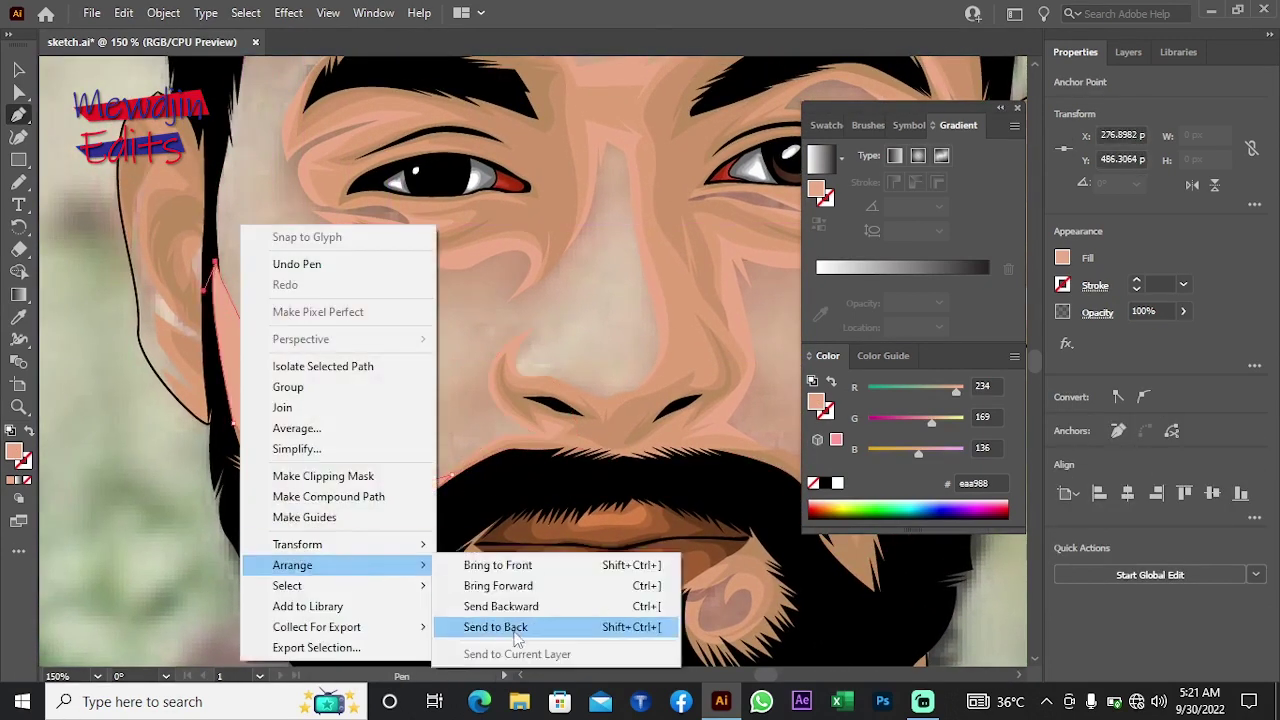
{"action": "left_click", "coordinate": [486, 623]}
{"action": "key", "text": "ctrl+shift+a"}
{"action": "left_click_drag", "start_coordinate": [275, 168], "coordinate": [283, 222]}
{"action": "left_click_drag", "start_coordinate": [243, 306], "coordinate": [258, 365]}
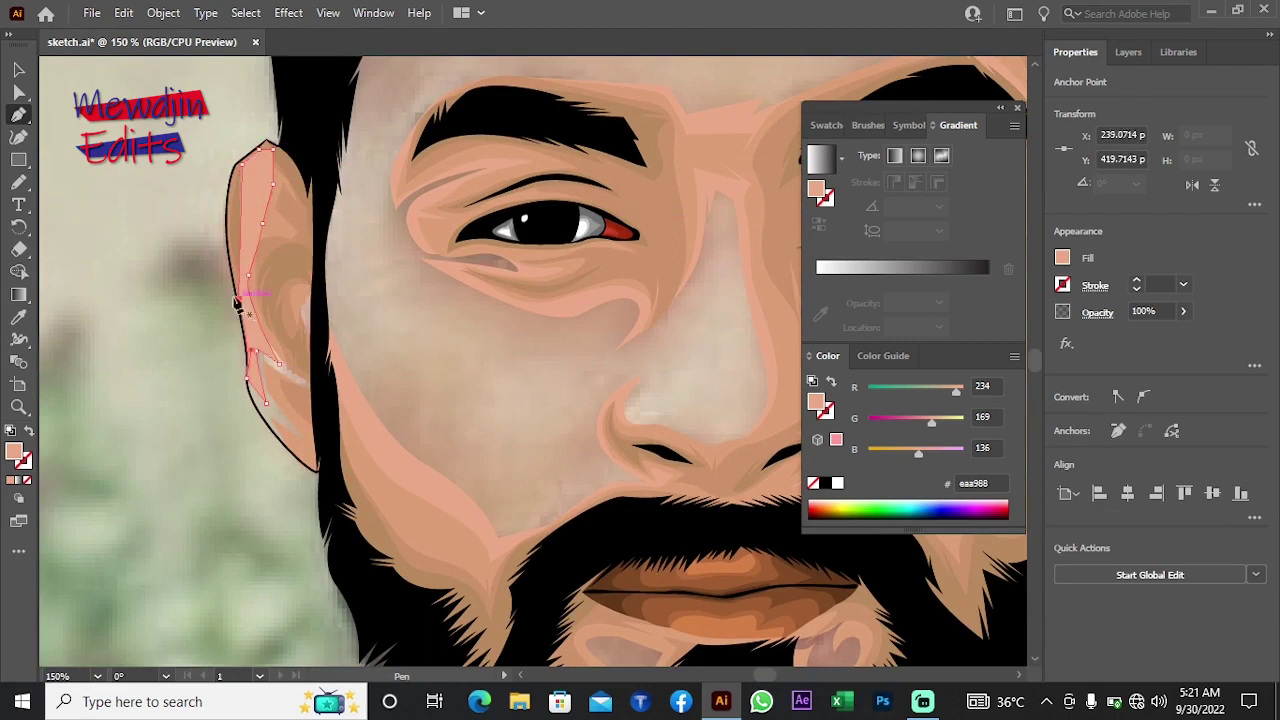
Step: Send the left ear highlight shape to the back and deselect it
{"action": "right_click", "coordinate": [238, 305]}
{"action": "left_click", "coordinate": [440, 640]}
{"action": "scroll", "coordinate": [309, 366], "scroll_direction": "right", "scroll_amount": 5}
{"action": "key", "text": "ctrl+shift+a"}
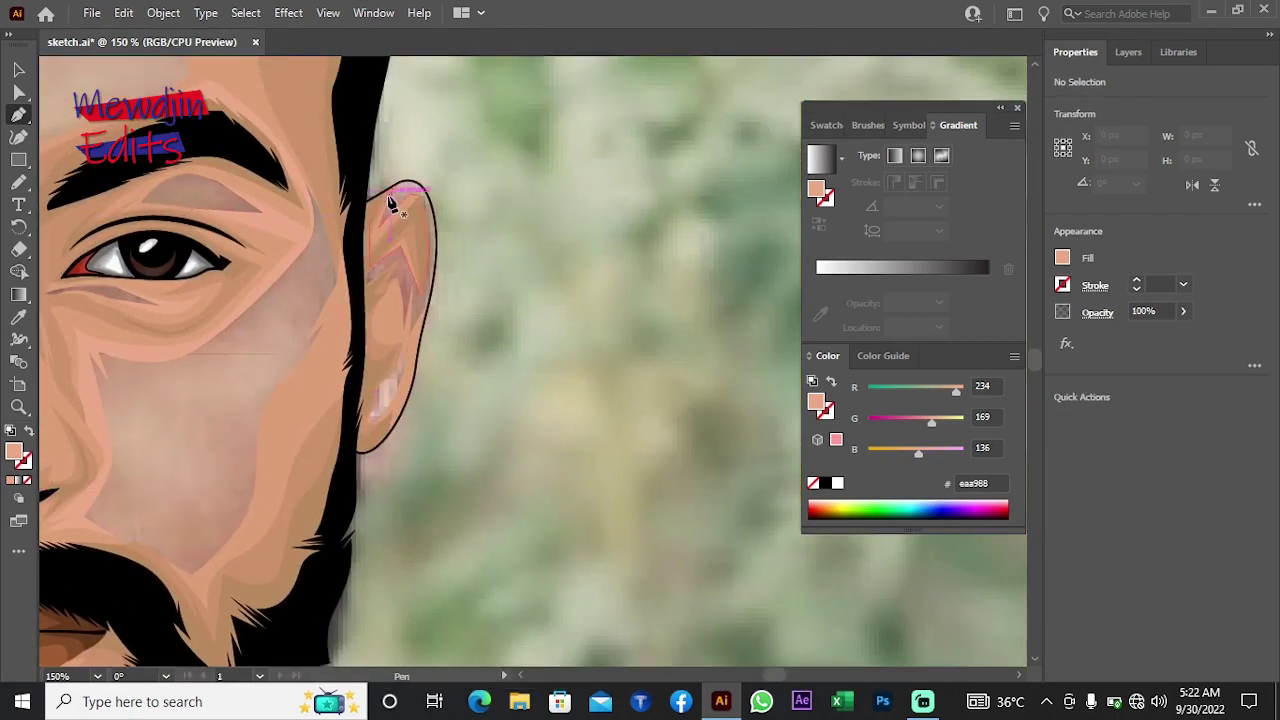
Step: Draw skin highlight shapes in the upper and lower right ear
{"action": "left_click_drag", "start_coordinate": [391, 203], "coordinate": [418, 193]}
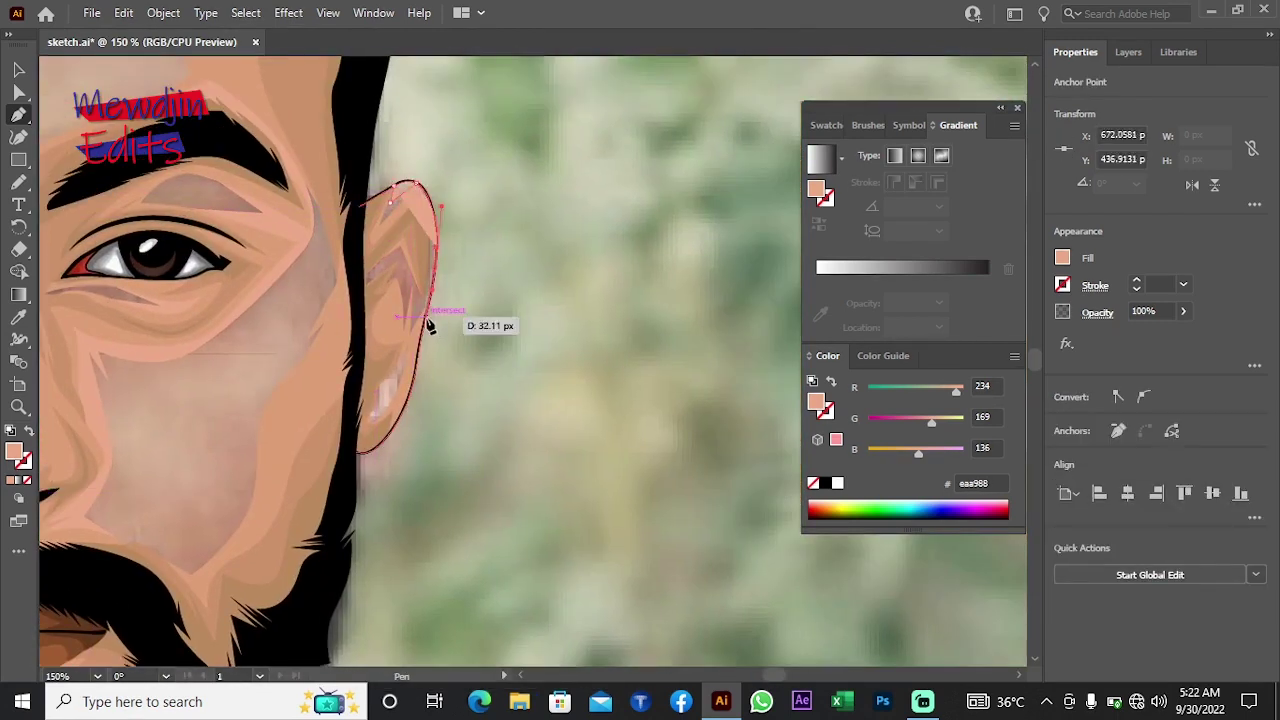
{"action": "mouse_move", "coordinate": [428, 325]}
{"action": "left_mouse_down"}
{"action": "mouse_move", "coordinate": [414, 337]}
{"action": "mouse_move", "coordinate": [413, 303]}
{"action": "left_mouse_up"}
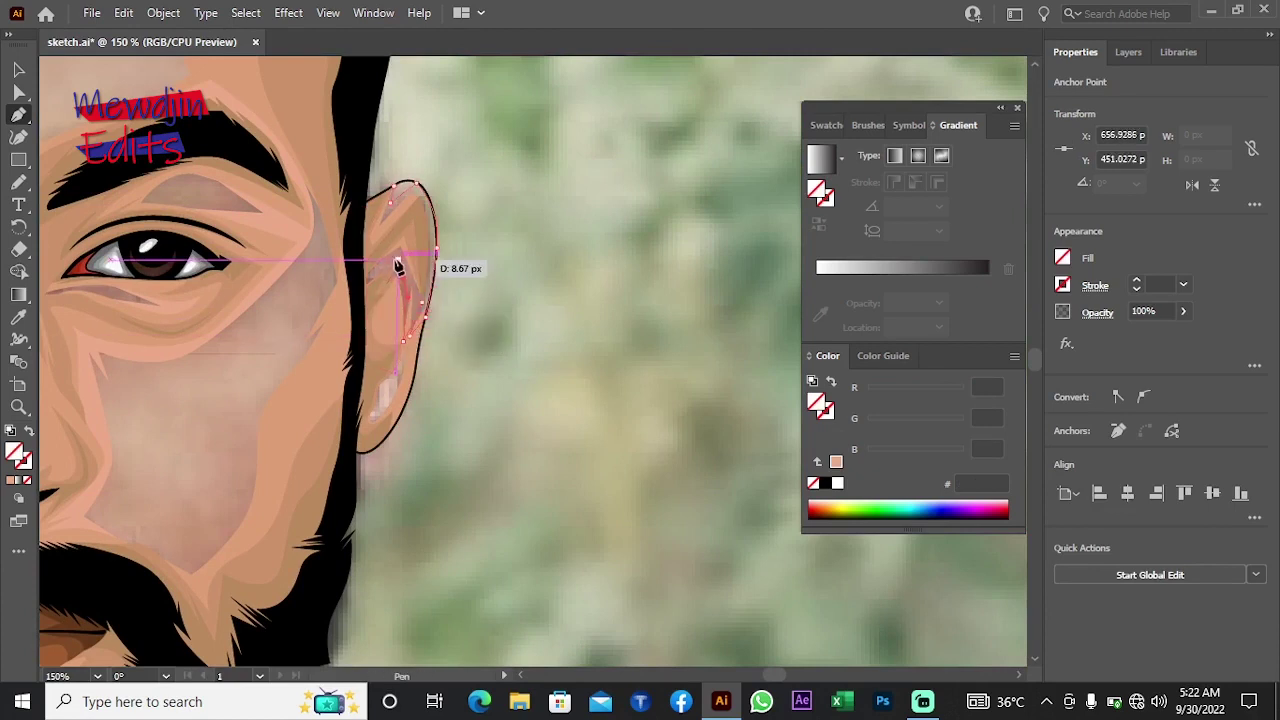
{"action": "left_click", "coordinate": [398, 188]}
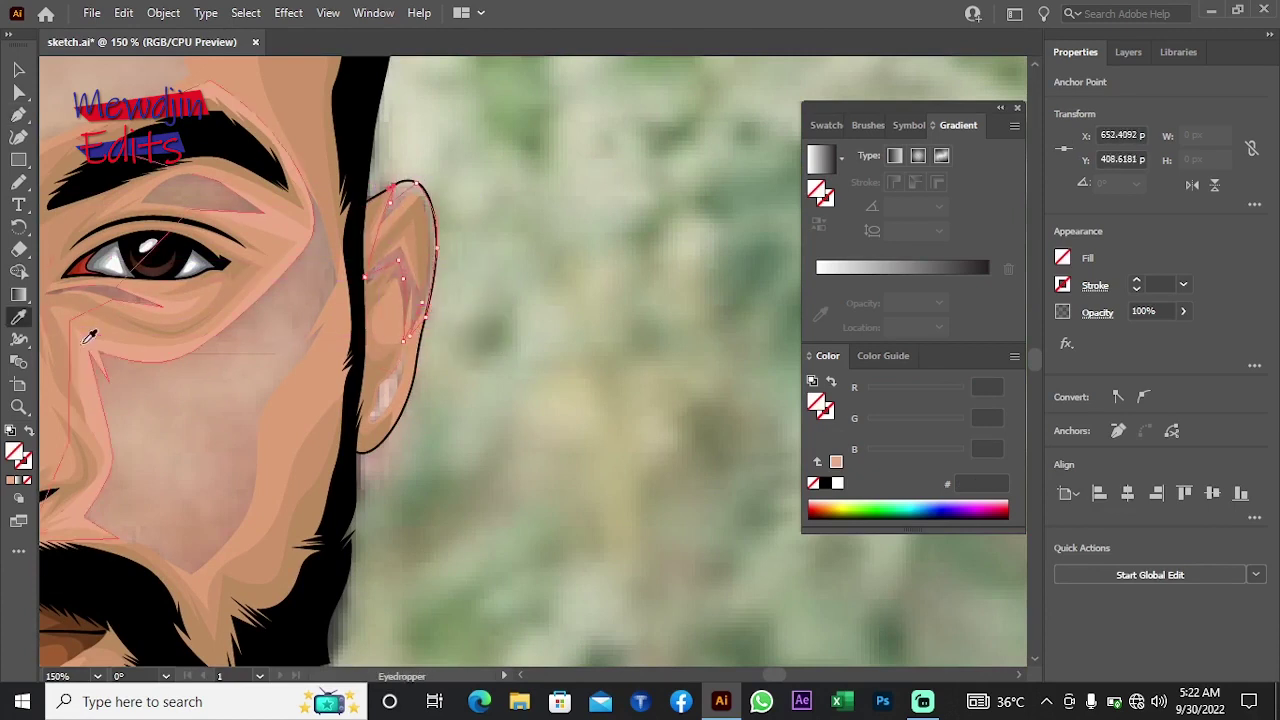
{"action": "right_click", "coordinate": [91, 334]}
{"action": "key", "text": "Escape"}
{"action": "key", "text": "i"}
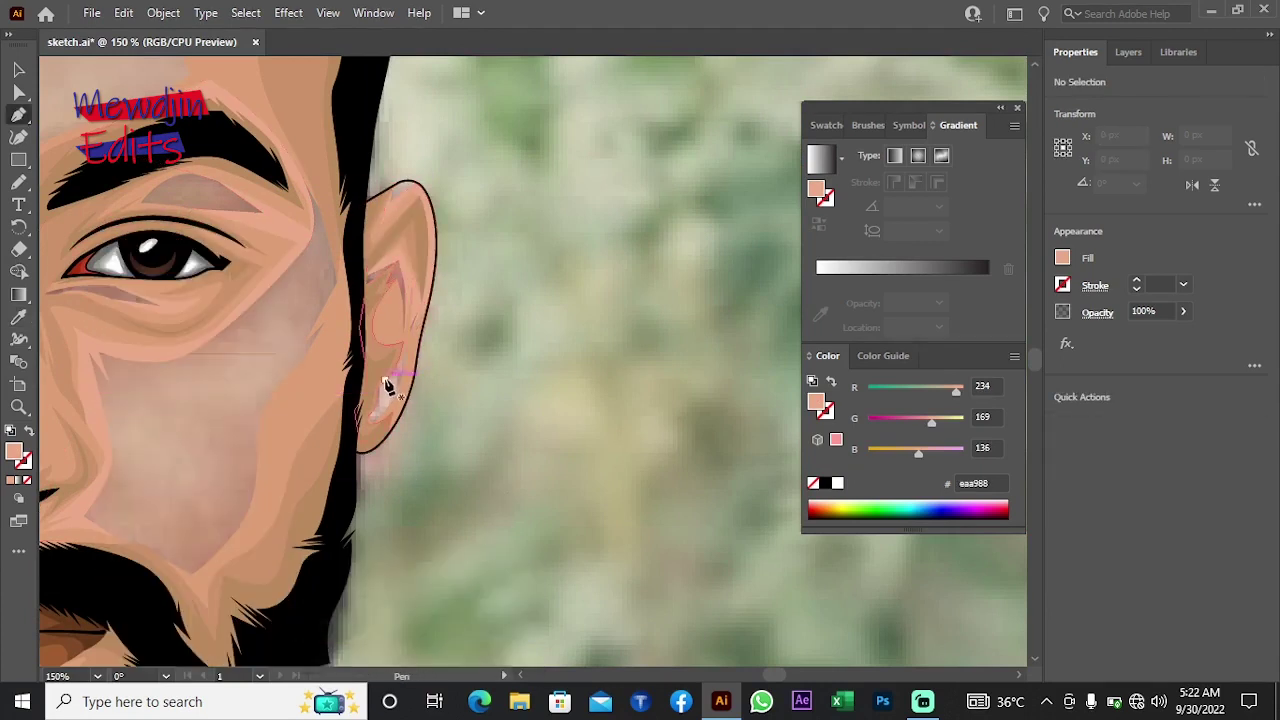
{"action": "left_click", "coordinate": [396, 374]}
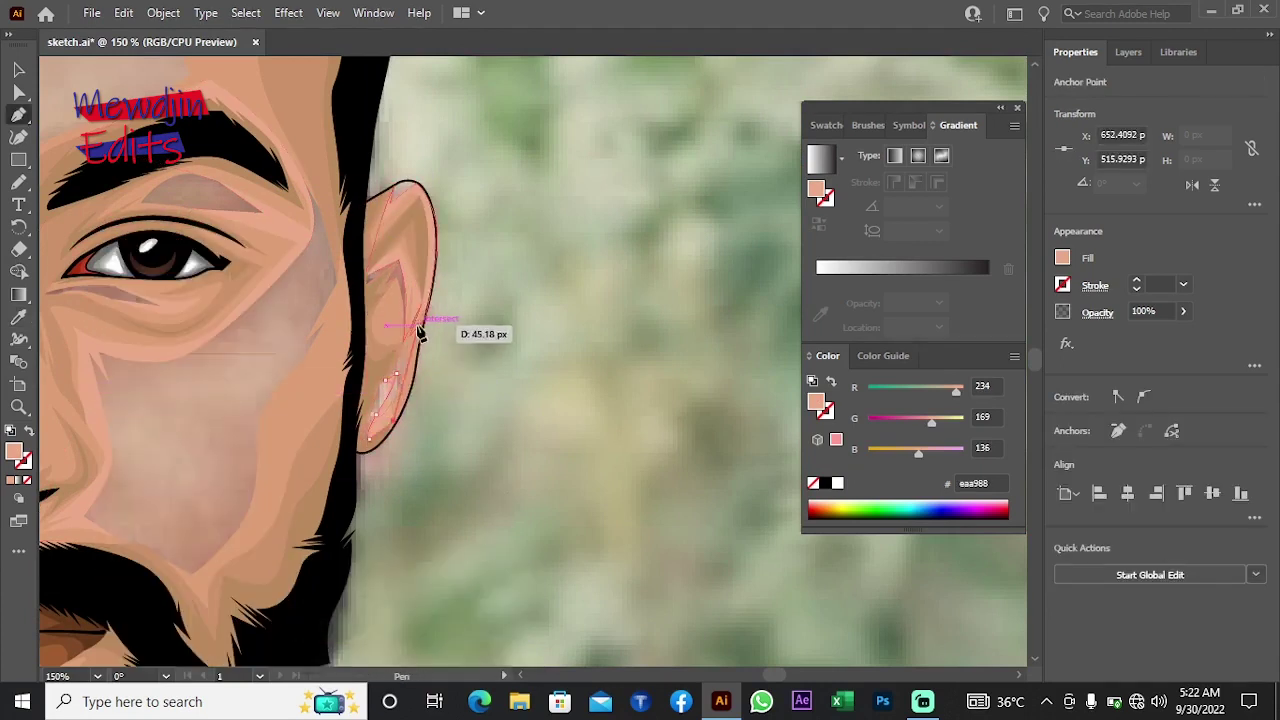
{"action": "right_click", "coordinate": [472, 349]}
Step: Draw a highlight shape on the neck below the beard, down to the neck V
{"action": "mouse_move", "coordinate": [137, 572]}
{"action": "left_mouse_down"}
{"action": "mouse_move", "coordinate": [546, 572]}
{"action": "mouse_move", "coordinate": [472, 435]}
{"action": "left_mouse_up"}
{"action": "left_click", "coordinate": [128, 375]}
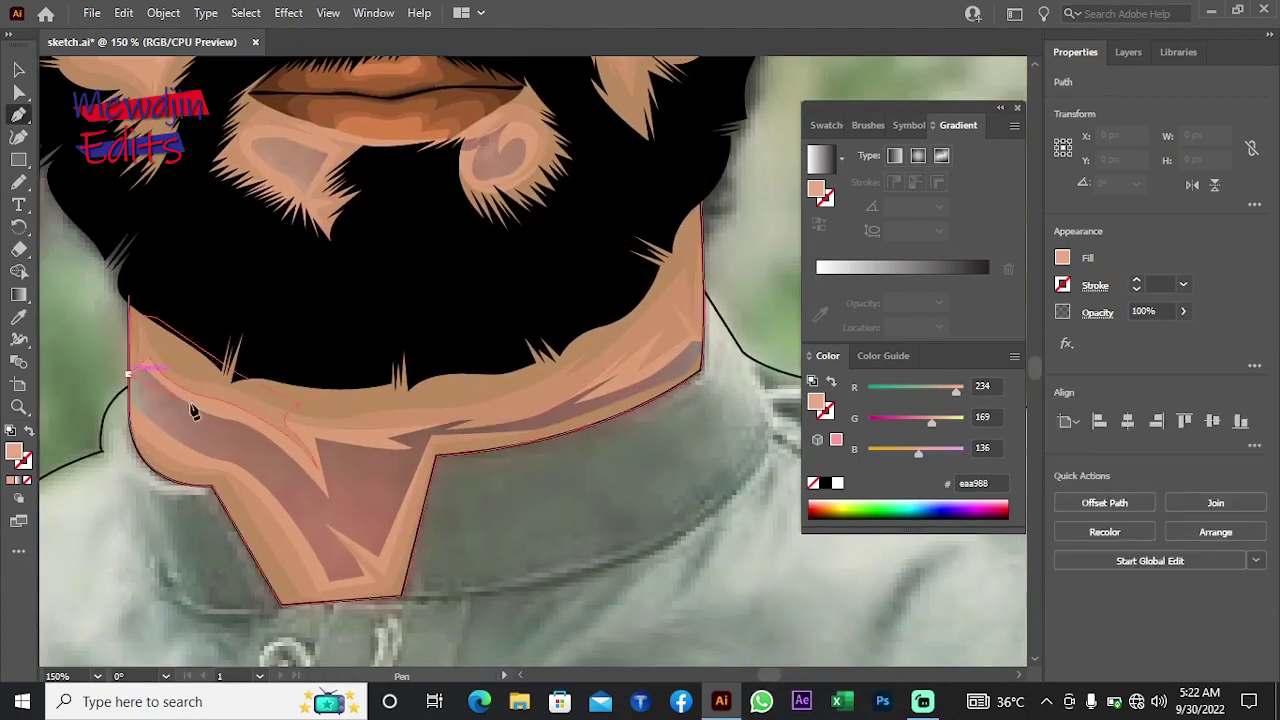
{"action": "left_click", "coordinate": [185, 420]}
{"action": "left_click", "coordinate": [265, 460]}
{"action": "left_click", "coordinate": [300, 490]}
{"action": "left_click", "coordinate": [340, 562]}
{"action": "key", "text": "ctrl+z"}
{"action": "left_click", "coordinate": [329, 569]}
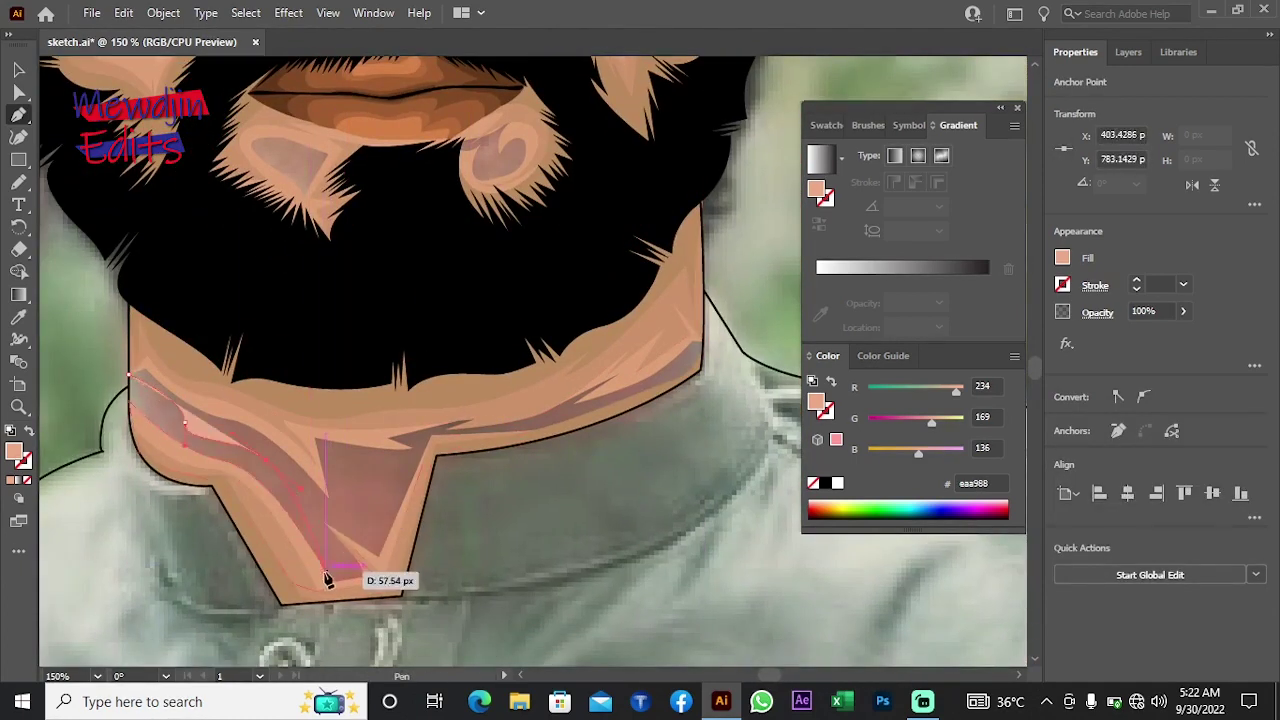
{"action": "left_click", "coordinate": [316, 510]}
{"action": "left_click", "coordinate": [415, 462]}
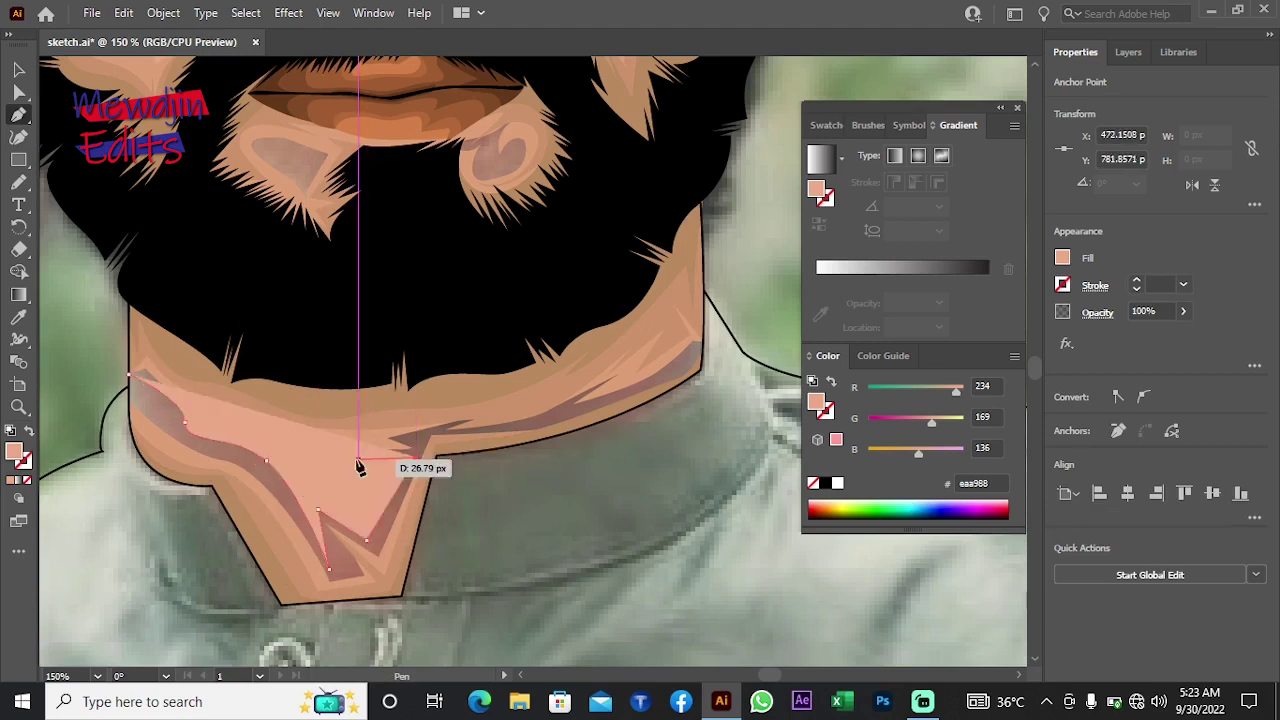
{"action": "right_click", "coordinate": [130, 380]}
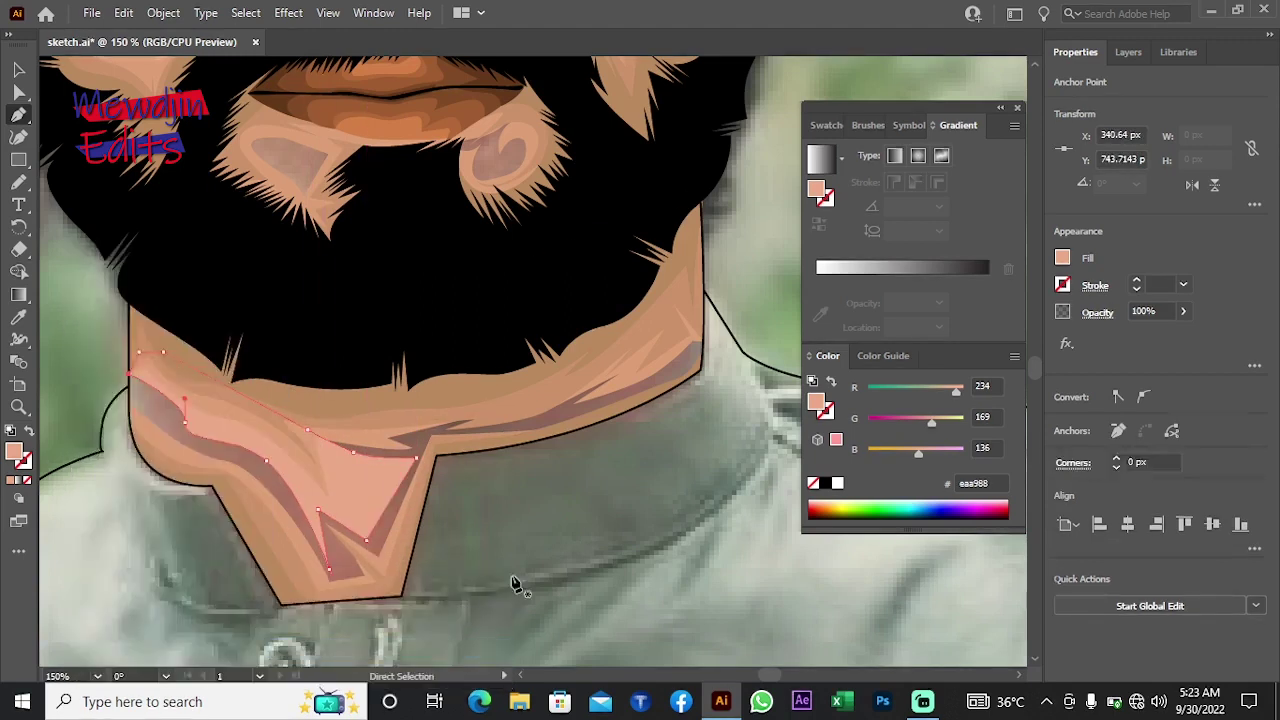
Step: Add a highlight along the right jaw edge and send it behind the artwork
{"action": "left_click_drag", "start_coordinate": [514, 583], "coordinate": [287, 546]}
{"action": "left_click_drag", "start_coordinate": [449, 480], "coordinate": [543, 450]}
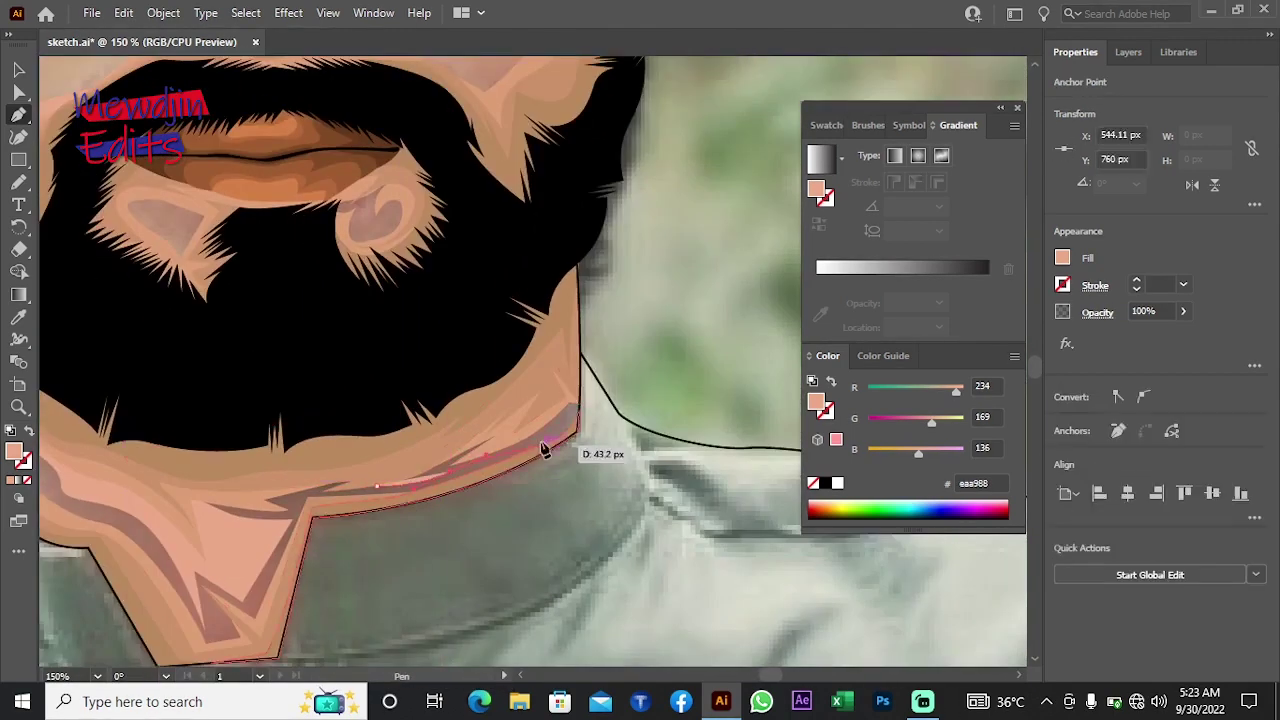
{"action": "left_click", "coordinate": [582, 418]}
{"action": "left_click", "coordinate": [376, 487]}
{"action": "right_click", "coordinate": [611, 476]}
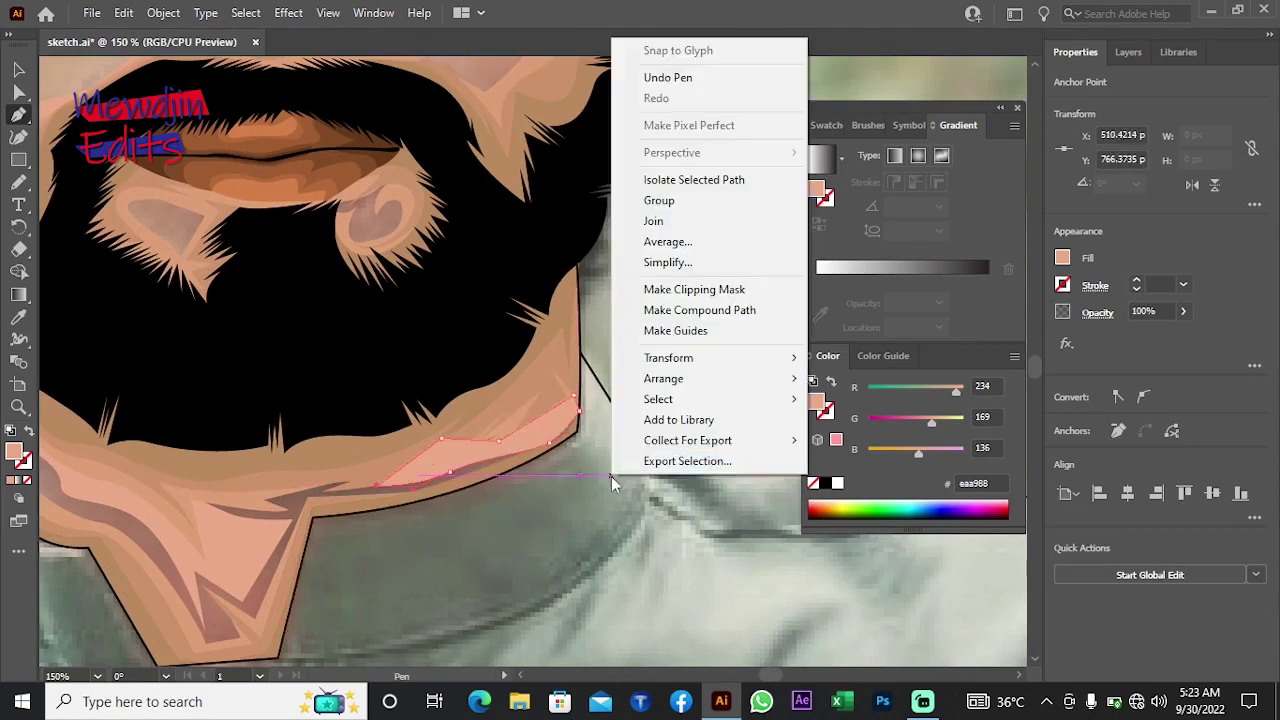
{"action": "left_click", "coordinate": [848, 444]}
Step: Add a small highlight shape under the beard and send it to back
{"action": "left_click_drag", "start_coordinate": [594, 543], "coordinate": [600, 600]}
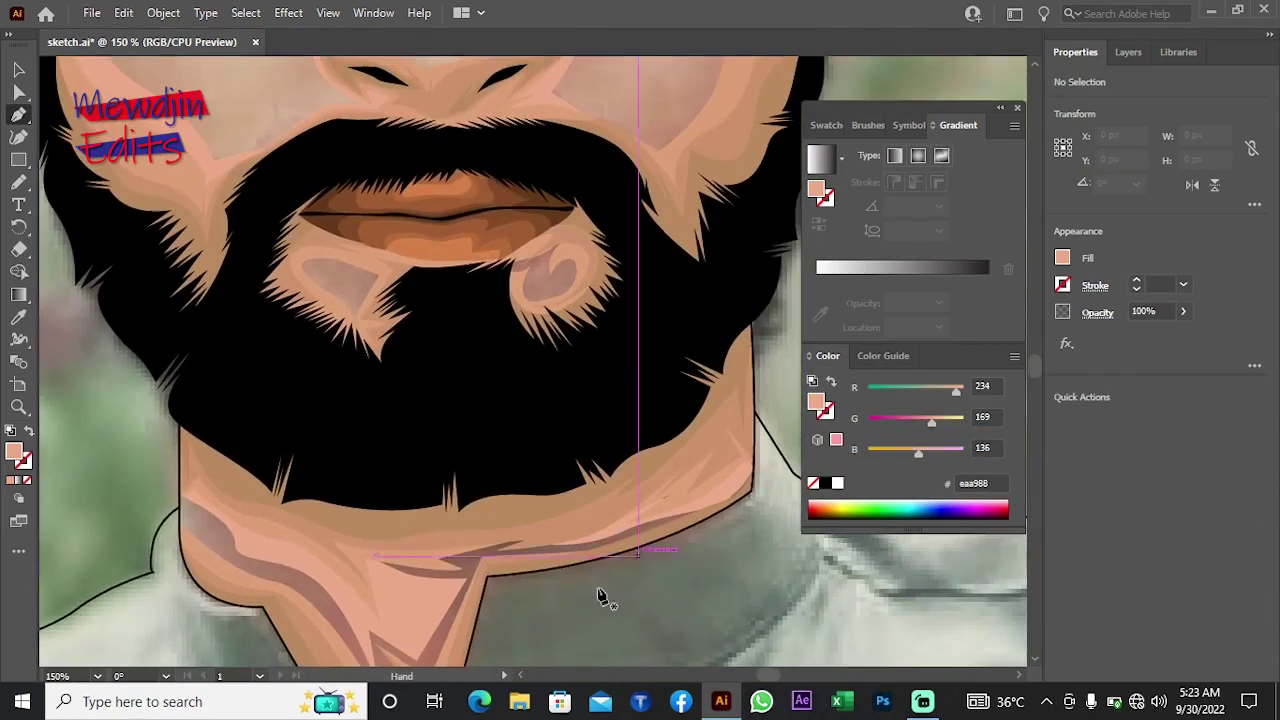
{"action": "left_click_drag", "start_coordinate": [455, 565], "coordinate": [517, 553]}
{"action": "left_click", "coordinate": [424, 558]}
{"action": "right_click", "coordinate": [624, 568]}
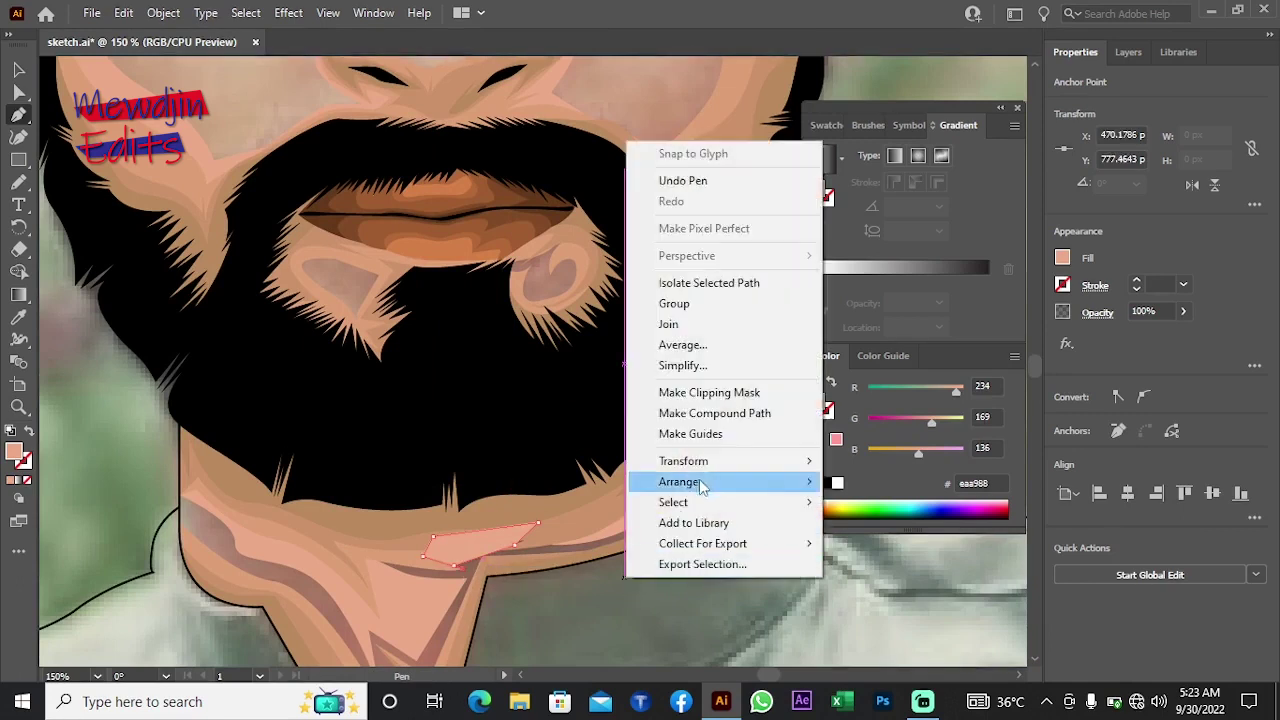
{"action": "left_click", "coordinate": [870, 568]}
{"action": "scroll", "coordinate": [626, 636], "scroll_direction": "down", "scroll_amount": 5}
Step: Begin a jagged Pen outline across the upper forehead
{"action": "scroll", "coordinate": [514, 514], "scroll_direction": "up", "scroll_amount": 5}
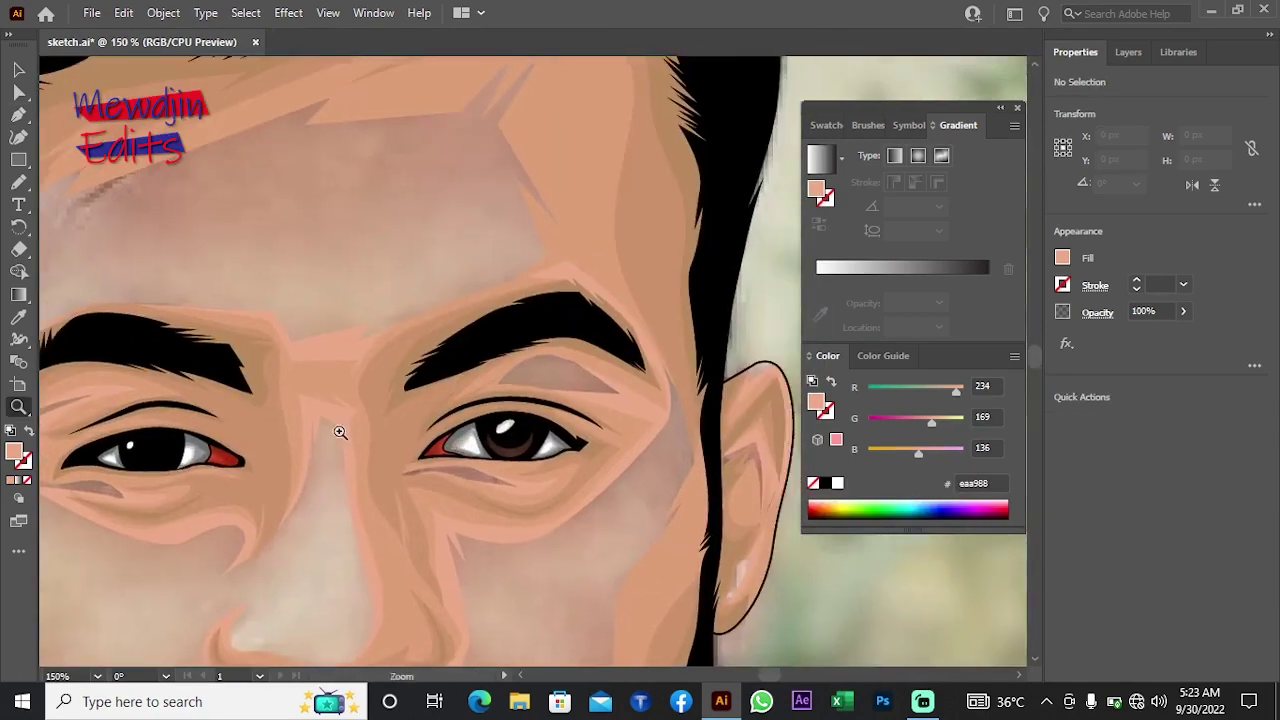
{"action": "left_click_drag", "start_coordinate": [91, 187], "coordinate": [255, 170]}
{"action": "left_click", "coordinate": [342, 328]}
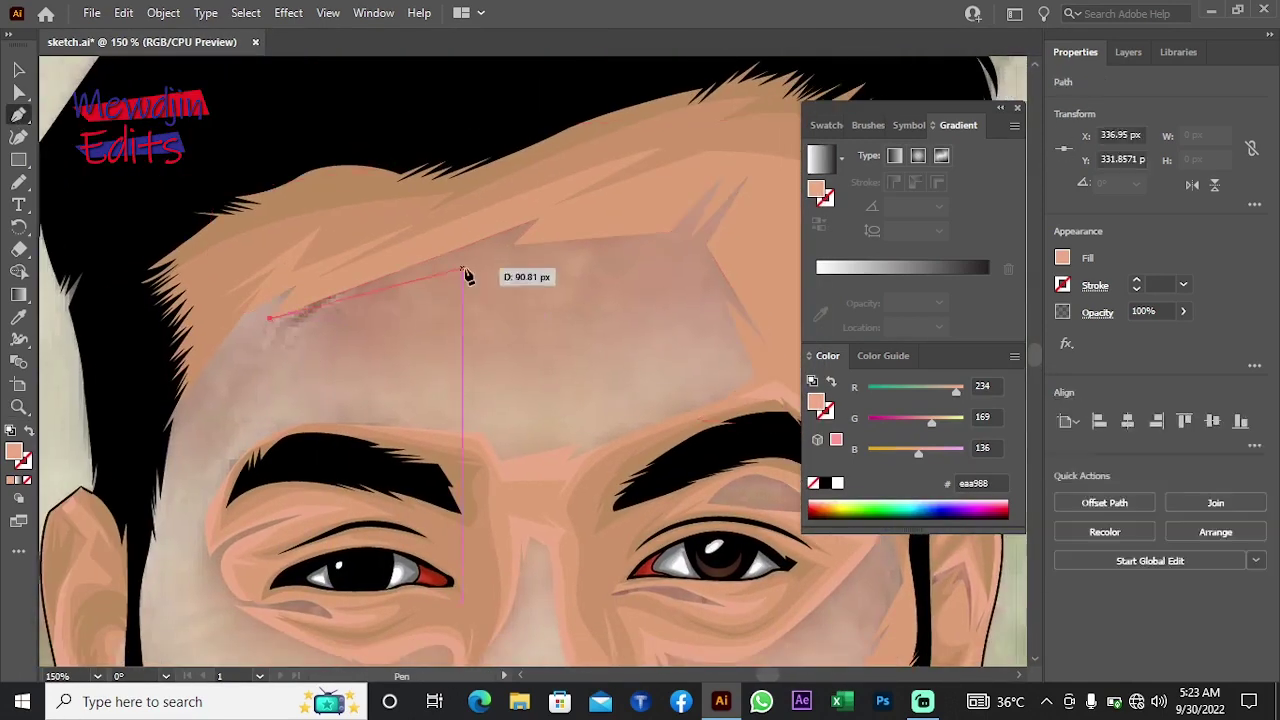
{"action": "left_click", "coordinate": [462, 268]}
{"action": "left_click", "coordinate": [270, 319]}
{"action": "left_click", "coordinate": [399, 356]}
{"action": "left_click", "coordinate": [442, 296]}
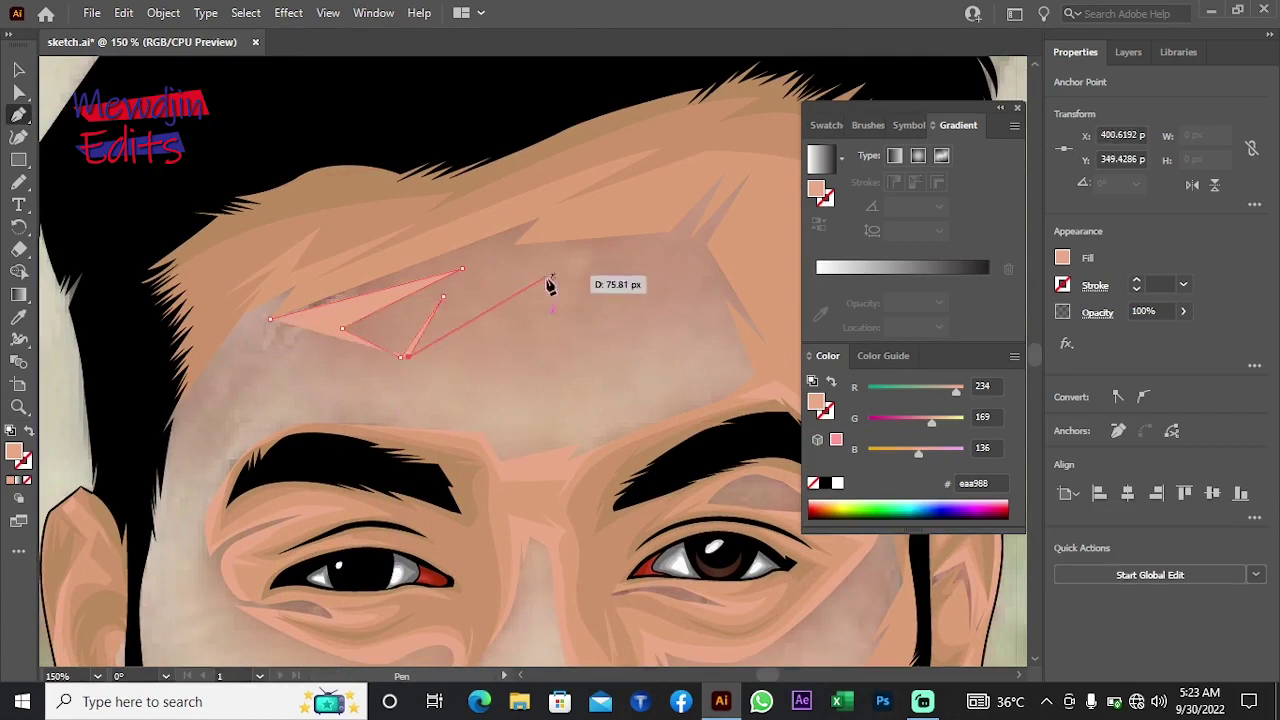
{"action": "left_click", "coordinate": [600, 261]}
Step: Finish and close the eaa988 forehead highlight shape, then send it behind the artwork
{"action": "left_click_drag", "start_coordinate": [651, 303], "coordinate": [451, 340]}
{"action": "left_click", "coordinate": [358, 347]}
{"action": "left_click", "coordinate": [353, 388]}
{"action": "left_click", "coordinate": [474, 383]}
{"action": "left_click", "coordinate": [540, 399]}
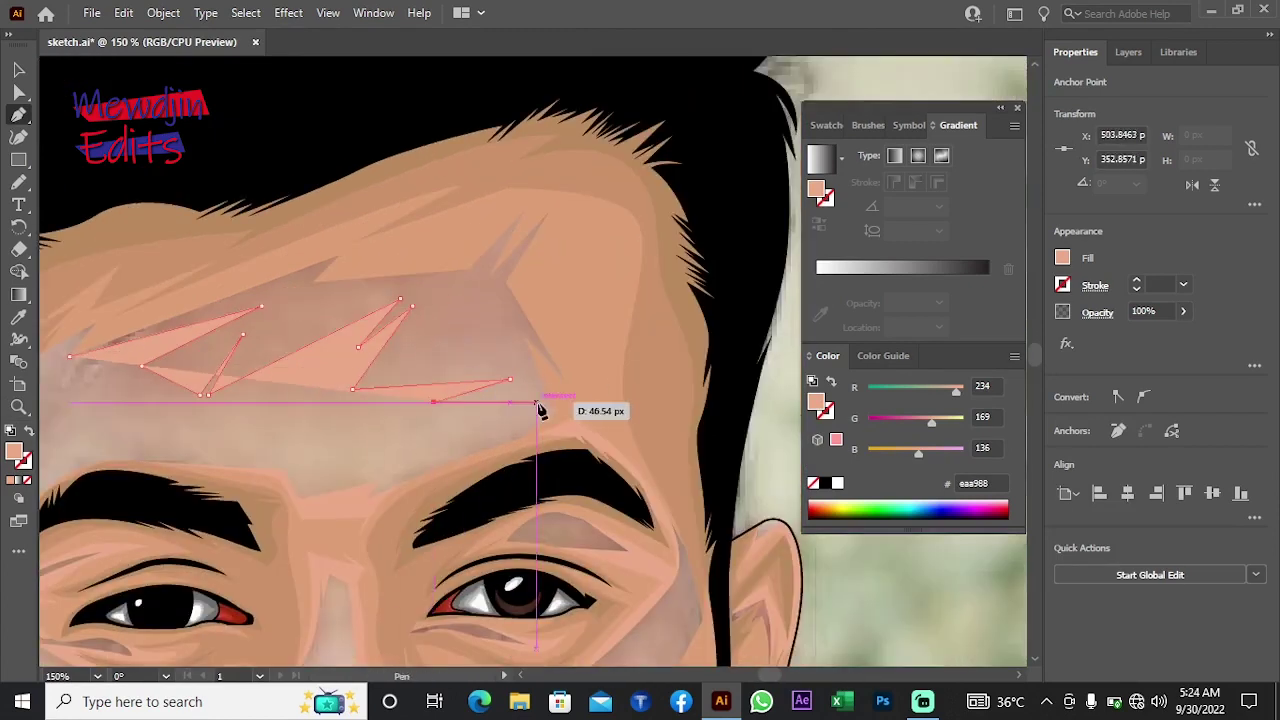
{"action": "left_click", "coordinate": [520, 434]}
{"action": "left_click", "coordinate": [595, 414]}
{"action": "left_click", "coordinate": [566, 189]}
{"action": "left_click", "coordinate": [299, 213]}
{"action": "left_click_drag", "start_coordinate": [138, 277], "coordinate": [288, 267]}
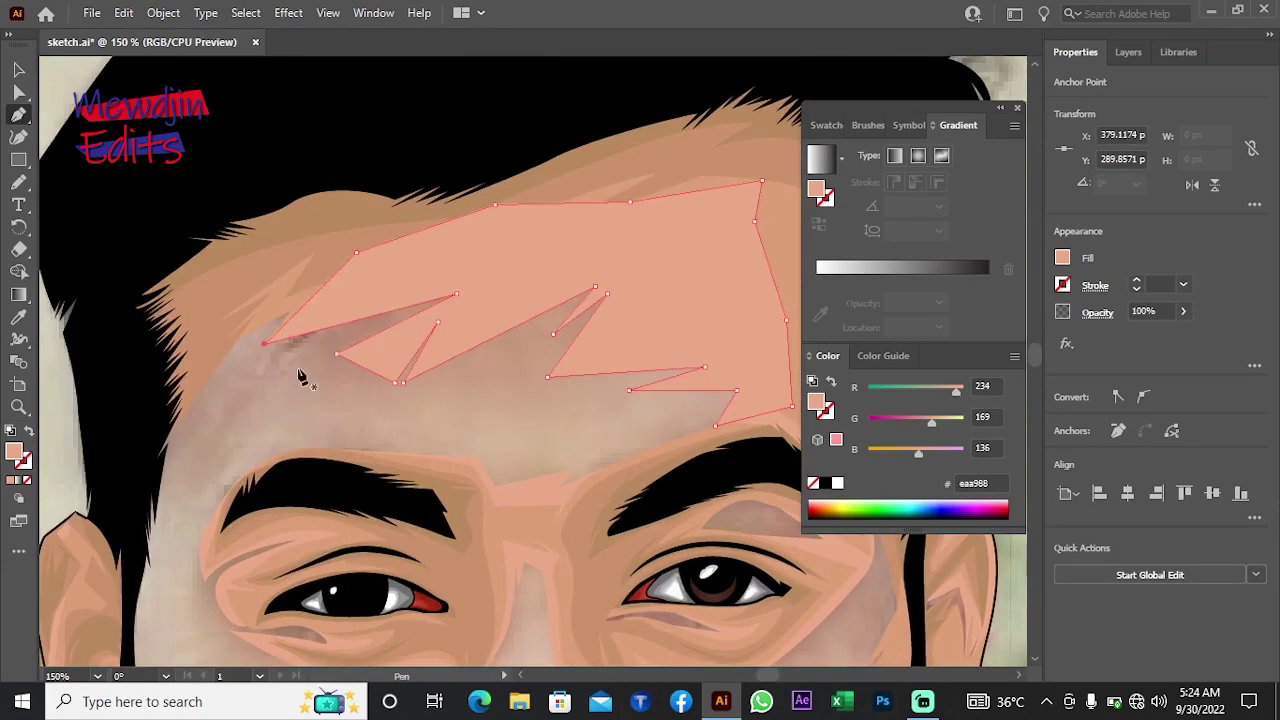
{"action": "right_click", "coordinate": [310, 366]}
{"action": "left_click", "coordinate": [263, 423]}
Step: Draw a thin closed strip down the left hairline toward the temple, then deselect
{"action": "left_click", "coordinate": [322, 316]}
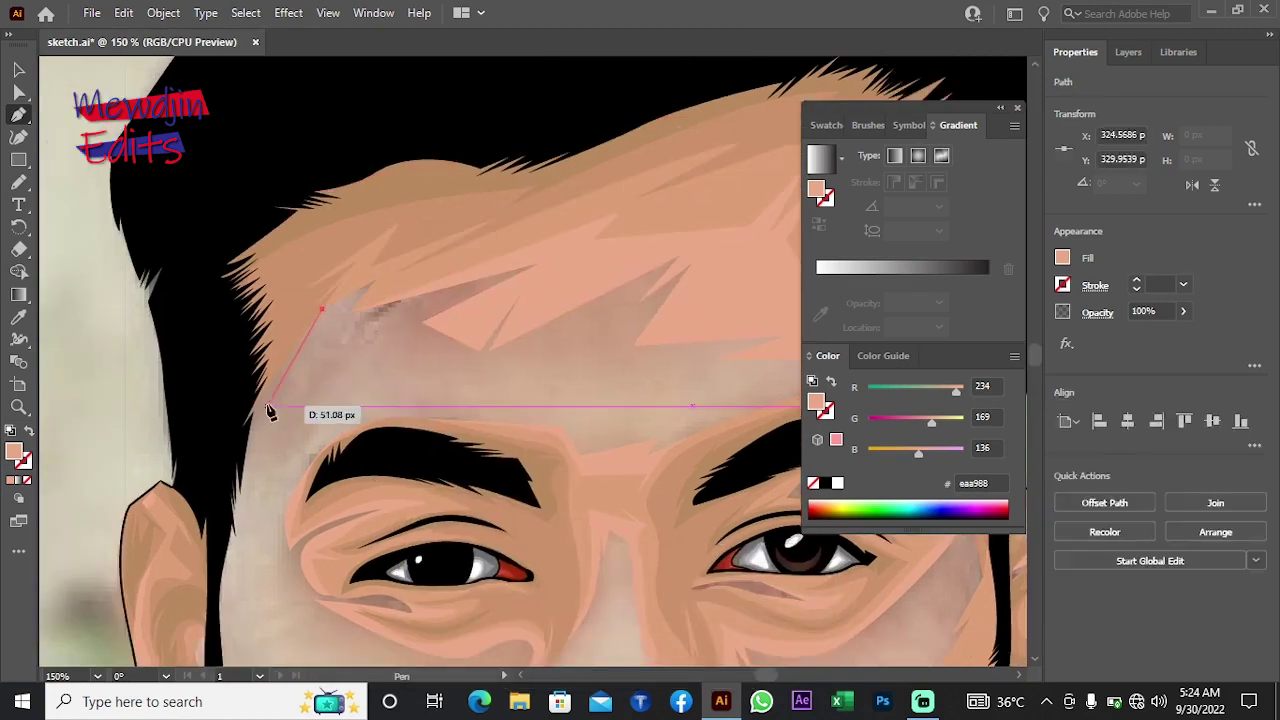
{"action": "left_click", "coordinate": [349, 262]}
{"action": "left_click", "coordinate": [367, 205]}
{"action": "left_click", "coordinate": [277, 420]}
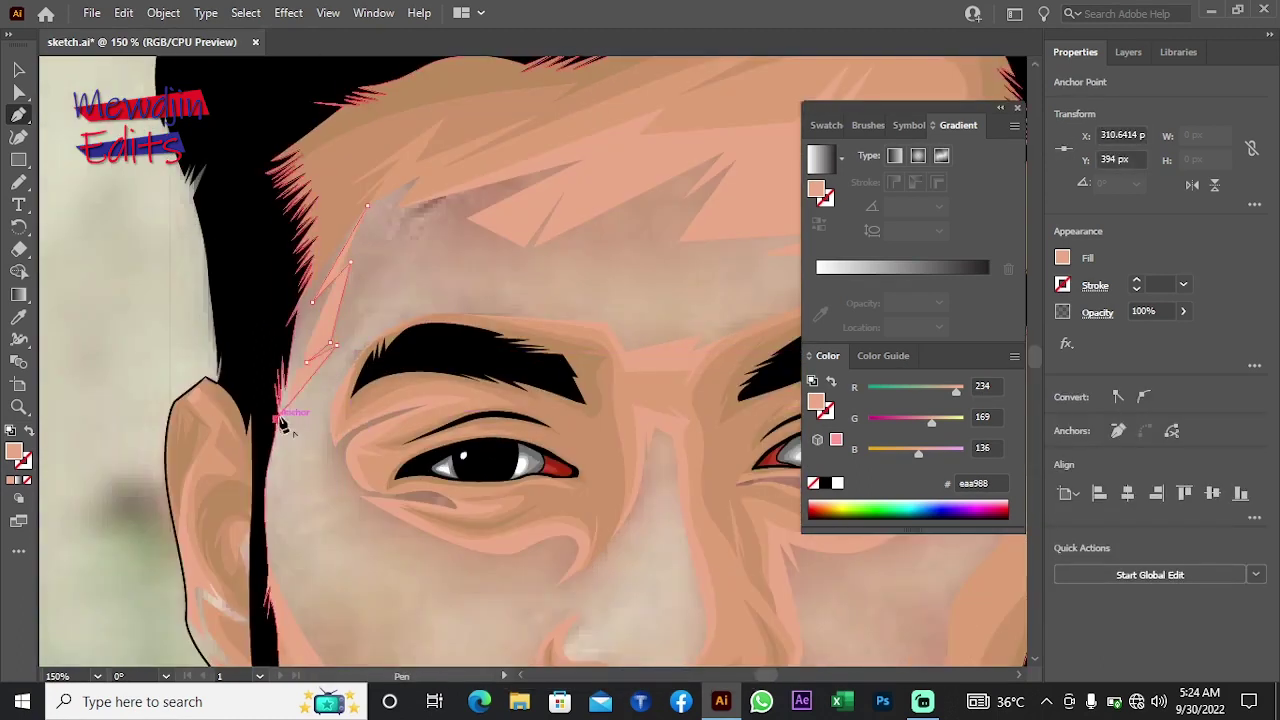
{"action": "left_click", "coordinate": [277, 333]}
{"action": "left_click", "coordinate": [285, 264]}
{"action": "left_click", "coordinate": [367, 205]}
{"action": "right_click", "coordinate": [398, 238]}
{"action": "key", "text": "Escape"}
{"action": "left_click", "coordinate": [125, 337], "text": "ctrl"}
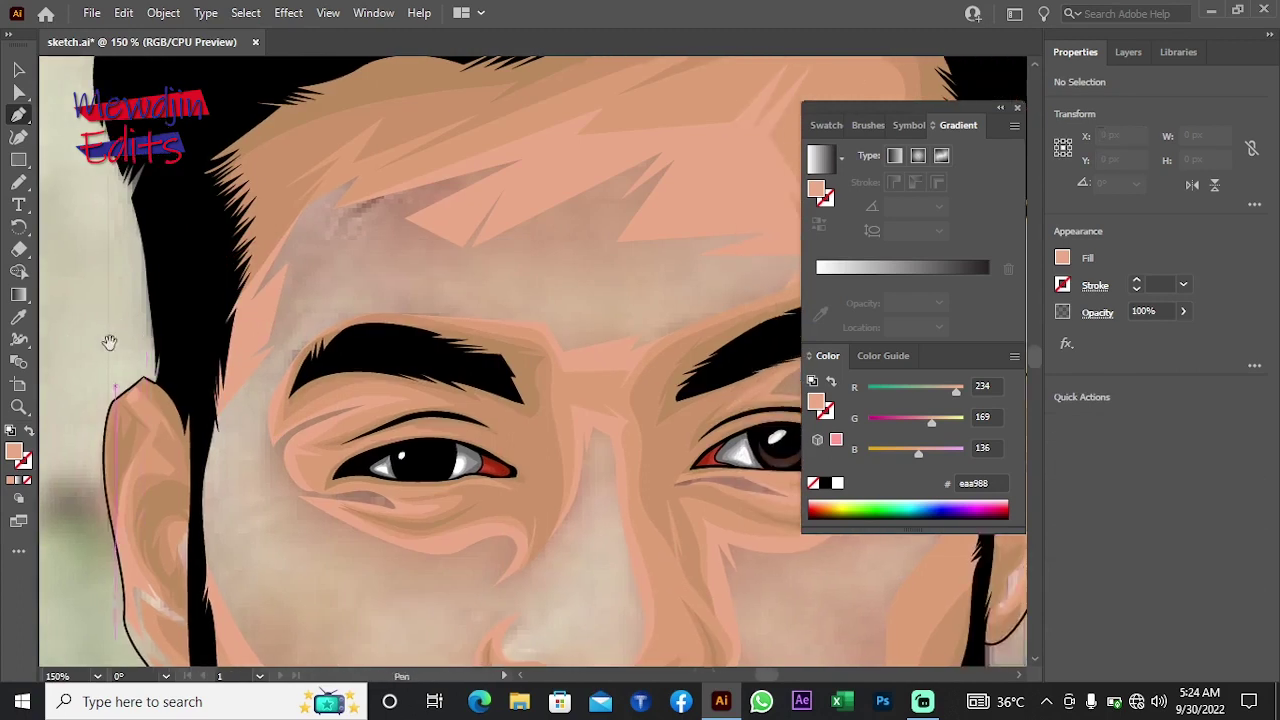
{"action": "scroll", "coordinate": [237, 294], "scroll_direction": "down", "scroll_amount": 5}
{"action": "scroll", "coordinate": [294, 423], "scroll_direction": "down", "scroll_amount": 2}
{"action": "scroll", "coordinate": [478, 318], "scroll_direction": "down", "scroll_amount": 4}
Step: Add a small skin-tone patch at the lip corner, sent behind the beard hair
{"action": "scroll", "coordinate": [478, 318], "scroll_direction": "up", "scroll_amount": 3}
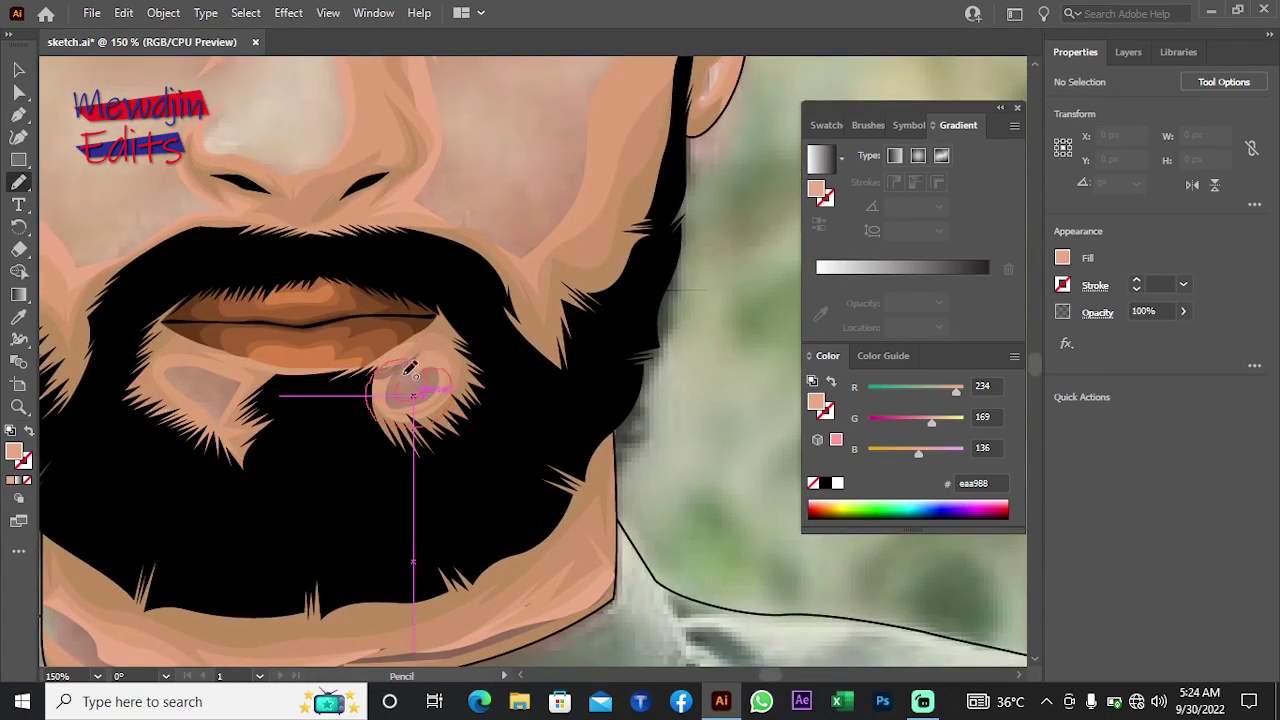
{"action": "left_click_drag", "start_coordinate": [410, 370], "coordinate": [412, 392]}
{"action": "right_click", "coordinate": [300, 400]}
{"action": "left_click", "coordinate": [230, 503]}
{"action": "left_click", "coordinate": [220, 393], "text": "ctrl"}
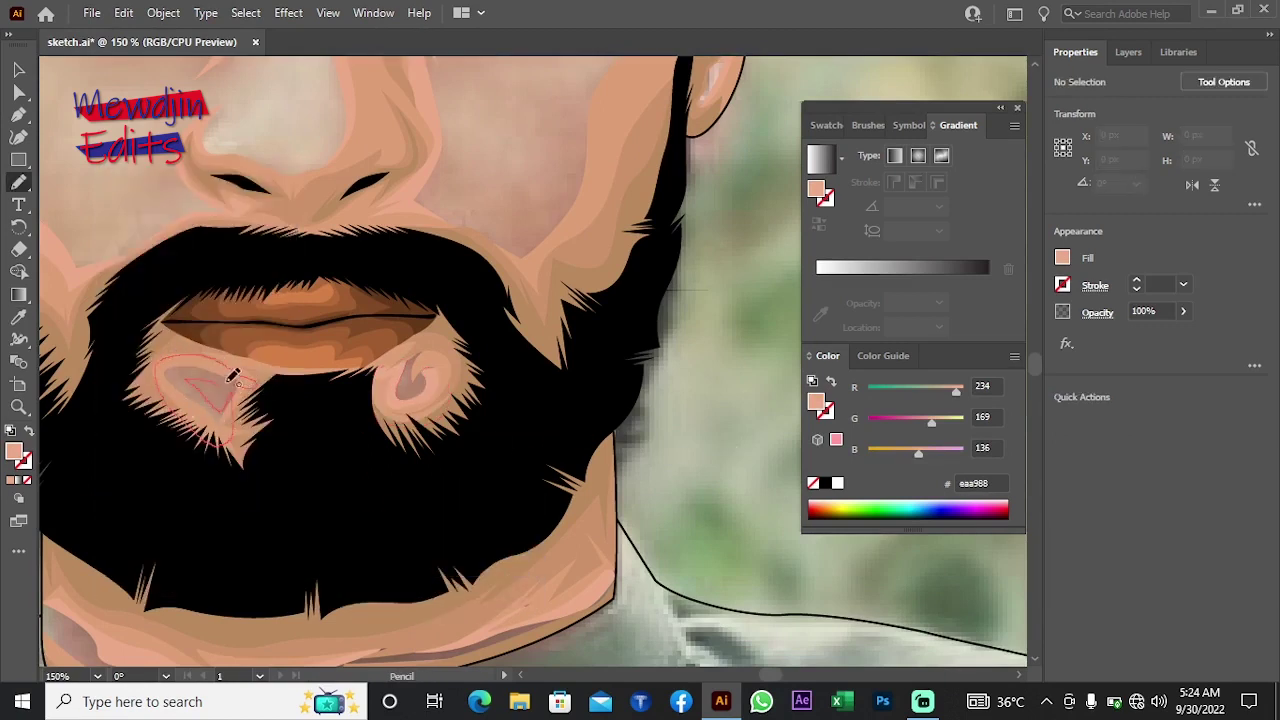
Step: Add a skin patch on the lower cheek and send it behind the beard
{"action": "left_click_drag", "start_coordinate": [233, 375], "coordinate": [246, 381]}
{"action": "right_click", "coordinate": [110, 208]}
{"action": "left_click", "coordinate": [380, 589]}
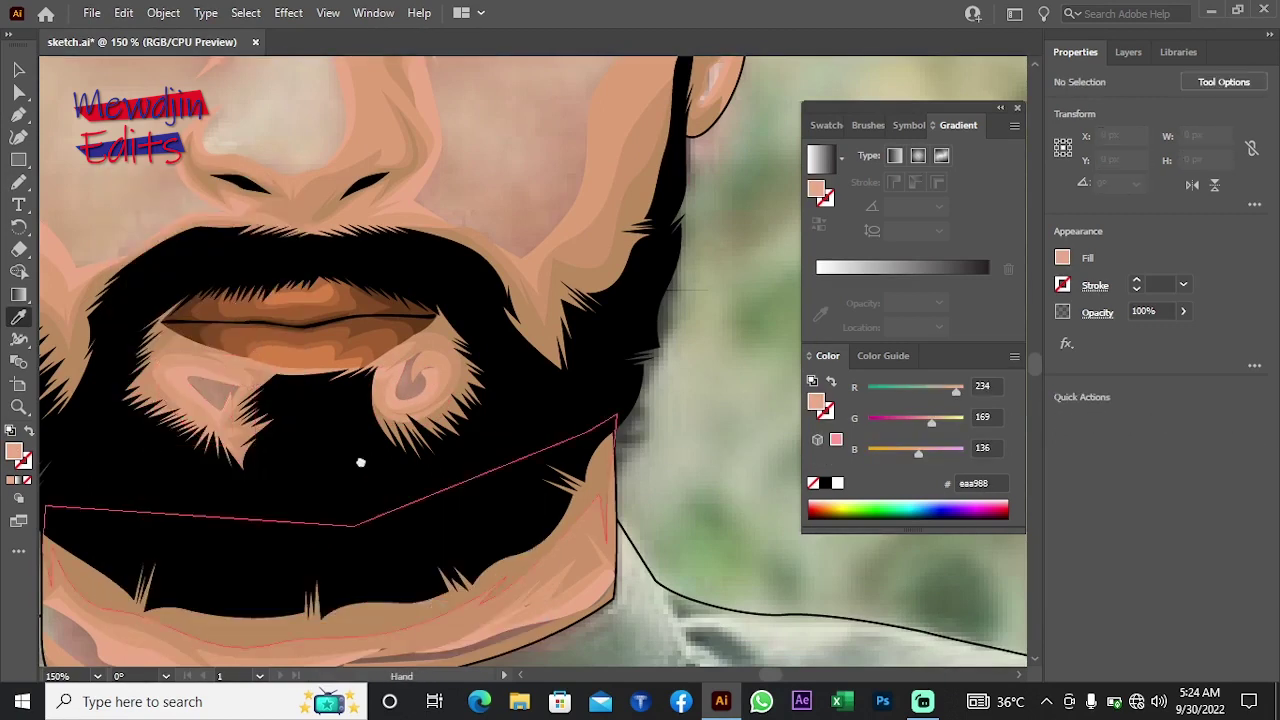
{"action": "scroll", "coordinate": [314, 384], "scroll_direction": "down", "scroll_amount": 5}
{"action": "scroll", "coordinate": [274, 386], "scroll_direction": "down", "scroll_amount": 1}
{"action": "scroll", "coordinate": [373, 301], "scroll_direction": "up", "scroll_amount": 5}
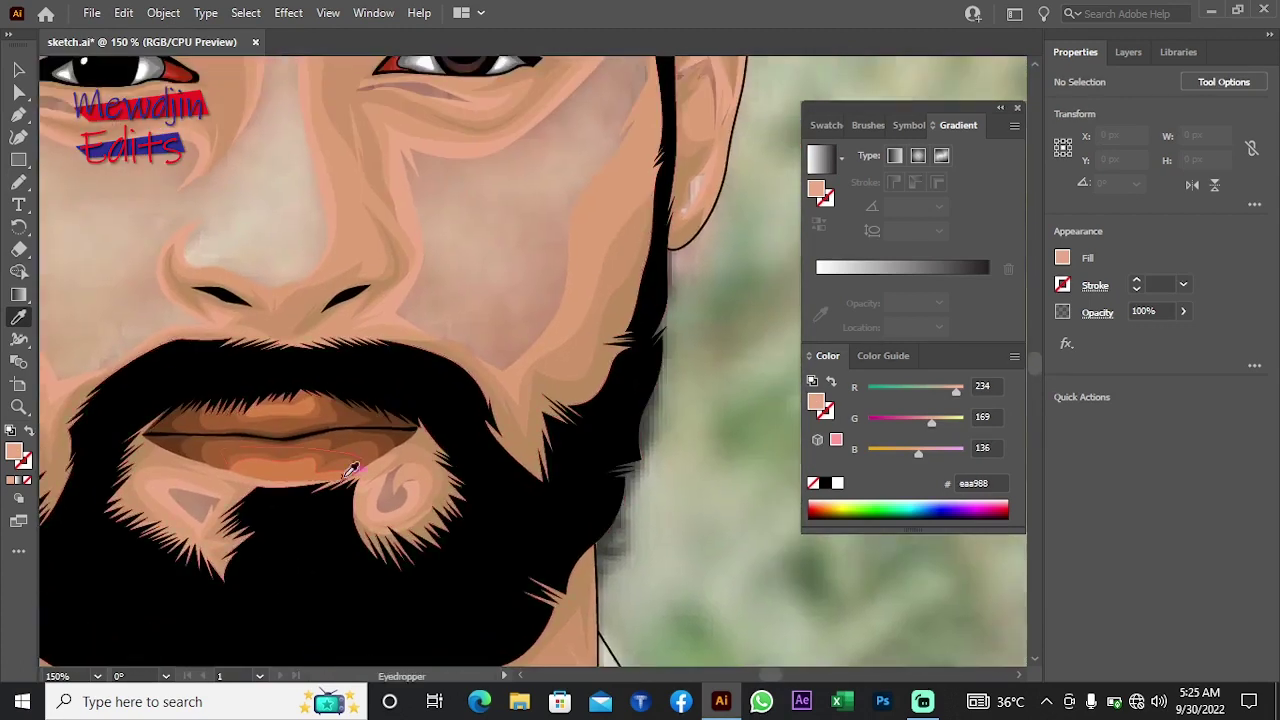
{"action": "scroll", "coordinate": [373, 301], "scroll_direction": "up", "scroll_amount": 5}
Step: Start a Pen shape at the outer eye corner and curve it down the cheek
{"action": "key", "text": "p"}
{"action": "left_click", "coordinate": [360, 335]}
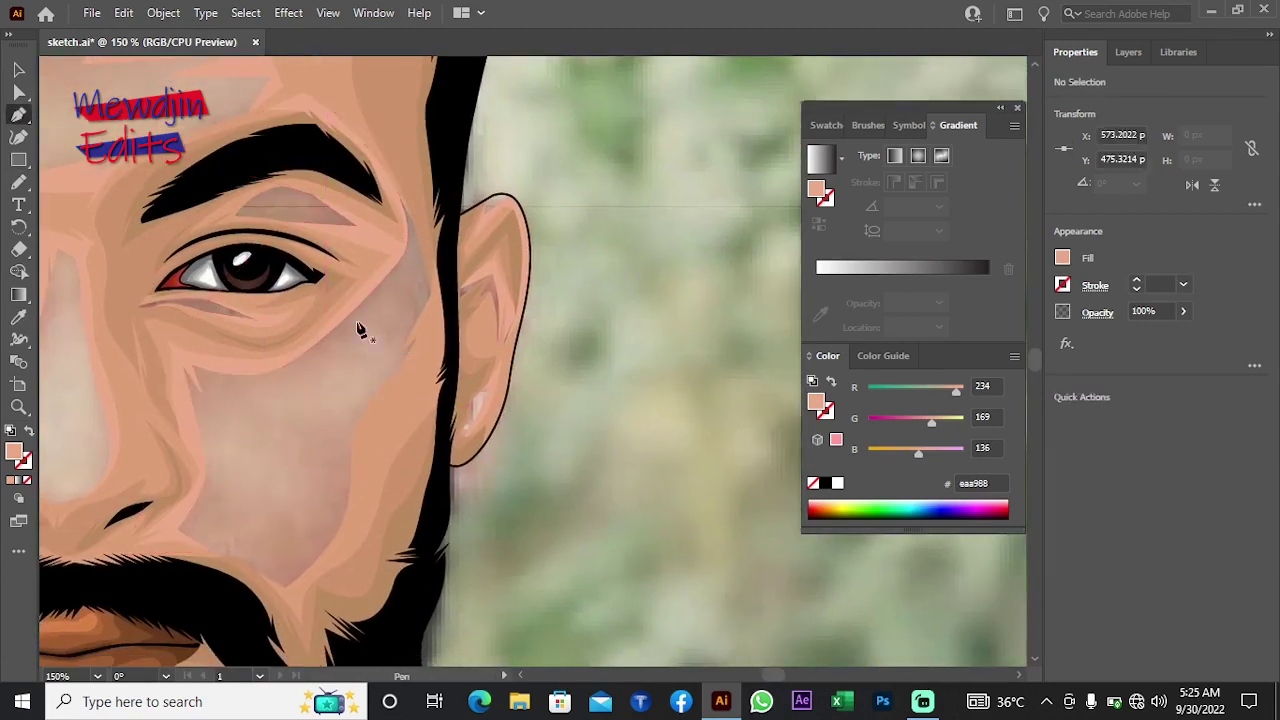
{"action": "left_click", "coordinate": [417, 312]}
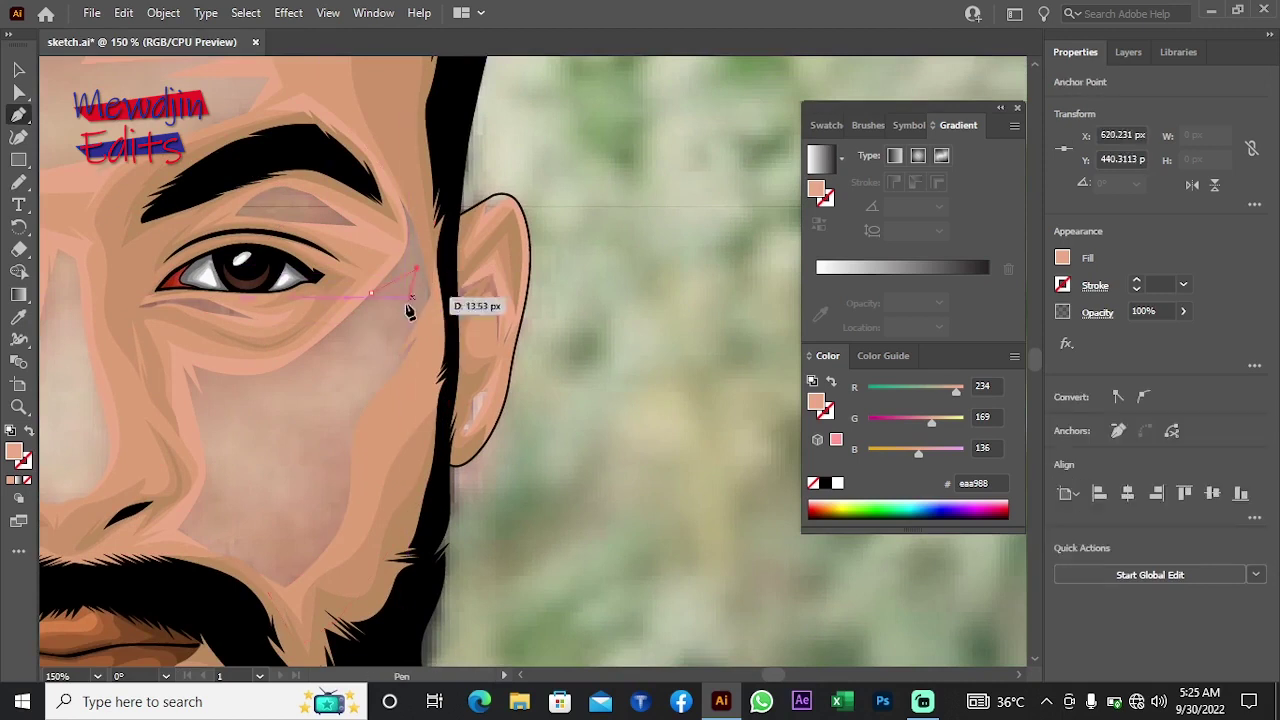
{"action": "left_click", "coordinate": [370, 368]}
{"action": "scroll", "coordinate": [363, 394], "scroll_direction": "down", "scroll_amount": 2}
{"action": "left_click", "coordinate": [387, 366]}
{"action": "scroll", "coordinate": [370, 363], "scroll_direction": "down", "scroll_amount": 2}
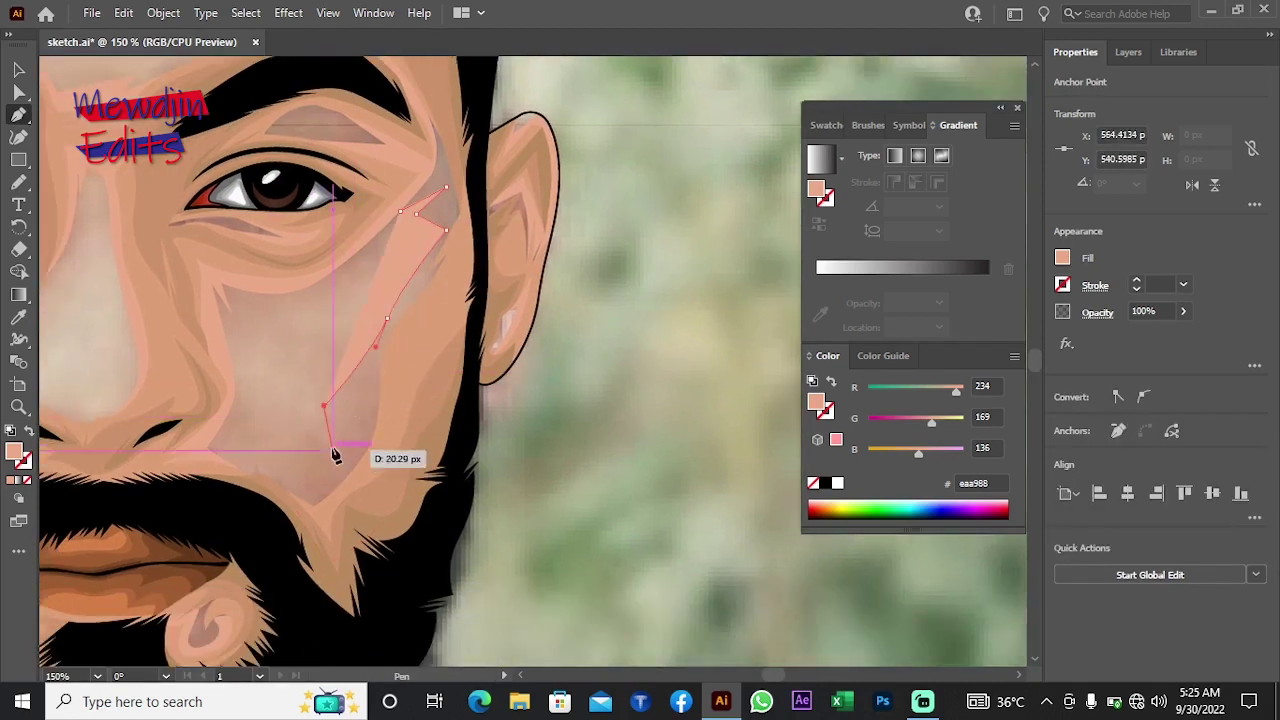
{"action": "left_click_drag", "start_coordinate": [269, 433], "coordinate": [255, 413]}
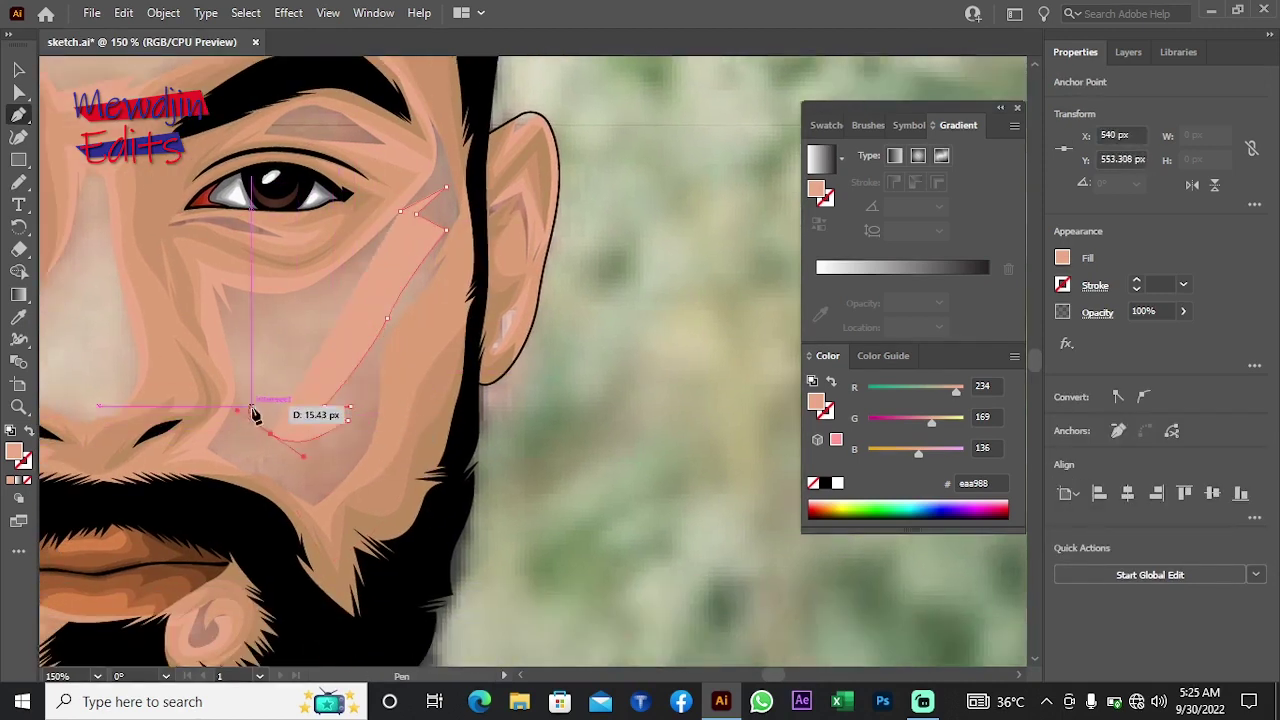
Step: Run the cheek shape along the jaw, close it, and send it behind the face details
{"action": "left_click", "coordinate": [232, 371]}
{"action": "left_click", "coordinate": [211, 415]}
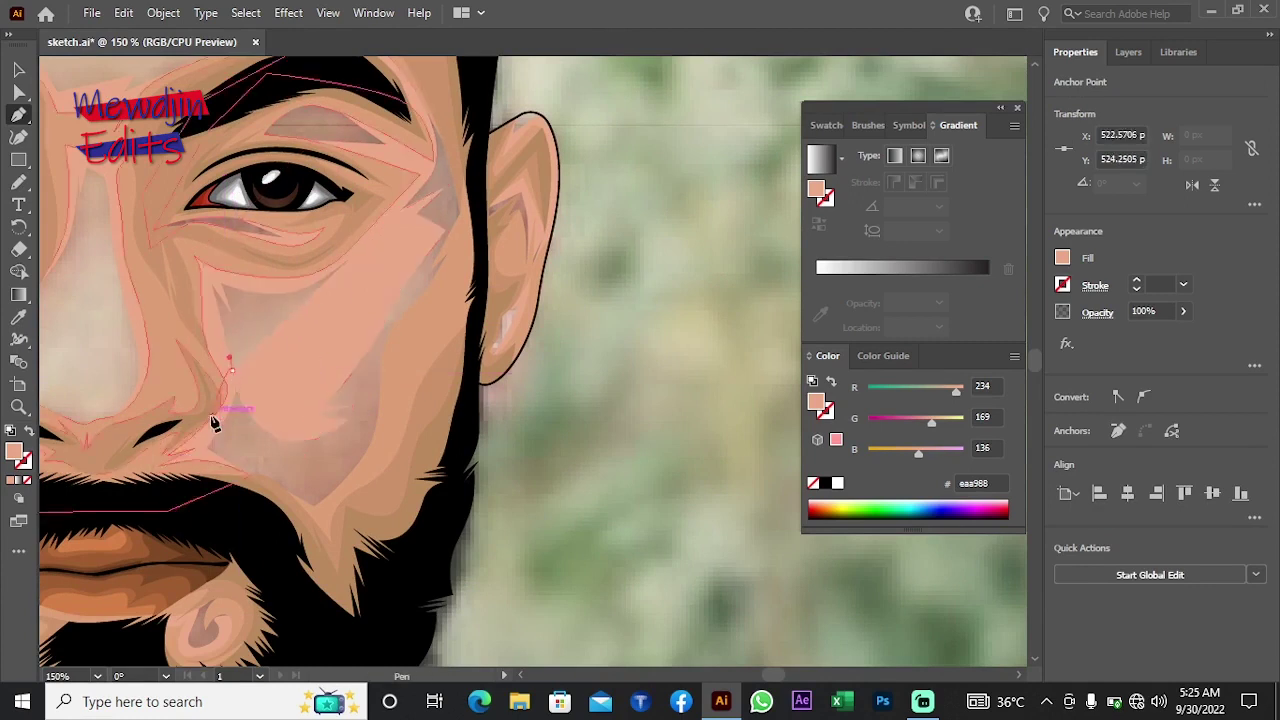
{"action": "left_click", "coordinate": [174, 462]}
{"action": "left_click", "coordinate": [221, 492]}
{"action": "left_click", "coordinate": [302, 512]}
{"action": "left_click", "coordinate": [370, 535]}
{"action": "left_click", "coordinate": [467, 237]}
{"action": "right_click", "coordinate": [317, 243]}
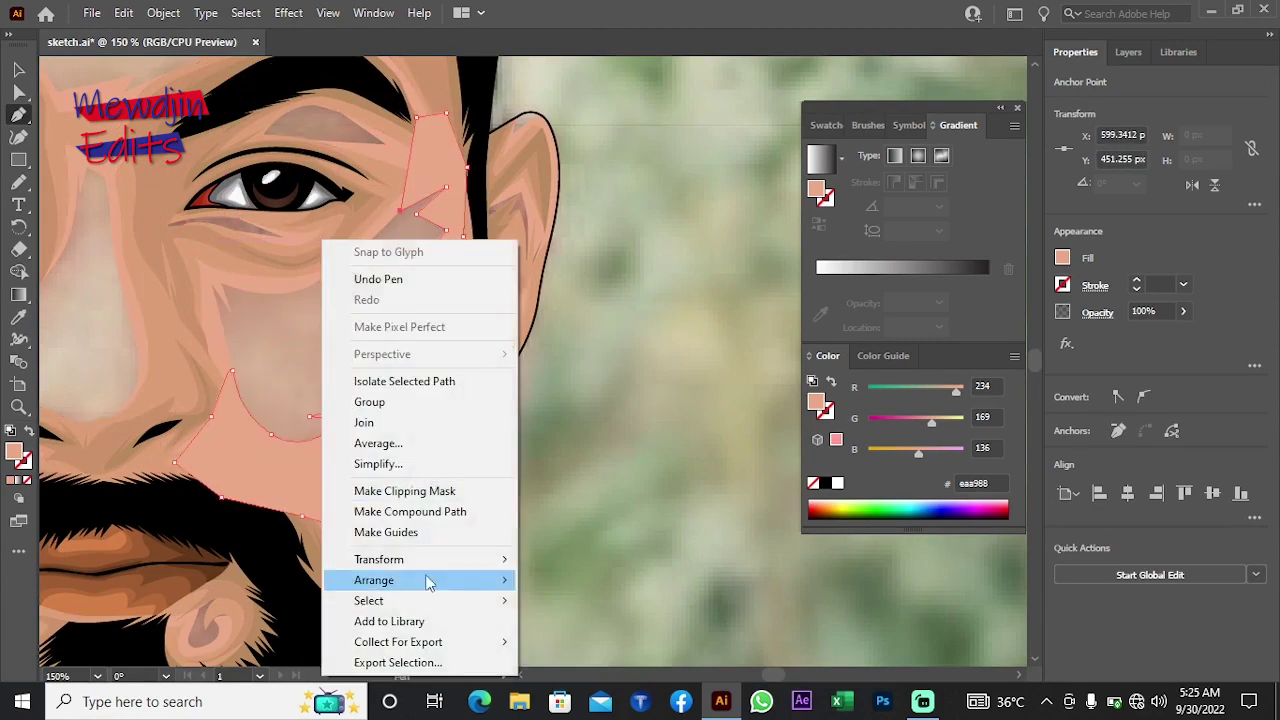
{"action": "left_click", "coordinate": [543, 528]}
{"action": "key", "text": "ctrl+shift+a"}
Step: Move over to the other cheek and start a new shape down to the jaw
{"action": "scroll", "coordinate": [586, 400], "scroll_direction": "up", "scroll_amount": 2}
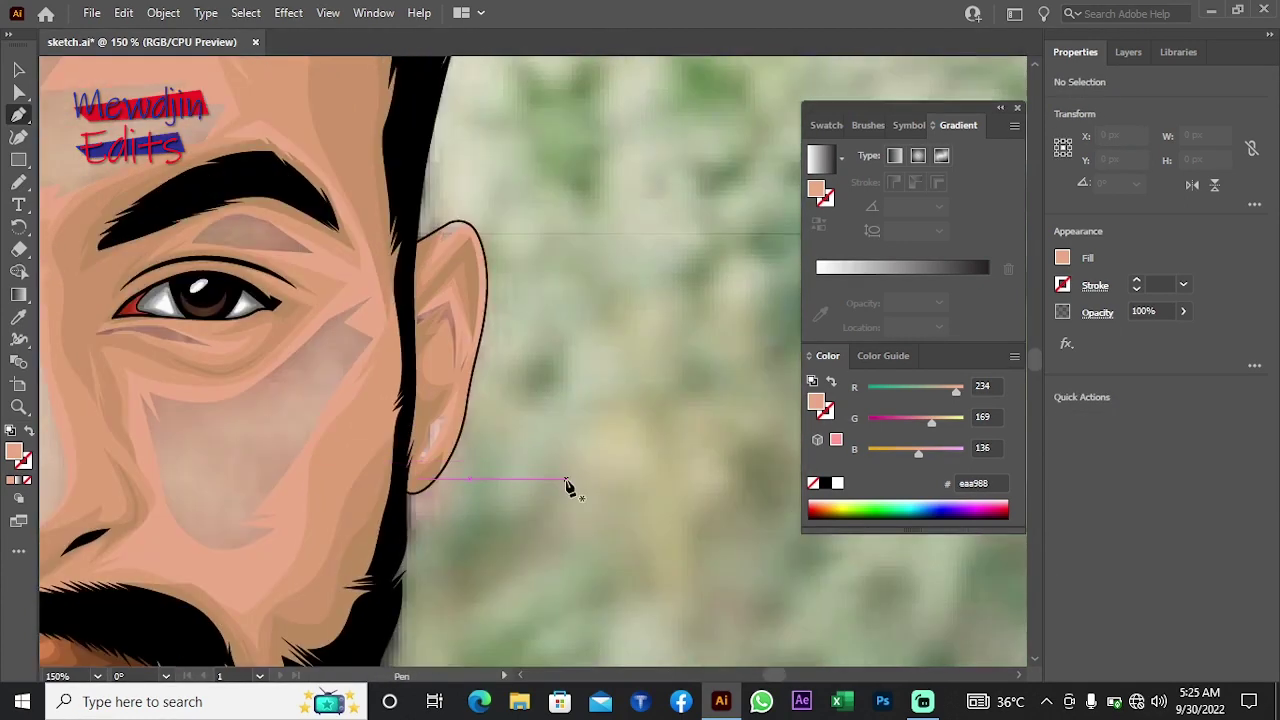
{"action": "scroll", "coordinate": [569, 486], "scroll_direction": "left", "scroll_amount": 3}
{"action": "scroll", "coordinate": [589, 449], "scroll_direction": "left", "scroll_amount": 3}
{"action": "scroll", "coordinate": [325, 507], "scroll_direction": "left", "scroll_amount": 5}
{"action": "scroll", "coordinate": [492, 529], "scroll_direction": "left", "scroll_amount": 5}
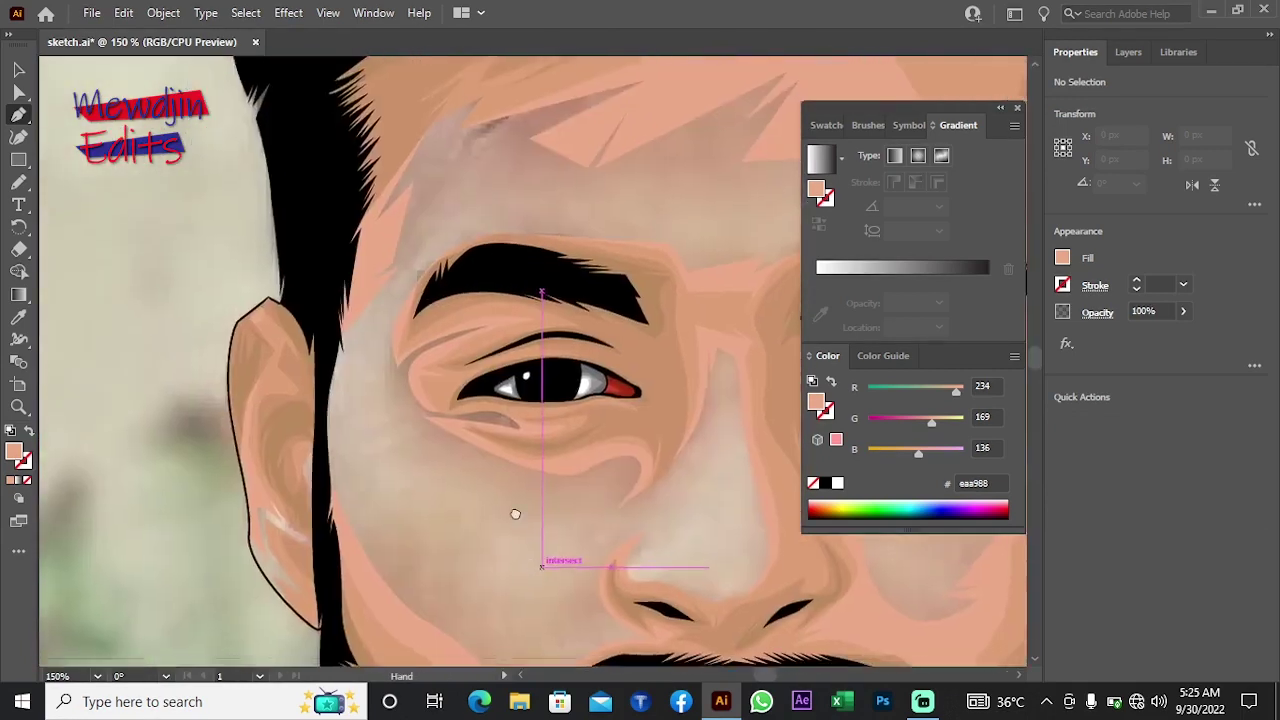
{"action": "scroll", "coordinate": [514, 514], "scroll_direction": "left", "scroll_amount": 2}
{"action": "left_click", "coordinate": [355, 350]}
{"action": "left_click", "coordinate": [472, 492]}
Step: Curve the other cheek shape down to the chin, close it, and deselect
{"action": "scroll", "coordinate": [472, 492], "scroll_direction": "up", "scroll_amount": 3}
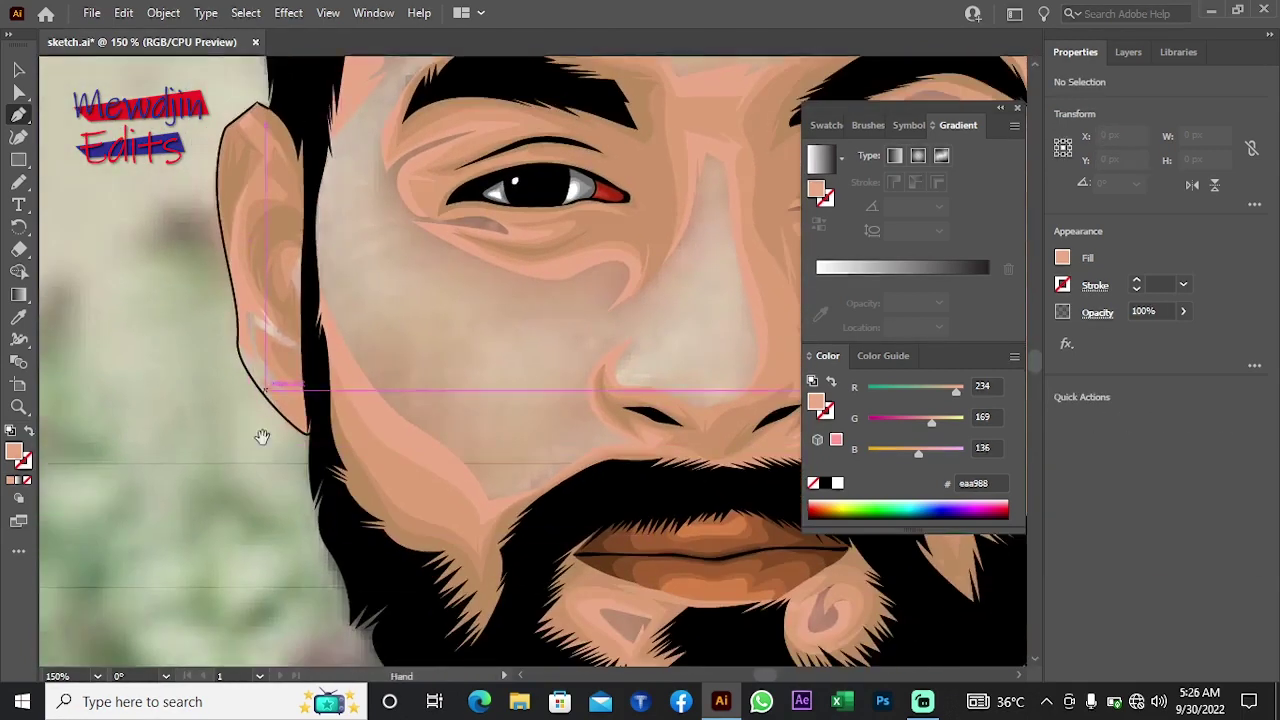
{"action": "scroll", "coordinate": [305, 423], "scroll_direction": "down", "scroll_amount": 5}
{"action": "scroll", "coordinate": [457, 523], "scroll_direction": "up", "scroll_amount": 4}
{"action": "mouse_move", "coordinate": [340, 462]}
{"action": "left_mouse_down"}
{"action": "mouse_move", "coordinate": [400, 443]}
{"action": "mouse_move", "coordinate": [434, 409]}
{"action": "left_mouse_up"}
{"action": "mouse_move", "coordinate": [380, 468]}
{"action": "left_mouse_down"}
{"action": "mouse_move", "coordinate": [340, 545]}
{"action": "mouse_move", "coordinate": [300, 566]}
{"action": "left_mouse_up"}
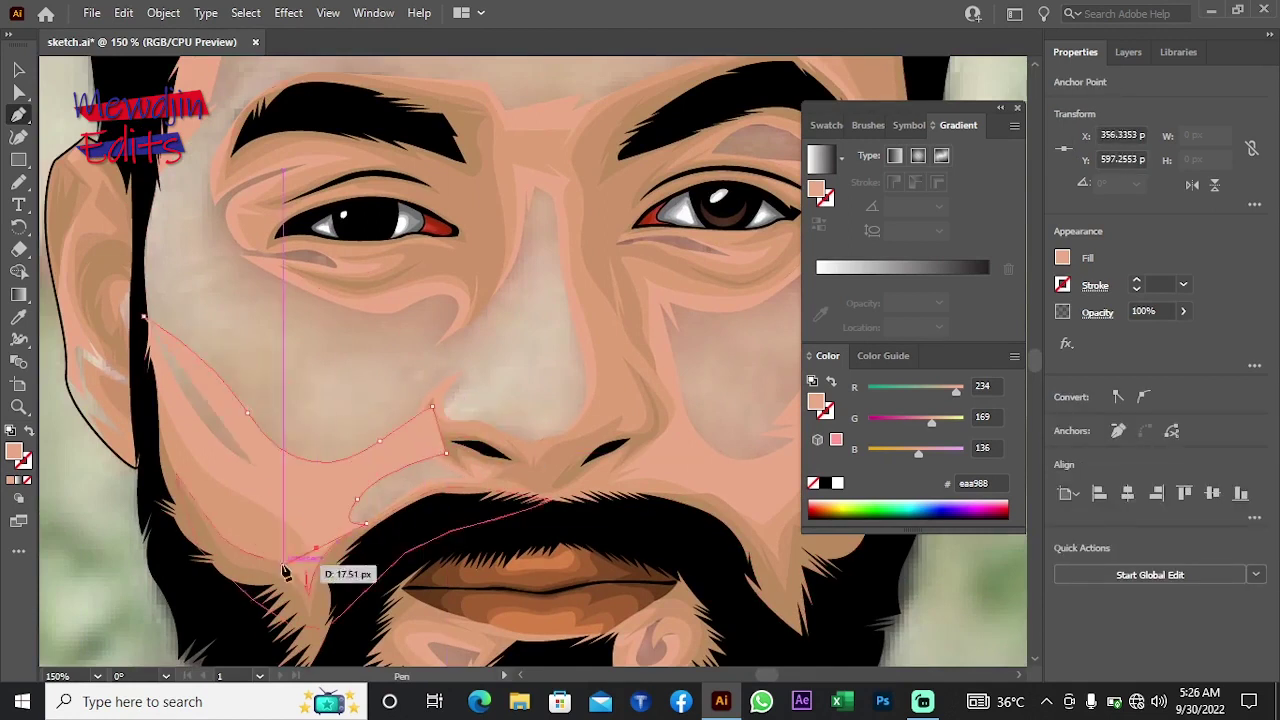
{"action": "left_click", "coordinate": [143, 317]}
{"action": "right_click", "coordinate": [212, 244]}
{"action": "key", "text": "Escape"}
Step: Zoom out to the whole portrait, then back in on the brows and eyes
{"action": "key", "text": "ctrl+0"}
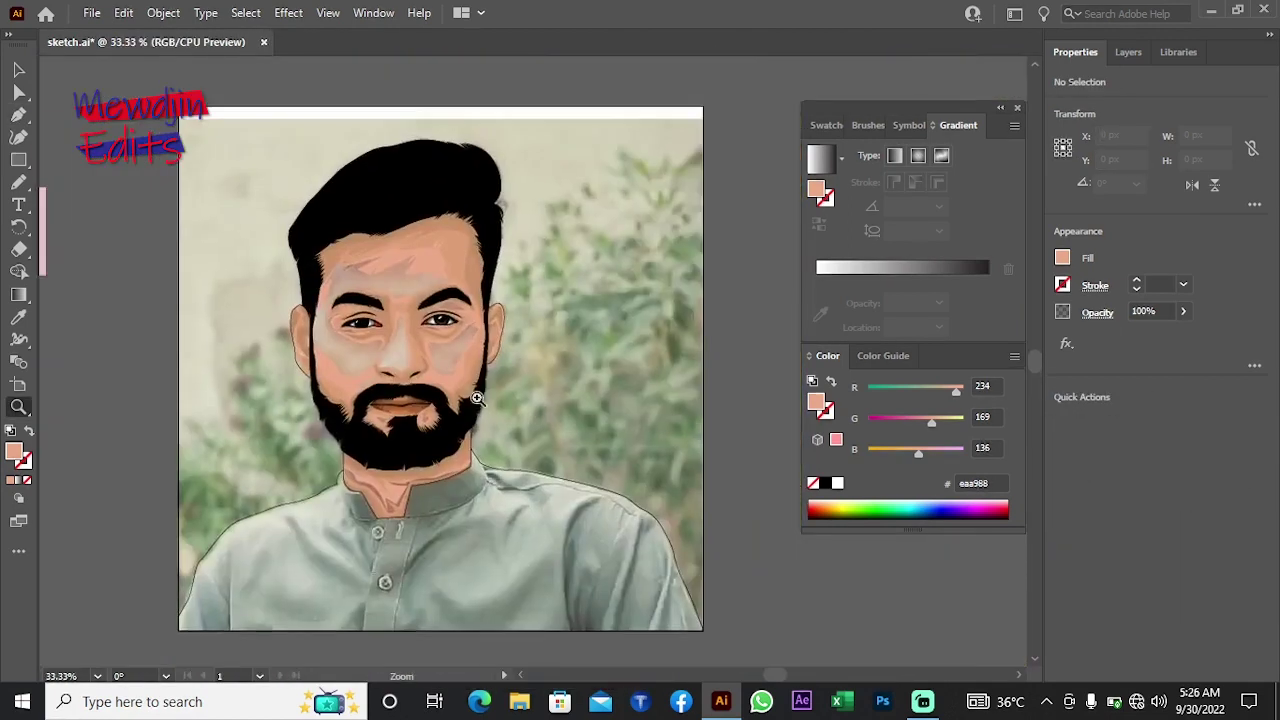
{"action": "key", "text": "z"}
{"action": "left_click", "coordinate": [465, 455]}
{"action": "left_click", "coordinate": [471, 457]}
{"action": "left_click", "coordinate": [460, 450]}
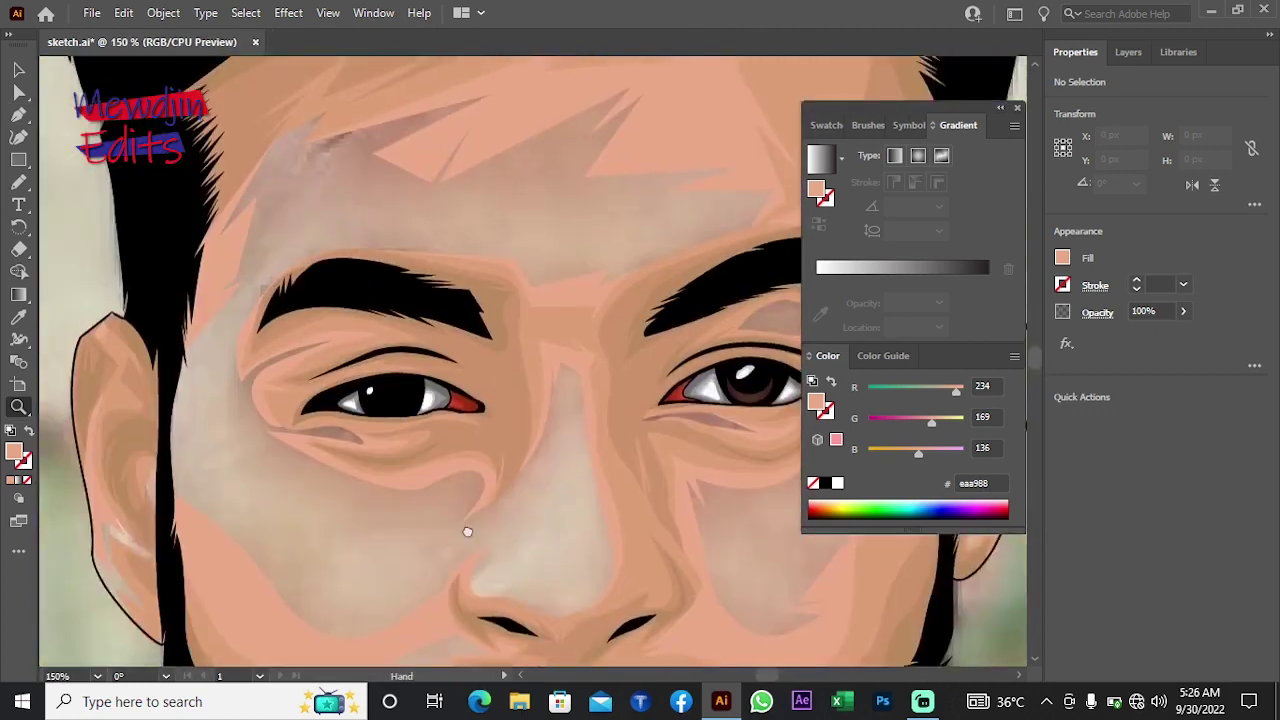
{"action": "key", "text": "p"}
{"action": "scroll", "coordinate": [249, 320], "scroll_direction": "up", "scroll_amount": 2}
{"action": "scroll", "coordinate": [248, 345], "scroll_direction": "up", "scroll_amount": 2}
Step: Outline the ear and give it the lighter skin fill
{"action": "left_click", "coordinate": [343, 286]}
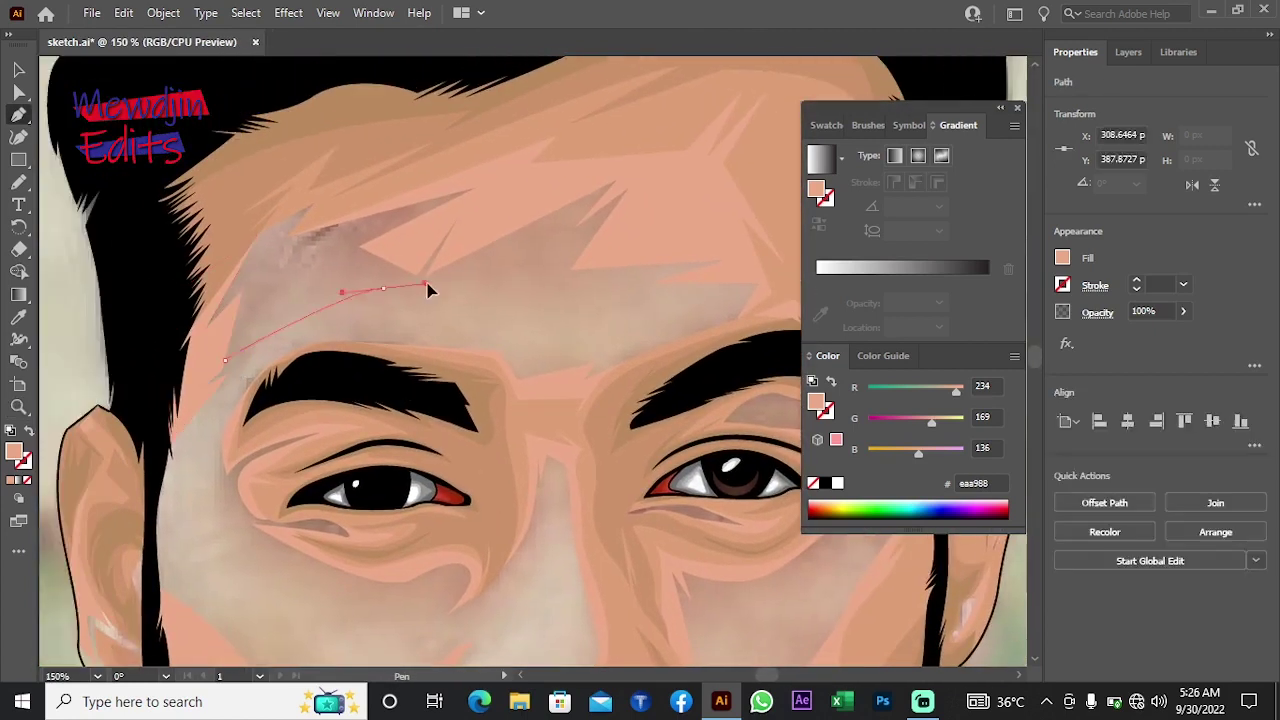
{"action": "scroll", "coordinate": [450, 300], "scroll_direction": "down", "scroll_amount": 5}
{"action": "mouse_move", "coordinate": [271, 200]}
{"action": "left_mouse_down"}
{"action": "mouse_move", "coordinate": [271, 335]}
{"action": "mouse_move", "coordinate": [581, 460]}
{"action": "left_mouse_up"}
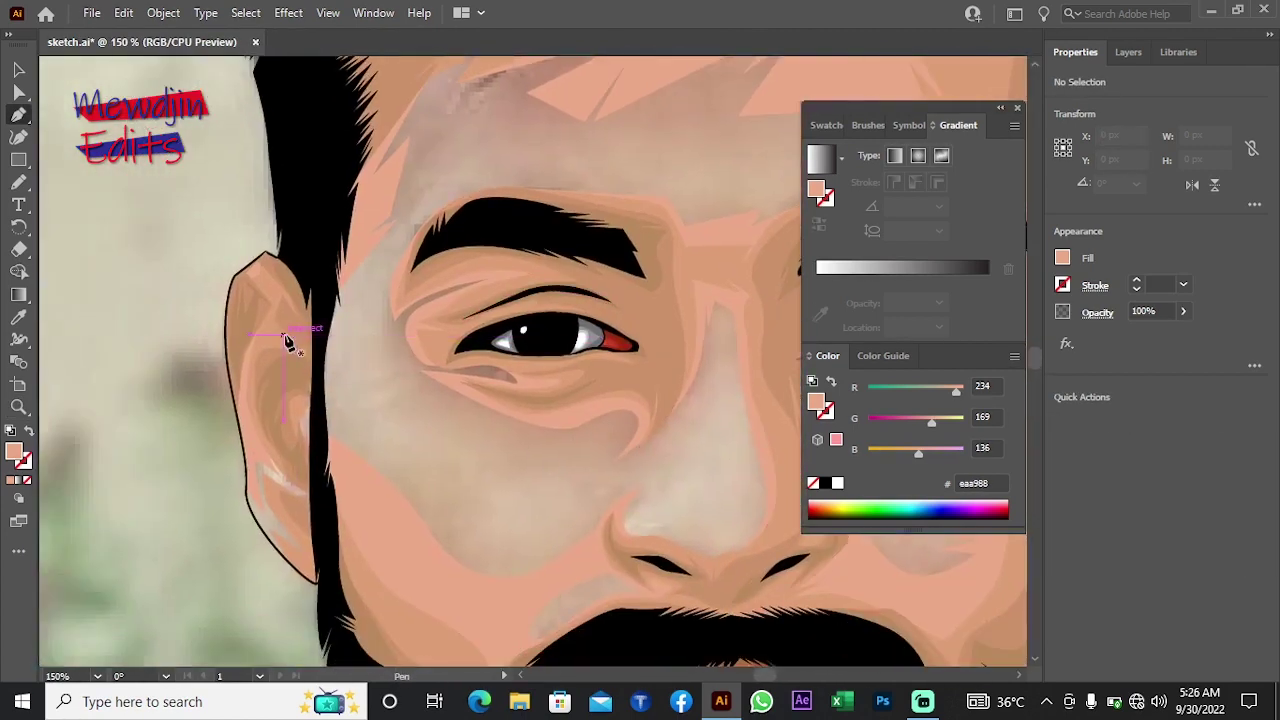
{"action": "left_click_drag", "start_coordinate": [270, 532], "coordinate": [318, 578]}
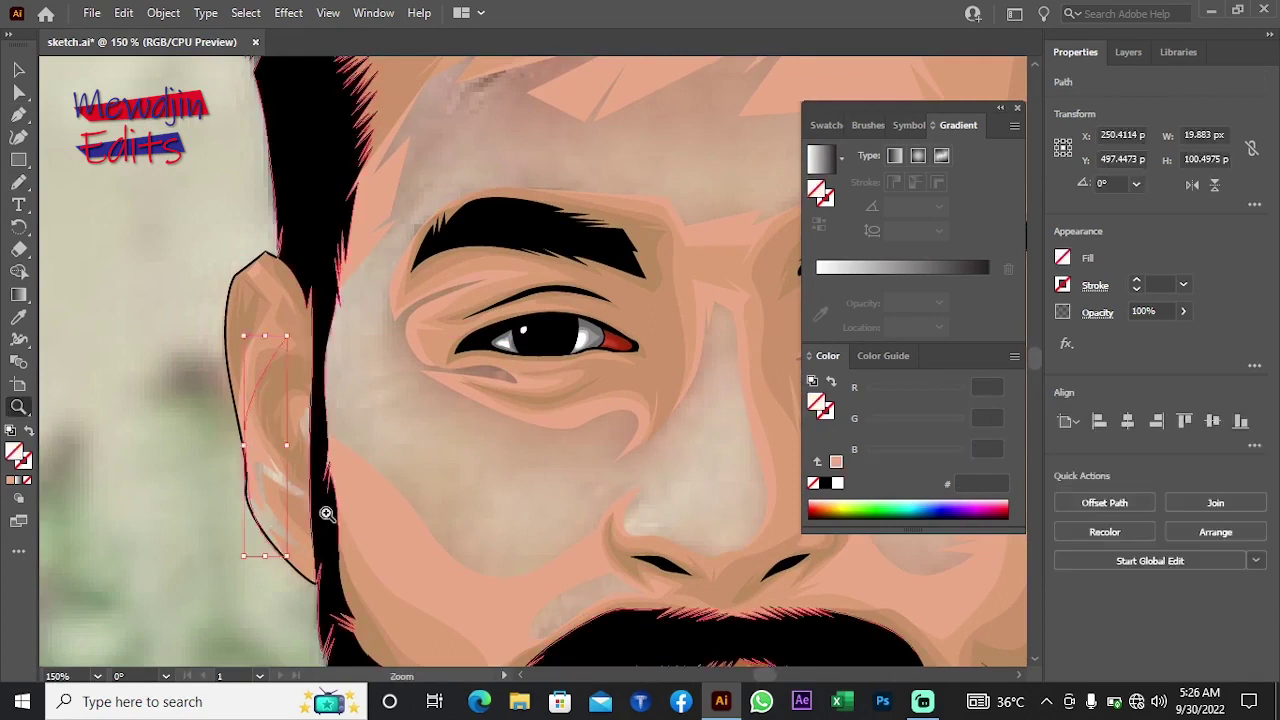
{"action": "key", "text": "ctrl+plus"}
{"action": "key", "text": "ctrl+plus"}
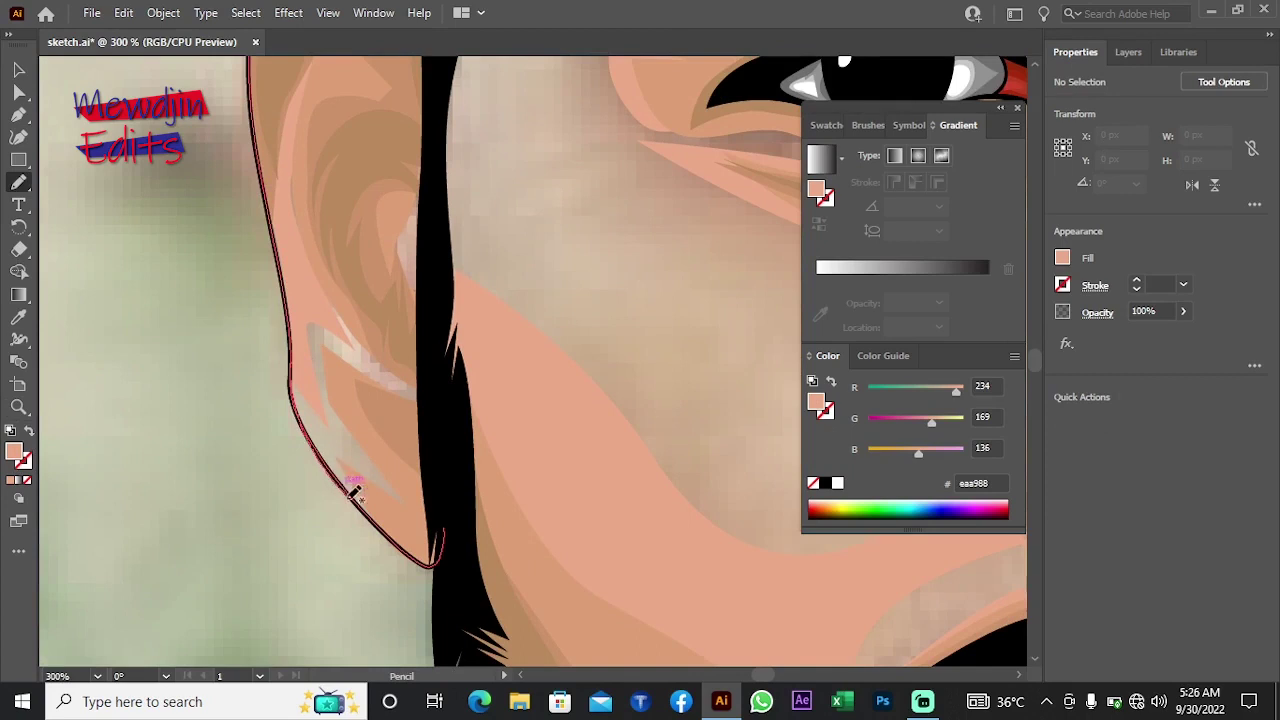
{"action": "left_click_drag", "start_coordinate": [460, 492], "coordinate": [460, 365]}
{"action": "left_click_drag", "start_coordinate": [460, 154], "coordinate": [392, 442]}
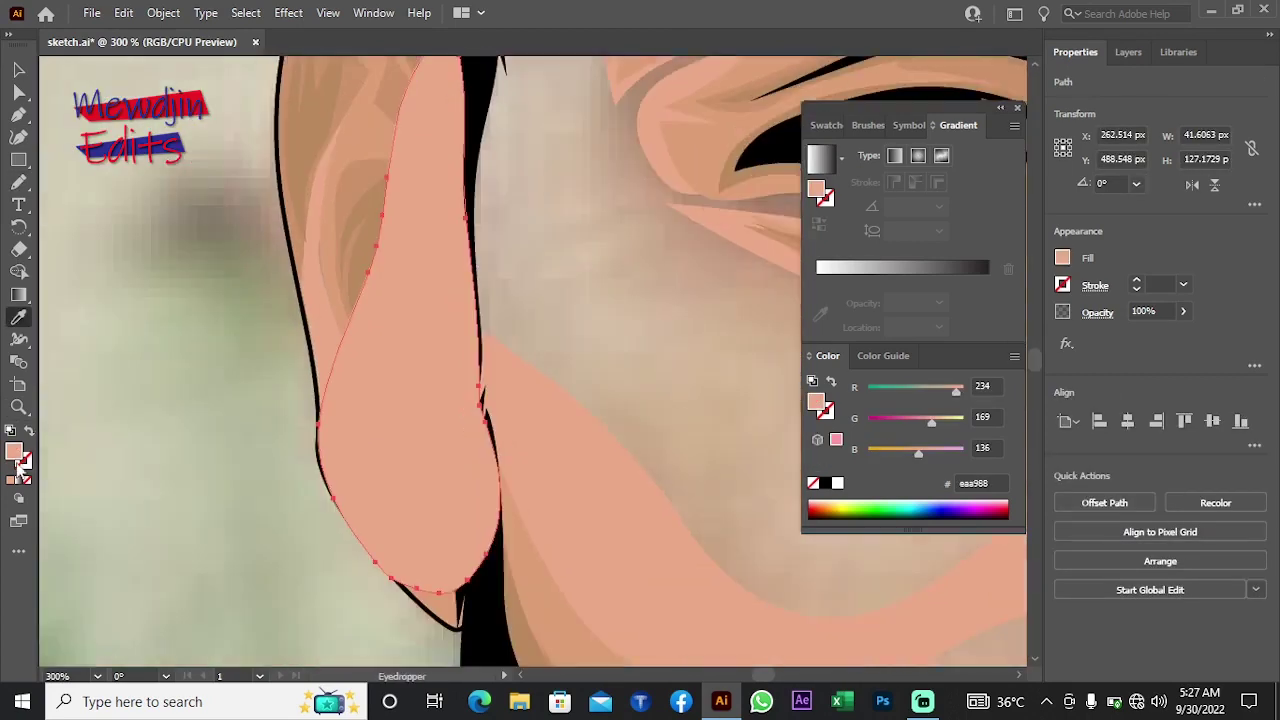
{"action": "left_click", "coordinate": [1076, 226]}
{"action": "right_click", "coordinate": [160, 250]}
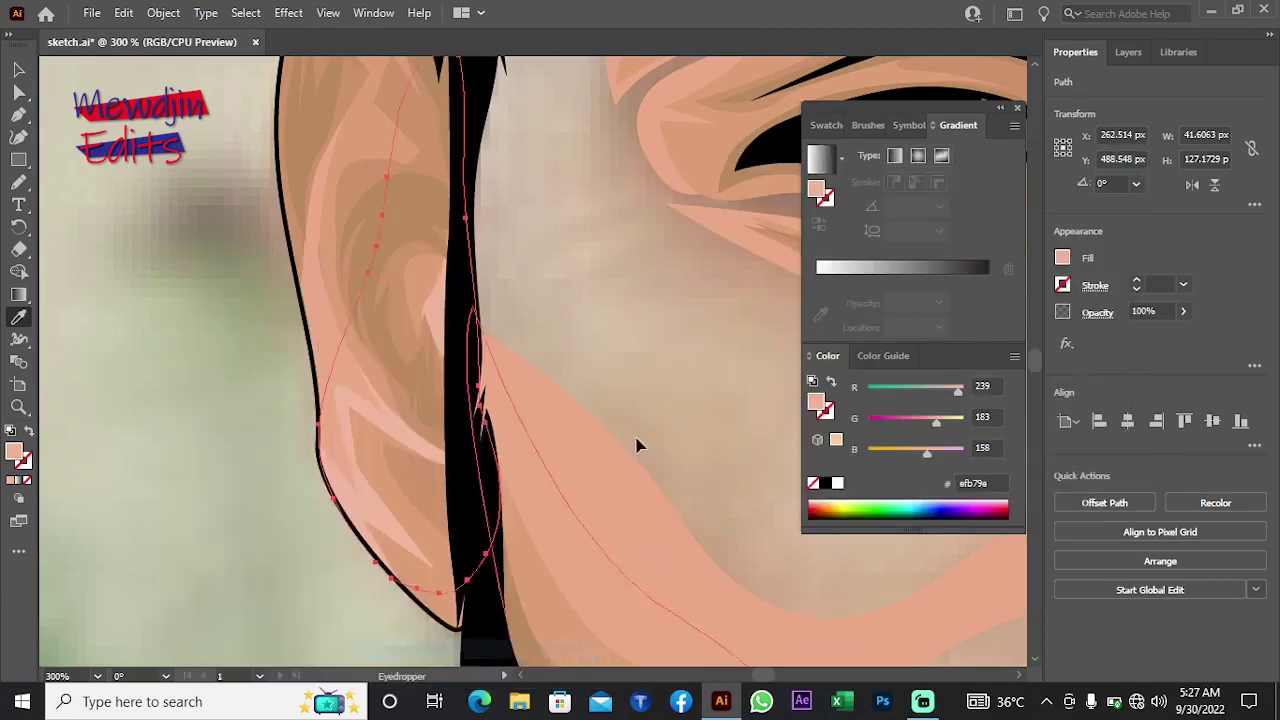
Step: Draw a lighter efb79a strip along the hairline beside the sideburn and send it behind the hair
{"action": "left_click_drag", "start_coordinate": [637, 443], "coordinate": [443, 443]}
{"action": "key", "text": "p"}
{"action": "left_click", "coordinate": [257, 127]}
{"action": "left_click", "coordinate": [263, 147]}
{"action": "left_click", "coordinate": [248, 194]}
{"action": "left_click", "coordinate": [238, 241]}
{"action": "left_click", "coordinate": [236, 336]}
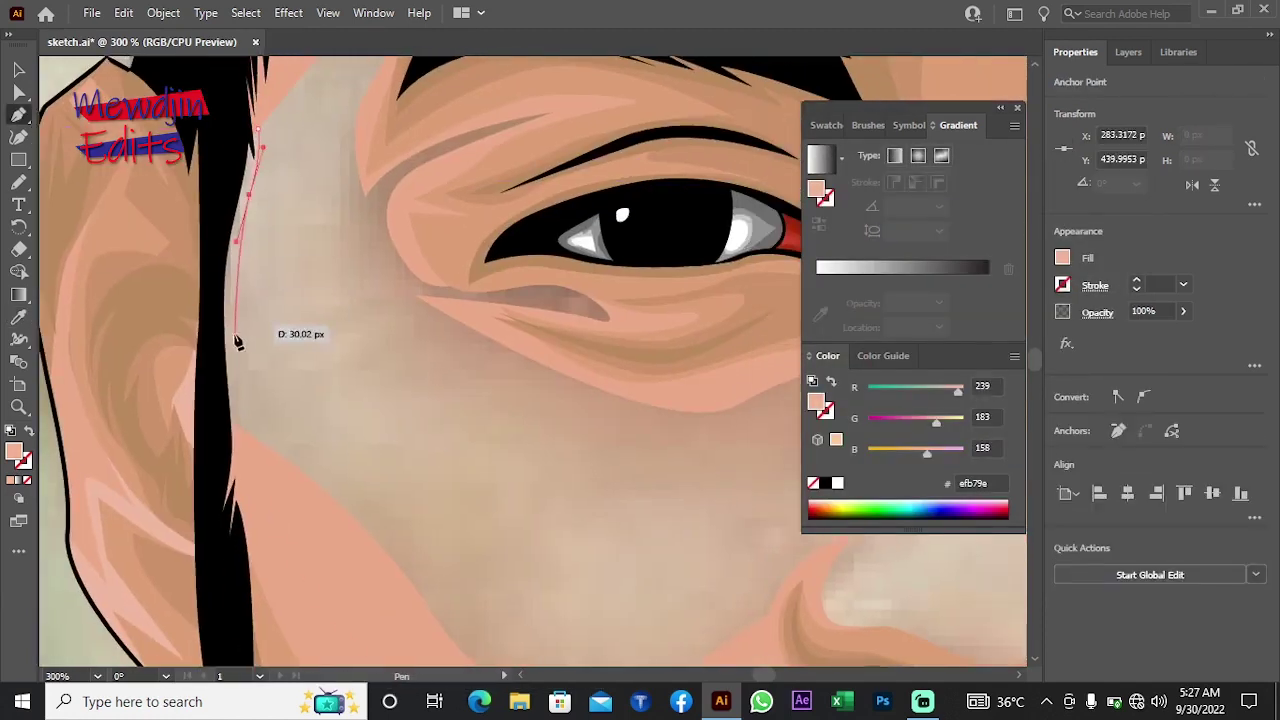
{"action": "left_click", "coordinate": [229, 349]}
{"action": "left_click", "coordinate": [257, 127]}
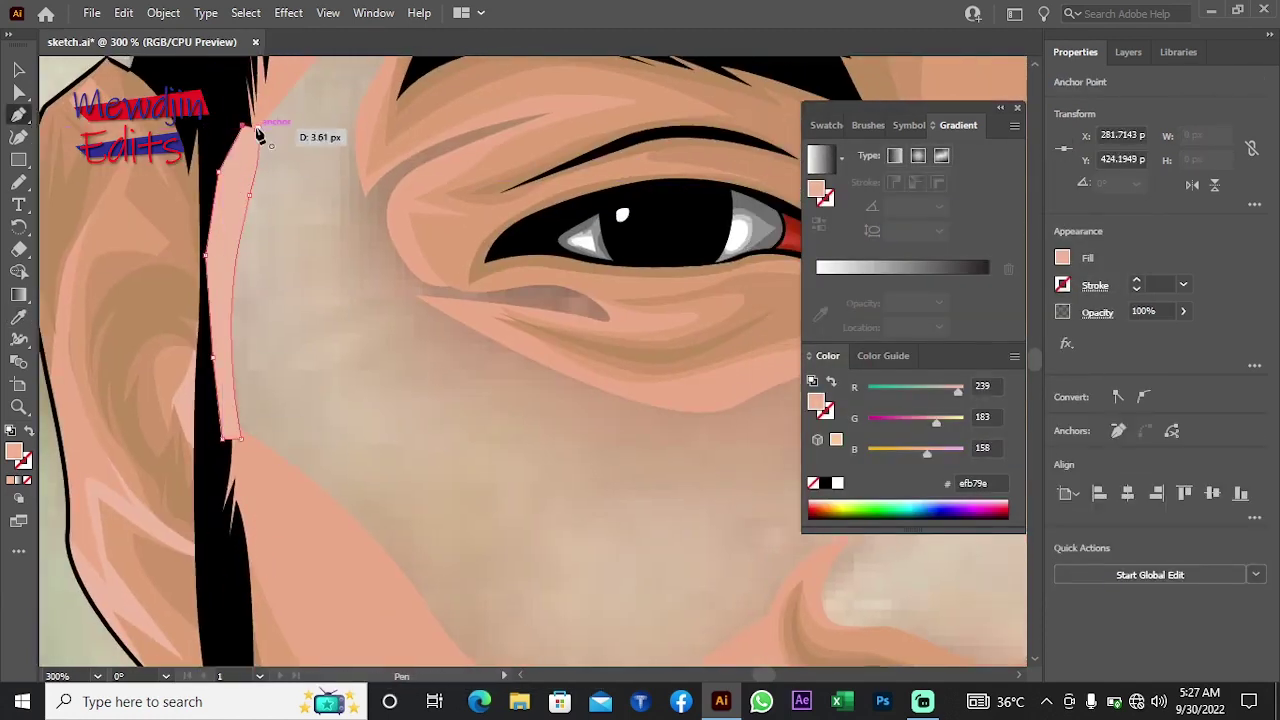
{"action": "right_click", "coordinate": [303, 134]}
{"action": "left_click", "coordinate": [540, 540]}
{"action": "left_click", "coordinate": [542, 470], "text": "alt"}
Step: Zoom out to check the artboard, then zoom back in on the face
{"action": "left_click", "coordinate": [530, 430], "text": "alt"}
{"action": "left_click", "coordinate": [510, 390], "text": "alt"}
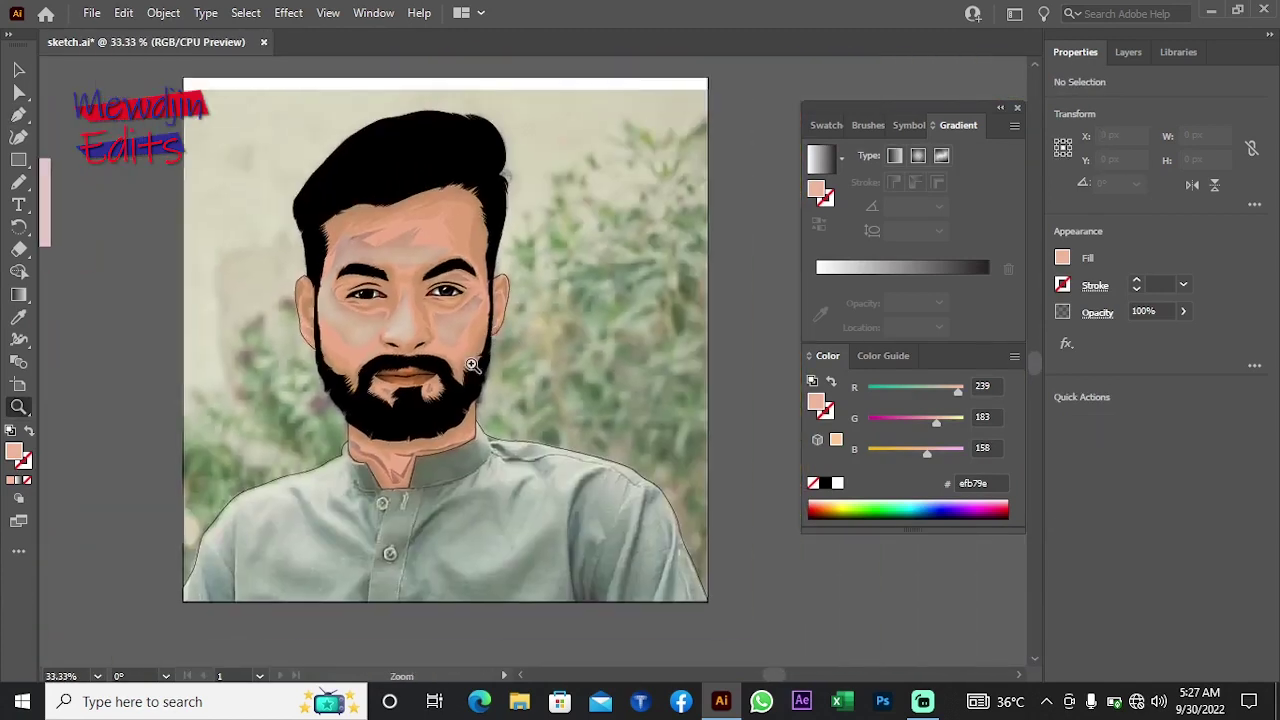
{"action": "left_click", "coordinate": [530, 400]}
{"action": "key", "text": "n"}
{"action": "left_click_drag", "start_coordinate": [566, 442], "coordinate": [541, 412]}
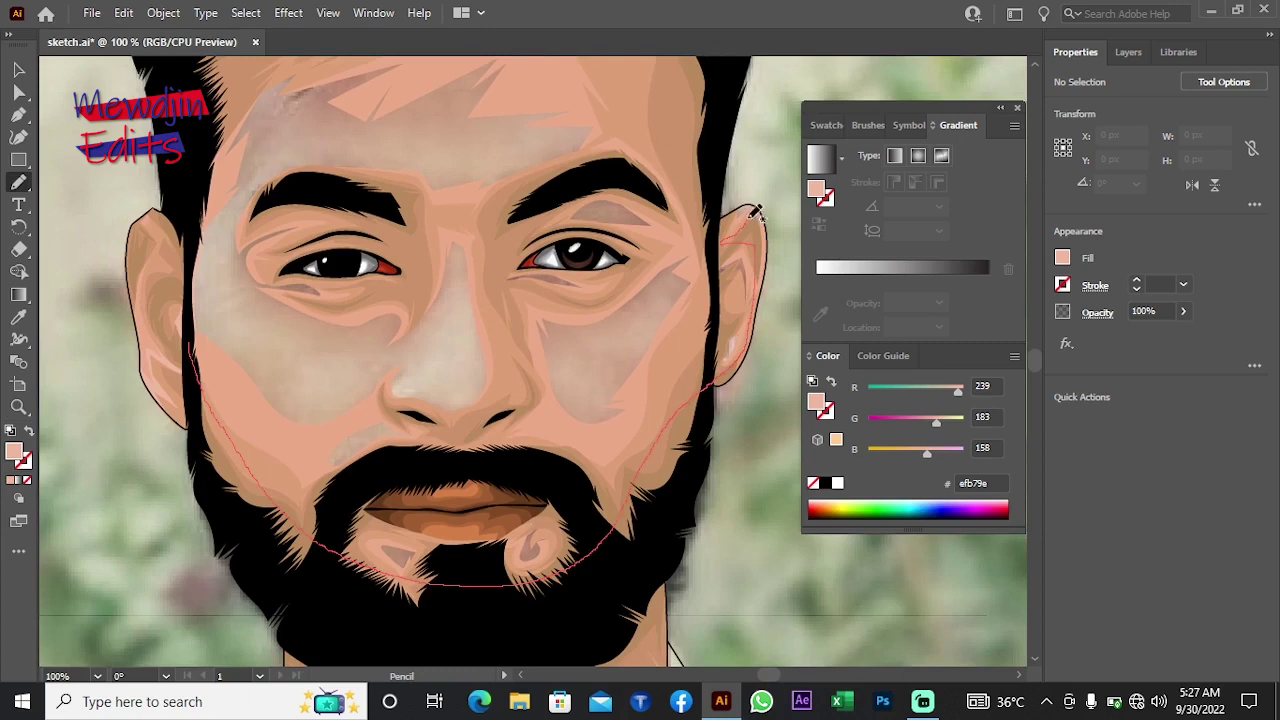
Step: Trace the face edge freehand and sample the skin colour for it
{"action": "left_click_drag", "start_coordinate": [682, 267], "coordinate": [688, 567]}
{"action": "left_click_drag", "start_coordinate": [722, 530], "coordinate": [700, 410]}
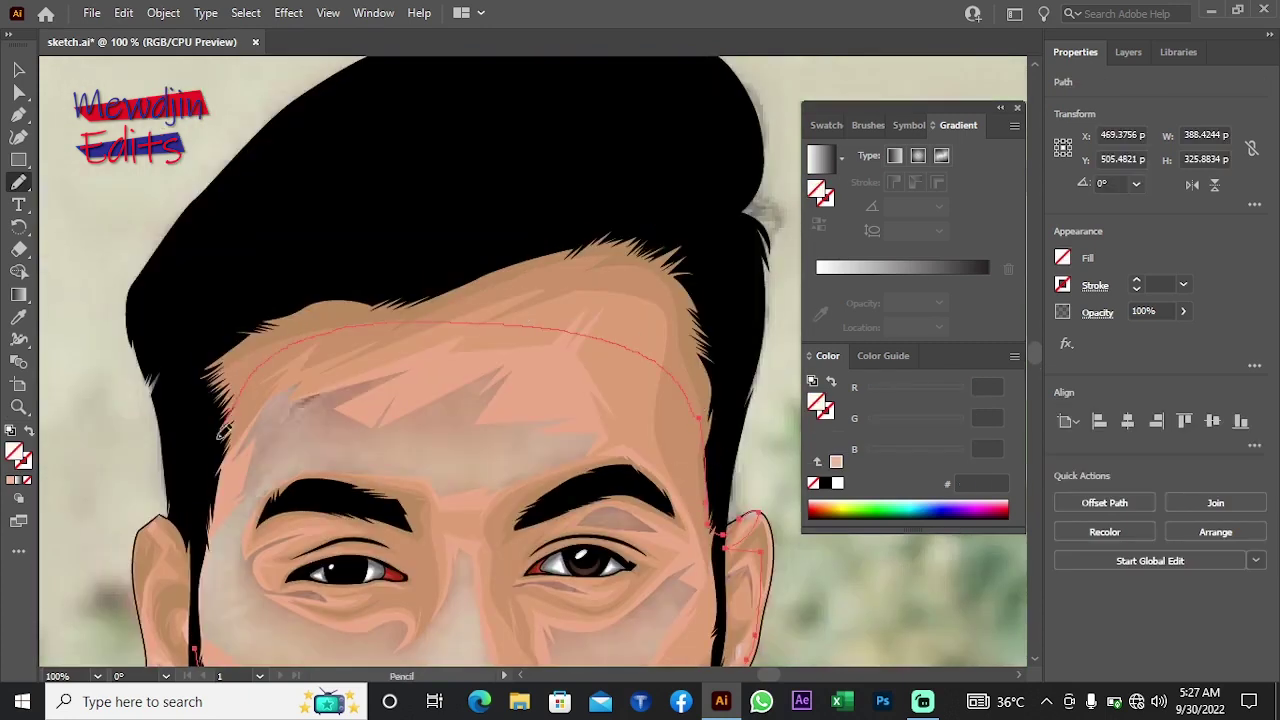
{"action": "key", "text": "i"}
{"action": "left_click_drag", "start_coordinate": [200, 640], "coordinate": [232, 415]}
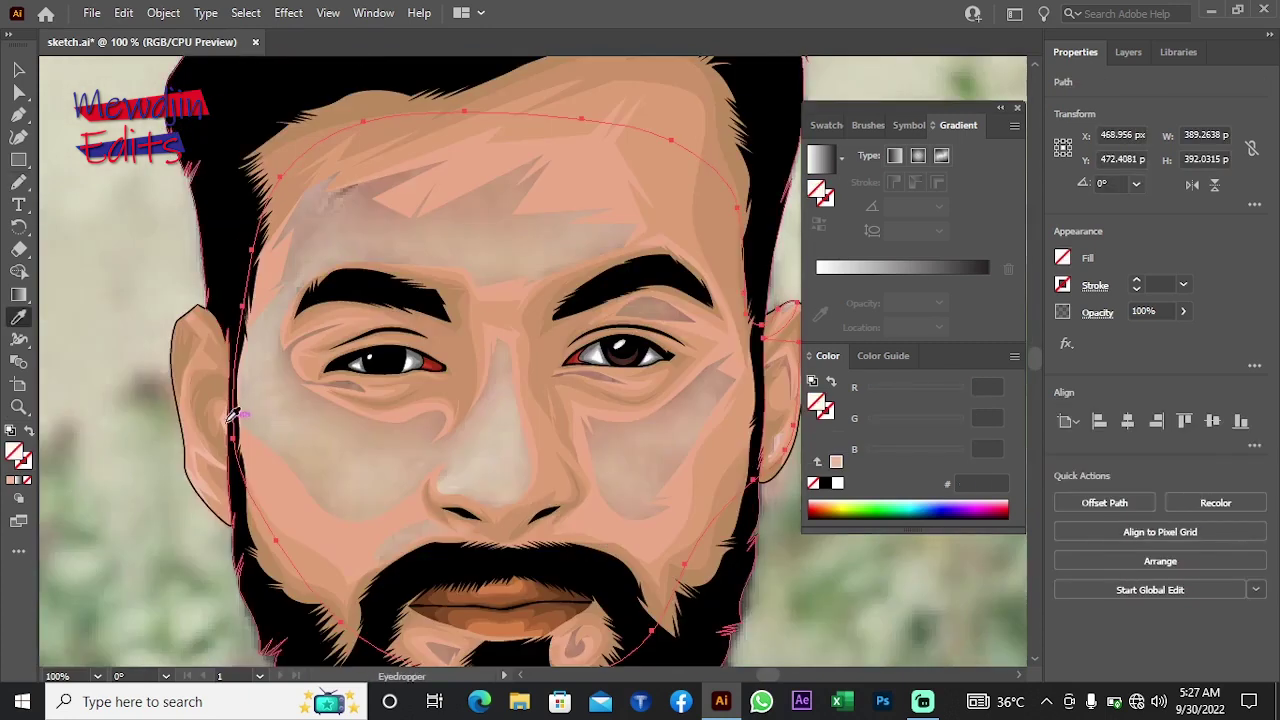
{"action": "scroll", "coordinate": [237, 414], "scroll_direction": "up", "scroll_amount": 2}
{"action": "left_click", "coordinate": [563, 223]}
{"action": "left_click_drag", "start_coordinate": [400, 300], "coordinate": [269, 452]}
{"action": "right_click", "coordinate": [82, 245]}
{"action": "key", "text": "Escape"}
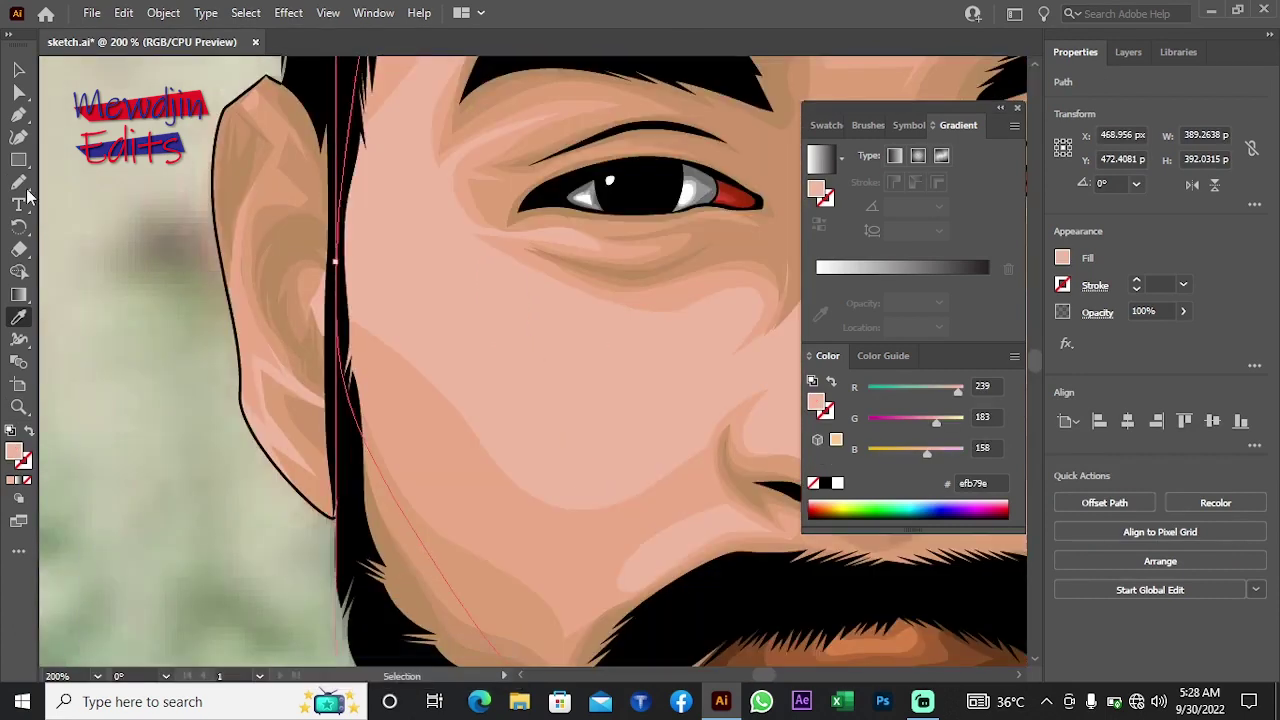
Step: Hide the reference photo layer and zoom in on the face
{"action": "key", "text": "ctrl+0"}
{"action": "left_click", "coordinate": [1128, 52]}
{"action": "left_click", "coordinate": [1059, 101]}
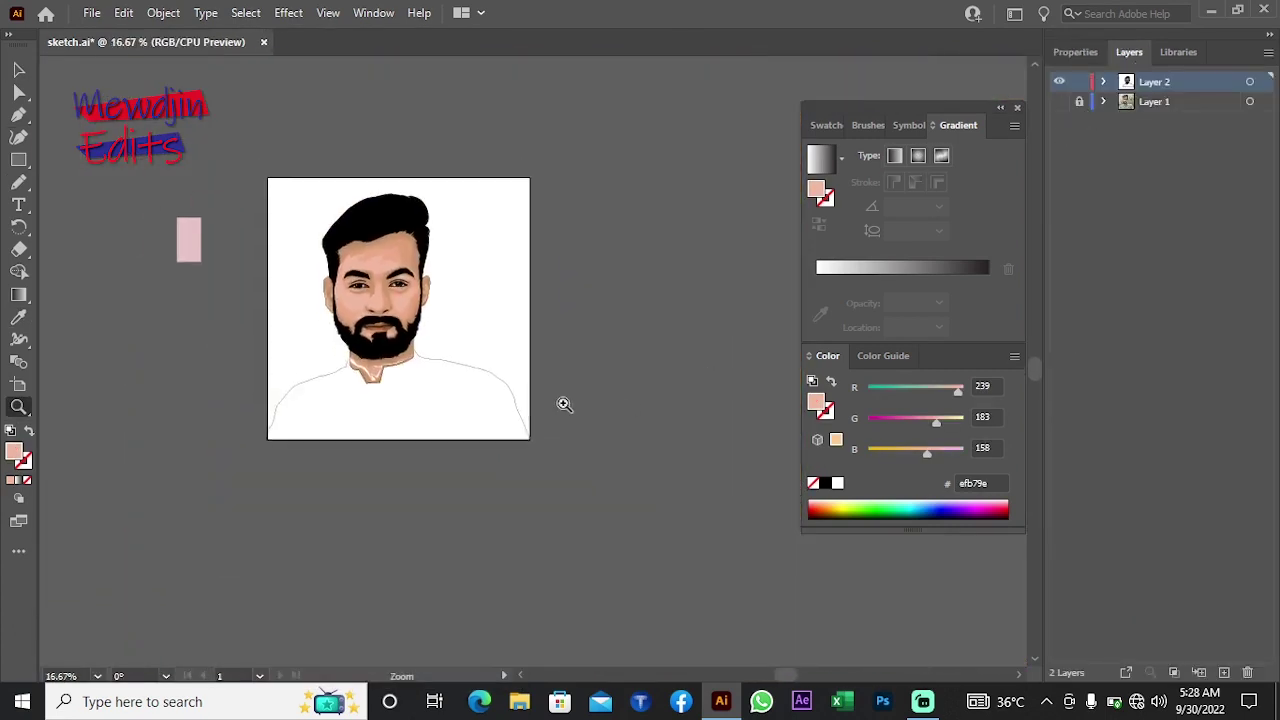
{"action": "mouse_move", "coordinate": [564, 404]}
{"action": "left_mouse_down"}
{"action": "mouse_move", "coordinate": [533, 392]}
{"action": "mouse_move", "coordinate": [551, 364]}
{"action": "left_mouse_up"}
Step: Select all face pieces with the same stroke colour and refill them a lighter e5b5a3
{"action": "key", "text": "v"}
{"action": "left_click", "coordinate": [300, 357]}
{"action": "left_click", "coordinate": [245, 12]}
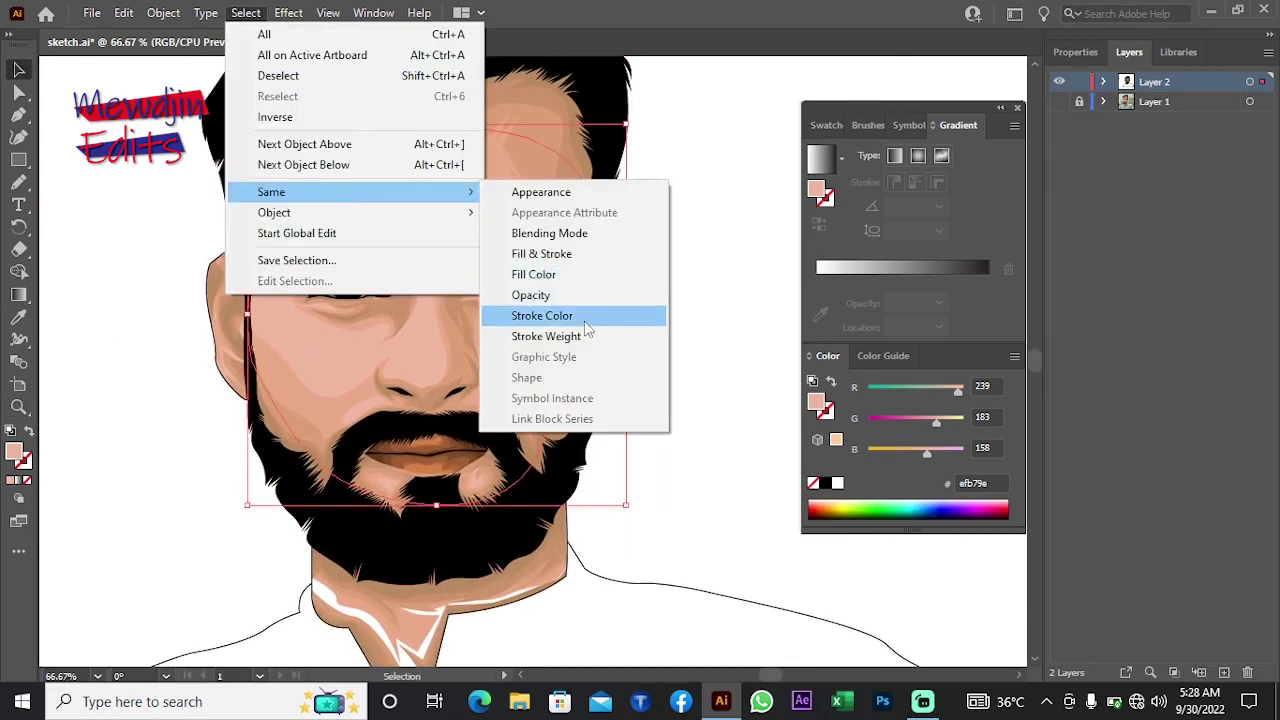
{"action": "left_click", "coordinate": [586, 322]}
{"action": "double_click", "coordinate": [15, 452]}
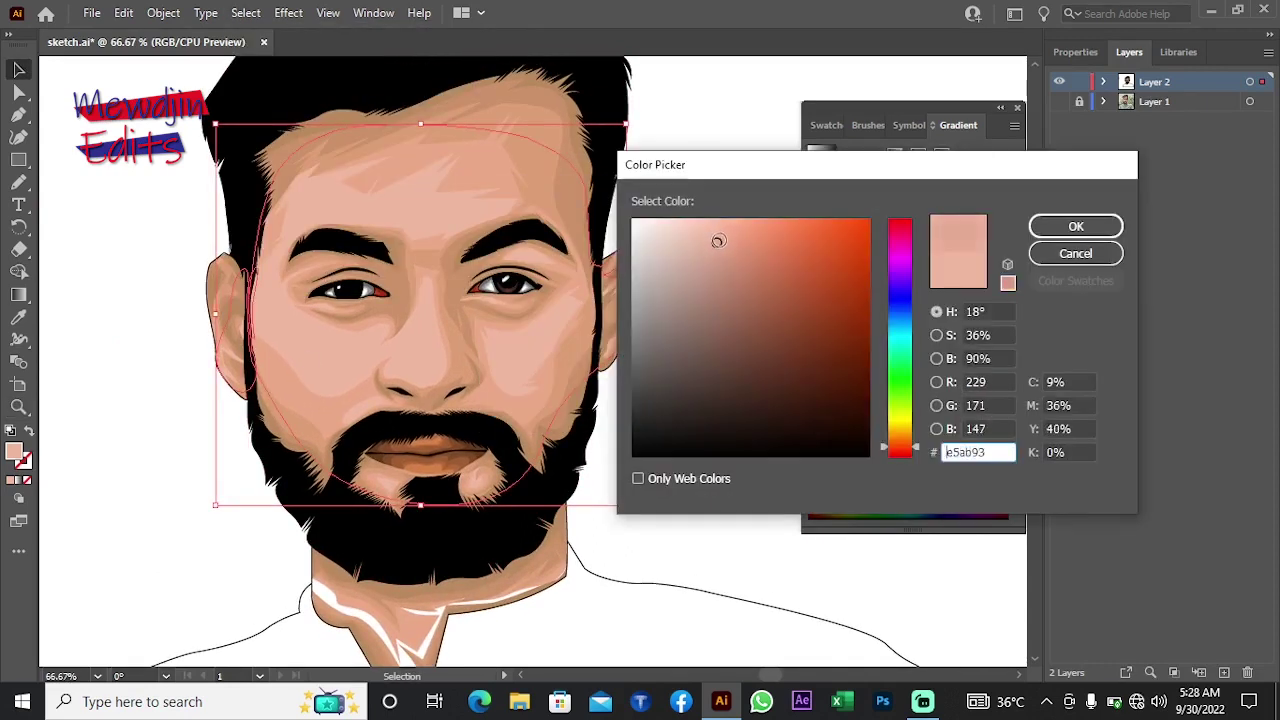
{"action": "left_click", "coordinate": [1075, 226]}
{"action": "double_click", "coordinate": [15, 452]}
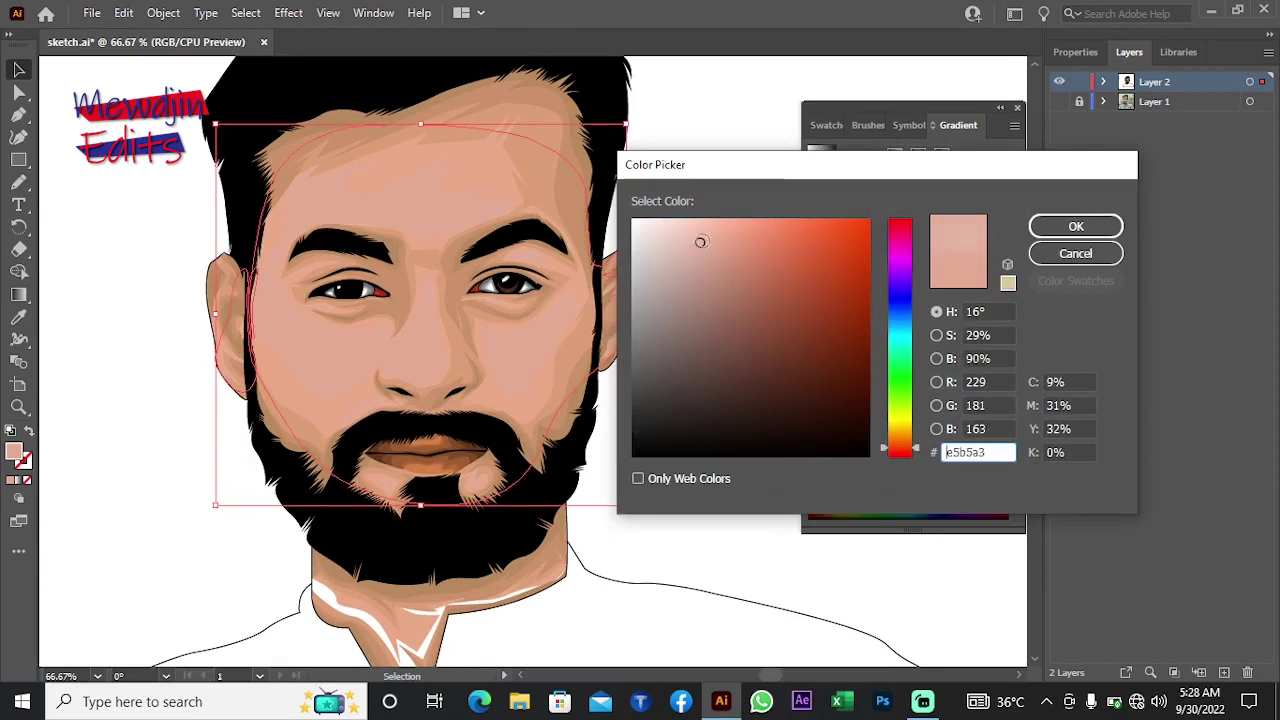
{"action": "key", "text": "Return"}
{"action": "key", "text": "z"}
{"action": "left_click", "coordinate": [514, 417], "text": "alt"}
{"action": "left_click", "coordinate": [514, 417], "text": "alt"}
{"action": "left_click", "coordinate": [514, 417], "text": "alt"}
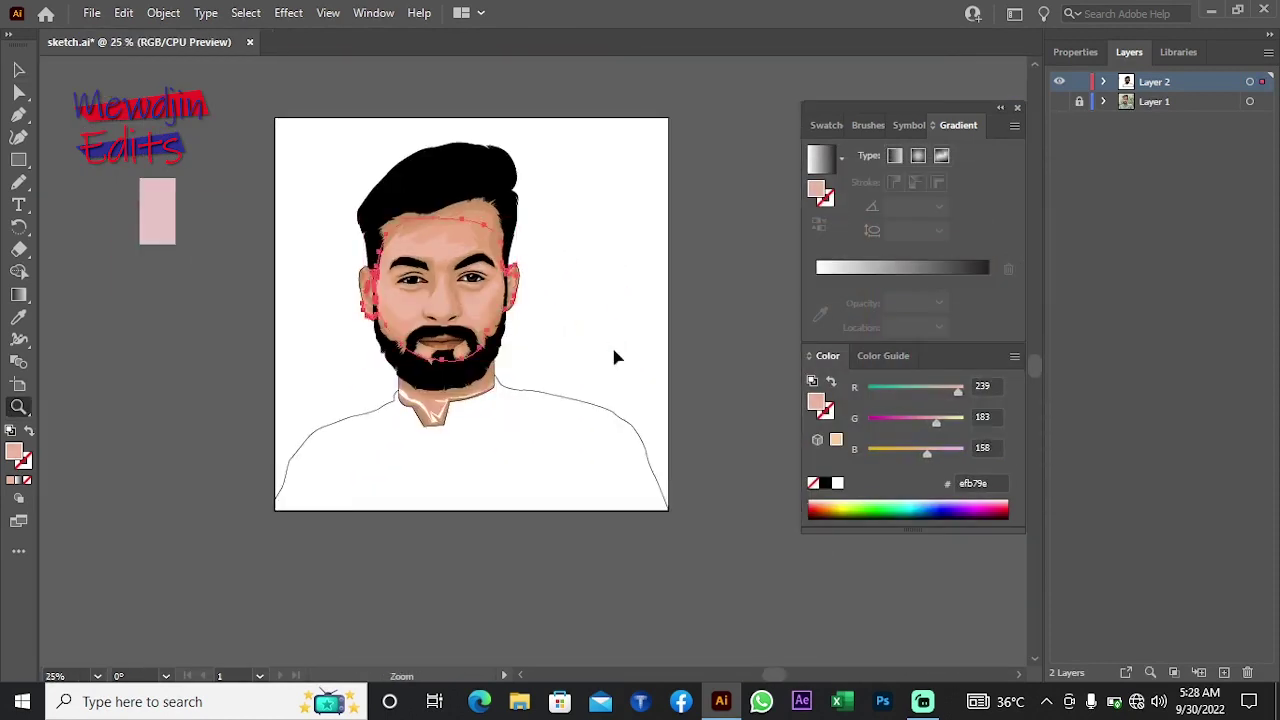
{"action": "left_click_drag", "start_coordinate": [419, 401], "coordinate": [443, 366]}
Step: Trace a skin-coloured shape covering the neck down to the collar
{"action": "key", "text": "p"}
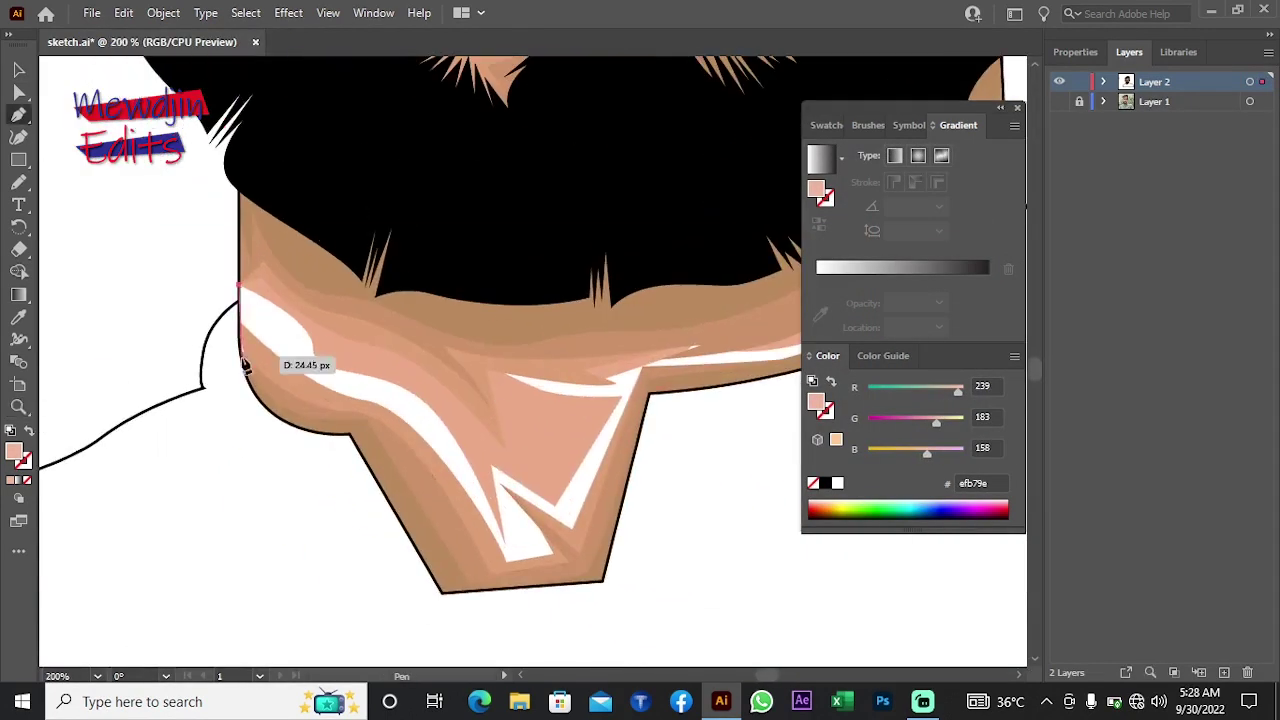
{"action": "left_click", "coordinate": [241, 361]}
{"action": "left_click", "coordinate": [282, 385]}
{"action": "left_click", "coordinate": [377, 441]}
{"action": "left_click_drag", "start_coordinate": [408, 464], "coordinate": [320, 395]}
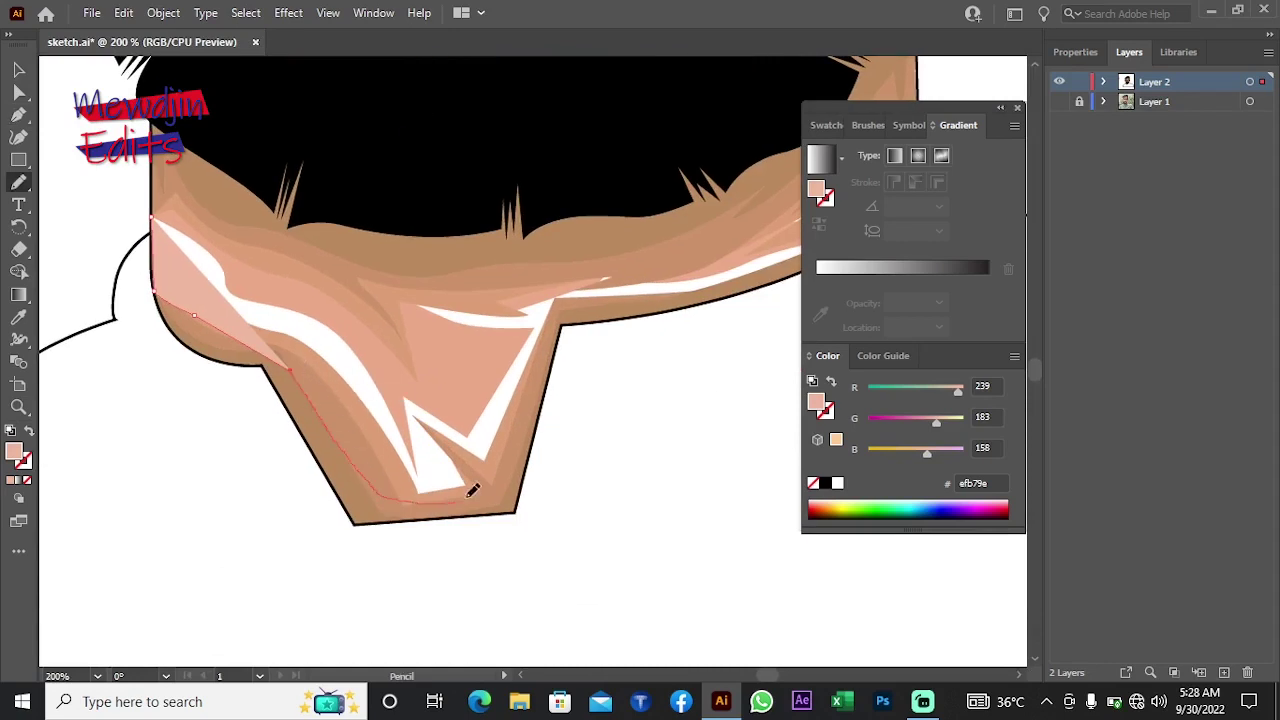
{"action": "left_click_drag", "start_coordinate": [570, 308], "coordinate": [280, 395]}
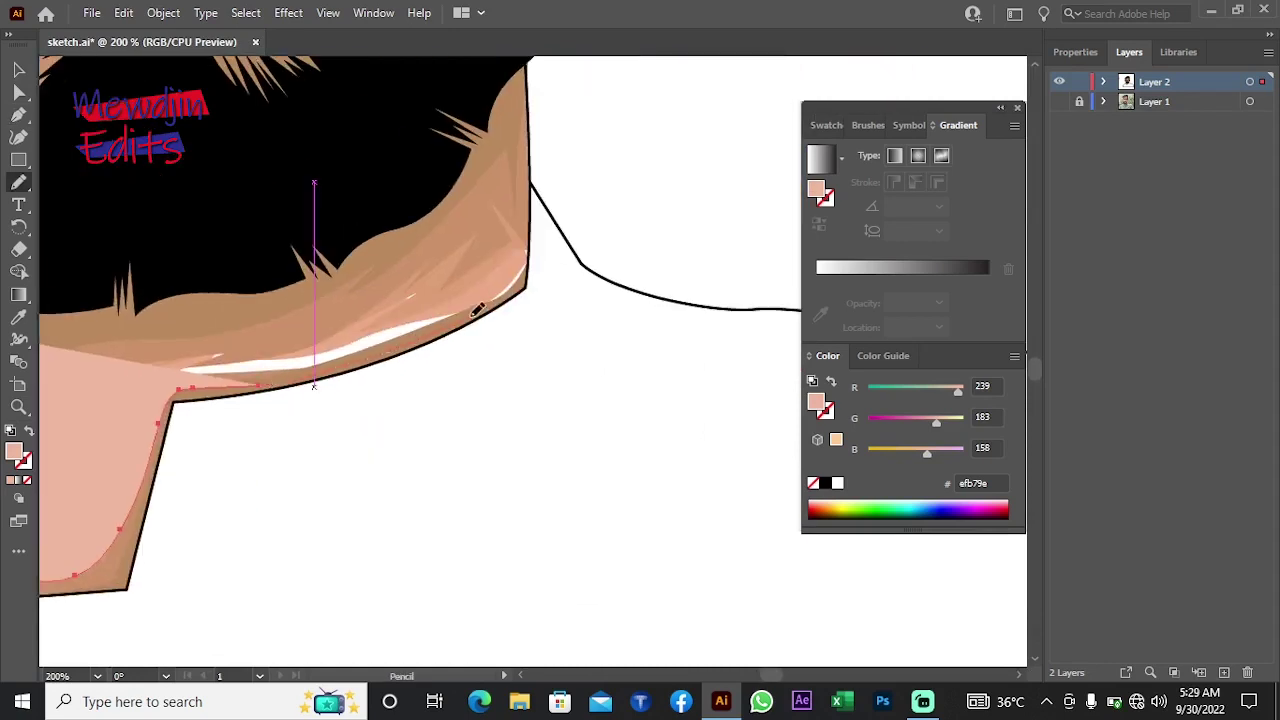
{"action": "left_click_drag", "start_coordinate": [353, 288], "coordinate": [590, 340]}
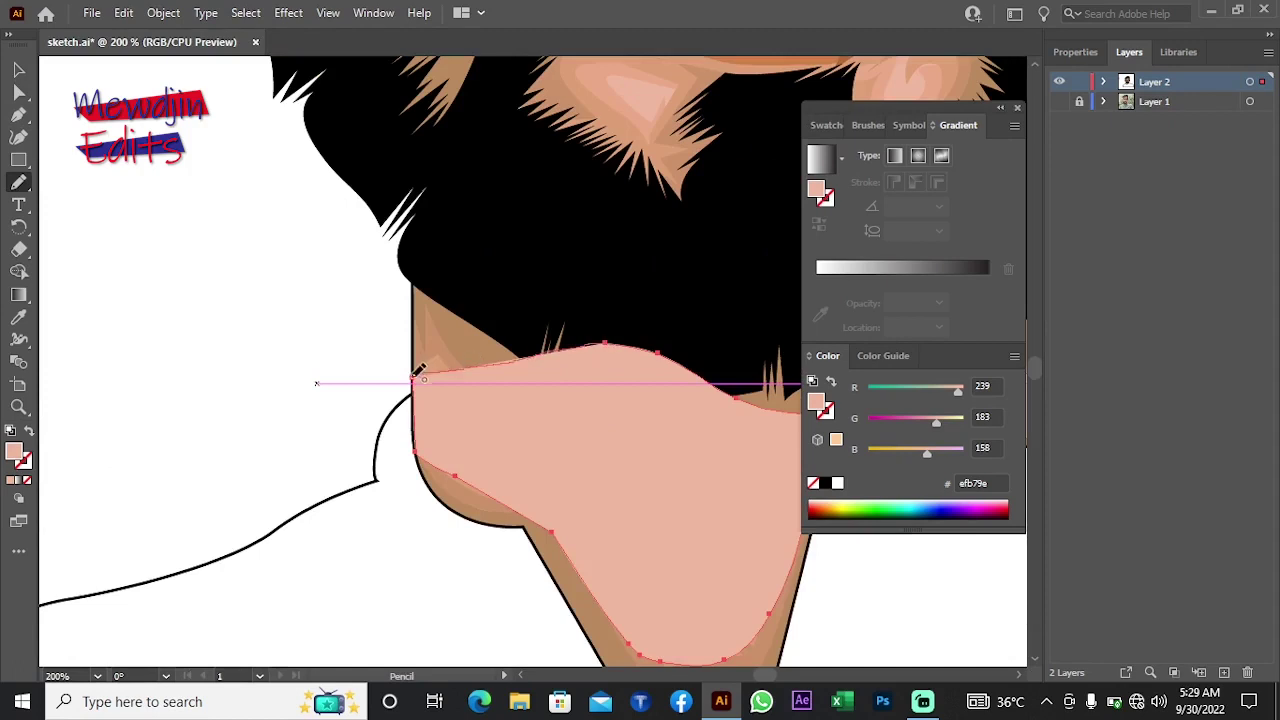
Step: Send the neck shape to the back behind the outlines, then zoom out
{"action": "right_click", "coordinate": [202, 380]}
{"action": "left_click", "coordinate": [460, 650]}
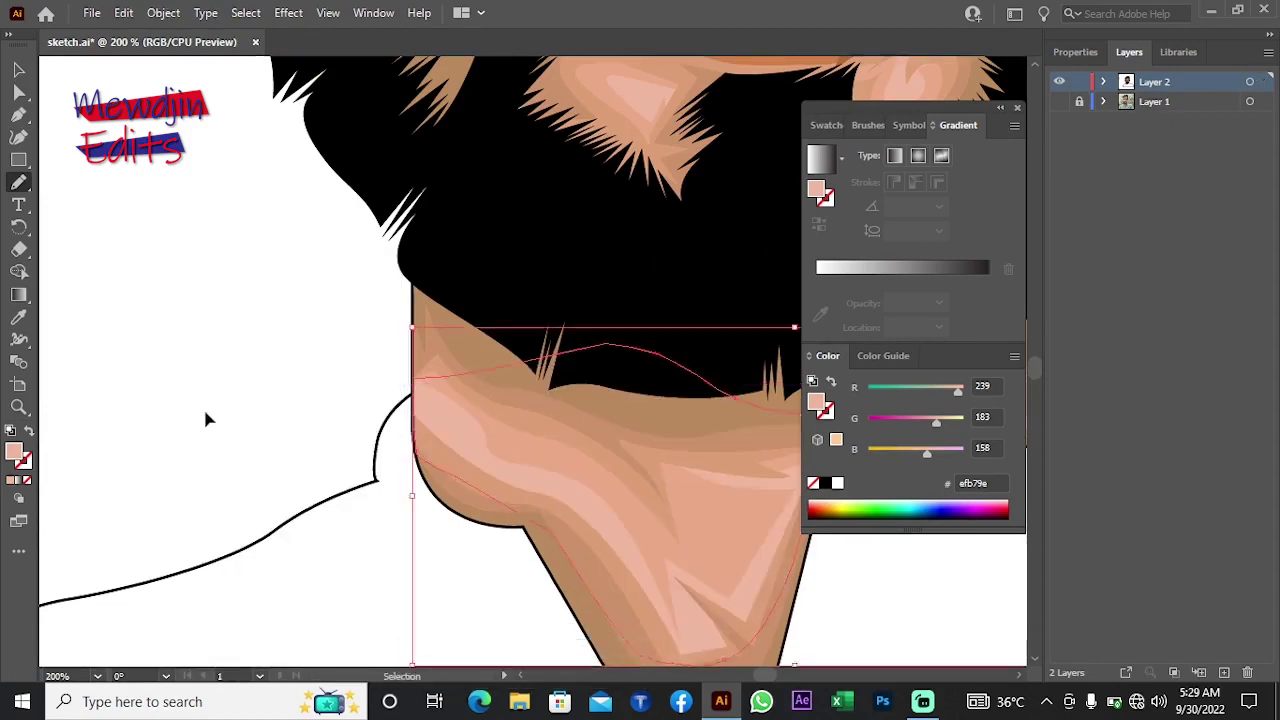
{"action": "key", "text": "z"}
{"action": "left_click", "coordinate": [594, 374], "text": "alt"}
{"action": "left_click", "coordinate": [498, 484], "text": "alt"}
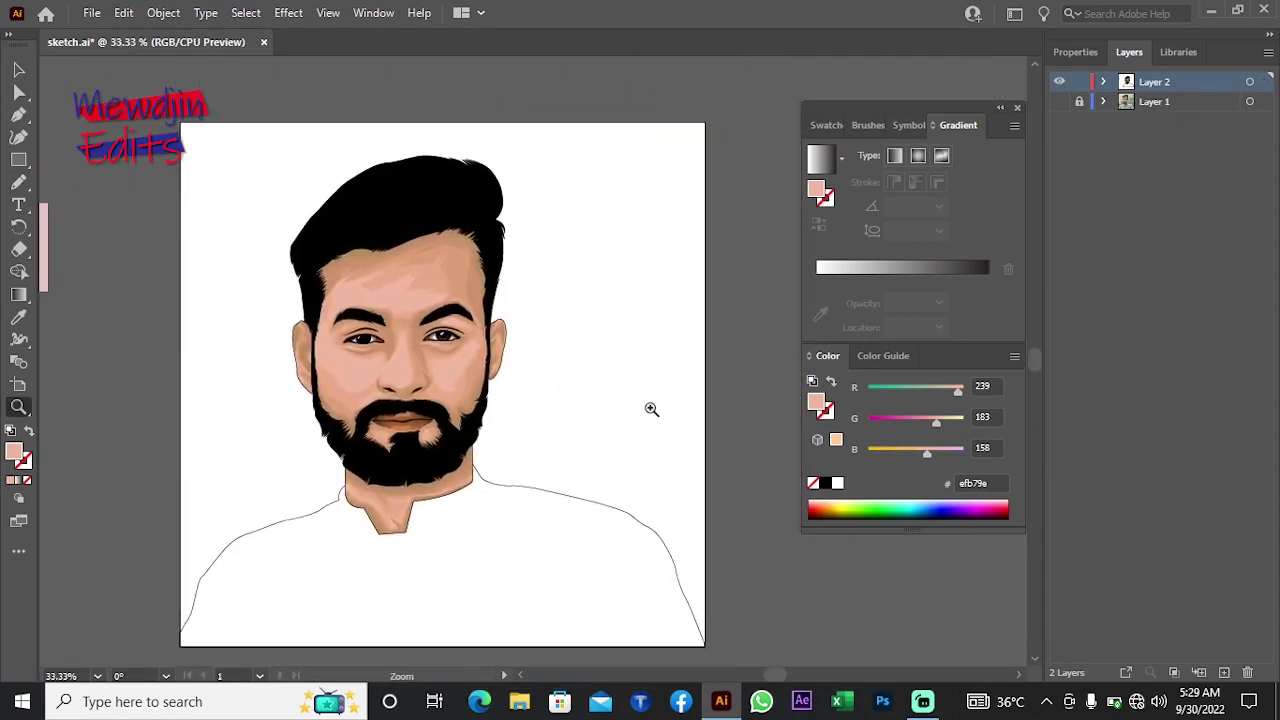
Step: Show Layer 1's reference photo and compare it against the face artwork
{"action": "left_click", "coordinate": [1059, 101]}
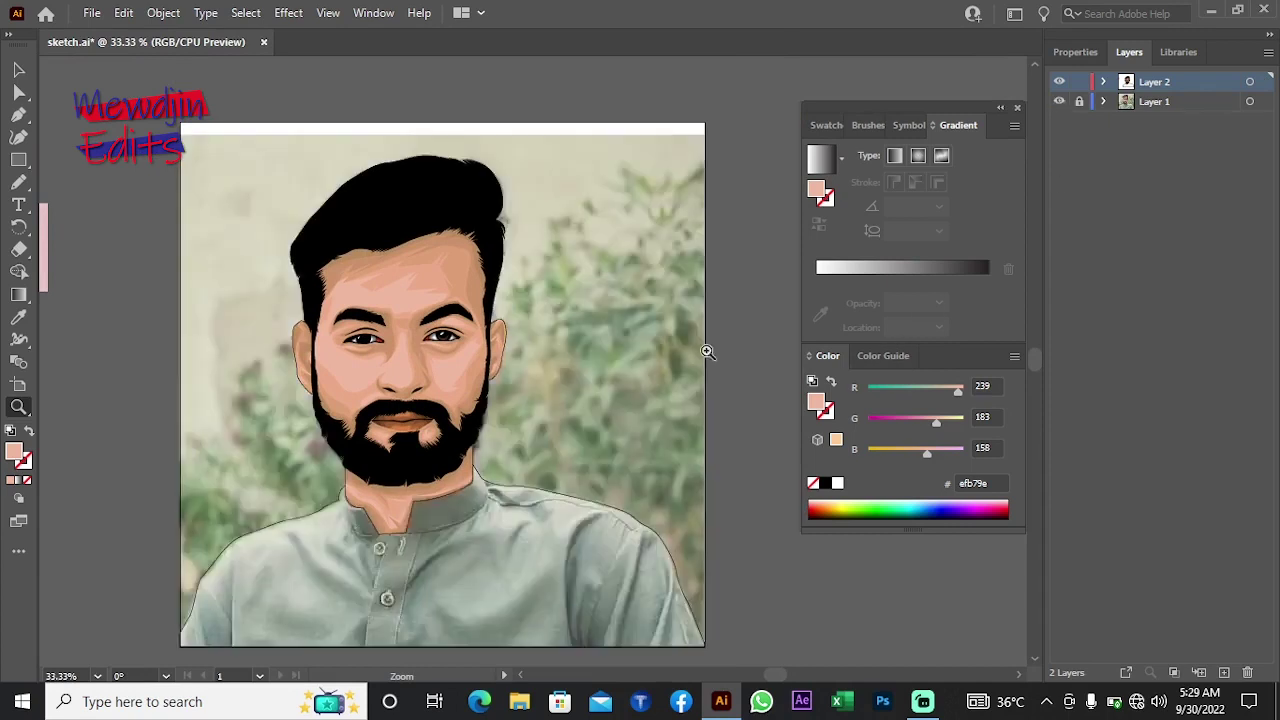
{"action": "left_click", "coordinate": [400, 330]}
{"action": "left_click", "coordinate": [609, 371]}
{"action": "left_click", "coordinate": [18, 68]}
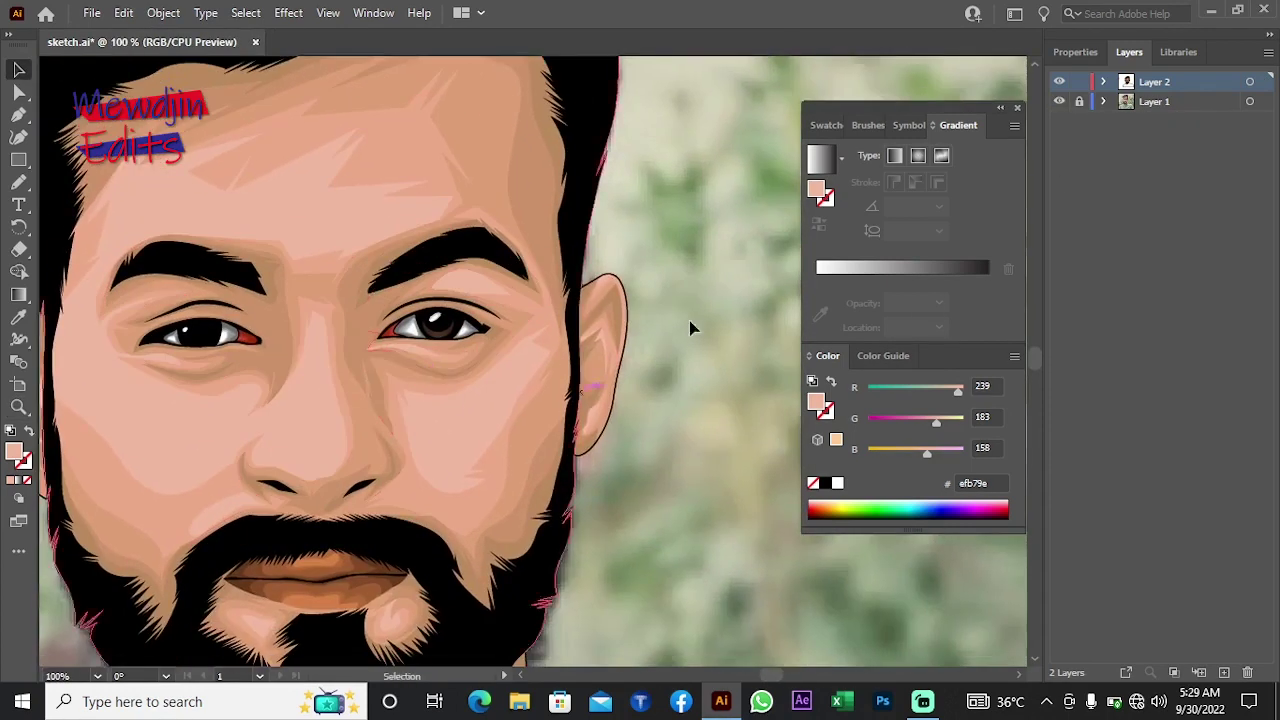
{"action": "scroll", "coordinate": [691, 326], "scroll_direction": "down", "scroll_amount": 2}
{"action": "left_click", "coordinate": [1059, 81]}
{"action": "left_click", "coordinate": [1059, 81]}
{"action": "scroll", "coordinate": [586, 343], "scroll_direction": "up", "scroll_amount": 3}
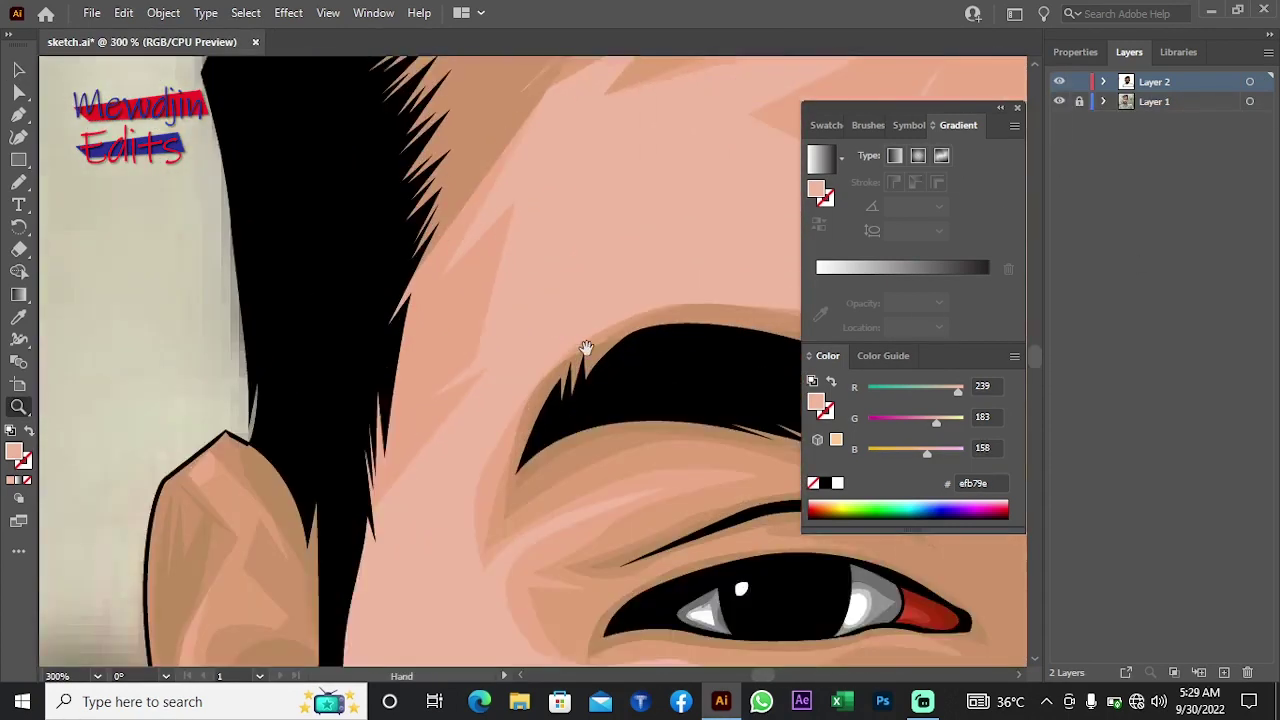
Step: Start outlining a temple highlight beside the eyebrow
{"action": "key", "text": "p"}
{"action": "left_click_drag", "start_coordinate": [365, 511], "coordinate": [362, 532]}
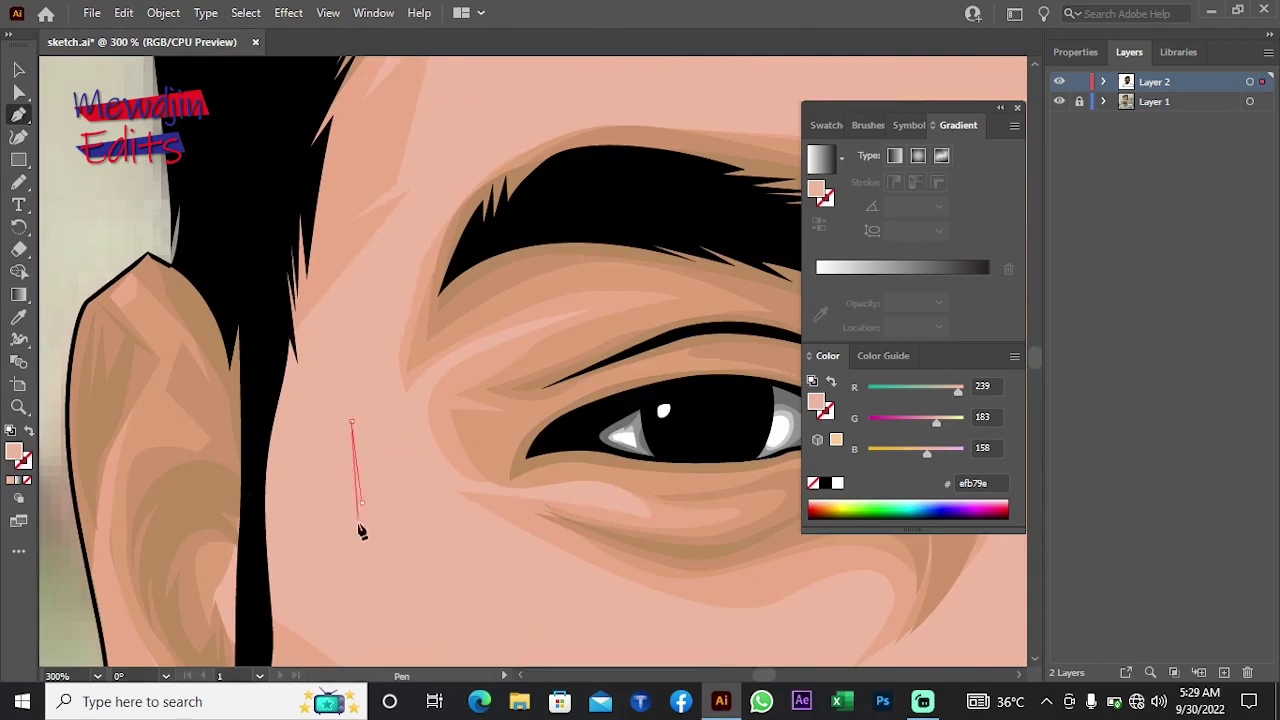
{"action": "left_click", "coordinate": [329, 399]}
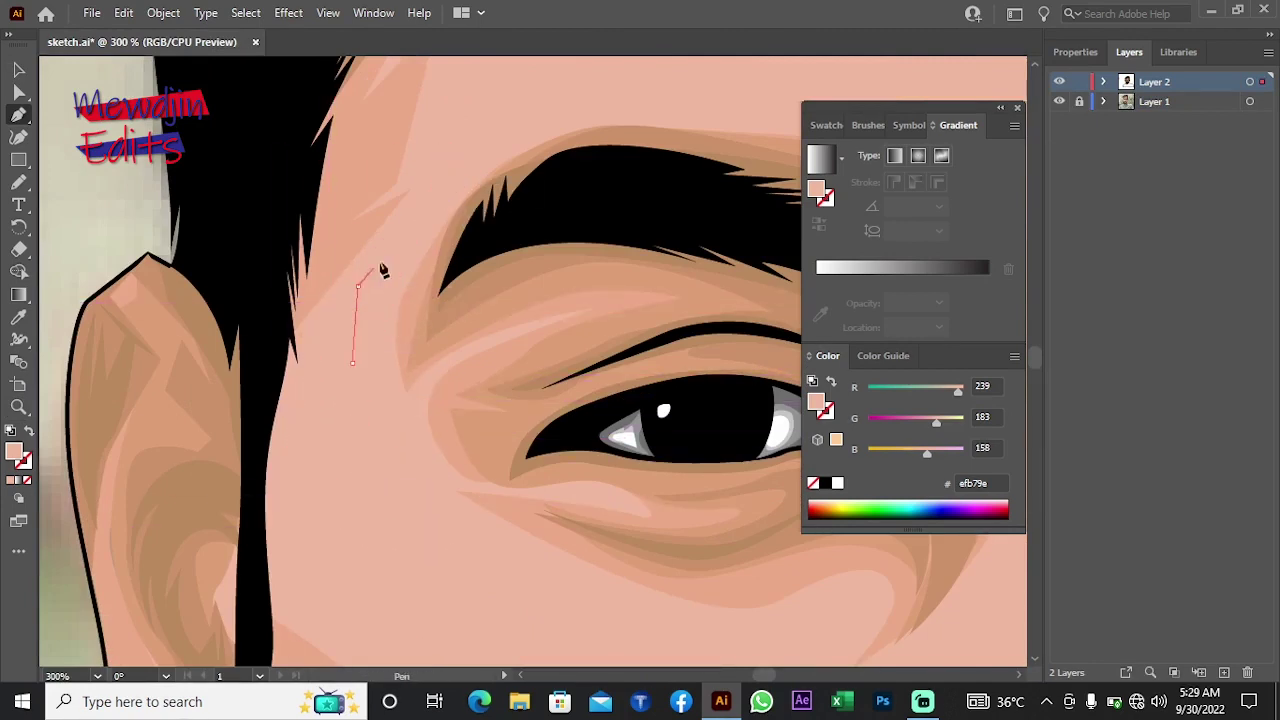
{"action": "left_click", "coordinate": [450, 148]}
Step: Fill the temple highlight with pale pink ffe7de
{"action": "key", "text": "i"}
{"action": "double_click", "coordinate": [816, 402]}
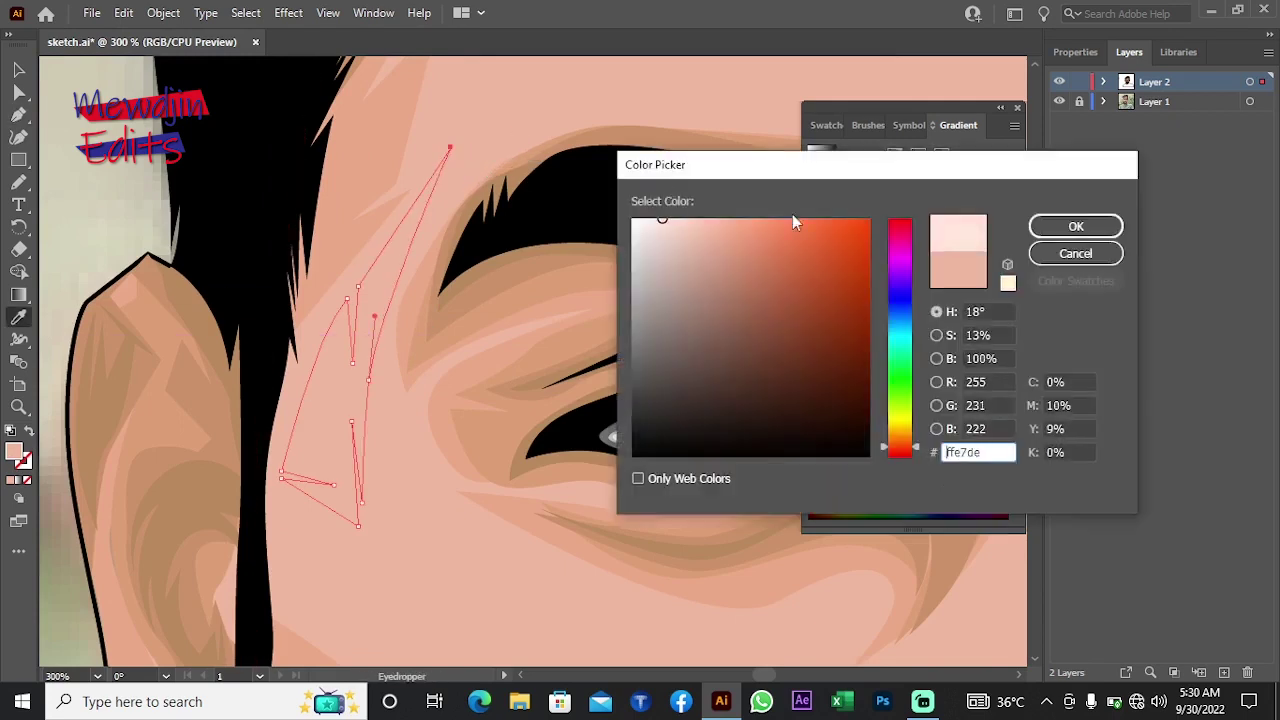
{"action": "left_click", "coordinate": [1074, 226]}
{"action": "key", "text": "z"}
{"action": "scroll", "coordinate": [471, 319], "scroll_direction": "down", "scroll_amount": 2}
{"action": "scroll", "coordinate": [471, 319], "scroll_direction": "down", "scroll_amount": 4}
{"action": "scroll", "coordinate": [337, 333], "scroll_direction": "up", "scroll_amount": 2}
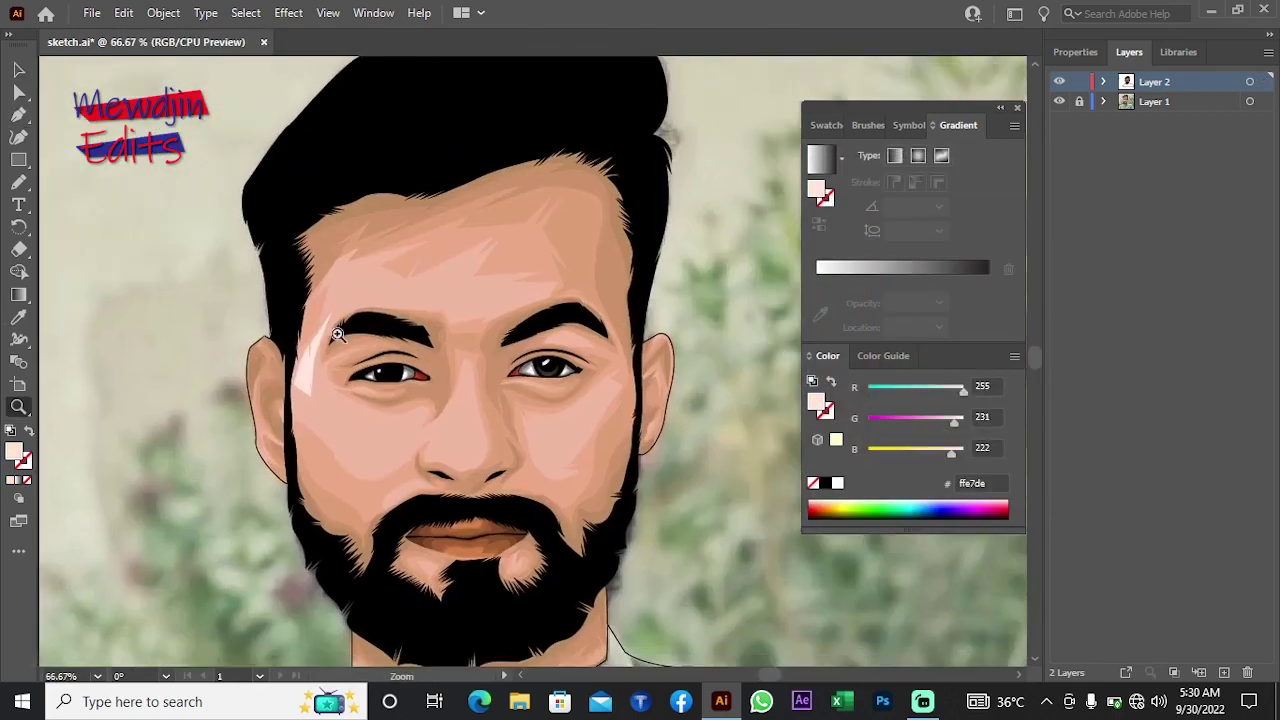
Step: Sample the light pink f7d0c1 as the fill and recheck the photo
{"action": "left_click", "coordinate": [389, 298]}
{"action": "double_click", "coordinate": [816, 402]}
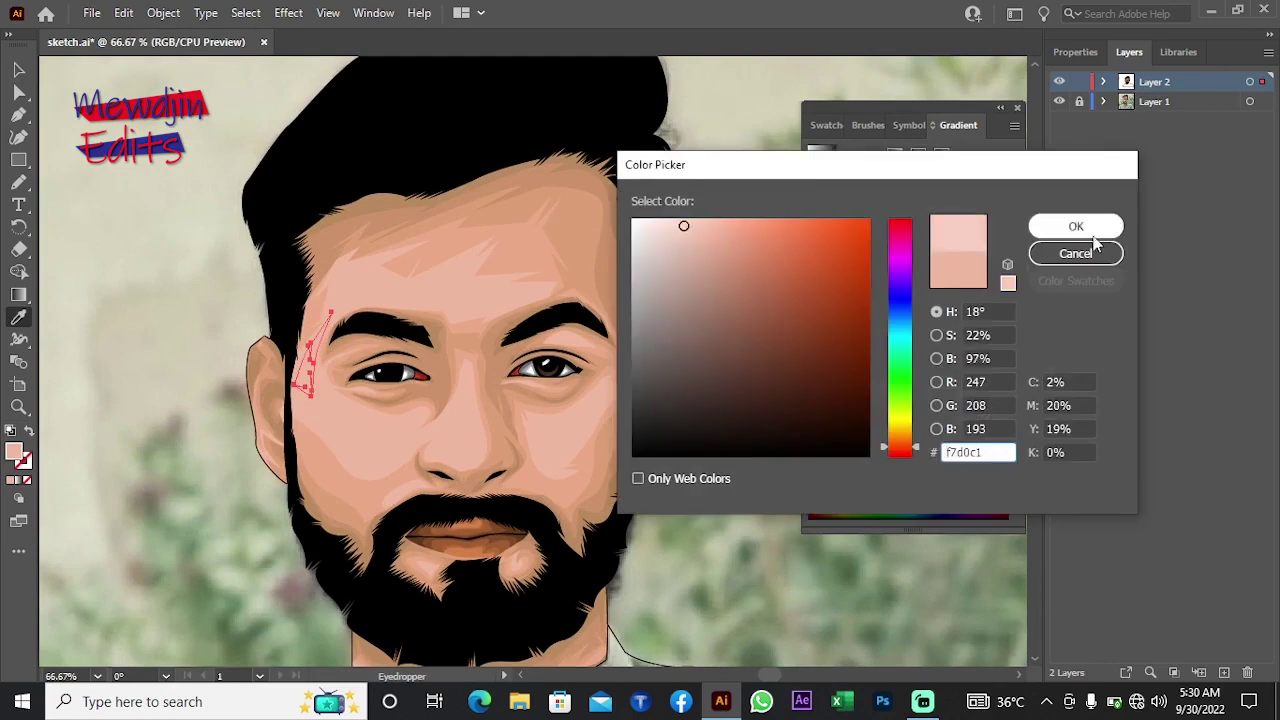
{"action": "left_click", "coordinate": [1074, 251]}
{"action": "scroll", "coordinate": [608, 355], "scroll_direction": "up", "scroll_amount": 2}
{"action": "key", "text": "z"}
{"action": "scroll", "coordinate": [683, 270], "scroll_direction": "up", "scroll_amount": 2}
{"action": "left_click", "coordinate": [1059, 81]}
{"action": "left_click", "coordinate": [1059, 81]}
{"action": "scroll", "coordinate": [452, 380], "scroll_direction": "up", "scroll_amount": 1}
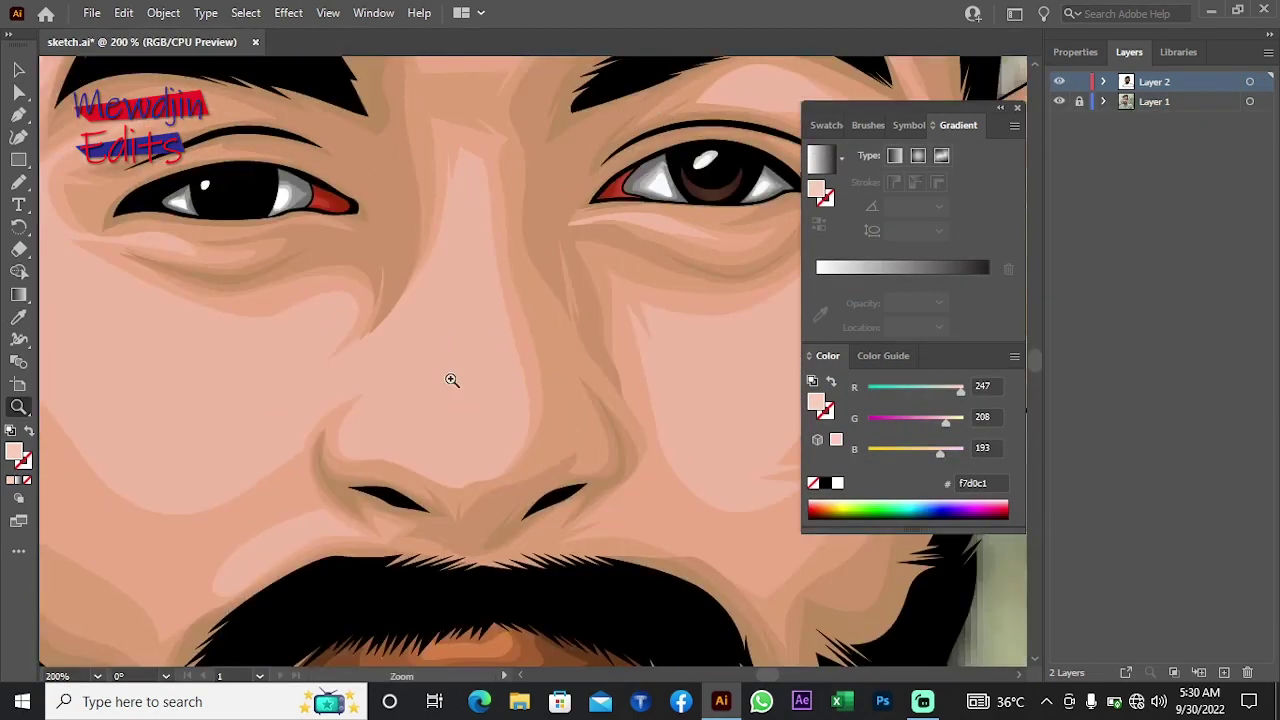
Step: Draw a closed highlight shape down the nose bridge around the tip
{"action": "left_click", "coordinate": [472, 211]}
{"action": "left_click", "coordinate": [498, 393]}
{"action": "left_click_drag", "start_coordinate": [452, 472], "coordinate": [359, 421]}
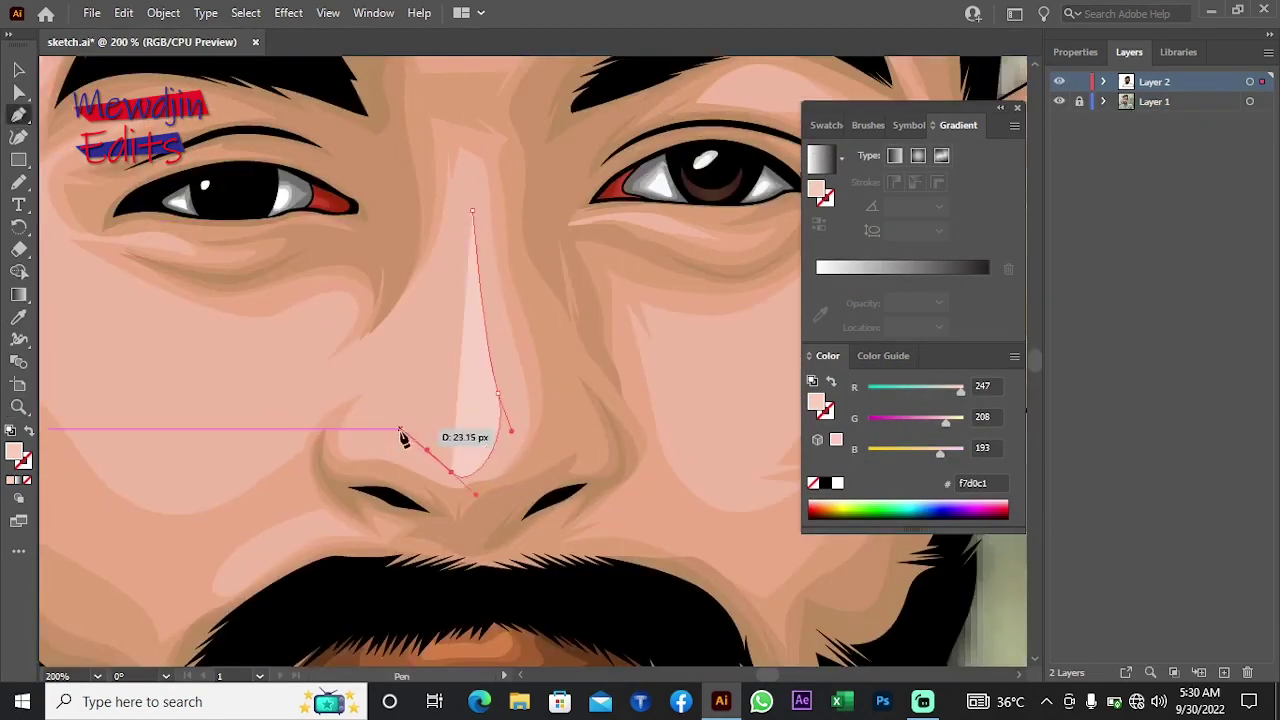
{"action": "left_click", "coordinate": [472, 211]}
{"action": "key", "text": "z"}
{"action": "scroll", "coordinate": [582, 410], "scroll_direction": "down", "scroll_amount": 6}
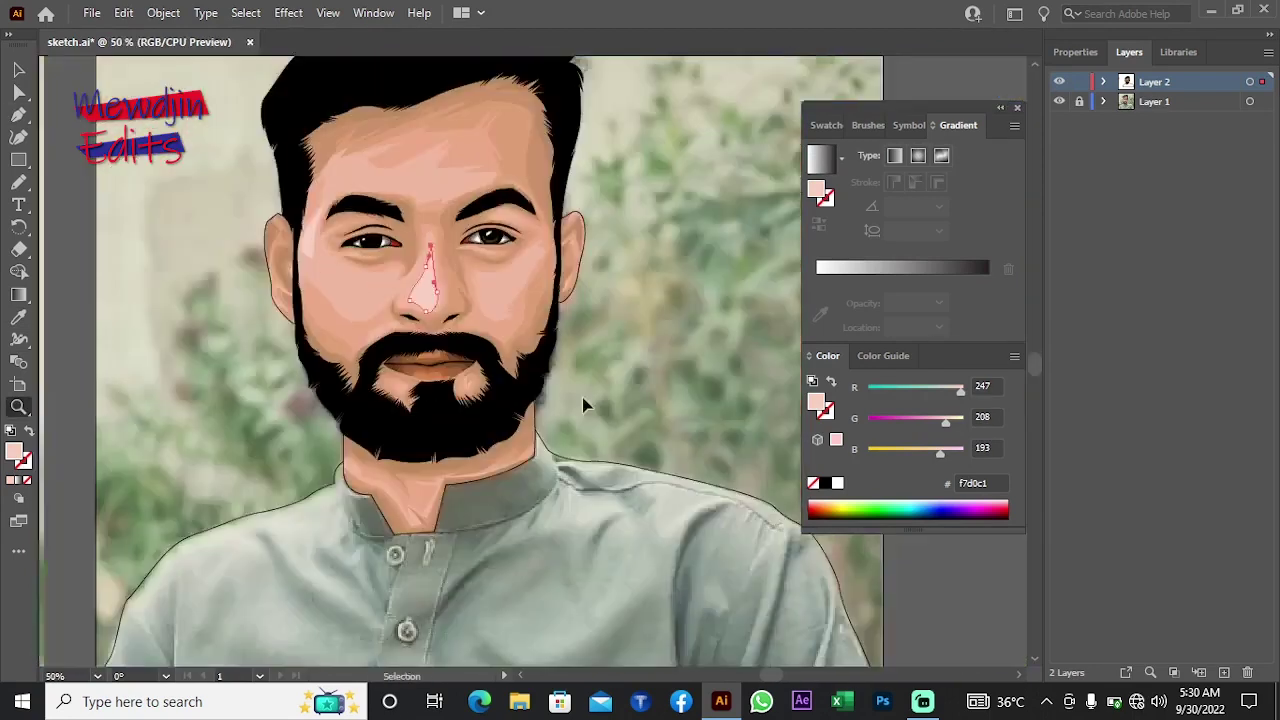
{"action": "scroll", "coordinate": [583, 424], "scroll_direction": "up", "scroll_amount": 3}
{"action": "scroll", "coordinate": [460, 330], "scroll_direction": "up", "scroll_amount": 3}
Step: Start another nose path from the bridge curving around the nostril
{"action": "key", "text": "p"}
{"action": "scroll", "coordinate": [300, 350], "scroll_direction": "up", "scroll_amount": 2}
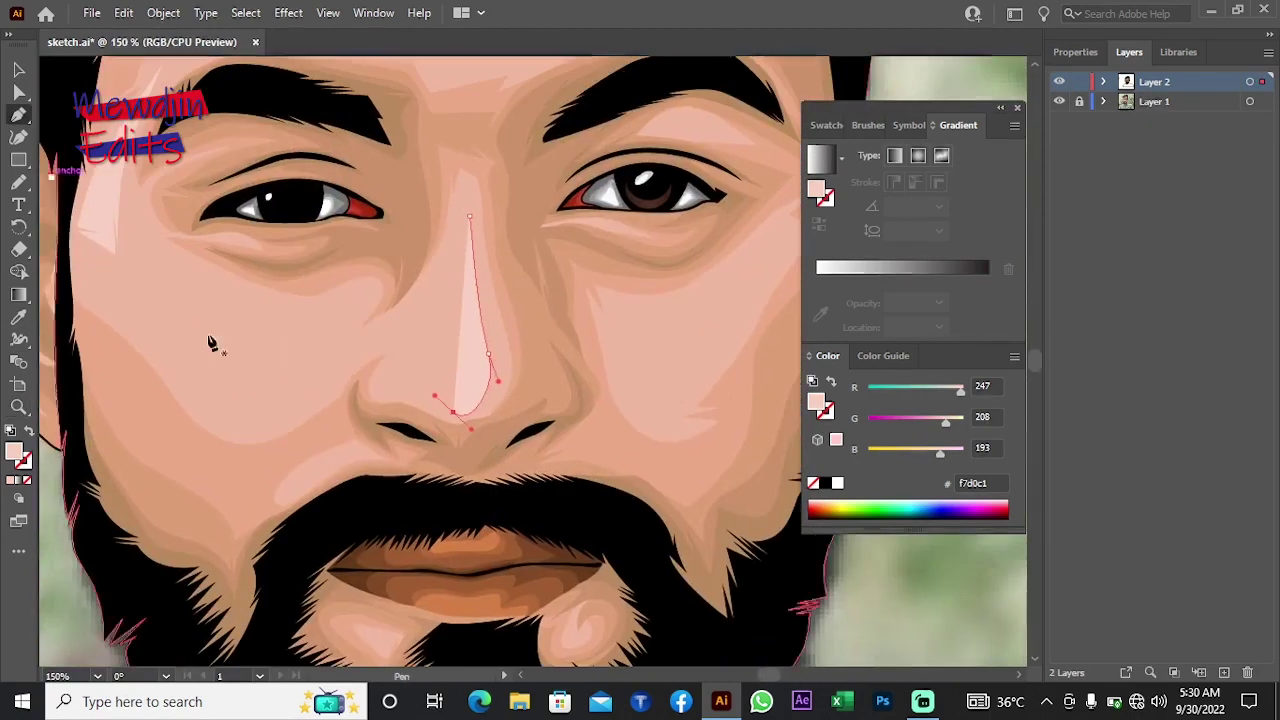
{"action": "left_click", "coordinate": [469, 215]}
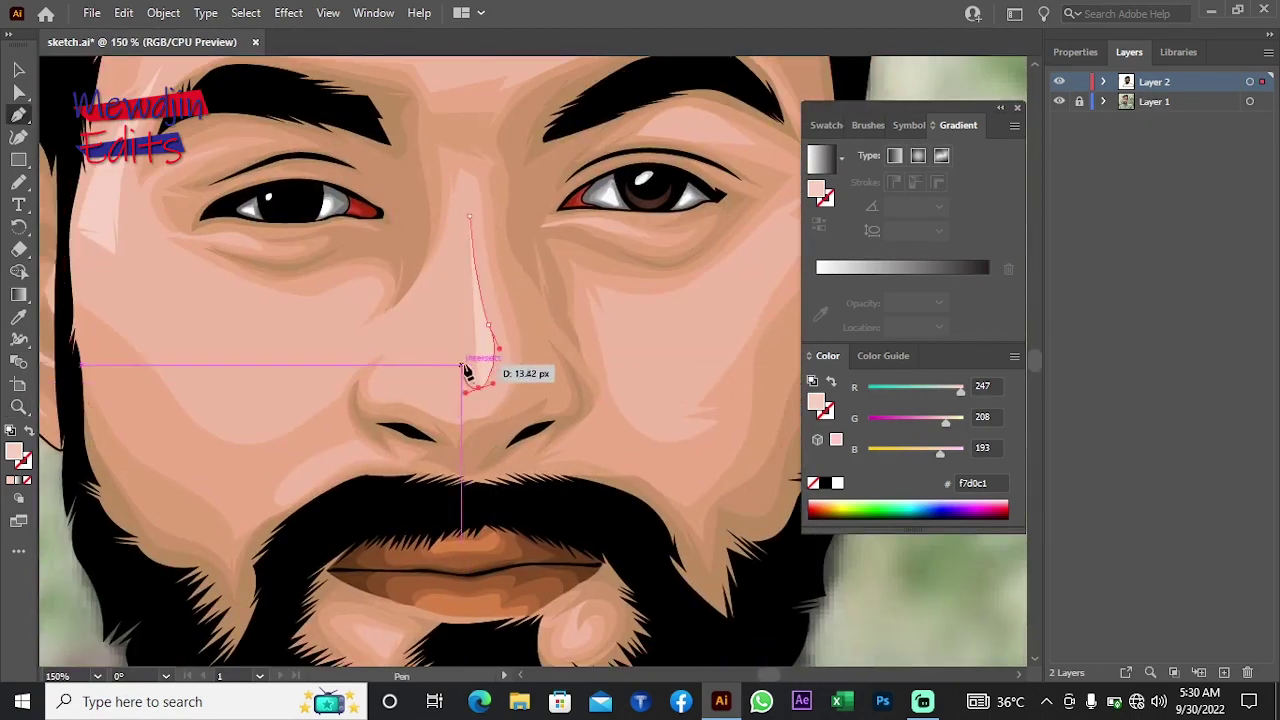
{"action": "left_click_drag", "start_coordinate": [405, 393], "coordinate": [392, 362]}
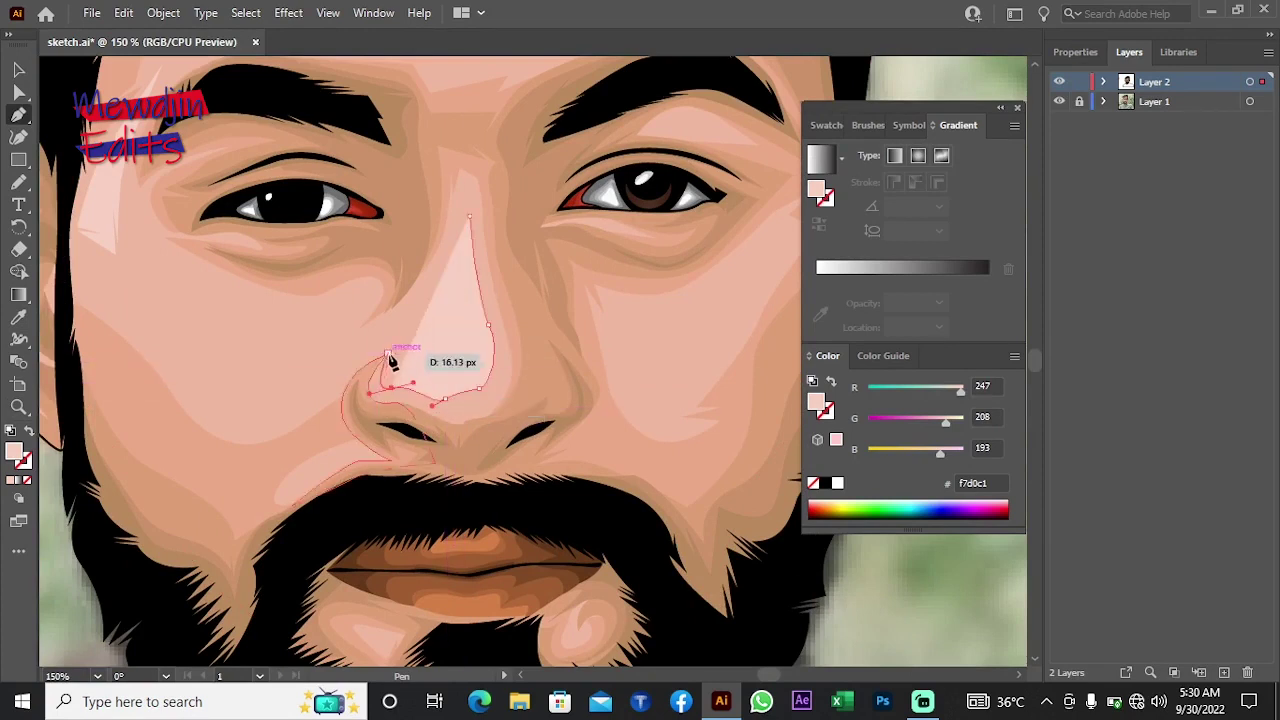
{"action": "key", "text": "z"}
{"action": "scroll", "coordinate": [590, 378], "scroll_direction": "down", "scroll_amount": 3}
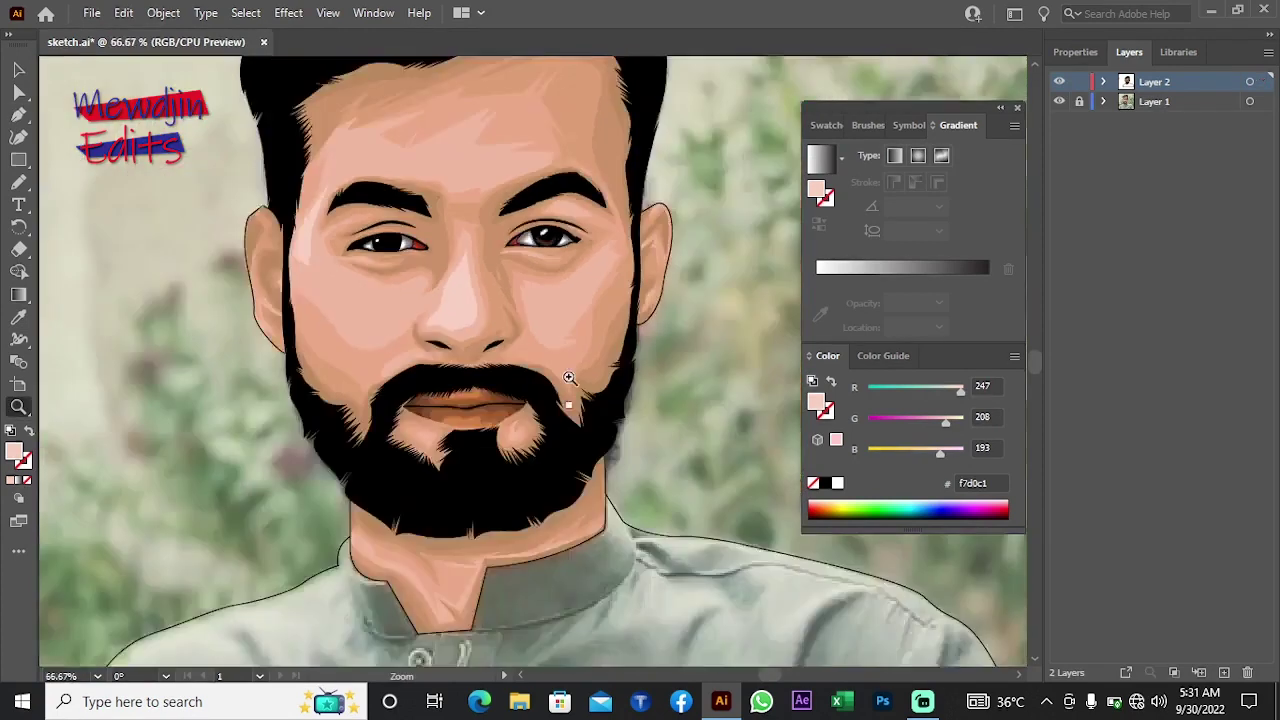
{"action": "scroll", "coordinate": [531, 414], "scroll_direction": "down", "scroll_amount": 2}
{"action": "left_click", "coordinate": [457, 337]}
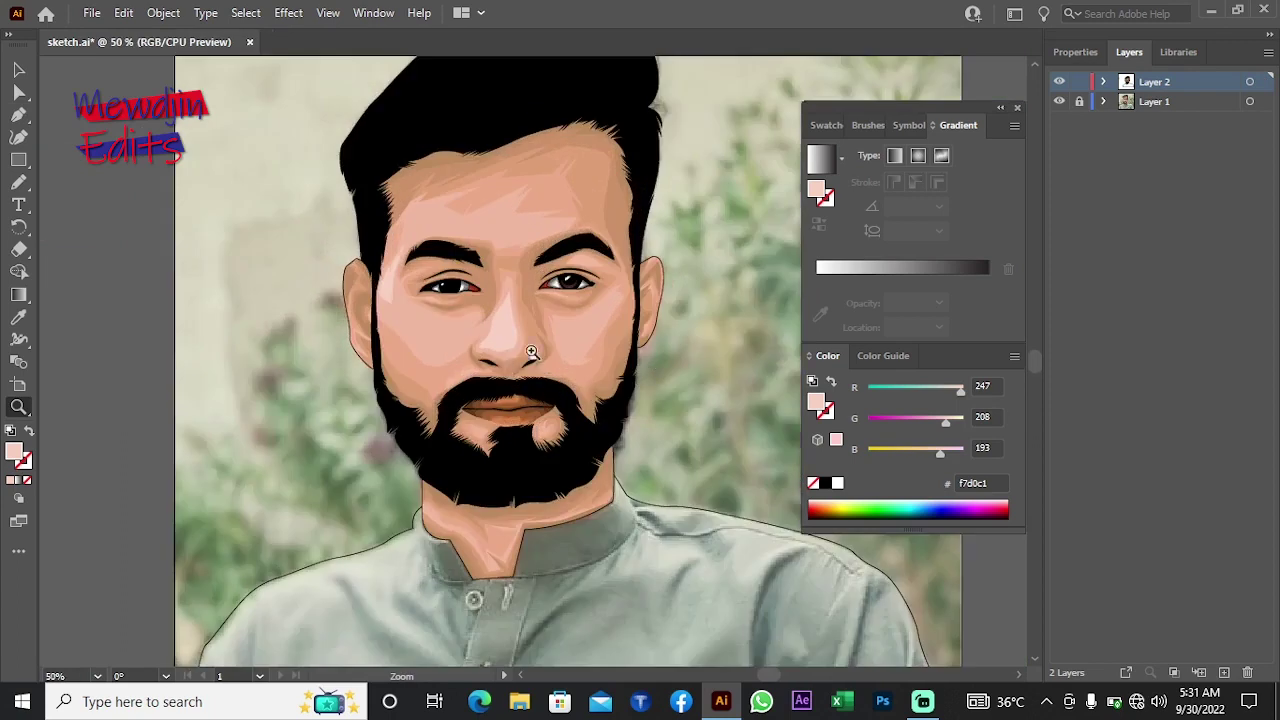
{"action": "left_click", "coordinate": [465, 305]}
{"action": "left_click", "coordinate": [465, 305]}
{"action": "left_click", "coordinate": [465, 305]}
{"action": "left_click", "coordinate": [465, 305]}
Step: Extend the nose highlight path along the bottom of the nose
{"action": "key", "text": "p"}
{"action": "scroll", "coordinate": [465, 226], "scroll_direction": "left", "scroll_amount": 3}
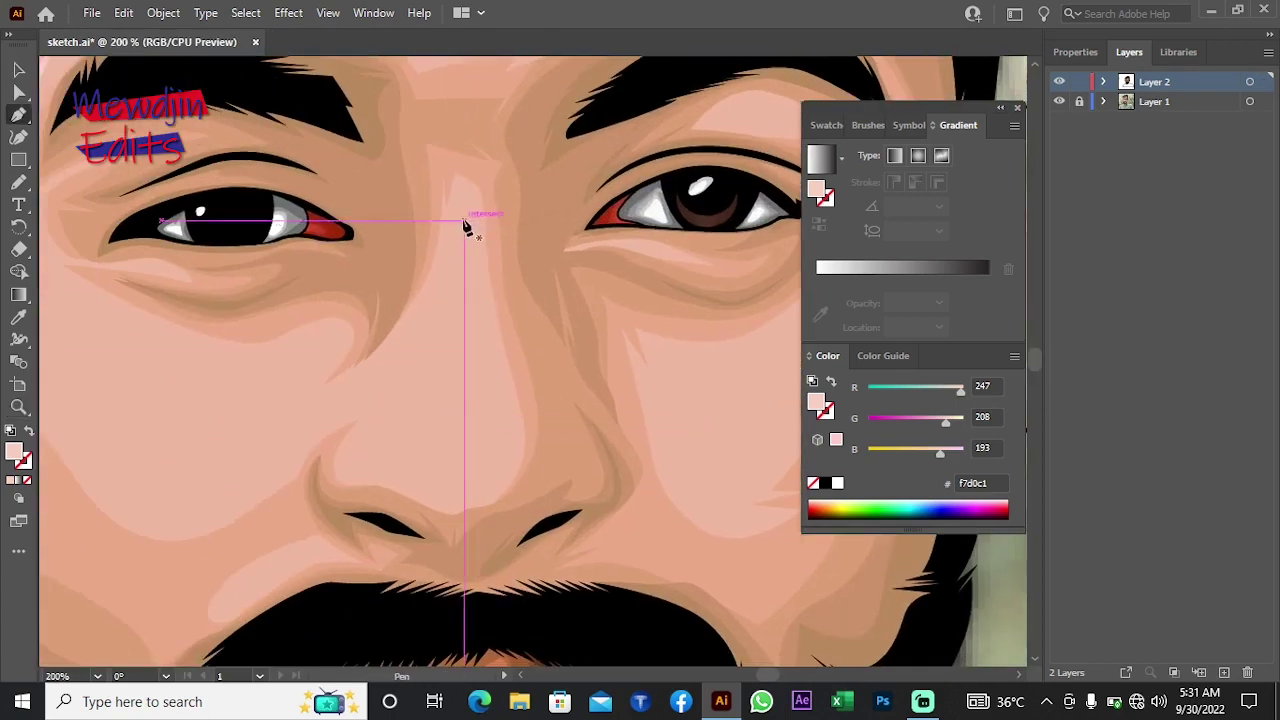
{"action": "left_click", "coordinate": [503, 484]}
{"action": "left_click", "coordinate": [429, 491]}
{"action": "left_click_drag", "start_coordinate": [356, 472], "coordinate": [371, 482]}
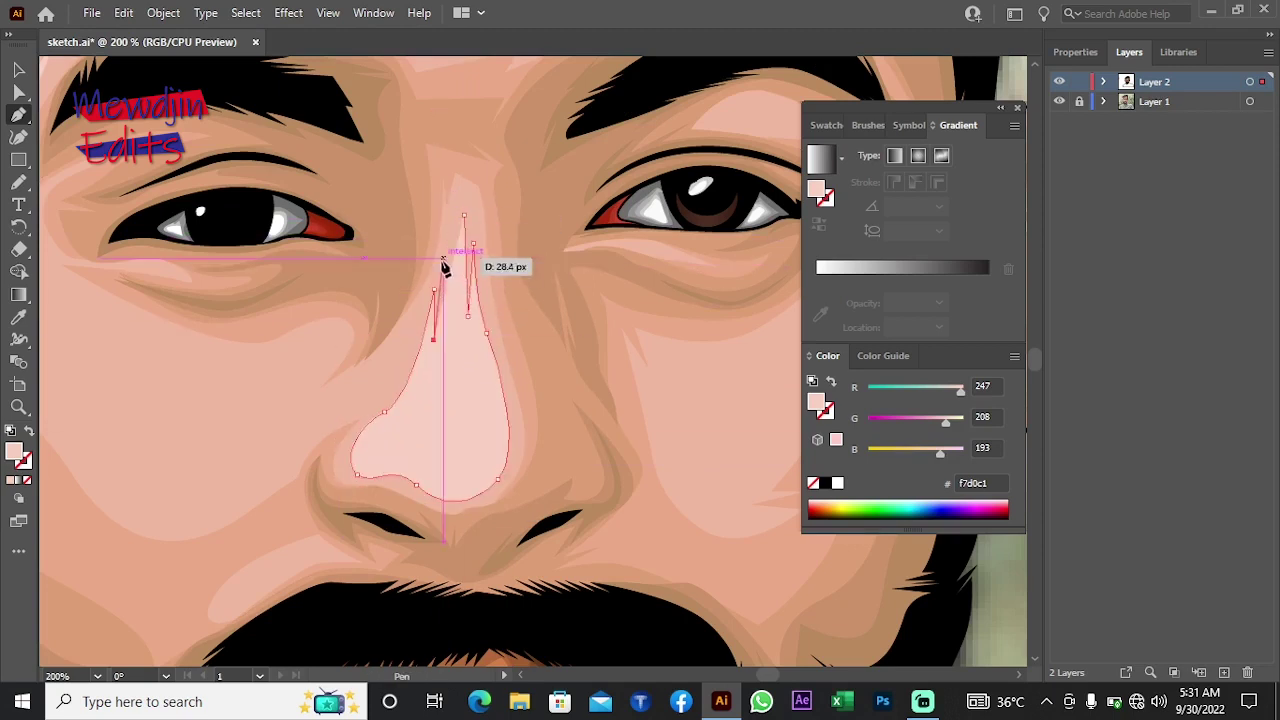
{"action": "key", "text": "z"}
{"action": "scroll", "coordinate": [478, 397], "scroll_direction": "down", "scroll_amount": 6}
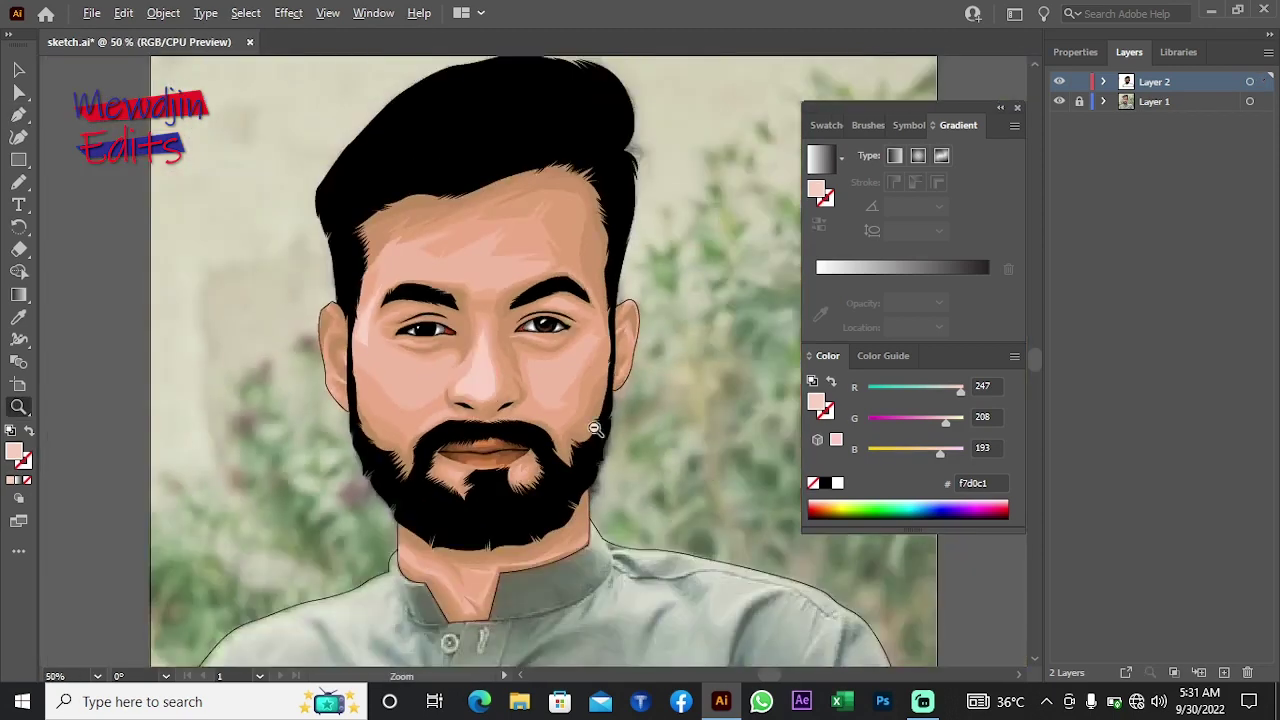
Step: Outline a curved highlight beneath the first eye
{"action": "left_click", "coordinate": [1059, 81]}
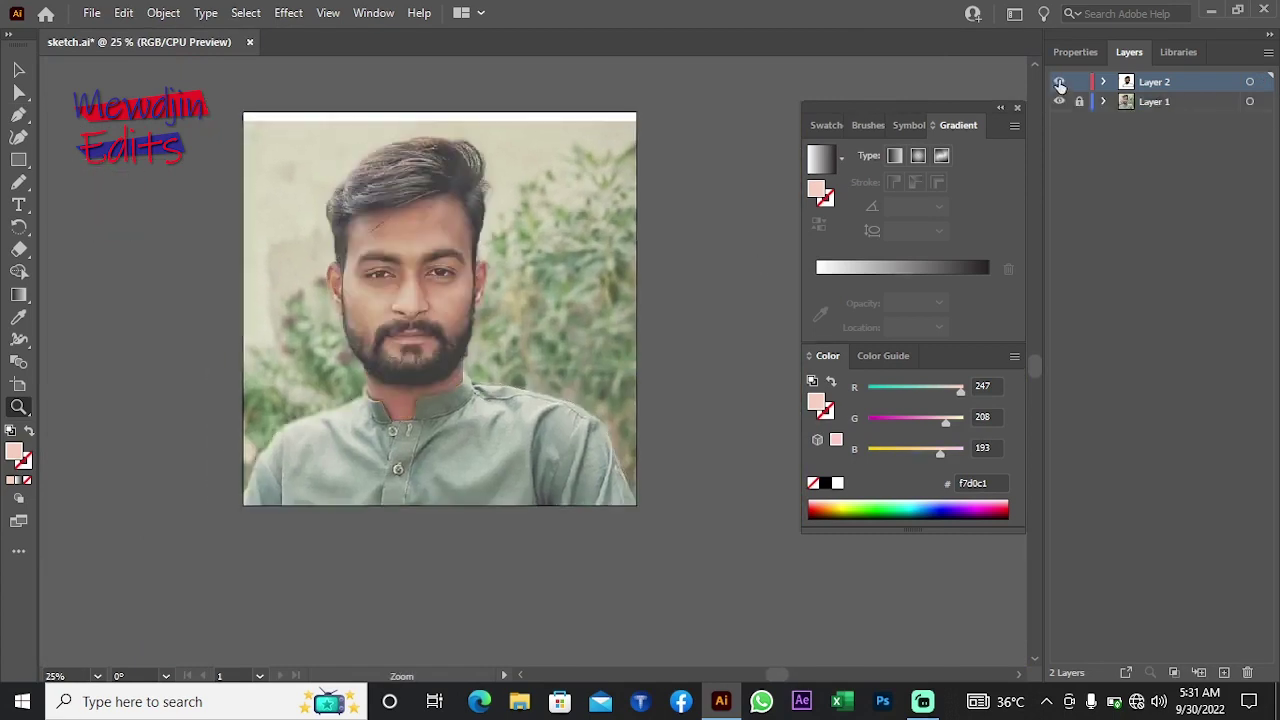
{"action": "left_click", "coordinate": [1059, 81]}
{"action": "scroll", "coordinate": [450, 281], "scroll_direction": "up", "scroll_amount": 3}
{"action": "scroll", "coordinate": [450, 281], "scroll_direction": "up", "scroll_amount": 3}
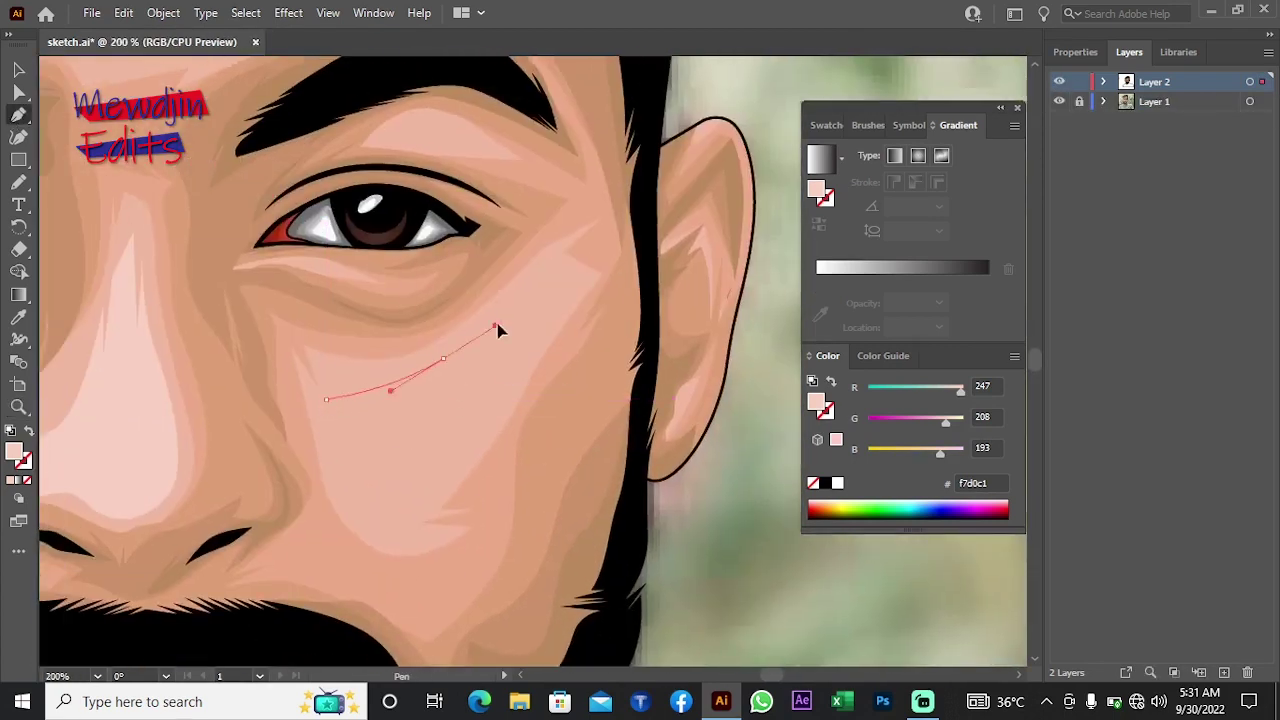
{"action": "left_click_drag", "start_coordinate": [544, 270], "coordinate": [594, 286]}
{"action": "left_click", "coordinate": [578, 291]}
{"action": "left_click_drag", "start_coordinate": [499, 337], "coordinate": [541, 330]}
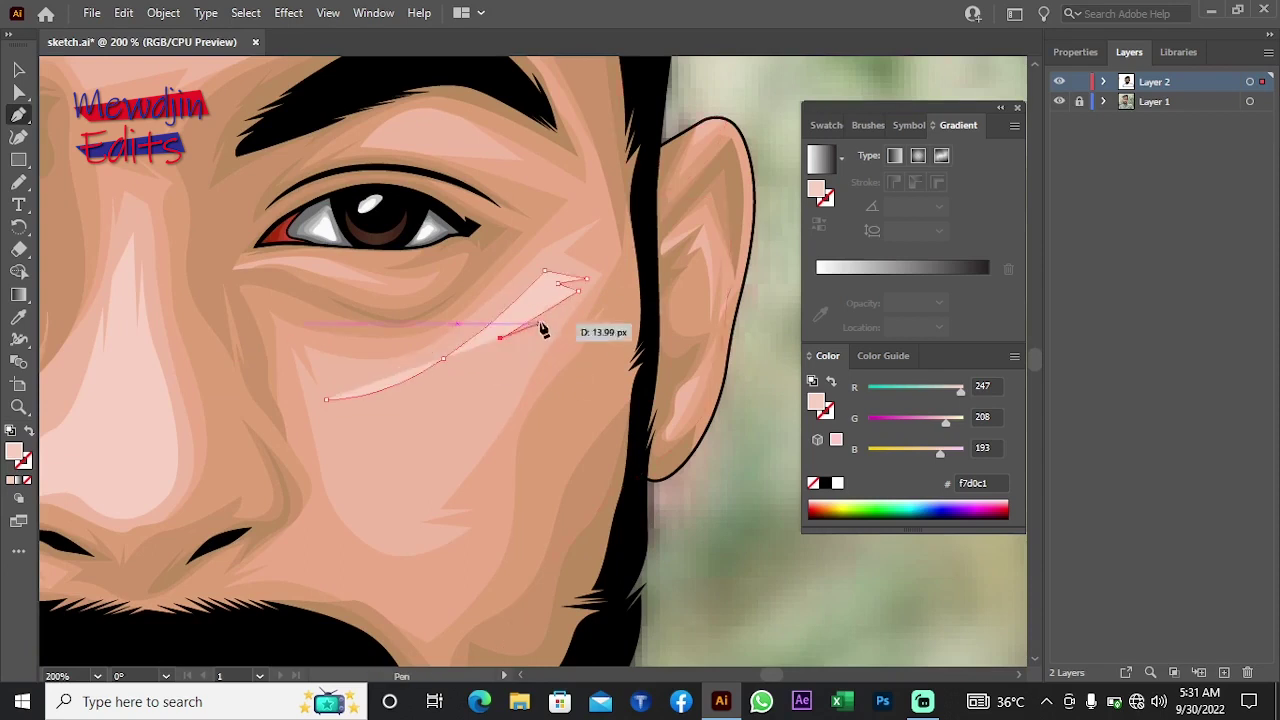
{"action": "left_click", "coordinate": [443, 358]}
{"action": "left_click_drag", "start_coordinate": [352, 414], "coordinate": [355, 424]}
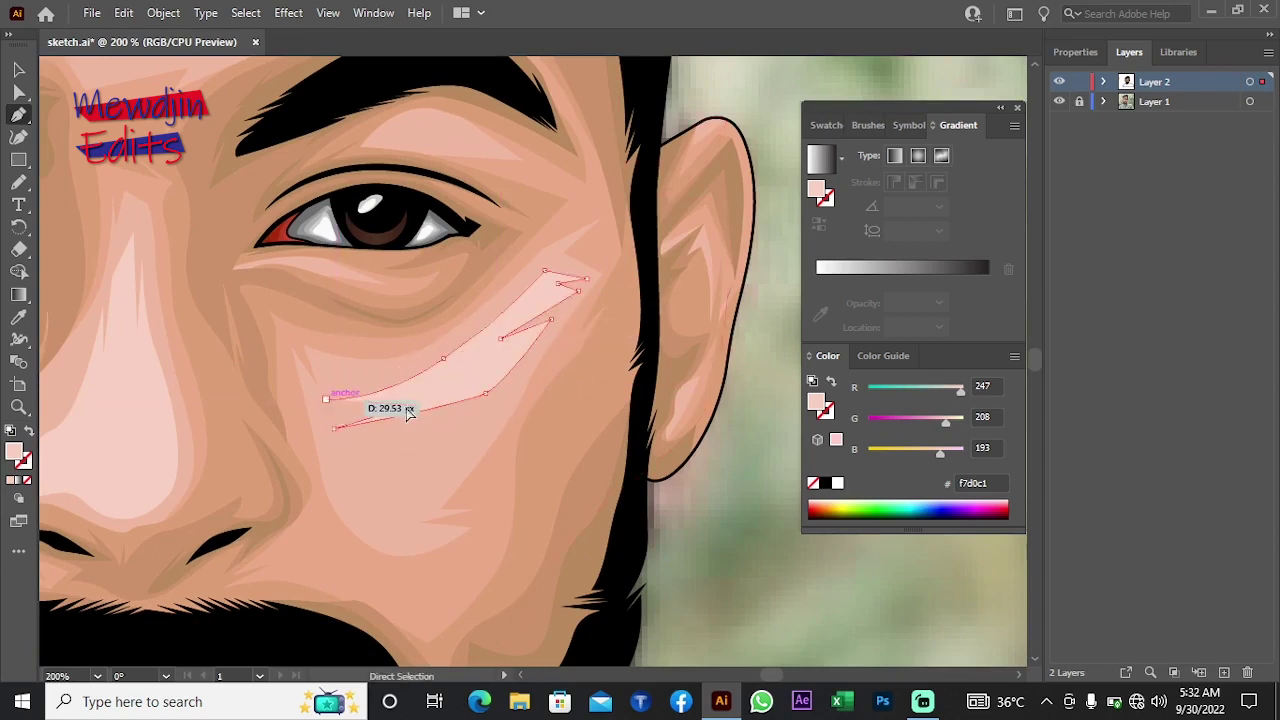
{"action": "left_click", "coordinate": [443, 358], "text": "ctrl"}
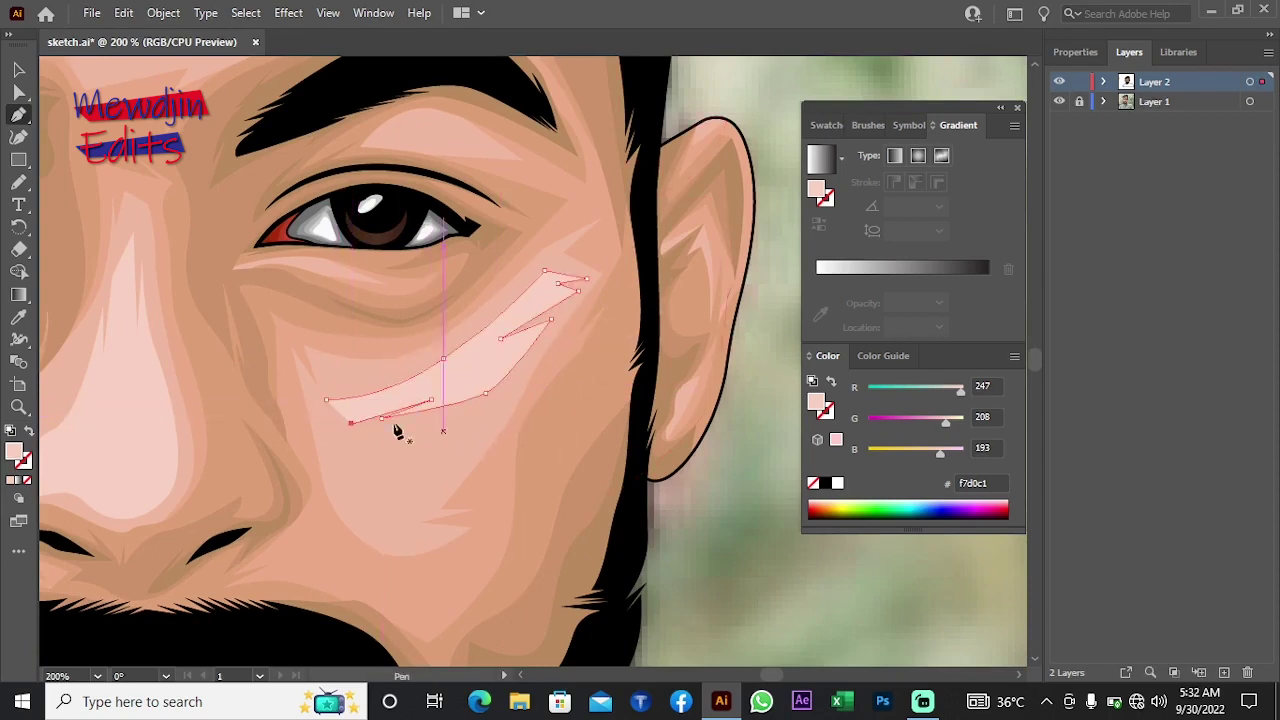
Step: Draw a closed highlight shape on the other cheek
{"action": "scroll", "coordinate": [355, 428], "scroll_direction": "down", "scroll_amount": 3}
{"action": "scroll", "coordinate": [520, 420], "scroll_direction": "down", "scroll_amount": 3}
{"action": "scroll", "coordinate": [497, 380], "scroll_direction": "up", "scroll_amount": 3}
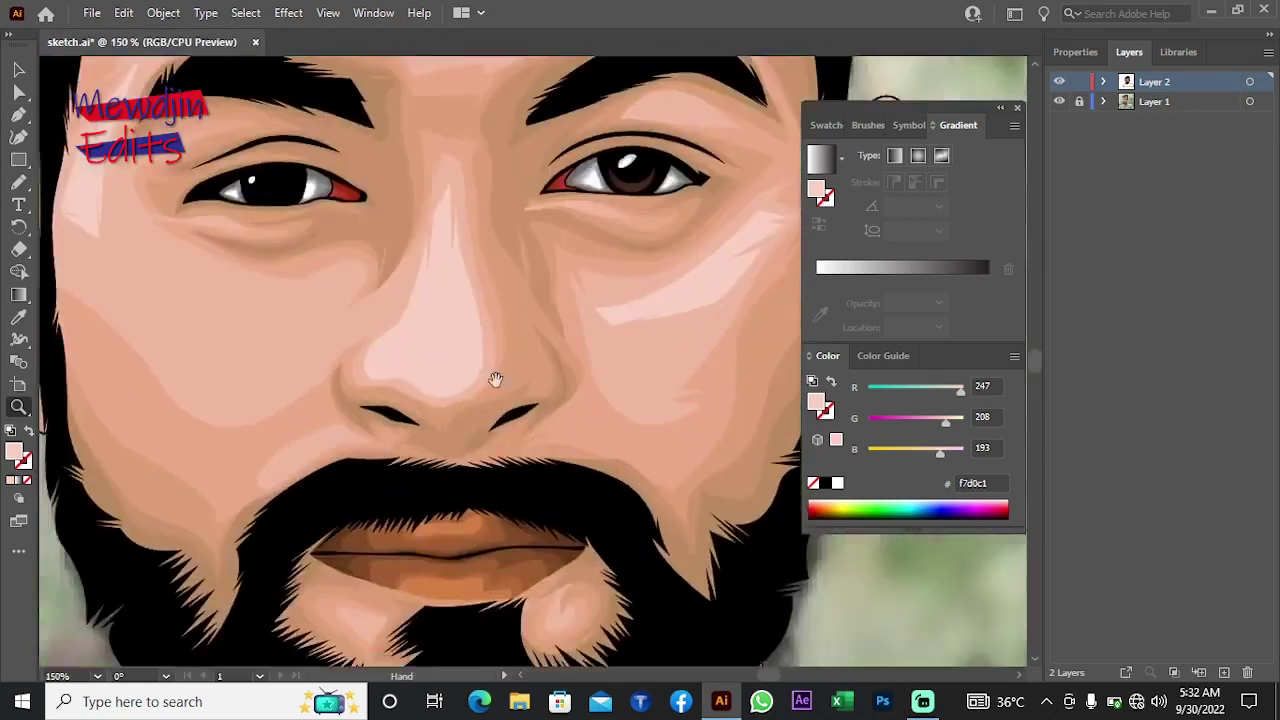
{"action": "scroll", "coordinate": [193, 300], "scroll_direction": "up", "scroll_amount": 3}
{"action": "key", "text": "p"}
{"action": "left_click", "coordinate": [219, 321]}
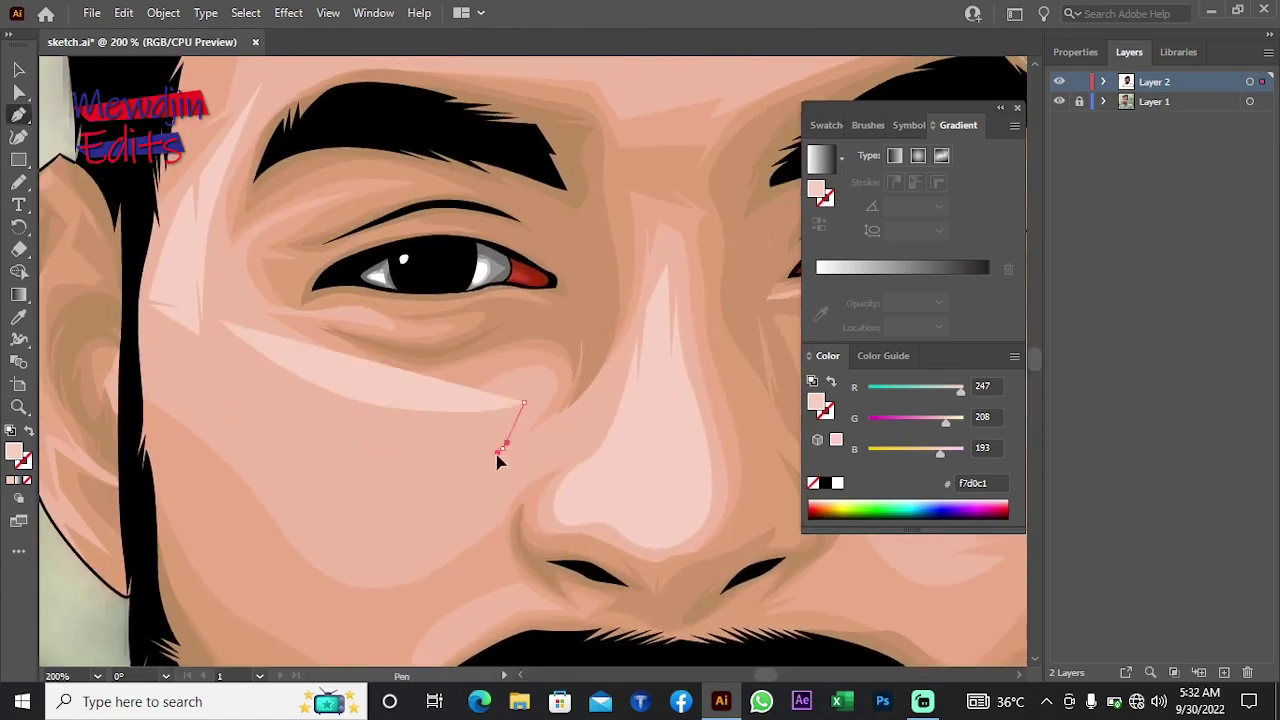
{"action": "left_click_drag", "start_coordinate": [290, 386], "coordinate": [251, 397]}
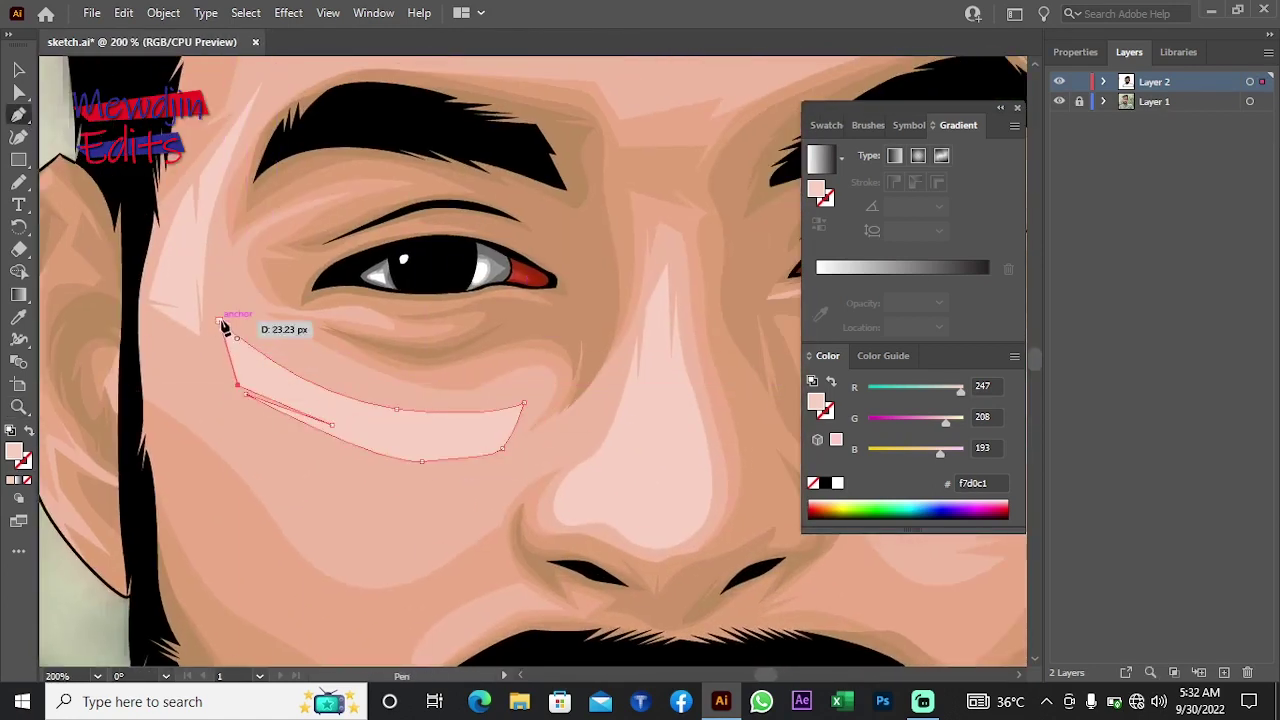
{"action": "left_click", "coordinate": [219, 321]}
Step: Add a second highlight shape lower on the cheek
{"action": "key", "text": "z"}
{"action": "scroll", "coordinate": [519, 420], "scroll_direction": "down", "scroll_amount": 5}
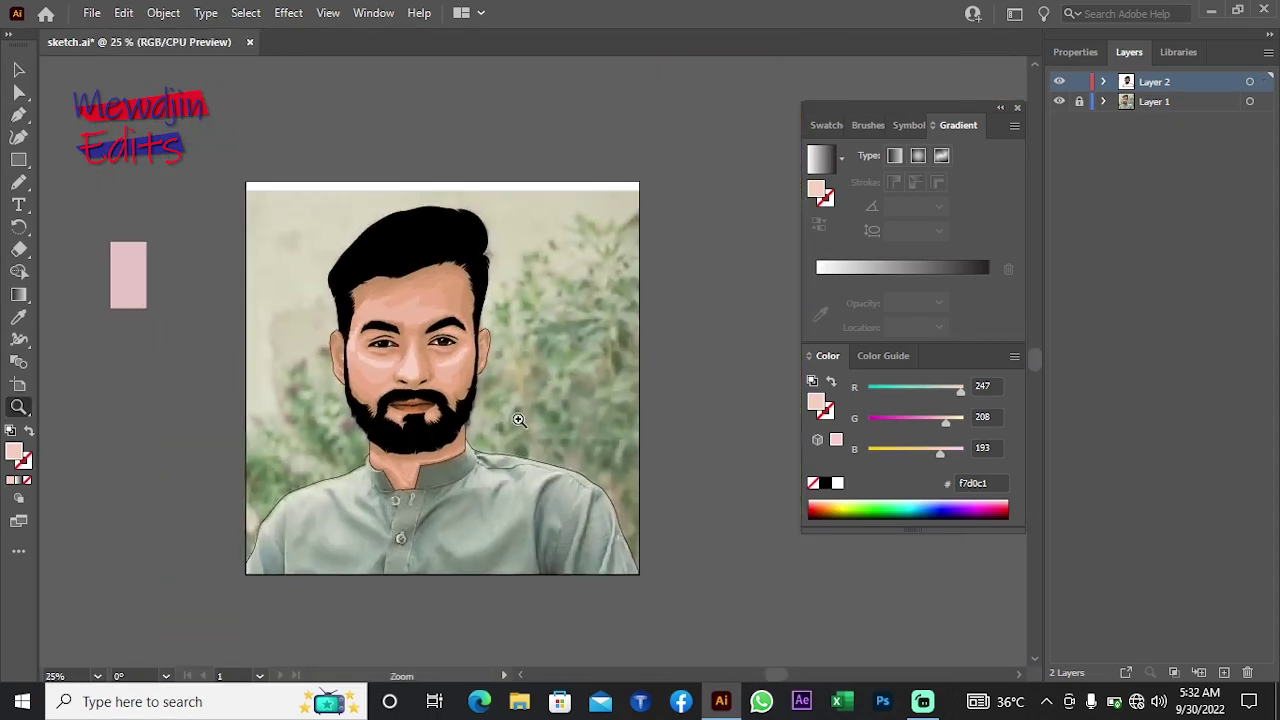
{"action": "scroll", "coordinate": [519, 420], "scroll_direction": "up", "scroll_amount": 3}
{"action": "scroll", "coordinate": [534, 357], "scroll_direction": "up", "scroll_amount": 3}
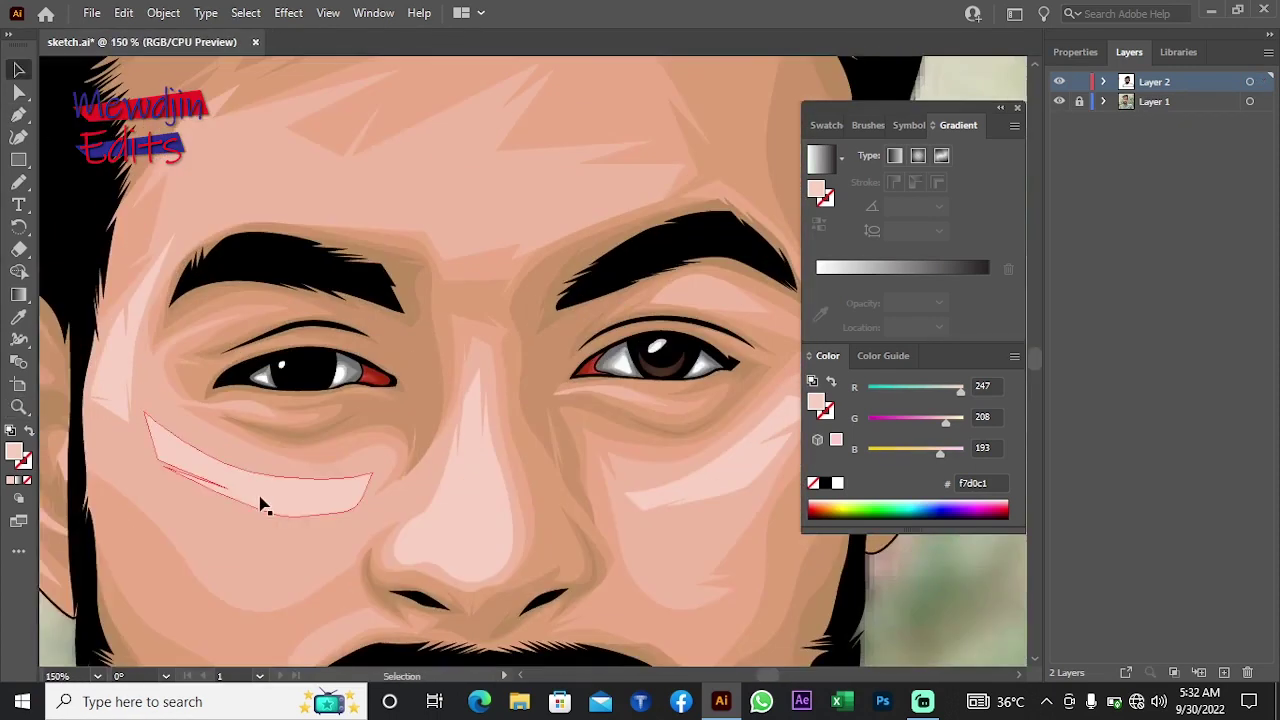
{"action": "scroll", "coordinate": [749, 516], "scroll_direction": "right", "scroll_amount": 2}
{"action": "scroll", "coordinate": [531, 508], "scroll_direction": "up", "scroll_amount": 1}
{"action": "key", "text": "p"}
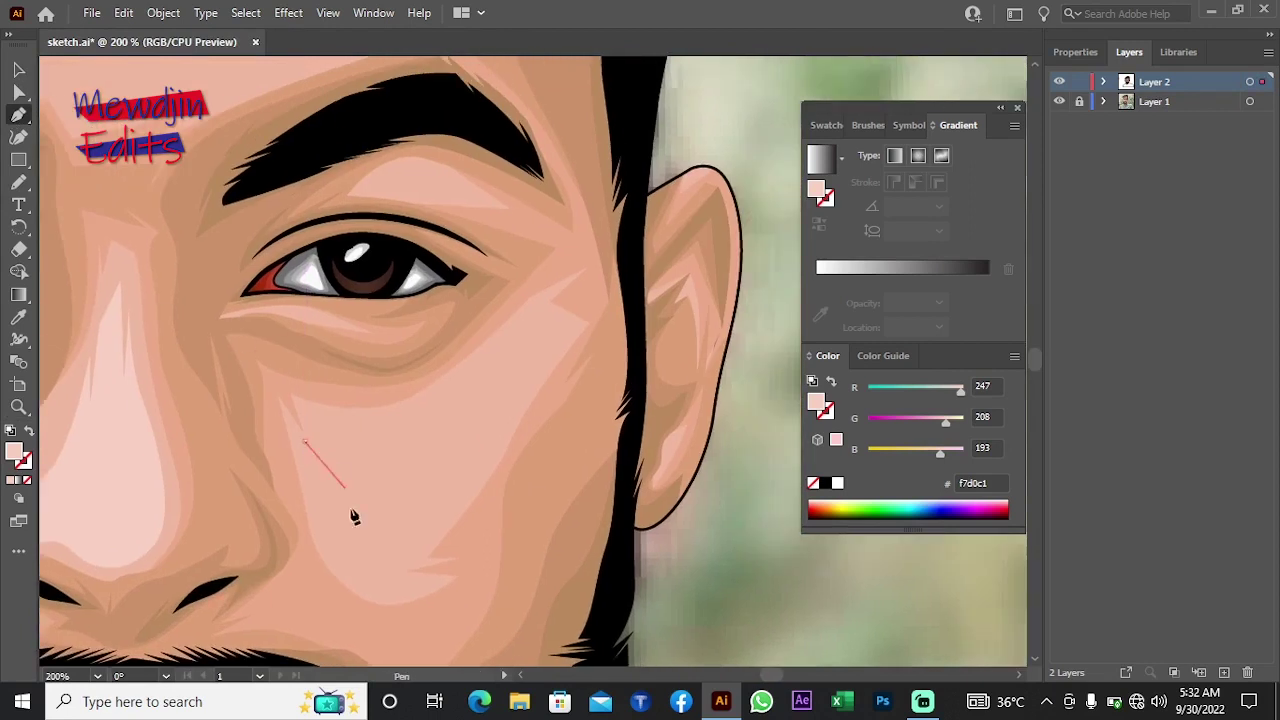
{"action": "left_click_drag", "start_coordinate": [357, 576], "coordinate": [412, 598]}
{"action": "left_click", "coordinate": [393, 556]}
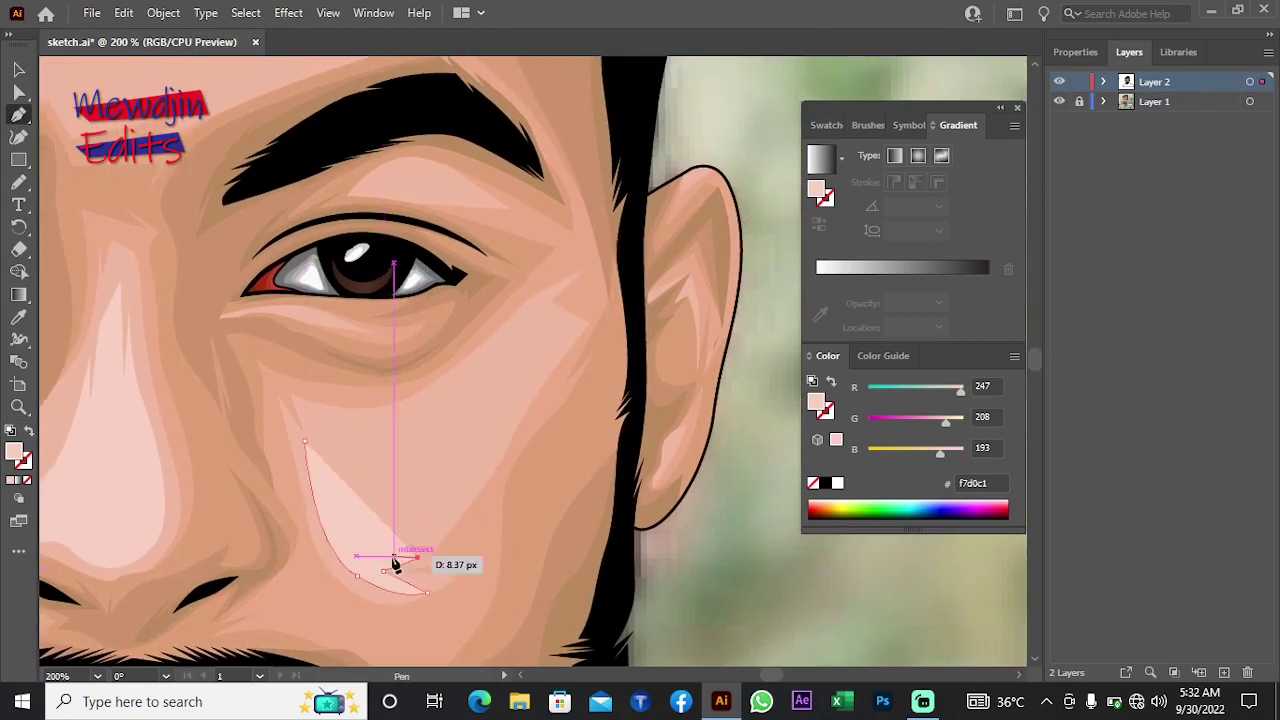
{"action": "left_click_drag", "start_coordinate": [487, 441], "coordinate": [522, 390]}
{"action": "left_click", "coordinate": [532, 313]}
{"action": "left_click", "coordinate": [565, 332]}
{"action": "left_click_drag", "start_coordinate": [311, 428], "coordinate": [316, 420]}
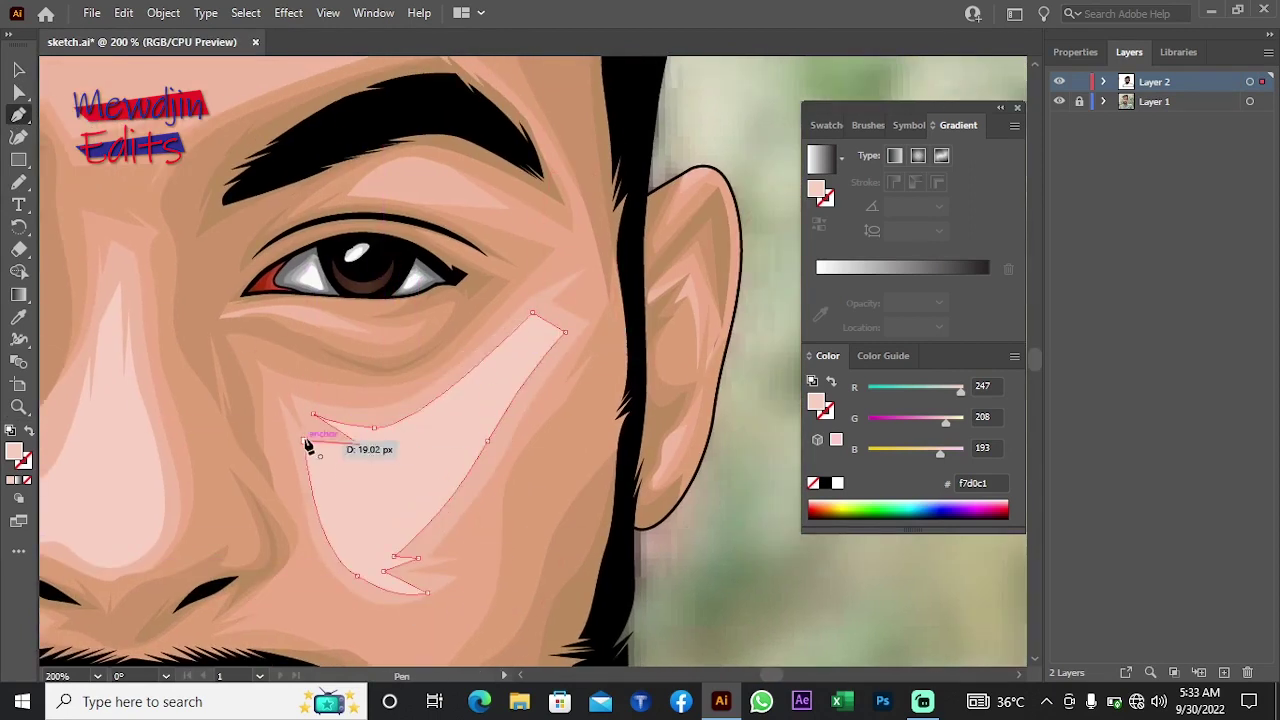
Step: Draw another closed highlight across the opposite cheek
{"action": "scroll", "coordinate": [714, 559], "scroll_direction": "down", "scroll_amount": 3}
{"action": "scroll", "coordinate": [528, 564], "scroll_direction": "up", "scroll_amount": 1}
{"action": "scroll", "coordinate": [465, 535], "scroll_direction": "up", "scroll_amount": 2}
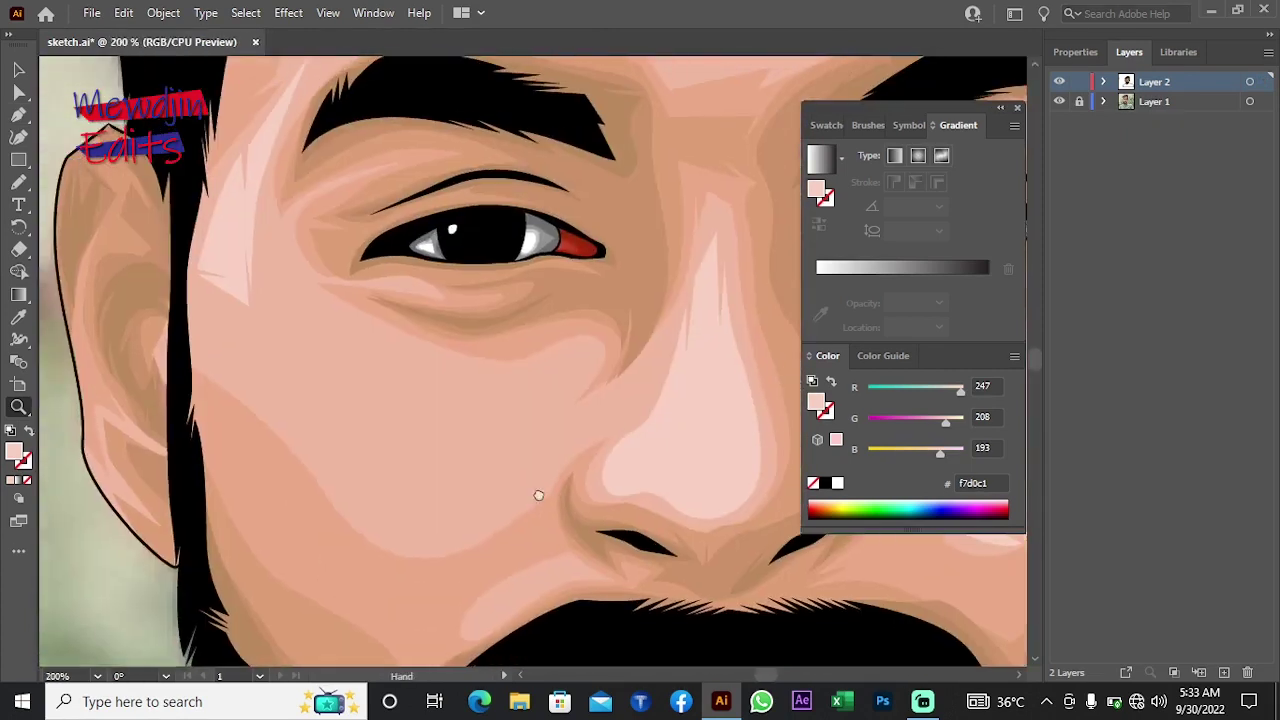
{"action": "left_click", "coordinate": [268, 287]}
{"action": "left_click", "coordinate": [426, 365]}
{"action": "left_click", "coordinate": [566, 366]}
{"action": "left_click", "coordinate": [523, 449]}
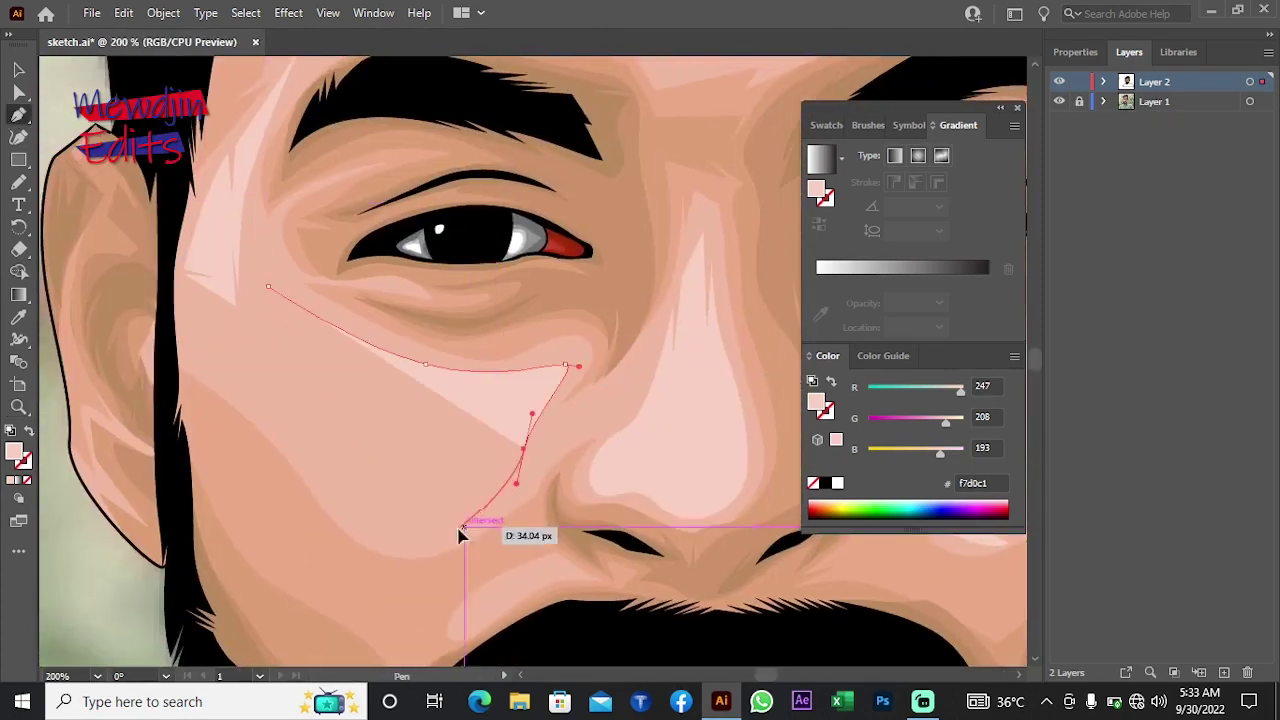
{"action": "left_click_drag", "start_coordinate": [459, 525], "coordinate": [410, 545]}
{"action": "left_click_drag", "start_coordinate": [305, 462], "coordinate": [286, 400]}
Step: Add small spiky highlight strokes at the outer cheek edge
{"action": "left_click", "coordinate": [232, 324]}
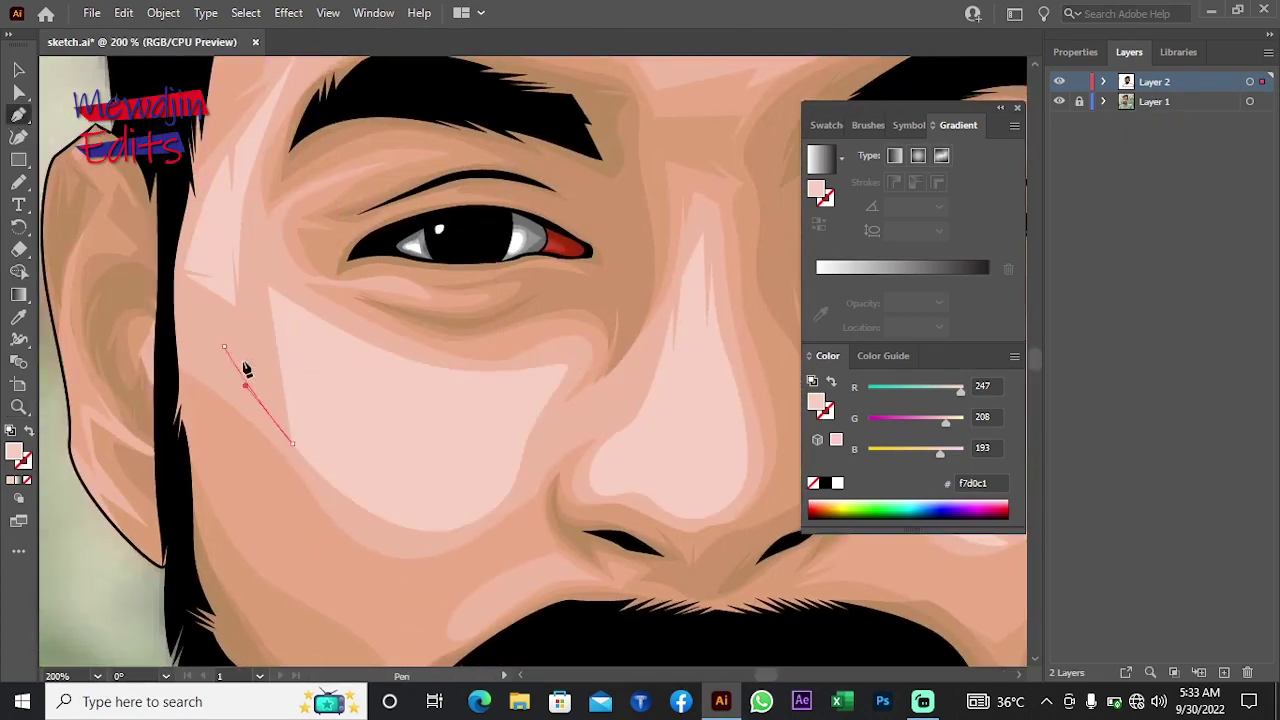
{"action": "left_click", "coordinate": [316, 399]}
{"action": "left_click", "coordinate": [297, 408]}
{"action": "left_click", "coordinate": [224, 344]}
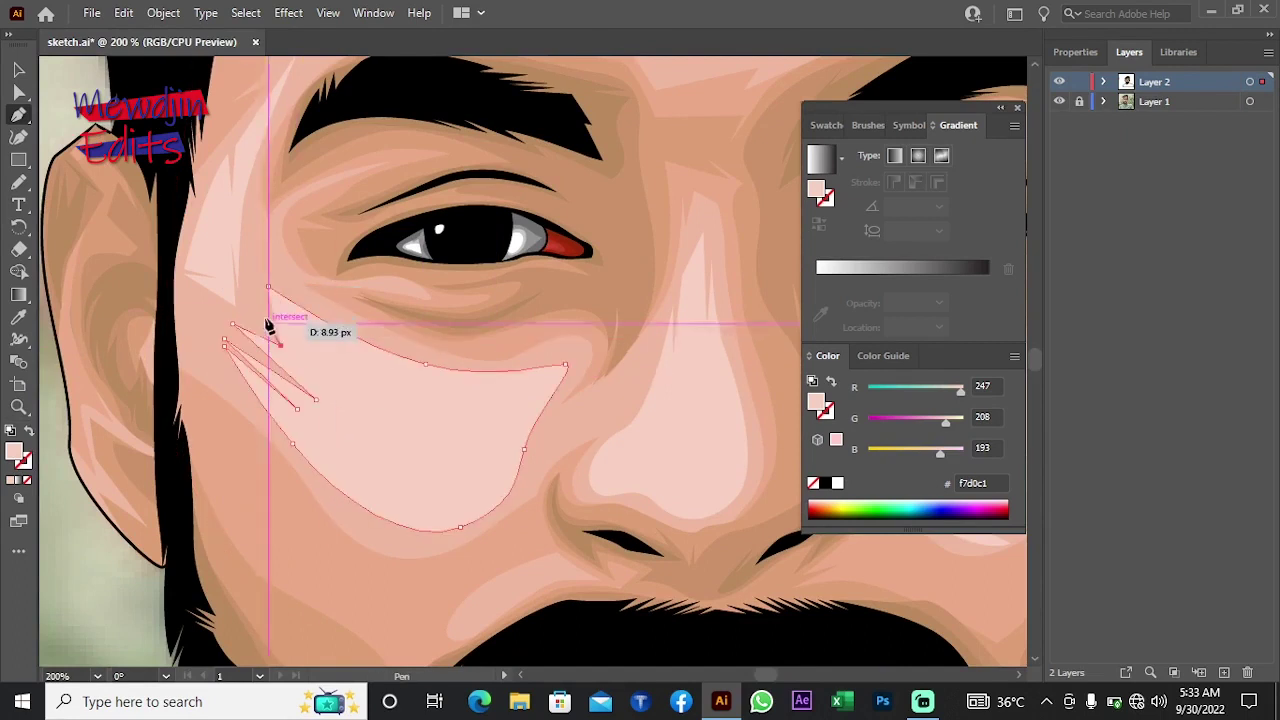
{"action": "left_click", "coordinate": [262, 322]}
{"action": "left_click", "coordinate": [268, 300]}
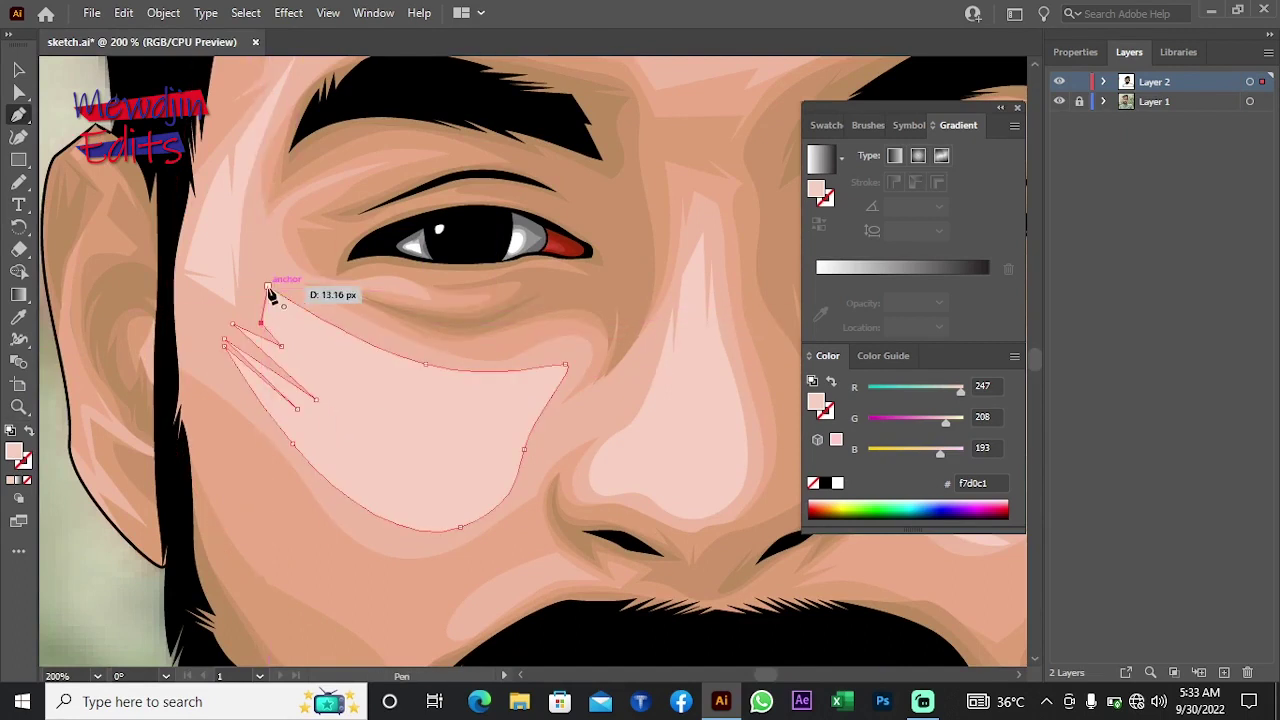
Step: Recolour both cheek highlights to peach f2c1ad
{"action": "key", "text": "z"}
{"action": "key", "text": "ctrl+0"}
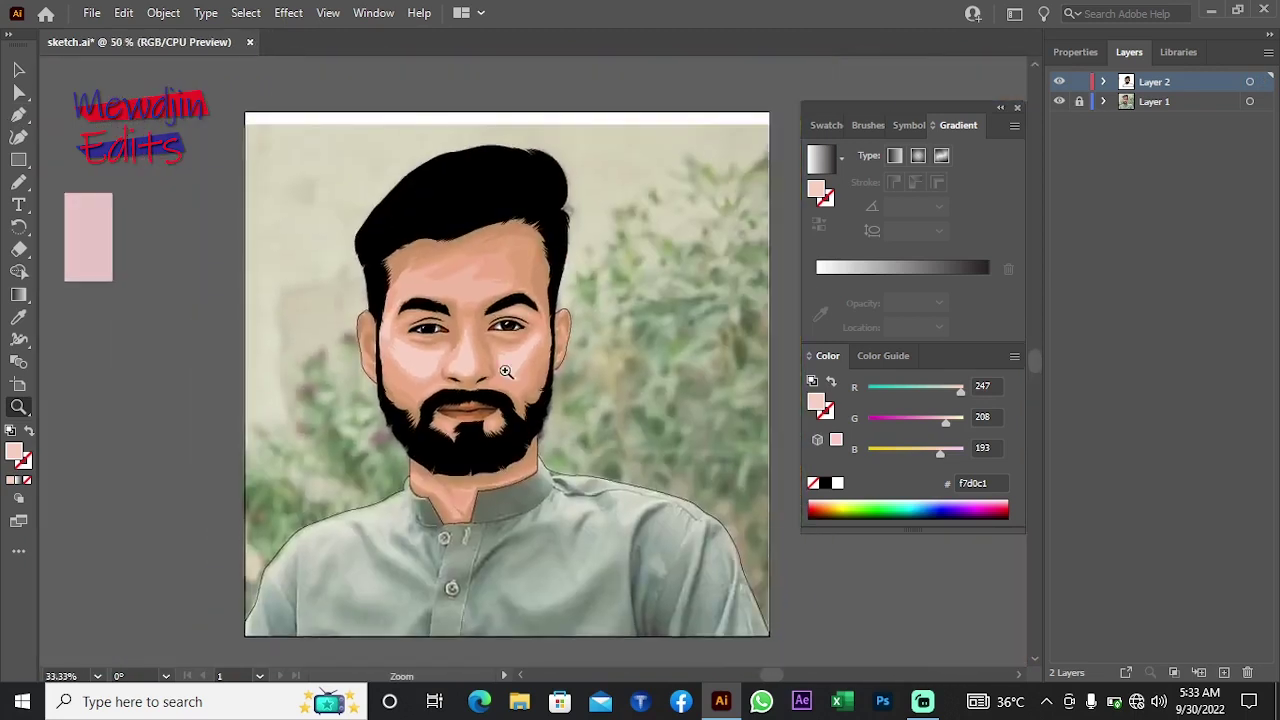
{"action": "left_click", "coordinate": [508, 366]}
{"action": "left_click", "coordinate": [519, 438], "text": "shift"}
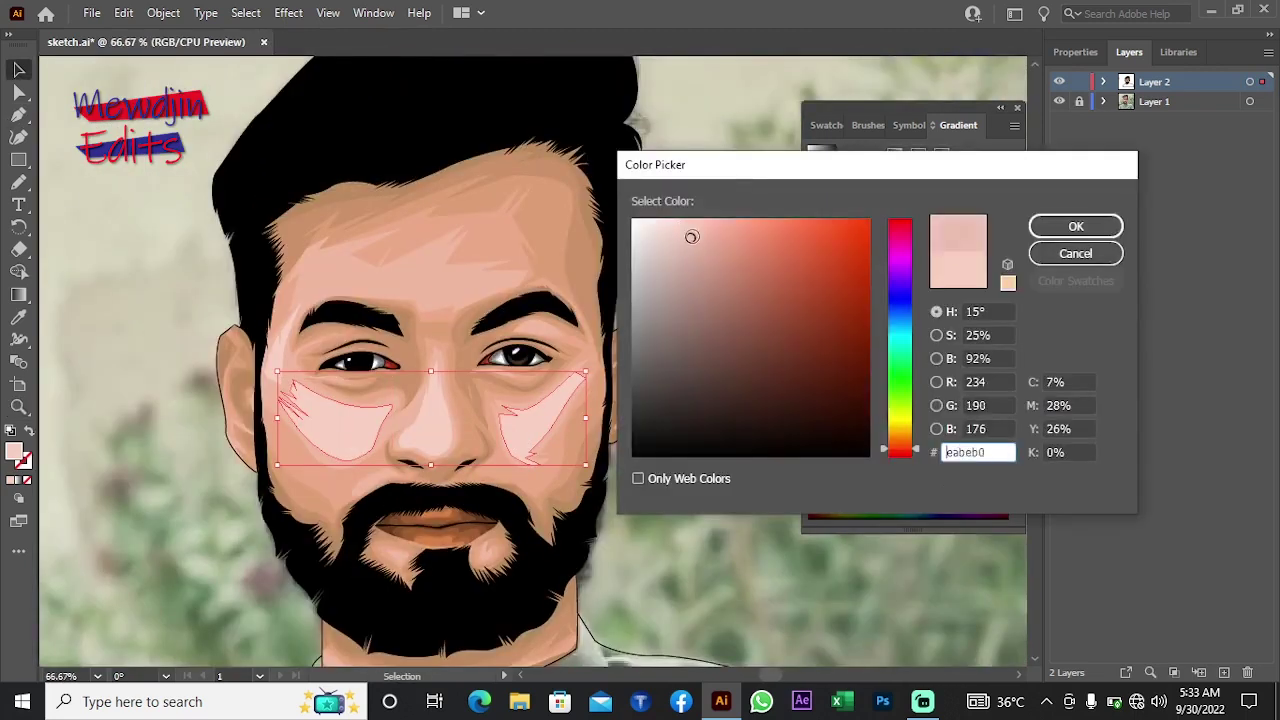
{"action": "key", "text": "Return"}
{"action": "double_click", "coordinate": [14, 455]}
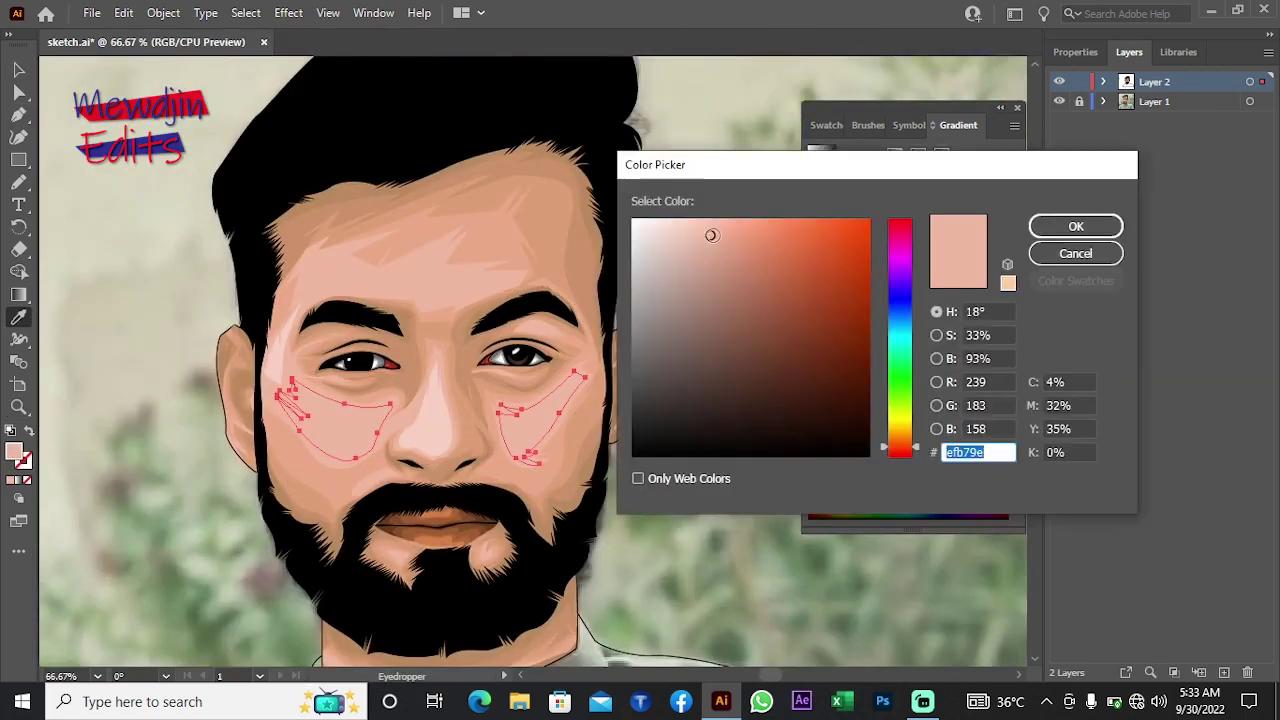
{"action": "key", "text": "Return"}
{"action": "key", "text": "ctrl+shift+a"}
Step: Draw a jagged highlight across the forehead, dipping down between the brows
{"action": "left_click", "coordinate": [491, 420]}
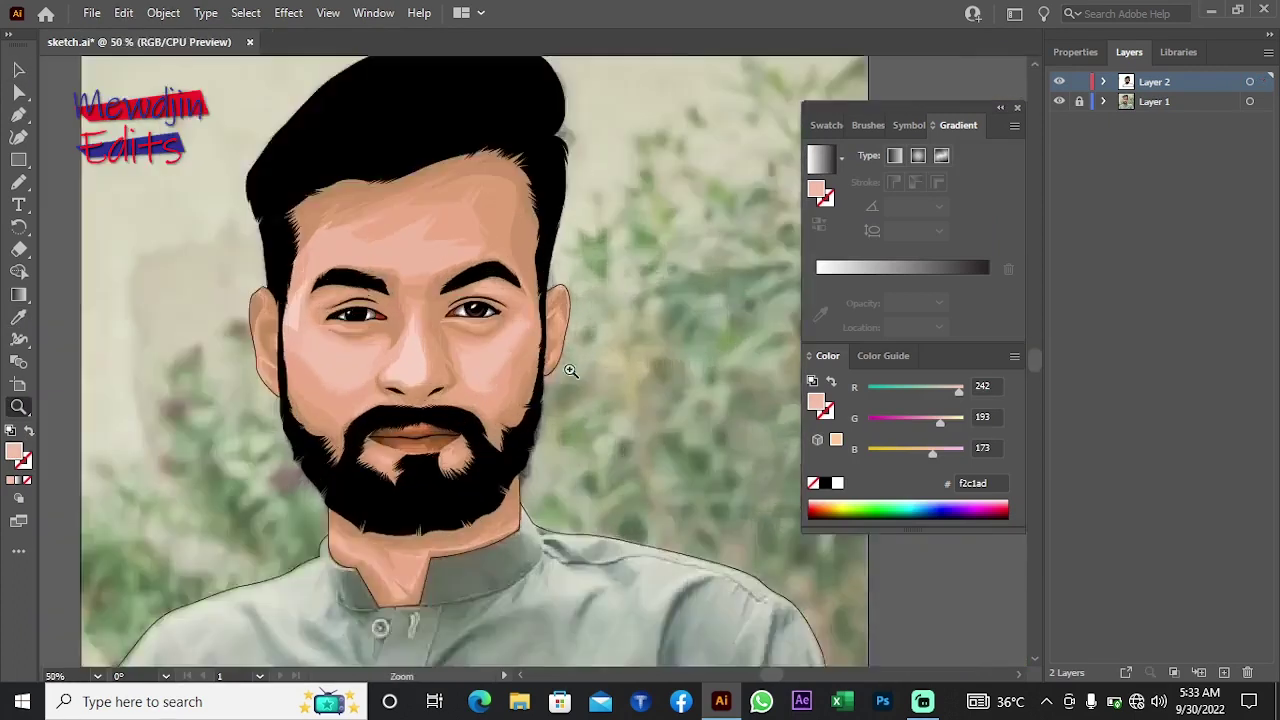
{"action": "left_click", "coordinate": [446, 347]}
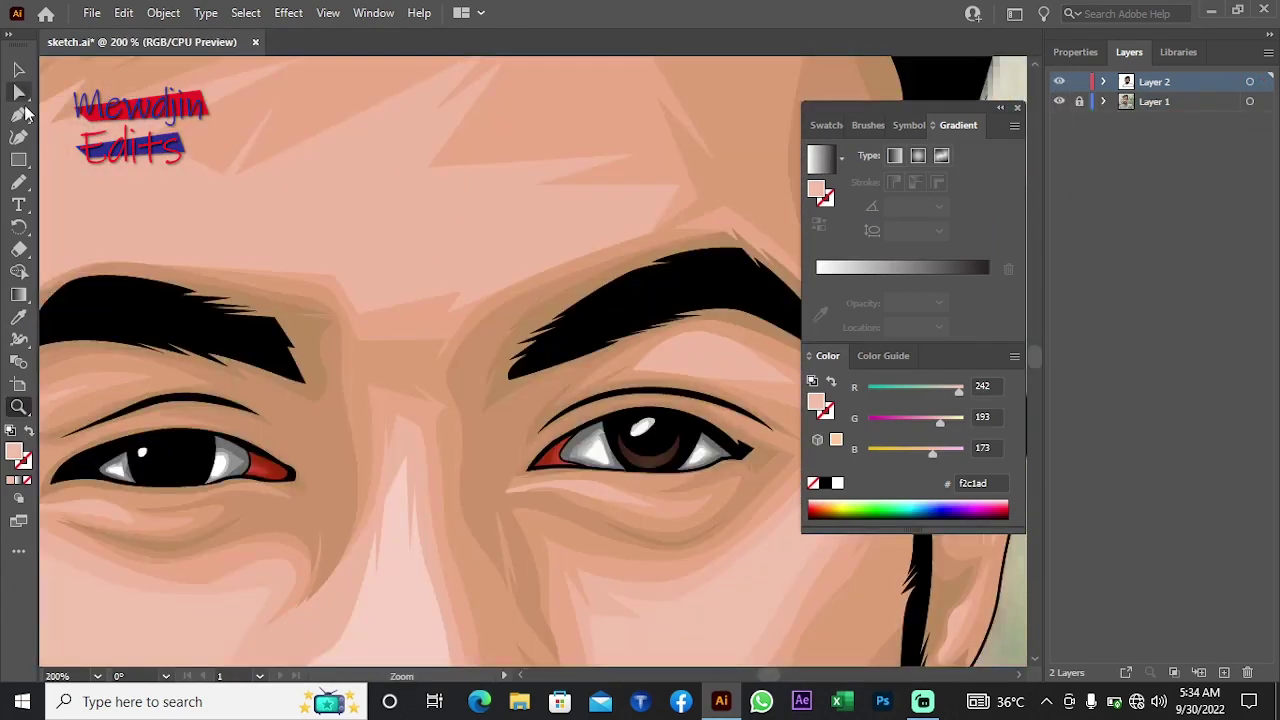
{"action": "left_click_drag", "start_coordinate": [378, 263], "coordinate": [318, 257]}
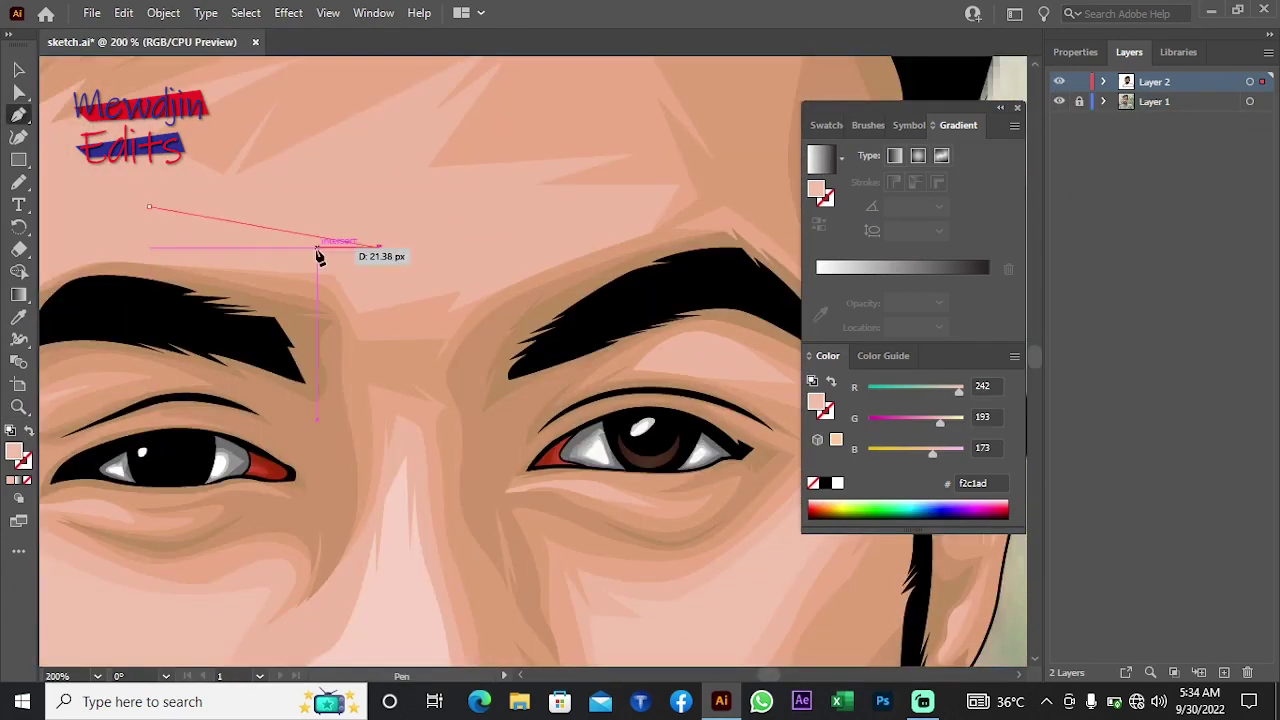
{"action": "left_click", "coordinate": [481, 241]}
{"action": "left_click", "coordinate": [572, 199]}
{"action": "left_click", "coordinate": [595, 198]}
{"action": "left_click", "coordinate": [527, 228]}
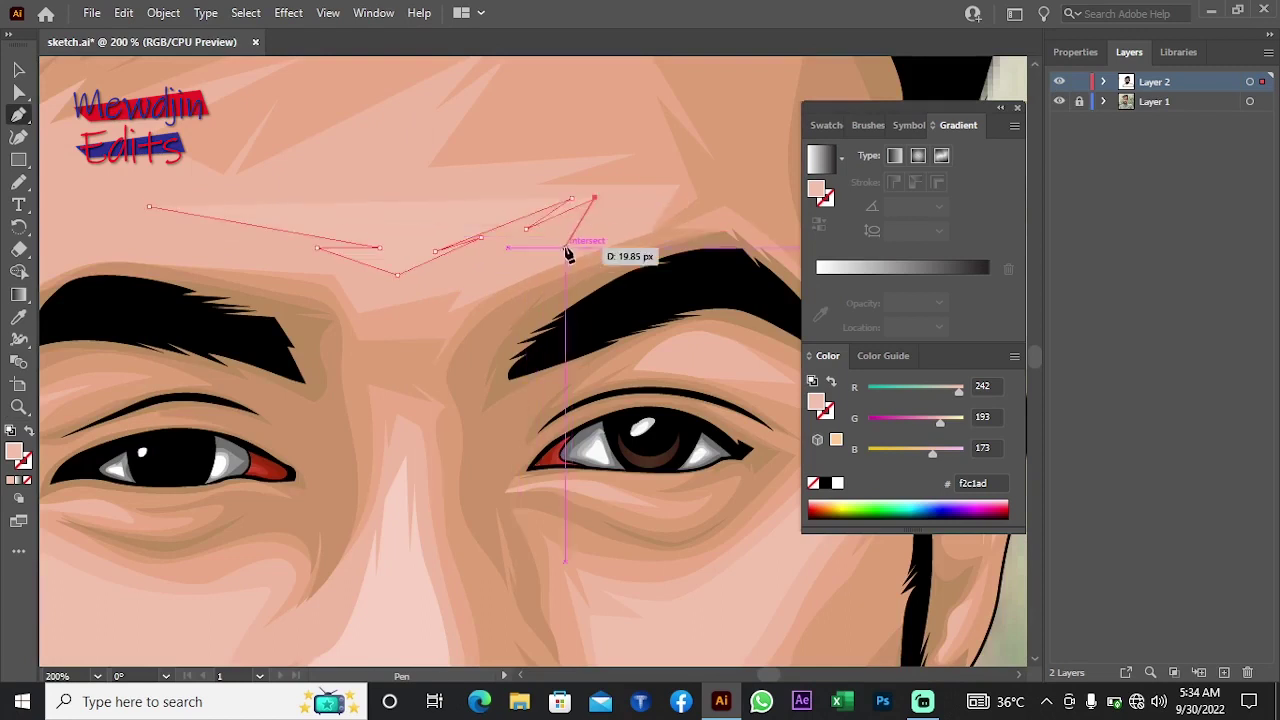
{"action": "left_click", "coordinate": [566, 247]}
{"action": "left_click", "coordinate": [401, 298]}
Step: Hide selection edges and zoom out to review the full artboard
{"action": "key", "text": "ctrl+h"}
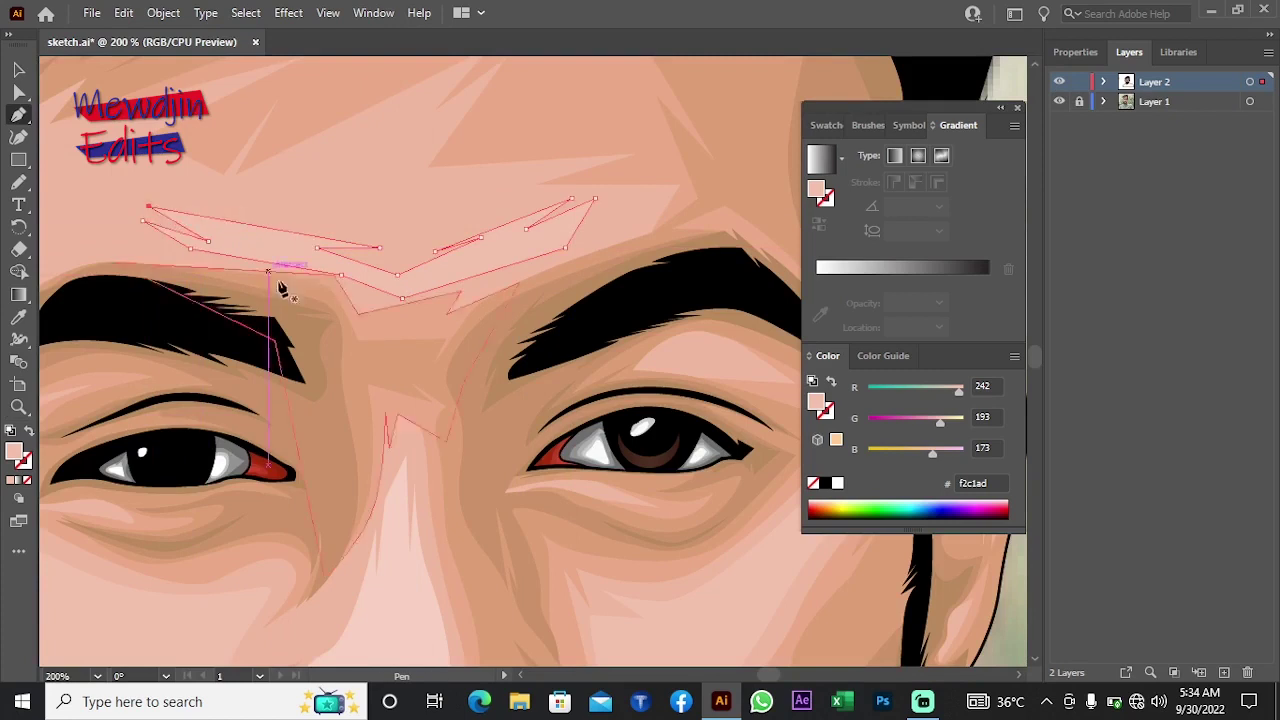
{"action": "key", "text": "ctrl+minus"}
{"action": "key", "text": "ctrl+minus"}
{"action": "key", "text": "ctrl+minus"}
{"action": "key", "text": "z"}
{"action": "left_click", "coordinate": [282, 200], "text": "alt"}
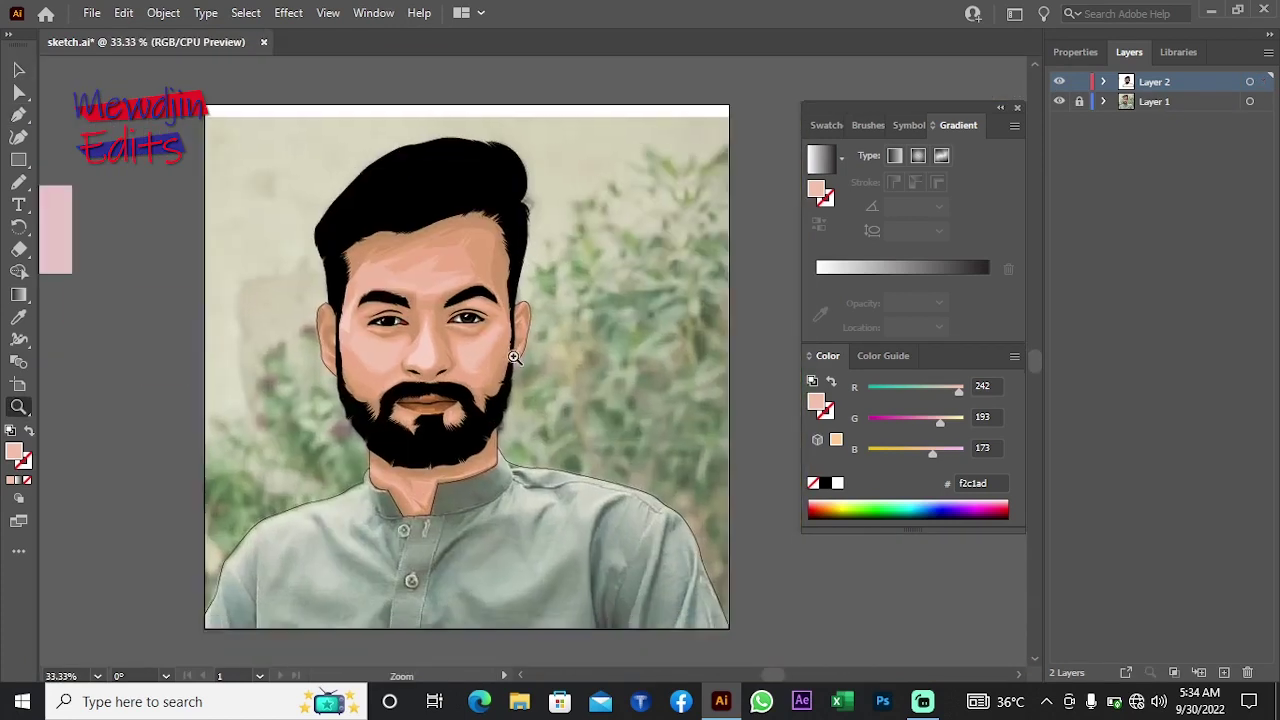
Step: Hide Layer 1, recolour the remaining pink highlights to f2c1ad, then show Layer 1 again
{"action": "left_click", "coordinate": [1059, 102]}
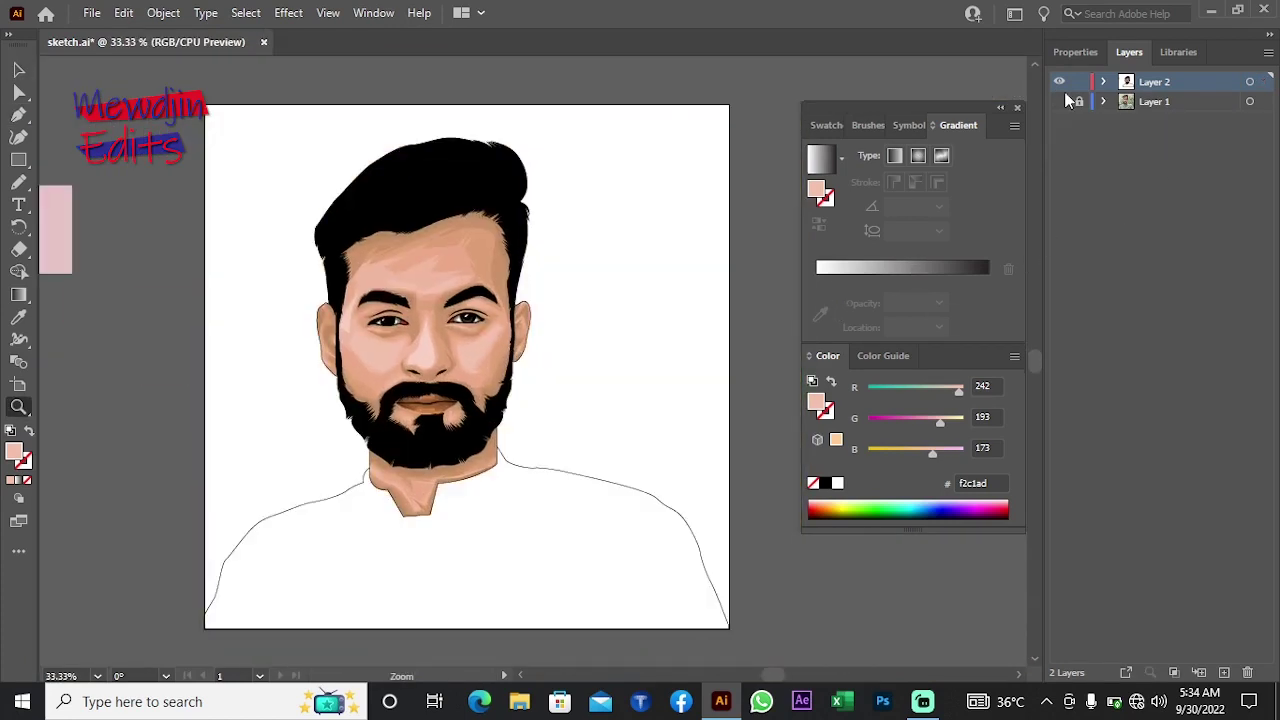
{"action": "left_click", "coordinate": [548, 354]}
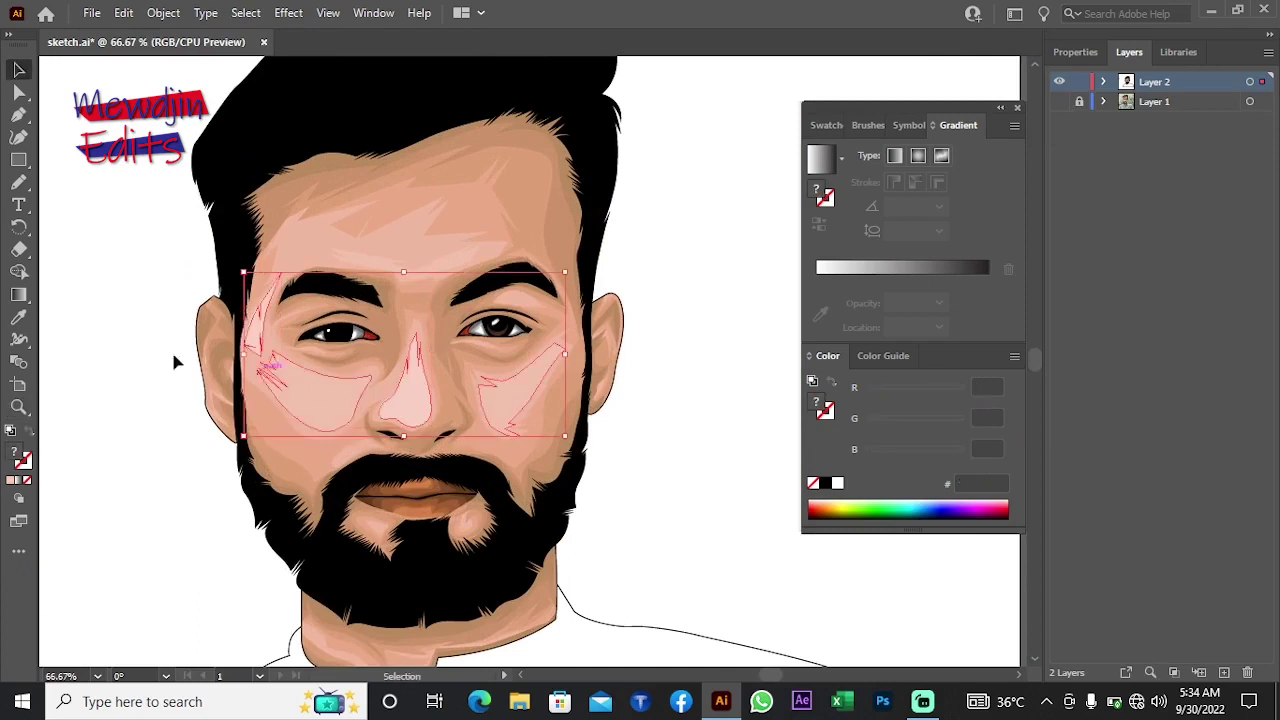
{"action": "key", "text": "z"}
{"action": "left_click", "coordinate": [524, 386], "text": "alt"}
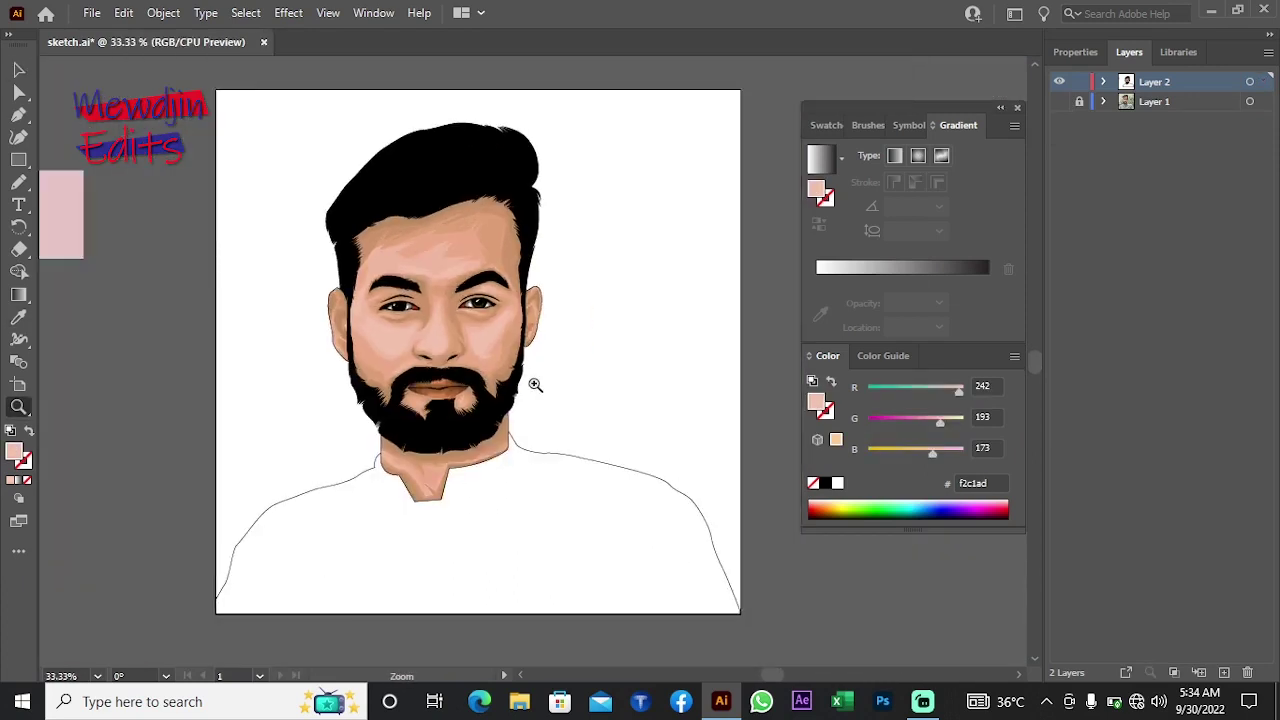
{"action": "left_click", "coordinate": [1059, 101]}
Step: Zoom to the nose and add a small light pink ffdbcf highlight circle on its tip
{"action": "left_click_drag", "start_coordinate": [424, 330], "coordinate": [583, 360]}
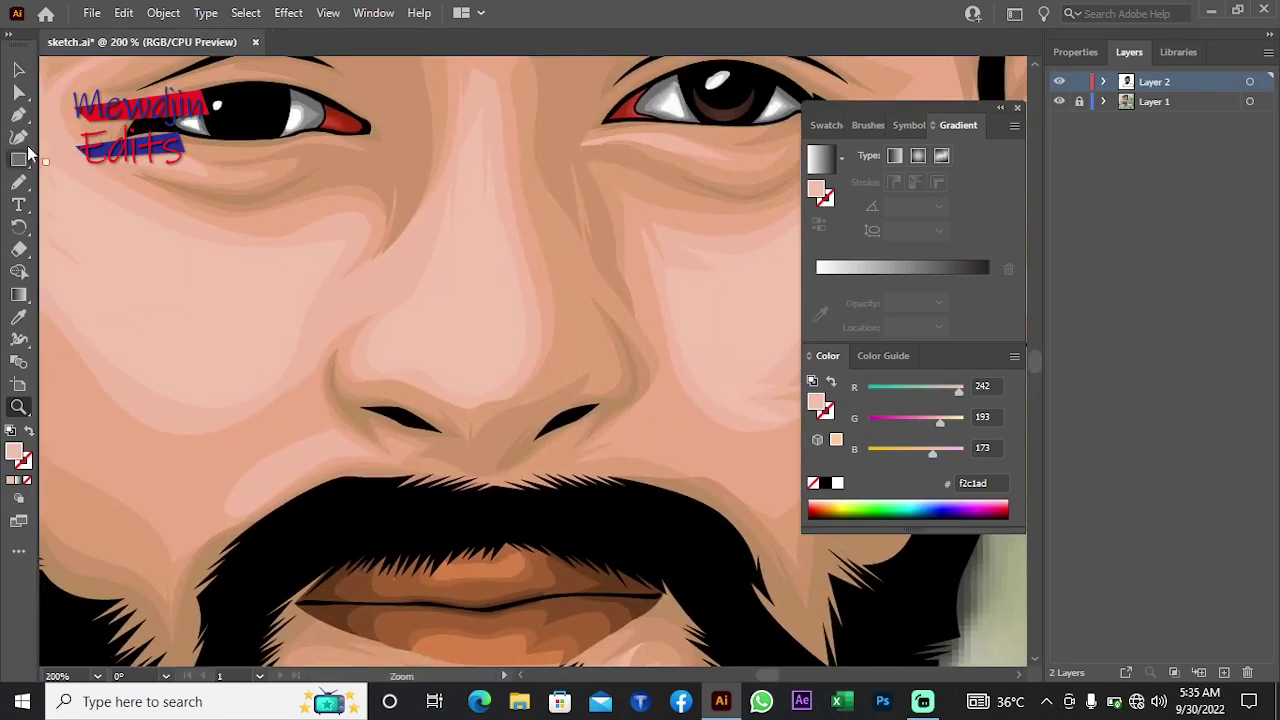
{"action": "left_click", "coordinate": [18, 317]}
{"action": "double_click", "coordinate": [14, 452]}
{"action": "key", "text": "Escape"}
{"action": "left_click", "coordinate": [773, 332]}
Step: Zoom in on the nose and give its tip highlight a soft pink f9cdbd fill
{"action": "key", "text": "z"}
{"action": "left_click", "coordinate": [720, 471], "text": "alt"}
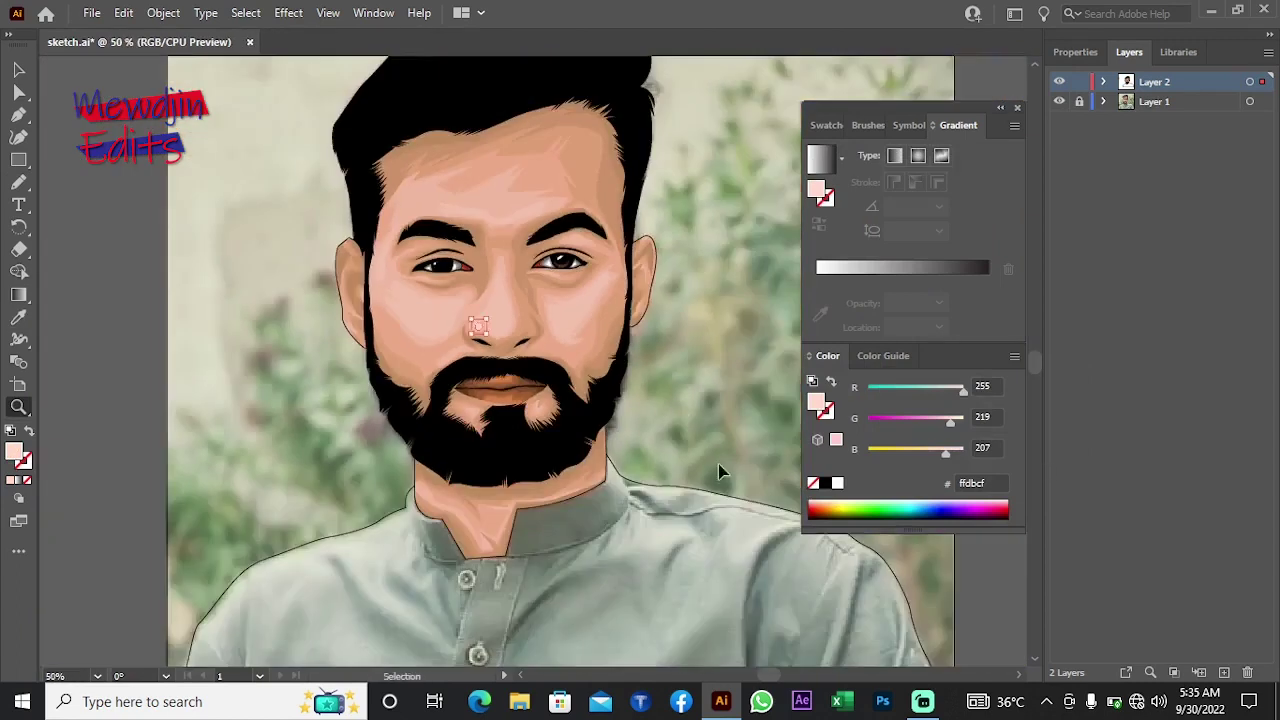
{"action": "left_click", "coordinate": [609, 366], "text": "alt"}
{"action": "left_click", "coordinate": [486, 306]}
{"action": "left_click", "coordinate": [486, 306]}
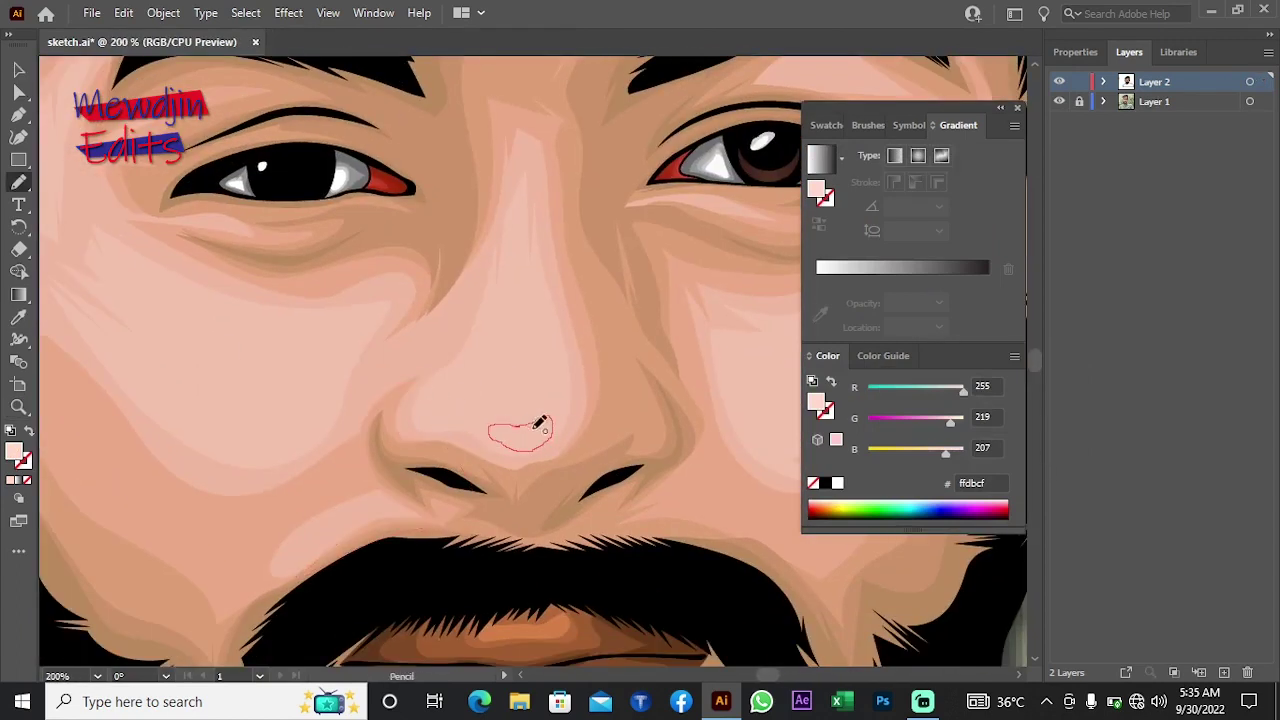
{"action": "key", "text": "ctrl+minus"}
{"action": "double_click", "coordinate": [14, 452]}
{"action": "key", "text": "Return"}
Step: Zoom out to the whole portrait, then zoom in on the neck and shoulder
{"action": "key", "text": "z"}
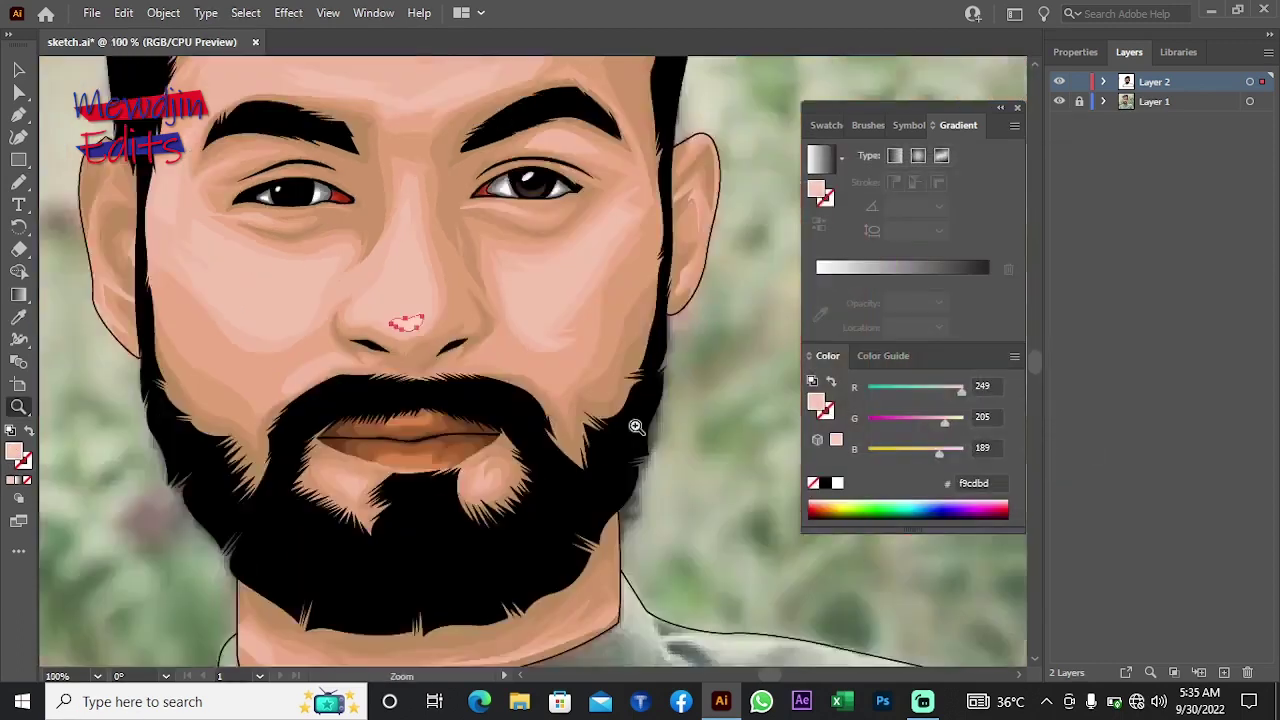
{"action": "left_click", "coordinate": [636, 427], "text": "alt"}
{"action": "left_click", "coordinate": [505, 354], "text": "alt"}
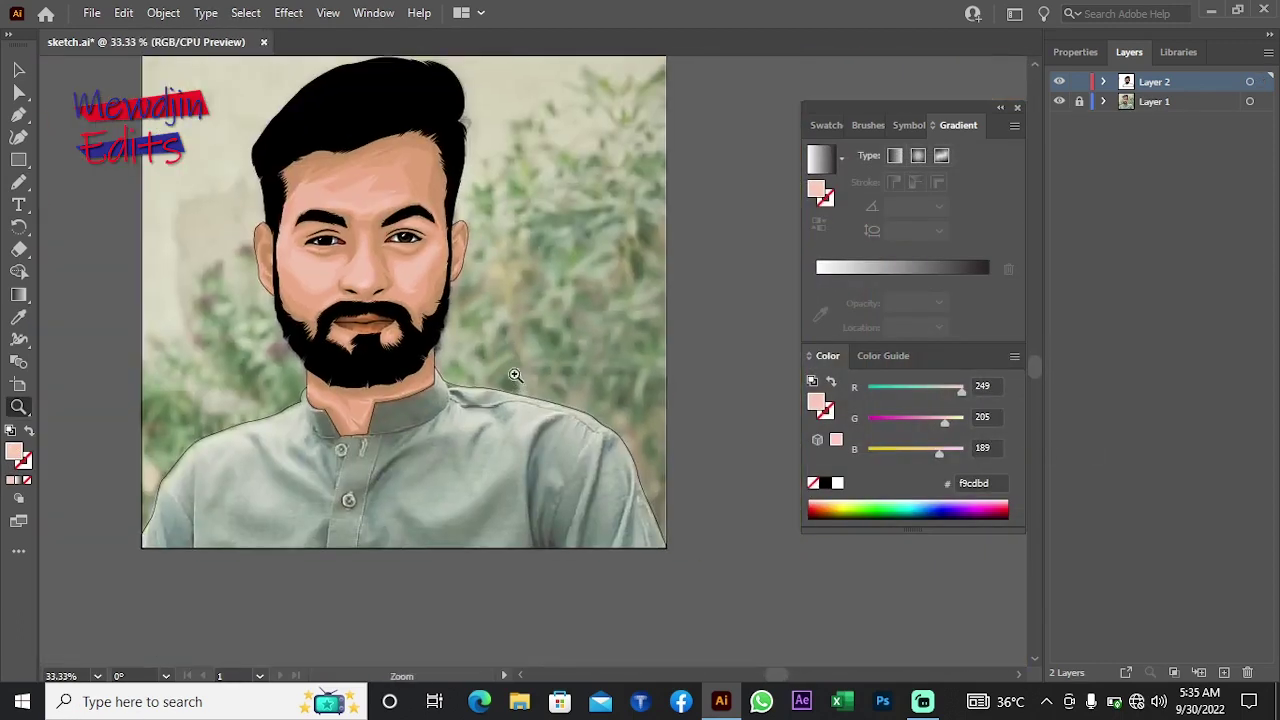
{"action": "left_click_drag", "start_coordinate": [474, 373], "coordinate": [468, 347]}
{"action": "left_click", "coordinate": [474, 349]}
{"action": "left_click", "coordinate": [474, 349]}
Step: Draw a curved Pen path along the right collar band's lower edge
{"action": "left_click", "coordinate": [443, 360]}
{"action": "left_click", "coordinate": [443, 360]}
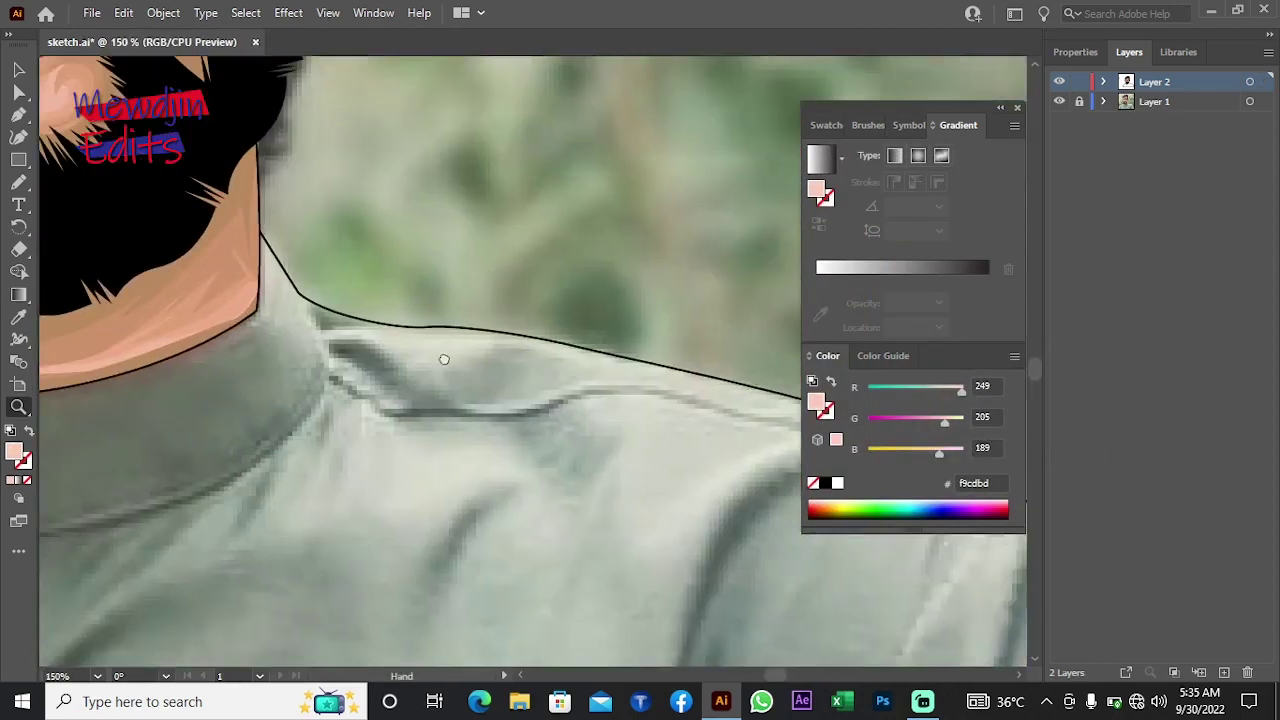
{"action": "key", "text": "v"}
{"action": "left_click", "coordinate": [20, 117]}
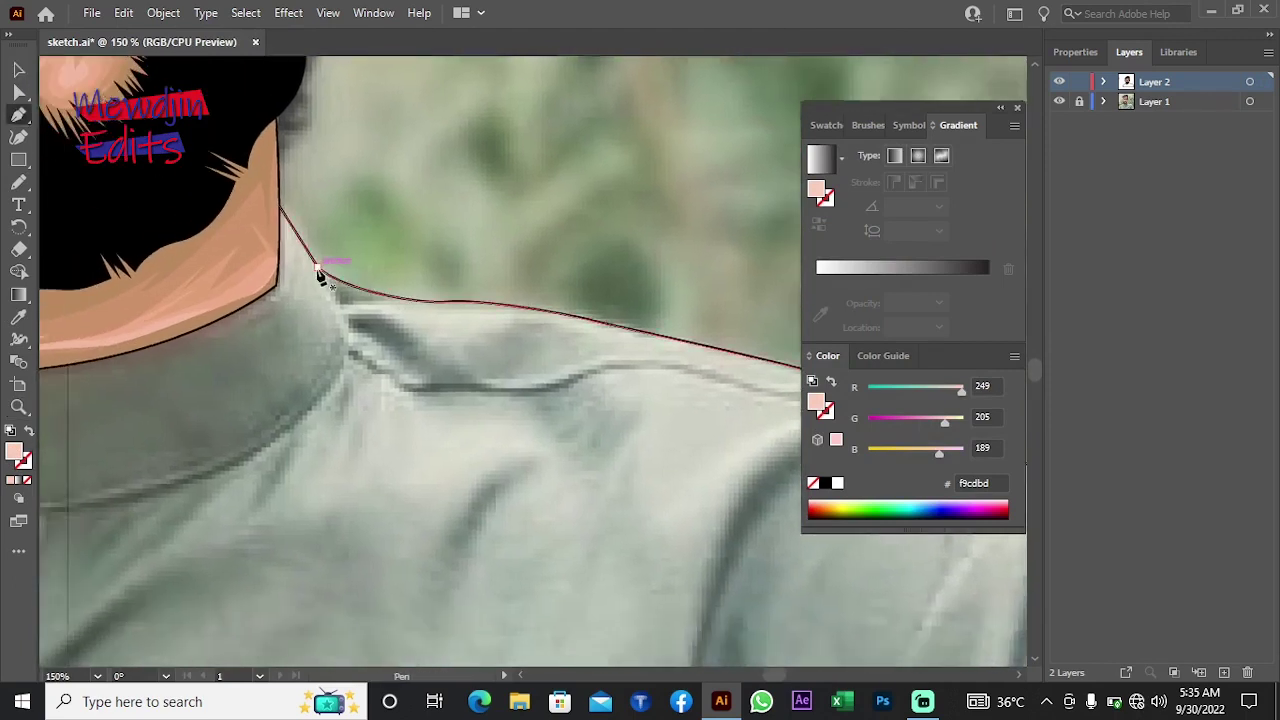
{"action": "left_click", "coordinate": [350, 328]}
{"action": "left_click_drag", "start_coordinate": [346, 361], "coordinate": [317, 394]}
{"action": "left_click_drag", "start_coordinate": [186, 457], "coordinate": [70, 485]}
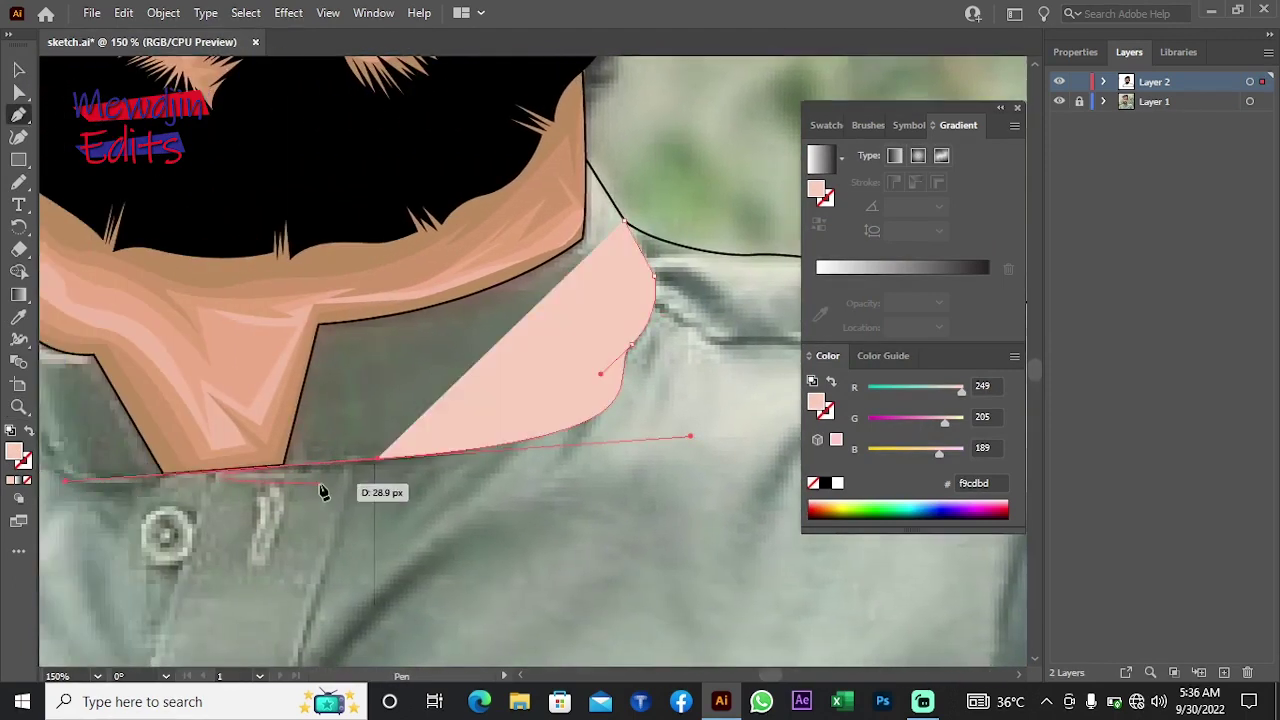
{"action": "key", "text": "ctrl+z"}
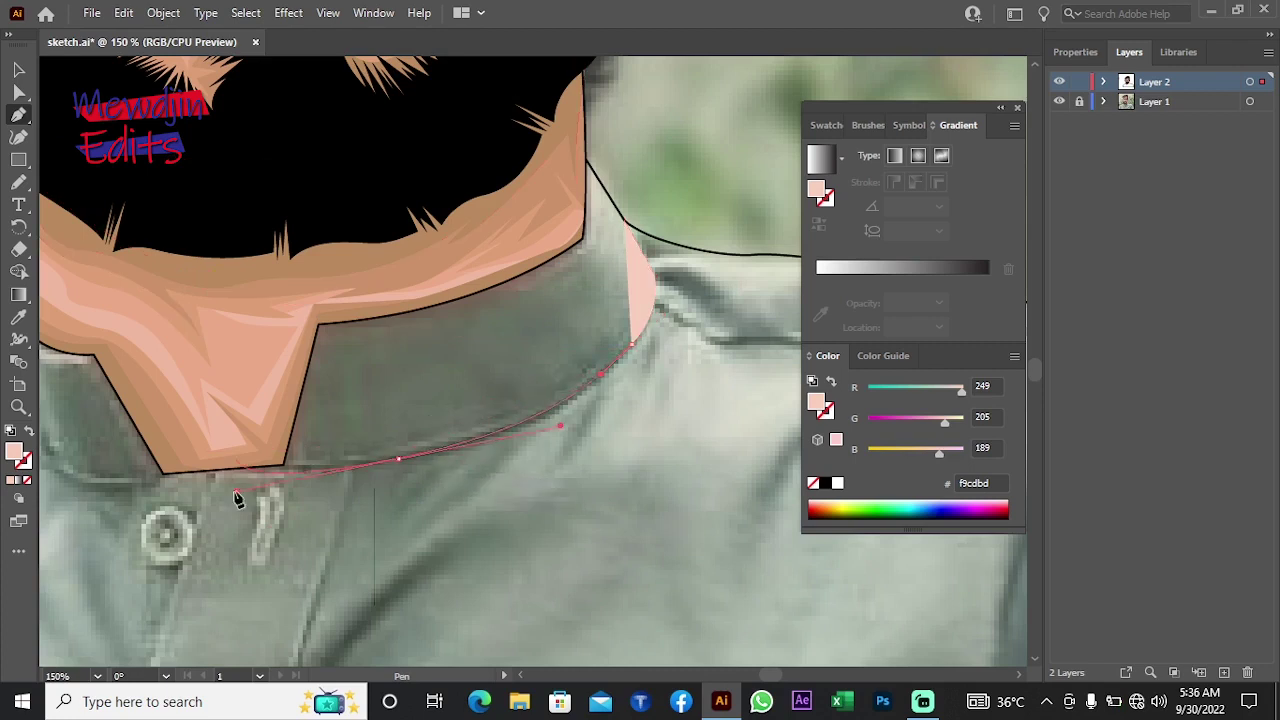
Step: Set the collar line's fill to None and give it a dark stroke colour
{"action": "left_click", "coordinate": [10, 480]}
{"action": "double_click", "coordinate": [15, 453]}
{"action": "left_click", "coordinate": [1074, 251]}
{"action": "left_click", "coordinate": [18, 317]}
{"action": "left_click", "coordinate": [22, 462]}
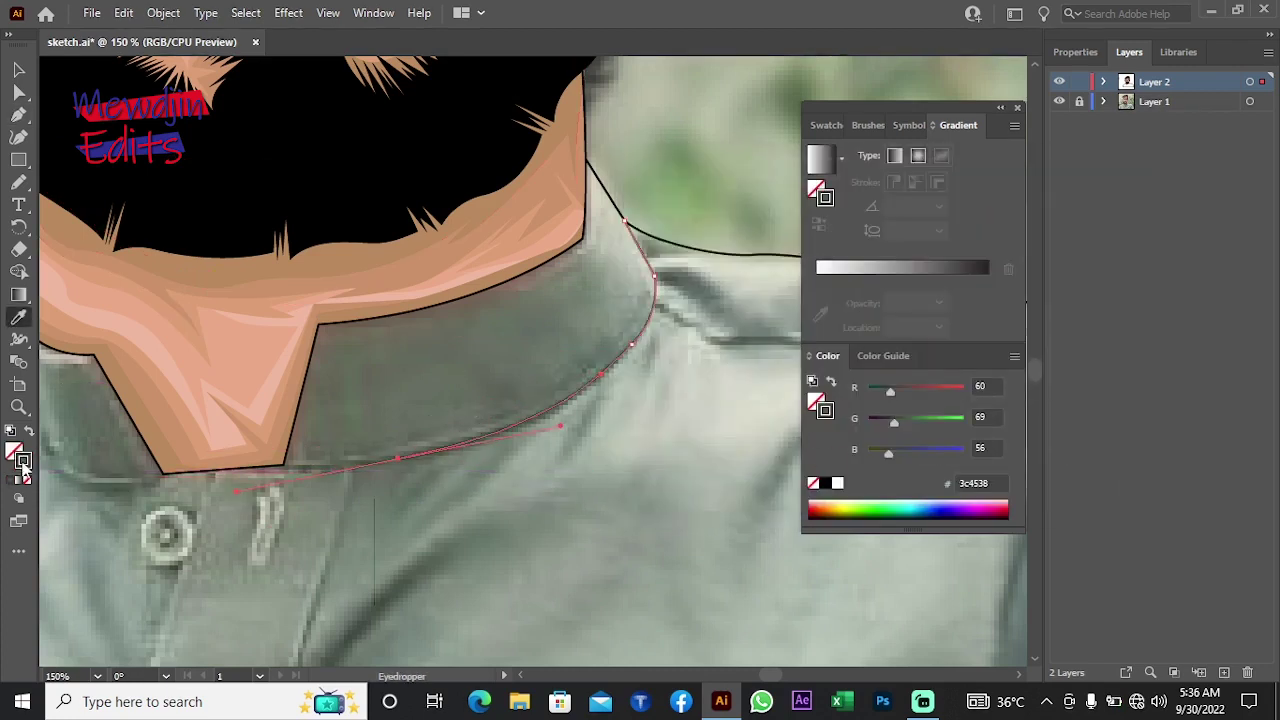
{"action": "left_click", "coordinate": [1075, 52]}
Step: Apply a width profile to the collar line's stroke and make it black
{"action": "left_click", "coordinate": [20, 70]}
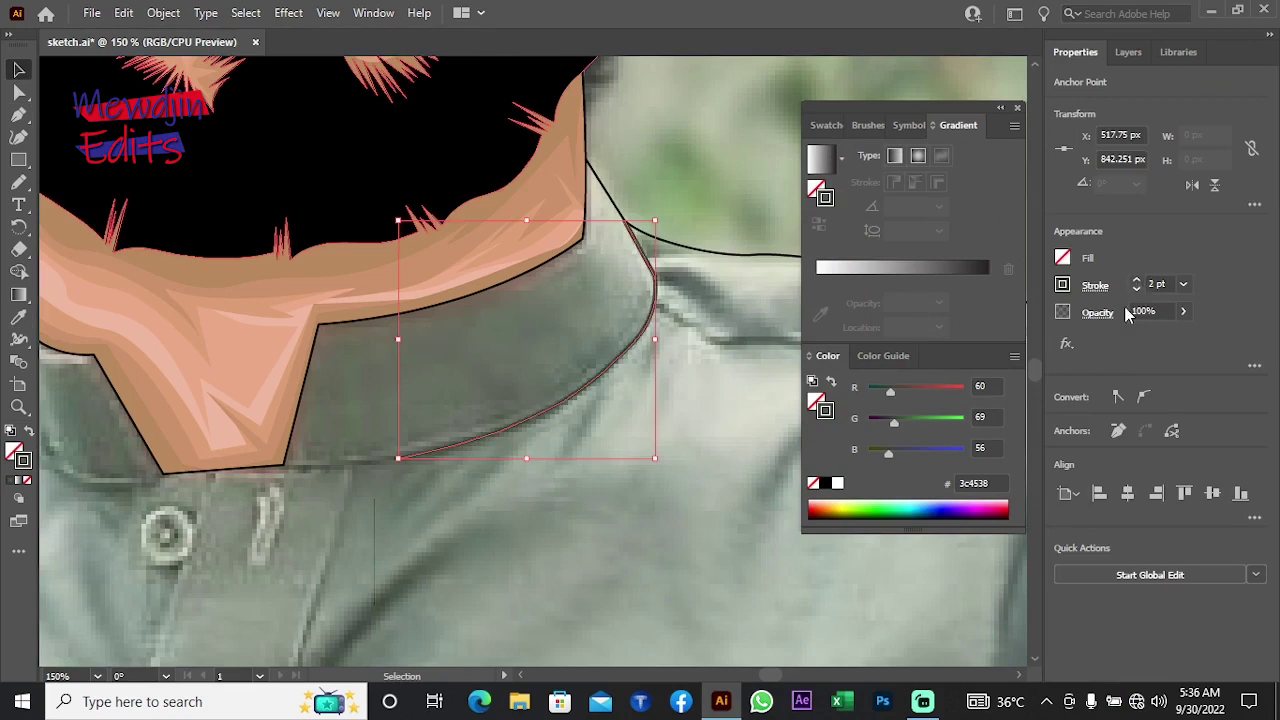
{"action": "left_click", "coordinate": [1095, 285]}
{"action": "left_click", "coordinate": [463, 177]}
{"action": "left_click", "coordinate": [650, 247]}
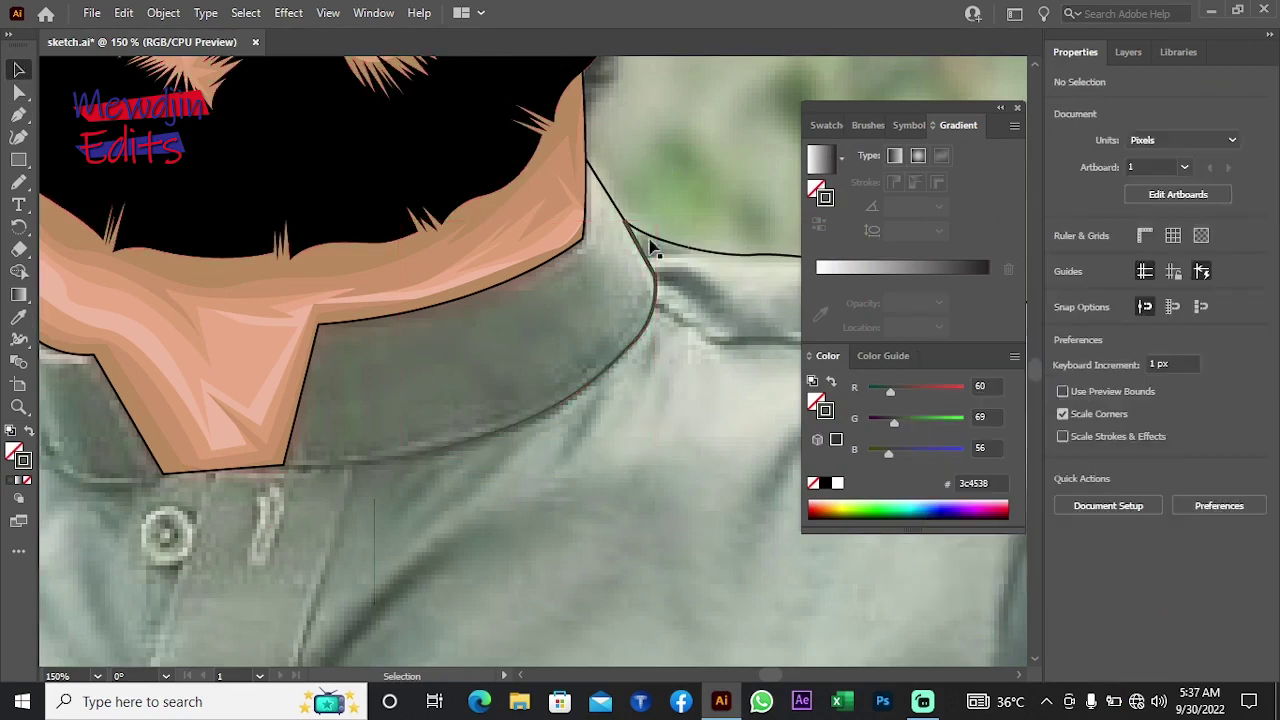
{"action": "left_click", "coordinate": [650, 247]}
{"action": "double_click", "coordinate": [825, 410]}
{"action": "left_click", "coordinate": [1074, 251]}
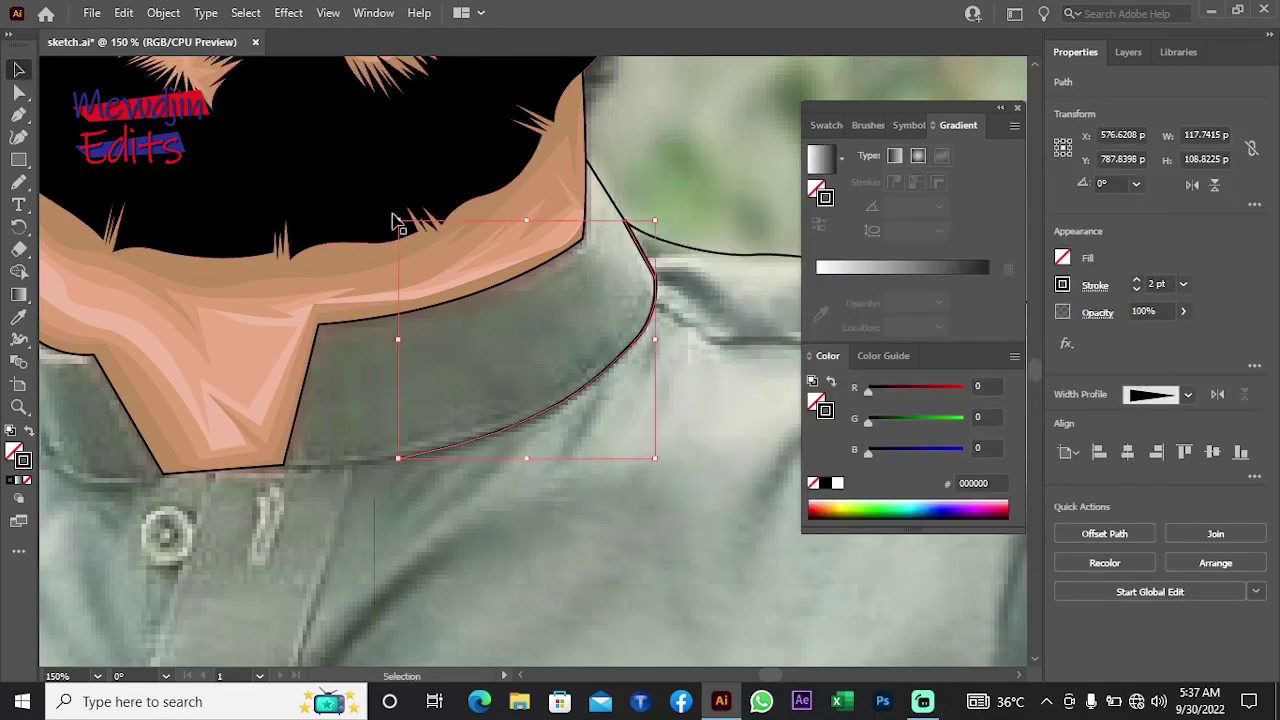
{"action": "left_click", "coordinate": [663, 221]}
Step: Thicken the grey collar shape's outline stroke to 2 pt
{"action": "left_click", "coordinate": [520, 340]}
{"action": "left_click_drag", "start_coordinate": [300, 306], "coordinate": [440, 207]}
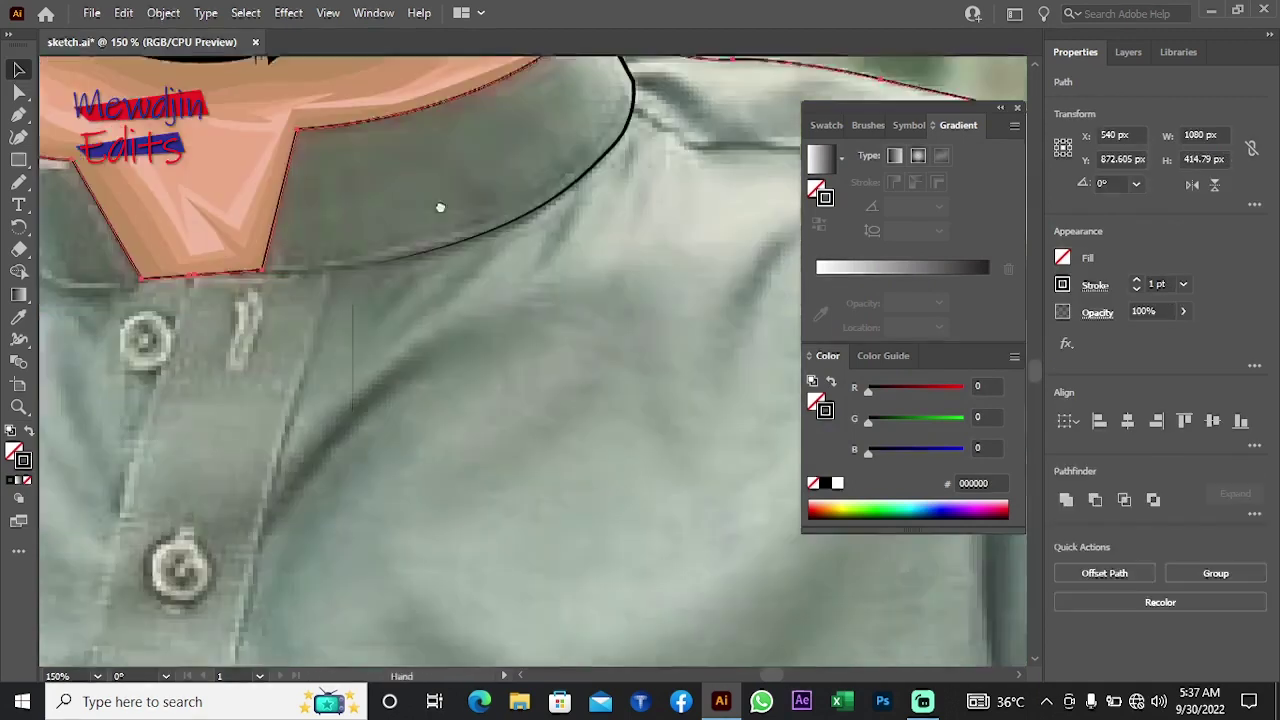
{"action": "left_click", "coordinate": [1136, 279]}
{"action": "key", "text": "ctrl+0"}
Step: Draw a black fold line along the shoulder crease with a tapered width profile
{"action": "key", "text": "z"}
{"action": "left_click", "coordinate": [209, 305]}
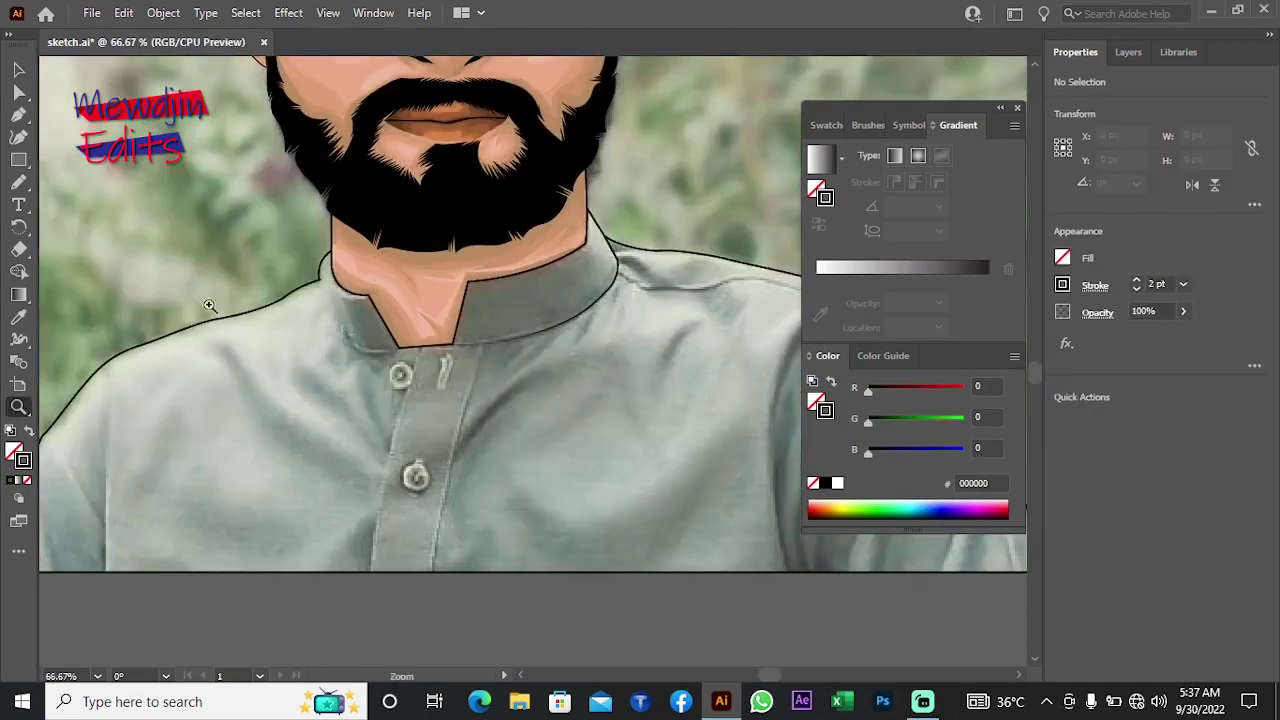
{"action": "left_click", "coordinate": [629, 380]}
{"action": "left_click", "coordinate": [543, 429]}
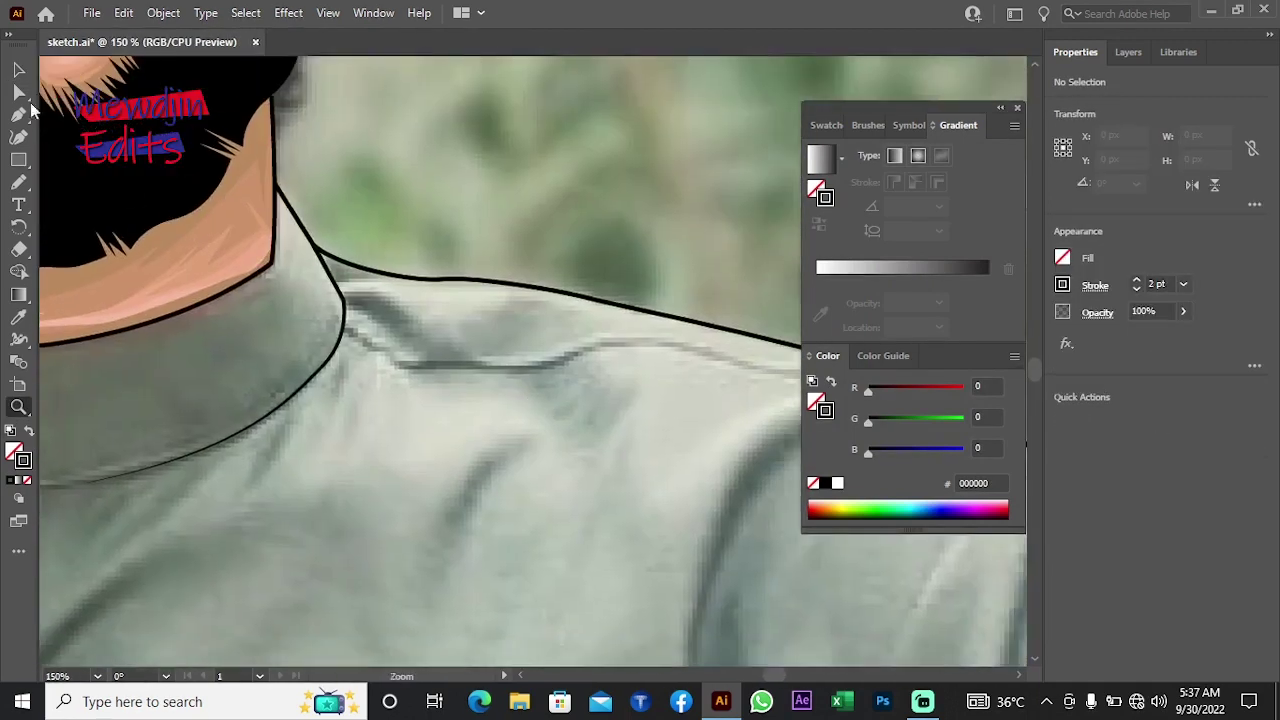
{"action": "left_click", "coordinate": [387, 357]}
{"action": "left_click", "coordinate": [501, 369]}
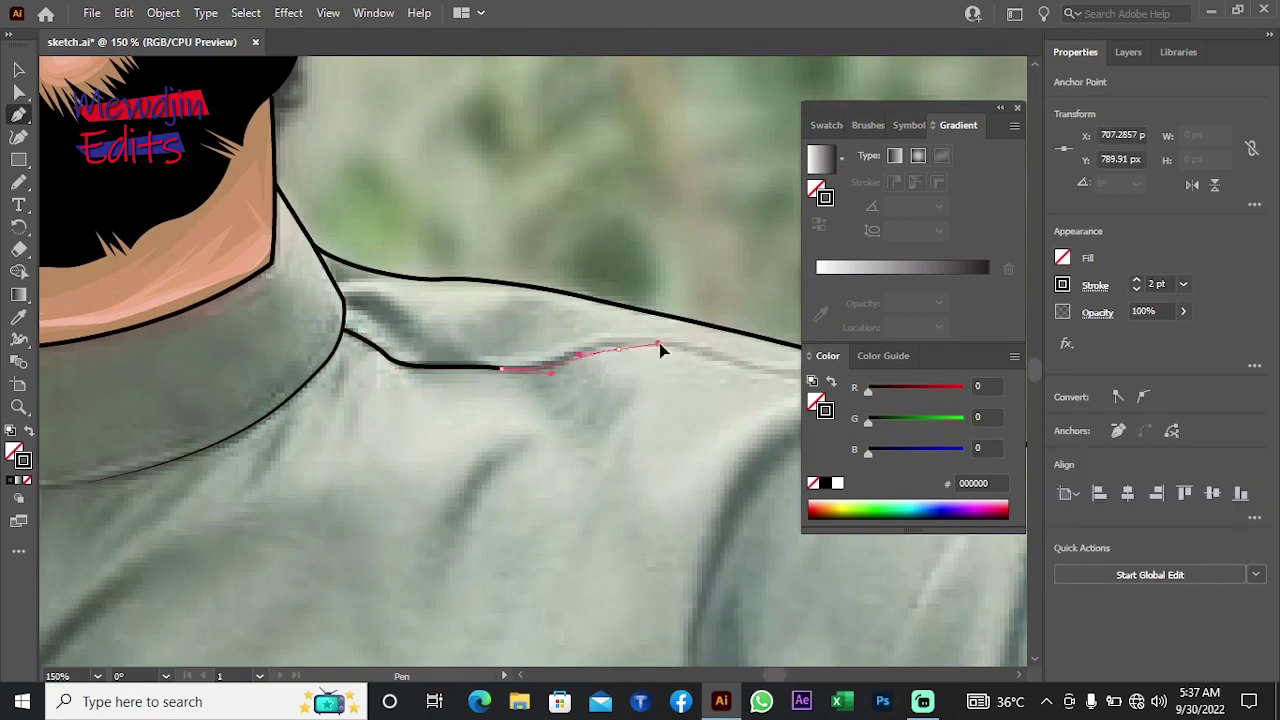
{"action": "key", "text": "v"}
{"action": "left_click", "coordinate": [1095, 285]}
{"action": "left_click", "coordinate": [1000, 573]}
{"action": "left_click", "coordinate": [985, 470]}
{"action": "left_click", "coordinate": [552, 460]}
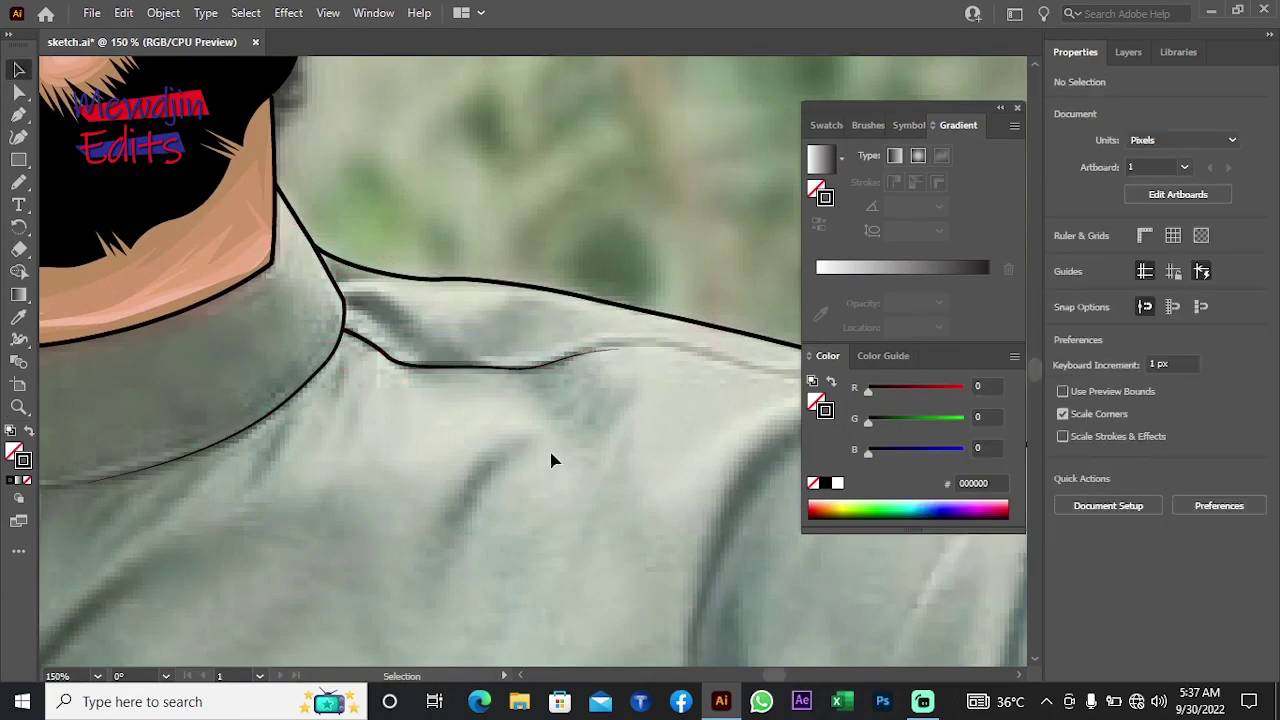
Step: Draw a curved fold line up the sleeve and over the shoulder
{"action": "key", "text": "p"}
{"action": "scroll", "coordinate": [450, 420], "scroll_direction": "down", "scroll_amount": 2}
{"action": "scroll", "coordinate": [354, 371], "scroll_direction": "down", "scroll_amount": 5}
{"action": "scroll", "coordinate": [346, 391], "scroll_direction": "down", "scroll_amount": 5}
{"action": "scroll", "coordinate": [437, 477], "scroll_direction": "down", "scroll_amount": 4}
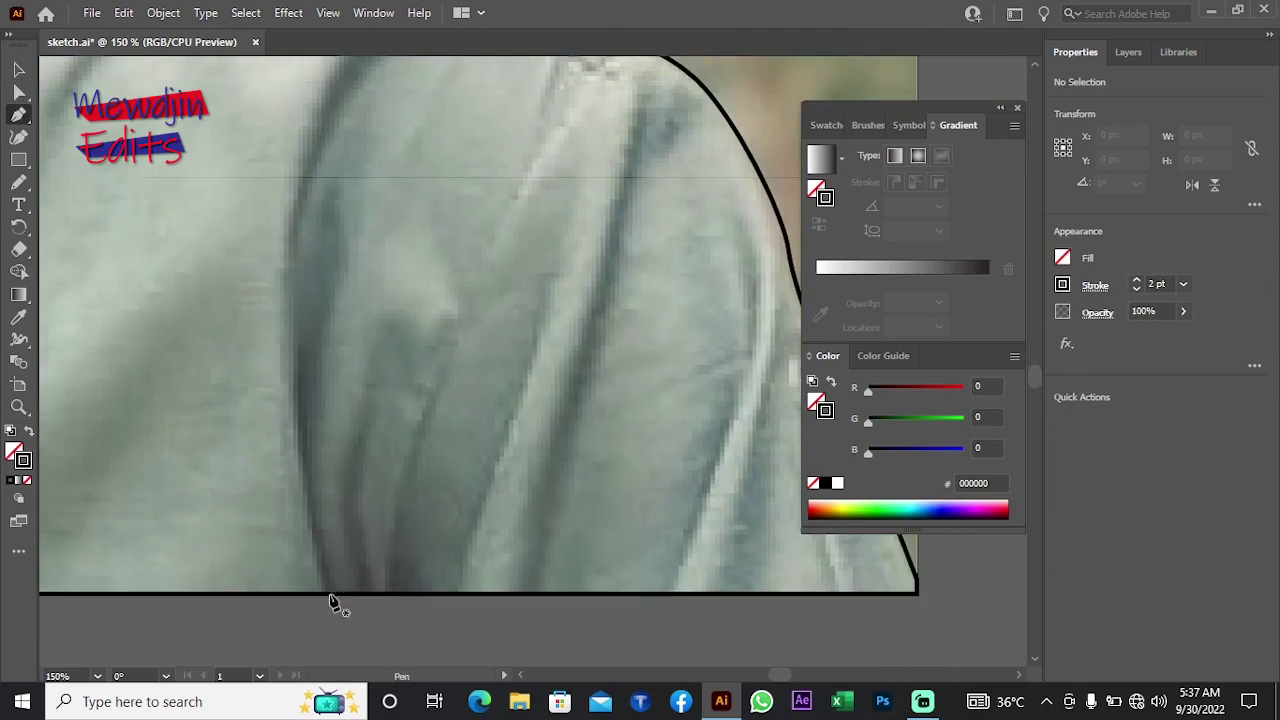
{"action": "left_click", "coordinate": [330, 595]}
{"action": "left_click", "coordinate": [285, 268]}
{"action": "scroll", "coordinate": [345, 225], "scroll_direction": "up", "scroll_amount": 3}
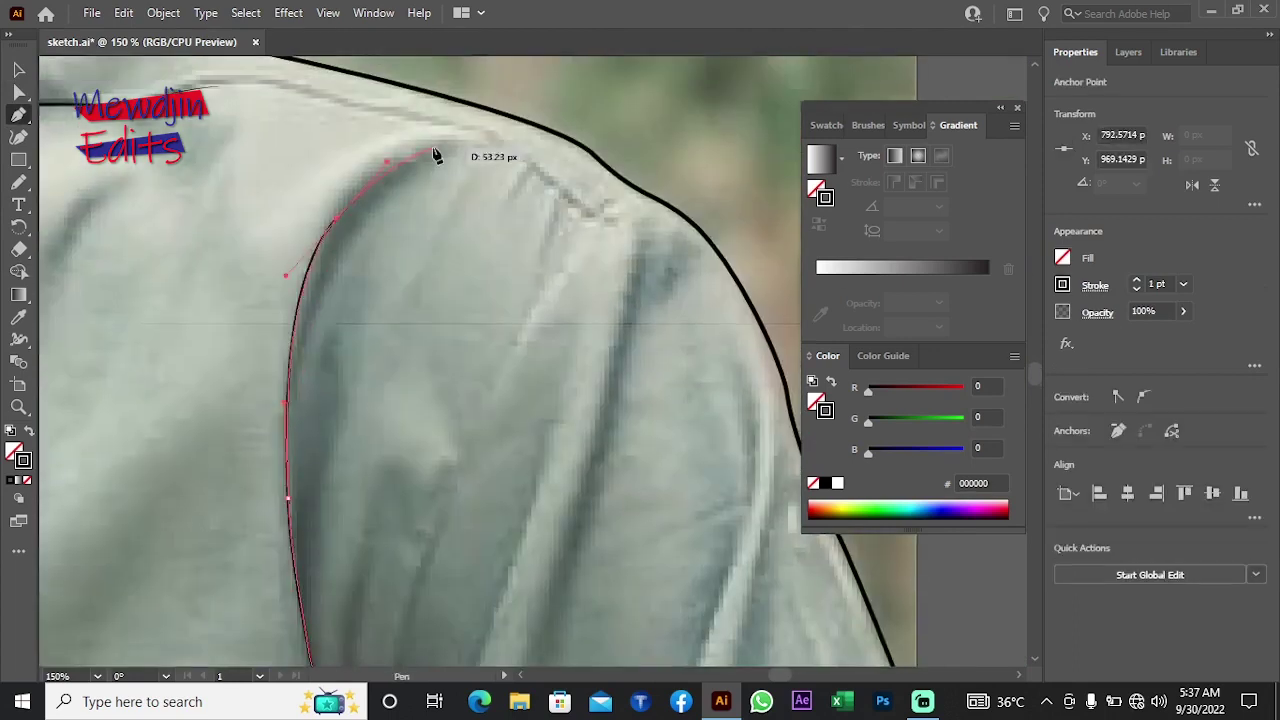
{"action": "left_click_drag", "start_coordinate": [335, 267], "coordinate": [336, 268]}
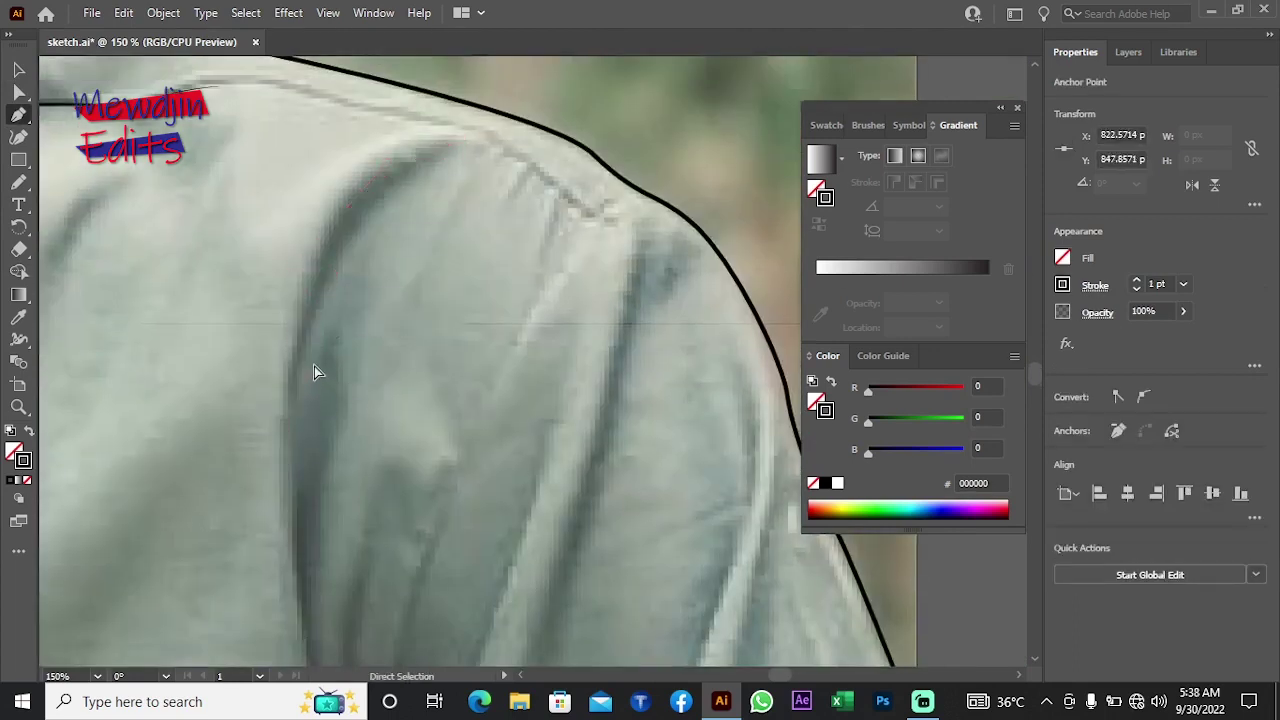
{"action": "left_click", "coordinate": [314, 372], "text": "ctrl"}
Step: Draw the first placket edge line from the collar down to the bottom edge
{"action": "scroll", "coordinate": [443, 331], "scroll_direction": "left", "scroll_amount": 3}
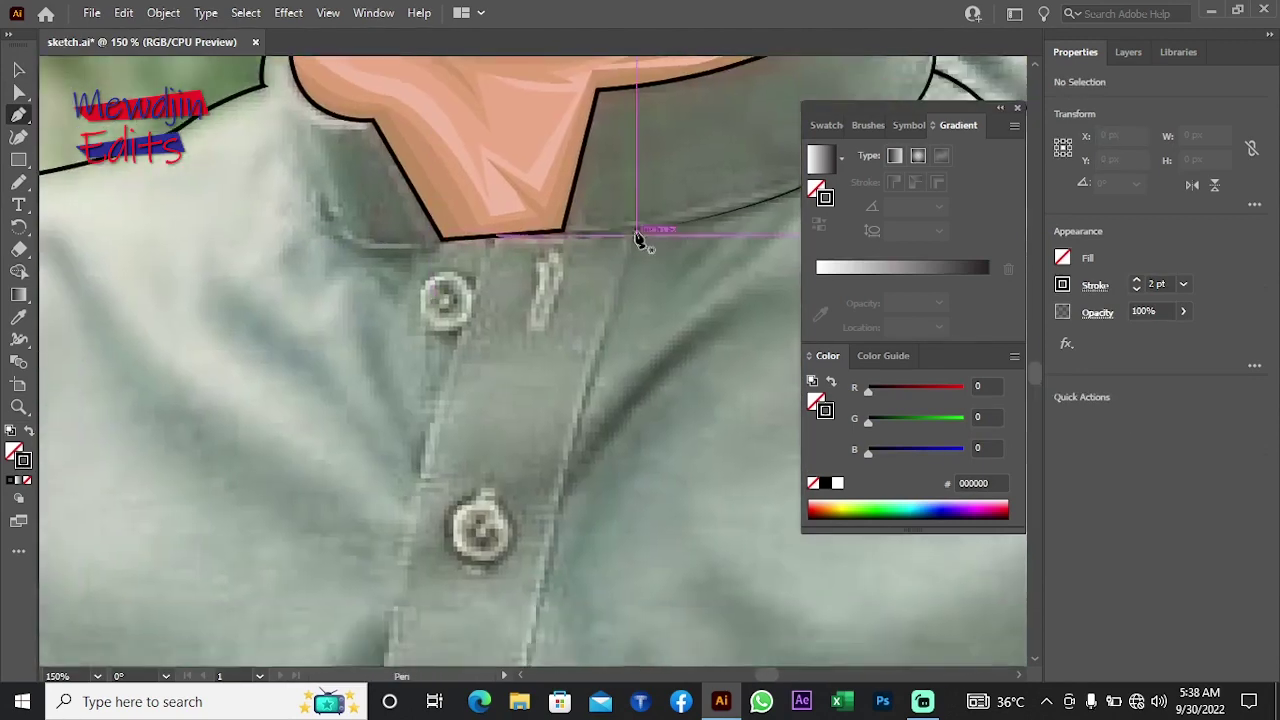
{"action": "left_click", "coordinate": [638, 238]}
{"action": "scroll", "coordinate": [591, 394], "scroll_direction": "down", "scroll_amount": 3}
{"action": "left_click_drag", "start_coordinate": [542, 450], "coordinate": [555, 395]}
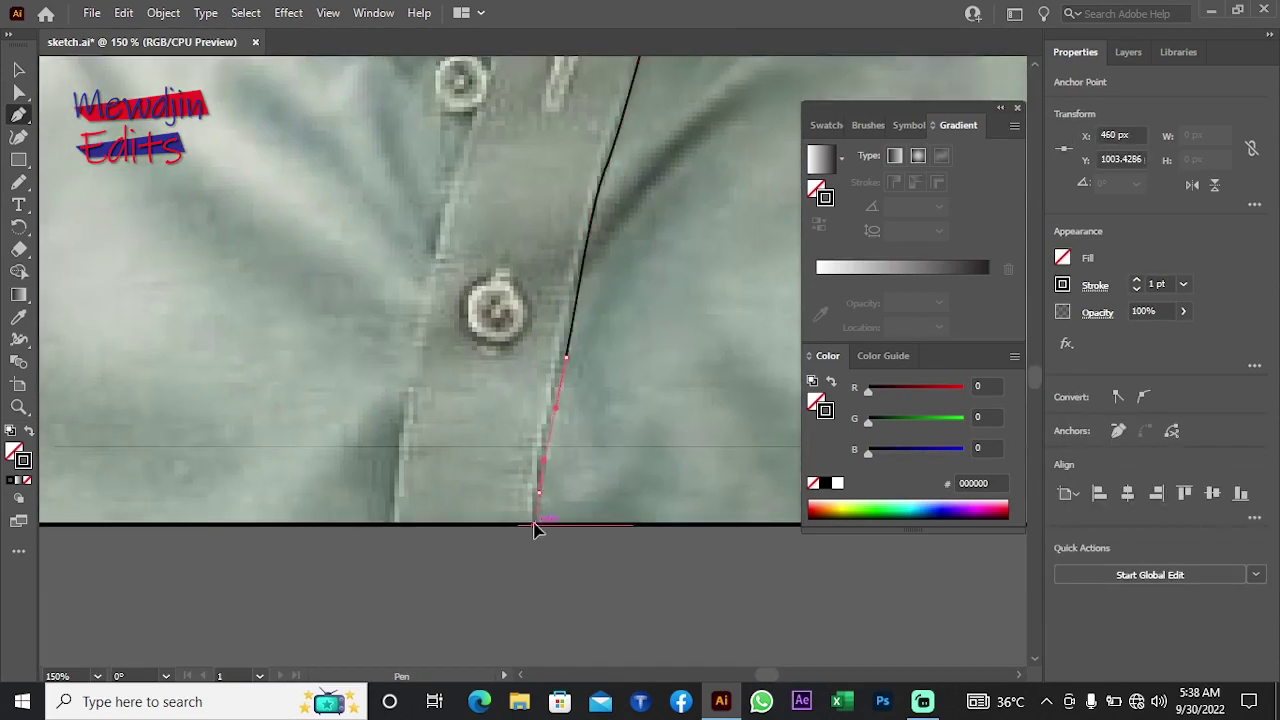
{"action": "left_click", "coordinate": [536, 512]}
{"action": "key", "text": "Escape"}
Step: Draw the second placket edge line from the collar down to the artboard's bottom
{"action": "scroll", "coordinate": [610, 453], "scroll_direction": "up", "scroll_amount": 3}
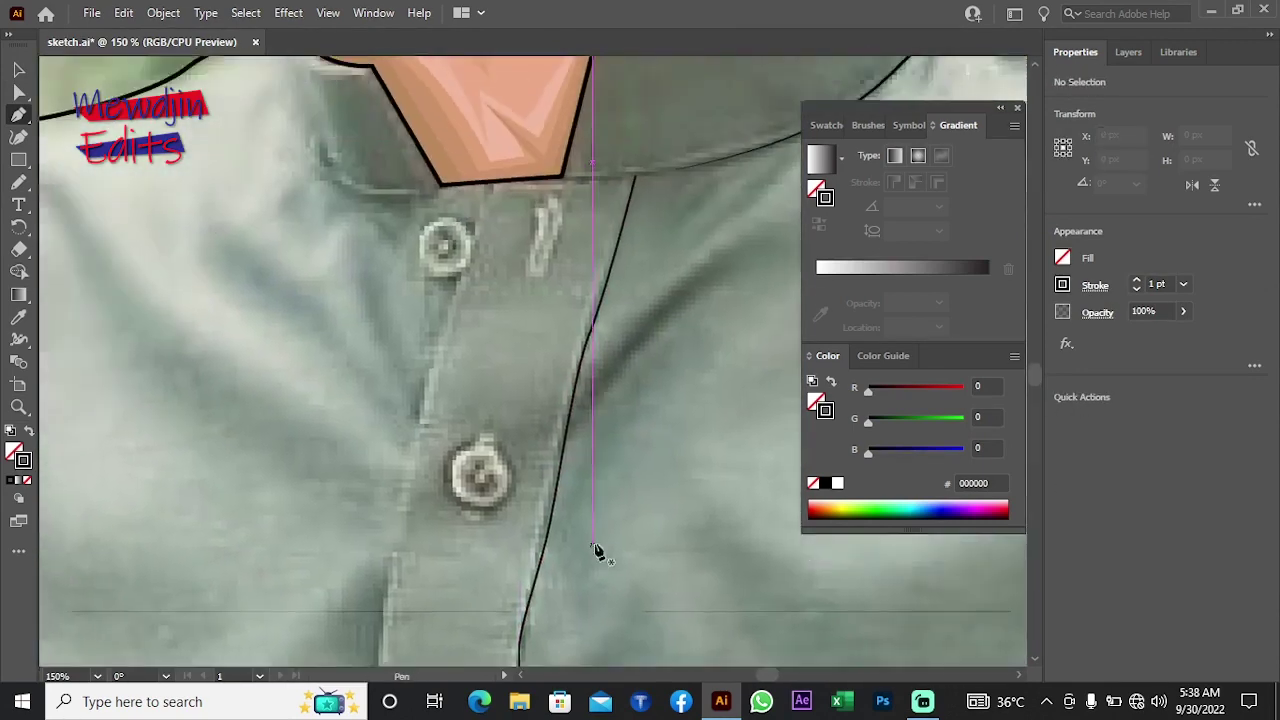
{"action": "left_click", "coordinate": [566, 162]}
{"action": "left_click", "coordinate": [530, 258]}
{"action": "left_click", "coordinate": [522, 295]}
{"action": "scroll", "coordinate": [514, 336], "scroll_direction": "down", "scroll_amount": 2}
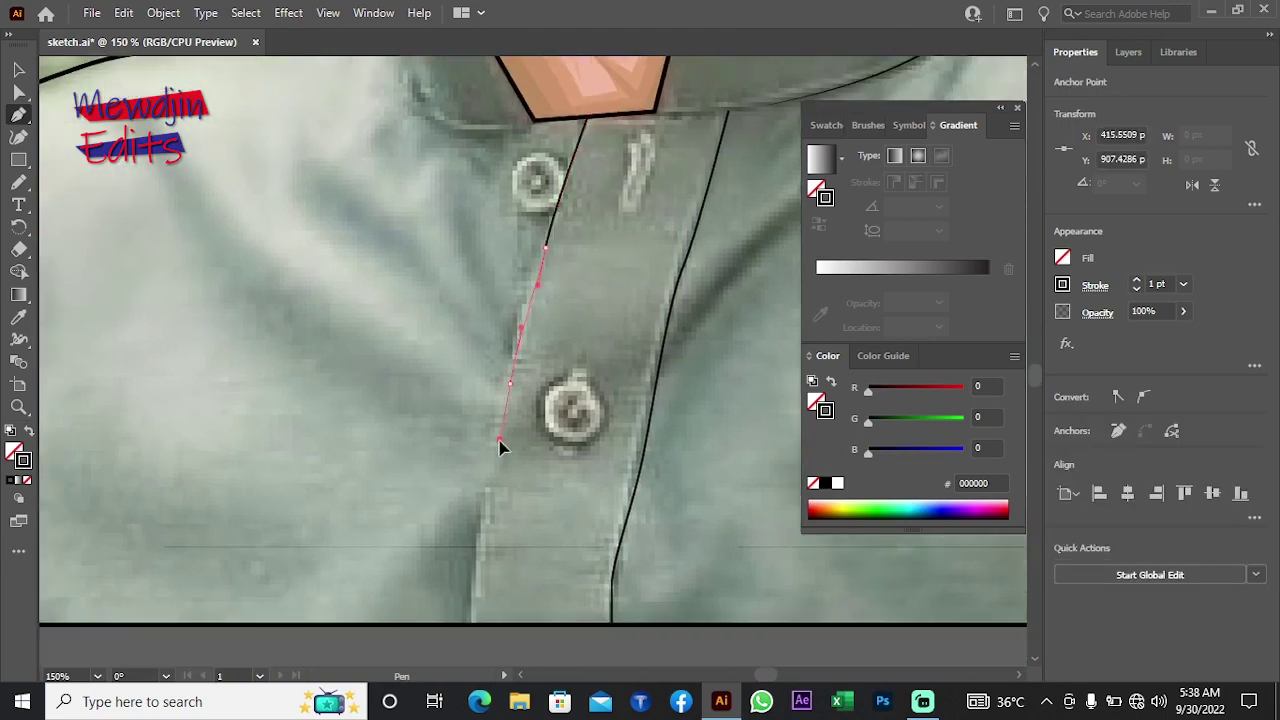
{"action": "scroll", "coordinate": [500, 443], "scroll_direction": "down", "scroll_amount": 3}
{"action": "left_click", "coordinate": [503, 406]}
{"action": "key", "text": "Escape"}
Step: Add a line at the collar corner and draw the right placket edge down from the collar
{"action": "scroll", "coordinate": [391, 523], "scroll_direction": "up", "scroll_amount": 5}
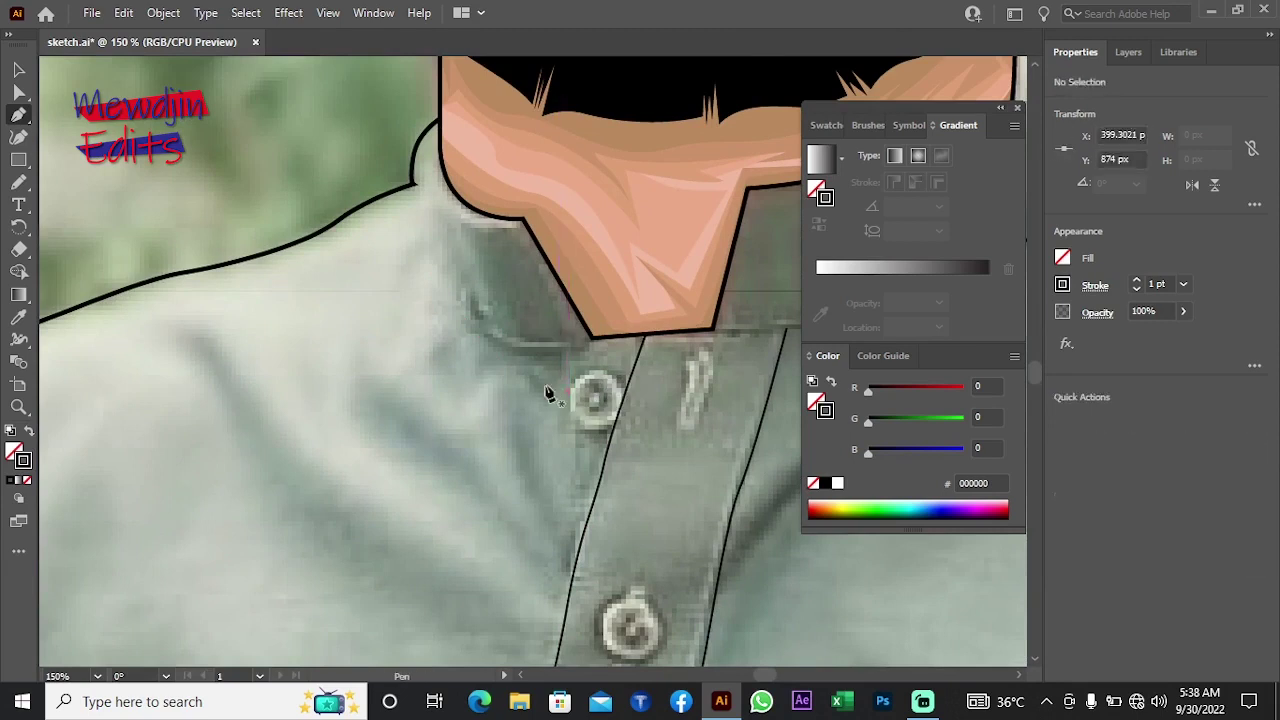
{"action": "left_click", "coordinate": [592, 354]}
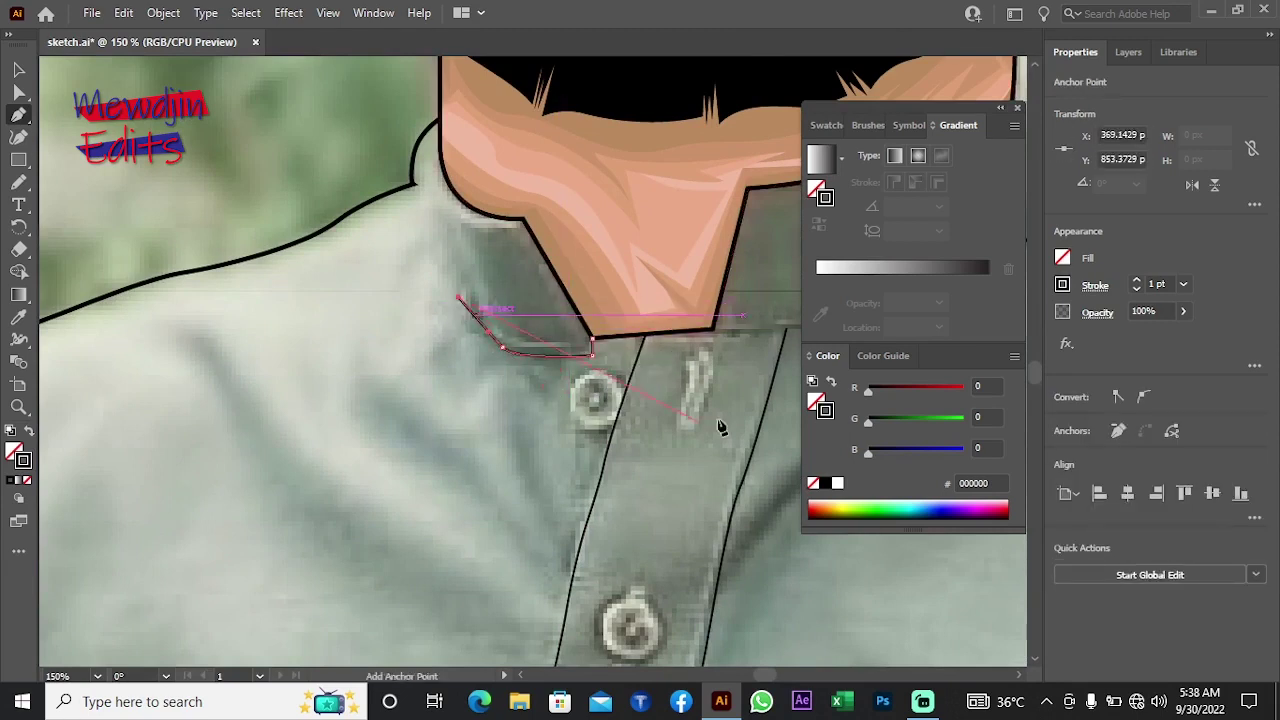
{"action": "left_click", "coordinate": [1095, 286]}
{"action": "left_click_drag", "start_coordinate": [526, 481], "coordinate": [314, 281]}
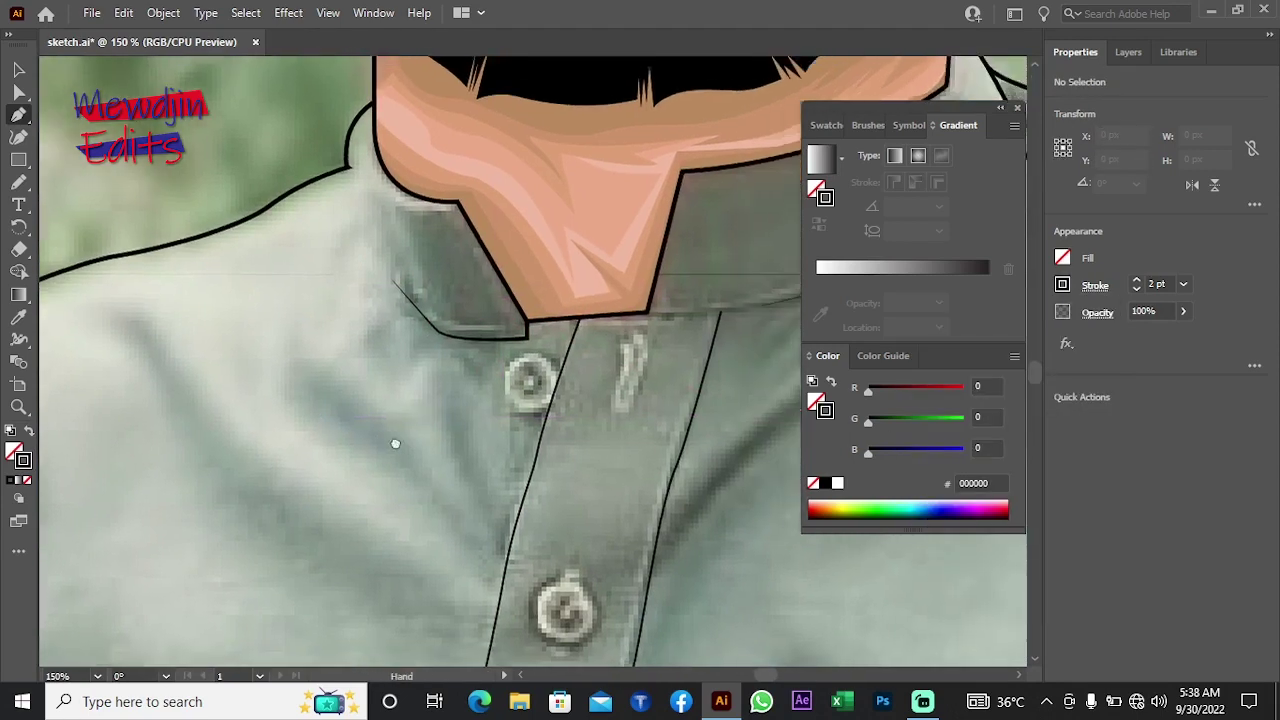
{"action": "scroll", "coordinate": [314, 281], "scroll_direction": "left", "scroll_amount": 5}
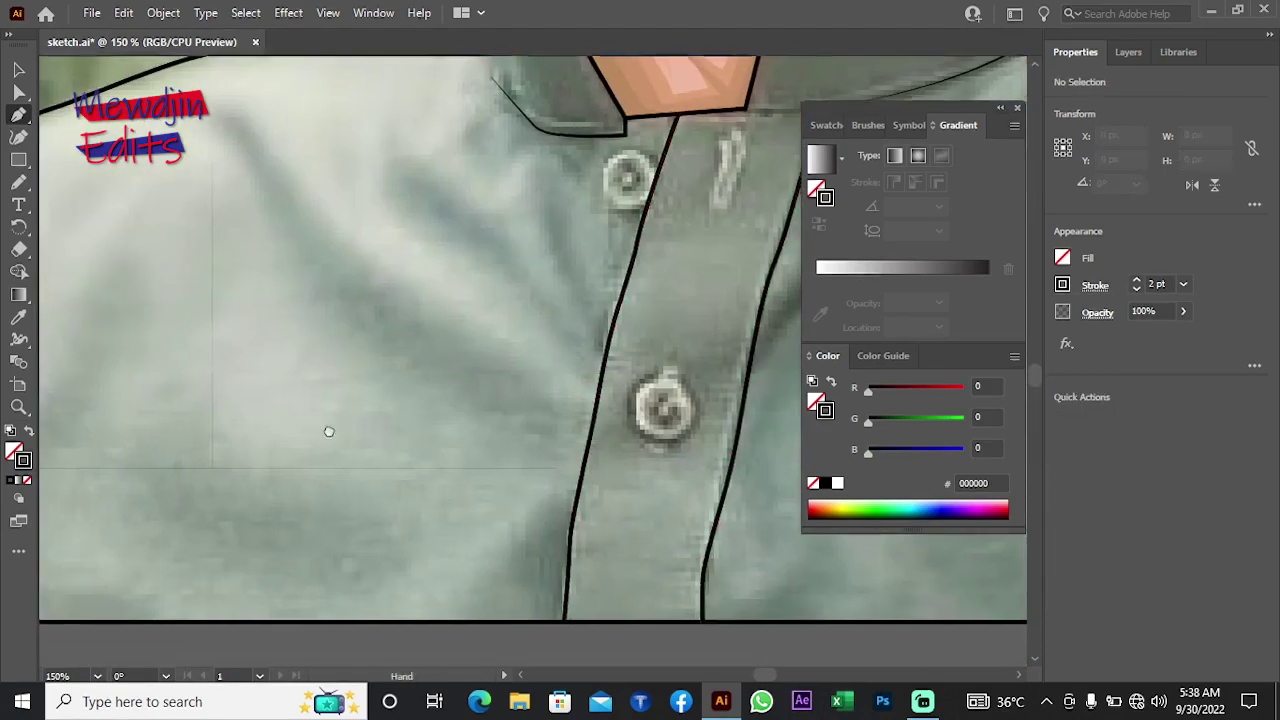
{"action": "scroll", "coordinate": [329, 429], "scroll_direction": "up", "scroll_amount": 4}
{"action": "scroll", "coordinate": [329, 429], "scroll_direction": "right", "scroll_amount": 5}
{"action": "left_click", "coordinate": [537, 257]}
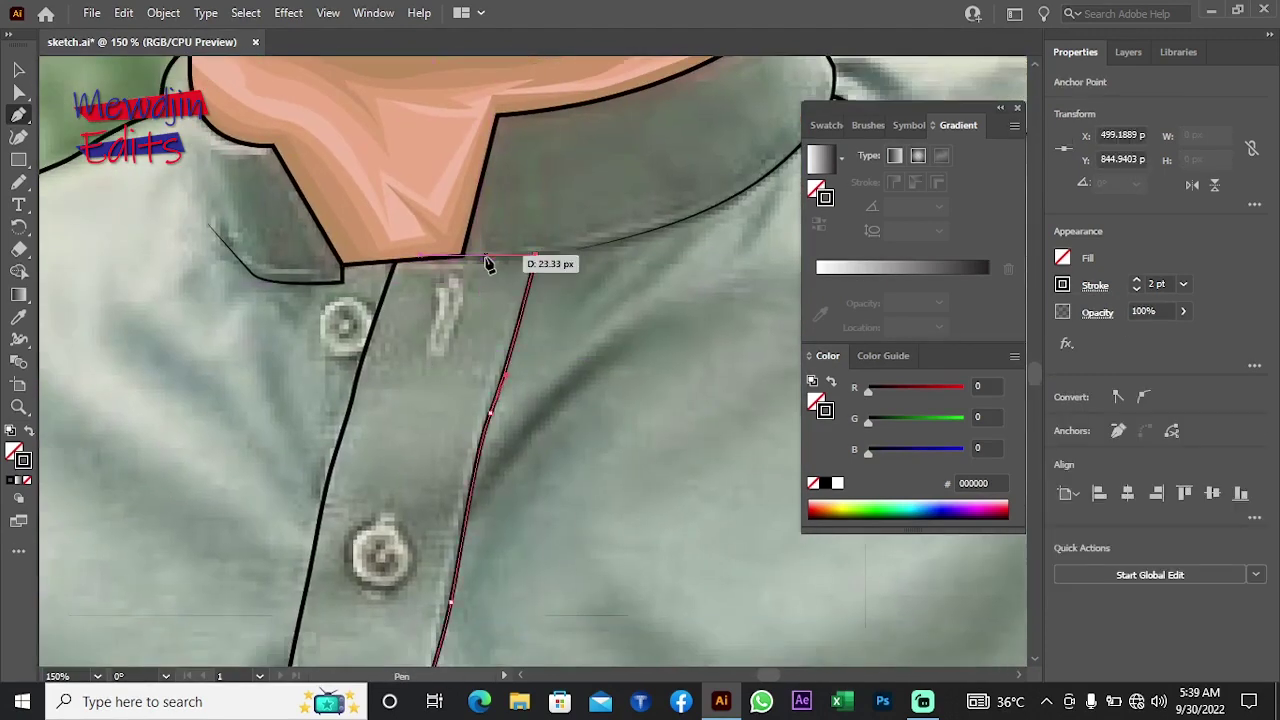
{"action": "key", "text": "ctrl+minus"}
{"action": "key", "text": "ctrl+minus"}
Step: Finish tracing the zigzag collar shadow along the collar's lower curve and left edge
{"action": "key", "text": "ctrl+plus"}
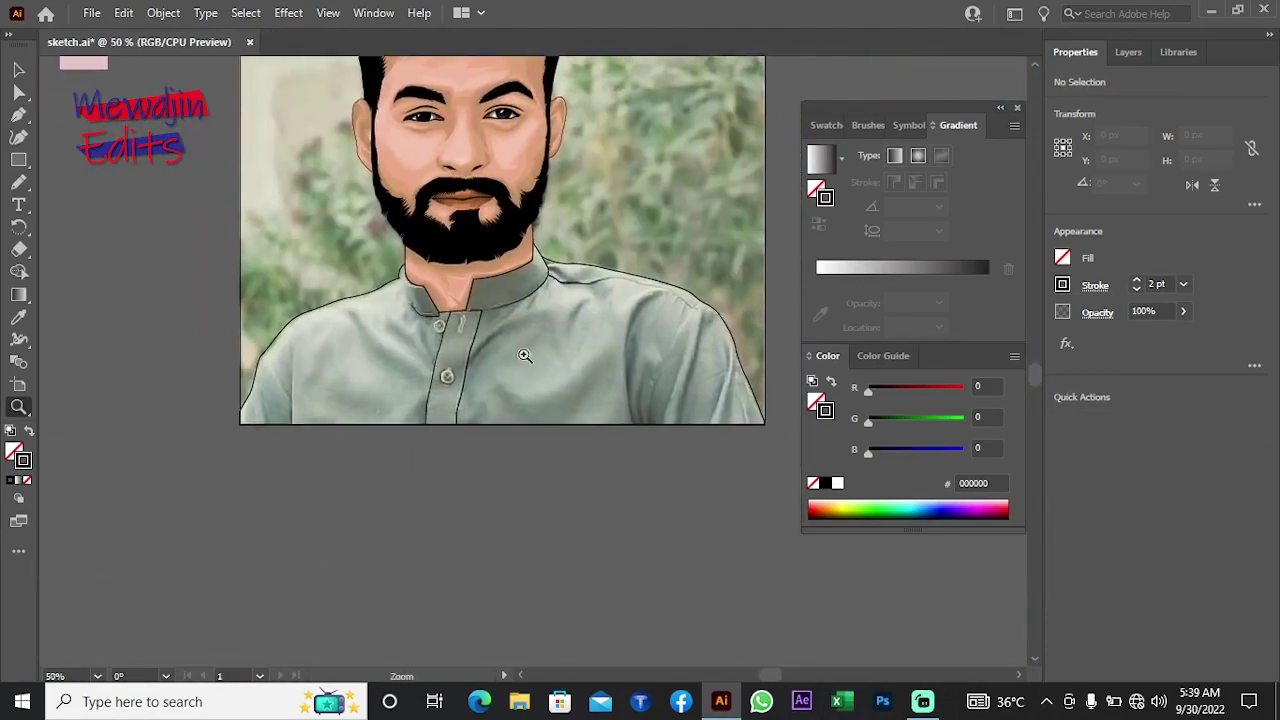
{"action": "key", "text": "ctrl+plus"}
{"action": "key", "text": "ctrl+plus"}
{"action": "key", "text": "ctrl+plus"}
{"action": "left_click", "coordinate": [412, 243]}
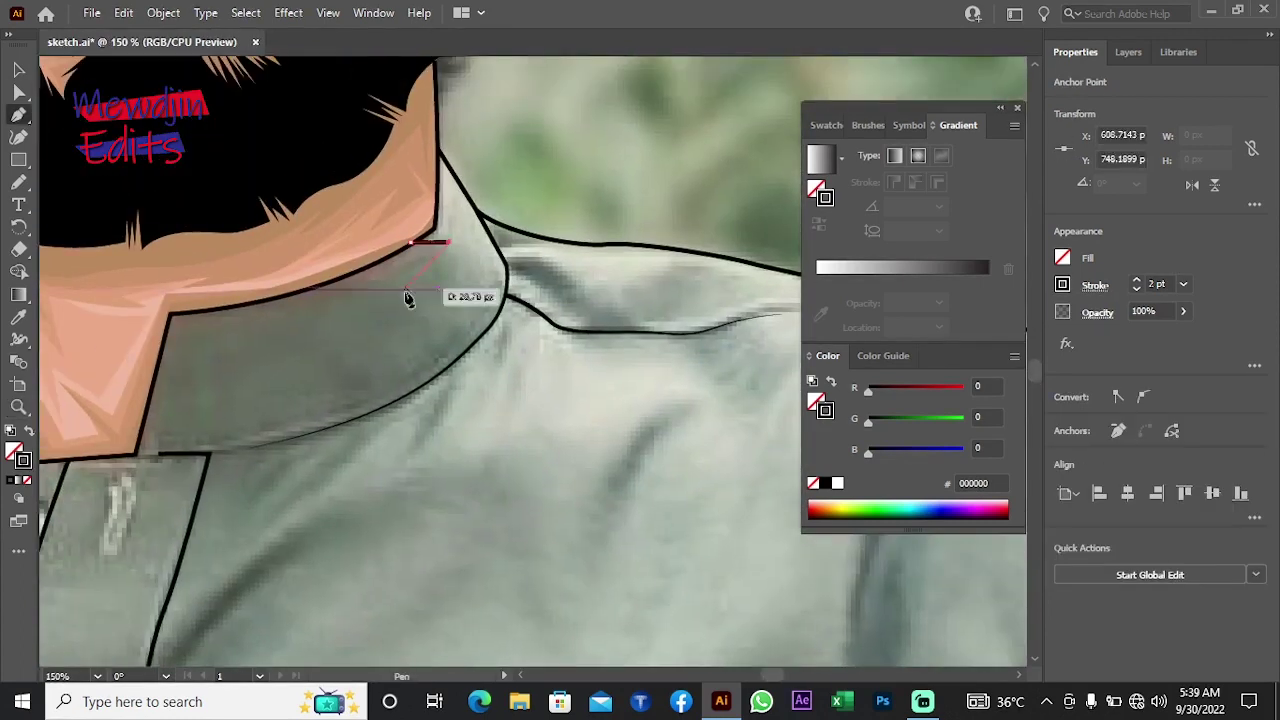
{"action": "left_click", "coordinate": [425, 356]}
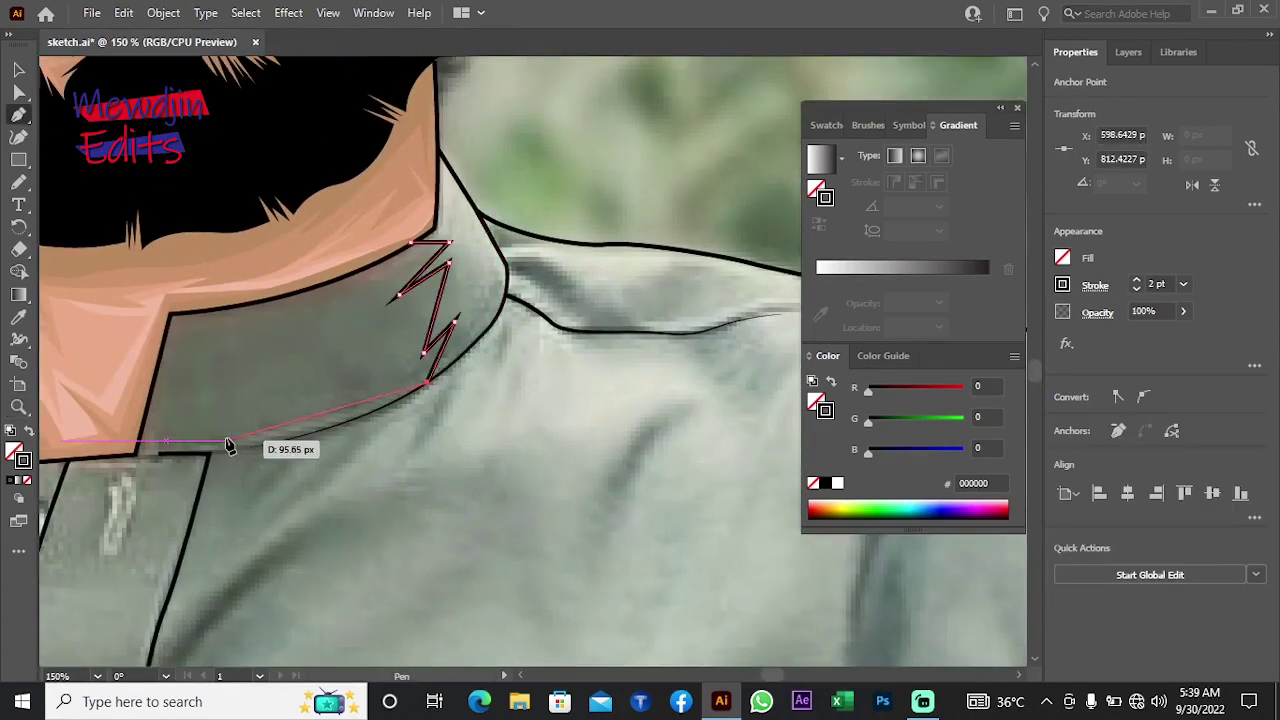
{"action": "left_click_drag", "start_coordinate": [221, 440], "coordinate": [157, 448]}
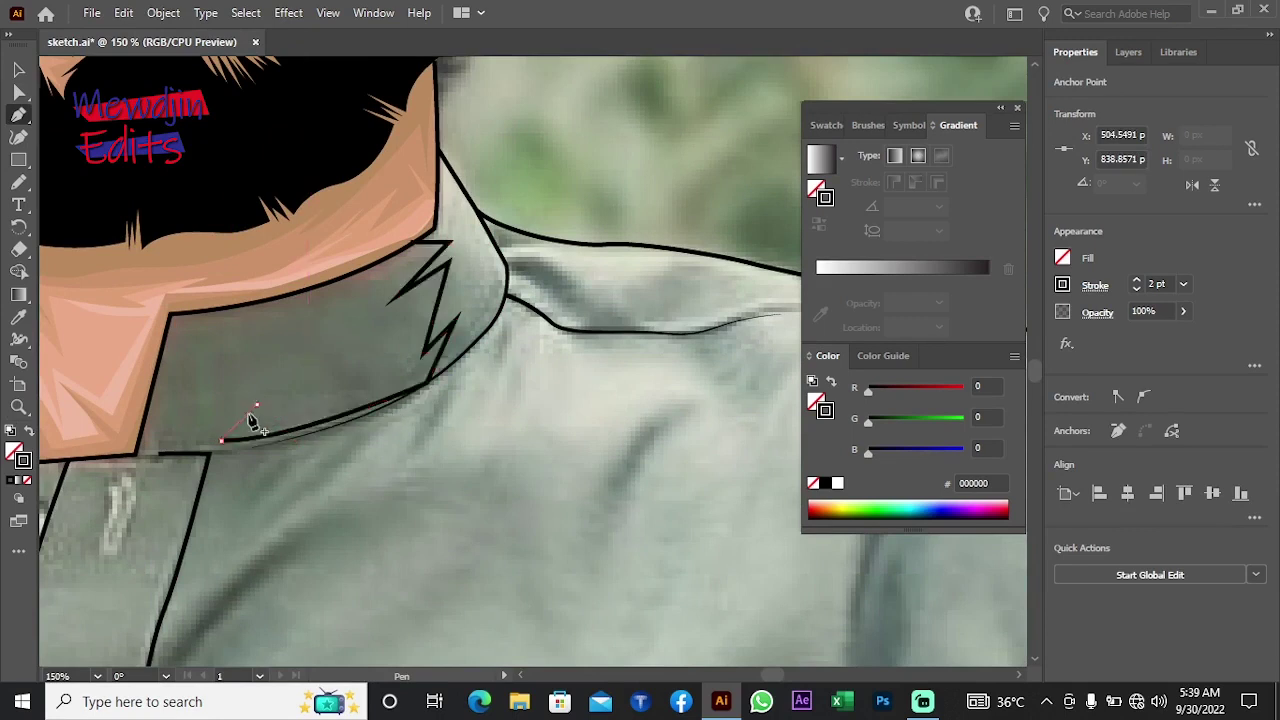
{"action": "left_click", "coordinate": [150, 452]}
{"action": "left_click", "coordinate": [170, 313]}
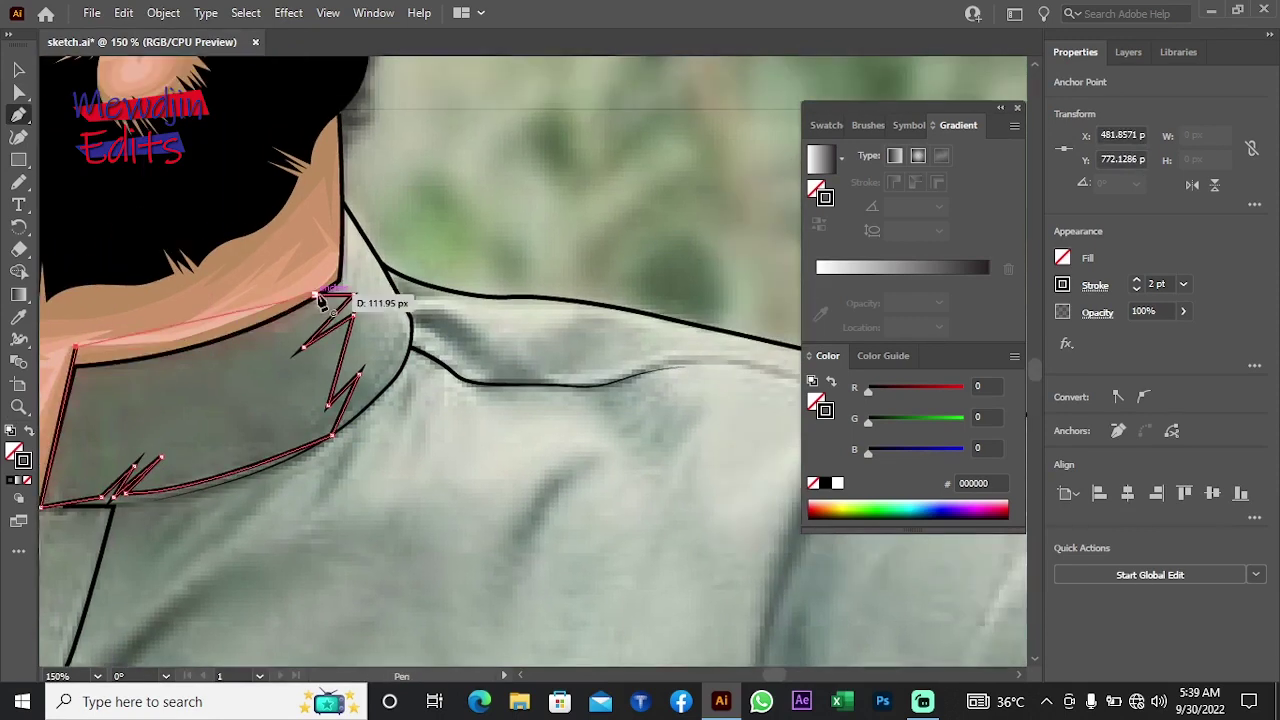
{"action": "left_click", "coordinate": [318, 300]}
Step: Fill the collar shadow with the sampled dark green and arrange it behind the outlines
{"action": "key", "text": "i"}
{"action": "left_click", "coordinate": [286, 371]}
{"action": "left_click", "coordinate": [286, 371]}
{"action": "right_click", "coordinate": [437, 247]}
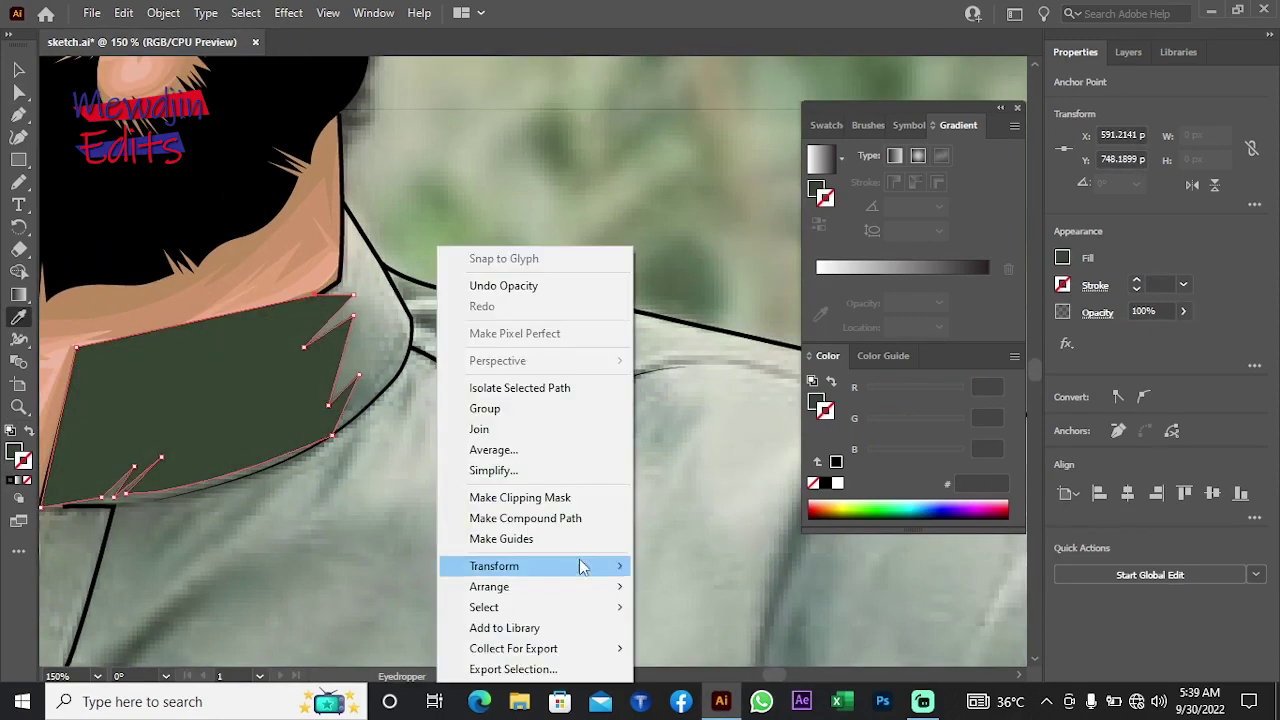
{"action": "key", "text": "Escape"}
Step: Draw a fold shadow just below the shoulder seam and send it back
{"action": "key", "text": "p"}
{"action": "scroll", "coordinate": [237, 363], "scroll_direction": "down", "scroll_amount": 3}
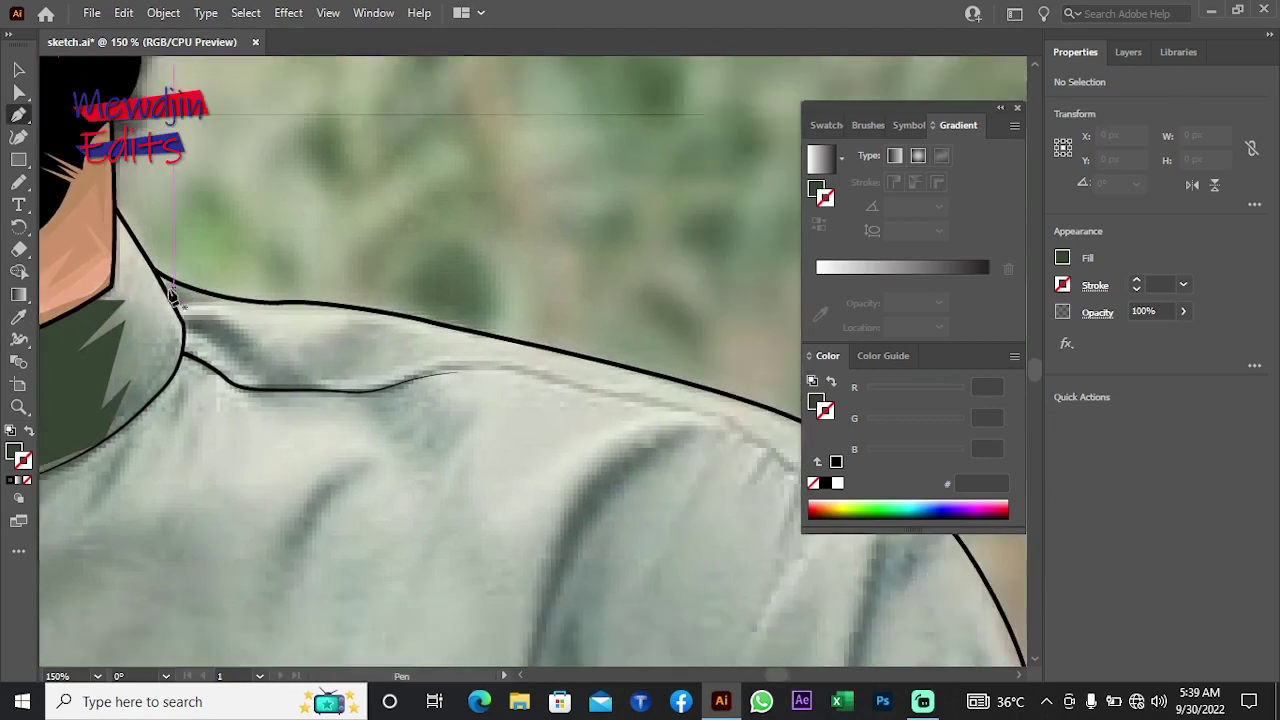
{"action": "left_click", "coordinate": [172, 297]}
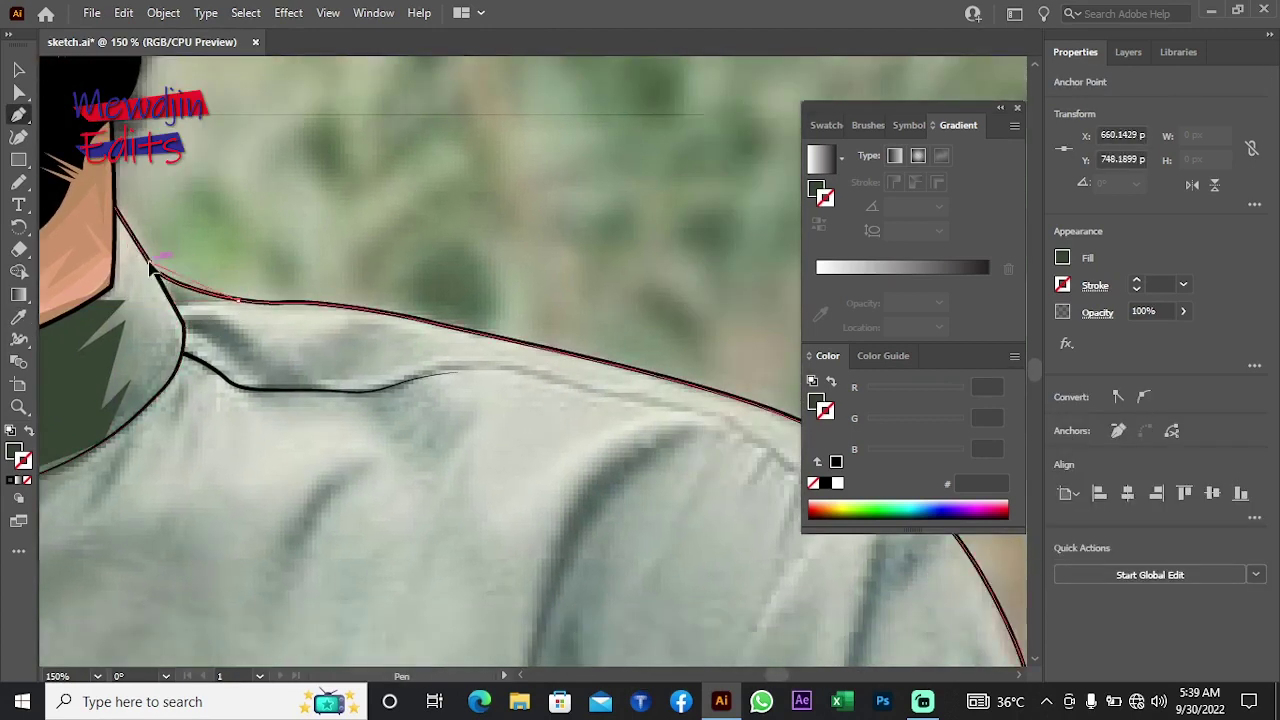
{"action": "left_click", "coordinate": [152, 266]}
{"action": "right_click", "coordinate": [258, 300]}
{"action": "left_click", "coordinate": [500, 622]}
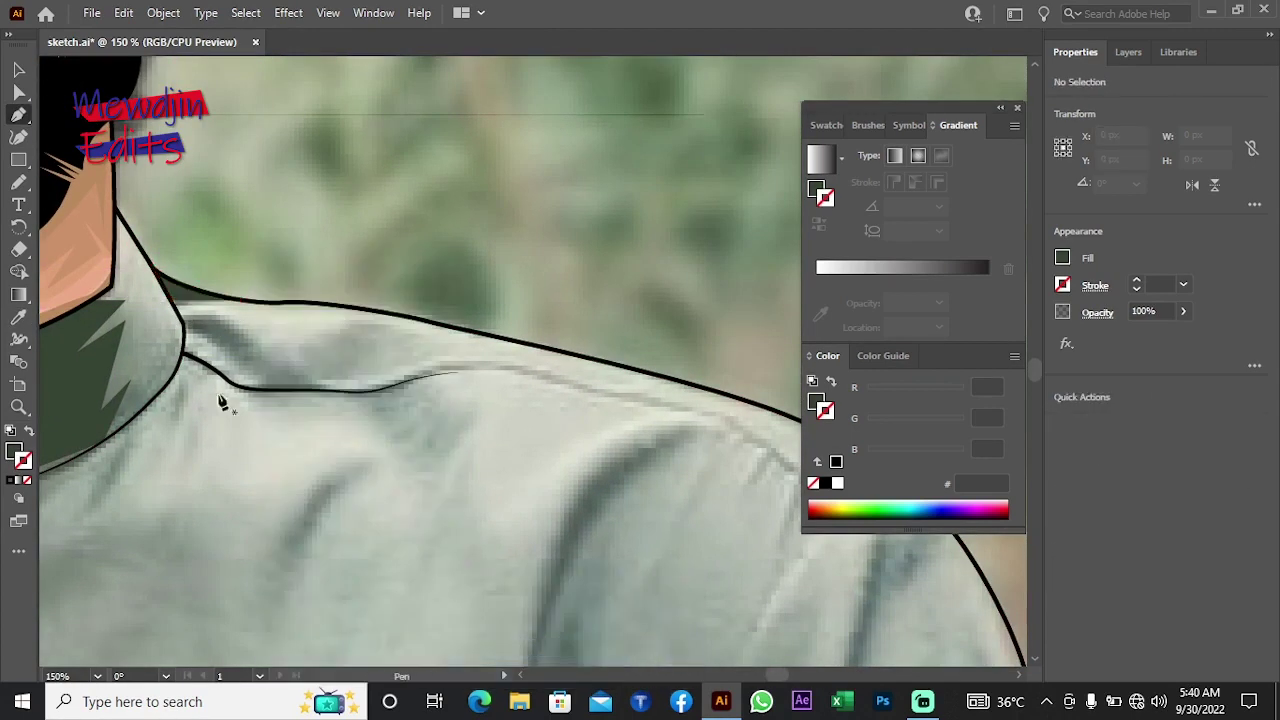
{"action": "left_click", "coordinate": [183, 324]}
{"action": "left_click", "coordinate": [228, 316]}
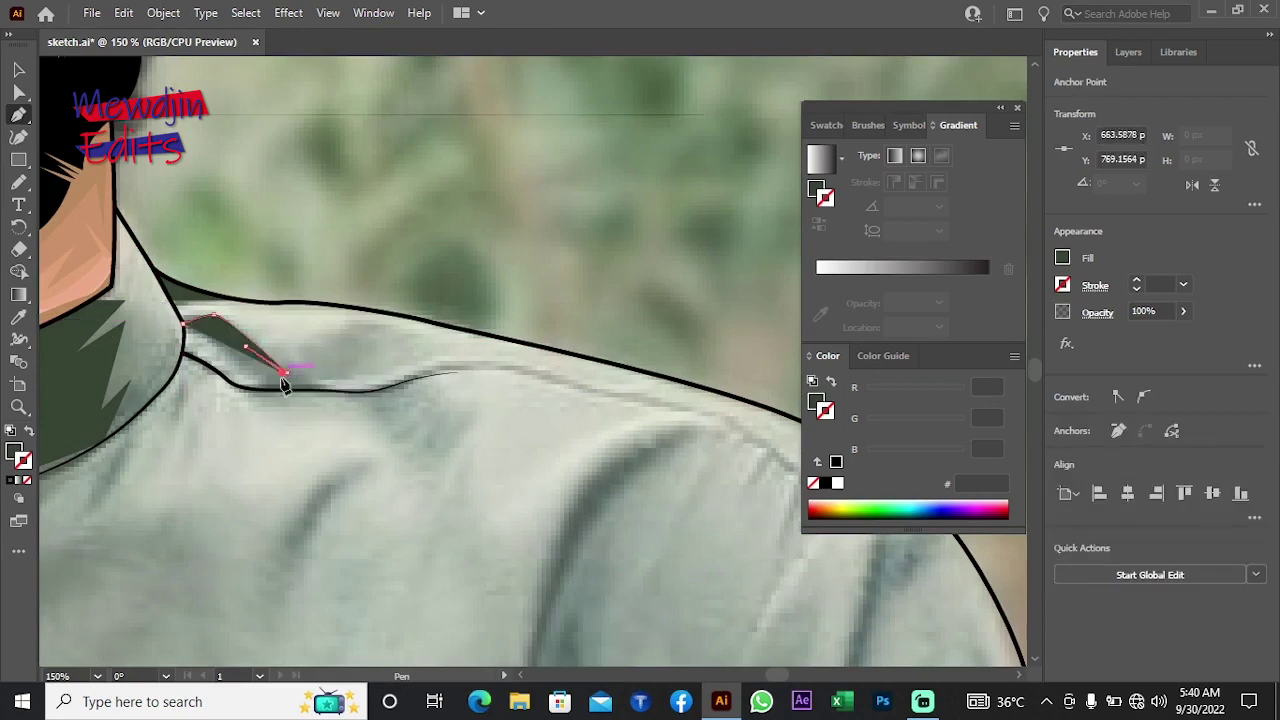
{"action": "left_click", "coordinate": [183, 322]}
{"action": "right_click", "coordinate": [322, 380]}
Step: Trace a curved fold shadow along the sleeve with no fill
{"action": "key", "text": "Escape"}
{"action": "mouse_move", "coordinate": [462, 524]}
{"action": "left_mouse_down"}
{"action": "mouse_move", "coordinate": [392, 507]}
{"action": "mouse_move", "coordinate": [386, 491]}
{"action": "left_mouse_up"}
{"action": "left_click", "coordinate": [329, 286]}
{"action": "mouse_move", "coordinate": [306, 371]}
{"action": "left_mouse_down"}
{"action": "mouse_move", "coordinate": [287, 427]}
{"action": "mouse_move", "coordinate": [285, 403]}
{"action": "mouse_move", "coordinate": [312, 446]}
{"action": "left_mouse_up"}
{"action": "scroll", "coordinate": [287, 427], "scroll_direction": "down", "scroll_amount": 3}
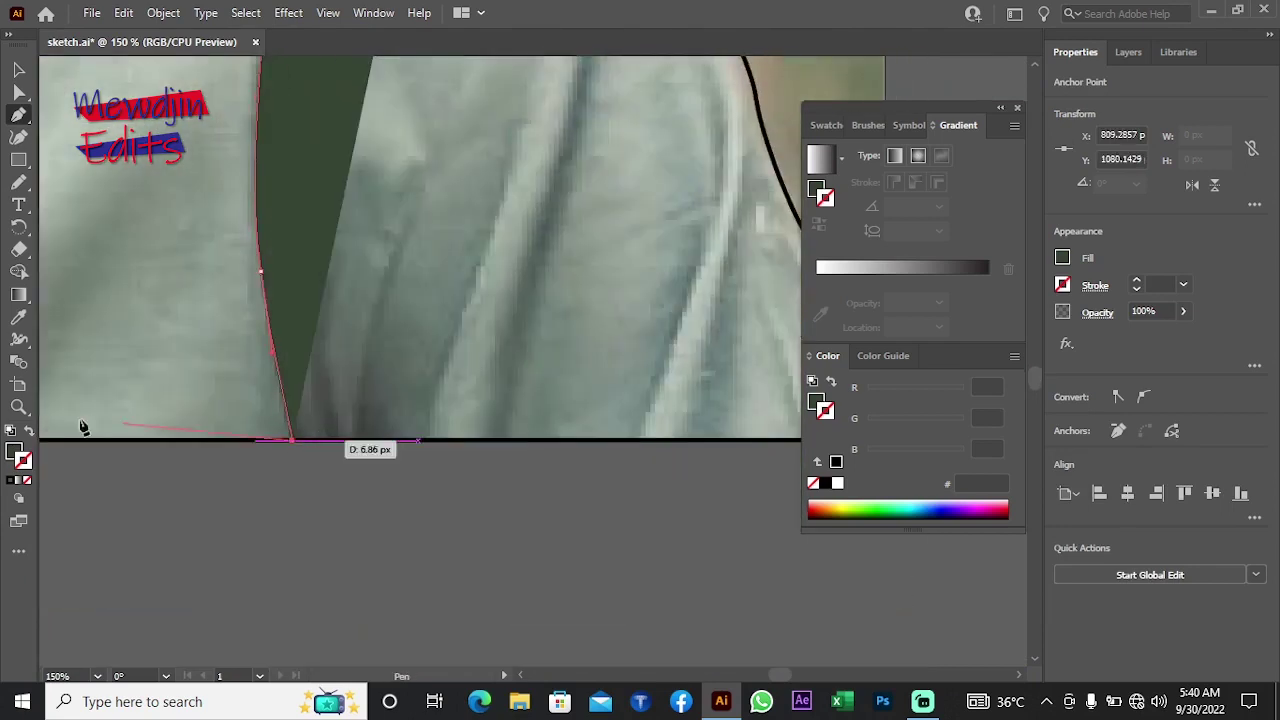
{"action": "key", "text": "/"}
{"action": "mouse_move", "coordinate": [83, 427]}
{"action": "left_mouse_down"}
{"action": "mouse_move", "coordinate": [291, 440]}
{"action": "mouse_move", "coordinate": [286, 300]}
{"action": "mouse_move", "coordinate": [258, 368]}
{"action": "left_mouse_up"}
Step: Fill the sleeve shadow with dark green 374434 and send it behind the outlines
{"action": "scroll", "coordinate": [290, 240], "scroll_direction": "up", "scroll_amount": 3}
{"action": "scroll", "coordinate": [313, 284], "scroll_direction": "up", "scroll_amount": 5}
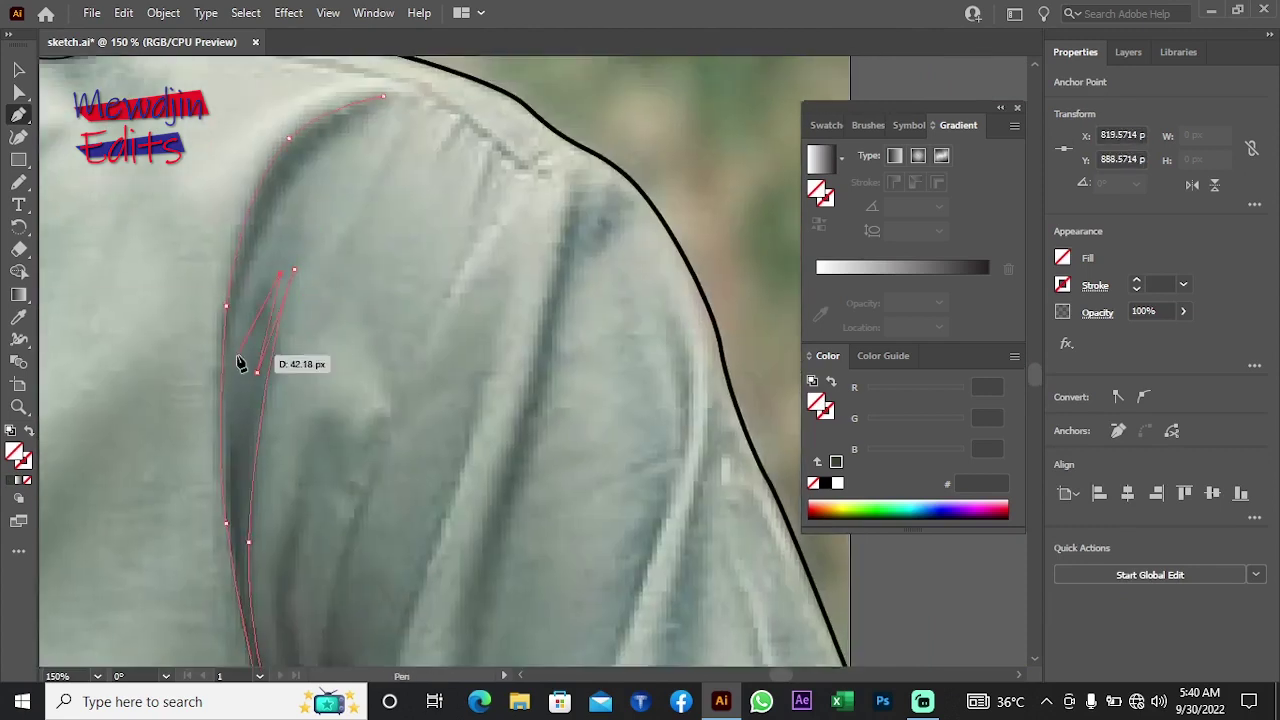
{"action": "scroll", "coordinate": [325, 153], "scroll_direction": "right", "scroll_amount": 3}
{"action": "key", "text": "i"}
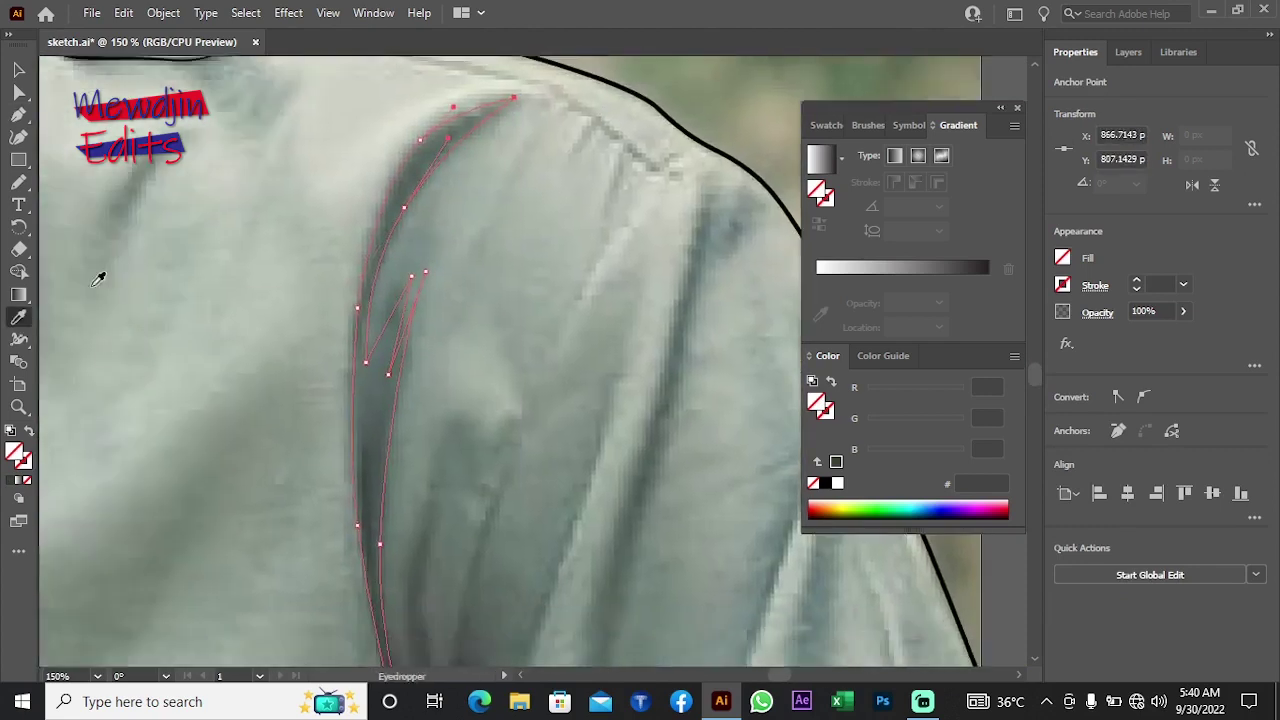
{"action": "scroll", "coordinate": [100, 277], "scroll_direction": "down", "scroll_amount": 5}
{"action": "scroll", "coordinate": [400, 330], "scroll_direction": "down", "scroll_amount": 3}
{"action": "right_click", "coordinate": [349, 209]}
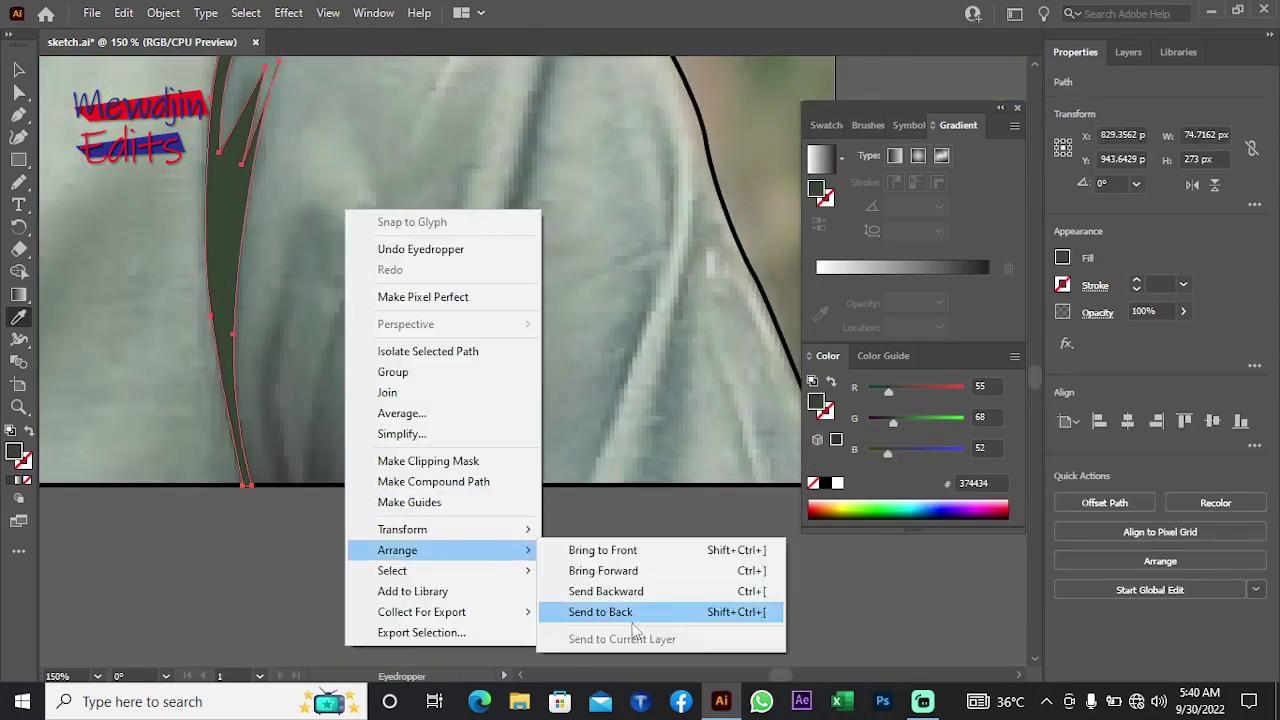
{"action": "left_click", "coordinate": [600, 610]}
Step: Draw a pointed fold shadow from the sleeve's bottom edge and send it to back
{"action": "key", "text": "p"}
{"action": "scroll", "coordinate": [257, 486], "scroll_direction": "down", "scroll_amount": 1}
{"action": "left_click_drag", "start_coordinate": [200, 451], "coordinate": [188, 381]}
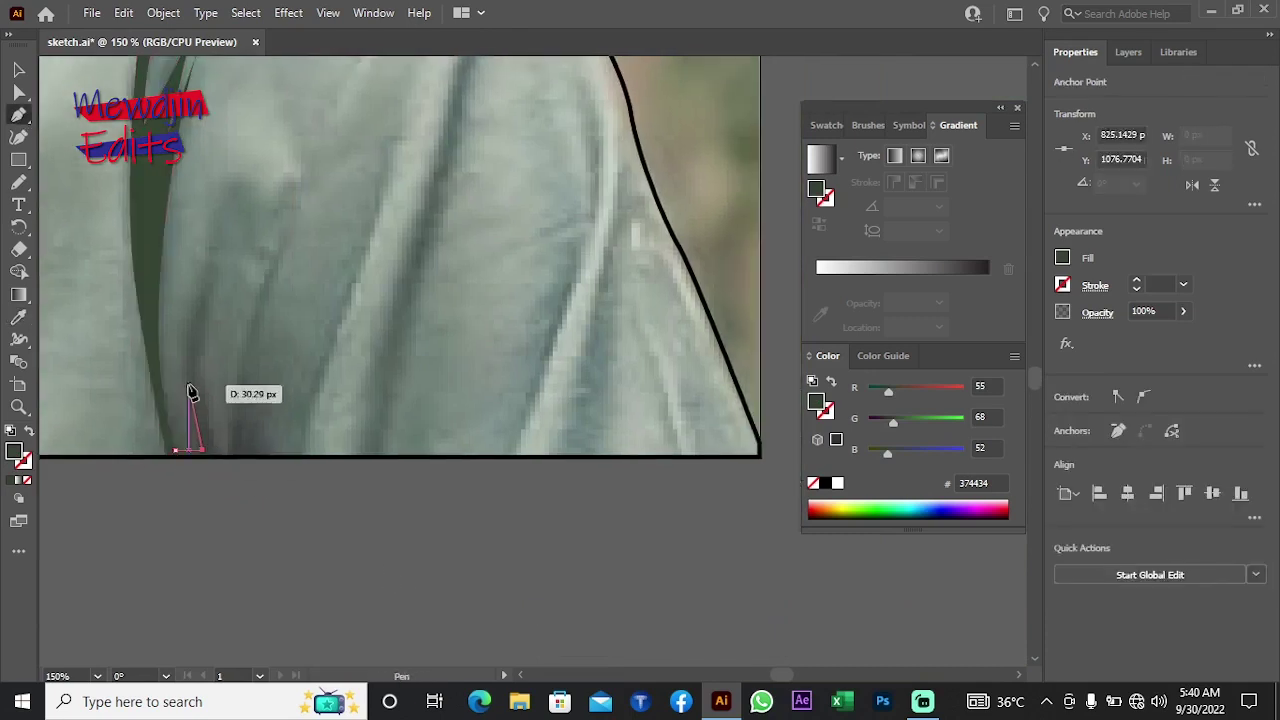
{"action": "left_click", "coordinate": [248, 221]}
{"action": "left_click", "coordinate": [204, 351]}
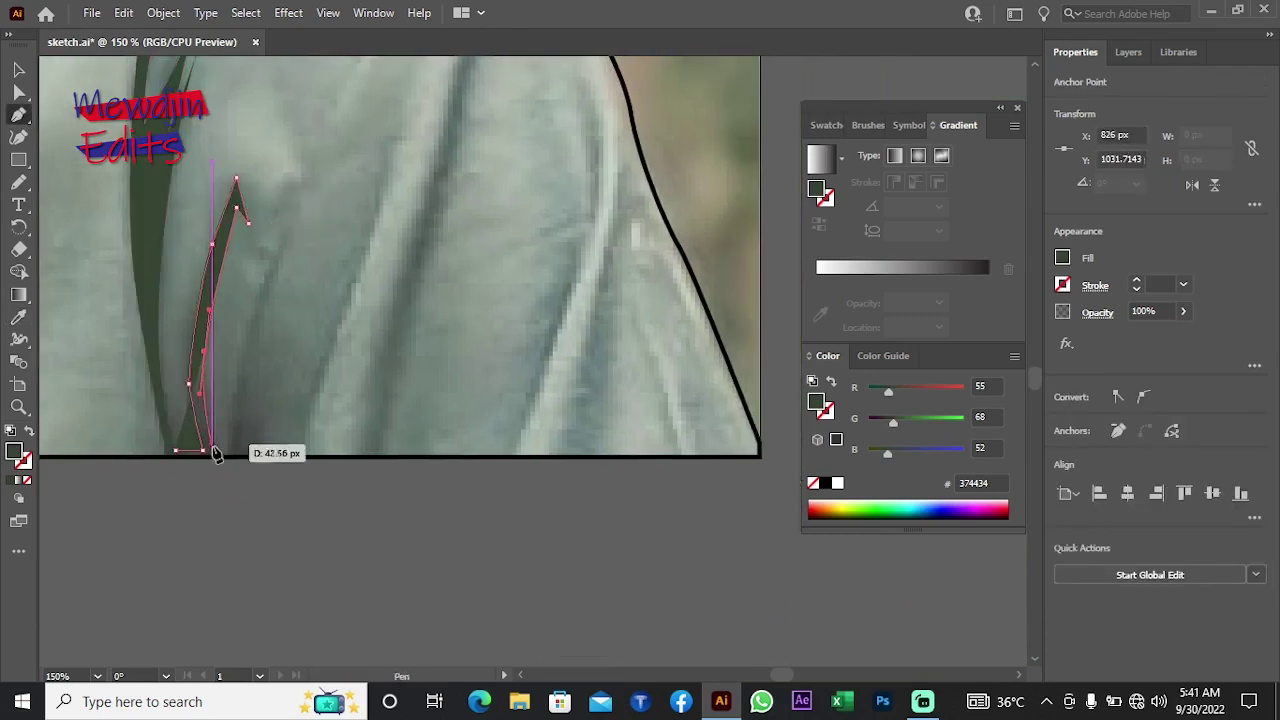
{"action": "left_click", "coordinate": [175, 455]}
{"action": "right_click", "coordinate": [310, 455]}
{"action": "left_click", "coordinate": [574, 654]}
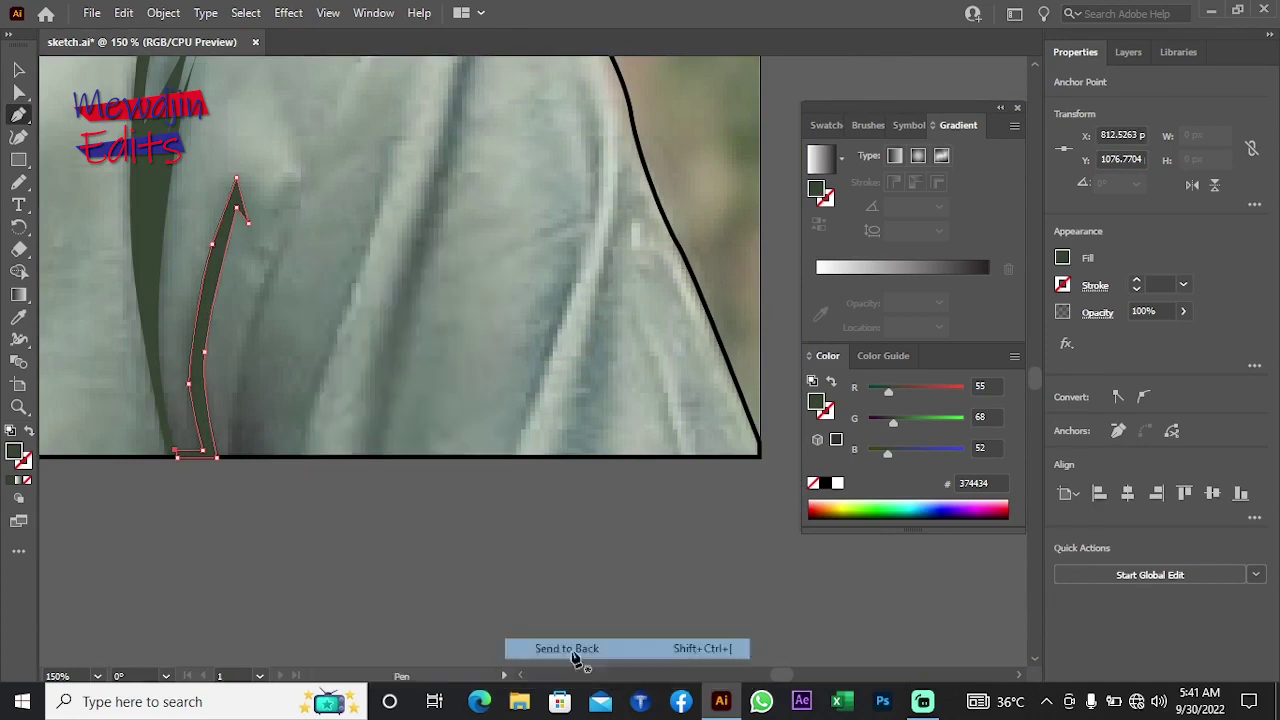
Step: Add a zigzag fold shadow on the sleeve reaching the artboard's bottom edge, behind the outlines
{"action": "scroll", "coordinate": [229, 257], "scroll_direction": "right", "scroll_amount": 1}
{"action": "left_click", "coordinate": [231, 247]}
{"action": "left_click", "coordinate": [185, 385]}
{"action": "left_click", "coordinate": [178, 468]}
{"action": "left_click", "coordinate": [216, 468]}
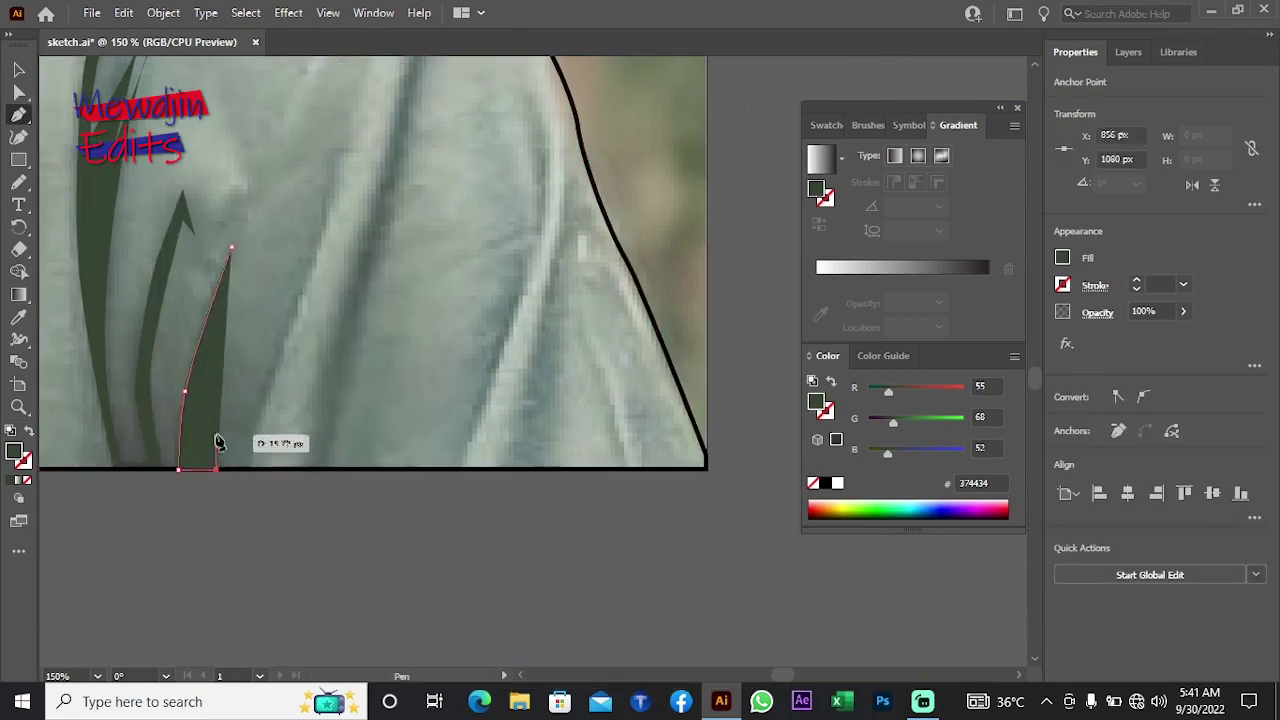
{"action": "left_click", "coordinate": [212, 460]}
{"action": "left_click", "coordinate": [190, 419]}
{"action": "left_click", "coordinate": [231, 247]}
{"action": "right_click", "coordinate": [264, 248]}
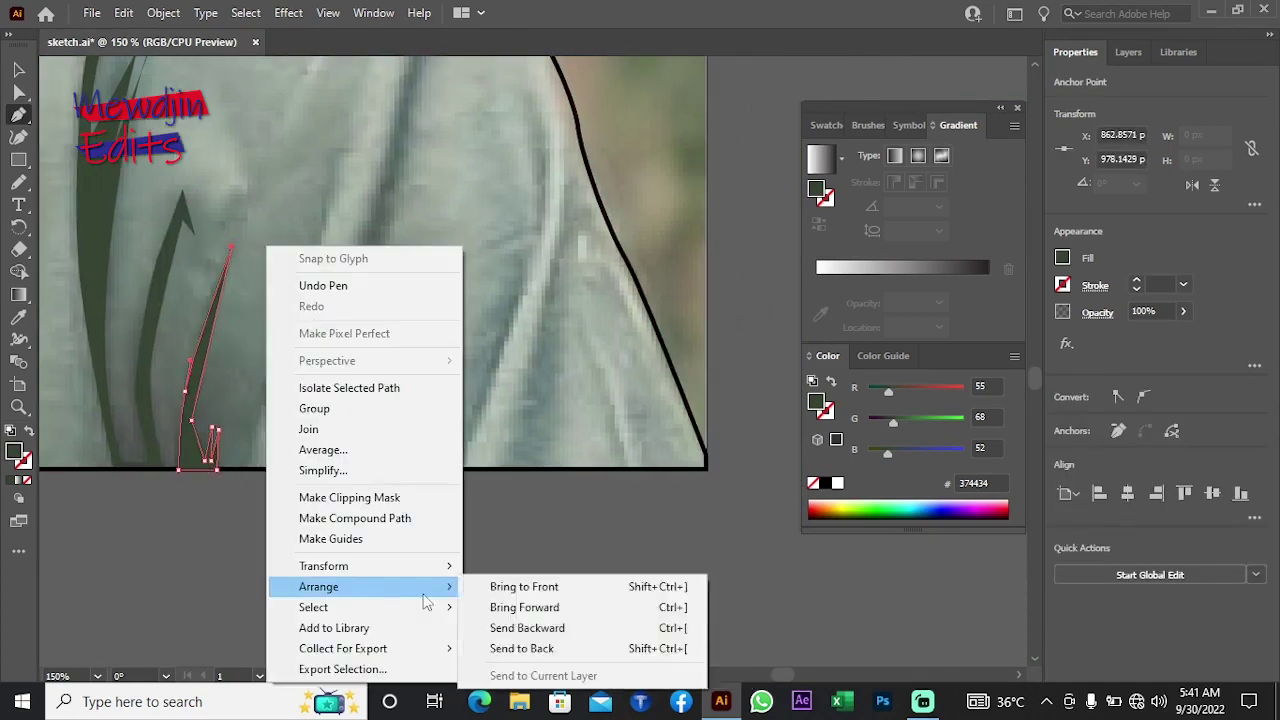
{"action": "left_click", "coordinate": [560, 657]}
Step: Draw a long fold shadow from the shoulder top down the sleeve and send it back
{"action": "scroll", "coordinate": [340, 500], "scroll_direction": "right", "scroll_amount": 1}
{"action": "scroll", "coordinate": [340, 480], "scroll_direction": "up", "scroll_amount": 1}
{"action": "left_click", "coordinate": [321, 228]}
{"action": "left_click", "coordinate": [269, 448]}
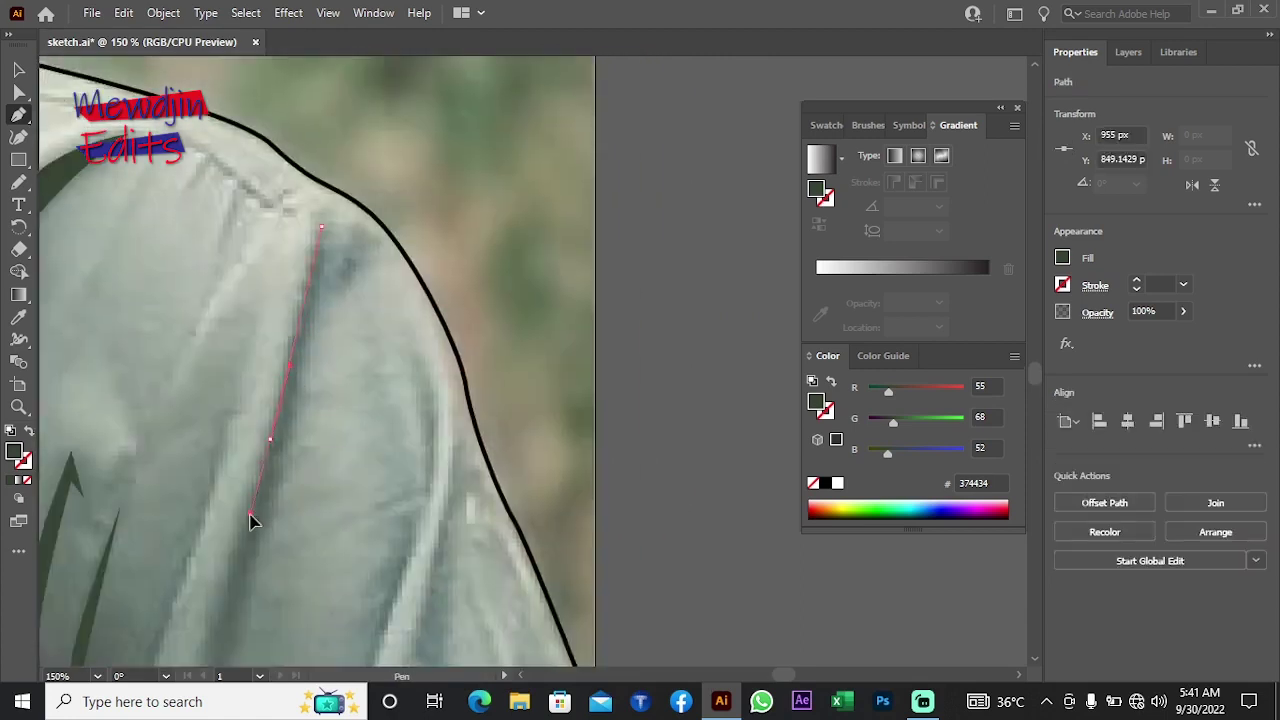
{"action": "scroll", "coordinate": [251, 517], "scroll_direction": "down", "scroll_amount": 3}
{"action": "left_click", "coordinate": [266, 467]}
{"action": "key", "text": "slash"}
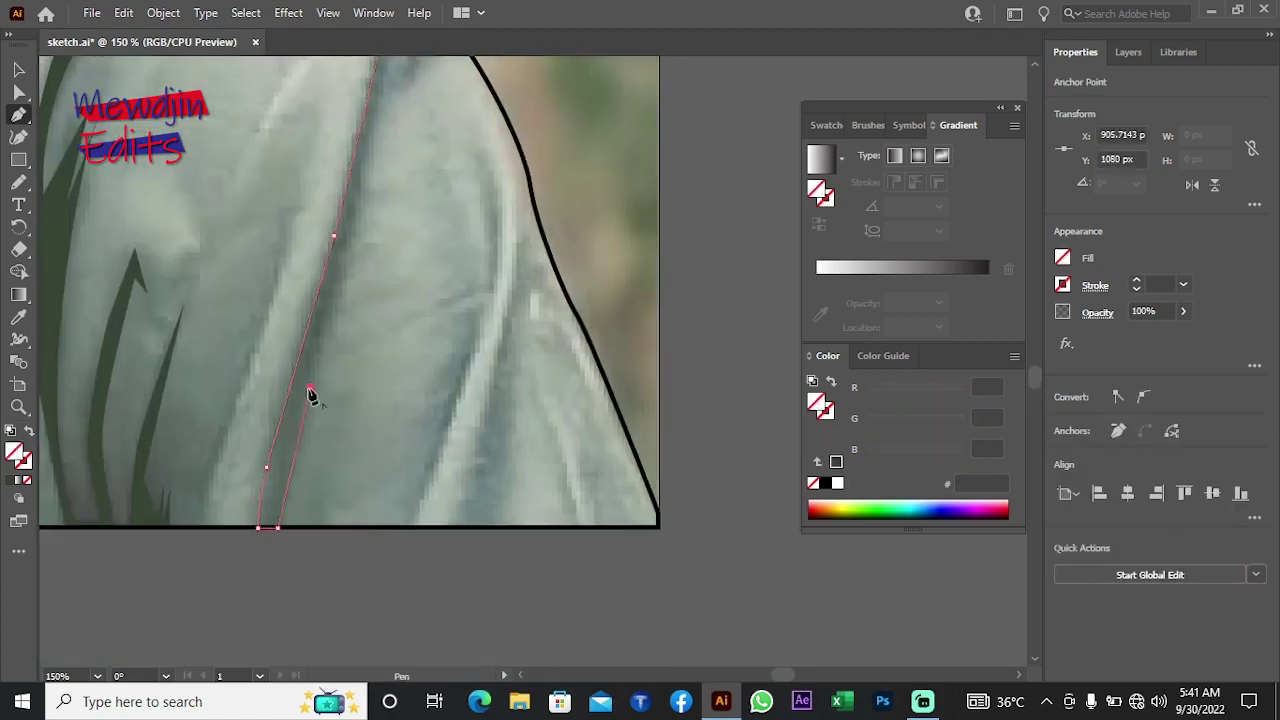
{"action": "scroll", "coordinate": [328, 334], "scroll_direction": "up", "scroll_amount": 3}
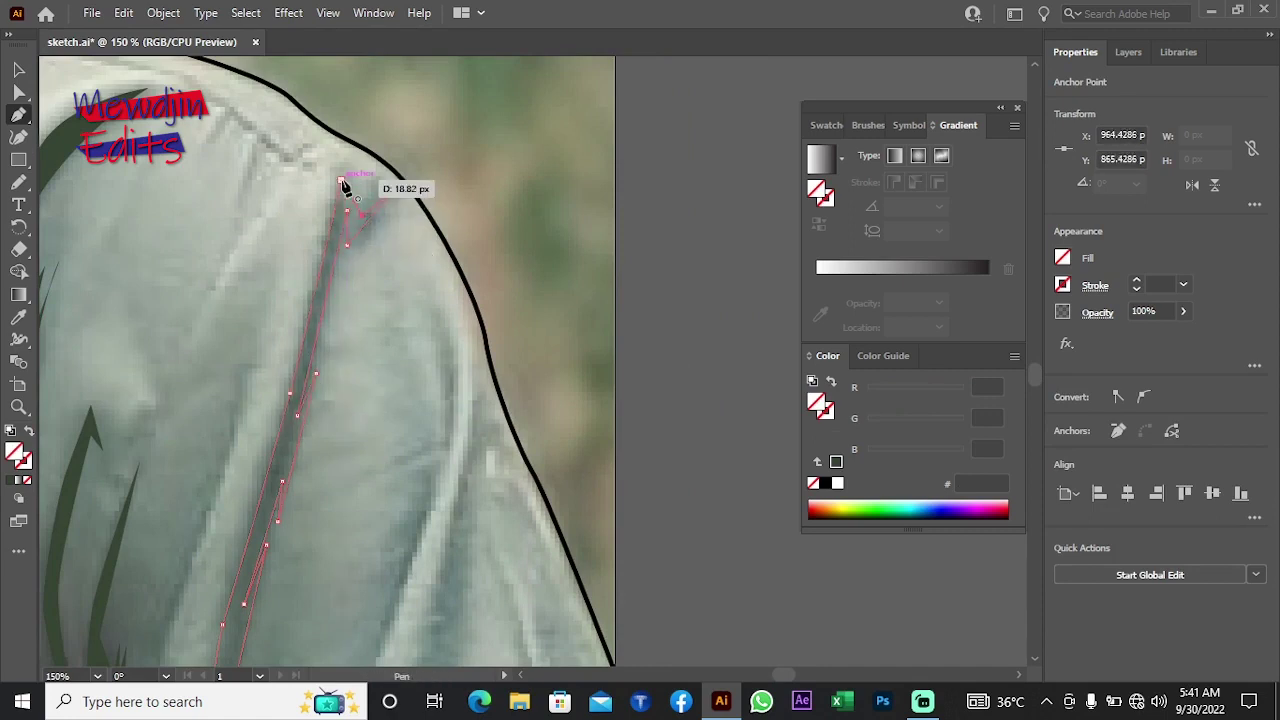
{"action": "right_click", "coordinate": [165, 289]}
{"action": "left_click", "coordinate": [372, 590]}
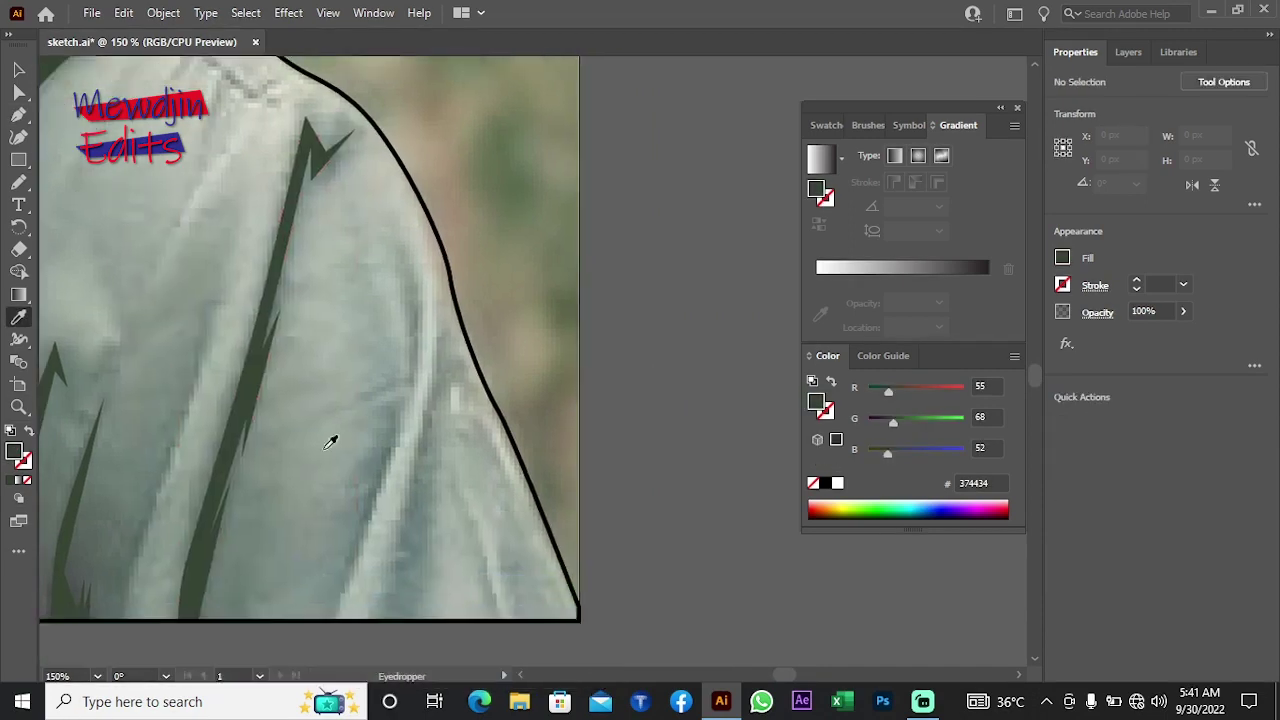
Step: Add a fold shadow near the sleeve's outer edge, send it behind the outlines, and deselect
{"action": "scroll", "coordinate": [400, 287], "scroll_direction": "down", "scroll_amount": 2}
{"action": "left_click", "coordinate": [351, 210]}
{"action": "left_click", "coordinate": [362, 339]}
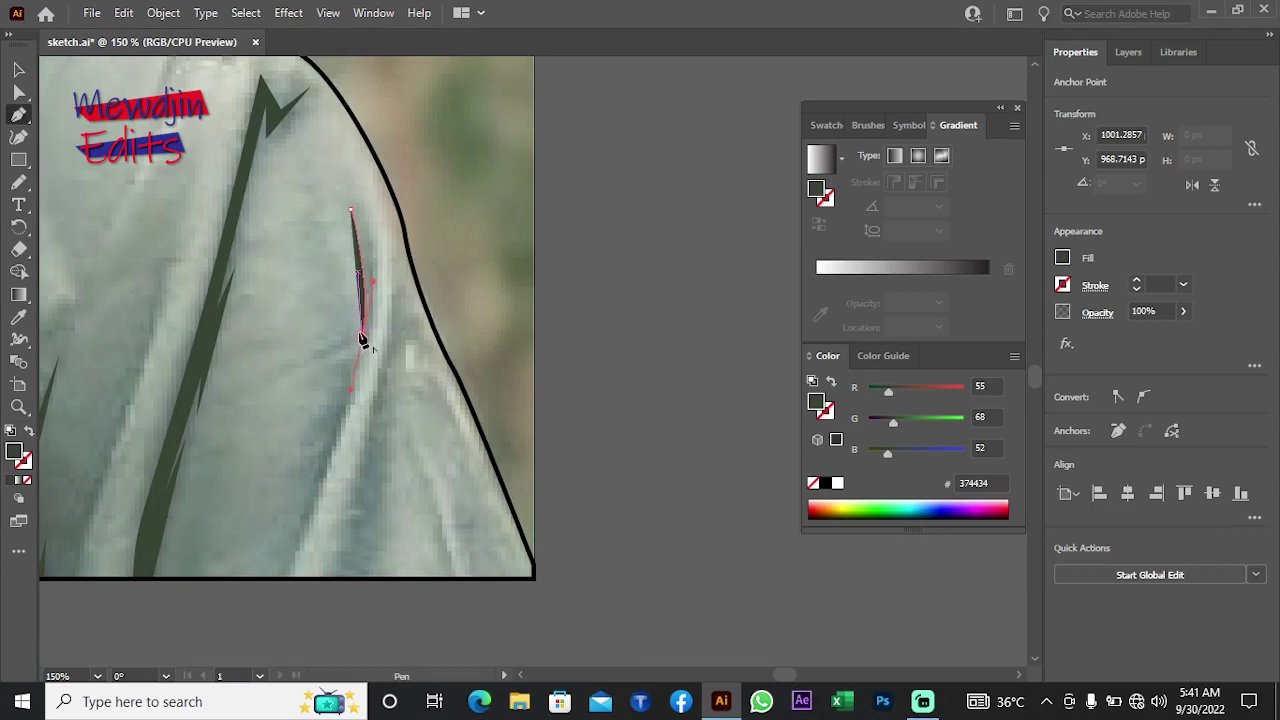
{"action": "left_click", "coordinate": [357, 404]}
{"action": "scroll", "coordinate": [345, 410], "scroll_direction": "down", "scroll_amount": 2}
{"action": "left_click", "coordinate": [320, 460]}
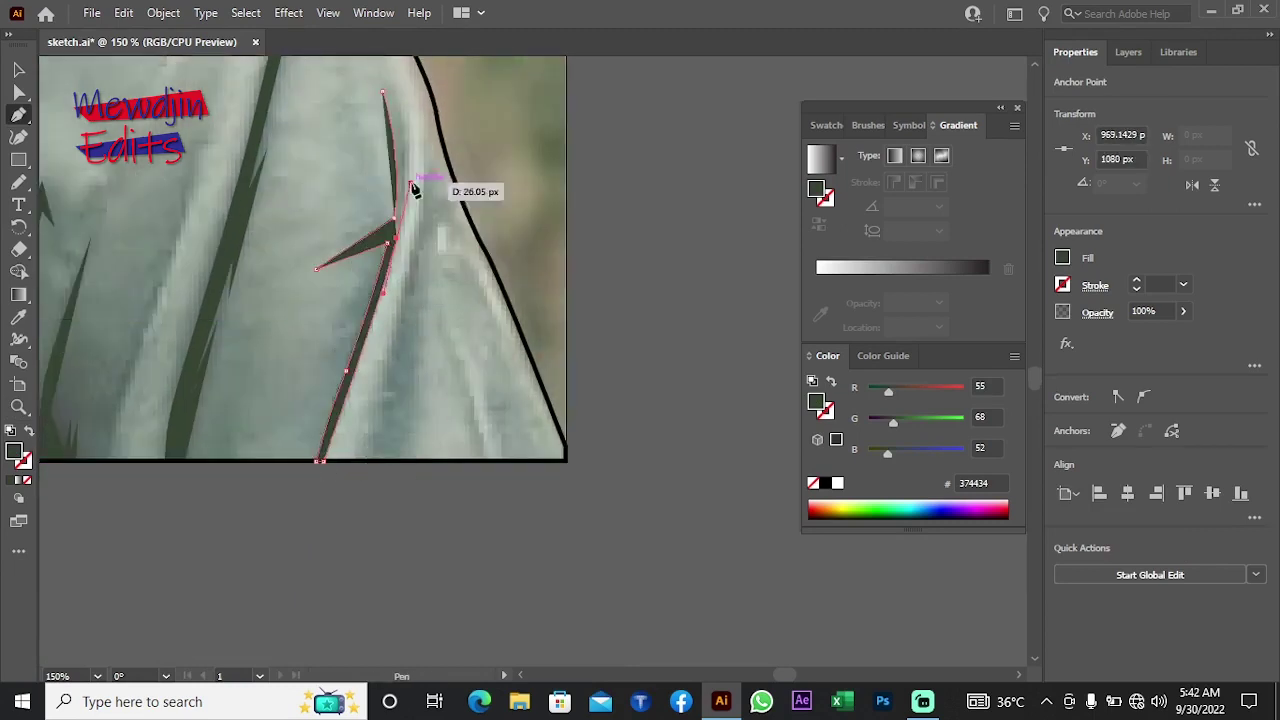
{"action": "left_click", "coordinate": [381, 92]}
{"action": "scroll", "coordinate": [350, 192], "scroll_direction": "up", "scroll_amount": 3}
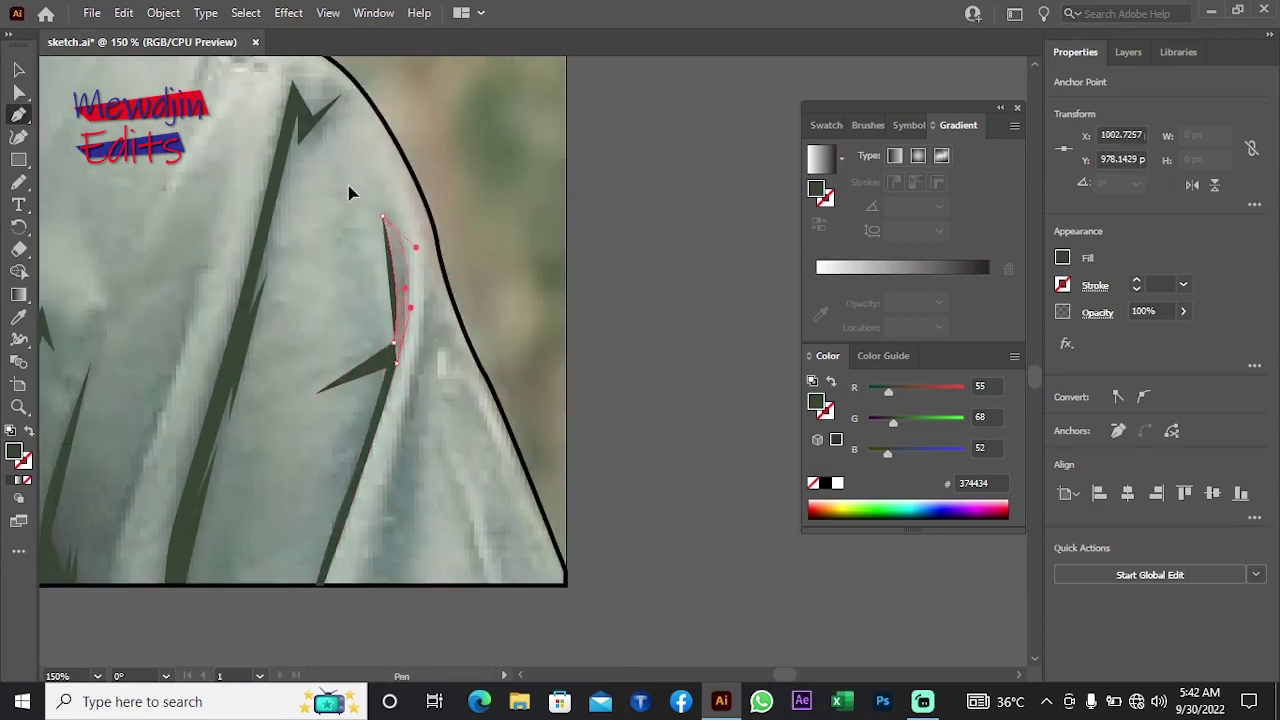
{"action": "right_click", "coordinate": [313, 365]}
{"action": "left_click", "coordinate": [600, 643]}
{"action": "key", "text": "ctrl+shift+a"}
Step: Draw another fold beside the previous one down to the sleeve's bottom edge, behind the outlines
{"action": "left_click", "coordinate": [357, 277]}
{"action": "left_click", "coordinate": [334, 412]}
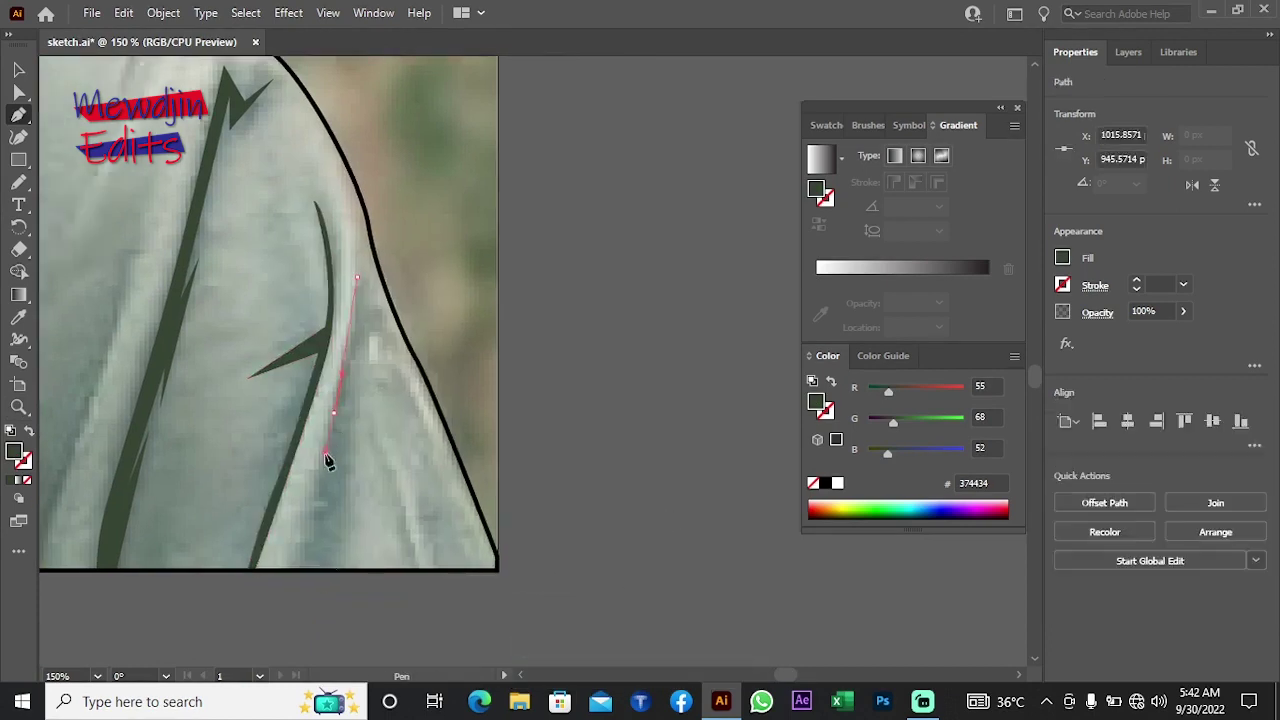
{"action": "left_click", "coordinate": [328, 460]}
{"action": "left_click", "coordinate": [357, 571]}
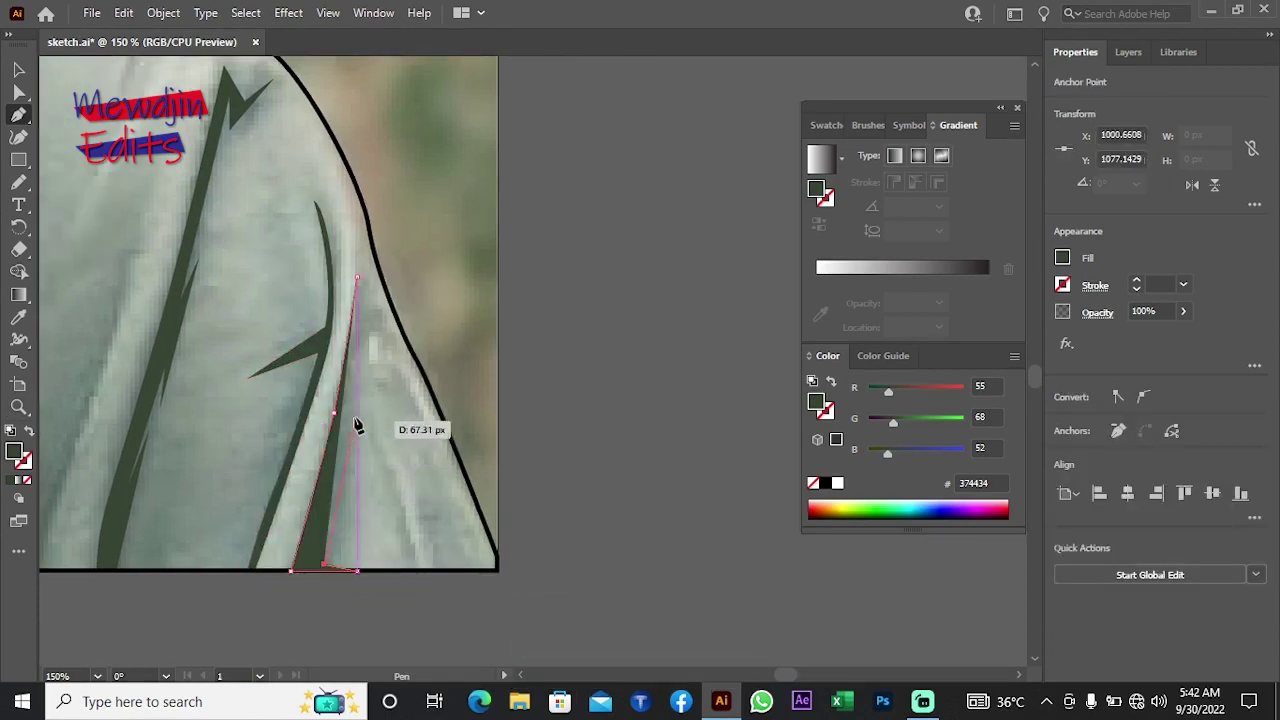
{"action": "right_click", "coordinate": [394, 300]}
{"action": "left_click", "coordinate": [631, 526]}
Step: Pan to the collar and placket and begin tracing a crease shadow beside the placket
{"action": "mouse_move", "coordinate": [631, 526]}
{"action": "left_mouse_down"}
{"action": "mouse_move", "coordinate": [585, 553]}
{"action": "mouse_move", "coordinate": [815, 388]}
{"action": "left_mouse_up"}
{"action": "left_click", "coordinate": [440, 413]}
{"action": "left_click", "coordinate": [428, 470]}
Step: Draw a small triangular fold shadow at the placket edge
{"action": "left_click", "coordinate": [600, 250]}
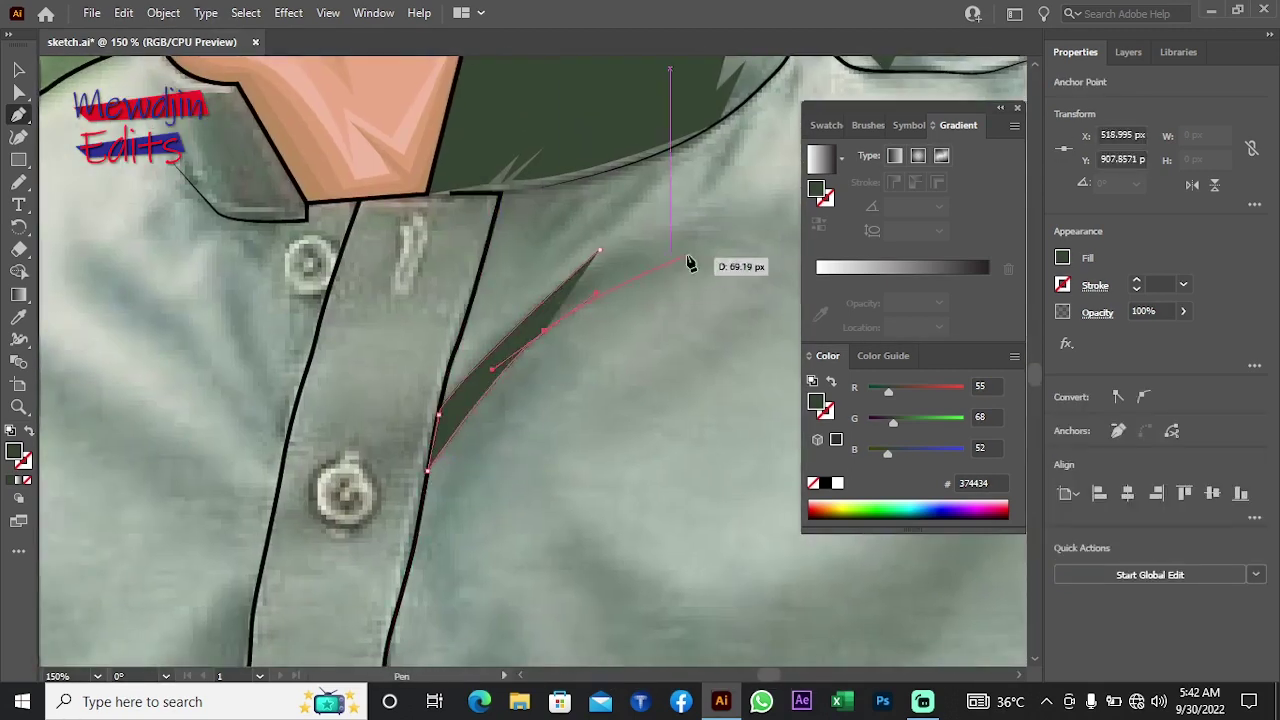
{"action": "left_click", "coordinate": [586, 297]}
{"action": "left_click", "coordinate": [600, 250]}
{"action": "right_click", "coordinate": [555, 238]}
{"action": "key", "text": "Escape"}
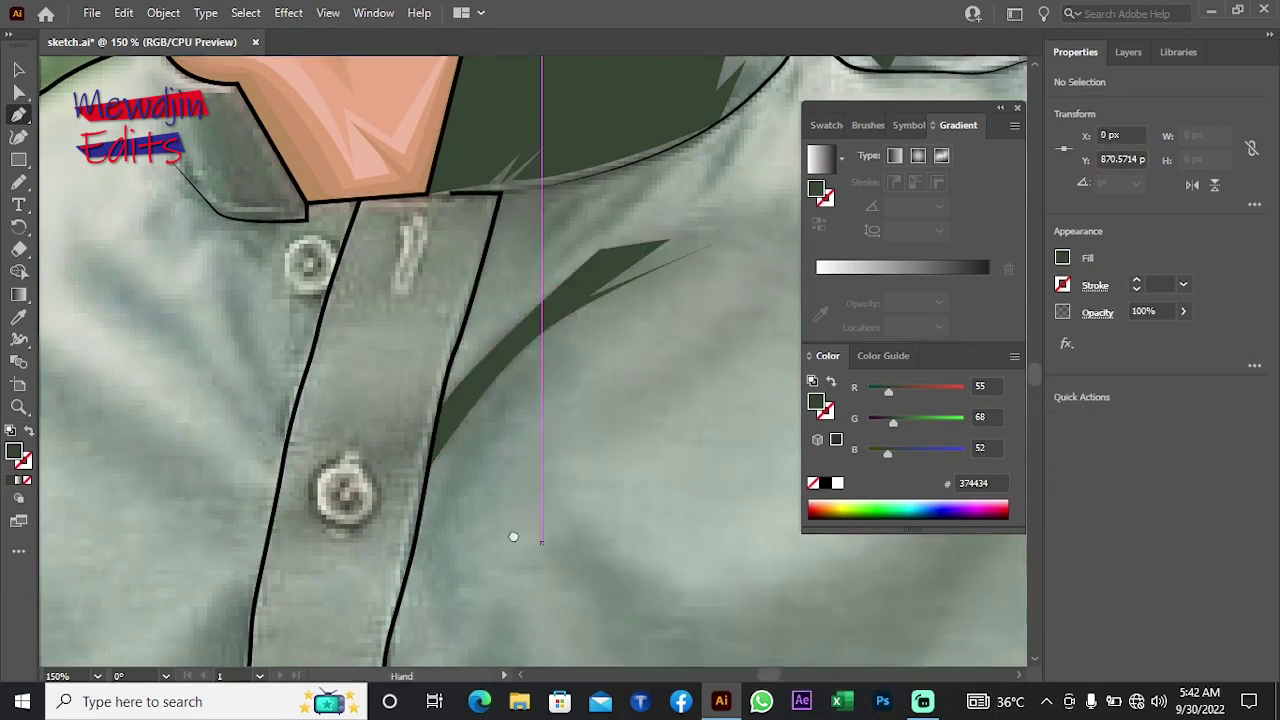
{"action": "left_click_drag", "start_coordinate": [634, 225], "coordinate": [586, 363]}
{"action": "left_click", "coordinate": [598, 320]}
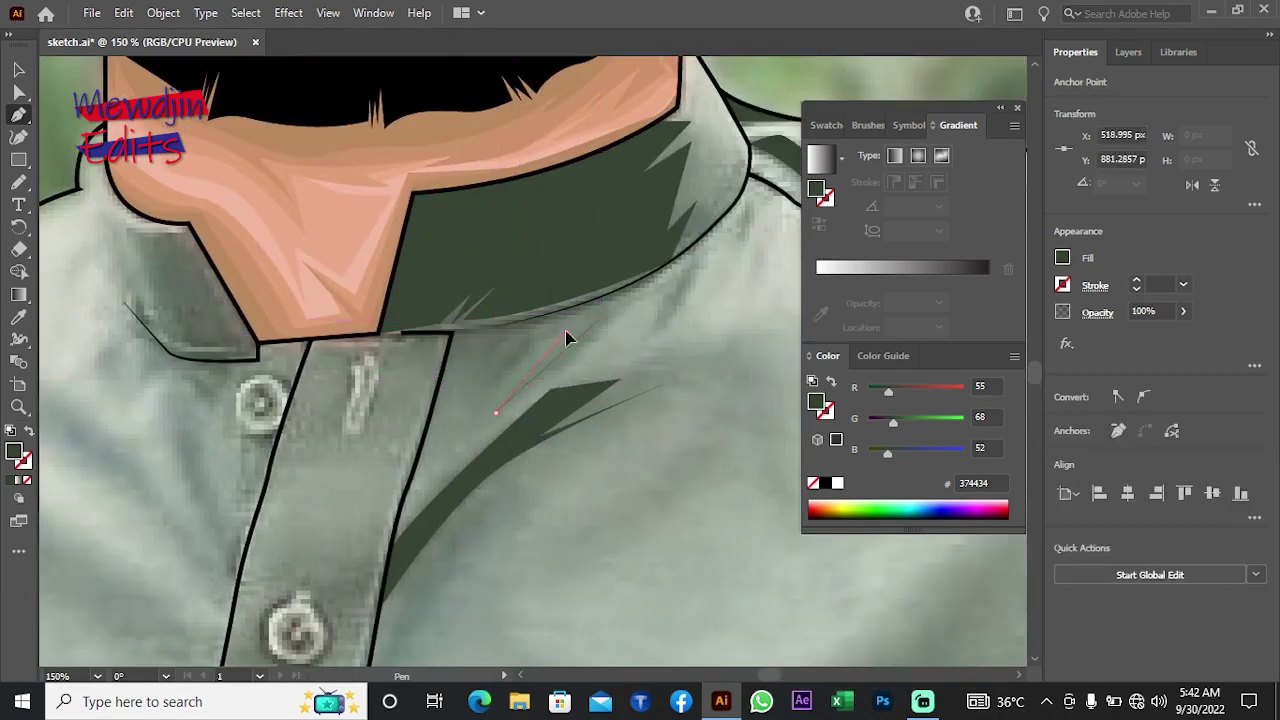
{"action": "key", "text": "Escape"}
Step: Draw a curved shadow along the collar corner and send it behind the outlines
{"action": "left_click_drag", "start_coordinate": [671, 337], "coordinate": [916, 417]}
{"action": "left_click", "coordinate": [368, 297]}
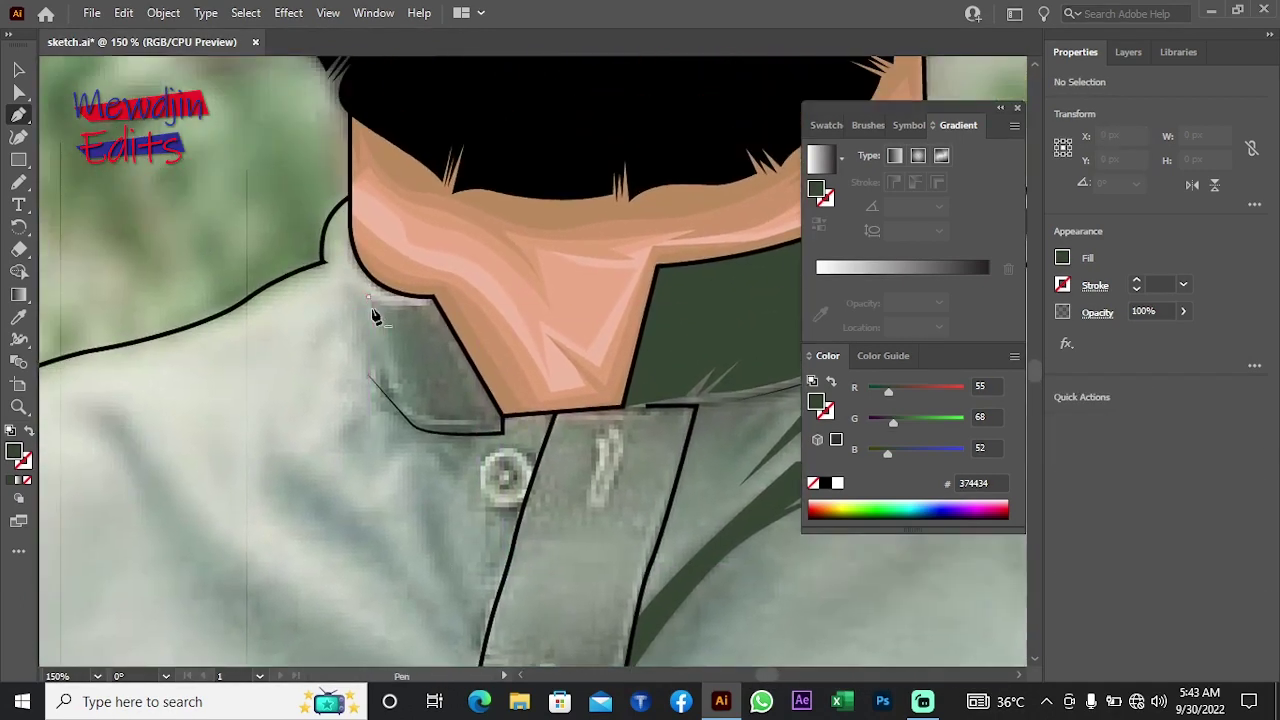
{"action": "left_click_drag", "start_coordinate": [395, 393], "coordinate": [378, 370]}
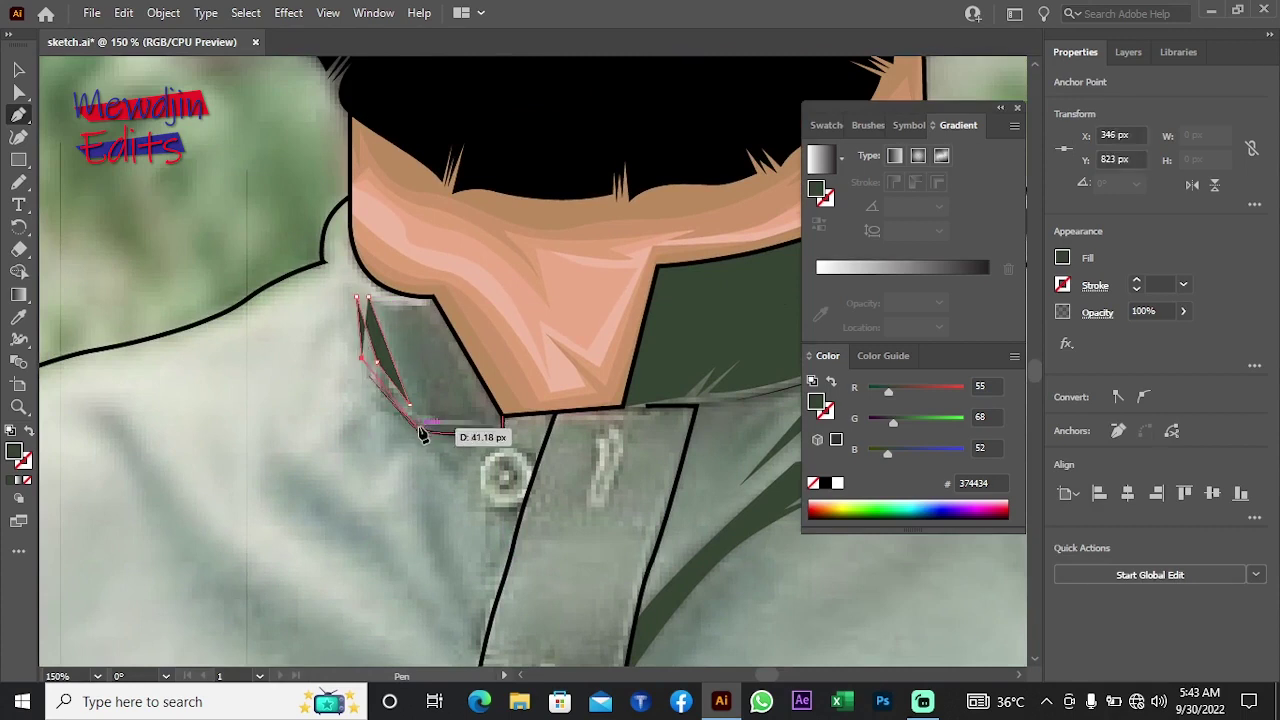
{"action": "left_click", "coordinate": [502, 432]}
{"action": "left_click", "coordinate": [498, 388]}
{"action": "left_click", "coordinate": [472, 308]}
{"action": "left_click", "coordinate": [368, 297]}
{"action": "right_click", "coordinate": [201, 247]}
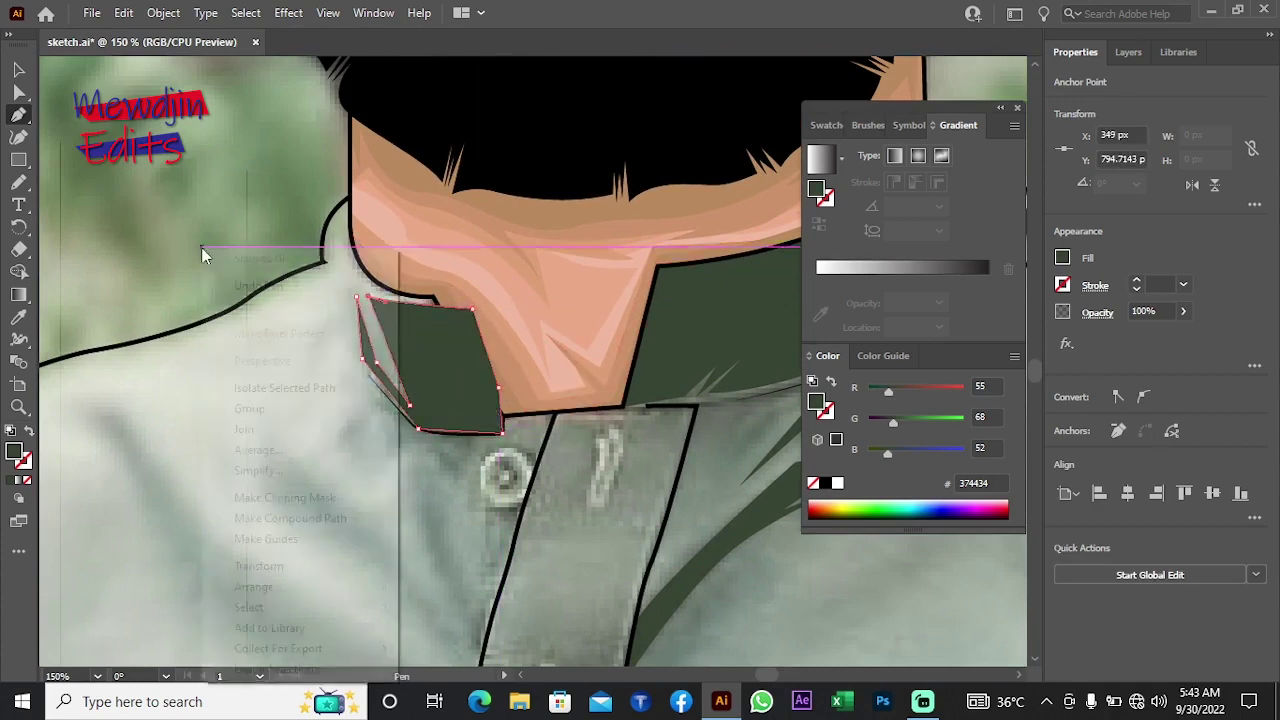
{"action": "left_click", "coordinate": [434, 660]}
Step: Outline a jagged, spiky shadow shape beside the placket
{"action": "scroll", "coordinate": [340, 430], "scroll_direction": "down", "scroll_amount": 1}
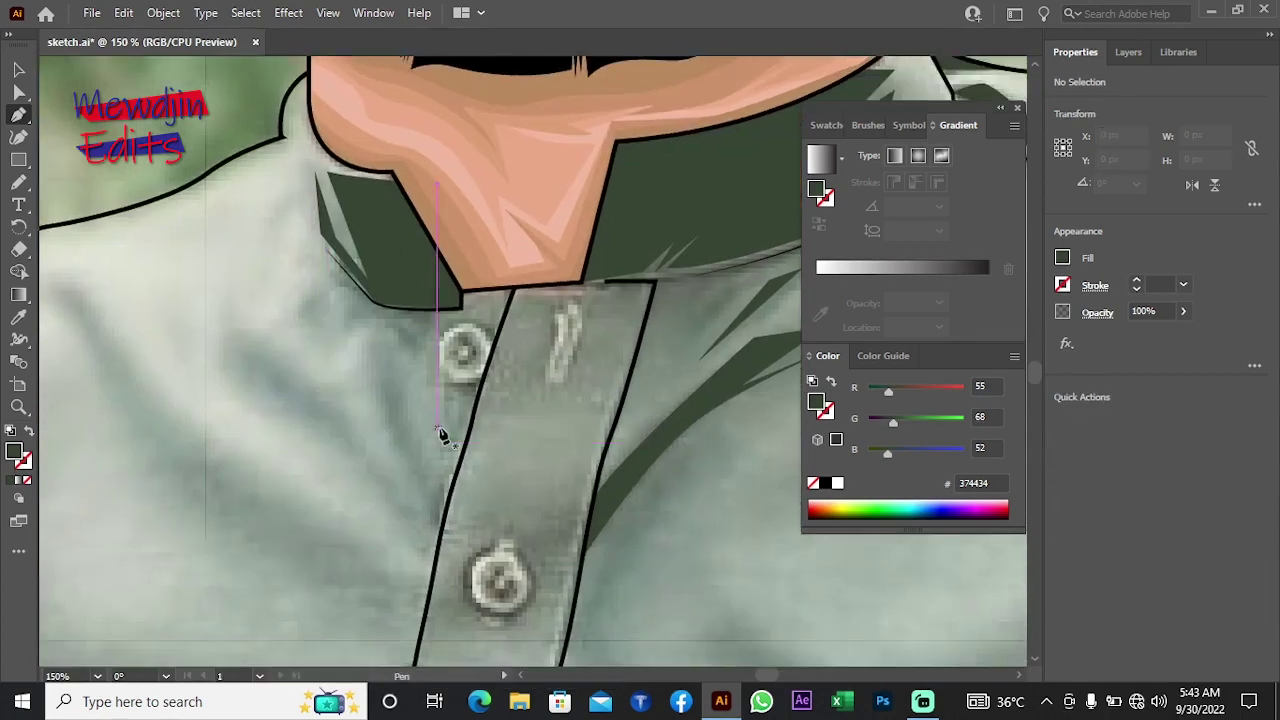
{"action": "scroll", "coordinate": [442, 434], "scroll_direction": "right", "scroll_amount": 2}
{"action": "scroll", "coordinate": [466, 423], "scroll_direction": "down", "scroll_amount": 3}
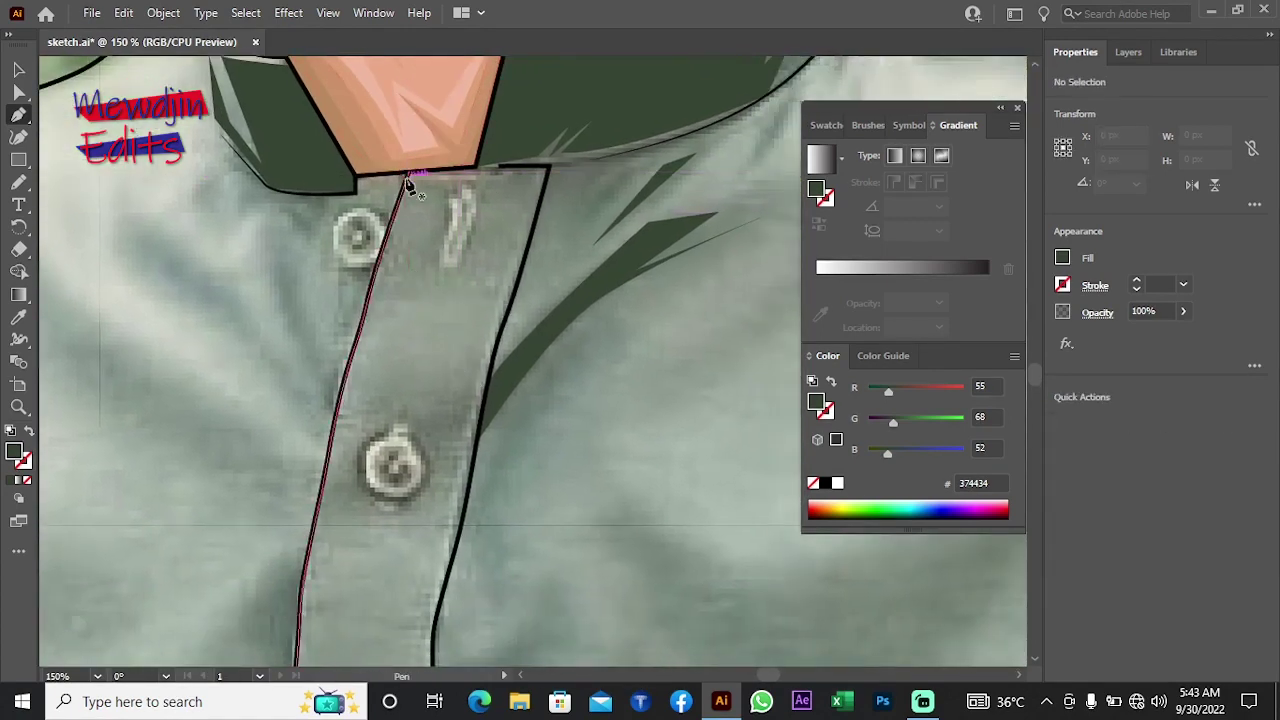
{"action": "left_click", "coordinate": [408, 166]}
{"action": "left_click", "coordinate": [422, 208]}
{"action": "left_click", "coordinate": [403, 259]}
{"action": "left_click", "coordinate": [501, 241]}
{"action": "left_click", "coordinate": [413, 295]}
{"action": "left_click", "coordinate": [453, 293]}
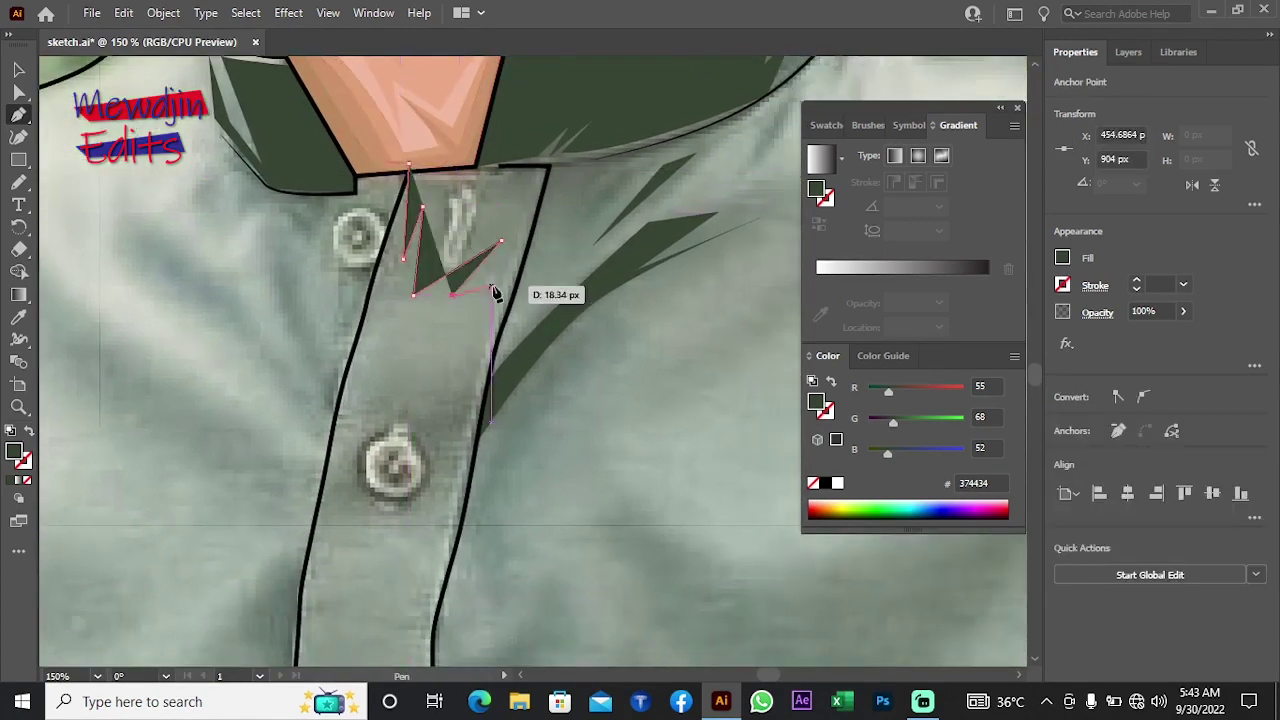
{"action": "left_click", "coordinate": [490, 286]}
Step: Curve the placket shadow down the edge, close it and send it to back
{"action": "left_click_drag", "start_coordinate": [461, 457], "coordinate": [460, 455]}
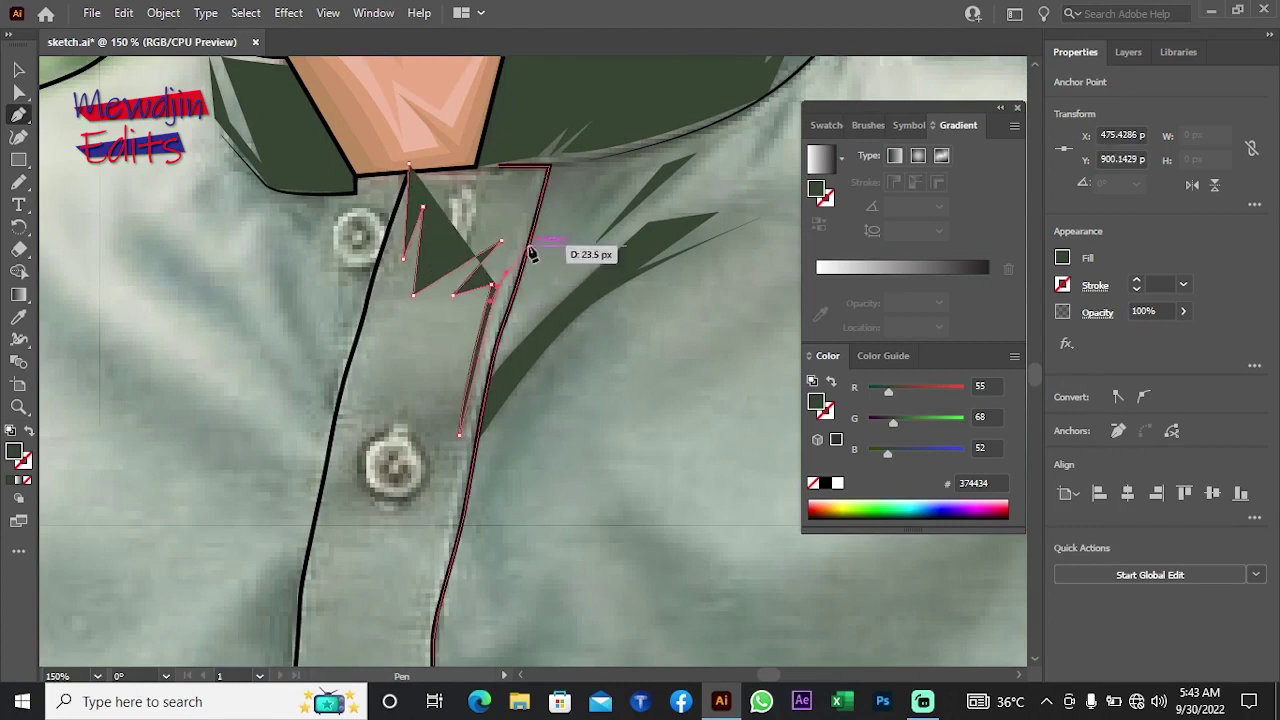
{"action": "mouse_move", "coordinate": [498, 290]}
{"action": "left_mouse_down"}
{"action": "mouse_move", "coordinate": [519, 291]}
{"action": "mouse_move", "coordinate": [597, 140]}
{"action": "mouse_move", "coordinate": [509, 171]}
{"action": "left_mouse_up"}
{"action": "left_click", "coordinate": [410, 165]}
{"action": "right_click", "coordinate": [222, 245]}
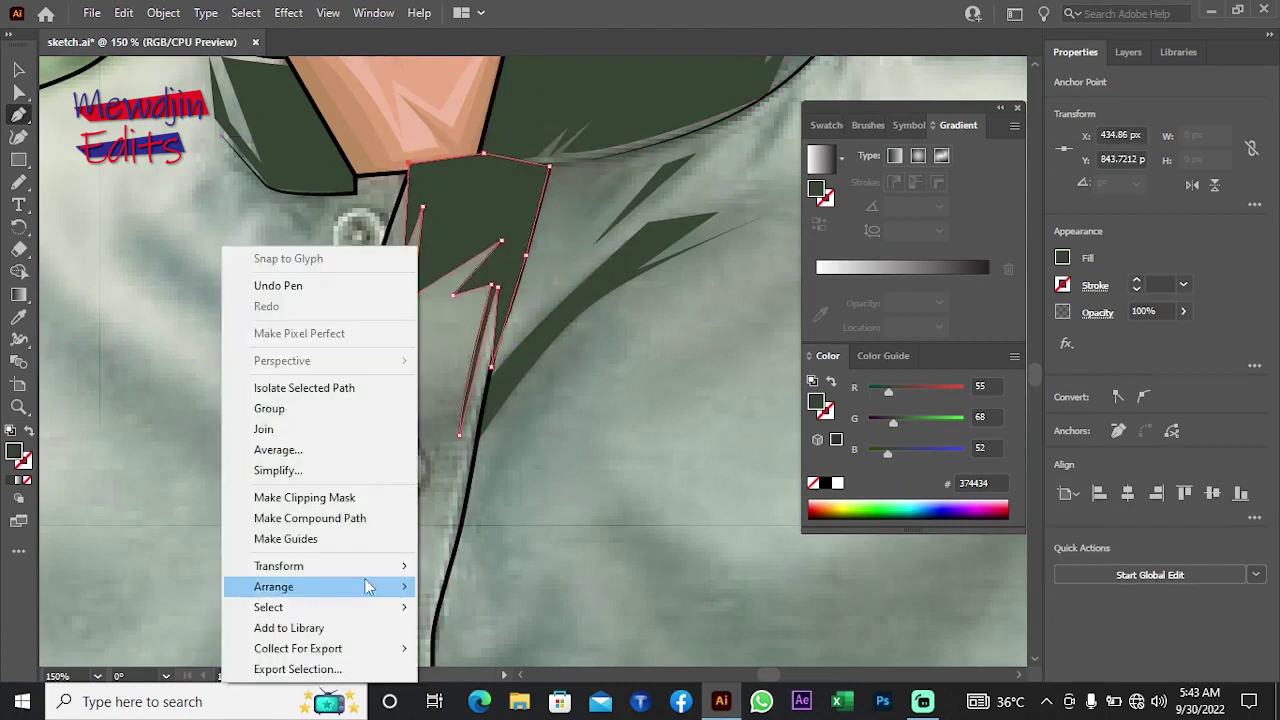
{"action": "left_click", "coordinate": [470, 650]}
Step: Draw a shadow beside the placket button and send it behind the outlines
{"action": "scroll", "coordinate": [238, 502], "scroll_direction": "down", "scroll_amount": 4}
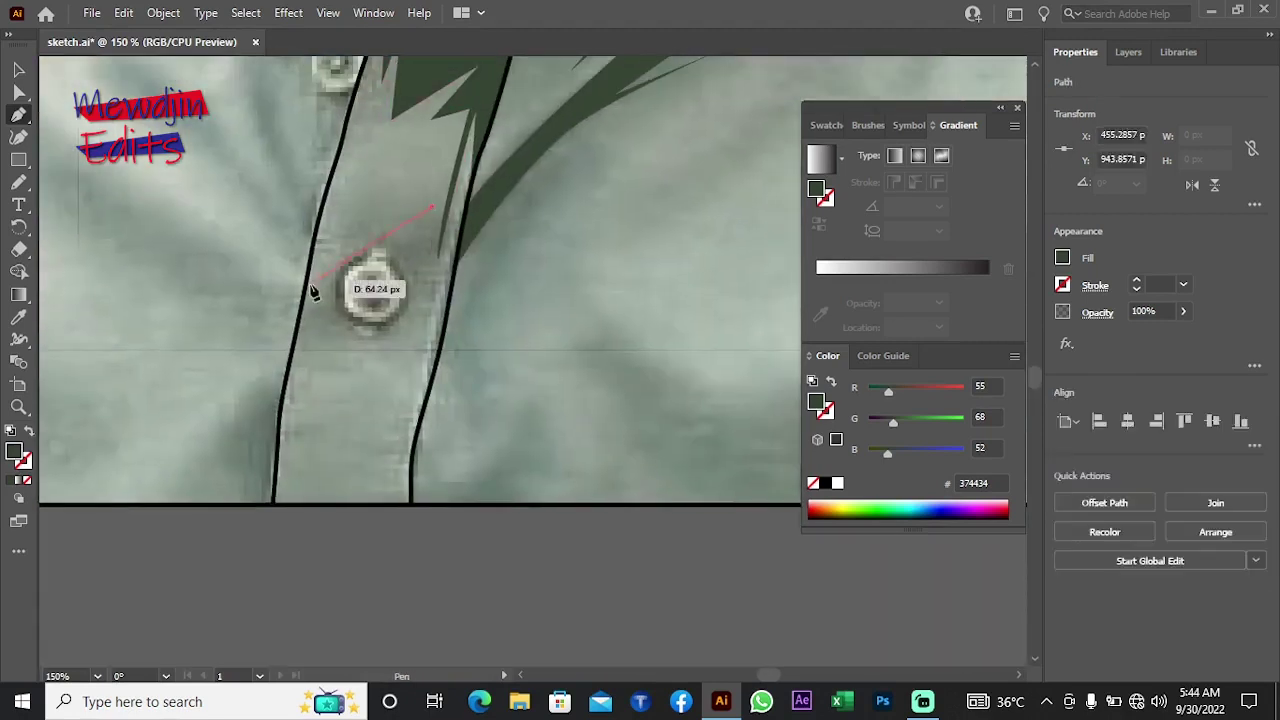
{"action": "left_click", "coordinate": [318, 222]}
{"action": "left_click", "coordinate": [367, 253]}
{"action": "left_click", "coordinate": [292, 352]}
{"action": "left_click", "coordinate": [281, 410]}
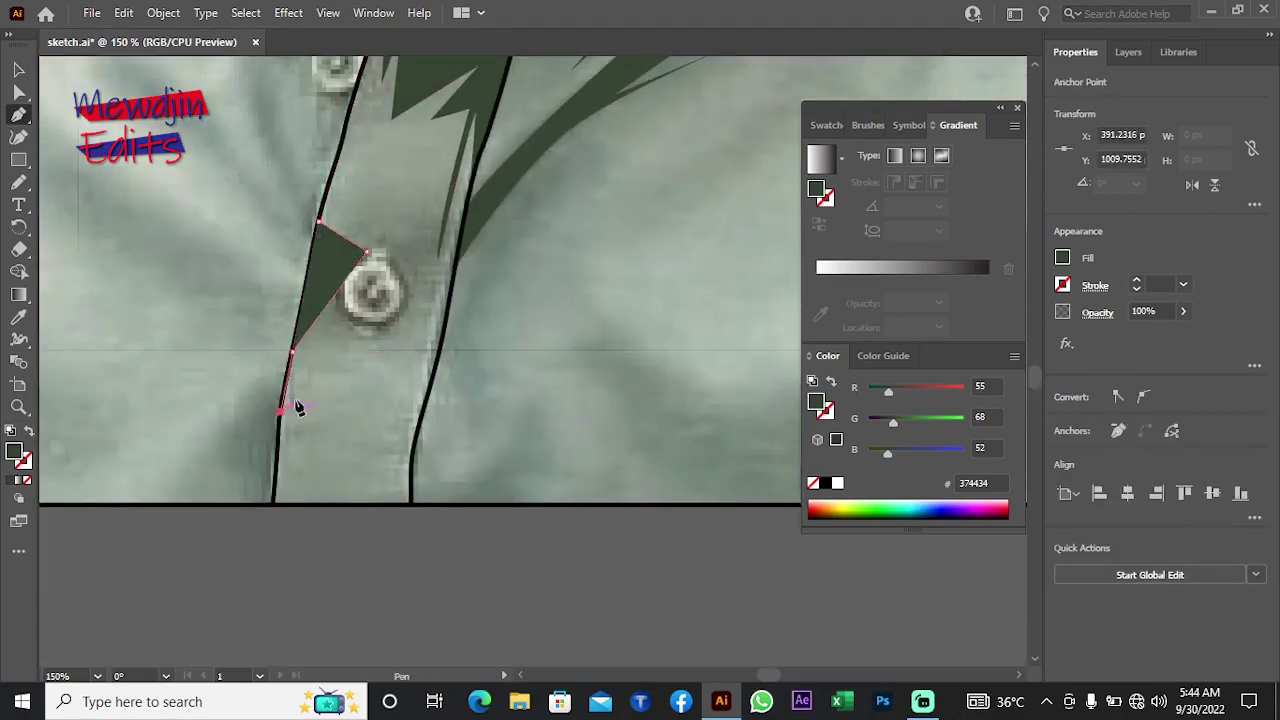
{"action": "left_click", "coordinate": [356, 342]}
{"action": "left_click", "coordinate": [442, 287]}
{"action": "left_click", "coordinate": [435, 272]}
{"action": "left_click", "coordinate": [361, 185]}
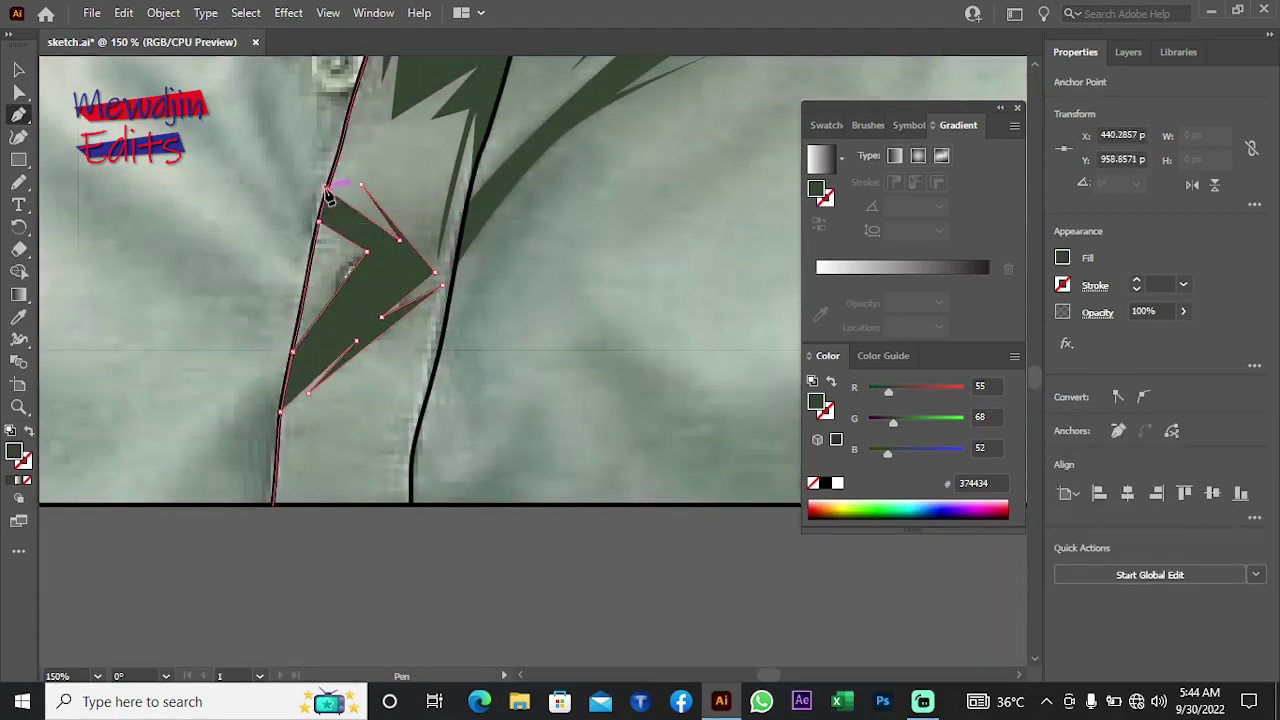
{"action": "right_click", "coordinate": [250, 186]}
{"action": "left_click", "coordinate": [530, 594]}
Step: Draw a spiky fold shadow at the lower left sleeve bottom, sent to back
{"action": "key", "text": "ctrl+minus"}
{"action": "key", "text": "ctrl+minus"}
{"action": "key", "text": "ctrl+minus"}
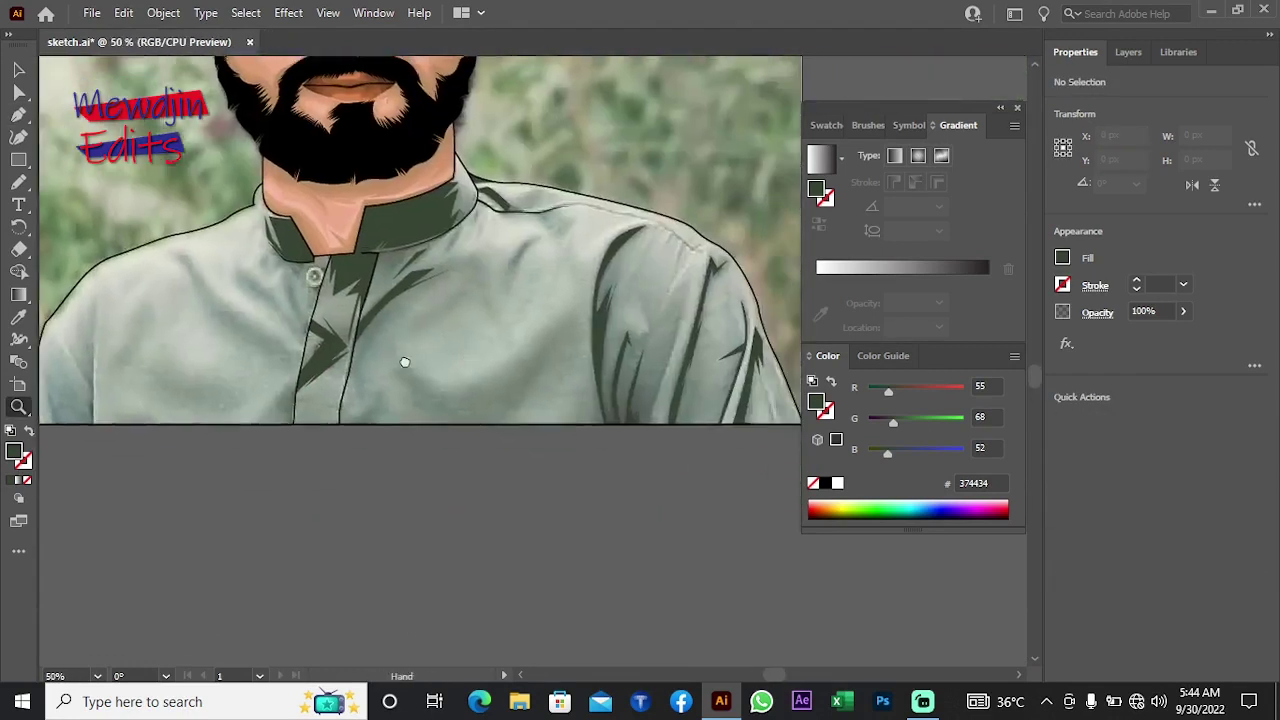
{"action": "left_click", "coordinate": [113, 215]}
{"action": "left_click", "coordinate": [113, 215]}
{"action": "left_click", "coordinate": [355, 520]}
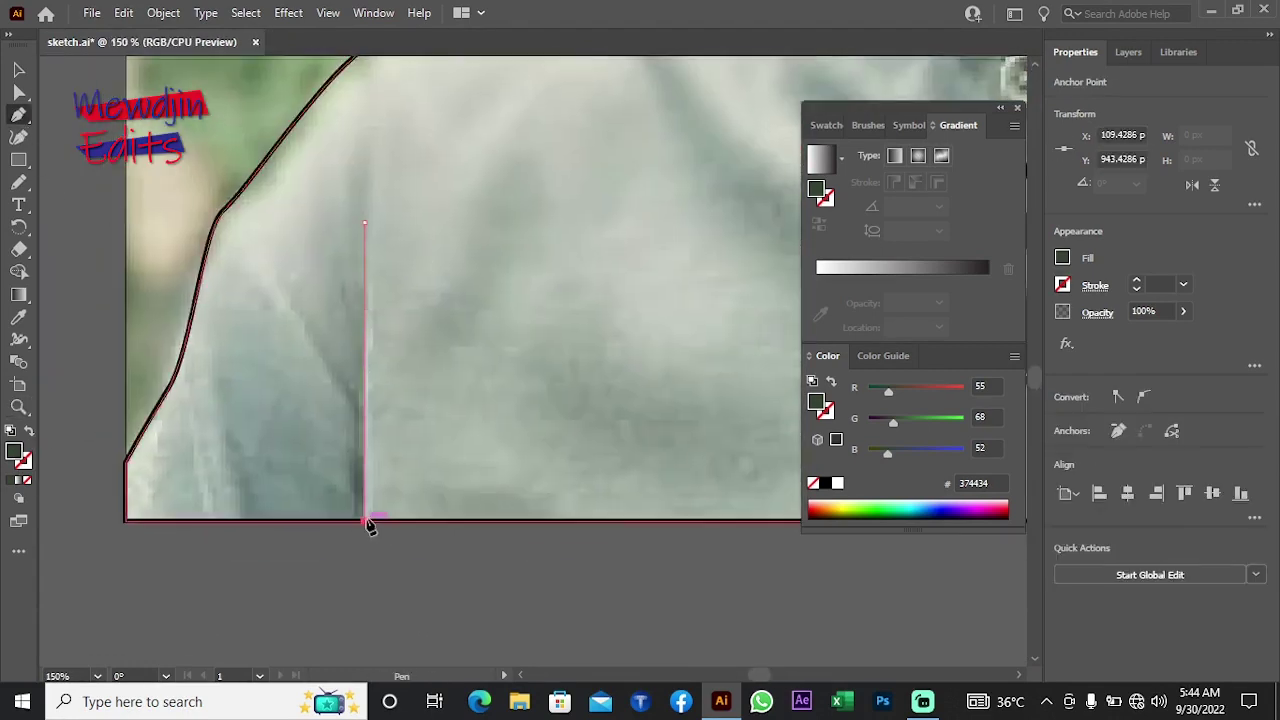
{"action": "left_click", "coordinate": [313, 428]}
{"action": "left_click", "coordinate": [355, 474]}
{"action": "left_click", "coordinate": [352, 407]}
{"action": "left_click", "coordinate": [269, 278]}
{"action": "left_click", "coordinate": [354, 394]}
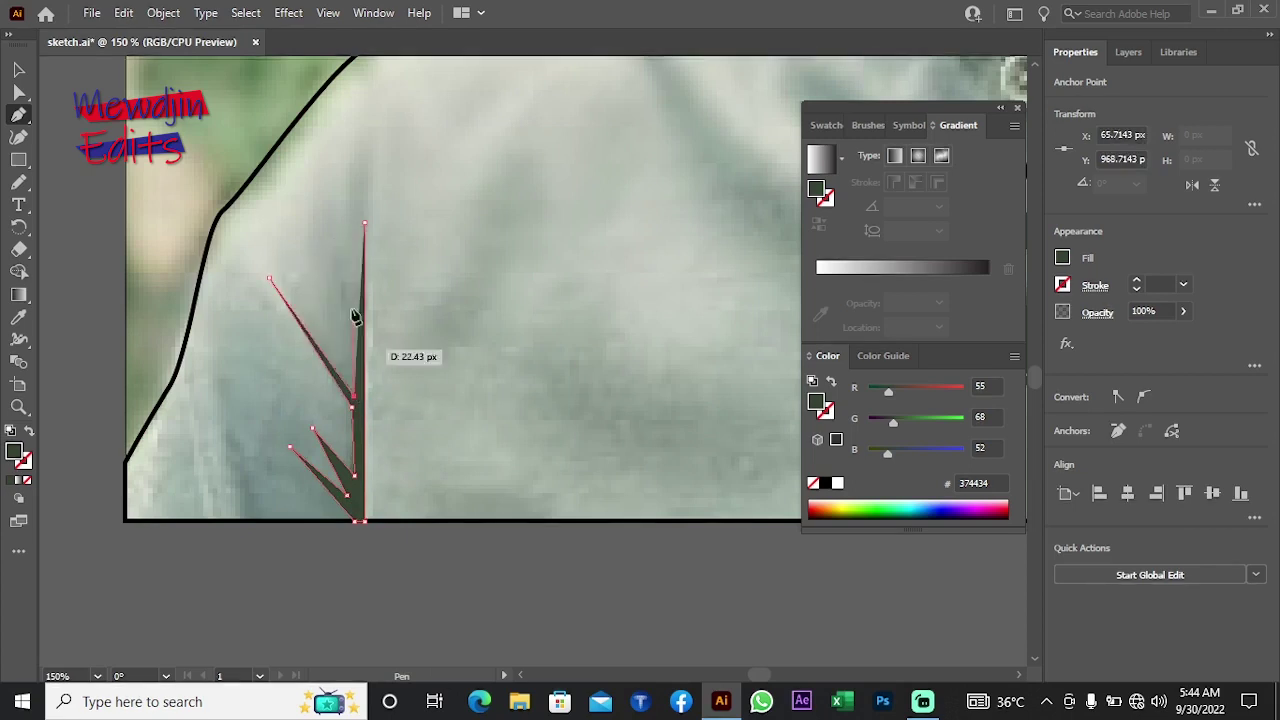
{"action": "right_click", "coordinate": [466, 246]}
{"action": "left_click", "coordinate": [414, 583]}
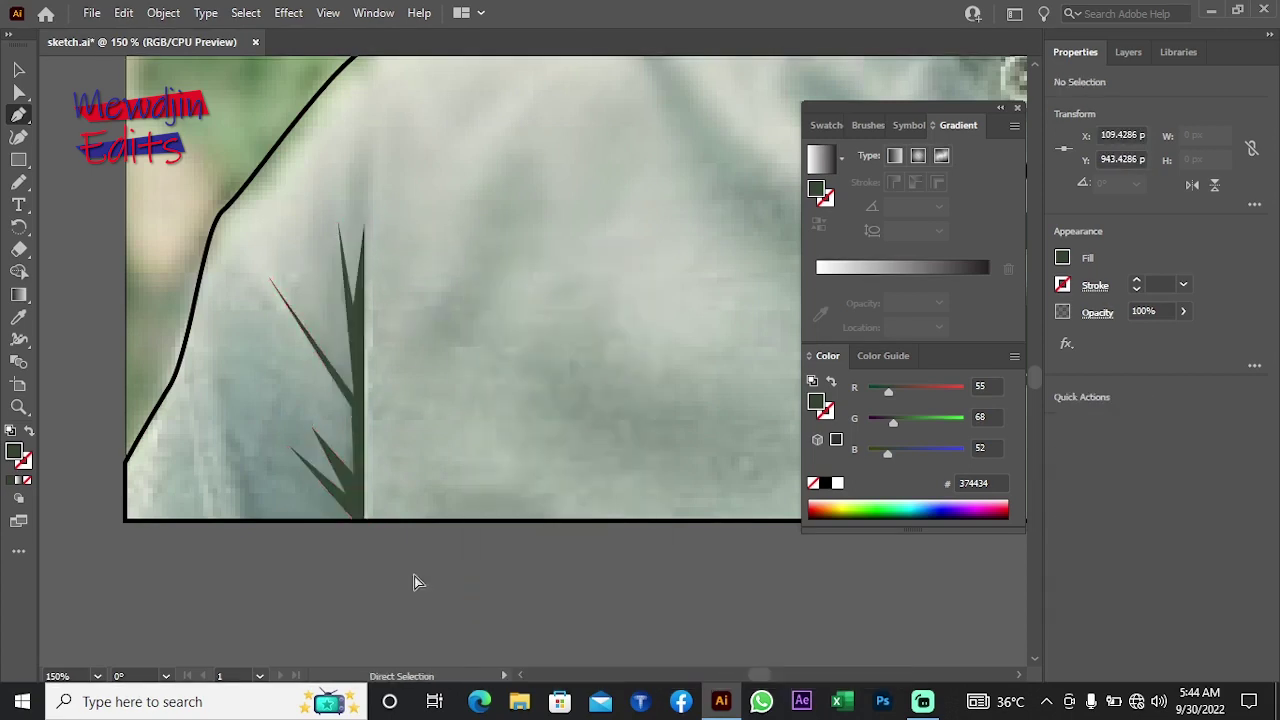
Step: Begin another sleeve fold, then reframe the view on the neck and collar
{"action": "scroll", "coordinate": [400, 540], "scroll_direction": "left", "scroll_amount": 3}
{"action": "left_click", "coordinate": [400, 506]}
{"action": "right_click", "coordinate": [130, 450]}
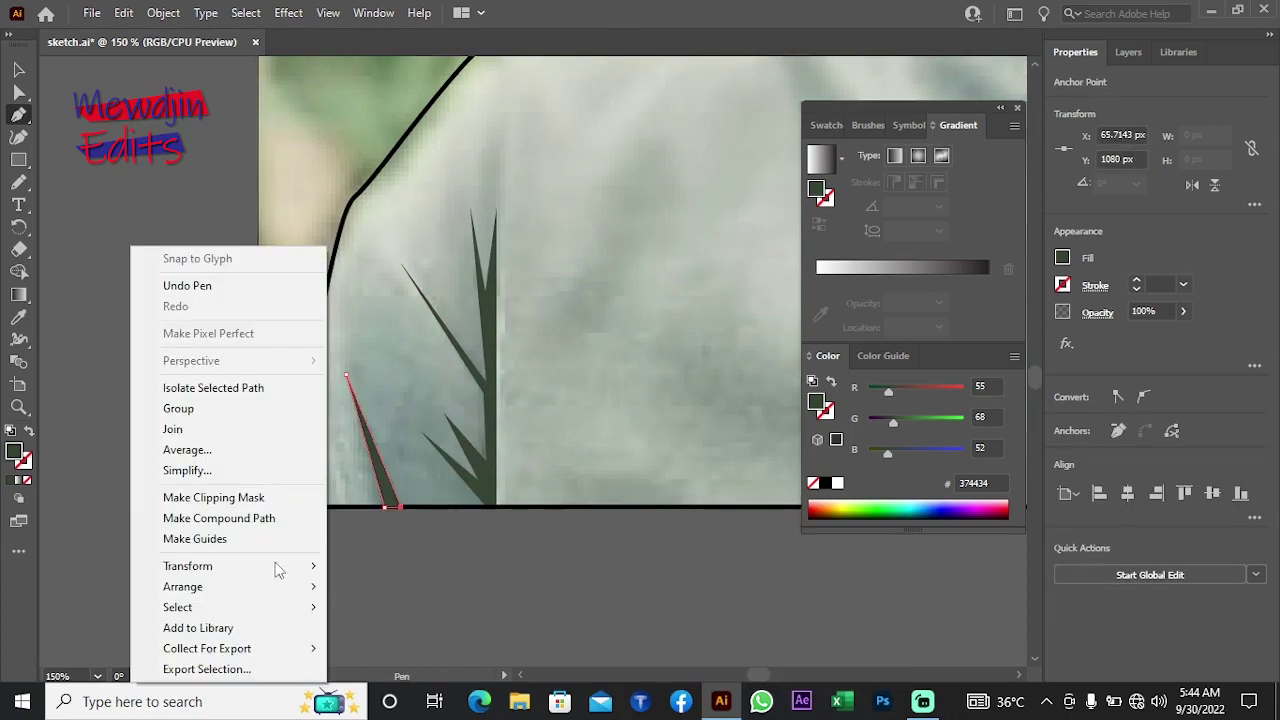
{"action": "key", "text": "Escape"}
{"action": "key", "text": "z"}
{"action": "key", "text": "ctrl+minus"}
{"action": "key", "text": "ctrl+minus"}
{"action": "key", "text": "ctrl+minus"}
{"action": "key", "text": "ctrl+plus"}
{"action": "key", "text": "ctrl+plus"}
{"action": "key", "text": "ctrl+plus"}
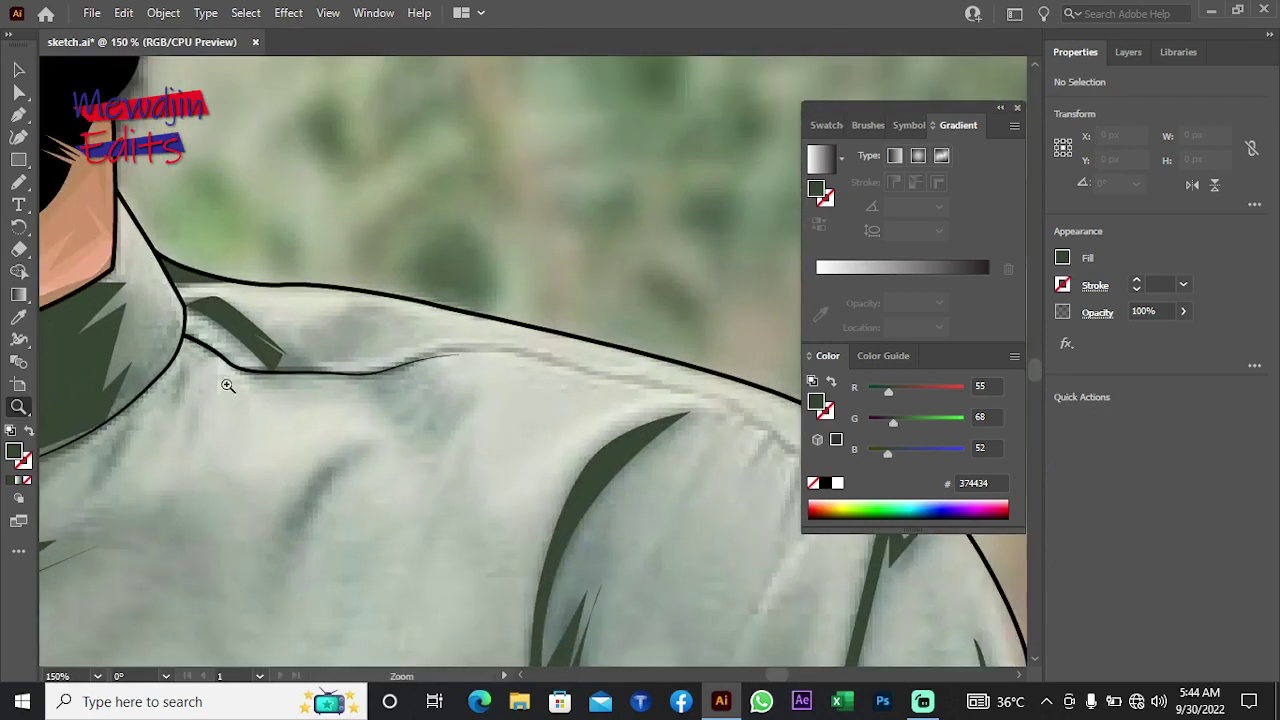
Step: Draw a small shadow segment at the neckline
{"action": "scroll", "coordinate": [217, 260], "scroll_direction": "left", "scroll_amount": 3}
{"action": "key", "text": "p"}
{"action": "left_click", "coordinate": [313, 282]}
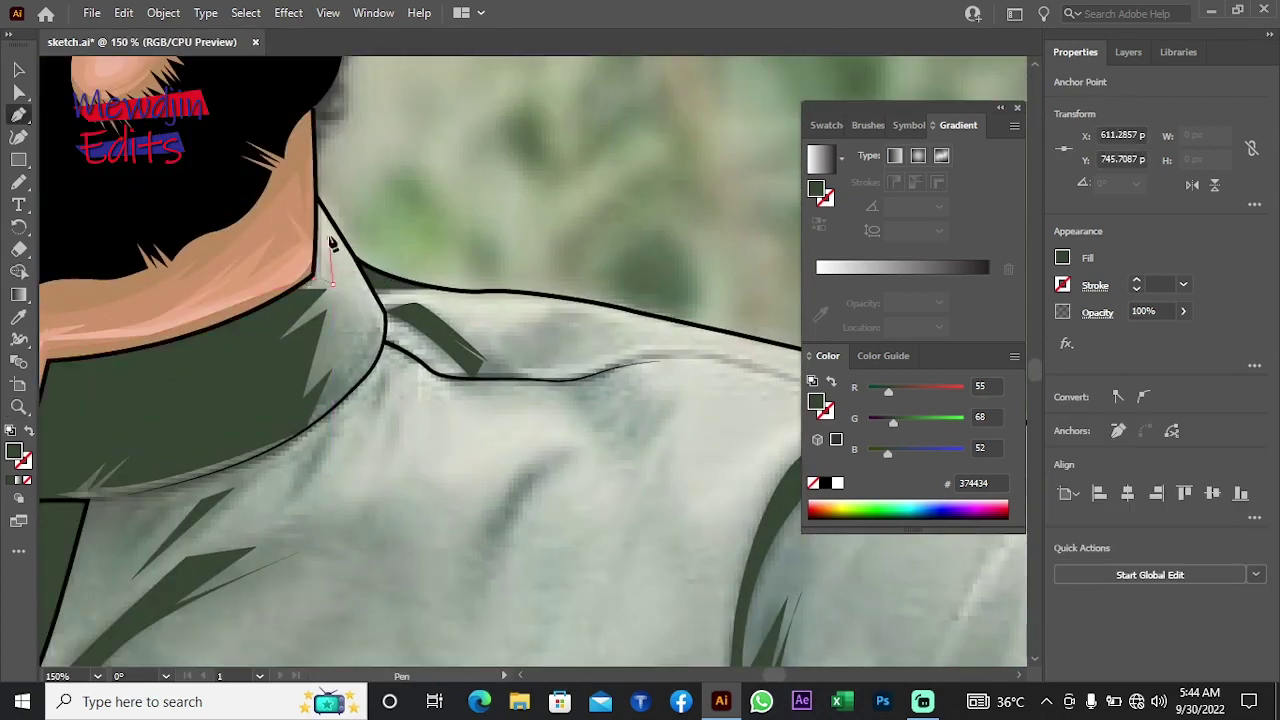
{"action": "left_click", "coordinate": [371, 362]}
Step: Draw a curved lower-collar shadow behind the outlines and fill it with 465642
{"action": "left_click_drag", "start_coordinate": [305, 432], "coordinate": [390, 388]}
{"action": "left_click_drag", "start_coordinate": [269, 441], "coordinate": [325, 449]}
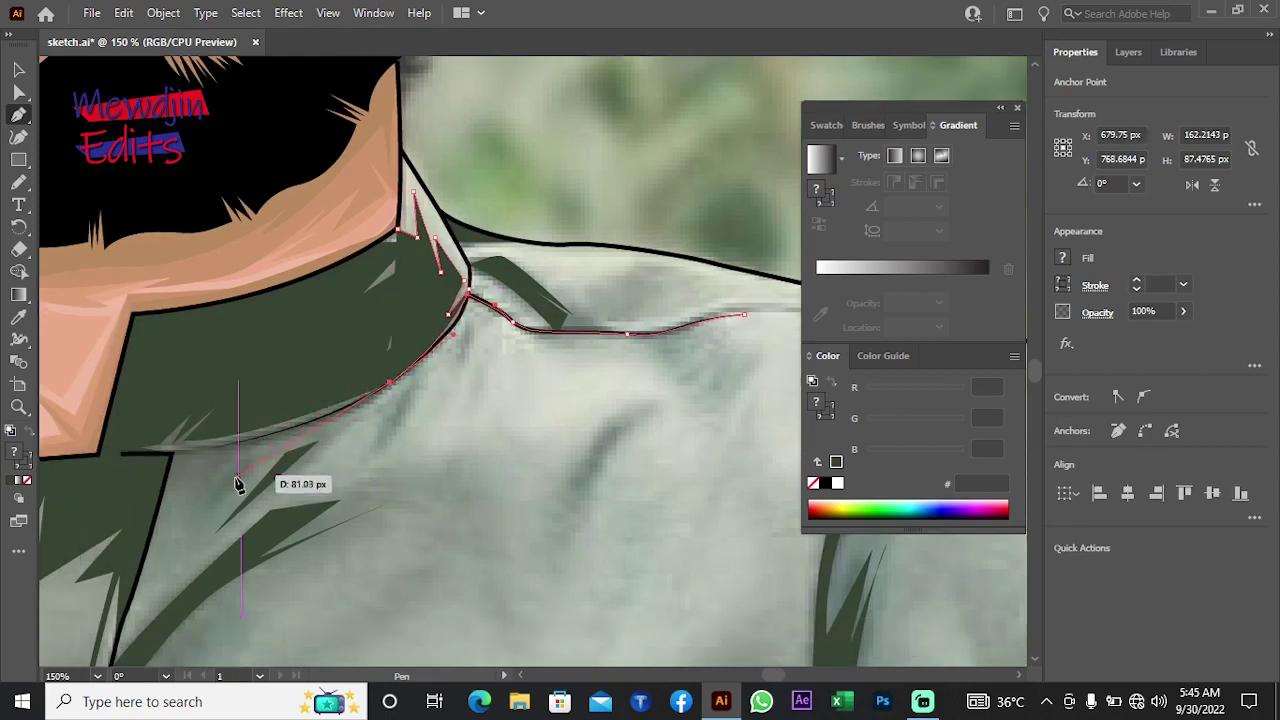
{"action": "left_click_drag", "start_coordinate": [220, 495], "coordinate": [170, 468]}
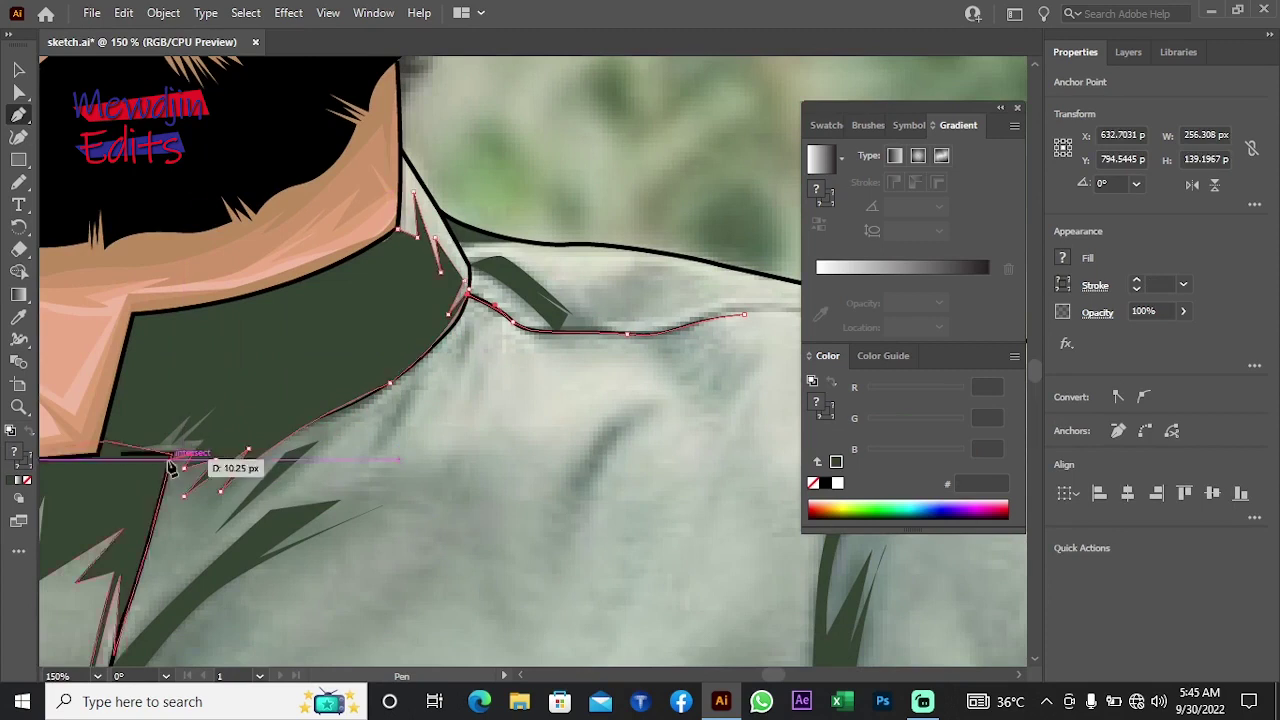
{"action": "right_click", "coordinate": [505, 185]}
{"action": "mouse_move", "coordinate": [580, 520]}
{"action": "left_click", "coordinate": [740, 533]}
{"action": "left_click", "coordinate": [337, 366], "text": "ctrl"}
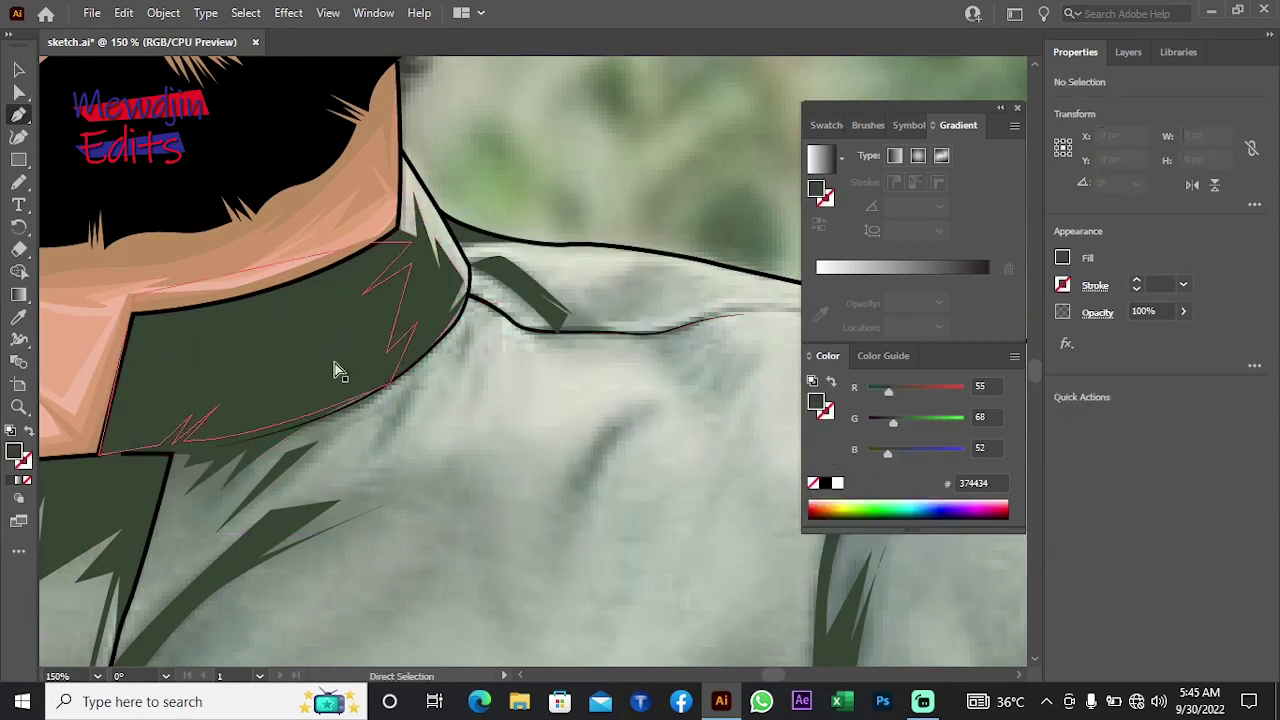
{"action": "double_click", "coordinate": [16, 453]}
{"action": "key", "text": "Return"}
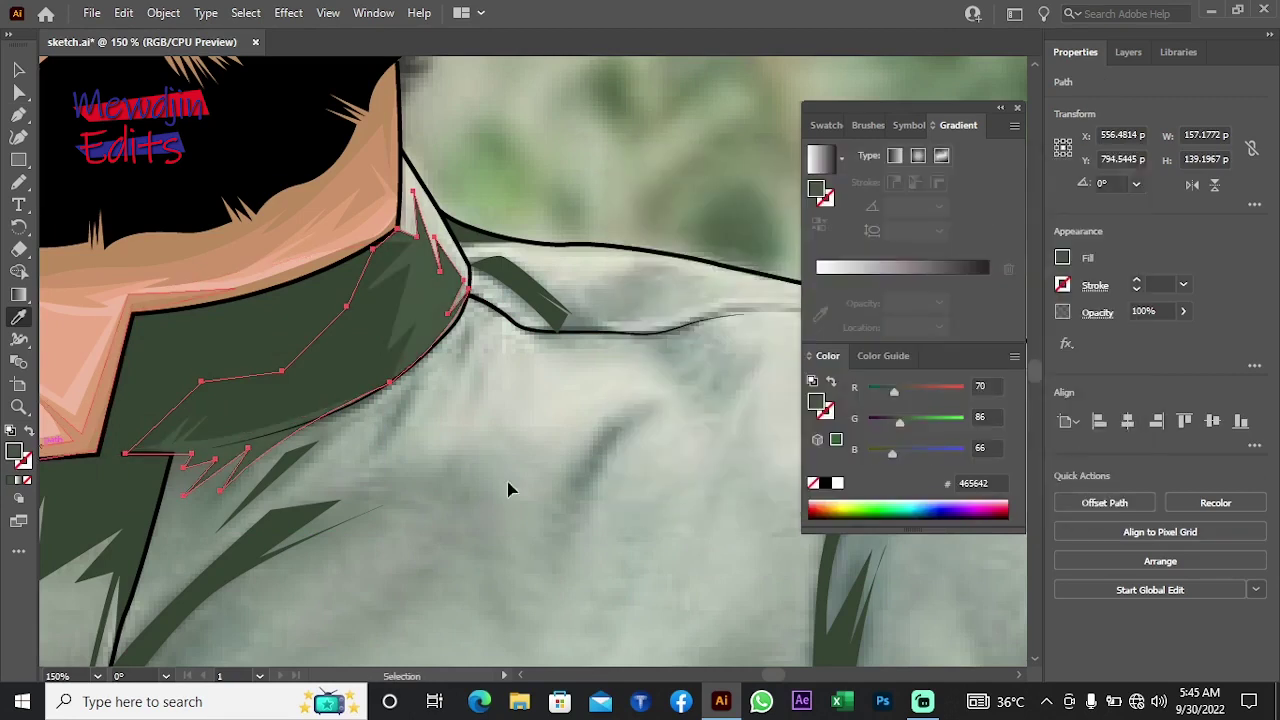
{"action": "key", "text": "p"}
Step: Draw a spiky fold shape over the shoulder seam along the collar edge
{"action": "left_click_drag", "start_coordinate": [508, 486], "coordinate": [411, 411]}
{"action": "left_click_drag", "start_coordinate": [344, 255], "coordinate": [381, 270]}
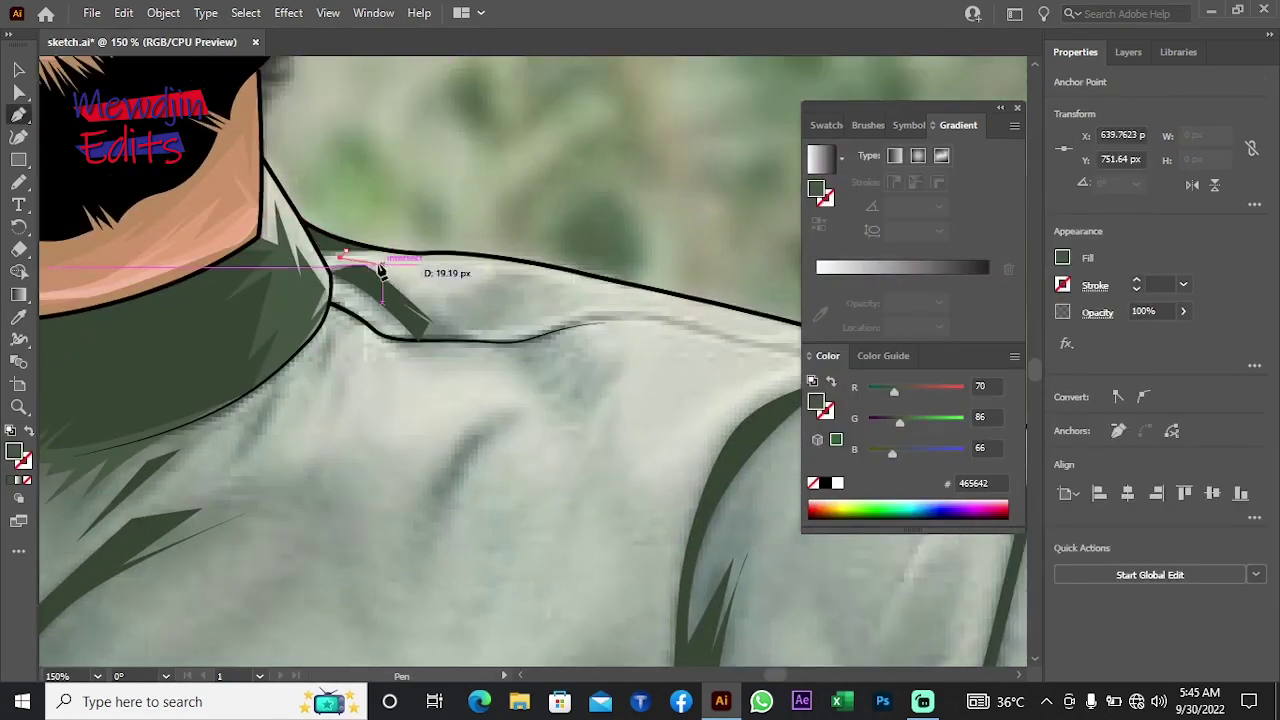
{"action": "left_click", "coordinate": [494, 331]}
{"action": "left_click", "coordinate": [587, 315]}
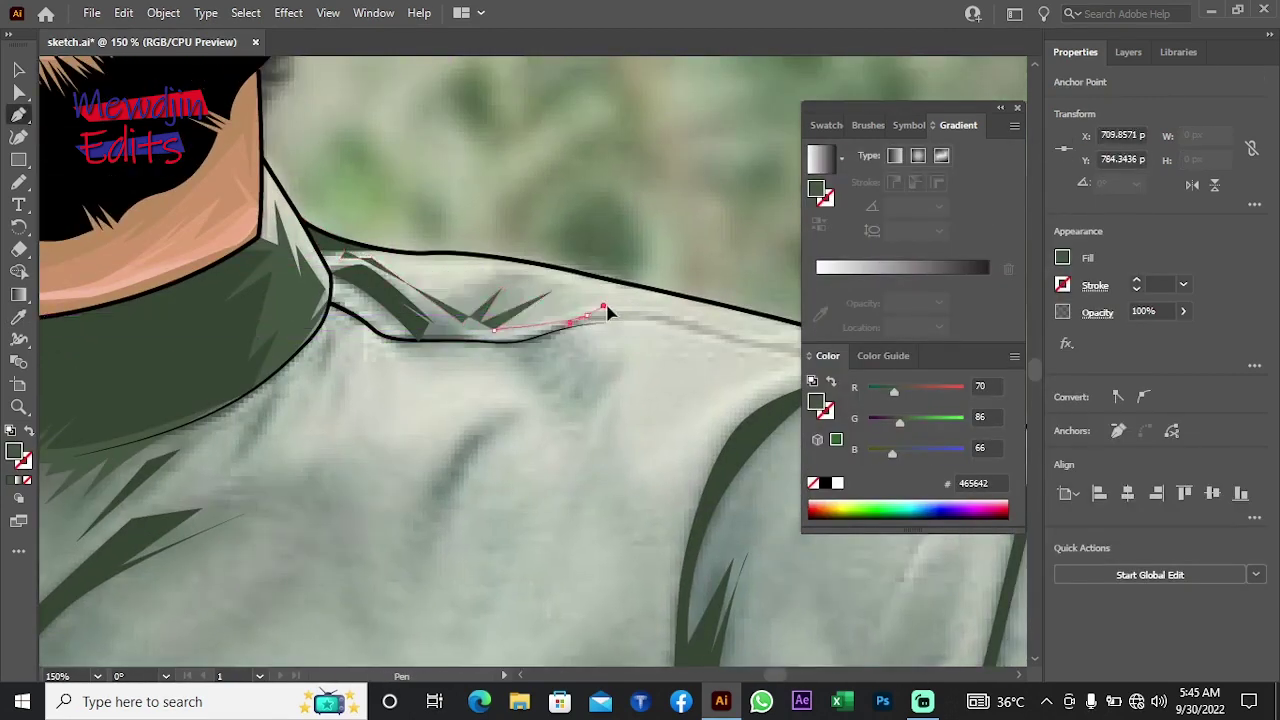
{"action": "left_click", "coordinate": [688, 323]}
{"action": "left_click", "coordinate": [609, 325]}
{"action": "left_click", "coordinate": [568, 336]}
{"action": "left_click", "coordinate": [527, 351]}
{"action": "left_click_drag", "start_coordinate": [398, 356], "coordinate": [329, 315]}
{"action": "left_click", "coordinate": [367, 340]}
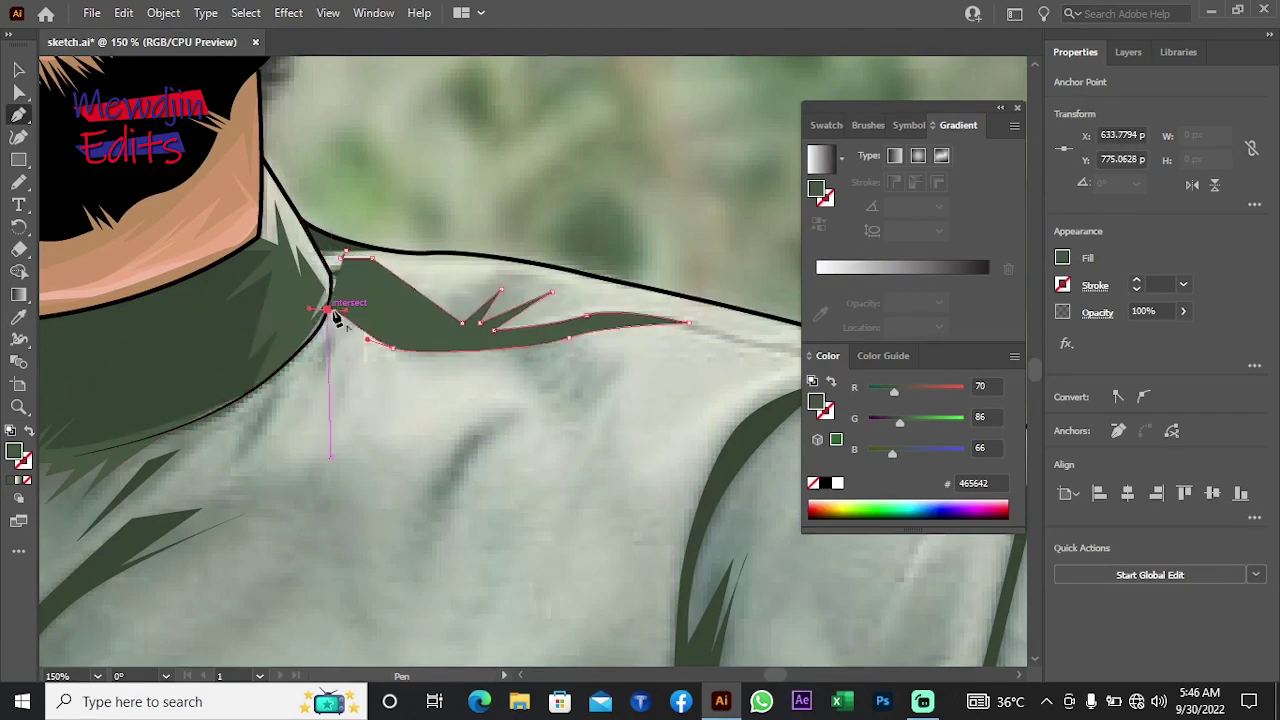
{"action": "left_click", "coordinate": [348, 255]}
Step: Select the shoulder fold and send it behind the outlines
{"action": "right_click", "coordinate": [421, 183]}
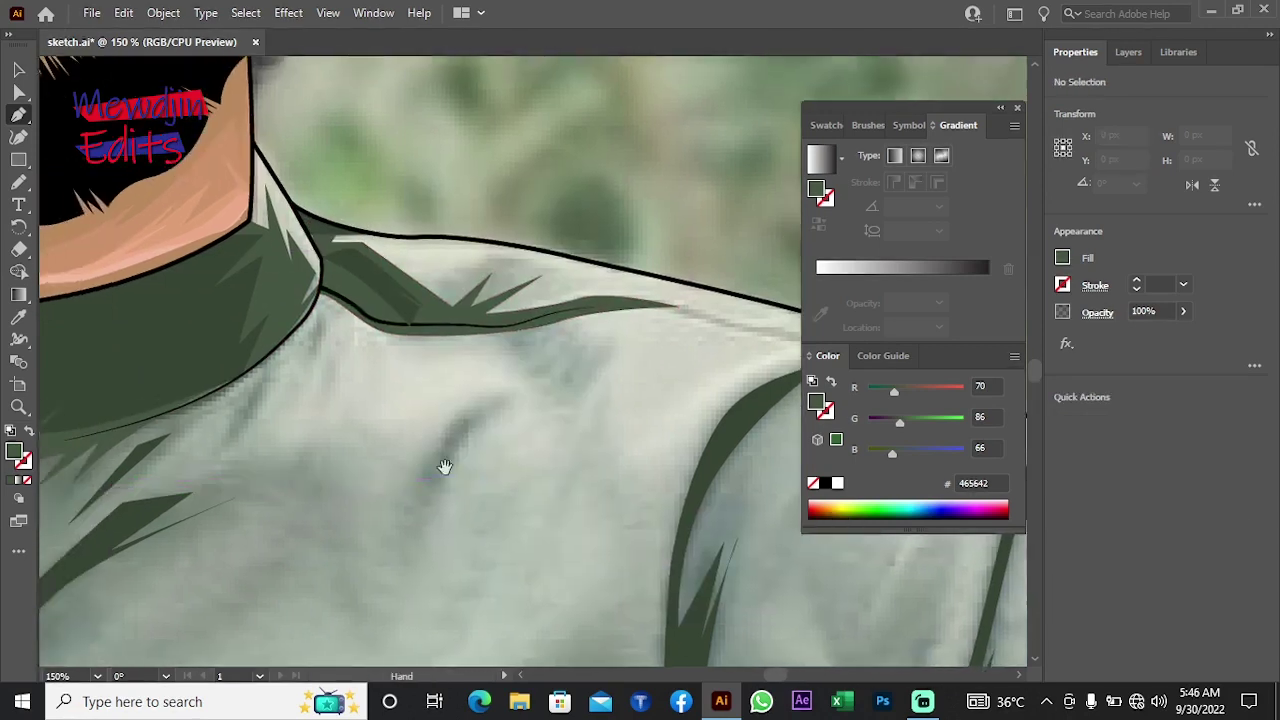
{"action": "mouse_move", "coordinate": [500, 522]}
{"action": "left_mouse_down"}
{"action": "mouse_move", "coordinate": [400, 397]}
{"action": "mouse_move", "coordinate": [366, 414]}
{"action": "left_mouse_up"}
{"action": "key", "text": "v"}
{"action": "left_click", "coordinate": [334, 266]}
{"action": "right_click", "coordinate": [350, 195]}
{"action": "left_click", "coordinate": [606, 550]}
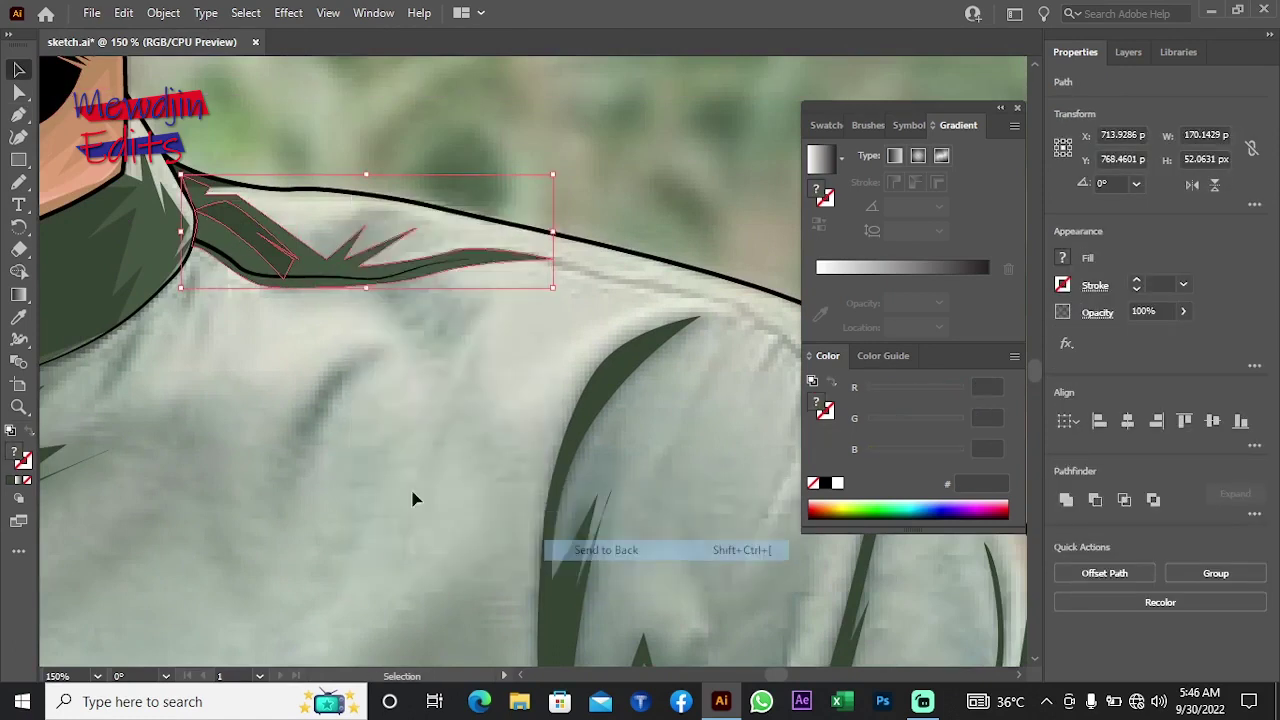
Step: Start a curved fold path up the sleeve with no fill
{"action": "scroll", "coordinate": [416, 498], "scroll_direction": "down", "scroll_amount": 3}
{"action": "key", "text": "p"}
{"action": "left_click", "coordinate": [466, 223]}
{"action": "left_click_drag", "start_coordinate": [348, 289], "coordinate": [320, 354]}
{"action": "mouse_move", "coordinate": [330, 500]}
{"action": "left_mouse_down"}
{"action": "mouse_move", "coordinate": [365, 411]}
{"action": "mouse_move", "coordinate": [334, 491]}
{"action": "mouse_move", "coordinate": [341, 509]}
{"action": "left_mouse_up"}
{"action": "scroll", "coordinate": [333, 480], "scroll_direction": "down", "scroll_amount": 4}
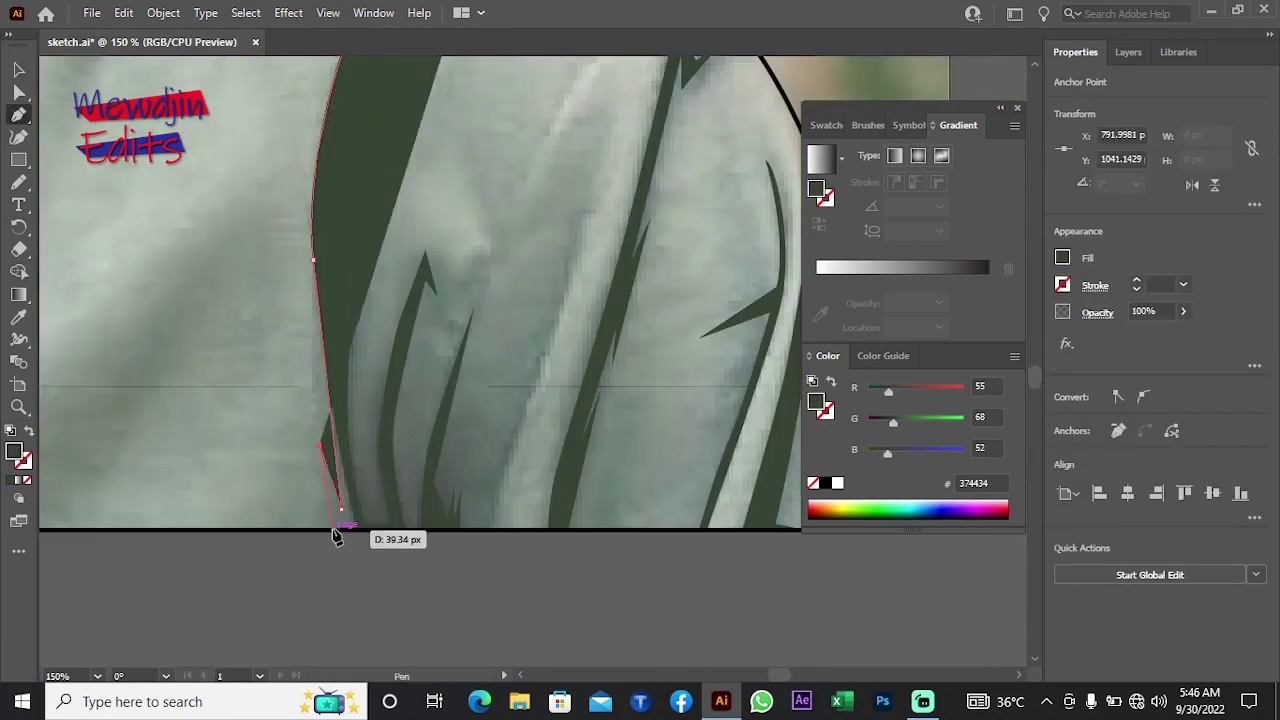
{"action": "left_click", "coordinate": [333, 530]}
{"action": "key", "text": "/"}
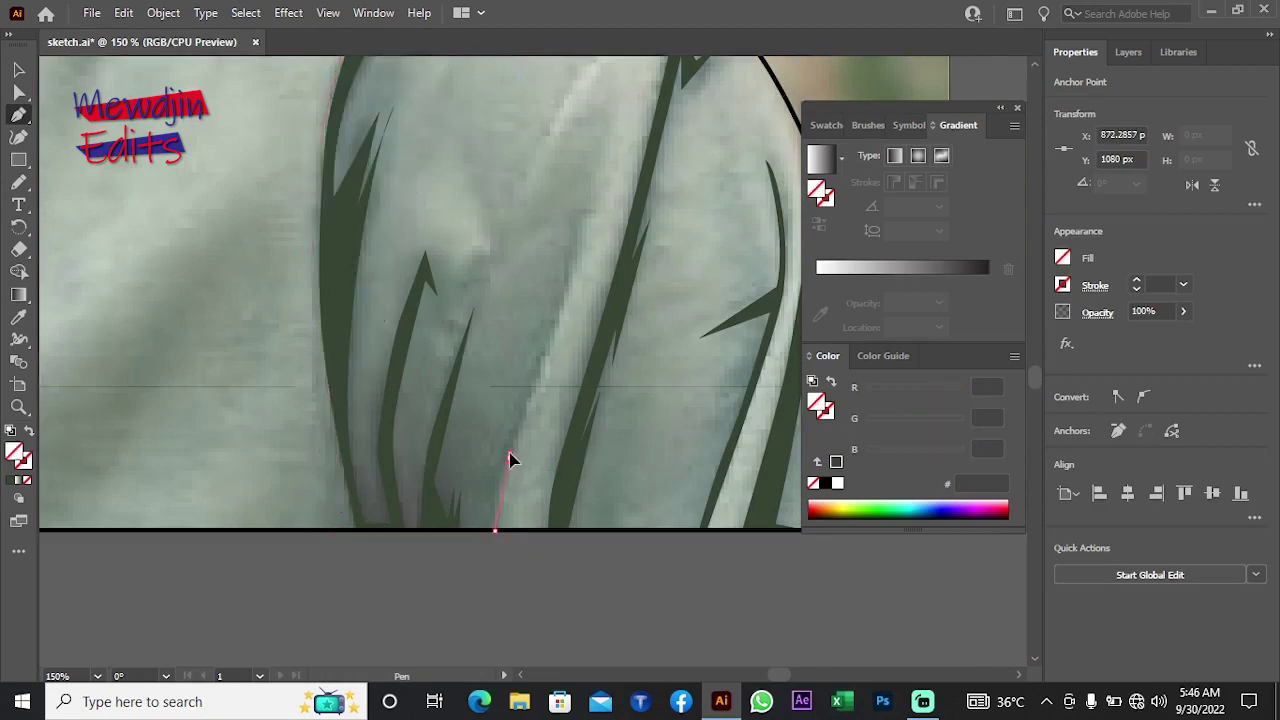
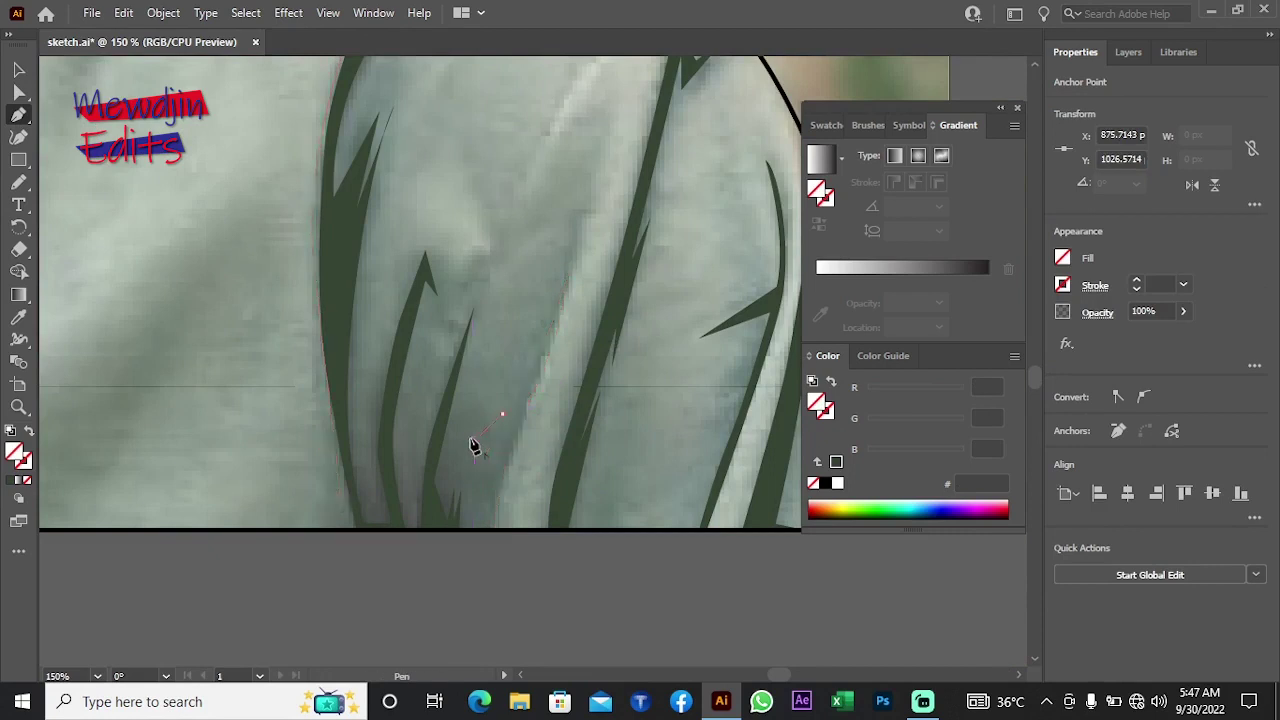
Step: Finish the sleeve fold shadow, fill it dark green #465642, and send it behind the outline
{"action": "left_click", "coordinate": [483, 376]}
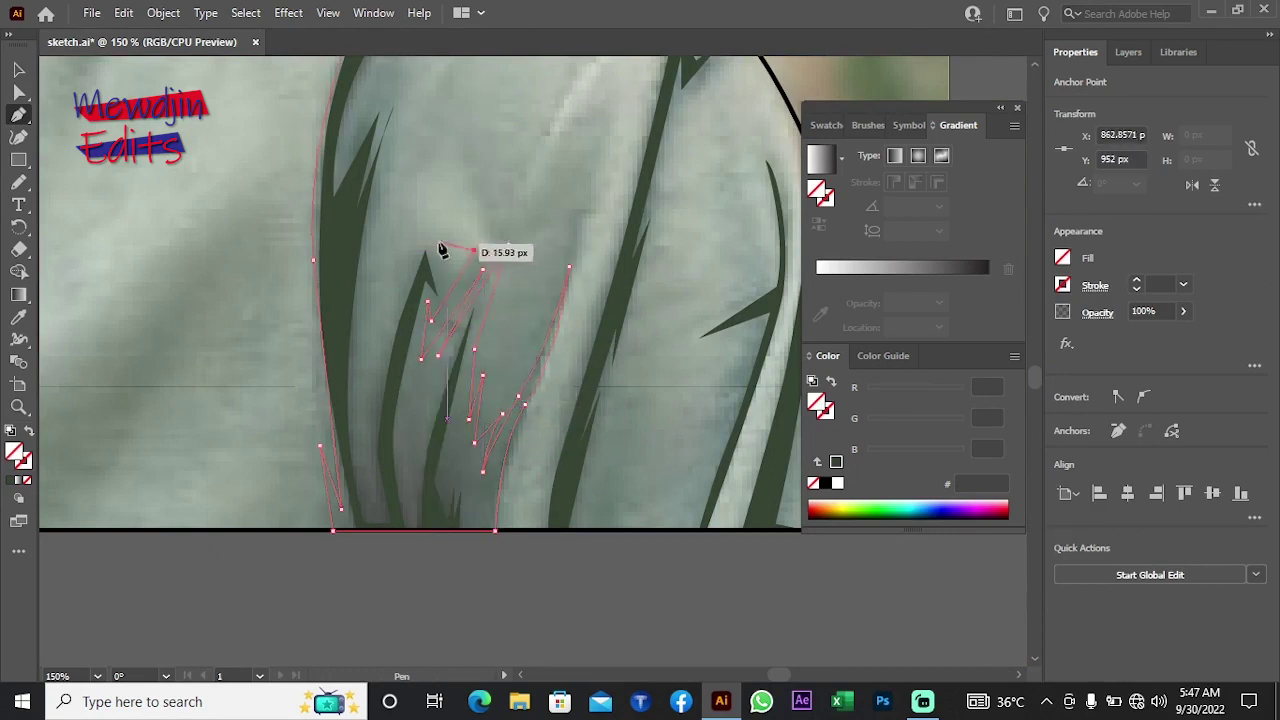
{"action": "left_click_drag", "start_coordinate": [356, 338], "coordinate": [361, 354]}
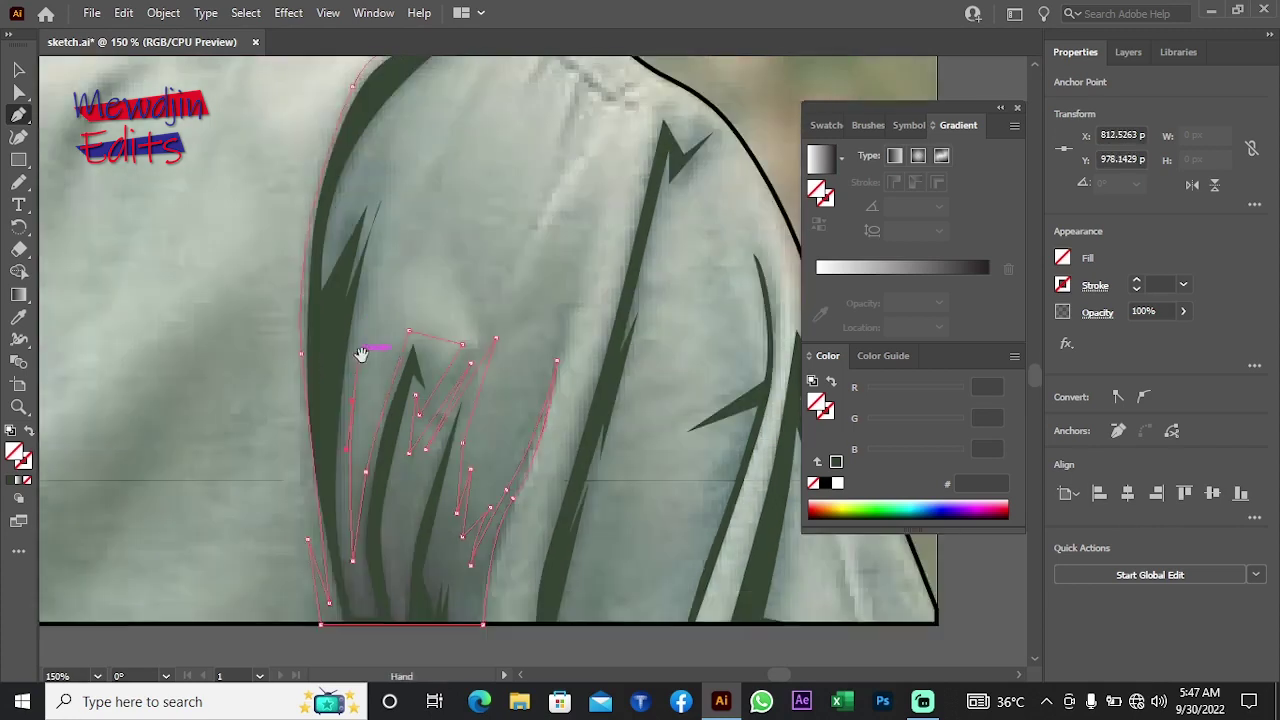
{"action": "left_click", "coordinate": [435, 174]}
{"action": "left_click_drag", "start_coordinate": [404, 222], "coordinate": [327, 390]}
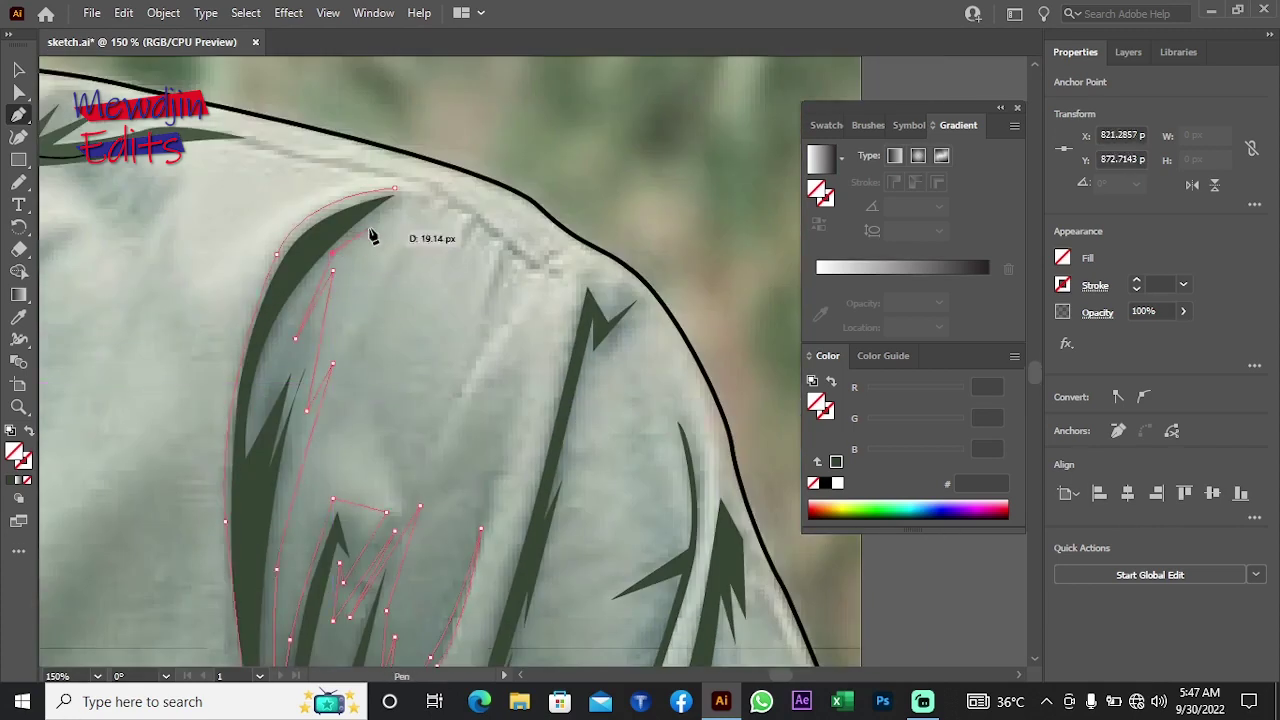
{"action": "left_click", "coordinate": [18, 317]}
{"action": "left_click", "coordinate": [300, 300]}
{"action": "right_click", "coordinate": [220, 125]}
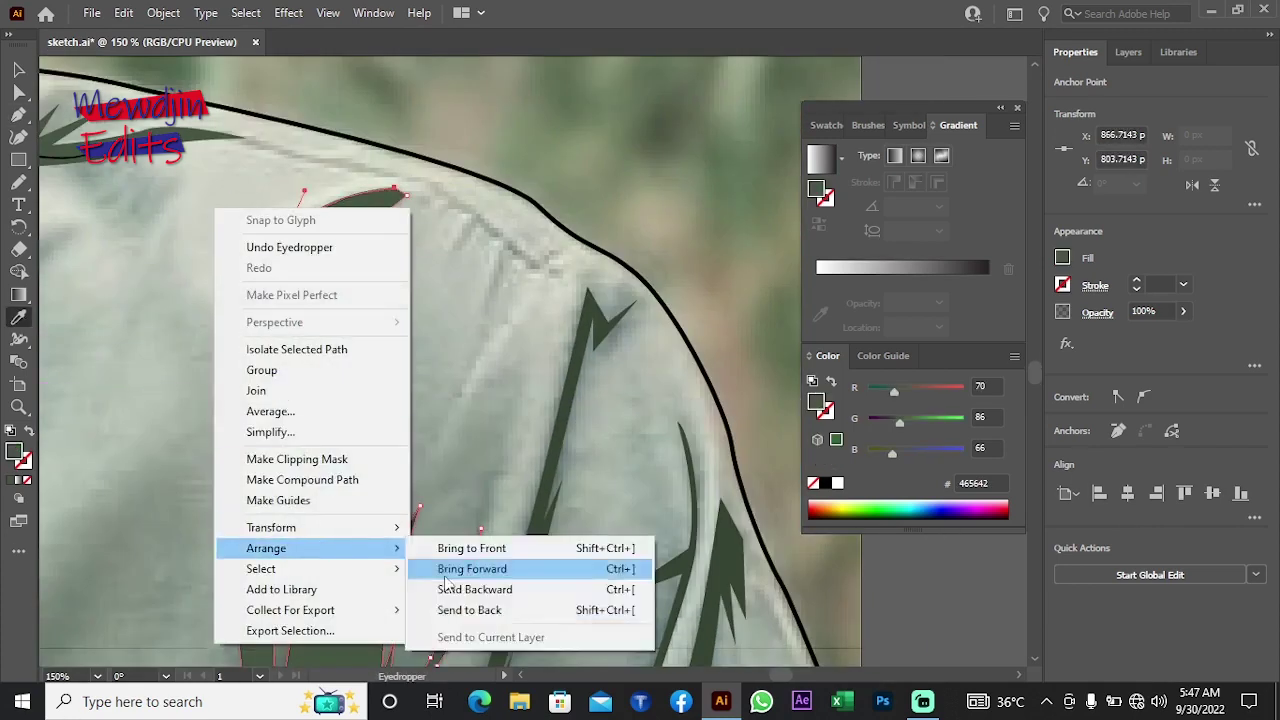
{"action": "left_click", "coordinate": [471, 569]}
Step: Draw a small spiky shadow shape at the shoulder seam with the Pen tool
{"action": "key", "text": "p"}
{"action": "left_click", "coordinate": [355, 158]}
{"action": "left_click", "coordinate": [387, 170]}
{"action": "left_click", "coordinate": [422, 193]}
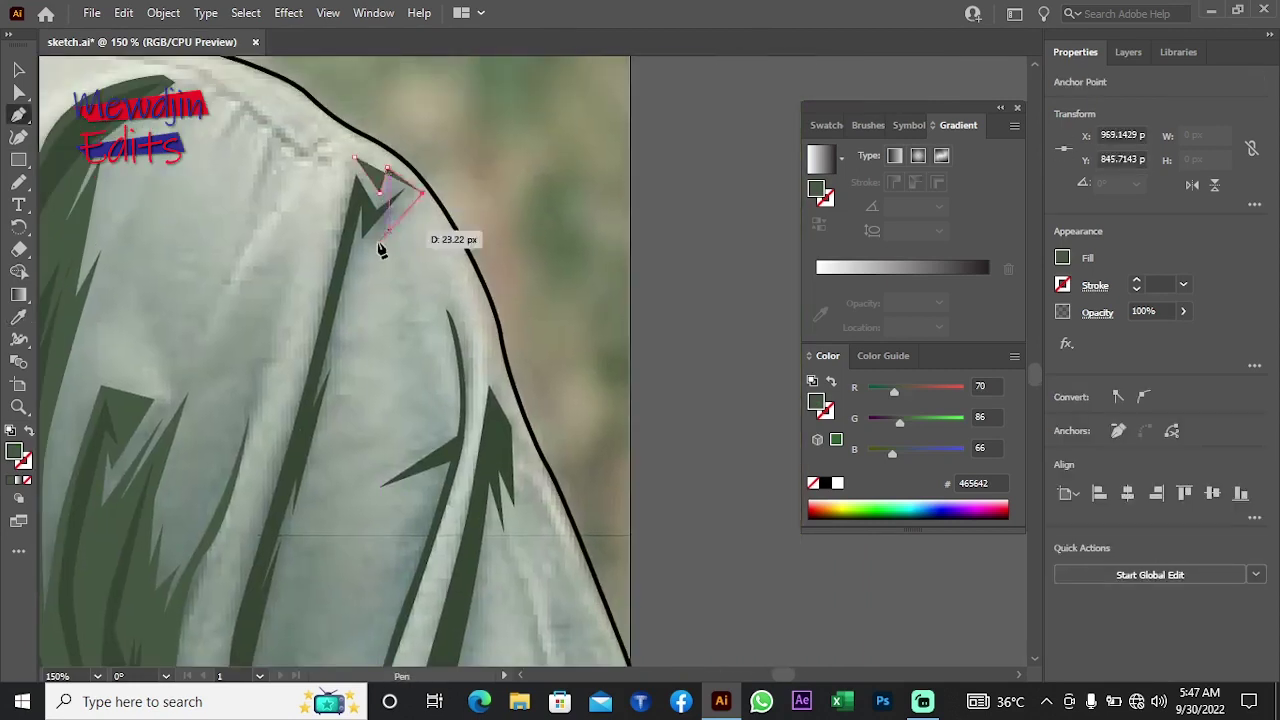
{"action": "left_click", "coordinate": [373, 245]}
{"action": "left_click", "coordinate": [361, 242]}
Step: Trace the zigzag lower edge of a long fold shadow up the sleeve
{"action": "left_click_drag", "start_coordinate": [302, 519], "coordinate": [318, 285]}
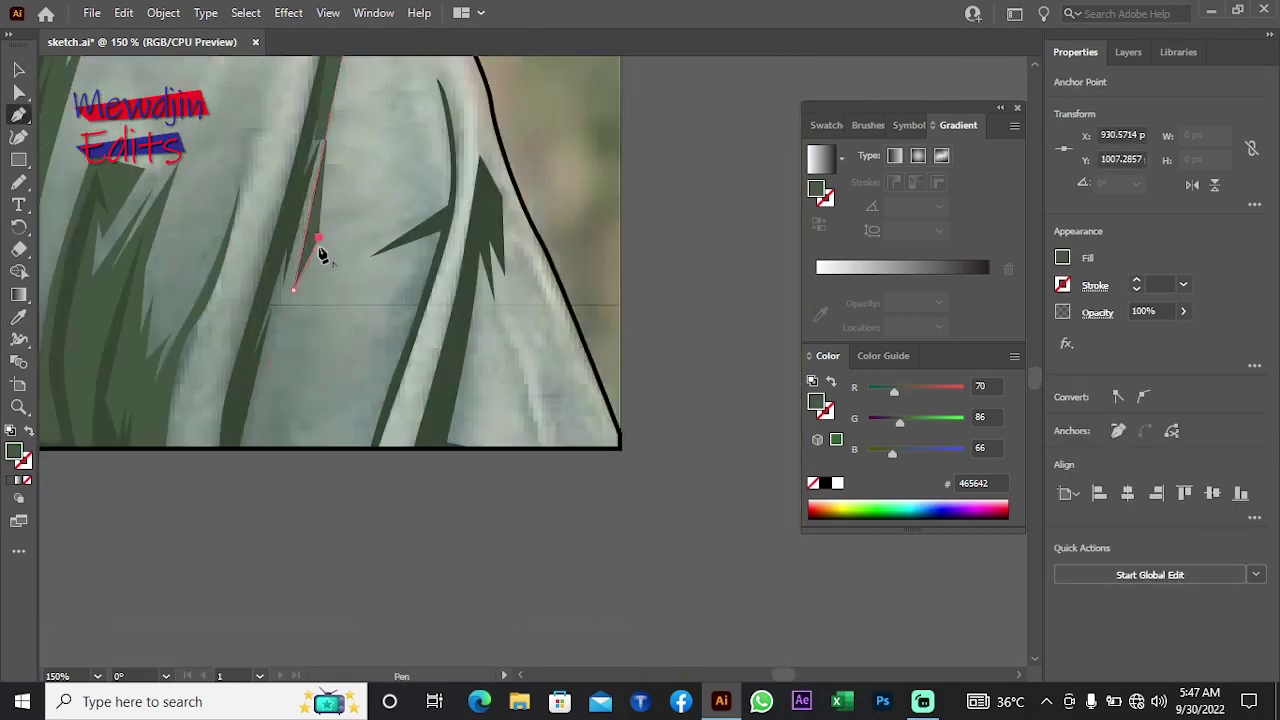
{"action": "left_click", "coordinate": [318, 239]}
{"action": "left_click", "coordinate": [293, 290]}
{"action": "left_click", "coordinate": [327, 321]}
{"action": "left_click", "coordinate": [264, 437]}
{"action": "left_click", "coordinate": [315, 406]}
{"action": "left_click", "coordinate": [338, 337]}
{"action": "left_click", "coordinate": [370, 418]}
{"action": "left_click", "coordinate": [384, 321]}
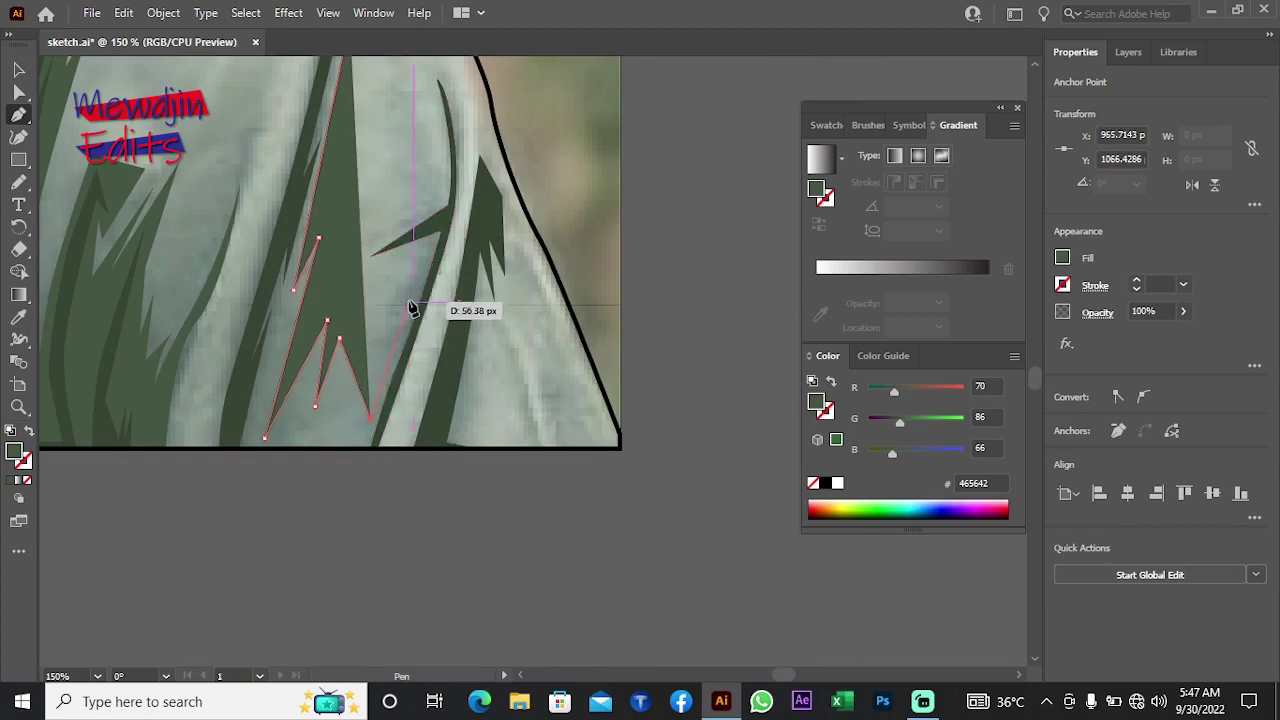
{"action": "left_click", "coordinate": [408, 292]}
{"action": "left_click", "coordinate": [359, 263]}
{"action": "left_click", "coordinate": [426, 245]}
{"action": "left_click", "coordinate": [450, 193]}
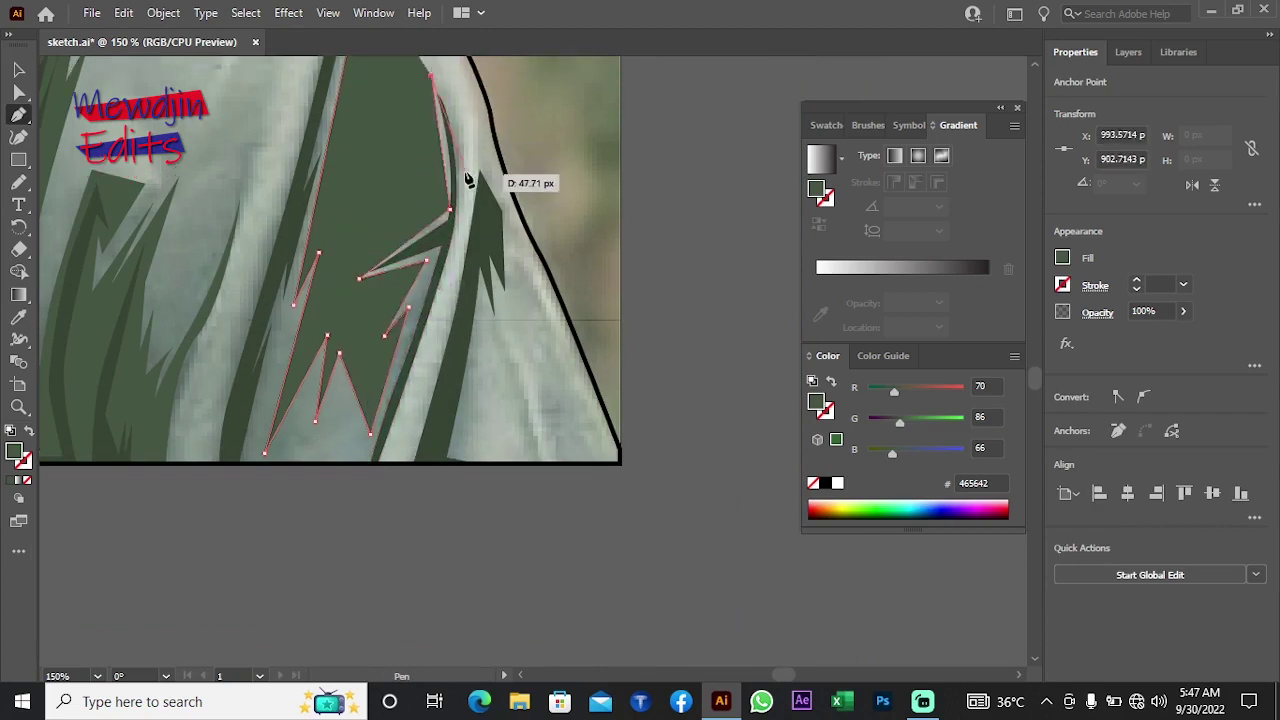
Step: Complete the long fold shadow, fill it with the #465642 green, and send it to back
{"action": "scroll", "coordinate": [430, 90], "scroll_direction": "up", "scroll_amount": 5}
{"action": "left_click", "coordinate": [432, 172]}
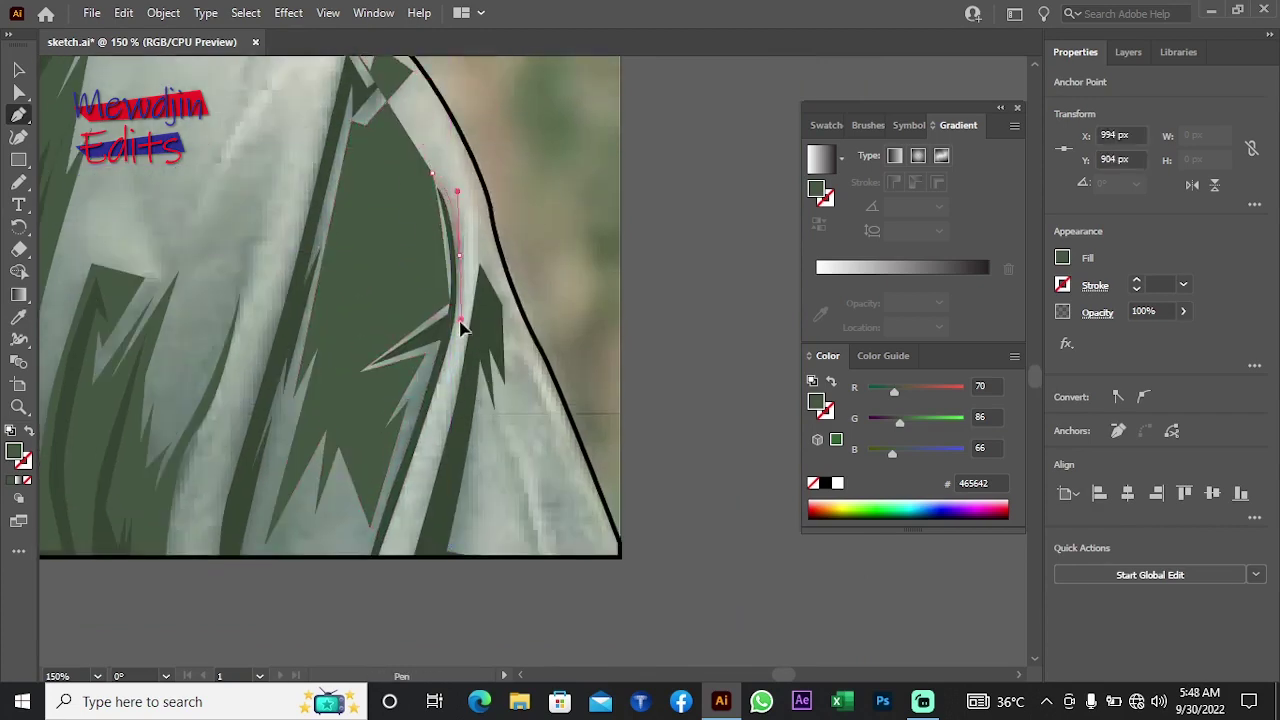
{"action": "scroll", "coordinate": [460, 323], "scroll_direction": "down", "scroll_amount": 5}
{"action": "scroll", "coordinate": [434, 346], "scroll_direction": "down", "scroll_amount": 5}
{"action": "left_click", "coordinate": [415, 341]}
{"action": "scroll", "coordinate": [275, 345], "scroll_direction": "up", "scroll_amount": 2}
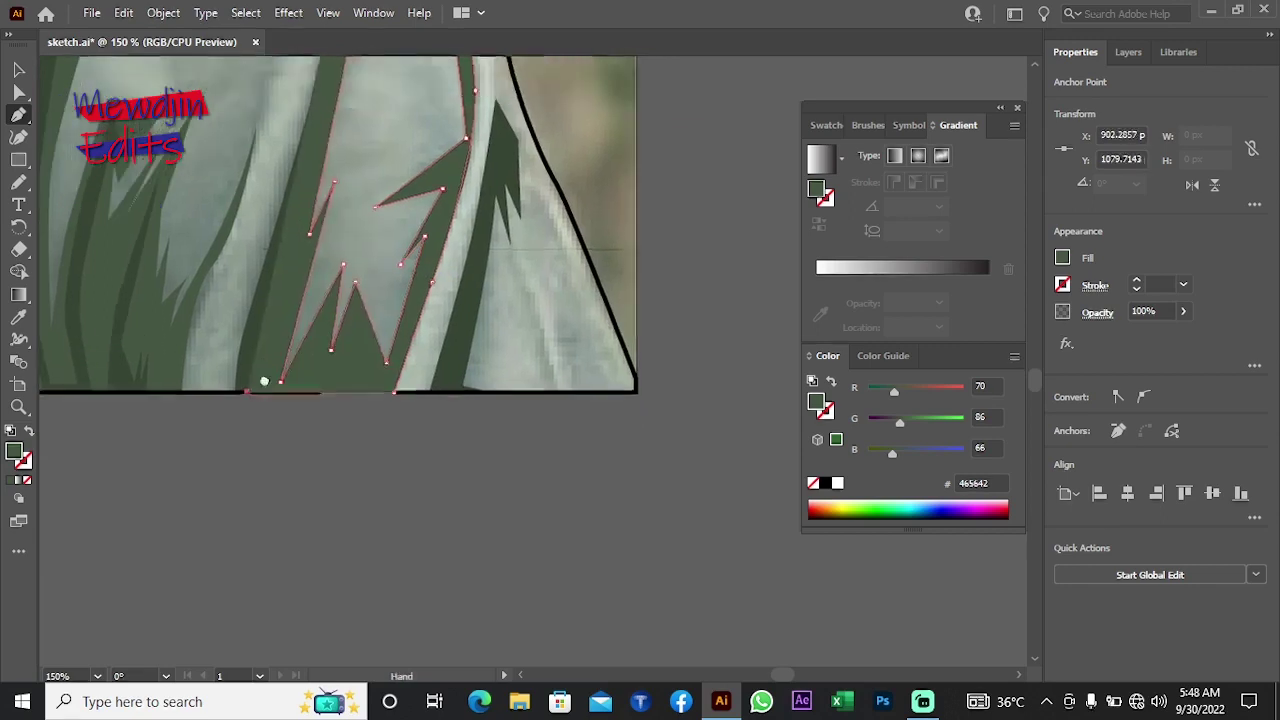
{"action": "left_click", "coordinate": [271, 337]}
{"action": "left_click", "coordinate": [277, 266]}
{"action": "left_click_drag", "start_coordinate": [277, 266], "coordinate": [257, 365]}
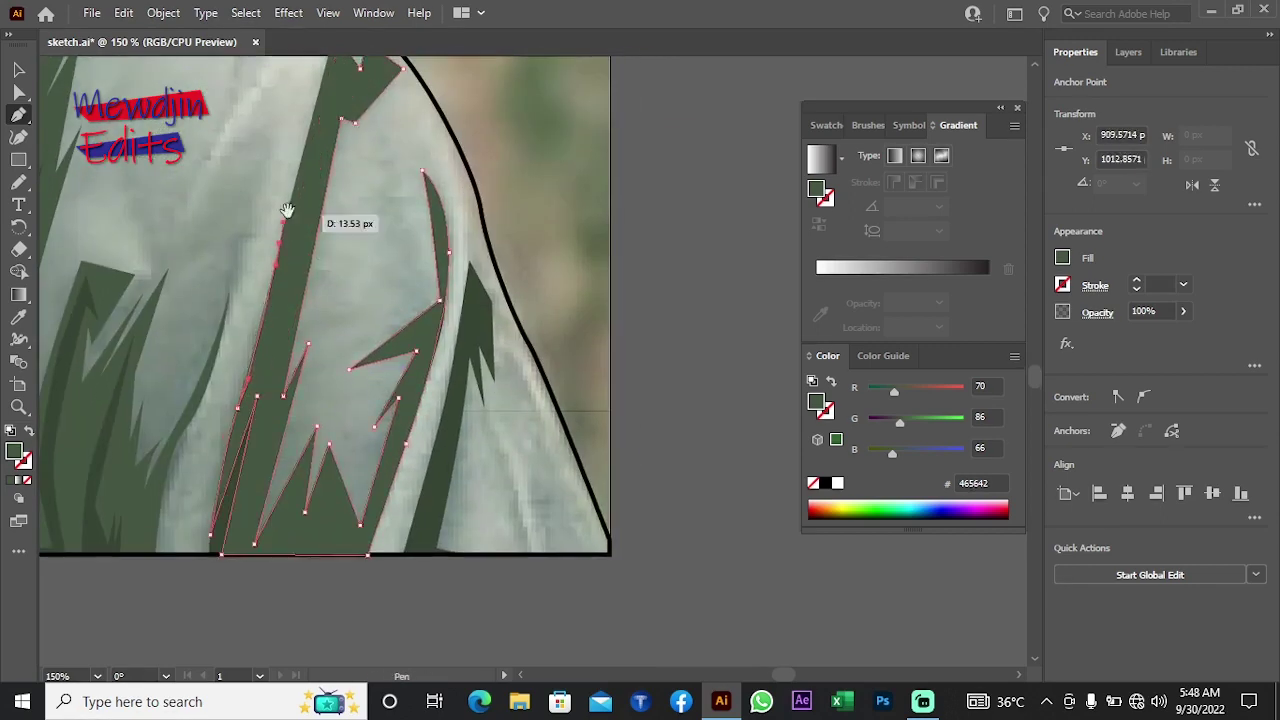
{"action": "scroll", "coordinate": [300, 240], "scroll_direction": "up", "scroll_amount": 5}
{"action": "left_click", "coordinate": [323, 172]}
{"action": "left_click", "coordinate": [357, 183]}
{"action": "key", "text": "i"}
{"action": "left_click", "coordinate": [72, 390]}
{"action": "right_click", "coordinate": [214, 229]}
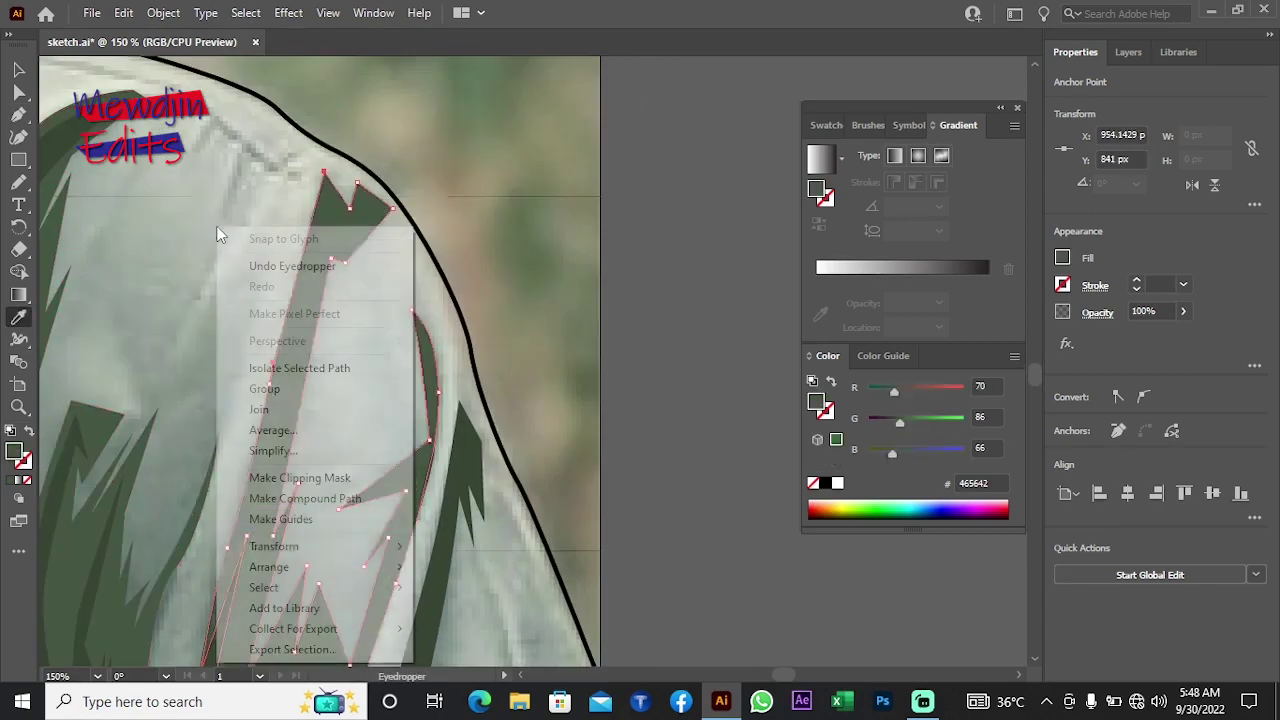
{"action": "left_click", "coordinate": [543, 623]}
Step: Add a thin dark green shadow sliver along the sleeve's bottom edge, behind the outline
{"action": "mouse_move", "coordinate": [340, 480]}
{"action": "left_mouse_down"}
{"action": "mouse_move", "coordinate": [318, 308]}
{"action": "mouse_move", "coordinate": [225, 326]}
{"action": "left_mouse_up"}
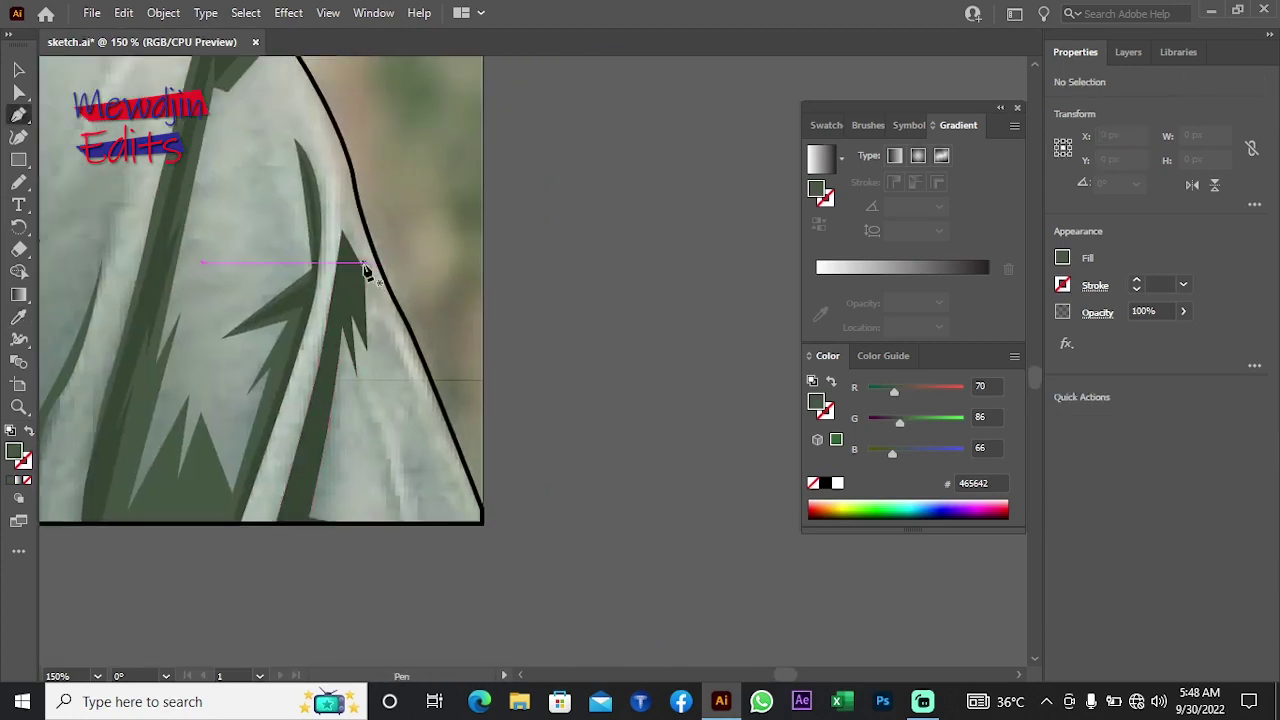
{"action": "left_click", "coordinate": [364, 270]}
{"action": "left_click", "coordinate": [400, 511]}
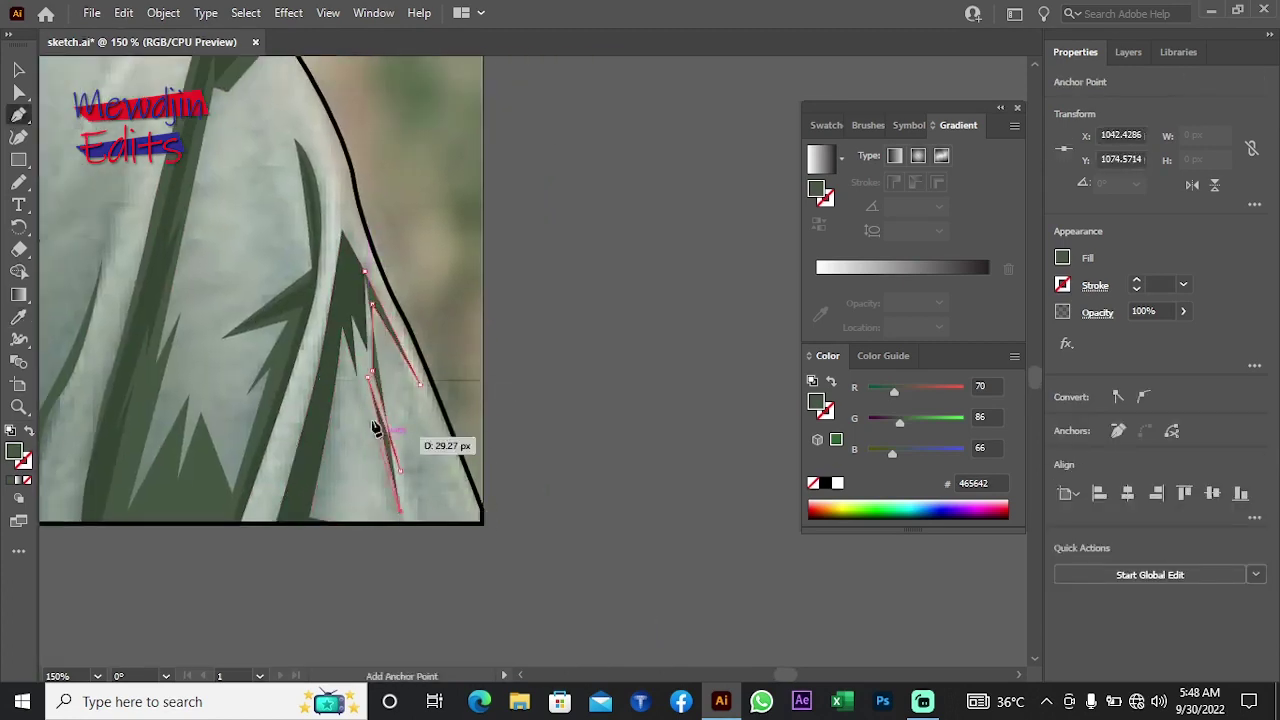
{"action": "left_click", "coordinate": [351, 377]}
{"action": "left_click", "coordinate": [372, 523]}
{"action": "left_click", "coordinate": [292, 523]}
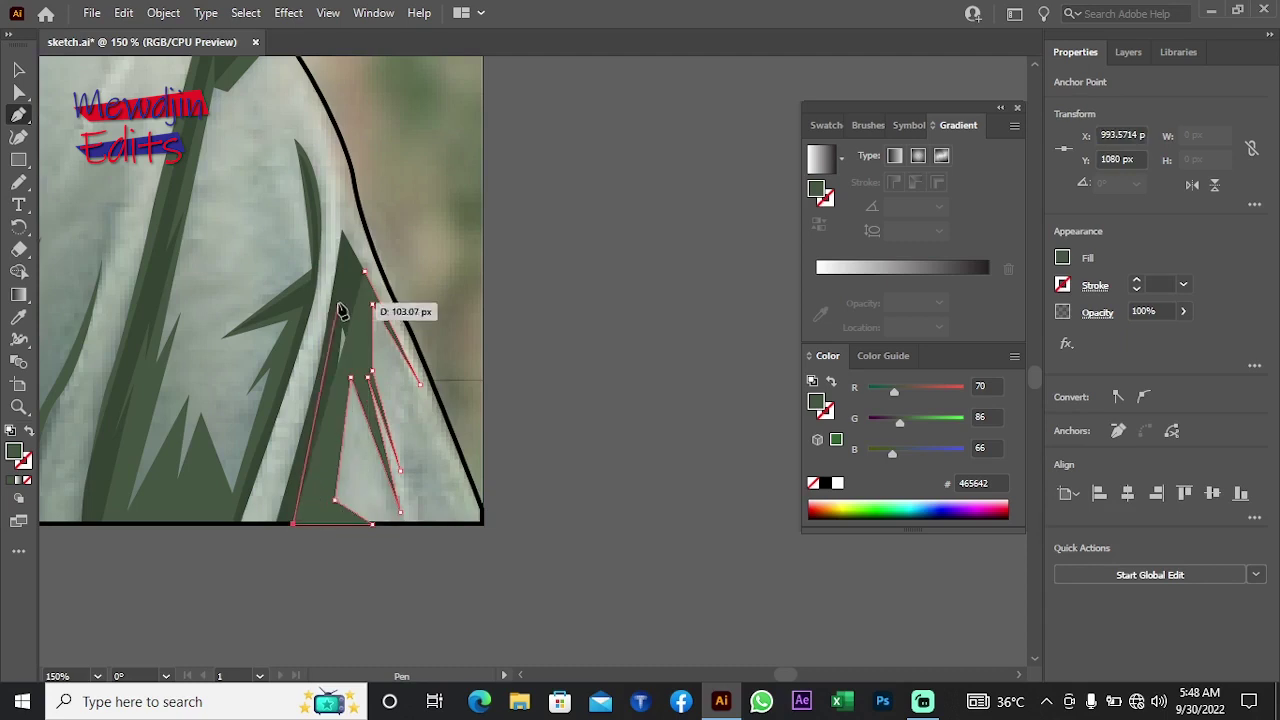
{"action": "left_click", "coordinate": [270, 523]}
{"action": "left_click", "coordinate": [334, 284]}
{"action": "left_click", "coordinate": [364, 270]}
{"action": "right_click", "coordinate": [445, 245]}
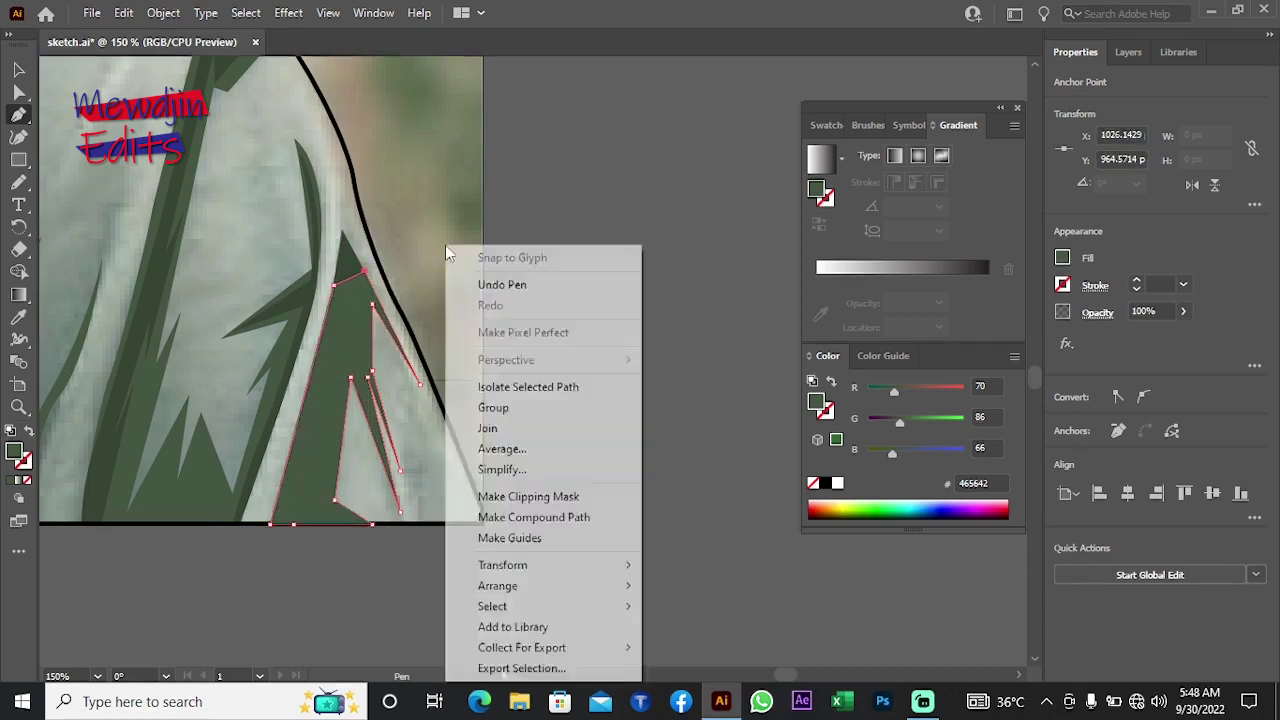
{"action": "left_click", "coordinate": [700, 647]}
{"action": "left_click_drag", "start_coordinate": [508, 457], "coordinate": [233, 284]}
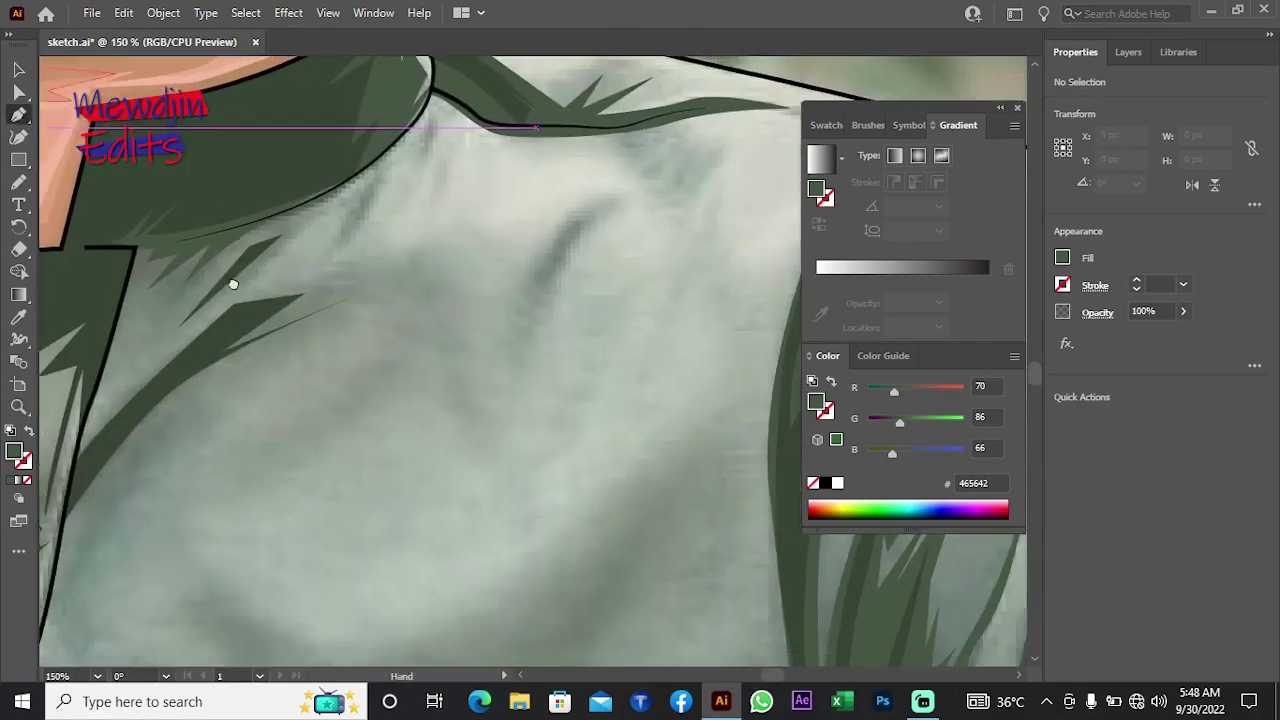
Step: Draw a small shadow spike below the collar and send it behind the outline
{"action": "left_click", "coordinate": [151, 342]}
{"action": "left_click", "coordinate": [293, 220]}
{"action": "left_click", "coordinate": [194, 275]}
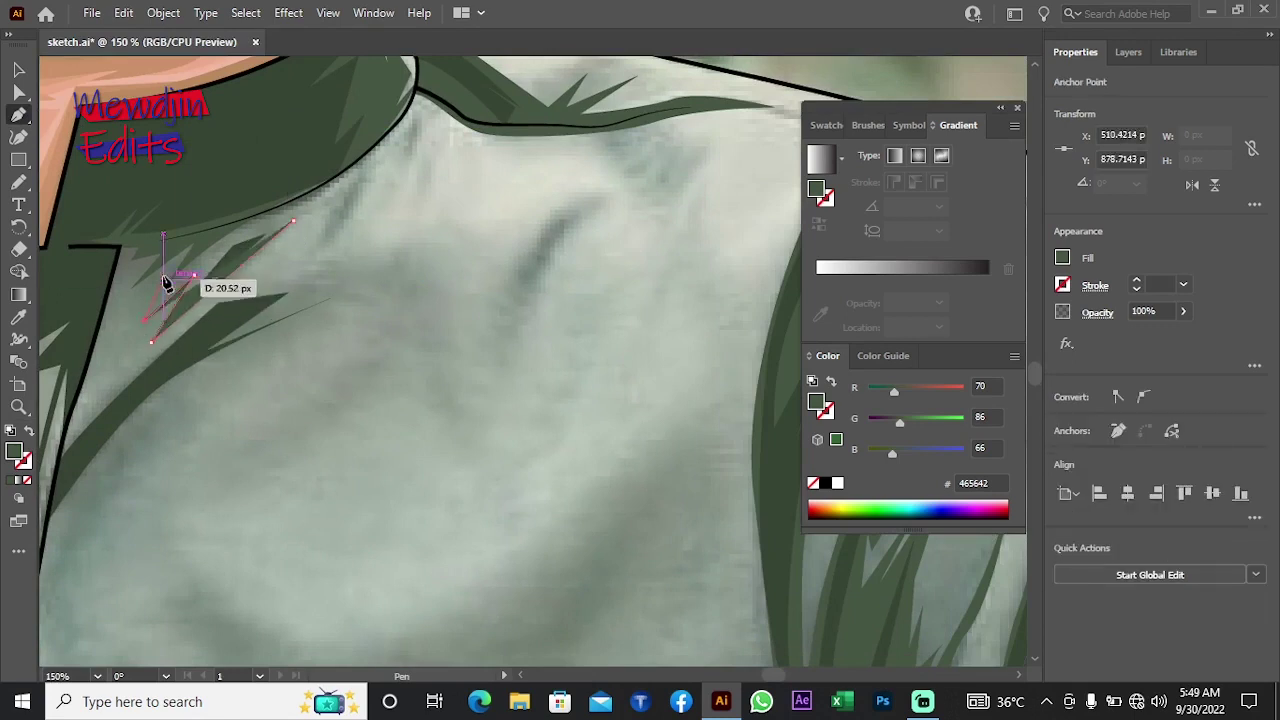
{"action": "left_click", "coordinate": [162, 274]}
{"action": "left_click", "coordinate": [144, 321]}
{"action": "left_click_drag", "start_coordinate": [162, 274], "coordinate": [208, 275]}
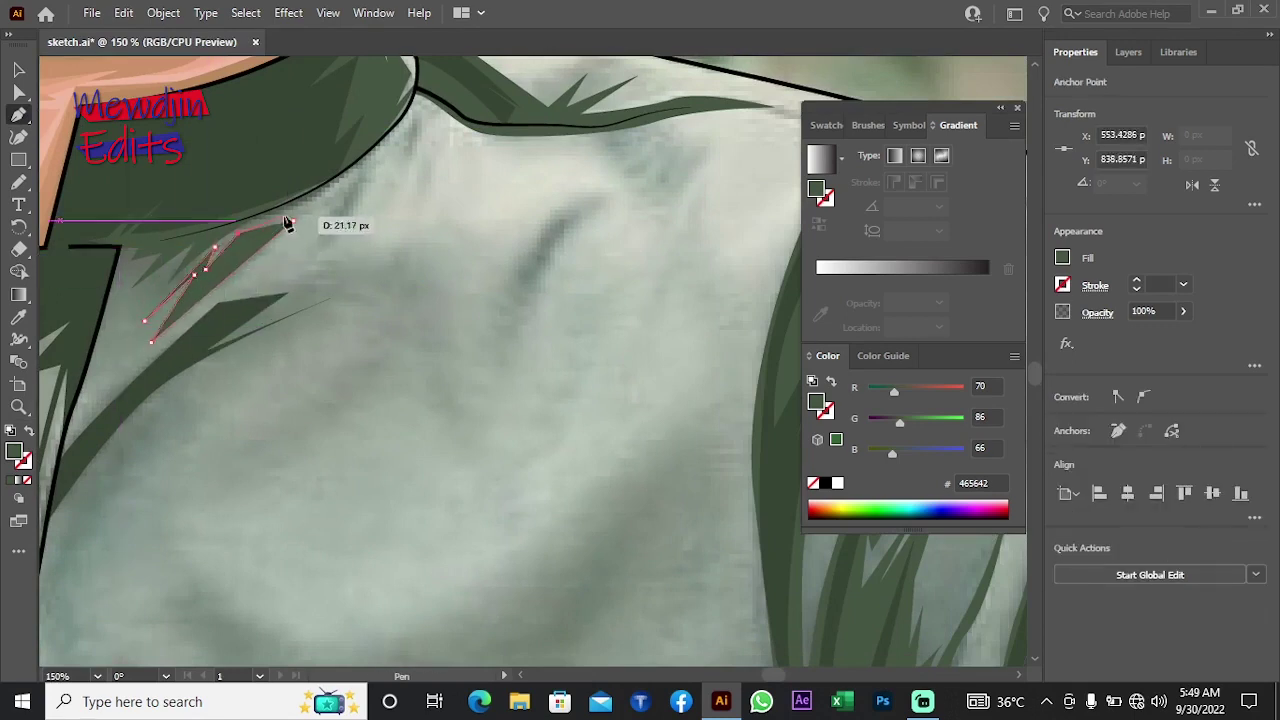
{"action": "right_click", "coordinate": [318, 204]}
{"action": "left_click", "coordinate": [640, 618]}
Step: Add a long spiky shadow across the chest, placed behind the outline
{"action": "left_click_drag", "start_coordinate": [337, 480], "coordinate": [143, 371]}
{"action": "left_click", "coordinate": [130, 370]}
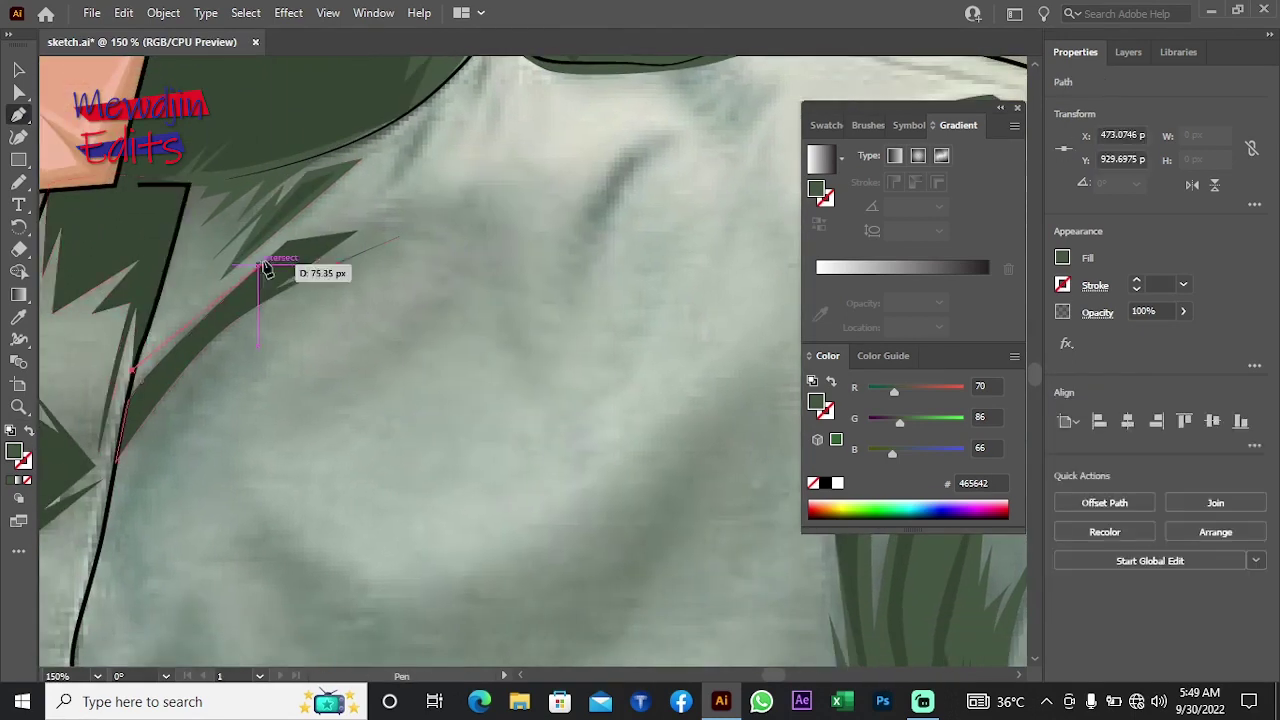
{"action": "left_click", "coordinate": [287, 242]}
{"action": "left_click", "coordinate": [472, 190]}
{"action": "left_click", "coordinate": [484, 200]}
{"action": "left_click", "coordinate": [380, 231]}
{"action": "left_click_drag", "start_coordinate": [337, 289], "coordinate": [338, 303]}
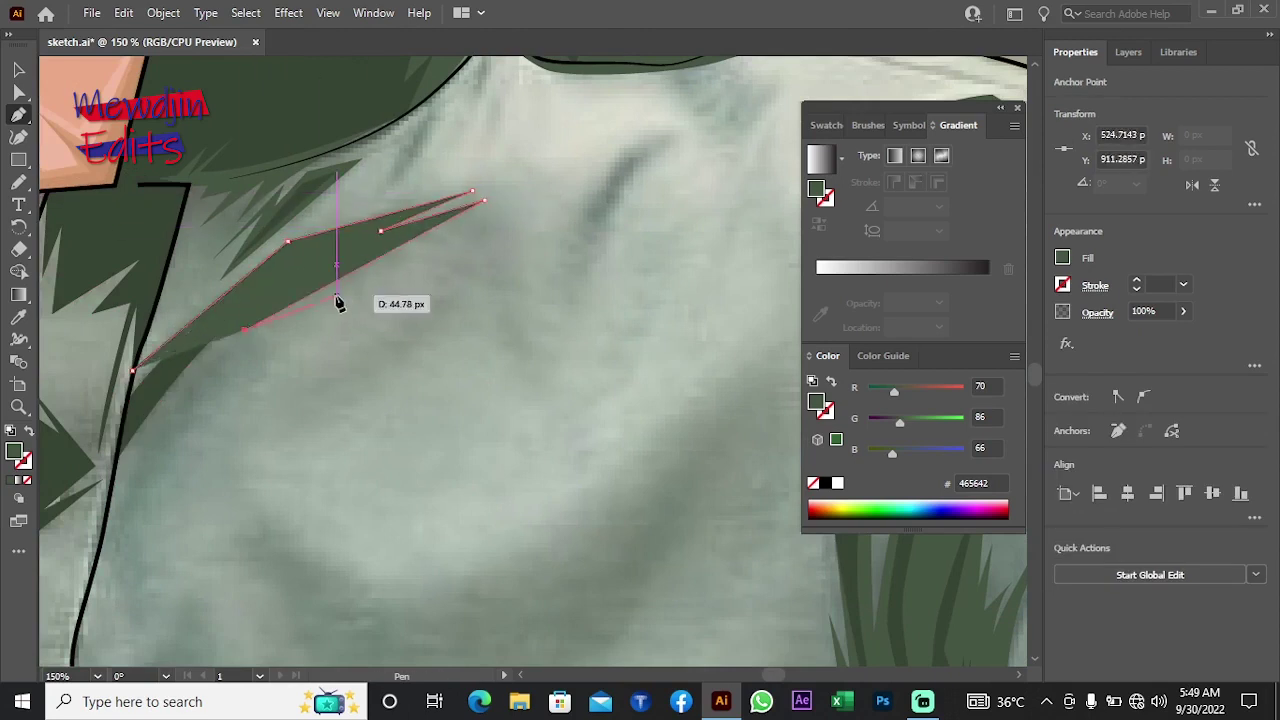
{"action": "left_click", "coordinate": [187, 432]}
{"action": "left_click_drag", "start_coordinate": [169, 450], "coordinate": [220, 371]}
{"action": "left_click", "coordinate": [192, 381]}
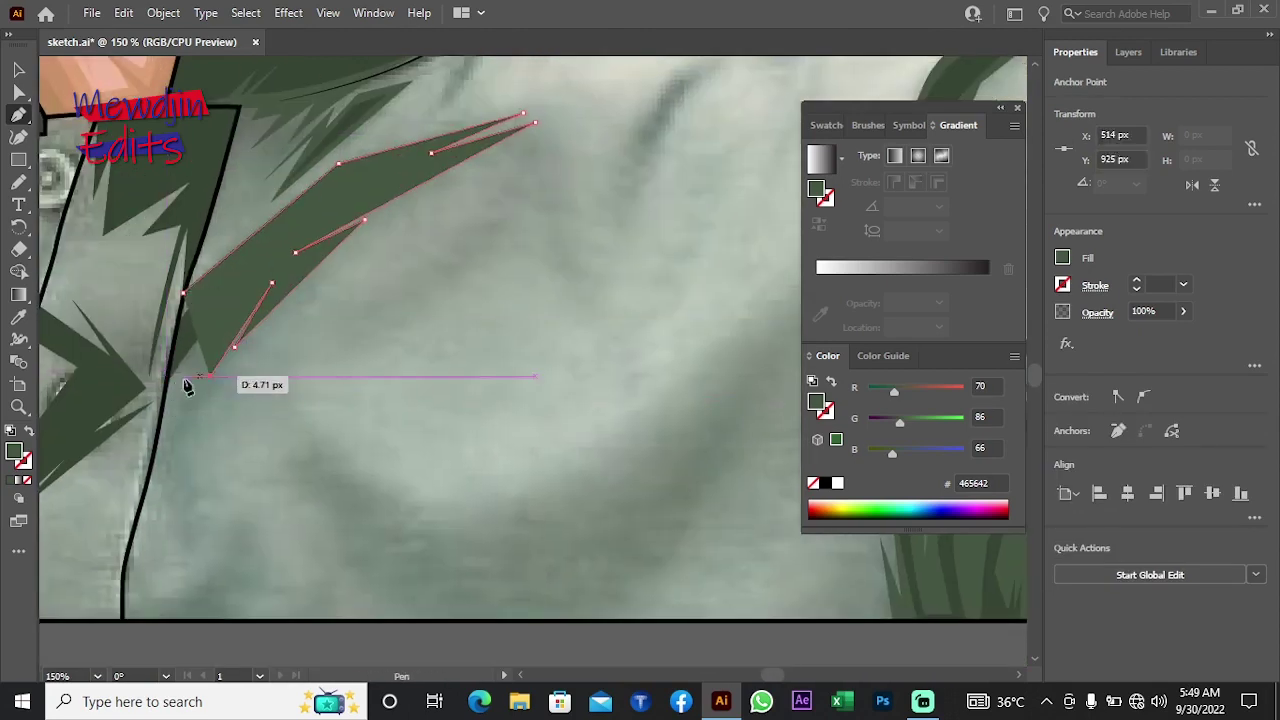
{"action": "left_click", "coordinate": [176, 388]}
{"action": "right_click", "coordinate": [357, 251]}
{"action": "left_click", "coordinate": [623, 651]}
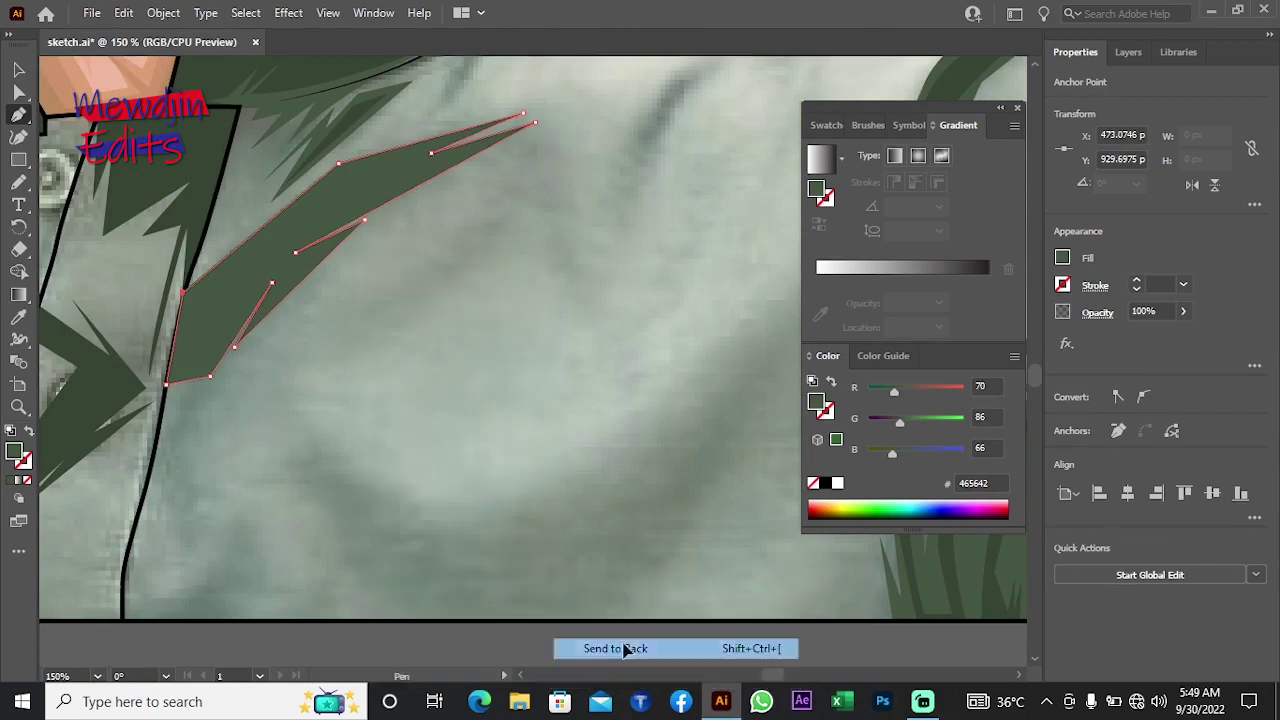
Step: Draw a jagged shadow shape under the collar and send it to back
{"action": "scroll", "coordinate": [474, 408], "scroll_direction": "up", "scroll_amount": 3}
{"action": "scroll", "coordinate": [491, 380], "scroll_direction": "up", "scroll_amount": 2}
{"action": "scroll", "coordinate": [243, 314], "scroll_direction": "up", "scroll_amount": 1}
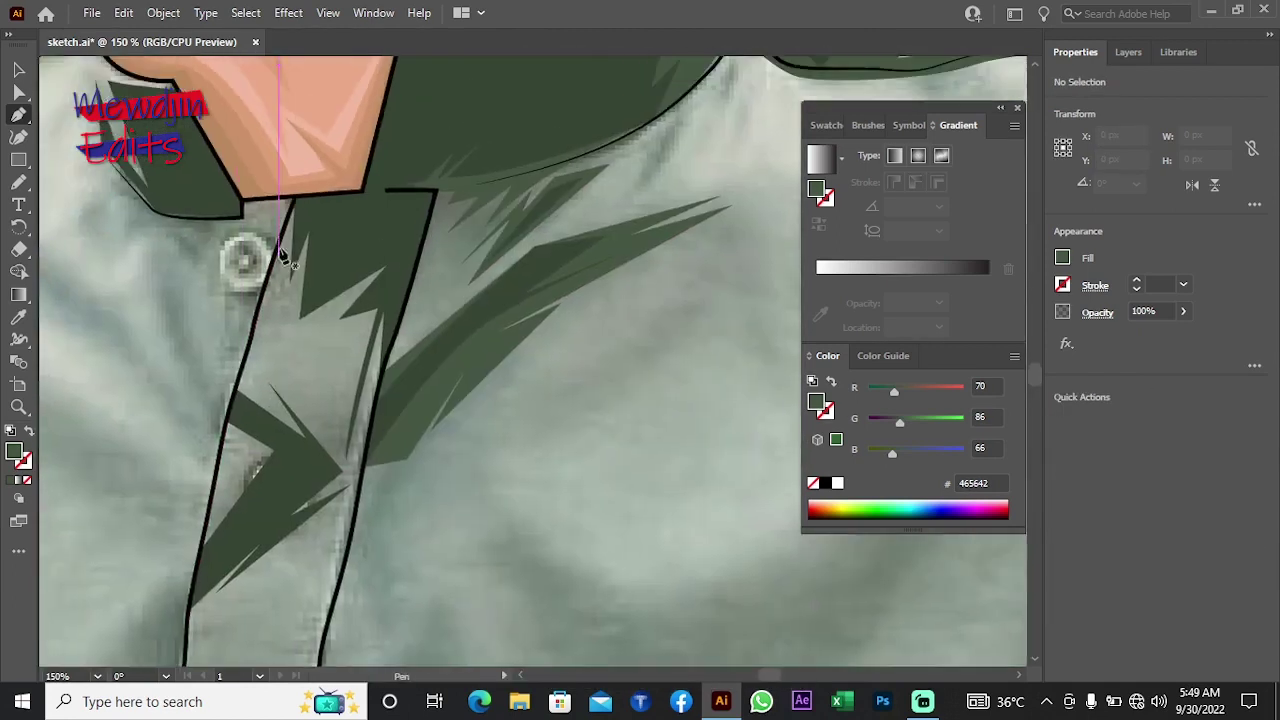
{"action": "left_click", "coordinate": [280, 240]}
{"action": "left_click", "coordinate": [279, 340]}
{"action": "left_click", "coordinate": [335, 309]}
{"action": "left_click", "coordinate": [363, 363]}
{"action": "left_click", "coordinate": [402, 271]}
{"action": "left_click", "coordinate": [402, 232]}
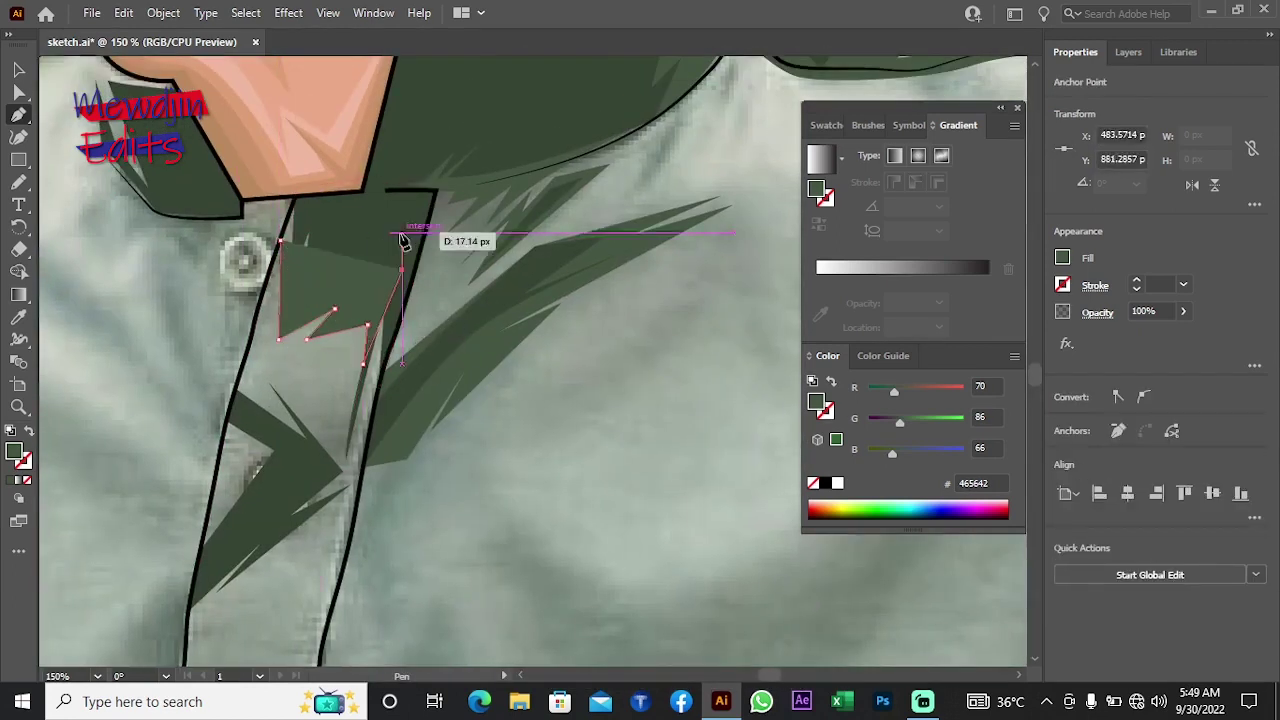
{"action": "left_click", "coordinate": [339, 222]}
{"action": "left_click", "coordinate": [281, 240]}
{"action": "right_click", "coordinate": [181, 195]}
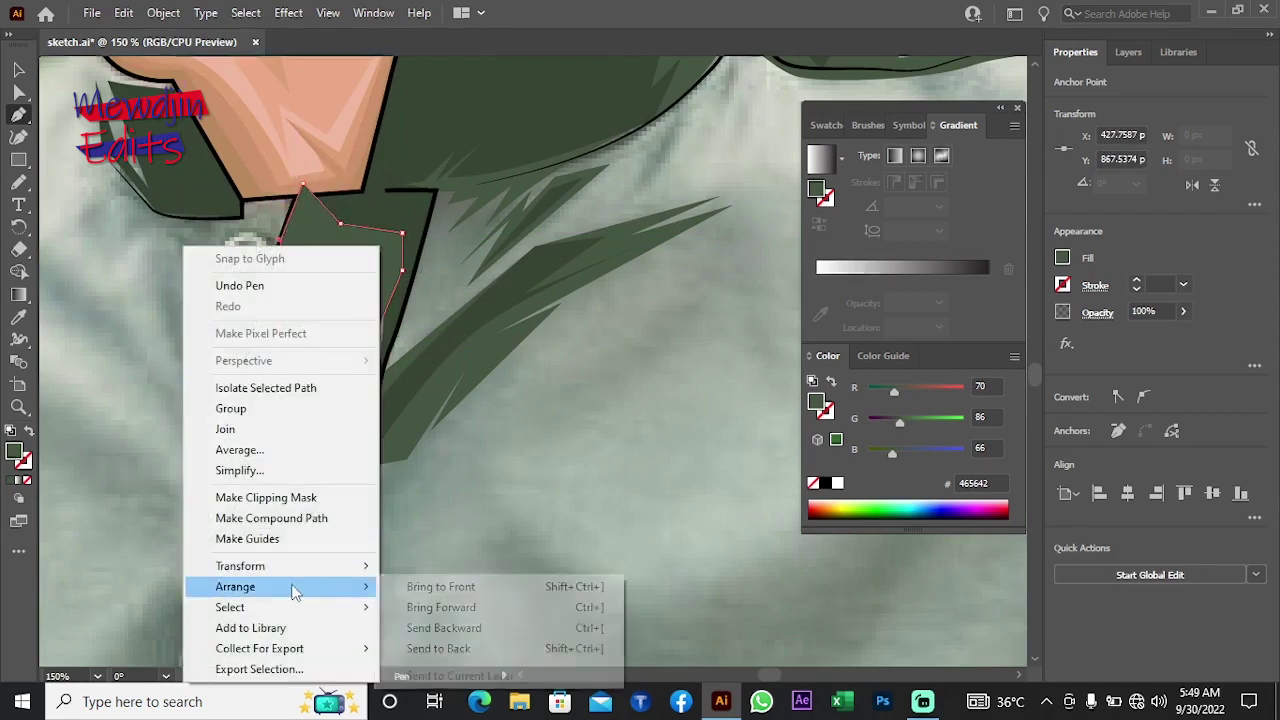
{"action": "left_click", "coordinate": [443, 648]}
Step: Add a shadow wedge on the shirt front, layered behind the outlines
{"action": "scroll", "coordinate": [474, 457], "scroll_direction": "down", "scroll_amount": 3}
{"action": "scroll", "coordinate": [197, 299], "scroll_direction": "down", "scroll_amount": 1}
{"action": "left_click", "coordinate": [188, 292]}
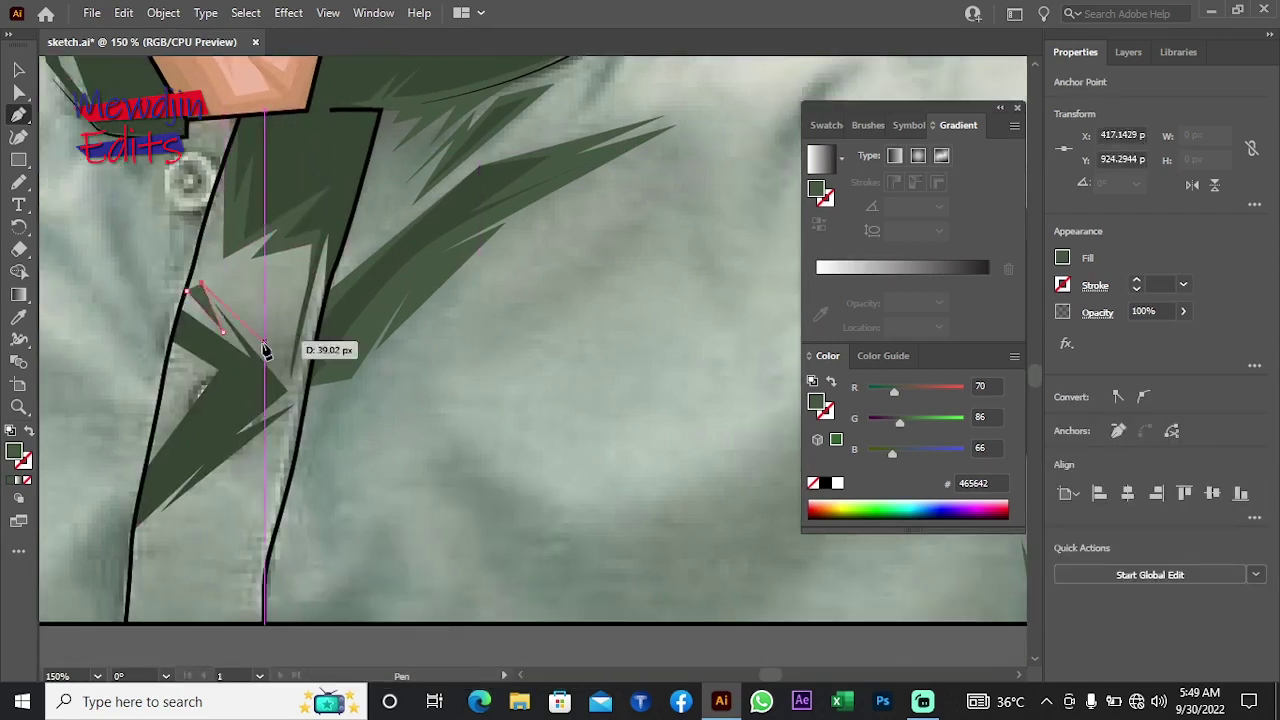
{"action": "left_click", "coordinate": [300, 393]}
{"action": "left_click", "coordinate": [231, 446]}
{"action": "left_click", "coordinate": [146, 470]}
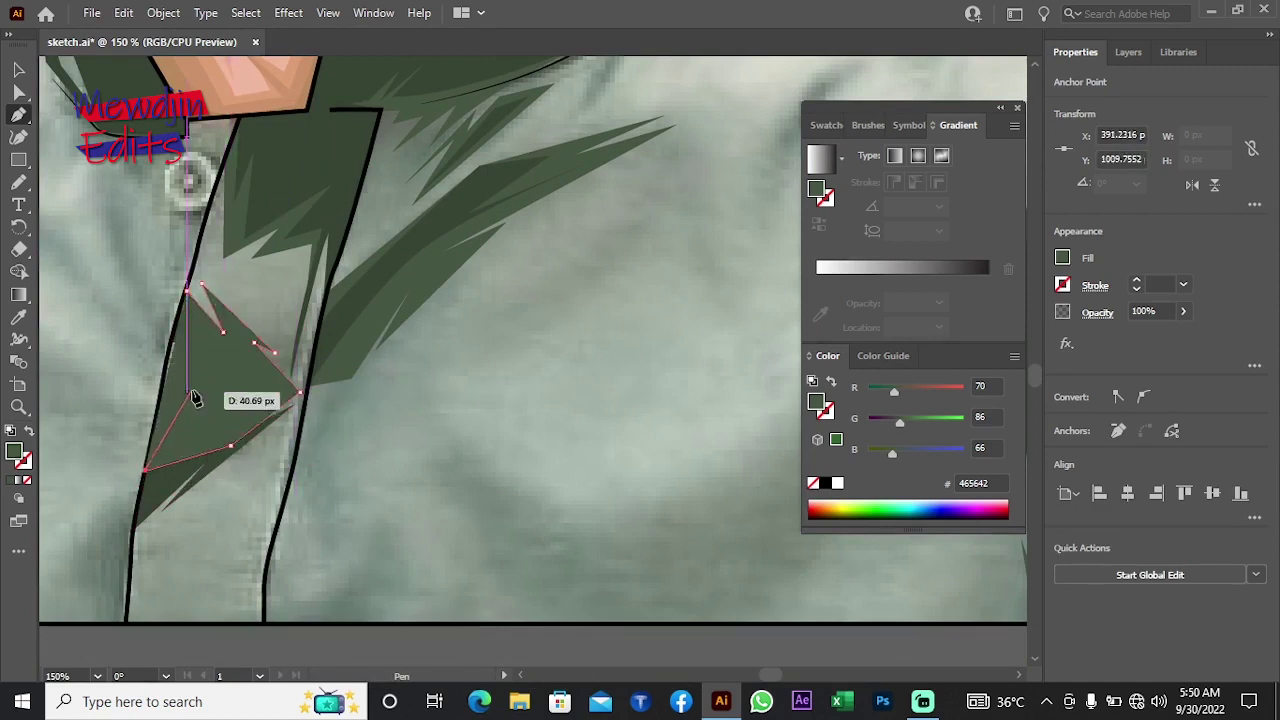
{"action": "left_click", "coordinate": [197, 376]}
{"action": "left_click", "coordinate": [188, 292]}
{"action": "right_click", "coordinate": [140, 295]}
{"action": "left_click", "coordinate": [443, 646]}
Step: Draw a spiky shadow below the collar up to the neck, behind the collar outlines
{"action": "scroll", "coordinate": [457, 371], "scroll_direction": "down", "scroll_amount": 3}
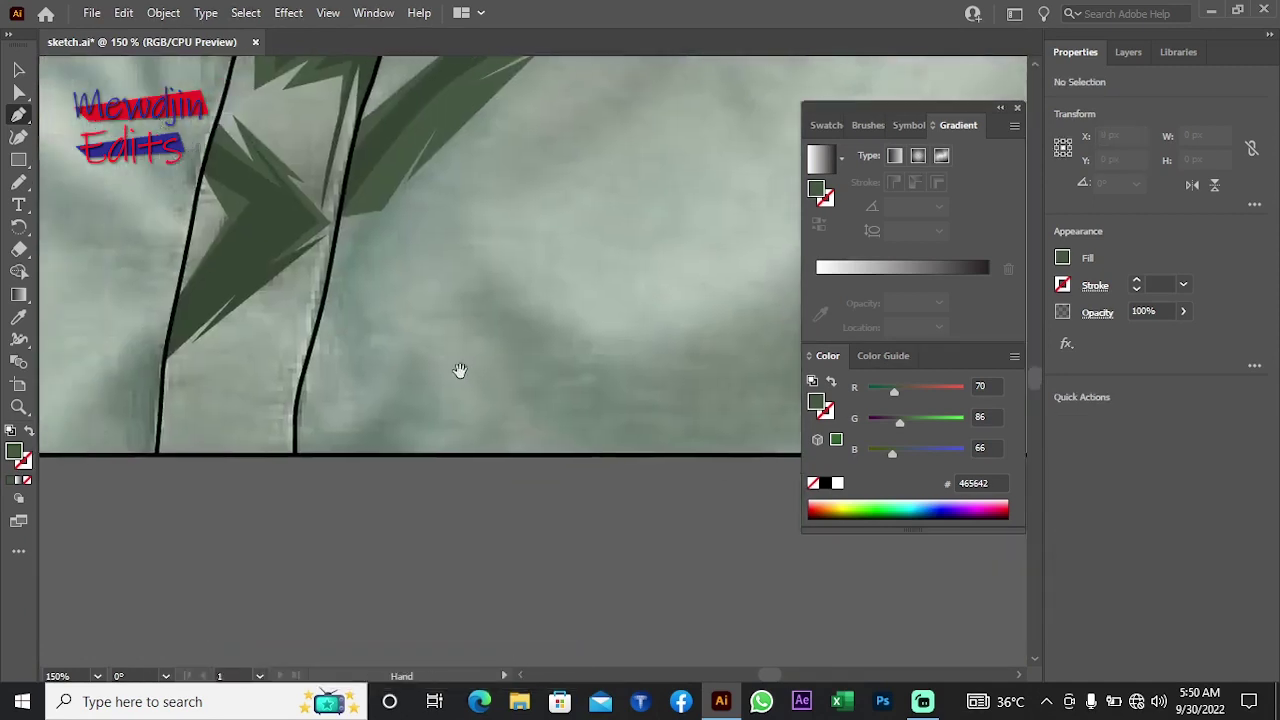
{"action": "mouse_move", "coordinate": [457, 371]}
{"action": "left_mouse_down"}
{"action": "mouse_move", "coordinate": [452, 551]}
{"action": "mouse_move", "coordinate": [507, 568]}
{"action": "left_mouse_up"}
{"action": "left_click", "coordinate": [289, 301]}
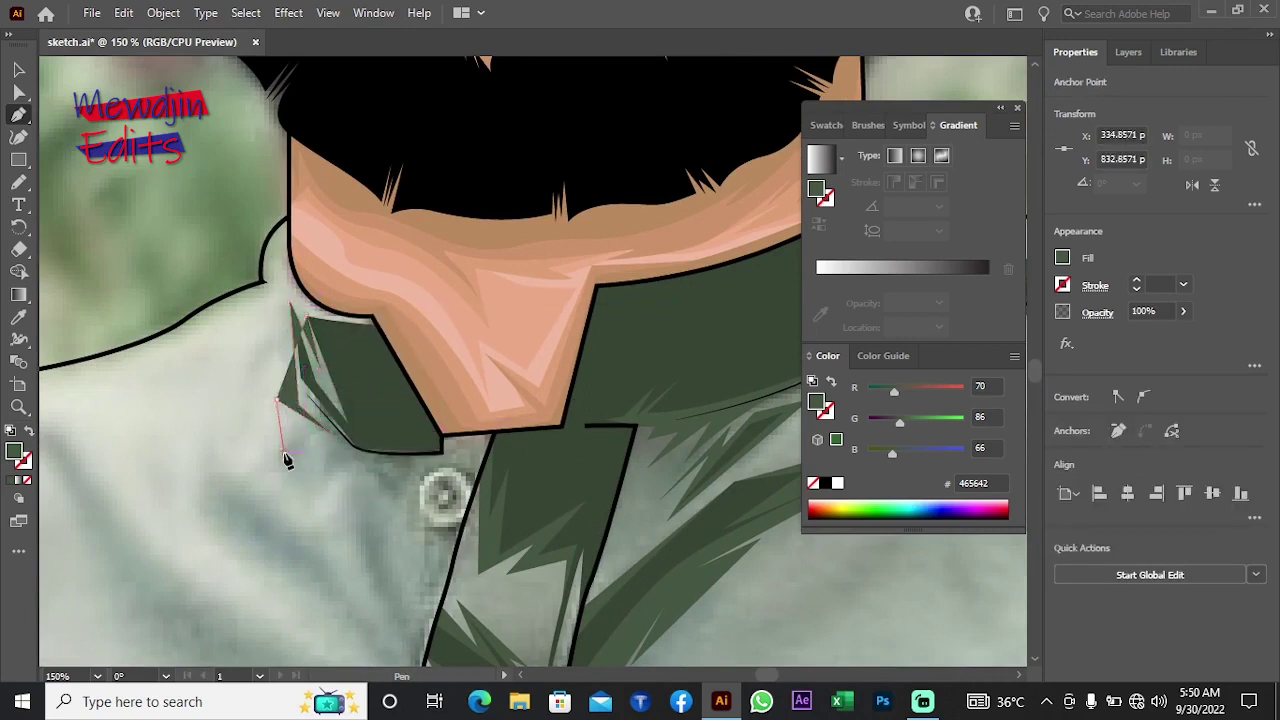
{"action": "left_click_drag", "start_coordinate": [287, 460], "coordinate": [287, 443]}
{"action": "left_click", "coordinate": [385, 483]}
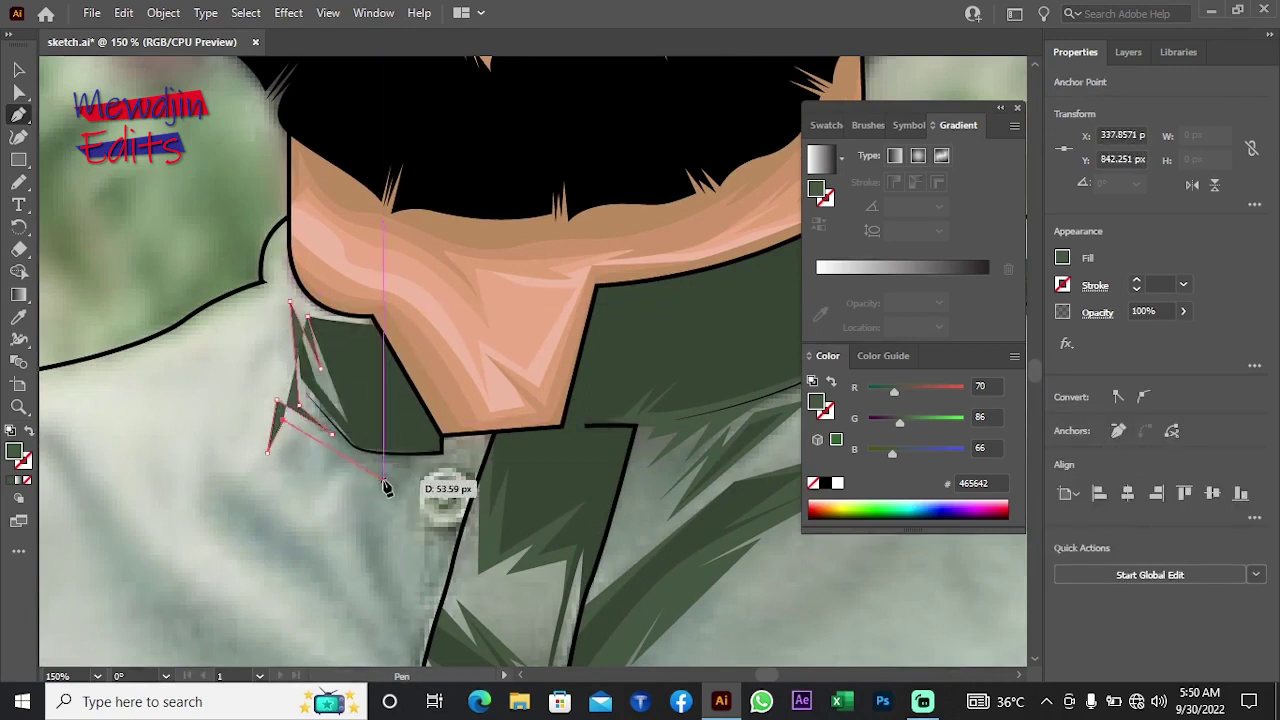
{"action": "left_click", "coordinate": [303, 511]}
{"action": "left_click_drag", "start_coordinate": [391, 529], "coordinate": [363, 507]}
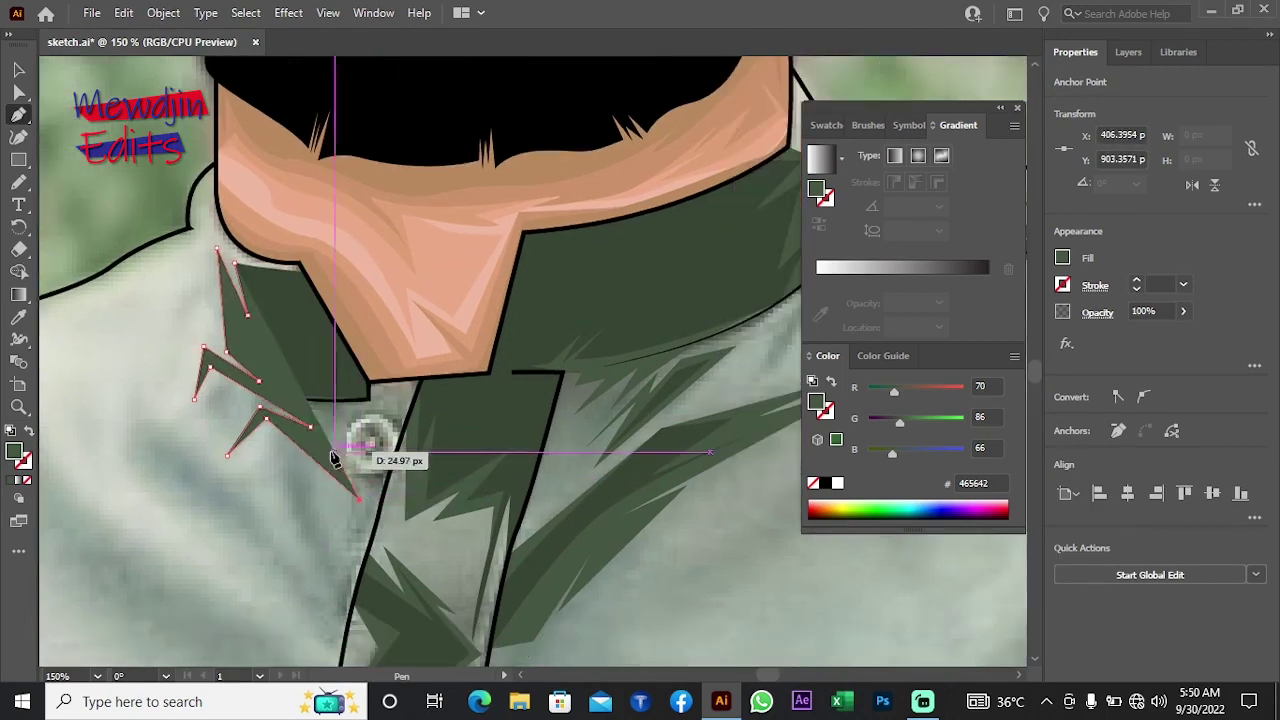
{"action": "left_click", "coordinate": [383, 492]}
{"action": "left_click", "coordinate": [392, 415]}
{"action": "left_click", "coordinate": [432, 355]}
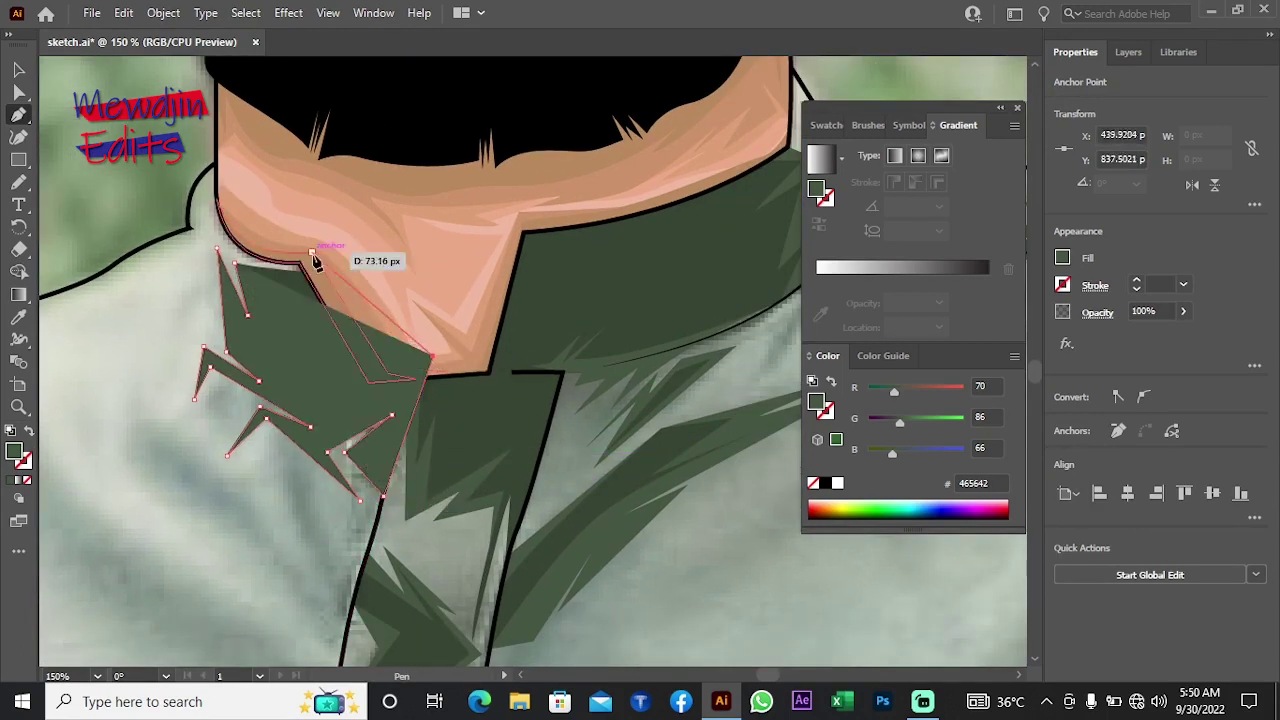
{"action": "left_click", "coordinate": [301, 270]}
{"action": "right_click", "coordinate": [133, 308]}
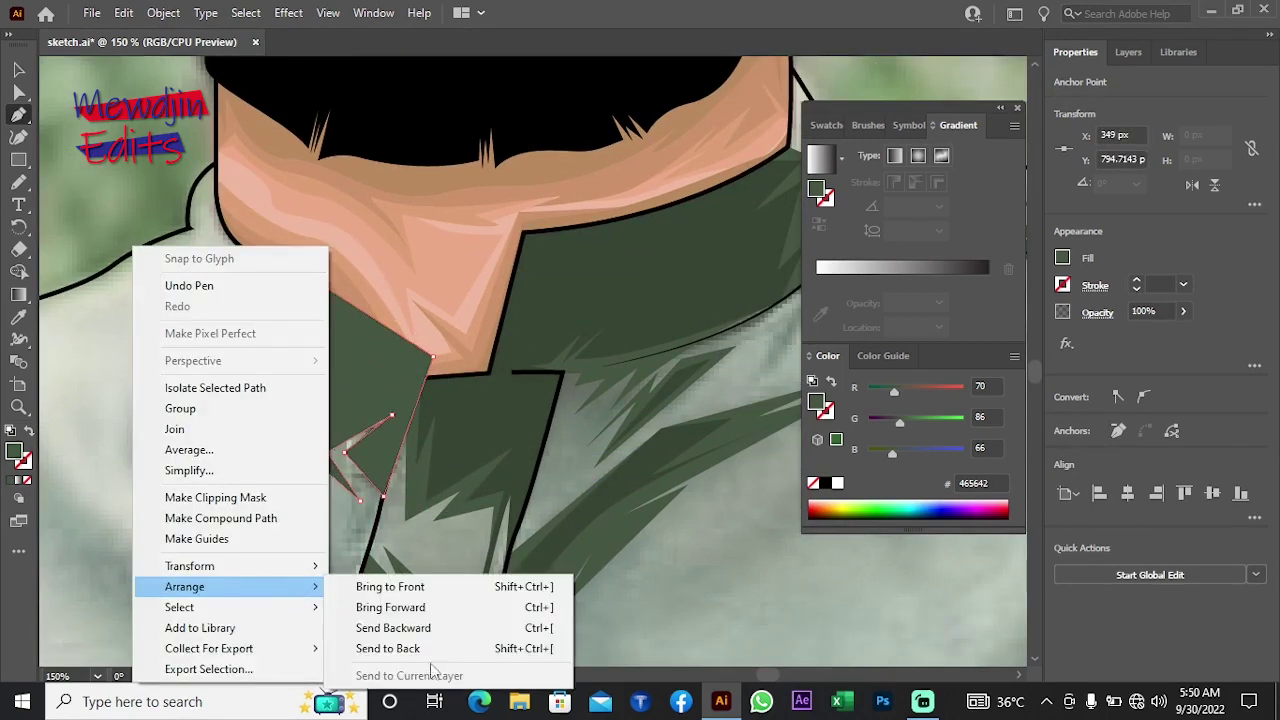
{"action": "left_click", "coordinate": [400, 666]}
{"action": "mouse_move", "coordinate": [300, 537]}
{"action": "left_mouse_down"}
{"action": "mouse_move", "coordinate": [237, 337]}
{"action": "mouse_move", "coordinate": [220, 476]}
{"action": "mouse_move", "coordinate": [486, 457]}
{"action": "left_mouse_up"}
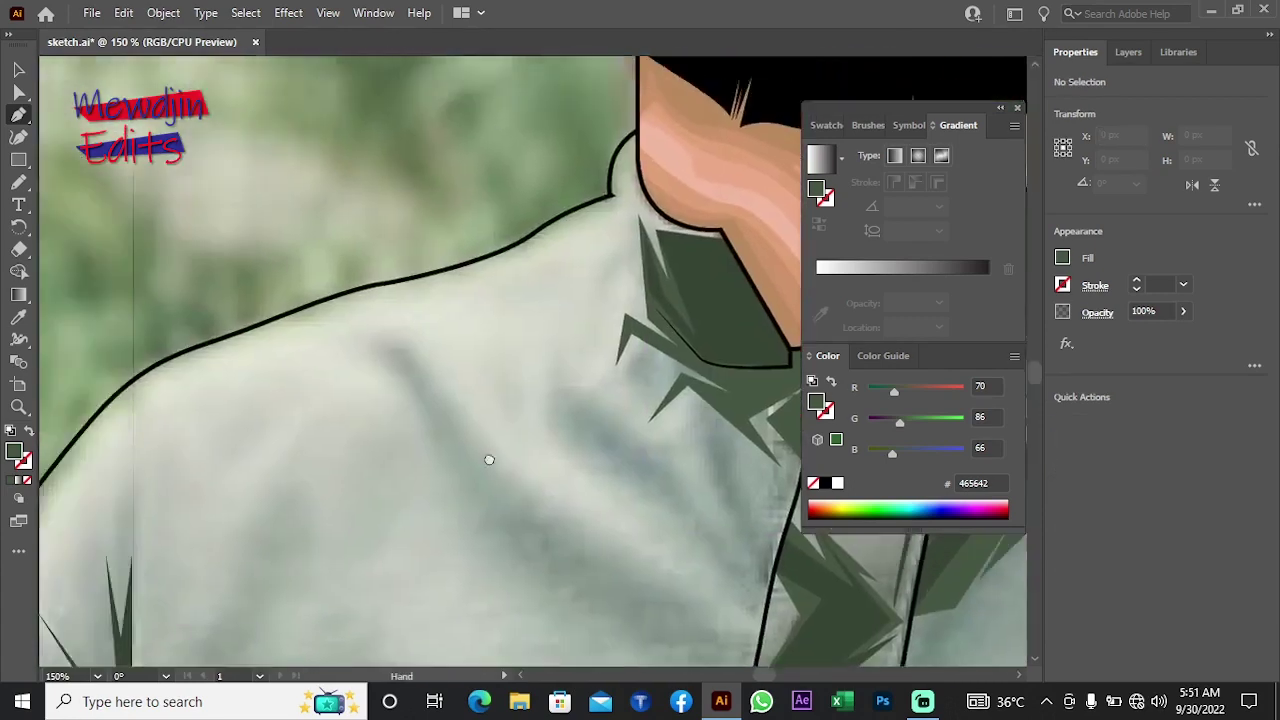
Step: Pen-draw a zigzag dark green shadow with spiky points down the left sleeve
{"action": "left_click_drag", "start_coordinate": [60, 230], "coordinate": [300, 329]}
{"action": "left_click", "coordinate": [293, 236]}
{"action": "left_click", "coordinate": [293, 318]}
{"action": "left_click", "coordinate": [263, 260]}
{"action": "left_click", "coordinate": [263, 413]}
{"action": "left_click", "coordinate": [177, 355]}
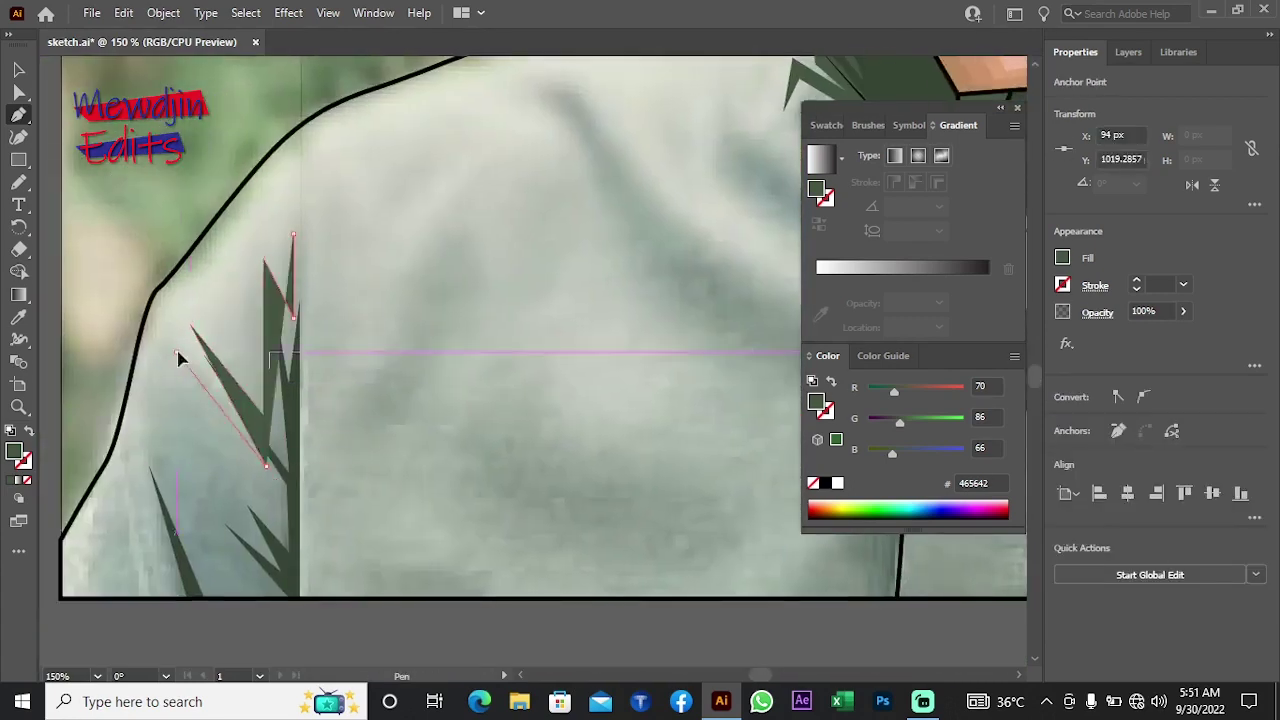
{"action": "left_click", "coordinate": [266, 467]}
{"action": "left_click", "coordinate": [183, 432]}
{"action": "left_click", "coordinate": [252, 522]}
Step: Anchor the sleeve shadow along the bottom edge, close it and send it to back
{"action": "left_click_drag", "start_coordinate": [252, 522], "coordinate": [232, 432]}
{"action": "left_click", "coordinate": [197, 490]}
{"action": "left_click", "coordinate": [156, 510]}
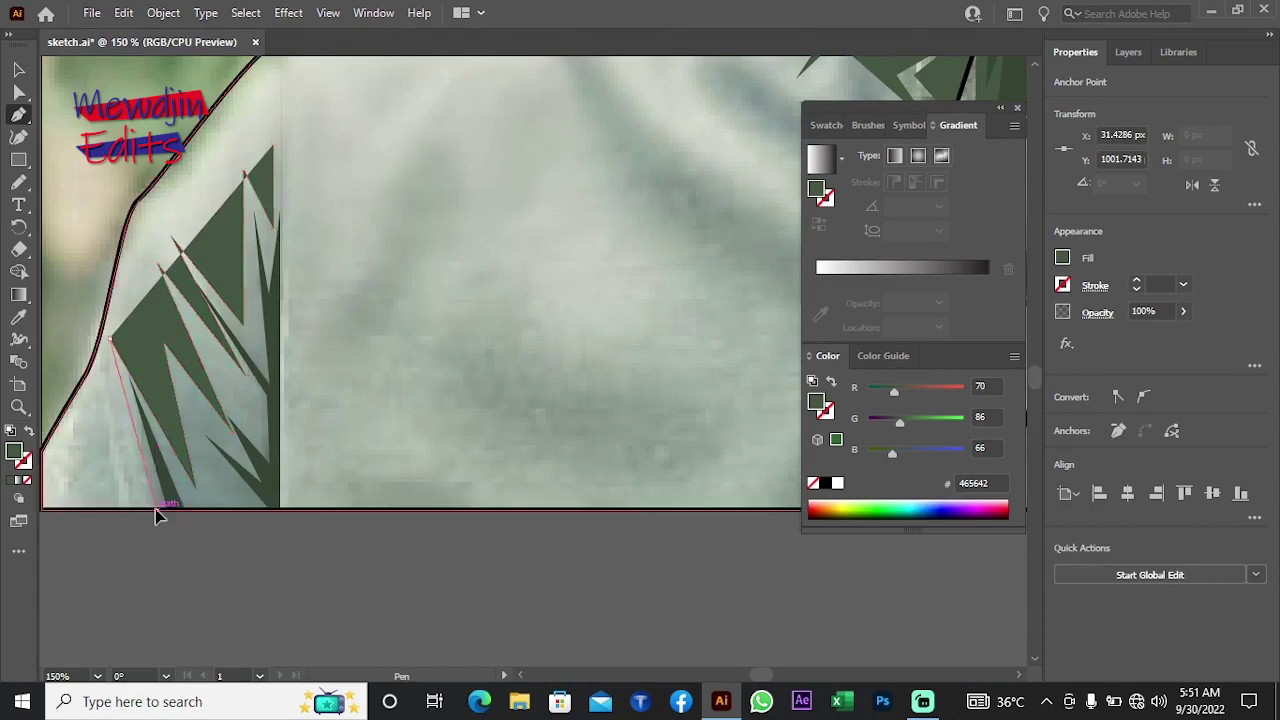
{"action": "left_click", "coordinate": [273, 510]}
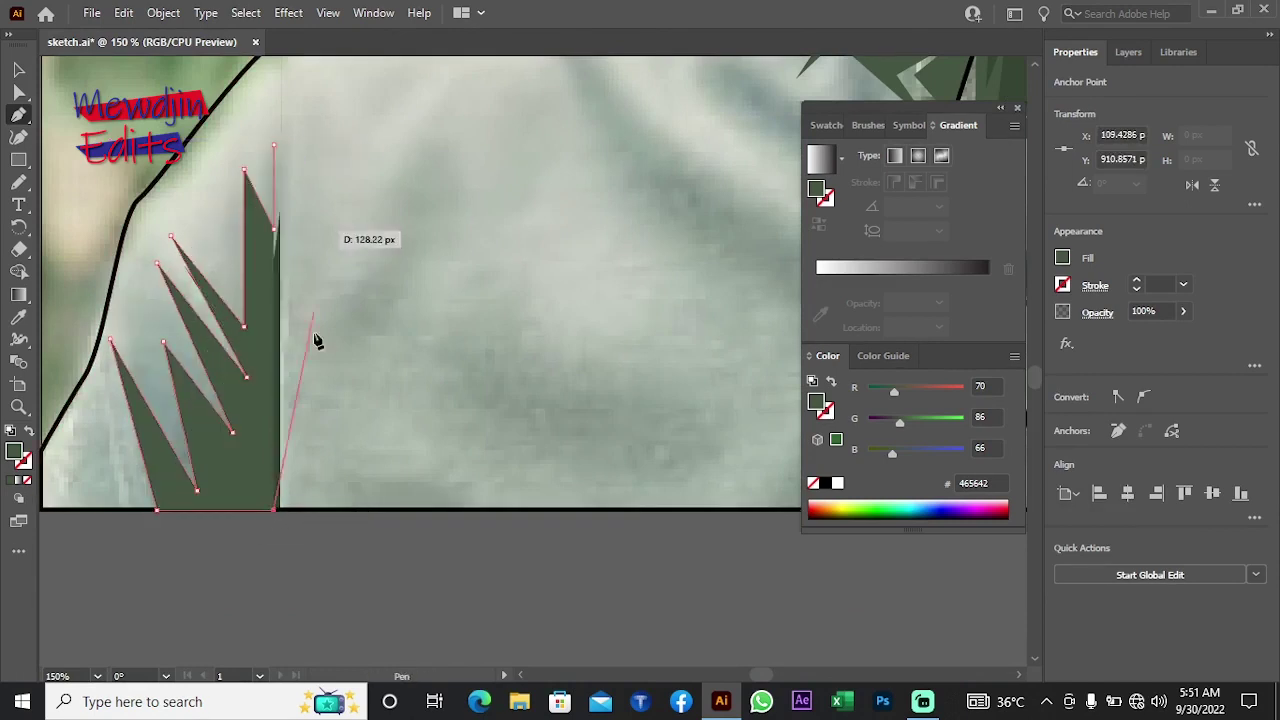
{"action": "key", "text": "ctrl+z"}
{"action": "left_click", "coordinate": [285, 510]}
{"action": "left_click", "coordinate": [273, 145]}
{"action": "right_click", "coordinate": [346, 160]}
{"action": "left_click", "coordinate": [628, 560]}
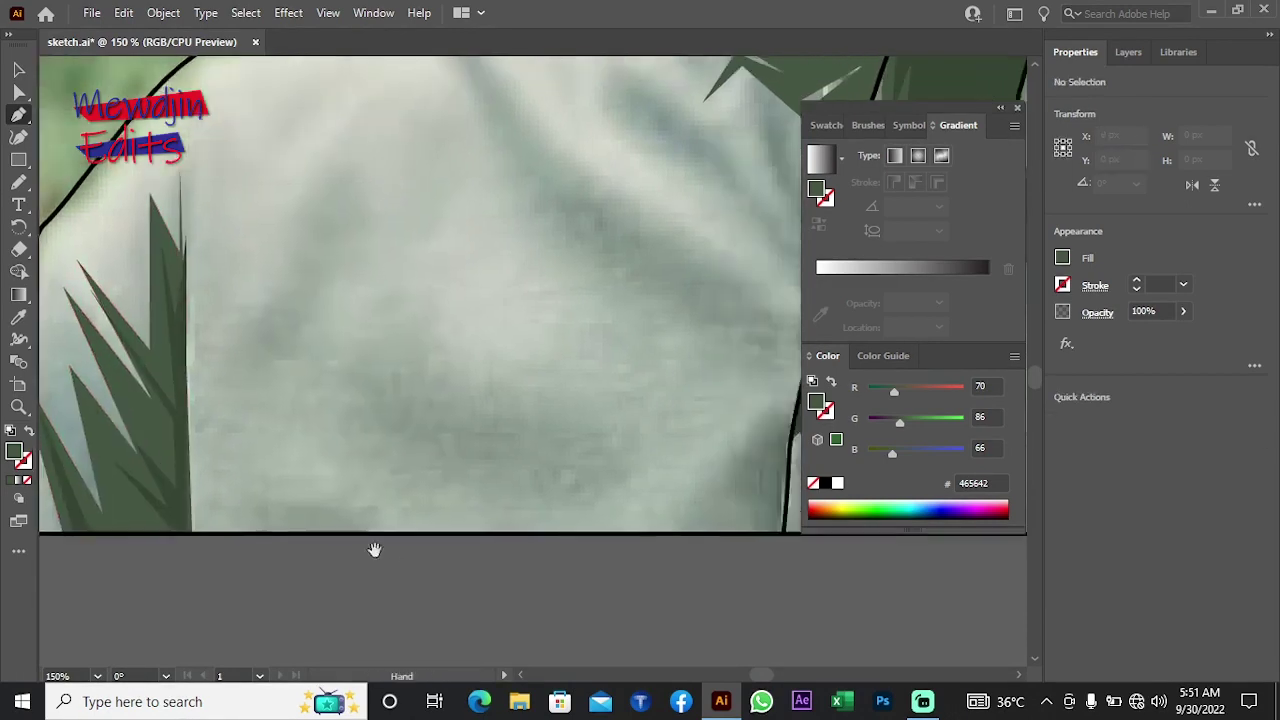
Step: Draw a diagonal dark green streak shadow across the chest
{"action": "scroll", "coordinate": [374, 546], "scroll_direction": "down", "scroll_amount": 3}
{"action": "left_click", "coordinate": [18, 114]}
{"action": "left_click", "coordinate": [296, 292]}
{"action": "left_click", "coordinate": [326, 292]}
{"action": "left_click", "coordinate": [447, 434]}
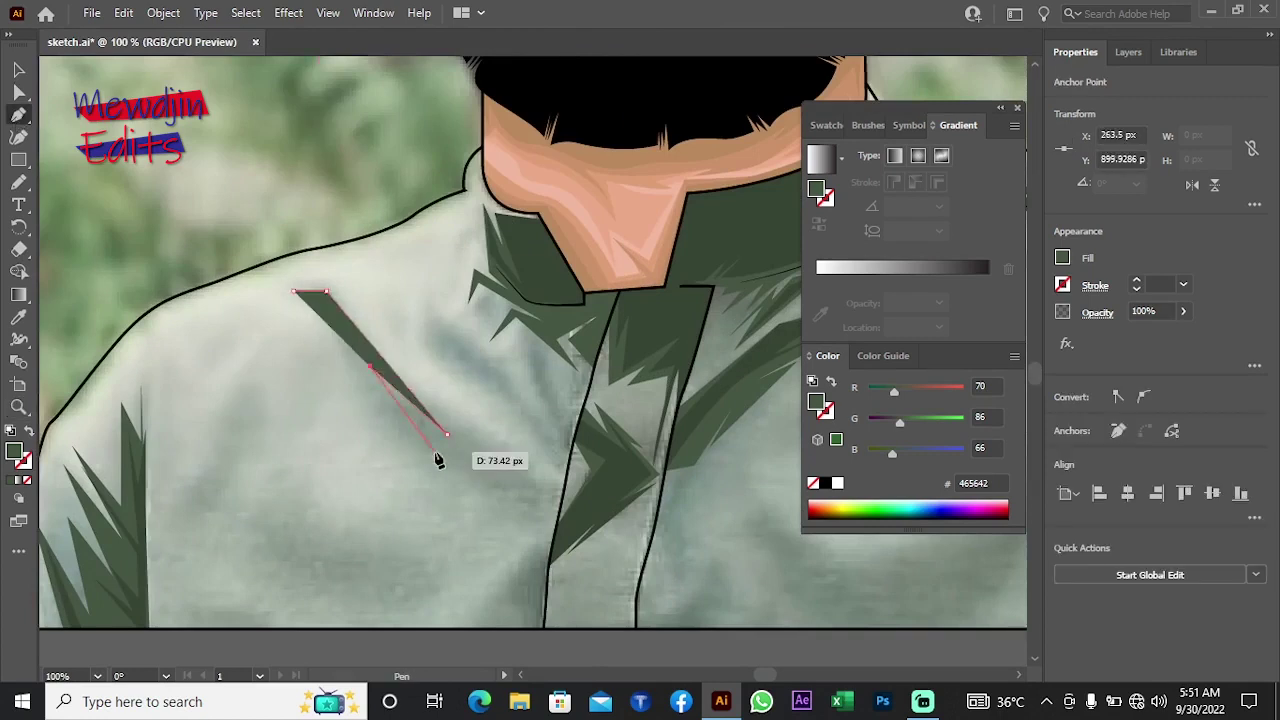
{"action": "left_click", "coordinate": [513, 470]}
{"action": "left_click", "coordinate": [432, 462]}
{"action": "left_click", "coordinate": [296, 292]}
Step: Add a second parallel streak shadow on the chest
{"action": "scroll", "coordinate": [296, 292], "scroll_direction": "down", "scroll_amount": 2}
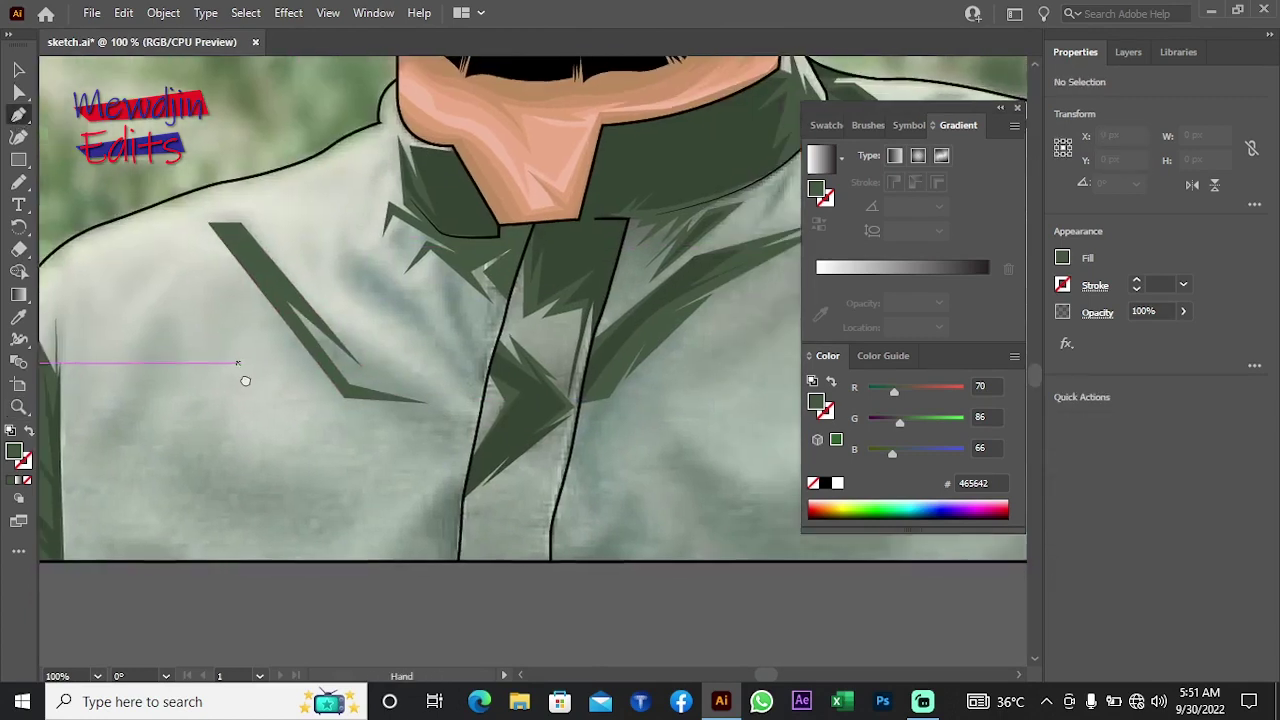
{"action": "left_click", "coordinate": [330, 273]}
{"action": "left_click", "coordinate": [455, 395]}
{"action": "left_click", "coordinate": [416, 318]}
{"action": "left_click", "coordinate": [330, 232]}
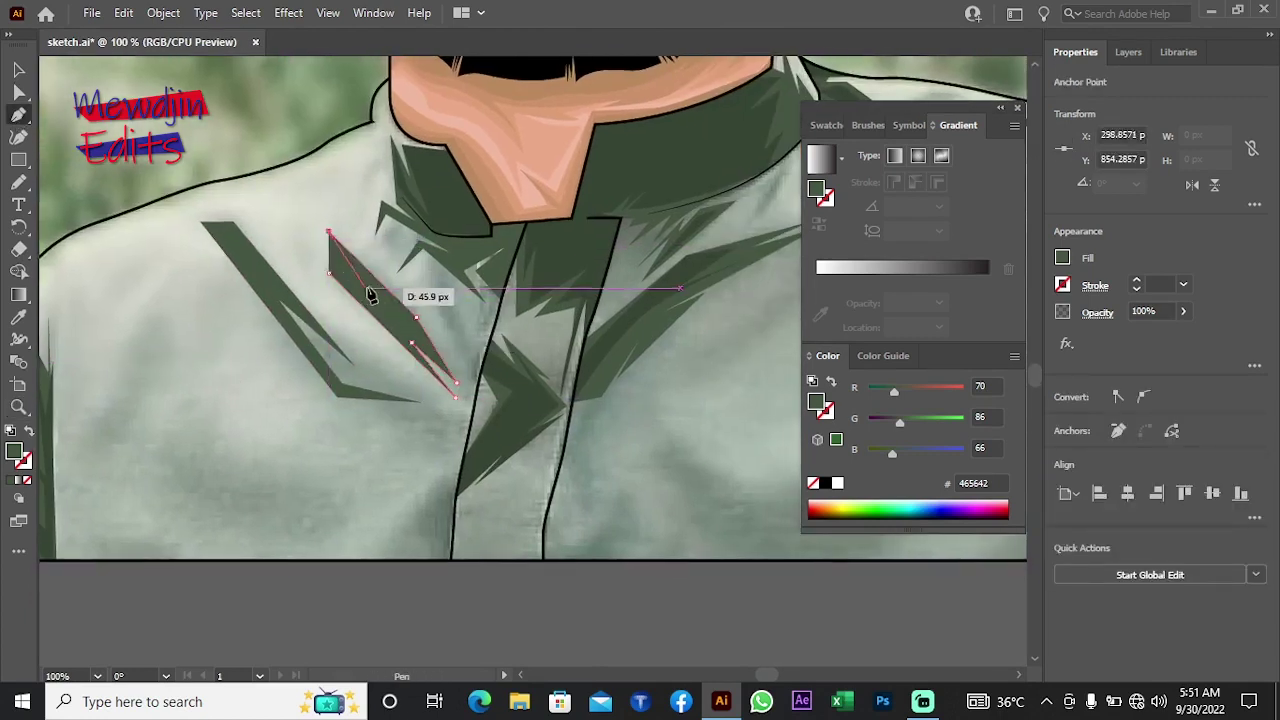
{"action": "left_click", "coordinate": [330, 274]}
Step: Draw a spiky triangular shadow on the left chest and send it behind the outlines
{"action": "scroll", "coordinate": [129, 400], "scroll_direction": "down", "scroll_amount": 2}
{"action": "left_click", "coordinate": [235, 283]}
{"action": "left_click", "coordinate": [185, 354]}
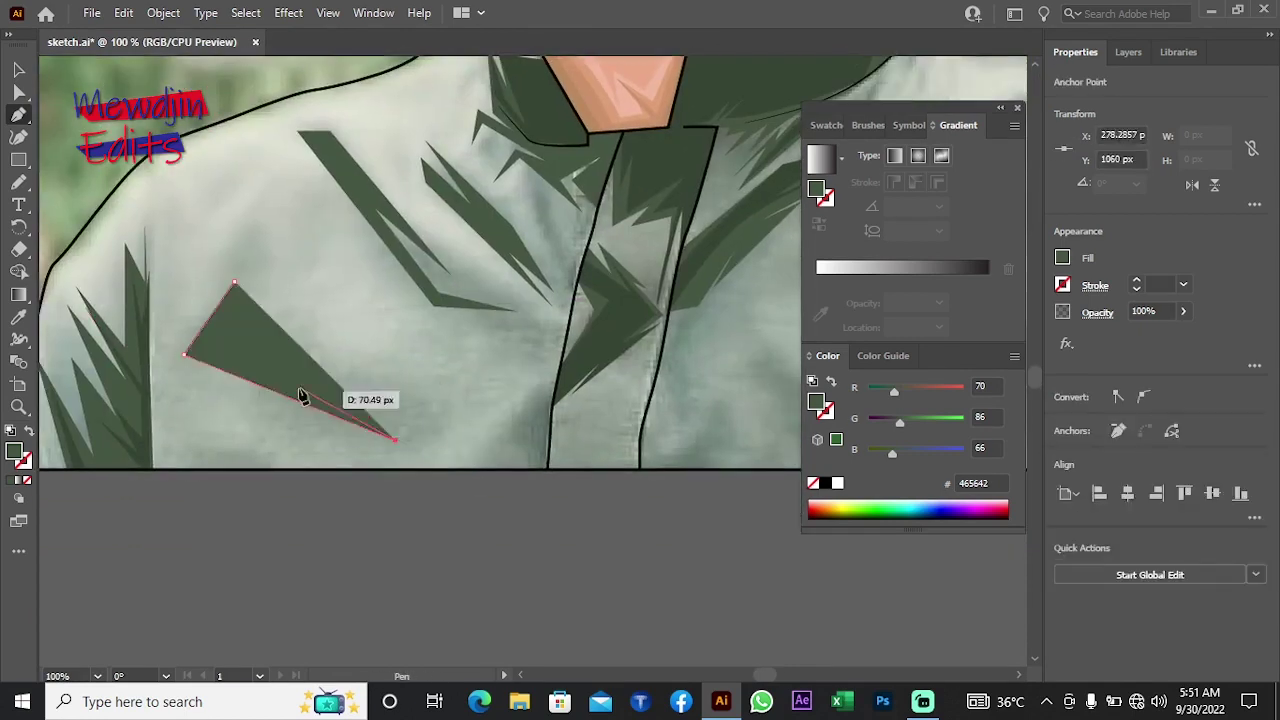
{"action": "left_click", "coordinate": [421, 425]}
{"action": "left_click", "coordinate": [396, 440]}
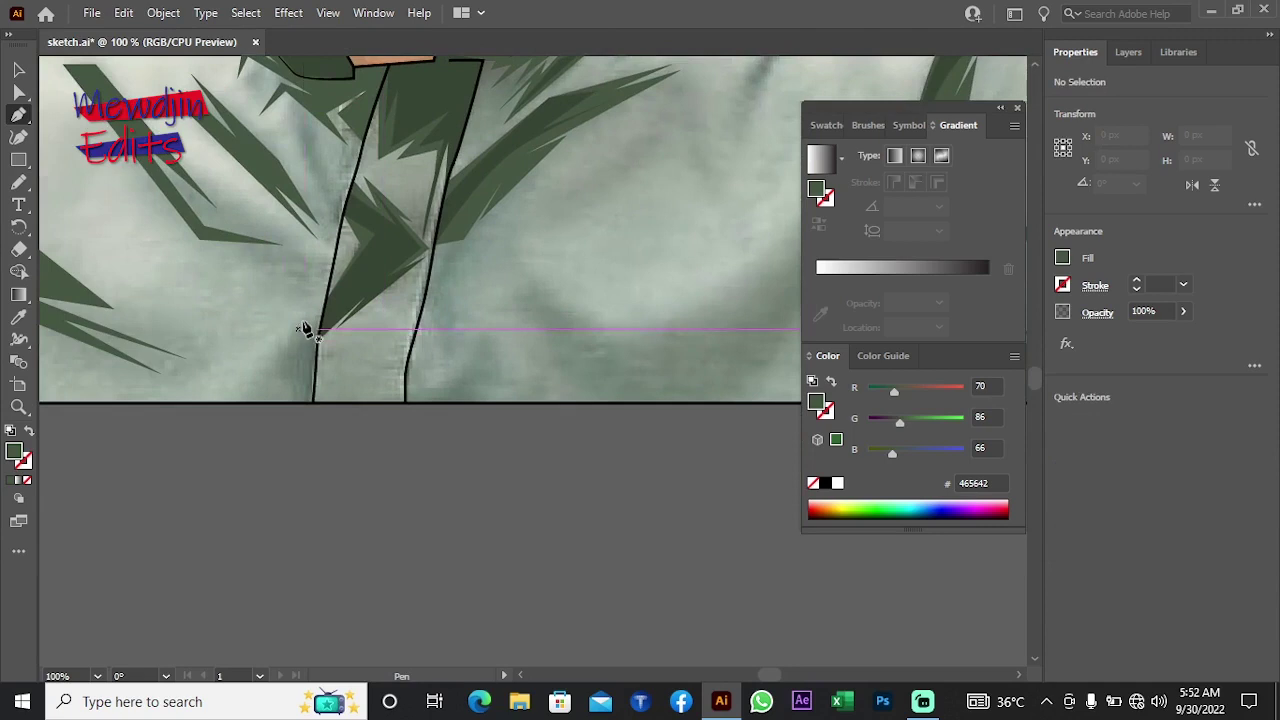
{"action": "left_click", "coordinate": [305, 318]}
{"action": "left_click", "coordinate": [265, 369]}
{"action": "left_click_drag", "start_coordinate": [292, 360], "coordinate": [297, 364]}
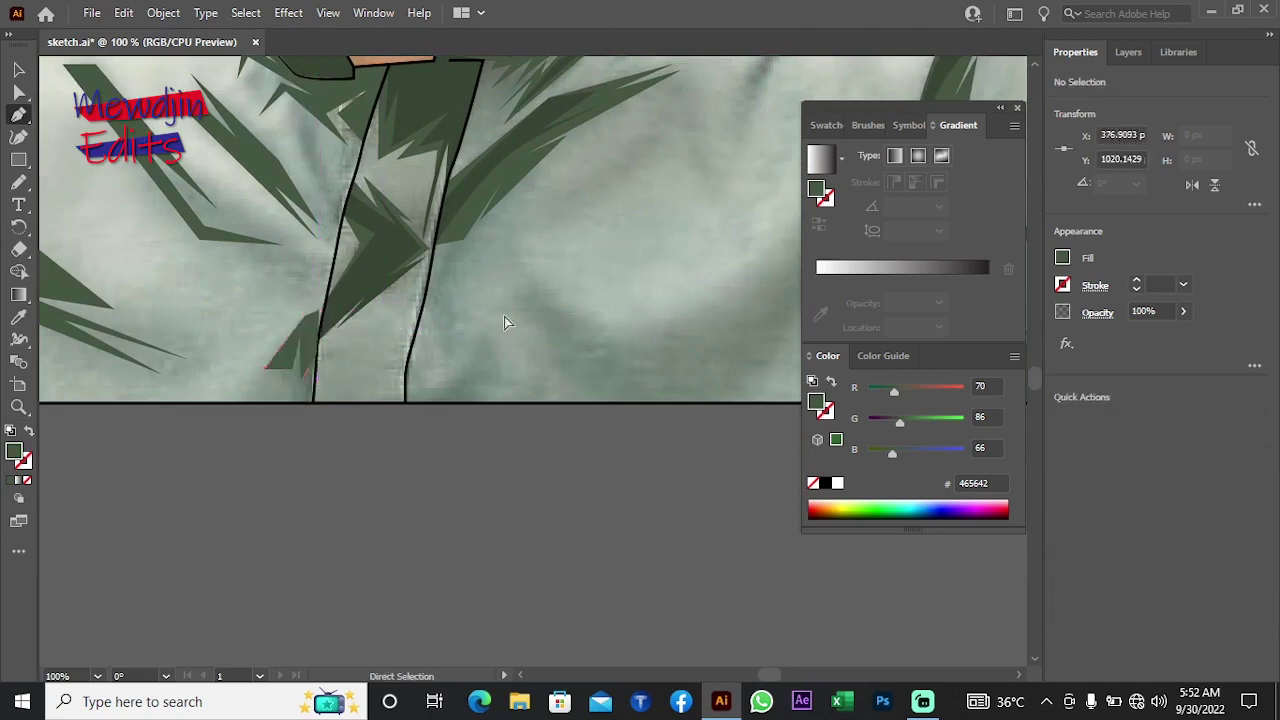
{"action": "right_click", "coordinate": [232, 242]}
{"action": "left_click", "coordinate": [503, 523]}
Step: Draw a curved, arrow-shaped fold shadow across the lower right chest
{"action": "mouse_move", "coordinate": [612, 451]}
{"action": "left_mouse_down"}
{"action": "mouse_move", "coordinate": [452, 471]}
{"action": "mouse_move", "coordinate": [400, 592]}
{"action": "left_mouse_up"}
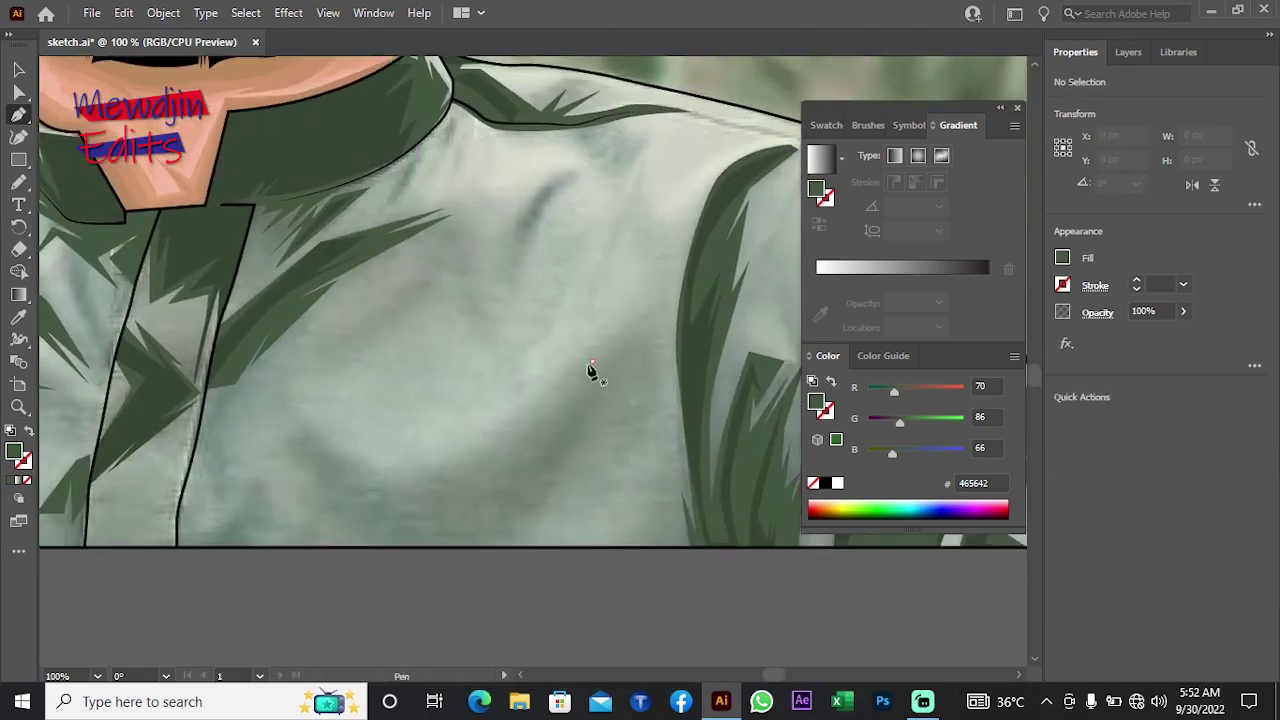
{"action": "left_click", "coordinate": [592, 362]}
{"action": "left_click", "coordinate": [312, 441]}
{"action": "left_click_drag", "start_coordinate": [338, 463], "coordinate": [343, 477]}
{"action": "left_click_drag", "start_coordinate": [482, 478], "coordinate": [549, 510]}
{"action": "left_click", "coordinate": [517, 507]}
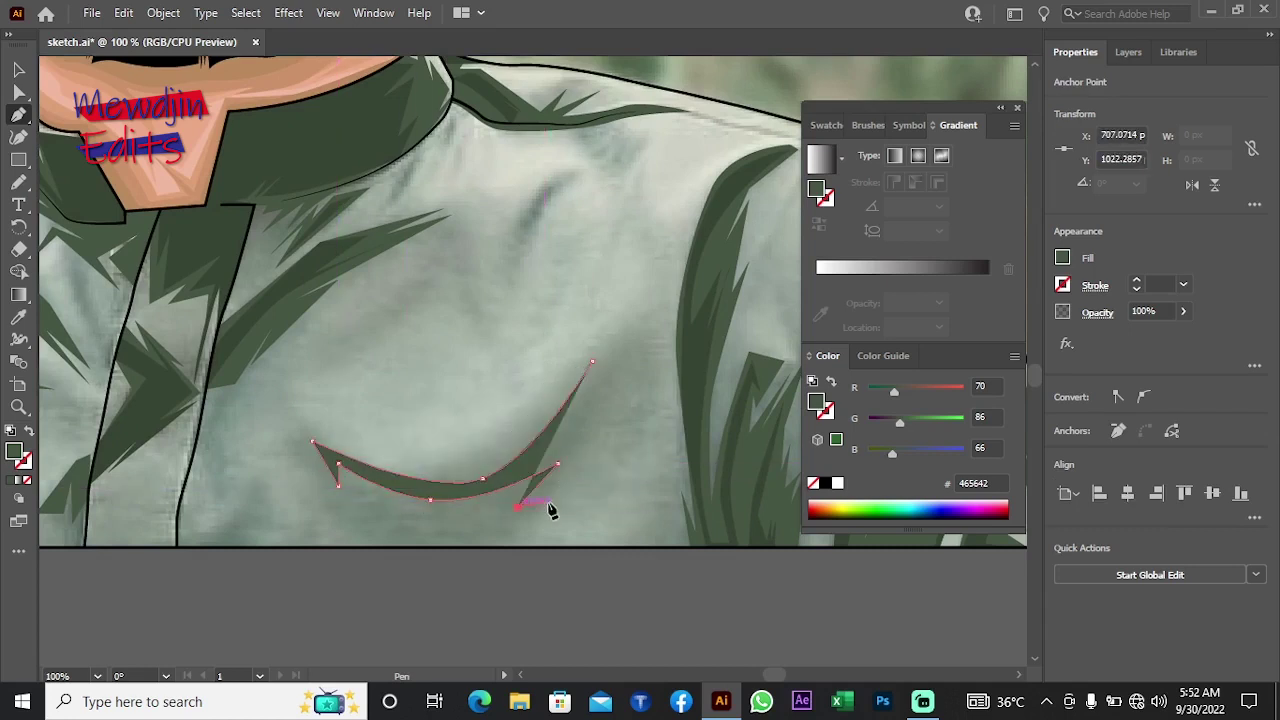
{"action": "left_click", "coordinate": [579, 486]}
{"action": "left_click", "coordinate": [557, 463]}
{"action": "left_click", "coordinate": [598, 399]}
{"action": "left_click_drag", "start_coordinate": [631, 357], "coordinate": [629, 334]}
{"action": "left_click", "coordinate": [624, 328]}
{"action": "left_click", "coordinate": [472, 402], "text": "ctrl"}
Step: Outline a shadow under the right collar, then open the fill Color Picker
{"action": "key", "text": "ctrl+0"}
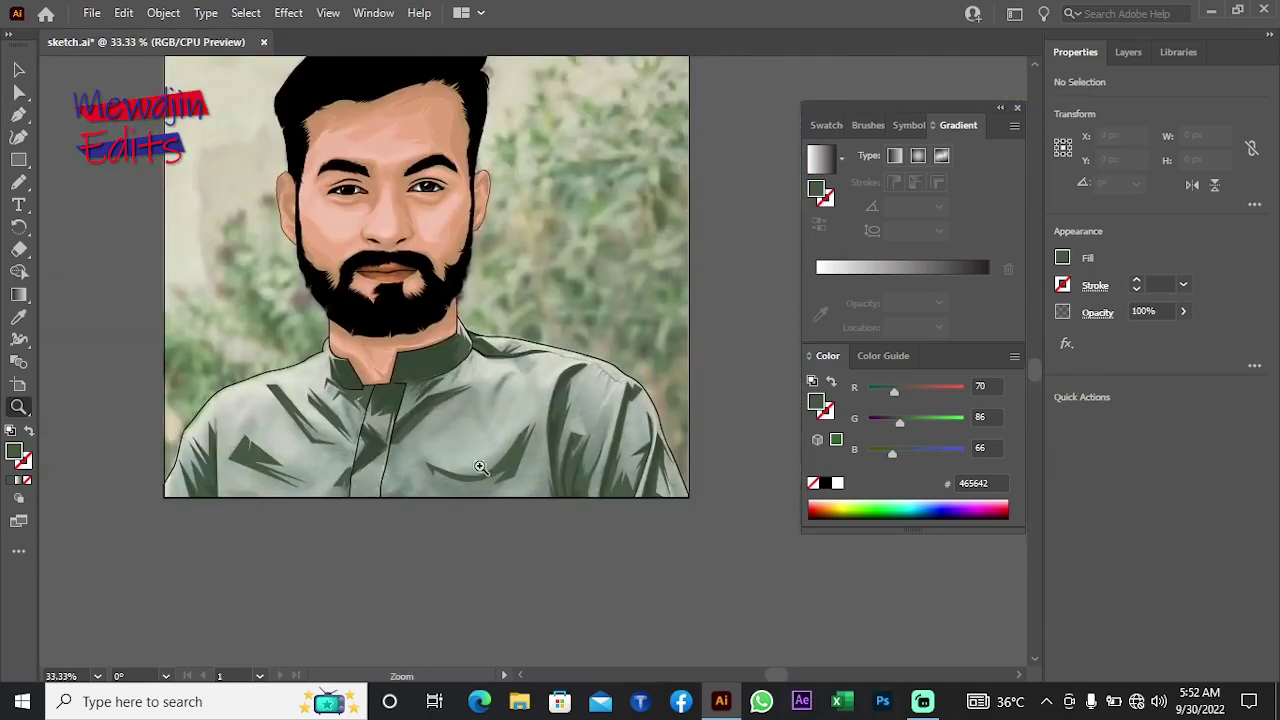
{"action": "key", "text": "z"}
{"action": "left_click", "coordinate": [515, 437]}
{"action": "left_click", "coordinate": [518, 436]}
{"action": "left_click", "coordinate": [451, 523]}
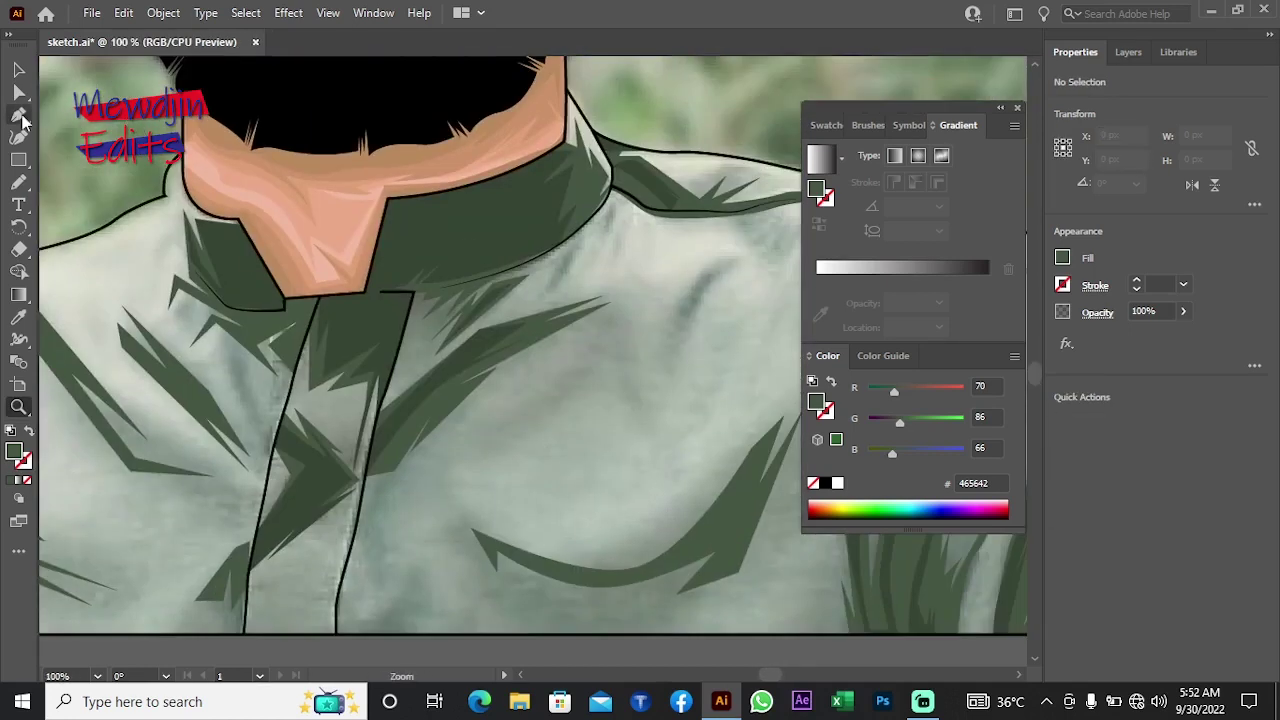
{"action": "key", "text": "p"}
{"action": "left_click", "coordinate": [407, 386]}
{"action": "left_click", "coordinate": [338, 447]}
{"action": "left_click", "coordinate": [311, 472]}
{"action": "left_click", "coordinate": [333, 333]}
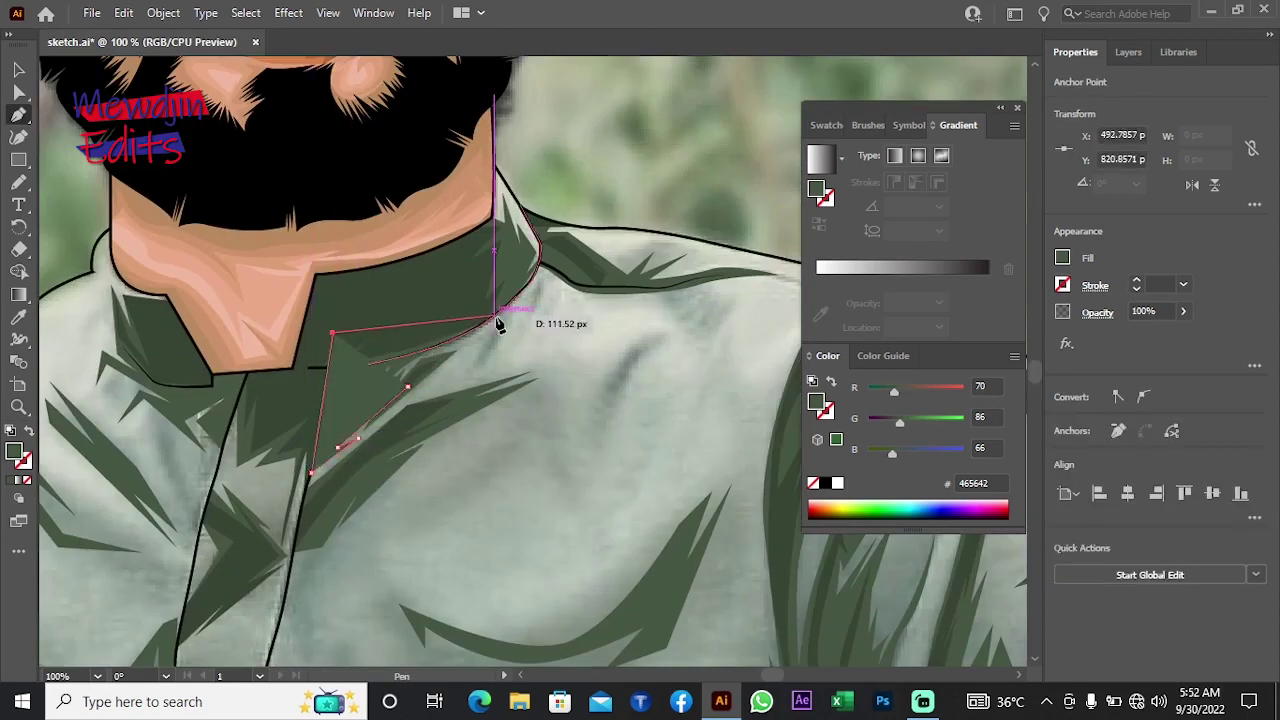
{"action": "left_click", "coordinate": [493, 316]}
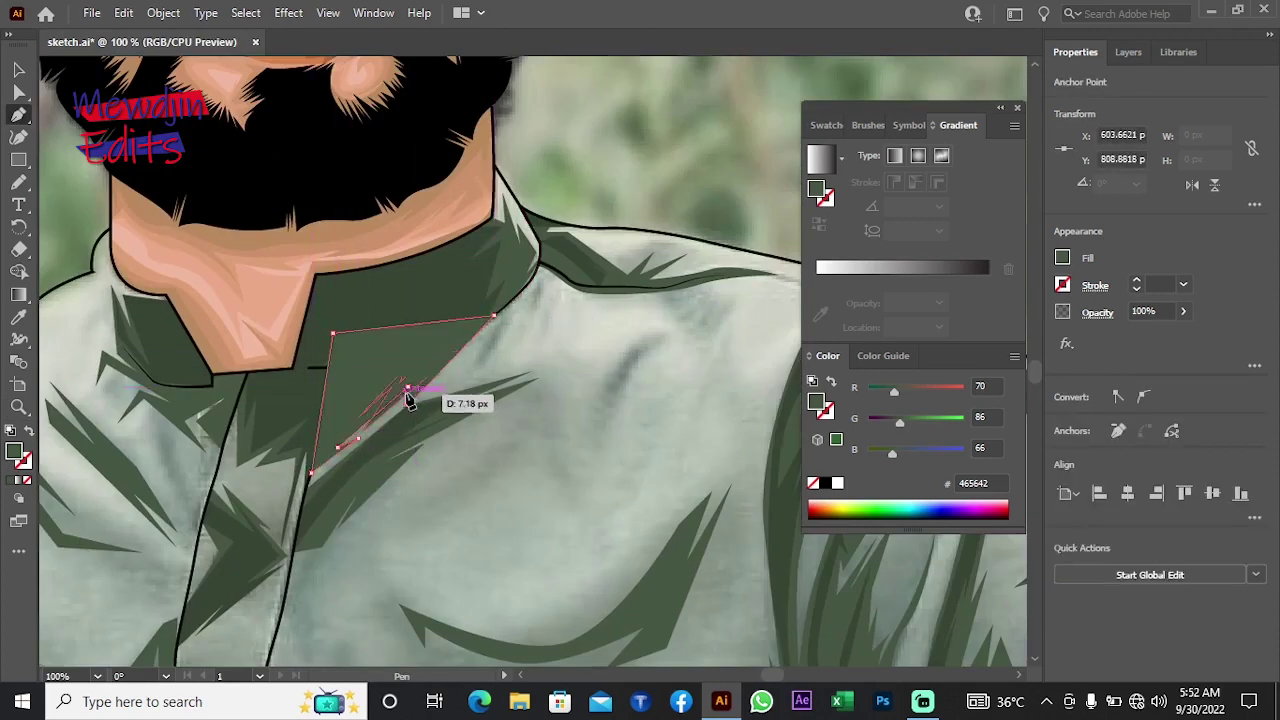
{"action": "left_click", "coordinate": [407, 386]}
{"action": "left_click", "coordinate": [18, 318]}
{"action": "double_click", "coordinate": [15, 452]}
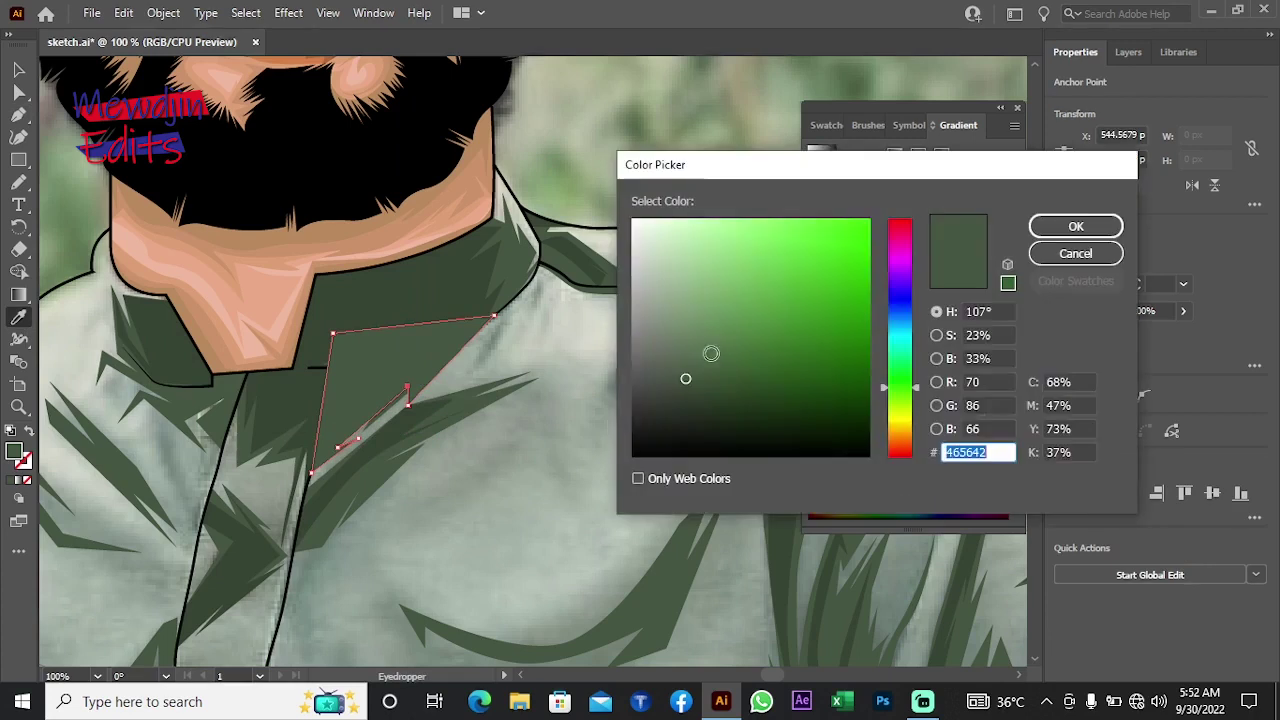
Step: Draw a curved shadow along the right shoulder seam and send it to back
{"action": "key", "text": "Return"}
{"action": "right_click", "coordinate": [640, 240]}
{"action": "key", "text": "Escape"}
{"action": "key", "text": "p"}
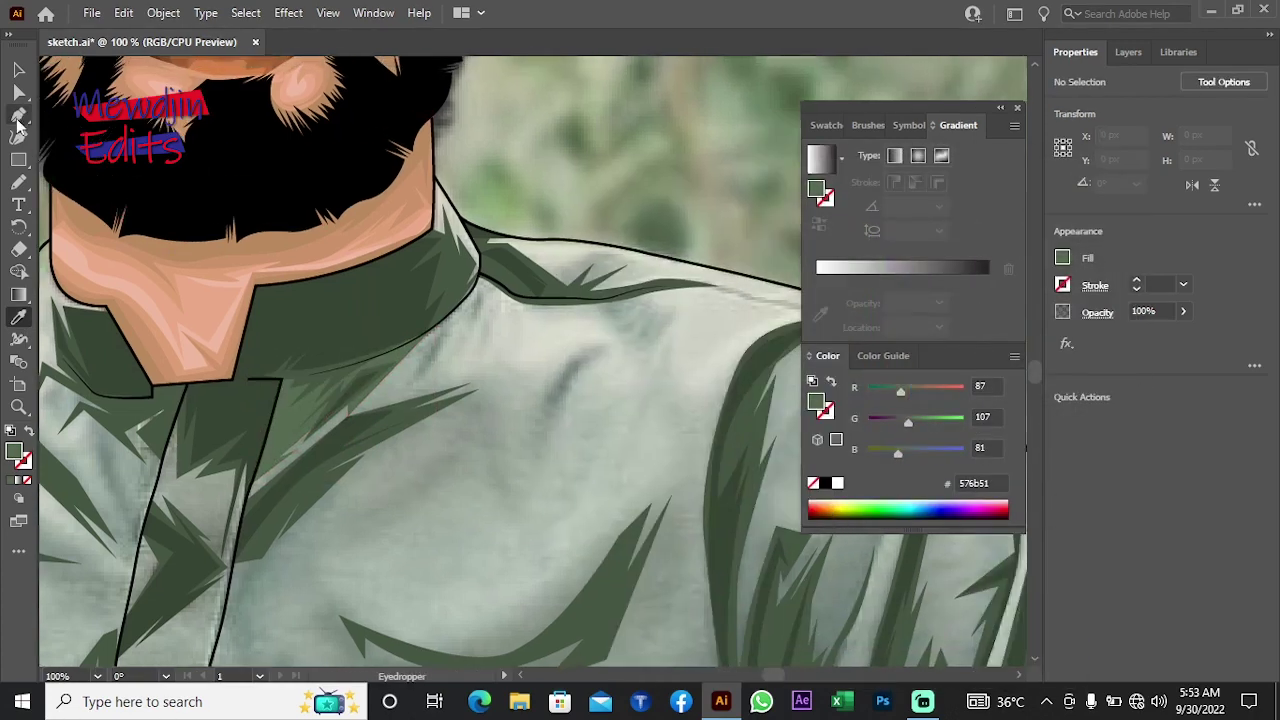
{"action": "scroll", "coordinate": [490, 432], "scroll_direction": "up", "scroll_amount": 3}
{"action": "left_click", "coordinate": [404, 381]}
{"action": "left_click_drag", "start_coordinate": [501, 379], "coordinate": [527, 393]}
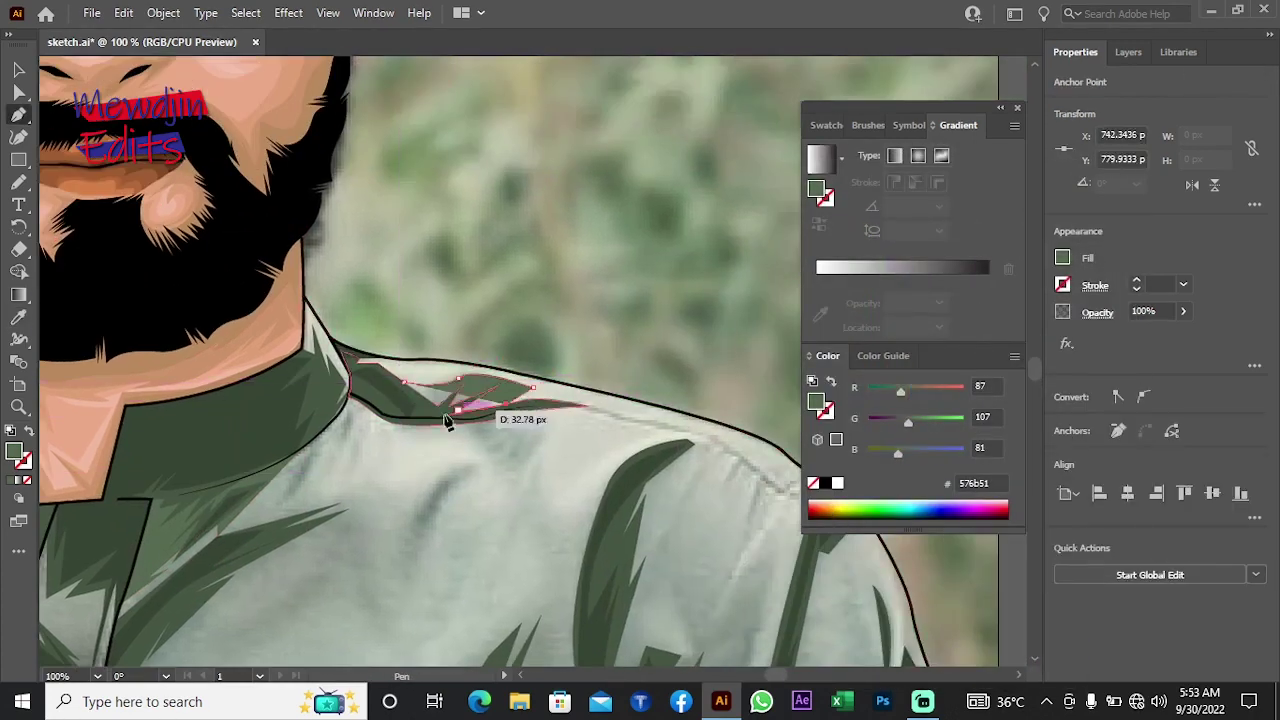
{"action": "left_click", "coordinate": [407, 387]}
{"action": "right_click", "coordinate": [470, 246]}
{"action": "left_click", "coordinate": [729, 649]}
Step: Add another small shoulder shadow and send it behind the outlines
{"action": "scroll", "coordinate": [454, 500], "scroll_direction": "down", "scroll_amount": 2}
{"action": "left_click", "coordinate": [361, 394]}
{"action": "left_click", "coordinate": [457, 423]}
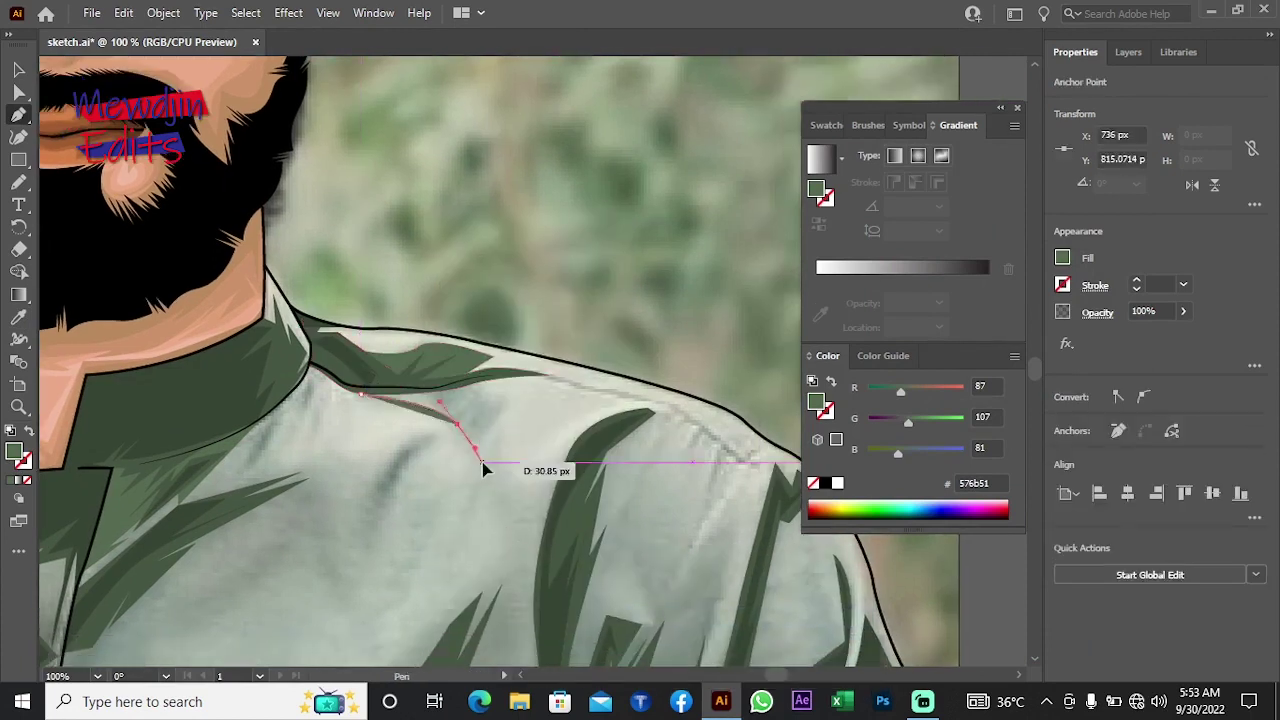
{"action": "left_click", "coordinate": [363, 400]}
{"action": "right_click", "coordinate": [498, 245]}
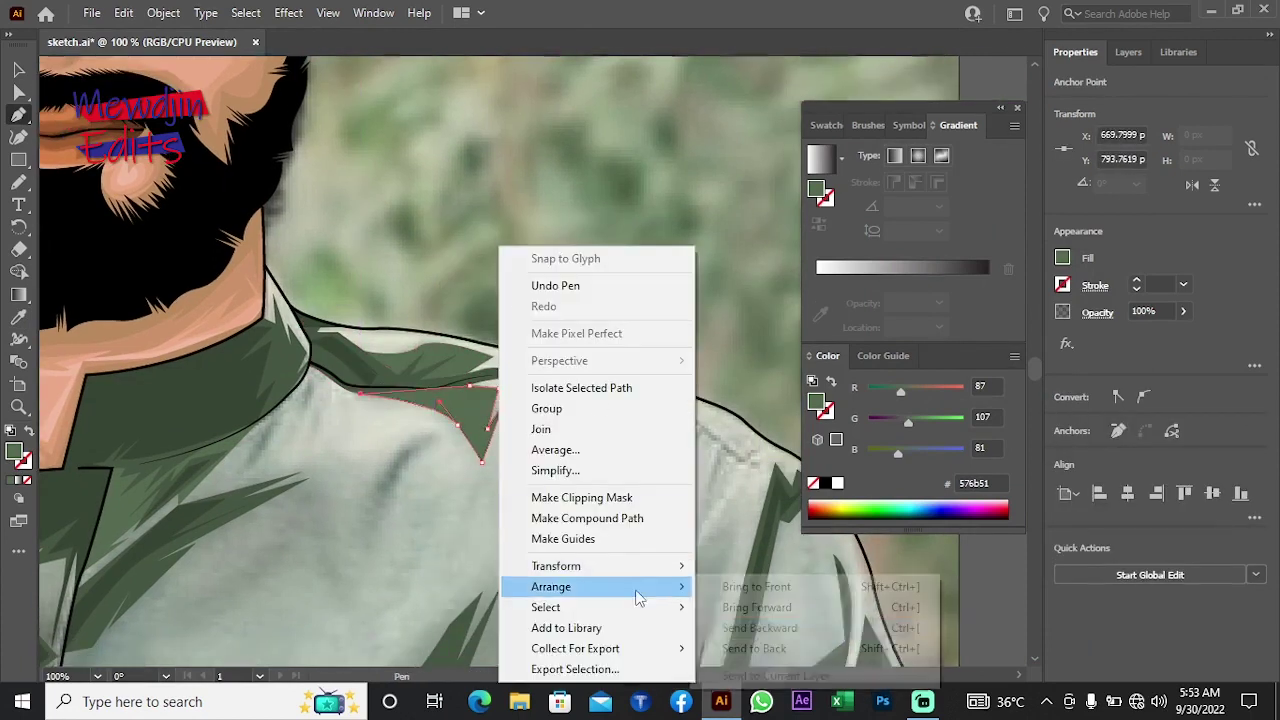
{"action": "left_click", "coordinate": [740, 652]}
Step: Trace the curved upper edge of the fold shadow across the lower chest
{"action": "scroll", "coordinate": [468, 457], "scroll_direction": "down", "scroll_amount": 5}
{"action": "left_click", "coordinate": [242, 515]}
{"action": "left_click", "coordinate": [373, 541]}
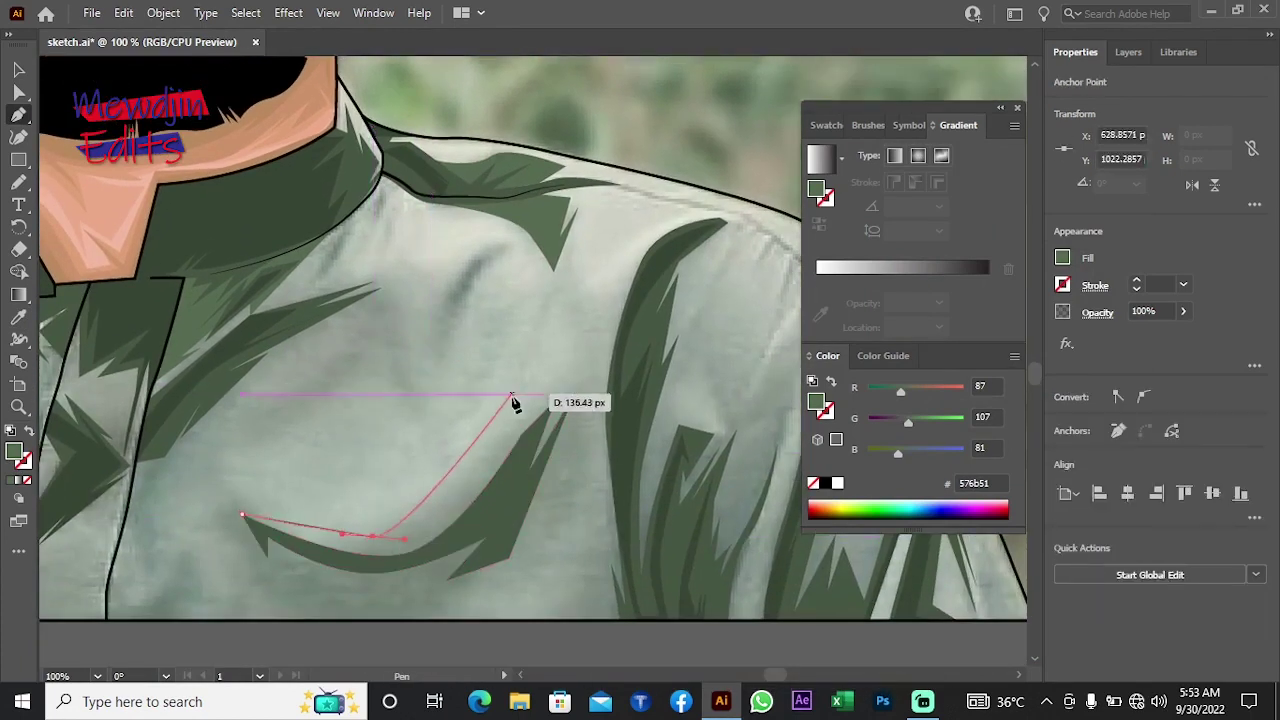
{"action": "left_click", "coordinate": [512, 393]}
{"action": "left_click", "coordinate": [591, 375]}
{"action": "left_click", "coordinate": [559, 456]}
{"action": "left_click", "coordinate": [553, 519]}
{"action": "mouse_move", "coordinate": [518, 595]}
{"action": "left_mouse_down"}
{"action": "mouse_move", "coordinate": [536, 505]}
{"action": "mouse_move", "coordinate": [527, 468]}
{"action": "left_mouse_up"}
Step: Add jagged spikes along the shirt's bottom edge and send the shadow to back
{"action": "left_click", "coordinate": [451, 530]}
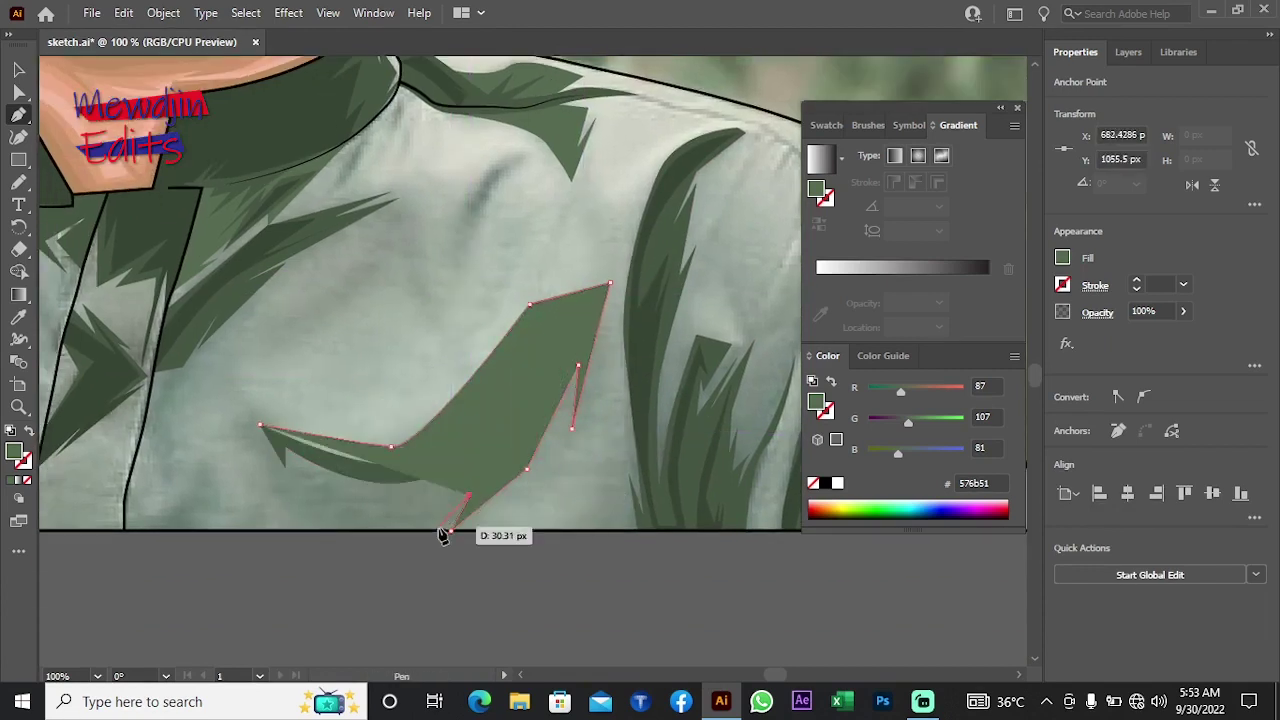
{"action": "left_click", "coordinate": [448, 492]}
{"action": "left_click", "coordinate": [435, 530]}
{"action": "left_click", "coordinate": [354, 496]}
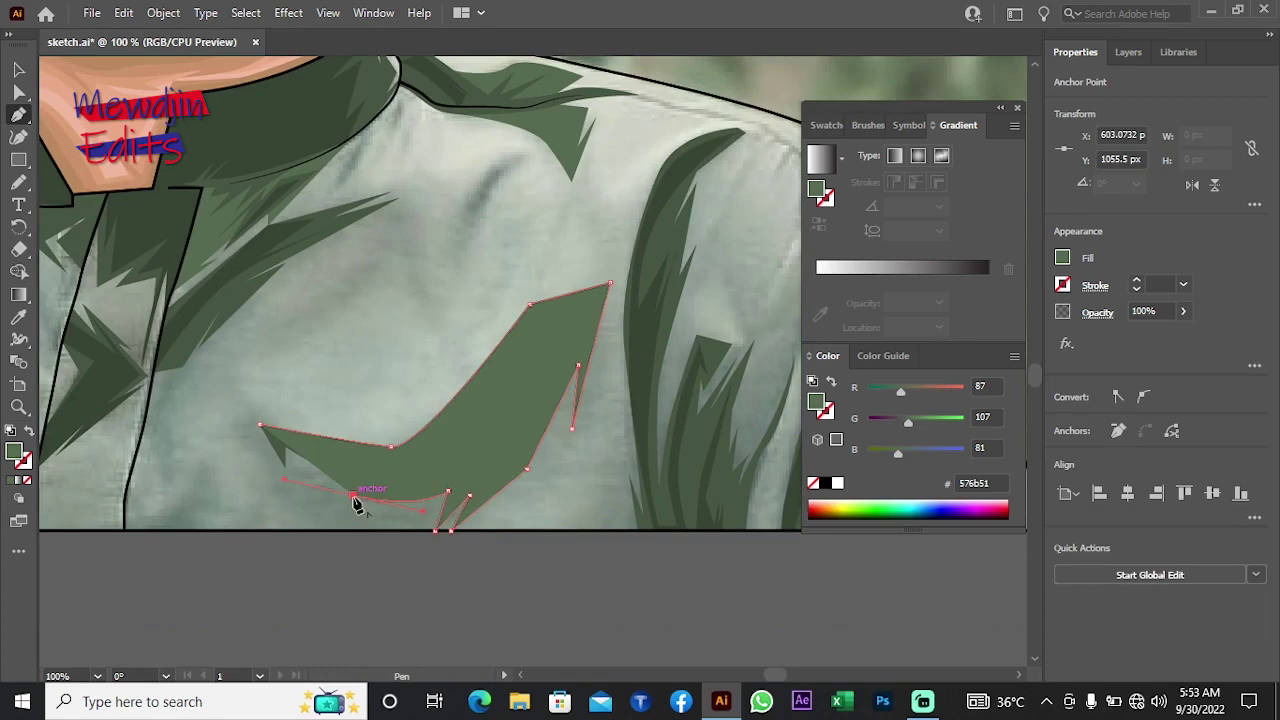
{"action": "left_click", "coordinate": [400, 531]}
{"action": "left_click", "coordinate": [343, 531]}
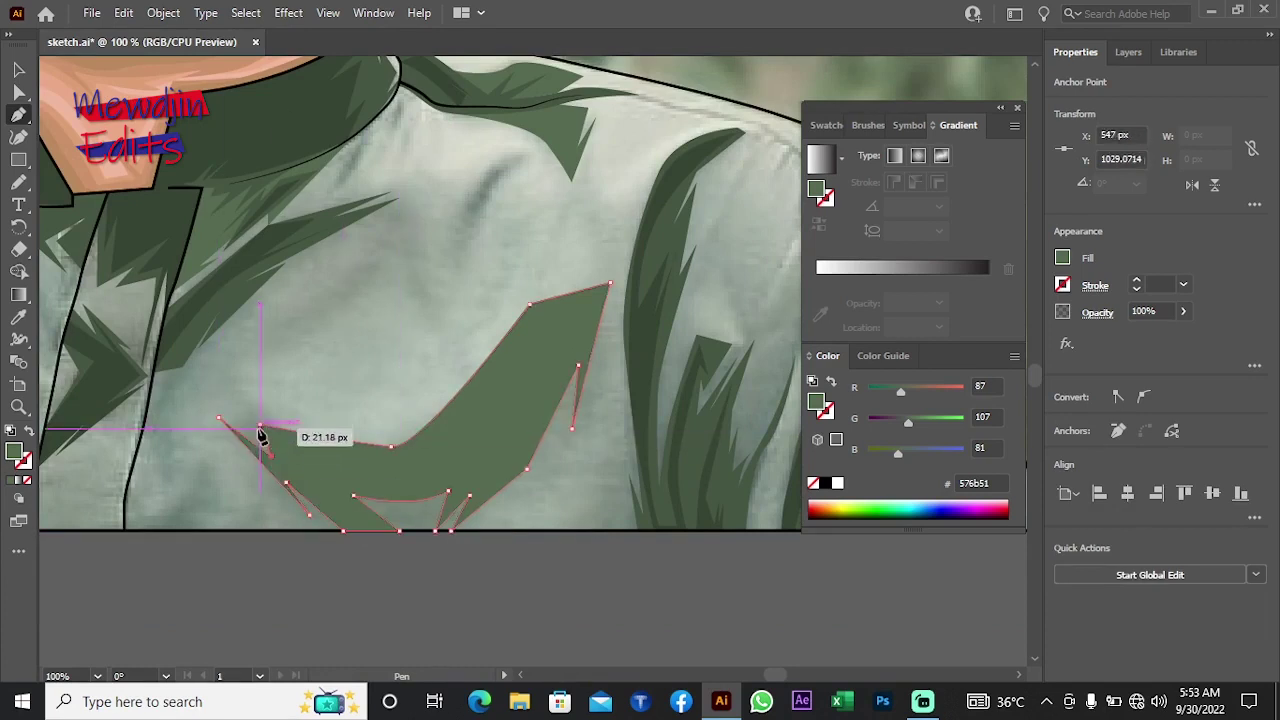
{"action": "right_click", "coordinate": [322, 440]}
{"action": "left_click", "coordinate": [500, 600]}
{"action": "scroll", "coordinate": [443, 540], "scroll_direction": "up", "scroll_amount": 10}
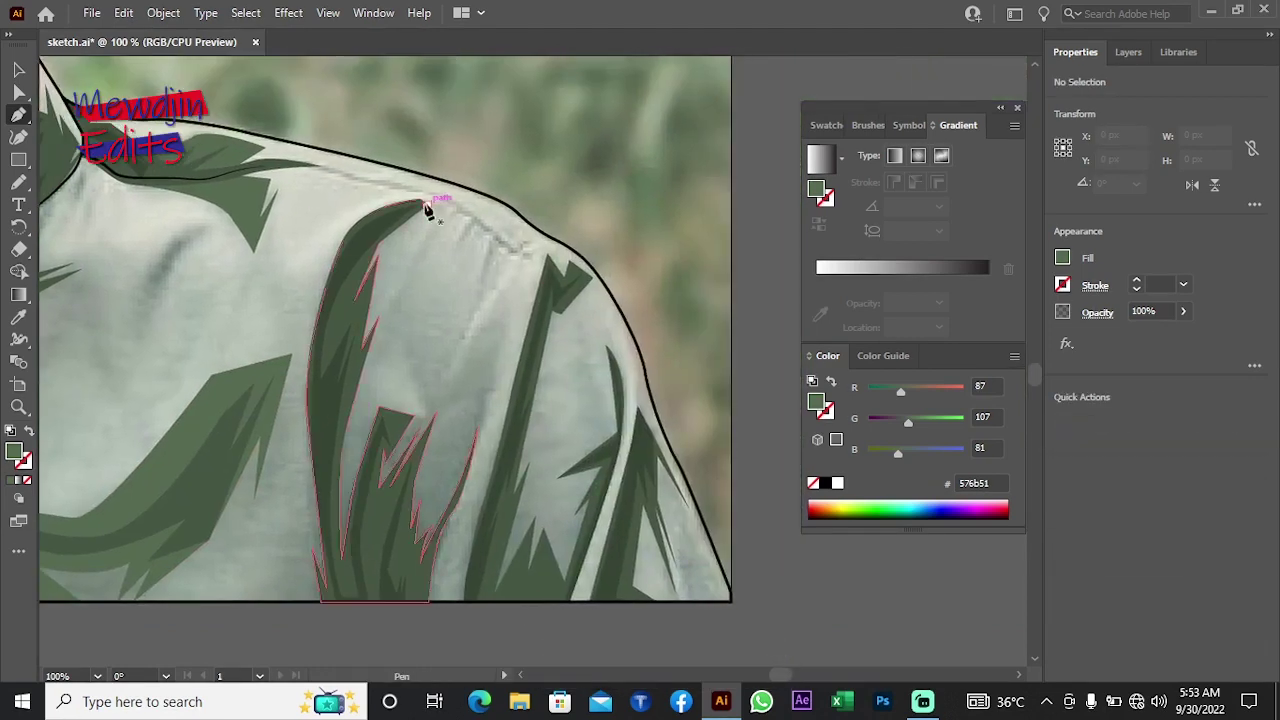
Step: Trace a long fold shadow down the right sleeve and send it behind the other shading
{"action": "left_click", "coordinate": [425, 205]}
{"action": "left_click", "coordinate": [390, 265]}
{"action": "left_click", "coordinate": [378, 347]}
{"action": "left_click", "coordinate": [425, 405]}
{"action": "left_click", "coordinate": [354, 455]}
{"action": "left_click", "coordinate": [372, 510]}
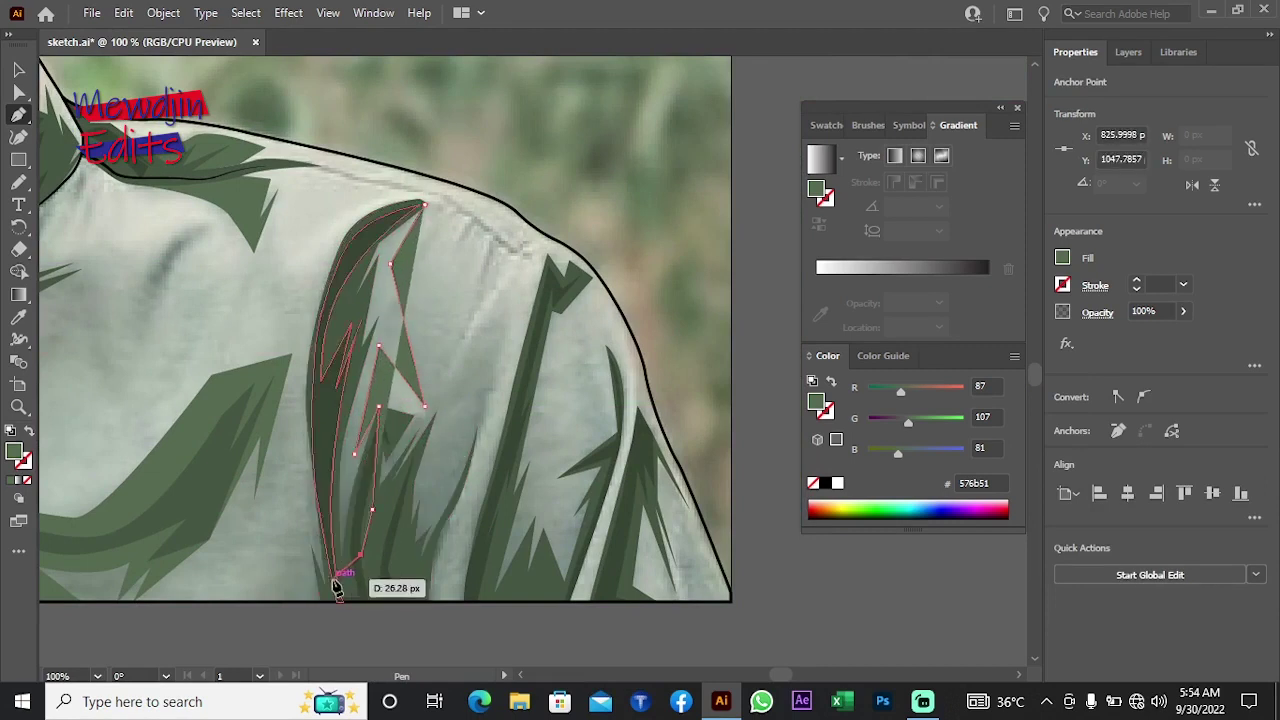
{"action": "left_click", "coordinate": [320, 601]}
{"action": "left_click", "coordinate": [296, 405]}
{"action": "left_click", "coordinate": [312, 341]}
{"action": "left_click", "coordinate": [326, 283]}
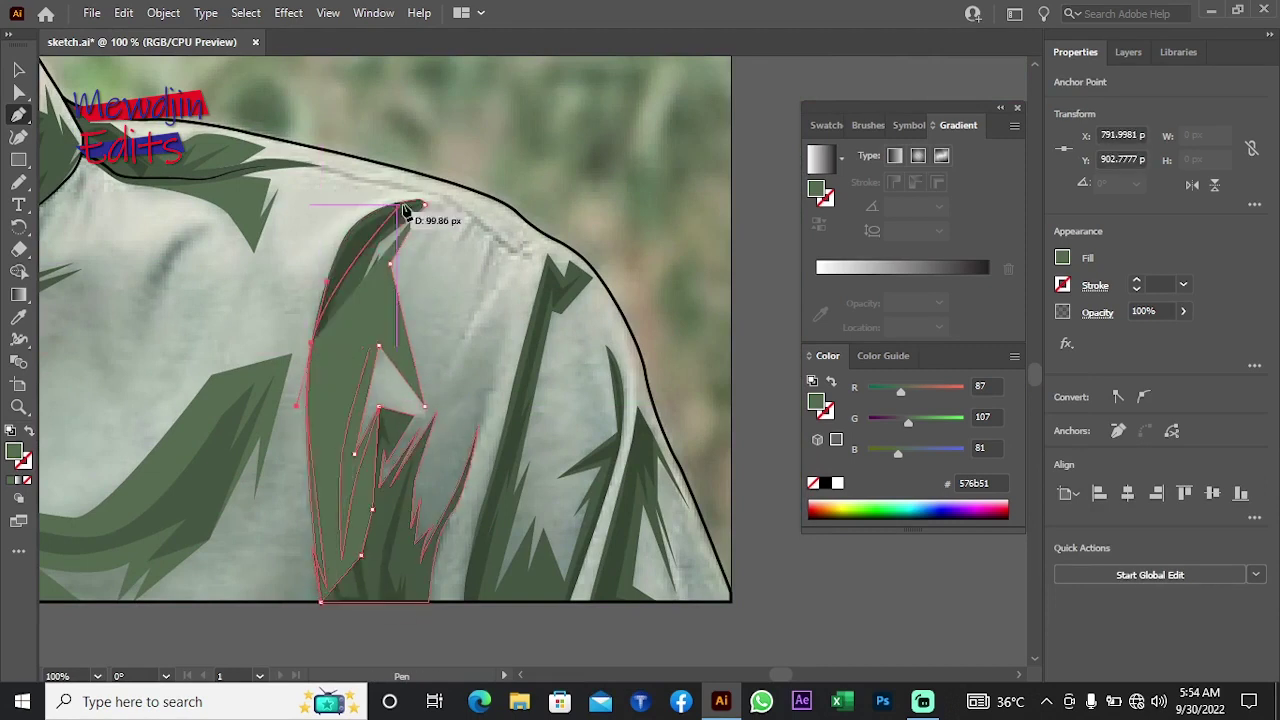
{"action": "right_click", "coordinate": [516, 180]}
{"action": "left_click", "coordinate": [787, 585]}
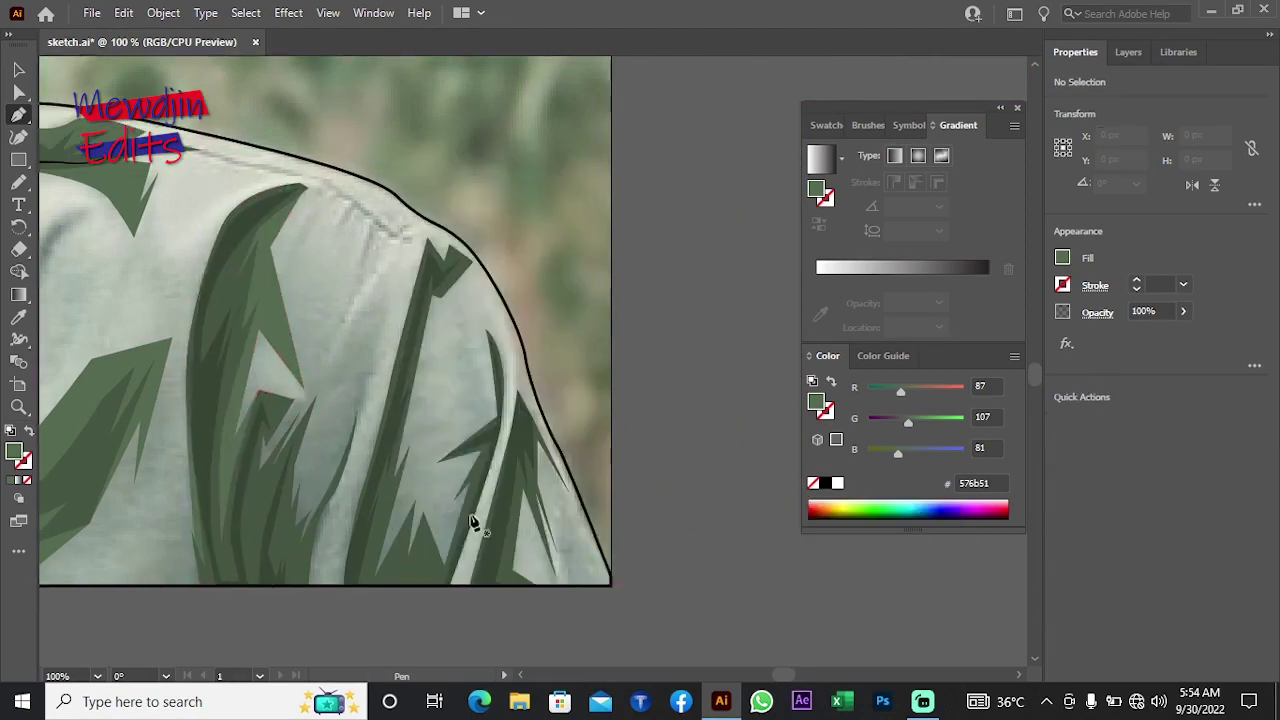
Step: Draw a small shape on the fold and give it the darker green with the Eyedropper
{"action": "left_click", "coordinate": [292, 208]}
{"action": "left_click", "coordinate": [286, 250]}
{"action": "left_click", "coordinate": [304, 390]}
{"action": "left_click", "coordinate": [248, 258]}
{"action": "left_click", "coordinate": [258, 221]}
{"action": "right_click", "coordinate": [400, 177]}
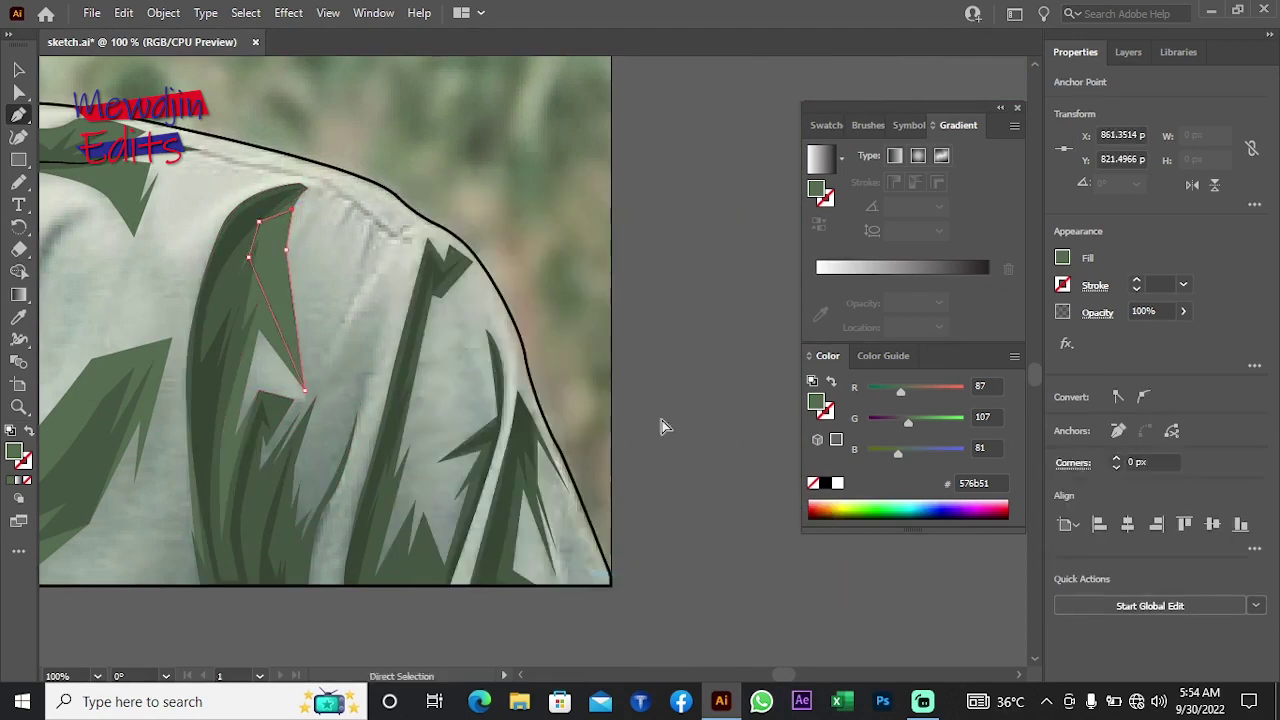
{"action": "left_click", "coordinate": [270, 300], "text": "ctrl"}
{"action": "left_click", "coordinate": [140, 268]}
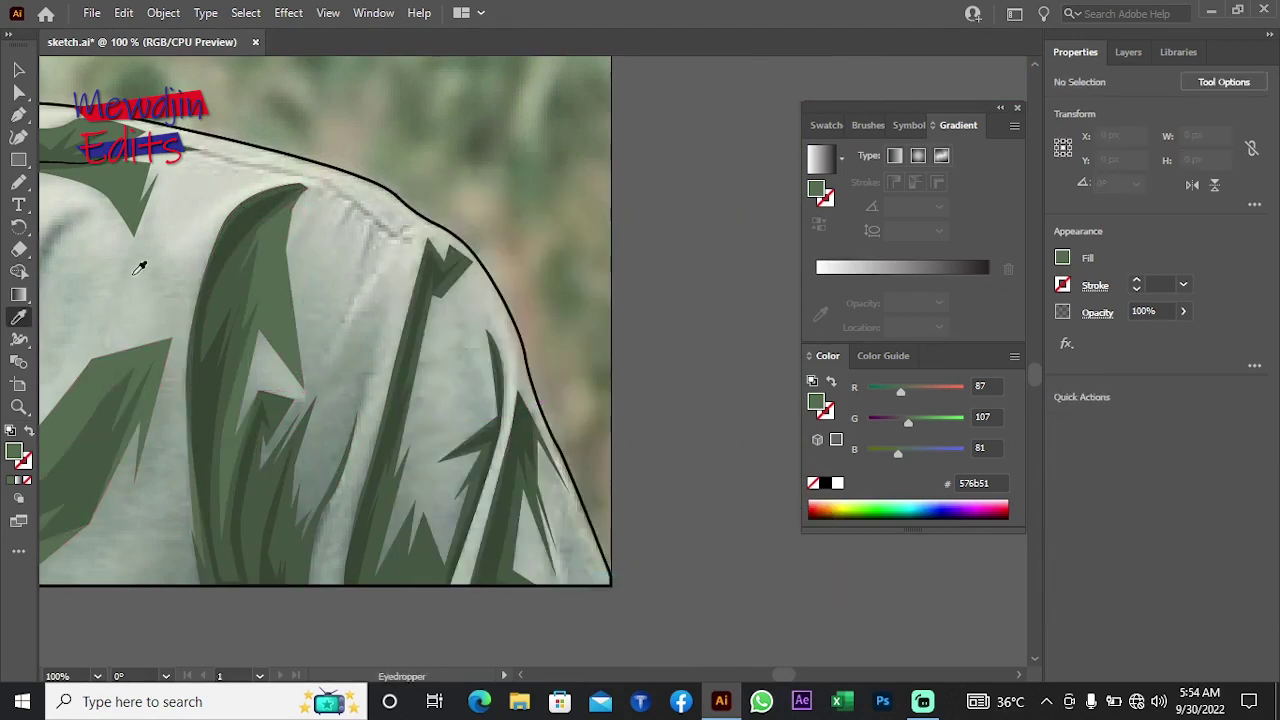
{"action": "scroll", "coordinate": [294, 343], "scroll_direction": "down", "scroll_amount": 1}
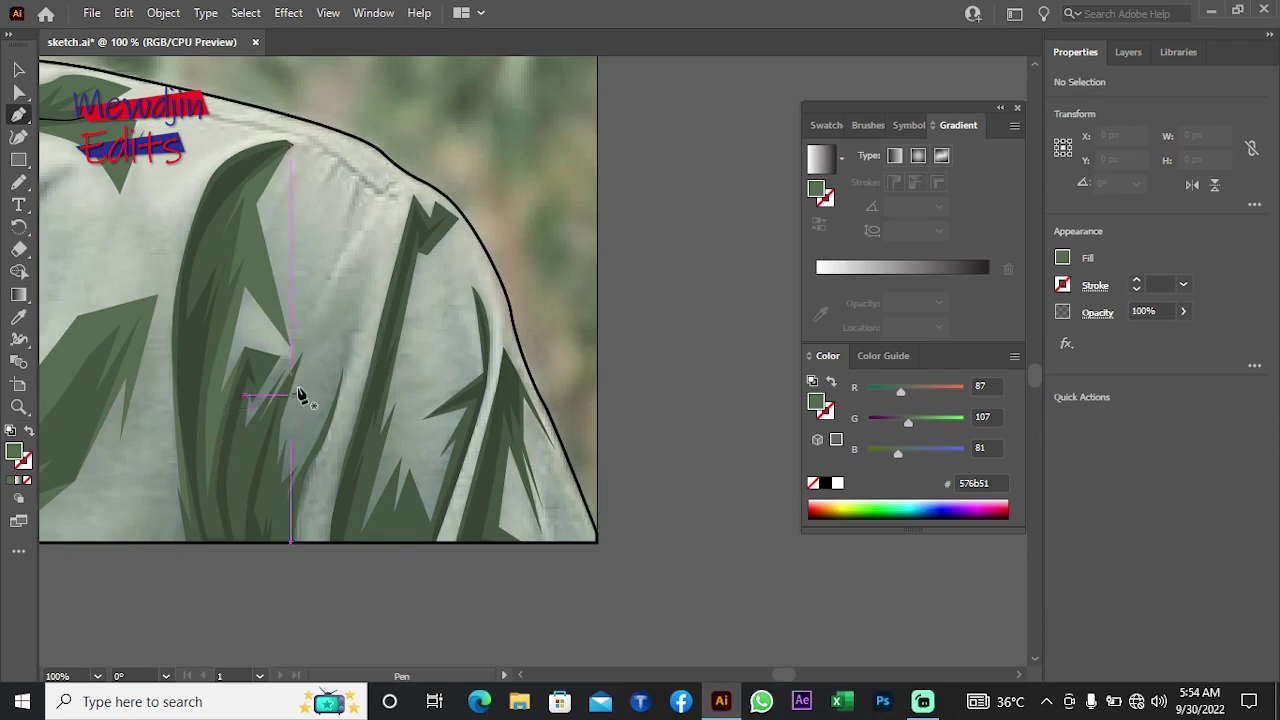
Step: Start another curved fold shadow on the sleeve, then discard the unfinished path
{"action": "left_click", "coordinate": [363, 297]}
{"action": "left_click_drag", "start_coordinate": [302, 358], "coordinate": [352, 370]}
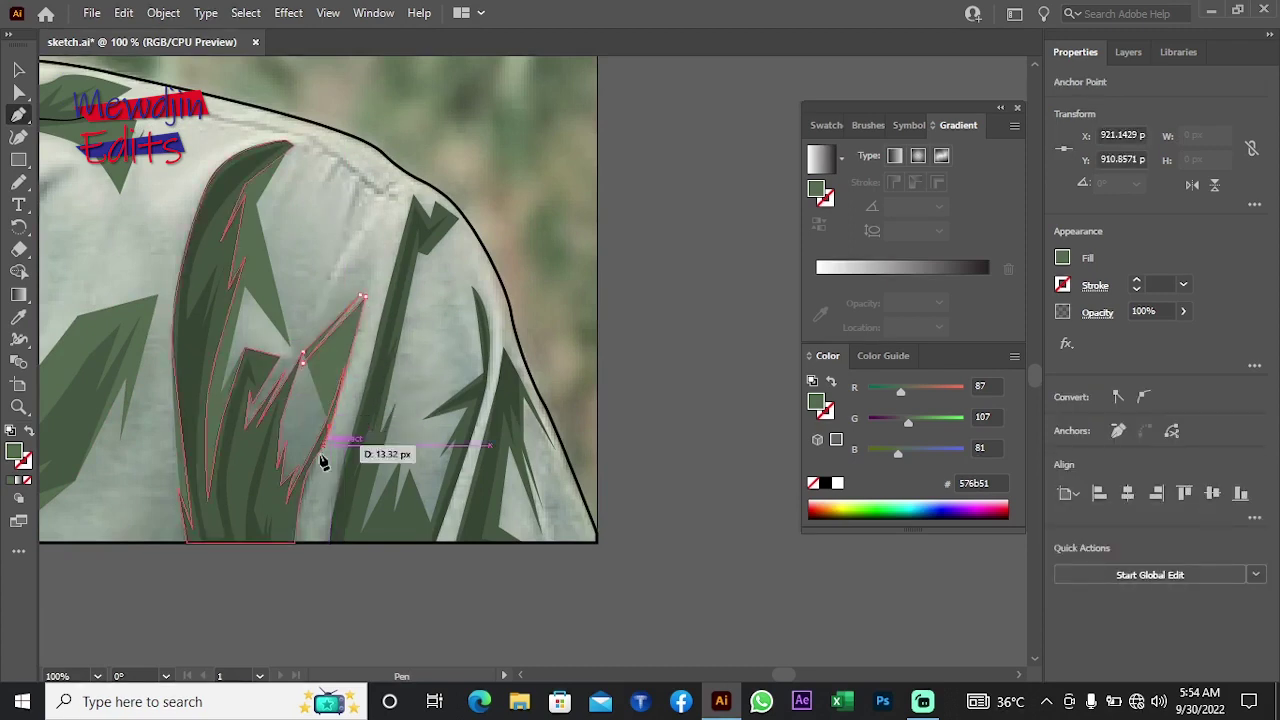
{"action": "left_click", "coordinate": [303, 492]}
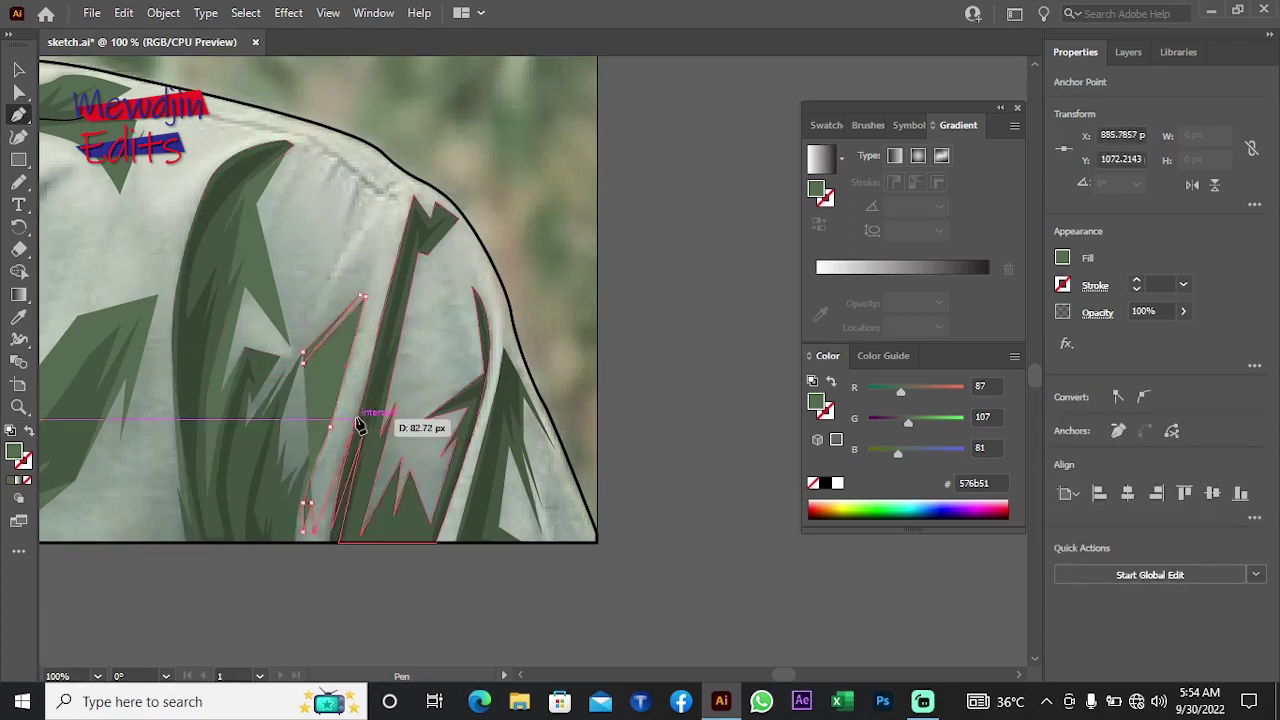
{"action": "left_click", "coordinate": [262, 468]}
{"action": "right_click", "coordinate": [313, 248]}
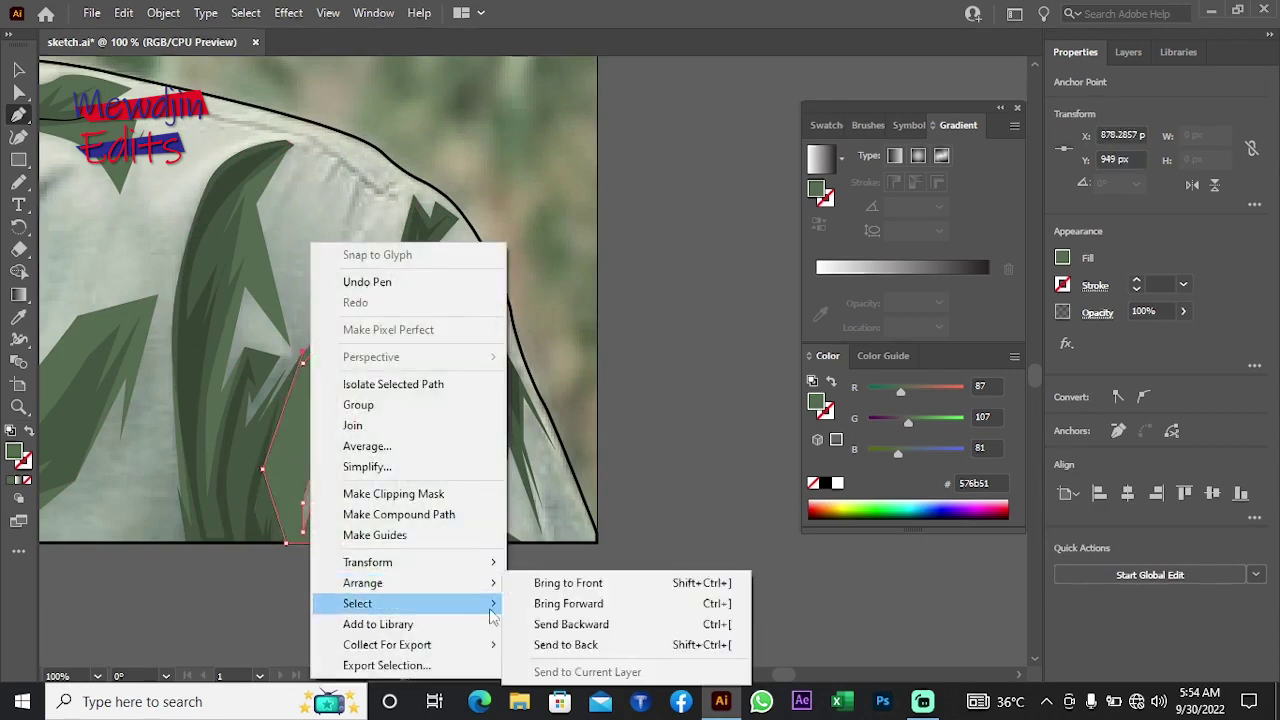
{"action": "key", "text": "Escape"}
Step: Draw a fold shape from the shoulder to the sleeve bottom, filled shirt green without gradient, behind the shading
{"action": "left_click", "coordinate": [314, 268]}
{"action": "left_click_drag", "start_coordinate": [343, 359], "coordinate": [345, 365]}
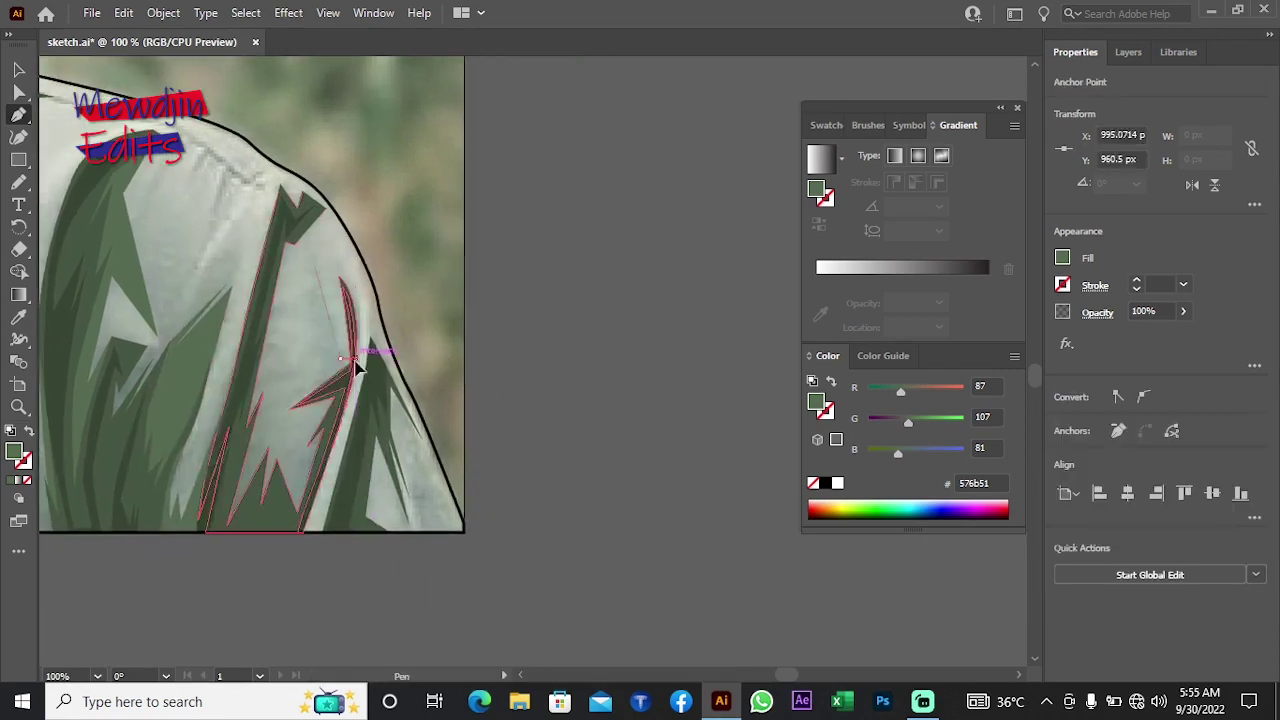
{"action": "left_click", "coordinate": [300, 522]}
{"action": "left_click", "coordinate": [220, 530]}
{"action": "left_click", "coordinate": [282, 228]}
{"action": "key", "text": "period"}
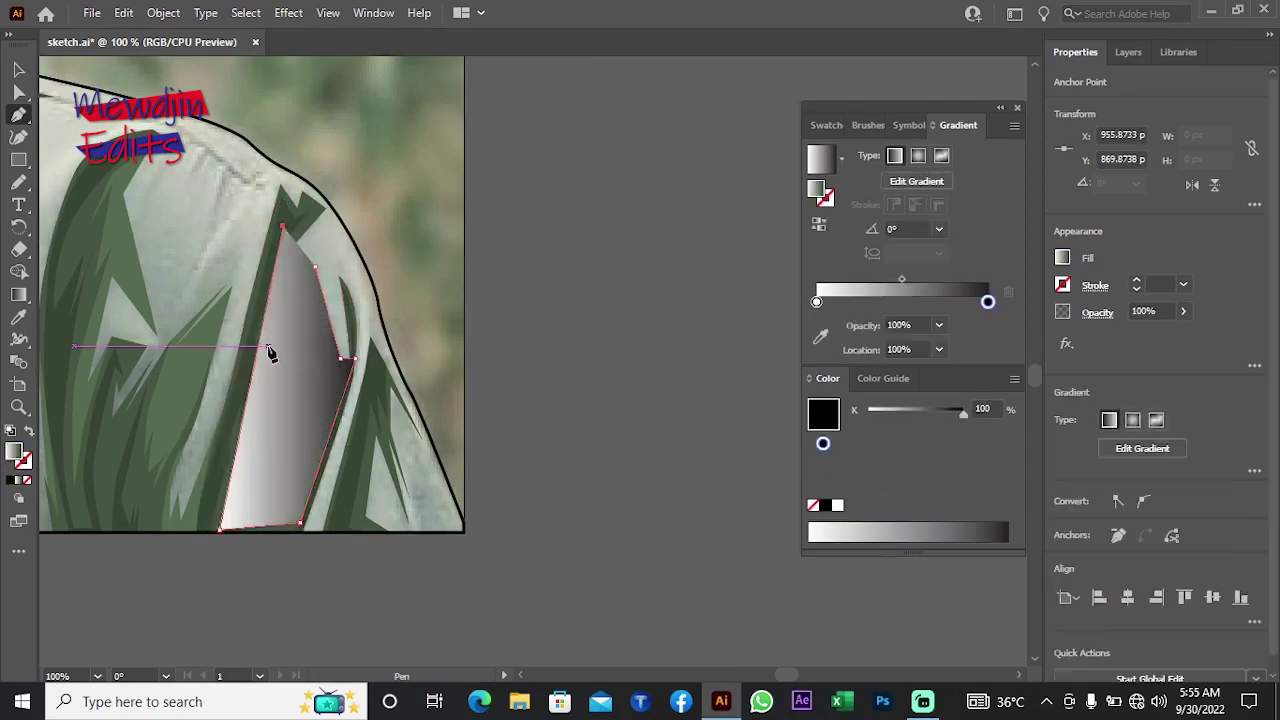
{"action": "key", "text": "slash"}
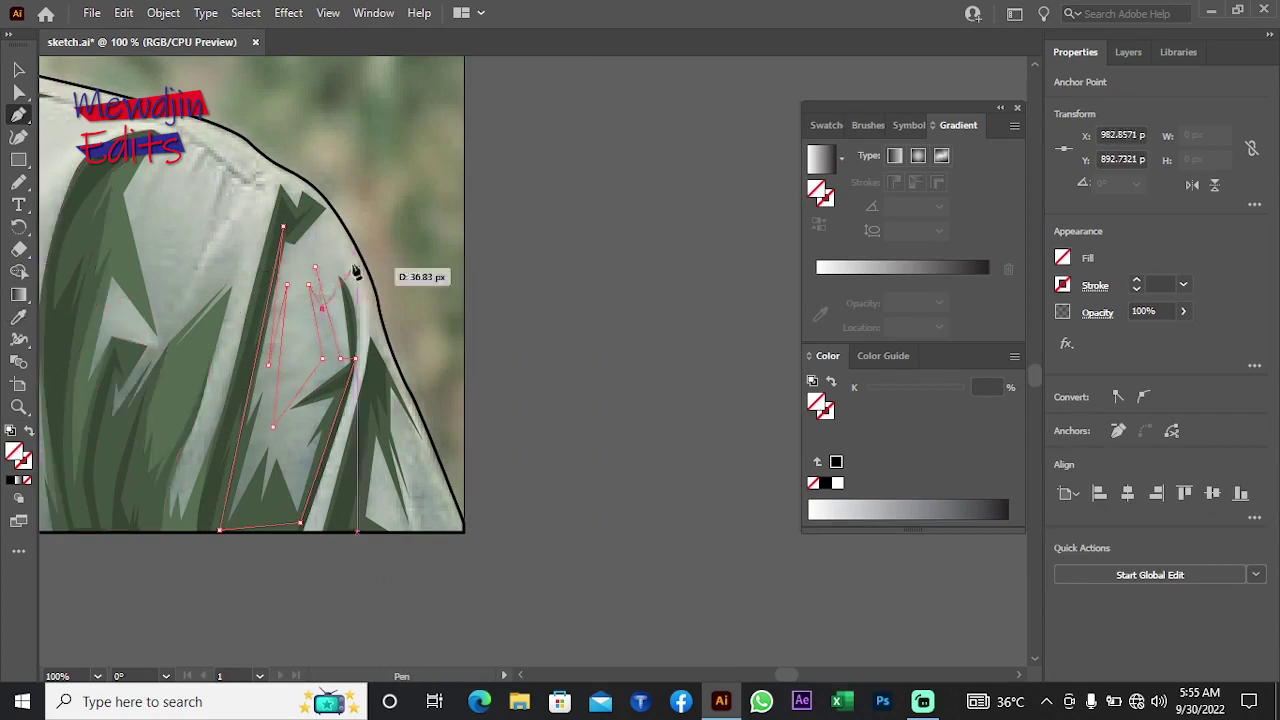
{"action": "key", "text": "i"}
{"action": "left_click", "coordinate": [118, 325]}
{"action": "right_click", "coordinate": [270, 350]}
{"action": "left_click", "coordinate": [551, 614]}
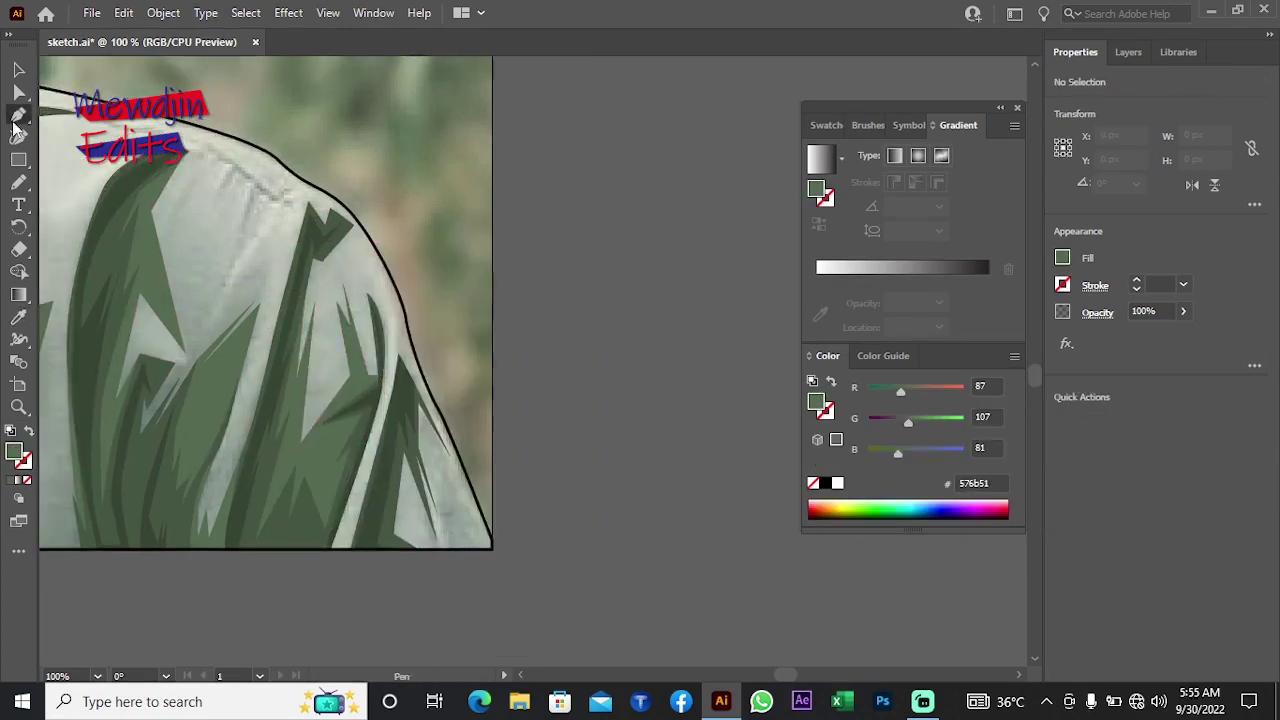
Step: Add a small sleeve shadow near the bottom edge, send it to the back, and zoom out
{"action": "key", "text": "p"}
{"action": "left_click", "coordinate": [316, 347]}
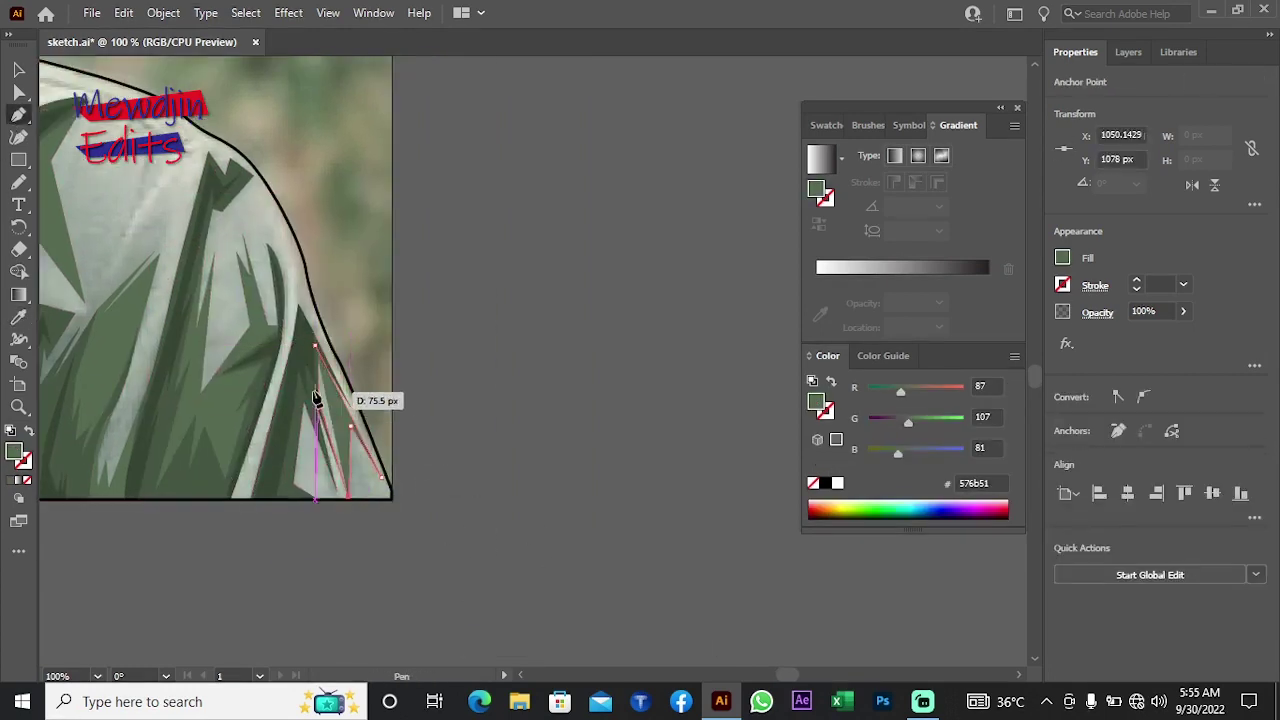
{"action": "right_click", "coordinate": [428, 342]}
{"action": "left_click", "coordinate": [580, 649]}
{"action": "left_click_drag", "start_coordinate": [361, 500], "coordinate": [414, 463]}
{"action": "left_click", "coordinate": [360, 390]}
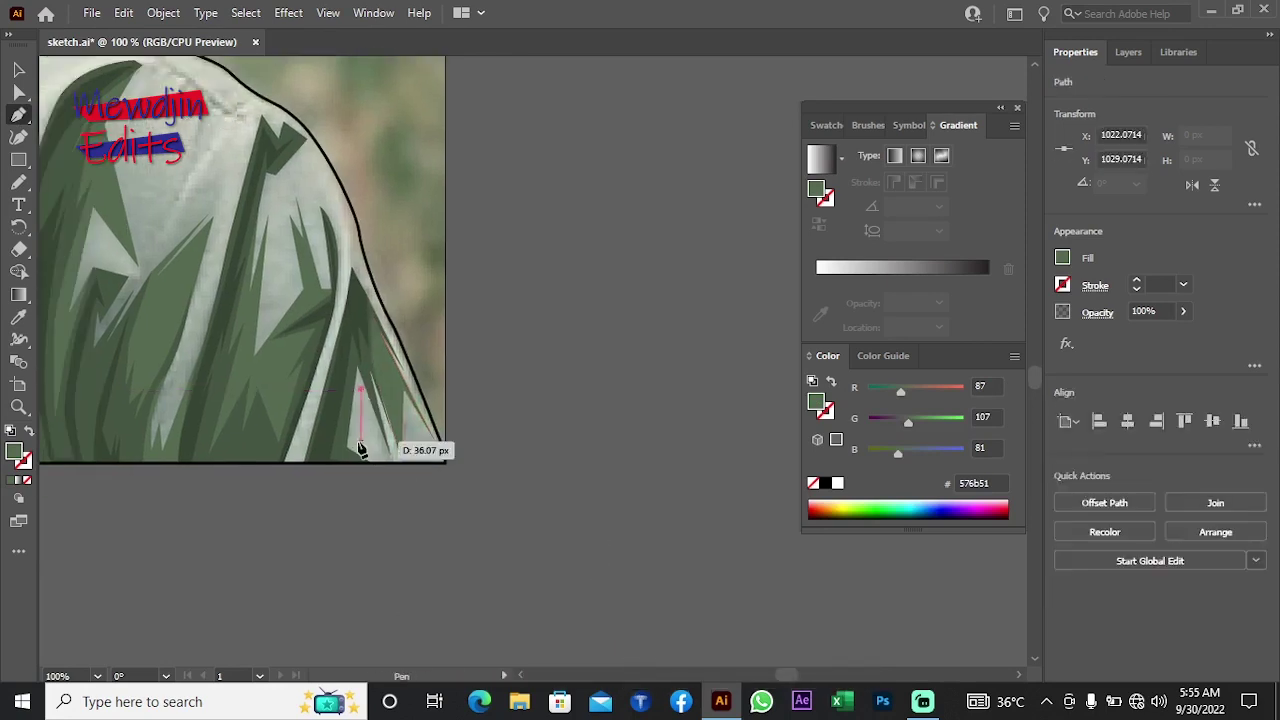
{"action": "left_click", "coordinate": [360, 440]}
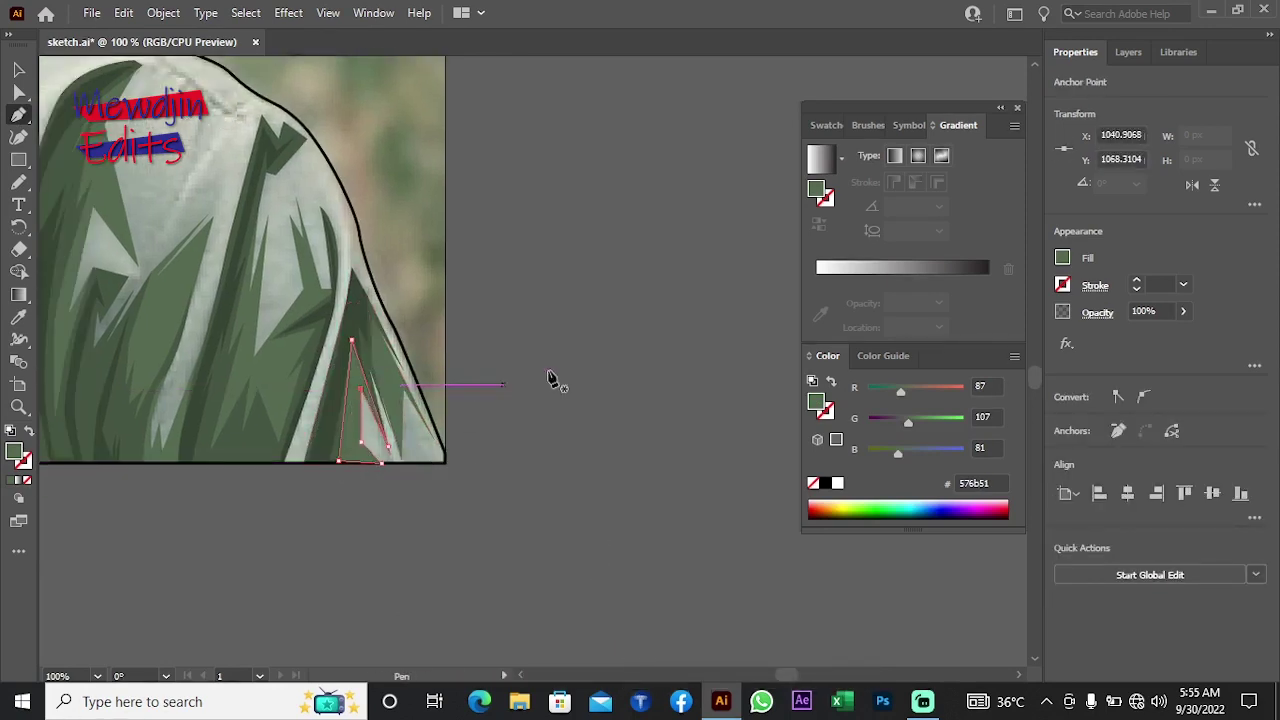
{"action": "right_click", "coordinate": [549, 378]}
{"action": "left_click", "coordinate": [814, 669]}
{"action": "key", "text": "ctrl+shift+a"}
Step: Trace a fold shadow along the left shoulder and move it one step backward
{"action": "key", "text": "ctrl+minus"}
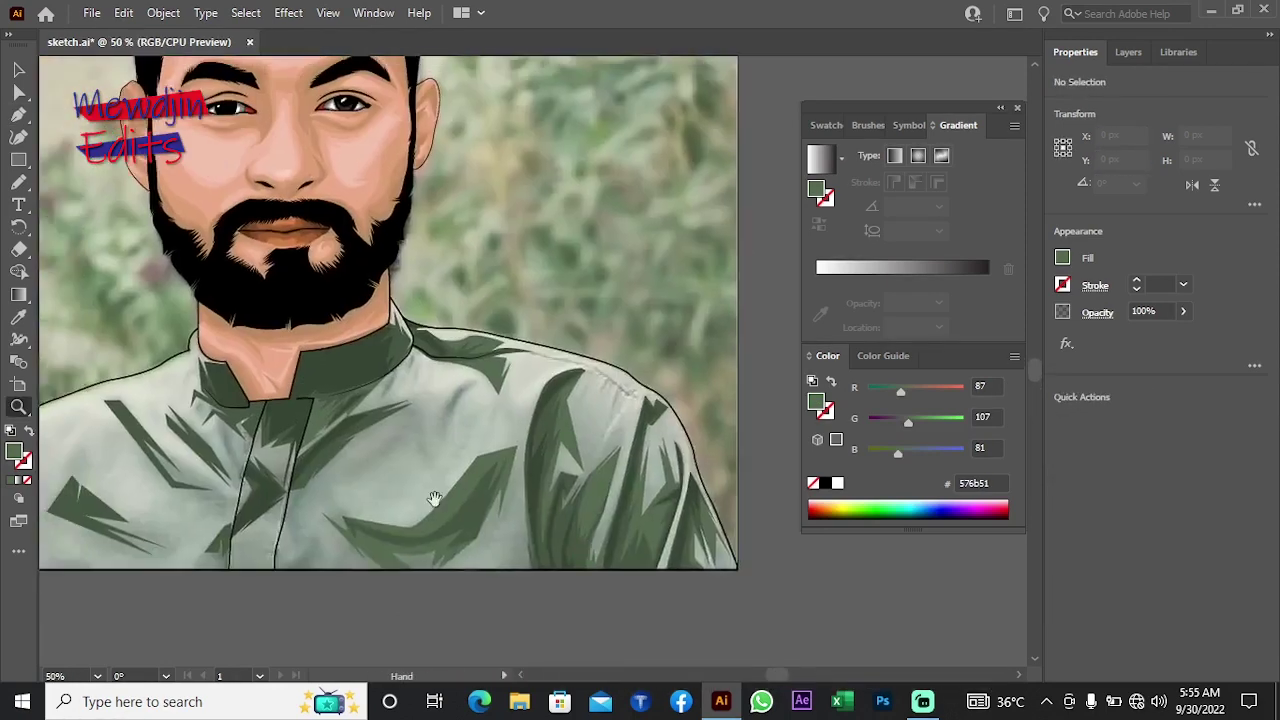
{"action": "left_click_drag", "start_coordinate": [434, 498], "coordinate": [640, 528]}
{"action": "key", "text": "ctrl+plus"}
{"action": "key", "text": "p"}
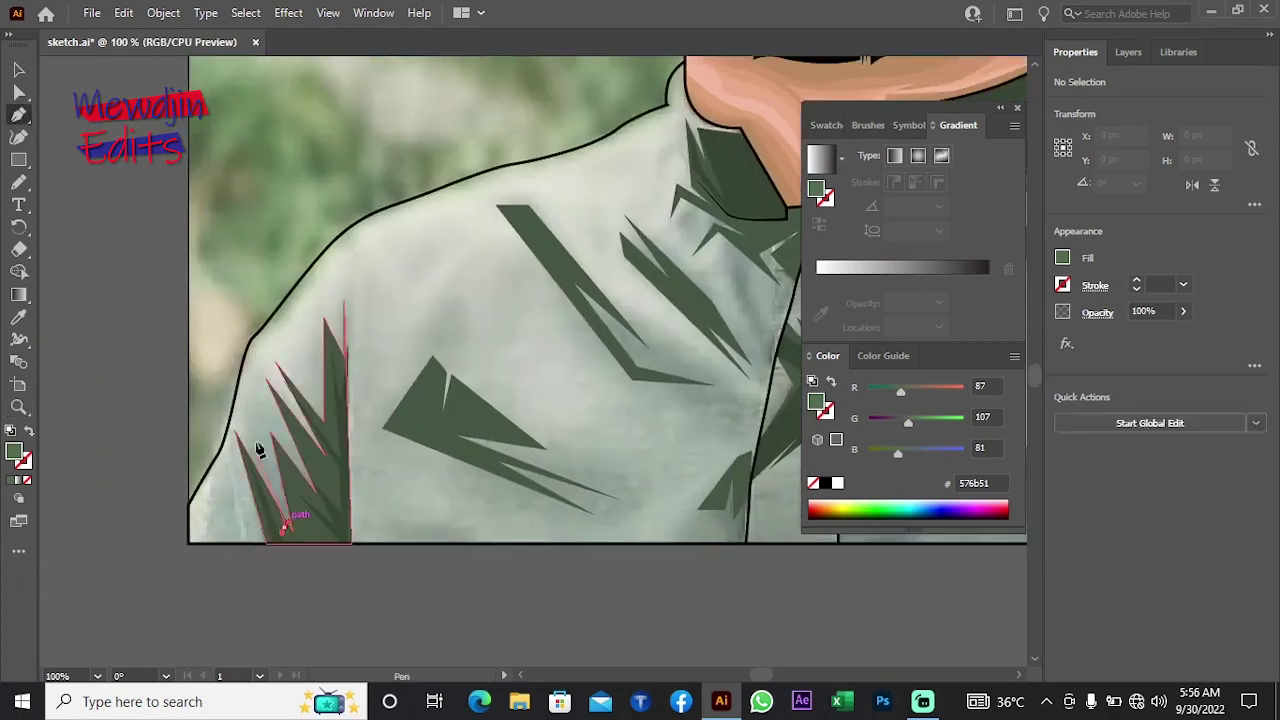
{"action": "left_click", "coordinate": [284, 525]}
{"action": "left_click", "coordinate": [241, 420]}
{"action": "left_click", "coordinate": [277, 418]}
{"action": "left_click", "coordinate": [262, 400]}
{"action": "left_click", "coordinate": [256, 363]}
{"action": "left_click", "coordinate": [308, 330]}
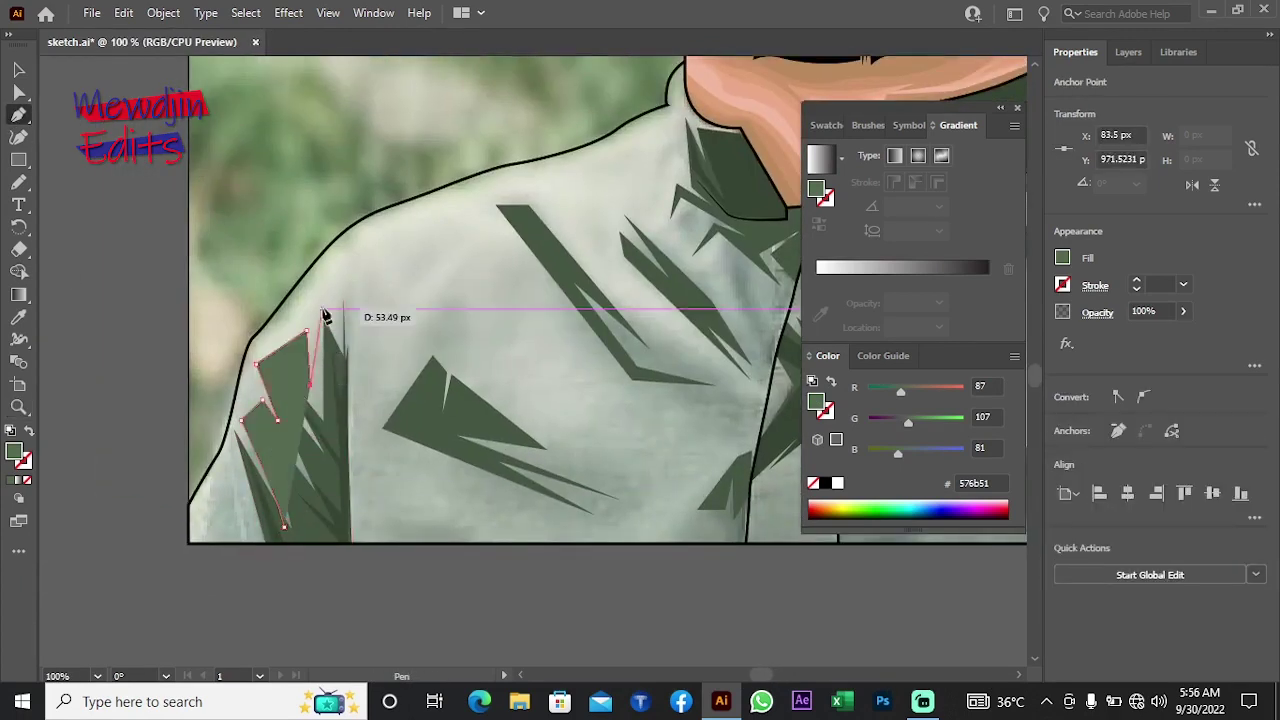
{"action": "left_click", "coordinate": [347, 260]}
{"action": "left_click", "coordinate": [284, 526]}
{"action": "right_click", "coordinate": [200, 357]}
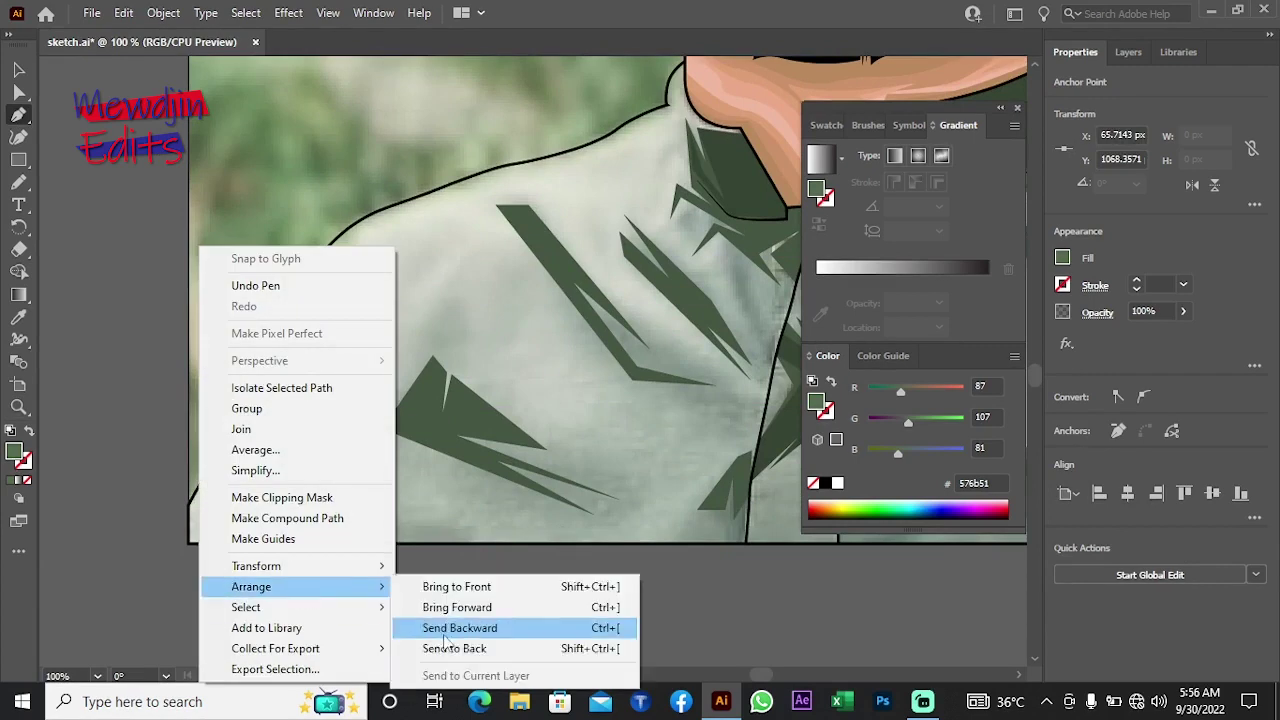
{"action": "left_click", "coordinate": [447, 628]}
Step: Draw a spiky chest fold shadow and move it backward in the stacking order
{"action": "left_click", "coordinate": [370, 287]}
{"action": "left_click", "coordinate": [343, 372]}
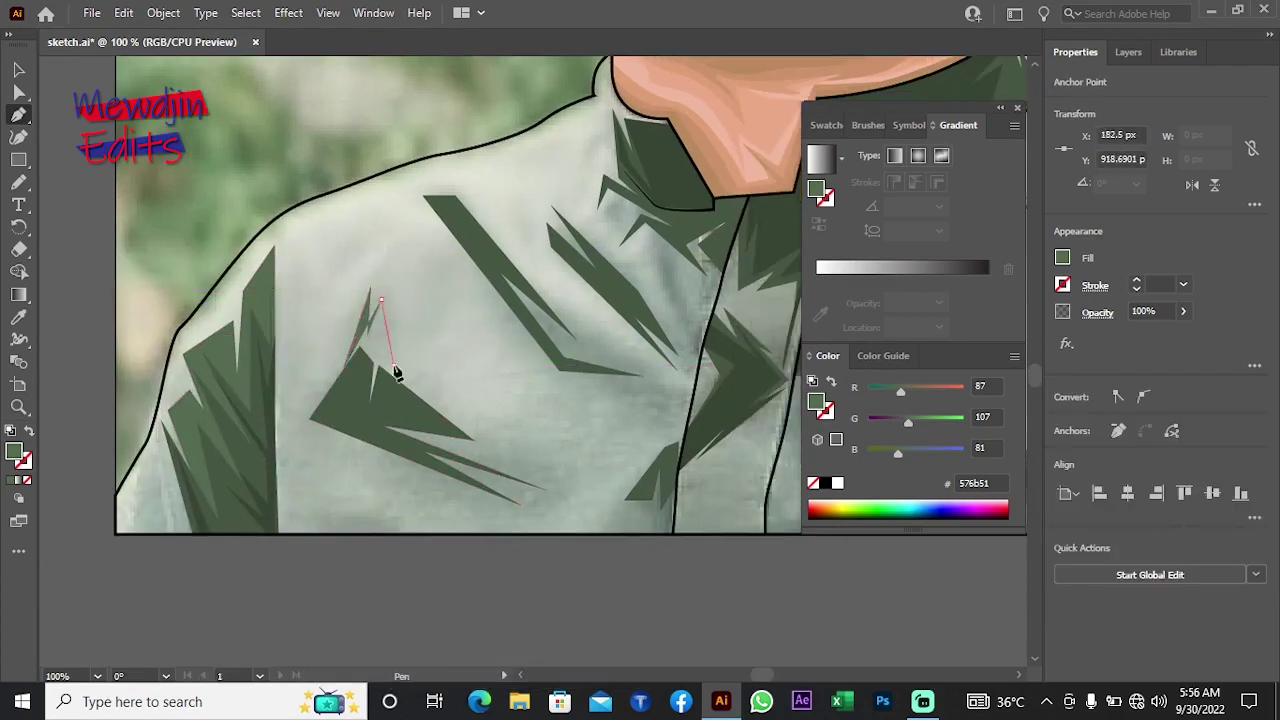
{"action": "left_click", "coordinate": [473, 451]}
{"action": "left_click", "coordinate": [510, 457]}
{"action": "left_click", "coordinate": [546, 468]}
{"action": "left_click", "coordinate": [560, 508]}
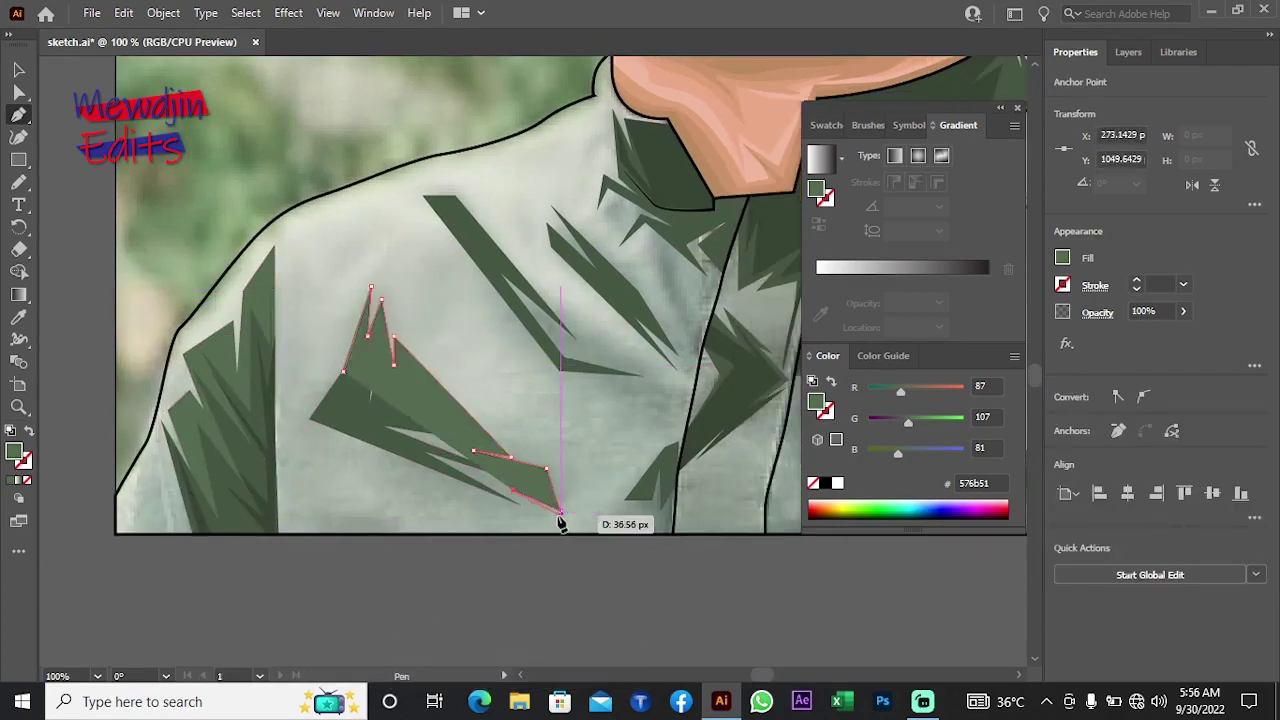
{"action": "left_click", "coordinate": [516, 512]}
{"action": "left_click", "coordinate": [514, 491]}
{"action": "left_click", "coordinate": [479, 499]}
{"action": "left_click", "coordinate": [459, 505]}
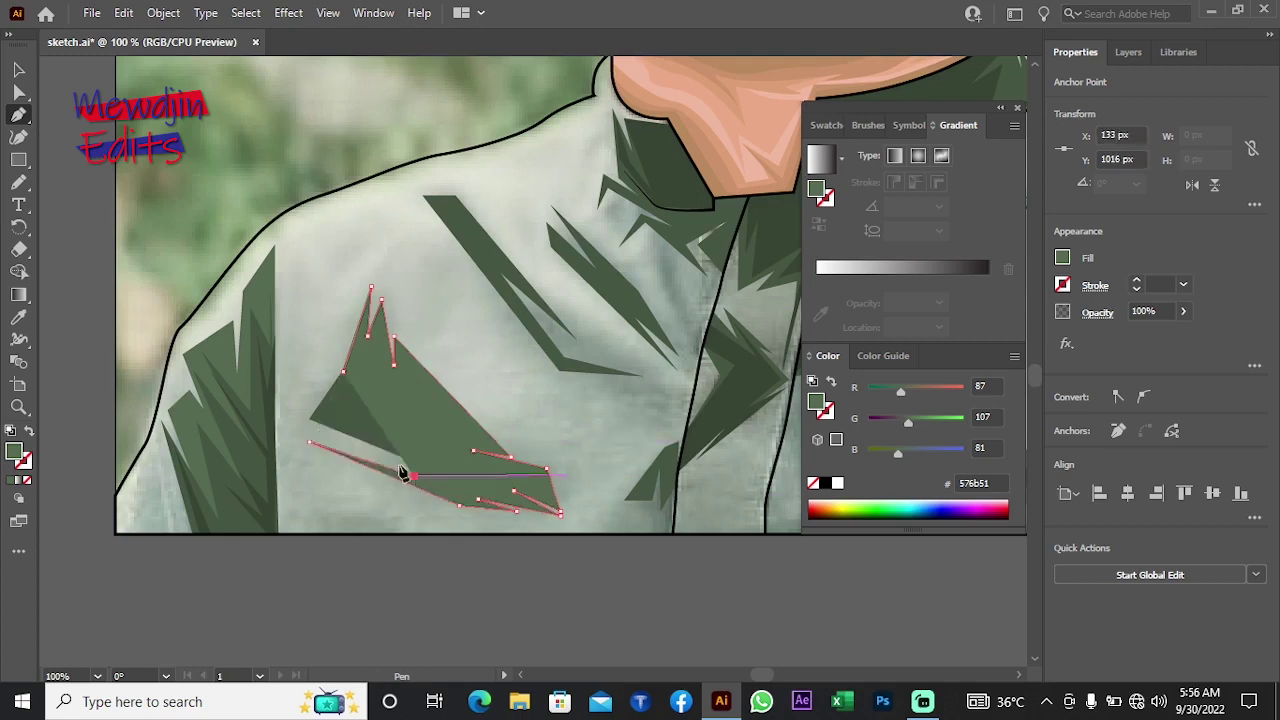
{"action": "right_click", "coordinate": [343, 372]}
{"action": "left_click", "coordinate": [575, 628]}
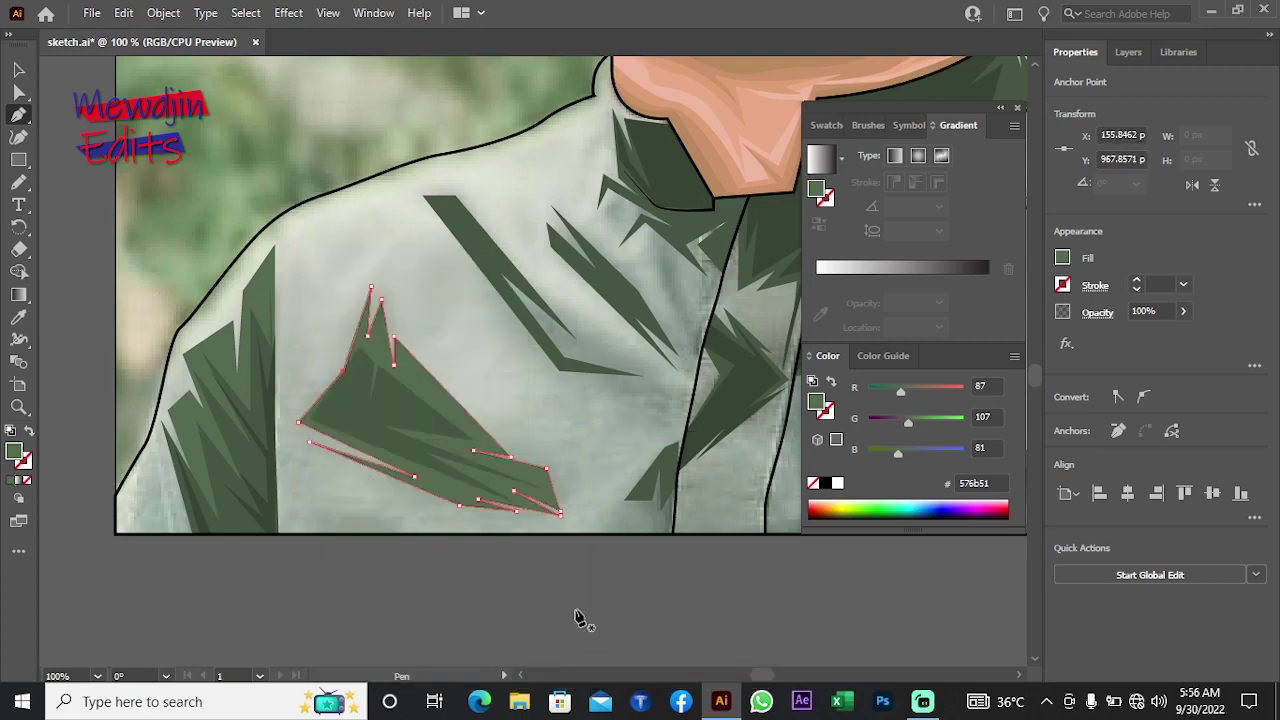
{"action": "left_click", "coordinate": [608, 603], "text": "ctrl"}
{"action": "scroll", "coordinate": [360, 290], "scroll_direction": "right", "scroll_amount": 3}
Step: Add another small green shadow shape on the chest and send it behind the artwork
{"action": "left_click", "coordinate": [358, 285]}
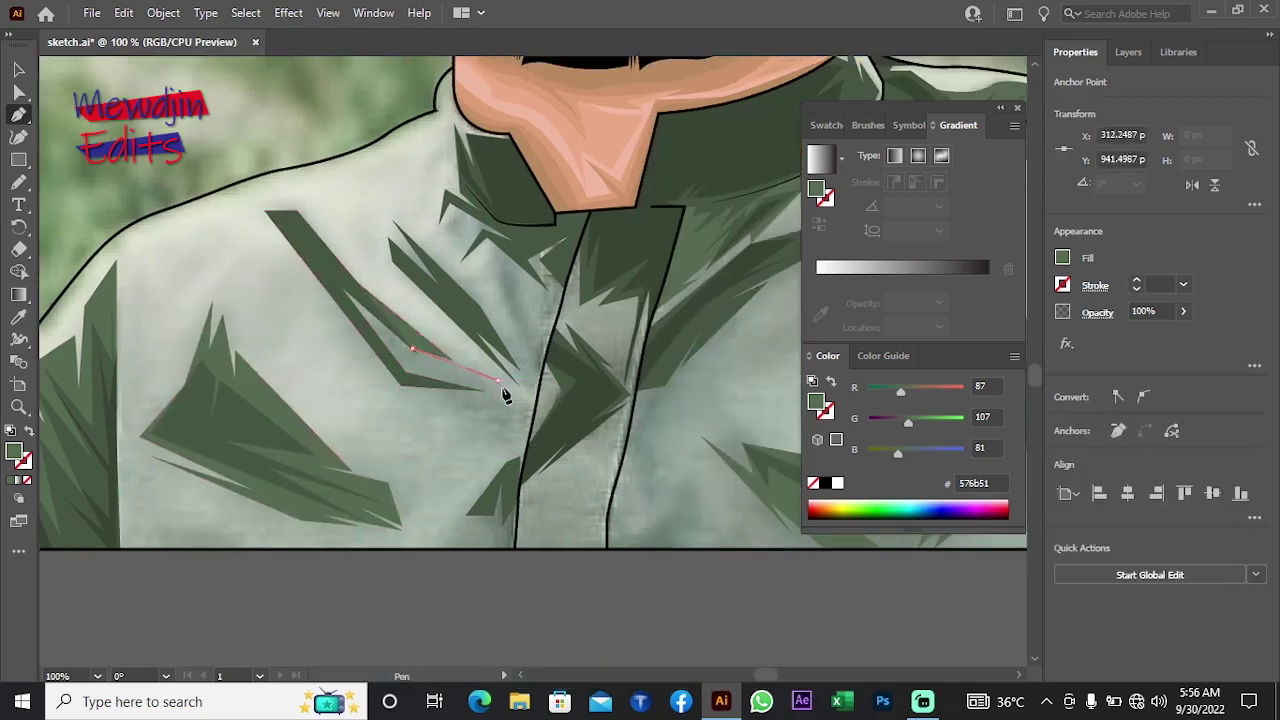
{"action": "left_click", "coordinate": [520, 428]}
{"action": "left_click", "coordinate": [506, 447]}
{"action": "left_click", "coordinate": [393, 389]}
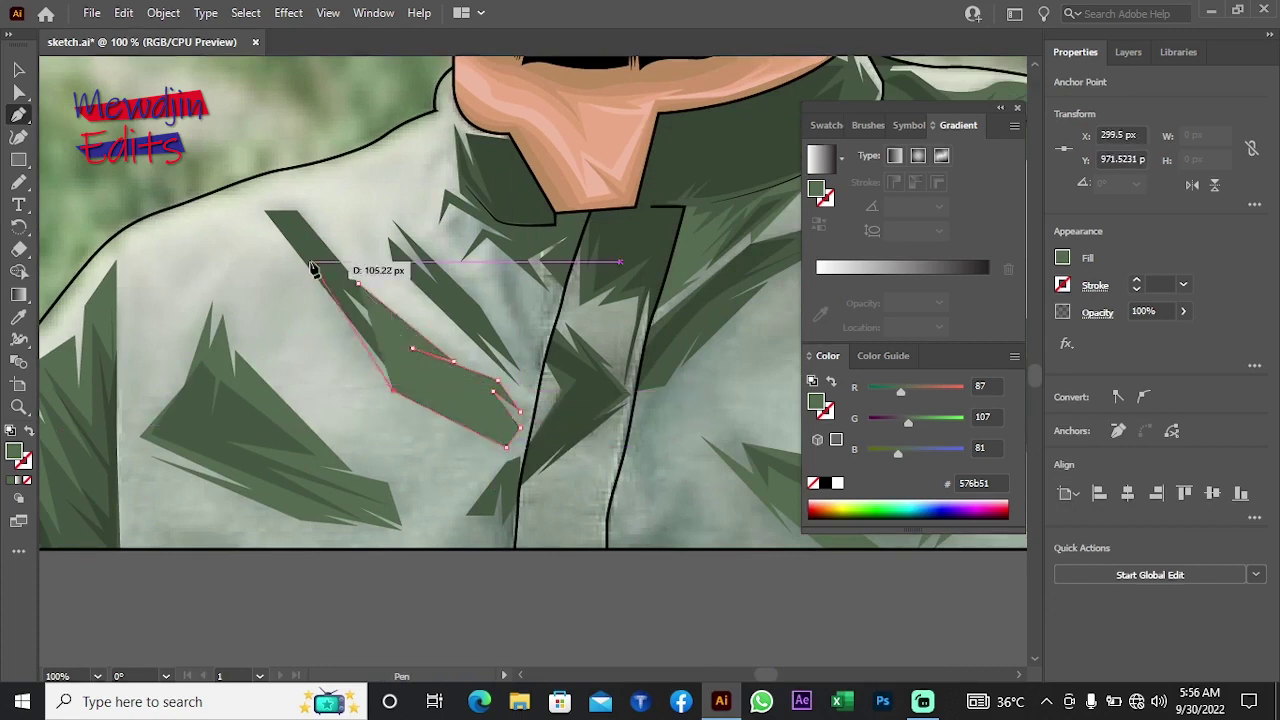
{"action": "right_click", "coordinate": [358, 290]}
{"action": "left_click", "coordinate": [650, 612]}
{"action": "left_click", "coordinate": [686, 606], "text": "ctrl"}
{"action": "scroll", "coordinate": [437, 422], "scroll_direction": "right", "scroll_amount": 3}
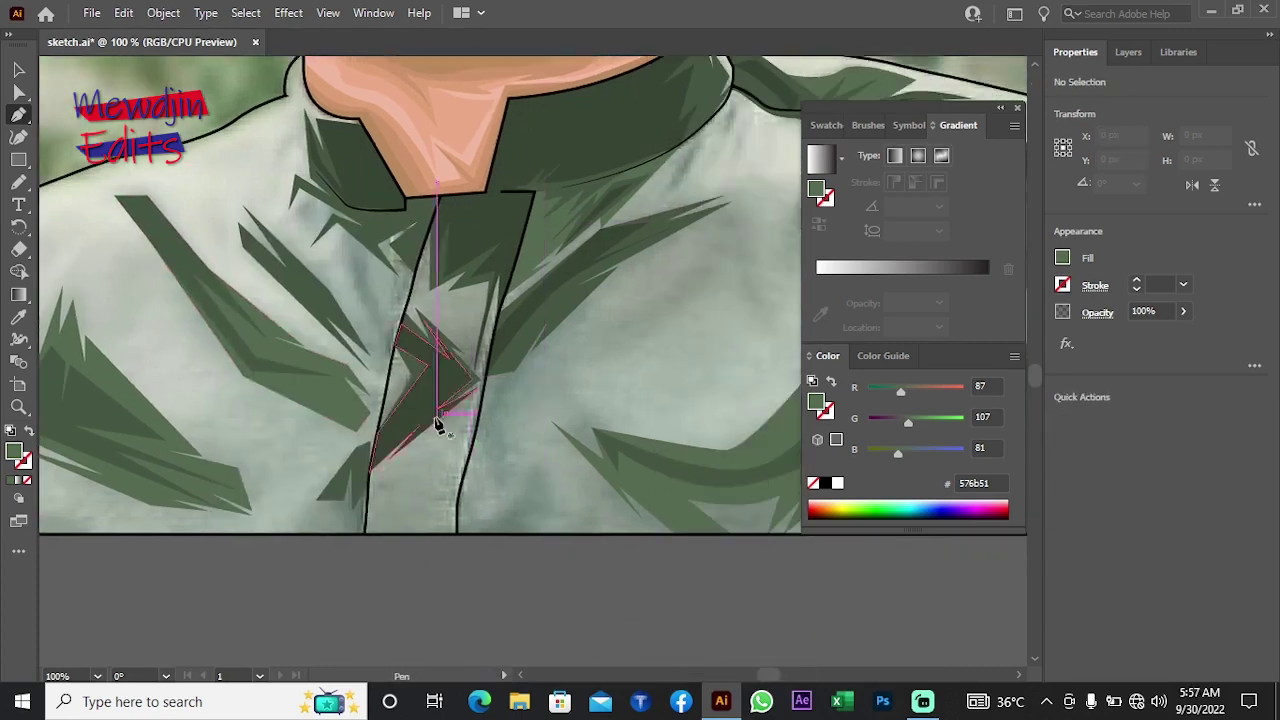
Step: Draw a zigzag shadow running down from the collar
{"action": "left_click", "coordinate": [303, 113]}
{"action": "left_click", "coordinate": [275, 163]}
{"action": "left_click", "coordinate": [299, 188]}
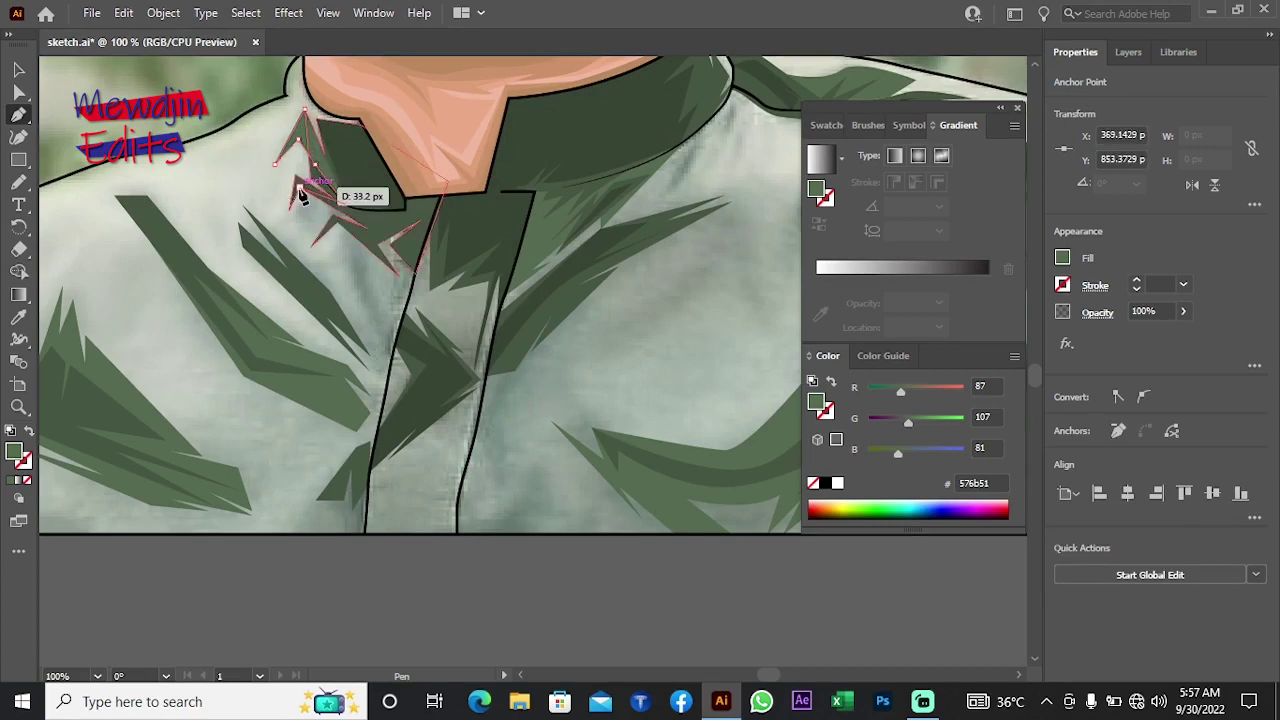
{"action": "left_click", "coordinate": [292, 215]}
{"action": "left_click", "coordinate": [316, 238]}
{"action": "left_click", "coordinate": [333, 236]}
{"action": "left_click", "coordinate": [365, 262]}
{"action": "left_click", "coordinate": [382, 336]}
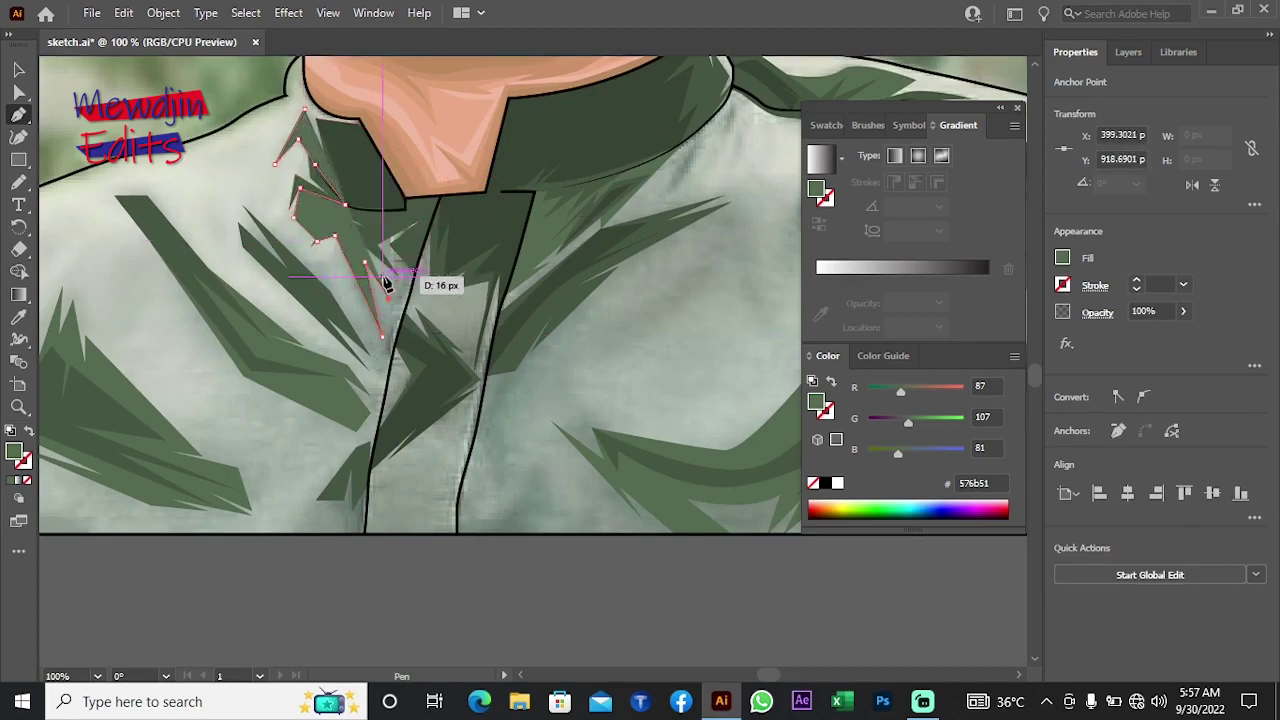
{"action": "left_click", "coordinate": [394, 325]}
{"action": "left_click", "coordinate": [421, 256]}
{"action": "left_click", "coordinate": [428, 216]}
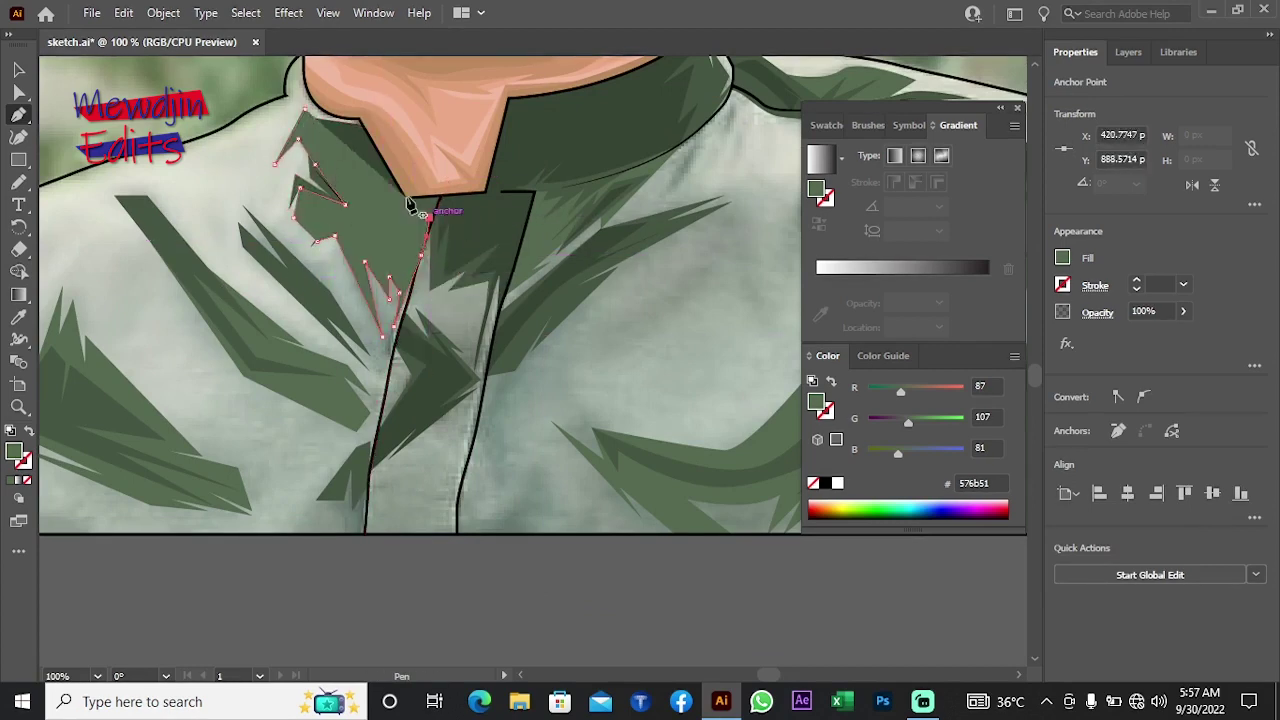
{"action": "right_click", "coordinate": [318, 115]}
{"action": "left_click_drag", "start_coordinate": [582, 383], "coordinate": [527, 311]}
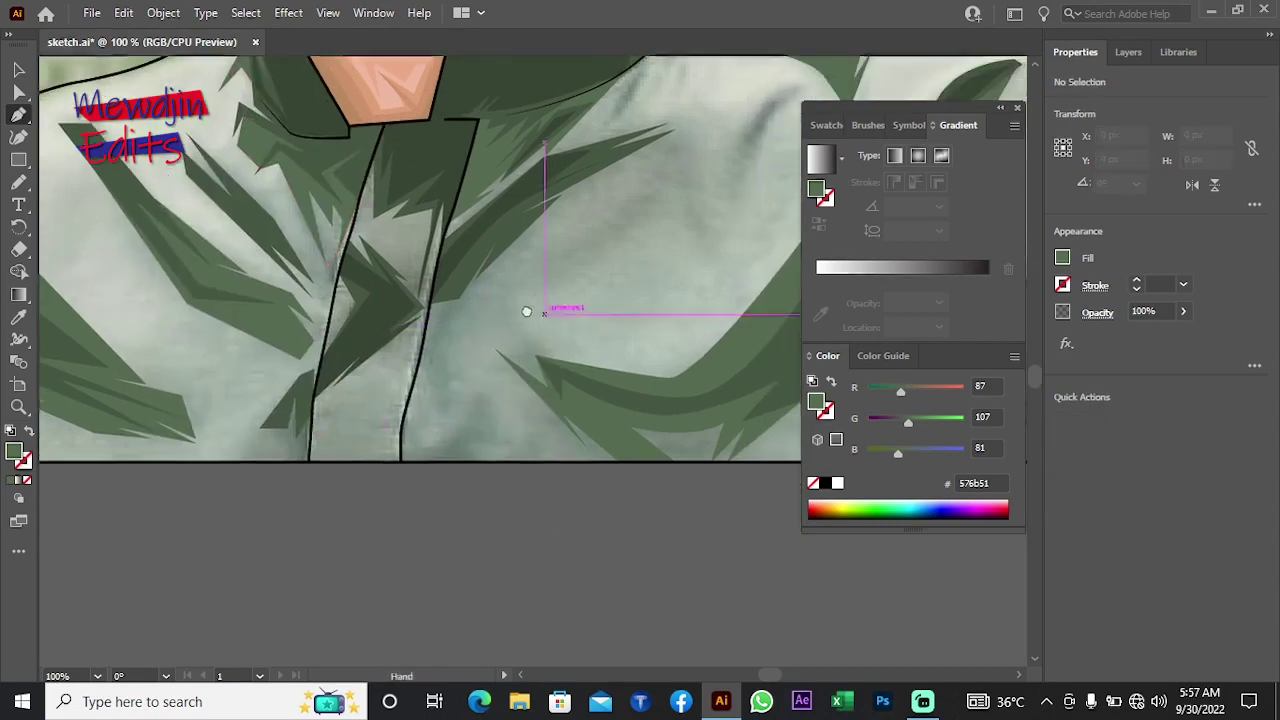
Step: Draw a shadow on the button placket and send it to the back
{"action": "left_click", "coordinate": [360, 224]}
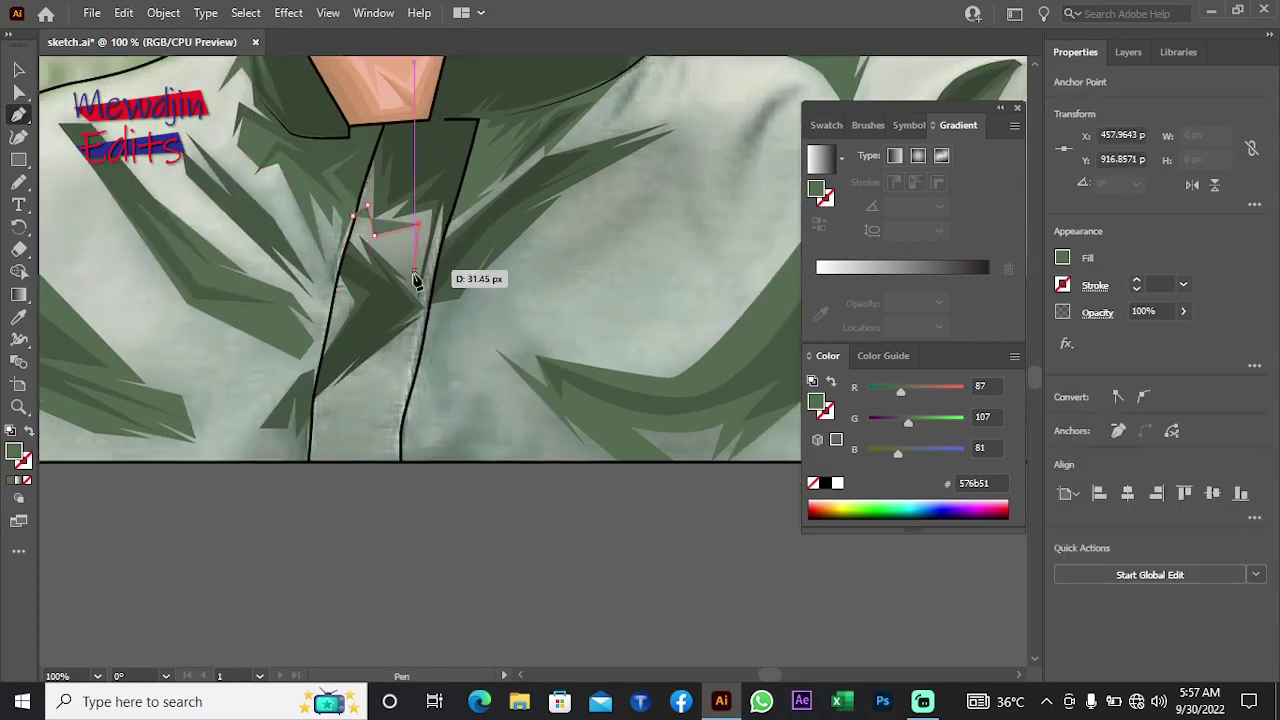
{"action": "left_click", "coordinate": [452, 183]}
{"action": "left_click", "coordinate": [391, 180]}
{"action": "left_click", "coordinate": [343, 168]}
{"action": "left_click", "coordinate": [352, 214]}
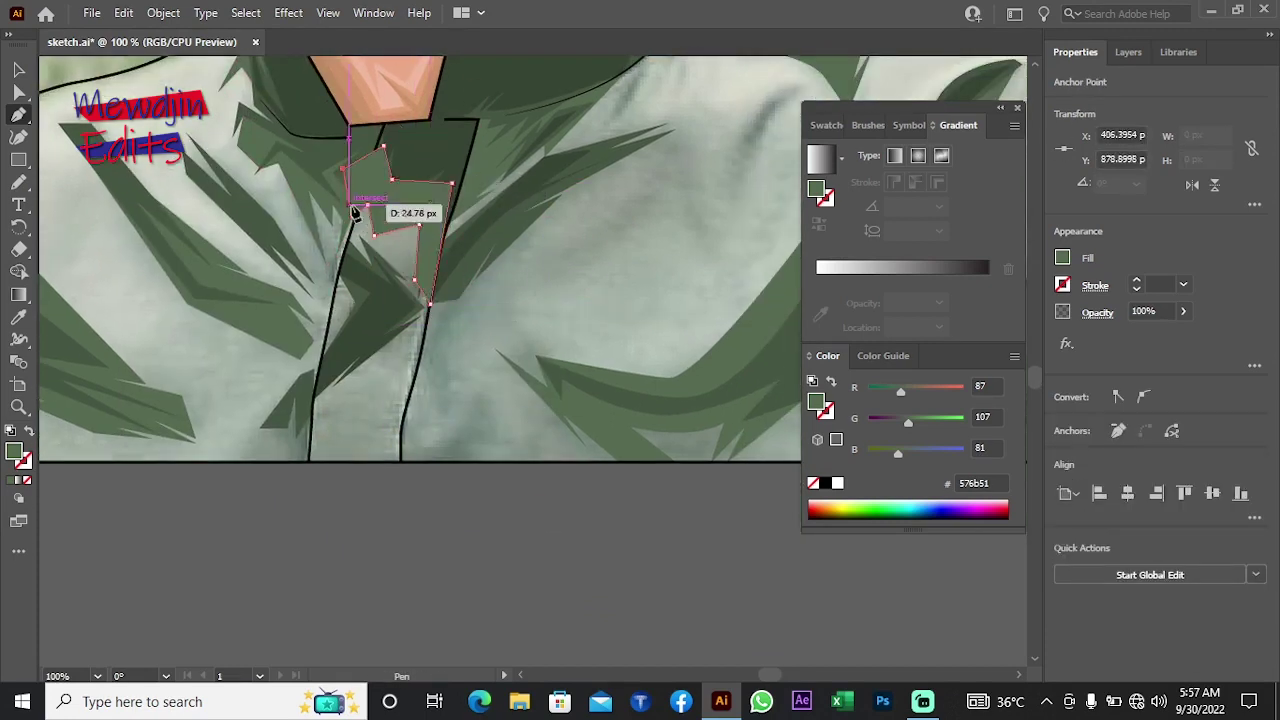
{"action": "right_click", "coordinate": [546, 245]}
{"action": "left_click", "coordinate": [778, 649]}
{"action": "left_click", "coordinate": [778, 649]}
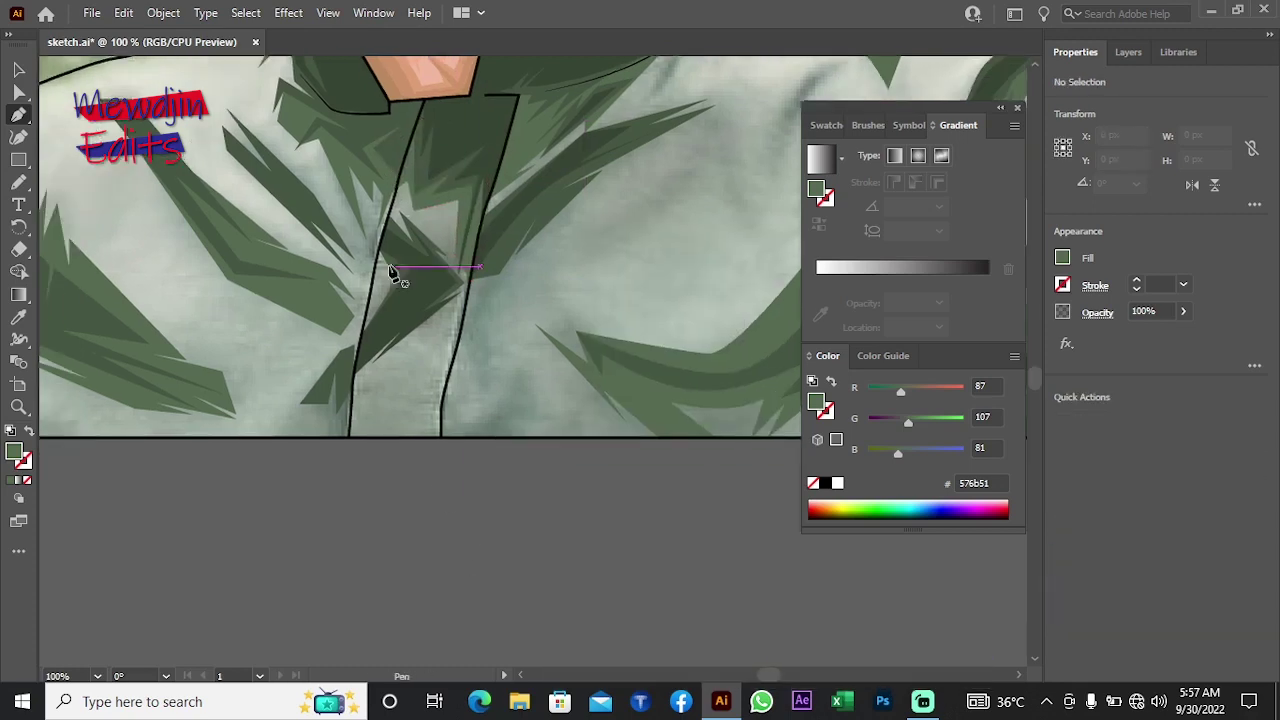
Step: Draw a zigzag-edged shadow along the placket edge
{"action": "left_click", "coordinate": [391, 207]}
{"action": "left_click", "coordinate": [444, 236]}
{"action": "left_click", "coordinate": [450, 345]}
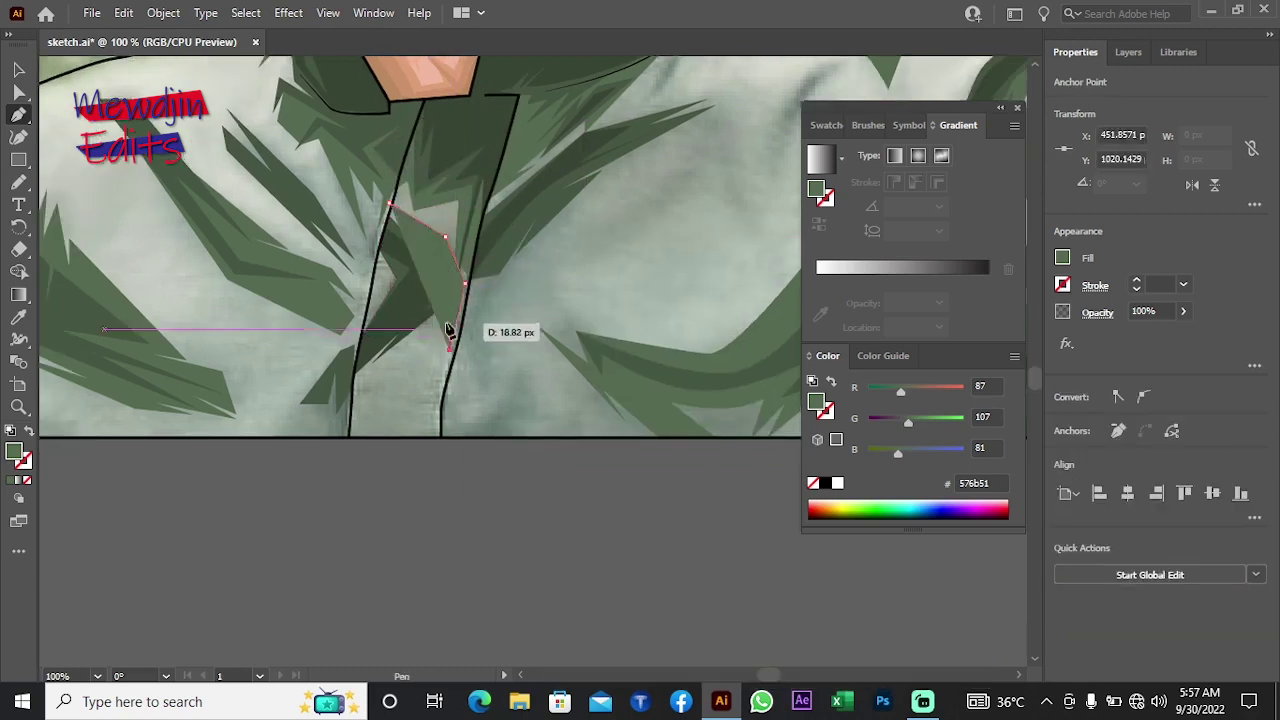
{"action": "left_click", "coordinate": [427, 337]}
{"action": "left_click", "coordinate": [379, 390]}
{"action": "left_click", "coordinate": [367, 380]}
{"action": "left_click", "coordinate": [352, 408]}
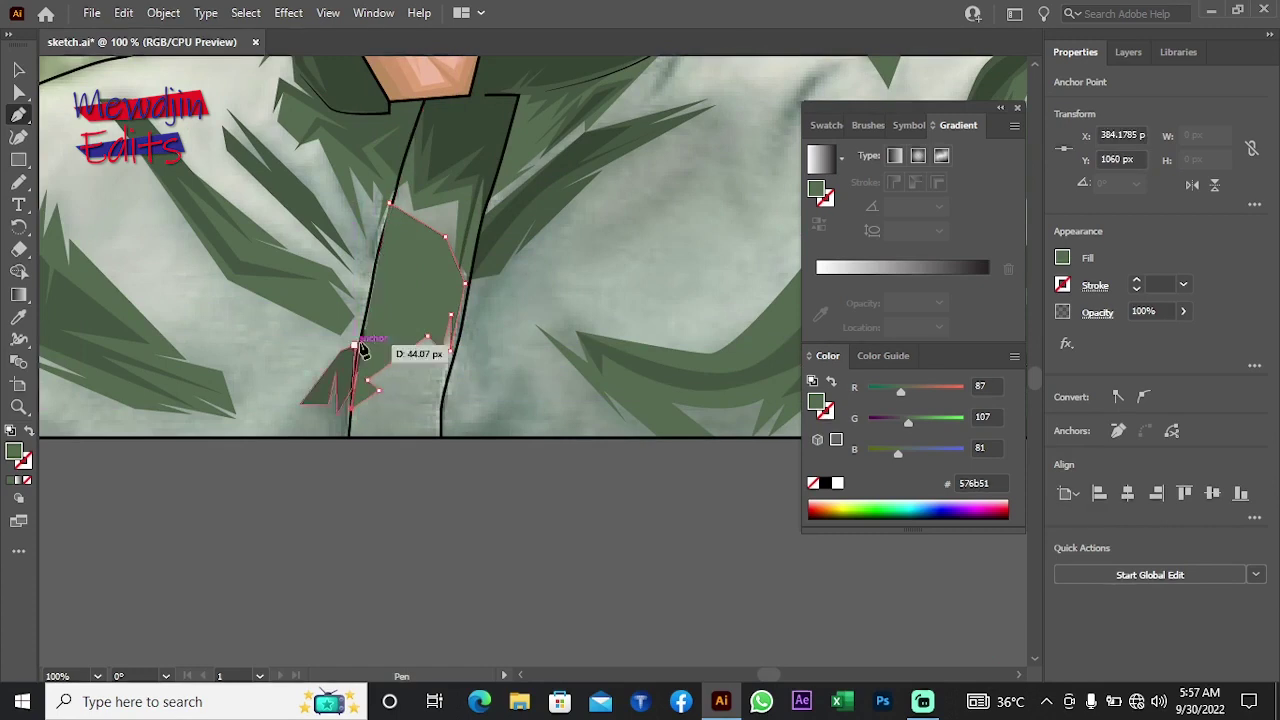
{"action": "left_click", "coordinate": [391, 207]}
{"action": "right_click", "coordinate": [287, 188]}
{"action": "key", "text": "Escape"}
{"action": "scroll", "coordinate": [350, 300], "scroll_direction": "down", "scroll_amount": 1}
Step: Start another shadow near the shirt bottom
{"action": "left_click", "coordinate": [355, 308]}
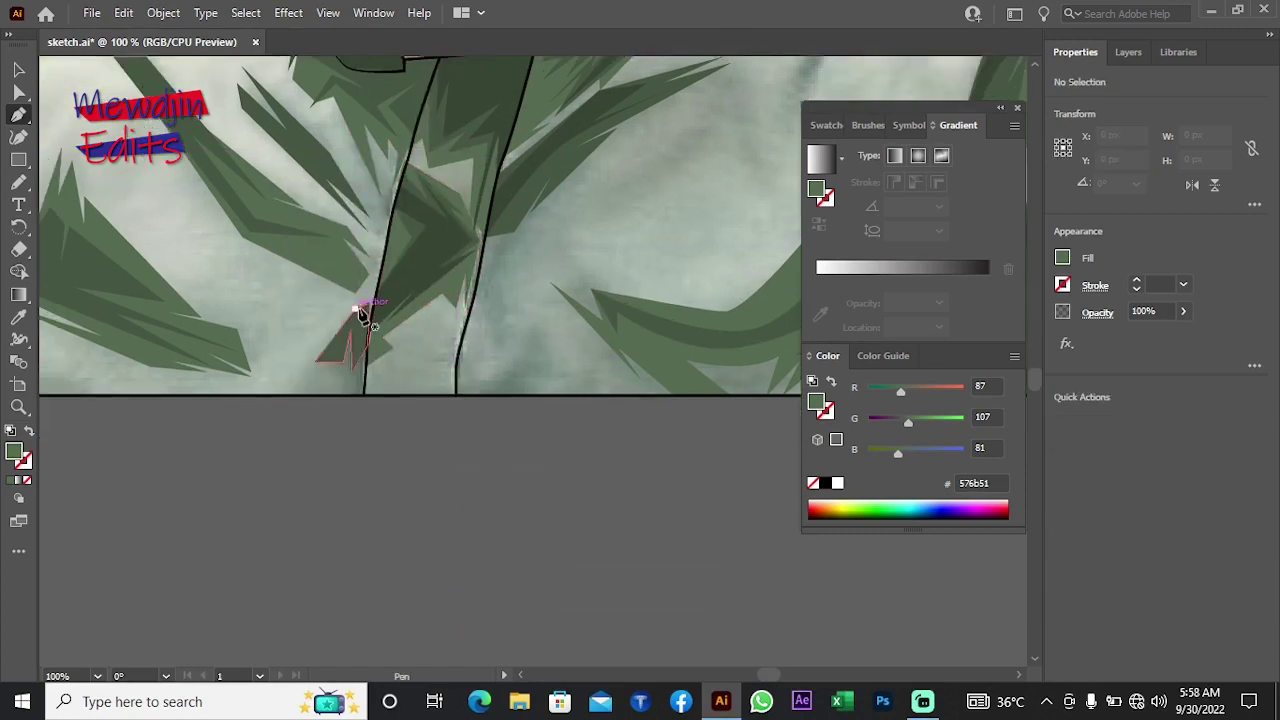
{"action": "left_click", "coordinate": [289, 391]}
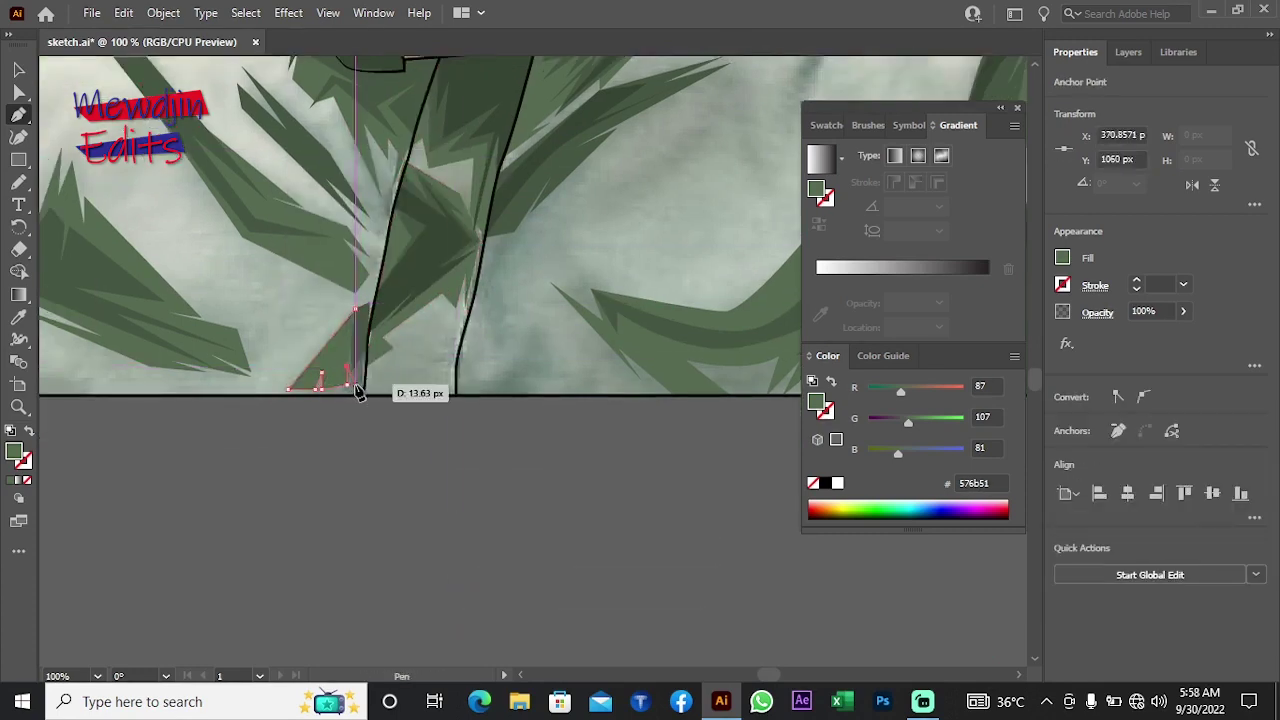
{"action": "right_click", "coordinate": [272, 246]}
Step: Draw thin shadow slivers down from the collar top and send them behind the artwork
{"action": "key", "text": "Escape"}
{"action": "scroll", "coordinate": [554, 477], "scroll_direction": "down", "scroll_amount": 3}
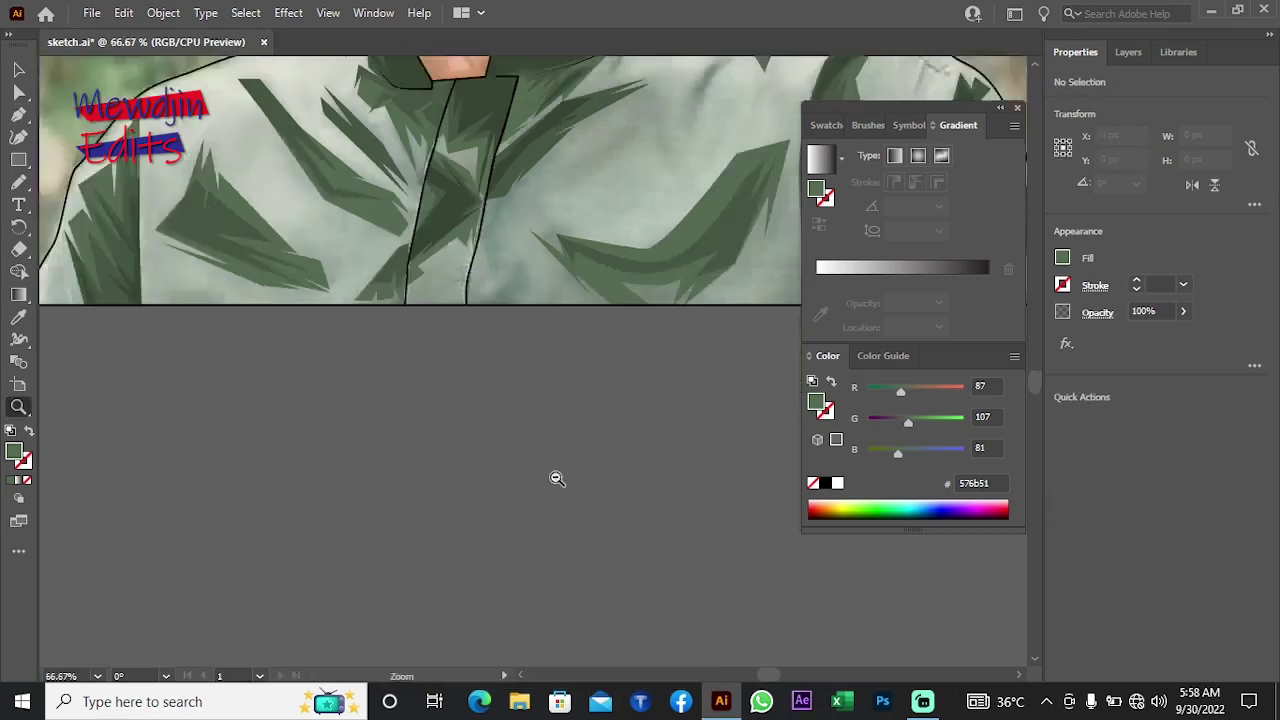
{"action": "scroll", "coordinate": [554, 477], "scroll_direction": "up", "scroll_amount": 2}
{"action": "scroll", "coordinate": [495, 391], "scroll_direction": "up", "scroll_amount": 3}
{"action": "scroll", "coordinate": [495, 391], "scroll_direction": "down", "scroll_amount": 2}
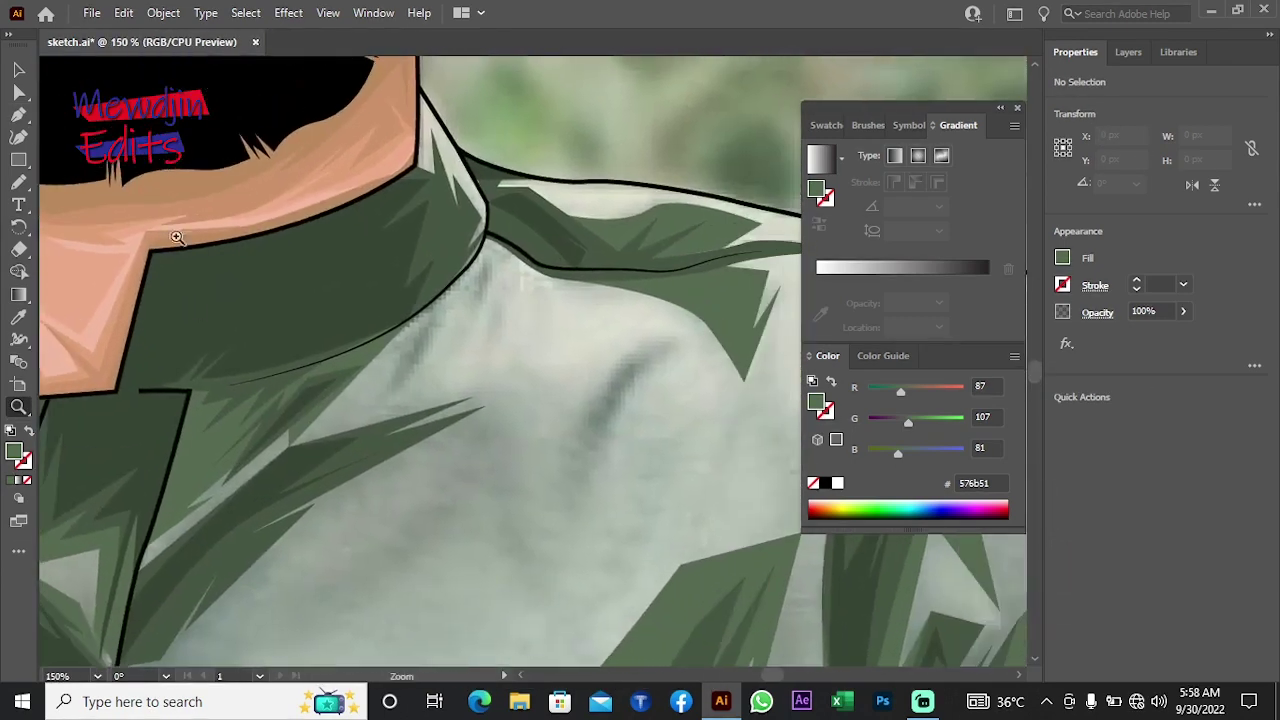
{"action": "left_click", "coordinate": [420, 165]}
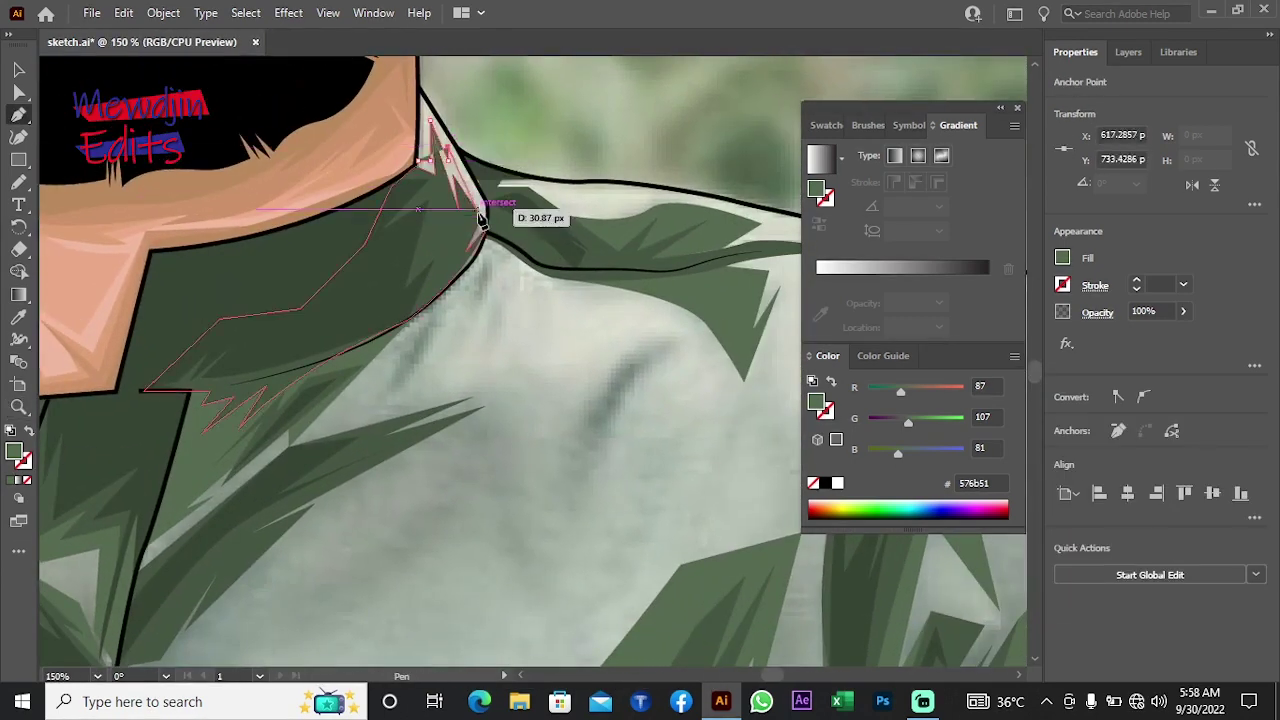
{"action": "left_click", "coordinate": [421, 165]}
{"action": "left_click", "coordinate": [494, 87]}
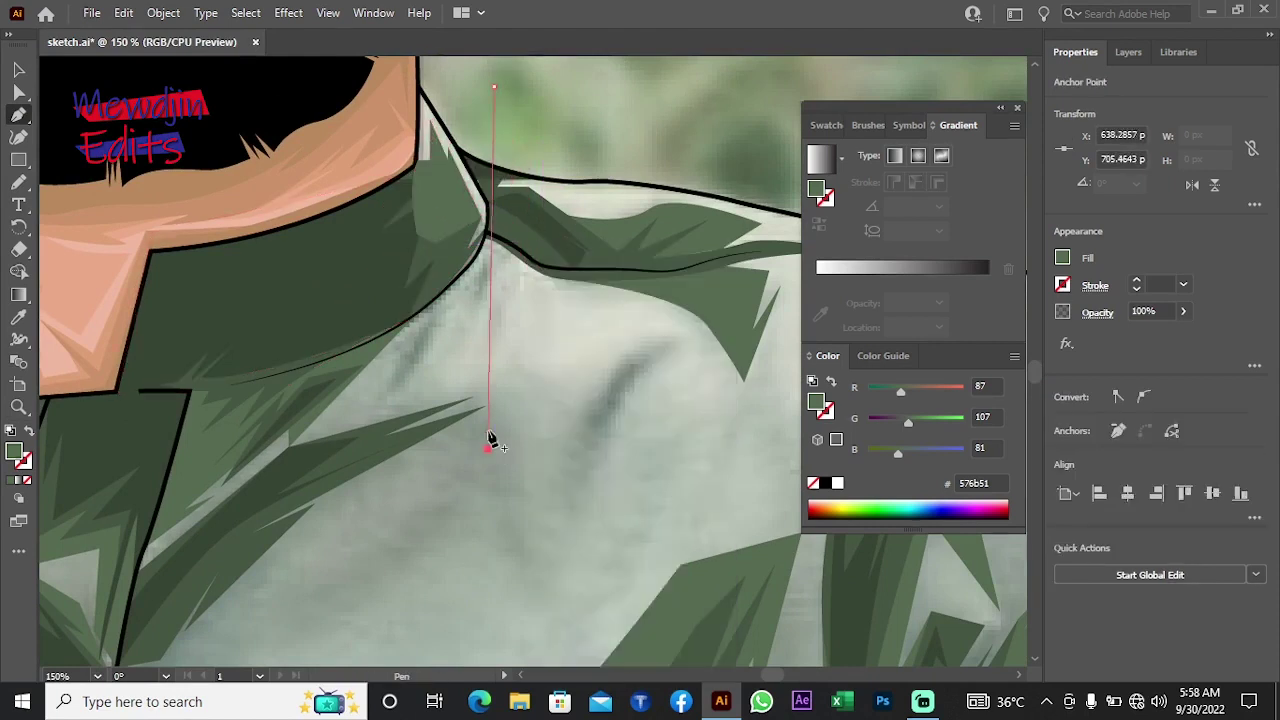
{"action": "left_click_drag", "start_coordinate": [455, 228], "coordinate": [441, 220]}
{"action": "right_click", "coordinate": [453, 211]}
{"action": "left_click", "coordinate": [815, 560]}
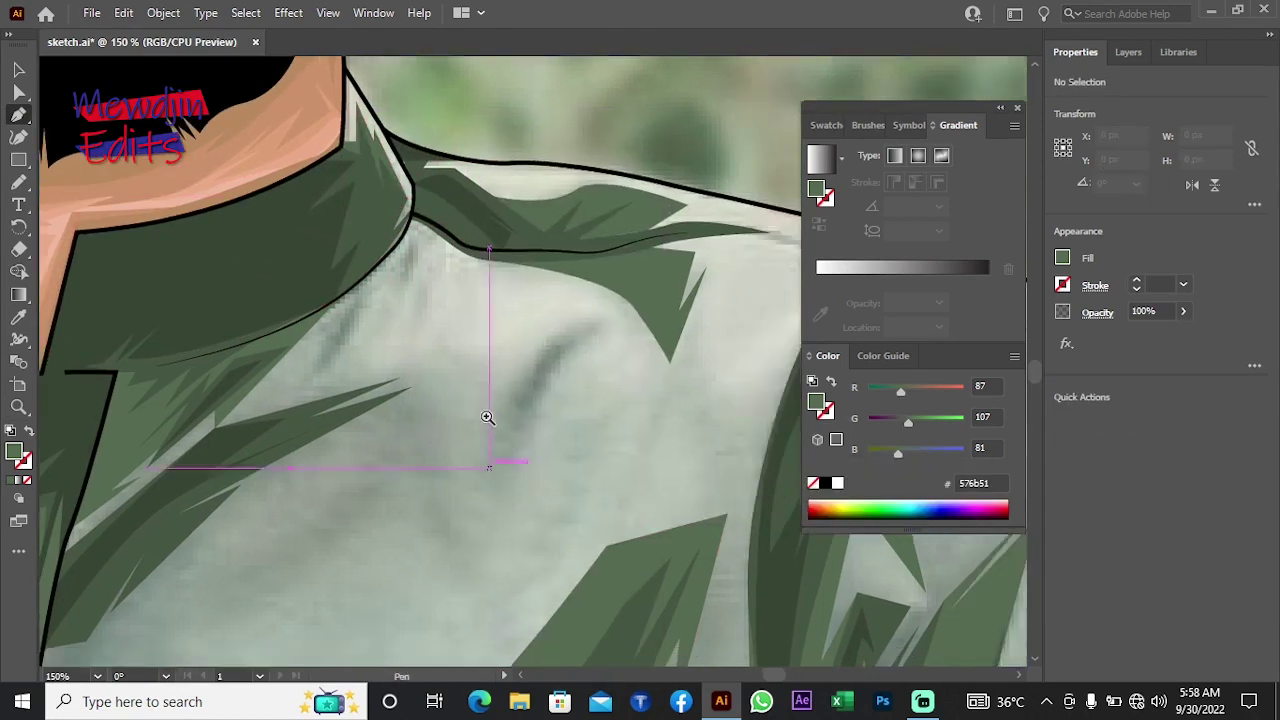
Step: Undo a stray curved point on the shoulder outline, then zoom out to the beard and shirt
{"action": "left_click_drag", "start_coordinate": [486, 420], "coordinate": [430, 346]}
{"action": "left_click", "coordinate": [430, 346], "text": "alt"}
{"action": "left_click", "coordinate": [430, 346], "text": "alt"}
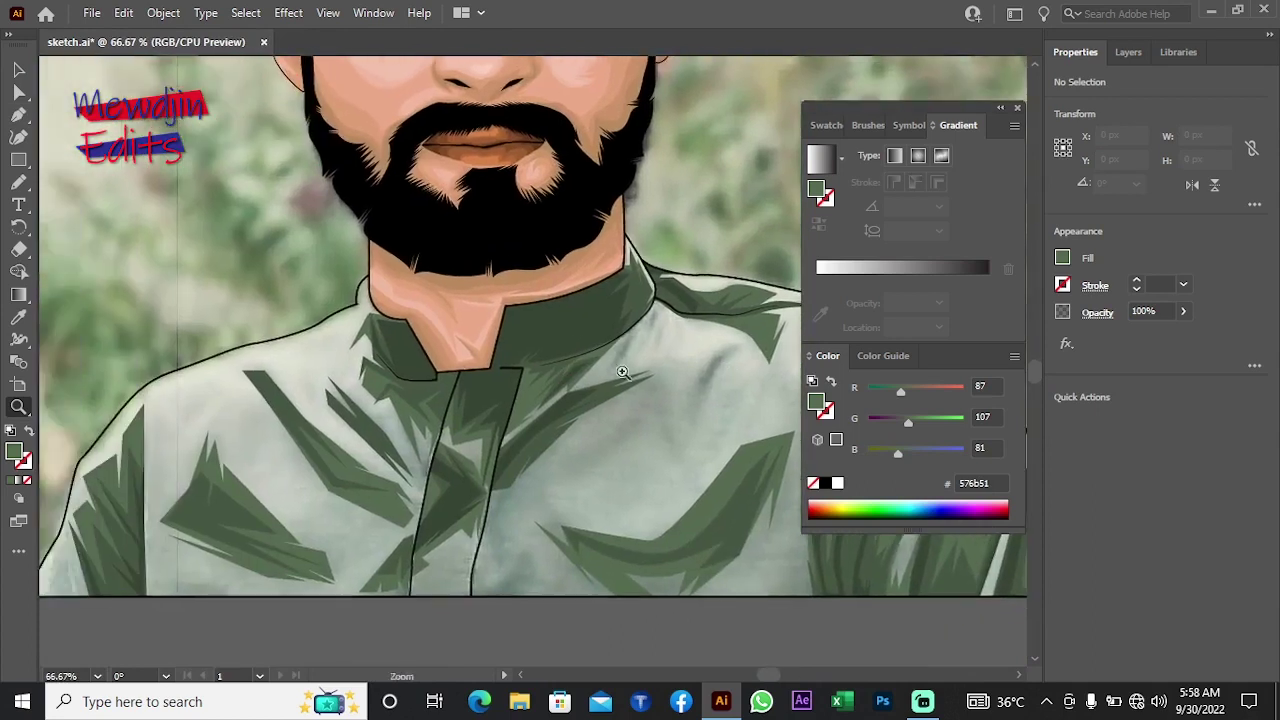
{"action": "left_click", "coordinate": [340, 345]}
{"action": "left_click", "coordinate": [340, 345]}
{"action": "mouse_move", "coordinate": [615, 343]}
{"action": "left_mouse_down"}
{"action": "mouse_move", "coordinate": [603, 335]}
{"action": "mouse_move", "coordinate": [606, 383]}
{"action": "left_mouse_up"}
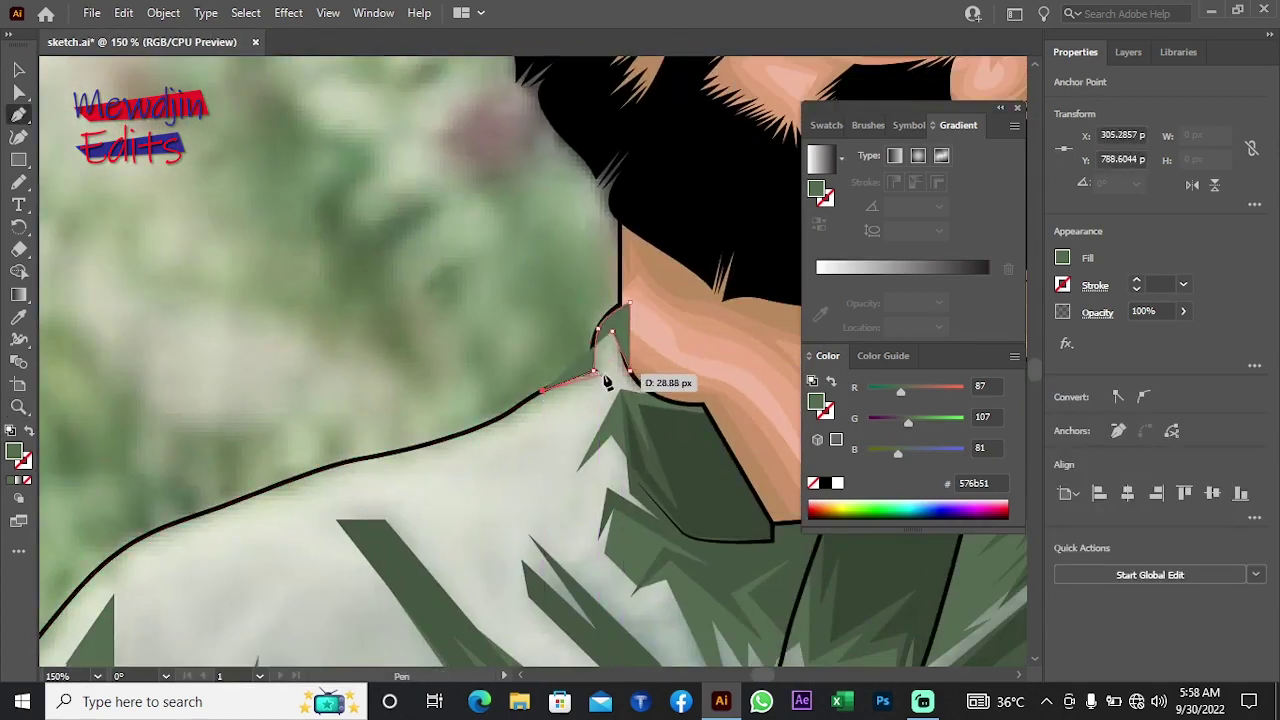
{"action": "right_click", "coordinate": [628, 337]}
{"action": "left_click", "coordinate": [512, 260]}
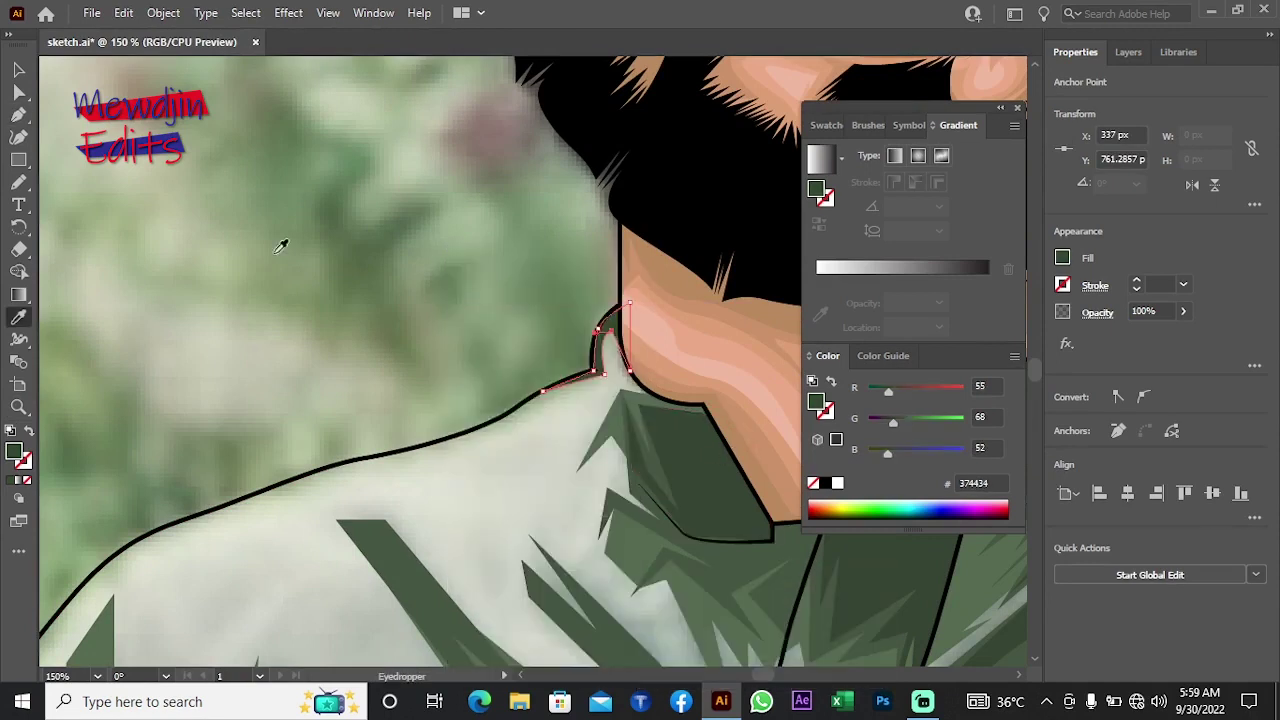
{"action": "key", "text": "ctrl+shift+a"}
{"action": "key", "text": "z"}
{"action": "left_click_drag", "start_coordinate": [517, 349], "coordinate": [35, 120]}
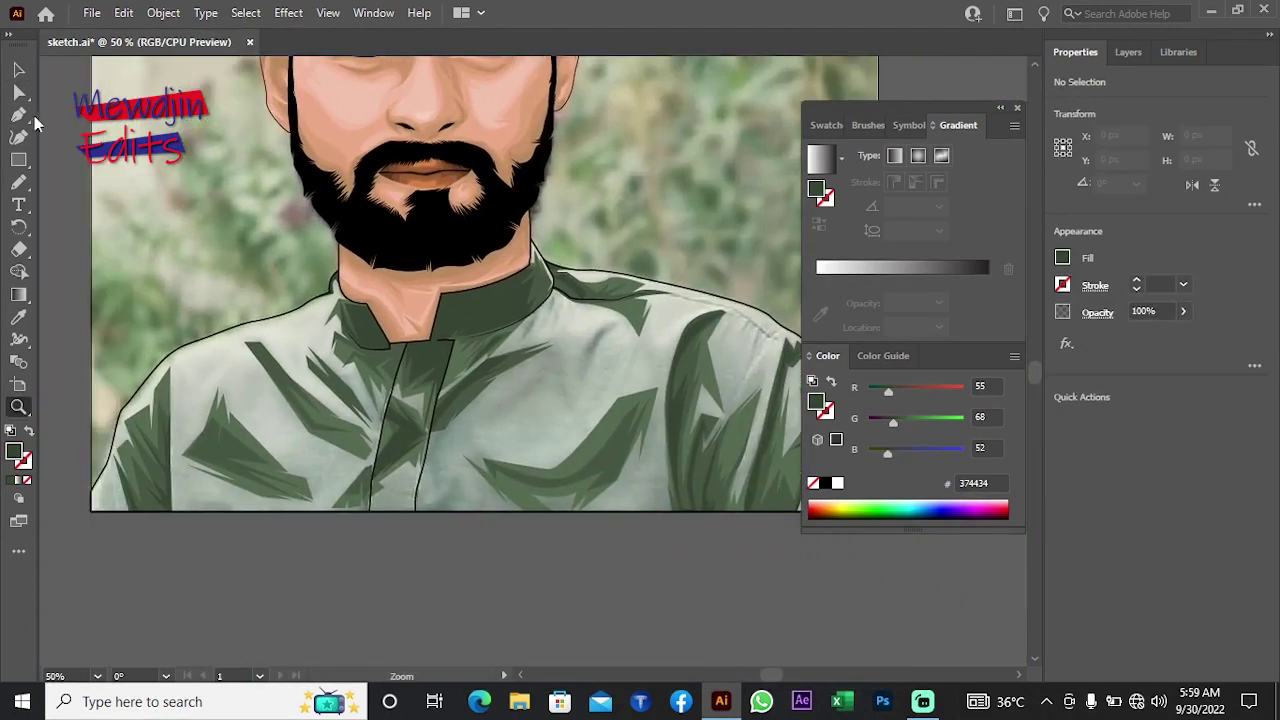
Step: Select all shirt shapes sharing the same opacity and expand their appearance
{"action": "left_click", "coordinate": [18, 69]}
{"action": "left_click", "coordinate": [229, 329]}
{"action": "left_click", "coordinate": [245, 12]}
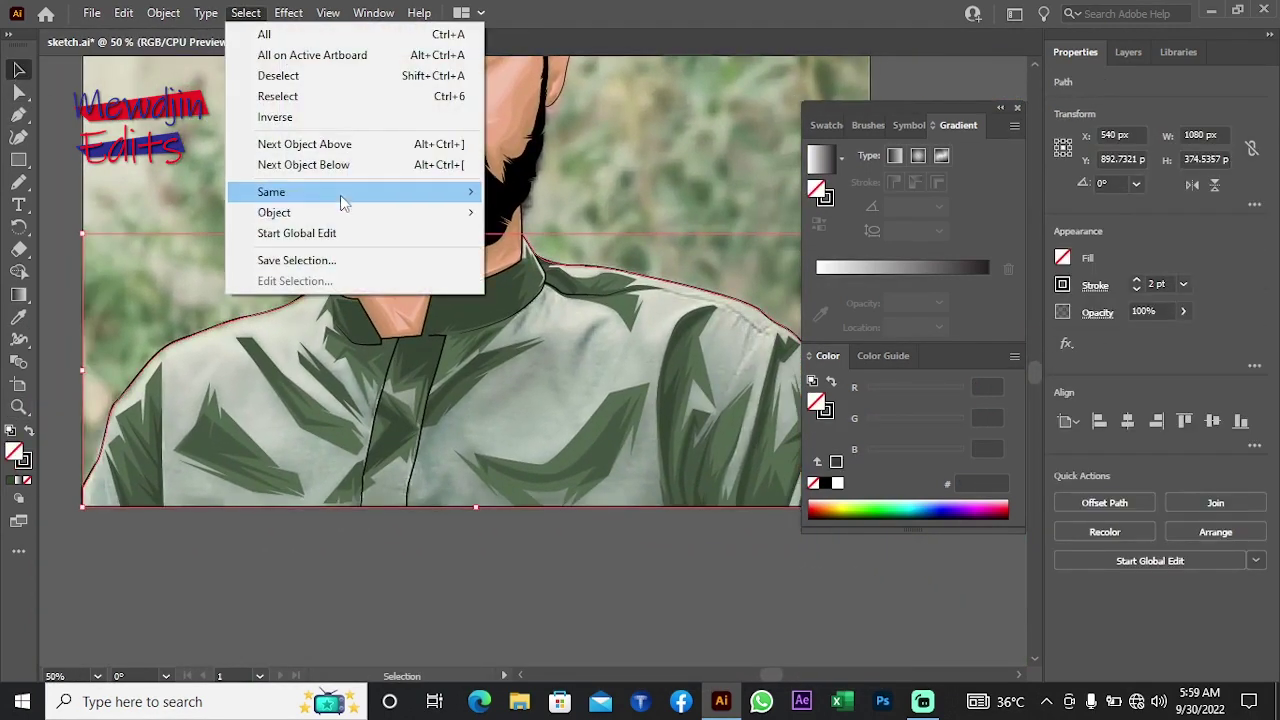
{"action": "left_click", "coordinate": [565, 302]}
{"action": "left_click", "coordinate": [163, 12]}
{"action": "left_click", "coordinate": [330, 250]}
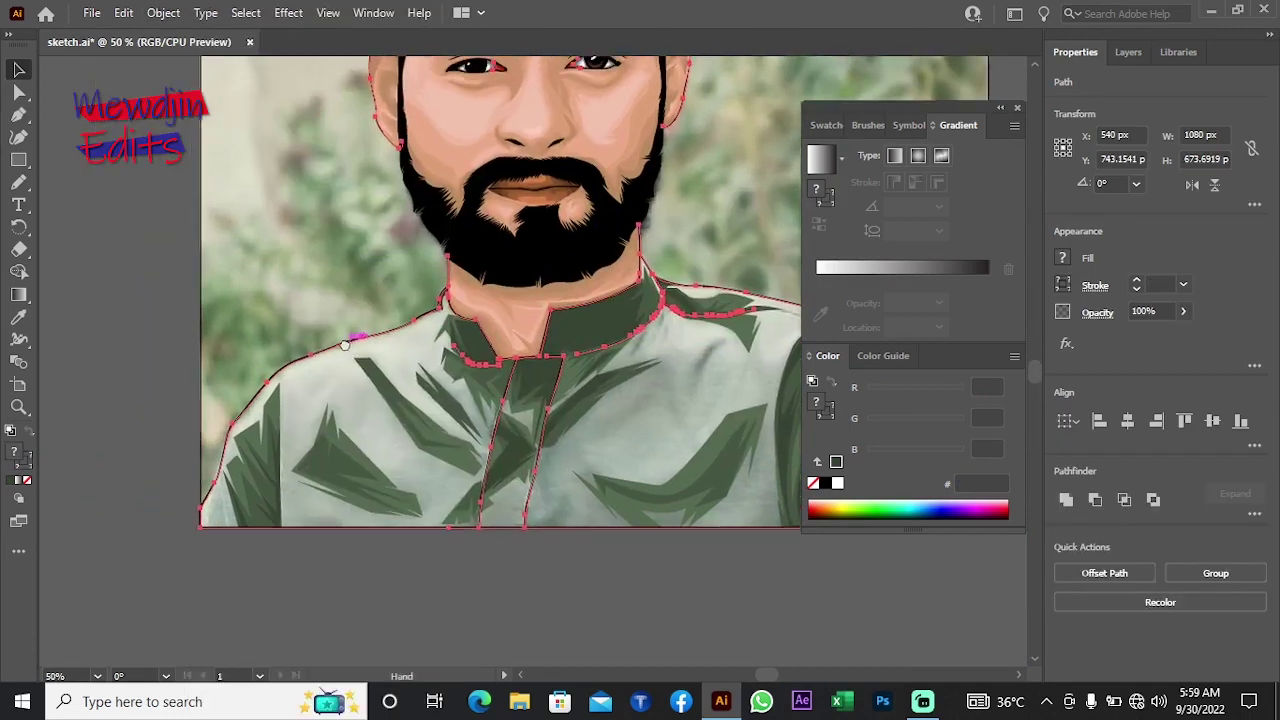
Step: Merge the shirt shadow regions into one uniform green fill (#576b51) with Shape Builder
{"action": "key", "text": "ctrl+minus"}
{"action": "left_click", "coordinate": [230, 318]}
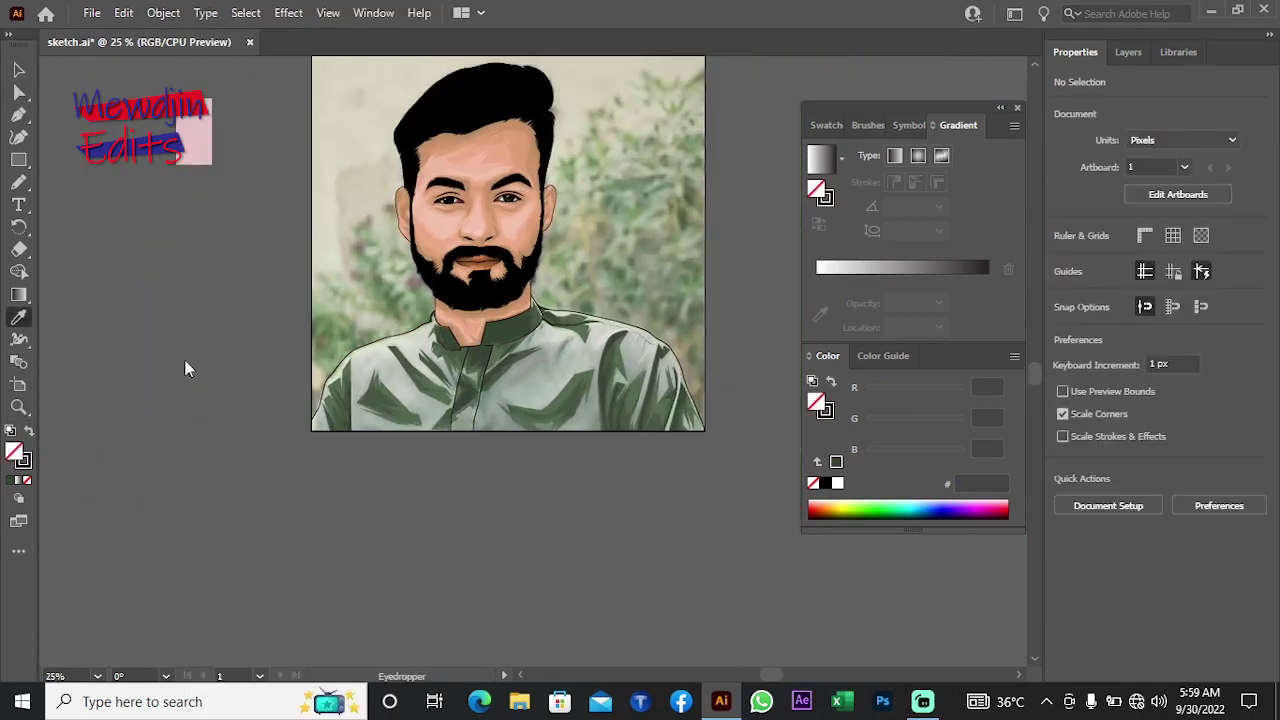
{"action": "left_click", "coordinate": [262, 389]}
{"action": "key", "text": "v"}
{"action": "left_click_drag", "start_coordinate": [271, 286], "coordinate": [651, 466]}
{"action": "key", "text": "shift+m"}
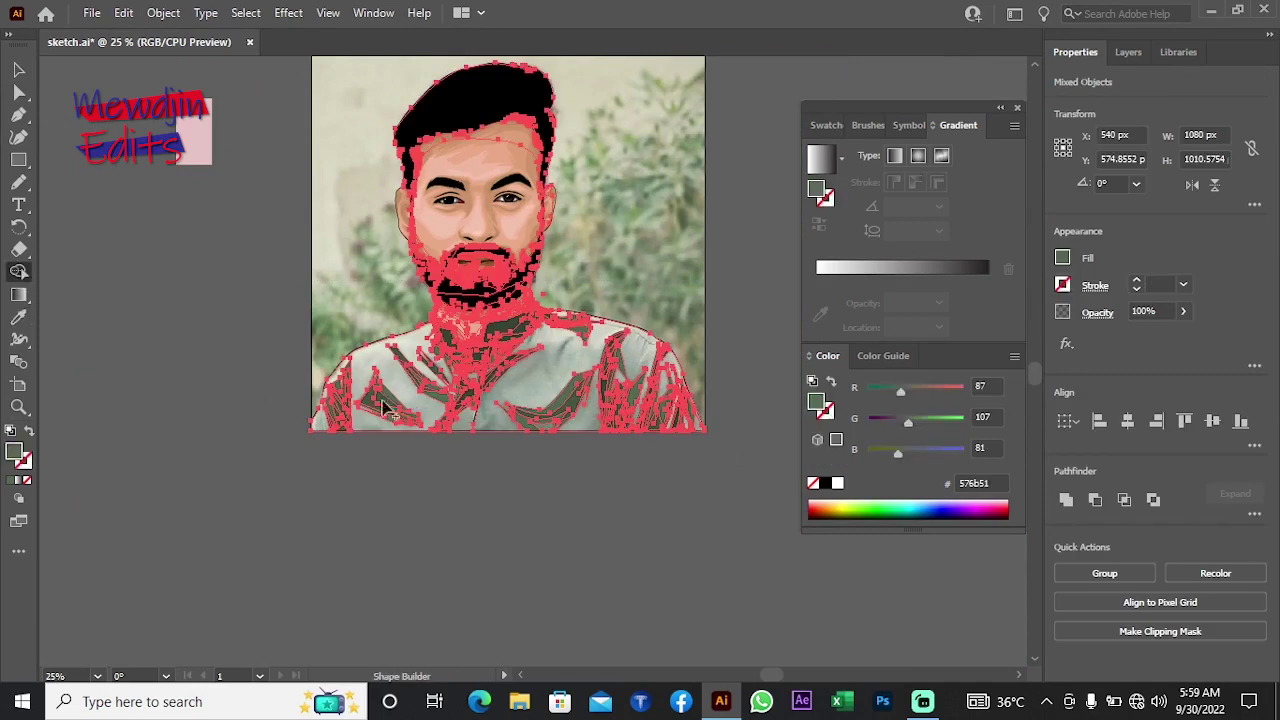
{"action": "double_click", "coordinate": [14, 452]}
{"action": "left_click", "coordinate": [1075, 226]}
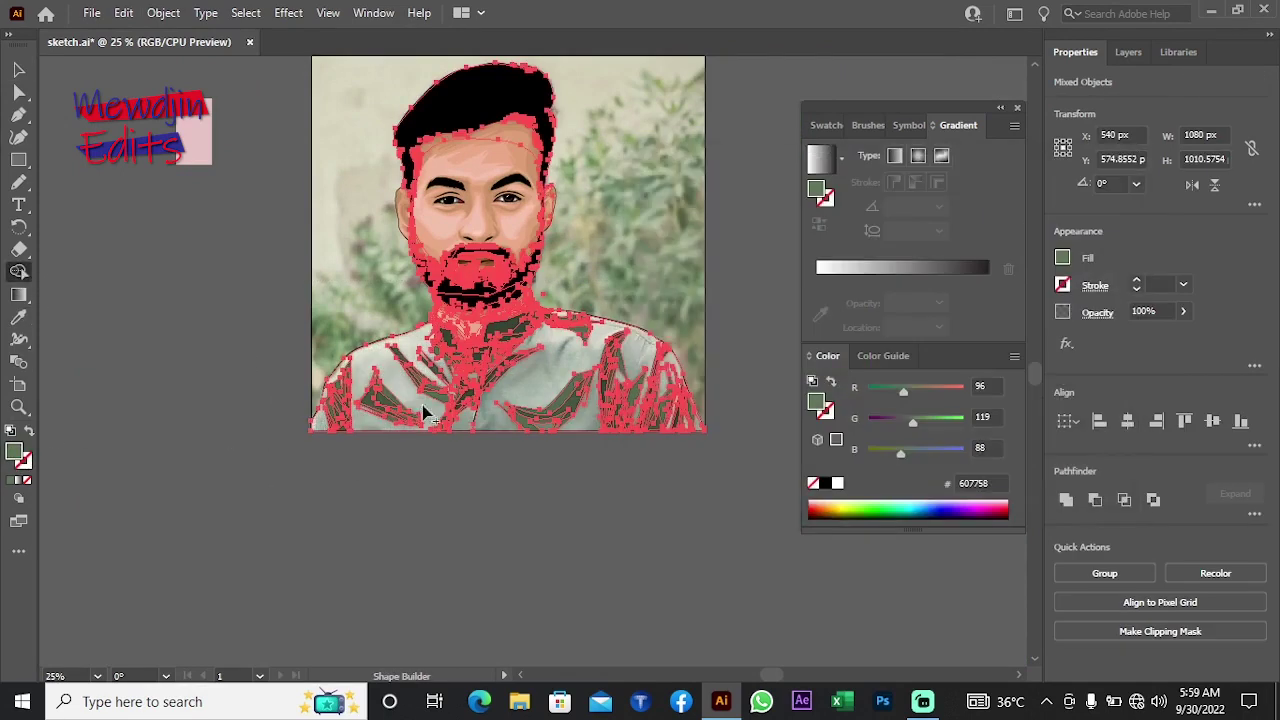
{"action": "left_click_drag", "start_coordinate": [345, 410], "coordinate": [620, 430]}
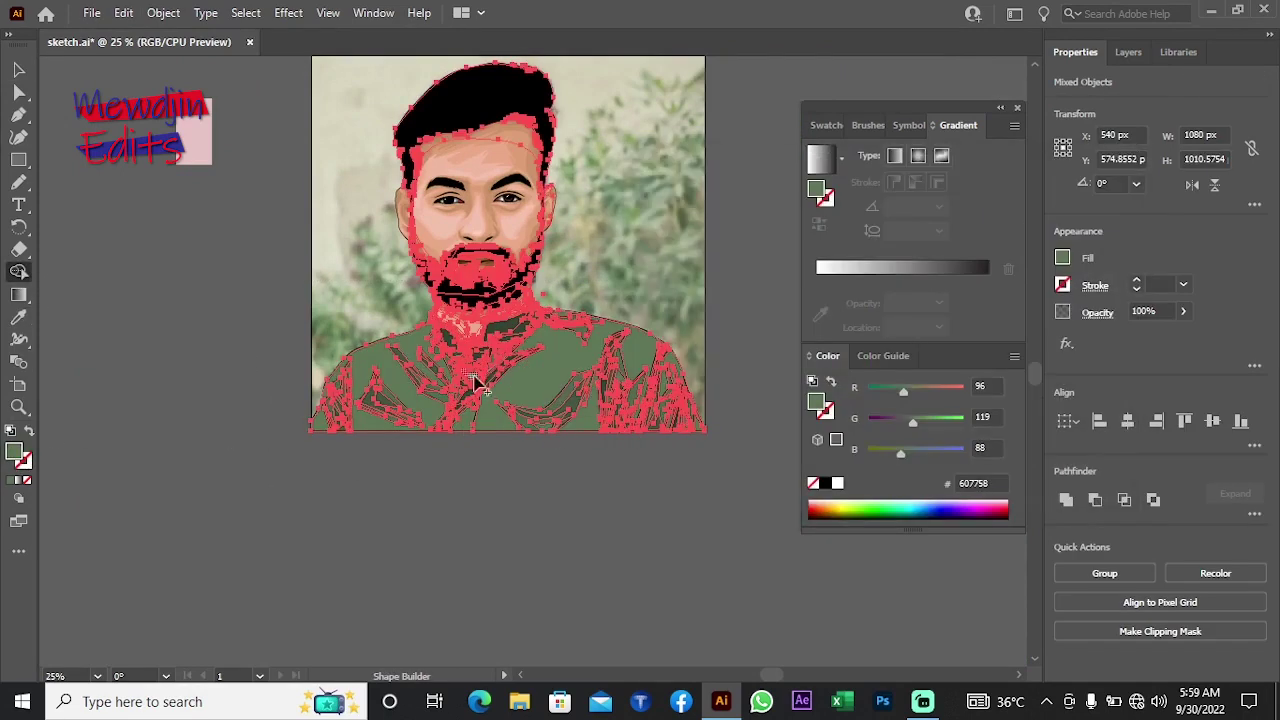
Step: Sample the shirt green, select all, and Alt-delete the large flat green shirt region
{"action": "key", "text": "v"}
{"action": "left_click", "coordinate": [123, 246]}
{"action": "left_click", "coordinate": [423, 429]}
{"action": "left_click", "coordinate": [276, 408]}
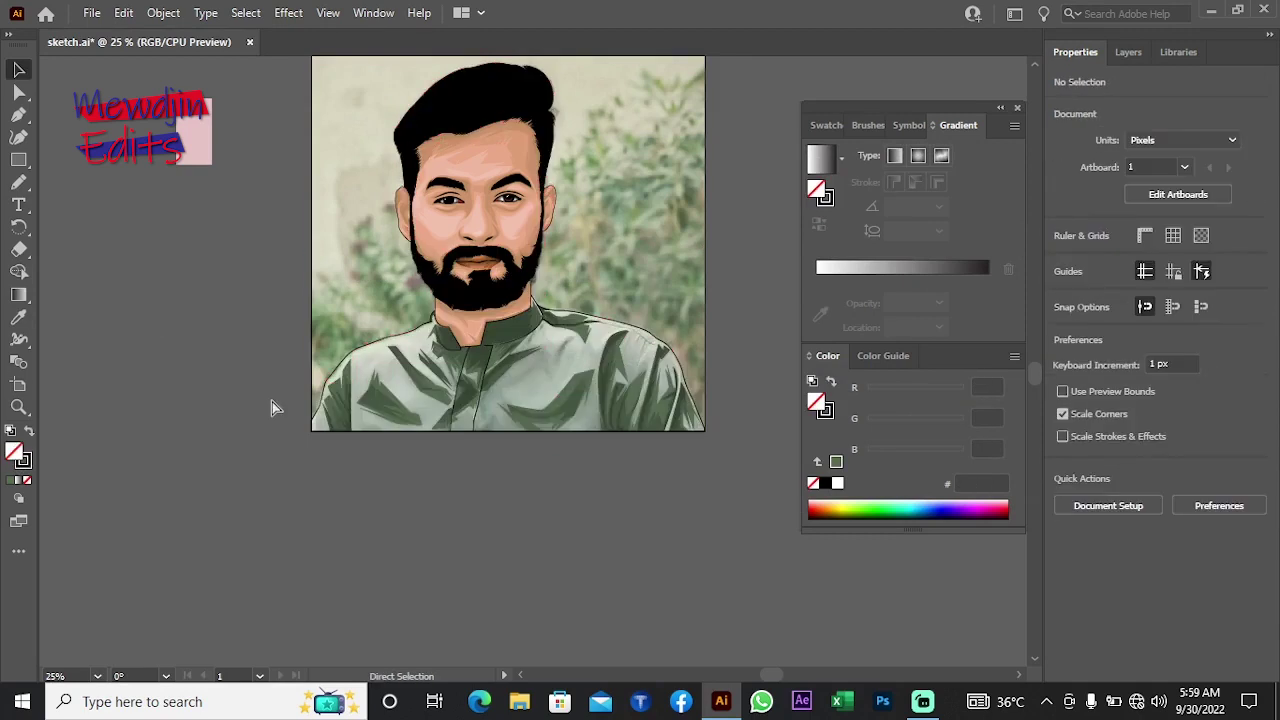
{"action": "scroll", "coordinate": [517, 408], "scroll_direction": "up", "scroll_amount": 2}
{"action": "key", "text": "i"}
{"action": "left_click", "coordinate": [179, 426]}
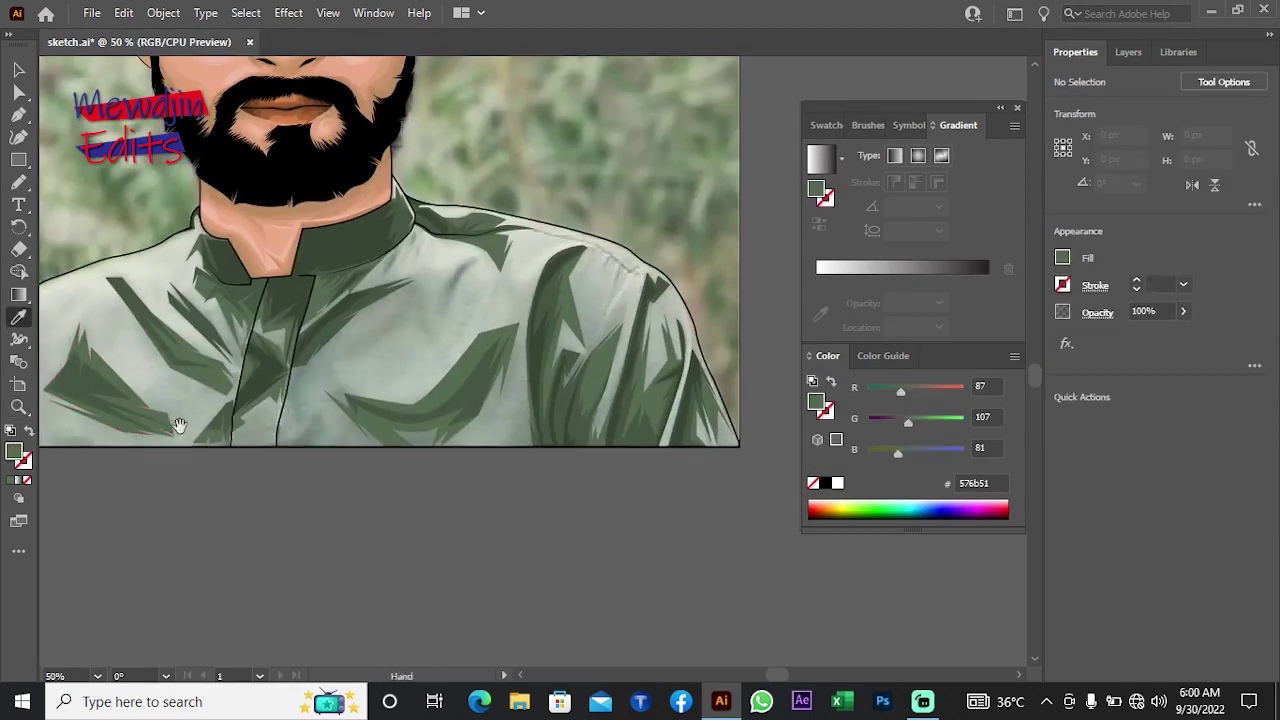
{"action": "left_click_drag", "start_coordinate": [179, 426], "coordinate": [339, 470]}
{"action": "key", "text": "ctrl+a"}
{"action": "key", "text": "shift+m"}
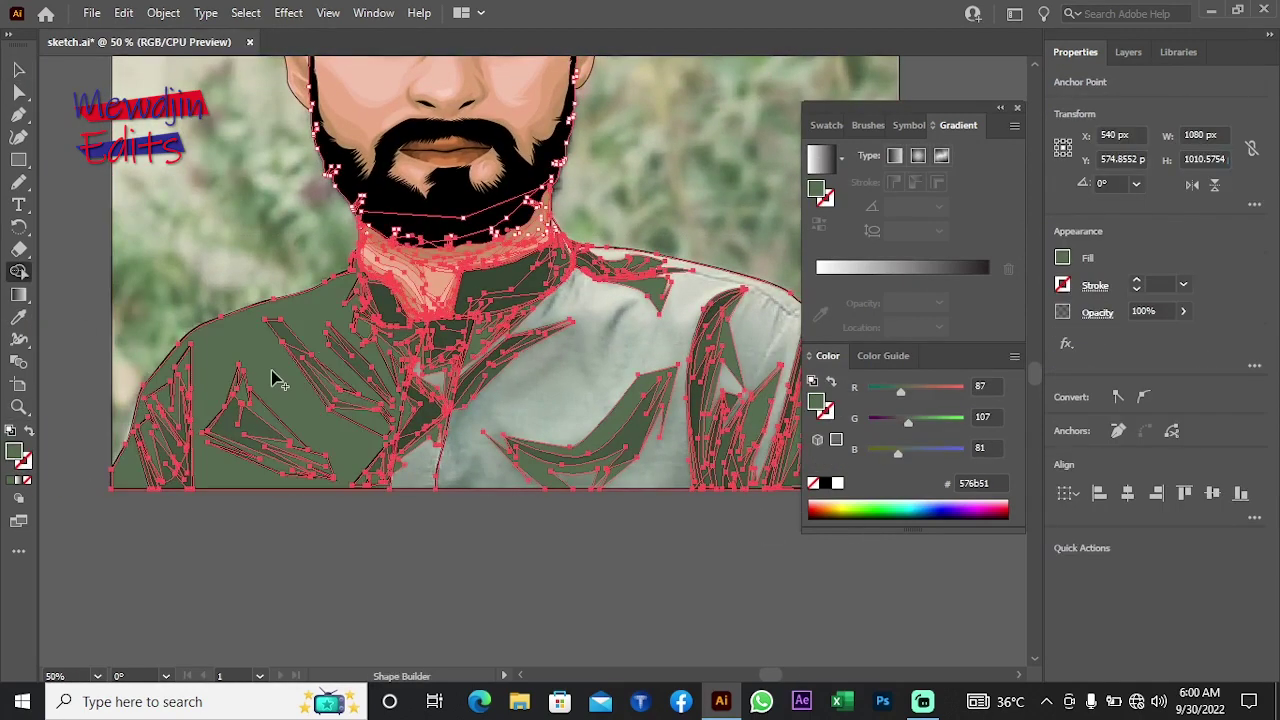
{"action": "left_click", "coordinate": [271, 370], "text": "alt"}
Step: Deselect everything and zoom in on the shirt's left shoulder
{"action": "key", "text": "ctrl+shift+a"}
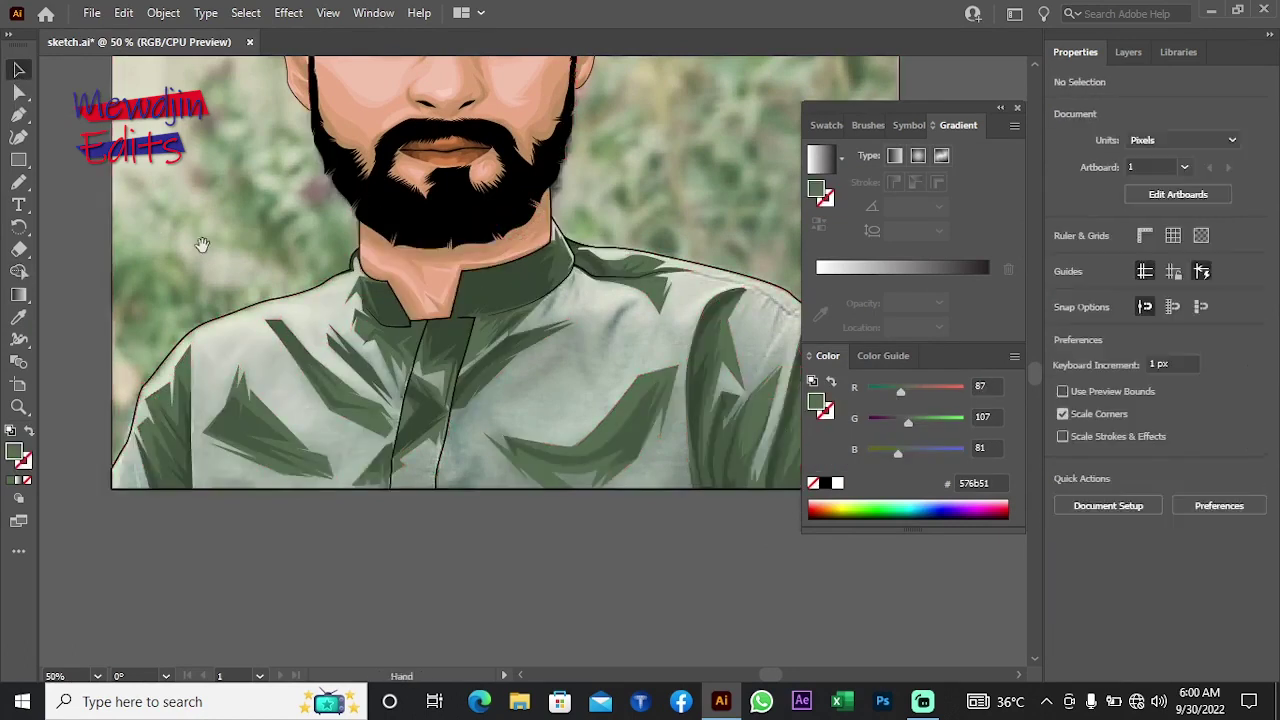
{"action": "key", "text": "z"}
{"action": "left_click", "coordinate": [200, 300]}
{"action": "left_click", "coordinate": [374, 380]}
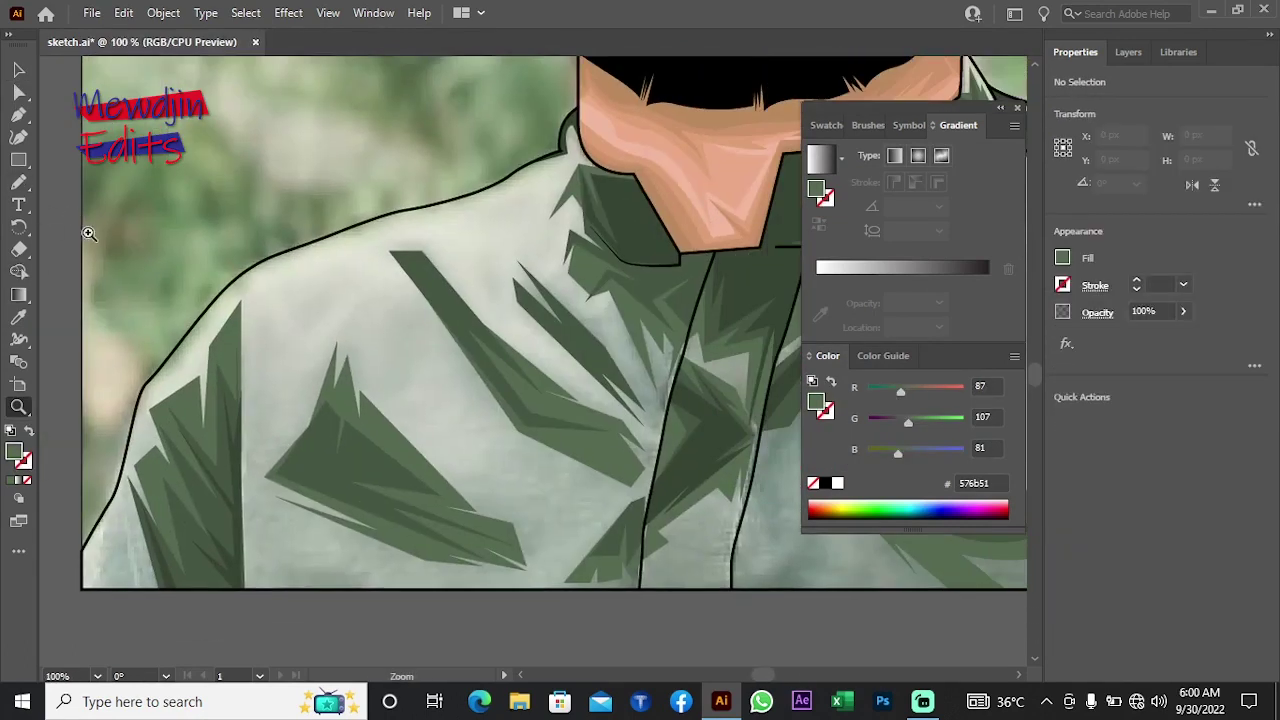
Step: Trace a freehand Pencil outline around the whole shirt
{"action": "key", "text": "n"}
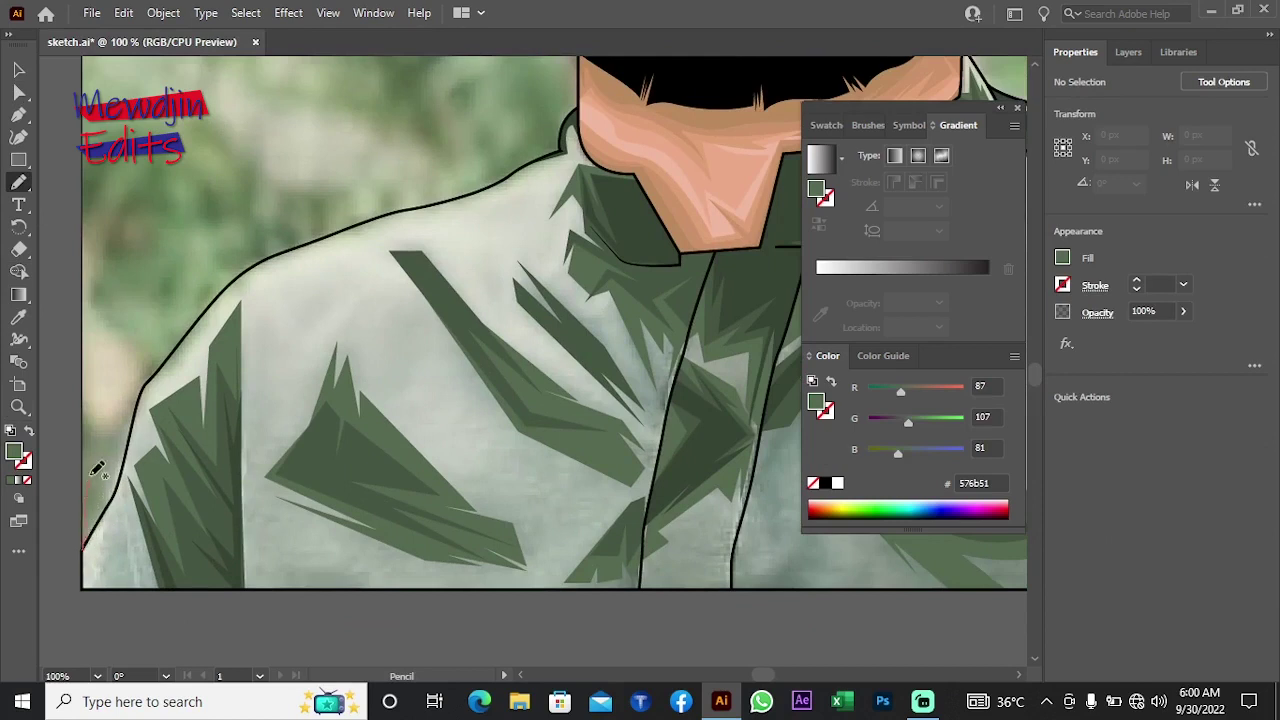
{"action": "left_click_drag", "start_coordinate": [567, 127], "coordinate": [120, 268]}
{"action": "left_click_drag", "start_coordinate": [431, 152], "coordinate": [91, 152]}
{"action": "left_click_drag", "start_coordinate": [195, 157], "coordinate": [279, 172]}
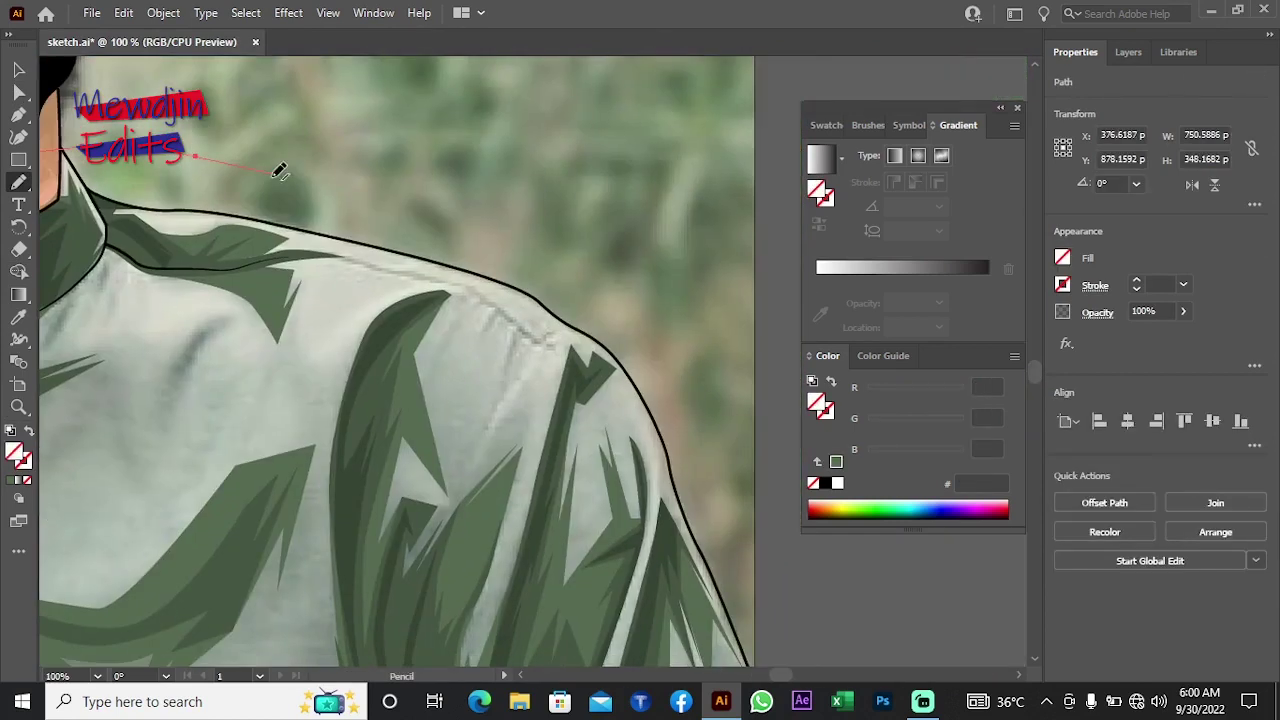
{"action": "left_click_drag", "start_coordinate": [548, 257], "coordinate": [510, 275]}
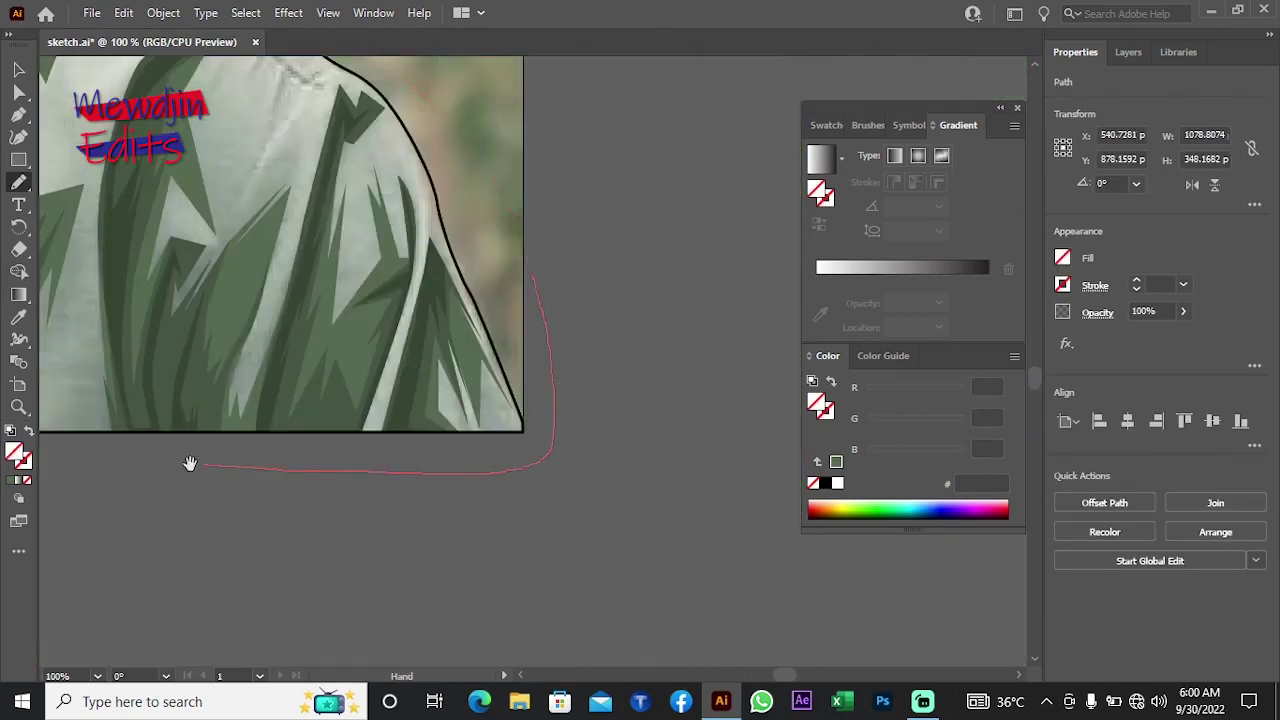
{"action": "mouse_move", "coordinate": [190, 463]}
{"action": "left_mouse_down"}
{"action": "mouse_move", "coordinate": [194, 429]}
{"action": "mouse_move", "coordinate": [652, 504]}
{"action": "left_mouse_up"}
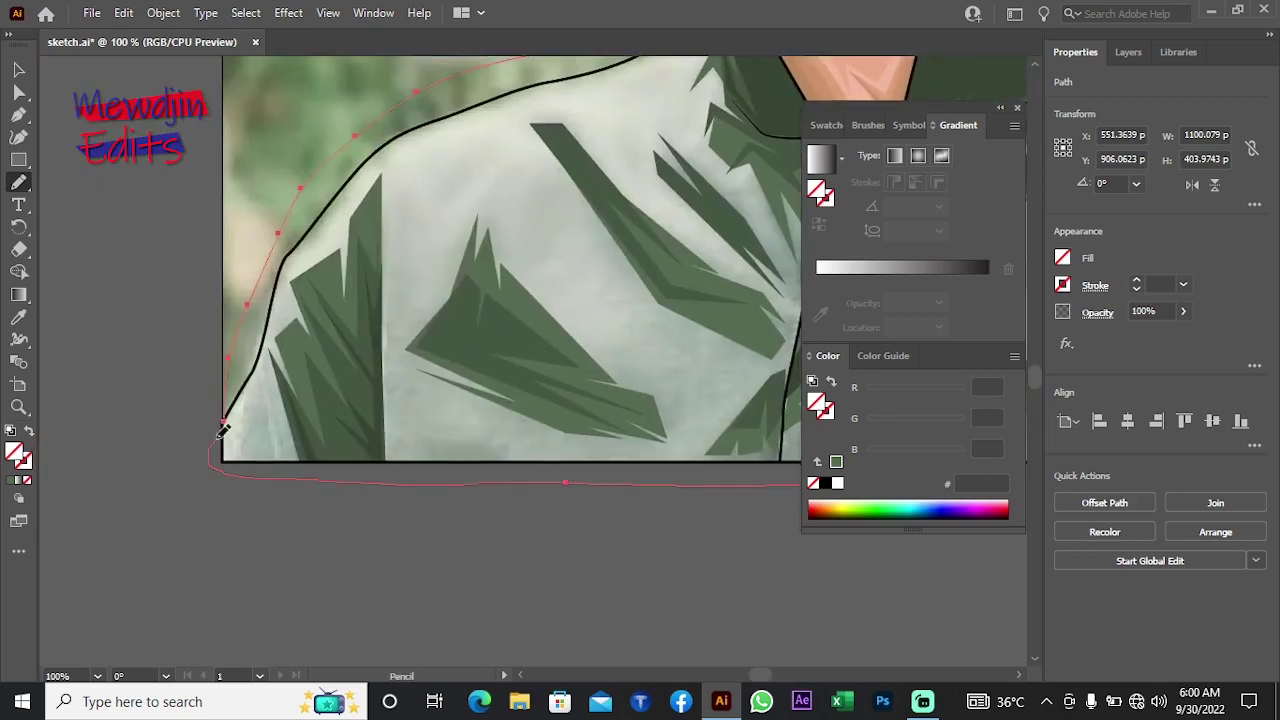
Step: Fill the shirt outline with green #5c7752 and send it to the back
{"action": "left_click", "coordinate": [18, 317]}
{"action": "left_click", "coordinate": [320, 330]}
{"action": "double_click", "coordinate": [16, 452]}
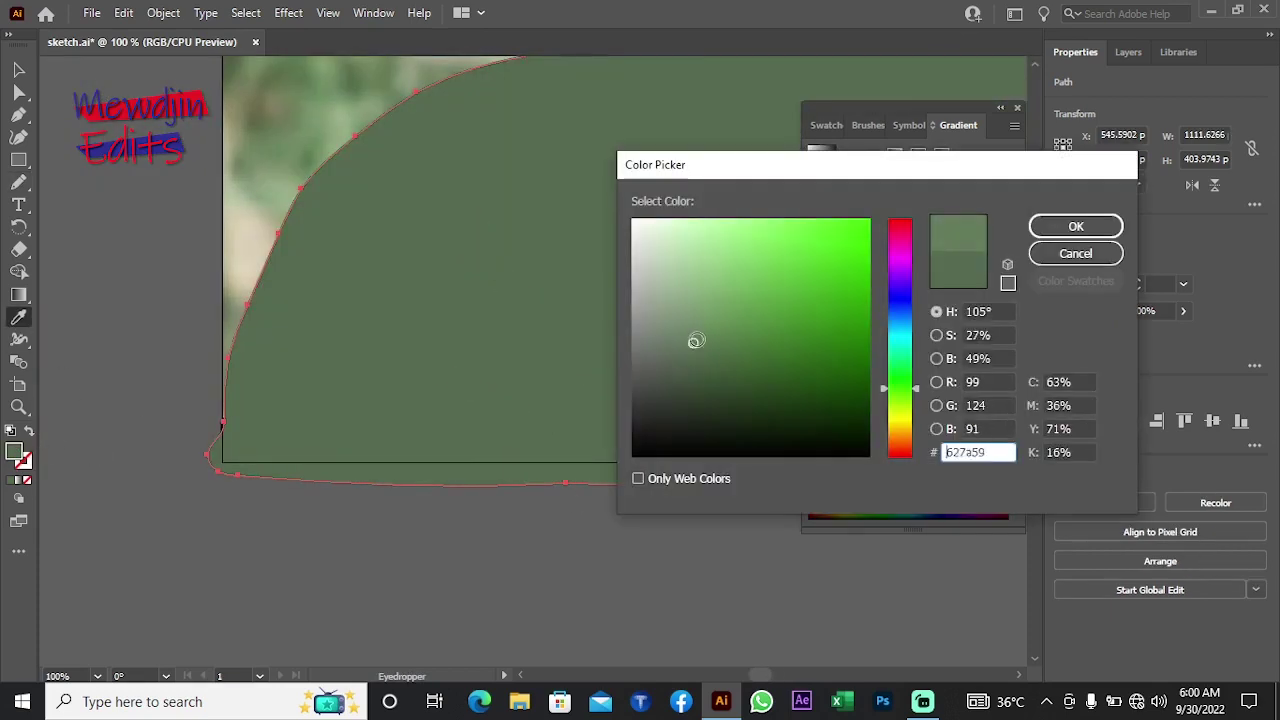
{"action": "left_click", "coordinate": [1076, 226]}
{"action": "right_click", "coordinate": [160, 166]}
{"action": "left_click", "coordinate": [423, 648]}
{"action": "double_click", "coordinate": [16, 452]}
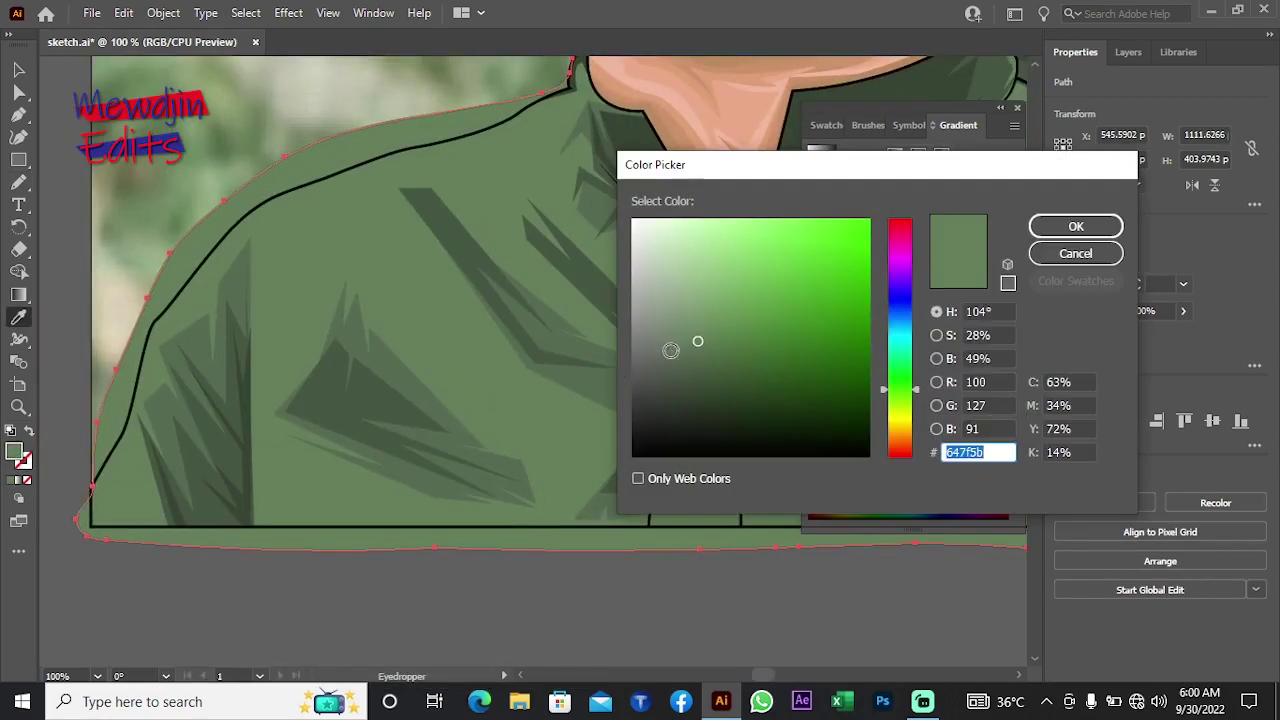
{"action": "left_click", "coordinate": [1062, 228]}
Step: Zoom back out to view the whole artboard
{"action": "left_click_drag", "start_coordinate": [136, 351], "coordinate": [306, 371]}
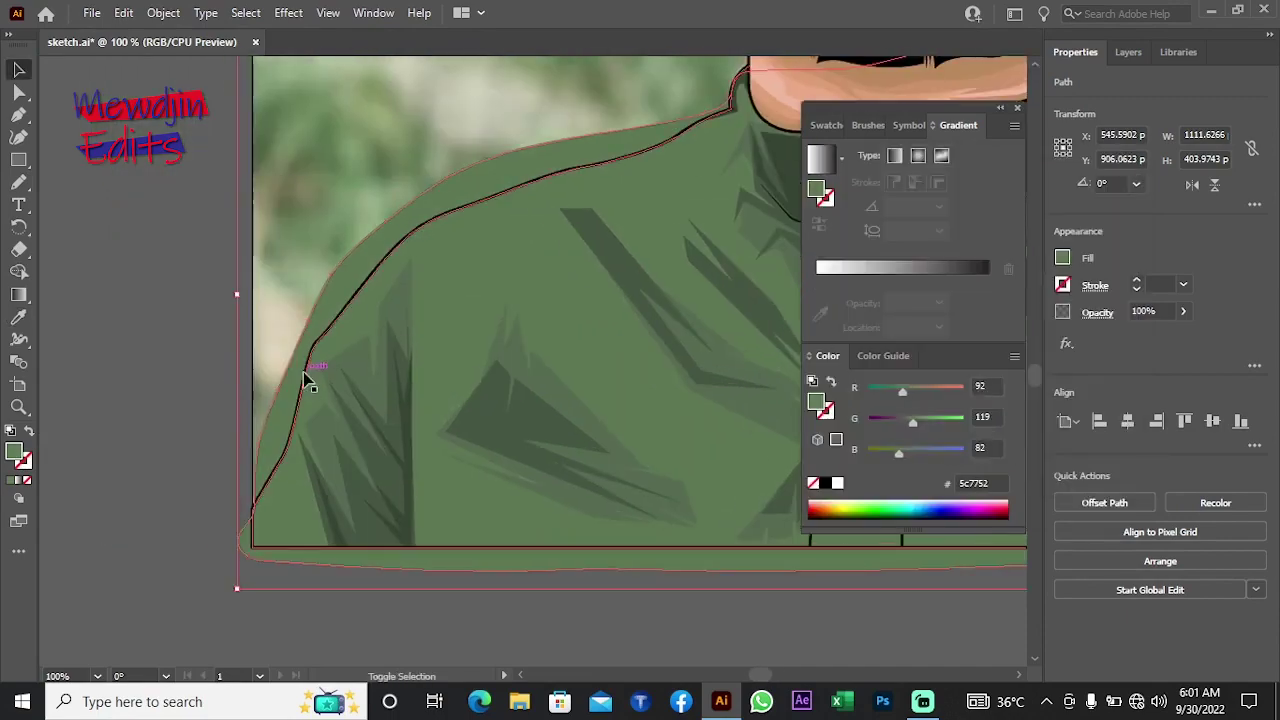
{"action": "left_click", "coordinate": [18, 271]}
{"action": "key", "text": "z"}
{"action": "left_click", "coordinate": [309, 414], "text": "alt"}
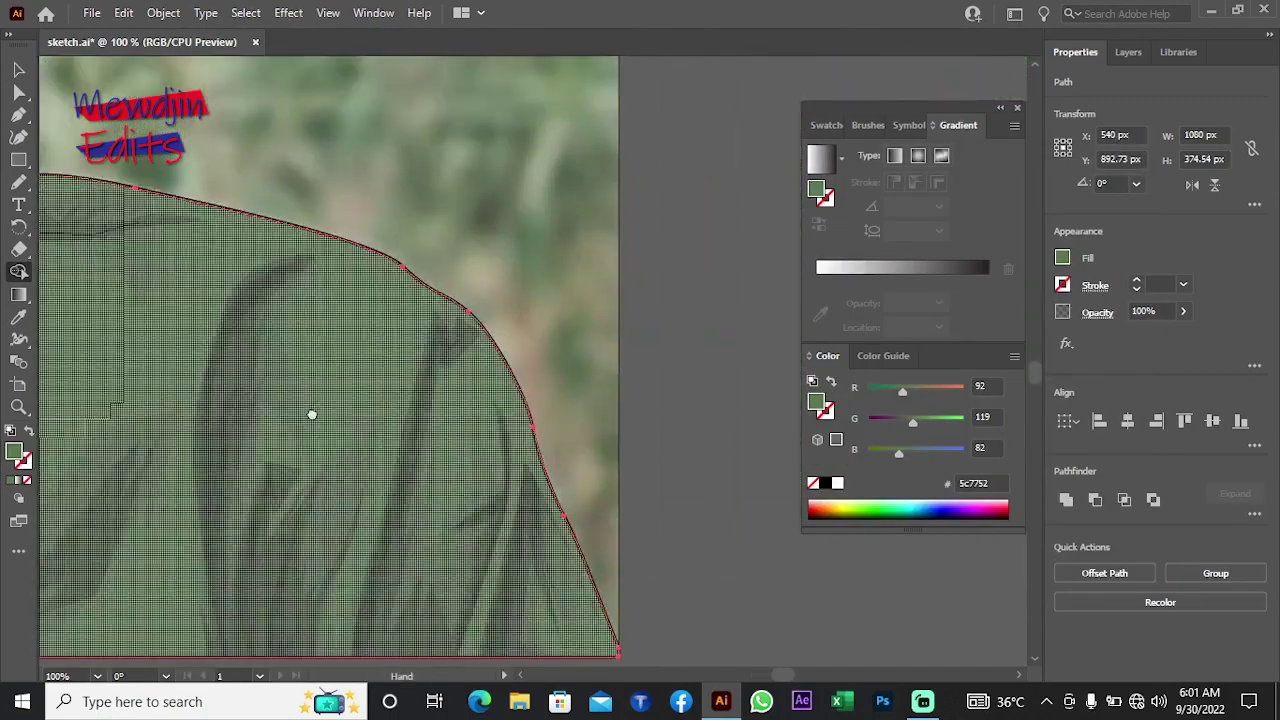
{"action": "left_click", "coordinate": [487, 332], "text": "alt"}
{"action": "left_click", "coordinate": [487, 332], "text": "alt"}
Step: Hide the background photo layer (Layer 1) in the Layers panel
{"action": "left_click", "coordinate": [1129, 52]}
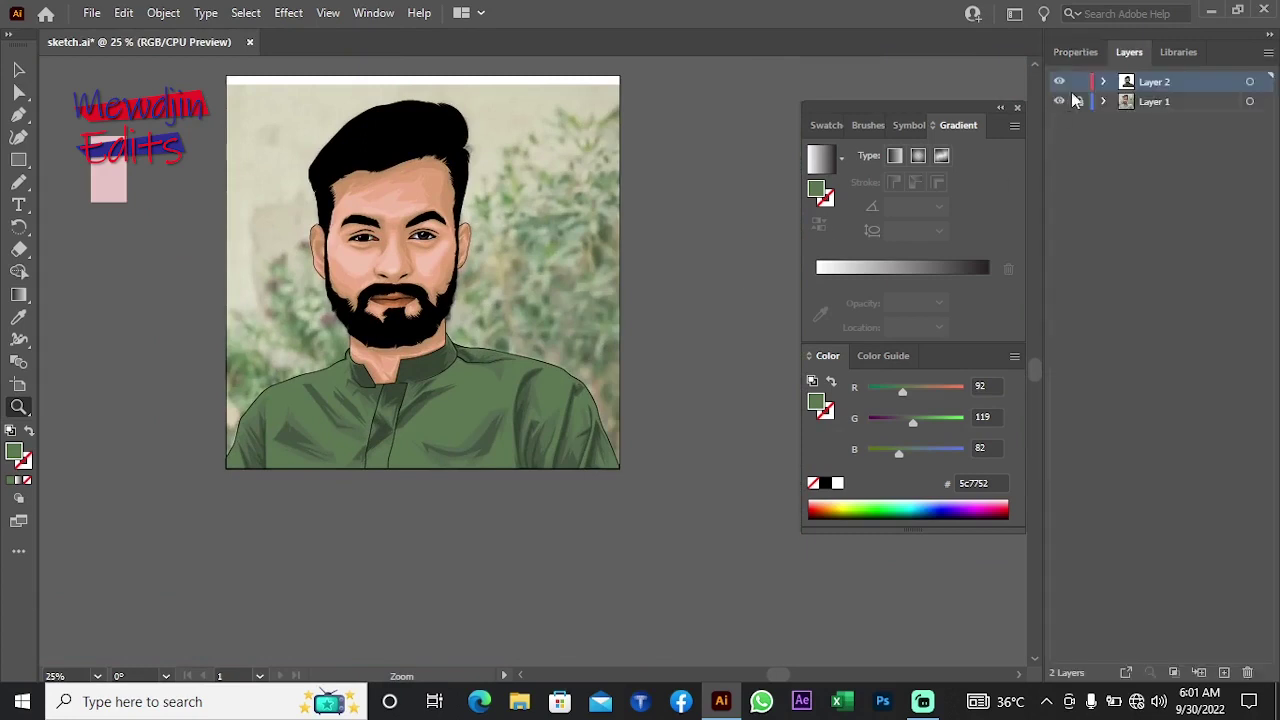
{"action": "left_click", "coordinate": [1059, 101]}
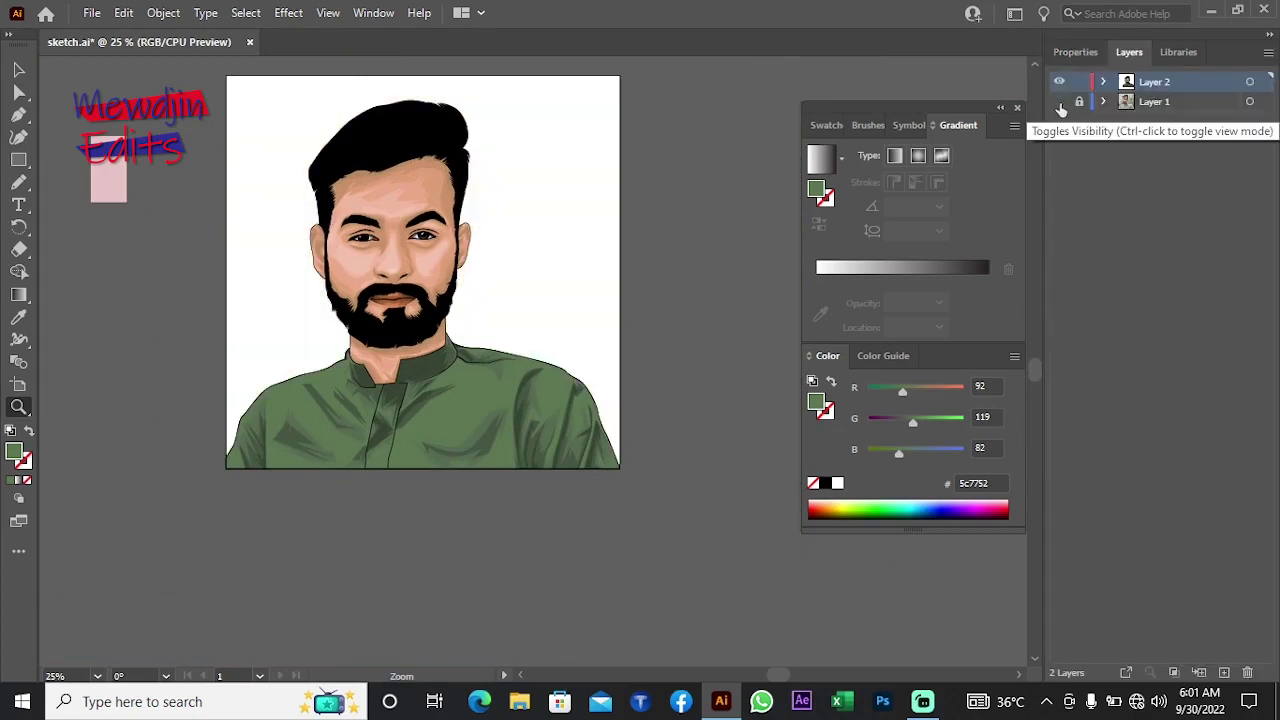
{"action": "left_click", "coordinate": [555, 447]}
{"action": "left_click", "coordinate": [555, 447]}
{"action": "left_click", "coordinate": [555, 447]}
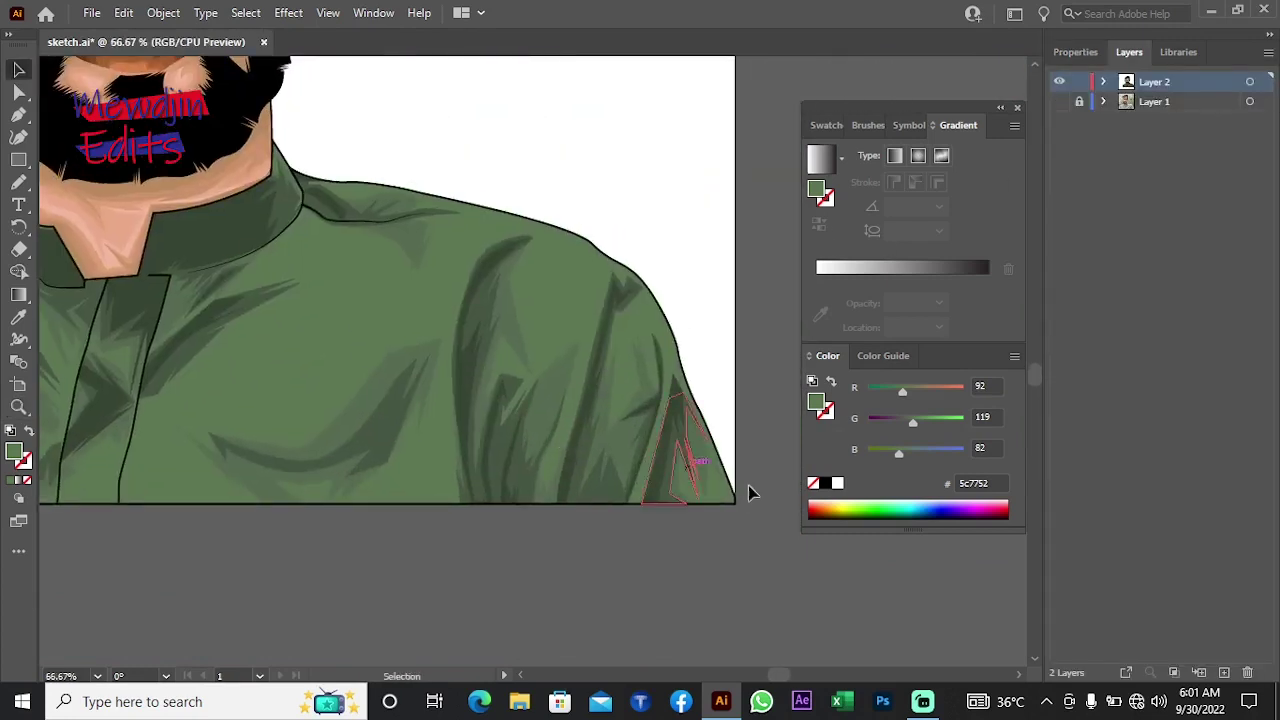
Step: Zoom to 600% on the shirt's lower corner, check its anchor, then zoom back out
{"action": "key", "text": "z"}
{"action": "left_click_drag", "start_coordinate": [566, 343], "coordinate": [481, 464]}
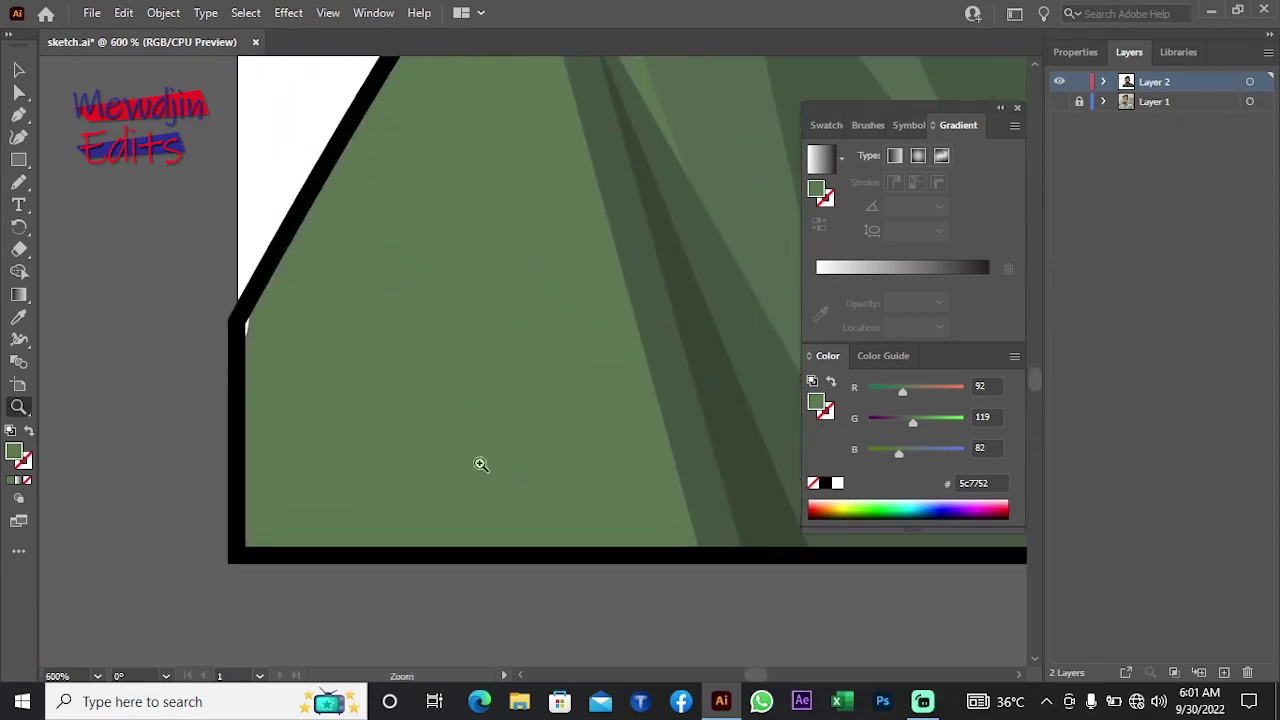
{"action": "key", "text": "a"}
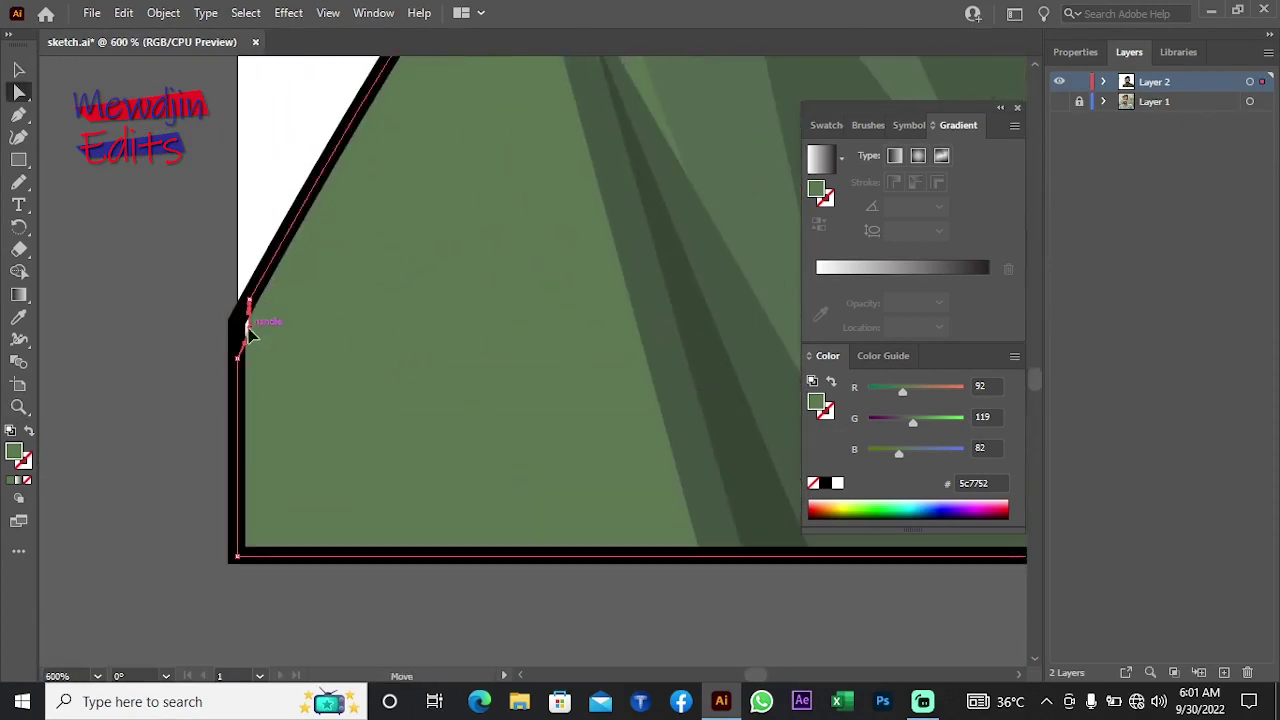
{"action": "key", "text": "z"}
{"action": "left_click", "coordinate": [408, 380], "text": "alt"}
{"action": "left_click", "coordinate": [514, 431], "text": "alt"}
{"action": "left_click", "coordinate": [623, 377], "text": "alt"}
{"action": "left_click", "coordinate": [623, 377], "text": "alt"}
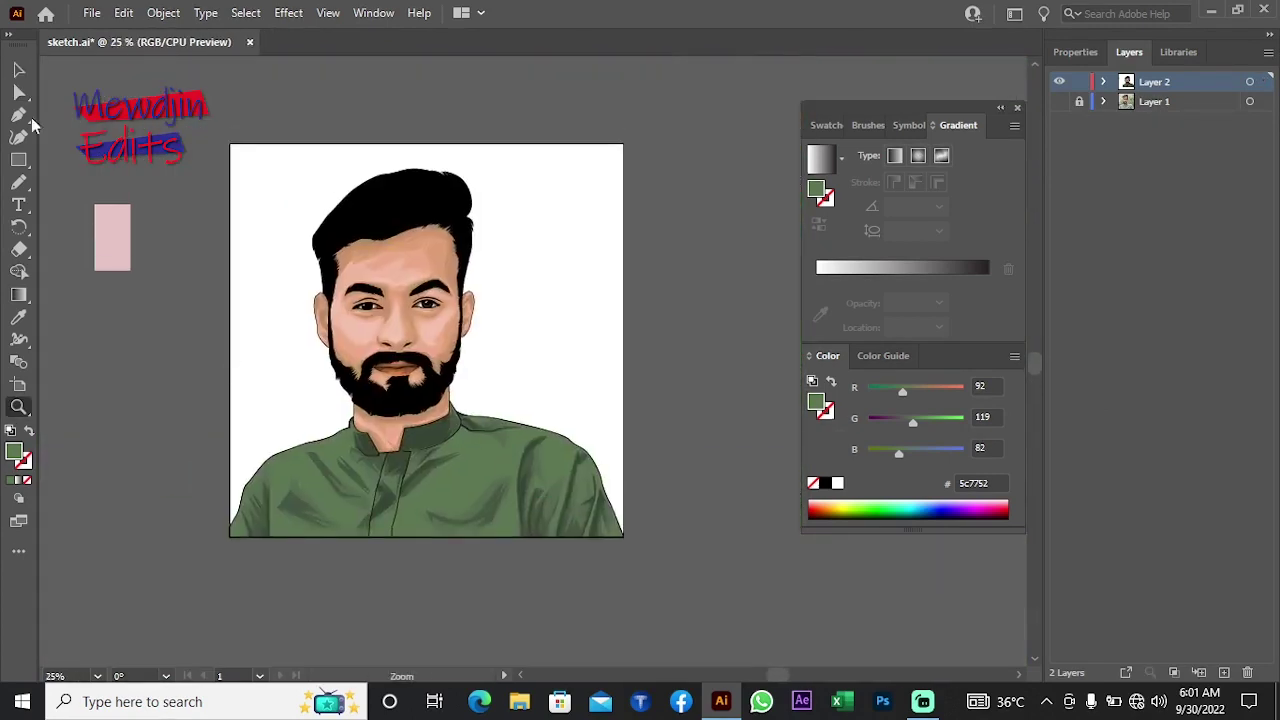
Step: Show the photo layer again and select the photo
{"action": "scroll", "coordinate": [431, 277], "scroll_direction": "right", "scroll_amount": 3}
{"action": "left_click", "coordinate": [1059, 101]}
{"action": "left_click", "coordinate": [1154, 101]}
Step: Place a copy of the photo beside the artboard in Layer 2 and lock Layer 1
{"action": "key", "text": "v"}
{"action": "mouse_move", "coordinate": [441, 365]}
{"action": "left_mouse_down"}
{"action": "mouse_move", "coordinate": [807, 378]}
{"action": "mouse_move", "coordinate": [535, 403]}
{"action": "left_mouse_up"}
{"action": "left_click", "coordinate": [1079, 101]}
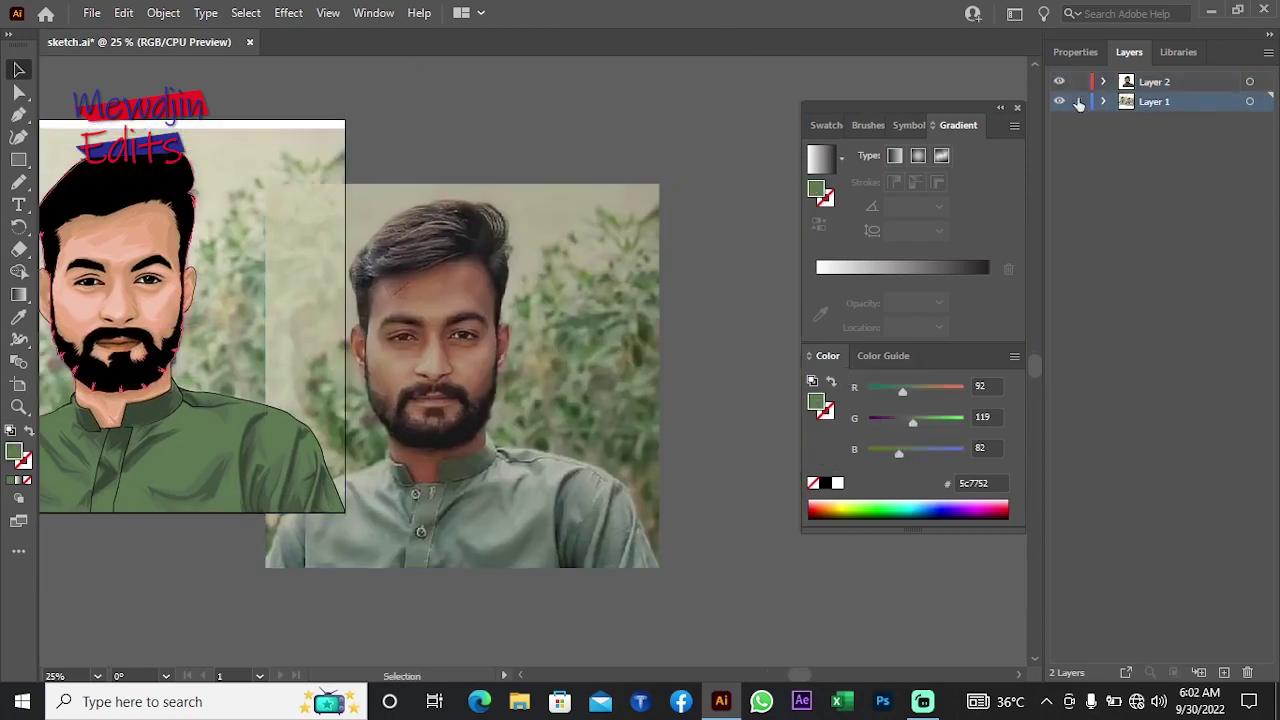
{"action": "key", "text": "ctrl+x"}
{"action": "left_click", "coordinate": [1154, 81]}
{"action": "key", "text": "ctrl+f"}
{"action": "mouse_move", "coordinate": [484, 530]}
{"action": "left_mouse_down"}
{"action": "mouse_move", "coordinate": [436, 494]}
{"action": "mouse_move", "coordinate": [516, 522]}
{"action": "left_mouse_up"}
Step: Inspect the photo copy by zooming in on its forehead and back out
{"action": "left_click", "coordinate": [1075, 51]}
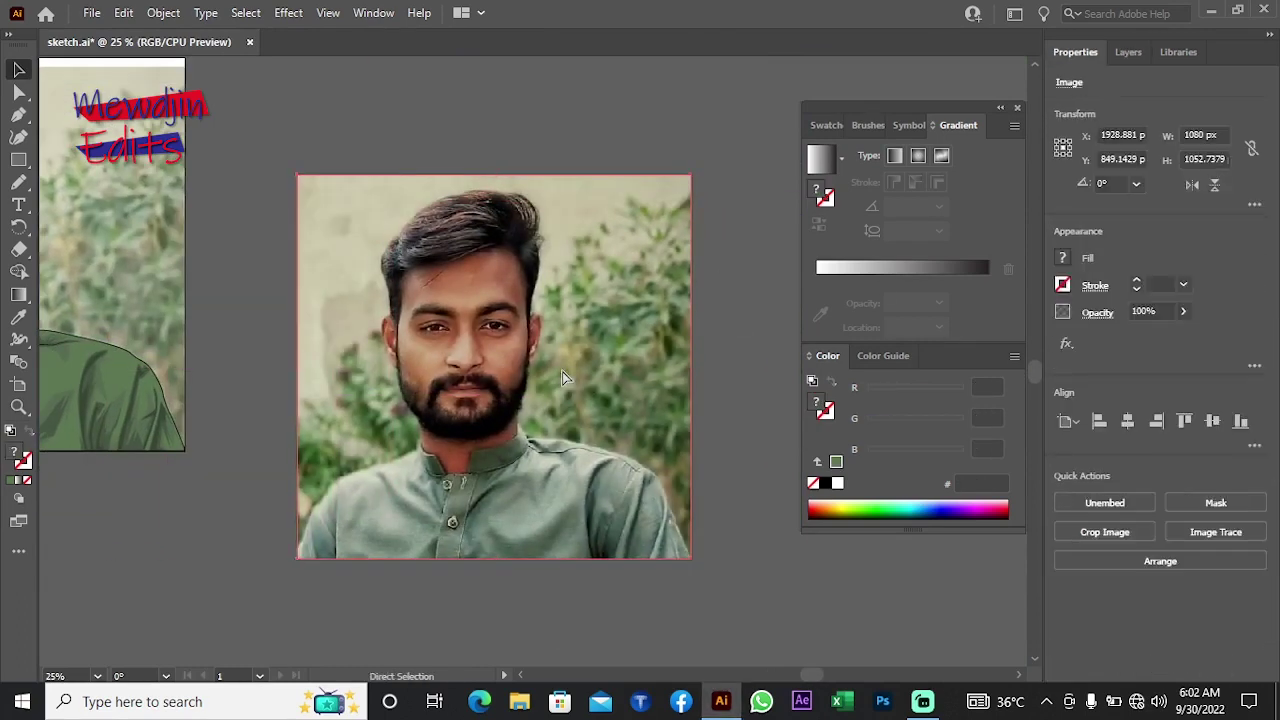
{"action": "key", "text": "z"}
{"action": "left_click", "coordinate": [550, 375]}
{"action": "left_click", "coordinate": [545, 362]}
{"action": "left_click", "coordinate": [543, 358]}
{"action": "left_click", "coordinate": [543, 357]}
{"action": "left_click", "coordinate": [606, 423]}
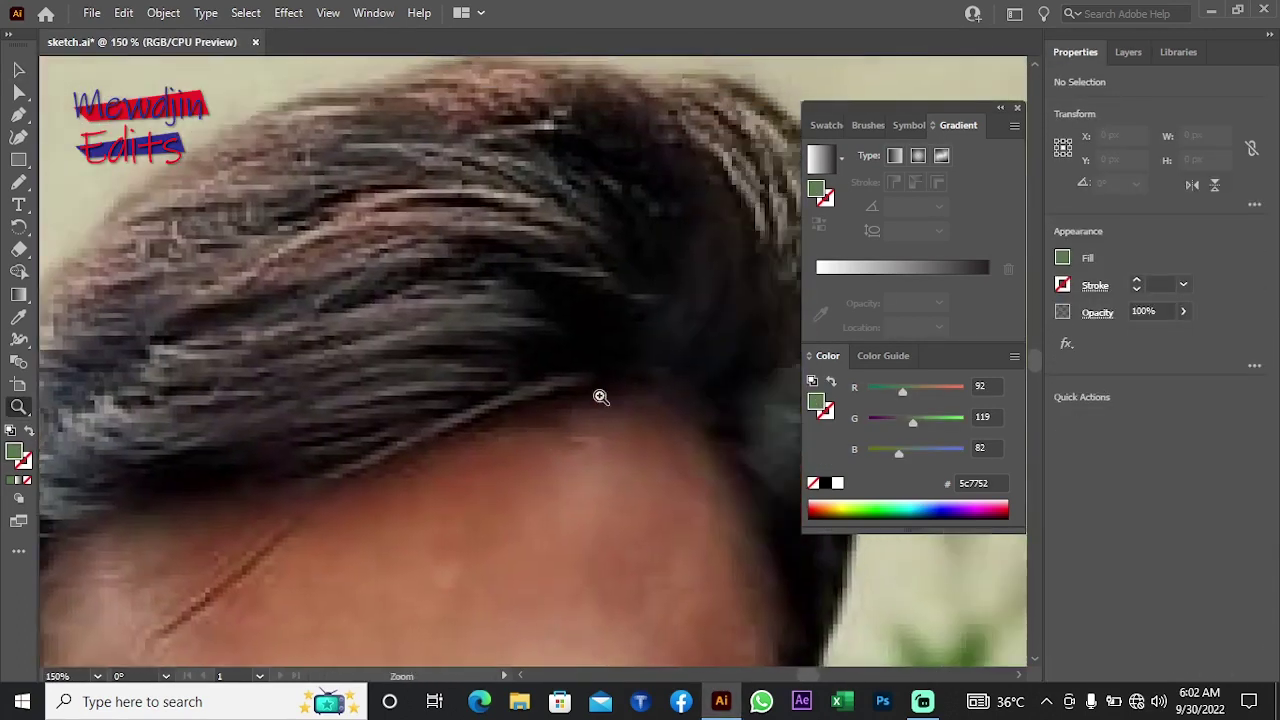
{"action": "key", "text": "ctrl+minus"}
{"action": "key", "text": "ctrl+minus"}
{"action": "key", "text": "ctrl+minus"}
Step: Create a new Layer 3 and lock Layer 2
{"action": "left_click", "coordinate": [1129, 51]}
{"action": "left_click", "coordinate": [1268, 52]}
{"action": "left_click", "coordinate": [1100, 171]}
{"action": "left_click", "coordinate": [640, 428]}
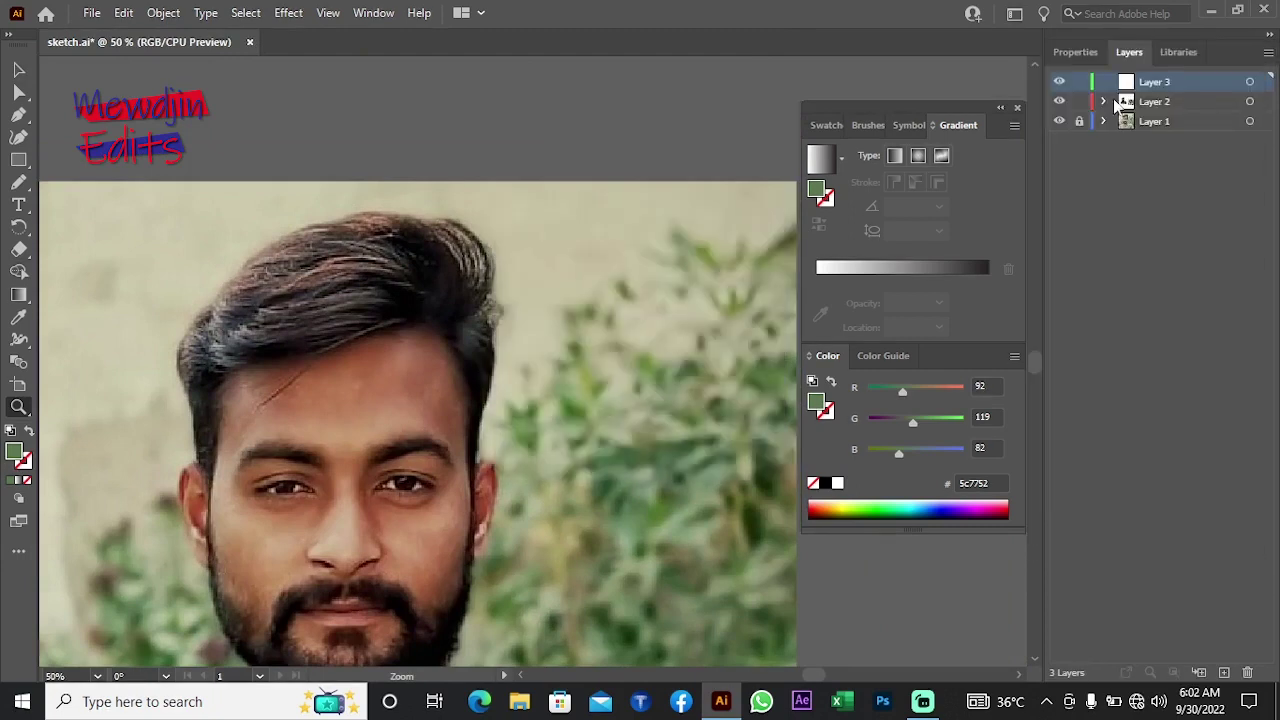
{"action": "left_click", "coordinate": [1079, 101]}
Step: Zoom in on the top of the photo copy's hair
{"action": "left_click", "coordinate": [509, 339]}
{"action": "left_click", "coordinate": [509, 339]}
{"action": "left_click", "coordinate": [509, 339]}
{"action": "mouse_move", "coordinate": [395, 335]}
{"action": "left_mouse_down"}
{"action": "mouse_move", "coordinate": [672, 524]}
{"action": "mouse_move", "coordinate": [699, 528]}
{"action": "left_mouse_up"}
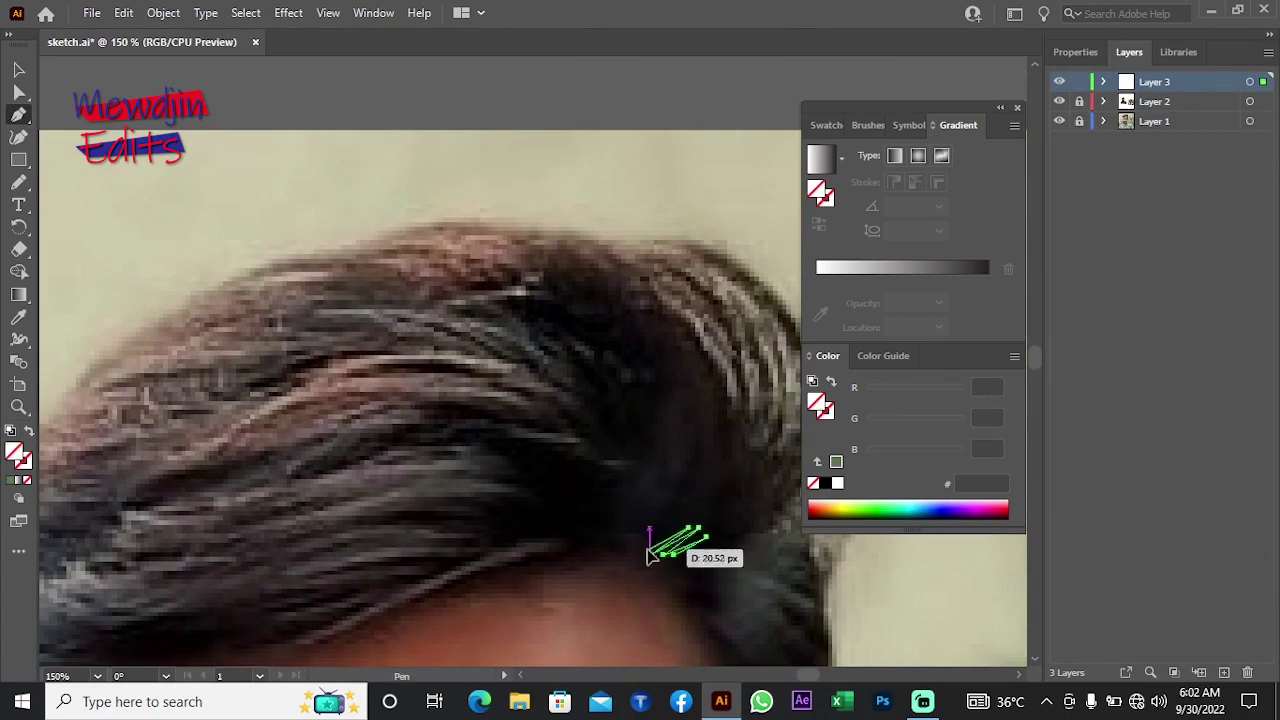
Step: Start the Pen path with a curved hair-strand tip and jagged strand-edge points
{"action": "left_click_drag", "start_coordinate": [669, 384], "coordinate": [665, 339]}
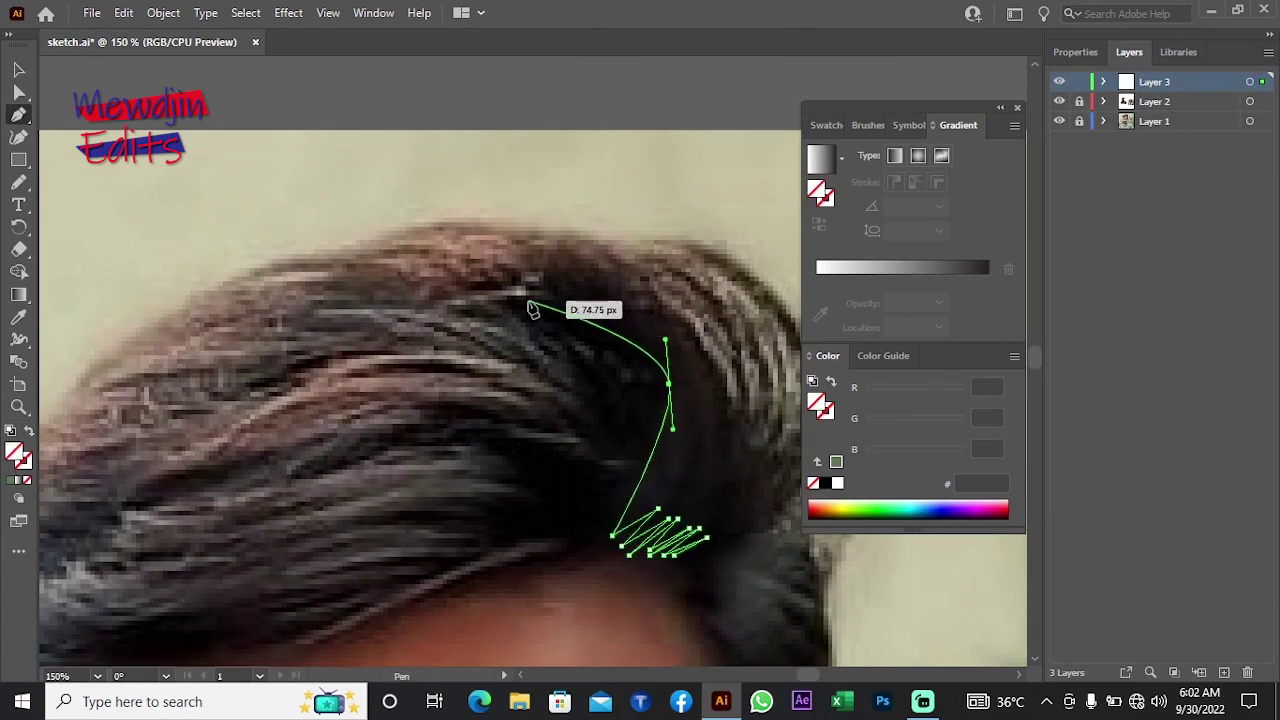
{"action": "left_click_drag", "start_coordinate": [493, 300], "coordinate": [563, 286]}
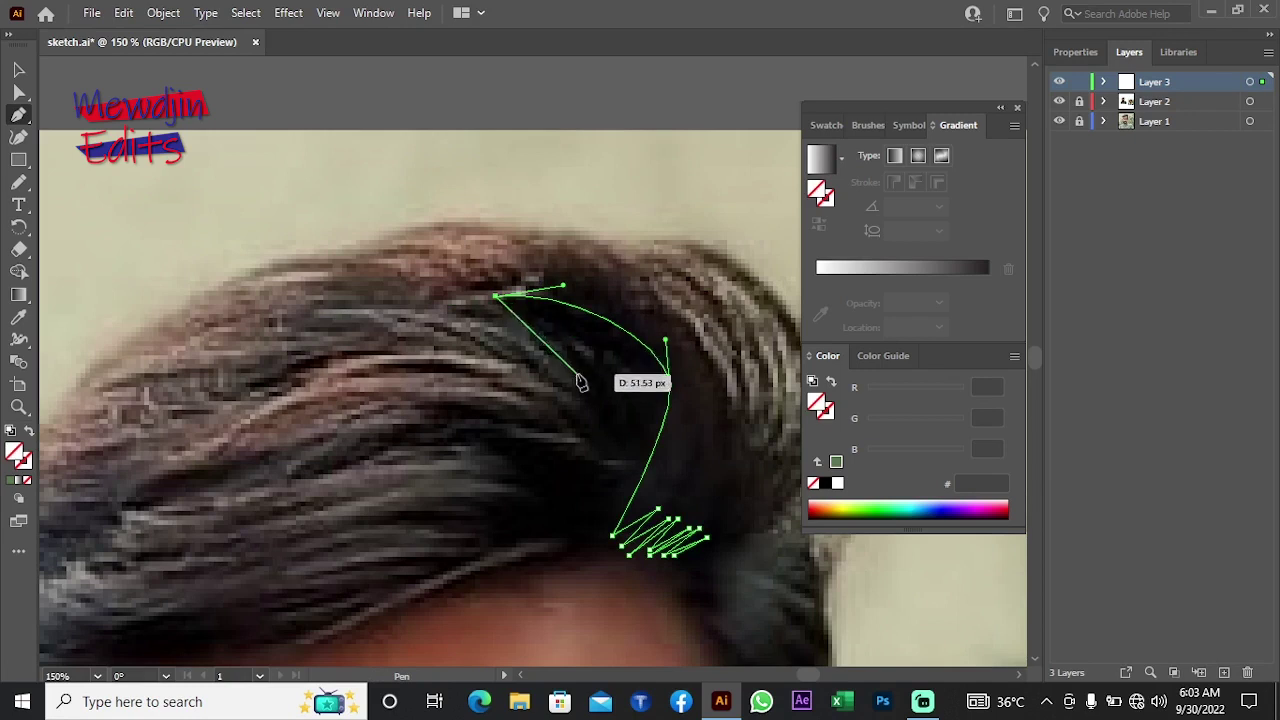
{"action": "left_click_drag", "start_coordinate": [551, 314], "coordinate": [528, 314]}
{"action": "key", "text": "ctrl+plus"}
{"action": "left_click_drag", "start_coordinate": [614, 360], "coordinate": [600, 338]}
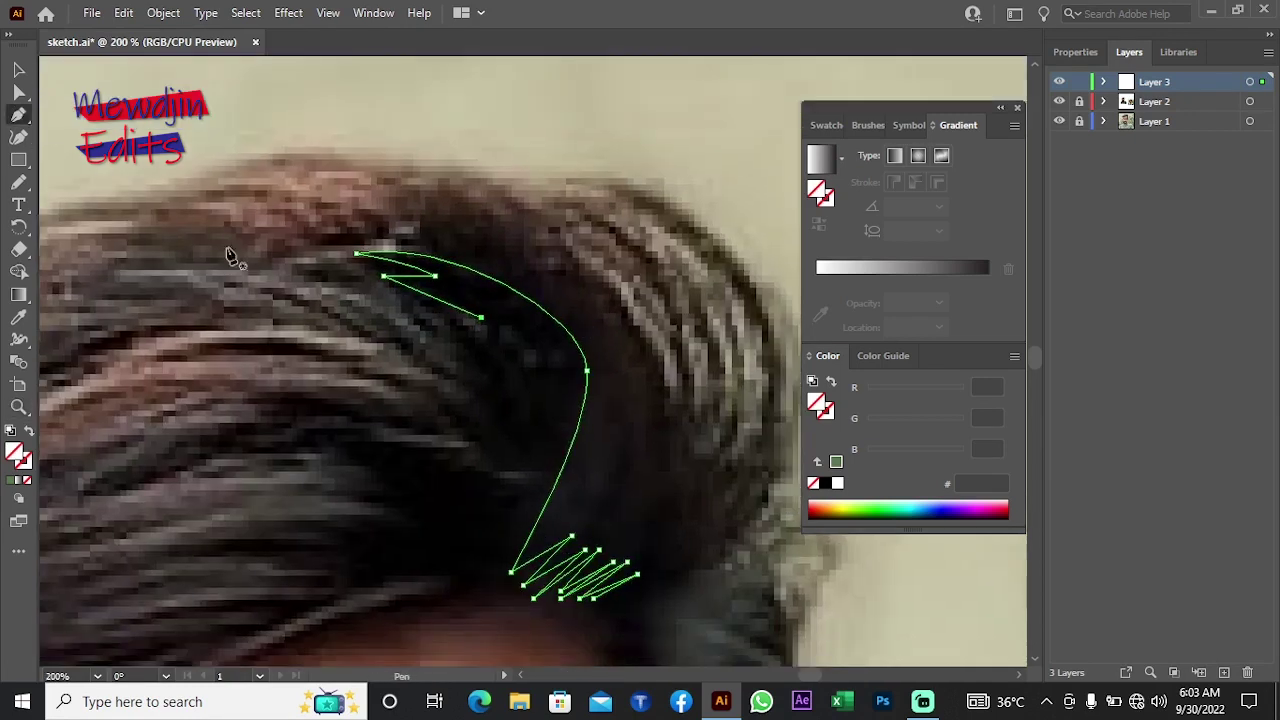
{"action": "left_click", "coordinate": [425, 303]}
{"action": "left_click", "coordinate": [502, 340]}
{"action": "left_click", "coordinate": [408, 345]}
{"action": "left_click", "coordinate": [500, 378]}
{"action": "left_click", "coordinate": [410, 383]}
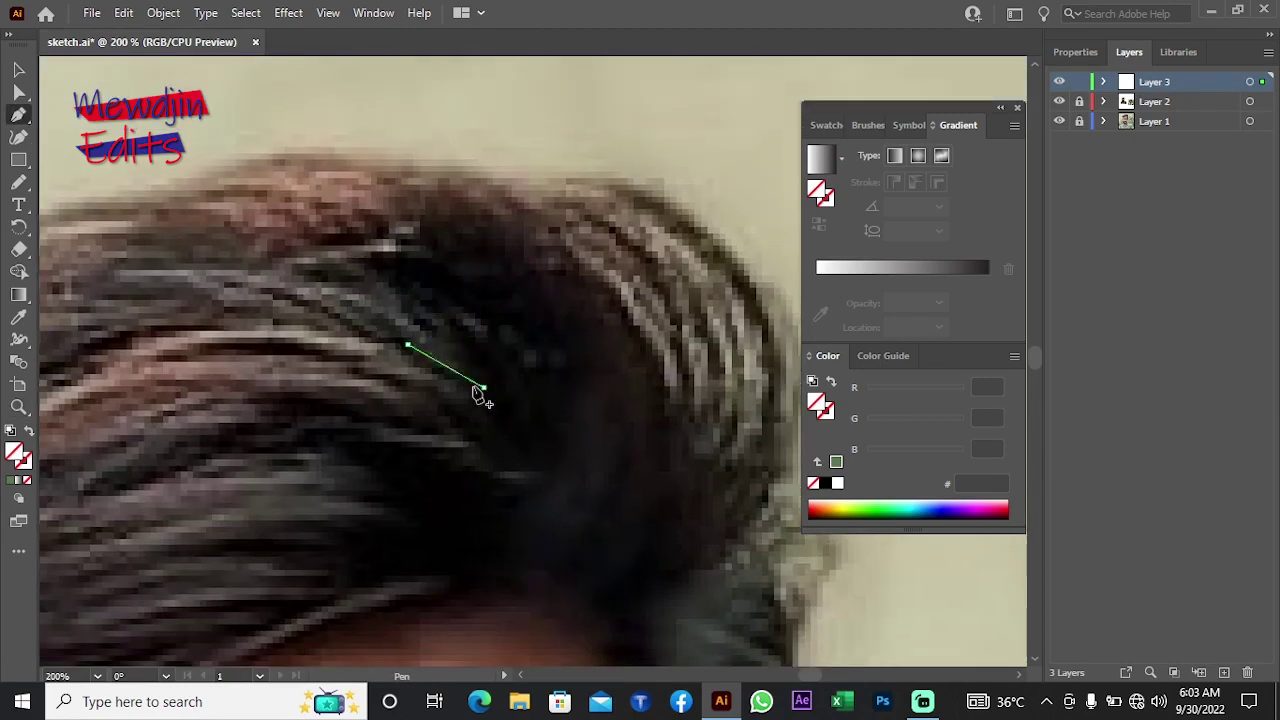
{"action": "left_click", "coordinate": [506, 437]}
{"action": "left_click_drag", "start_coordinate": [434, 457], "coordinate": [498, 394]}
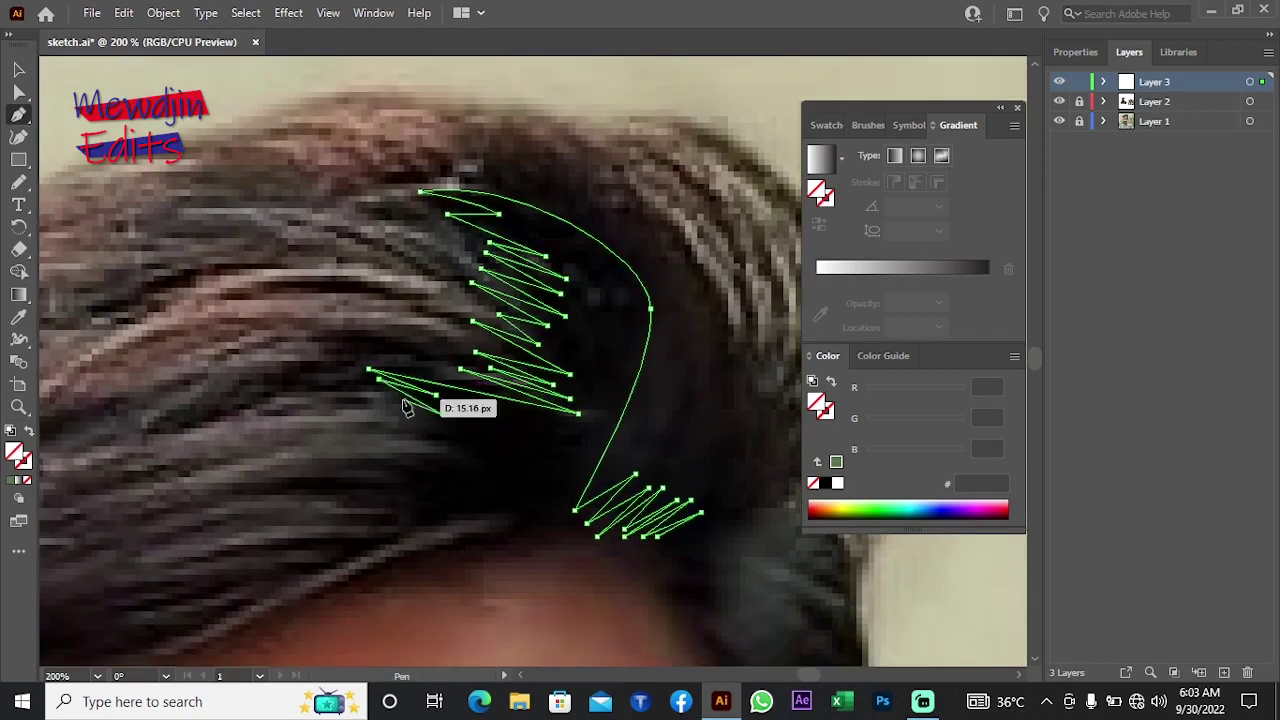
{"action": "left_click", "coordinate": [580, 412]}
{"action": "left_click", "coordinate": [400, 442]}
Step: Add zigzag strand points along the hairline
{"action": "left_click", "coordinate": [378, 407]}
{"action": "left_click", "coordinate": [458, 416]}
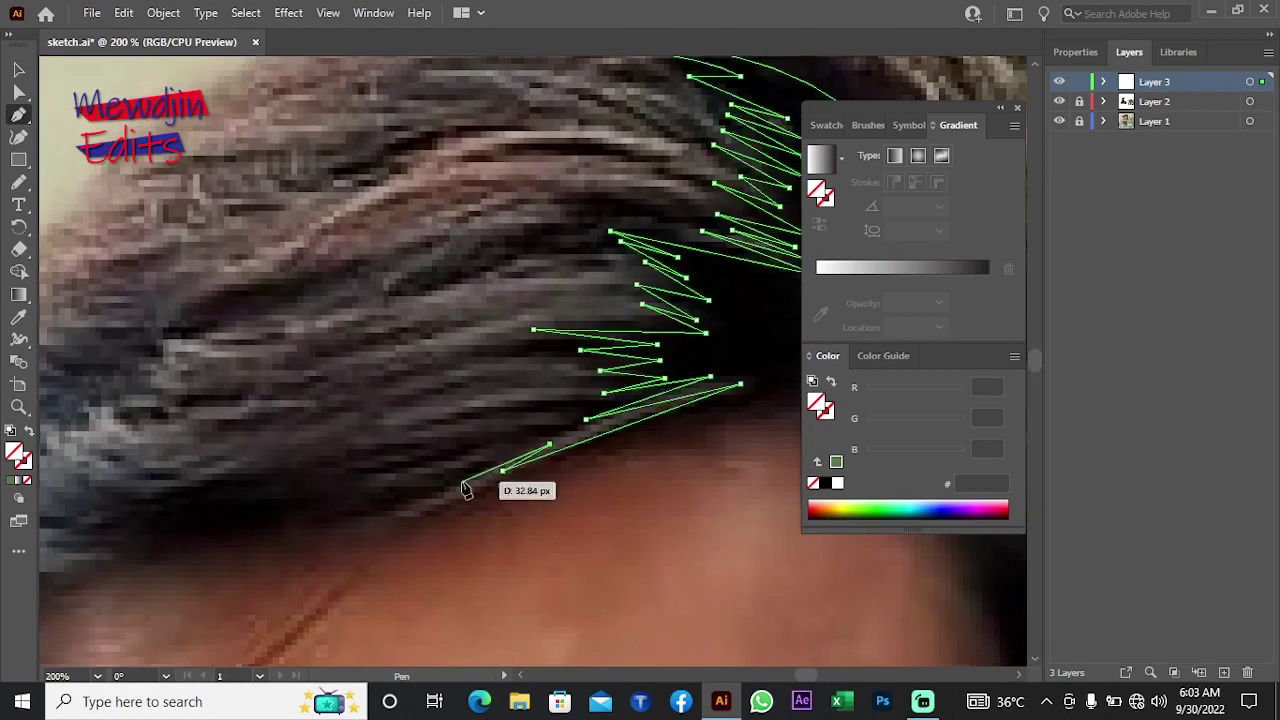
{"action": "left_click", "coordinate": [371, 510]}
{"action": "left_click", "coordinate": [417, 463]}
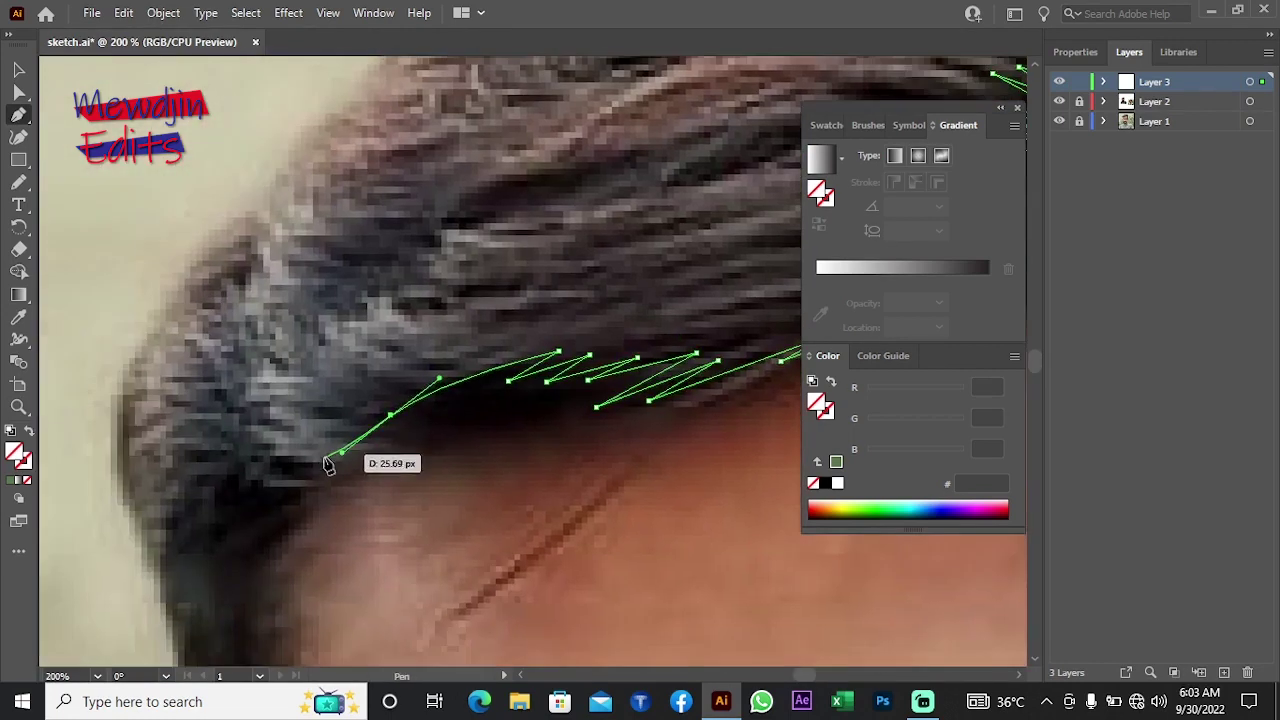
{"action": "left_click", "coordinate": [320, 462]}
{"action": "left_click", "coordinate": [363, 441]}
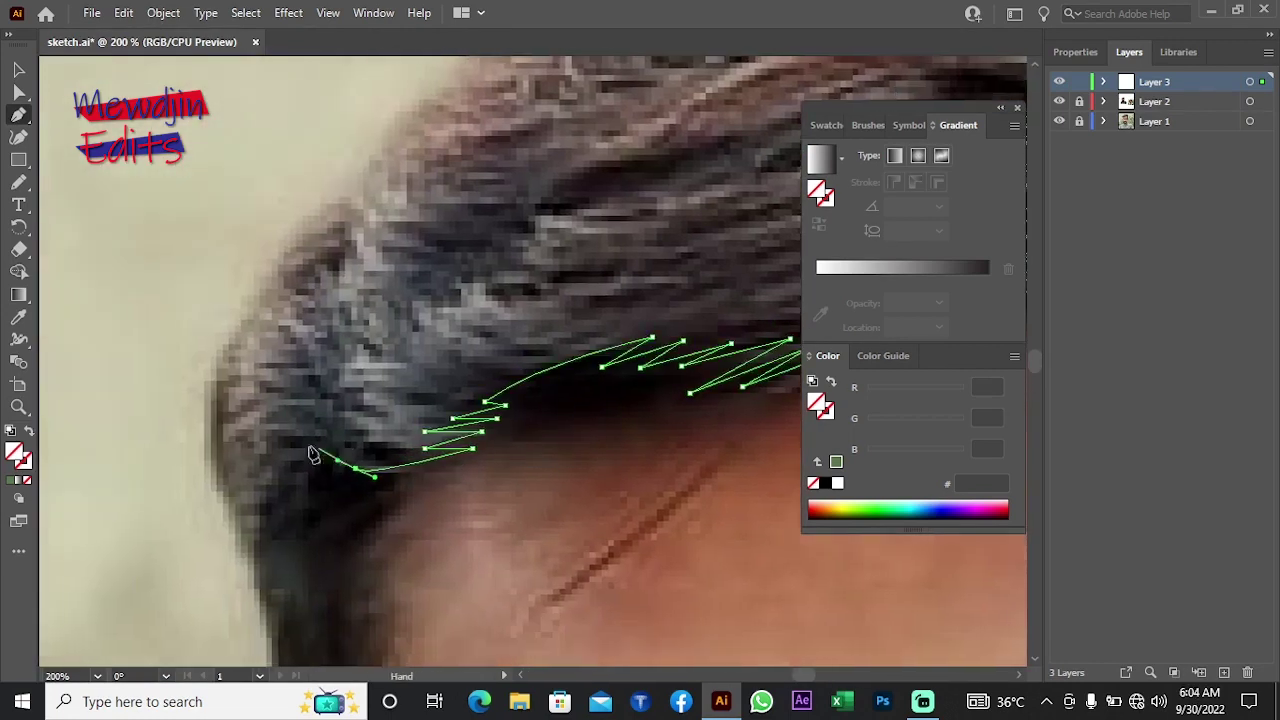
{"action": "left_click", "coordinate": [290, 526]}
{"action": "left_click", "coordinate": [286, 563]}
{"action": "left_click_drag", "start_coordinate": [314, 534], "coordinate": [358, 392]}
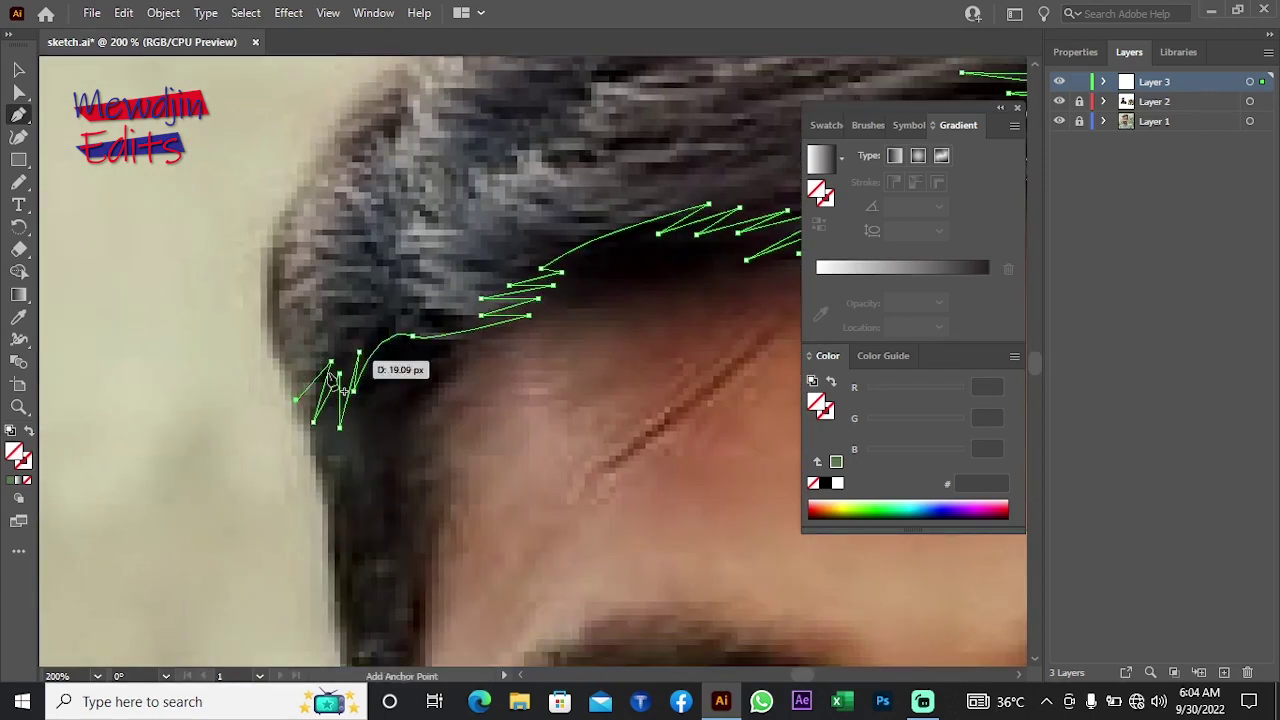
Step: Curve the outline along the outer hair edge and around the top of the hair
{"action": "left_click", "coordinate": [298, 366]}
{"action": "mouse_move", "coordinate": [329, 189]}
{"action": "left_mouse_down"}
{"action": "mouse_move", "coordinate": [334, 294]}
{"action": "mouse_move", "coordinate": [257, 451]}
{"action": "left_mouse_up"}
{"action": "left_click", "coordinate": [369, 340]}
{"action": "left_click_drag", "start_coordinate": [313, 408], "coordinate": [380, 262]}
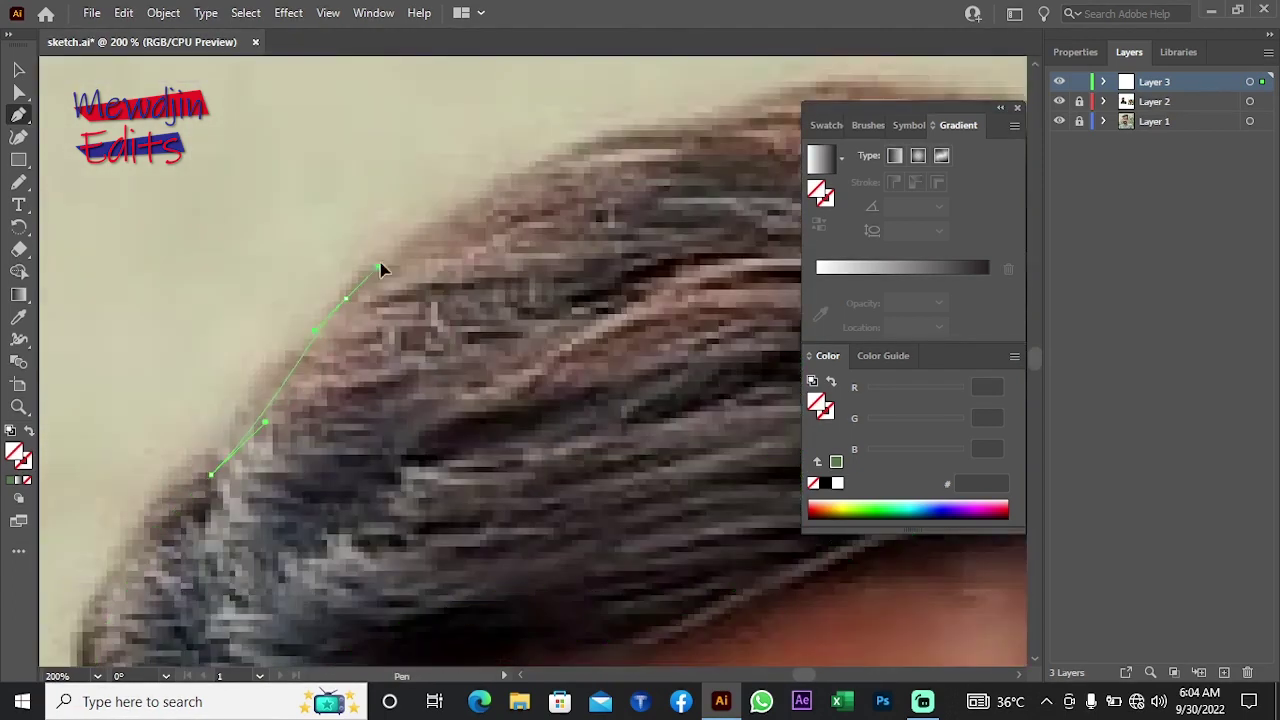
{"action": "left_click", "coordinate": [460, 267]}
{"action": "left_click_drag", "start_coordinate": [464, 270], "coordinate": [295, 295]}
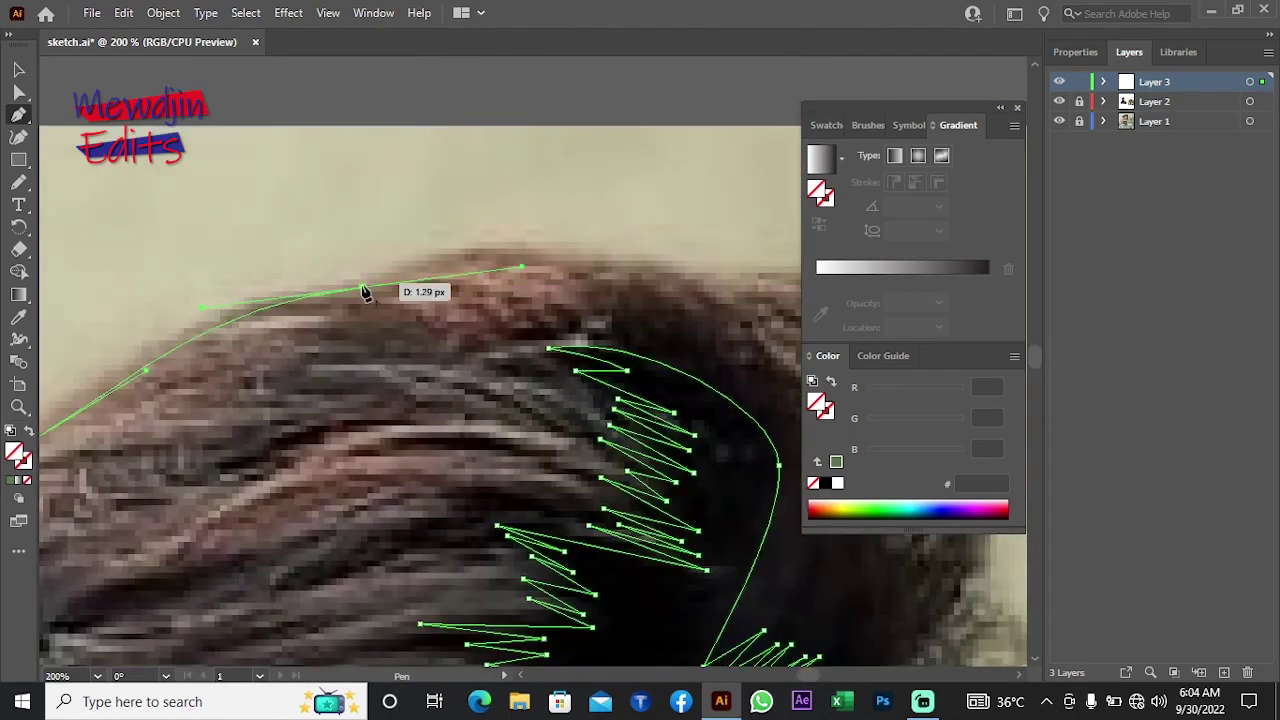
{"action": "left_click", "coordinate": [366, 287]}
{"action": "mouse_move", "coordinate": [413, 263]}
{"action": "left_mouse_down"}
{"action": "mouse_move", "coordinate": [466, 289]}
{"action": "mouse_move", "coordinate": [430, 226]}
{"action": "left_mouse_up"}
{"action": "left_click", "coordinate": [330, 264]}
{"action": "left_click", "coordinate": [438, 284]}
{"action": "left_click", "coordinate": [425, 296]}
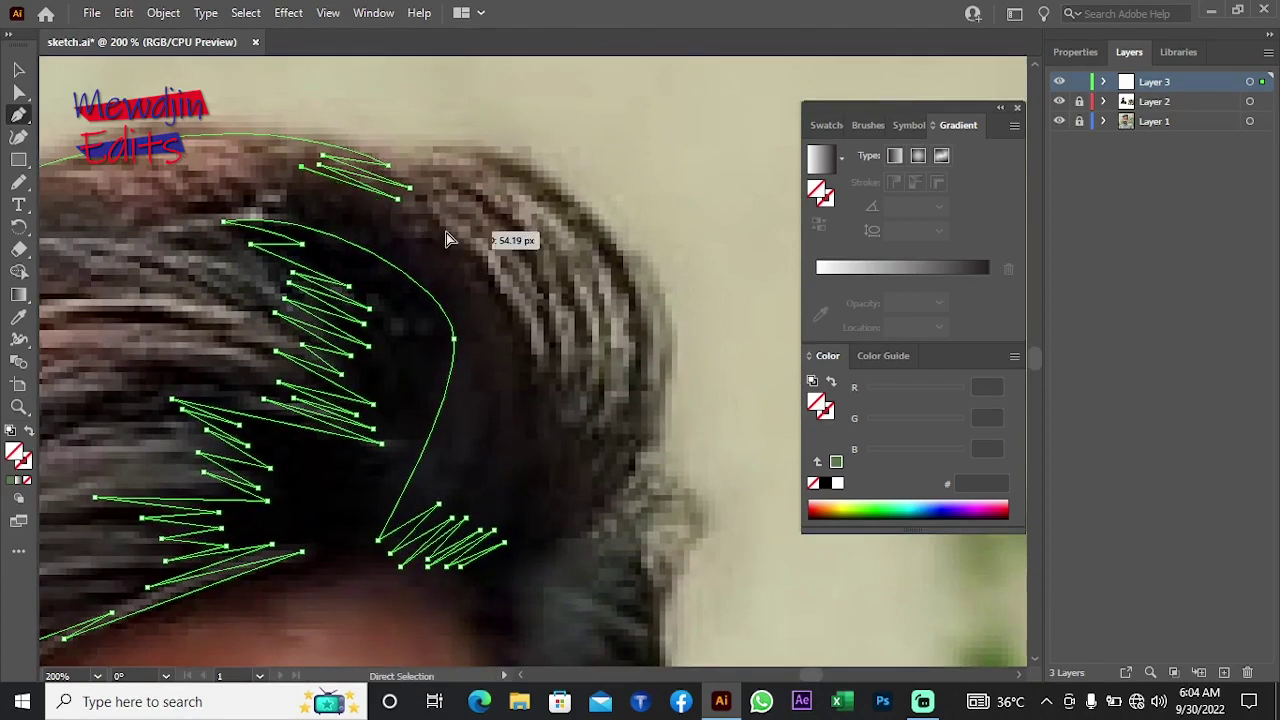
Step: Run the outline down the hair's right side with zigzag points to the forehead
{"action": "left_click", "coordinate": [480, 250]}
{"action": "left_click_drag", "start_coordinate": [417, 183], "coordinate": [412, 178]}
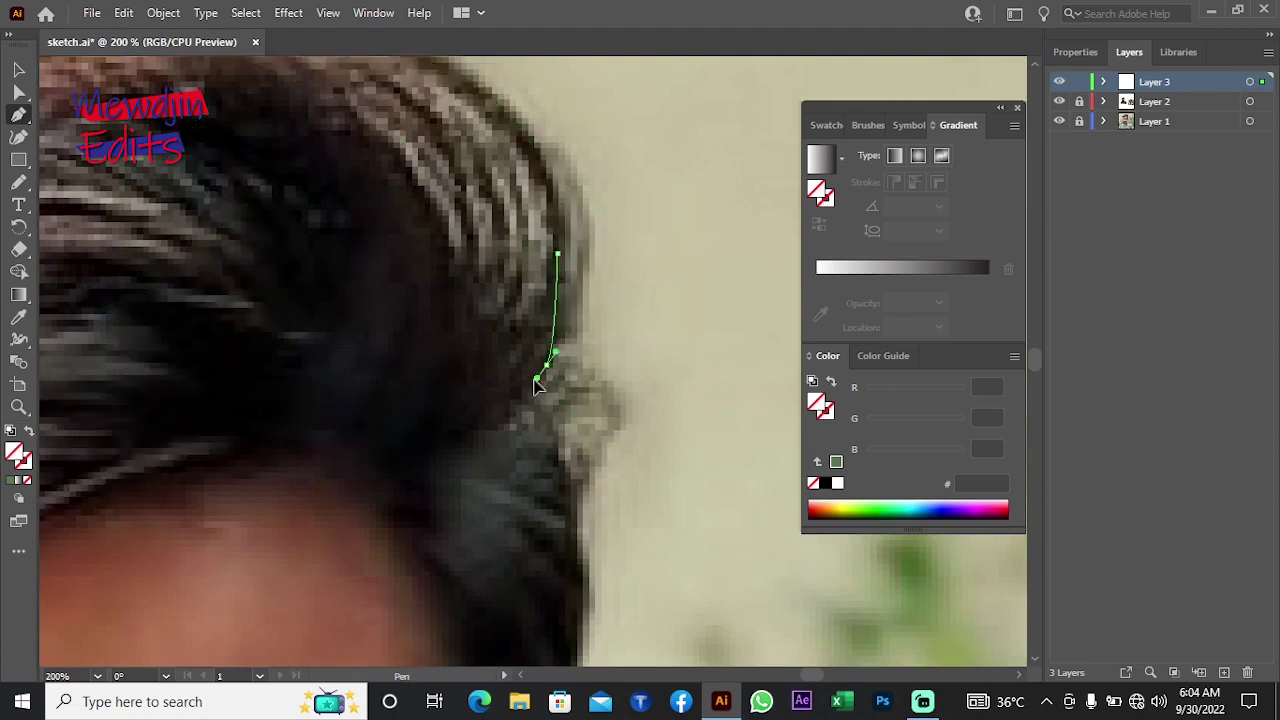
{"action": "left_click", "coordinate": [544, 330]}
{"action": "left_click", "coordinate": [538, 377]}
{"action": "left_click", "coordinate": [480, 428]}
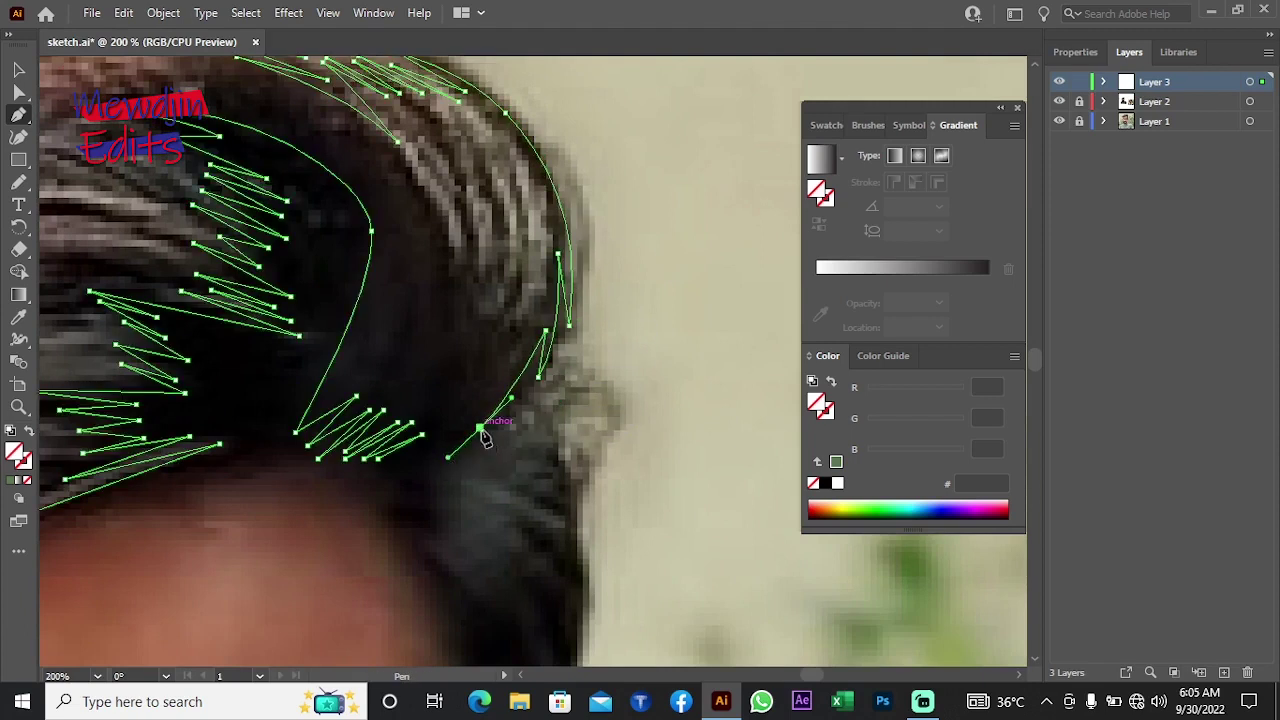
{"action": "left_click", "coordinate": [496, 387]}
{"action": "left_click", "coordinate": [460, 437]}
{"action": "left_click", "coordinate": [465, 400]}
{"action": "left_click", "coordinate": [436, 455]}
{"action": "left_click", "coordinate": [401, 478]}
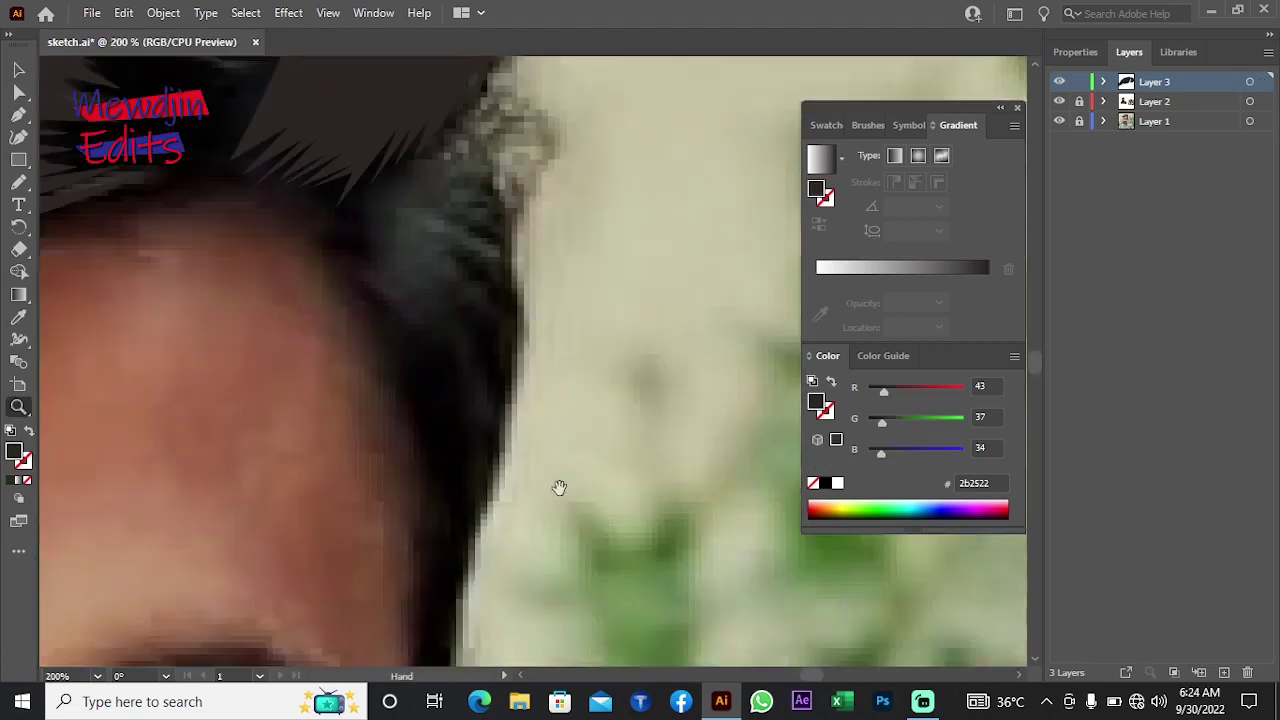
Step: Pen-trace a zigzag path up the right edge of the hair, curving back toward the forehead
{"action": "left_click_drag", "start_coordinate": [559, 487], "coordinate": [562, 546]}
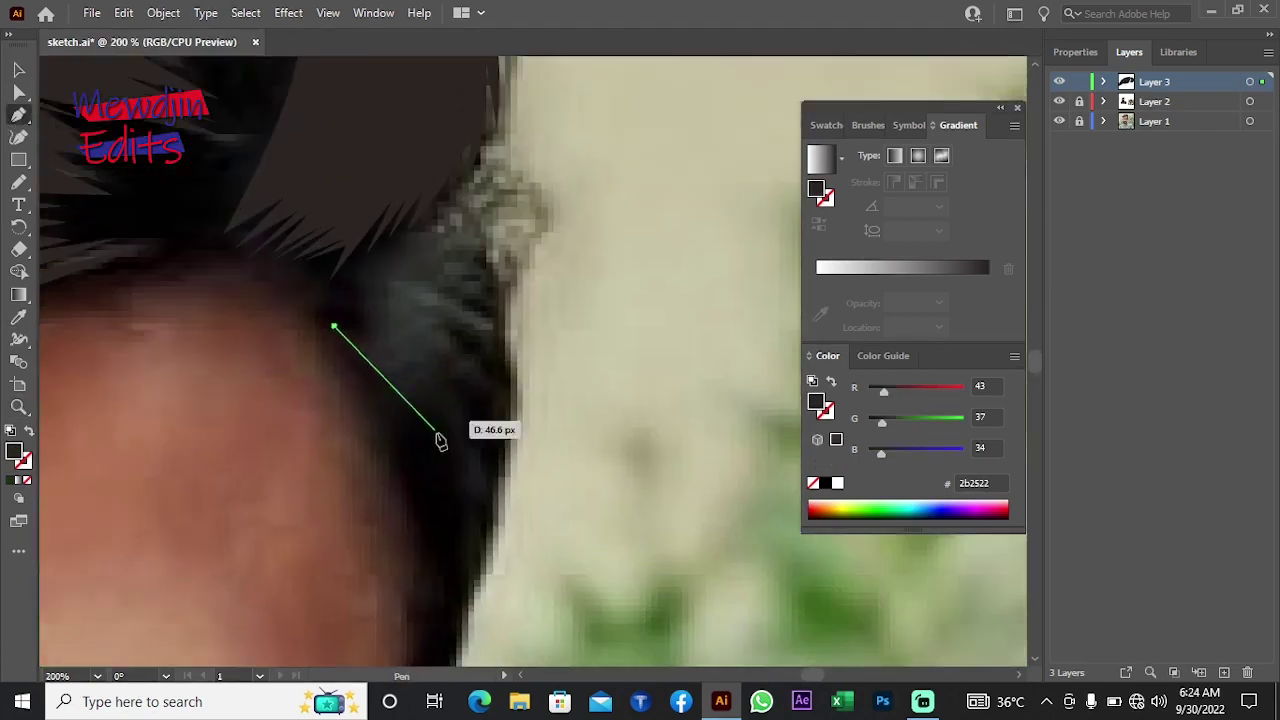
{"action": "left_click_drag", "start_coordinate": [481, 494], "coordinate": [499, 548]}
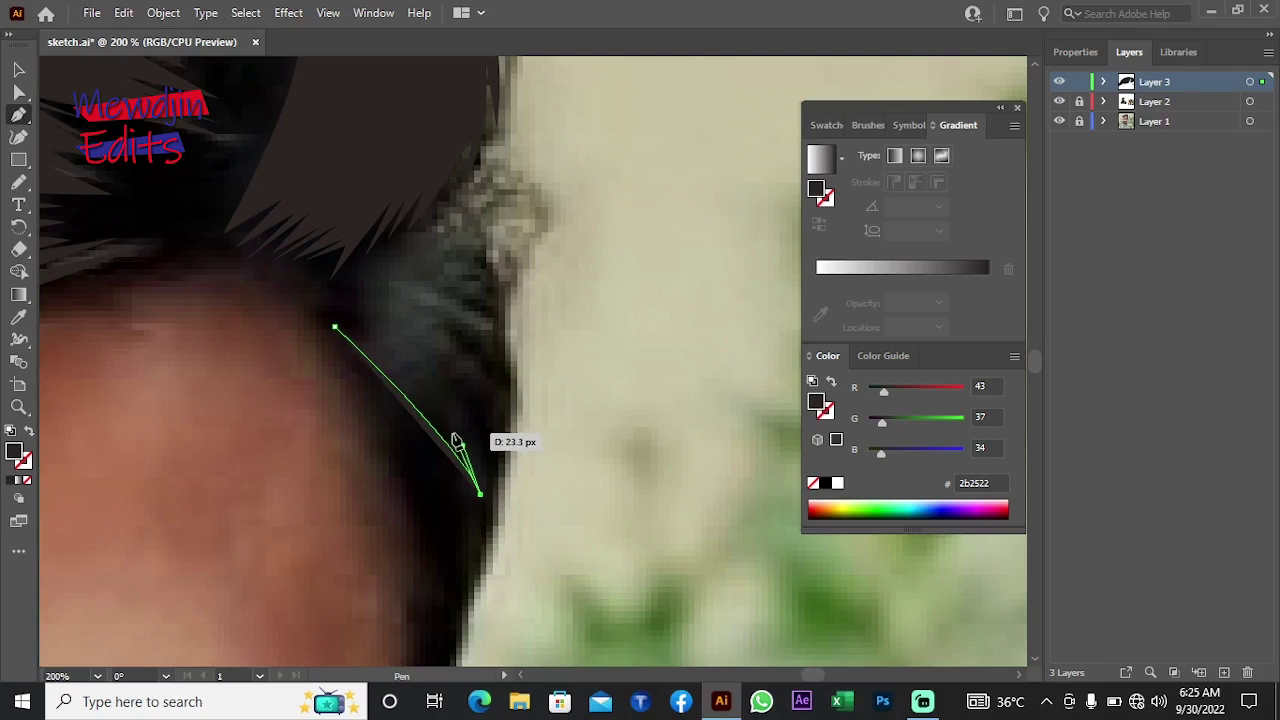
{"action": "left_click_drag", "start_coordinate": [455, 441], "coordinate": [462, 448]}
{"action": "key", "text": "ctrl+z"}
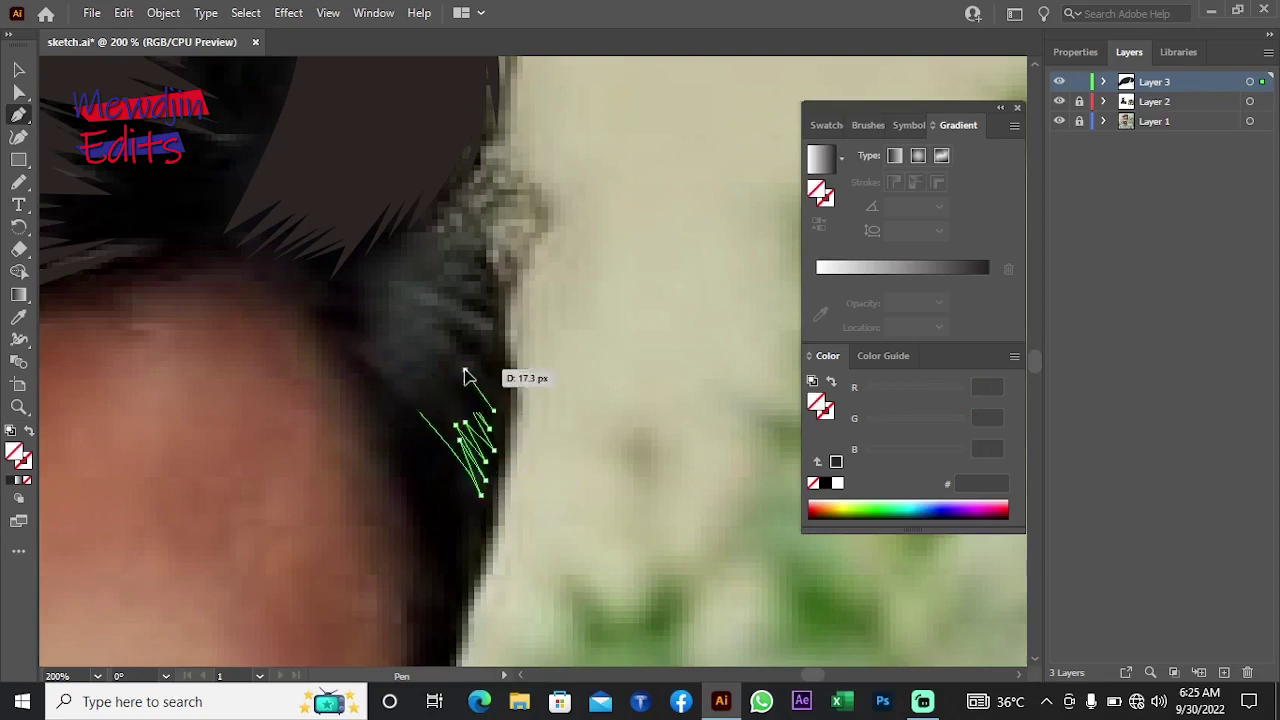
{"action": "left_click", "coordinate": [500, 337]}
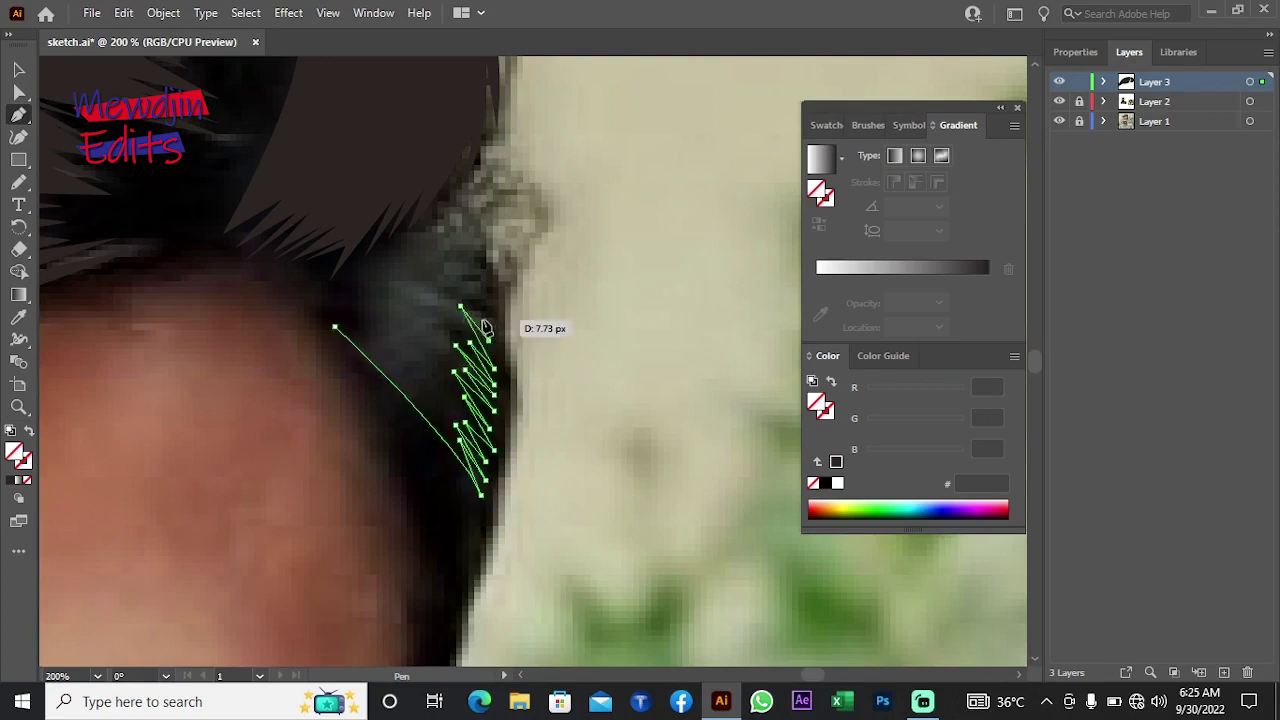
{"action": "left_click", "coordinate": [482, 318]}
{"action": "left_click", "coordinate": [462, 306]}
{"action": "mouse_move", "coordinate": [461, 291]}
{"action": "left_mouse_down"}
{"action": "mouse_move", "coordinate": [483, 296]}
{"action": "mouse_move", "coordinate": [443, 288]}
{"action": "left_mouse_up"}
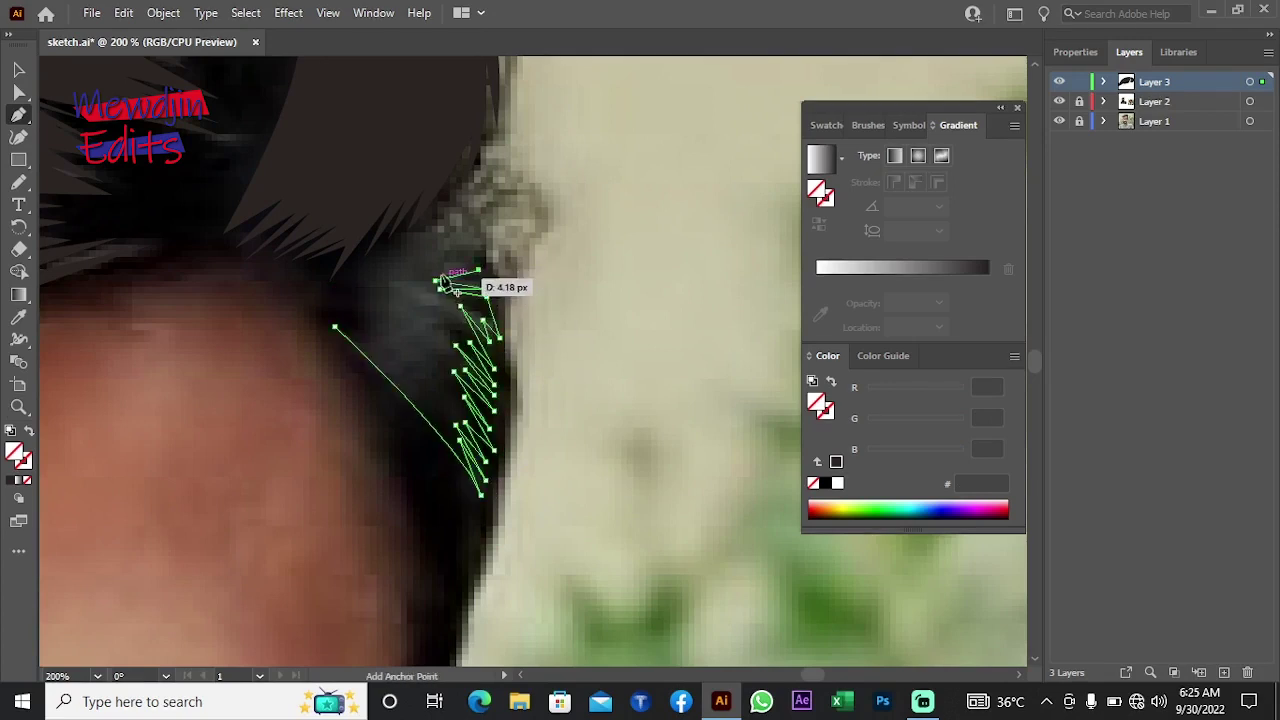
{"action": "mouse_move", "coordinate": [435, 268]}
{"action": "left_mouse_down"}
{"action": "mouse_move", "coordinate": [465, 228]}
{"action": "mouse_move", "coordinate": [369, 270]}
{"action": "left_mouse_up"}
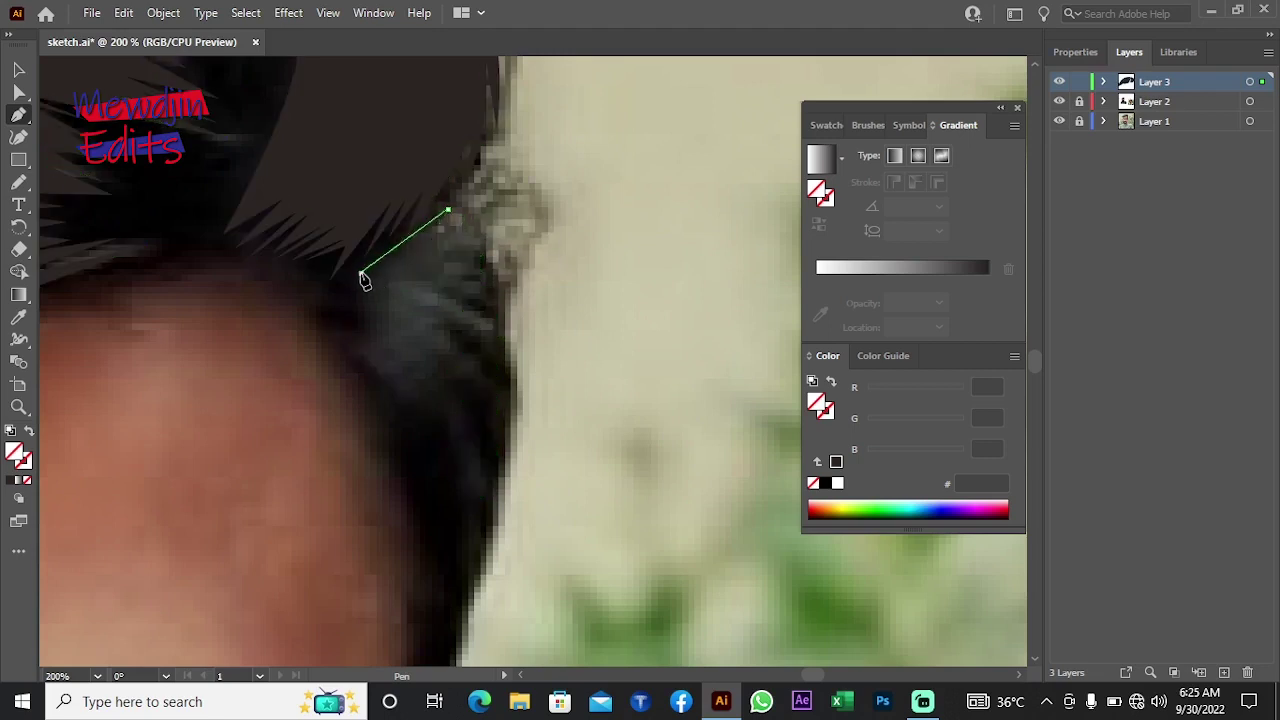
{"action": "mouse_move", "coordinate": [363, 281]}
{"action": "left_mouse_down"}
{"action": "mouse_move", "coordinate": [390, 330]}
{"action": "mouse_move", "coordinate": [330, 332]}
{"action": "left_mouse_up"}
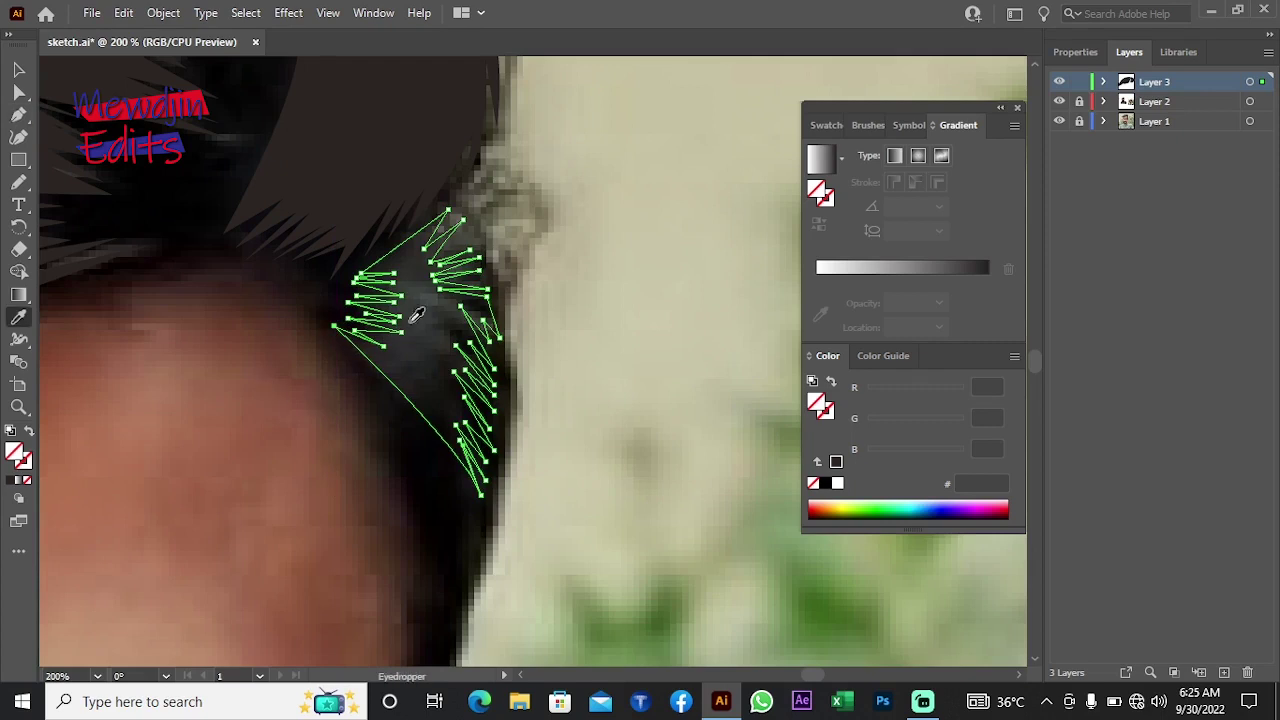
Step: Fill the new hair piece with the dark hair colour 2b2522, deselect it, and zoom out
{"action": "left_click", "coordinate": [416, 315]}
{"action": "key", "text": "ctrl+shift+a"}
{"action": "key", "text": "ctrl+minus"}
{"action": "mouse_move", "coordinate": [454, 331]}
{"action": "left_mouse_down"}
{"action": "mouse_move", "coordinate": [504, 374]}
{"action": "mouse_move", "coordinate": [437, 400]}
{"action": "mouse_move", "coordinate": [443, 500]}
{"action": "mouse_move", "coordinate": [454, 431]}
{"action": "left_mouse_up"}
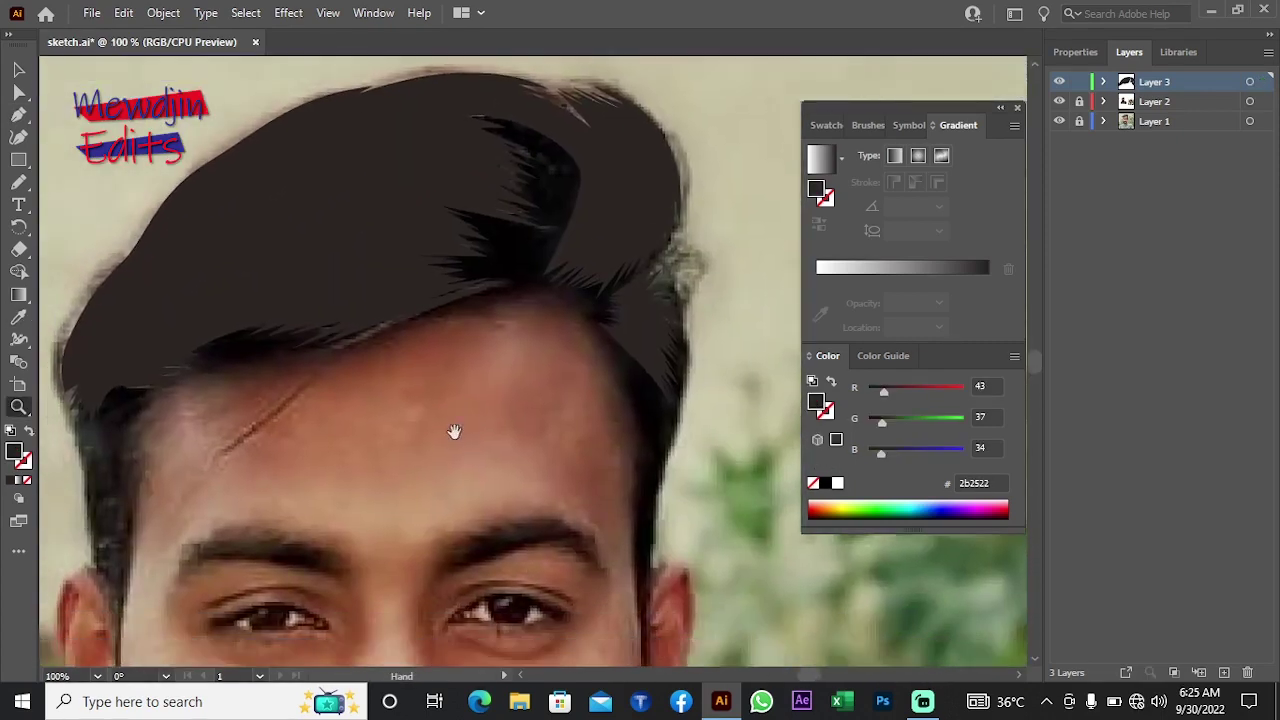
Step: Swap the hair shape's fill and stroke, leaving an orange e84700 outline with no fill
{"action": "scroll", "coordinate": [474, 497], "scroll_direction": "up", "scroll_amount": 3}
{"action": "key", "text": "v"}
{"action": "left_click", "coordinate": [305, 341]}
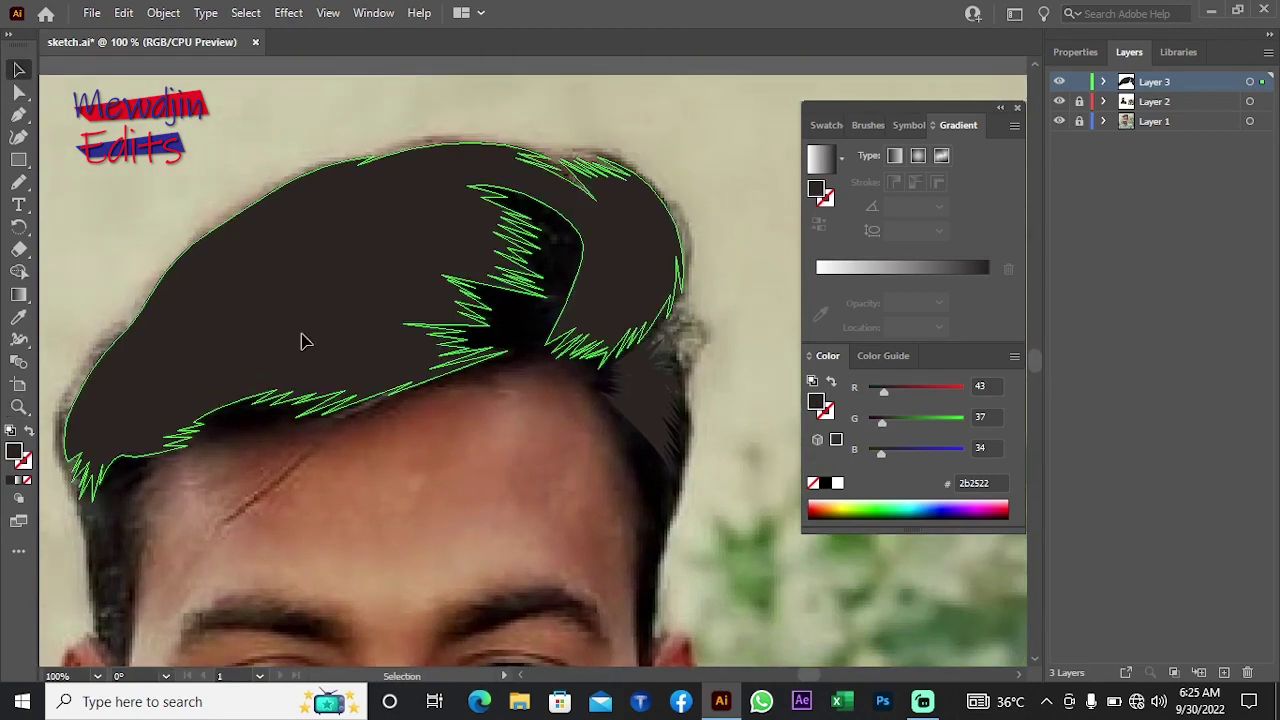
{"action": "left_click", "coordinate": [1075, 52]}
{"action": "key", "text": "shift+x"}
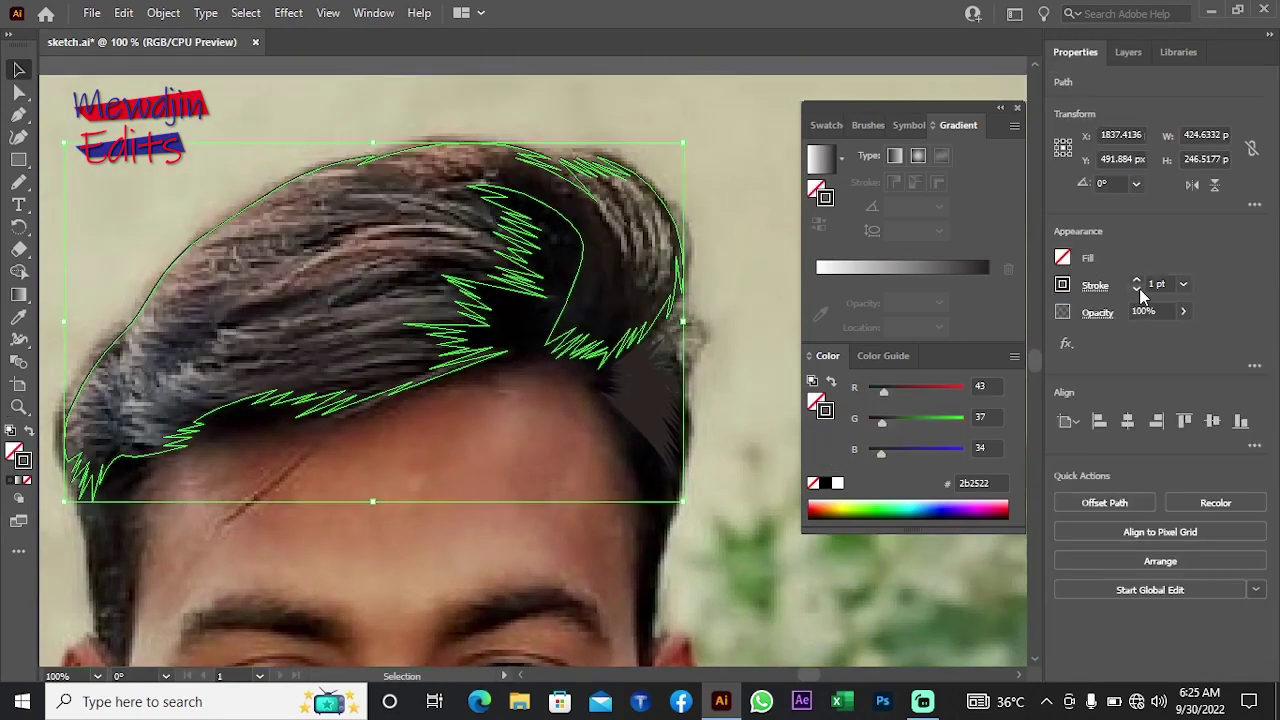
{"action": "double_click", "coordinate": [22, 460]}
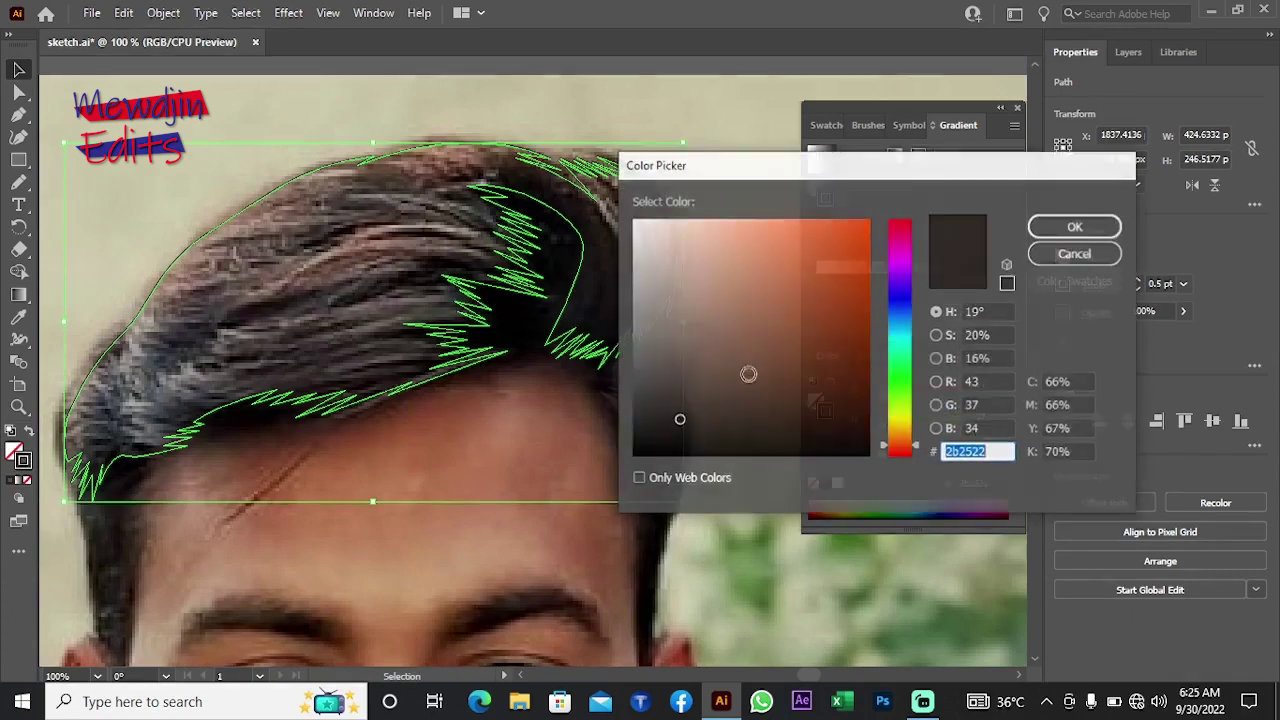
{"action": "mouse_move", "coordinate": [748, 371]}
{"action": "left_mouse_down"}
{"action": "mouse_move", "coordinate": [840, 357]}
{"action": "mouse_move", "coordinate": [855, 300]}
{"action": "left_mouse_up"}
{"action": "left_click", "coordinate": [1074, 251]}
{"action": "left_click", "coordinate": [818, 510]}
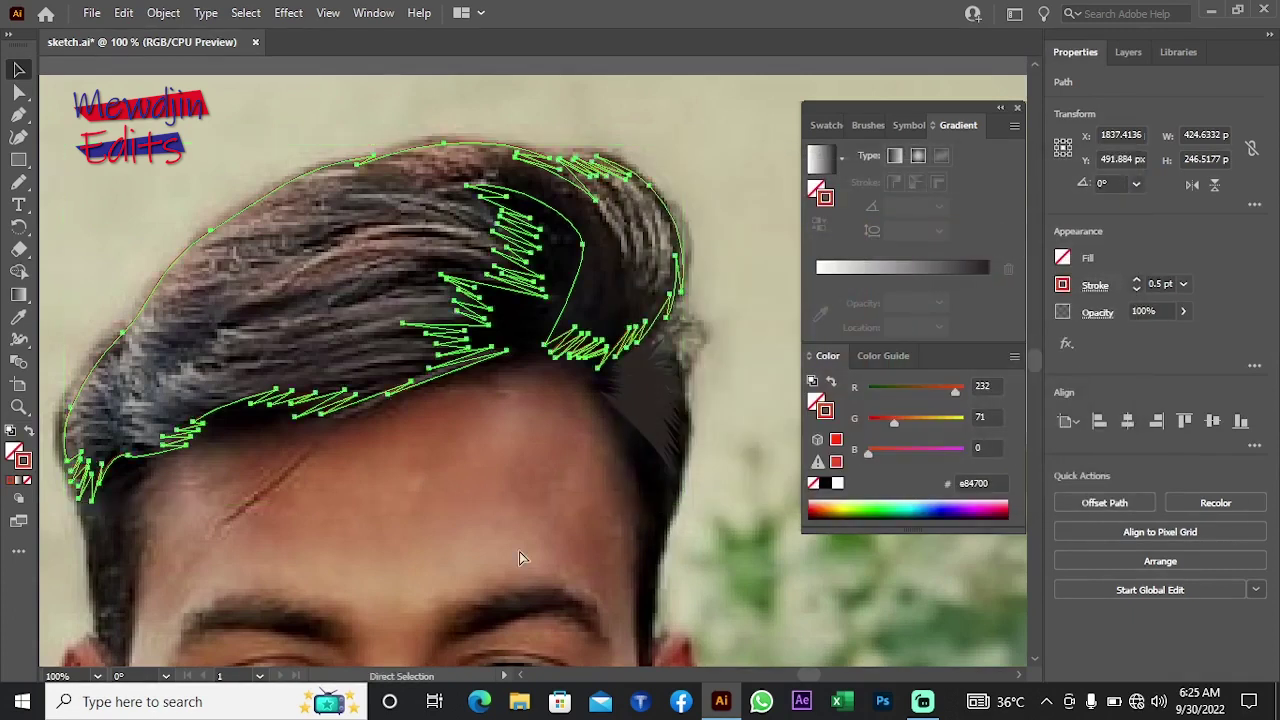
{"action": "left_click", "coordinate": [520, 550]}
Step: Zoom in on the hair's right side and start a Pen strand curve inside it
{"action": "key", "text": "z"}
{"action": "left_click", "coordinate": [523, 450]}
{"action": "left_click_drag", "start_coordinate": [526, 371], "coordinate": [490, 415]}
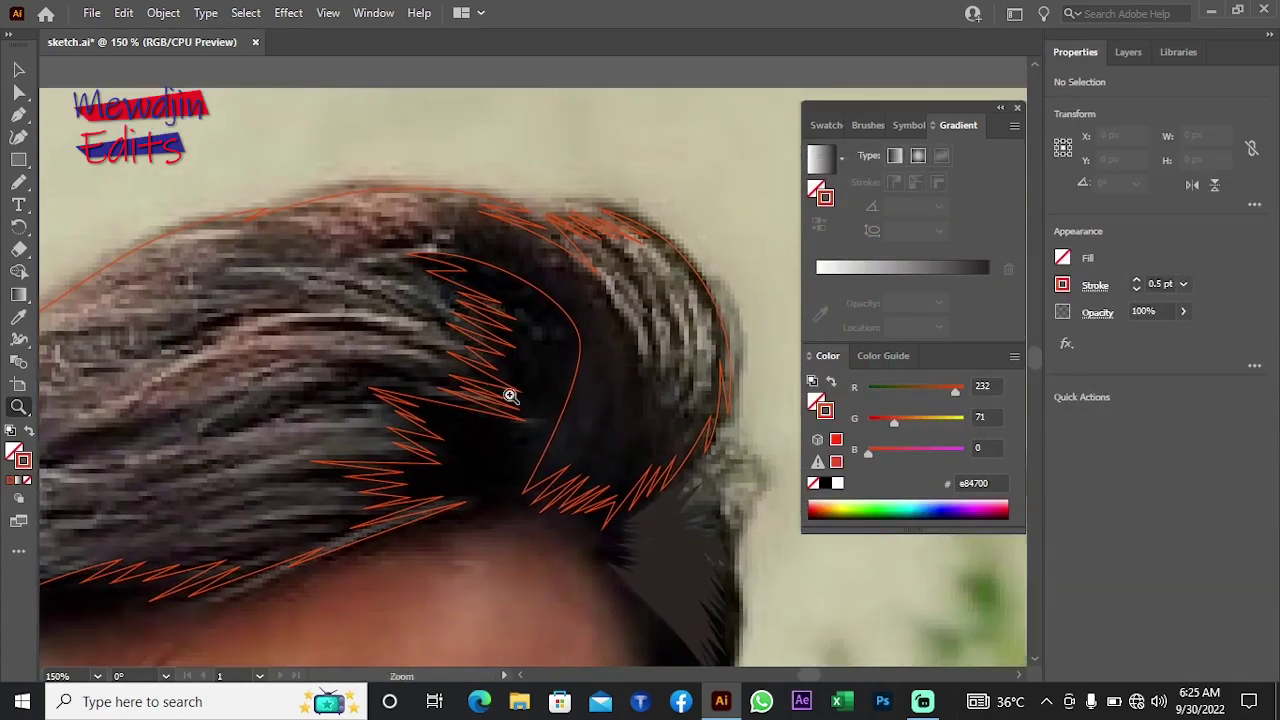
{"action": "left_click", "coordinate": [565, 440]}
{"action": "mouse_move", "coordinate": [602, 450]}
{"action": "left_mouse_down"}
{"action": "mouse_move", "coordinate": [571, 471]}
{"action": "mouse_move", "coordinate": [666, 463]}
{"action": "mouse_move", "coordinate": [617, 423]}
{"action": "mouse_move", "coordinate": [527, 437]}
{"action": "mouse_move", "coordinate": [178, 269]}
{"action": "left_mouse_up"}
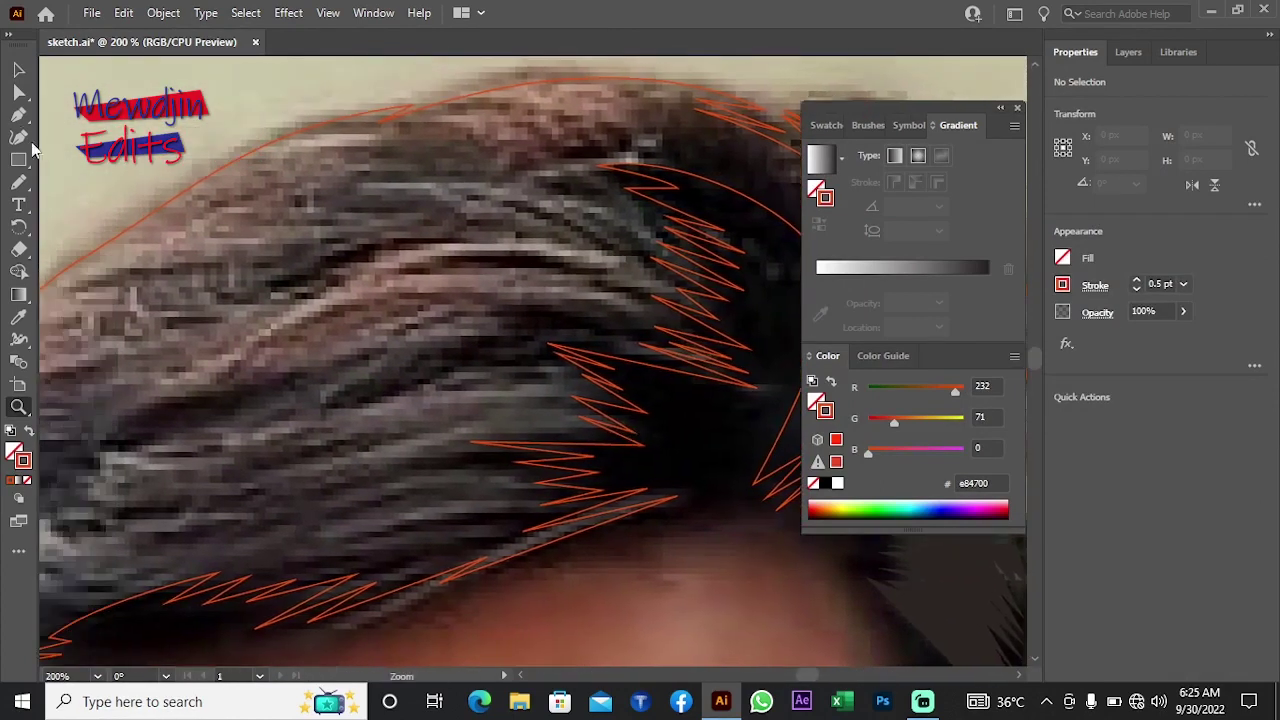
{"action": "left_click", "coordinate": [18, 113]}
{"action": "left_click_drag", "start_coordinate": [520, 290], "coordinate": [440, 280]}
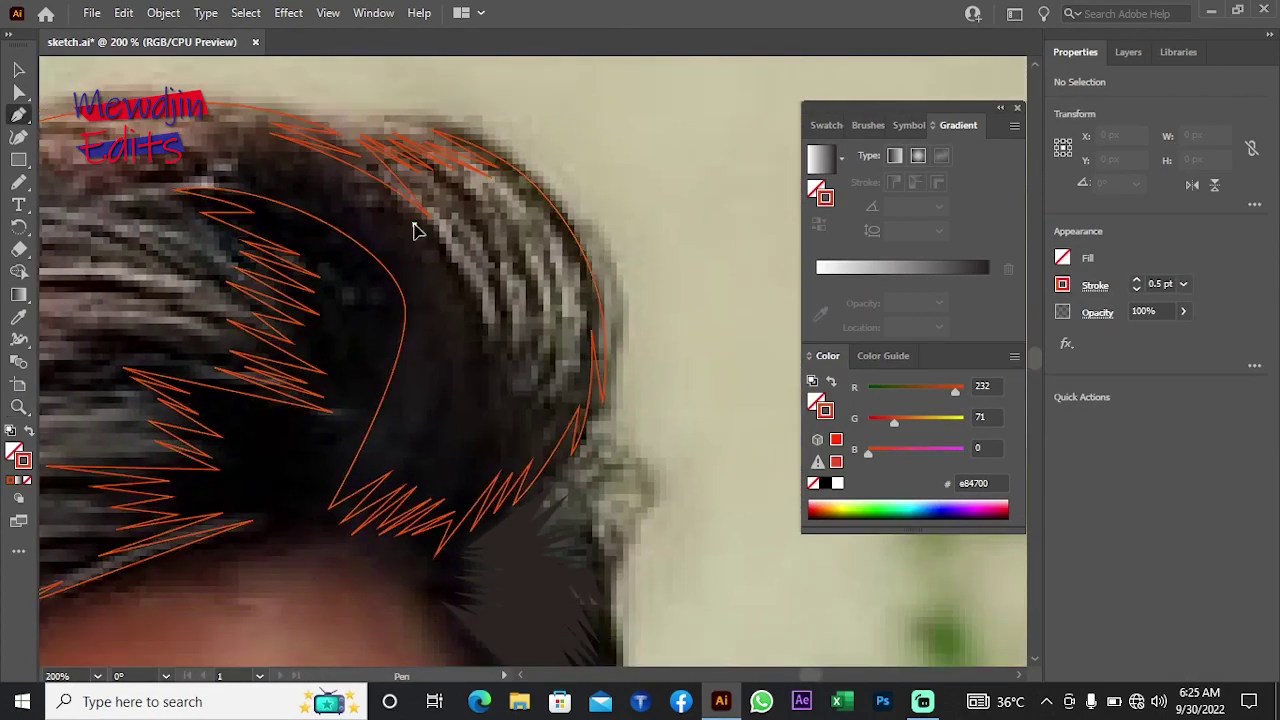
{"action": "left_click", "coordinate": [416, 230]}
{"action": "mouse_move", "coordinate": [458, 428]}
{"action": "left_mouse_down"}
{"action": "mouse_move", "coordinate": [443, 470]}
{"action": "mouse_move", "coordinate": [368, 522]}
{"action": "left_mouse_up"}
{"action": "key", "text": "ctrl+z"}
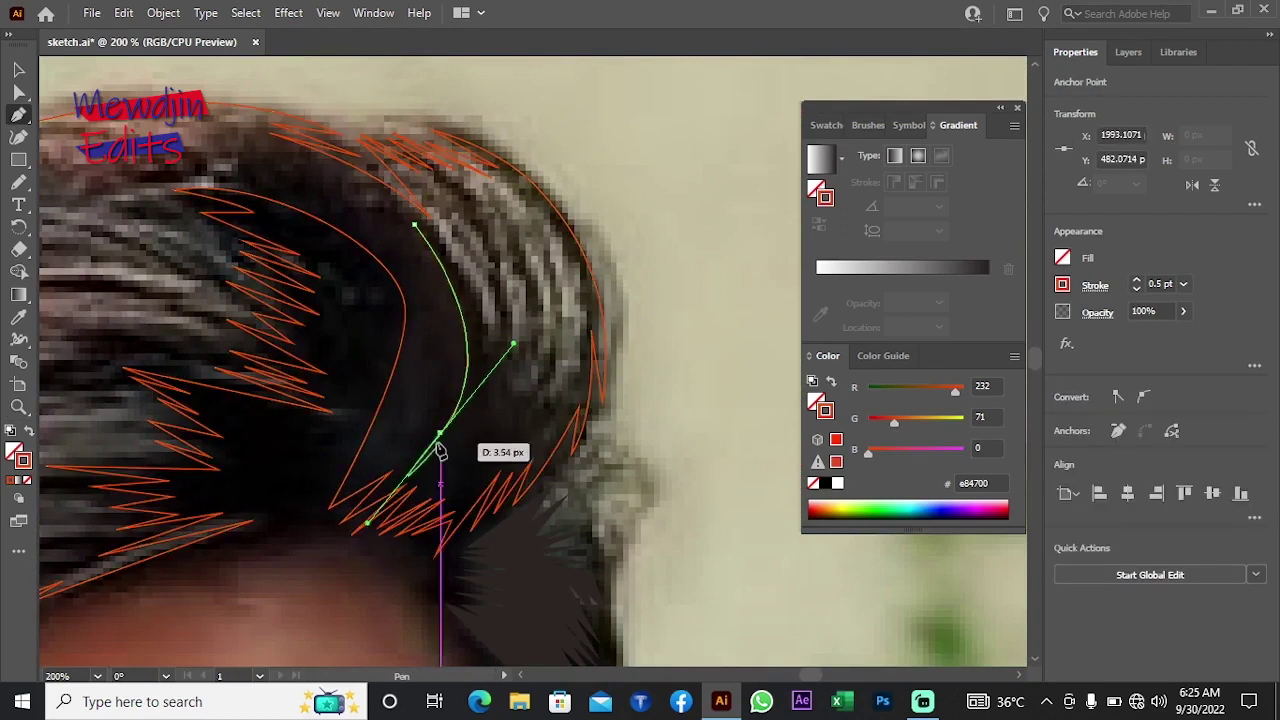
Step: Change the stroke colour to pure red
{"action": "double_click", "coordinate": [23, 460]}
{"action": "left_click", "coordinate": [906, 453]}
{"action": "left_click", "coordinate": [906, 458]}
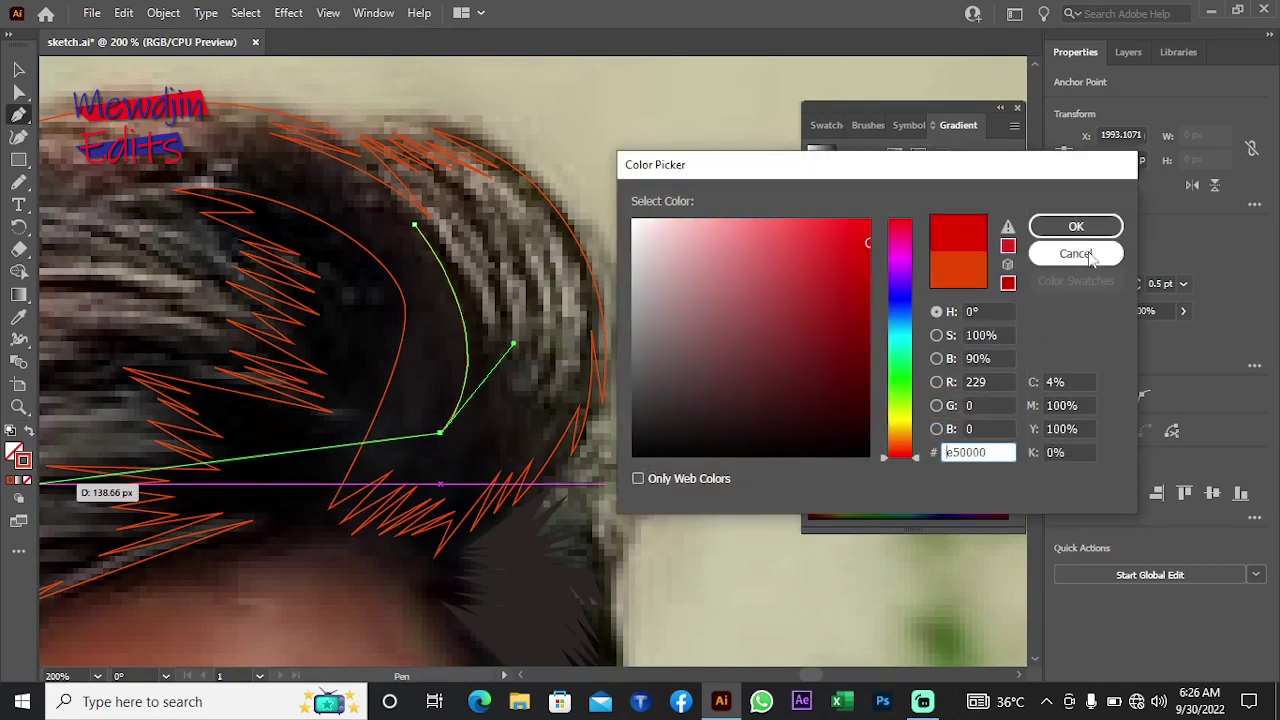
{"action": "left_click", "coordinate": [1076, 226]}
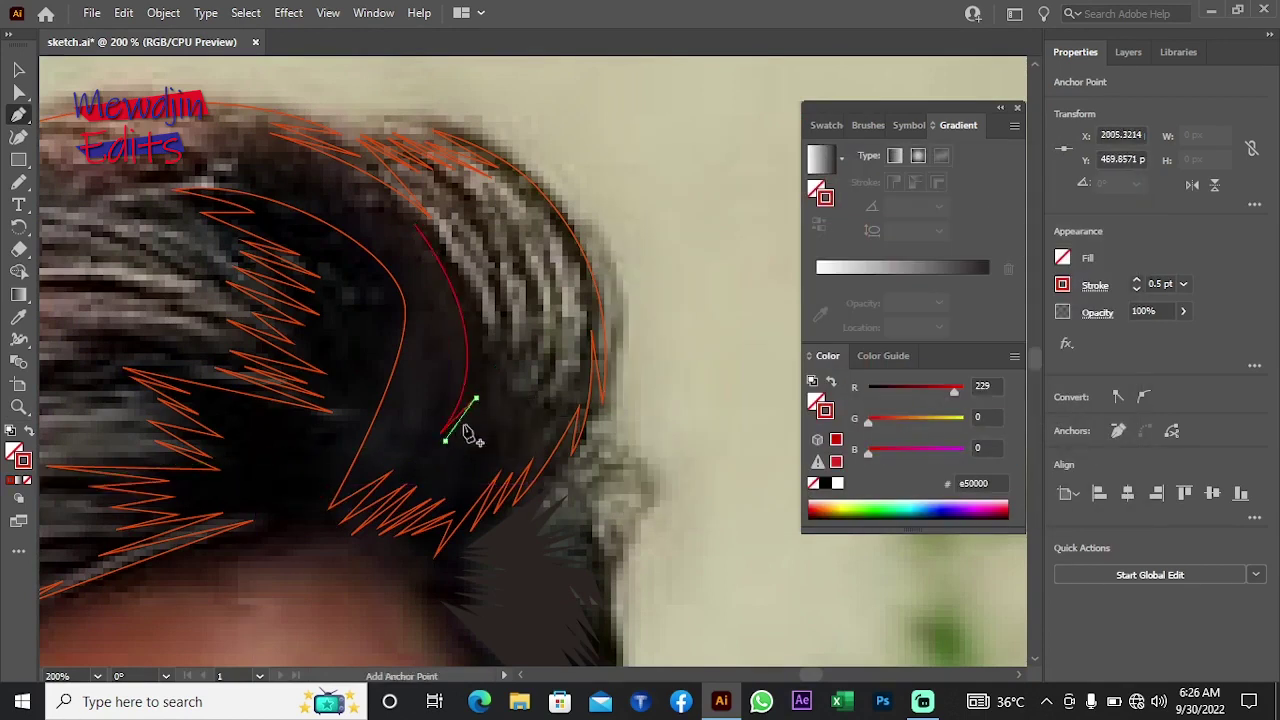
Step: Continue the strand with zigzag points out to the hair's right edge, then finish the path
{"action": "mouse_move", "coordinate": [467, 433]}
{"action": "left_mouse_down"}
{"action": "mouse_move", "coordinate": [495, 392]}
{"action": "mouse_move", "coordinate": [510, 403]}
{"action": "left_mouse_up"}
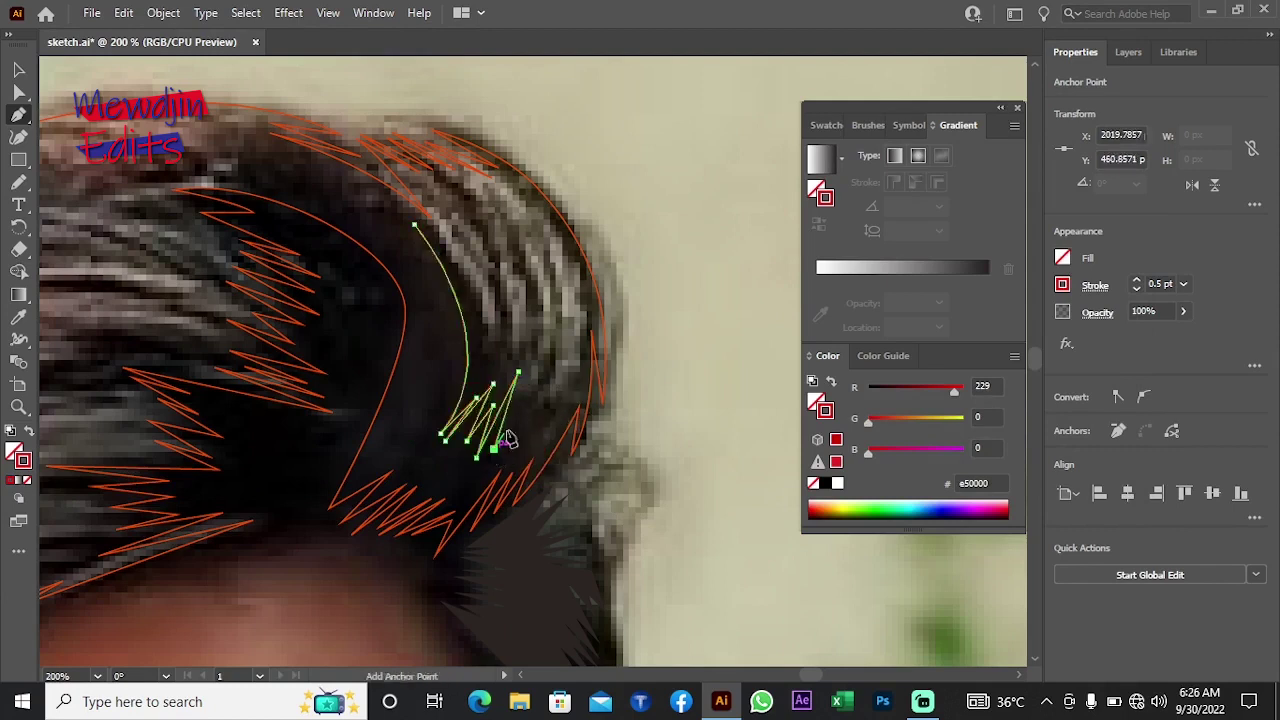
{"action": "mouse_move", "coordinate": [507, 457]}
{"action": "left_mouse_down"}
{"action": "mouse_move", "coordinate": [531, 426]}
{"action": "mouse_move", "coordinate": [571, 429]}
{"action": "mouse_move", "coordinate": [588, 373]}
{"action": "left_mouse_up"}
{"action": "left_click", "coordinate": [556, 347]}
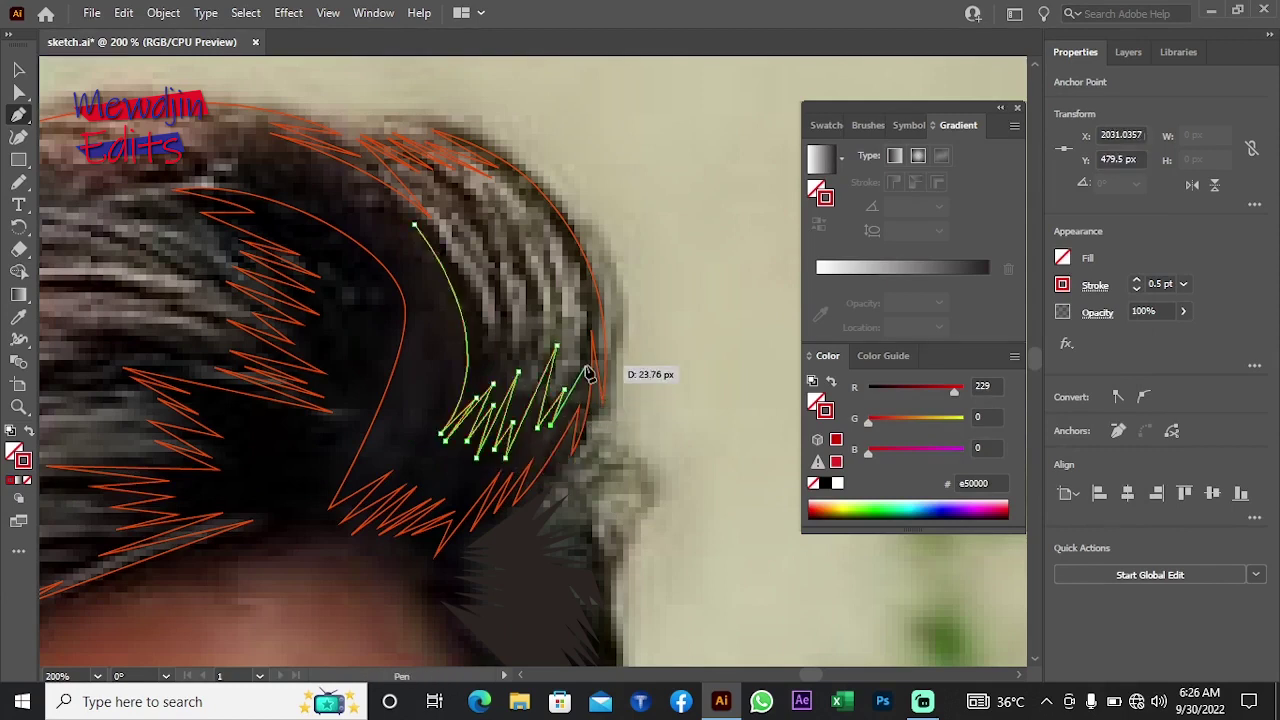
{"action": "left_click_drag", "start_coordinate": [588, 293], "coordinate": [458, 218]}
{"action": "scroll", "coordinate": [586, 290], "scroll_direction": "up", "scroll_amount": 2}
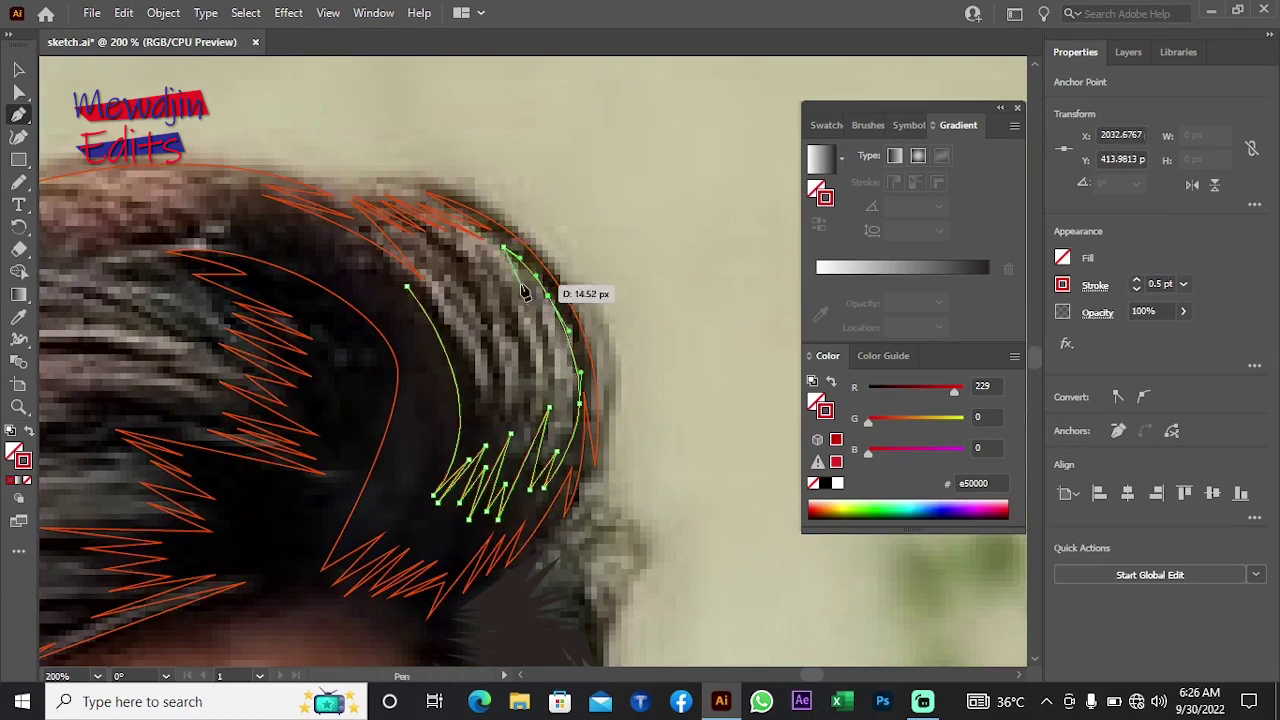
{"action": "left_click_drag", "start_coordinate": [522, 290], "coordinate": [528, 286]}
{"action": "key", "text": "Escape"}
Step: Trace another curved strand outline along the hair and close it into a shape
{"action": "left_click_drag", "start_coordinate": [465, 240], "coordinate": [490, 275]}
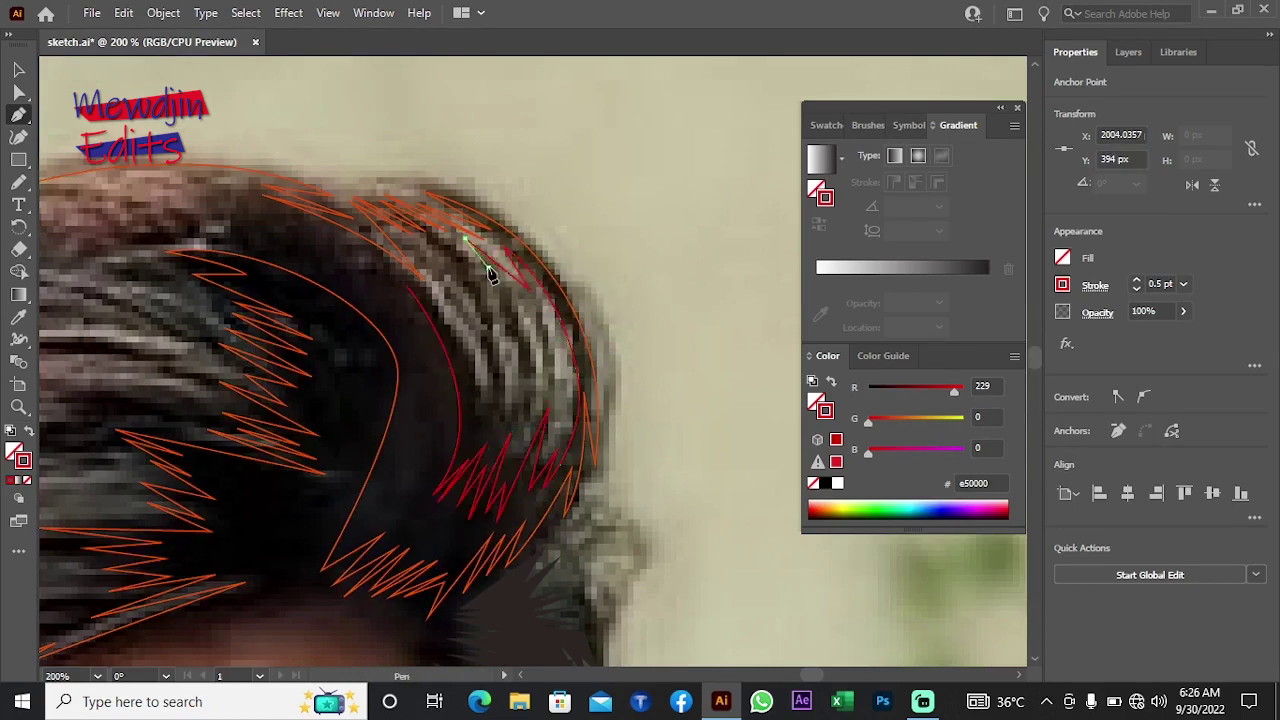
{"action": "mouse_move", "coordinate": [407, 288]}
{"action": "left_mouse_down"}
{"action": "mouse_move", "coordinate": [437, 285]}
{"action": "mouse_move", "coordinate": [407, 290]}
{"action": "left_mouse_up"}
{"action": "key", "text": "Escape"}
{"action": "left_click", "coordinate": [410, 243]}
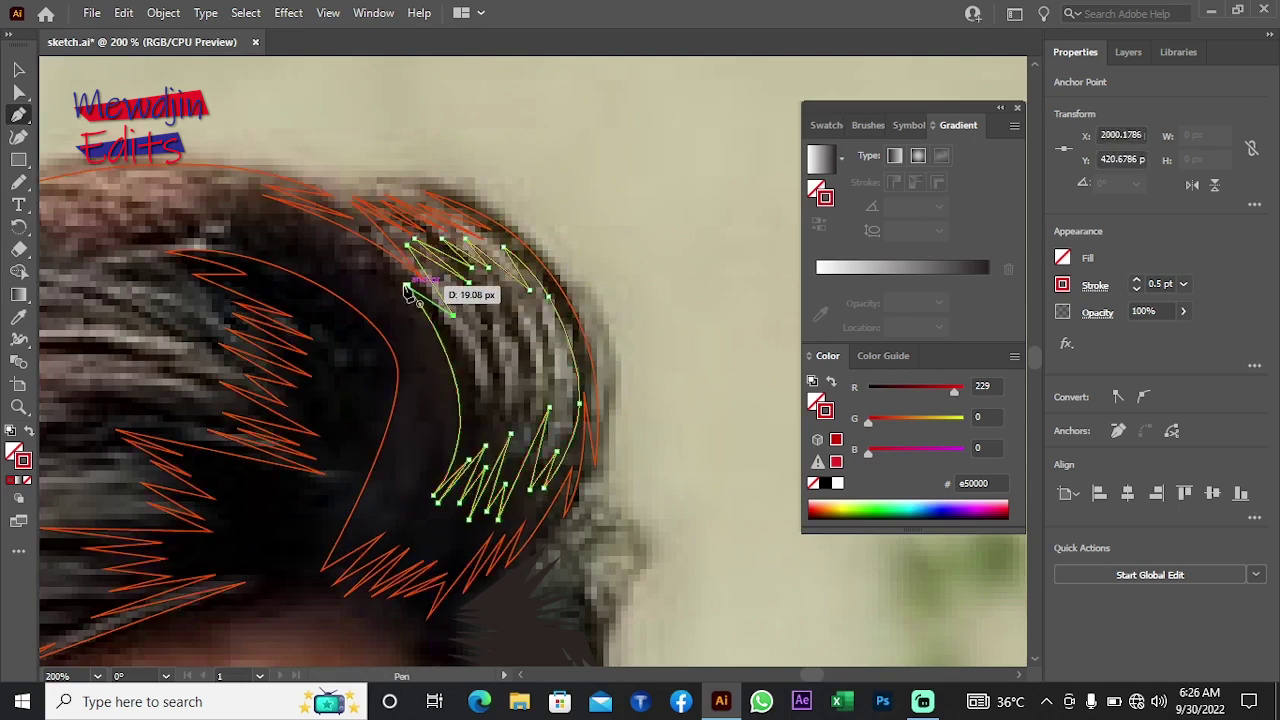
{"action": "left_click", "coordinate": [325, 230]}
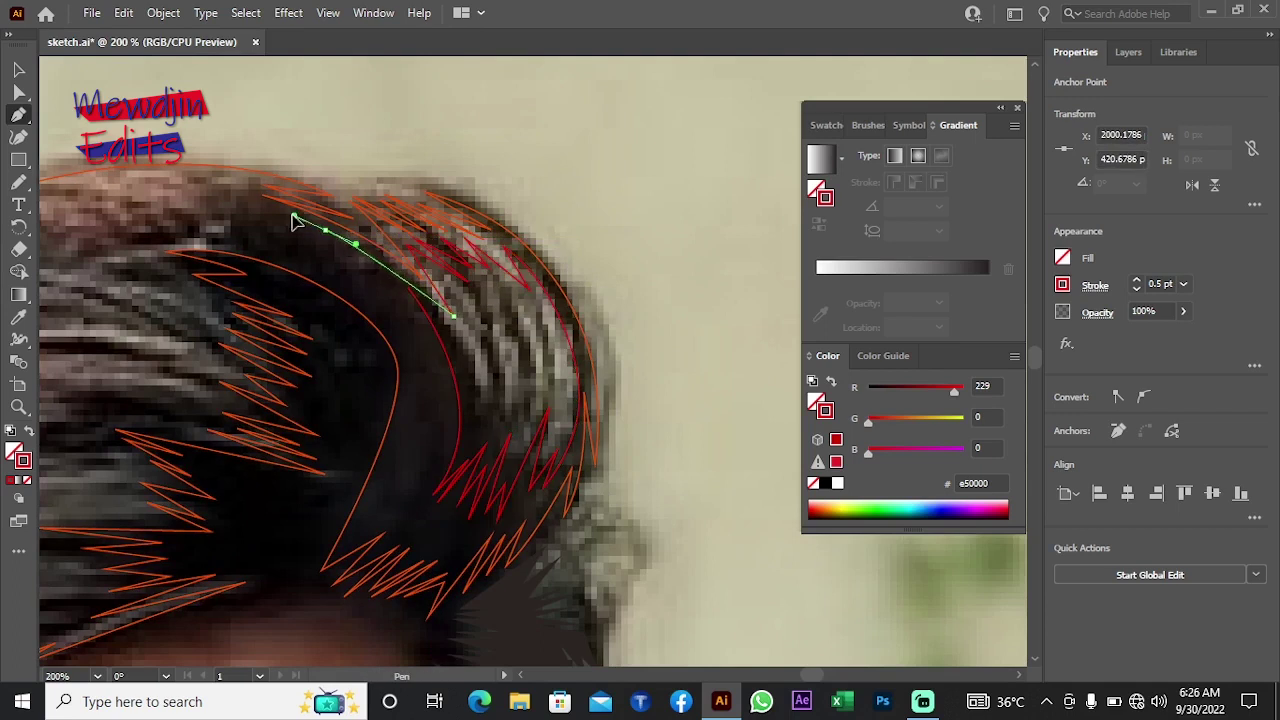
{"action": "left_click_drag", "start_coordinate": [238, 200], "coordinate": [335, 235]}
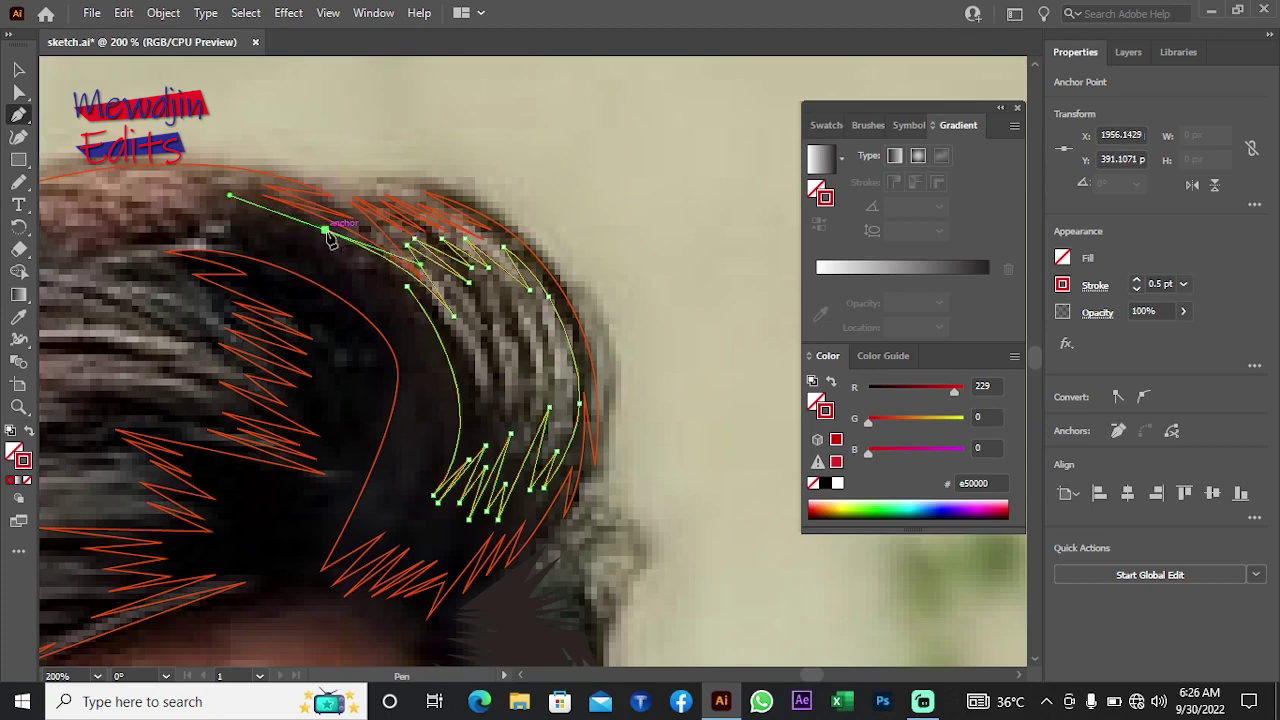
{"action": "left_click_drag", "start_coordinate": [583, 347], "coordinate": [605, 325]}
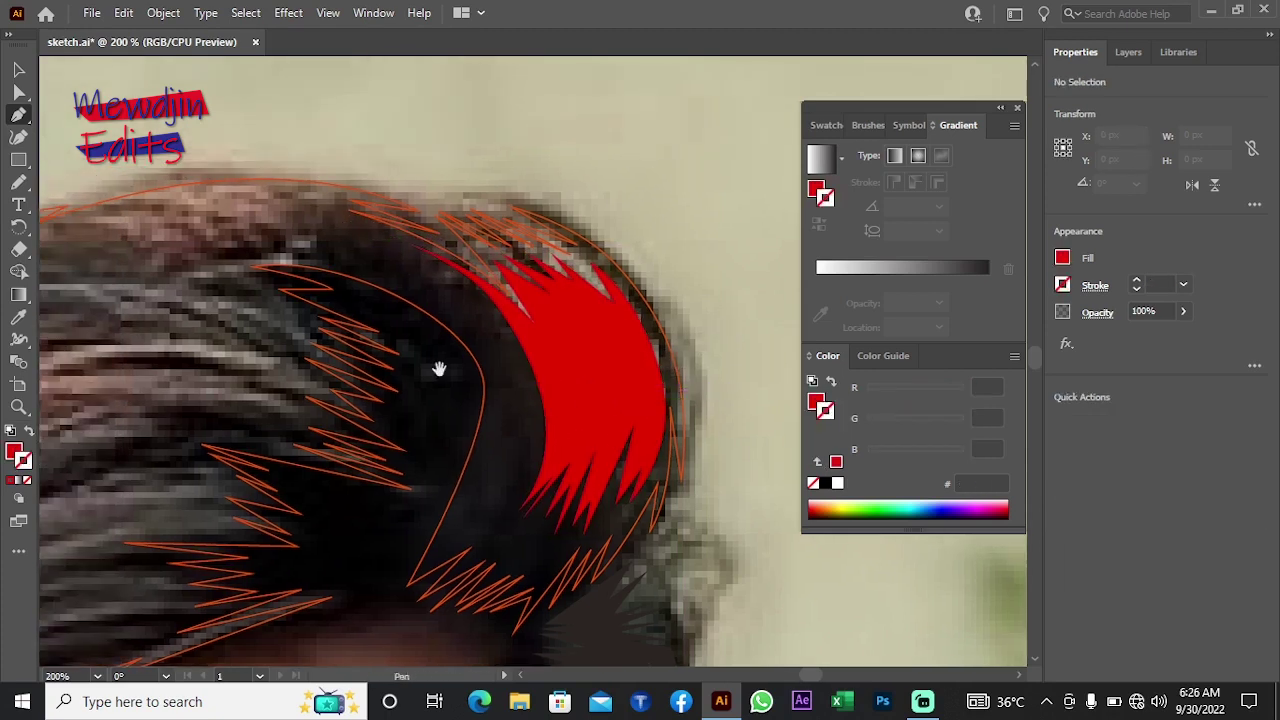
Step: Trace a spiky strand along the hair's top edge and down the hairline, with fill set to None
{"action": "left_click_drag", "start_coordinate": [437, 366], "coordinate": [583, 410]}
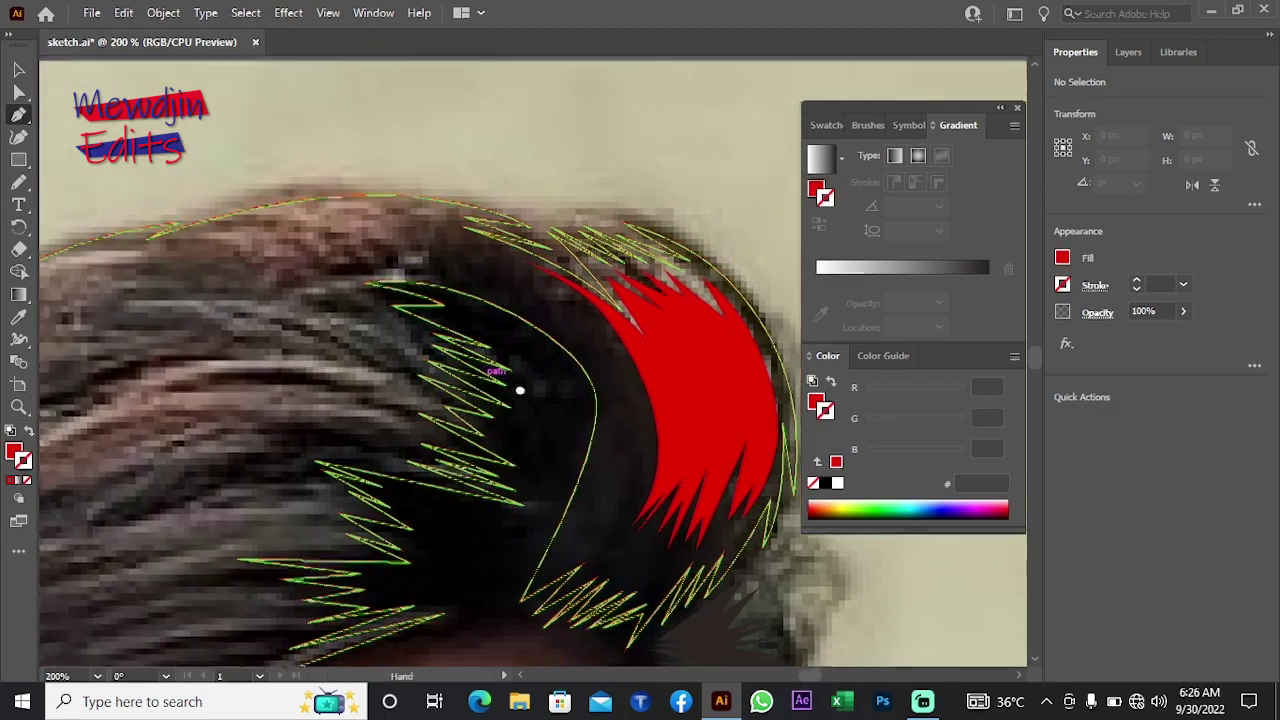
{"action": "left_click", "coordinate": [373, 239]}
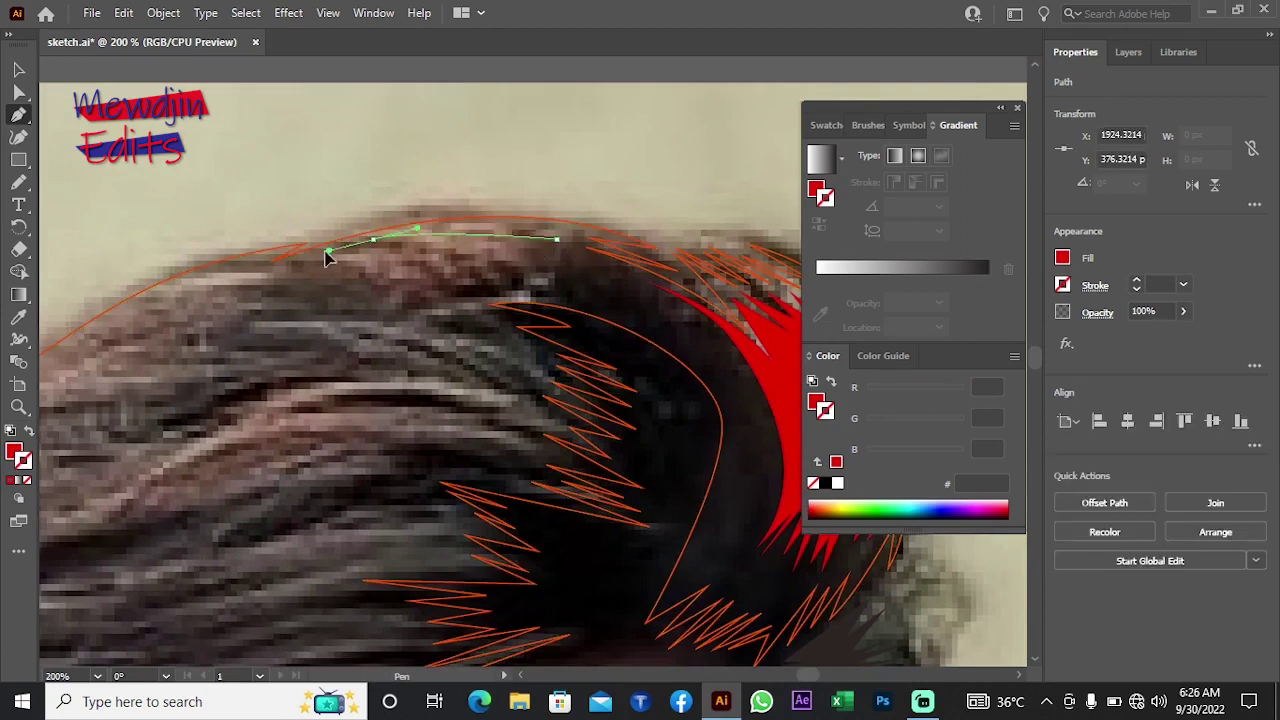
{"action": "left_click_drag", "start_coordinate": [323, 251], "coordinate": [457, 263]}
{"action": "left_click_drag", "start_coordinate": [359, 288], "coordinate": [383, 283]}
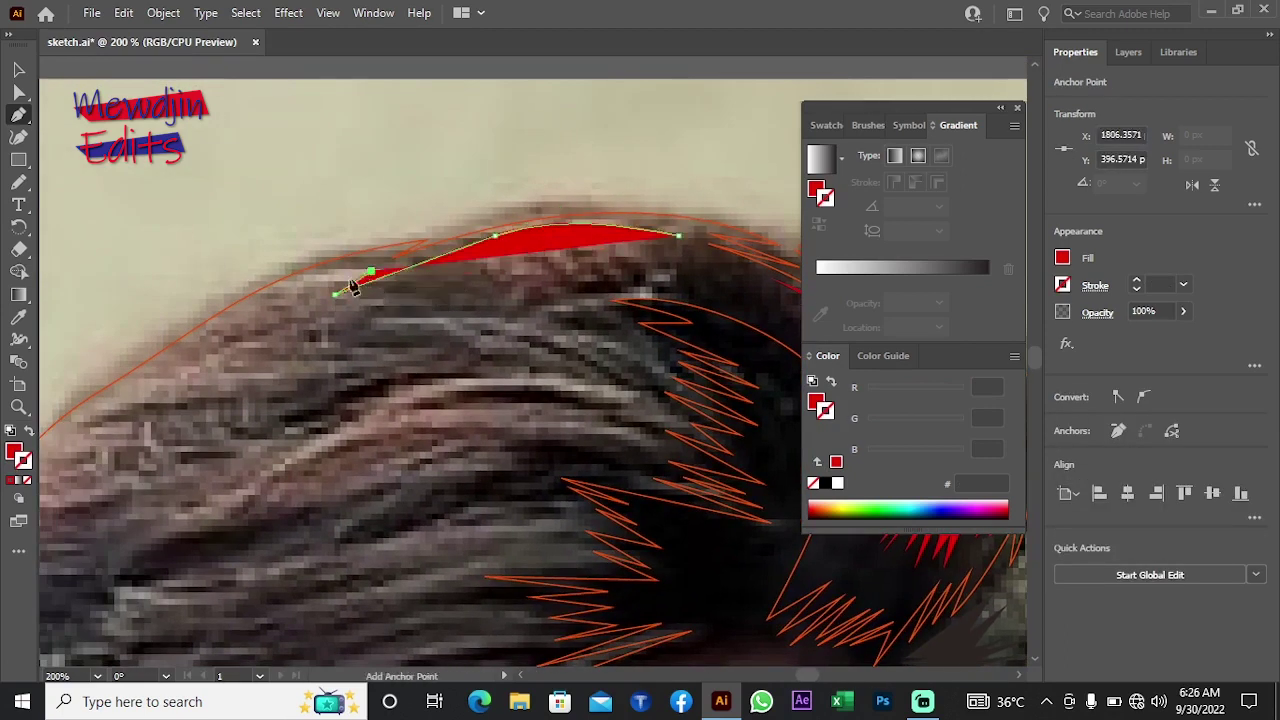
{"action": "left_click", "coordinate": [180, 371]}
{"action": "left_click_drag", "start_coordinate": [180, 371], "coordinate": [306, 349]}
{"action": "left_click_drag", "start_coordinate": [332, 317], "coordinate": [367, 287]}
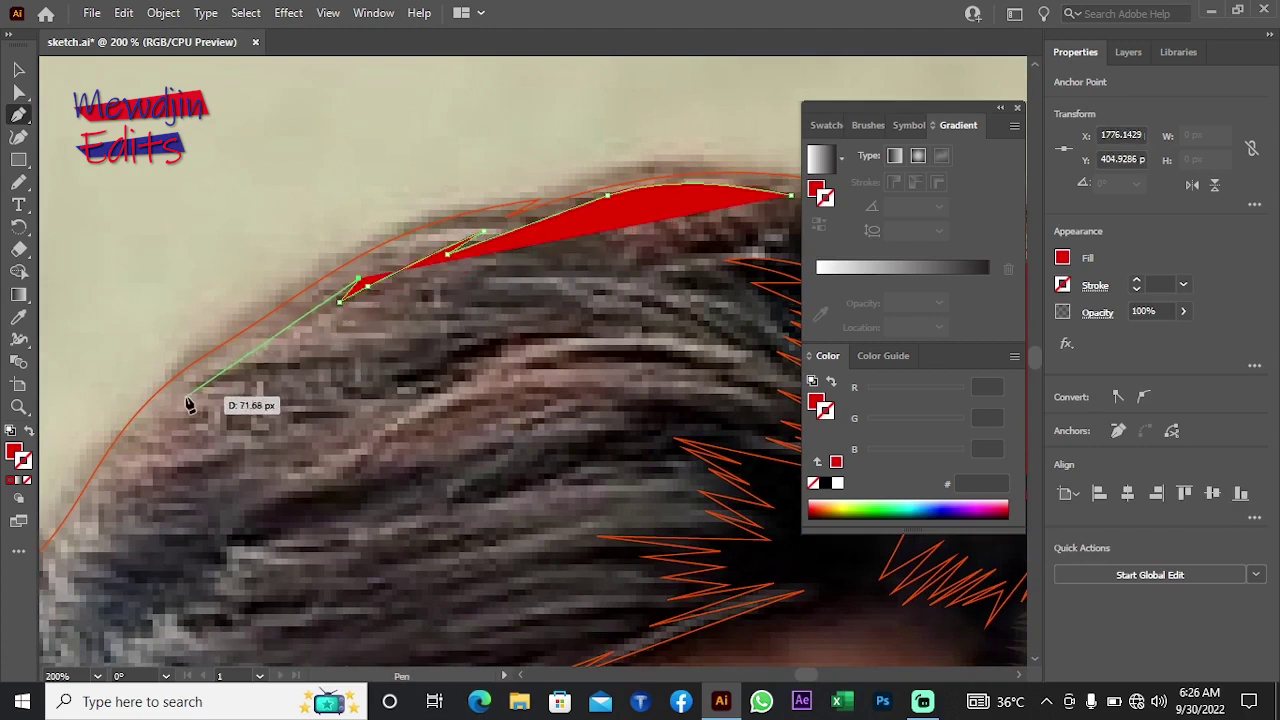
{"action": "mouse_move", "coordinate": [185, 398]}
{"action": "left_mouse_down"}
{"action": "mouse_move", "coordinate": [207, 398]}
{"action": "mouse_move", "coordinate": [364, 300]}
{"action": "left_mouse_up"}
{"action": "left_click_drag", "start_coordinate": [300, 328], "coordinate": [366, 315]}
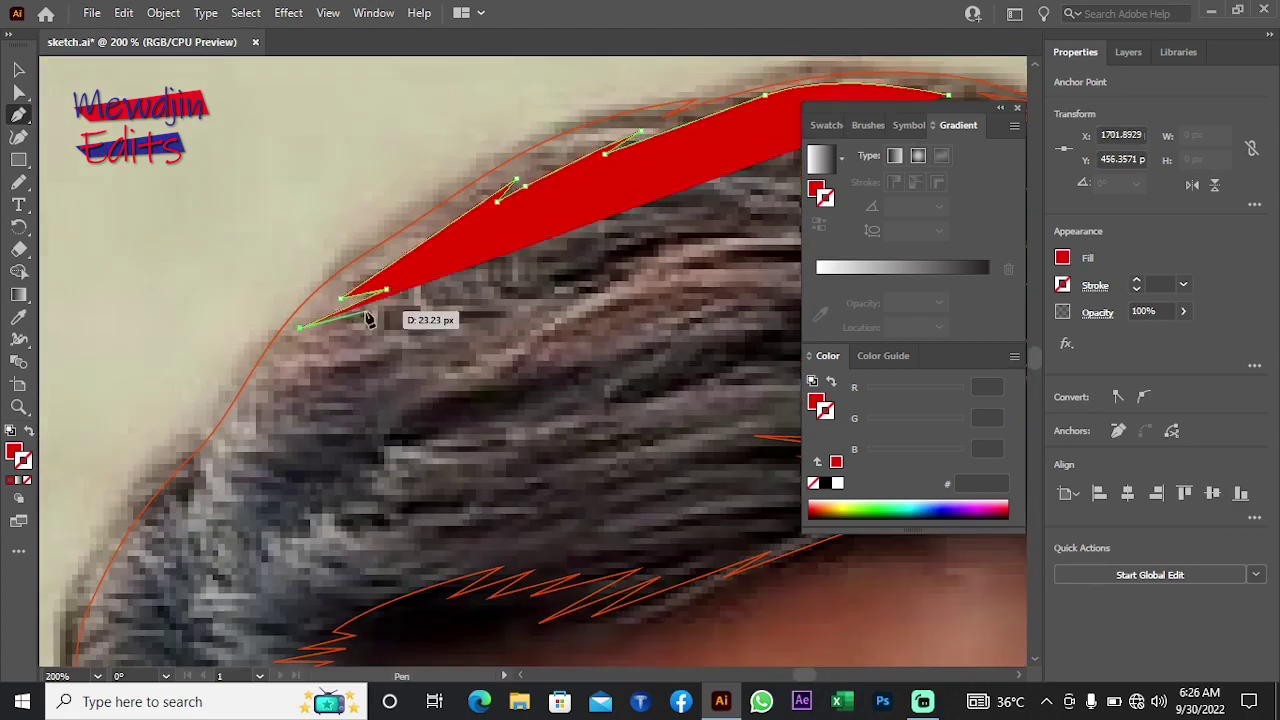
{"action": "mouse_move", "coordinate": [285, 355]}
{"action": "left_mouse_down"}
{"action": "mouse_move", "coordinate": [283, 382]}
{"action": "mouse_move", "coordinate": [338, 360]}
{"action": "mouse_move", "coordinate": [263, 414]}
{"action": "mouse_move", "coordinate": [230, 476]}
{"action": "mouse_move", "coordinate": [355, 385]}
{"action": "left_mouse_up"}
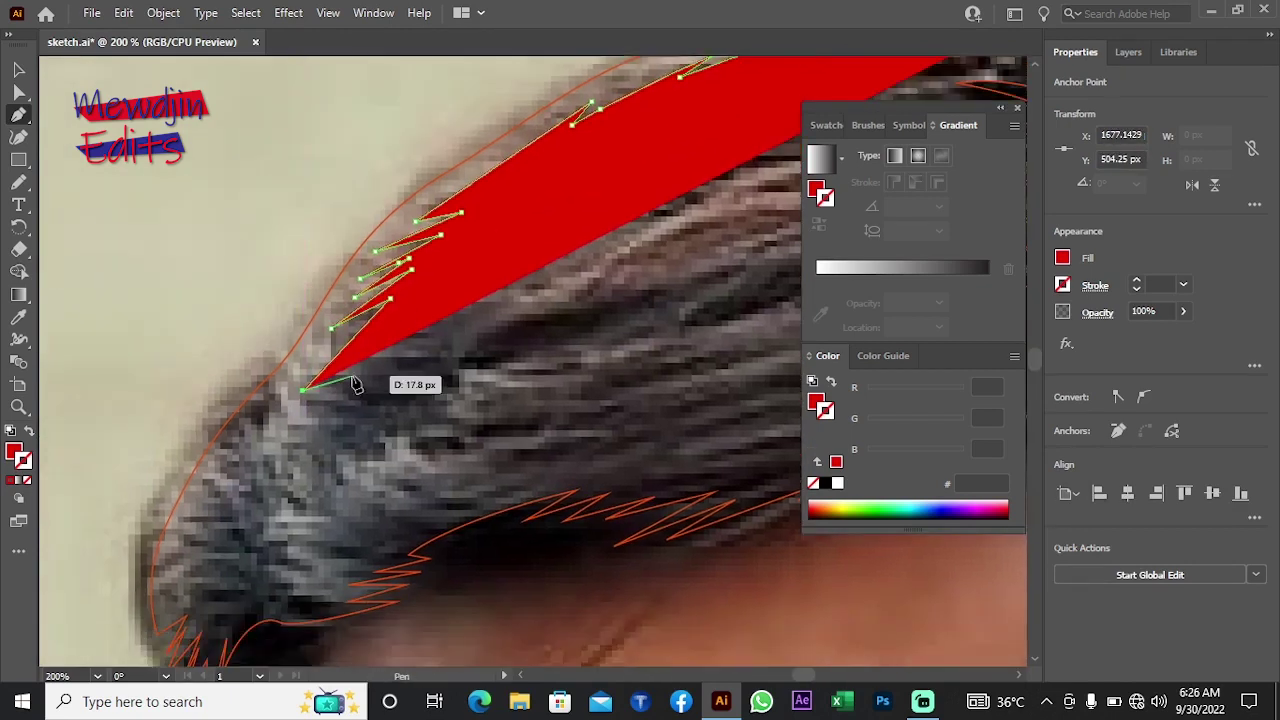
{"action": "left_click", "coordinate": [354, 392]}
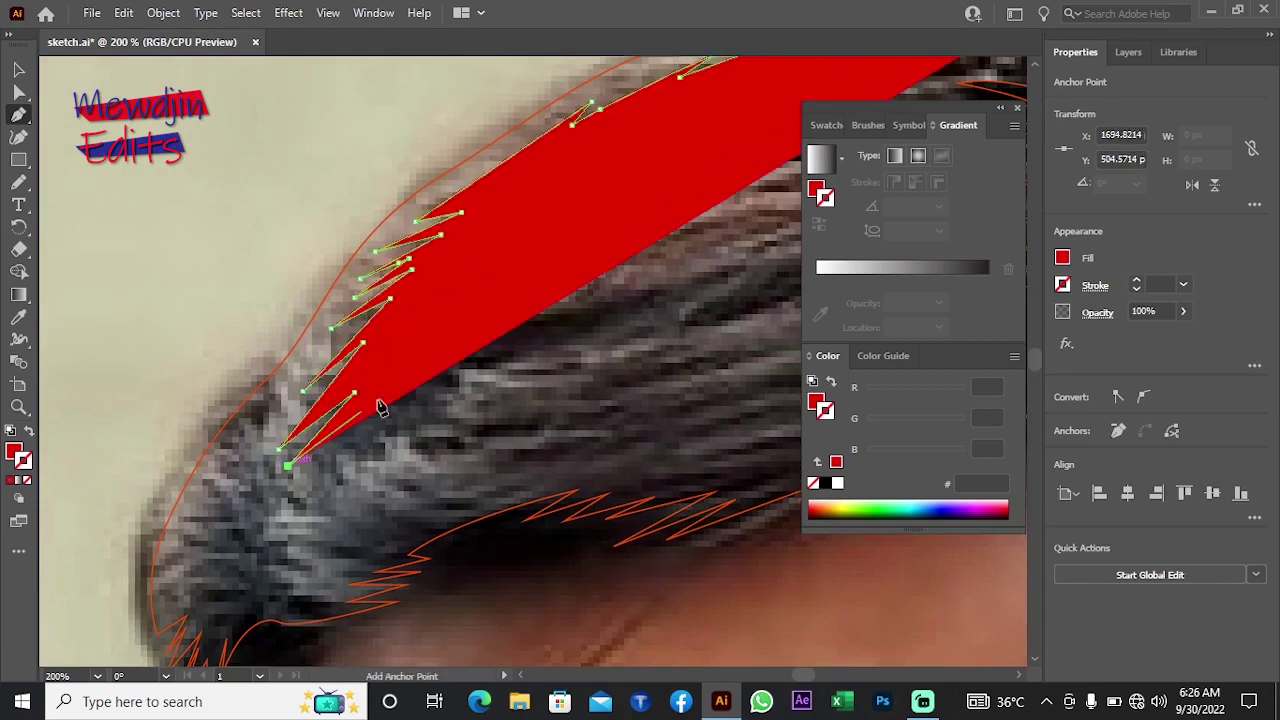
{"action": "left_click_drag", "start_coordinate": [288, 465], "coordinate": [570, 290]}
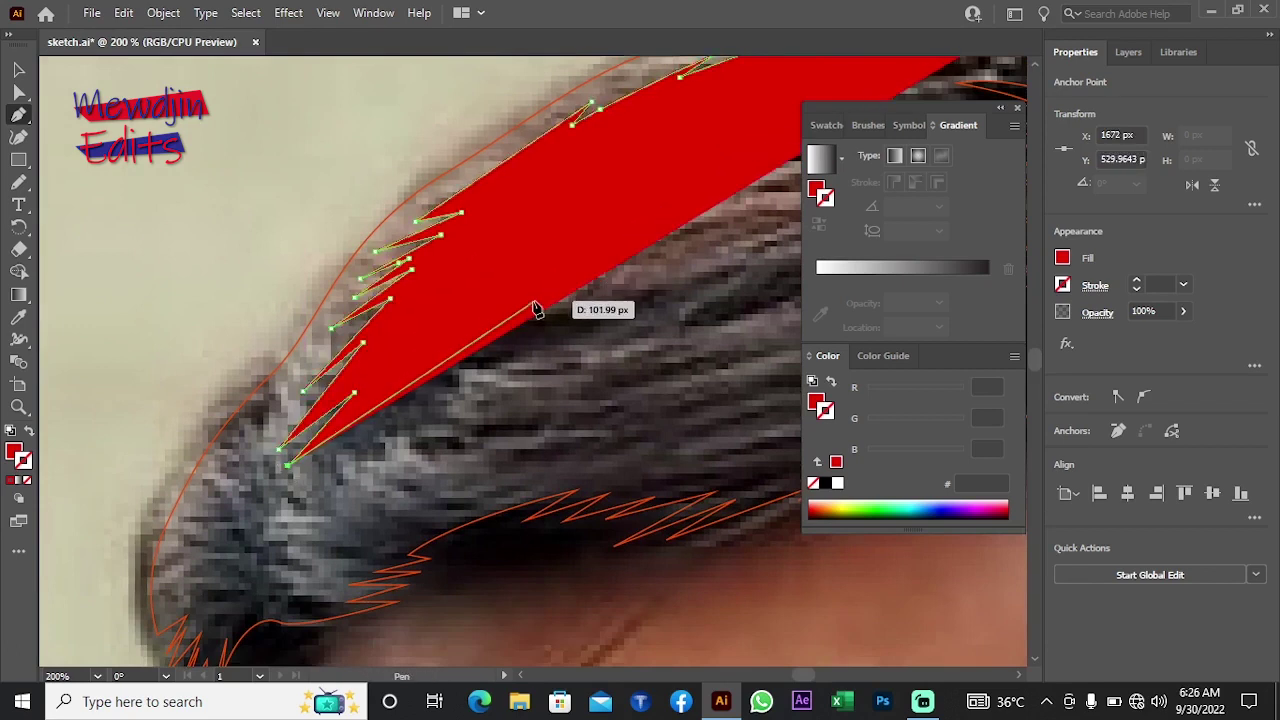
{"action": "left_click", "coordinate": [27, 480]}
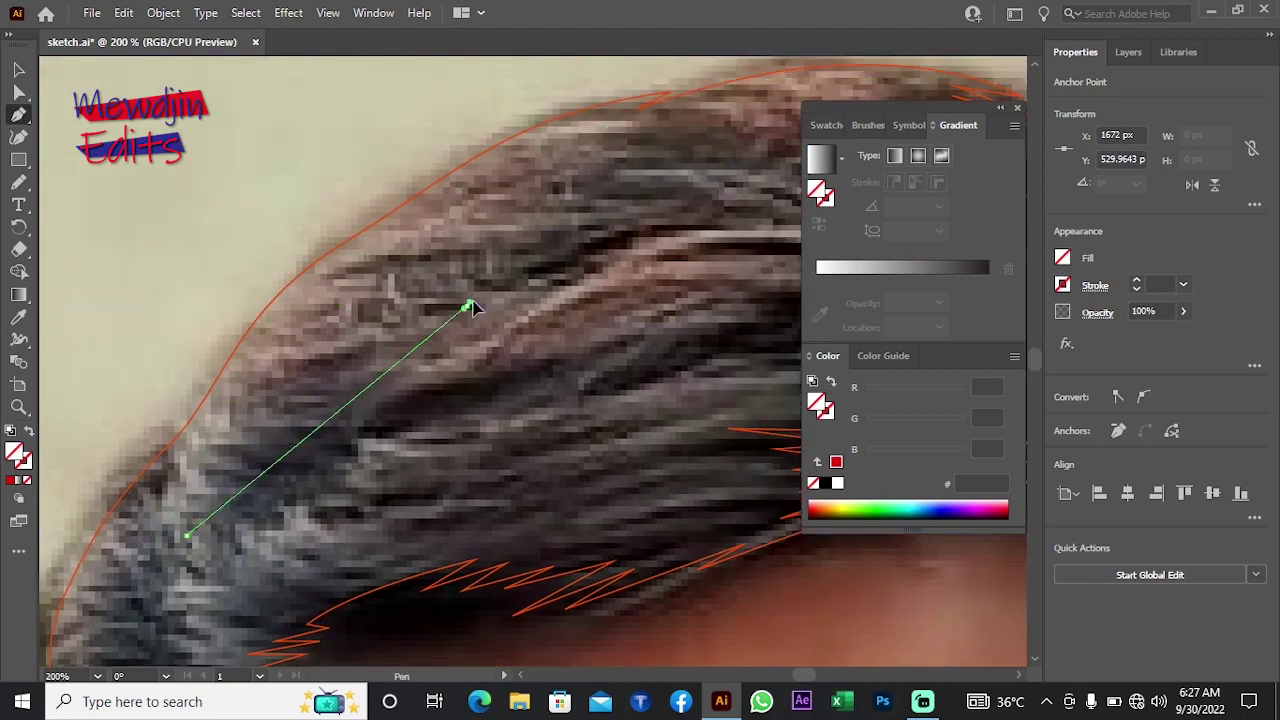
Step: Add curved points to the strand's inner edge and finish that path
{"action": "mouse_move", "coordinate": [471, 300]}
{"action": "left_mouse_down"}
{"action": "mouse_move", "coordinate": [518, 290]}
{"action": "mouse_move", "coordinate": [503, 322]}
{"action": "left_mouse_up"}
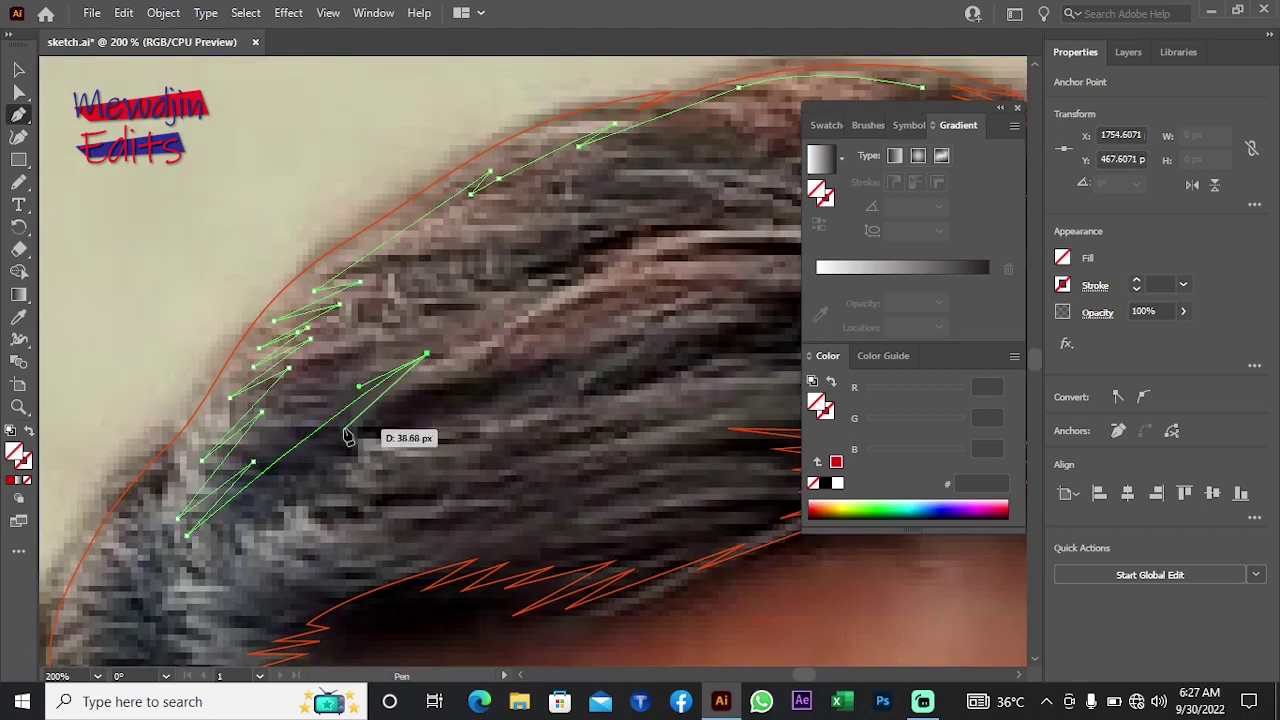
{"action": "mouse_move", "coordinate": [343, 435]}
{"action": "left_mouse_down"}
{"action": "mouse_move", "coordinate": [420, 368]}
{"action": "mouse_move", "coordinate": [414, 408]}
{"action": "mouse_move", "coordinate": [351, 388]}
{"action": "mouse_move", "coordinate": [296, 390]}
{"action": "left_mouse_up"}
{"action": "left_click_drag", "start_coordinate": [381, 374], "coordinate": [485, 355]}
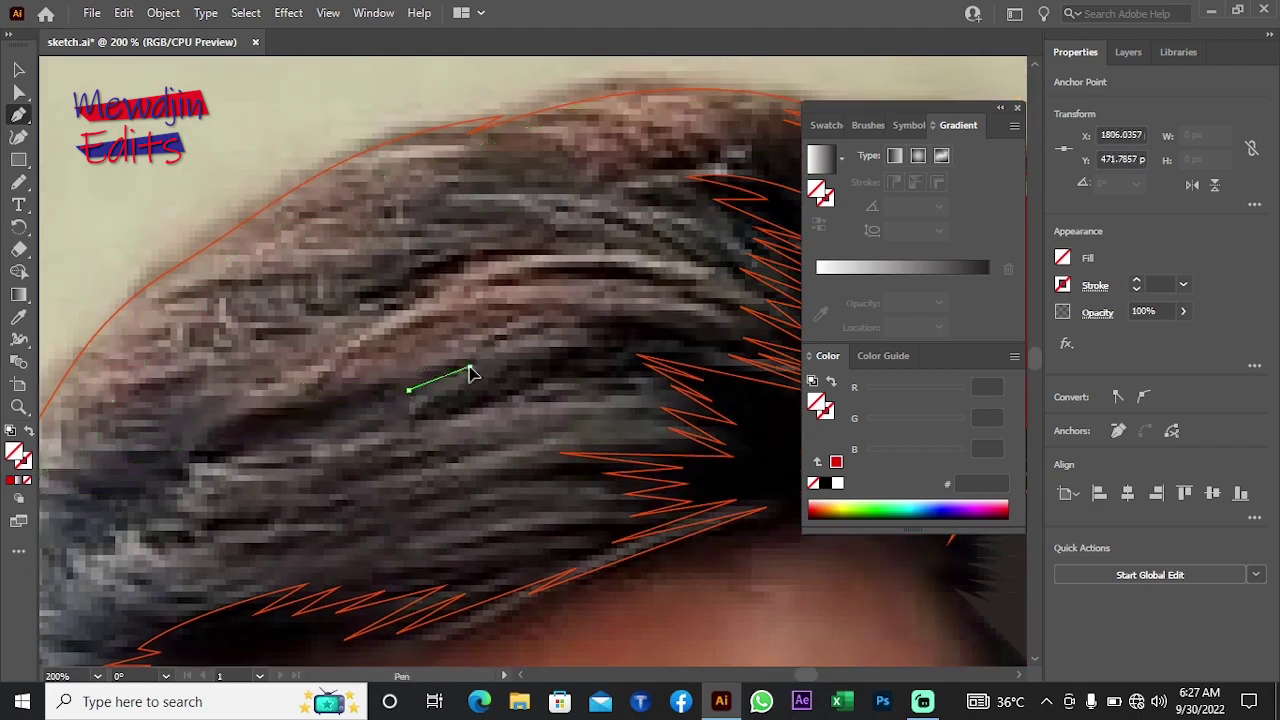
{"action": "mouse_move", "coordinate": [337, 451]}
{"action": "left_mouse_down"}
{"action": "mouse_move", "coordinate": [212, 470]}
{"action": "mouse_move", "coordinate": [278, 458]}
{"action": "left_mouse_up"}
{"action": "left_click", "coordinate": [300, 440], "text": "ctrl"}
Step: Start a new zigzag strand across the hair, extending it toward the upper right
{"action": "left_click", "coordinate": [330, 433]}
{"action": "left_click", "coordinate": [200, 486]}
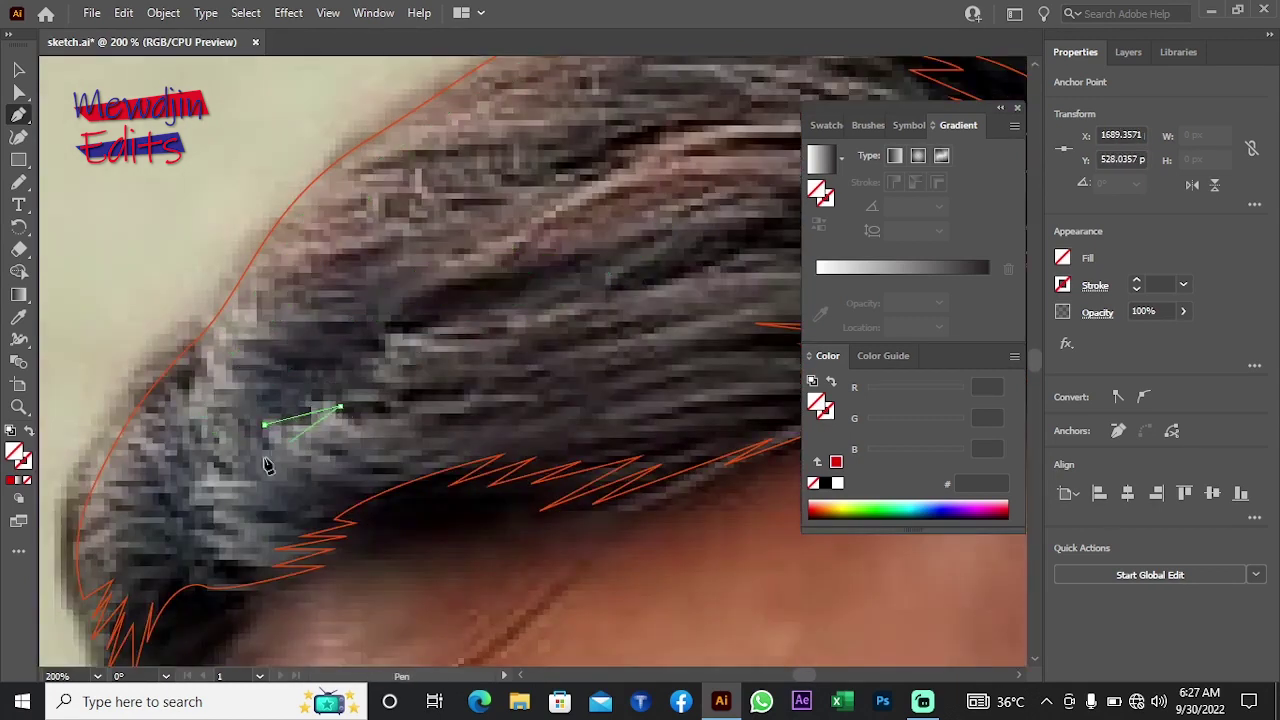
{"action": "left_click", "coordinate": [167, 527]}
{"action": "left_click", "coordinate": [245, 523]}
{"action": "left_click", "coordinate": [189, 543]}
{"action": "left_click", "coordinate": [213, 558]}
{"action": "left_click", "coordinate": [268, 528]}
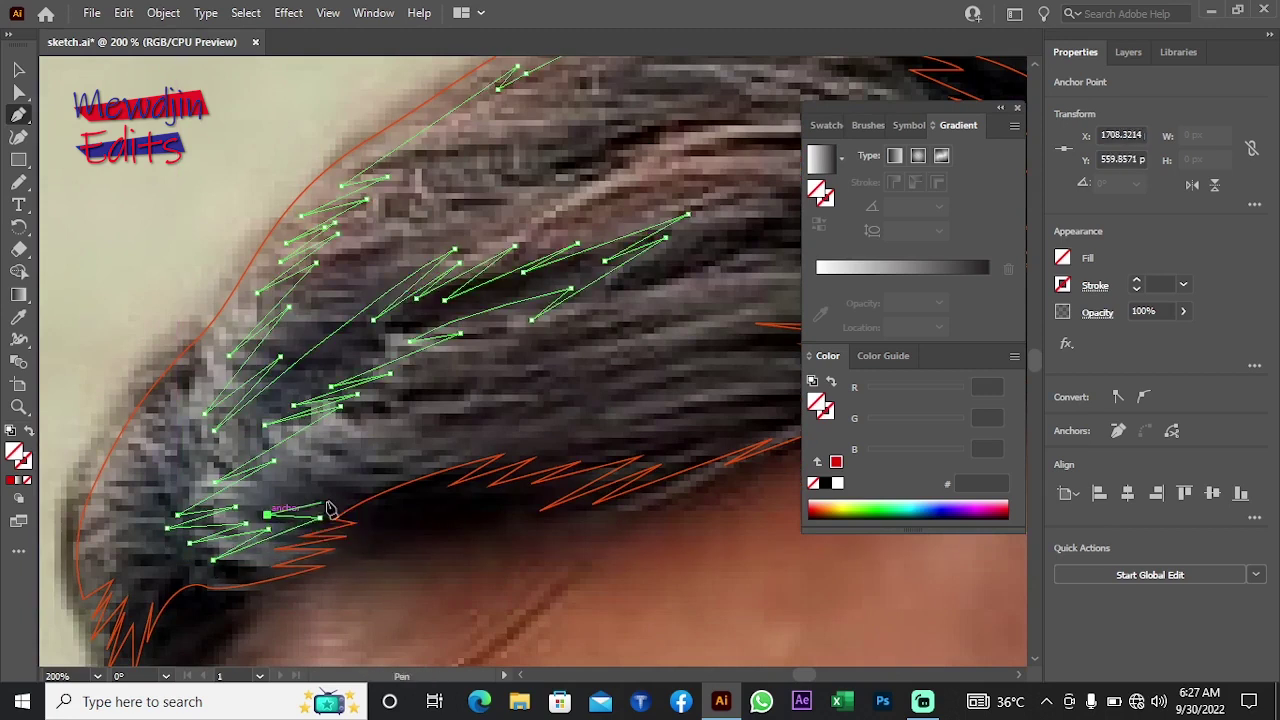
{"action": "left_click", "coordinate": [434, 461]}
{"action": "left_click", "coordinate": [577, 421]}
Step: Add zigzag strand tips along the lower hairline, then turn the strand back left
{"action": "mouse_move", "coordinate": [506, 427]}
{"action": "left_mouse_down"}
{"action": "mouse_move", "coordinate": [354, 444]}
{"action": "mouse_move", "coordinate": [425, 462]}
{"action": "left_mouse_up"}
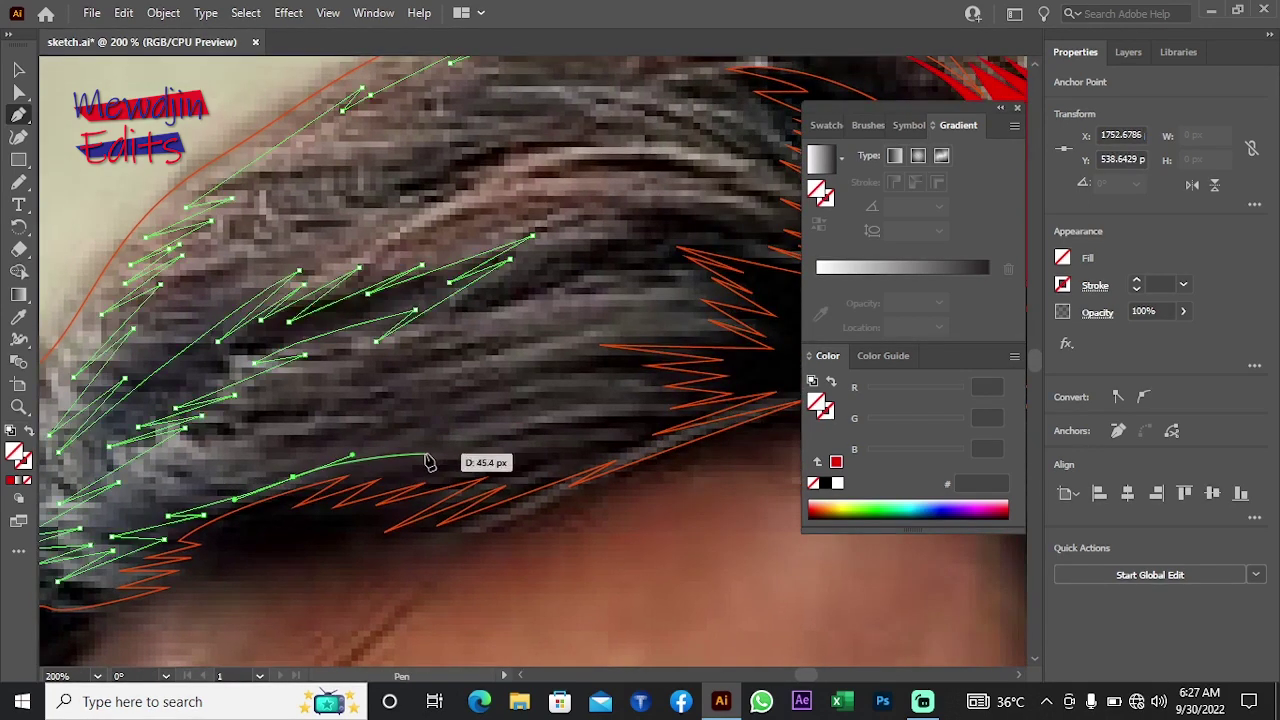
{"action": "left_click", "coordinate": [433, 455]}
{"action": "left_click", "coordinate": [474, 461]}
{"action": "left_click", "coordinate": [372, 467]}
{"action": "left_click", "coordinate": [418, 474]}
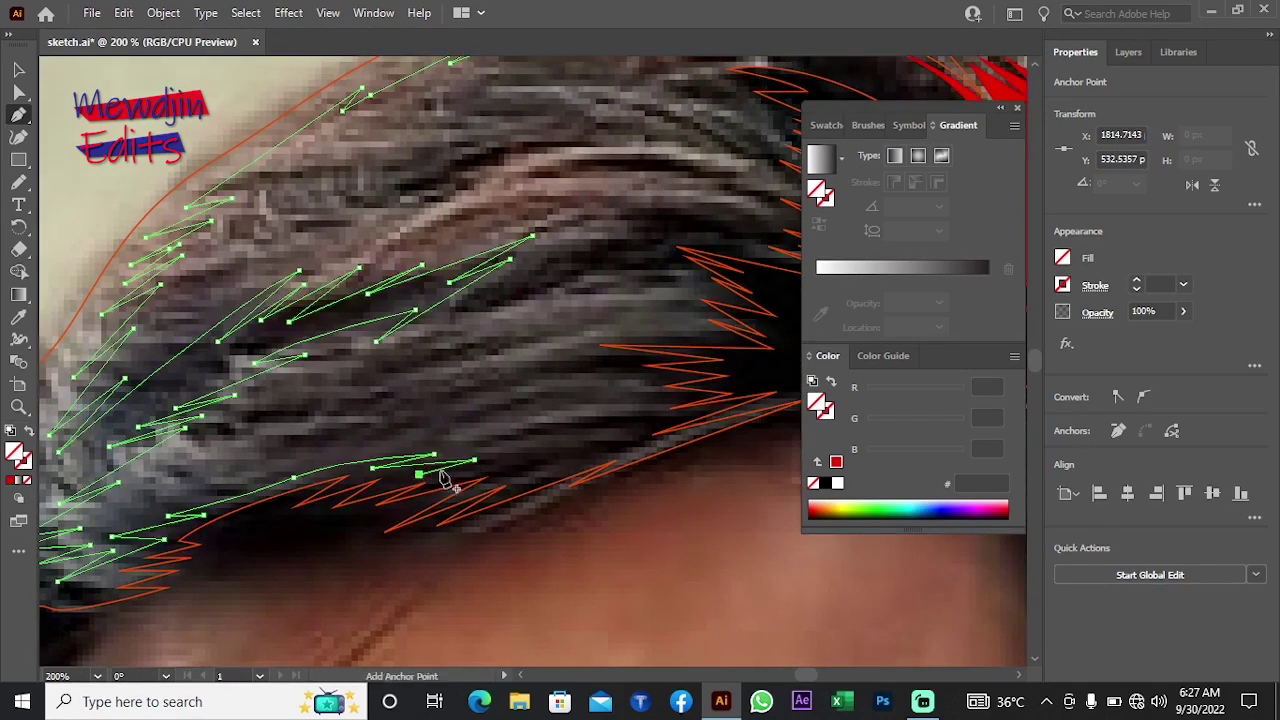
{"action": "left_click", "coordinate": [511, 460]}
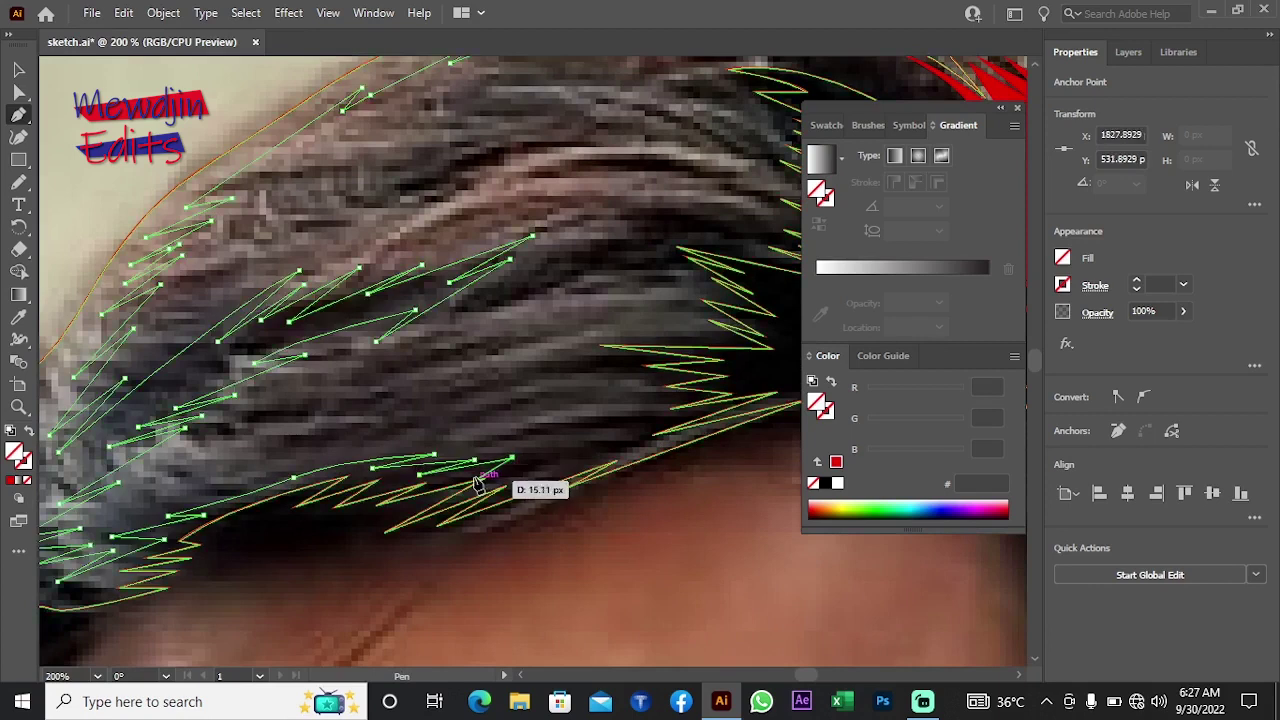
{"action": "left_click", "coordinate": [556, 457]}
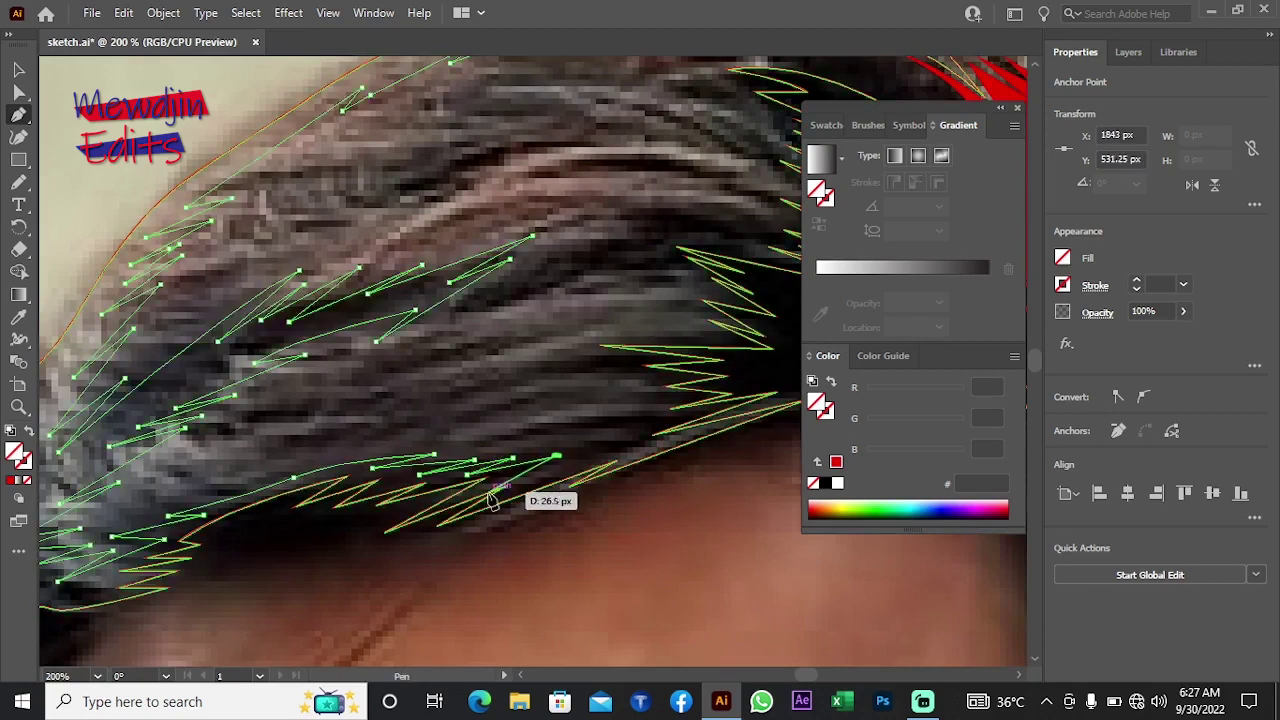
{"action": "left_click", "coordinate": [597, 448]}
{"action": "left_click", "coordinate": [632, 445]}
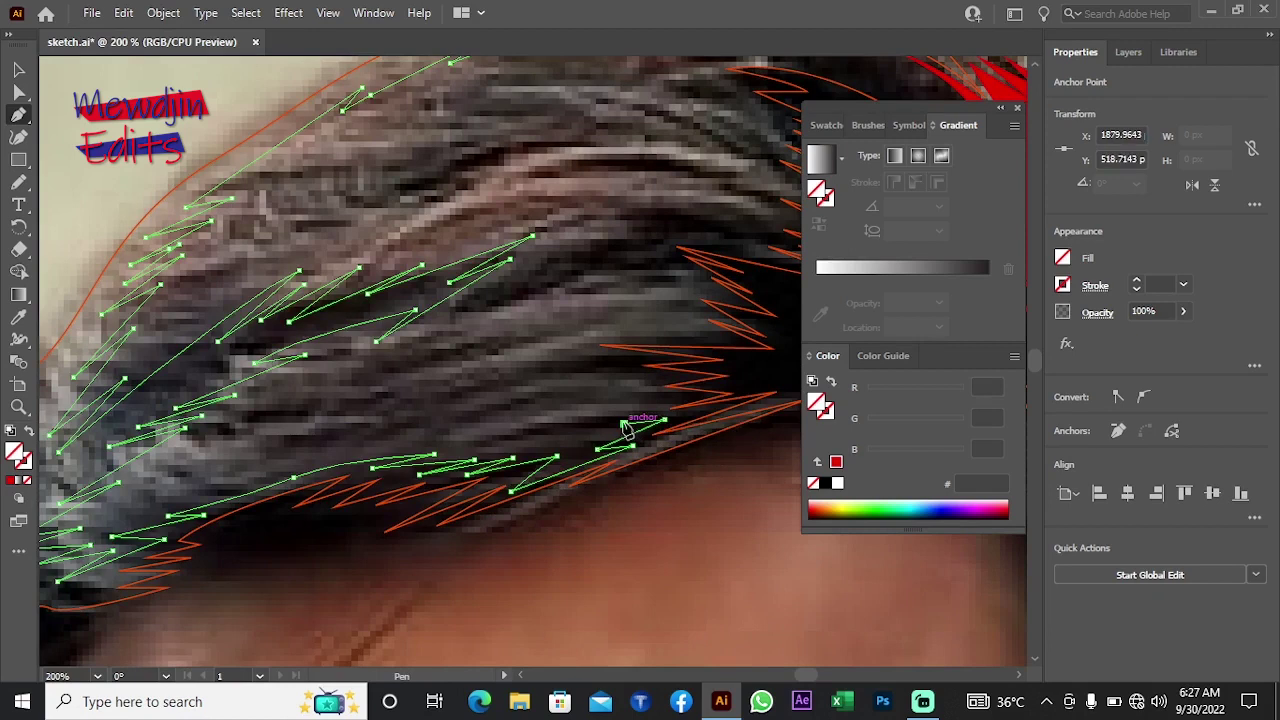
{"action": "left_click", "coordinate": [677, 401]}
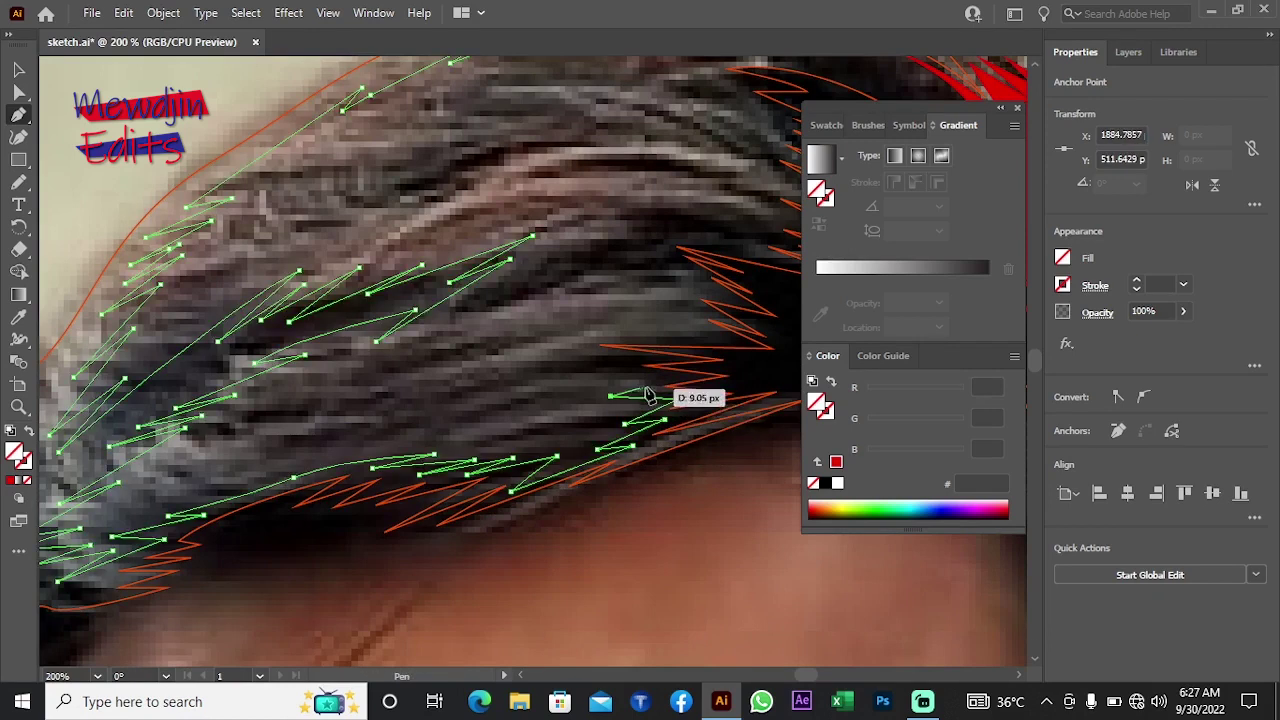
{"action": "left_click", "coordinate": [609, 396]}
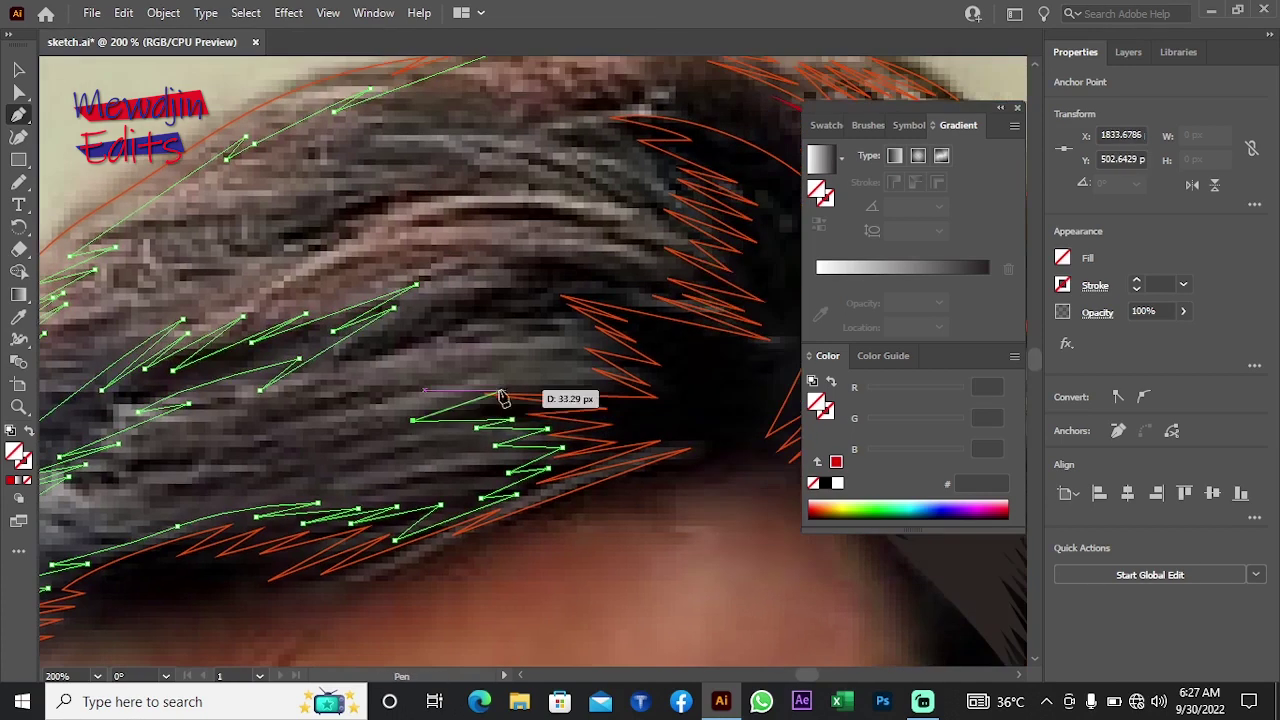
Step: Zigzag the strand tips upward through the hair
{"action": "left_click", "coordinate": [587, 382]}
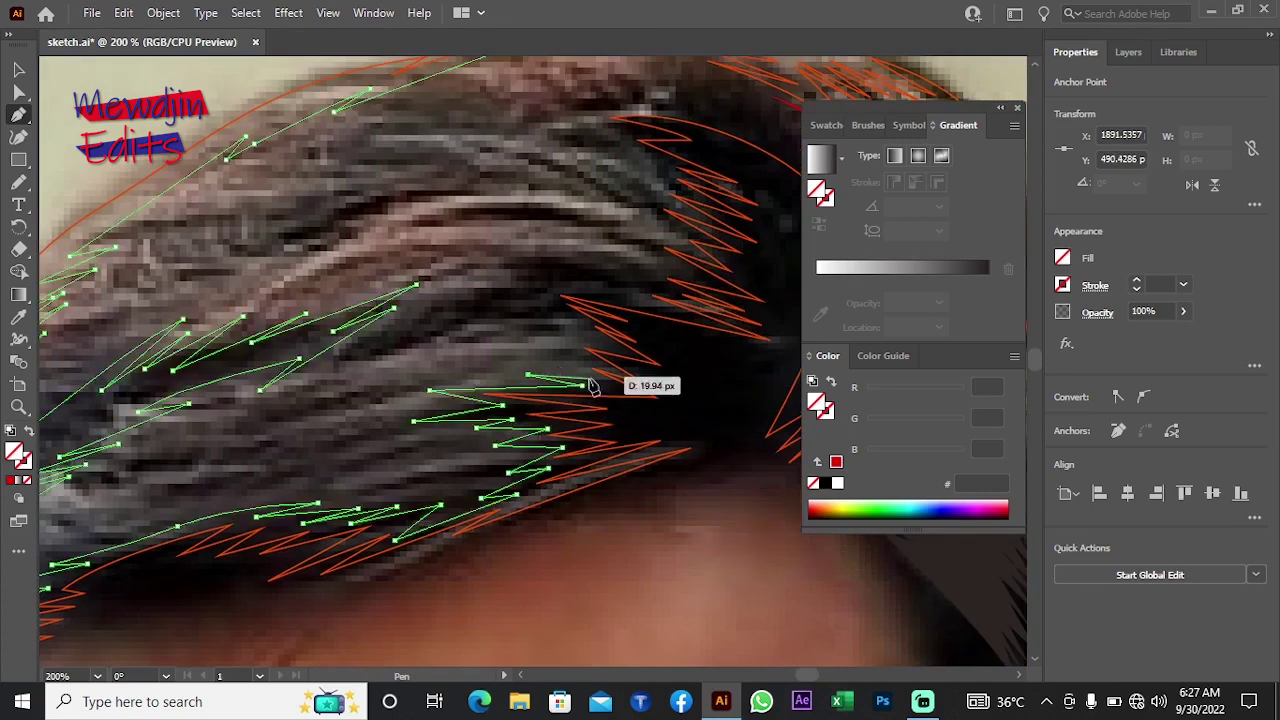
{"action": "left_click", "coordinate": [478, 352]}
{"action": "left_click", "coordinate": [521, 346]}
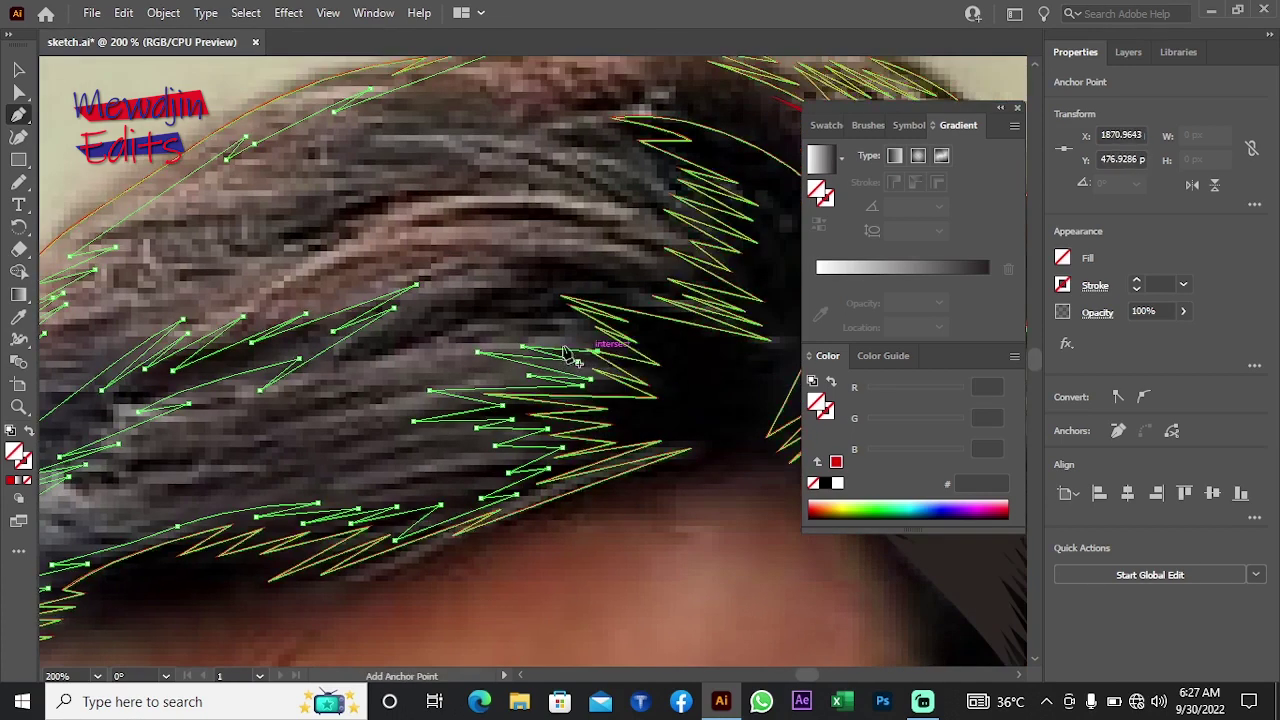
{"action": "left_click", "coordinate": [598, 342]}
{"action": "left_click", "coordinate": [512, 336]}
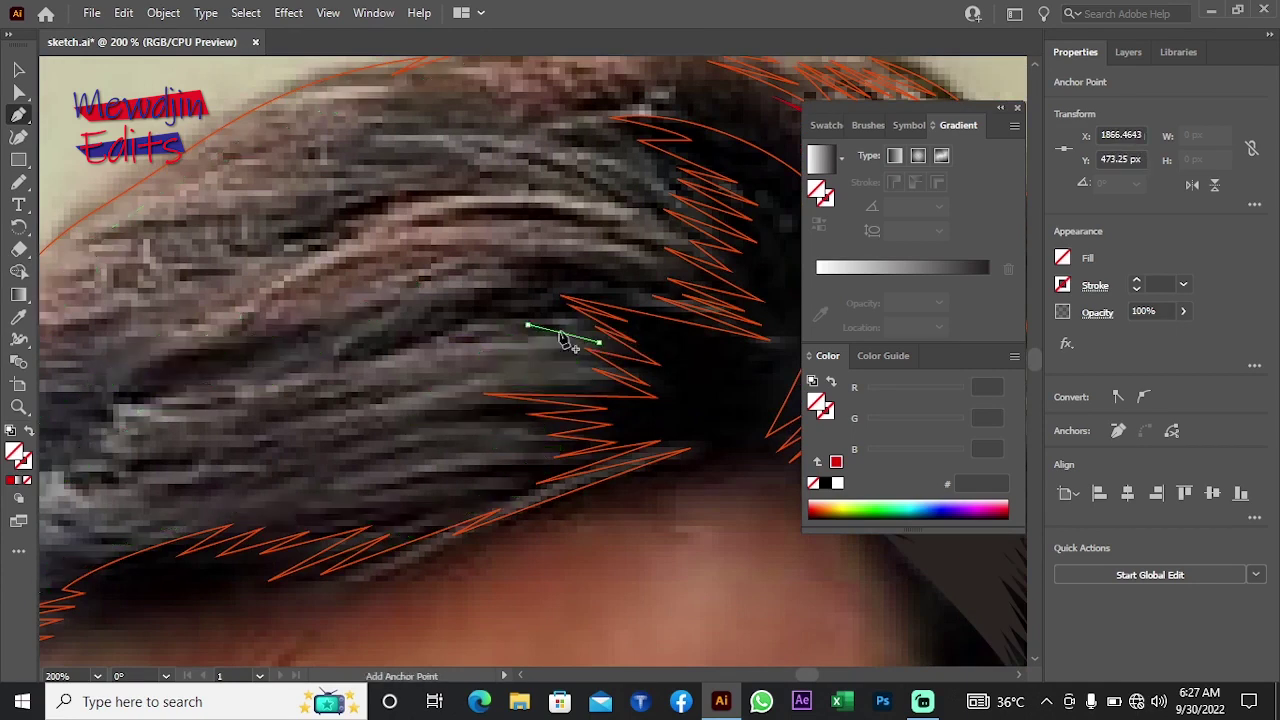
{"action": "left_click", "coordinate": [590, 333]}
{"action": "left_click", "coordinate": [509, 299]}
Step: Start a new strand path on the upper hair with curved points
{"action": "left_click", "coordinate": [529, 262]}
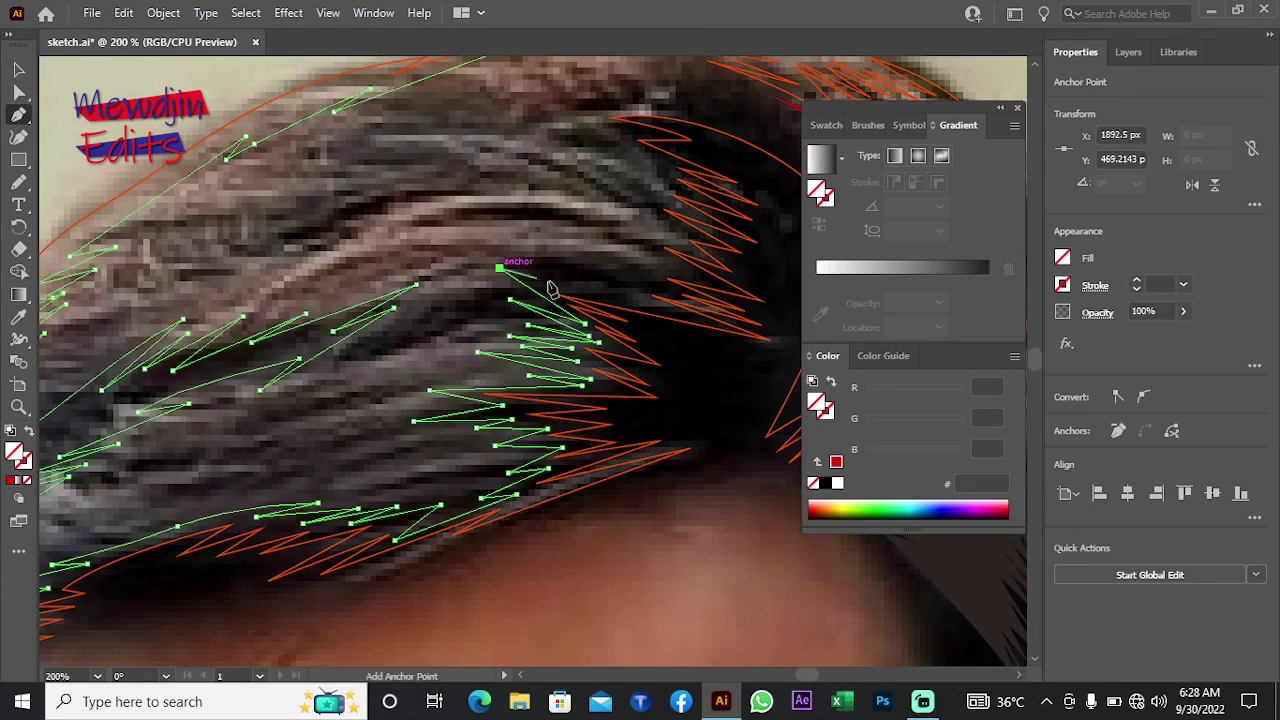
{"action": "left_click", "coordinate": [634, 293]}
{"action": "left_click_drag", "start_coordinate": [627, 289], "coordinate": [645, 272]}
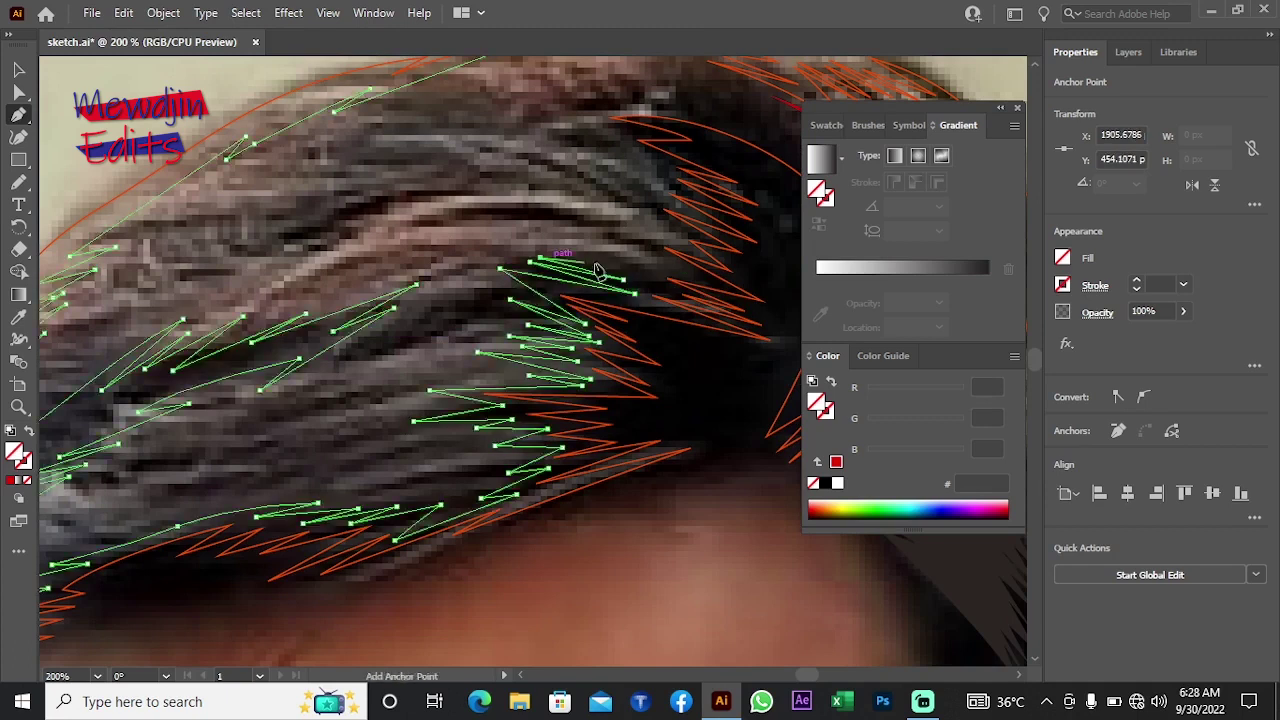
{"action": "left_click_drag", "start_coordinate": [541, 257], "coordinate": [655, 268]}
Step: Trace another zigzag strand up the upper hair toward the top of the head
{"action": "left_click", "coordinate": [690, 268]}
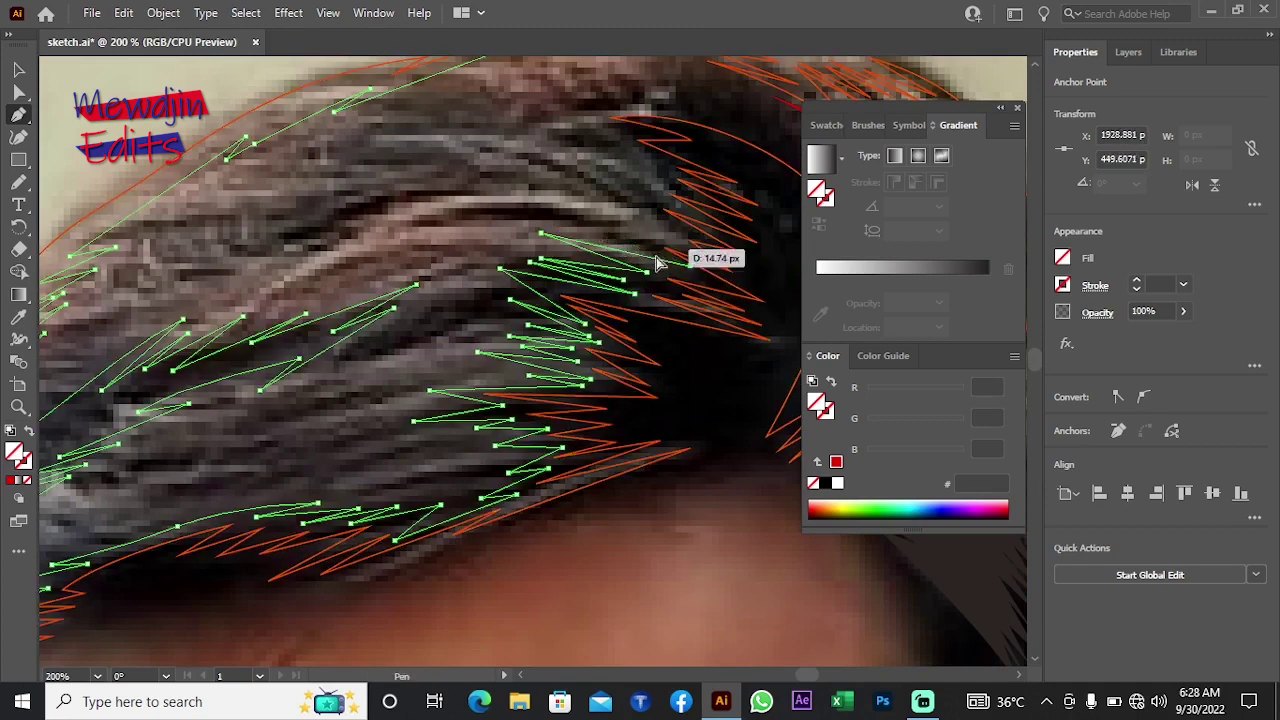
{"action": "left_click", "coordinate": [541, 232]}
{"action": "left_click", "coordinate": [573, 220]}
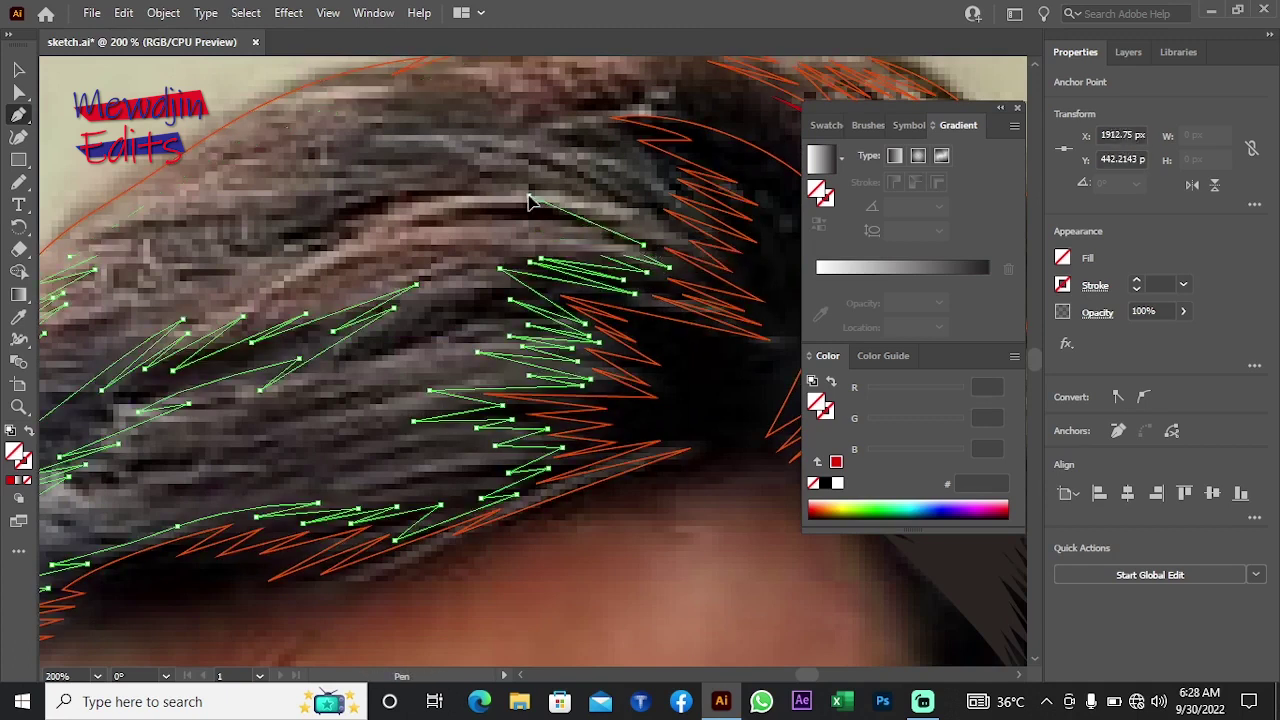
{"action": "left_click", "coordinate": [658, 231]}
{"action": "left_click", "coordinate": [529, 195]}
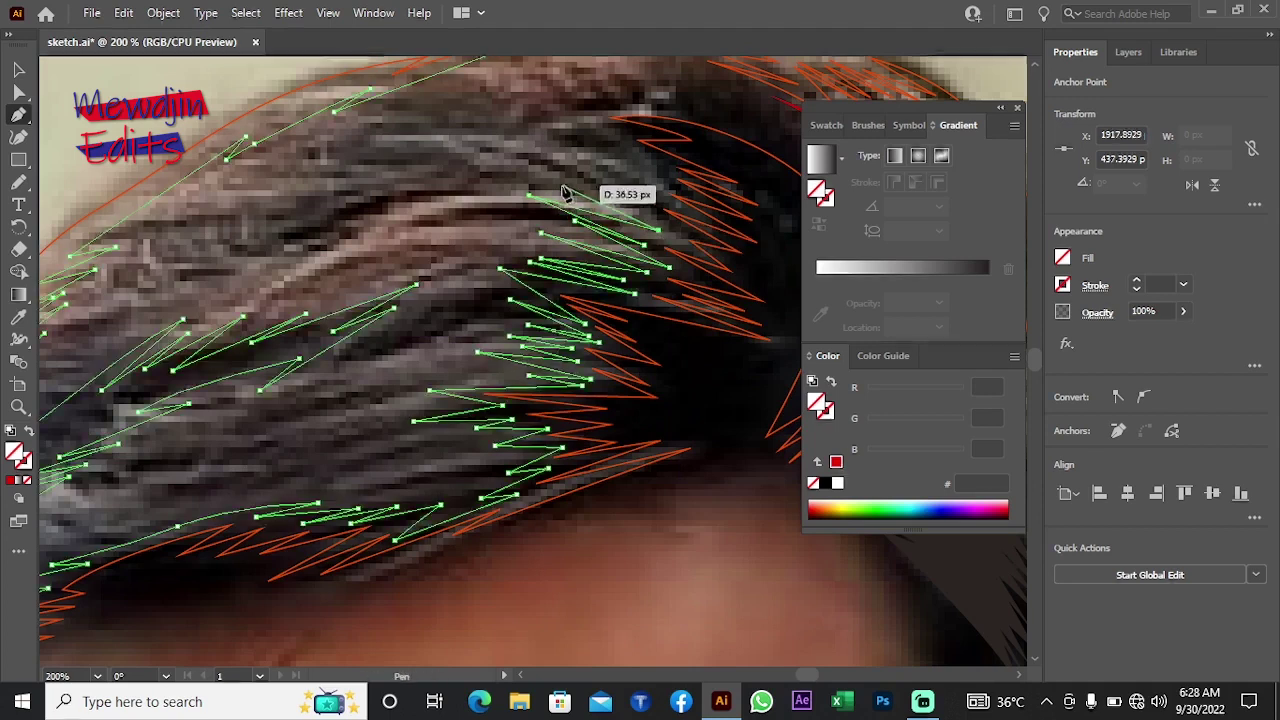
{"action": "left_click", "coordinate": [658, 195]}
{"action": "left_click", "coordinate": [550, 168]}
{"action": "left_click", "coordinate": [537, 150]}
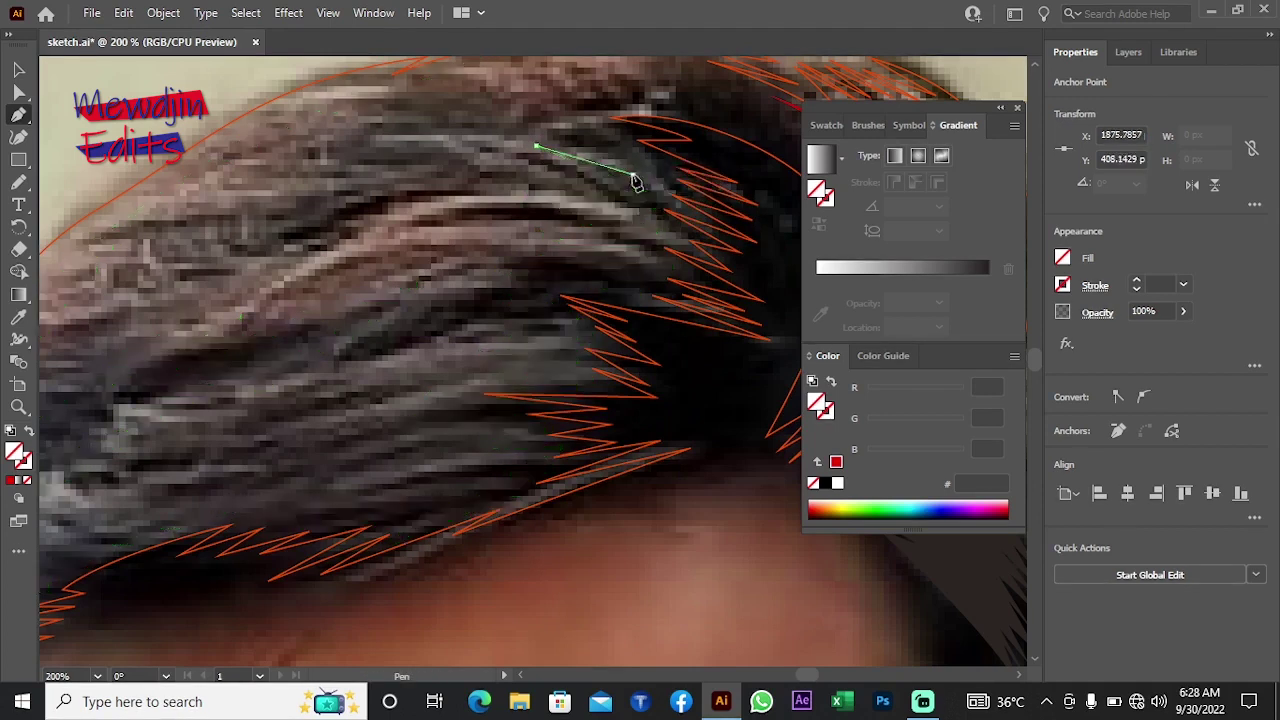
{"action": "left_click", "coordinate": [658, 172]}
{"action": "left_click", "coordinate": [571, 137]}
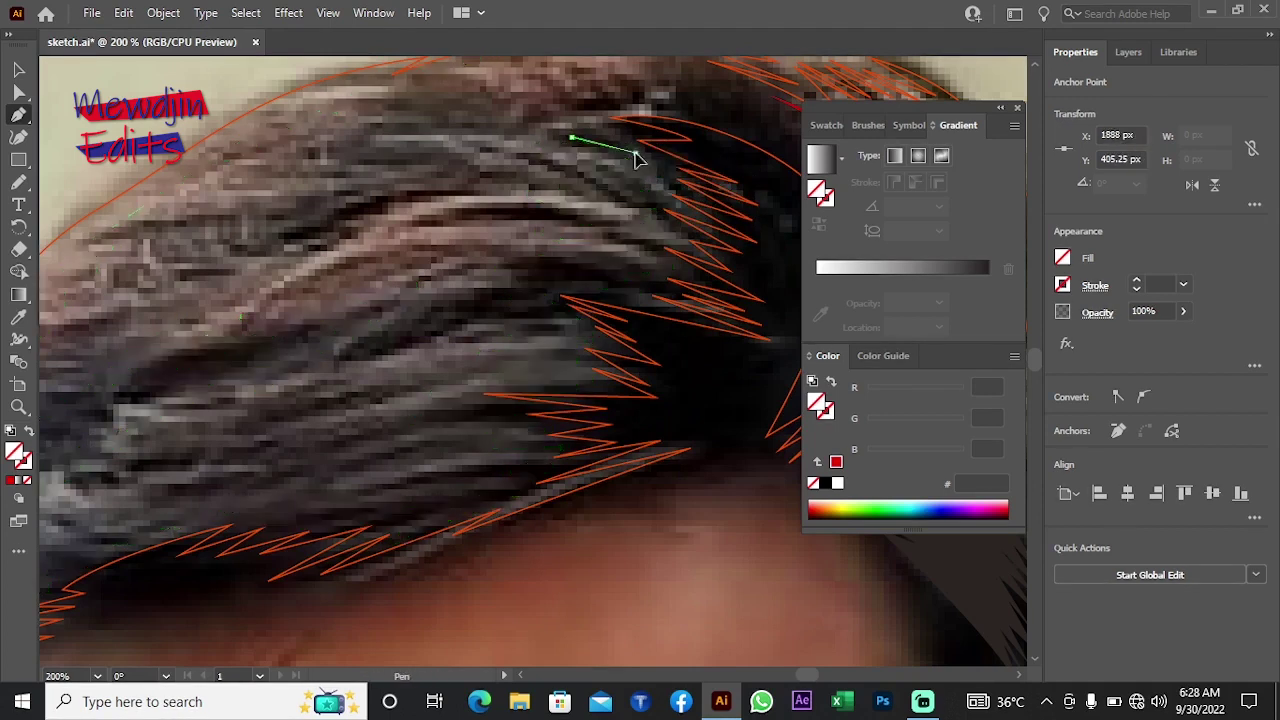
Step: Continue the zigzag strand along the top of the hair and finish it there
{"action": "left_click_drag", "start_coordinate": [624, 160], "coordinate": [620, 335]}
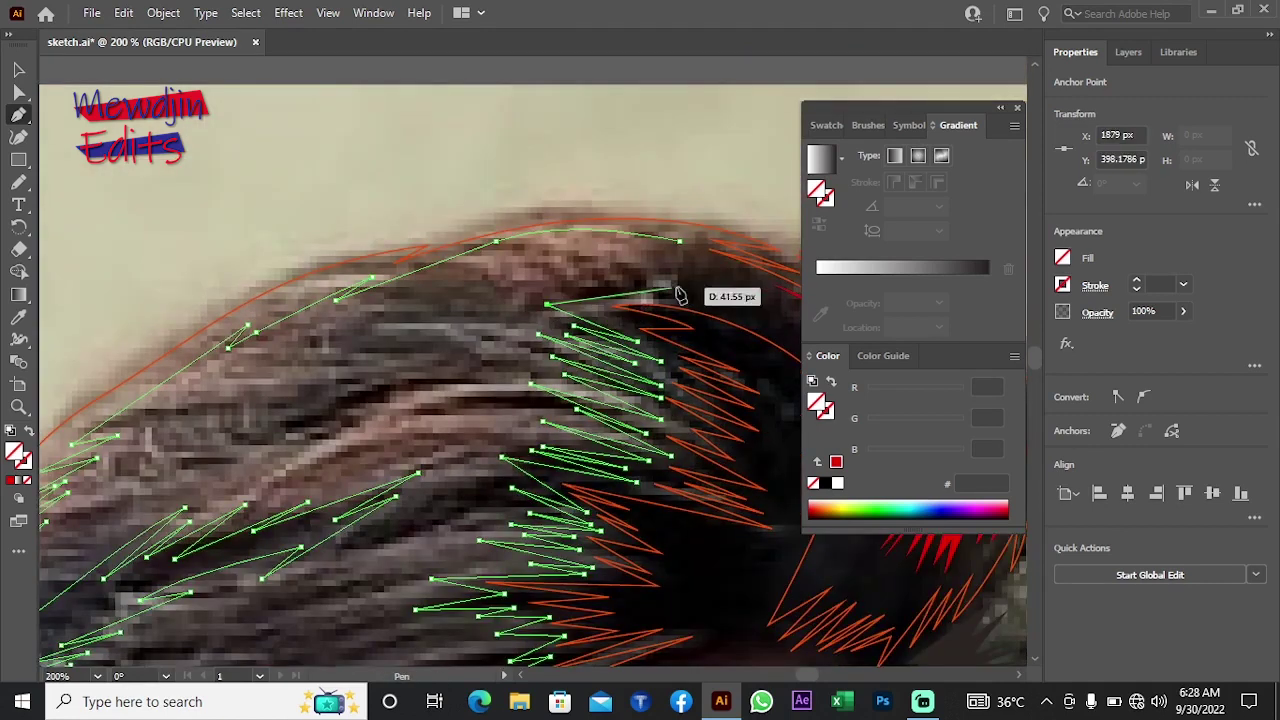
{"action": "left_click", "coordinate": [683, 283]}
{"action": "left_click", "coordinate": [612, 284]}
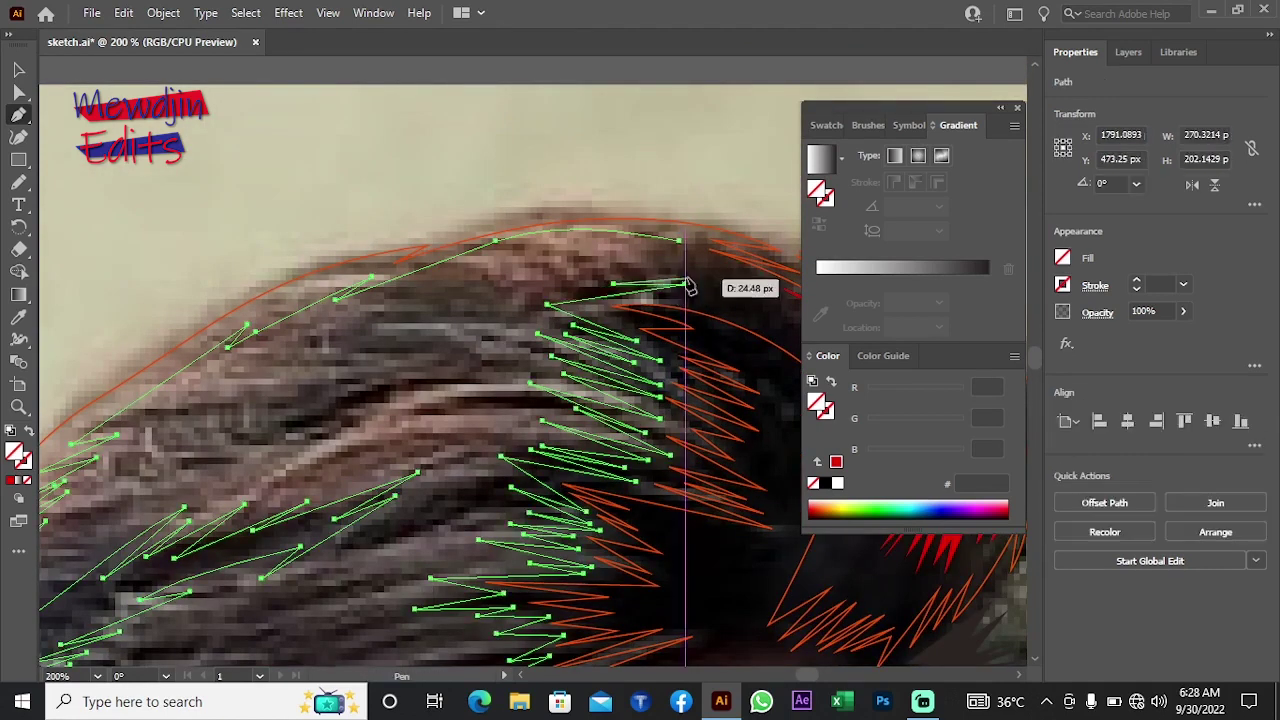
{"action": "left_click", "coordinate": [686, 285]}
{"action": "left_click", "coordinate": [640, 274]}
{"action": "left_click", "coordinate": [686, 262]}
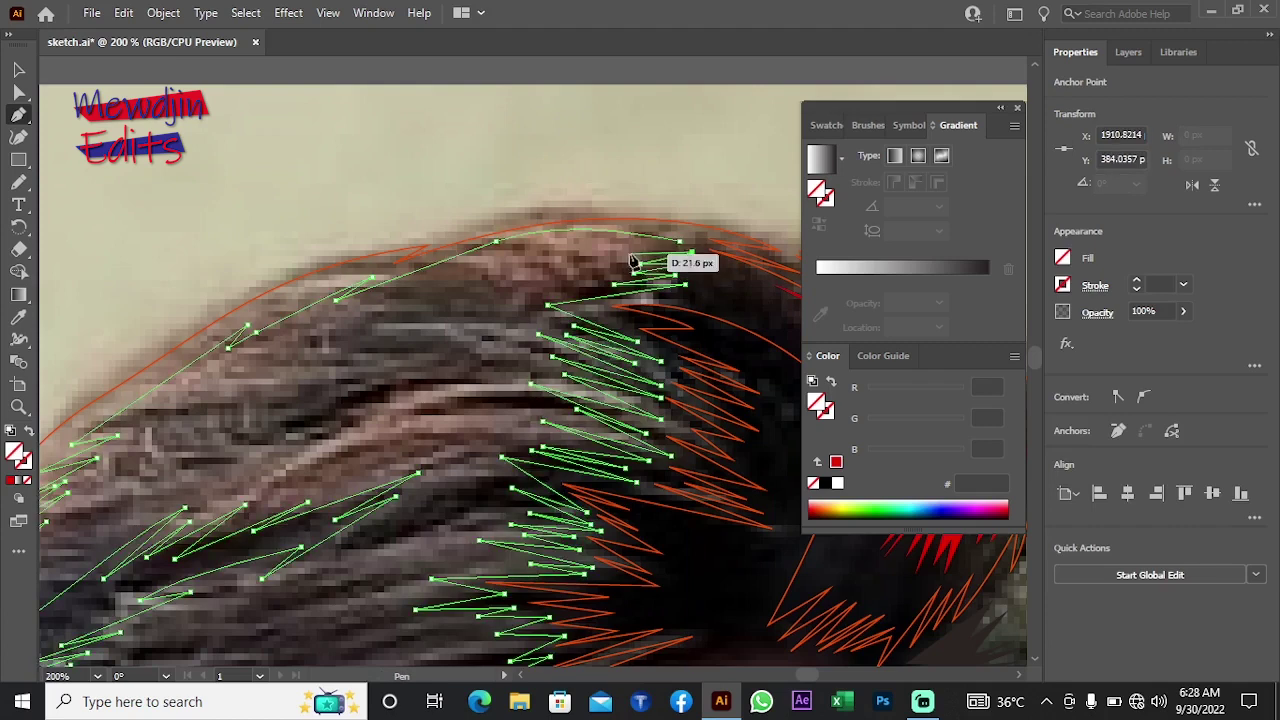
{"action": "left_click", "coordinate": [626, 253]}
{"action": "left_click", "coordinate": [690, 251]}
{"action": "left_click", "coordinate": [623, 244]}
{"action": "left_click", "coordinate": [673, 247]}
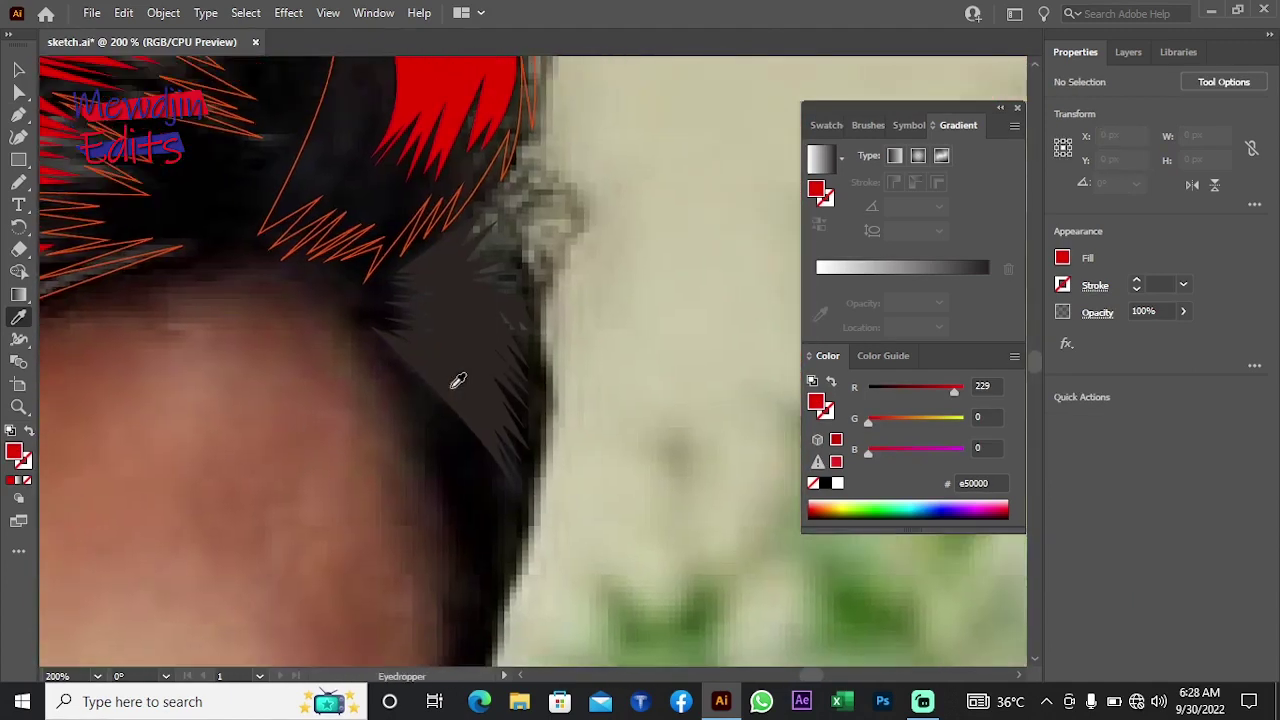
Step: Sample the red strand's style with the Eyedropper, deselect, and return to the Pen tool
{"action": "left_click", "coordinate": [474, 370]}
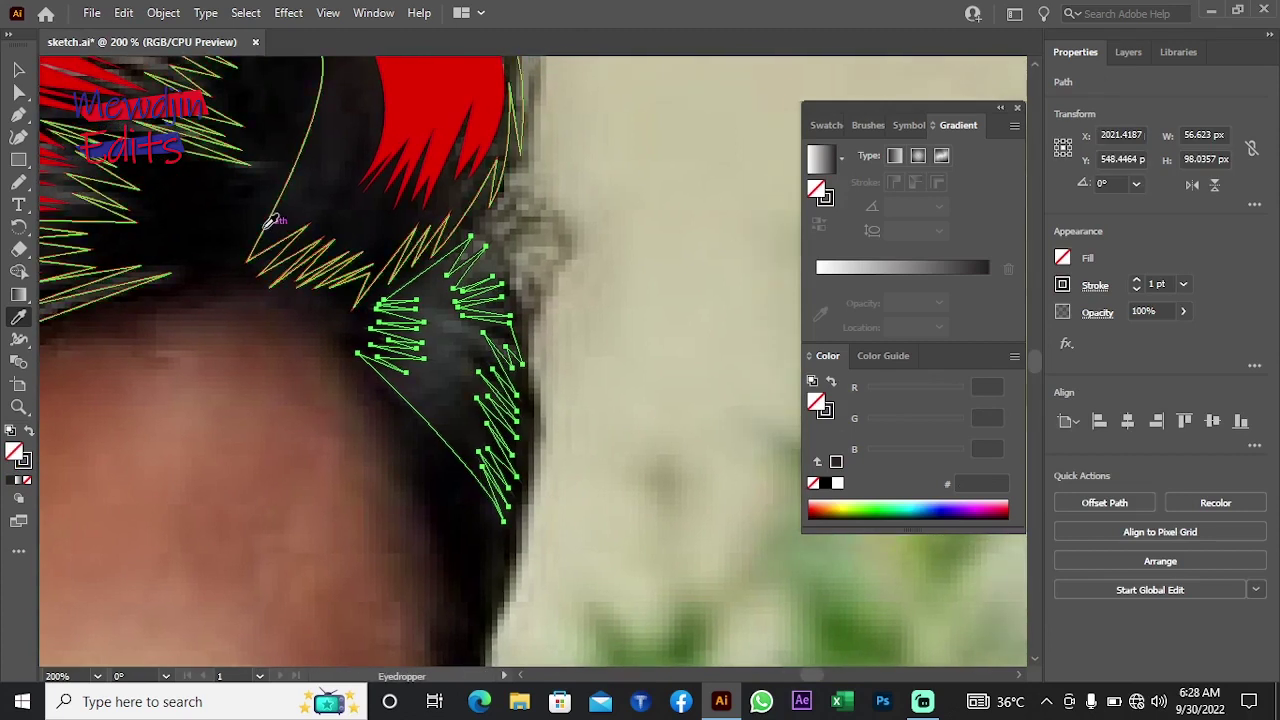
{"action": "left_click", "coordinate": [254, 428], "text": "ctrl"}
{"action": "key", "text": "p"}
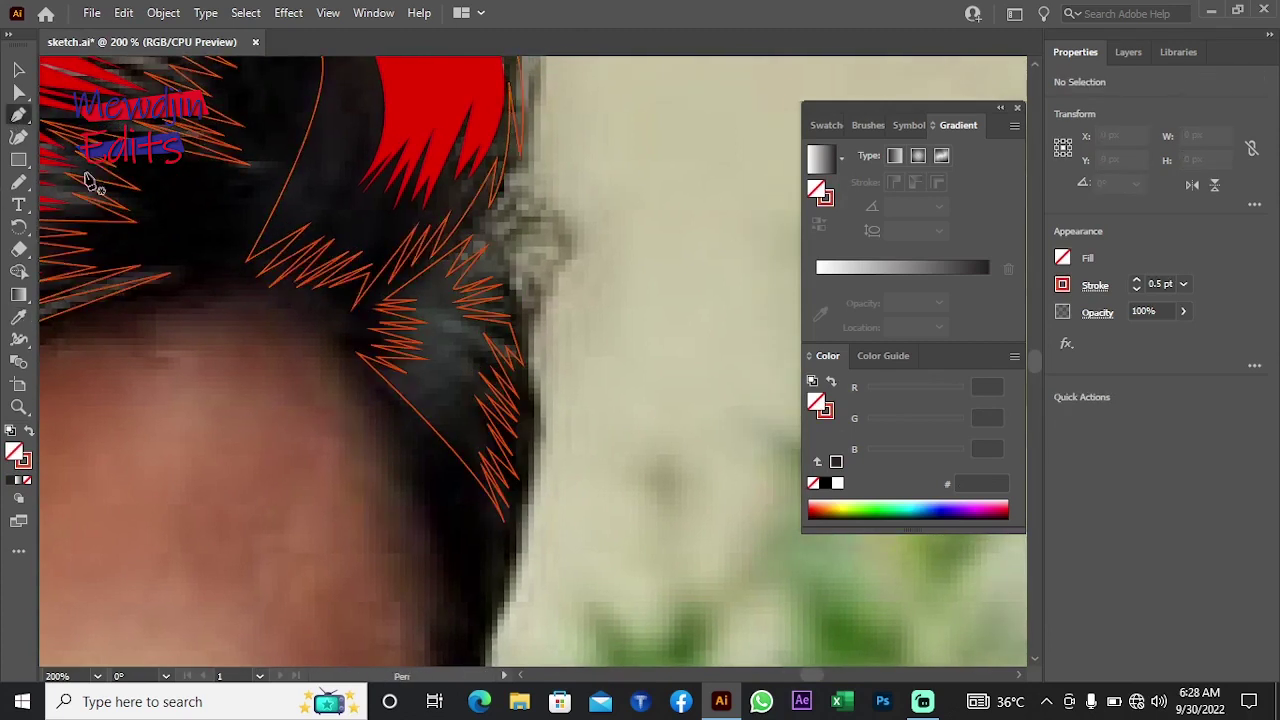
Step: Trace a zigzag strand over the dark side hair with mixed corner and curved points
{"action": "left_click_drag", "start_coordinate": [426, 297], "coordinate": [450, 301]}
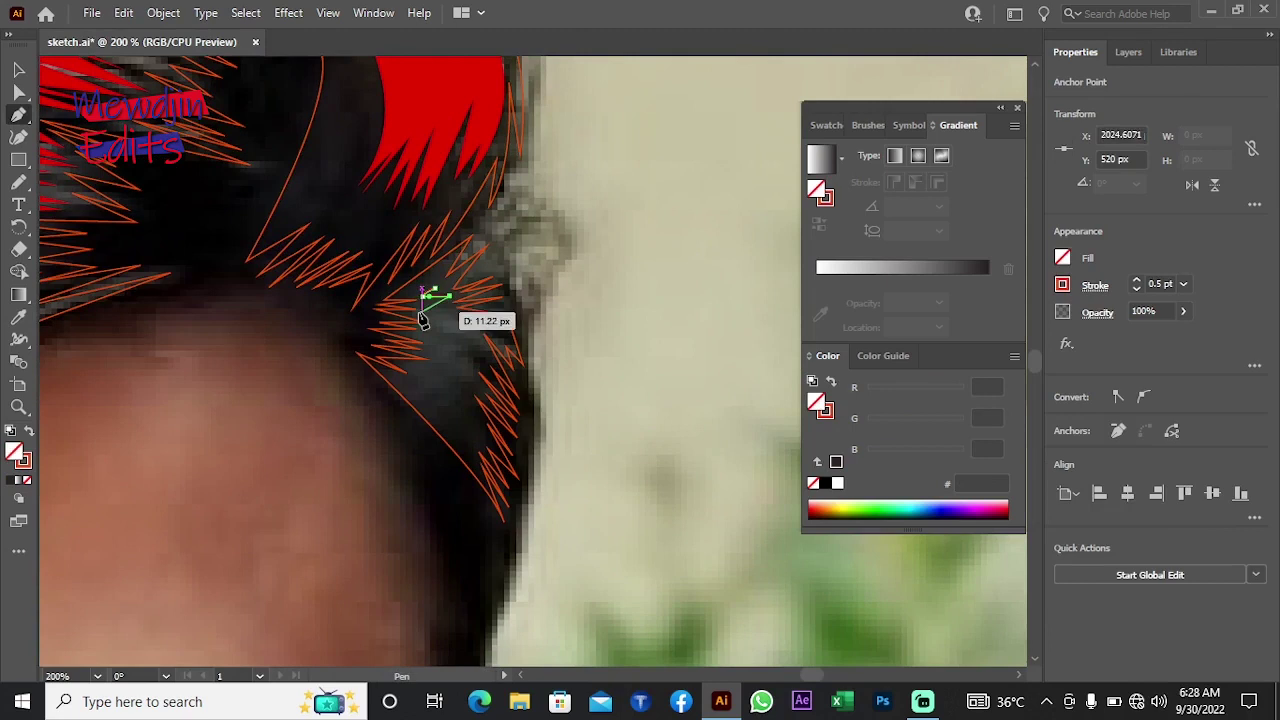
{"action": "left_click", "coordinate": [451, 312]}
{"action": "left_click", "coordinate": [422, 324]}
{"action": "left_click", "coordinate": [452, 324]}
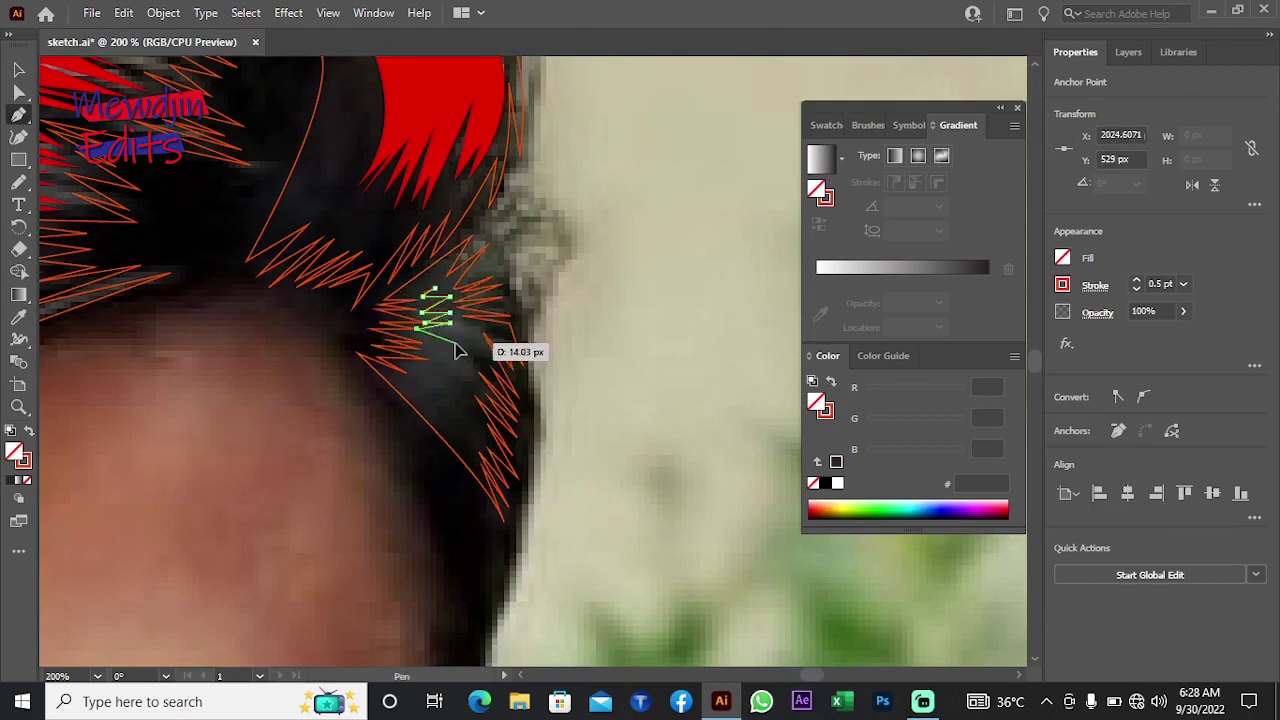
{"action": "left_click_drag", "start_coordinate": [420, 334], "coordinate": [420, 342]}
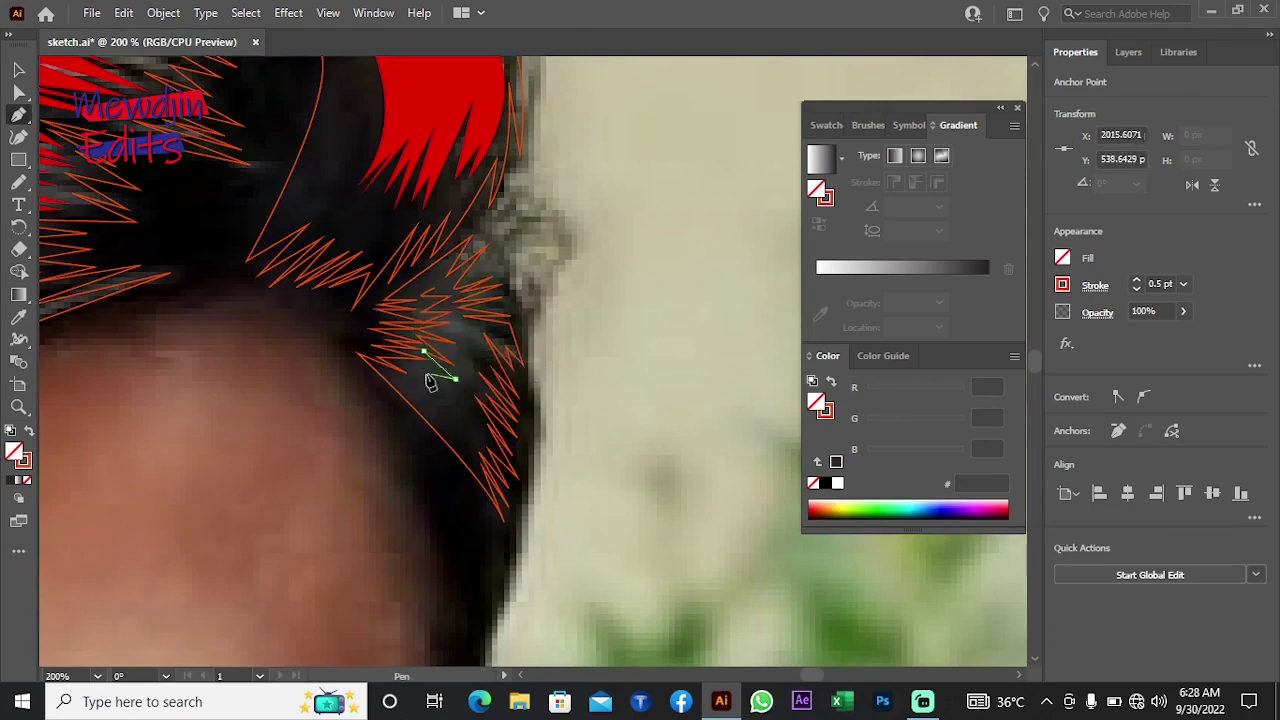
{"action": "left_click_drag", "start_coordinate": [475, 470], "coordinate": [473, 455]}
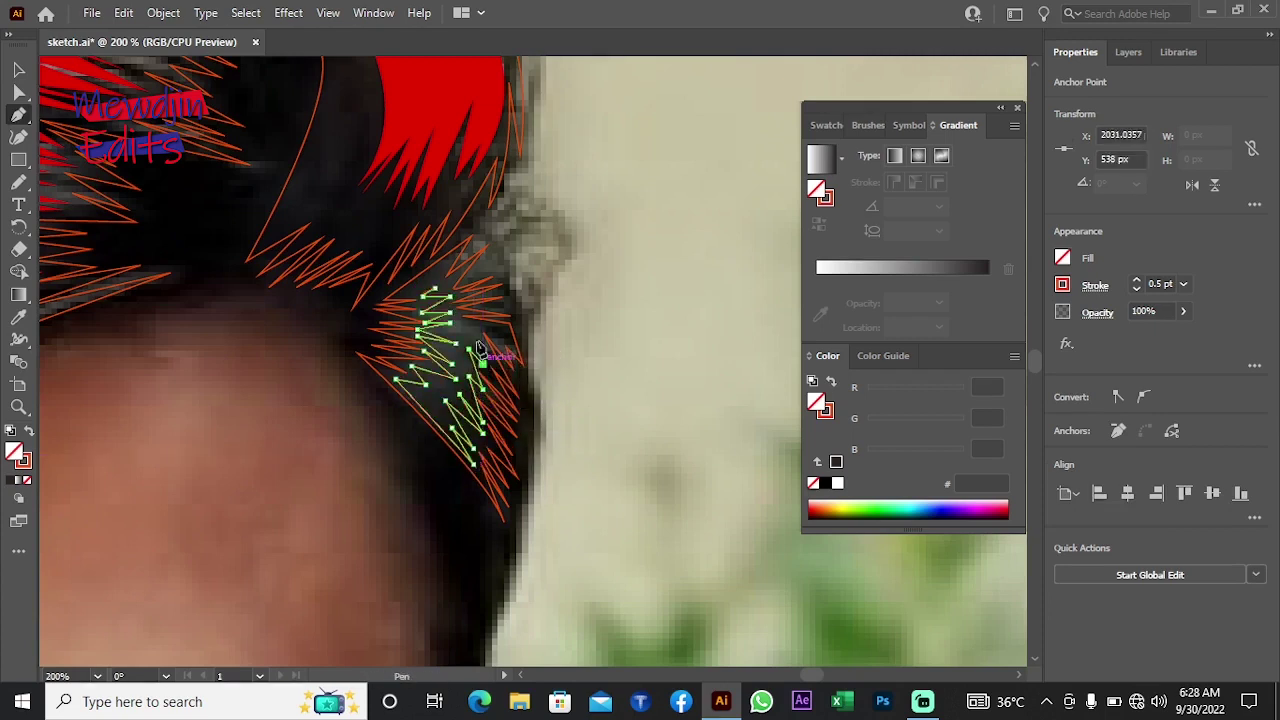
{"action": "mouse_move", "coordinate": [478, 347]}
{"action": "left_mouse_down"}
{"action": "mouse_move", "coordinate": [463, 328]}
{"action": "mouse_move", "coordinate": [467, 297]}
{"action": "mouse_move", "coordinate": [440, 292]}
{"action": "left_mouse_up"}
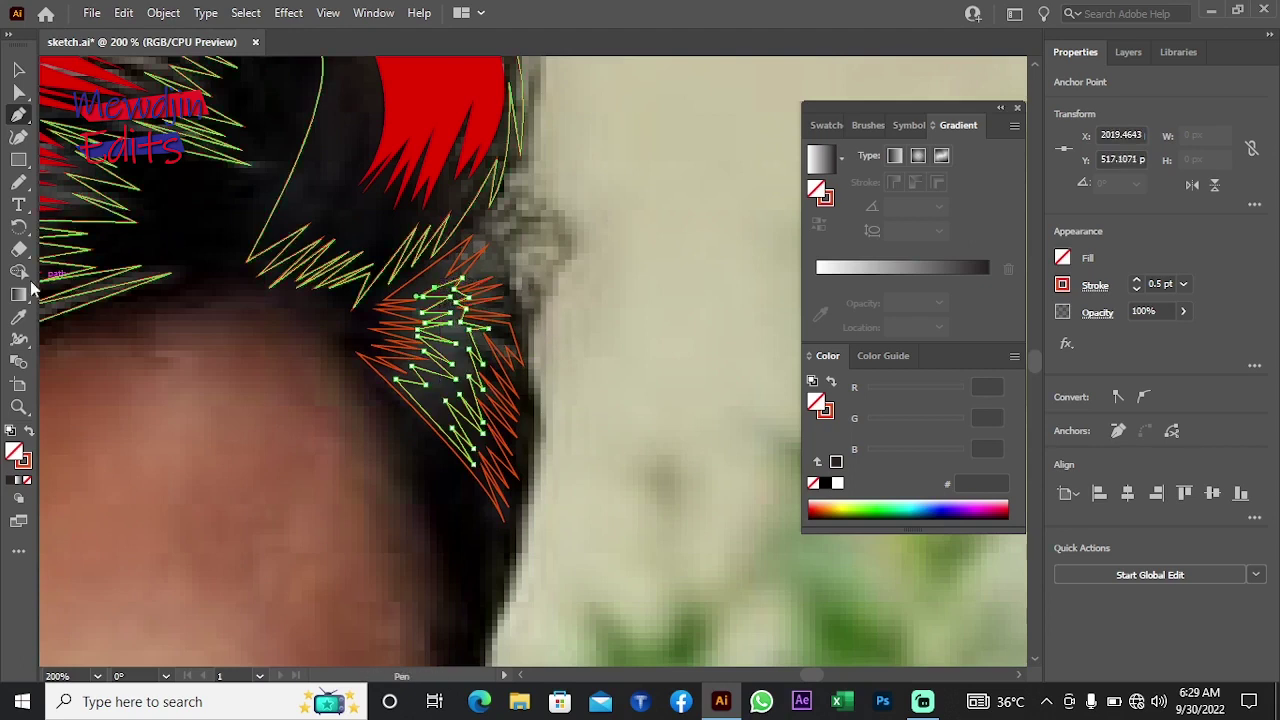
Step: Eyedrop the red fill onto the new side strand and bring the hair top into view
{"action": "key", "text": "i"}
{"action": "left_click", "coordinate": [440, 110]}
{"action": "key", "text": "ctrl+shift+a"}
{"action": "mouse_move", "coordinate": [601, 374]}
{"action": "left_mouse_down"}
{"action": "mouse_move", "coordinate": [583, 340]}
{"action": "mouse_move", "coordinate": [551, 366]}
{"action": "left_mouse_up"}
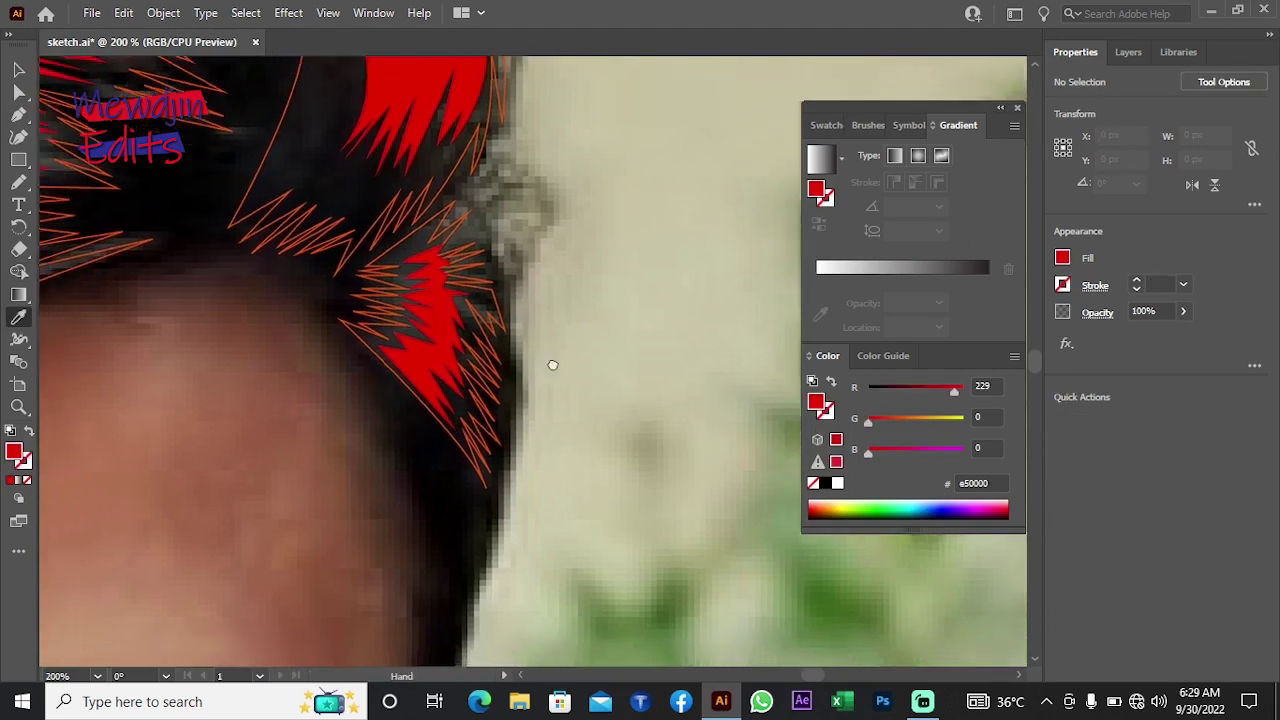
{"action": "left_click_drag", "start_coordinate": [257, 314], "coordinate": [457, 500]}
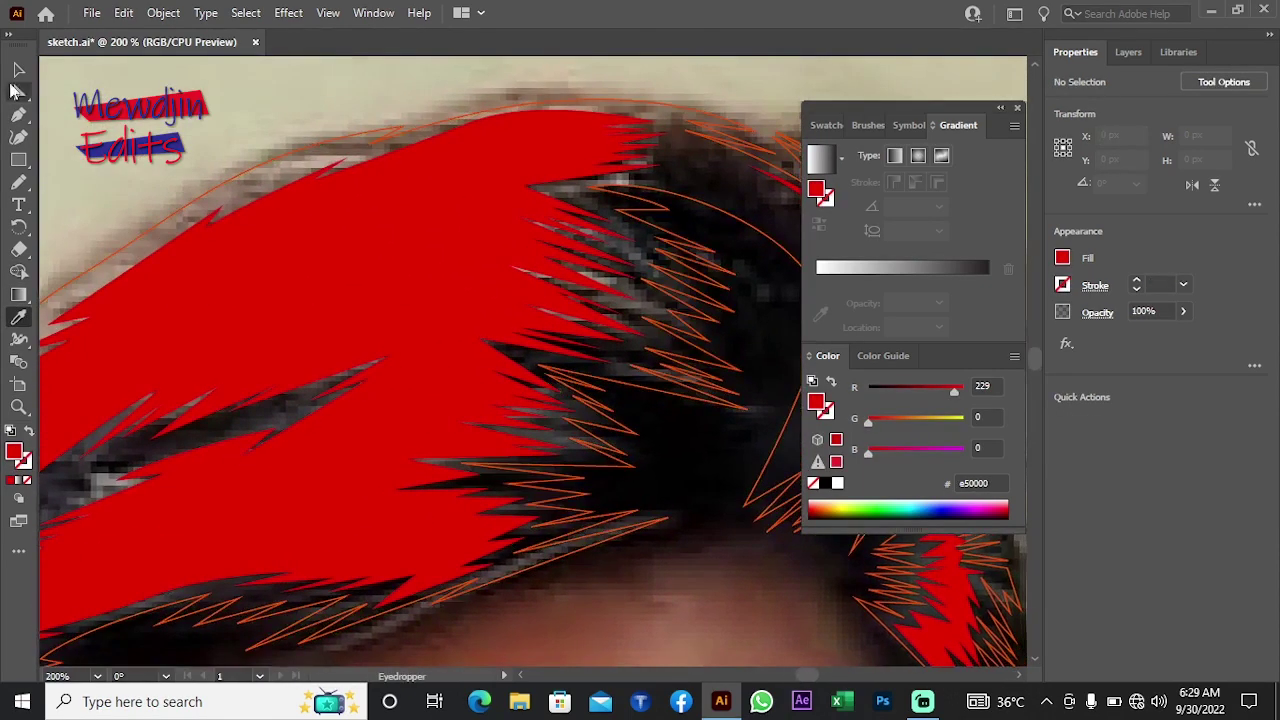
Step: Select the hair strand paths, then the small red strand, and clear the selection
{"action": "key", "text": "v"}
{"action": "left_click", "coordinate": [585, 245]}
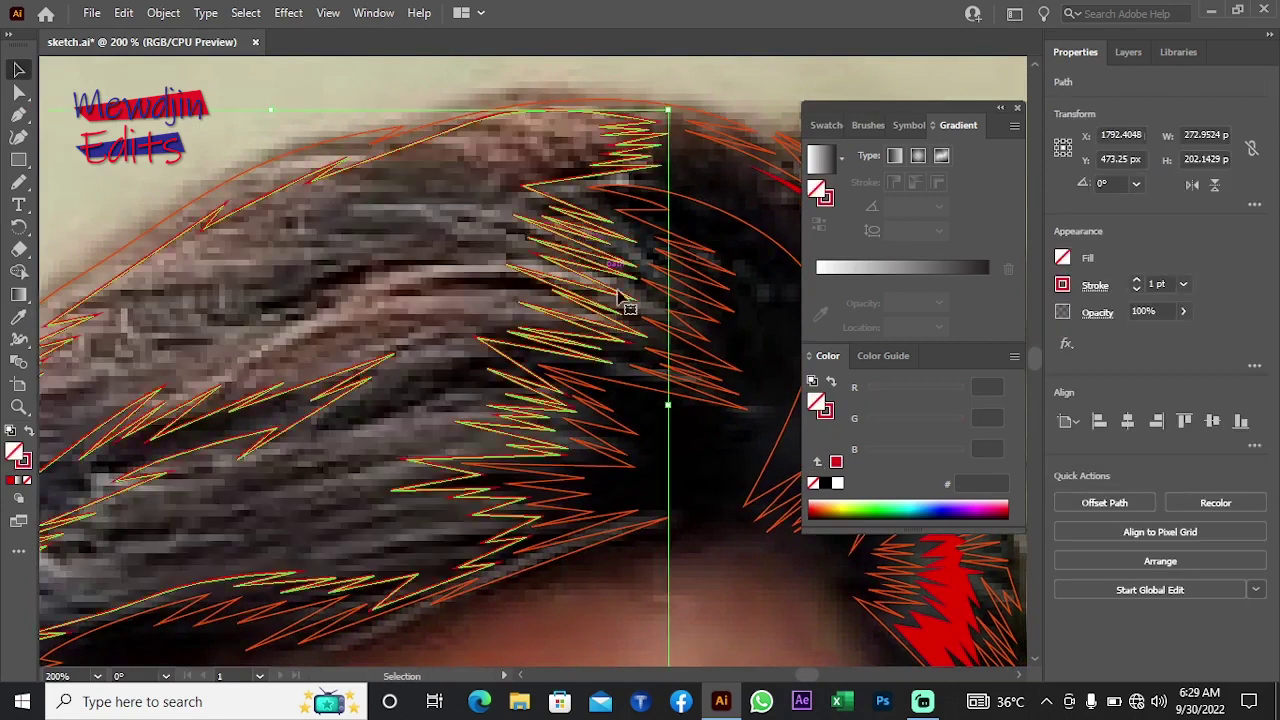
{"action": "left_click_drag", "start_coordinate": [585, 245], "coordinate": [566, 380]}
{"action": "left_click", "coordinate": [634, 383], "text": "shift"}
{"action": "left_click", "coordinate": [738, 548]}
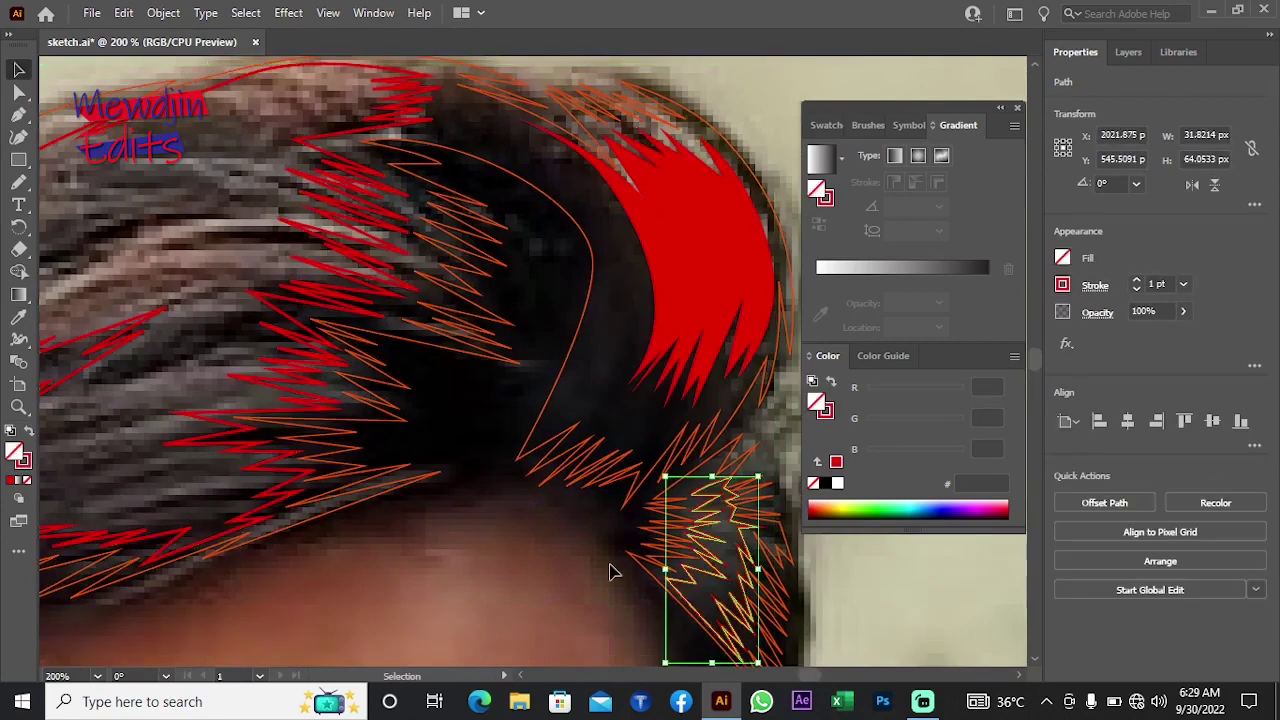
{"action": "scroll", "coordinate": [560, 580], "scroll_direction": "left", "scroll_amount": 2}
{"action": "scroll", "coordinate": [400, 530], "scroll_direction": "left", "scroll_amount": 3}
{"action": "left_click", "coordinate": [282, 490]}
Step: With the Pen tool, start a curved outline path along the hair's top edge
{"action": "left_click", "coordinate": [18, 114]}
{"action": "scroll", "coordinate": [457, 320], "scroll_direction": "left", "scroll_amount": 2}
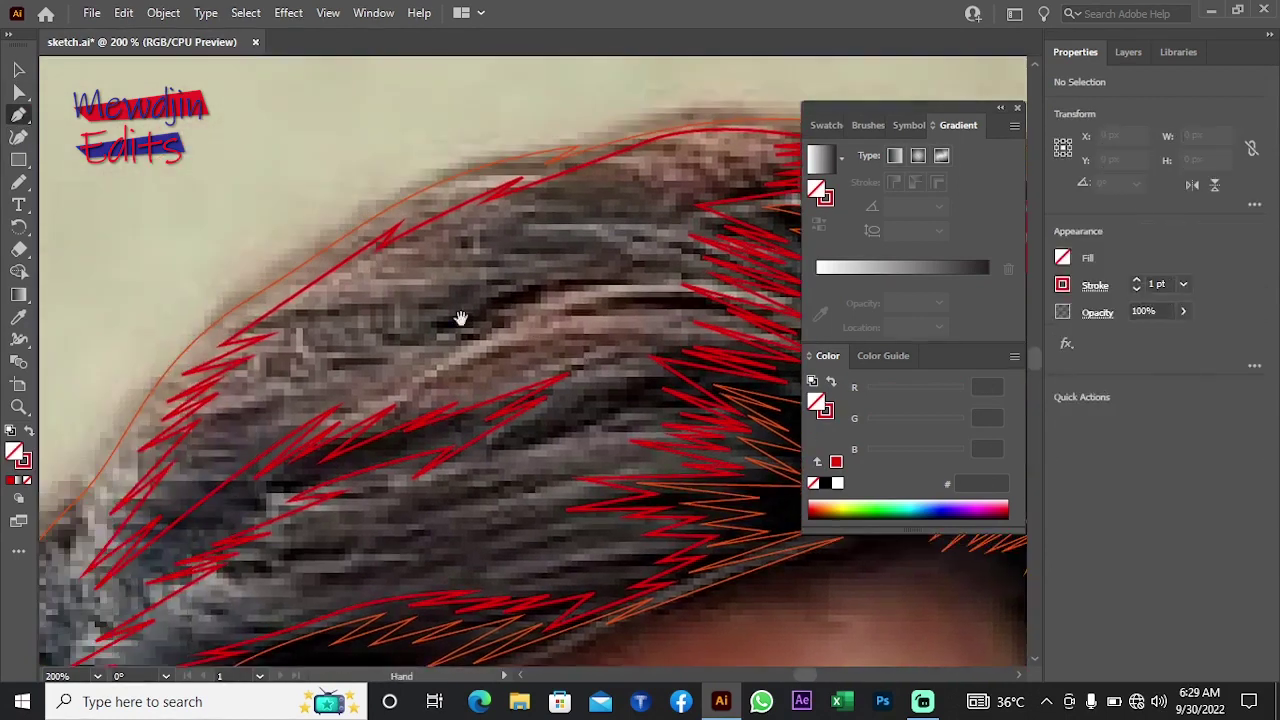
{"action": "scroll", "coordinate": [500, 290], "scroll_direction": "left", "scroll_amount": 2}
{"action": "left_click_drag", "start_coordinate": [548, 256], "coordinate": [503, 218]}
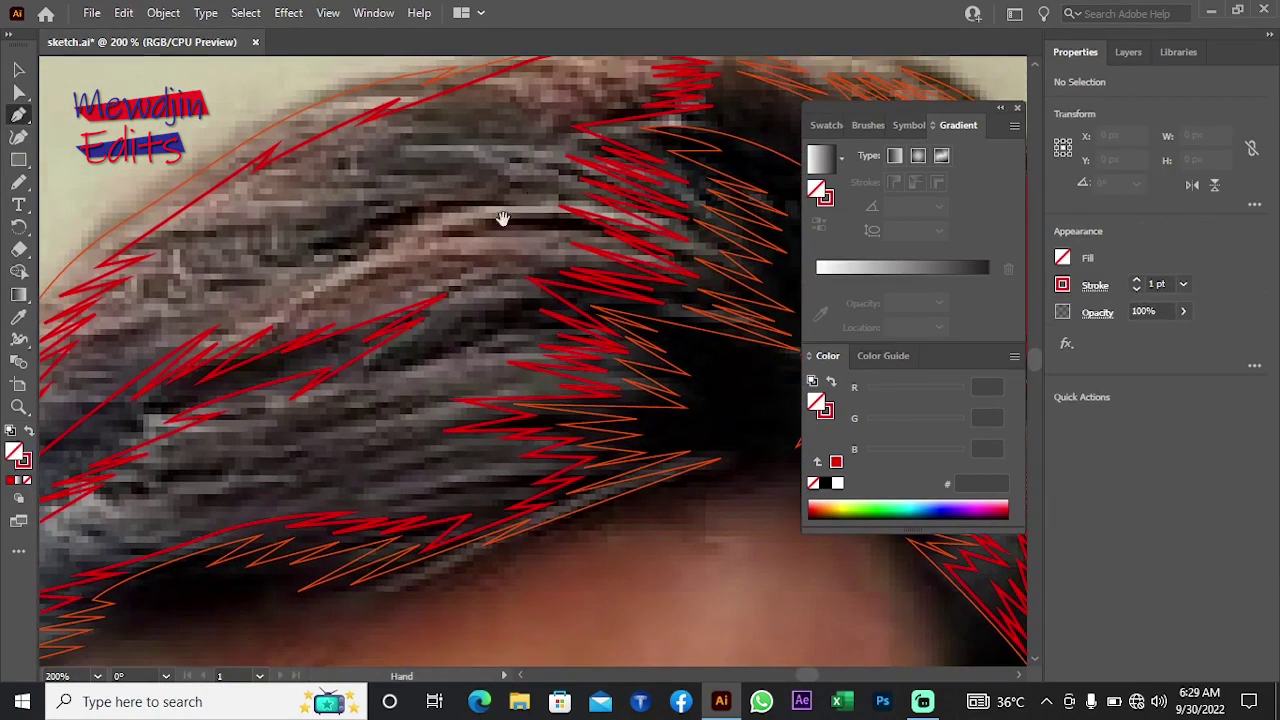
{"action": "left_click_drag", "start_coordinate": [267, 200], "coordinate": [157, 260]}
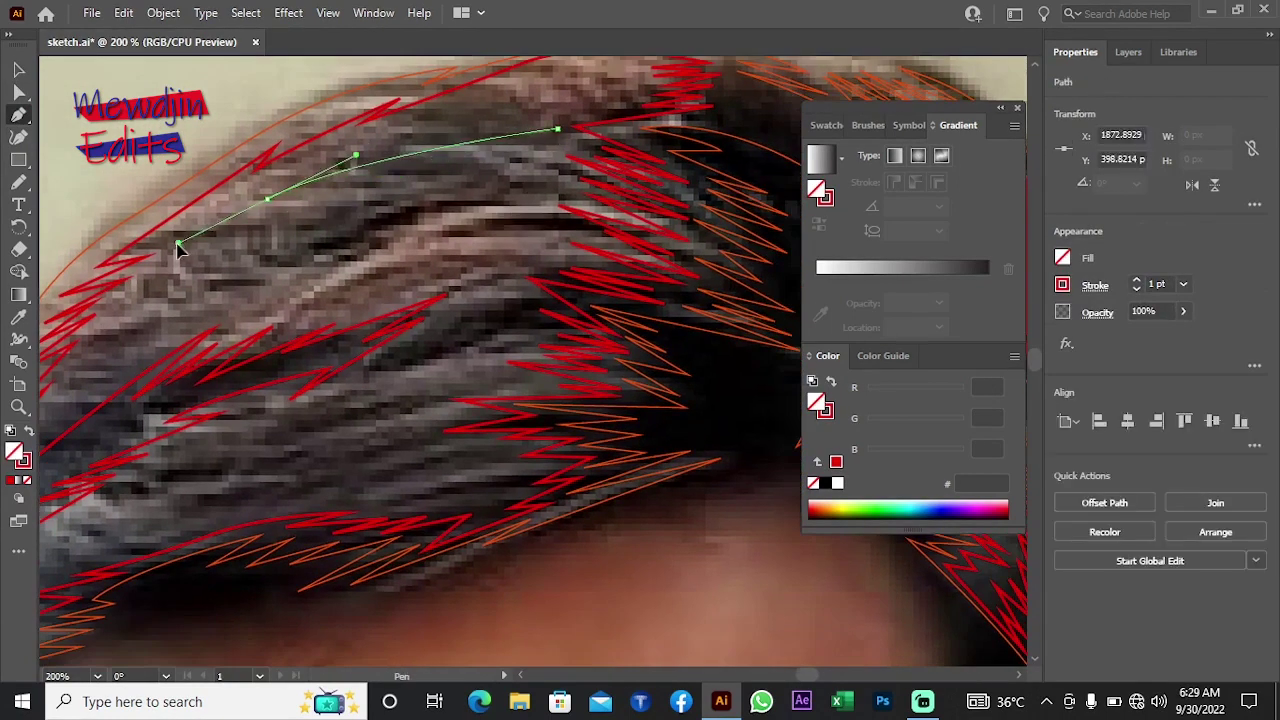
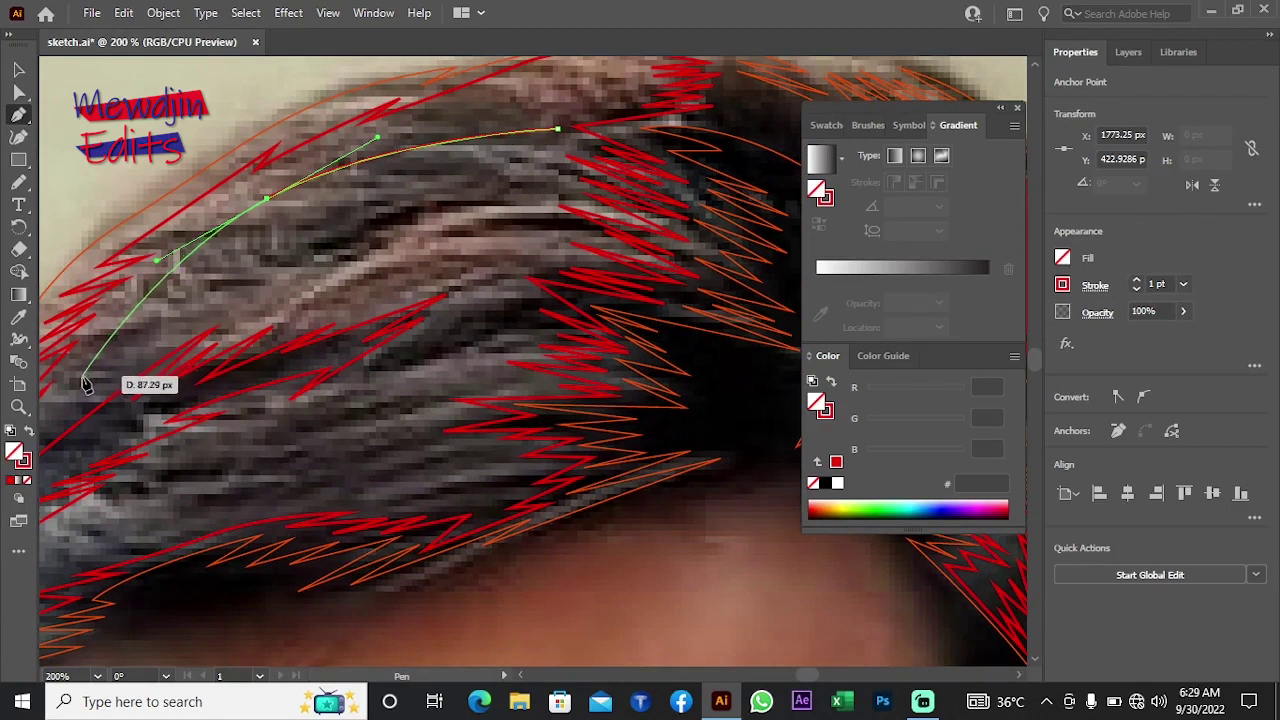
Step: Extend the current strand toward the lower left and set the stroke colour to 48e200
{"action": "left_click_drag", "start_coordinate": [69, 375], "coordinate": [5, 485]}
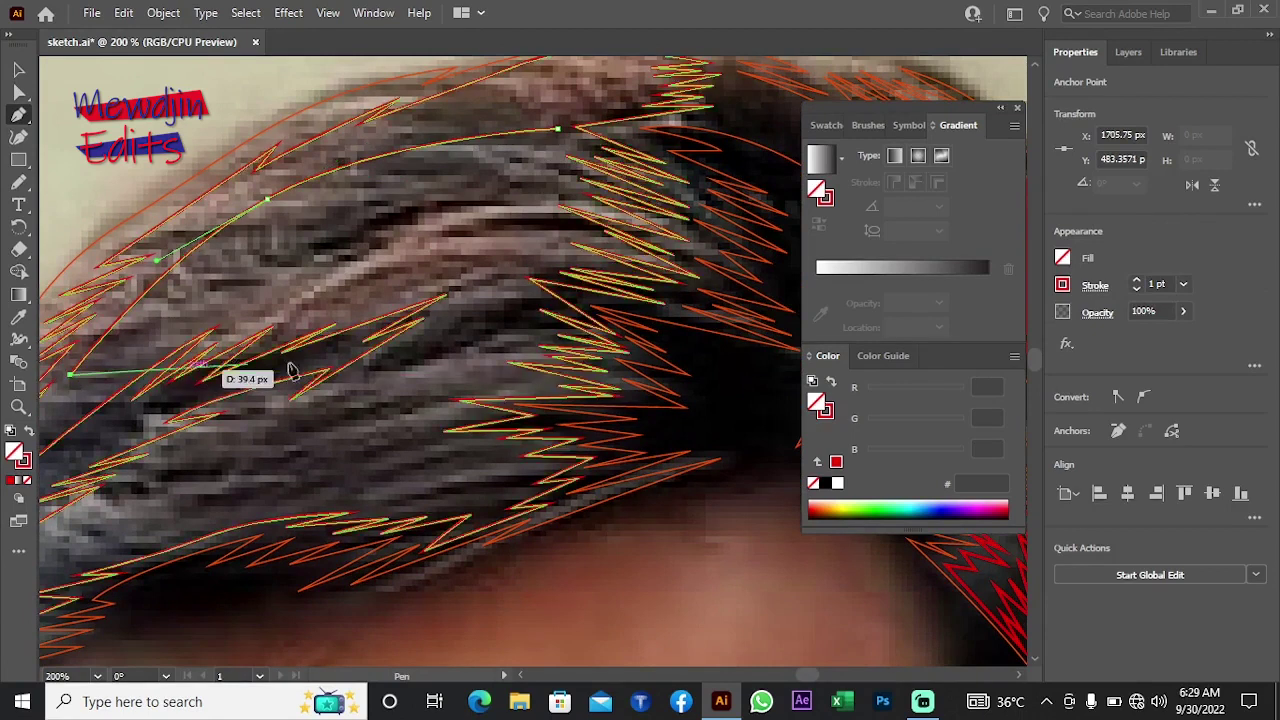
{"action": "double_click", "coordinate": [22, 460]}
{"action": "type", "text": "48e200"}
{"action": "key", "text": "Return"}
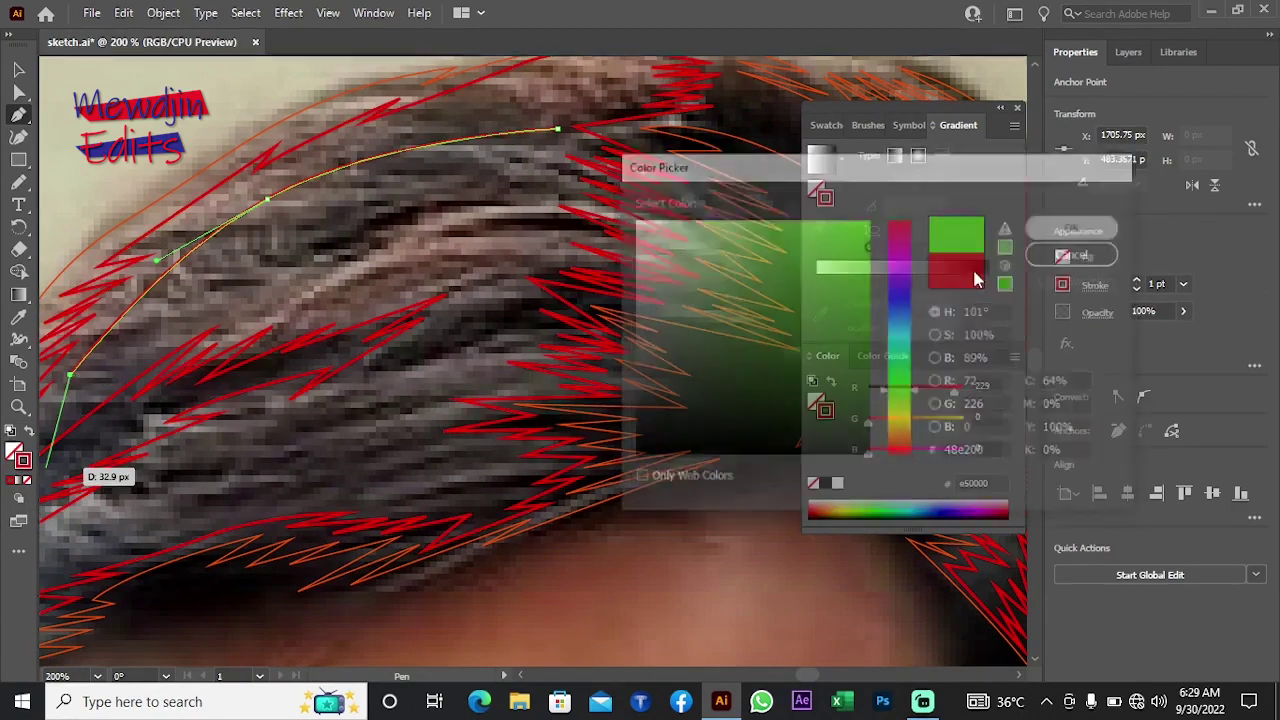
Step: Draw two green strands down the hair, undoing and reshaping the end of the second
{"action": "left_click", "coordinate": [207, 157], "text": "ctrl"}
{"action": "left_click", "coordinate": [550, 143]}
{"action": "mouse_move", "coordinate": [385, 155]}
{"action": "left_mouse_down"}
{"action": "mouse_move", "coordinate": [286, 214]}
{"action": "mouse_move", "coordinate": [95, 370]}
{"action": "left_mouse_up"}
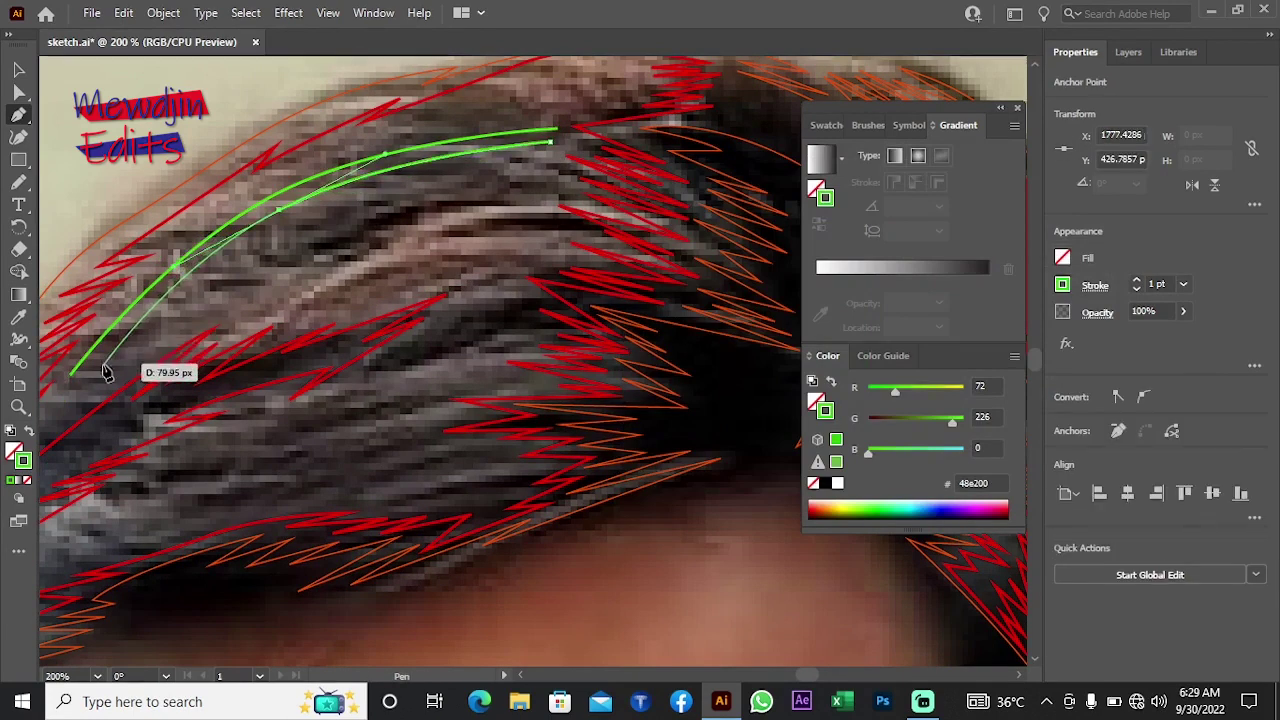
{"action": "left_click", "coordinate": [500, 165], "text": "ctrl"}
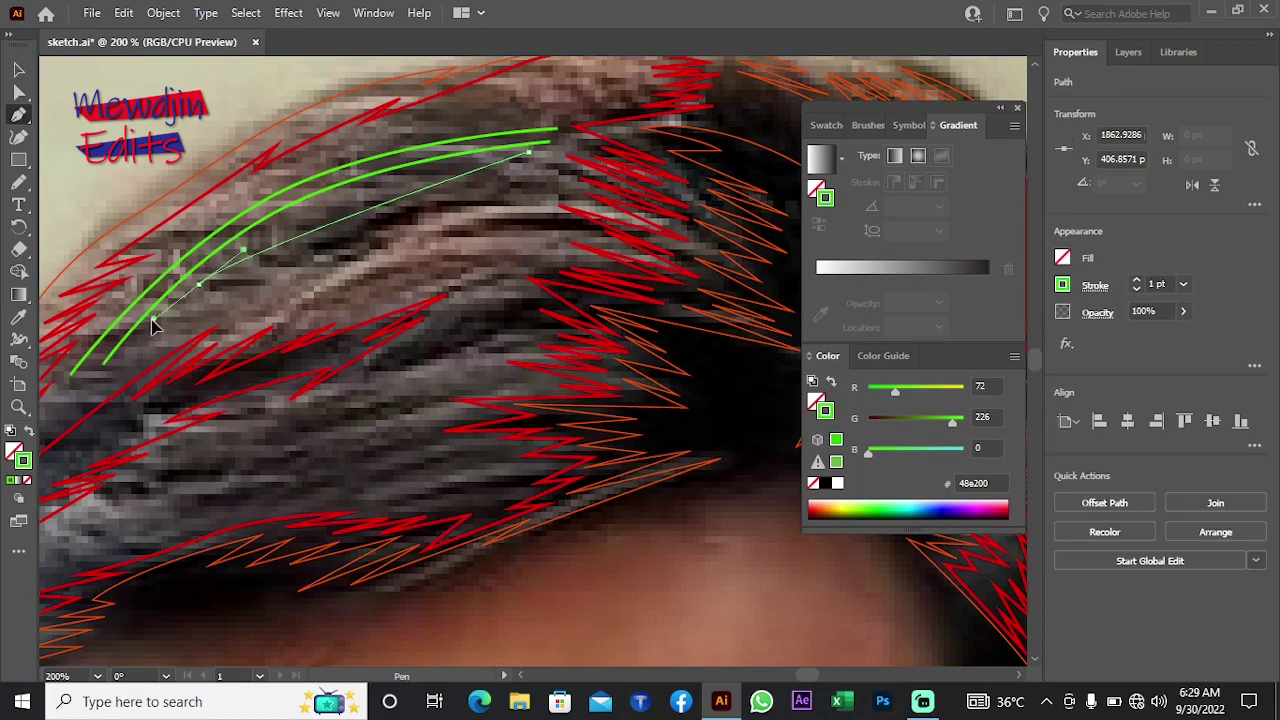
{"action": "left_click_drag", "start_coordinate": [258, 268], "coordinate": [130, 362]}
{"action": "left_click", "coordinate": [340, 248], "text": "ctrl"}
{"action": "key", "text": "ctrl+z"}
{"action": "key", "text": "ctrl+z"}
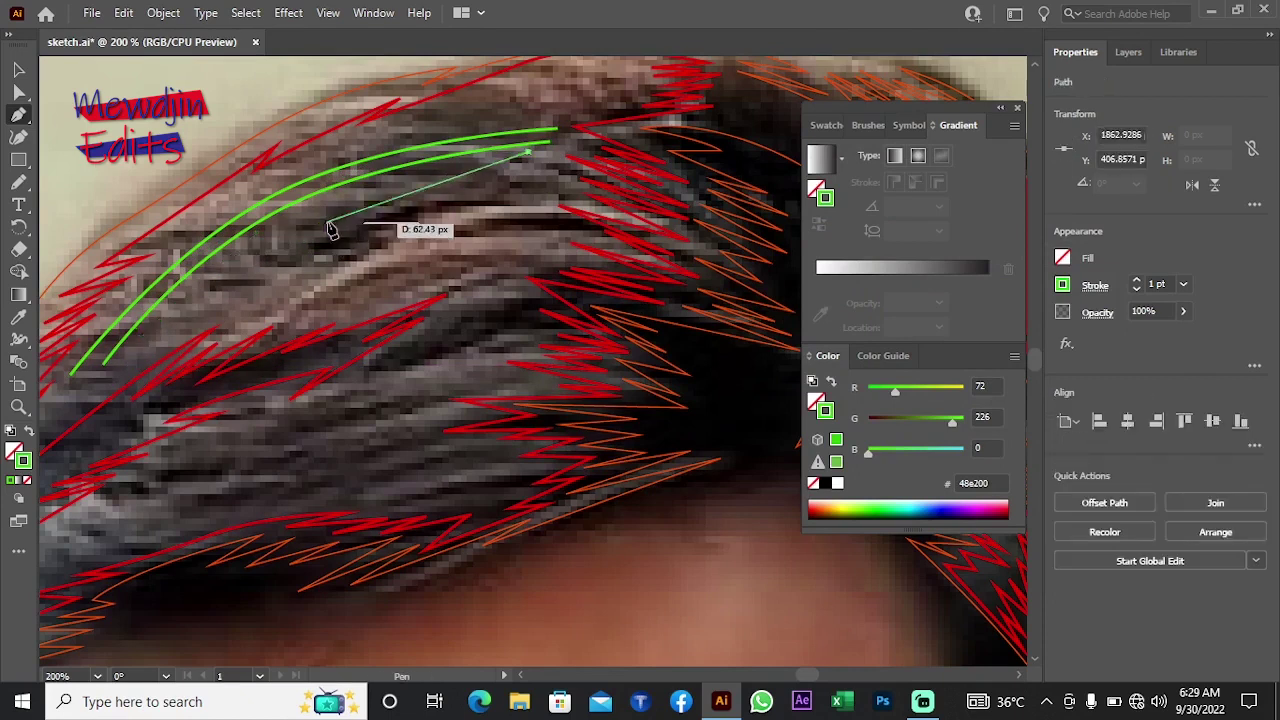
{"action": "left_click_drag", "start_coordinate": [255, 253], "coordinate": [170, 333]}
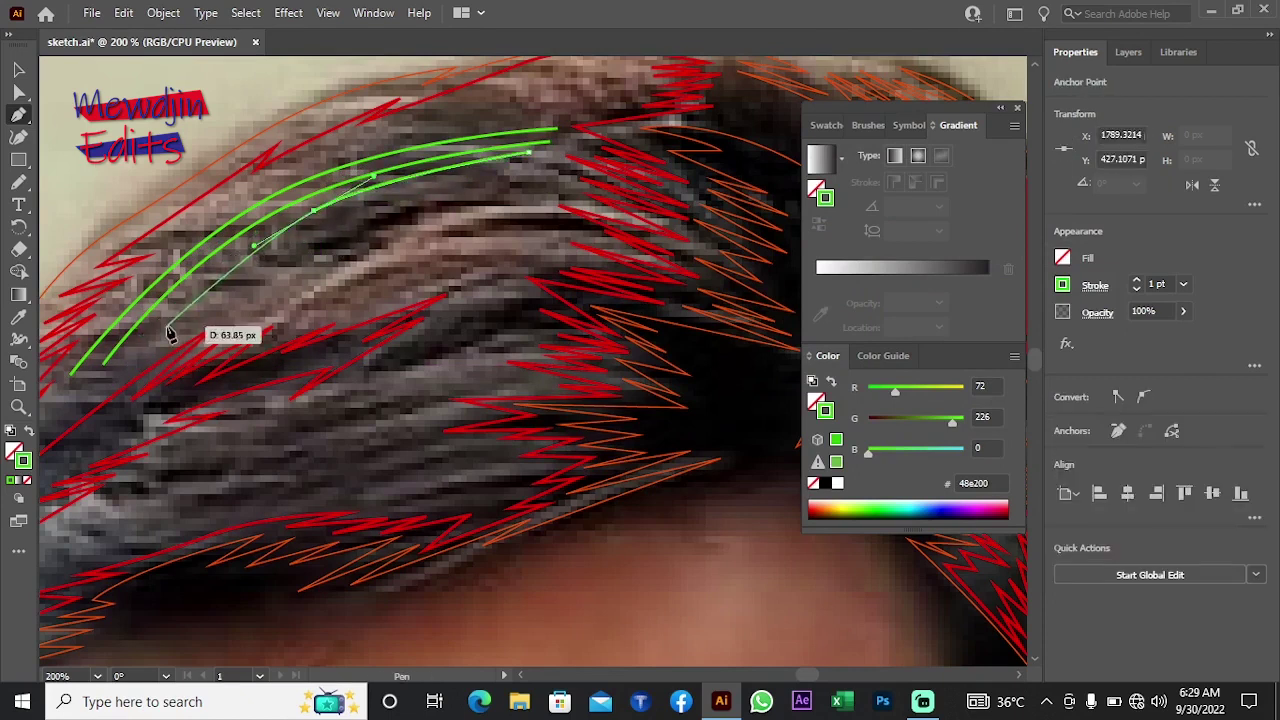
{"action": "left_click", "coordinate": [446, 216], "text": "ctrl"}
Step: Add two more green strand curves beside the others, lower on the hair
{"action": "left_click", "coordinate": [500, 181]}
{"action": "mouse_move", "coordinate": [289, 237]}
{"action": "left_mouse_down"}
{"action": "mouse_move", "coordinate": [258, 262]}
{"action": "mouse_move", "coordinate": [242, 330]}
{"action": "left_mouse_up"}
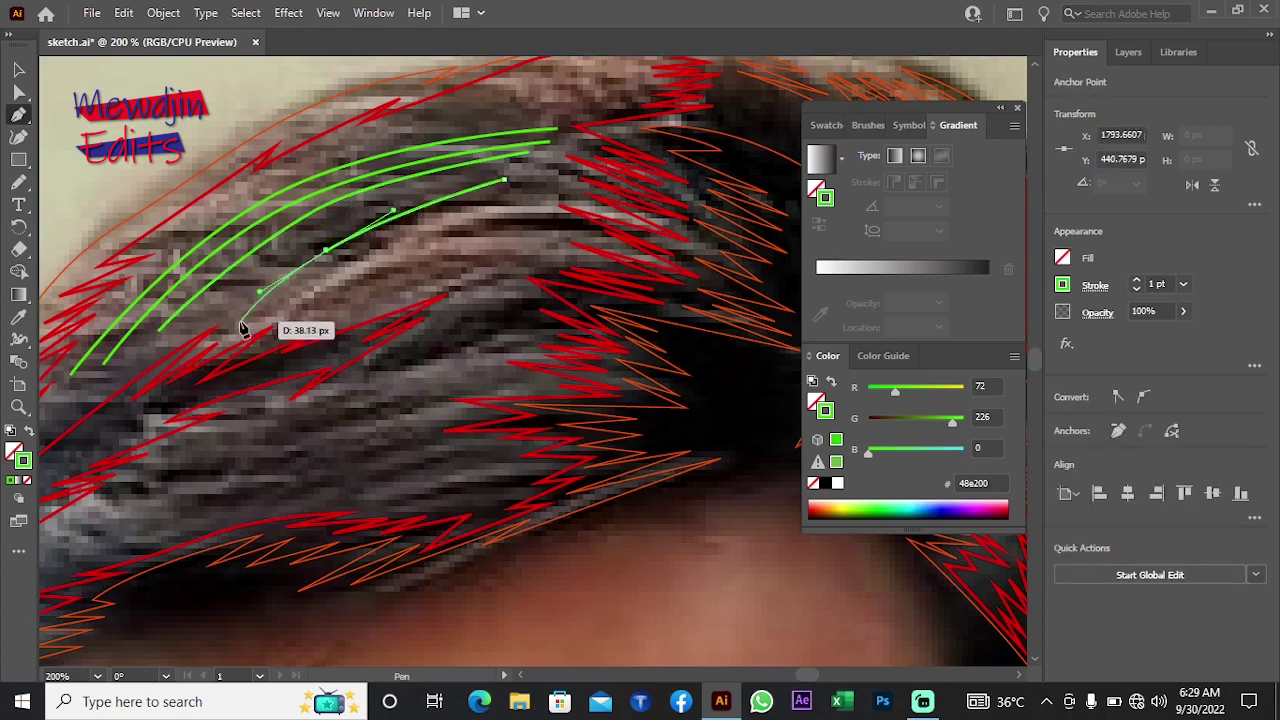
{"action": "left_click", "coordinate": [165, 205], "text": "ctrl"}
{"action": "left_click", "coordinate": [431, 190]}
{"action": "mouse_move", "coordinate": [258, 265]}
{"action": "left_mouse_down"}
{"action": "mouse_move", "coordinate": [288, 285]}
{"action": "mouse_move", "coordinate": [193, 343]}
{"action": "left_mouse_up"}
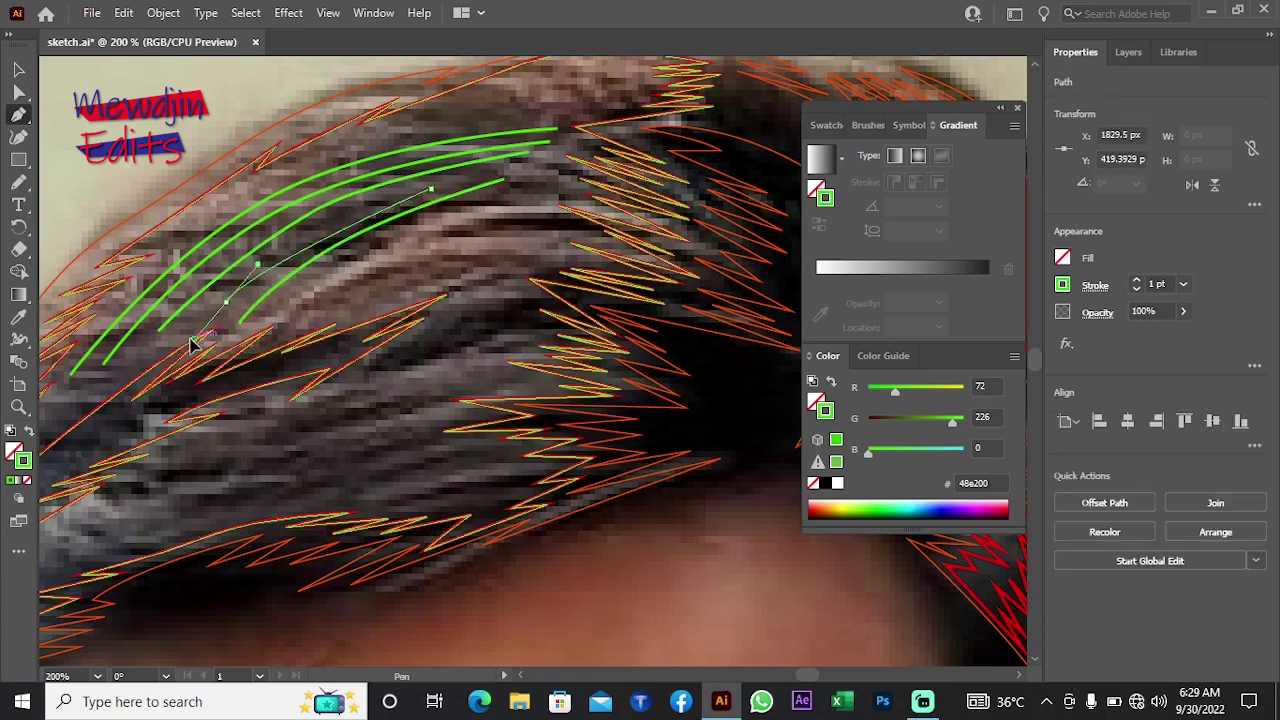
{"action": "key", "text": "Escape"}
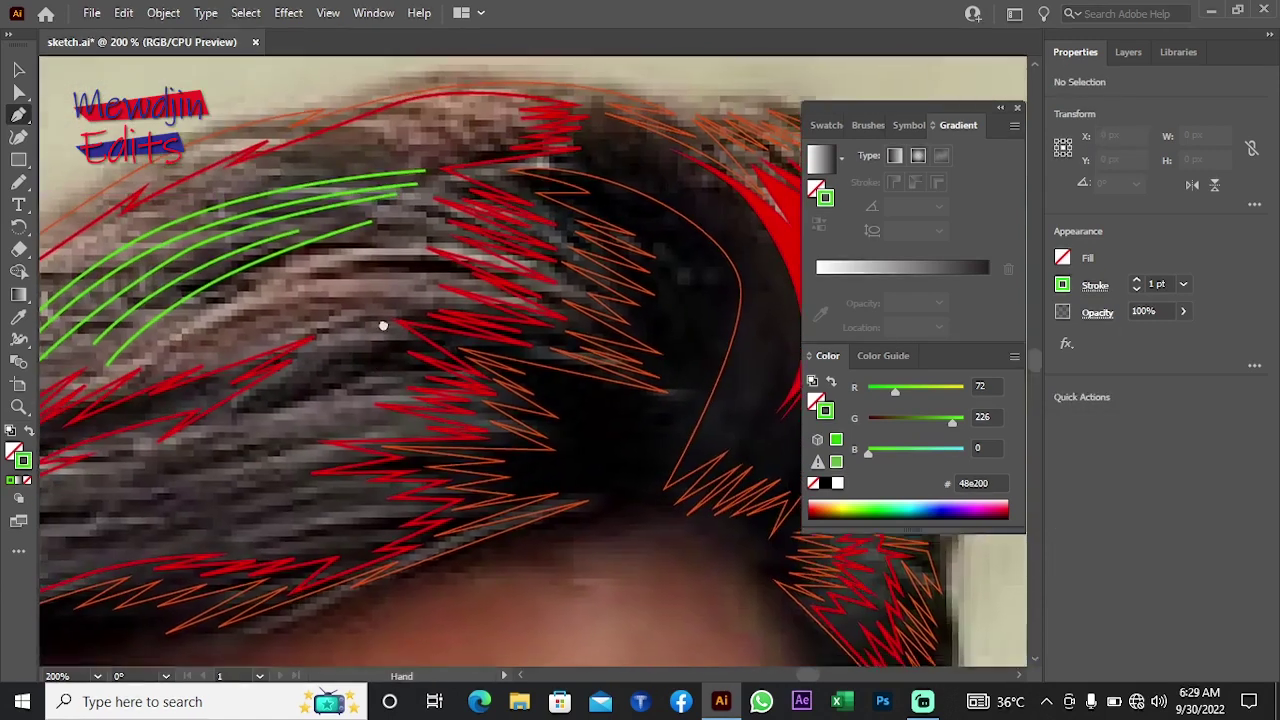
{"action": "mouse_move", "coordinate": [386, 326]}
{"action": "left_mouse_down"}
{"action": "mouse_move", "coordinate": [485, 280]}
{"action": "mouse_move", "coordinate": [503, 222]}
{"action": "left_mouse_up"}
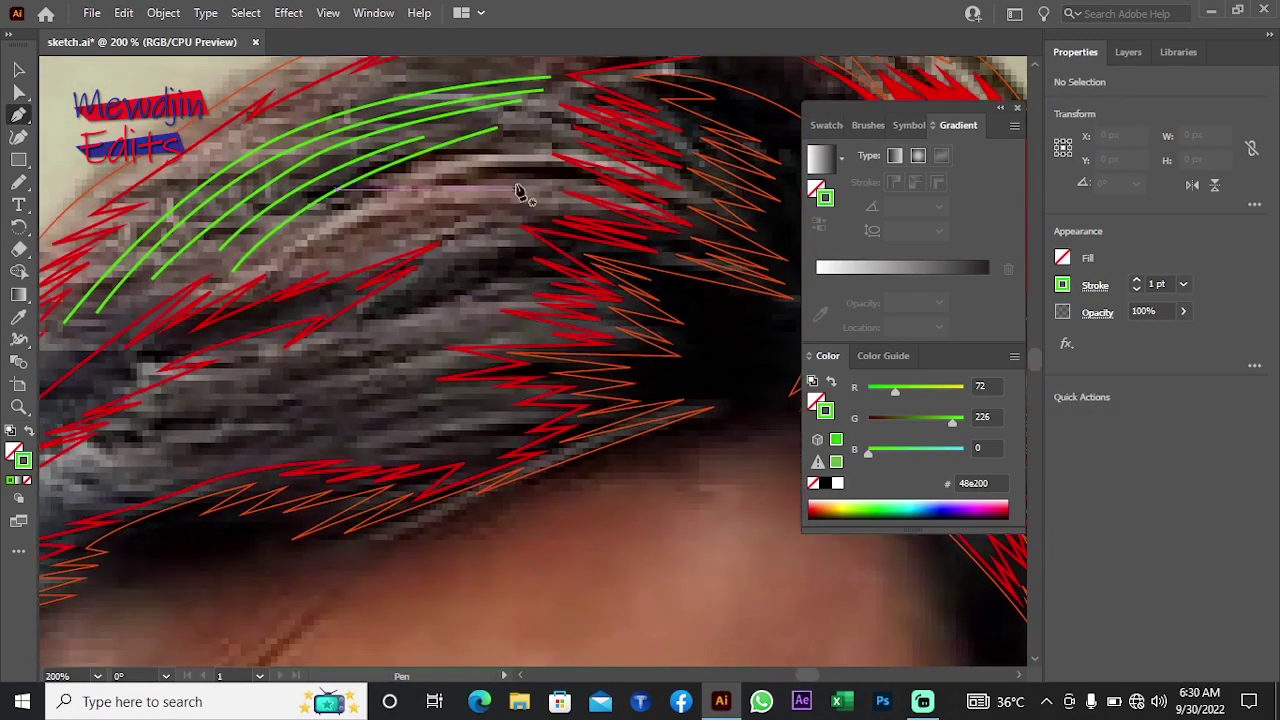
Step: Draw three more green strands curving down-left across the hair
{"action": "left_click_drag", "start_coordinate": [313, 250], "coordinate": [214, 294]}
{"action": "key", "text": "Escape"}
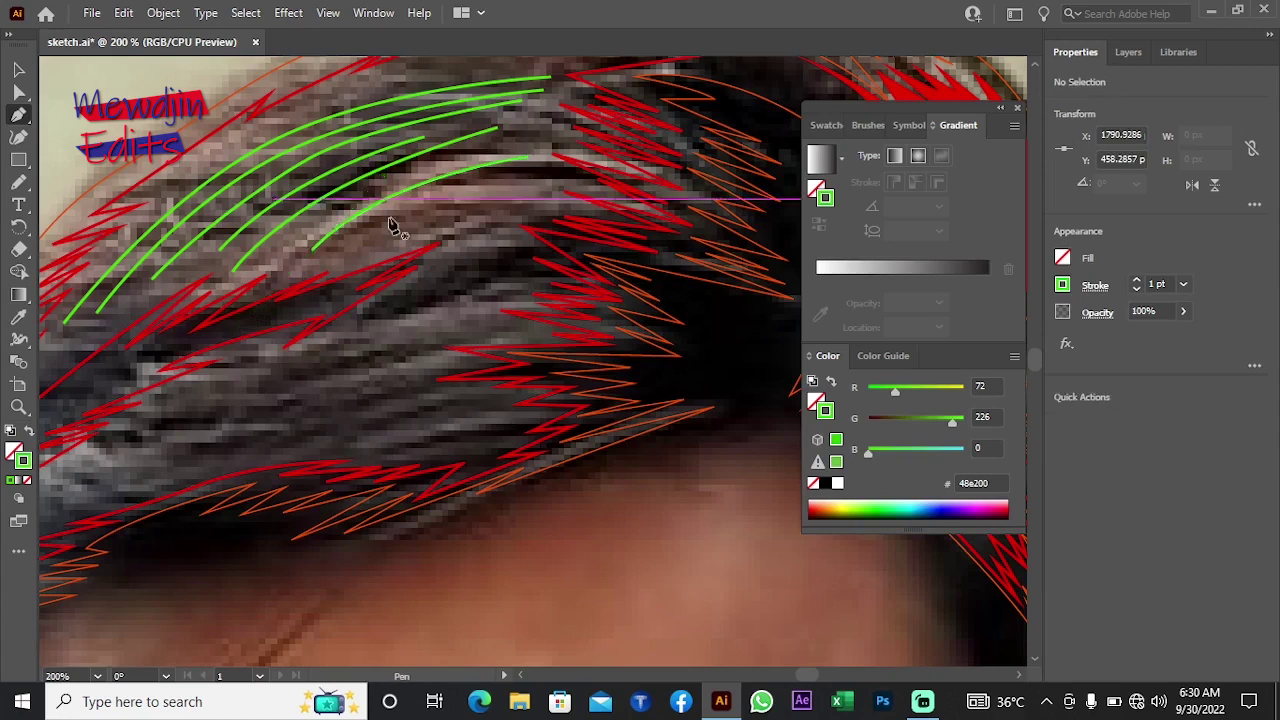
{"action": "left_click", "coordinate": [542, 174]}
{"action": "left_click_drag", "start_coordinate": [297, 280], "coordinate": [200, 345]}
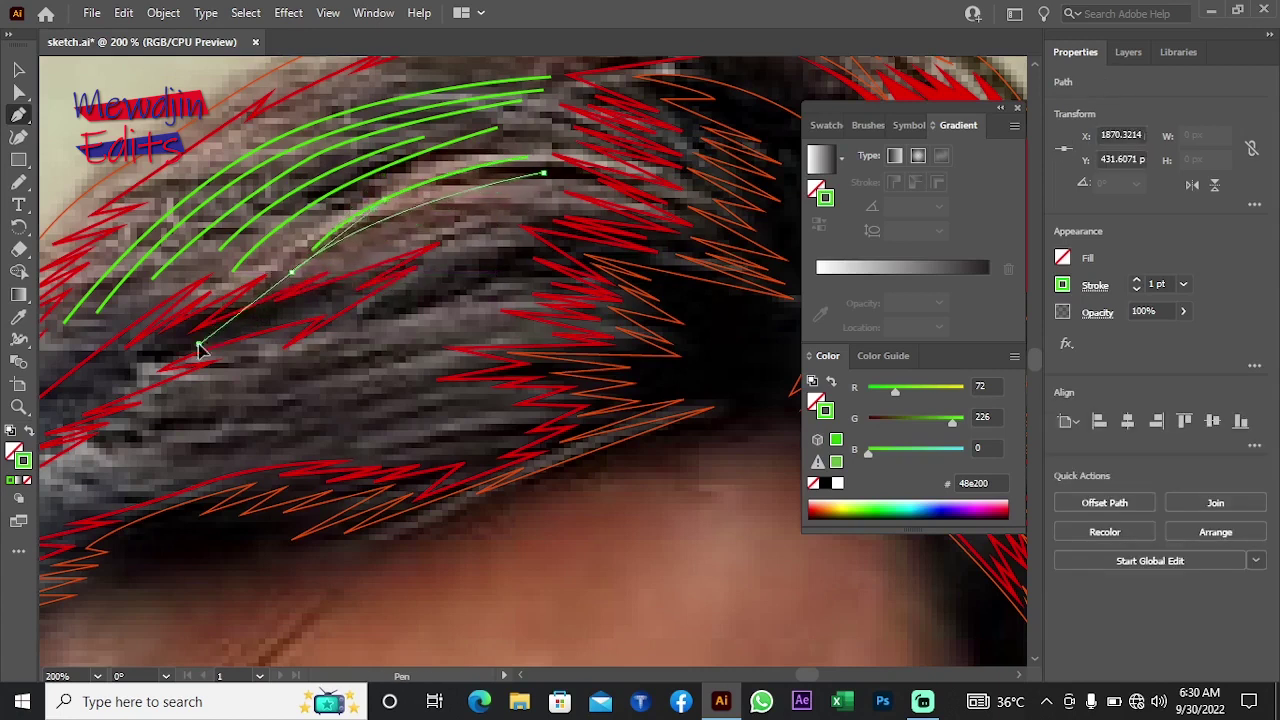
{"action": "key", "text": "Escape"}
{"action": "left_click_drag", "start_coordinate": [480, 320], "coordinate": [420, 275]}
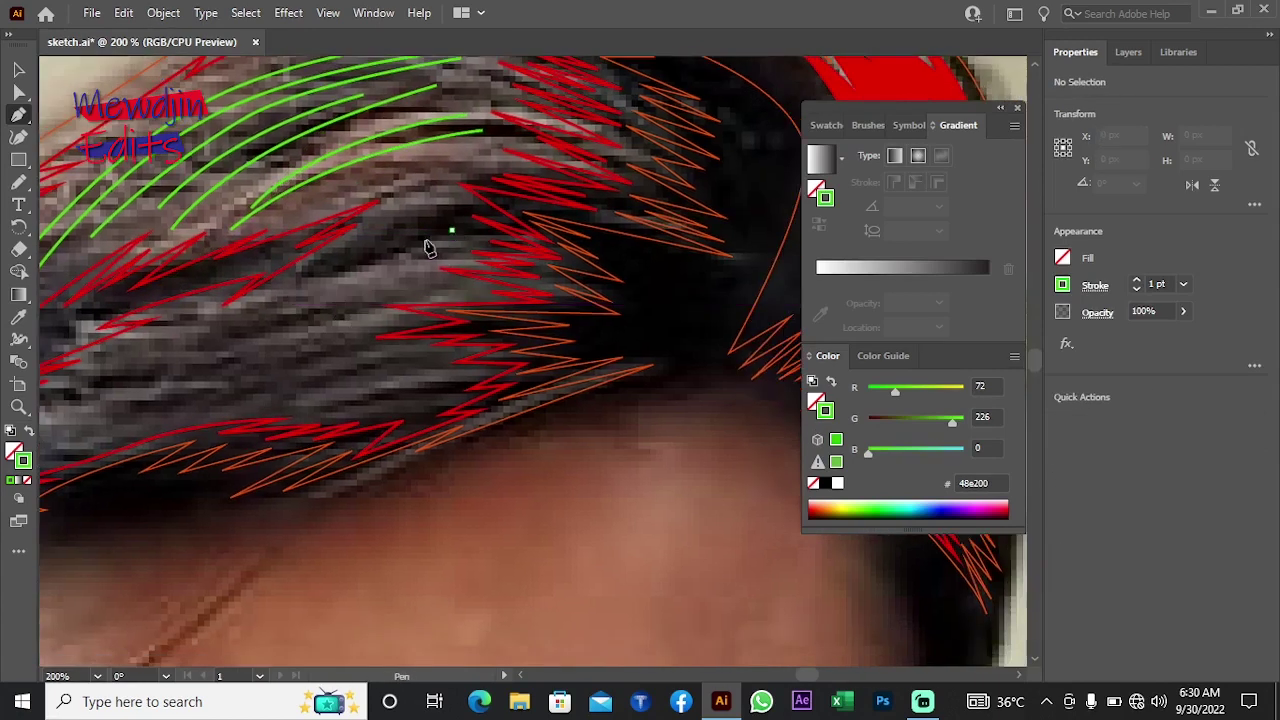
{"action": "left_click_drag", "start_coordinate": [246, 317], "coordinate": [200, 354]}
{"action": "left_click_drag", "start_coordinate": [423, 279], "coordinate": [530, 307]}
{"action": "key", "text": "Escape"}
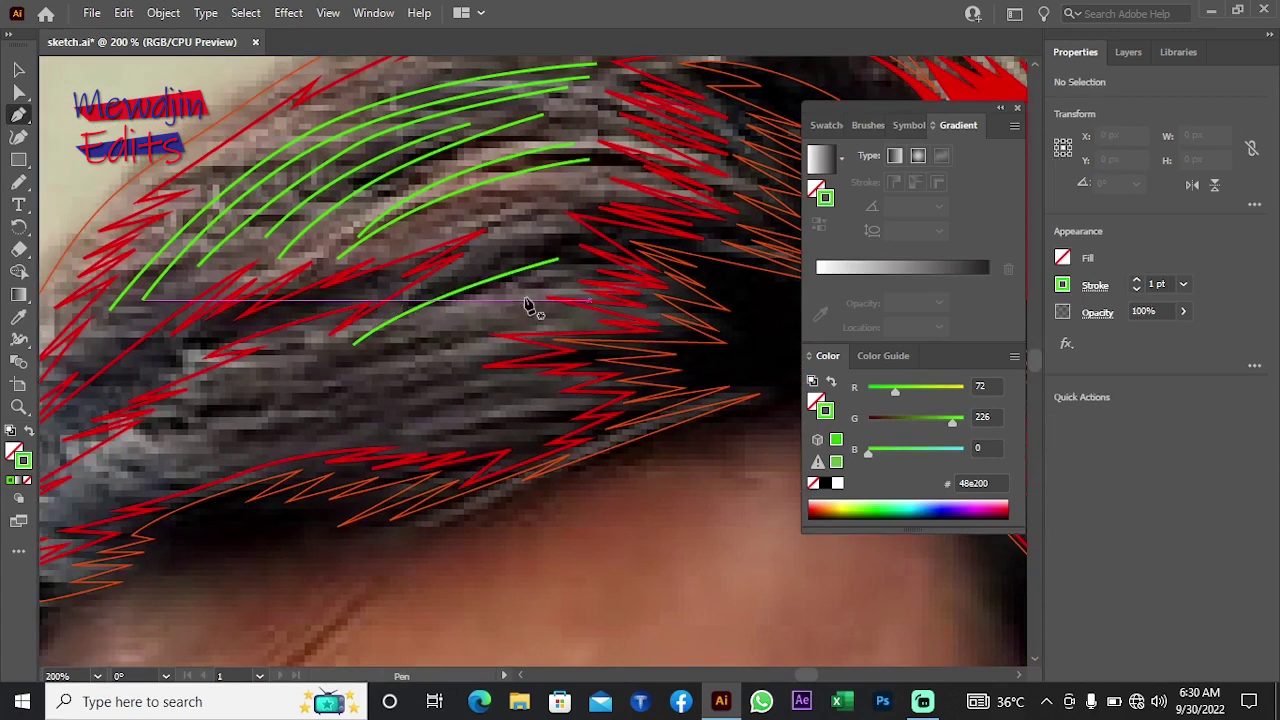
Step: Draw a long multi-point green strand running down-left along the hair
{"action": "left_click", "coordinate": [526, 302]}
{"action": "left_click", "coordinate": [390, 354]}
{"action": "left_click", "coordinate": [291, 382]}
{"action": "left_click", "coordinate": [192, 411]}
{"action": "left_click_drag", "start_coordinate": [189, 447], "coordinate": [299, 403]}
{"action": "left_click", "coordinate": [168, 468]}
{"action": "key", "text": "Escape"}
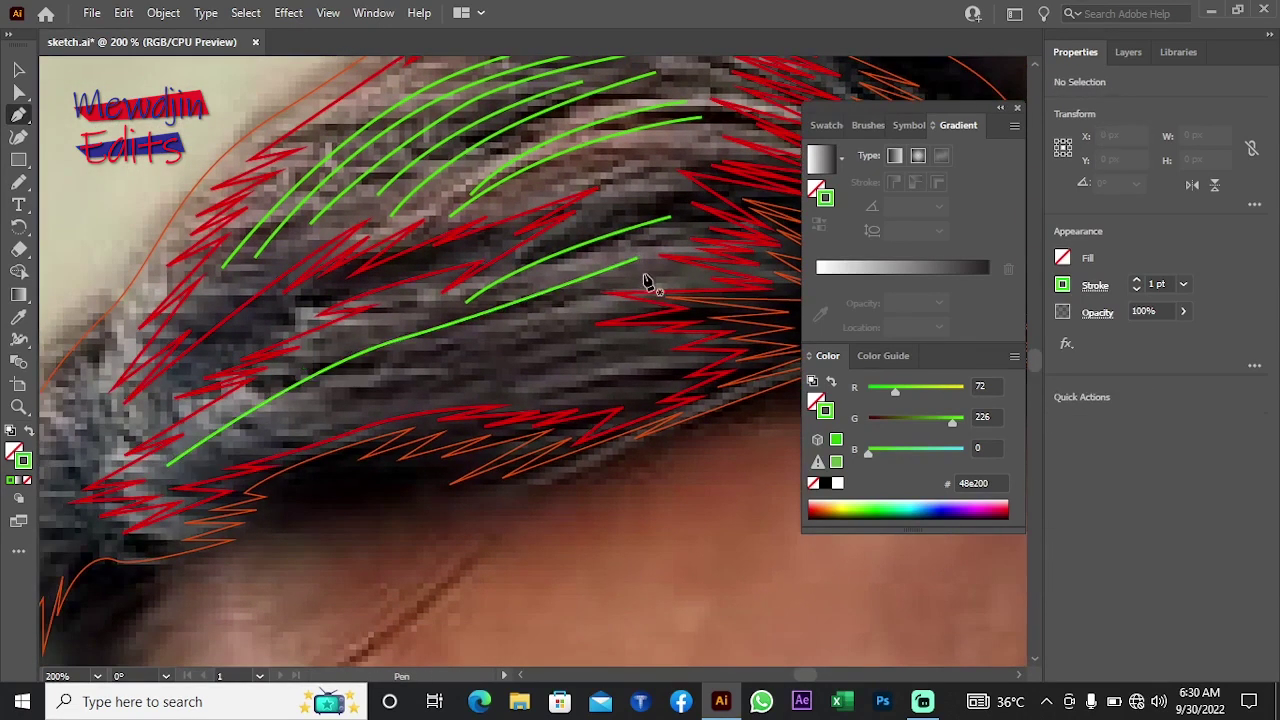
Step: Draw a lower green strand and extend it with a curved segment from its end
{"action": "left_click", "coordinate": [643, 272]}
{"action": "left_click", "coordinate": [363, 378]}
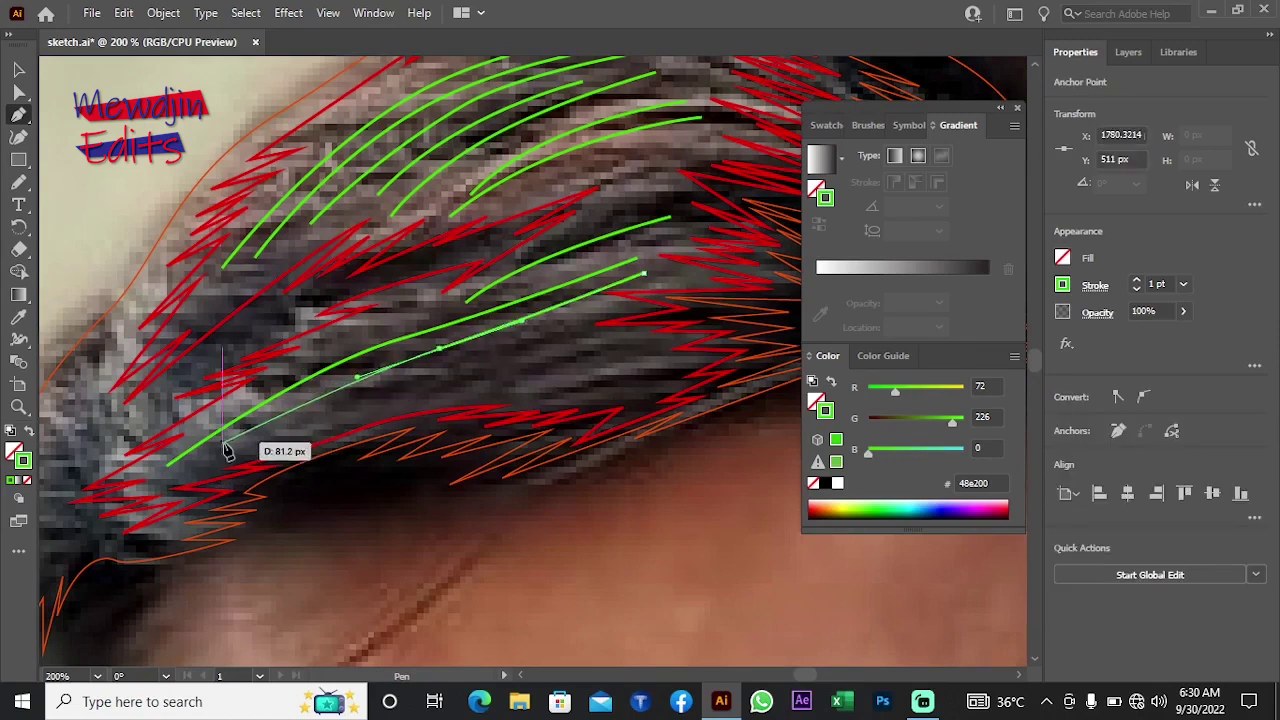
{"action": "left_click", "coordinate": [250, 520], "text": "ctrl"}
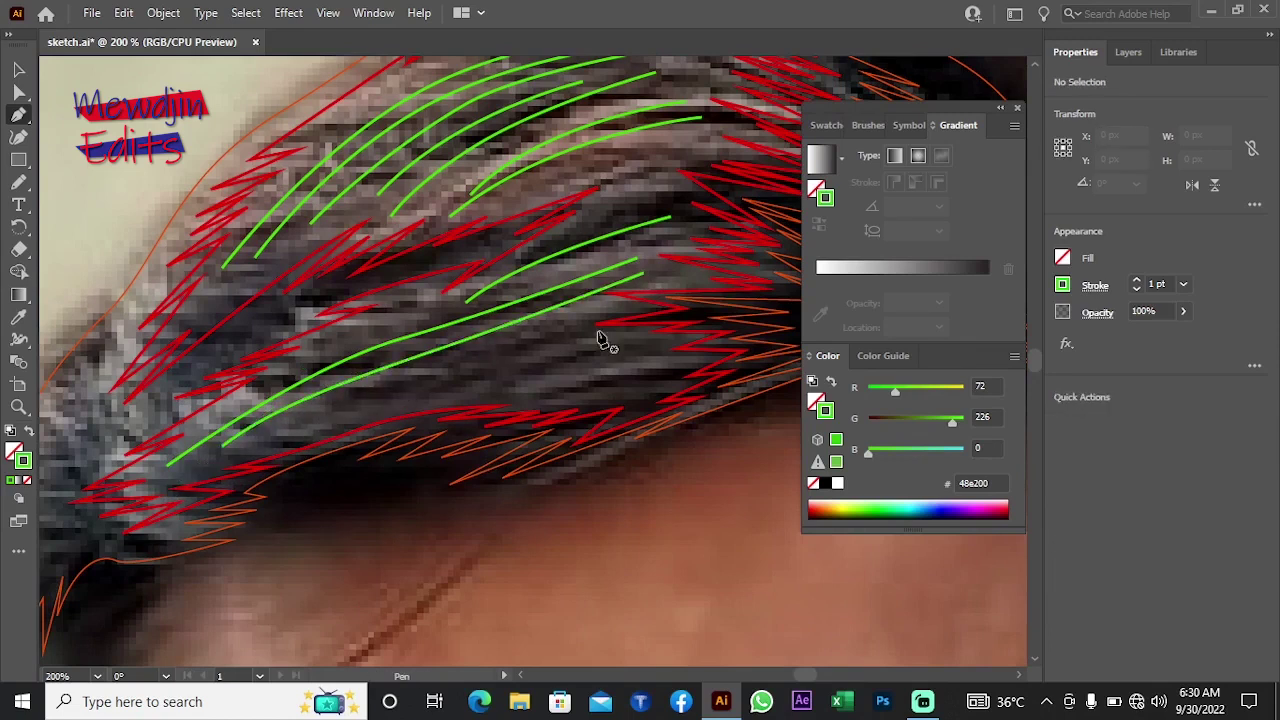
{"action": "left_click", "coordinate": [397, 378]}
{"action": "left_click", "coordinate": [265, 453], "text": "ctrl"}
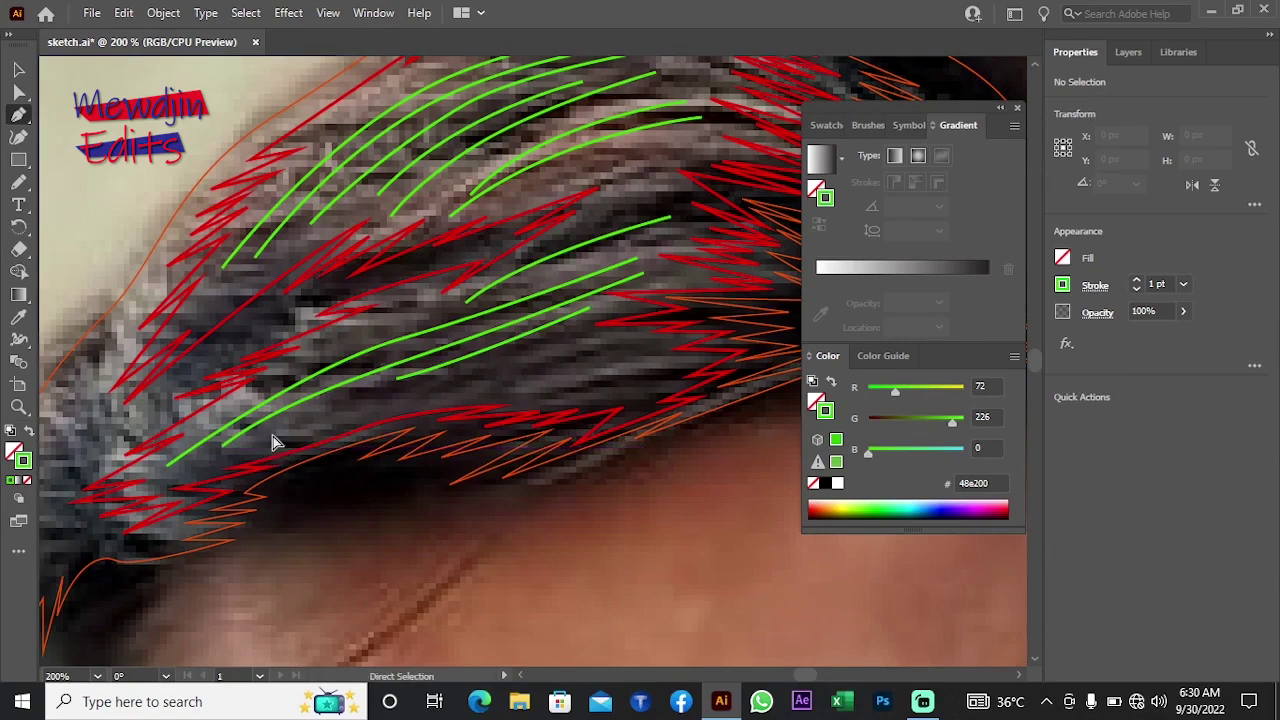
{"action": "left_click", "coordinate": [397, 378]}
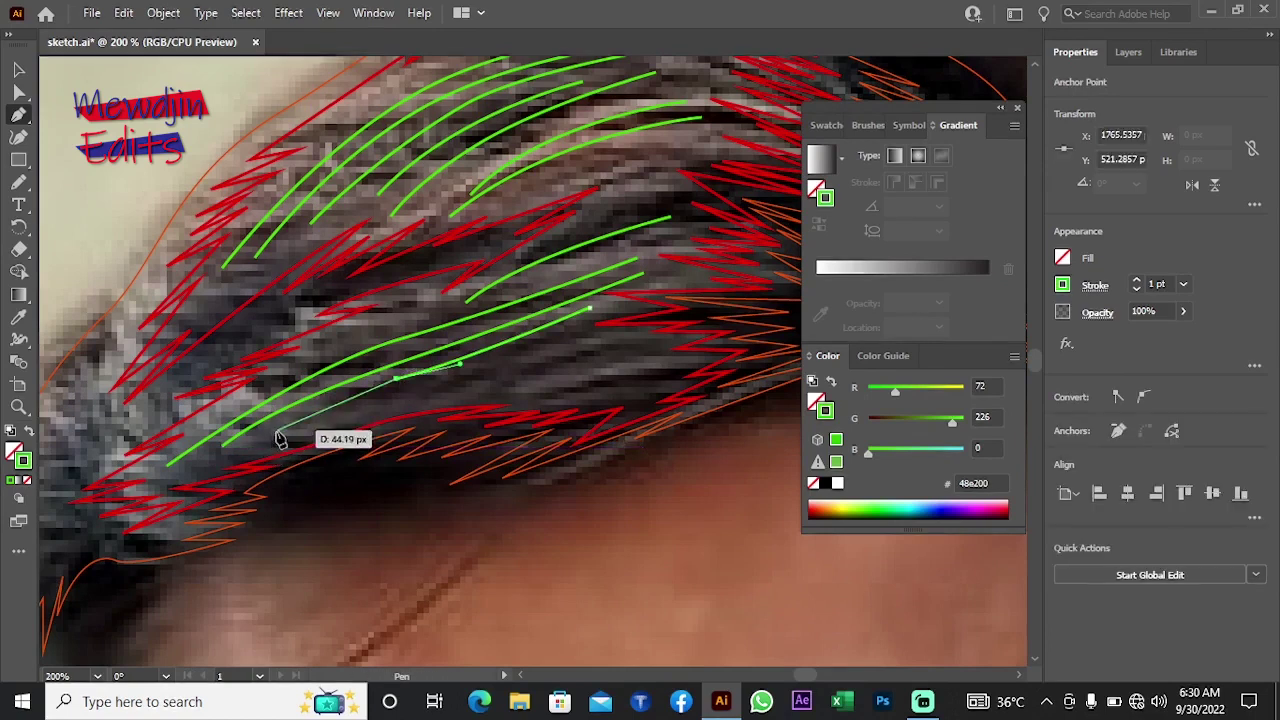
{"action": "left_click", "coordinate": [281, 438]}
{"action": "scroll", "coordinate": [281, 438], "scroll_direction": "down", "scroll_amount": 2}
{"action": "left_click", "coordinate": [341, 475], "text": "ctrl"}
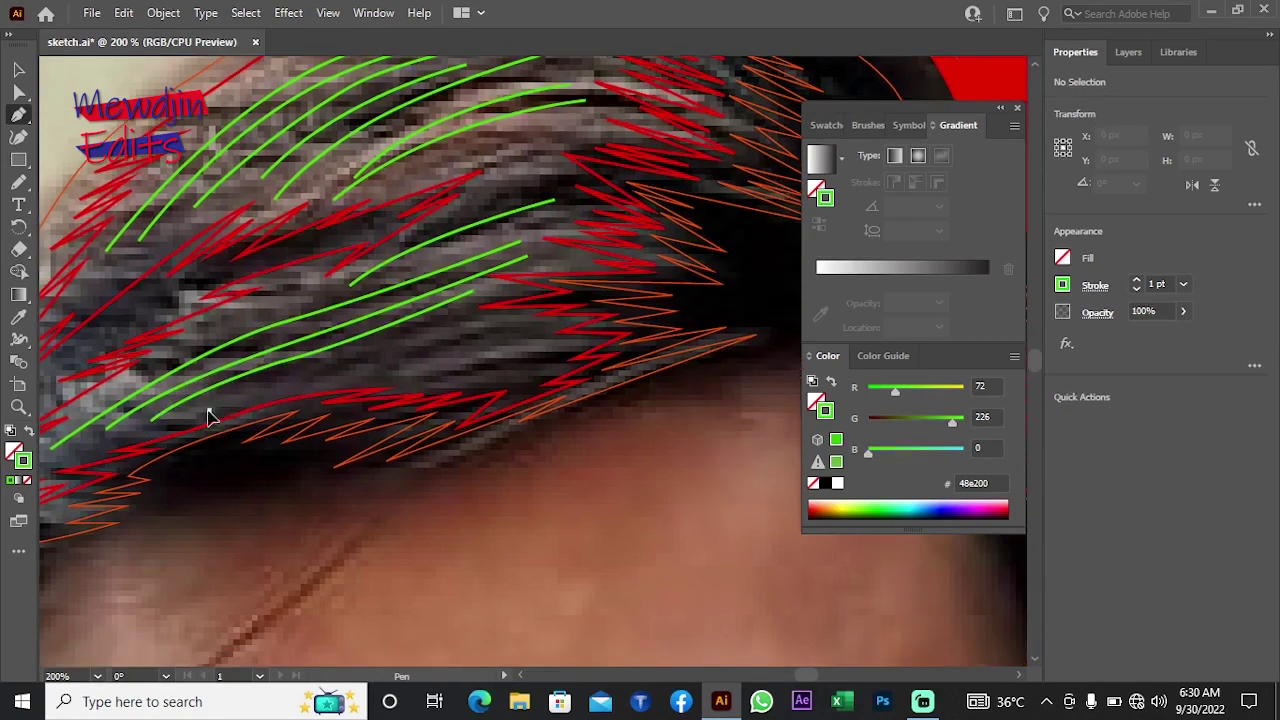
{"action": "left_click", "coordinate": [397, 373]}
{"action": "left_click_drag", "start_coordinate": [458, 335], "coordinate": [516, 326]}
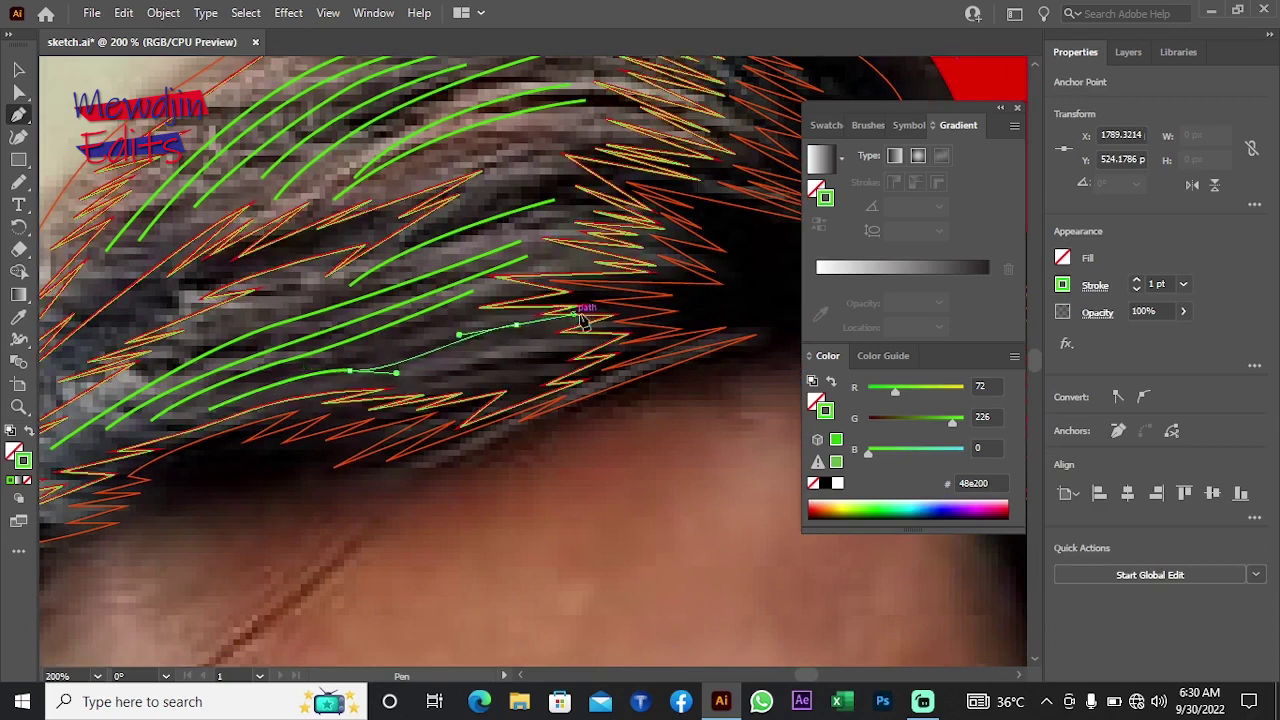
Step: Add two curved green strands near the lower hairline
{"action": "left_click", "coordinate": [414, 400], "text": "ctrl"}
{"action": "left_click", "coordinate": [316, 361]}
{"action": "left_click_drag", "start_coordinate": [408, 357], "coordinate": [462, 320]}
{"action": "left_click", "coordinate": [483, 410], "text": "ctrl"}
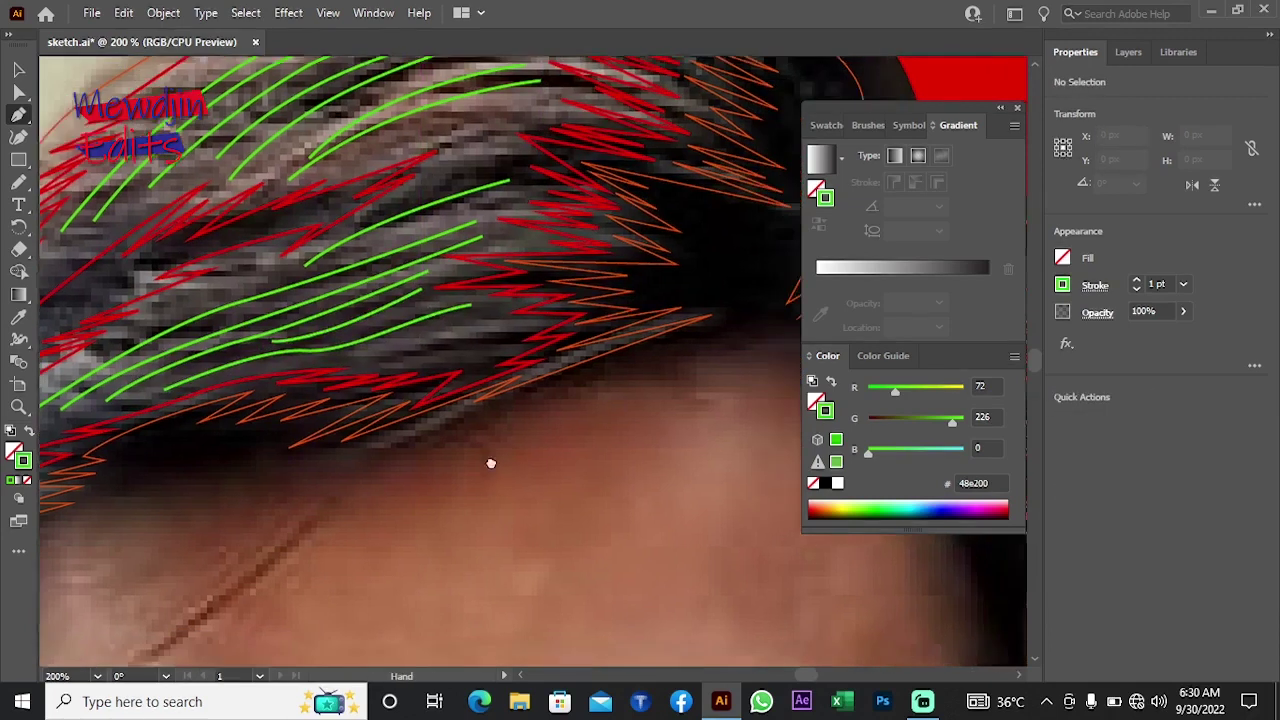
{"action": "left_click_drag", "start_coordinate": [425, 373], "coordinate": [340, 343]}
{"action": "left_click", "coordinate": [430, 330]}
{"action": "left_click_drag", "start_coordinate": [471, 320], "coordinate": [497, 325]}
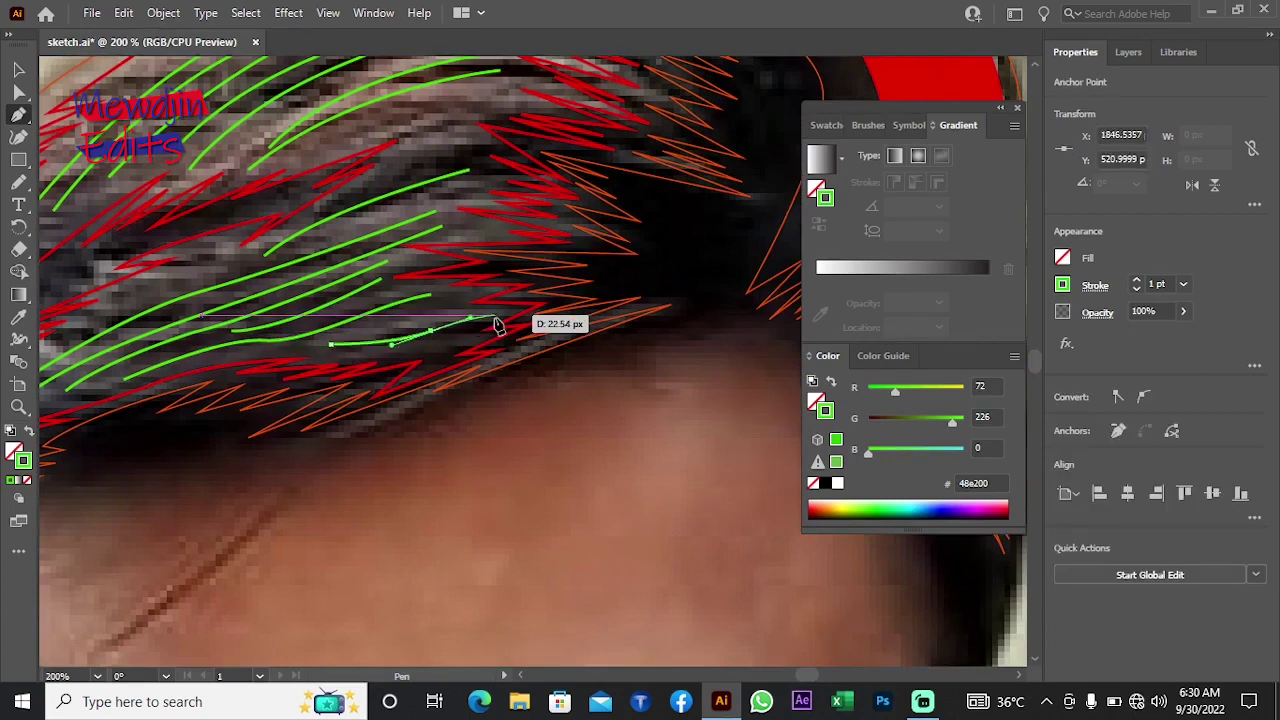
Step: Draw a short green strand near the hairline, then check the screen recorder
{"action": "left_click", "coordinate": [612, 495], "text": "ctrl"}
{"action": "left_click_drag", "start_coordinate": [584, 484], "coordinate": [507, 457]}
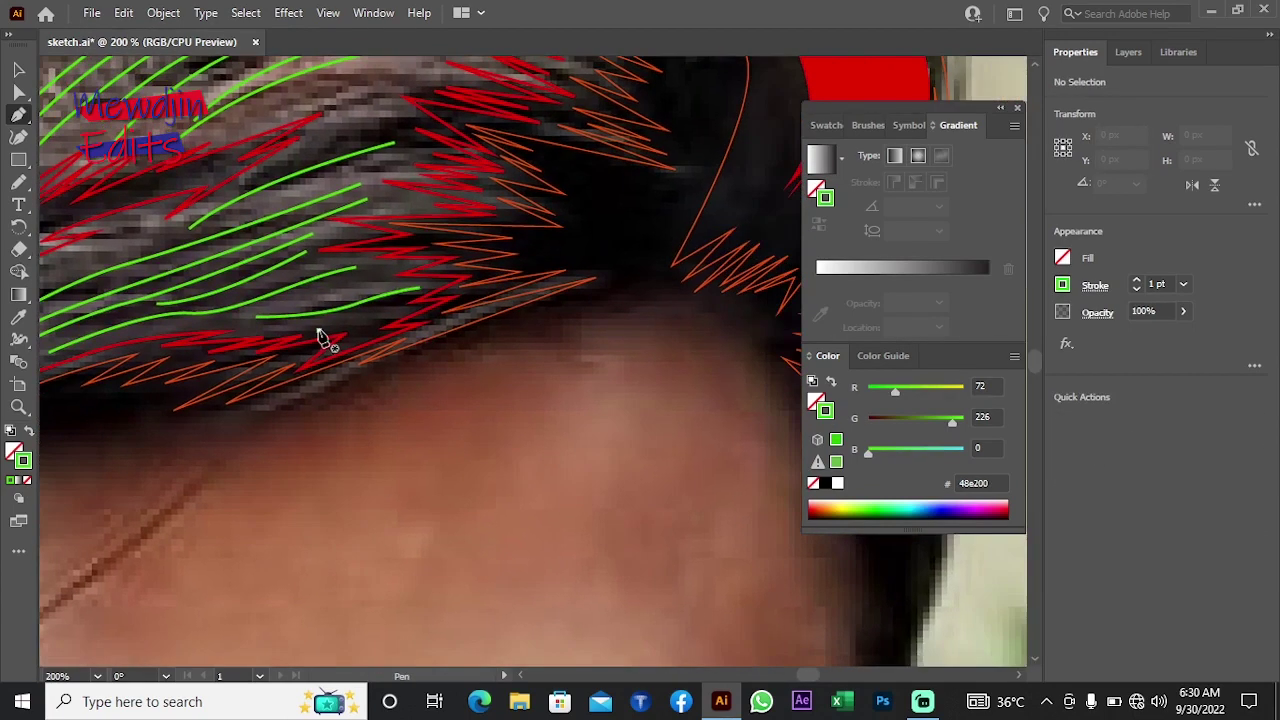
{"action": "left_click_drag", "start_coordinate": [325, 340], "coordinate": [400, 323]}
{"action": "left_click", "coordinate": [922, 701]}
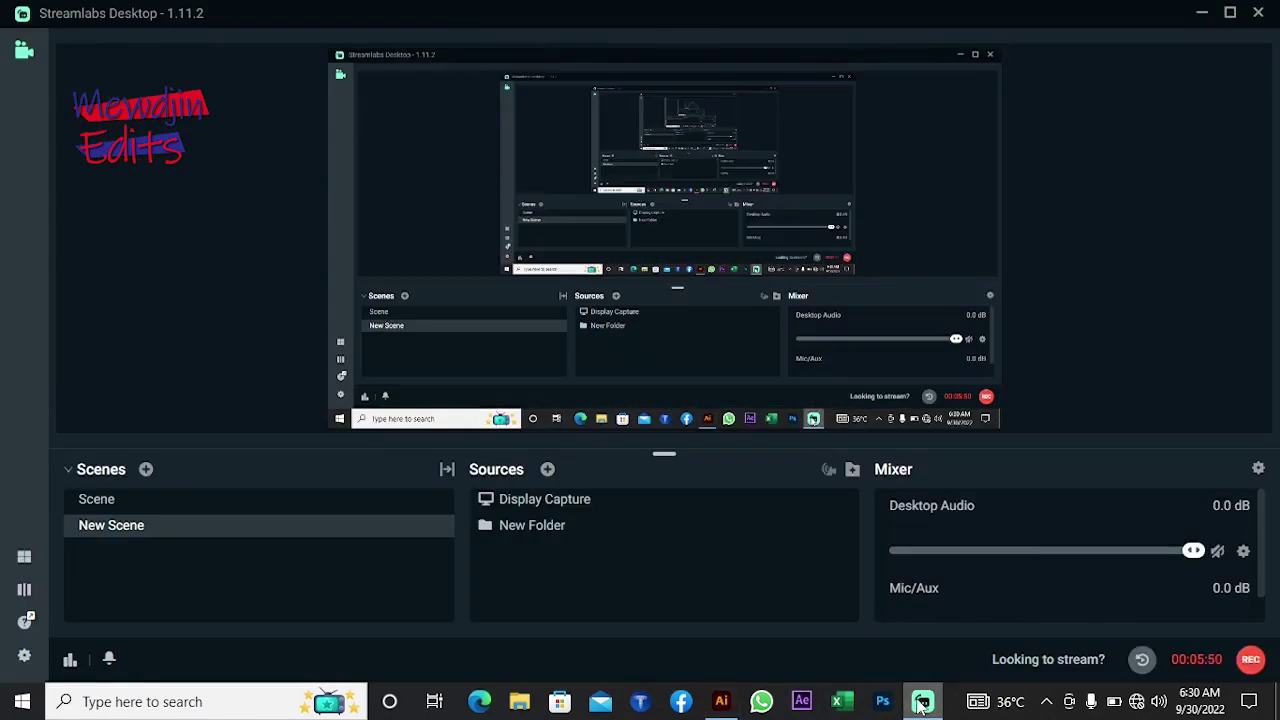
{"action": "left_click", "coordinate": [721, 701]}
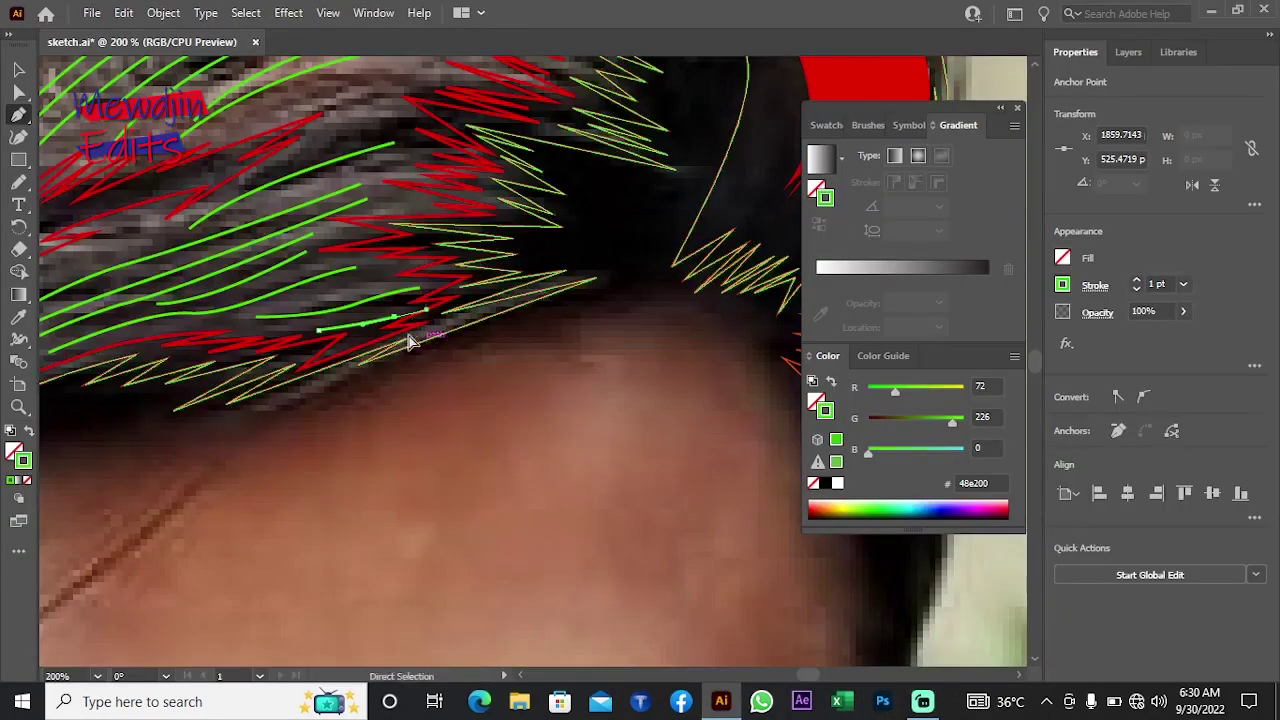
Step: Draw a short green strand along the hairline and another on the upper hair
{"action": "left_click_drag", "start_coordinate": [345, 325], "coordinate": [400, 318]}
{"action": "left_click", "coordinate": [557, 380], "text": "ctrl"}
{"action": "scroll", "coordinate": [457, 523], "scroll_direction": "up", "scroll_amount": 2}
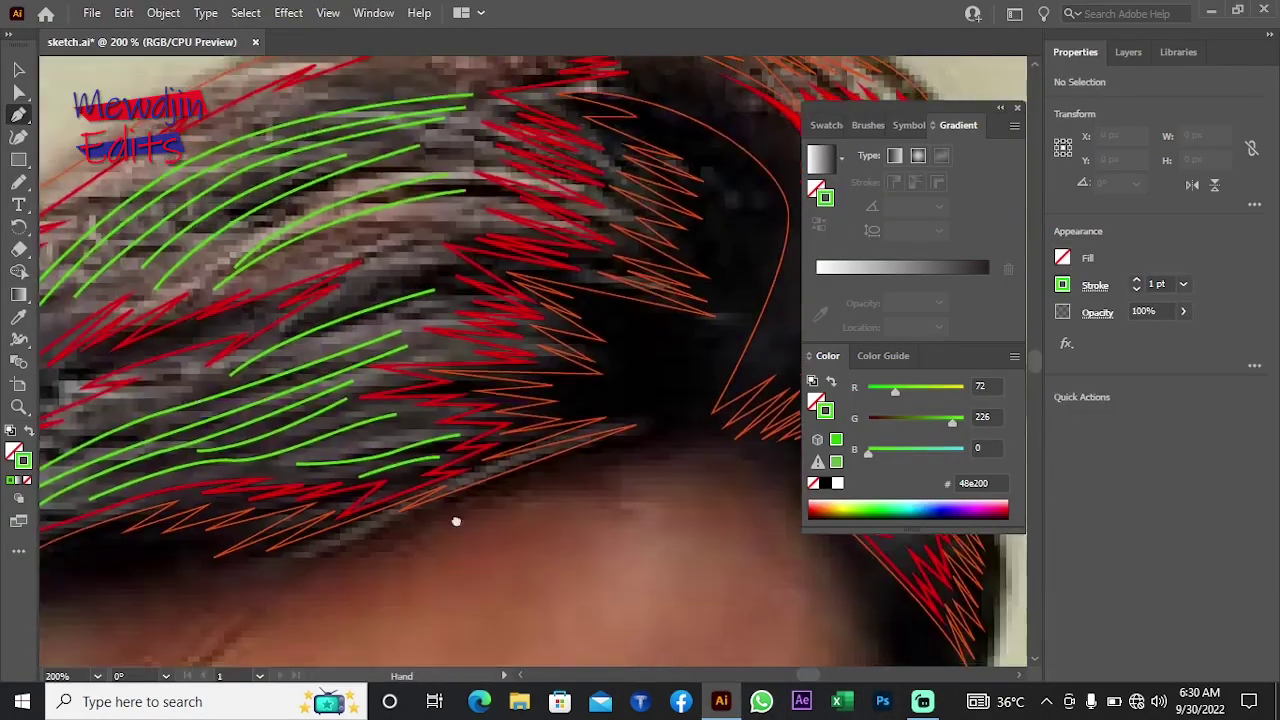
{"action": "scroll", "coordinate": [408, 489], "scroll_direction": "up", "scroll_amount": 2}
{"action": "scroll", "coordinate": [478, 388], "scroll_direction": "up", "scroll_amount": 2}
{"action": "left_click_drag", "start_coordinate": [532, 332], "coordinate": [553, 333]}
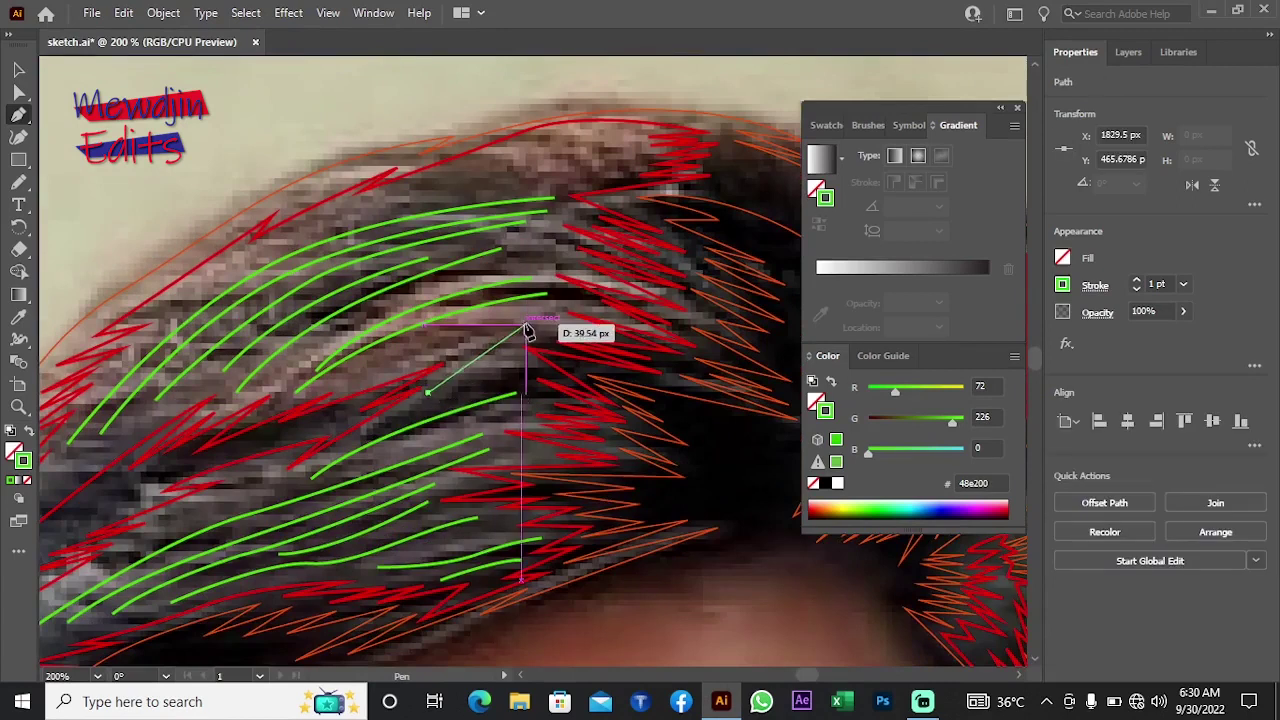
{"action": "left_click", "coordinate": [672, 511], "text": "ctrl"}
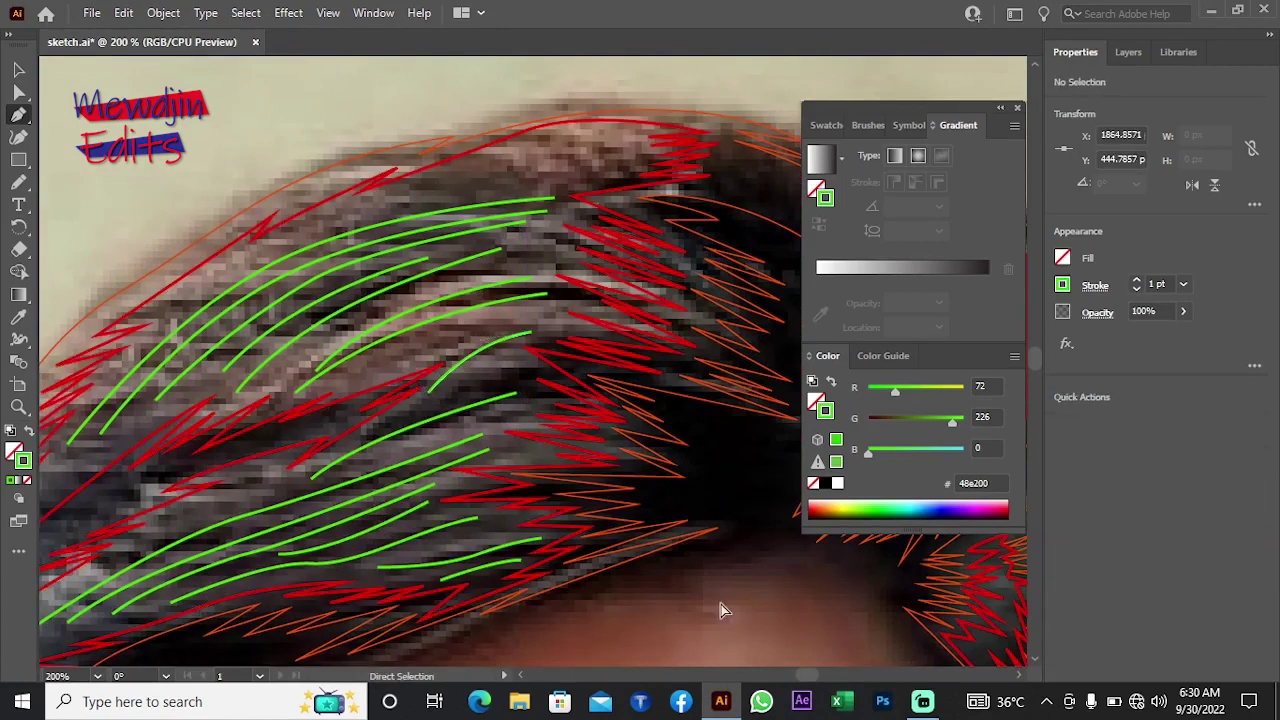
{"action": "scroll", "coordinate": [560, 450], "scroll_direction": "up", "scroll_amount": 1}
{"action": "scroll", "coordinate": [432, 420], "scroll_direction": "left", "scroll_amount": 1}
Step: Add more green strand curves across the top of the hair
{"action": "left_click_drag", "start_coordinate": [432, 420], "coordinate": [650, 358]}
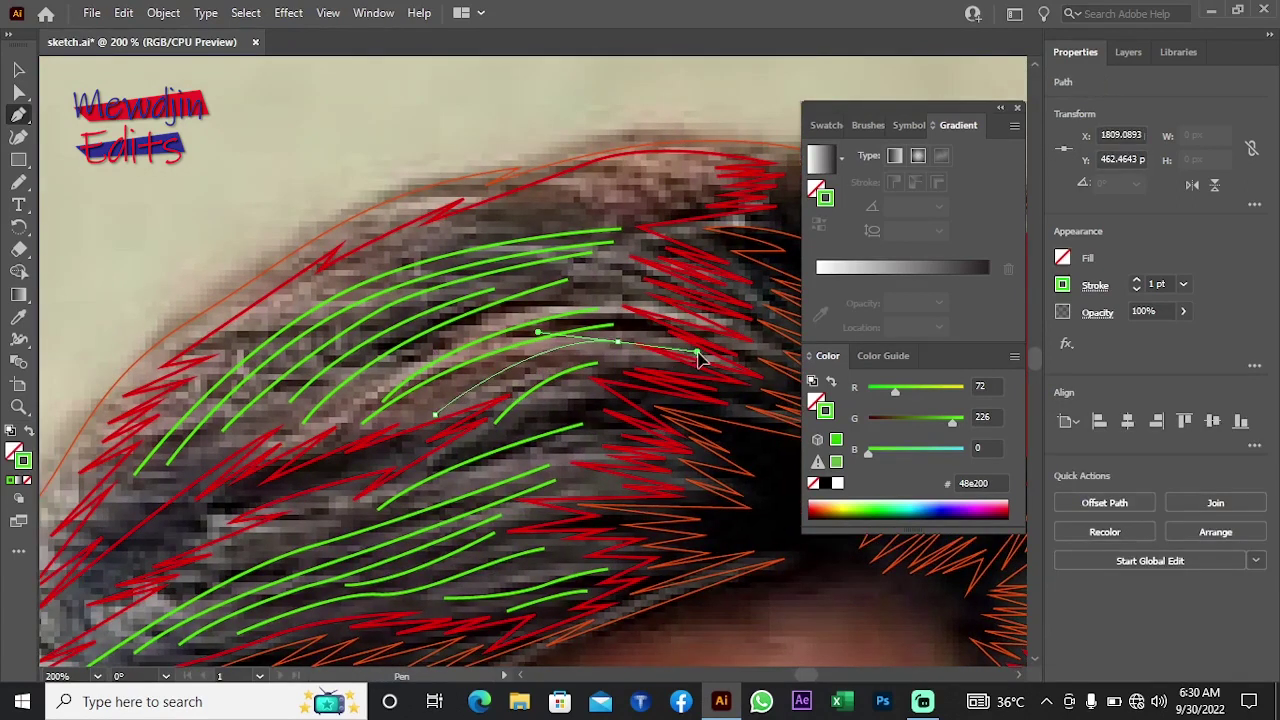
{"action": "left_click", "coordinate": [743, 614], "text": "ctrl"}
{"action": "scroll", "coordinate": [565, 315], "scroll_direction": "up", "scroll_amount": 1}
{"action": "scroll", "coordinate": [565, 315], "scroll_direction": "right", "scroll_amount": 1}
{"action": "left_click", "coordinate": [598, 232]}
{"action": "left_click_drag", "start_coordinate": [285, 295], "coordinate": [160, 333]}
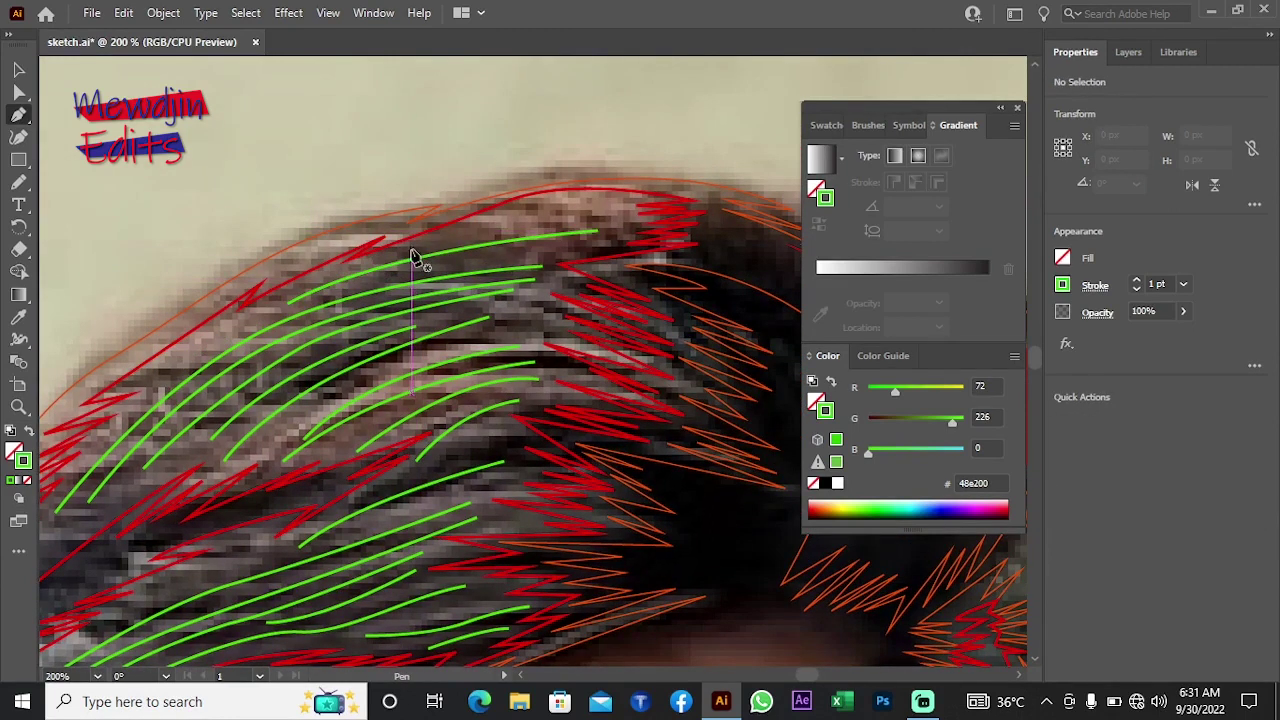
{"action": "left_click", "coordinate": [538, 202]}
{"action": "left_click", "coordinate": [620, 207]}
{"action": "left_click", "coordinate": [705, 215]}
{"action": "left_click", "coordinate": [694, 380], "text": "ctrl"}
Step: Scroll right to the red-filled hair piece and select it
{"action": "scroll", "coordinate": [657, 329], "scroll_direction": "down", "scroll_amount": 3}
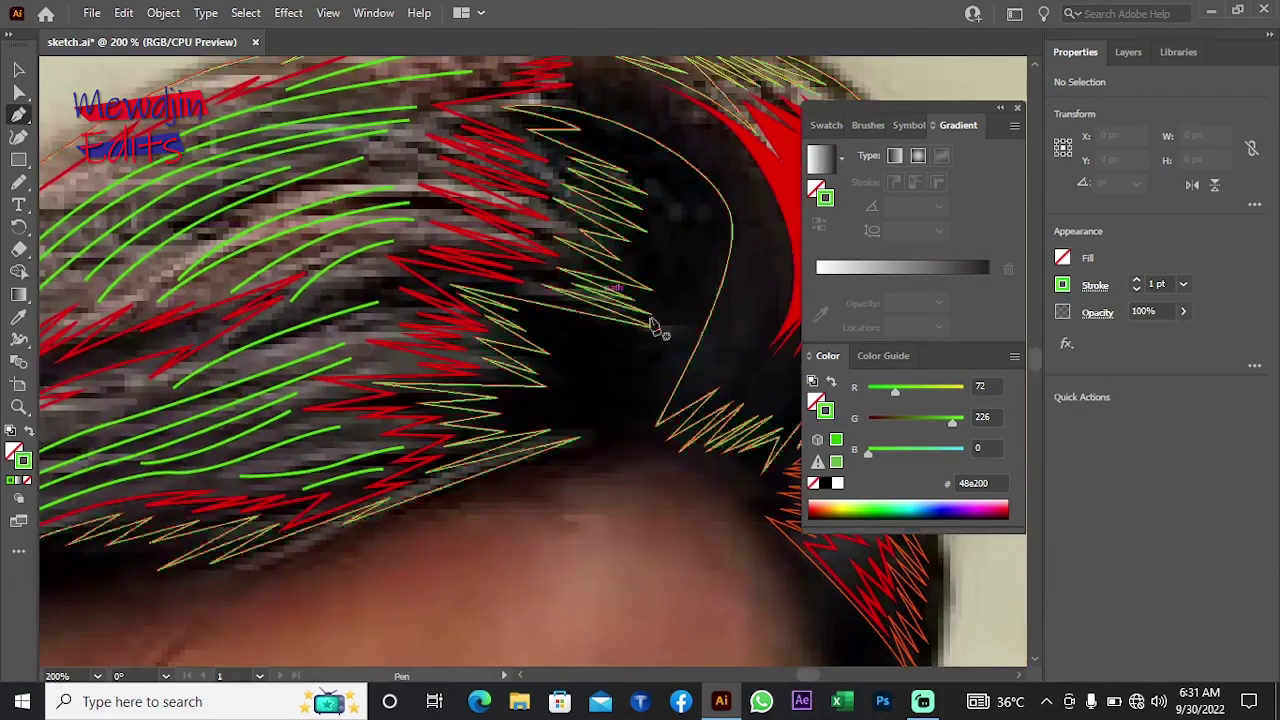
{"action": "scroll", "coordinate": [566, 354], "scroll_direction": "right", "scroll_amount": 2}
{"action": "scroll", "coordinate": [530, 265], "scroll_direction": "right", "scroll_amount": 1}
{"action": "left_click", "coordinate": [533, 265], "text": "ctrl"}
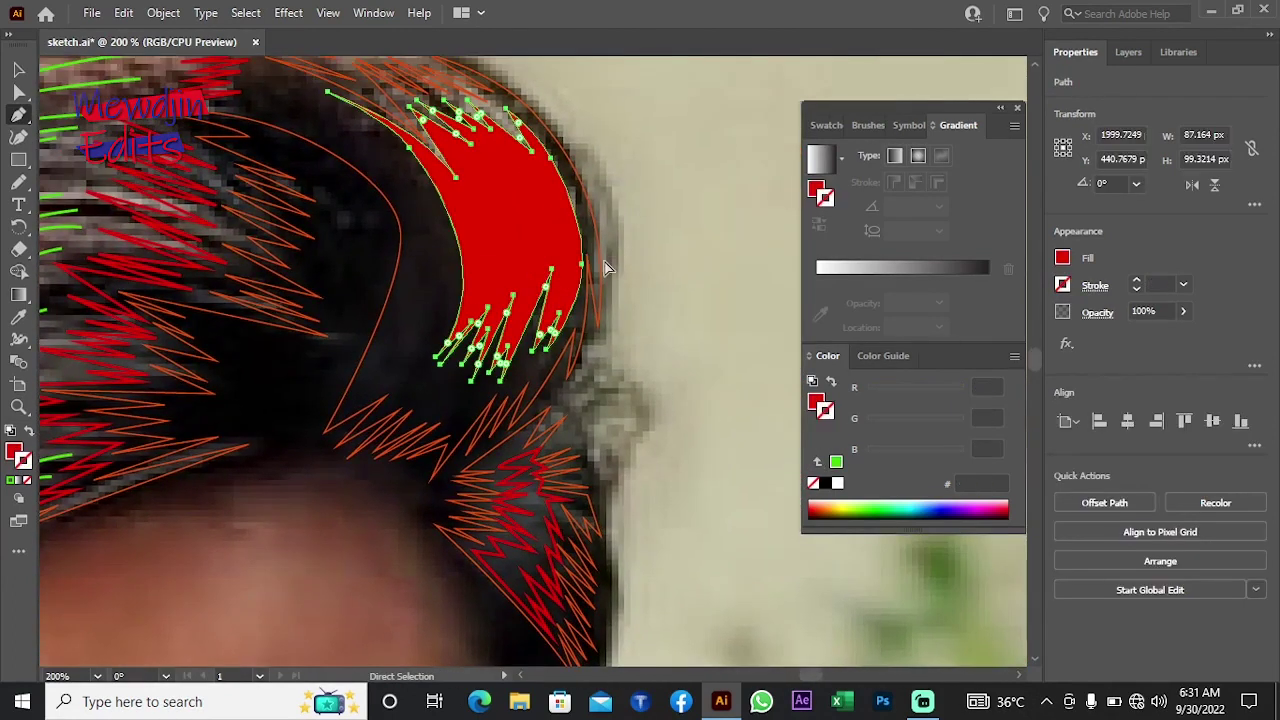
Step: Swap the red hair piece's fill and stroke with Shift+X and draw a first strand on the curl
{"action": "key", "text": "shift+x"}
{"action": "left_click", "coordinate": [670, 278], "text": "ctrl"}
{"action": "scroll", "coordinate": [643, 349], "scroll_direction": "up", "scroll_amount": 2}
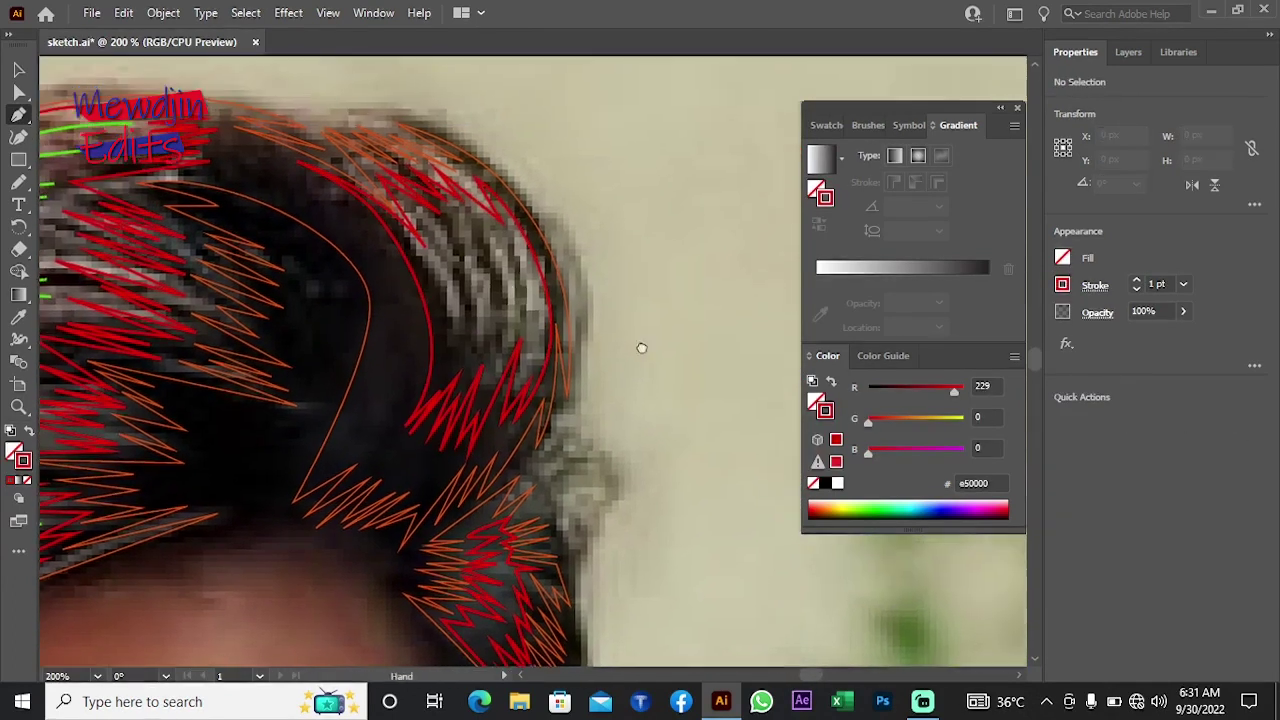
{"action": "left_click_drag", "start_coordinate": [457, 359], "coordinate": [500, 366]}
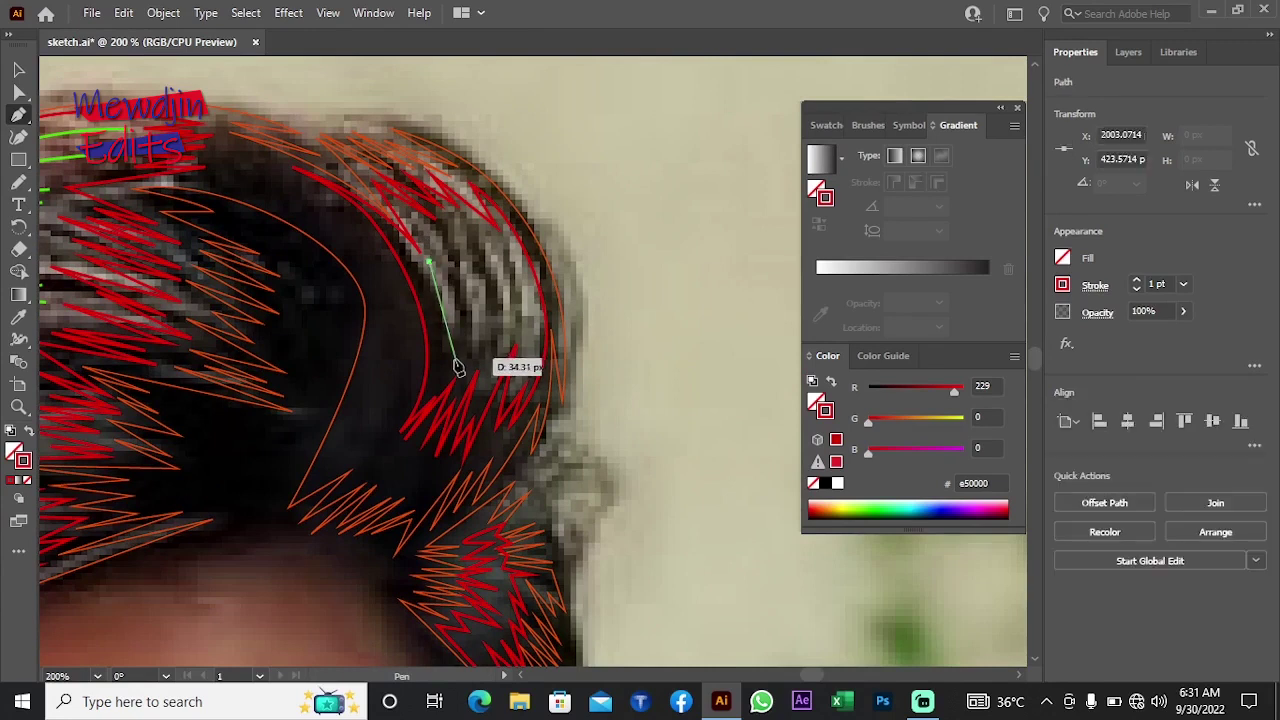
{"action": "left_click", "coordinate": [620, 437], "text": "ctrl"}
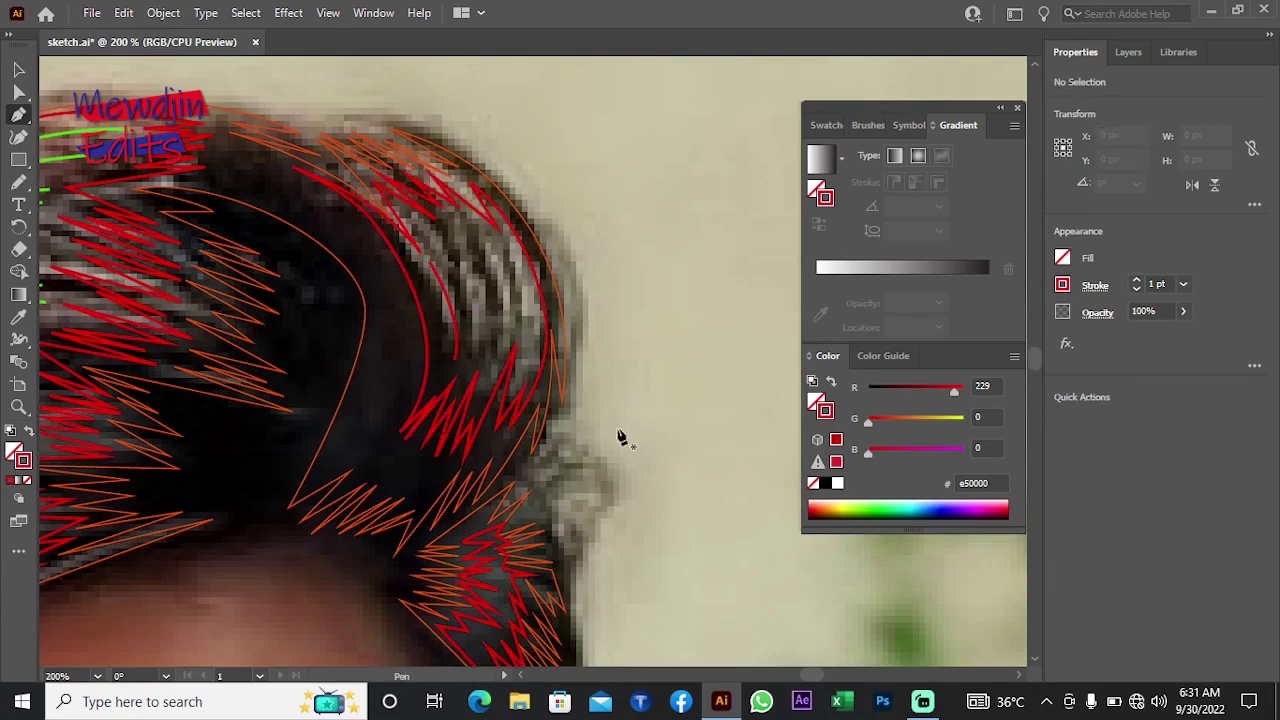
{"action": "left_click", "coordinate": [463, 346]}
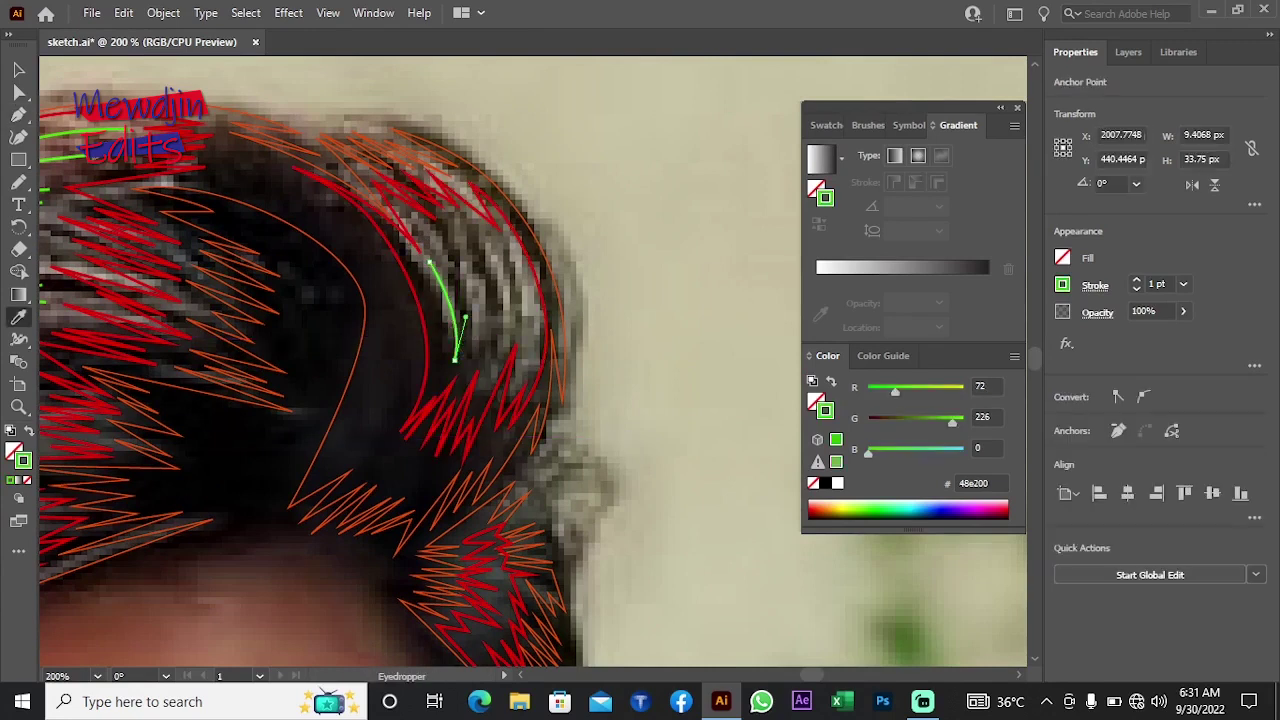
{"action": "left_click", "coordinate": [648, 308], "text": "ctrl"}
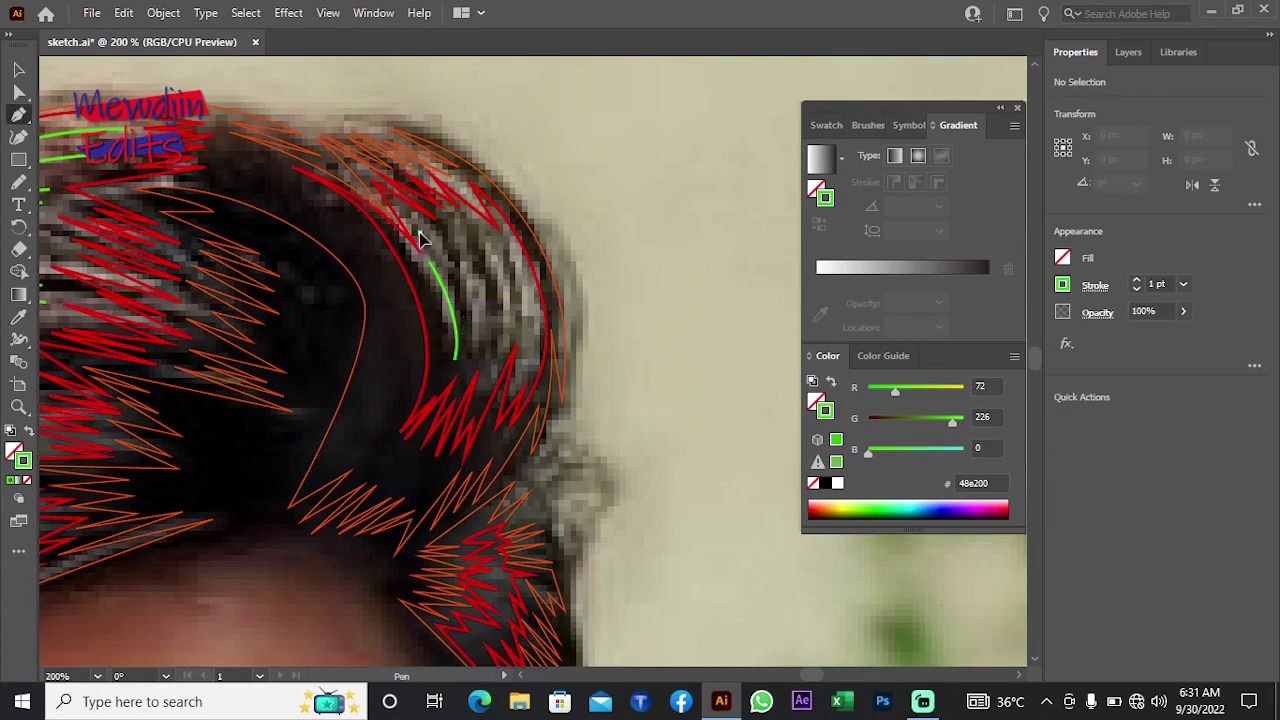
Step: Draw the second and third green strands bending down the right-side curl
{"action": "left_click", "coordinate": [420, 236]}
{"action": "left_click_drag", "start_coordinate": [473, 320], "coordinate": [471, 354]}
{"action": "left_click", "coordinate": [478, 292], "text": "ctrl"}
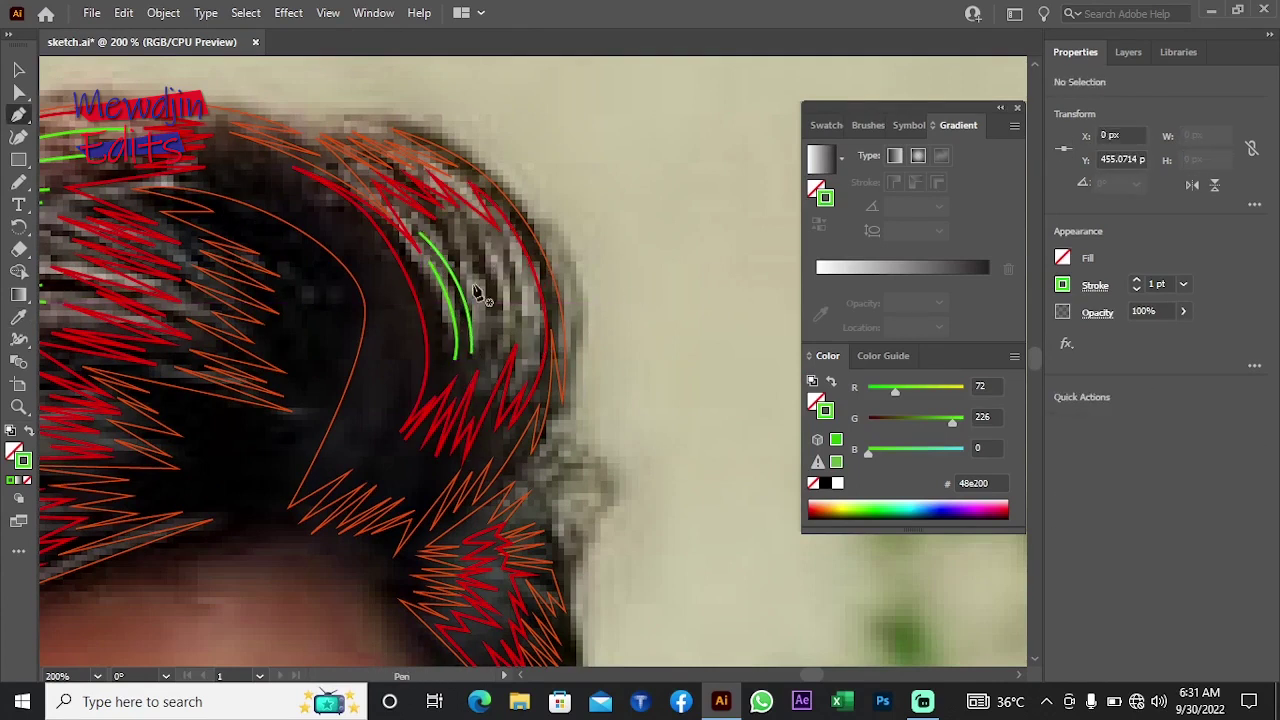
{"action": "left_click", "coordinate": [445, 235]}
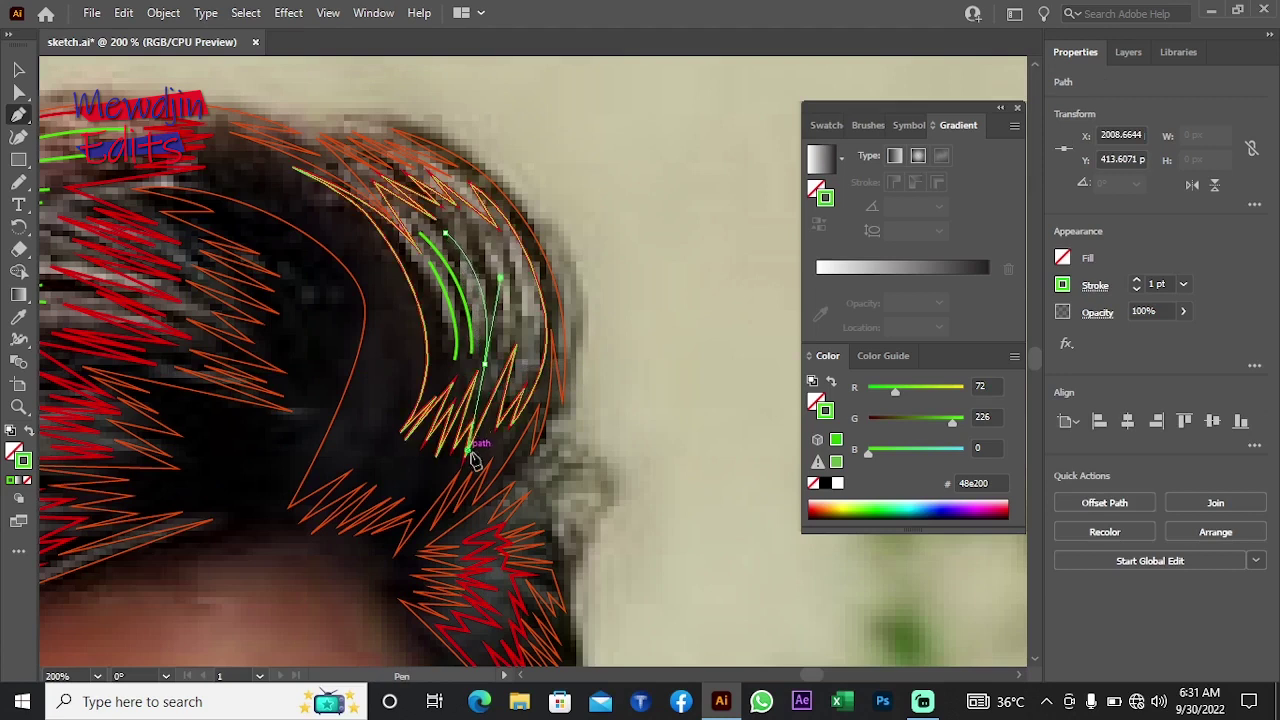
{"action": "left_click", "coordinate": [483, 292], "text": "ctrl"}
{"action": "left_click", "coordinate": [472, 234]}
{"action": "left_click_drag", "start_coordinate": [500, 353], "coordinate": [493, 392]}
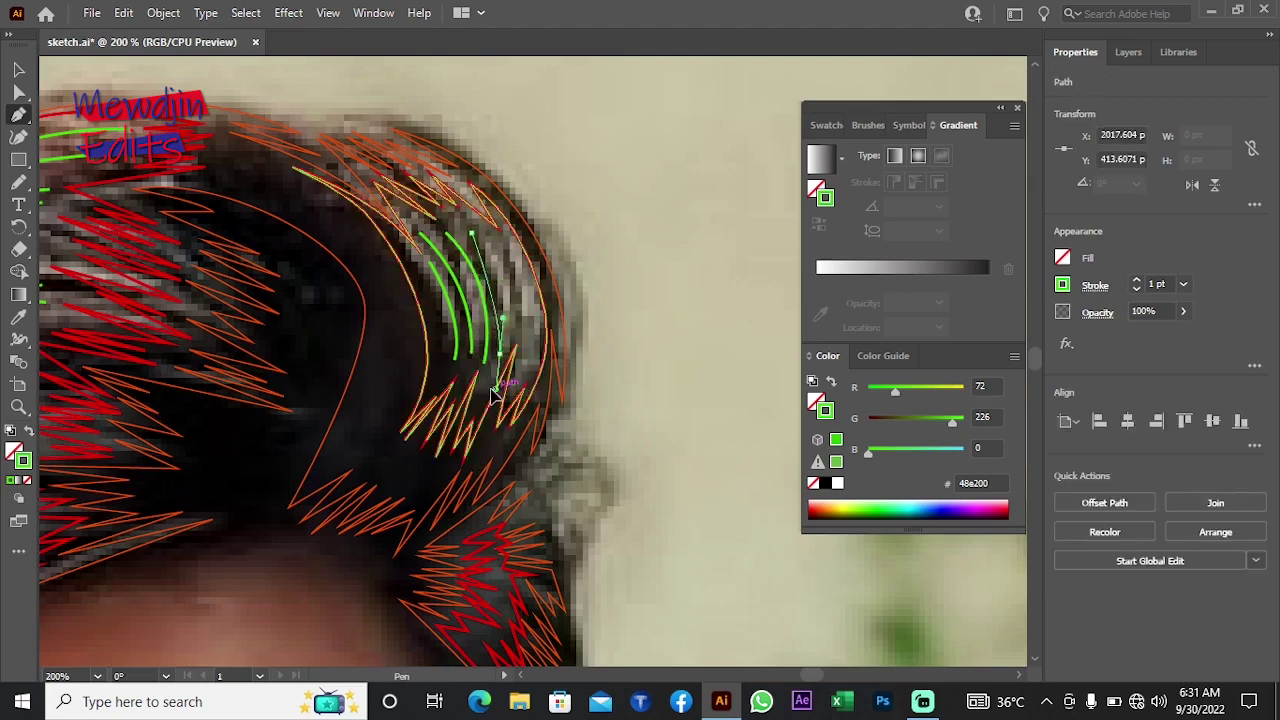
{"action": "left_click", "coordinate": [543, 286], "text": "ctrl"}
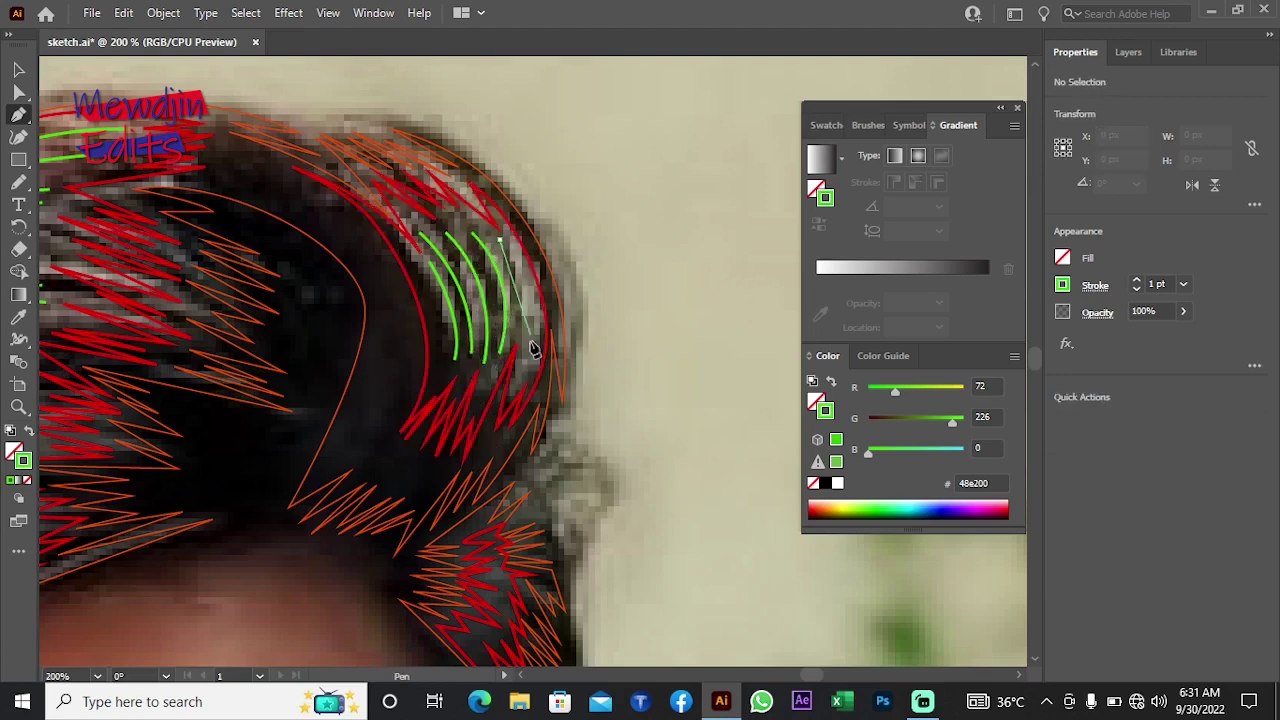
Step: Draw the fourth green strand at the curl's edge and scroll toward the upper hair
{"action": "left_click_drag", "start_coordinate": [532, 306], "coordinate": [533, 277]}
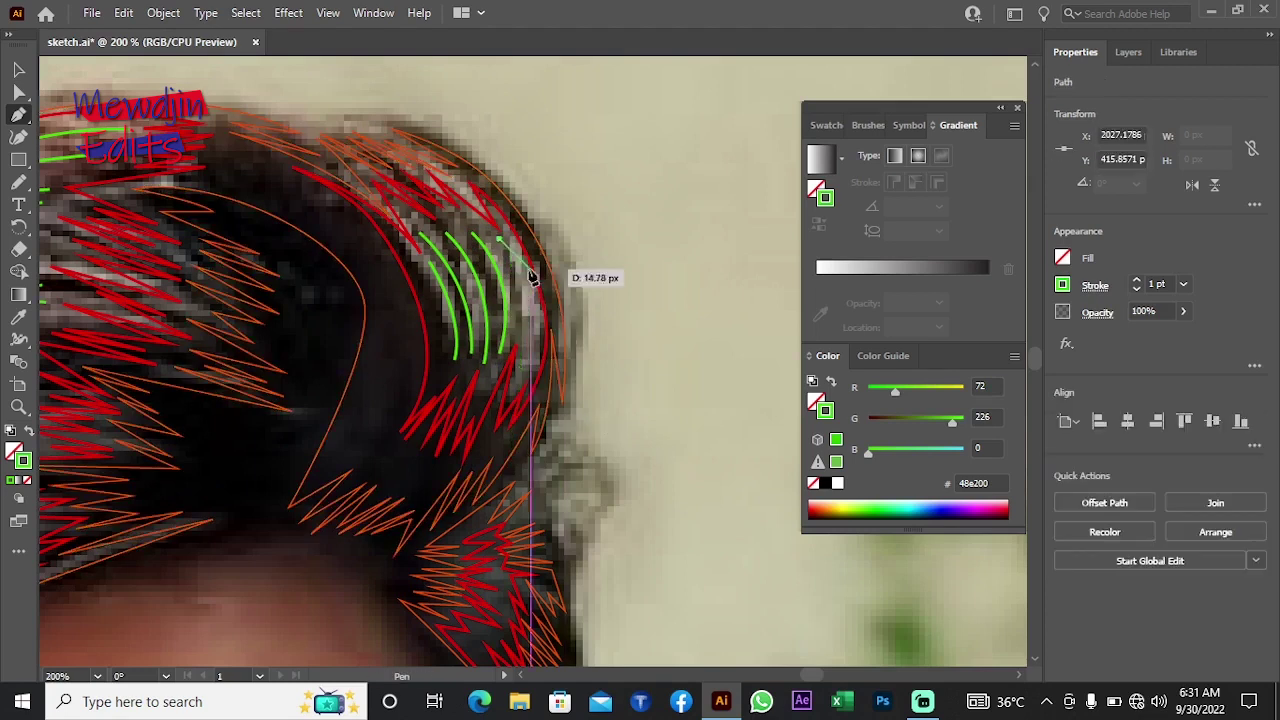
{"action": "left_click", "coordinate": [654, 443], "text": "ctrl"}
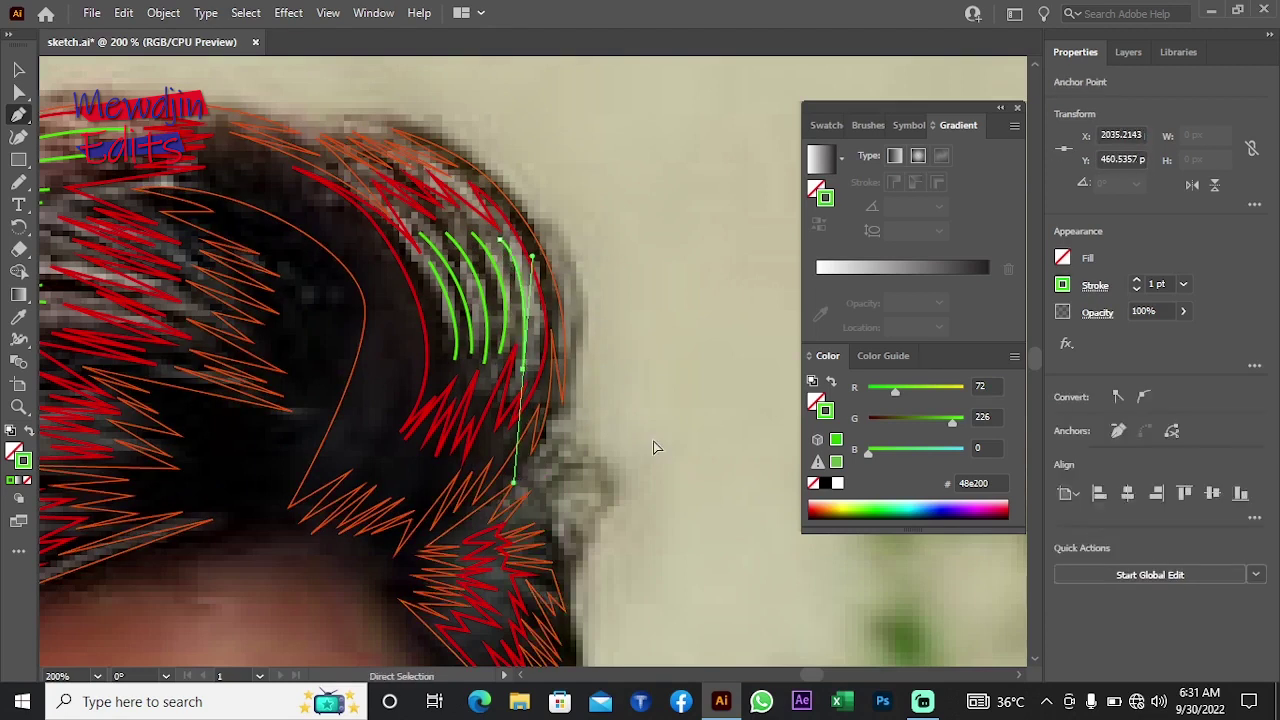
{"action": "mouse_move", "coordinate": [654, 443]}
{"action": "left_mouse_down"}
{"action": "mouse_move", "coordinate": [600, 162]}
{"action": "mouse_move", "coordinate": [514, 257]}
{"action": "mouse_move", "coordinate": [560, 457]}
{"action": "mouse_move", "coordinate": [547, 444]}
{"action": "mouse_move", "coordinate": [663, 366]}
{"action": "left_mouse_up"}
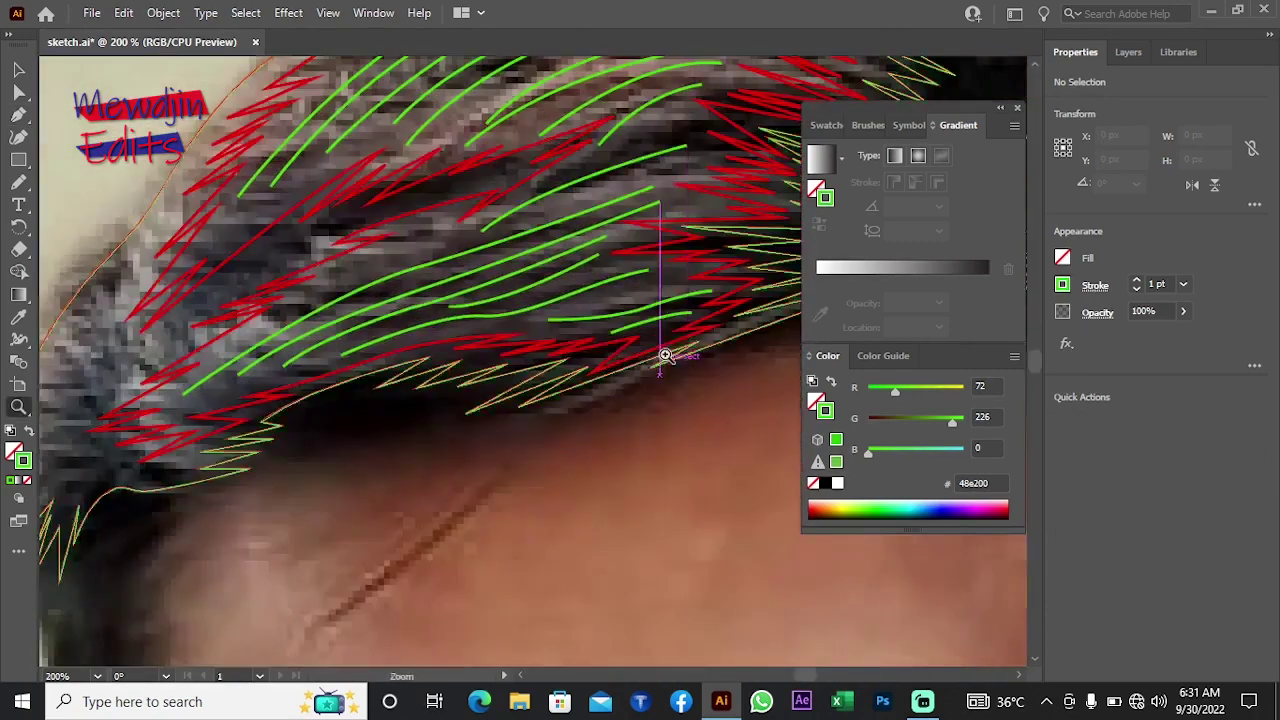
{"action": "scroll", "coordinate": [668, 355], "scroll_direction": "down", "scroll_amount": 1}
{"action": "scroll", "coordinate": [668, 355], "scroll_direction": "down", "scroll_amount": 1}
{"action": "scroll", "coordinate": [606, 337], "scroll_direction": "down", "scroll_amount": 1}
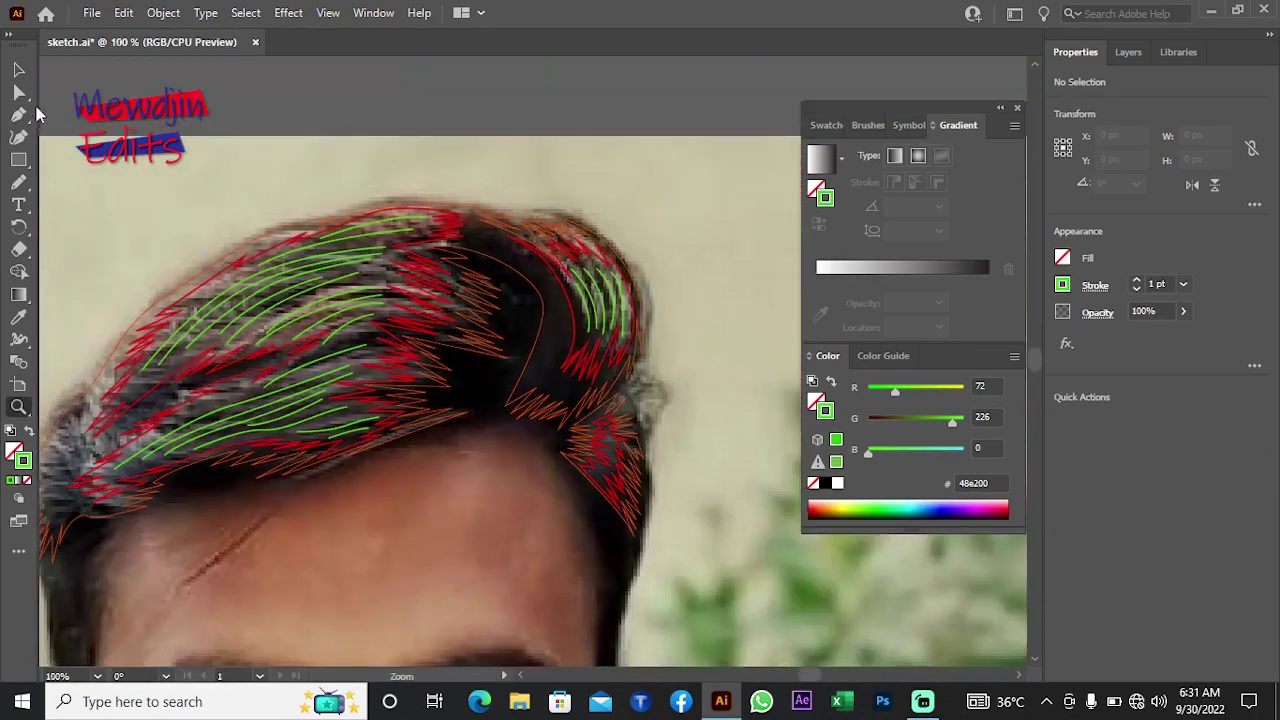
Step: Select a hair shape and all others with the same fill colour via Select > Same
{"action": "key", "text": "v"}
{"action": "left_click", "coordinate": [313, 297]}
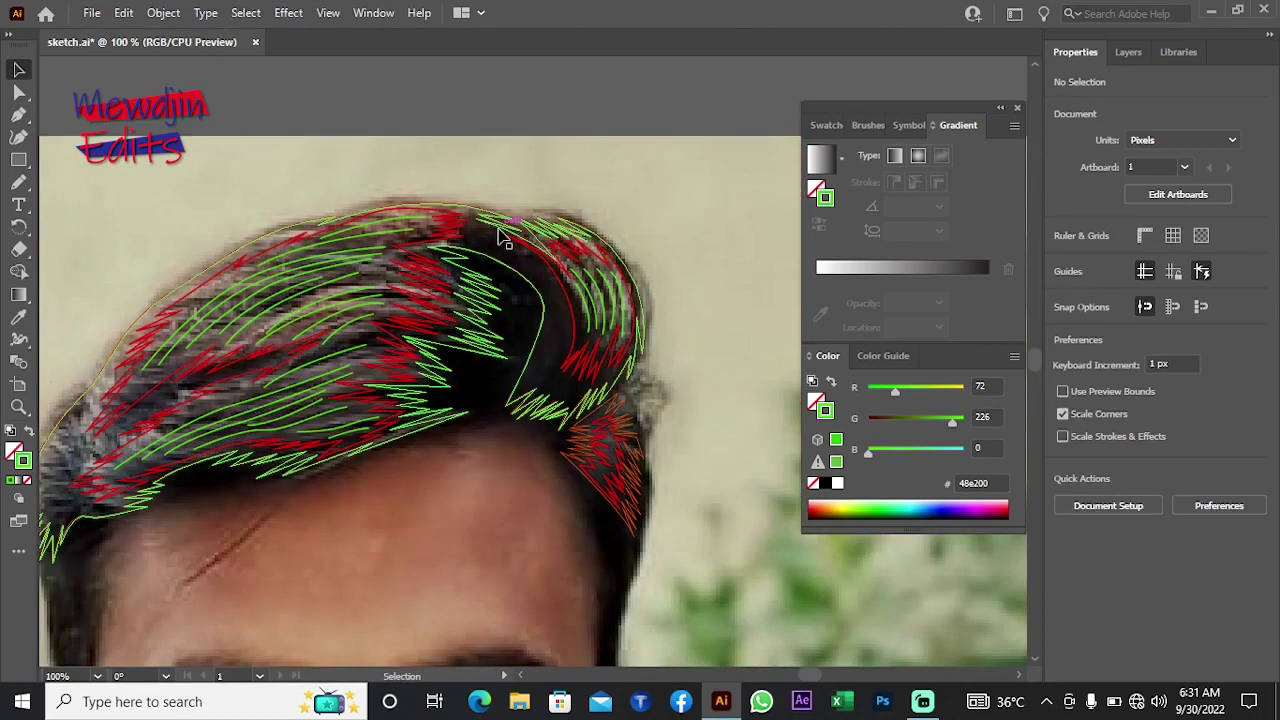
{"action": "left_click", "coordinate": [246, 13]}
{"action": "mouse_move", "coordinate": [271, 192]}
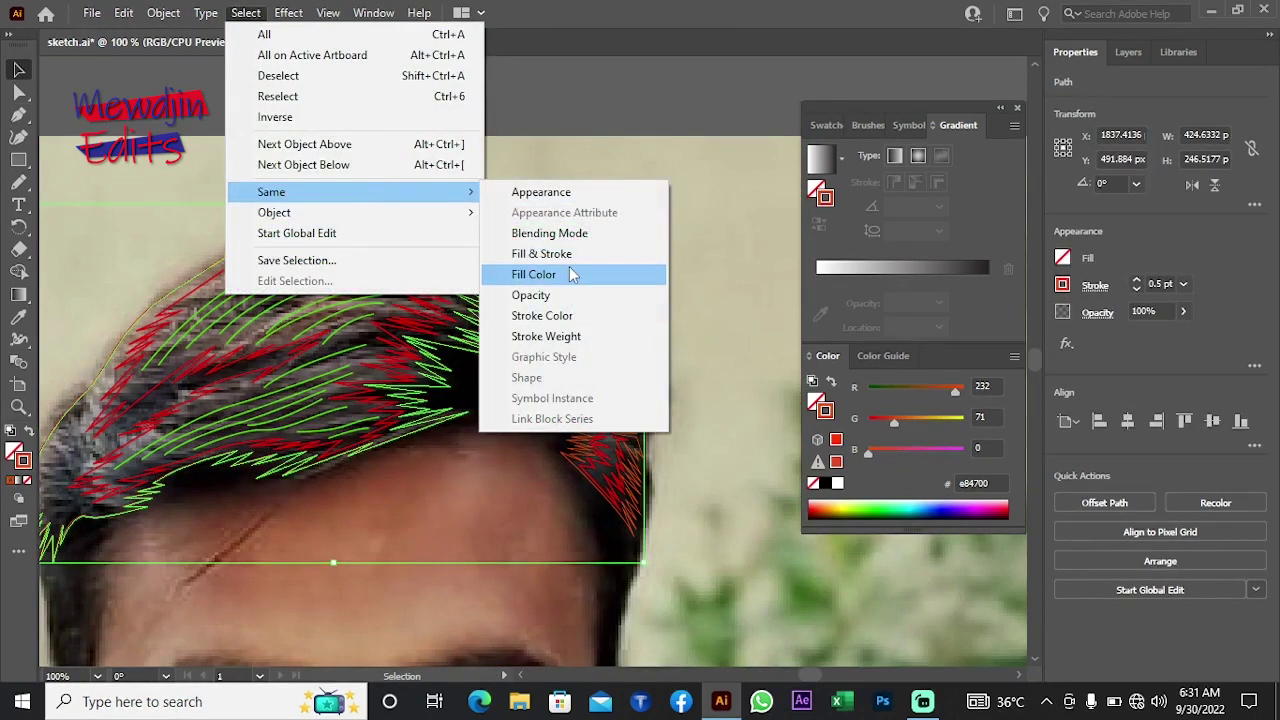
{"action": "left_click", "coordinate": [534, 274]}
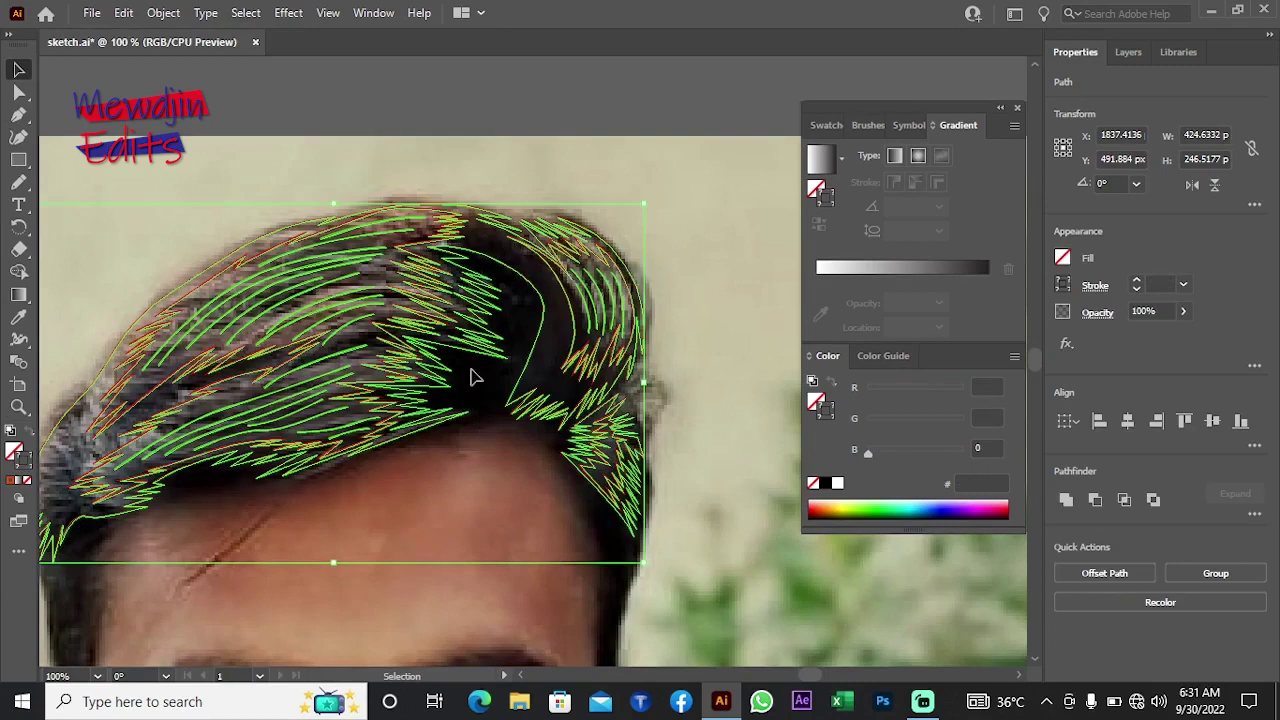
{"action": "left_click", "coordinate": [19, 318]}
Step: Select all hair shapes sharing the same stroke colour and fill them with the photo's hair colour
{"action": "left_click", "coordinate": [18, 70]}
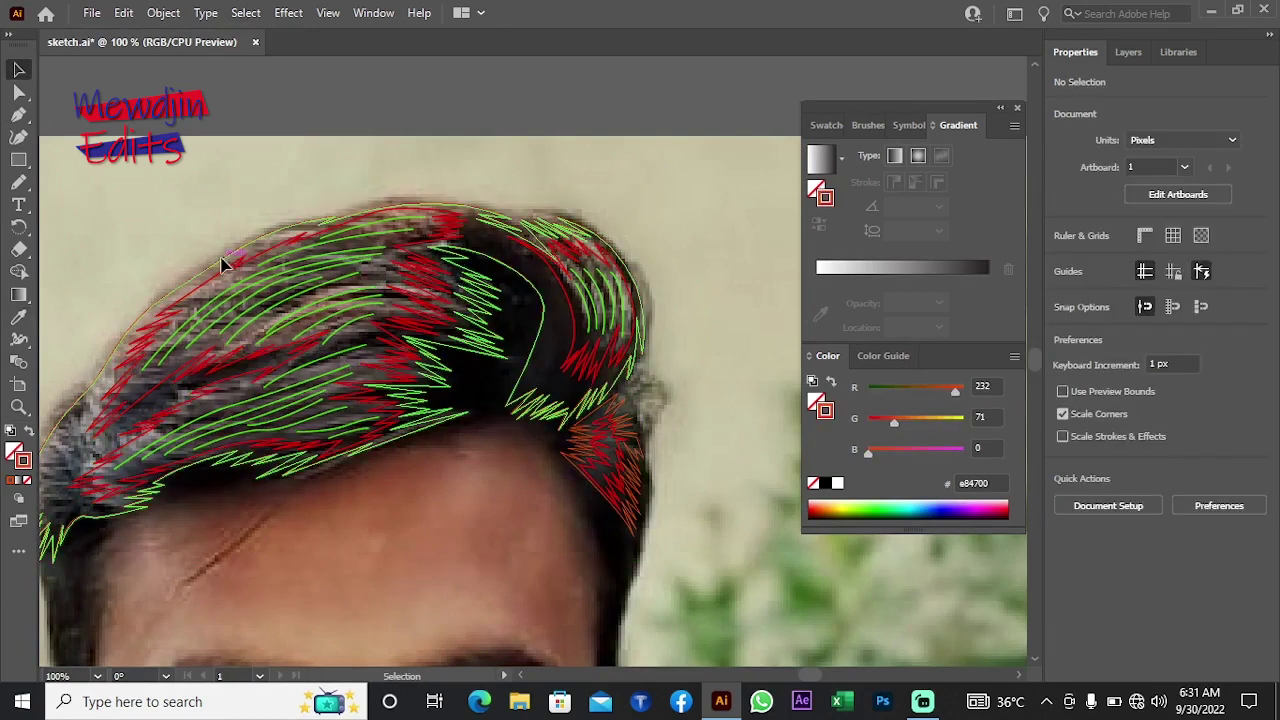
{"action": "left_click", "coordinate": [245, 12]}
{"action": "mouse_move", "coordinate": [300, 192]}
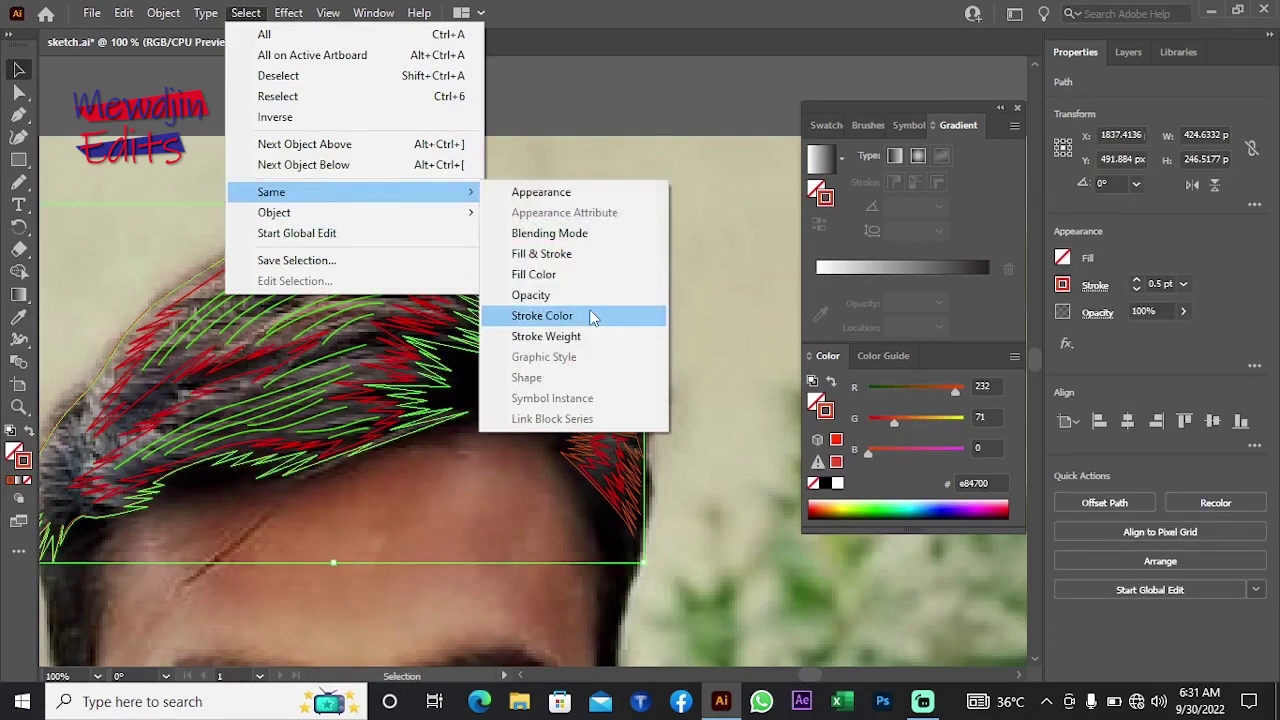
{"action": "left_click", "coordinate": [590, 315]}
{"action": "left_click", "coordinate": [19, 318]}
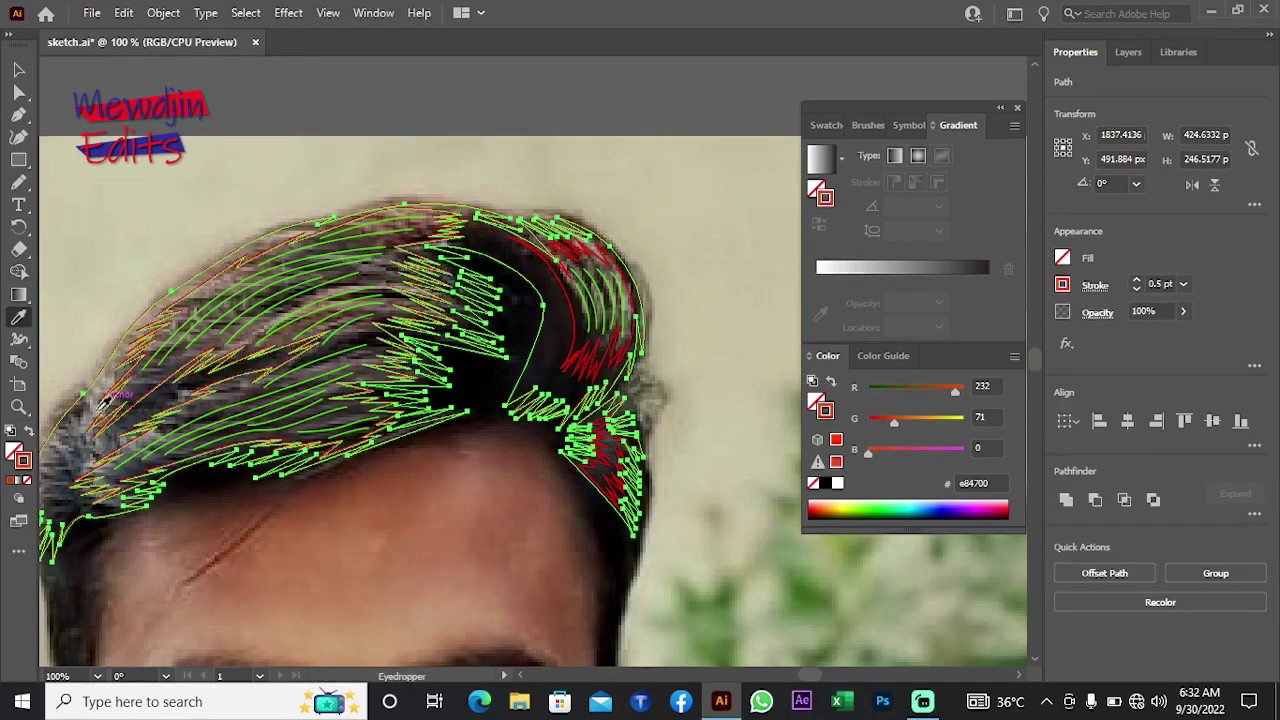
{"action": "left_click", "coordinate": [100, 298]}
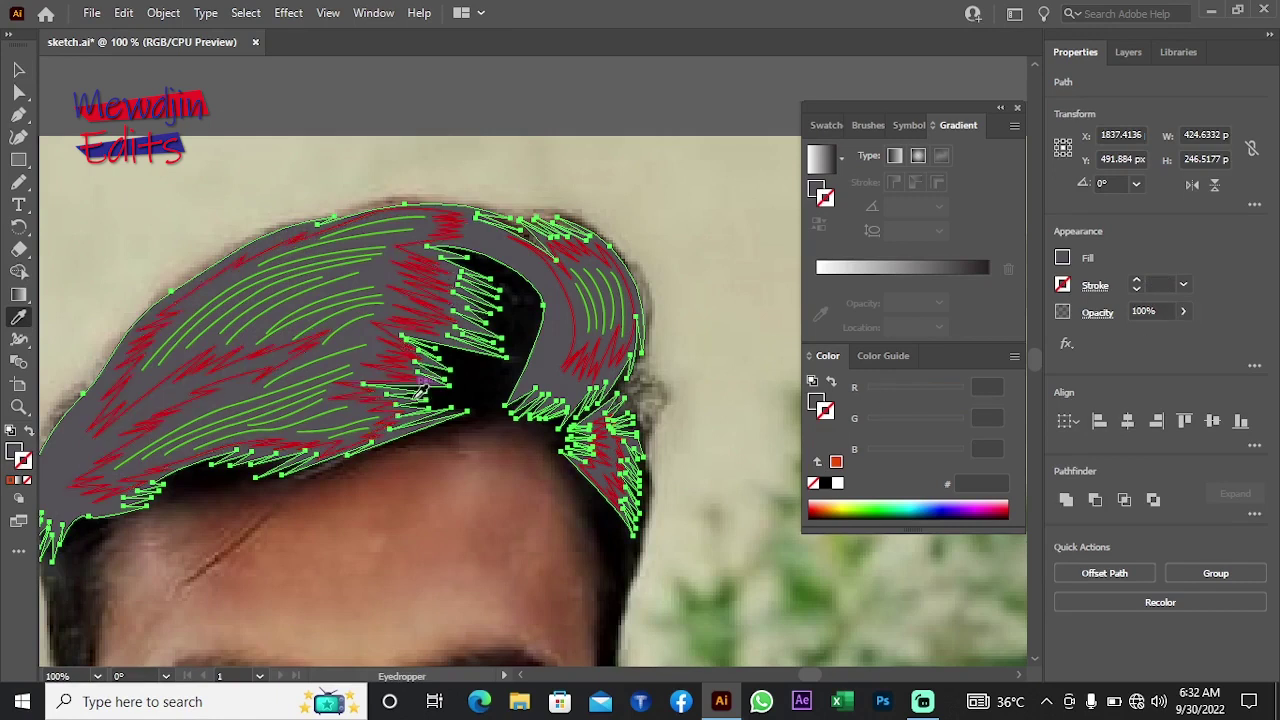
Step: Resample a darker near-black hair colour, then select the left group of hair strands
{"action": "scroll", "coordinate": [421, 387], "scroll_direction": "down", "scroll_amount": 3}
{"action": "scroll", "coordinate": [421, 387], "scroll_direction": "left", "scroll_amount": 3}
{"action": "left_click", "coordinate": [236, 463]}
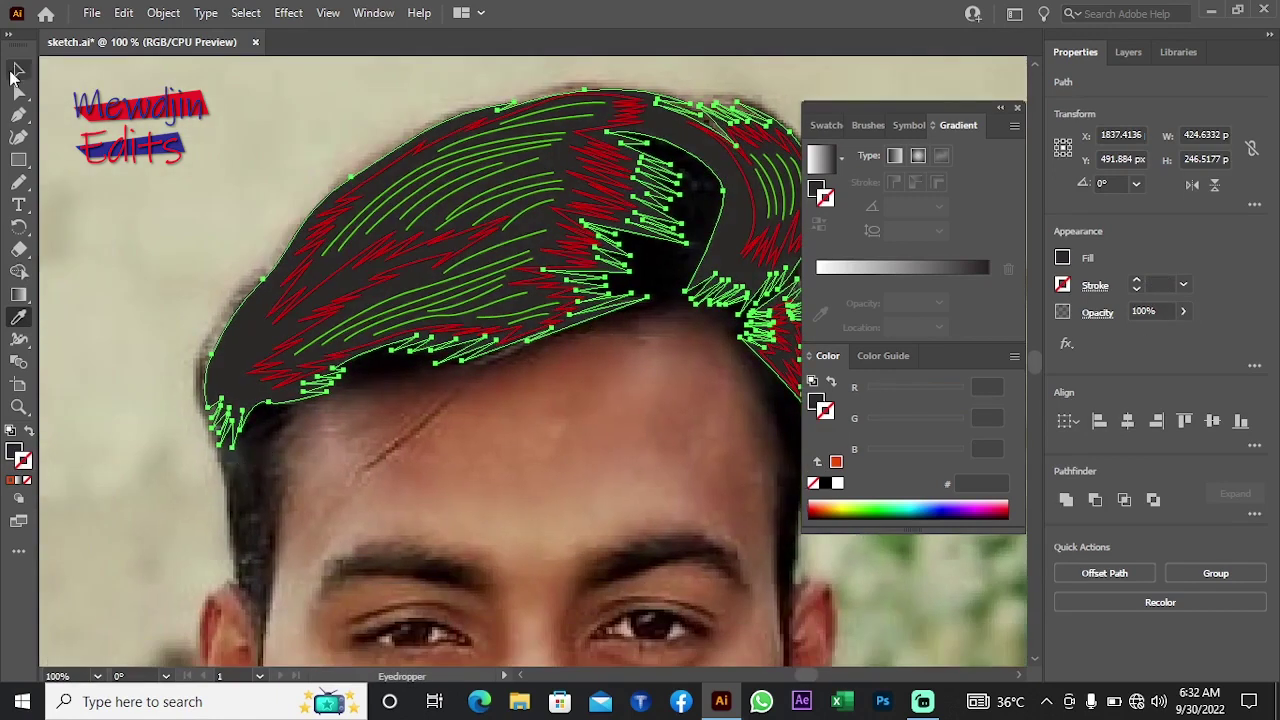
{"action": "left_click", "coordinate": [15, 72]}
{"action": "left_click", "coordinate": [138, 270]}
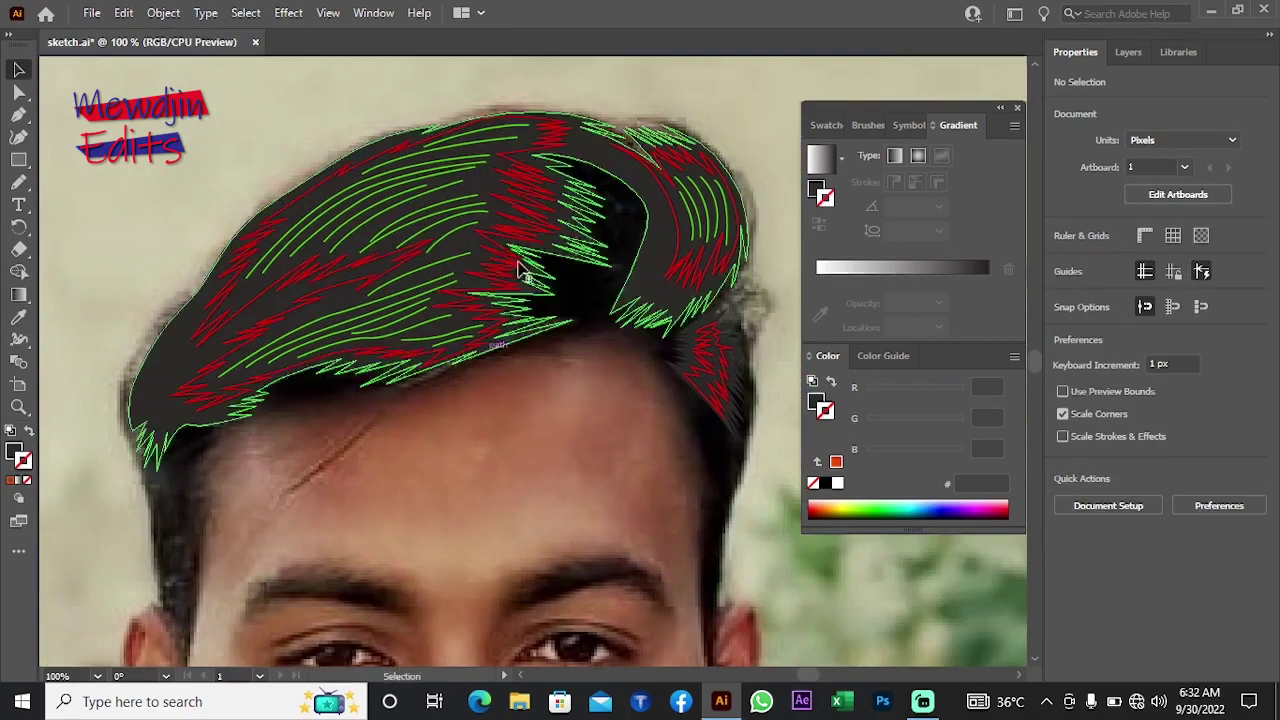
{"action": "left_click", "coordinate": [516, 245]}
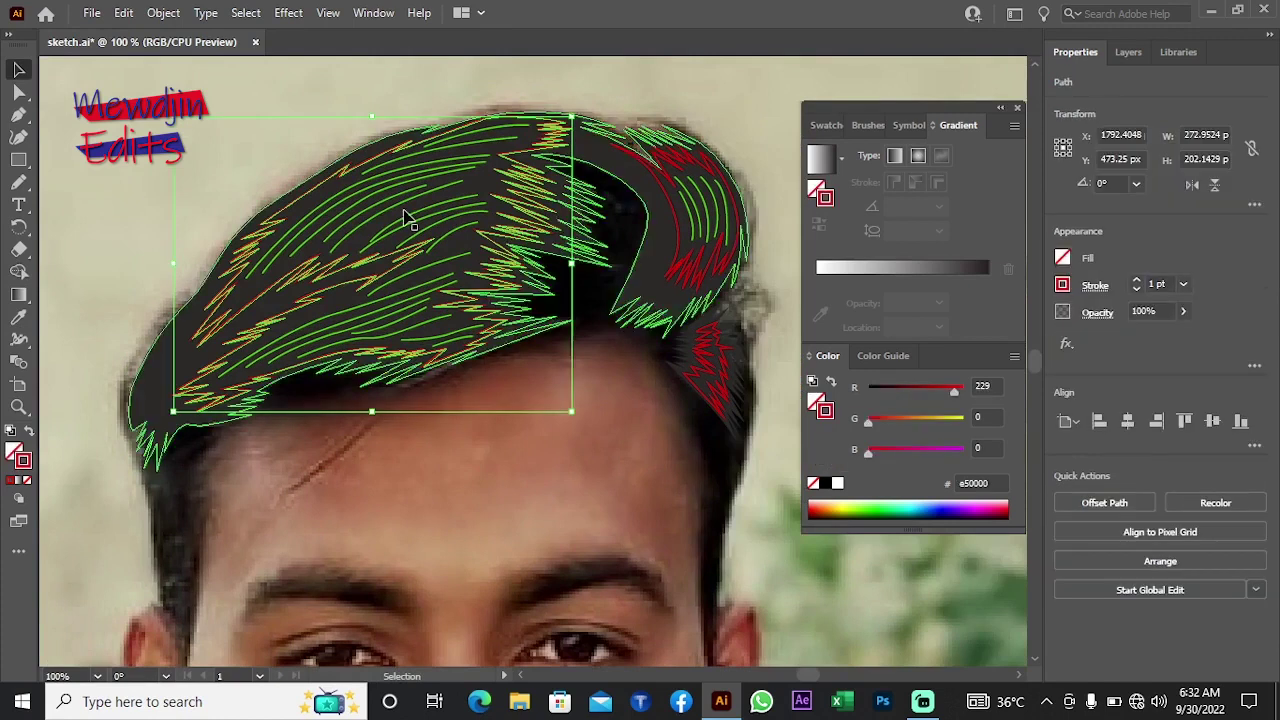
Step: Select all strands with the same fill and give them a slightly darkened sampled hair colour
{"action": "left_click", "coordinate": [245, 13]}
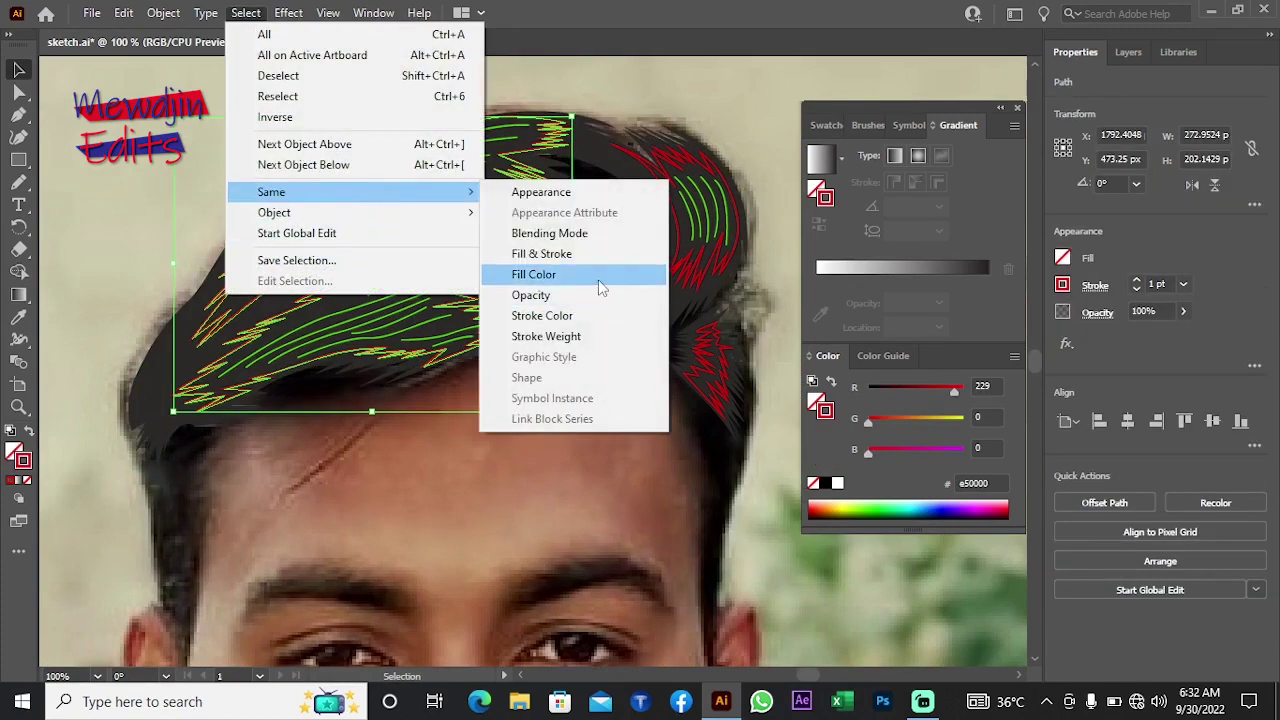
{"action": "left_click", "coordinate": [545, 274]}
{"action": "key", "text": "i"}
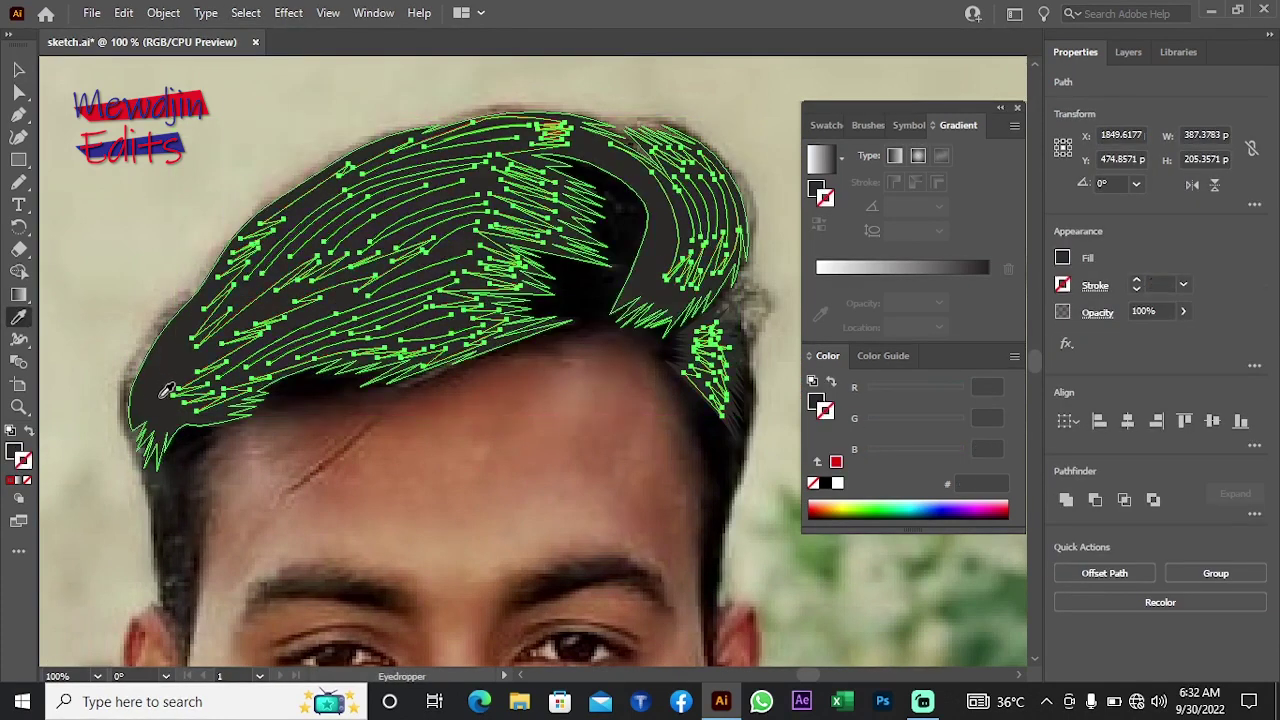
{"action": "left_click", "coordinate": [165, 388]}
{"action": "double_click", "coordinate": [16, 452]}
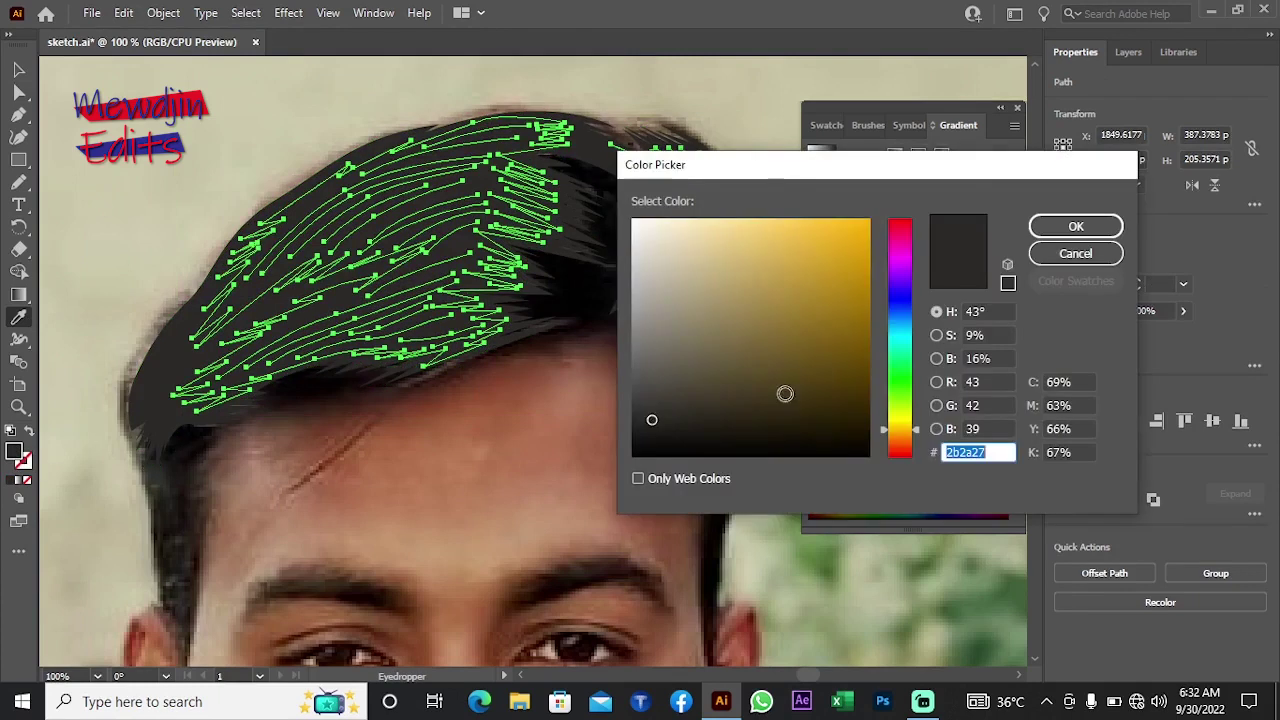
{"action": "left_click_drag", "start_coordinate": [651, 418], "coordinate": [658, 411]}
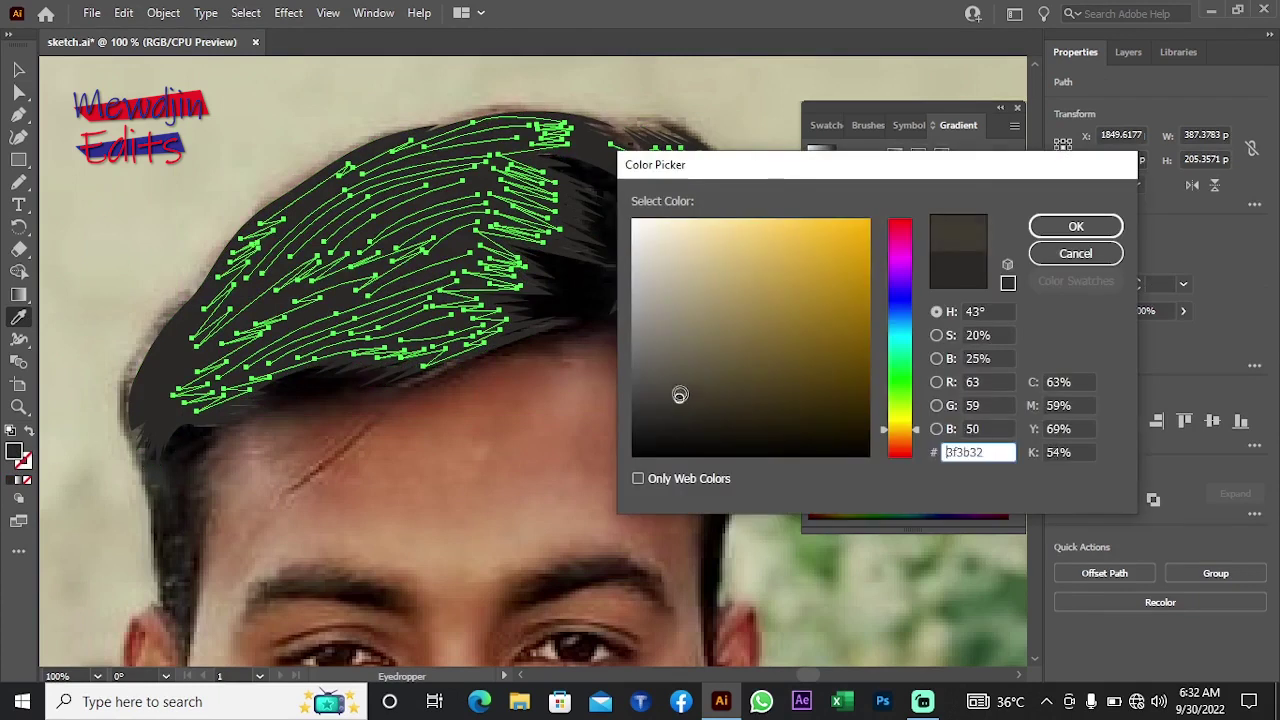
{"action": "left_click", "coordinate": [1075, 226]}
{"action": "left_click", "coordinate": [20, 72]}
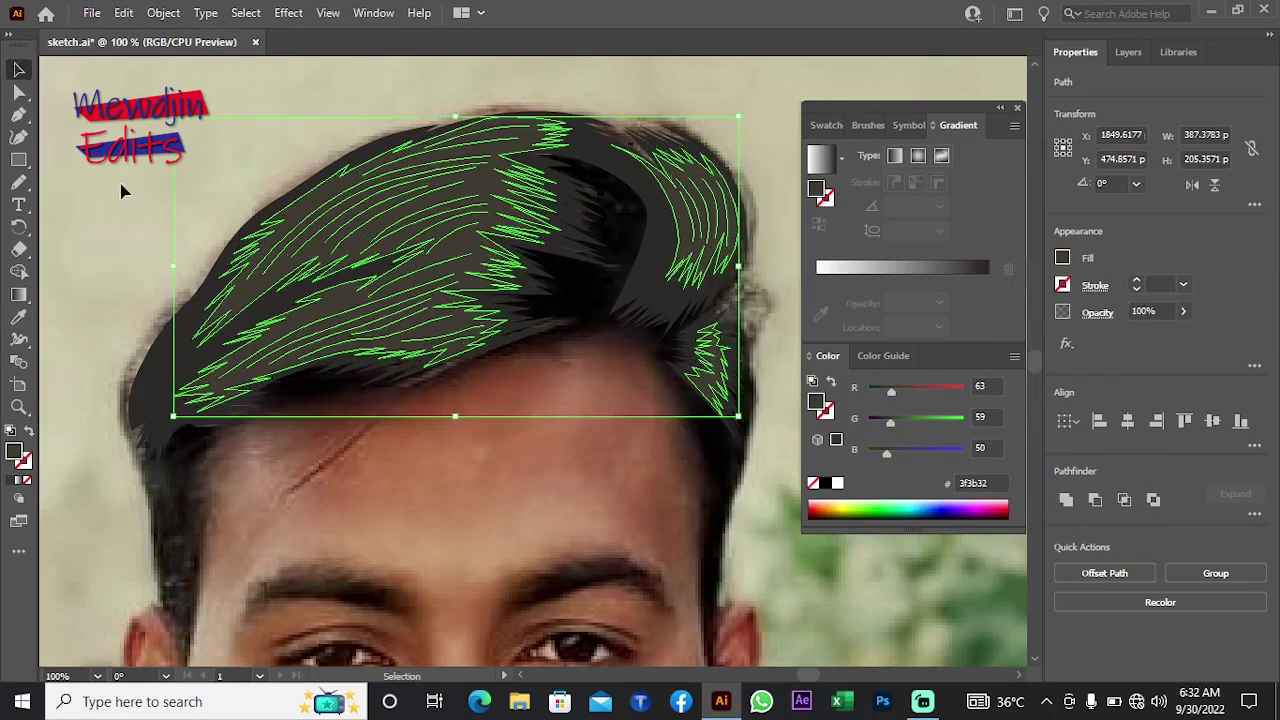
{"action": "left_click", "coordinate": [340, 451]}
Step: Reselect hair paths to check which strands share a stroke colour
{"action": "scroll", "coordinate": [366, 300], "scroll_direction": "up", "scroll_amount": 1}
{"action": "left_click", "coordinate": [378, 268]}
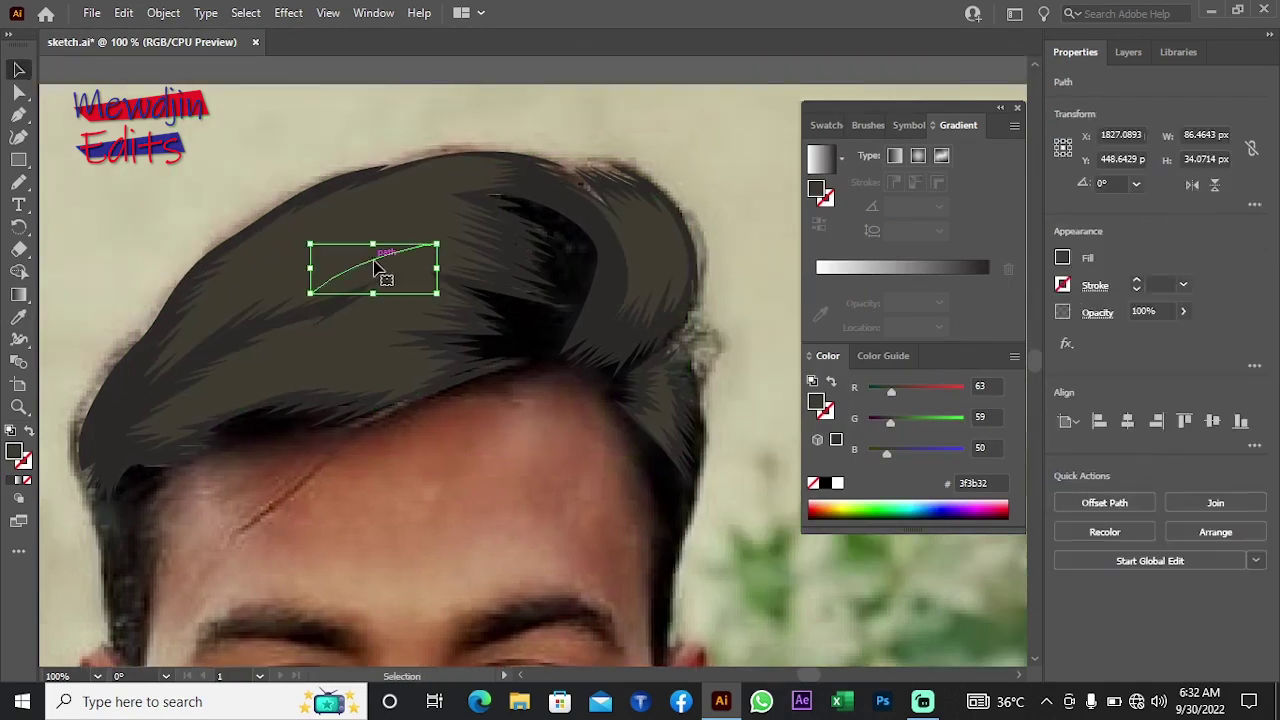
{"action": "left_click", "coordinate": [233, 316]}
{"action": "key", "text": "ctrl+z"}
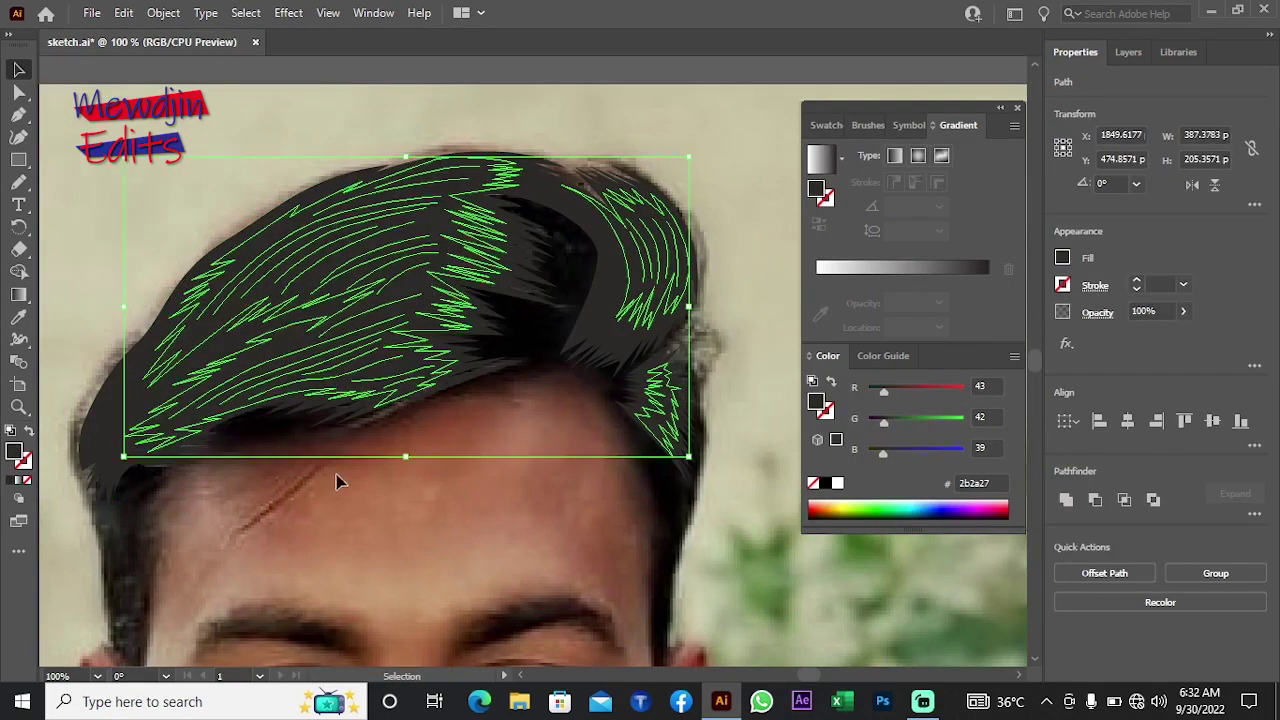
{"action": "left_click", "coordinate": [361, 530]}
{"action": "left_click", "coordinate": [386, 391]}
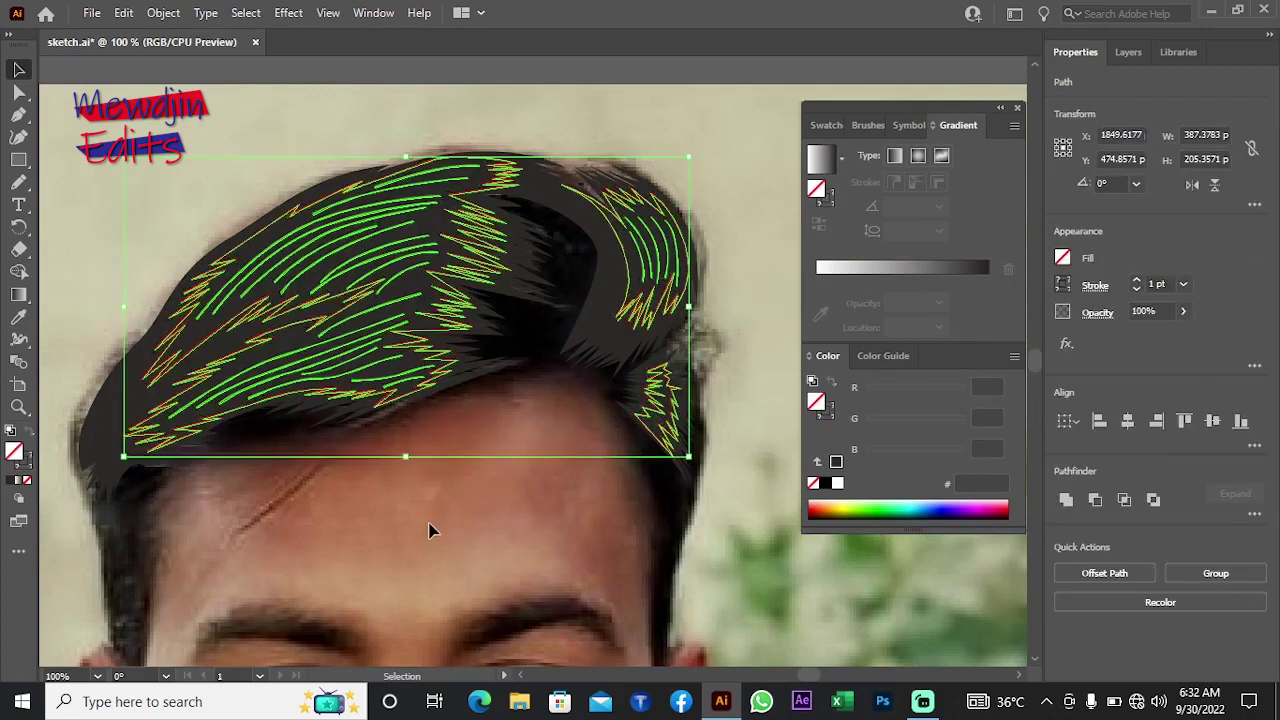
{"action": "left_click", "coordinate": [429, 529]}
{"action": "left_click", "coordinate": [428, 404]}
{"action": "left_click", "coordinate": [253, 300]}
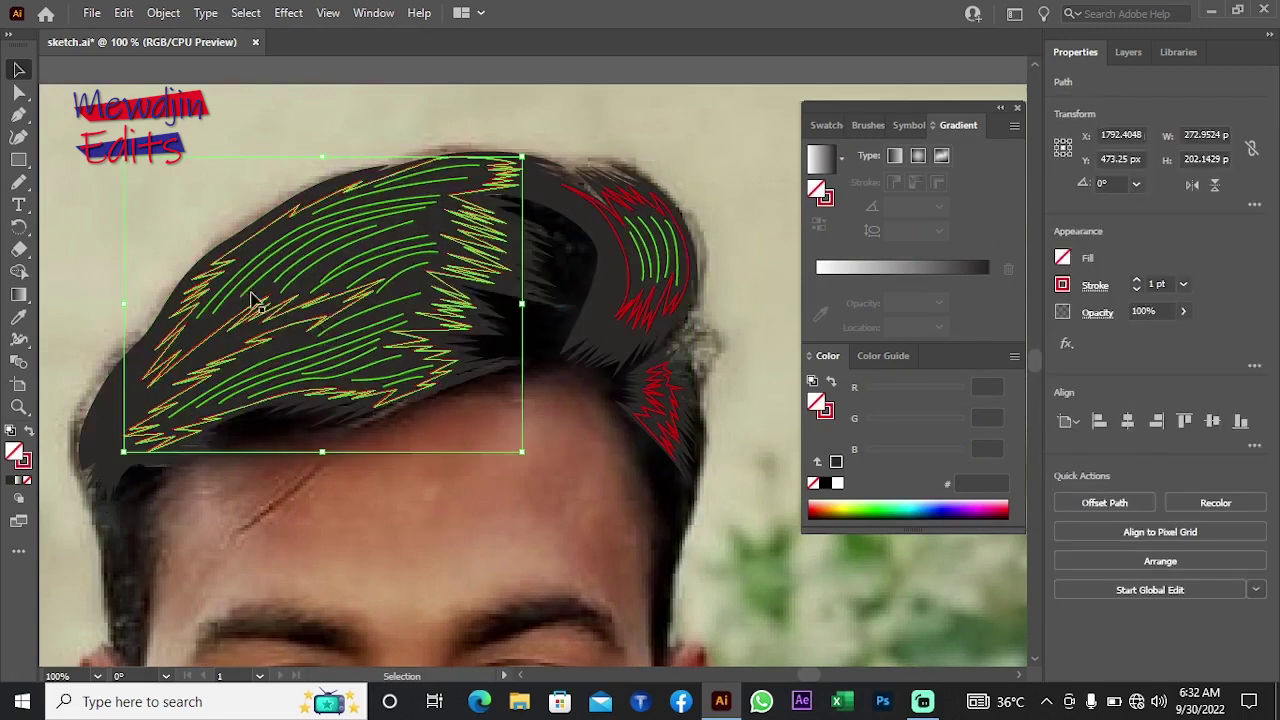
Step: Select all strands sharing the stroke colour, fill them brown #494436, and group them
{"action": "left_click", "coordinate": [243, 14]}
{"action": "mouse_move", "coordinate": [300, 192]}
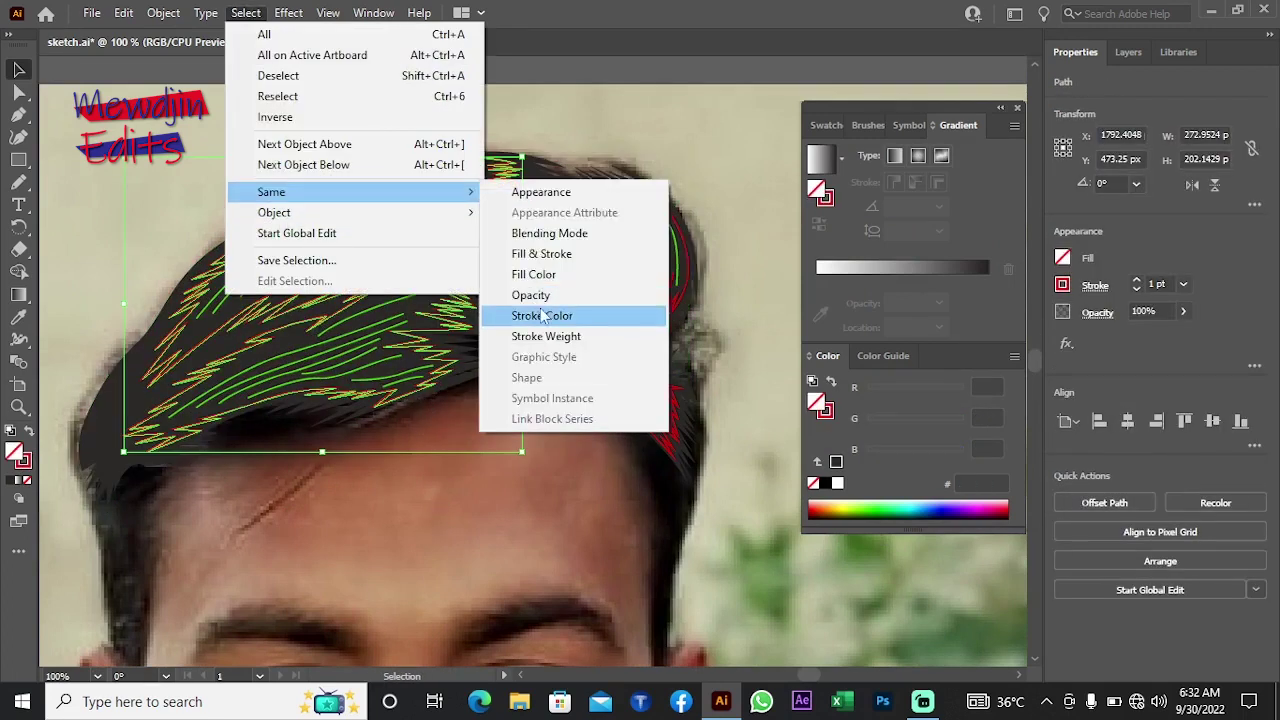
{"action": "left_click", "coordinate": [580, 336]}
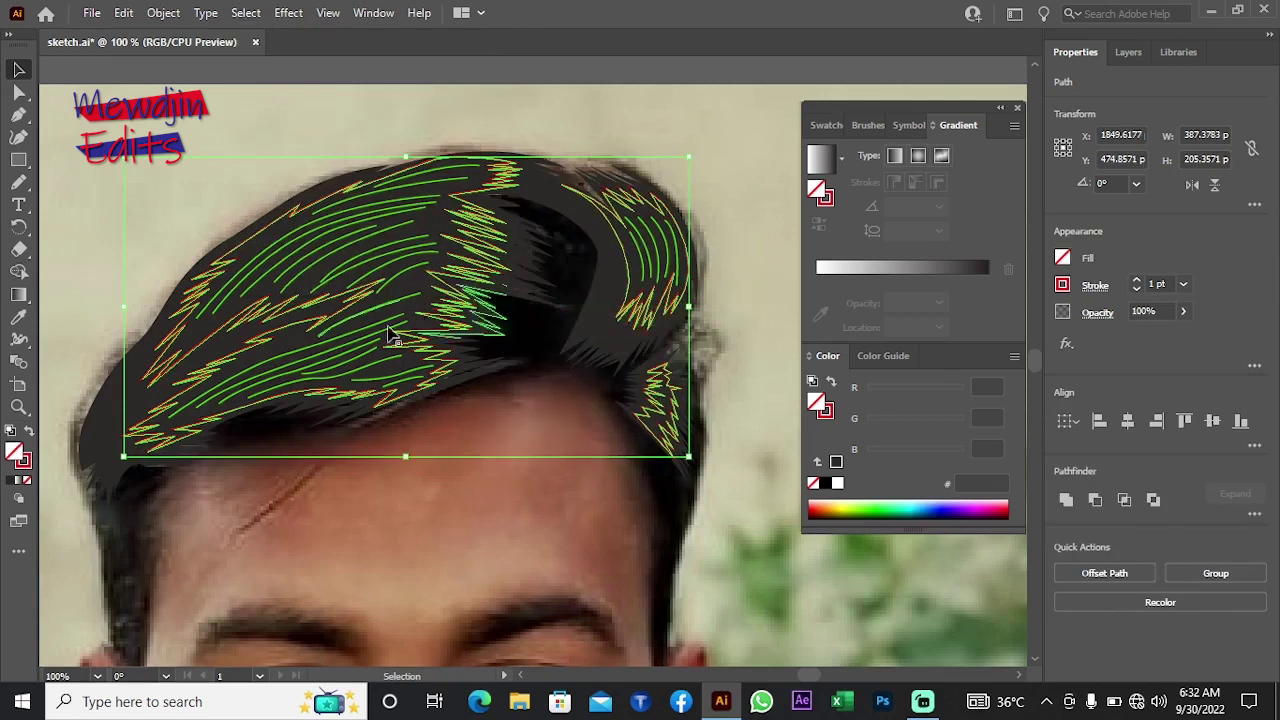
{"action": "left_click", "coordinate": [18, 316]}
{"action": "left_click", "coordinate": [200, 330]}
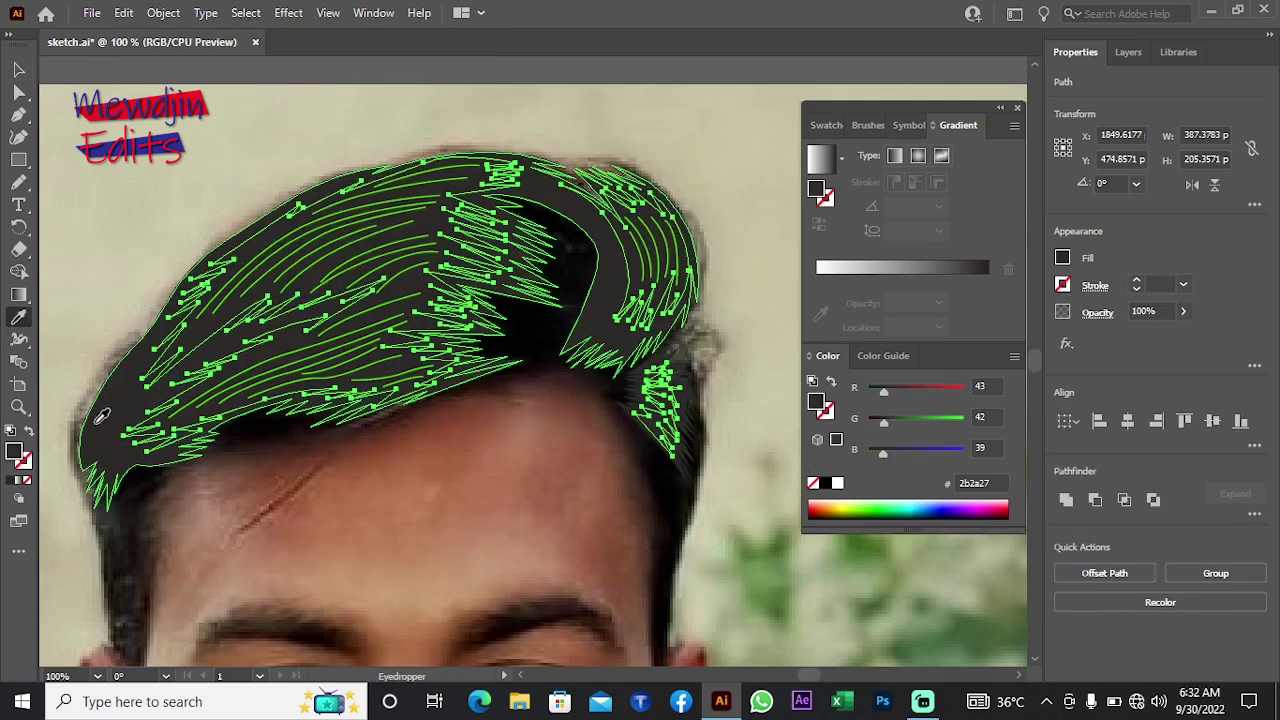
{"action": "double_click", "coordinate": [14, 452]}
{"action": "left_click", "coordinate": [668, 410]}
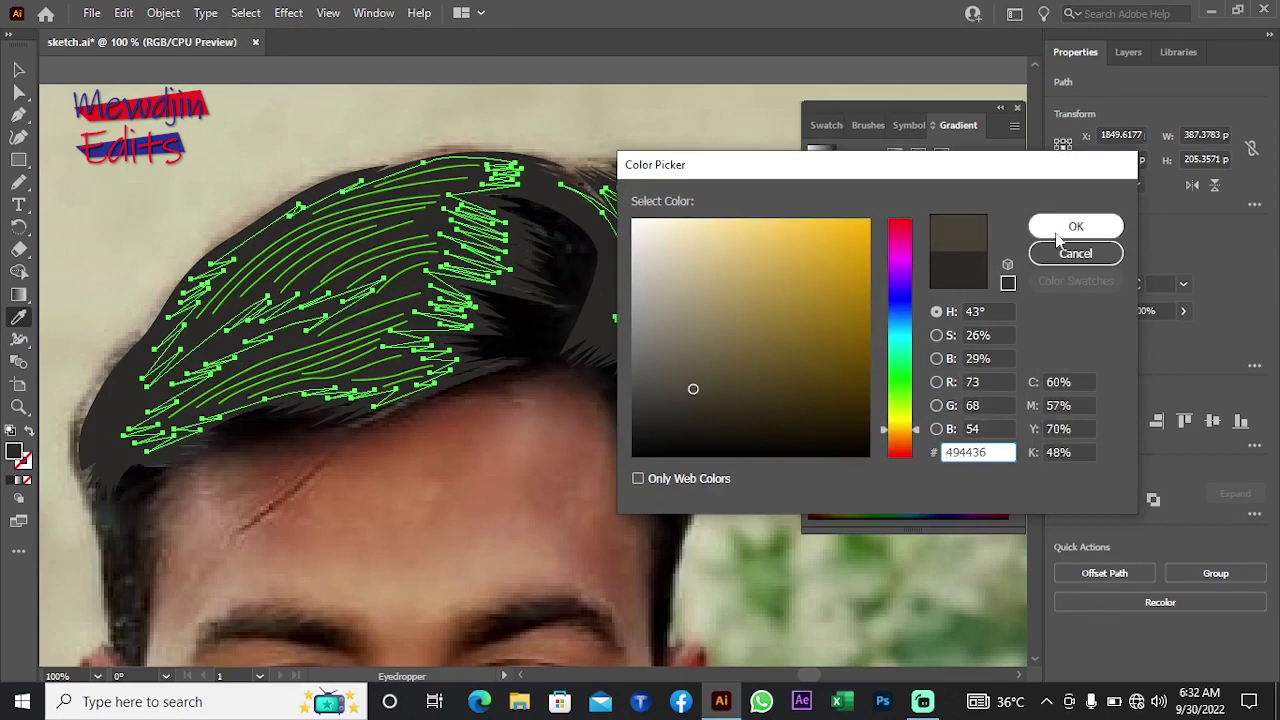
{"action": "left_click", "coordinate": [1075, 226]}
{"action": "left_click", "coordinate": [17, 70]}
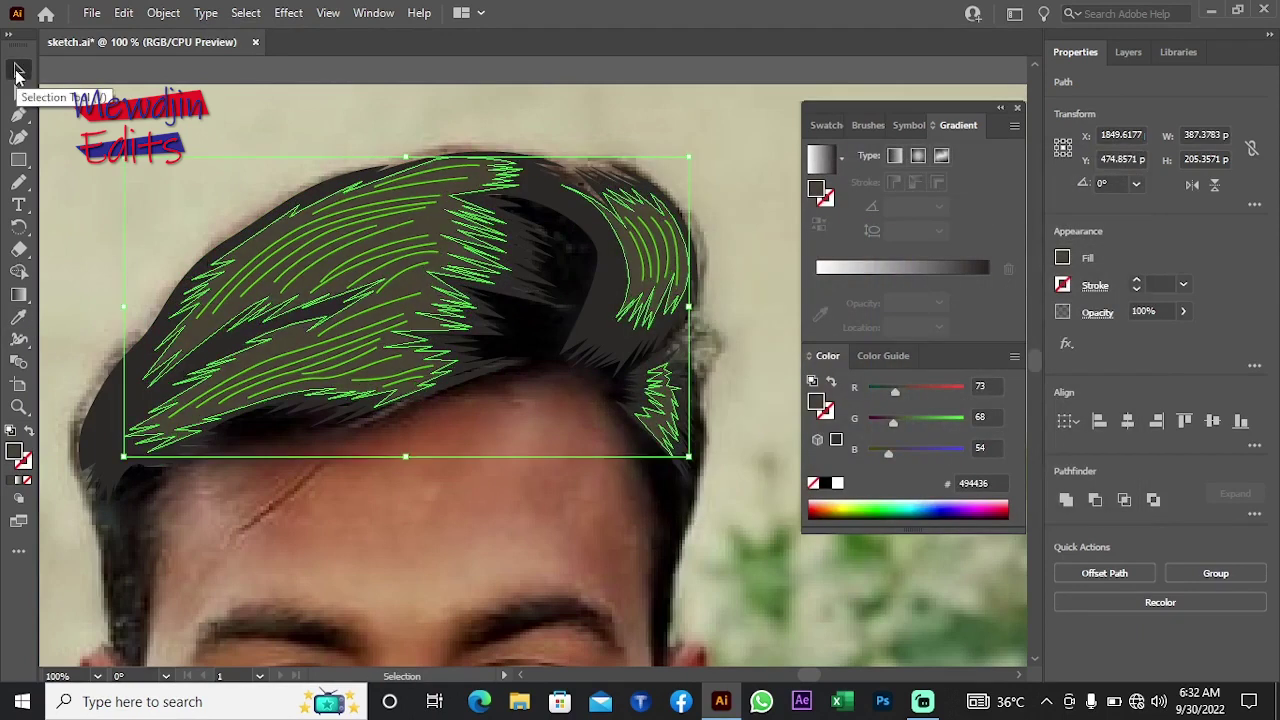
{"action": "key", "text": "ctrl+g"}
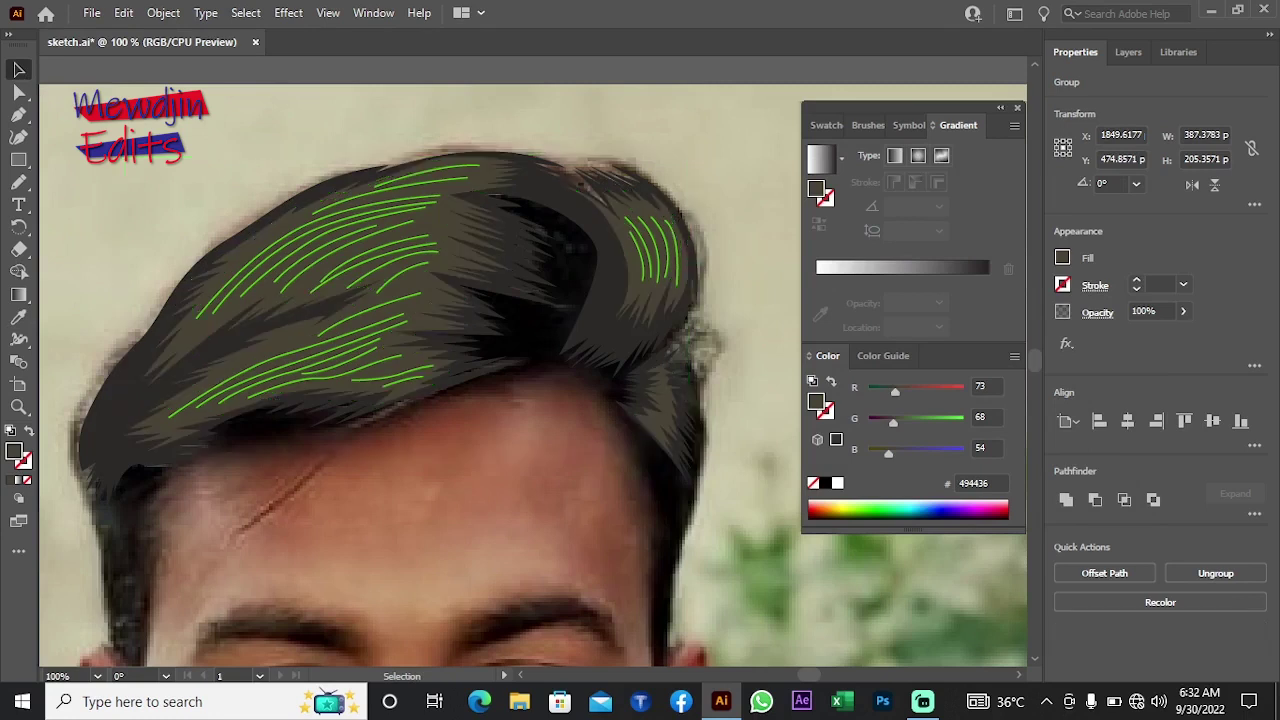
{"action": "left_click", "coordinate": [406, 414]}
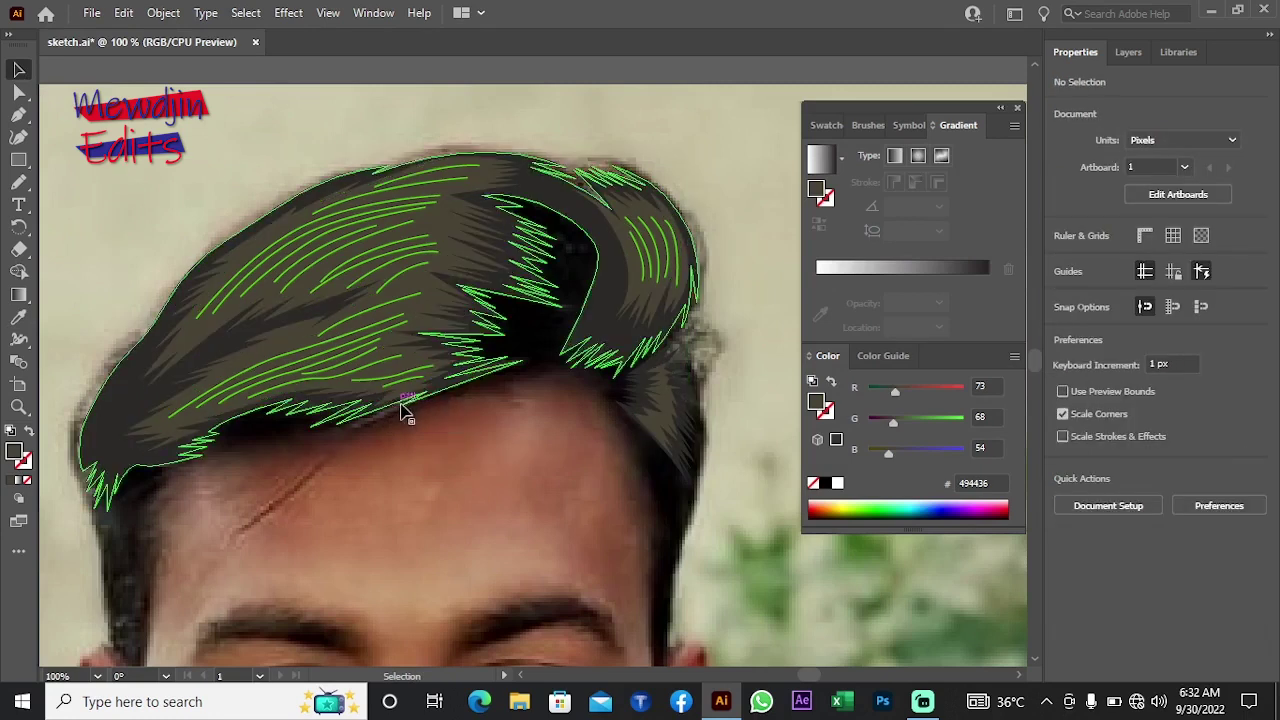
Step: Select all green hair strokes and give them 2 pt weight with a tapered ellipse width profile
{"action": "left_click", "coordinate": [366, 286]}
{"action": "left_click", "coordinate": [245, 12]}
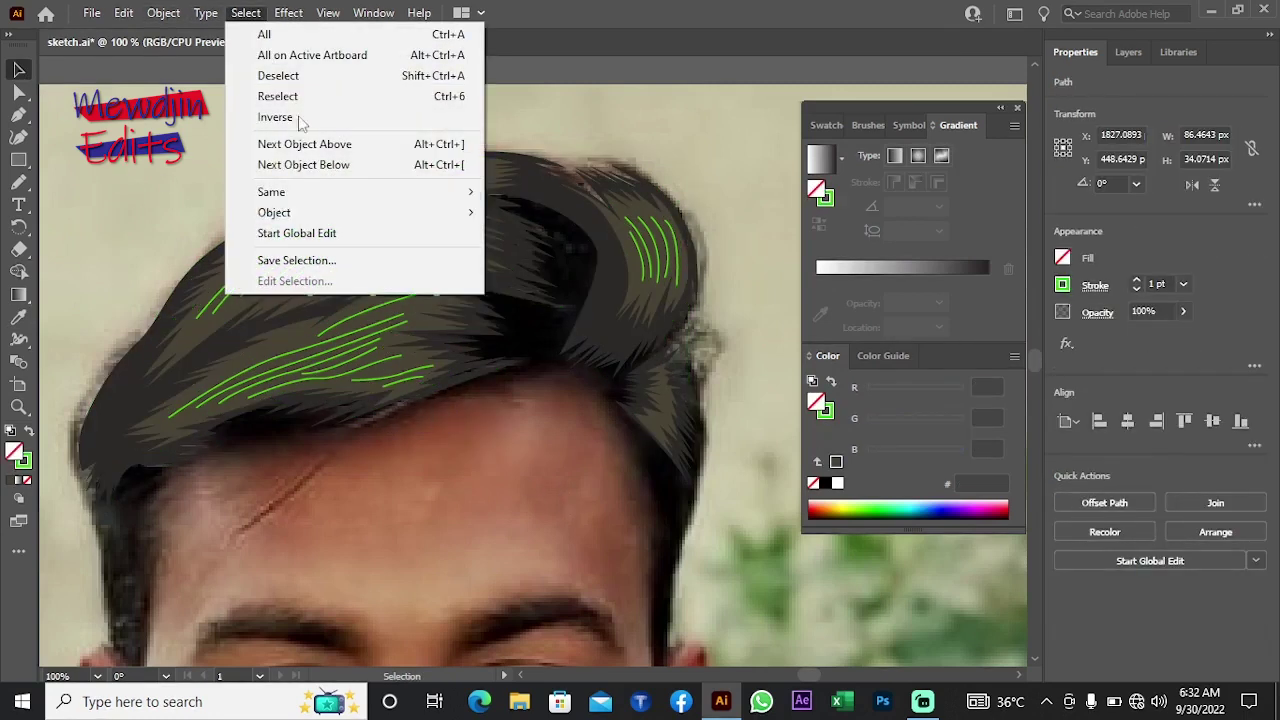
{"action": "left_click", "coordinate": [555, 275]}
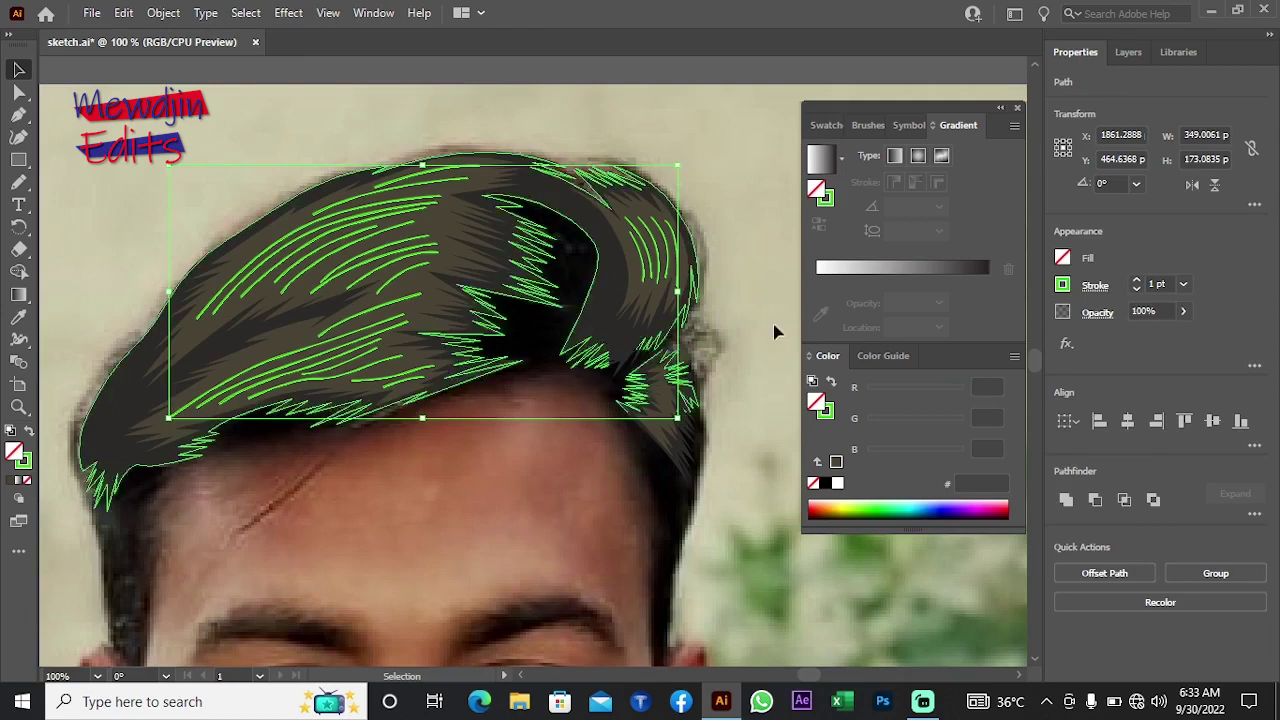
{"action": "left_click", "coordinate": [1136, 279]}
{"action": "left_click", "coordinate": [1095, 286]}
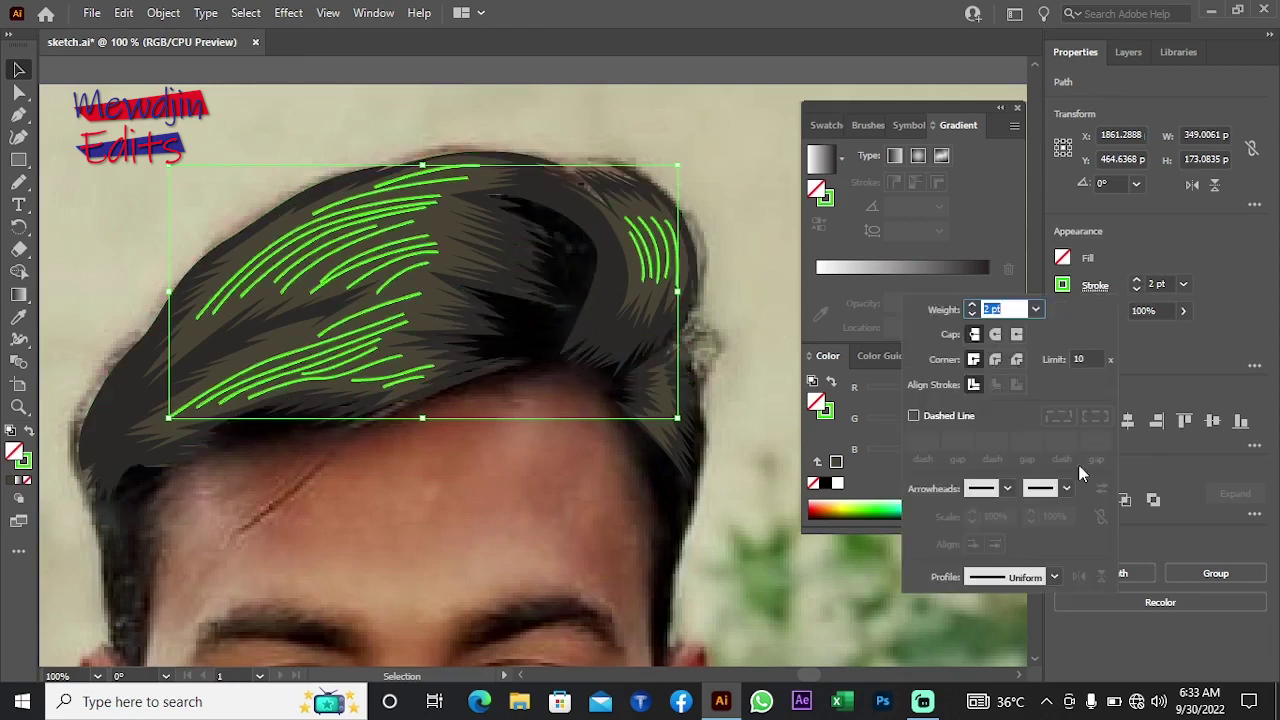
{"action": "left_click", "coordinate": [1050, 578]}
{"action": "left_click", "coordinate": [1009, 399]}
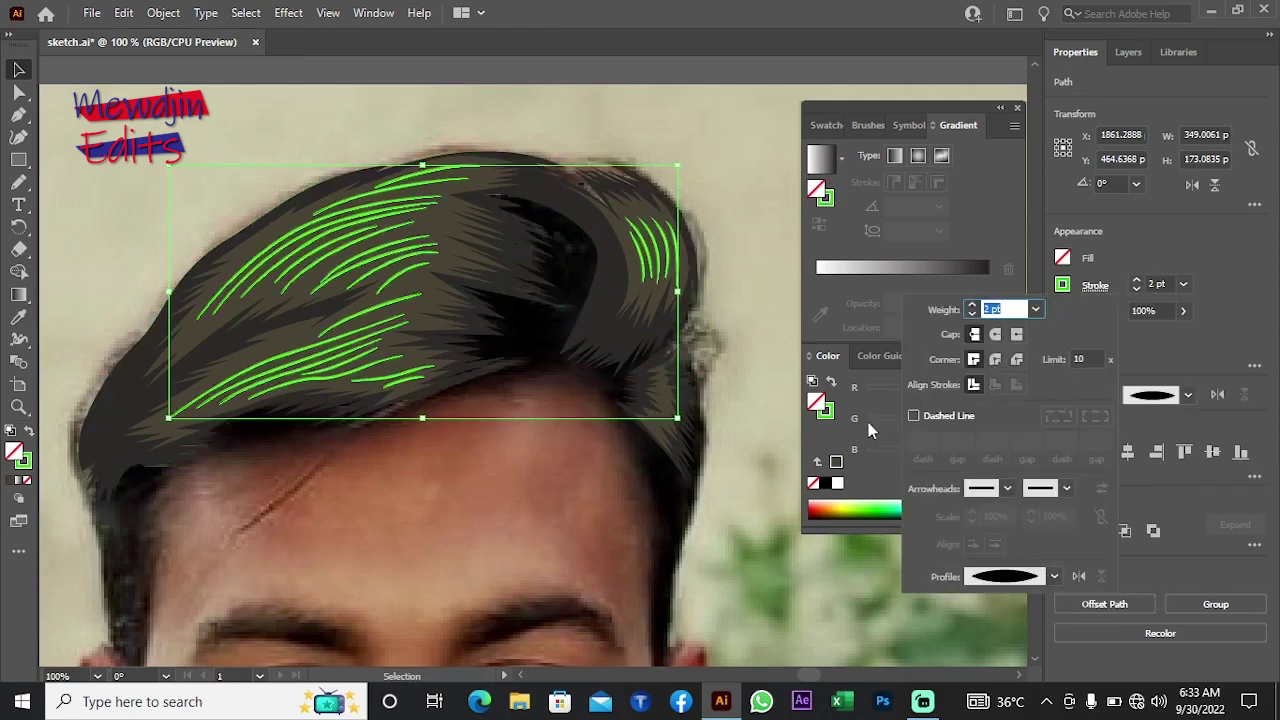
{"action": "left_click", "coordinate": [439, 473]}
{"action": "left_click", "coordinate": [511, 457]}
Step: Zoom out to view the whole portrait, then back in on the hair and forehead
{"action": "key", "text": "z"}
{"action": "left_click", "coordinate": [539, 411], "text": "alt"}
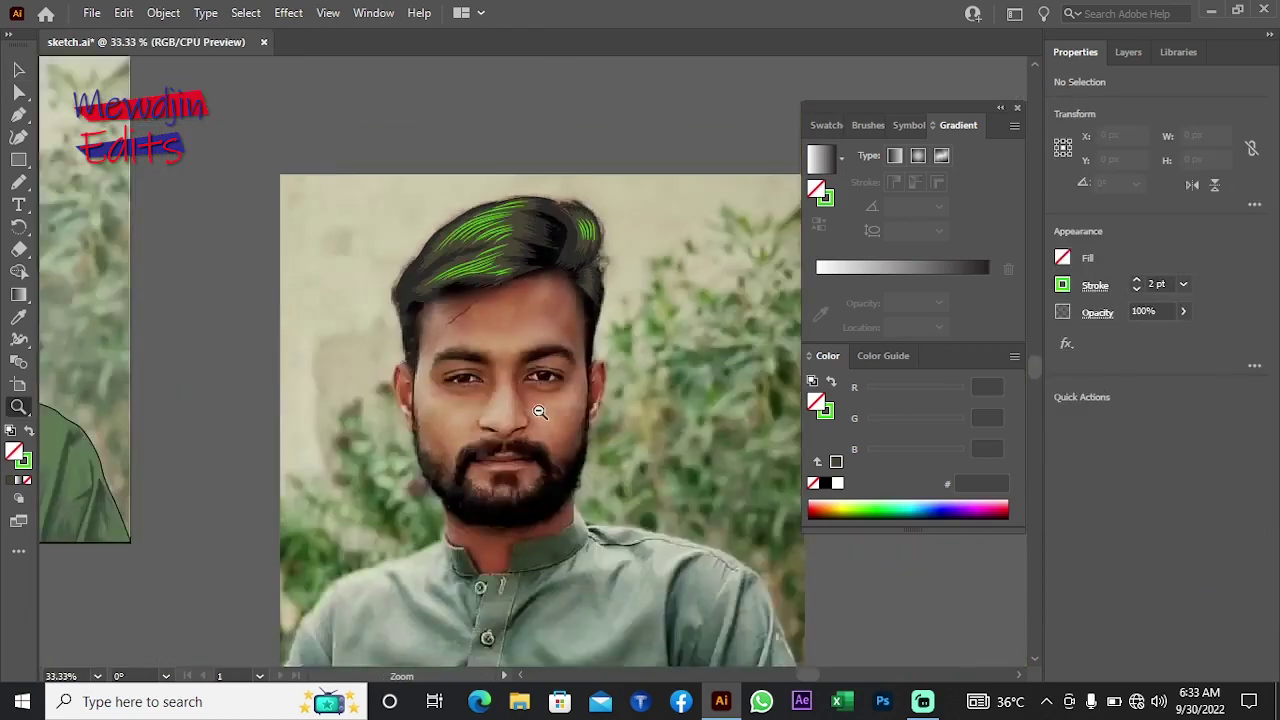
{"action": "left_click", "coordinate": [539, 411], "text": "alt"}
{"action": "left_click", "coordinate": [533, 371]}
{"action": "left_click", "coordinate": [506, 486]}
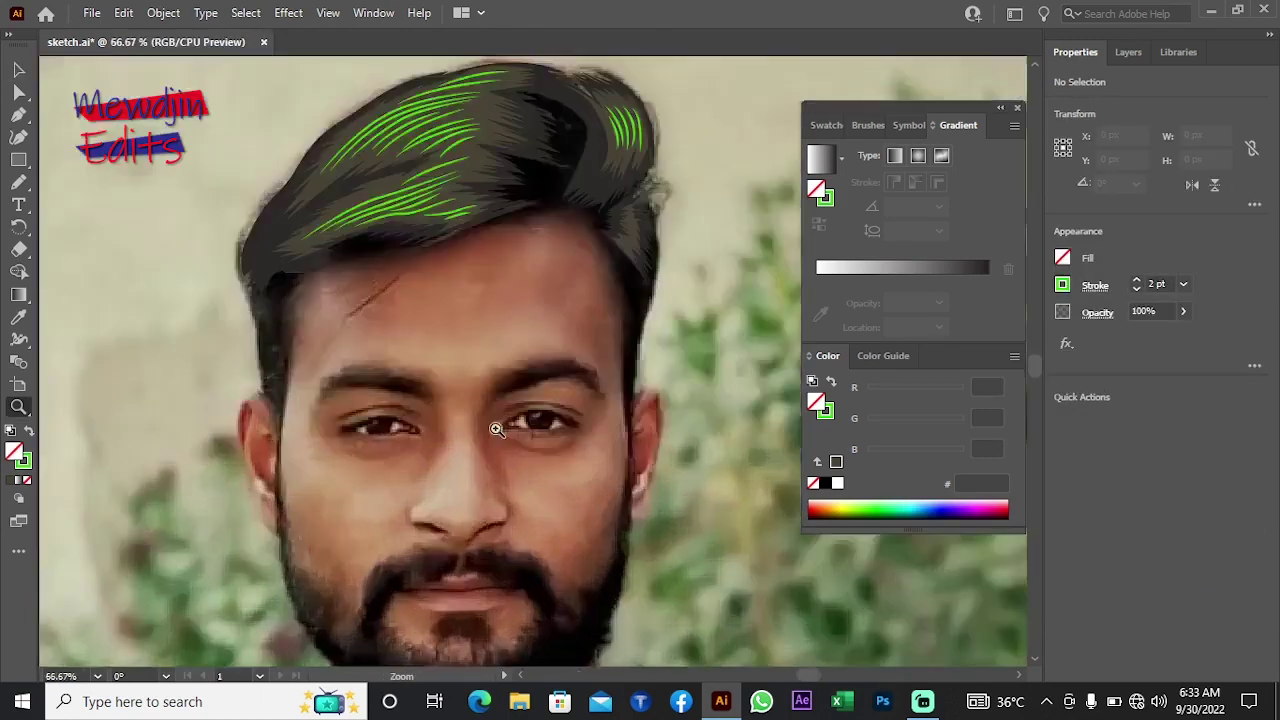
{"action": "left_click", "coordinate": [514, 429]}
{"action": "left_click", "coordinate": [159, 358]}
{"action": "left_click", "coordinate": [19, 72]}
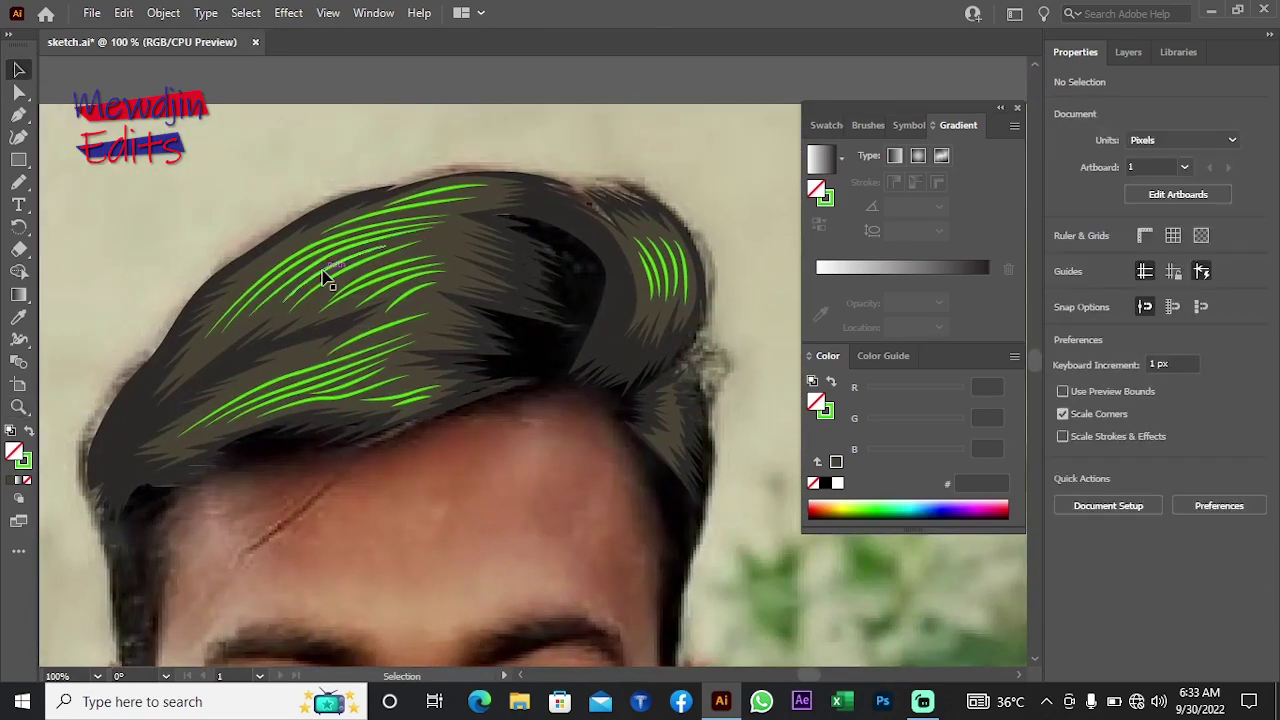
Step: Reselect all the green hair strokes, starting from strokes near the top of the hair
{"action": "left_click", "coordinate": [325, 280]}
{"action": "left_click", "coordinate": [245, 12]}
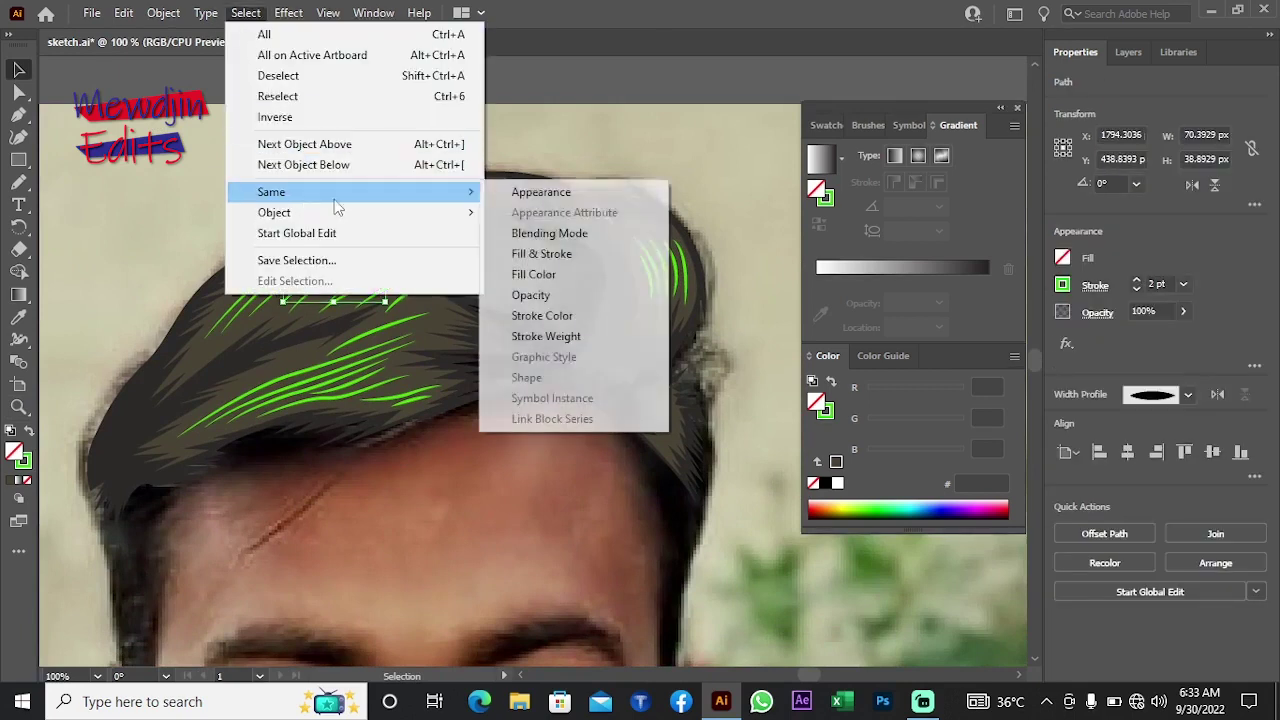
{"action": "left_click", "coordinate": [555, 274]}
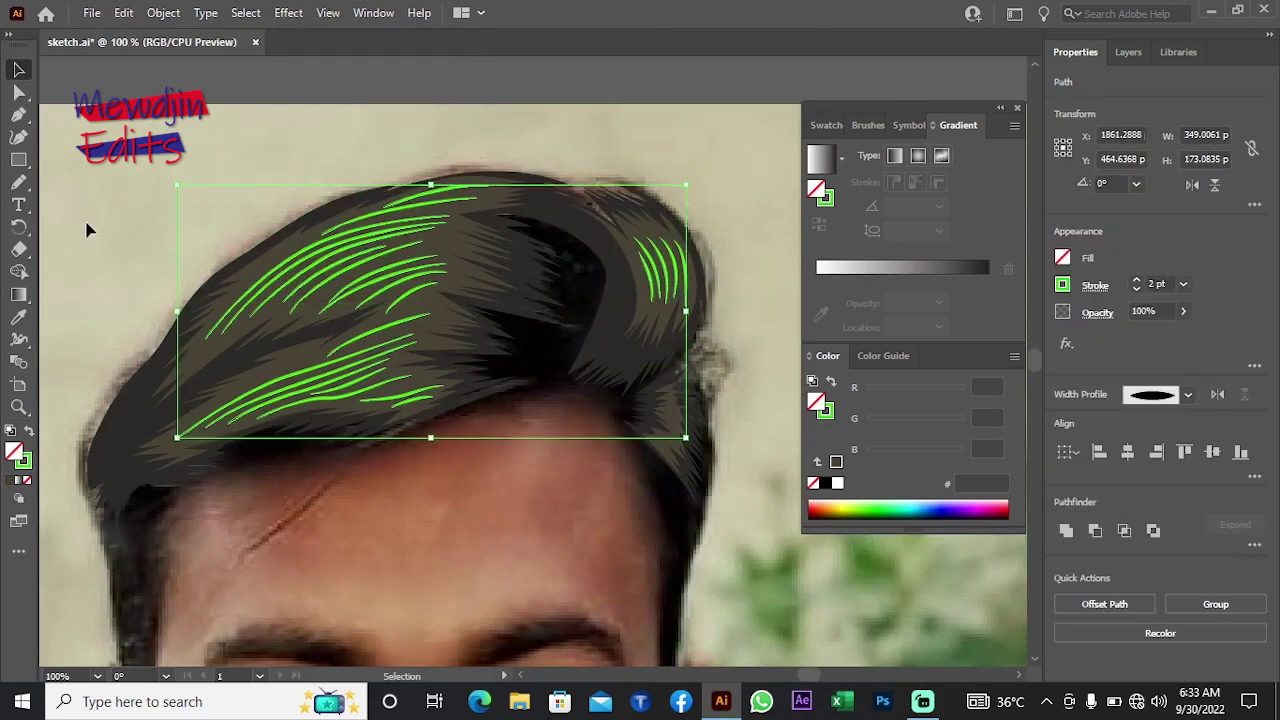
{"action": "left_click", "coordinate": [329, 277]}
{"action": "left_click_drag", "start_coordinate": [390, 244], "coordinate": [278, 304]}
{"action": "left_click", "coordinate": [245, 12]}
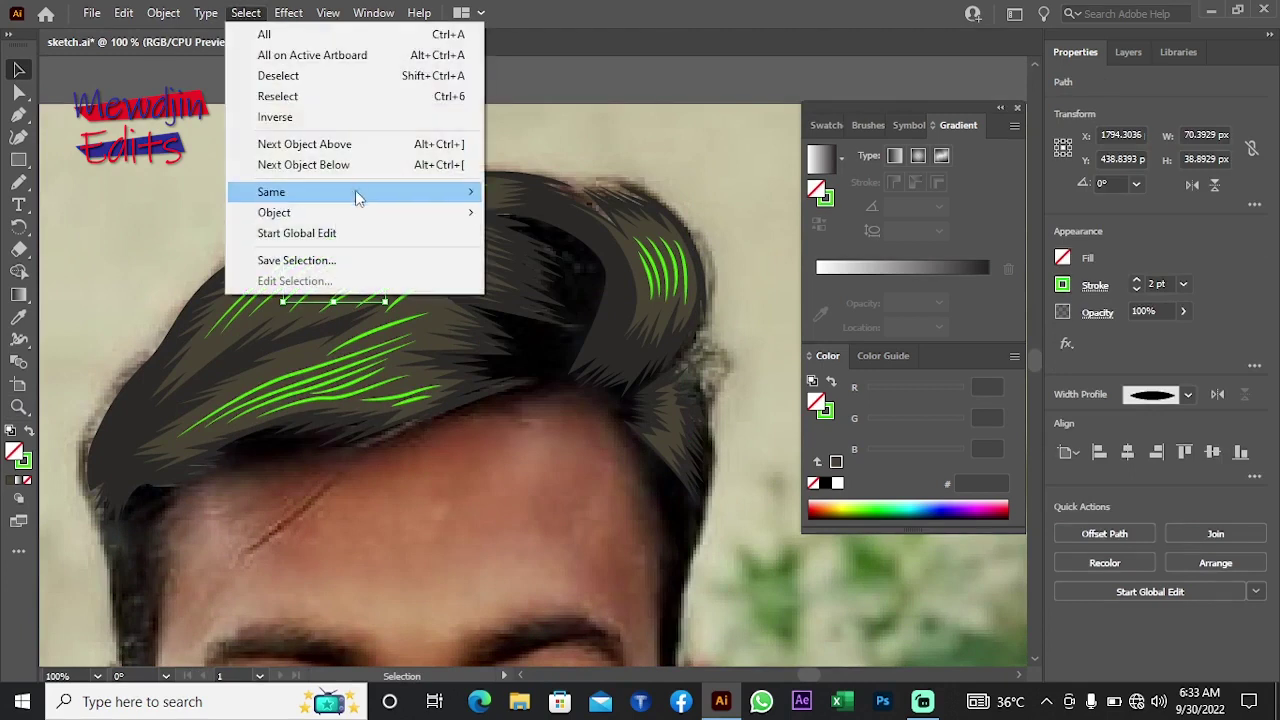
{"action": "mouse_move", "coordinate": [271, 192]}
{"action": "left_click", "coordinate": [604, 320]}
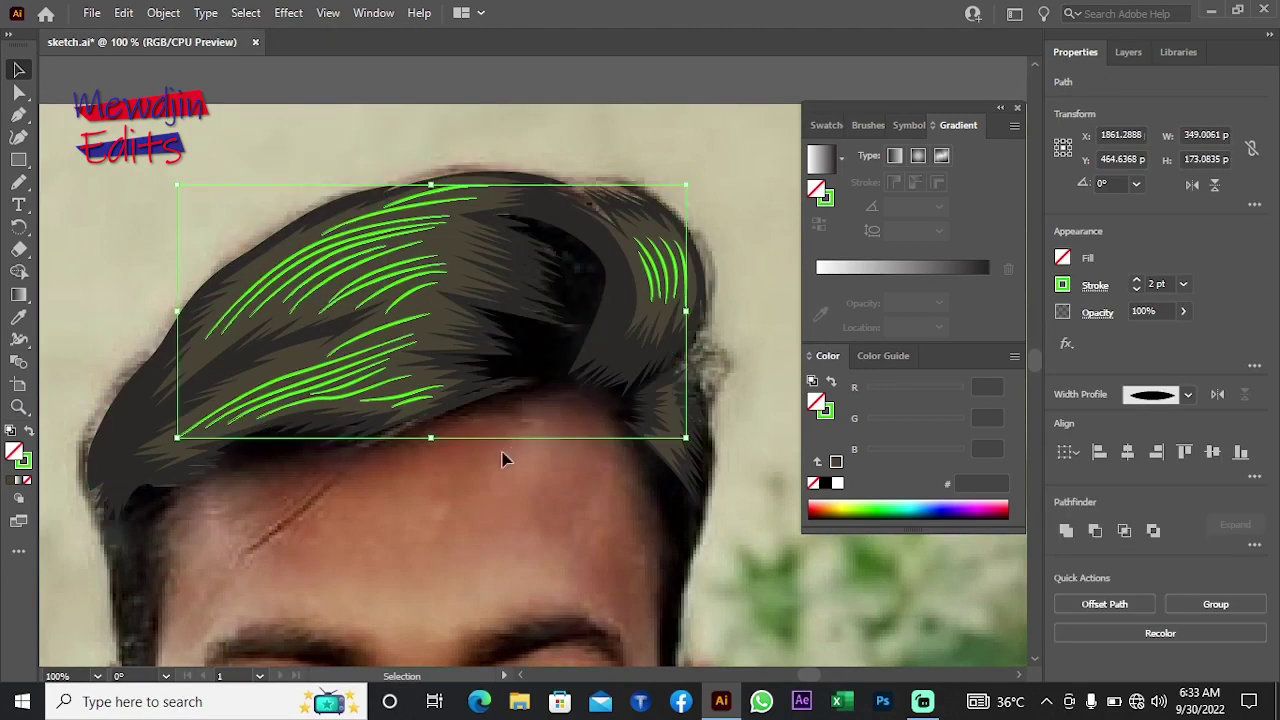
Step: Zoom in on the temple hair edge and draw the first curved green strand with the Pen
{"action": "left_click", "coordinate": [576, 477]}
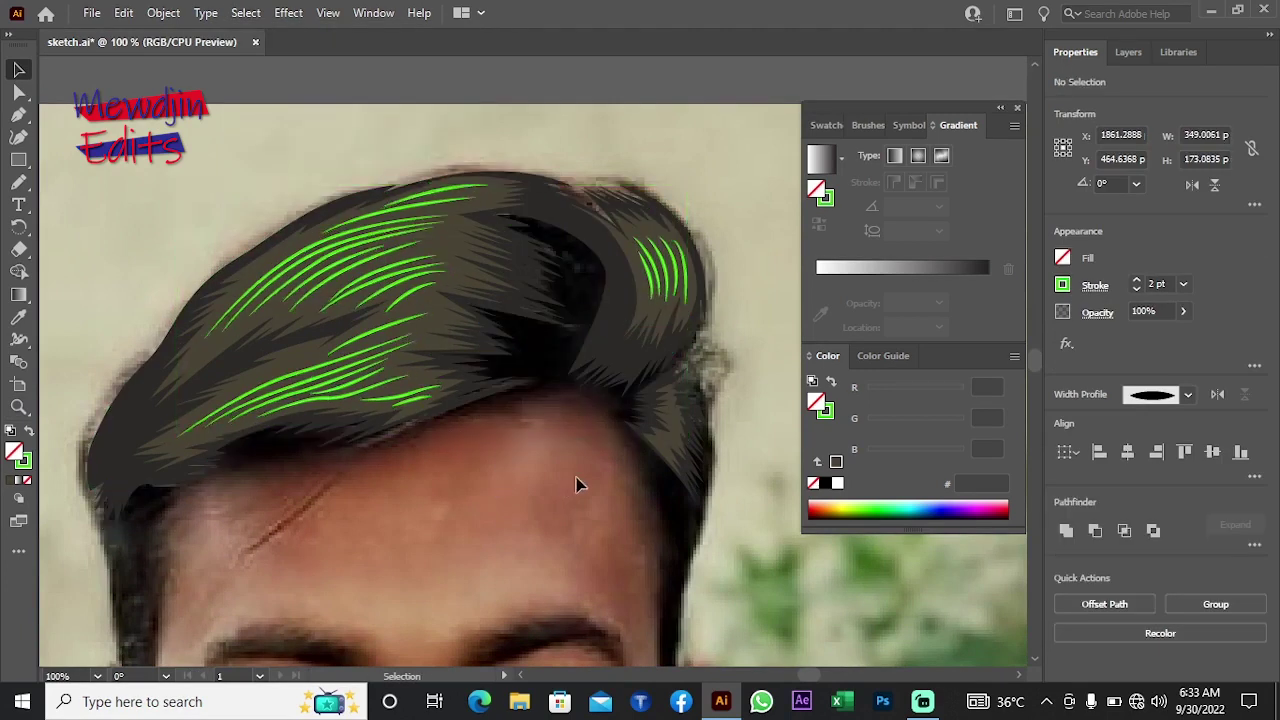
{"action": "key", "text": "z"}
{"action": "left_click", "coordinate": [686, 405]}
{"action": "left_click", "coordinate": [406, 380]}
{"action": "left_click", "coordinate": [443, 400]}
{"action": "left_click", "coordinate": [94, 226]}
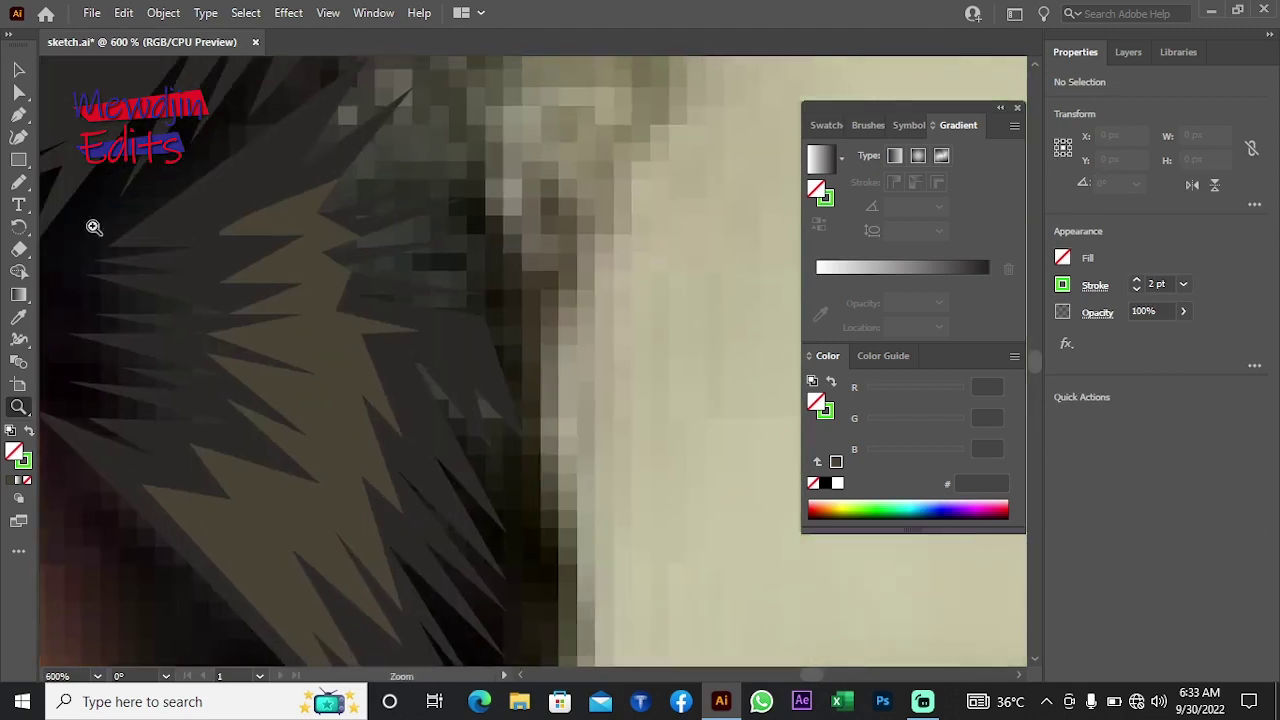
{"action": "key", "text": "p"}
{"action": "left_click", "coordinate": [276, 304]}
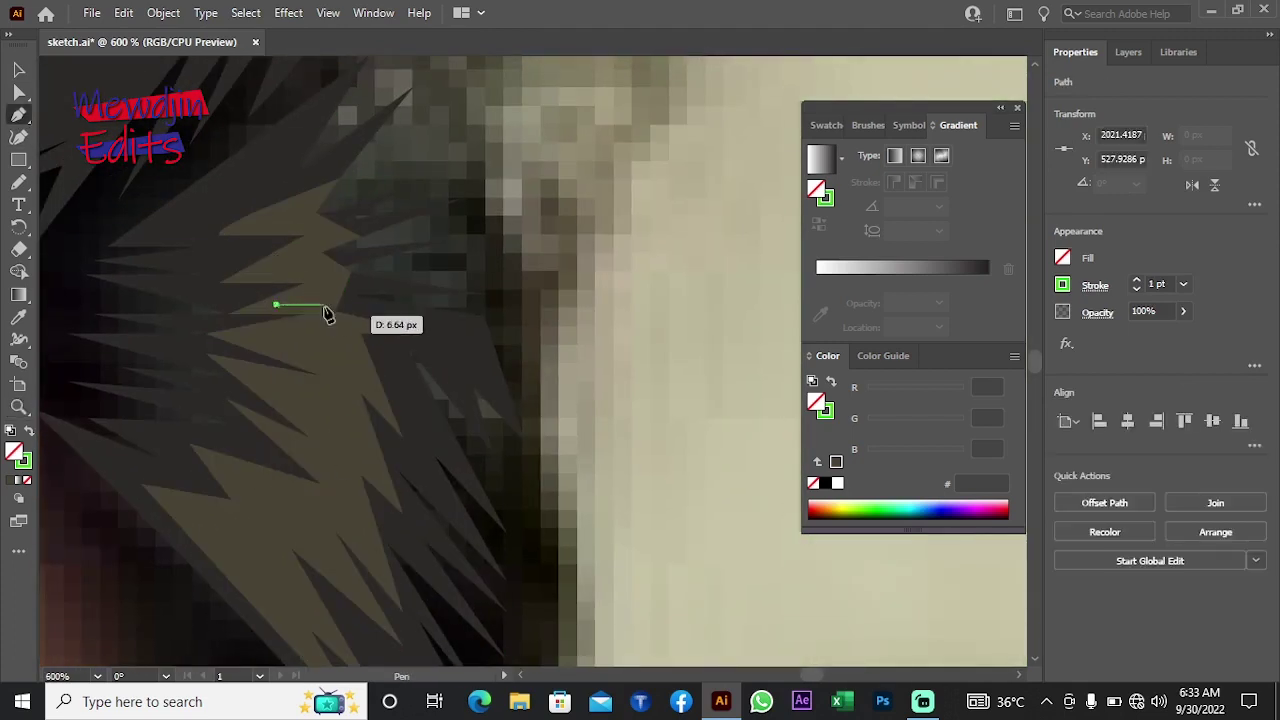
{"action": "left_click", "coordinate": [312, 297]}
{"action": "left_click", "coordinate": [334, 290]}
{"action": "key", "text": "Escape"}
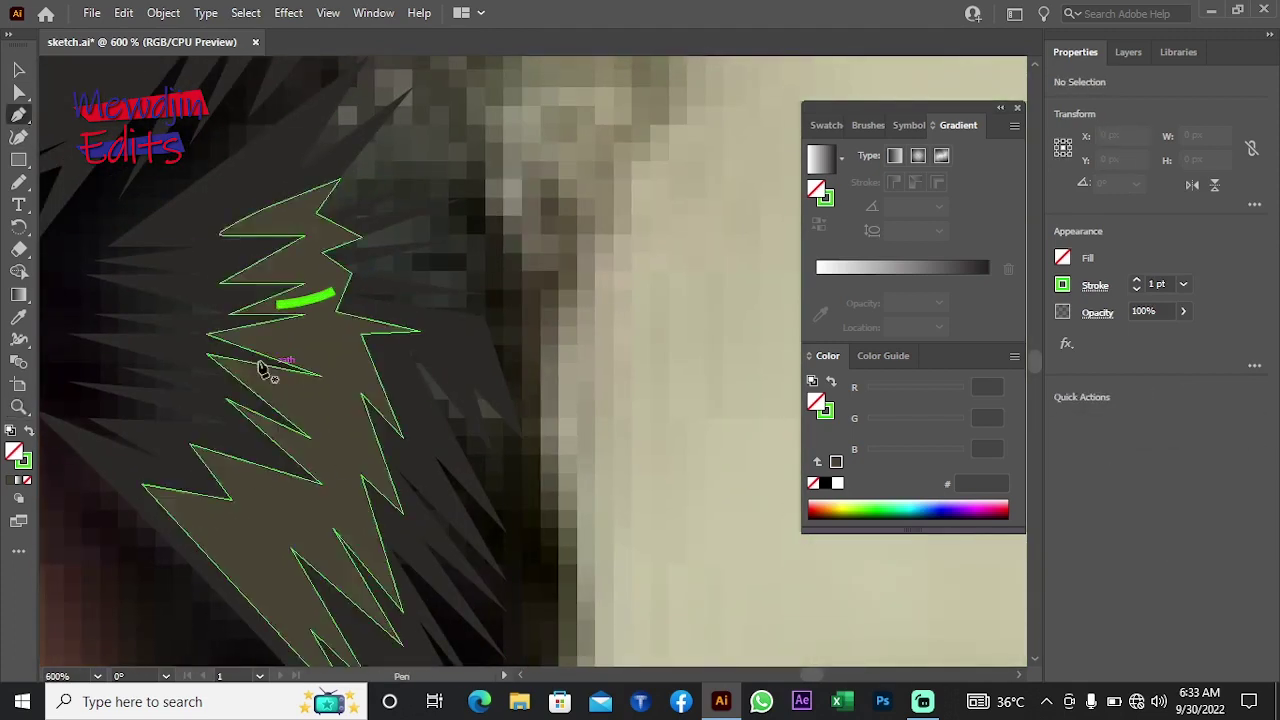
Step: Draw three more curved strands below the first along the temple hair
{"action": "left_click", "coordinate": [254, 333]}
{"action": "mouse_move", "coordinate": [365, 370]}
{"action": "left_mouse_down"}
{"action": "mouse_move", "coordinate": [400, 414]}
{"action": "mouse_move", "coordinate": [279, 360]}
{"action": "mouse_move", "coordinate": [343, 434]}
{"action": "left_mouse_up"}
{"action": "key", "text": "Escape"}
{"action": "key", "text": "Escape"}
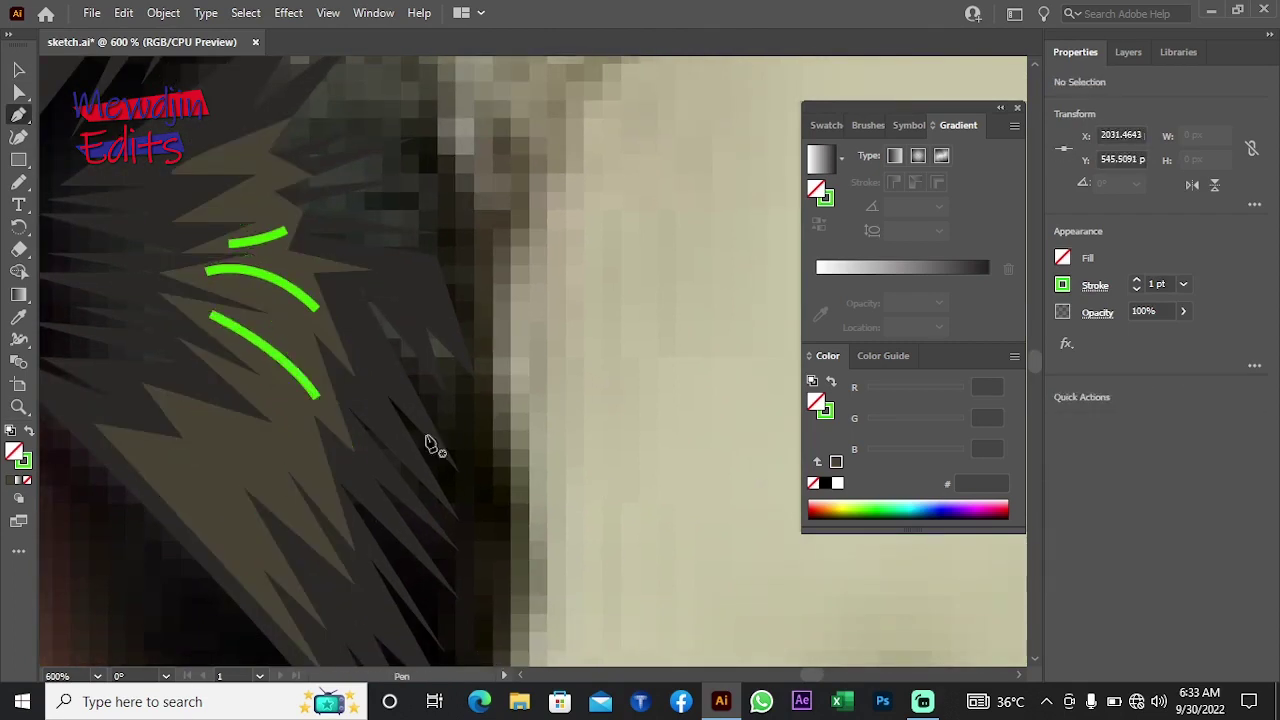
{"action": "left_click", "coordinate": [258, 320]}
{"action": "left_click_drag", "start_coordinate": [316, 374], "coordinate": [330, 400]}
{"action": "key", "text": "Escape"}
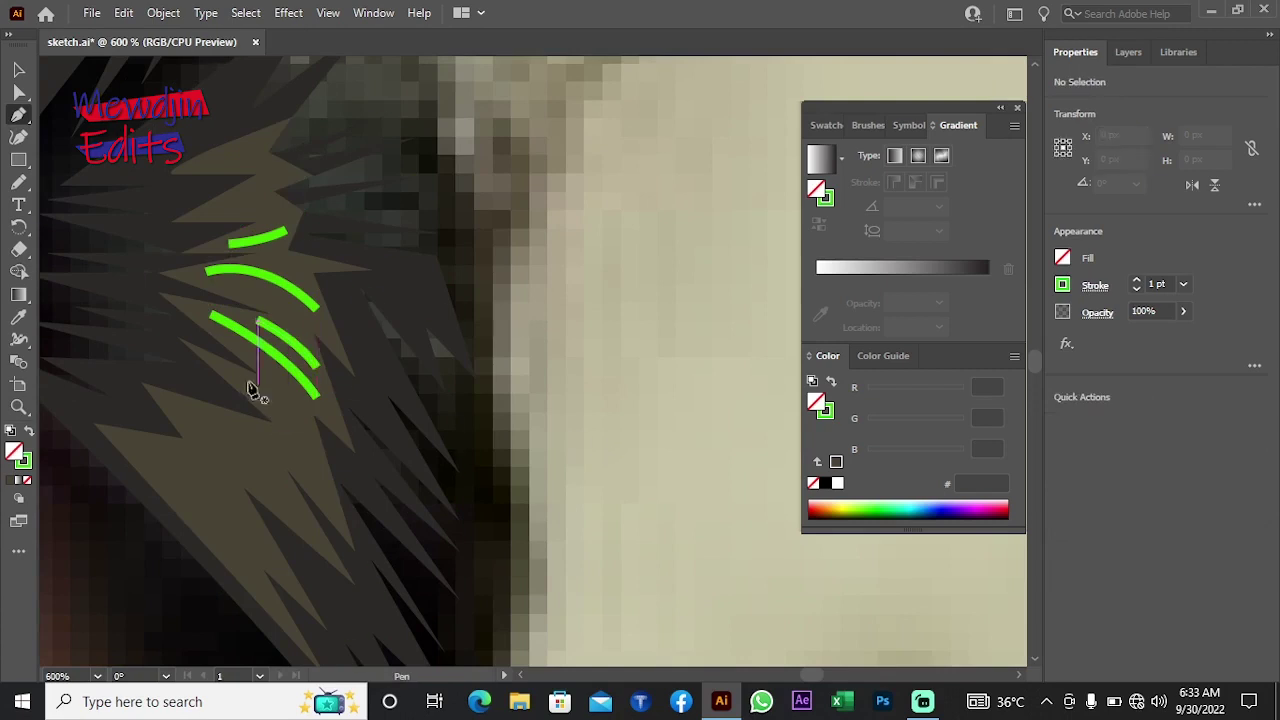
{"action": "left_click", "coordinate": [240, 378]}
Step: Add two more strands lower down the temple, then zoom out to the whole hair
{"action": "key", "text": "Escape"}
{"action": "left_click", "coordinate": [195, 417]}
{"action": "left_click_drag", "start_coordinate": [280, 492], "coordinate": [281, 502]}
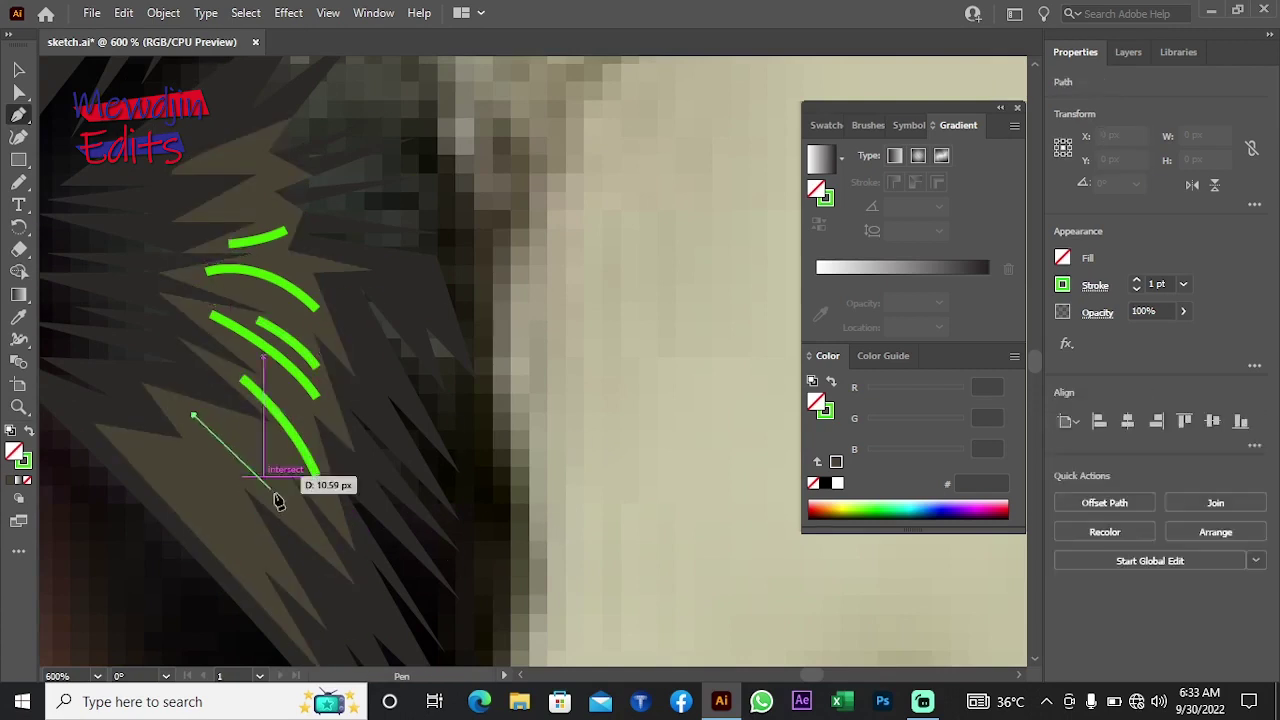
{"action": "key", "text": "Escape"}
{"action": "left_click", "coordinate": [152, 448]}
{"action": "left_click_drag", "start_coordinate": [262, 588], "coordinate": [264, 600]}
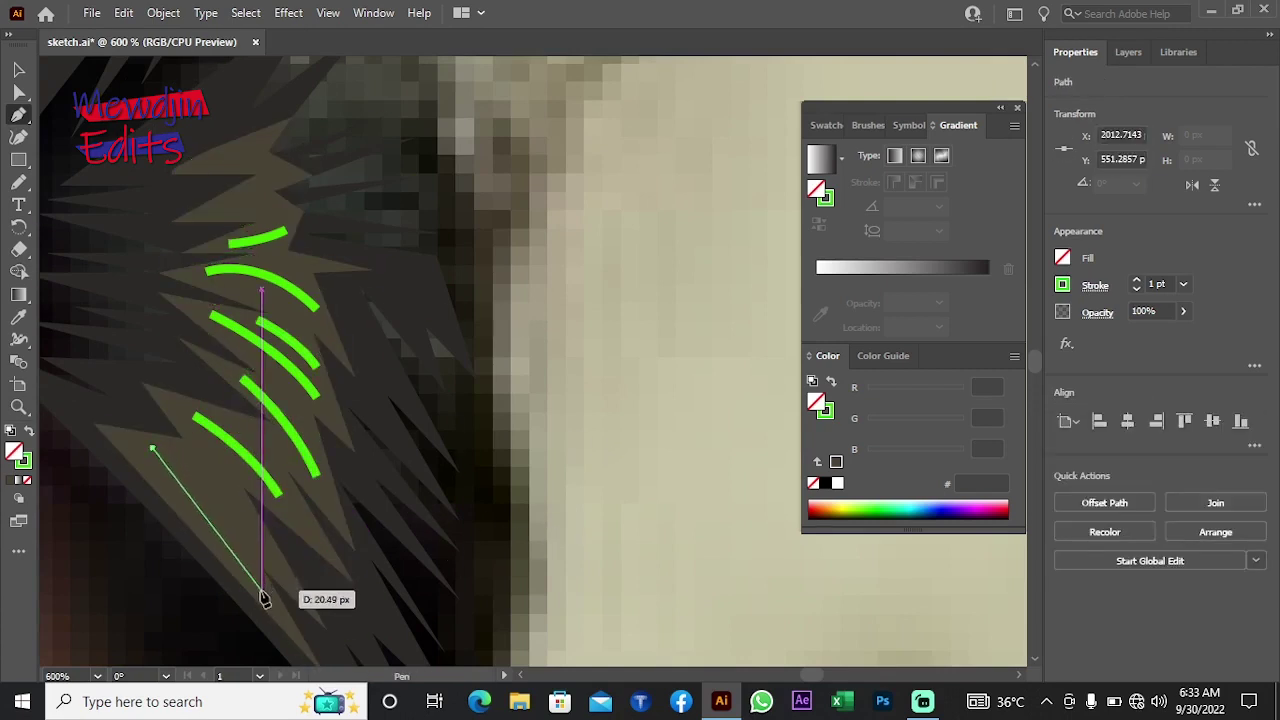
{"action": "key", "text": "Escape"}
{"action": "key", "text": "ctrl+alt+space"}
{"action": "left_click", "coordinate": [401, 448], "text": "alt"}
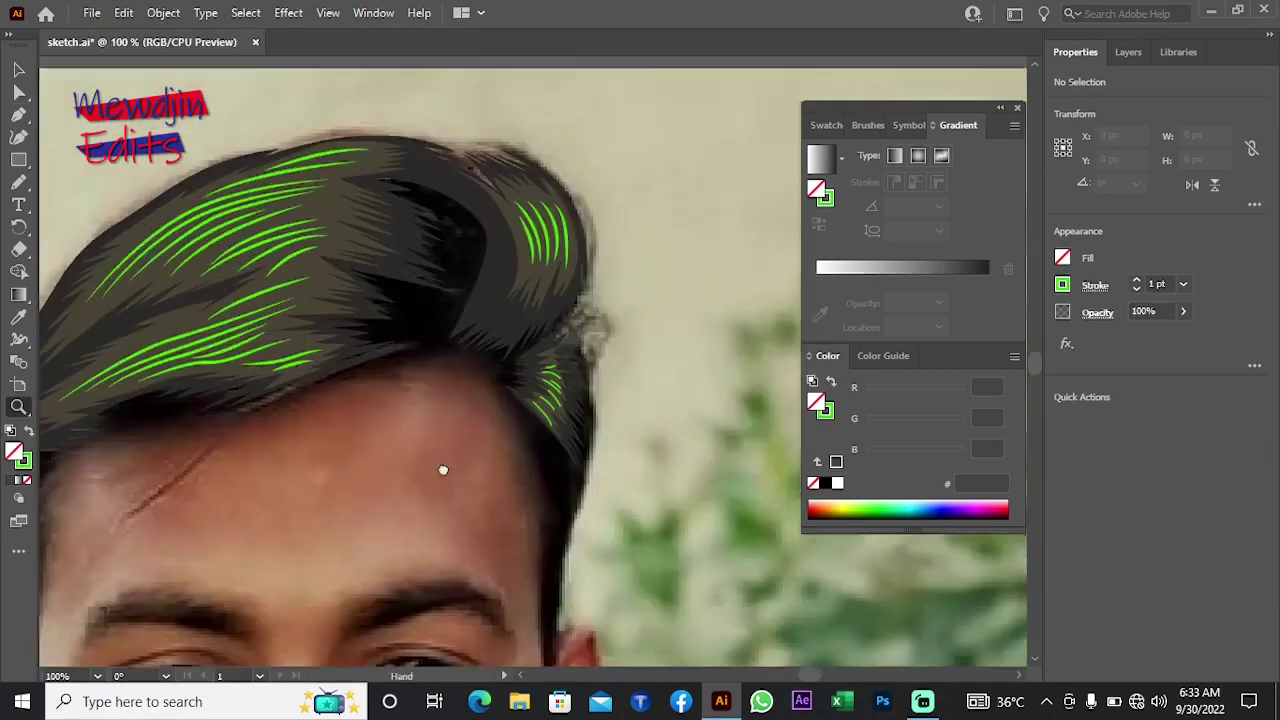
Step: Select all strands with the same stroke colour and sample the dark hair colour onto them
{"action": "key", "text": "v"}
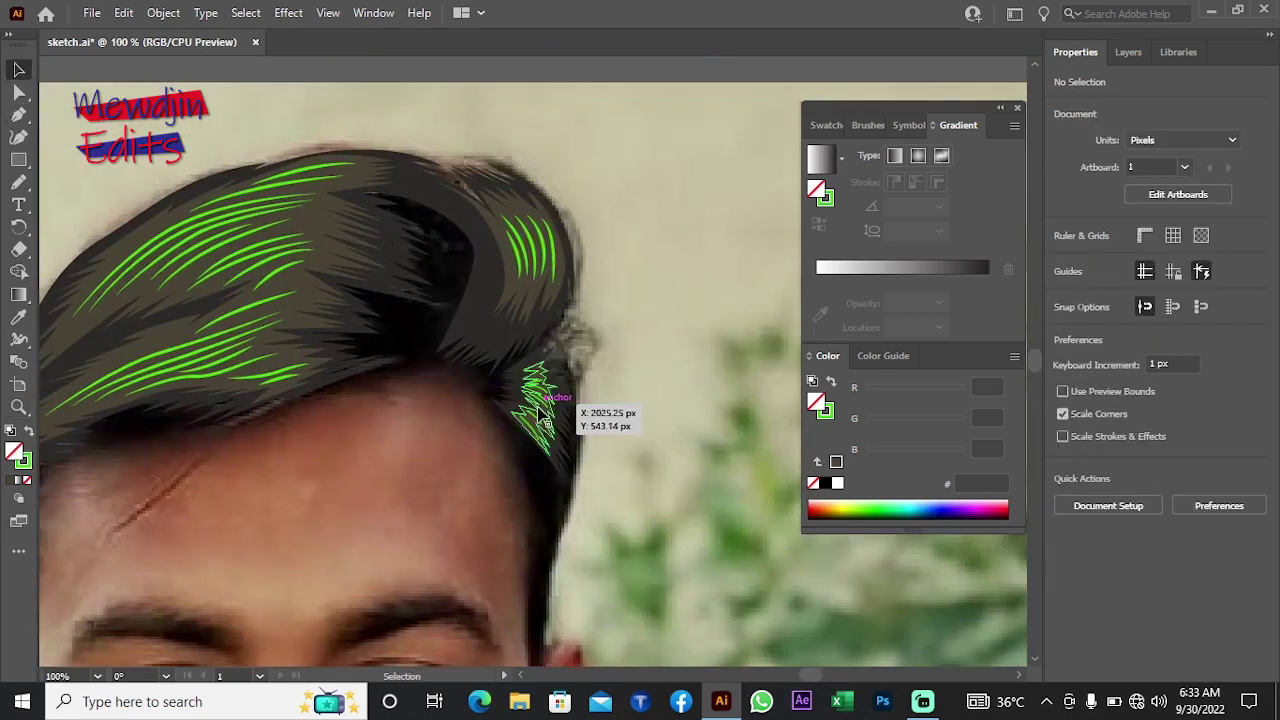
{"action": "left_click", "coordinate": [540, 415]}
{"action": "left_click", "coordinate": [245, 13]}
{"action": "mouse_move", "coordinate": [300, 192]}
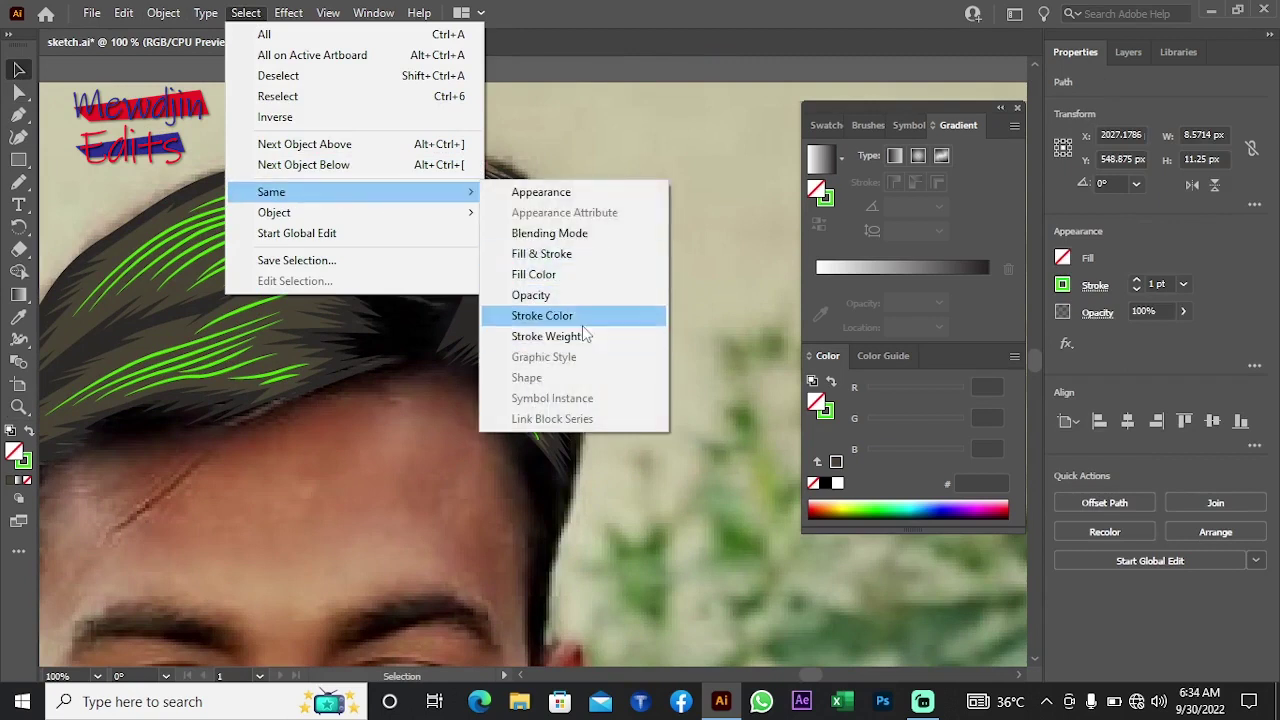
{"action": "left_click", "coordinate": [583, 316]}
{"action": "left_click", "coordinate": [20, 316]}
{"action": "left_click", "coordinate": [170, 283]}
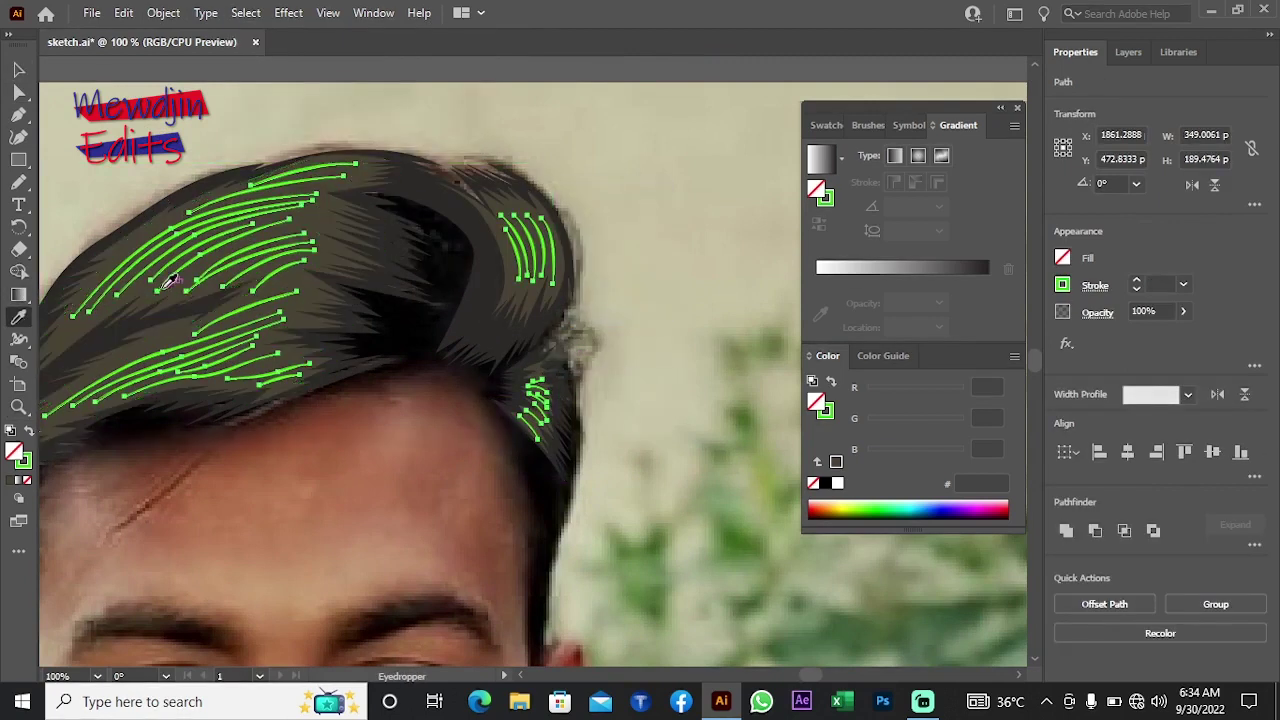
Step: Taper the strands with the ellipse width profile and undo the accidental skin-colour fill
{"action": "left_click", "coordinate": [1095, 285]}
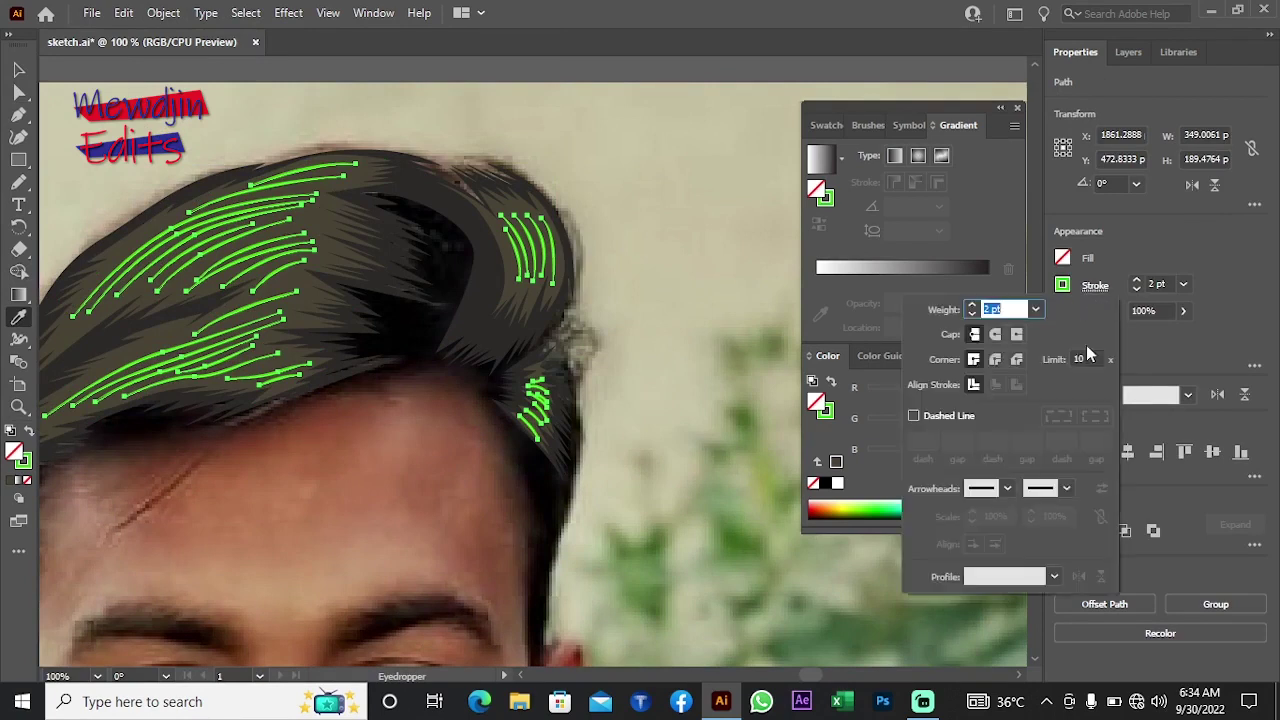
{"action": "left_click", "coordinate": [1054, 577]}
{"action": "left_click", "coordinate": [1000, 400]}
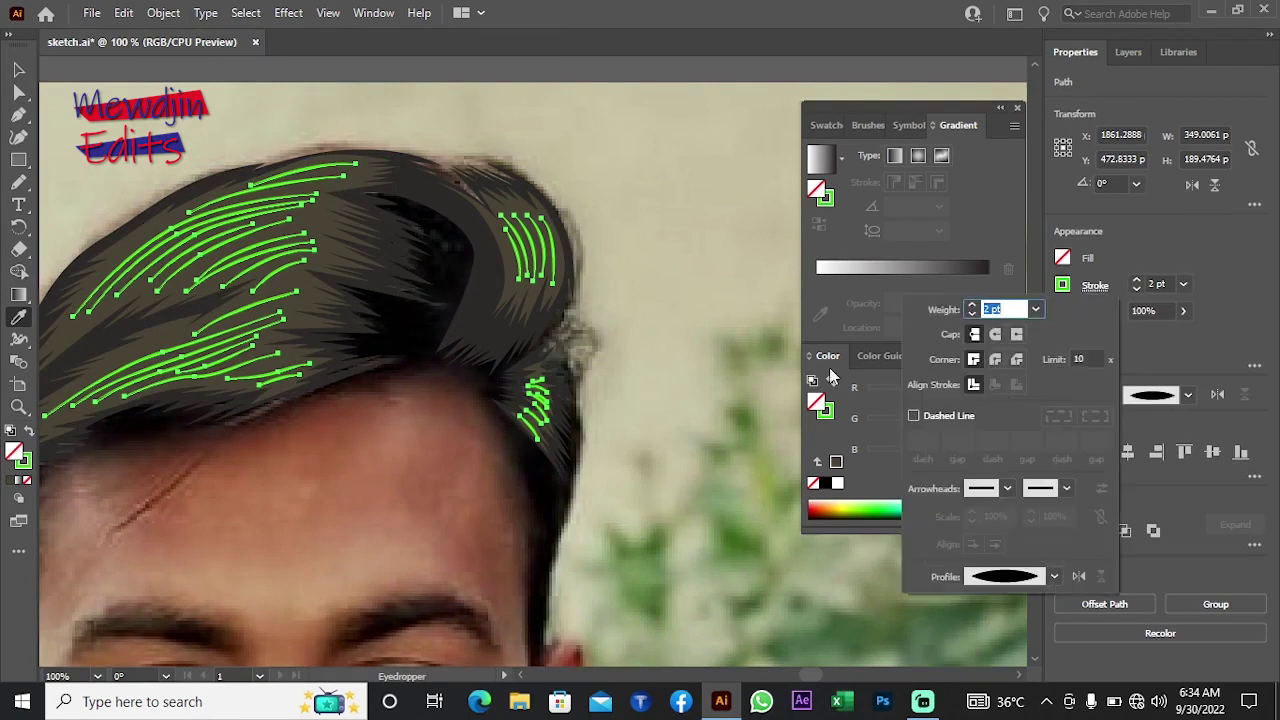
{"action": "left_click", "coordinate": [329, 477]}
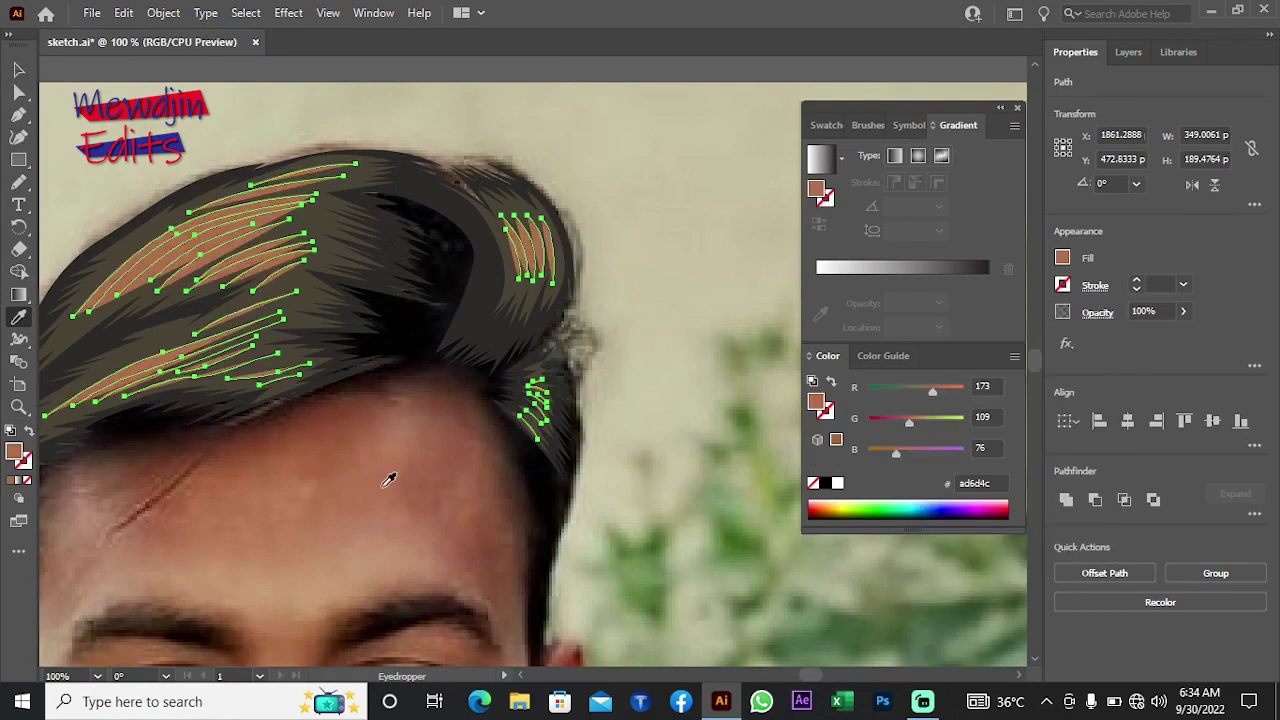
{"action": "key", "text": "ctrl+z"}
{"action": "key", "text": "ctrl+shift+a"}
Step: Zoom in on the temple and select its seven green strands
{"action": "key", "text": "z"}
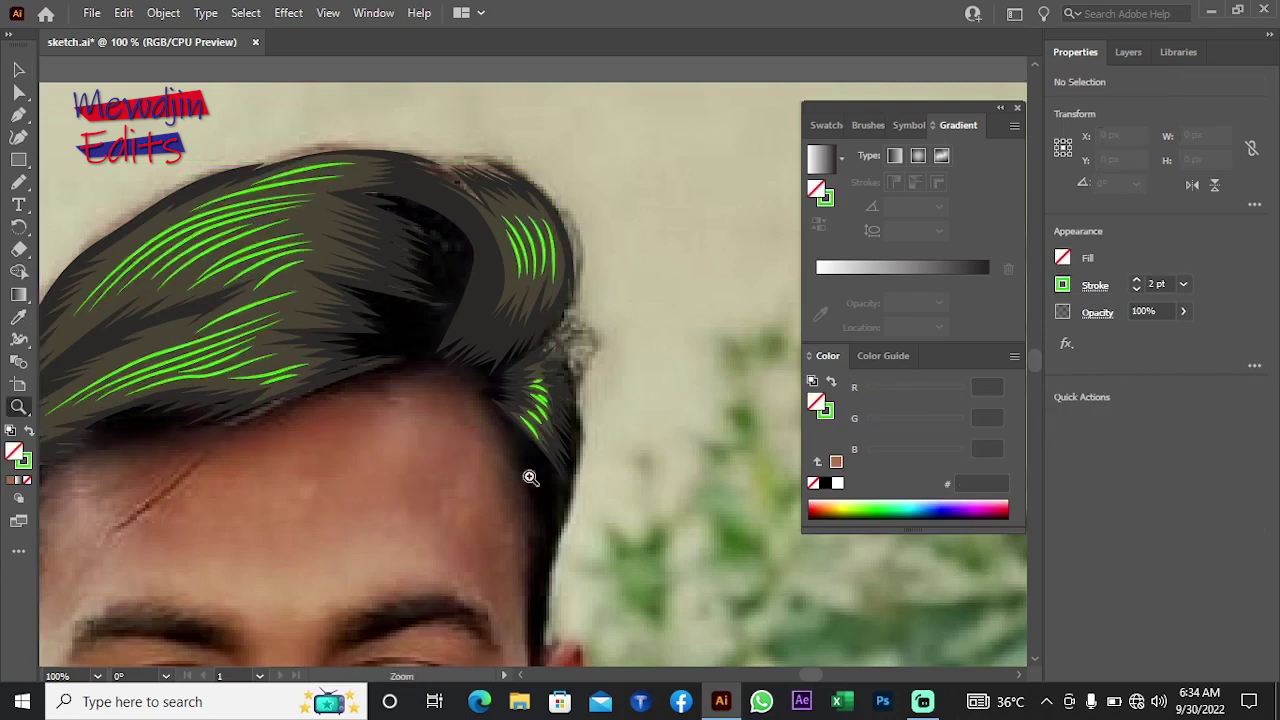
{"action": "left_click", "coordinate": [488, 457]}
{"action": "left_click", "coordinate": [423, 451]}
{"action": "left_click", "coordinate": [380, 446]}
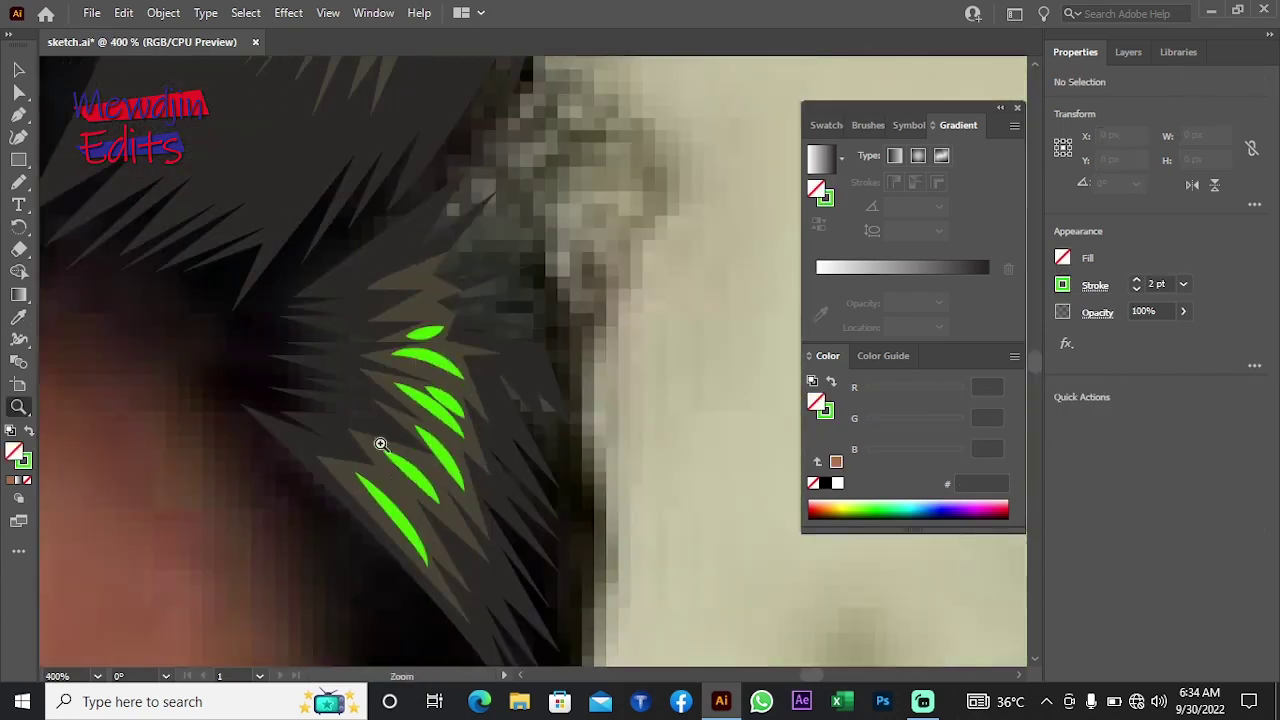
{"action": "key", "text": "v"}
{"action": "left_click", "coordinate": [433, 338]}
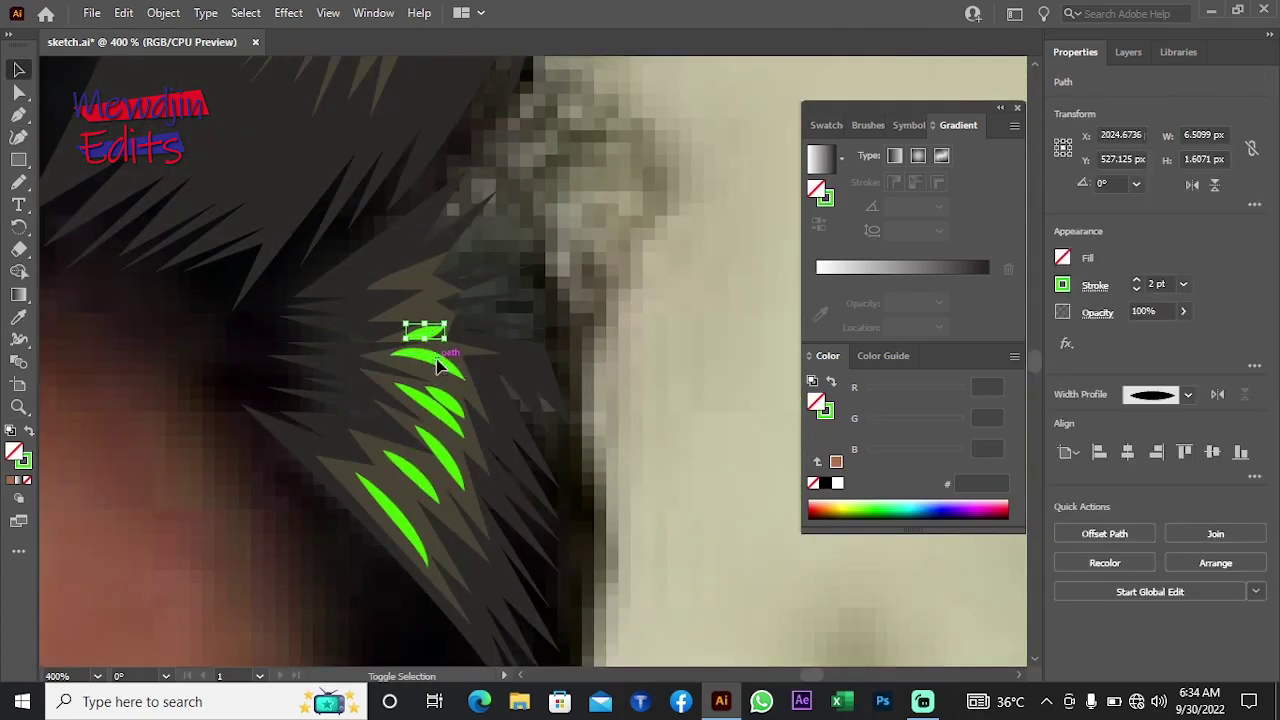
{"action": "left_click", "coordinate": [428, 362], "text": "shift"}
{"action": "left_click", "coordinate": [440, 400], "text": "shift"}
{"action": "left_click", "coordinate": [445, 428], "text": "shift"}
{"action": "left_click", "coordinate": [450, 468], "text": "shift"}
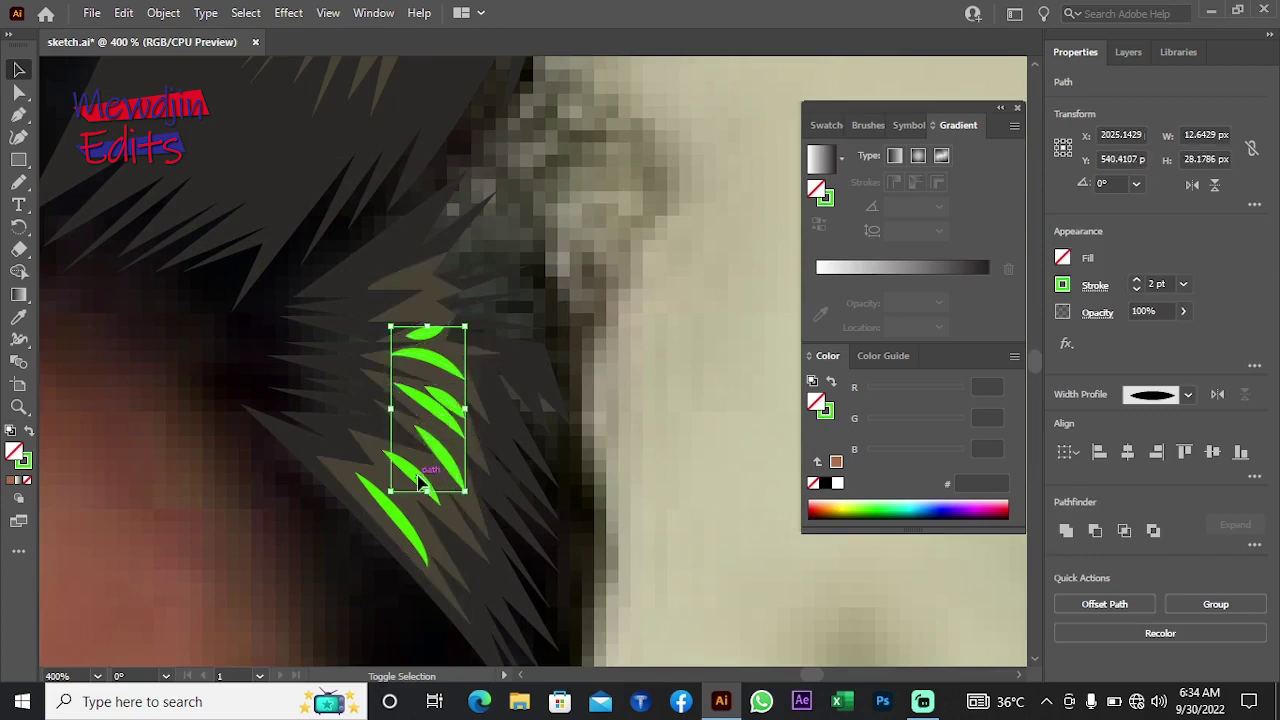
{"action": "left_click", "coordinate": [415, 480], "text": "shift"}
{"action": "left_click", "coordinate": [410, 530], "text": "shift"}
Step: Thin the temple strands to 1 pt and group them
{"action": "left_click", "coordinate": [1136, 289]}
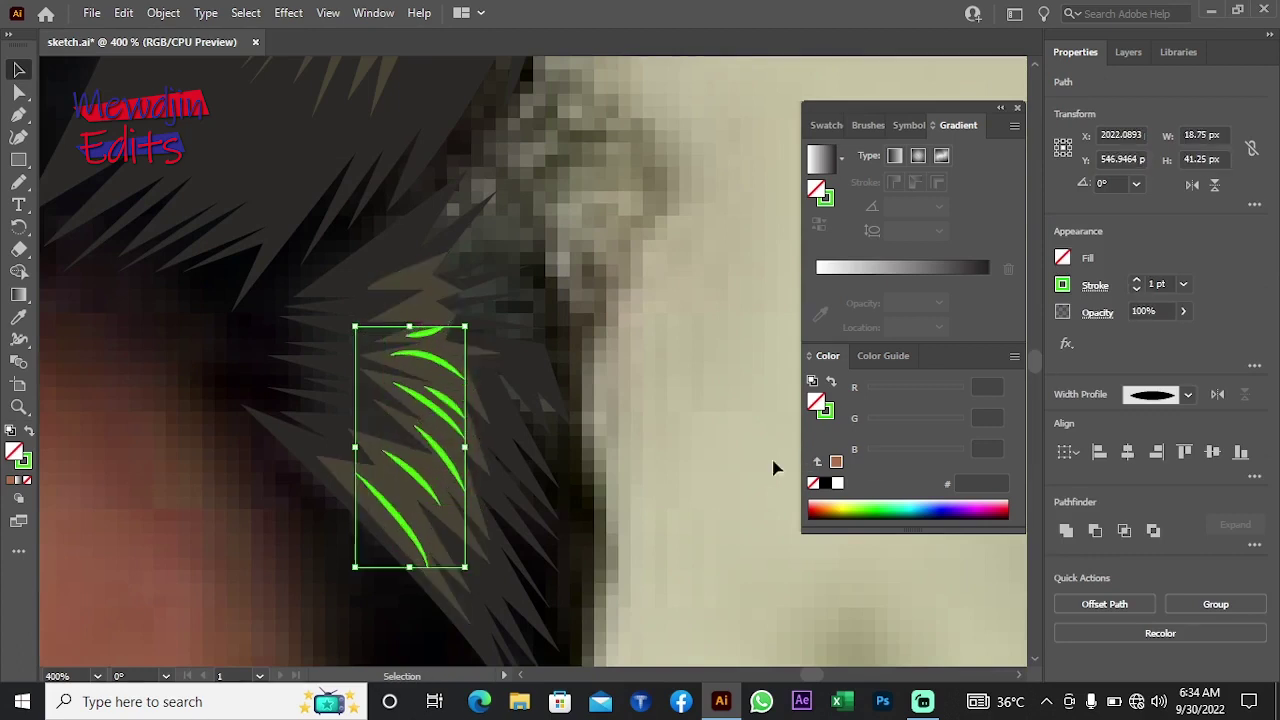
{"action": "key", "text": "ctrl+g"}
{"action": "key", "text": "ctrl+shift+a"}
{"action": "key", "text": "z"}
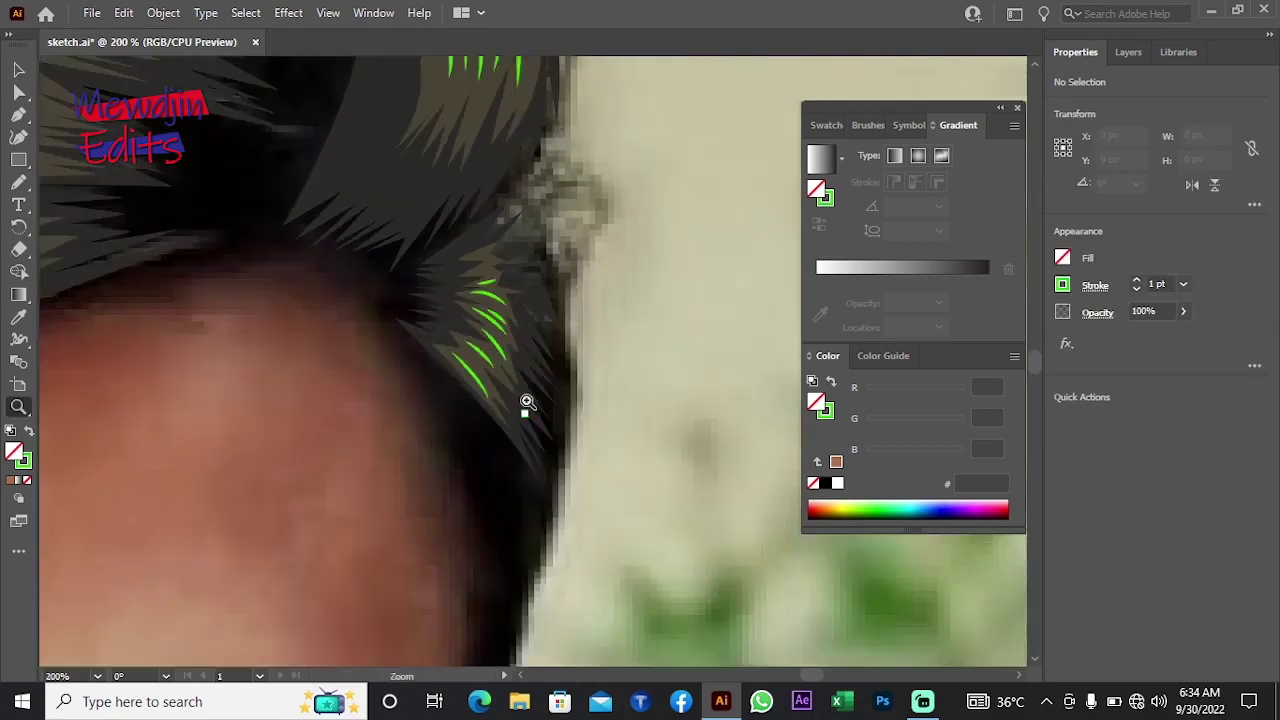
{"action": "left_click_drag", "start_coordinate": [623, 450], "coordinate": [95, 130]}
Step: Select all green-stroked strands, group them, and apply a gradient to their stroke
{"action": "left_click", "coordinate": [286, 294]}
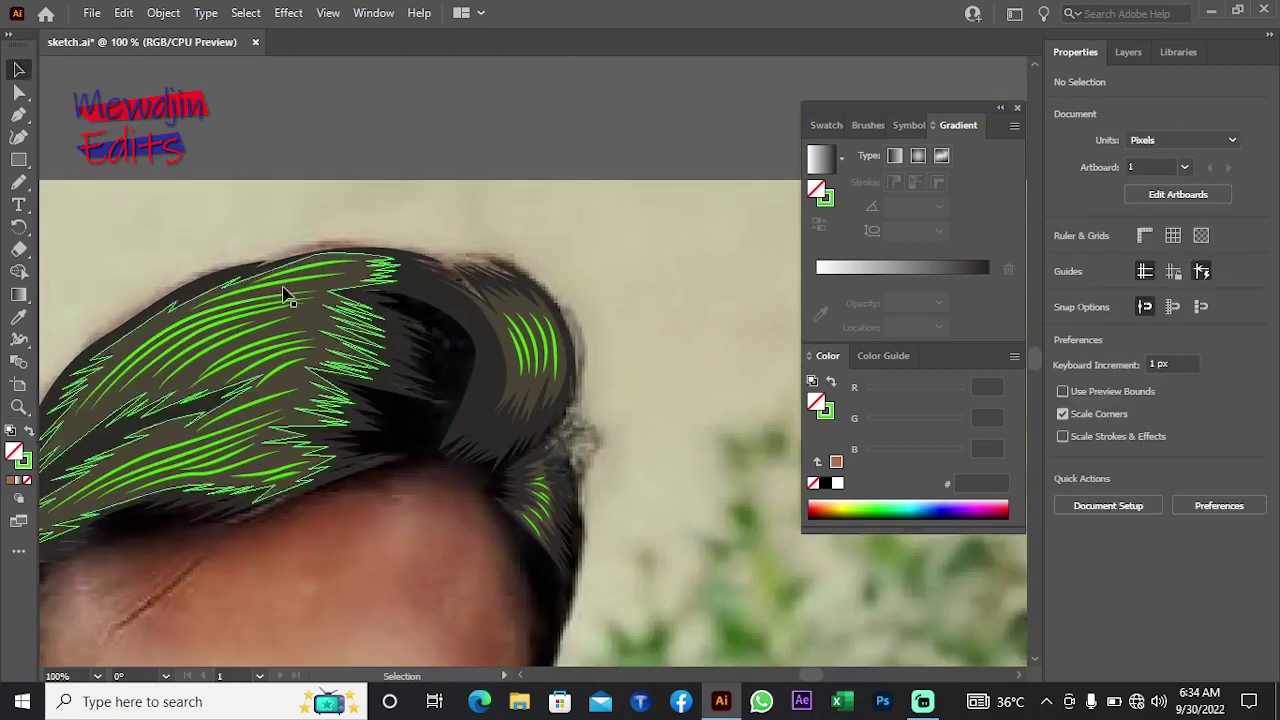
{"action": "left_click", "coordinate": [247, 13]}
{"action": "mouse_move", "coordinate": [271, 192]}
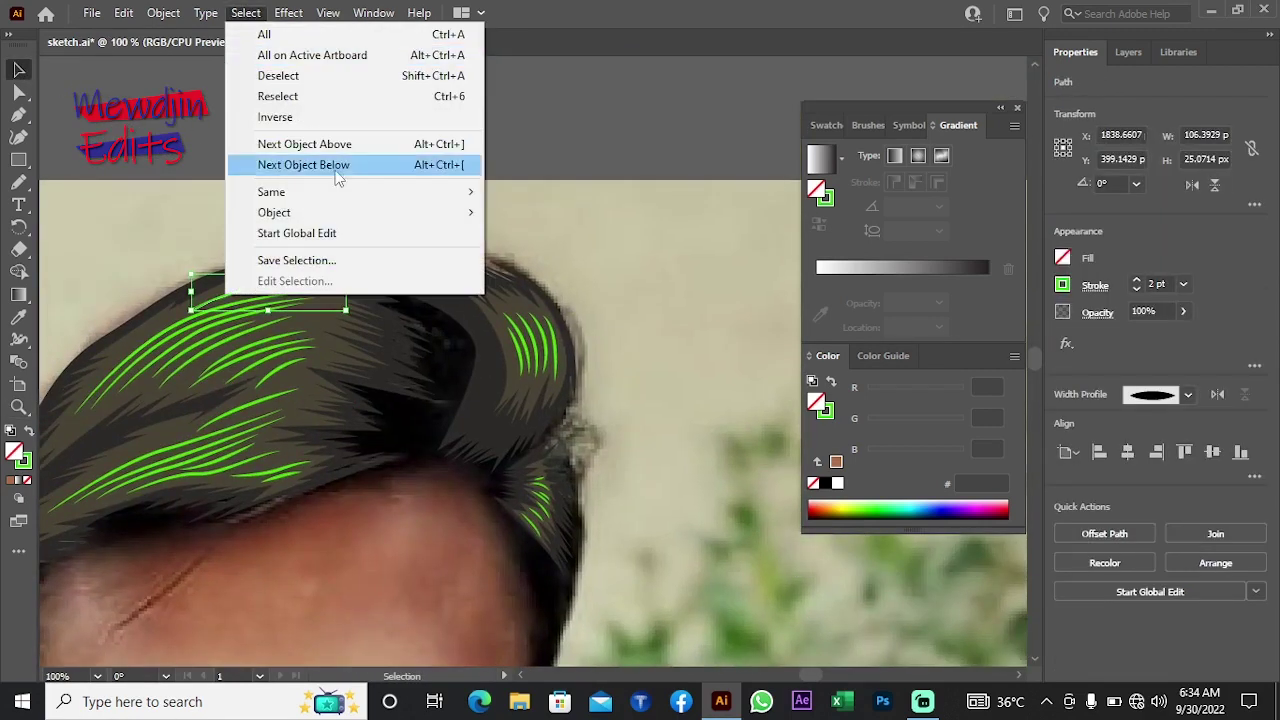
{"action": "left_click", "coordinate": [542, 316]}
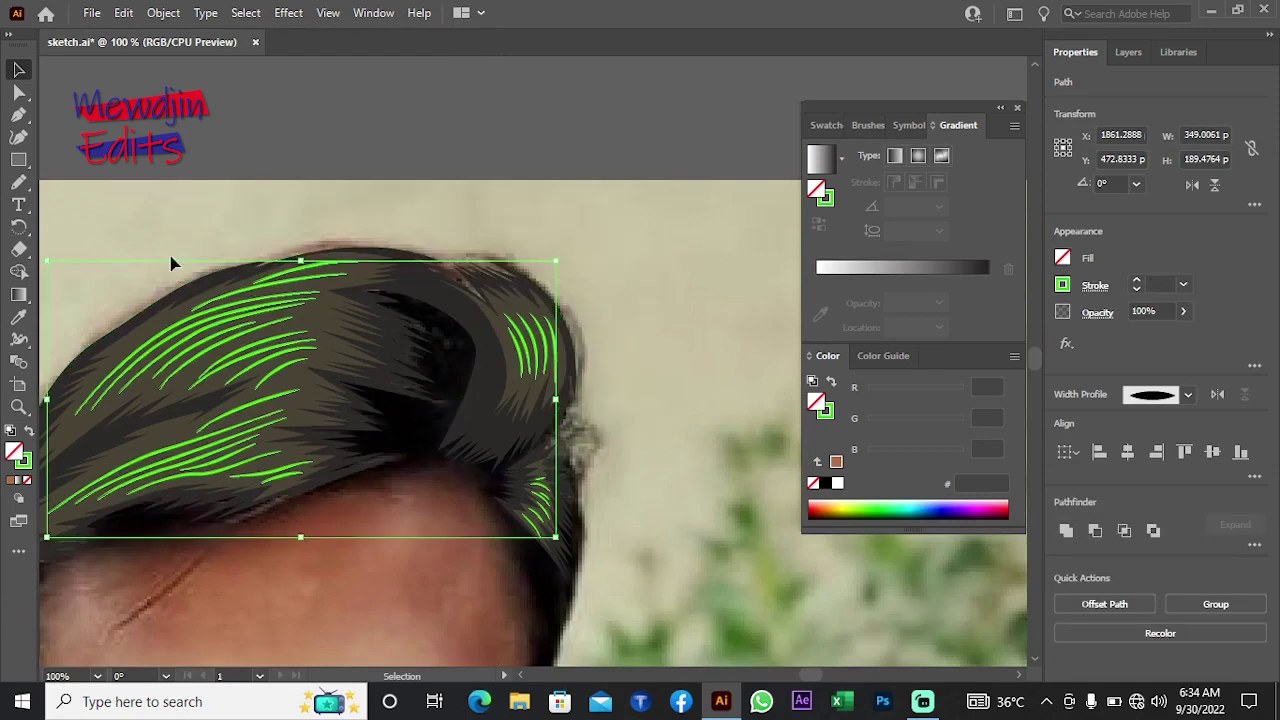
{"action": "left_click", "coordinate": [19, 318]}
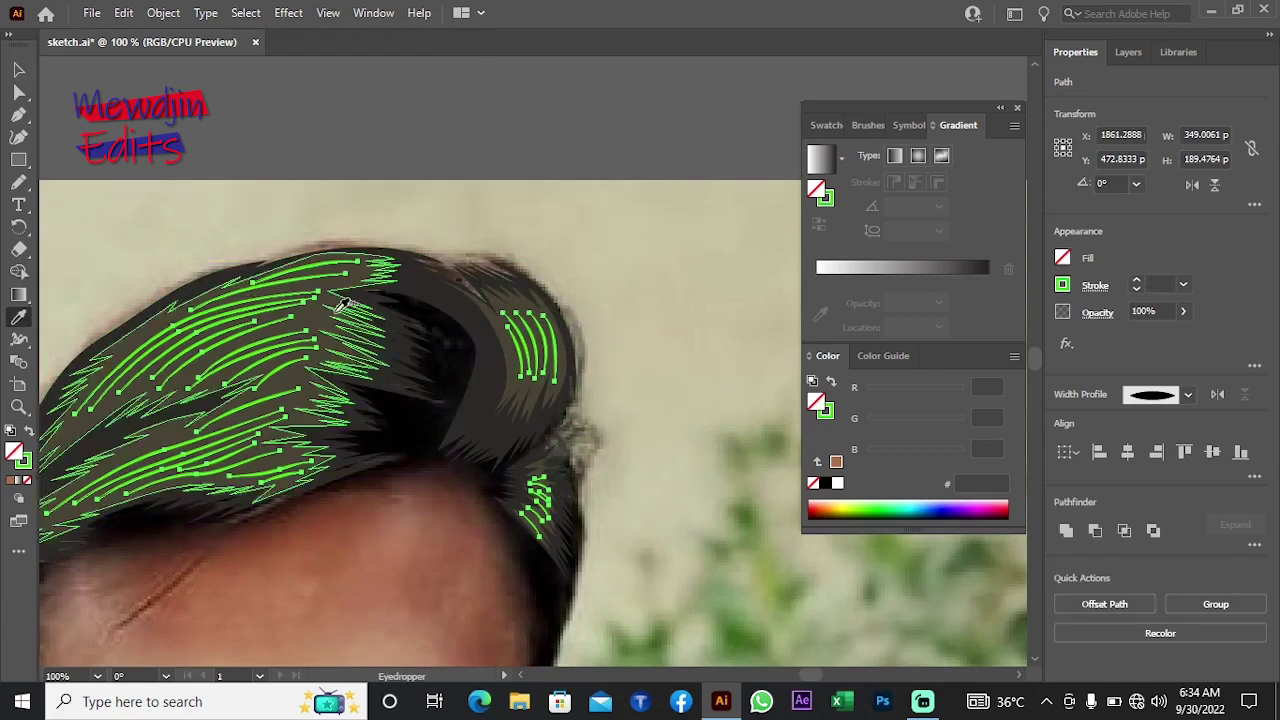
{"action": "key", "text": "ctrl+g"}
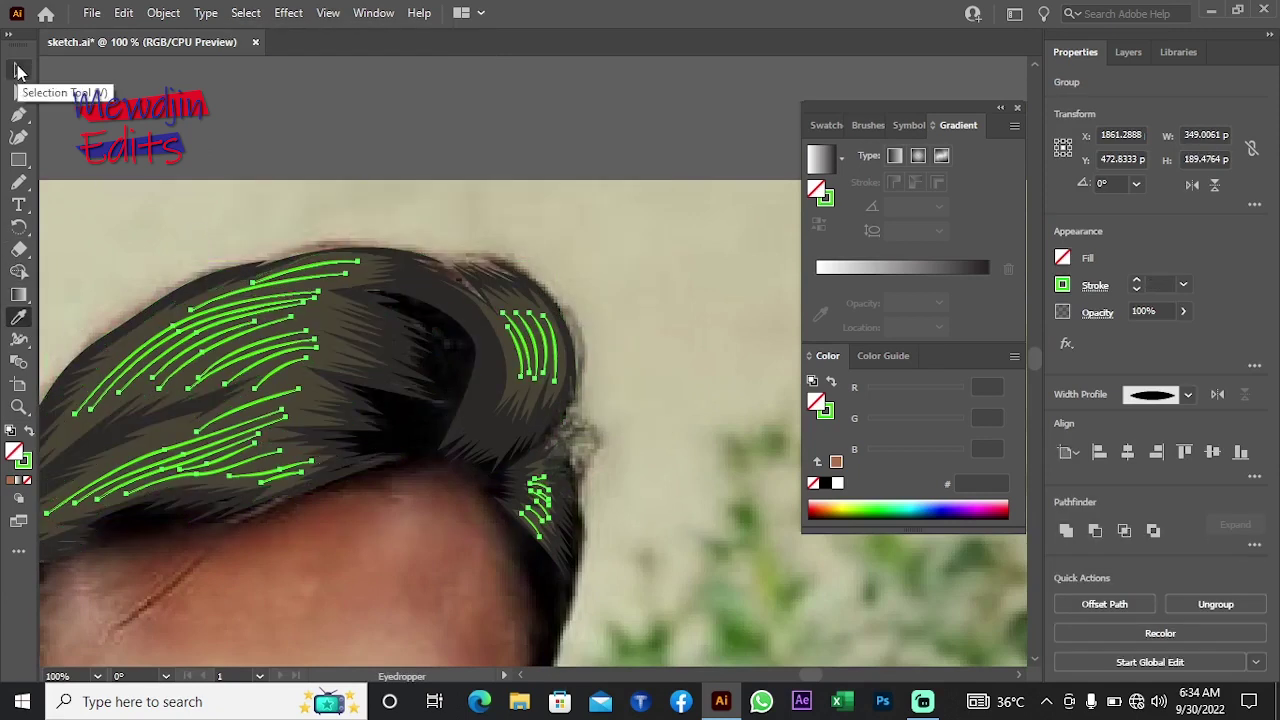
{"action": "left_click", "coordinate": [19, 72]}
{"action": "scroll", "coordinate": [130, 407], "scroll_direction": "left", "scroll_amount": 2}
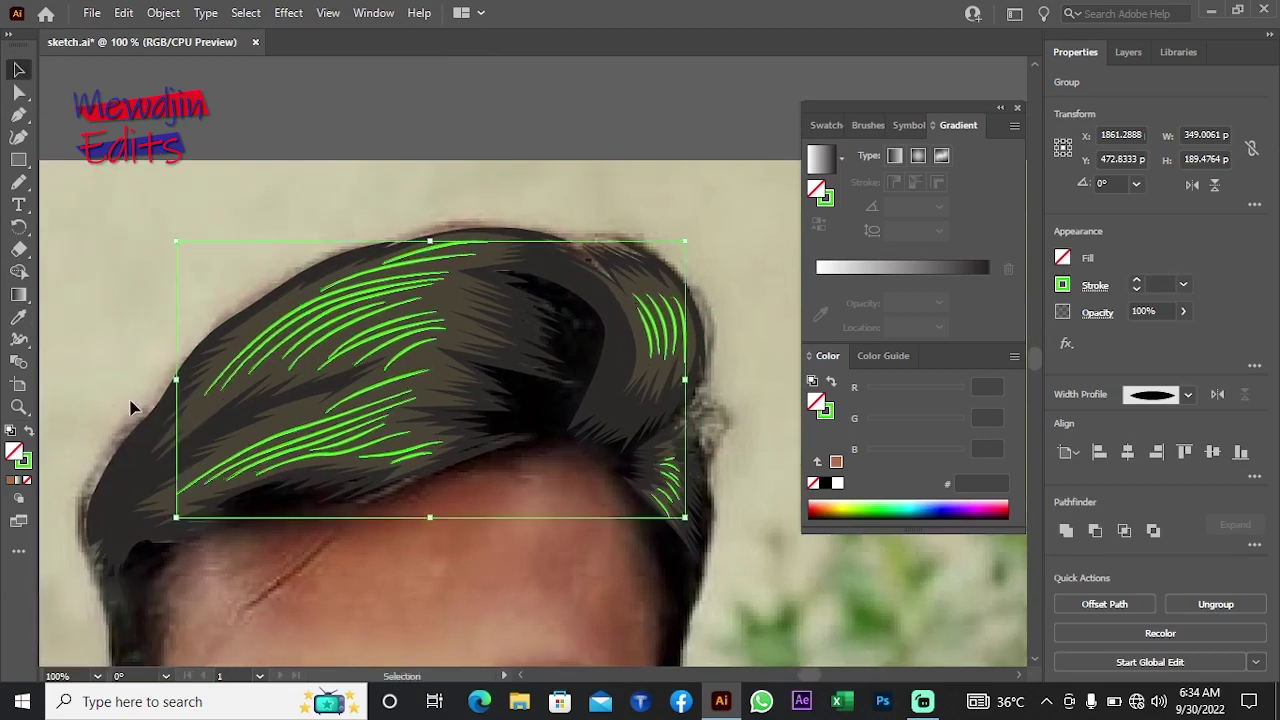
{"action": "left_click", "coordinate": [19, 480]}
{"action": "scroll", "coordinate": [655, 525], "scroll_direction": "right", "scroll_amount": 1}
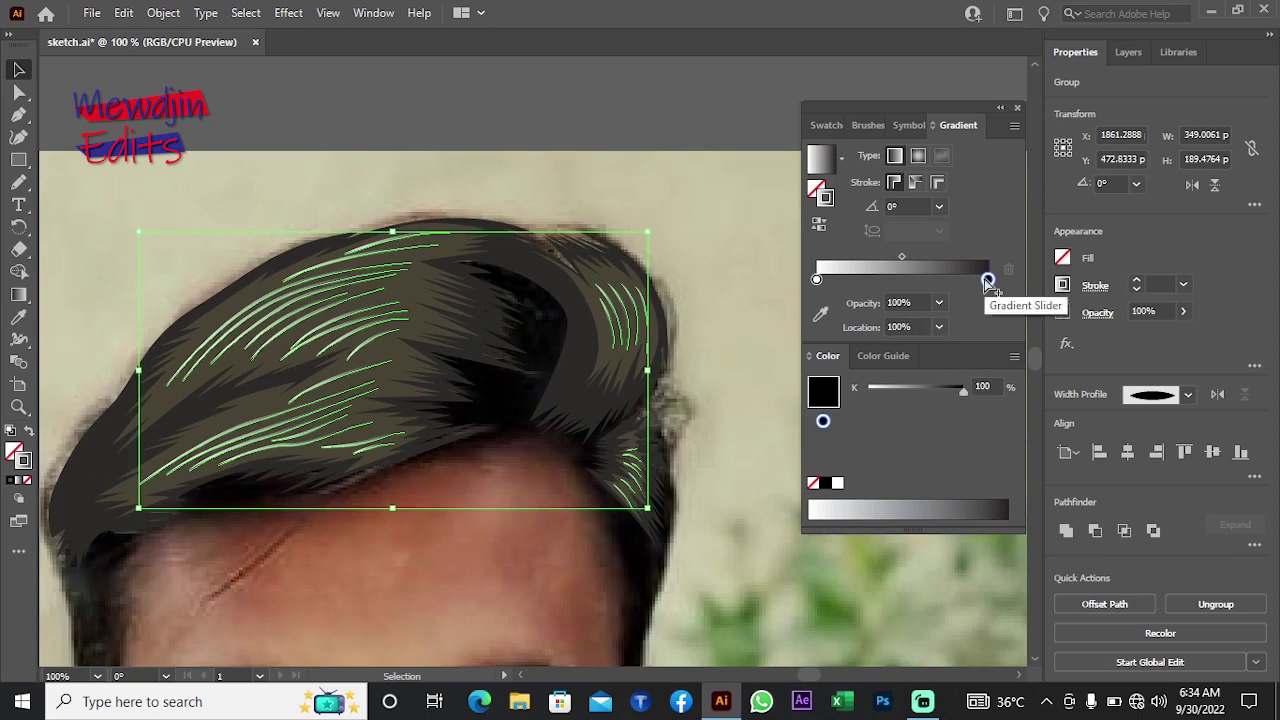
Step: Rebuild the strands' gradient stops with hair colours sampled from the artwork and a white middle stop
{"action": "left_click", "coordinate": [987, 283]}
{"action": "left_click", "coordinate": [820, 314]}
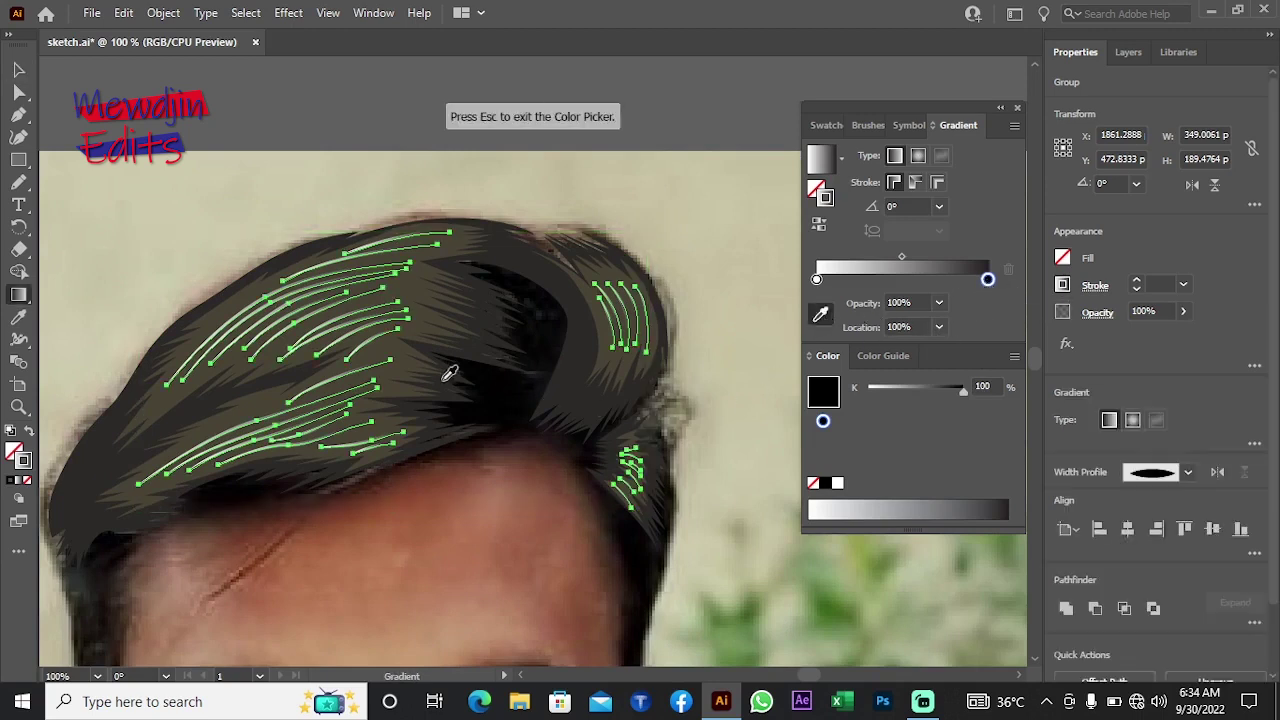
{"action": "left_click", "coordinate": [413, 349]}
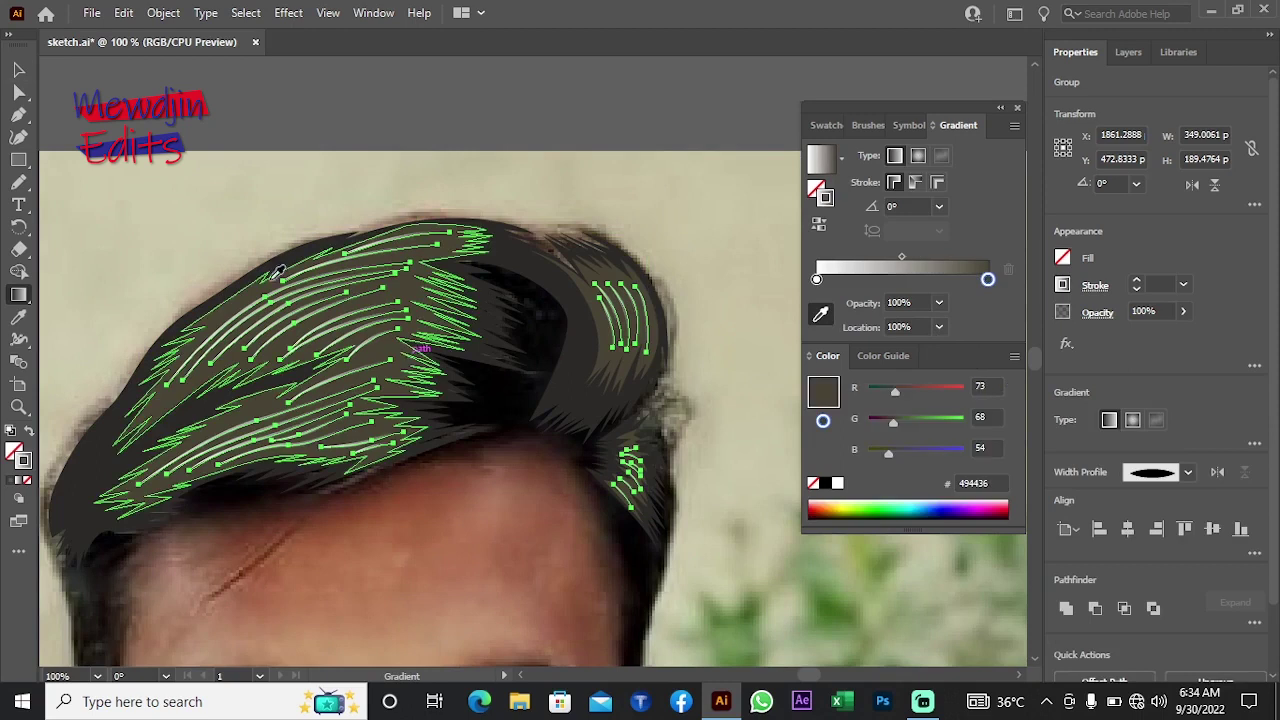
{"action": "left_click", "coordinate": [16, 74]}
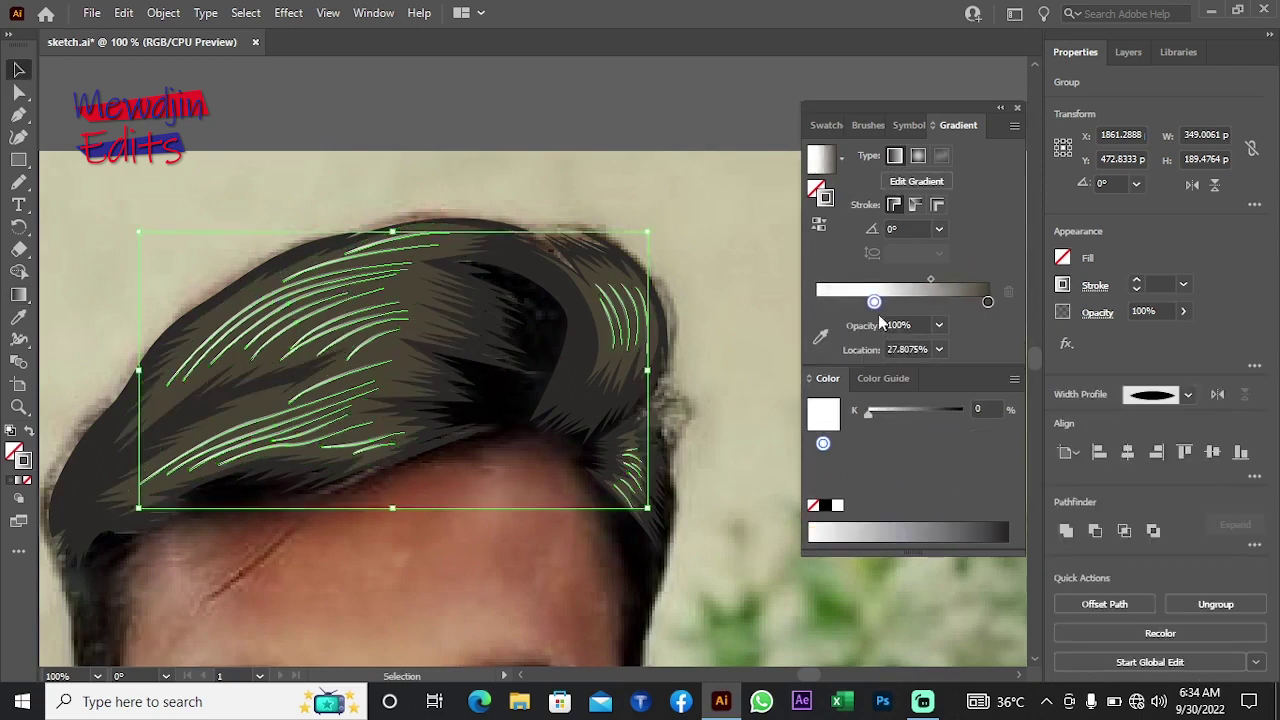
{"action": "left_click_drag", "start_coordinate": [818, 308], "coordinate": [914, 316]}
{"action": "left_click", "coordinate": [988, 283]}
{"action": "left_click", "coordinate": [816, 281]}
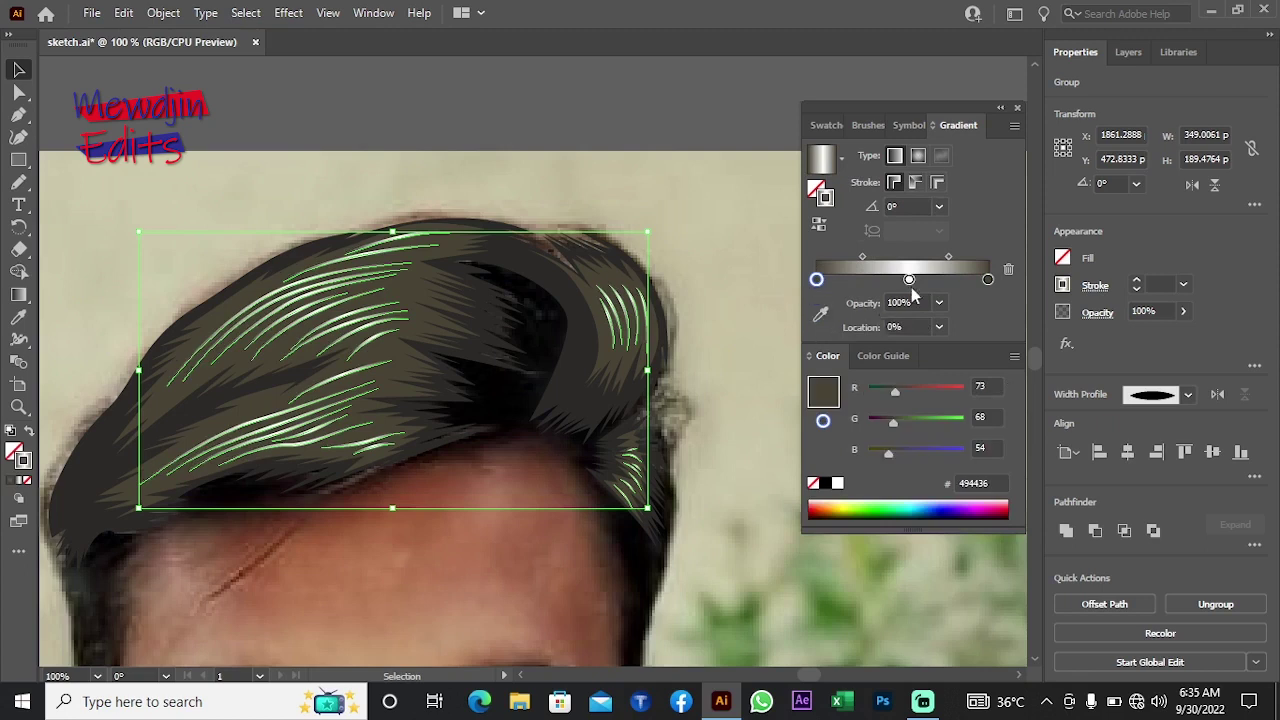
{"action": "left_click_drag", "start_coordinate": [912, 281], "coordinate": [906, 278]}
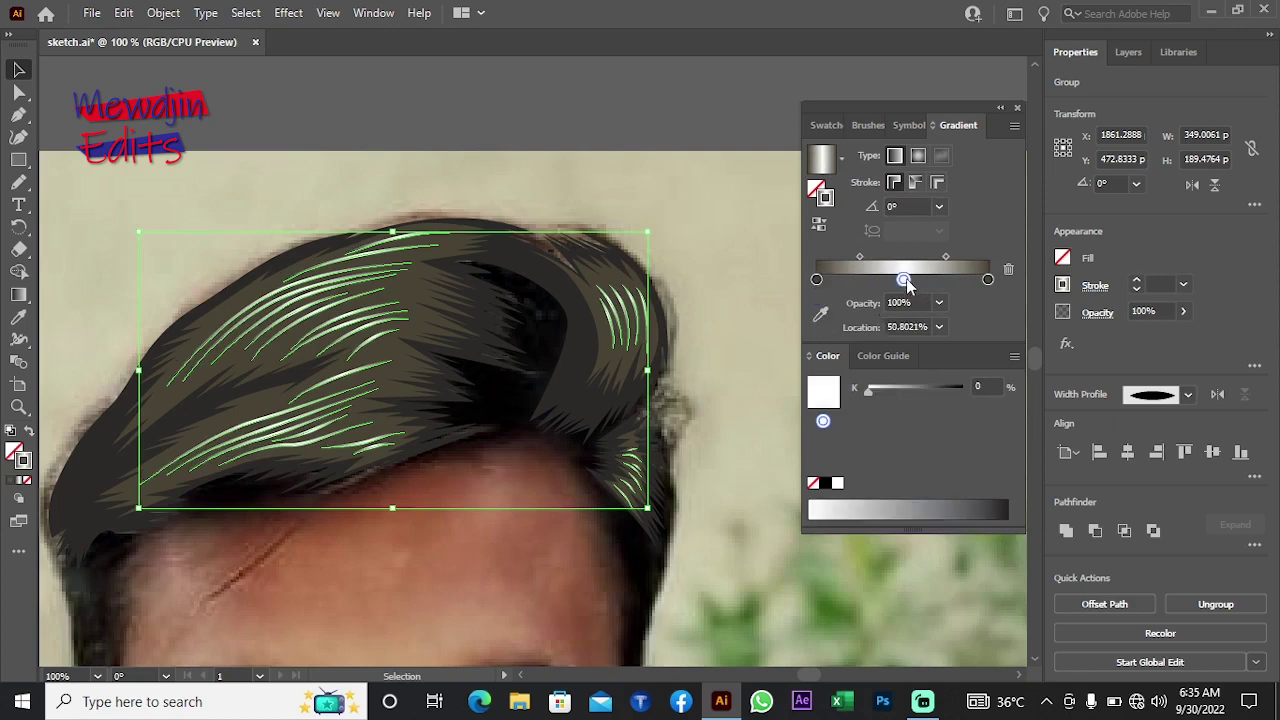
{"action": "left_click", "coordinate": [820, 314]}
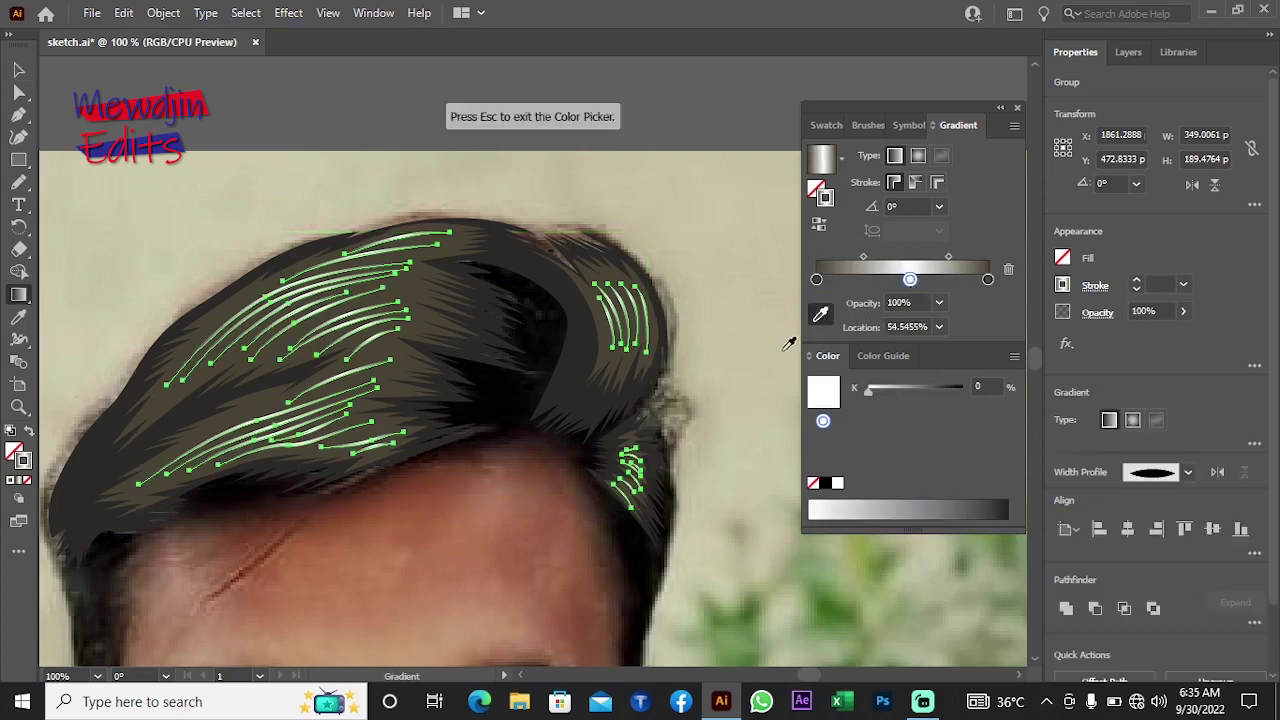
{"action": "left_click", "coordinate": [580, 380]}
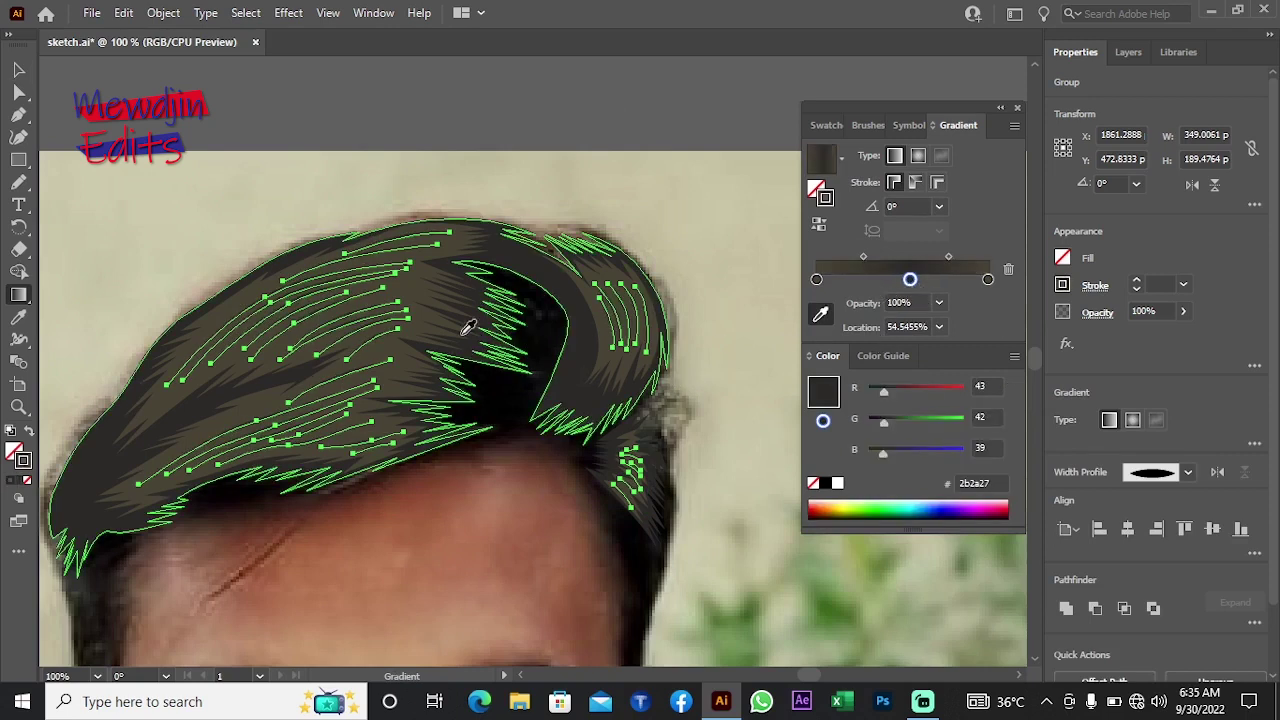
{"action": "left_click", "coordinate": [428, 316]}
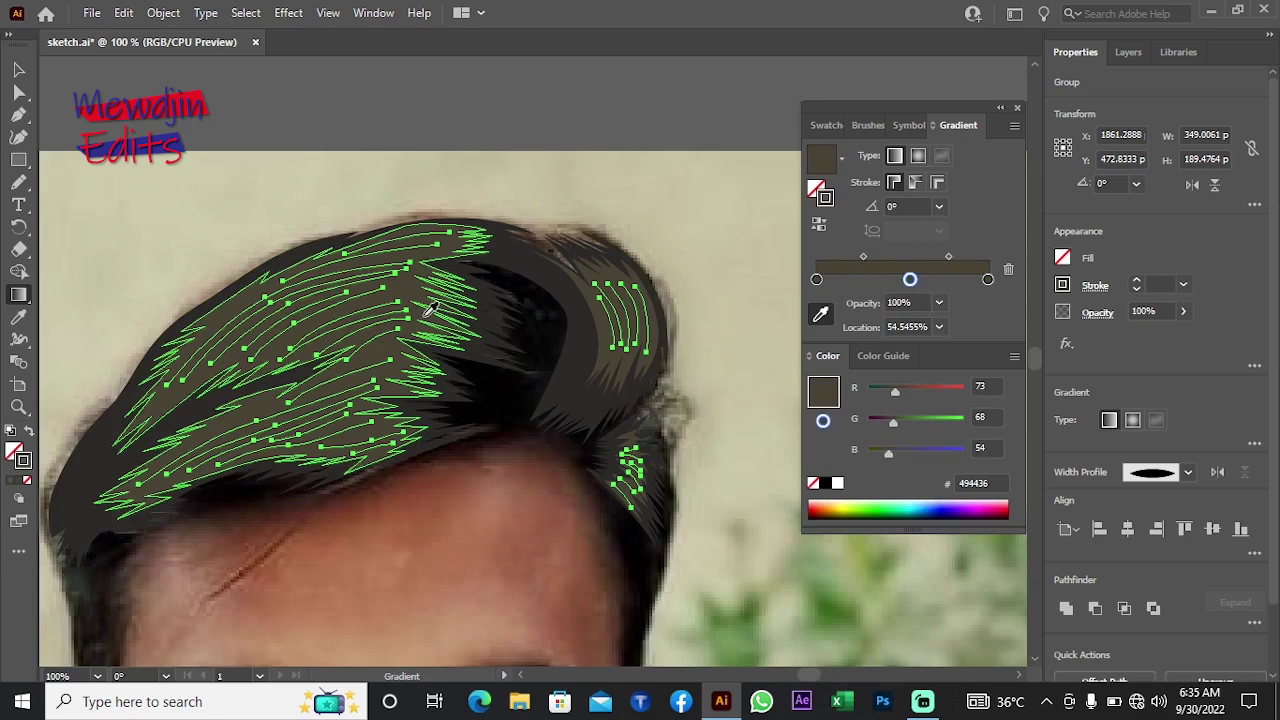
Step: Warm the middle gradient stop to golden brown 158/118/54 (#9e7636)
{"action": "double_click", "coordinate": [910, 280]}
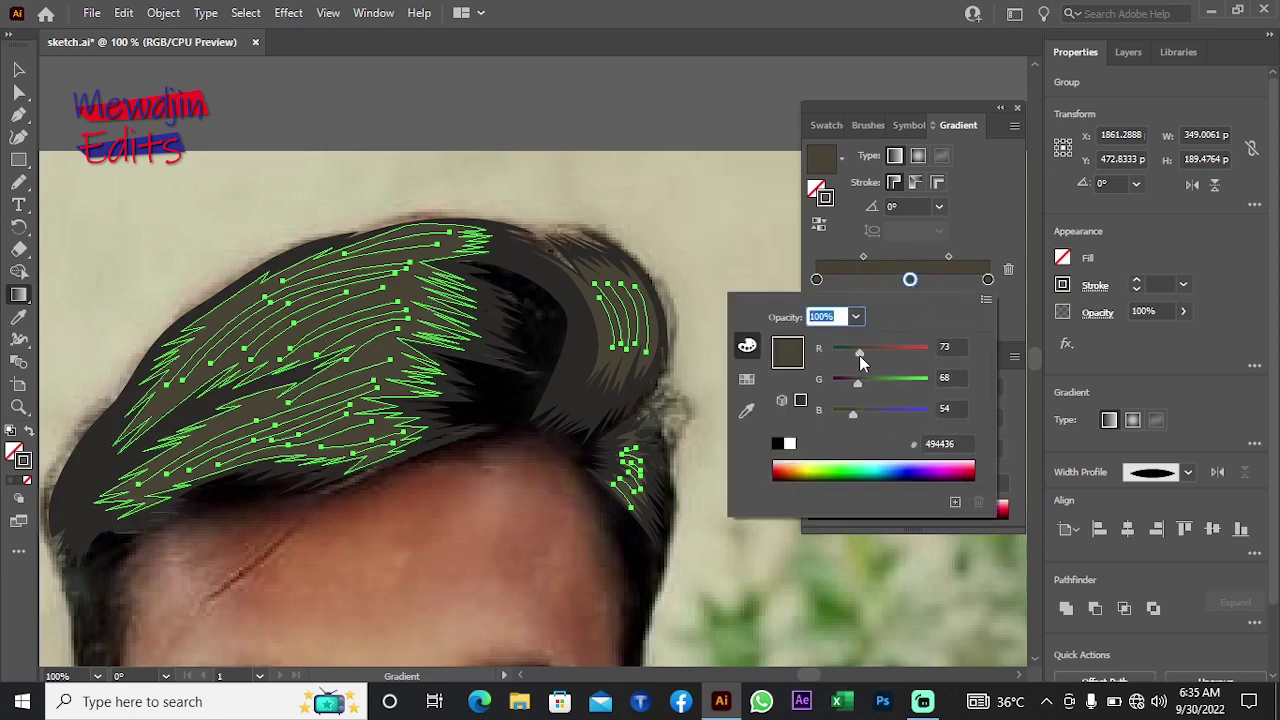
{"action": "left_click_drag", "start_coordinate": [859, 354], "coordinate": [871, 365]}
{"action": "left_click_drag", "start_coordinate": [872, 355], "coordinate": [877, 358]}
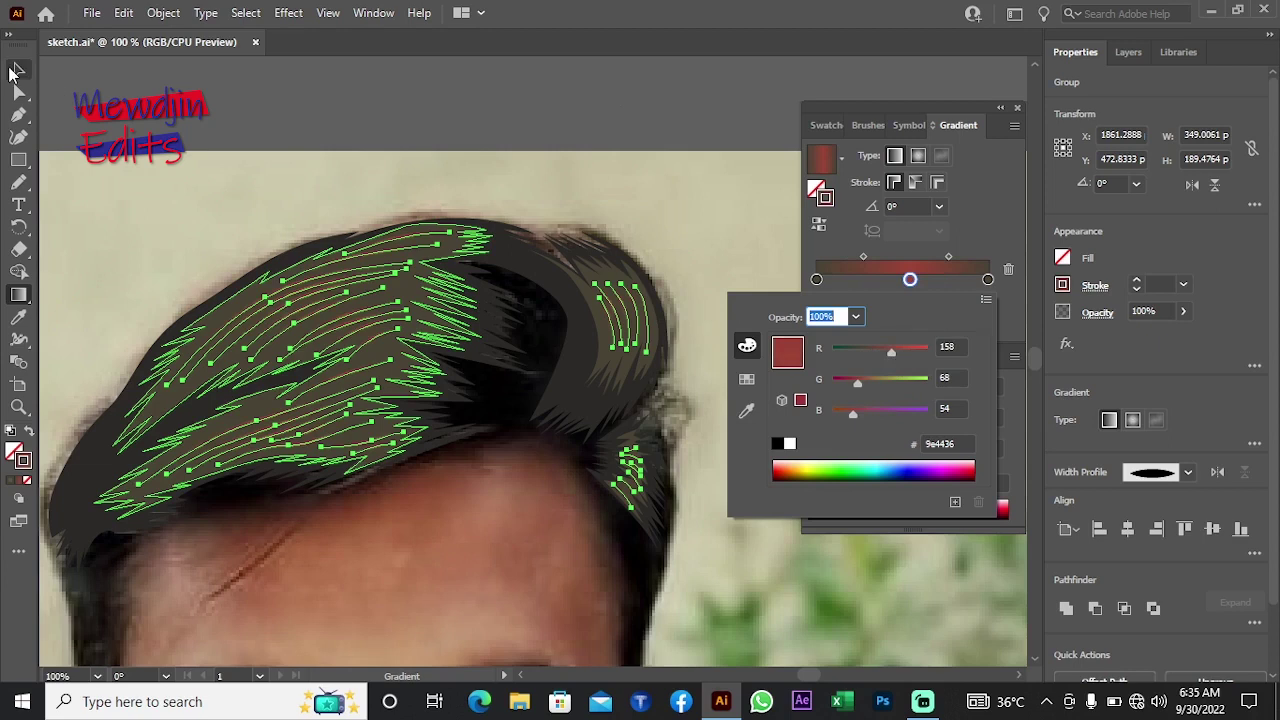
{"action": "key", "text": "Escape"}
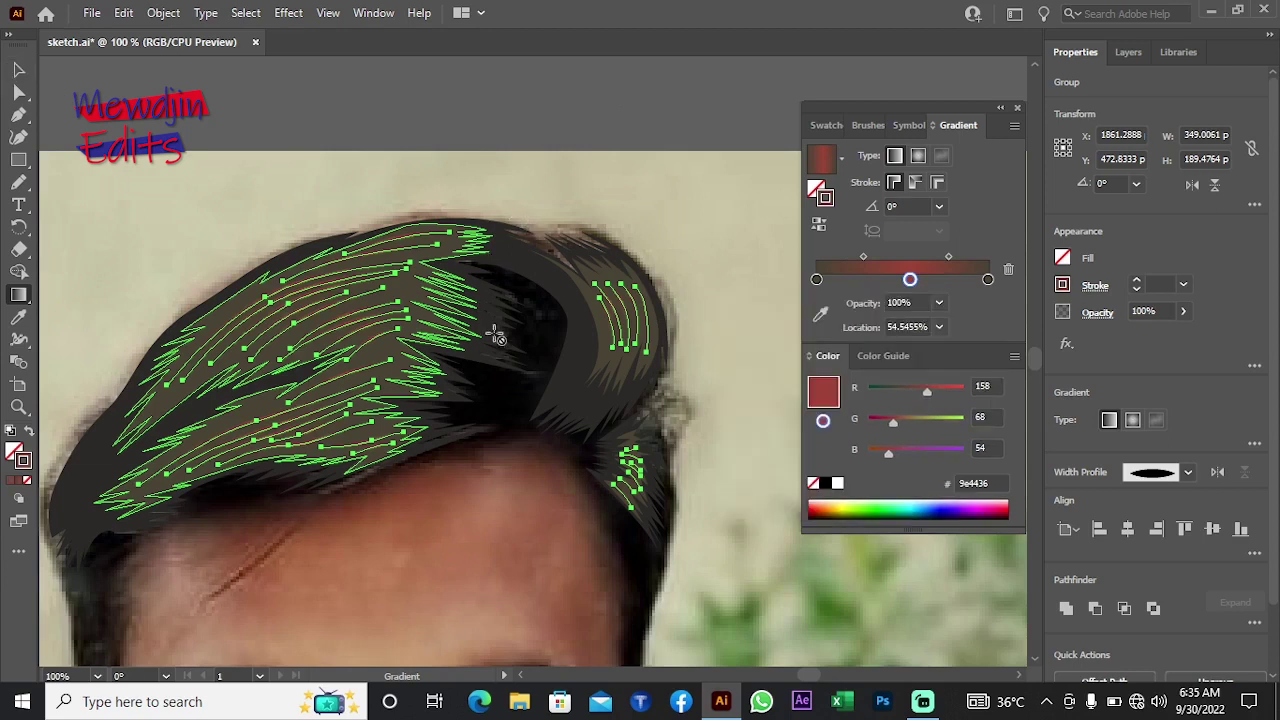
{"action": "left_click", "coordinate": [18, 69]}
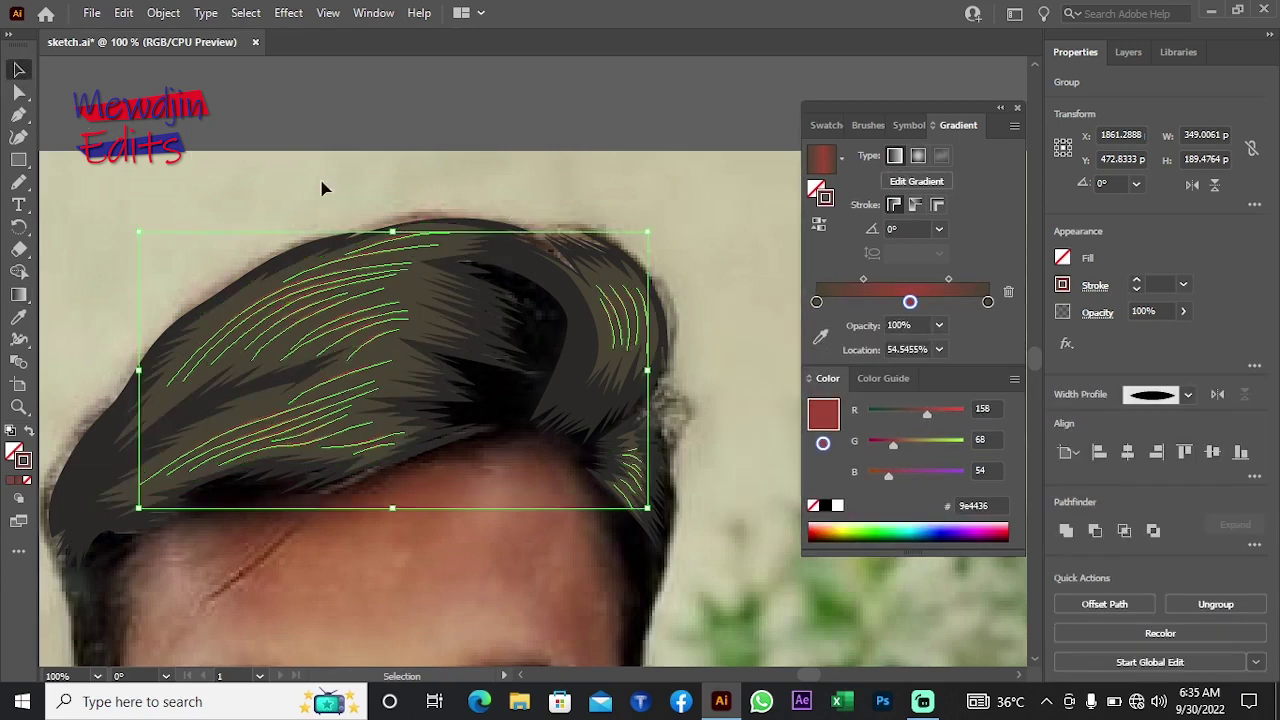
{"action": "left_click", "coordinate": [445, 178]}
{"action": "left_click", "coordinate": [478, 362]}
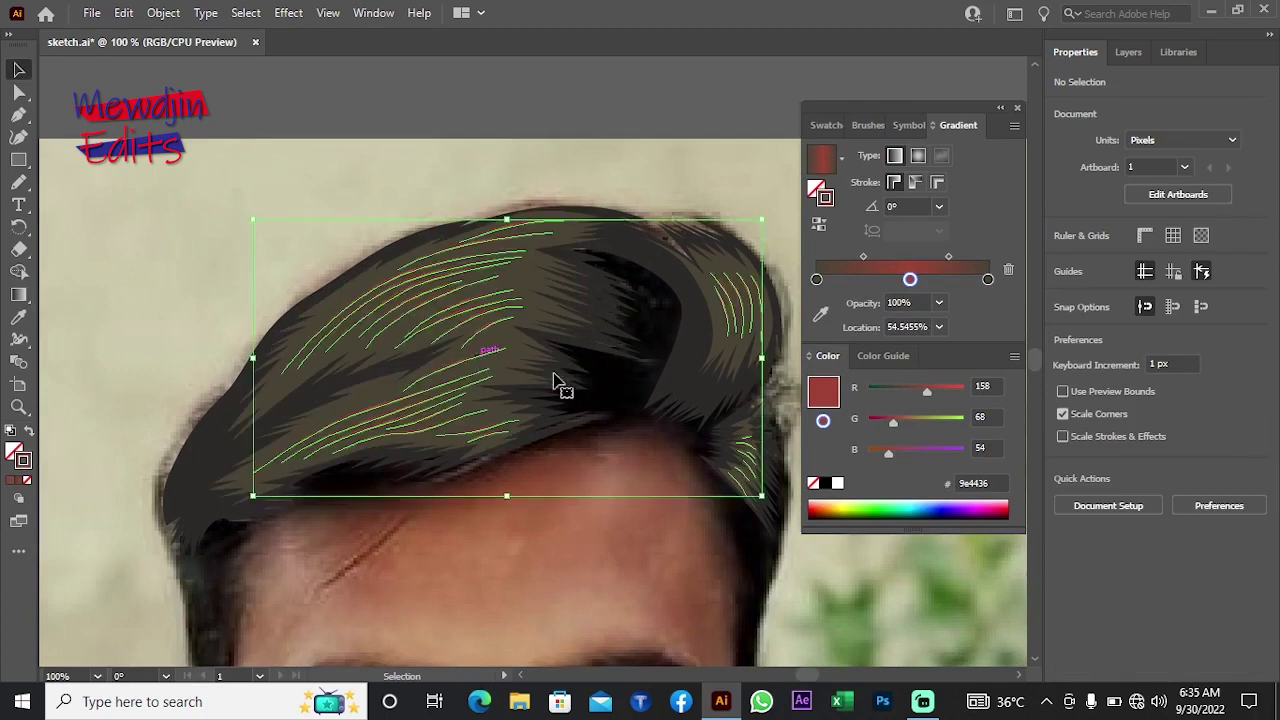
{"action": "left_click_drag", "start_coordinate": [896, 423], "coordinate": [915, 426]}
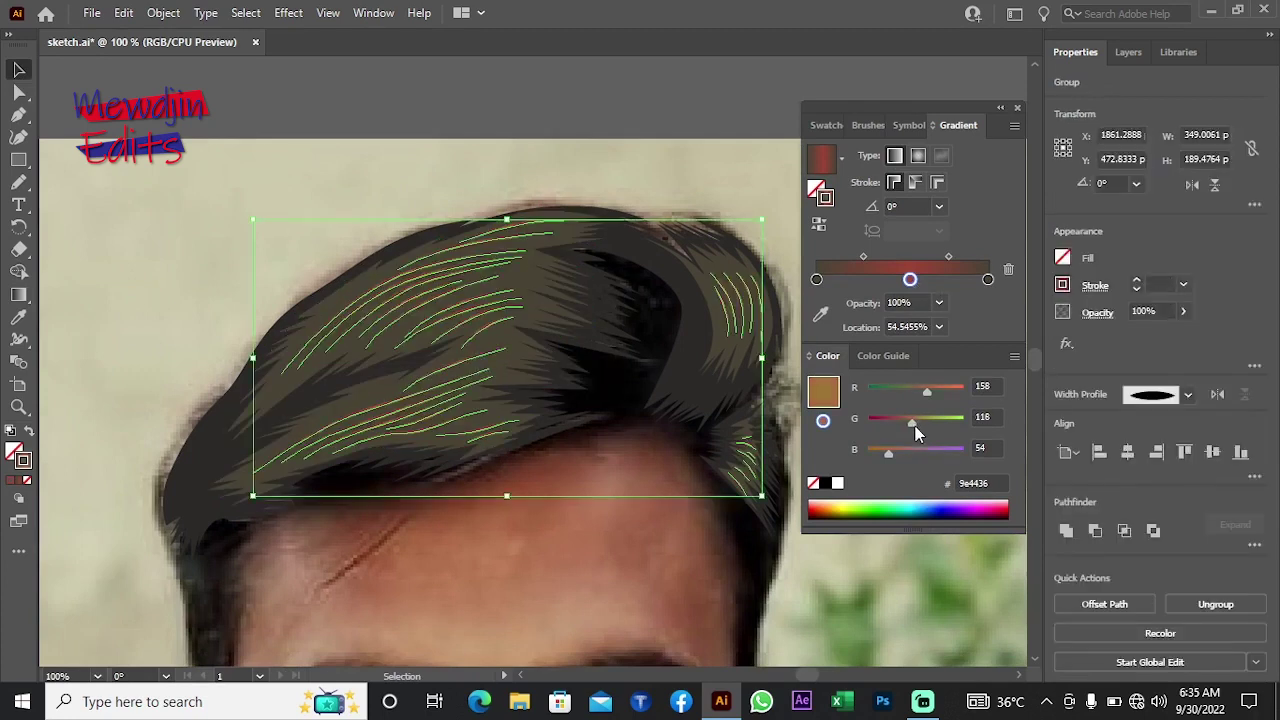
{"action": "left_click", "coordinate": [571, 177]}
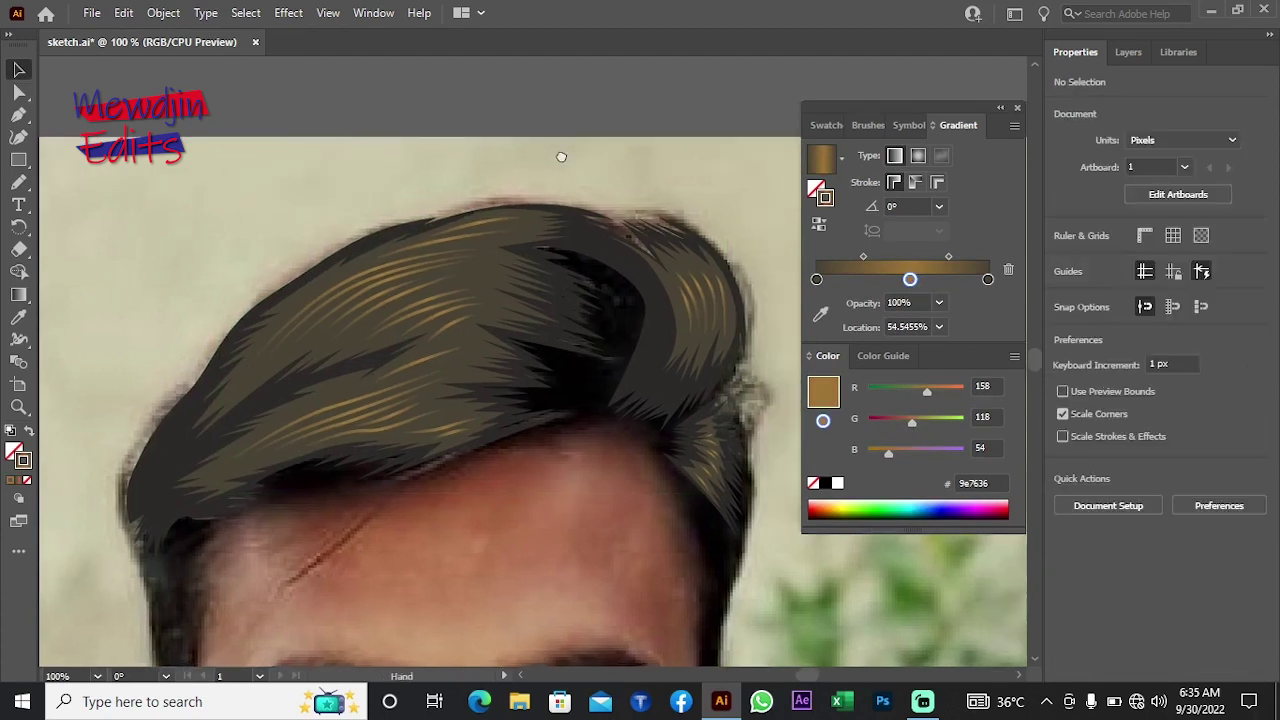
{"action": "left_click", "coordinate": [432, 333]}
Step: Zoom in, ungroup the hair highlight strands, and select a single strand near the top
{"action": "key", "text": "z"}
{"action": "left_click", "coordinate": [432, 333]}
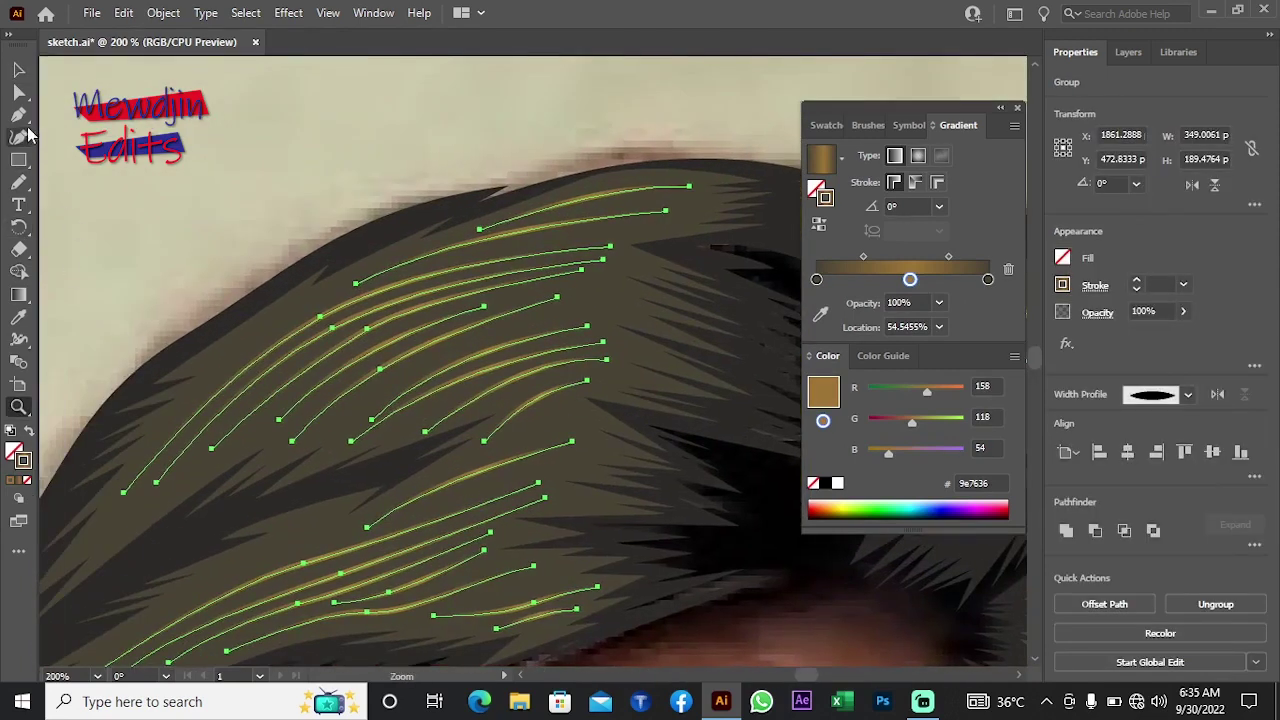
{"action": "left_click", "coordinate": [18, 91]}
{"action": "left_click", "coordinate": [494, 197]}
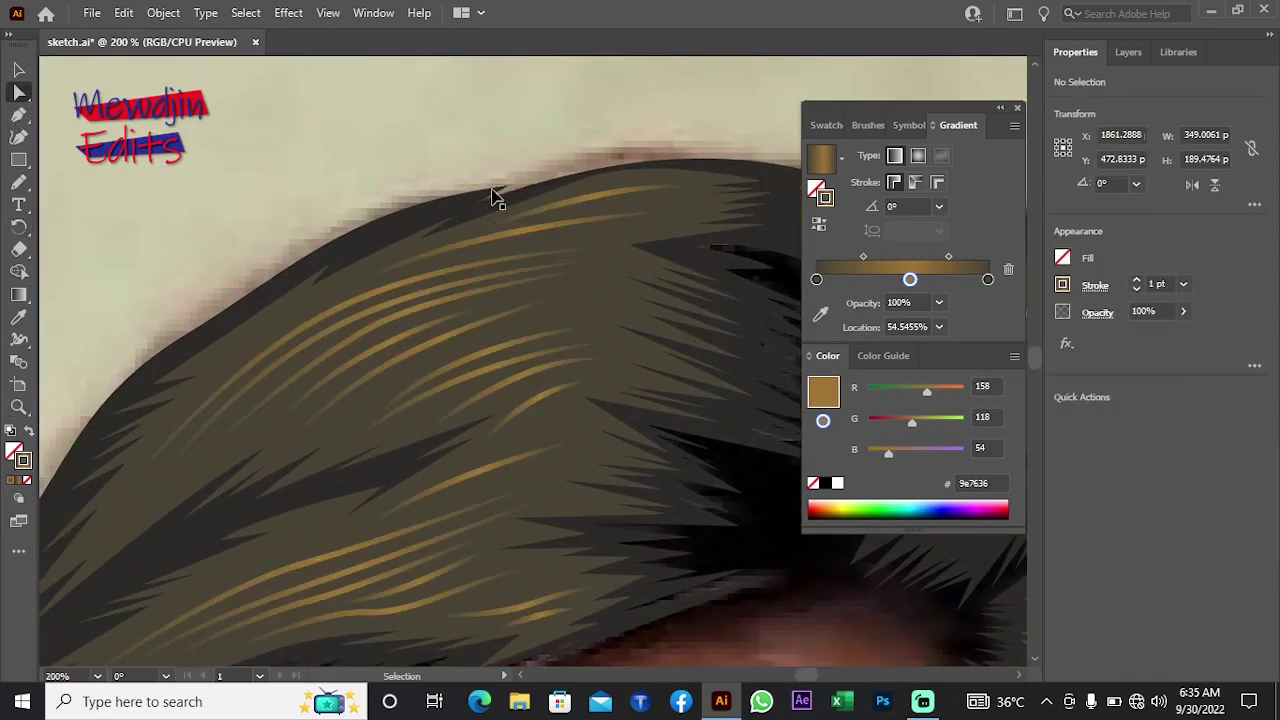
{"action": "left_click", "coordinate": [518, 325]}
{"action": "key", "text": "v"}
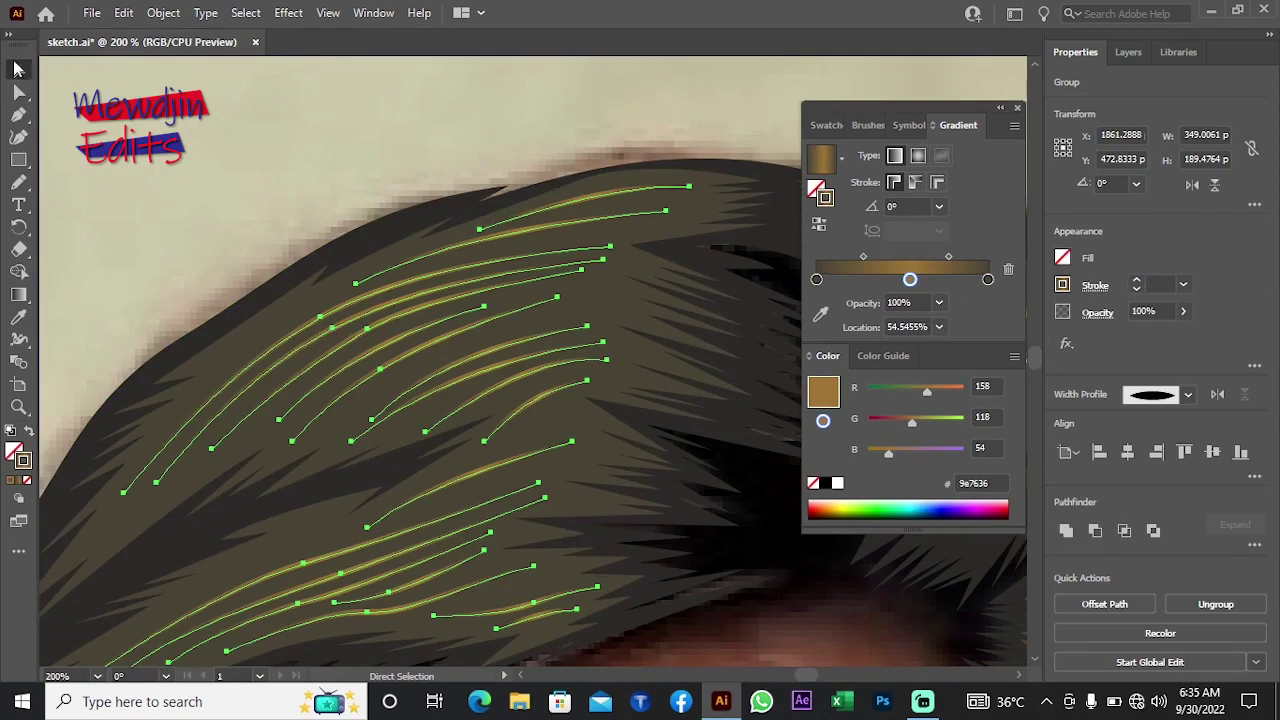
{"action": "right_click", "coordinate": [322, 315]}
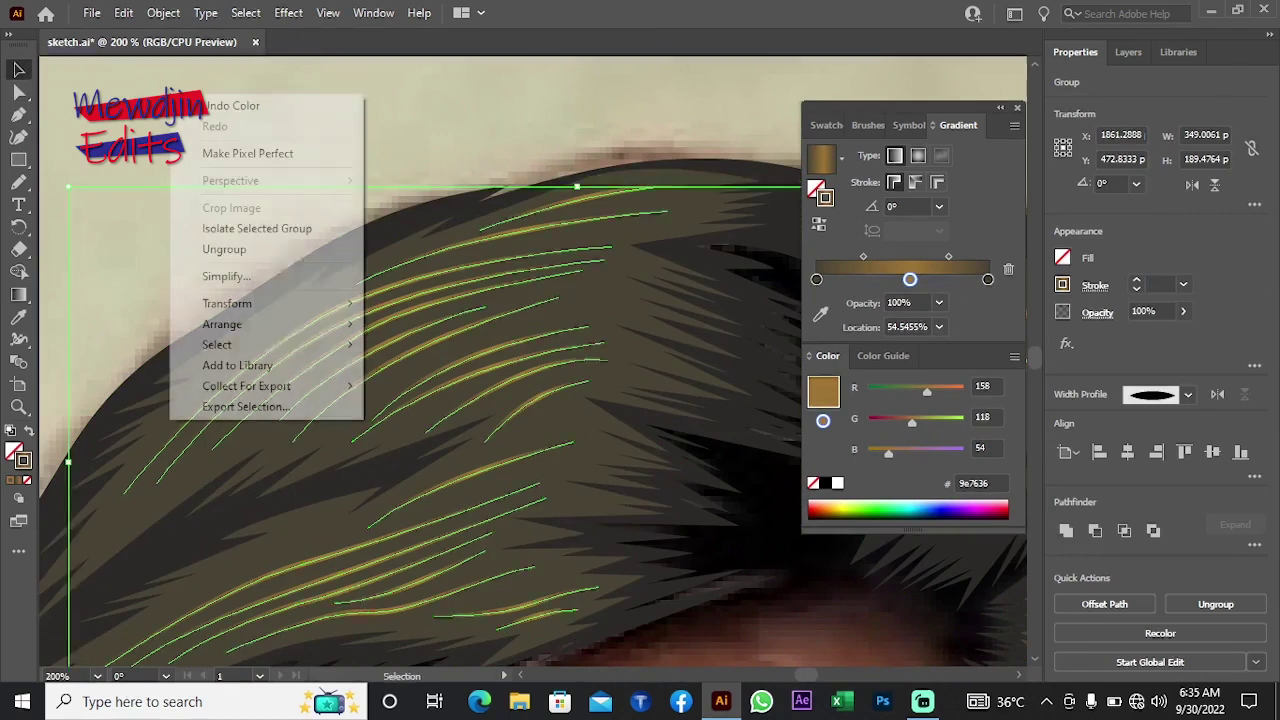
{"action": "left_click", "coordinate": [330, 249]}
{"action": "left_click", "coordinate": [380, 146]}
{"action": "left_click", "coordinate": [565, 205]}
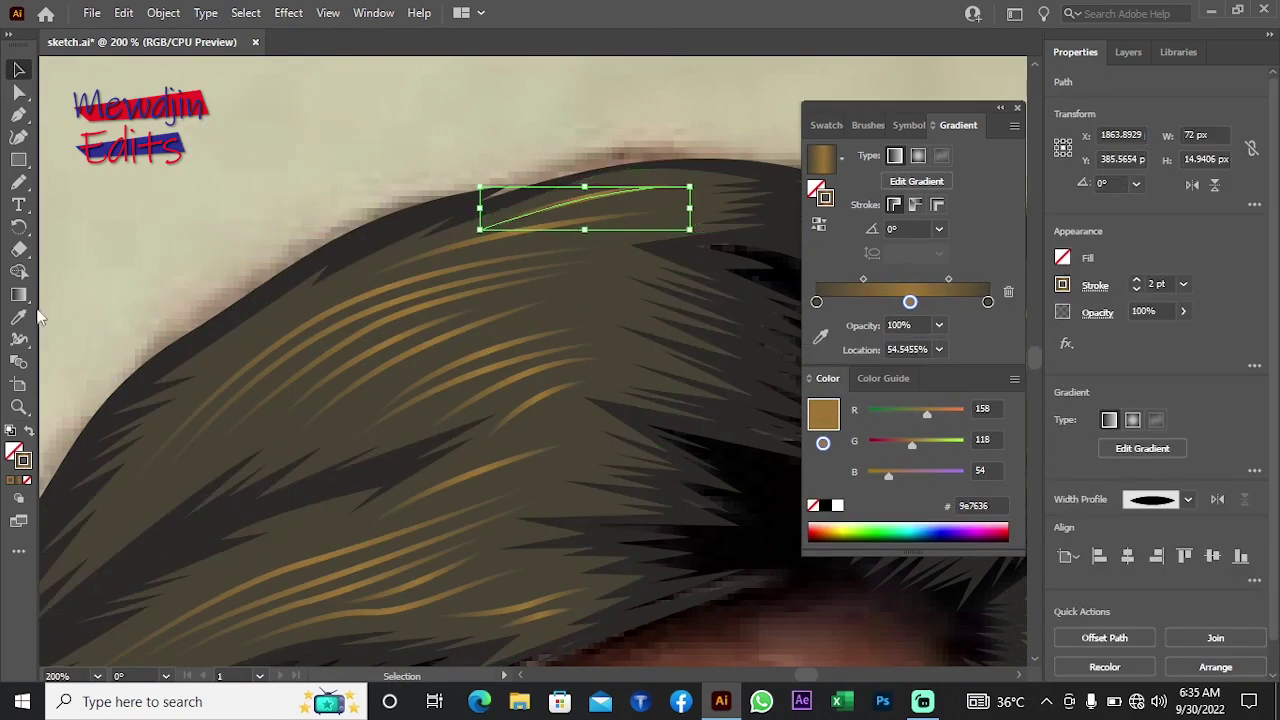
{"action": "left_click", "coordinate": [18, 294]}
Step: Select all strands sharing the same stroke colour and expand them into filled shapes
{"action": "scroll", "coordinate": [513, 250], "scroll_direction": "right", "scroll_amount": 3}
{"action": "scroll", "coordinate": [450, 300], "scroll_direction": "up", "scroll_amount": 1}
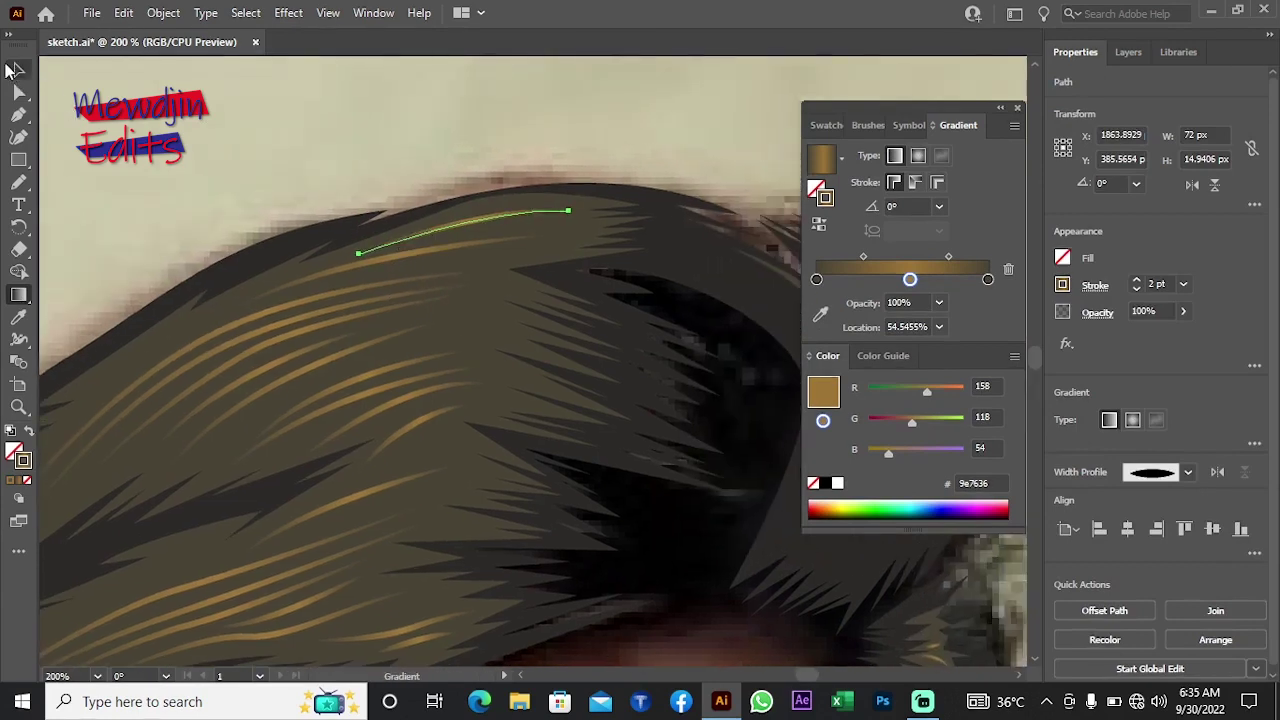
{"action": "key", "text": "v"}
{"action": "left_click", "coordinate": [457, 229]}
{"action": "left_click", "coordinate": [455, 228]}
{"action": "left_click", "coordinate": [245, 12]}
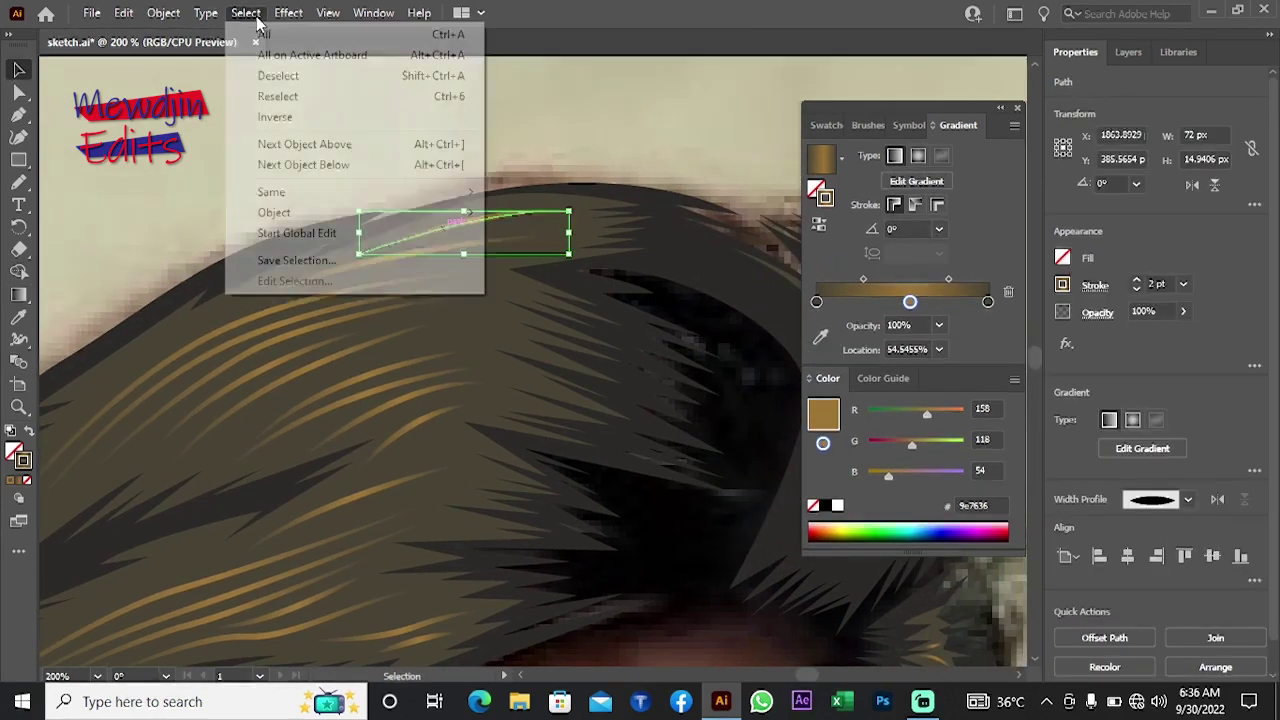
{"action": "mouse_move", "coordinate": [271, 192]}
{"action": "left_click", "coordinate": [570, 318]}
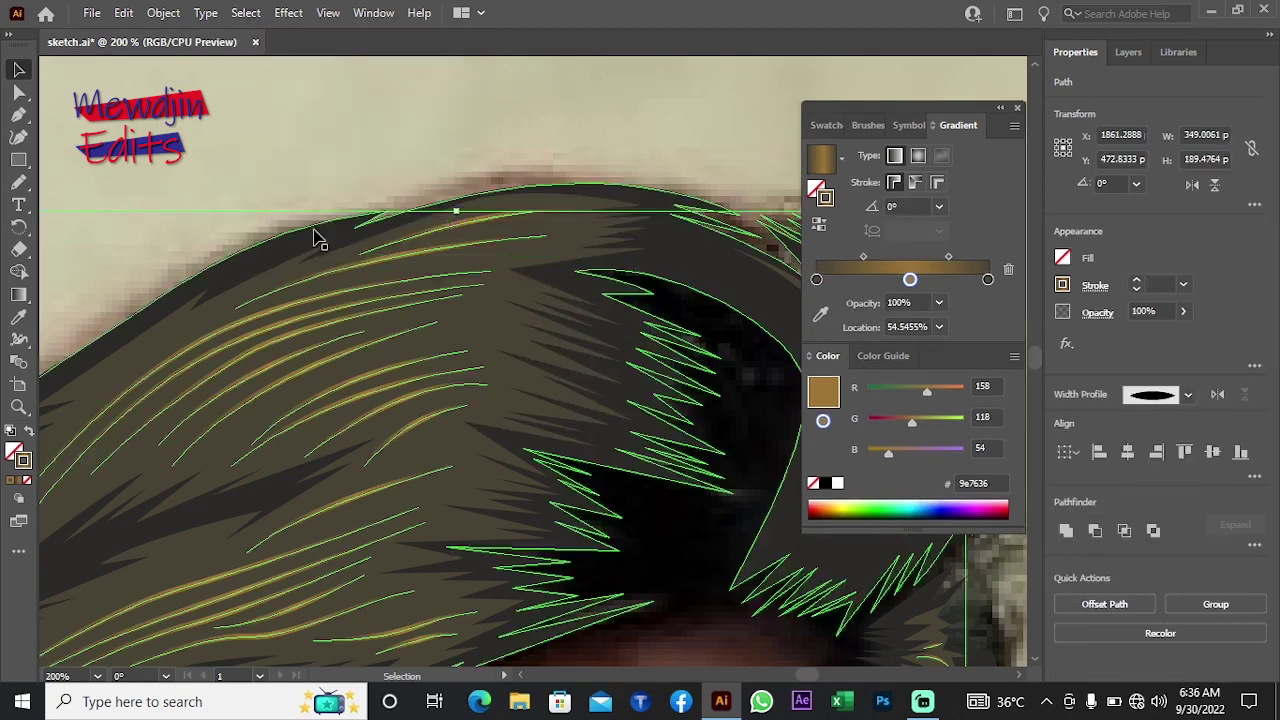
{"action": "left_click", "coordinate": [163, 12]}
{"action": "left_click", "coordinate": [260, 246]}
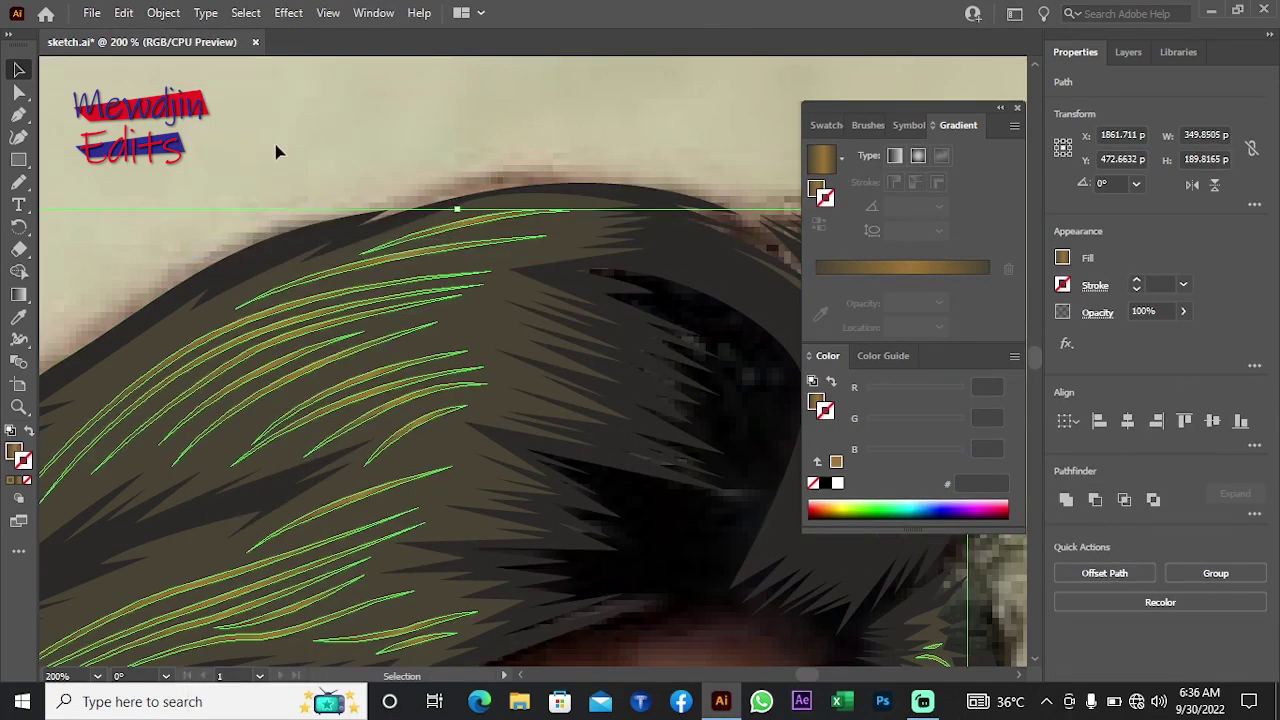
Step: Apply a linear gradient to a top strand, running along its length
{"action": "left_click", "coordinate": [234, 154]}
{"action": "left_click", "coordinate": [480, 224]}
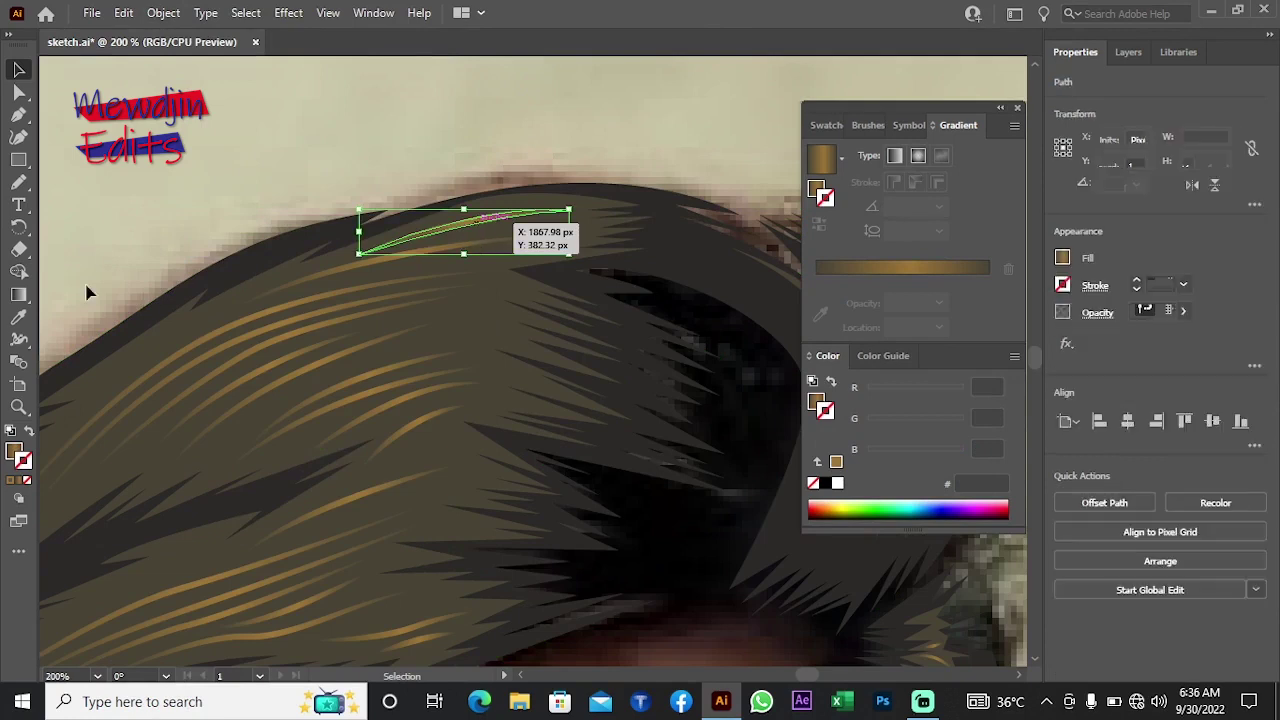
{"action": "left_click", "coordinate": [24, 297]}
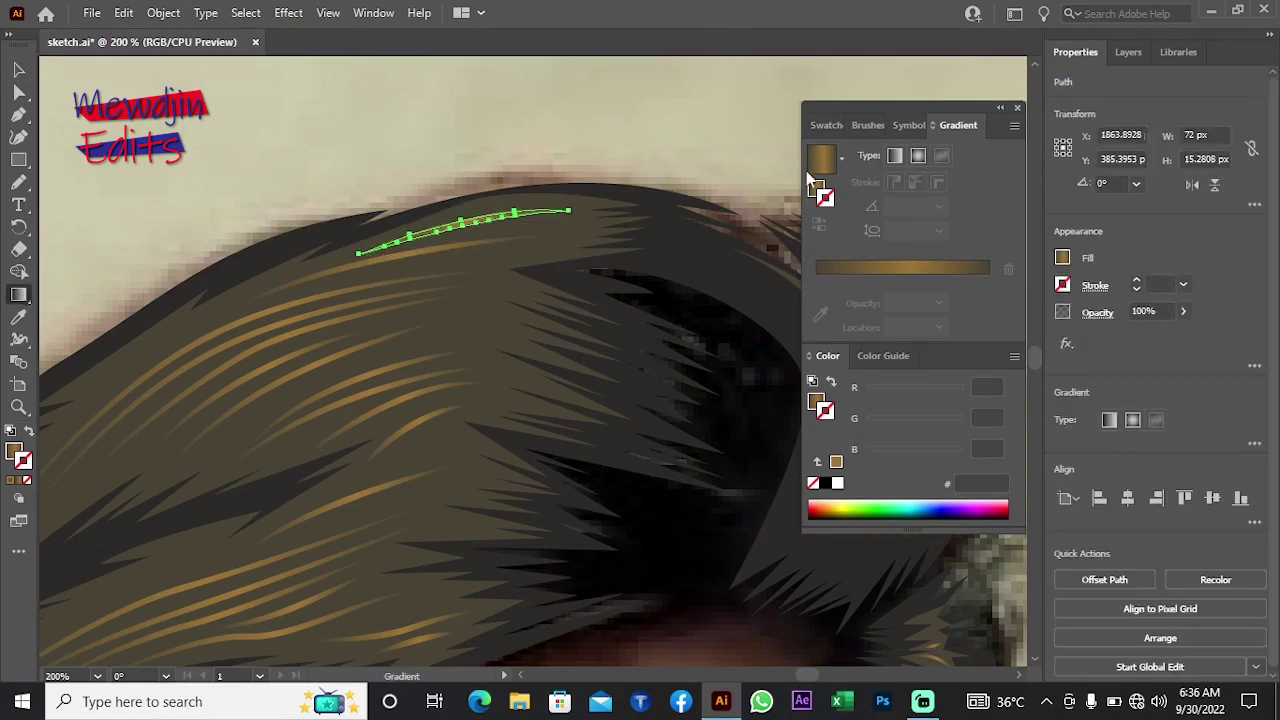
{"action": "key", "text": "."}
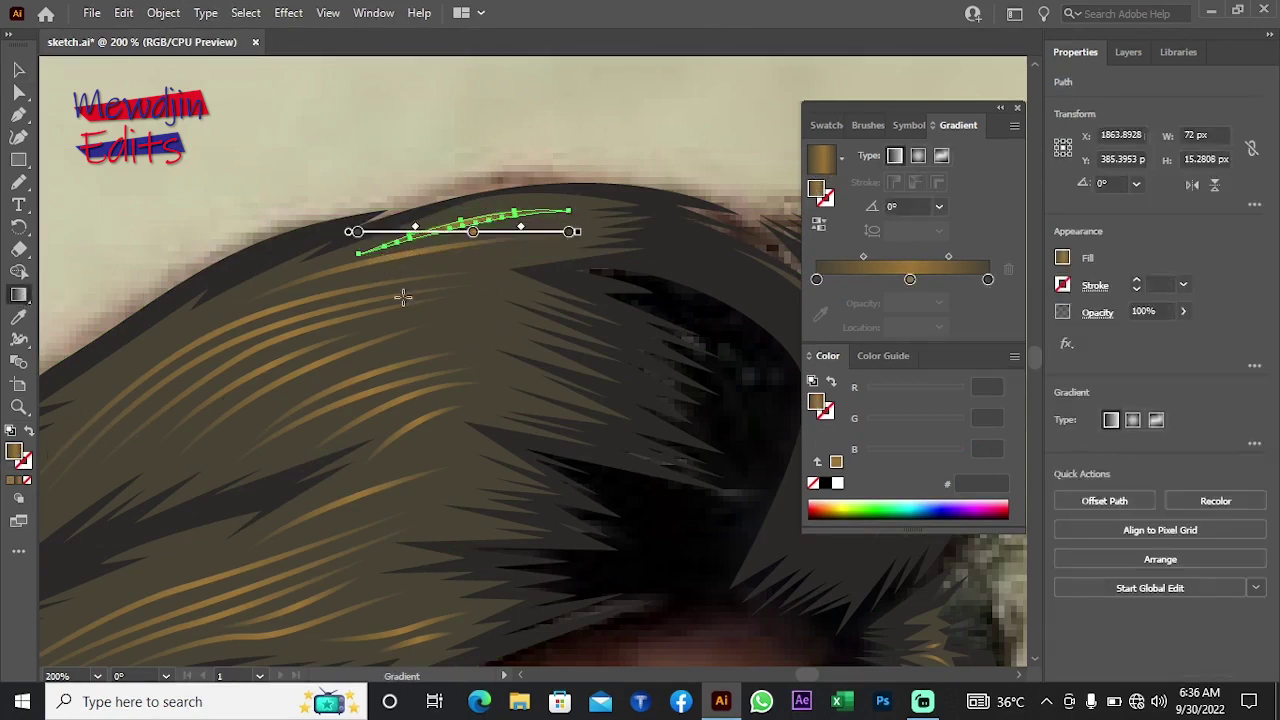
{"action": "left_click_drag", "start_coordinate": [358, 254], "coordinate": [566, 203]}
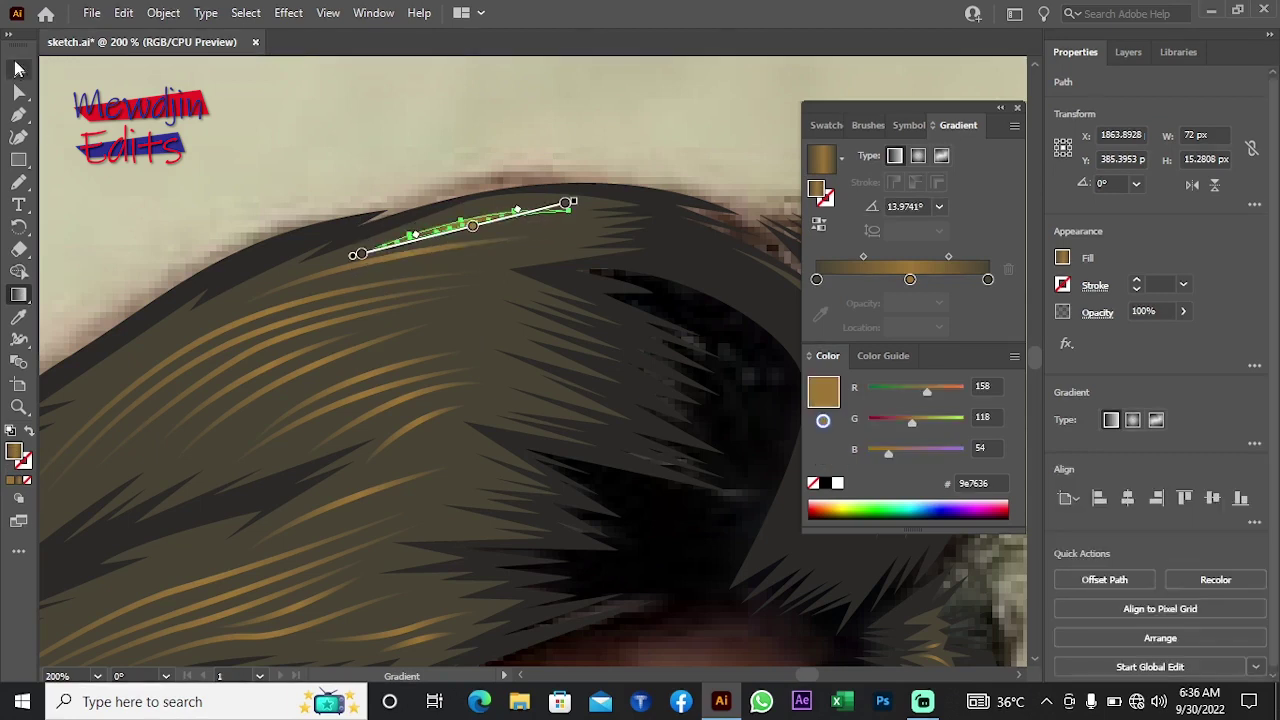
Step: Select all gold strands that share the same fill colour
{"action": "left_click", "coordinate": [17, 68]}
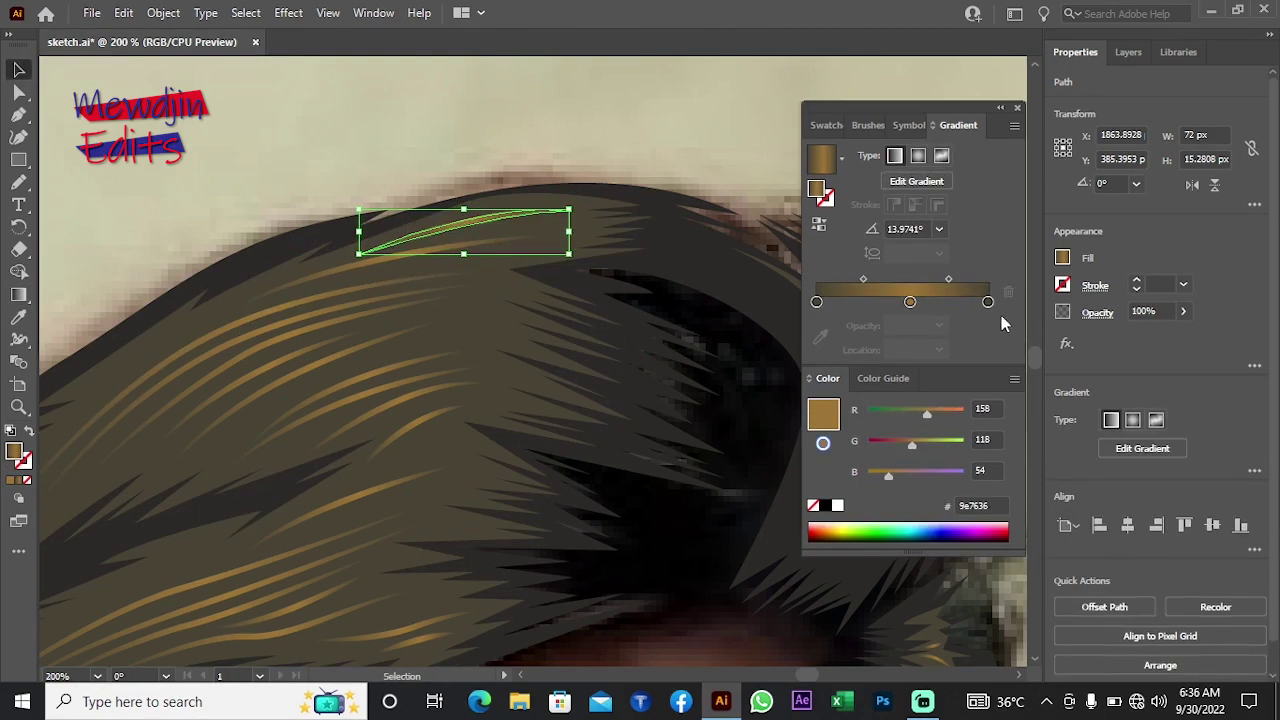
{"action": "left_click", "coordinate": [503, 194]}
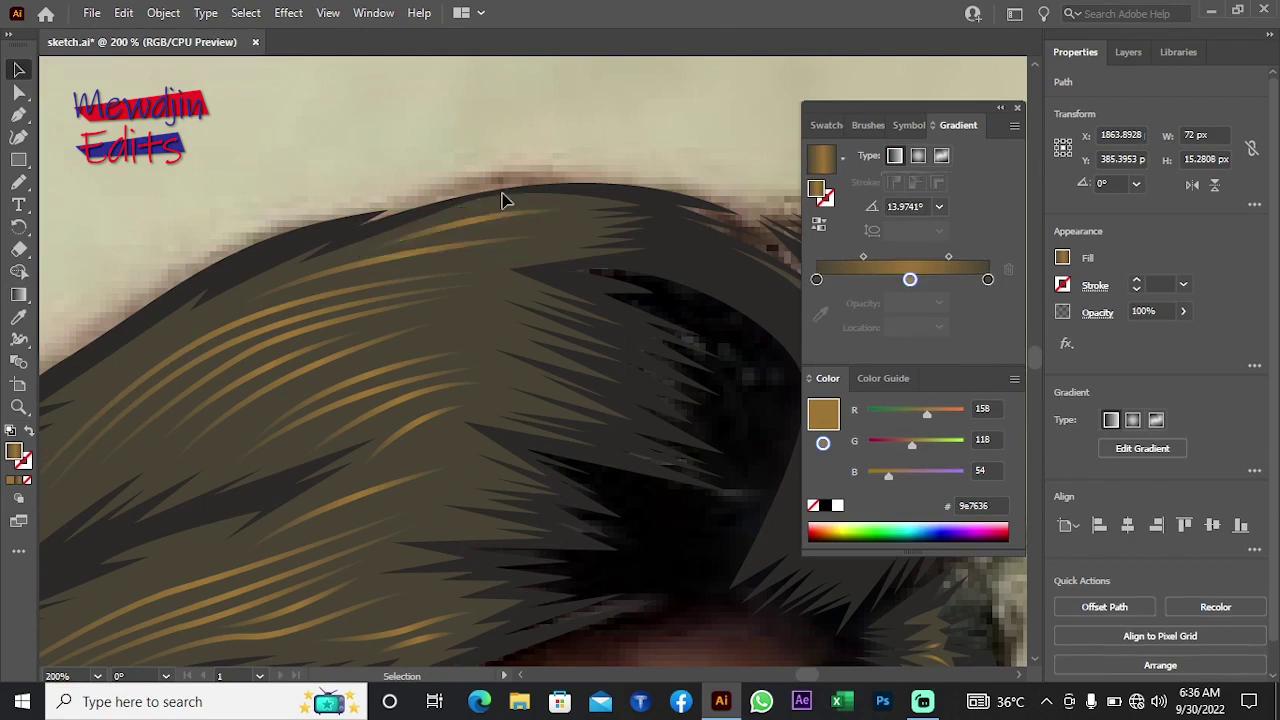
{"action": "left_click_drag", "start_coordinate": [491, 223], "coordinate": [490, 228]}
{"action": "left_click", "coordinate": [245, 12]}
{"action": "mouse_move", "coordinate": [271, 192]}
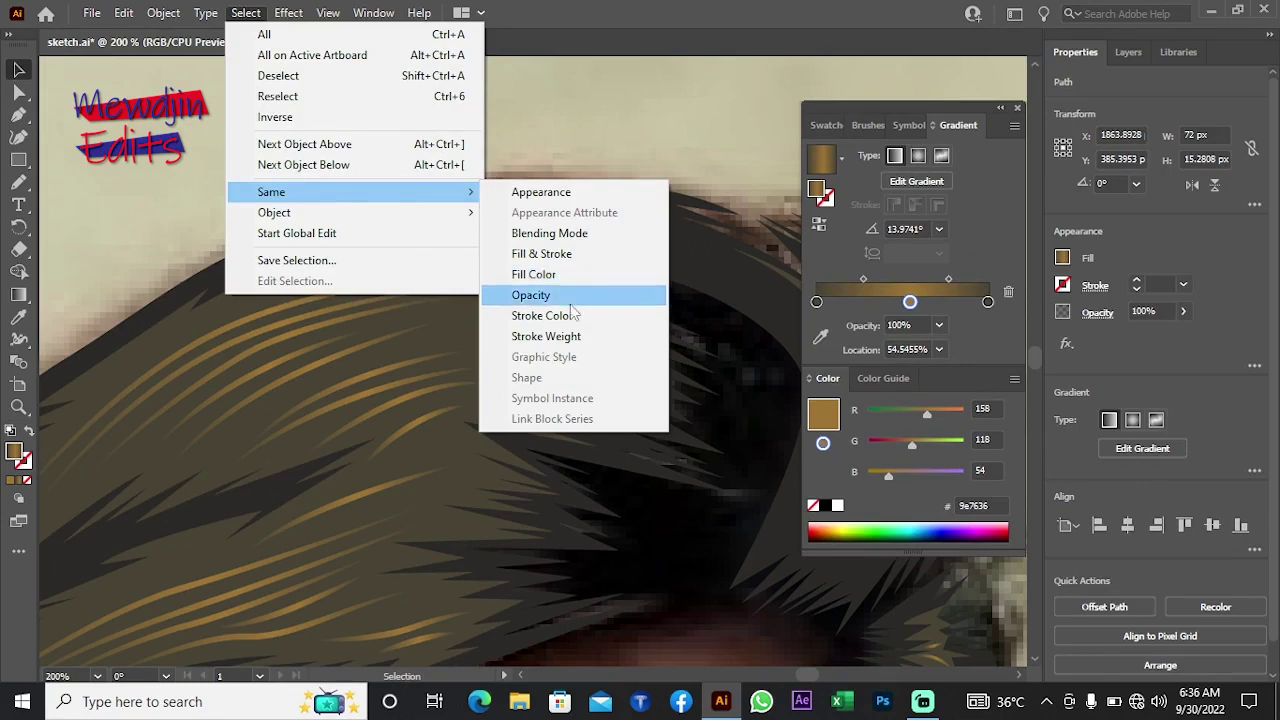
{"action": "left_click", "coordinate": [555, 295]}
{"action": "key", "text": "ctrl+shift+a"}
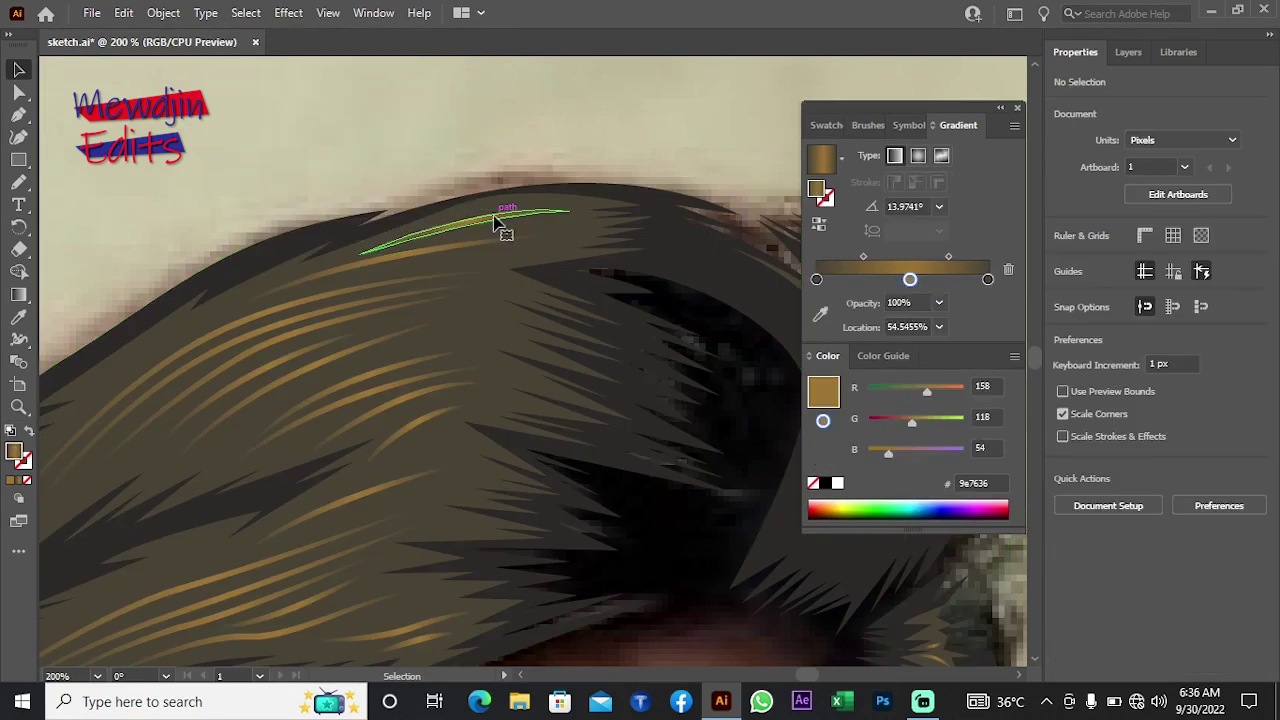
{"action": "left_click", "coordinate": [500, 223]}
{"action": "left_click", "coordinate": [245, 12]}
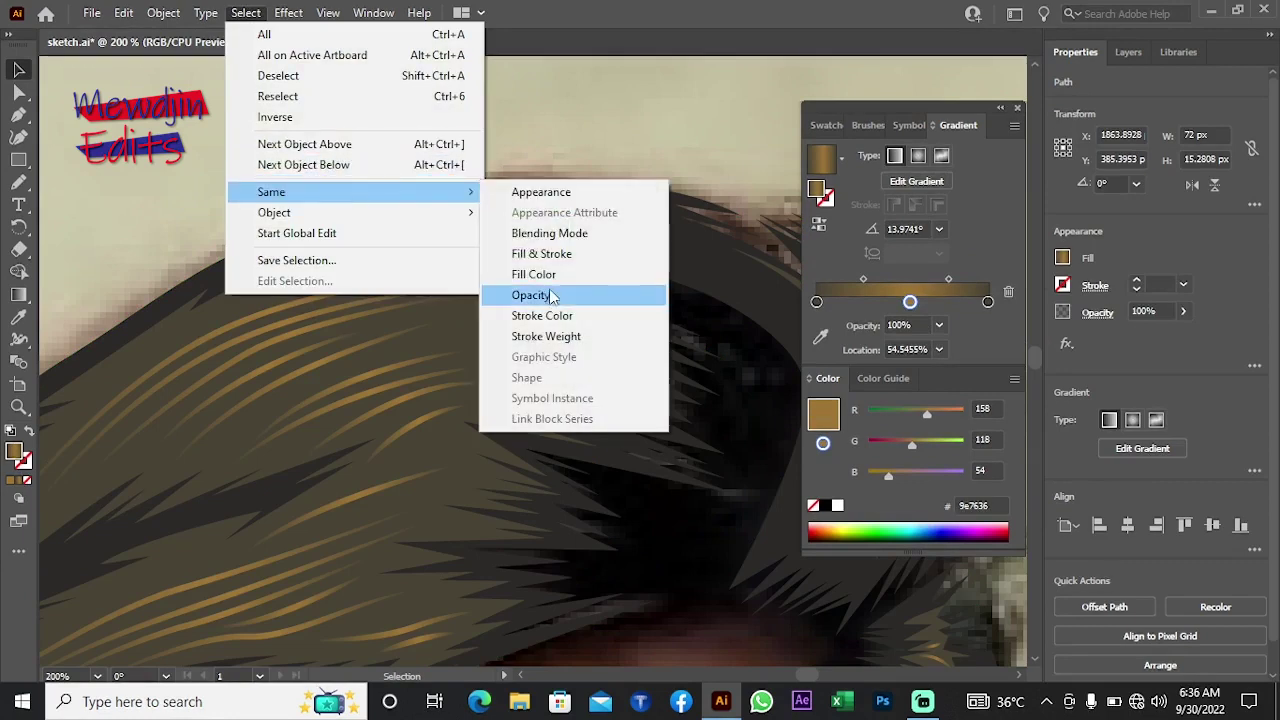
{"action": "left_click", "coordinate": [555, 274]}
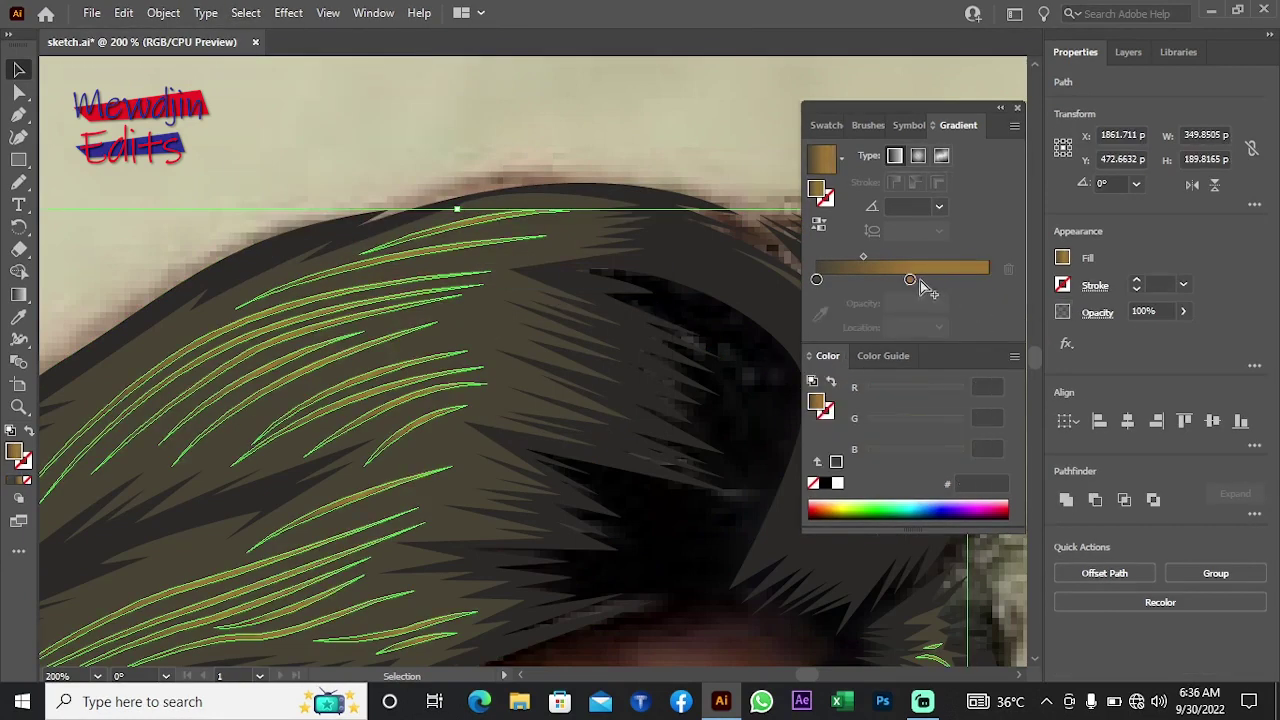
Step: Set both end stops of the gold gradient to 20% opacity
{"action": "left_click_drag", "start_coordinate": [988, 280], "coordinate": [973, 280]}
{"action": "left_click", "coordinate": [939, 303]}
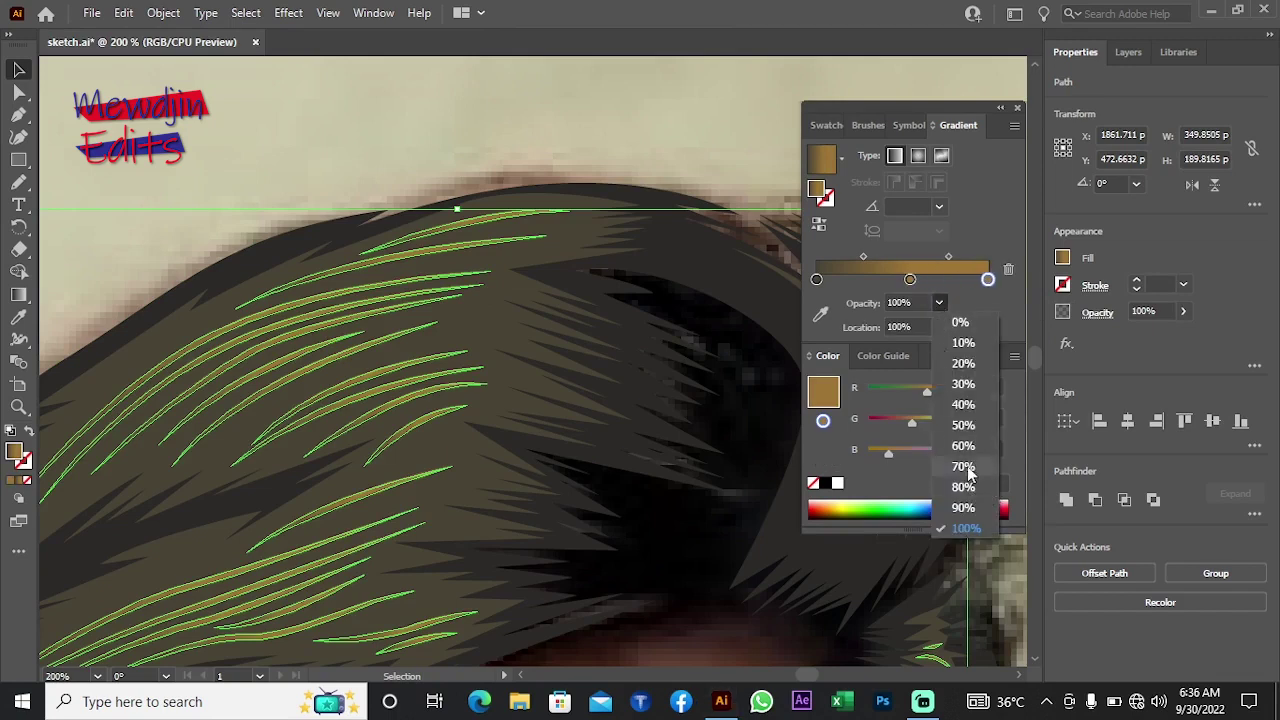
{"action": "left_click", "coordinate": [966, 380]}
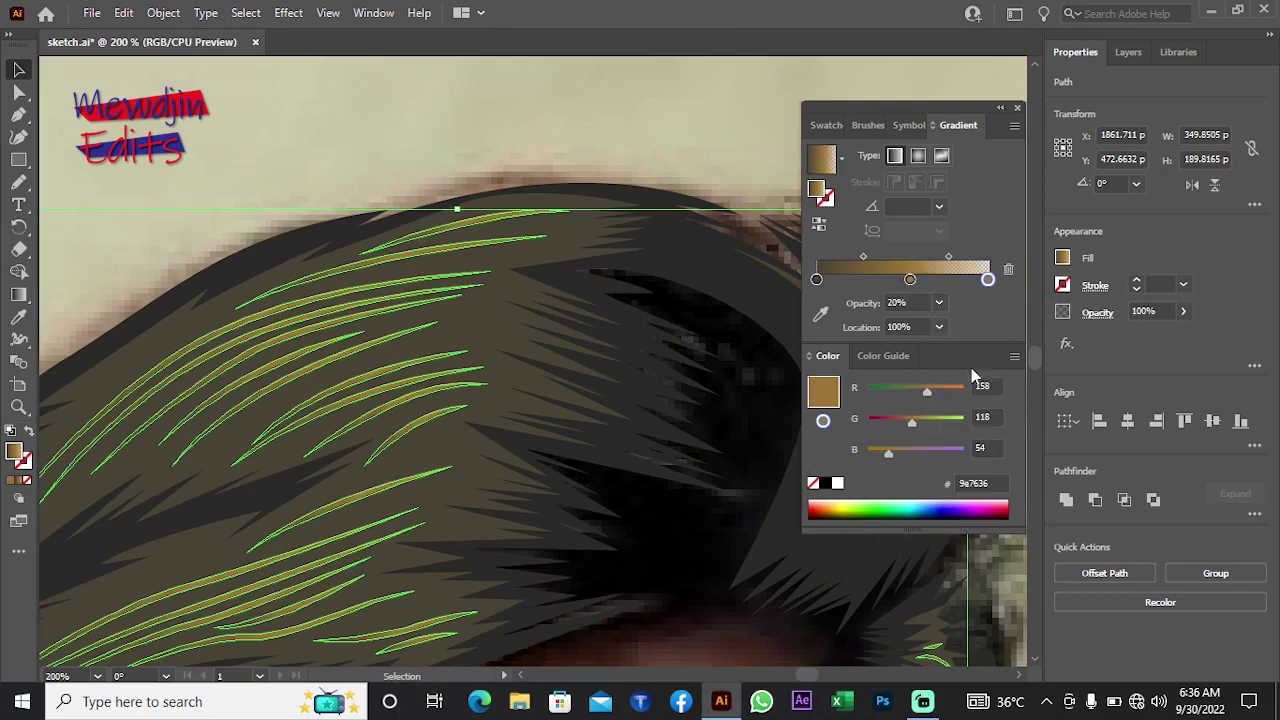
{"action": "left_click", "coordinate": [816, 280]}
{"action": "left_click", "coordinate": [939, 303]}
{"action": "left_click", "coordinate": [968, 365]}
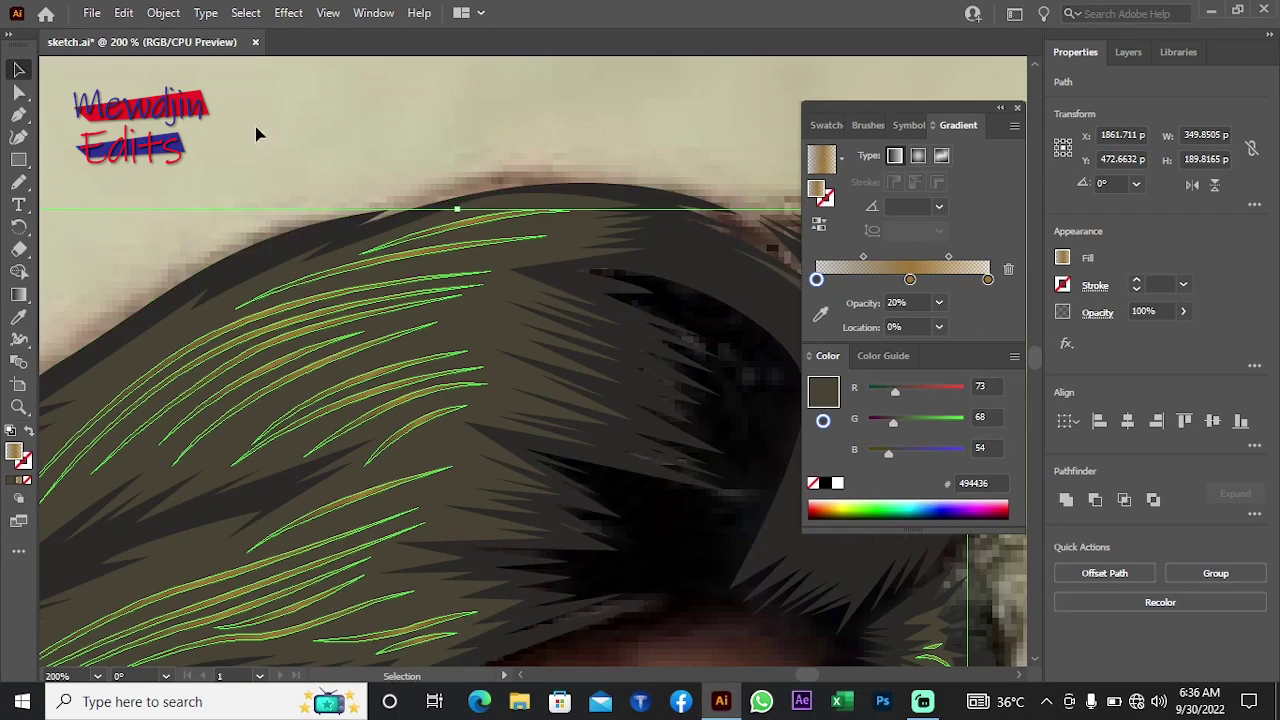
{"action": "left_click", "coordinate": [909, 279]}
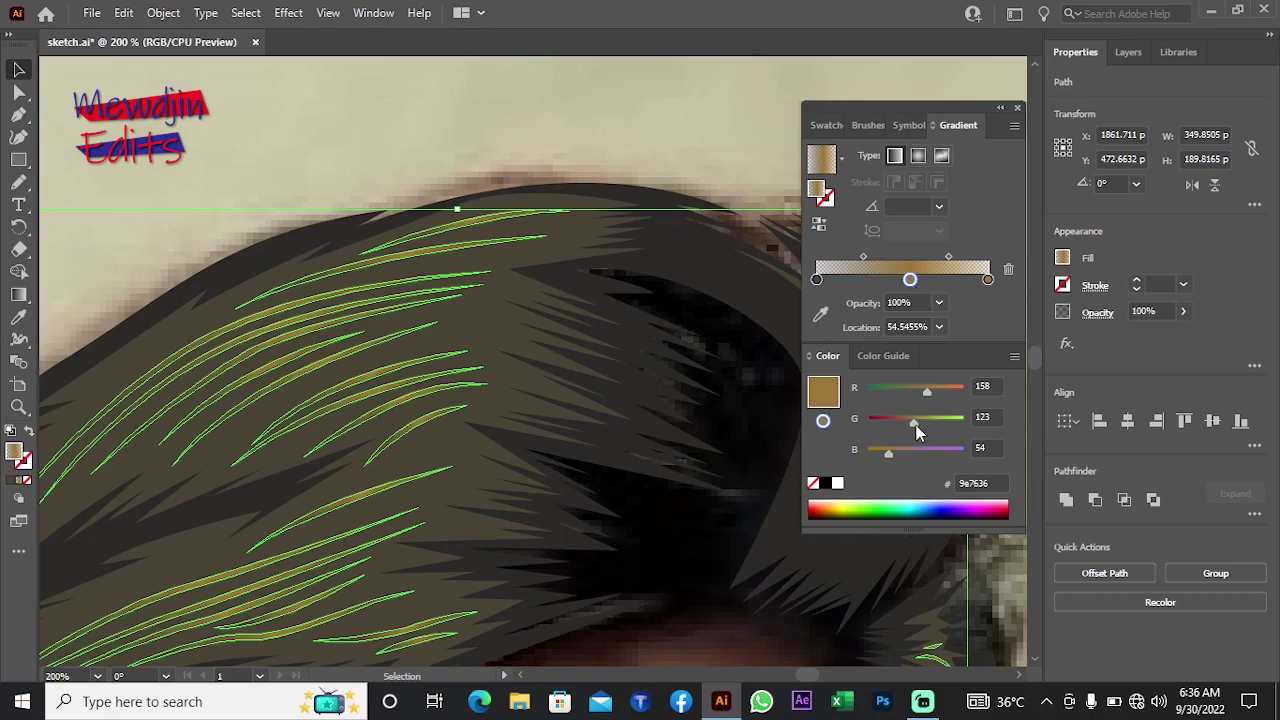
Step: Re-aim the top strand's gradient along its length at 14.1576°, then zoom back out to 200%
{"action": "left_click", "coordinate": [443, 134]}
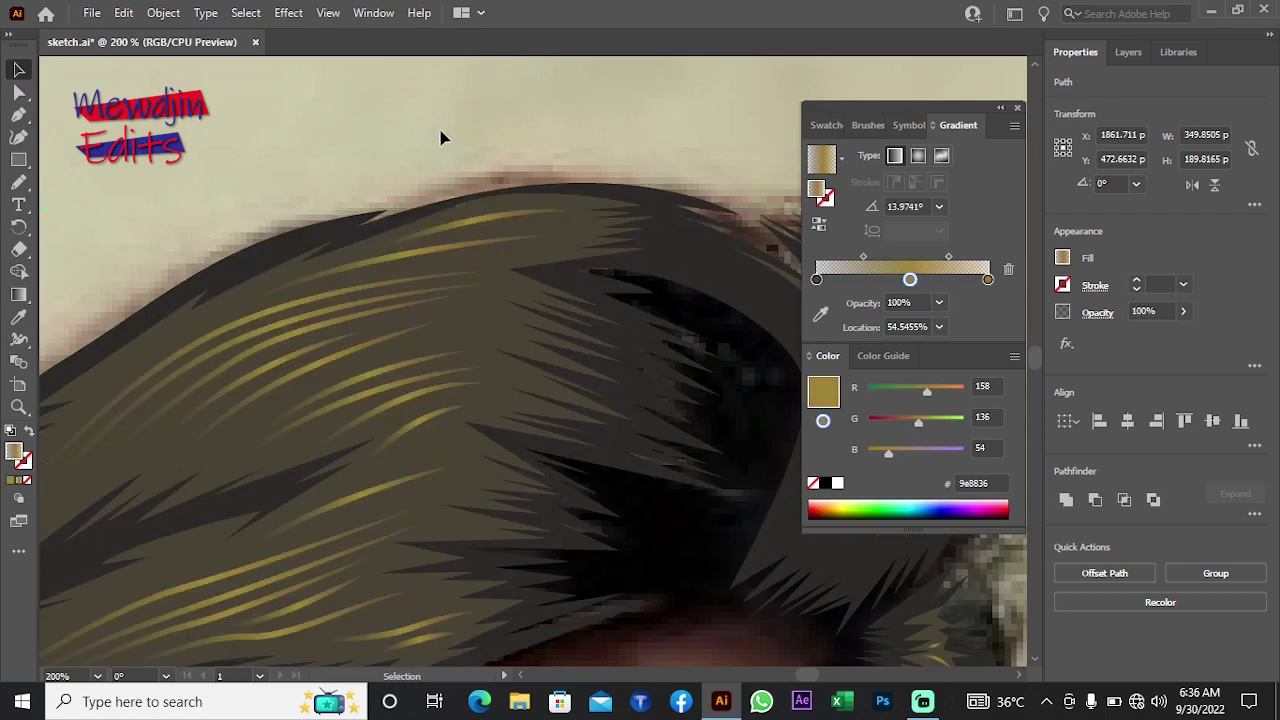
{"action": "left_click", "coordinate": [453, 237]}
{"action": "left_click", "coordinate": [19, 297]}
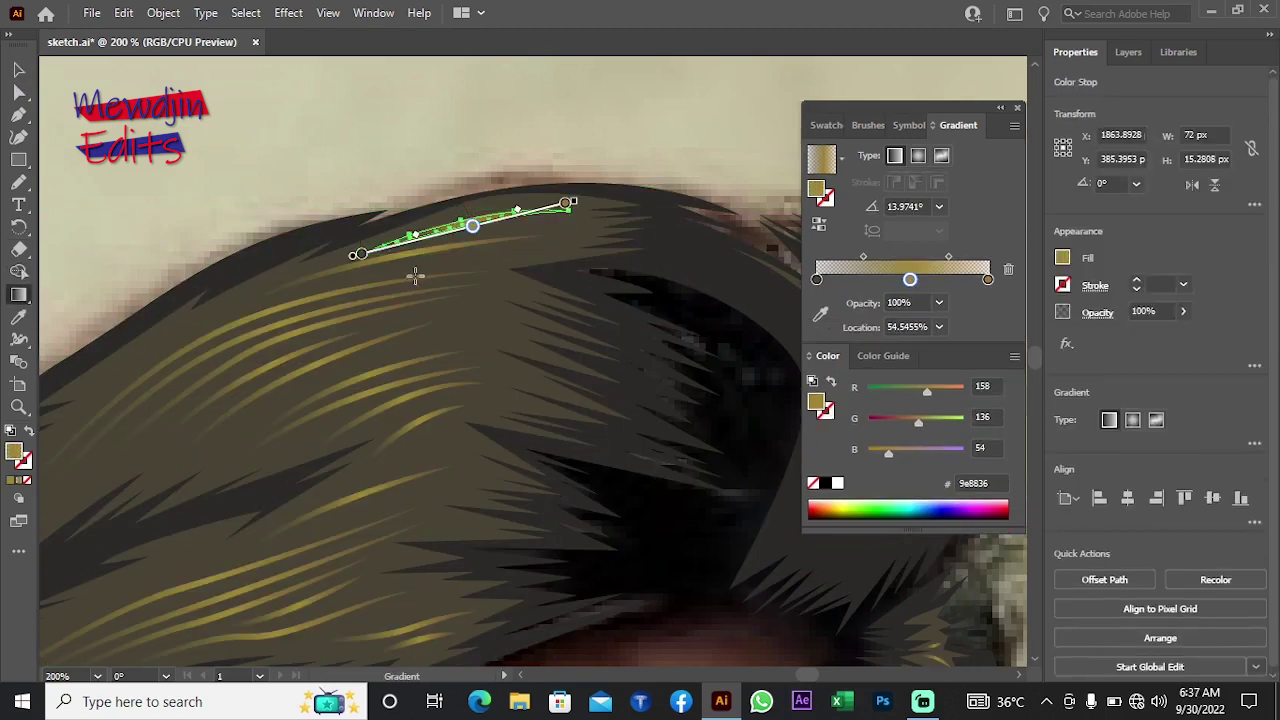
{"action": "mouse_move", "coordinate": [361, 273]}
{"action": "left_mouse_down"}
{"action": "mouse_move", "coordinate": [570, 219]}
{"action": "mouse_move", "coordinate": [568, 203]}
{"action": "left_mouse_up"}
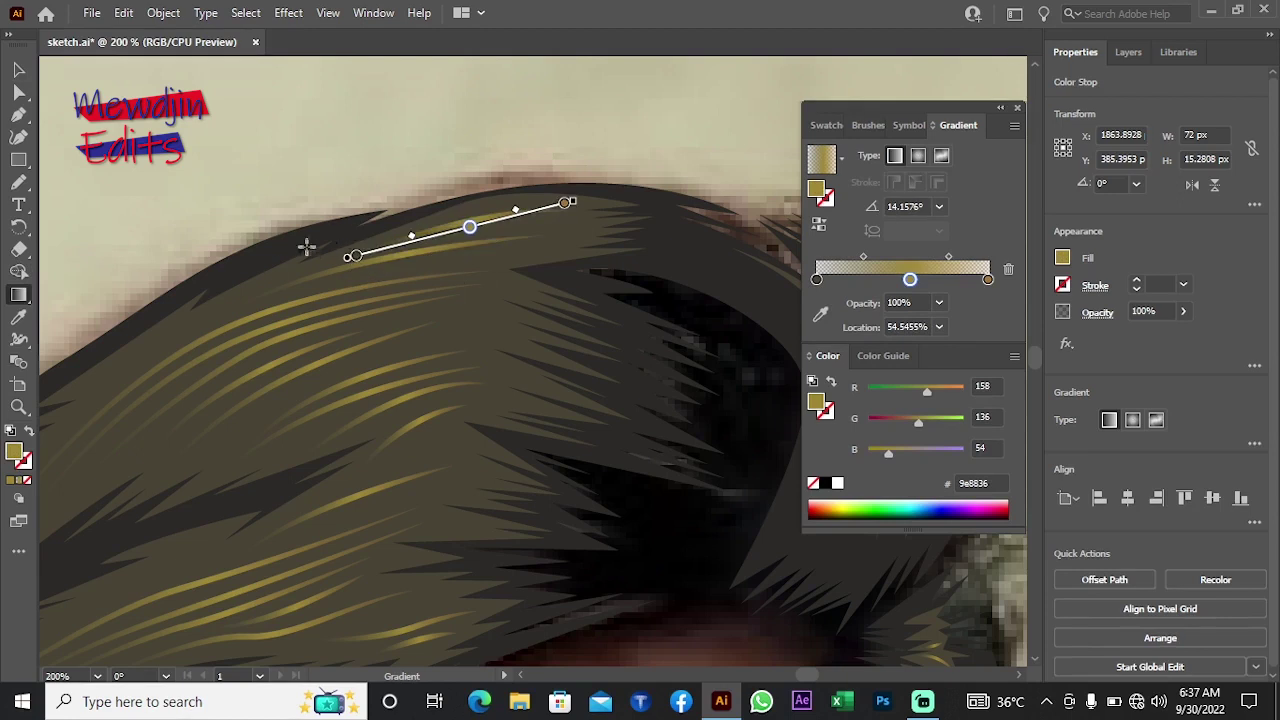
{"action": "key", "text": "v"}
{"action": "key", "text": "ctrl+equal"}
{"action": "key", "text": "ctrl+equal"}
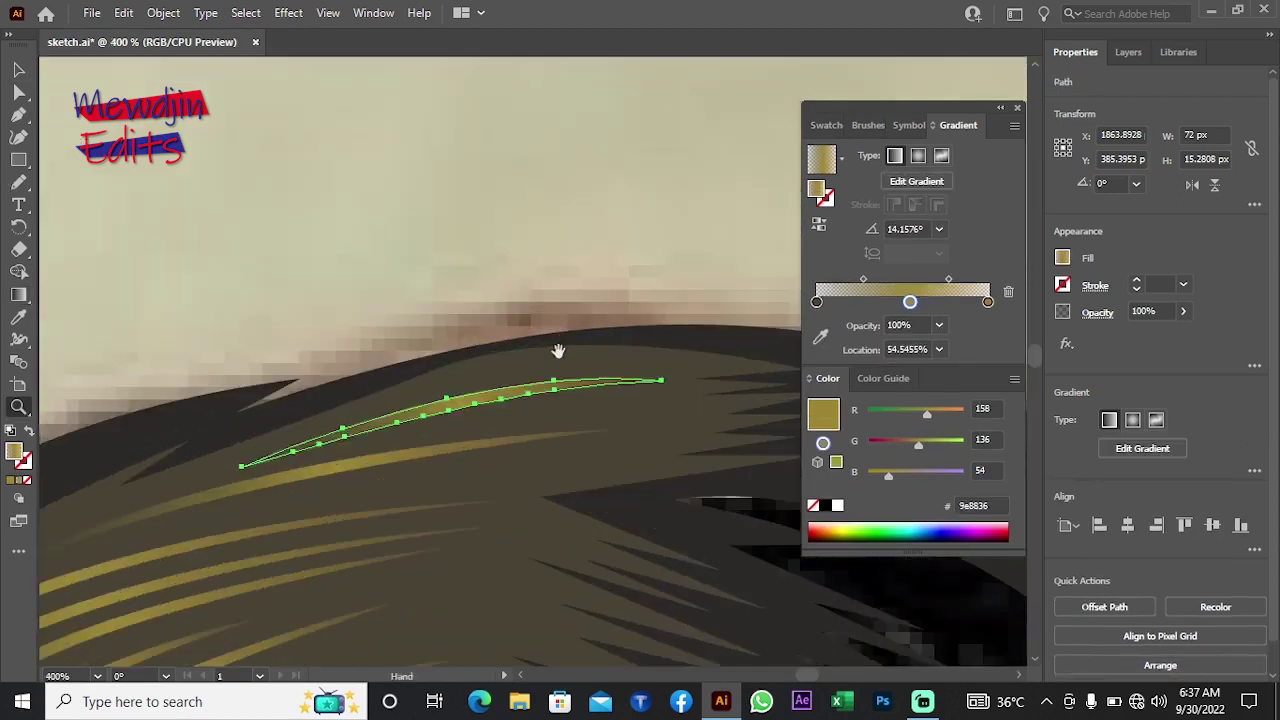
{"action": "left_click", "coordinate": [250, 210]}
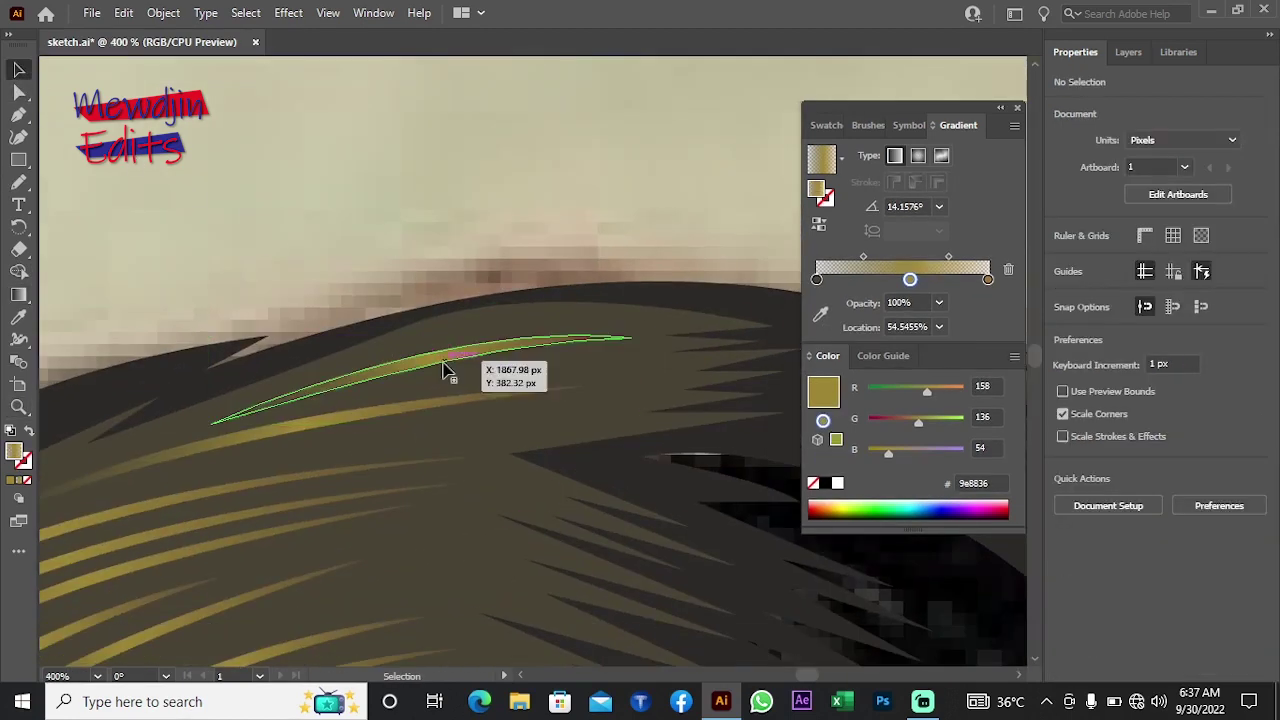
{"action": "key", "text": "z"}
{"action": "left_click", "coordinate": [553, 430], "text": "alt"}
{"action": "key", "text": "v"}
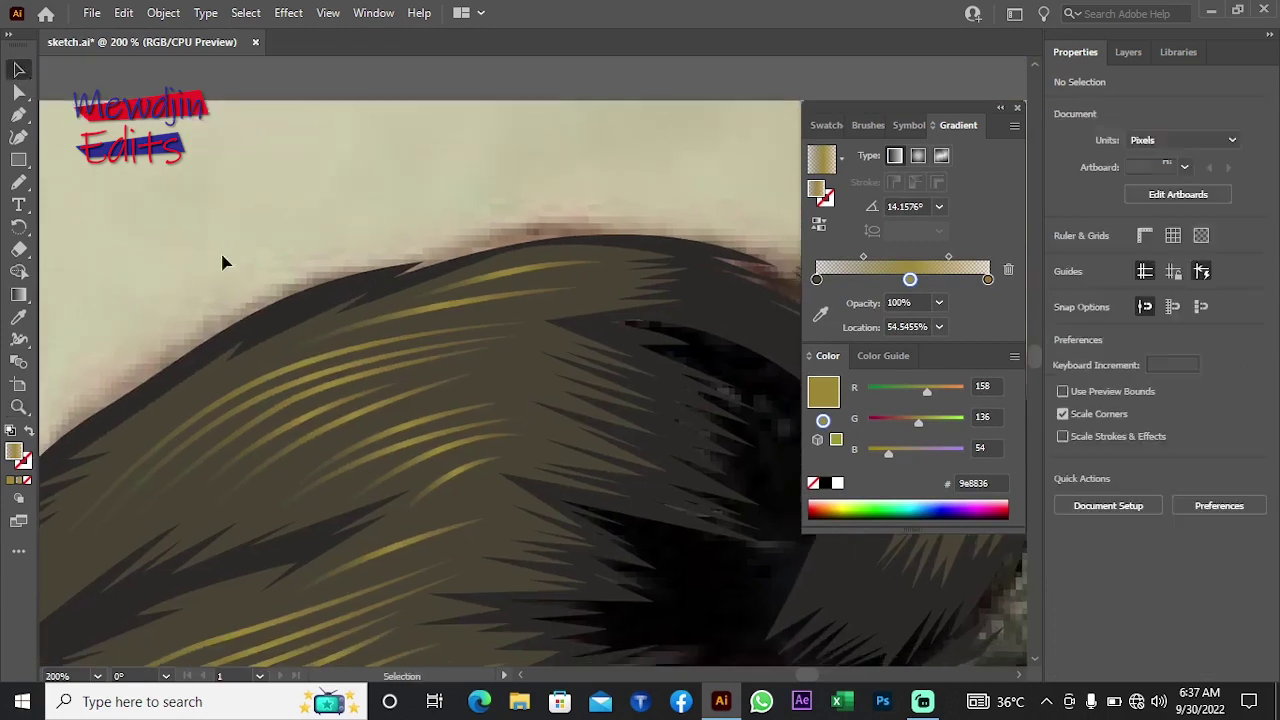
{"action": "left_click", "coordinate": [444, 313]}
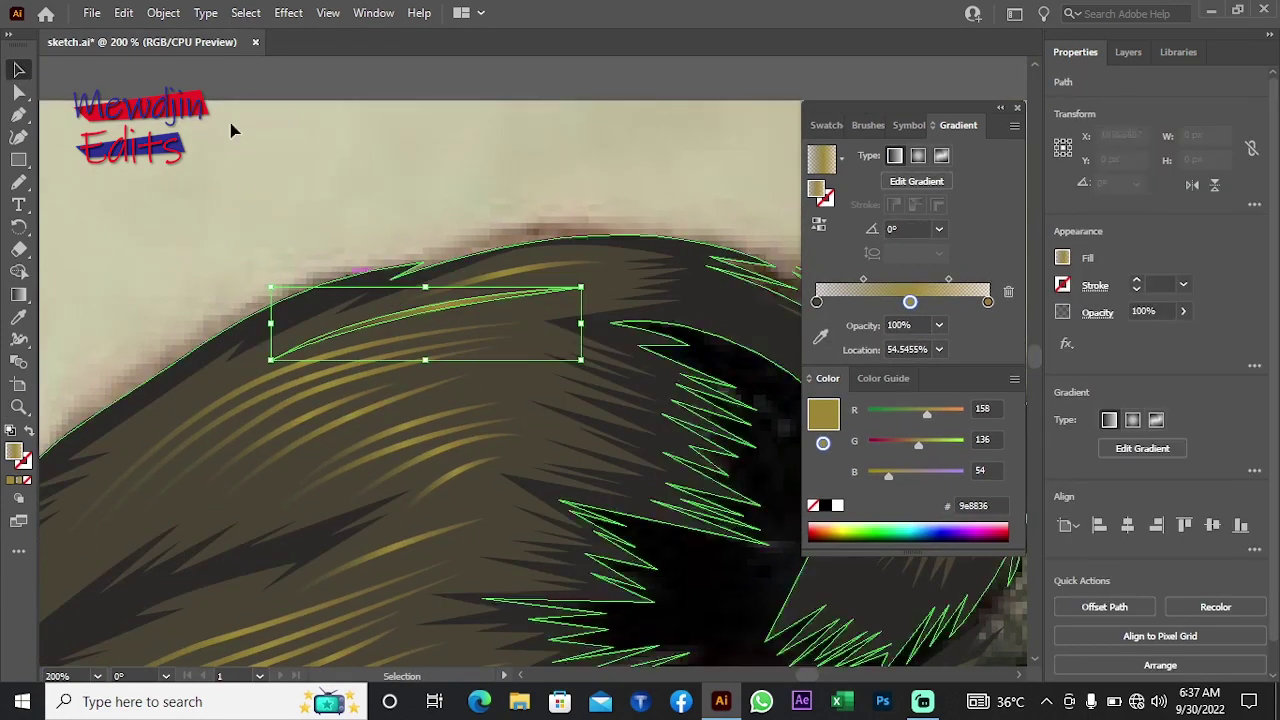
{"action": "left_click", "coordinate": [245, 12]}
{"action": "mouse_move", "coordinate": [300, 192]}
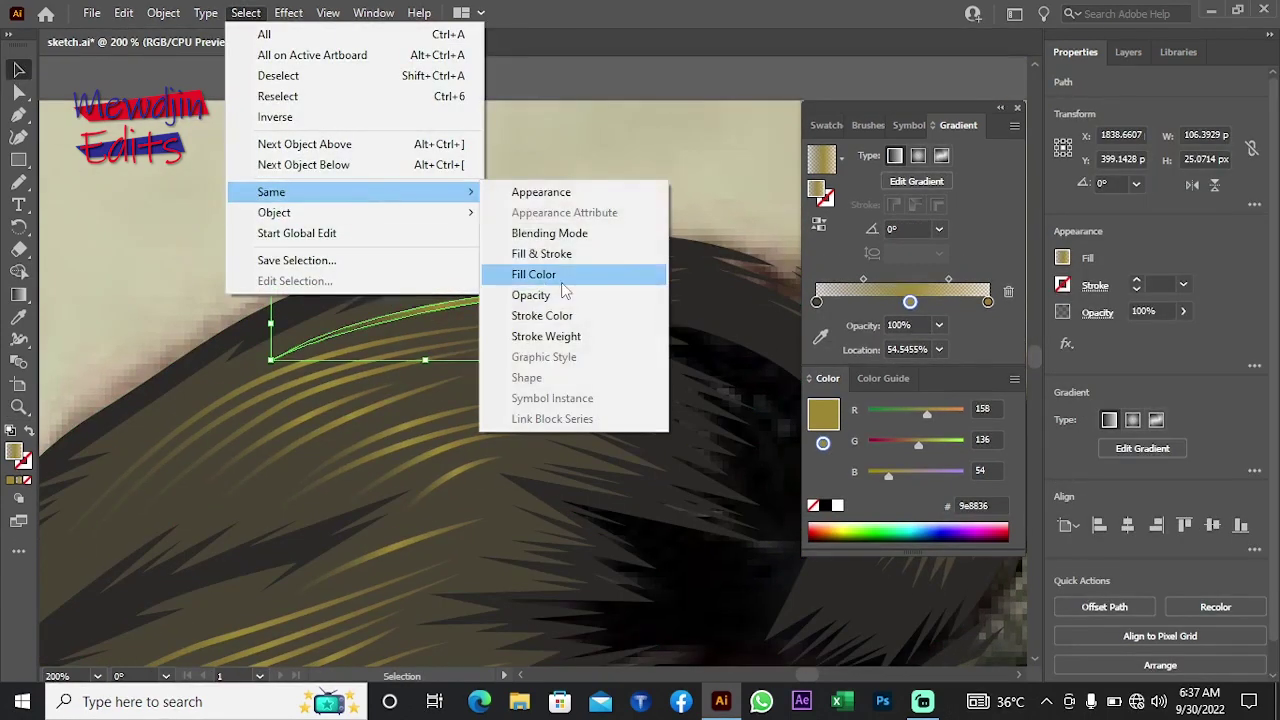
{"action": "left_click", "coordinate": [560, 278]}
{"action": "left_click", "coordinate": [18, 318]}
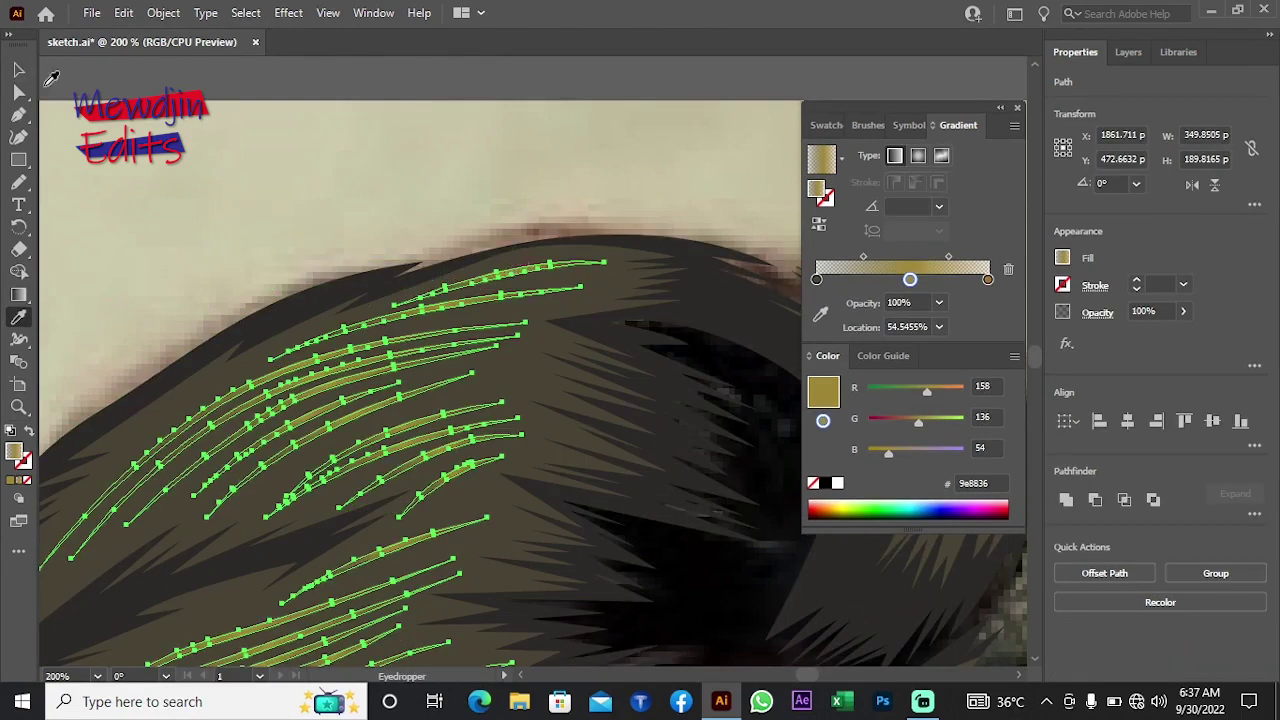
{"action": "key", "text": "ctrl+shift+a"}
{"action": "key", "text": "z"}
{"action": "mouse_move", "coordinate": [537, 349]}
{"action": "left_mouse_down"}
{"action": "mouse_move", "coordinate": [466, 386]}
{"action": "mouse_move", "coordinate": [455, 332]}
{"action": "mouse_move", "coordinate": [429, 349]}
{"action": "mouse_move", "coordinate": [479, 311]}
{"action": "left_mouse_up"}
Step: Zoom in on the hair and darken the spiky strand group's fill to #353129
{"action": "left_click", "coordinate": [479, 311]}
{"action": "left_click", "coordinate": [523, 334]}
{"action": "left_click", "coordinate": [503, 343]}
{"action": "left_click", "coordinate": [503, 343]}
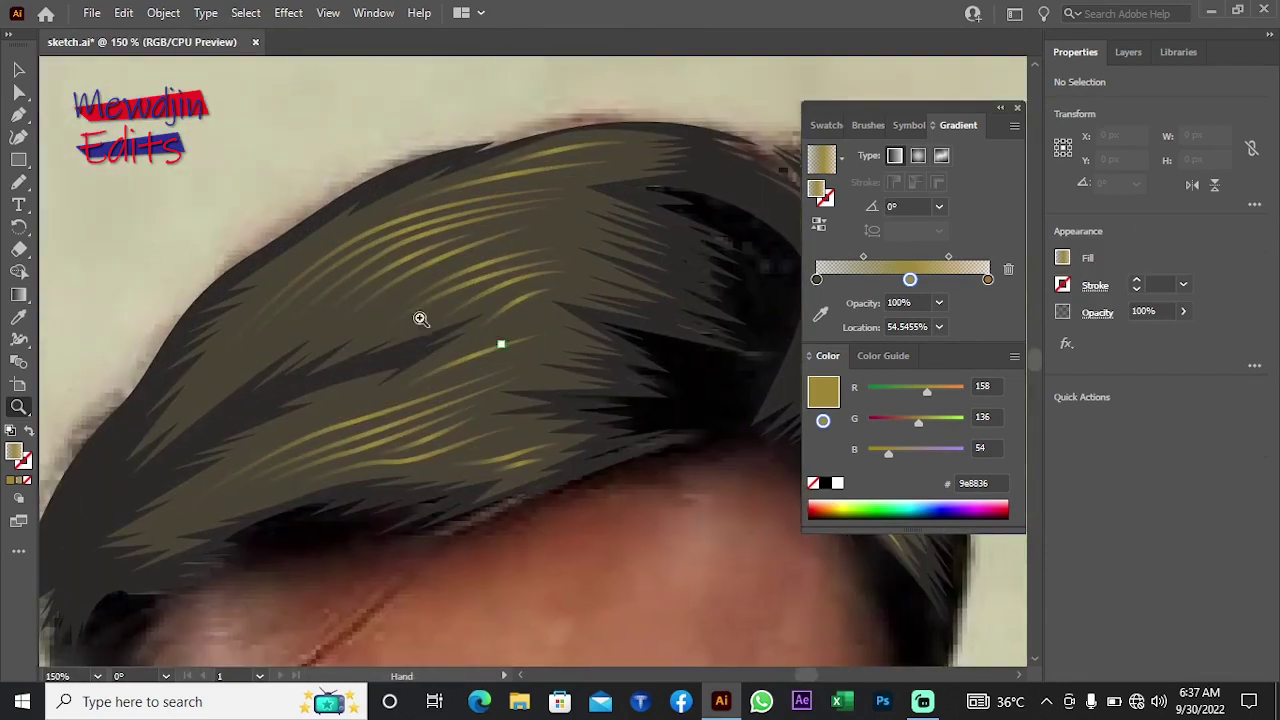
{"action": "left_click", "coordinate": [17, 70]}
{"action": "left_click", "coordinate": [190, 432]}
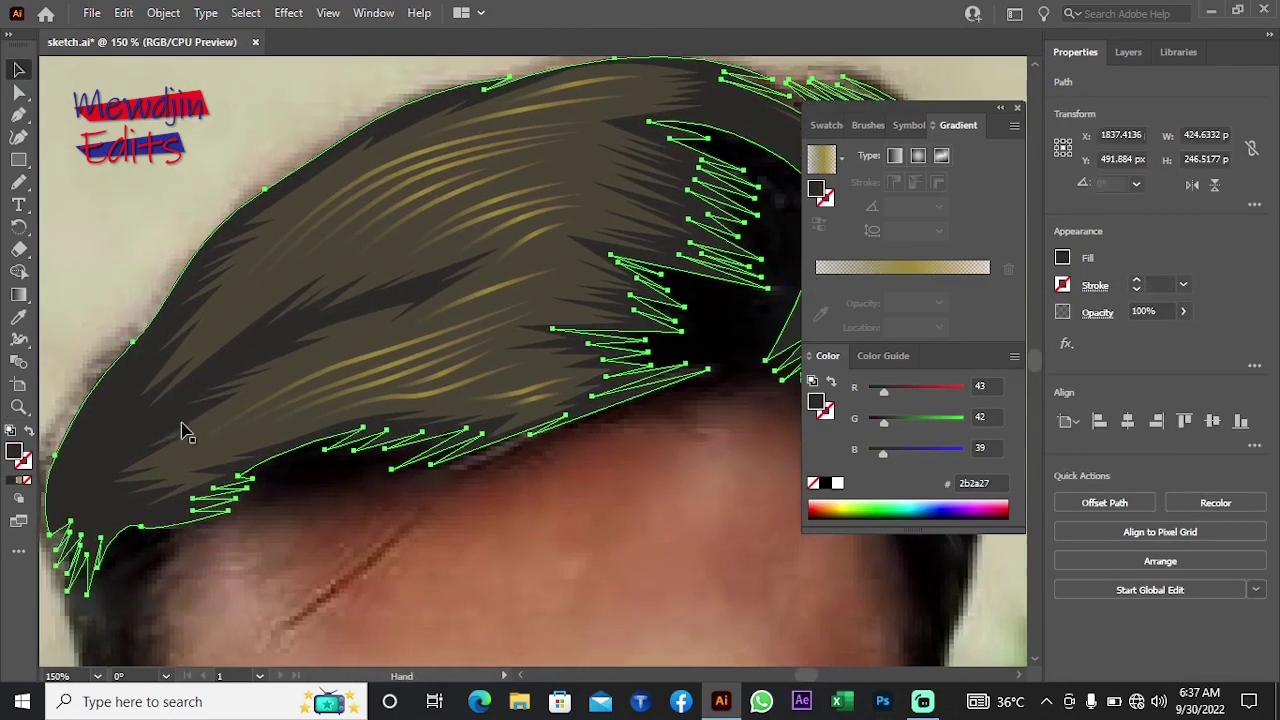
{"action": "left_click", "coordinate": [262, 320]}
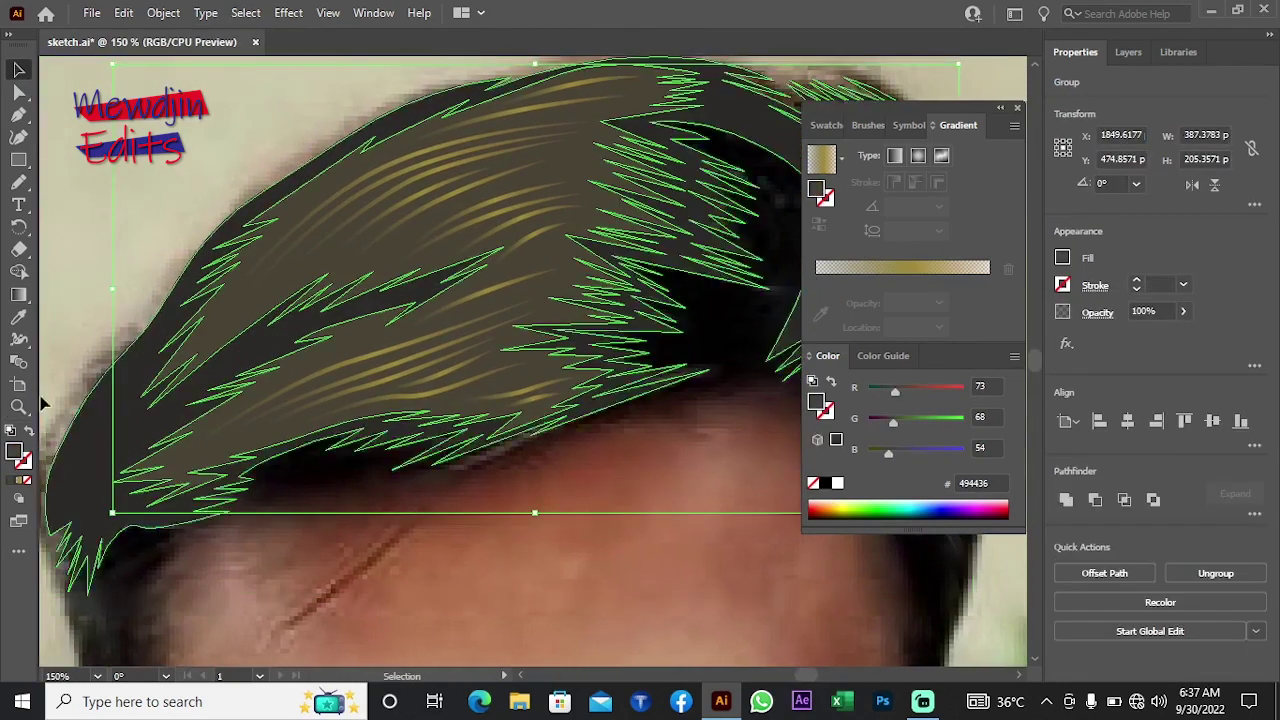
{"action": "double_click", "coordinate": [17, 456]}
{"action": "left_click_drag", "start_coordinate": [691, 391], "coordinate": [686, 399]}
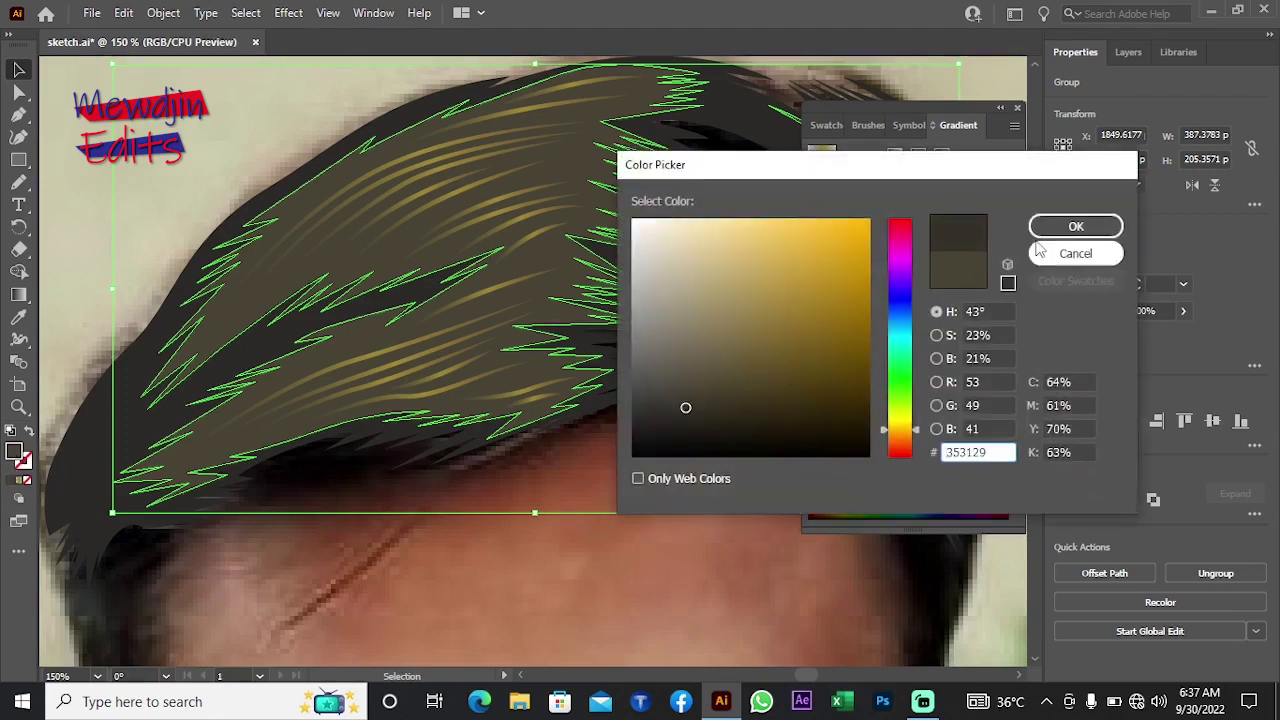
{"action": "left_click", "coordinate": [1075, 226]}
Step: Darken the main hair shape's fill to near-black #212120
{"action": "left_click_drag", "start_coordinate": [477, 567], "coordinate": [523, 571]}
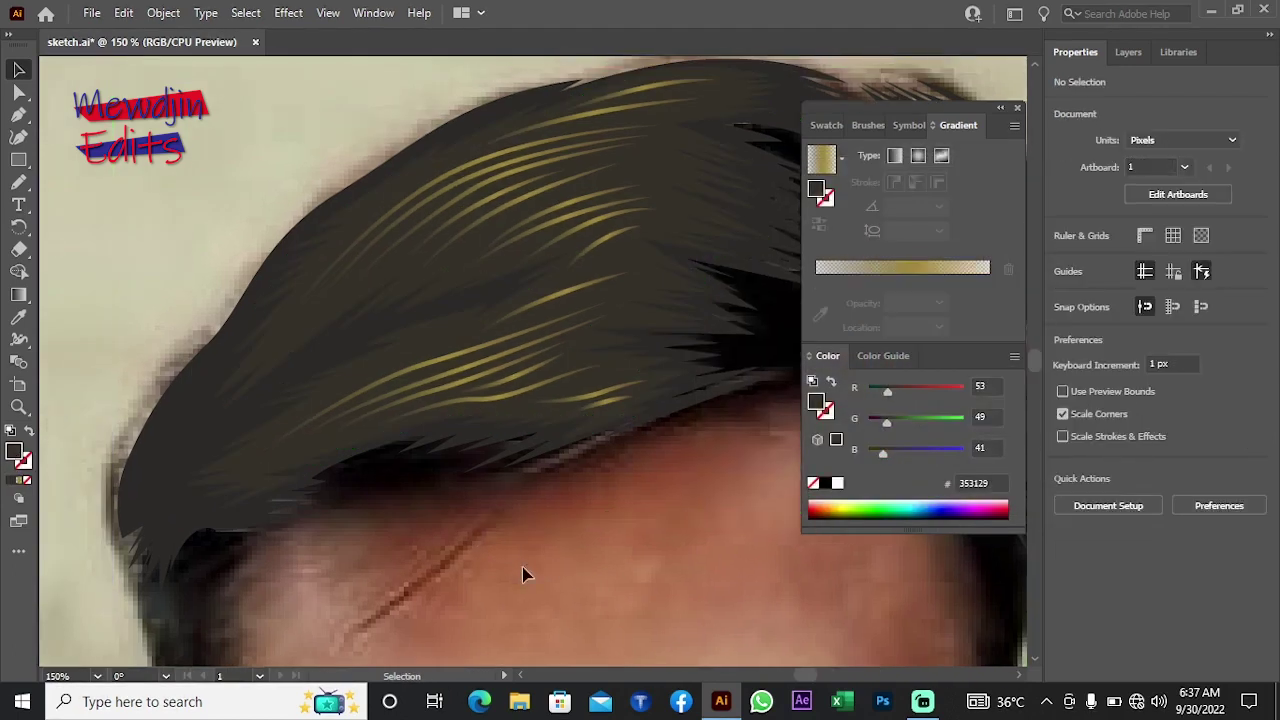
{"action": "left_click", "coordinate": [190, 458]}
{"action": "double_click", "coordinate": [17, 458]}
{"action": "left_click_drag", "start_coordinate": [652, 419], "coordinate": [653, 425]}
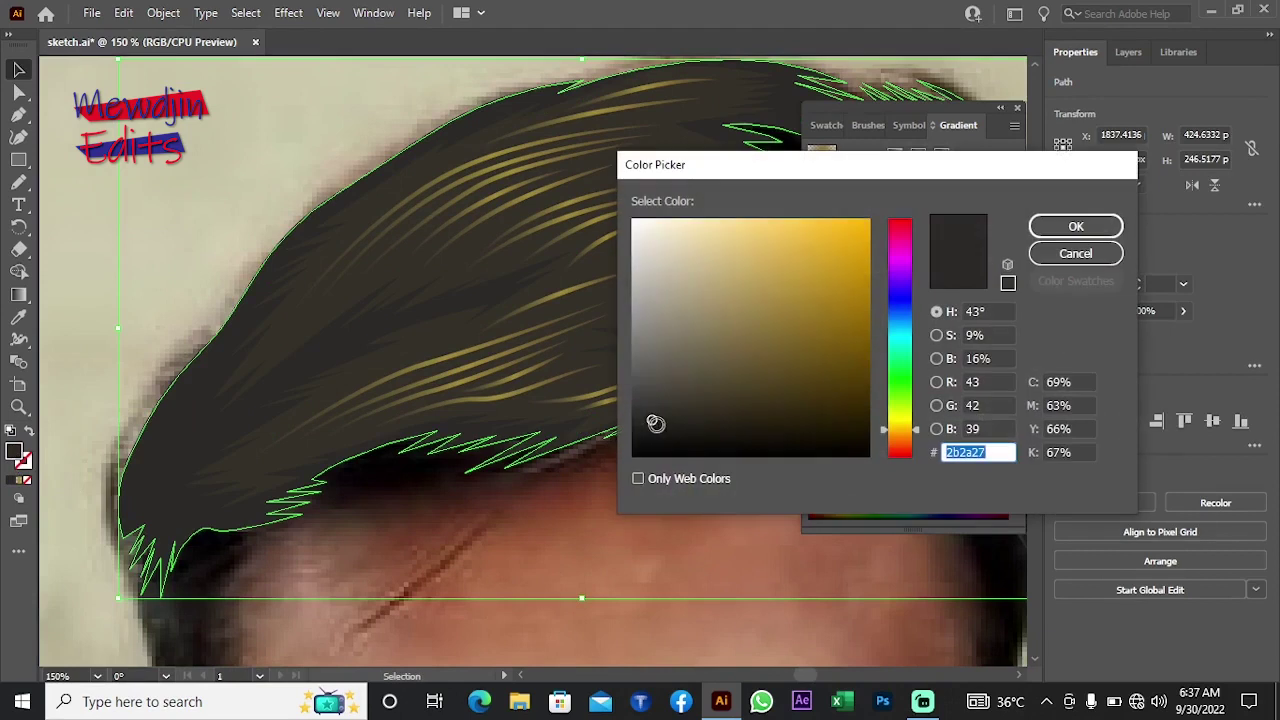
{"action": "left_click", "coordinate": [1075, 226]}
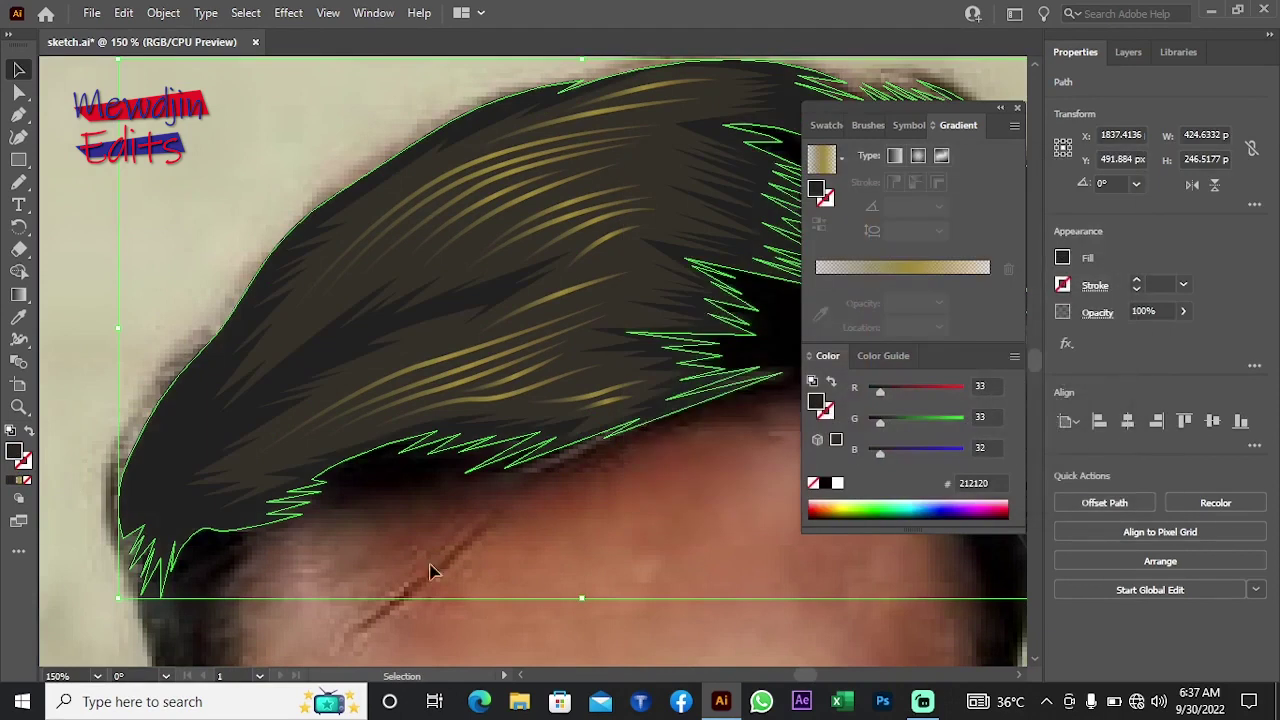
Step: Desaturate the strand group to grey #383838, deselect, and zoom out to the whole portrait
{"action": "left_click", "coordinate": [440, 565]}
{"action": "left_click", "coordinate": [262, 450]}
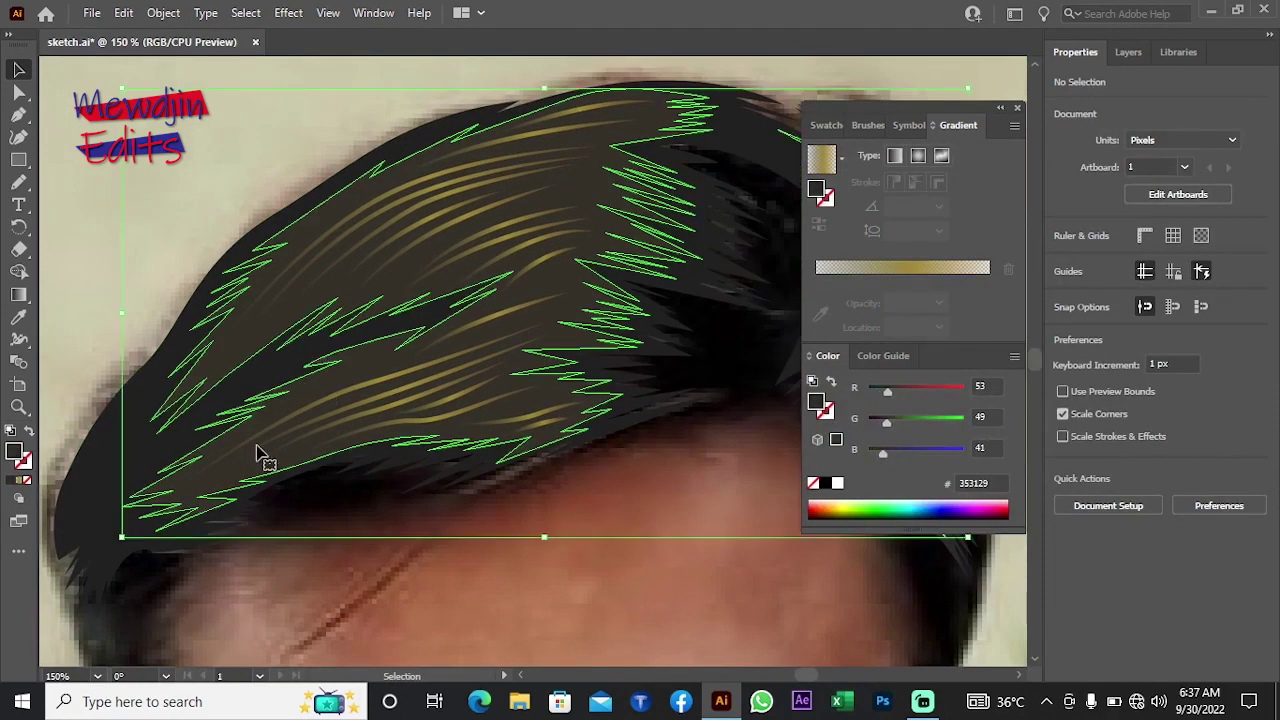
{"action": "double_click", "coordinate": [17, 458]}
{"action": "left_click_drag", "start_coordinate": [679, 411], "coordinate": [653, 406]}
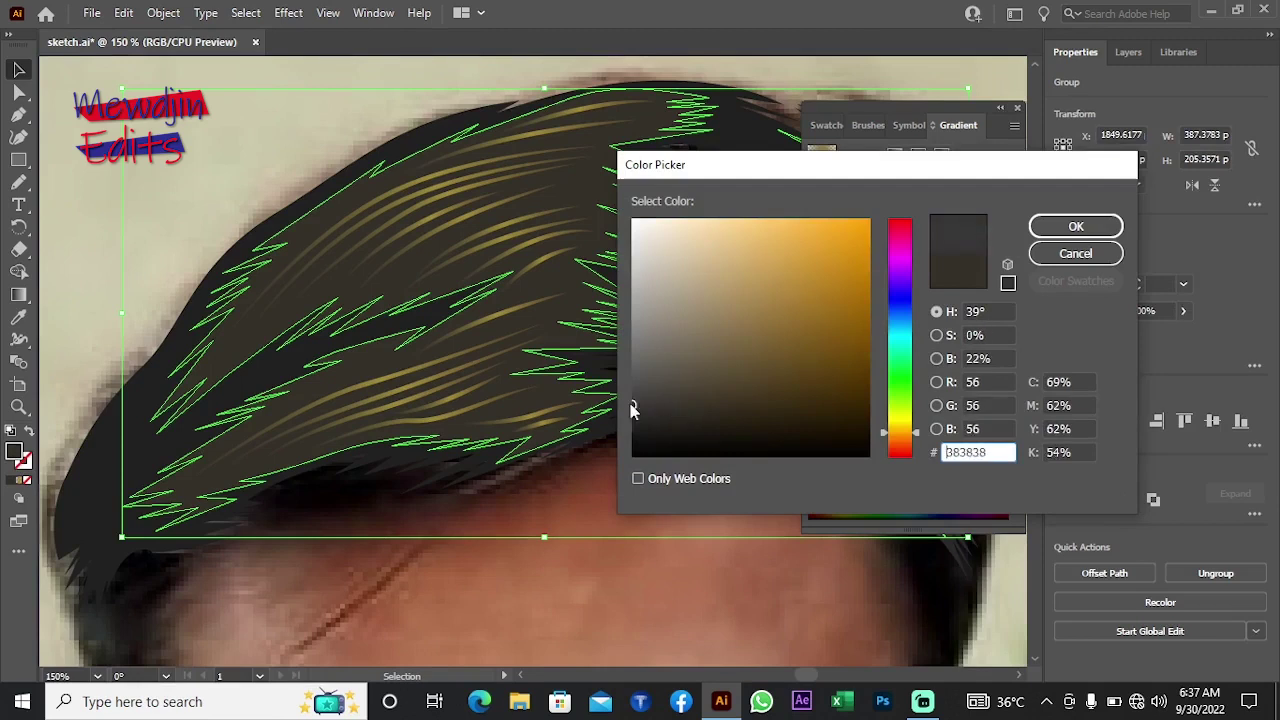
{"action": "left_click", "coordinate": [1068, 228]}
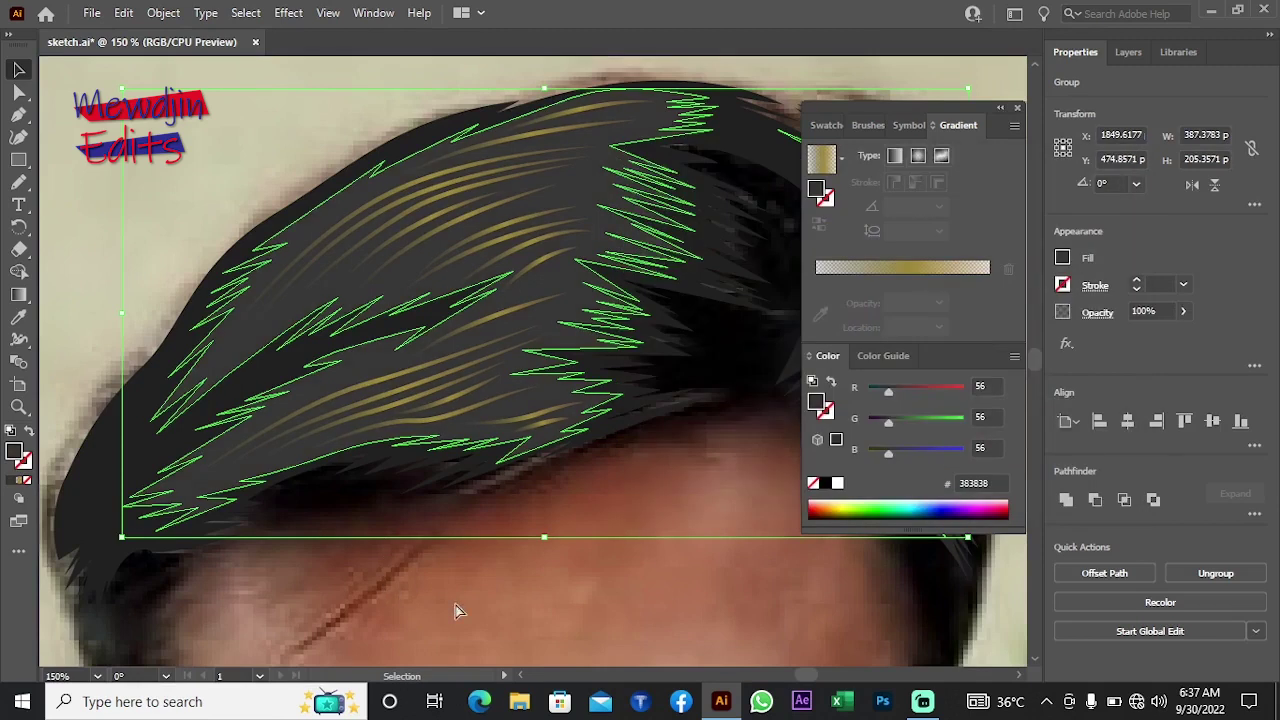
{"action": "key", "text": "ctrl+shift+a"}
{"action": "key", "text": "z"}
{"action": "key", "text": "ctrl+minus"}
{"action": "key", "text": "ctrl+minus"}
{"action": "key", "text": "ctrl+minus"}
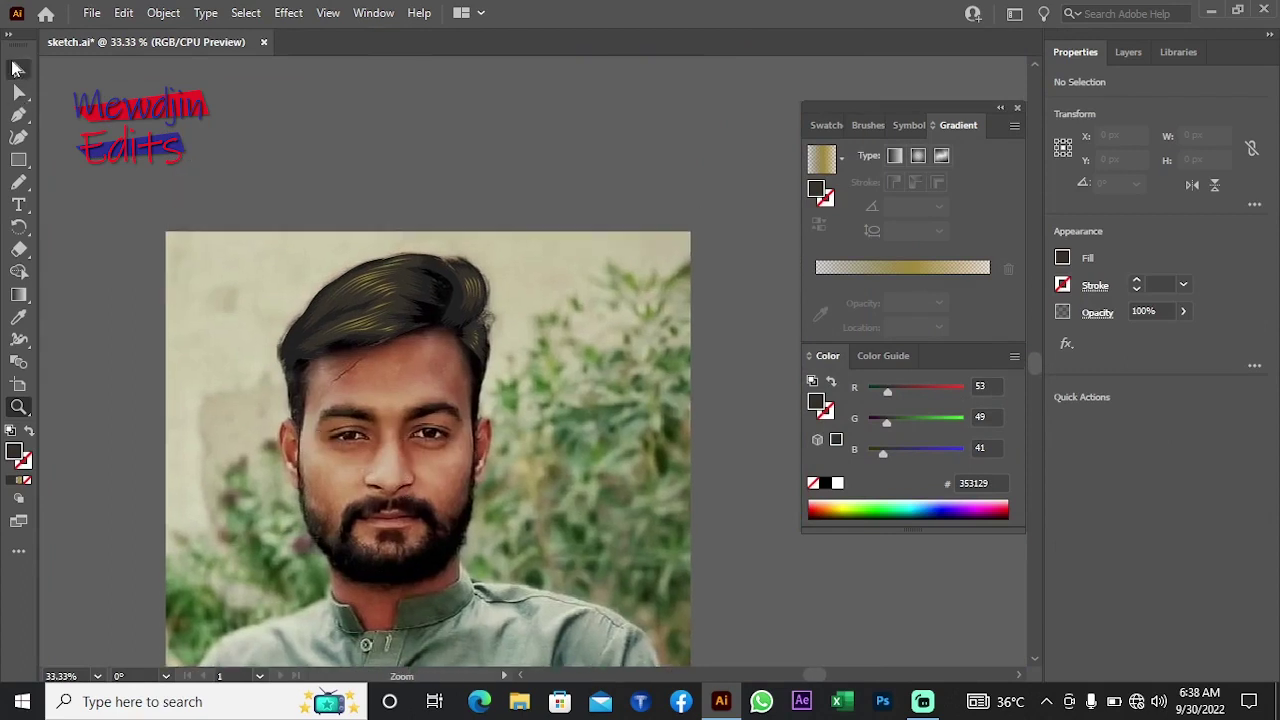
Step: Move the traced hair group onto the cartoon's head and nudge it into place
{"action": "left_click", "coordinate": [18, 68]}
{"action": "mouse_move", "coordinate": [251, 256]}
{"action": "left_mouse_down"}
{"action": "mouse_move", "coordinate": [558, 456]}
{"action": "mouse_move", "coordinate": [741, 487]}
{"action": "left_mouse_up"}
{"action": "mouse_move", "coordinate": [560, 320]}
{"action": "left_mouse_down"}
{"action": "mouse_move", "coordinate": [430, 400]}
{"action": "mouse_move", "coordinate": [658, 585]}
{"action": "left_mouse_up"}
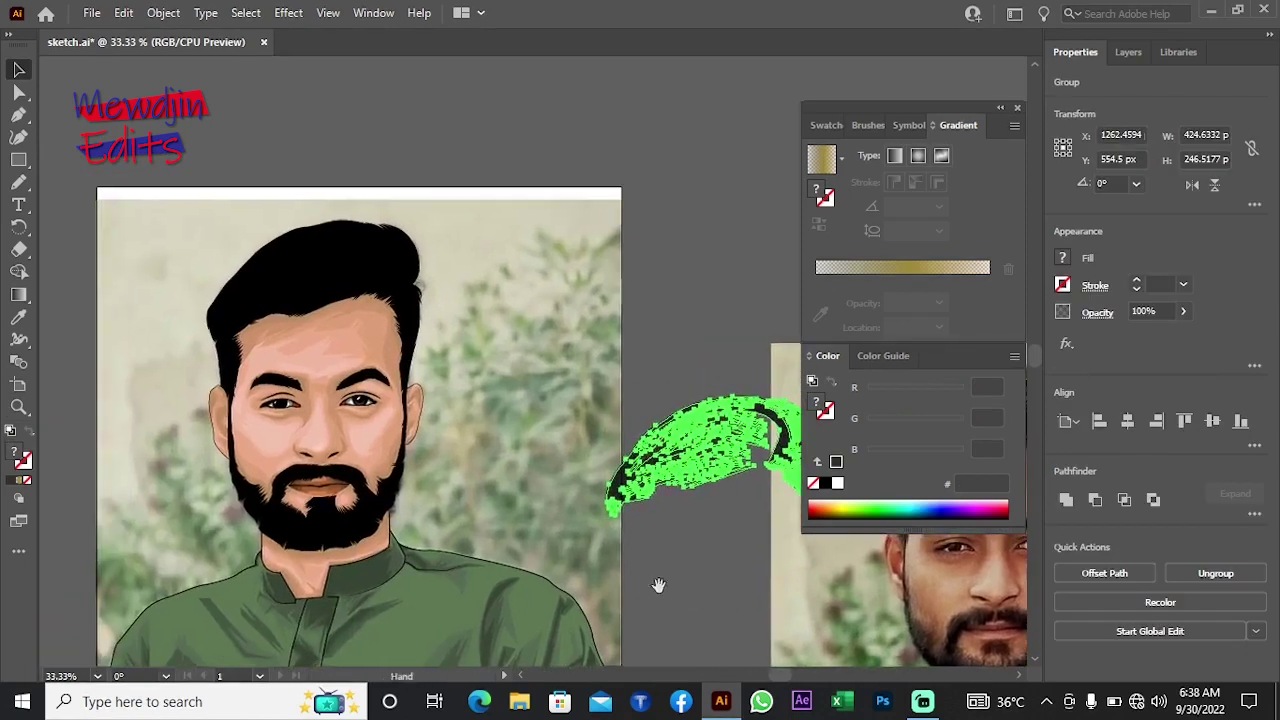
{"action": "left_click_drag", "start_coordinate": [724, 455], "coordinate": [330, 278]}
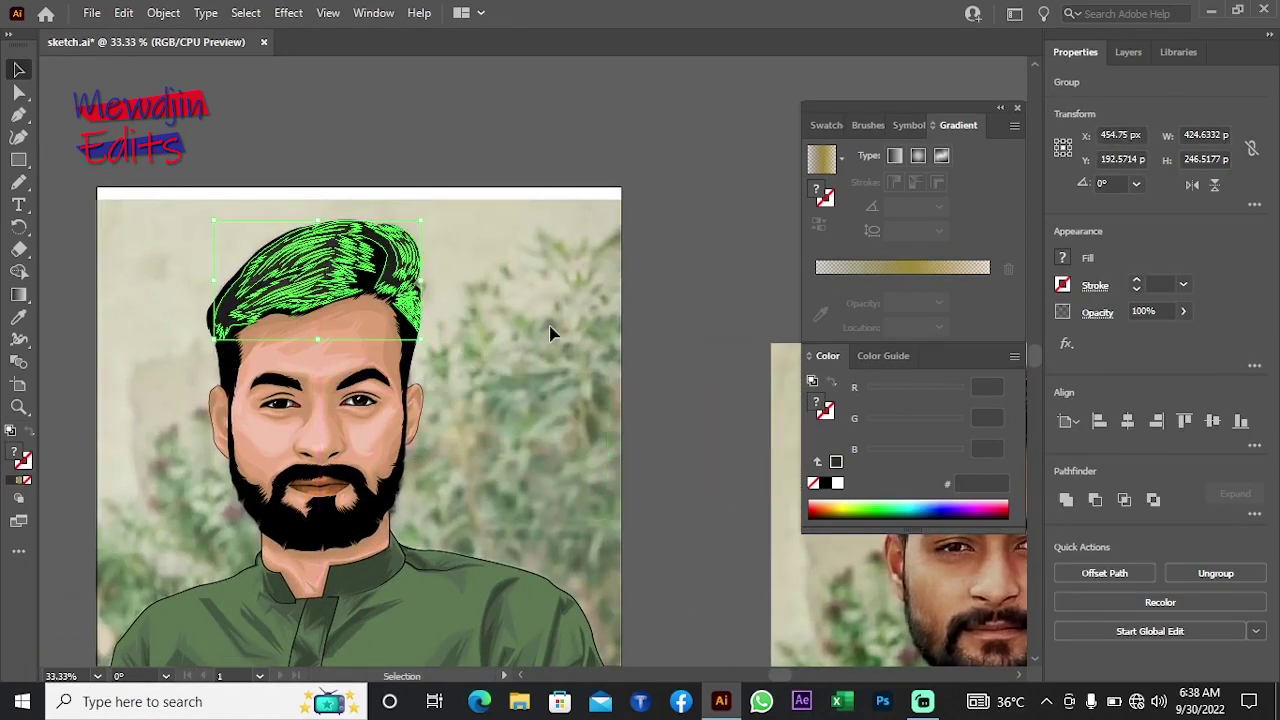
{"action": "key", "text": "Left"}
{"action": "key", "text": "Left"}
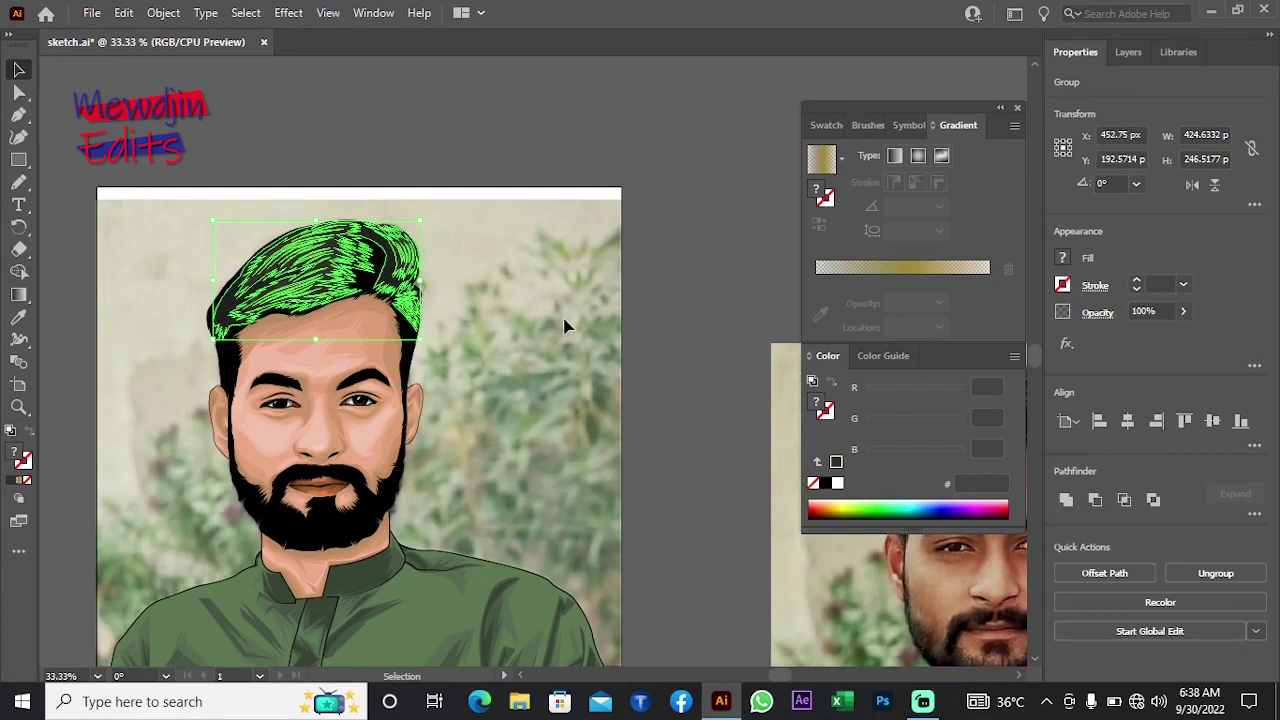
{"action": "key", "text": "Down"}
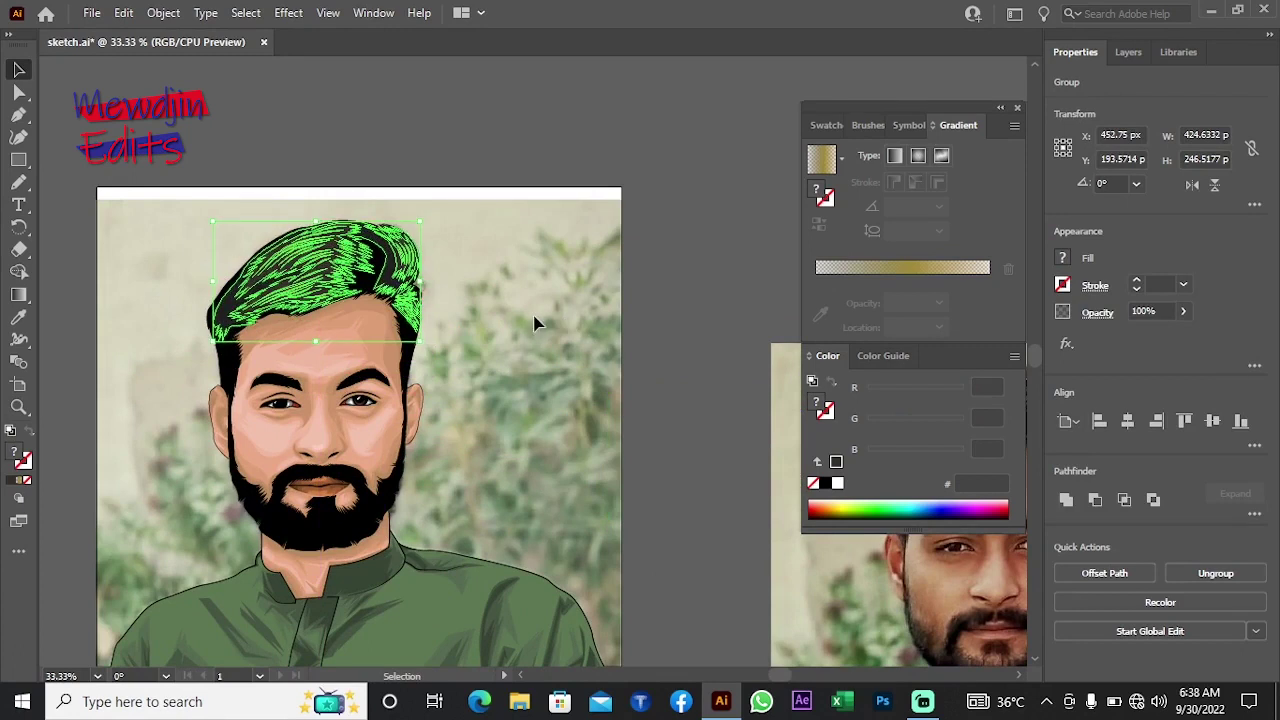
{"action": "key", "text": "Left"}
{"action": "key", "text": "Left"}
{"action": "key", "text": "Down"}
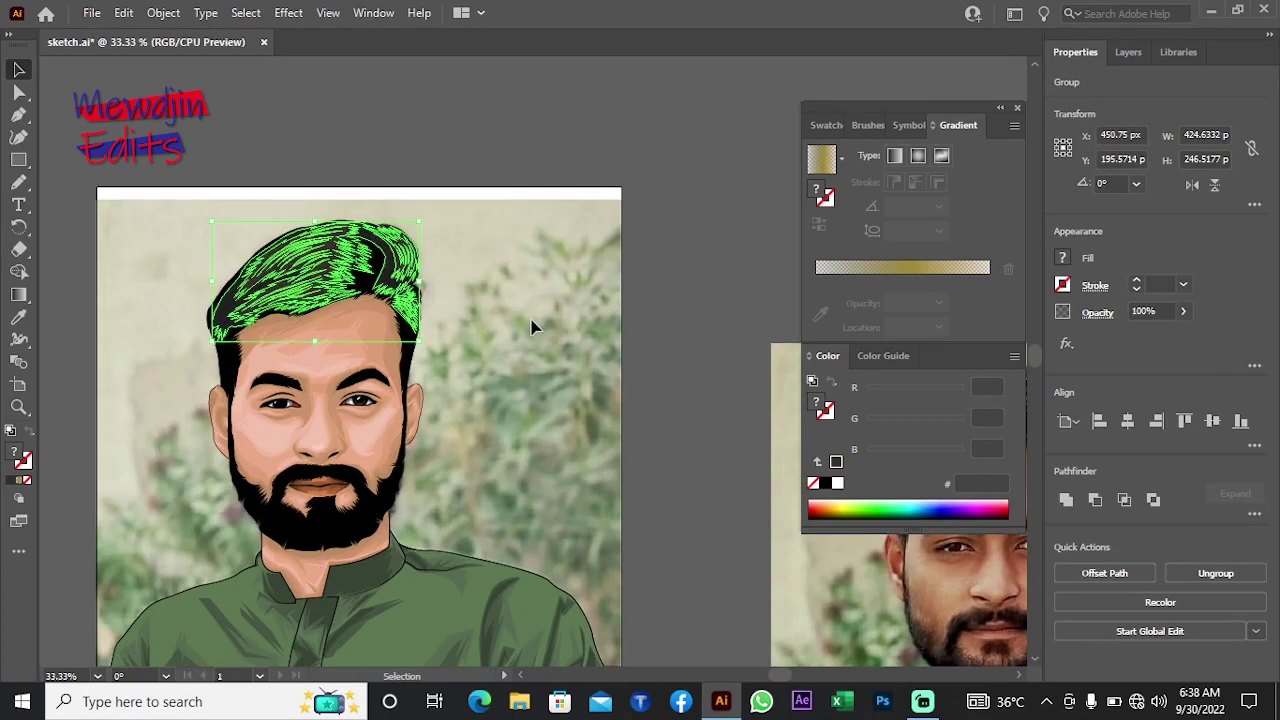
{"action": "left_click", "coordinate": [543, 325]}
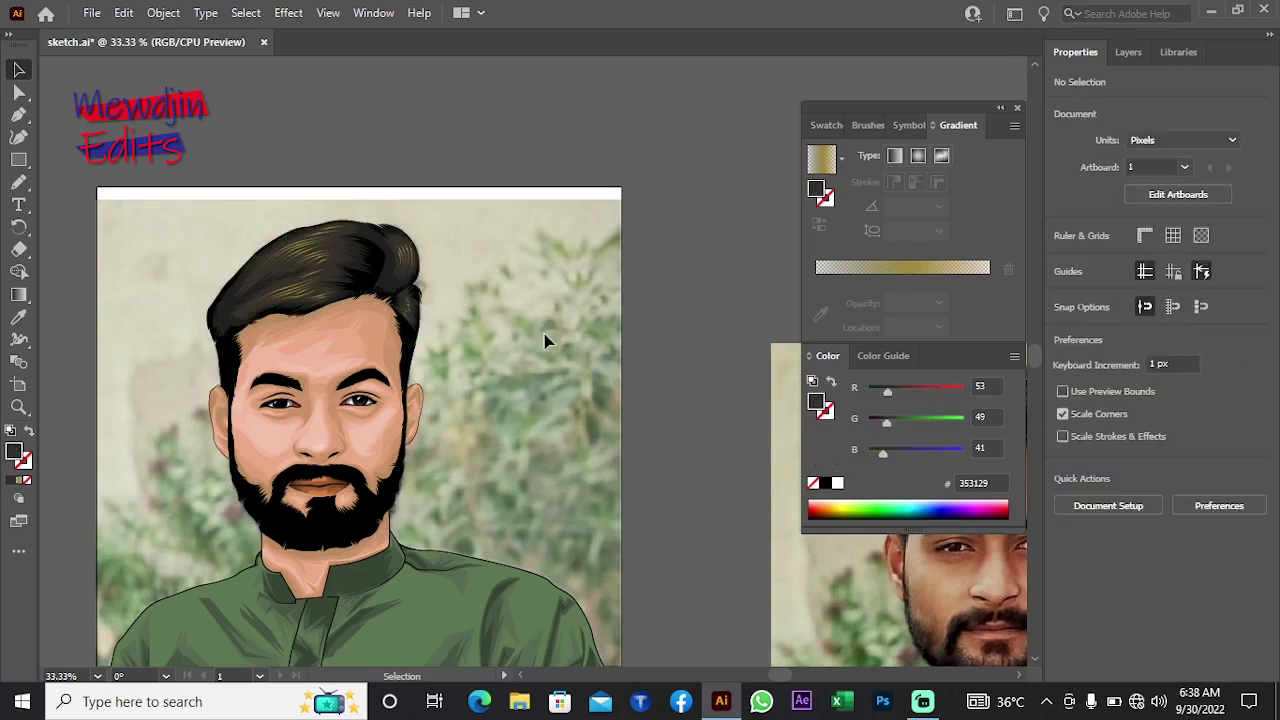
Step: Zoom out to 25%, then zoom in on the forehead and eyes to check the fit
{"action": "key", "text": "z"}
{"action": "left_click", "coordinate": [375, 360], "text": "alt"}
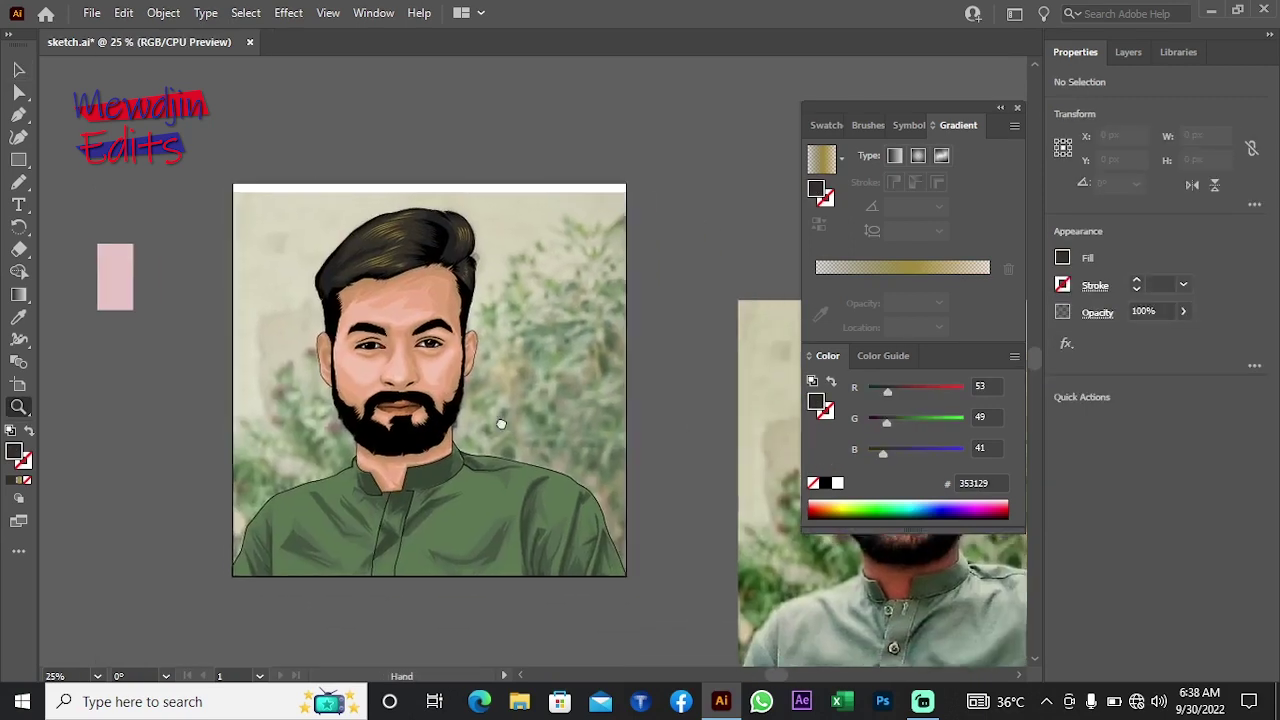
{"action": "left_click_drag", "start_coordinate": [526, 455], "coordinate": [491, 430]}
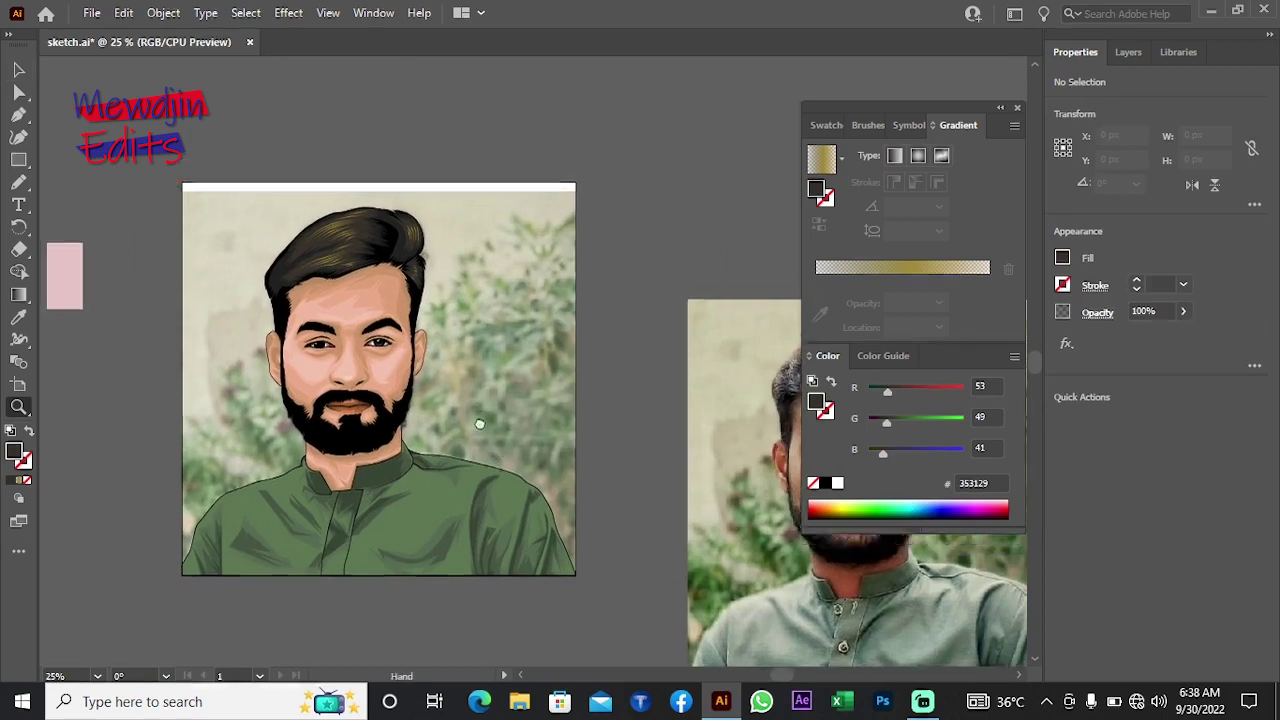
{"action": "left_click", "coordinate": [465, 393]}
{"action": "left_click", "coordinate": [465, 393]}
{"action": "left_click", "coordinate": [465, 393]}
{"action": "left_click", "coordinate": [426, 412]}
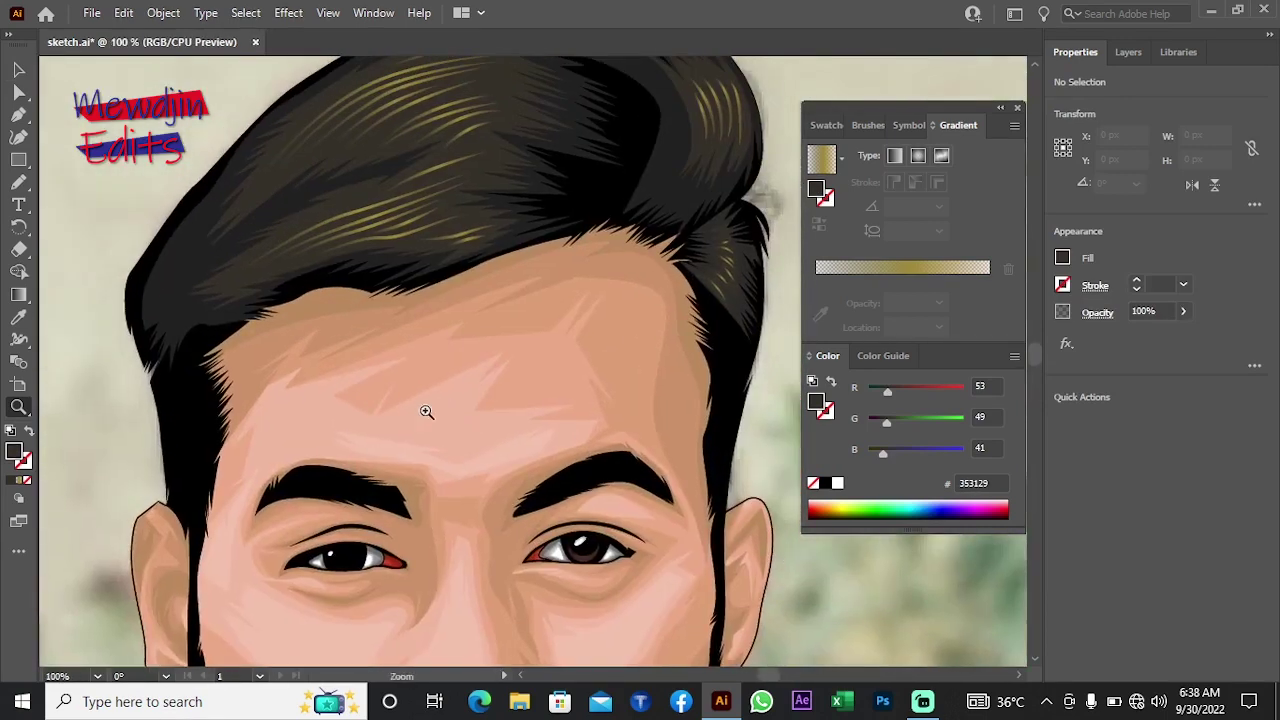
{"action": "left_click", "coordinate": [17, 69]}
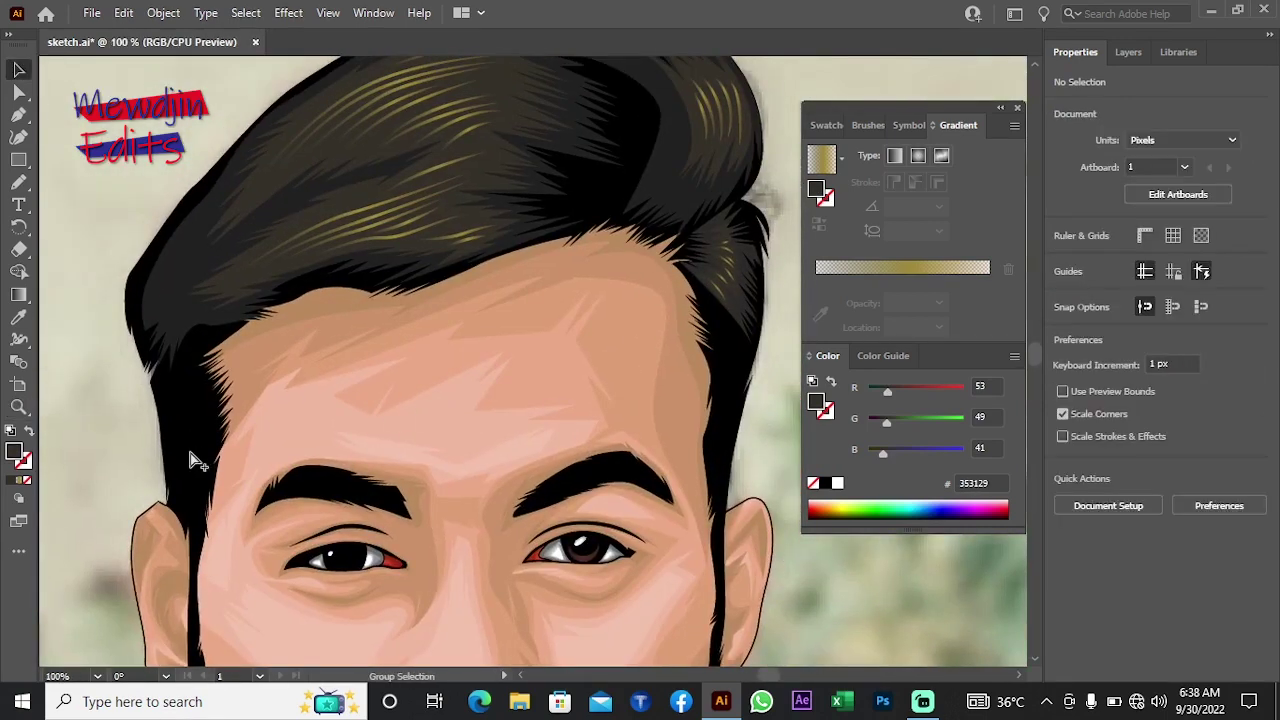
Step: Zoom out to the whole artboard and show the Layers list
{"action": "key", "text": "z"}
{"action": "left_click", "coordinate": [394, 400], "text": "alt"}
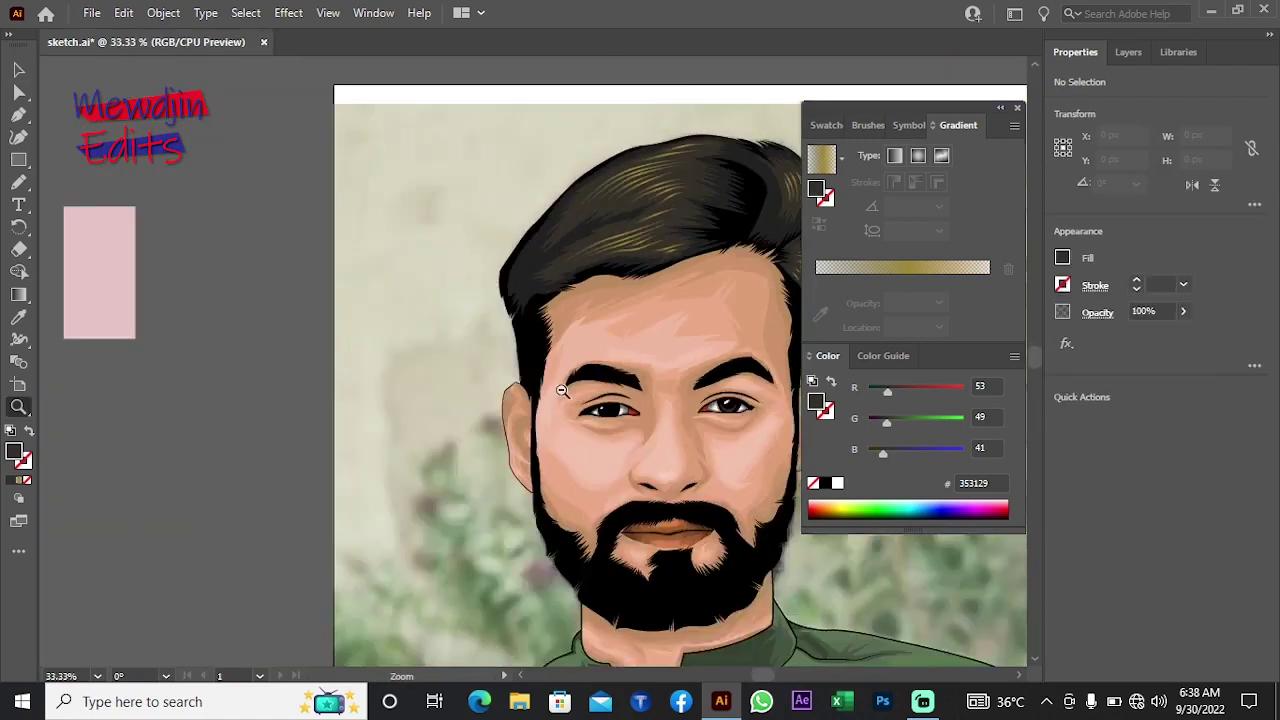
{"action": "left_click", "coordinate": [477, 363], "text": "alt"}
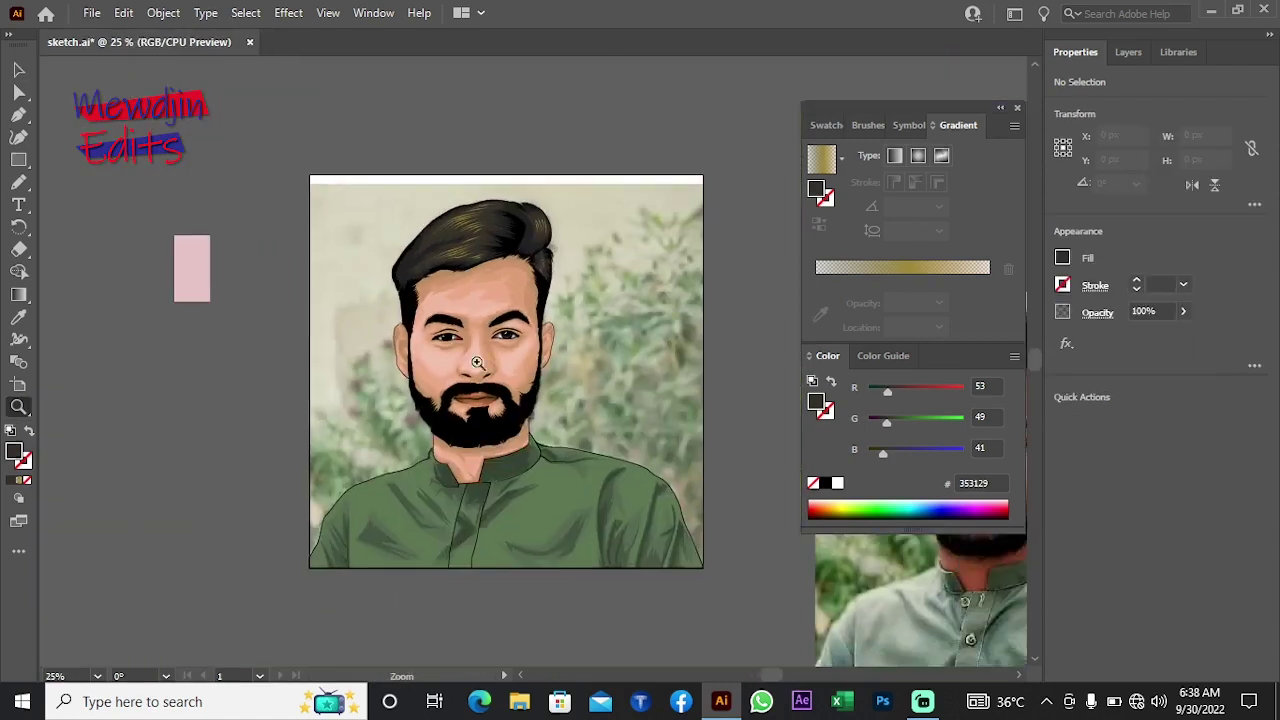
{"action": "left_click", "coordinate": [1128, 52]}
Step: Delete Layer 3 along with its duplicate hair artwork, confirming the deletion
{"action": "left_click_drag", "start_coordinate": [630, 458], "coordinate": [349, 431]}
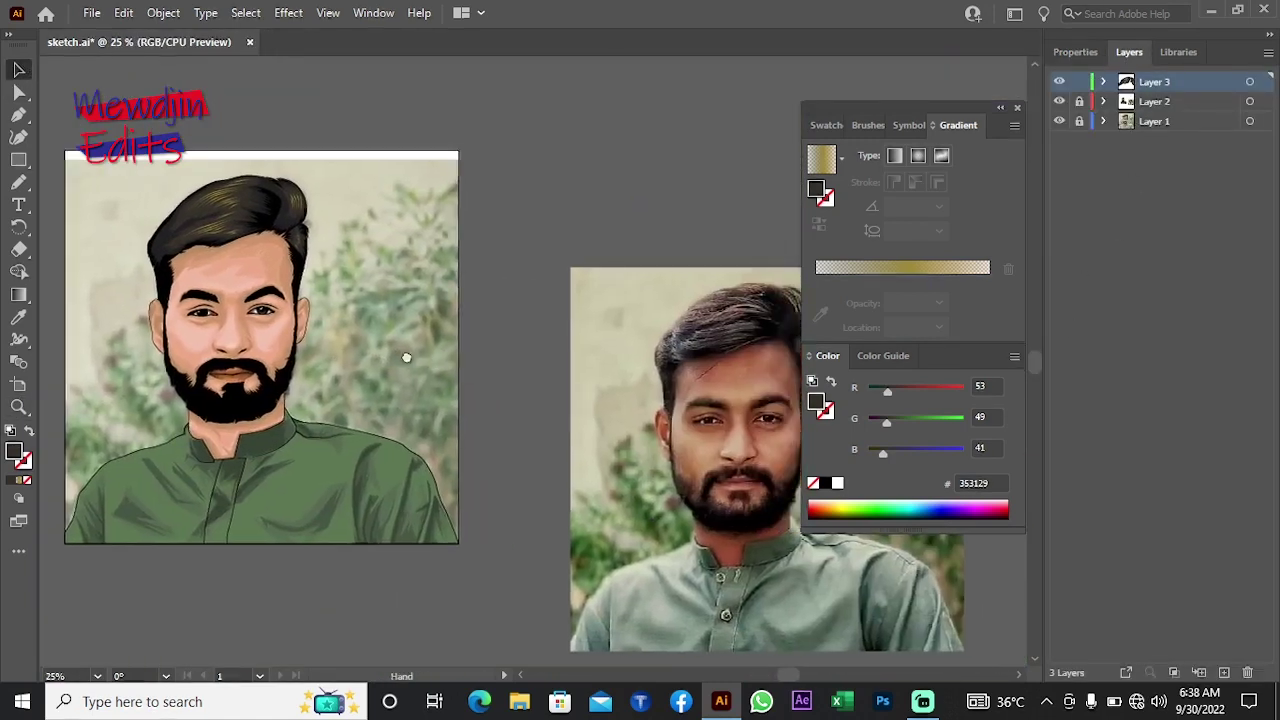
{"action": "left_click", "coordinate": [222, 211]}
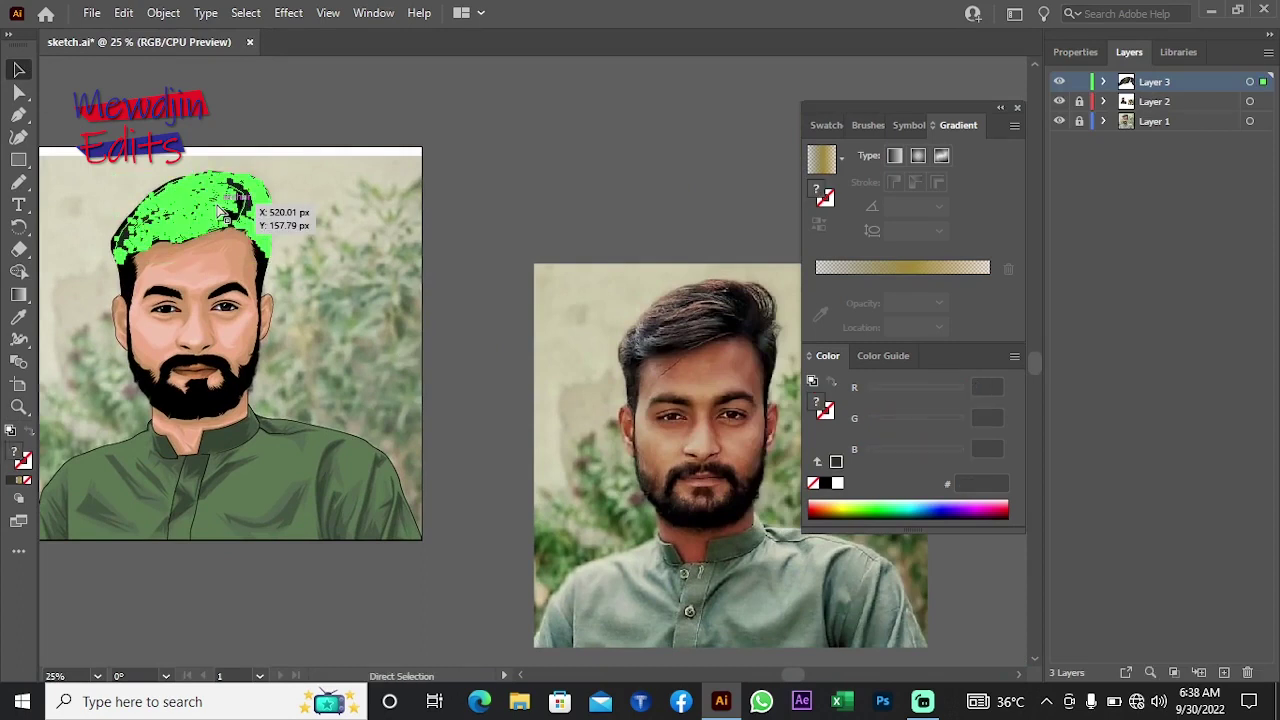
{"action": "left_click", "coordinate": [1246, 673]}
{"action": "left_click", "coordinate": [684, 378]}
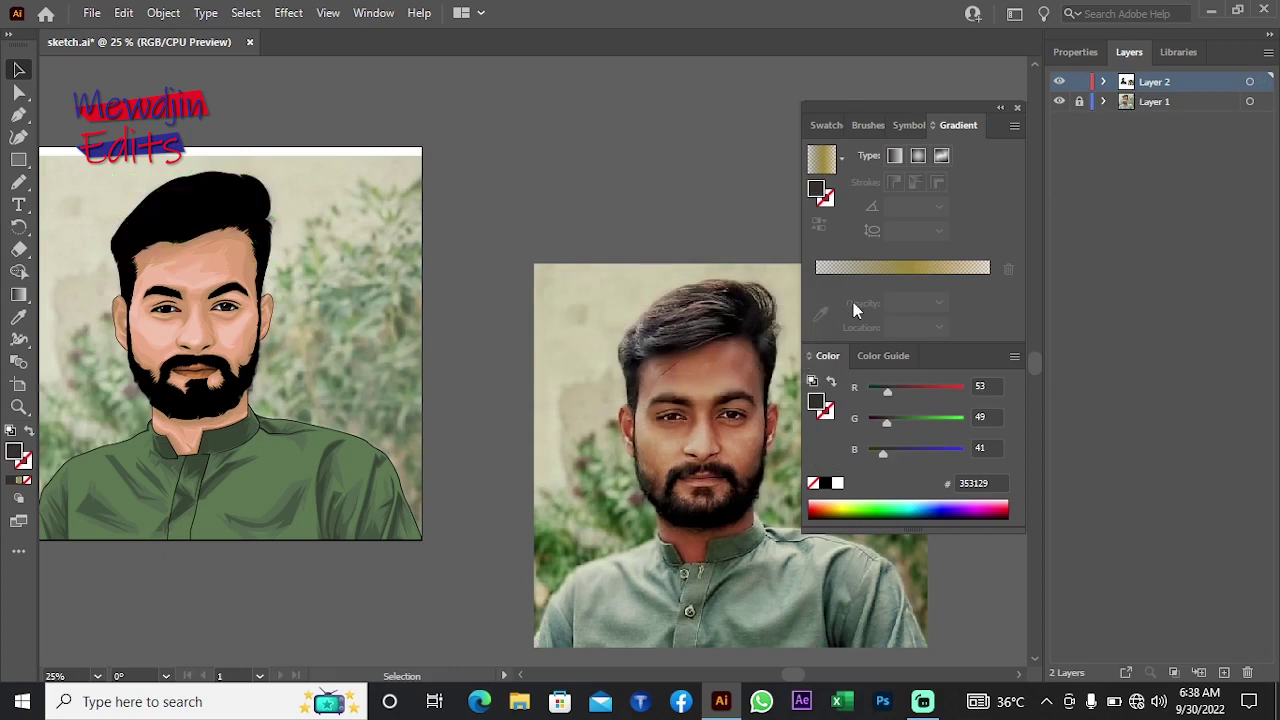
Step: Select all hair artwork on Layer 2 to inspect it, then deselect and zoom in on the face
{"action": "key", "text": "ctrl+a"}
{"action": "right_click", "coordinate": [428, 242]}
{"action": "mouse_move", "coordinate": [454, 461]}
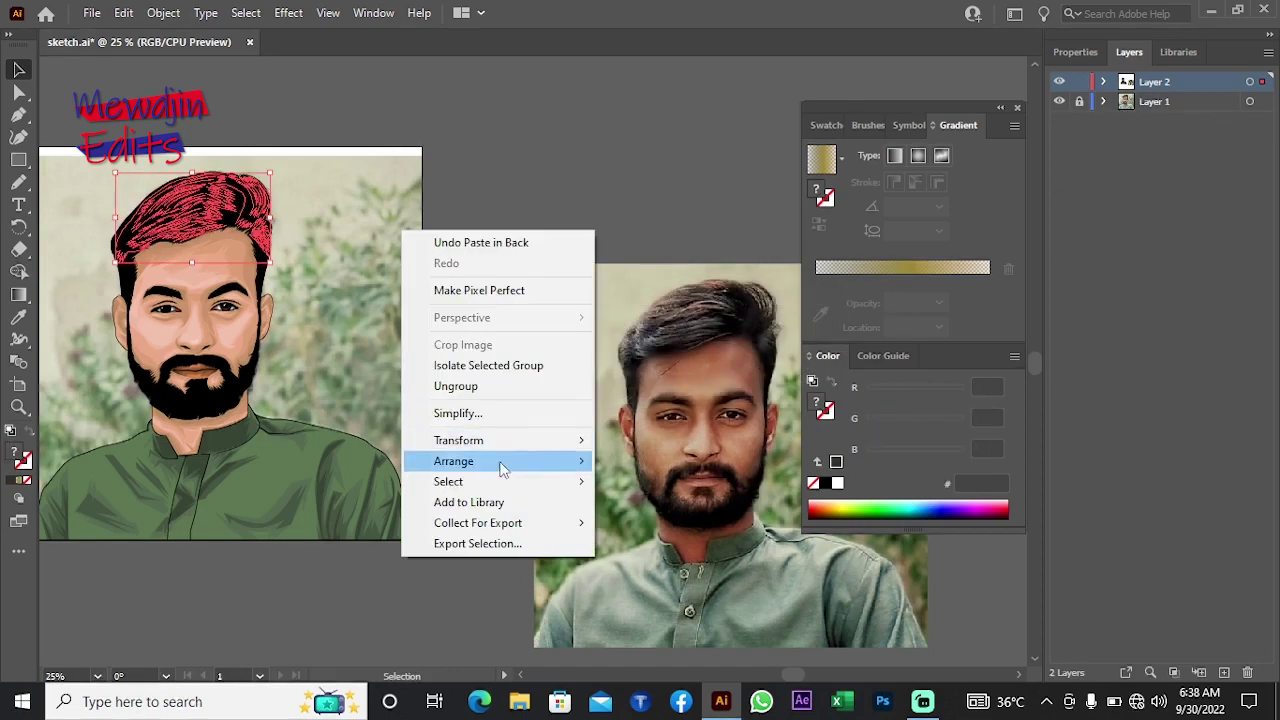
{"action": "left_click", "coordinate": [620, 457]}
{"action": "left_click", "coordinate": [491, 248]}
{"action": "scroll", "coordinate": [491, 286], "scroll_direction": "left", "scroll_amount": 3}
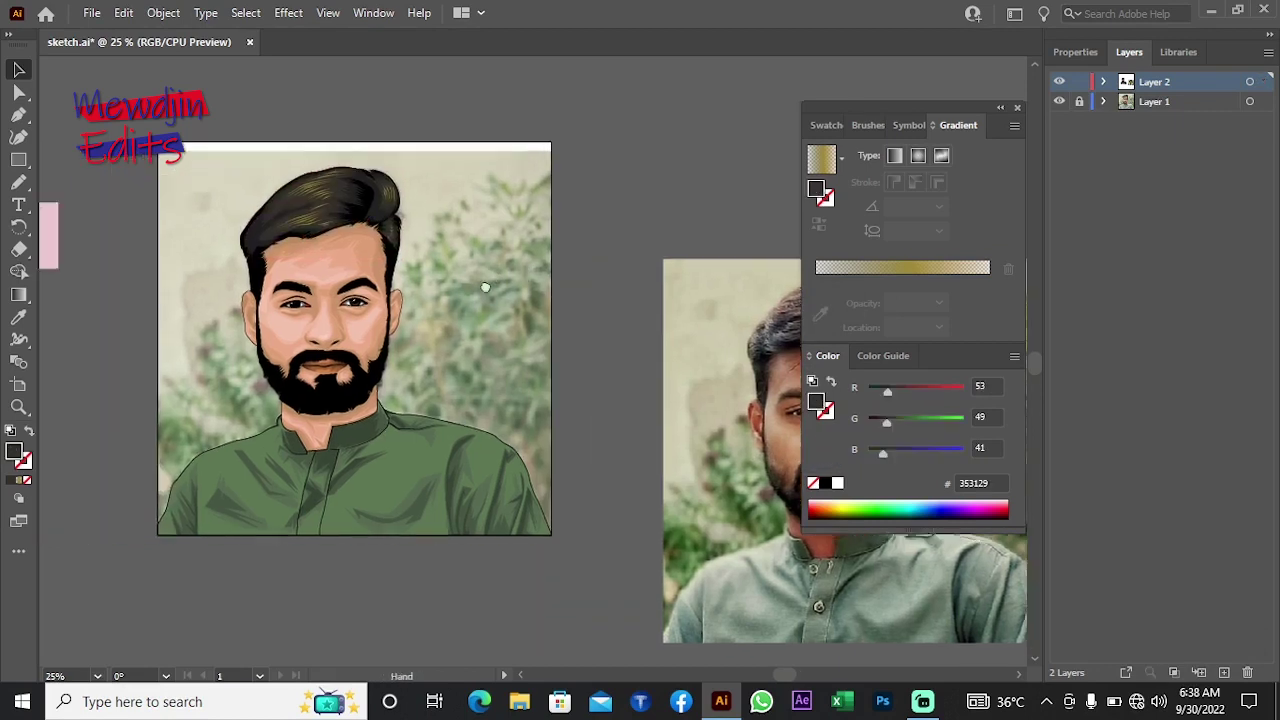
{"action": "key", "text": "z"}
{"action": "left_click", "coordinate": [423, 297]}
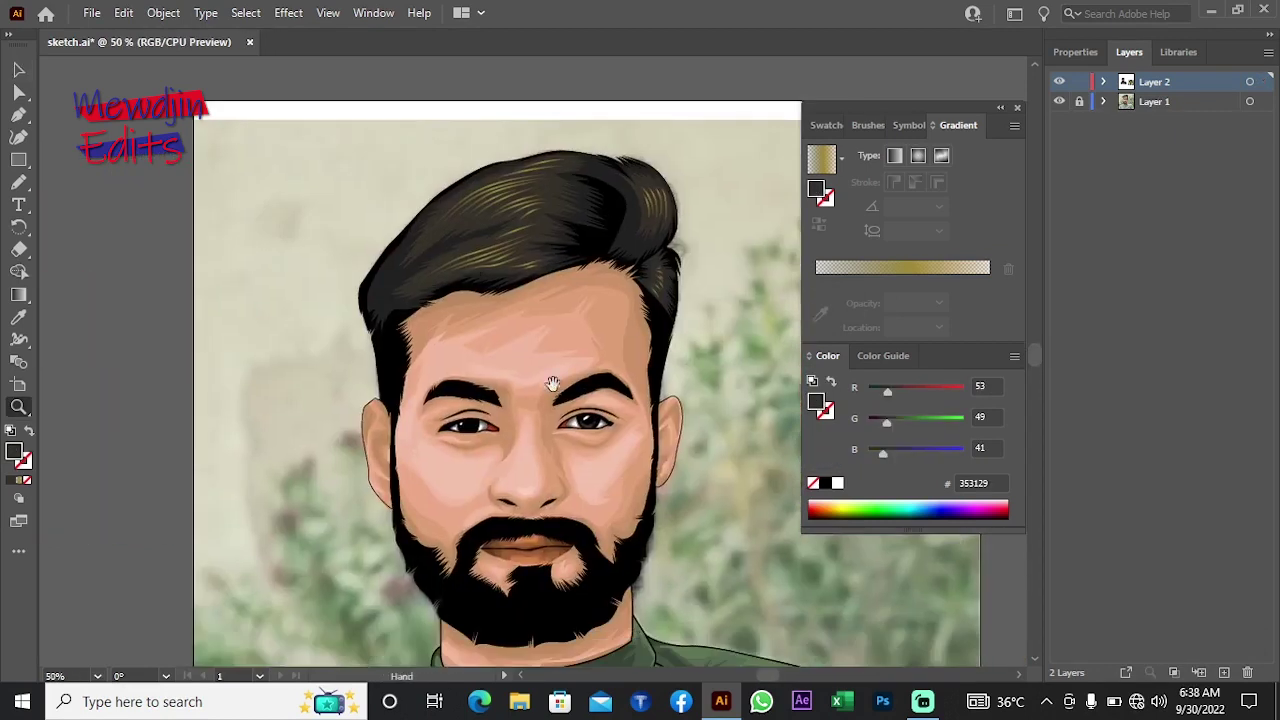
Step: Recolour the black outline shape around hair, face and beard to dark grey #111111
{"action": "left_click", "coordinate": [549, 371]}
{"action": "left_click", "coordinate": [22, 76]}
{"action": "left_click", "coordinate": [276, 316]}
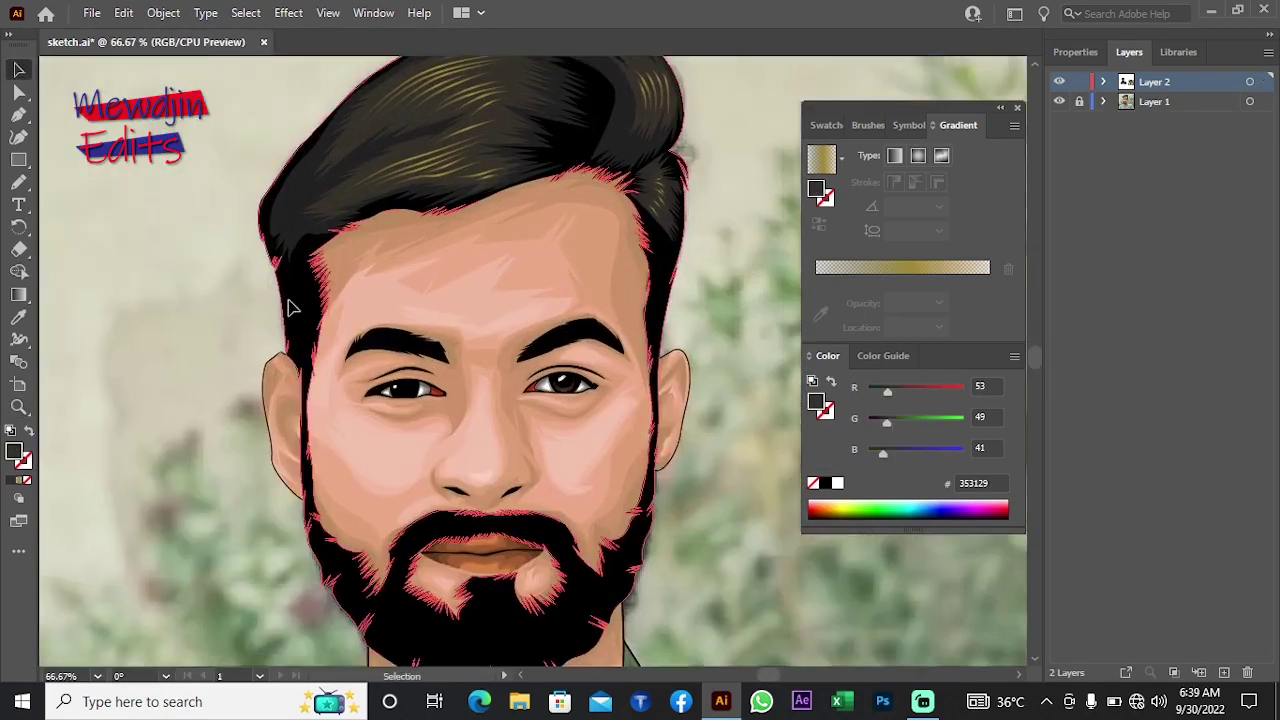
{"action": "double_click", "coordinate": [17, 453]}
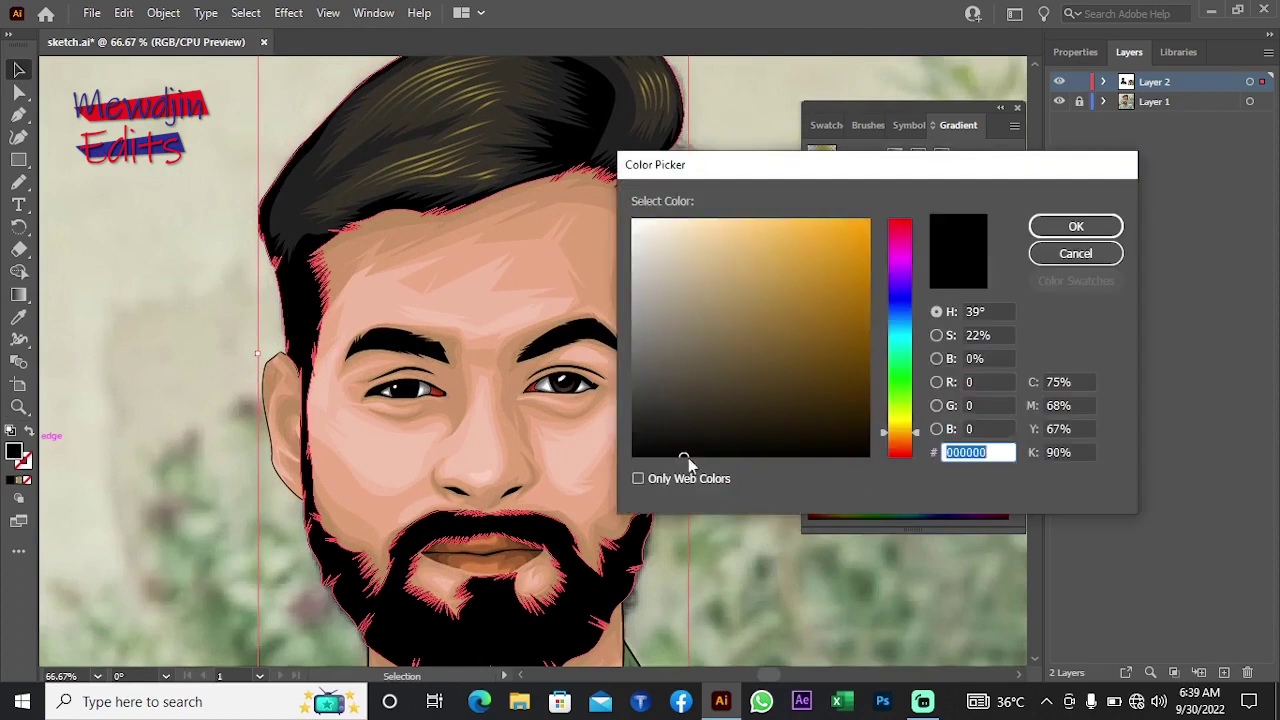
{"action": "left_click_drag", "start_coordinate": [684, 455], "coordinate": [681, 447]}
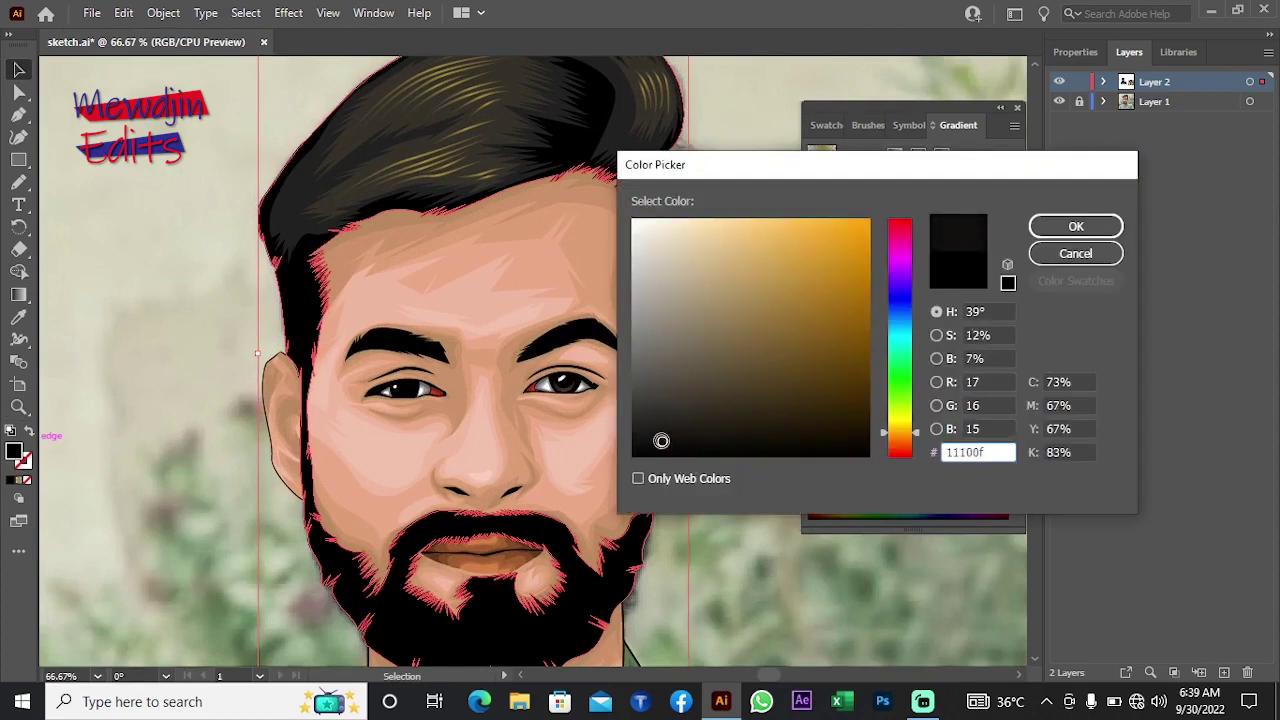
{"action": "left_click", "coordinate": [1062, 227]}
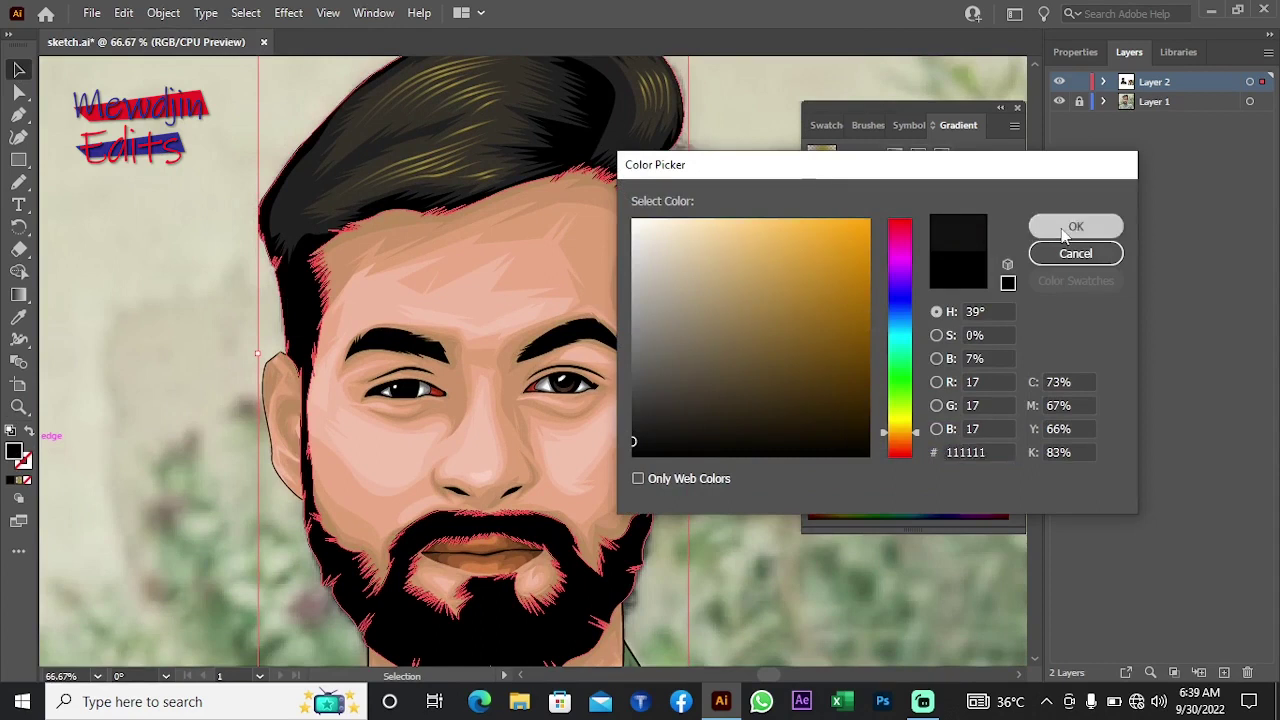
Step: Zoom and pan around the finished portrait to inspect its details
{"action": "scroll", "coordinate": [552, 427], "scroll_direction": "down", "scroll_amount": 1}
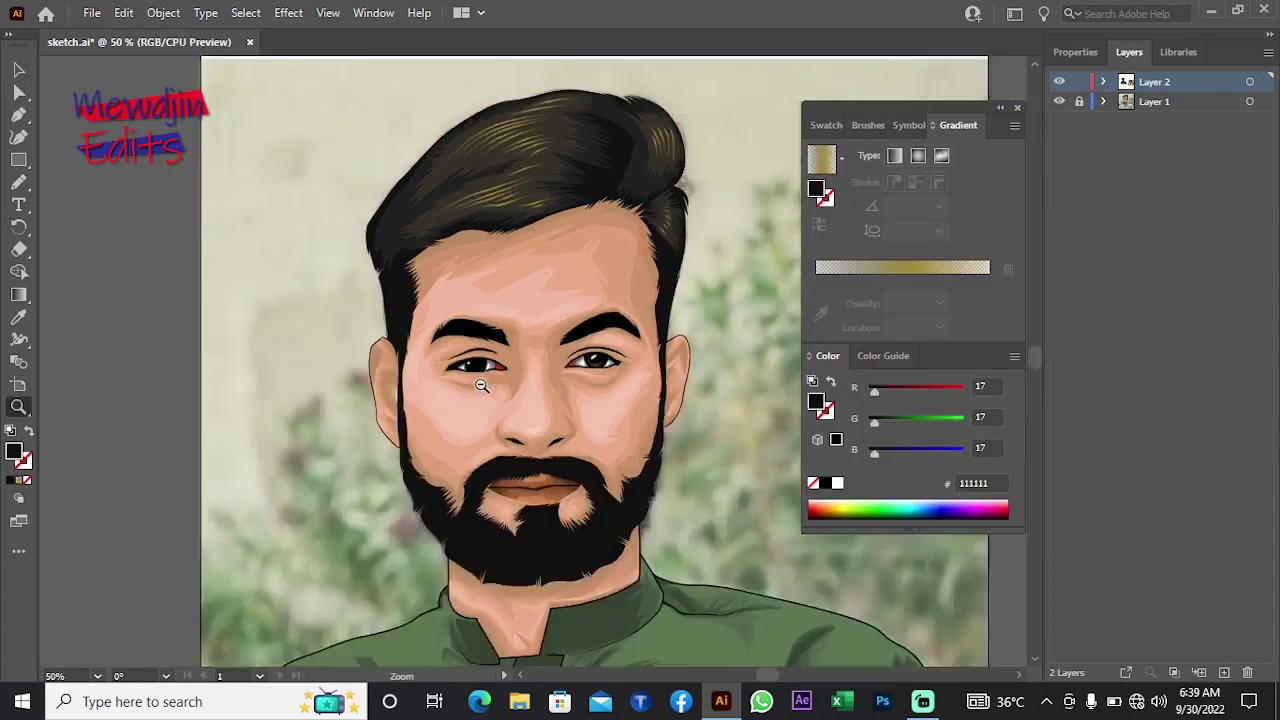
{"action": "scroll", "coordinate": [552, 427], "scroll_direction": "down", "scroll_amount": 1}
{"action": "scroll", "coordinate": [552, 427], "scroll_direction": "down", "scroll_amount": 2}
{"action": "mouse_move", "coordinate": [552, 427]}
{"action": "left_mouse_down"}
{"action": "mouse_move", "coordinate": [530, 435]}
{"action": "mouse_move", "coordinate": [497, 399]}
{"action": "left_mouse_up"}
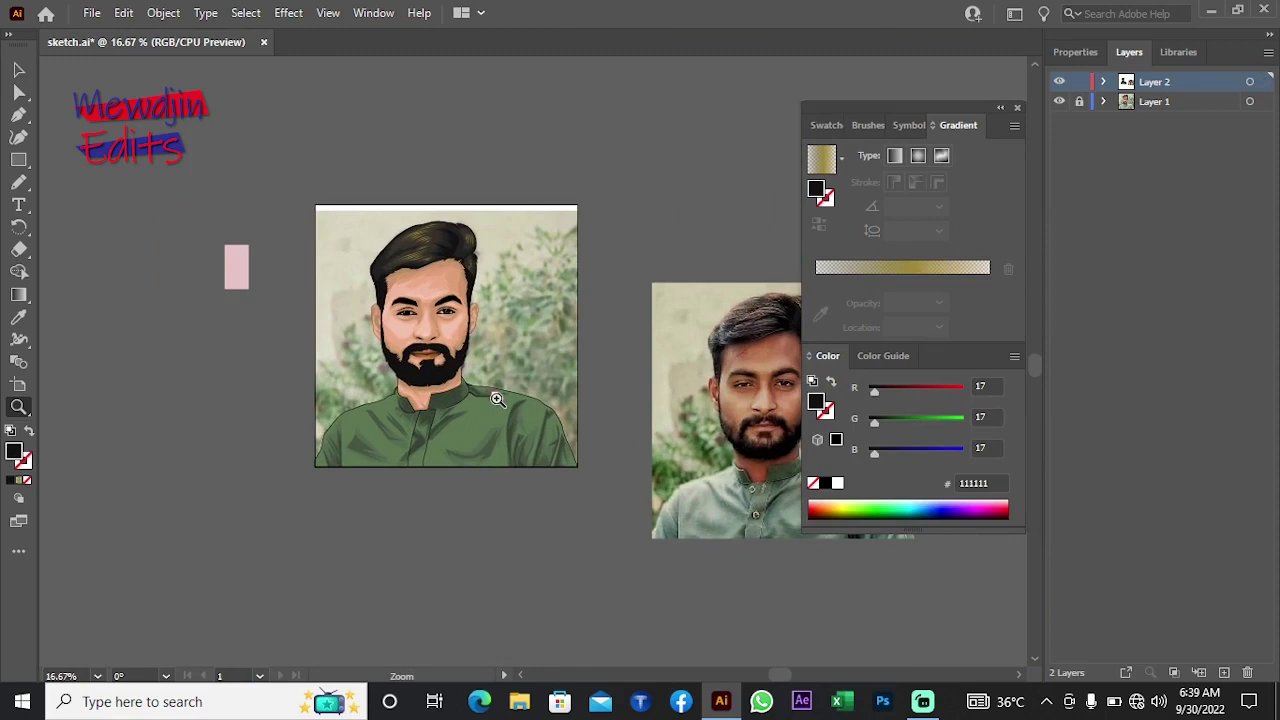
{"action": "scroll", "coordinate": [497, 387], "scroll_direction": "up", "scroll_amount": 2}
{"action": "scroll", "coordinate": [500, 380], "scroll_direction": "up", "scroll_amount": 1}
{"action": "scroll", "coordinate": [503, 372], "scroll_direction": "up", "scroll_amount": 1}
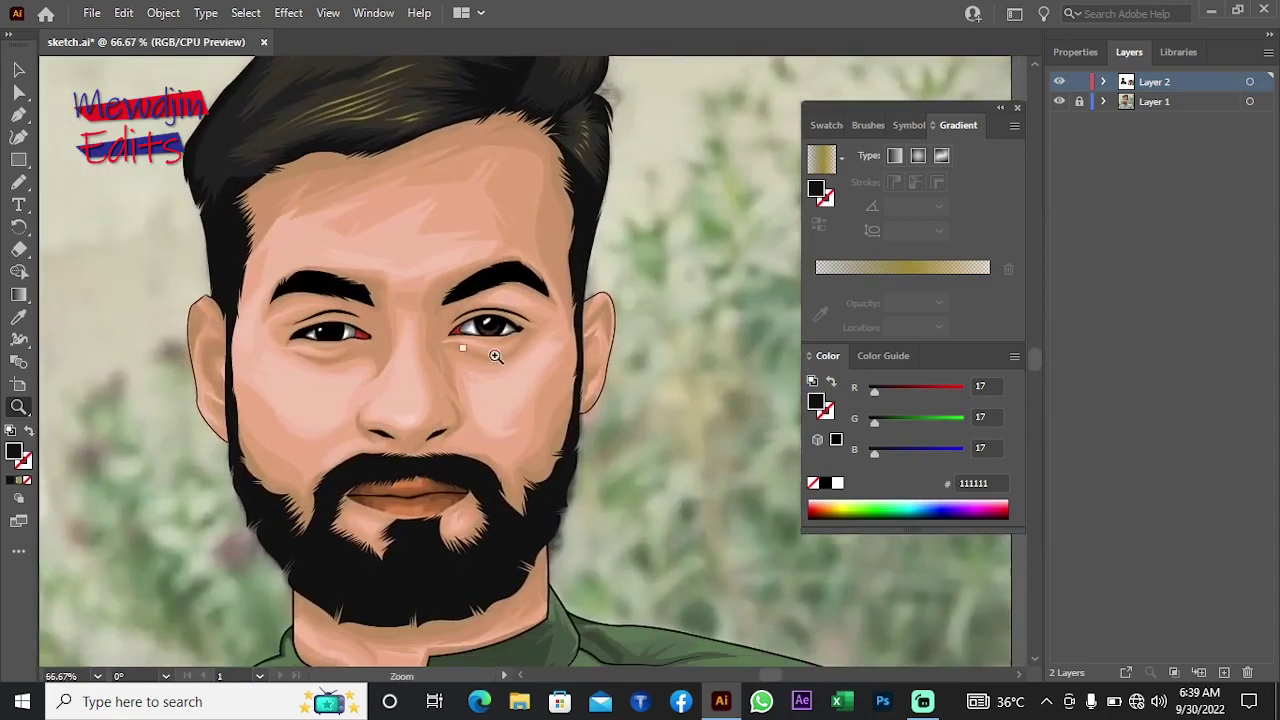
{"action": "scroll", "coordinate": [507, 366], "scroll_direction": "up", "scroll_amount": 1}
{"action": "scroll", "coordinate": [505, 380], "scroll_direction": "down", "scroll_amount": 5}
{"action": "scroll", "coordinate": [500, 385], "scroll_direction": "up", "scroll_amount": 3}
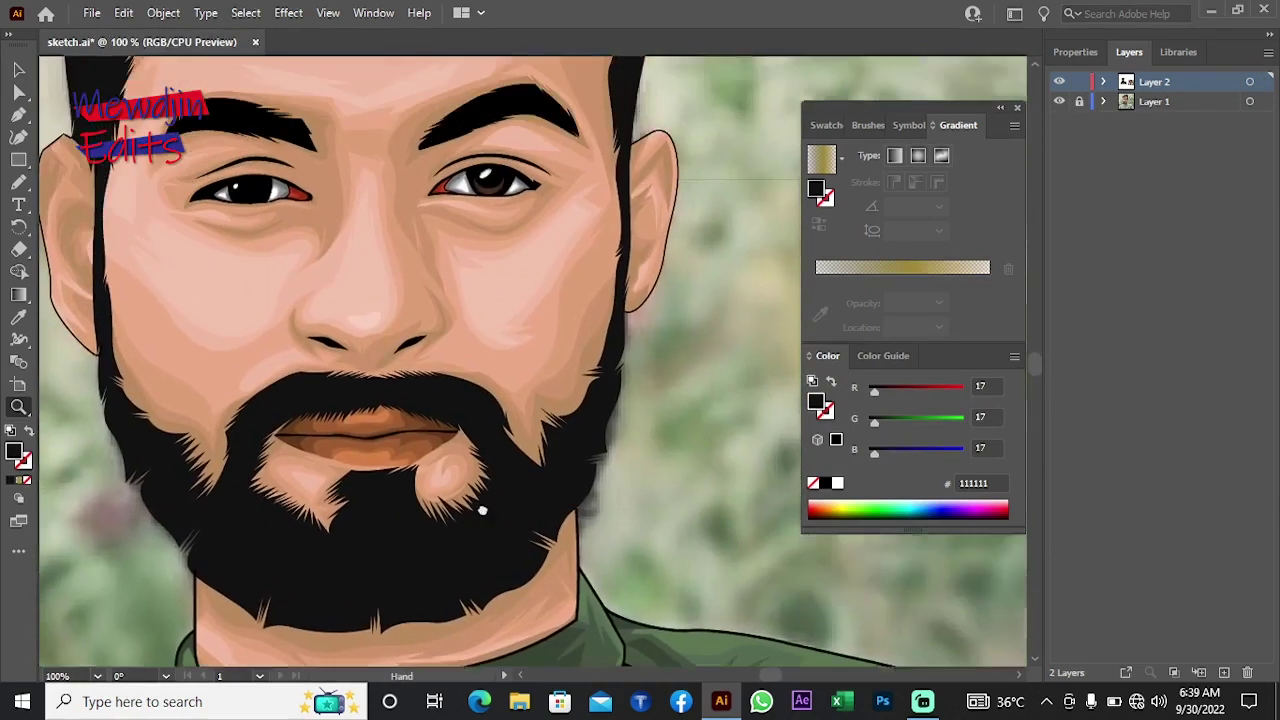
{"action": "scroll", "coordinate": [493, 391], "scroll_direction": "up", "scroll_amount": 3}
{"action": "scroll", "coordinate": [493, 391], "scroll_direction": "up", "scroll_amount": 1}
{"action": "scroll", "coordinate": [471, 449], "scroll_direction": "up", "scroll_amount": 3}
{"action": "scroll", "coordinate": [474, 480], "scroll_direction": "up", "scroll_amount": 2}
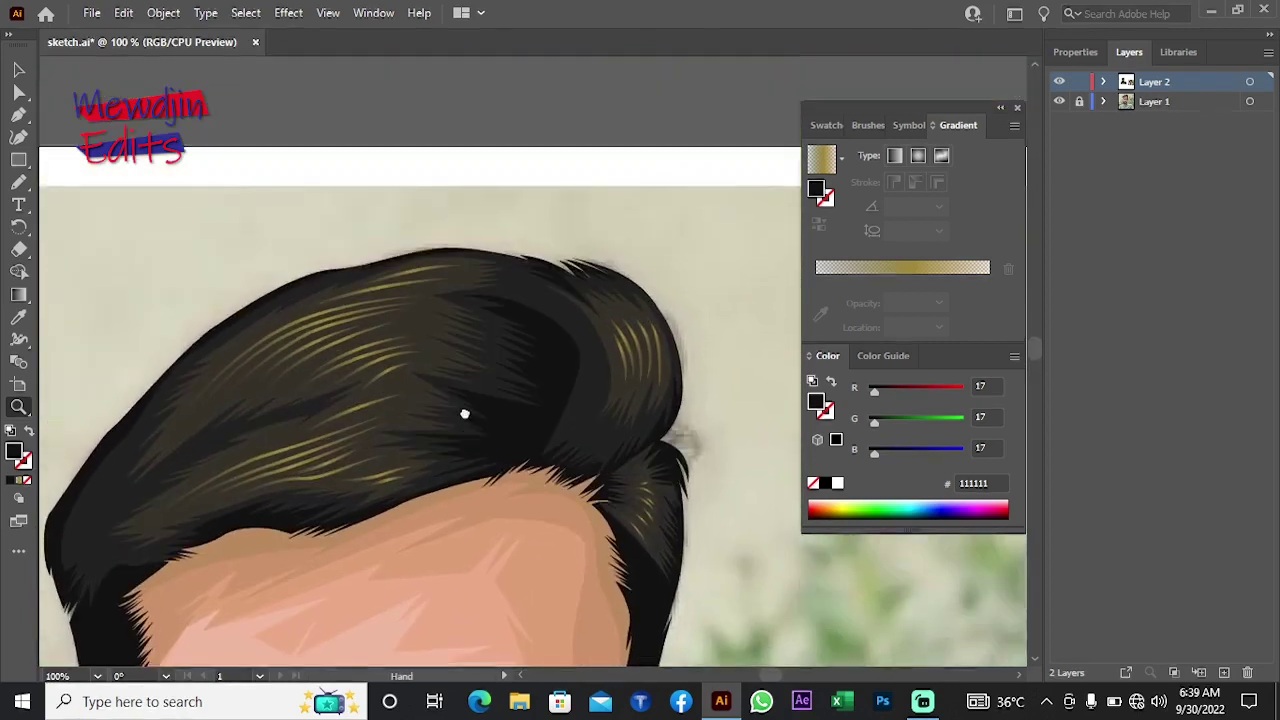
{"action": "scroll", "coordinate": [466, 411], "scroll_direction": "down", "scroll_amount": 3}
{"action": "scroll", "coordinate": [460, 385], "scroll_direction": "down", "scroll_amount": 3}
{"action": "scroll", "coordinate": [443, 377], "scroll_direction": "down", "scroll_amount": 3}
{"action": "scroll", "coordinate": [434, 374], "scroll_direction": "down", "scroll_amount": 1}
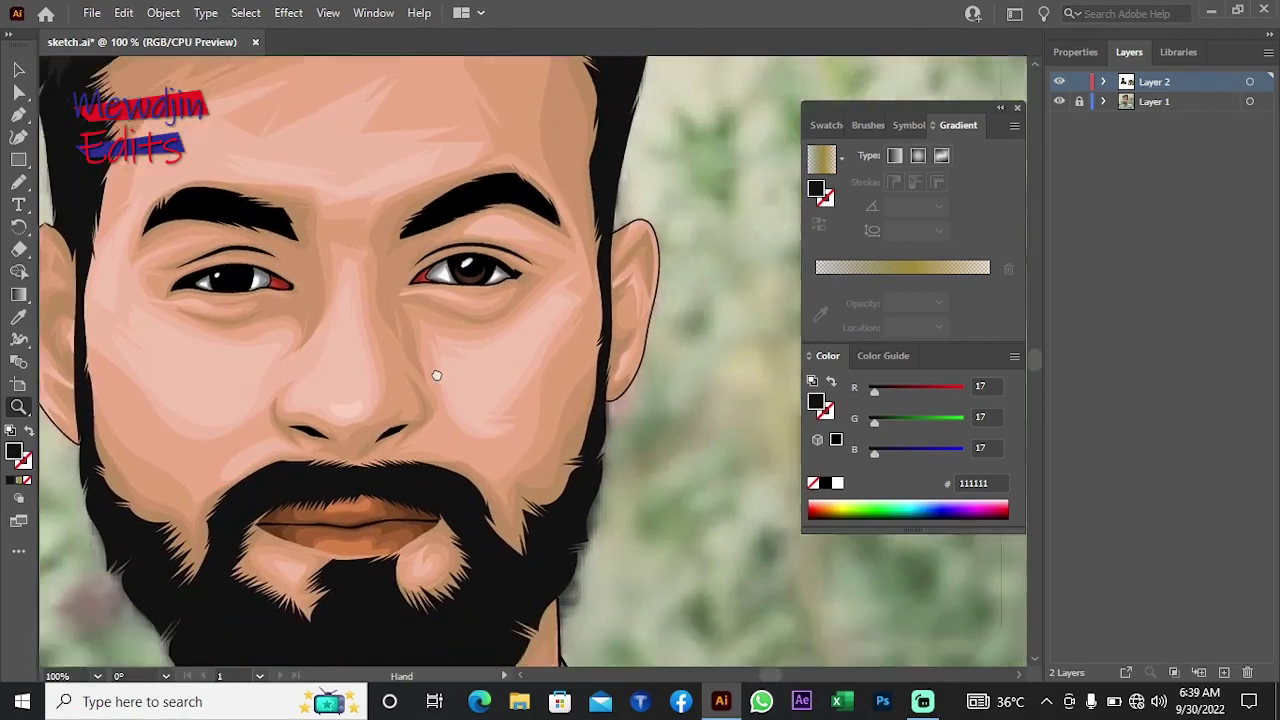
{"action": "scroll", "coordinate": [455, 480], "scroll_direction": "down", "scroll_amount": 2}
{"action": "scroll", "coordinate": [455, 480], "scroll_direction": "down", "scroll_amount": 3}
{"action": "scroll", "coordinate": [391, 334], "scroll_direction": "right", "scroll_amount": 2}
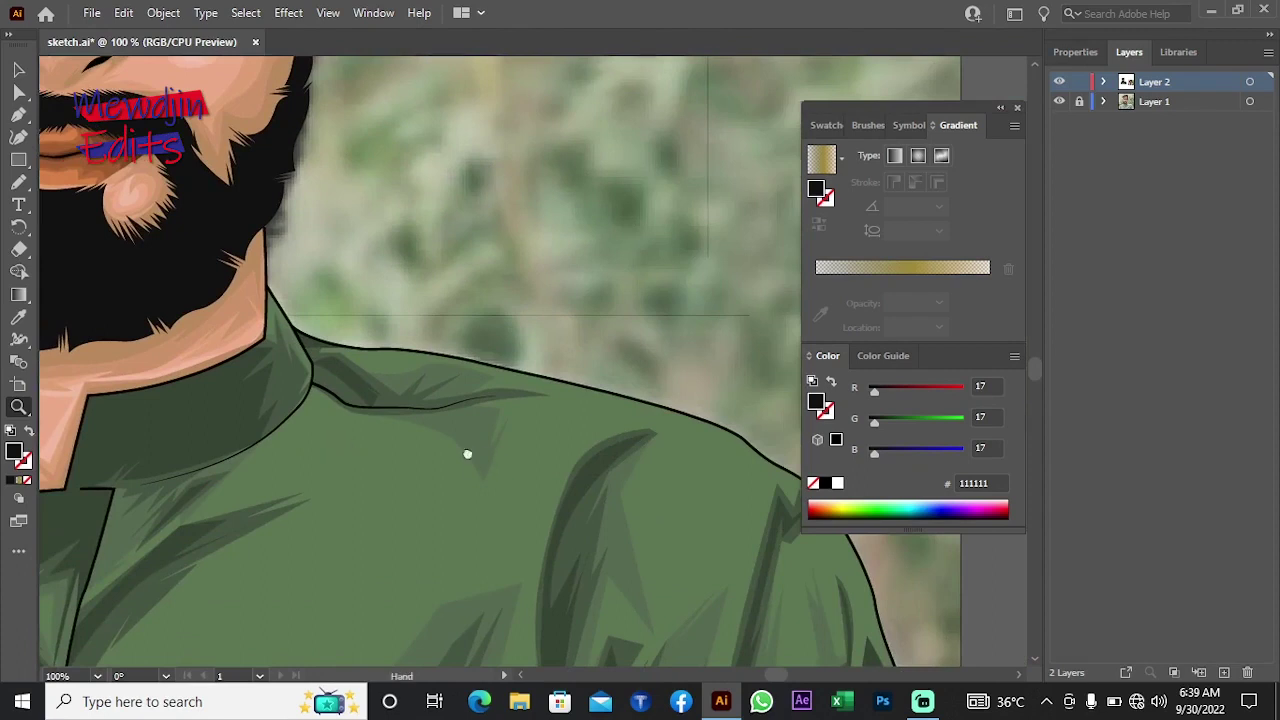
{"action": "scroll", "coordinate": [460, 471], "scroll_direction": "up", "scroll_amount": 3}
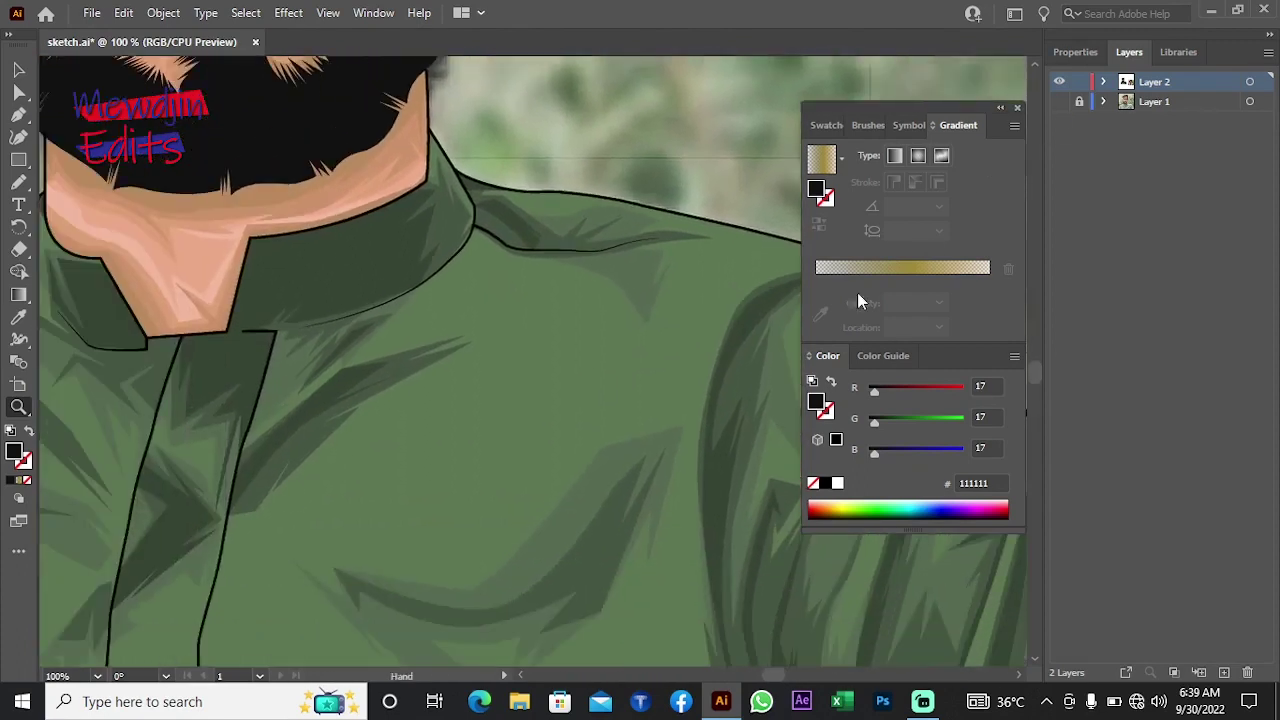
{"action": "scroll", "coordinate": [380, 486], "scroll_direction": "up", "scroll_amount": 3}
{"action": "scroll", "coordinate": [574, 369], "scroll_direction": "down", "scroll_amount": 3}
{"action": "scroll", "coordinate": [409, 380], "scroll_direction": "left", "scroll_amount": 2}
{"action": "scroll", "coordinate": [537, 311], "scroll_direction": "up", "scroll_amount": 3}
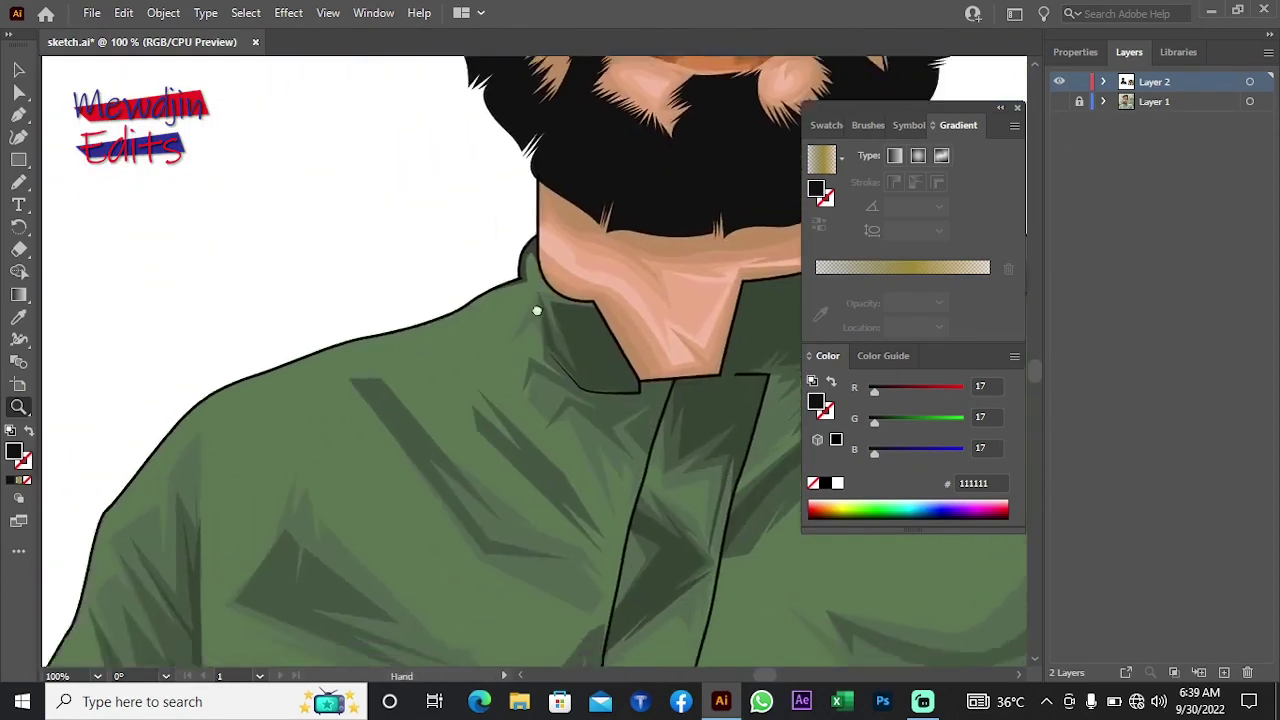
{"action": "scroll", "coordinate": [537, 311], "scroll_direction": "up", "scroll_amount": 3}
{"action": "scroll", "coordinate": [491, 377], "scroll_direction": "up", "scroll_amount": 3}
{"action": "scroll", "coordinate": [509, 371], "scroll_direction": "up", "scroll_amount": 2}
{"action": "scroll", "coordinate": [560, 334], "scroll_direction": "up", "scroll_amount": 3}
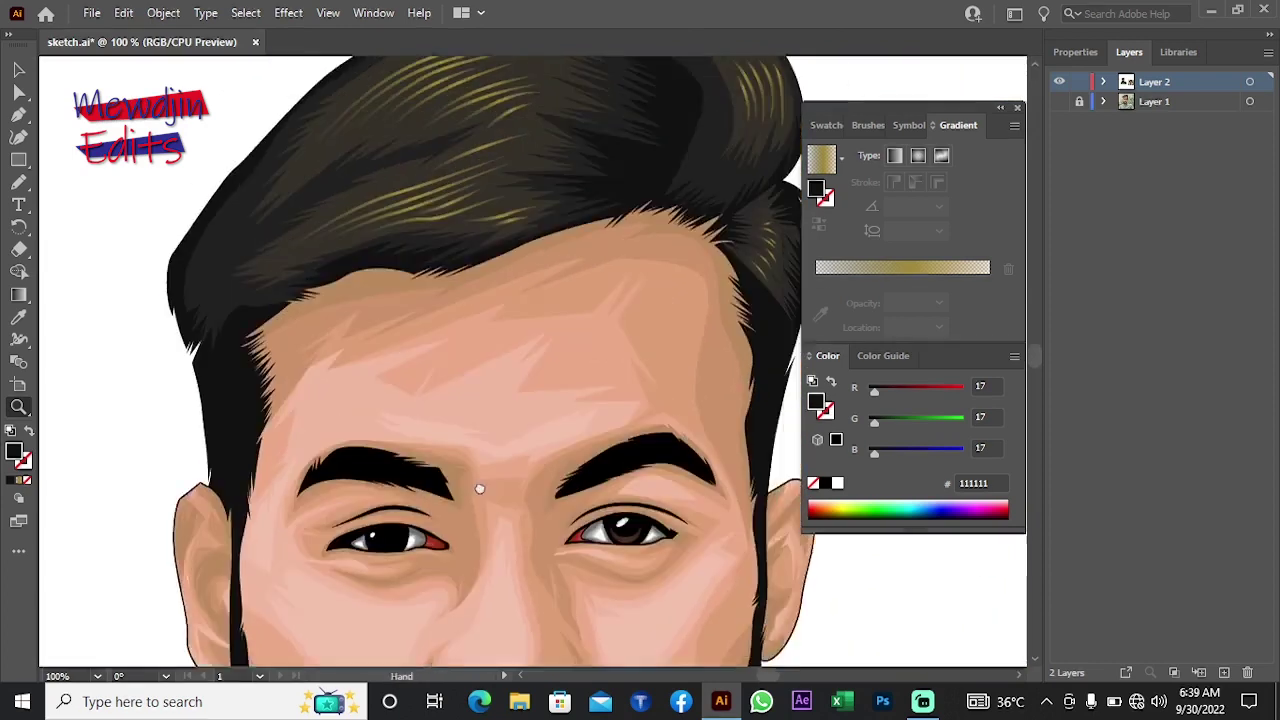
{"action": "scroll", "coordinate": [479, 488], "scroll_direction": "up", "scroll_amount": 1}
{"action": "scroll", "coordinate": [491, 414], "scroll_direction": "down", "scroll_amount": 2}
{"action": "scroll", "coordinate": [480, 423], "scroll_direction": "down", "scroll_amount": 3}
{"action": "scroll", "coordinate": [508, 508], "scroll_direction": "down", "scroll_amount": 5}
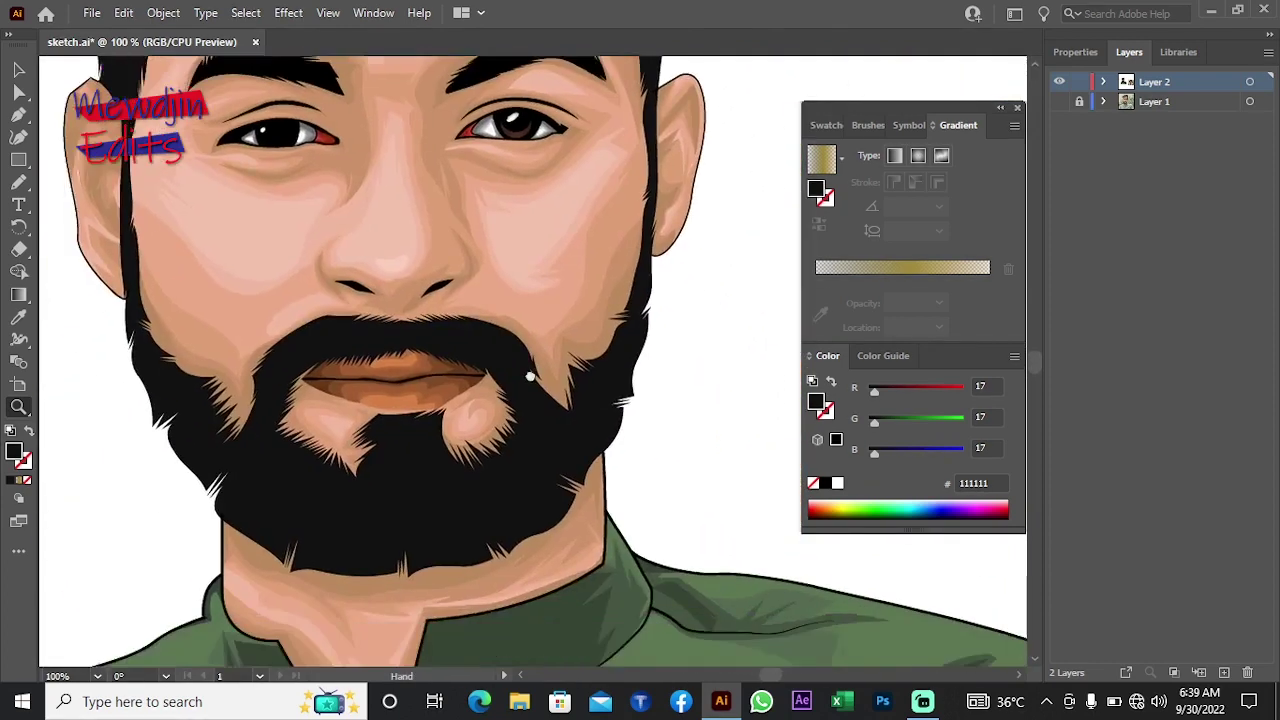
{"action": "scroll", "coordinate": [530, 376], "scroll_direction": "left", "scroll_amount": 2}
{"action": "scroll", "coordinate": [530, 376], "scroll_direction": "up", "scroll_amount": 1}
{"action": "scroll", "coordinate": [547, 376], "scroll_direction": "down", "scroll_amount": 1}
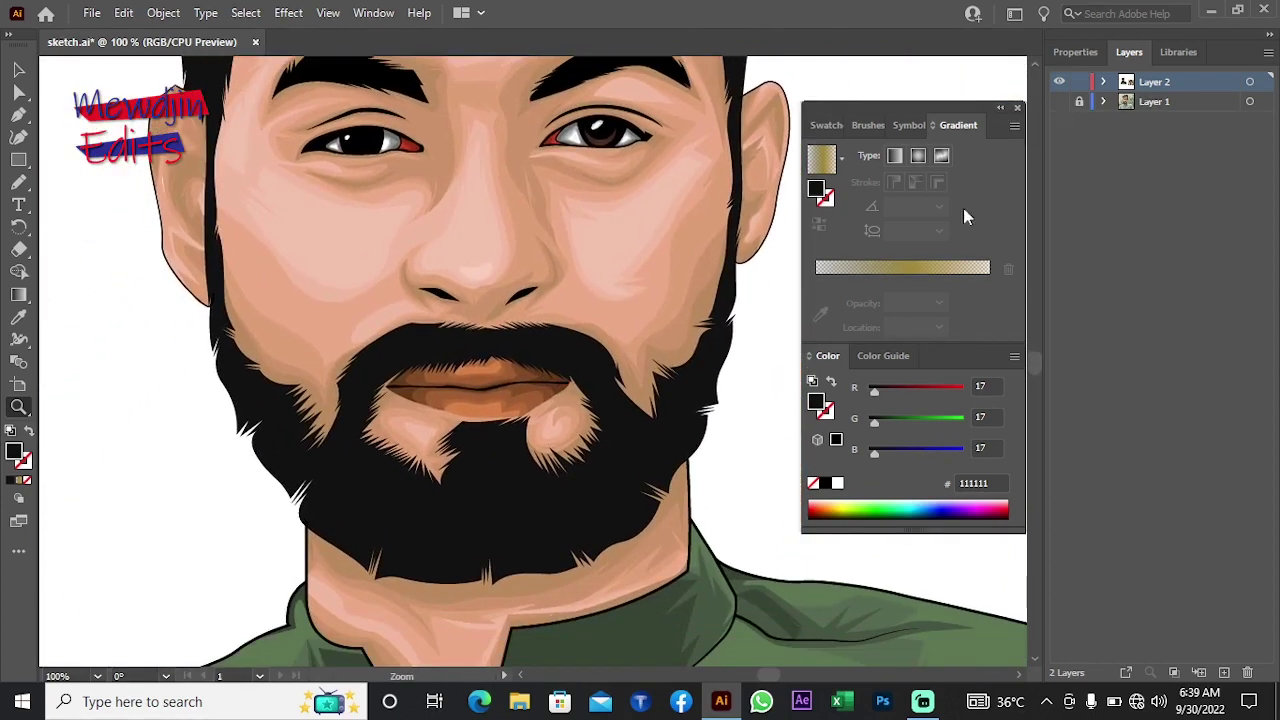
{"action": "scroll", "coordinate": [541, 402], "scroll_direction": "down", "scroll_amount": 3}
{"action": "scroll", "coordinate": [560, 400], "scroll_direction": "down", "scroll_amount": 2}
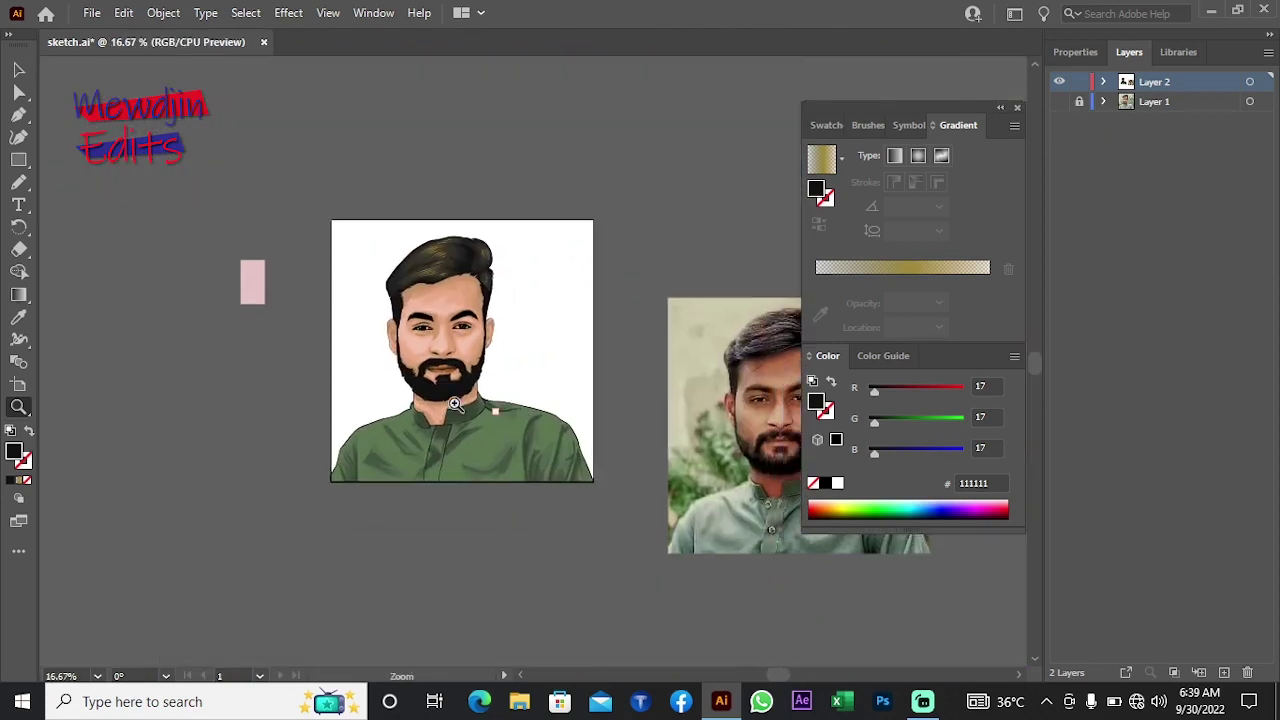
{"action": "scroll", "coordinate": [477, 399], "scroll_direction": "right", "scroll_amount": 2}
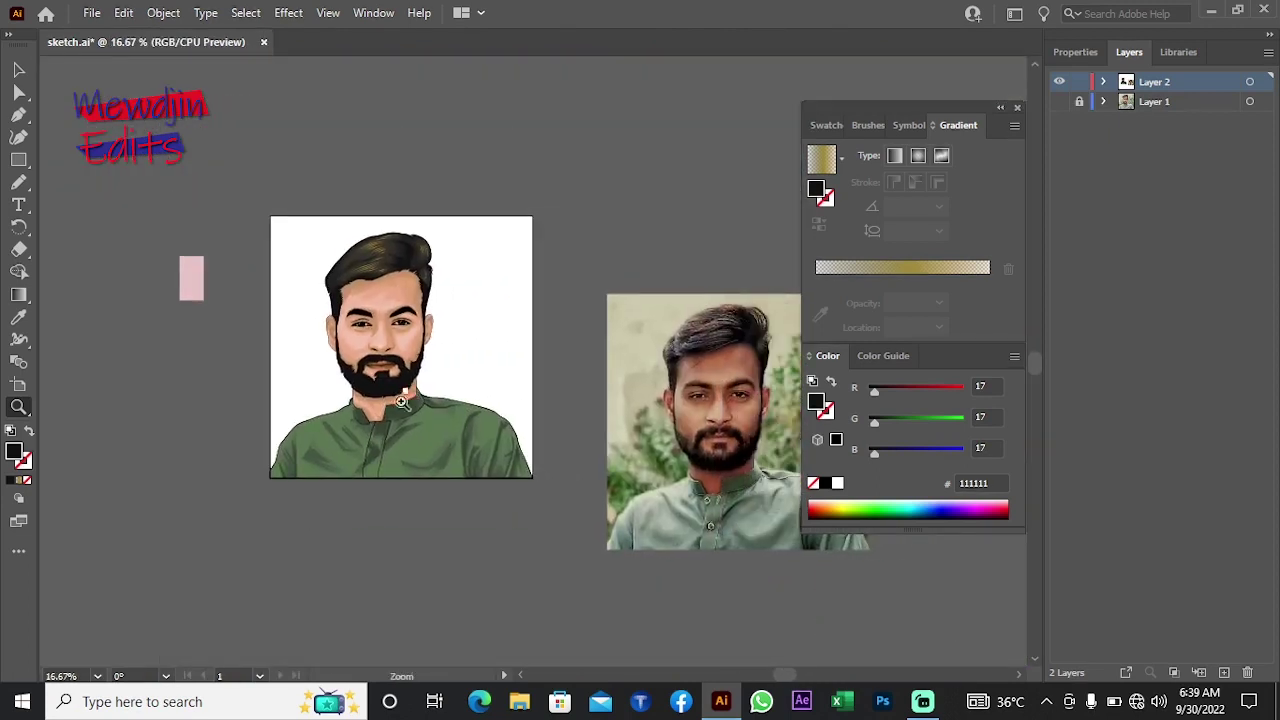
Step: Select all the artwork and expand it into plain shapes
{"action": "left_click", "coordinate": [433, 376]}
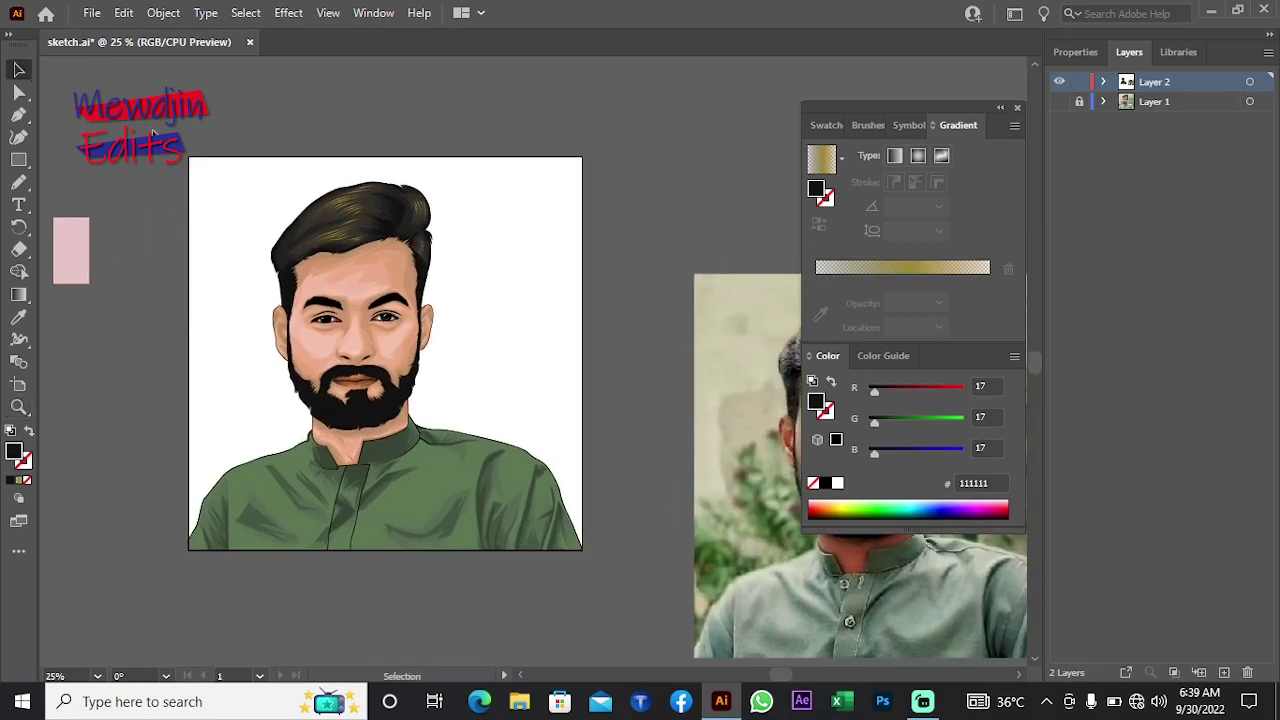
{"action": "key", "text": "ctrl+a"}
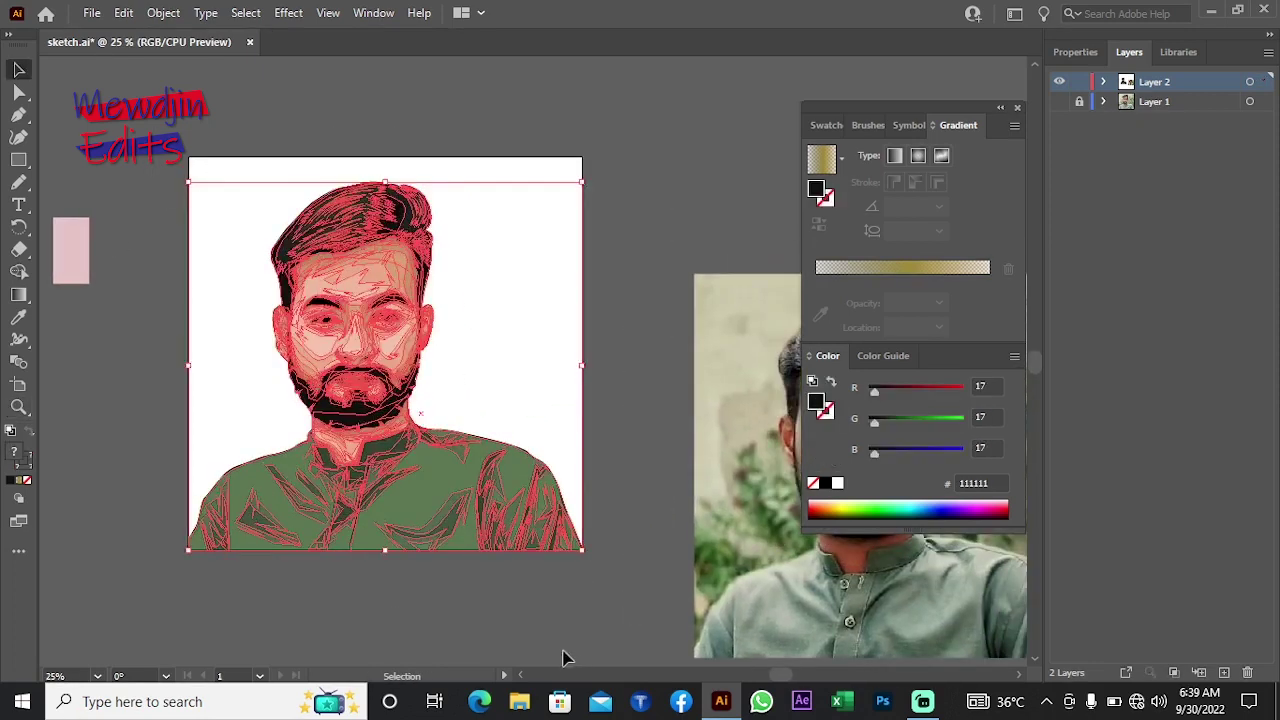
{"action": "left_click", "coordinate": [563, 640]}
{"action": "key", "text": "ctrl+a"}
{"action": "left_click", "coordinate": [163, 12]}
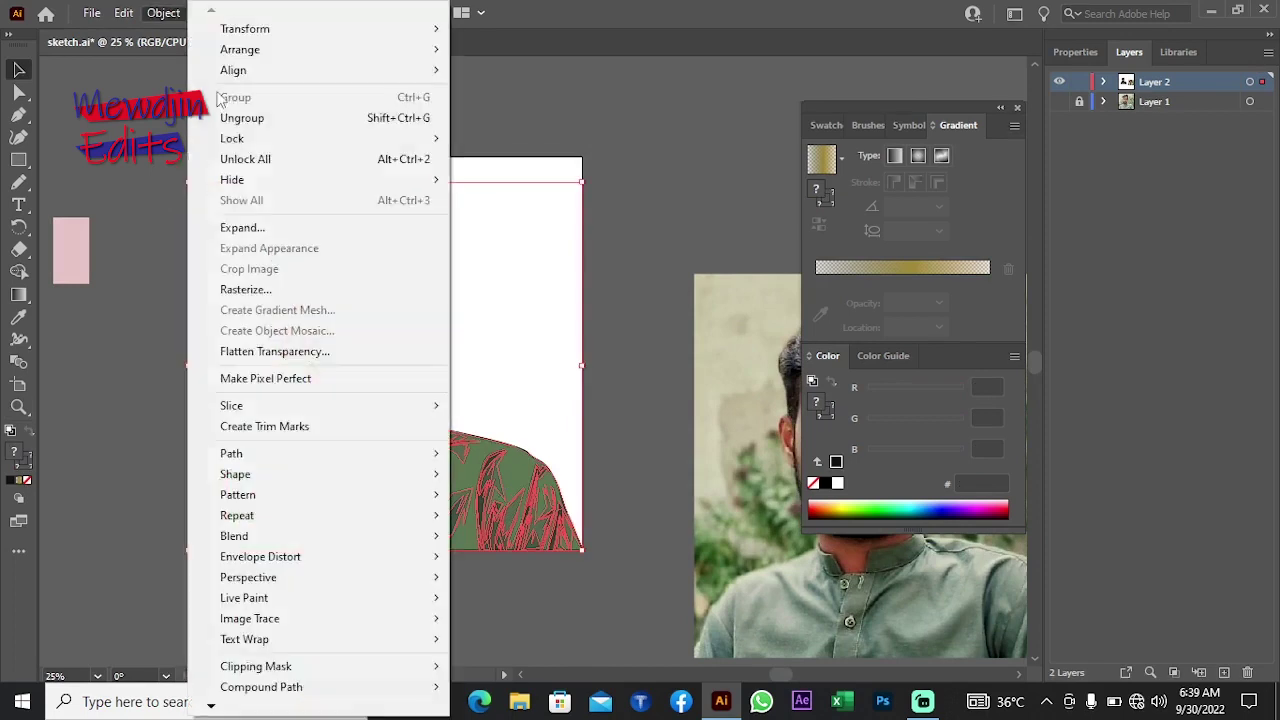
{"action": "left_click", "coordinate": [290, 228]}
{"action": "left_click", "coordinate": [589, 454]}
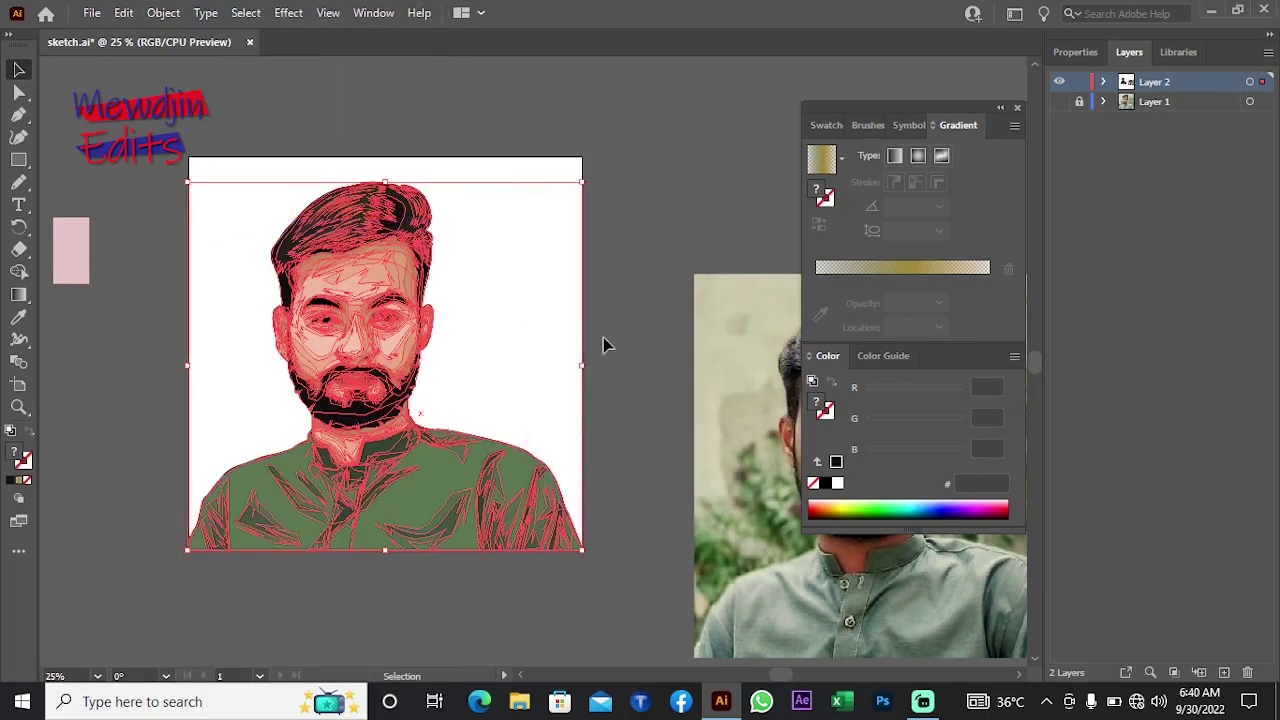
Step: Reselect all the artwork, pan the view slightly, then deselect everything
{"action": "left_click", "coordinate": [606, 346]}
{"action": "key", "text": "ctrl+a"}
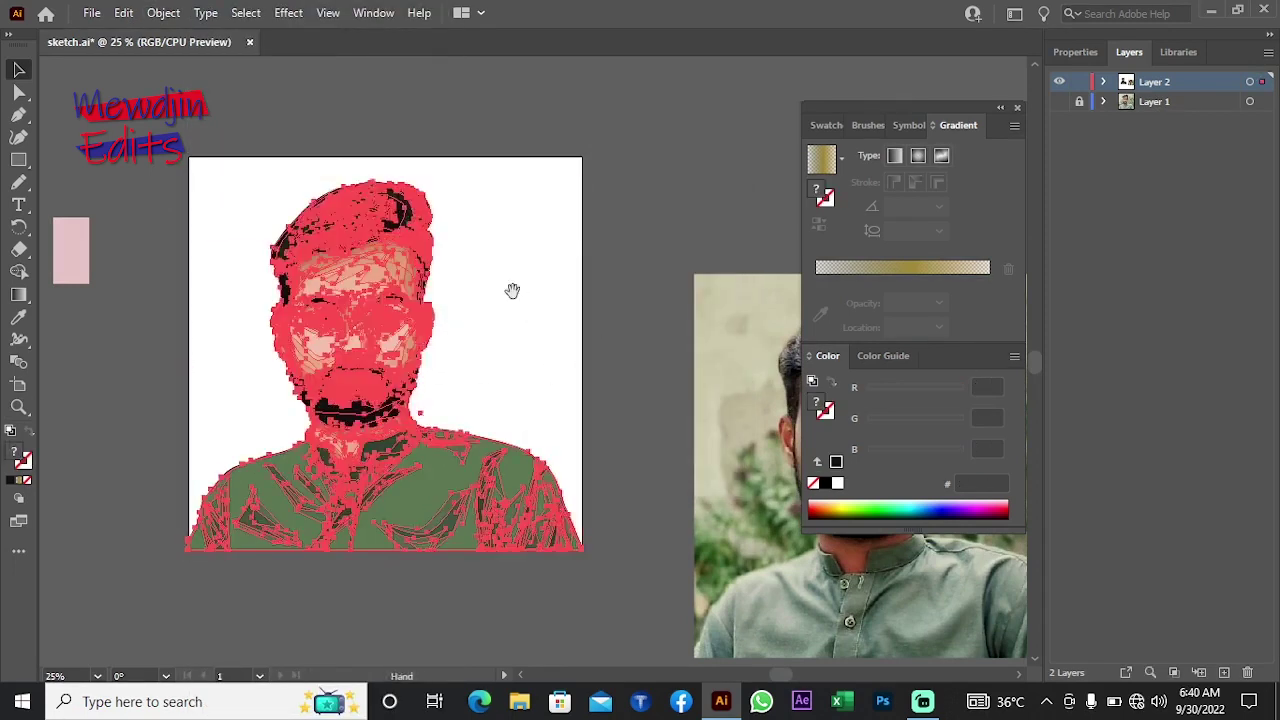
{"action": "left_click_drag", "start_coordinate": [514, 289], "coordinate": [534, 277]}
{"action": "left_click", "coordinate": [180, 318]}
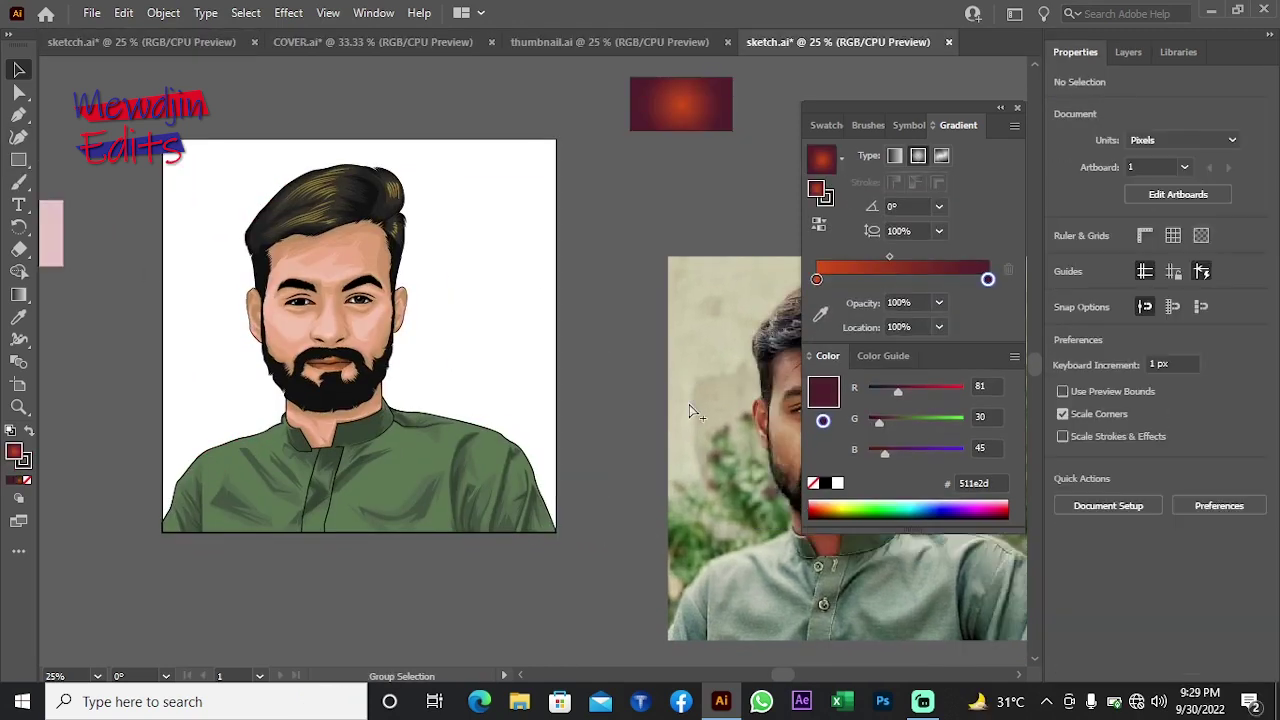
Step: Delete the reference photo and draw a rectangle covering the whole artboard
{"action": "left_click", "coordinate": [692, 411]}
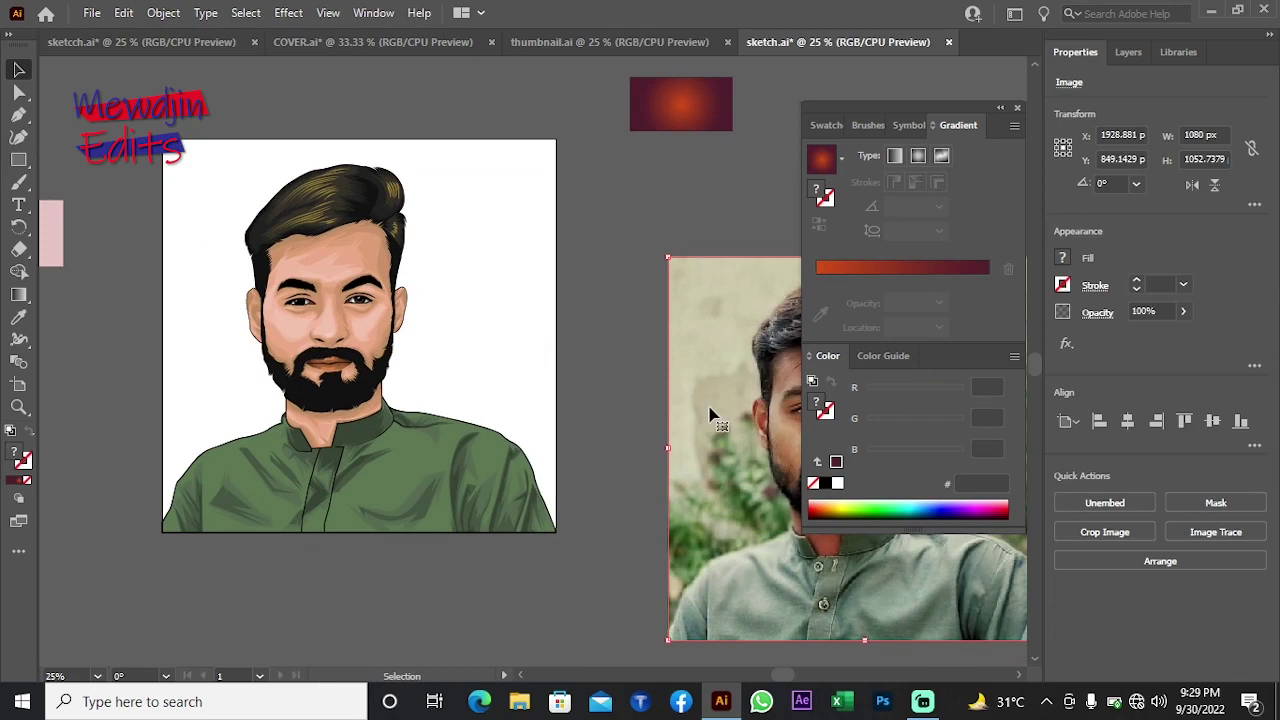
{"action": "key", "text": "Delete"}
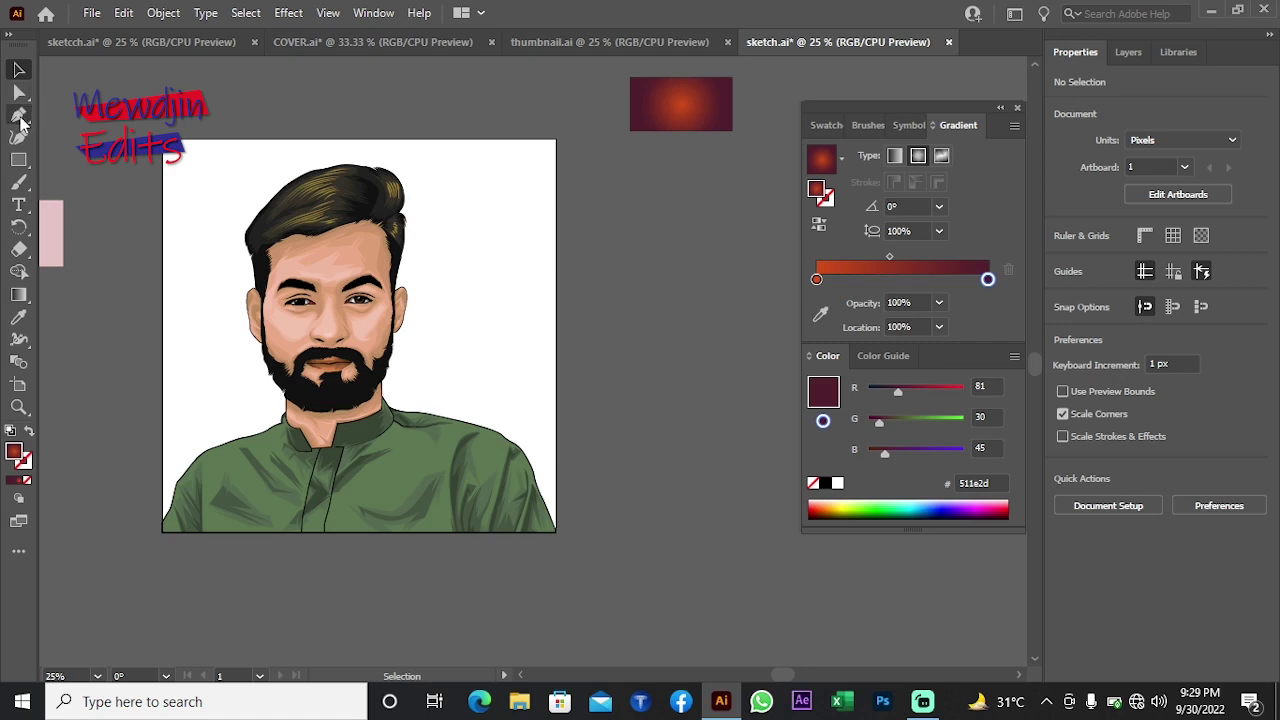
{"action": "left_click", "coordinate": [18, 160]}
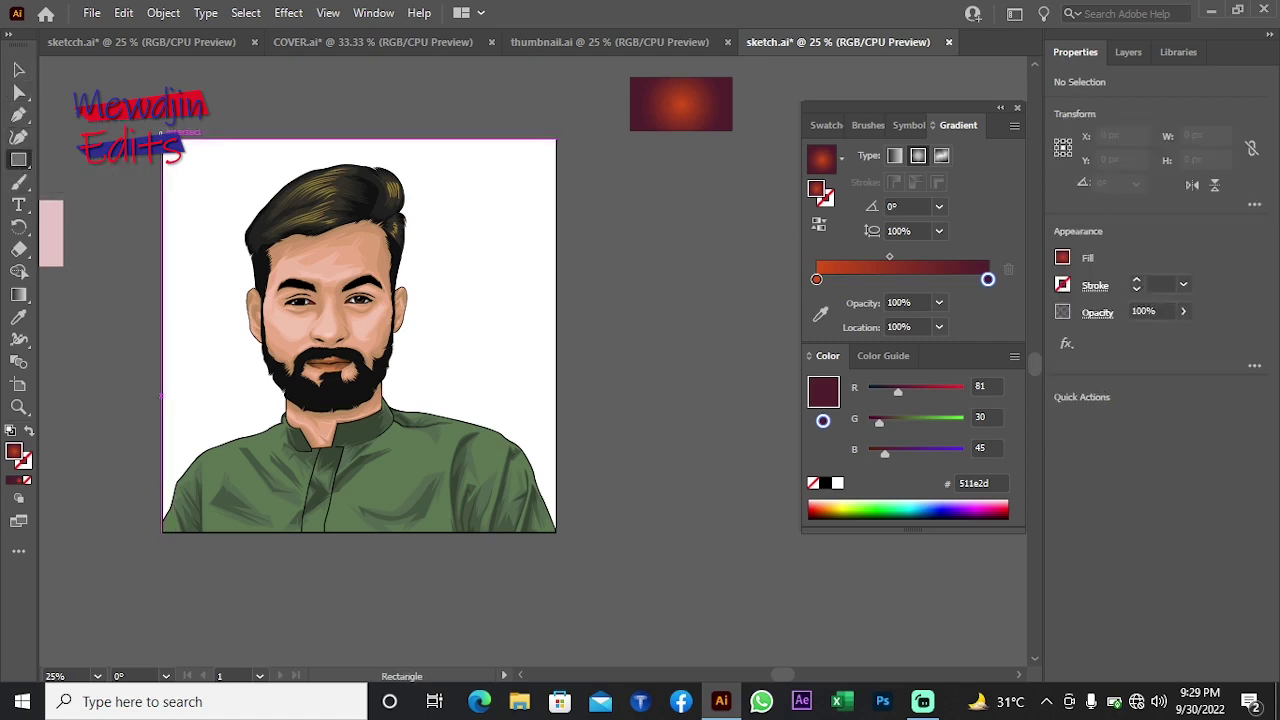
{"action": "left_click_drag", "start_coordinate": [162, 139], "coordinate": [557, 537]}
Step: Give the rectangle a radial gradient fill and send it behind the portrait
{"action": "left_click", "coordinate": [1110, 420]}
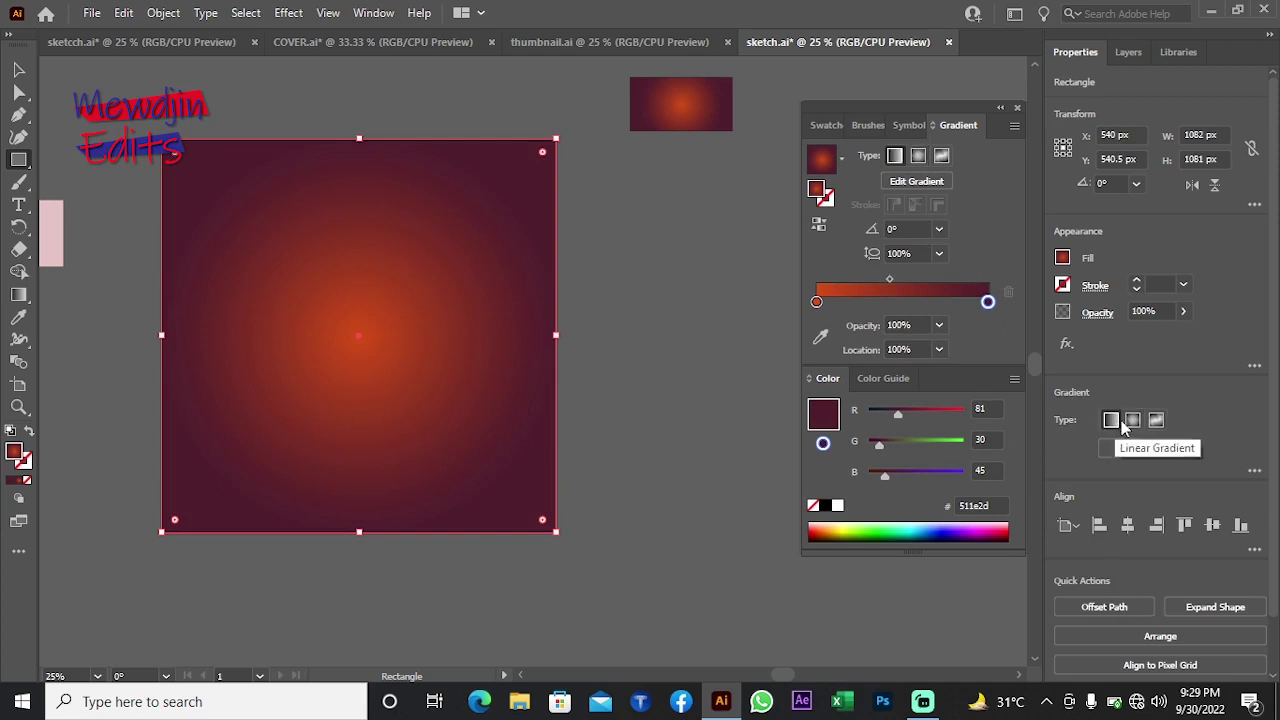
{"action": "left_click", "coordinate": [1133, 420]}
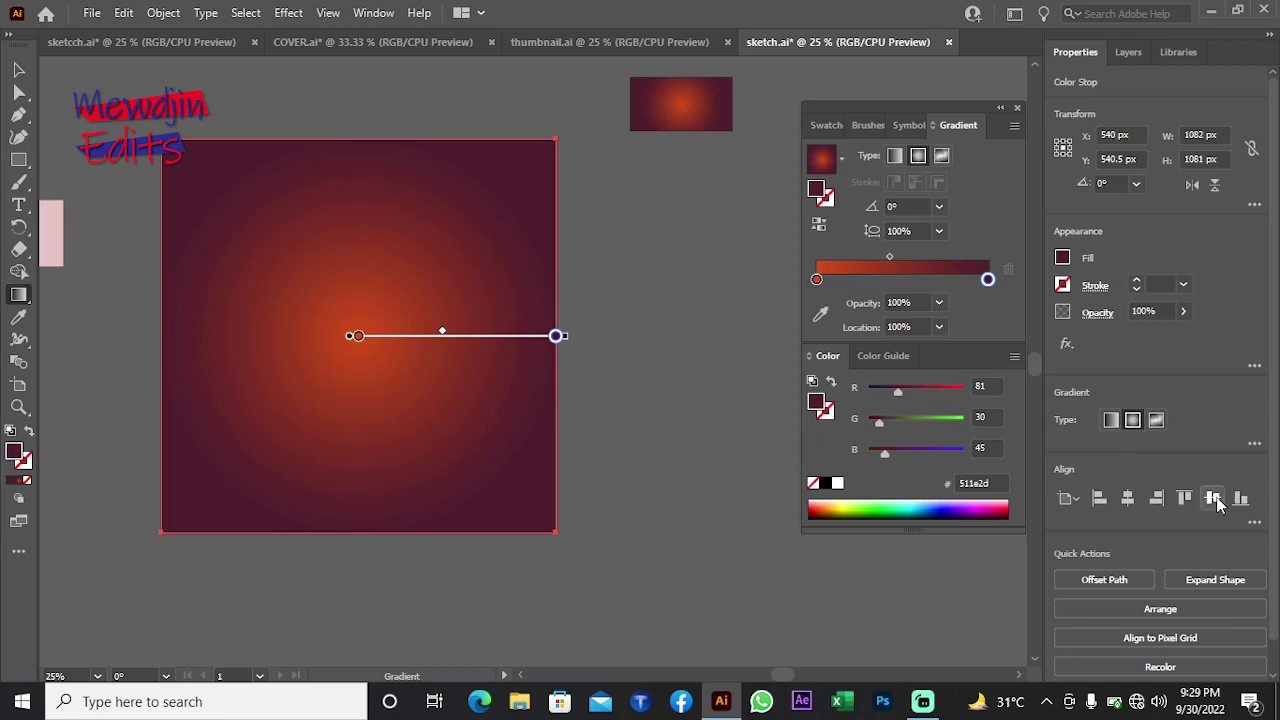
{"action": "right_click", "coordinate": [641, 440]}
{"action": "mouse_move", "coordinate": [692, 587]}
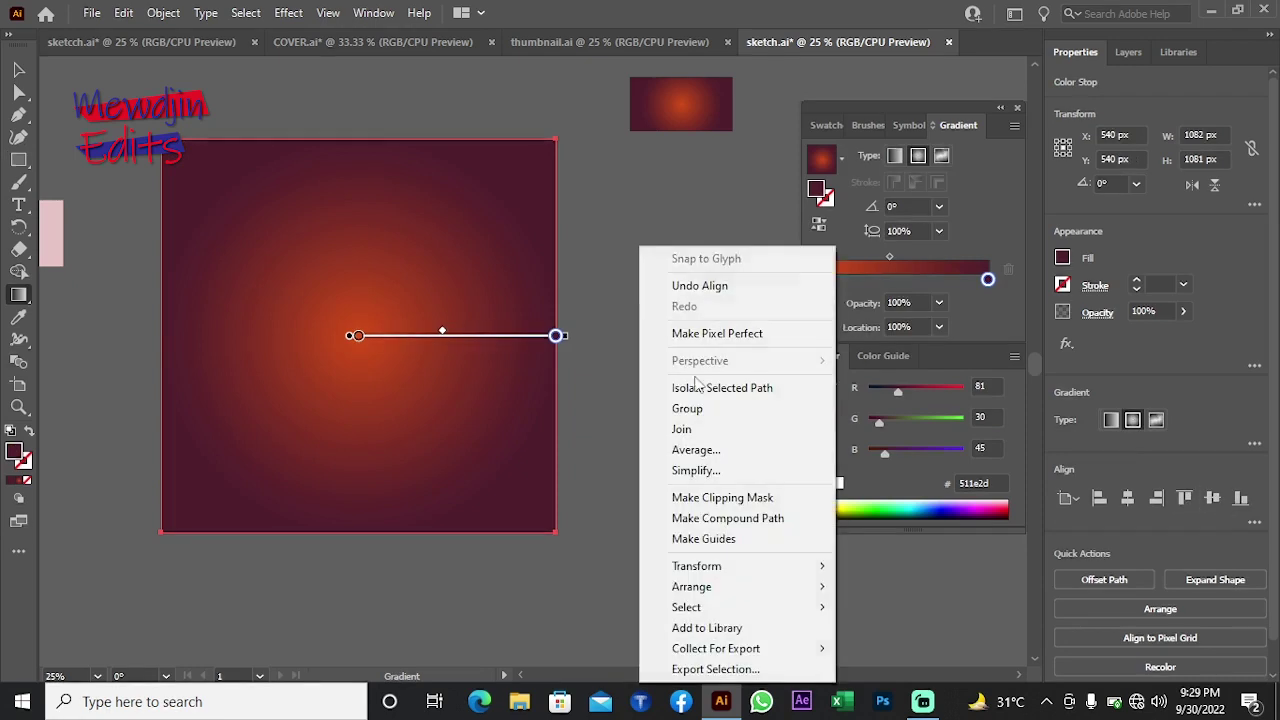
{"action": "left_click", "coordinate": [900, 649]}
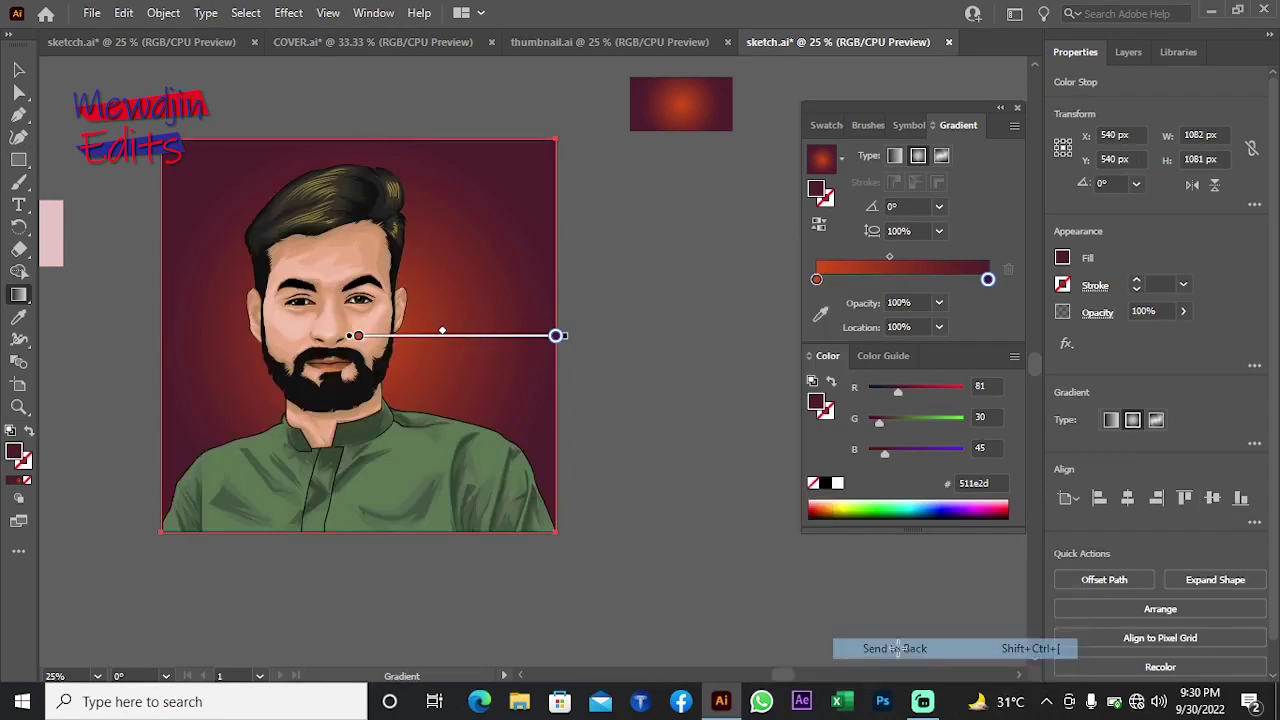
{"action": "left_click", "coordinate": [22, 68]}
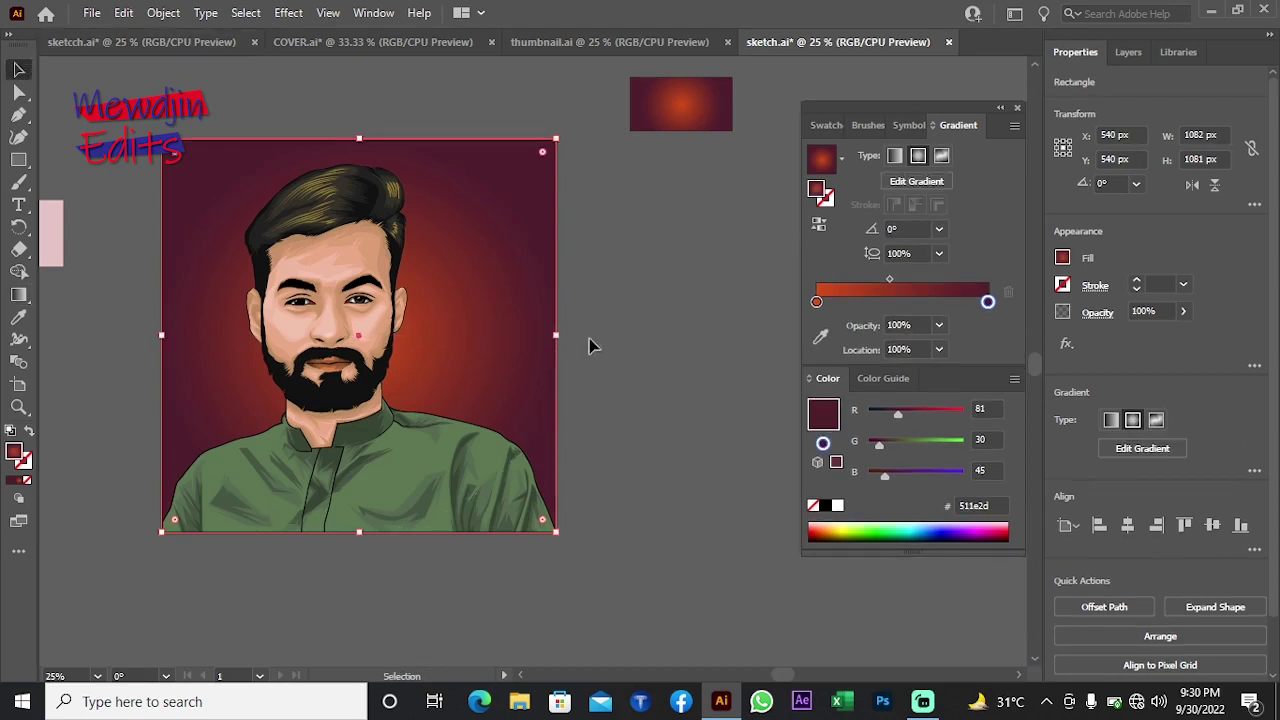
Step: Try sampling shirt green into a gradient stop, undo it, and pick the centre stop
{"action": "left_click", "coordinate": [820, 337]}
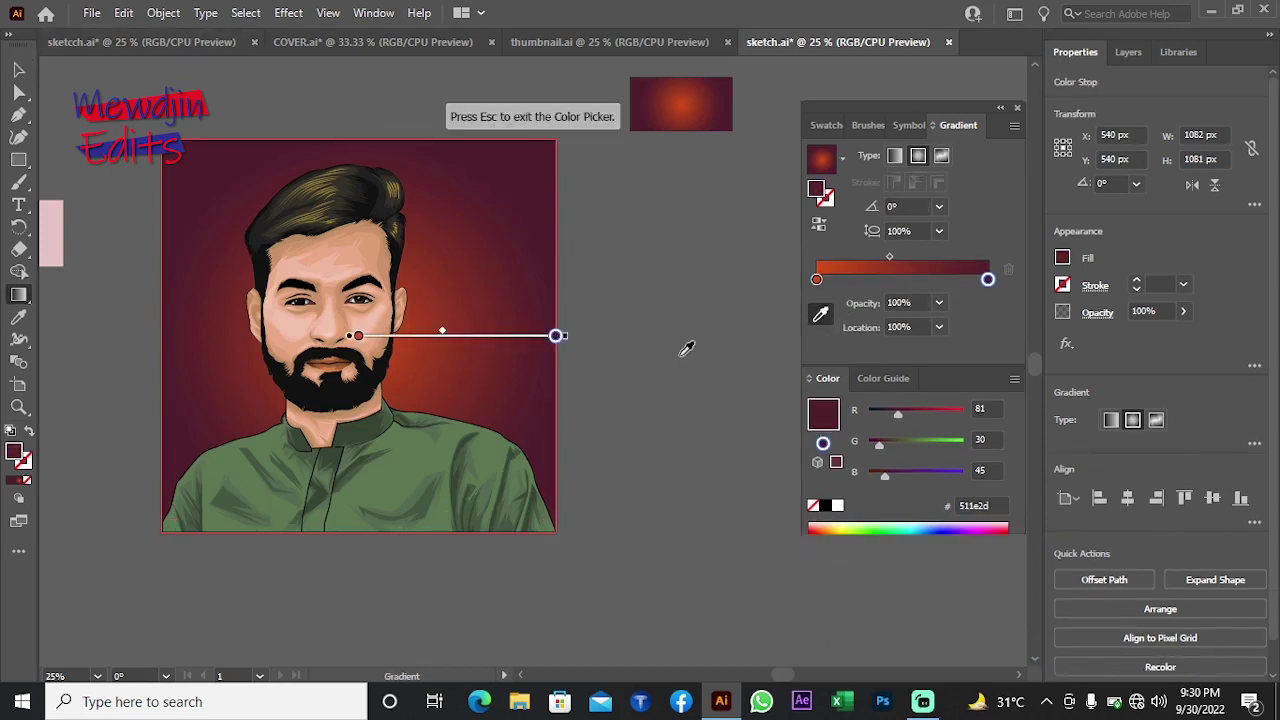
{"action": "left_click", "coordinate": [437, 449]}
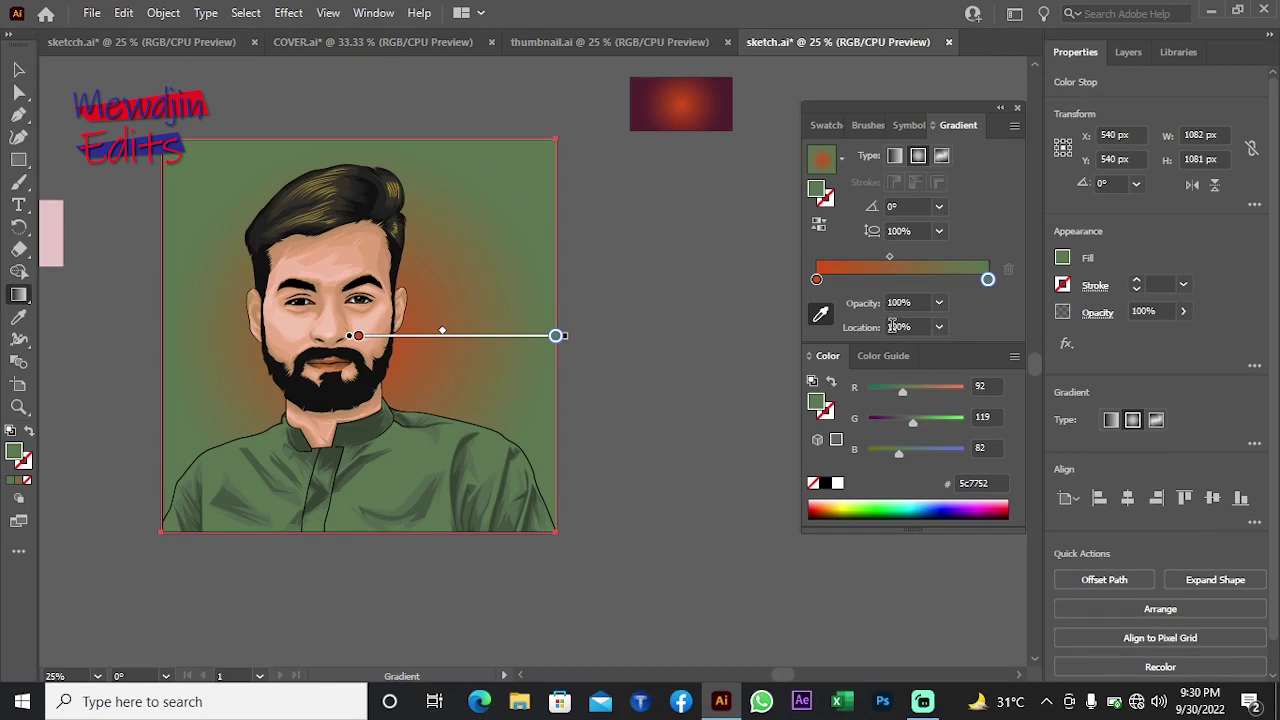
{"action": "key", "text": "ctrl+z"}
{"action": "left_click", "coordinate": [817, 280]}
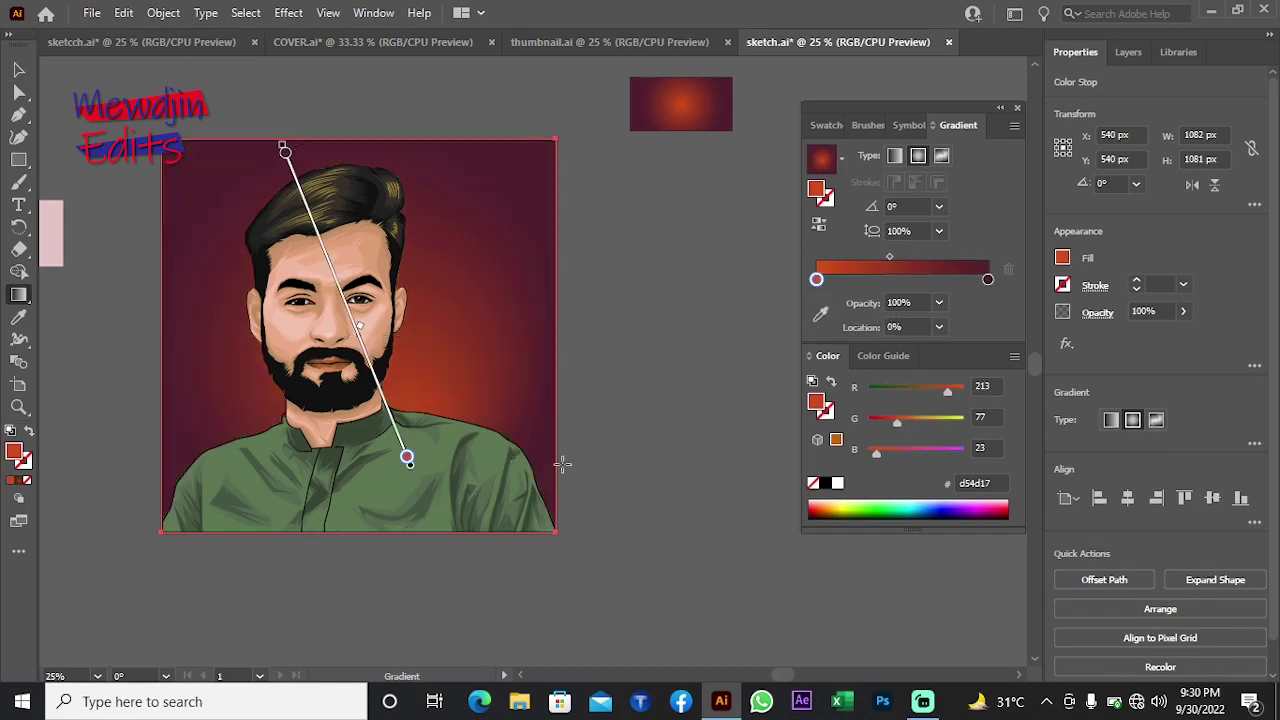
{"action": "key", "text": "v"}
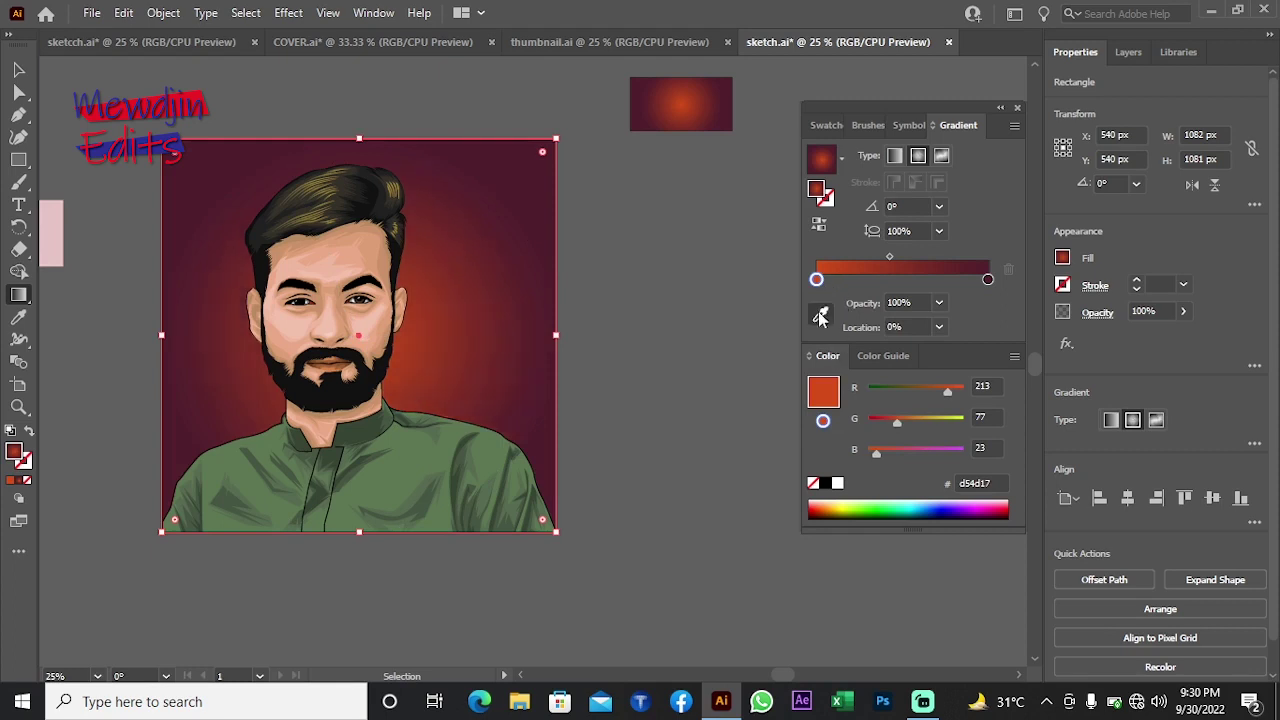
{"action": "left_click", "coordinate": [820, 316]}
Step: Eyedrop colours into the gradient stop, ending with orange-red #cd4a18 from the reference swatch
{"action": "left_click", "coordinate": [820, 316]}
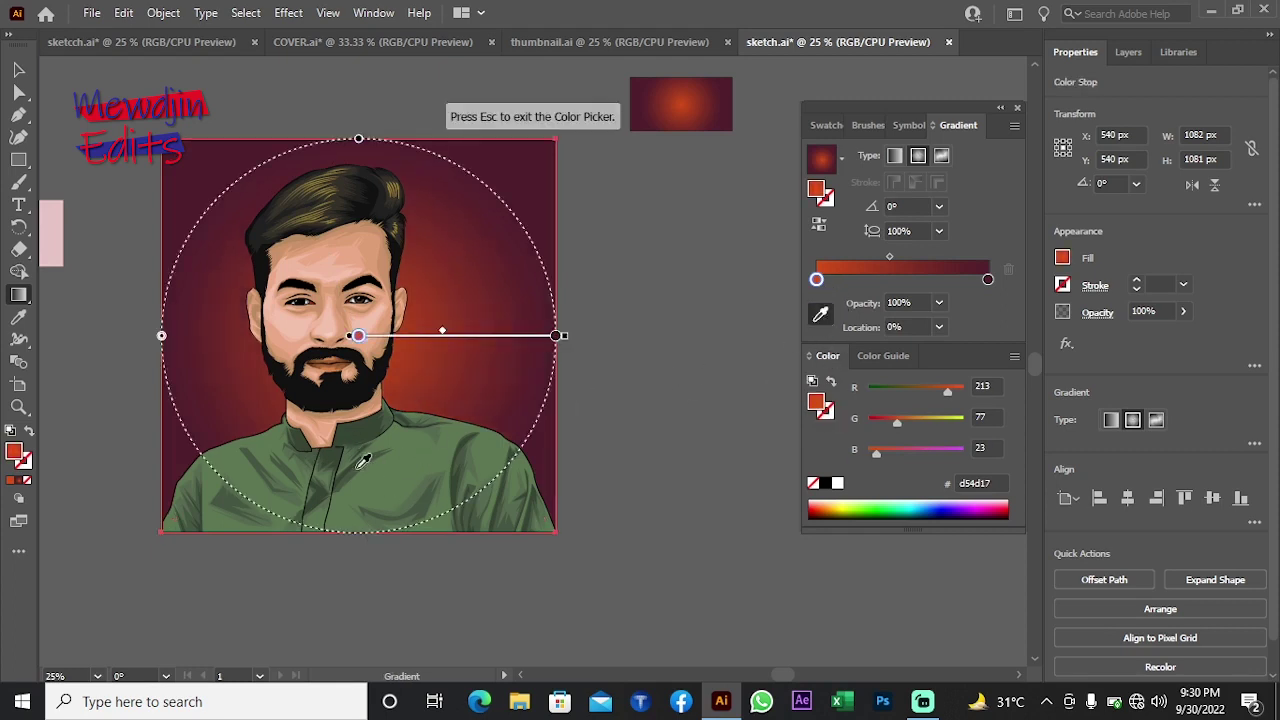
{"action": "left_click", "coordinate": [352, 426]}
{"action": "left_click", "coordinate": [418, 476]}
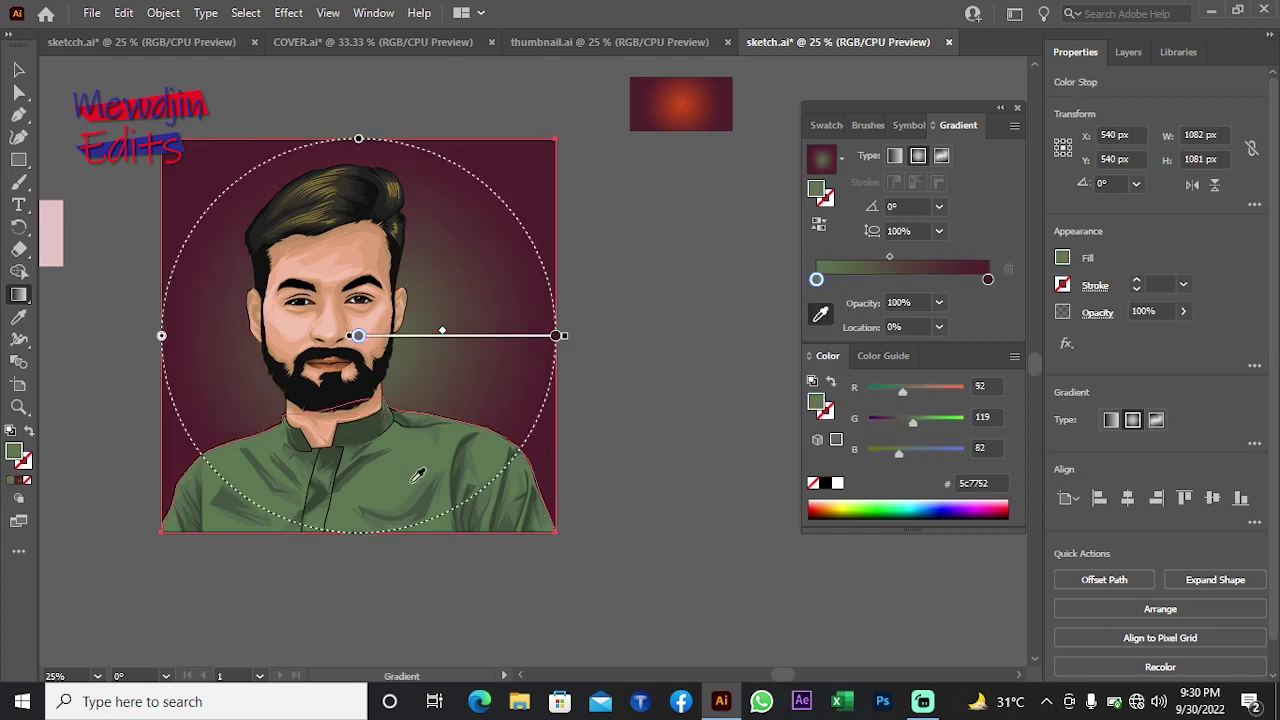
{"action": "left_click", "coordinate": [442, 490]}
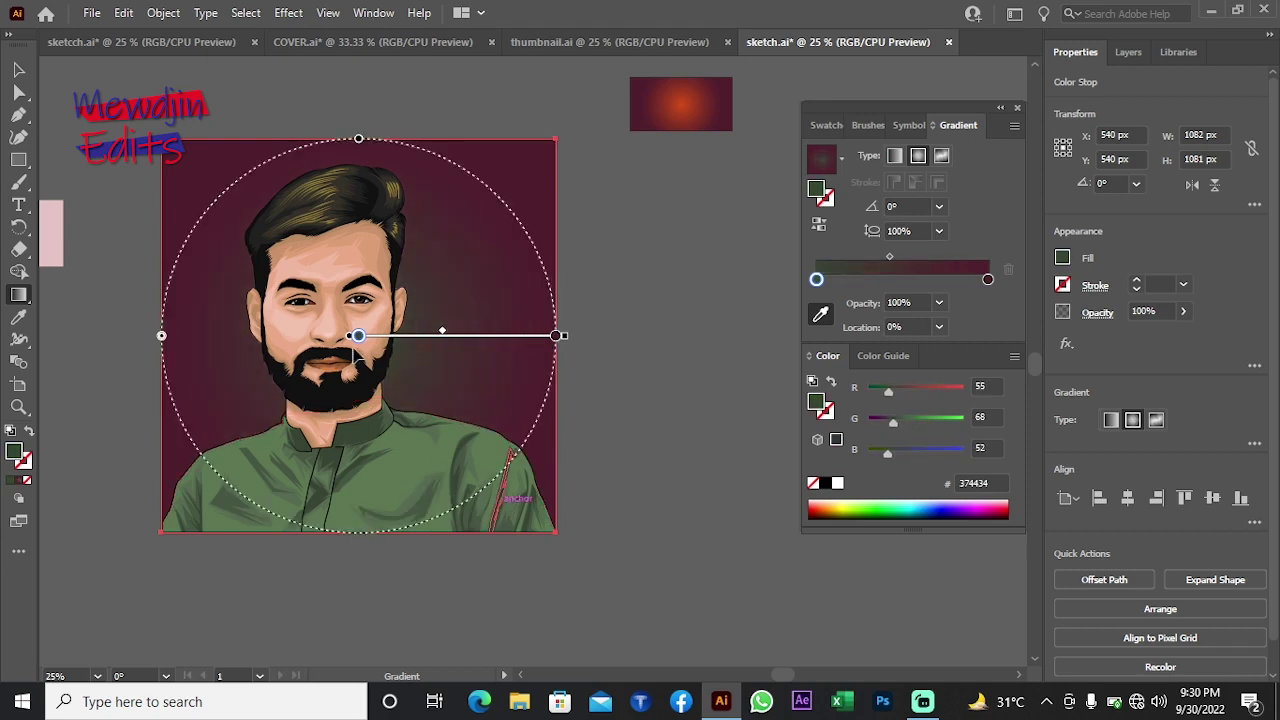
{"action": "left_click", "coordinate": [344, 320]}
{"action": "left_click", "coordinate": [312, 314]}
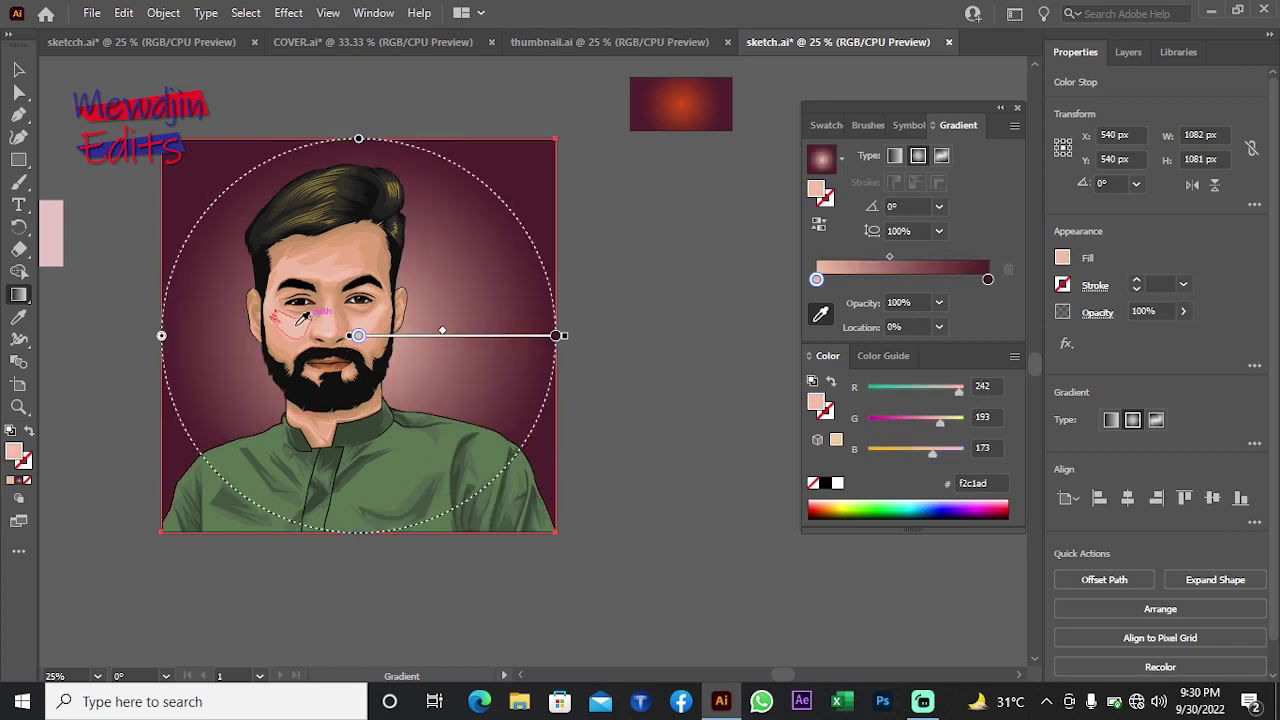
{"action": "left_click", "coordinate": [703, 121]}
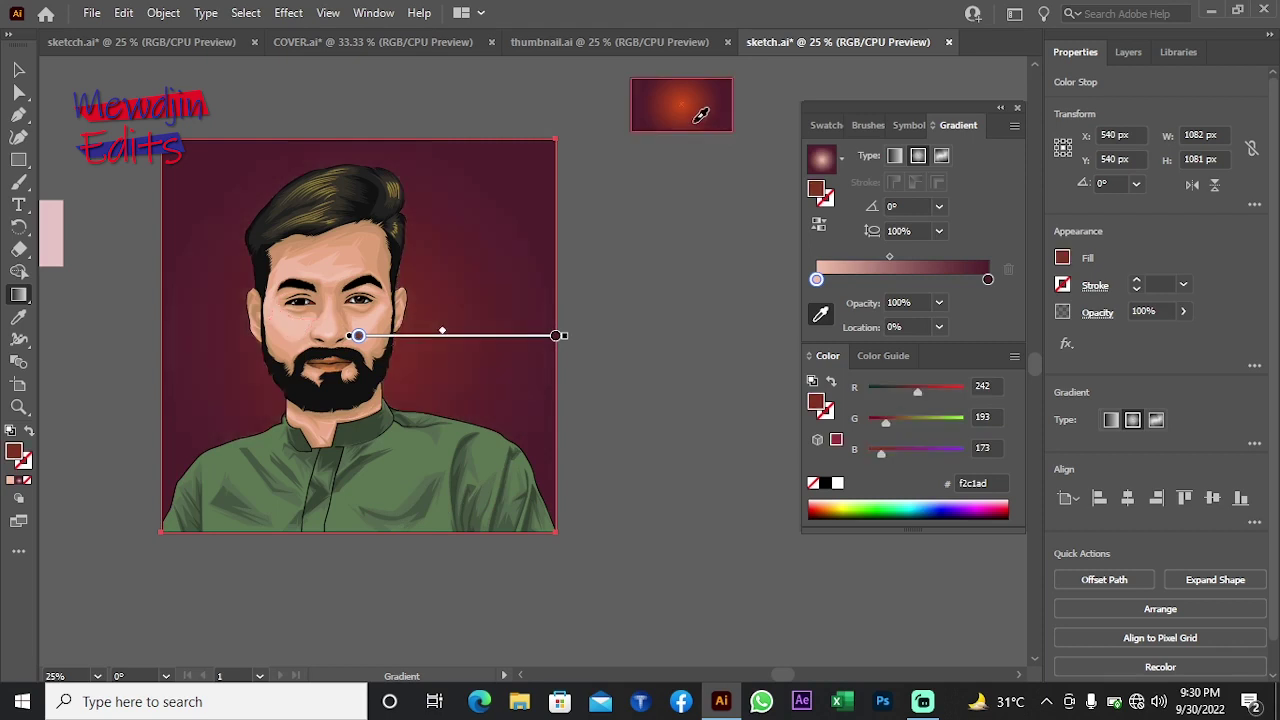
{"action": "left_click", "coordinate": [684, 94]}
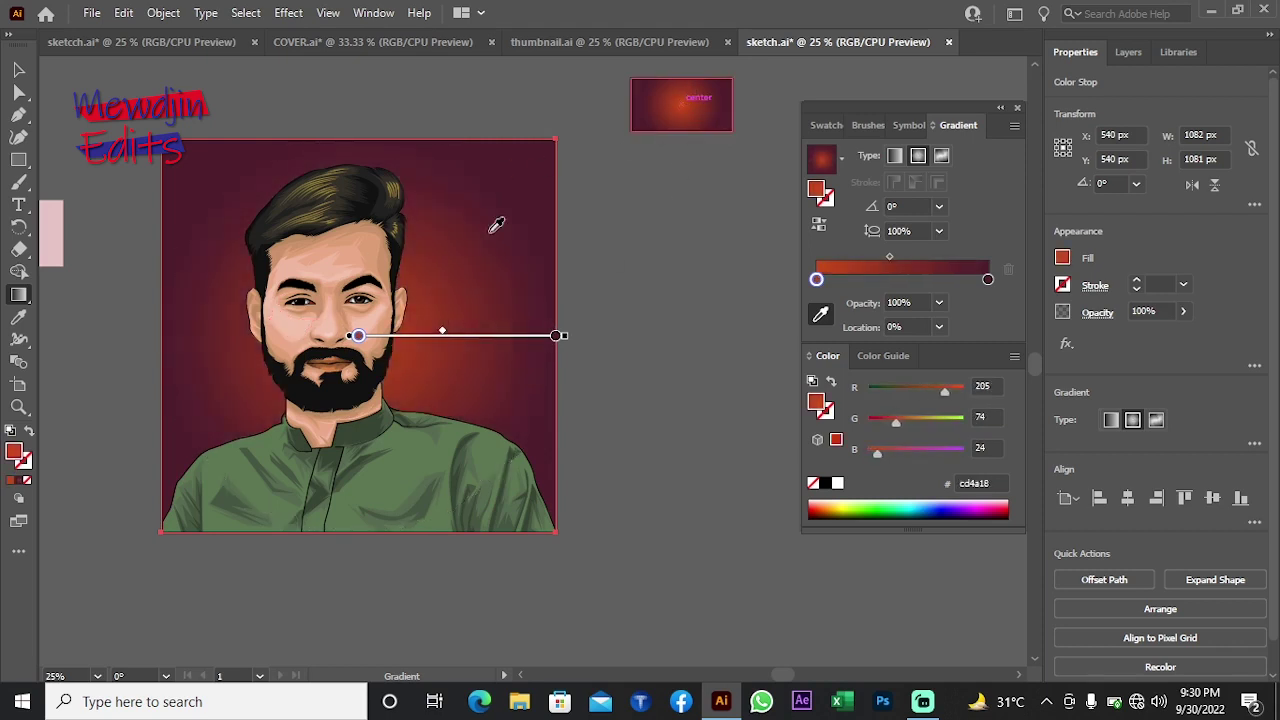
Step: Shift the gradient midpoint to 46.7914% and deselect the rectangle
{"action": "key", "text": "v"}
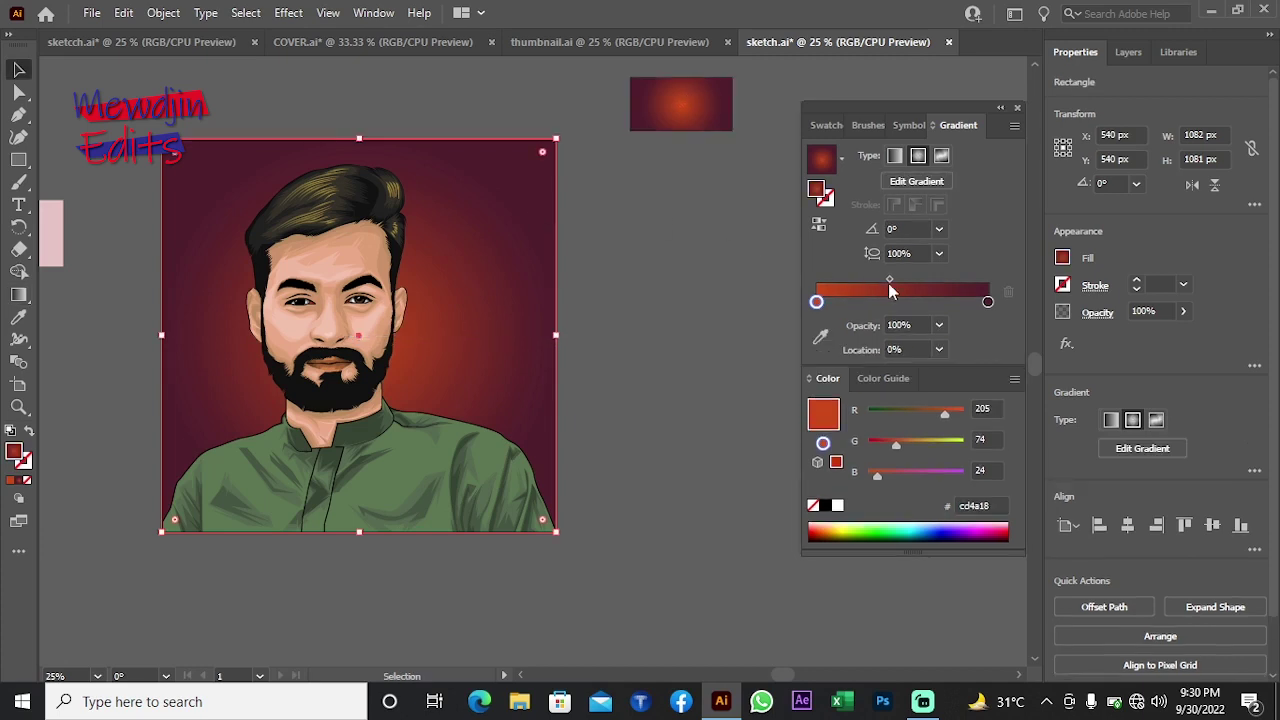
{"action": "left_click_drag", "start_coordinate": [890, 283], "coordinate": [897, 281]}
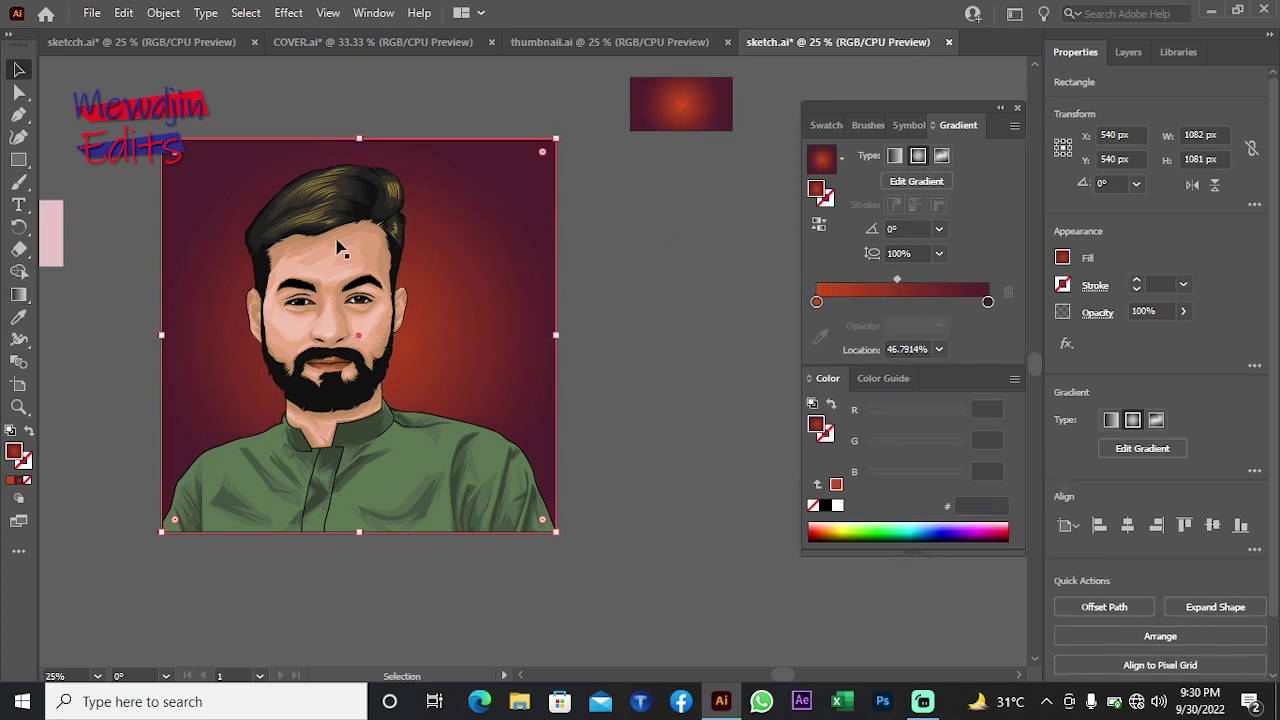
{"action": "left_click", "coordinate": [104, 124]}
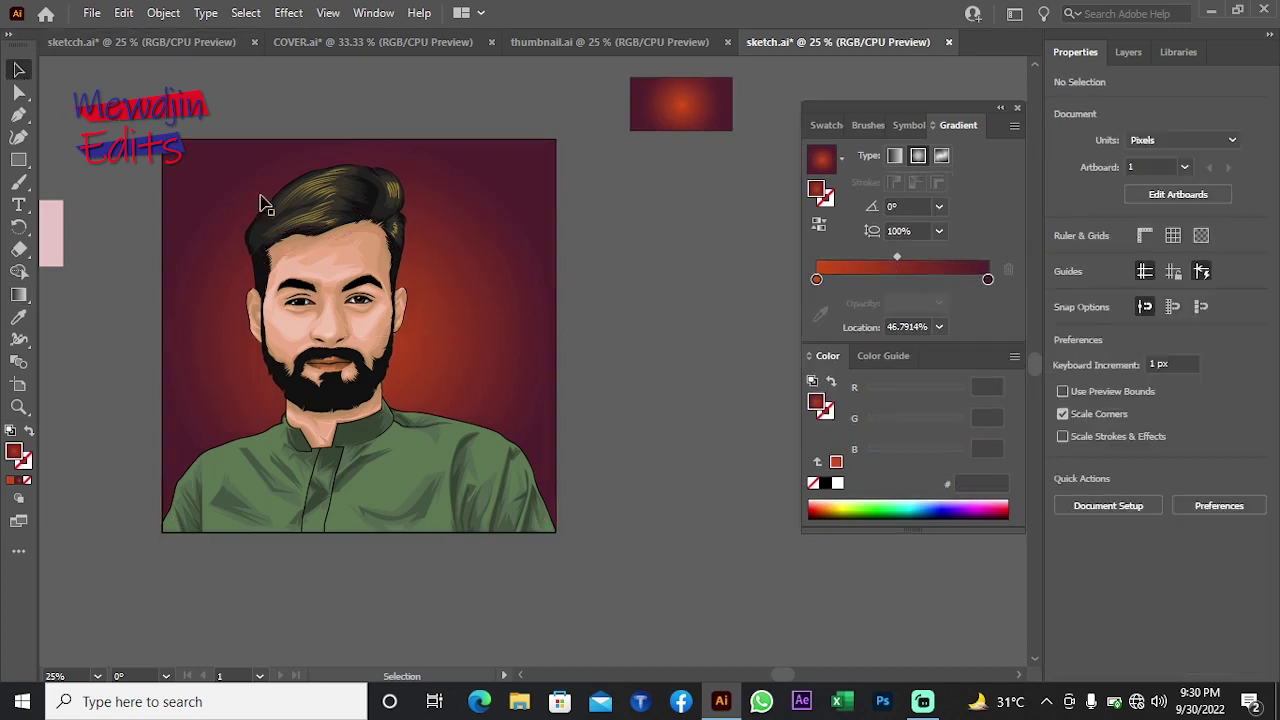
Step: Zoom out to the whole artboard and move the pink swatch away from the artwork
{"action": "scroll", "coordinate": [385, 275], "scroll_direction": "down", "scroll_amount": 2}
{"action": "scroll", "coordinate": [490, 300], "scroll_direction": "up", "scroll_amount": 2}
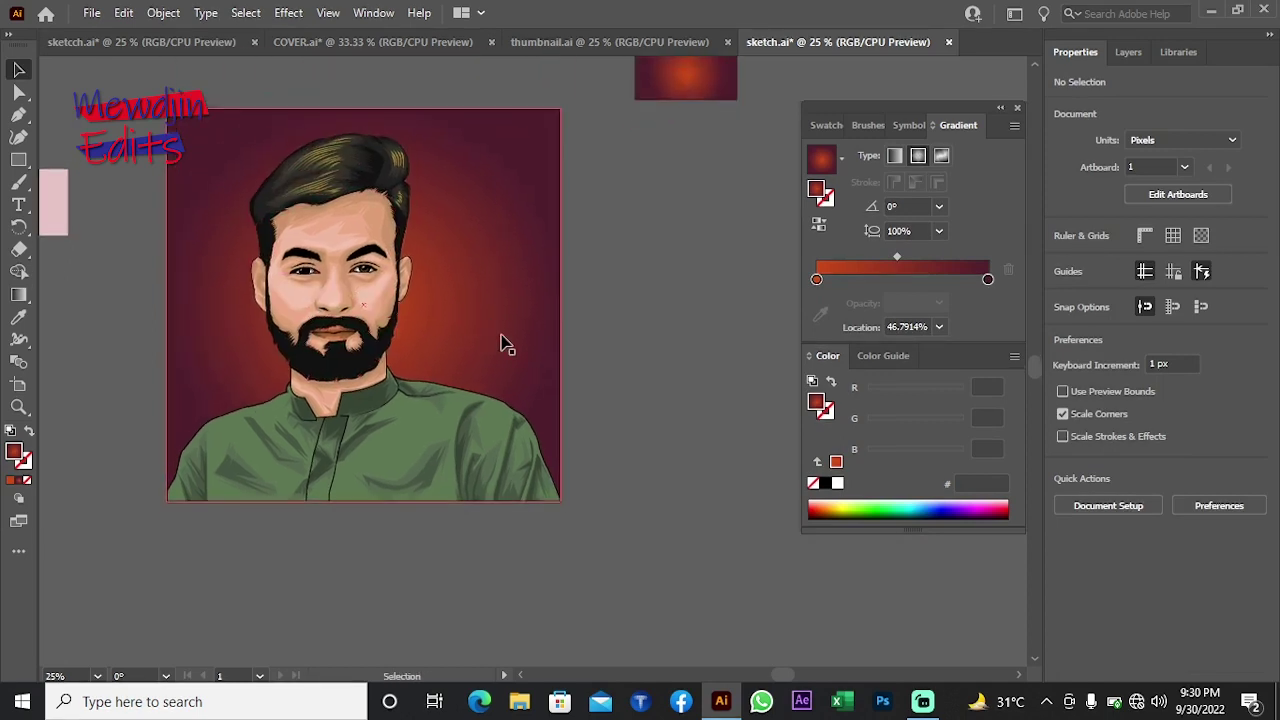
{"action": "key", "text": "z"}
{"action": "left_click", "coordinate": [503, 340], "text": "alt"}
{"action": "left_click", "coordinate": [503, 334], "text": "alt"}
{"action": "left_click", "coordinate": [615, 375]}
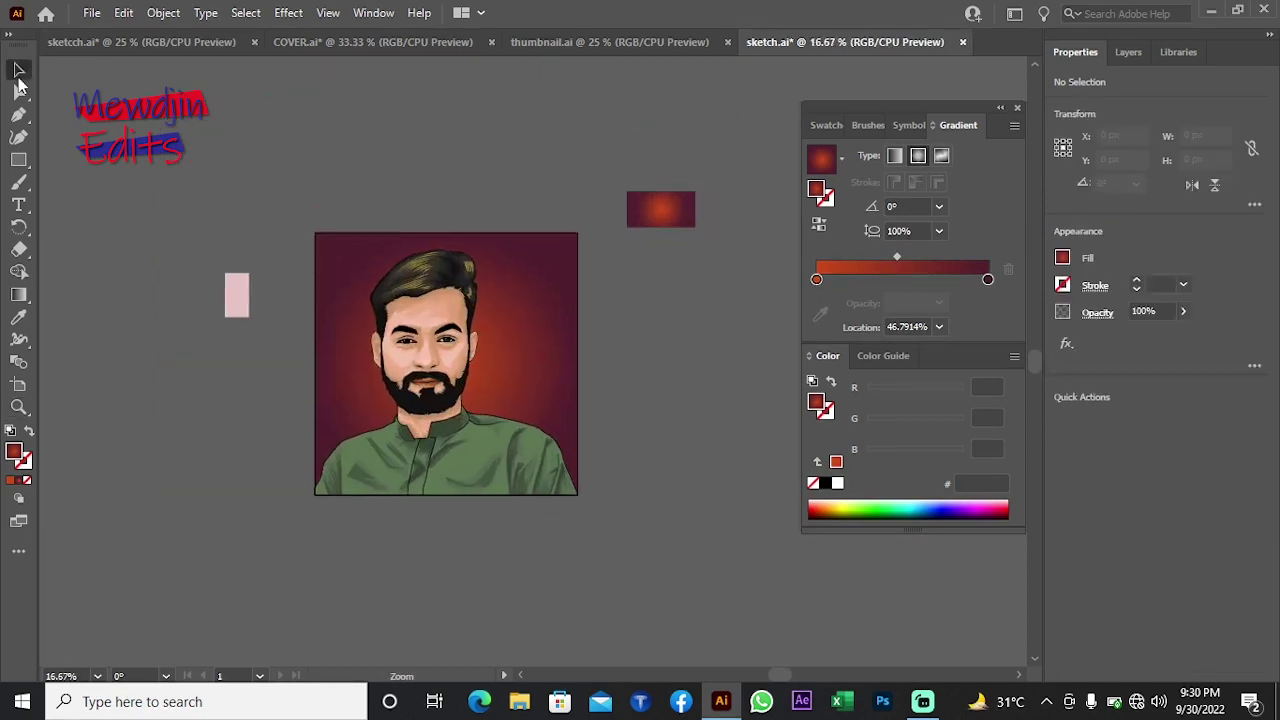
{"action": "left_click", "coordinate": [18, 70]}
{"action": "left_click", "coordinate": [660, 210]}
{"action": "left_click_drag", "start_coordinate": [251, 300], "coordinate": [240, 302]}
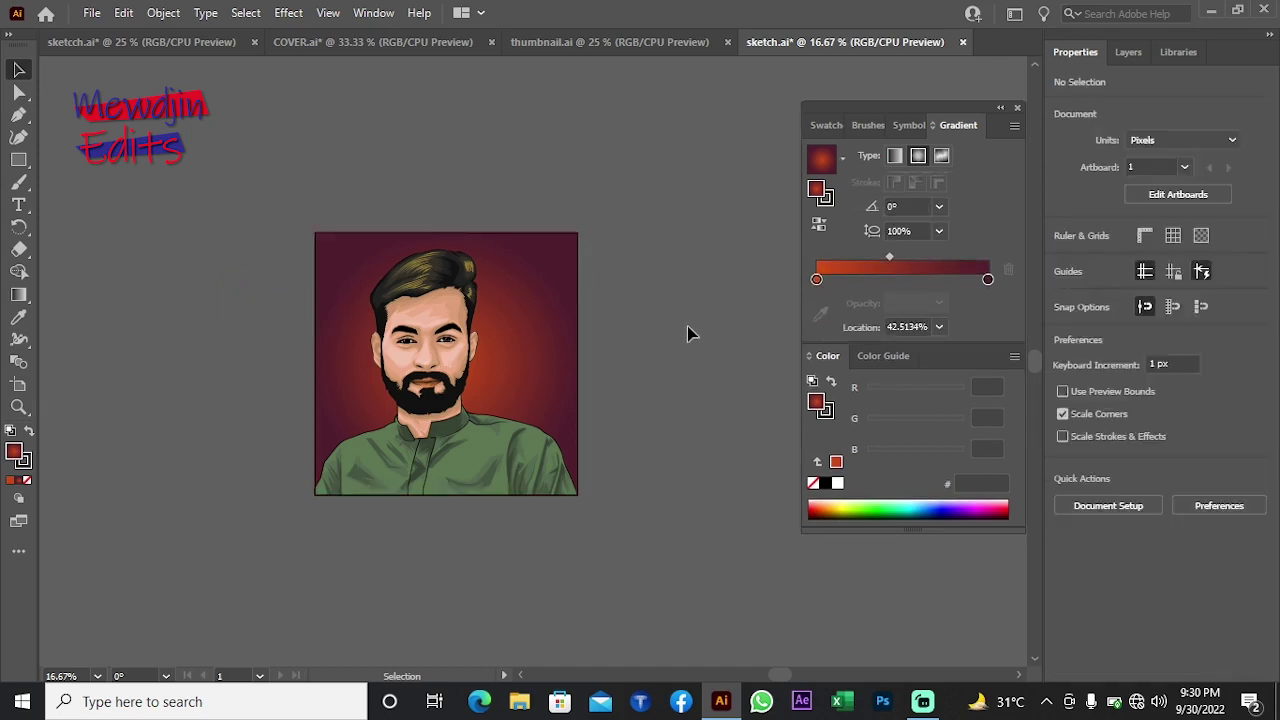
Step: Zoom in on the face and pan around to compare the two eyes' irises
{"action": "key", "text": "z"}
{"action": "left_click", "coordinate": [500, 309]}
{"action": "left_click", "coordinate": [517, 420]}
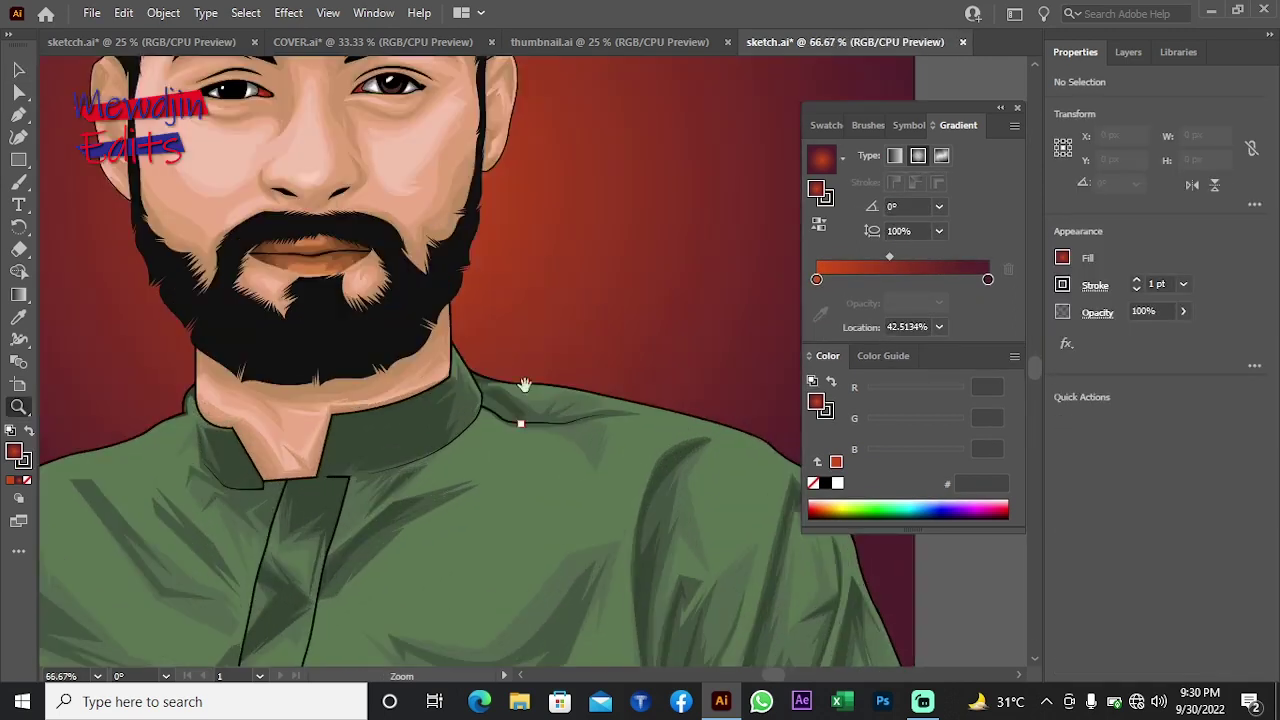
{"action": "scroll", "coordinate": [460, 320], "scroll_direction": "up", "scroll_amount": 5}
{"action": "scroll", "coordinate": [443, 366], "scroll_direction": "up", "scroll_amount": 3}
{"action": "left_click", "coordinate": [466, 237]}
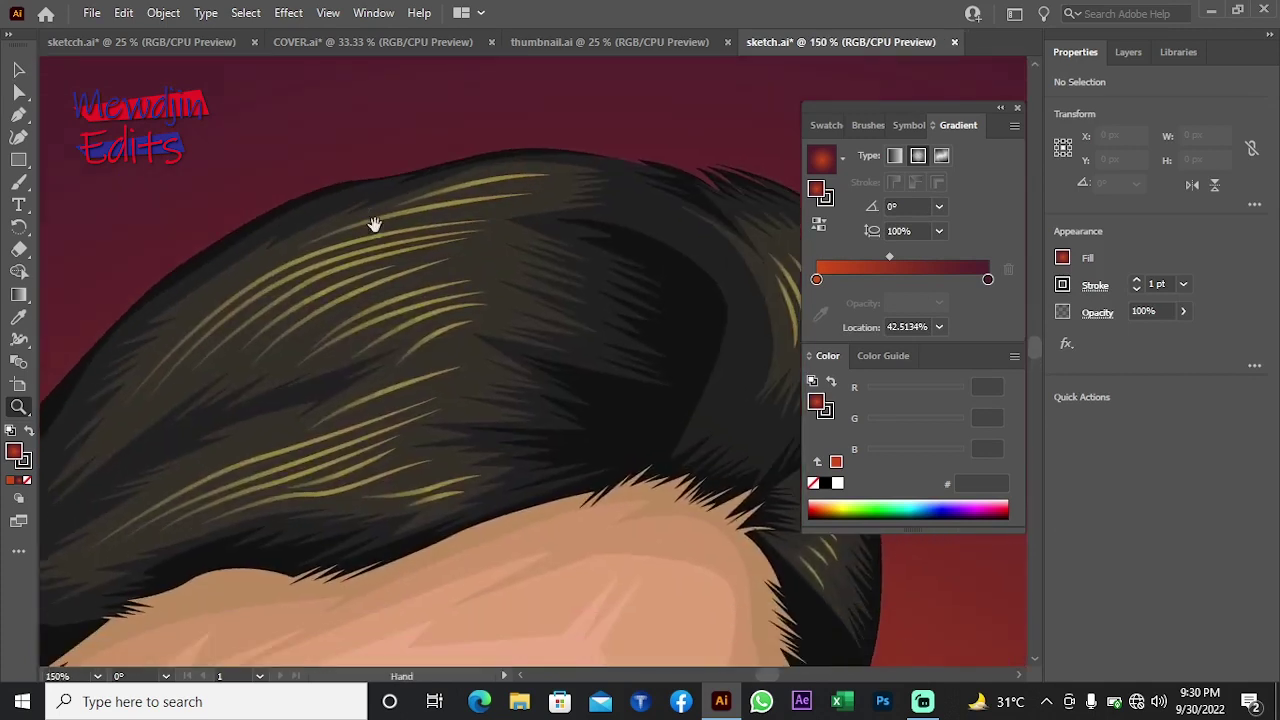
{"action": "scroll", "coordinate": [373, 224], "scroll_direction": "down", "scroll_amount": 5}
{"action": "scroll", "coordinate": [443, 263], "scroll_direction": "down", "scroll_amount": 3}
{"action": "scroll", "coordinate": [443, 180], "scroll_direction": "down", "scroll_amount": 2}
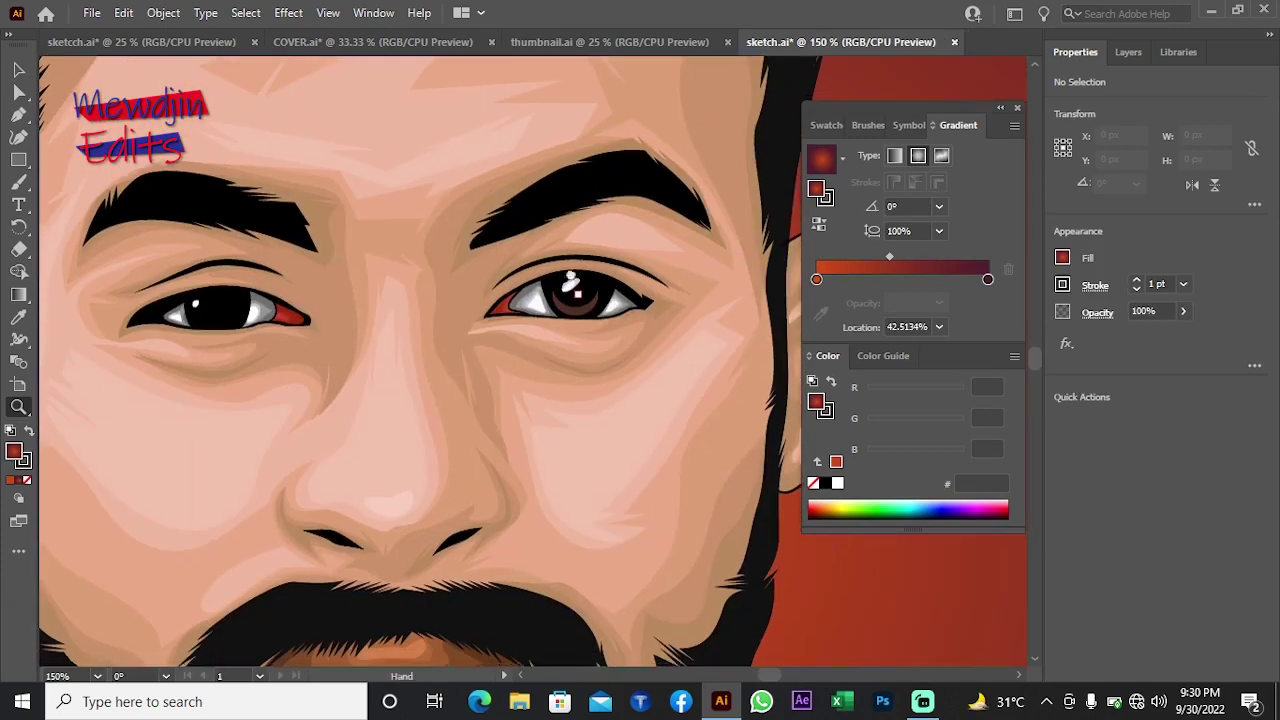
{"action": "scroll", "coordinate": [423, 323], "scroll_direction": "down", "scroll_amount": 2}
{"action": "scroll", "coordinate": [434, 286], "scroll_direction": "down", "scroll_amount": 2}
{"action": "scroll", "coordinate": [417, 286], "scroll_direction": "down", "scroll_amount": 2}
{"action": "scroll", "coordinate": [508, 265], "scroll_direction": "down", "scroll_amount": 1}
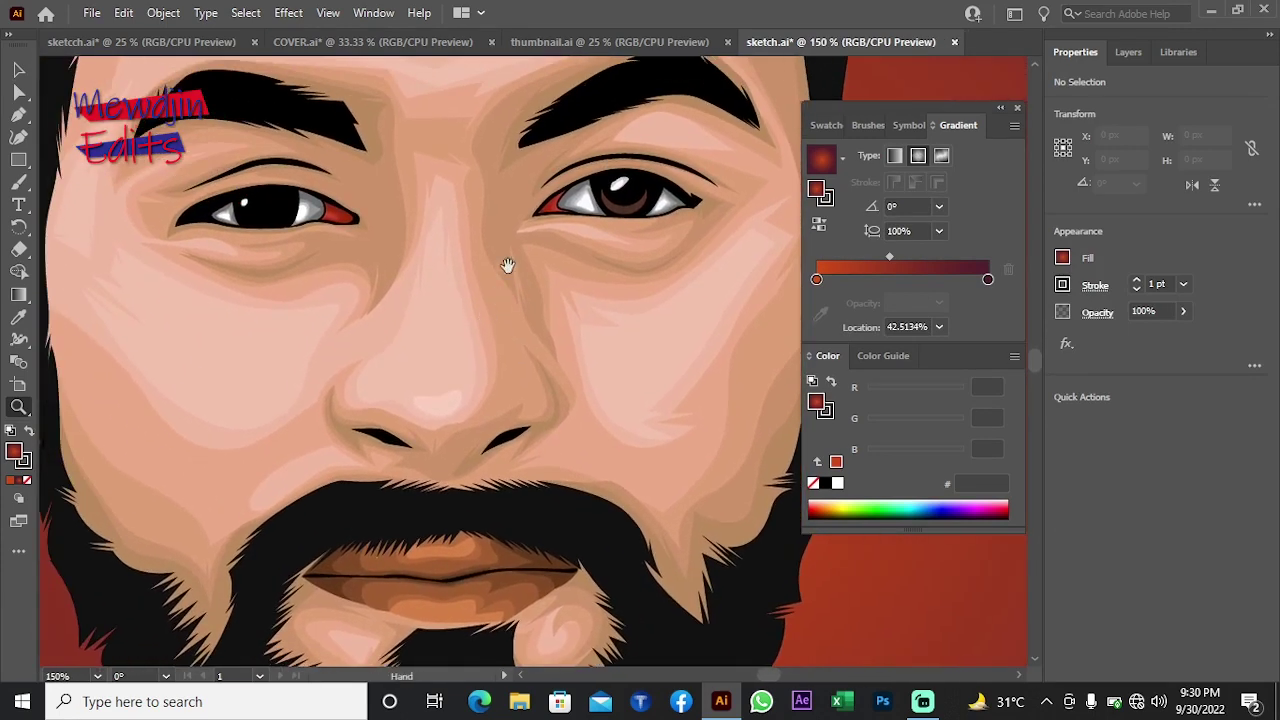
{"action": "scroll", "coordinate": [508, 265], "scroll_direction": "up", "scroll_amount": 2}
{"action": "scroll", "coordinate": [534, 328], "scroll_direction": "up", "scroll_amount": 3}
{"action": "scroll", "coordinate": [523, 328], "scroll_direction": "left", "scroll_amount": 2}
{"action": "scroll", "coordinate": [666, 360], "scroll_direction": "left", "scroll_amount": 2}
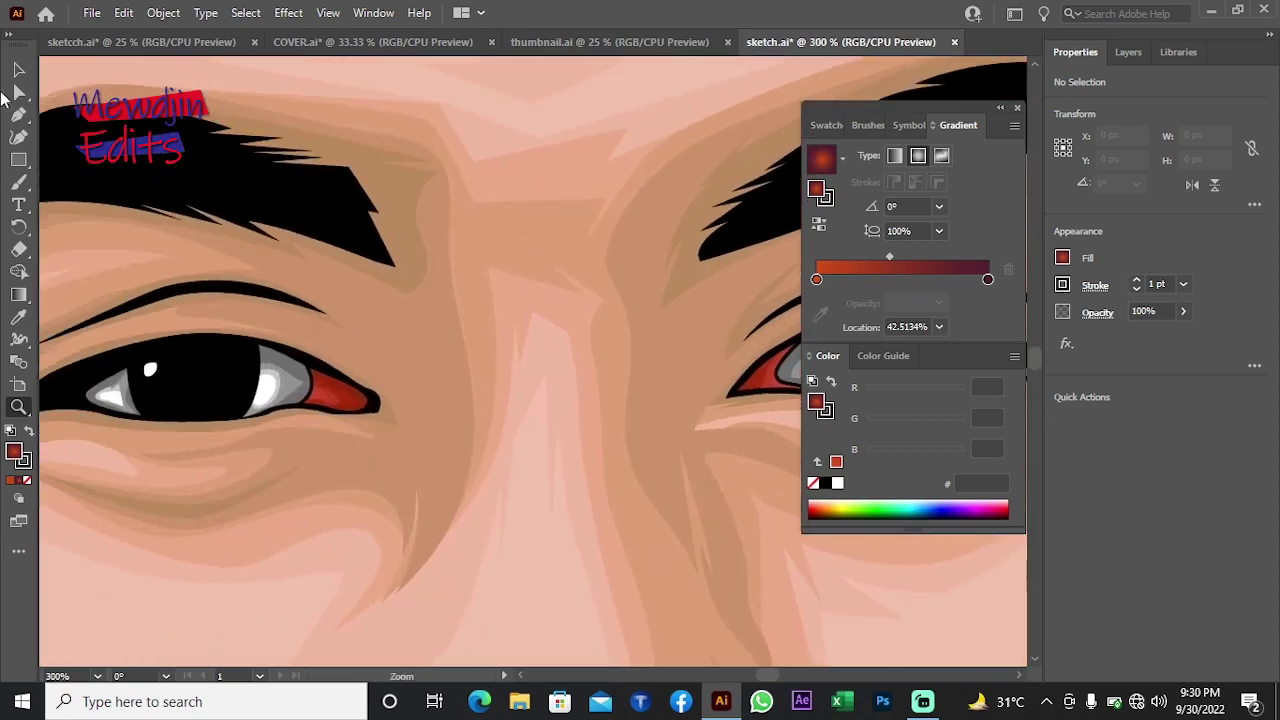
{"action": "scroll", "coordinate": [58, 148], "scroll_direction": "down", "scroll_amount": 2}
{"action": "scroll", "coordinate": [198, 212], "scroll_direction": "right", "scroll_amount": 4}
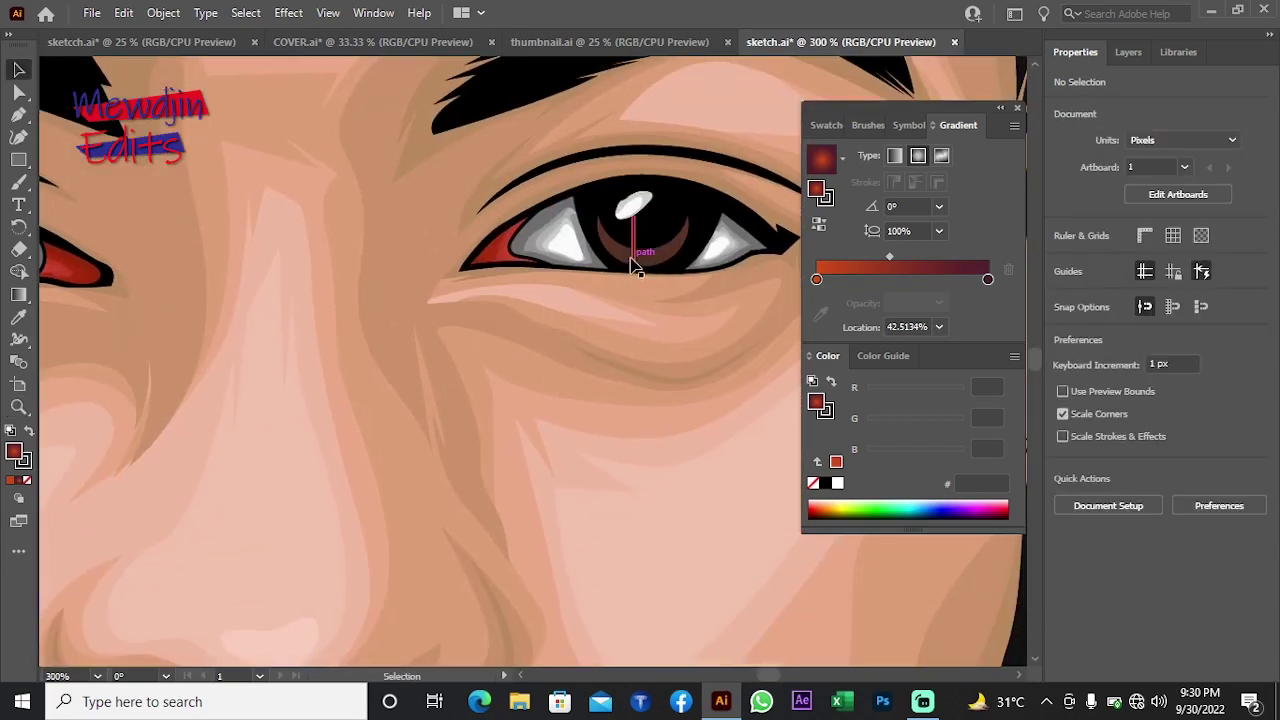
Step: Ungroup the portrait artwork
{"action": "left_click", "coordinate": [668, 254]}
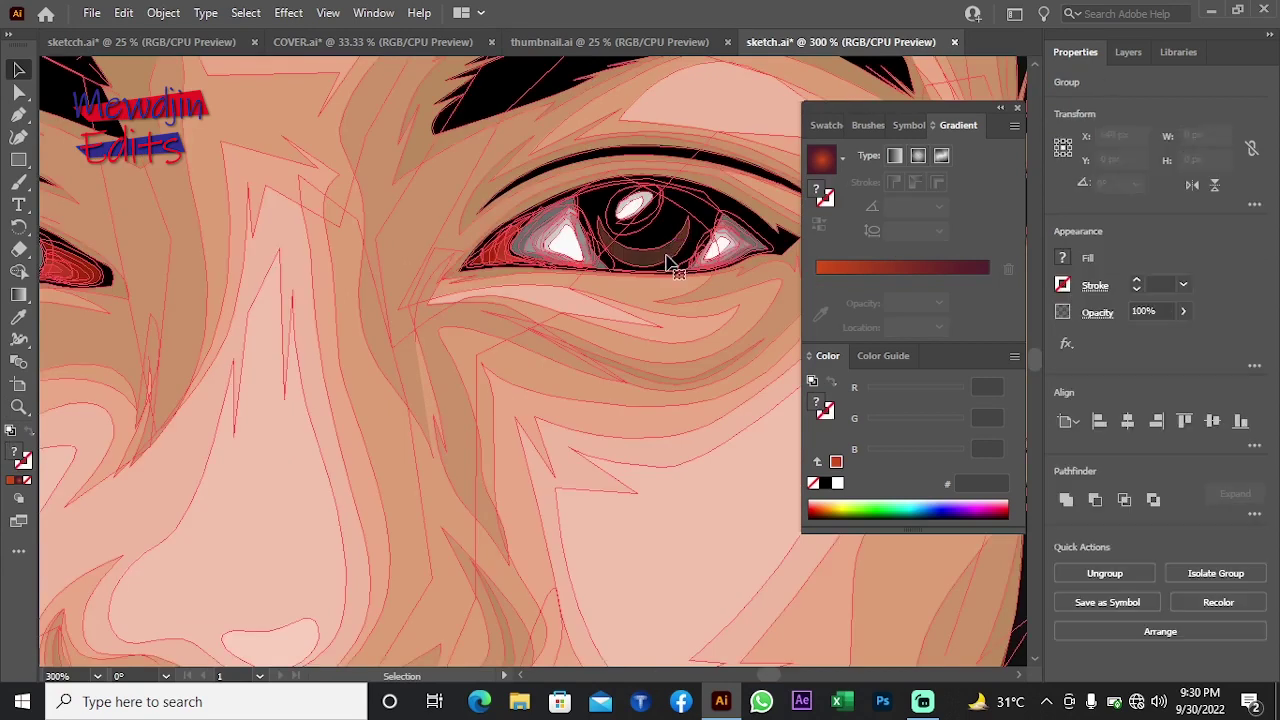
{"action": "right_click", "coordinate": [666, 256]}
{"action": "left_click", "coordinate": [741, 412]}
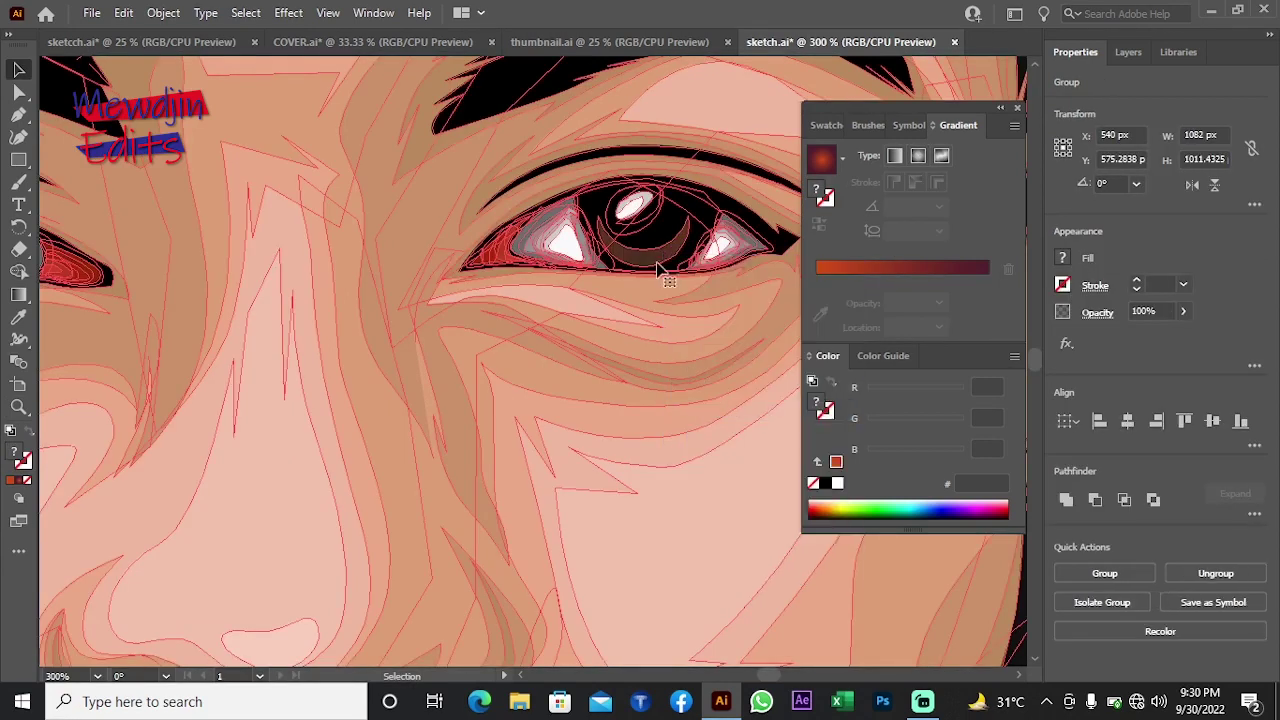
{"action": "key", "text": "z"}
{"action": "scroll", "coordinate": [660, 265], "scroll_direction": "down", "scroll_amount": 5}
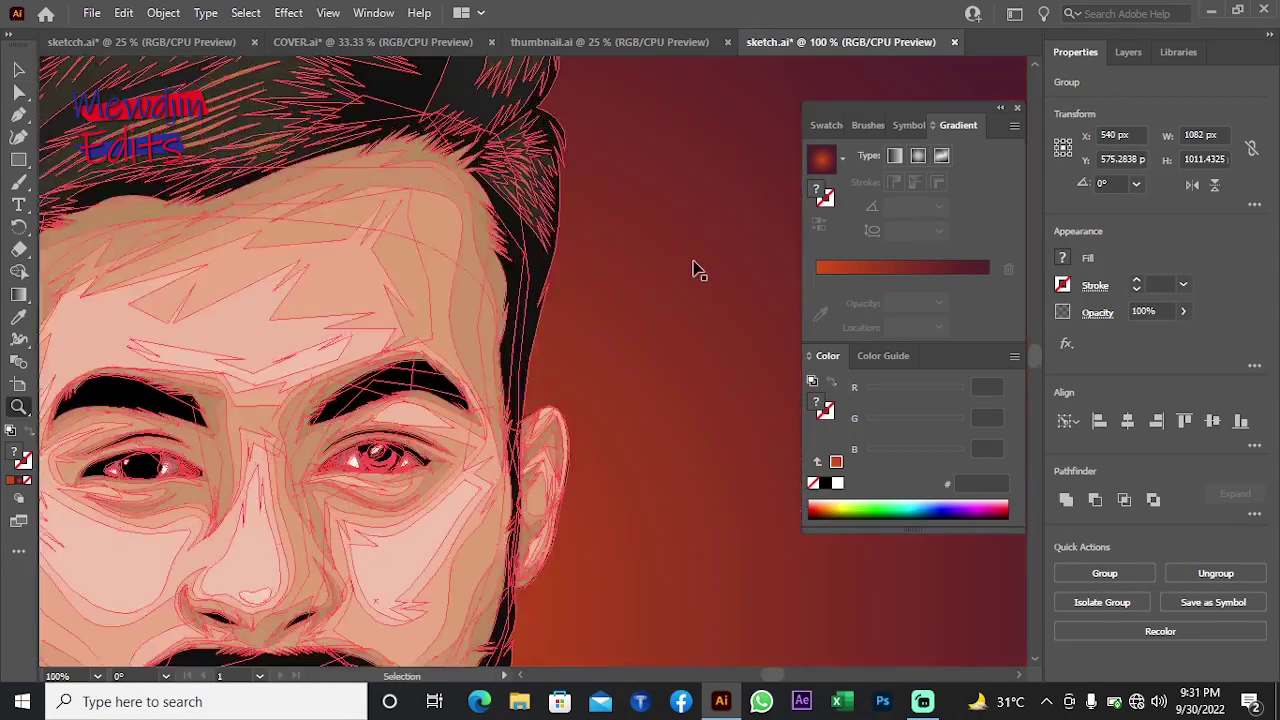
Step: Copy the right eye's brown iris onto the left eye, sized about 25.18 × 9.86 px
{"action": "left_click", "coordinate": [392, 472], "text": "ctrl"}
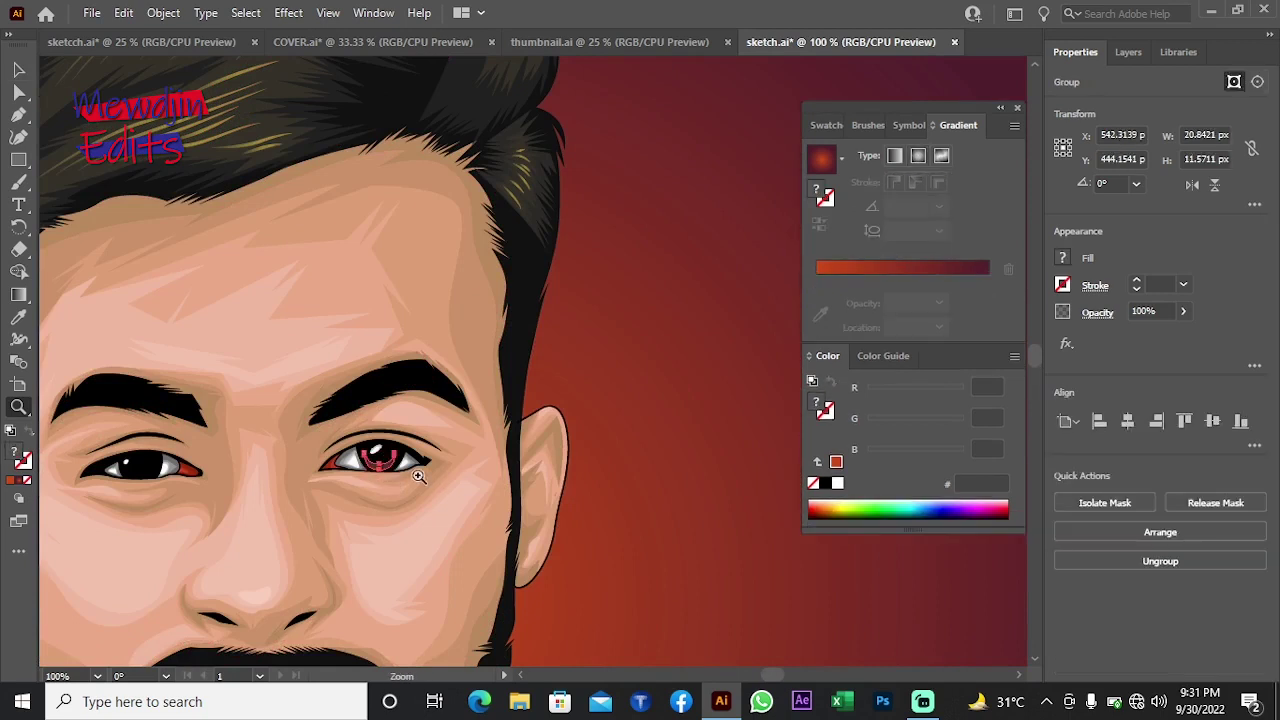
{"action": "key", "text": "ctrl+plus"}
{"action": "key", "text": "ctrl+plus"}
{"action": "key", "text": "ctrl+plus"}
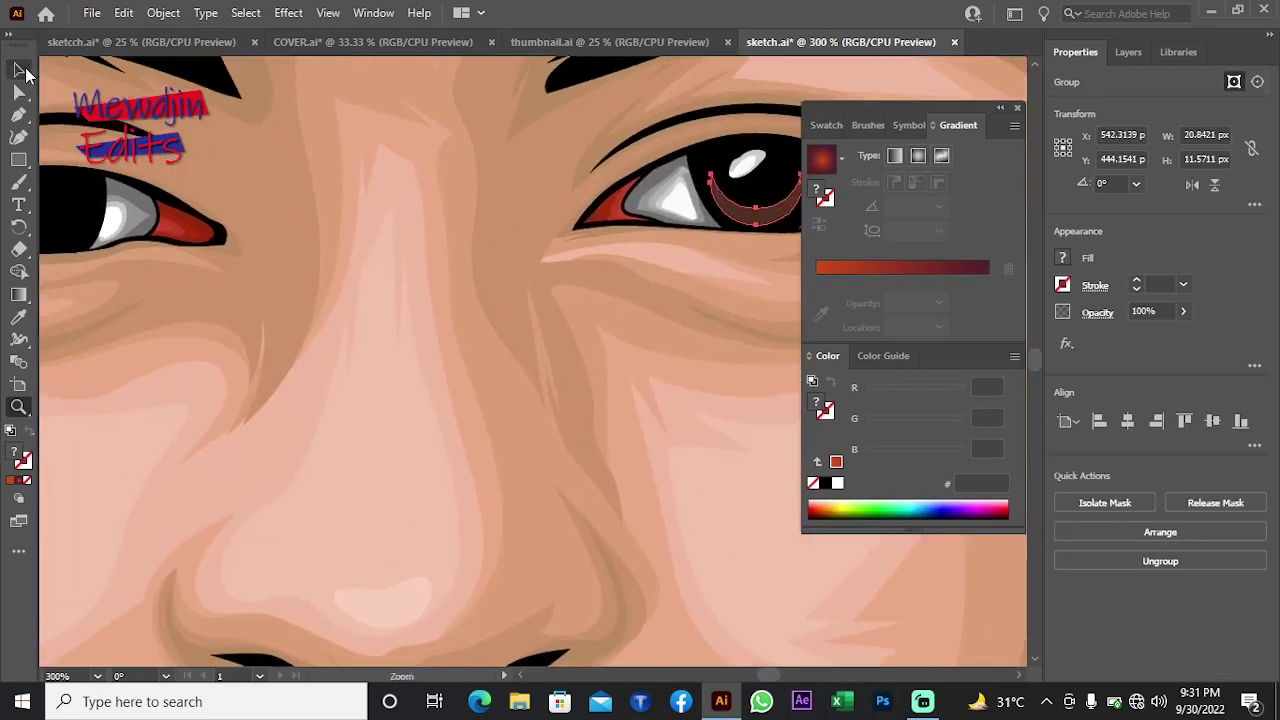
{"action": "left_click_drag", "start_coordinate": [748, 222], "coordinate": [163, 245]}
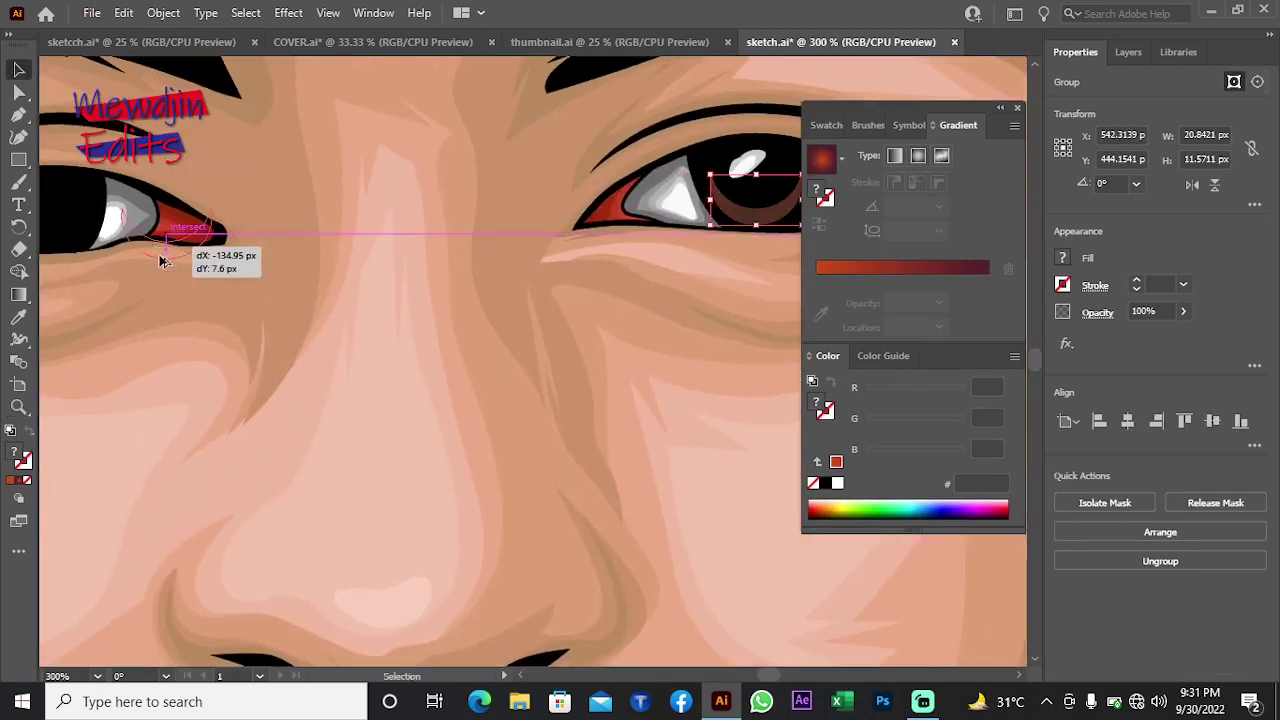
{"action": "left_click_drag", "start_coordinate": [160, 297], "coordinate": [390, 327]}
{"action": "mouse_move", "coordinate": [405, 280]}
{"action": "left_mouse_down"}
{"action": "mouse_move", "coordinate": [278, 282]}
{"action": "mouse_move", "coordinate": [326, 257]}
{"action": "mouse_move", "coordinate": [271, 243]}
{"action": "mouse_move", "coordinate": [218, 262]}
{"action": "left_mouse_up"}
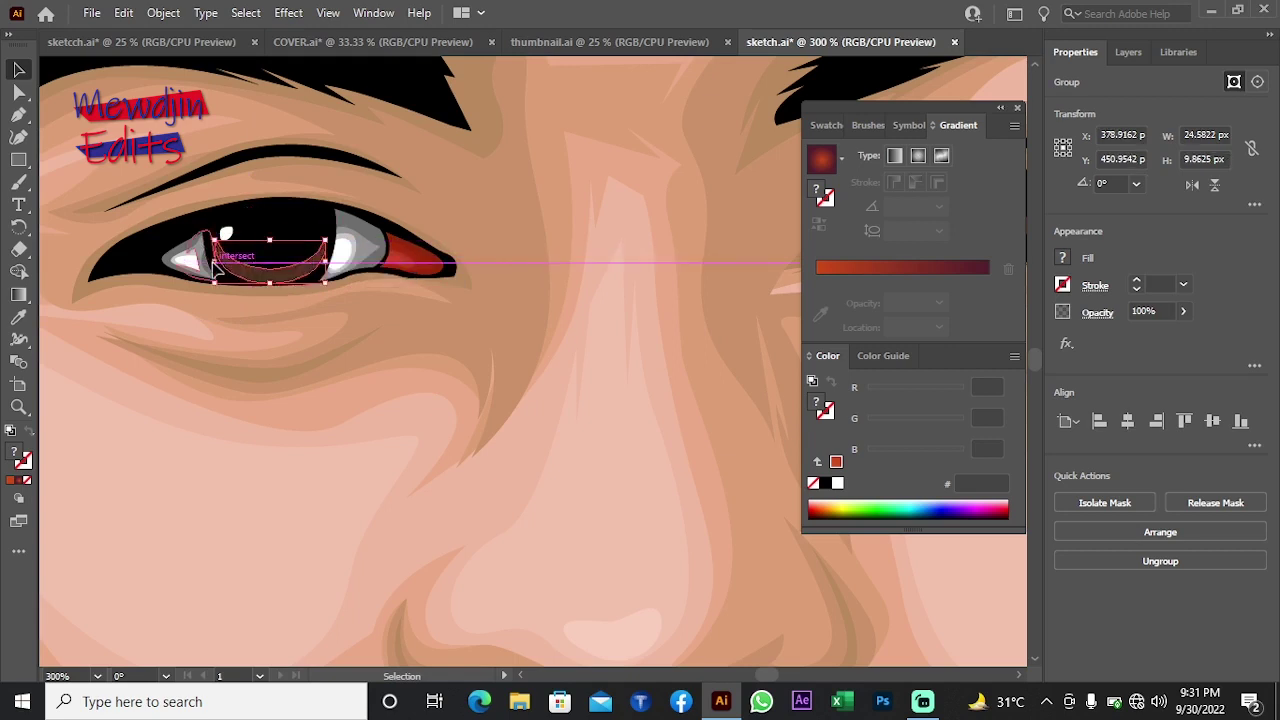
{"action": "left_click", "coordinate": [373, 322], "text": "ctrl+alt"}
{"action": "left_click", "coordinate": [373, 322], "text": "alt"}
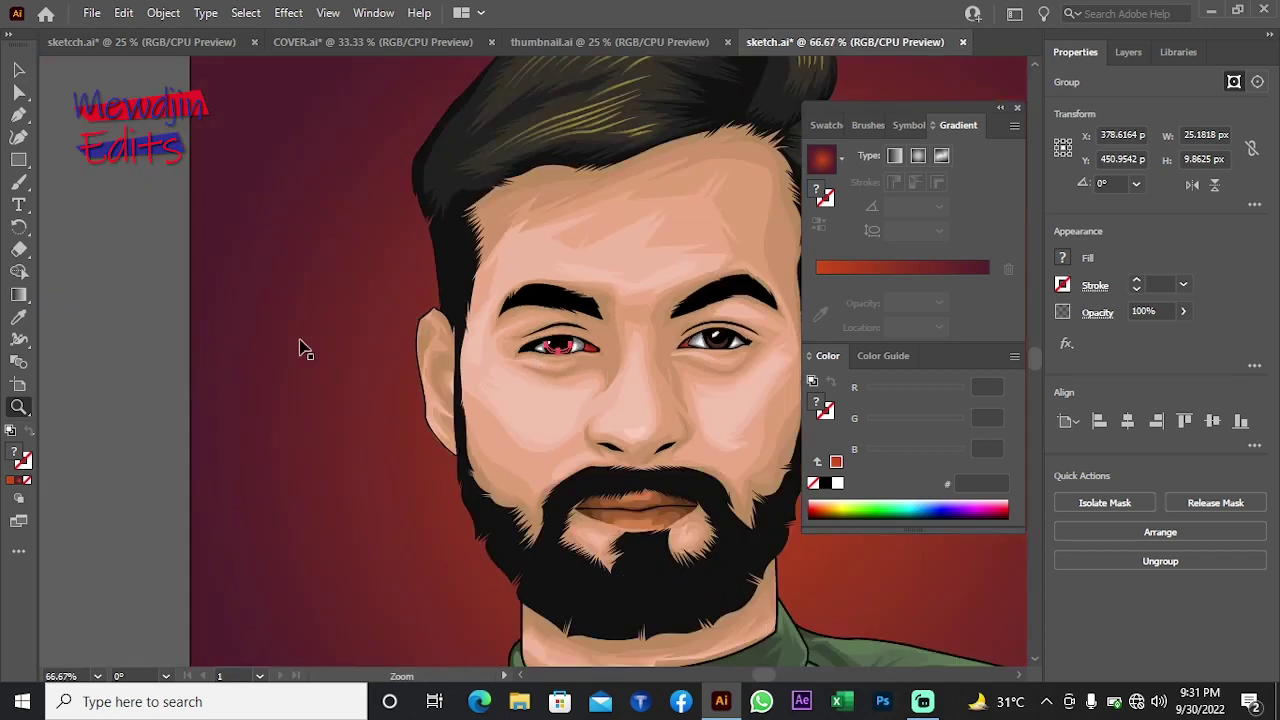
Step: Fit the artboard to the window, then zoom and pan onto the face and beard
{"action": "left_click", "coordinate": [305, 348], "text": "ctrl"}
{"action": "left_click", "coordinate": [251, 397], "text": "alt"}
{"action": "scroll", "coordinate": [560, 455], "scroll_direction": "up", "scroll_amount": 2}
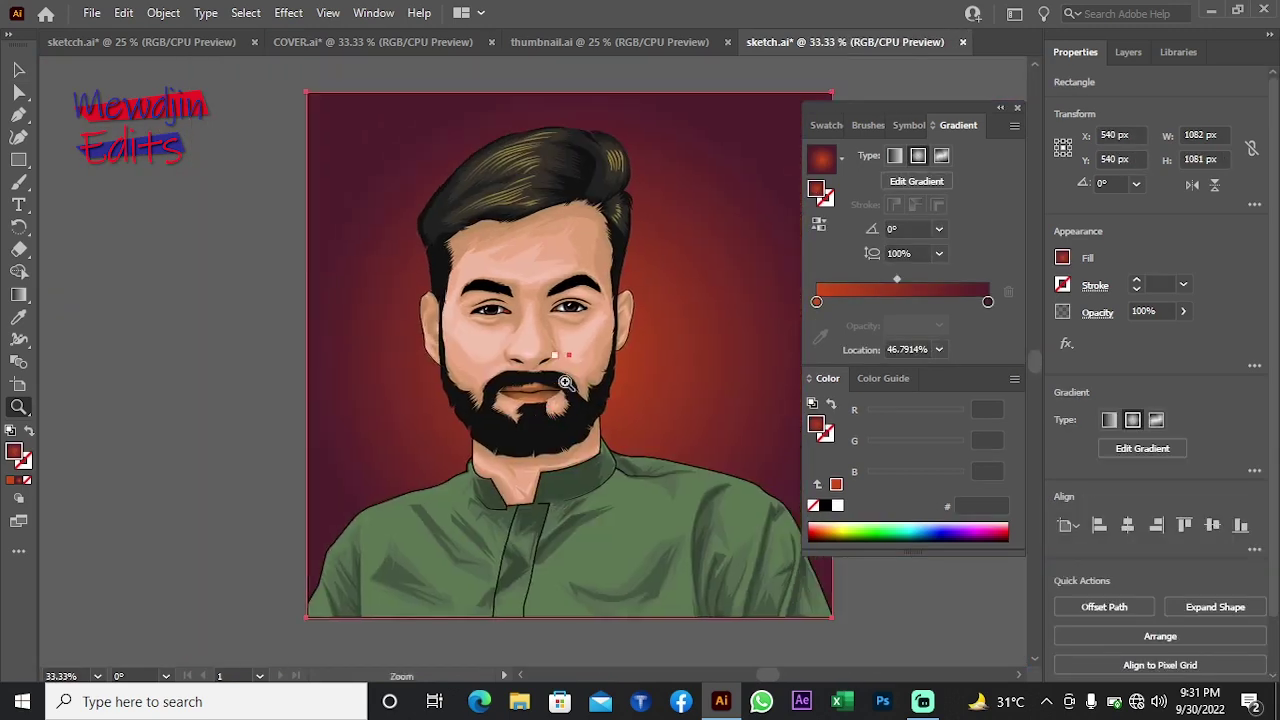
{"action": "scroll", "coordinate": [571, 440], "scroll_direction": "up", "scroll_amount": 1}
{"action": "left_click_drag", "start_coordinate": [595, 397], "coordinate": [597, 399]}
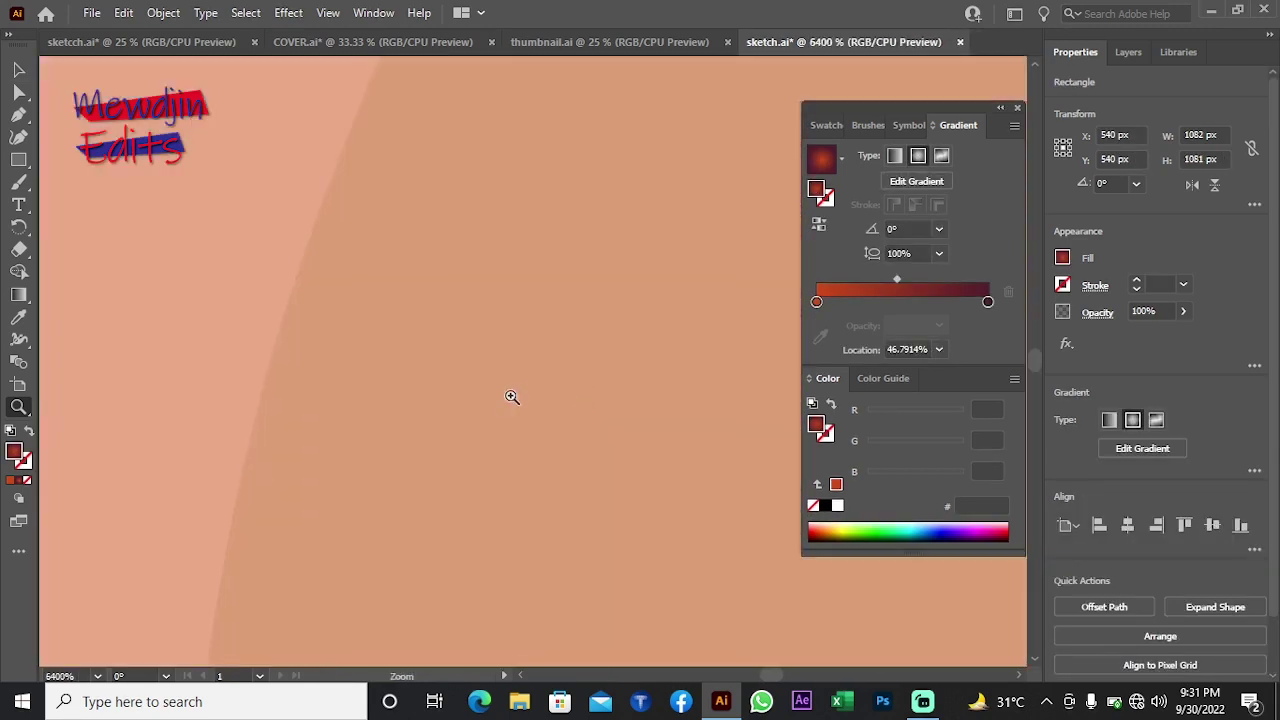
{"action": "key", "text": "ctrl+0"}
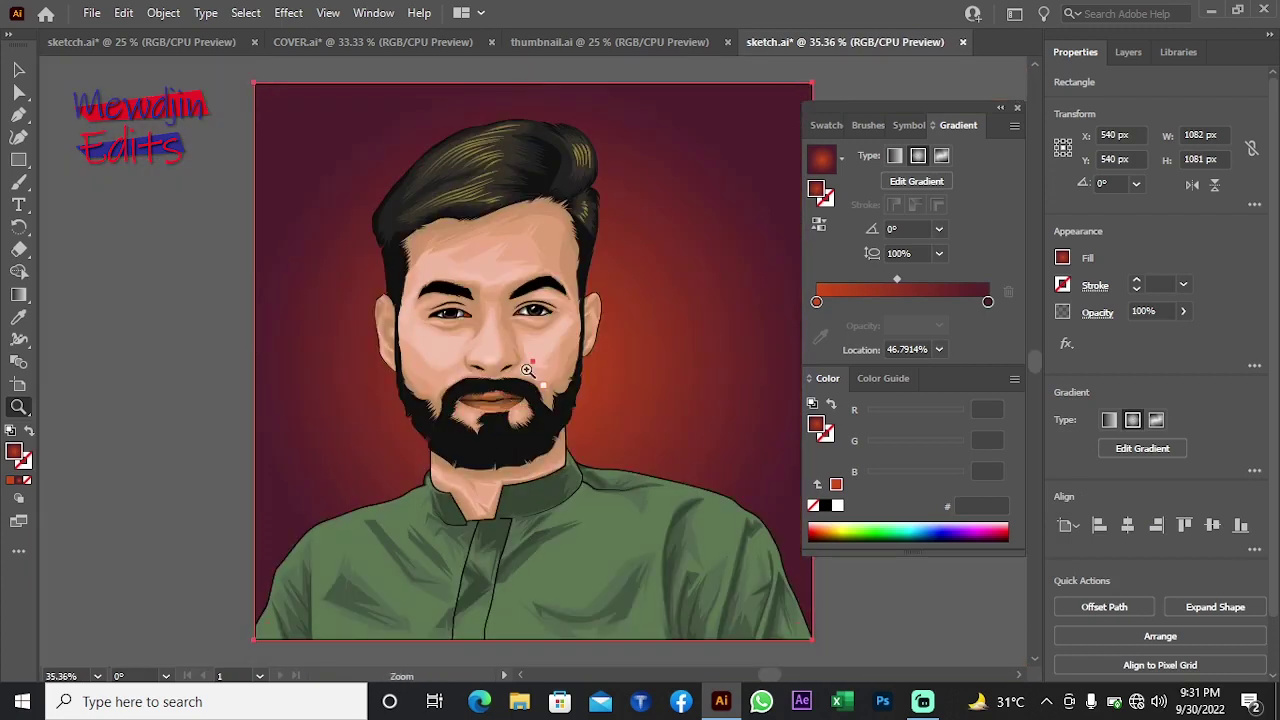
{"action": "left_click", "coordinate": [528, 370]}
{"action": "mouse_move", "coordinate": [514, 289]}
{"action": "left_mouse_down"}
{"action": "mouse_move", "coordinate": [483, 388]}
{"action": "mouse_move", "coordinate": [540, 470]}
{"action": "mouse_move", "coordinate": [500, 329]}
{"action": "mouse_move", "coordinate": [437, 289]}
{"action": "left_mouse_up"}
Step: Magnify the top of the left ear and bring its black outline group to the front
{"action": "left_click", "coordinate": [543, 295]}
{"action": "left_click", "coordinate": [543, 295]}
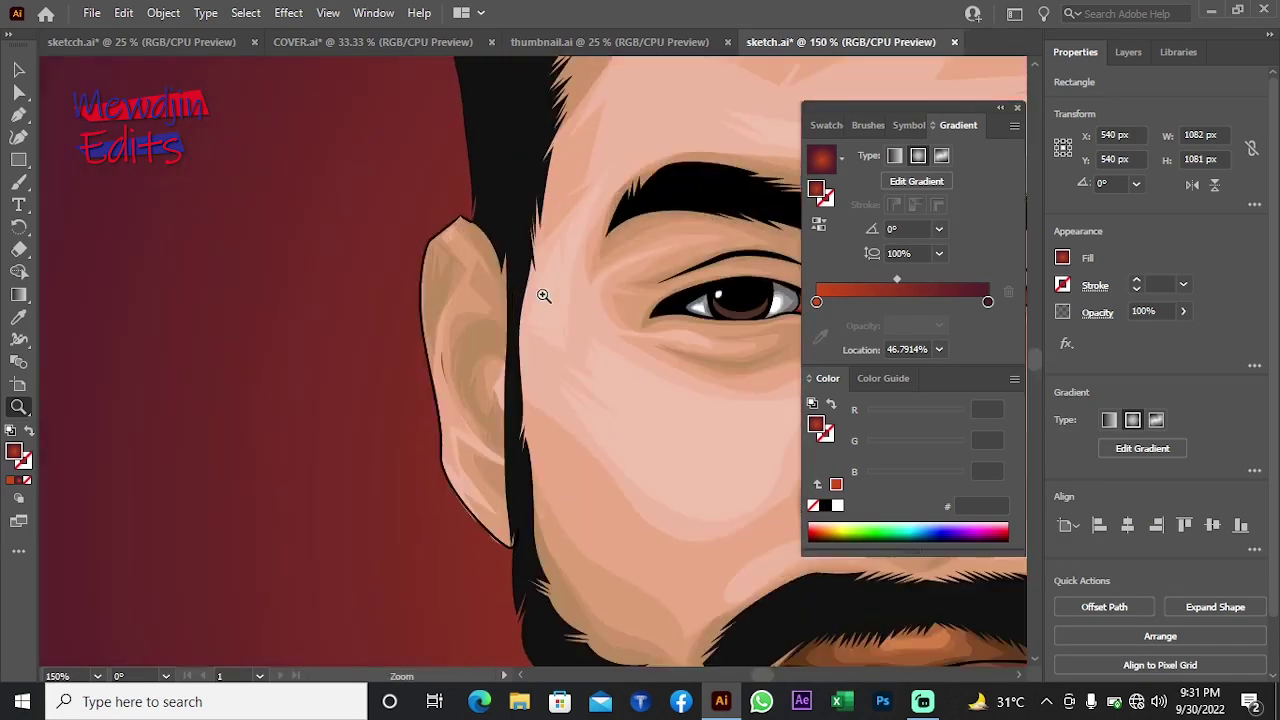
{"action": "left_click", "coordinate": [543, 295]}
{"action": "left_click", "coordinate": [530, 294]}
{"action": "left_click", "coordinate": [500, 320]}
{"action": "left_click", "coordinate": [485, 320]}
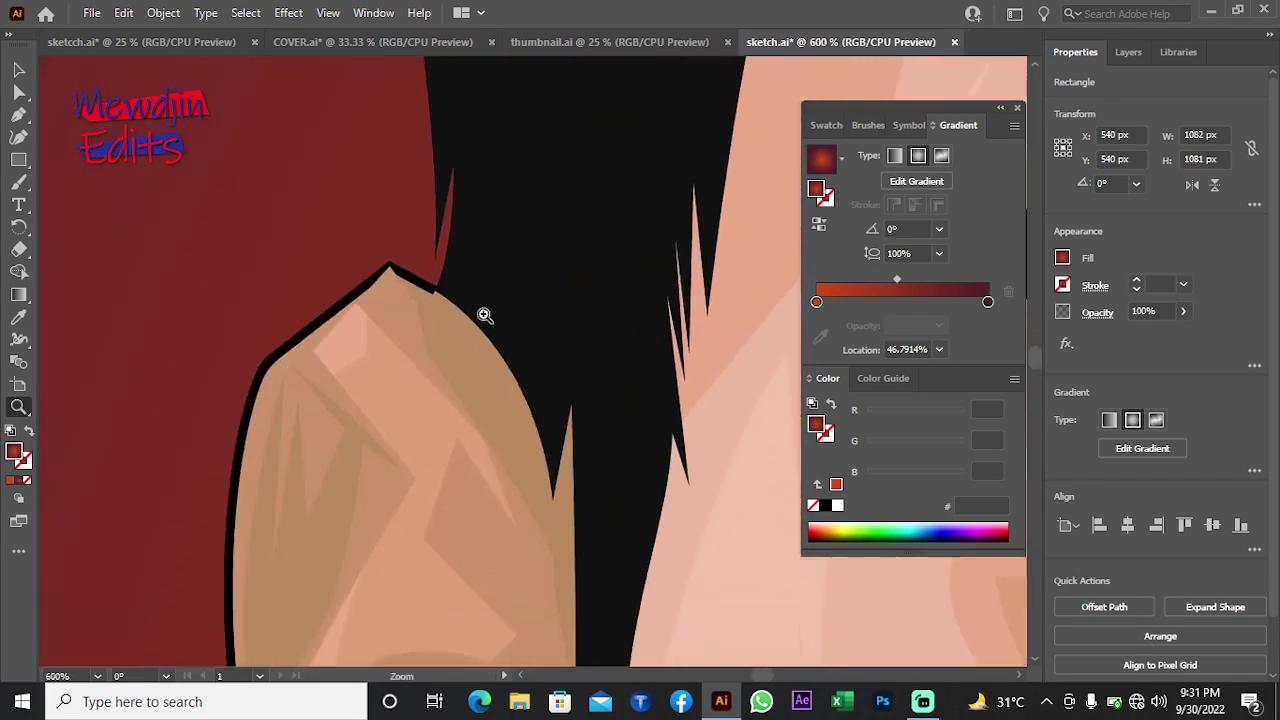
{"action": "left_click", "coordinate": [484, 315]}
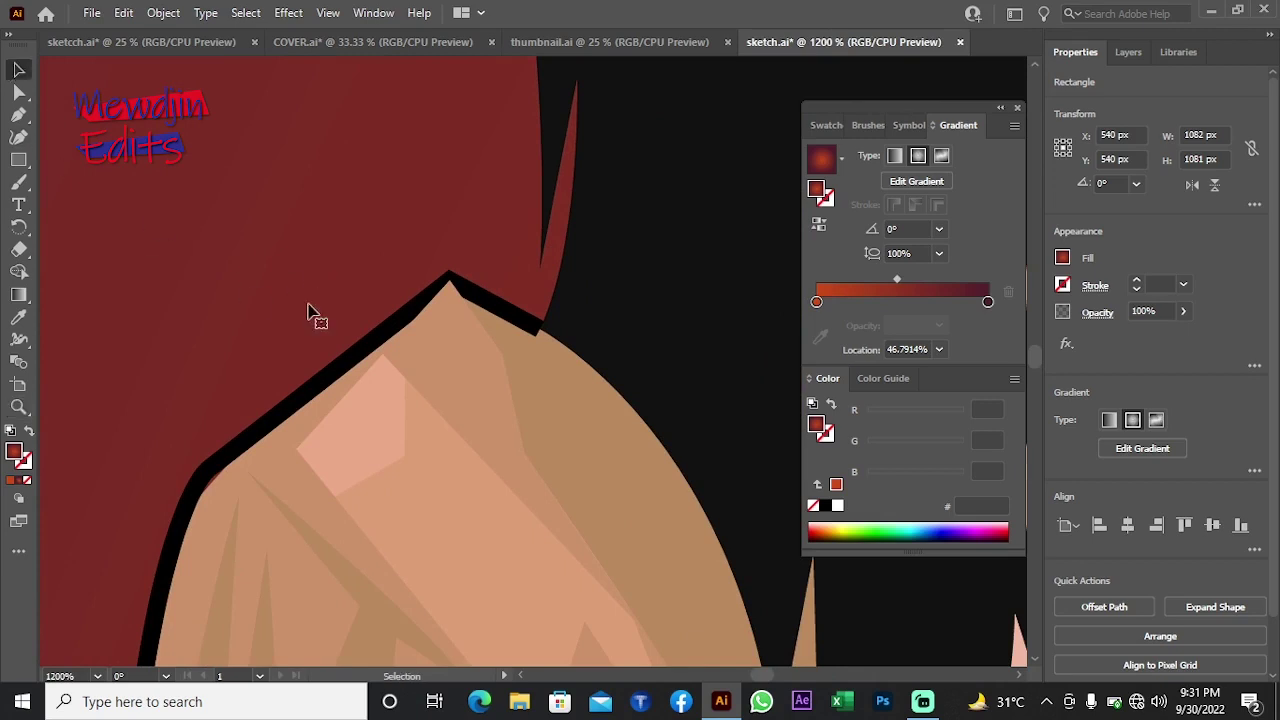
{"action": "right_click", "coordinate": [323, 271]}
{"action": "mouse_move", "coordinate": [314, 440]}
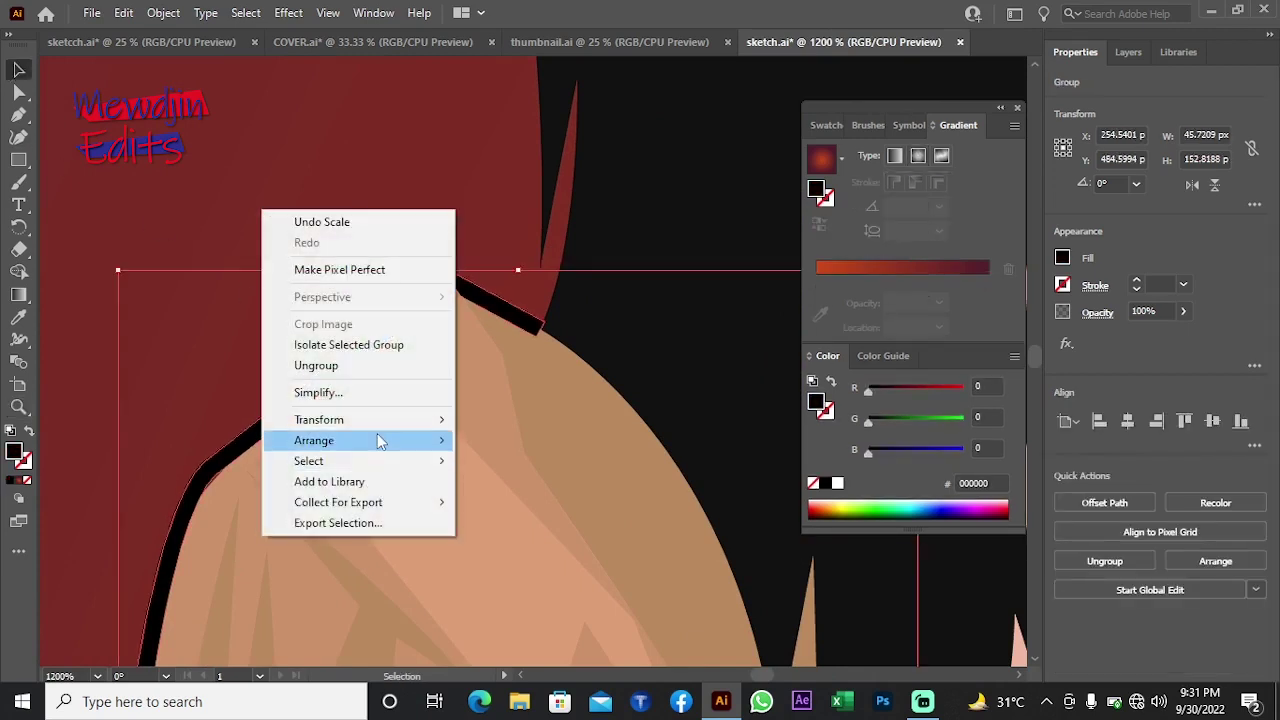
{"action": "left_click", "coordinate": [500, 440]}
Step: Zoom back out to the side of the face and pan the ear into view
{"action": "key", "text": "z"}
{"action": "left_click", "coordinate": [574, 423], "text": "alt"}
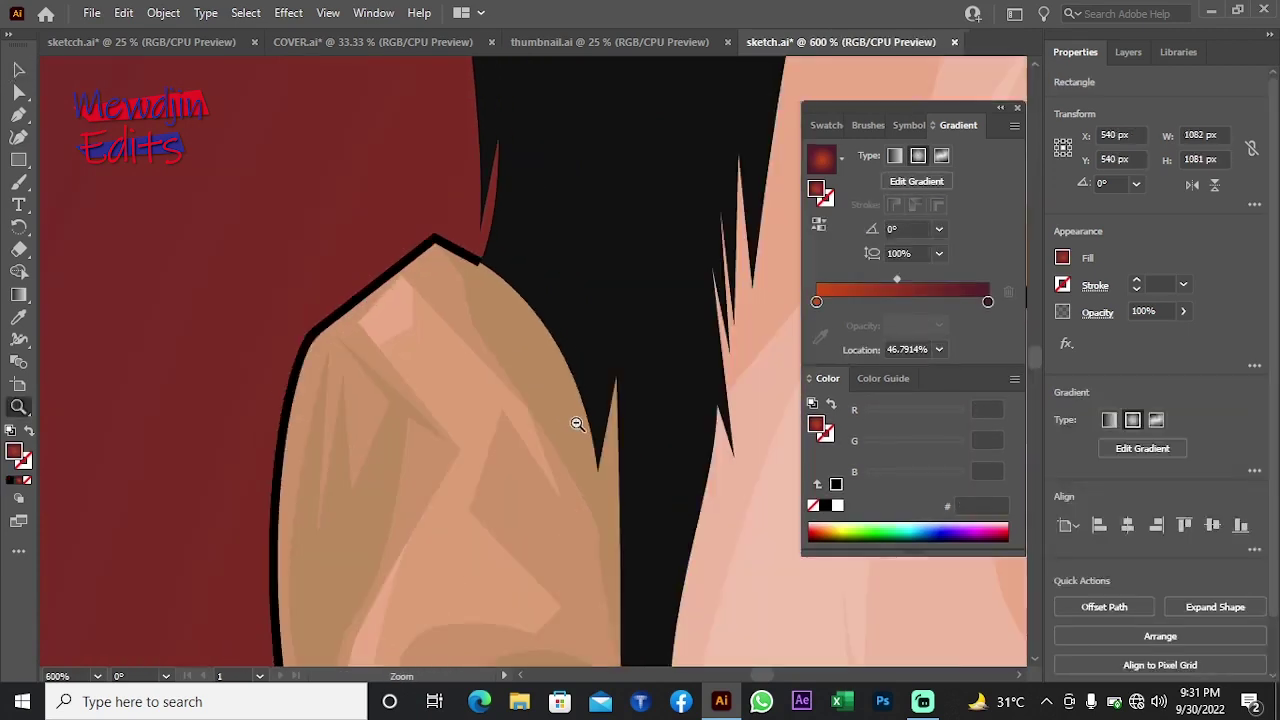
{"action": "left_click", "coordinate": [577, 424], "text": "alt"}
{"action": "left_click", "coordinate": [577, 424], "text": "alt"}
{"action": "left_click", "coordinate": [511, 349], "text": "alt"}
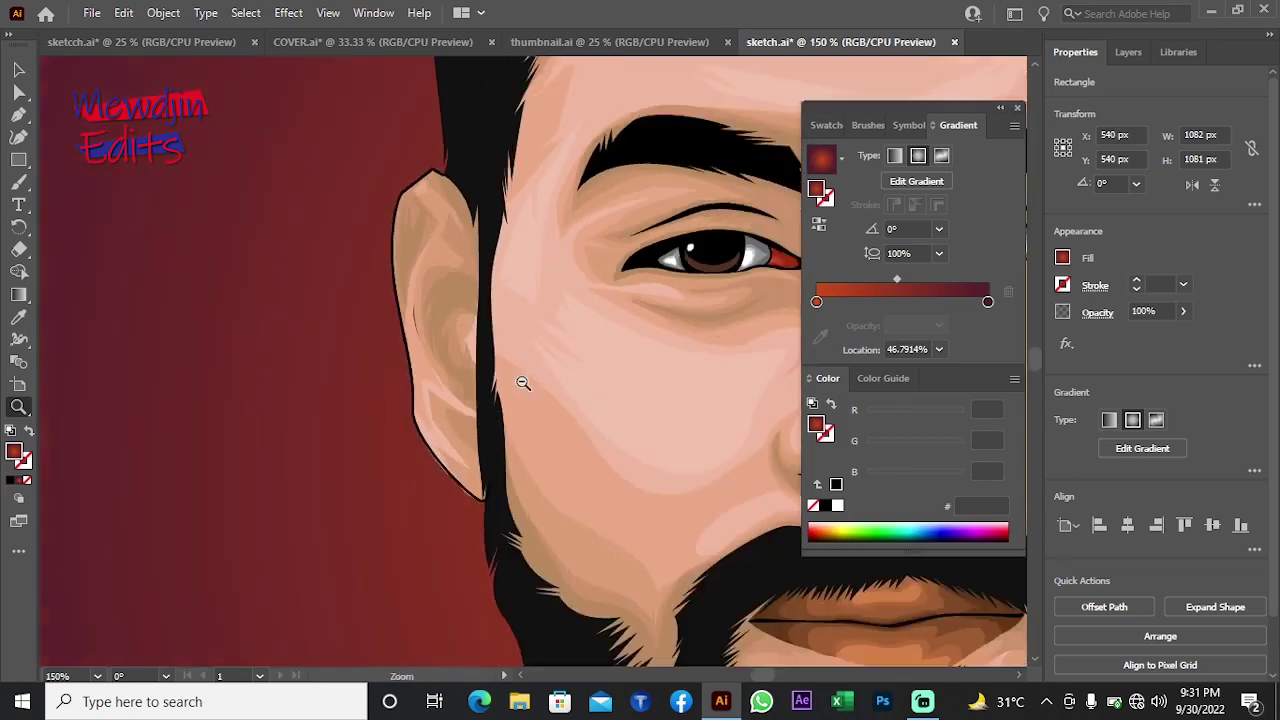
{"action": "left_click", "coordinate": [523, 380], "text": "alt"}
{"action": "left_click_drag", "start_coordinate": [708, 380], "coordinate": [508, 380]}
Step: Zoom in again to check the ear outline against the neighbouring hair
{"action": "left_click", "coordinate": [506, 376]}
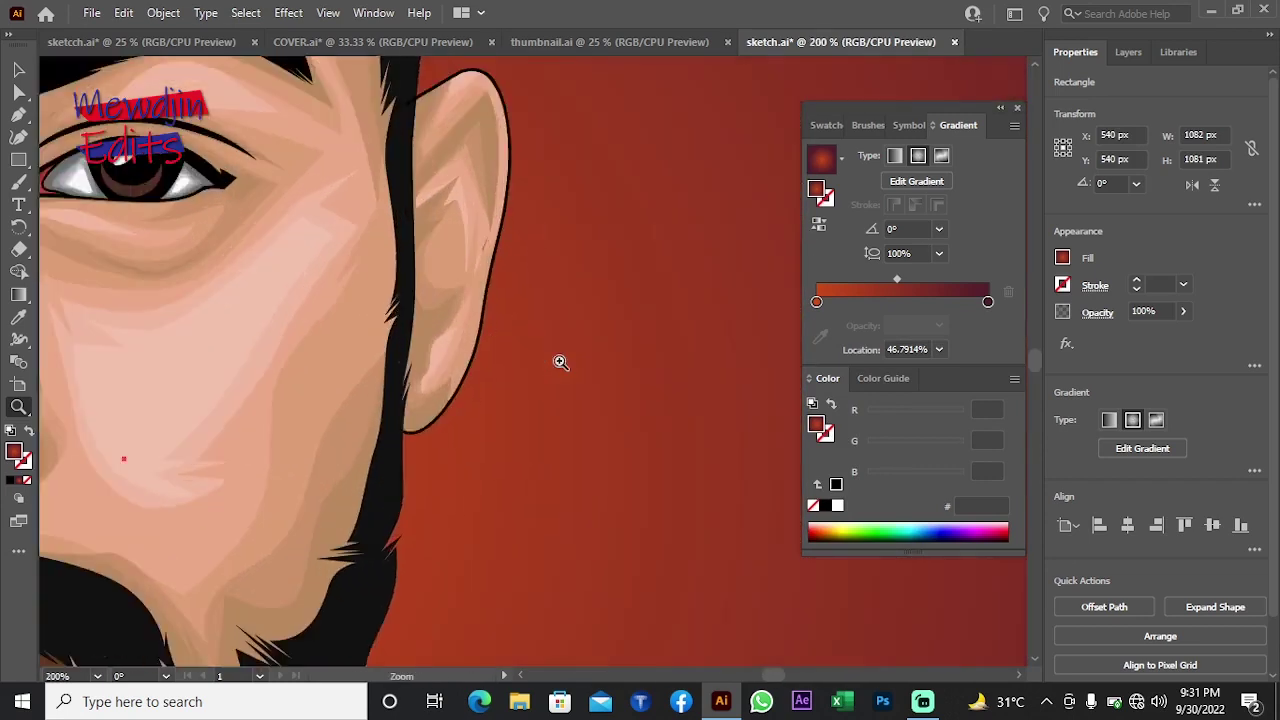
{"action": "left_click", "coordinate": [464, 361]}
{"action": "left_click", "coordinate": [464, 361]}
{"action": "left_click_drag", "start_coordinate": [433, 436], "coordinate": [654, 320]}
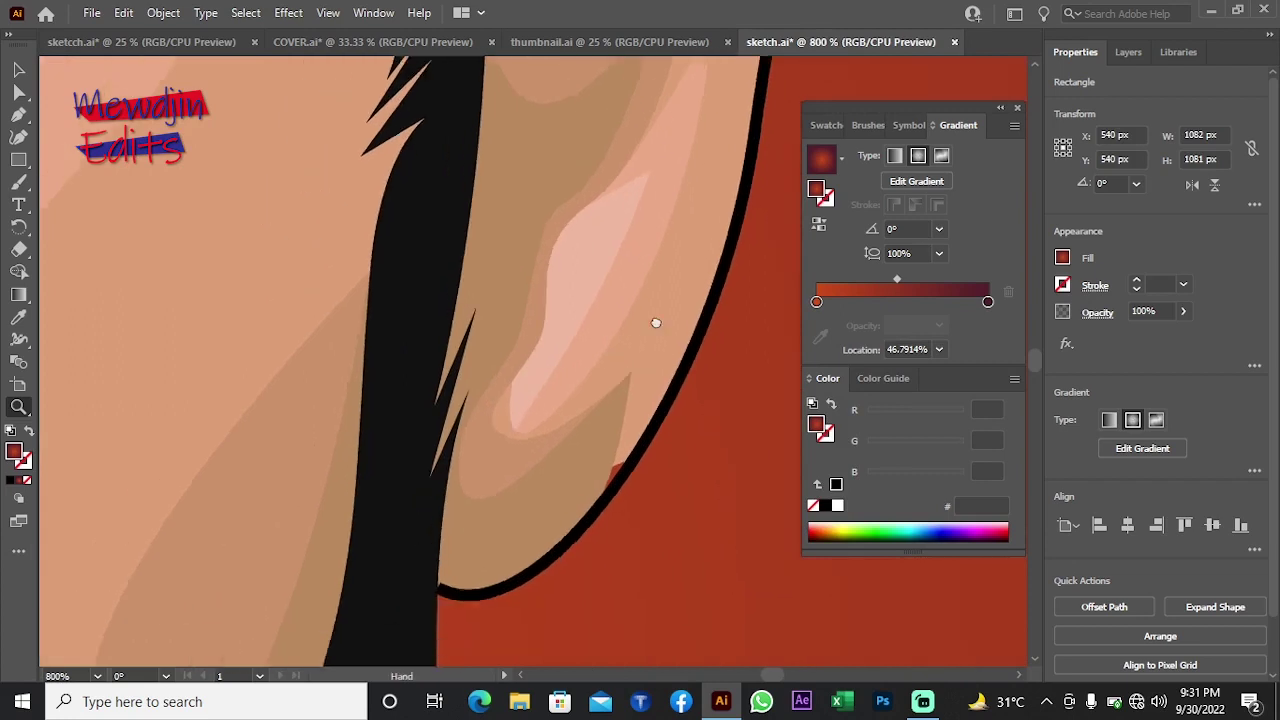
{"action": "left_click_drag", "start_coordinate": [403, 386], "coordinate": [506, 291]}
Step: Zoom out to 33.33% to view the whole finished portrait
{"action": "left_click", "coordinate": [496, 284], "text": "alt"}
{"action": "left_click", "coordinate": [496, 284], "text": "alt"}
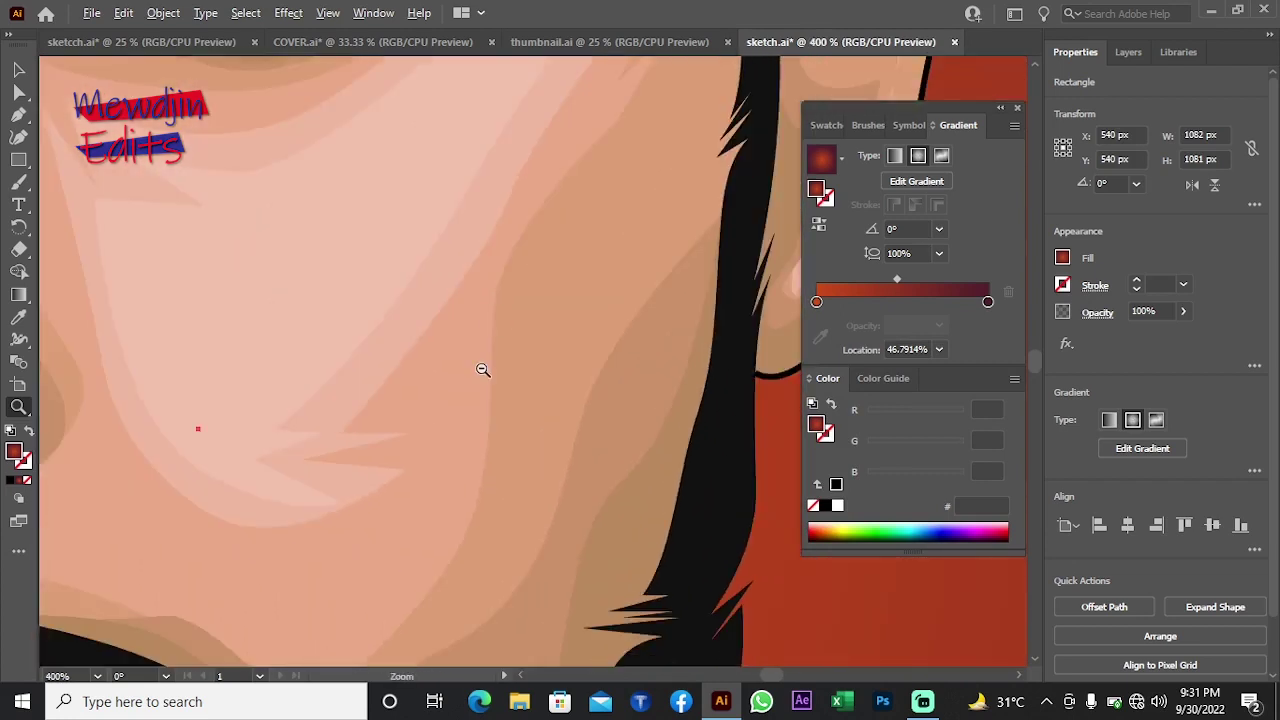
{"action": "left_click", "coordinate": [480, 371], "text": "alt"}
{"action": "left_click", "coordinate": [480, 371], "text": "alt"}
{"action": "left_click", "coordinate": [480, 371], "text": "alt"}
{"action": "left_click", "coordinate": [480, 371], "text": "alt"}
{"action": "left_click", "coordinate": [479, 383], "text": "alt"}
{"action": "scroll", "coordinate": [479, 383], "scroll_direction": "down", "scroll_amount": 3}
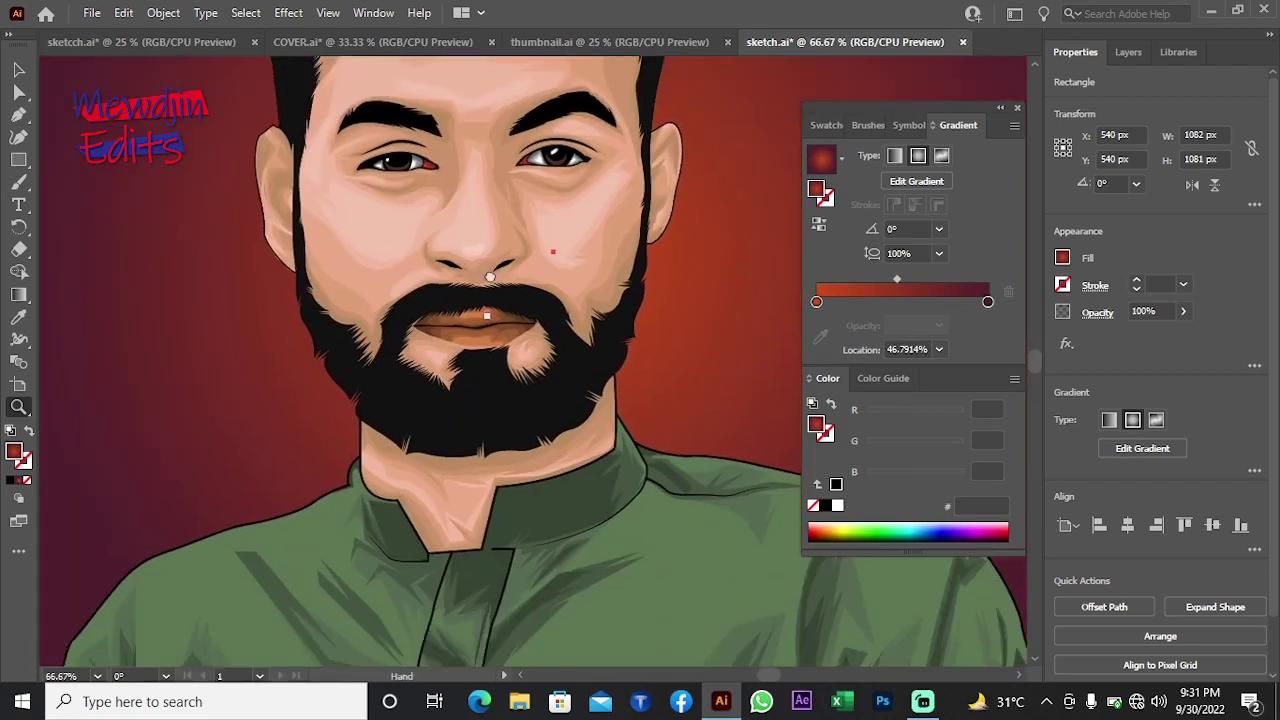
{"action": "scroll", "coordinate": [503, 266], "scroll_direction": "down", "scroll_amount": 3}
{"action": "left_click", "coordinate": [514, 341], "text": "alt"}
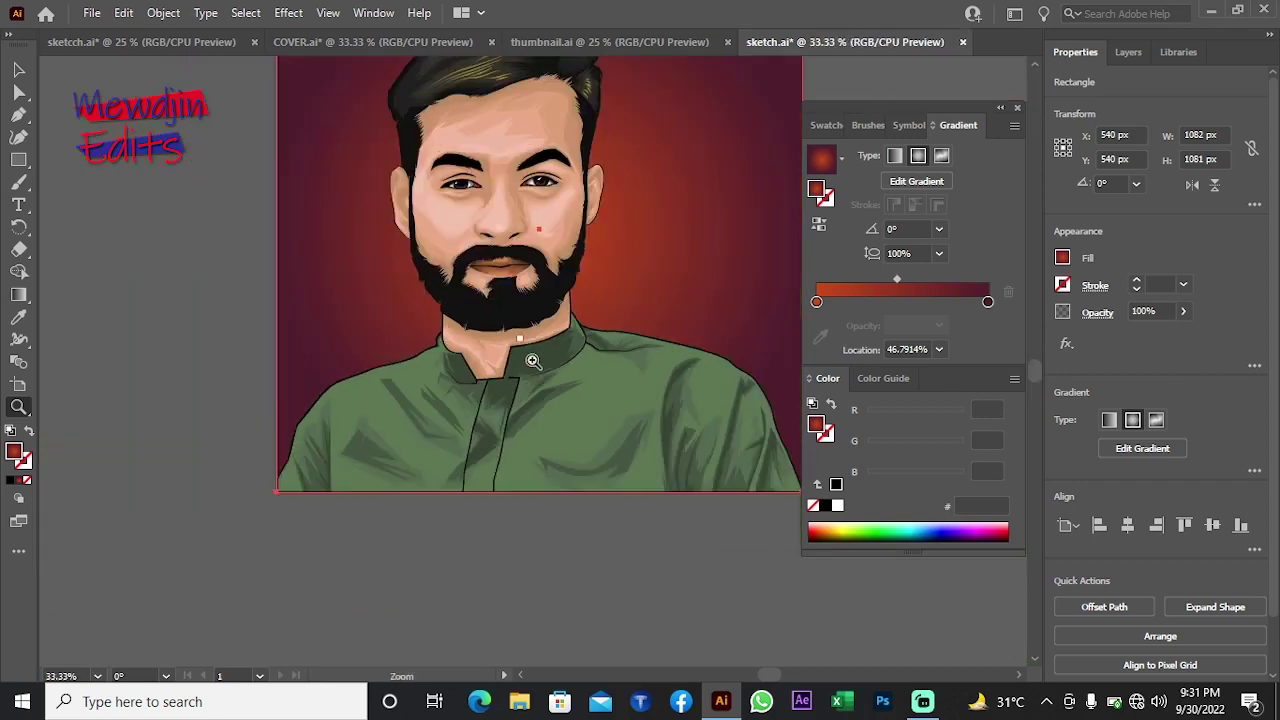